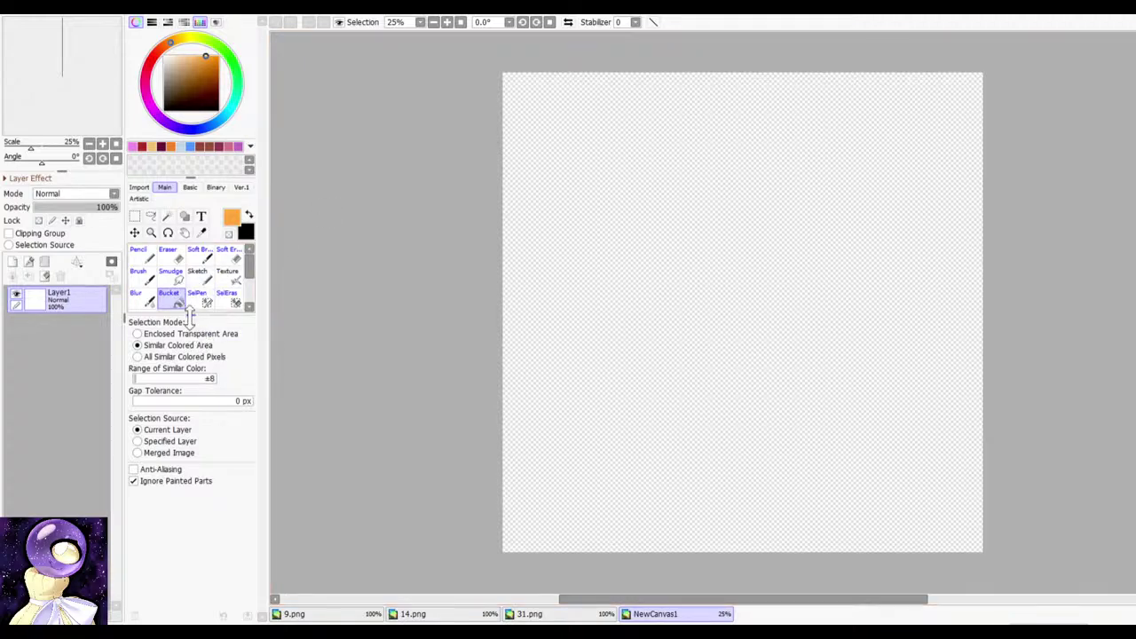
Step: Look through the open drawings 14.png and 31.png
drag(186, 315, 218, 313)
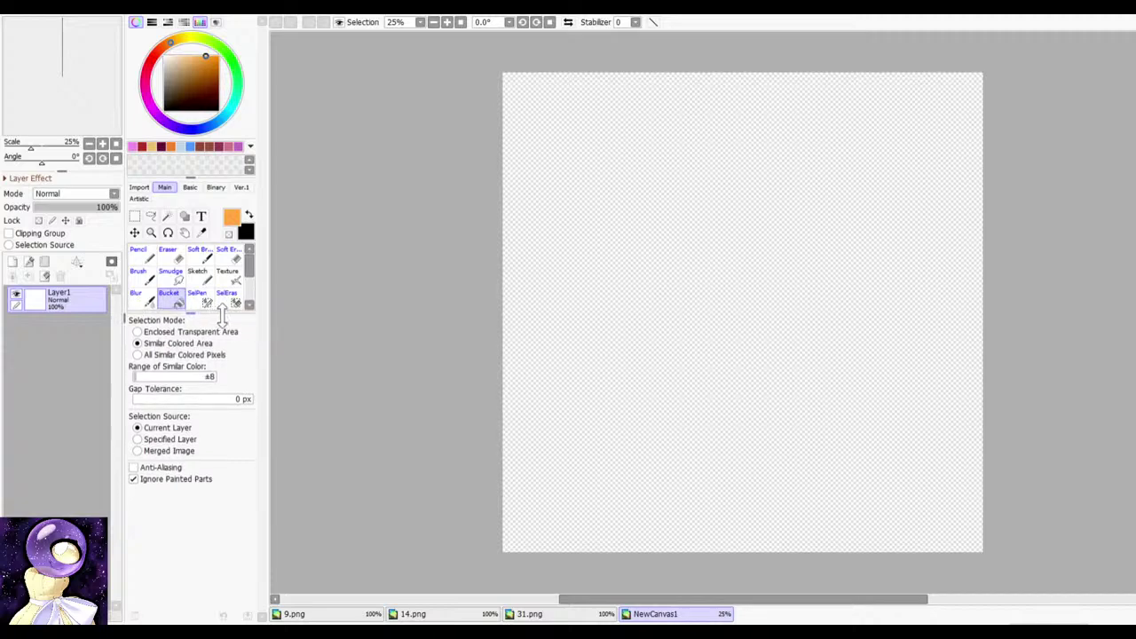
click(357, 619)
click(418, 616)
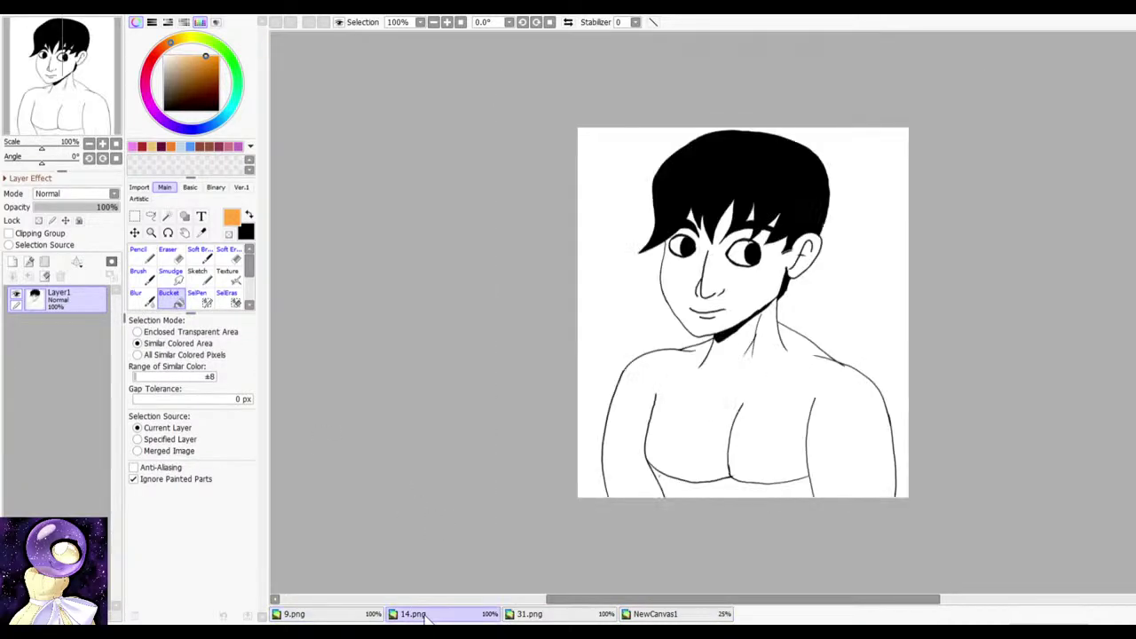
click(527, 615)
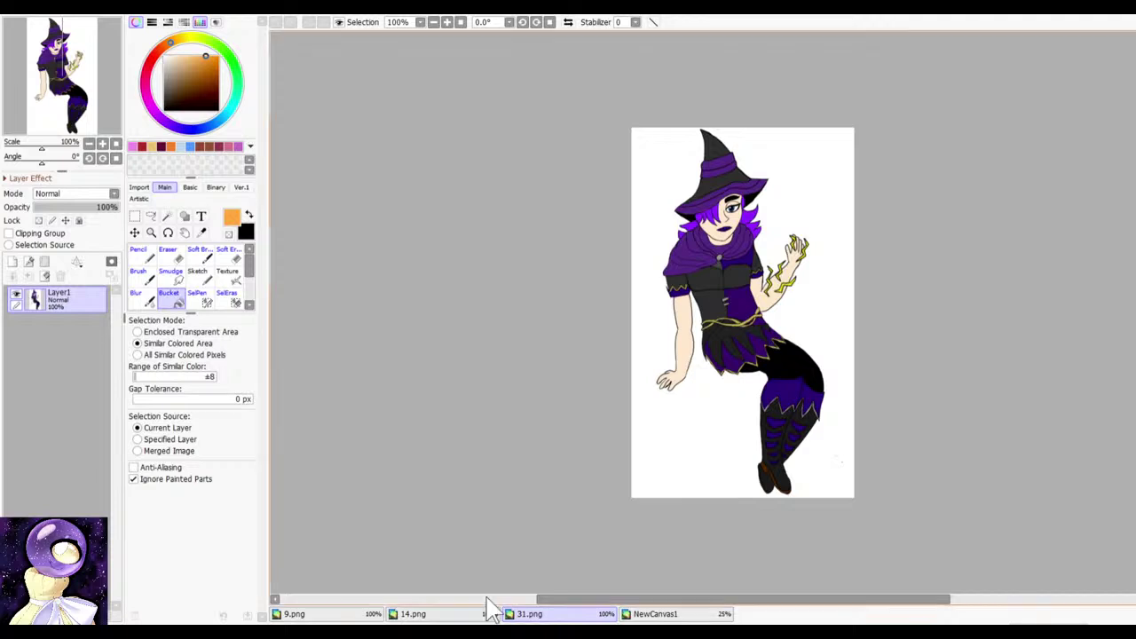
Step: Return to the blank NewCanvas1 and choose the Pencil with black as the drawing color
click(653, 613)
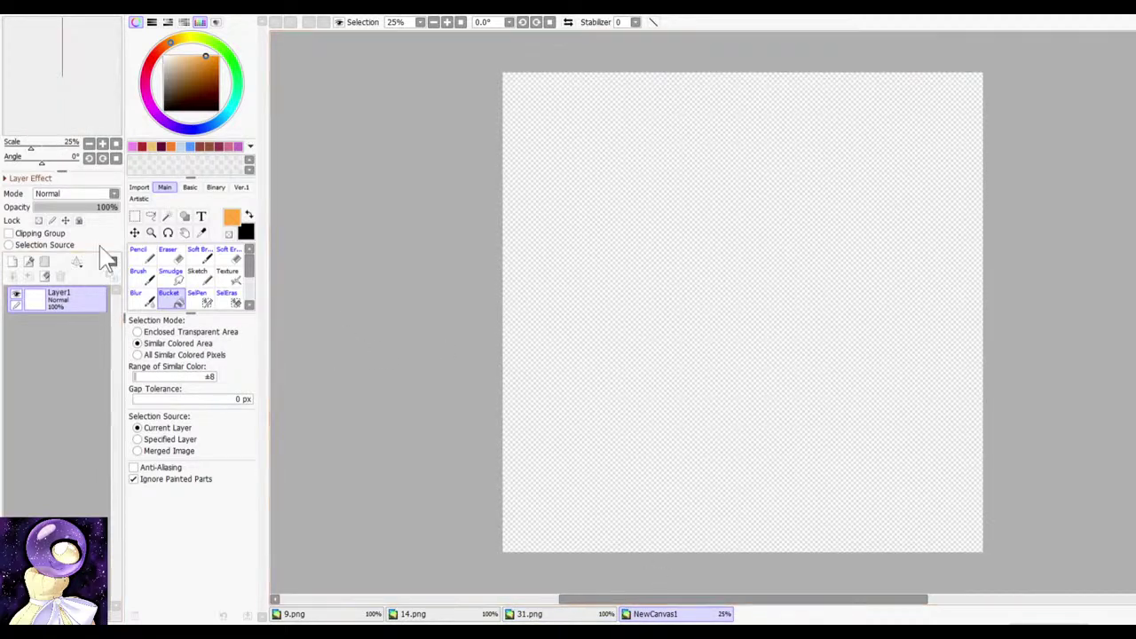
click(147, 257)
drag(215, 99, 164, 111)
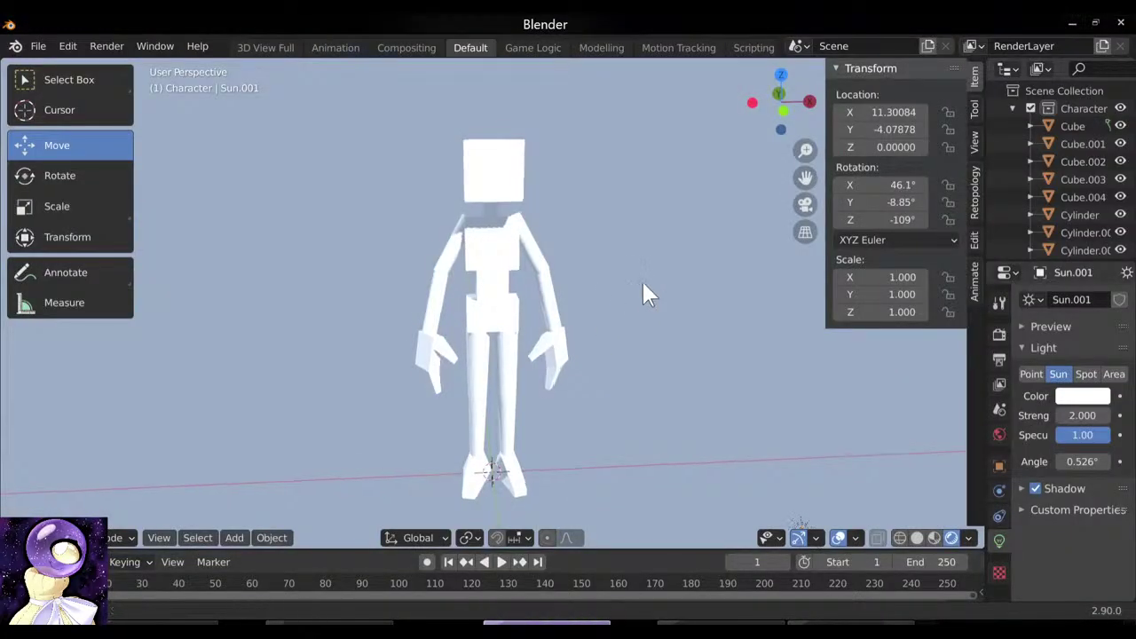
Step: In Blender, examine the block-built humanoid figure from the front and the side
drag(642, 279, 574, 272)
drag(522, 355, 573, 402)
Step: Switch to the browser and check the YouTube live stream page and the Discord conversation
key(alt+Tab)
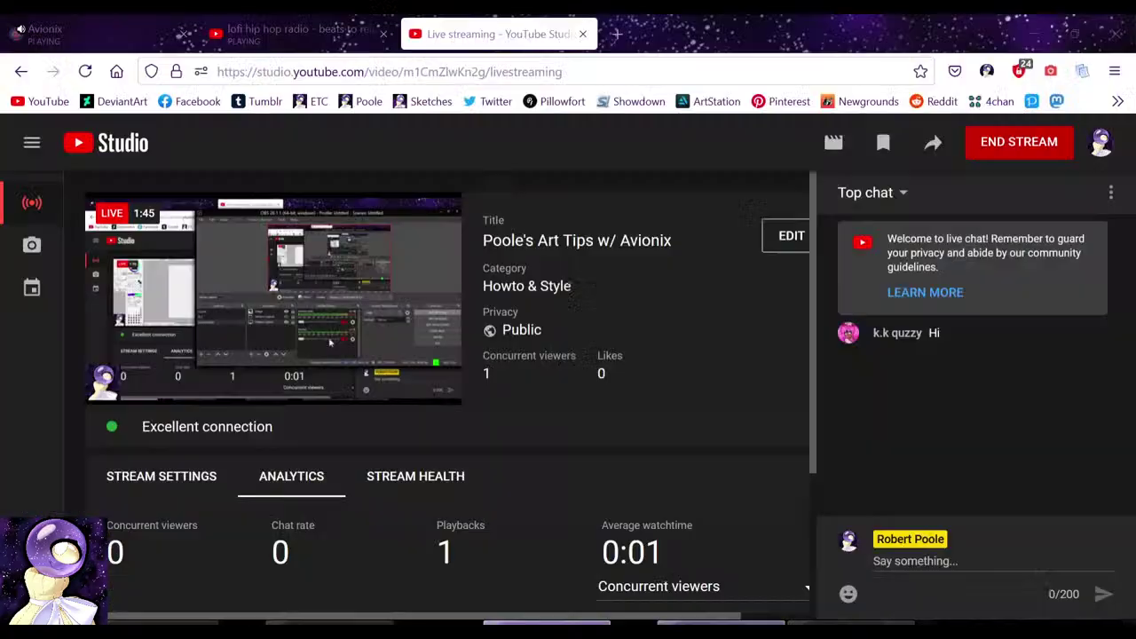
click(307, 21)
click(135, 29)
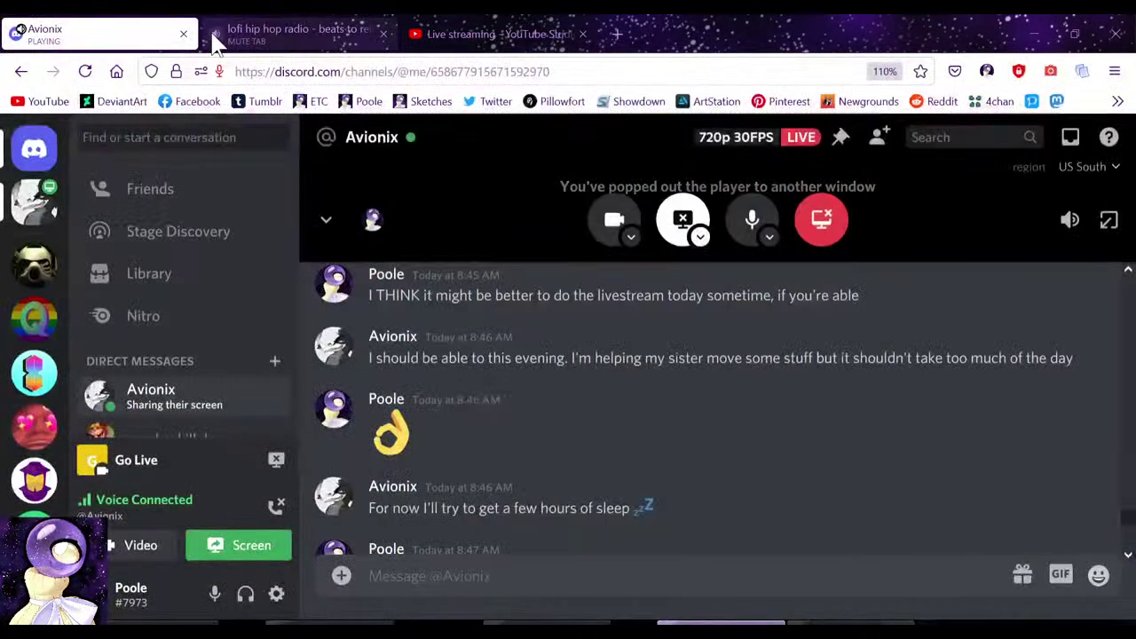
Step: Return to Blender and examine the block figure's head, torso and limbs from several angles
click(559, 623)
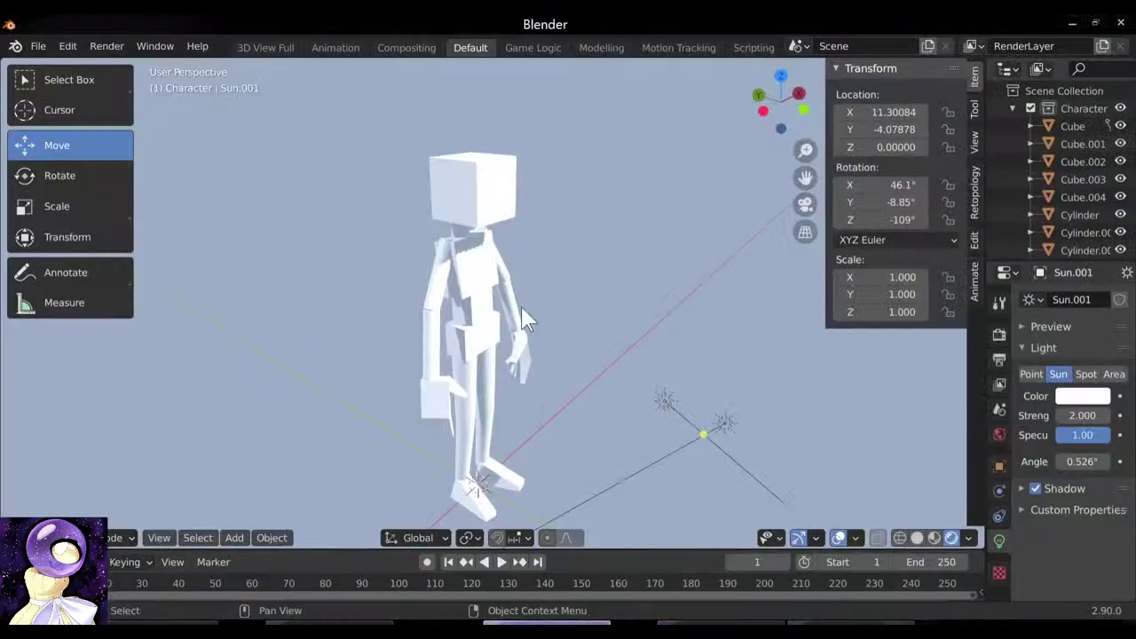
drag(657, 333, 517, 354)
scroll(610, 344, up, 2)
drag(611, 351, 421, 393)
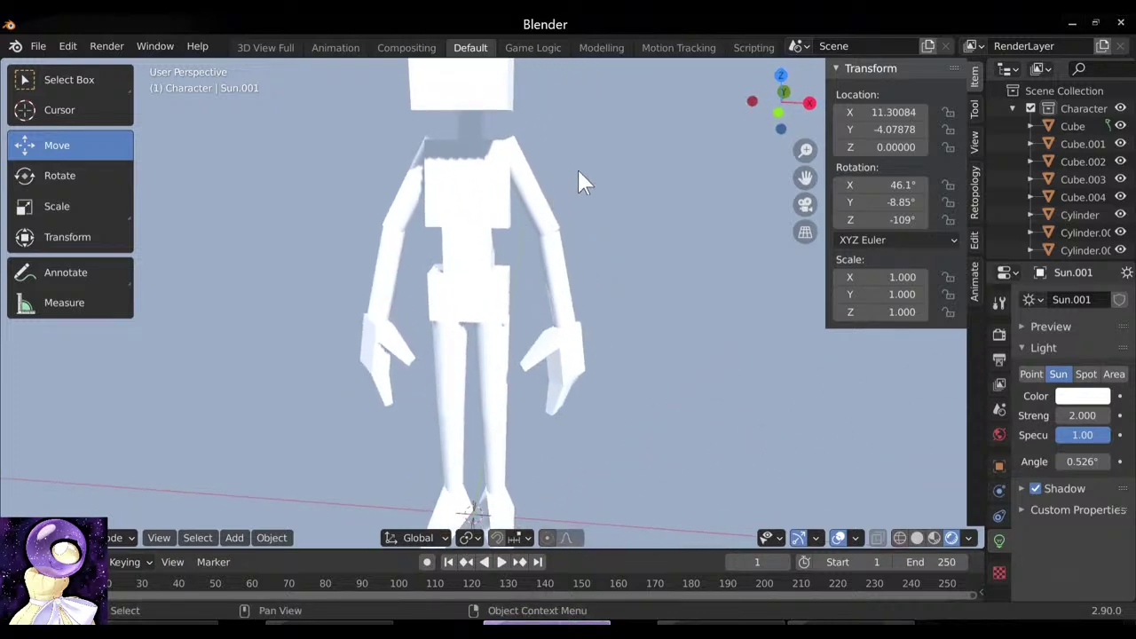
drag(570, 279, 541, 256)
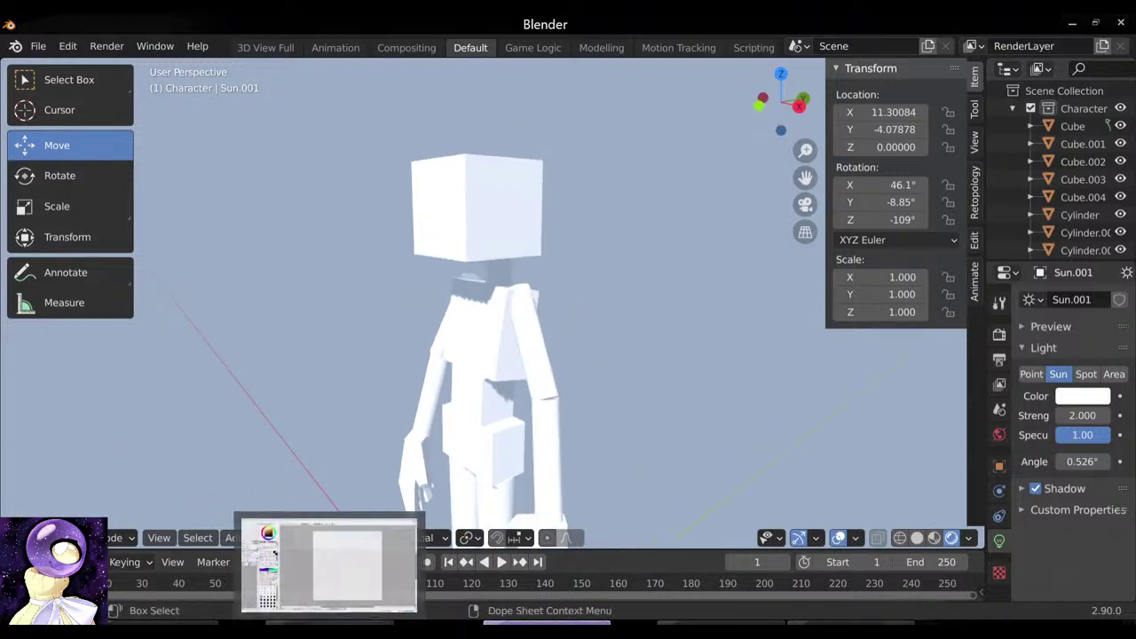
Step: Switch to PaintTool SAI and view the 31.png and 14.png drawings
click(328, 564)
click(487, 596)
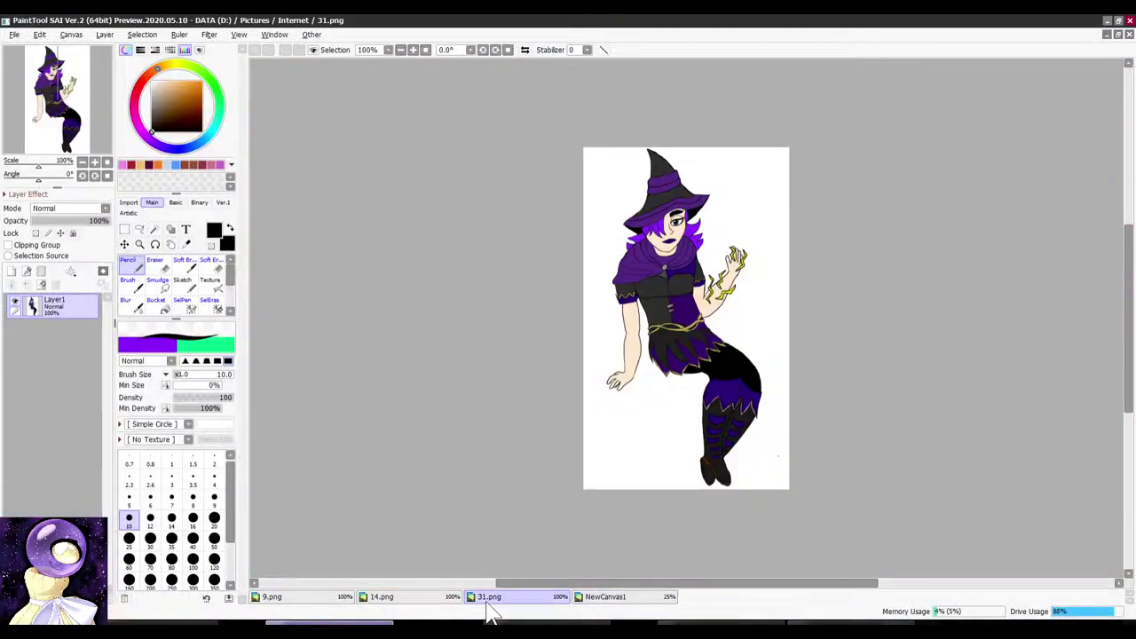
click(441, 600)
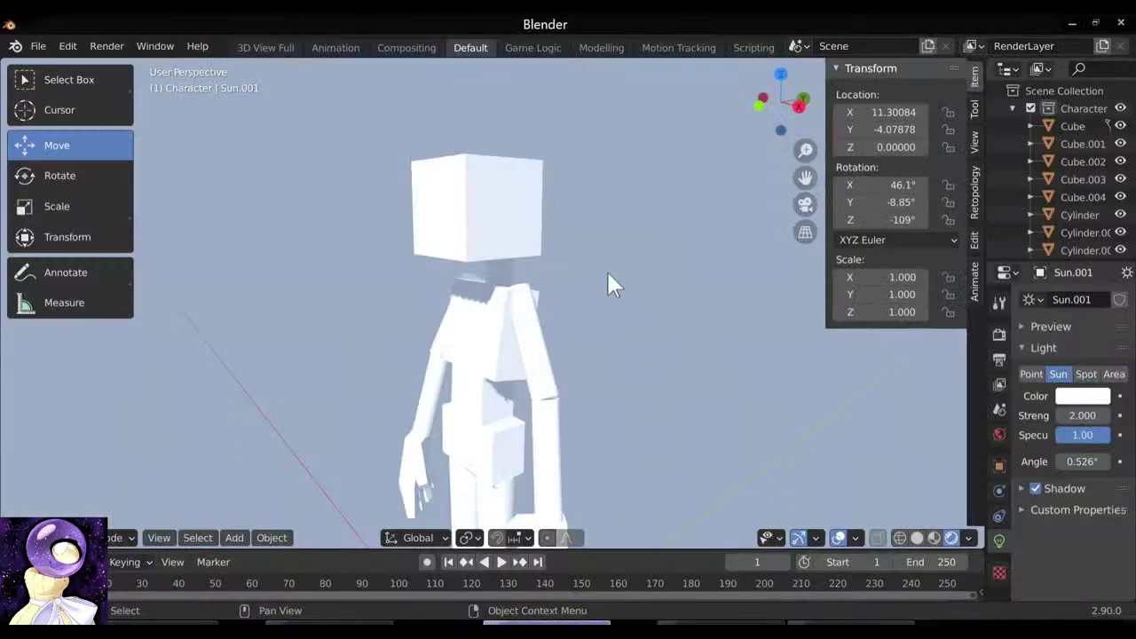
Step: Switch back to Blender and examine the block figure from another angle and distance
drag(454, 234, 588, 342)
scroll(637, 253, up, 3)
scroll(593, 354, down, 3)
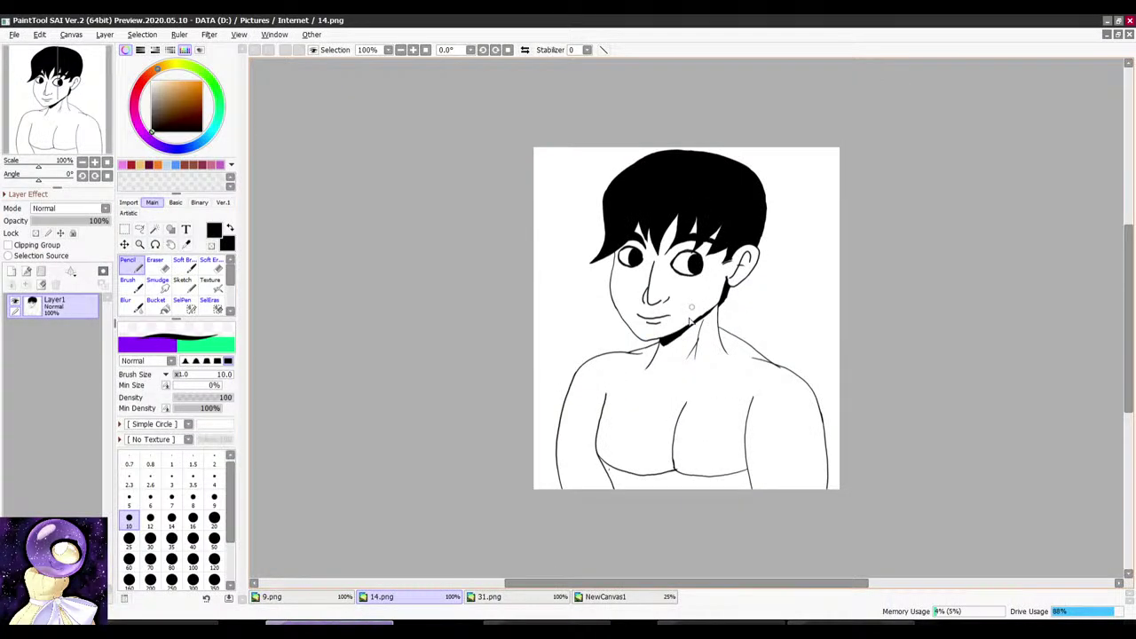
Step: Switch to PaintTool SAI and make a freeform lasso selection around the nose in 14.png
scroll(683, 257, up, 2)
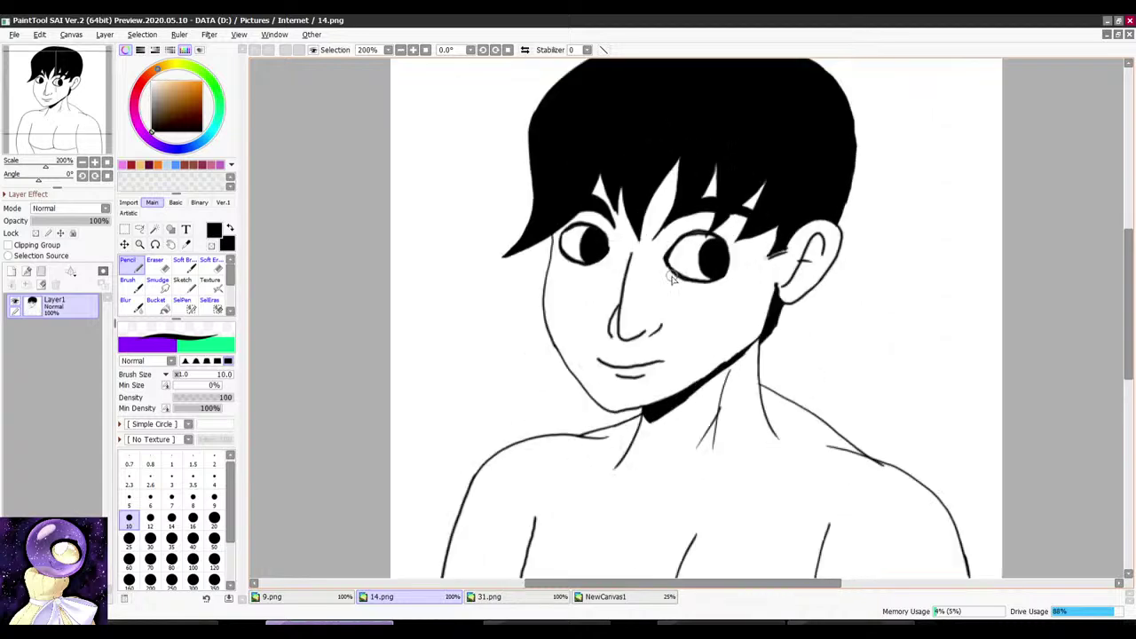
scroll(642, 366, down, 2)
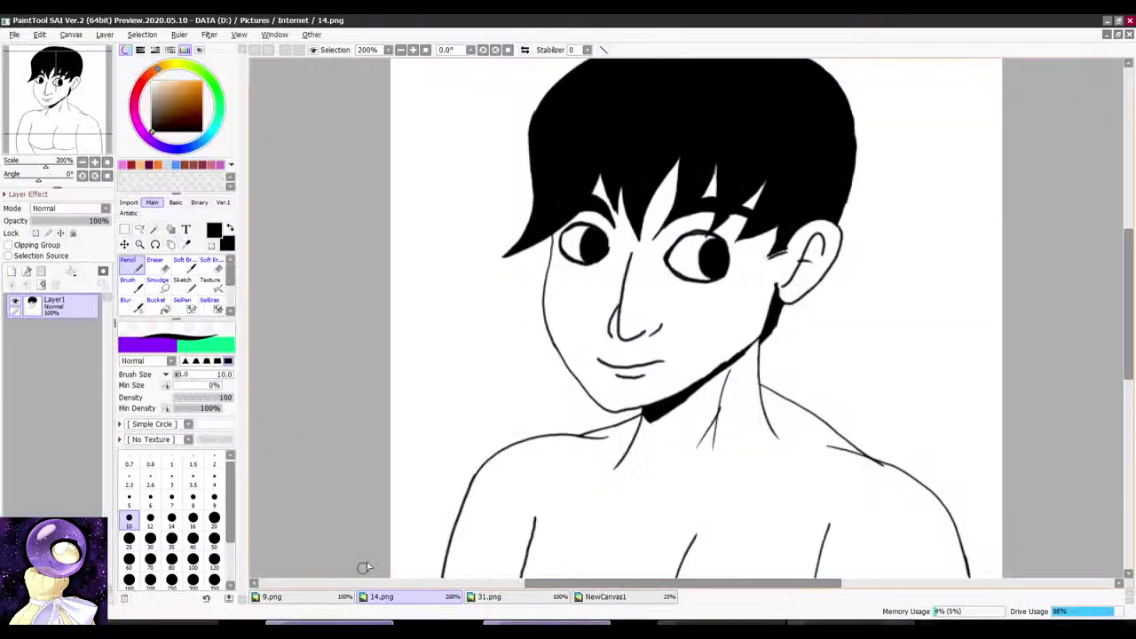
scroll(671, 328, up, 3)
click(139, 229)
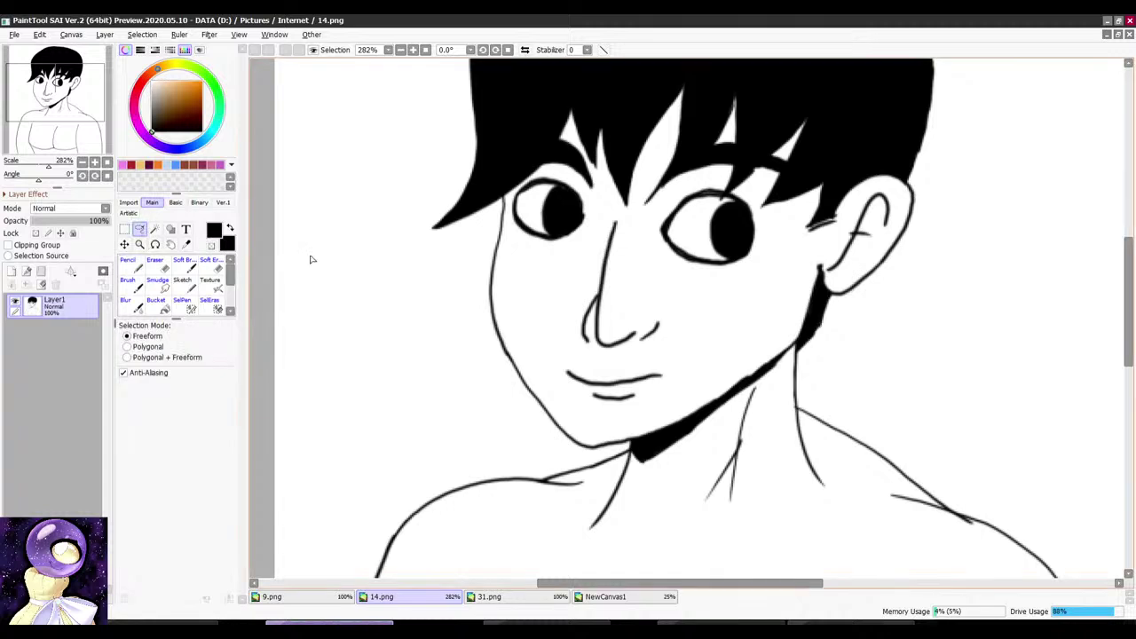
mouse_move(651, 262)
mouse_down()
mouse_move(621, 211)
mouse_move(564, 345)
mouse_move(677, 330)
mouse_move(657, 309)
mouse_up()
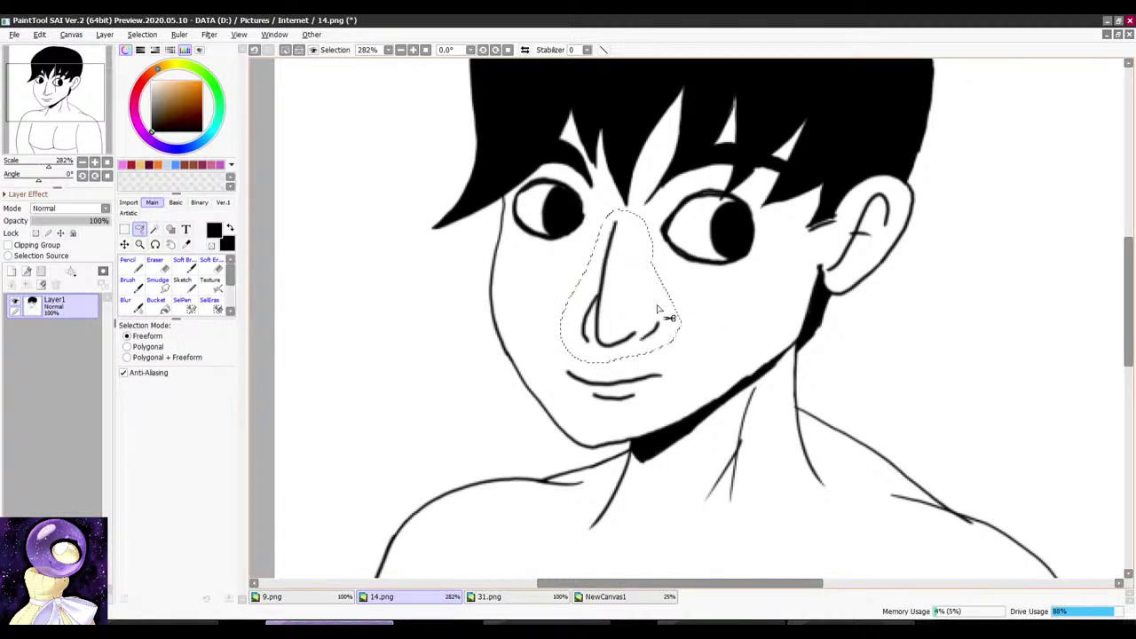
Step: Deform the selected nose so it shifts and slants toward the far side of the face, and apply the transformation
click(125, 244)
click(137, 411)
drag(562, 370, 548, 360)
drag(627, 334, 601, 338)
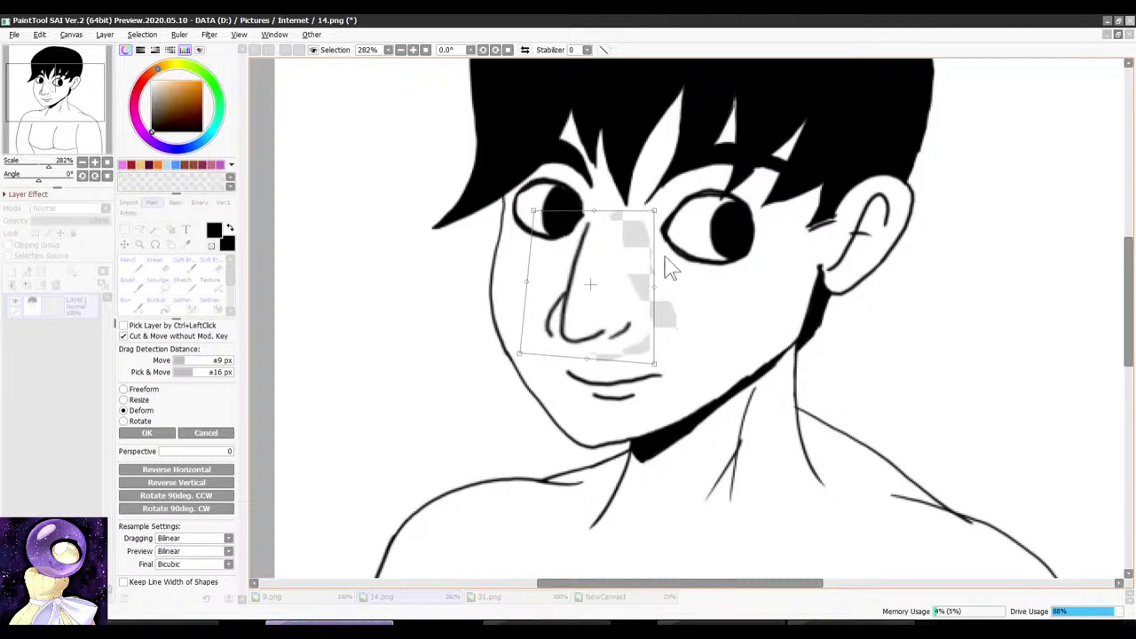
drag(594, 210, 603, 211)
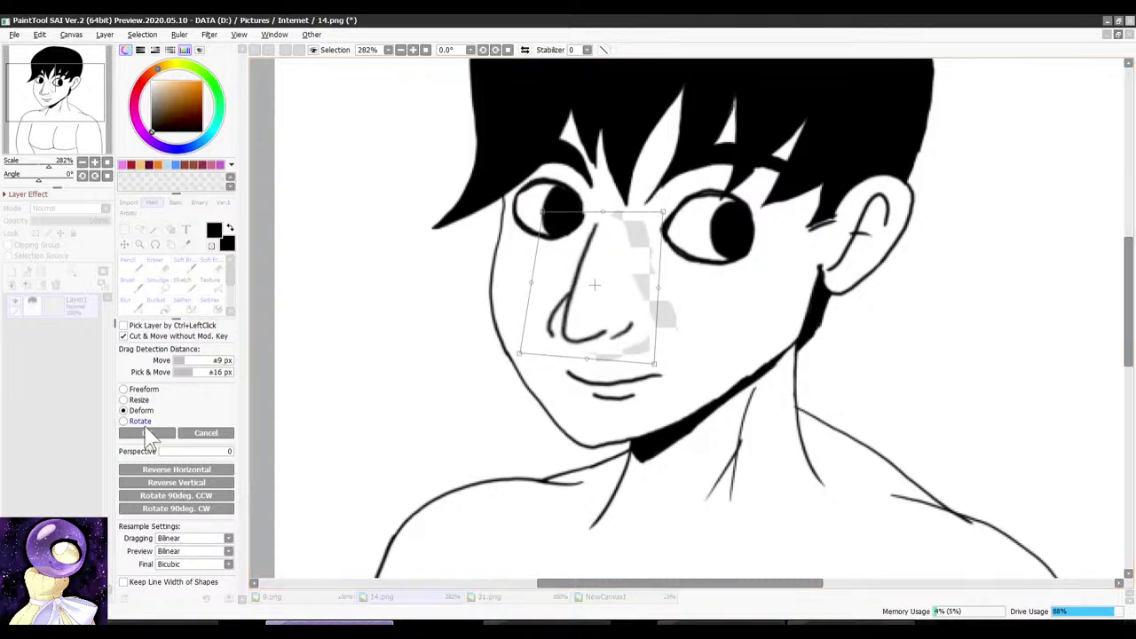
click(146, 432)
Step: Paint white with the Brush at size 50 over the transparent gaps left beside and below the nose
click(152, 82)
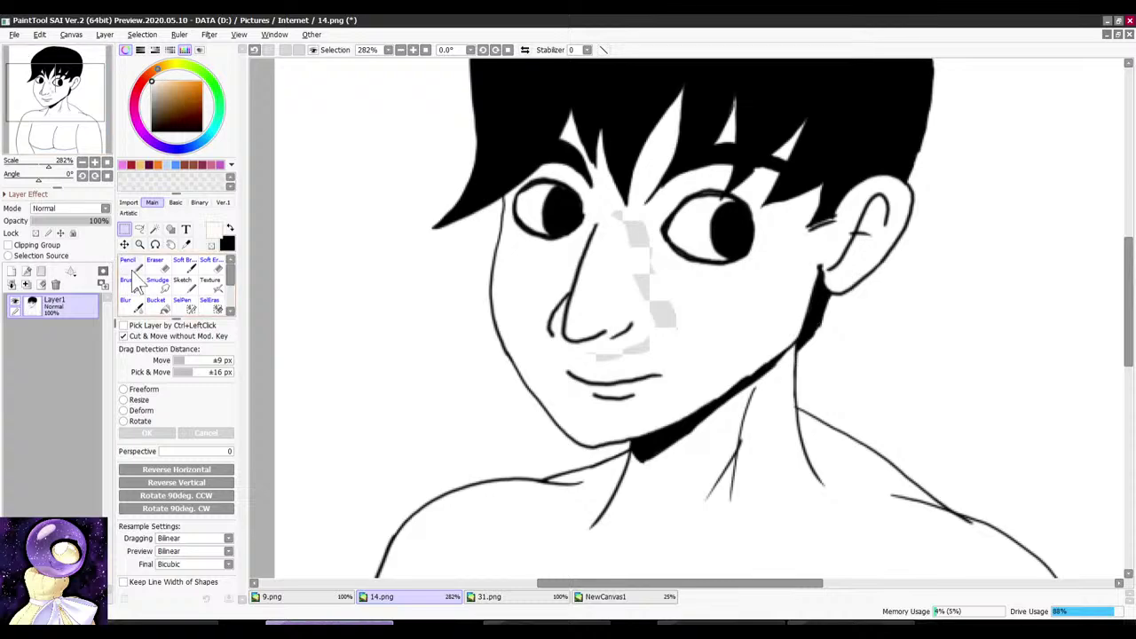
click(133, 285)
drag(624, 228, 666, 317)
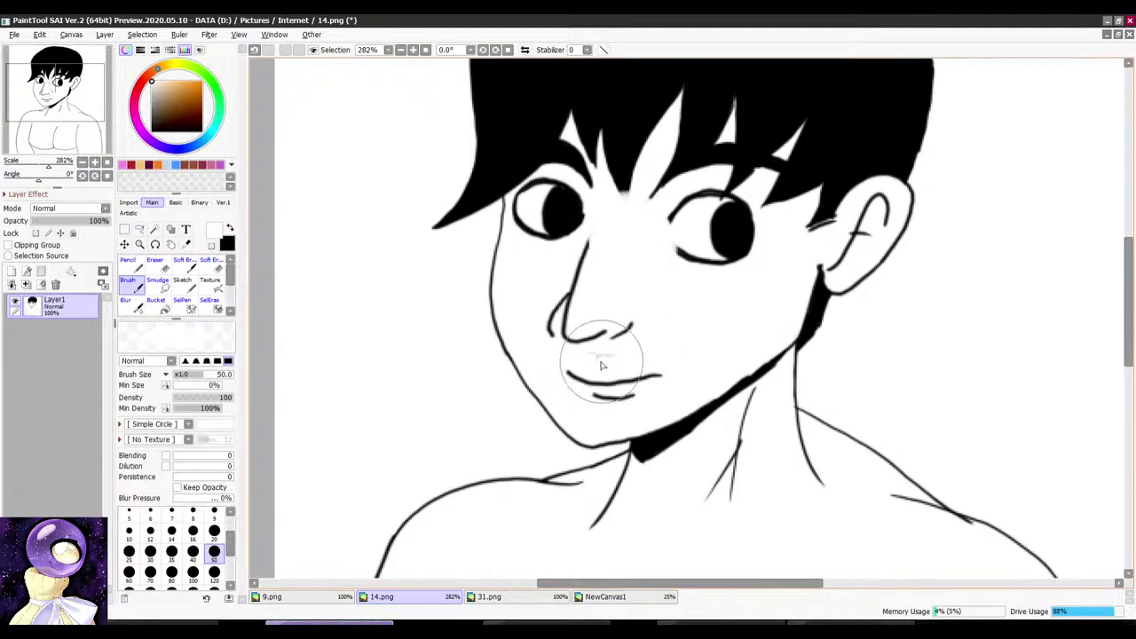
scroll(674, 302, down, 7)
scroll(758, 256, up, 7)
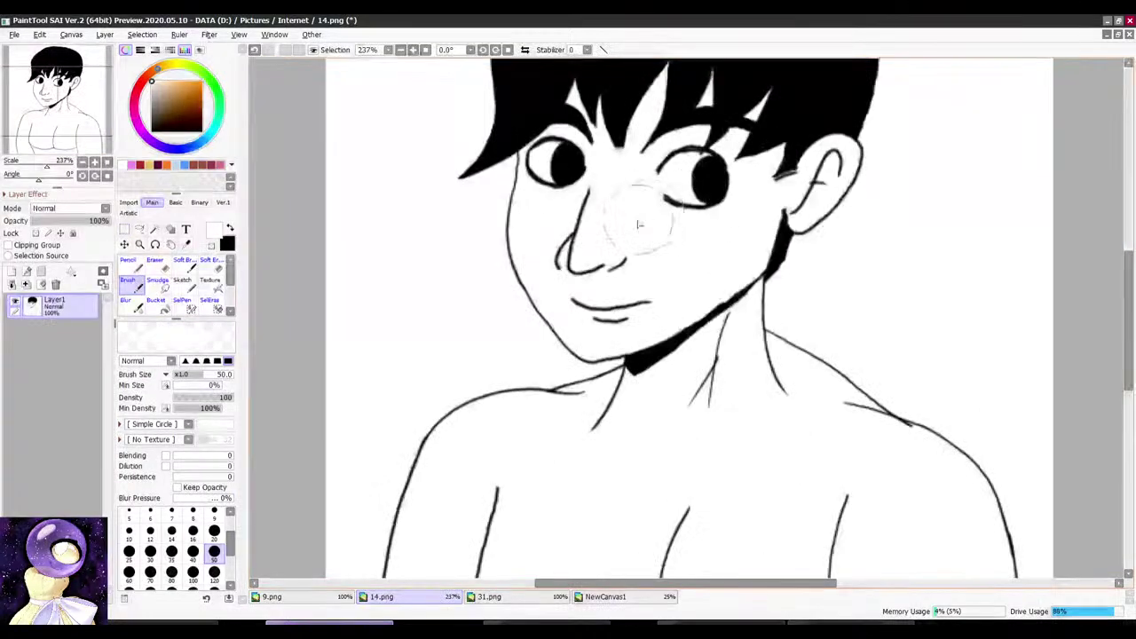
Step: Lasso the far eye together with the nose, deform them toward the far side of the face, apply it and deselect
click(140, 229)
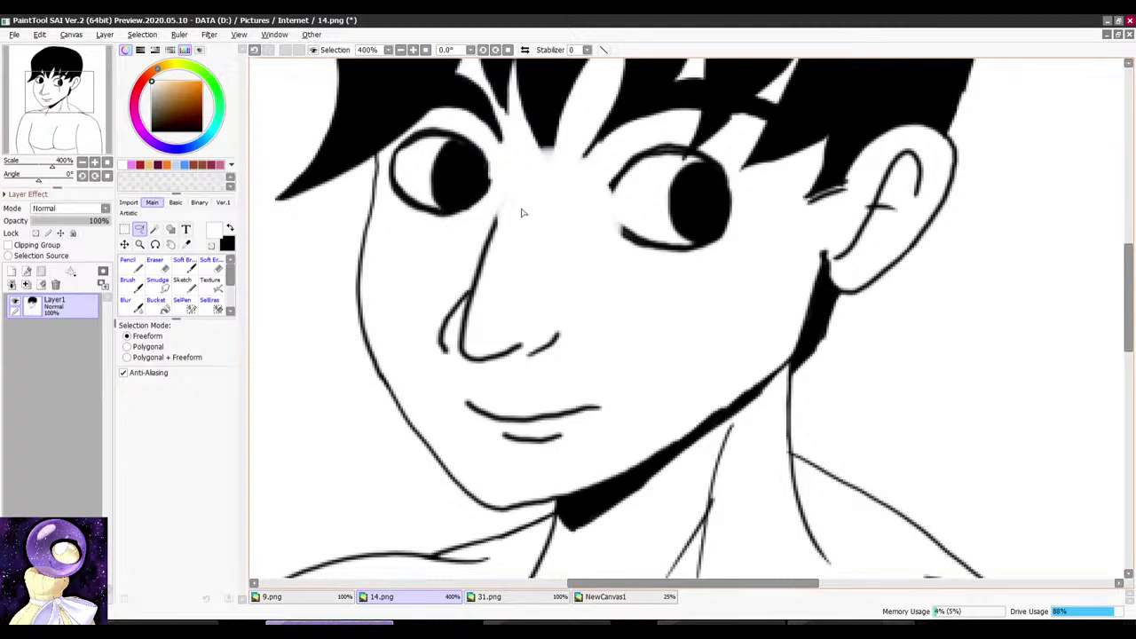
scroll(569, 140, down, 2)
mouse_move(523, 204)
mouse_down()
mouse_move(506, 161)
mouse_move(450, 149)
mouse_move(426, 204)
mouse_move(486, 340)
mouse_move(525, 202)
mouse_up()
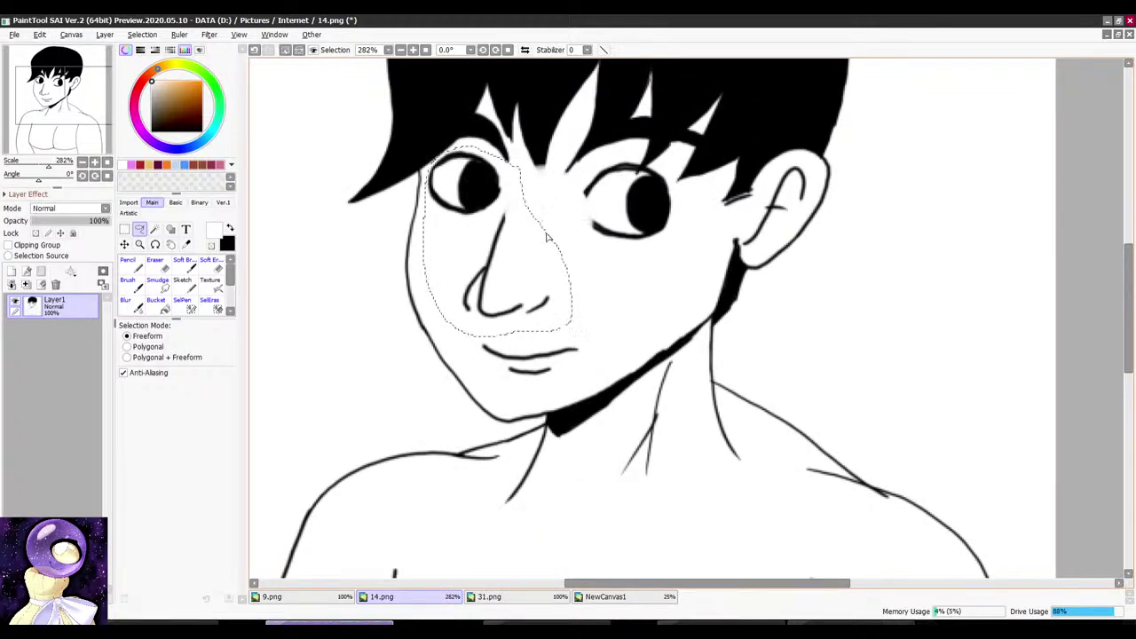
key(ctrl+t)
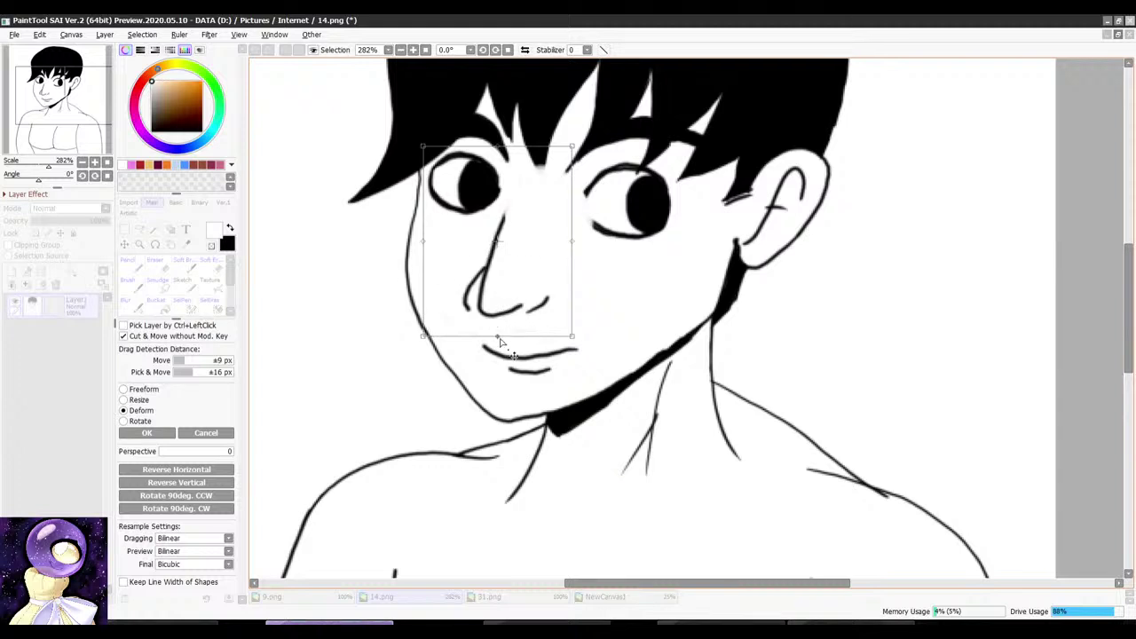
drag(497, 337, 481, 338)
drag(570, 147, 560, 150)
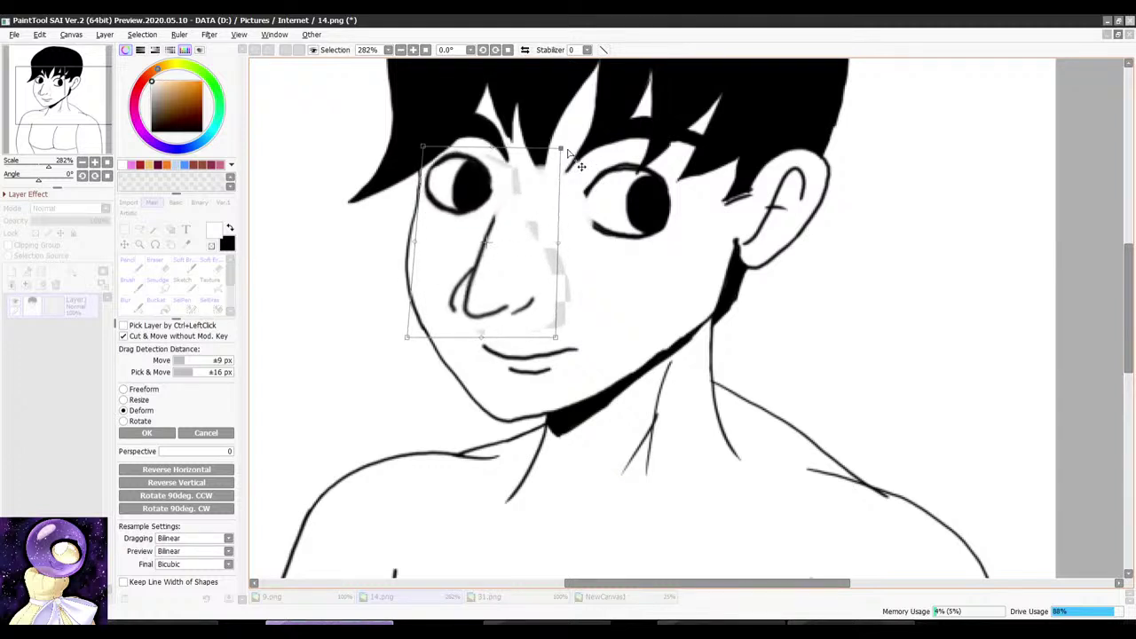
drag(424, 146, 425, 137)
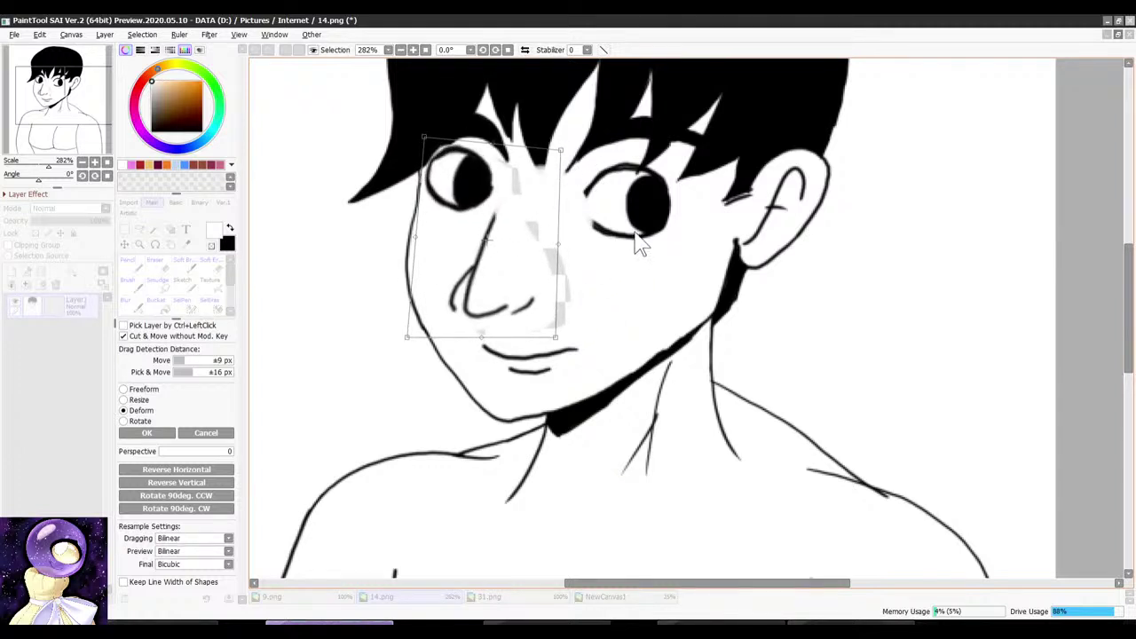
click(146, 433)
click(140, 229)
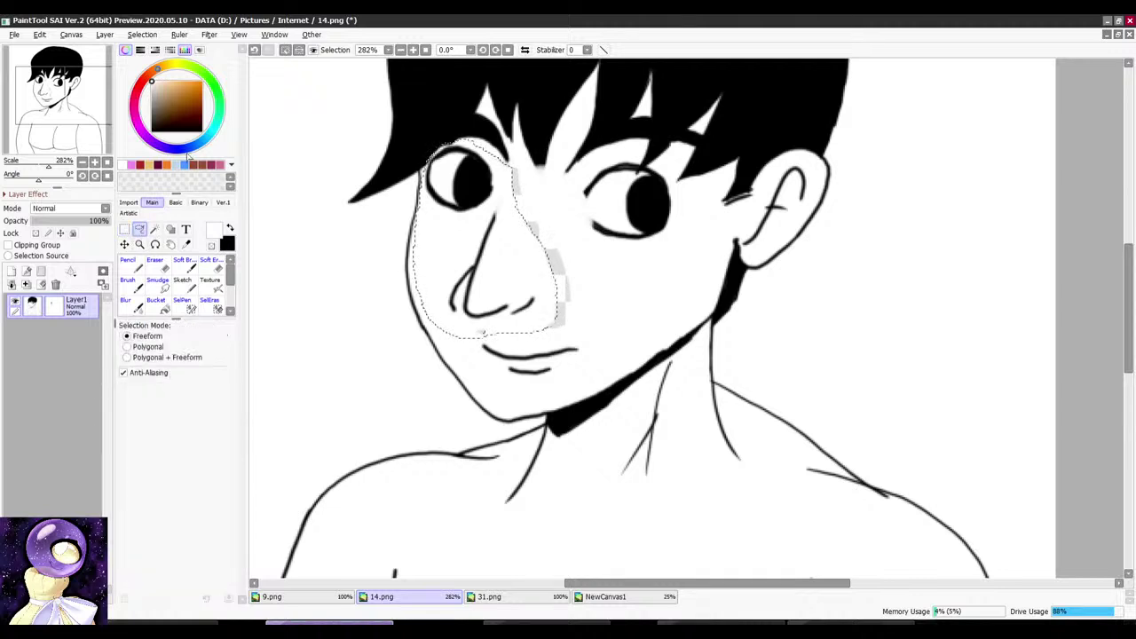
click(284, 51)
Step: Lasso the near eye, move it slightly toward the nose and clear the selection
mouse_move(609, 164)
mouse_down()
mouse_move(688, 226)
mouse_move(627, 156)
mouse_move(612, 161)
mouse_up()
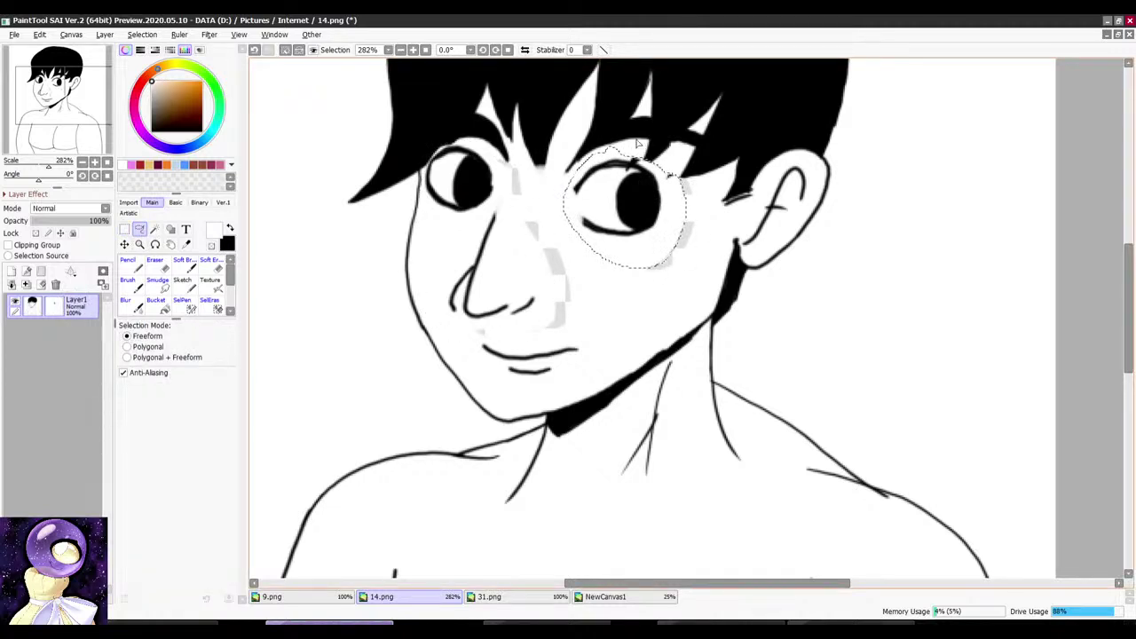
drag(655, 198, 649, 198)
click(284, 50)
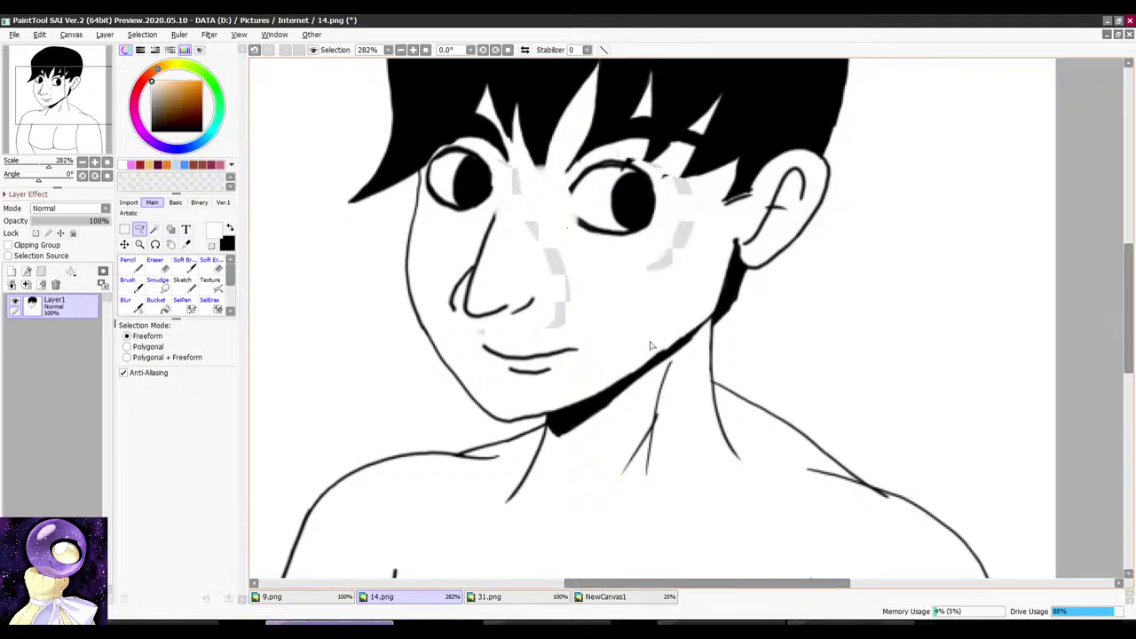
Step: Paint white over the transparent gaps beside the nose and around the near eye with the Brush
click(127, 280)
drag(506, 165, 562, 305)
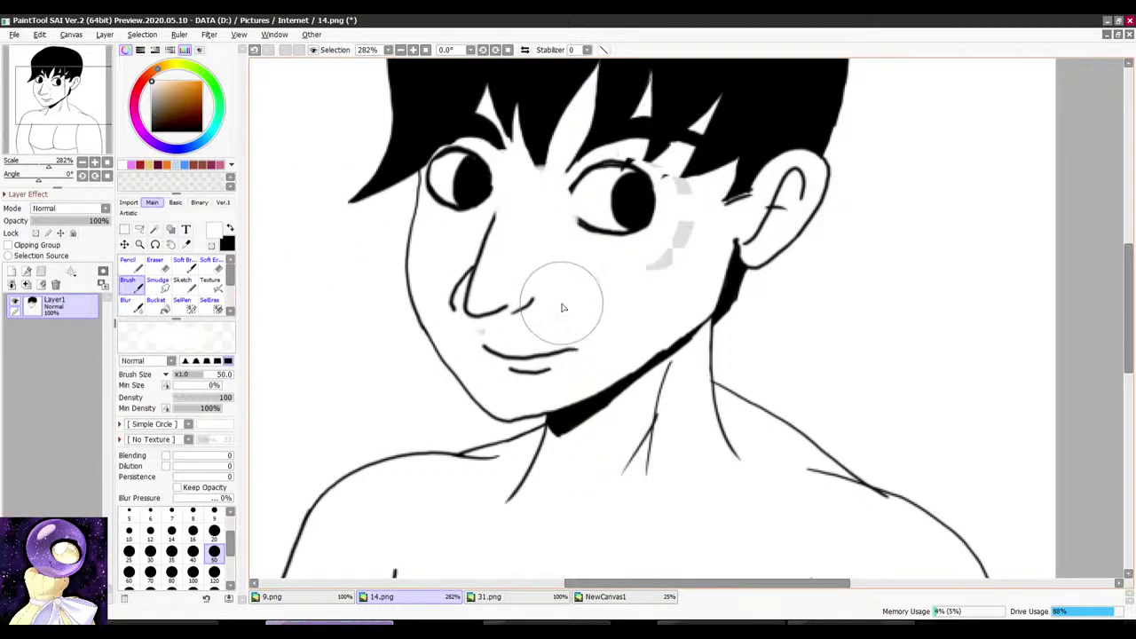
mouse_move(672, 259)
mouse_down()
mouse_move(683, 222)
mouse_move(674, 192)
mouse_up()
scroll(684, 216, down, 3)
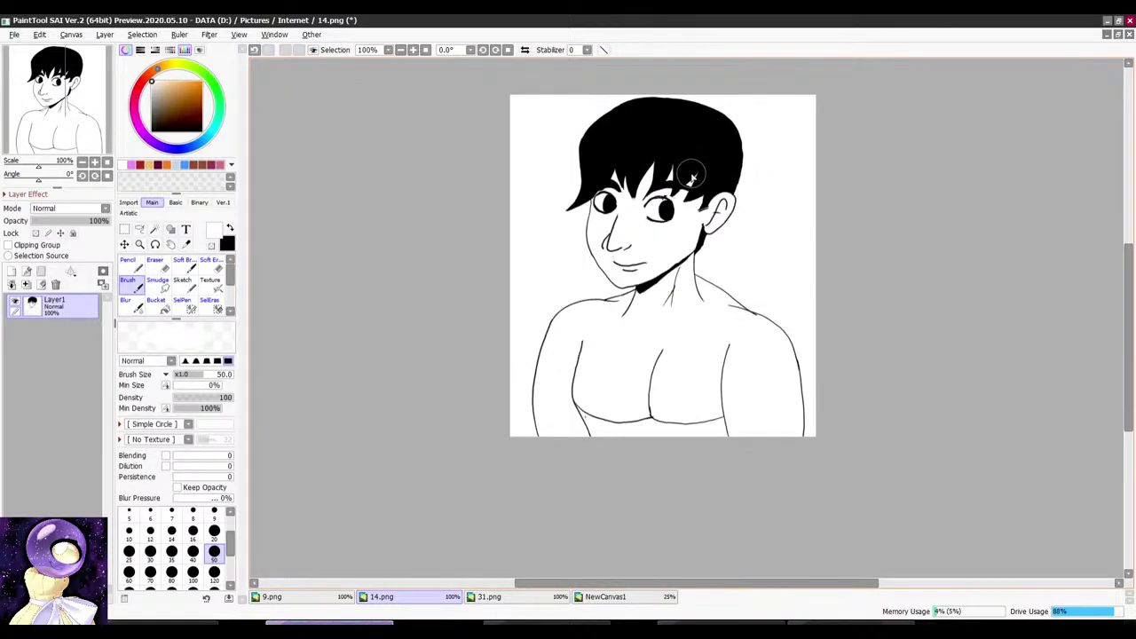
Step: Paint out the far nostril's curved line in white with the Brush
scroll(693, 173, up, 9)
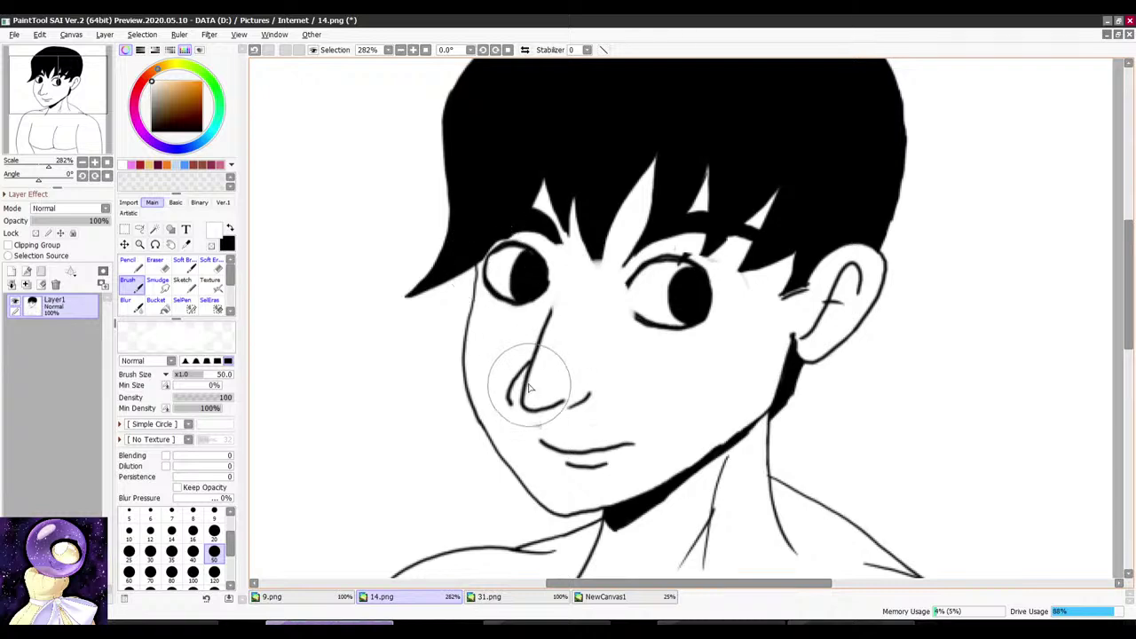
scroll(529, 384, down, 5)
scroll(538, 353, up, 7)
key(e)
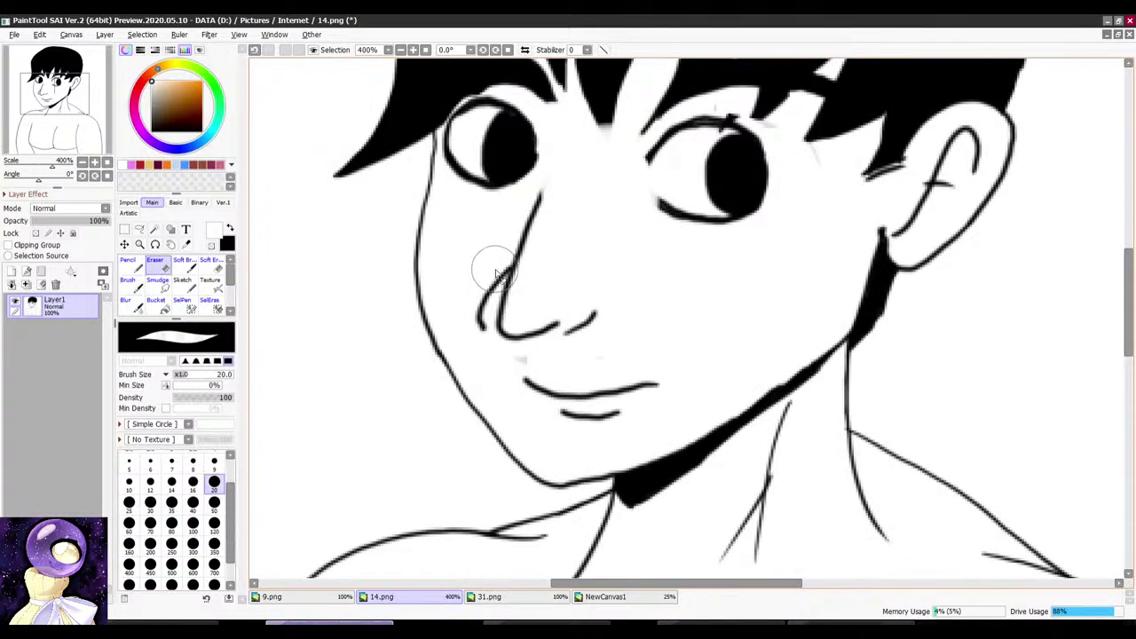
key(b)
drag(490, 262, 482, 329)
scroll(532, 342, down, 7)
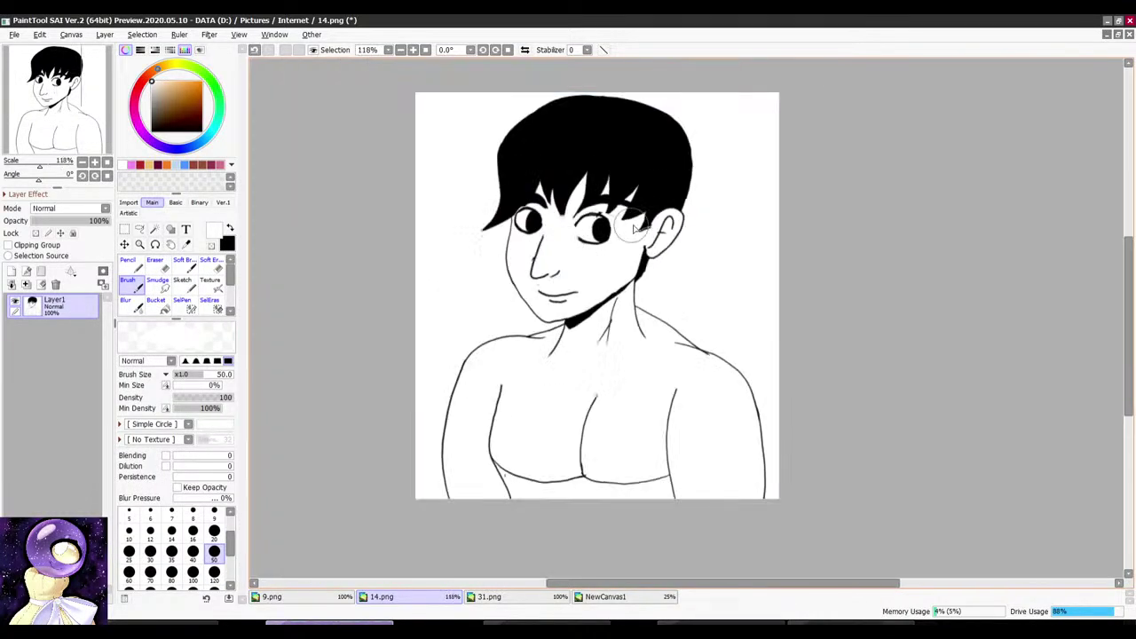
Step: Lasso the near eye, move it slightly toward the ear and clear the selection
scroll(608, 235, up, 4)
scroll(581, 250, down, 4)
scroll(575, 273, up, 6)
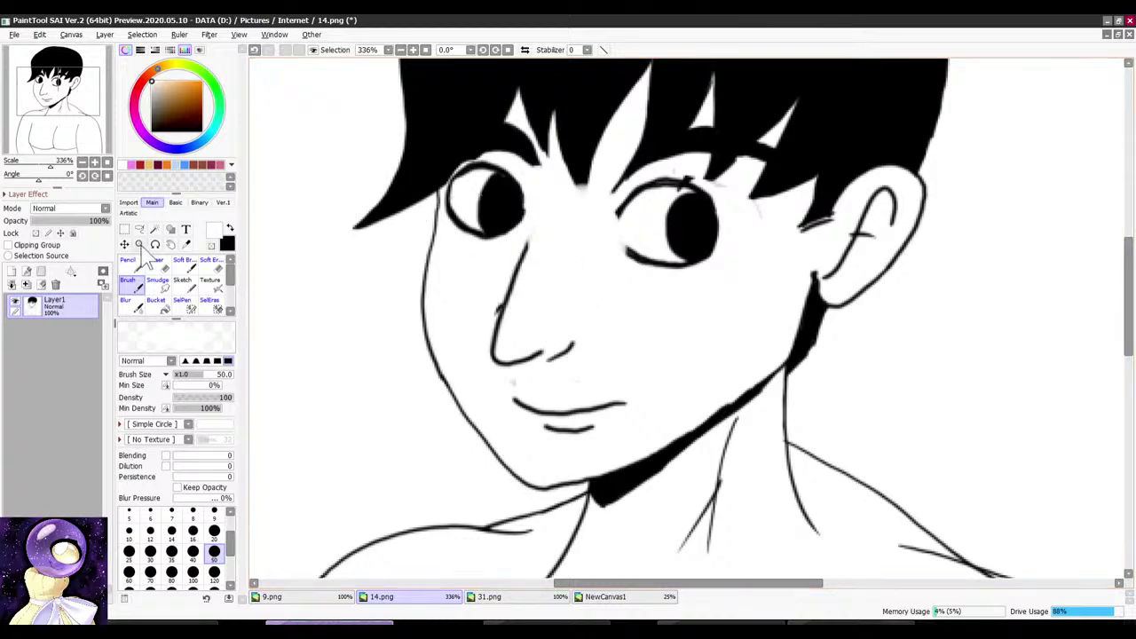
key(a)
mouse_move(682, 174)
mouse_down()
mouse_move(605, 252)
mouse_move(756, 249)
mouse_move(721, 206)
mouse_up()
scroll(721, 206, down, 5)
scroll(710, 209, up, 4)
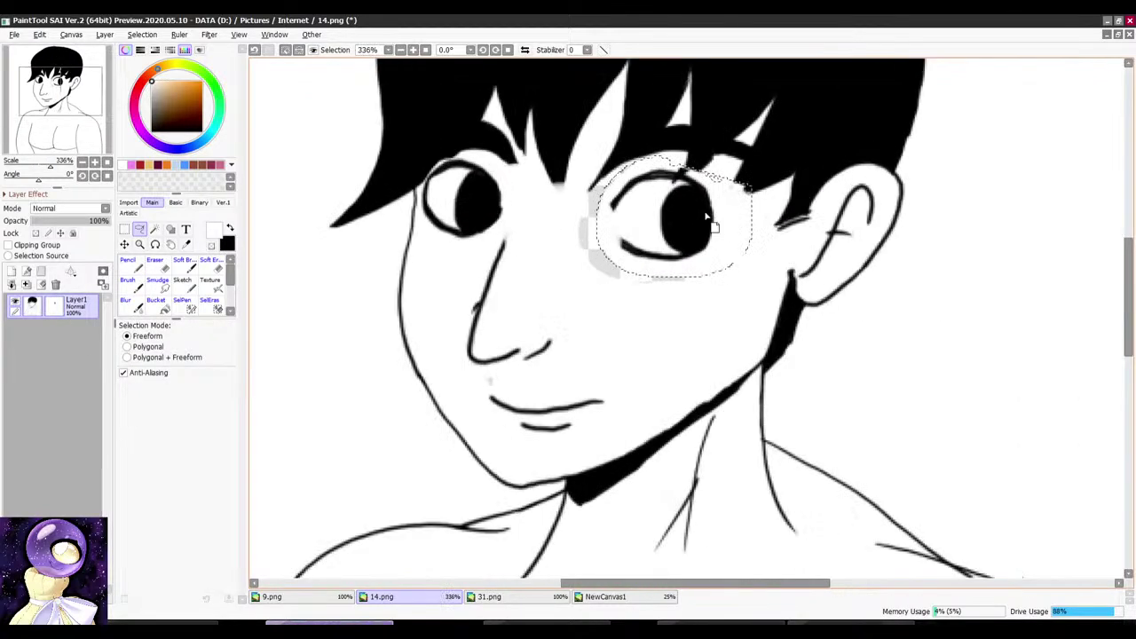
scroll(701, 211, down, 3)
scroll(715, 161, down, 5)
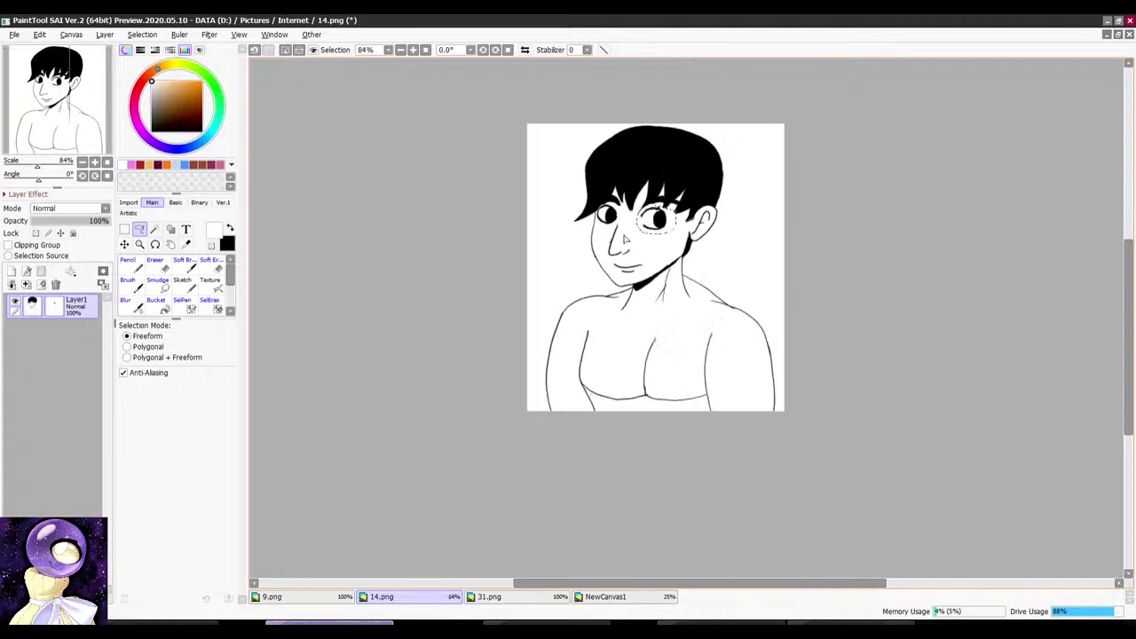
scroll(537, 191, up, 8)
click(284, 53)
scroll(657, 208, down, 4)
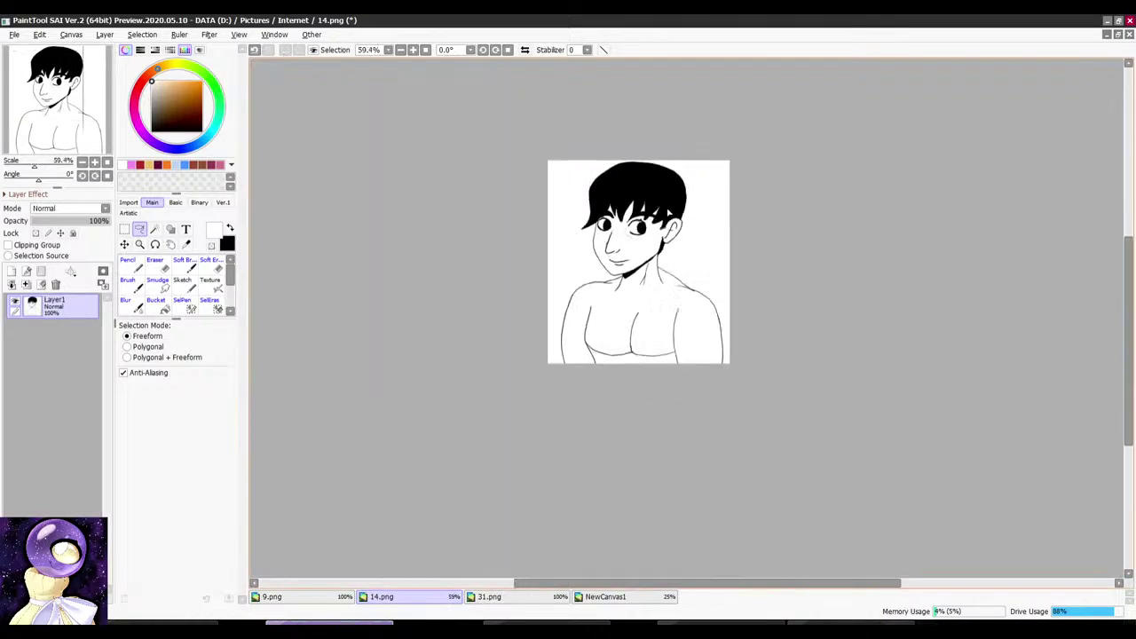
scroll(636, 256, up, 8)
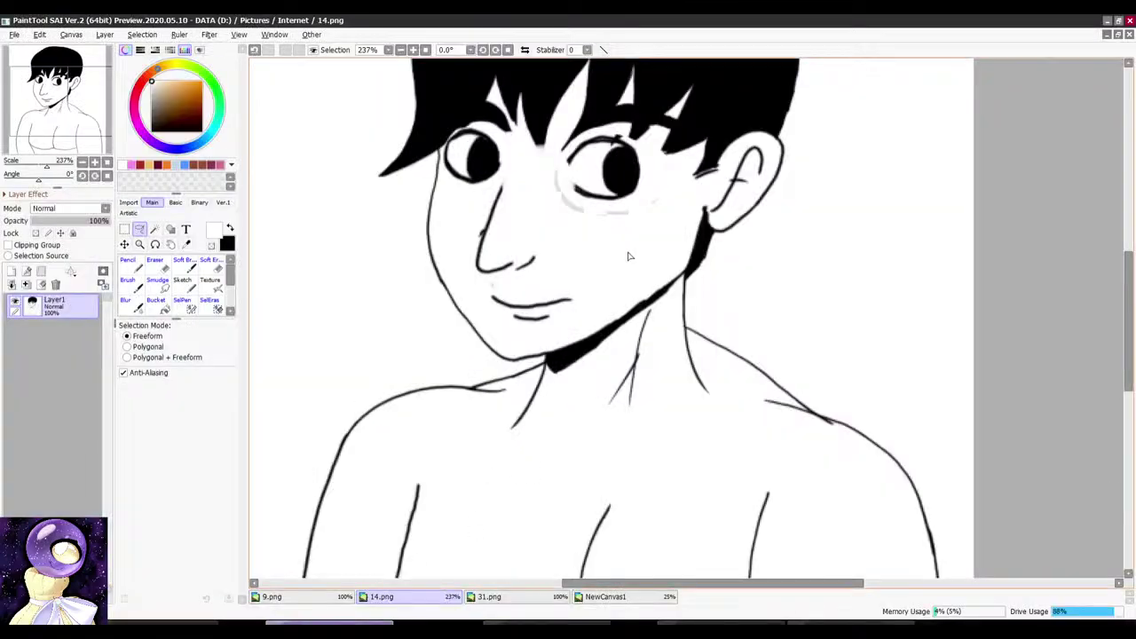
scroll(629, 256, down, 3)
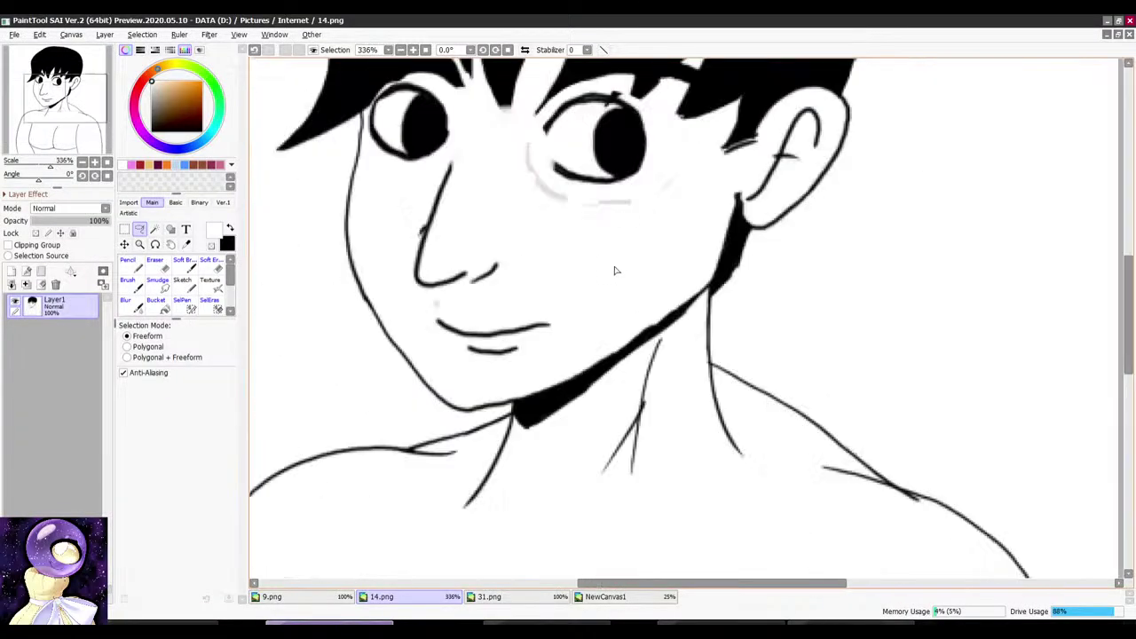
scroll(535, 476, down, 2)
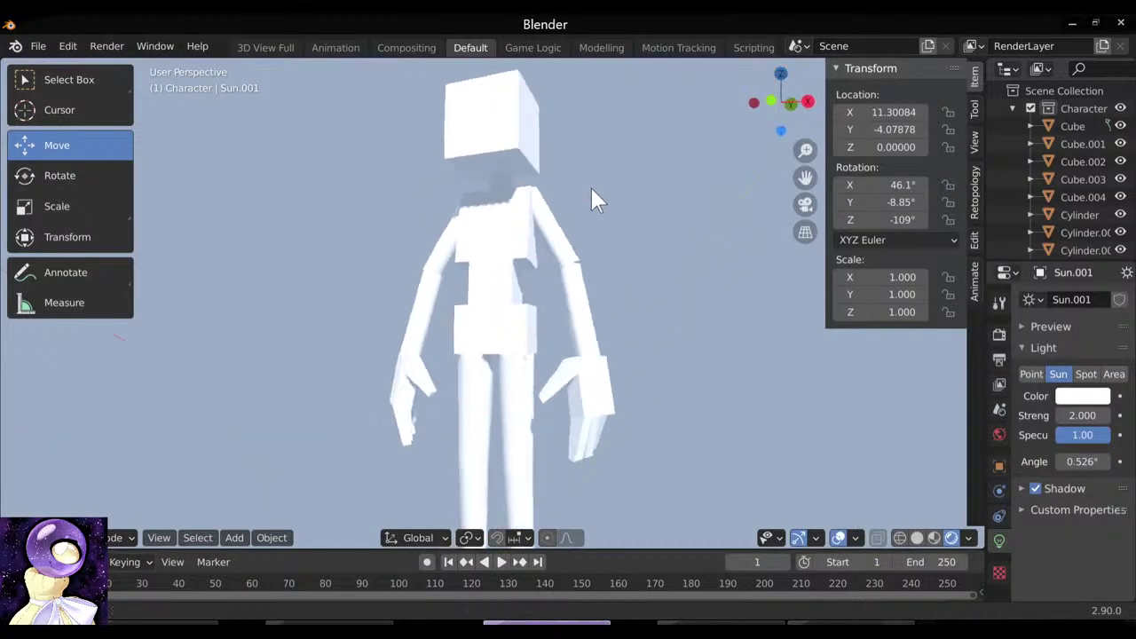
Step: Examine the block figure's head, chest and shoulders from several angles and distances
drag(575, 348, 567, 281)
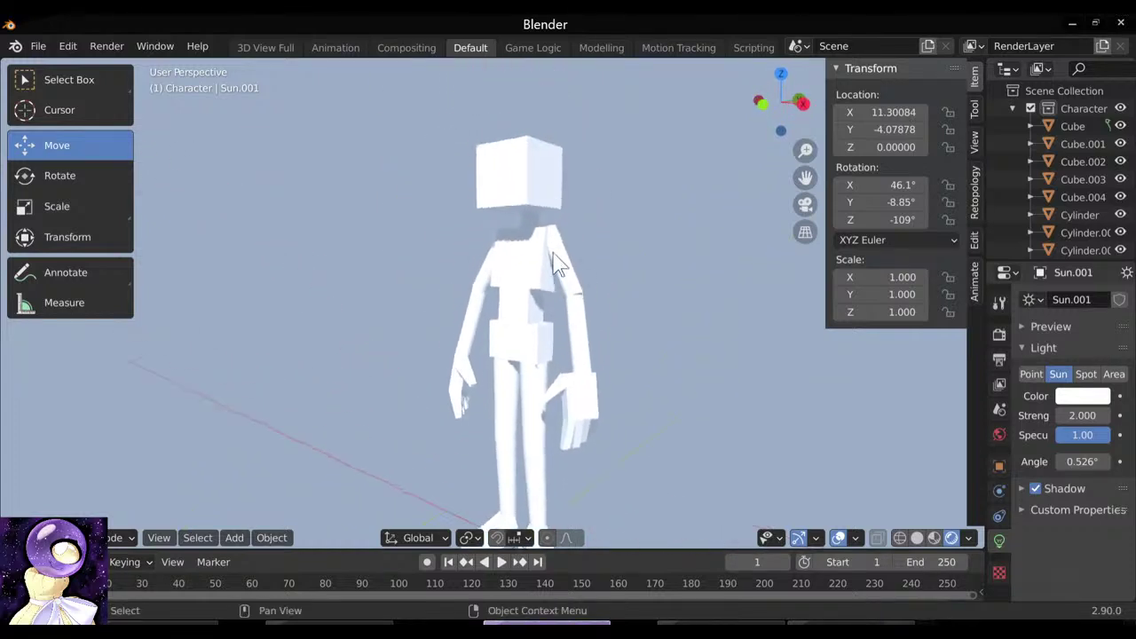
scroll(588, 228, up, 4)
drag(594, 239, 535, 213)
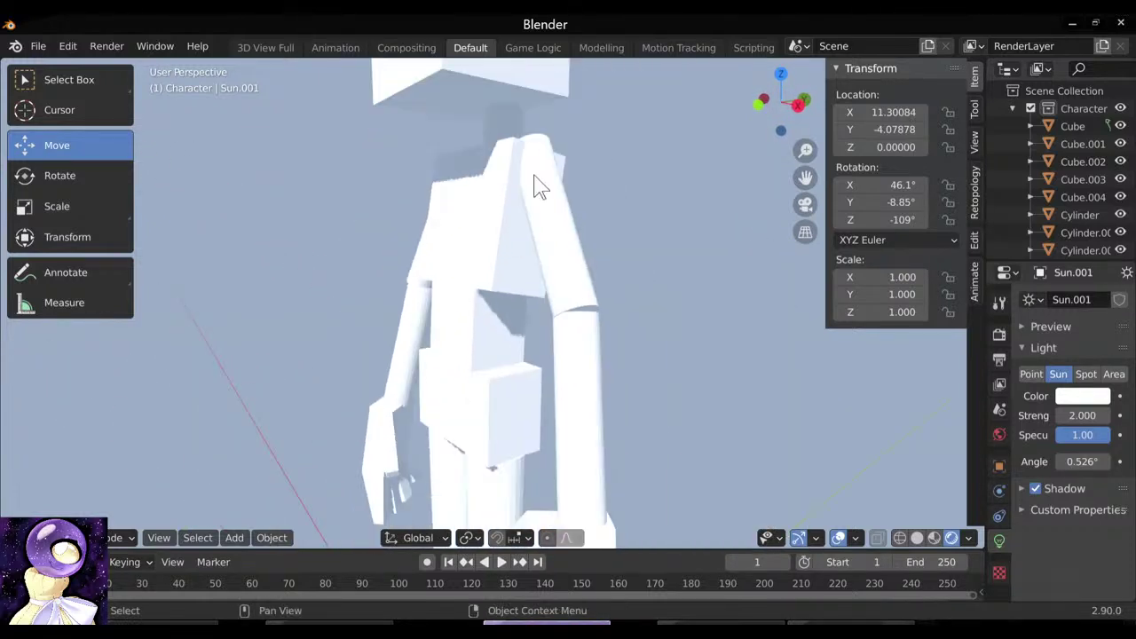
scroll(532, 178, down, 4)
drag(533, 289, 520, 194)
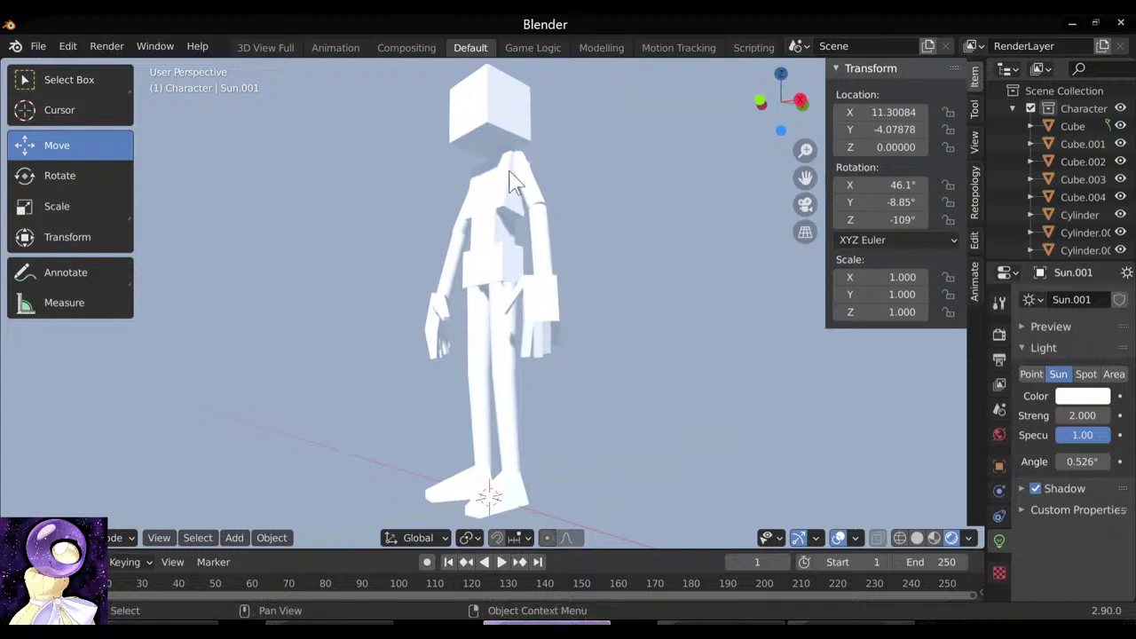
scroll(513, 199, down, 4)
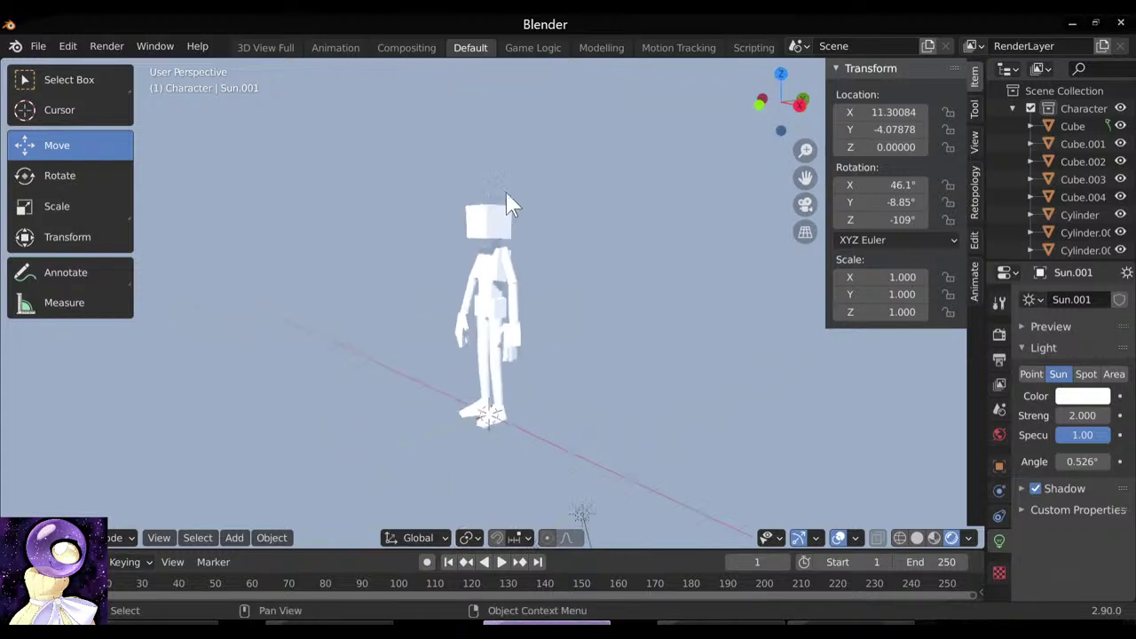
scroll(505, 222, up, 6)
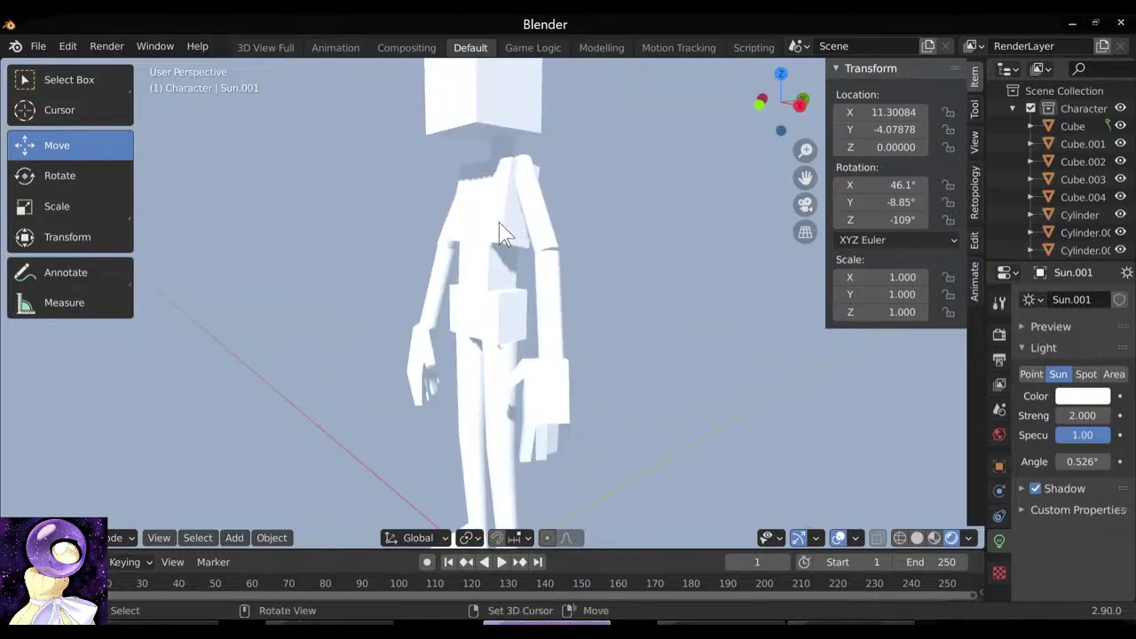
drag(498, 222, 566, 213)
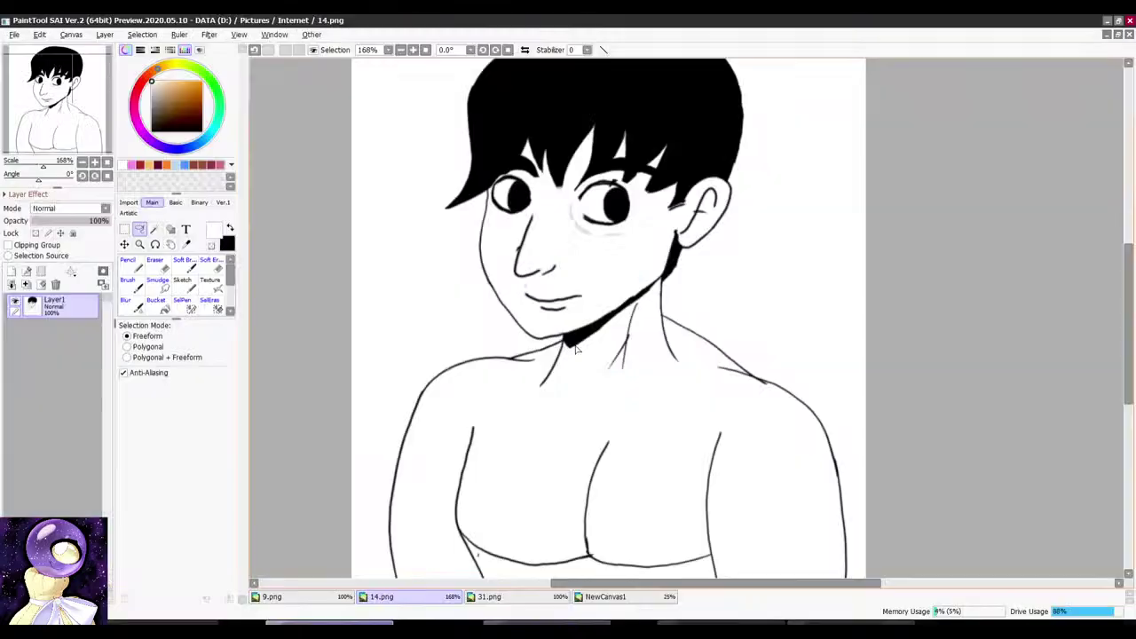
Step: Erase the vertical centre line between the two chest muscles with the Eraser
scroll(612, 520, up, 2)
scroll(612, 521, down, 2)
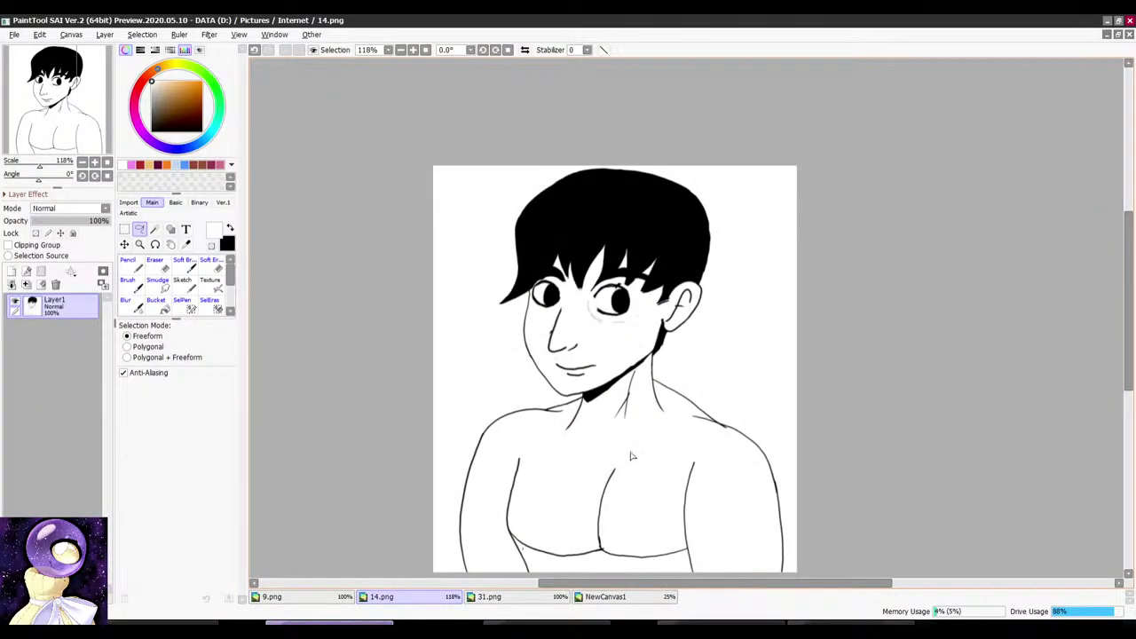
scroll(778, 311, down, 2)
scroll(599, 317, up, 4)
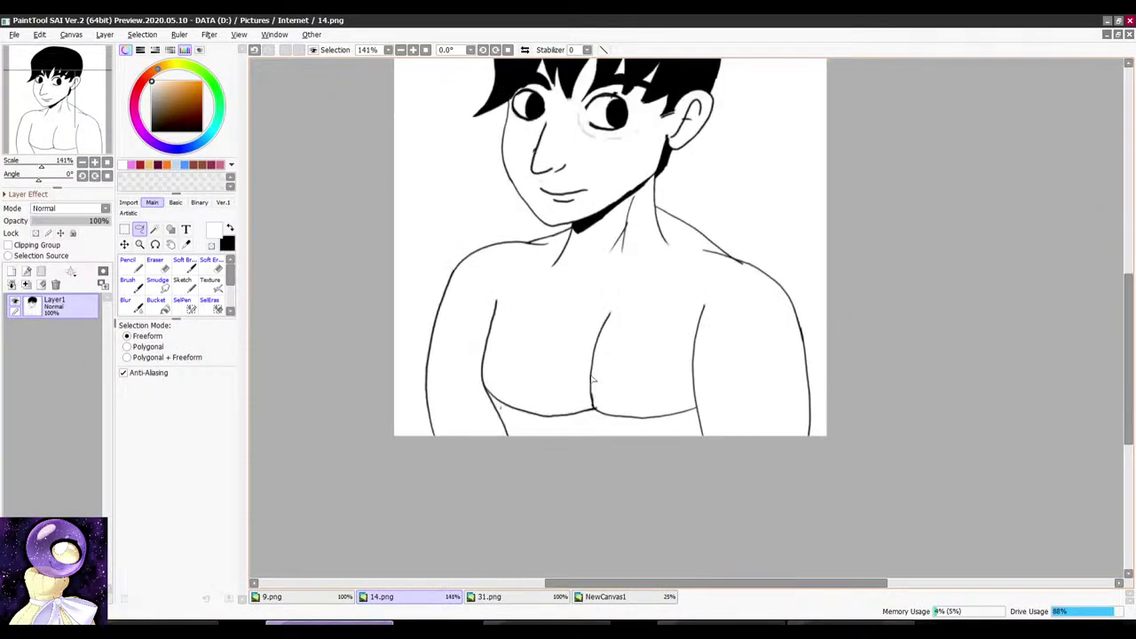
click(154, 264)
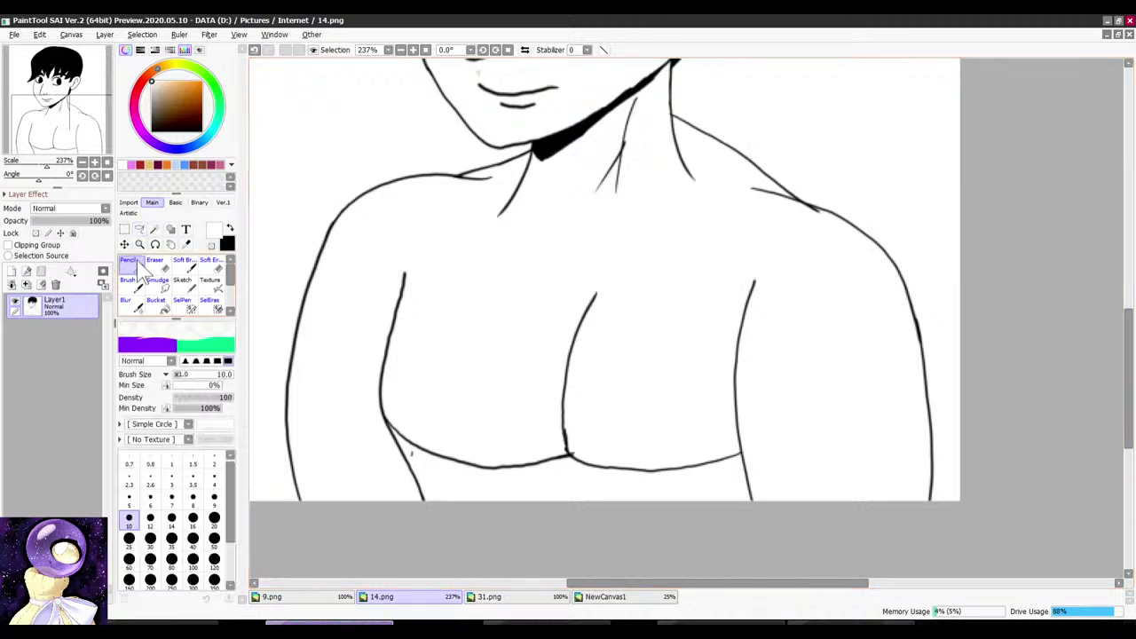
scroll(605, 284, down, 1)
scroll(604, 284, up, 2)
mouse_move(604, 284)
mouse_down()
mouse_move(571, 328)
mouse_move(563, 431)
mouse_up()
Step: With a black Pencil at size 9, draw a new centre line from the neck down the chest, curving into the near pectoral's underside
key(n)
scroll(594, 152, down, 2)
scroll(593, 152, down, 1)
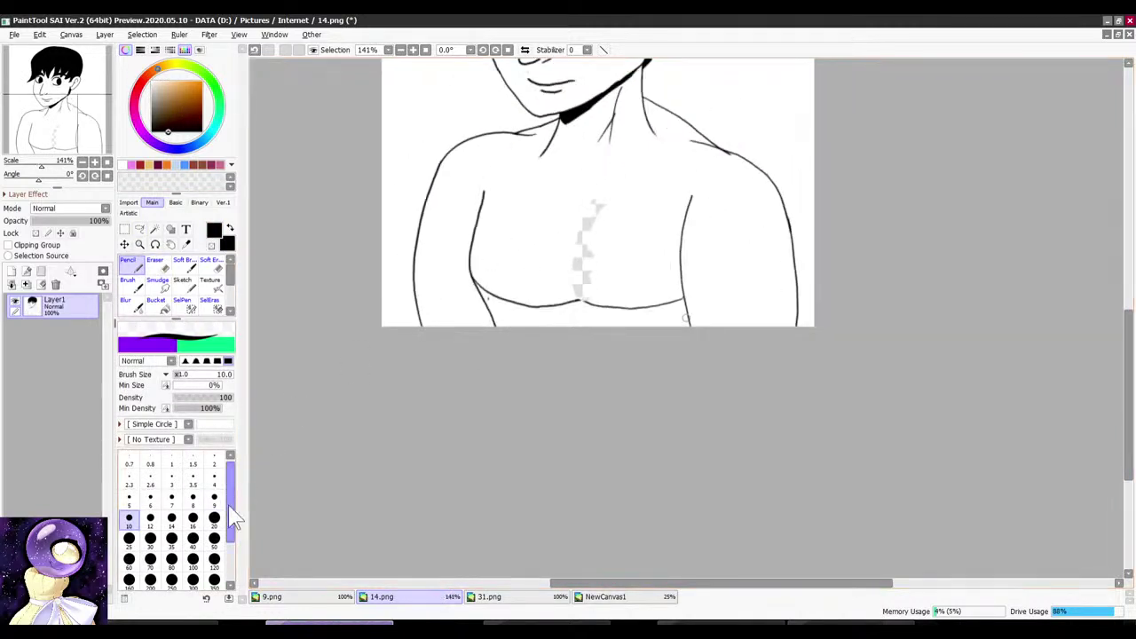
click(214, 501)
scroll(565, 154, down, 3)
scroll(567, 154, up, 5)
drag(555, 167, 513, 286)
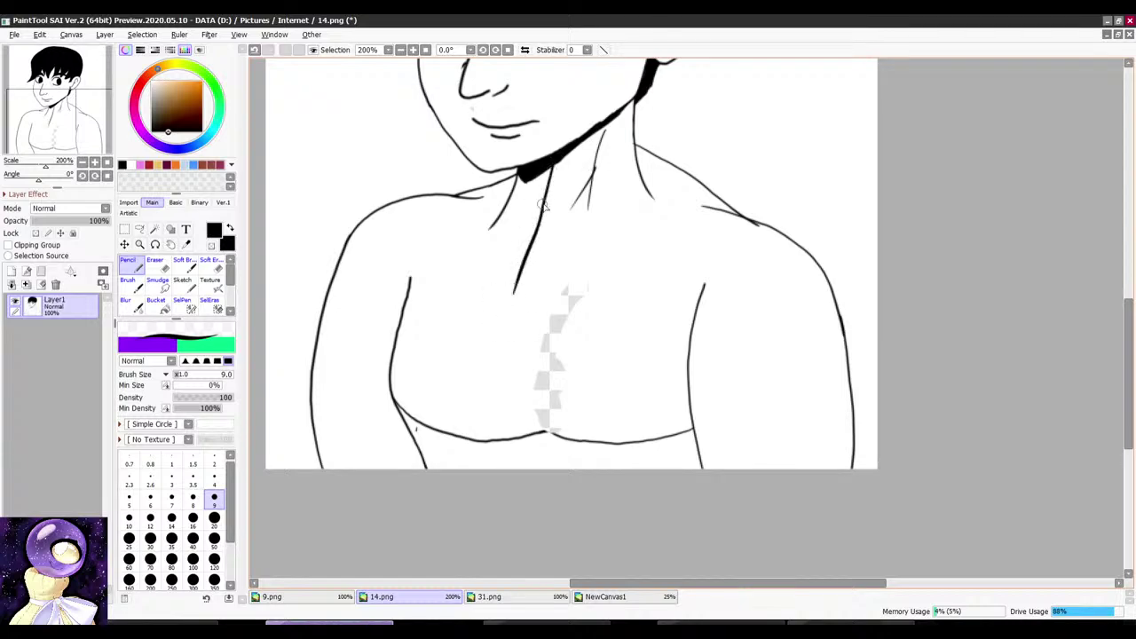
mouse_move(502, 428)
mouse_down()
mouse_move(482, 342)
mouse_move(493, 248)
mouse_move(553, 356)
mouse_up()
drag(629, 180, 577, 328)
scroll(592, 259, down, 4)
scroll(568, 334, up, 3)
drag(526, 237, 586, 166)
scroll(493, 255, up, 2)
Step: Draw a thick curved line down the far edge of the torso with the Pencil
drag(462, 252, 467, 364)
scroll(538, 266, down, 1)
drag(790, 269, 769, 238)
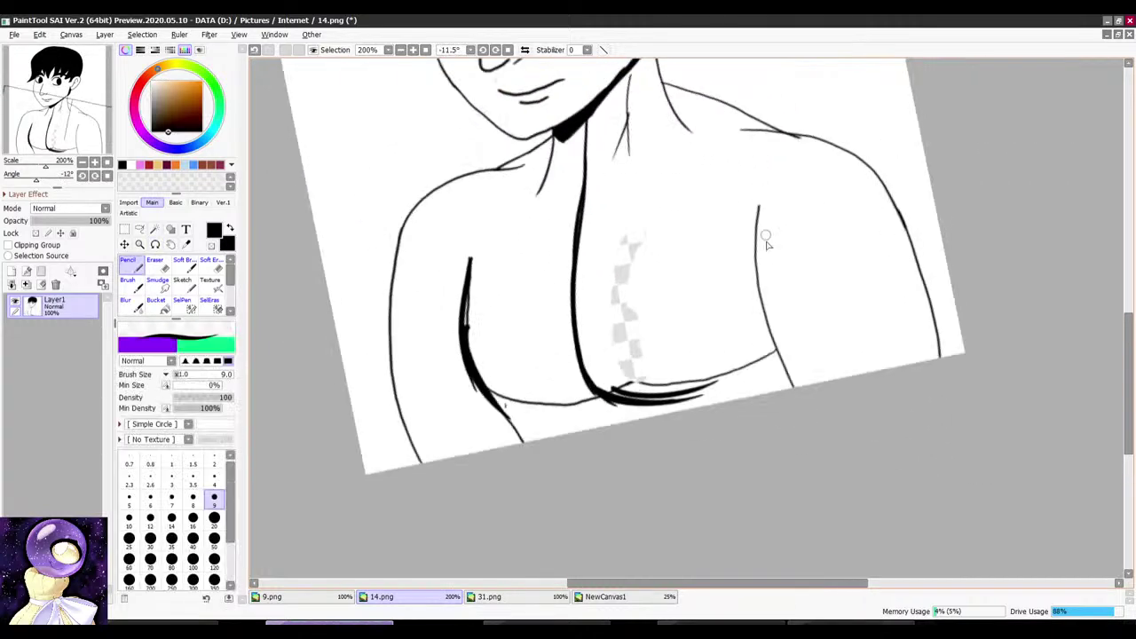
scroll(766, 248, down, 4)
Step: Draw a straight guide line across the shoulders and block in the near arm with two slanted lines and a shoulder oval
mouse_move(782, 154)
mouse_down()
mouse_move(809, 169)
mouse_move(664, 139)
mouse_move(632, 147)
mouse_up()
scroll(626, 170, up, 2)
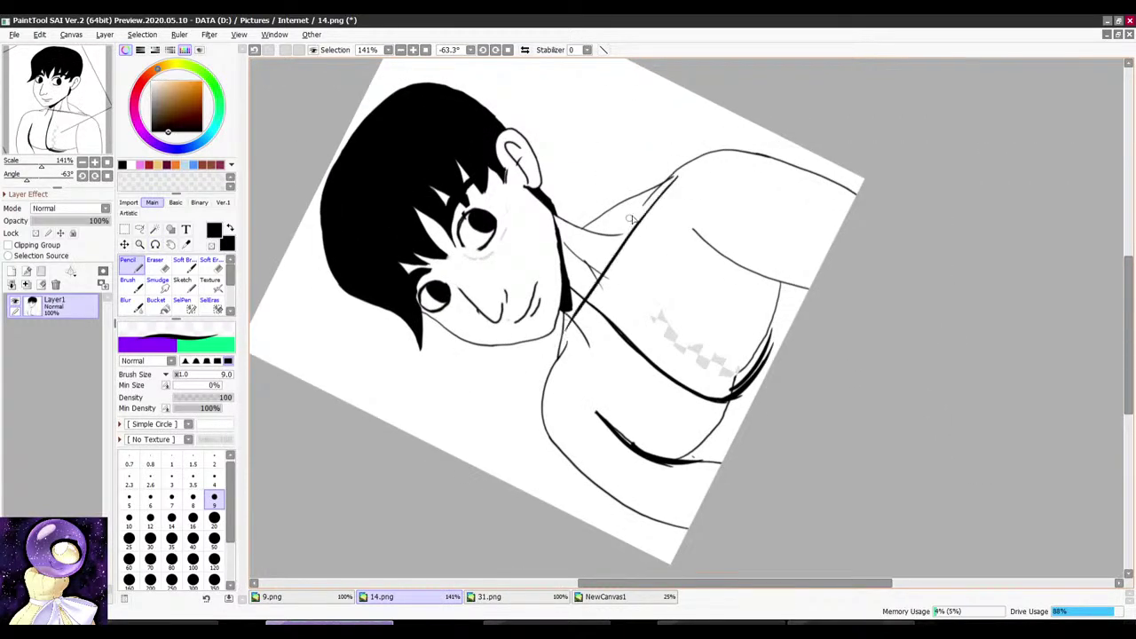
drag(559, 357, 614, 435)
mouse_move(652, 200)
mouse_down()
mouse_move(791, 286)
mouse_move(807, 239)
mouse_up()
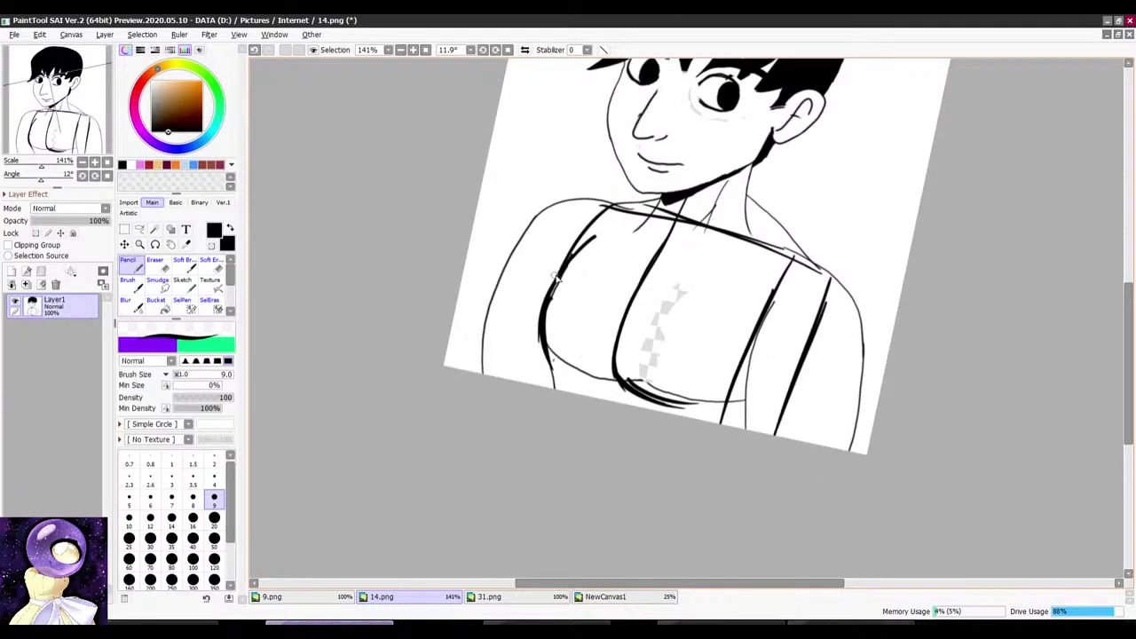
scroll(817, 230, down, 3)
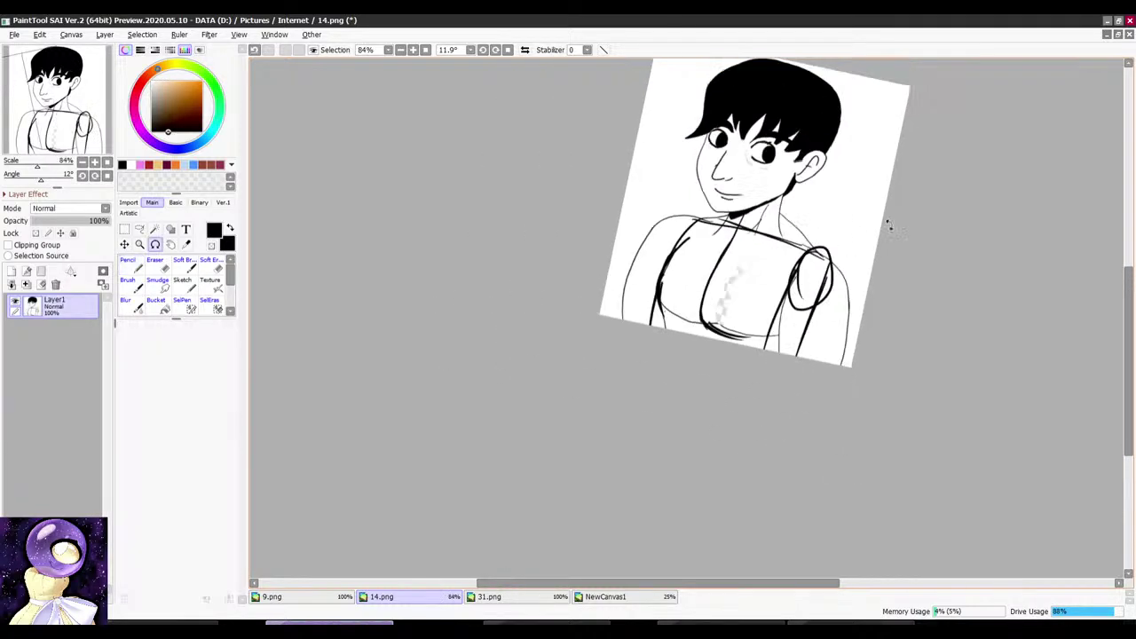
Step: Straighten the canvas and examine the blocked-in torso and shoulder against the whole portrait
scroll(812, 234, down, 4)
drag(887, 225, 809, 232)
scroll(825, 165, up, 6)
scroll(756, 240, down, 5)
scroll(767, 355, up, 4)
mouse_move(843, 181)
mouse_down()
mouse_move(773, 127)
mouse_move(803, 229)
mouse_move(793, 119)
mouse_move(842, 162)
mouse_up()
scroll(708, 201, down, 1)
scroll(710, 202, up, 5)
scroll(801, 231, down, 3)
scroll(705, 317, up, 1)
scroll(706, 318, up, 2)
scroll(741, 303, down, 5)
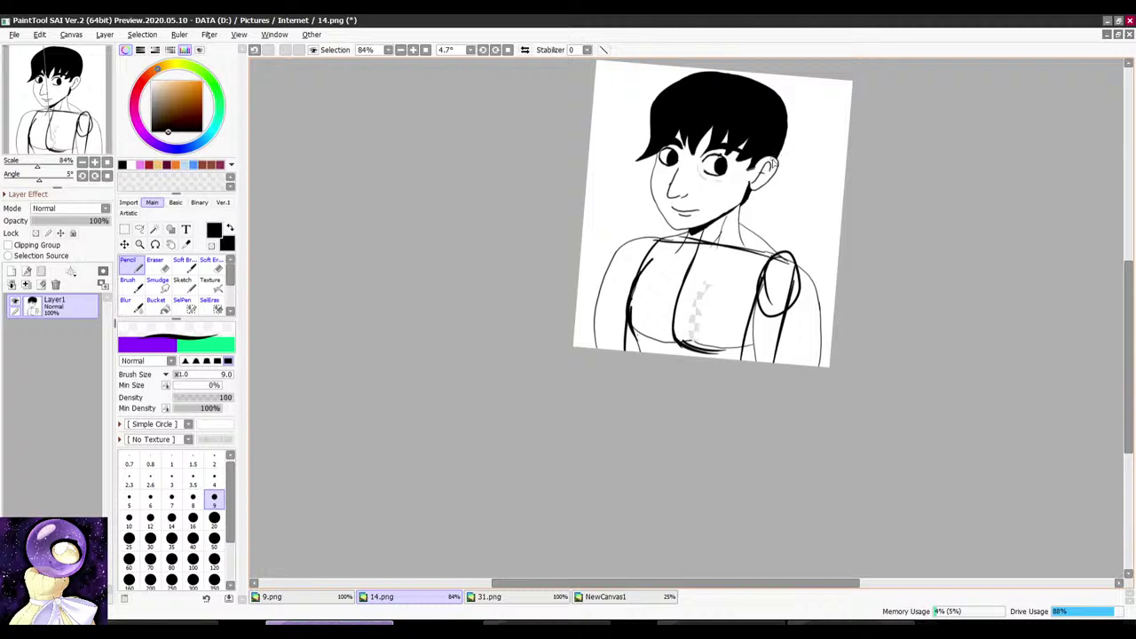
scroll(771, 165, up, 2)
scroll(771, 165, down, 2)
scroll(771, 165, up, 4)
drag(771, 165, 758, 157)
Step: Switch to Firefox by way of the Discord call and open the YouTube Studio live streaming page
click(768, 622)
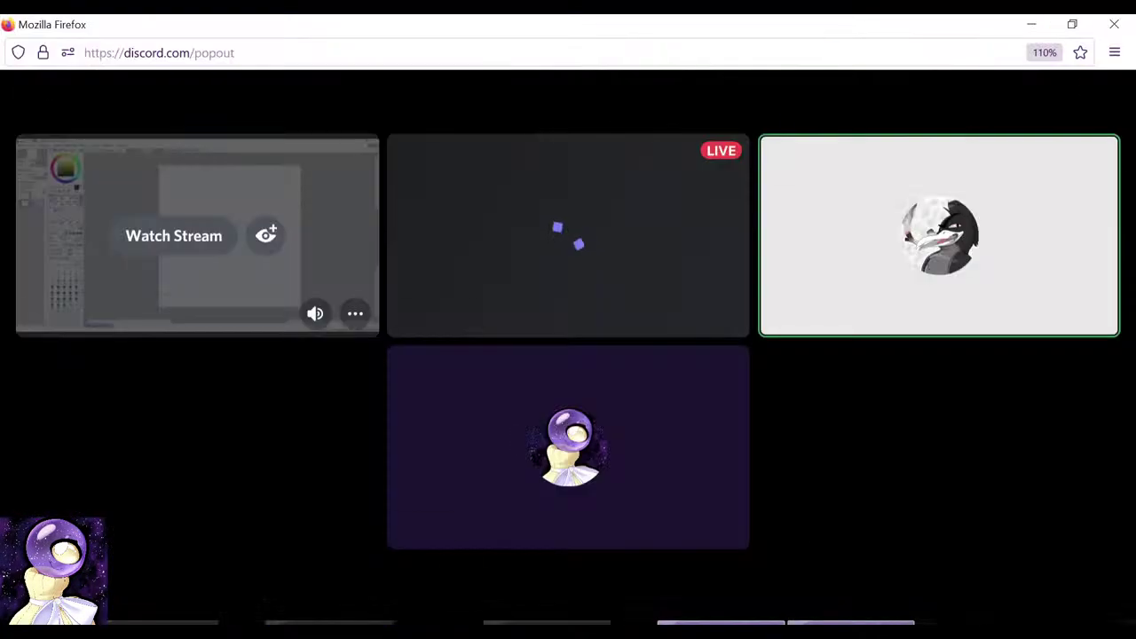
mouse_move(815, 520)
key(alt+Tab)
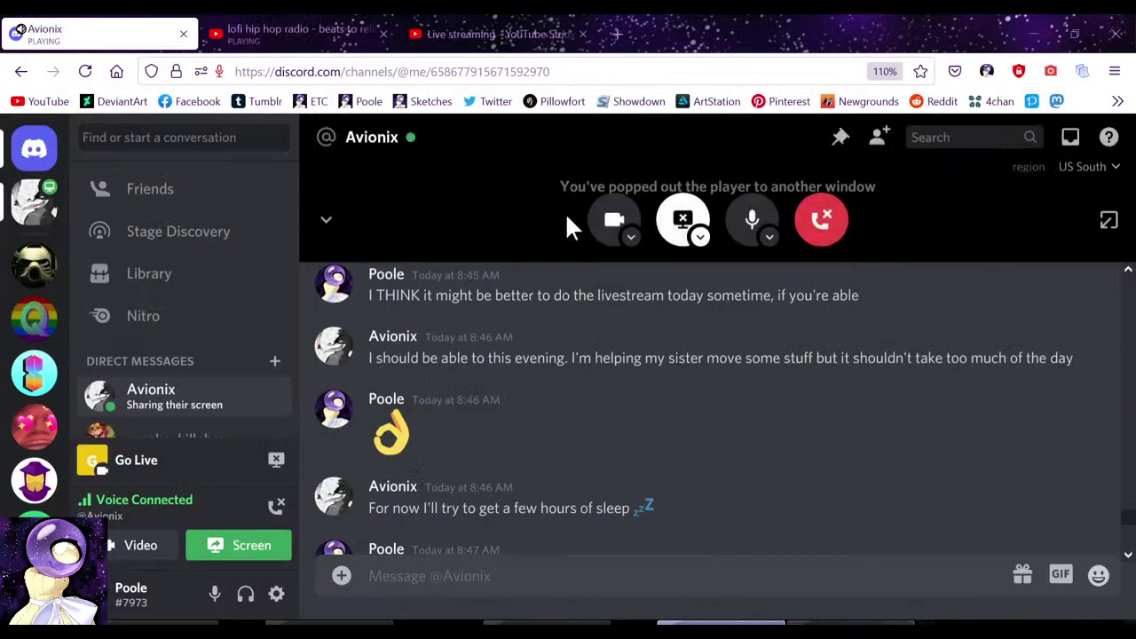
click(461, 31)
Step: Switch to OBS, raise the Desktop Audio level and set Mic/Aux to 0.0 dB, and unmute both sources
key(alt+Tab)
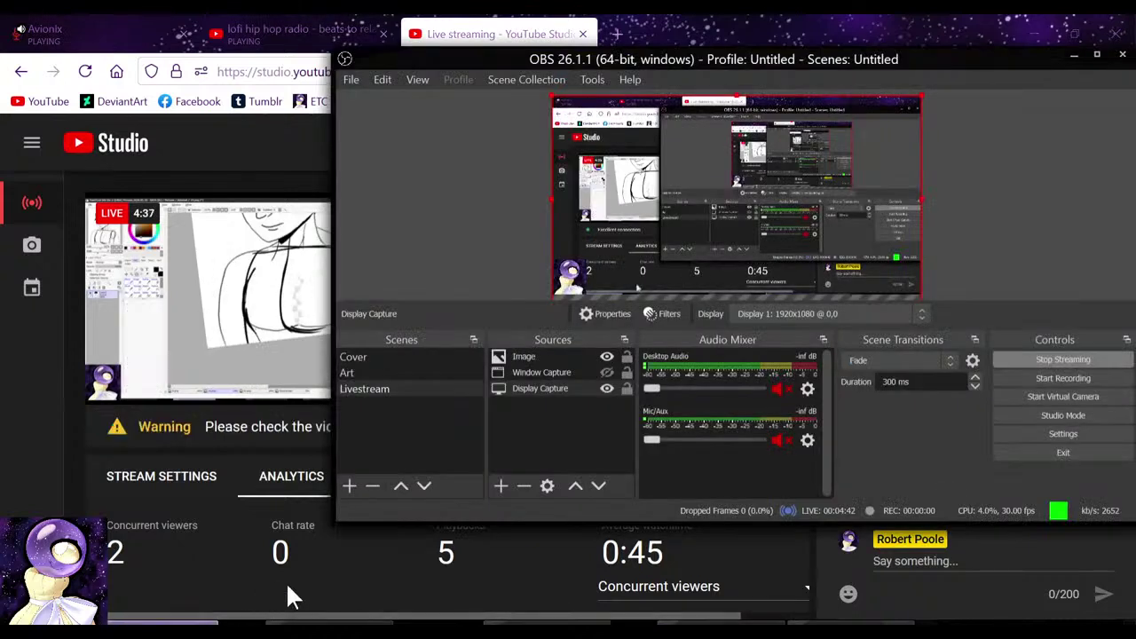
mouse_move(655, 387)
mouse_down()
mouse_move(808, 384)
mouse_move(667, 392)
mouse_up()
drag(653, 439, 772, 437)
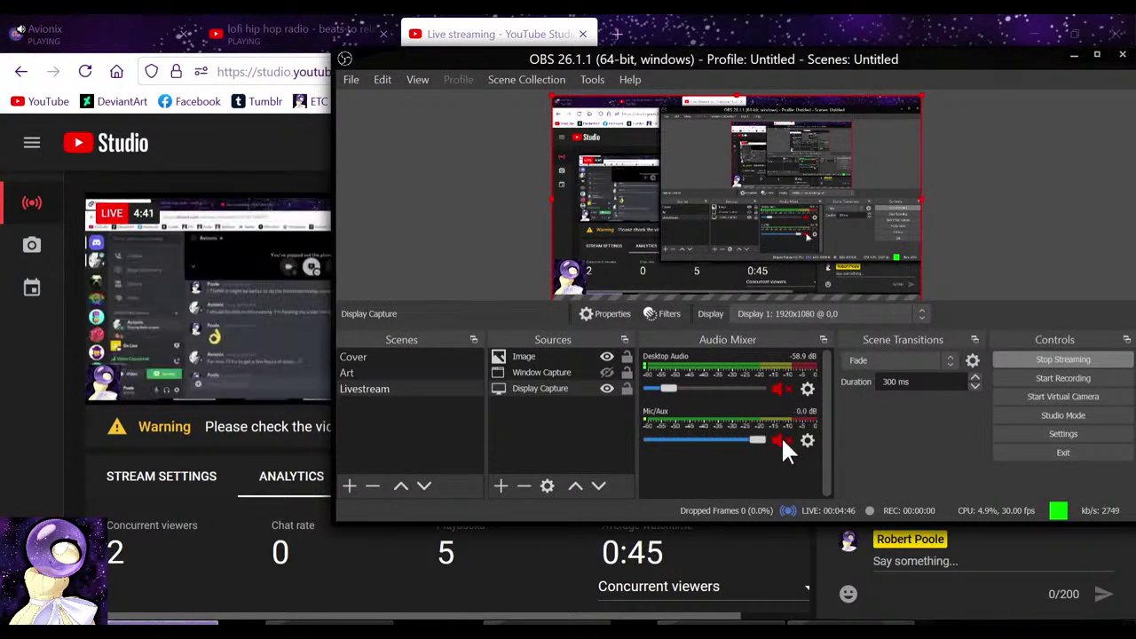
click(781, 440)
click(781, 389)
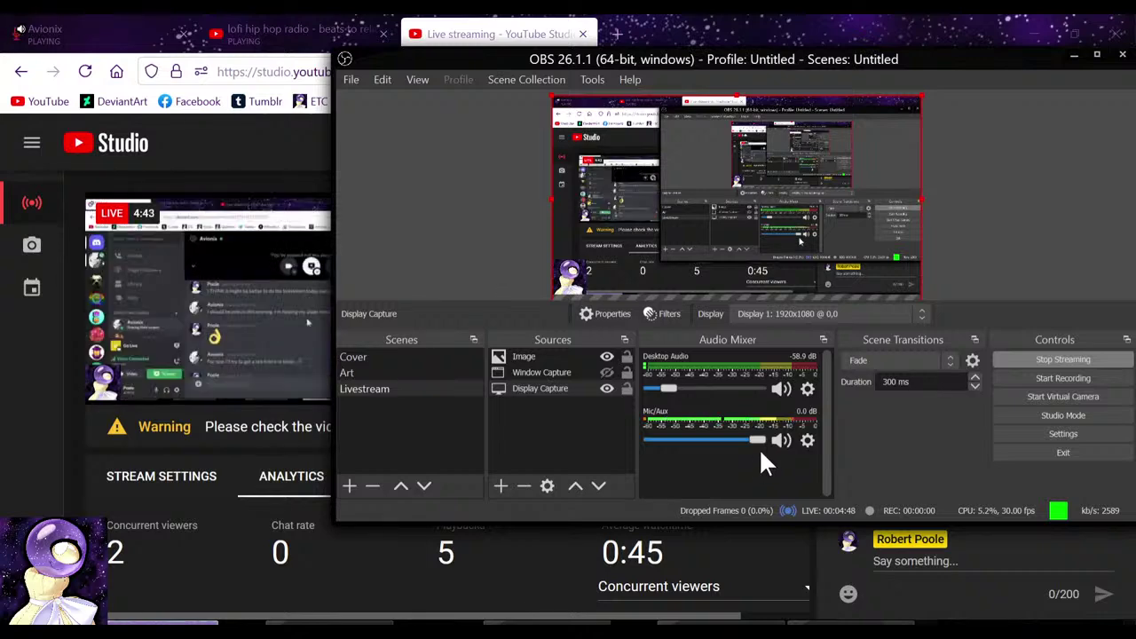
drag(670, 391, 705, 396)
Step: Return to the YouTube Studio page and post "Hello!" in the live chat
click(454, 27)
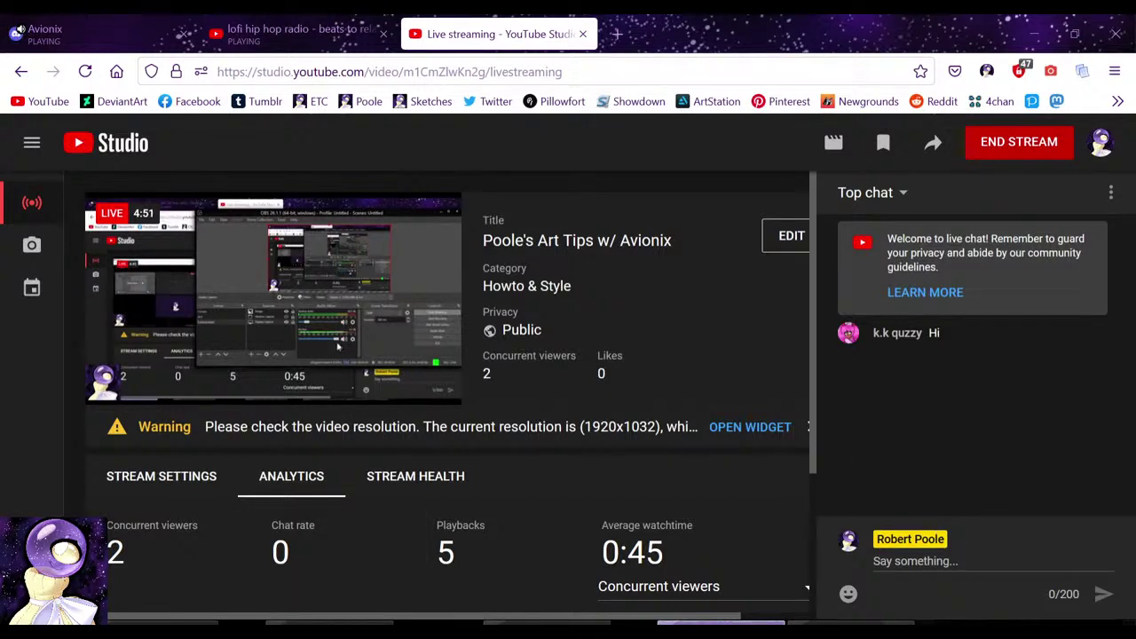
click(940, 561)
text(Hel)
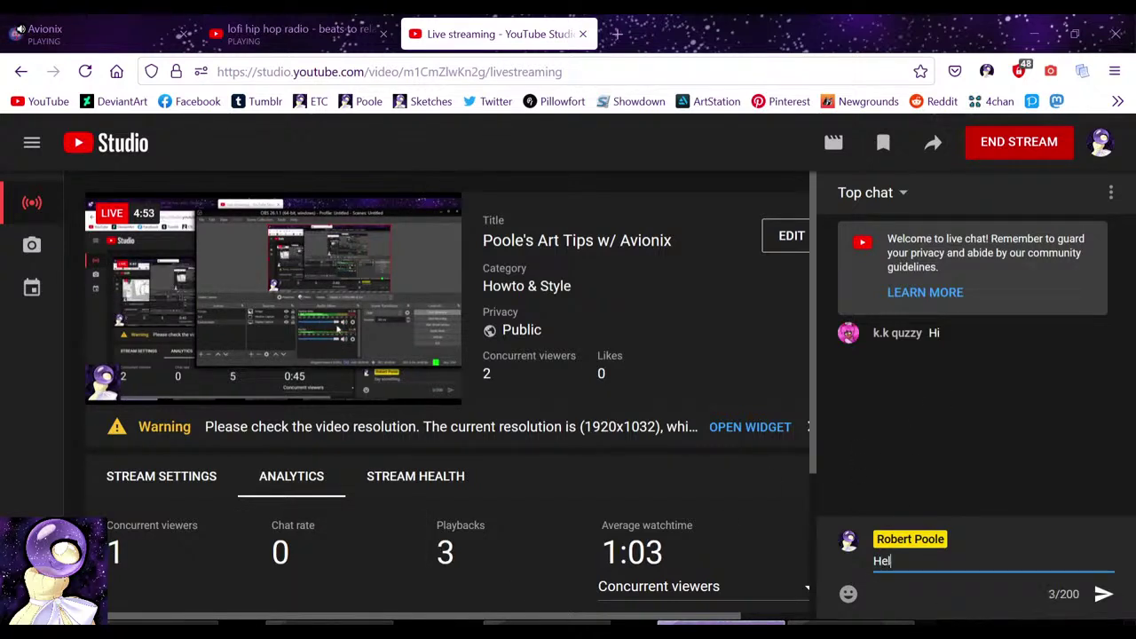
text(lo!)
key(Return)
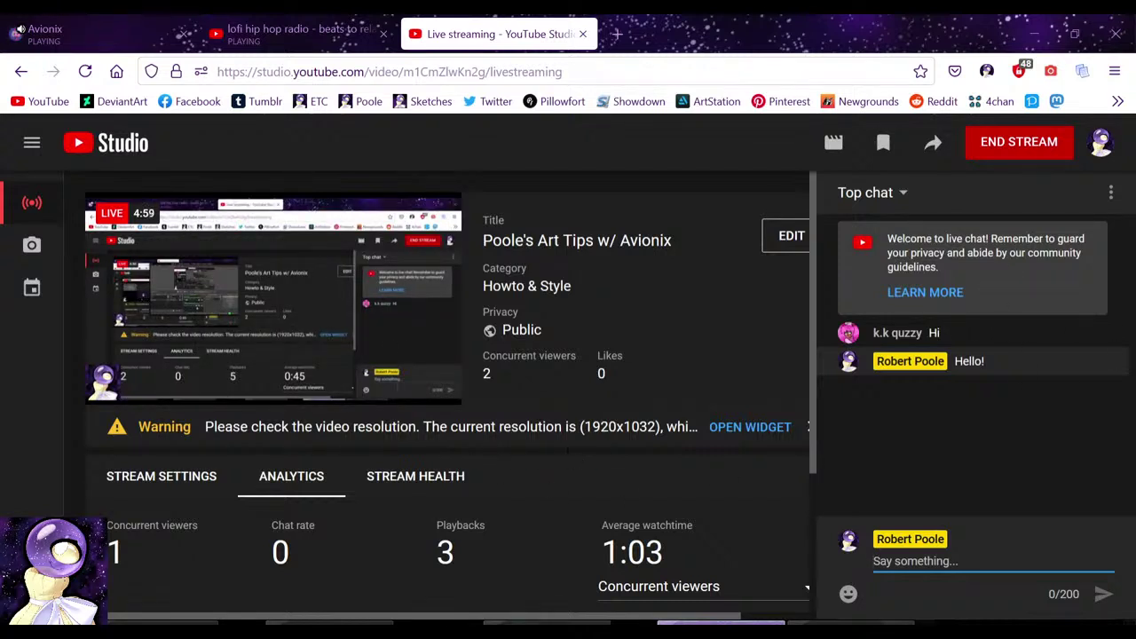
Step: Switch to Blender and examine the block figure's head and upper body again from a slightly changed angle
click(559, 622)
scroll(629, 328, down, 2)
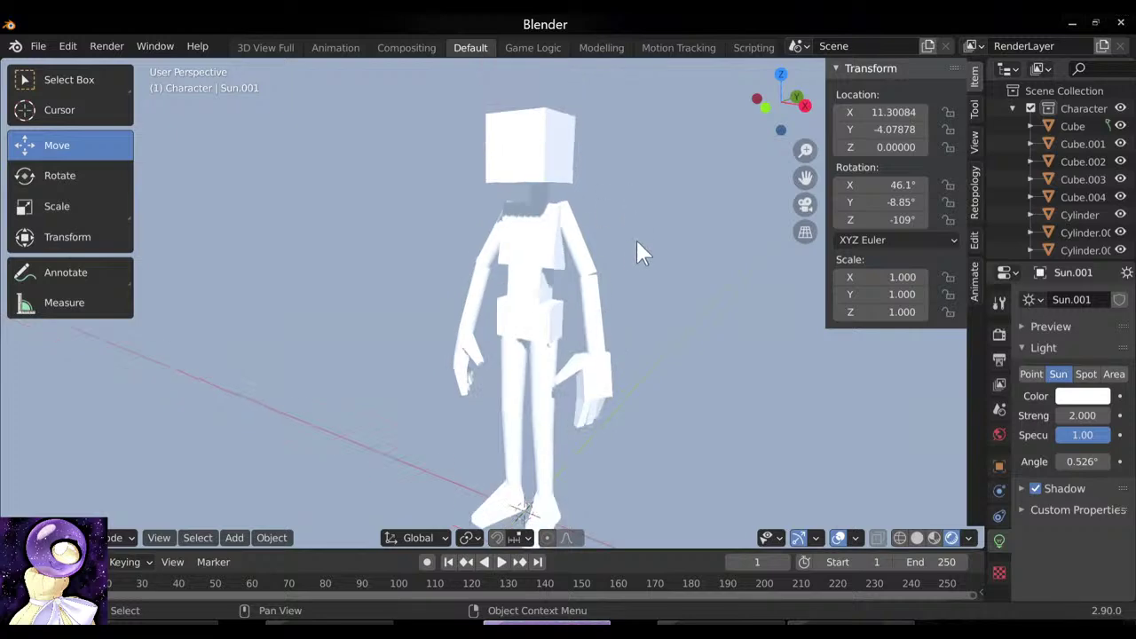
drag(636, 240, 560, 168)
click(560, 168)
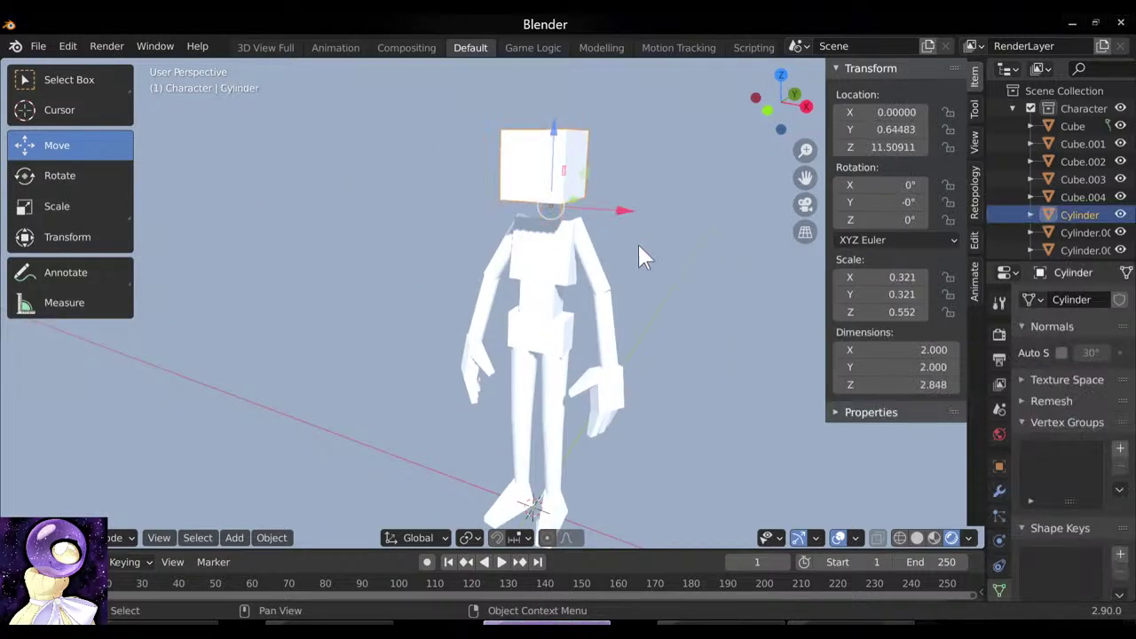
drag(639, 254, 600, 257)
drag(604, 356, 583, 481)
Step: Switch back to 14.png in PaintTool SAI and review the torso and near shoulder guide lines
click(346, 621)
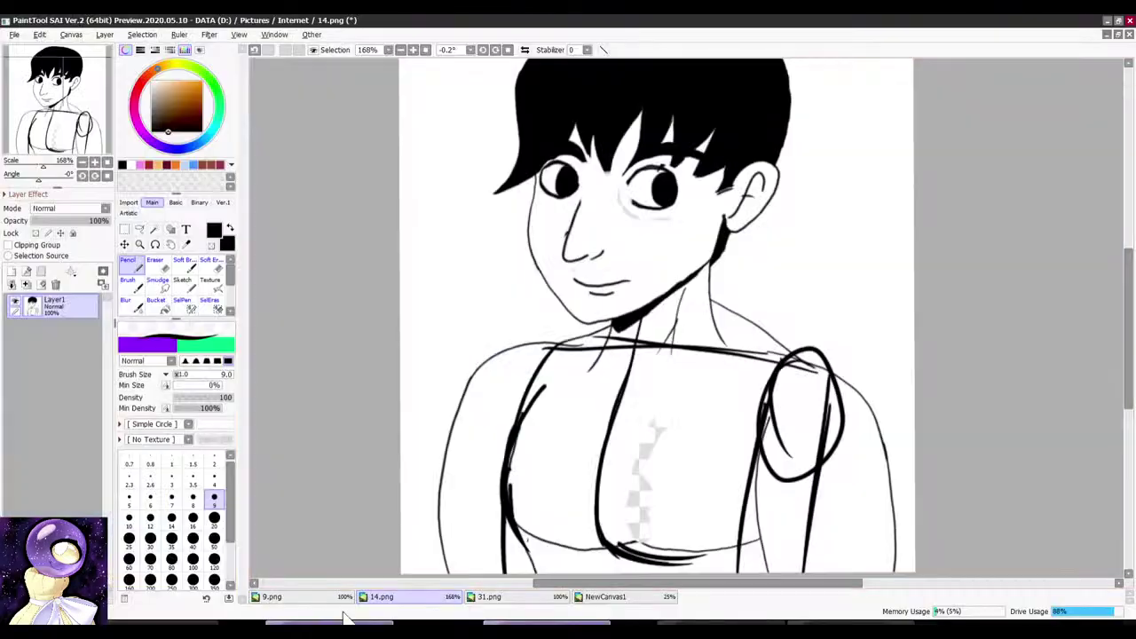
scroll(497, 197, up, 2)
scroll(474, 192, down, 2)
scroll(491, 190, down, 7)
scroll(583, 305, up, 4)
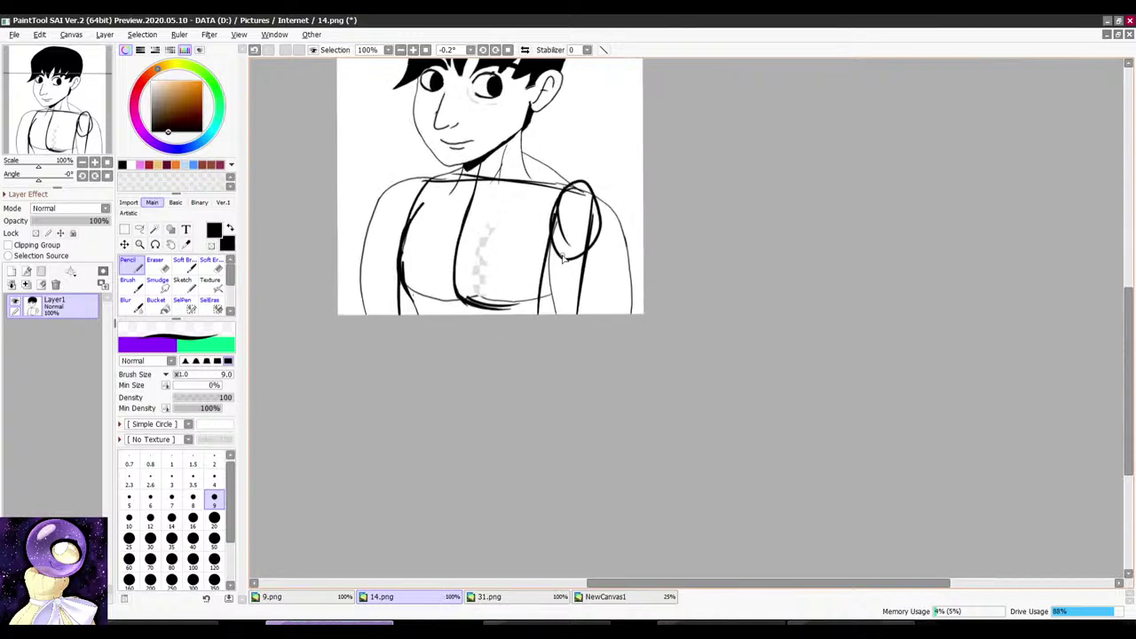
Step: Pick white from the portrait and paint over the grey smudges around the near eye with the size 50 Brush
scroll(620, 220, down, 4)
scroll(542, 154, up, 5)
key(r)
drag(648, 116, 625, 121)
scroll(543, 150, up, 6)
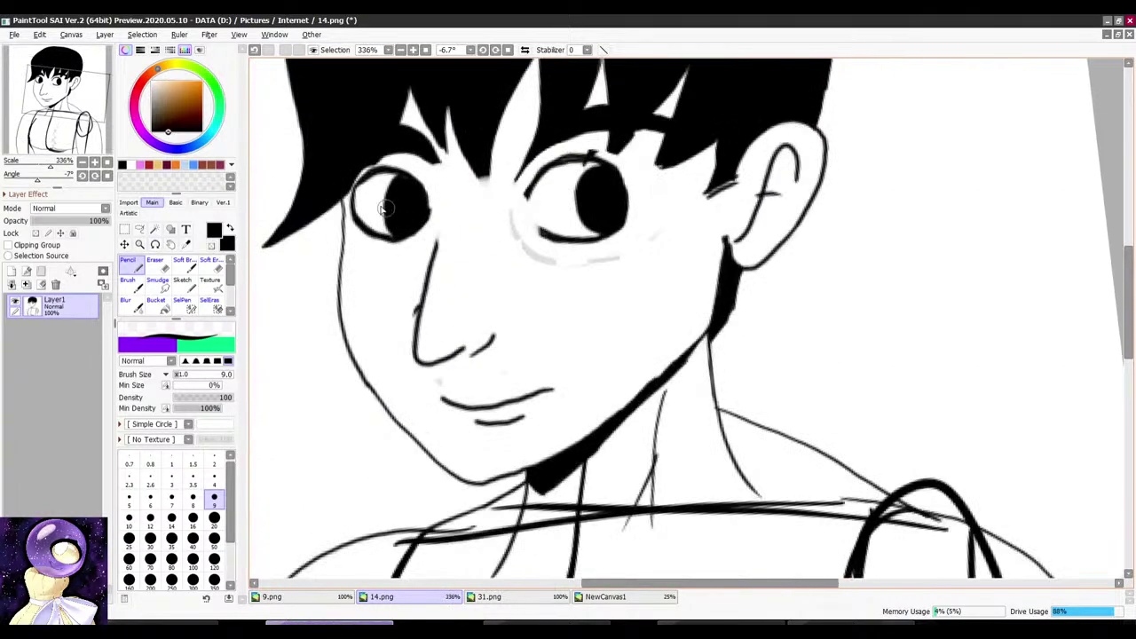
right_click(375, 208)
click(135, 284)
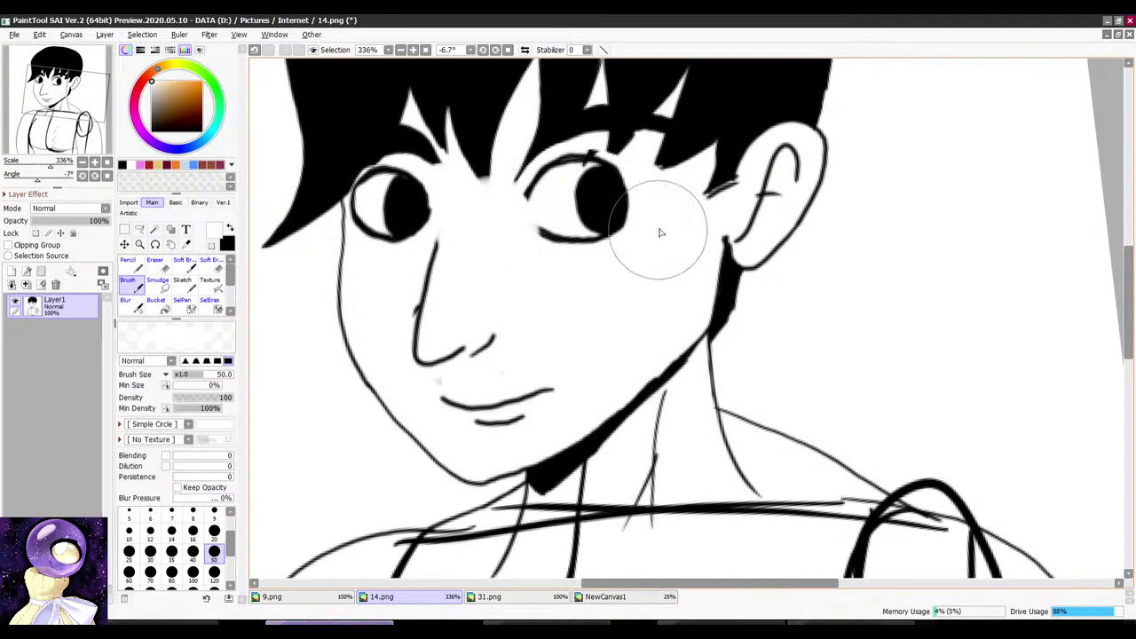
Step: Review the cleaned-up face against the whole portrait and its shoulder guide lines
scroll(592, 263, down, 4)
scroll(592, 262, down, 2)
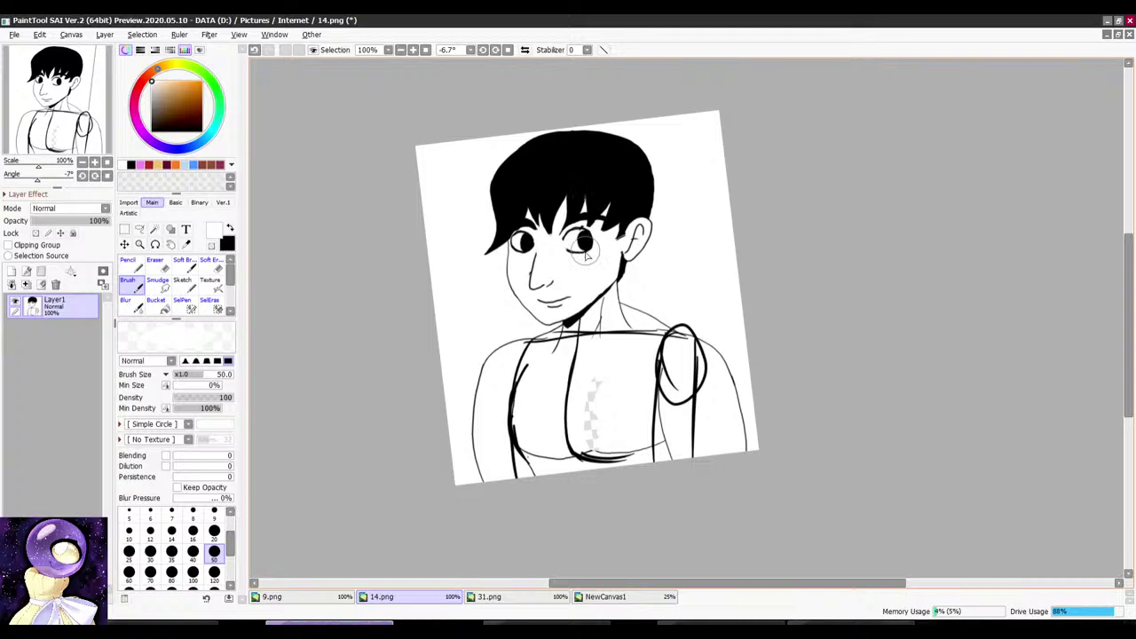
scroll(614, 207, down, 3)
scroll(607, 215, up, 4)
key(r)
drag(707, 129, 725, 134)
scroll(717, 199, down, 3)
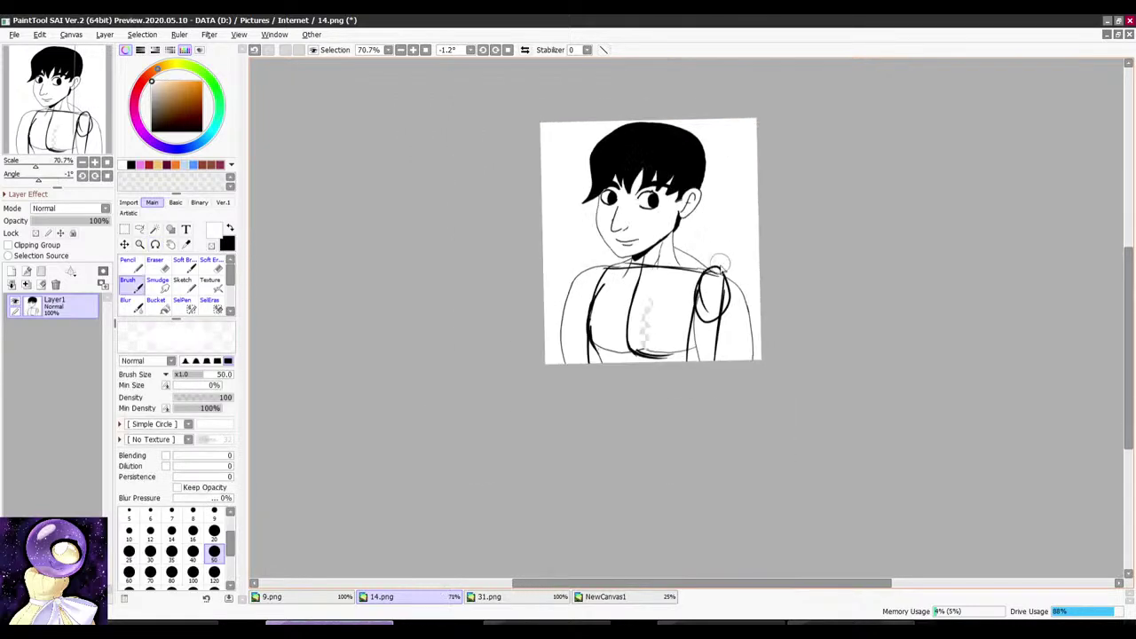
scroll(720, 263, up, 2)
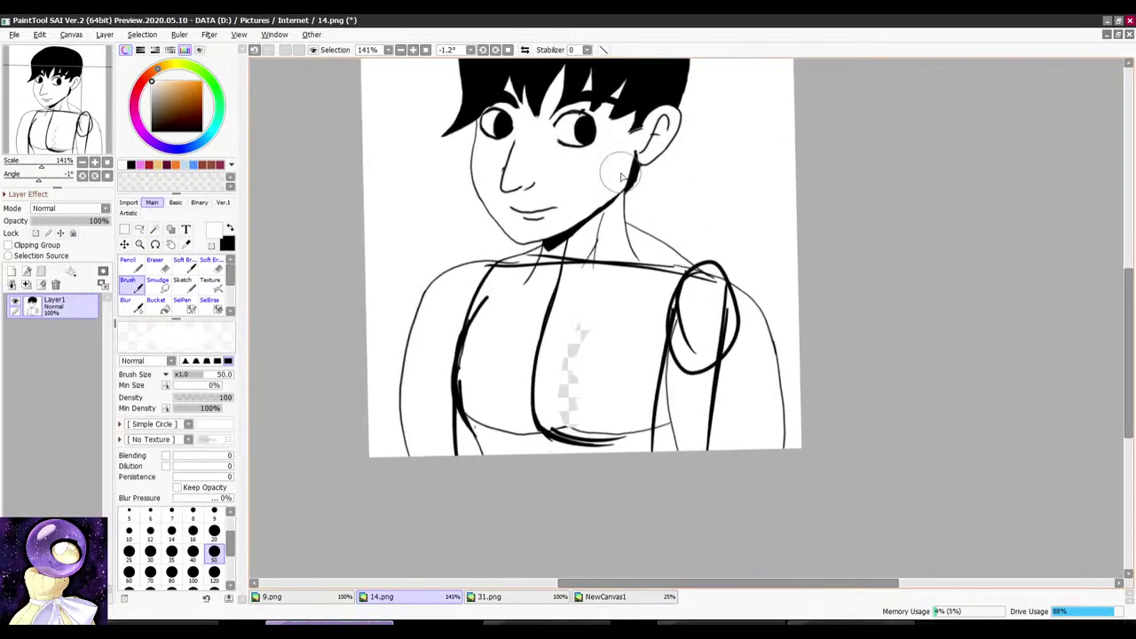
Step: Select the Pencil and switch to the 31.png witch drawing with black as the drawing colour
click(131, 266)
scroll(472, 293, down, 4)
scroll(572, 346, up, 5)
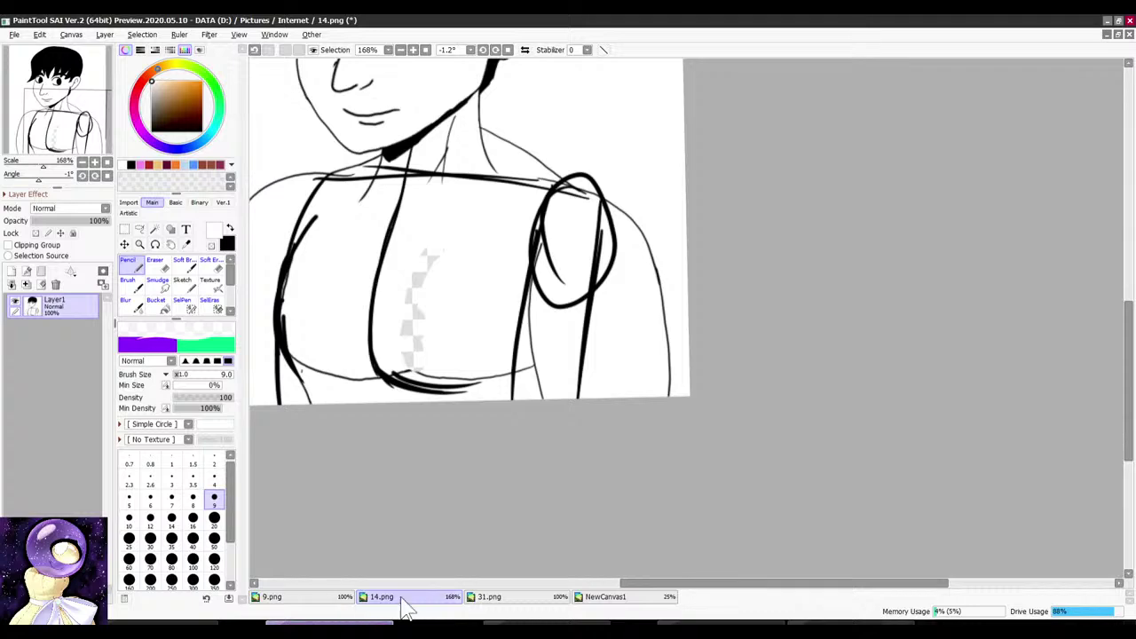
click(489, 596)
key(ctrl+plus)
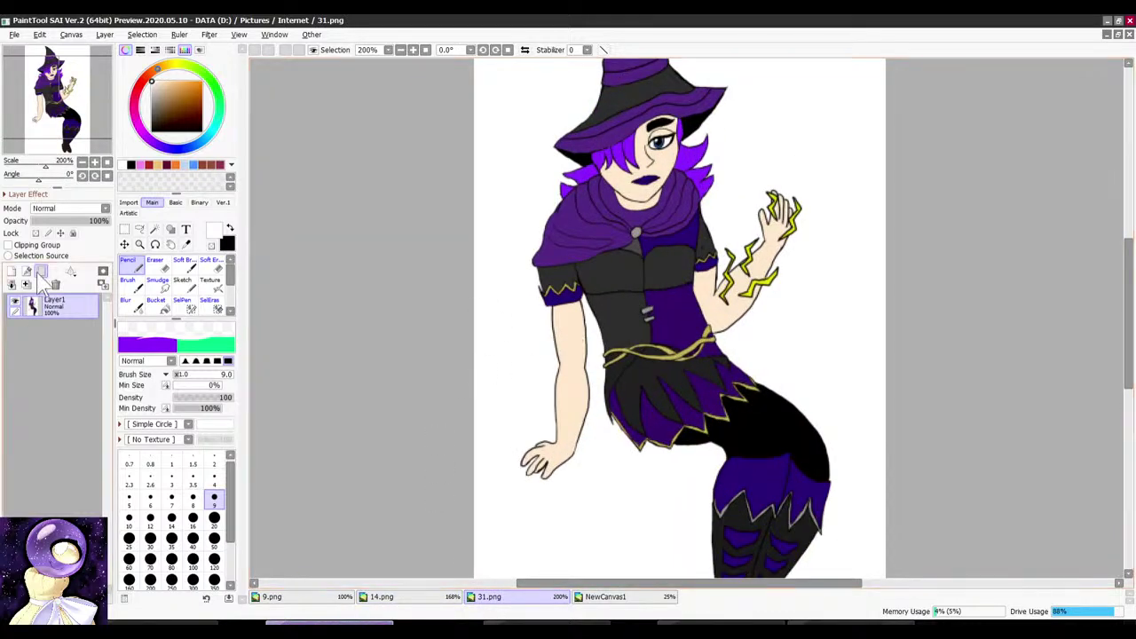
drag(170, 118, 152, 132)
scroll(609, 227, down, 3)
scroll(627, 208, up, 4)
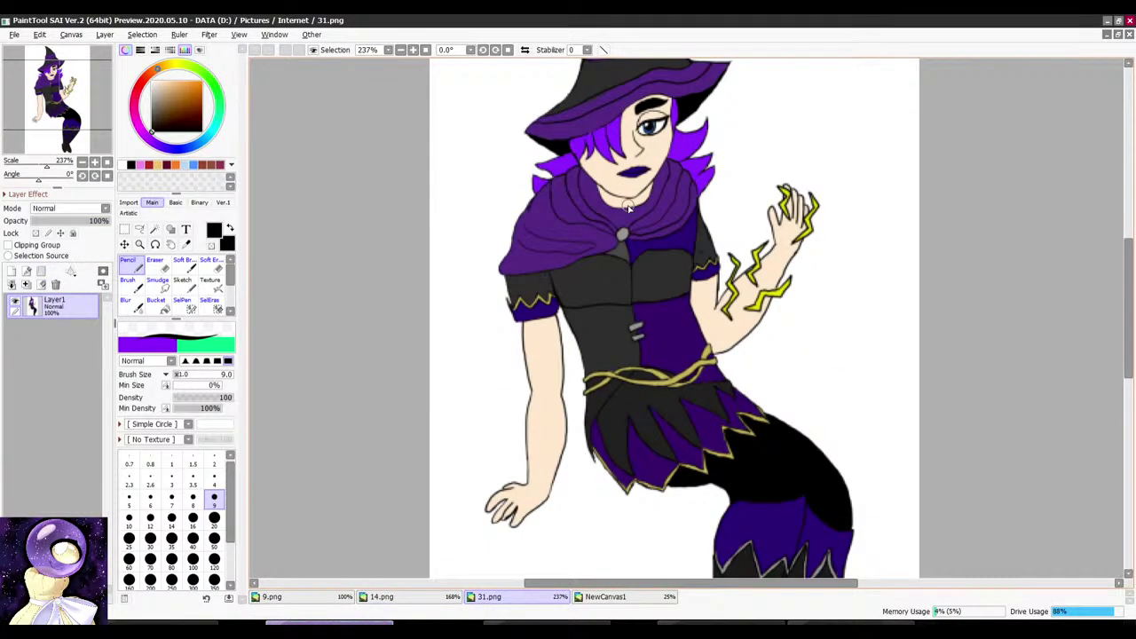
Step: Lower Layer1's opacity to 26% and set the Pencil's brush size to 4
click(52, 220)
key(r)
drag(579, 210, 568, 222)
scroll(567, 223, down, 2)
scroll(567, 240, up, 3)
click(217, 478)
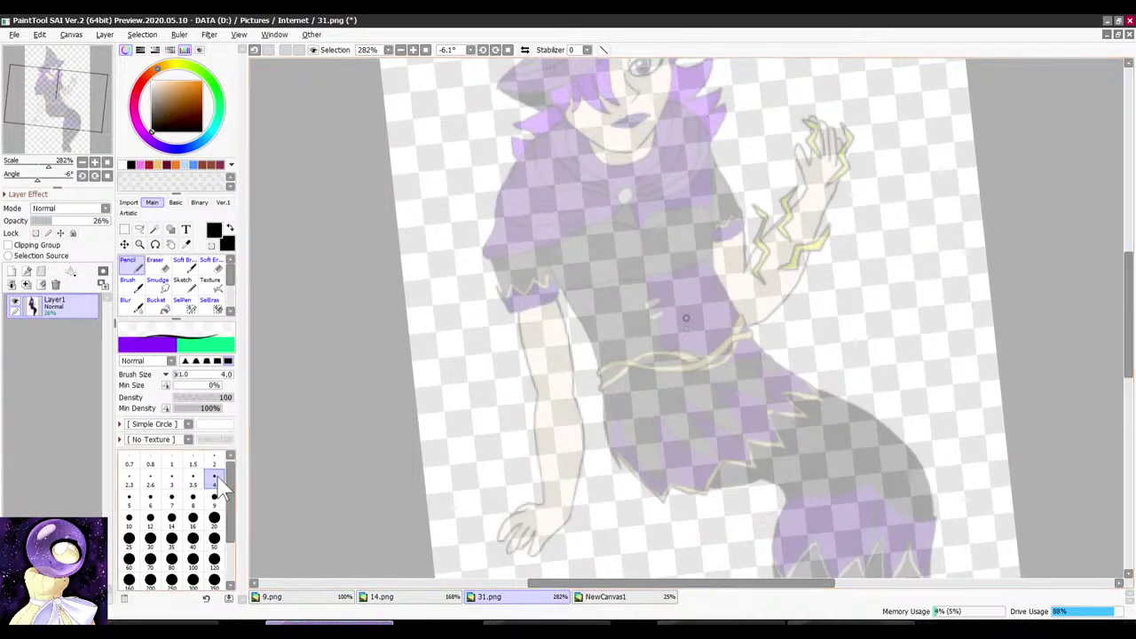
click(214, 500)
scroll(589, 168, up, 1)
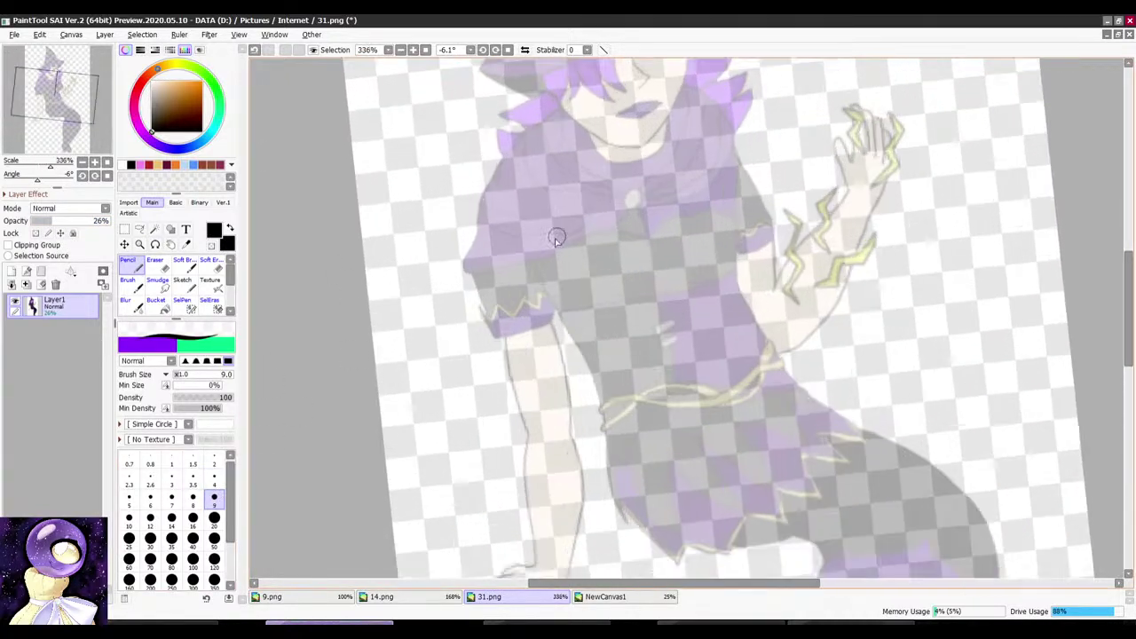
click(215, 480)
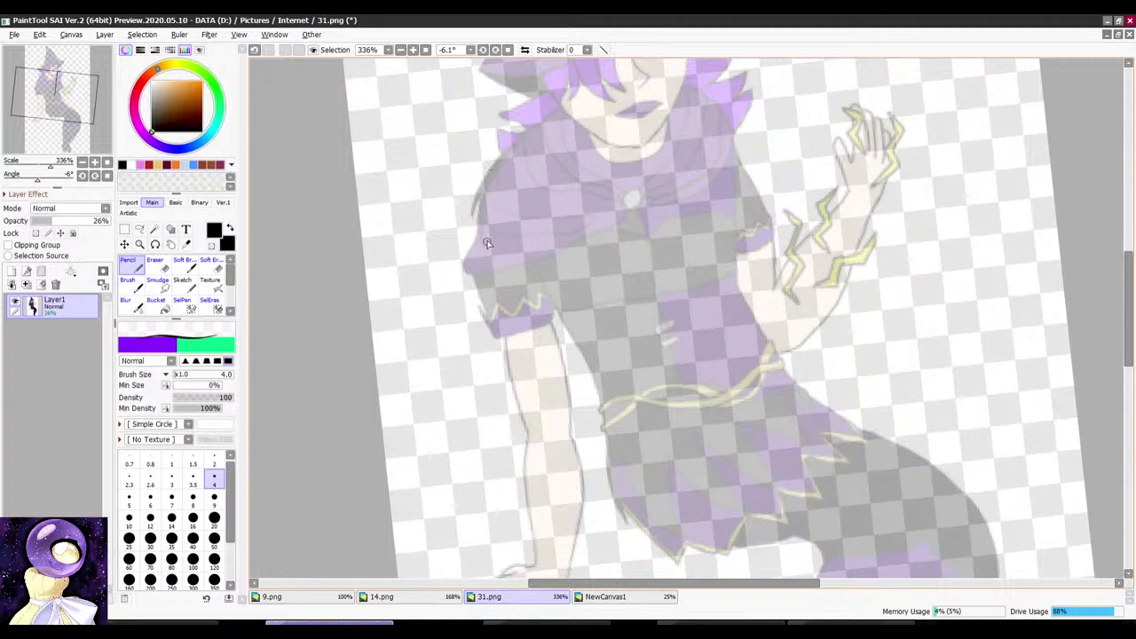
Step: Add a new layer above the faded drawing and trace both long contours of the lowered arm from shoulder to wrist
scroll(487, 243, down, 3)
click(12, 271)
scroll(558, 238, down, 2)
scroll(552, 483, up, 1)
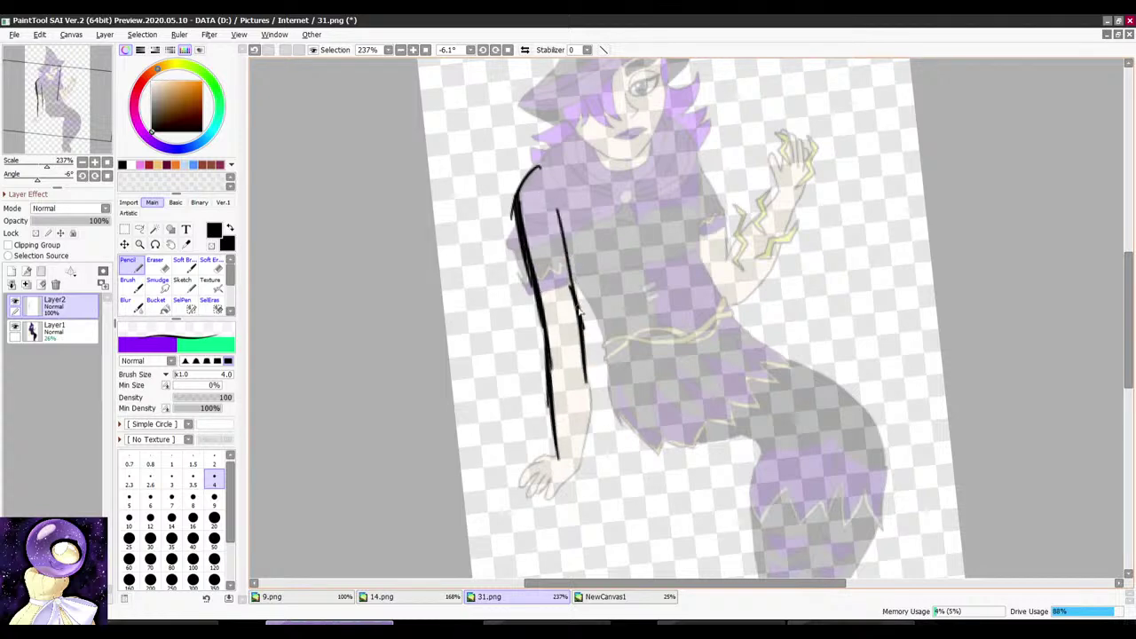
drag(568, 310, 540, 458)
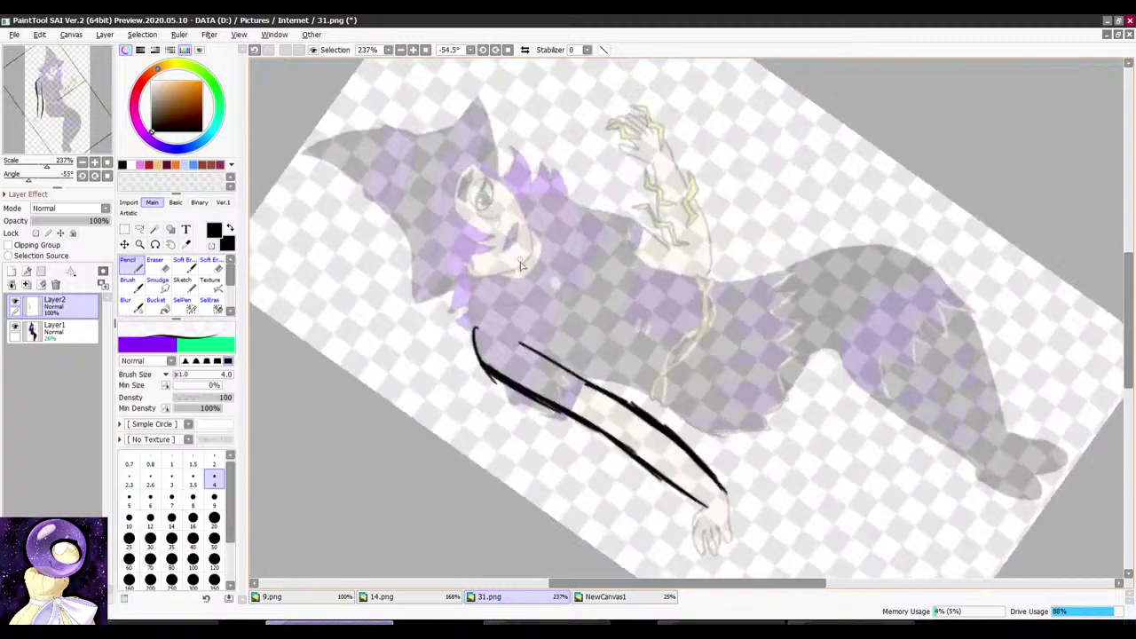
Step: Try a curved cross-contour line across the lowered arm's upper part
scroll(539, 458, up, 3)
drag(609, 264, 573, 297)
drag(569, 362, 571, 352)
scroll(571, 352, up, 1)
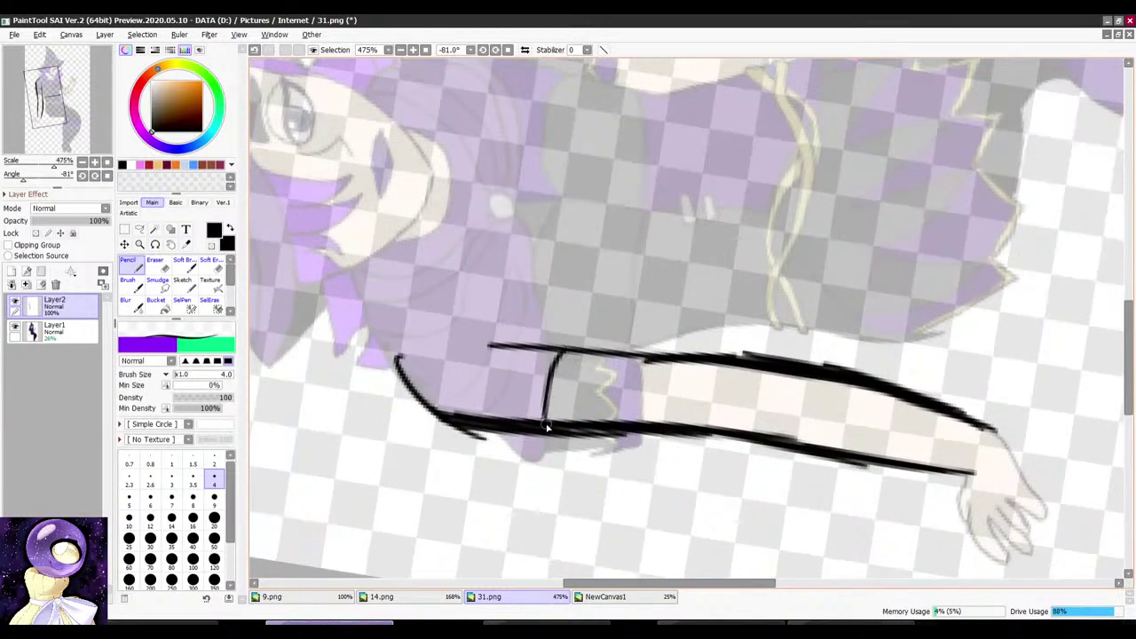
key(ctrl+z)
Step: Draw a series of curved cross-contour lines along the lowered arm from the upper arm to the wrist
scroll(625, 284, down, 3)
drag(799, 172, 763, 158)
scroll(595, 359, up, 3)
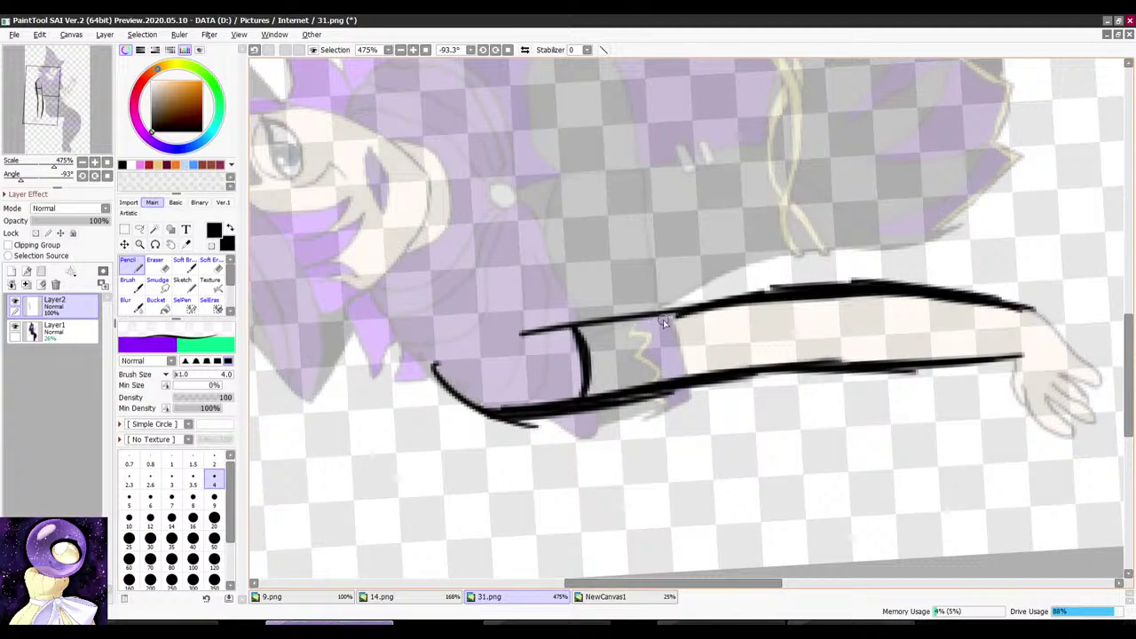
drag(714, 308, 736, 370)
drag(850, 271, 849, 241)
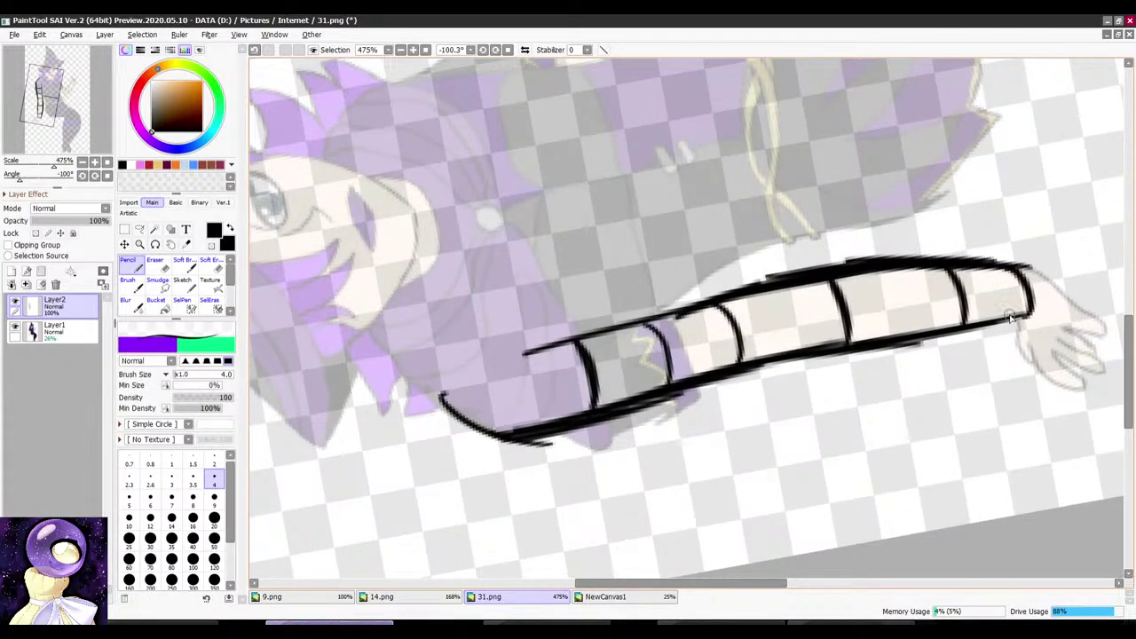
Step: Close the lowered arm's cylinder with an ellipse at the wrist and another at the shoulder
scroll(993, 281, down, 4)
drag(987, 205, 847, 515)
drag(843, 568, 645, 325)
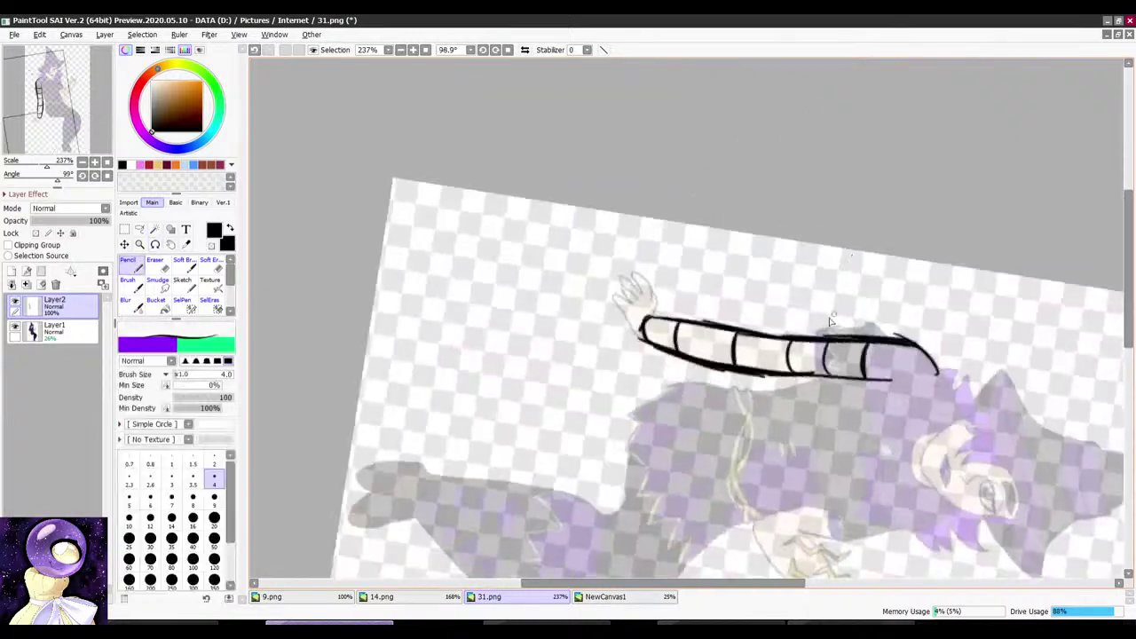
scroll(646, 322, up, 5)
scroll(650, 264, down, 5)
scroll(914, 299, up, 5)
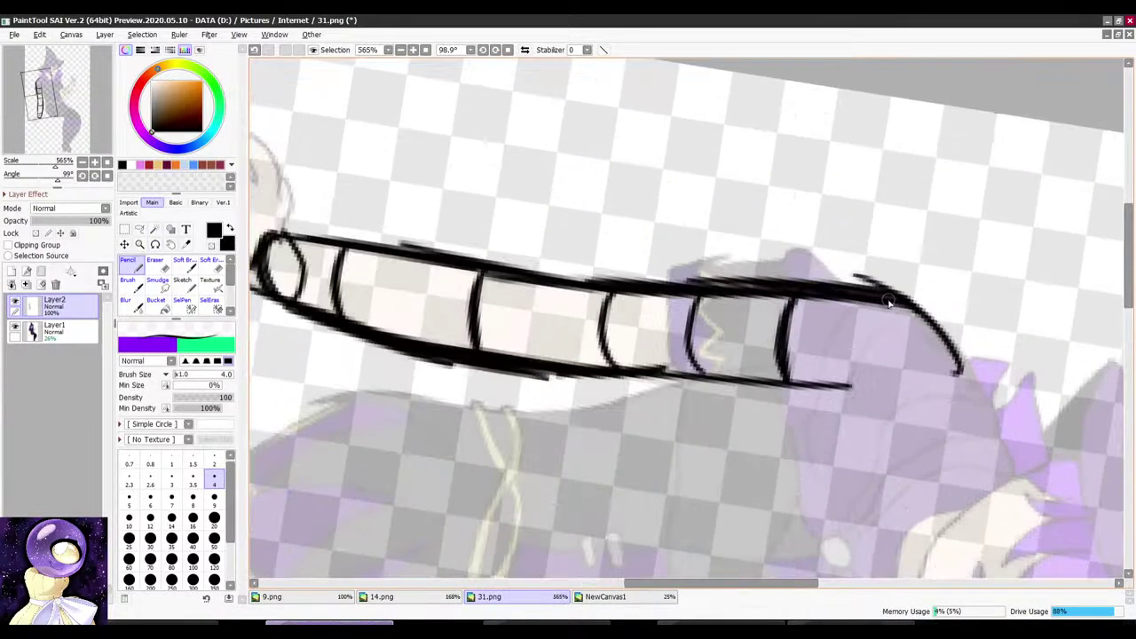
drag(874, 302, 858, 327)
drag(924, 279, 914, 238)
mouse_move(857, 271)
mouse_down()
mouse_move(834, 329)
mouse_move(839, 299)
mouse_move(910, 348)
mouse_up()
Step: Try a cross-section ellipse at the elbow of the raised arm
scroll(873, 246, down, 3)
drag(872, 249, 663, 241)
scroll(686, 268, down, 6)
drag(788, 186, 723, 205)
scroll(729, 263, up, 3)
scroll(817, 184, up, 4)
drag(842, 140, 827, 114)
scroll(814, 199, up, 4)
scroll(713, 343, down, 4)
scroll(665, 324, up, 5)
scroll(735, 233, down, 4)
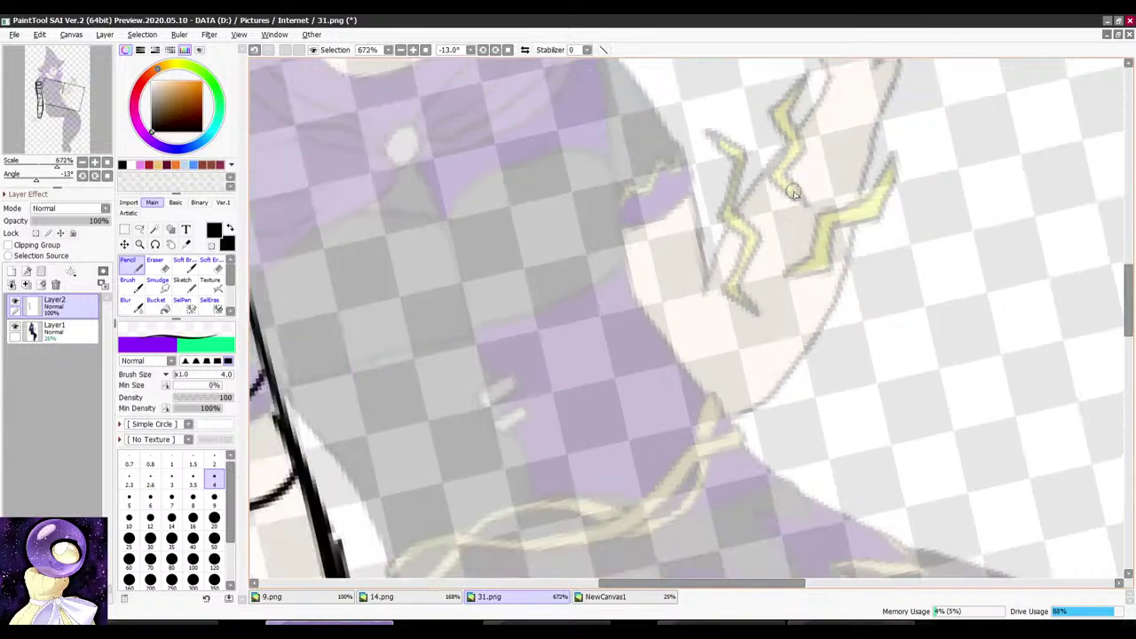
scroll(799, 146, up, 4)
scroll(746, 227, down, 1)
mouse_move(670, 346)
mouse_down()
mouse_move(663, 462)
mouse_move(672, 335)
mouse_up()
scroll(710, 341, down, 4)
scroll(745, 222, down, 3)
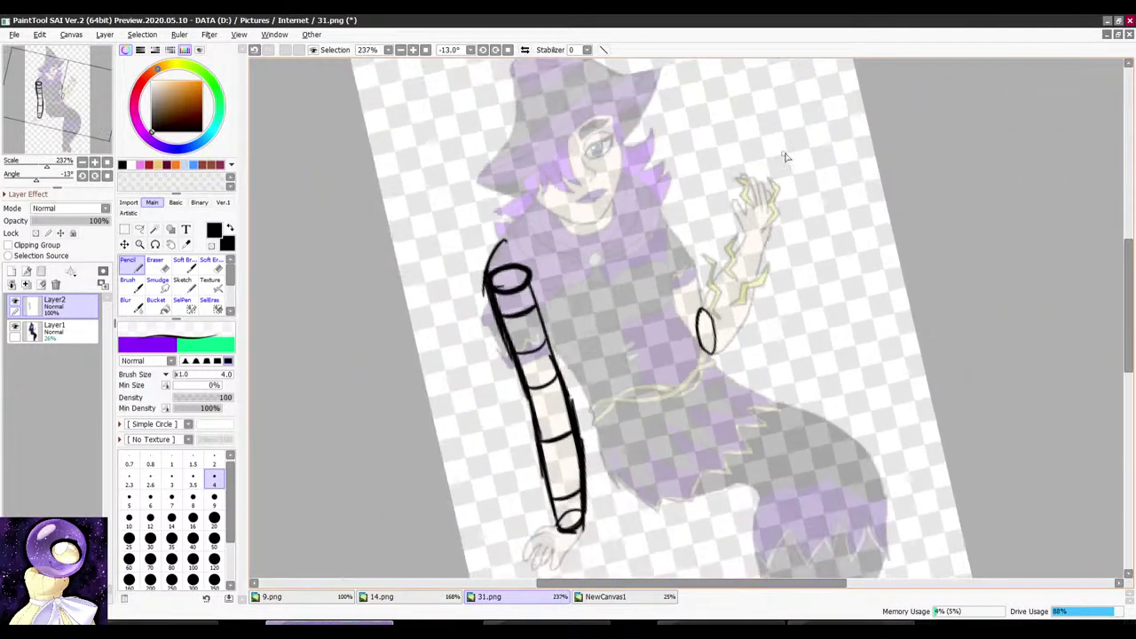
scroll(727, 284, up, 5)
scroll(683, 342, down, 1)
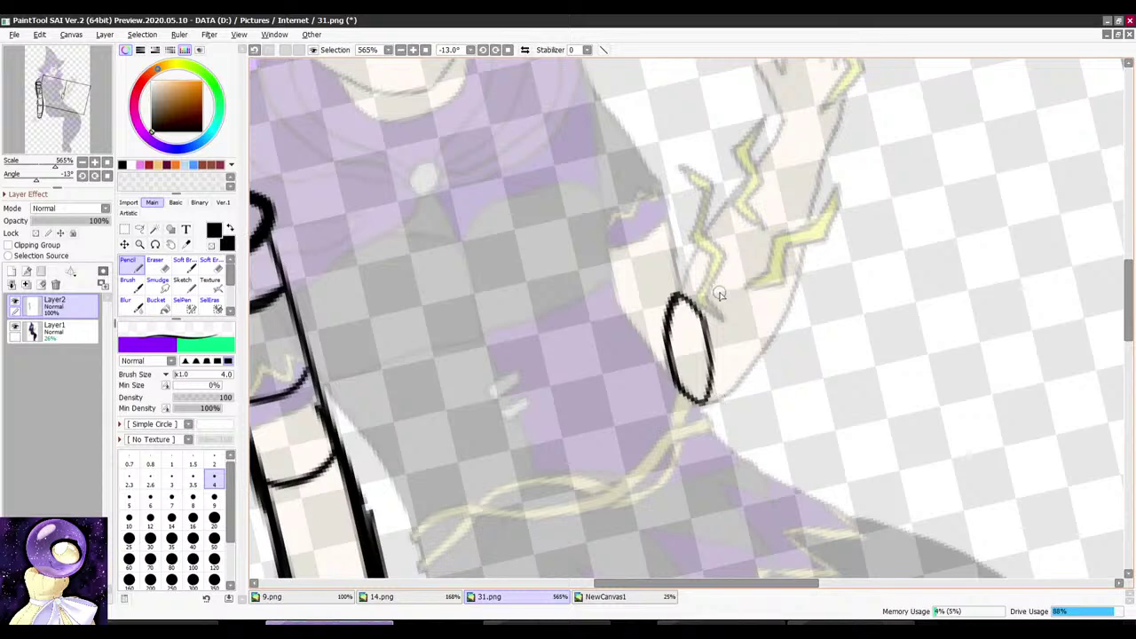
key(ctrl+z)
key(ctrl+z)
Step: Try a curved contour line along the raised forearm's inner edge from wrist to elbow
drag(783, 118, 697, 251)
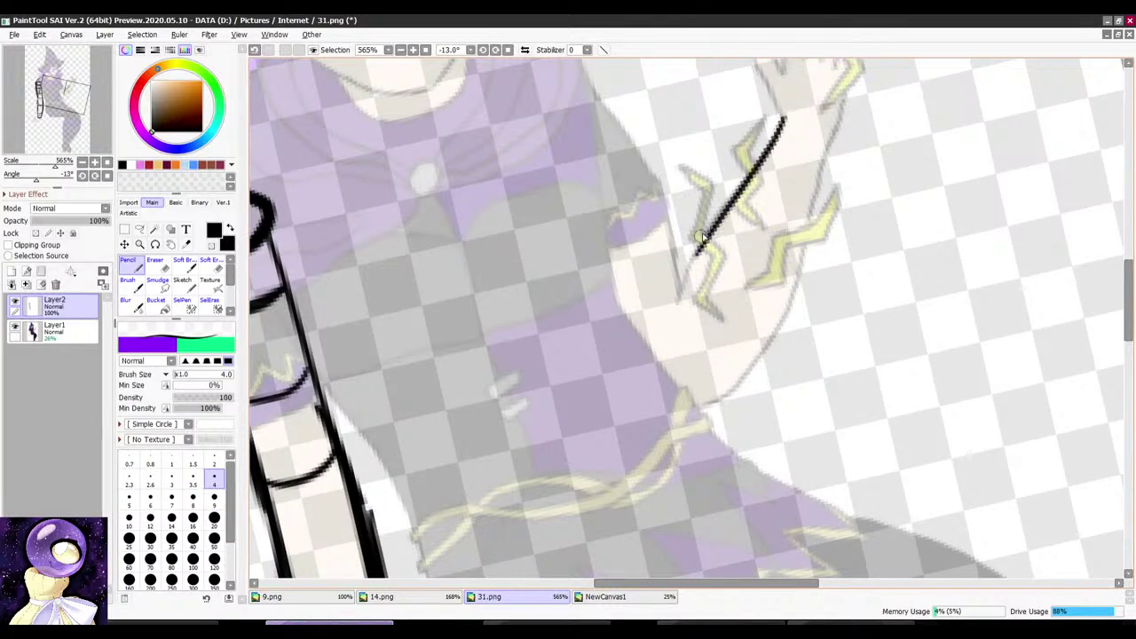
scroll(676, 365, down, 4)
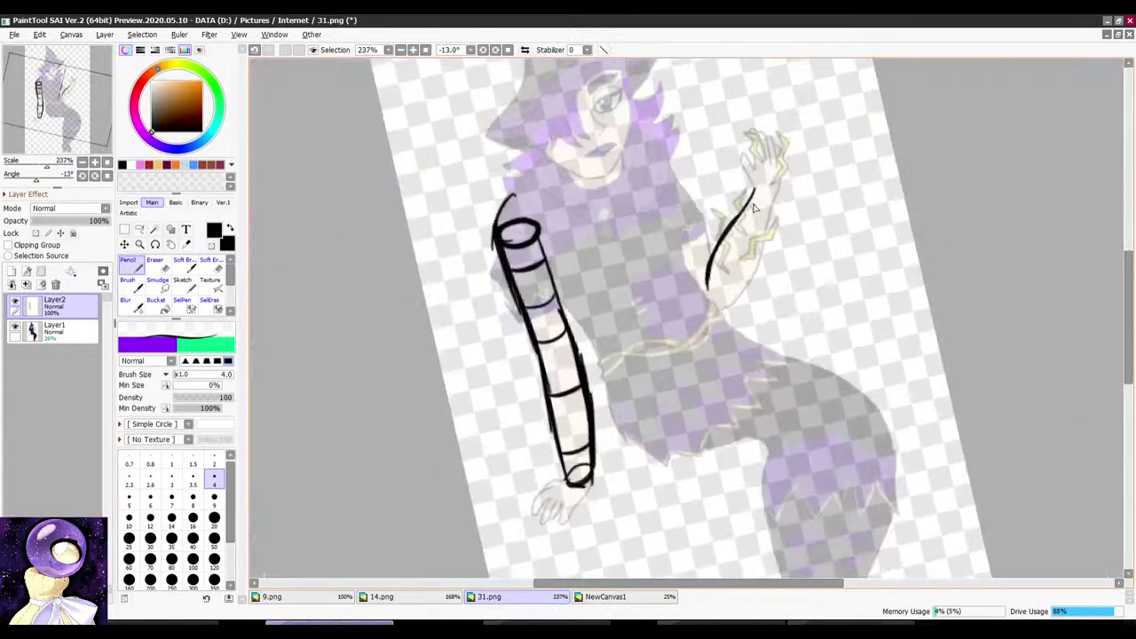
scroll(704, 284, up, 3)
scroll(673, 368, up, 3)
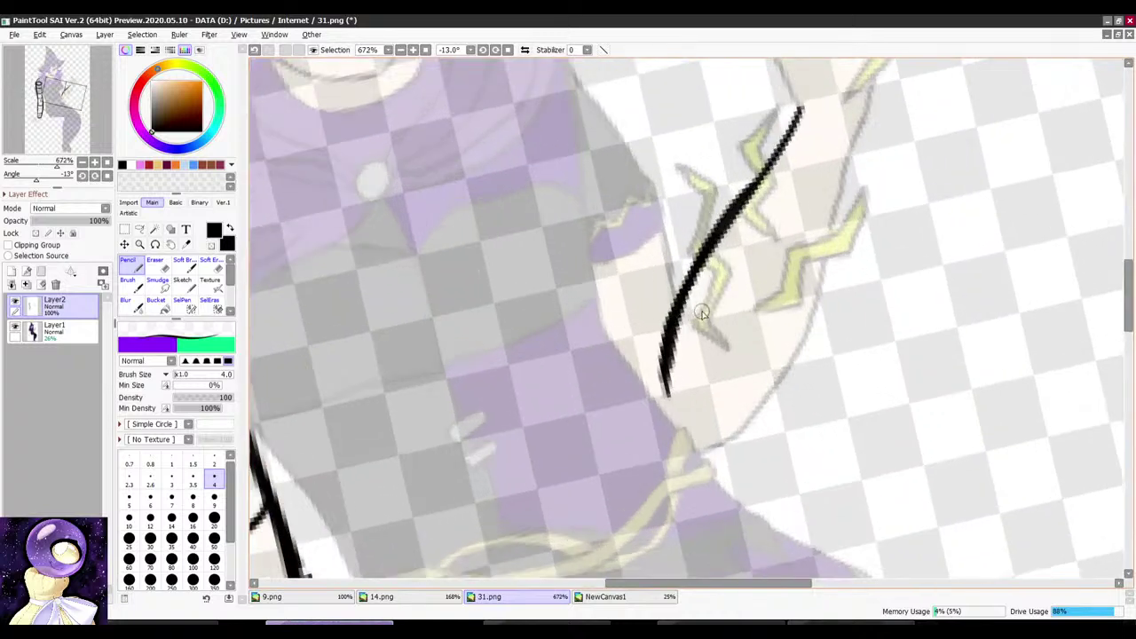
key(ctrl+z)
key(ctrl+z)
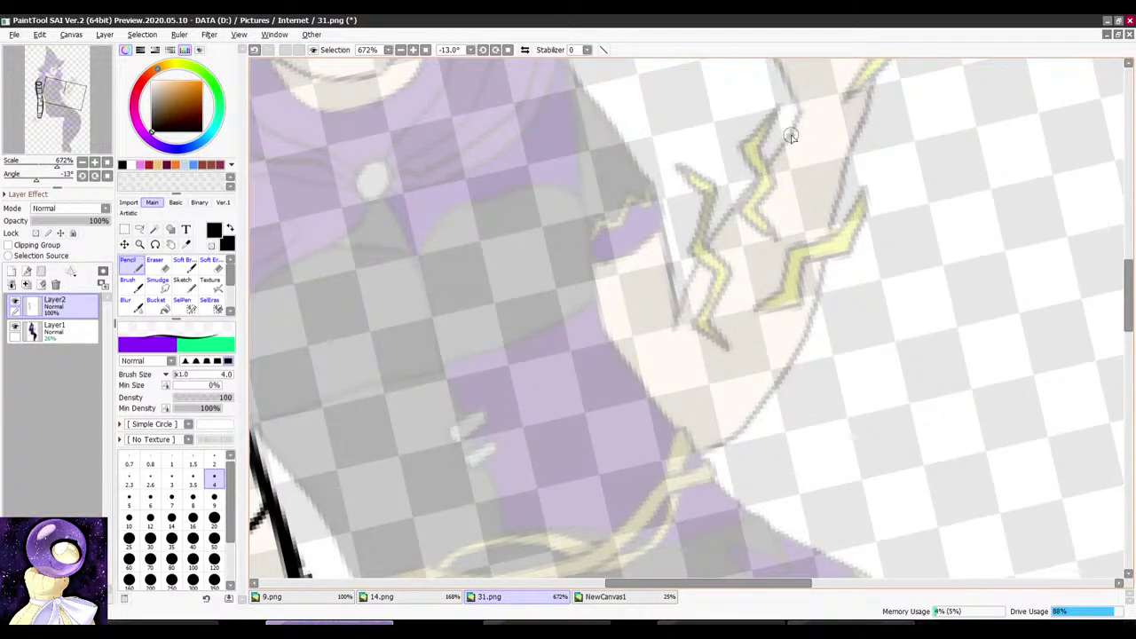
Step: Redraw the raised forearm's inner contour as a single curve and erase it again
mouse_move(790, 135)
mouse_down()
mouse_move(661, 373)
mouse_move(664, 395)
mouse_up()
scroll(742, 231, down, 5)
drag(740, 271, 733, 268)
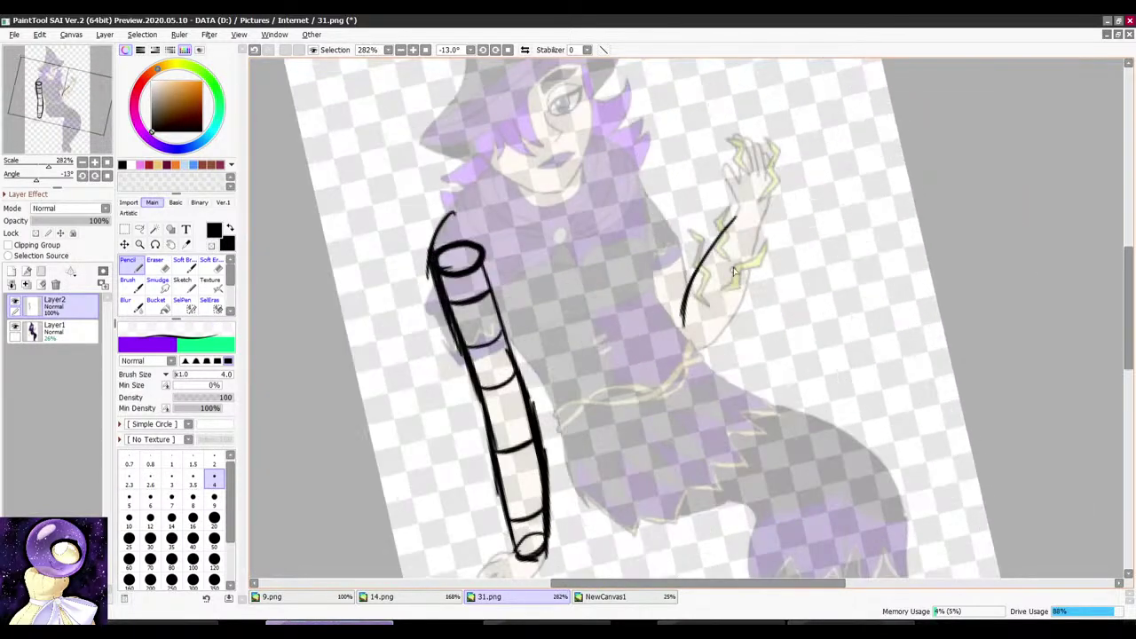
key(e)
drag(740, 216, 683, 364)
key(n)
scroll(781, 253, down, 1)
scroll(764, 196, up, 3)
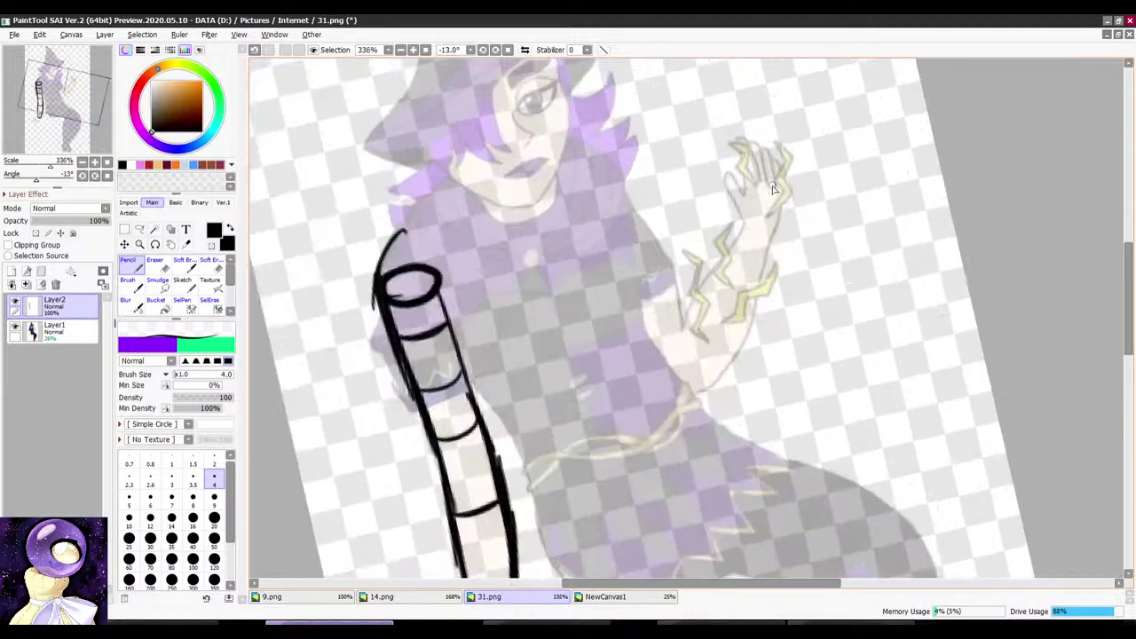
Step: Examine the whole witch figure and its arm construction upright and slightly rotated
key(Home)
scroll(774, 182, down, 5)
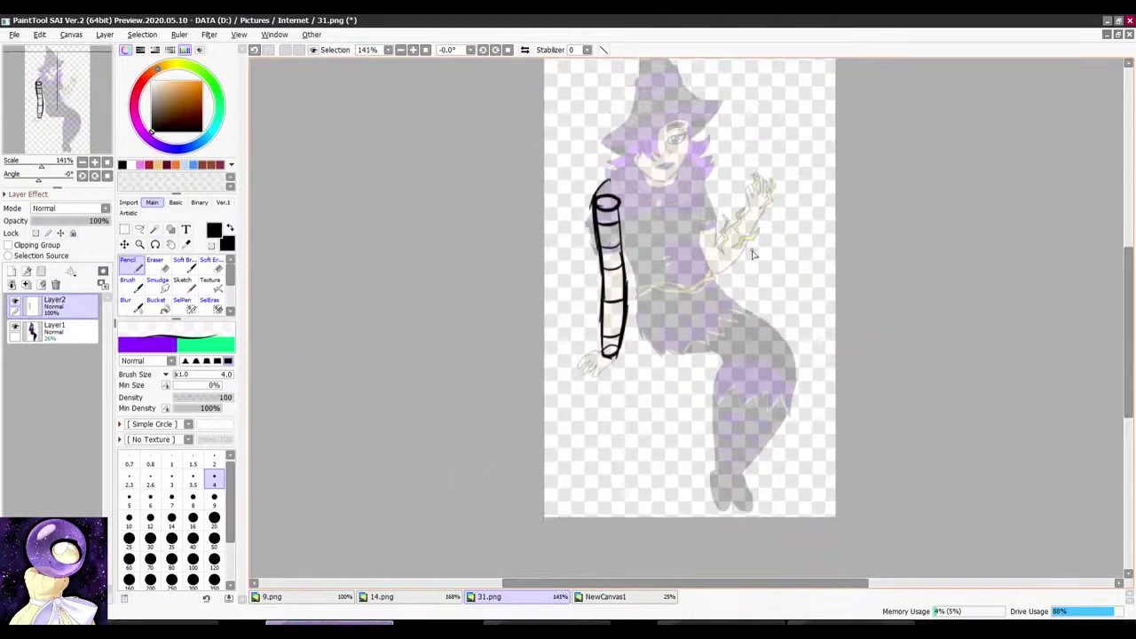
scroll(773, 328, up, 4)
scroll(715, 474, down, 4)
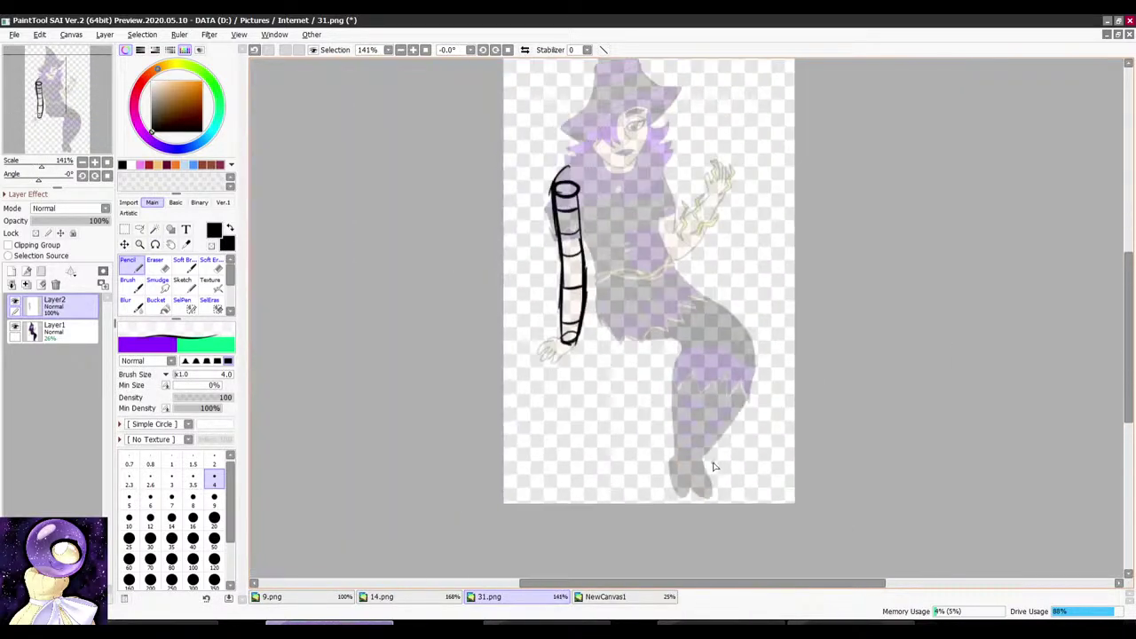
scroll(668, 250, up, 5)
scroll(712, 275, down, 5)
key(alt+space)
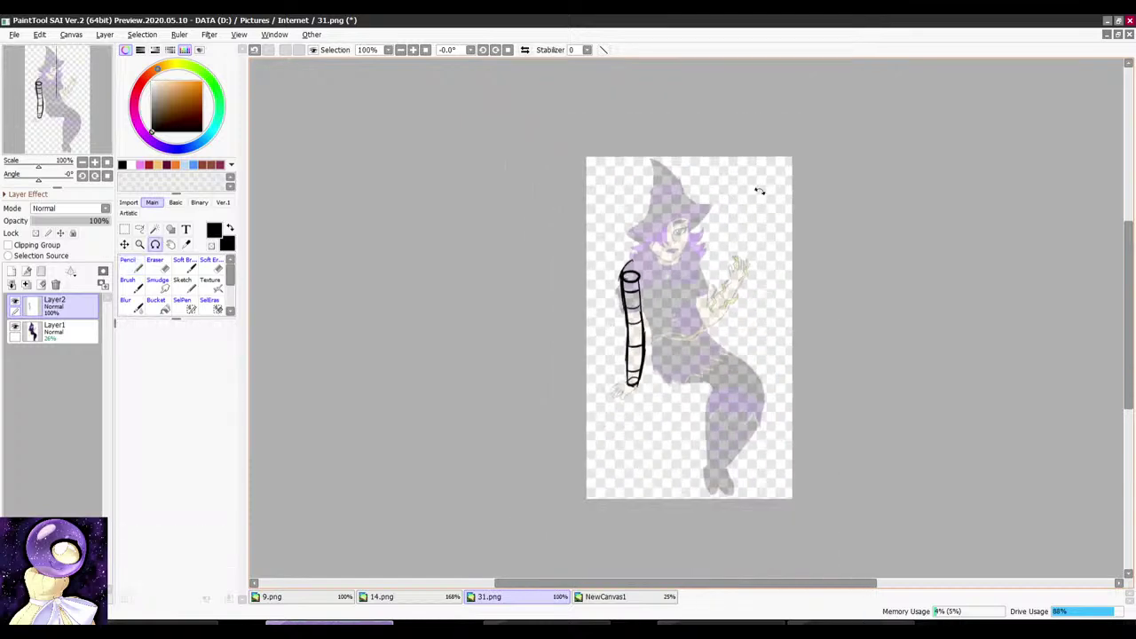
drag(760, 189, 723, 183)
scroll(678, 190, up, 4)
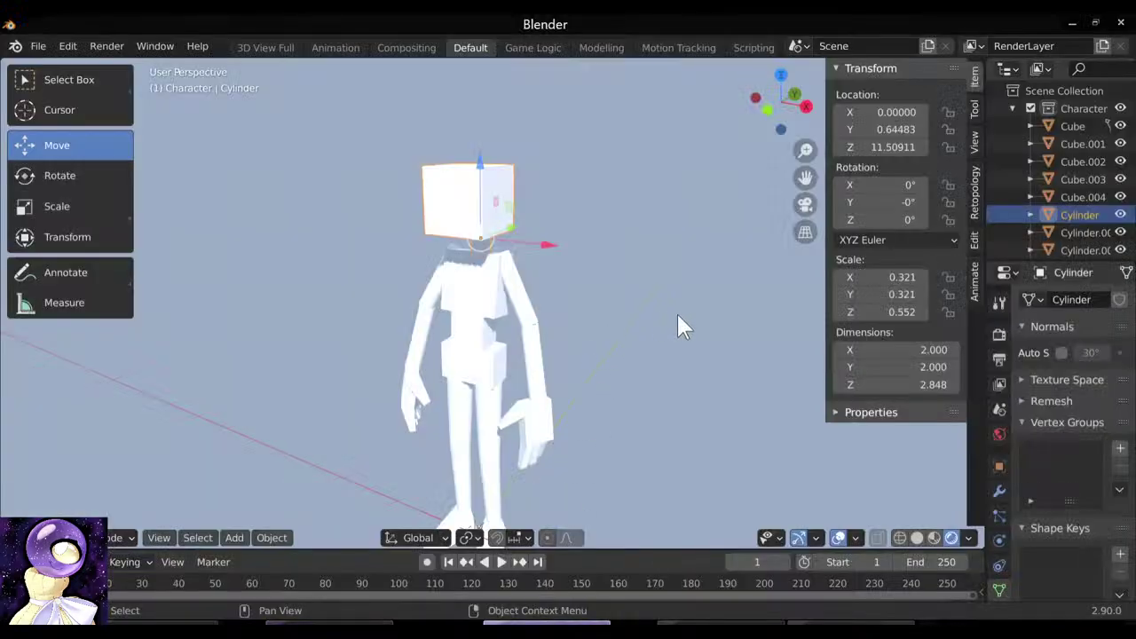
Step: Switch to Blender and examine the block figure's arms and torso as a pose reference
scroll(677, 311, up, 5)
scroll(613, 279, down, 5)
drag(600, 279, 637, 311)
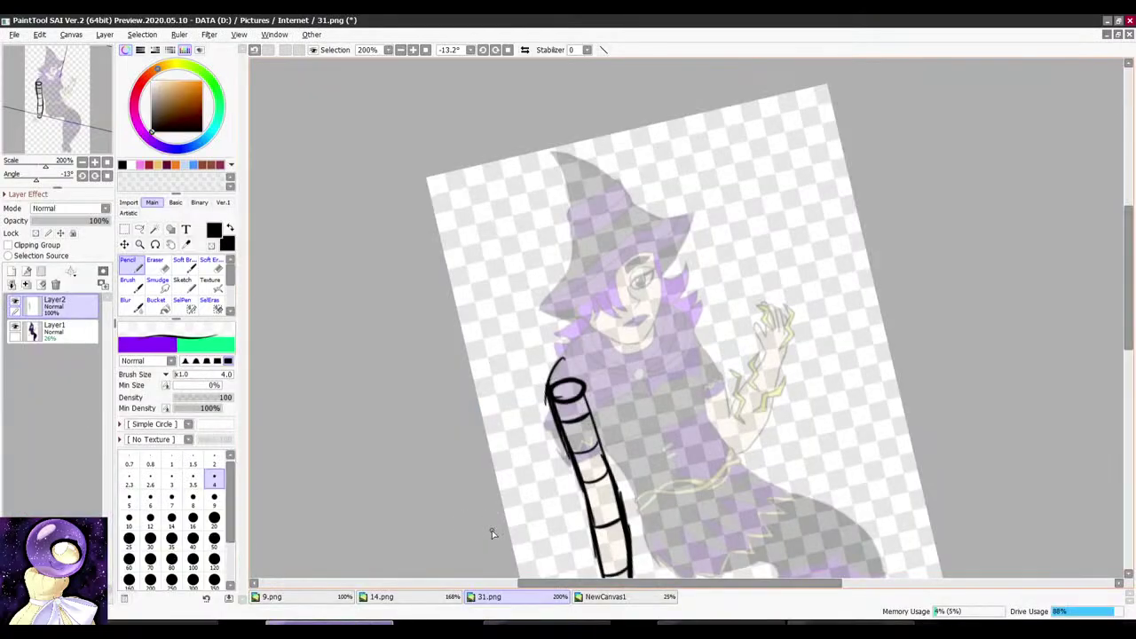
Step: Return to 31.png in PaintTool SAI and erase the arm construction lines on Layer2 with the size 120 Eraser
scroll(491, 530, down, 3)
scroll(703, 439, up, 3)
key(e)
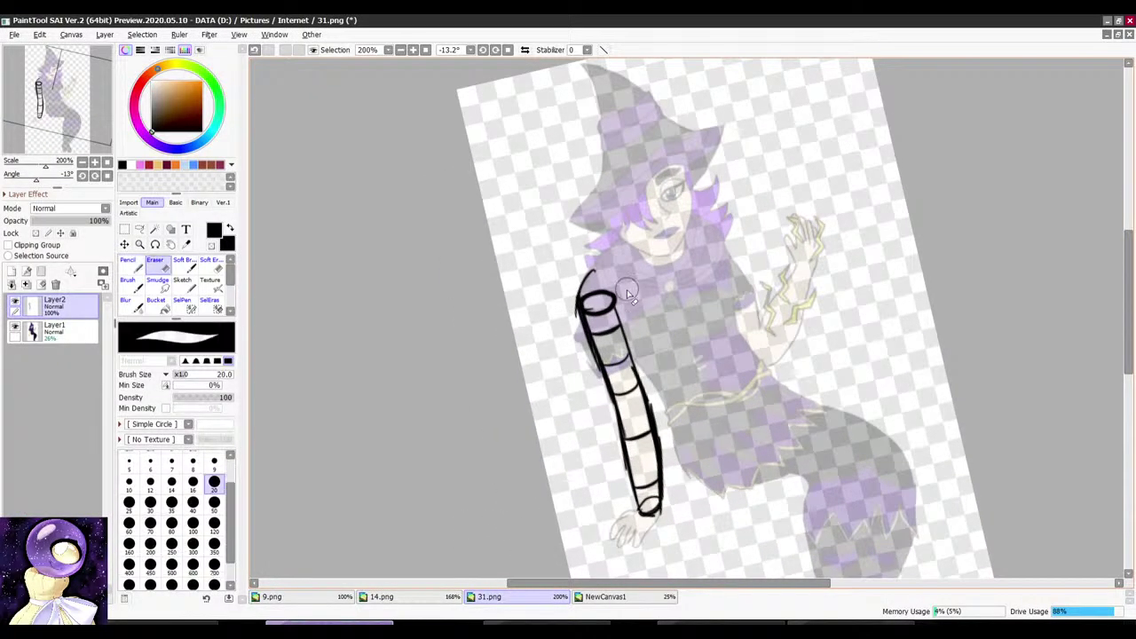
click(215, 524)
mouse_move(603, 294)
mouse_down()
mouse_move(688, 507)
mouse_move(641, 500)
mouse_up()
key(r)
key(n)
scroll(622, 385, down, 3)
scroll(688, 344, up, 3)
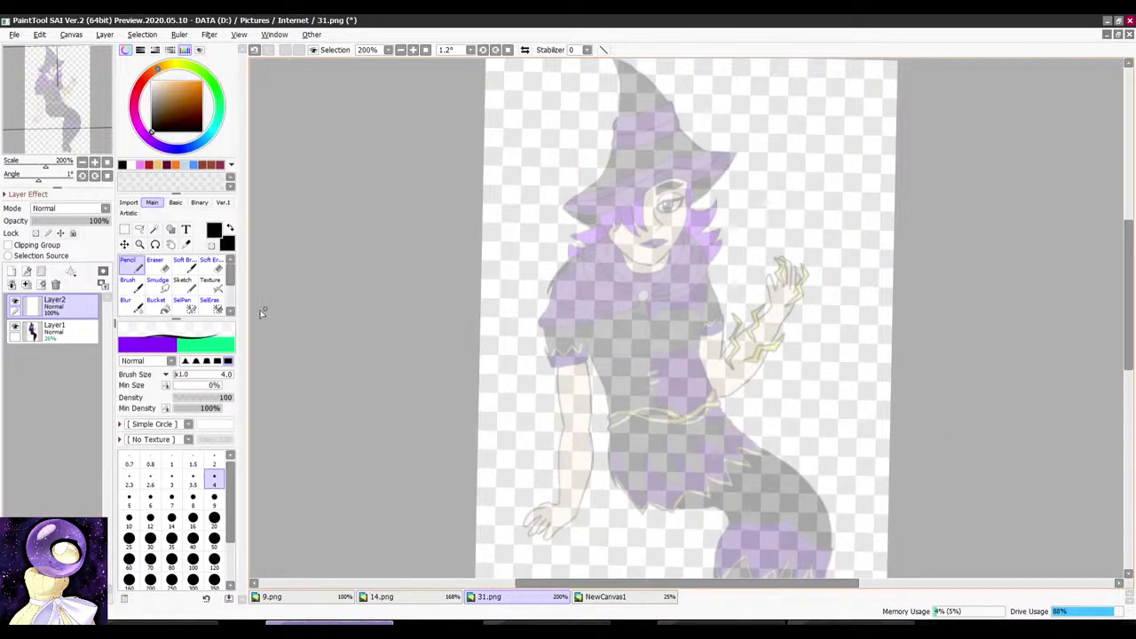
Step: Restore Layer1's opacity to 100% in 31.png and make Layer2 the active layer
click(66, 330)
drag(78, 233, 104, 224)
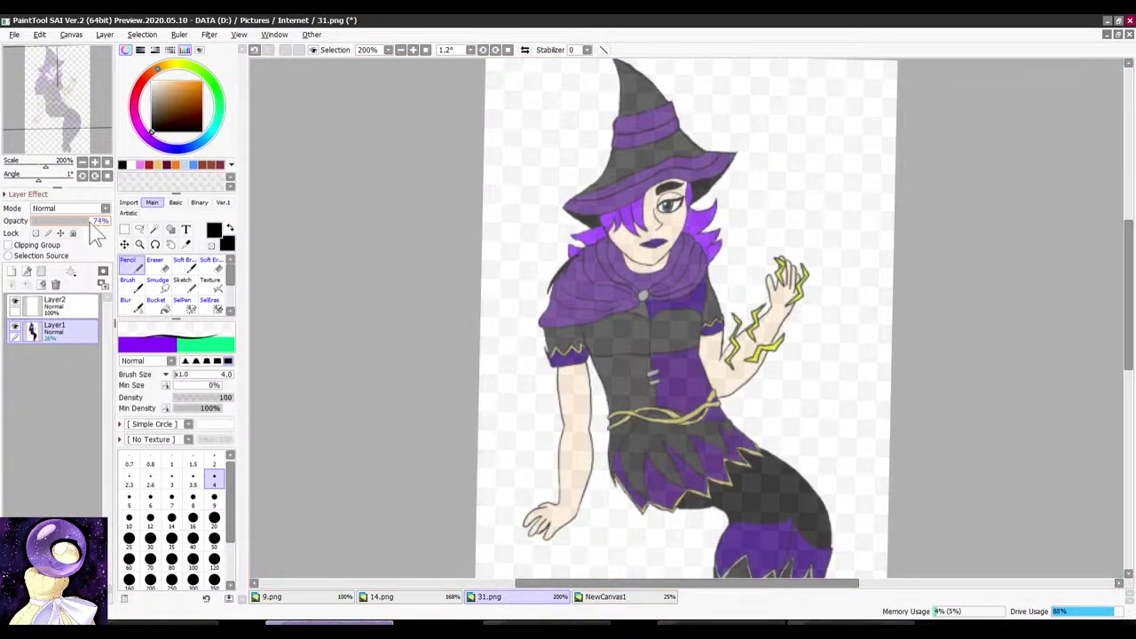
scroll(470, 217, down, 3)
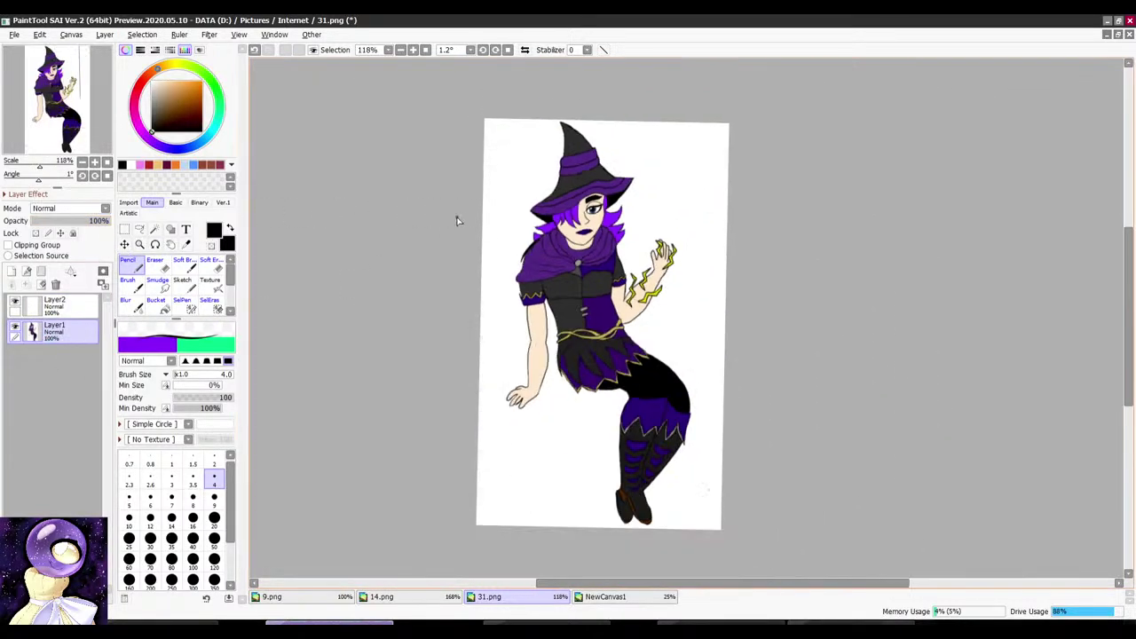
click(54, 304)
scroll(664, 263, up, 6)
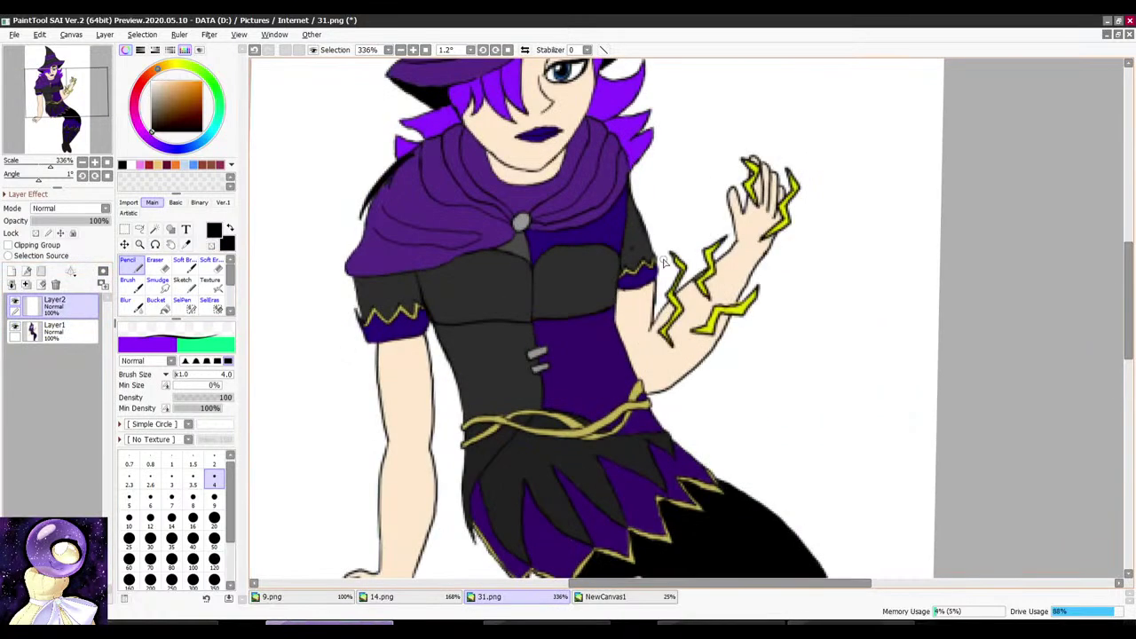
Step: Switch to 9.png and examine the muscular figure's torso, shoulders and arms
click(453, 597)
scroll(476, 500, down, 3)
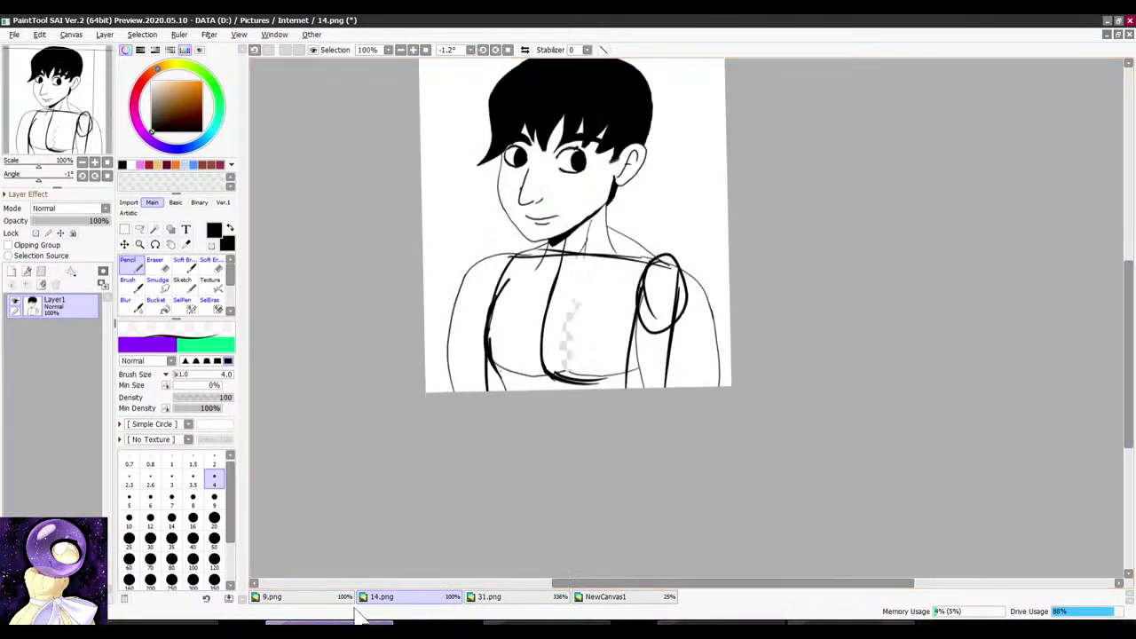
click(334, 598)
scroll(832, 373, up, 1)
mouse_move(816, 210)
mouse_down()
mouse_move(799, 189)
mouse_move(596, 325)
mouse_move(604, 264)
mouse_move(811, 243)
mouse_move(797, 233)
mouse_move(768, 241)
mouse_move(737, 191)
mouse_move(748, 205)
mouse_move(806, 190)
mouse_move(612, 204)
mouse_move(756, 234)
mouse_move(712, 242)
mouse_move(720, 267)
mouse_up()
scroll(770, 417, up, 1)
scroll(728, 177, down, 3)
scroll(721, 167, up, 4)
scroll(756, 235, down, 5)
scroll(763, 252, up, 6)
scroll(710, 244, down, 1)
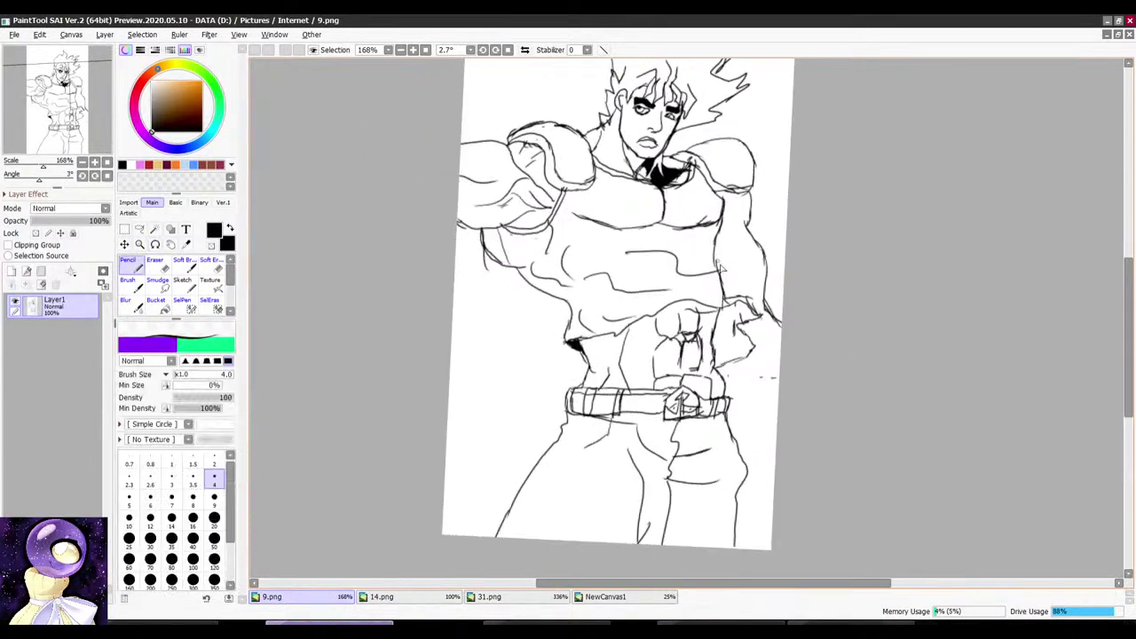
scroll(720, 266, down, 1)
drag(626, 280, 577, 286)
scroll(572, 288, up, 1)
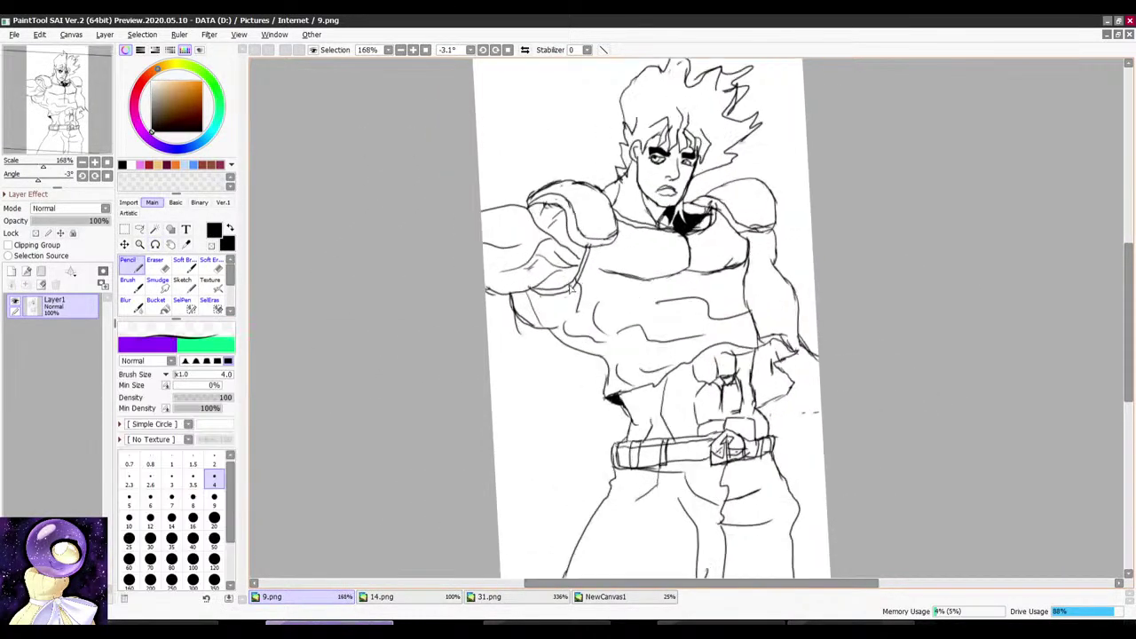
Step: Trace thick construction lines down both sides and the centre of the muscular figure's torso in 9.png
drag(732, 193, 729, 191)
drag(524, 284, 595, 356)
mouse_move(530, 303)
mouse_down()
mouse_move(610, 365)
mouse_move(628, 439)
mouse_up()
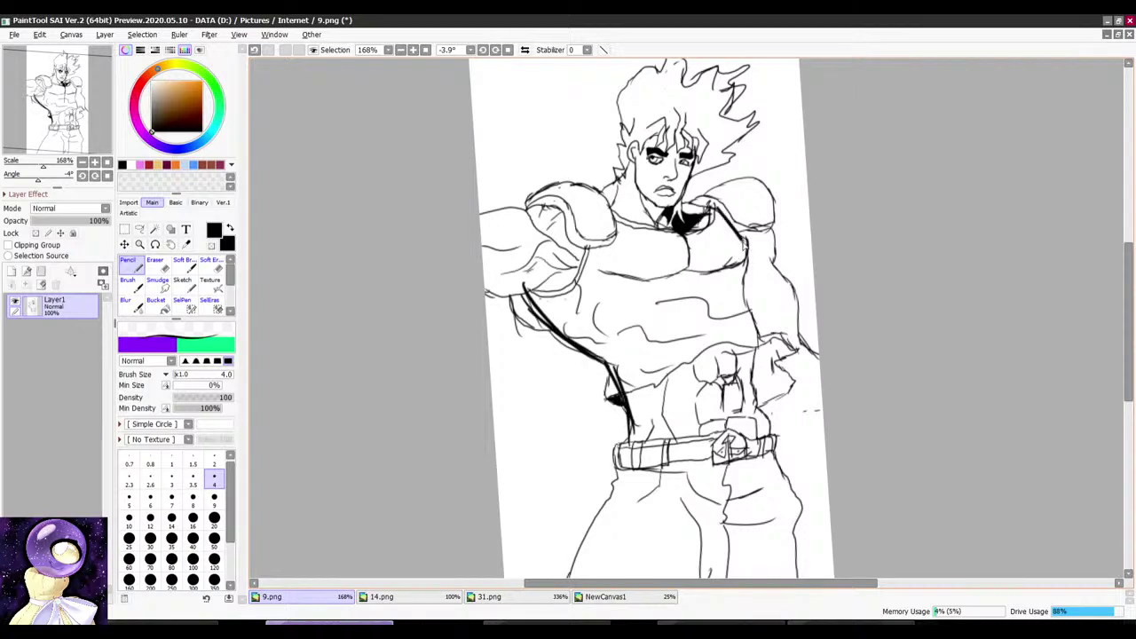
drag(756, 315, 765, 431)
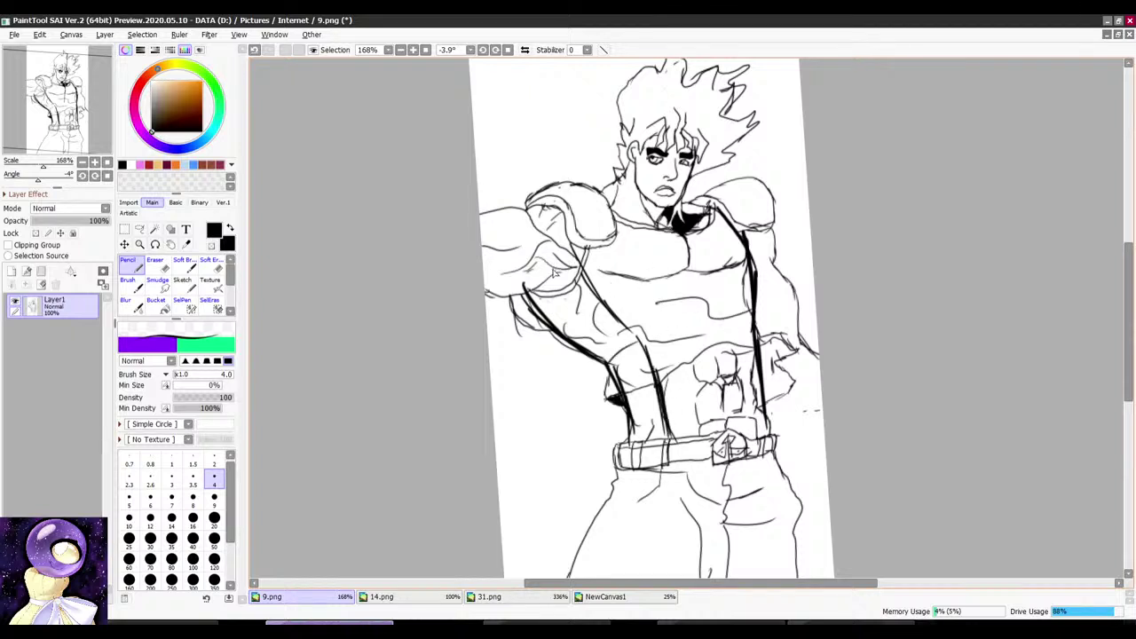
drag(554, 273, 642, 397)
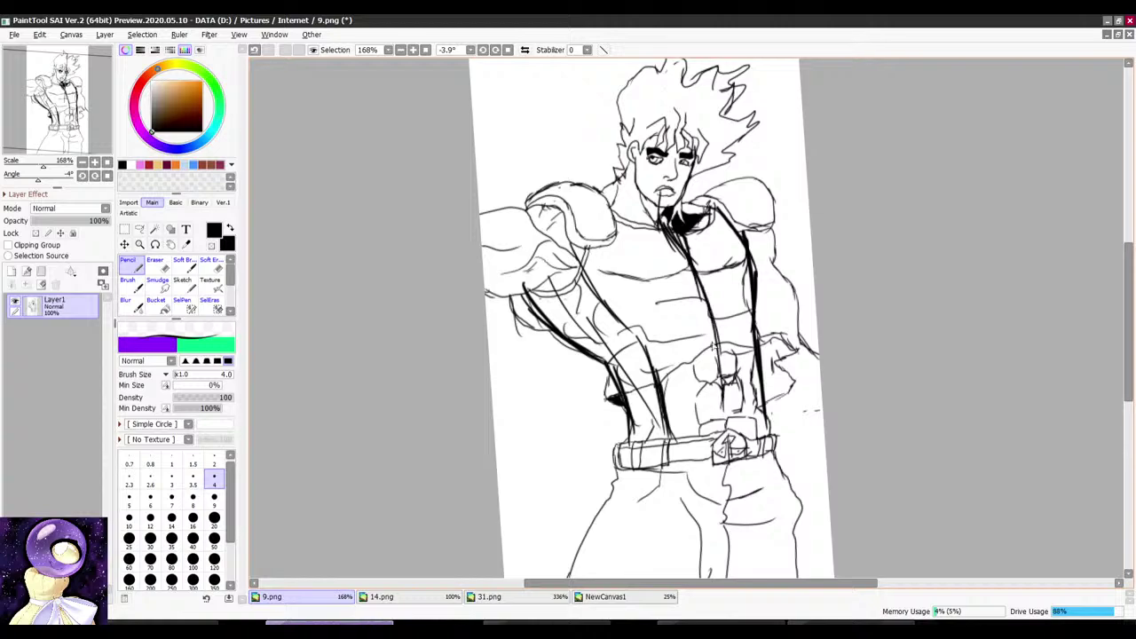
scroll(744, 244, down, 6)
scroll(732, 265, up, 5)
mouse_move(745, 244)
mouse_down()
mouse_move(713, 228)
mouse_move(755, 252)
mouse_up()
scroll(755, 252, down, 3)
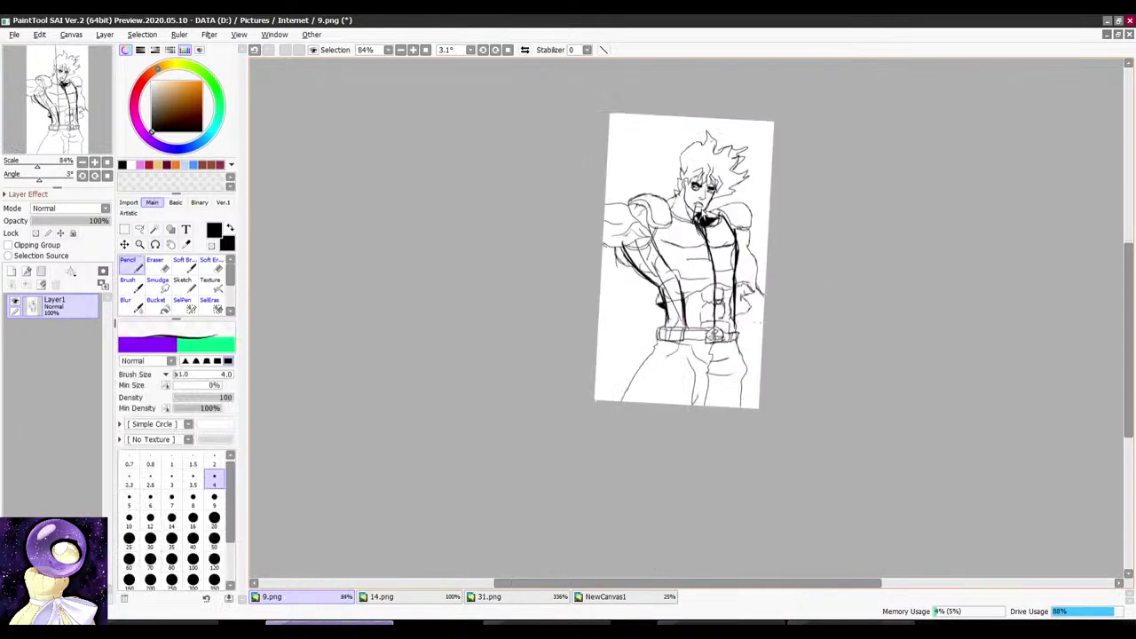
scroll(778, 182, up, 4)
drag(777, 181, 710, 157)
scroll(658, 236, up, 1)
key(e)
drag(654, 255, 659, 264)
key(n)
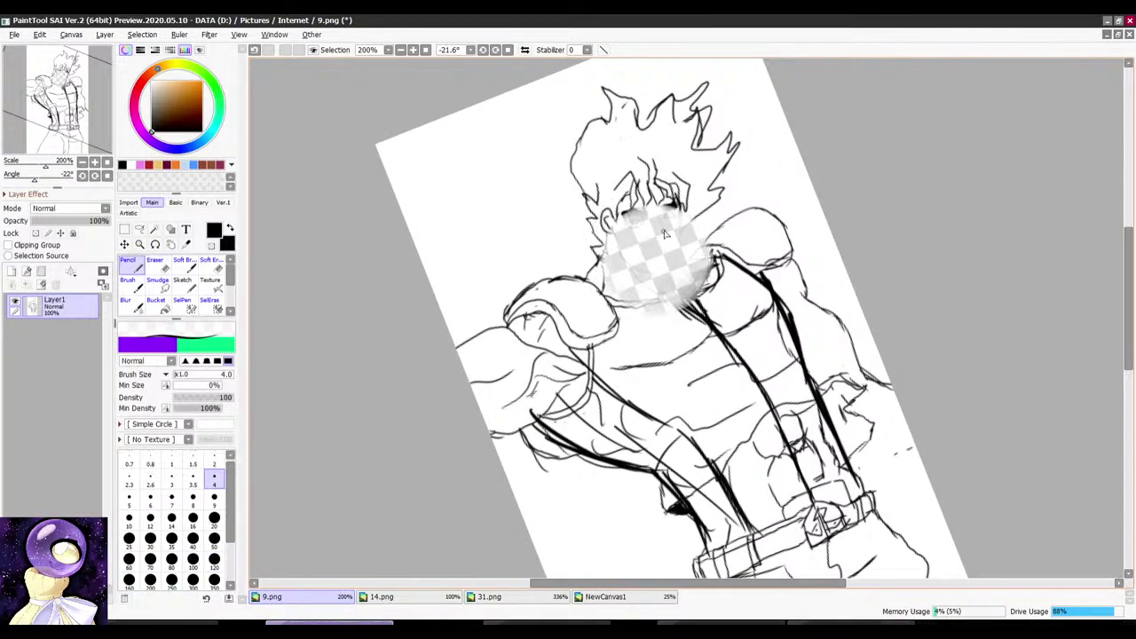
key(ctrl+z)
Step: Sketch a circular cross-section below the shoulder pad where the figure's outstretched arm joins the torso
scroll(684, 219, down, 1)
scroll(684, 217, down, 4)
drag(712, 200, 786, 137)
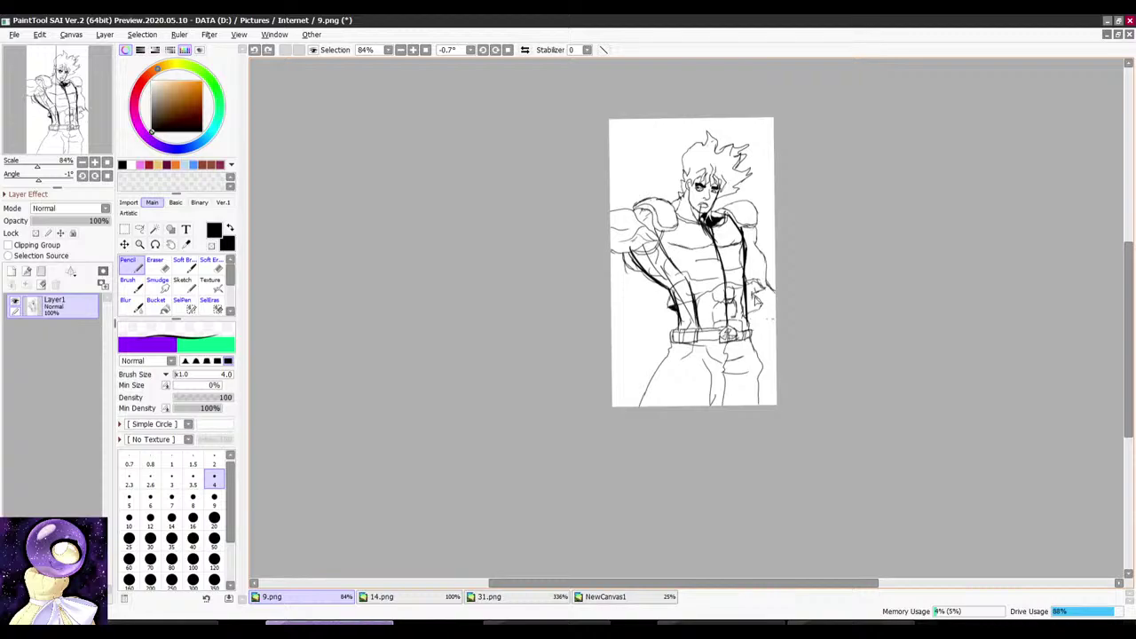
scroll(759, 307, up, 4)
drag(794, 175, 614, 229)
scroll(747, 209, down, 4)
scroll(707, 116, up, 4)
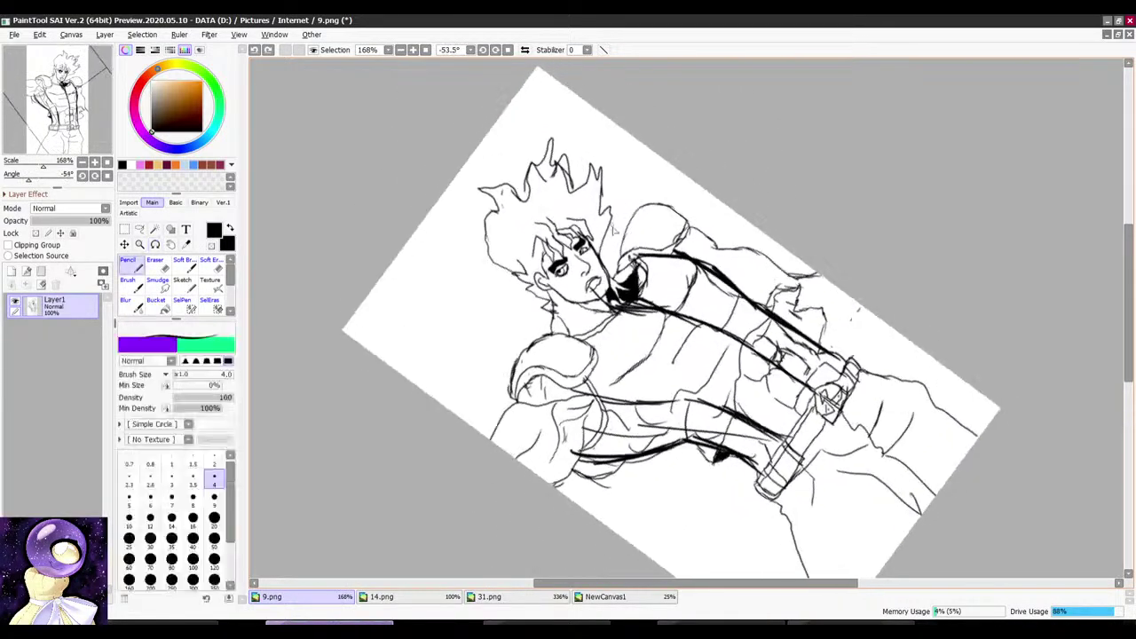
scroll(605, 390, up, 2)
drag(573, 275, 562, 309)
mouse_move(571, 323)
mouse_down()
mouse_move(541, 320)
mouse_move(507, 395)
mouse_move(538, 421)
mouse_up()
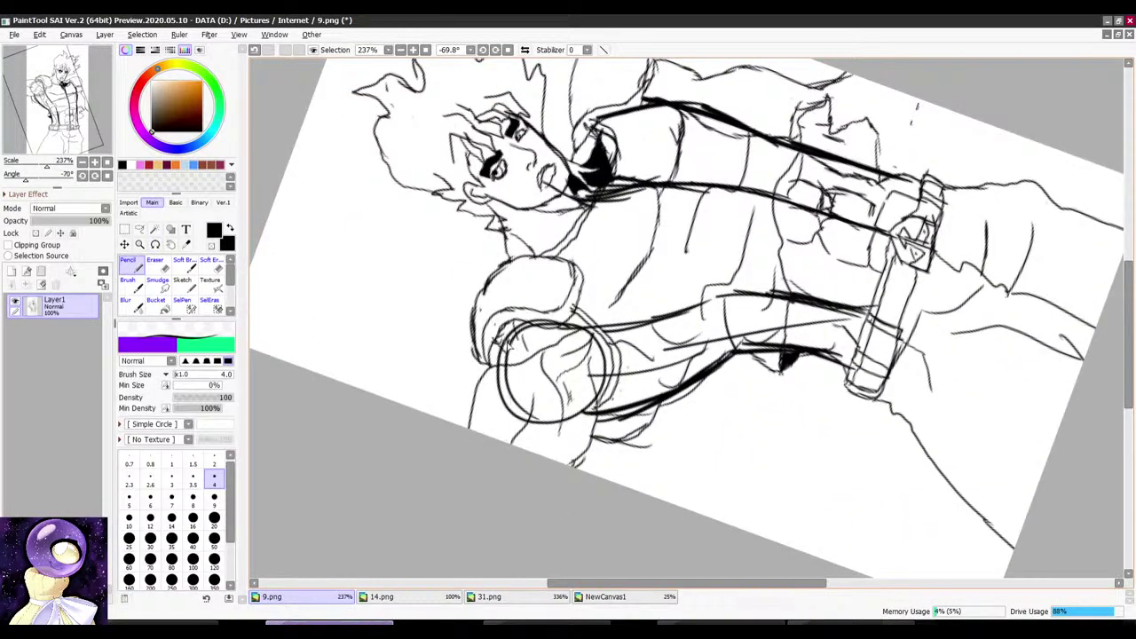
Step: Draw thick lines along both edges of the outstretched upper arm, from the shoulder circle to the page edge
drag(510, 344, 469, 428)
drag(613, 374, 584, 457)
drag(612, 385, 575, 468)
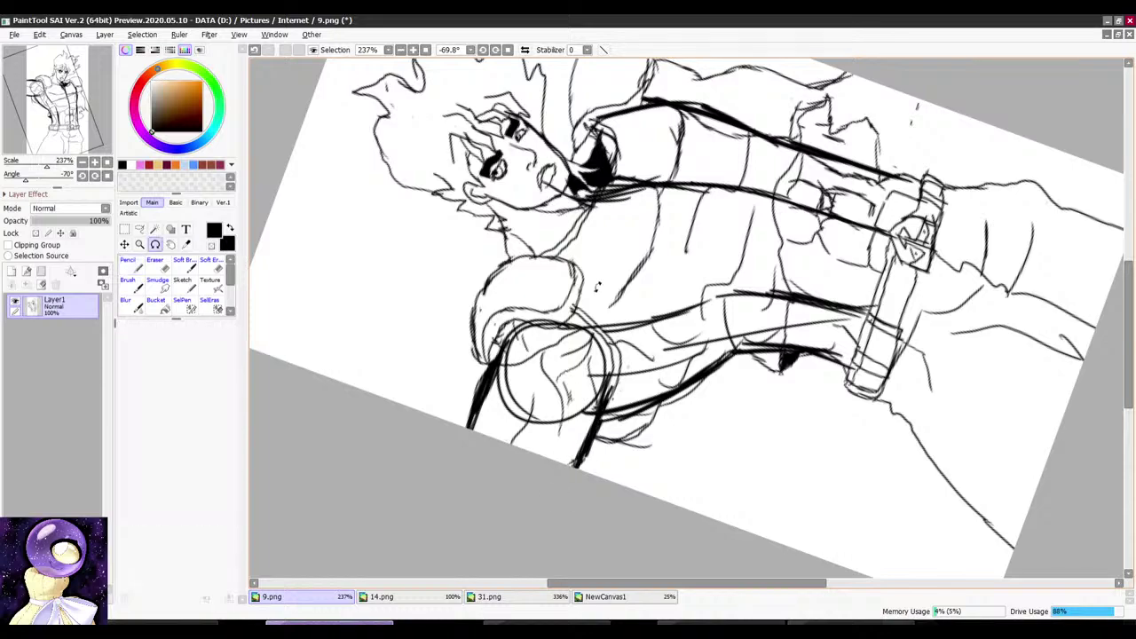
Step: Examine the muscular figure's torso and arm construction at different rotations and zoom levels
mouse_move(599, 287)
mouse_down()
mouse_move(594, 303)
mouse_move(774, 91)
mouse_up()
mouse_move(630, 152)
mouse_down()
mouse_move(607, 157)
mouse_move(612, 146)
mouse_up()
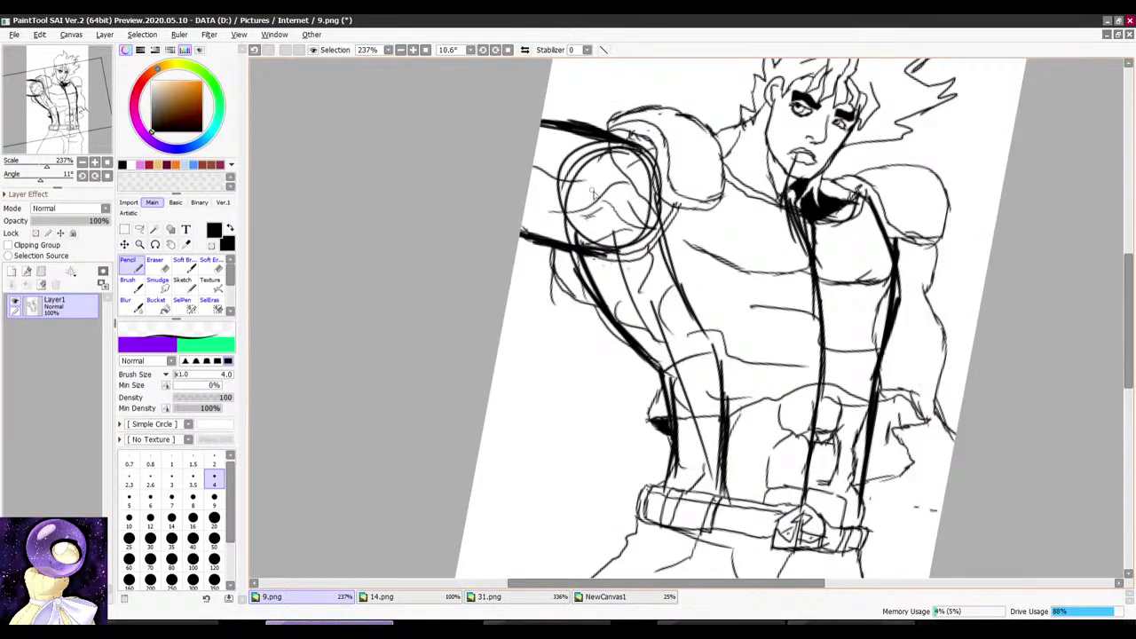
scroll(674, 168, down, 2)
drag(852, 200, 833, 85)
mouse_move(833, 85)
mouse_down()
mouse_move(794, 173)
mouse_move(849, 167)
mouse_move(841, 68)
mouse_up()
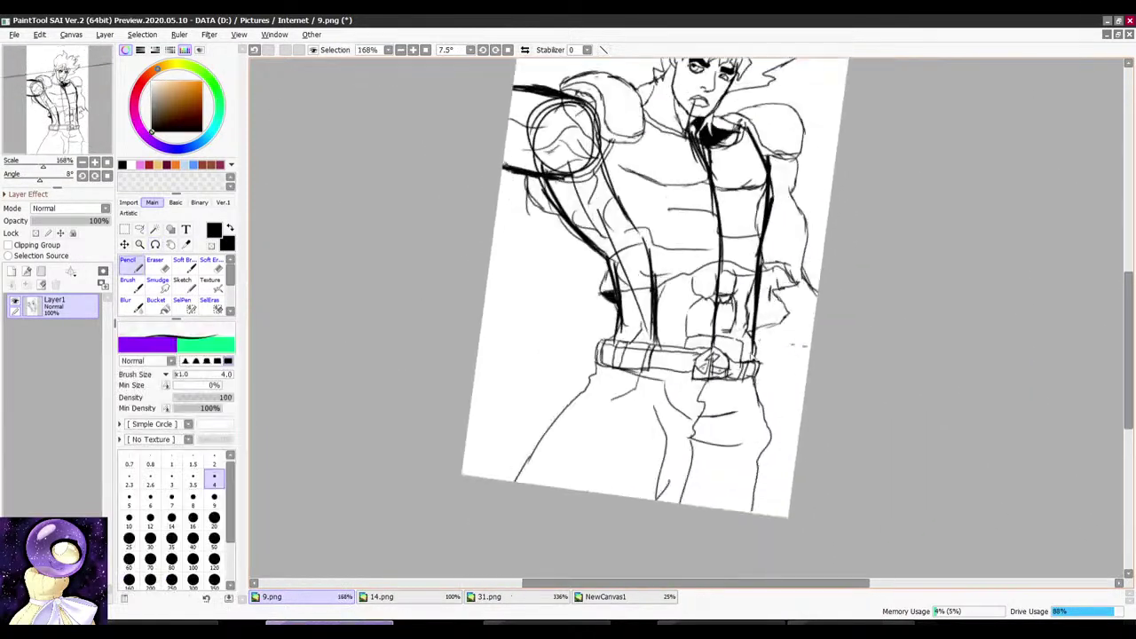
drag(696, 111, 697, 172)
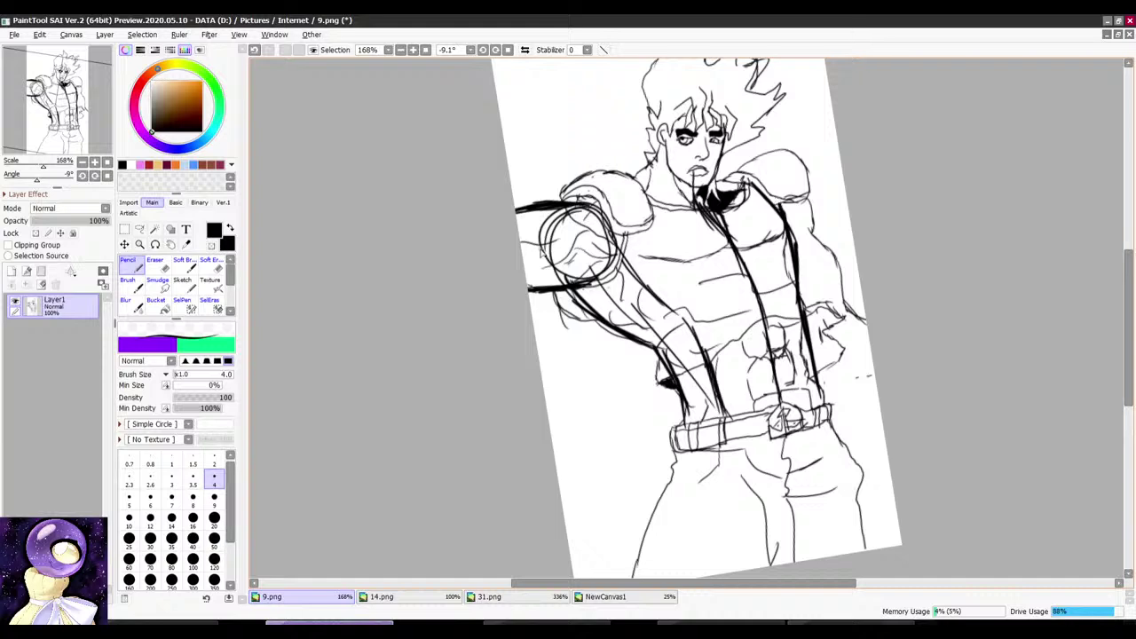
scroll(532, 244, down, 5)
scroll(590, 180, up, 6)
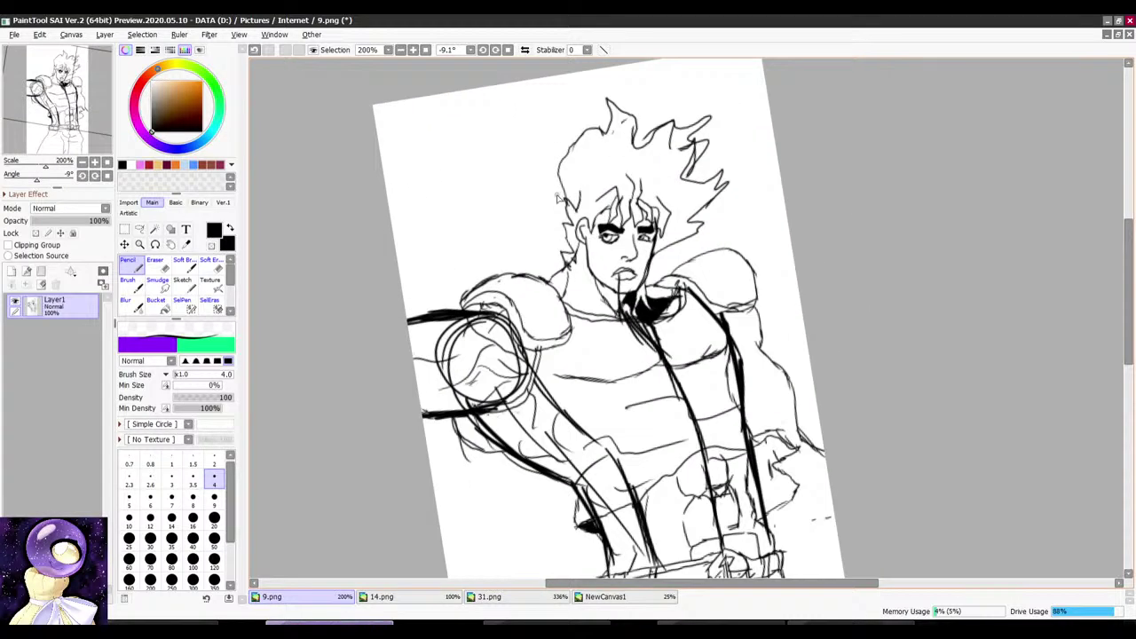
Step: Open the blank NewCanvas1 and check the block figure in Blender as a reference
click(417, 599)
click(532, 603)
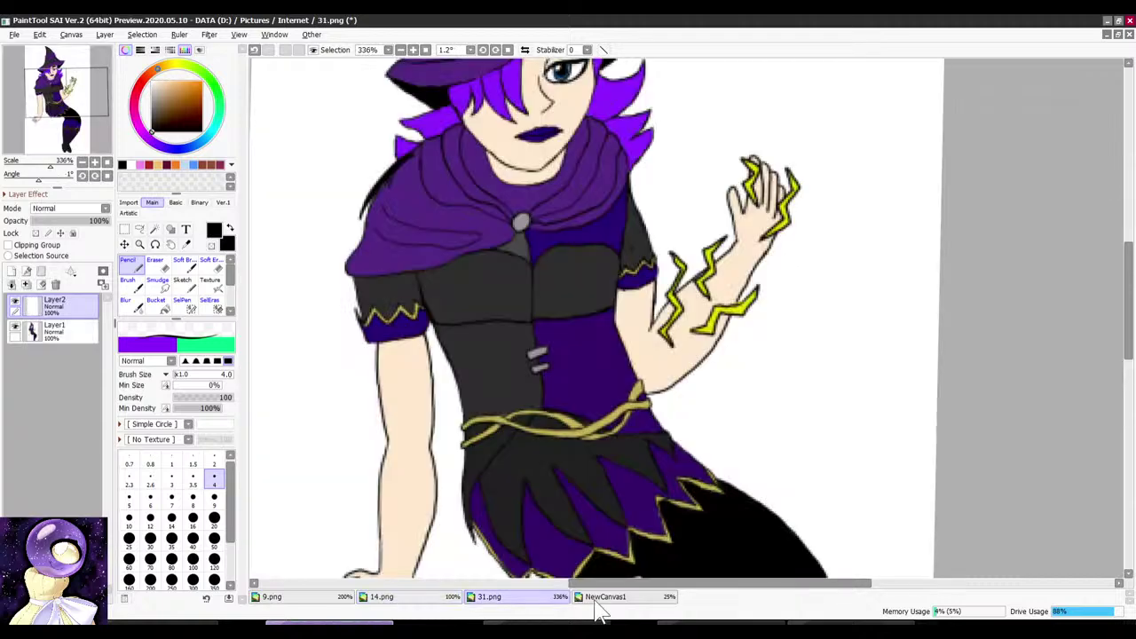
click(602, 597)
scroll(603, 284, down, 3)
scroll(617, 231, up, 2)
scroll(599, 182, down, 1)
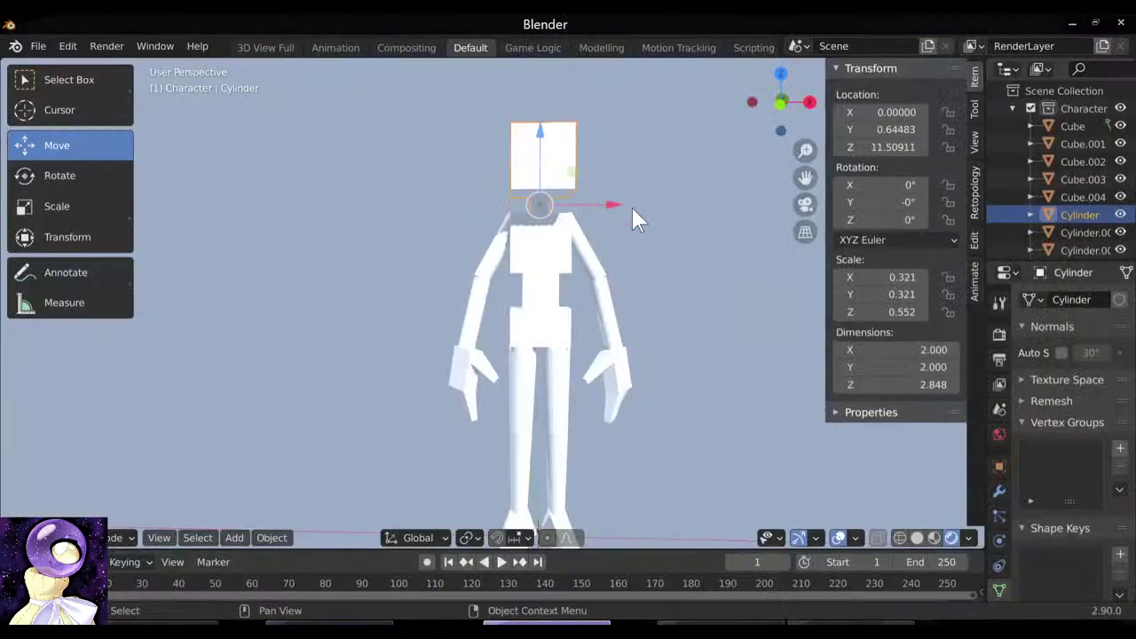
drag(632, 208, 416, 478)
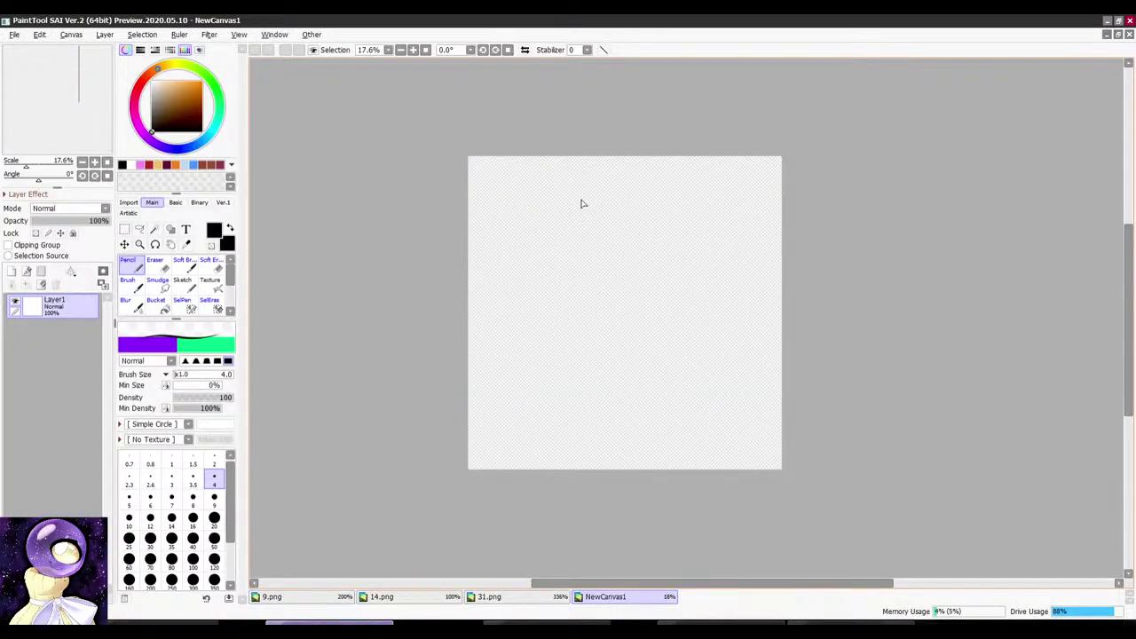
Step: Sketch the brow and cheek contour of a turned head on NewCanvas1 with the Pencil at brush size 9
scroll(601, 292, up, 3)
drag(664, 168, 694, 165)
drag(716, 118, 680, 115)
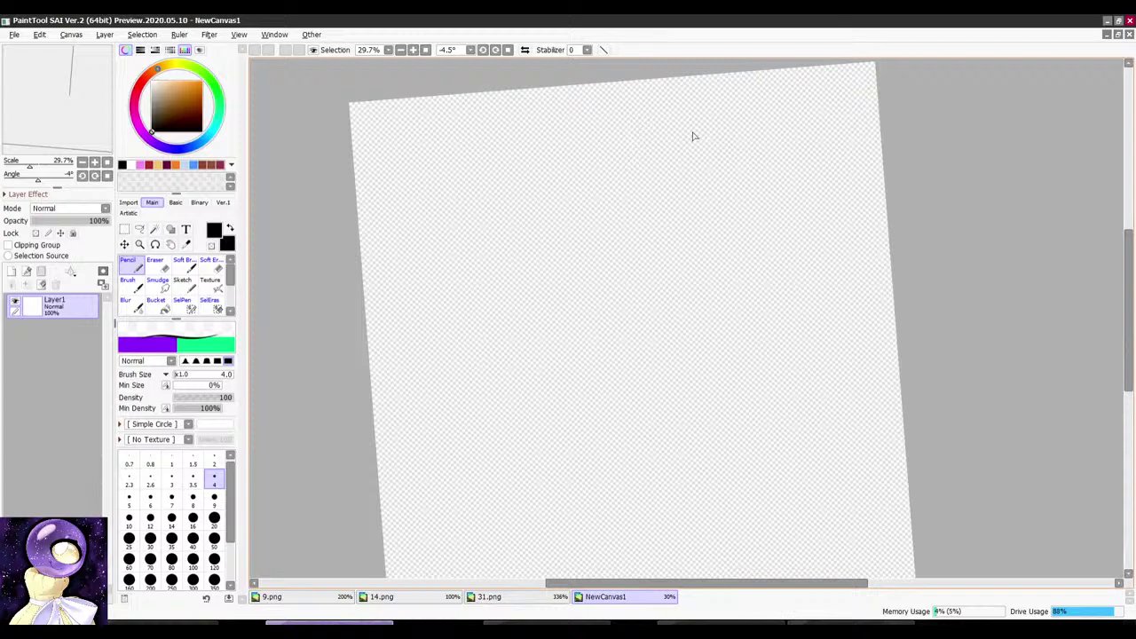
mouse_move(527, 143)
mouse_down()
mouse_move(545, 139)
mouse_move(480, 193)
mouse_up()
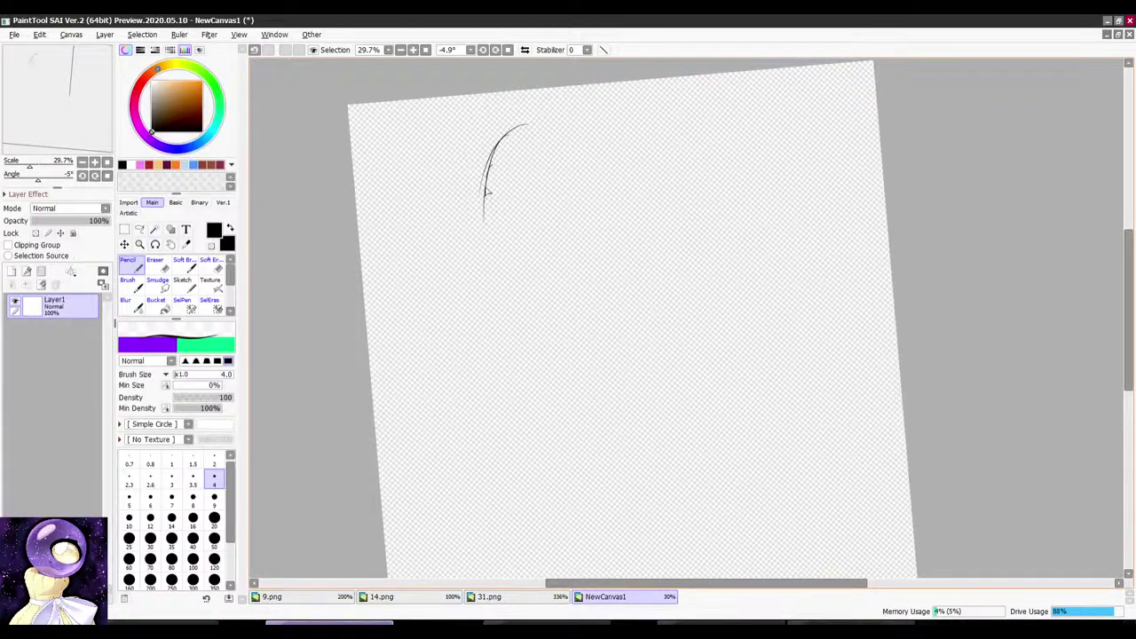
click(213, 500)
scroll(525, 122, up, 2)
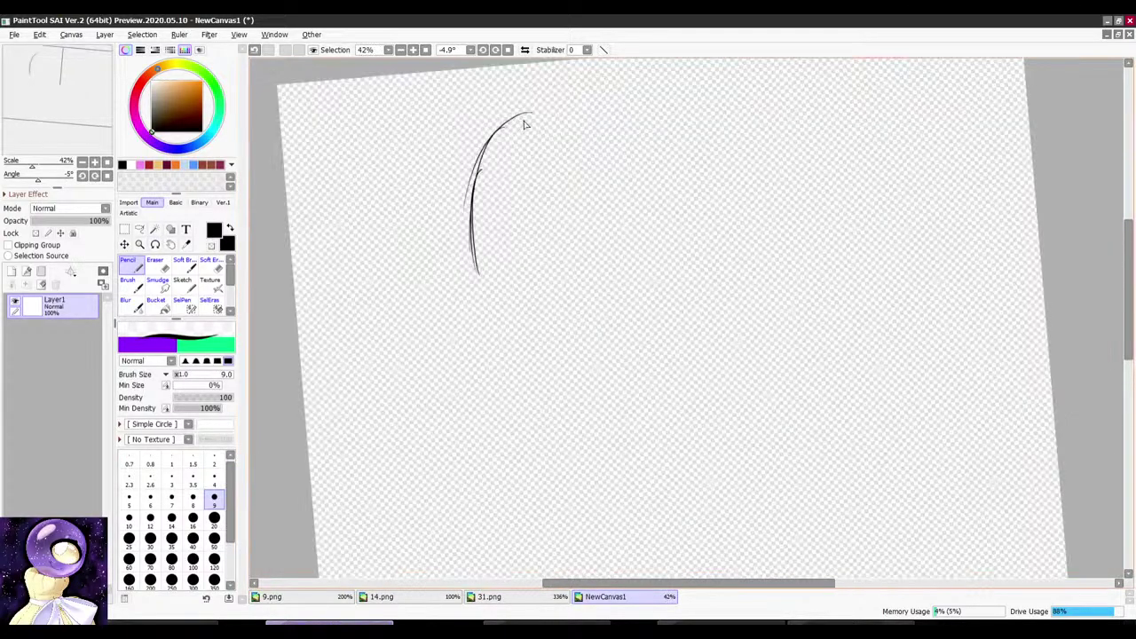
drag(527, 115, 468, 233)
drag(490, 145, 473, 282)
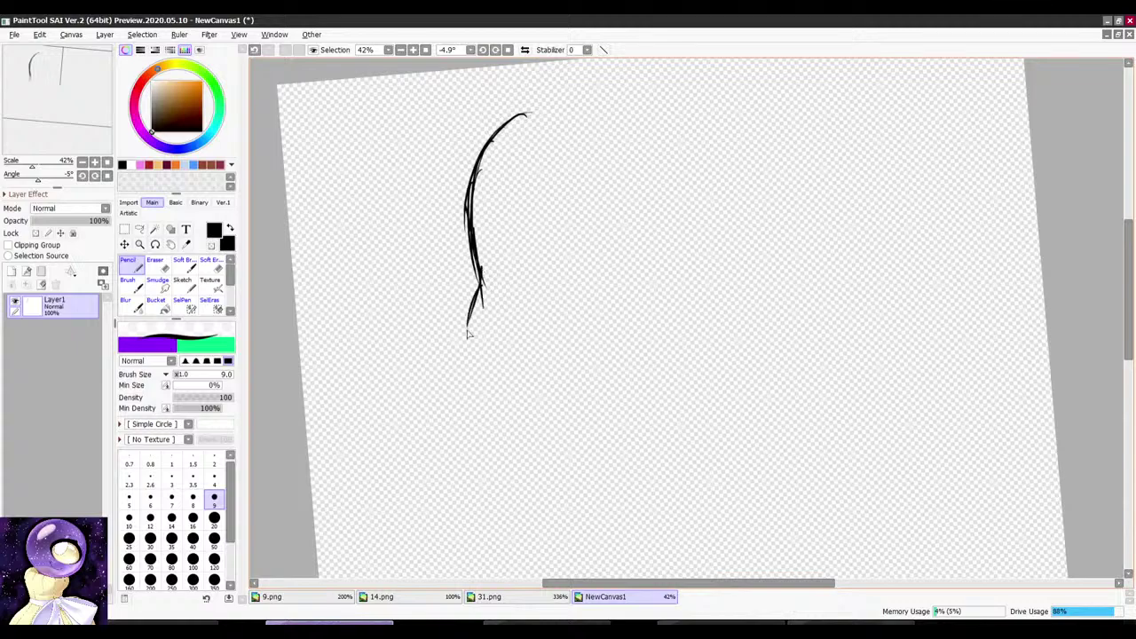
drag(467, 331, 475, 359)
Step: Complete the rounded head outline around the chin, the top and back of the skull, and the jaw
mouse_move(485, 261)
mouse_down()
mouse_move(504, 215)
mouse_move(582, 138)
mouse_up()
drag(533, 166, 515, 237)
drag(597, 140, 508, 257)
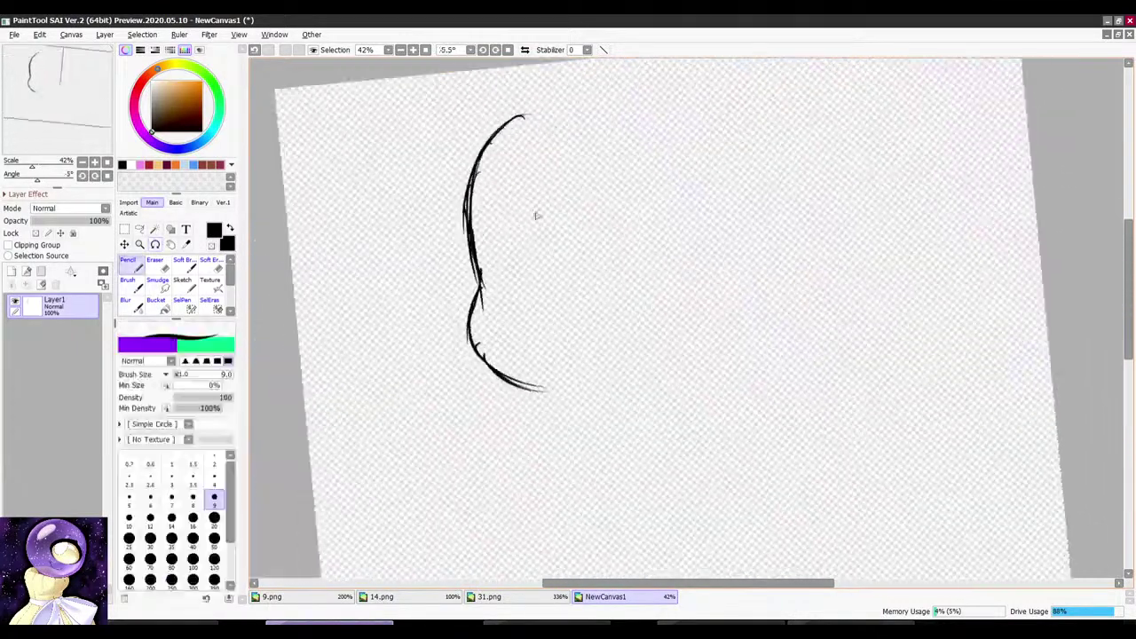
mouse_move(511, 117)
mouse_down()
mouse_move(619, 100)
mouse_move(680, 151)
mouse_move(704, 210)
mouse_up()
mouse_move(700, 187)
mouse_down()
mouse_move(707, 229)
mouse_move(680, 232)
mouse_move(653, 337)
mouse_move(607, 400)
mouse_up()
drag(627, 376, 541, 418)
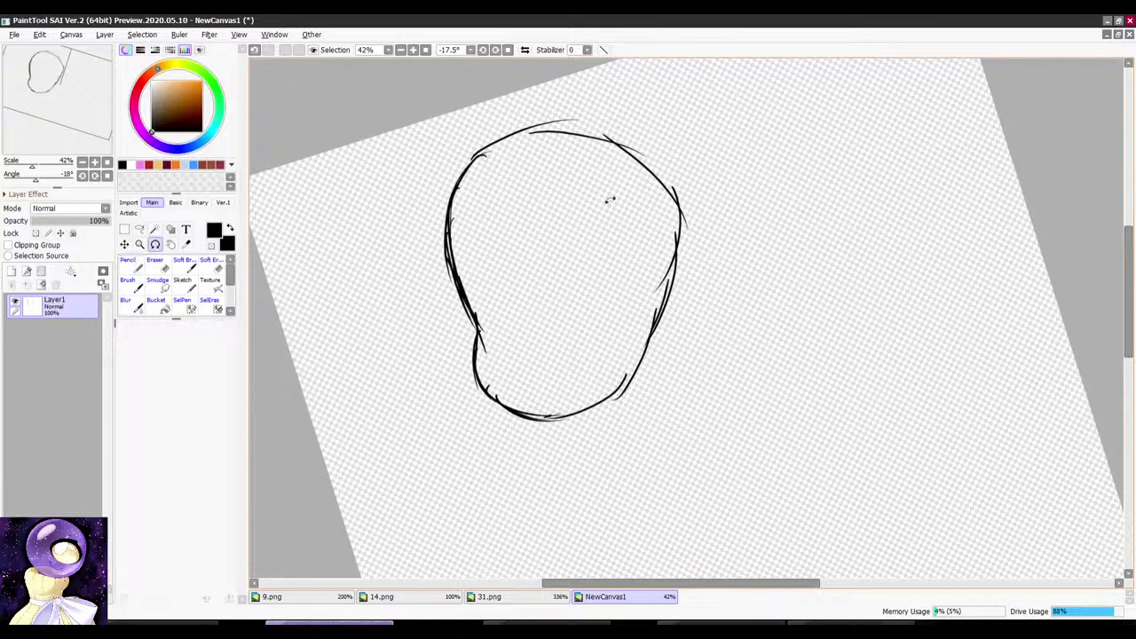
Step: Draw two tall oval eyes and a curved smile inside the rounded head
mouse_move(611, 200)
mouse_down()
mouse_move(694, 161)
mouse_move(531, 237)
mouse_up()
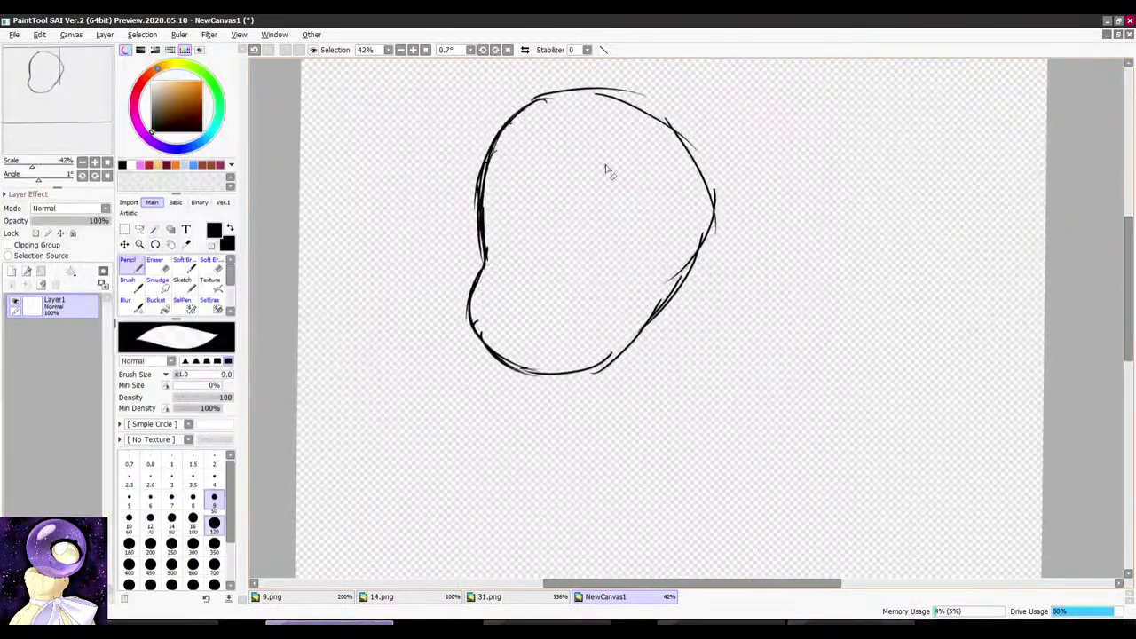
drag(607, 170, 670, 157)
drag(490, 242, 488, 233)
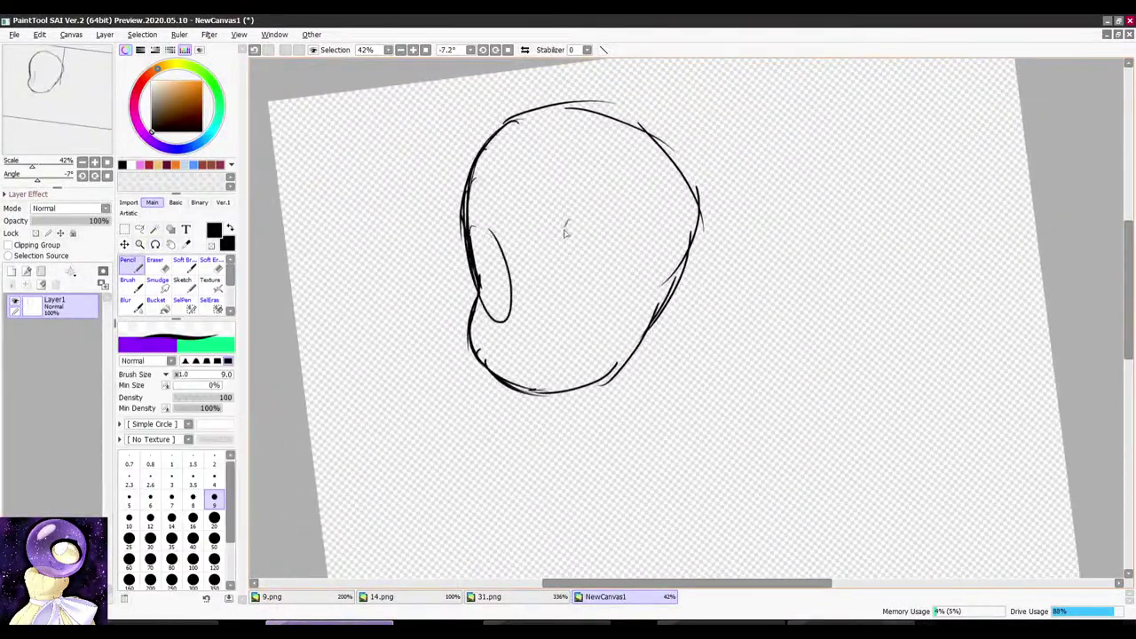
drag(564, 232, 579, 225)
key(ctrl+z)
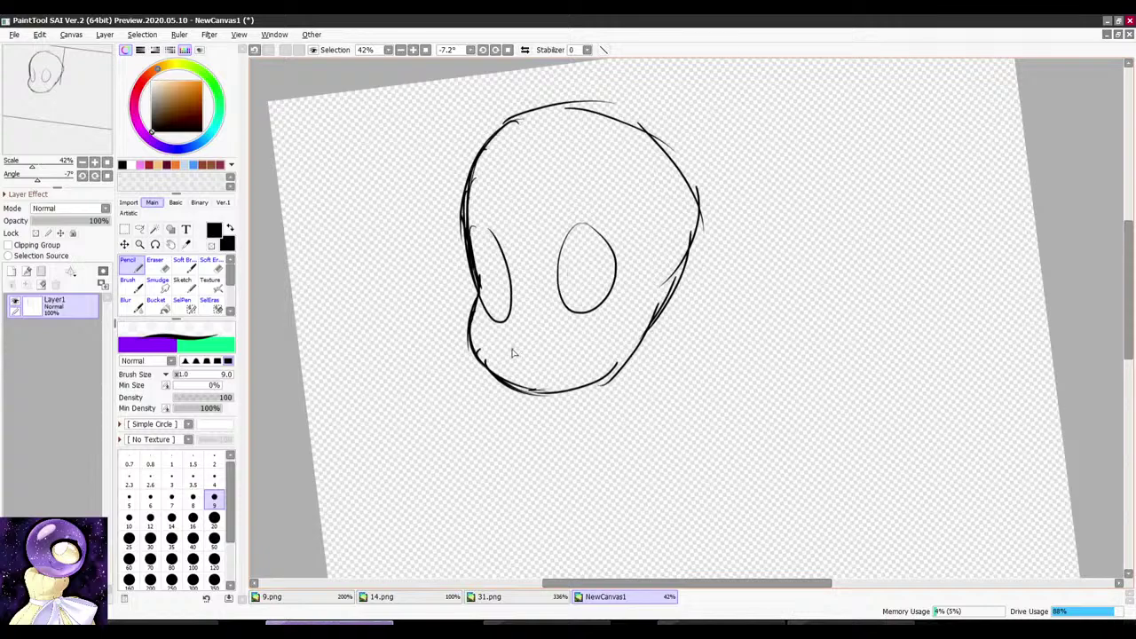
scroll(658, 234, down, 5)
drag(713, 207, 698, 216)
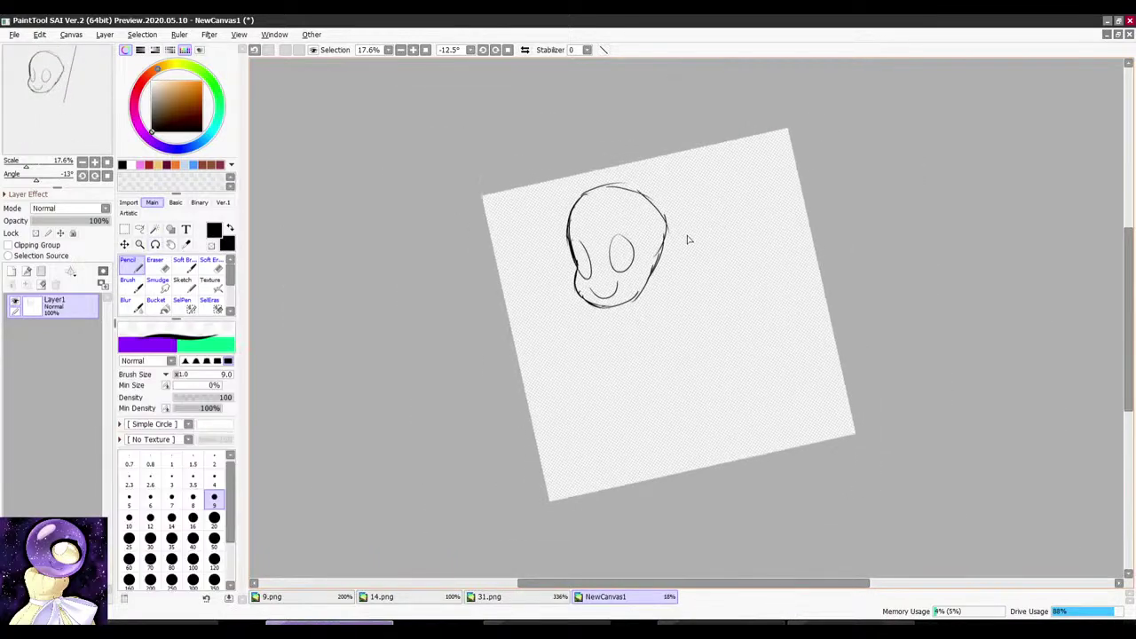
Step: Sketch the outline of a second, blocky head with a square jaw beside the rounded head
scroll(744, 255, up, 2)
drag(753, 157, 777, 168)
scroll(756, 191, up, 2)
drag(692, 116, 679, 306)
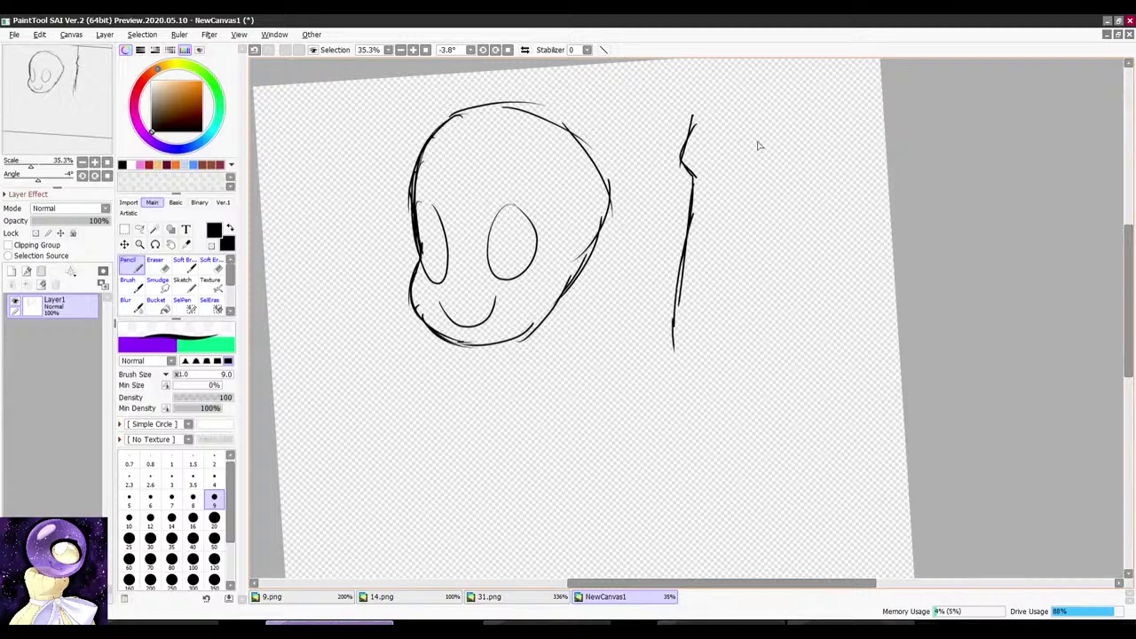
drag(871, 183, 862, 203)
drag(734, 284, 743, 339)
drag(655, 326, 752, 446)
drag(679, 360, 754, 442)
mouse_move(843, 275)
mouse_down()
mouse_move(733, 119)
mouse_move(698, 116)
mouse_up()
drag(818, 196, 853, 287)
drag(839, 248, 843, 295)
Step: Finish the blocky head's square jaw and sides, and draw two narrow slanted oval eyes inside it
drag(840, 170, 752, 151)
scroll(659, 149, up, 1)
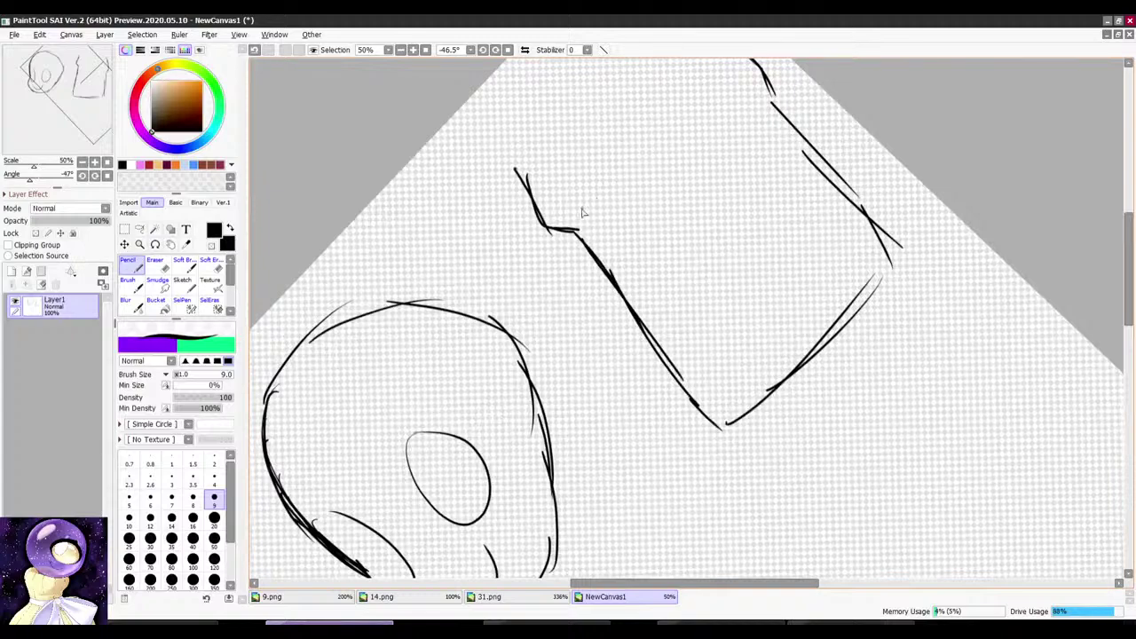
key(ctrl+z)
mouse_move(607, 189)
mouse_down()
mouse_move(612, 202)
mouse_move(614, 187)
mouse_up()
drag(682, 108, 698, 103)
Step: Draw a long angular nose on the blocky head and a tiny curved nose above the rounded head's smile
mouse_move(632, 133)
mouse_down()
mouse_move(728, 159)
mouse_move(698, 254)
mouse_up()
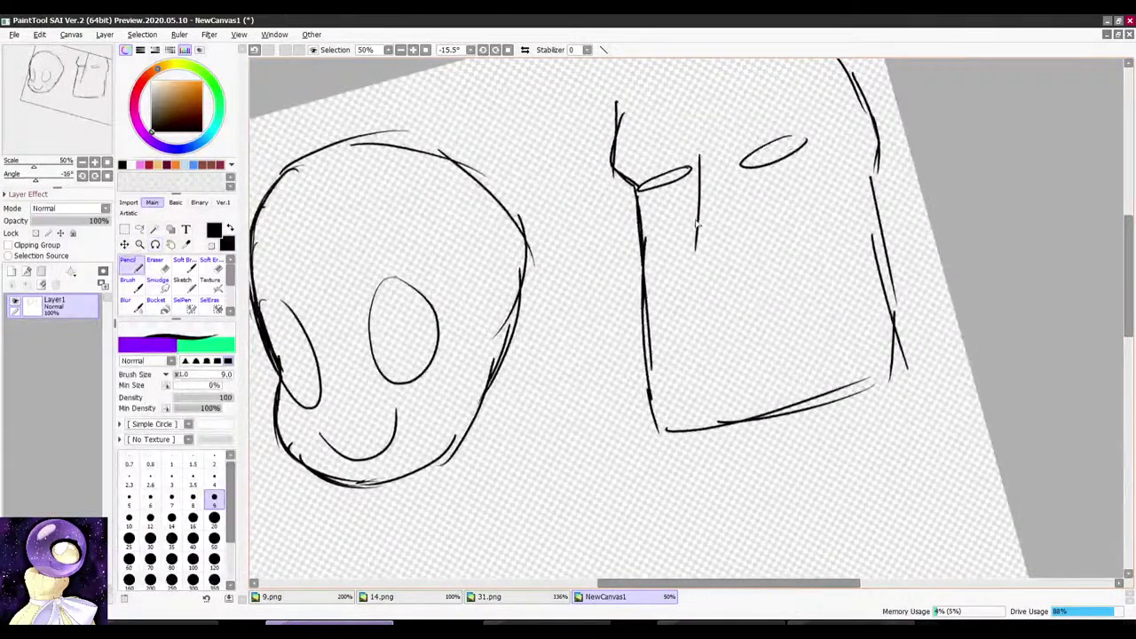
drag(700, 168, 695, 297)
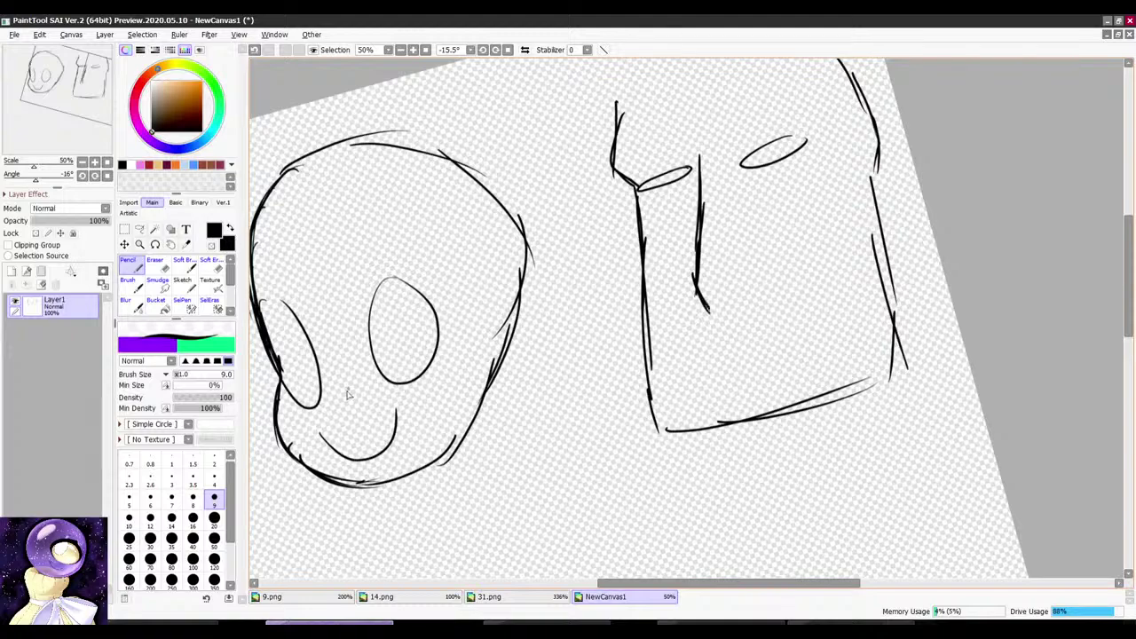
drag(781, 197, 797, 213)
drag(701, 296, 717, 327)
drag(710, 312, 736, 325)
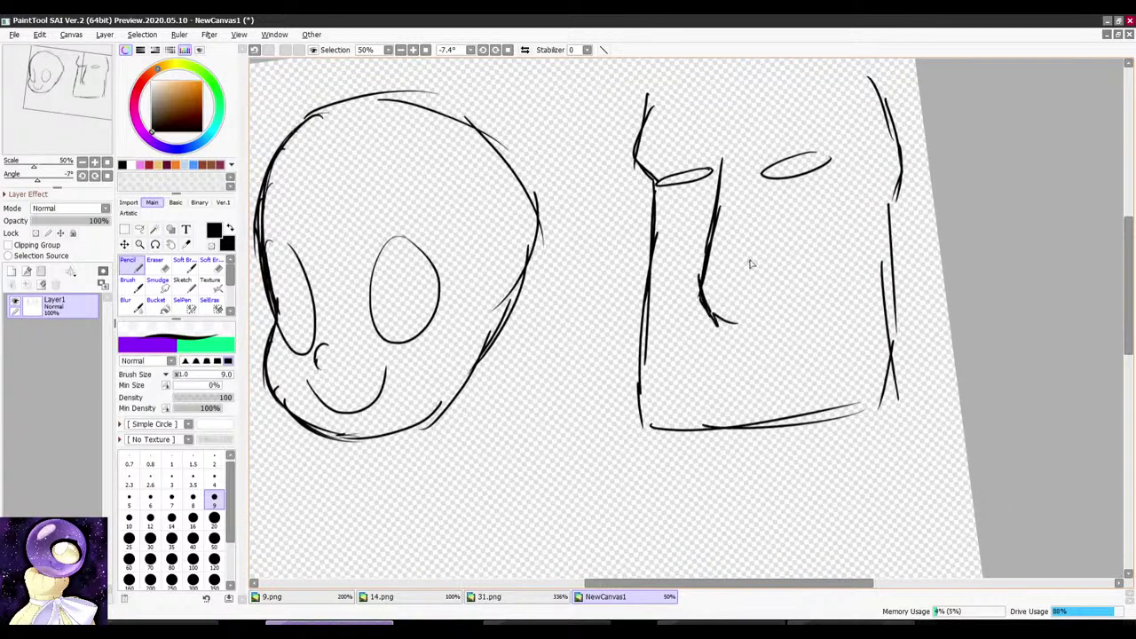
Step: Draw a wide flat mouth with one downturned end and a short curved brow crease on the blocky head
scroll(751, 264, down, 6)
drag(840, 196, 870, 377)
scroll(795, 374, up, 5)
drag(702, 353, 716, 391)
scroll(738, 288, down, 4)
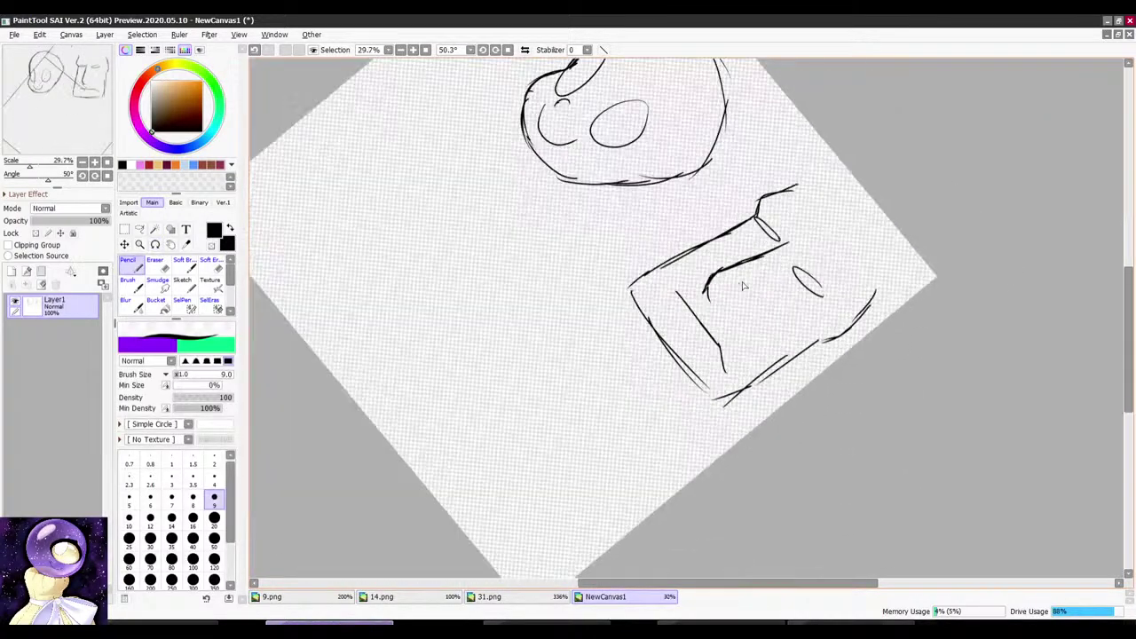
mouse_move(745, 289)
mouse_down()
mouse_move(733, 168)
mouse_move(703, 168)
mouse_move(792, 168)
mouse_up()
scroll(715, 184, down, 2)
scroll(718, 231, up, 2)
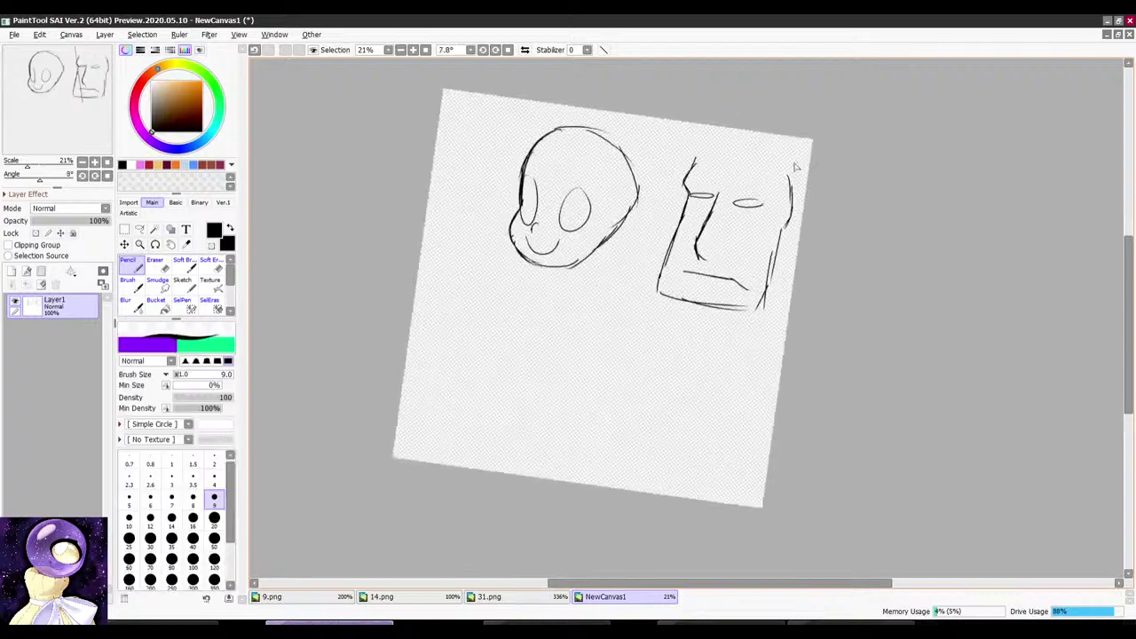
scroll(744, 161, up, 5)
drag(699, 170, 703, 236)
Step: Sketch a large circle below the two heads as the cranium of a third head
scroll(724, 181, down, 5)
mouse_move(811, 183)
mouse_down()
mouse_move(744, 178)
mouse_move(785, 169)
mouse_move(747, 163)
mouse_up()
scroll(737, 180, down, 3)
scroll(630, 354, up, 5)
scroll(698, 234, down, 1)
scroll(680, 231, up, 3)
mouse_move(677, 227)
mouse_down()
mouse_move(663, 213)
mouse_move(781, 228)
mouse_move(719, 178)
mouse_move(762, 298)
mouse_up()
drag(786, 189, 732, 159)
drag(679, 193, 757, 292)
drag(751, 336, 681, 418)
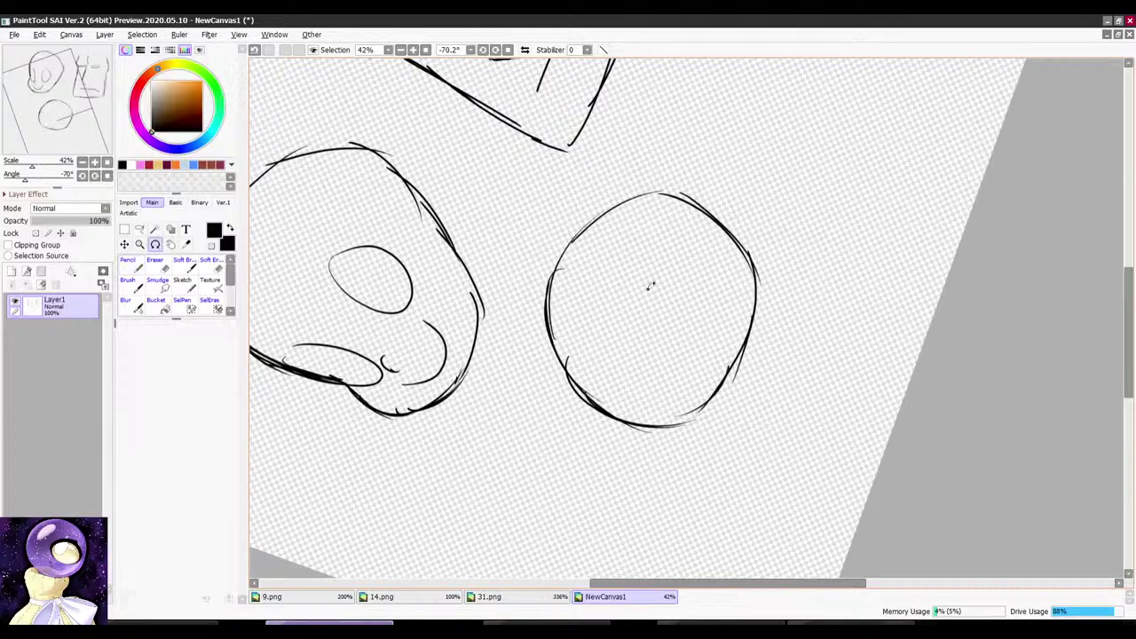
mouse_move(649, 286)
mouse_down()
mouse_move(837, 263)
mouse_move(830, 325)
mouse_up()
scroll(641, 227, up, 1)
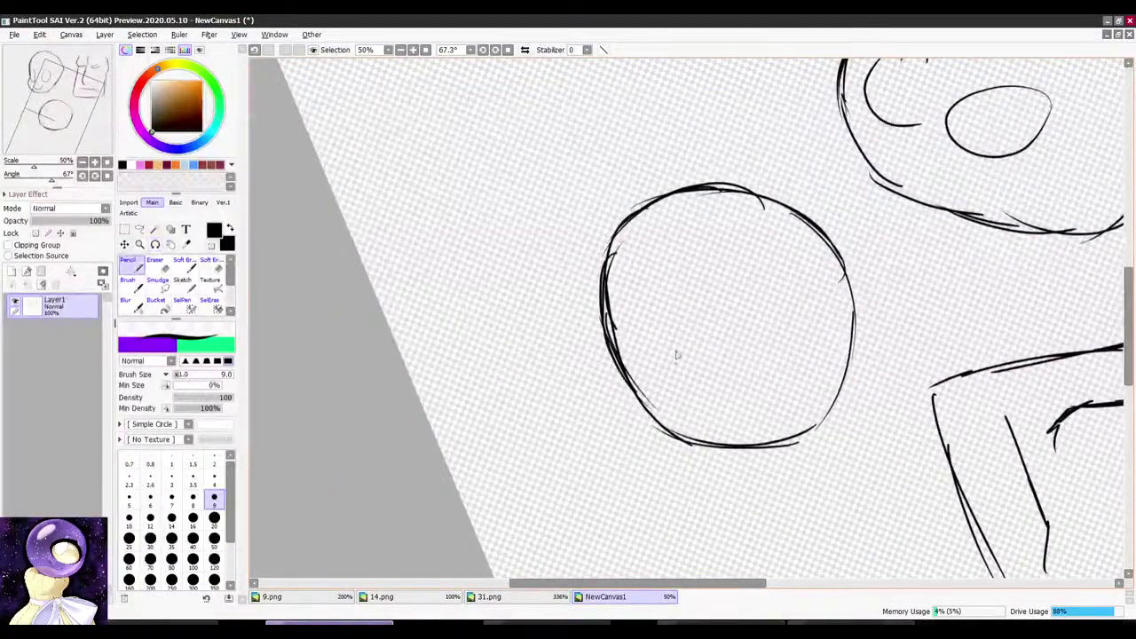
drag(728, 277, 583, 302)
mouse_move(750, 135)
mouse_down()
mouse_move(794, 145)
mouse_move(755, 125)
mouse_move(580, 142)
mouse_move(674, 142)
mouse_move(634, 149)
mouse_up()
Step: Erase an uneven section of the cranium circle and redraw it with a smoother curve
scroll(681, 200, down, 3)
scroll(677, 208, up, 2)
scroll(604, 184, up, 3)
key(e)
drag(545, 187, 499, 329)
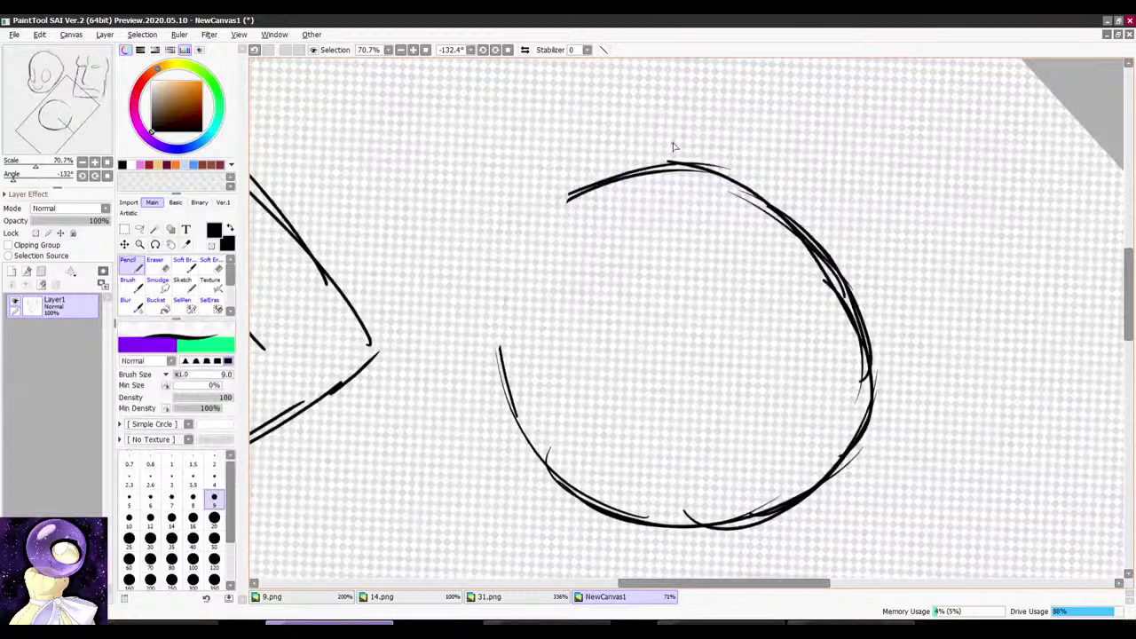
drag(672, 146, 601, 194)
drag(530, 264, 507, 404)
mouse_move(790, 208)
mouse_down()
mouse_move(661, 142)
mouse_move(559, 182)
mouse_up()
Step: Erase the underside of the cranium circle and replace it with a nearly flat line
key(e)
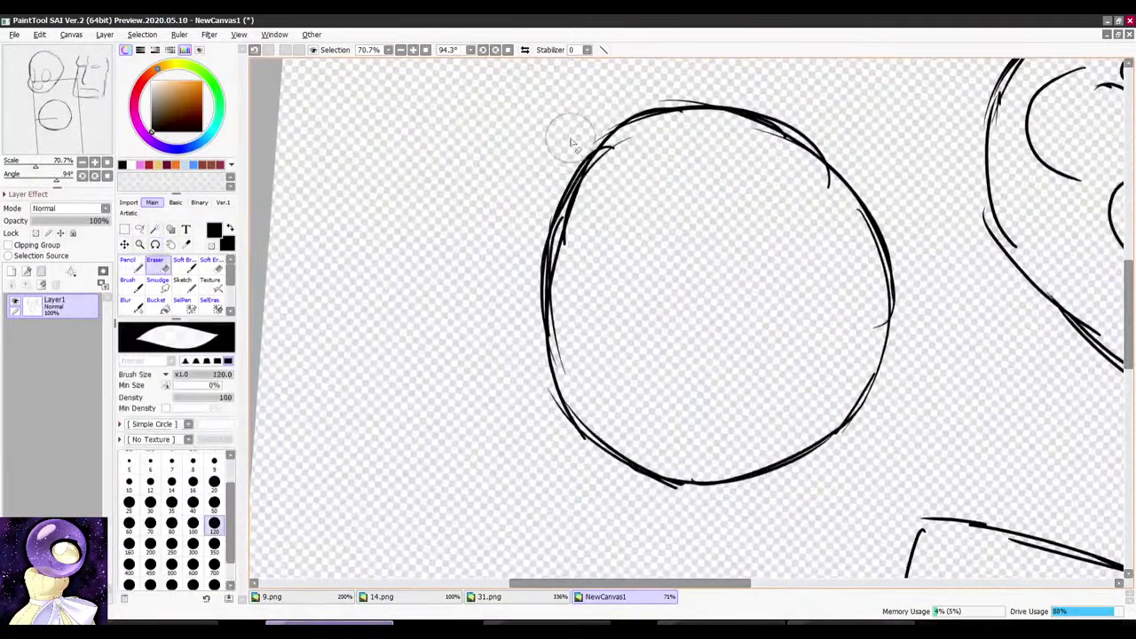
drag(549, 262, 550, 399)
drag(577, 178, 635, 146)
key(e)
drag(627, 159, 529, 400)
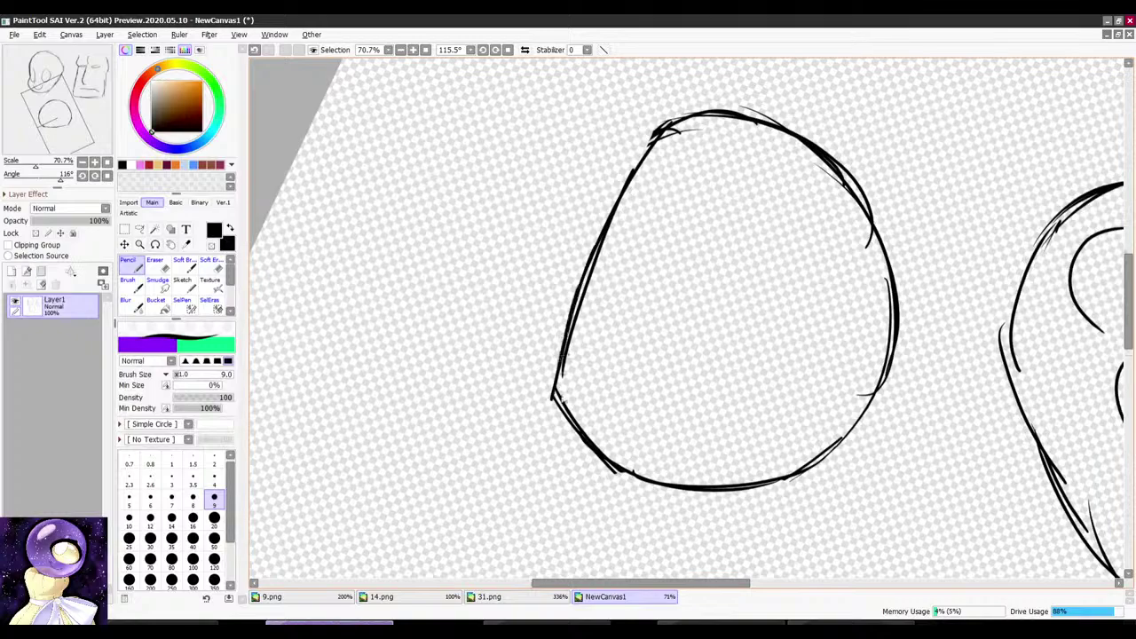
Step: Draw the long front contour of the face and the opposite jaw line tapering down from the cranium
scroll(613, 302, down, 3)
drag(777, 225, 581, 240)
scroll(706, 222, down, 3)
drag(786, 198, 730, 191)
scroll(728, 227, down, 4)
scroll(710, 266, up, 5)
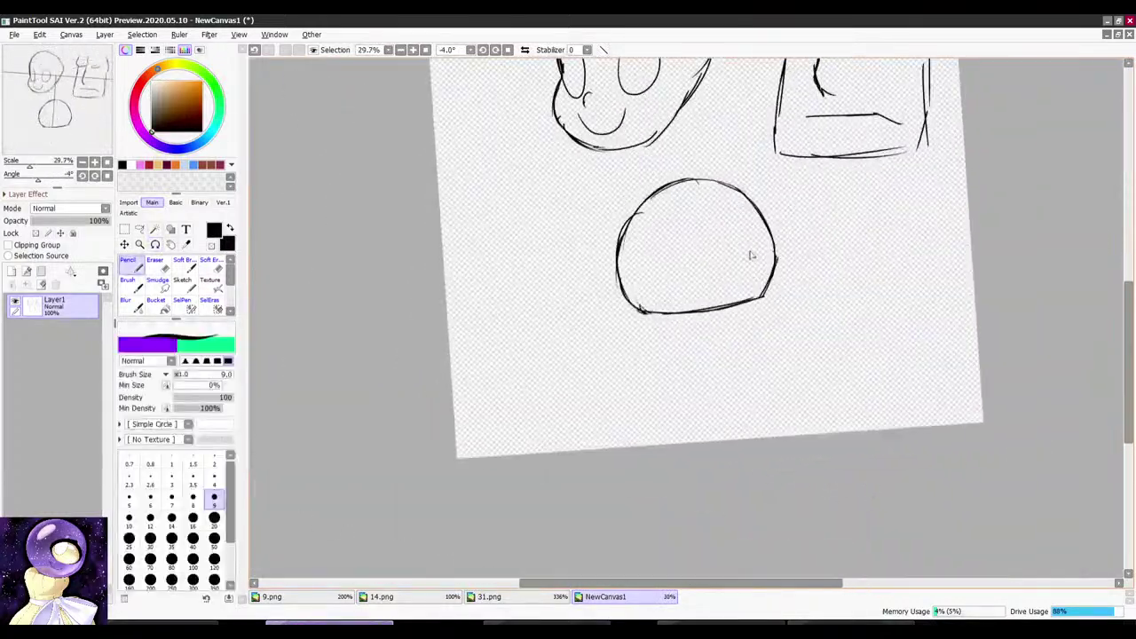
scroll(728, 238, up, 4)
scroll(701, 125, down, 4)
drag(810, 149, 678, 141)
scroll(661, 194, up, 2)
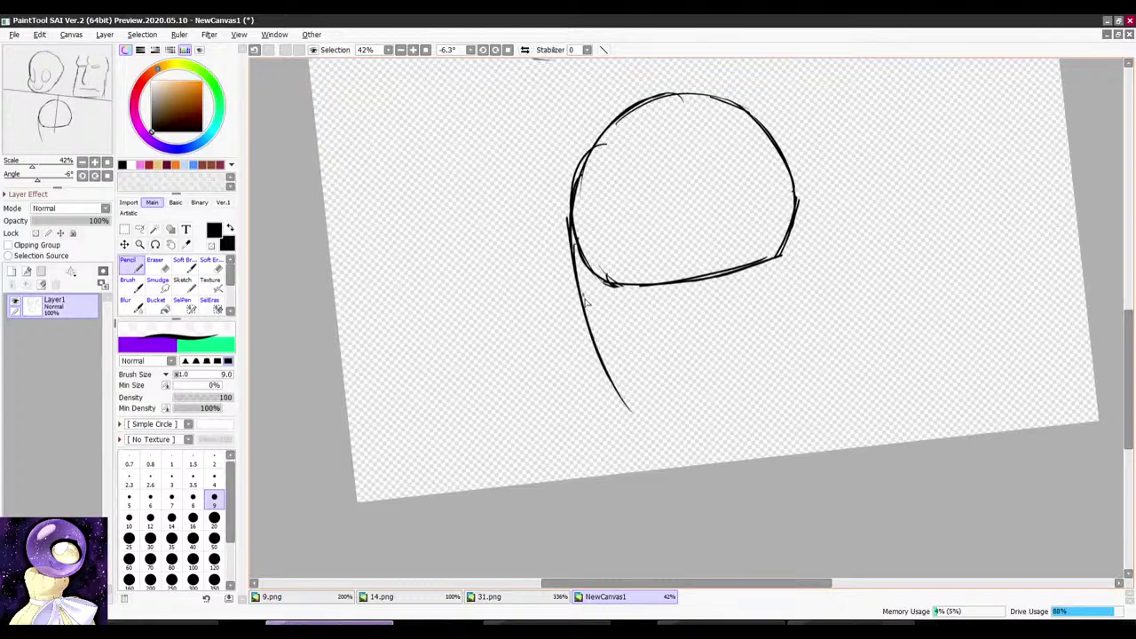
drag(584, 299, 627, 399)
drag(798, 133, 768, 118)
drag(725, 349, 713, 382)
drag(734, 274, 692, 397)
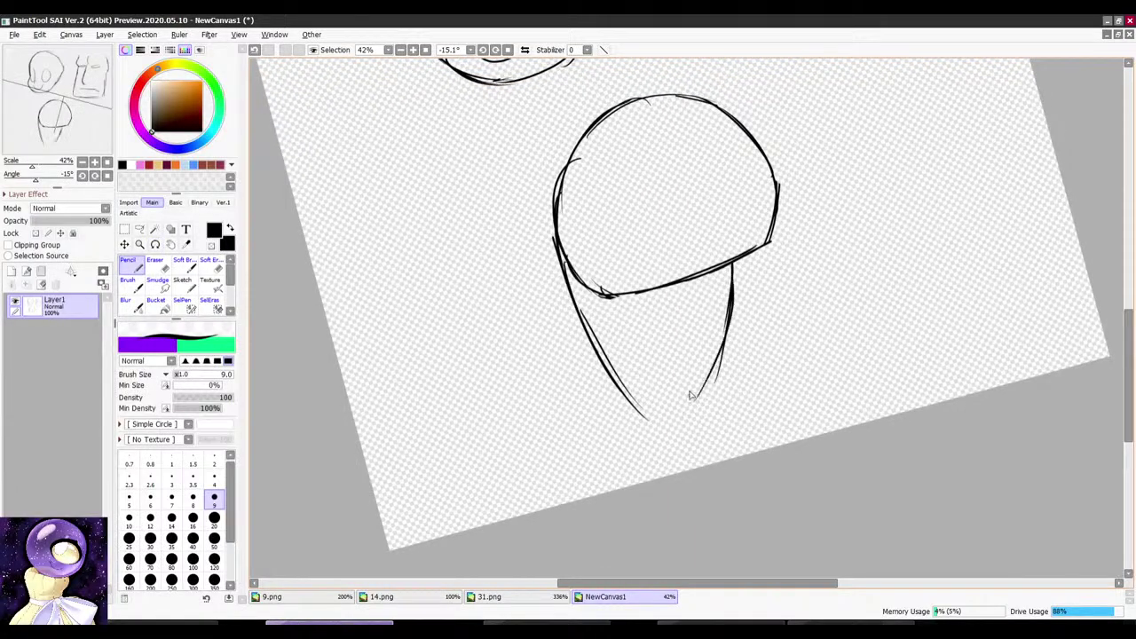
mouse_move(590, 190)
mouse_down()
mouse_move(717, 152)
mouse_move(715, 195)
mouse_up()
mouse_move(815, 282)
mouse_down()
mouse_move(777, 240)
mouse_move(725, 354)
mouse_up()
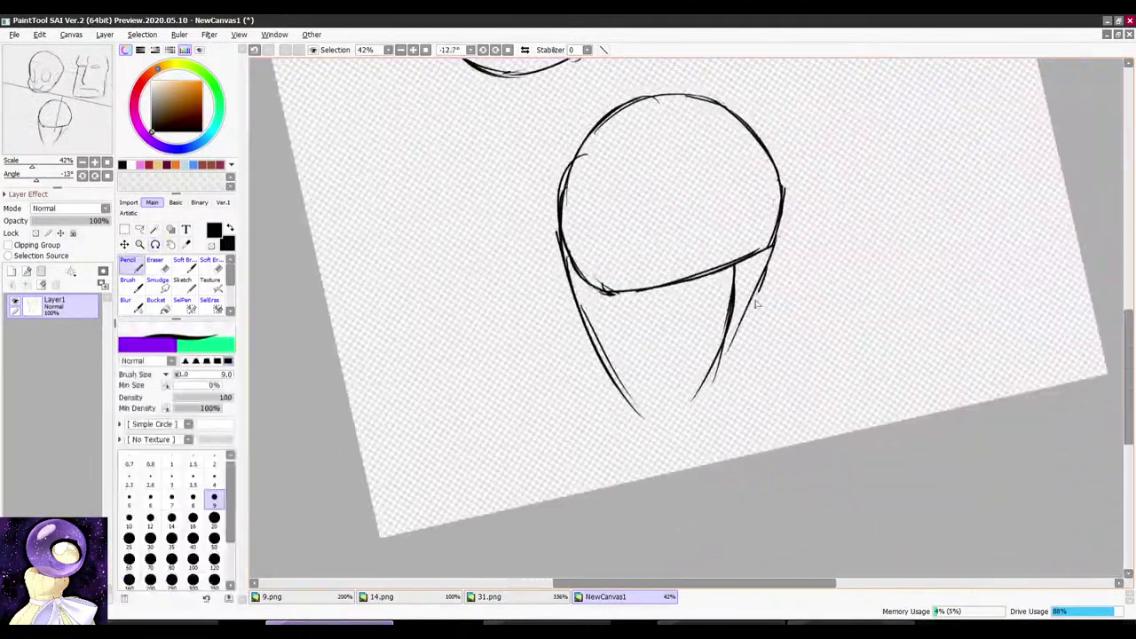
drag(764, 263, 713, 384)
key(ctrl+z)
key(ctrl+z)
Step: Close the third head's chin by joining the front contour to the jaw line
key(r)
drag(575, 302, 732, 219)
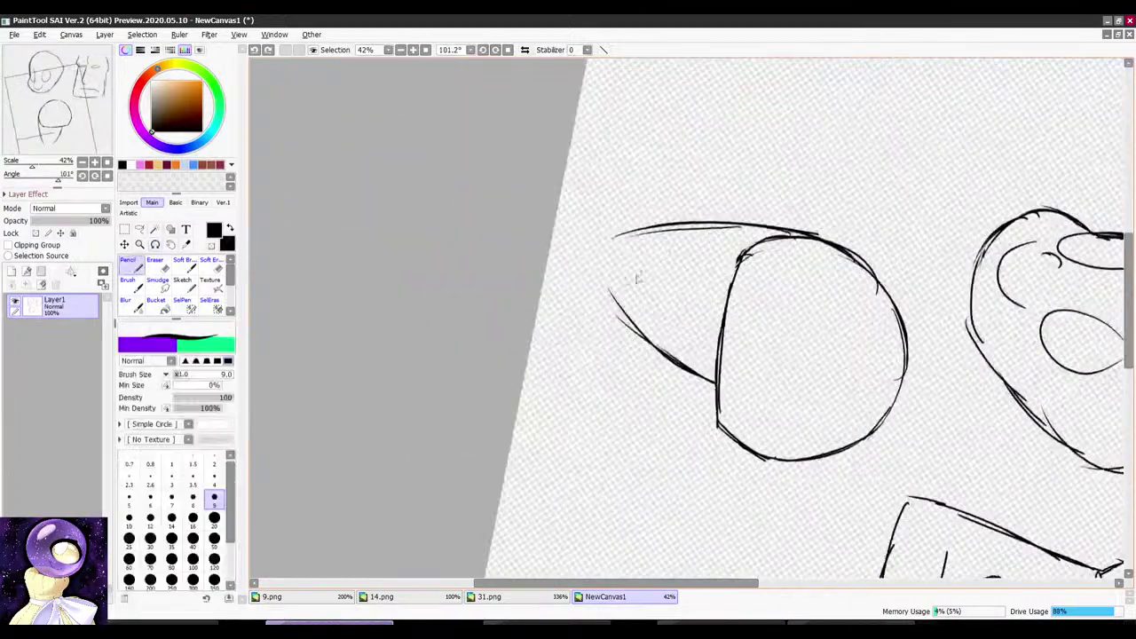
scroll(636, 276, up, 1)
drag(610, 236, 616, 310)
Step: Draw the back of the neck down from the skull and a short front neck line beneath the jaw
key(r)
drag(695, 240, 595, 320)
drag(731, 187, 746, 169)
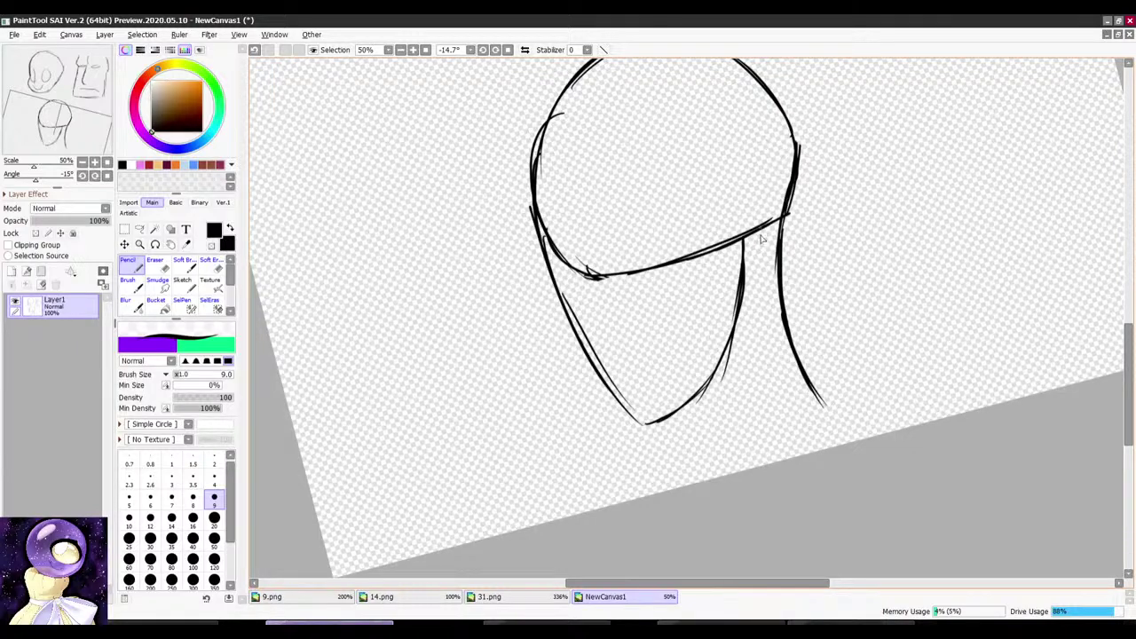
mouse_move(761, 238)
mouse_down()
mouse_move(857, 122)
mouse_move(710, 400)
mouse_move(717, 452)
mouse_up()
scroll(781, 266, down, 2)
scroll(752, 347, up, 2)
scroll(729, 307, up, 1)
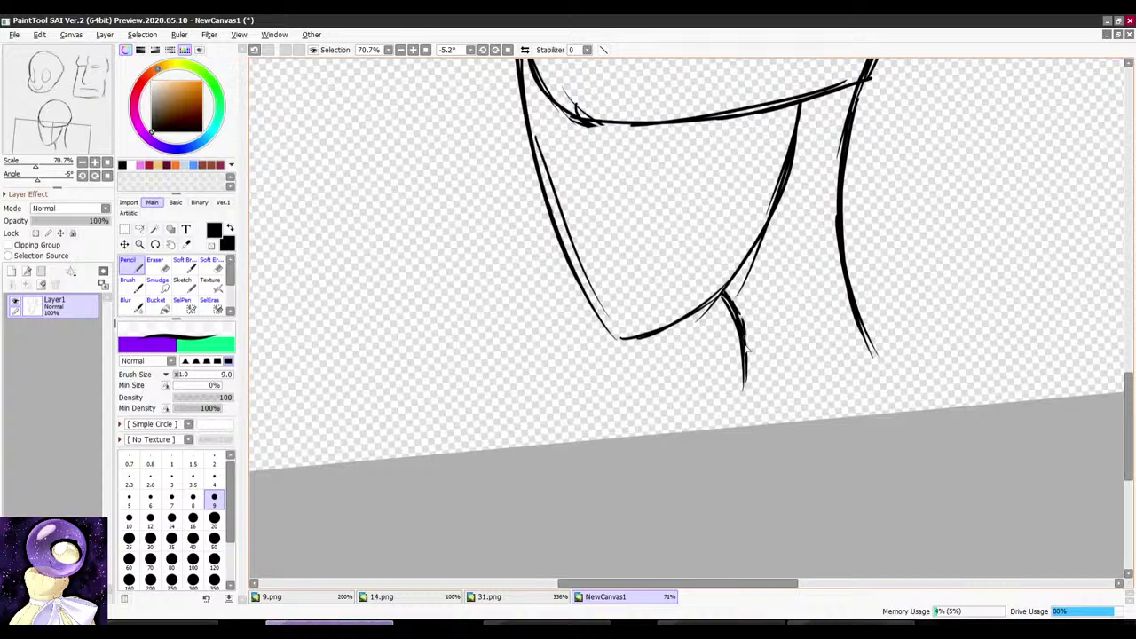
scroll(741, 305, down, 4)
drag(838, 190, 824, 165)
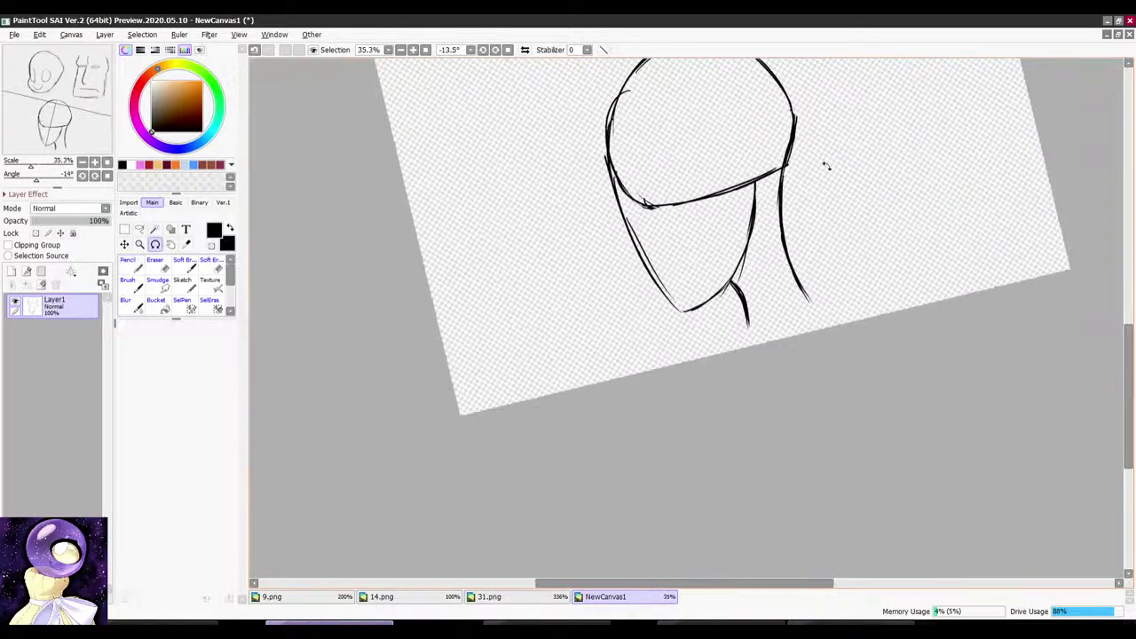
scroll(767, 222, down, 4)
scroll(764, 188, up, 4)
key(e)
key(n)
scroll(759, 194, up, 3)
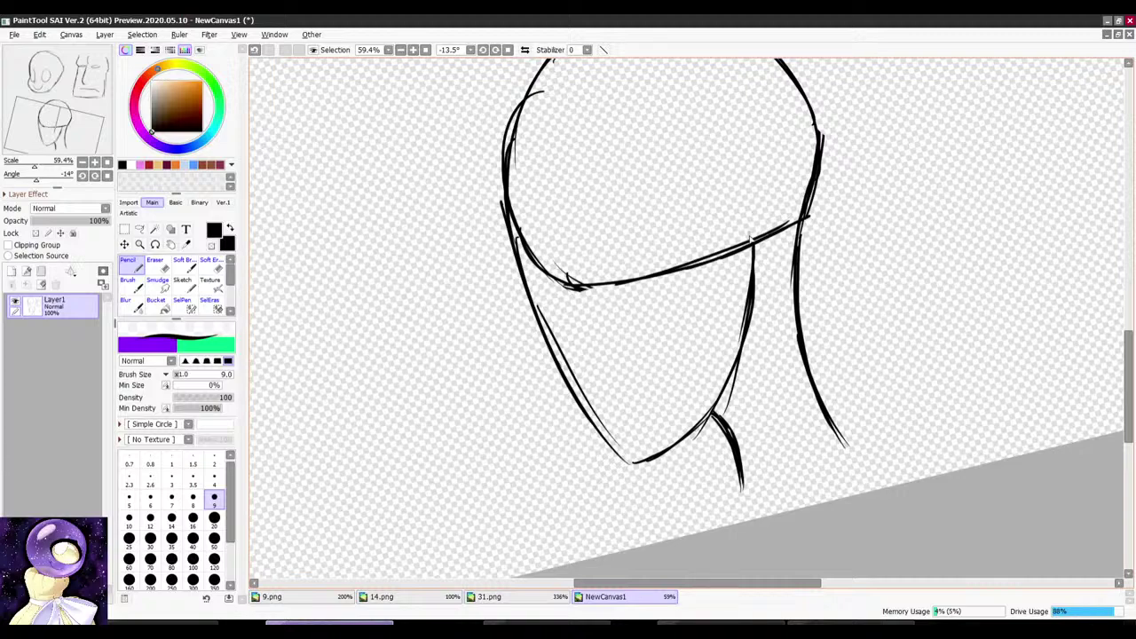
scroll(750, 238, down, 1)
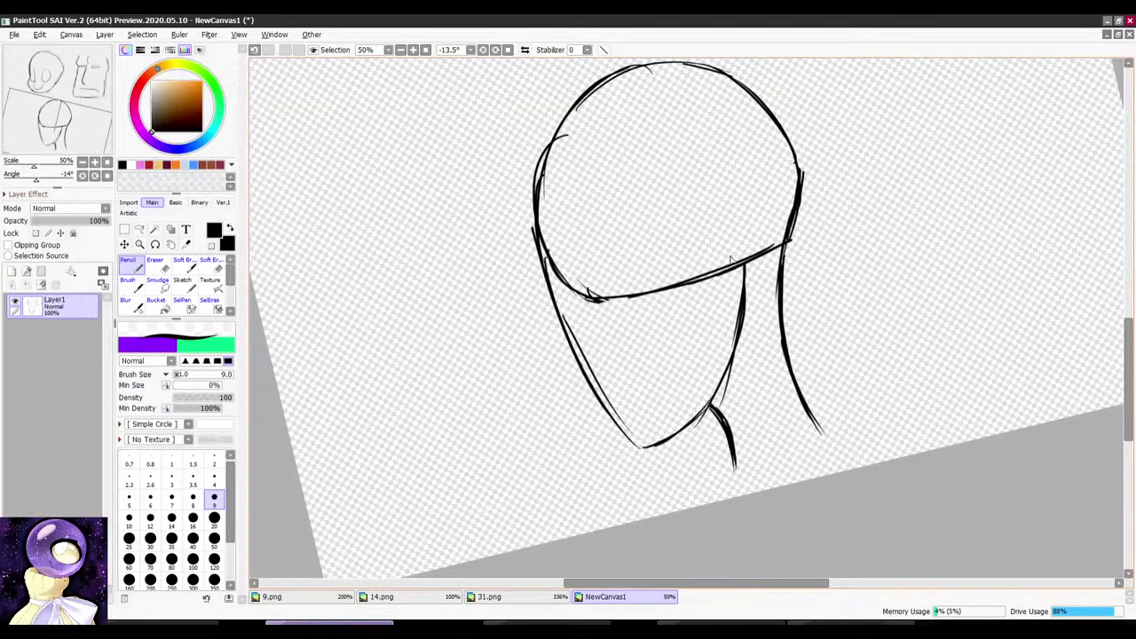
Step: Sketch a curved ear where the jaw meets the back of the skull and erase the lines crossing it
scroll(761, 232, up, 3)
mouse_move(781, 165)
mouse_down()
mouse_move(761, 124)
mouse_move(784, 264)
mouse_up()
mouse_move(766, 174)
mouse_down()
mouse_move(783, 211)
mouse_move(747, 304)
mouse_up()
mouse_move(787, 237)
mouse_down()
mouse_move(740, 306)
mouse_move(742, 252)
mouse_up()
key(e)
key(n)
scroll(753, 182, down, 3)
drag(753, 182, 816, 151)
scroll(815, 168, down, 1)
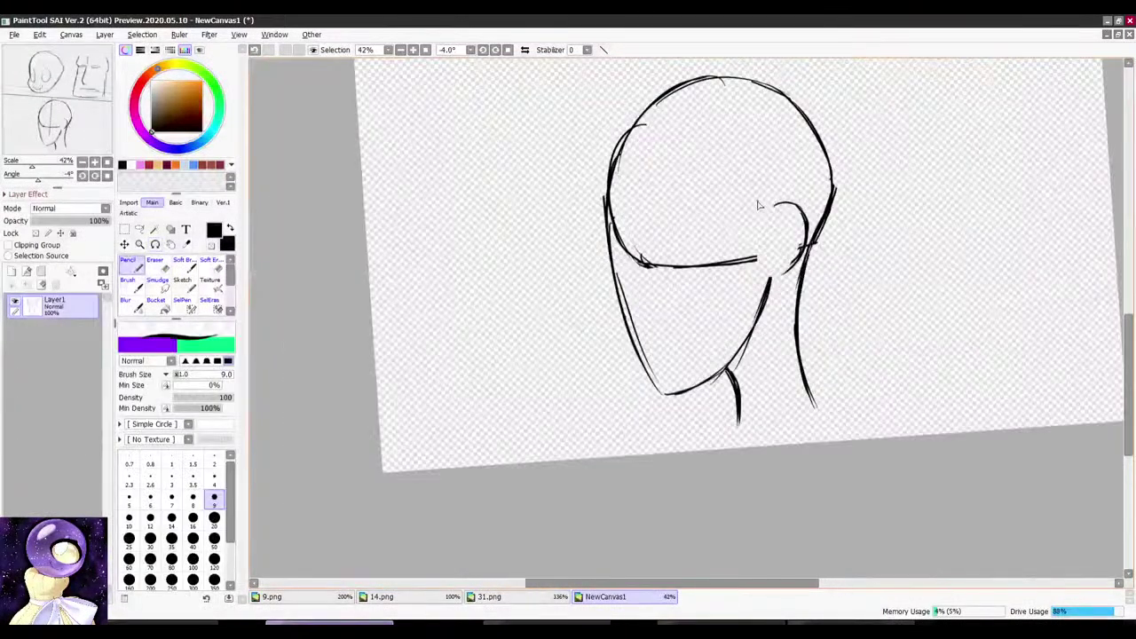
Step: Draw a curved facial center line from the top of the skull down to the chin
drag(723, 137, 736, 139)
scroll(732, 106, up, 1)
drag(713, 80, 639, 164)
mouse_move(703, 87)
mouse_down()
mouse_move(682, 101)
mouse_move(627, 222)
mouse_up()
mouse_move(660, 126)
mouse_down()
mouse_move(630, 188)
mouse_move(623, 258)
mouse_up()
mouse_move(638, 163)
mouse_down()
mouse_move(626, 291)
mouse_move(644, 435)
mouse_up()
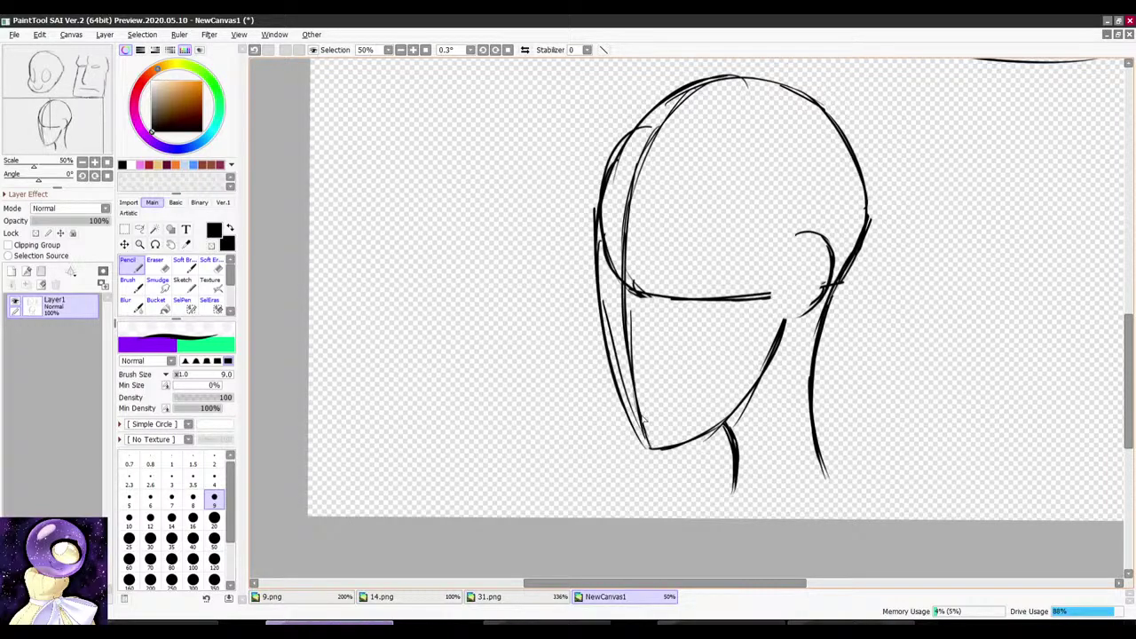
Step: Erase the horizontal cranium base line running across the third head's face
scroll(634, 311, down, 3)
drag(728, 146, 716, 145)
scroll(709, 138, down, 1)
scroll(655, 253, up, 3)
scroll(684, 196, down, 3)
scroll(696, 133, up, 3)
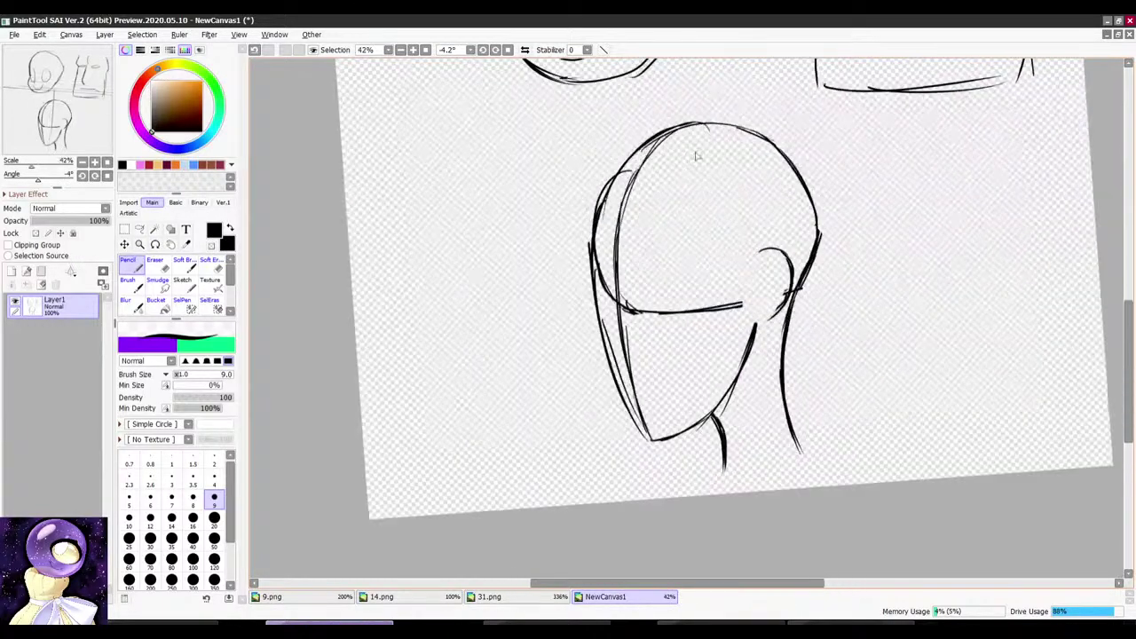
drag(723, 142, 739, 137)
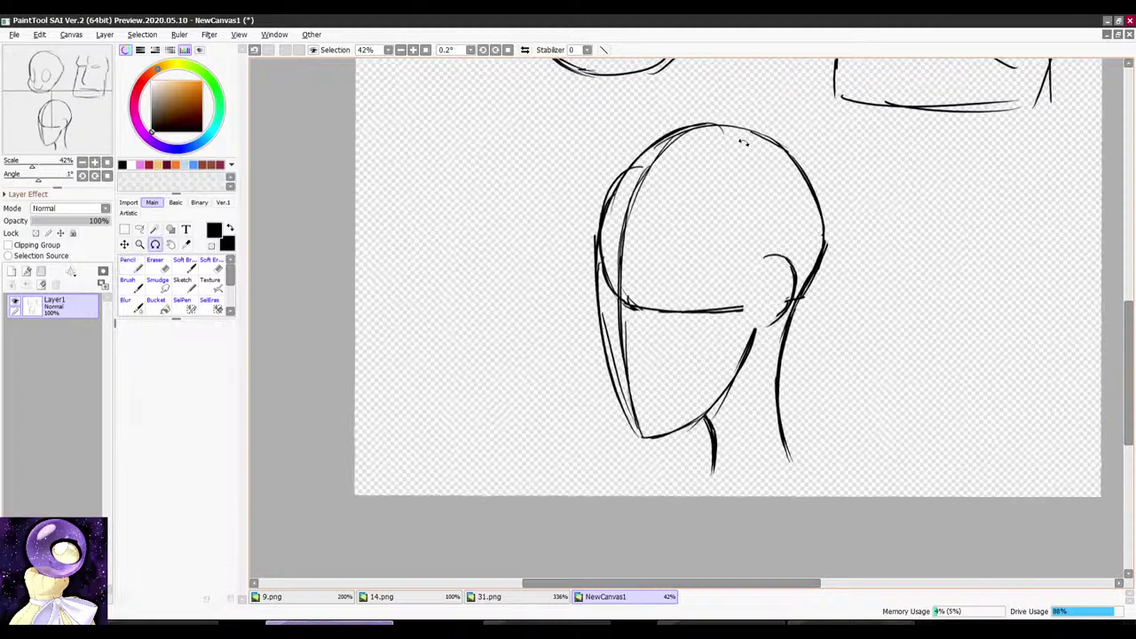
key(e)
mouse_move(634, 309)
mouse_down()
mouse_move(646, 323)
mouse_move(739, 302)
mouse_up()
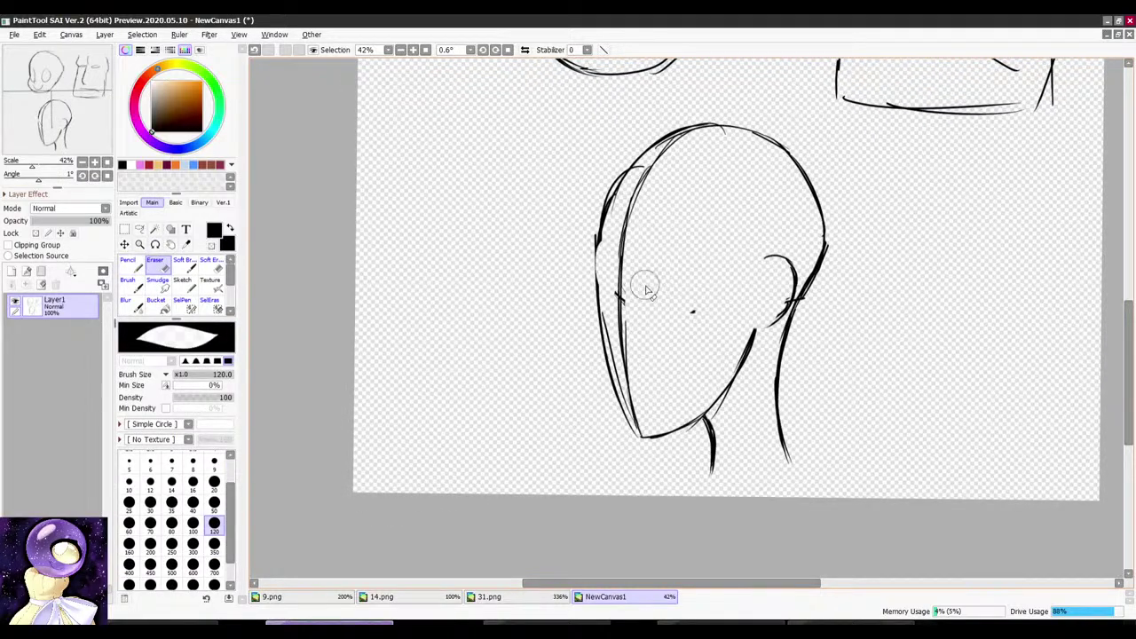
key(n)
scroll(717, 219, down, 5)
drag(775, 191, 745, 240)
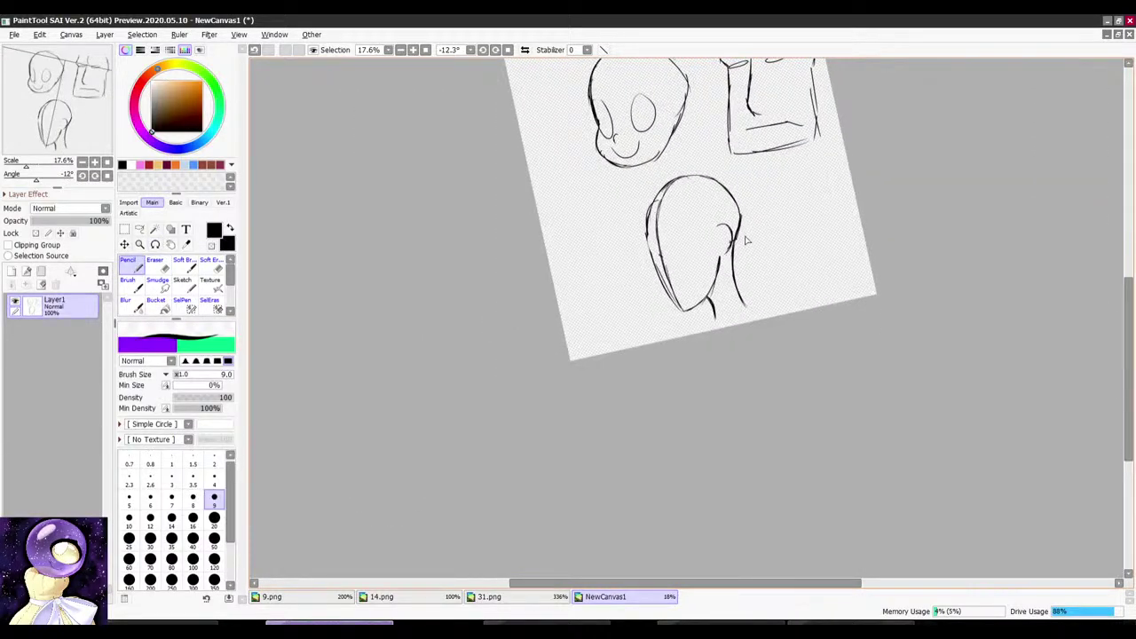
key(ctrl+s)
click(728, 392)
scroll(768, 323, down, 3)
scroll(763, 213, up, 4)
key(r)
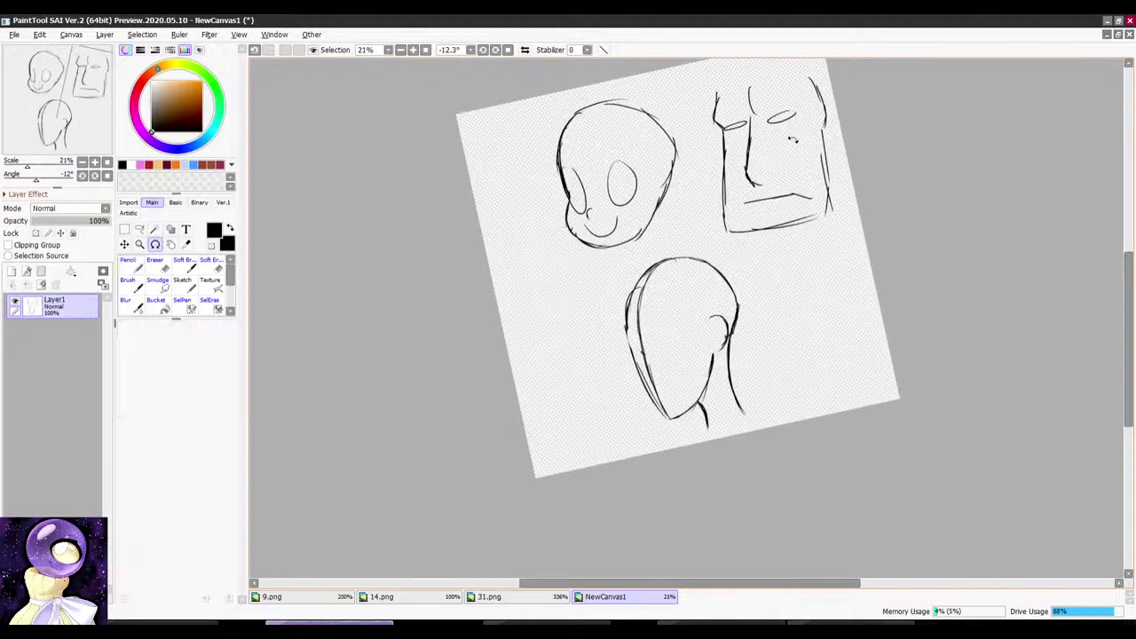
drag(792, 140, 754, 193)
key(n)
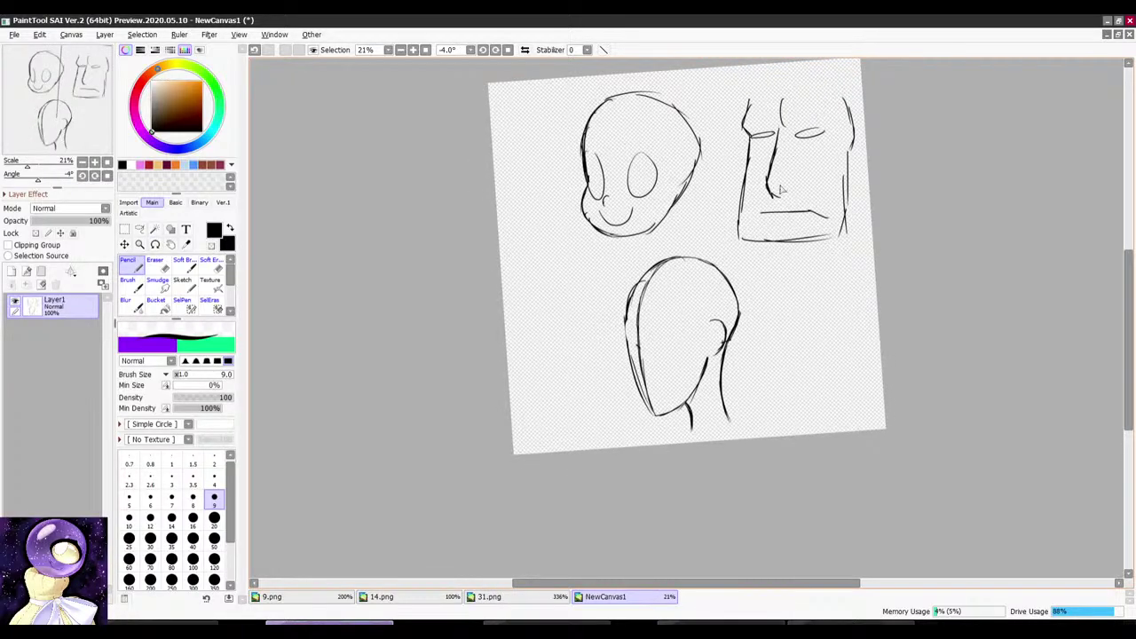
scroll(779, 188, up, 2)
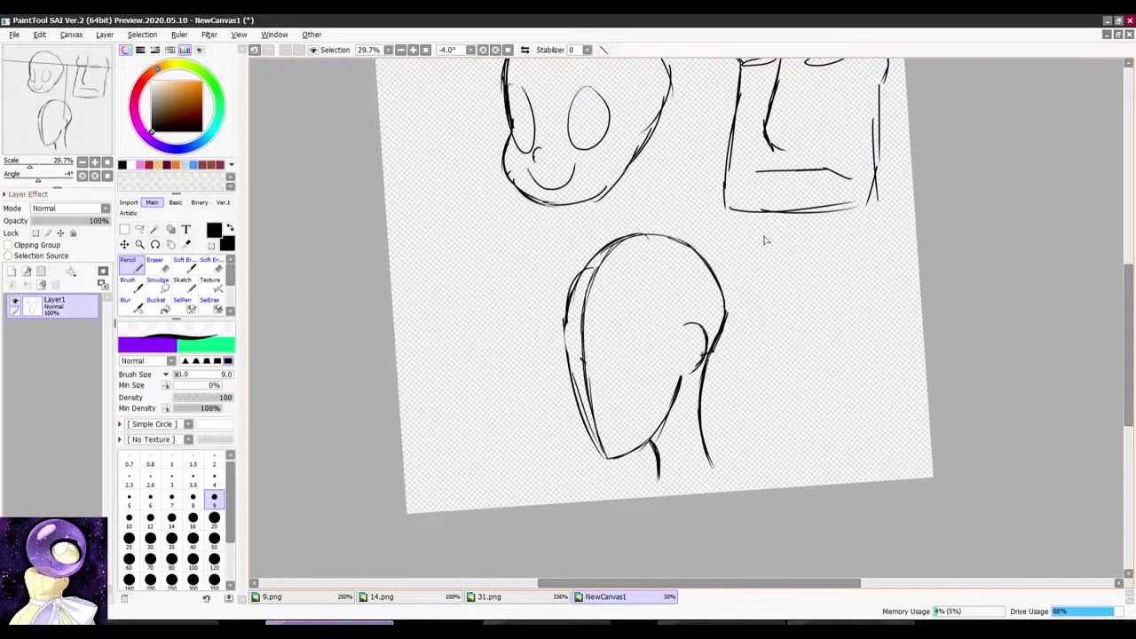
scroll(705, 236, down, 3)
scroll(701, 266, up, 5)
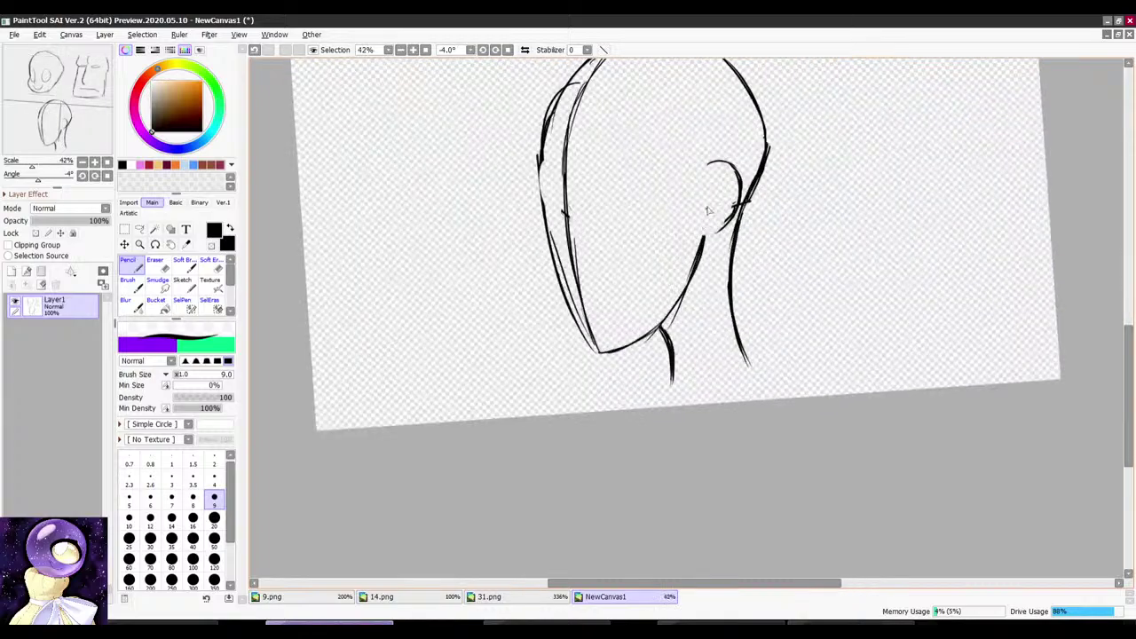
key(r)
mouse_move(710, 211)
mouse_down()
mouse_move(639, 190)
mouse_move(616, 221)
mouse_up()
scroll(639, 195, down, 3)
scroll(624, 205, up, 4)
key(r)
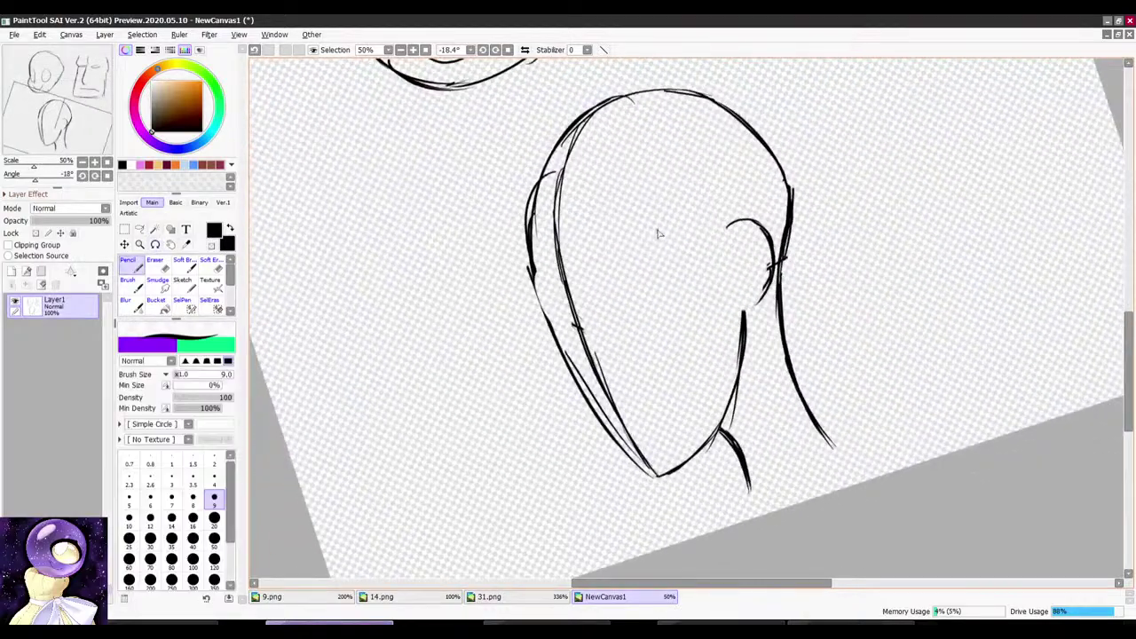
scroll(696, 243, down, 2)
key(r)
drag(665, 184, 704, 176)
scroll(646, 241, up, 4)
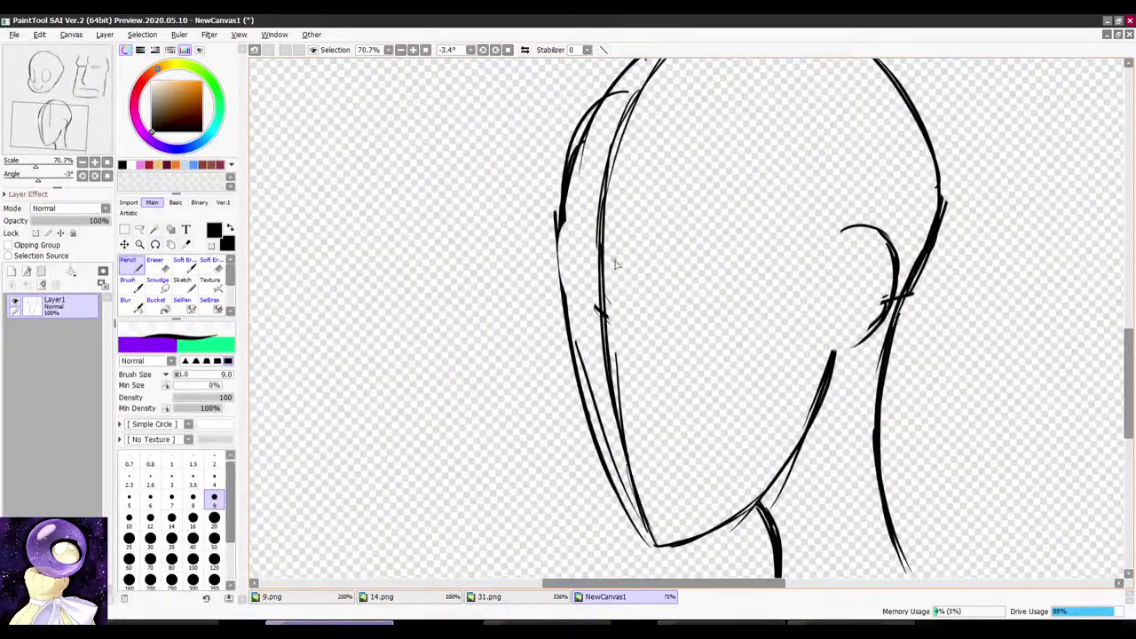
Step: Sketch a pointed wedge-shaped nose projecting from the center line past the third head's face contour
key(r)
drag(639, 193, 664, 188)
scroll(667, 246, down, 3)
drag(667, 170, 644, 175)
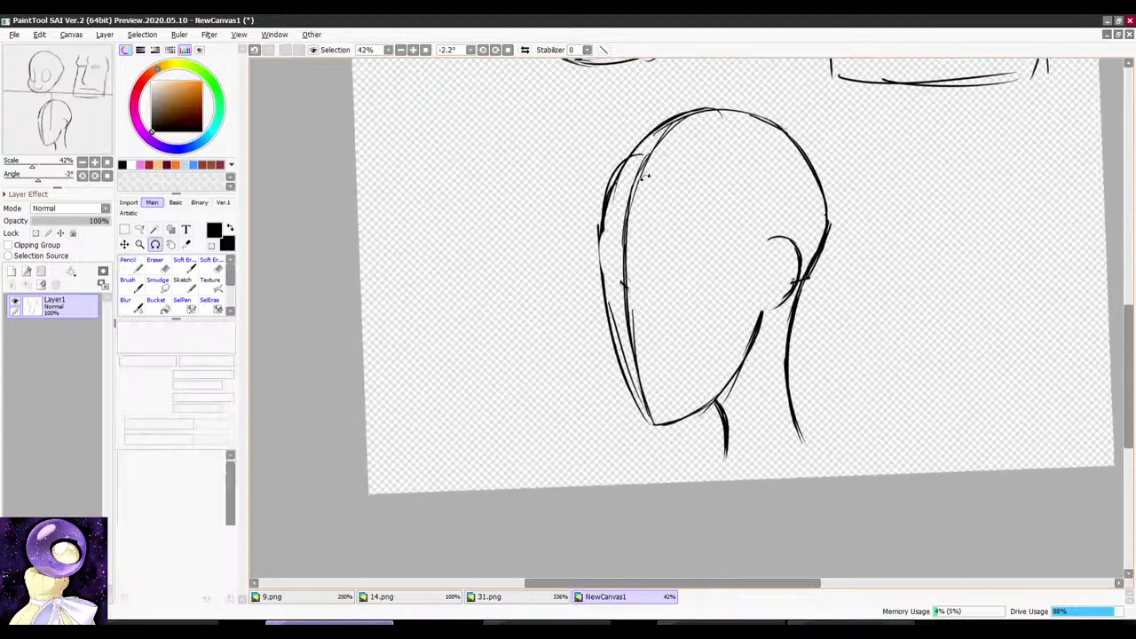
scroll(629, 260, up, 3)
drag(625, 266, 596, 359)
mouse_move(621, 295)
mouse_down()
mouse_move(589, 390)
mouse_move(648, 422)
mouse_up()
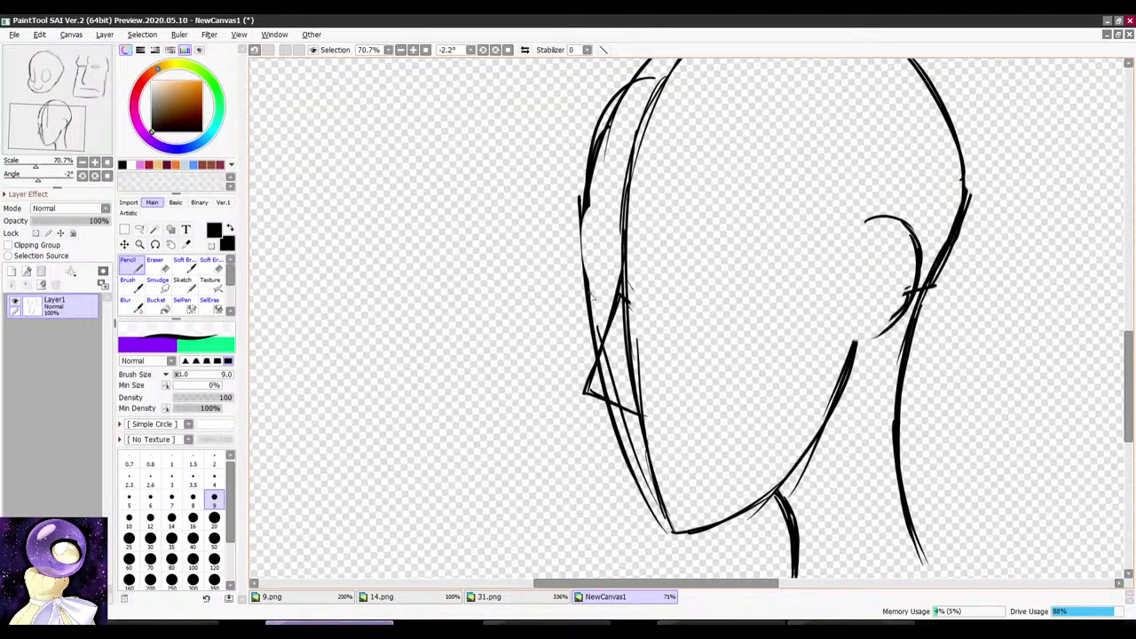
Step: Erase the face contour lines crossing the inside of the third head's pointed nose
key(e)
mouse_move(623, 369)
mouse_down()
mouse_move(609, 382)
mouse_move(656, 400)
mouse_move(624, 348)
mouse_move(631, 323)
mouse_move(638, 373)
mouse_move(613, 381)
mouse_up()
key(n)
Step: Erase the third head's outer face contour between the far brow and the bridge of the nose
scroll(707, 202, down, 5)
key(r)
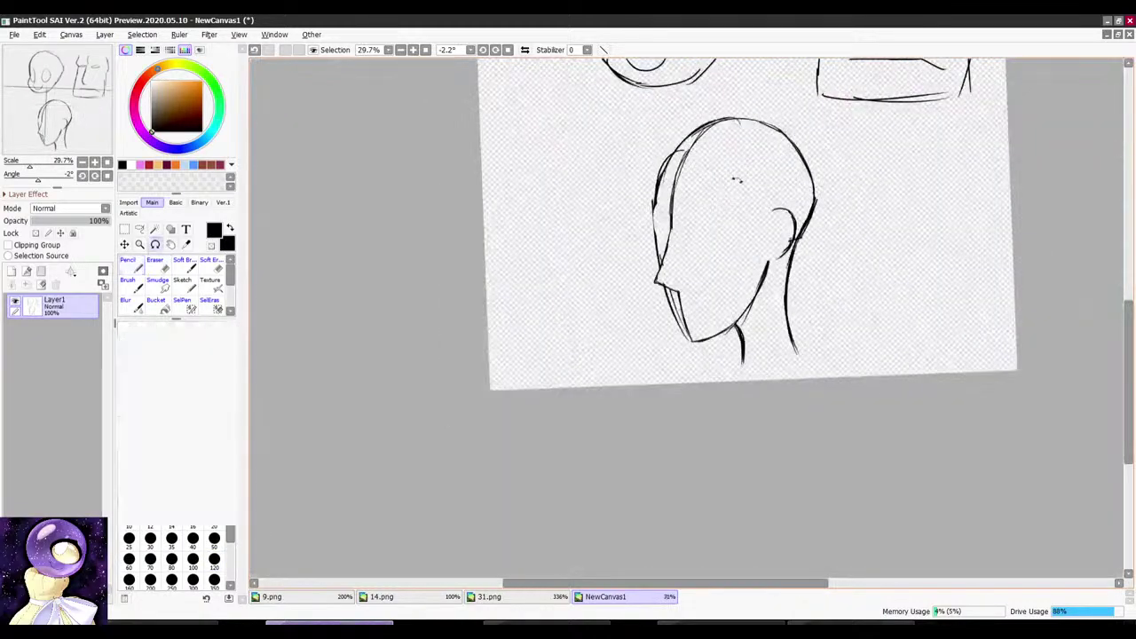
scroll(658, 235, up, 4)
drag(737, 179, 712, 191)
scroll(671, 224, up, 2)
scroll(671, 236, down, 3)
key(r)
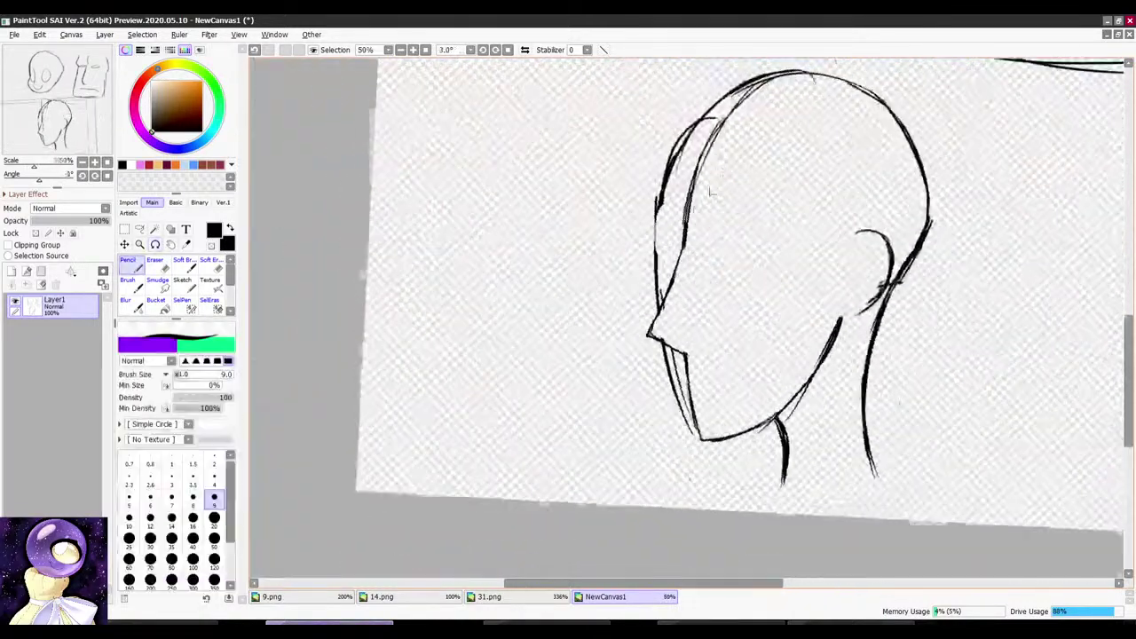
scroll(704, 344, down, 3)
scroll(697, 328, up, 3)
key(e)
drag(660, 300, 659, 331)
key(n)
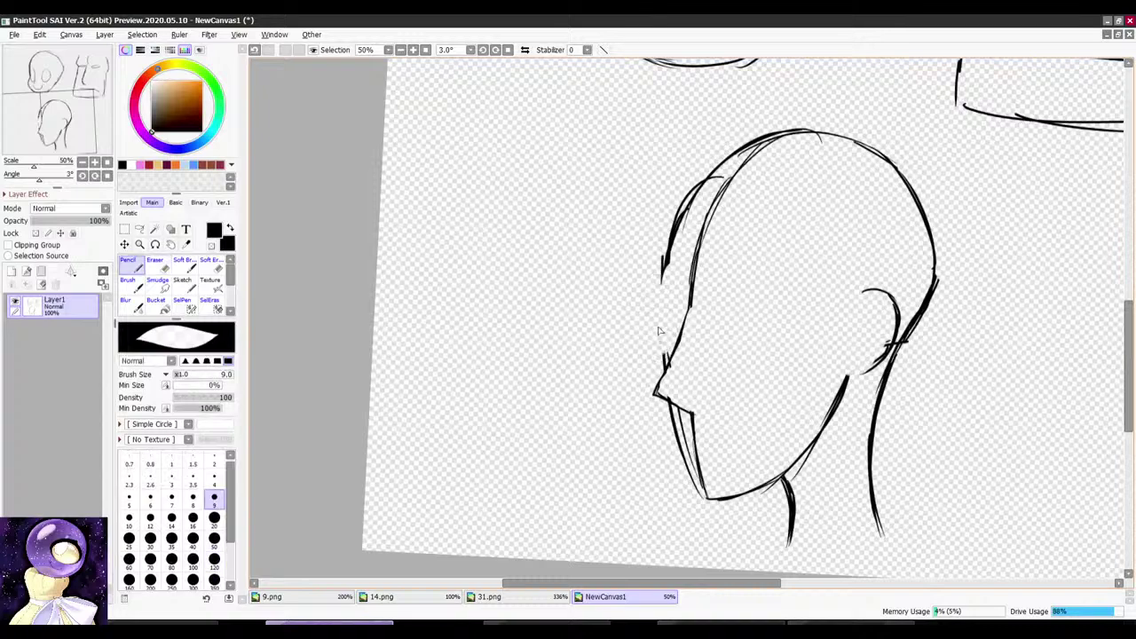
Step: Redraw the far-side face contour with a brow ridge dipping into the eye socket and a cheekbone bulging down to the nose
scroll(659, 331, up, 1)
drag(676, 218, 662, 285)
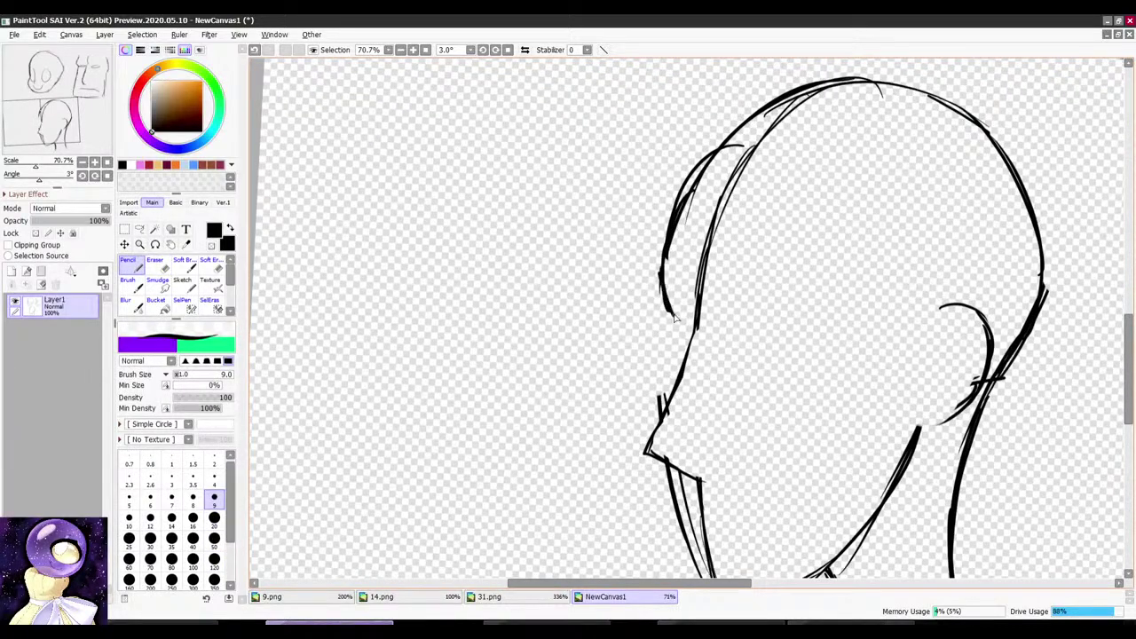
scroll(681, 346, up, 1)
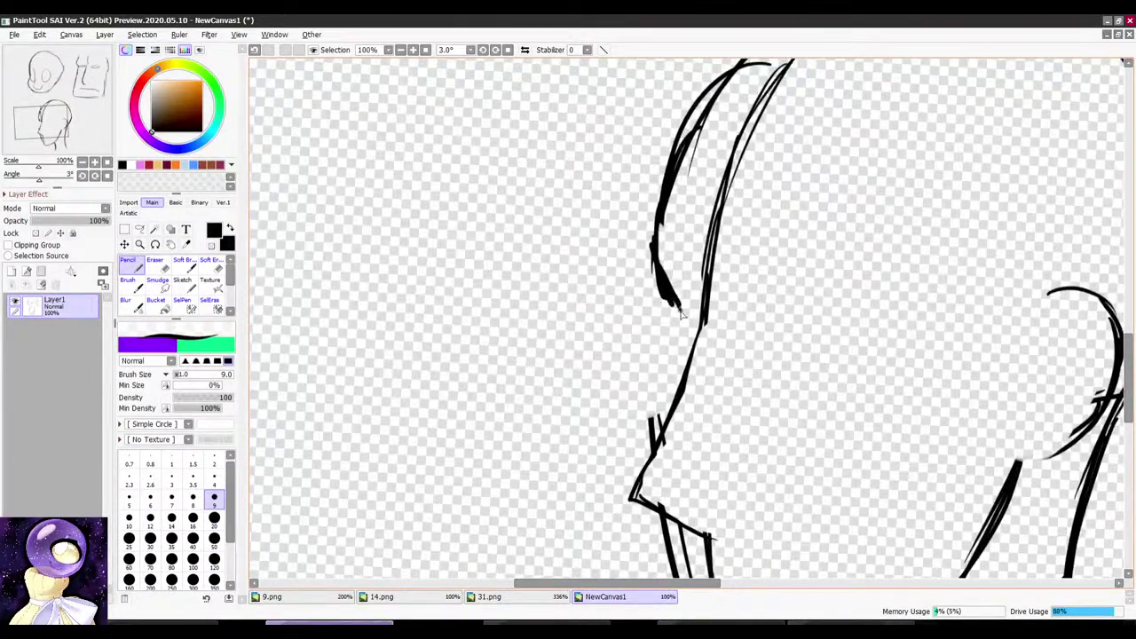
mouse_move(681, 325)
mouse_down()
mouse_move(655, 391)
mouse_move(652, 439)
mouse_up()
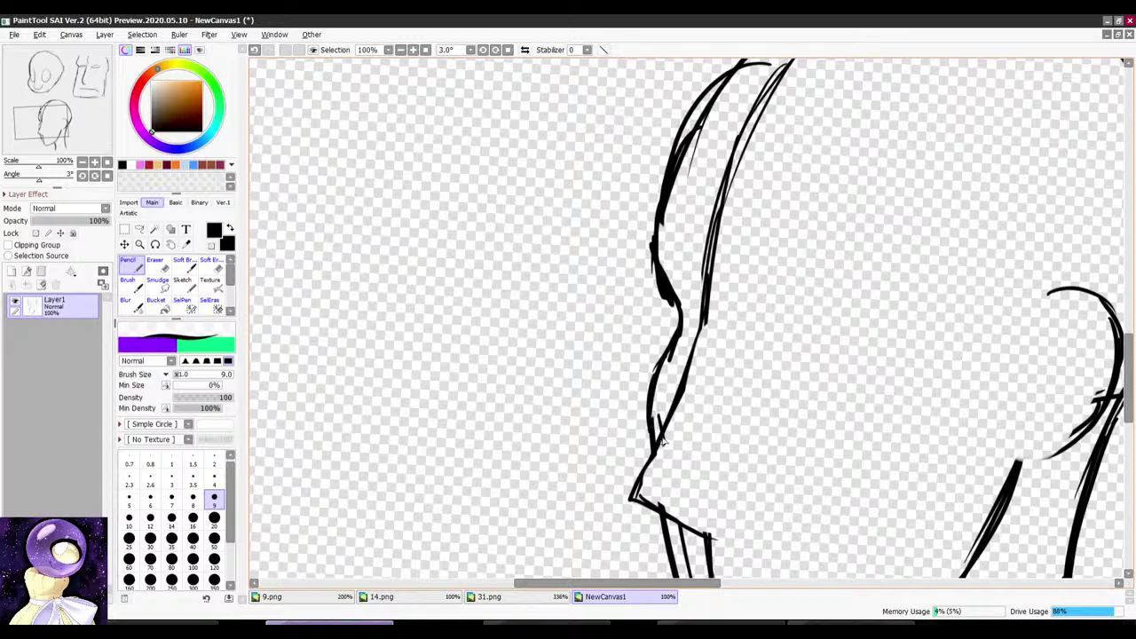
key(r)
drag(807, 203, 764, 170)
scroll(712, 261, up, 1)
scroll(714, 265, down, 4)
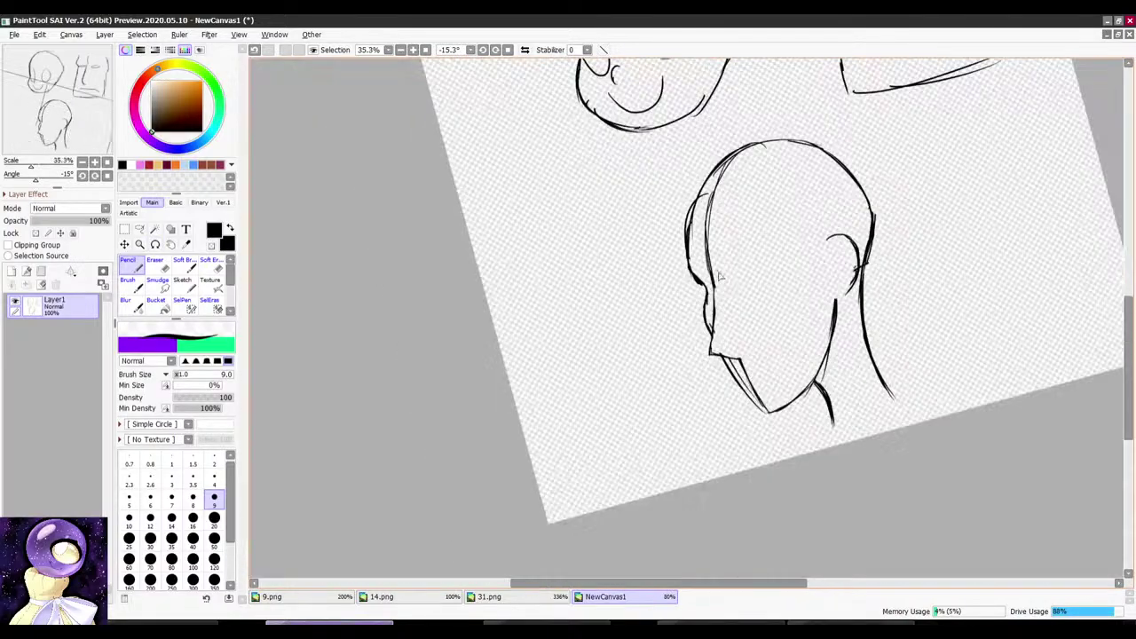
scroll(771, 295, up, 2)
scroll(681, 285, up, 3)
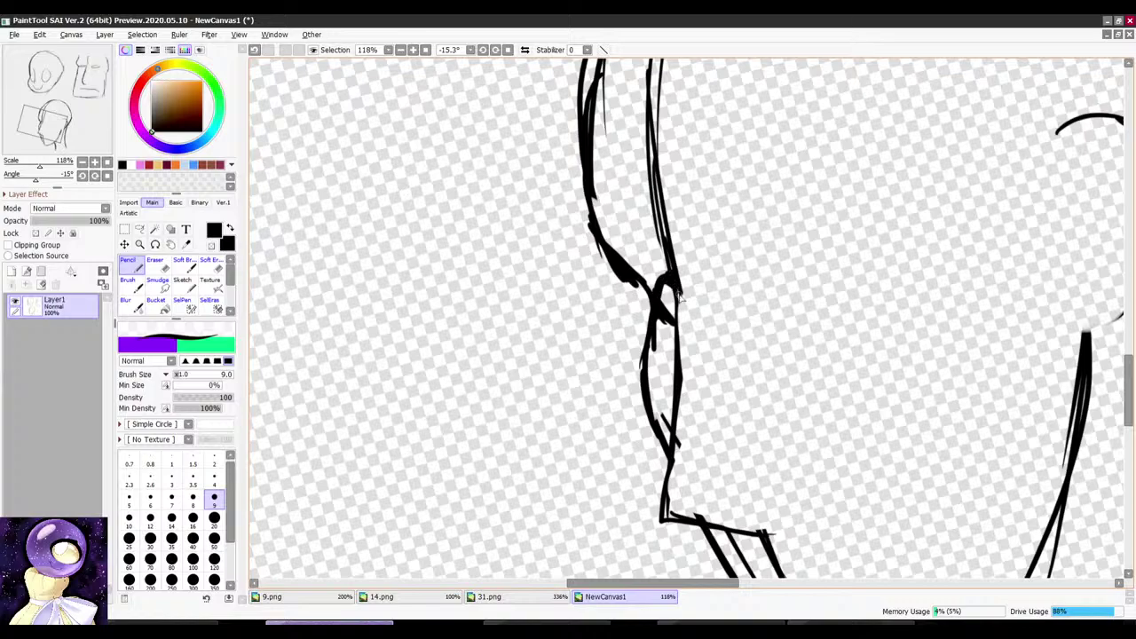
Step: Draw a closed oval for the near eye between the nose bridge and the ear on the third head
scroll(679, 294, down, 5)
key(r)
drag(792, 176, 813, 197)
scroll(778, 254, down, 5)
scroll(765, 259, up, 5)
scroll(692, 238, down, 6)
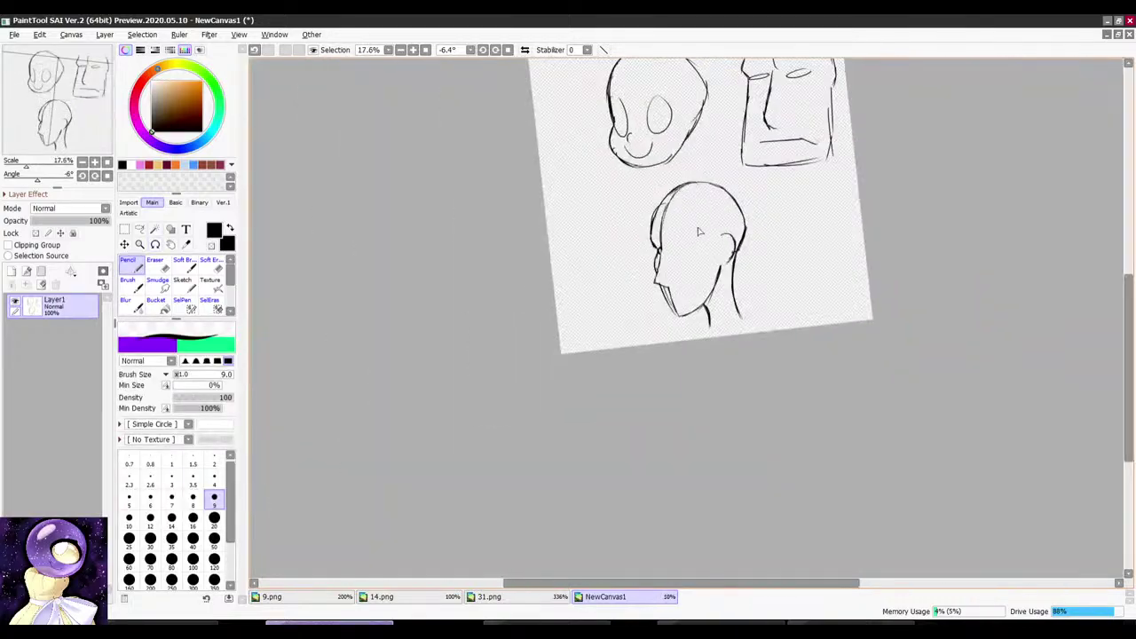
scroll(663, 232, up, 4)
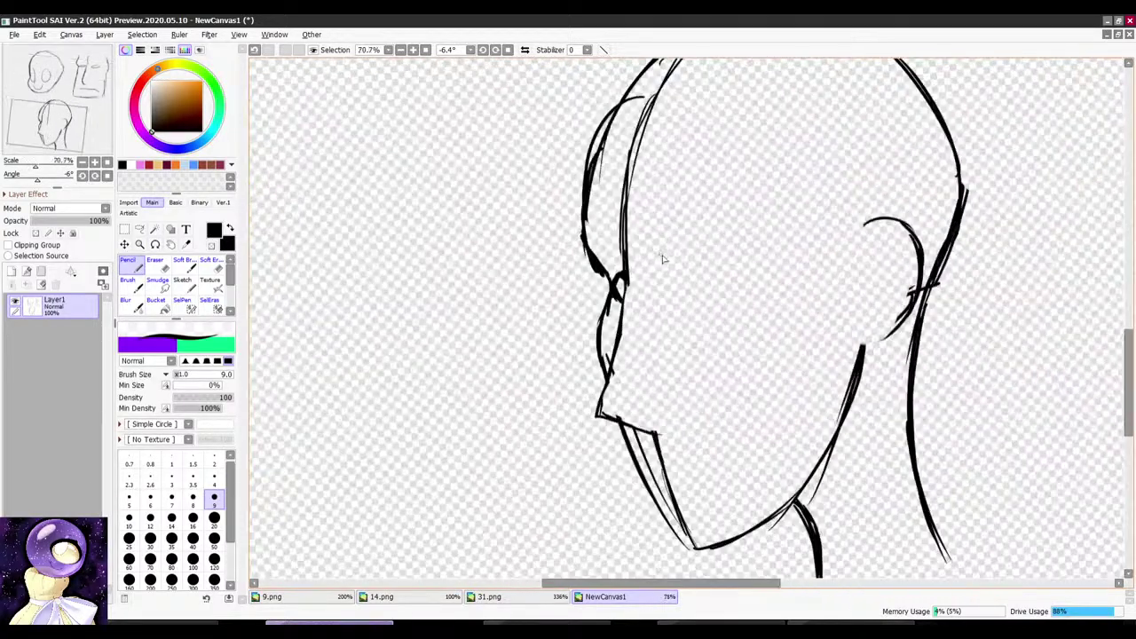
key(r)
drag(798, 252, 703, 184)
scroll(702, 187, down, 1)
scroll(703, 193, up, 4)
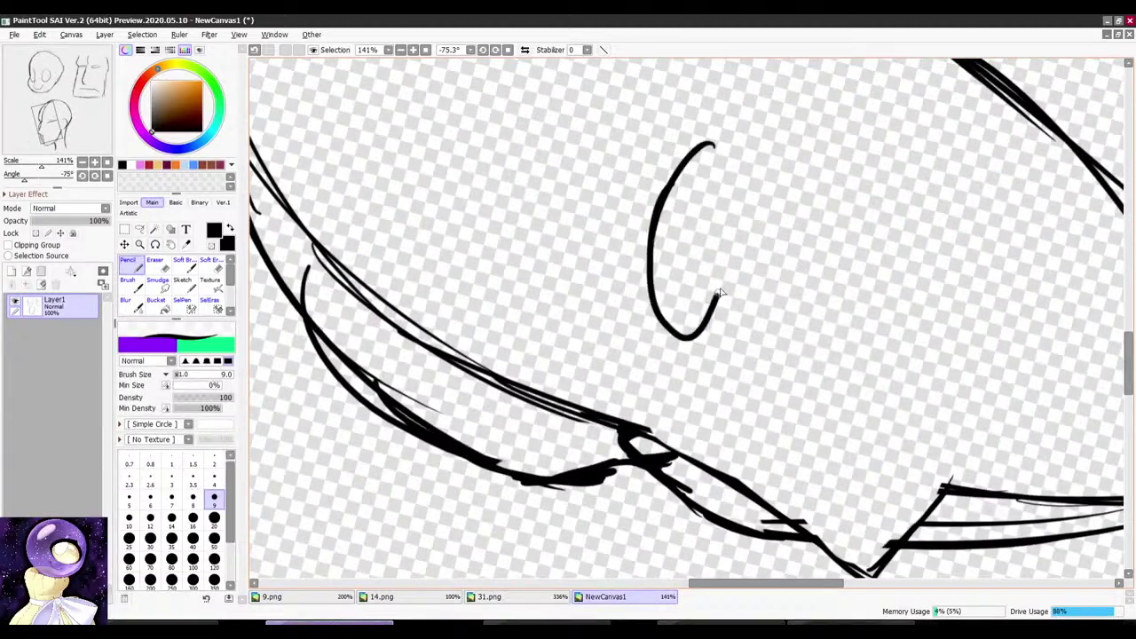
Step: Select the eye oval with a freeform lasso, shift it slightly toward the ear, and clear the selection
scroll(692, 161, down, 5)
key(r)
drag(696, 162, 898, 301)
key(r)
drag(931, 99, 804, 170)
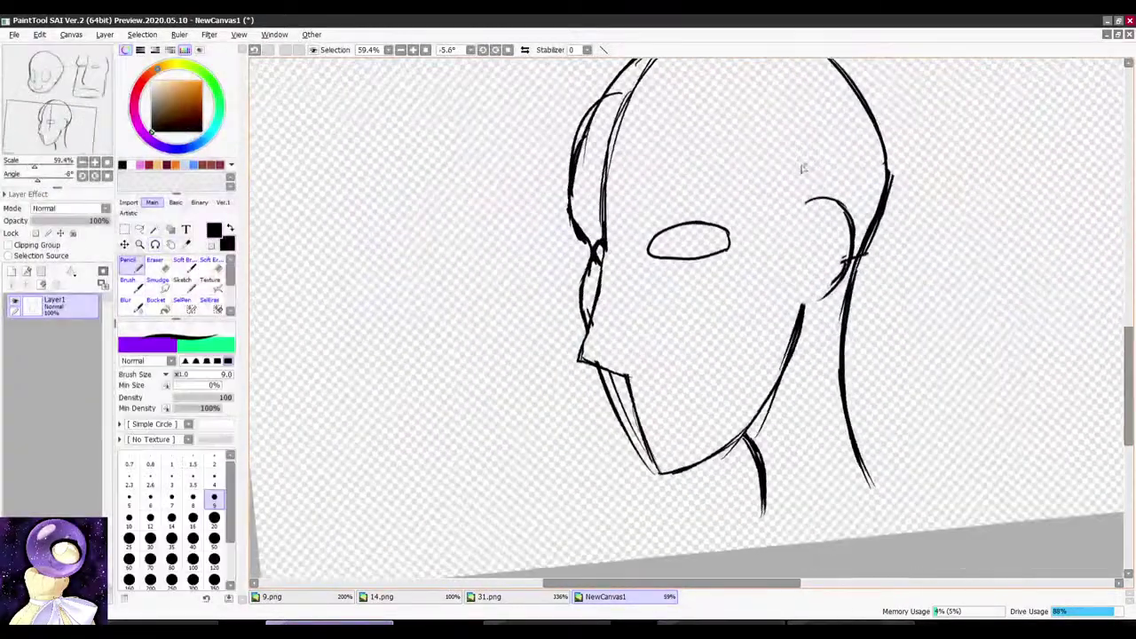
scroll(803, 170, up, 2)
click(125, 230)
click(141, 230)
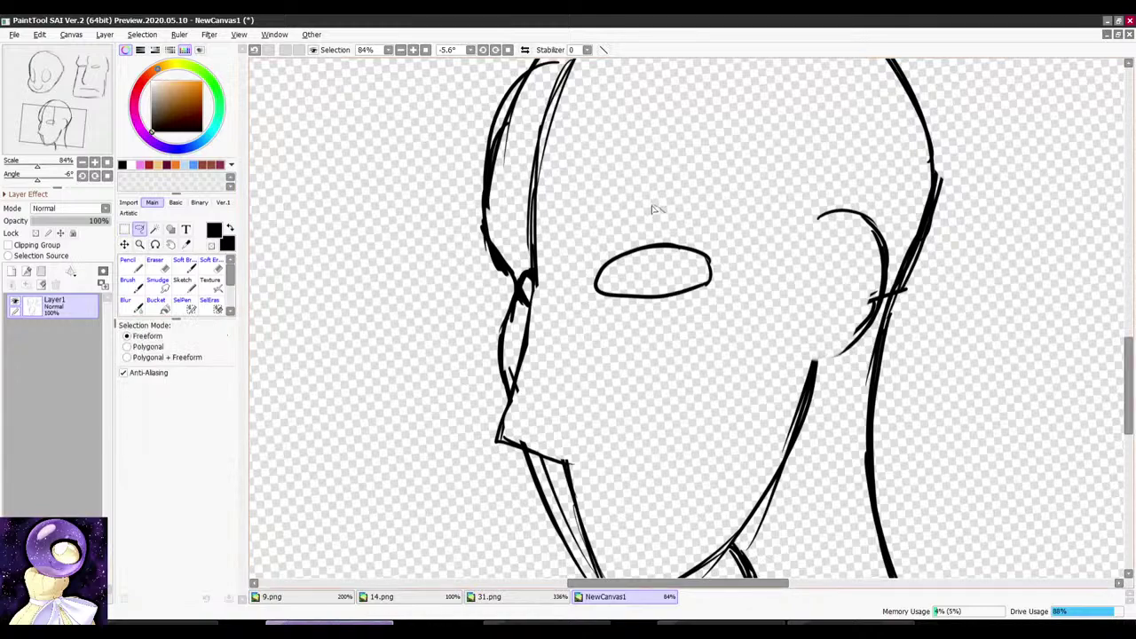
drag(665, 213, 748, 218)
drag(704, 260, 737, 265)
scroll(715, 220, down, 3)
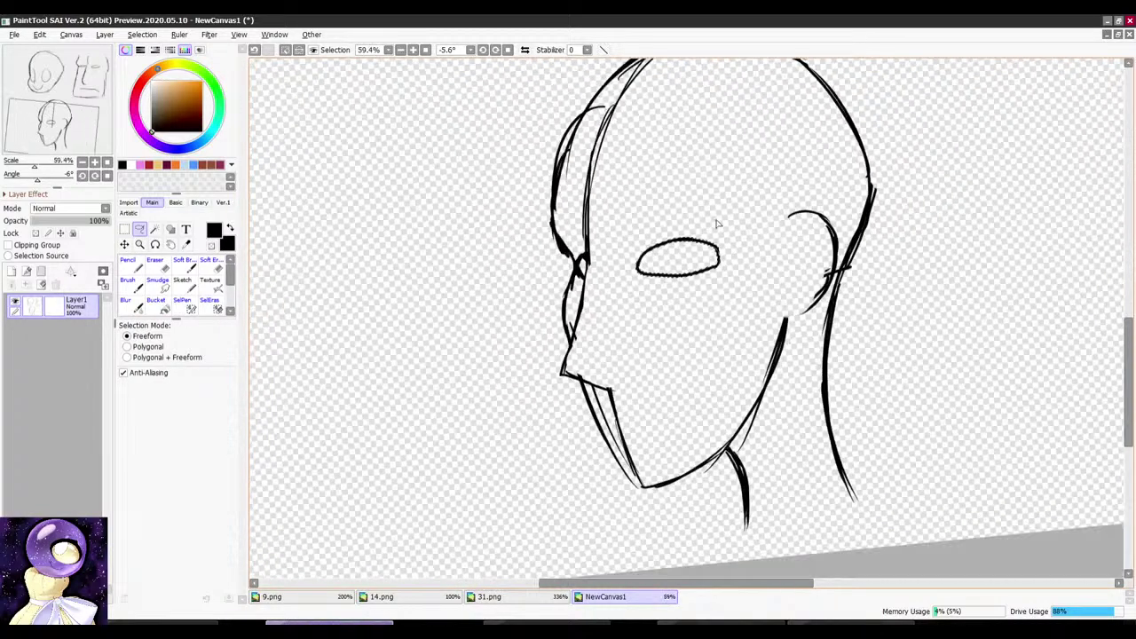
click(286, 51)
click(133, 266)
Step: Examine the third head's proportions from several angles and compare it with the two heads above
key(ctrl+s)
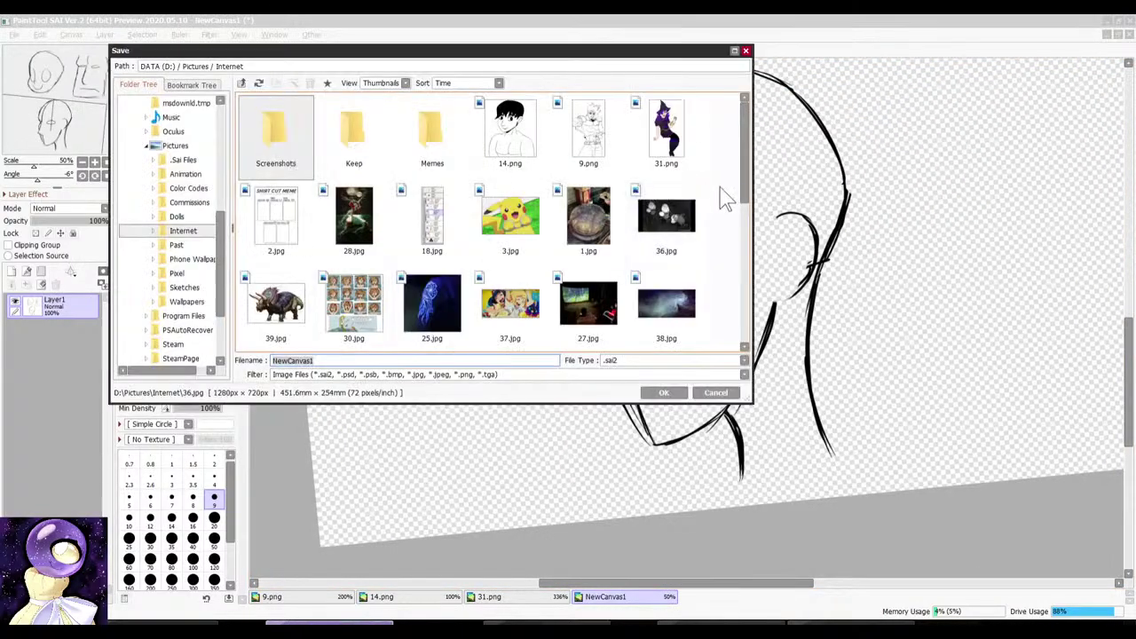
click(721, 389)
scroll(726, 236, down, 4)
drag(754, 200, 699, 221)
scroll(773, 192, down, 4)
scroll(775, 191, up, 5)
scroll(699, 221, down, 4)
scroll(698, 221, up, 4)
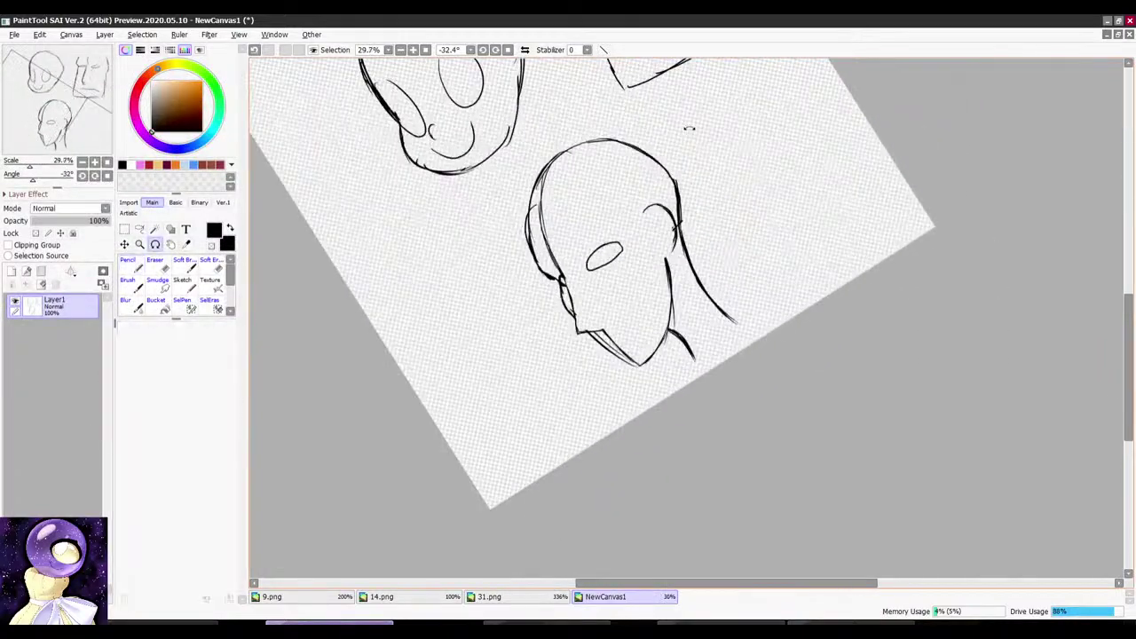
scroll(713, 195, down, 3)
drag(689, 127, 704, 211)
scroll(684, 181, up, 3)
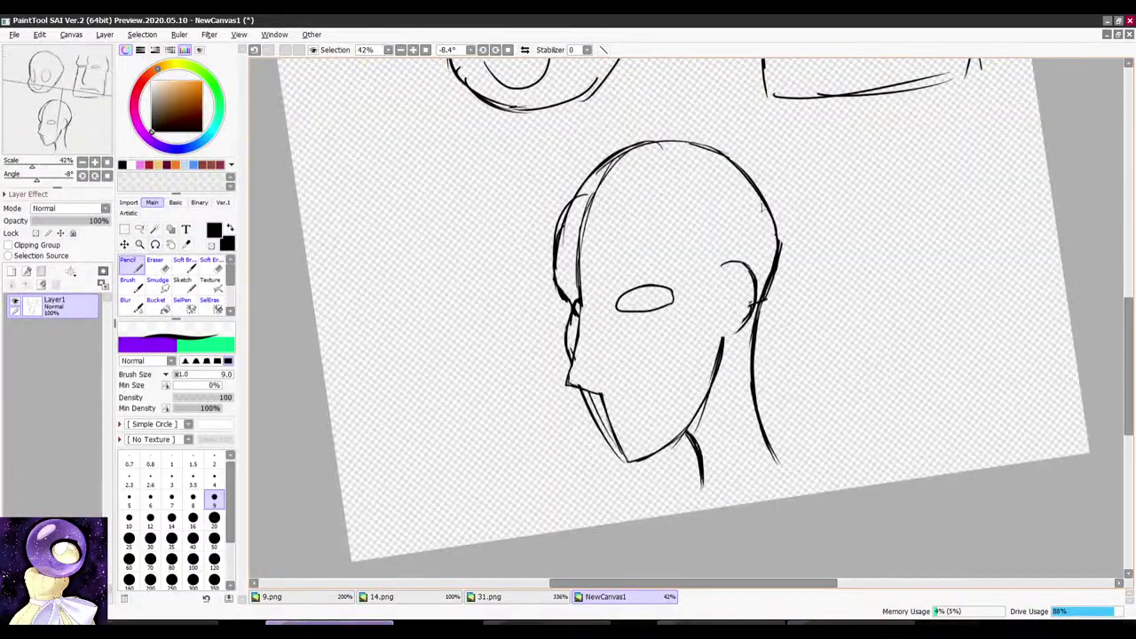
scroll(688, 268, down, 3)
scroll(678, 328, down, 2)
scroll(671, 160, up, 4)
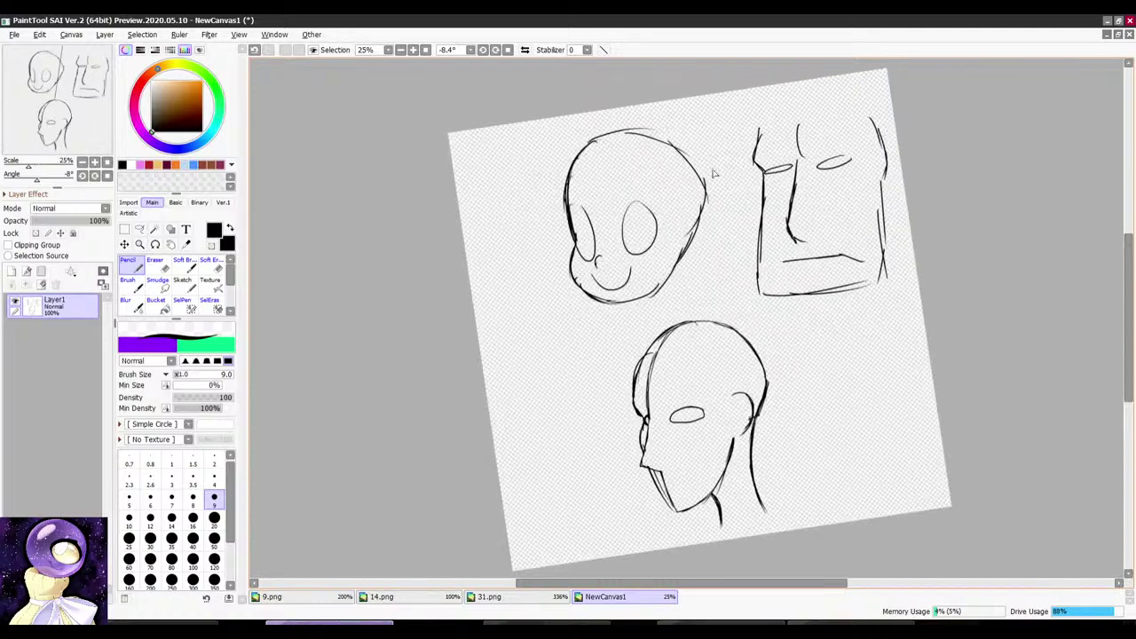
drag(741, 187, 768, 198)
scroll(770, 197, down, 4)
scroll(796, 222, up, 3)
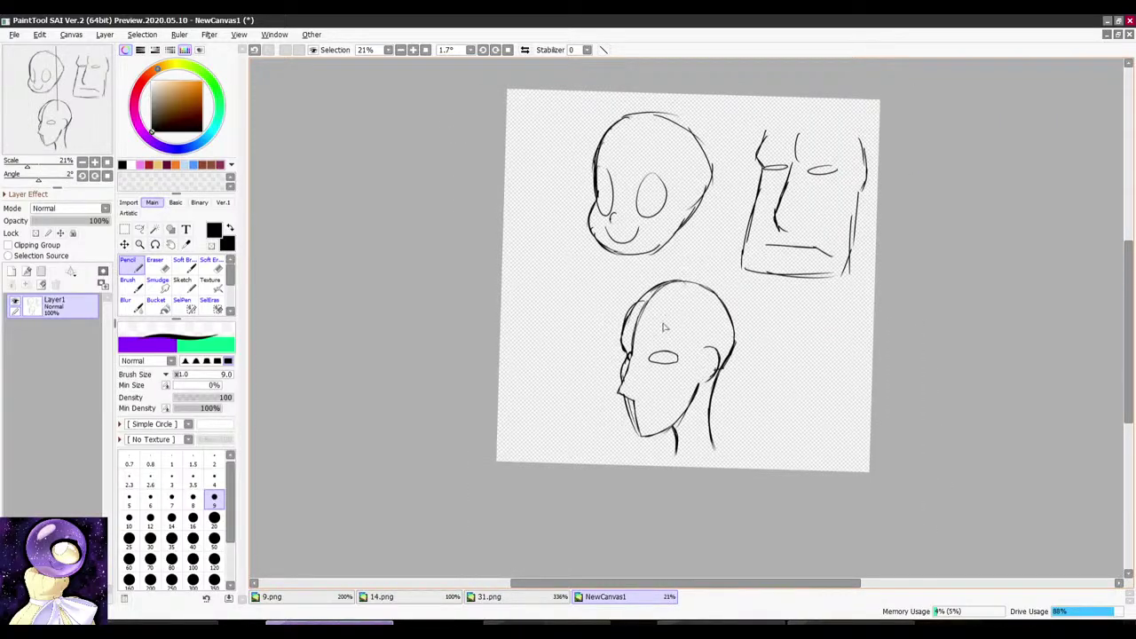
Step: Sketch a short brow line at the far contour and an arched near brow above the eye oval
scroll(663, 328, up, 10)
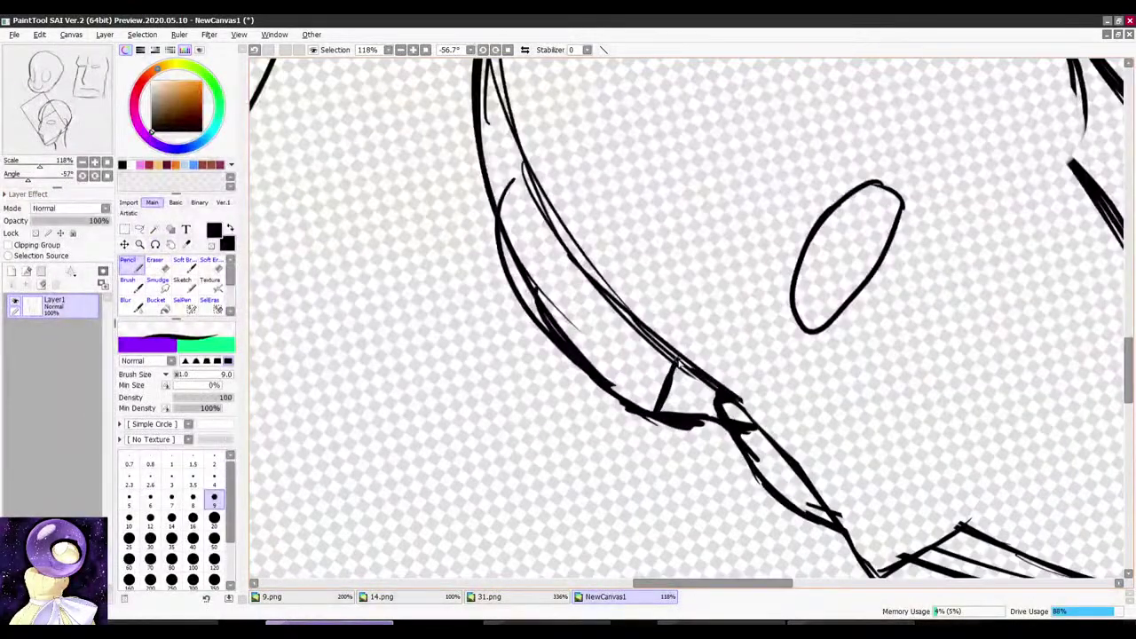
mouse_move(648, 336)
mouse_down()
mouse_move(634, 400)
mouse_move(629, 352)
mouse_up()
drag(881, 122, 855, 99)
drag(806, 141, 715, 285)
mouse_move(802, 140)
mouse_down()
mouse_move(740, 140)
mouse_move(676, 222)
mouse_move(672, 239)
mouse_move(688, 288)
mouse_up()
Step: Draw a thick curved lower brow line from the near brow arch across the center line to the far brow edge
scroll(845, 138, down, 3)
drag(845, 137, 819, 118)
scroll(718, 266, down, 3)
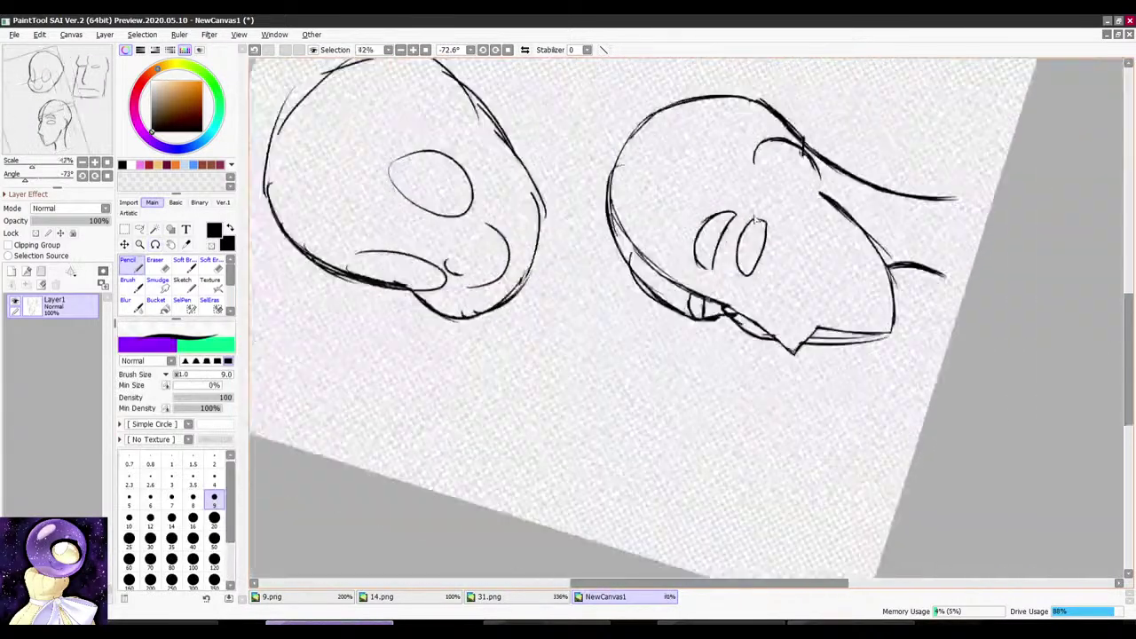
scroll(739, 227, up, 6)
drag(729, 190, 641, 389)
drag(677, 283, 637, 434)
drag(657, 324, 635, 470)
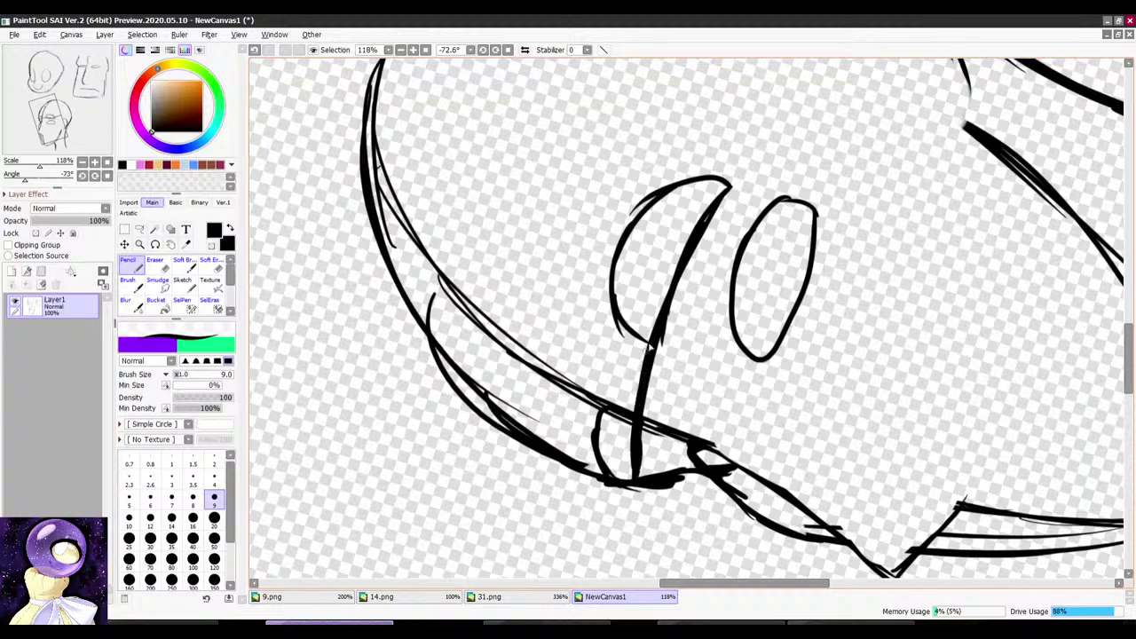
Step: Erase the line joining the two brows and the part of the face center line that crosses it
scroll(715, 222, down, 4)
drag(715, 223, 843, 253)
mouse_move(874, 150)
mouse_down()
mouse_move(821, 205)
mouse_move(841, 246)
mouse_up()
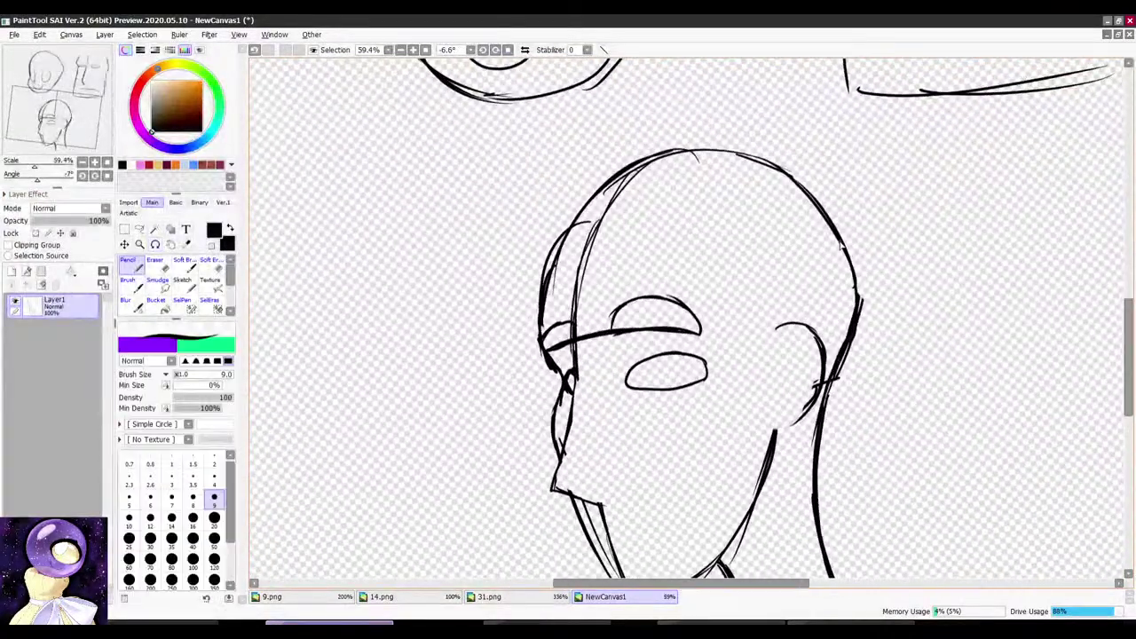
scroll(840, 248, down, 3)
scroll(604, 233, up, 4)
key(e)
mouse_move(530, 266)
mouse_down()
mouse_move(570, 233)
mouse_move(699, 241)
mouse_up()
drag(507, 238, 507, 259)
key(n)
Step: Redraw the far brow as a small wedge between the far-side contour and the center line
scroll(510, 278, up, 2)
mouse_move(512, 303)
mouse_down()
mouse_move(513, 339)
mouse_move(534, 298)
mouse_move(554, 325)
mouse_up()
key(ctrl+z)
key(ctrl+z)
drag(474, 295, 546, 303)
mouse_move(542, 302)
mouse_down()
mouse_move(548, 317)
mouse_move(479, 317)
mouse_up()
Step: Redraw the near brow above the eye with a heavier arched upper edge and a curved lower edge
key(r)
drag(612, 195, 582, 221)
mouse_move(693, 134)
mouse_down()
mouse_move(679, 131)
mouse_move(585, 233)
mouse_up()
mouse_move(624, 162)
mouse_down()
mouse_move(583, 266)
mouse_move(648, 233)
mouse_move(704, 127)
mouse_up()
key(r)
drag(725, 126, 676, 125)
drag(577, 177, 780, 213)
scroll(777, 213, down, 1)
mouse_move(666, 134)
mouse_down()
mouse_move(850, 195)
mouse_move(724, 344)
mouse_move(750, 396)
mouse_up()
scroll(843, 186, up, 2)
key(r)
mouse_move(821, 222)
mouse_down()
mouse_move(702, 169)
mouse_move(542, 302)
mouse_up()
scroll(763, 103, down, 1)
drag(763, 103, 754, 100)
drag(709, 99, 642, 234)
drag(690, 108, 619, 341)
Step: Erase the near brow's inner end and draw a curved line from the nose bridge up toward it
key(r)
mouse_move(637, 164)
mouse_down()
mouse_move(718, 157)
mouse_move(887, 355)
mouse_up()
key(e)
drag(697, 248, 752, 336)
key(n)
drag(696, 223, 726, 304)
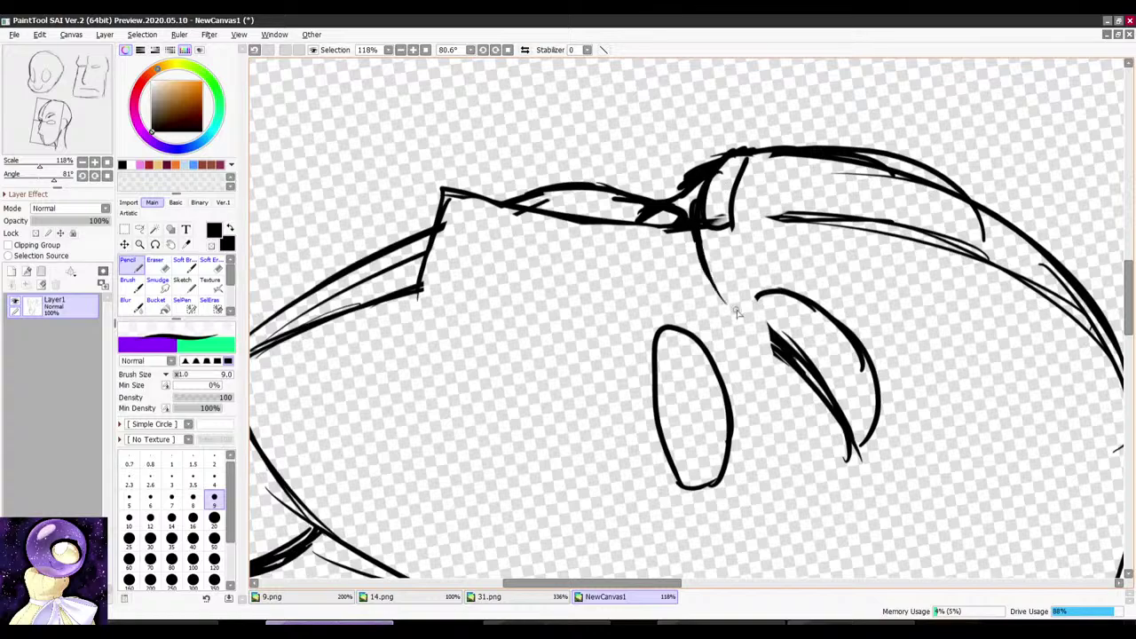
drag(741, 175, 742, 203)
key(r)
mouse_move(825, 359)
mouse_down()
mouse_move(821, 266)
mouse_move(679, 144)
mouse_move(633, 222)
mouse_up()
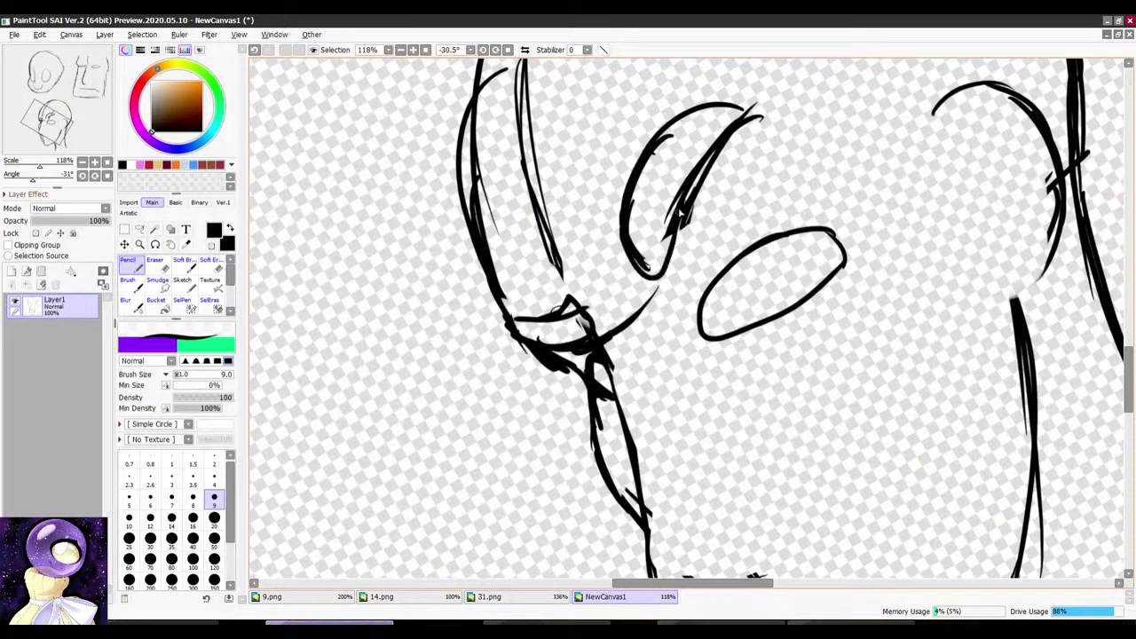
Step: Erase the near brow and the curved line linking it to the nose bridge
scroll(699, 206, down, 4)
key(r)
mouse_move(720, 192)
mouse_down()
mouse_move(759, 218)
mouse_move(736, 197)
mouse_up()
scroll(758, 223, down, 6)
key(r)
scroll(739, 197, up, 5)
key(e)
mouse_move(686, 318)
mouse_down()
mouse_move(712, 257)
mouse_move(760, 229)
mouse_move(837, 256)
mouse_up()
key(n)
scroll(766, 231, down, 5)
key(r)
key(ctrl+s)
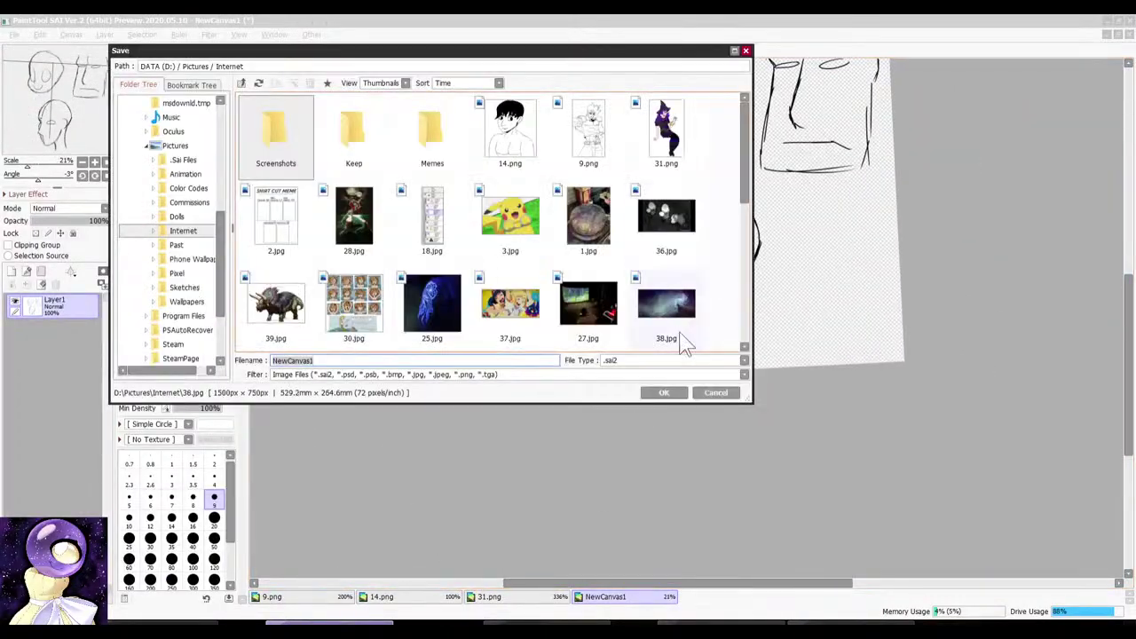
click(717, 392)
Step: Redraw the missing section of the face center line between the forehead and the nose bridge
scroll(717, 395, up, 5)
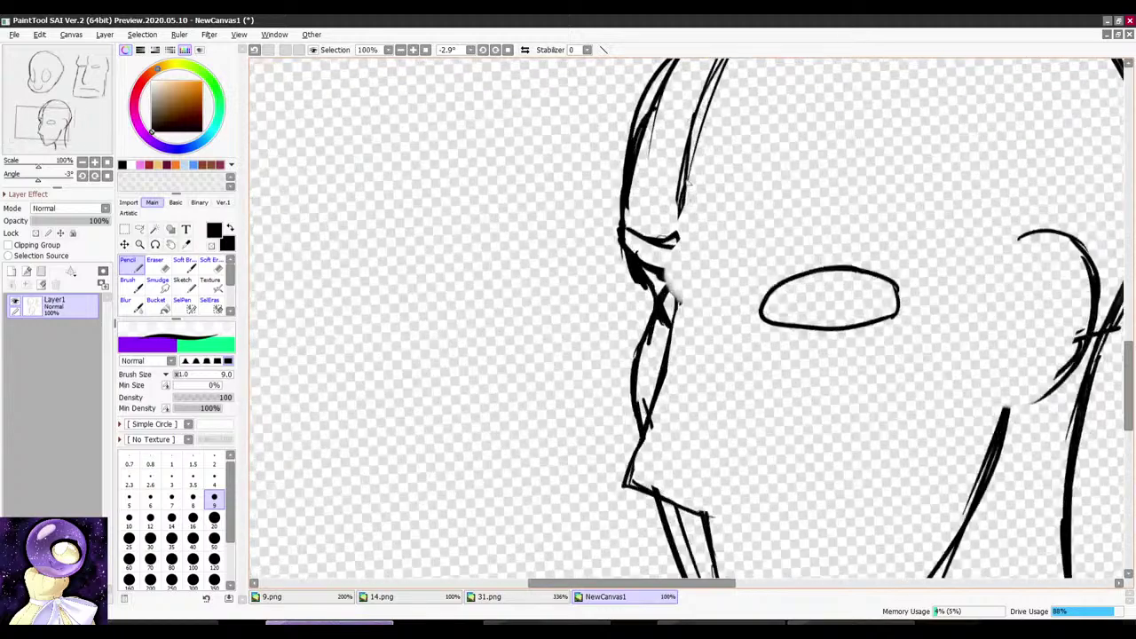
scroll(701, 233, down, 5)
key(r)
drag(857, 211, 836, 224)
scroll(810, 232, down, 4)
scroll(829, 217, up, 3)
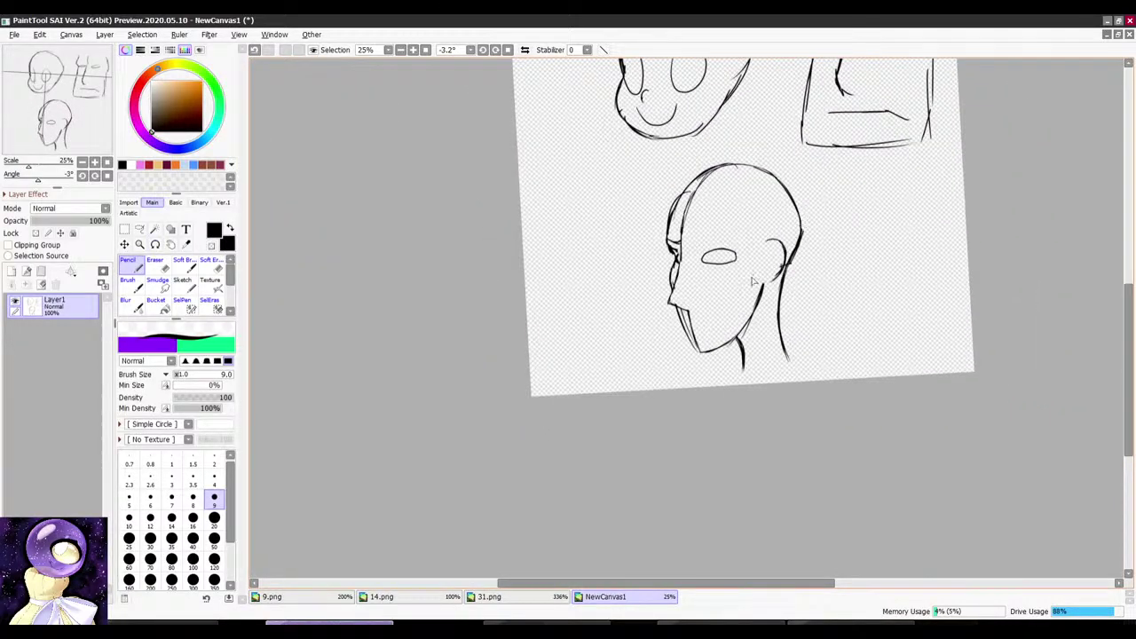
Step: Try drawing a mouth line beneath the third head's nose
scroll(753, 281, up, 6)
key(r)
drag(754, 281, 741, 376)
drag(588, 213, 628, 311)
scroll(687, 199, down, 6)
key(r)
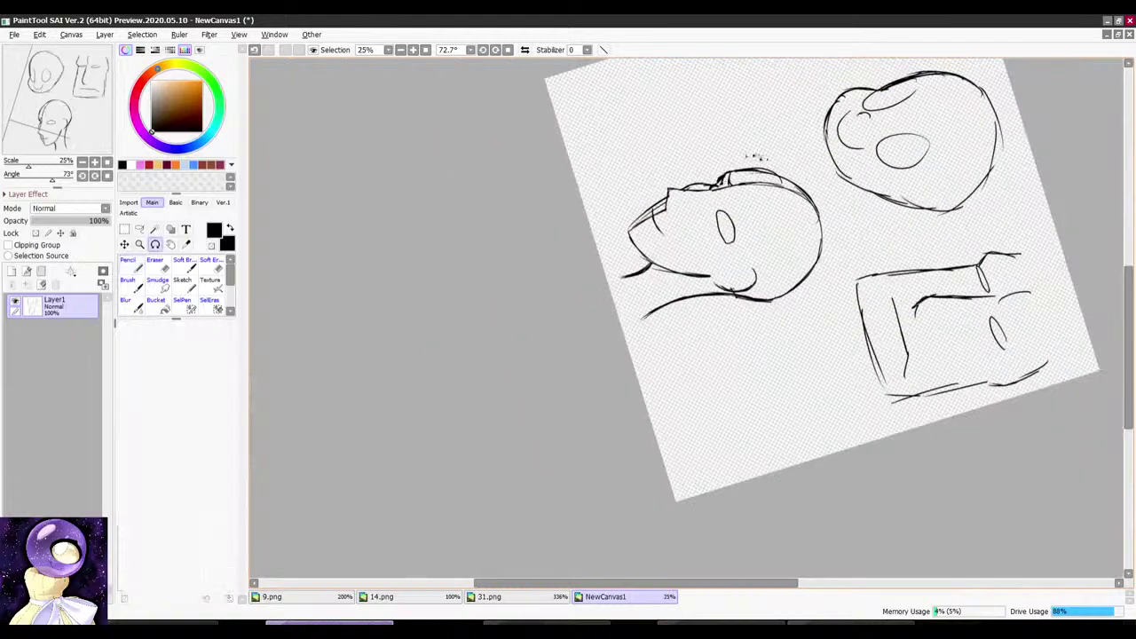
drag(756, 158, 618, 160)
scroll(587, 276, up, 6)
key(ctrl+z)
Step: Erase the inner construction lines running from the base of the nose to the chin
scroll(607, 232, up, 3)
key(e)
mouse_move(584, 234)
mouse_down()
mouse_move(577, 382)
mouse_move(583, 304)
mouse_up()
key(n)
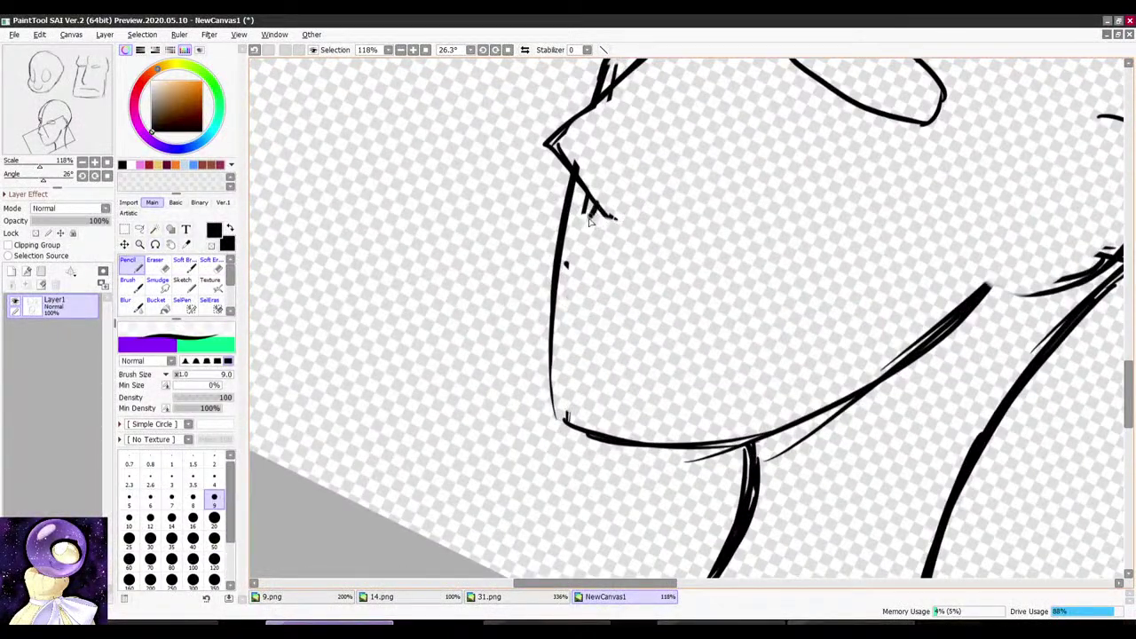
Step: Draw the upper lip slanting from the nose base to the face contour and a curved mouth line running back across the cheek
drag(571, 248, 587, 224)
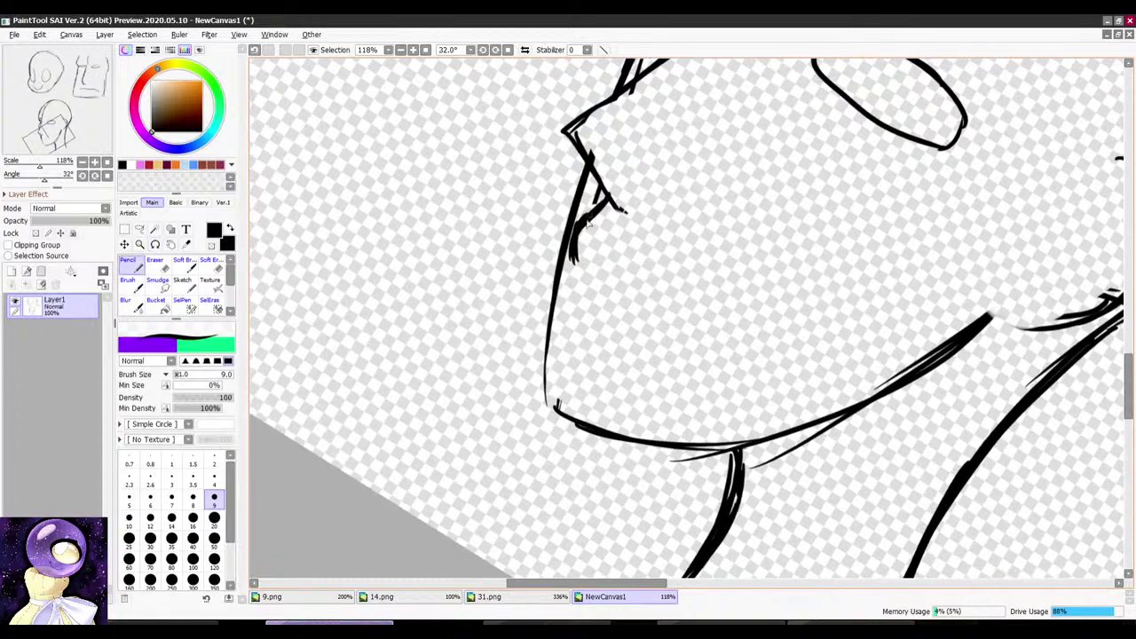
drag(596, 177, 695, 138)
key(ctrl+z)
key(r)
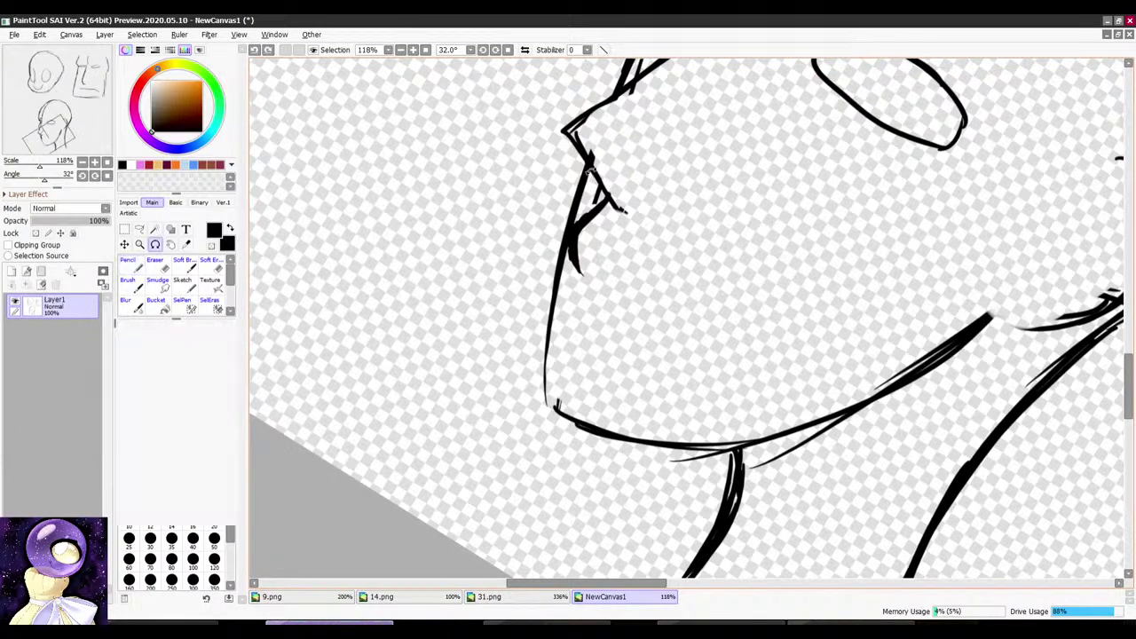
mouse_move(584, 240)
mouse_down()
mouse_move(673, 188)
mouse_move(657, 269)
mouse_move(710, 353)
mouse_up()
scroll(704, 292, down, 8)
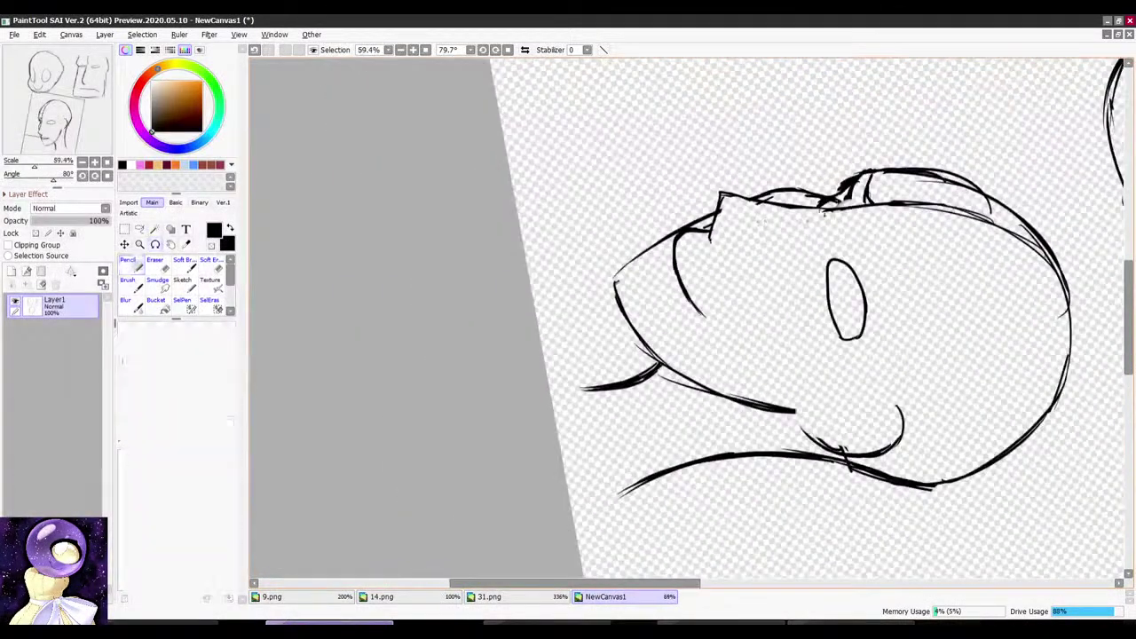
Step: Erase the mouth lines and the section of the third head's face contour just beneath the nose
mouse_move(749, 282)
mouse_down()
mouse_move(674, 258)
mouse_move(673, 240)
mouse_up()
scroll(641, 264, up, 8)
key(r)
key(e)
mouse_move(634, 275)
mouse_down()
mouse_move(658, 320)
mouse_move(763, 349)
mouse_up()
click(214, 505)
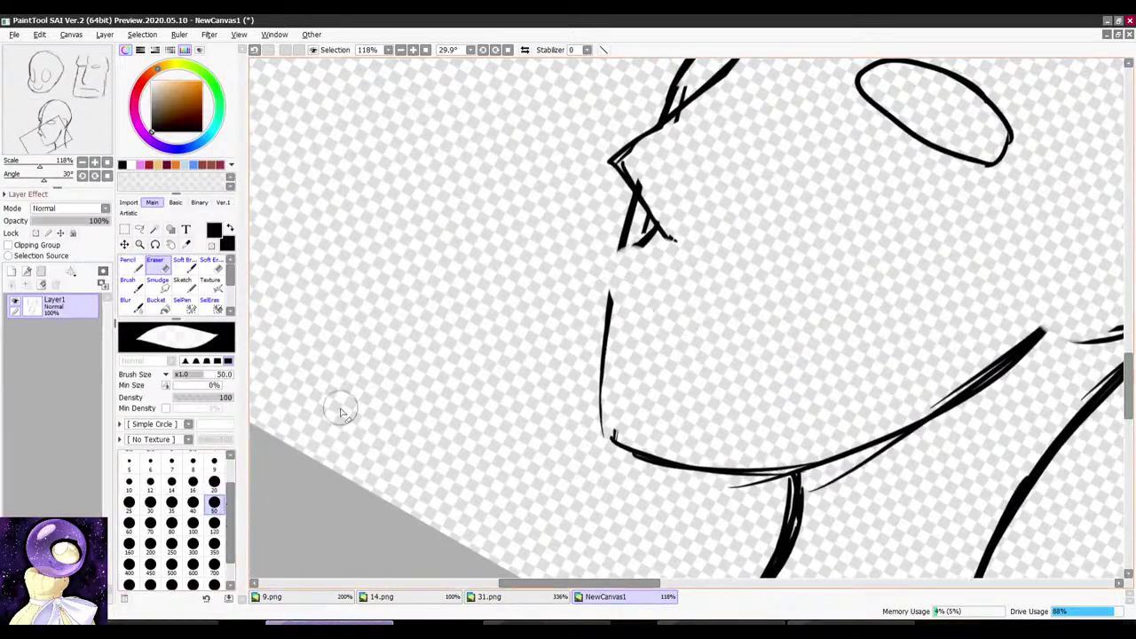
drag(641, 264, 651, 265)
Step: Draw the lip profile from the base of the nose down to the remaining chin contour, with a heavy lower-lip stroke
key(n)
key(r)
drag(690, 178, 655, 178)
drag(637, 234, 597, 267)
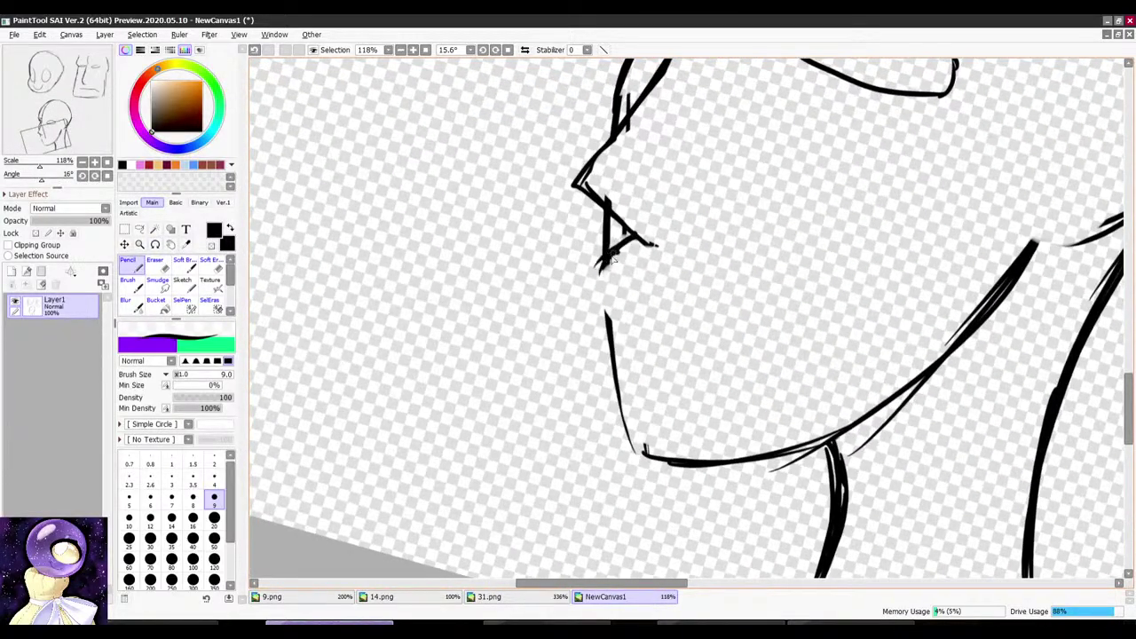
drag(622, 326, 619, 354)
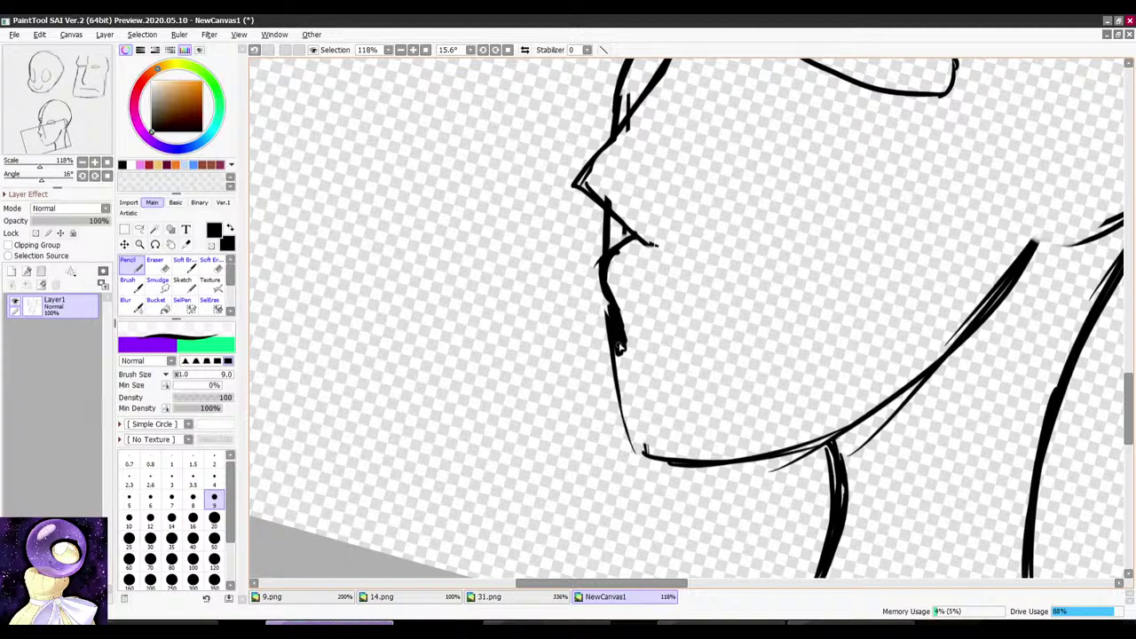
Step: Erase the thick lower-lip stroke where it meets the chin contour on the third head
key(r)
drag(710, 213, 702, 212)
scroll(710, 213, down, 4)
key(r)
mouse_move(771, 251)
mouse_down()
mouse_move(670, 207)
mouse_move(754, 228)
mouse_up()
scroll(682, 291, up, 3)
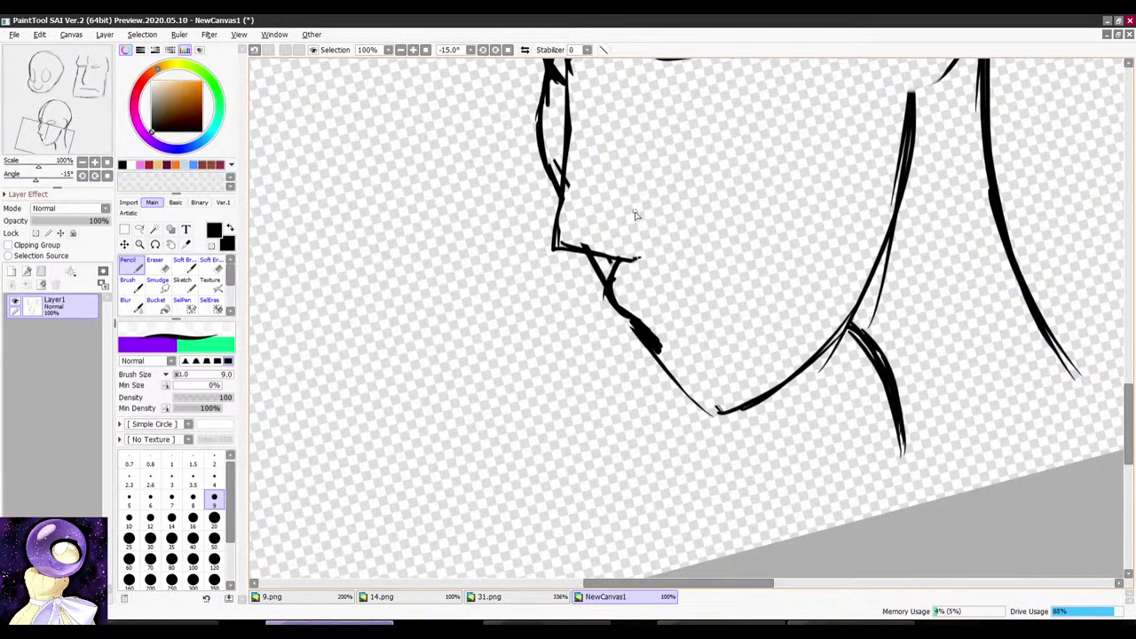
key(r)
drag(687, 187, 735, 183)
scroll(665, 311, down, 5)
key(r)
scroll(660, 250, up, 6)
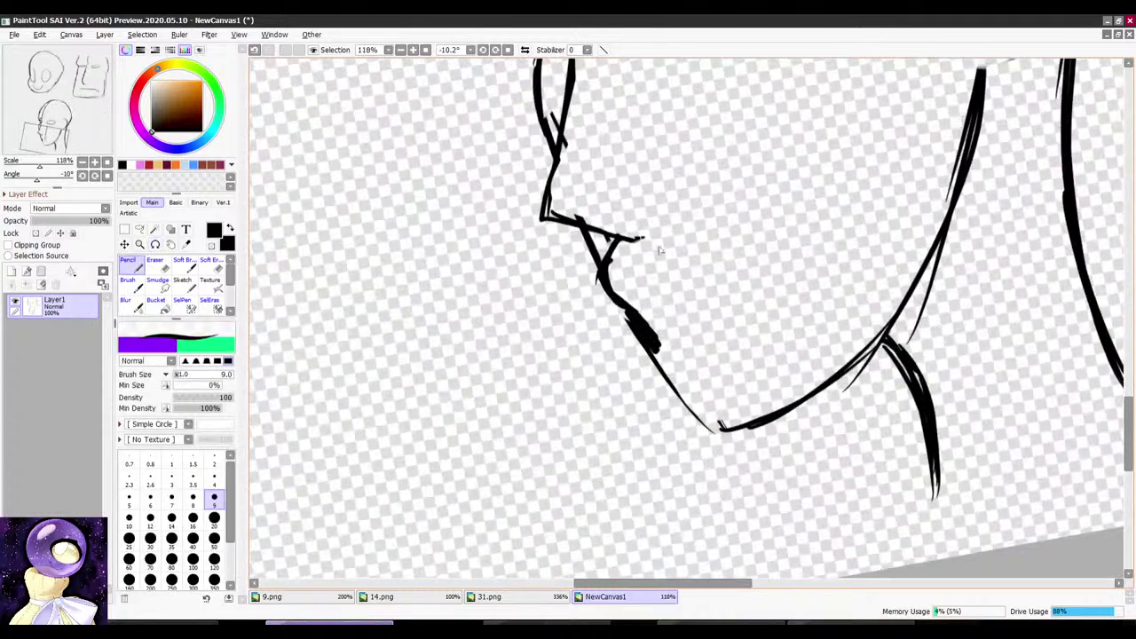
key(e)
mouse_move(628, 282)
mouse_down()
mouse_move(612, 296)
mouse_move(659, 337)
mouse_move(648, 346)
mouse_up()
Step: Thicken the upper lip and redraw the lower lip so the profile joins the chin contour
key(n)
drag(621, 236, 594, 289)
mouse_move(607, 259)
mouse_down()
mouse_move(600, 302)
mouse_move(652, 327)
mouse_up()
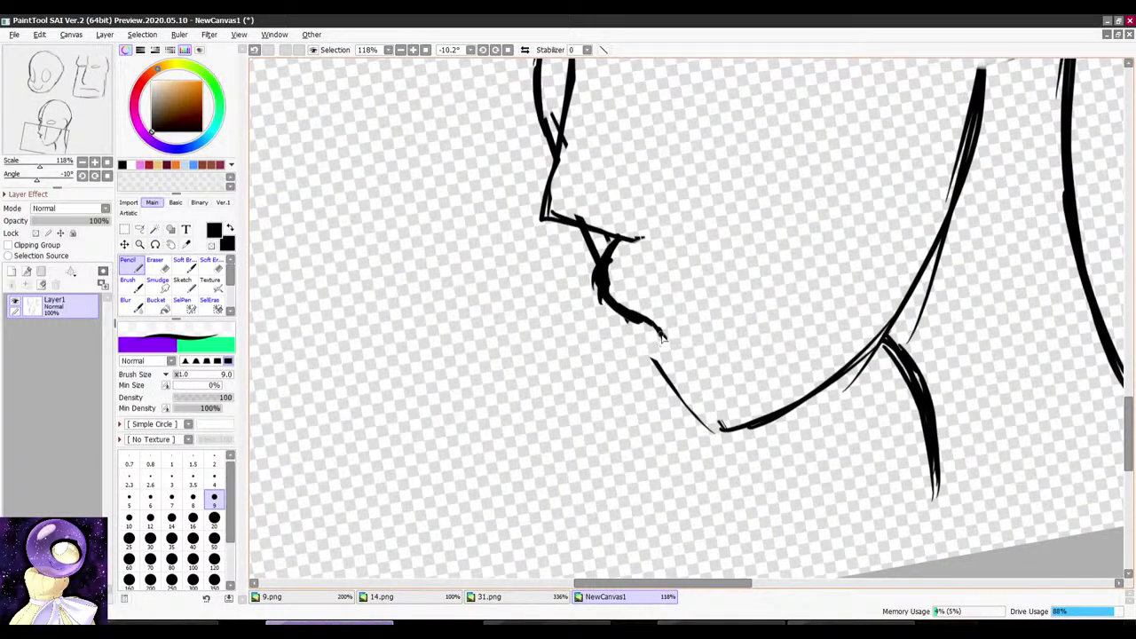
key(r)
drag(658, 273, 676, 267)
drag(631, 296, 669, 398)
scroll(632, 307, down, 6)
key(r)
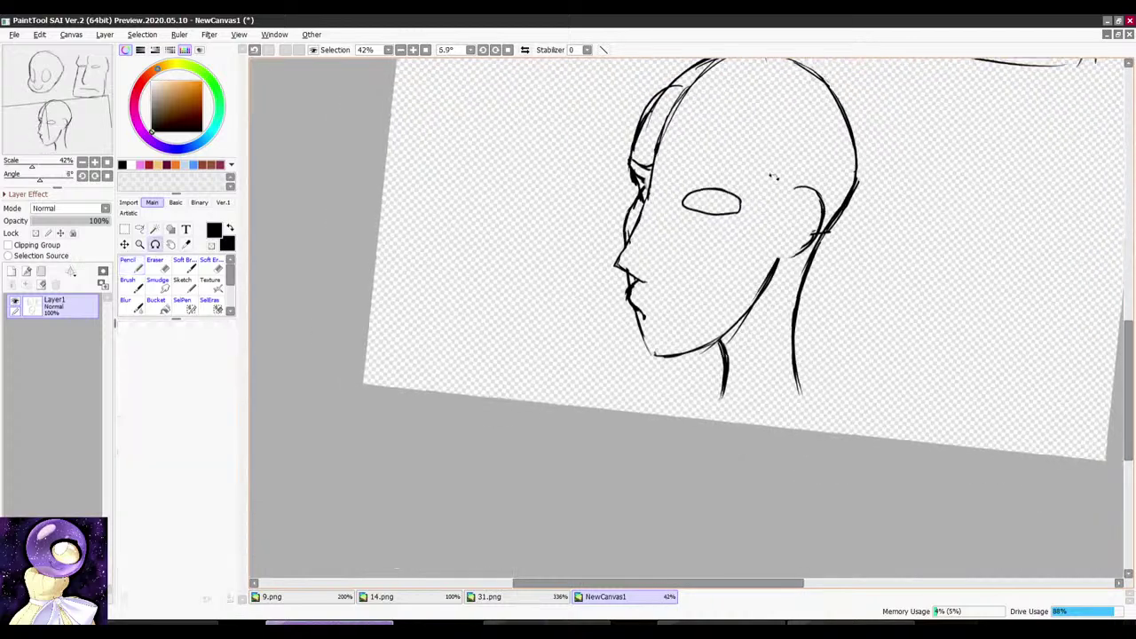
Step: Examine the third head's overall proportions and compare it with the two contrasting heads above it
drag(773, 178, 741, 169)
scroll(733, 230, down, 5)
scroll(729, 236, up, 4)
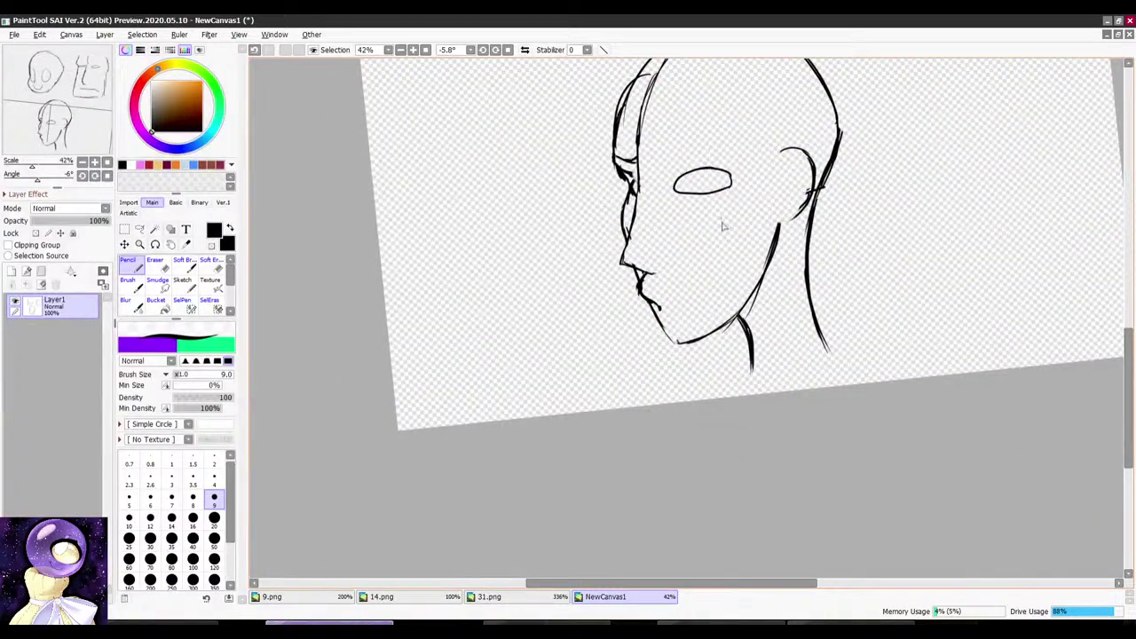
scroll(764, 248, down, 4)
scroll(746, 206, up, 4)
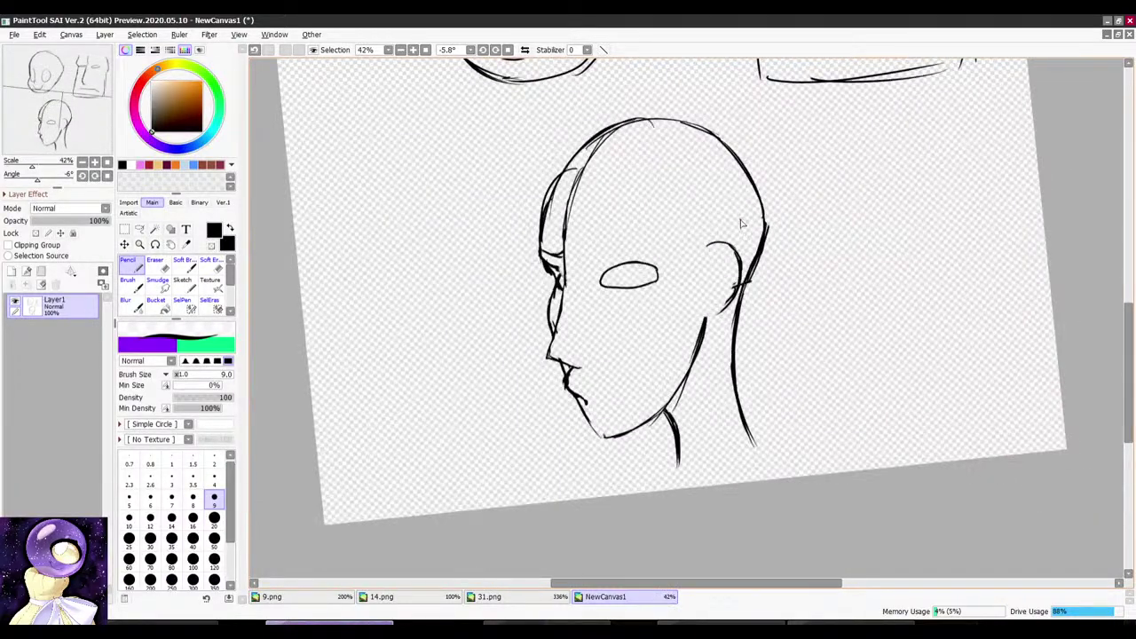
key(ctrl+s)
click(724, 394)
scroll(712, 296, down, 6)
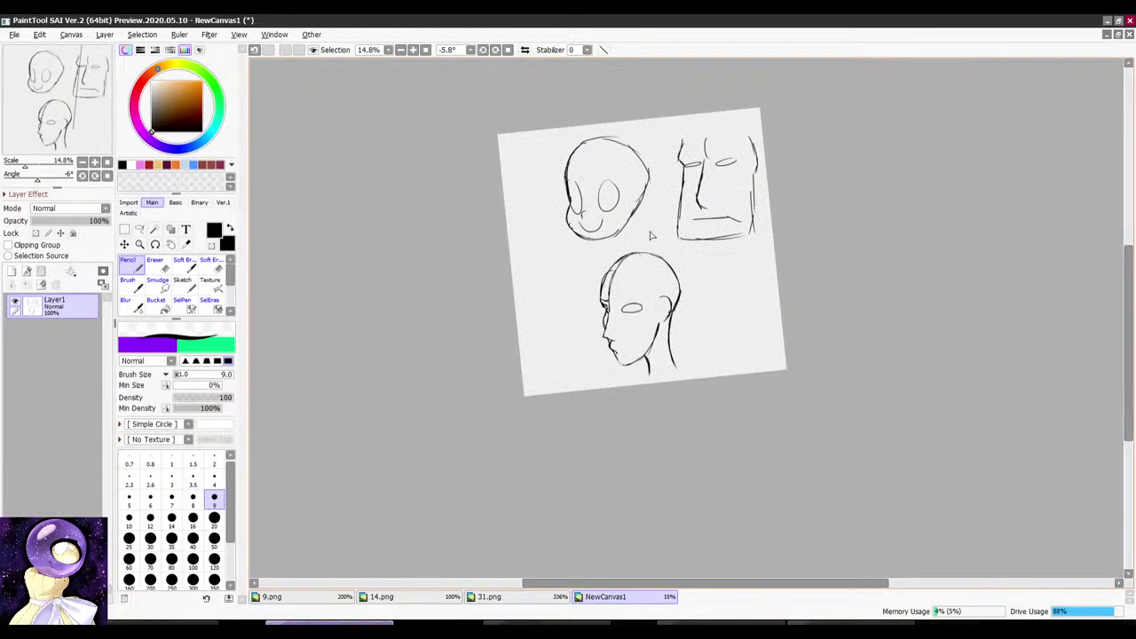
scroll(650, 235, up, 3)
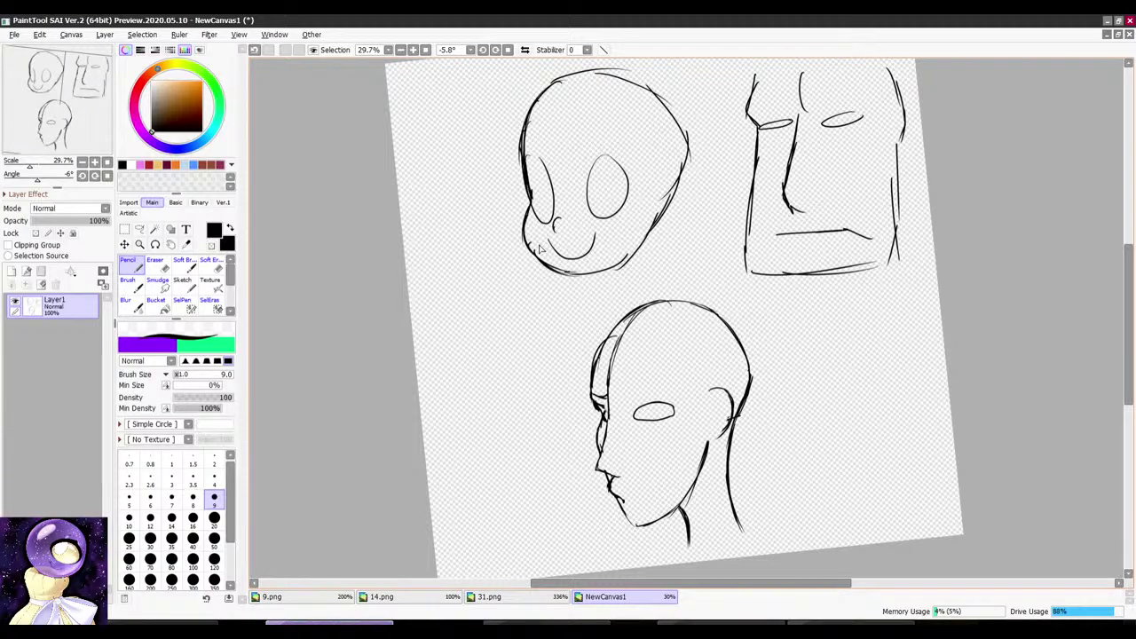
Step: Look over the submissions 9.png and 31.png and return to NewCanvas1
click(272, 596)
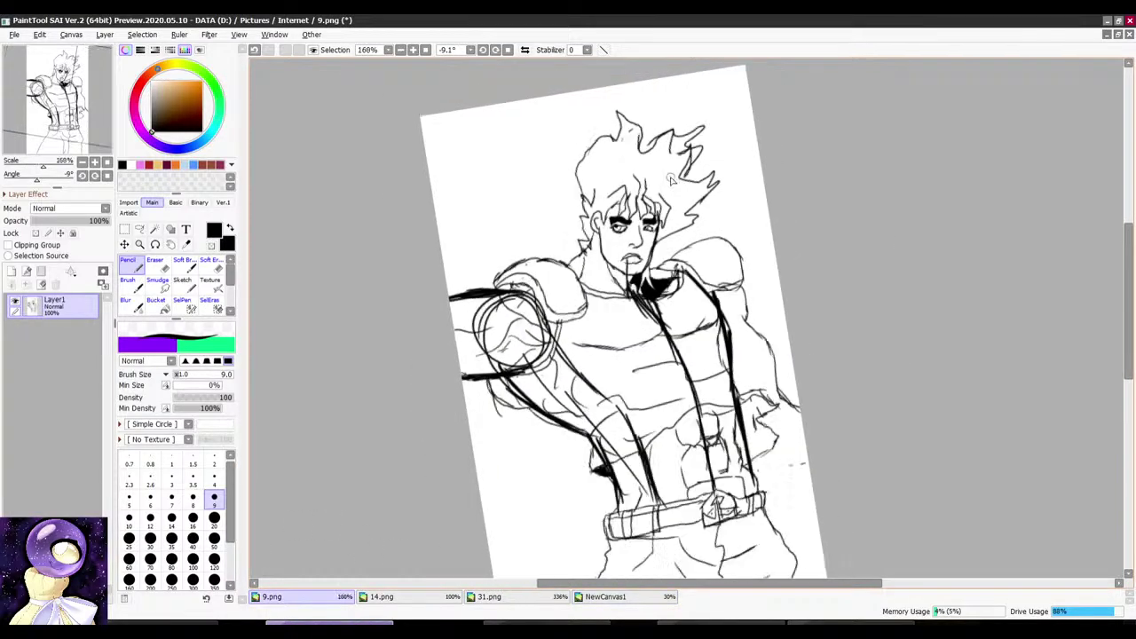
scroll(645, 293, down, 2)
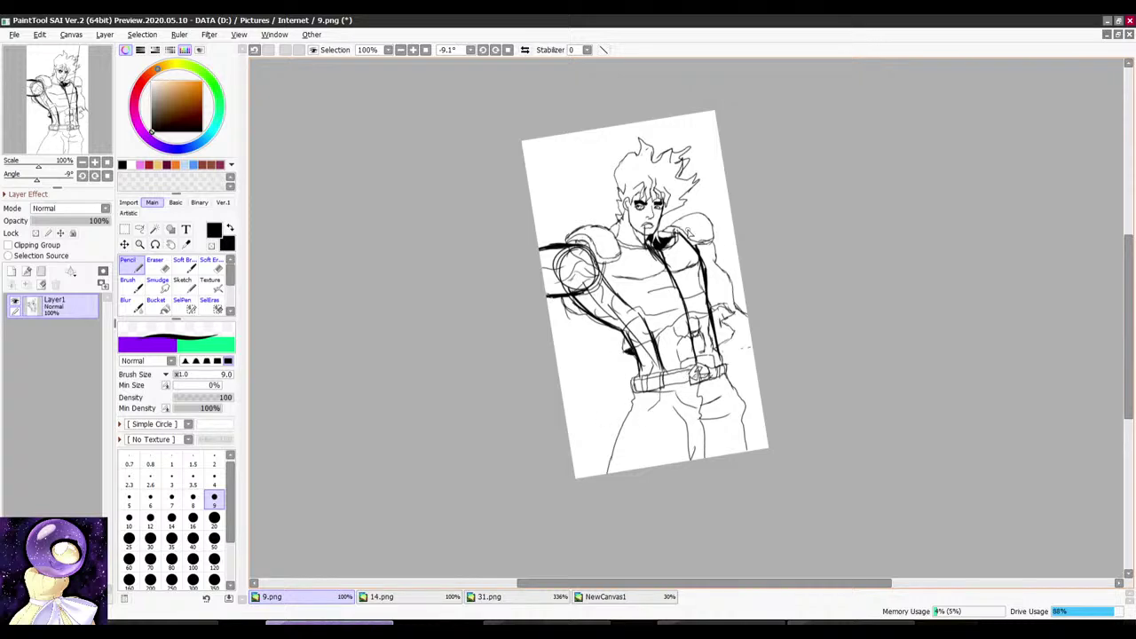
click(488, 596)
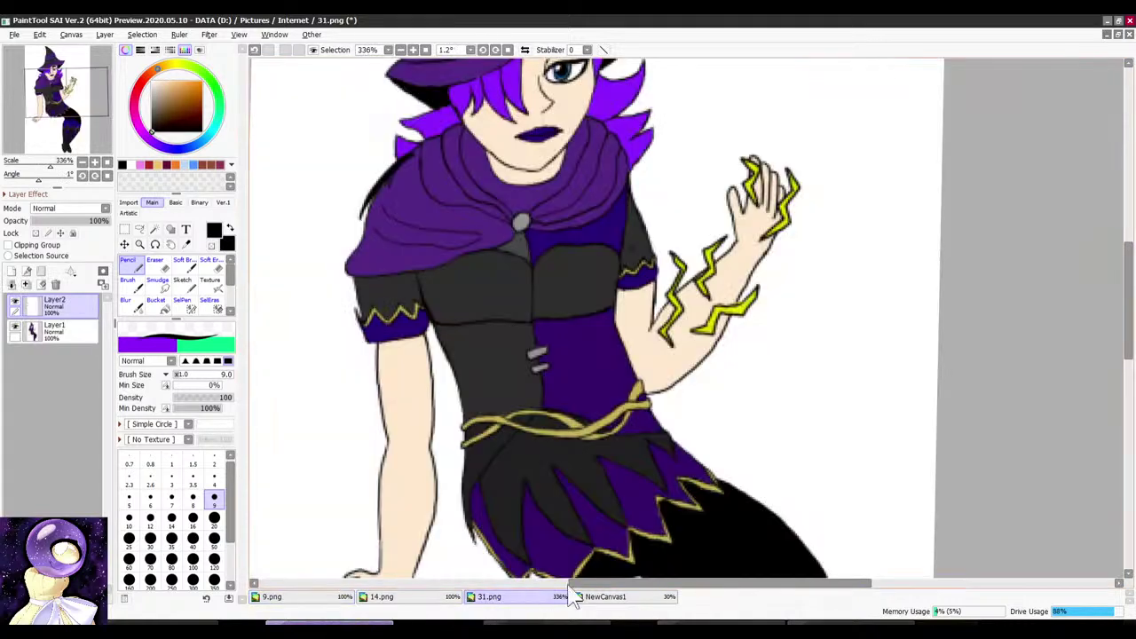
click(624, 596)
scroll(571, 238, down, 5)
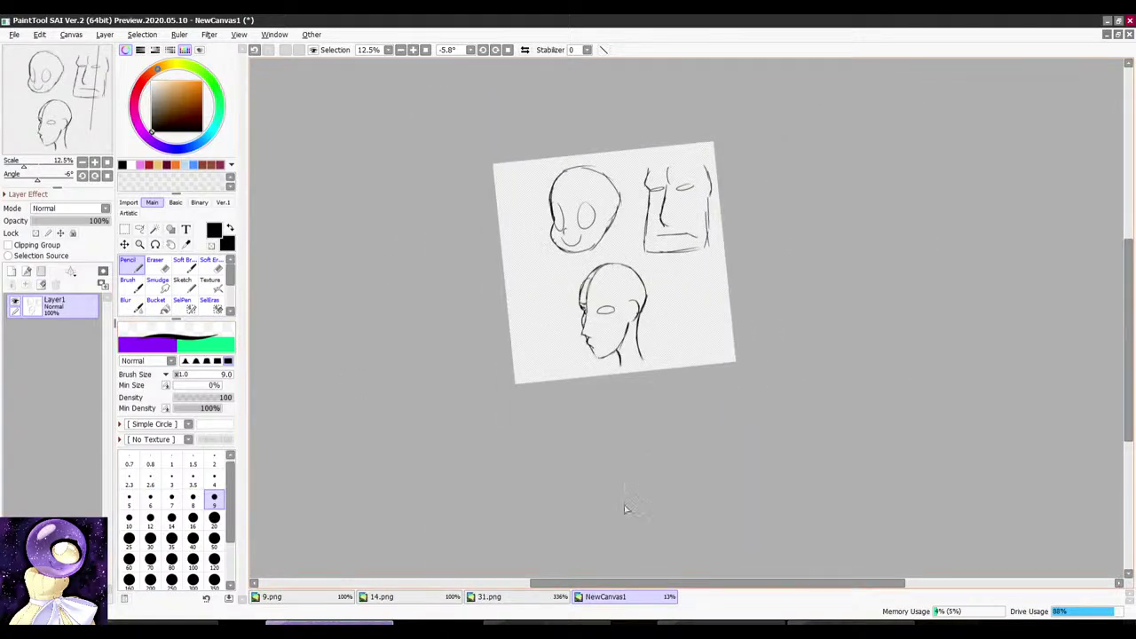
Step: Switch to OBS, hide the Display Capture source and show the Window Capture source
key(alt+Tab)
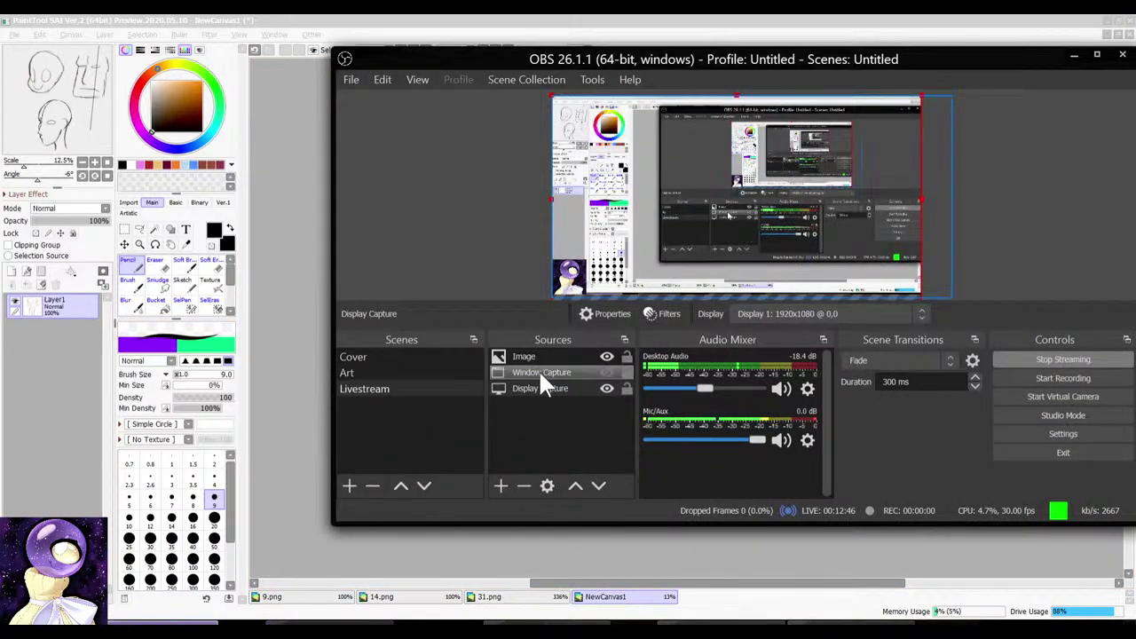
click(606, 388)
click(607, 373)
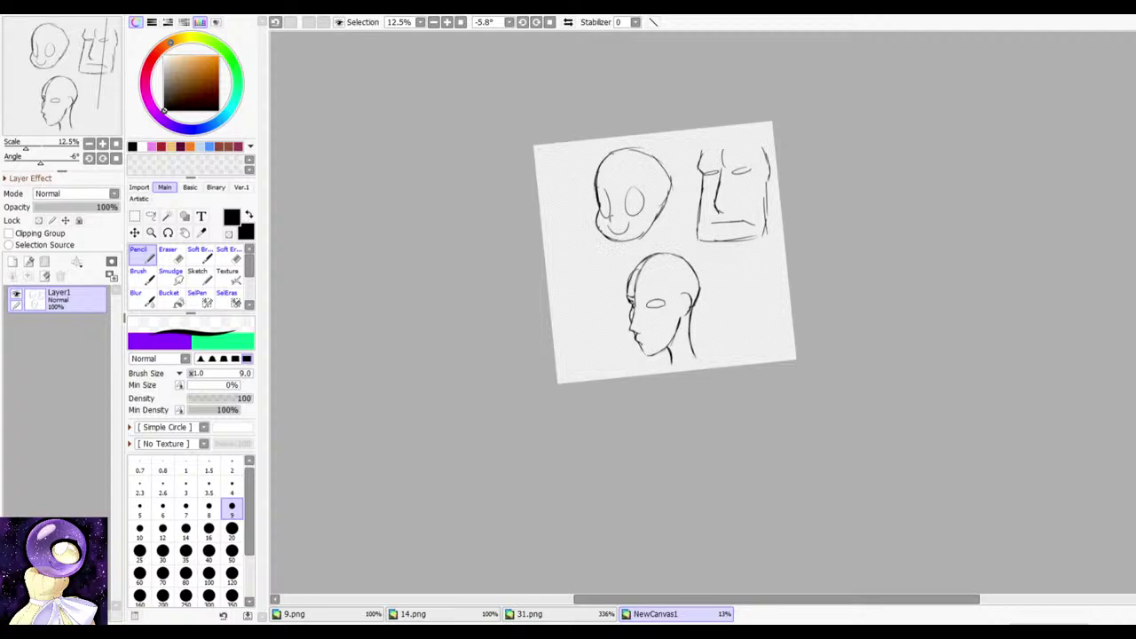
Step: Clear all three head sketches from Layer1 and reset the canvas view to fit upright
scroll(665, 238, up, 3)
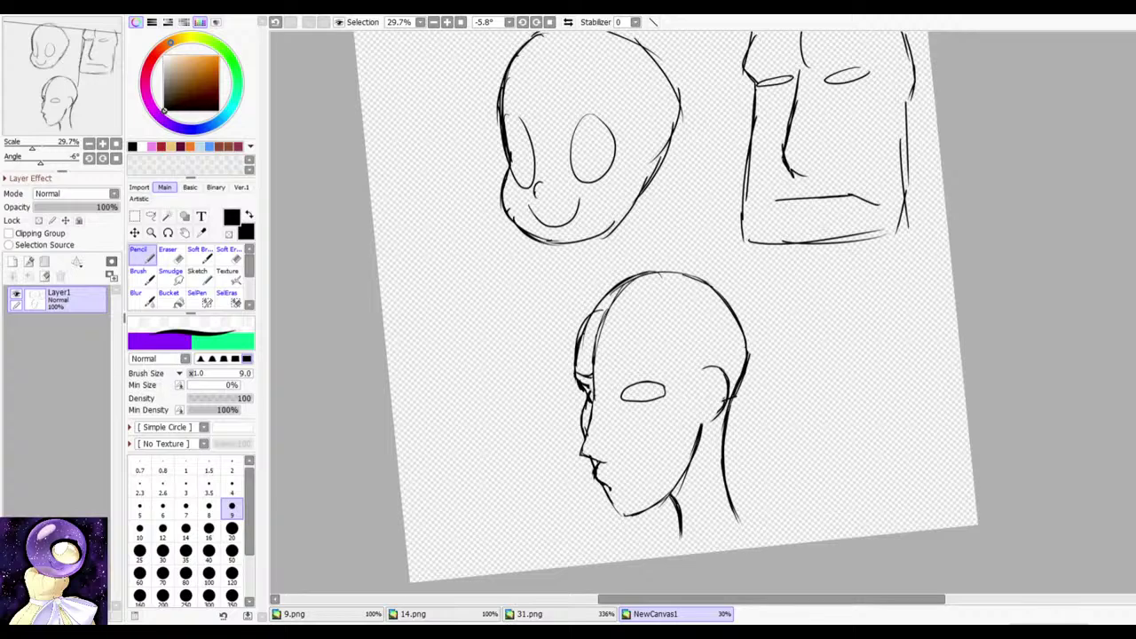
scroll(717, 276, down, 2)
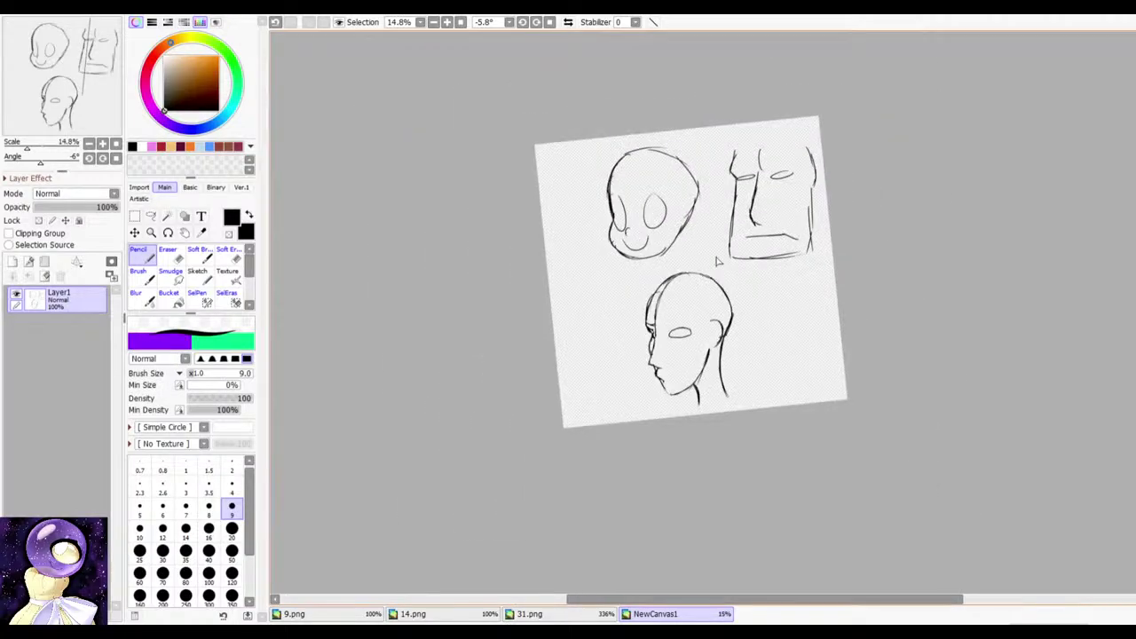
click(45, 277)
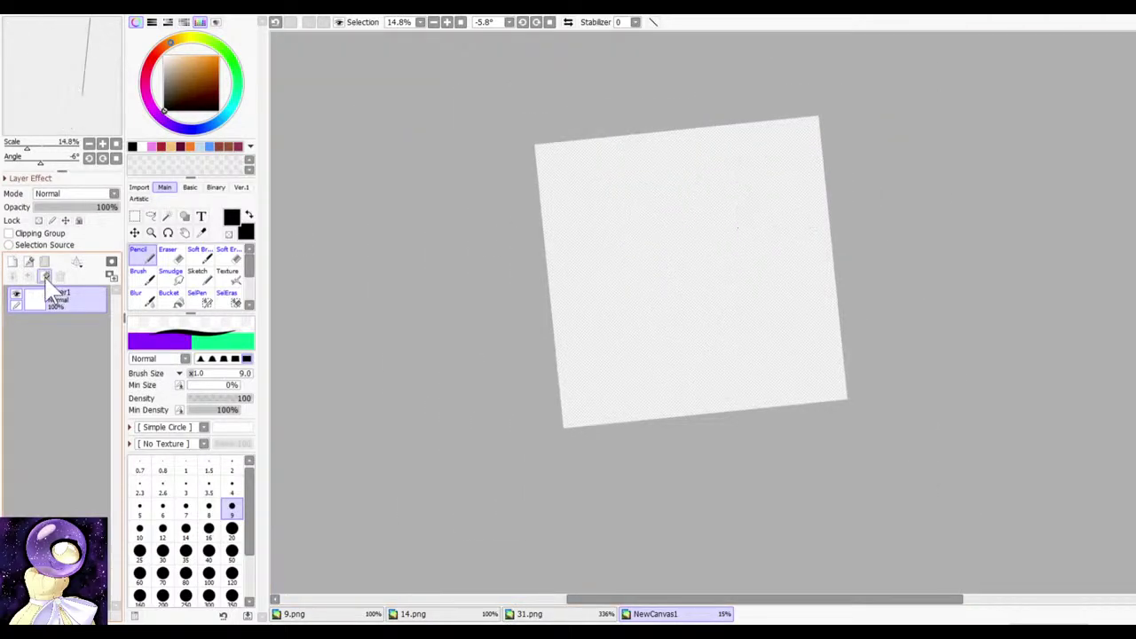
click(462, 23)
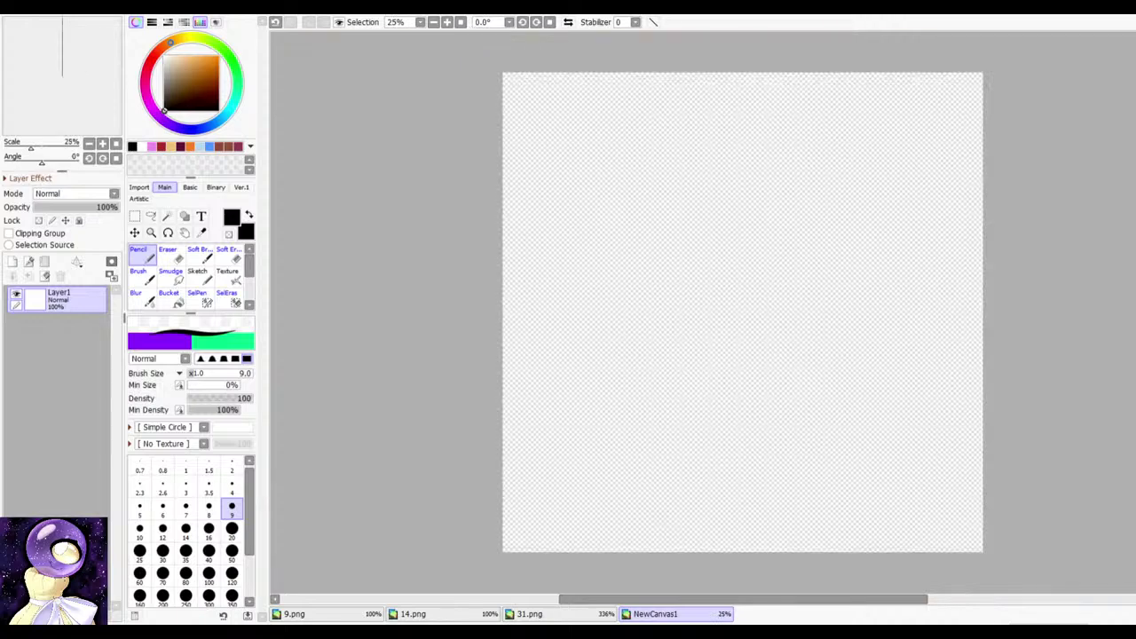
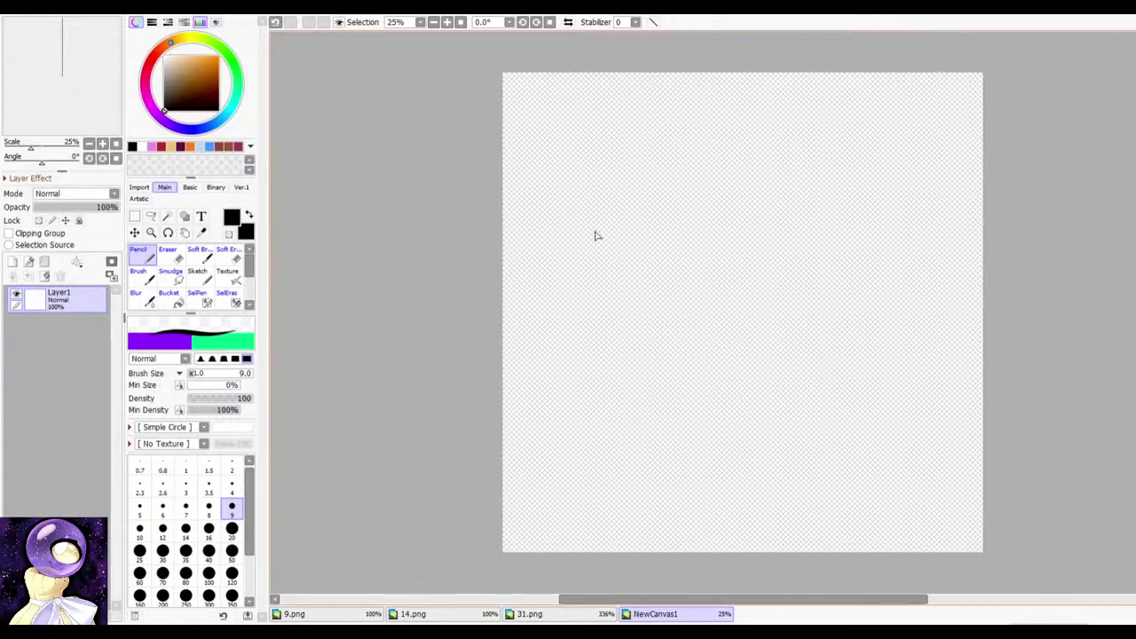
scroll(720, 190, down, 3)
scroll(719, 185, up, 4)
key(r)
scroll(733, 127, up, 2)
mouse_move(777, 109)
mouse_down()
mouse_move(750, 117)
mouse_move(668, 310)
mouse_up()
mouse_move(705, 147)
mouse_down()
mouse_move(684, 168)
mouse_move(681, 339)
mouse_up()
scroll(755, 160, down, 3)
scroll(755, 158, up, 4)
key(ctrl+z)
key(ctrl+z)
scroll(773, 99, down, 4)
key(r)
drag(748, 96, 788, 97)
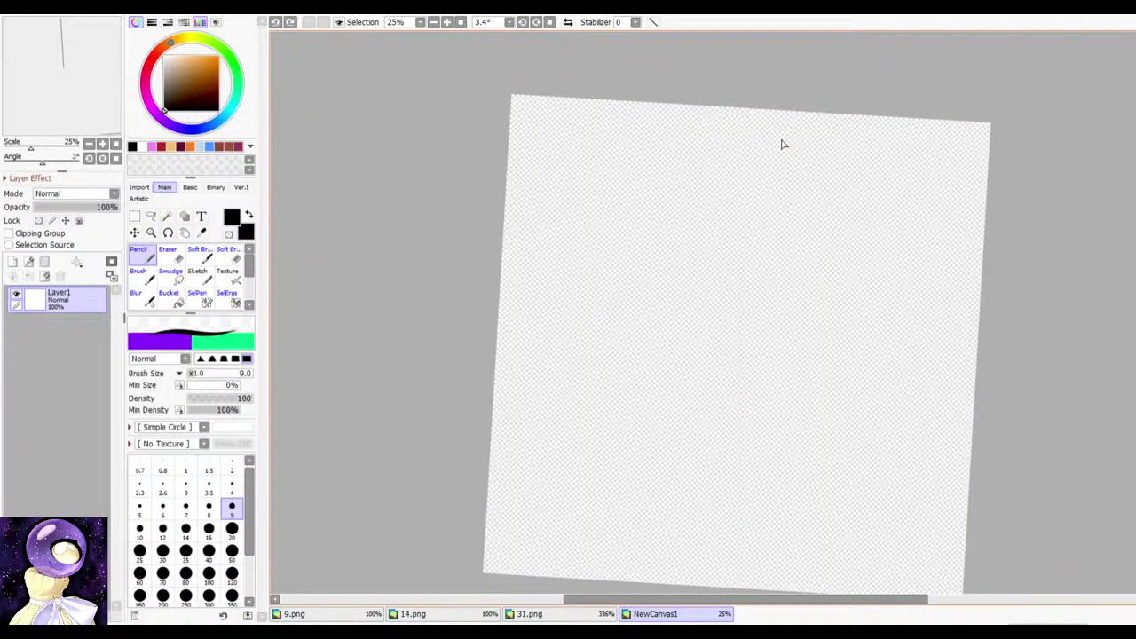
scroll(778, 188, down, 4)
scroll(779, 221, up, 5)
key(r)
drag(773, 139, 829, 184)
scroll(827, 191, down, 4)
scroll(800, 276, up, 2)
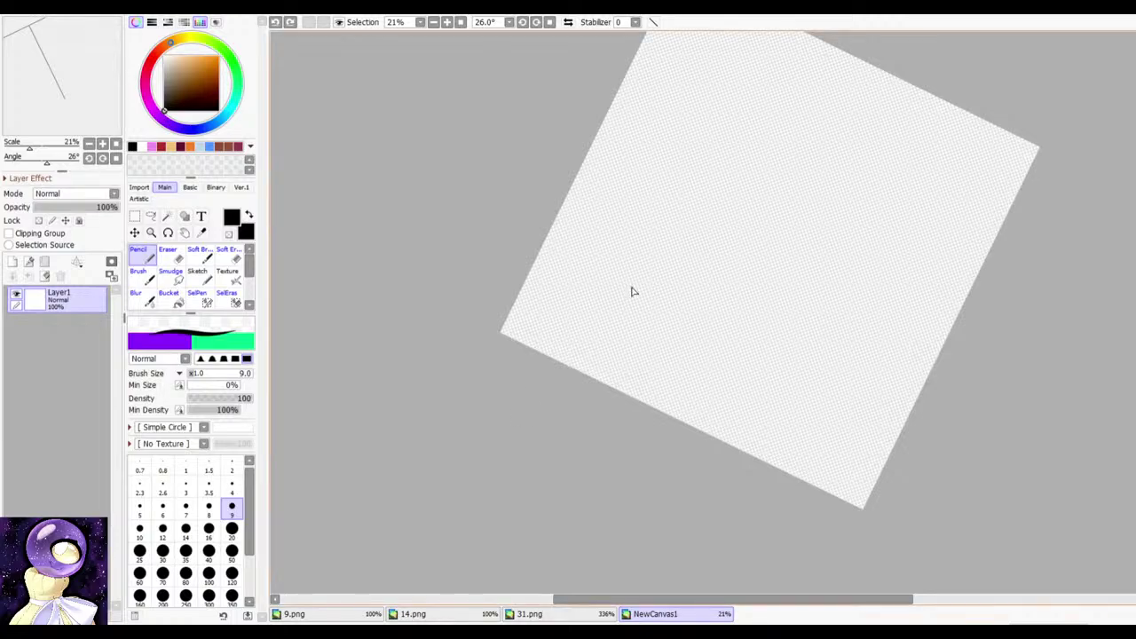
scroll(756, 217, down, 4)
scroll(771, 189, up, 6)
scroll(776, 169, down, 1)
key(r)
drag(784, 116, 847, 381)
scroll(837, 275, down, 6)
scroll(842, 300, up, 5)
key(r)
drag(847, 173, 852, 404)
key(r)
drag(795, 235, 812, 350)
scroll(808, 257, down, 4)
scroll(835, 267, up, 4)
key(r)
drag(820, 164, 821, 338)
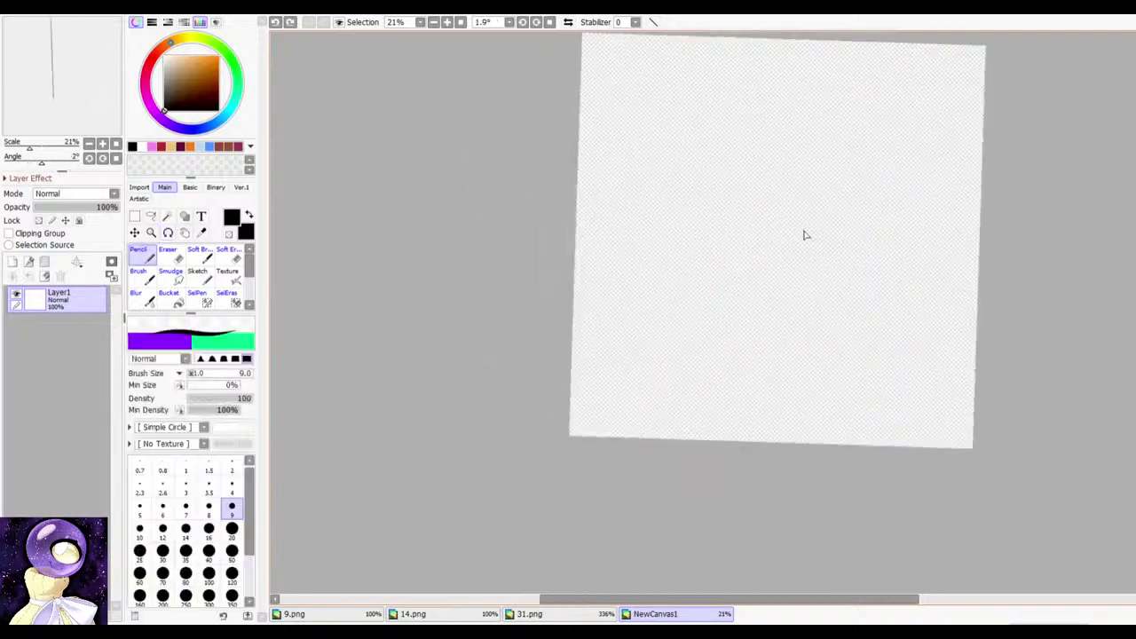
Step: Sketch the left arc of a large circle on the empty canvas with overlapping curved pencil strokes
scroll(798, 189, up, 2)
key(r)
drag(763, 151, 773, 155)
drag(731, 89, 643, 282)
drag(696, 113, 652, 311)
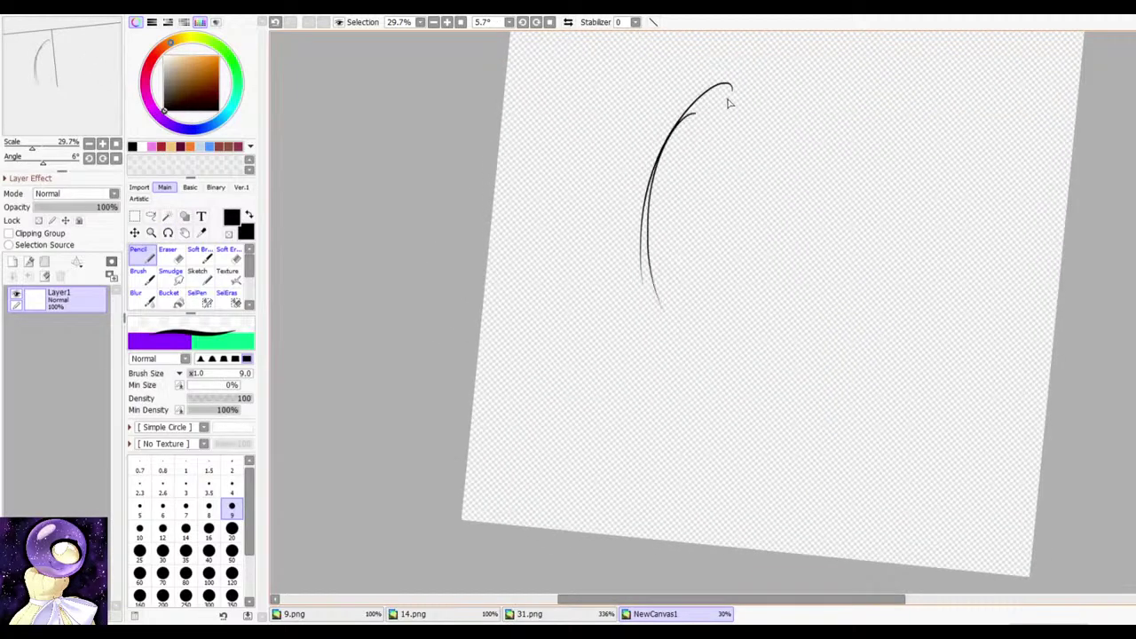
drag(731, 86, 646, 310)
drag(707, 95, 657, 323)
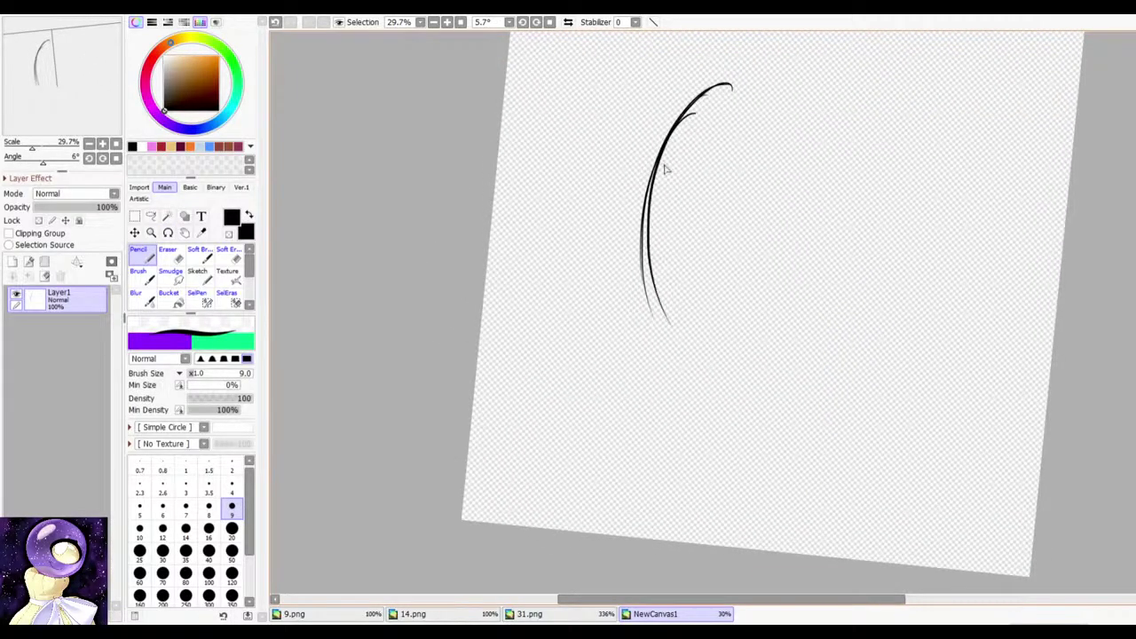
drag(656, 189, 717, 399)
drag(648, 209, 738, 407)
drag(661, 266, 736, 395)
key(r)
mouse_move(679, 133)
mouse_down()
mouse_move(761, 148)
mouse_move(793, 251)
mouse_up()
key(r)
scroll(793, 251, down, 2)
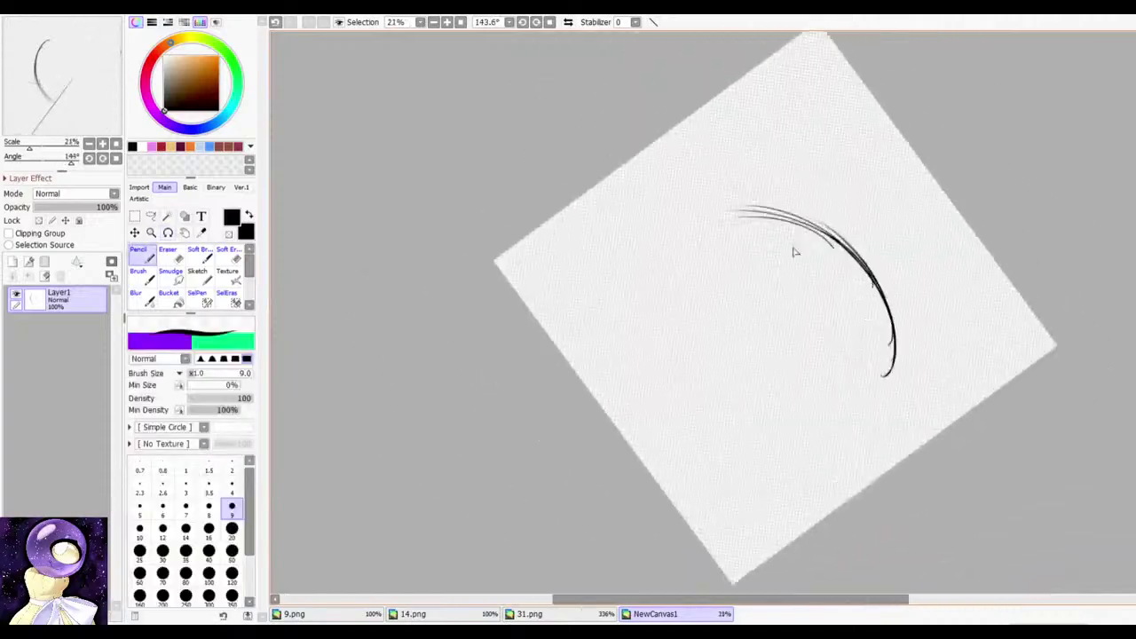
Step: Continue the overlapping curved strokes around the remaining sides to close the large circle
scroll(794, 251, up, 3)
key(r)
drag(790, 208, 684, 127)
drag(695, 191, 541, 390)
drag(646, 209, 535, 439)
key(r)
drag(521, 254, 677, 78)
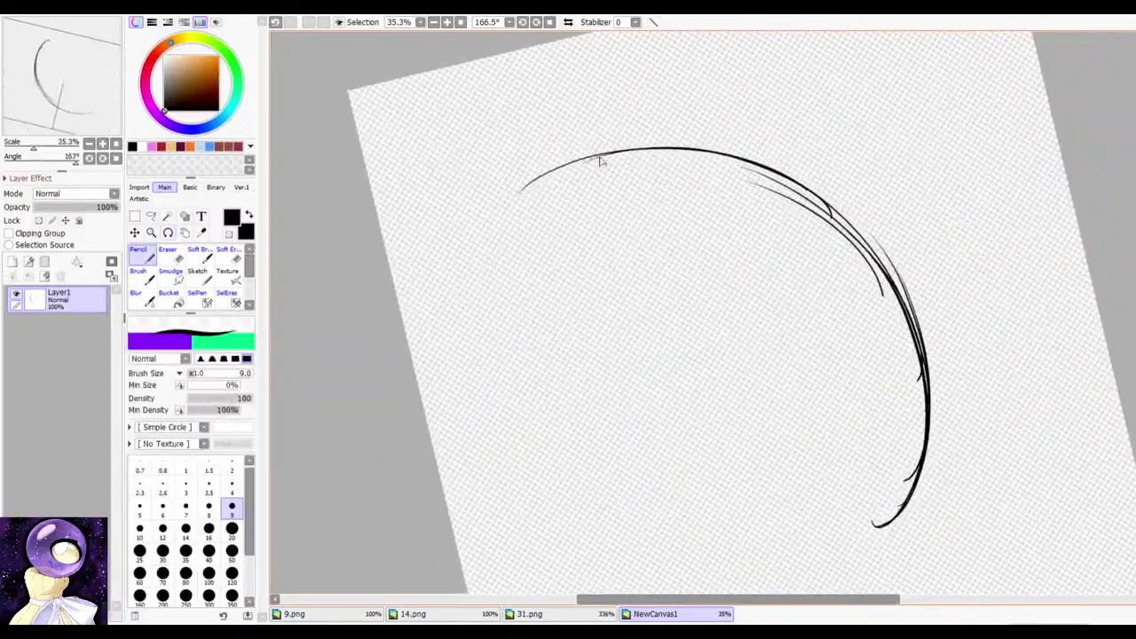
drag(605, 158, 465, 371)
drag(535, 186, 442, 400)
key(r)
drag(514, 231, 590, 87)
drag(536, 117, 444, 405)
drag(484, 159, 431, 466)
key(r)
mouse_move(497, 213)
mouse_down()
mouse_move(532, 134)
mouse_move(612, 71)
mouse_up()
mouse_move(543, 57)
mouse_down()
mouse_move(437, 196)
mouse_move(433, 324)
mouse_up()
drag(479, 125, 493, 432)
drag(435, 224, 550, 470)
drag(493, 429, 583, 485)
scroll(548, 377, down, 5)
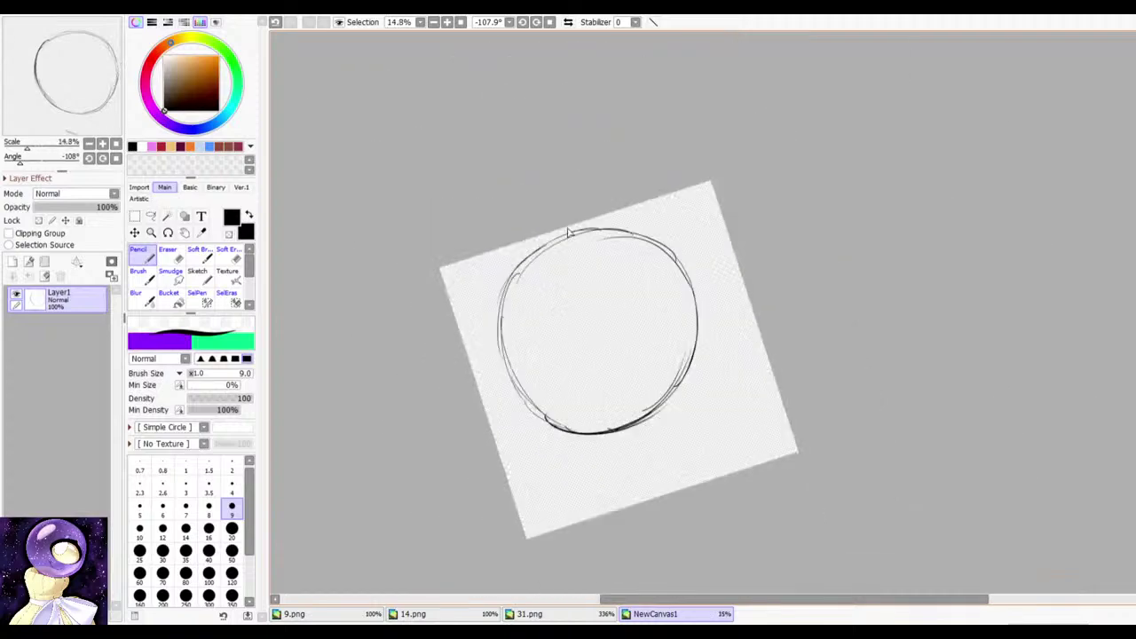
Step: Reset the canvas view to upright and move the whole circle left and slightly up on the canvas
key(r)
drag(593, 172, 884, 238)
drag(861, 161, 829, 114)
scroll(831, 115, up, 3)
click(549, 23)
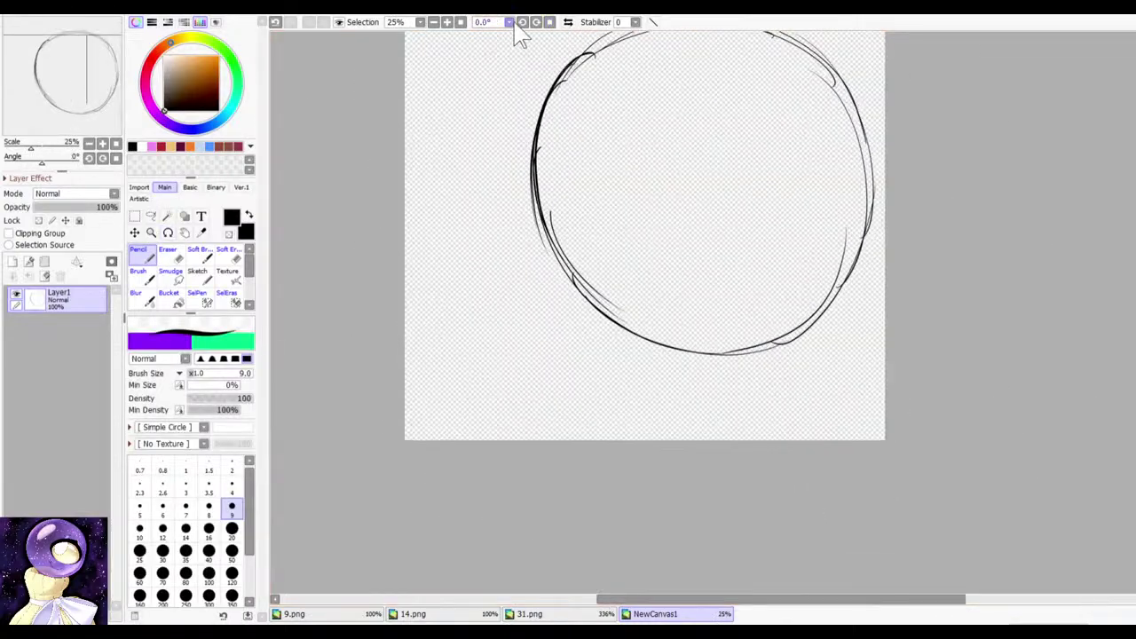
click(551, 22)
click(136, 218)
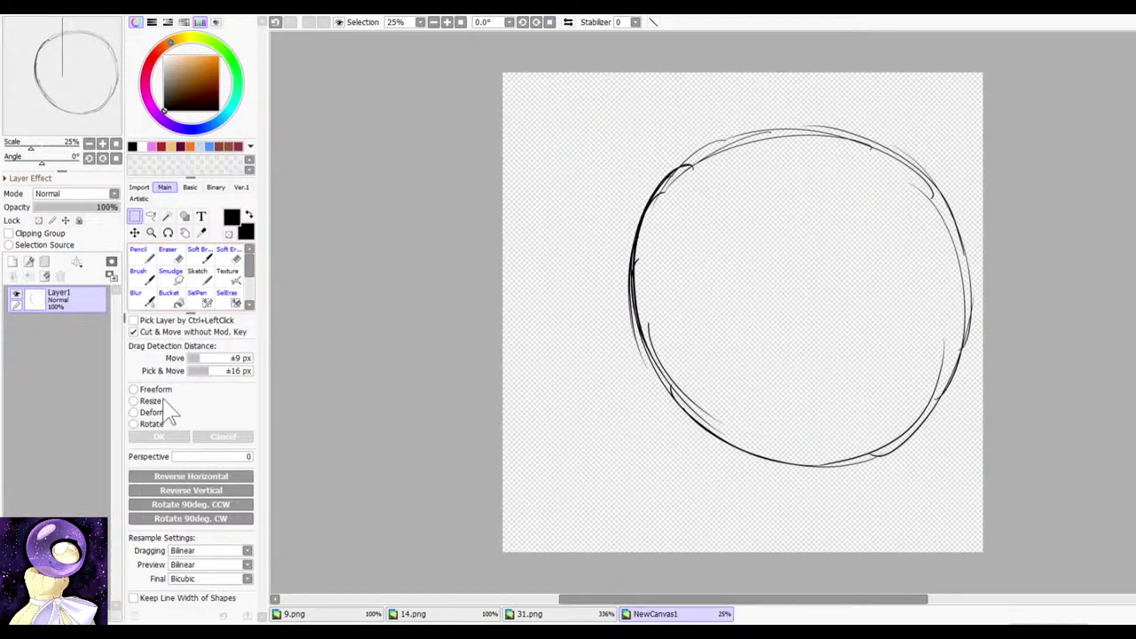
drag(798, 223, 713, 169)
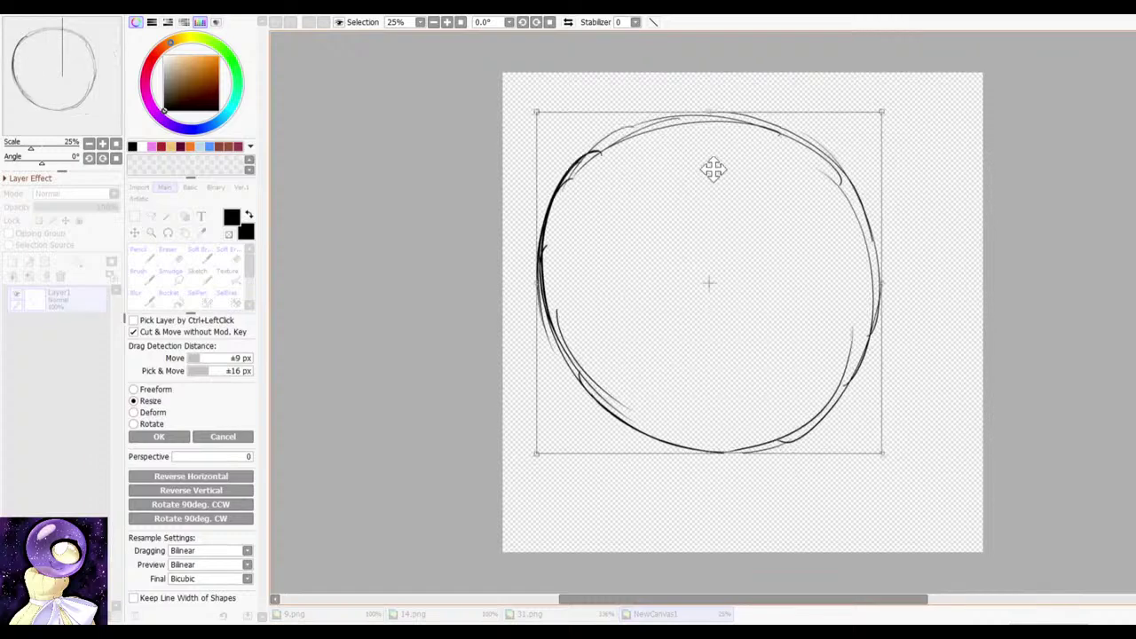
Step: Deform the circle by pulling its lower-left corner slightly outward and apply the transformation
click(133, 412)
drag(536, 453, 515, 466)
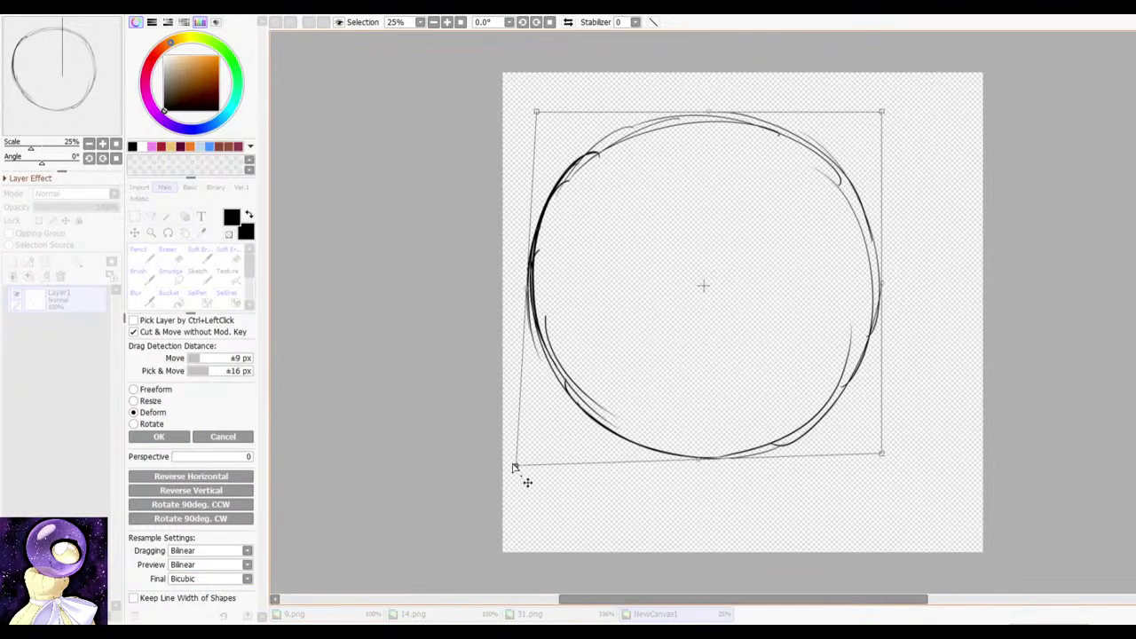
click(156, 438)
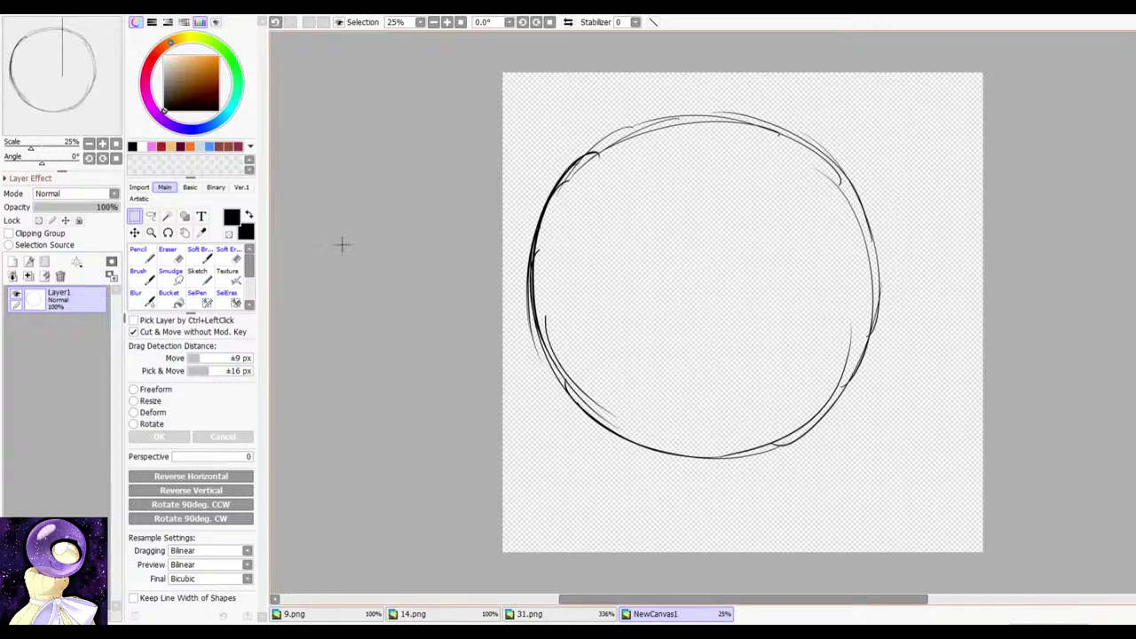
key(r)
drag(797, 126, 577, 168)
key(r)
drag(746, 123, 897, 310)
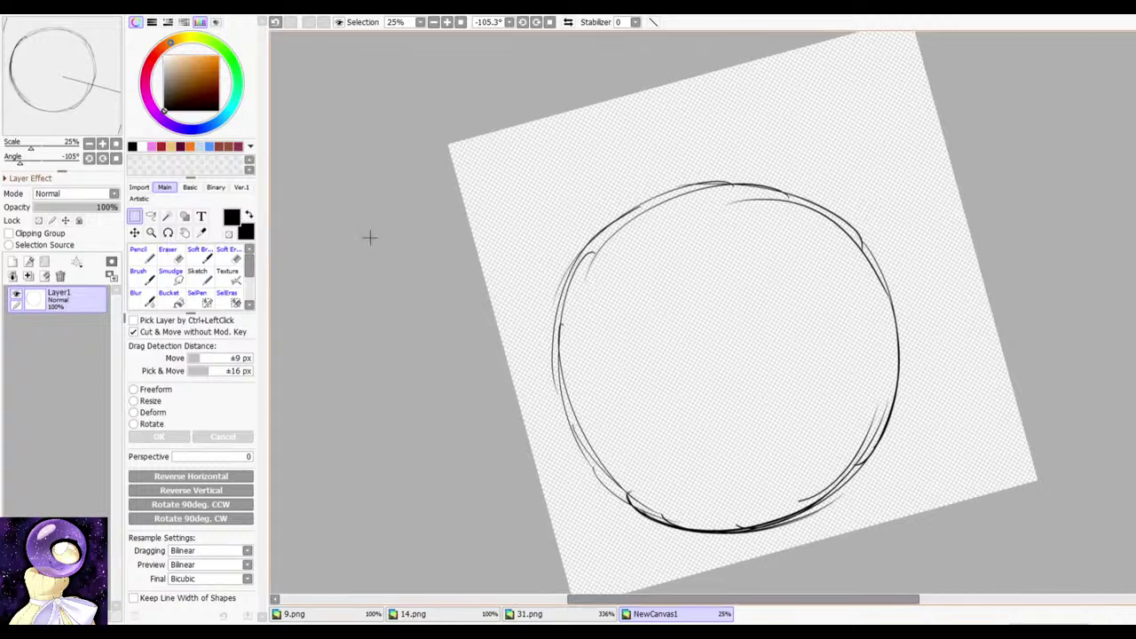
click(460, 23)
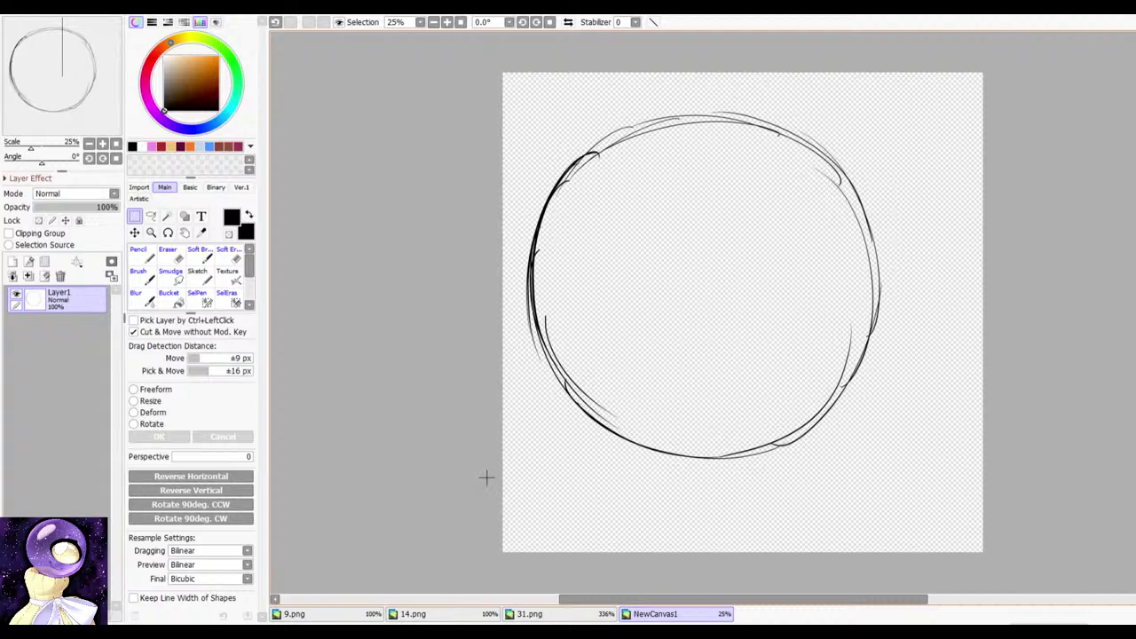
Step: Mark rectangular selections over the circle's lower part and upper-right edge, and remove the selection with the Eraser active
mouse_move(708, 300)
mouse_down()
mouse_move(707, 372)
mouse_move(629, 499)
mouse_up()
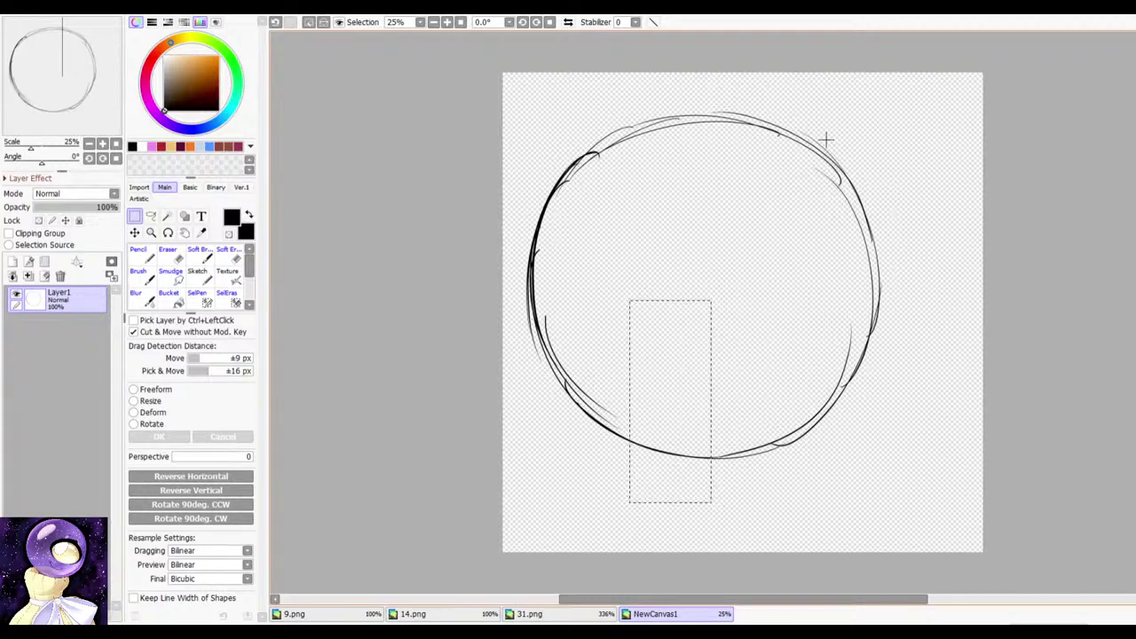
drag(838, 110, 725, 251)
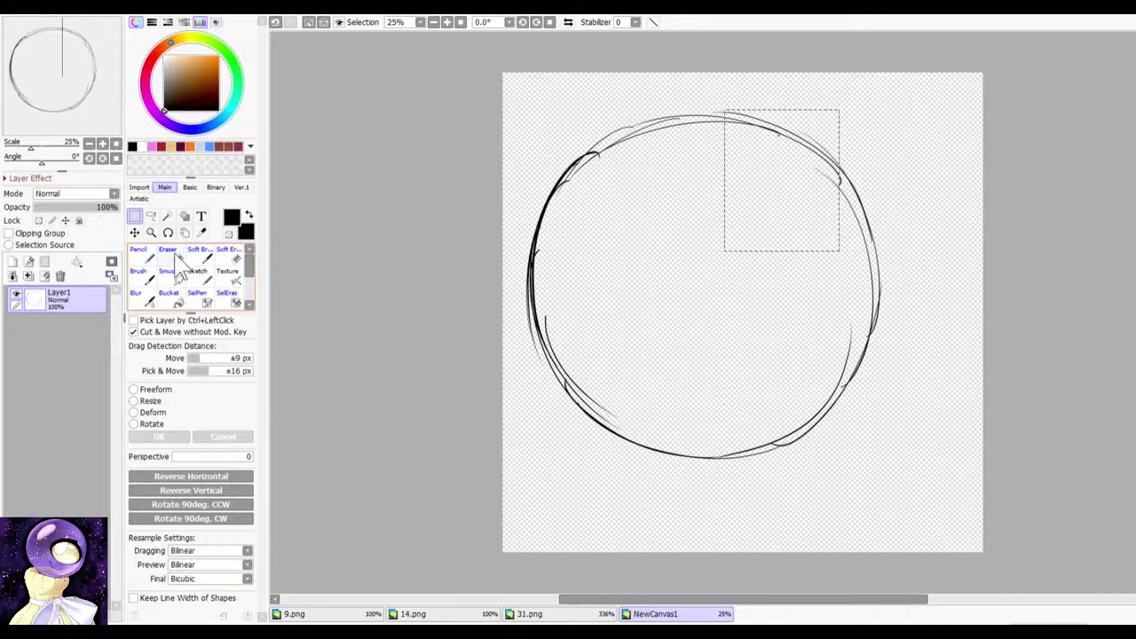
click(175, 255)
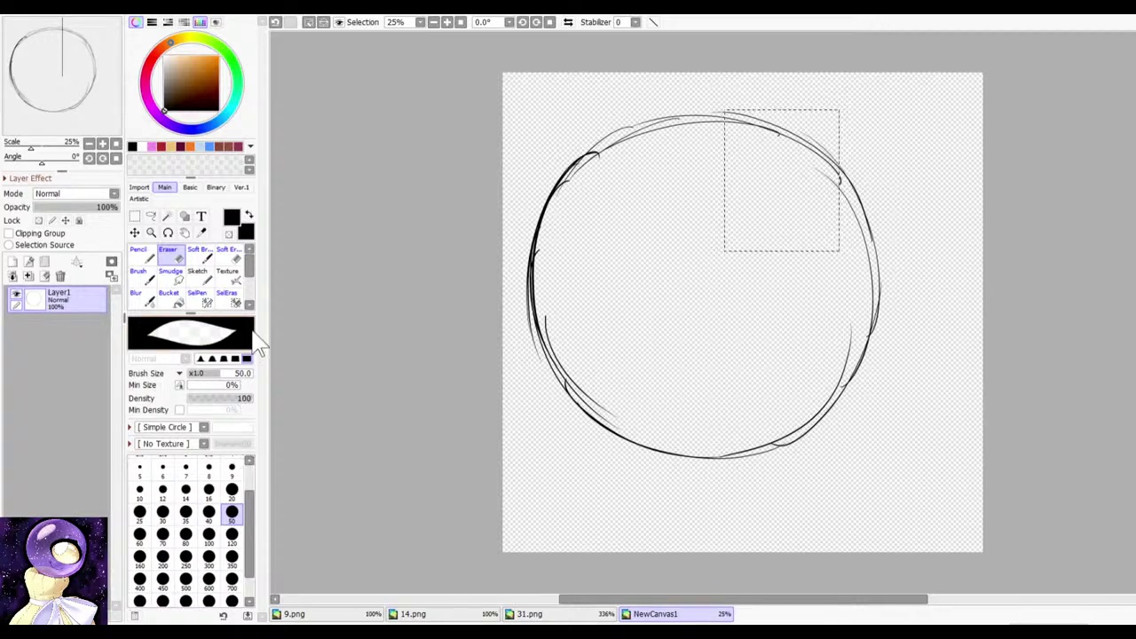
click(307, 21)
Step: Select a tall rectangle over the circle's lower-right area, switch to the Eraser, and clear the selection
key(m)
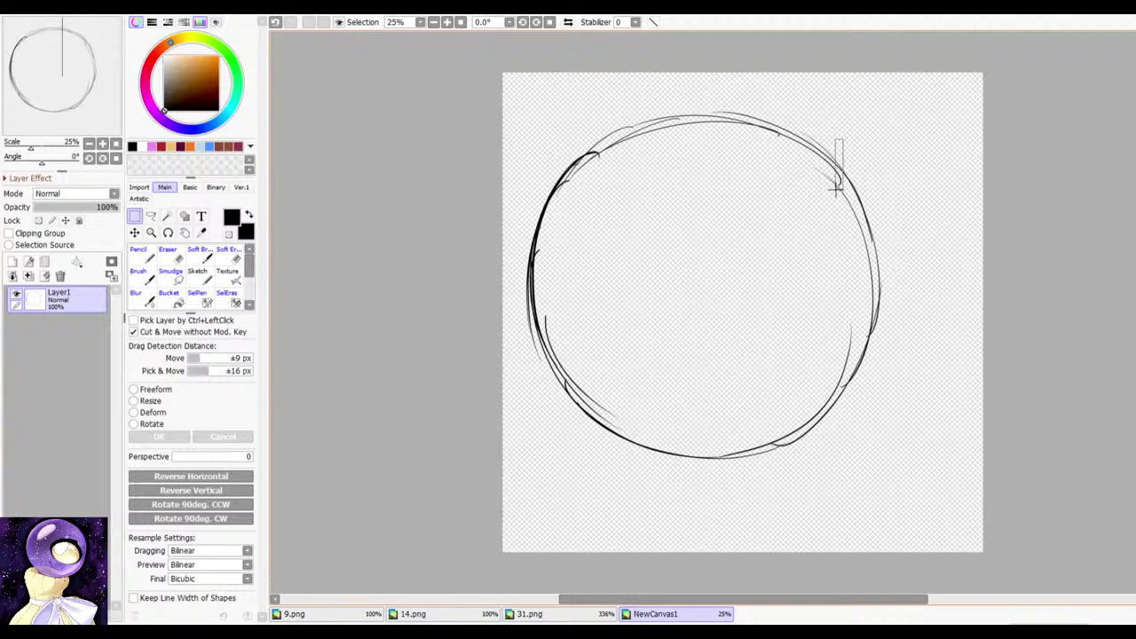
mouse_move(835, 189)
mouse_down()
mouse_move(758, 372)
mouse_move(743, 471)
mouse_up()
drag(904, 119, 566, 501)
key(e)
key(ctrl+z)
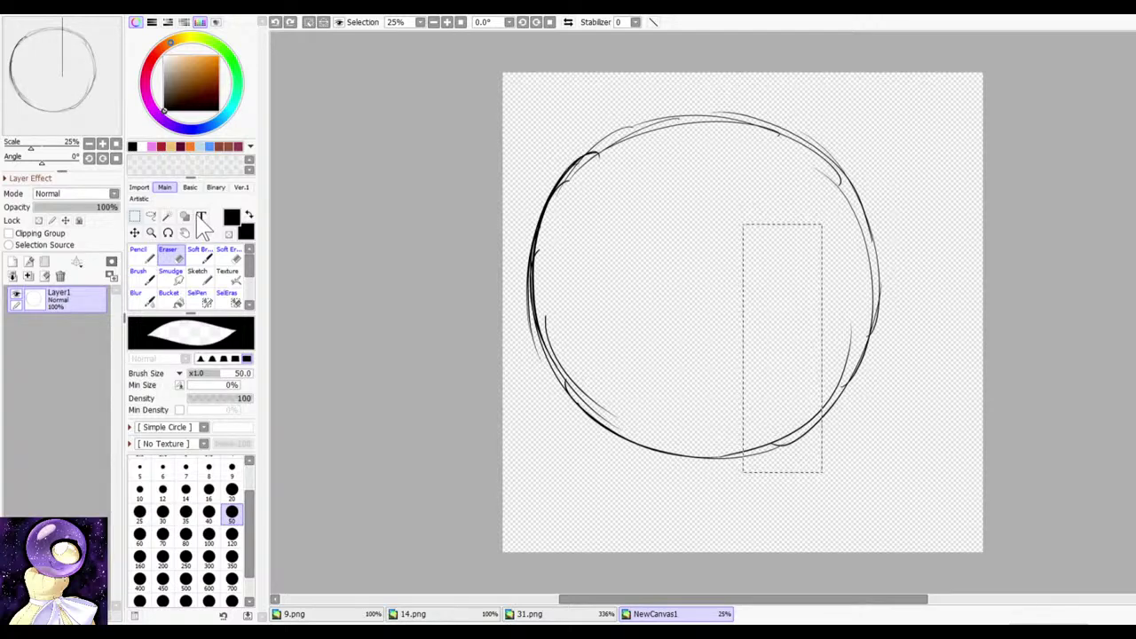
click(308, 23)
Step: Select a rectangle over the circle's upper-right edge, alternate between the selection and Eraser tools, and deselect it
key(m)
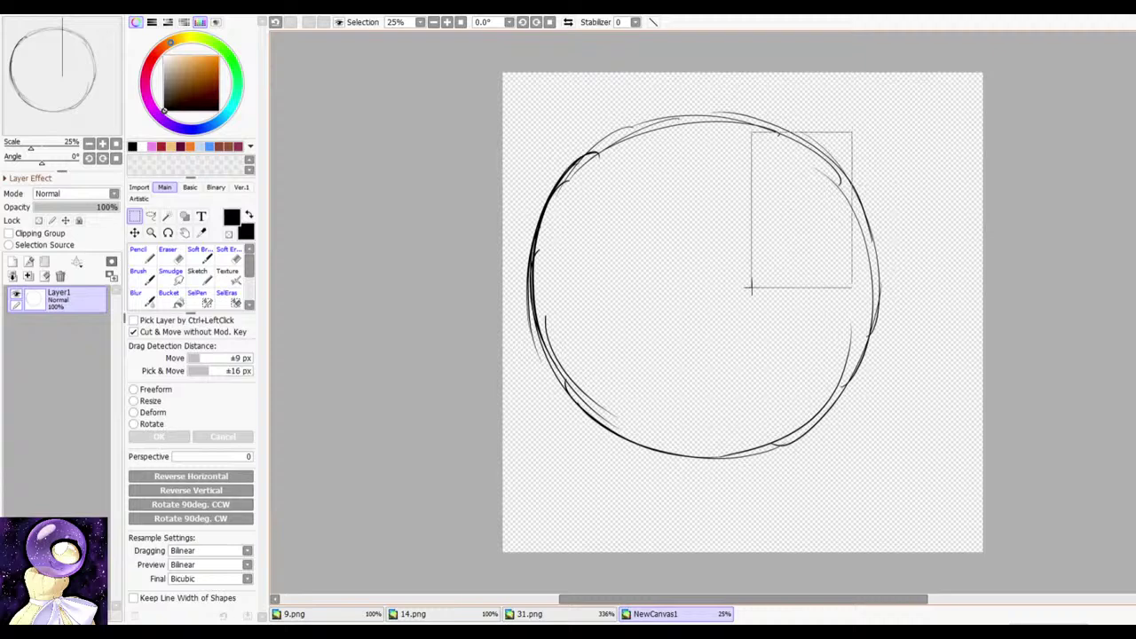
drag(750, 286, 744, 288)
key(e)
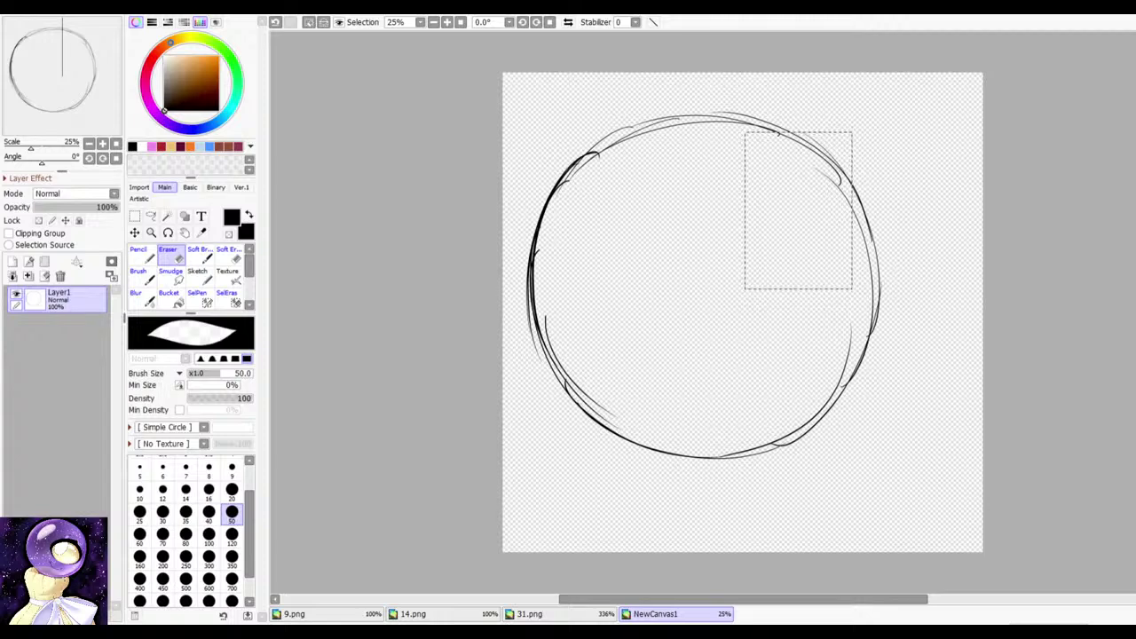
click(134, 216)
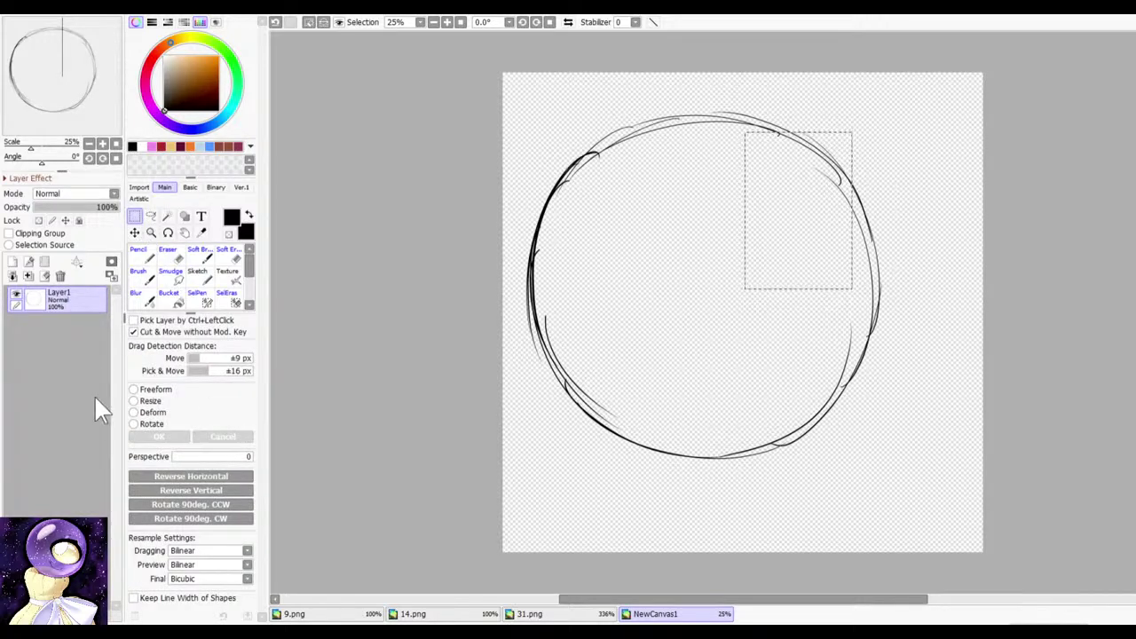
click(181, 256)
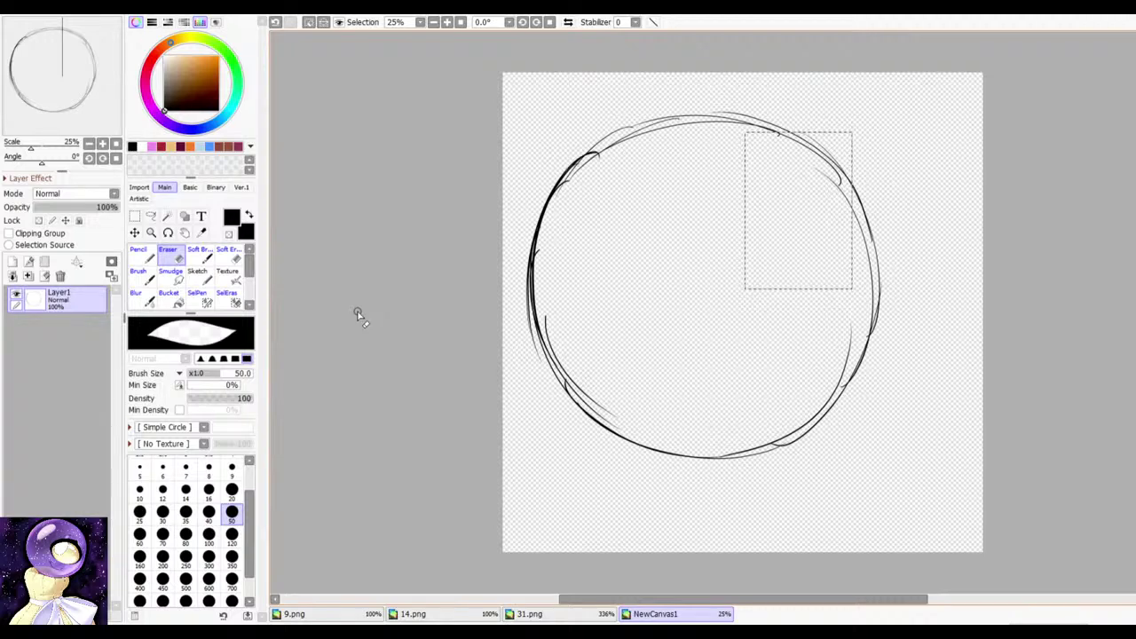
click(308, 22)
Step: Erase short stretches of the circle's upper-right outline, alternating between the Eraser and the Pencil, and undo the stray pencil loop
drag(830, 131, 775, 225)
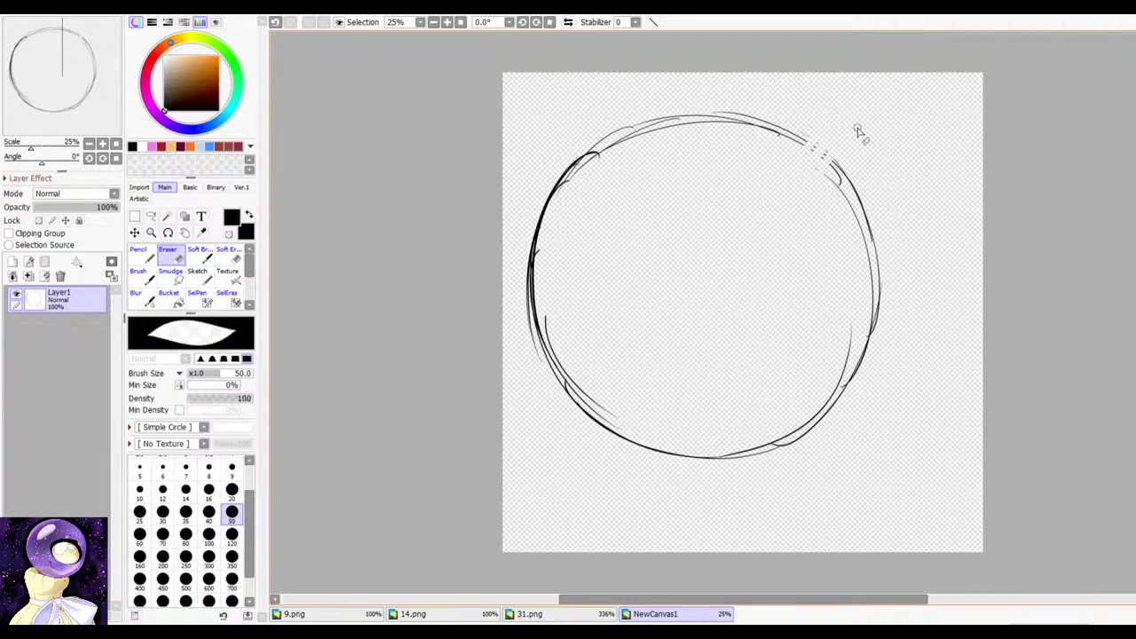
key(n)
mouse_move(858, 133)
mouse_down()
mouse_move(815, 197)
mouse_move(826, 211)
mouse_up()
key(e)
key(n)
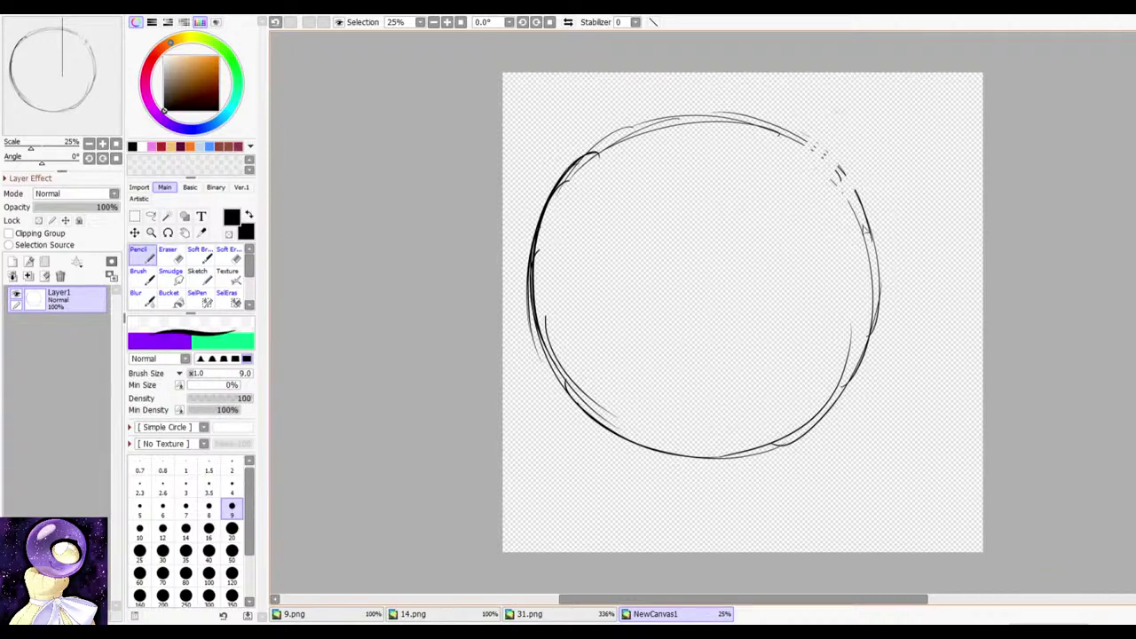
key(e)
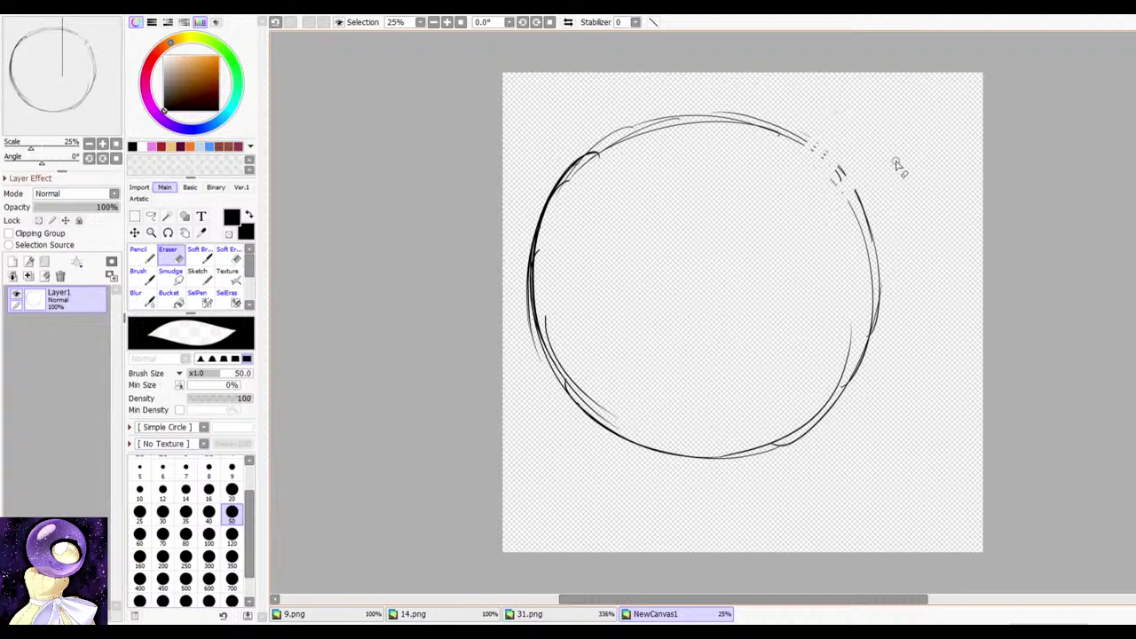
drag(888, 160, 793, 268)
mouse_move(895, 183)
mouse_down()
mouse_move(822, 255)
mouse_move(898, 182)
mouse_up()
key(n)
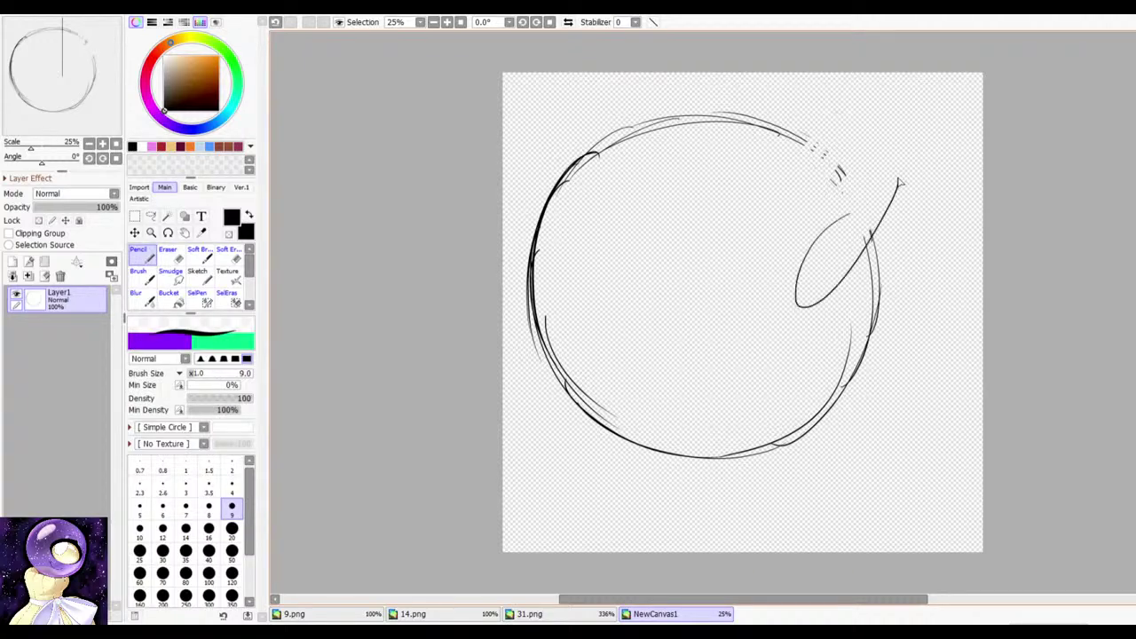
key(ctrl+z)
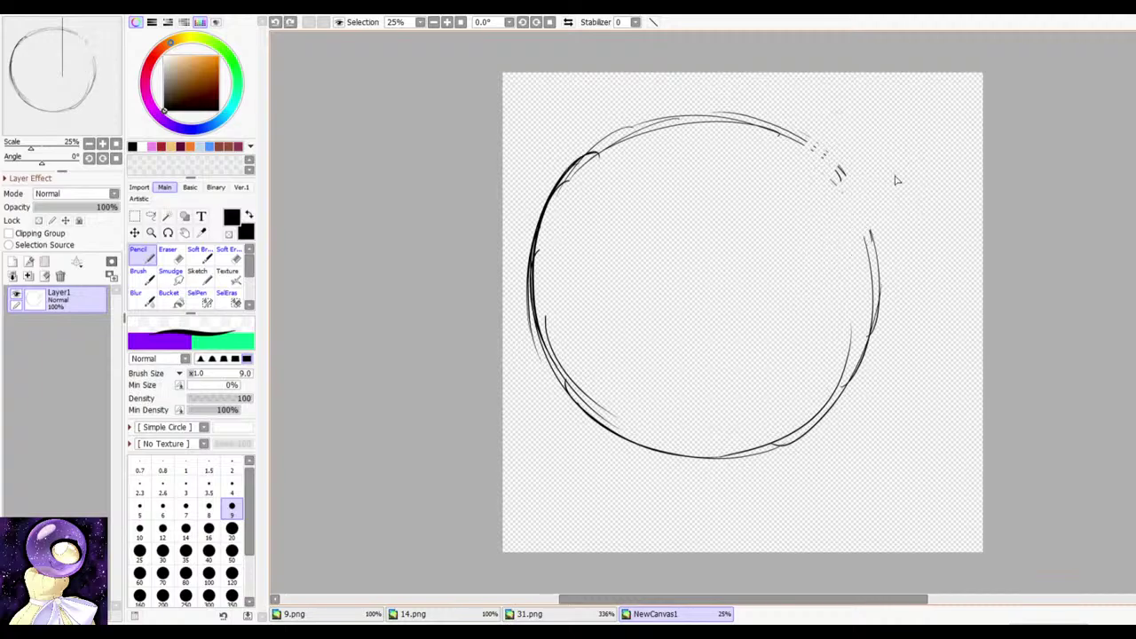
Step: Sketch loose elongated pencil loops inside the circle and across its right edge, and erase through the inner loop
key(r)
drag(896, 180, 651, 206)
mouse_move(766, 134)
mouse_down()
mouse_move(781, 137)
mouse_move(739, 296)
mouse_up()
key(r)
mouse_move(870, 129)
mouse_down()
mouse_move(837, 111)
mouse_move(612, 330)
mouse_up()
key(r)
drag(755, 195, 701, 203)
drag(773, 155, 786, 179)
key(r)
drag(771, 230, 694, 241)
key(e)
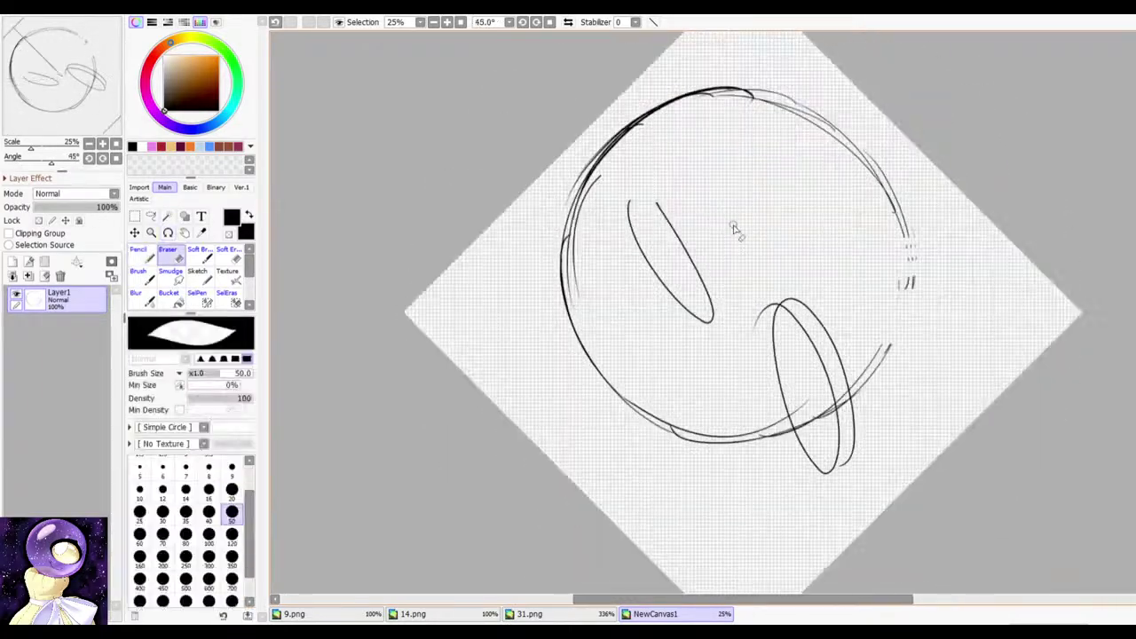
mouse_move(655, 289)
mouse_down()
mouse_move(735, 245)
mouse_move(843, 357)
mouse_move(648, 409)
mouse_up()
Step: Clear the circle and all practice strokes from Layer1 of NewCanvas1
key(r)
click(550, 22)
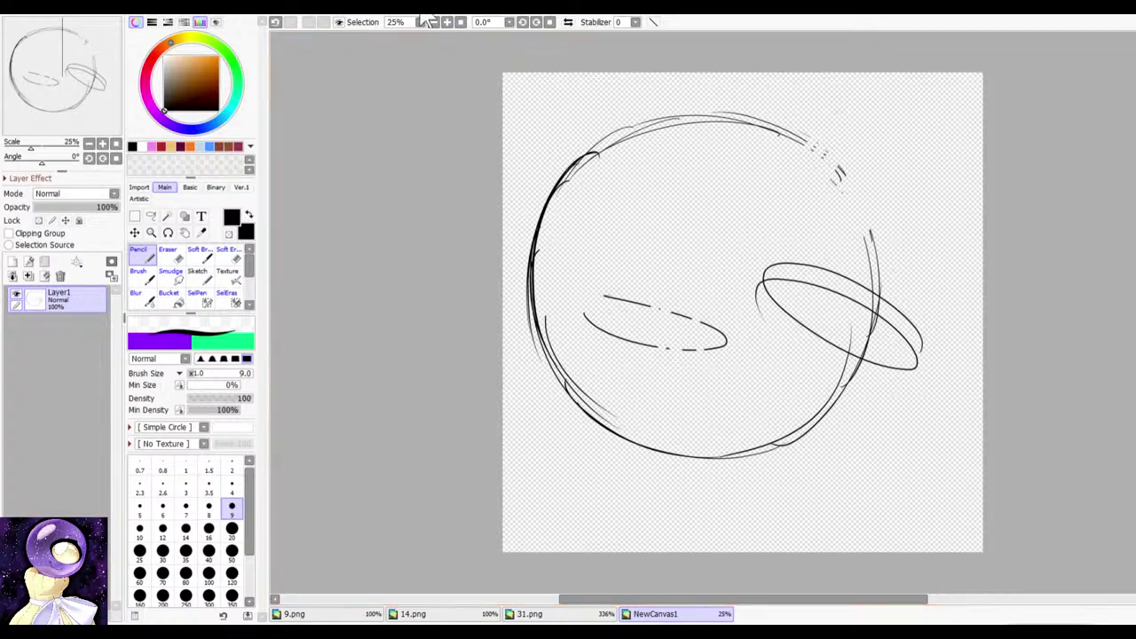
click(44, 276)
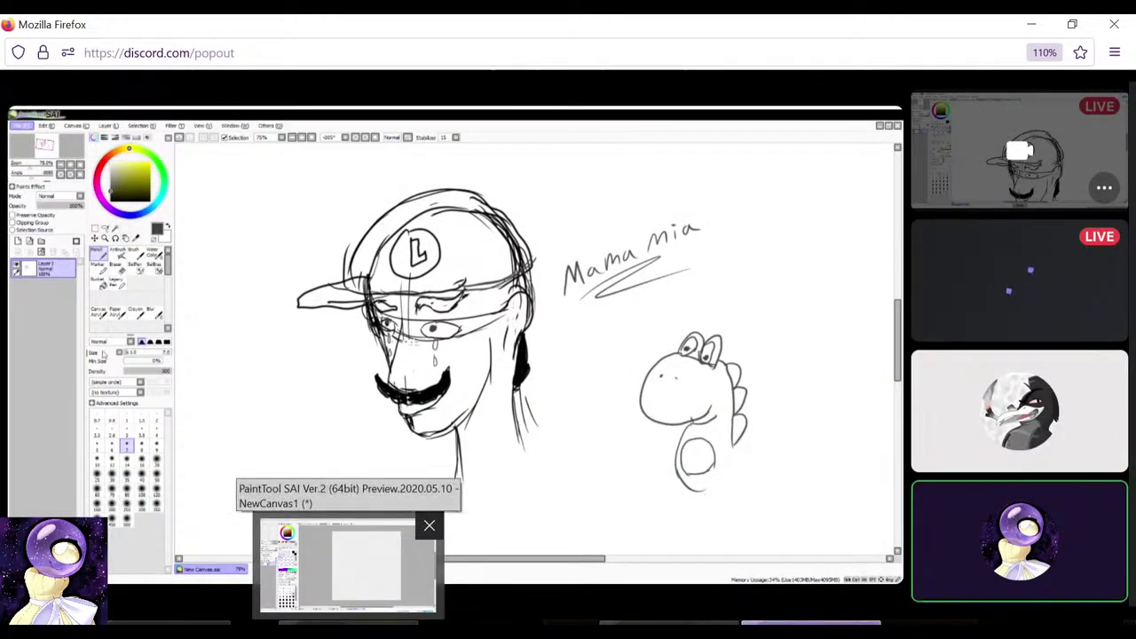
Step: Examine the shared capped-head drawing in the Discord popout in Firefox, alternating with the blank canvas in PaintTool SAI
click(374, 623)
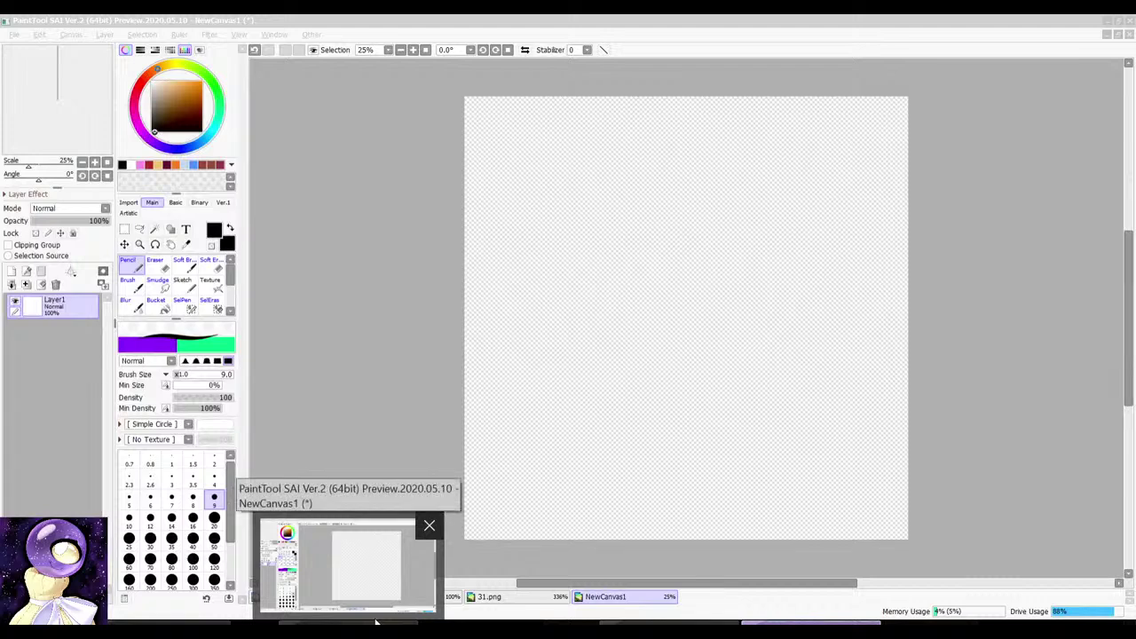
key(alt+Tab)
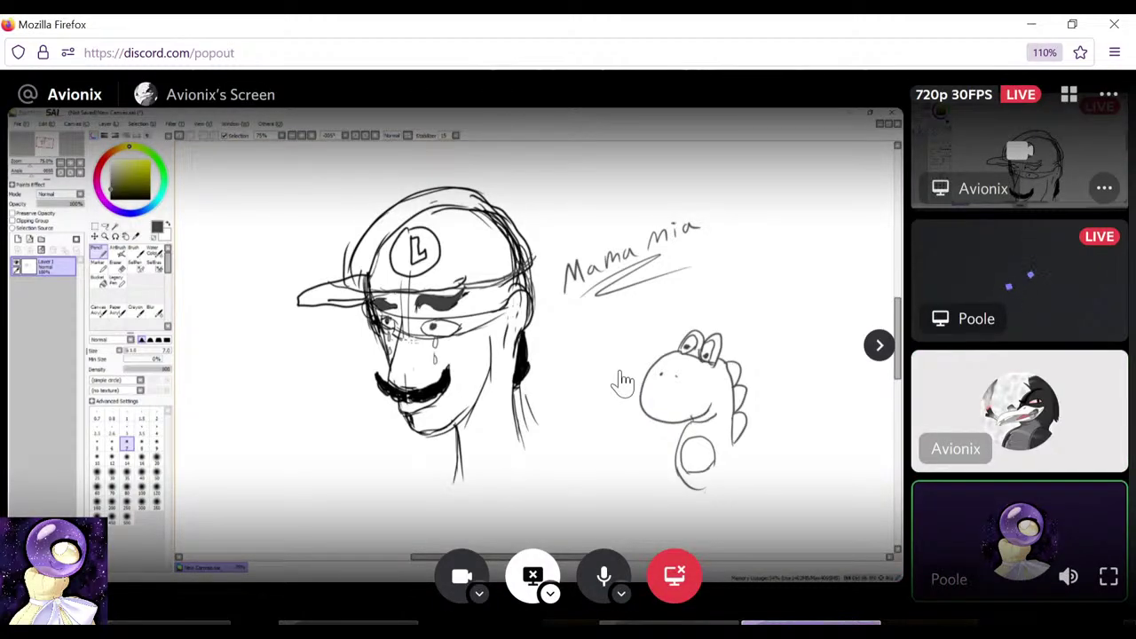
click(348, 620)
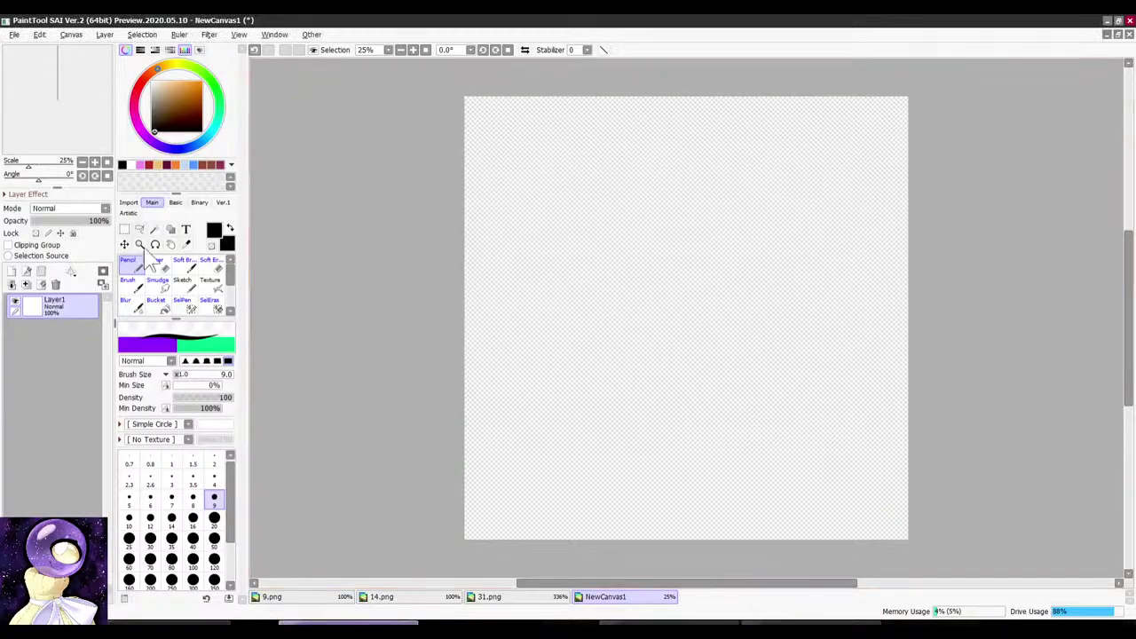
scroll(598, 198, up, 2)
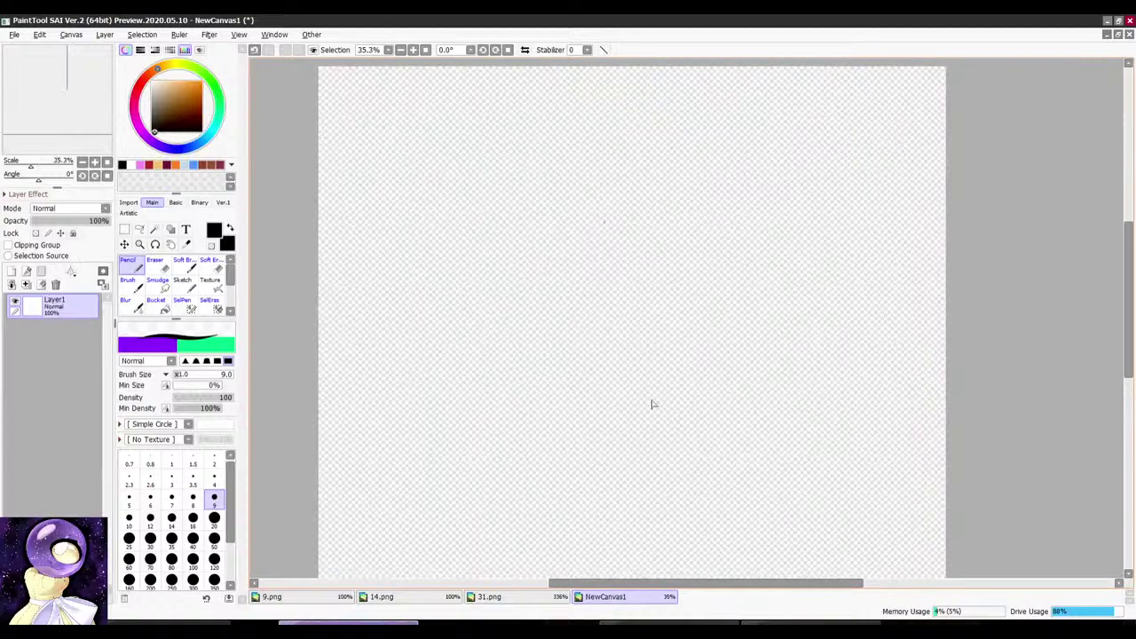
click(779, 621)
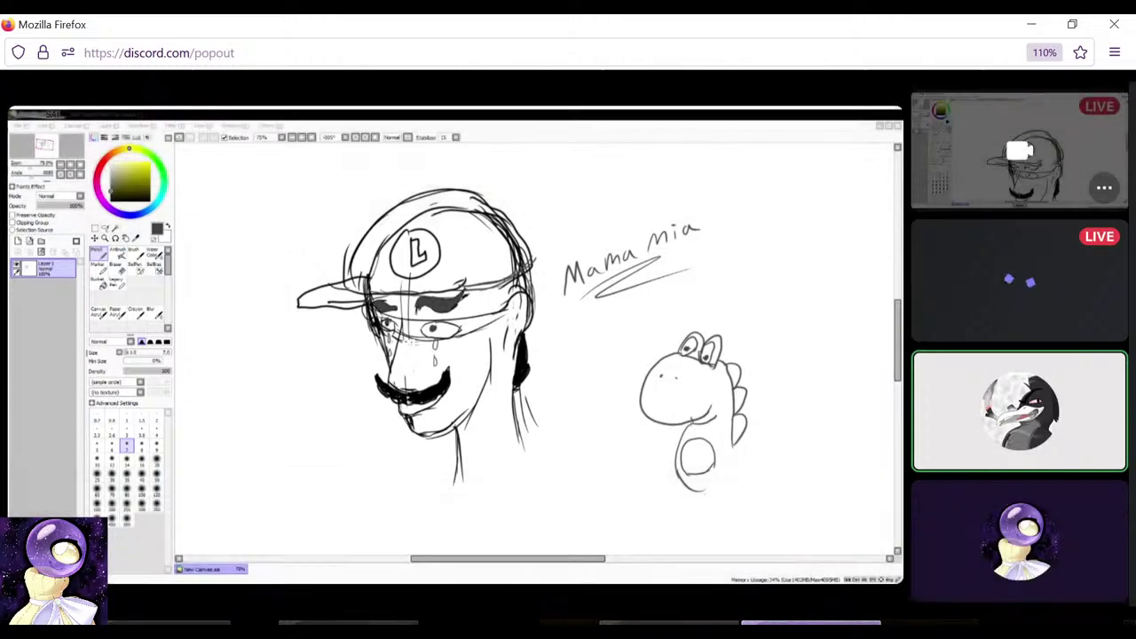
mouse_move(348, 622)
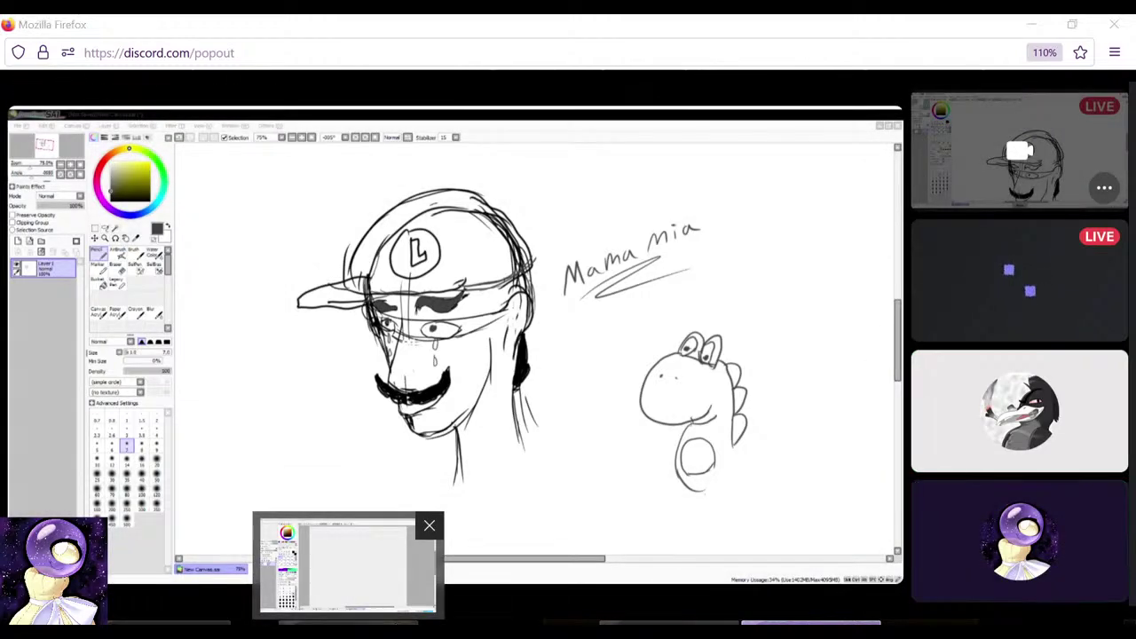
click(346, 568)
drag(668, 123, 646, 133)
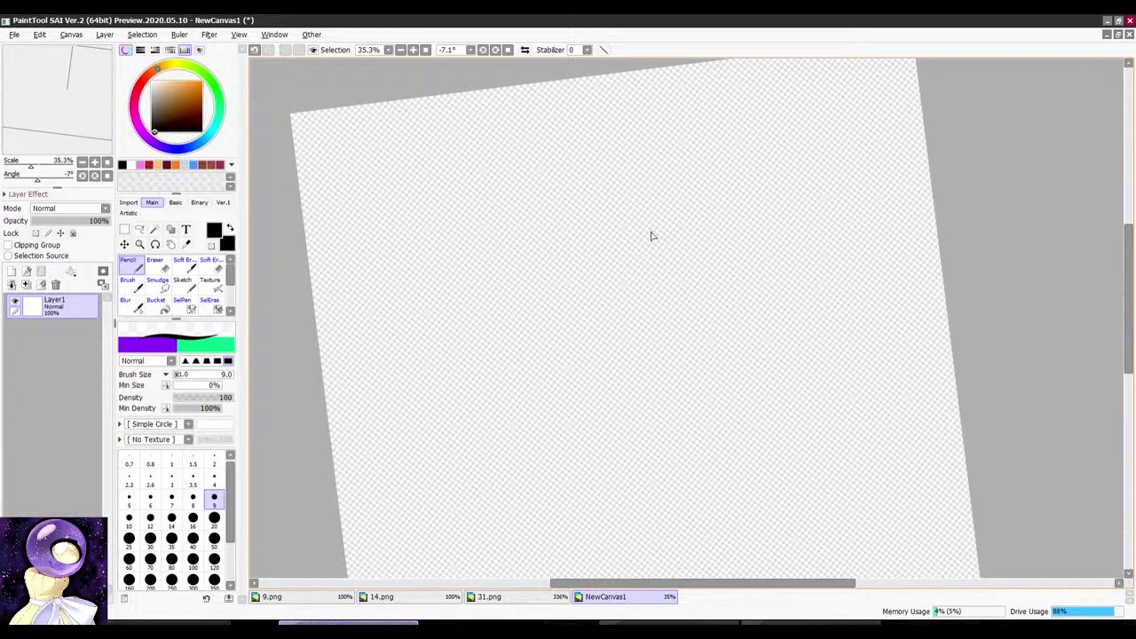
Step: Switch to the main Firefox window, search the web for "face drawing reference" in a new tab, and browse the image results
click(732, 624)
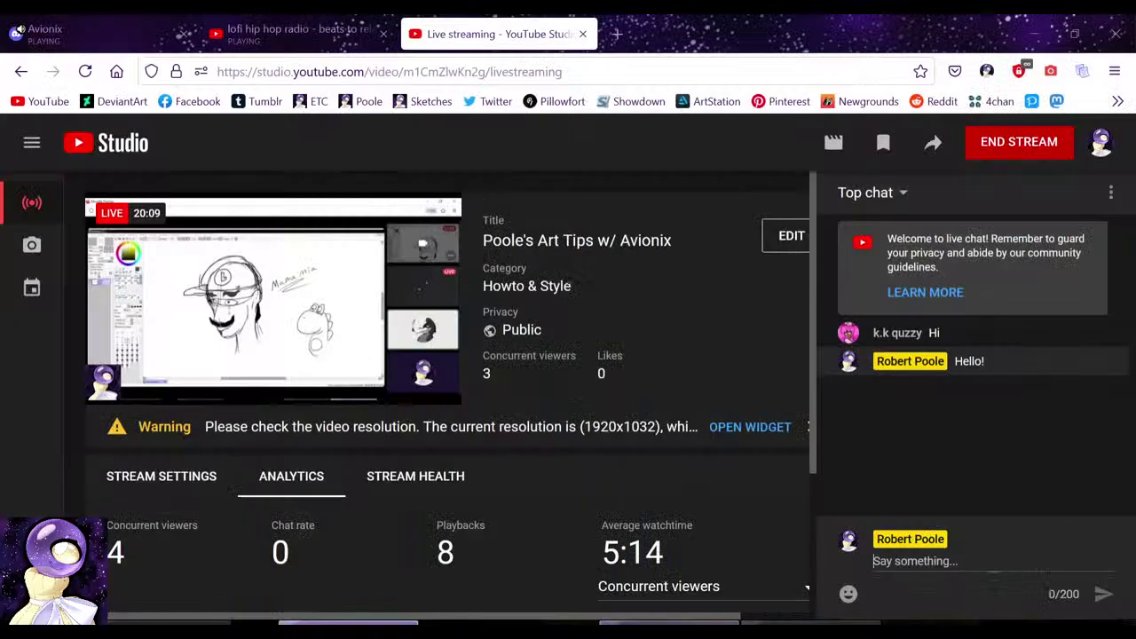
click(608, 27)
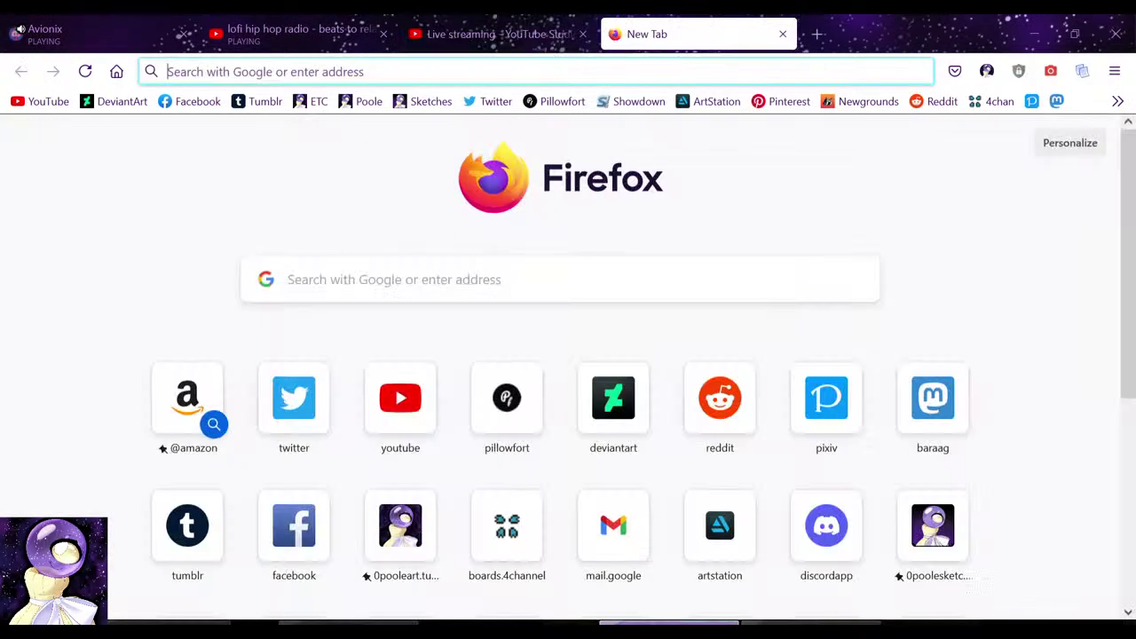
click(448, 282)
text(face)
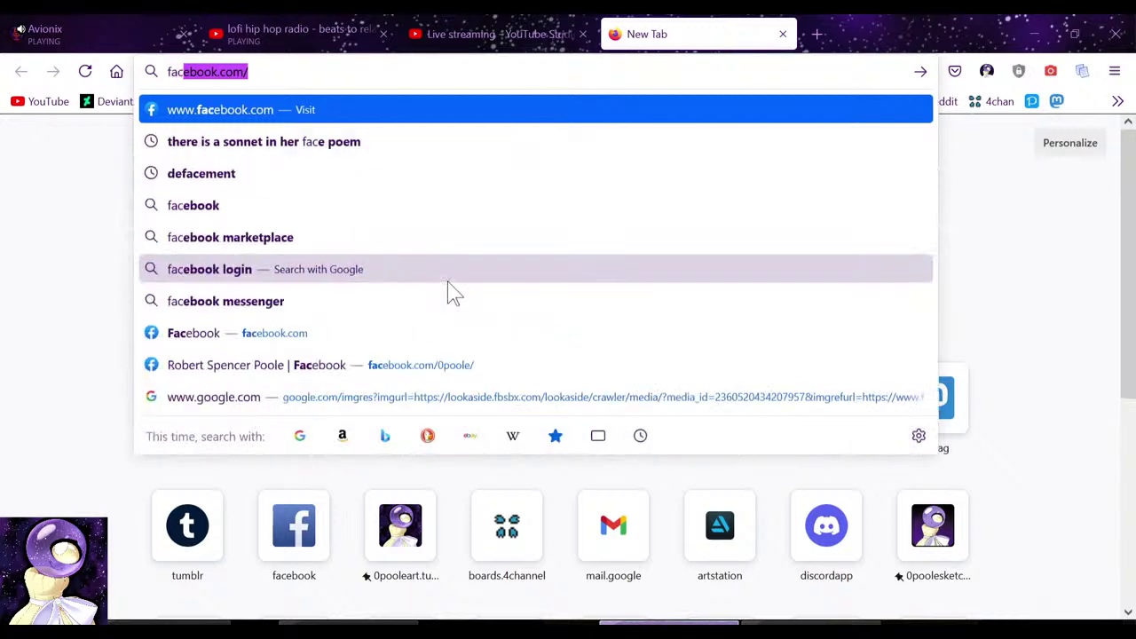
key(BackSpace)
text(dra)
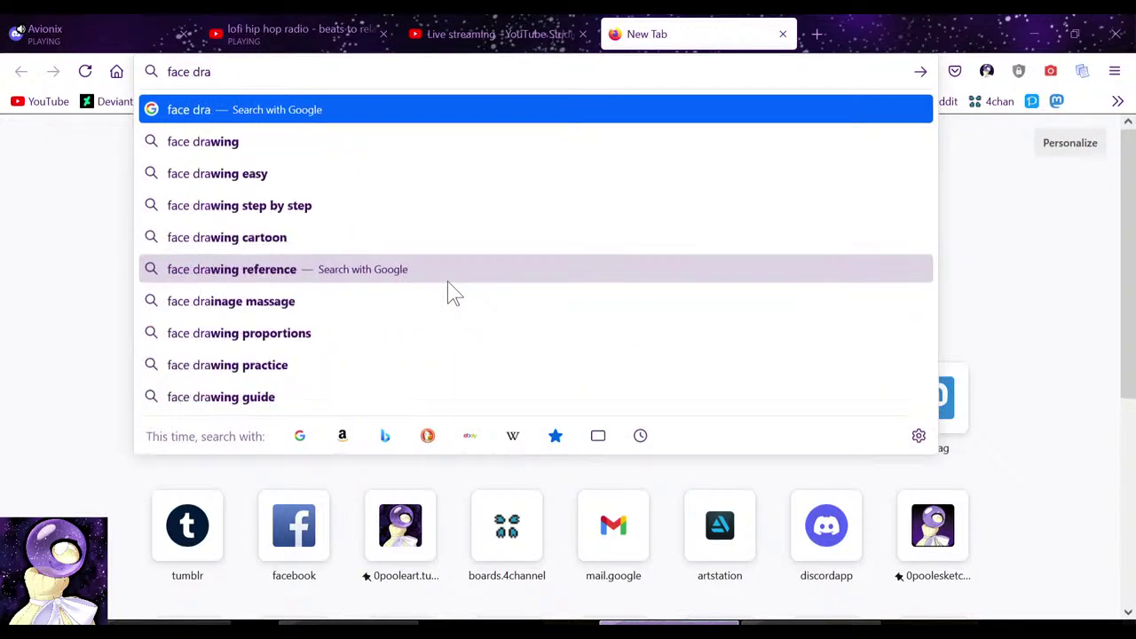
text(wing r)
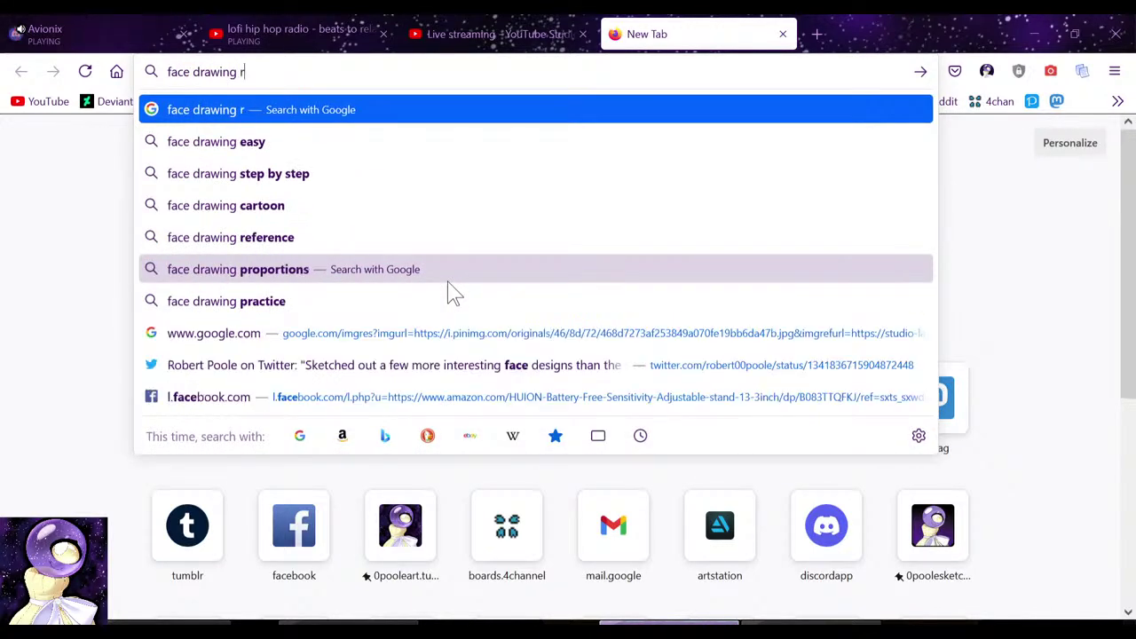
text(eference)
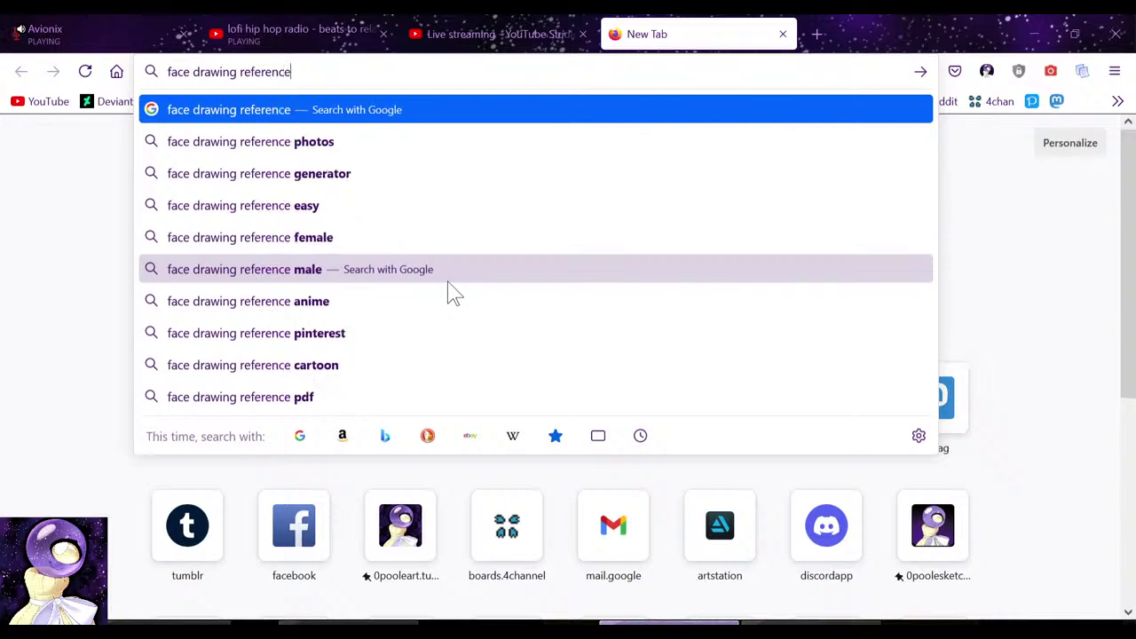
key(Return)
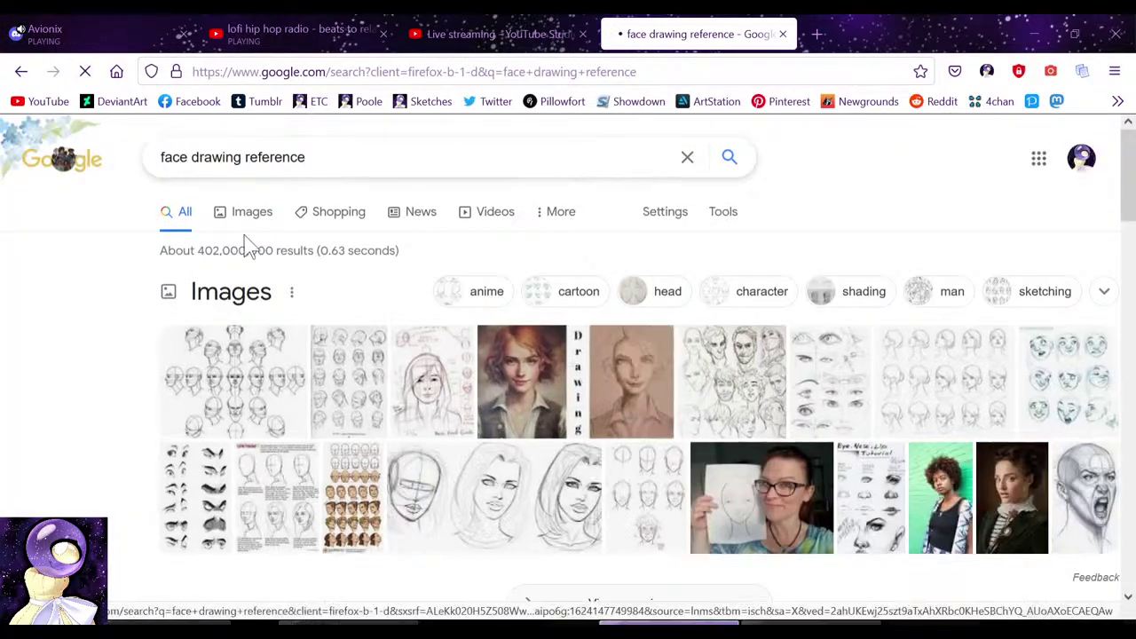
click(254, 222)
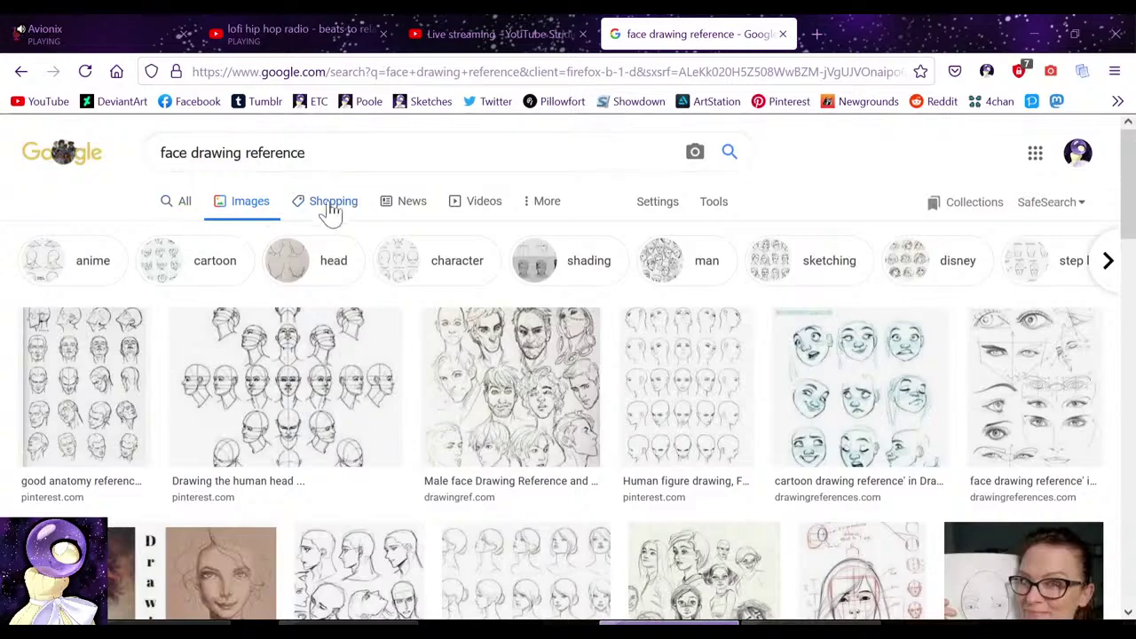
scroll(439, 353, down, 2)
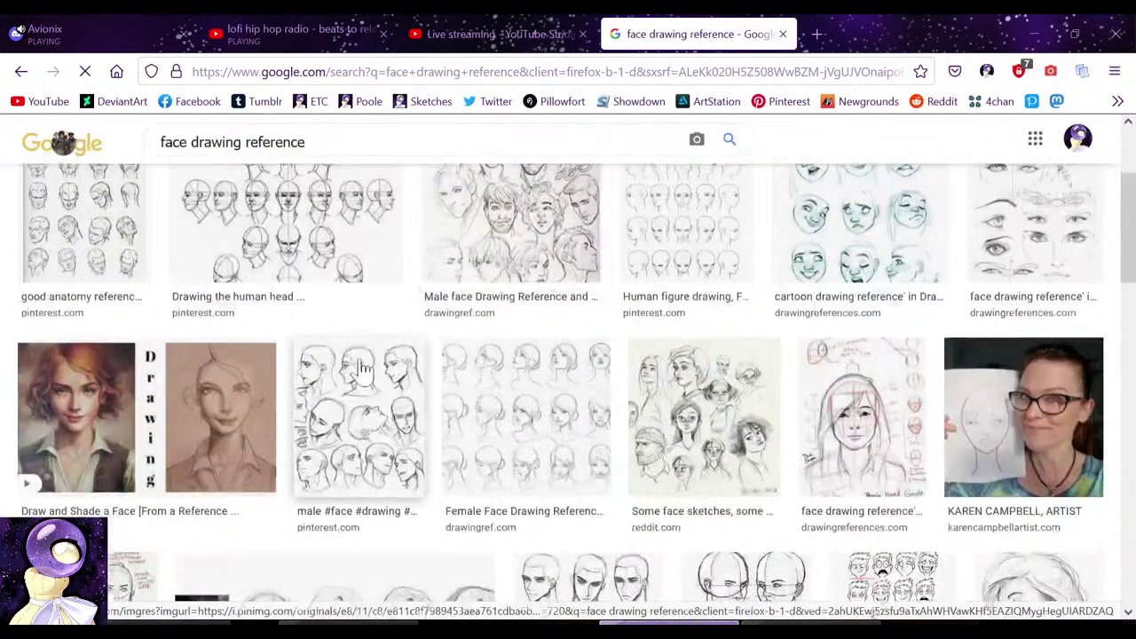
Step: Look through the "face drawing reference" image results for a portrait photo suitable as a head reference
scroll(566, 352, down, 3)
scroll(566, 353, up, 3)
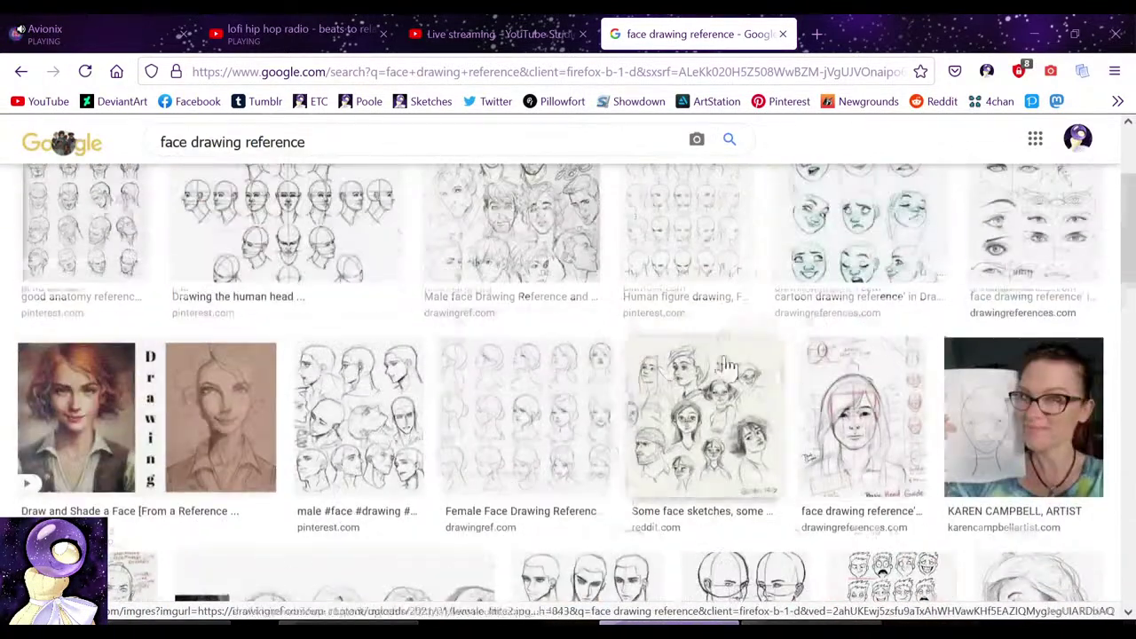
scroll(865, 363, down, 7)
scroll(683, 353, up, 1)
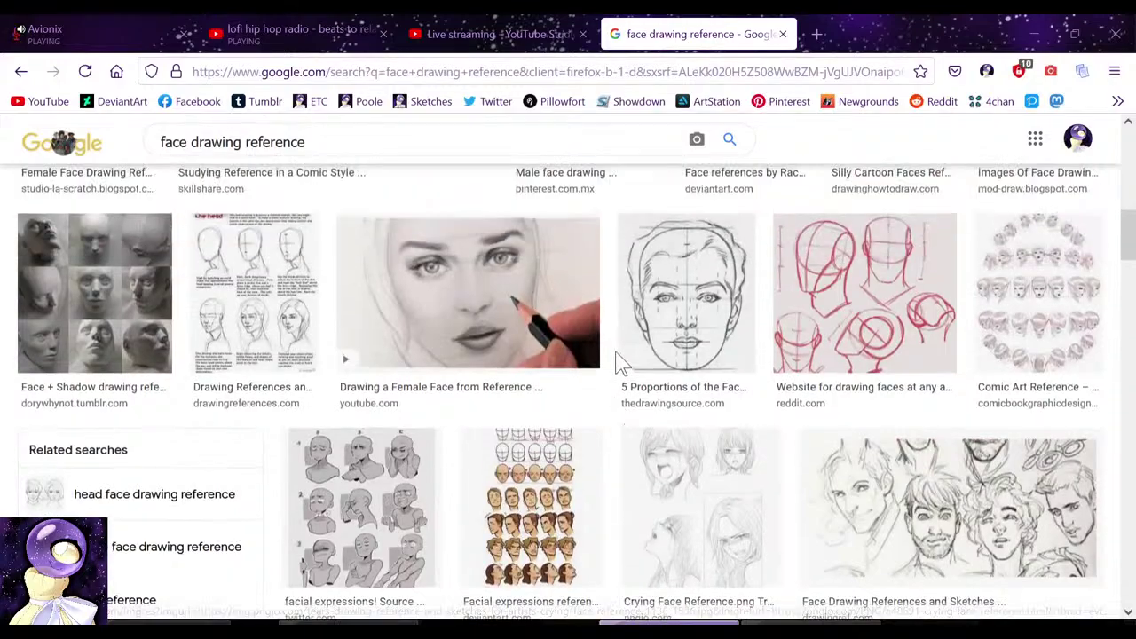
scroll(618, 355, down, 4)
scroll(494, 355, down, 2)
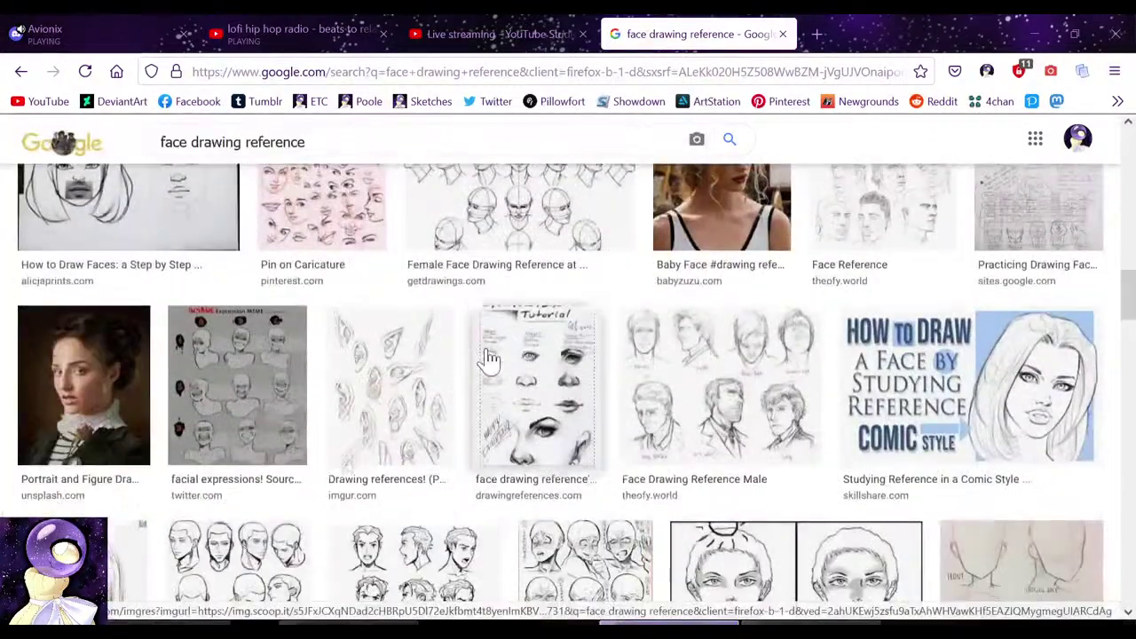
mouse_move(488, 358)
scroll(505, 363, down, 4)
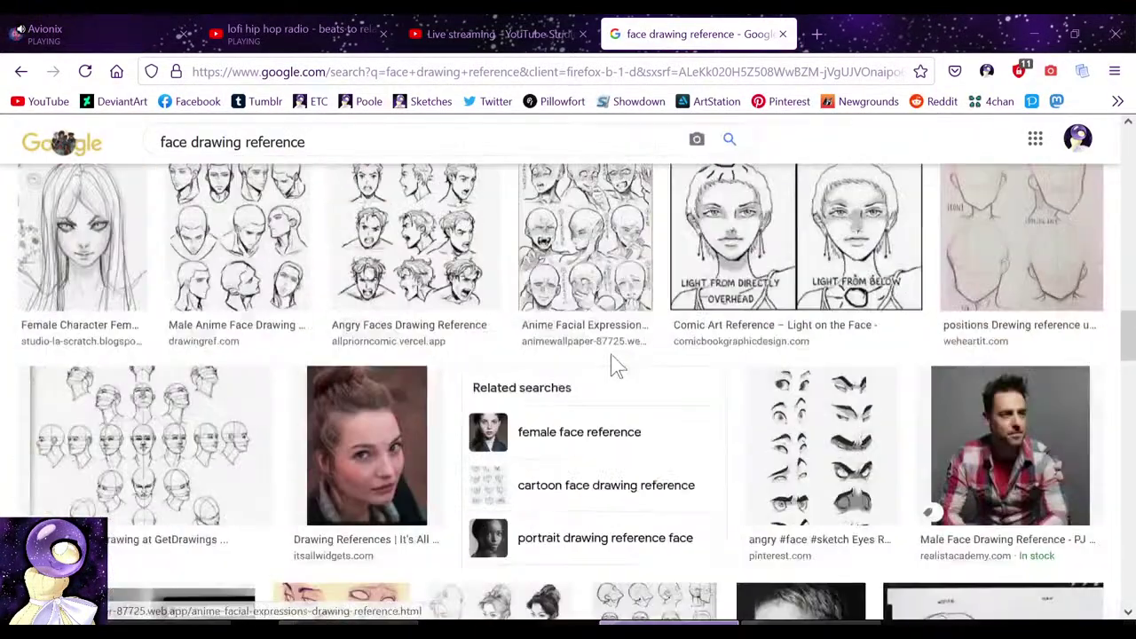
scroll(526, 372, down, 2)
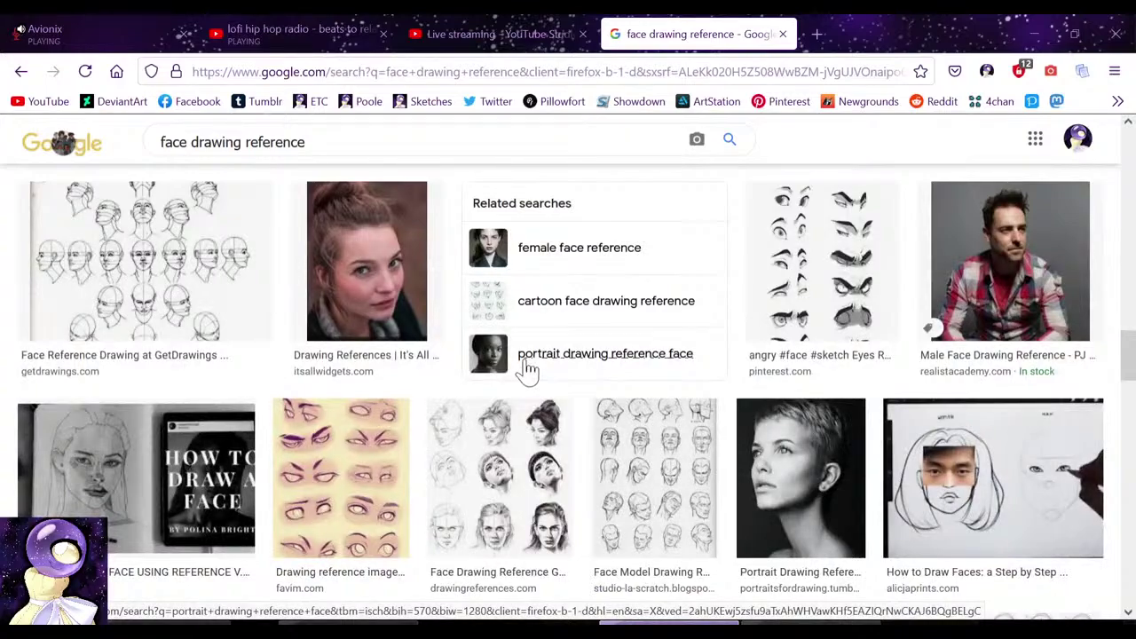
scroll(526, 372, down, 3)
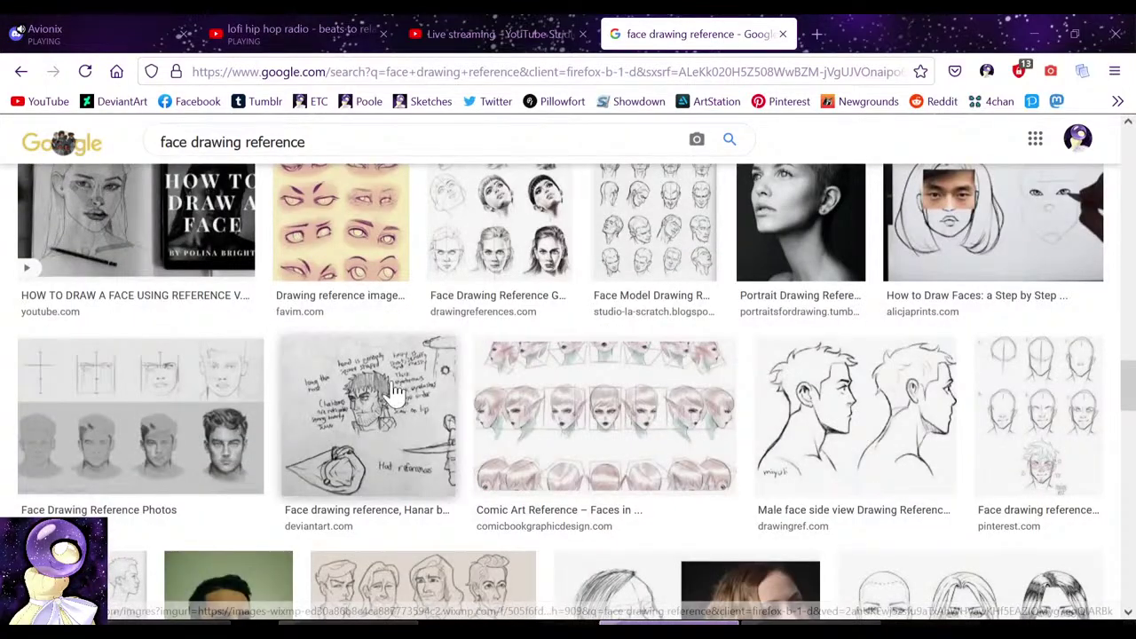
scroll(801, 397, down, 4)
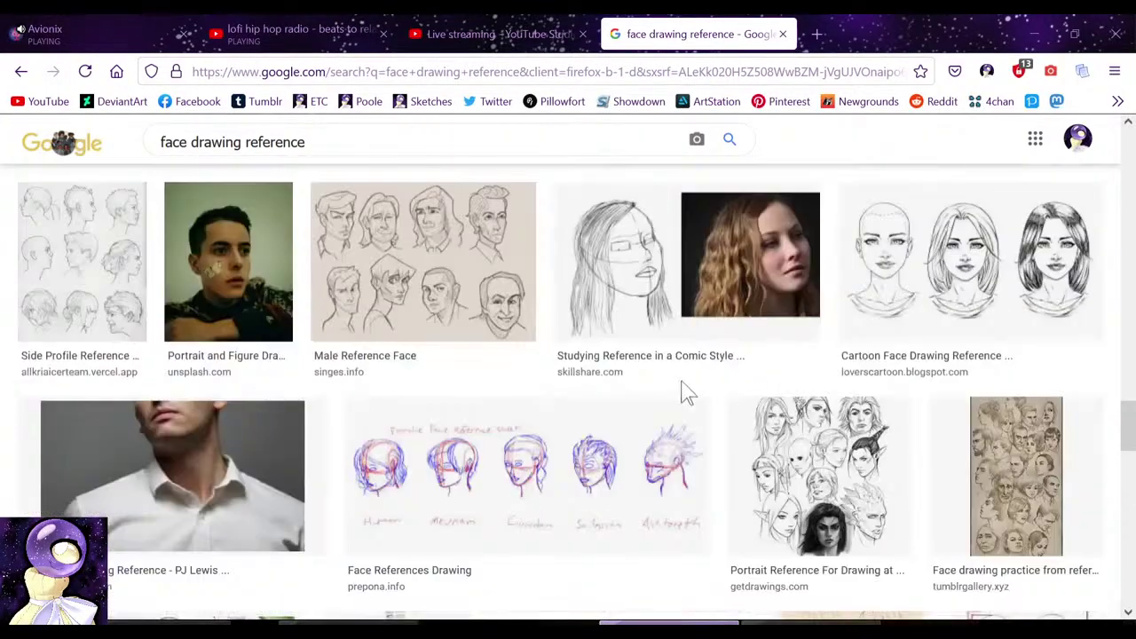
scroll(417, 386, down, 4)
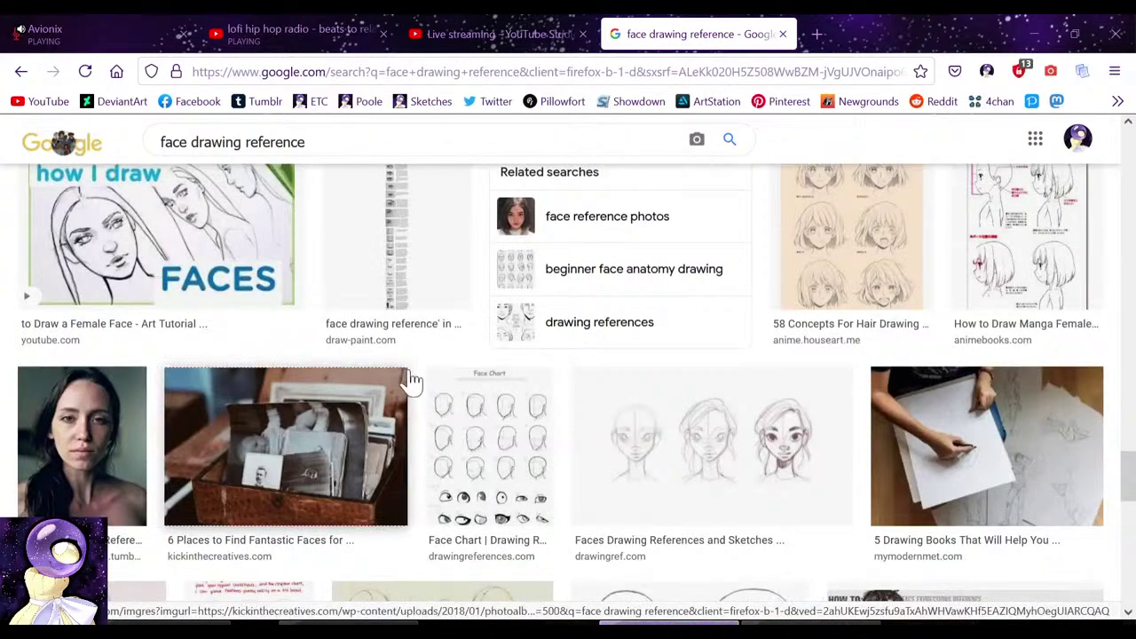
scroll(172, 399, up, 3)
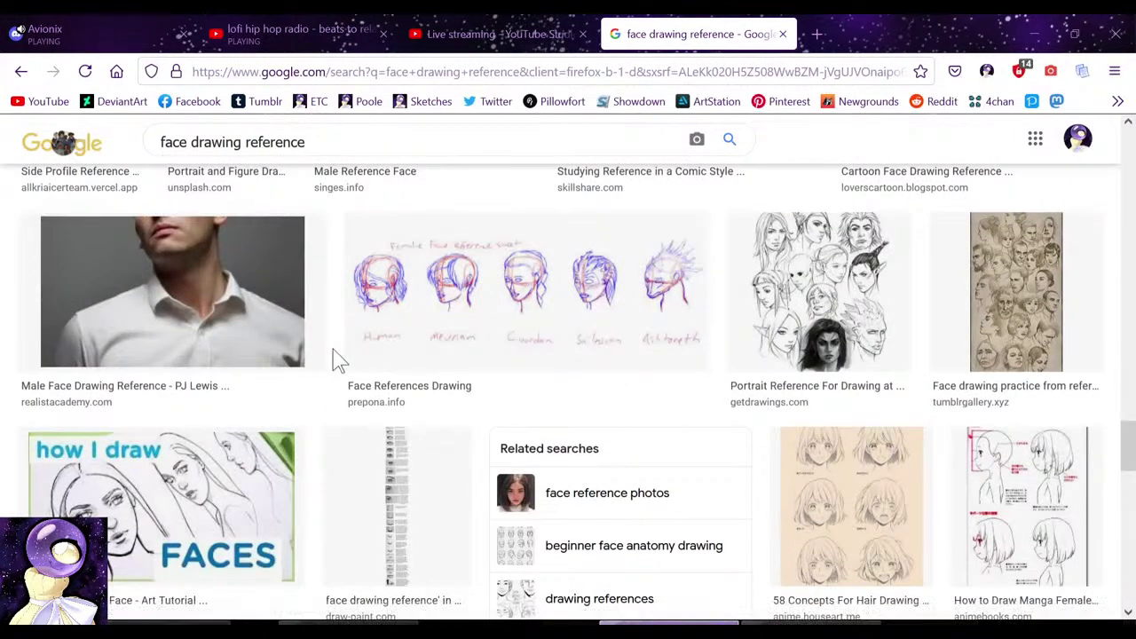
scroll(335, 361, up, 2)
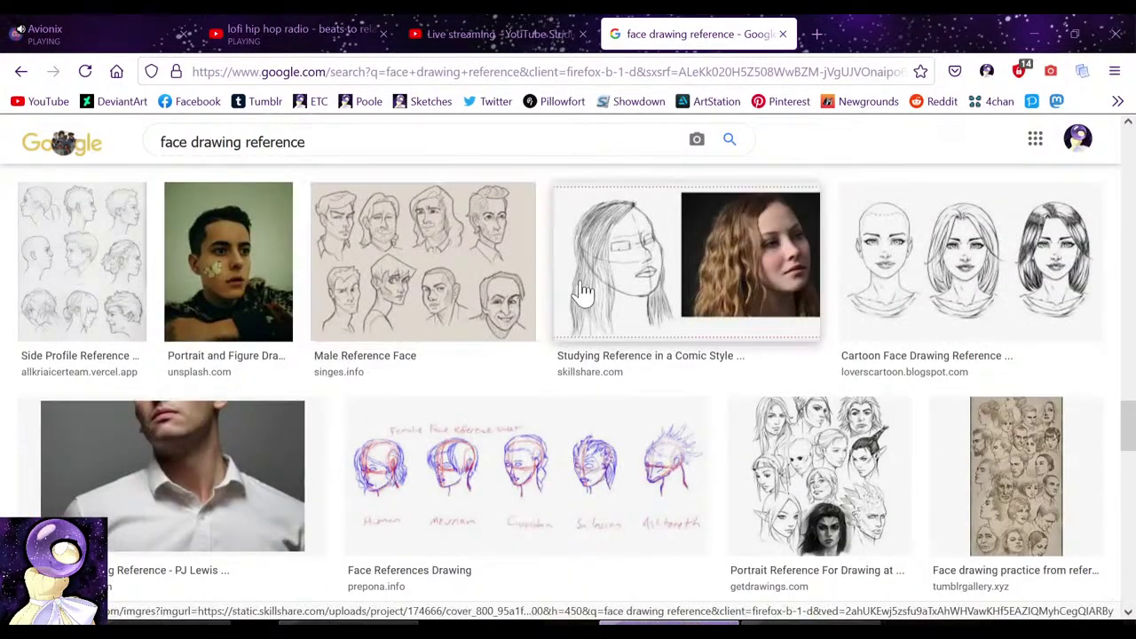
mouse_move(266, 290)
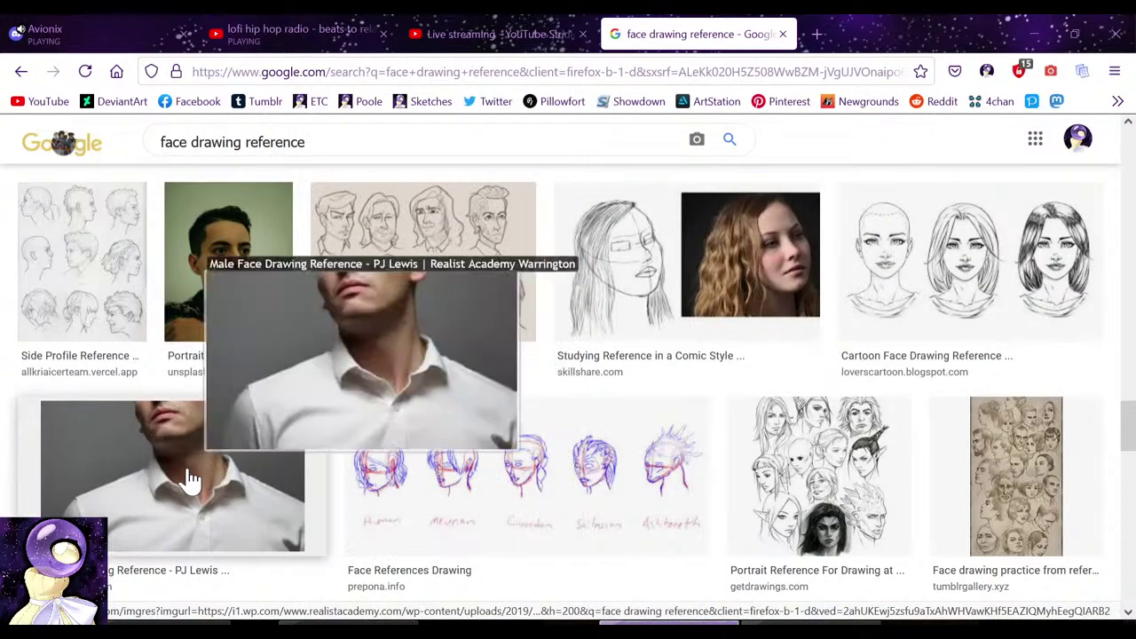
scroll(190, 477, down, 5)
scroll(241, 399, down, 5)
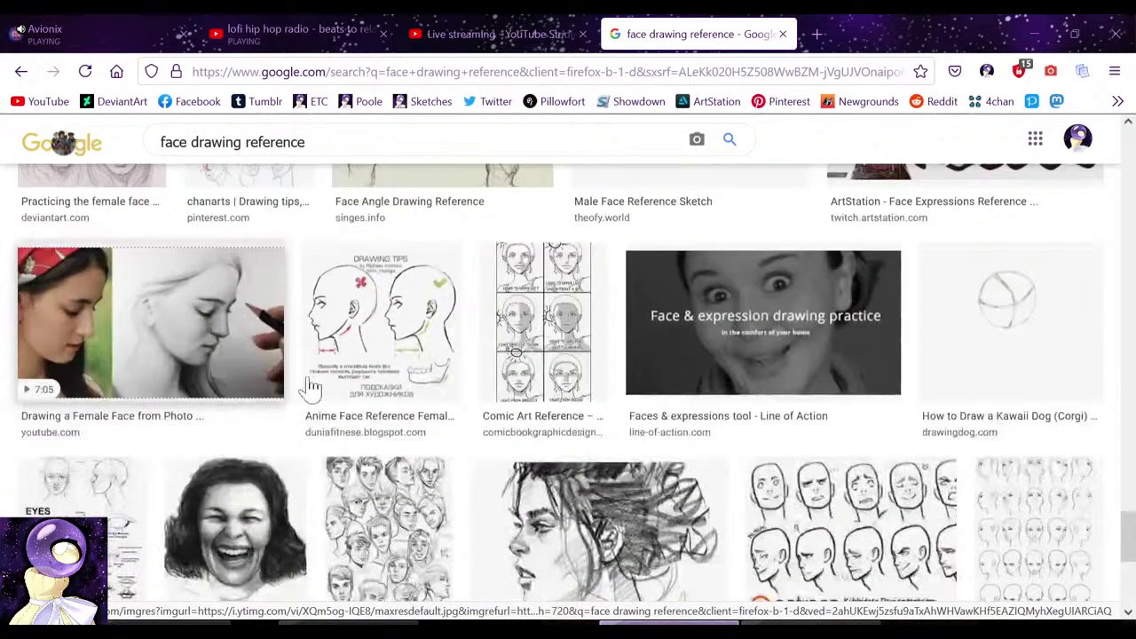
mouse_move(528, 368)
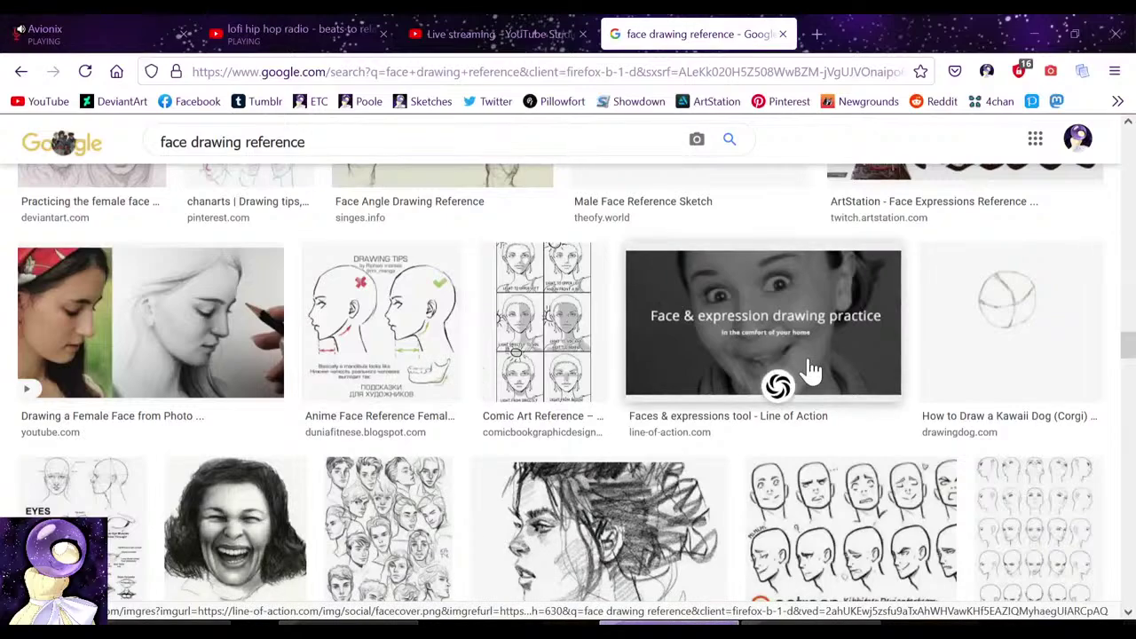
scroll(750, 367, down, 5)
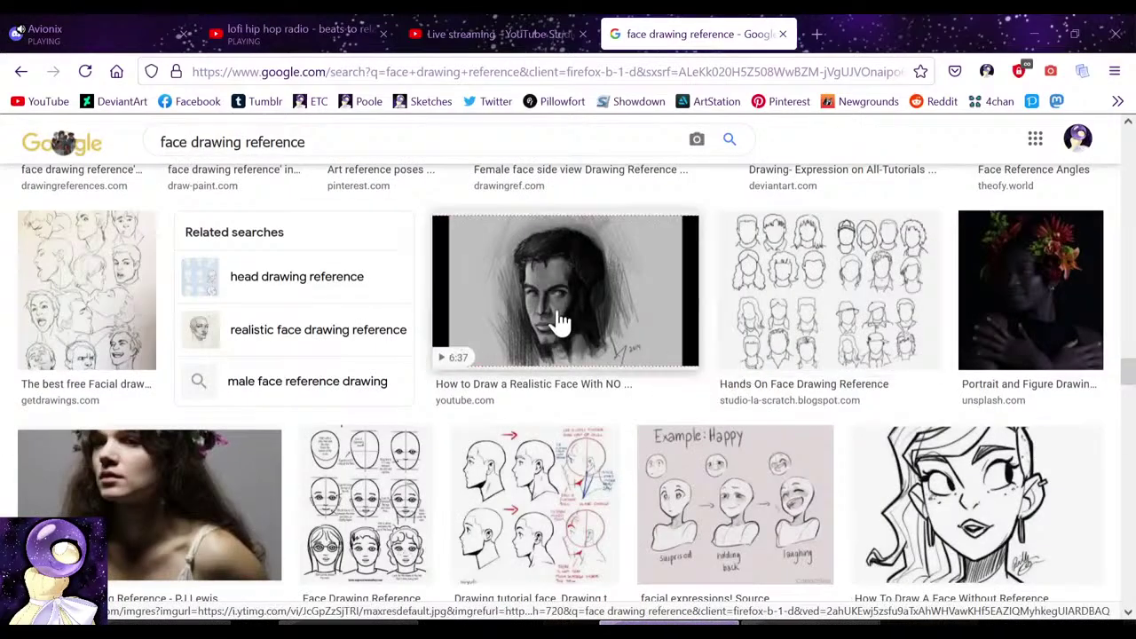
scroll(579, 390, down, 5)
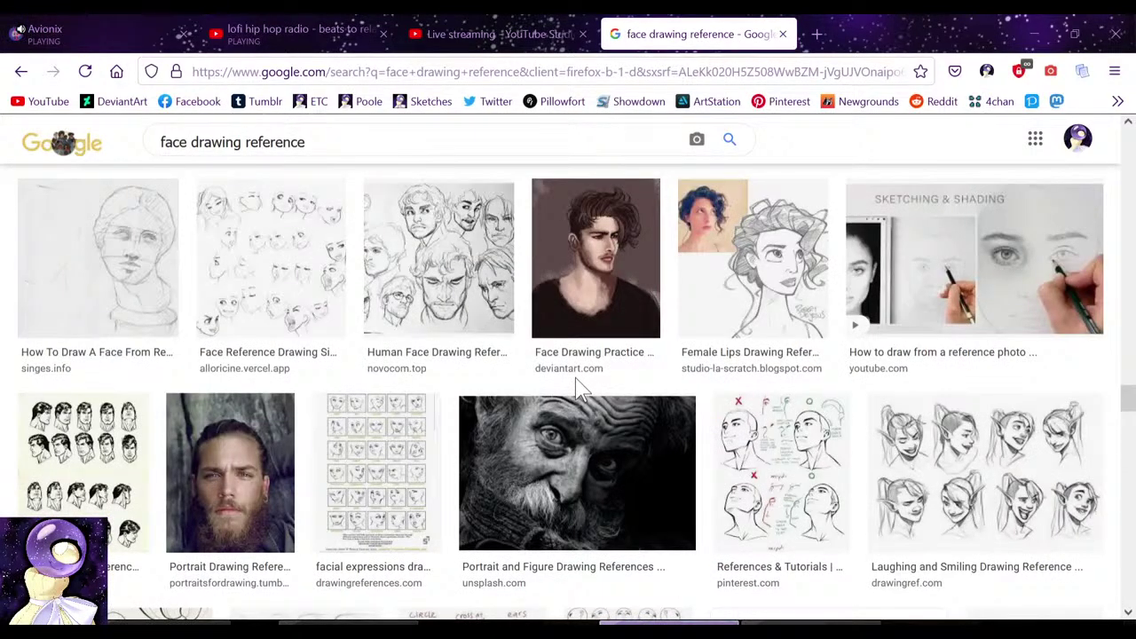
scroll(573, 386, down, 6)
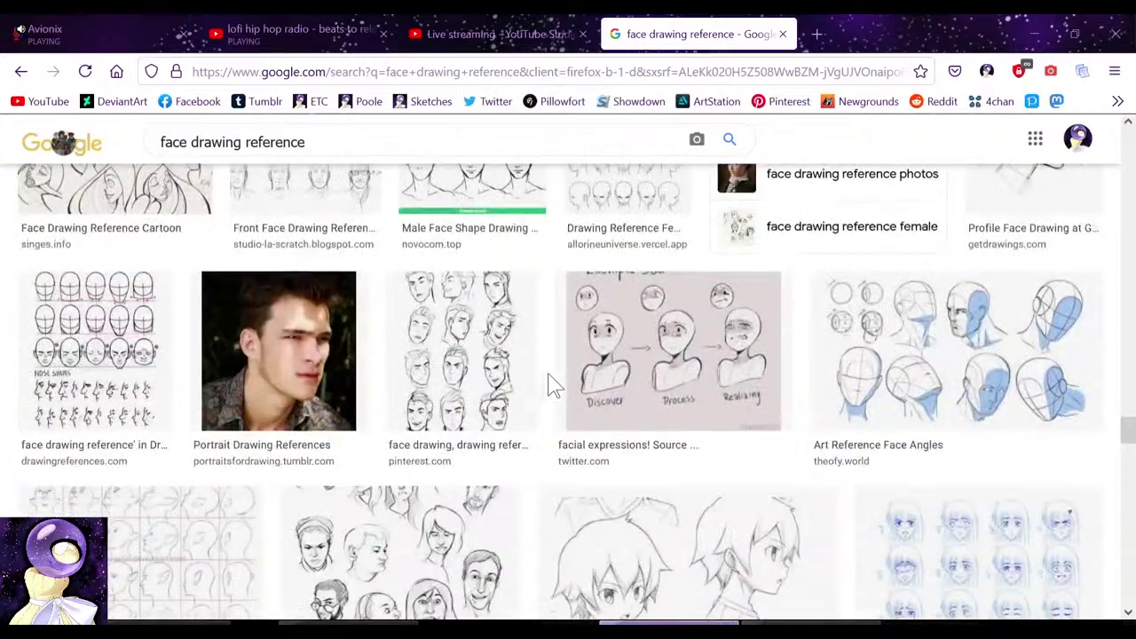
Step: Open the portrait photo of the man in the paisley shirt from portraitsfordrawing.tumblr.com and copy the image
click(245, 357)
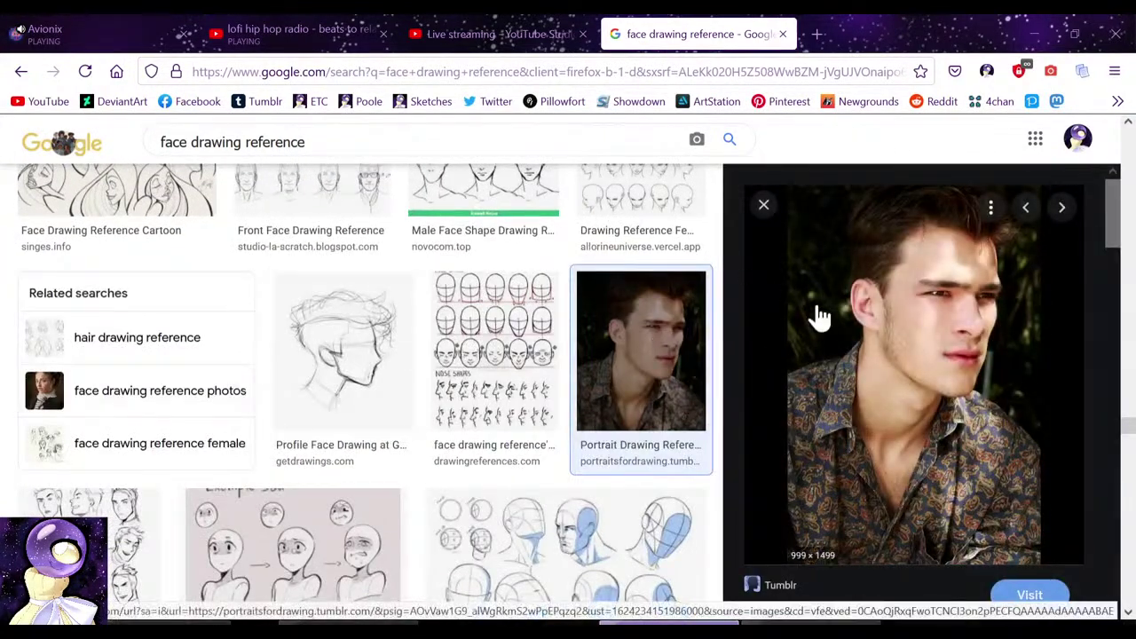
right_click(863, 312)
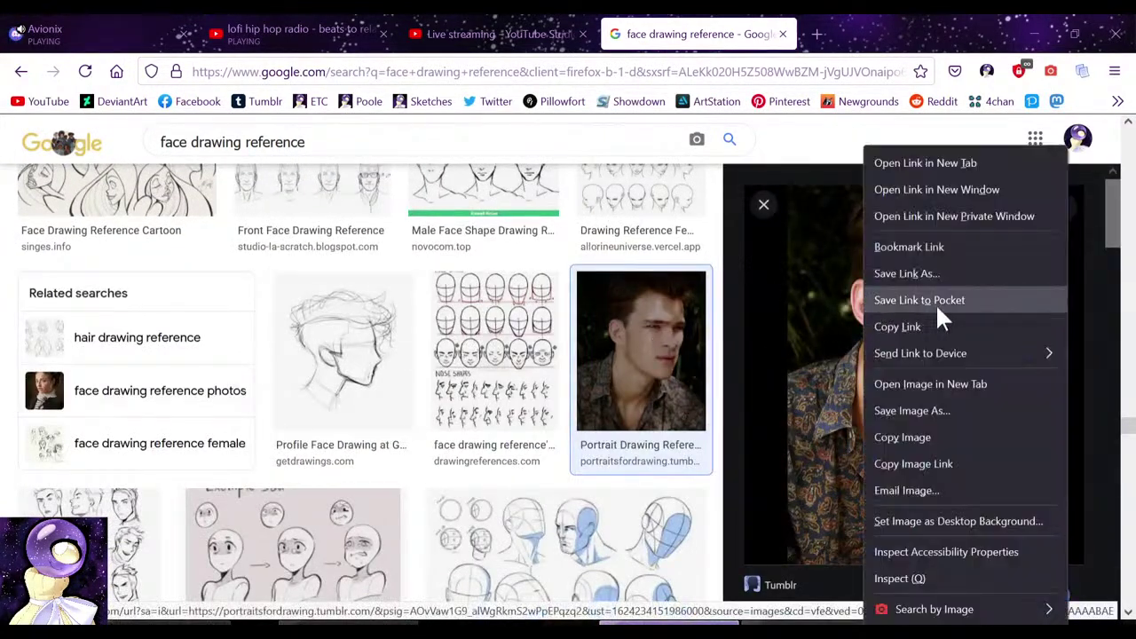
click(920, 436)
Step: Paste the copied portrait into the open Discord direct message and upload it without a comment
click(36, 34)
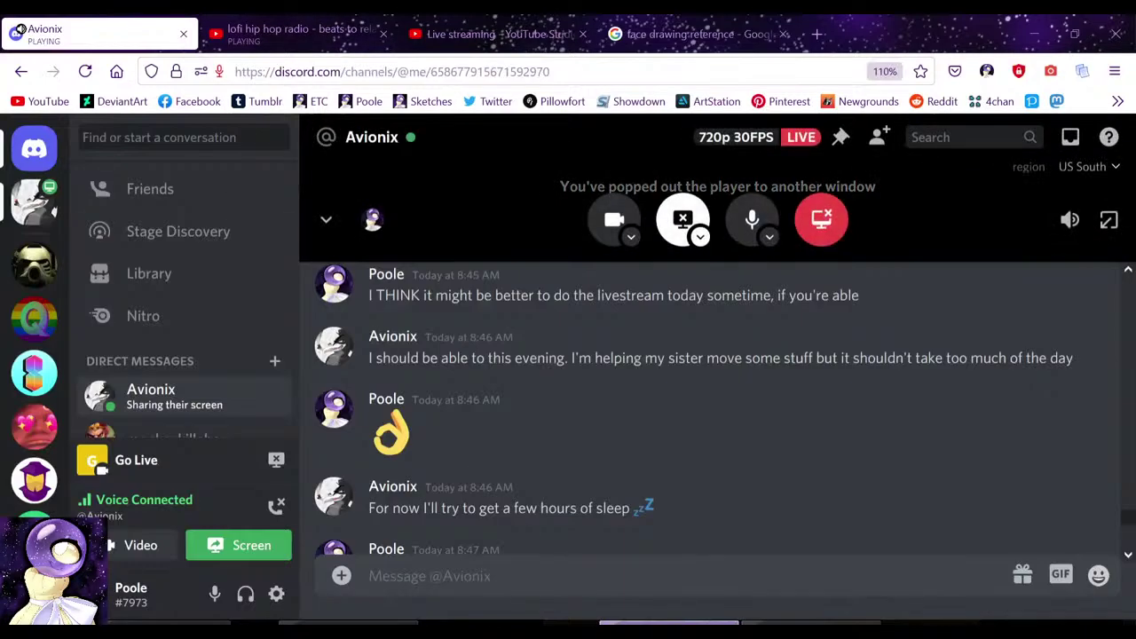
right_click(513, 568)
click(568, 304)
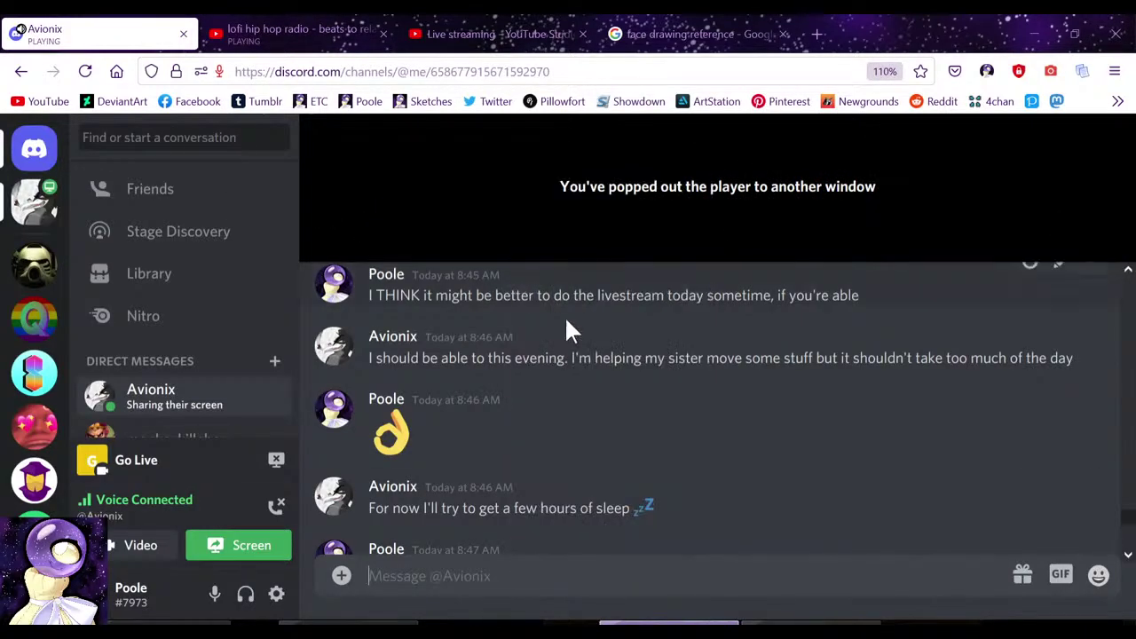
right_click(522, 565)
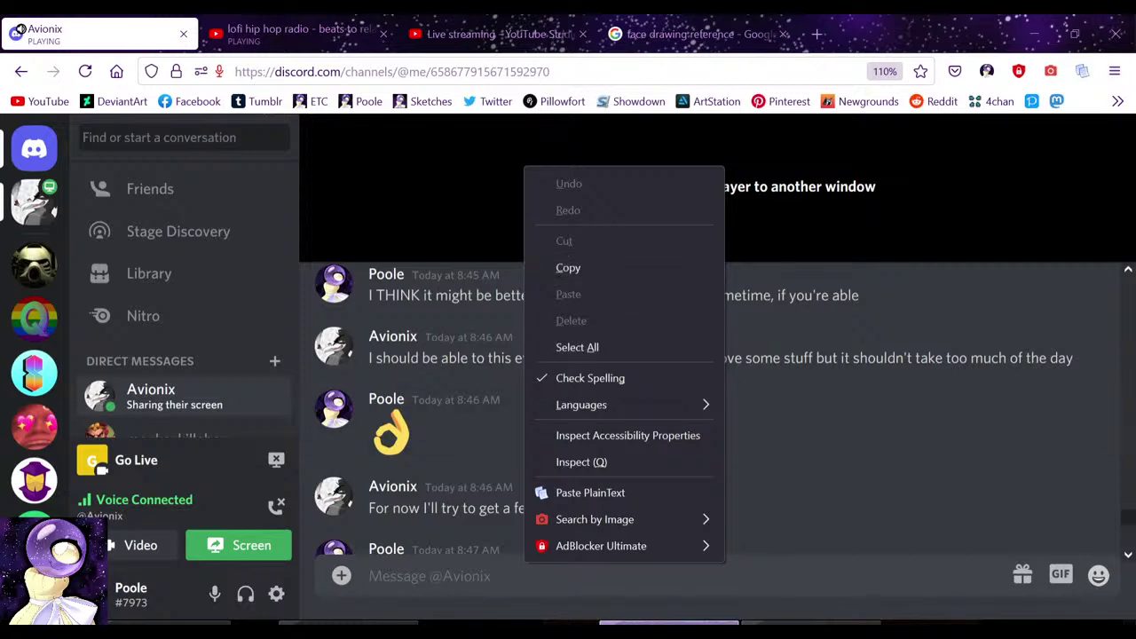
right_click(472, 579)
click(527, 308)
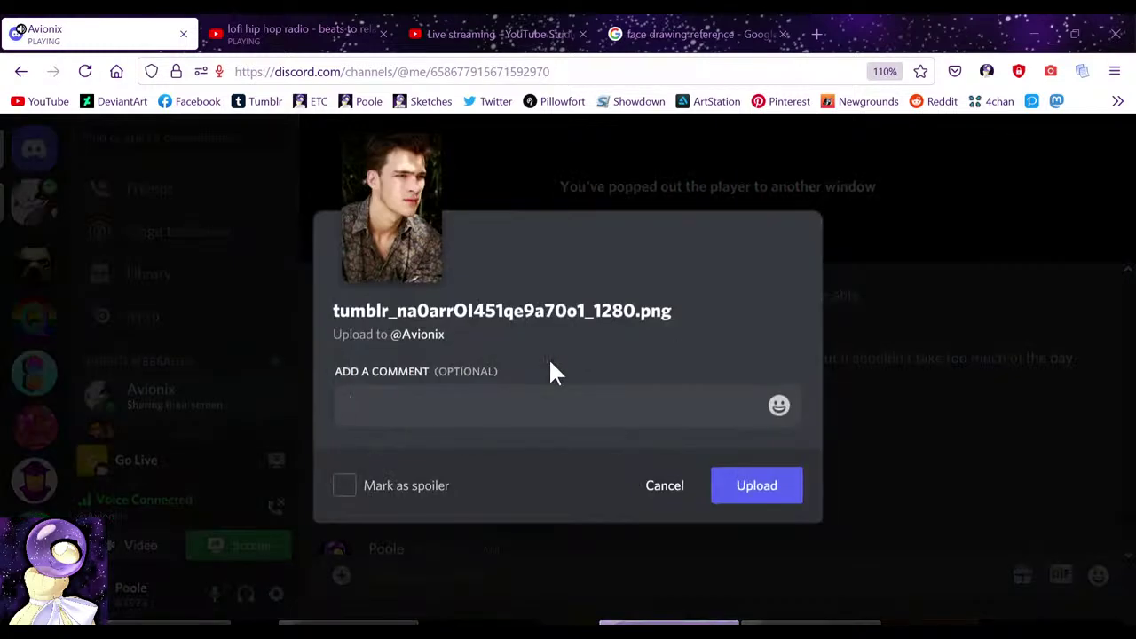
click(756, 486)
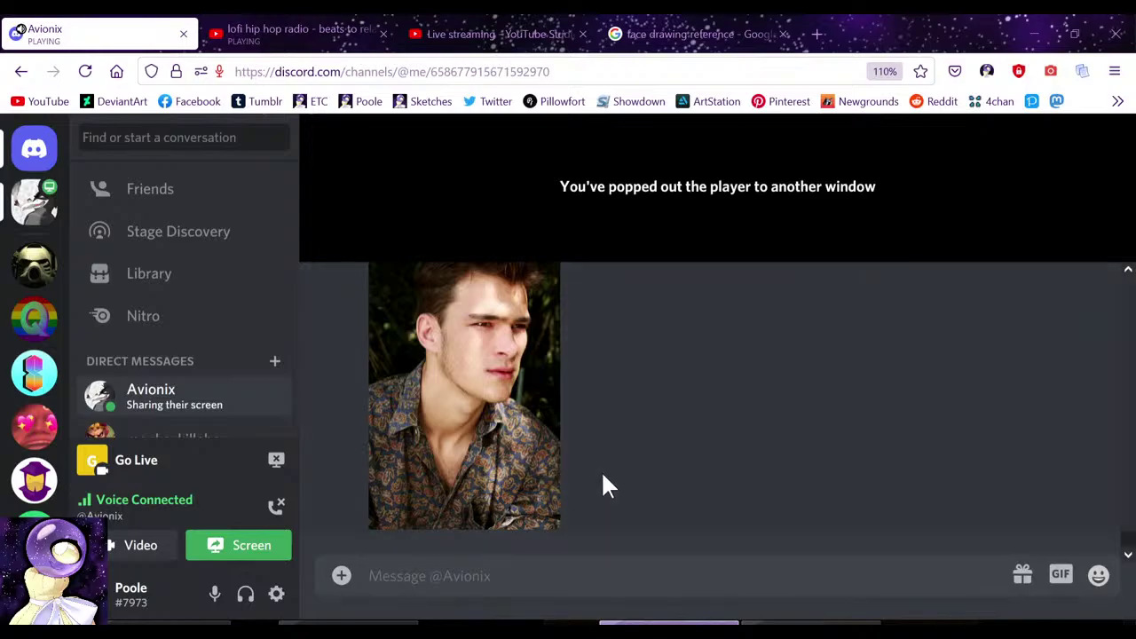
Step: Switch to PaintTool SAI and create a new canvas from the portrait on the clipboard
key(alt+Tab)
click(14, 35)
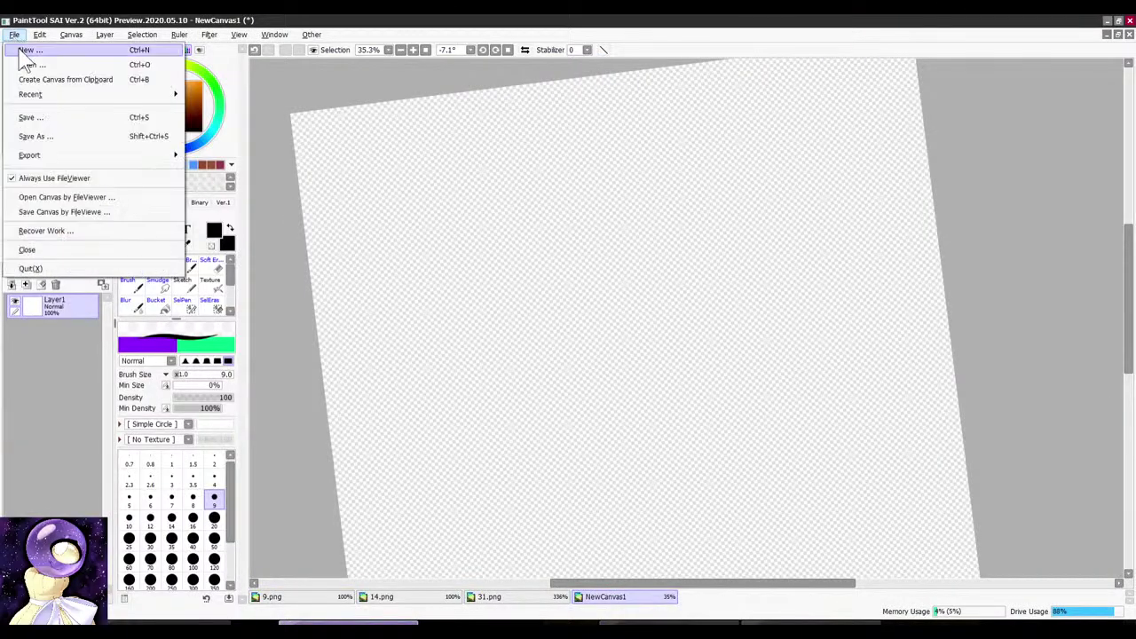
click(53, 76)
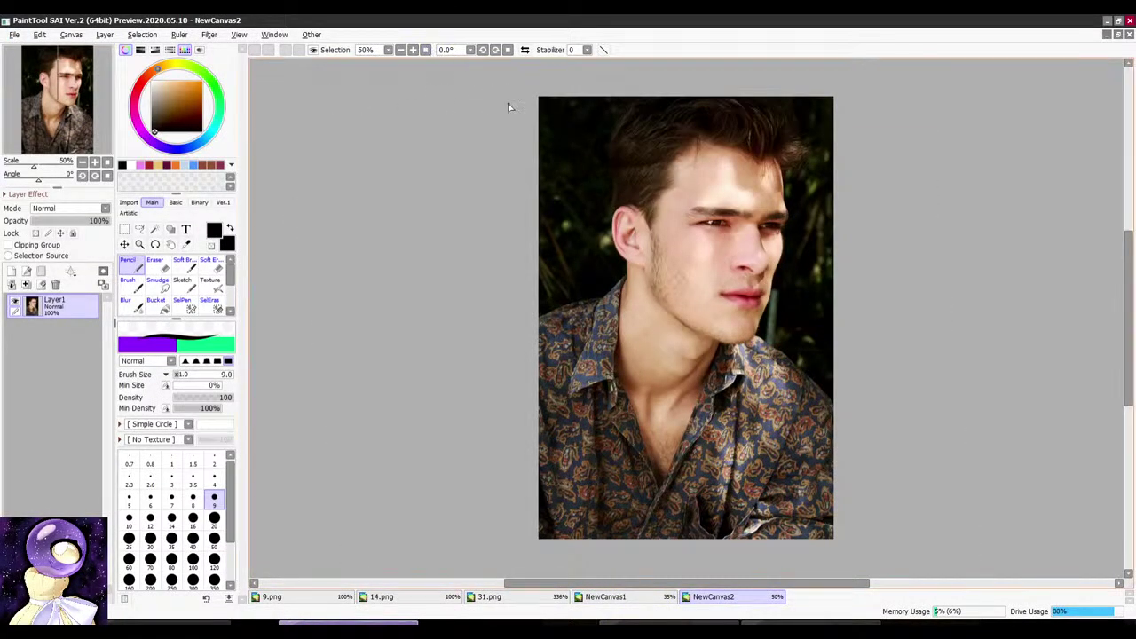
scroll(607, 103, down, 3)
scroll(653, 162, up, 4)
scroll(479, 275, down, 3)
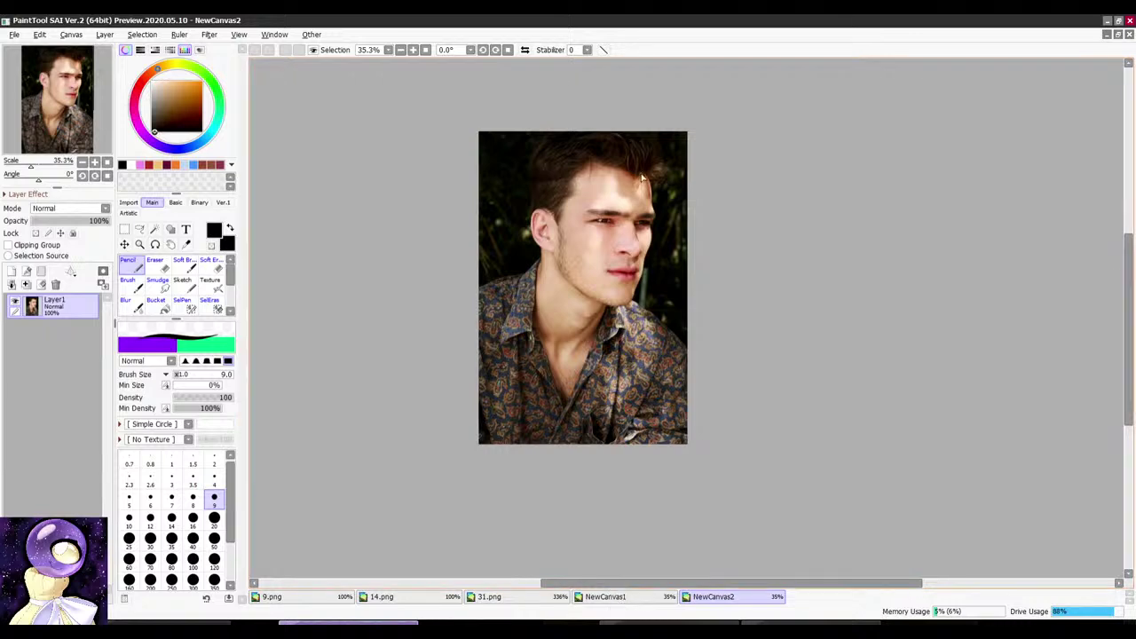
scroll(642, 178, up, 3)
scroll(767, 326, down, 4)
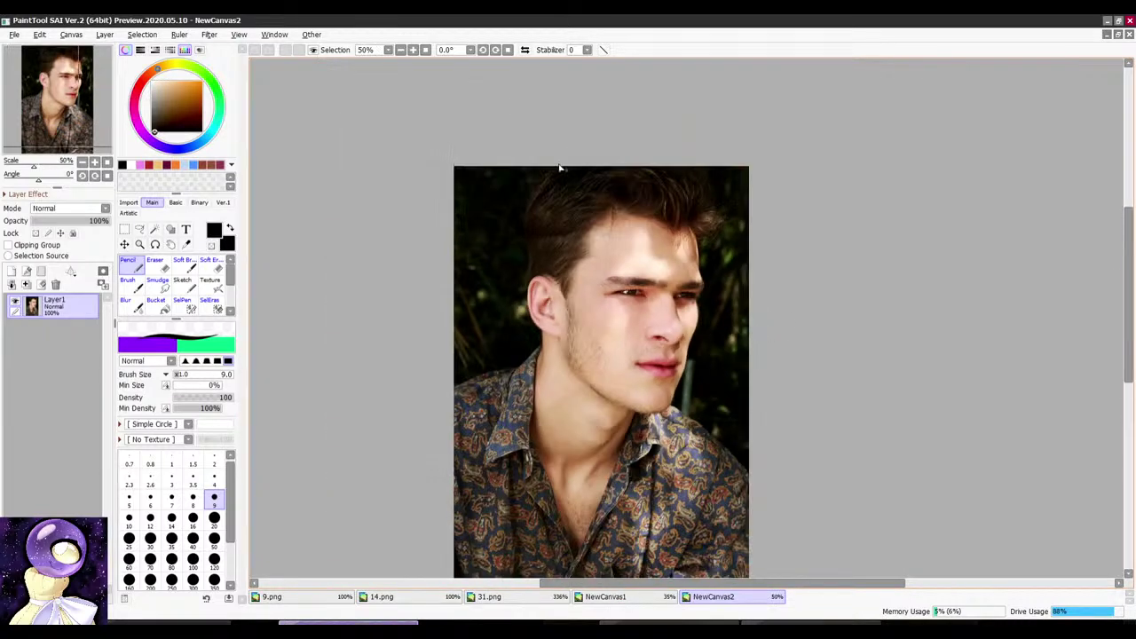
click(125, 243)
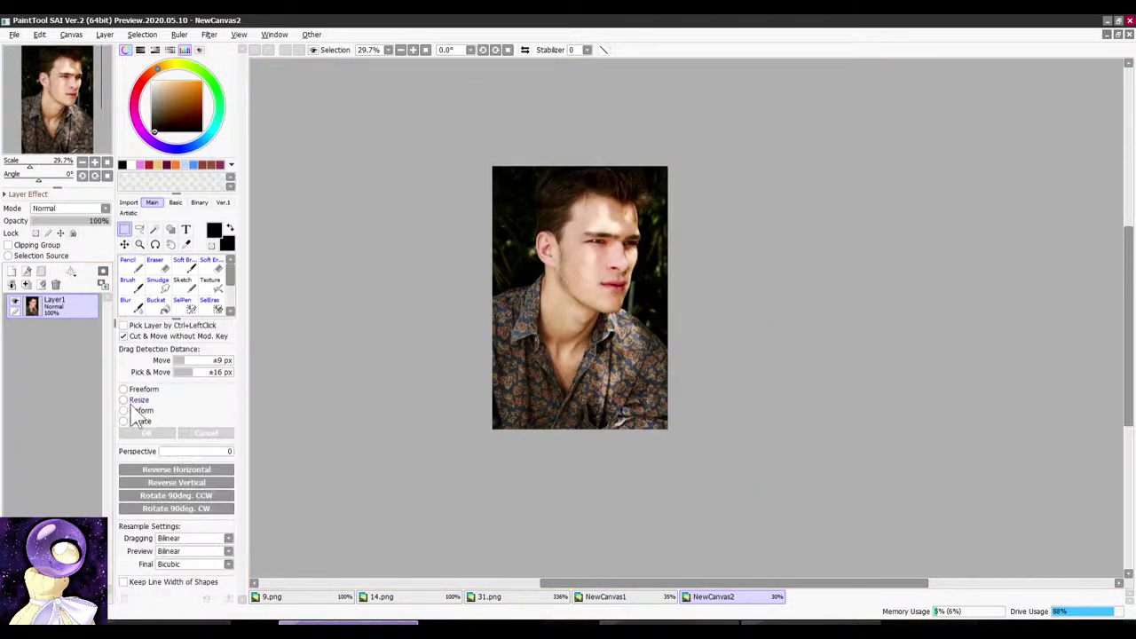
click(131, 400)
drag(662, 167, 626, 229)
click(222, 434)
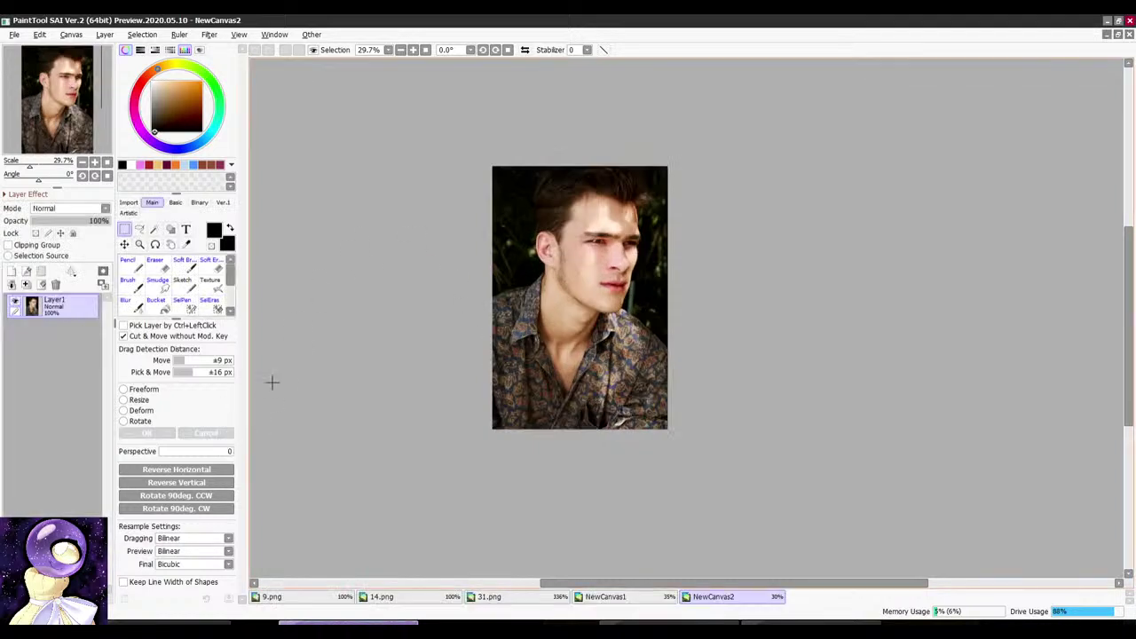
Step: Enlarge the portrait canvas's resolution to about double, keeping the width and height ratio, and fit the canvas in view
click(39, 33)
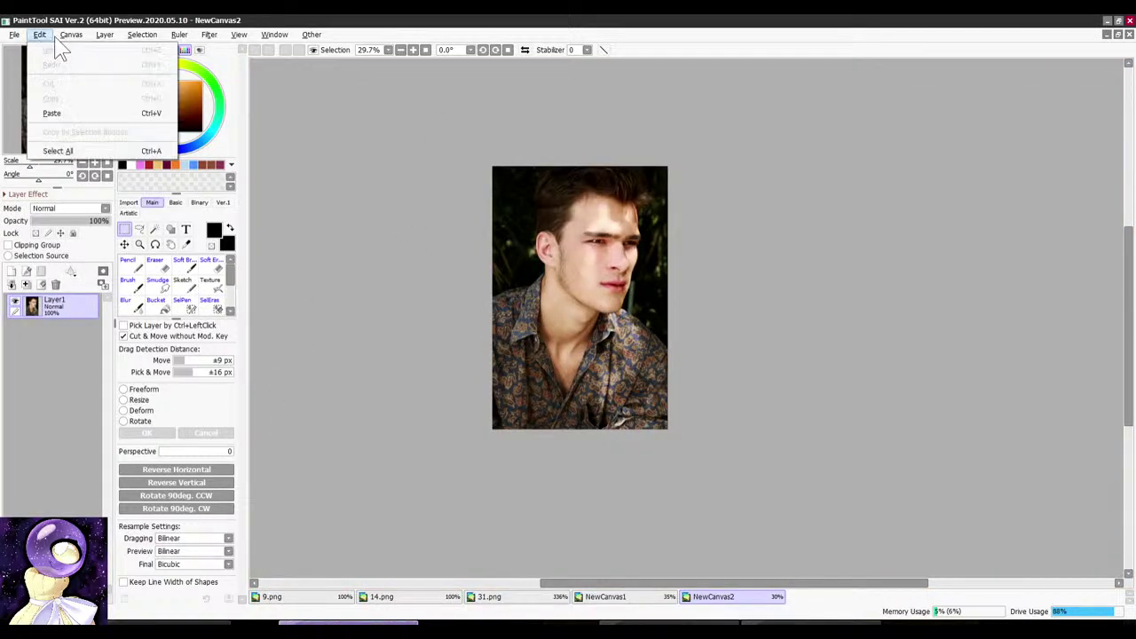
click(101, 51)
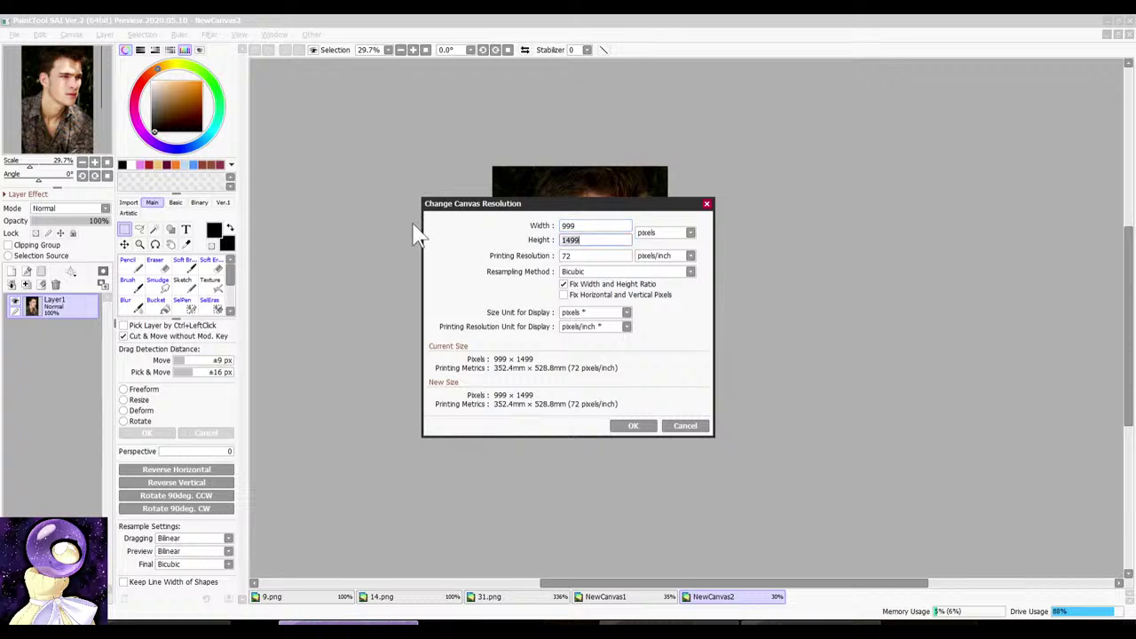
key(Return)
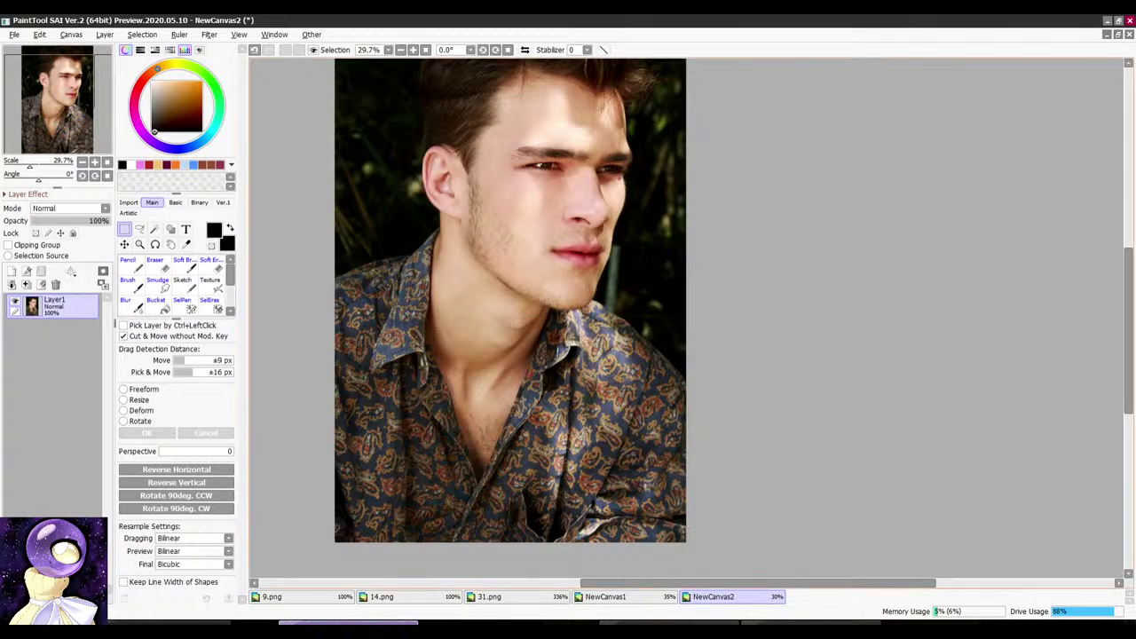
click(425, 50)
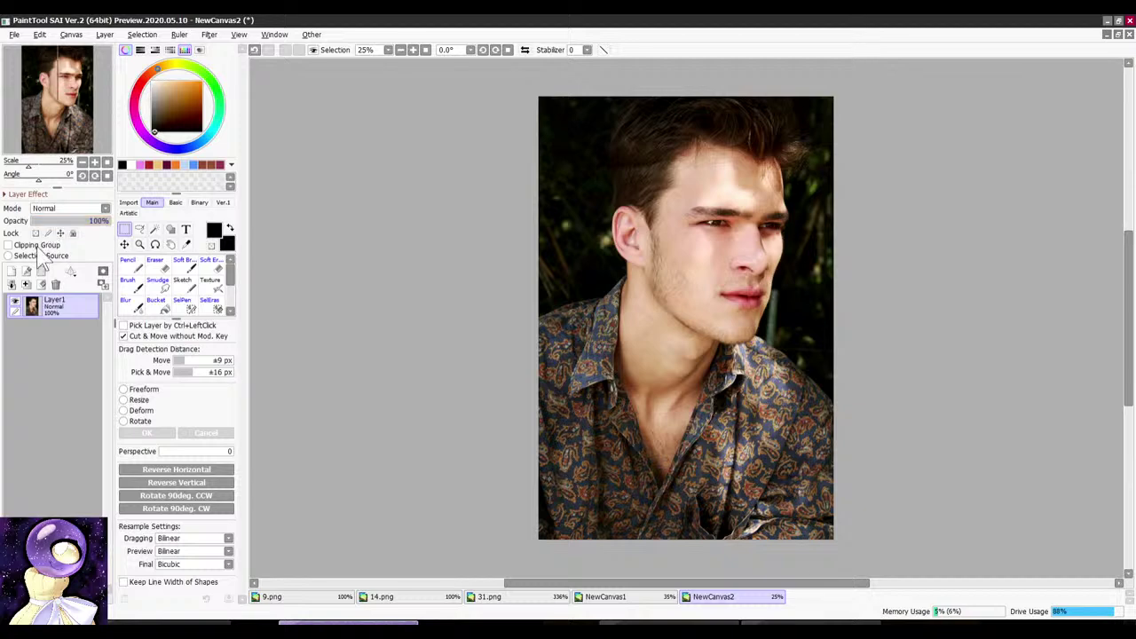
Step: Add an empty layer above the photo and shrink the photo layer proportionally to a little over half size, anchored at its lower-left corner
click(12, 271)
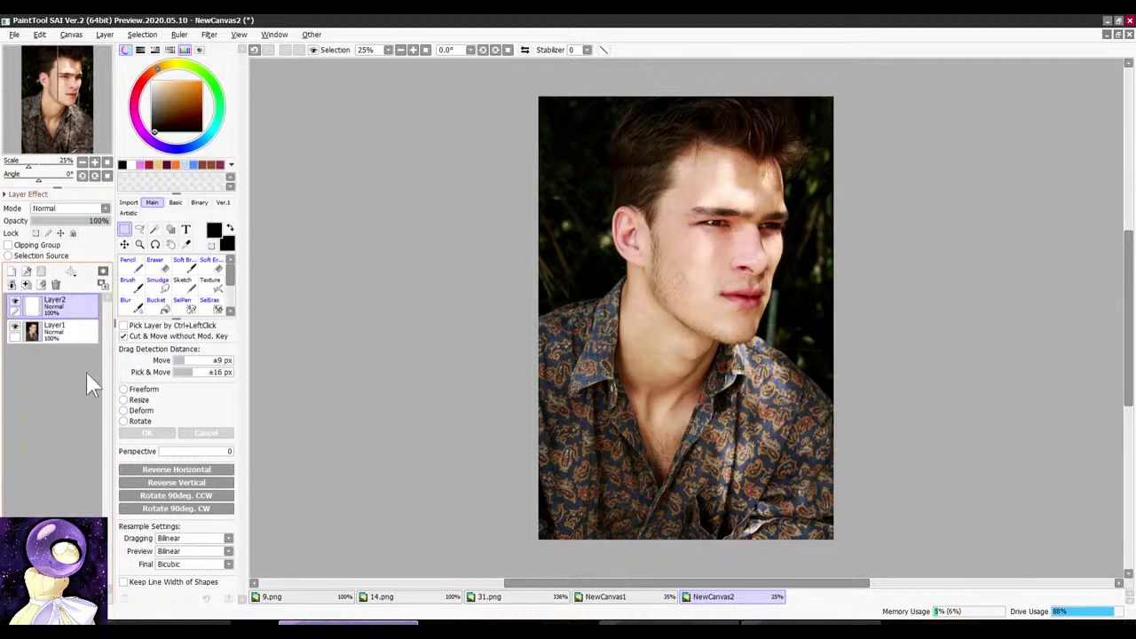
click(49, 340)
key(ctrl+t)
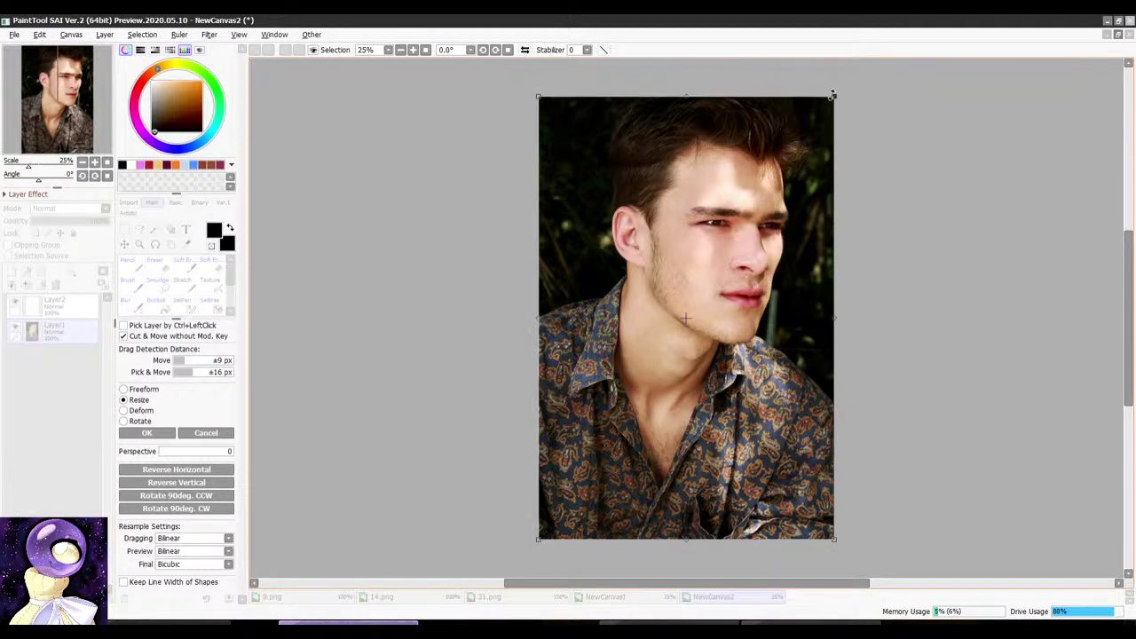
drag(832, 95, 704, 308)
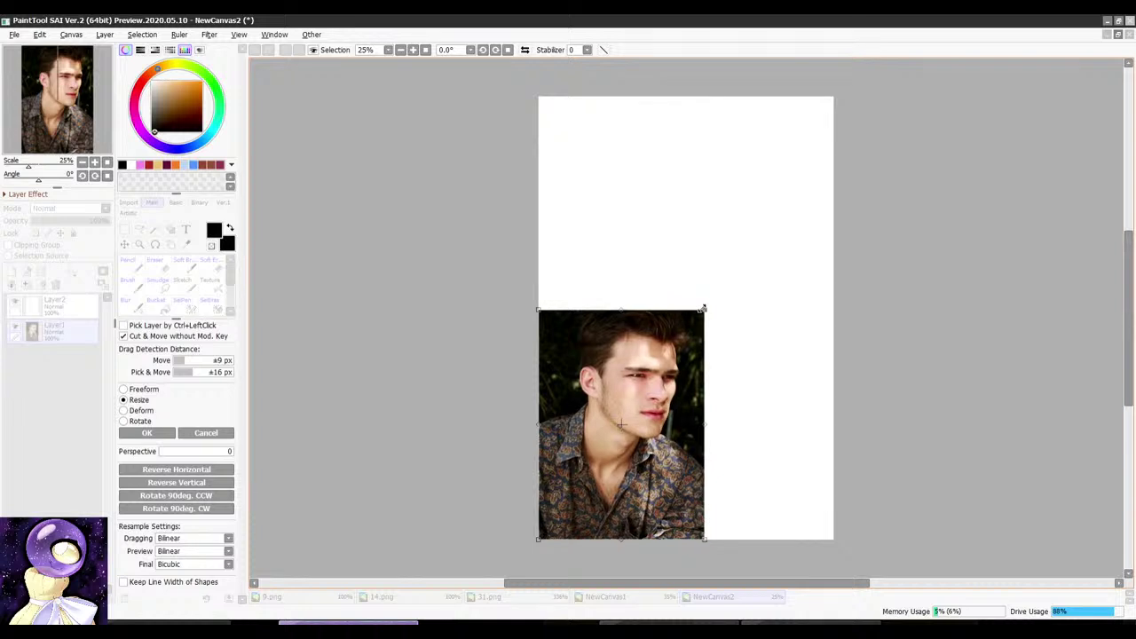
click(146, 432)
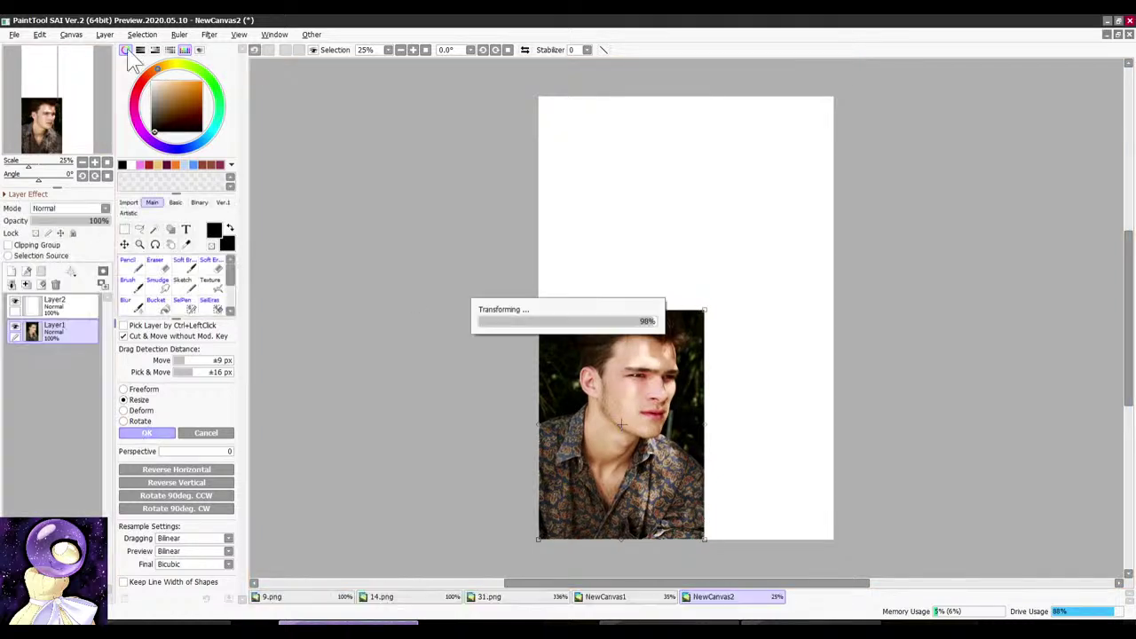
click(71, 33)
click(97, 46)
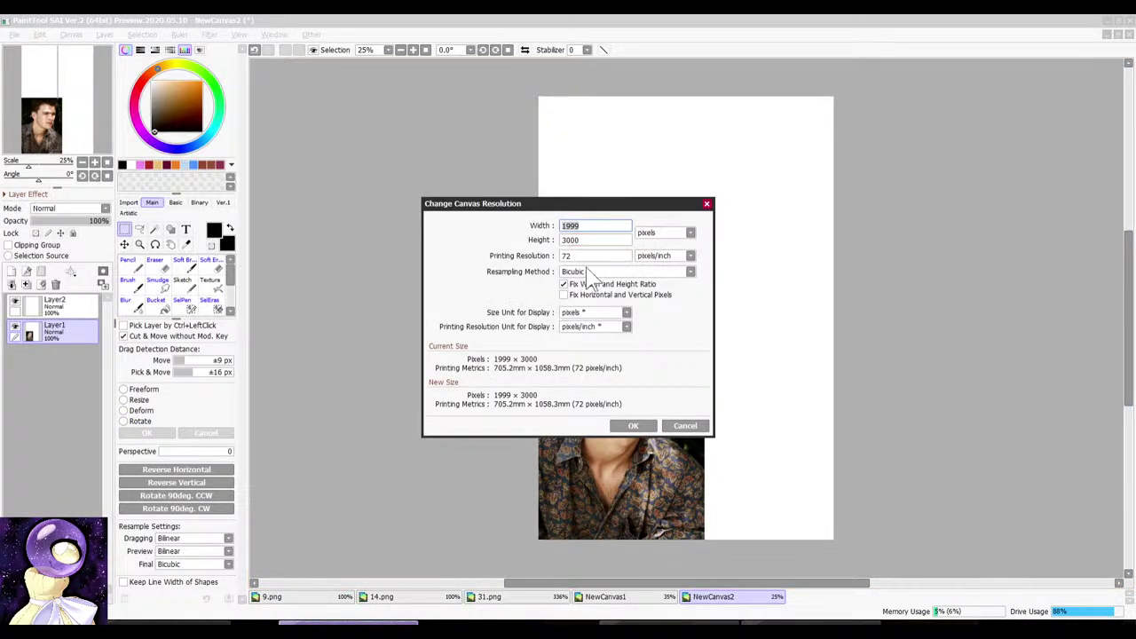
click(685, 426)
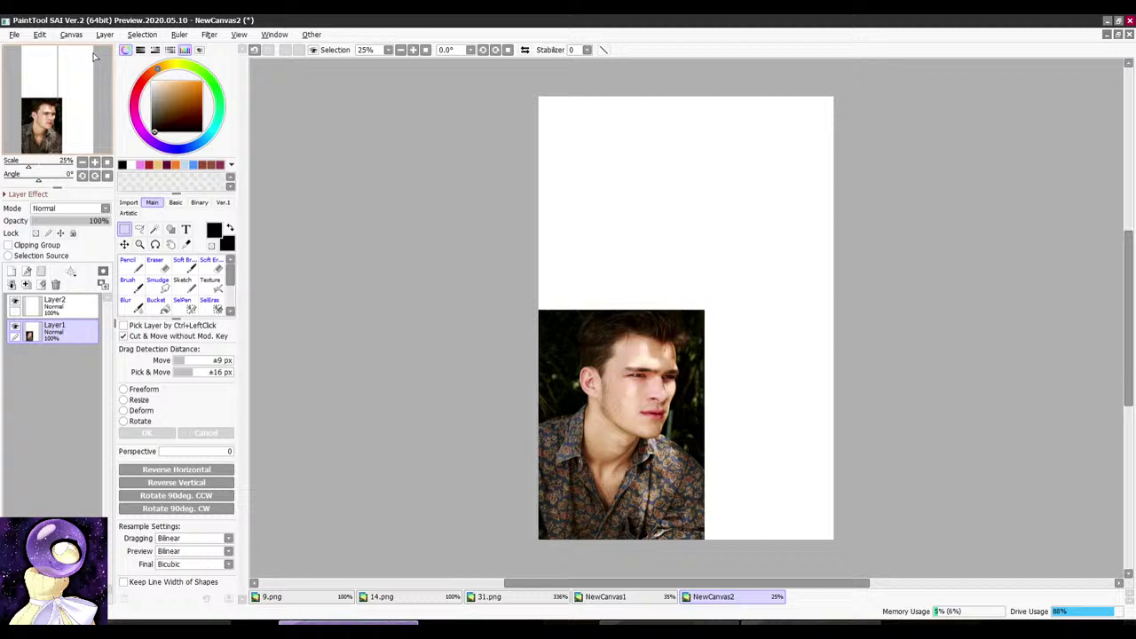
Step: Widen the canvas to 3000 pixels
click(41, 35)
mouse_move(71, 34)
click(93, 61)
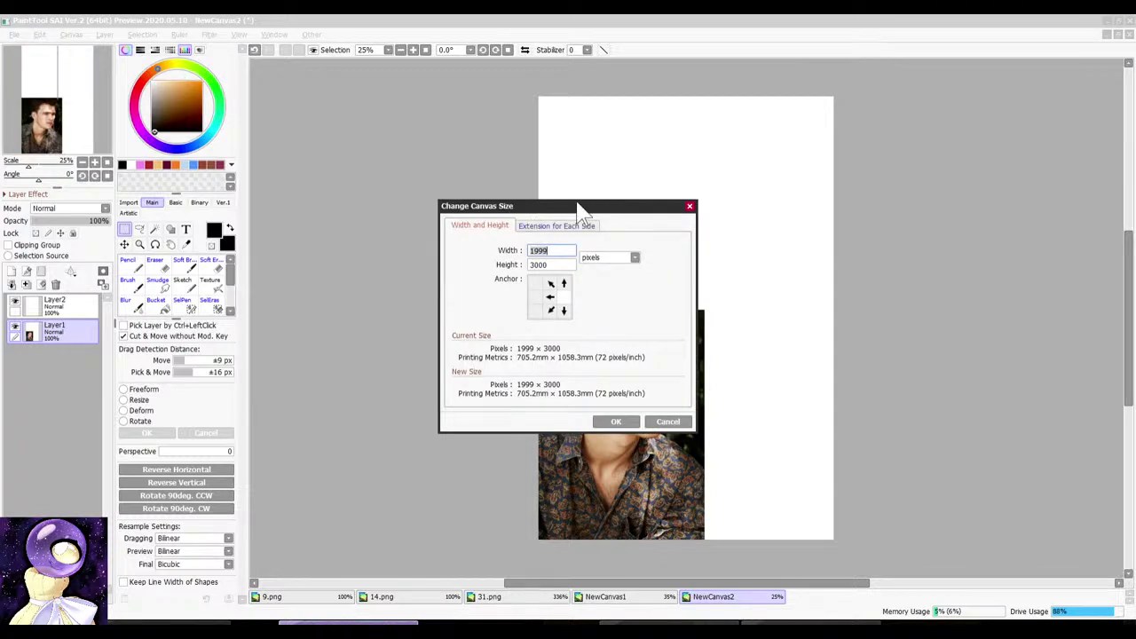
text(3000)
key(Return)
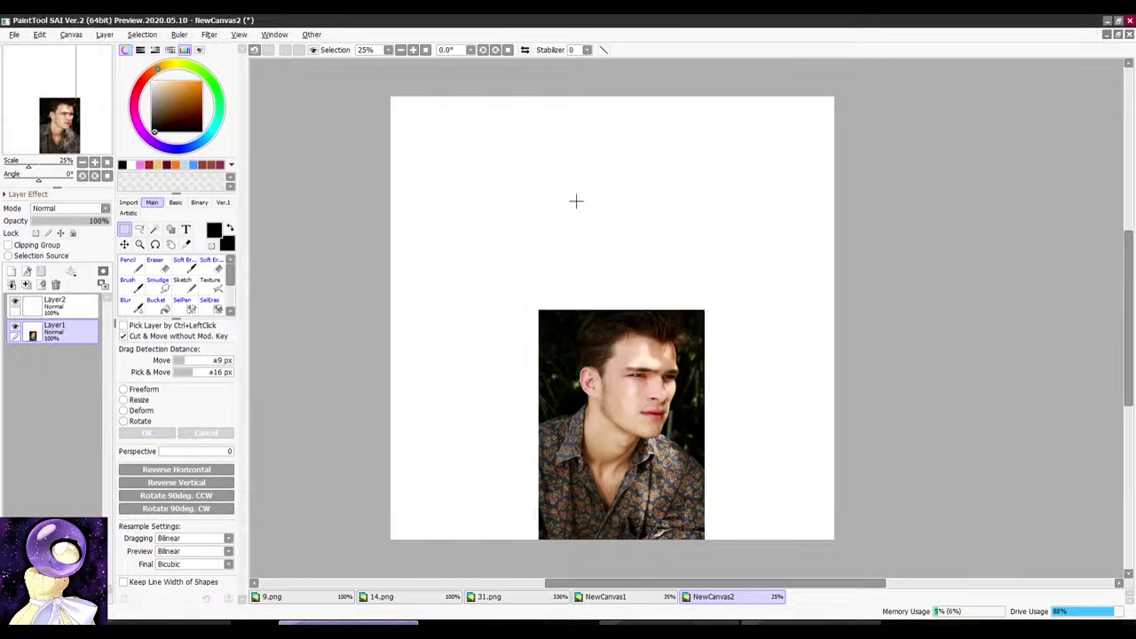
Step: Move the photo into the canvas's lower-left corner and make the Pencil active on the empty Layer2
click(124, 244)
drag(515, 361, 358, 360)
click(49, 313)
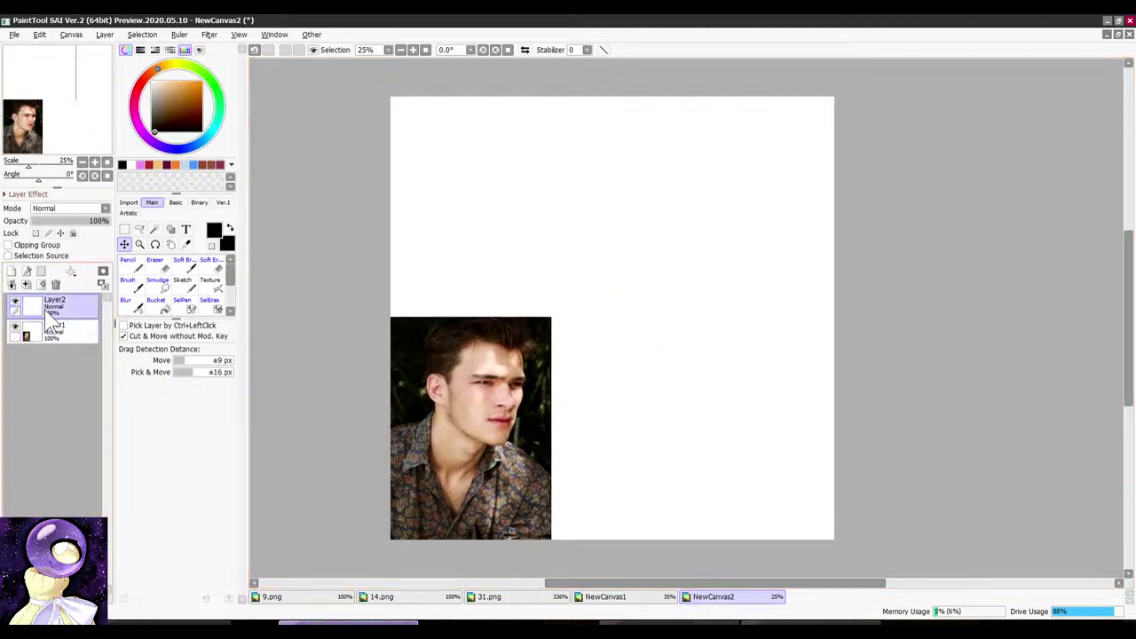
click(124, 266)
key(ctrl+s)
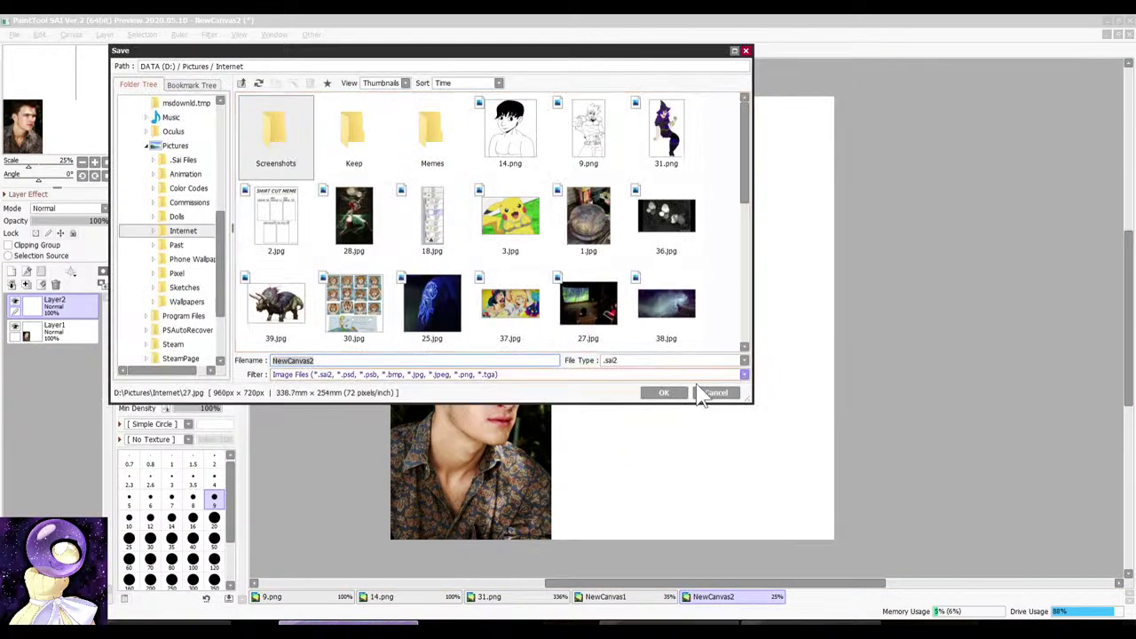
click(704, 390)
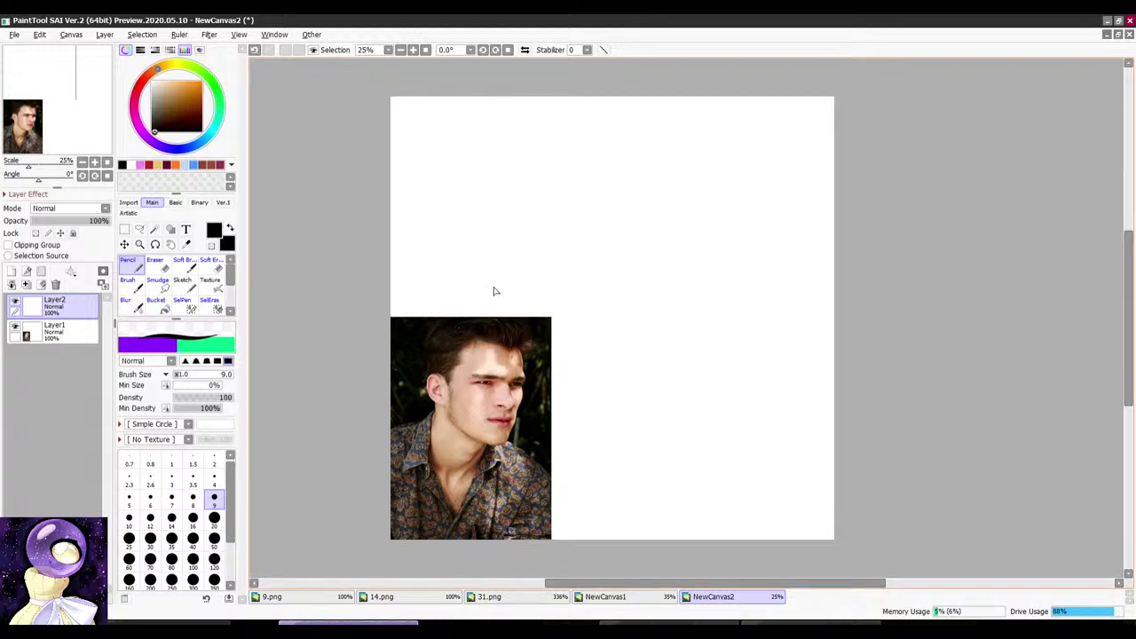
scroll(466, 441, up, 5)
scroll(507, 304, down, 9)
scroll(532, 200, up, 2)
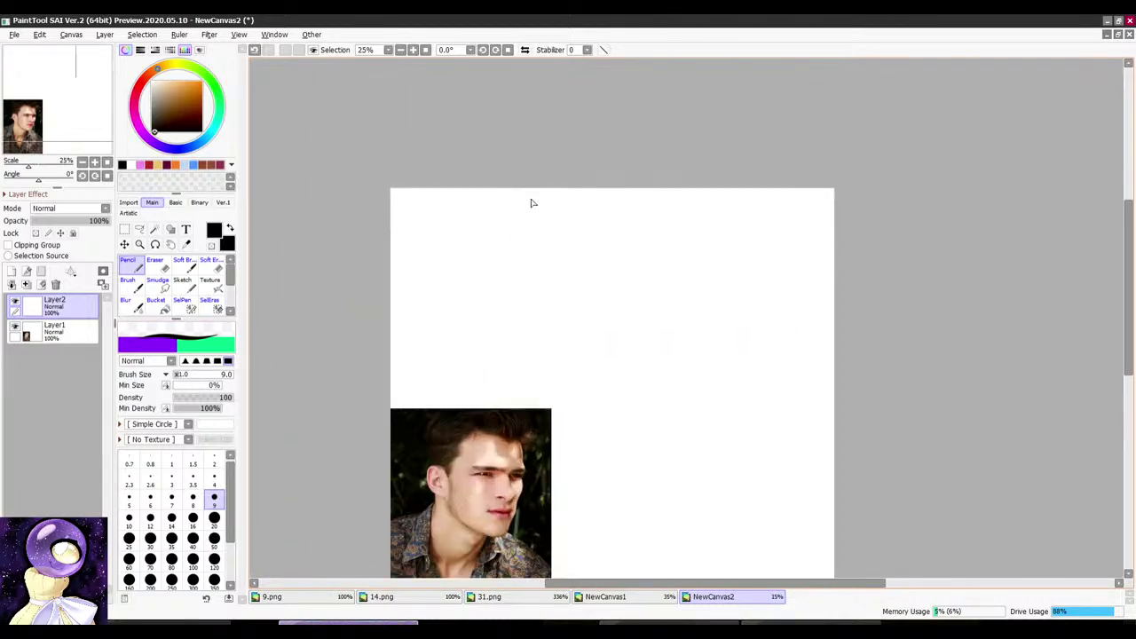
scroll(511, 348, down, 1)
scroll(511, 348, up, 5)
scroll(462, 235, down, 4)
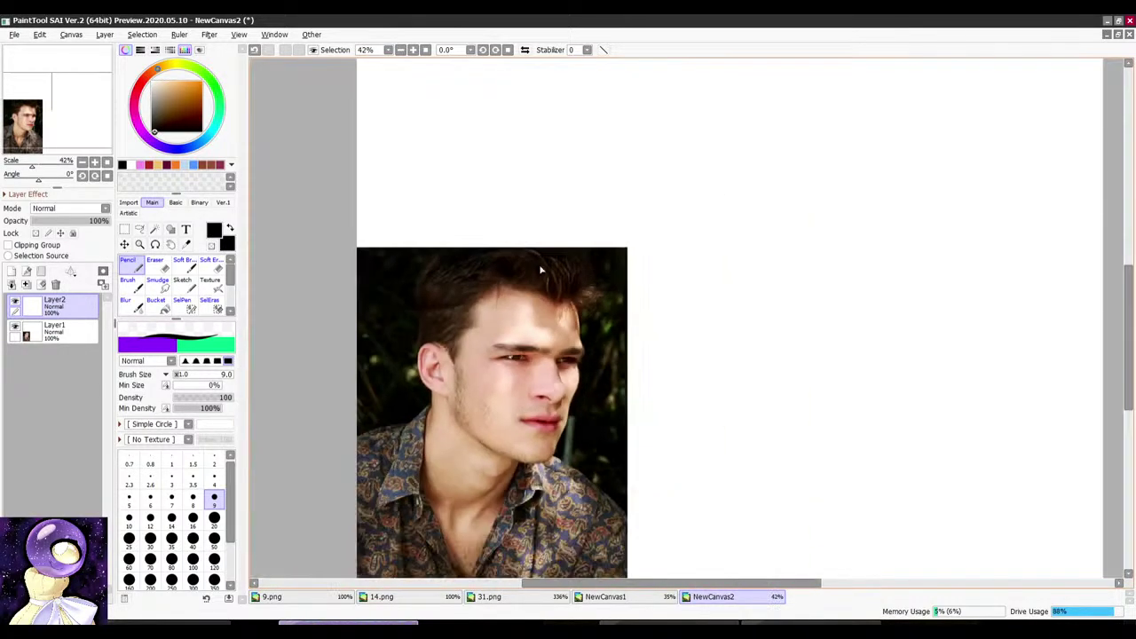
scroll(554, 275, down, 2)
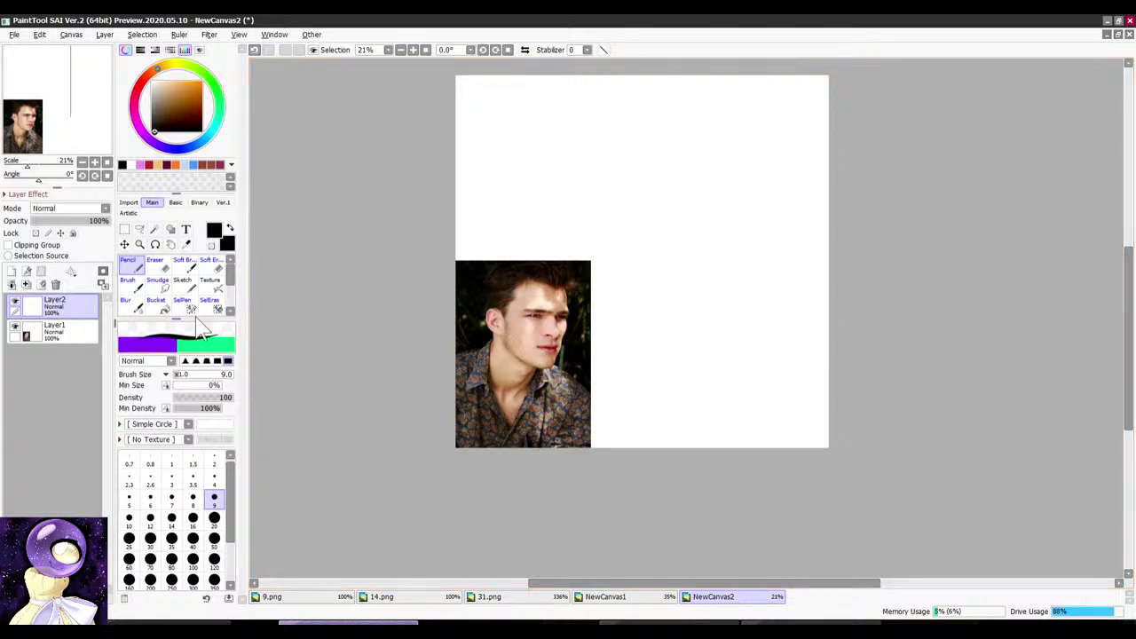
Step: Lower the photo layer's opacity to 43% and reselect the empty Layer2 for drawing
click(54, 328)
click(48, 221)
drag(48, 222, 66, 222)
click(53, 304)
Step: Trace the curve of the back of the head over the faded photo with the black size 9 Pencil, from the crown to behind the ear
scroll(550, 317, up, 2)
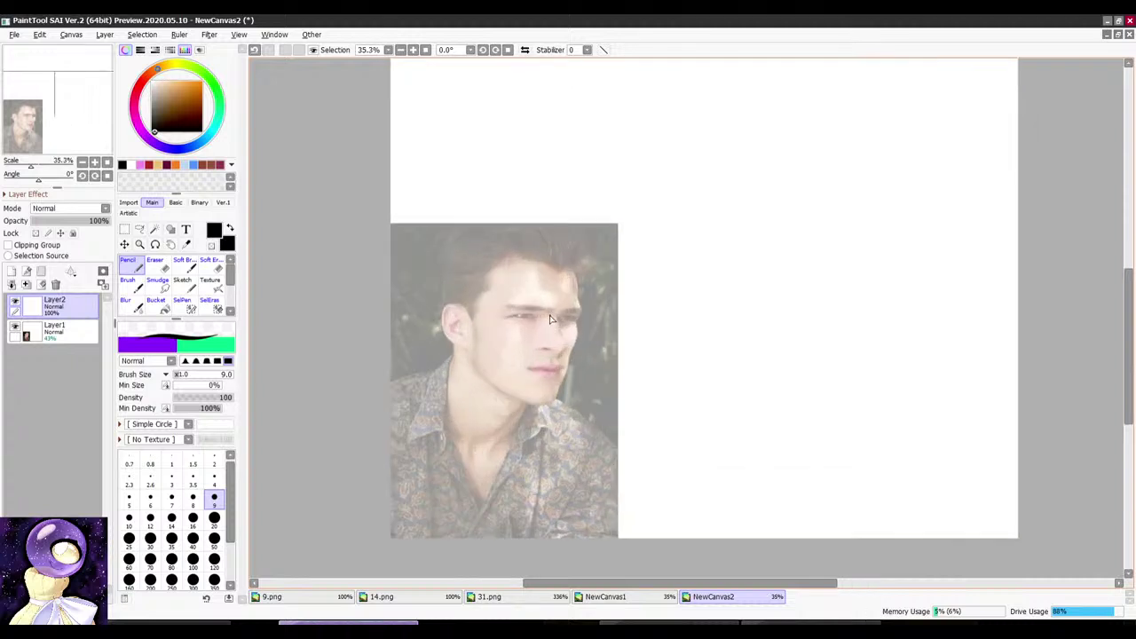
scroll(562, 325, down, 2)
scroll(551, 223, up, 2)
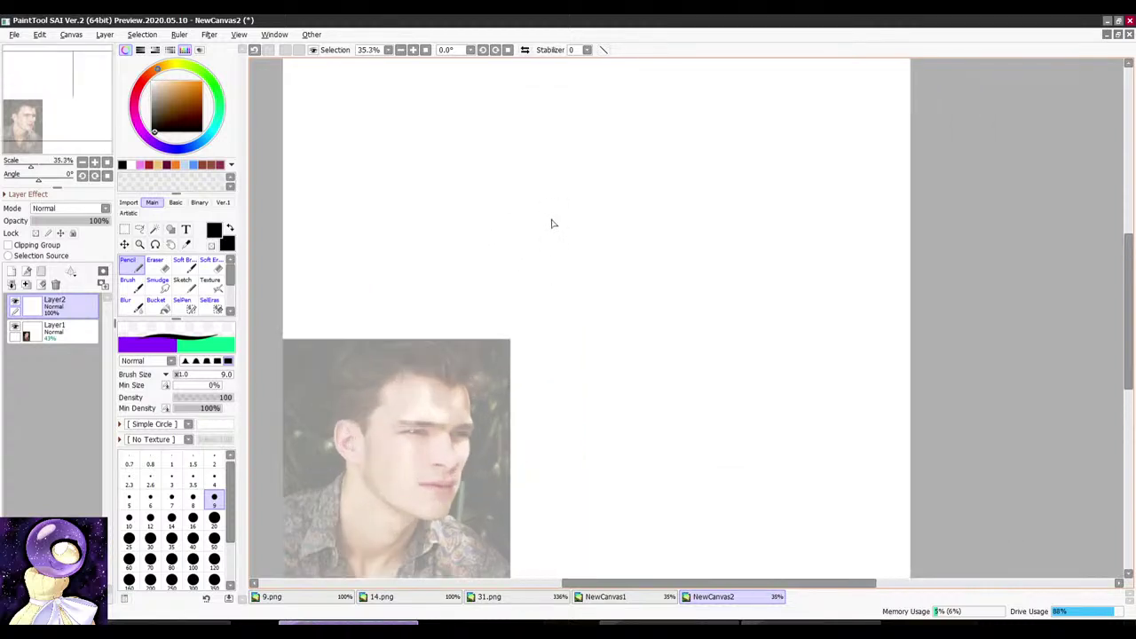
scroll(551, 223, down, 1)
drag(619, 121, 608, 129)
scroll(609, 196, down, 1)
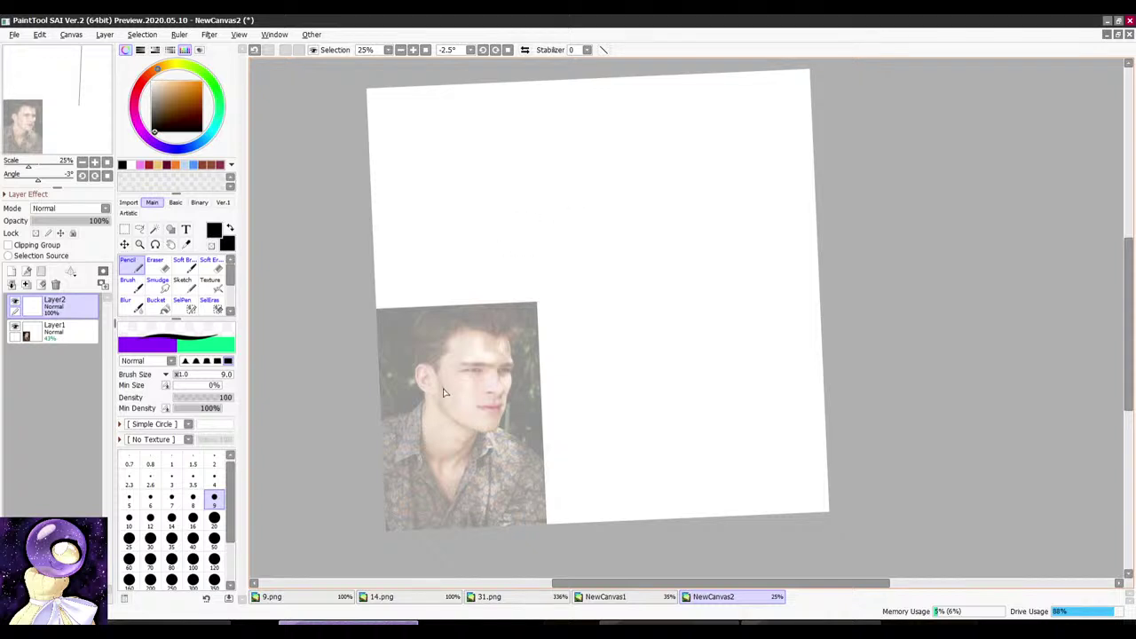
scroll(444, 392, up, 5)
scroll(532, 242, down, 3)
scroll(535, 237, up, 2)
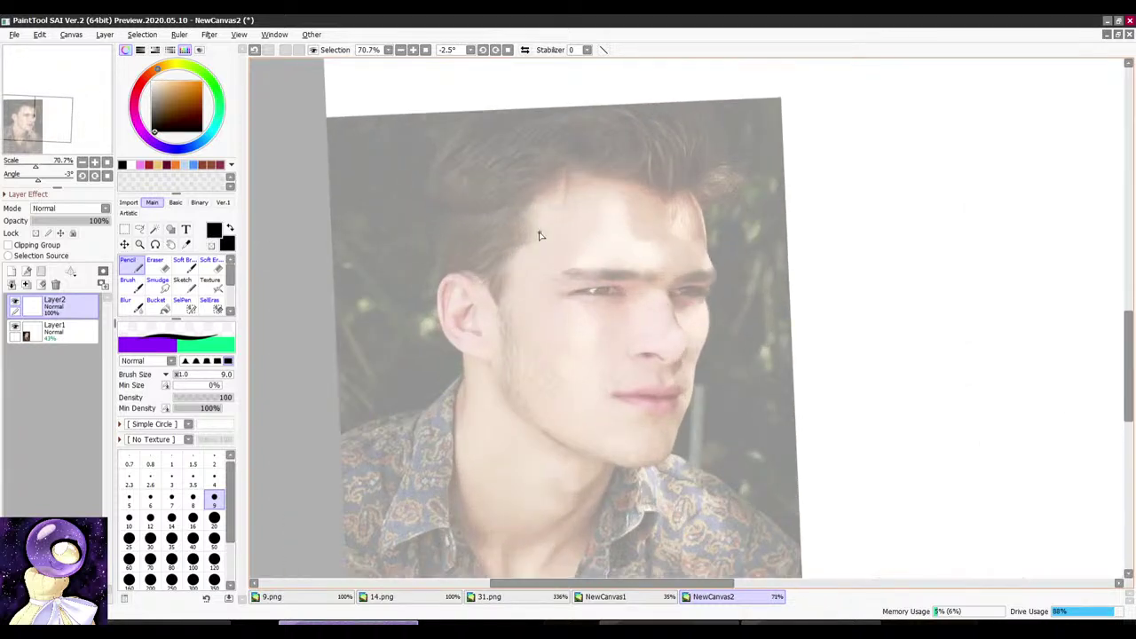
drag(538, 235, 534, 149)
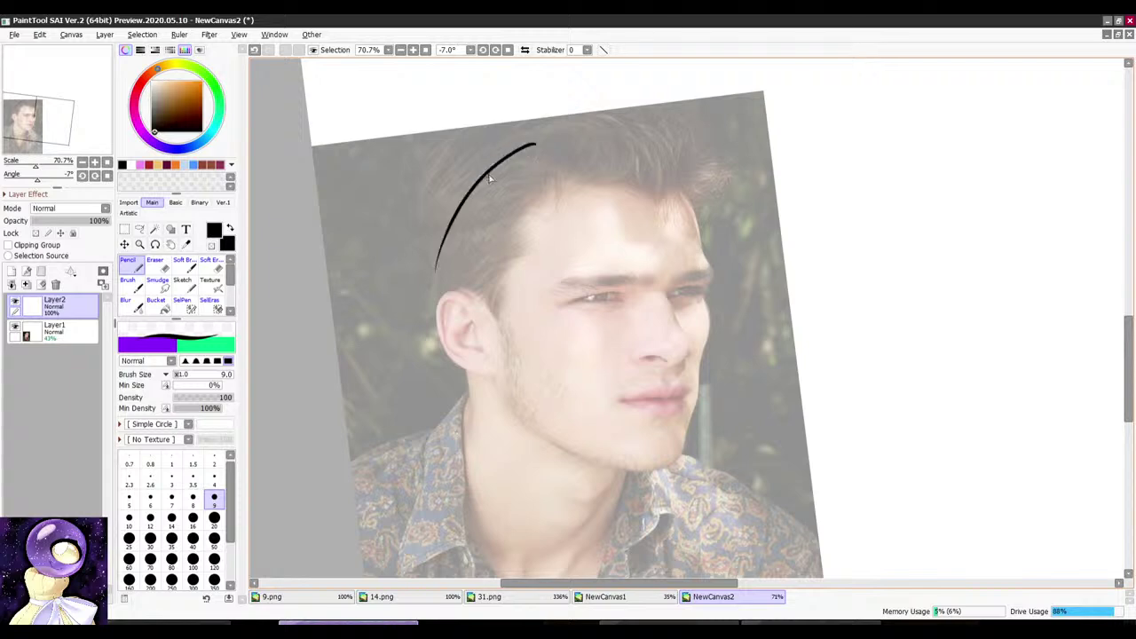
drag(451, 335, 433, 287)
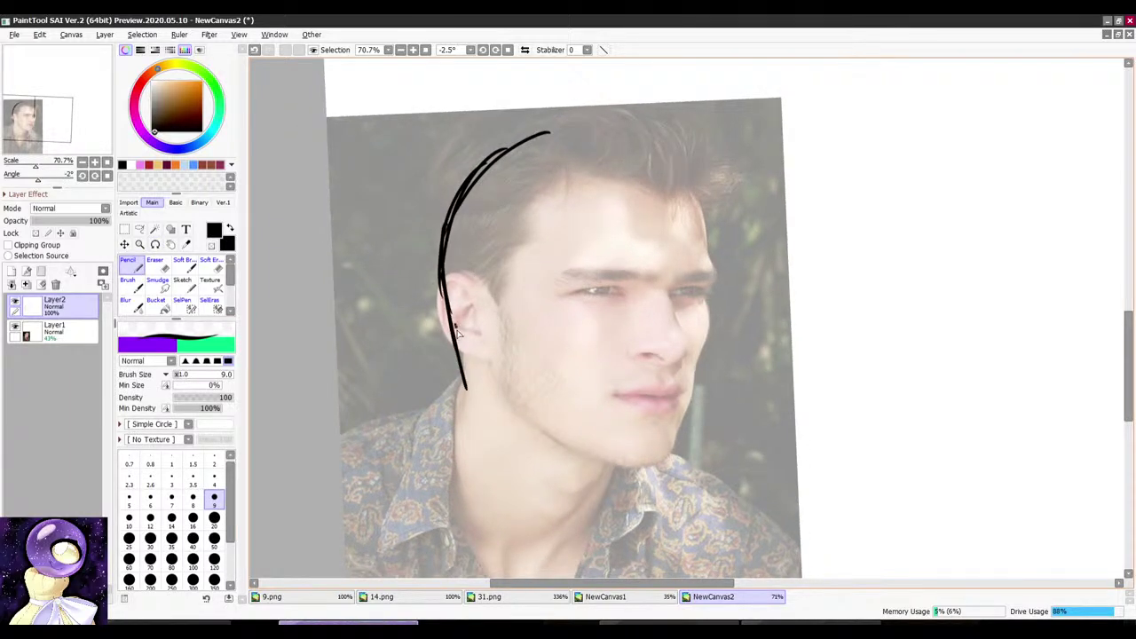
Step: Erase the lower end of the head curve by the ear and redraw it running down the nape
key(e)
drag(451, 323, 467, 383)
key(n)
drag(448, 302, 466, 359)
Step: Trace the skull's front curve from the brow over the forehead and join it to the back of the head at the crown
drag(651, 160, 619, 166)
mouse_move(743, 183)
mouse_down()
mouse_move(688, 168)
mouse_move(541, 314)
mouse_up()
scroll(541, 314, up, 1)
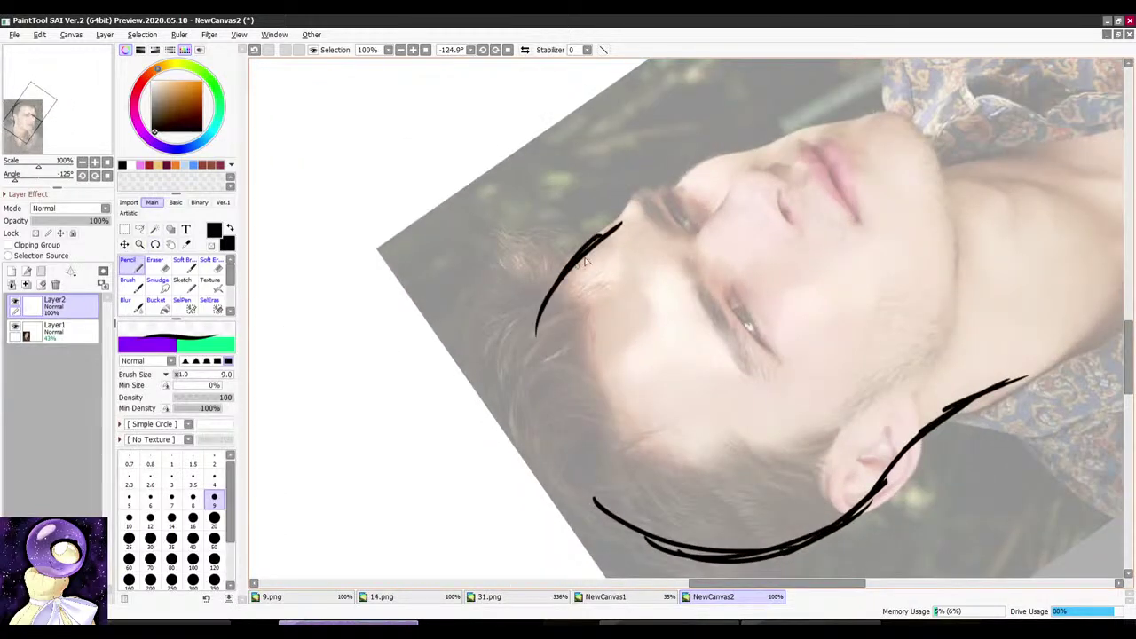
drag(540, 350, 568, 262)
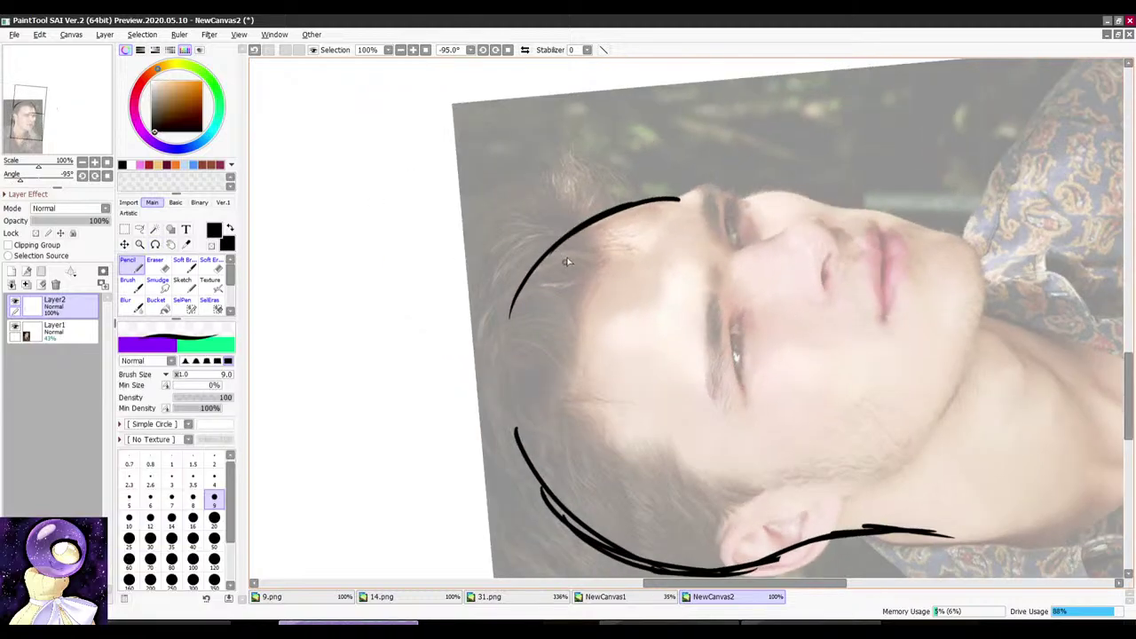
mouse_move(537, 466)
mouse_down()
mouse_move(693, 147)
mouse_move(625, 180)
mouse_move(512, 189)
mouse_move(617, 174)
mouse_up()
Step: Outline the ear from its upper rim around the outer edge to the earlobe
scroll(573, 207, up, 3)
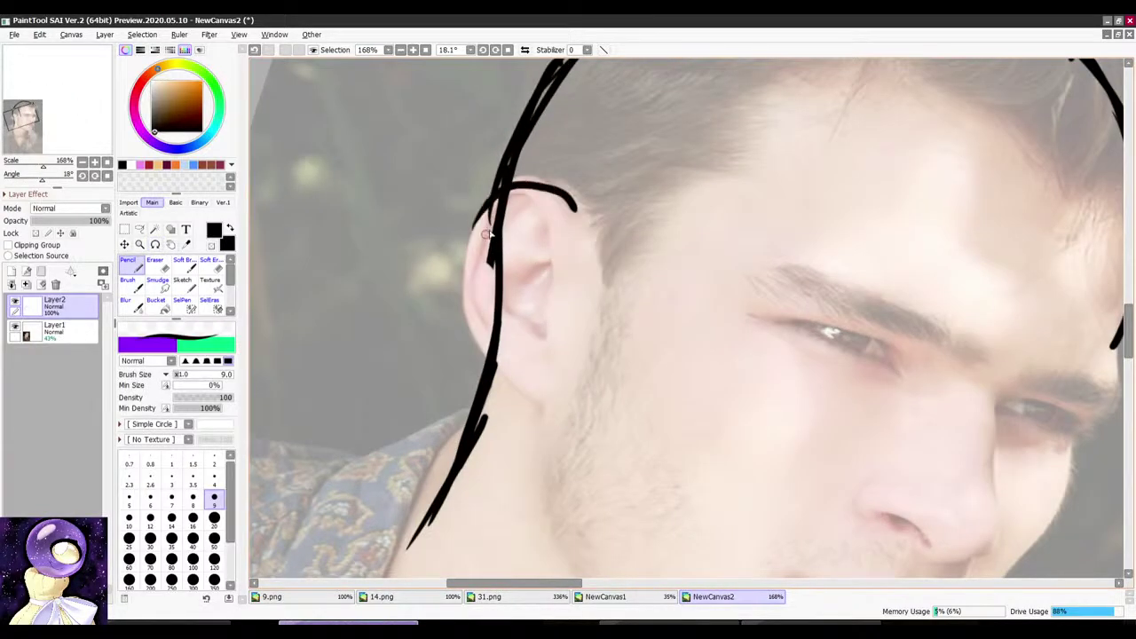
drag(514, 378, 548, 405)
scroll(510, 231, down, 5)
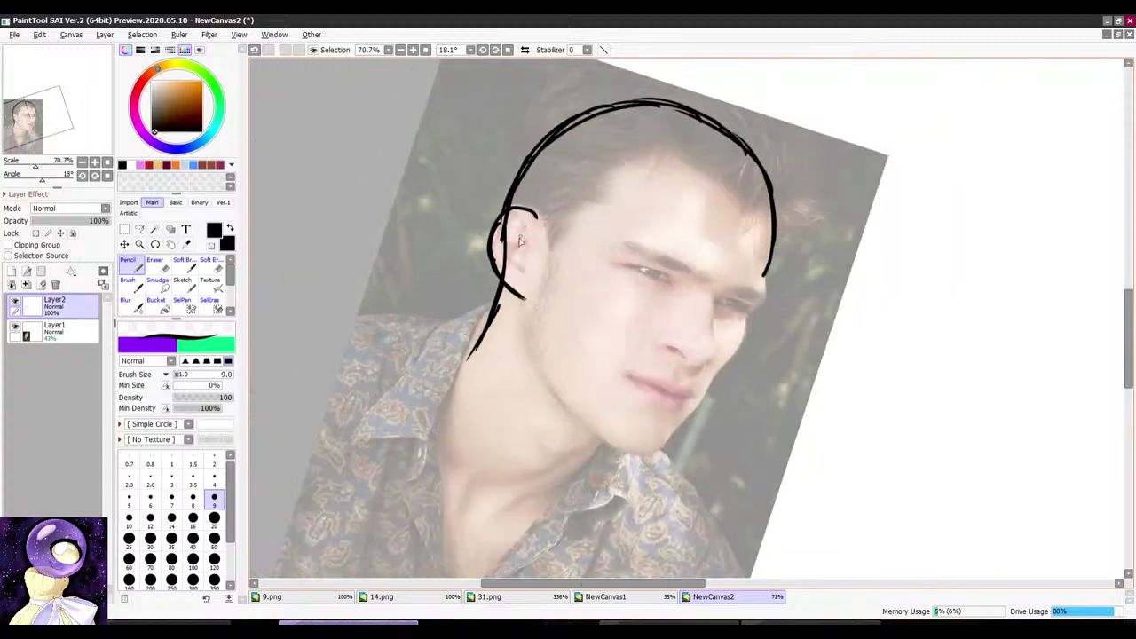
Step: Trace the jawline from below the earlobe down to the chin
drag(537, 310, 576, 232)
scroll(575, 253, up, 5)
scroll(531, 181, down, 2)
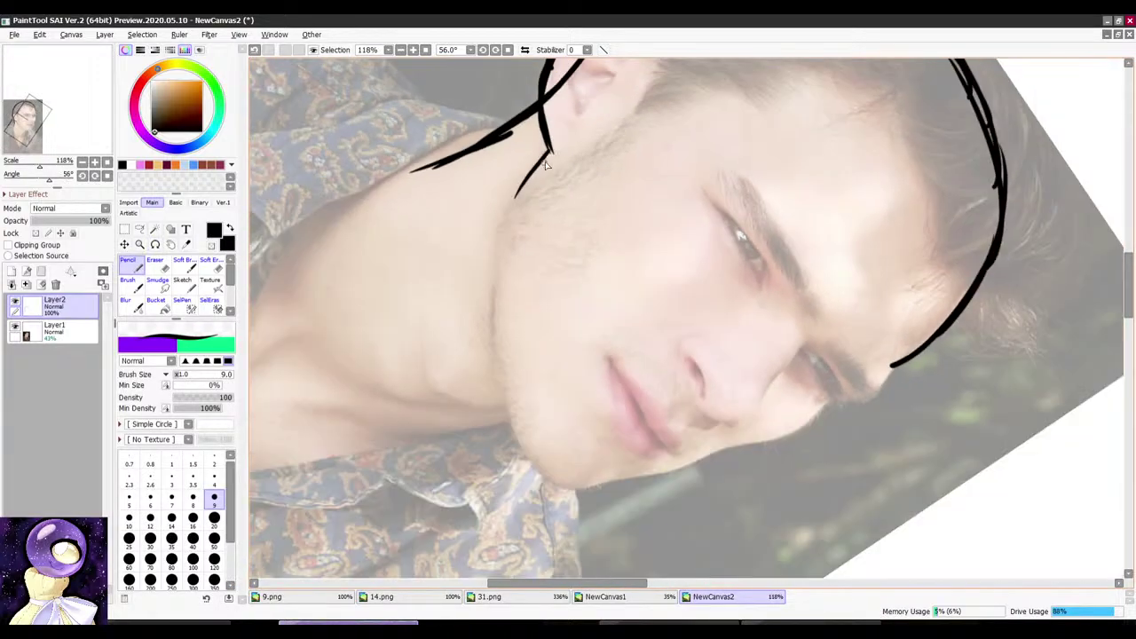
mouse_move(495, 280)
mouse_down()
mouse_move(504, 404)
mouse_move(505, 238)
mouse_up()
scroll(506, 233, up, 2)
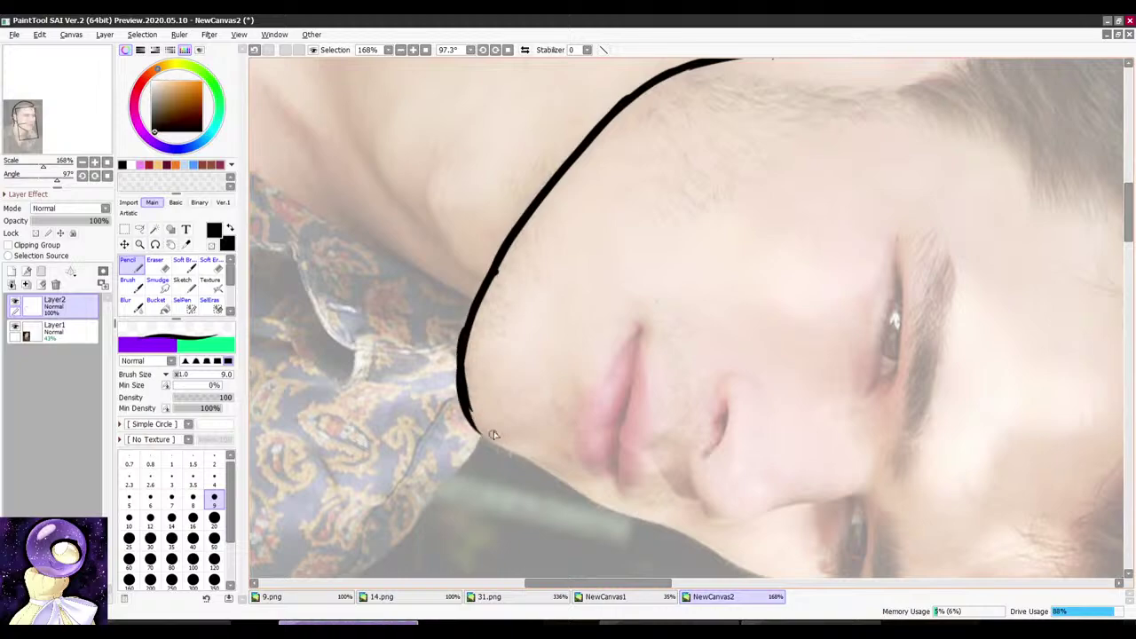
drag(621, 166, 534, 270)
scroll(534, 269, down, 2)
scroll(533, 155, up, 1)
Step: Erase the upper part of the jawline and redraw it to connect the earlobe with the lower jaw
key(e)
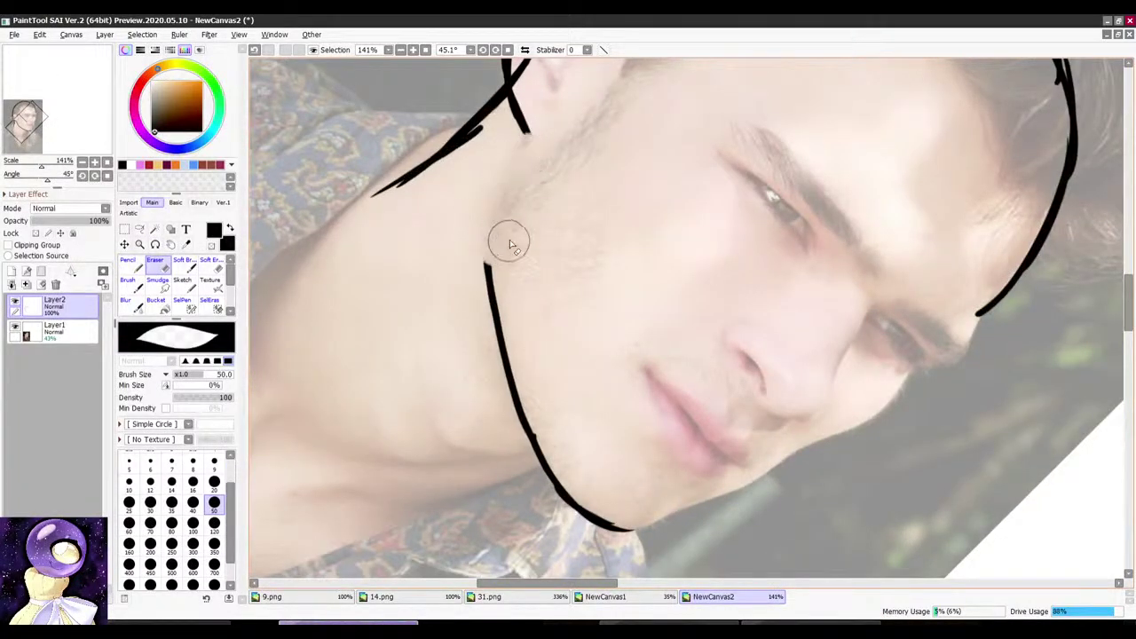
key(n)
mouse_move(609, 161)
mouse_down()
mouse_move(522, 255)
mouse_move(529, 311)
mouse_up()
scroll(568, 249, down, 5)
drag(616, 193, 706, 172)
scroll(572, 221, up, 3)
scroll(571, 225, up, 1)
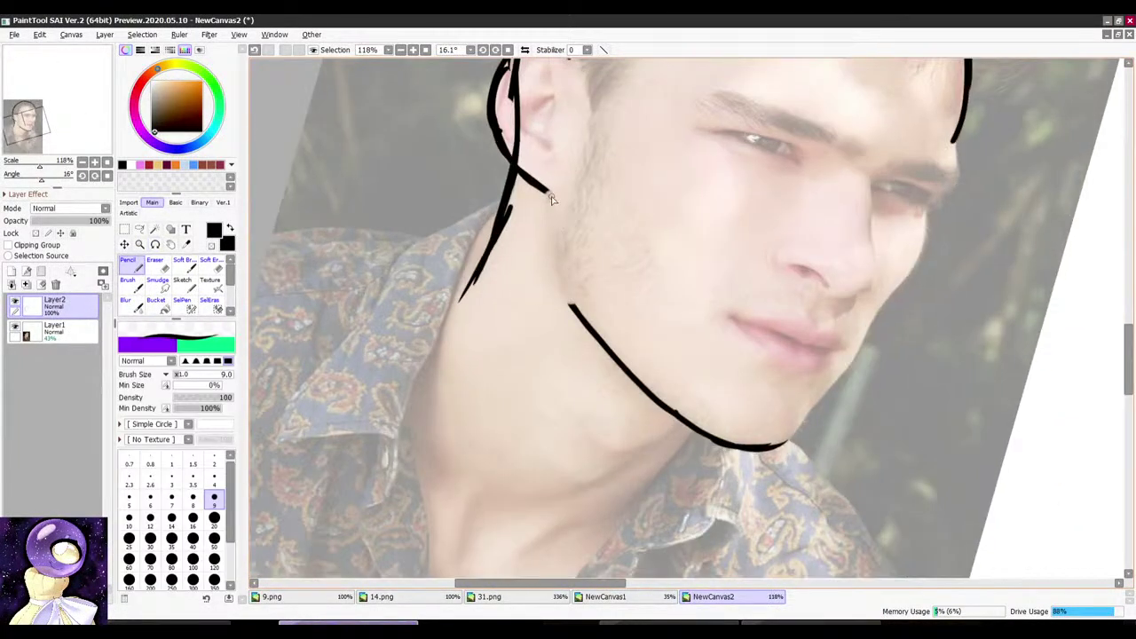
mouse_move(553, 236)
mouse_down()
mouse_move(579, 204)
mouse_move(580, 288)
mouse_up()
scroll(577, 233, up, 1)
key(e)
key(n)
scroll(593, 134, down, 1)
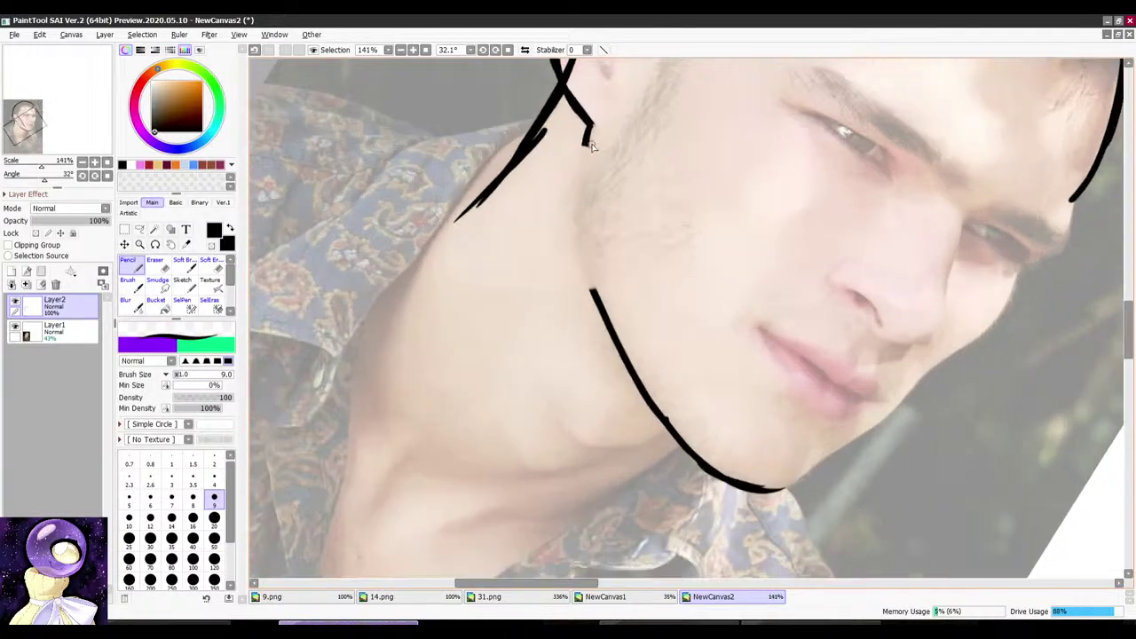
scroll(595, 257, down, 5)
Step: Trace the front of the neck from beneath the jaw down toward the shirt collar
drag(644, 172, 558, 216)
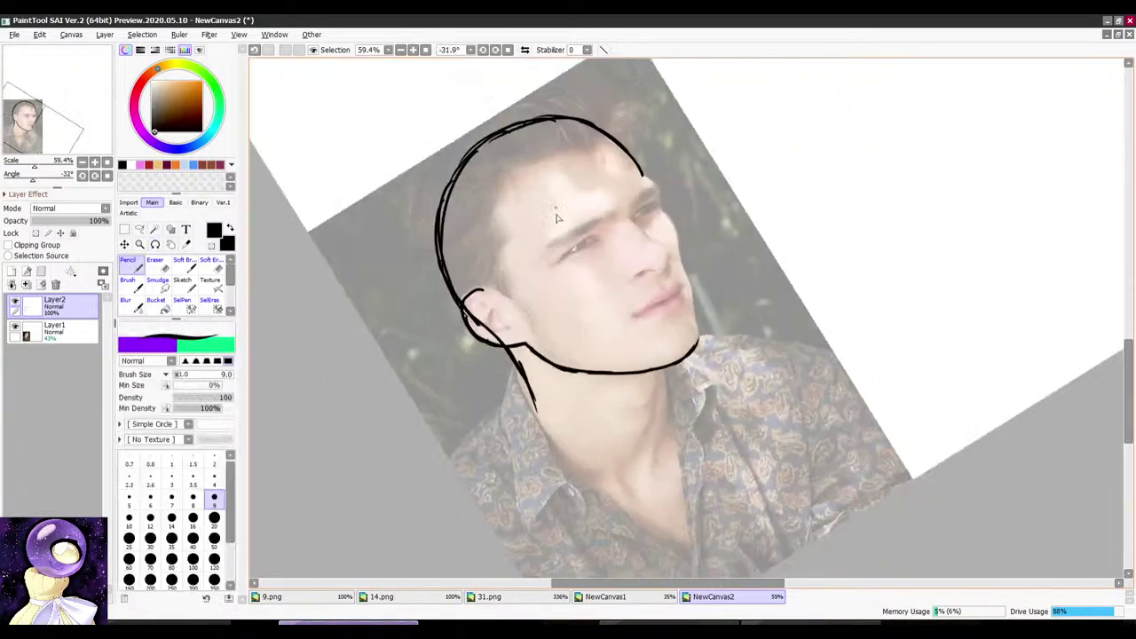
scroll(649, 439, up, 4)
drag(786, 246, 589, 392)
scroll(589, 393, up, 2)
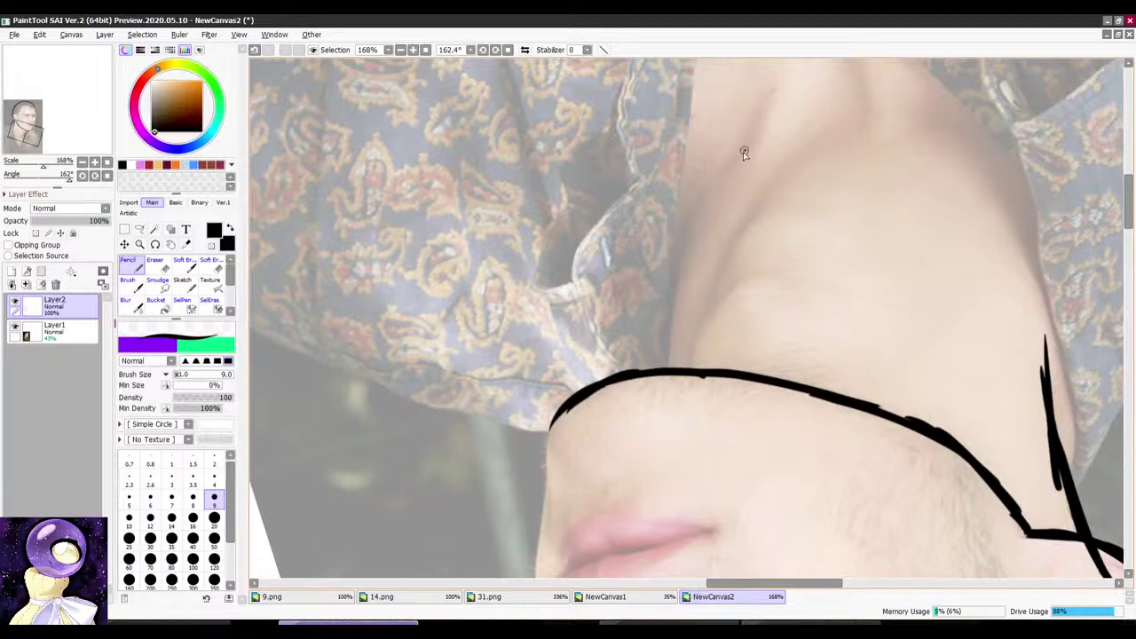
mouse_move(743, 152)
mouse_down()
mouse_move(704, 211)
mouse_move(668, 327)
mouse_up()
scroll(688, 253, down, 2)
drag(826, 172, 622, 426)
scroll(752, 172, down, 5)
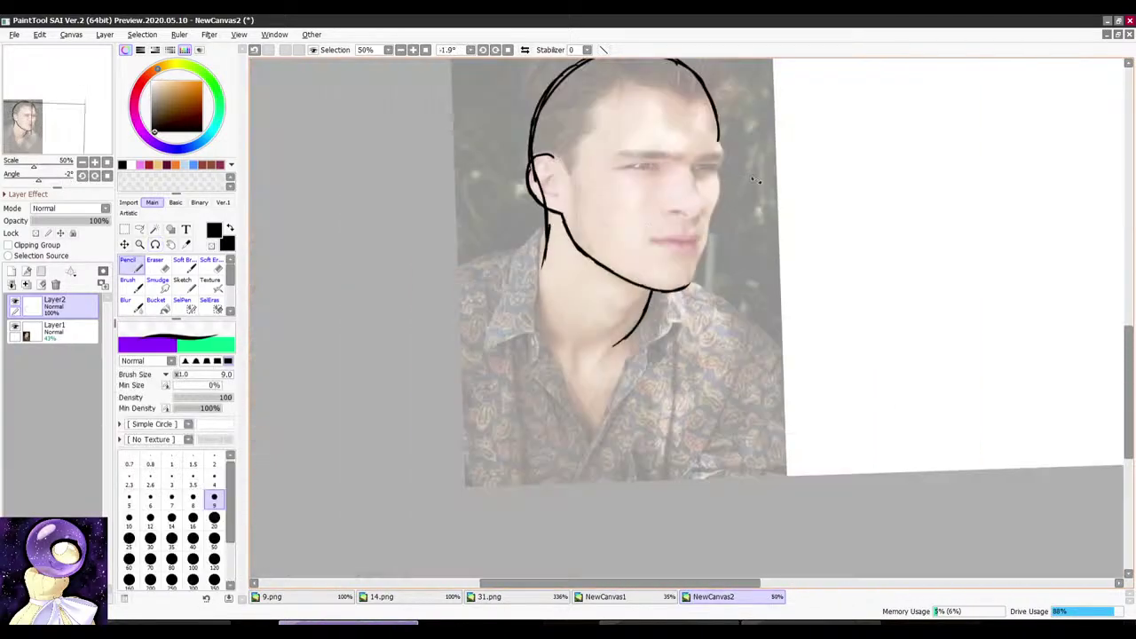
Step: Trace the front of the face from the chin up past the mouth toward the cheek
scroll(644, 169, up, 5)
drag(753, 172, 582, 322)
drag(916, 182, 696, 168)
scroll(803, 213, down, 3)
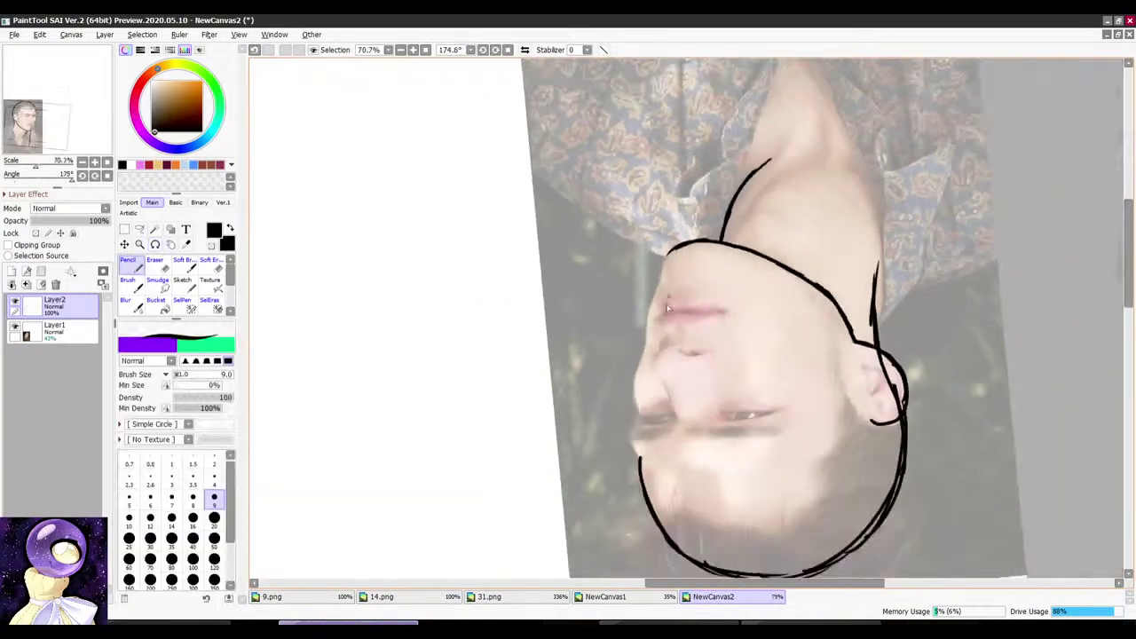
scroll(697, 168, up, 5)
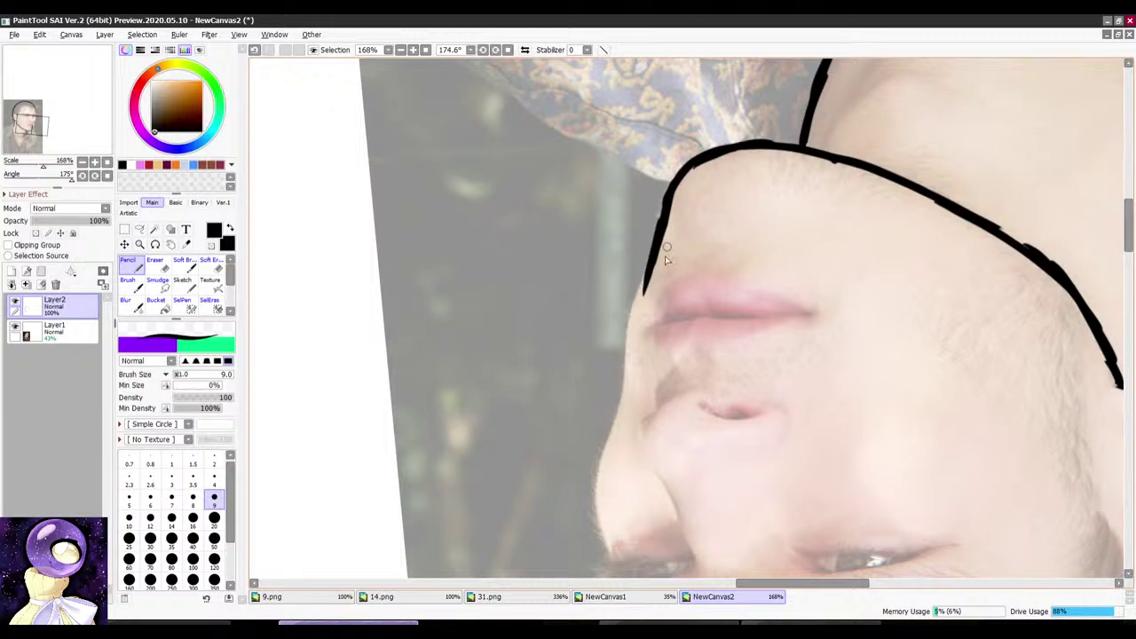
scroll(665, 256, up, 2)
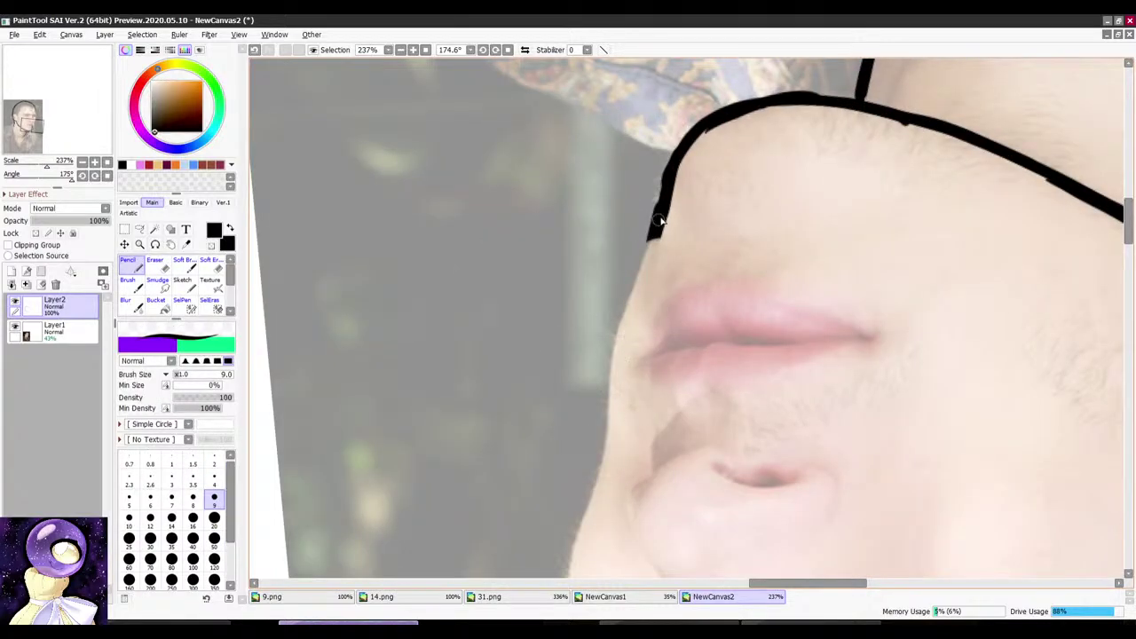
scroll(634, 293, down, 3)
drag(750, 199, 590, 435)
drag(825, 219, 763, 165)
scroll(763, 166, down, 4)
Step: Trace the far cheek up into the eye socket and over the brow to join the forehead line
scroll(763, 165, up, 5)
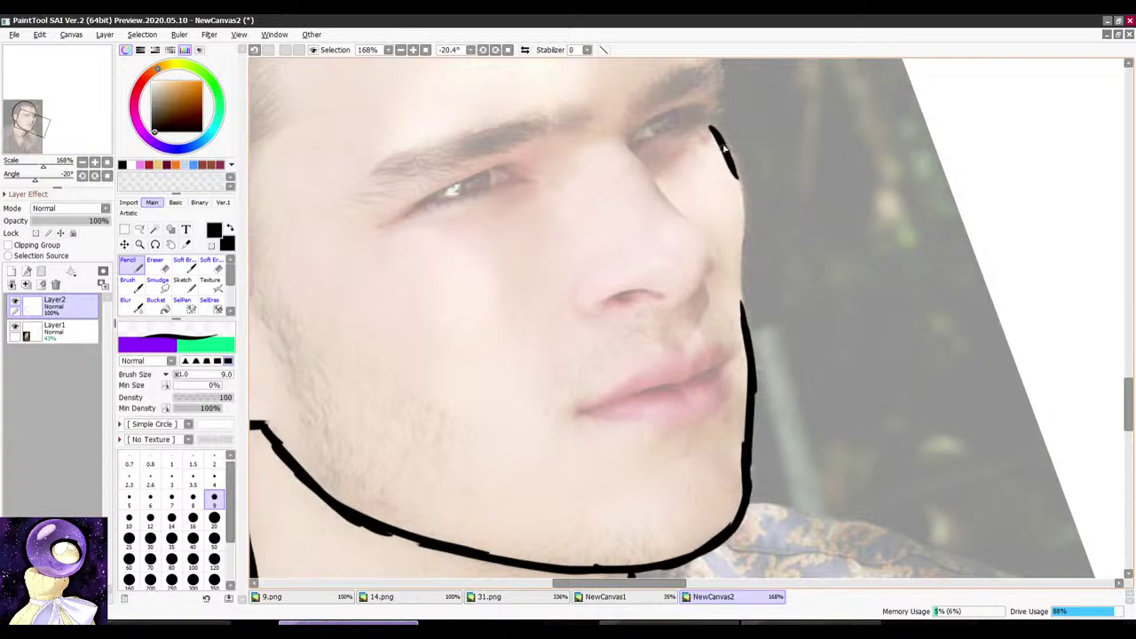
scroll(747, 346, down, 3)
drag(746, 346, 597, 233)
scroll(656, 204, up, 1)
scroll(596, 233, up, 2)
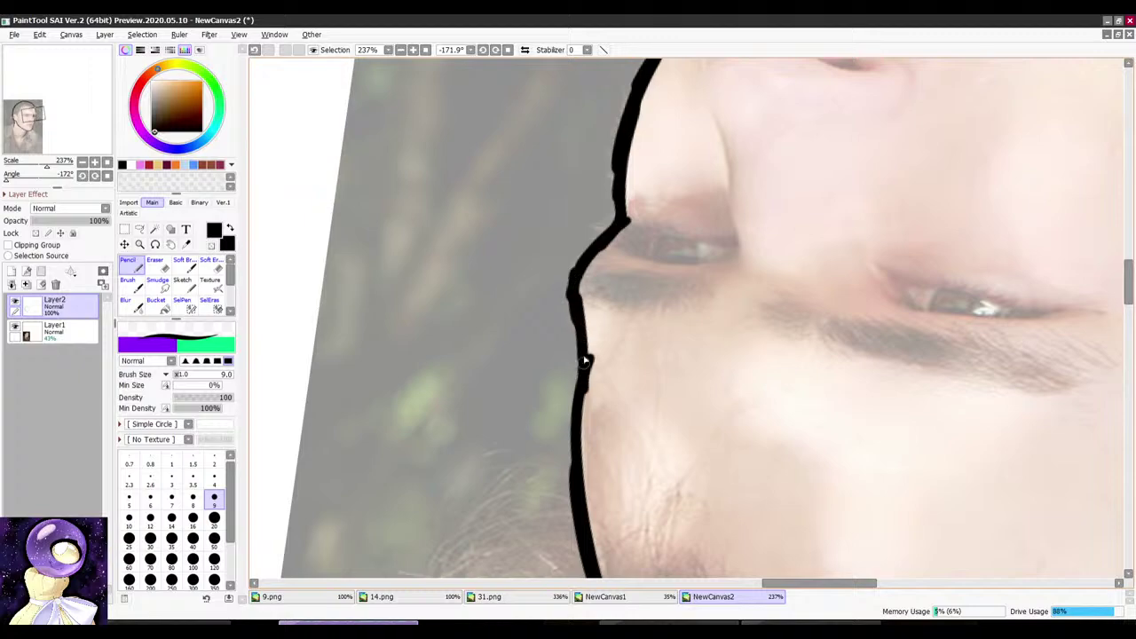
Step: Erase the stretch of head contour that runs through the inside of the ear
scroll(587, 298, down, 3)
drag(589, 266, 801, 172)
mouse_move(761, 180)
mouse_down()
mouse_move(740, 172)
mouse_move(807, 217)
mouse_up()
scroll(728, 302, up, 5)
key(r)
scroll(723, 225, down, 4)
scroll(577, 269, up, 5)
key(e)
drag(532, 145, 542, 222)
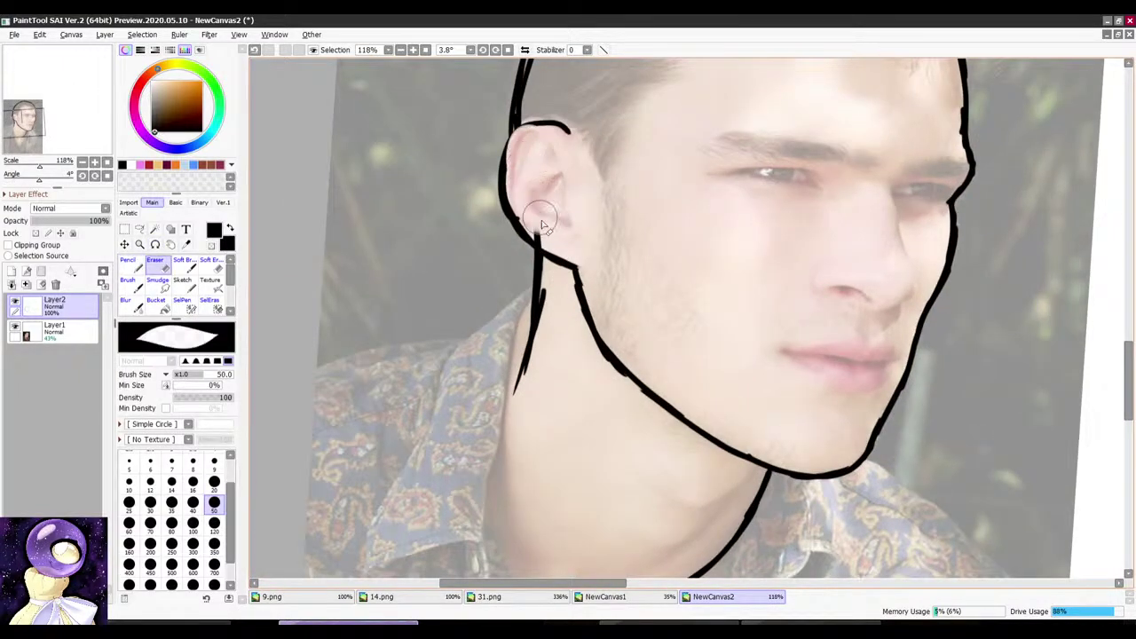
Step: Try to trace the inner ear folds with the Pencil, from the upper fold down toward the lobe
key(n)
scroll(559, 213, down, 2)
key(r)
mouse_move(821, 111)
mouse_down()
mouse_move(783, 87)
mouse_move(806, 99)
mouse_up()
scroll(622, 199, up, 5)
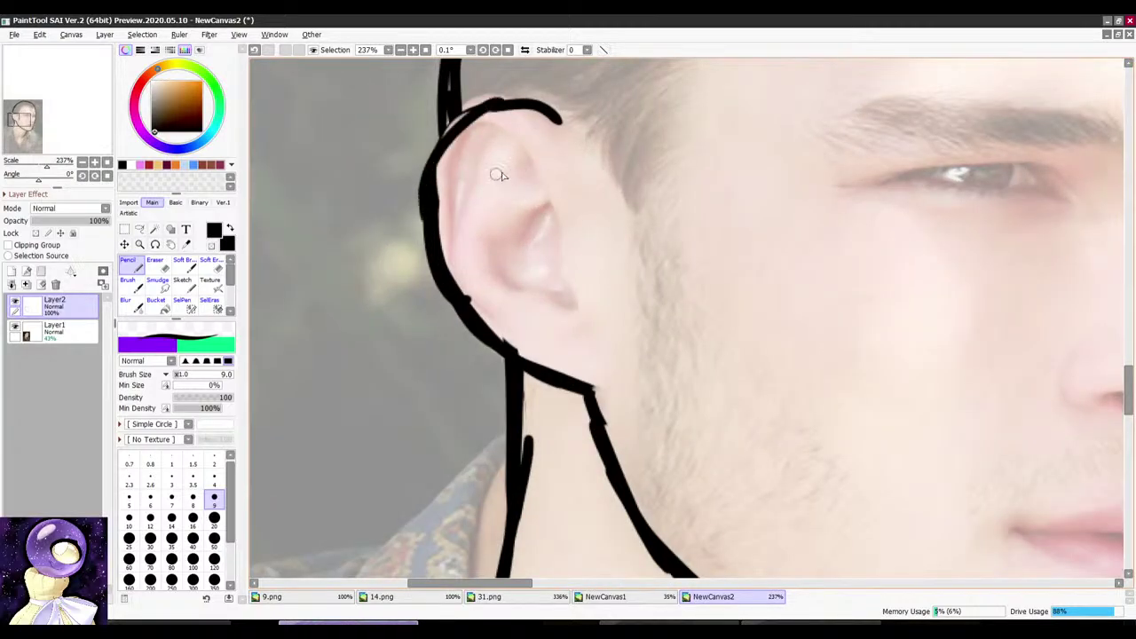
scroll(595, 204, down, 2)
key(r)
drag(604, 203, 632, 184)
scroll(566, 169, up, 3)
scroll(645, 125, down, 2)
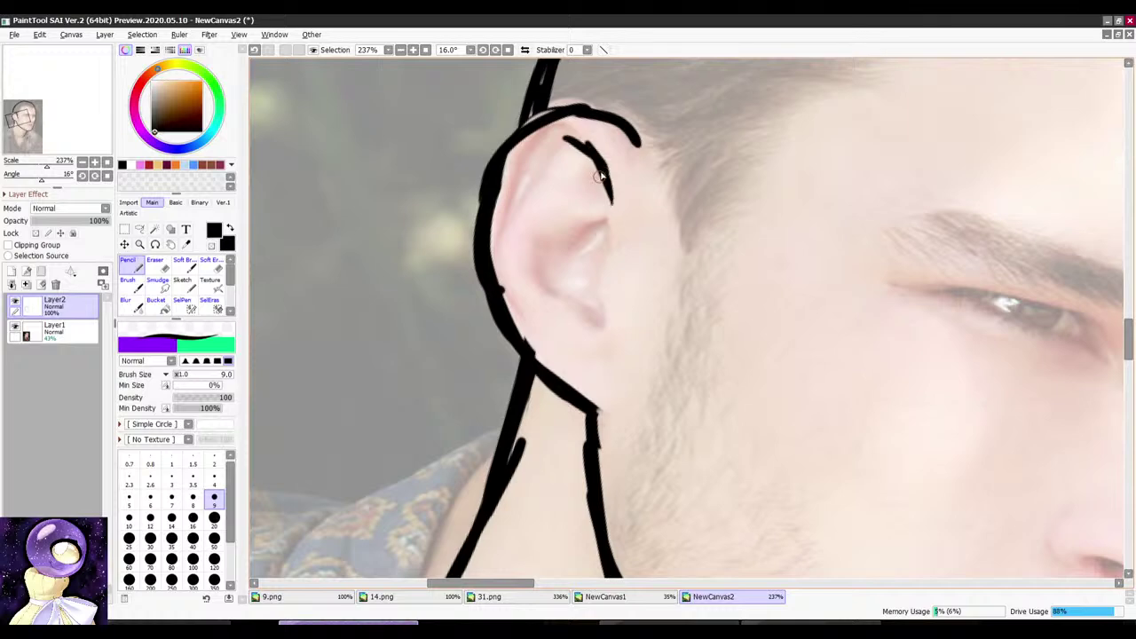
scroll(618, 184, up, 3)
mouse_move(611, 228)
mouse_down()
mouse_move(576, 331)
mouse_move(609, 292)
mouse_move(608, 399)
mouse_up()
key(r)
drag(646, 120, 560, 157)
mouse_move(579, 271)
mouse_down()
mouse_move(553, 287)
mouse_move(581, 266)
mouse_move(497, 373)
mouse_up()
scroll(505, 376, down, 2)
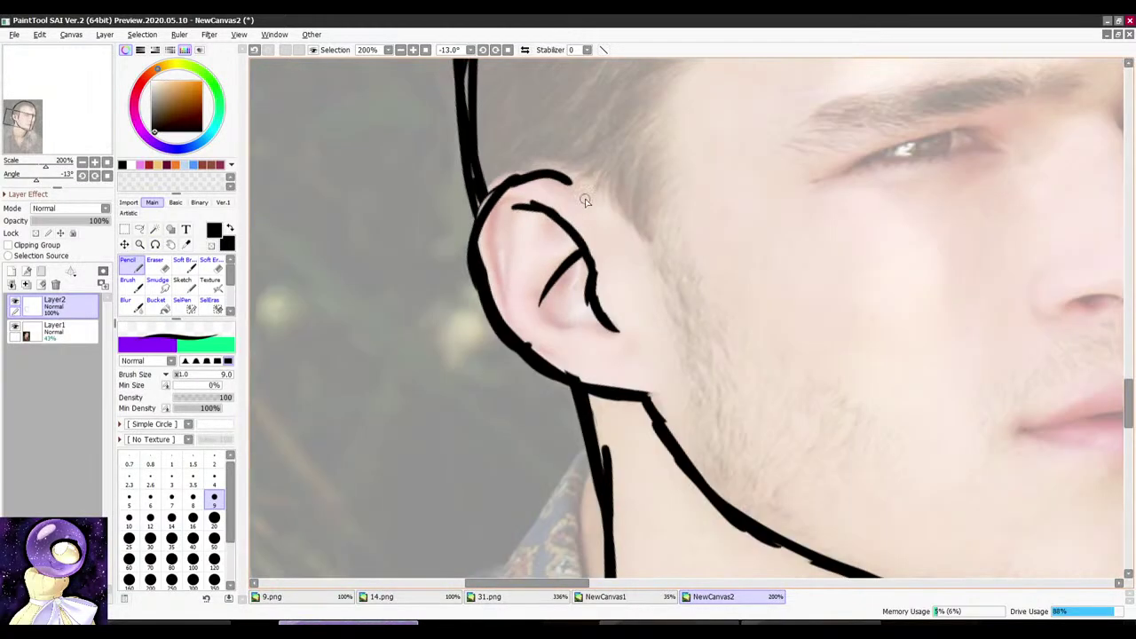
Step: Compare the ear tracing with the photo by toggling the visibility of Layer2
click(15, 302)
click(15, 302)
click(15, 301)
click(15, 301)
click(15, 302)
click(16, 301)
Step: Erase the inner ear lines and retrace the upper fold, front edge and lower hollow with thinner Pencil strokes
key(e)
mouse_move(521, 210)
mouse_down()
mouse_move(522, 243)
mouse_move(607, 311)
mouse_up()
key(n)
key(r)
drag(593, 252, 657, 181)
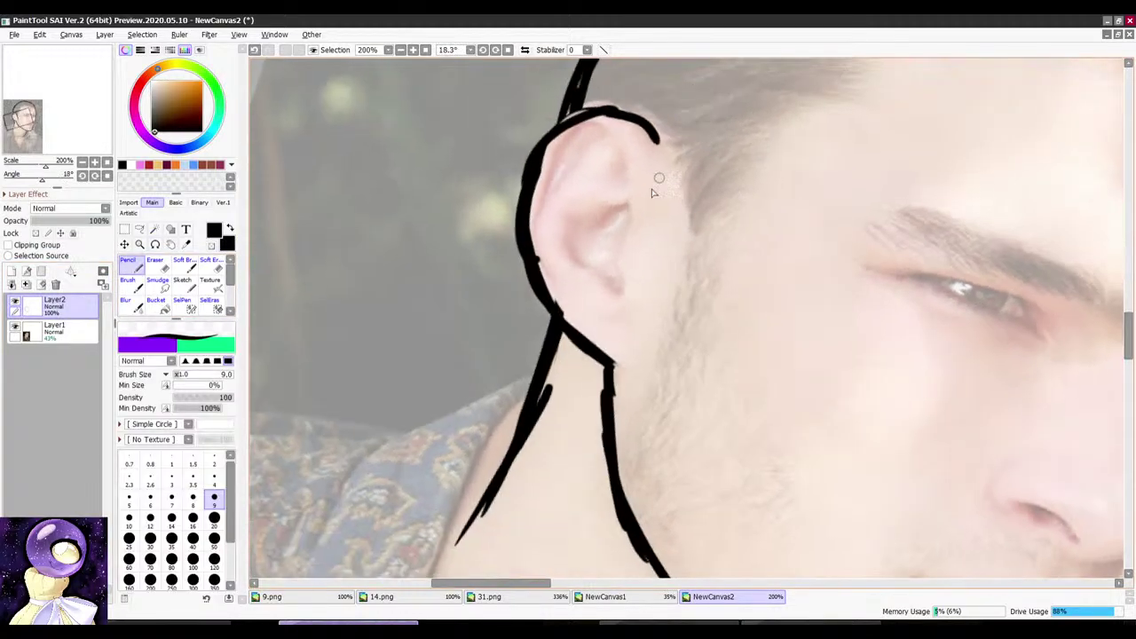
scroll(657, 181, up, 1)
key(r)
key(n)
drag(570, 191, 572, 257)
mouse_move(643, 65)
mouse_down()
mouse_move(660, 195)
mouse_move(622, 296)
mouse_up()
mouse_move(635, 162)
mouse_down()
mouse_move(538, 162)
mouse_move(463, 240)
mouse_up()
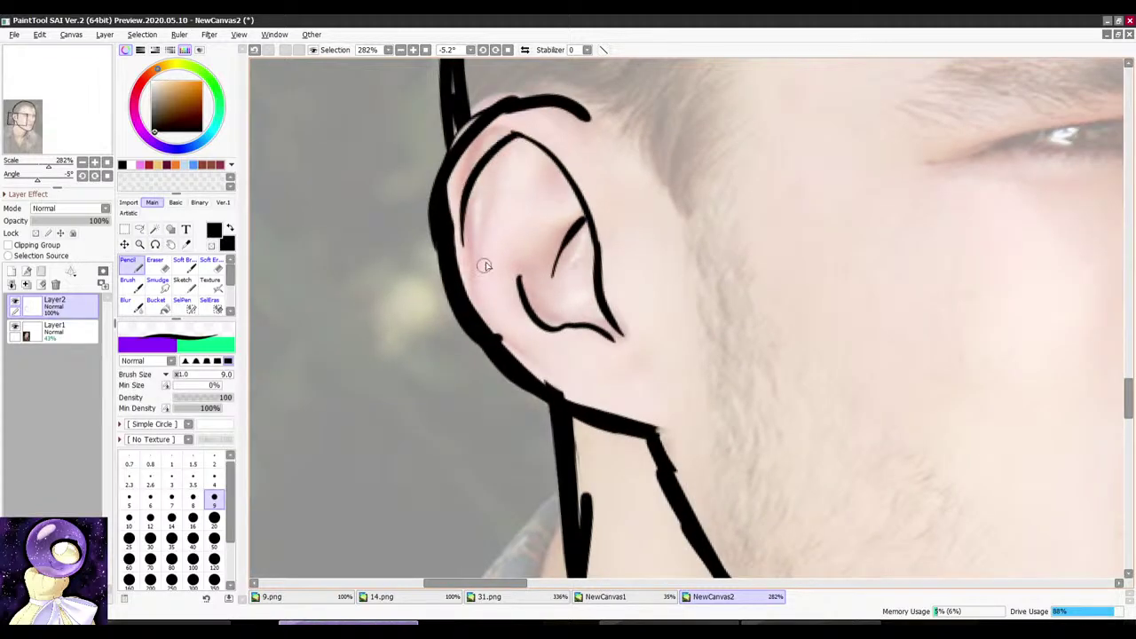
Step: Erase the inner ear lines and undo that erasure
scroll(514, 181, down, 2)
key(r)
mouse_move(523, 176)
mouse_down()
mouse_move(612, 142)
mouse_move(535, 208)
mouse_move(587, 168)
mouse_up()
scroll(563, 157, up, 3)
key(e)
key(n)
scroll(624, 189, down, 6)
key(r)
scroll(618, 152, up, 3)
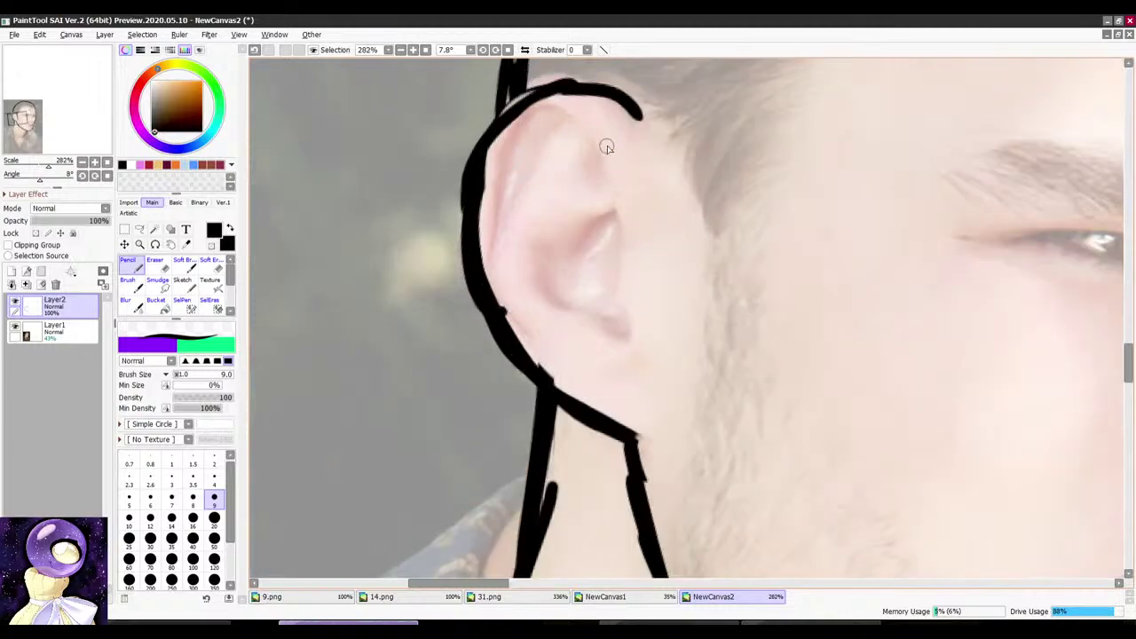
key(ctrl+z)
scroll(616, 180, down, 10)
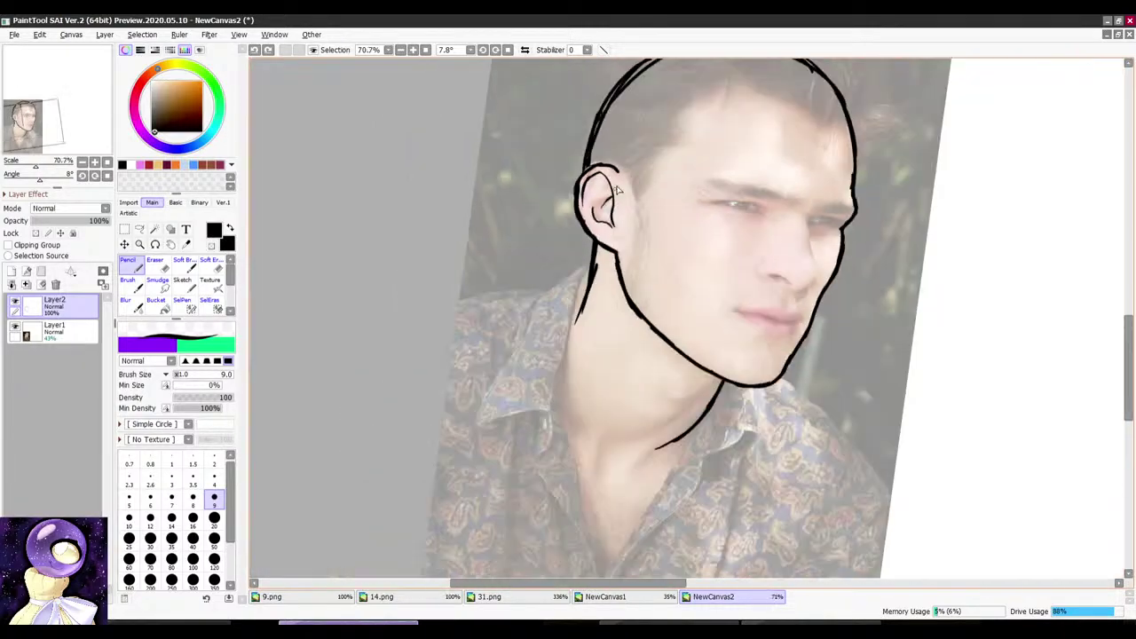
Step: Go over the front edge of the inner ear down to its lower point
key(r)
scroll(662, 142, up, 6)
mouse_move(730, 145)
mouse_down()
mouse_move(672, 140)
mouse_move(700, 141)
mouse_up()
key(r)
scroll(605, 142, up, 5)
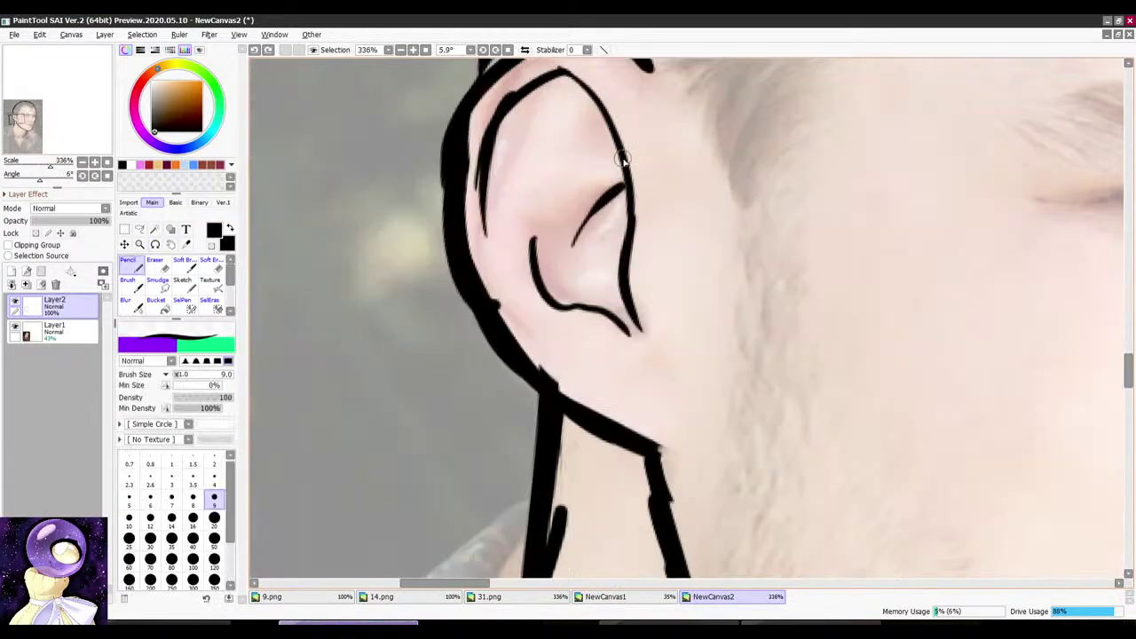
drag(624, 157, 624, 307)
Step: Try to trace the nose bridge down from the inner brow with the Pencil, undoing the strokes
scroll(623, 223, down, 7)
key(r)
drag(717, 207, 689, 205)
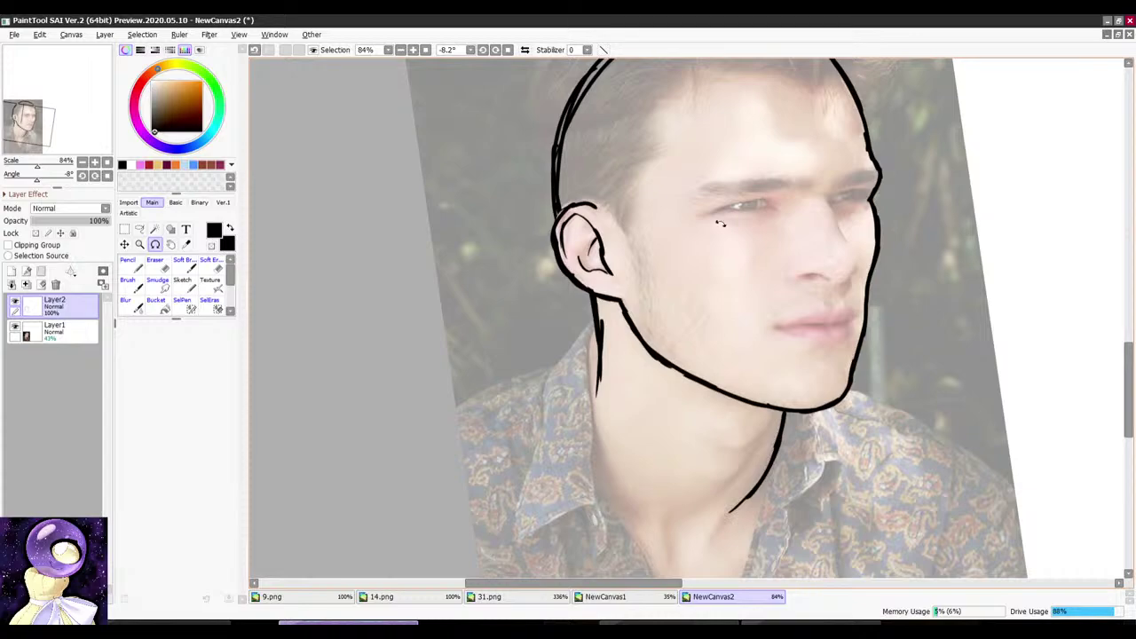
scroll(780, 196, up, 1)
drag(791, 135, 773, 115)
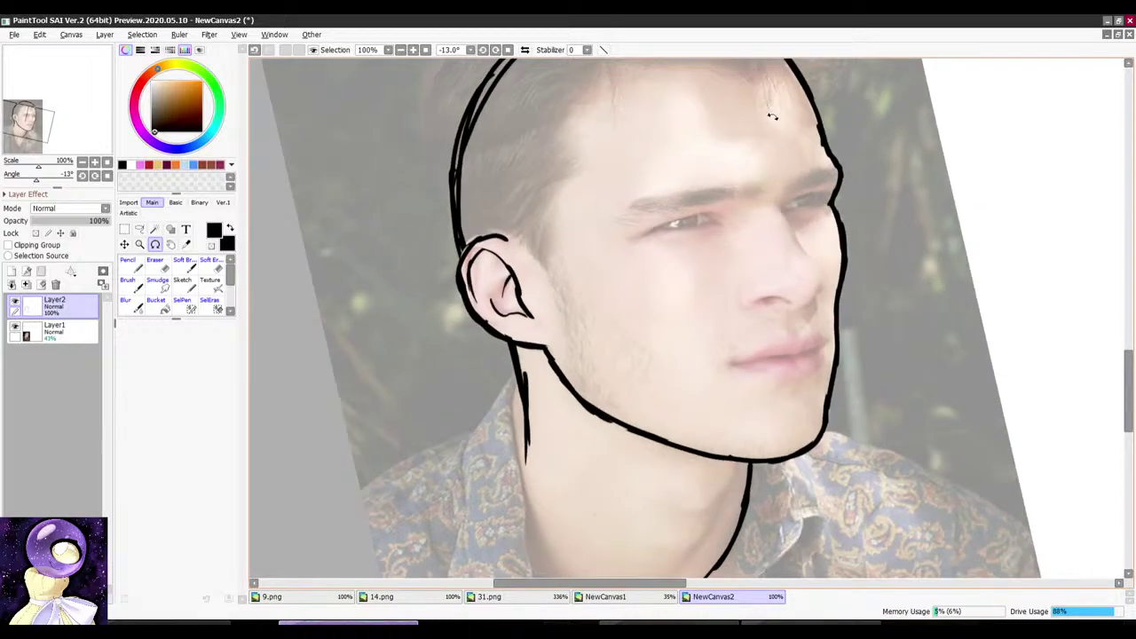
click(131, 266)
mouse_move(850, 163)
mouse_down()
mouse_move(702, 220)
mouse_move(625, 173)
mouse_move(769, 96)
mouse_up()
scroll(702, 220, up, 1)
scroll(632, 196, up, 1)
scroll(666, 180, up, 2)
key(r)
drag(748, 133, 680, 192)
scroll(595, 215, down, 2)
key(r)
scroll(677, 194, up, 3)
drag(645, 142, 683, 253)
scroll(664, 147, down, 1)
key(ctrl+z)
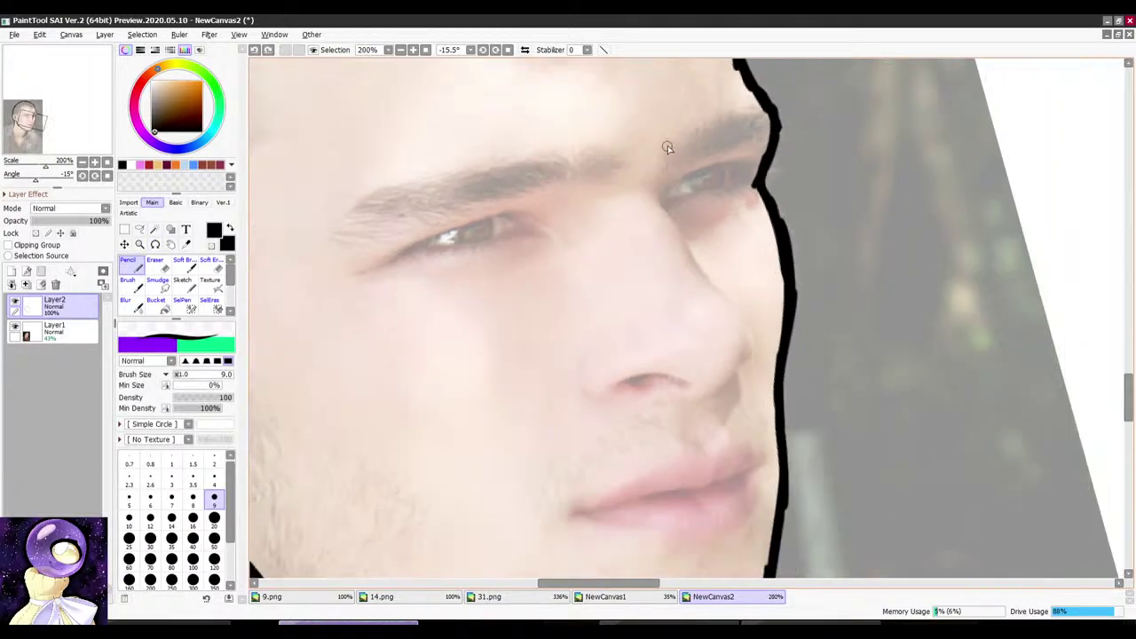
key(ctrl+z)
Step: Try a looped stroke between the brows and a single curve down the nose bridge, undoing both
drag(602, 181, 618, 190)
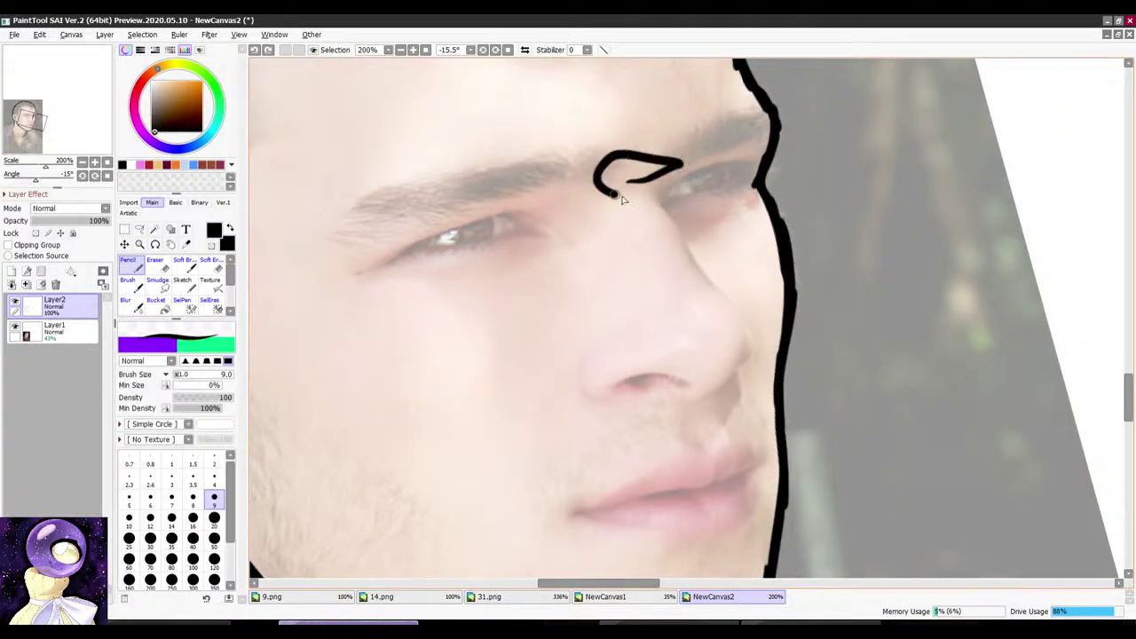
key(ctrl+z)
drag(642, 140, 635, 142)
key(ctrl+z)
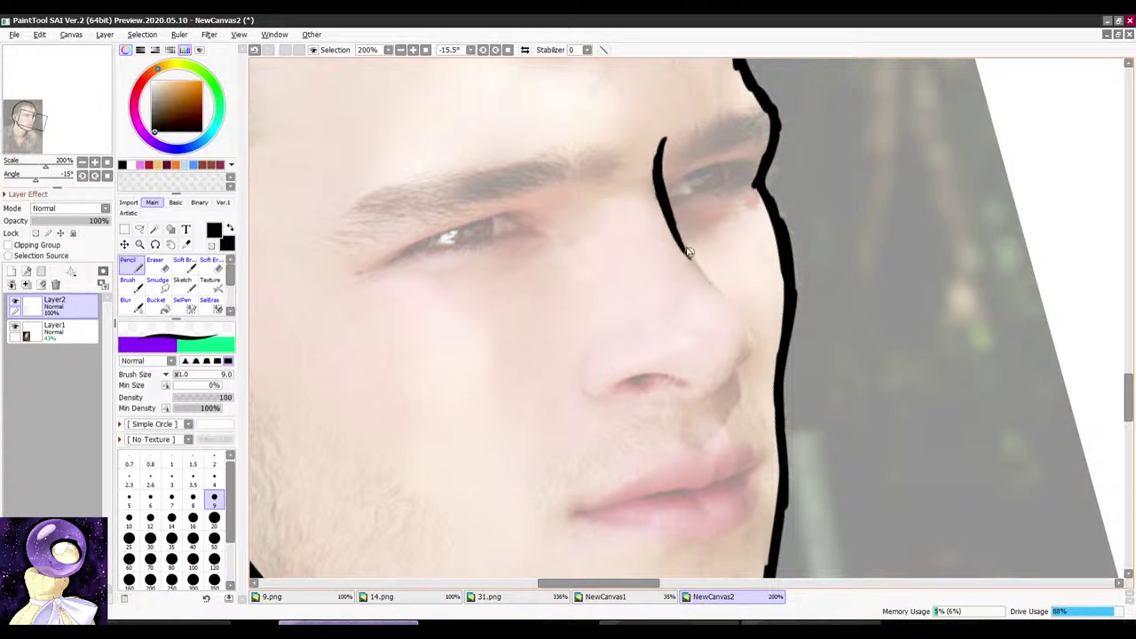
key(ctrl+z)
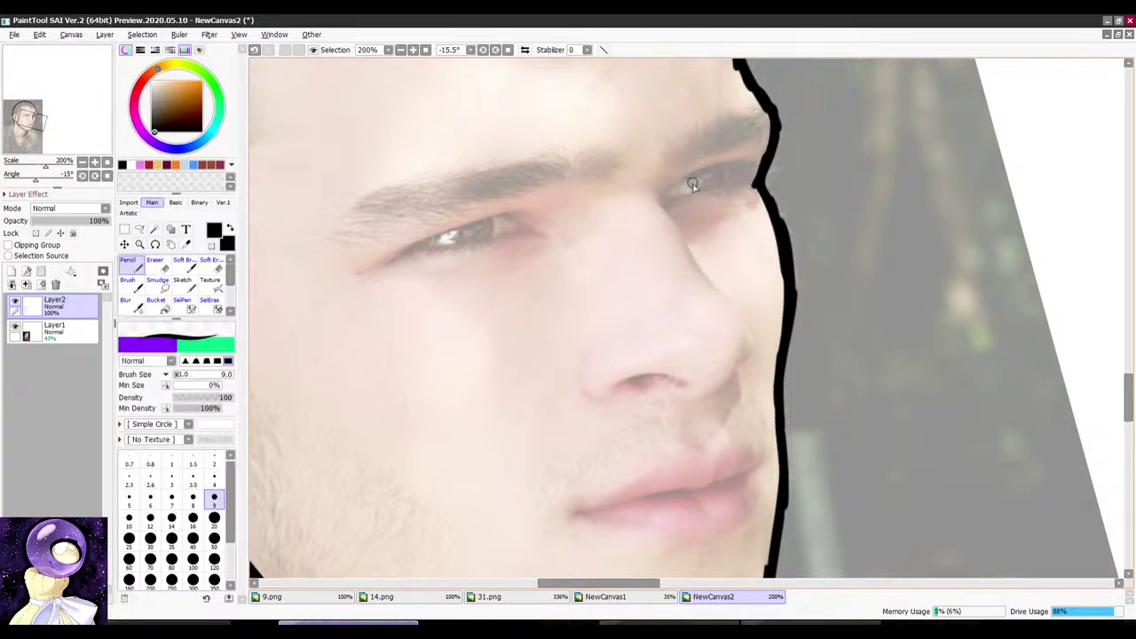
Step: Trace the nose profile from the far inner brow down the bridge and around the tip
scroll(681, 137, down, 3)
scroll(681, 137, up, 4)
mouse_move(668, 156)
mouse_down()
mouse_move(644, 234)
mouse_move(692, 297)
mouse_up()
key(alt+space)
scroll(764, 148, down, 2)
mouse_move(745, 400)
mouse_down()
mouse_move(763, 147)
mouse_move(676, 187)
mouse_up()
scroll(676, 186, up, 2)
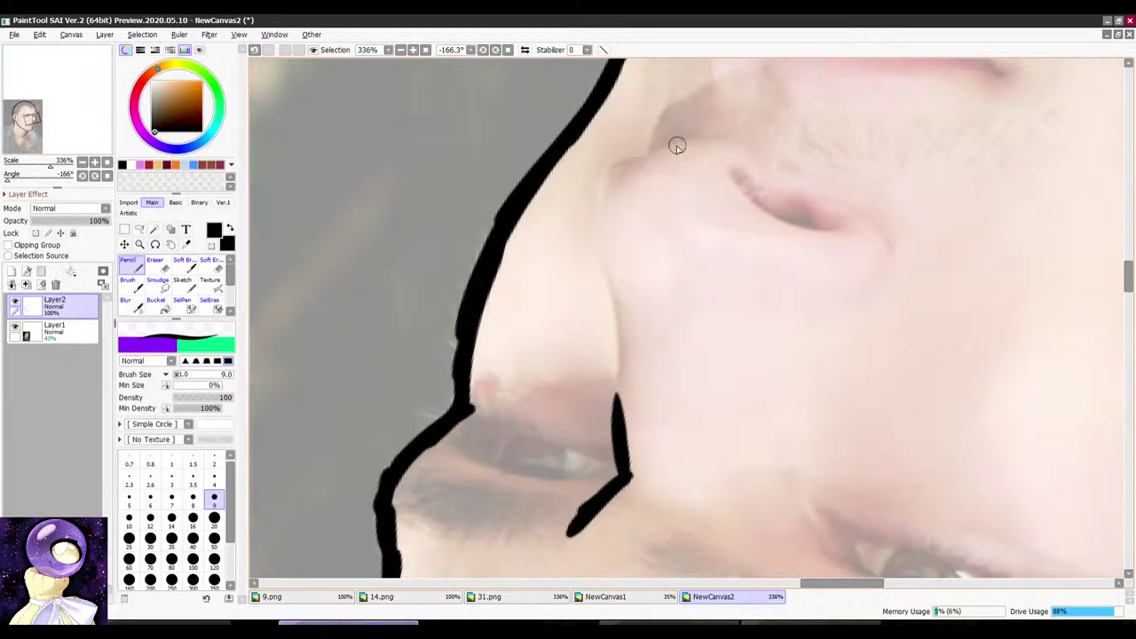
mouse_move(676, 147)
mouse_down()
mouse_move(597, 243)
mouse_move(602, 224)
mouse_move(632, 405)
mouse_up()
key(l)
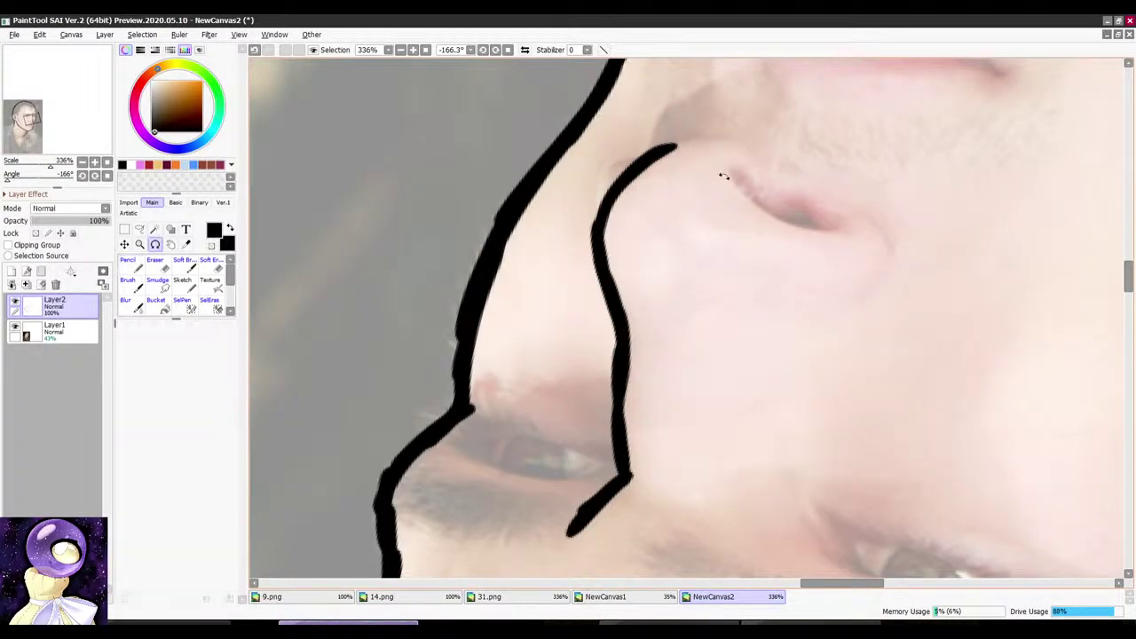
Step: Thicken the curve of the nose tip and extend it along the underside toward the nostril
drag(724, 176, 684, 172)
scroll(609, 171, up, 1)
drag(579, 189, 575, 258)
scroll(581, 218, down, 4)
key(alt+space)
drag(736, 130, 515, 275)
scroll(541, 358, up, 3)
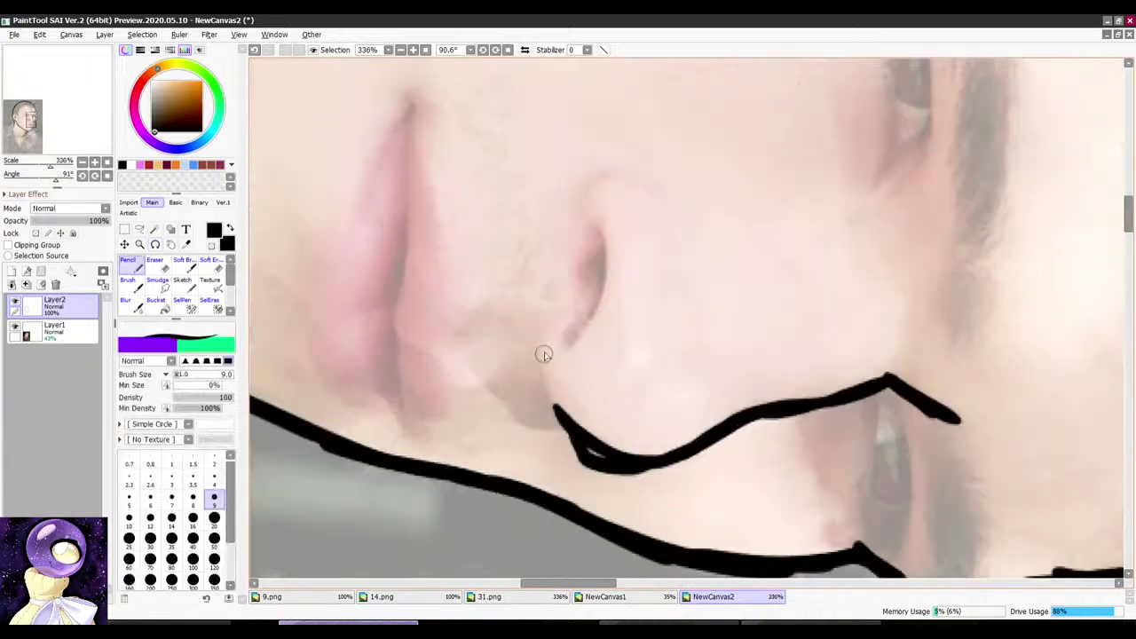
drag(538, 322, 567, 426)
scroll(594, 381, down, 1)
key(alt+space)
drag(761, 154, 532, 382)
Step: Outline the near nostril opening with an upper and a lower curve
scroll(568, 355, down, 6)
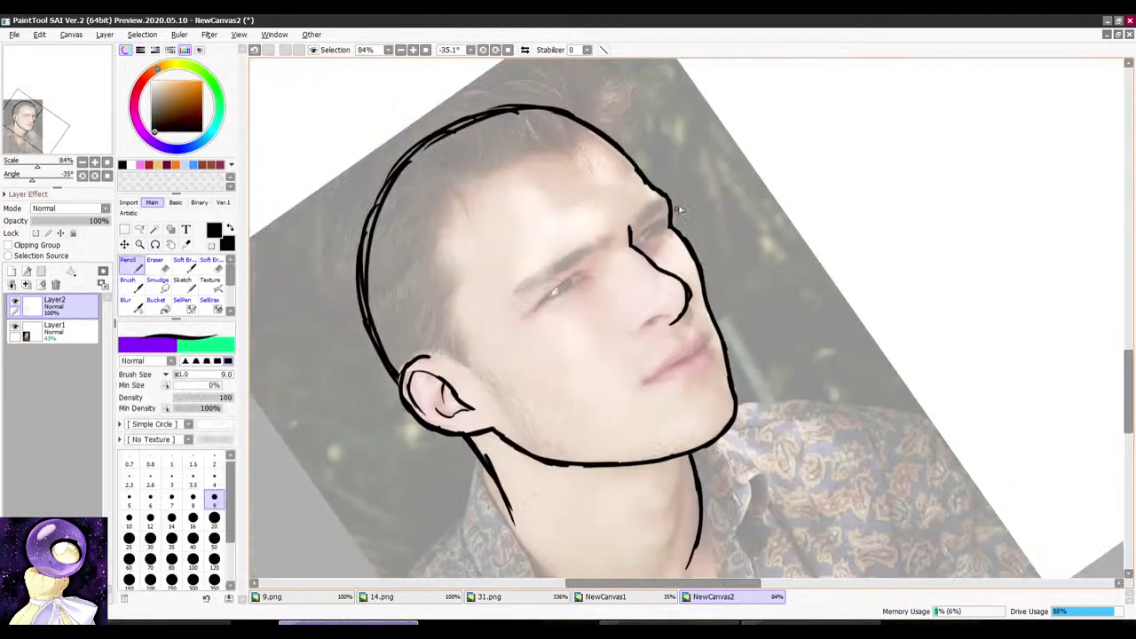
key(alt+space)
mouse_move(704, 149)
mouse_down()
mouse_move(768, 160)
mouse_move(707, 144)
mouse_up()
scroll(710, 266, up, 6)
key(alt+space)
drag(750, 180, 657, 169)
scroll(701, 284, up, 3)
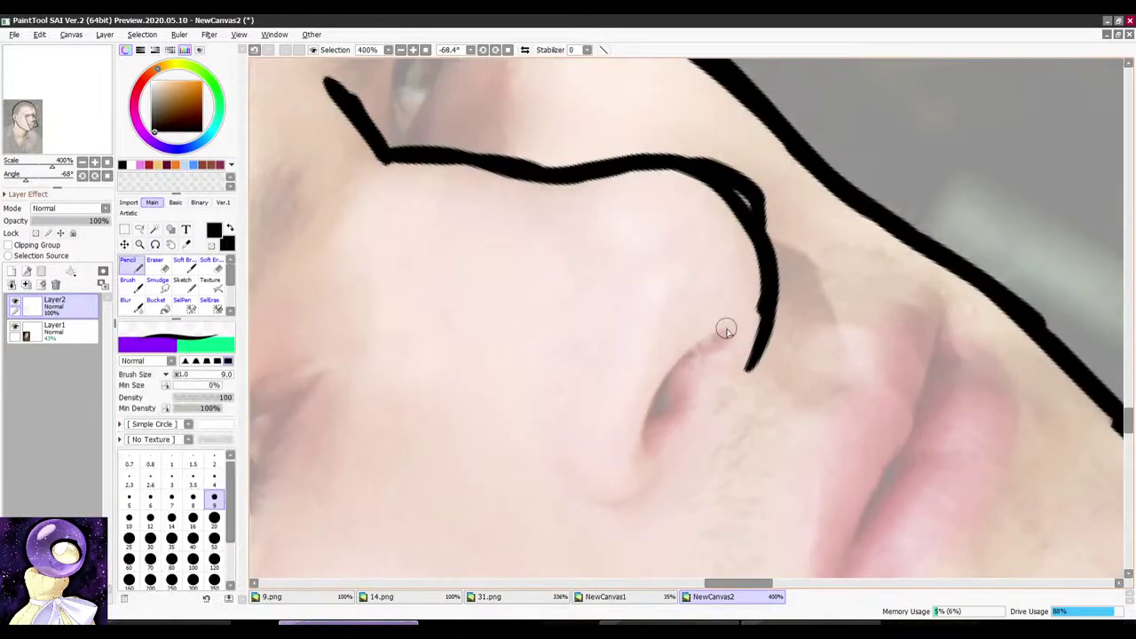
mouse_move(725, 327)
mouse_down()
mouse_move(641, 444)
mouse_move(643, 462)
mouse_up()
drag(724, 335, 676, 433)
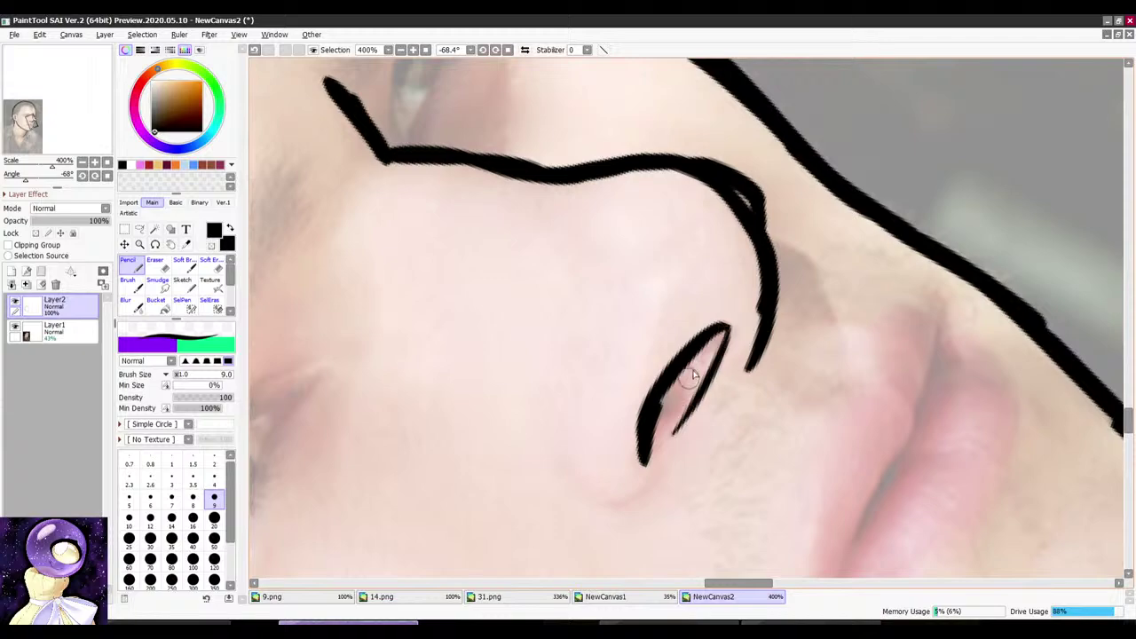
Step: Trace the near nostril wing as a curve around the outer side of the nostril
scroll(730, 304, down, 1)
key(alt+space)
mouse_move(701, 213)
mouse_down()
mouse_move(794, 193)
mouse_move(774, 364)
mouse_up()
scroll(731, 281, up, 3)
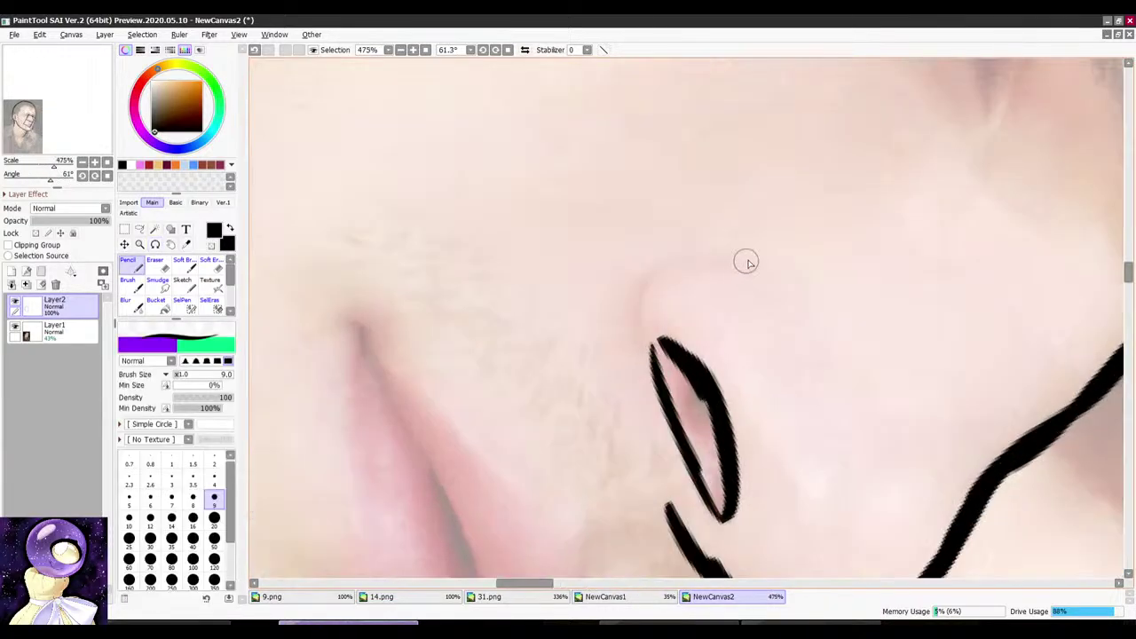
mouse_move(747, 244)
mouse_down()
mouse_move(630, 315)
mouse_move(645, 387)
mouse_up()
Step: Compare the whole head tracing with the photo by hiding and showing Layer2 and Layer1 in turn
scroll(634, 334, down, 6)
key(alt+space)
scroll(708, 293, down, 4)
drag(829, 261, 719, 266)
scroll(742, 300, up, 4)
key(alt+space)
scroll(718, 267, down, 1)
scroll(718, 269, down, 3)
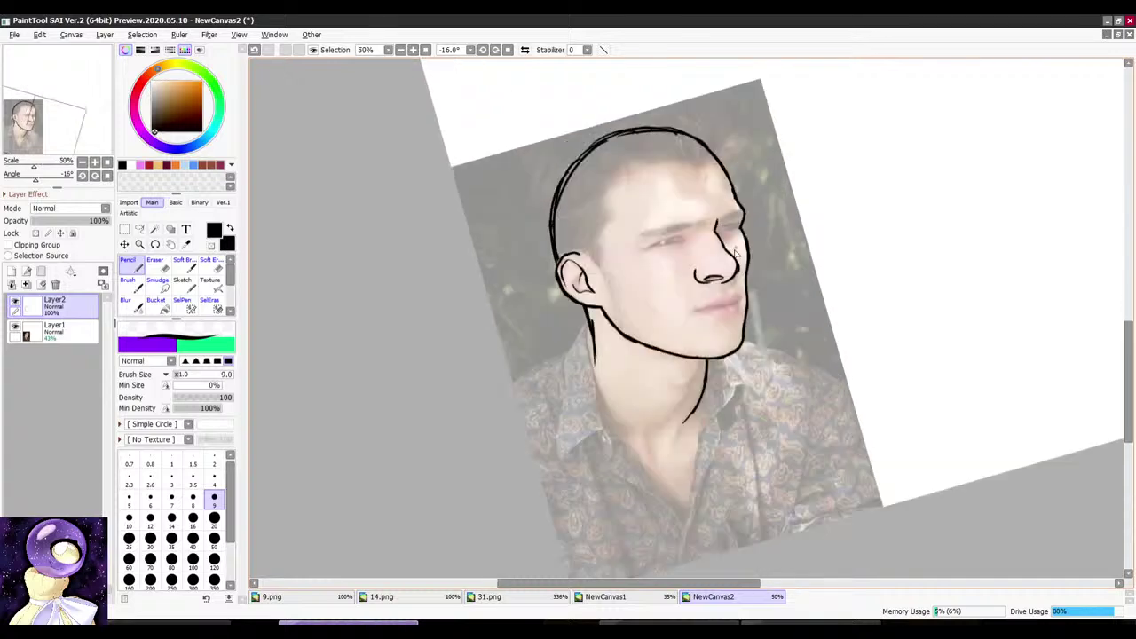
scroll(718, 269, up, 1)
scroll(707, 182, up, 2)
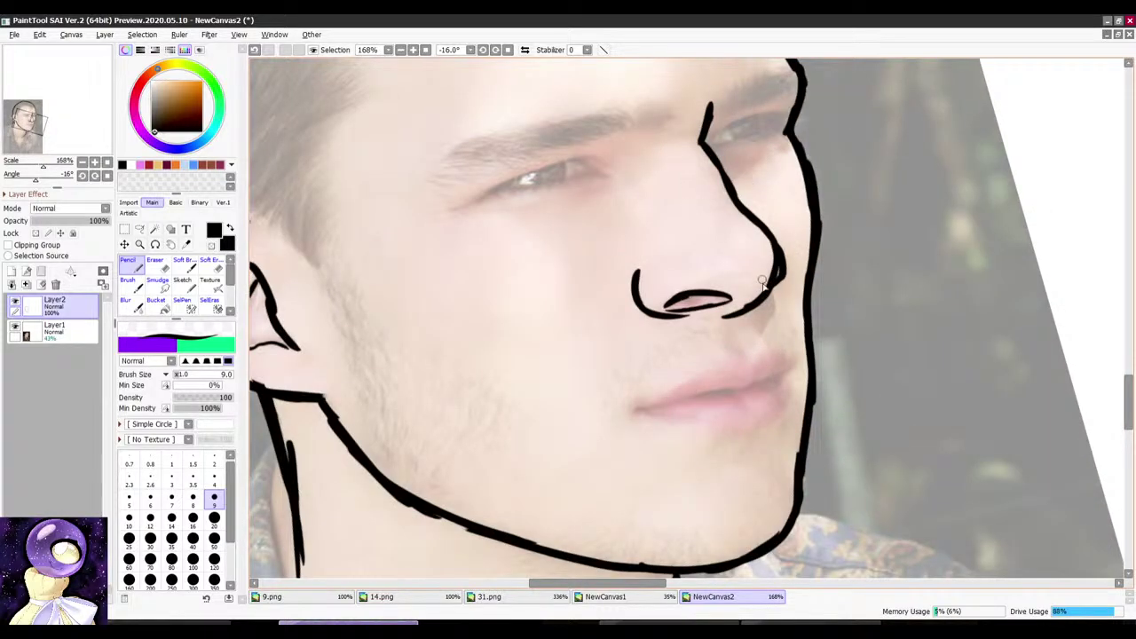
click(15, 301)
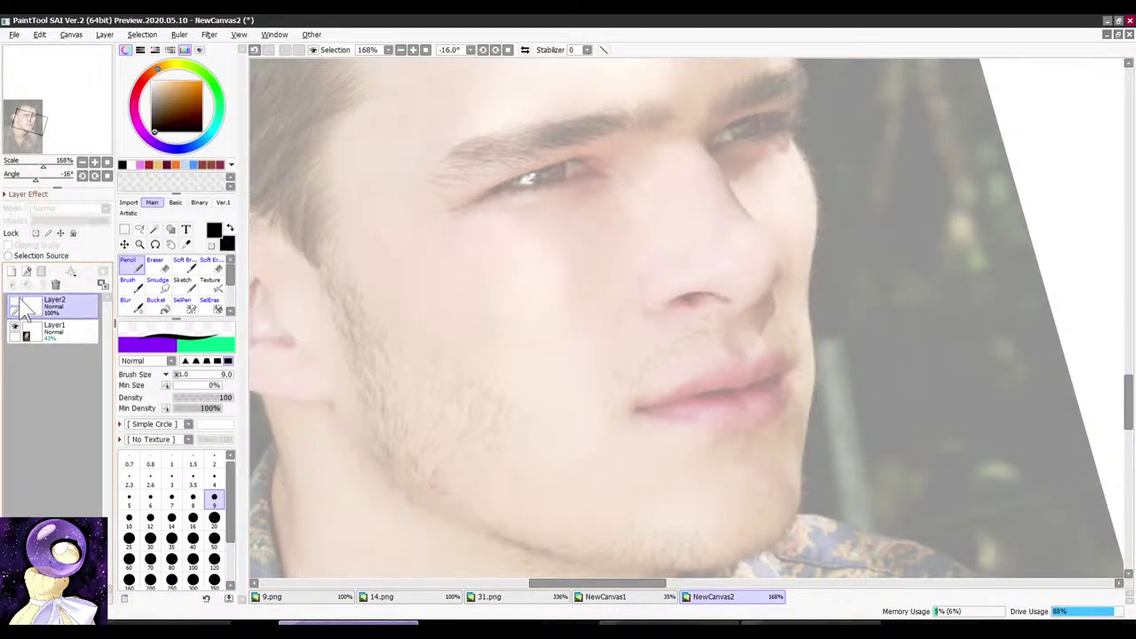
scroll(463, 281, down, 2)
click(15, 302)
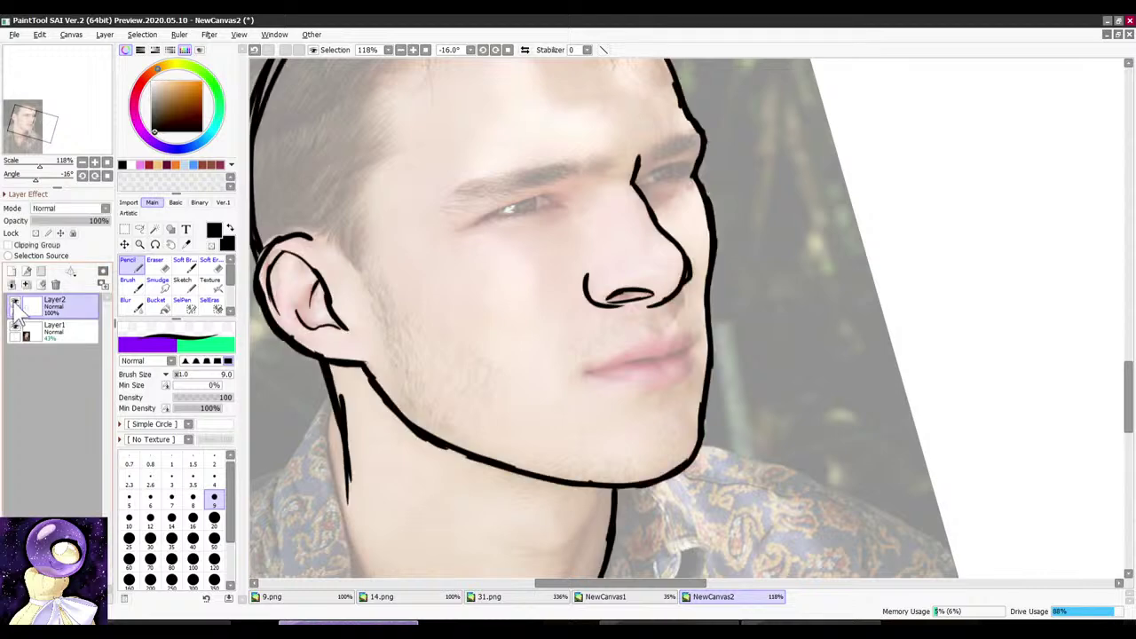
scroll(310, 280, down, 2)
click(17, 327)
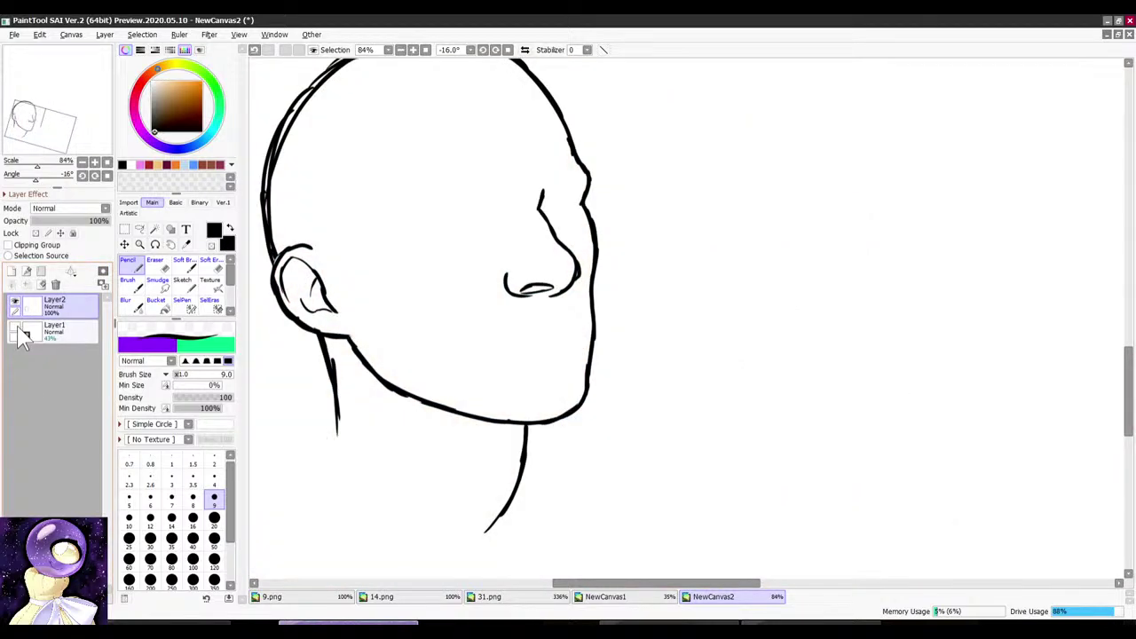
click(17, 326)
Step: Start tracing the lips over the portrait's mouth with the Pencil
scroll(509, 367, down, 3)
scroll(528, 330, up, 7)
key(r)
mouse_move(874, 191)
mouse_down()
mouse_move(832, 136)
mouse_move(760, 99)
mouse_up()
scroll(792, 151, up, 3)
key(r)
mouse_move(793, 148)
mouse_down()
mouse_move(766, 132)
mouse_move(736, 173)
mouse_up()
key(e)
scroll(767, 204, down, 7)
scroll(760, 180, up, 5)
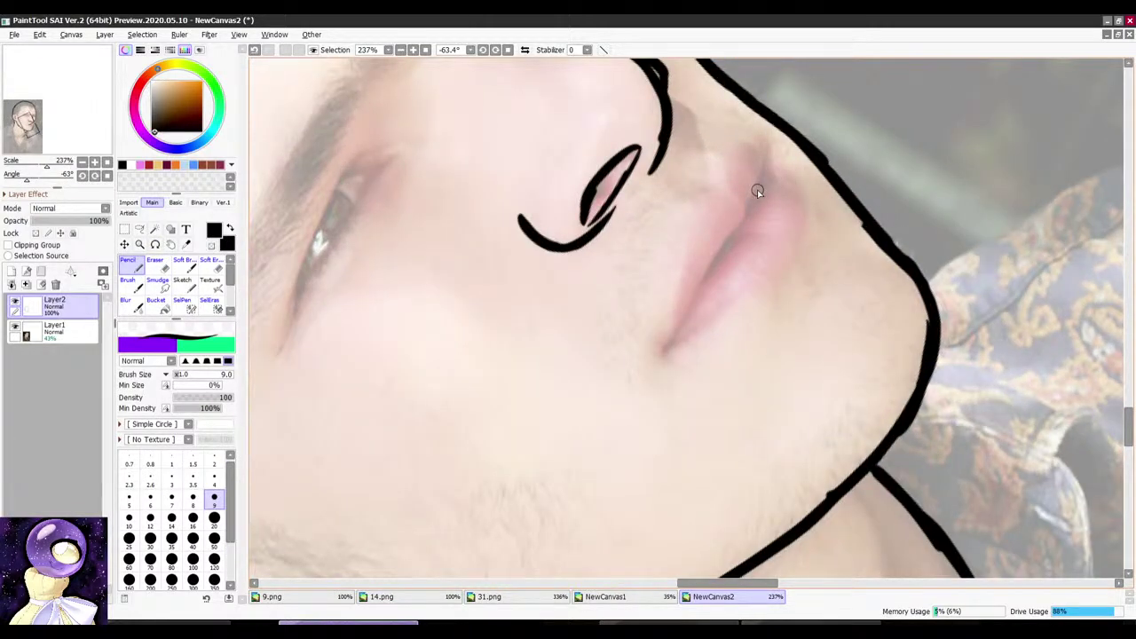
key(r)
drag(803, 149, 781, 136)
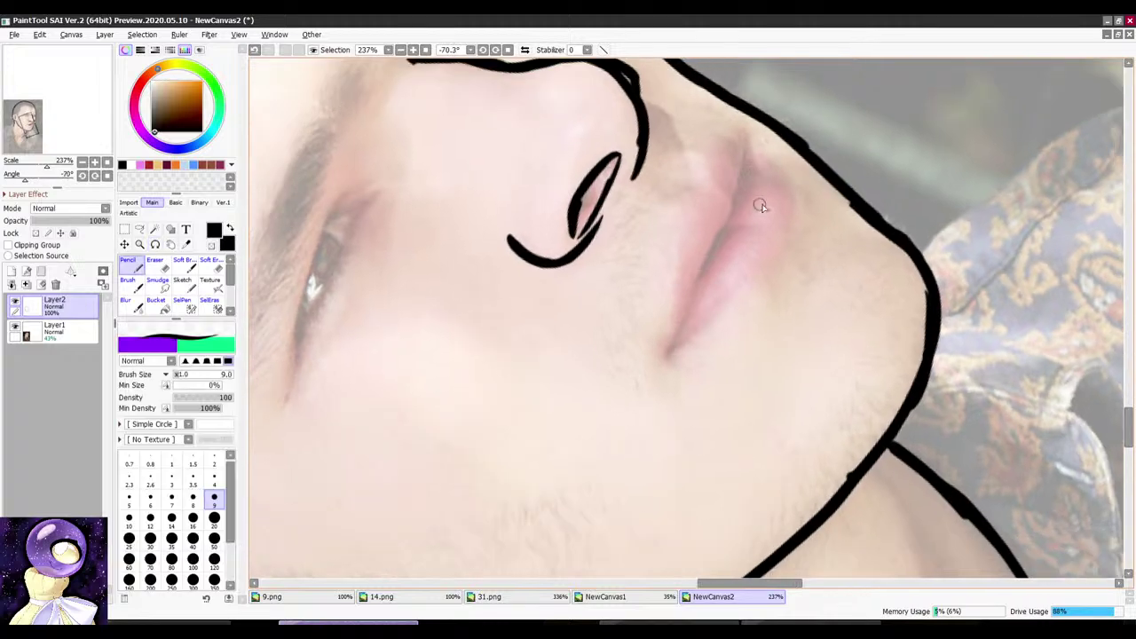
Step: Trace the line where the lips meet with the Pencil, following the photo and thickening the mouth corner nearest the ear
scroll(750, 171, down, 1)
key(r)
drag(755, 183, 738, 177)
scroll(730, 183, up, 2)
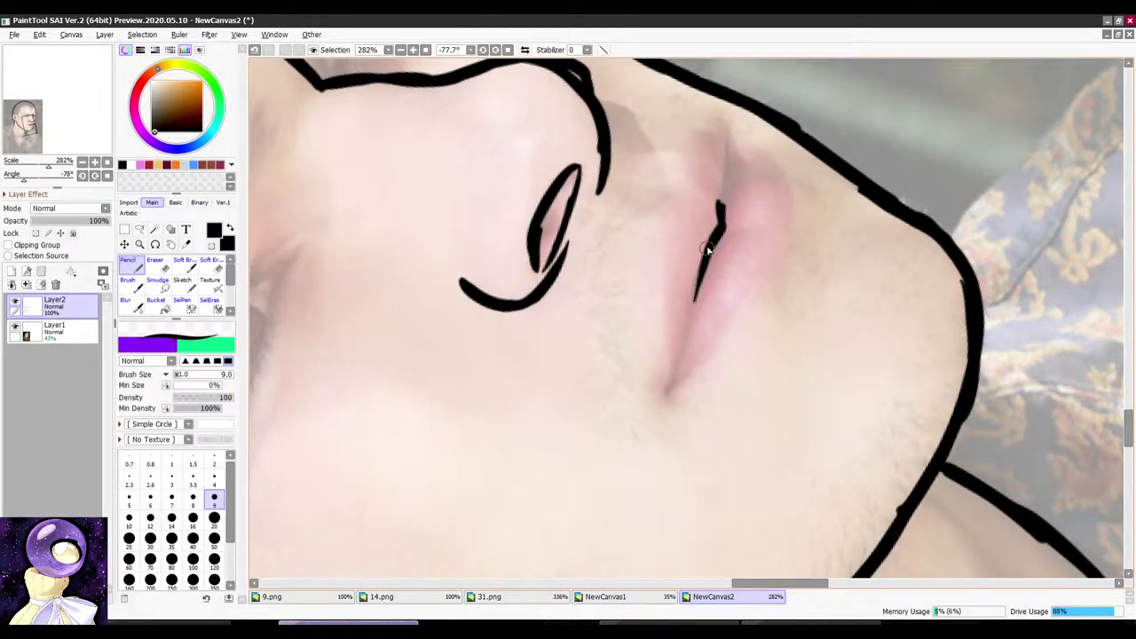
drag(726, 131, 719, 202)
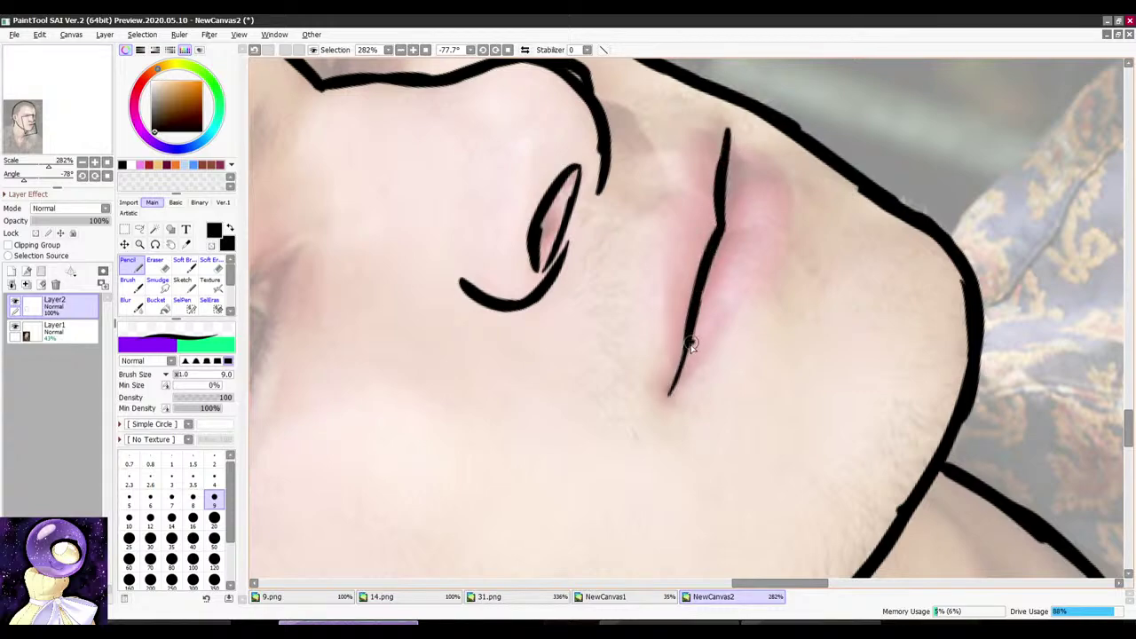
scroll(710, 257, down, 5)
key(r)
drag(722, 237, 700, 233)
scroll(711, 186, down, 2)
key(r)
mouse_move(708, 193)
mouse_down()
mouse_move(755, 226)
mouse_move(728, 197)
mouse_up()
scroll(749, 229, down, 3)
scroll(747, 228, up, 10)
key(r)
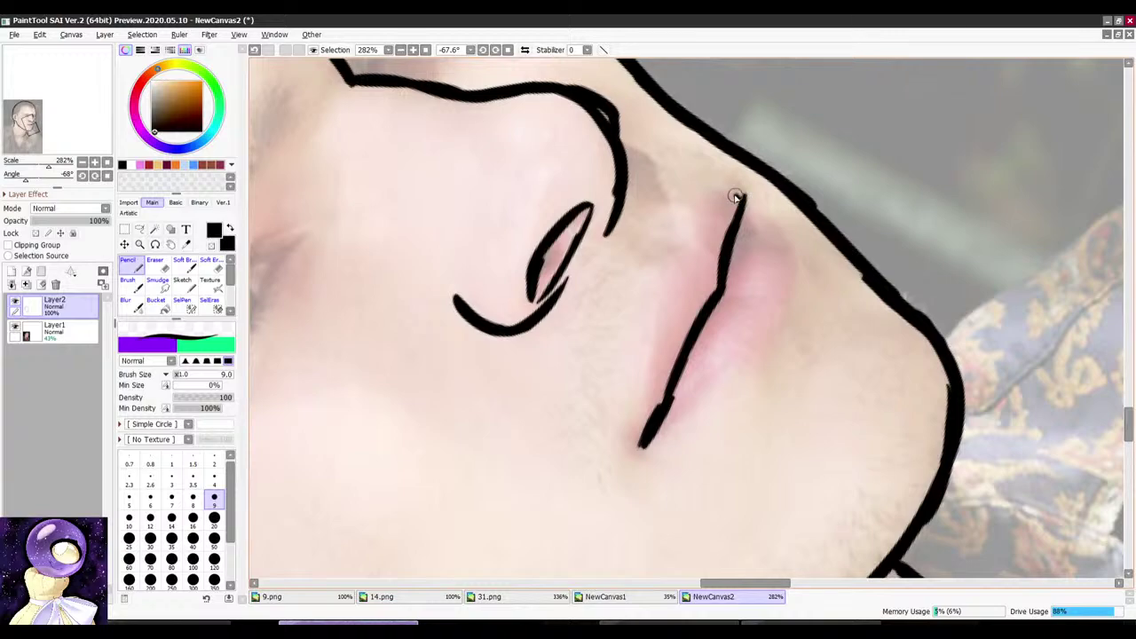
Step: Try outlining the upper lip around the traced mouth line, and undo the outline
mouse_move(697, 247)
mouse_down()
mouse_move(657, 310)
mouse_move(650, 421)
mouse_up()
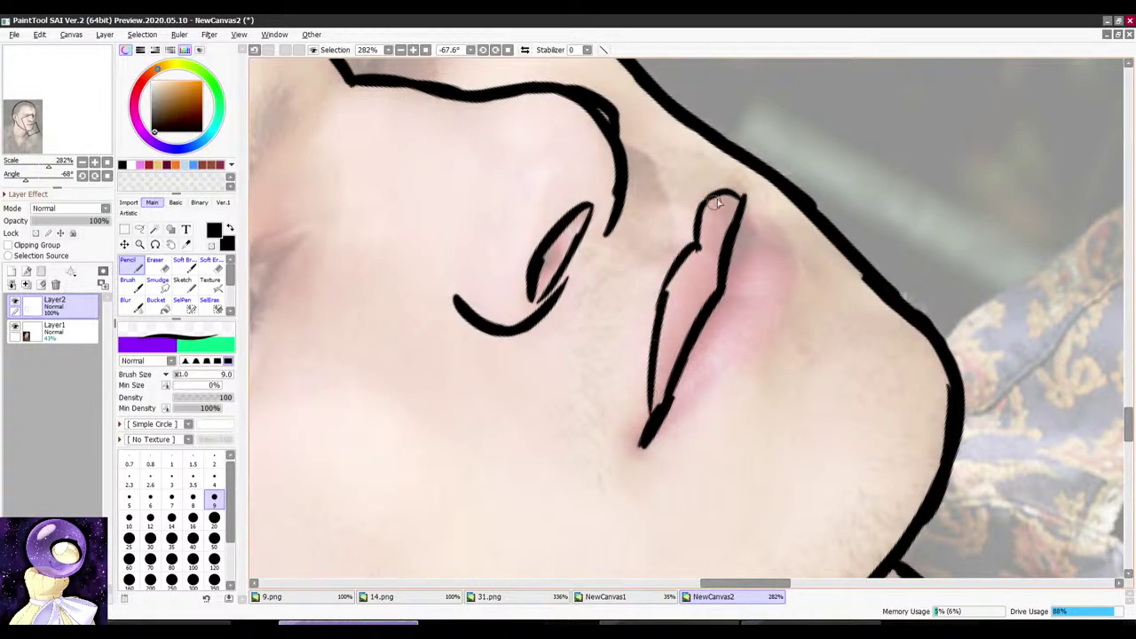
key(r)
drag(715, 203, 803, 233)
scroll(817, 240, down, 5)
scroll(818, 239, up, 2)
scroll(788, 255, down, 1)
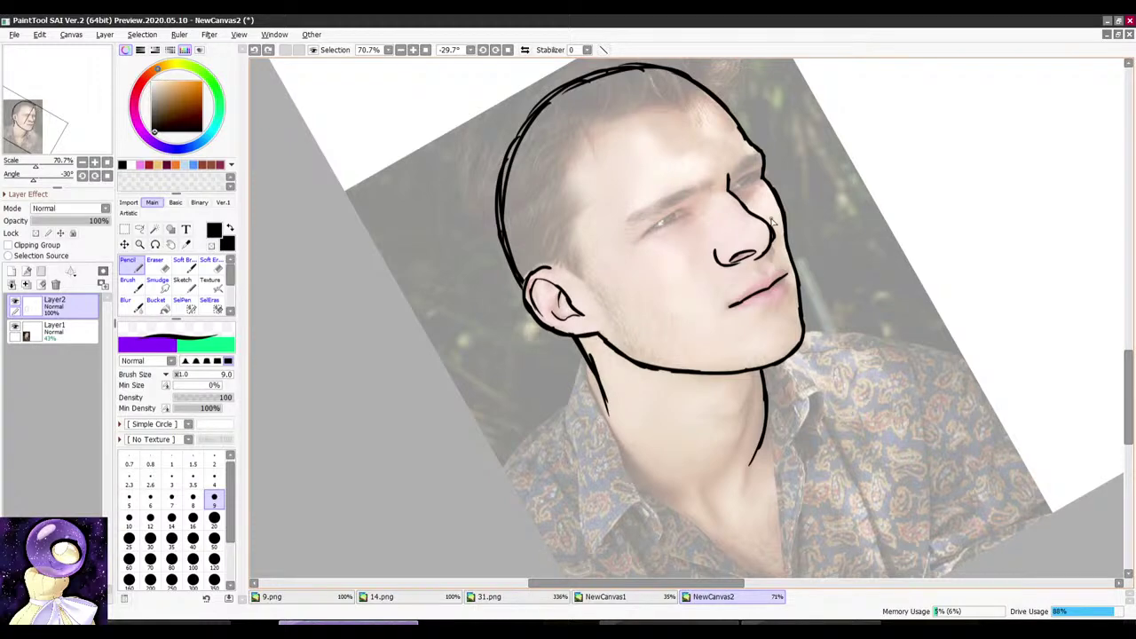
Step: View the reference photo in the Discord chat and the other participant's shared drawing, and return to PaintTool SAI
scroll(788, 275, down, 2)
scroll(765, 217, up, 3)
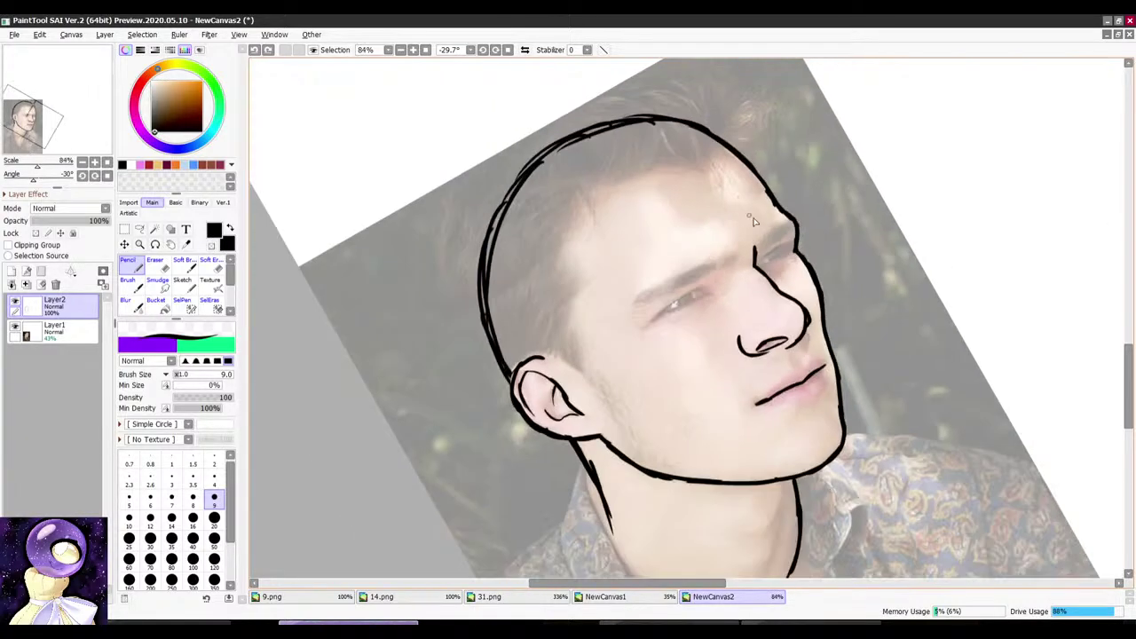
key(r)
drag(799, 197, 854, 236)
key(r)
scroll(772, 194, down, 4)
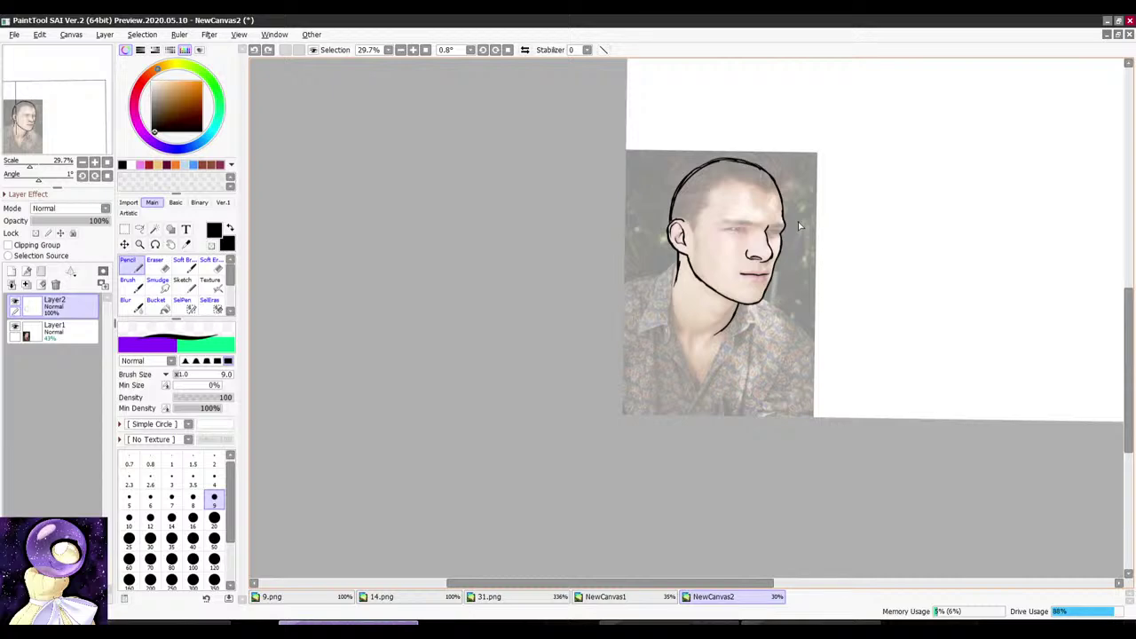
click(723, 628)
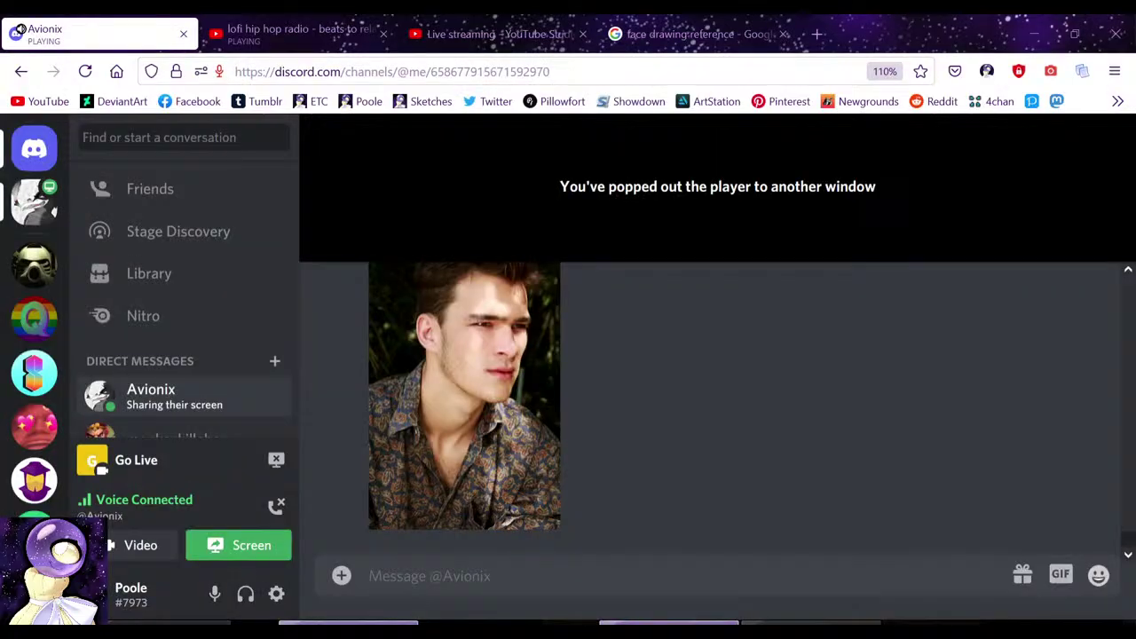
click(804, 623)
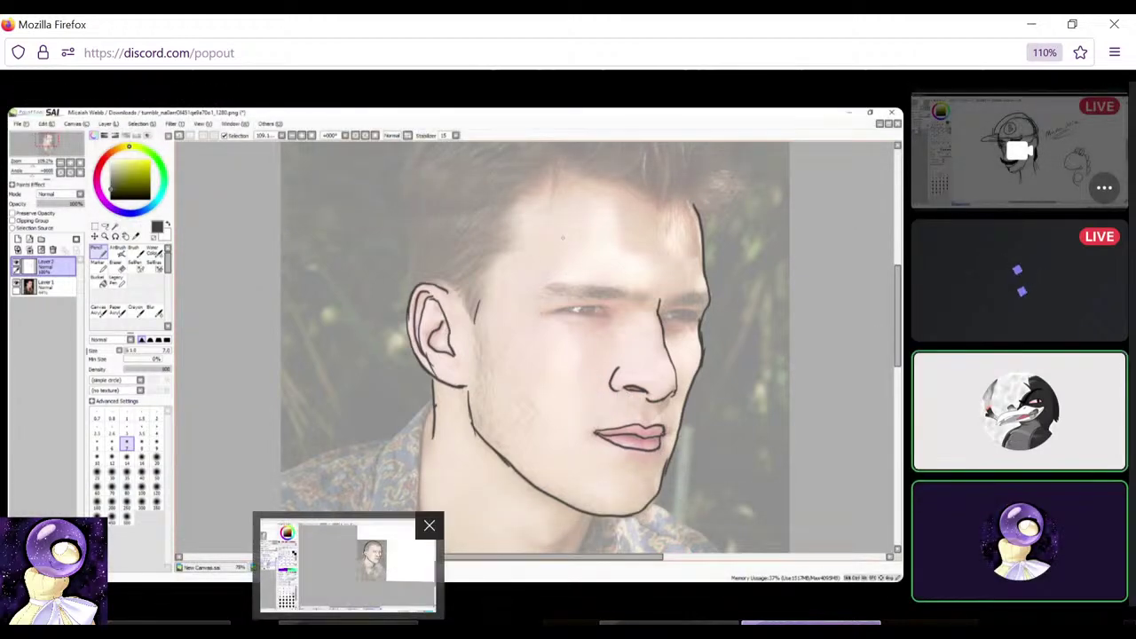
click(349, 623)
scroll(707, 290, up, 2)
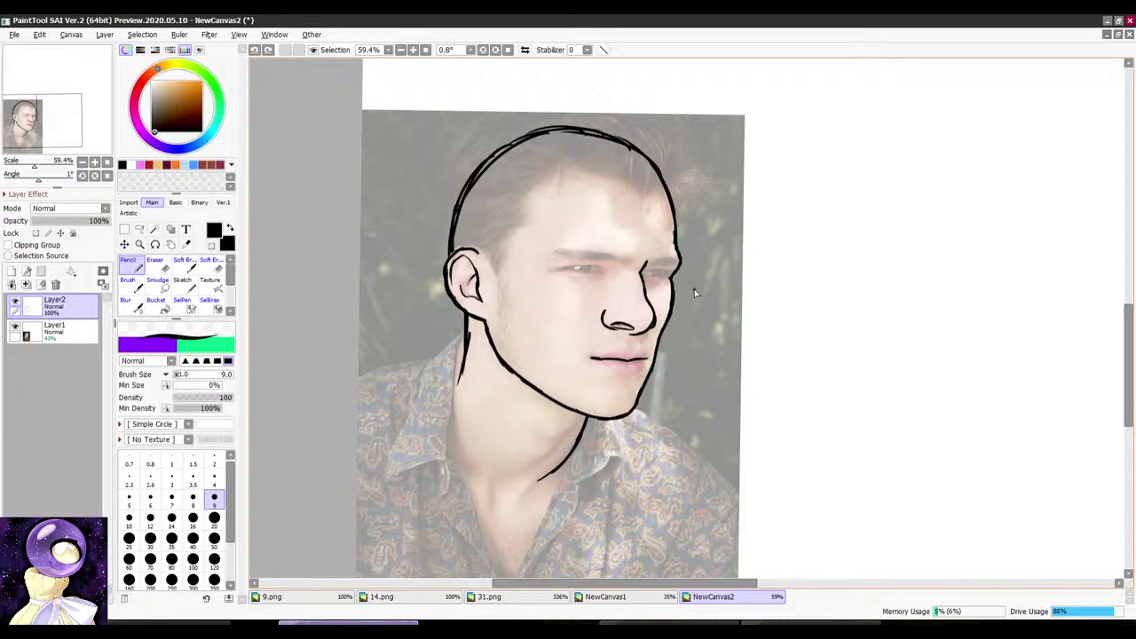
Step: Outline the near eye over the photo with an upper lid line, an inner corner and a lower lid line
drag(759, 261, 573, 213)
scroll(621, 443, up, 3)
drag(761, 153, 791, 168)
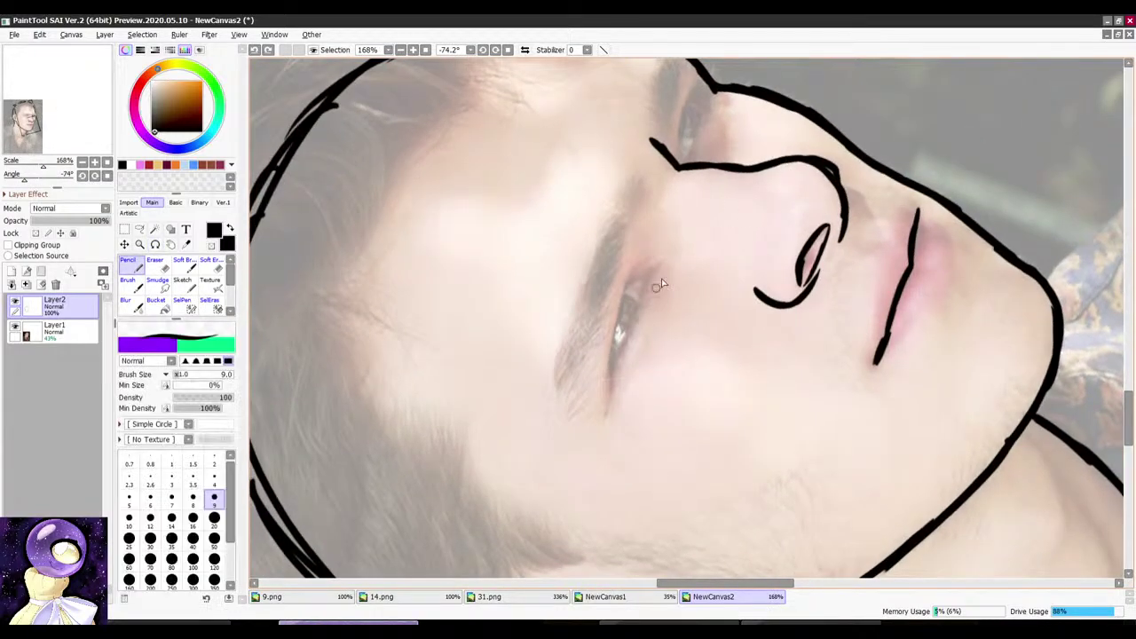
scroll(697, 200, up, 1)
drag(661, 284, 729, 191)
scroll(710, 205, down, 2)
scroll(713, 191, up, 2)
drag(748, 151, 700, 142)
scroll(662, 198, up, 1)
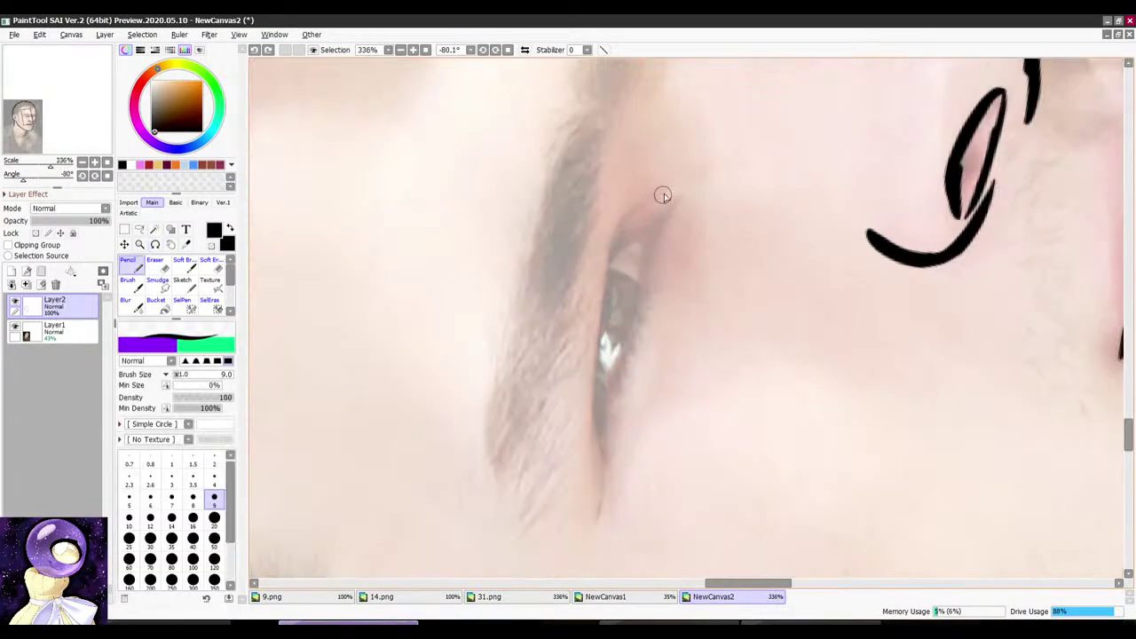
scroll(663, 195, down, 1)
scroll(670, 197, up, 1)
drag(670, 184, 662, 190)
mouse_move(616, 238)
mouse_down()
mouse_move(596, 362)
mouse_move(596, 542)
mouse_up()
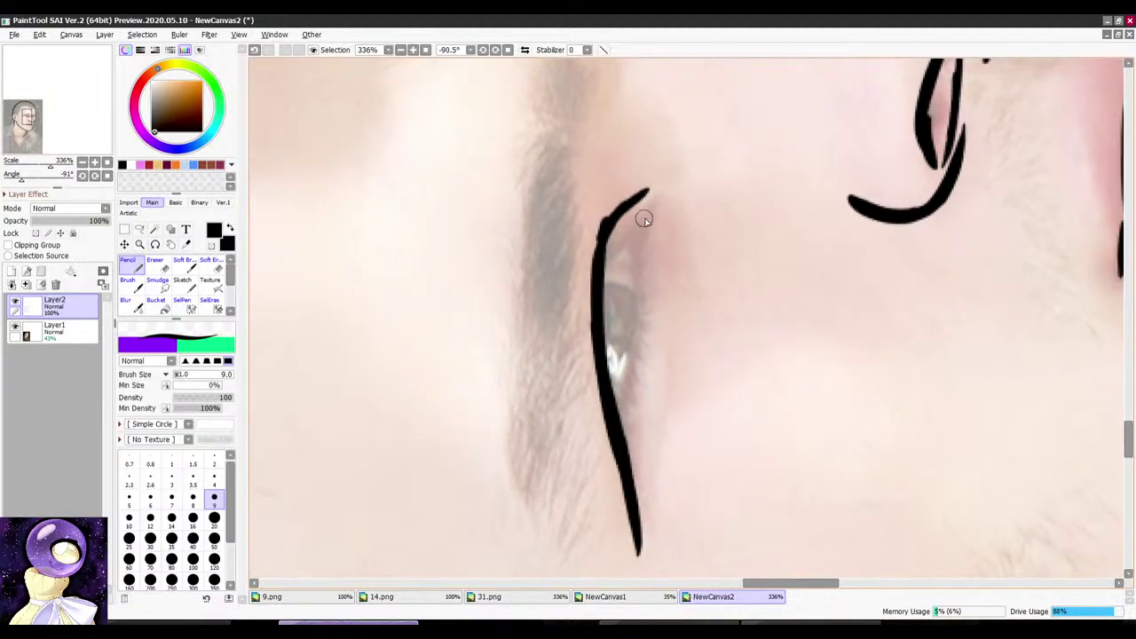
drag(648, 217, 604, 264)
drag(638, 300, 616, 435)
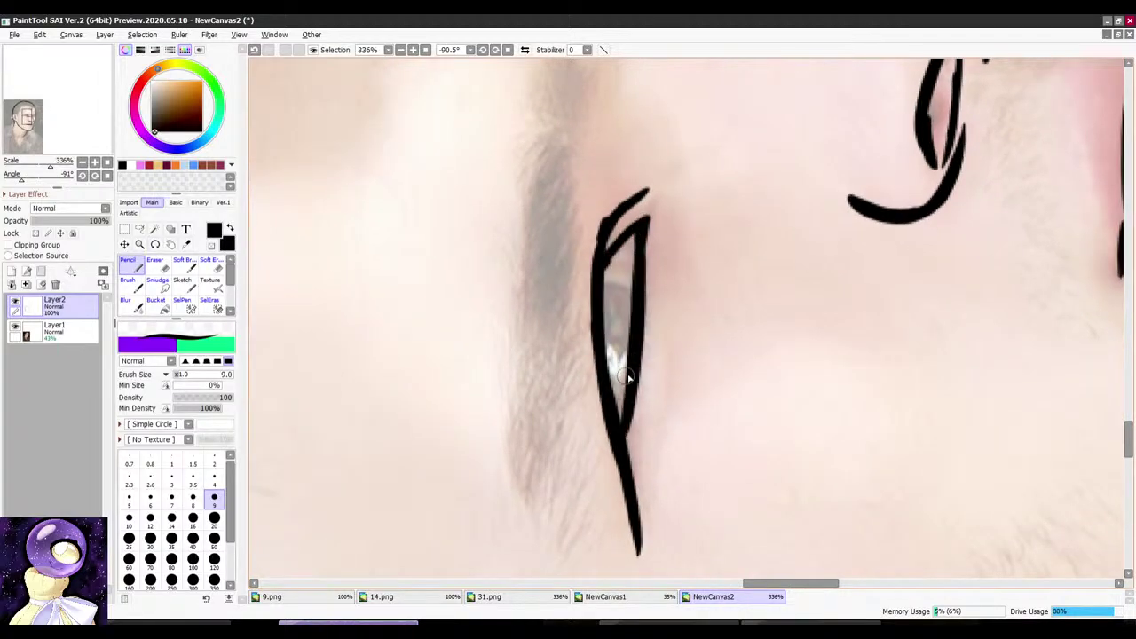
Step: Examine the traced eye, nose, mouth and jaw lines against the photo at several zoom levels and in the upright view
scroll(628, 373, down, 7)
key(r)
drag(612, 266, 746, 271)
scroll(734, 286, down, 3)
scroll(763, 377, up, 3)
key(r)
drag(814, 229, 753, 180)
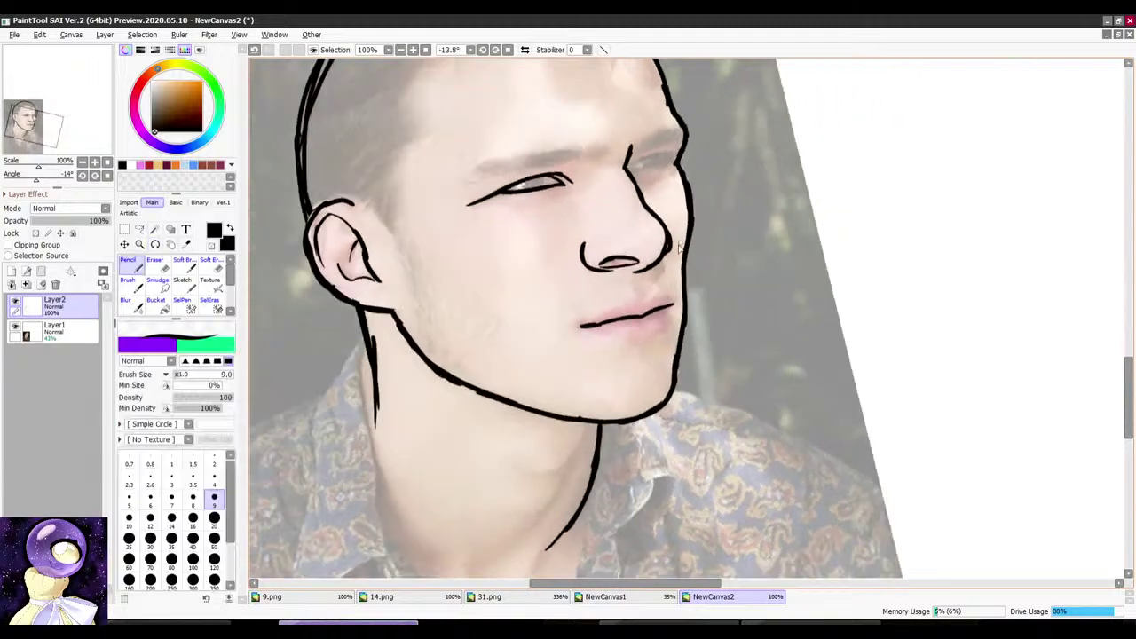
scroll(701, 186, down, 3)
scroll(611, 362, up, 4)
scroll(639, 340, down, 4)
scroll(639, 329, up, 5)
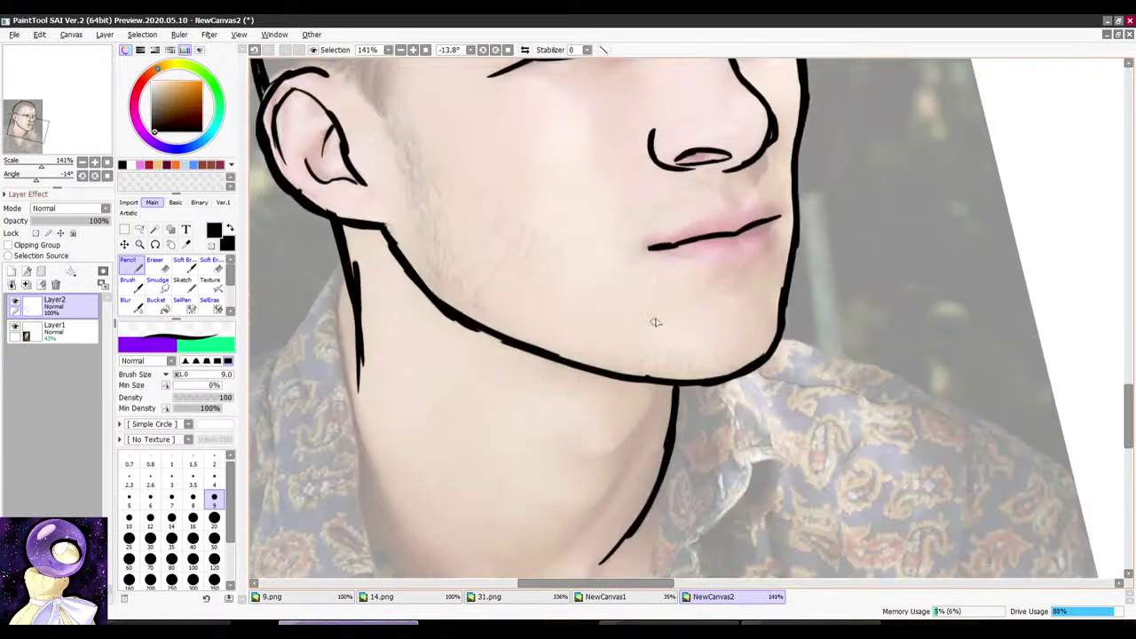
scroll(653, 321, down, 6)
key(r)
drag(680, 222, 691, 219)
scroll(692, 218, up, 4)
key(r)
drag(771, 233, 699, 215)
scroll(704, 215, up, 4)
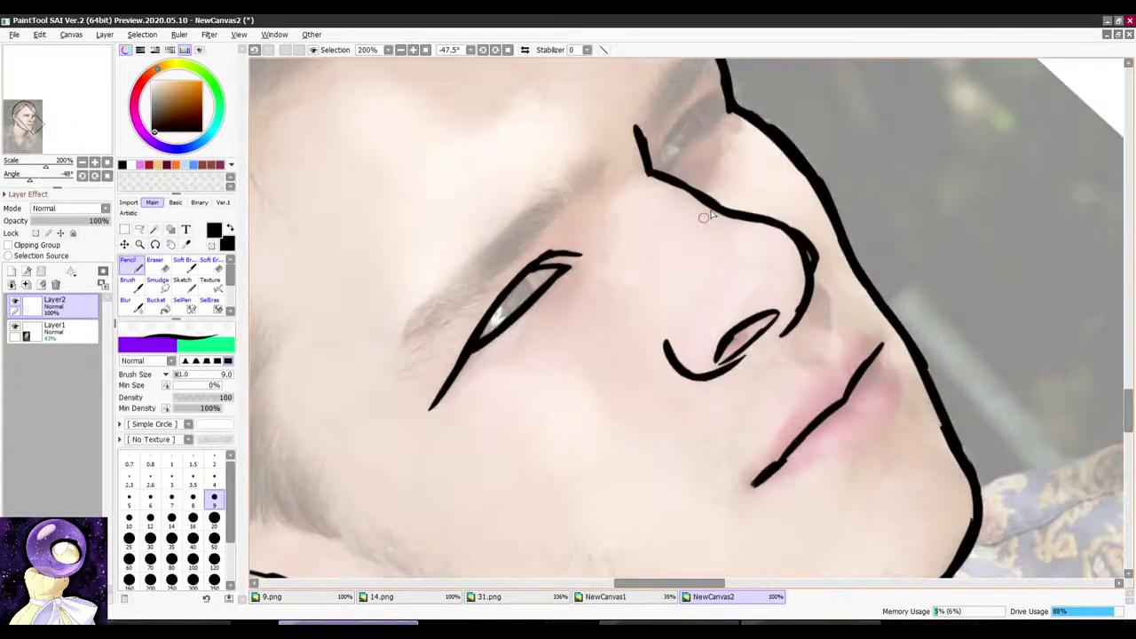
key(r)
drag(754, 178, 718, 147)
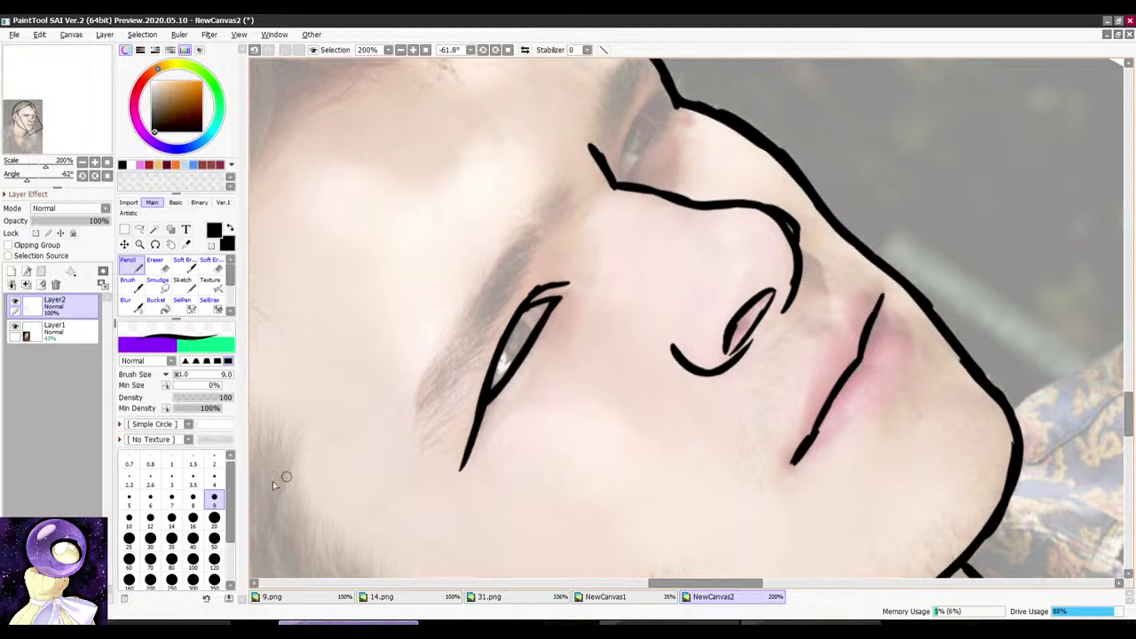
scroll(654, 296, down, 3)
scroll(664, 299, up, 2)
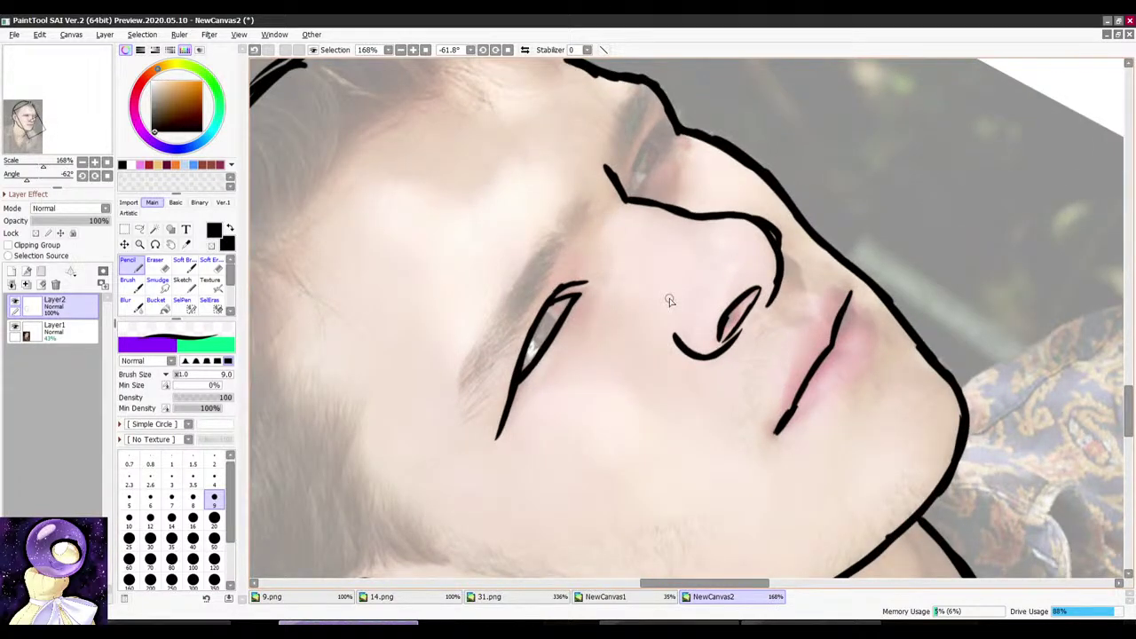
scroll(654, 296, down, 3)
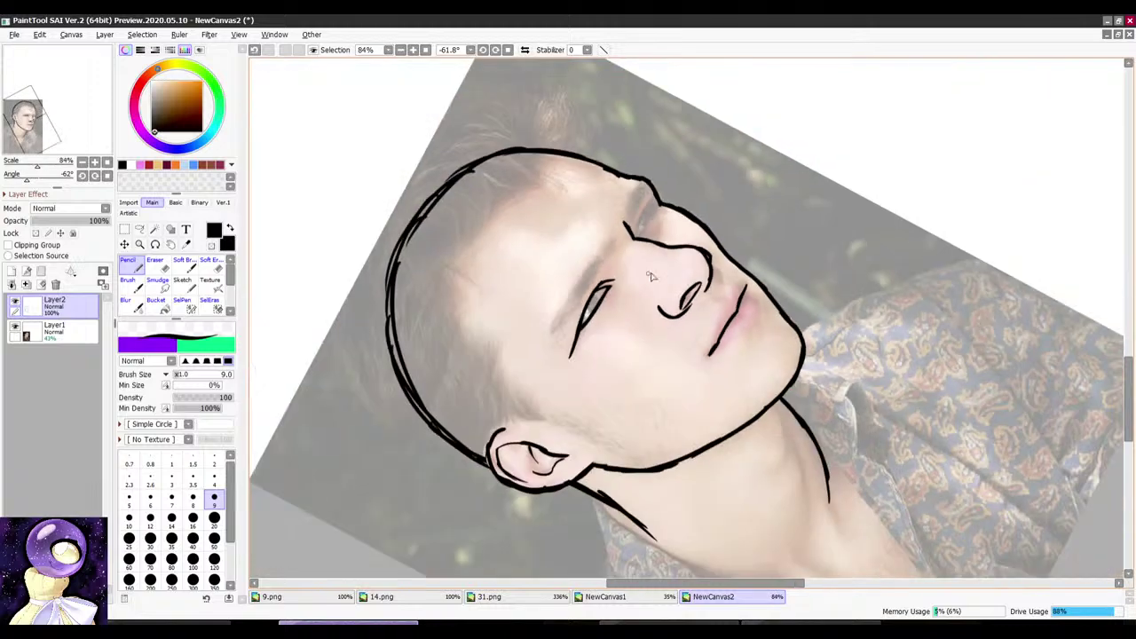
scroll(654, 296, up, 3)
scroll(748, 314, down, 2)
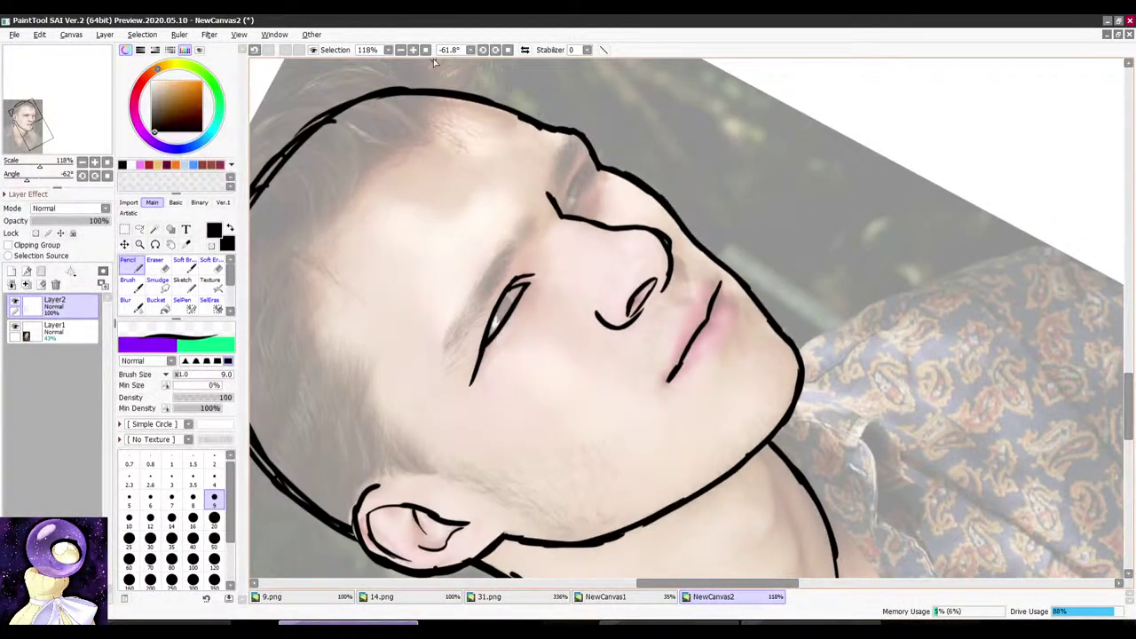
click(425, 51)
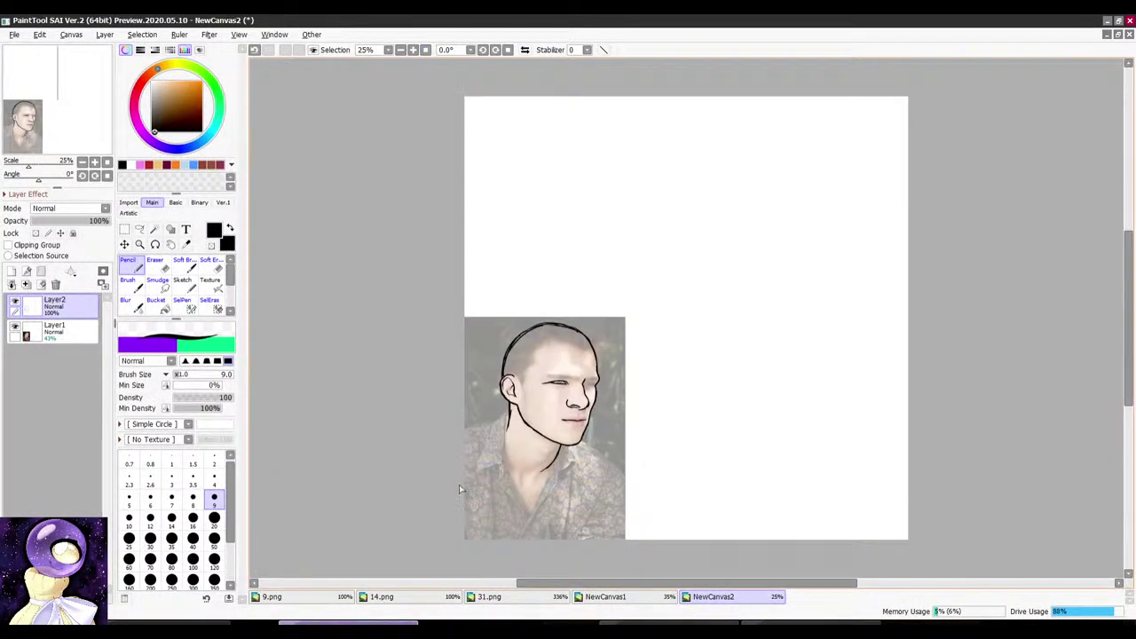
scroll(633, 417, up, 5)
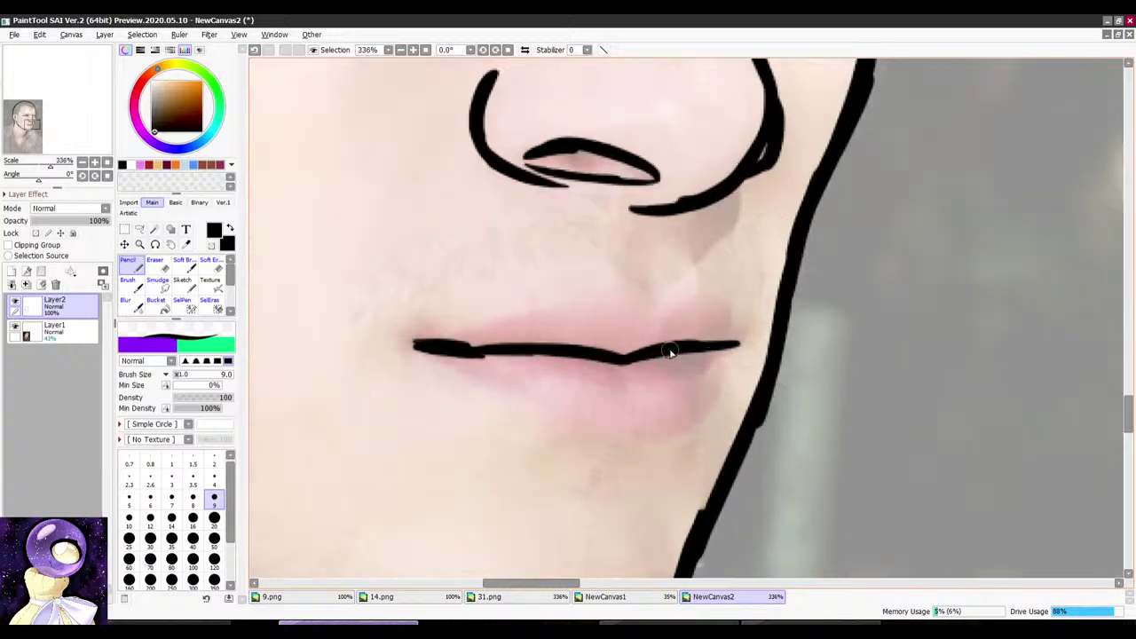
scroll(513, 210, up, 2)
scroll(710, 417, down, 4)
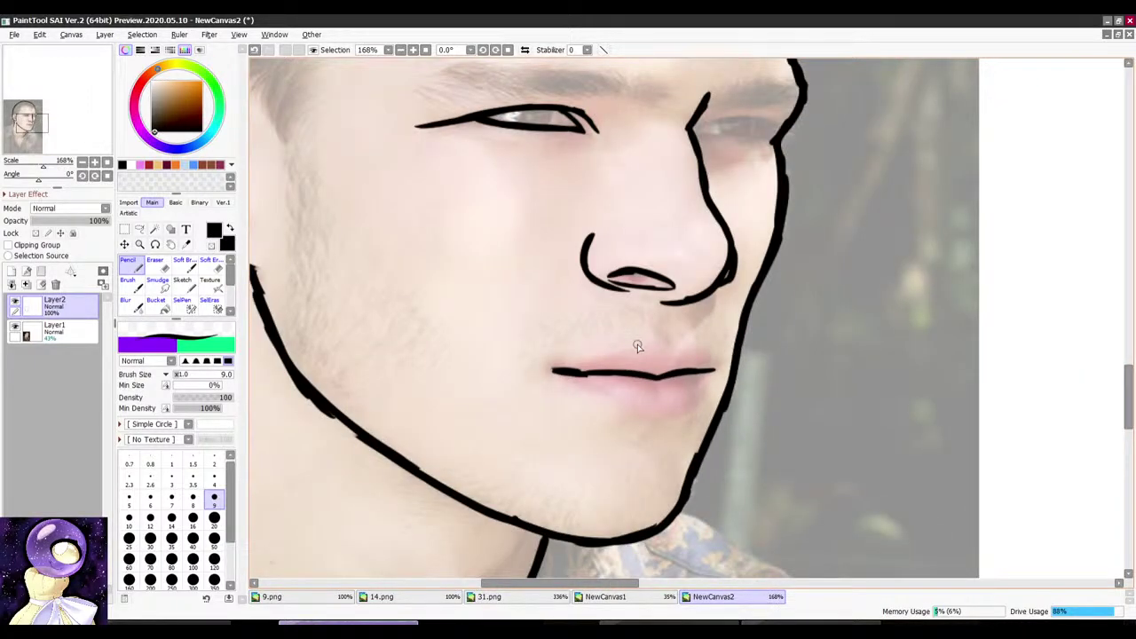
scroll(540, 279, down, 3)
scroll(535, 208, up, 3)
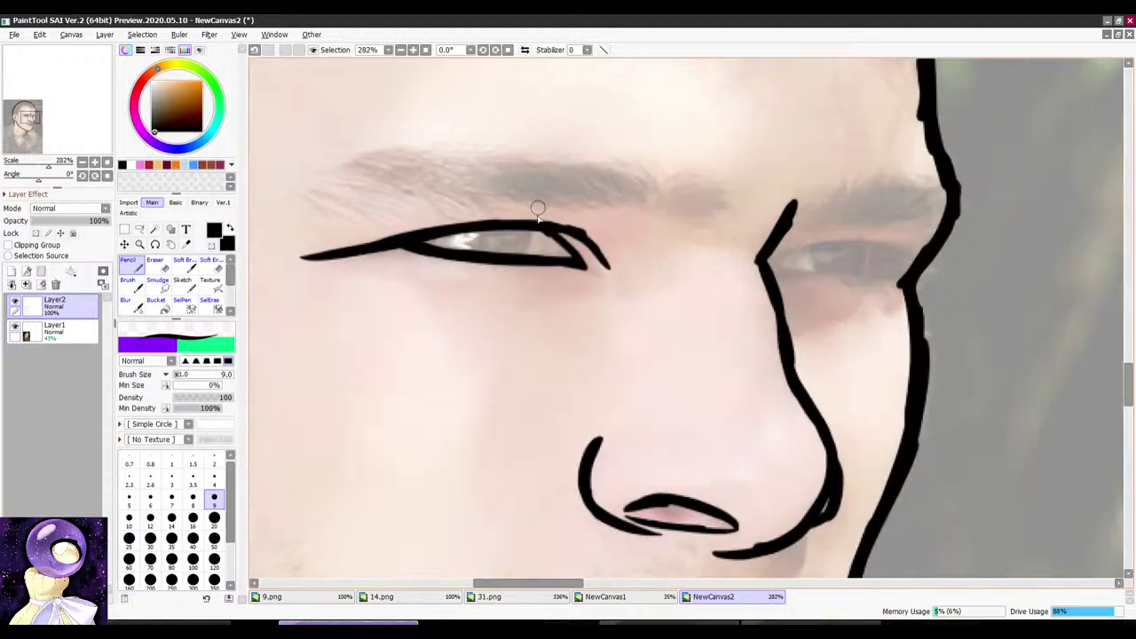
Step: Draw a short curved line across the eye opening near its inner corner to mark the edge of the iris
scroll(536, 231, down, 2)
scroll(509, 245, up, 6)
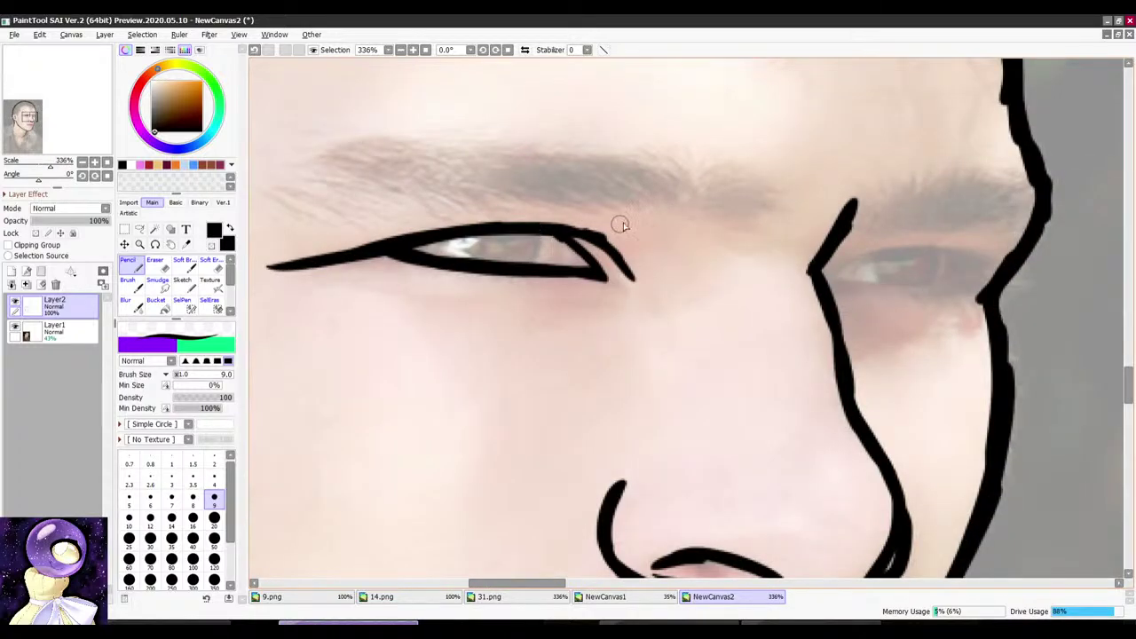
mouse_move(621, 226)
mouse_down()
mouse_move(573, 243)
mouse_move(566, 282)
mouse_up()
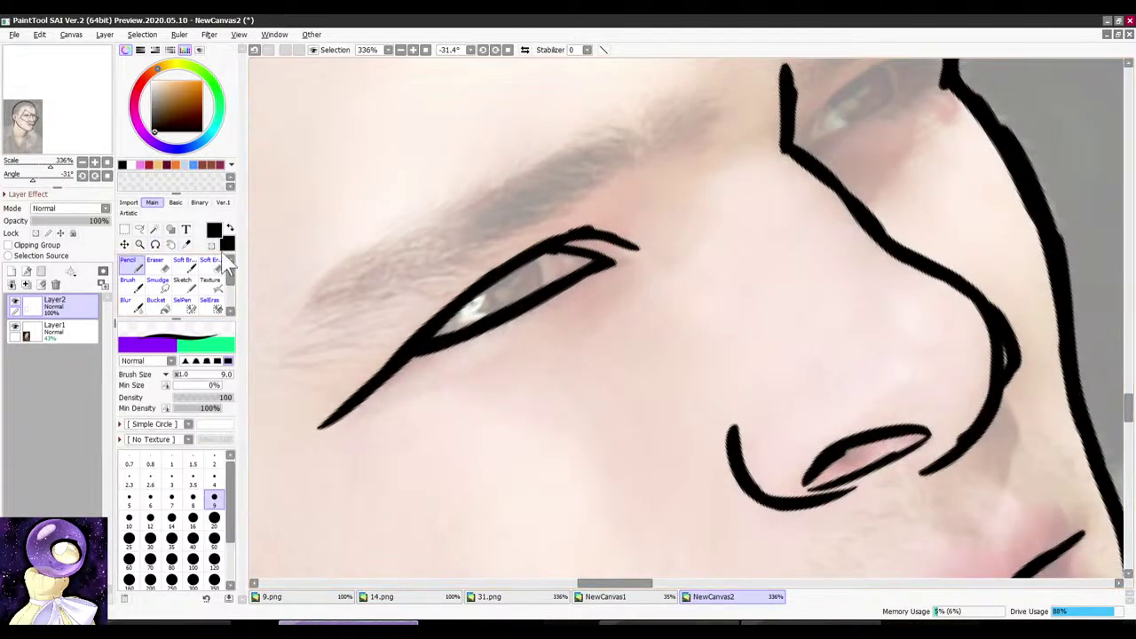
scroll(620, 270, down, 4)
scroll(595, 271, up, 7)
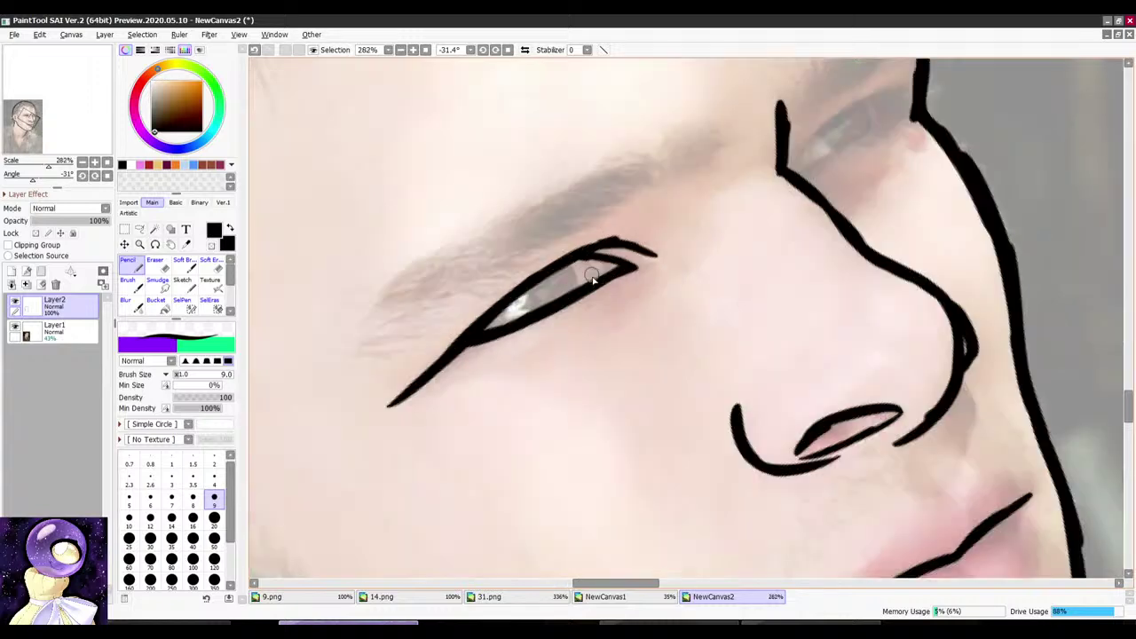
drag(571, 246, 583, 298)
scroll(617, 219, down, 3)
scroll(548, 188, down, 1)
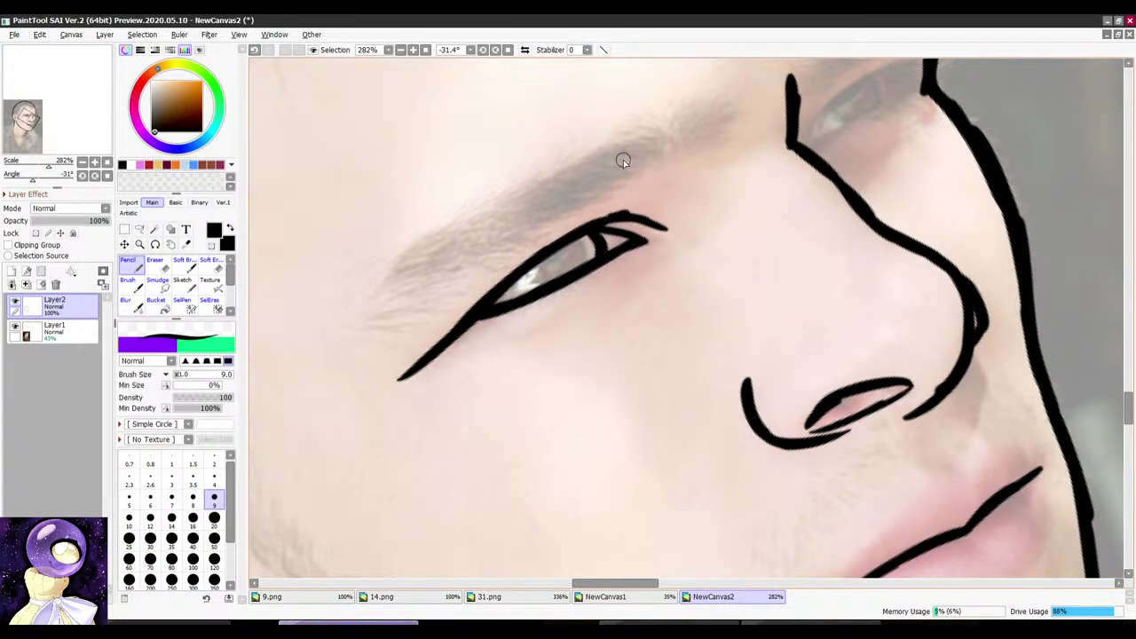
Step: Erase all the traced lines of the near eye
key(r)
drag(686, 147, 626, 168)
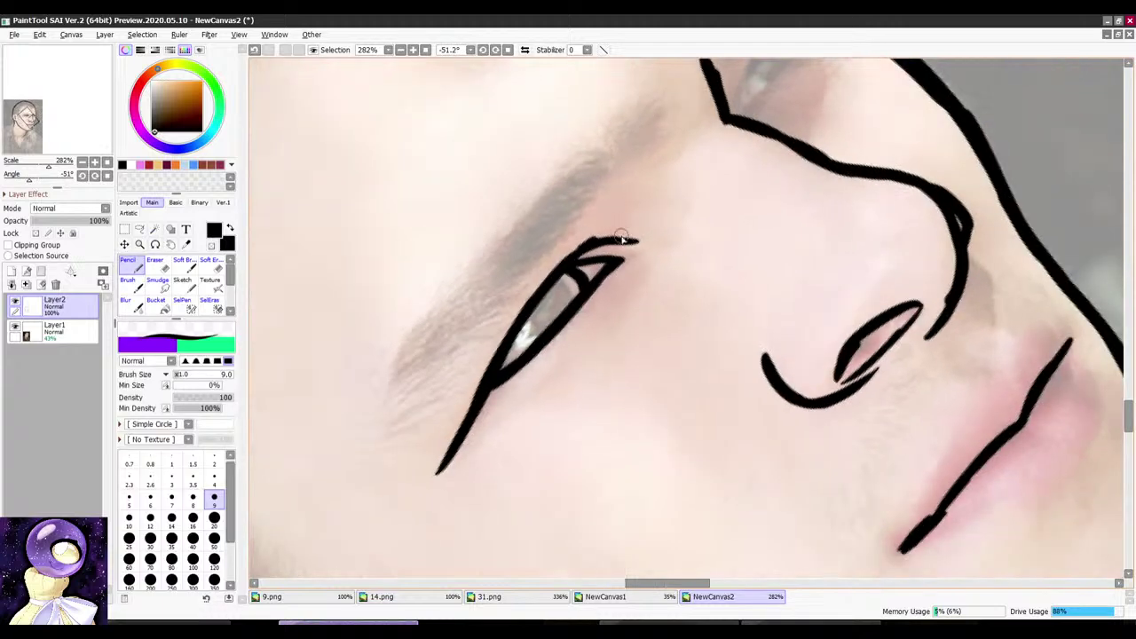
key(e)
drag(622, 238, 534, 370)
Step: Redraw the upper lid of the near eye with the Pencil, adding a second longer curve toward the nose
key(n)
scroll(642, 218, down, 1)
key(r)
mouse_move(682, 168)
mouse_down()
mouse_move(658, 167)
mouse_move(555, 236)
mouse_move(524, 306)
mouse_move(521, 384)
mouse_up()
scroll(658, 167, up, 2)
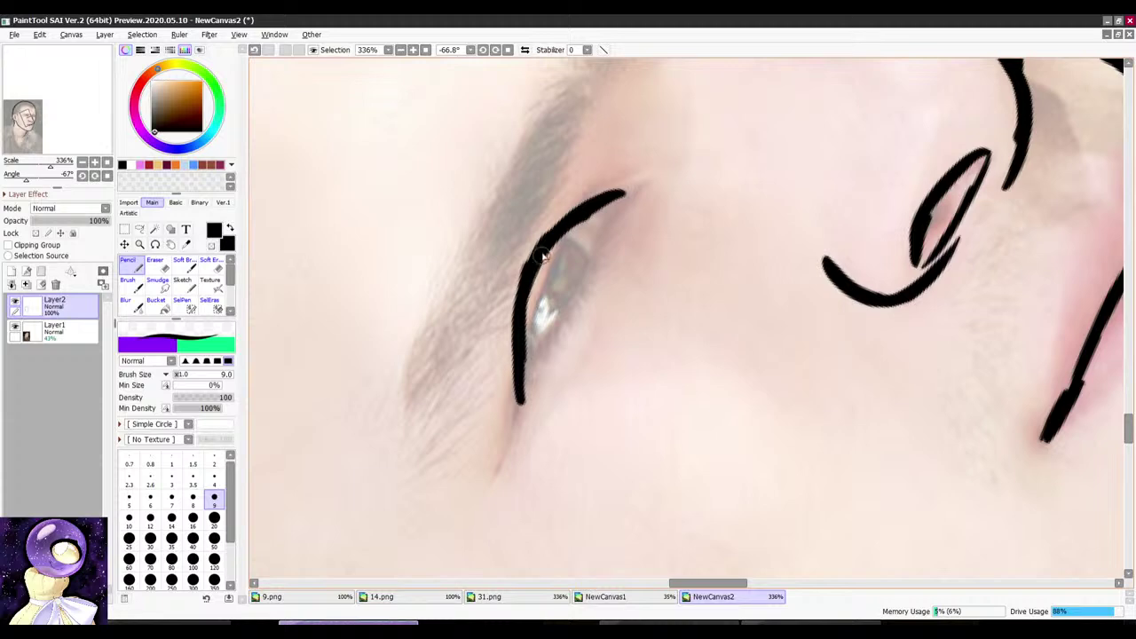
mouse_move(672, 151)
mouse_down()
mouse_move(593, 193)
mouse_move(536, 311)
mouse_up()
Step: Erase the upper lid strokes and retrace the lid to the outer corner, adding a short line at the inner corner
key(e)
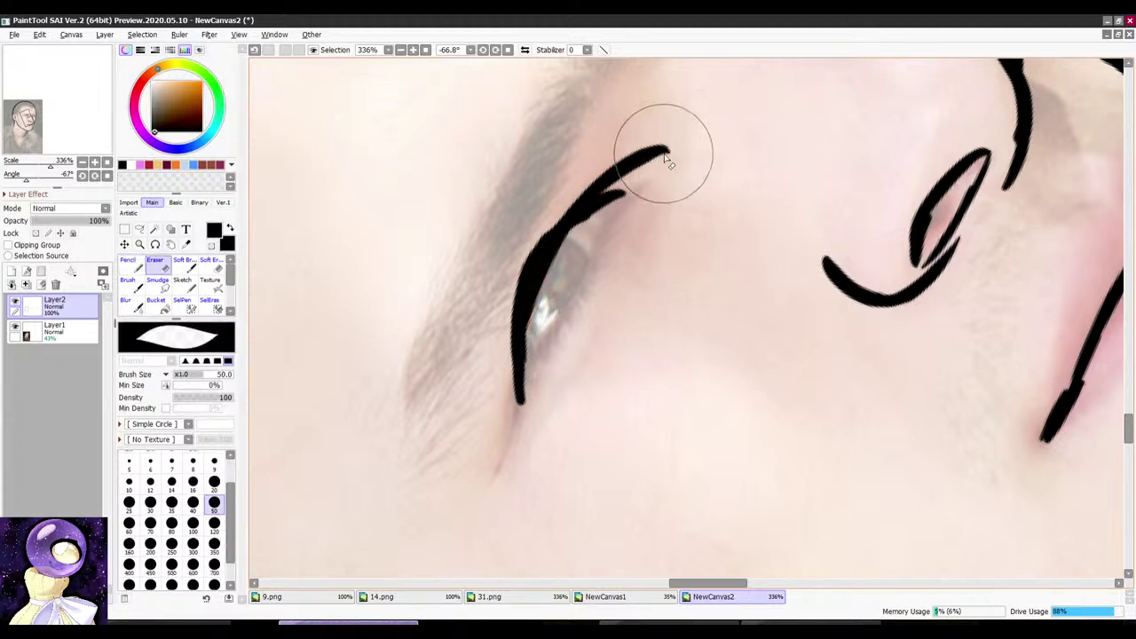
drag(662, 160, 522, 377)
key(n)
mouse_move(684, 140)
mouse_down()
mouse_move(661, 143)
mouse_move(547, 238)
mouse_move(520, 410)
mouse_up()
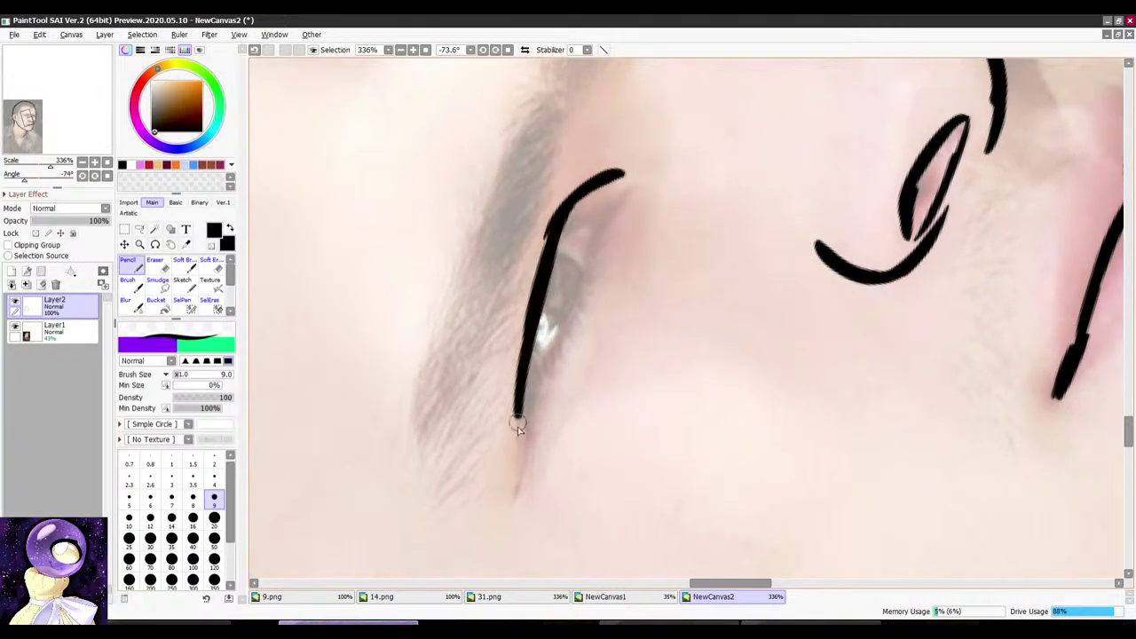
drag(527, 315, 515, 500)
drag(647, 215, 564, 243)
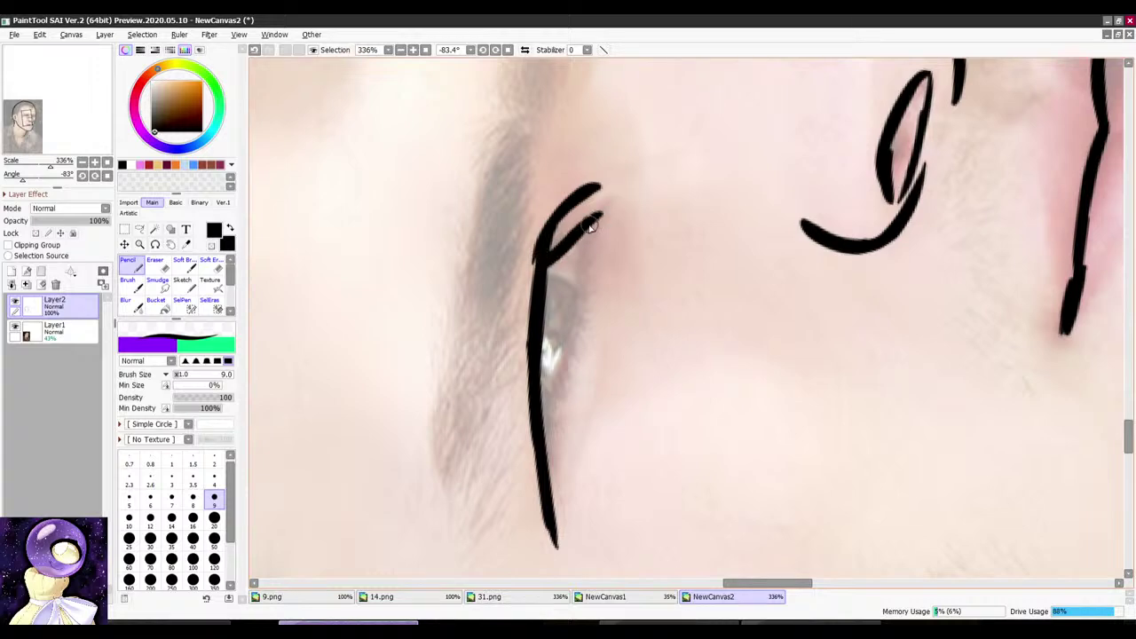
Step: Erase the retraced lid and inner corner lines of the near eye, and return to the Pencil
key(e)
drag(601, 195, 548, 497)
key(n)
scroll(602, 232, down, 3)
mouse_move(652, 177)
mouse_down()
mouse_move(778, 166)
mouse_move(790, 200)
mouse_up()
scroll(777, 199, down, 2)
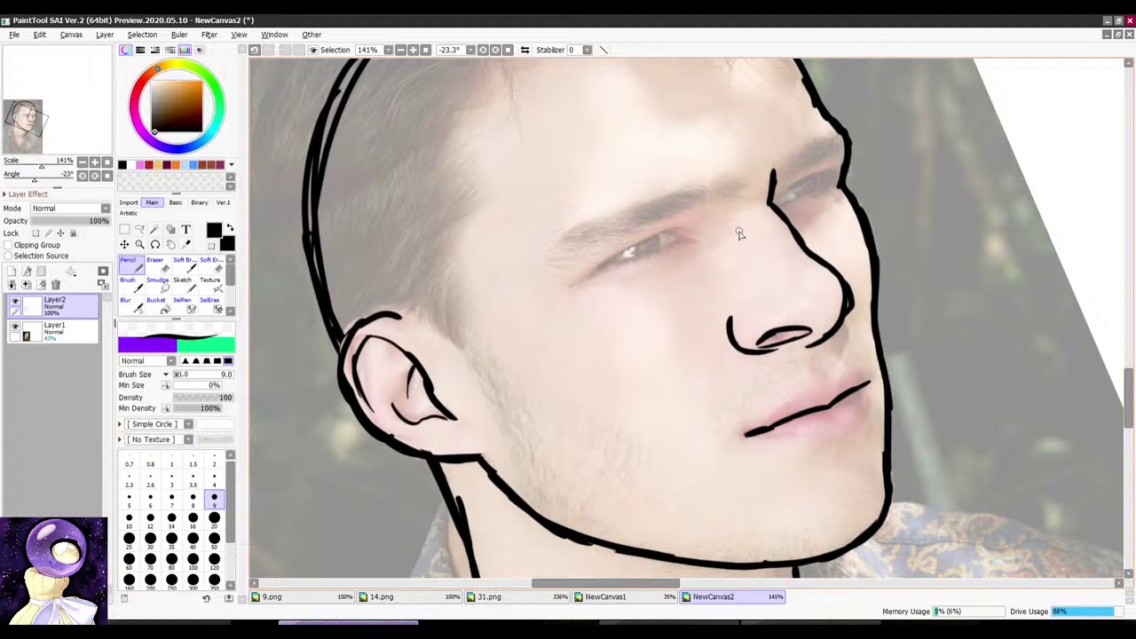
drag(733, 212, 667, 213)
scroll(696, 249, down, 2)
scroll(702, 339, up, 2)
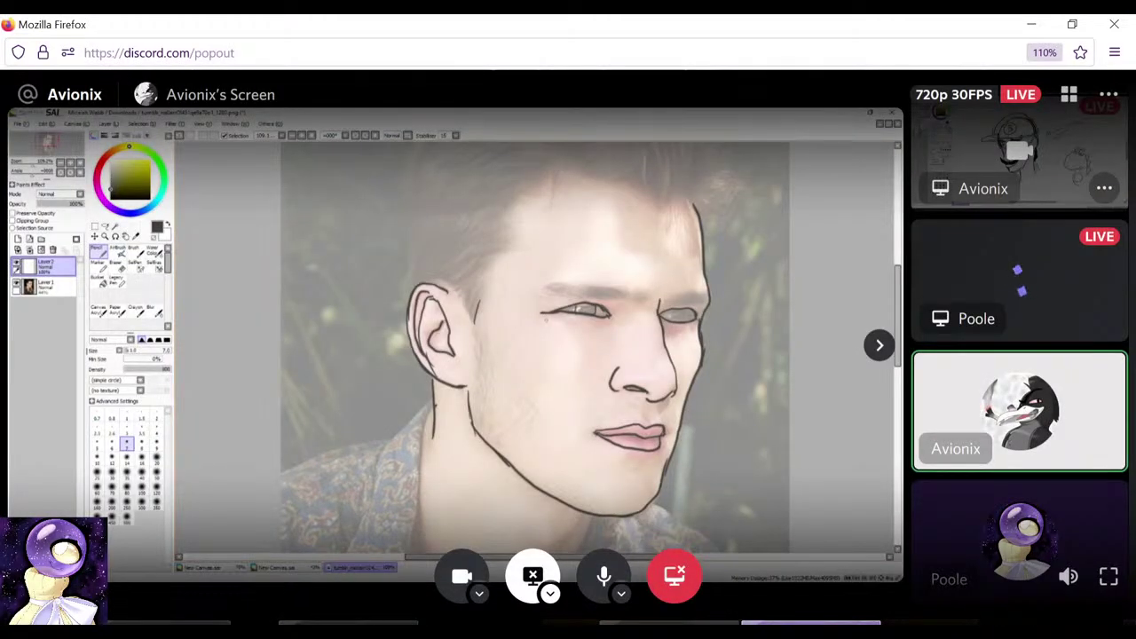
key(alt+space)
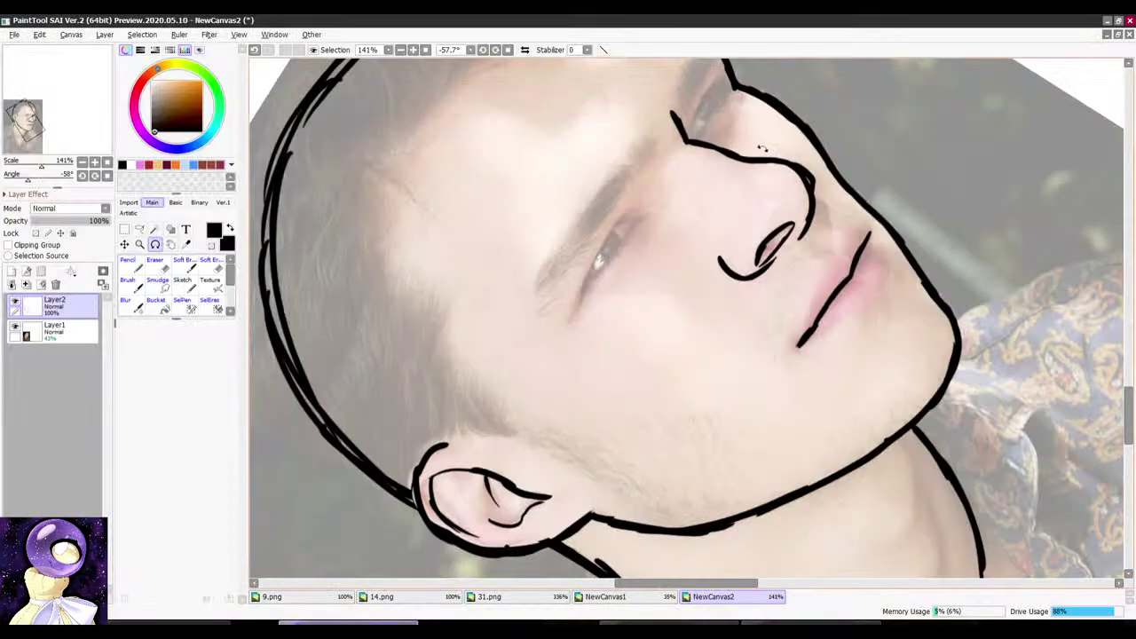
scroll(601, 270, up, 2)
mouse_move(762, 149)
mouse_down()
mouse_move(696, 140)
mouse_move(556, 220)
mouse_up()
scroll(619, 184, up, 1)
key(ctrl+z)
key(ctrl+z)
drag(617, 167, 561, 213)
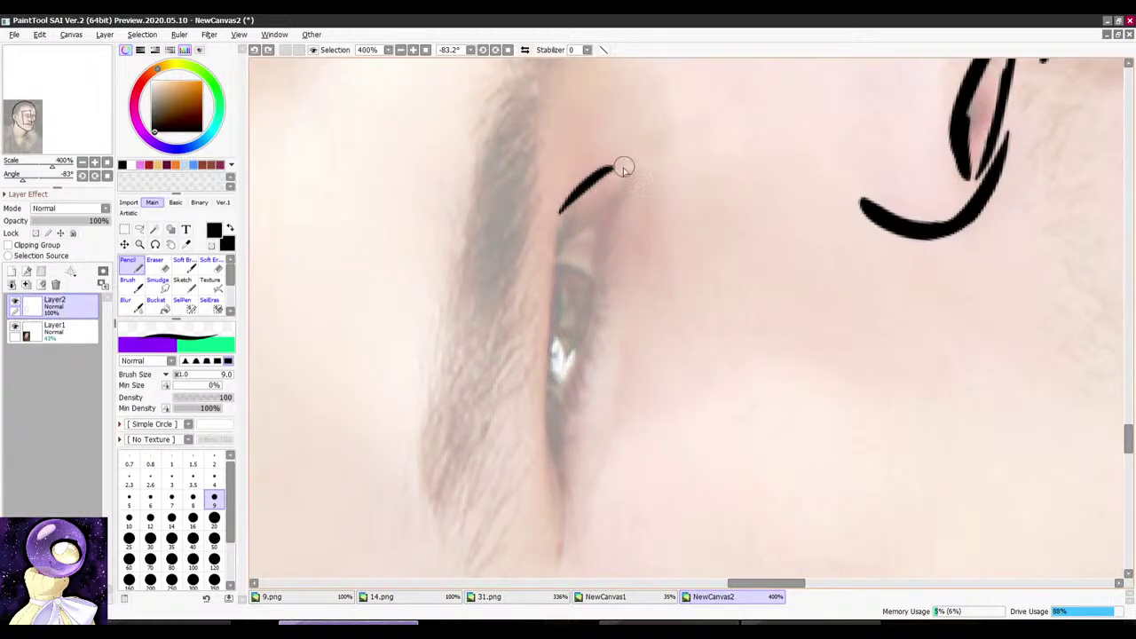
key(ctrl+z)
drag(618, 161, 557, 211)
key(ctrl+z)
Step: Trace the near eye's upper lid out to its outer corner with the Pencil, and close the eye with a lower lid line
key(n)
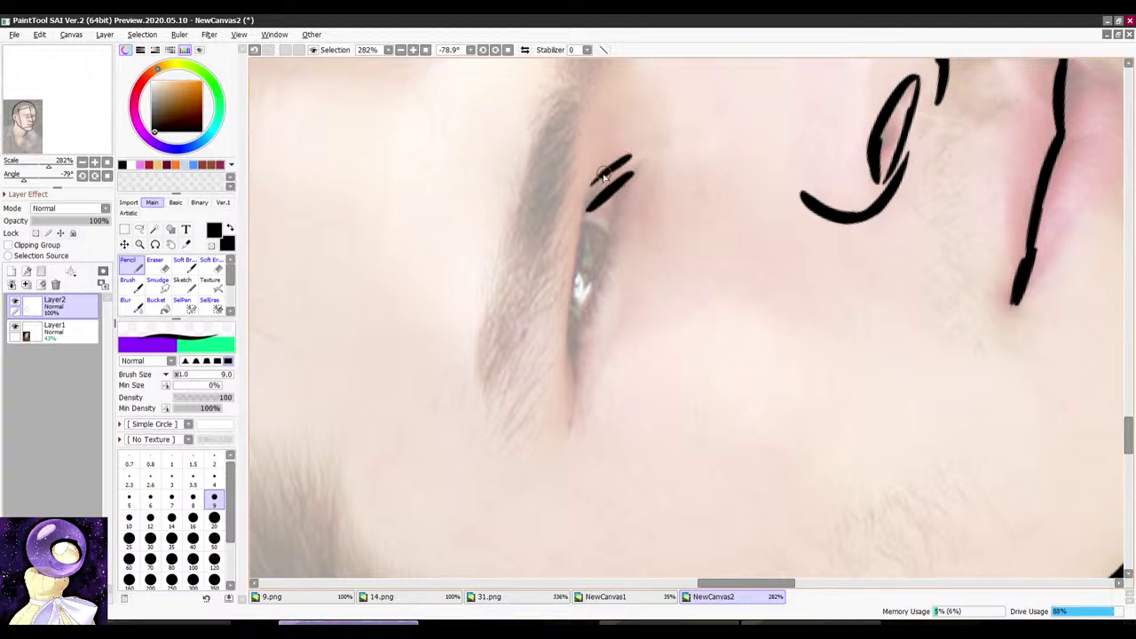
mouse_move(604, 176)
mouse_down()
mouse_move(568, 328)
mouse_move(565, 439)
mouse_up()
drag(639, 175, 619, 175)
scroll(605, 193, up, 1)
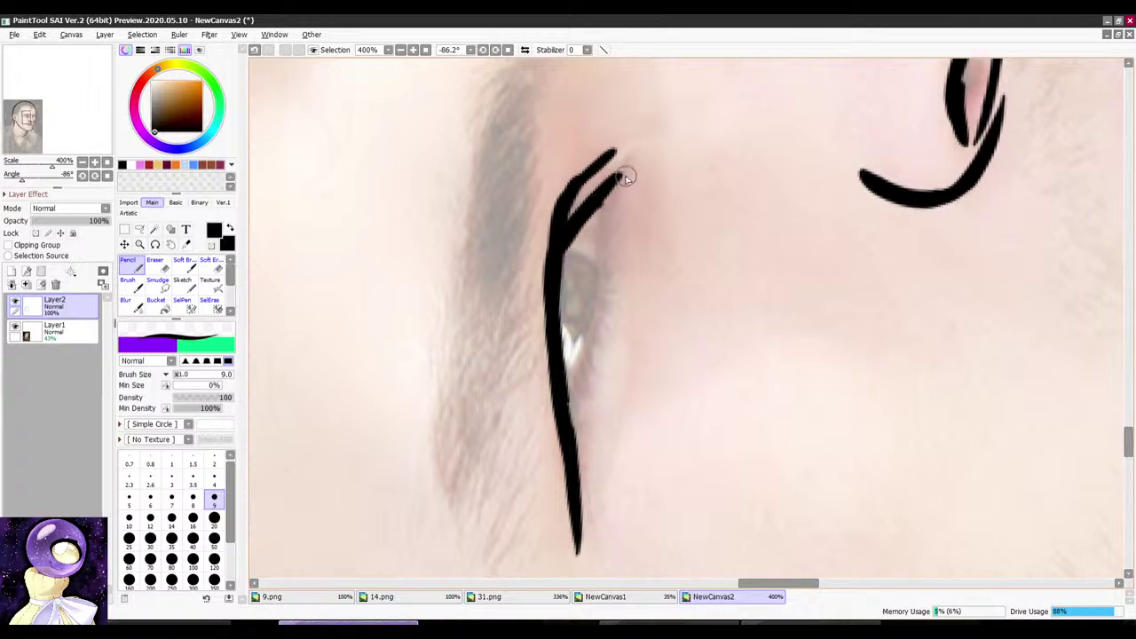
key(ctrl+z)
mouse_move(602, 203)
mouse_down()
mouse_move(596, 362)
mouse_move(573, 407)
mouse_up()
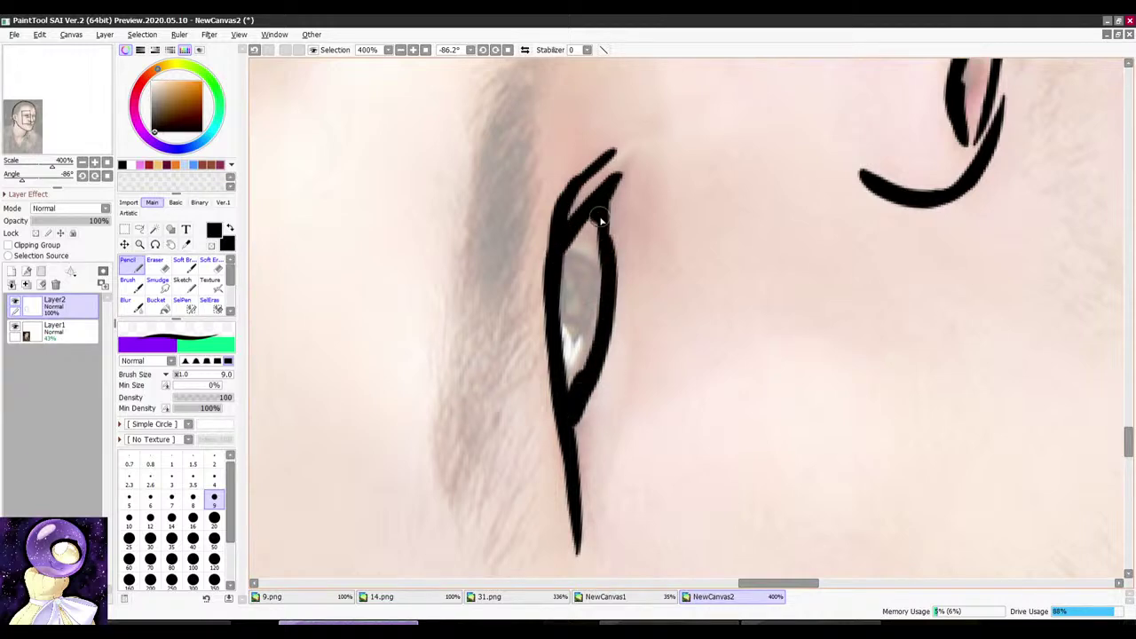
scroll(616, 268, down, 3)
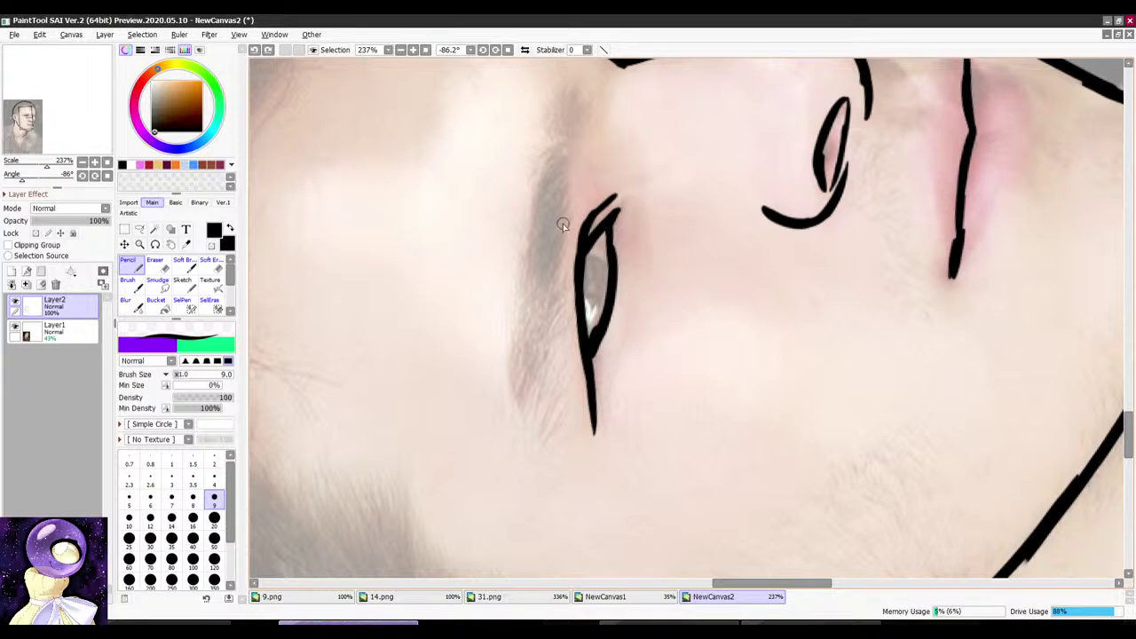
drag(555, 220, 661, 359)
key(ctrl+z)
mouse_move(554, 217)
mouse_down()
mouse_move(488, 319)
mouse_move(625, 238)
mouse_up()
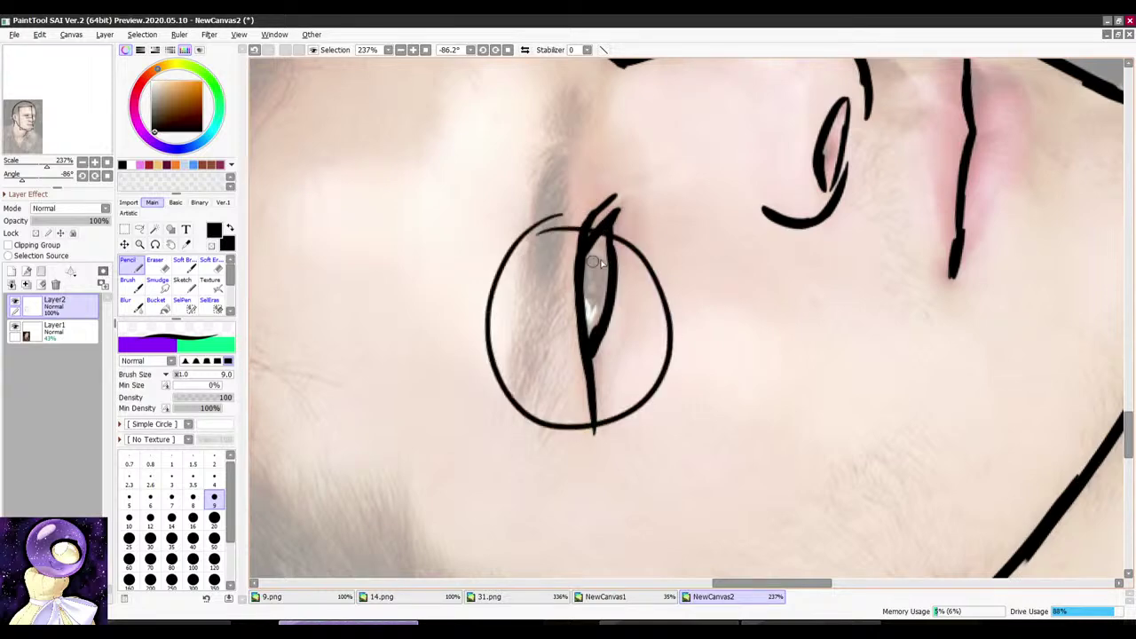
scroll(621, 249, up, 2)
key(ctrl+z)
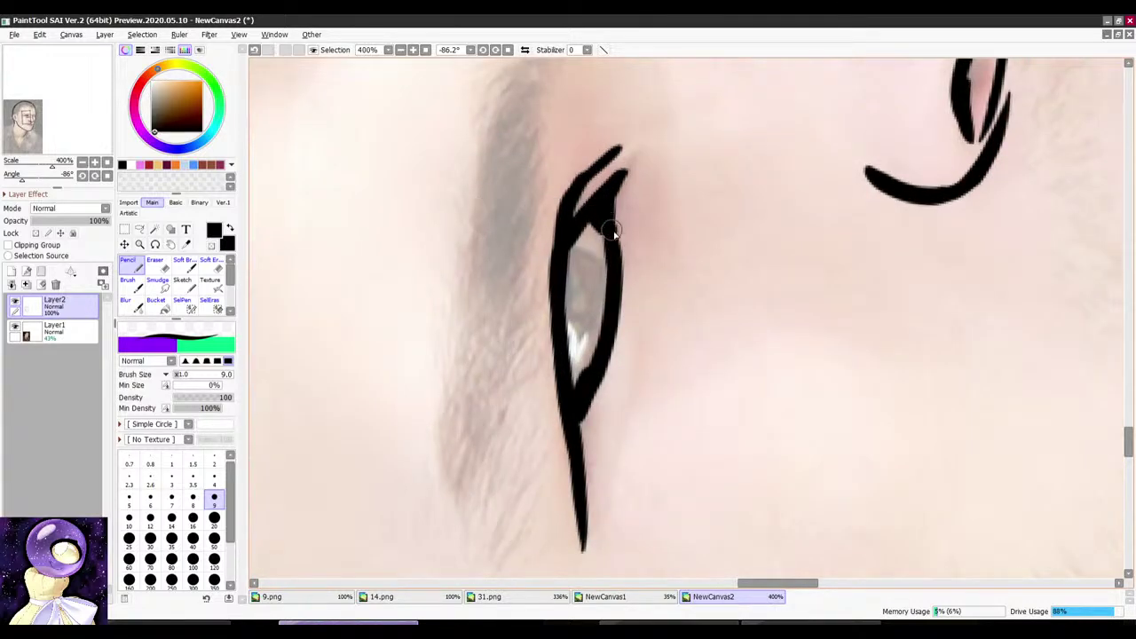
Step: Clean up the near eye's inner corner with the Eraser and redraw it with the Pencil
key(e)
drag(605, 229, 594, 241)
key(n)
drag(602, 202, 587, 238)
scroll(635, 199, down, 2)
scroll(618, 217, up, 2)
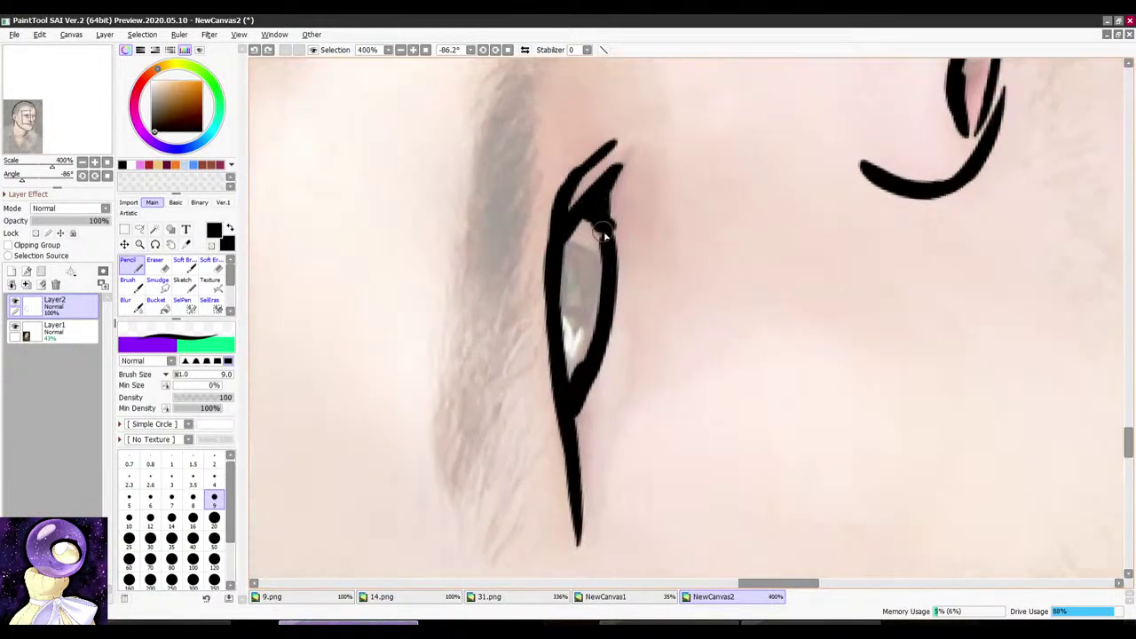
Step: Draw the round iris inside the near eye
key(r)
drag(578, 233, 673, 183)
scroll(688, 177, down, 4)
key(r)
drag(715, 147, 772, 162)
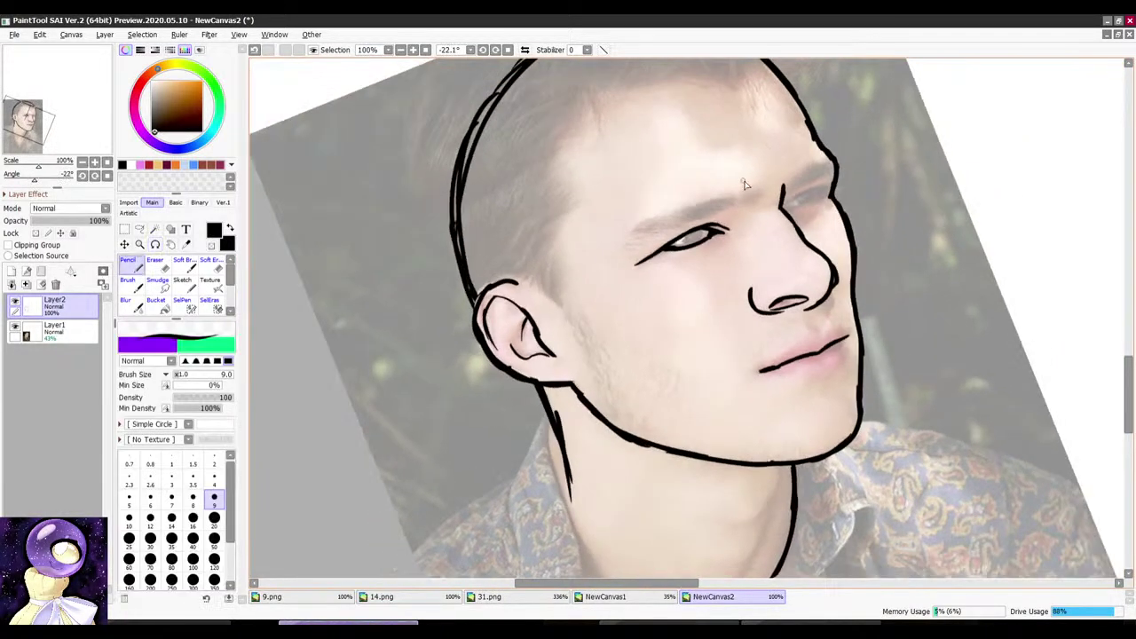
scroll(701, 236, up, 4)
scroll(726, 216, up, 1)
mouse_move(641, 215)
mouse_down()
mouse_move(696, 261)
mouse_move(622, 236)
mouse_move(662, 200)
mouse_up()
scroll(662, 200, down, 6)
key(r)
drag(697, 162, 748, 167)
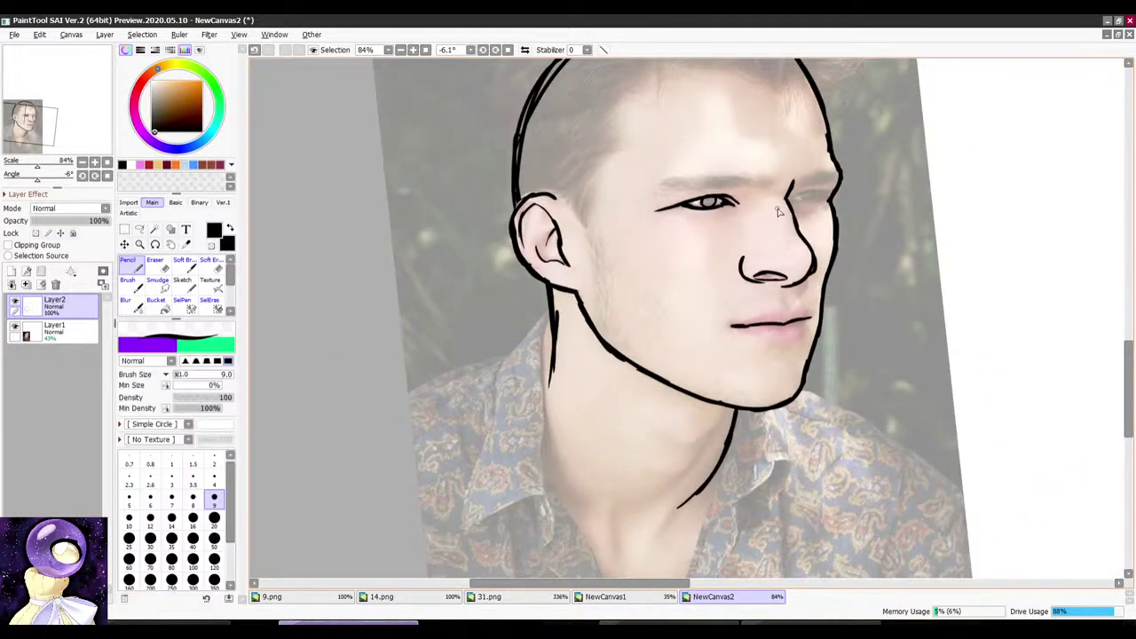
Step: Trace the far eye's upper lid from the nose bridge outward, and add the lower lid to close the eye
scroll(779, 212, down, 3)
scroll(840, 167, up, 3)
click(668, 623)
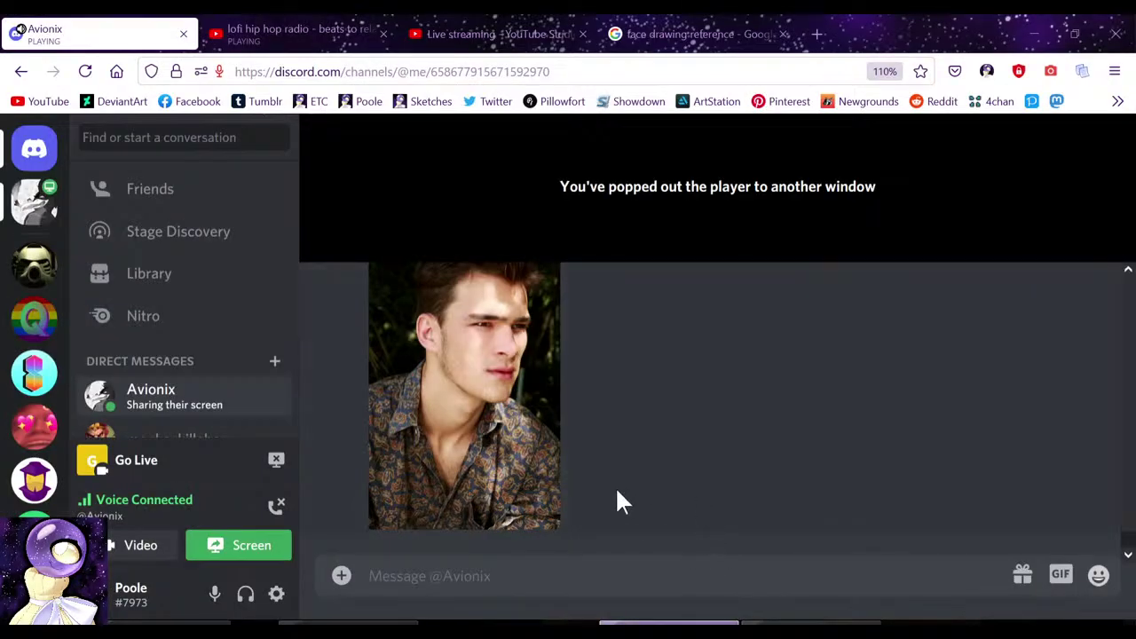
click(350, 623)
key(r)
drag(781, 260, 733, 219)
scroll(677, 194, up, 3)
key(r)
scroll(631, 245, up, 1)
mouse_move(677, 194)
mouse_down()
mouse_move(614, 231)
mouse_move(559, 408)
mouse_move(579, 437)
mouse_up()
scroll(632, 247, up, 2)
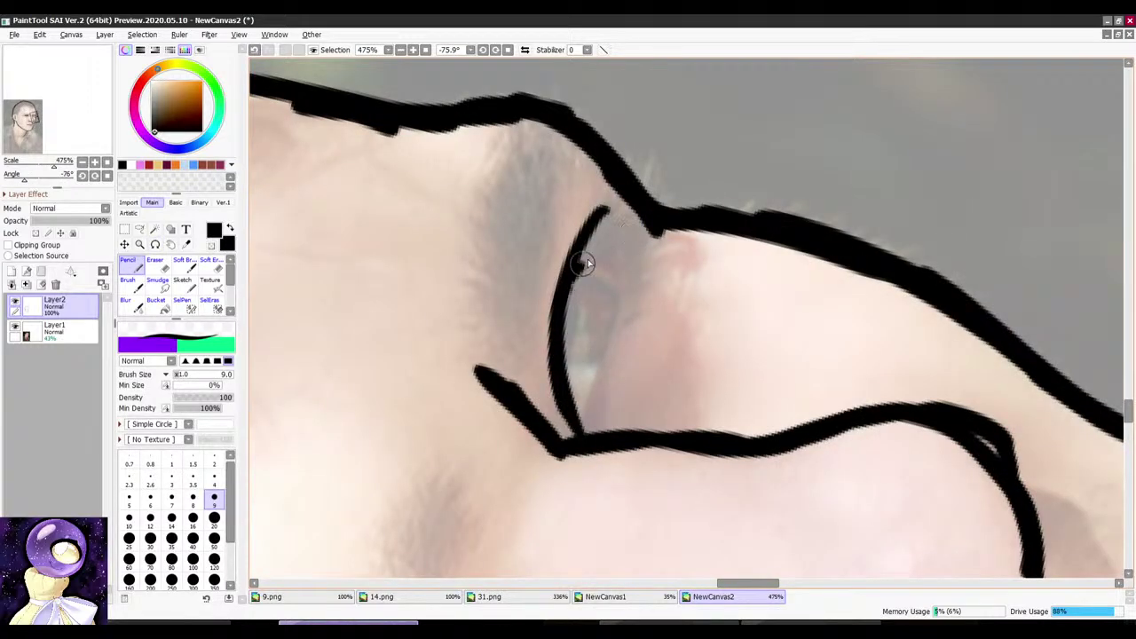
mouse_move(582, 265)
mouse_down()
mouse_move(618, 308)
mouse_move(577, 431)
mouse_up()
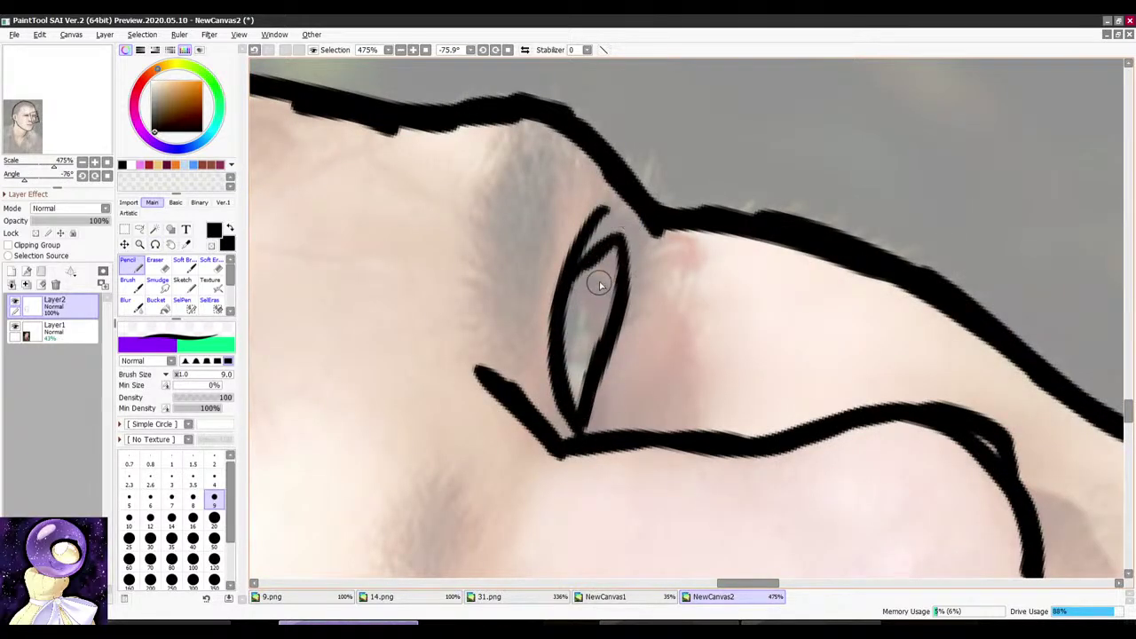
Step: Draw the iris inside the far eye, undoing the first attempt and retracing it
key(r)
drag(600, 270, 650, 151)
scroll(652, 218, down, 5)
key(r)
mouse_move(717, 194)
mouse_down()
mouse_move(742, 171)
mouse_move(788, 201)
mouse_move(709, 164)
mouse_up()
scroll(707, 269, up, 4)
key(r)
scroll(648, 235, up, 2)
drag(546, 283, 566, 308)
drag(641, 252, 612, 199)
key(ctrl+z)
key(ctrl+z)
drag(568, 263, 572, 303)
drag(647, 241, 592, 215)
scroll(657, 229, down, 7)
Step: Outline the near eyebrow with long upper and lower edges over the photo
key(r)
scroll(707, 227, down, 2)
mouse_move(692, 183)
mouse_down()
mouse_move(753, 201)
mouse_move(692, 198)
mouse_up()
scroll(683, 195, up, 5)
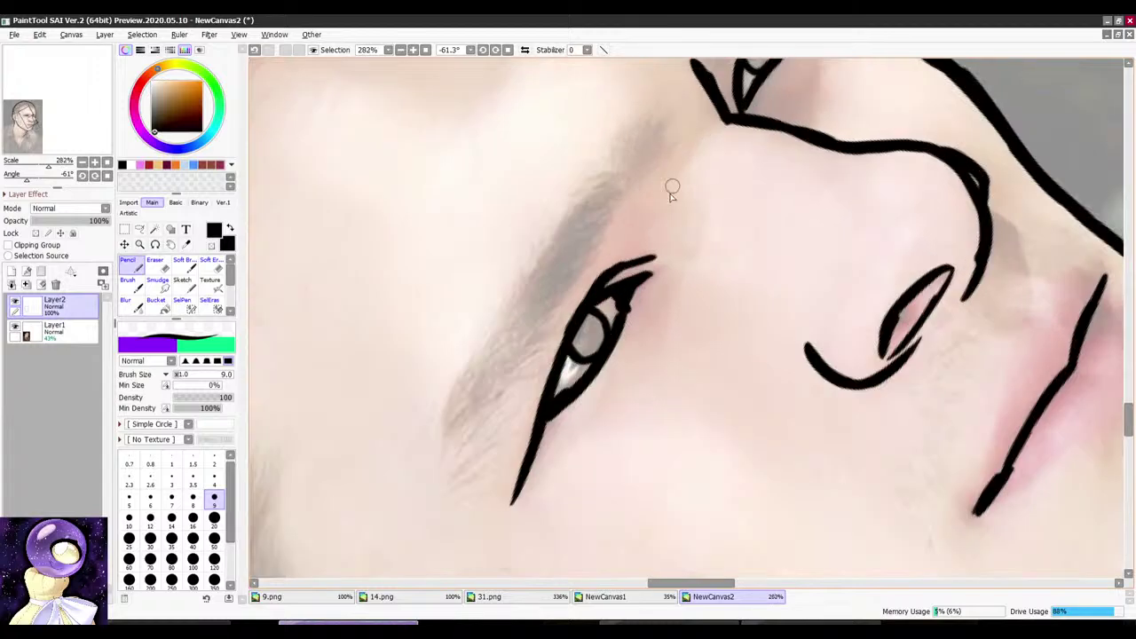
scroll(671, 188, down, 3)
scroll(648, 195, up, 3)
mouse_move(673, 108)
mouse_down()
mouse_move(606, 257)
mouse_move(511, 417)
mouse_move(493, 480)
mouse_up()
mouse_move(660, 113)
mouse_down()
mouse_move(525, 298)
mouse_move(589, 238)
mouse_up()
scroll(559, 321, down, 2)
scroll(639, 231, down, 4)
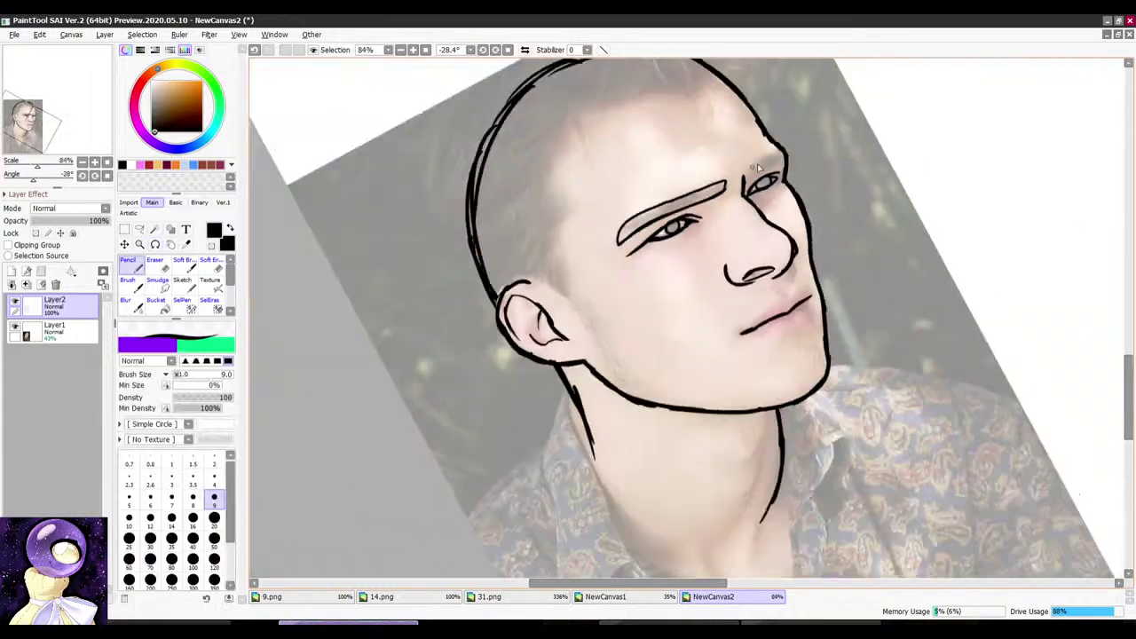
Step: Outline the far eyebrow between the nose bridge and the forehead contour
scroll(816, 173, up, 3)
scroll(732, 138, up, 5)
mouse_move(803, 173)
mouse_down()
mouse_move(744, 146)
mouse_move(632, 239)
mouse_move(772, 133)
mouse_move(768, 117)
mouse_move(825, 140)
mouse_up()
scroll(757, 102, down, 4)
scroll(781, 142, down, 5)
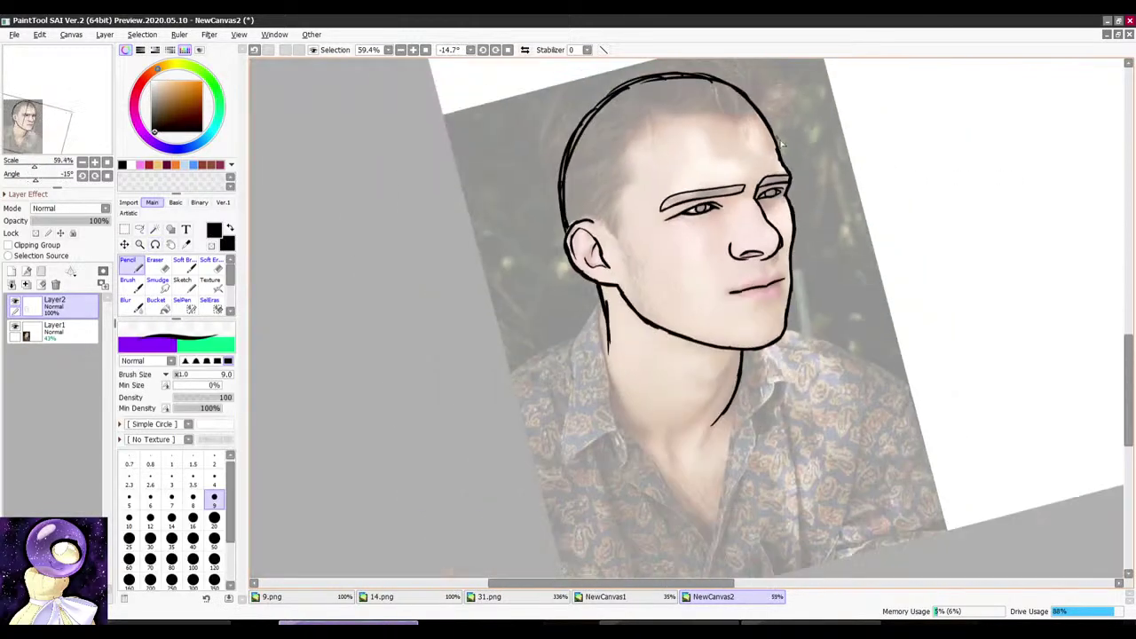
Step: Erase the inner end of the near eyebrow outline and return to the Pencil
scroll(740, 224, up, 5)
drag(740, 225, 718, 213)
scroll(718, 177, up, 5)
key(e)
drag(713, 158, 670, 248)
key(n)
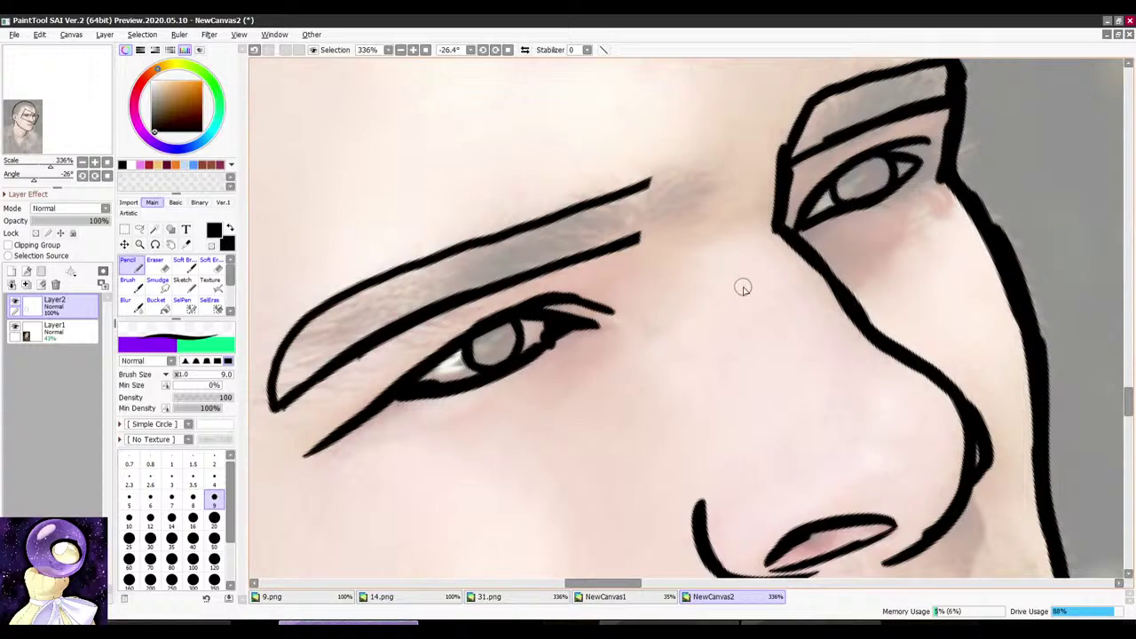
scroll(743, 288, down, 6)
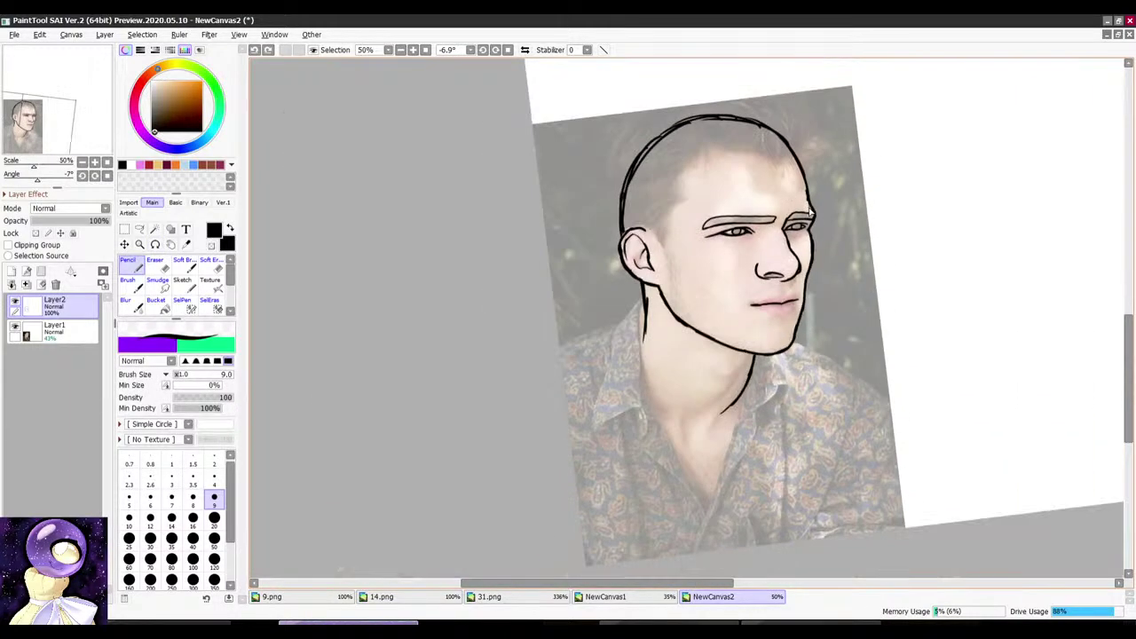
Step: Touch up the eyebrow outlines with the Eraser and redraw the erased part with the Pencil
scroll(809, 212, up, 8)
scroll(750, 185, up, 4)
mouse_move(804, 213)
mouse_down()
mouse_move(750, 185)
mouse_move(714, 222)
mouse_up()
key(e)
drag(786, 169, 713, 129)
key(n)
mouse_move(757, 135)
mouse_down()
mouse_move(702, 183)
mouse_move(667, 247)
mouse_move(653, 310)
mouse_up()
scroll(702, 165, down, 10)
mouse_move(652, 182)
mouse_down()
mouse_move(712, 216)
mouse_move(778, 154)
mouse_move(632, 182)
mouse_move(600, 245)
mouse_up()
scroll(604, 326, up, 5)
scroll(637, 202, down, 2)
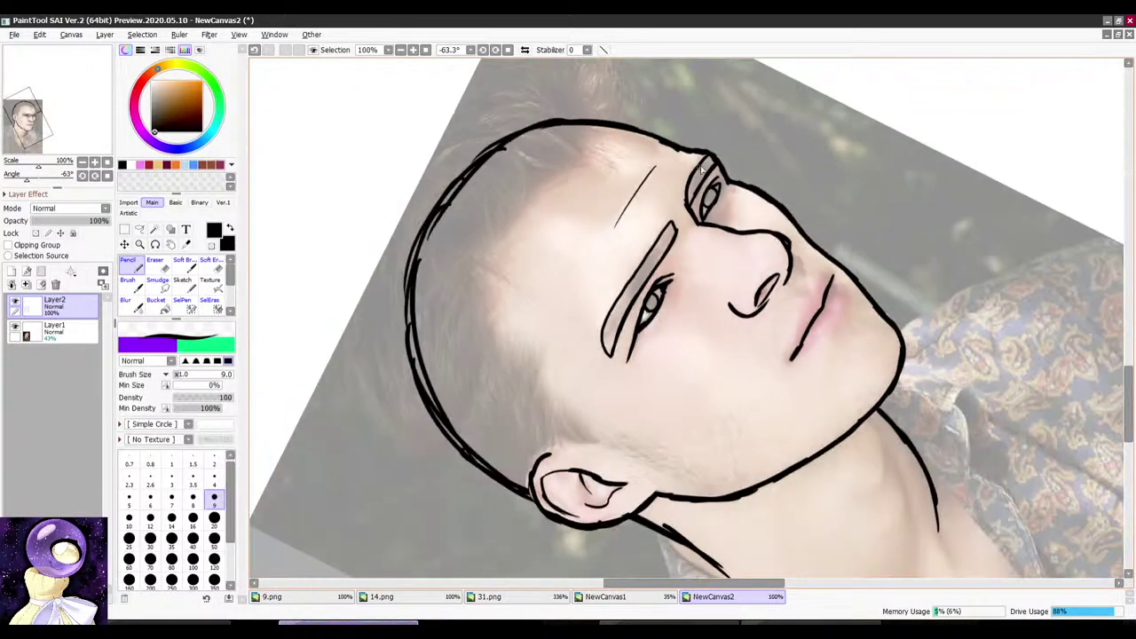
drag(592, 182, 735, 174)
scroll(736, 175, down, 2)
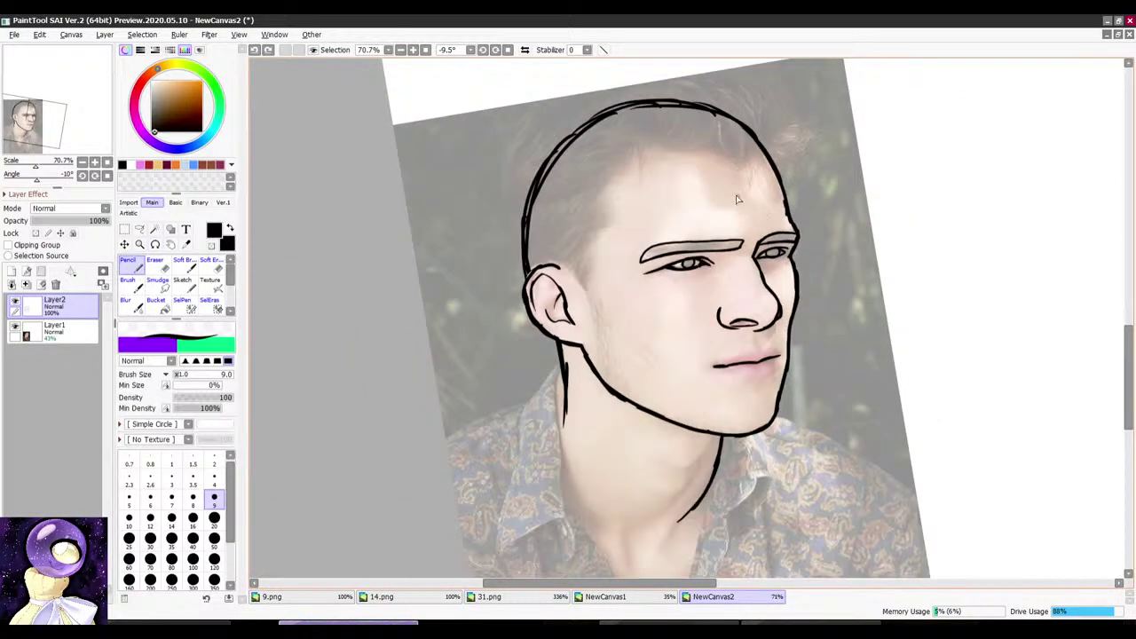
Step: Hide the reference photo layer to check the line art on its own, and show the photo again
scroll(738, 211, down, 2)
scroll(741, 184, up, 2)
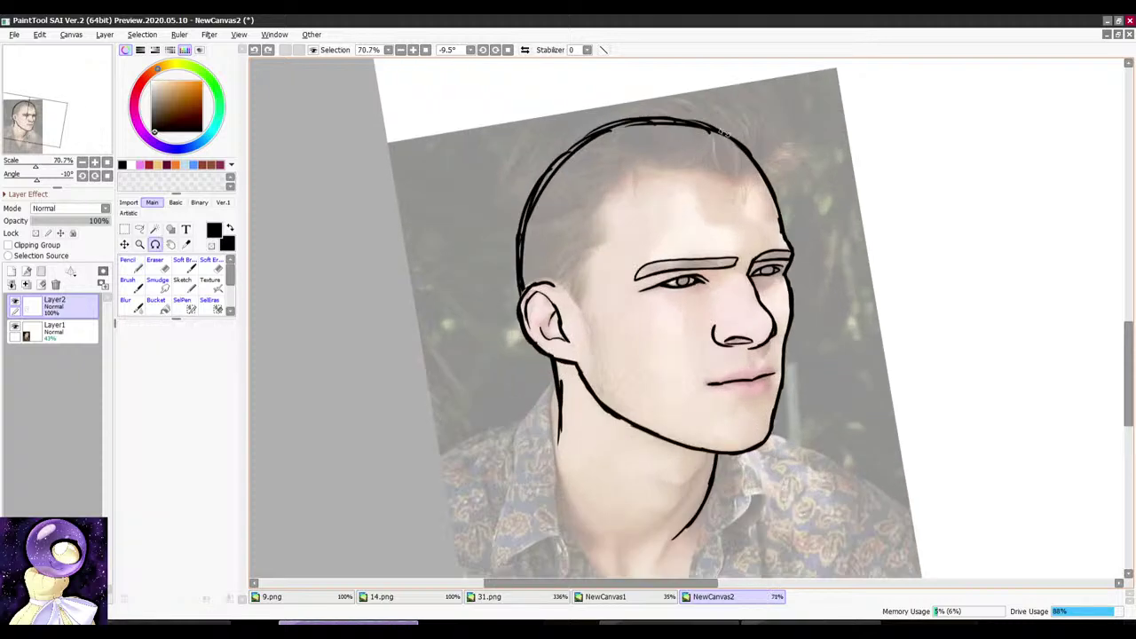
drag(746, 184, 765, 136)
click(14, 328)
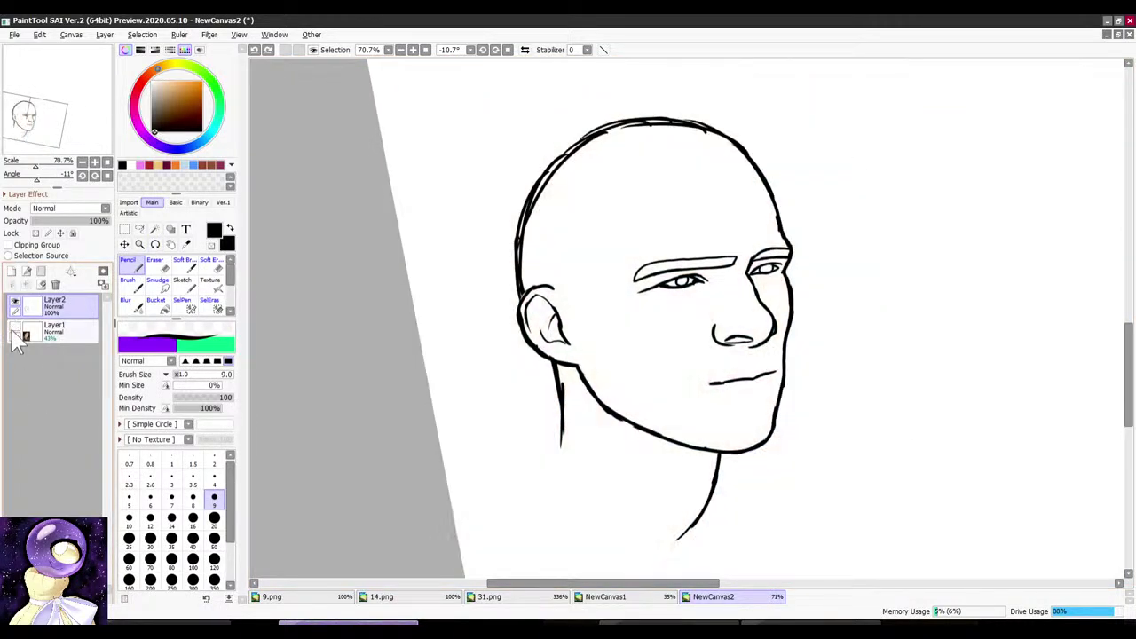
scroll(525, 144, down, 9)
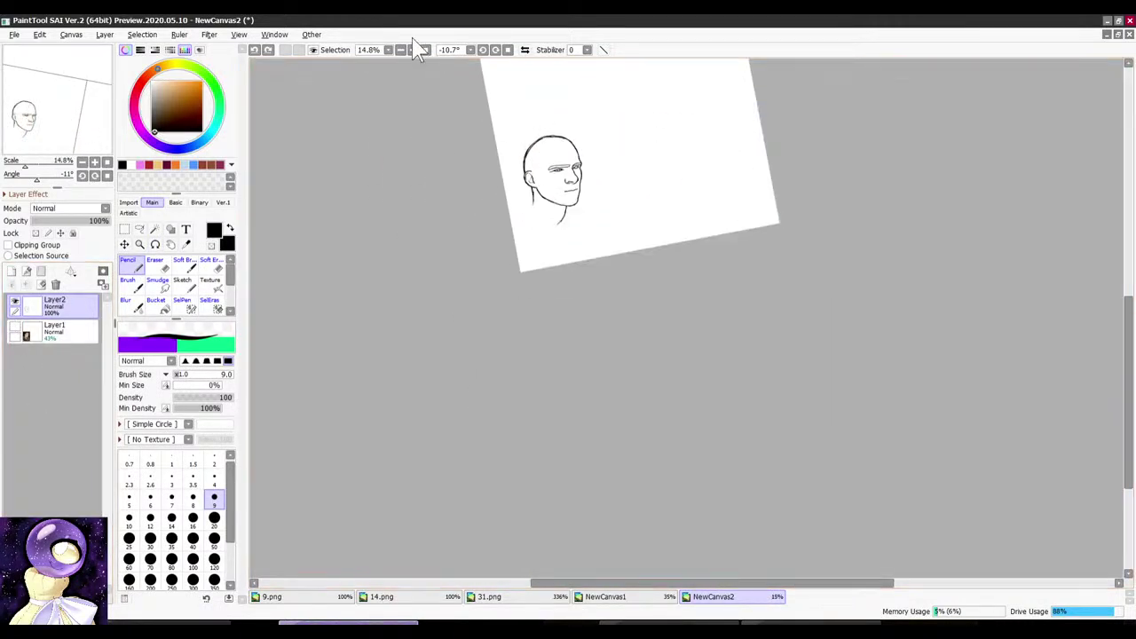
click(426, 50)
scroll(481, 404, up, 2)
click(15, 325)
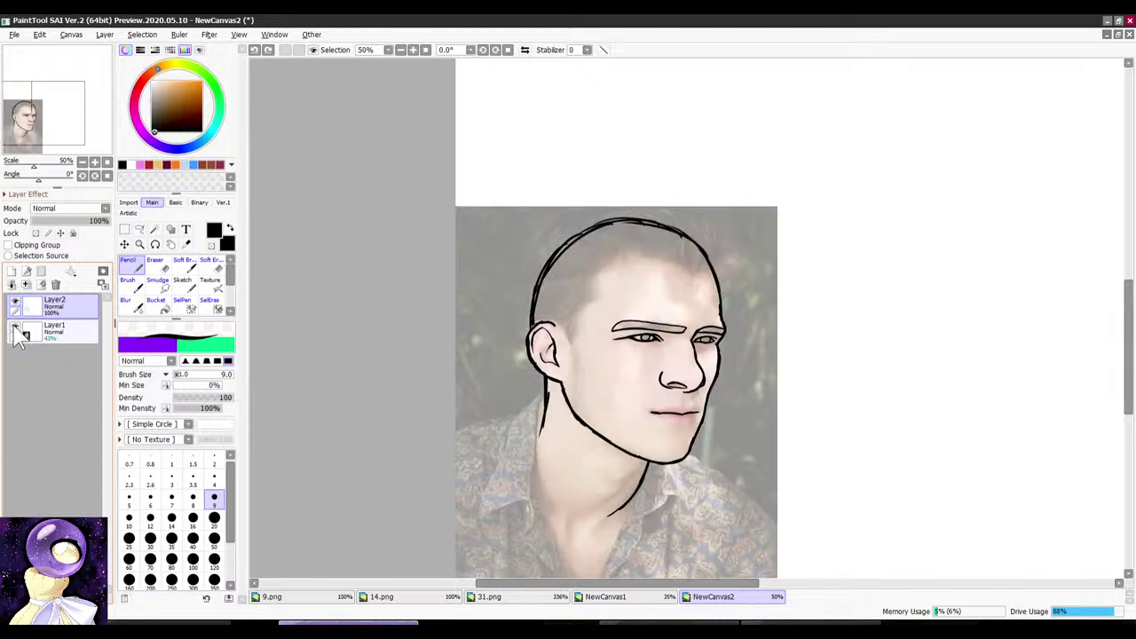
Step: Start the hairline with a short line inward from the skull contour, turning back along the top of the forehead
scroll(582, 341, up, 3)
key(alt+space)
scroll(644, 225, up, 1)
mouse_move(737, 232)
mouse_down()
mouse_move(634, 239)
mouse_move(655, 221)
mouse_up()
scroll(654, 222, up, 1)
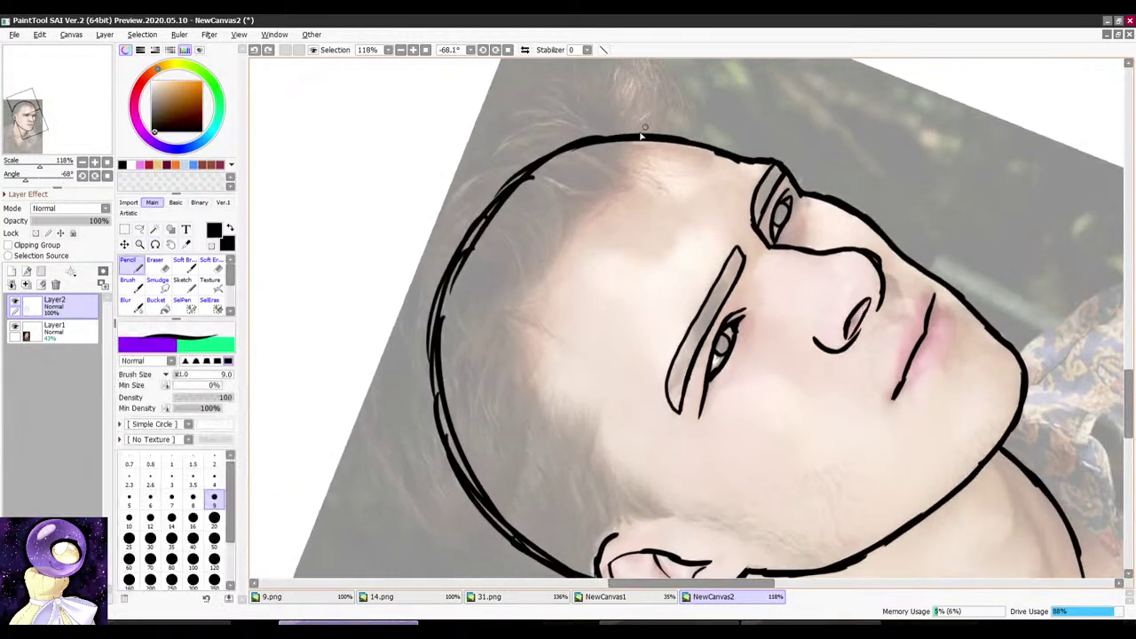
scroll(643, 134, up, 1)
drag(654, 141, 606, 207)
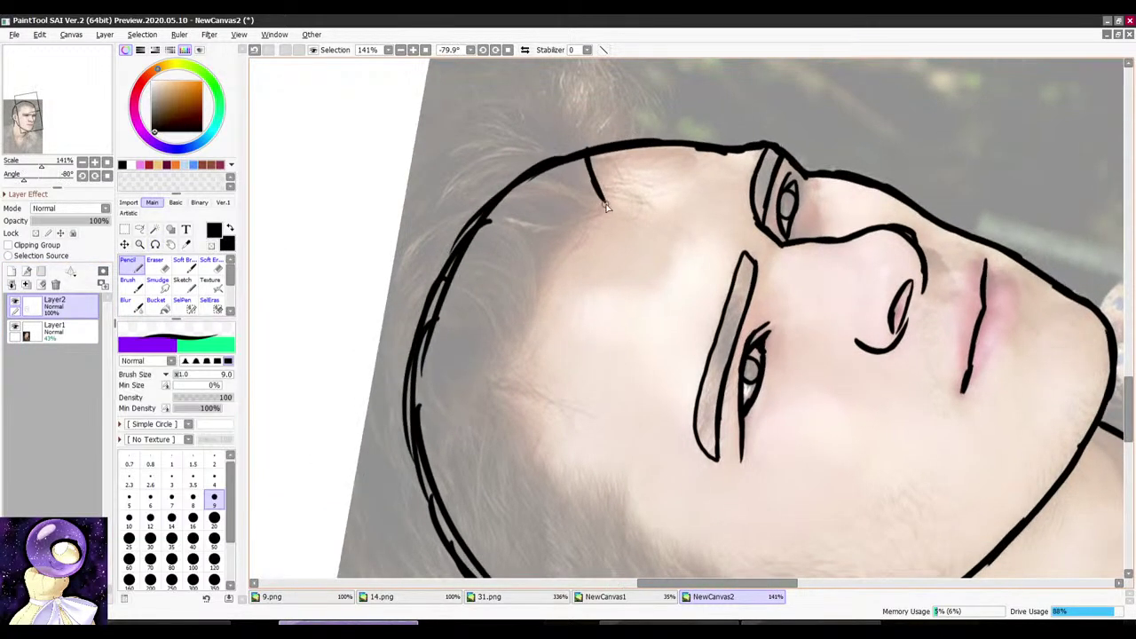
scroll(636, 150, down, 1)
drag(642, 150, 687, 145)
drag(598, 252, 611, 231)
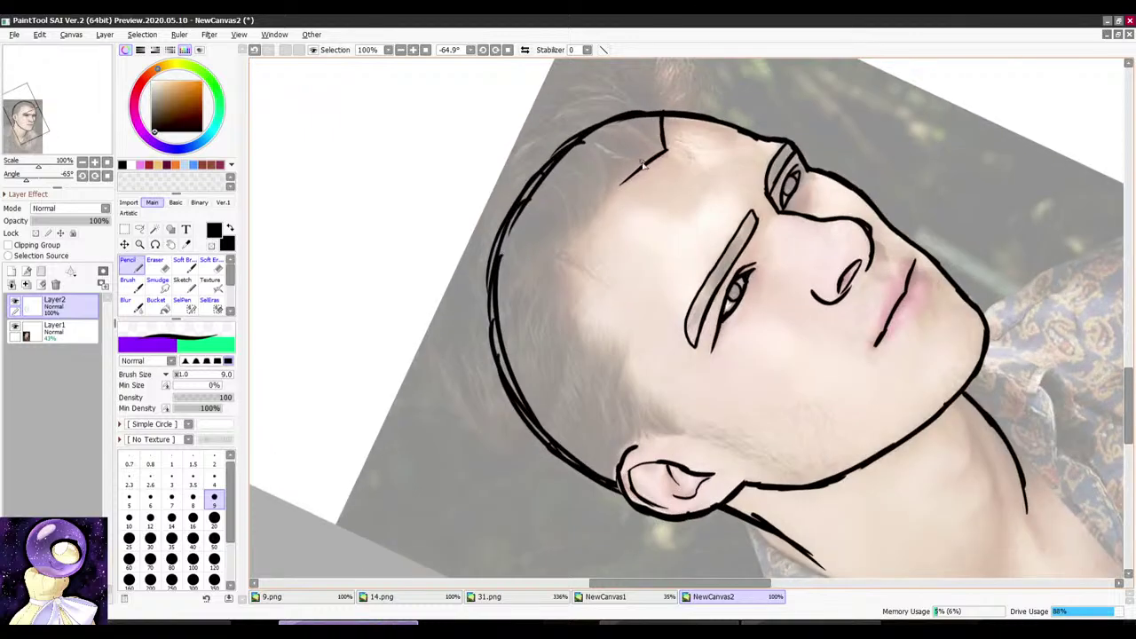
Step: Continue the hairline across the forehead toward the near temple, cleaning up its front end with the Eraser
drag(571, 294, 582, 332)
mouse_move(589, 206)
mouse_down()
mouse_move(725, 79)
mouse_move(795, 104)
mouse_up()
scroll(639, 232, up, 1)
drag(670, 208, 631, 208)
key(e)
mouse_move(674, 158)
mouse_down()
mouse_move(578, 292)
mouse_move(761, 132)
mouse_move(765, 101)
mouse_move(725, 90)
mouse_up()
key(n)
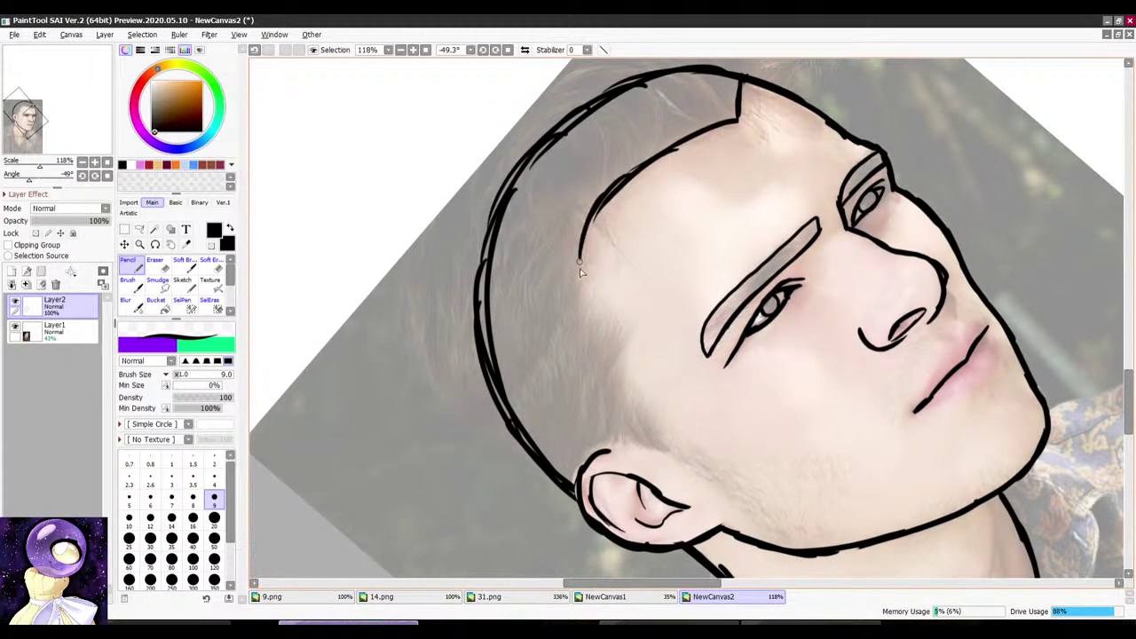
Step: Trace the hairline around the near temple and down the sideburn, joining it to the front of the ear
mouse_move(597, 322)
mouse_down()
mouse_move(609, 269)
mouse_move(633, 311)
mouse_up()
scroll(609, 257, up, 2)
scroll(641, 391, down, 1)
drag(641, 391, 628, 315)
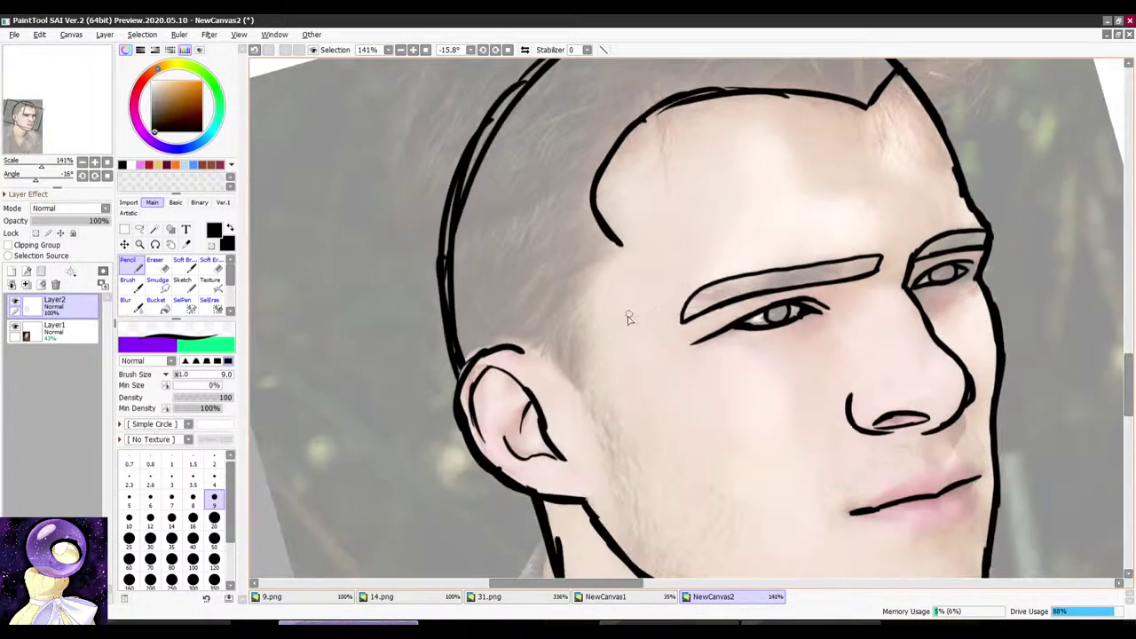
drag(598, 368, 536, 274)
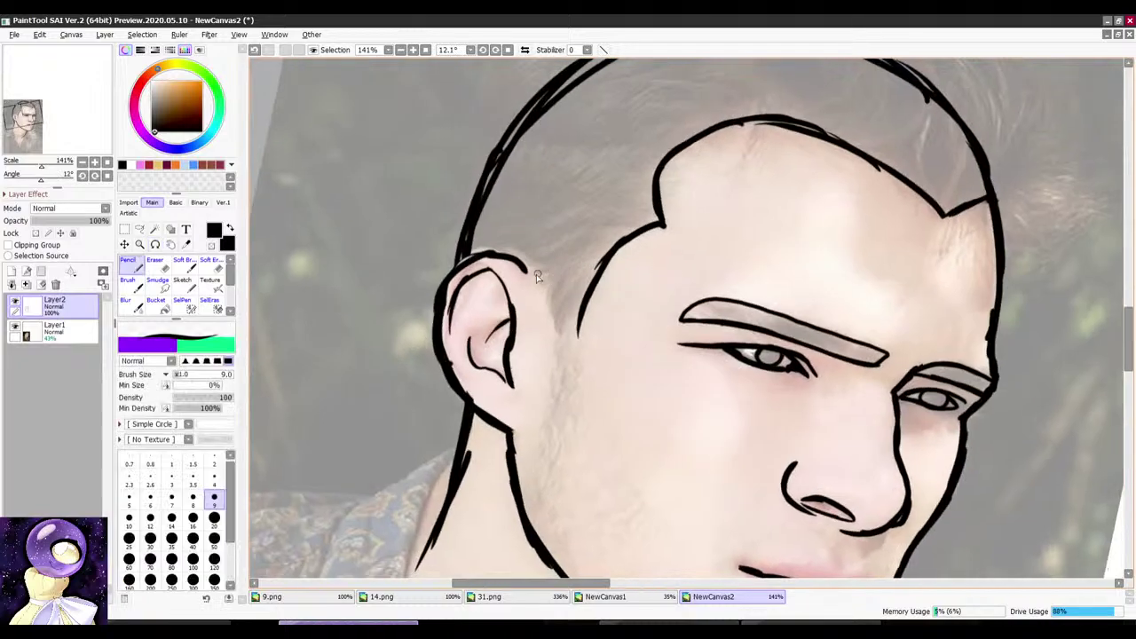
drag(549, 328, 577, 336)
Step: Draw short stubble strokes from the sideburn down the cheek along the near jaw
scroll(579, 301, down, 1)
mouse_move(578, 284)
mouse_down()
mouse_move(579, 242)
mouse_move(562, 318)
mouse_up()
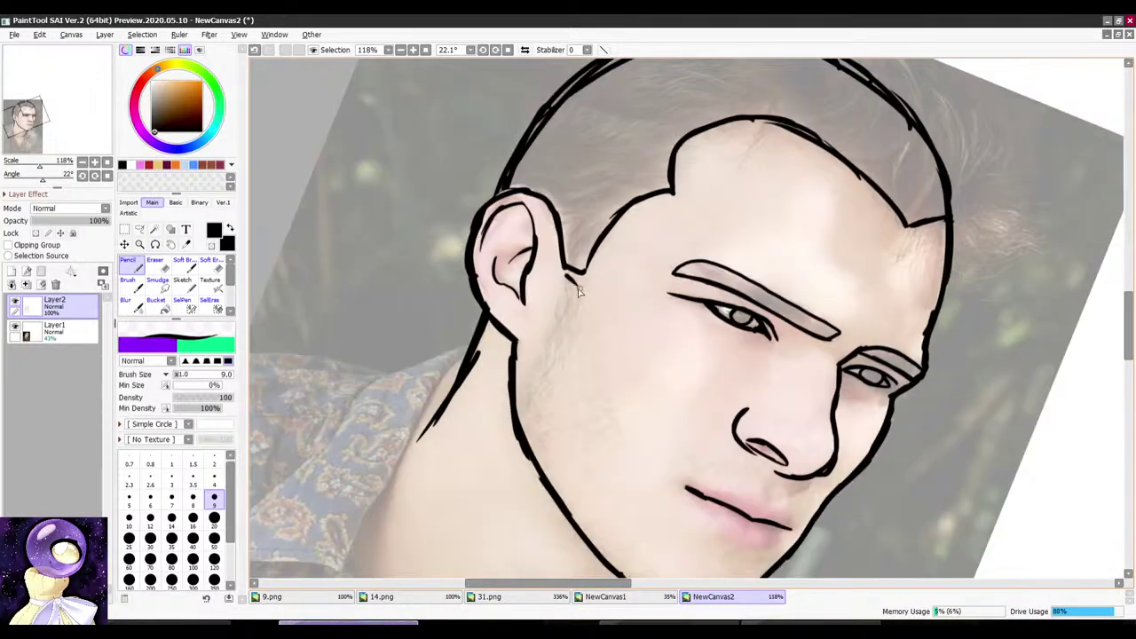
drag(542, 404, 568, 434)
scroll(595, 376, down, 5)
drag(667, 238, 637, 253)
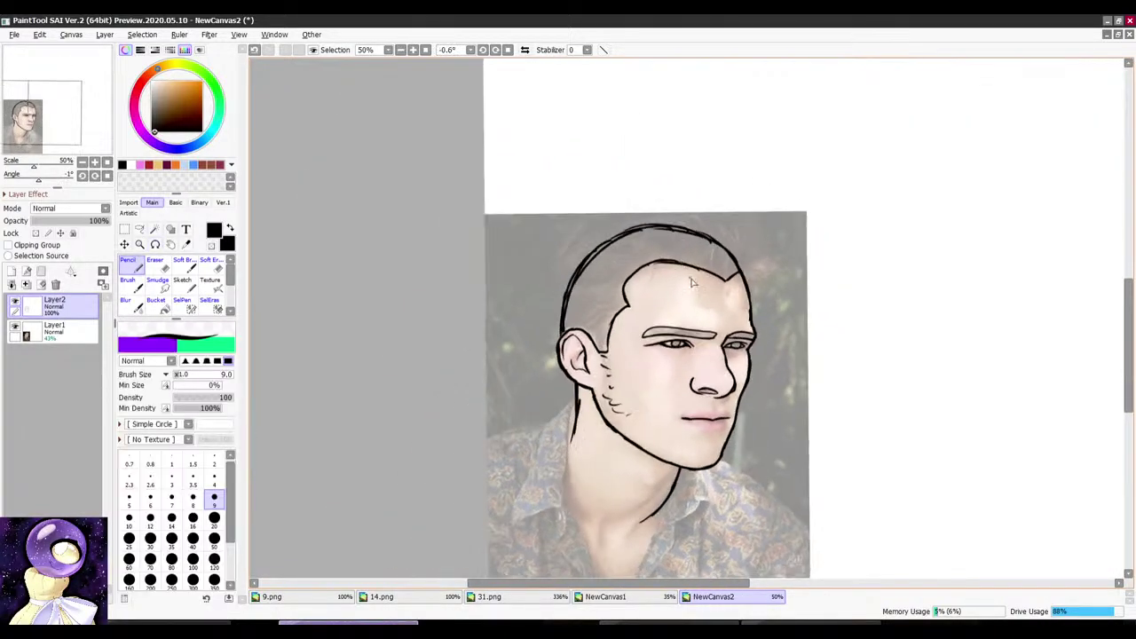
scroll(754, 323, up, 5)
mouse_move(802, 197)
mouse_down()
mouse_move(764, 171)
mouse_move(729, 209)
mouse_up()
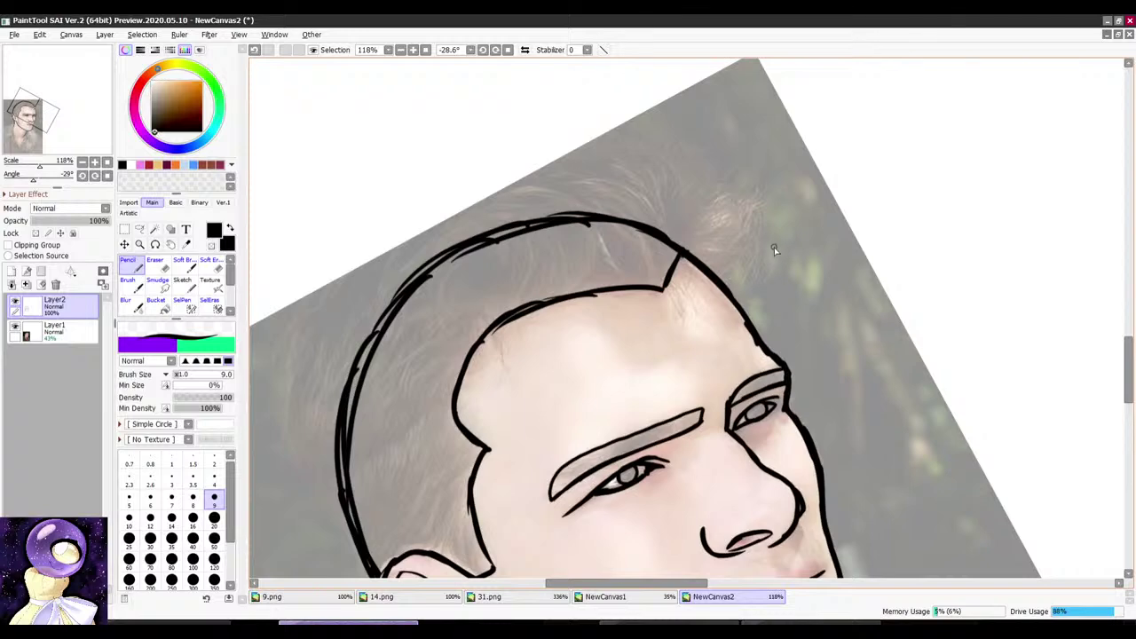
Step: Sketch the hair volume outside the skull contour with loose curves for the front quiff and the back of the head
scroll(717, 181, down, 6)
scroll(706, 328, up, 6)
drag(708, 120, 735, 188)
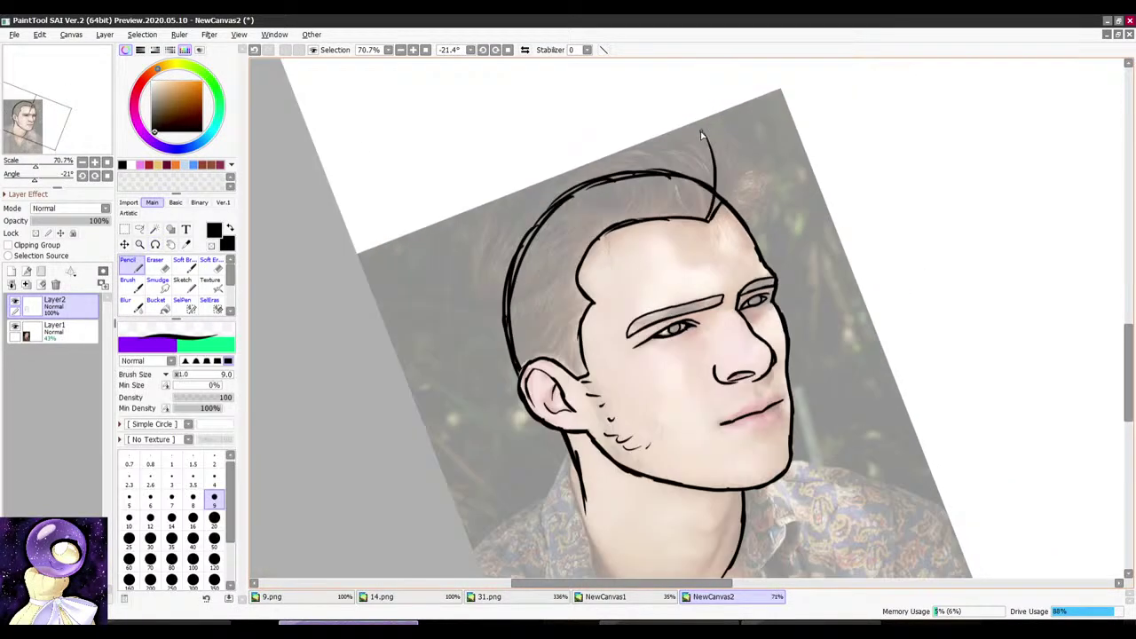
mouse_move(734, 149)
mouse_down()
mouse_move(735, 83)
mouse_move(539, 169)
mouse_up()
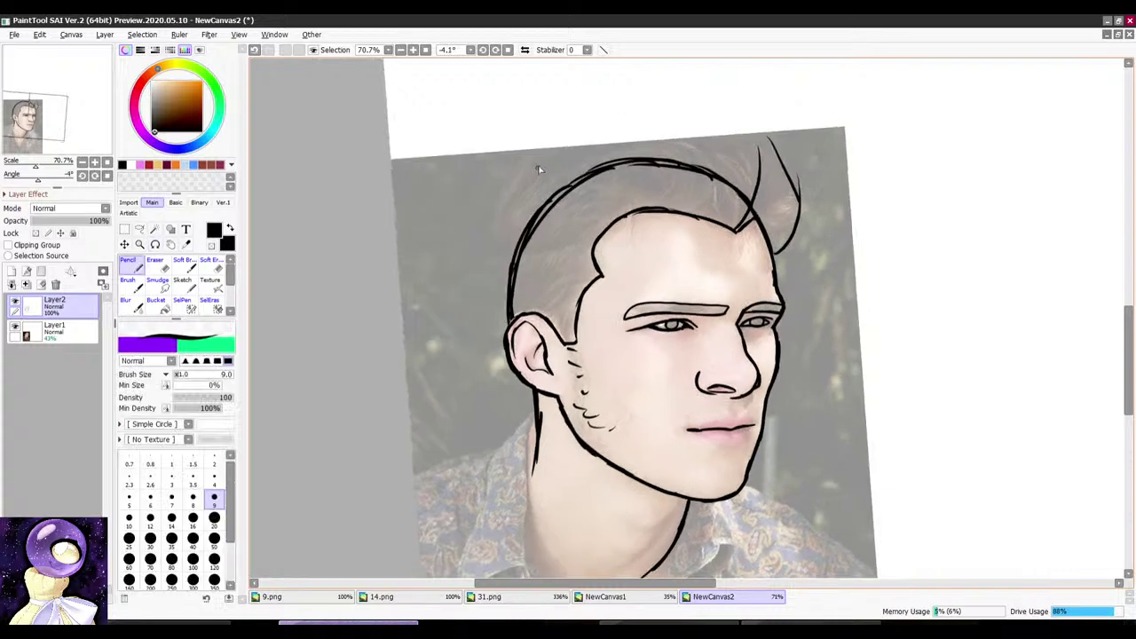
drag(512, 303, 648, 216)
drag(482, 177, 491, 229)
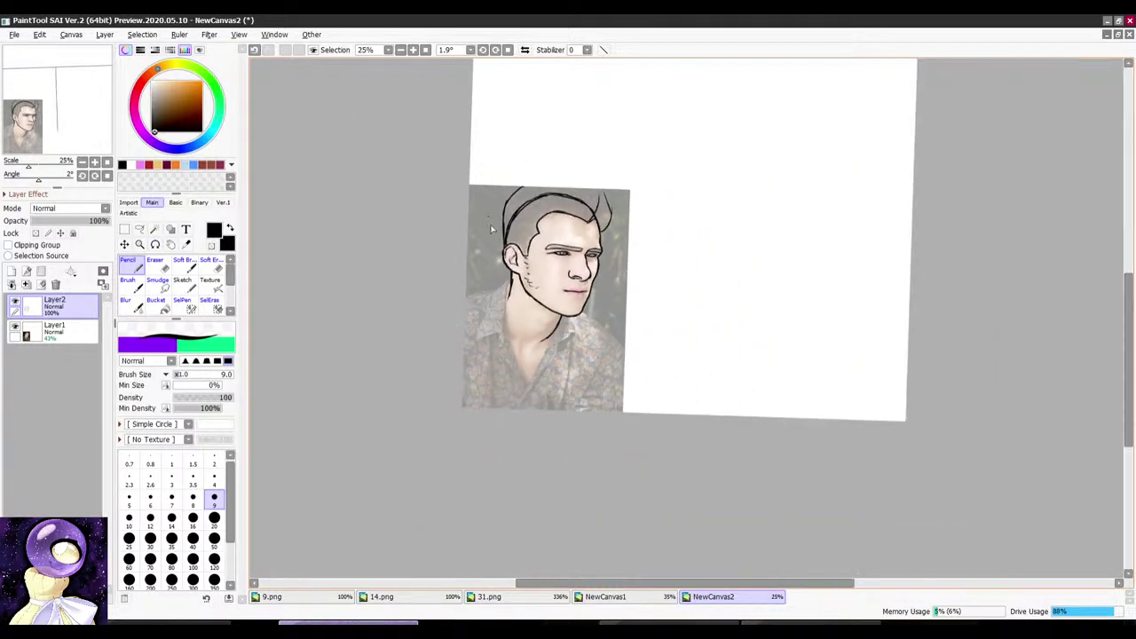
Step: Straighten the canvas, hide the reference photo layer, and shift the line art slightly toward the canvas edge
scroll(526, 302, up, 5)
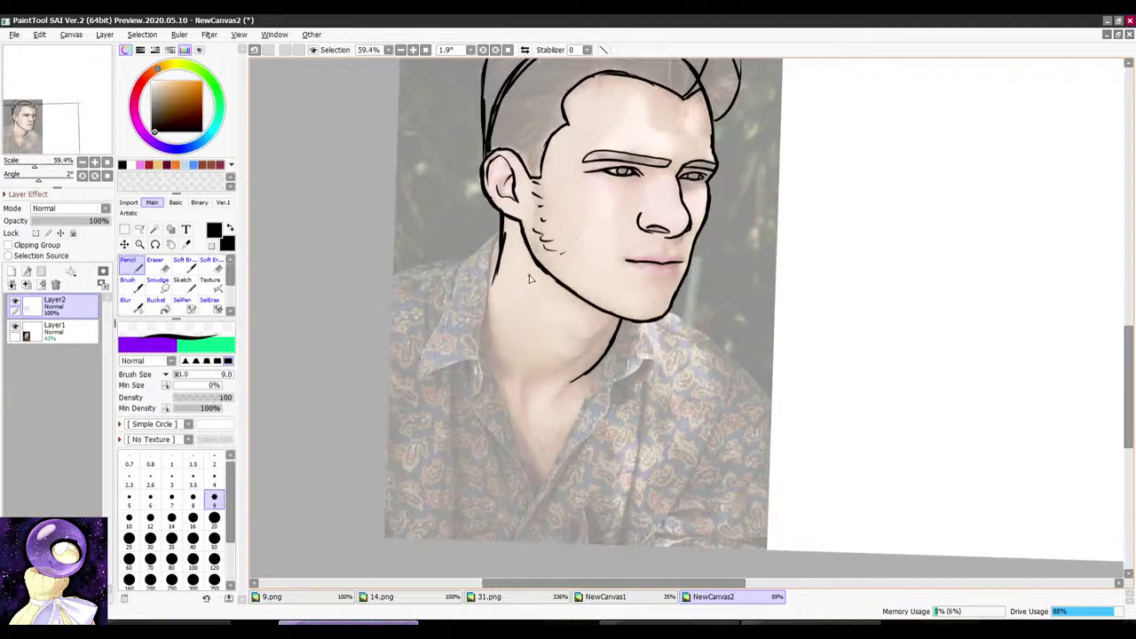
scroll(526, 284, down, 7)
click(426, 50)
scroll(666, 280, up, 2)
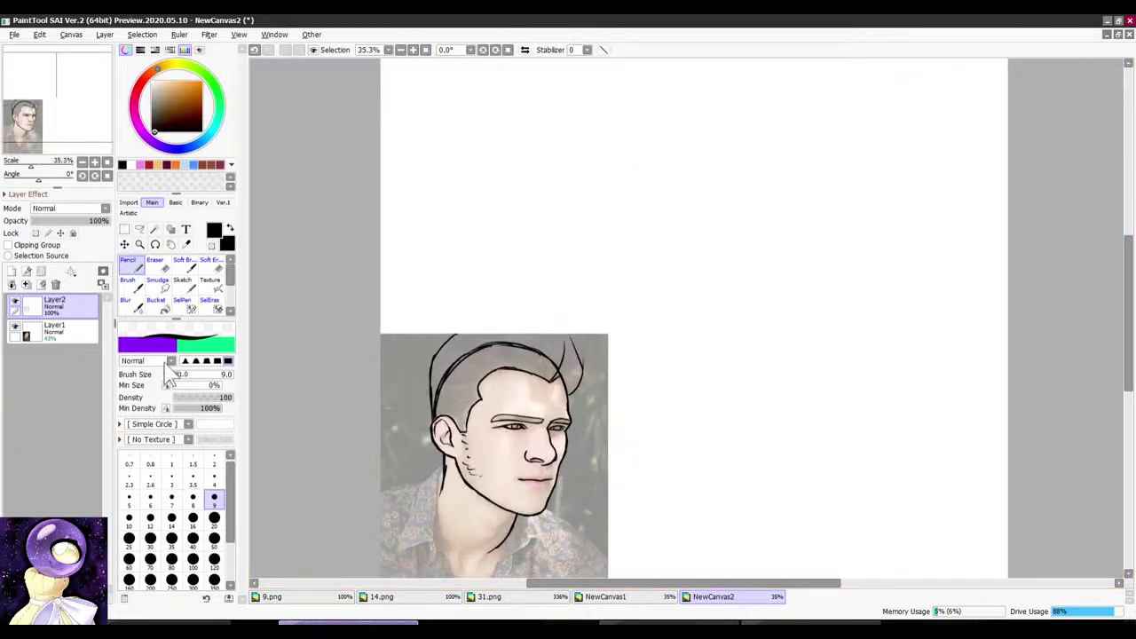
click(14, 328)
scroll(534, 176, down, 3)
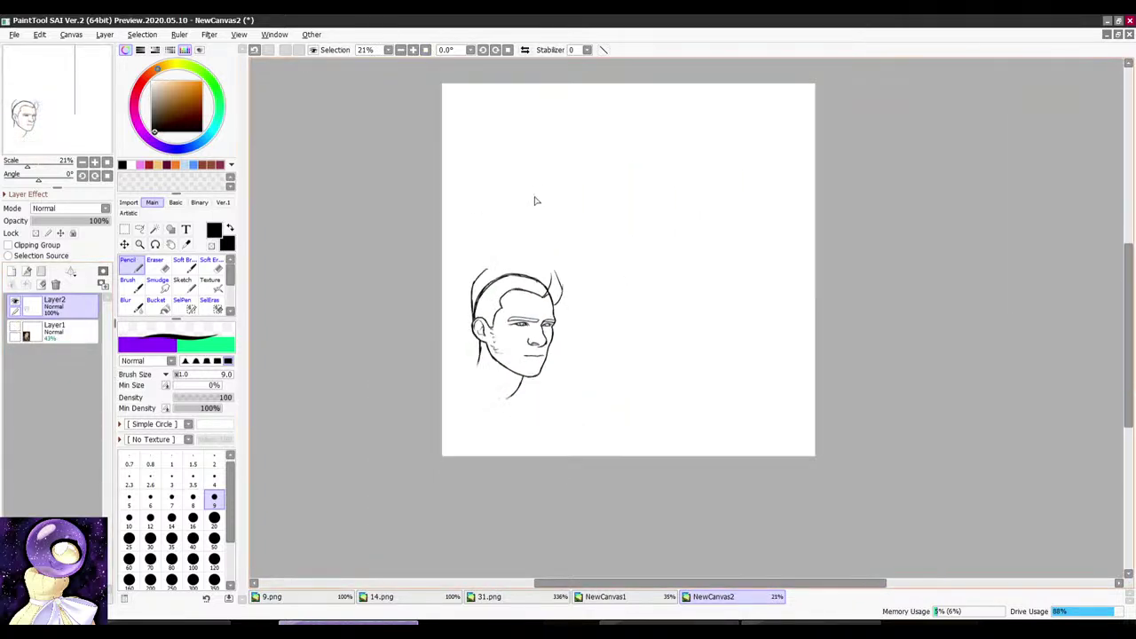
click(125, 244)
drag(577, 374, 551, 377)
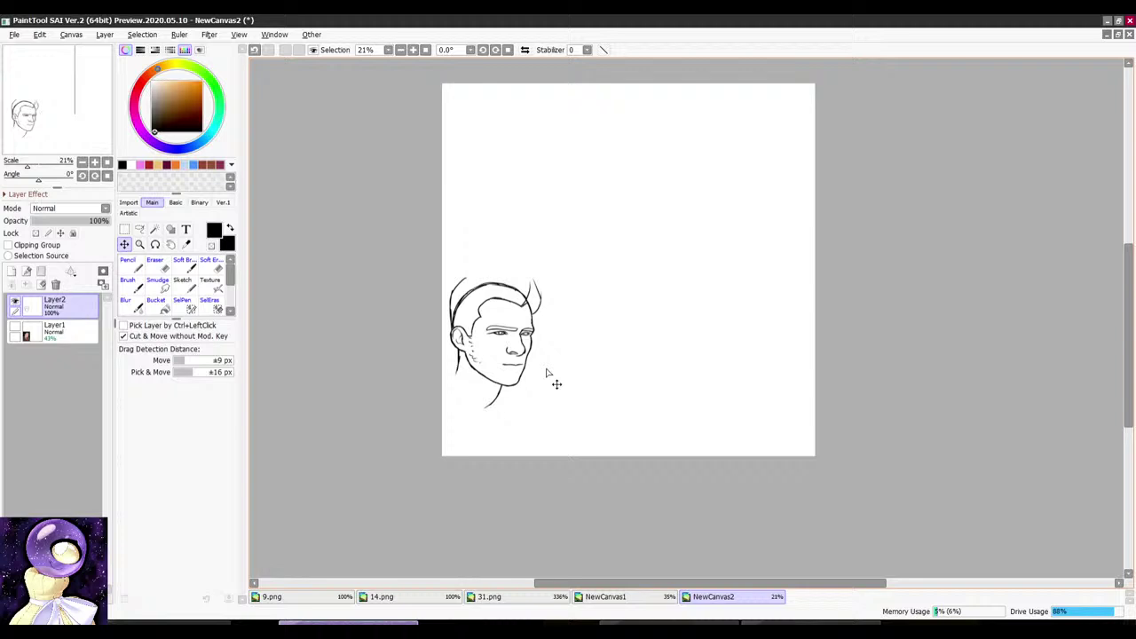
Step: Show the reference photo at 100% opacity and move the line art onto the blank canvas beside it
click(15, 328)
click(55, 334)
drag(68, 221, 110, 222)
click(75, 306)
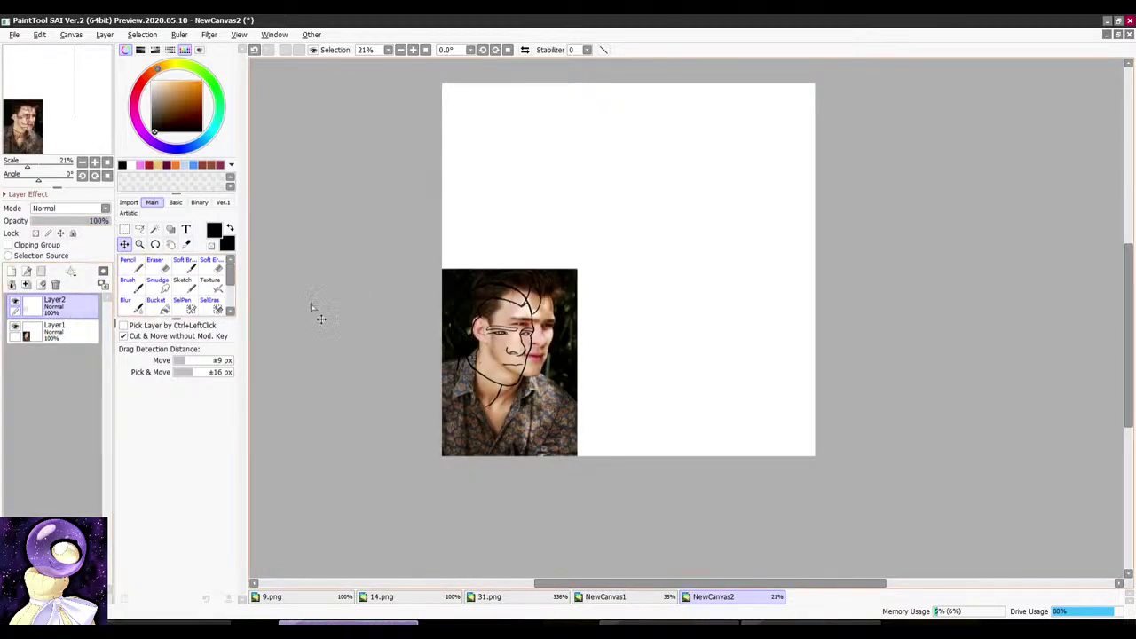
mouse_move(437, 331)
mouse_down()
mouse_move(598, 348)
mouse_move(582, 349)
mouse_up()
Step: Add an empty layer above the line art and return to the Pencil
click(12, 272)
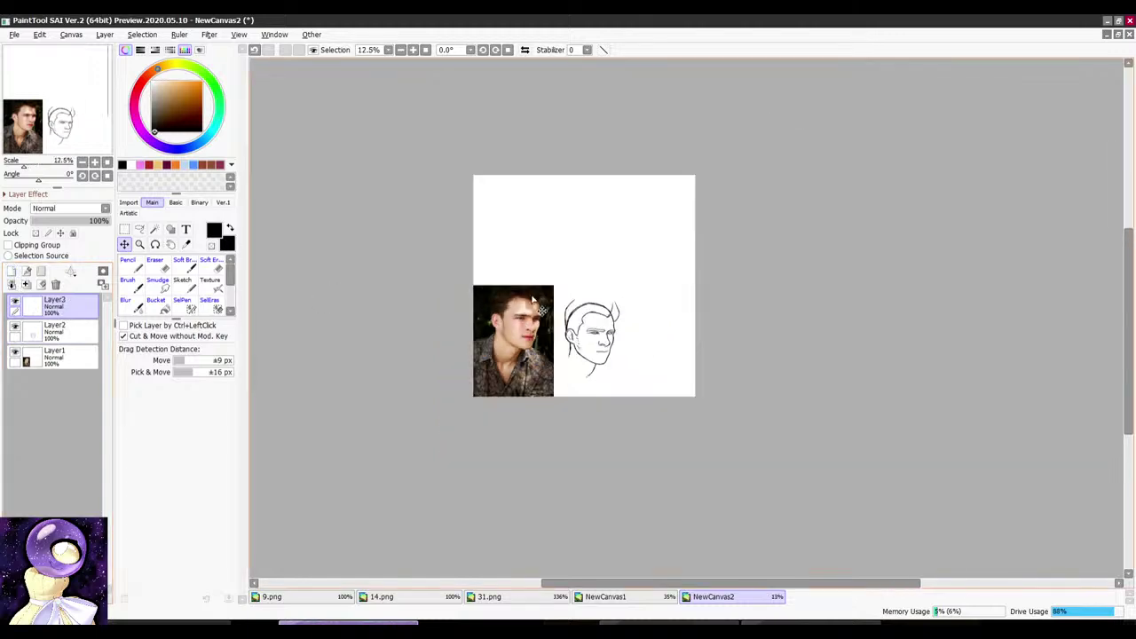
scroll(564, 235, up, 3)
key(ctrl+s)
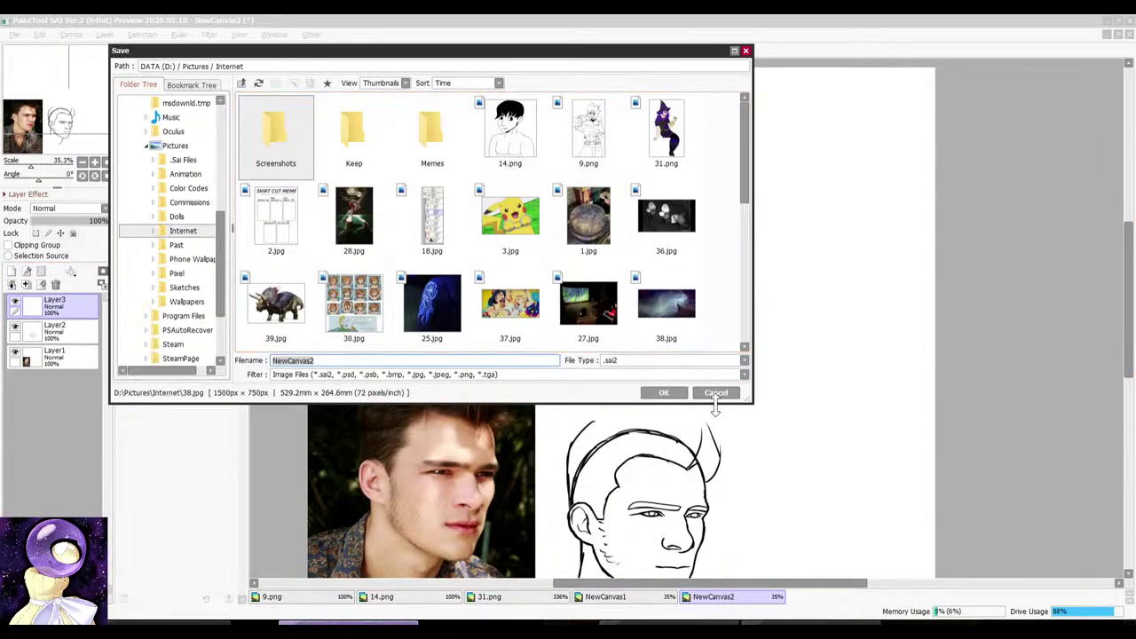
click(714, 394)
scroll(662, 277, down, 4)
scroll(659, 241, up, 3)
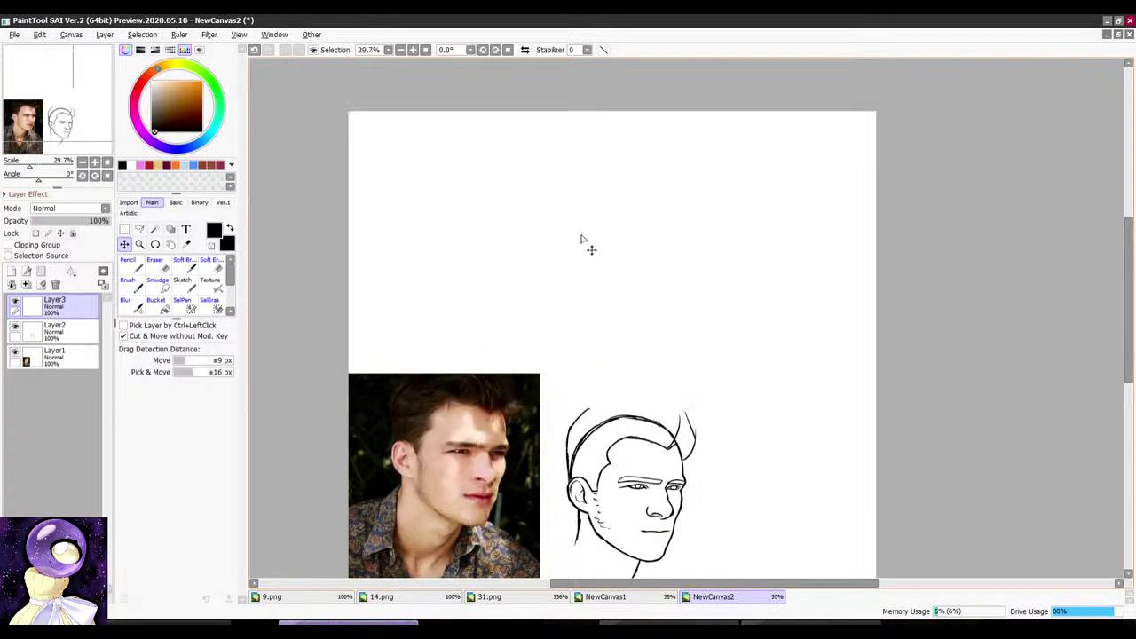
key(n)
Step: Switch to the Discord call window in Firefox and look at the other participant's shared drawing
scroll(594, 183, down, 3)
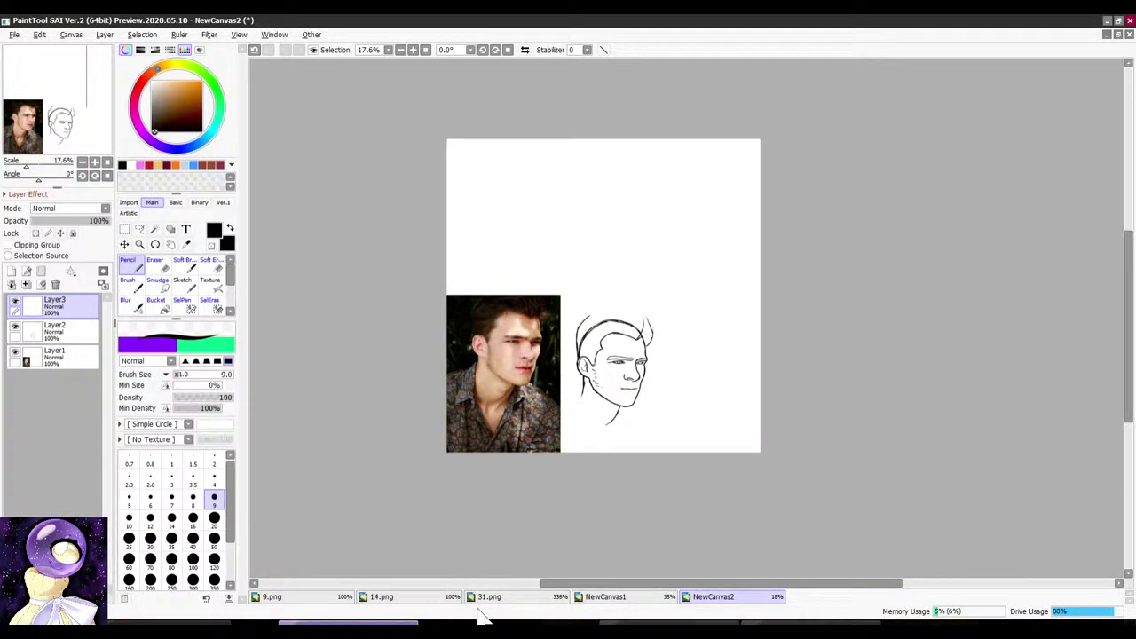
scroll(571, 284, down, 2)
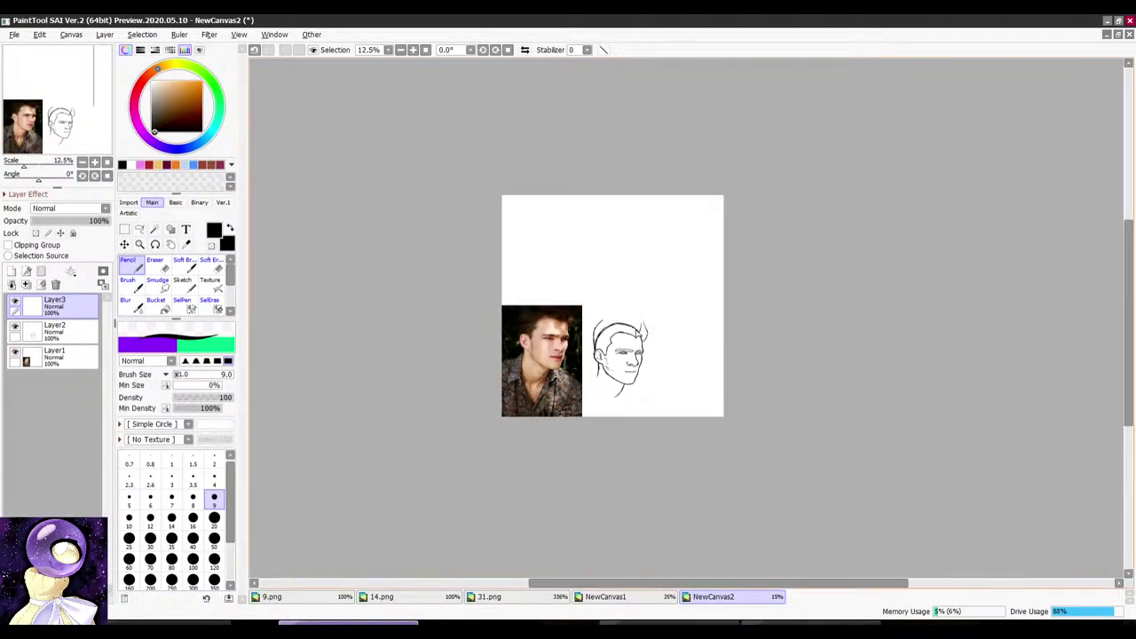
scroll(572, 284, up, 5)
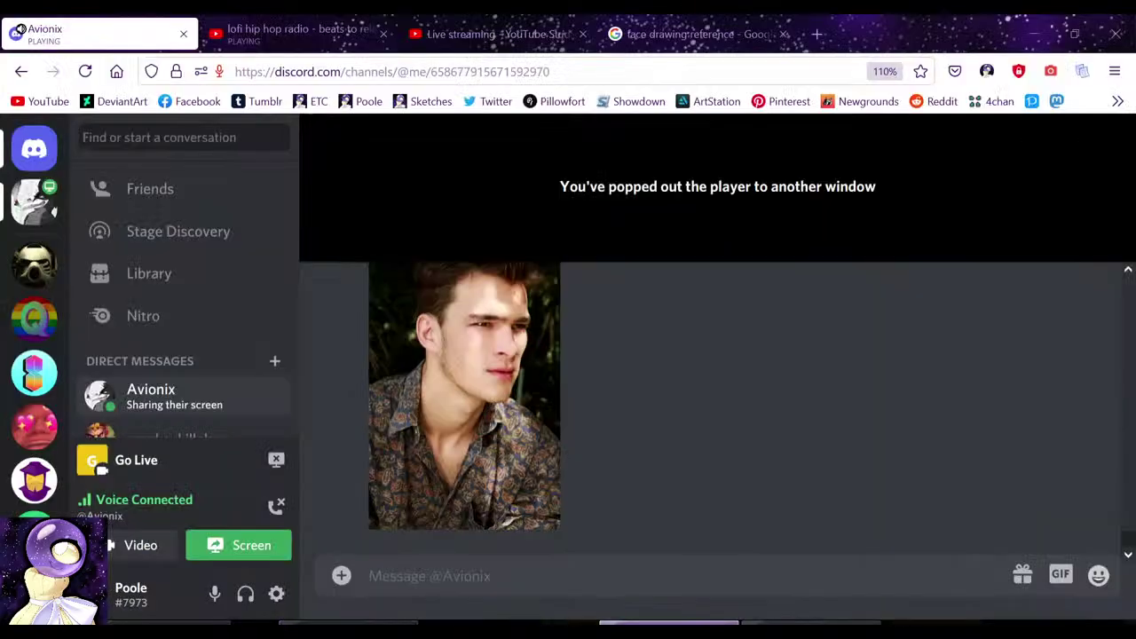
click(763, 624)
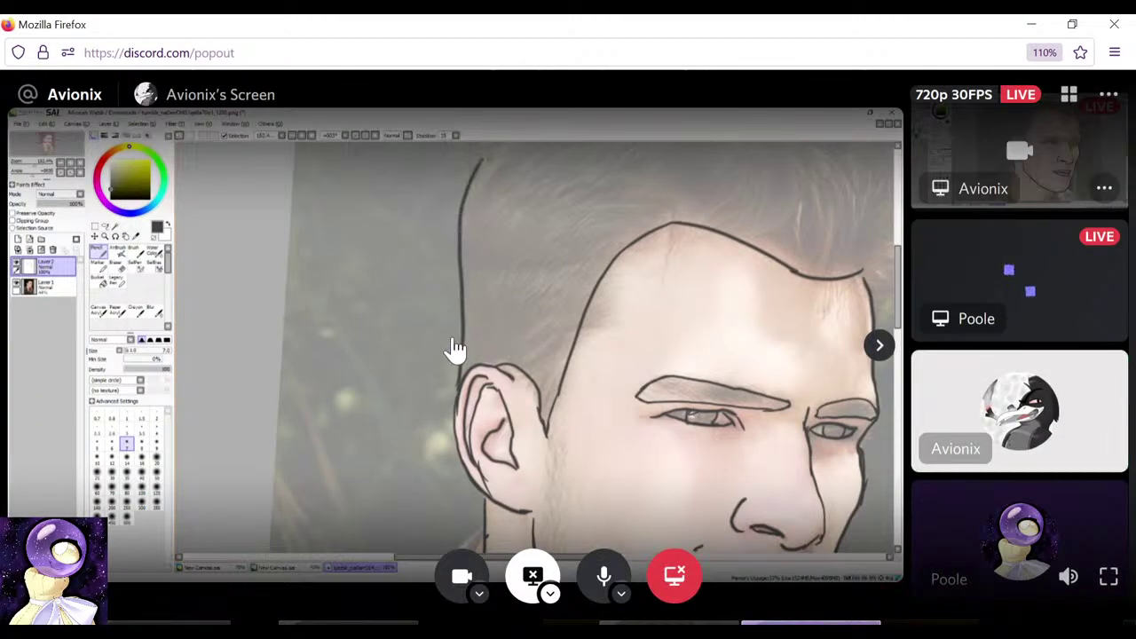
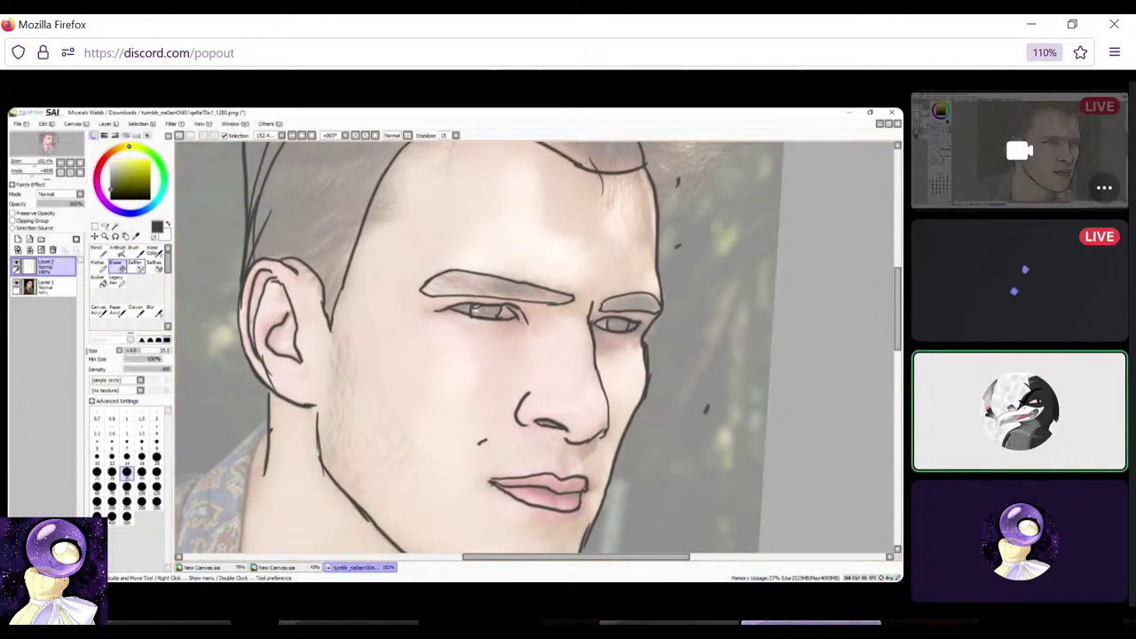
mouse_move(495, 246)
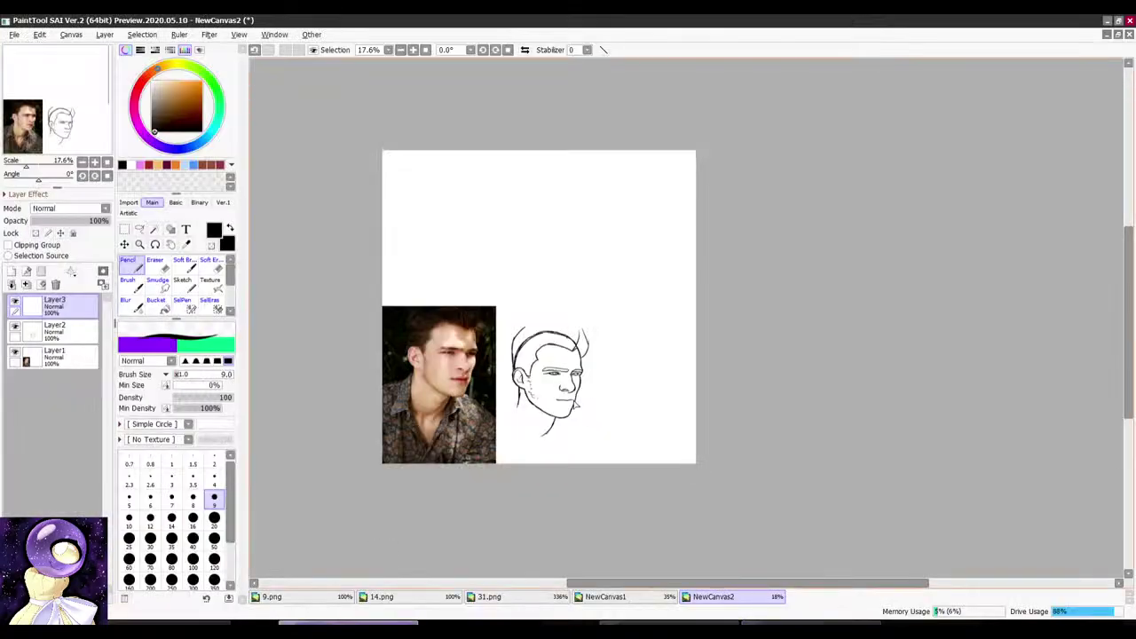
Step: Mirror the canvas view horizontally to compare the line art with the reference photo
scroll(547, 398, up, 2)
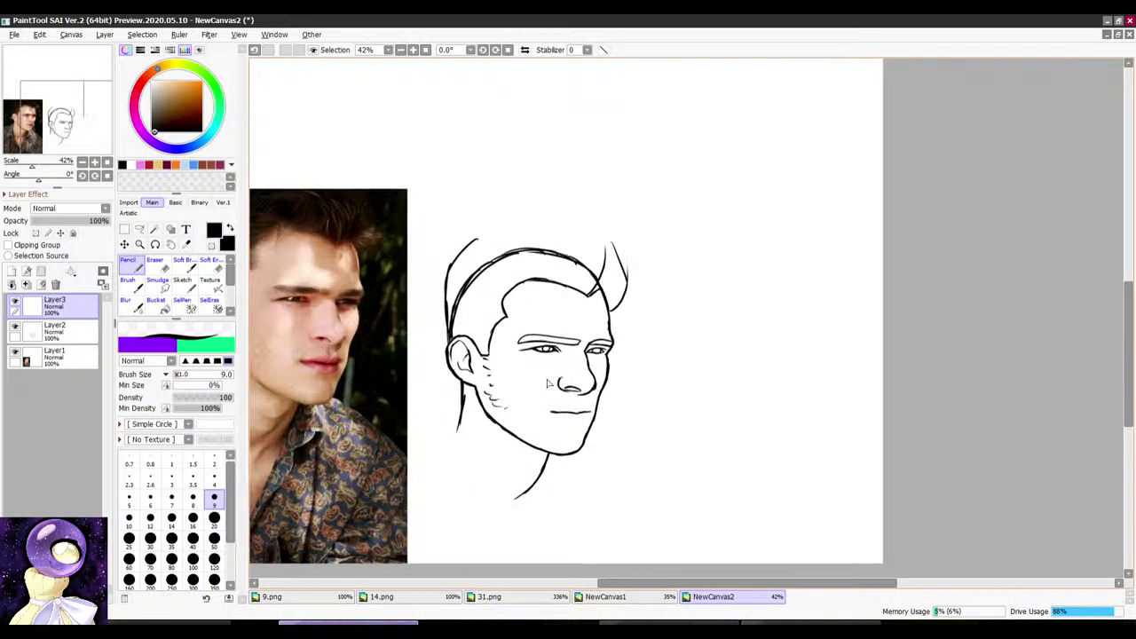
scroll(633, 343, down, 2)
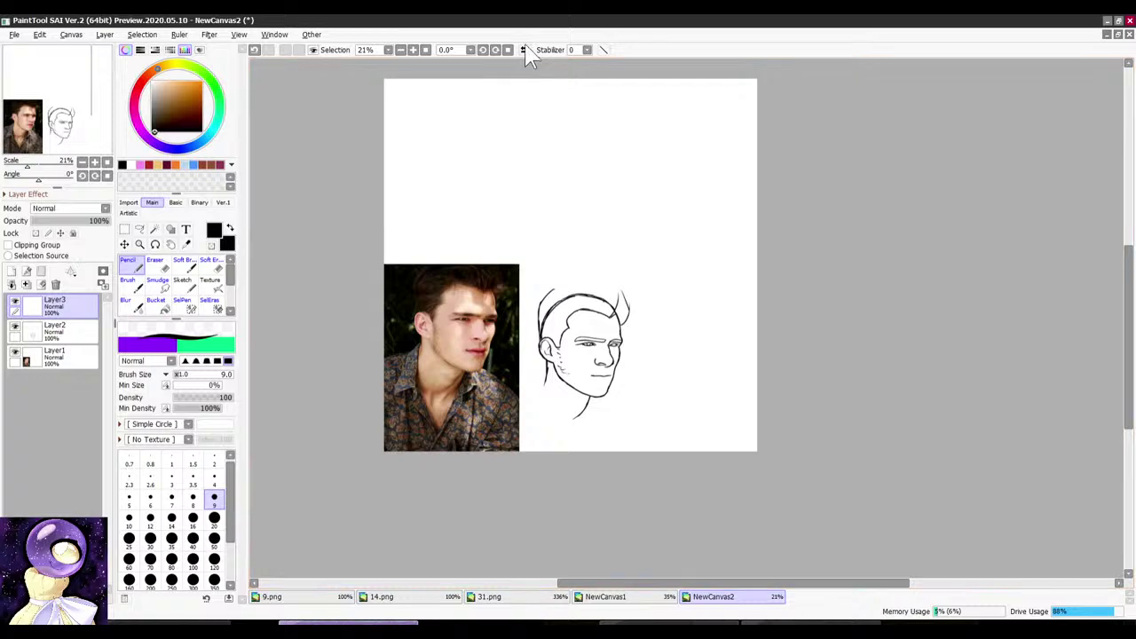
click(524, 51)
scroll(781, 380, up, 3)
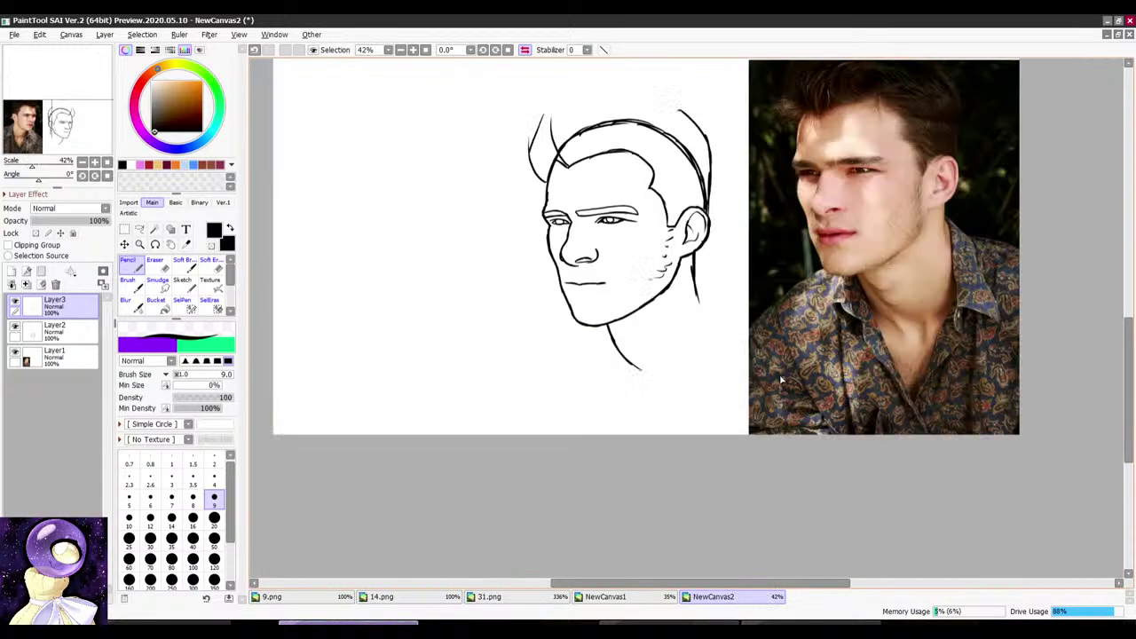
Step: Check the Discord screen share and the YouTube Studio live stream page, returning to PaintTool SAI
key(alt+Tab)
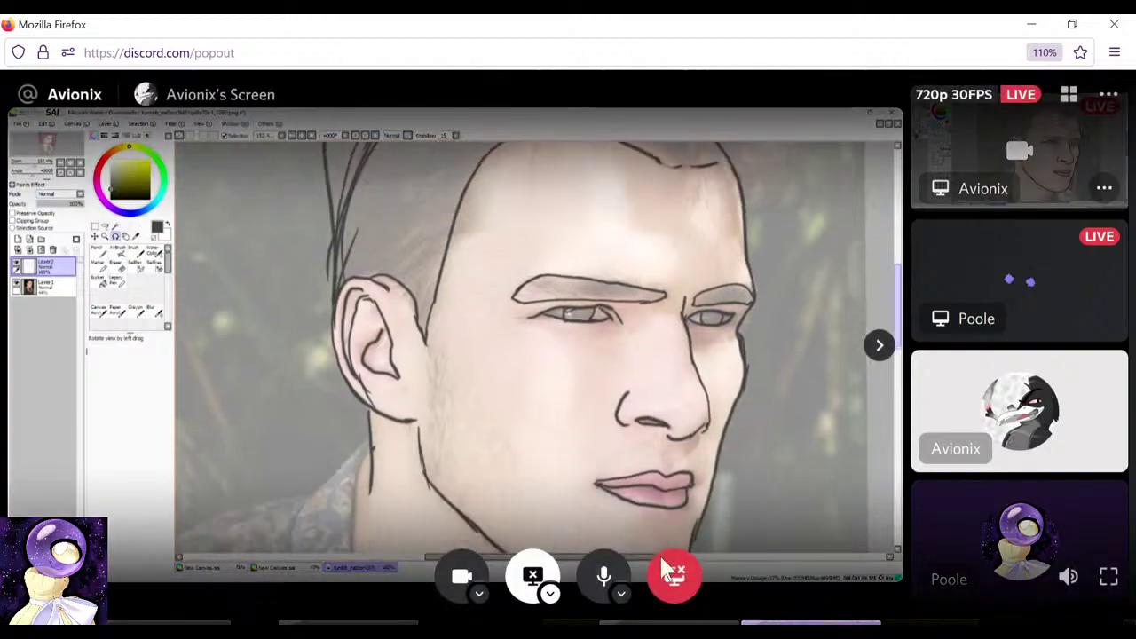
click(668, 623)
click(315, 26)
click(427, 27)
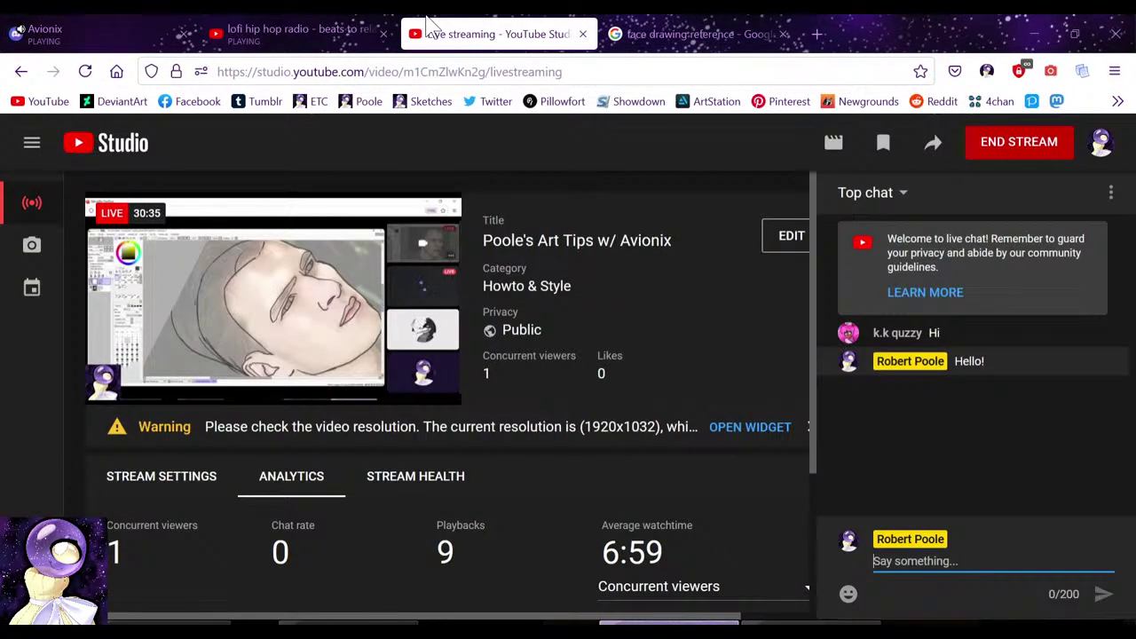
click(377, 623)
click(810, 623)
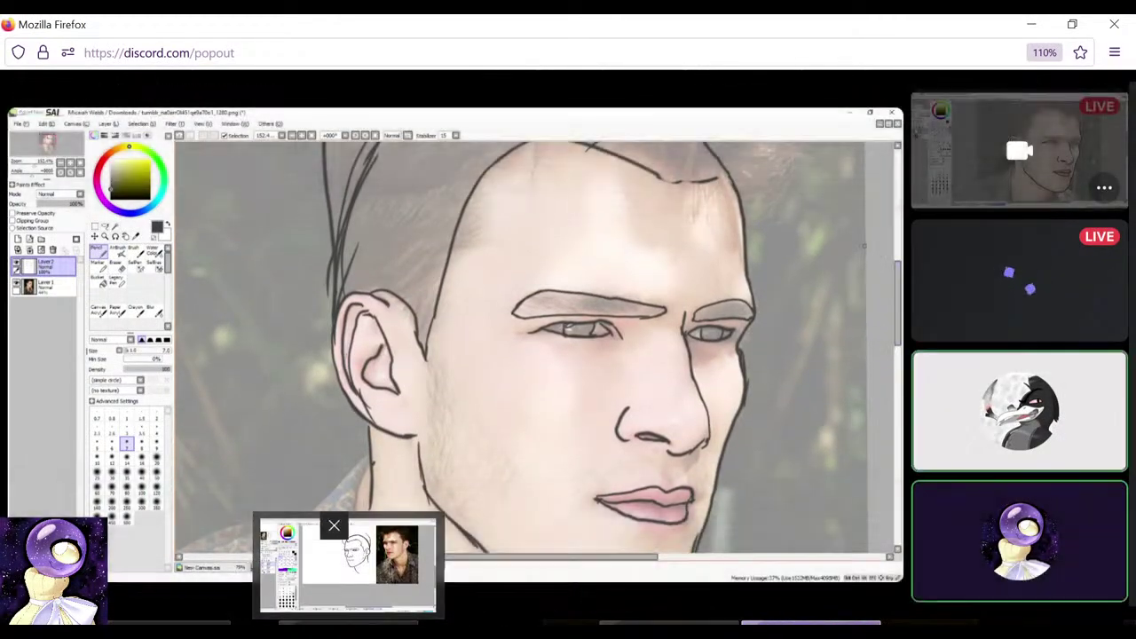
key(alt+Tab)
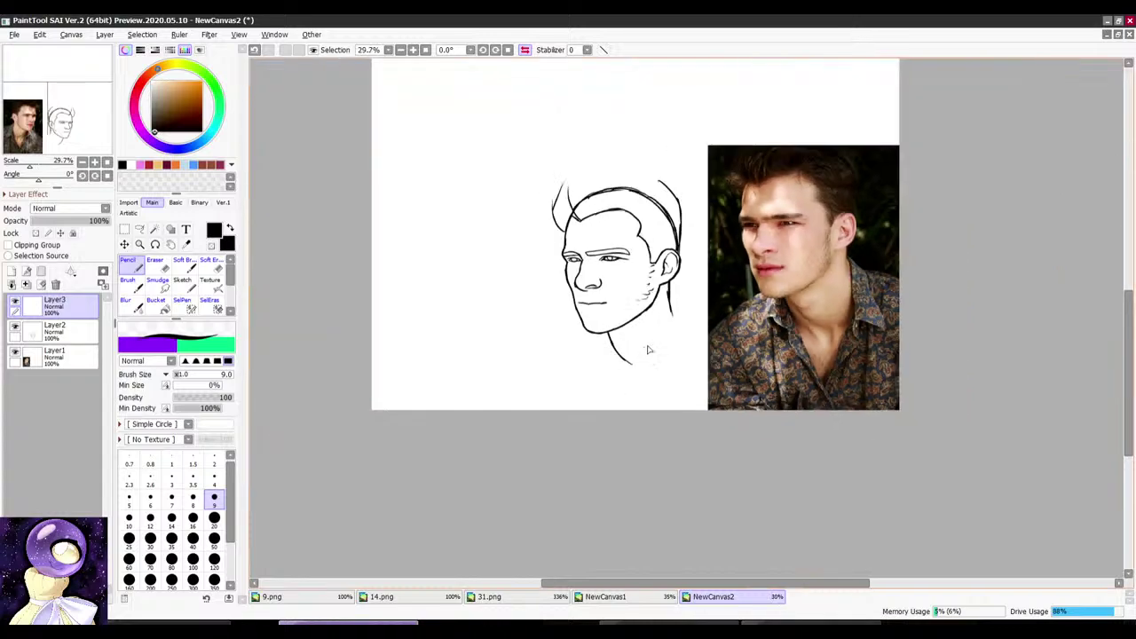
Step: Circle the neck area on the reference photo with the Pencil, and undo the mark
scroll(649, 347, up, 5)
scroll(485, 354, down, 2)
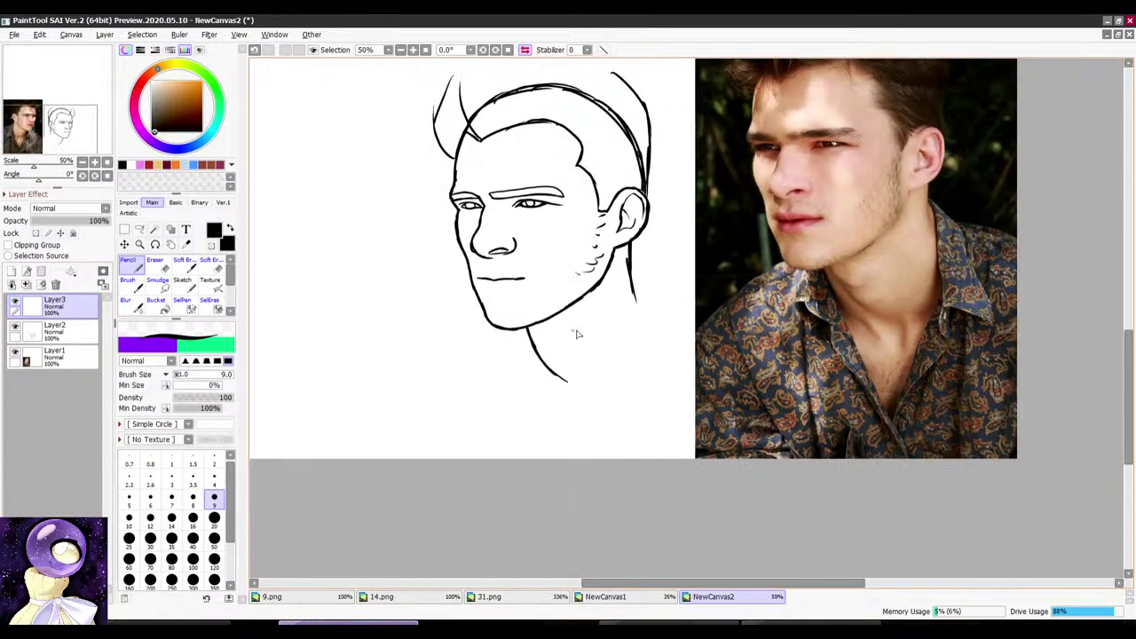
scroll(568, 332, down, 1)
scroll(509, 296, up, 2)
scroll(497, 386, down, 2)
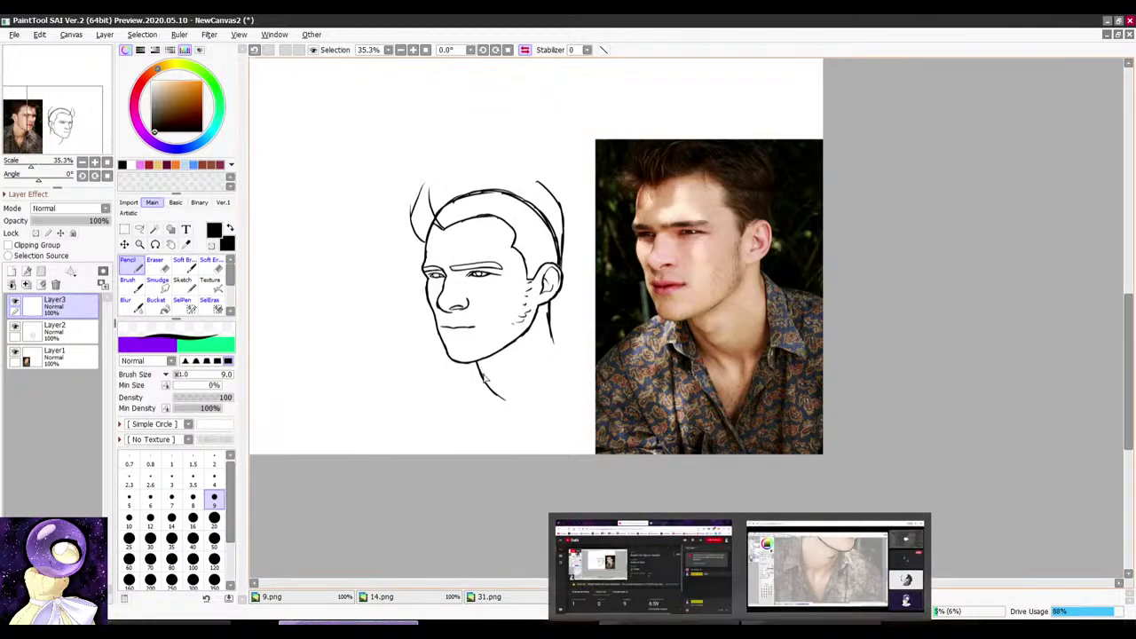
scroll(511, 388, up, 2)
drag(874, 140, 834, 116)
scroll(877, 239, down, 4)
scroll(903, 218, up, 5)
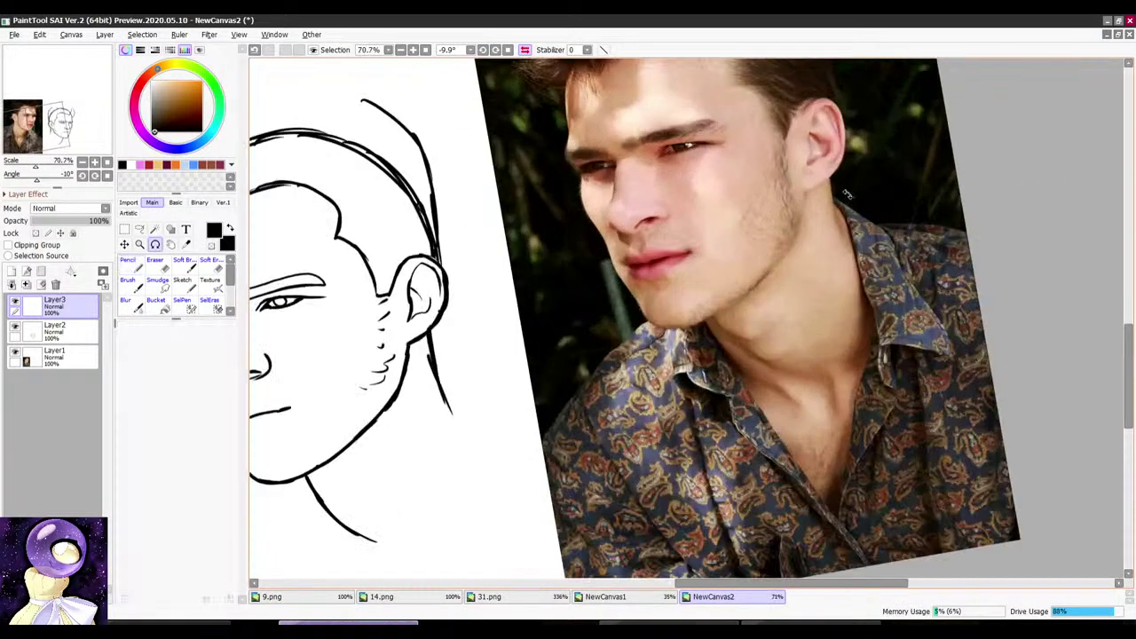
drag(874, 218, 833, 265)
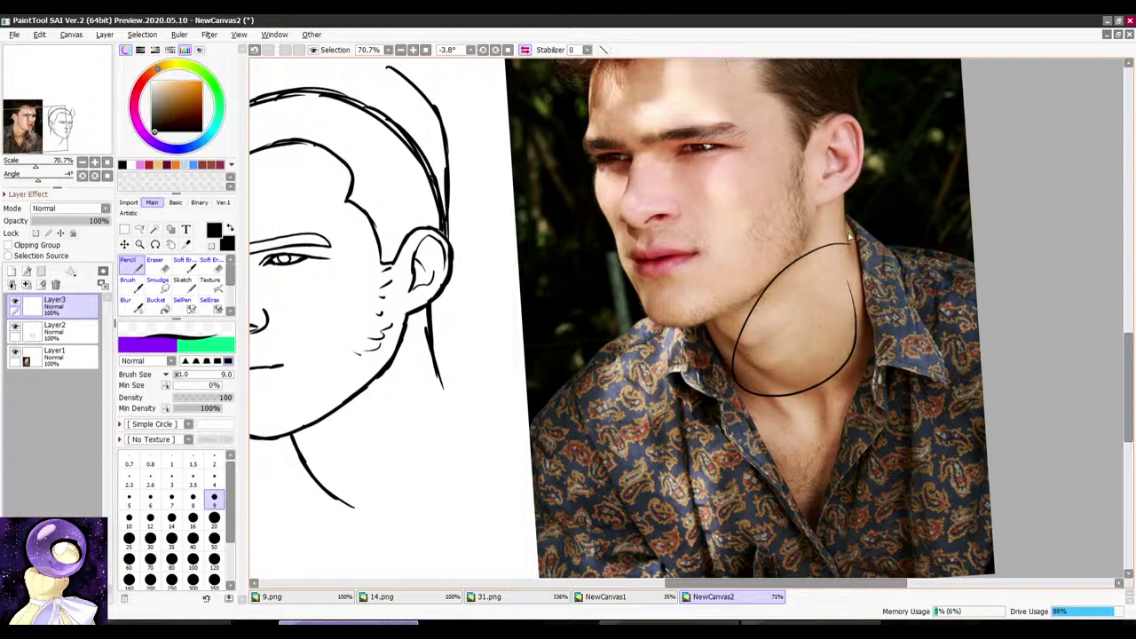
scroll(797, 260, down, 3)
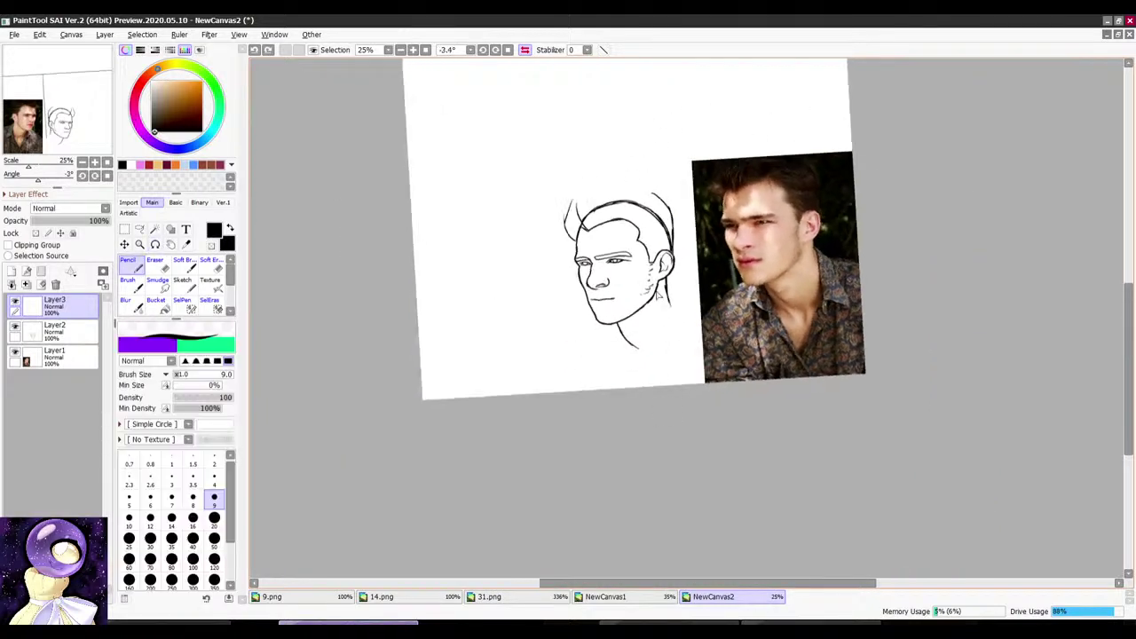
Step: Check the shared neck drawing in the Discord call, and undo back to the line art overlaid on the faded photo
click(772, 617)
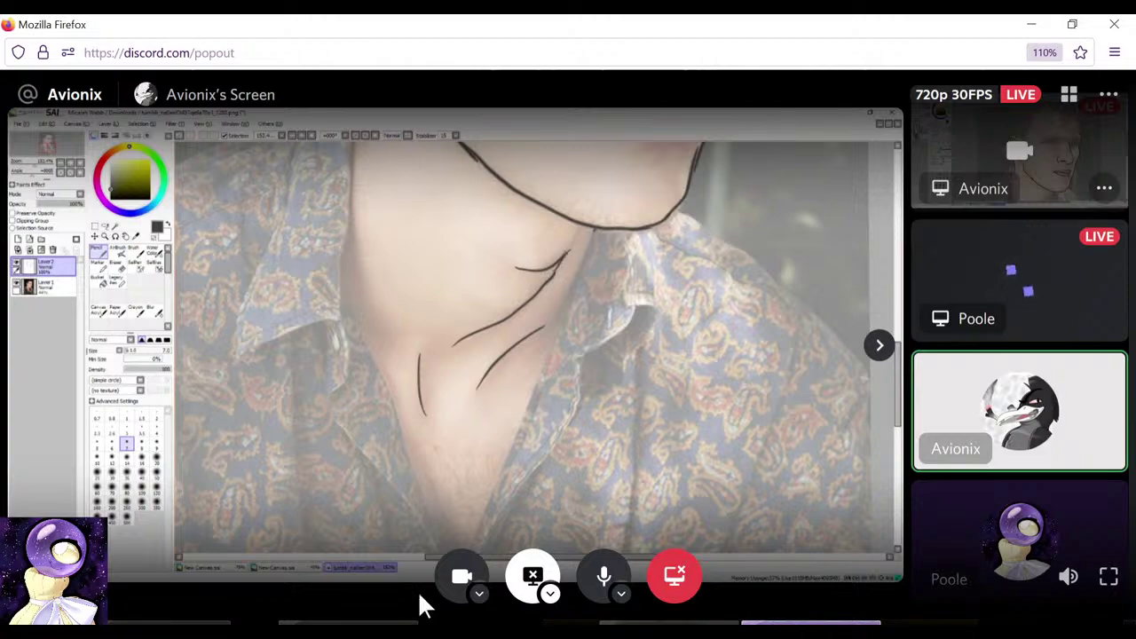
click(413, 621)
scroll(824, 322, up, 3)
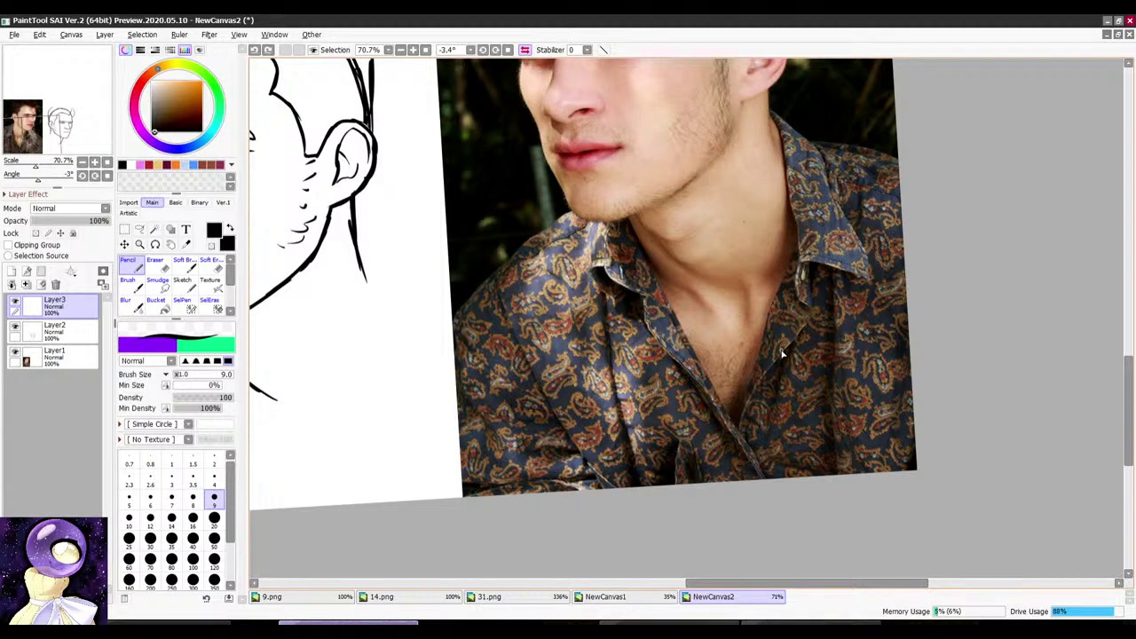
scroll(722, 333, down, 2)
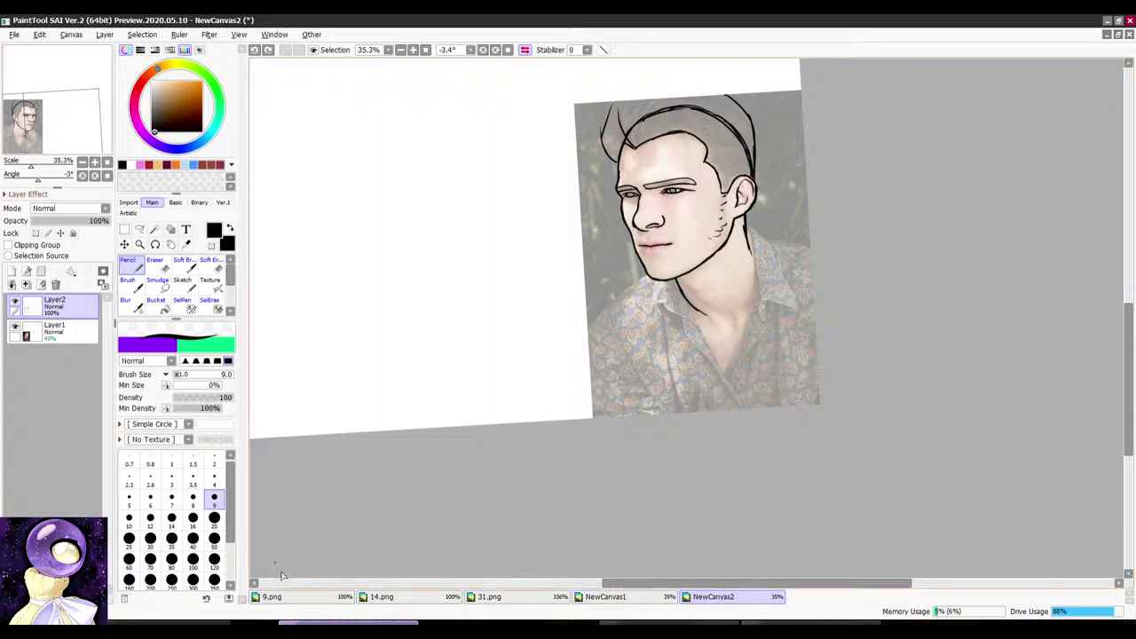
Step: Open MackieFaces.png and examine the neck of the Profanities expression up close
click(169, 623)
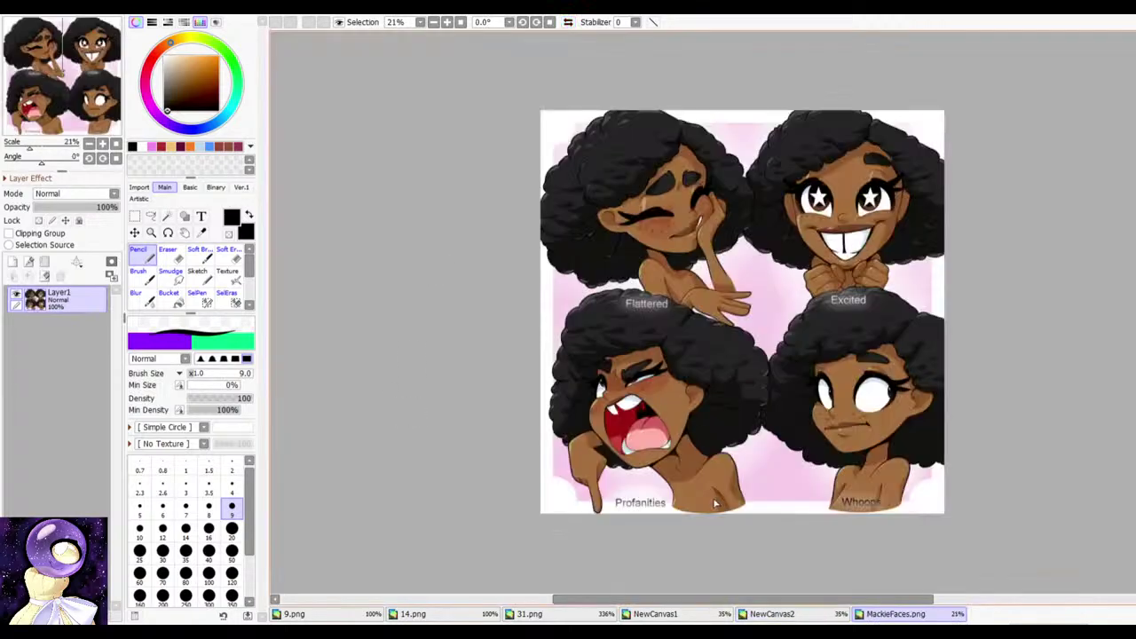
scroll(714, 503, up, 4)
scroll(706, 461, down, 3)
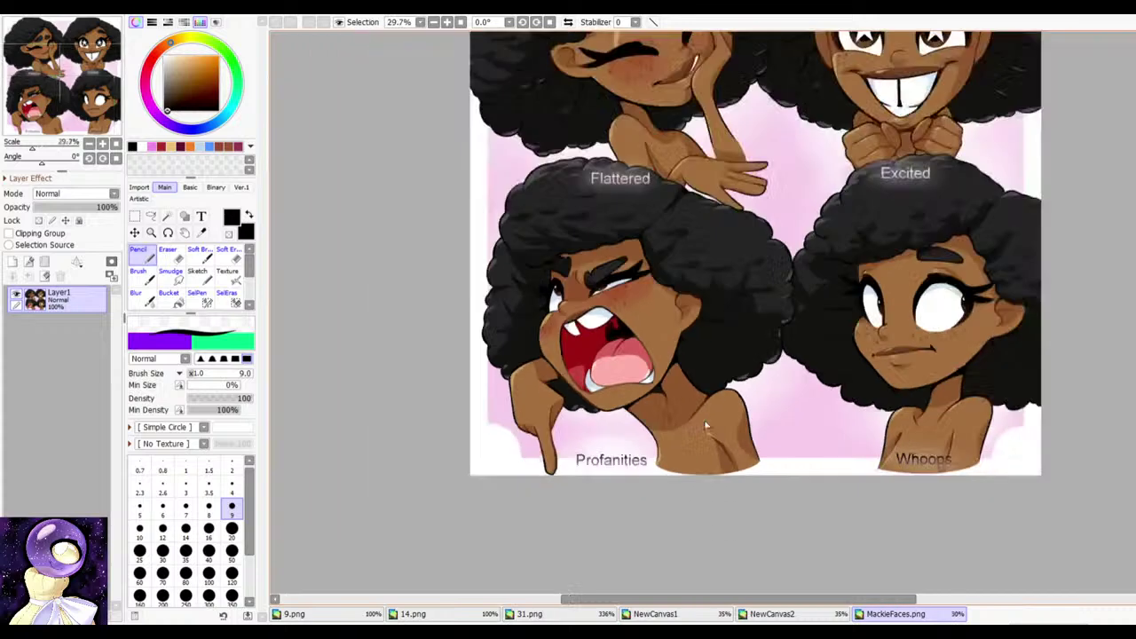
scroll(691, 418, up, 6)
Step: Try to trace the shoulder-to-neck line on the Profanities figure with the Pencil, and undo the strokes
drag(800, 235, 685, 360)
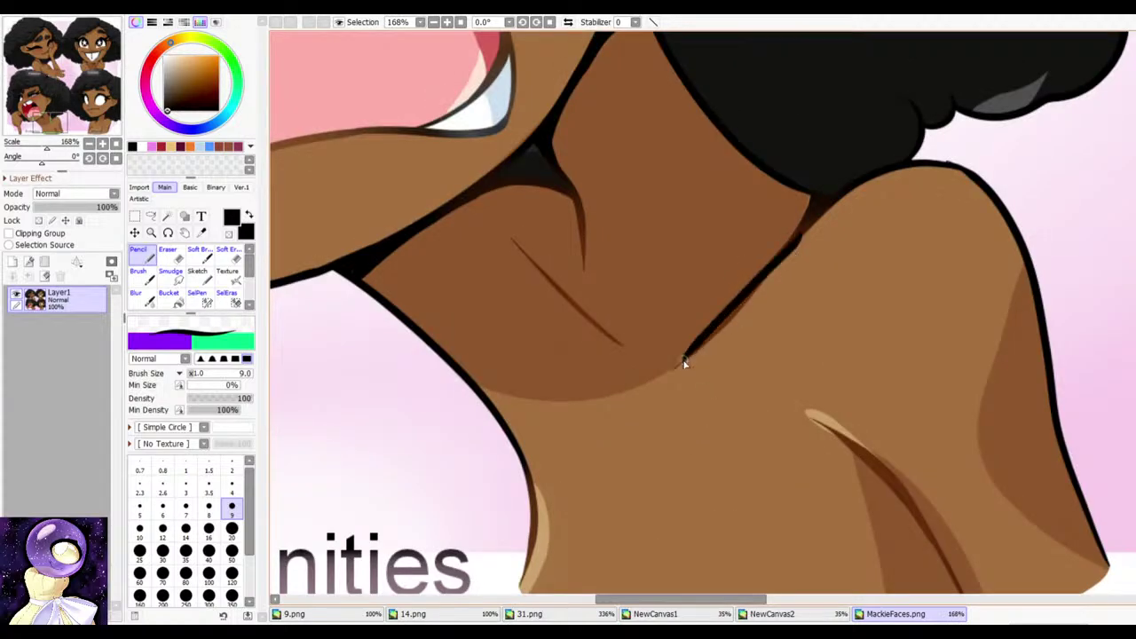
key(ctrl+z)
scroll(840, 194, down, 1)
drag(832, 210, 705, 330)
drag(807, 238, 688, 344)
key(ctrl+z)
key(ctrl+z)
key(ctrl+z)
key(ctrl+z)
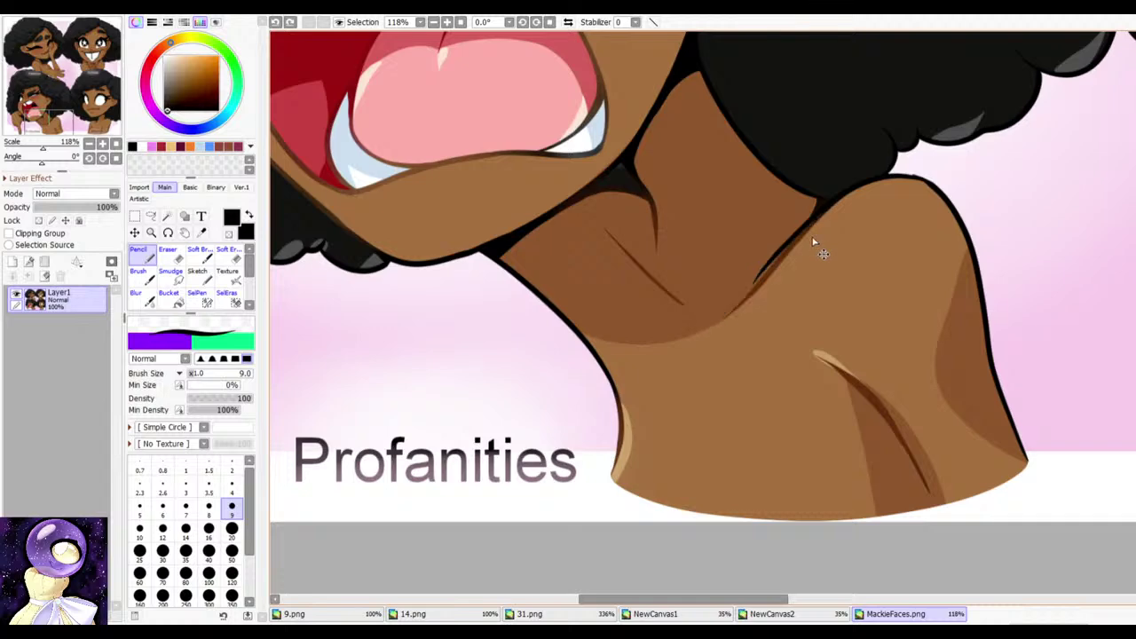
Step: Mark the inner collarbone ends and the throat tendon lines on the Profanities figure's neck with the Pencil
mouse_move(834, 197)
mouse_down()
mouse_move(748, 233)
mouse_move(664, 246)
mouse_move(694, 308)
mouse_up()
scroll(665, 246, up, 1)
mouse_move(659, 265)
mouse_down()
mouse_move(691, 303)
mouse_move(694, 353)
mouse_up()
mouse_move(781, 326)
mouse_down()
mouse_move(773, 292)
mouse_move(750, 384)
mouse_up()
drag(736, 281, 750, 311)
drag(707, 111, 687, 226)
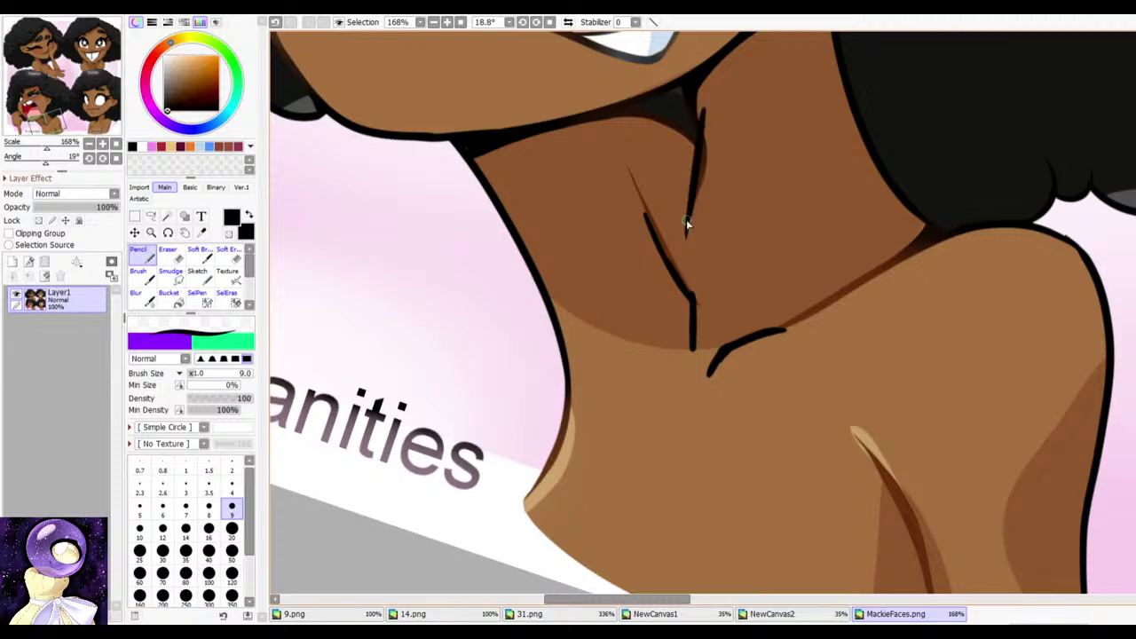
Step: Join the throat tendon and shoulder lines on the Profanities figure's neck with a curved Pencil line, and undo the last stroke
drag(687, 175, 742, 361)
mouse_move(783, 261)
mouse_down()
mouse_move(751, 299)
mouse_move(771, 439)
mouse_up()
scroll(790, 438, down, 3)
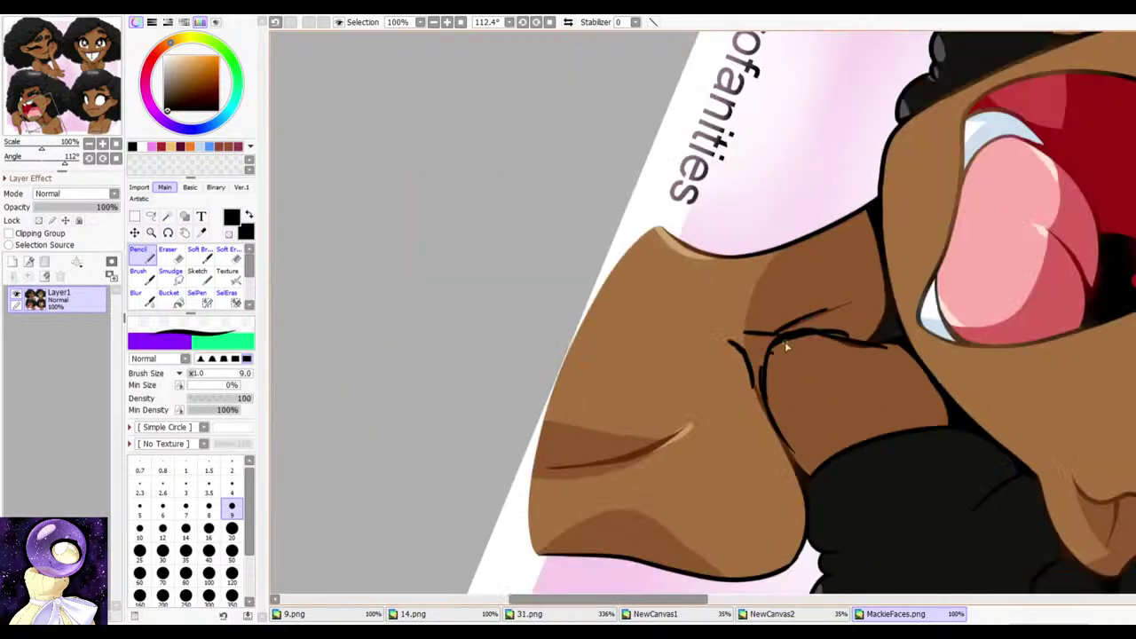
drag(786, 347, 700, 232)
drag(718, 322, 706, 274)
scroll(809, 236, up, 1)
scroll(764, 380, down, 3)
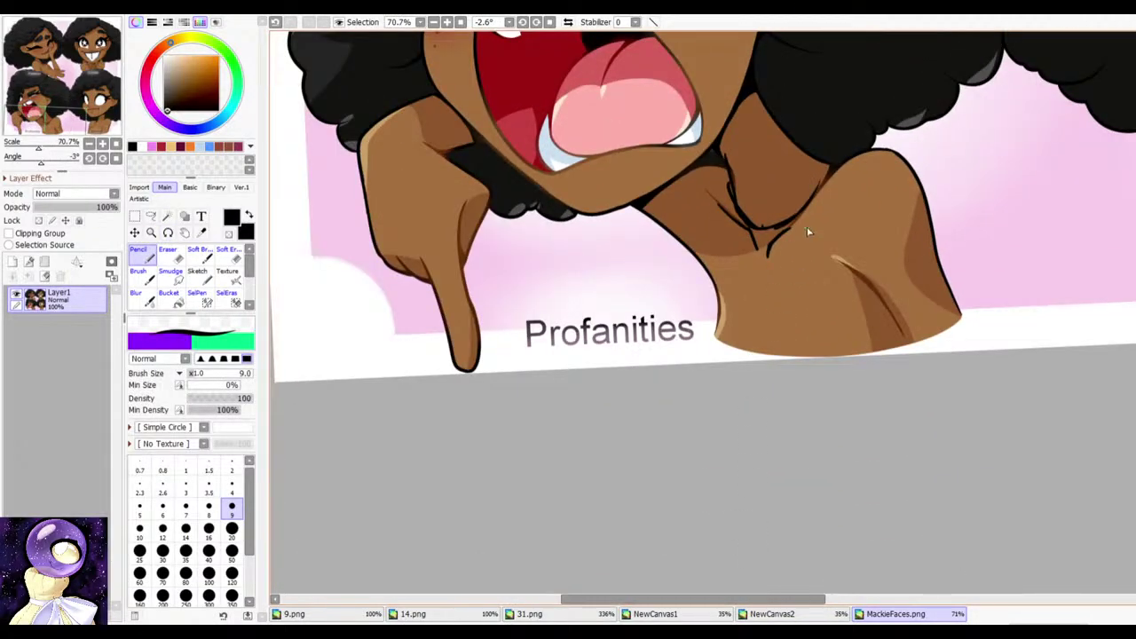
scroll(808, 231, up, 3)
key(e)
mouse_move(660, 140)
mouse_down()
mouse_move(641, 226)
mouse_move(655, 248)
mouse_up()
key(n)
key(ctrl+z)
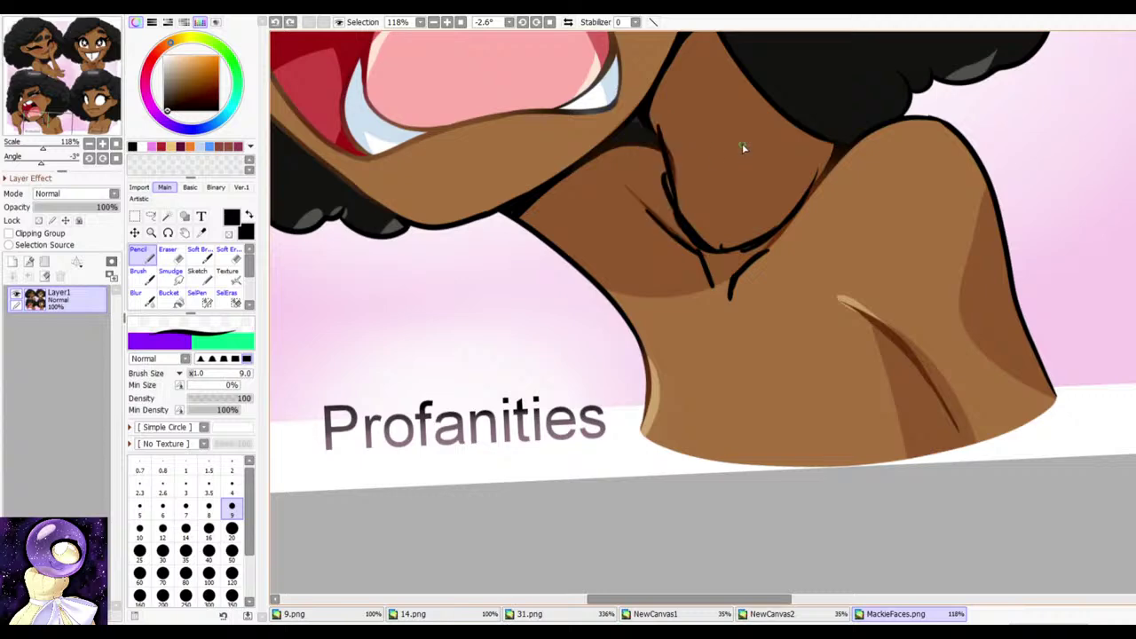
Step: Switch to NewCanvas2, reset the canvas view, and move the head line art off the photo onto the blank area beside it
click(770, 613)
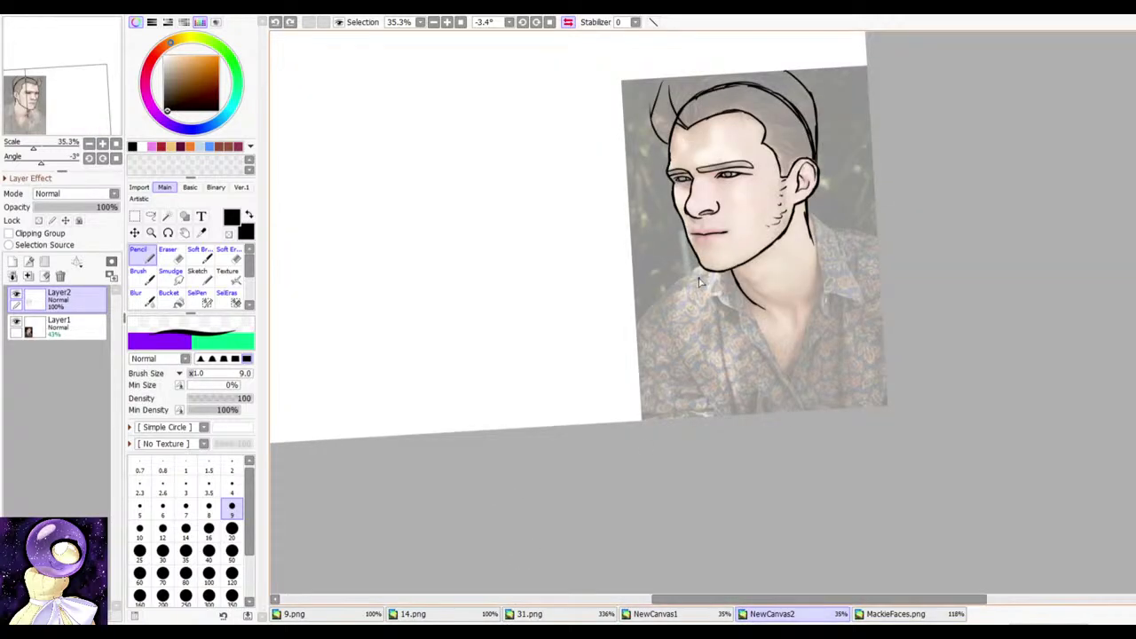
scroll(700, 282, down, 2)
click(460, 22)
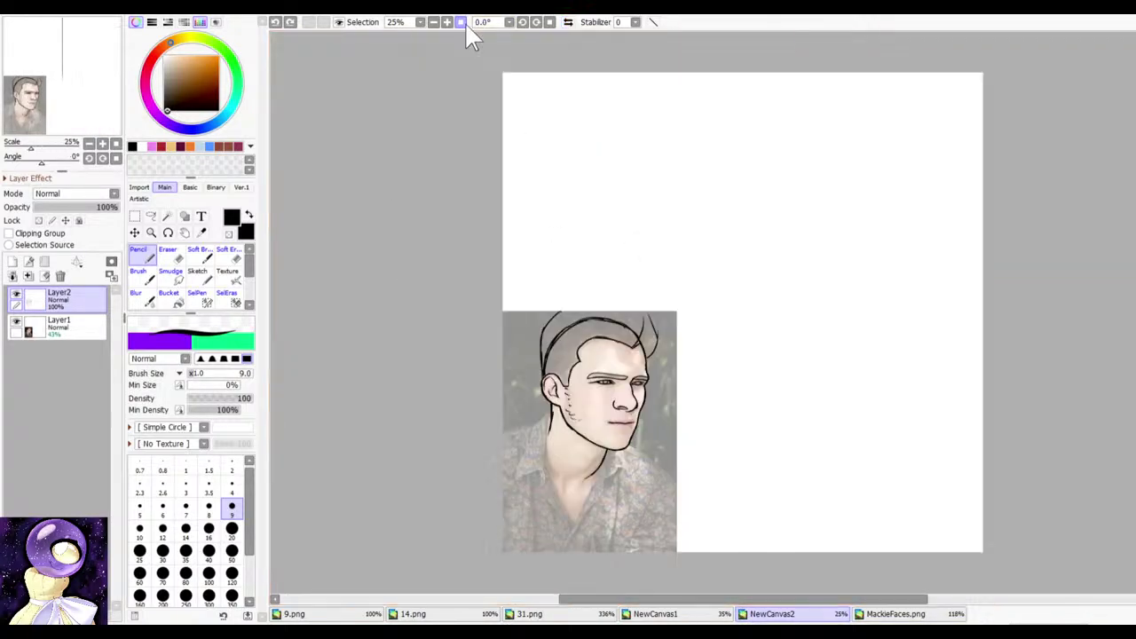
click(136, 232)
drag(600, 430, 747, 433)
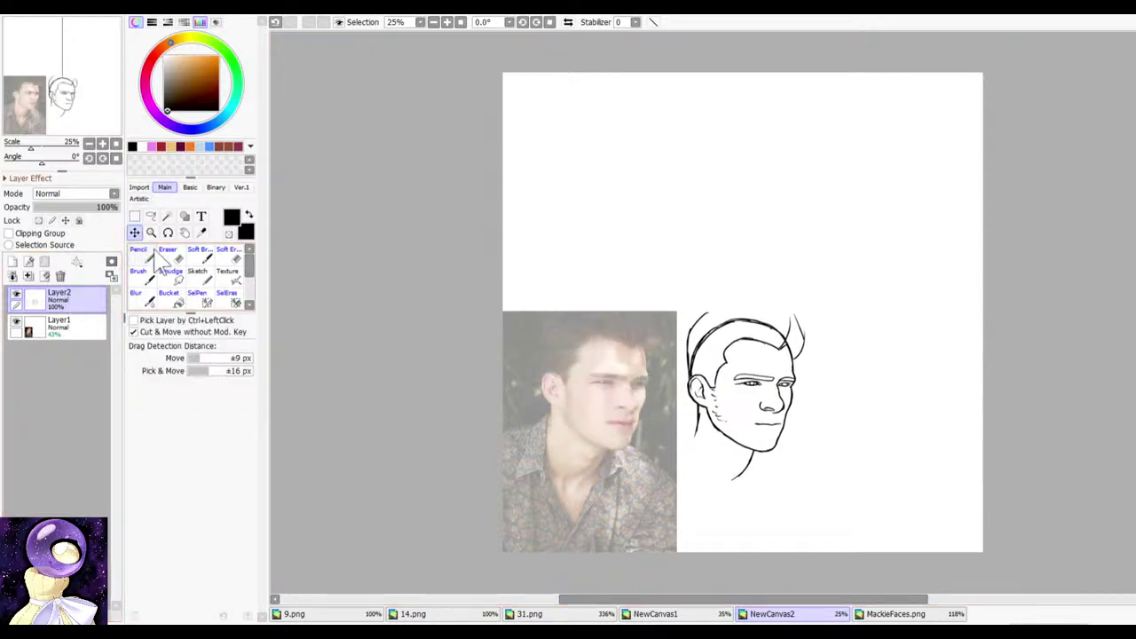
click(138, 254)
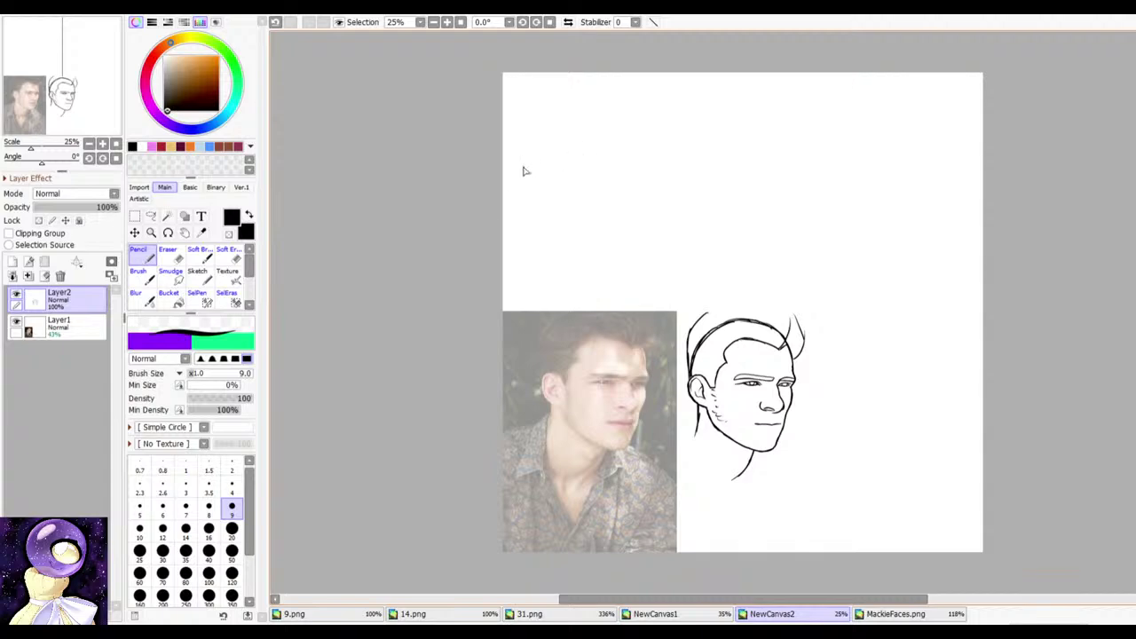
Step: Look over the whole MackieFaces.png expression sheet with the view reset to 25%, and close the file
scroll(510, 114, down, 2)
scroll(534, 134, up, 3)
scroll(547, 252, down, 2)
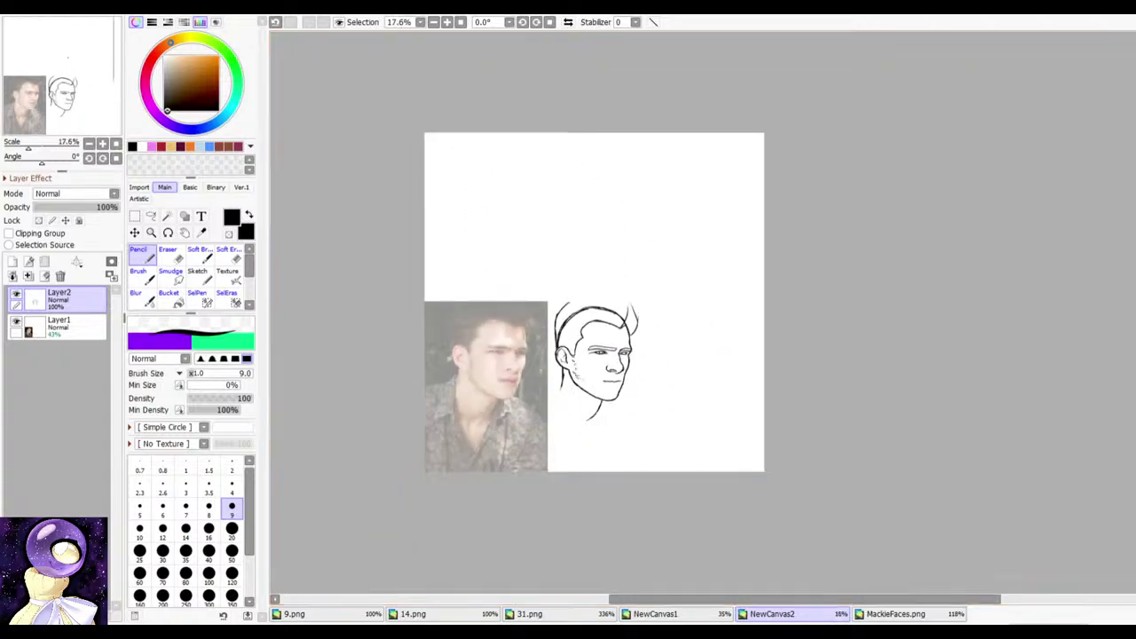
click(879, 613)
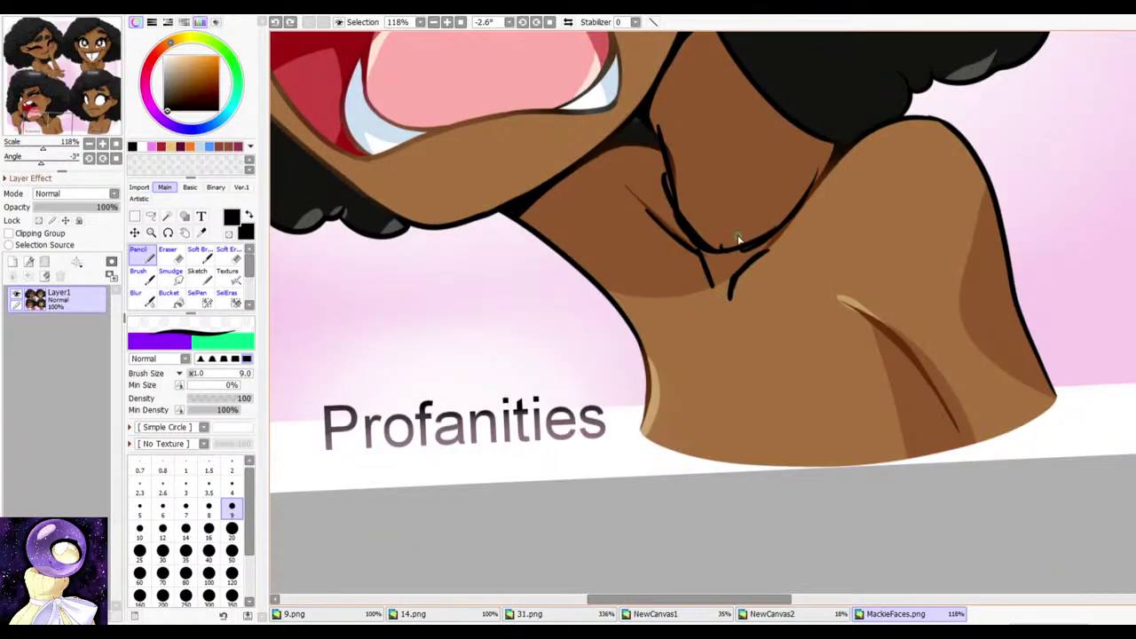
scroll(477, 53, down, 2)
scroll(469, 248, down, 3)
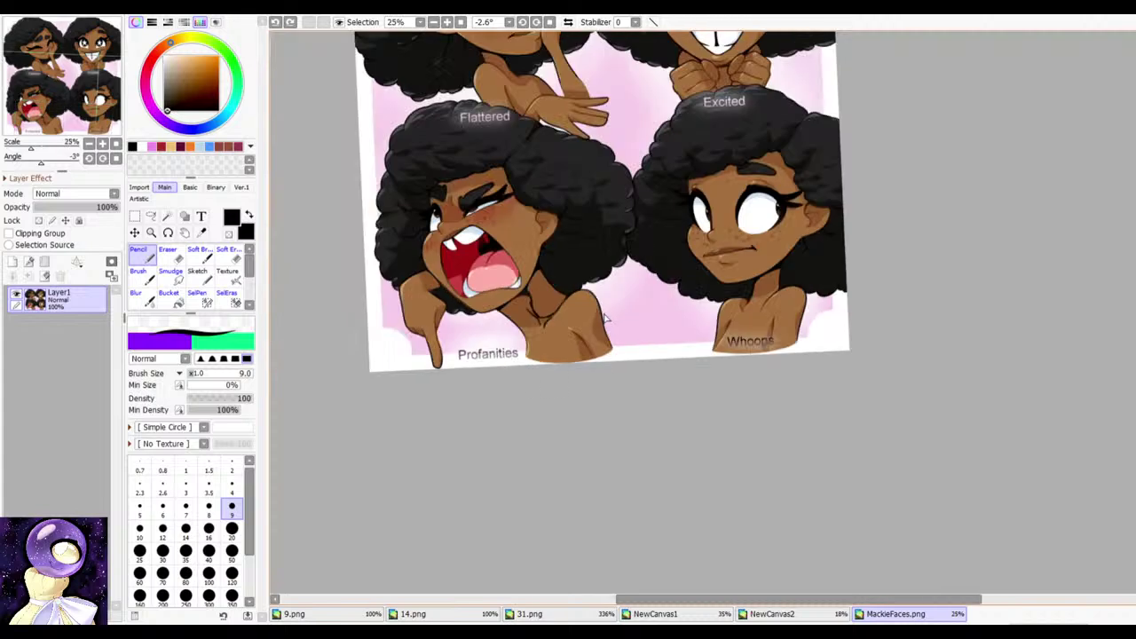
scroll(550, 230, up, 3)
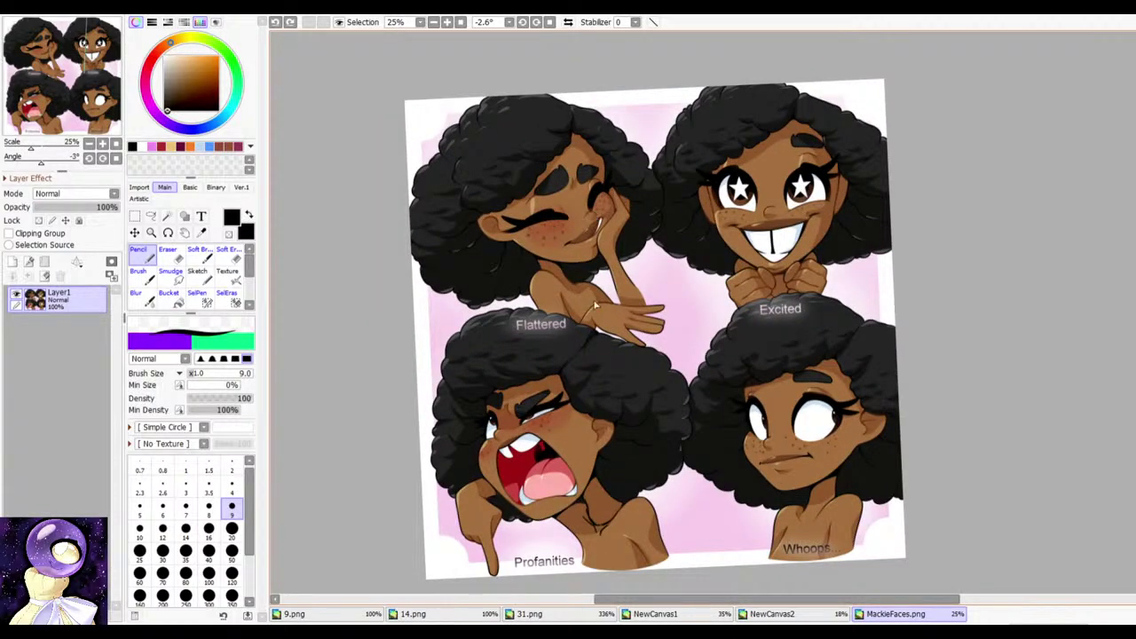
scroll(594, 306, up, 5)
click(459, 22)
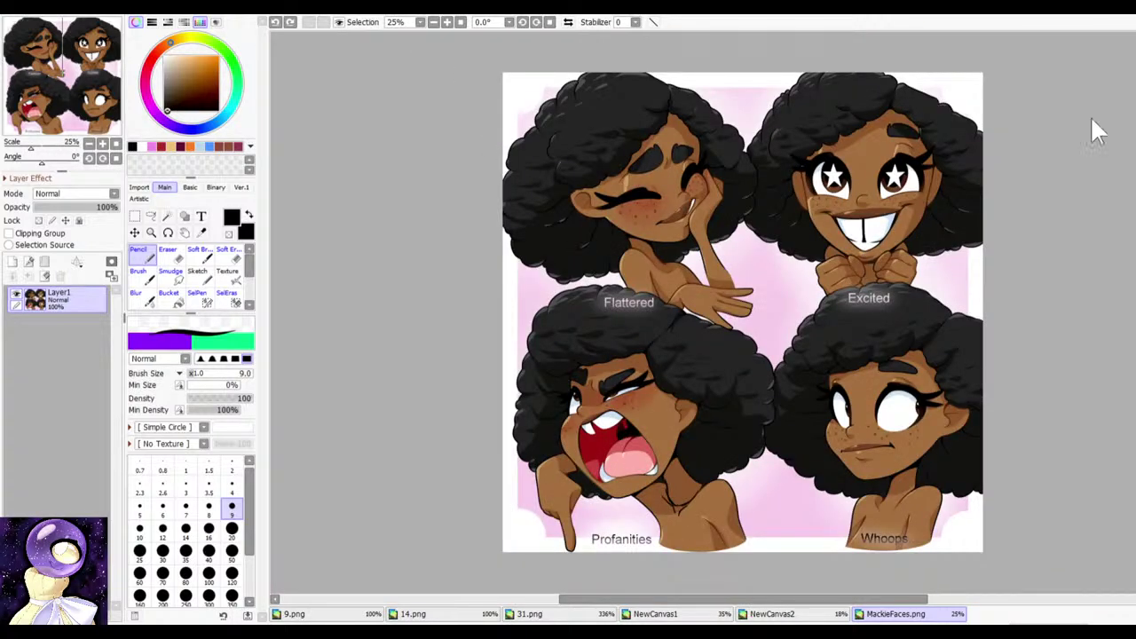
click(632, 337)
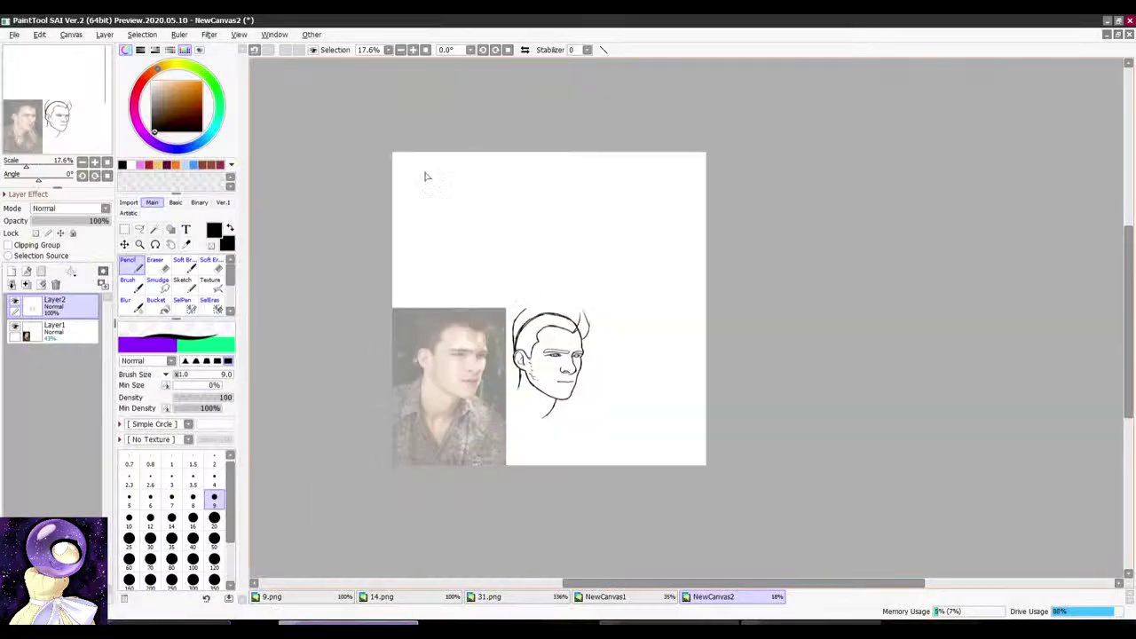
Step: Check the YouTube Studio live stream page and the Discord screen share, returning to NewCanvas2 in PaintTool SAI
scroll(671, 298, down, 3)
scroll(611, 392, up, 6)
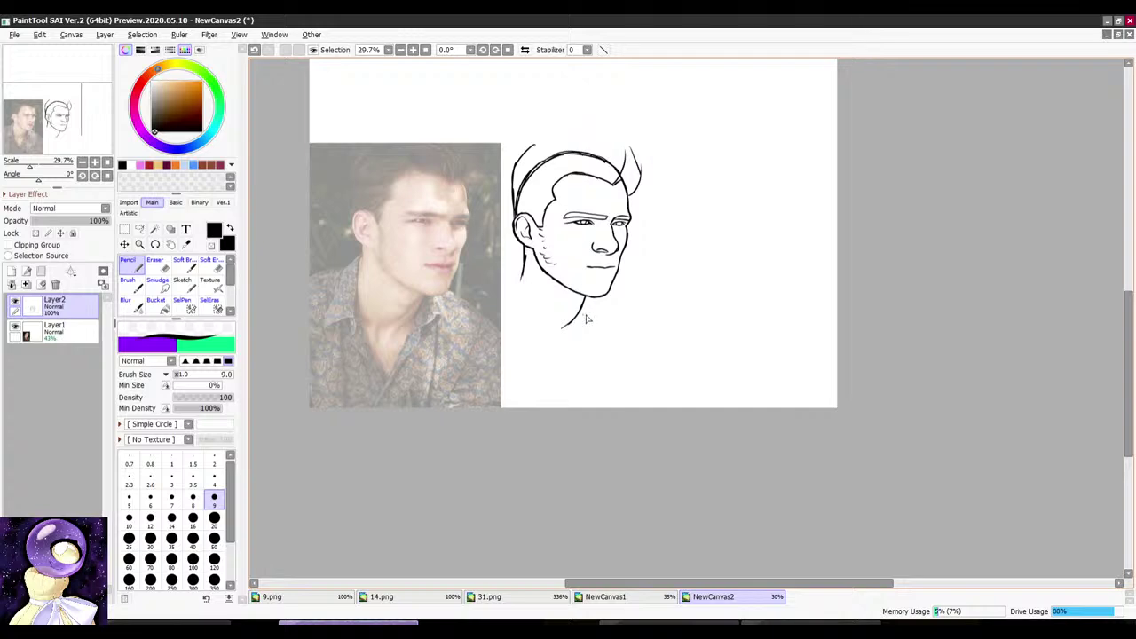
scroll(564, 318, down, 2)
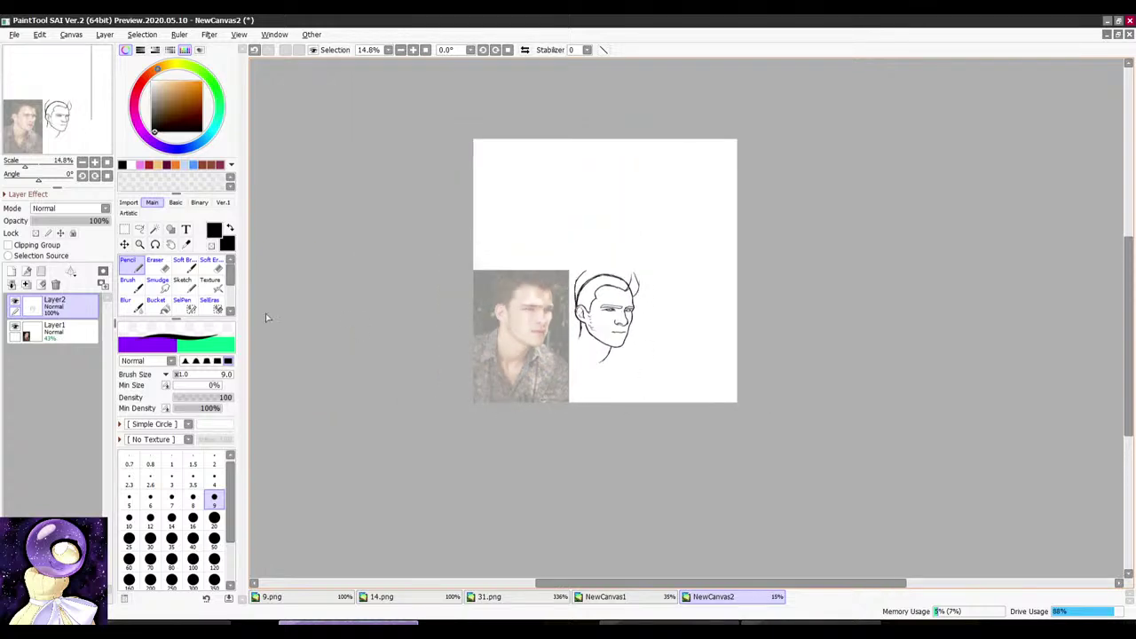
click(668, 623)
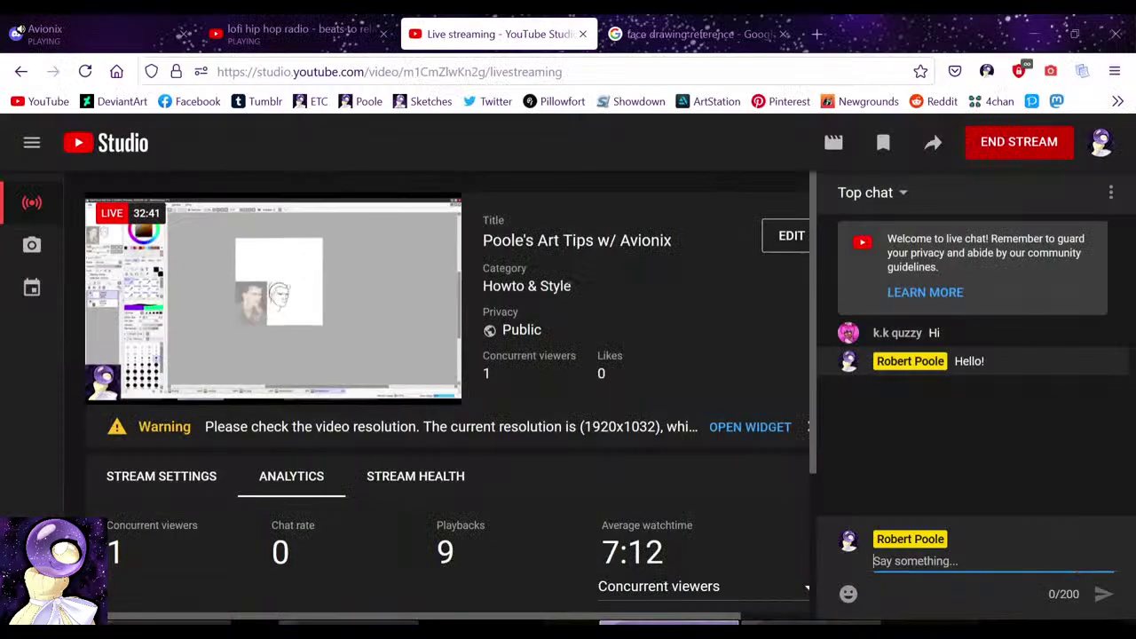
key(alt+Tab)
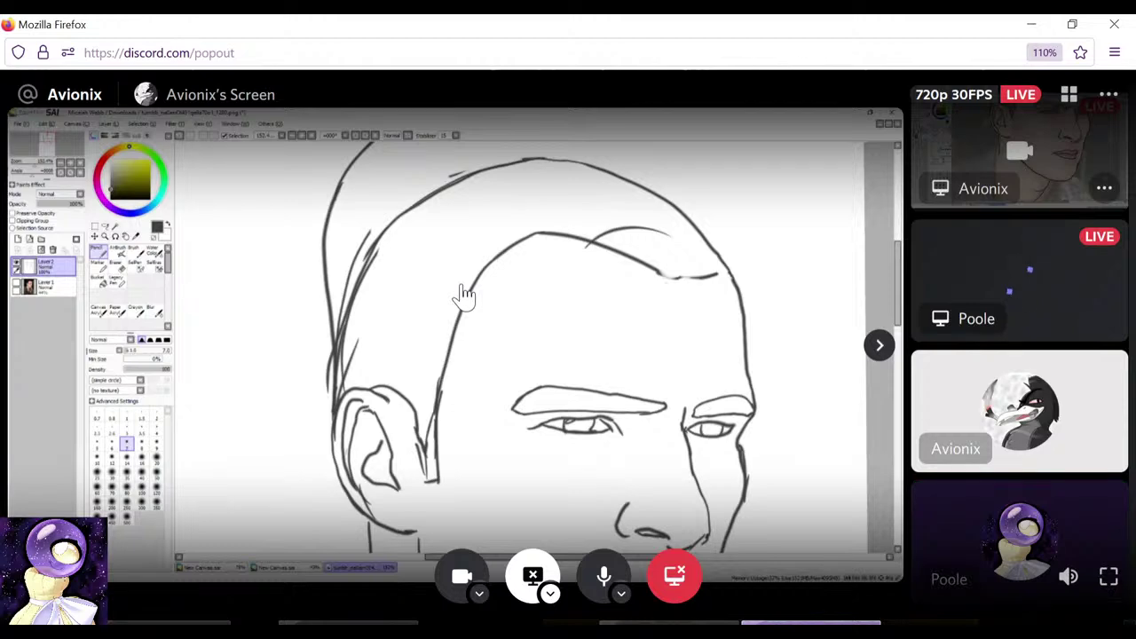
key(alt+Tab)
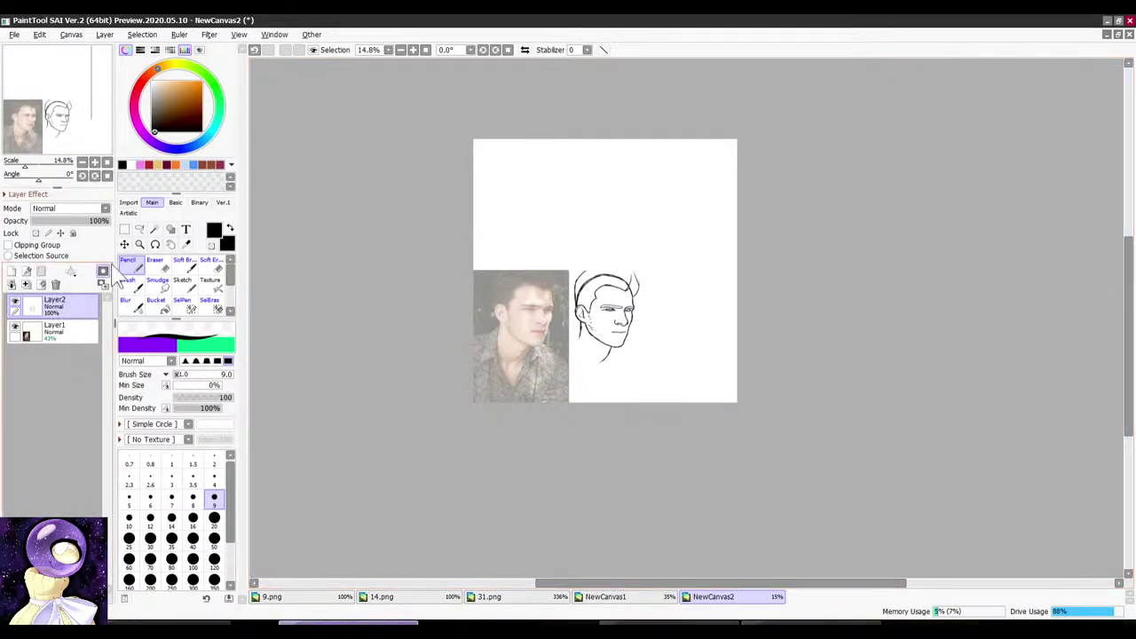
Step: Create a new normal layer above the head line art layer
click(12, 271)
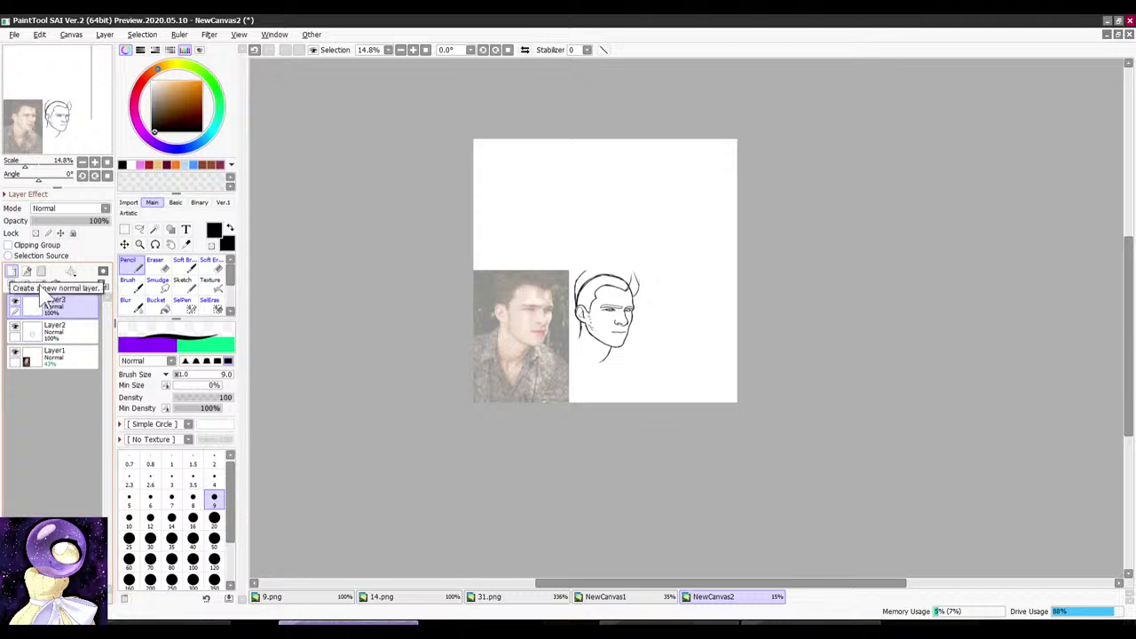
scroll(619, 223, down, 1)
scroll(628, 219, up, 2)
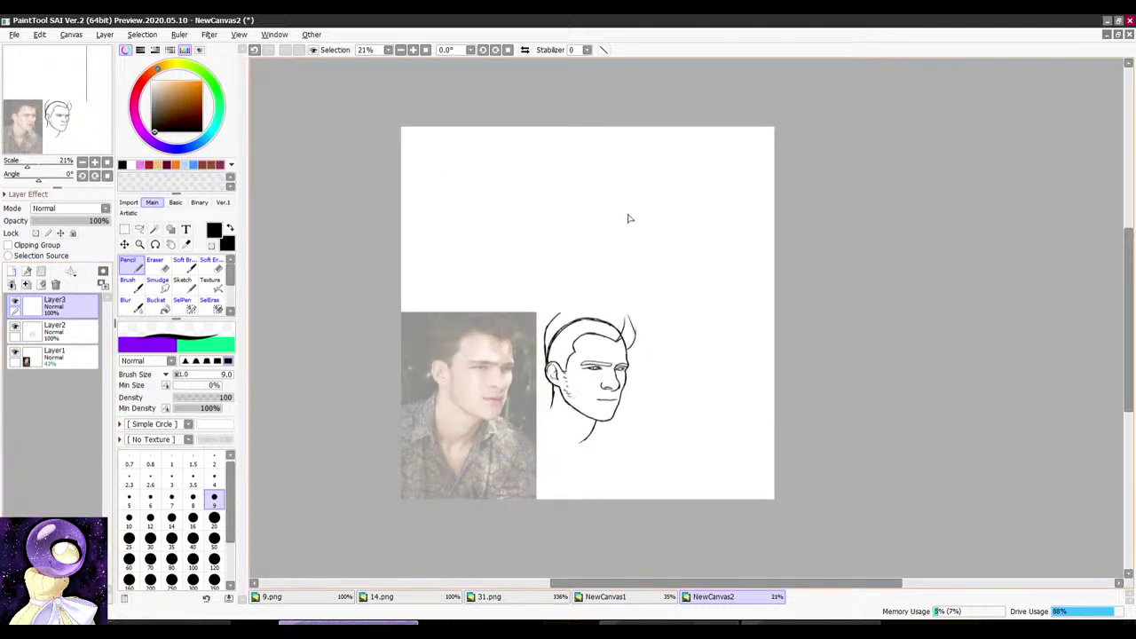
Step: Try a first curve for a new head in the blank area above the line art, and undo it
scroll(634, 169, up, 5)
drag(633, 155, 624, 161)
scroll(613, 182, down, 3)
drag(689, 206, 721, 192)
scroll(692, 226, down, 5)
scroll(679, 241, up, 3)
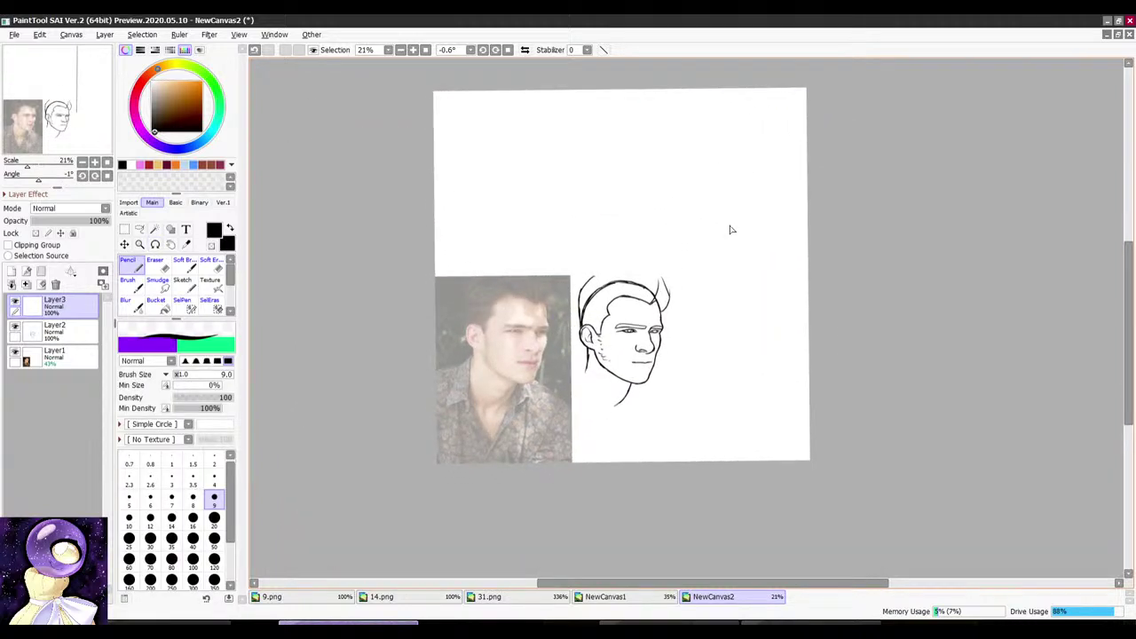
scroll(722, 114, up, 2)
mouse_move(700, 132)
mouse_down()
mouse_move(685, 94)
mouse_move(657, 107)
mouse_move(626, 176)
mouse_up()
key(ctrl+z)
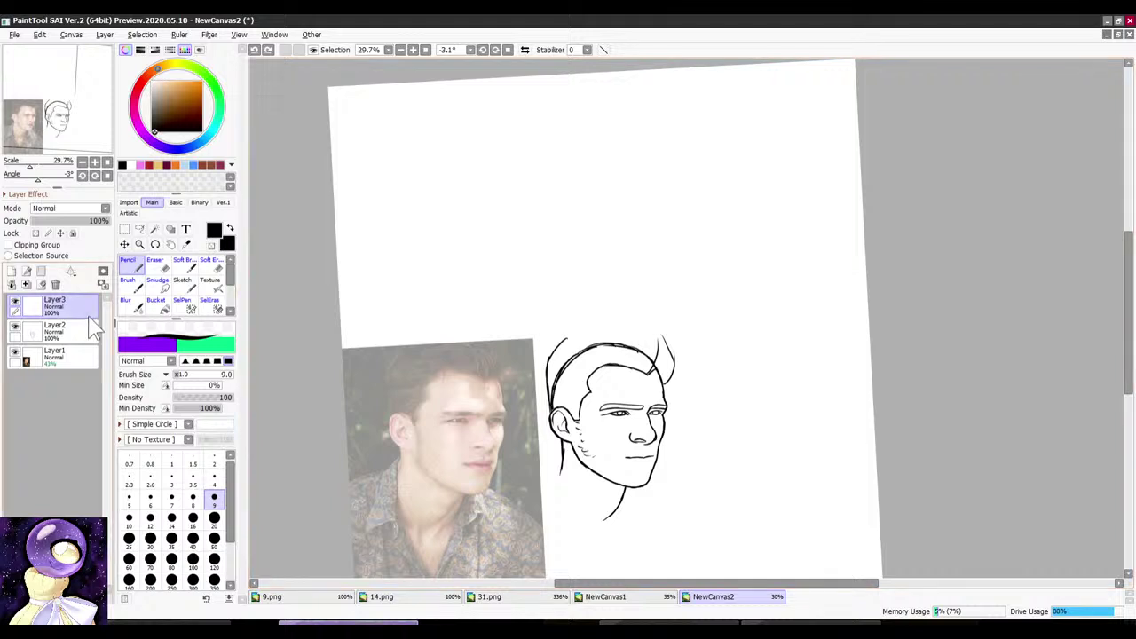
Step: Move the Layer2 head line art slightly lower beside the photo
click(92, 327)
click(129, 244)
scroll(469, 160, down, 3)
scroll(583, 291, up, 1)
drag(592, 295, 592, 336)
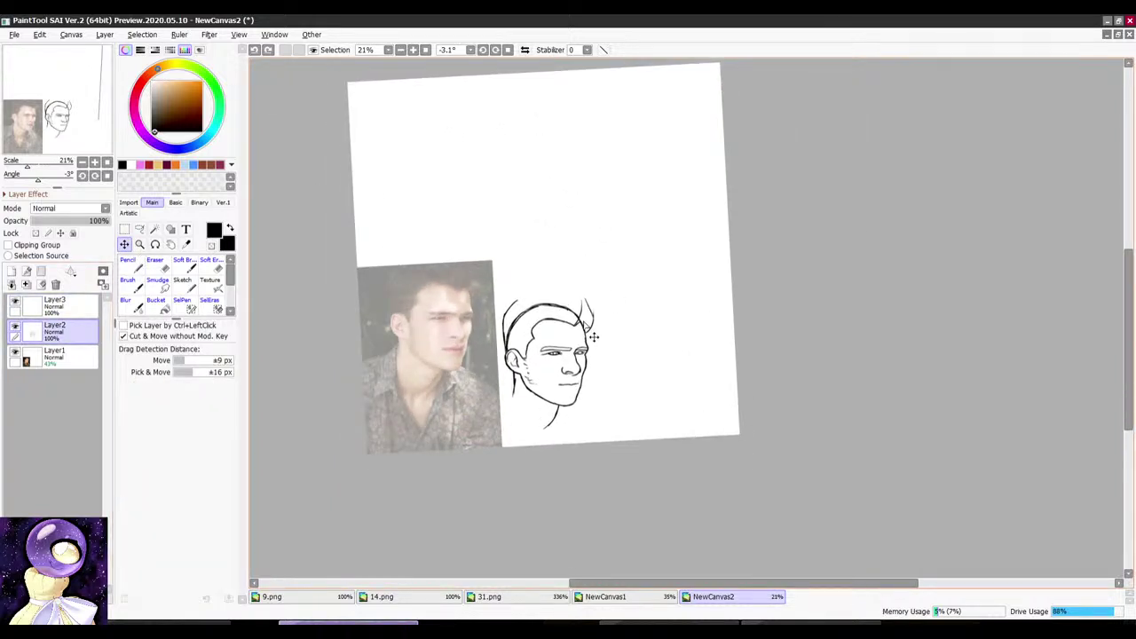
Step: Sketch the domed top of a larger head on Layer3 with the Pencil, in the blank area above the line art
click(55, 302)
click(128, 264)
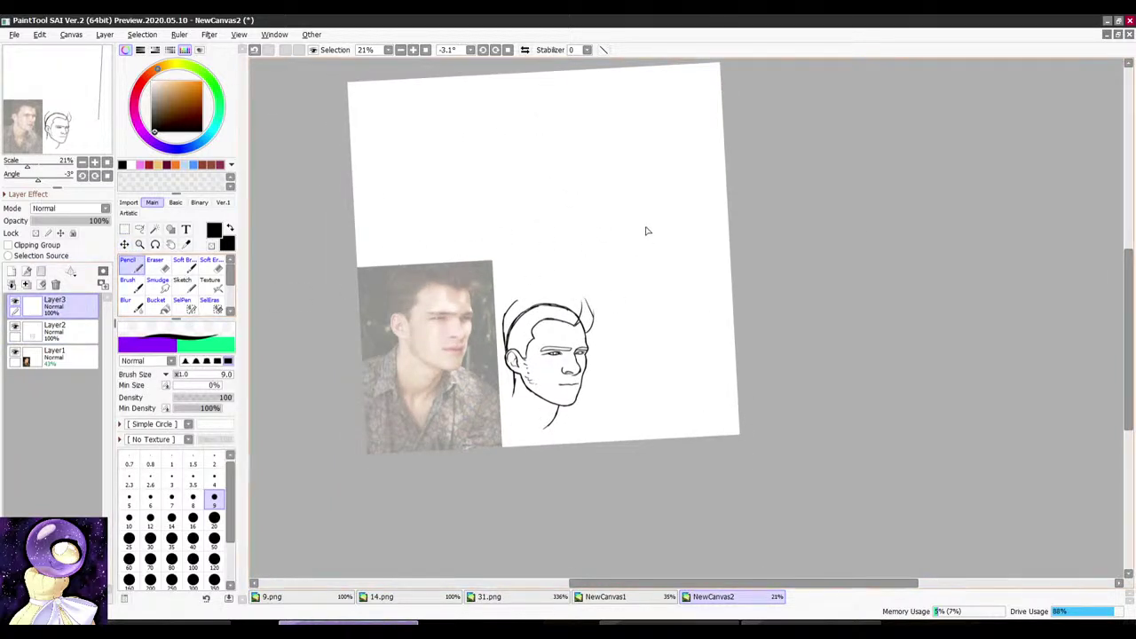
scroll(595, 114, up, 2)
mouse_move(584, 78)
mouse_down()
mouse_move(513, 157)
mouse_move(512, 185)
mouse_up()
drag(545, 110, 515, 169)
mouse_move(525, 130)
mouse_down()
mouse_move(659, 66)
mouse_move(698, 94)
mouse_up()
mouse_move(651, 64)
mouse_down()
mouse_move(733, 151)
mouse_move(719, 113)
mouse_move(733, 149)
mouse_up()
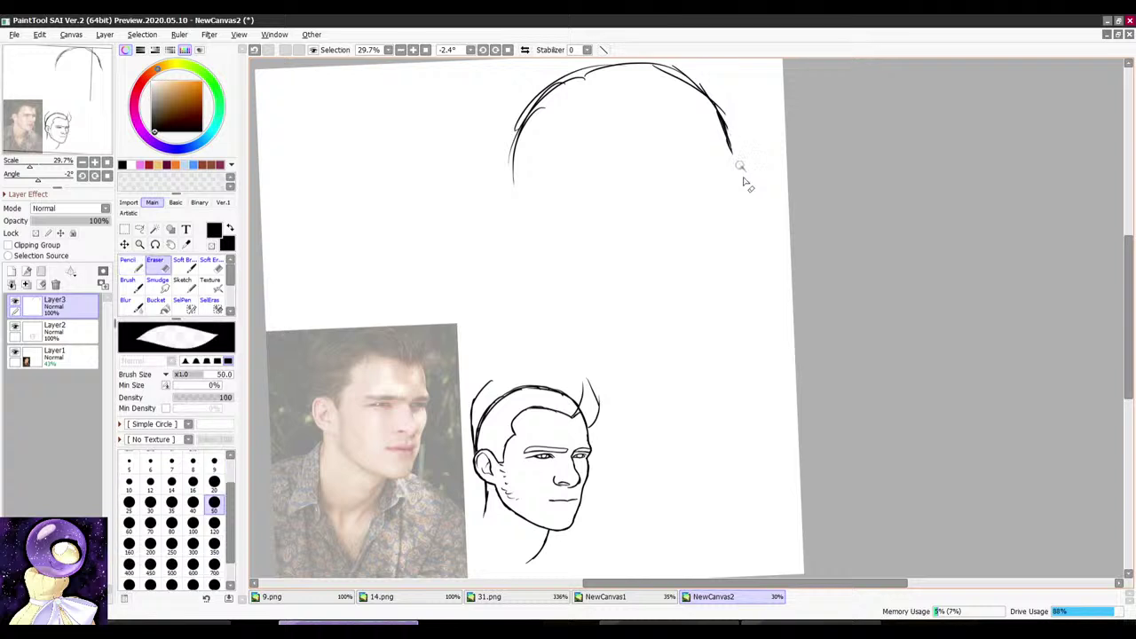
Step: Sketch the forehead, brow and upper cheek contour down the face side of the large head
drag(713, 99, 738, 167)
mouse_move(722, 125)
mouse_down()
mouse_move(744, 184)
mouse_move(731, 142)
mouse_up()
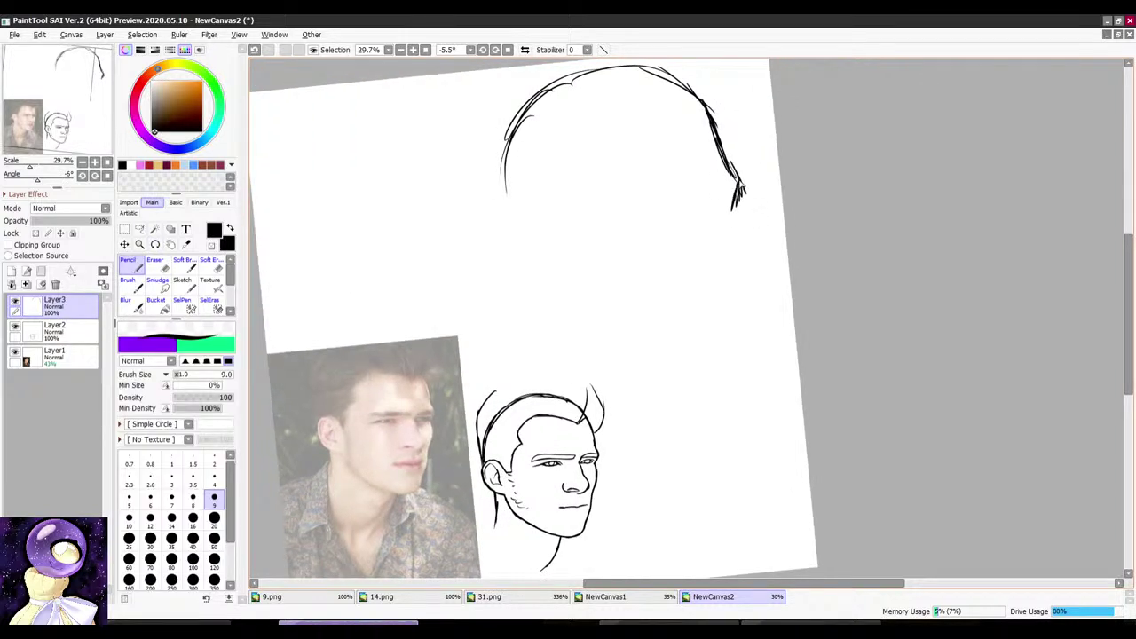
drag(698, 82, 716, 81)
Step: Set the Eraser size to 120 and clean up the stray lines around the large head's forehead and brow
key(e)
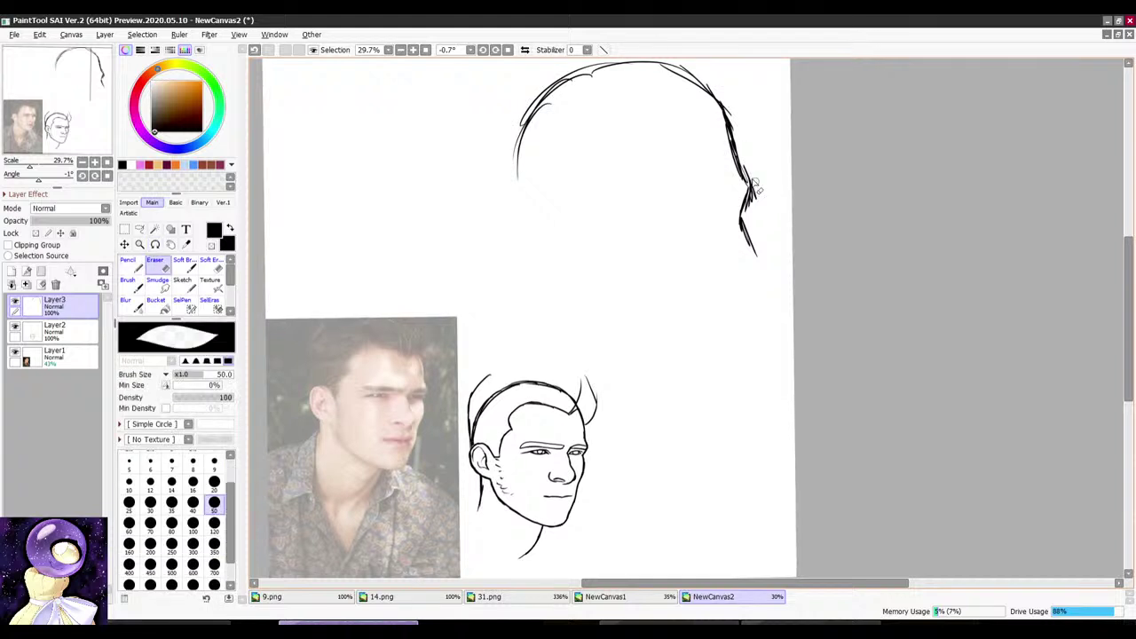
click(213, 523)
drag(760, 168, 760, 196)
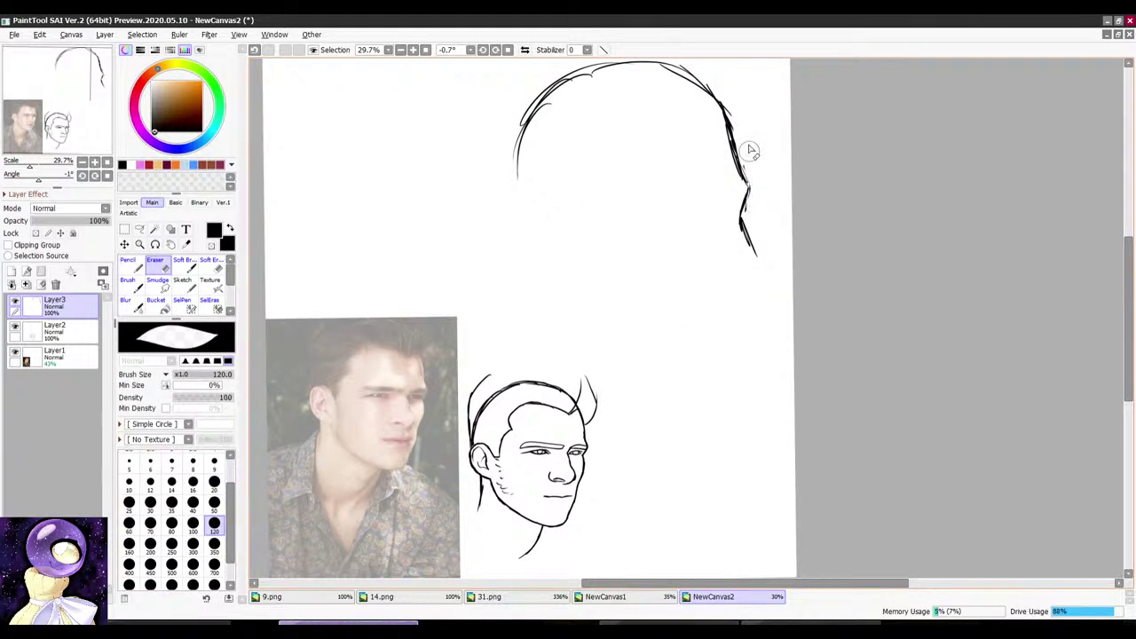
drag(713, 135, 722, 162)
Step: Touch up the forehead contour with the Pencil and extend the back-of-head curve of the large head downward
key(n)
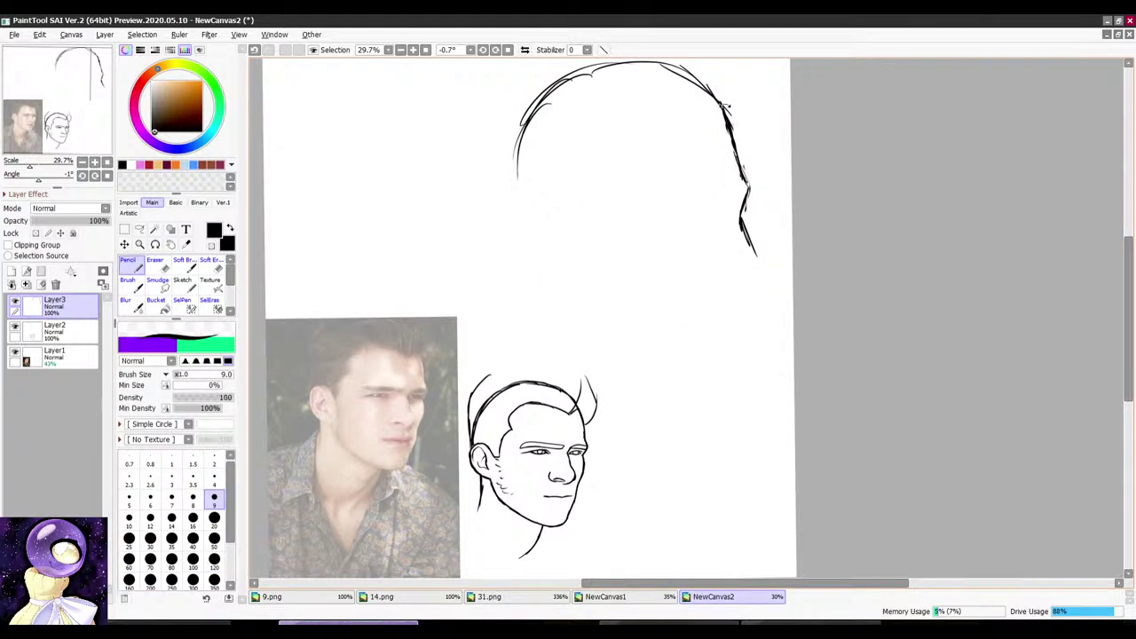
drag(725, 106, 750, 111)
drag(558, 92, 529, 183)
drag(543, 127, 537, 210)
drag(578, 132, 548, 145)
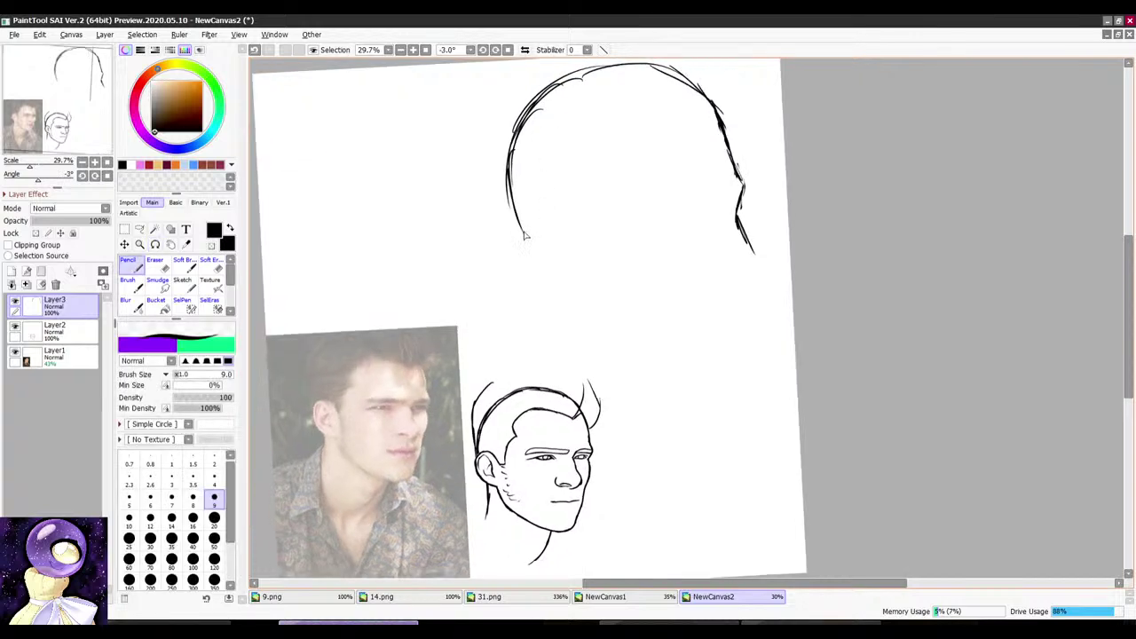
Step: Extend the back-of-head curve of the large head down toward the neck with the Pencil
drag(518, 218, 529, 293)
mouse_move(676, 142)
mouse_down()
mouse_move(734, 148)
mouse_move(715, 132)
mouse_move(652, 142)
mouse_up()
drag(637, 161, 675, 156)
mouse_move(612, 206)
mouse_down()
mouse_move(666, 150)
mouse_move(747, 138)
mouse_up()
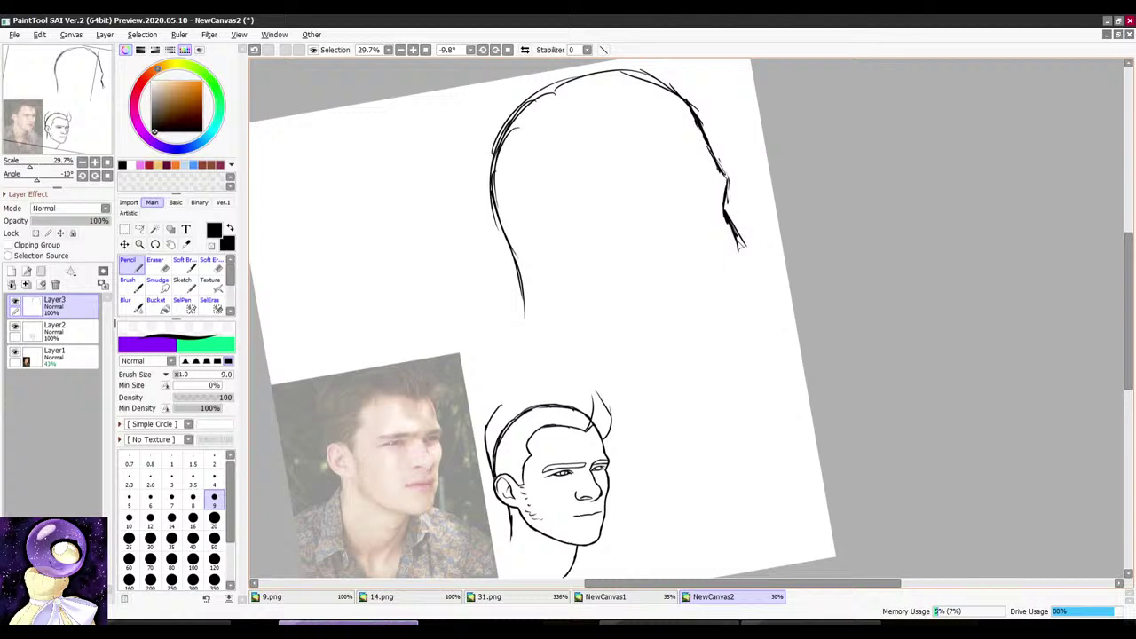
Step: Continue the cheek contour downward from below the brow and trim its stray strokes with the Eraser
key(e)
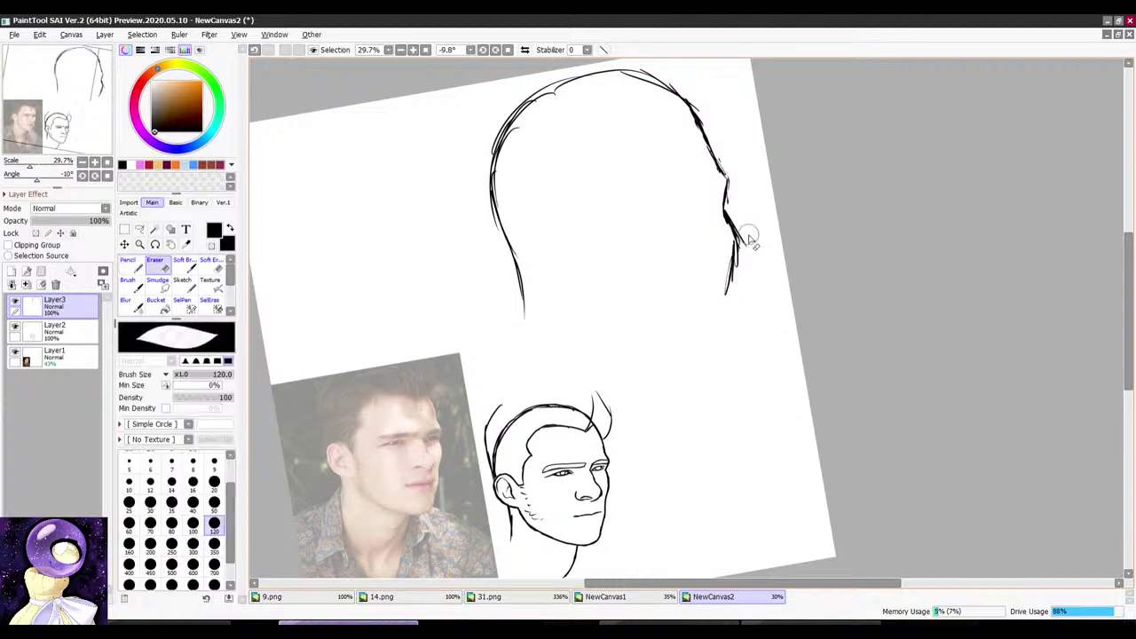
mouse_move(748, 276)
mouse_down()
mouse_move(766, 178)
mouse_move(806, 183)
mouse_up()
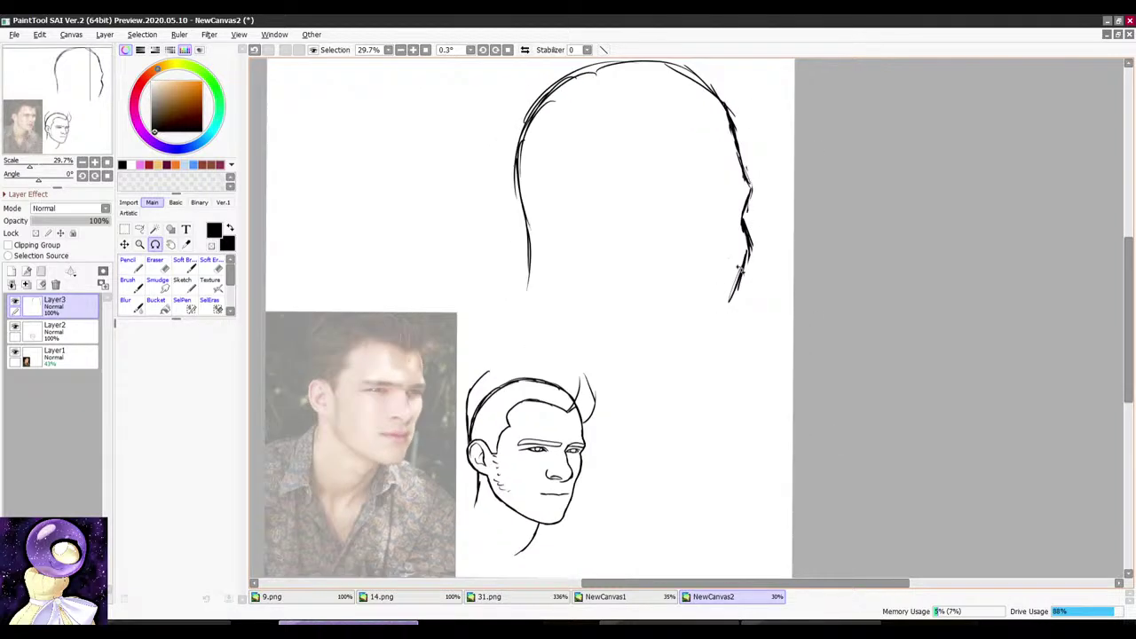
key(n)
mouse_move(737, 143)
mouse_down()
mouse_move(628, 127)
mouse_move(730, 143)
mouse_up()
key(ctrl+s)
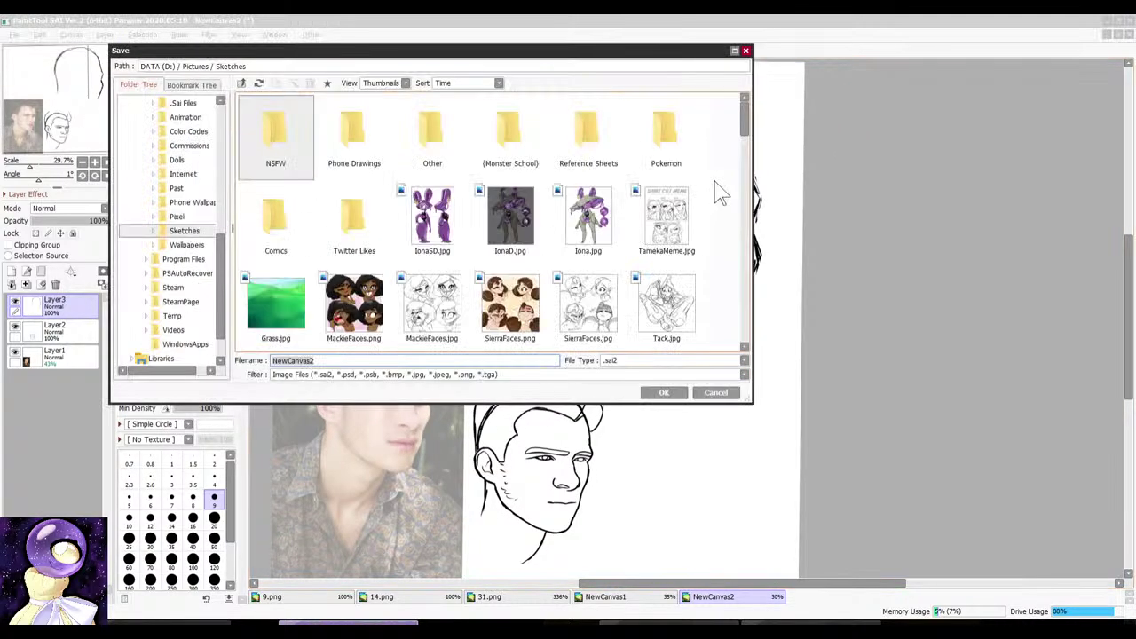
click(717, 393)
Step: Sketch the jawline of the large head from the ear area to the chin and join it to the cheek contour
mouse_move(646, 127)
mouse_down()
mouse_move(659, 124)
mouse_move(649, 190)
mouse_up()
key(n)
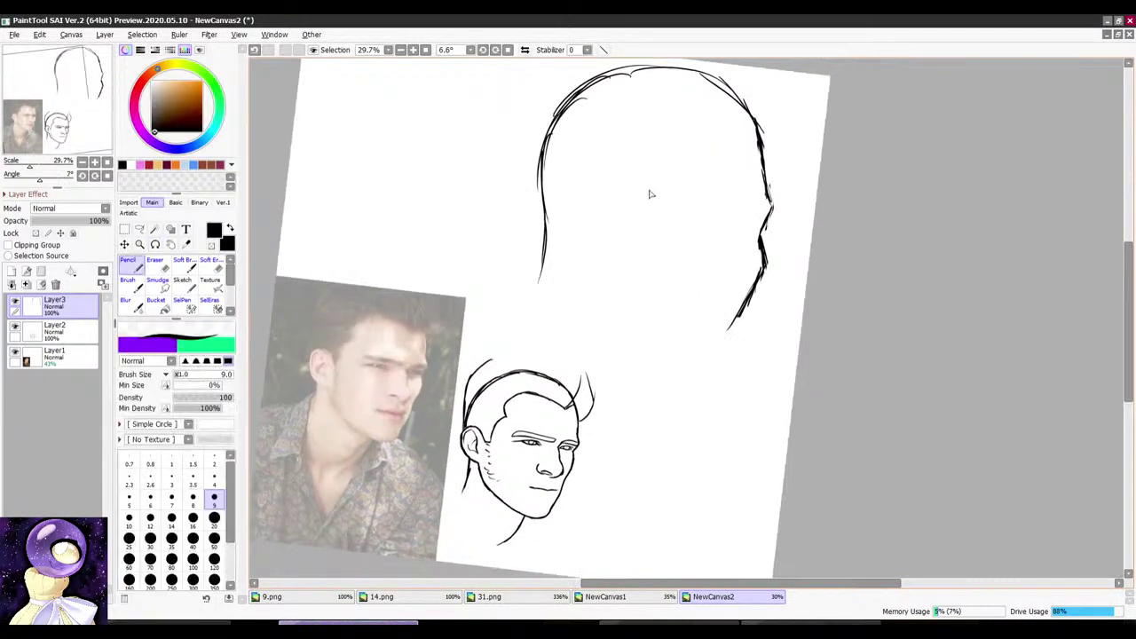
drag(578, 277, 633, 213)
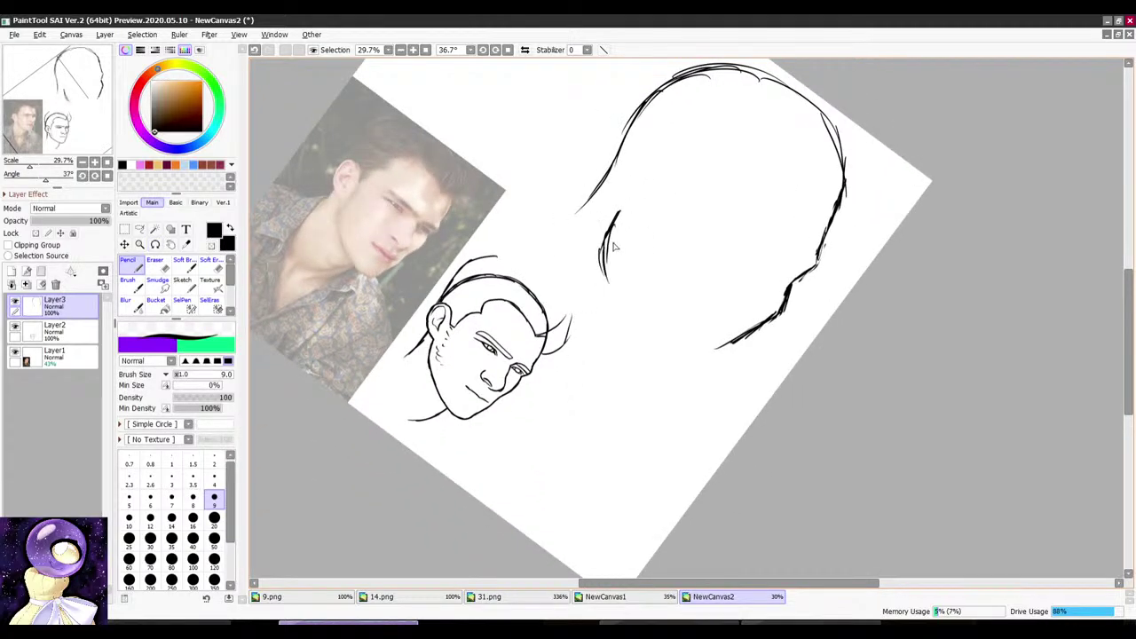
drag(634, 213, 672, 165)
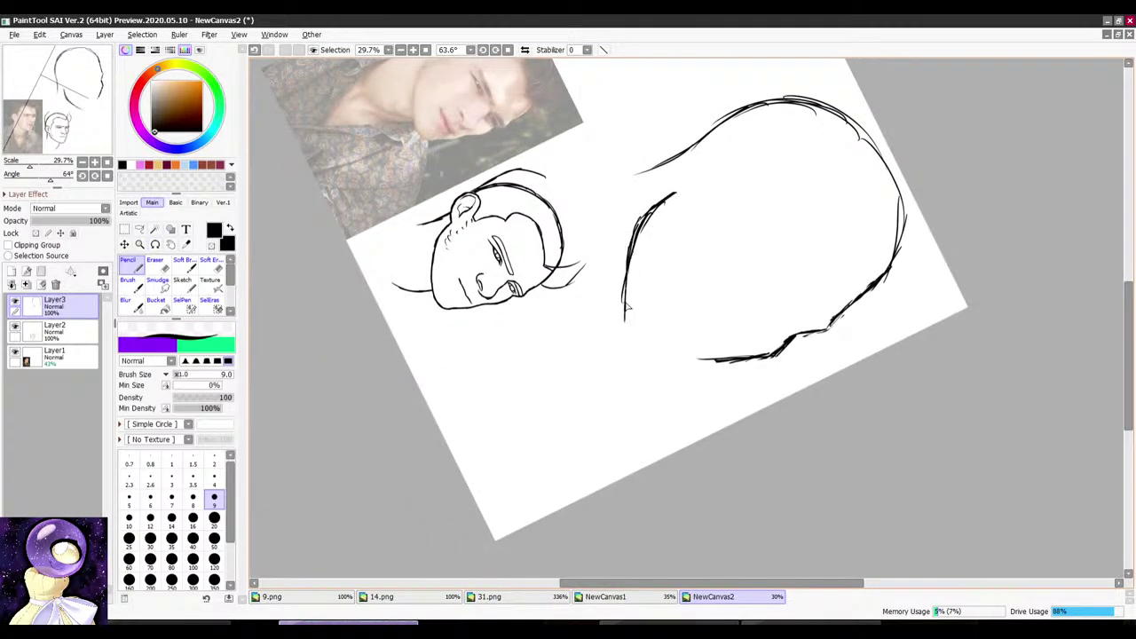
mouse_move(626, 307)
mouse_down()
mouse_move(647, 355)
mouse_move(701, 346)
mouse_move(726, 293)
mouse_move(728, 359)
mouse_up()
key(r)
mouse_move(766, 240)
mouse_down()
mouse_move(768, 228)
mouse_move(747, 226)
mouse_up()
scroll(671, 270, up, 3)
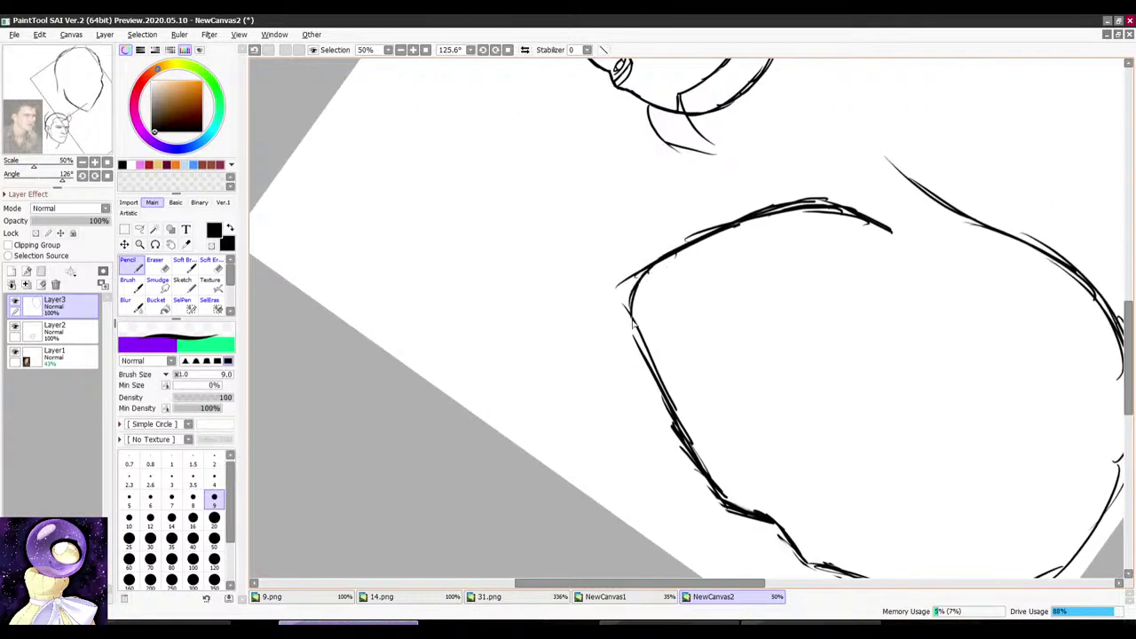
Step: Erase the overshooting lines around the chin corner of the large head
key(e)
drag(615, 276, 638, 252)
drag(616, 314, 644, 379)
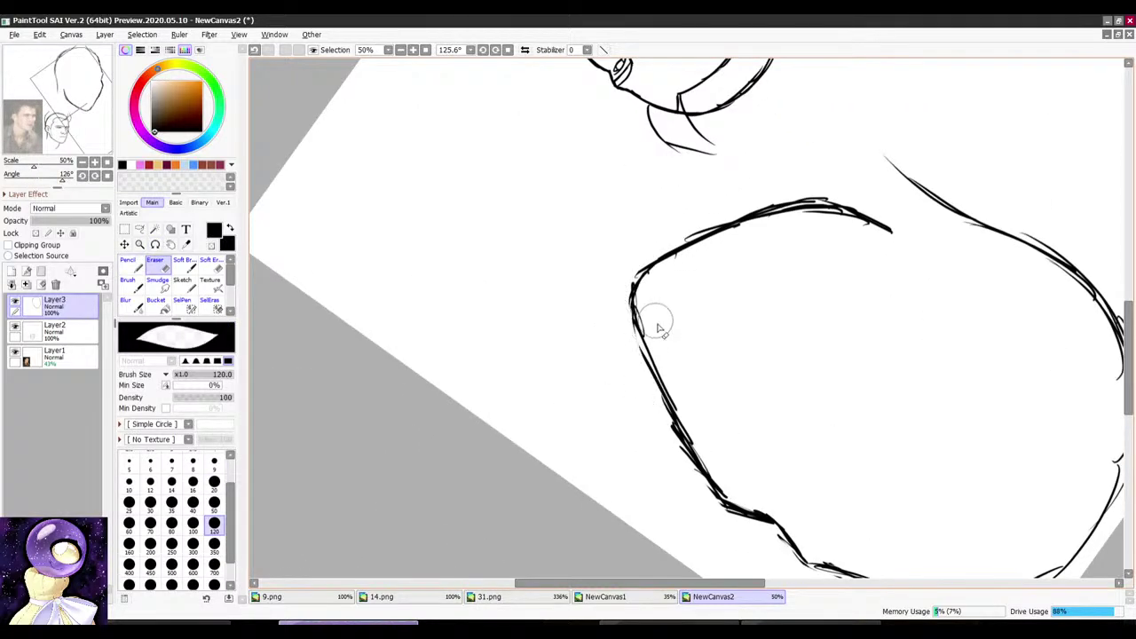
key(r)
drag(803, 222, 568, 266)
scroll(728, 208, down, 3)
key(r)
drag(728, 208, 692, 202)
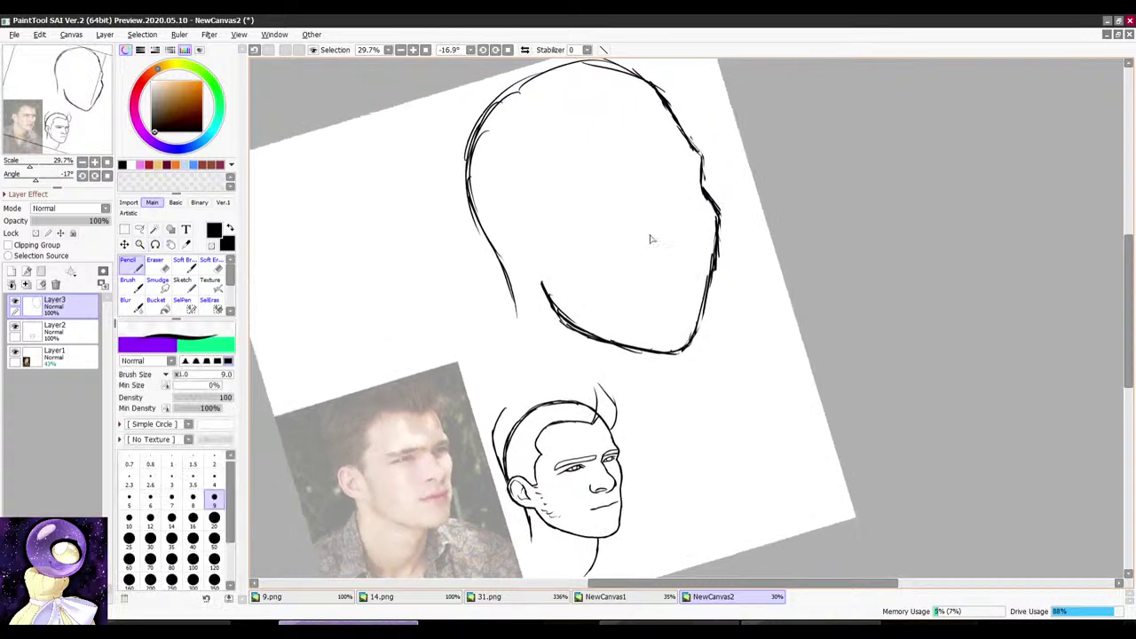
Step: Erase the front of the chin and redraw it with the Pencil as a sharper corner
key(r)
drag(652, 239, 754, 275)
scroll(656, 235, up, 2)
key(e)
drag(625, 279, 650, 387)
key(n)
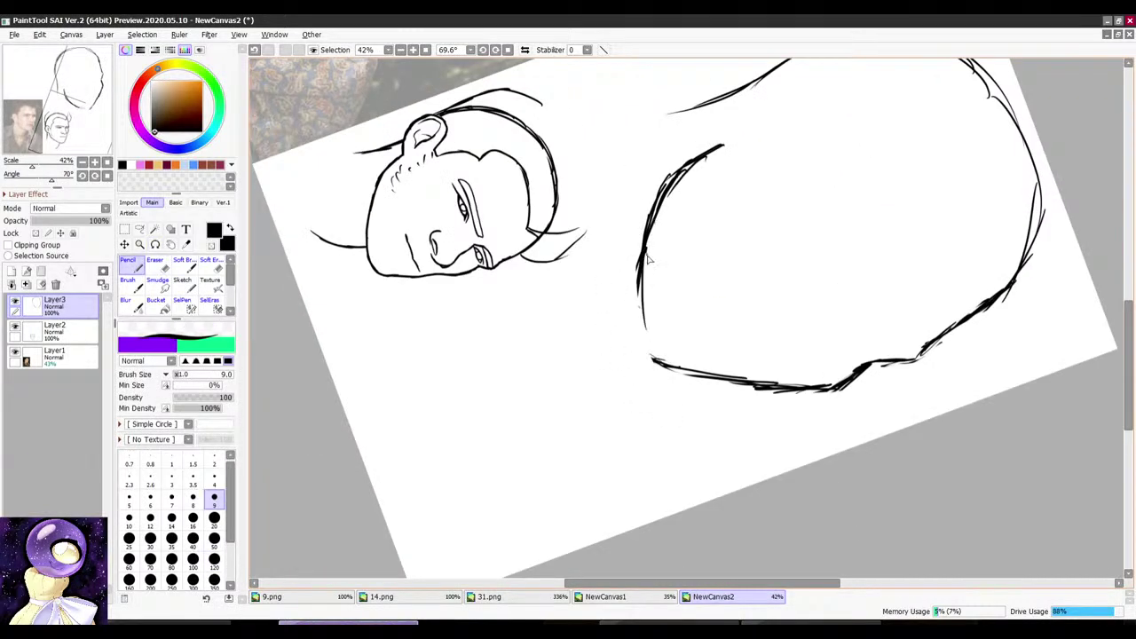
key(r)
drag(765, 238, 644, 256)
key(r)
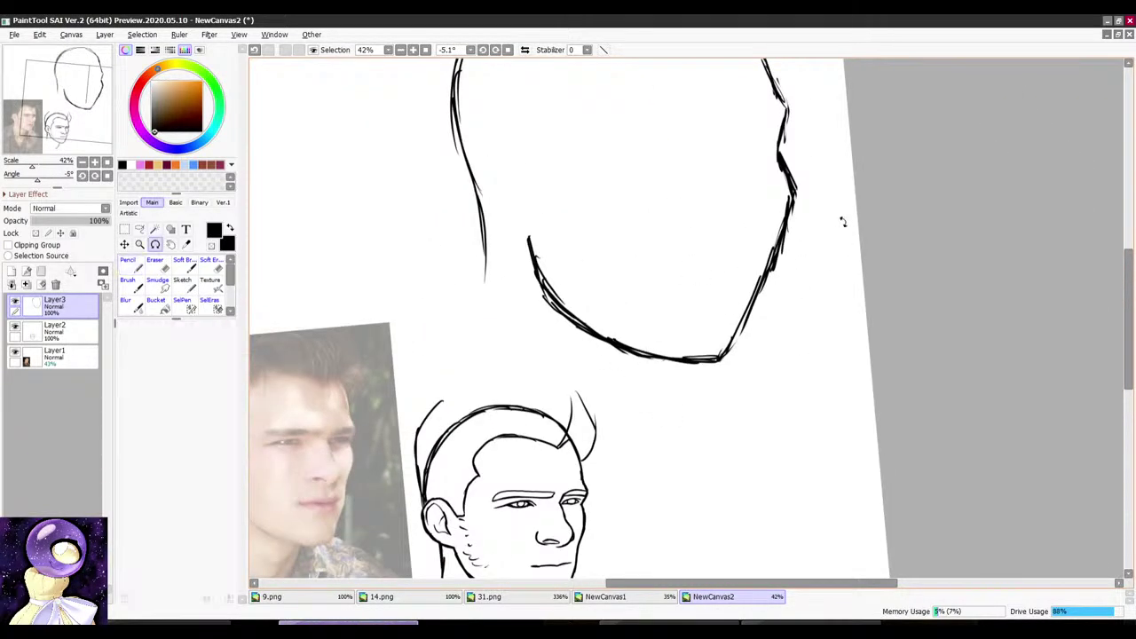
Step: Erase the cheek line's lower end and redraw it sloping in to a narrower chin
drag(842, 220, 759, 191)
key(e)
drag(748, 252, 742, 357)
key(n)
key(r)
mouse_move(760, 296)
mouse_down()
mouse_move(664, 246)
mouse_move(629, 373)
mouse_up()
scroll(679, 279, up, 4)
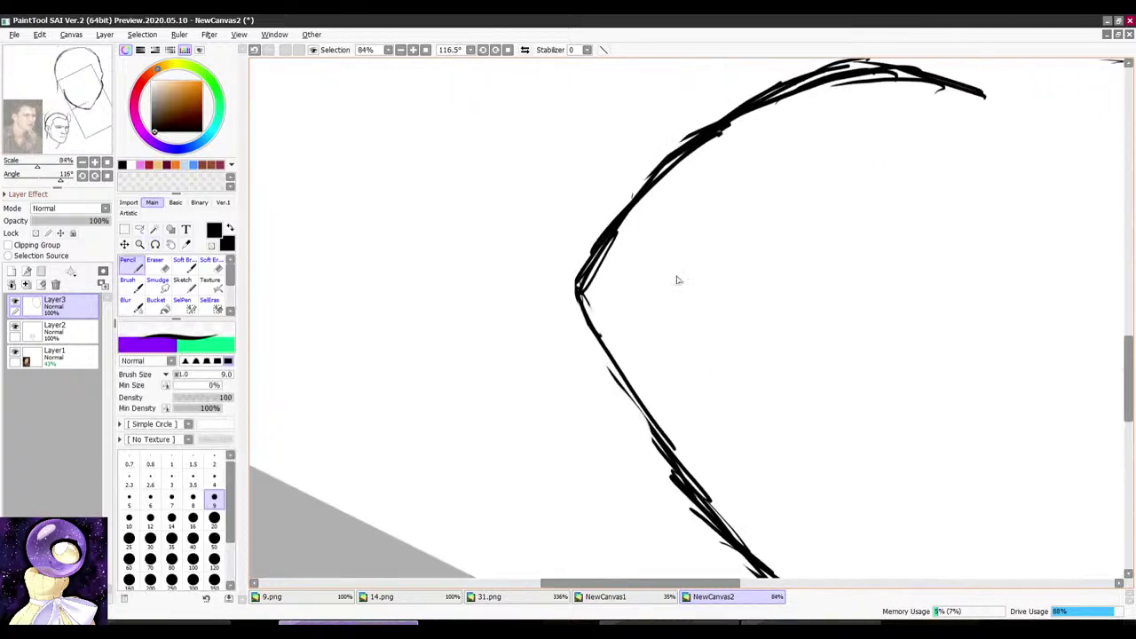
Step: Erase the pointed chin tip and redraw it as a rounded curve between jaw and cheek
key(e)
drag(588, 233, 589, 314)
key(n)
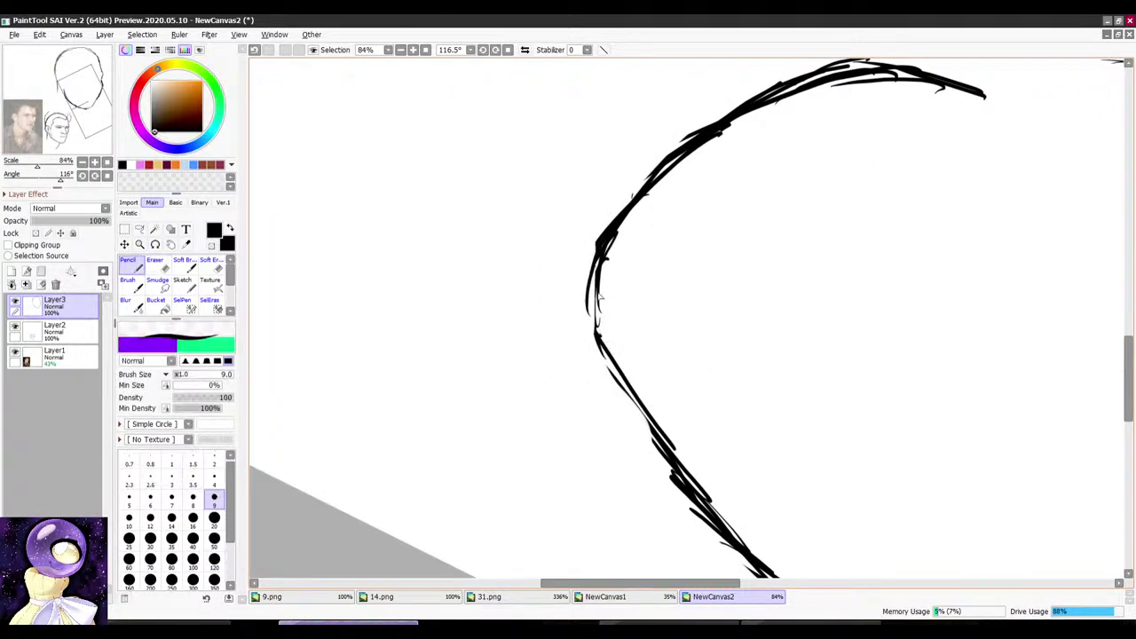
key(e)
drag(625, 241, 625, 330)
key(n)
key(r)
drag(701, 244, 535, 372)
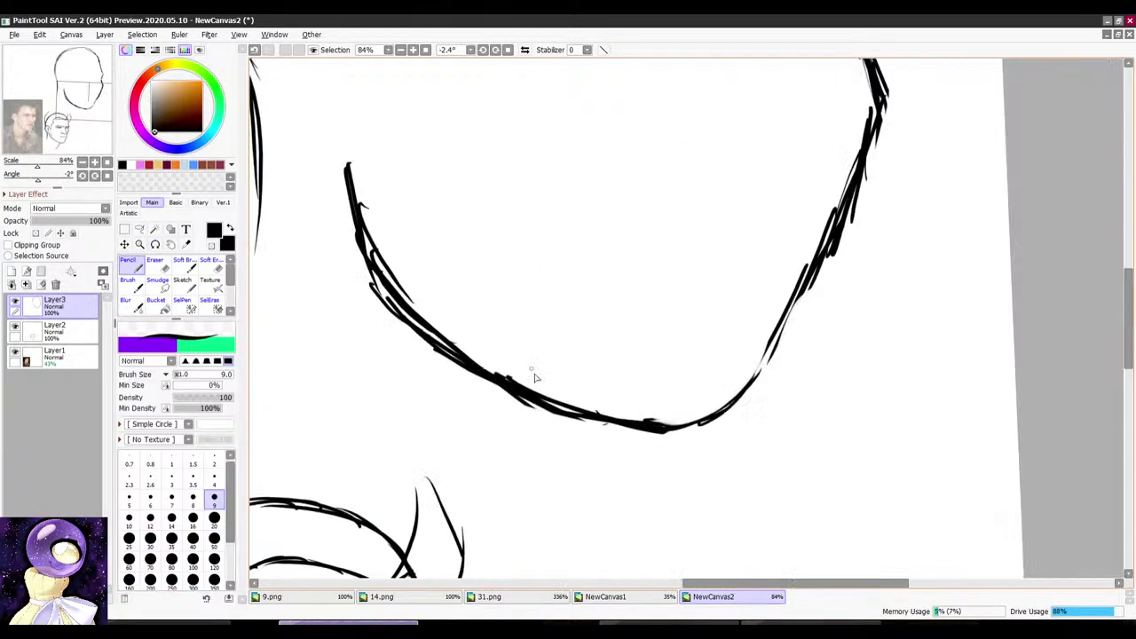
Step: Thin the rough strokes between lower cheek and chin with the Eraser and reconnect the contour
scroll(540, 370, down, 2)
key(e)
drag(786, 235, 750, 309)
key(n)
key(r)
mouse_move(809, 196)
mouse_down()
mouse_move(798, 168)
mouse_move(753, 177)
mouse_up()
scroll(752, 194, down, 3)
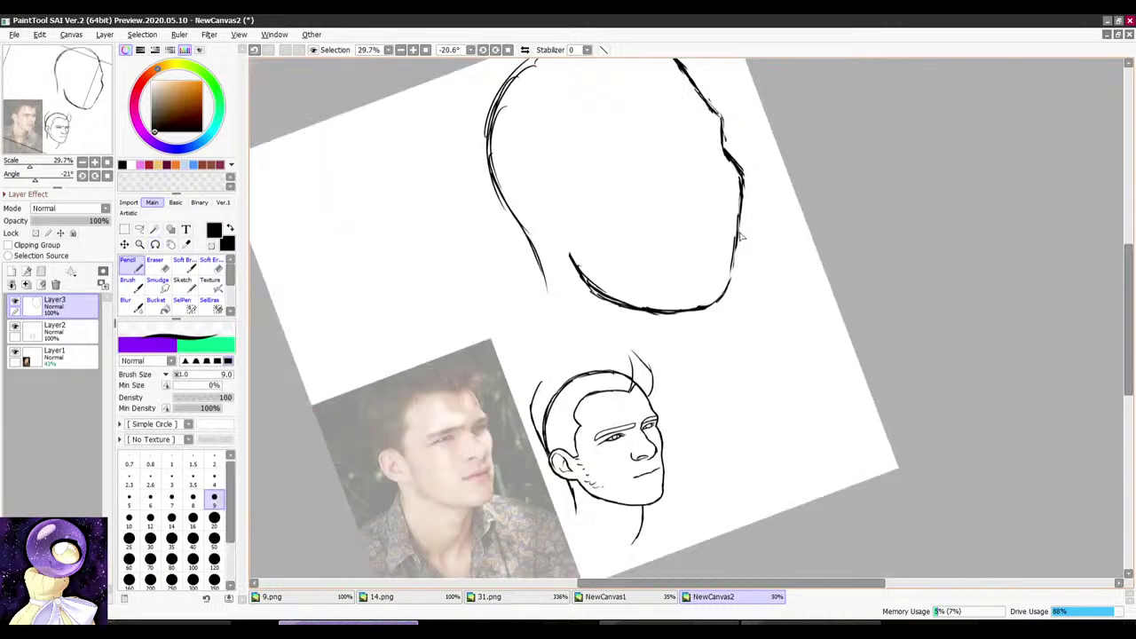
Step: Clean up the contour at the eye socket dip and reinforce the cheek line down toward the chin
scroll(752, 170, up, 2)
scroll(750, 170, up, 1)
key(e)
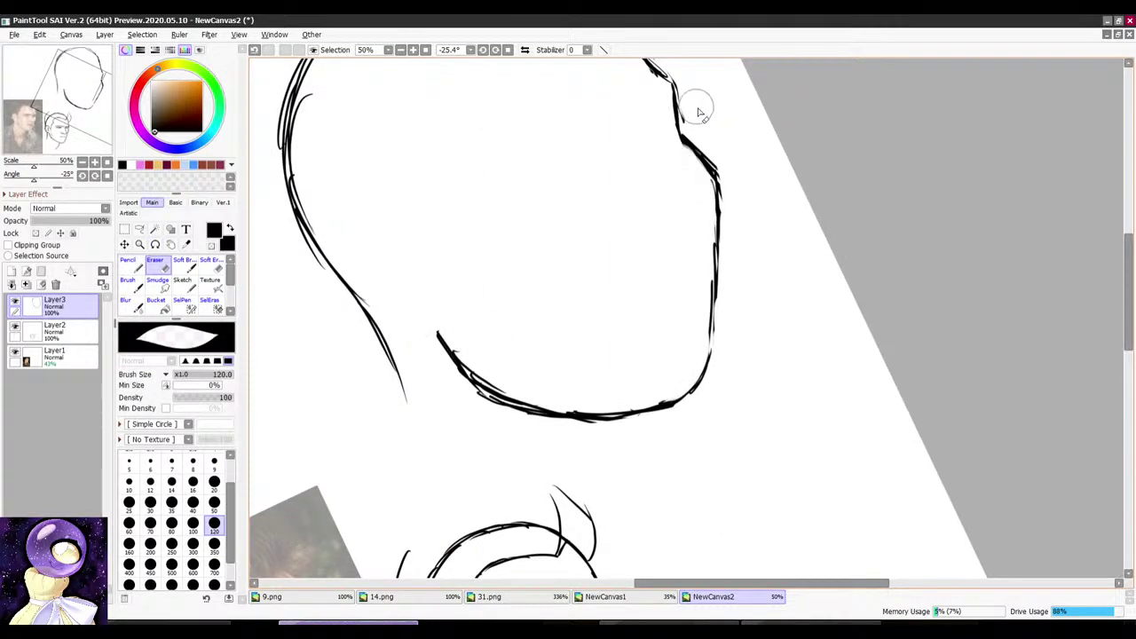
key(n)
scroll(718, 200, down, 1)
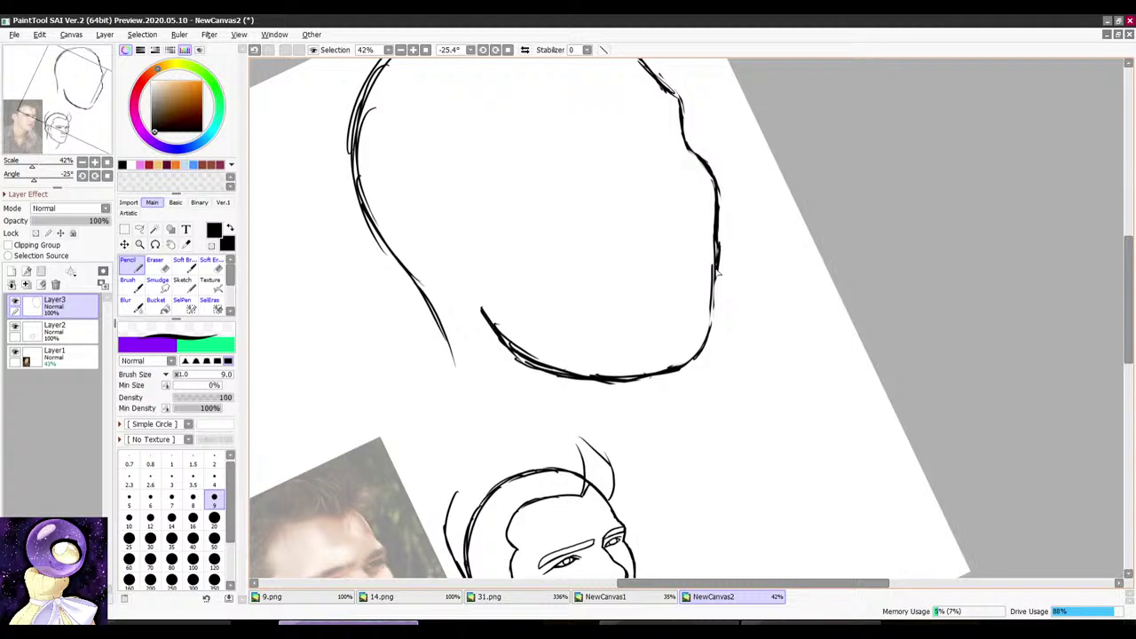
key(e)
key(n)
drag(718, 254, 711, 335)
scroll(711, 233, down, 6)
mouse_move(721, 197)
mouse_down()
mouse_move(741, 197)
mouse_move(753, 246)
mouse_up()
scroll(743, 243, up, 4)
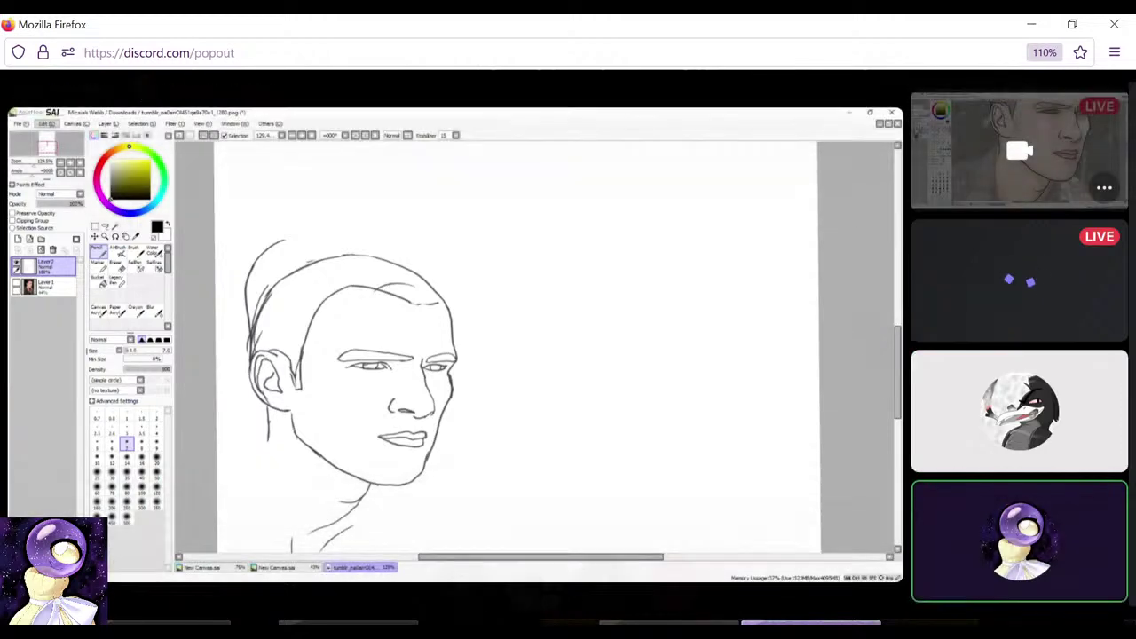
Step: Switch from the Discord popout in Firefox back to NewCanvas2 in PaintTool SAI
mouse_move(207, 147)
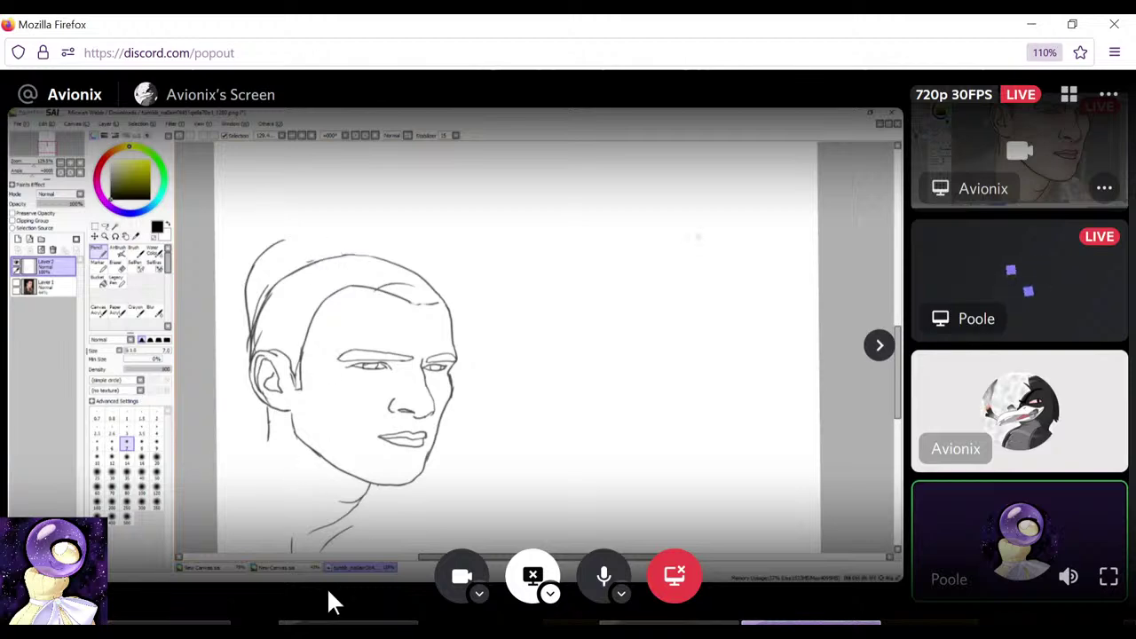
mouse_move(348, 627)
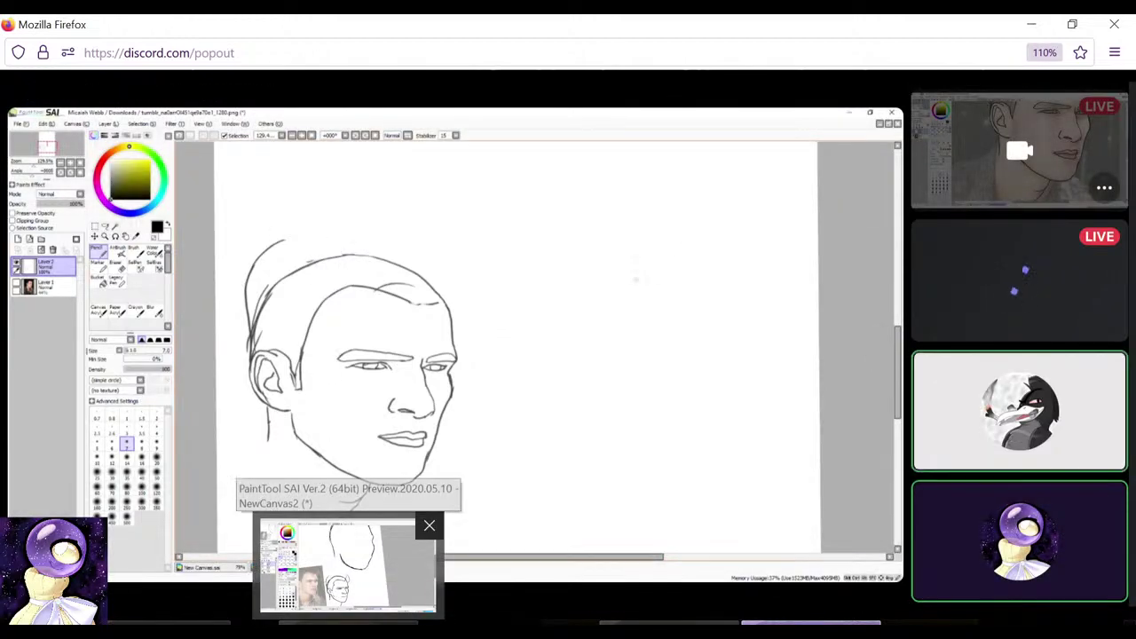
click(347, 568)
Step: Redraw the rear jawline of the large head from the ear area down toward the chin
scroll(520, 254, down, 2)
scroll(548, 246, up, 2)
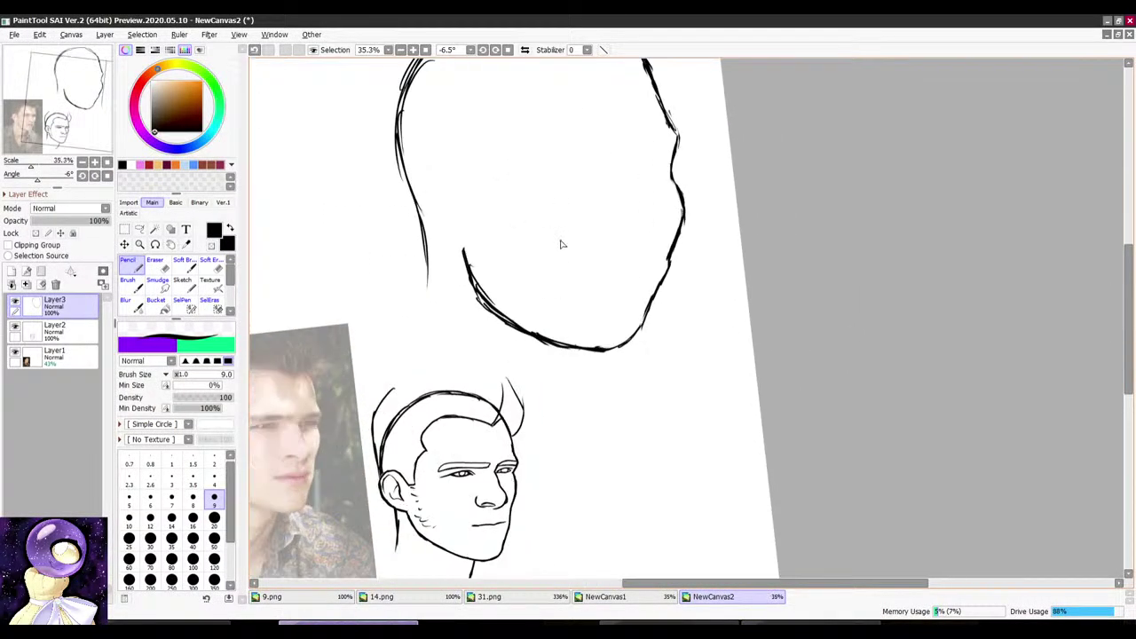
key(r)
drag(561, 241, 586, 191)
scroll(587, 191, up, 1)
key(ctrl+z)
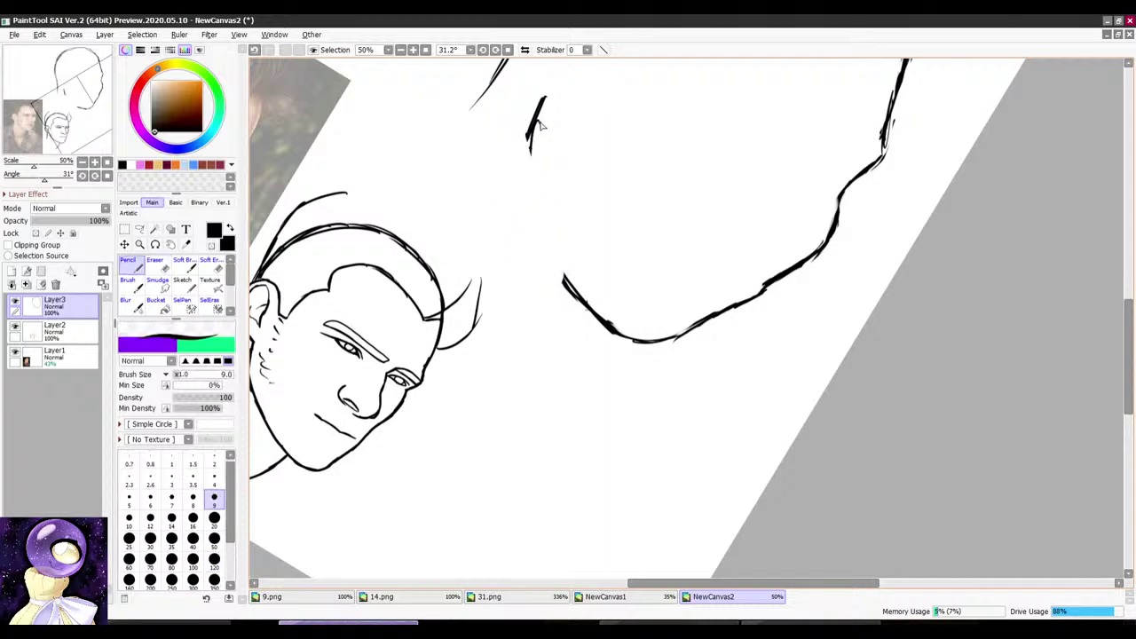
drag(531, 153, 572, 289)
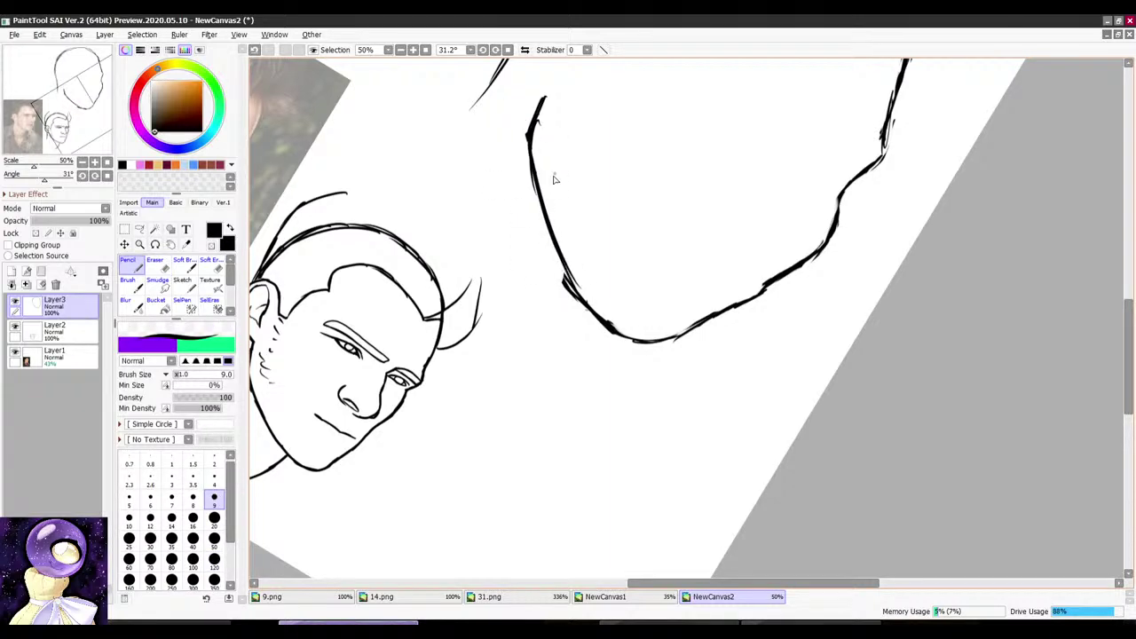
Step: Erase rough edges along the new rear jawline and strengthen its join with the chin line
key(e)
mouse_move(535, 203)
mouse_down()
mouse_move(581, 324)
mouse_move(583, 300)
mouse_up()
key(n)
drag(548, 226, 604, 324)
scroll(578, 265, down, 3)
key(r)
drag(656, 182, 577, 204)
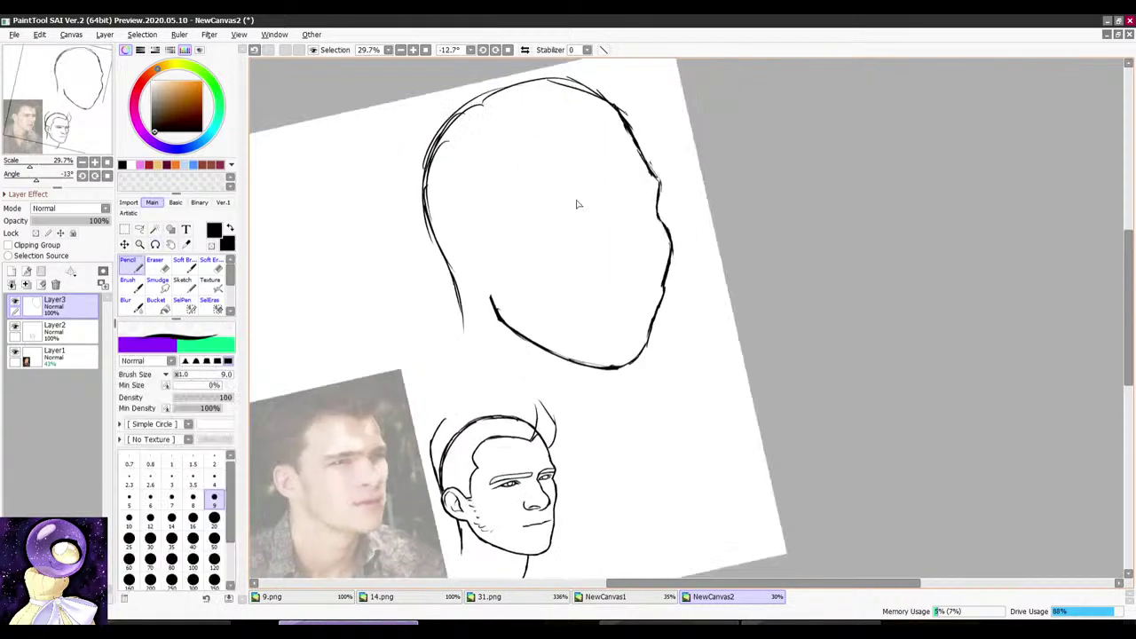
Step: Trim the contour just above the chin on the face side with the Eraser and retouch it
scroll(580, 200, down, 3)
key(r)
drag(662, 152, 652, 154)
scroll(625, 288, up, 6)
key(e)
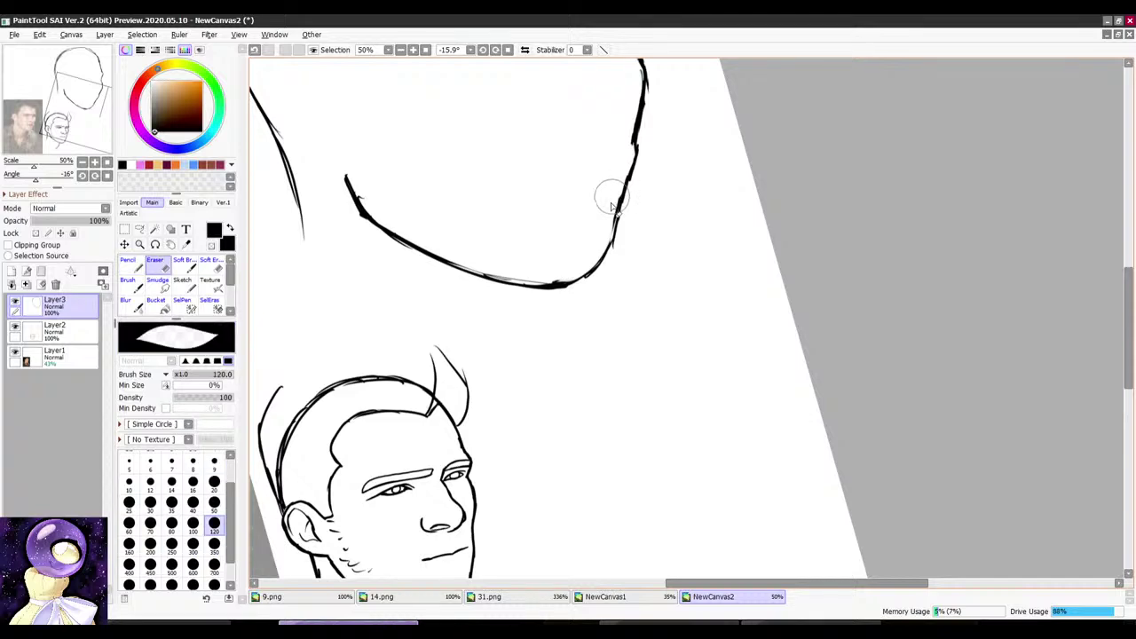
mouse_move(624, 235)
mouse_down()
mouse_move(621, 221)
mouse_move(608, 260)
mouse_up()
key(n)
scroll(635, 216, down, 5)
key(r)
mouse_move(644, 157)
mouse_down()
mouse_move(662, 129)
mouse_move(660, 112)
mouse_move(659, 131)
mouse_move(699, 191)
mouse_up()
Step: Touch up the mid-cheek contour of the large head with the Eraser and Pencil
key(r)
scroll(651, 178, down, 2)
scroll(639, 123, up, 4)
key(r)
scroll(669, 129, up, 3)
key(e)
key(n)
scroll(667, 211, down, 4)
key(r)
key(r)
drag(767, 134, 684, 123)
scroll(641, 267, up, 4)
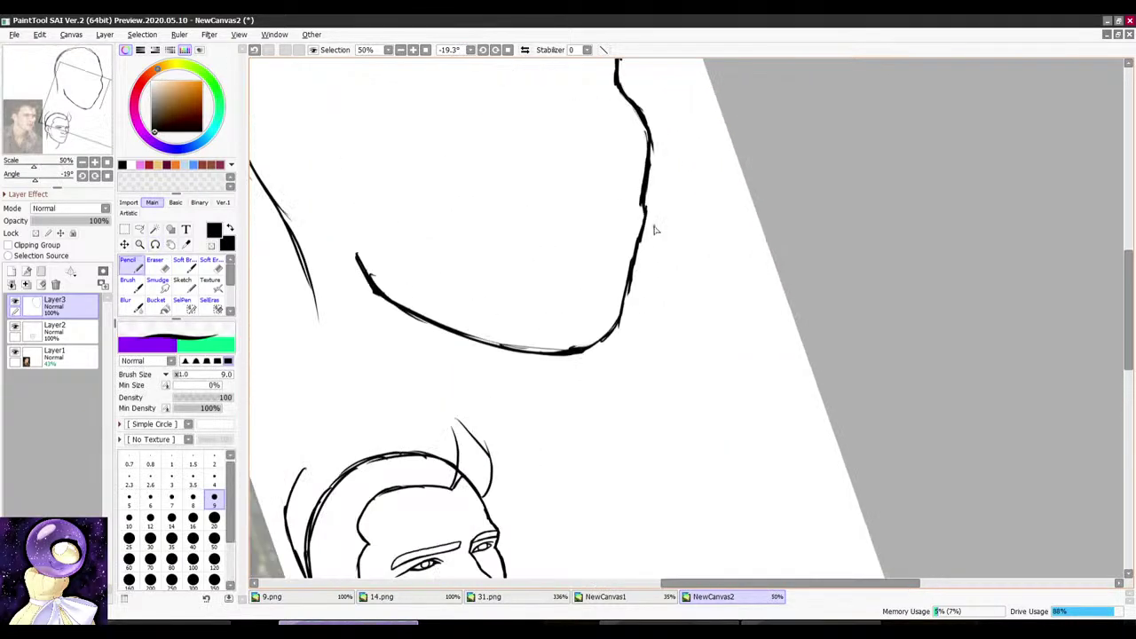
Step: Thin the line from mid-cheek to chin with the Eraser and restate it with the Pencil
key(e)
drag(641, 237, 622, 309)
key(n)
scroll(634, 214, down, 5)
key(r)
drag(647, 203, 674, 197)
scroll(636, 291, down, 1)
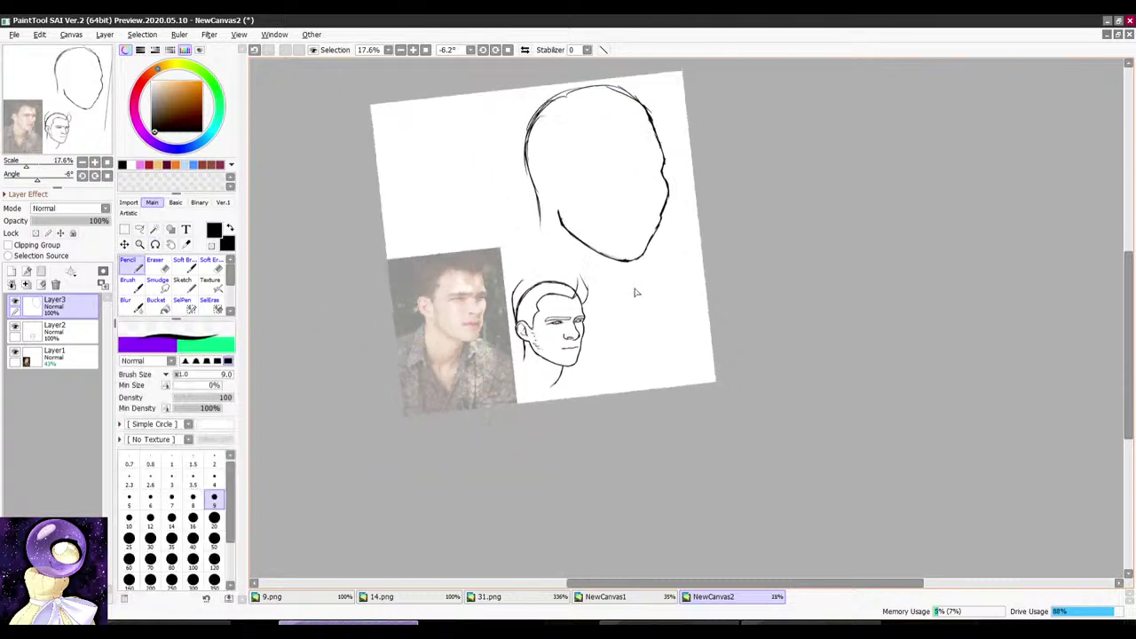
Step: Draw the outer ear outline from the back-of-head line down to the top of the jawline
scroll(621, 298, up, 2)
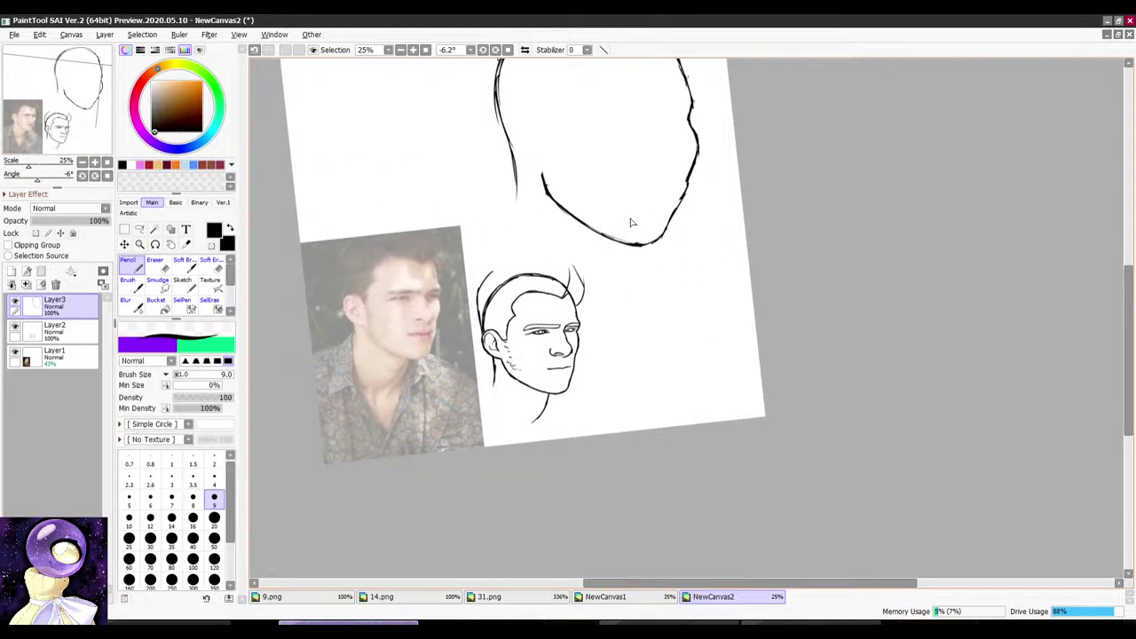
scroll(563, 251, down, 2)
scroll(551, 248, up, 2)
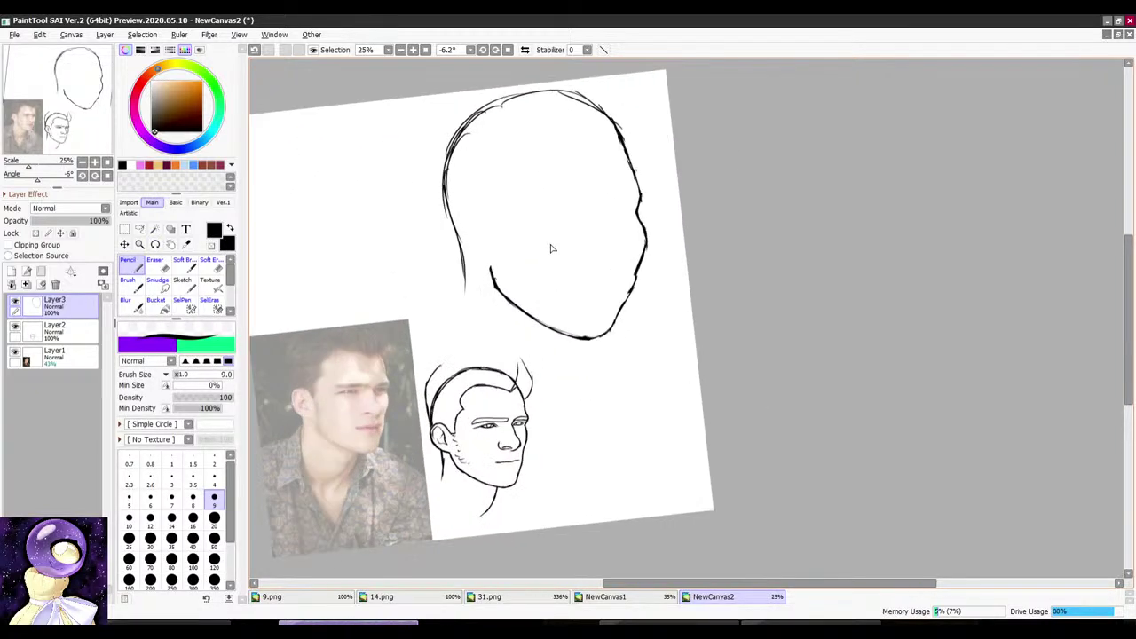
drag(501, 250, 510, 168)
scroll(502, 182, up, 3)
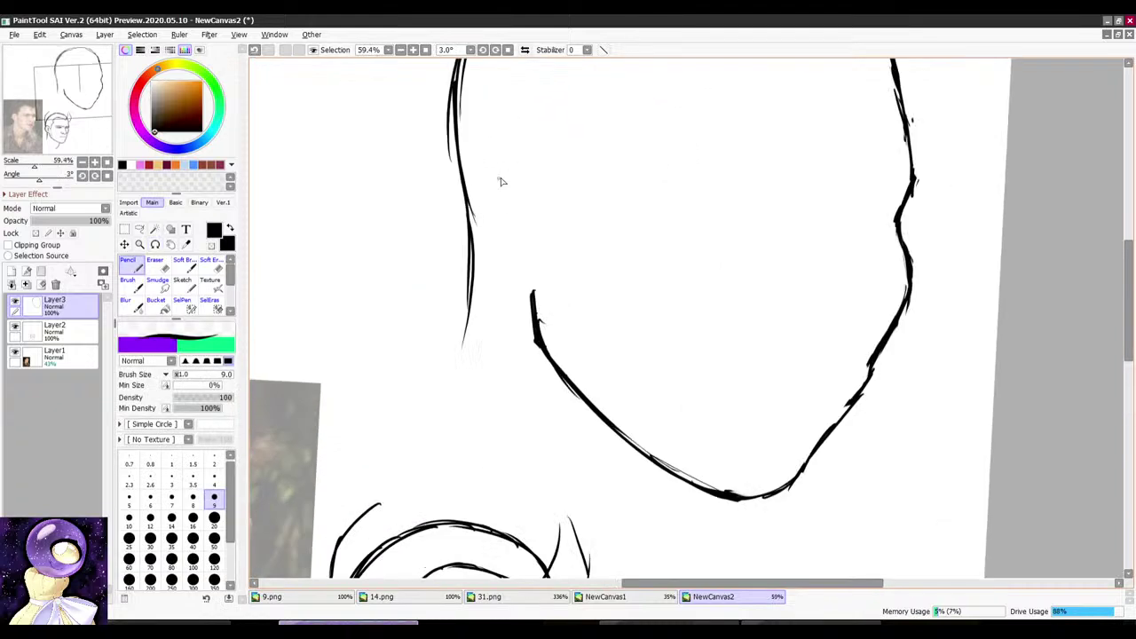
scroll(487, 193, down, 2)
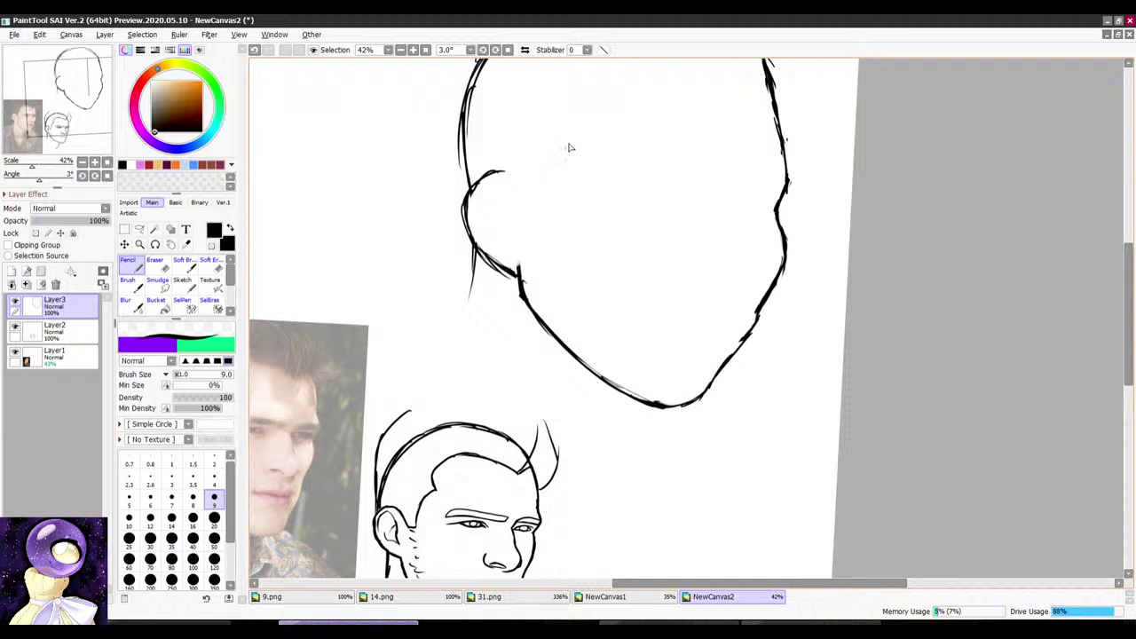
Step: Sketch the inner folds of the ear and connect them down to the earlobe
drag(524, 226, 507, 254)
scroll(507, 255, up, 2)
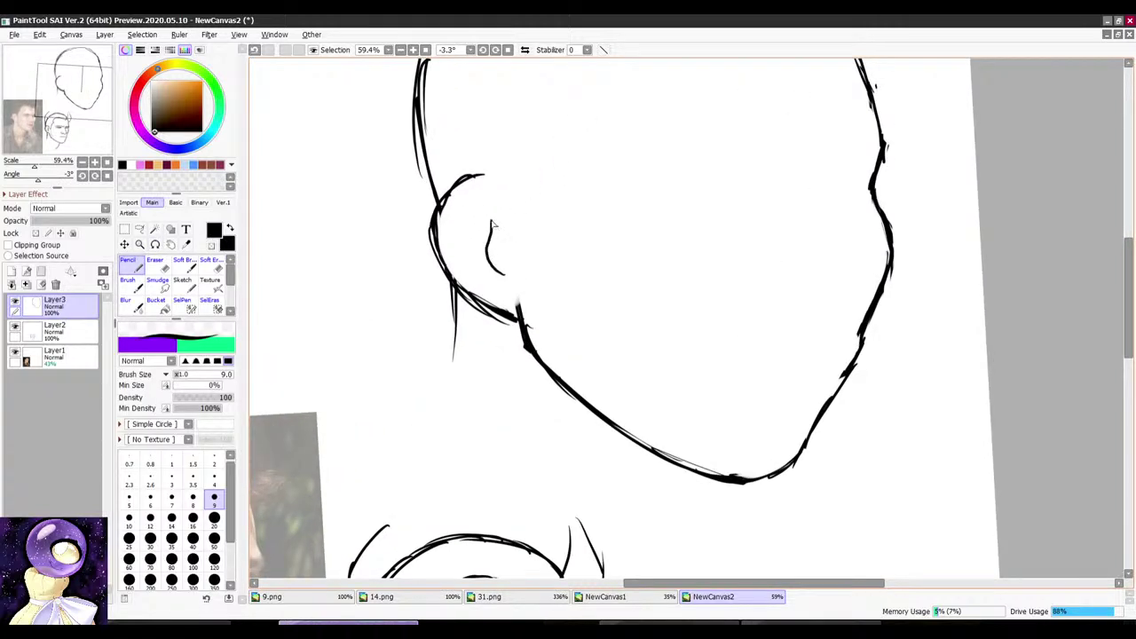
scroll(493, 224, down, 2)
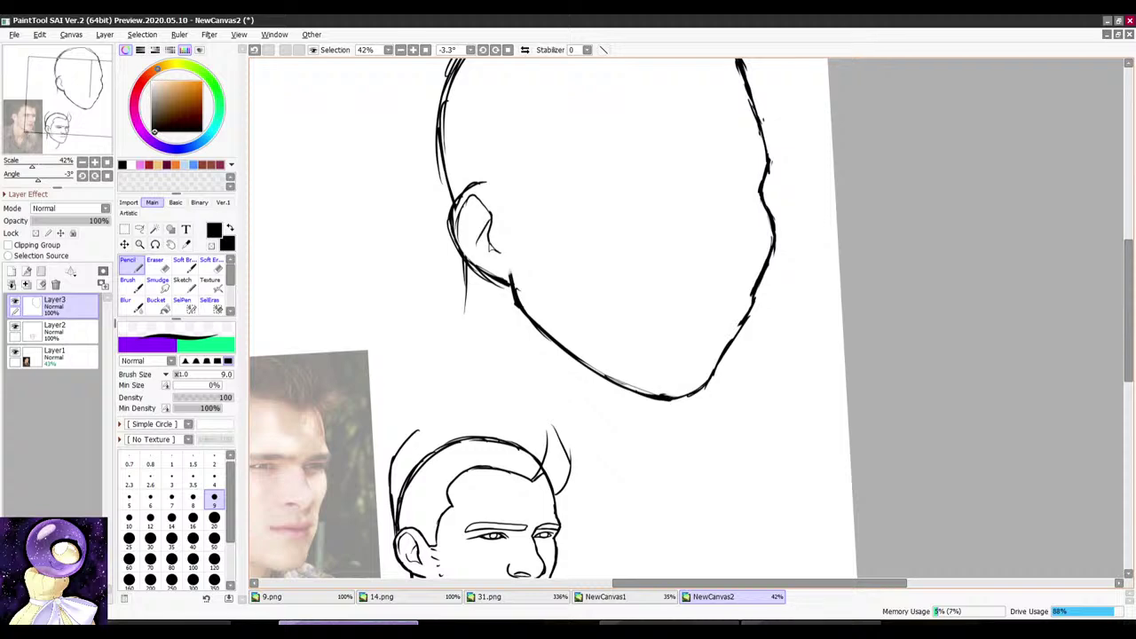
drag(483, 235, 494, 201)
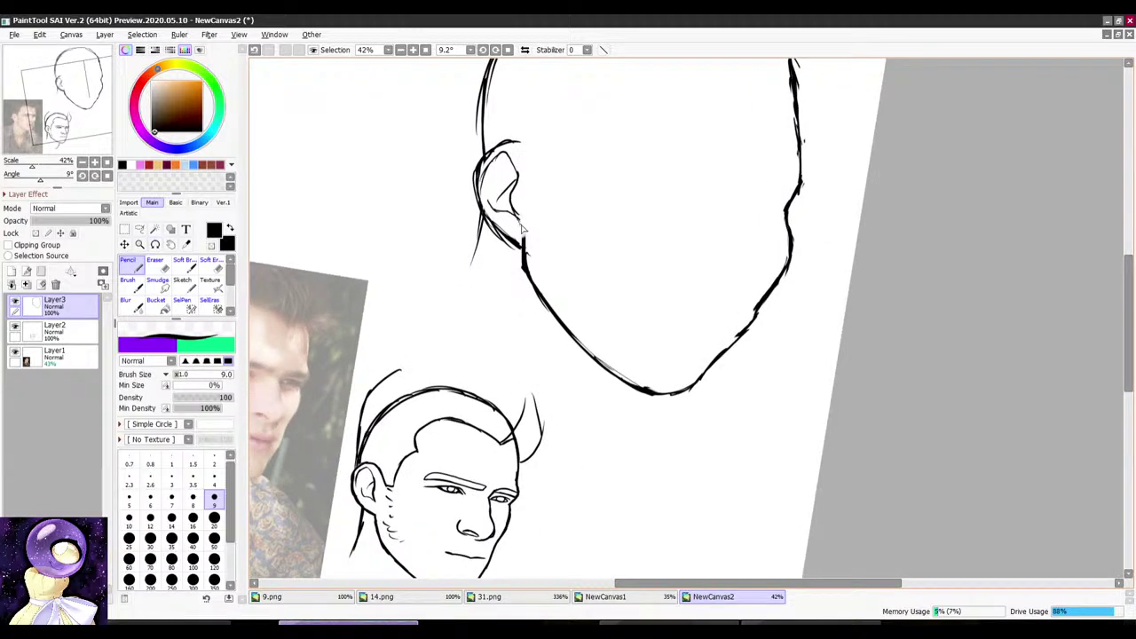
Step: Draw a short stroke at brow level just inside the far face contour of the large head to start the nose bridge
scroll(572, 170, down, 4)
mouse_move(618, 137)
mouse_down()
mouse_move(564, 171)
mouse_move(612, 158)
mouse_up()
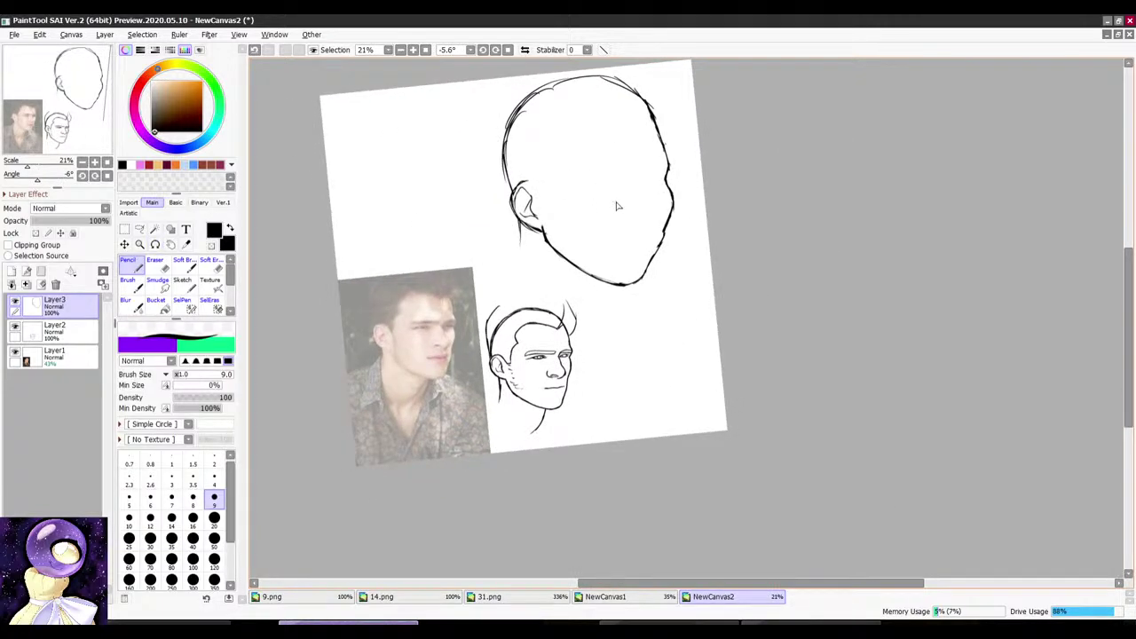
scroll(639, 178, up, 4)
scroll(655, 182, down, 1)
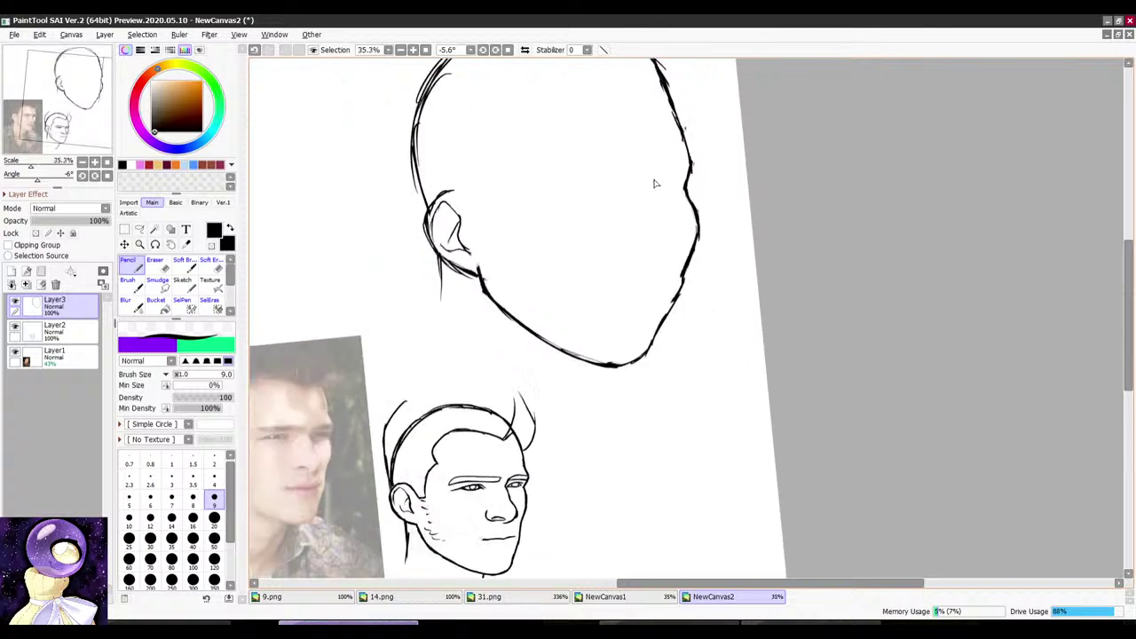
scroll(657, 159, up, 3)
drag(691, 152, 658, 153)
scroll(652, 191, down, 3)
drag(644, 223, 659, 183)
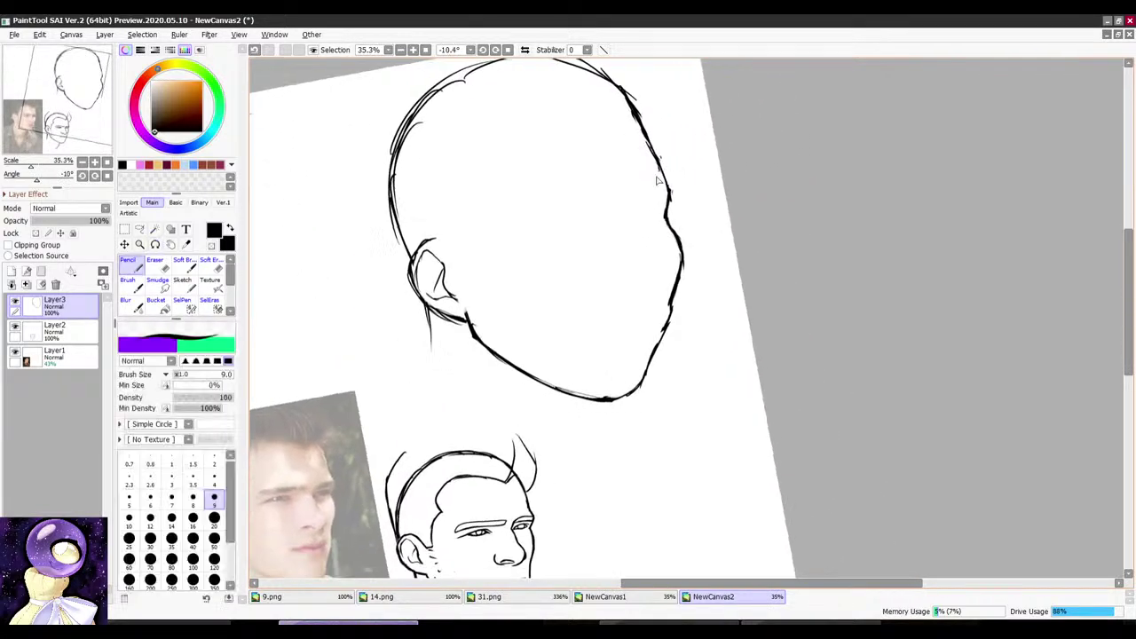
scroll(657, 183, up, 1)
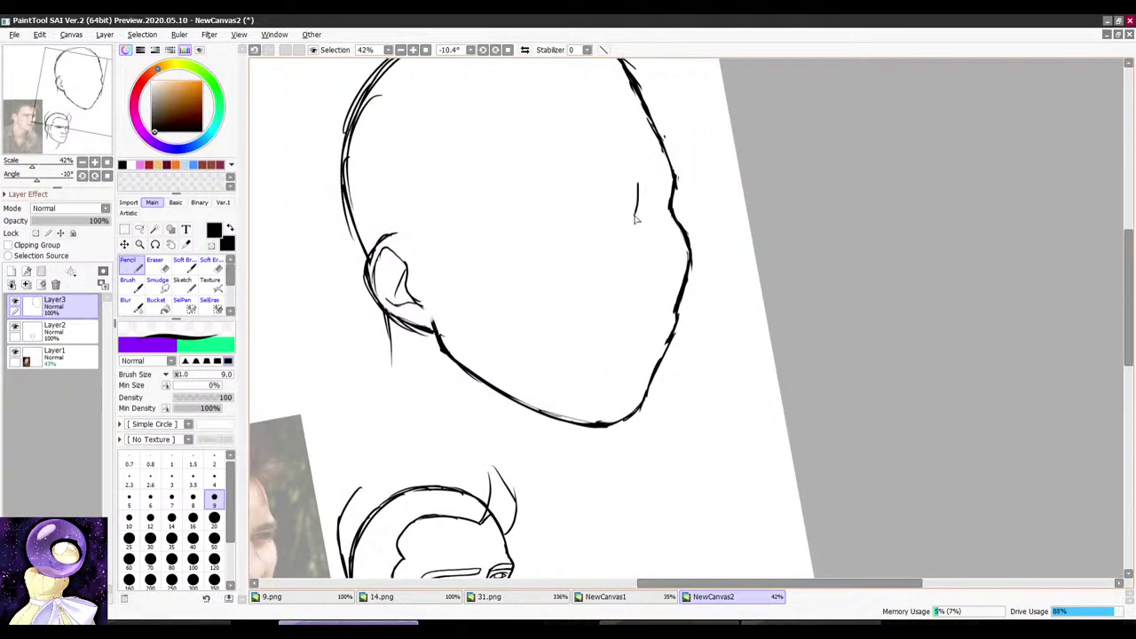
scroll(635, 219, down, 1)
scroll(647, 168, up, 1)
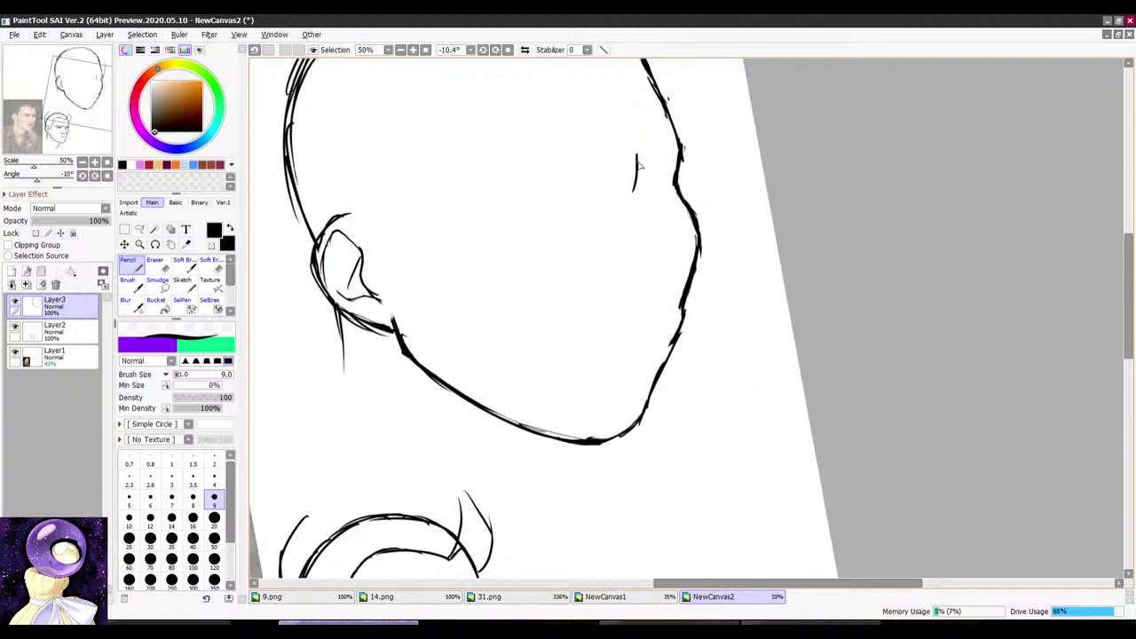
Step: Try to extend the nose bridge of the small traced head with a line toward the near eyebrow
scroll(695, 160, down, 3)
scroll(562, 417, up, 5)
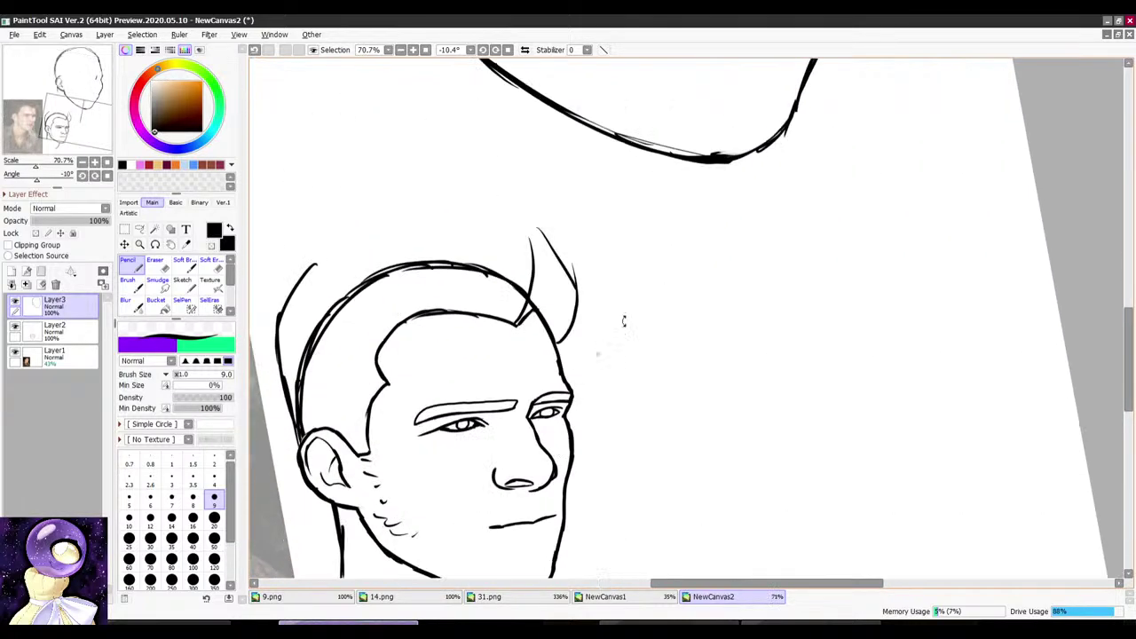
drag(626, 322, 652, 287)
scroll(652, 286, down, 1)
scroll(604, 514, up, 4)
drag(677, 332, 682, 280)
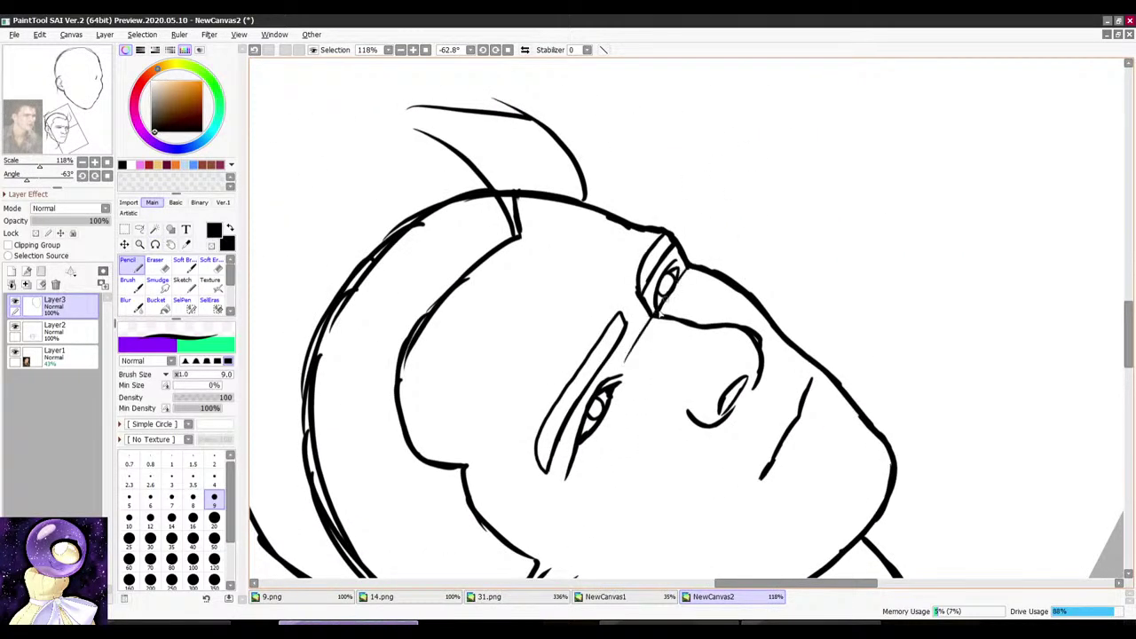
scroll(666, 315, down, 3)
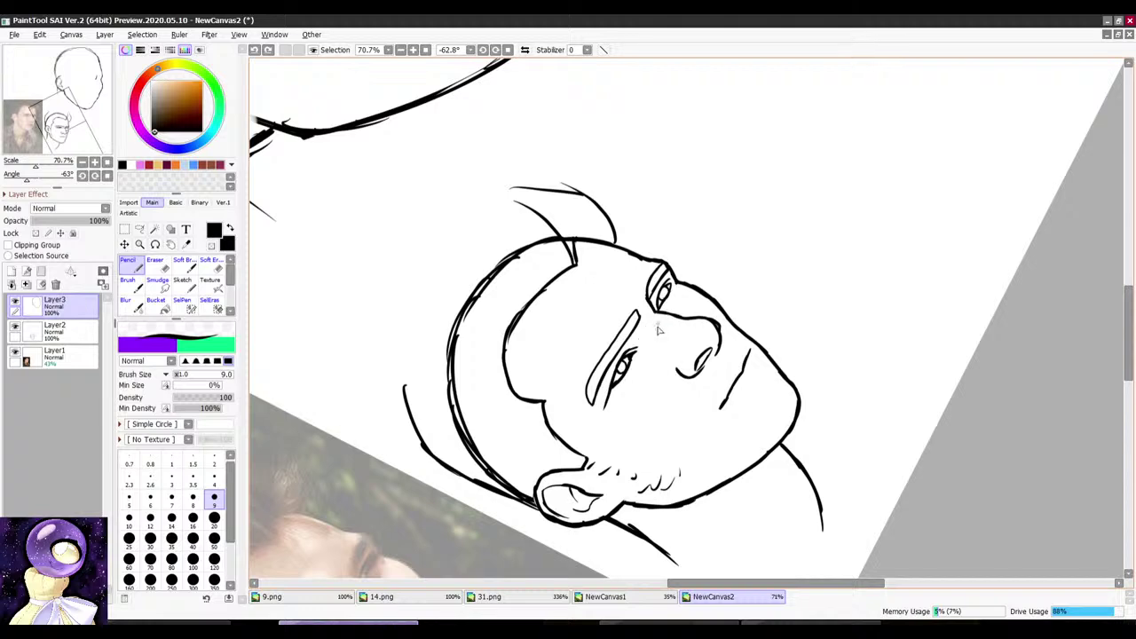
scroll(678, 226, down, 3)
drag(672, 222, 730, 241)
scroll(712, 240, up, 2)
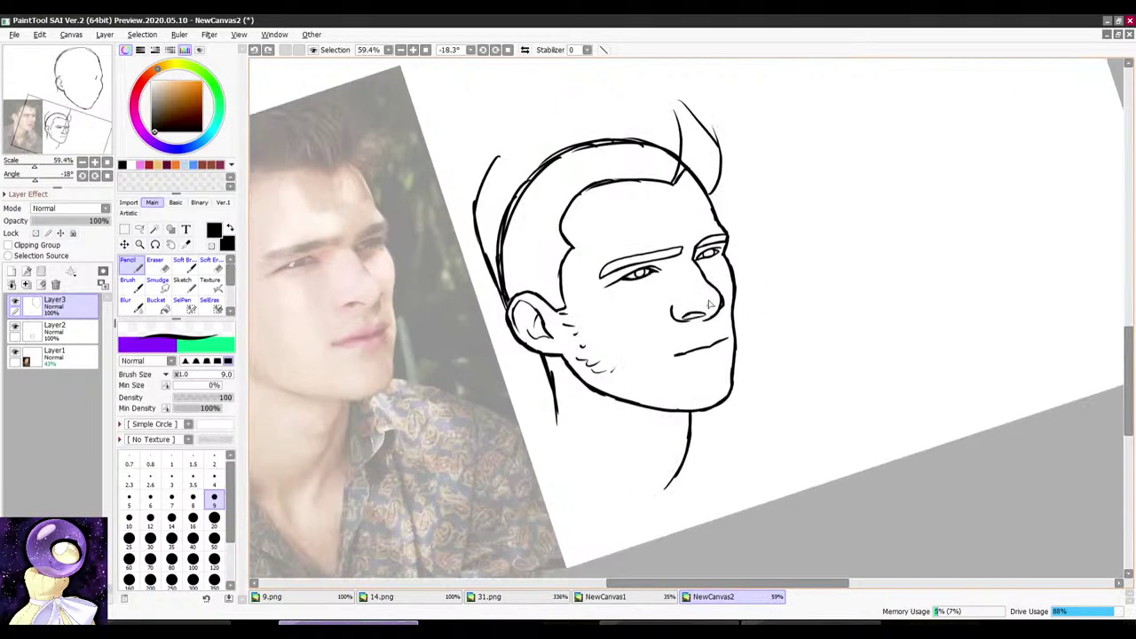
Step: Draw the upper nose bridge down from the brow stroke on the large head, cleaning it up with the Eraser
scroll(719, 337, down, 2)
scroll(720, 333, down, 2)
drag(788, 127, 819, 147)
scroll(808, 307, down, 3)
scroll(855, 121, up, 5)
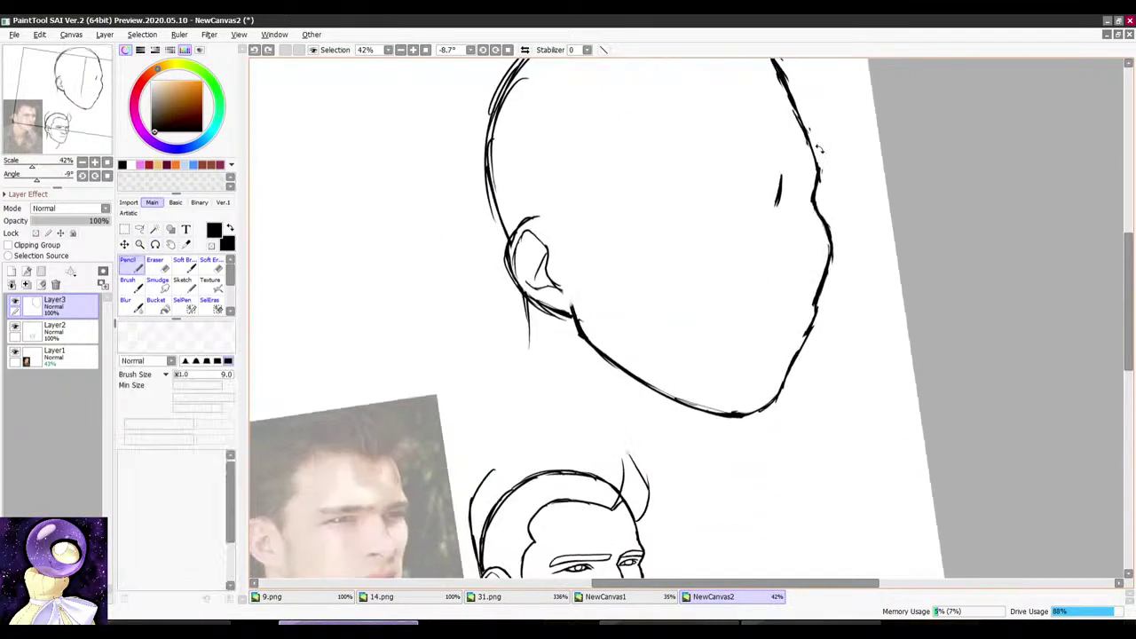
drag(776, 204, 778, 219)
scroll(779, 224, down, 3)
scroll(779, 224, up, 3)
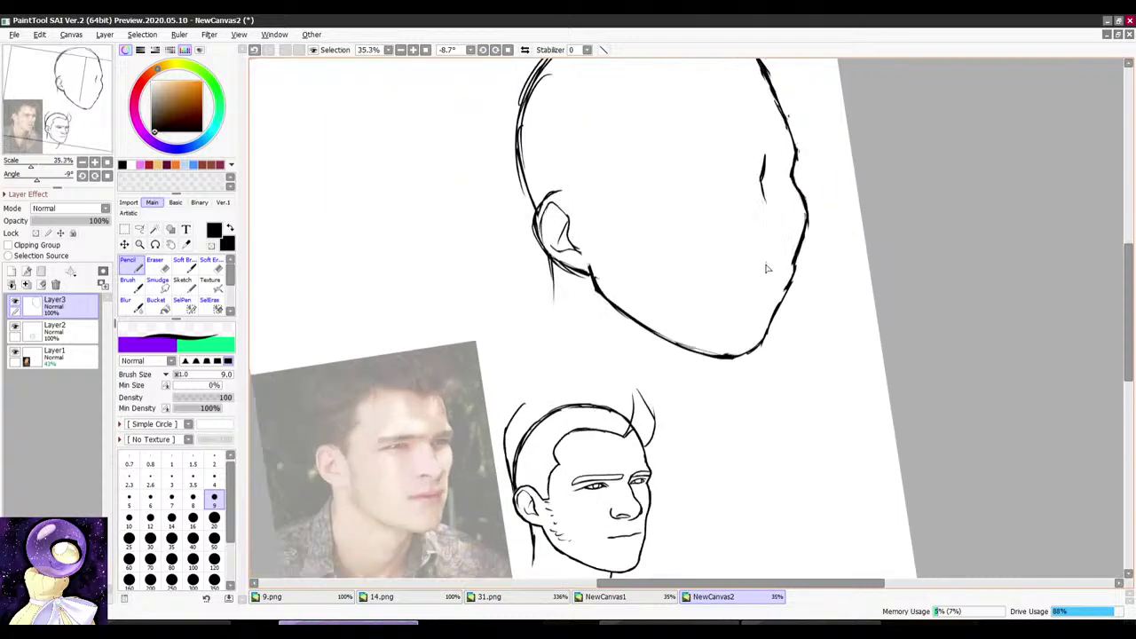
key(e)
key(n)
scroll(767, 185, down, 2)
scroll(771, 186, up, 1)
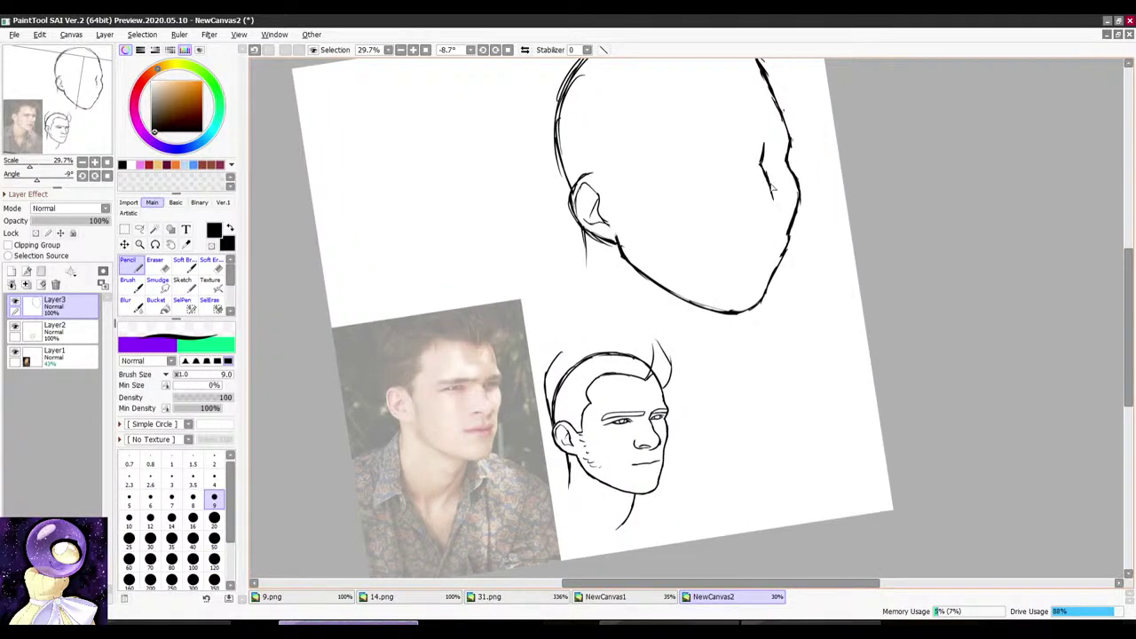
Step: Extend the nose bridge into the tip of the large head's nose and touch up the line with the Eraser and Pencil
mouse_move(772, 187)
mouse_down()
mouse_move(780, 175)
mouse_move(768, 204)
mouse_up()
key(e)
key(n)
mouse_move(757, 163)
mouse_down()
mouse_move(768, 187)
mouse_move(743, 135)
mouse_up()
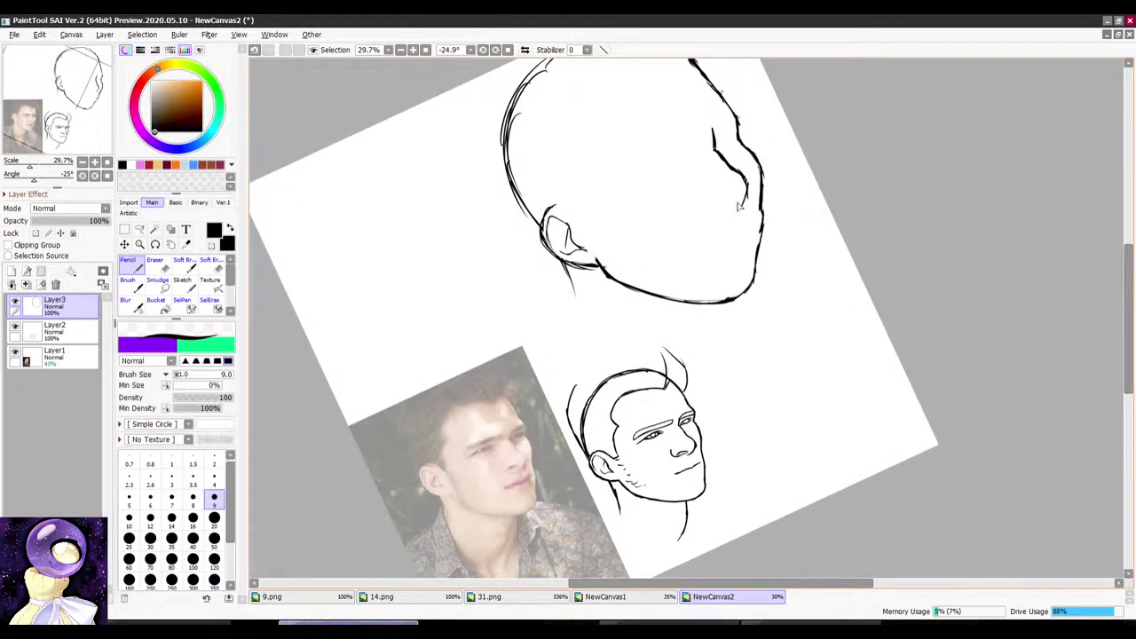
mouse_move(738, 206)
mouse_down()
mouse_move(717, 127)
mouse_move(748, 148)
mouse_move(771, 200)
mouse_move(762, 265)
mouse_up()
scroll(772, 200, up, 3)
key(e)
key(n)
Step: Curve the nose tip line under toward the nostril with the Pencil
key(r)
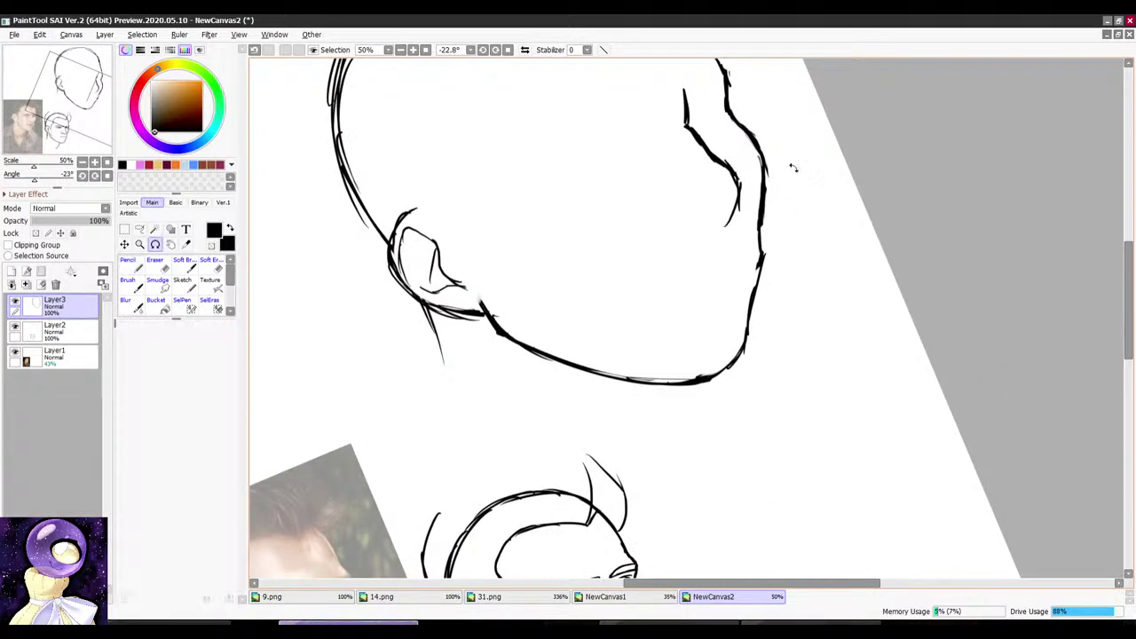
scroll(695, 189, down, 2)
drag(794, 167, 689, 137)
key(r)
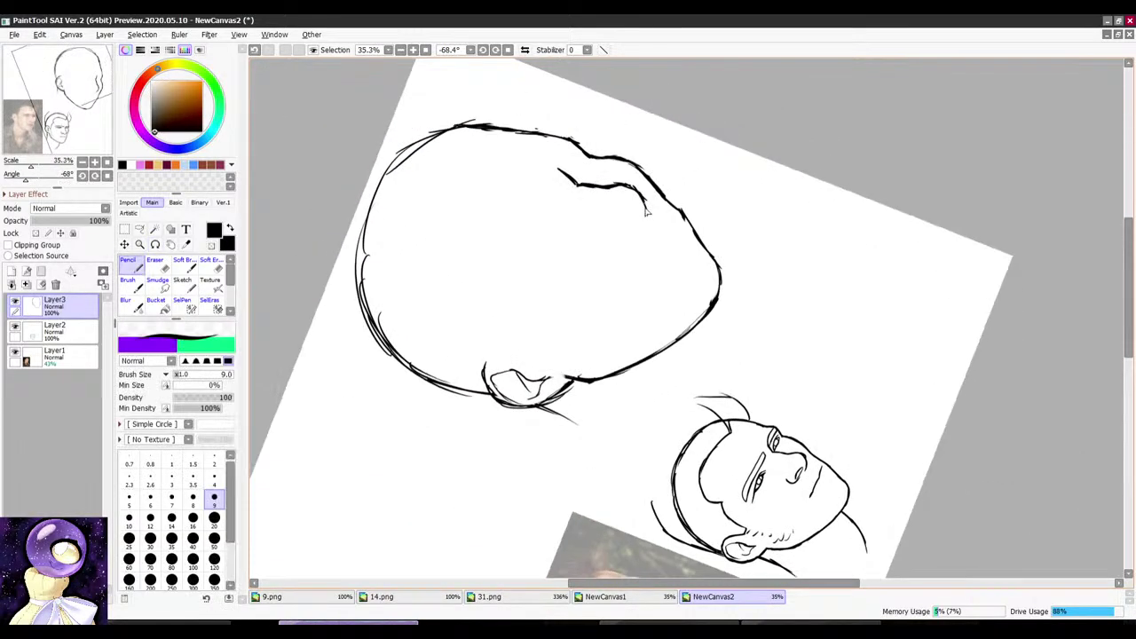
drag(646, 223, 638, 238)
Step: Draw the narrow nostril opening beside the underside of the large head's nose
key(r)
drag(693, 155, 669, 152)
scroll(609, 267, up, 2)
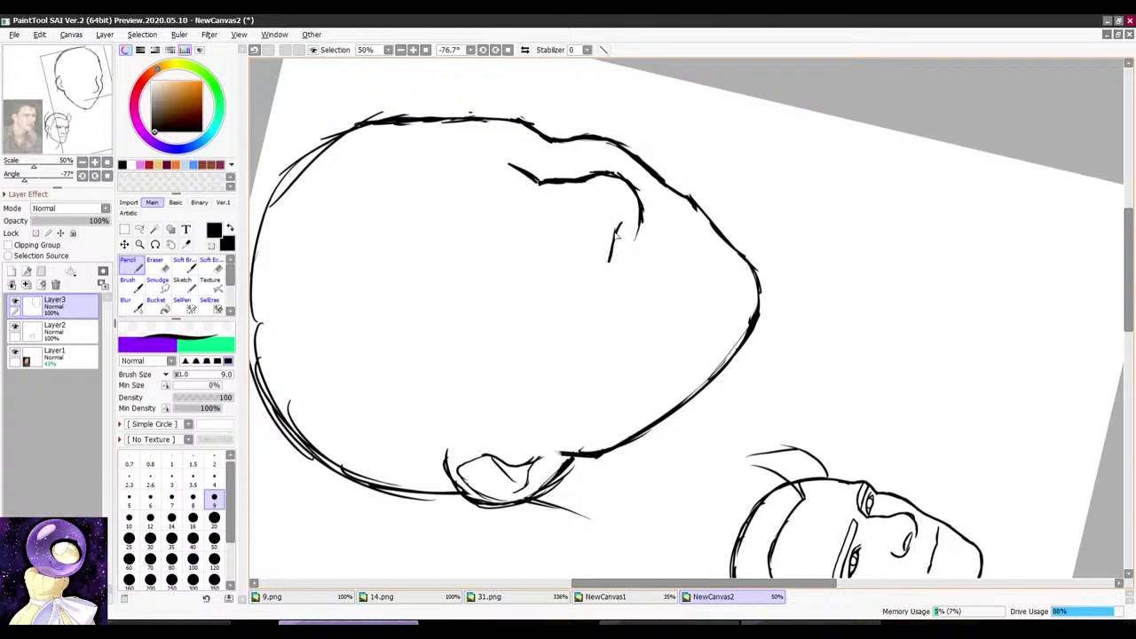
drag(613, 270, 625, 223)
key(r)
mouse_move(626, 216)
mouse_down()
mouse_move(755, 149)
mouse_move(798, 167)
mouse_up()
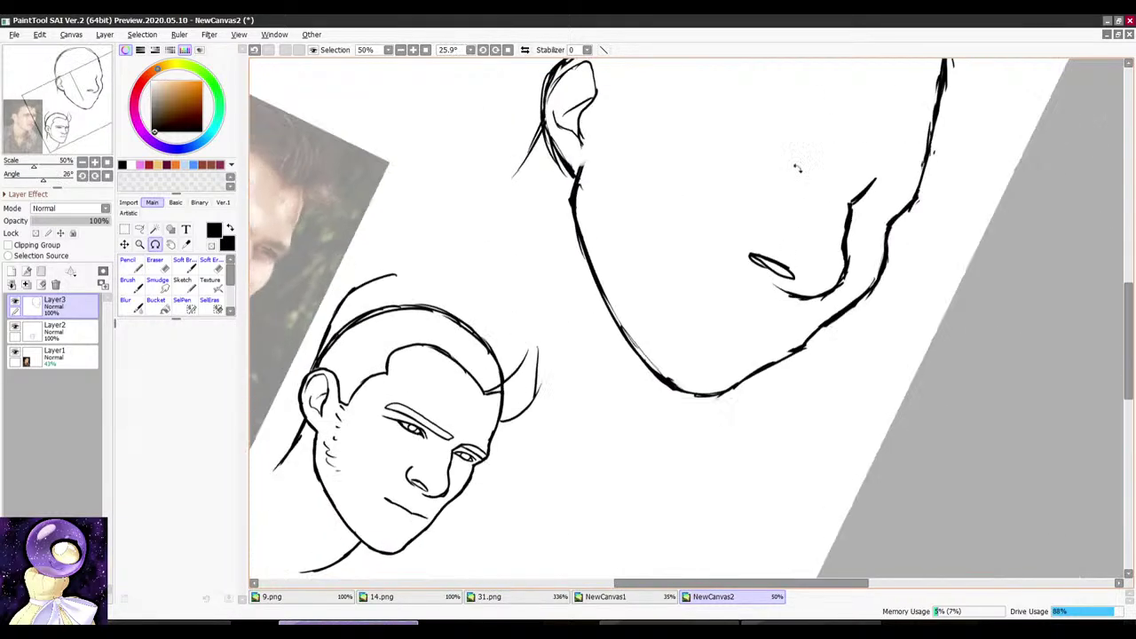
Step: Draw the curved wing of the nose around the outer end of the nostril
drag(742, 222, 750, 265)
scroll(756, 232, down, 3)
drag(796, 193, 741, 208)
scroll(781, 204, up, 3)
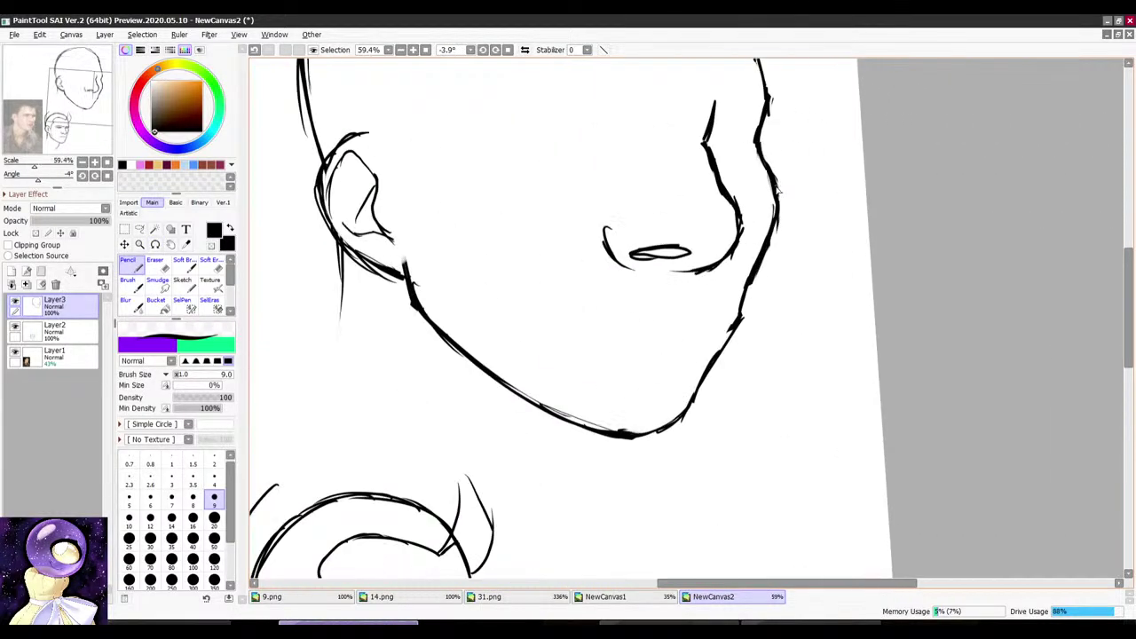
Step: Add a reinforcing stroke to the rounded tip of the large head's nose
scroll(743, 213, down, 3)
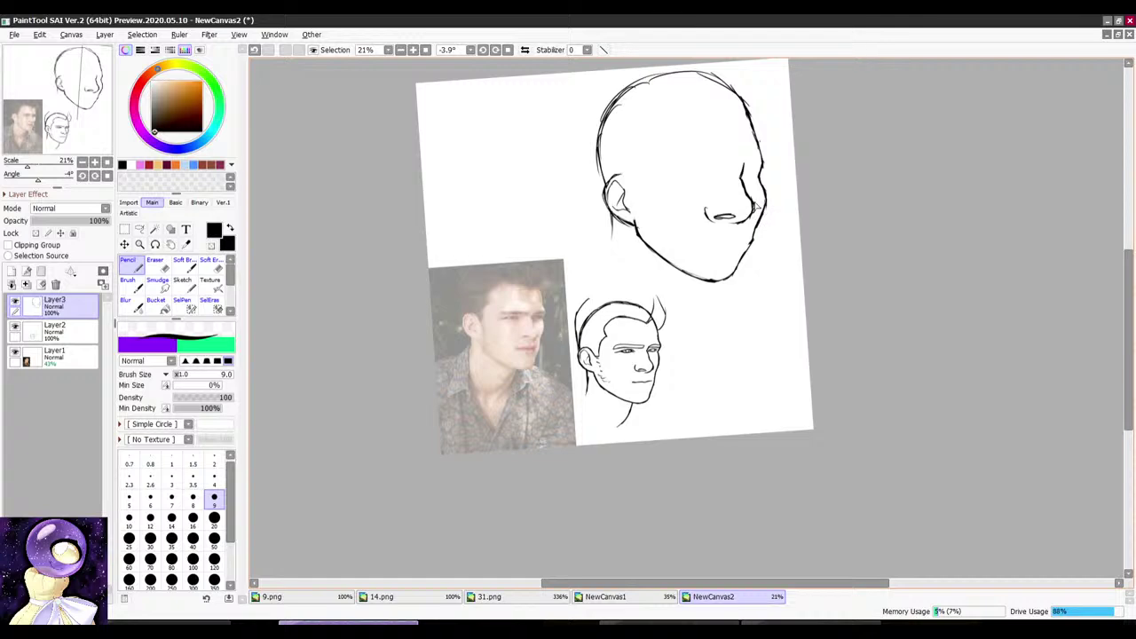
scroll(736, 136, up, 5)
key(r)
drag(743, 156, 785, 202)
scroll(738, 254, down, 1)
scroll(738, 362, up, 1)
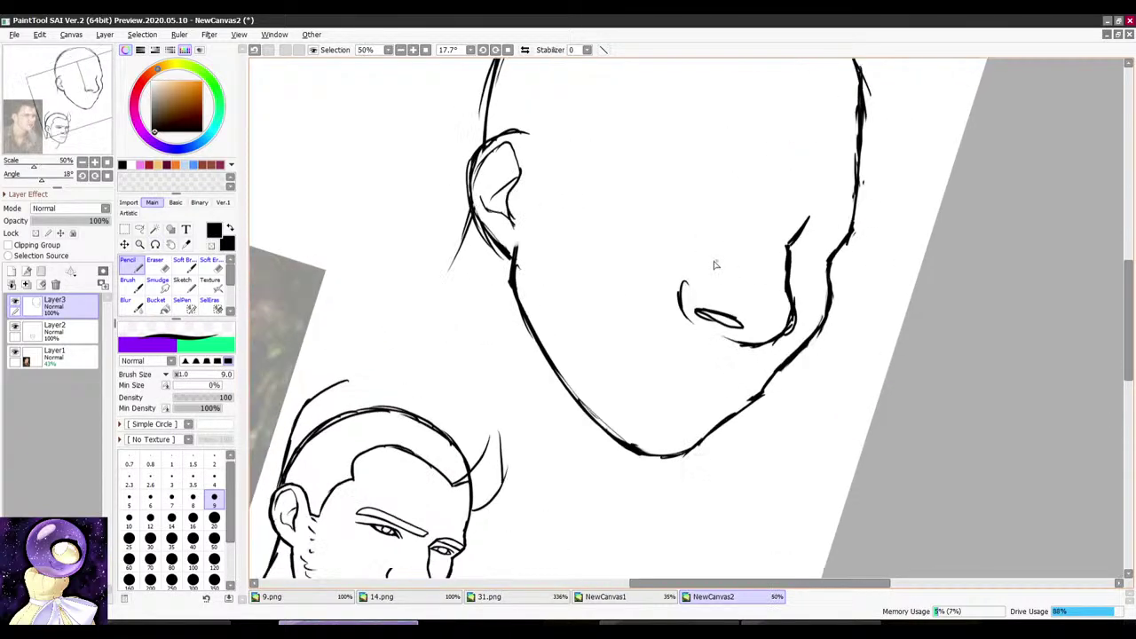
Step: Restate the nose wing curve and trim its outer edge with the Eraser
scroll(683, 321, up, 1)
key(e)
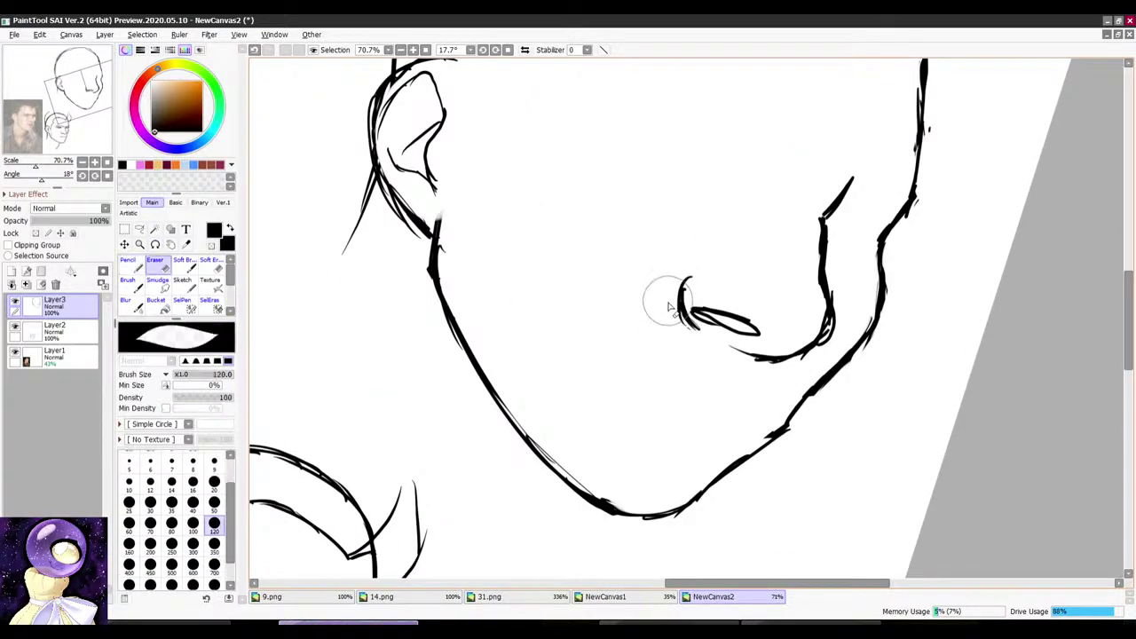
scroll(727, 293, down, 2)
key(r)
scroll(745, 209, down, 1)
mouse_move(796, 243)
mouse_down()
mouse_move(731, 193)
mouse_move(798, 214)
mouse_up()
key(r)
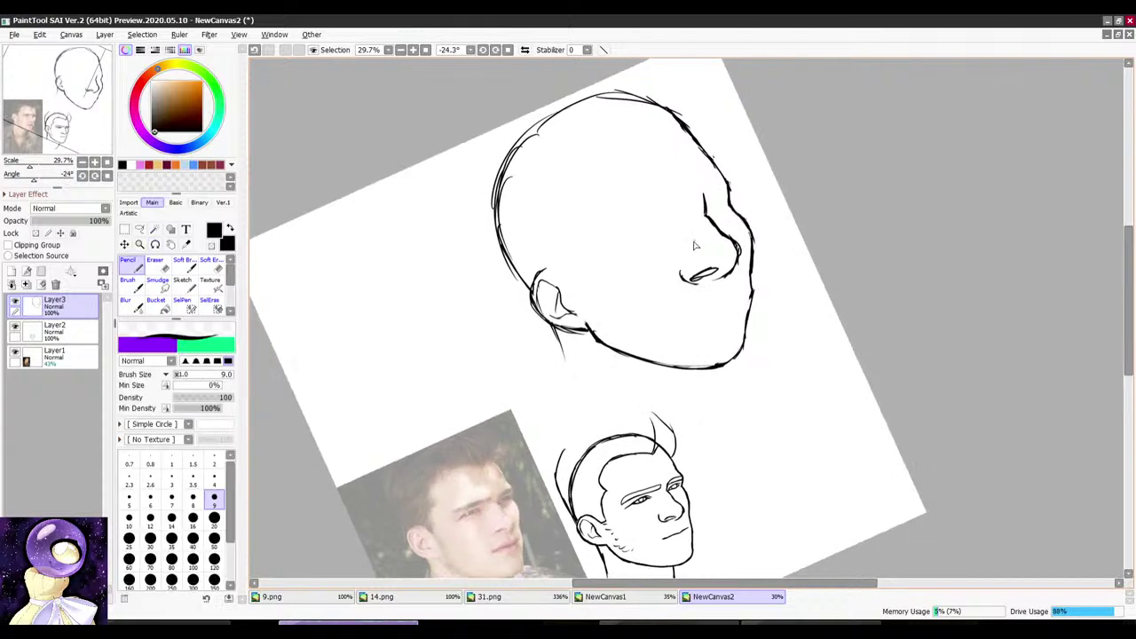
Step: Strengthen the contour around the nose tip and its underside on the large head
scroll(754, 187, down, 2)
key(r)
drag(726, 175, 748, 182)
scroll(754, 204, up, 2)
key(r)
drag(760, 228, 769, 197)
scroll(763, 200, up, 3)
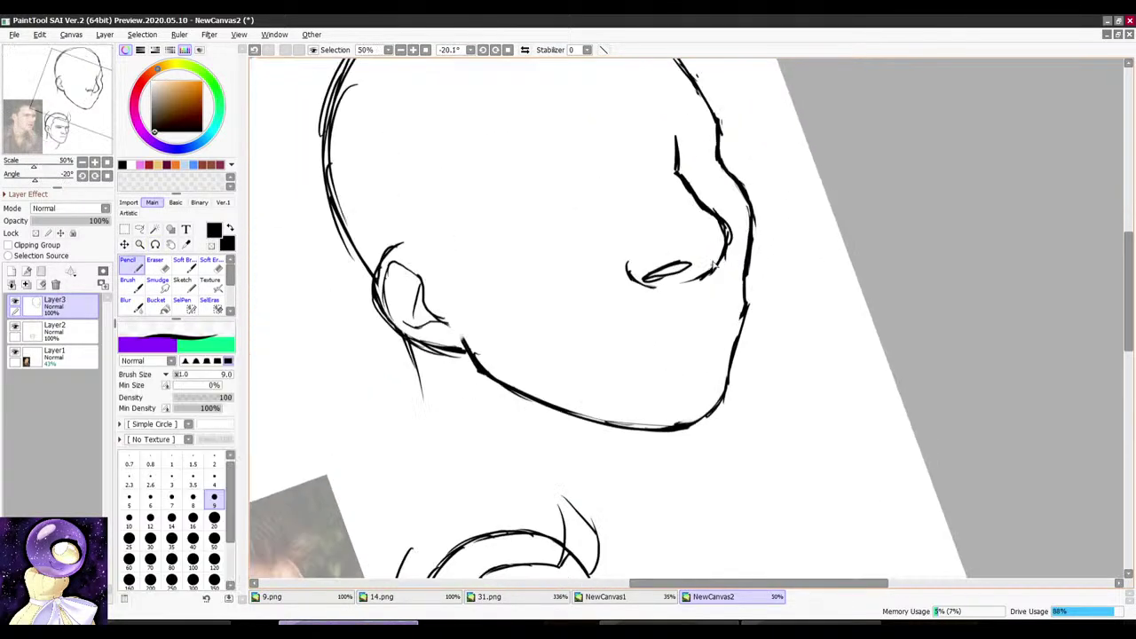
key(r)
drag(818, 148, 728, 108)
scroll(657, 195, down, 3)
key(r)
drag(710, 147, 669, 145)
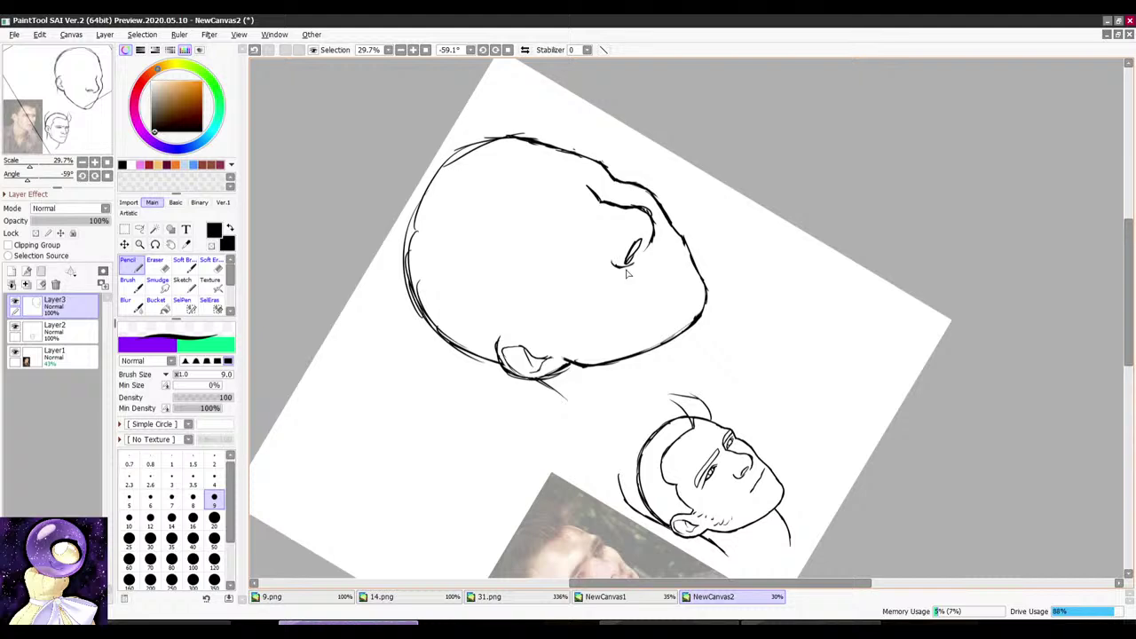
Step: Strengthen the nose wing curve where it runs beneath the nostril
key(r)
drag(609, 164, 569, 192)
key(r)
drag(587, 229, 635, 205)
key(r)
scroll(628, 206, down, 5)
scroll(661, 258, up, 3)
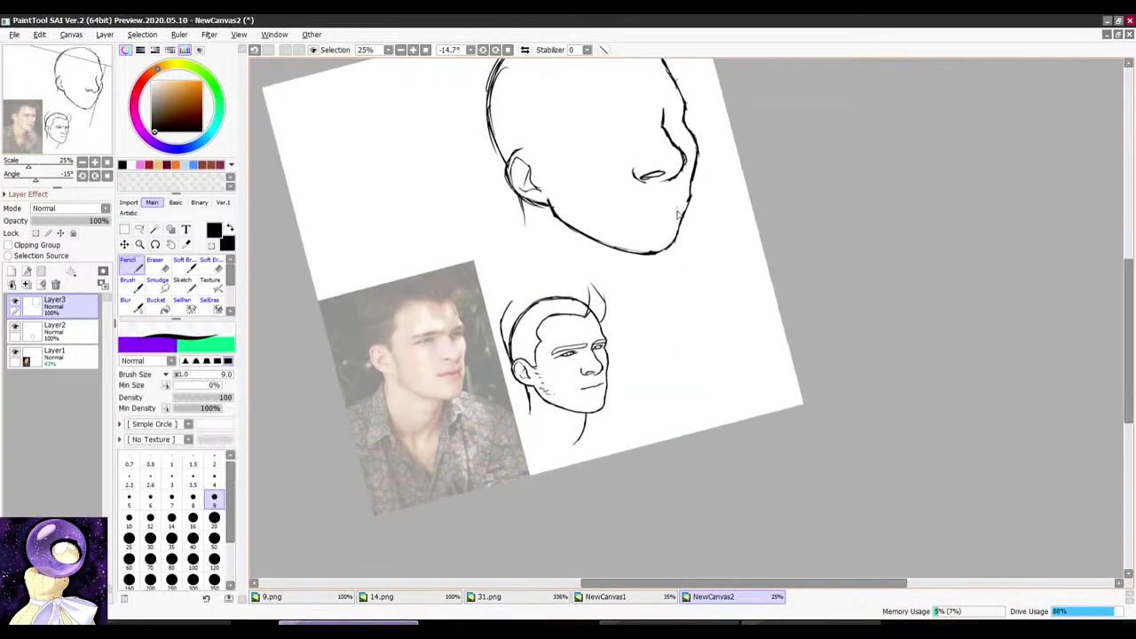
Step: Add a new layer for tracing, set the reference photo layer's opacity to 32%, and reselect the new layer
scroll(515, 293, down, 2)
click(12, 272)
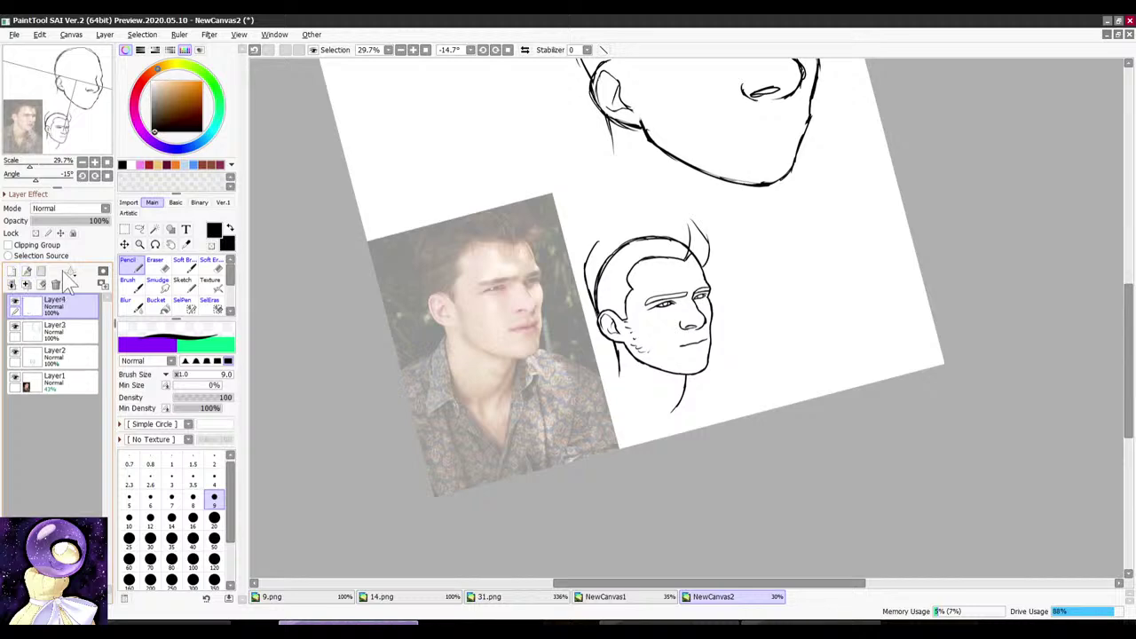
click(78, 376)
drag(87, 221, 122, 222)
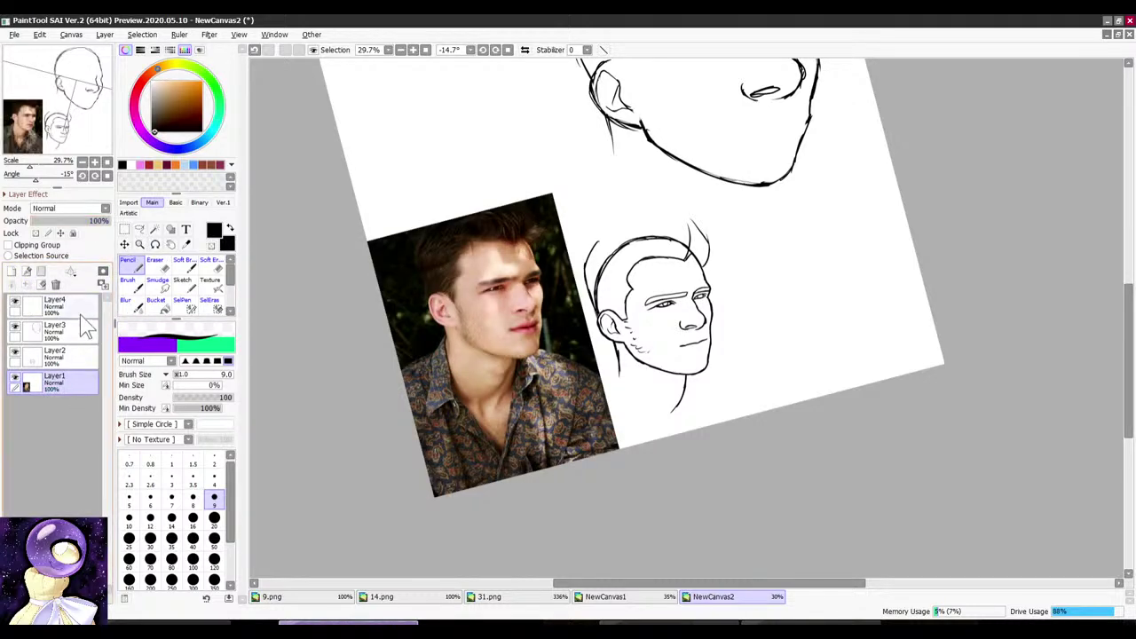
click(57, 221)
click(75, 310)
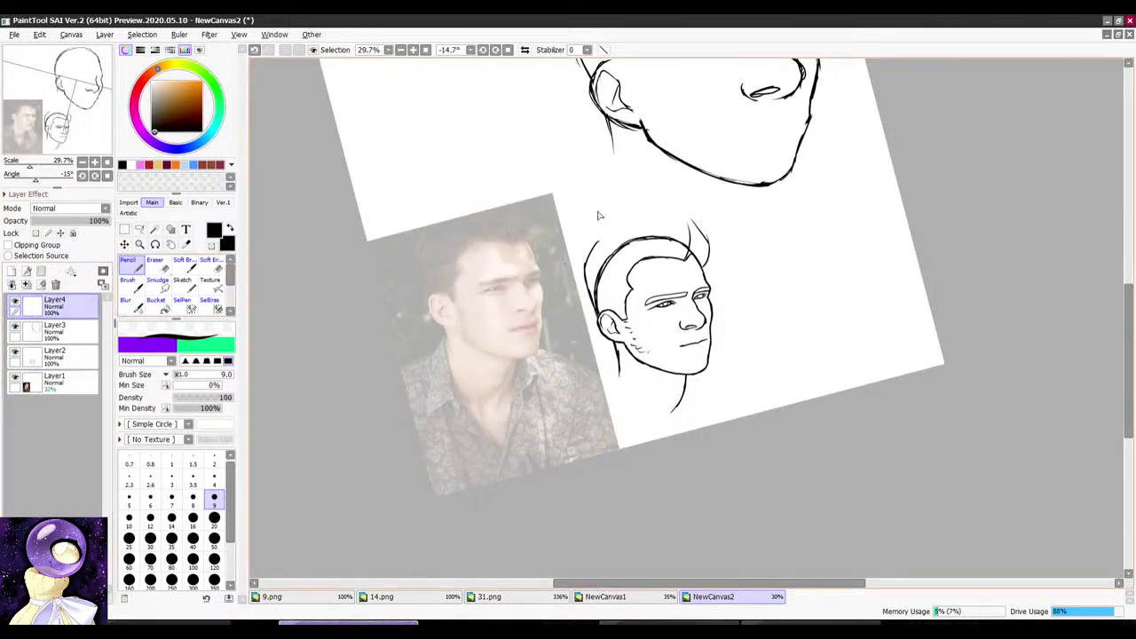
Step: Trace the face's centre line on the photo from the hairline over the brow to the upper nose bridge
scroll(599, 215, up, 3)
scroll(504, 237, up, 2)
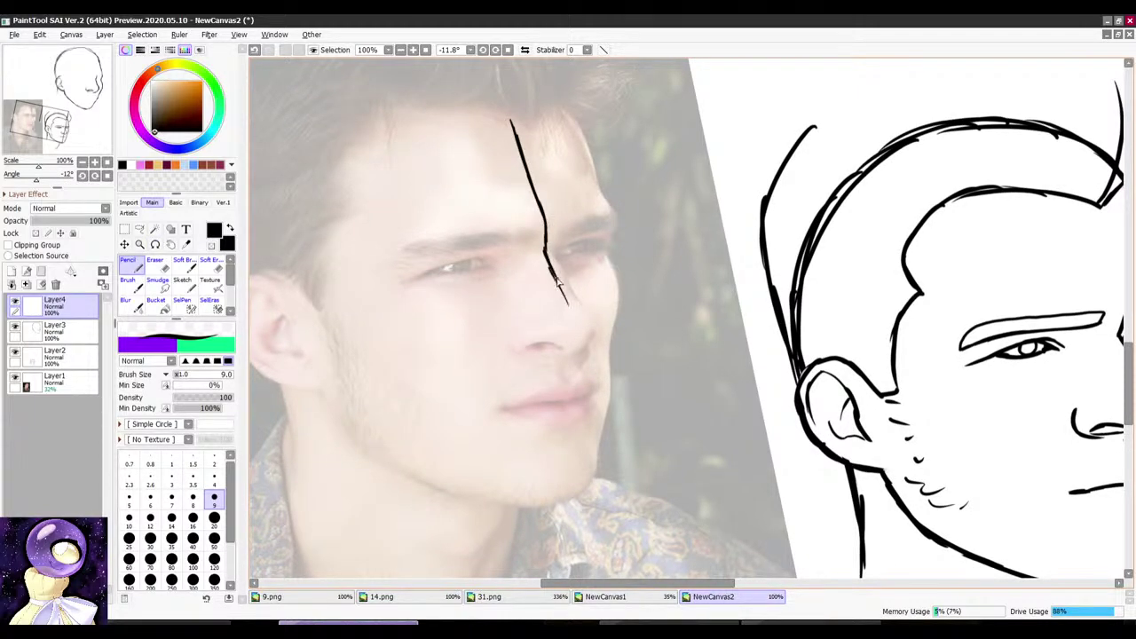
mouse_move(572, 282)
mouse_down()
mouse_move(575, 362)
mouse_move(685, 438)
mouse_up()
Step: Continue the centre line along the nose bridge to the tip, cleaning the join with the Eraser and Pencil
scroll(773, 347, up, 2)
drag(773, 347, 768, 278)
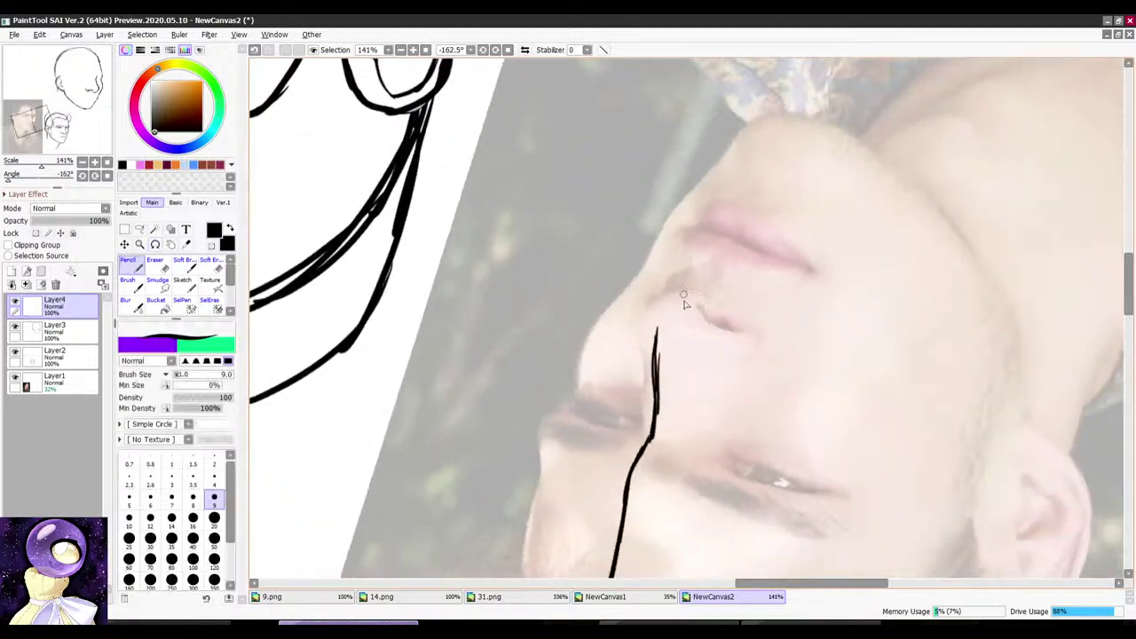
scroll(679, 300, up, 2)
mouse_move(697, 286)
mouse_down()
mouse_move(675, 292)
mouse_move(642, 389)
mouse_move(633, 359)
mouse_up()
key(e)
key(n)
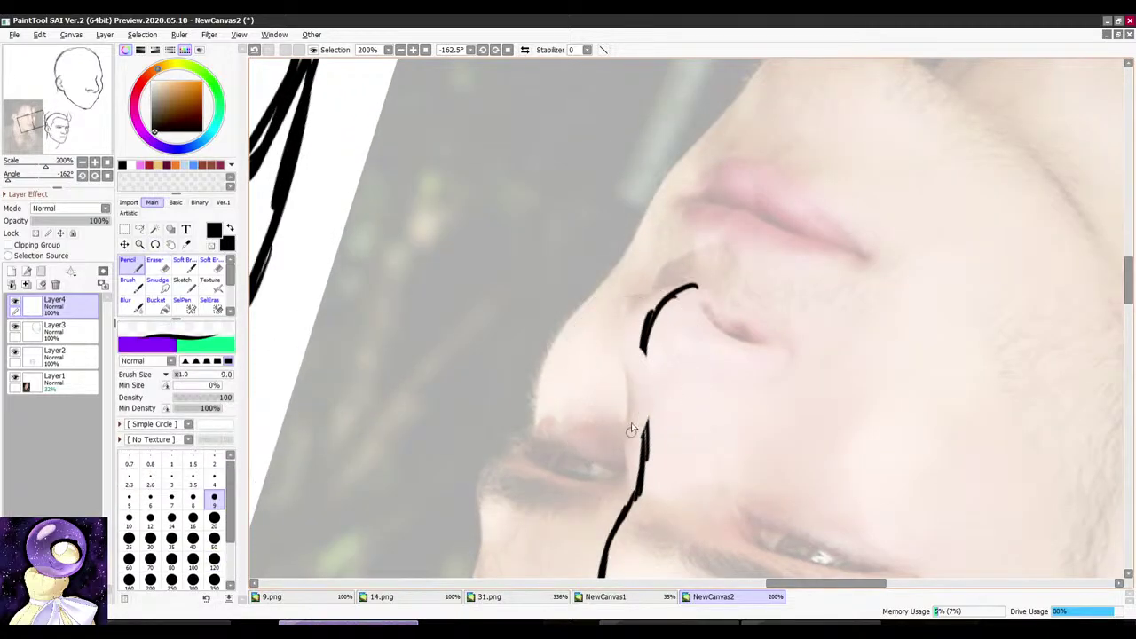
key(e)
drag(645, 430, 650, 474)
key(n)
scroll(642, 385, down, 2)
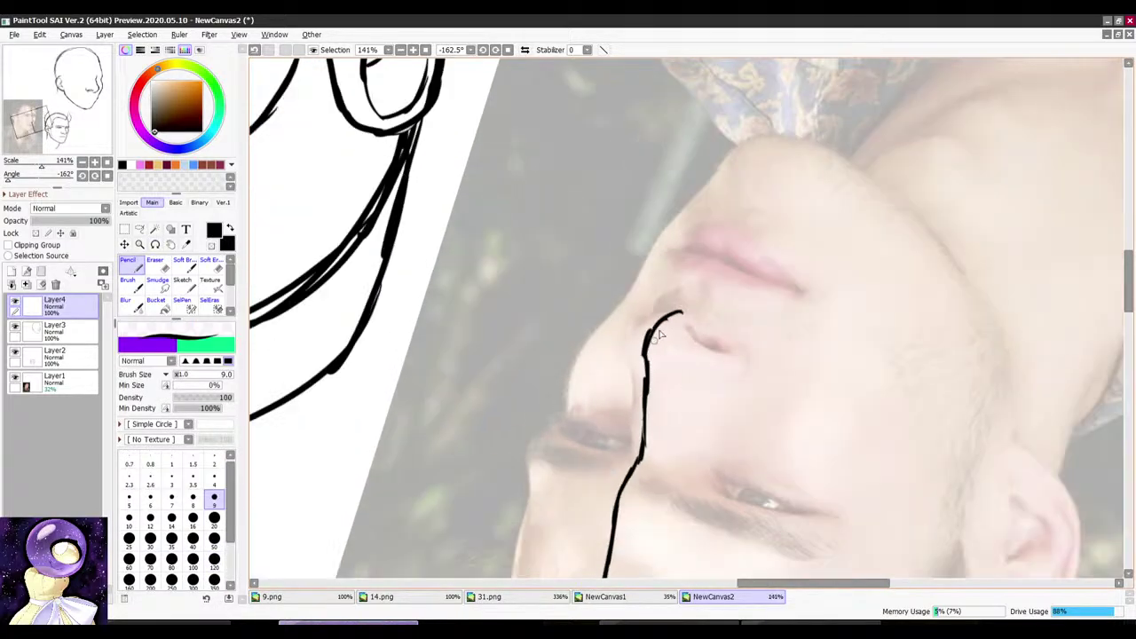
Step: Trace the centre line from the nose base down the groove above the mouth and over the upper lip
mouse_move(643, 257)
mouse_down()
mouse_move(741, 366)
mouse_move(728, 387)
mouse_up()
scroll(727, 388, up, 2)
drag(793, 254, 672, 303)
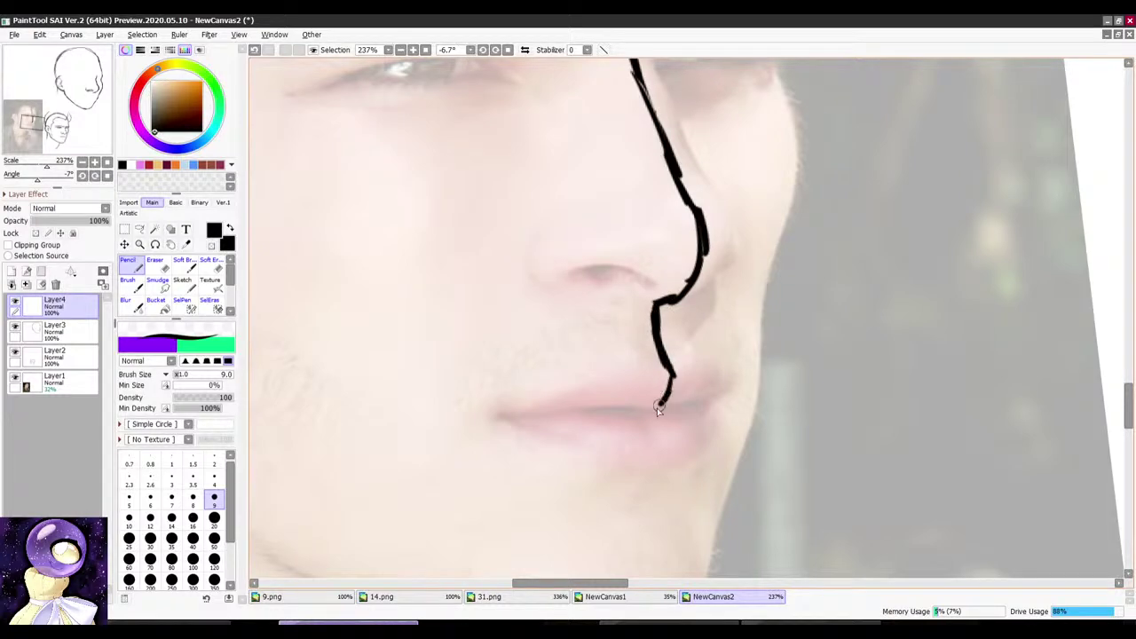
drag(658, 409, 648, 415)
Step: Complete the centre line over the lower lip and down to the chin
drag(816, 258, 582, 355)
scroll(790, 166, up, 3)
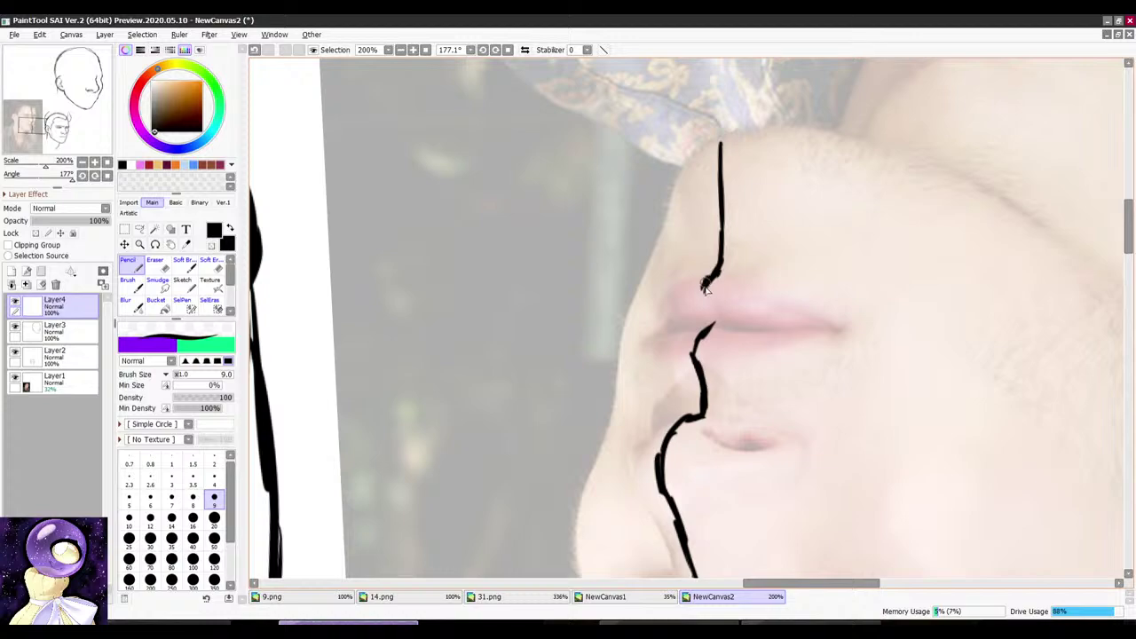
scroll(703, 288, down, 3)
key(r)
drag(697, 195, 727, 407)
scroll(614, 405, down, 5)
scroll(644, 405, up, 8)
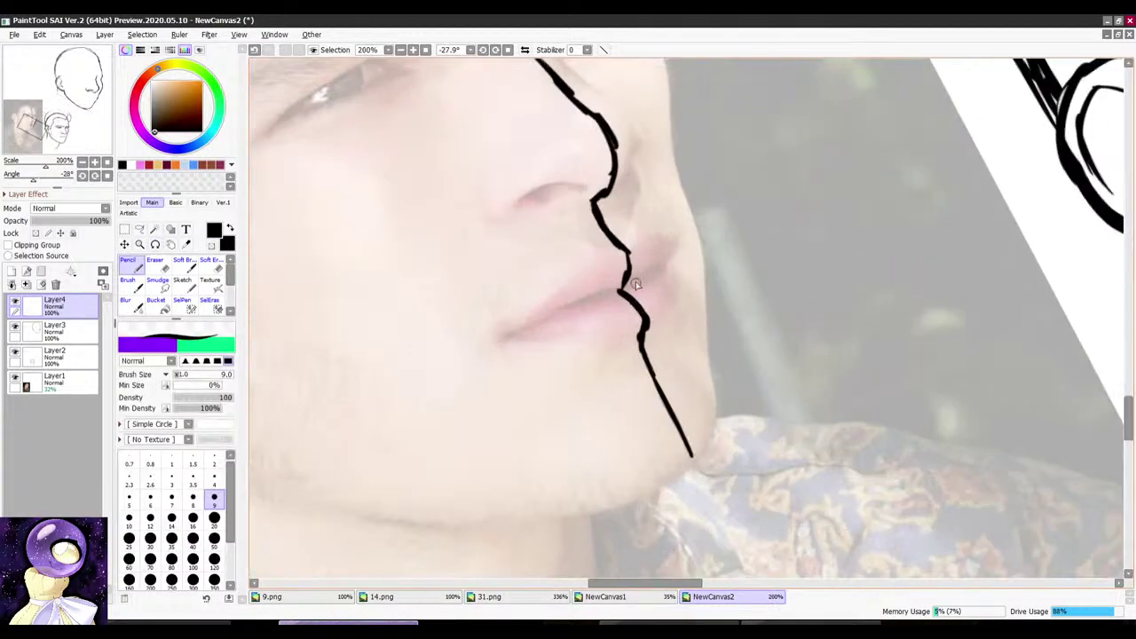
Step: Thicken the centre line at the mouth and rework its chin segment with the Pencil and Eraser
drag(620, 283, 616, 292)
scroll(614, 289, down, 4)
key(r)
mouse_move(666, 236)
mouse_down()
mouse_move(701, 235)
mouse_move(687, 225)
mouse_up()
scroll(624, 355, up, 4)
key(r)
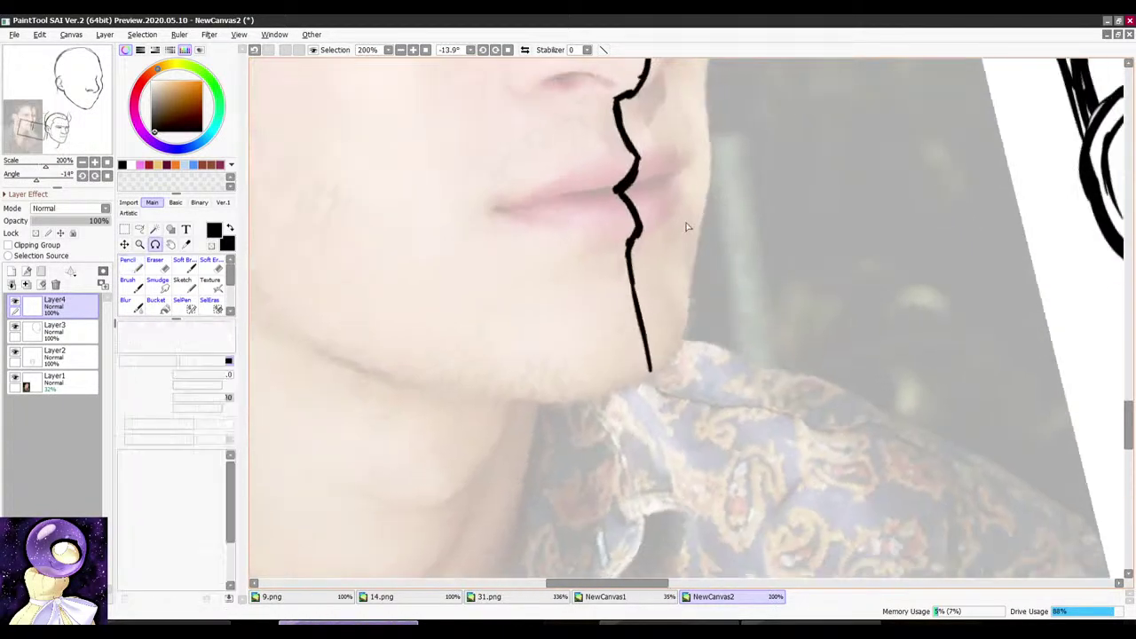
drag(630, 282, 649, 377)
key(e)
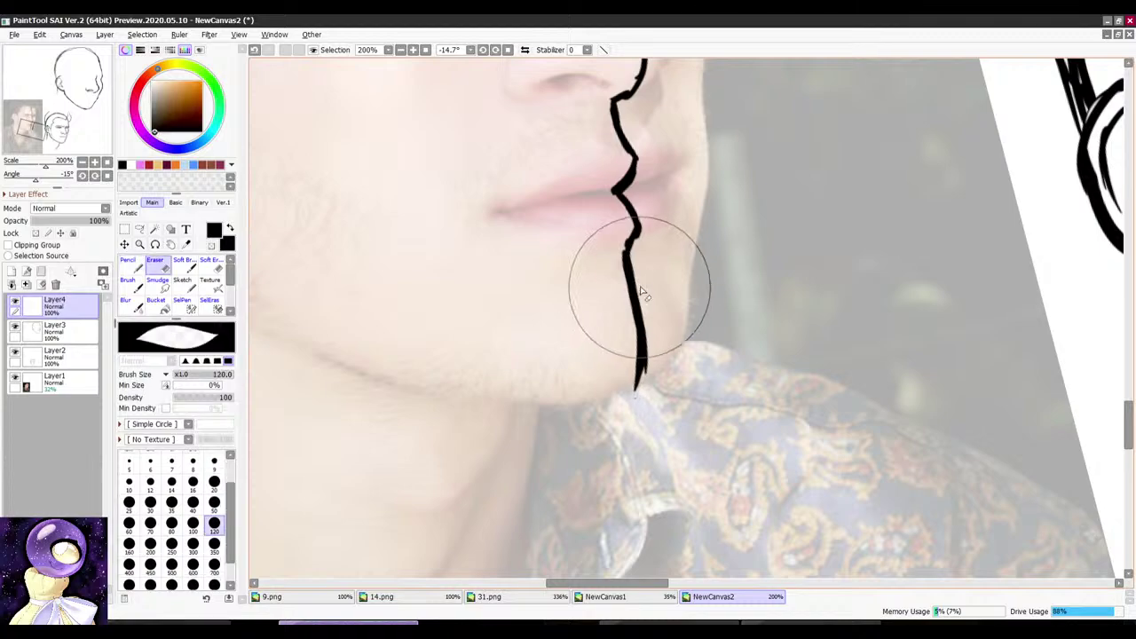
key(n)
drag(640, 297, 645, 380)
Step: Trace the far side of the forehead on the photo from the hairline down to the far brow
scroll(645, 307, down, 5)
key(r)
mouse_move(715, 216)
mouse_down()
mouse_move(702, 213)
mouse_move(783, 299)
mouse_up()
key(space)
key(r)
mouse_move(649, 159)
mouse_down()
mouse_move(627, 163)
mouse_move(604, 245)
mouse_up()
scroll(604, 245, up, 3)
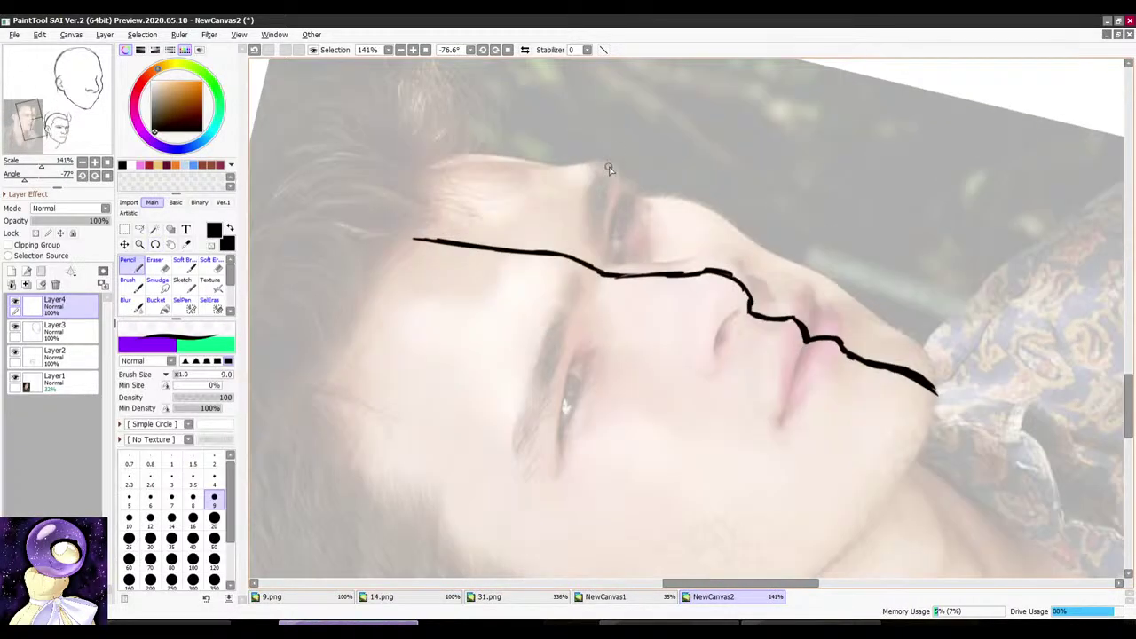
key(r)
drag(612, 162, 562, 325)
key(r)
scroll(566, 390, up, 2)
drag(573, 550, 565, 457)
drag(531, 291, 522, 256)
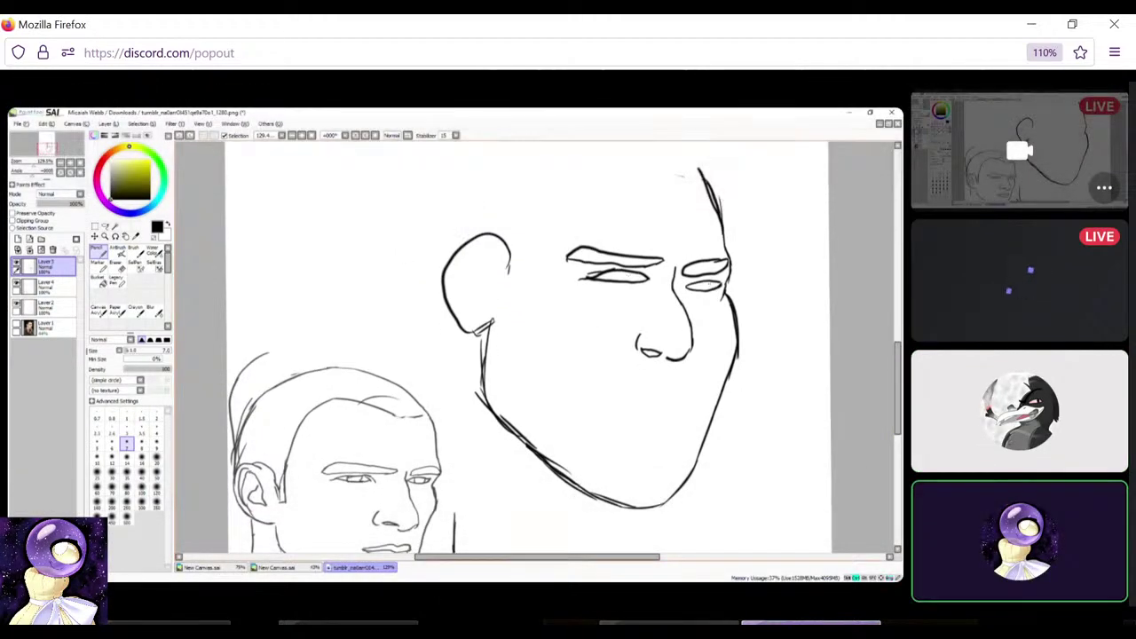
Step: Switch back to PaintTool SAI and trace the near temple line from the hairline to the brow's outer end, correcting its upper part with the Eraser
click(348, 623)
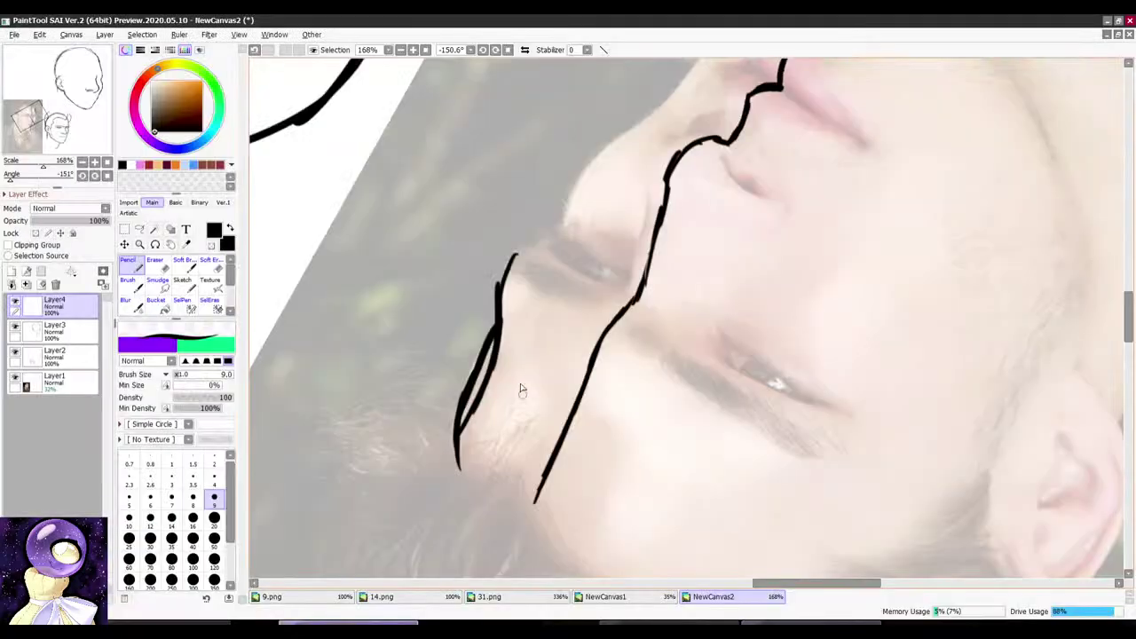
key(Home)
scroll(609, 444, up, 2)
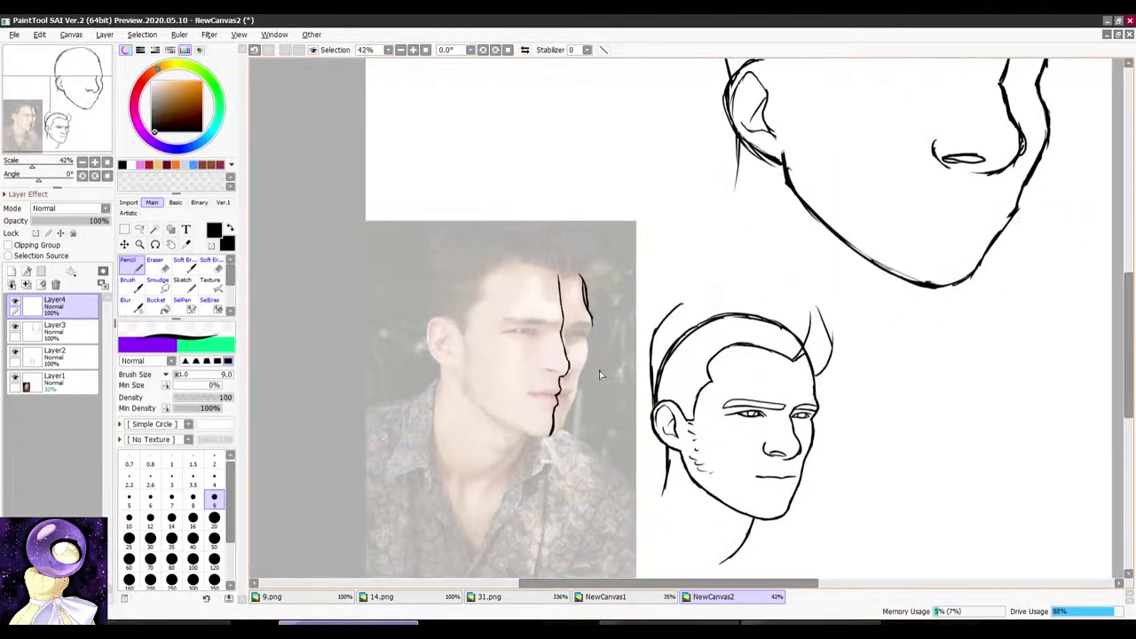
scroll(510, 271, up, 3)
drag(606, 209, 577, 232)
scroll(576, 234, down, 1)
scroll(608, 233, up, 1)
scroll(610, 231, down, 3)
drag(662, 158, 680, 158)
scroll(610, 202, up, 3)
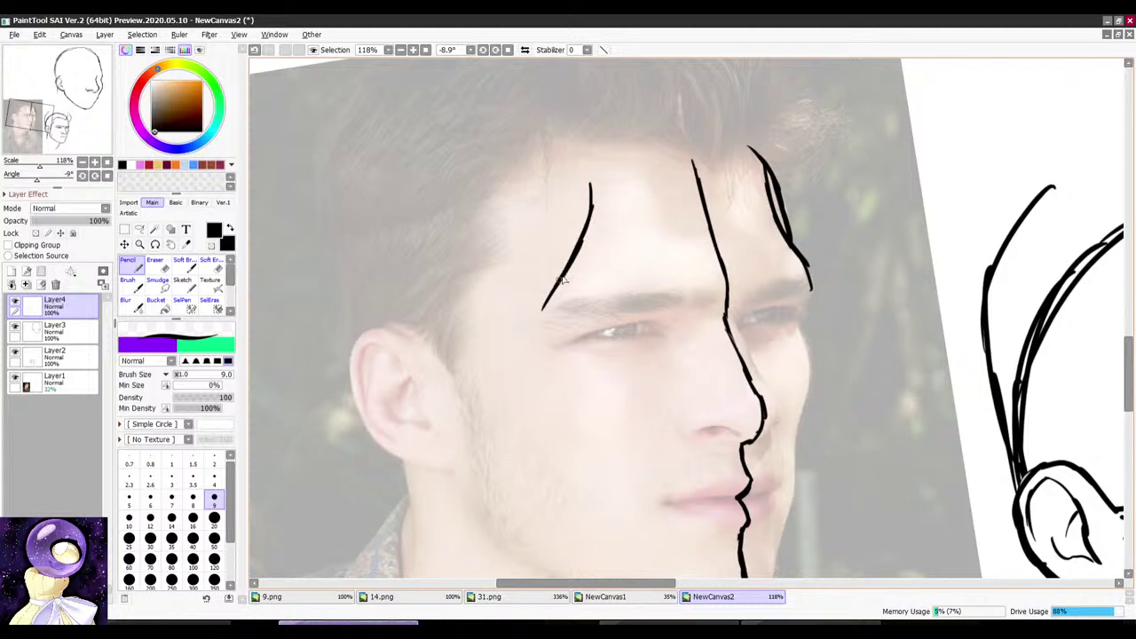
drag(561, 278, 540, 329)
key(r)
drag(701, 147, 714, 145)
key(e)
drag(605, 198, 600, 213)
key(n)
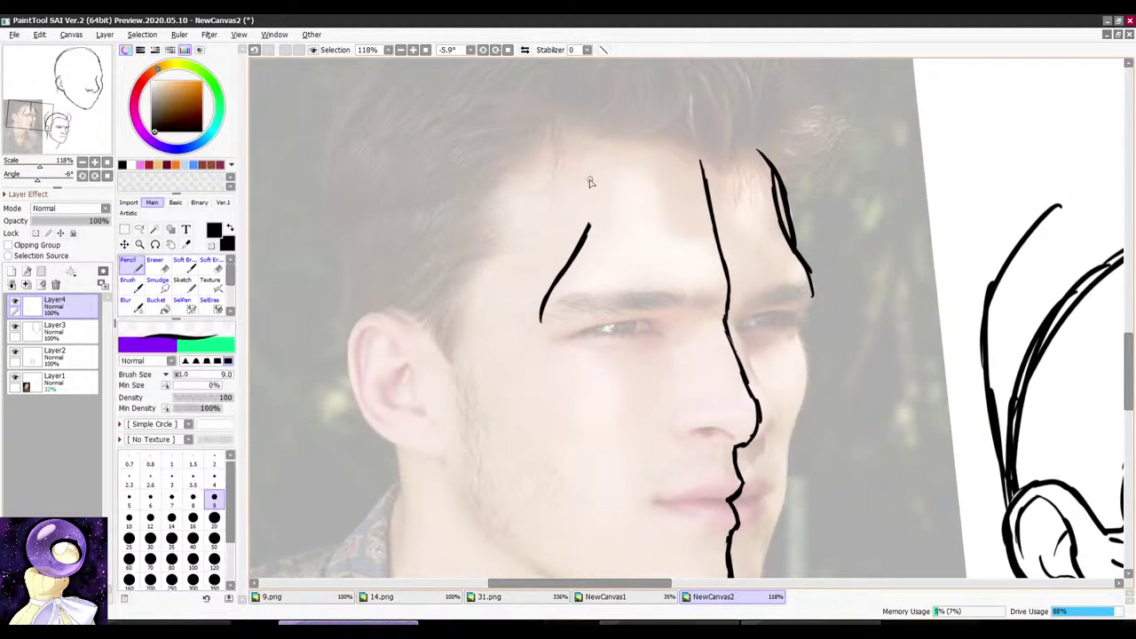
Step: Trace the brow line across the face from the near temple through the centre line to the far brow
scroll(625, 196, down, 2)
key(r)
mouse_move(688, 182)
mouse_down()
mouse_move(589, 240)
mouse_move(570, 274)
mouse_move(717, 196)
mouse_up()
scroll(635, 344, up, 4)
key(r)
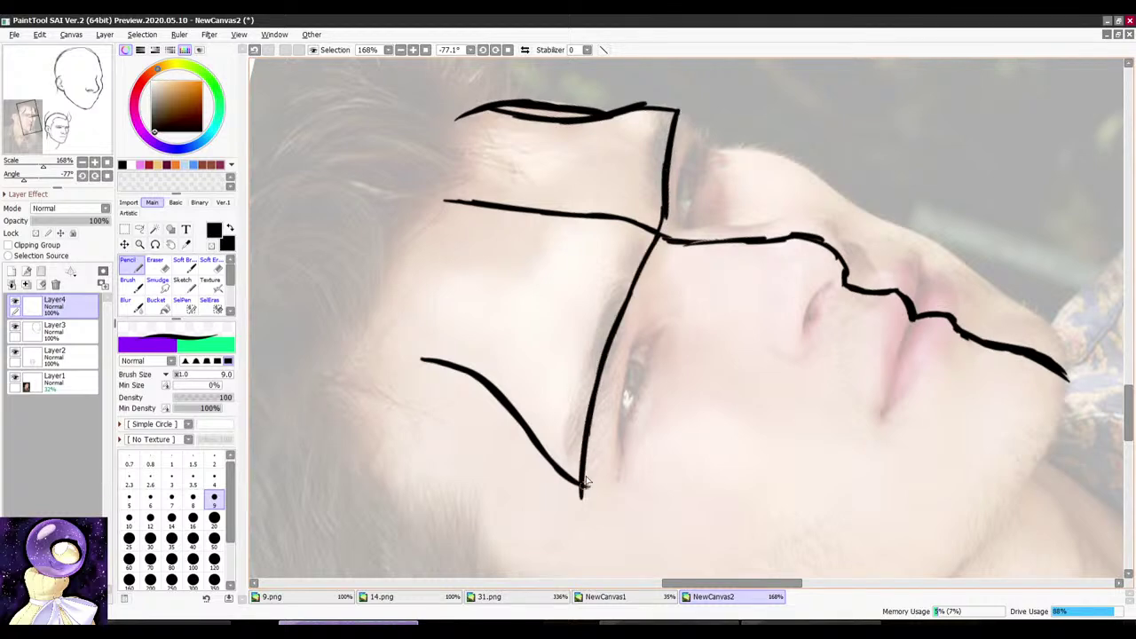
Step: Check the shared drawing in the Discord pop-out window in Firefox and return to PaintTool SAI
click(710, 625)
click(773, 625)
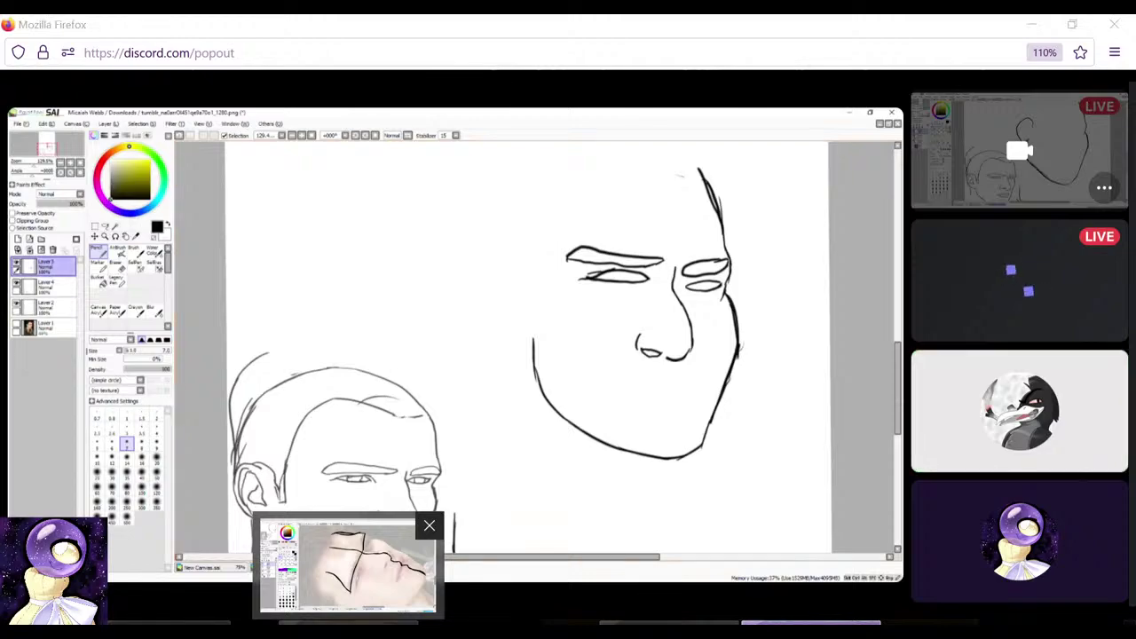
click(348, 623)
Step: Trace the short far eye-socket contour from the outer end of the far brow down to the cheekbone
key(alt+space)
drag(637, 154, 795, 169)
scroll(795, 136, up, 7)
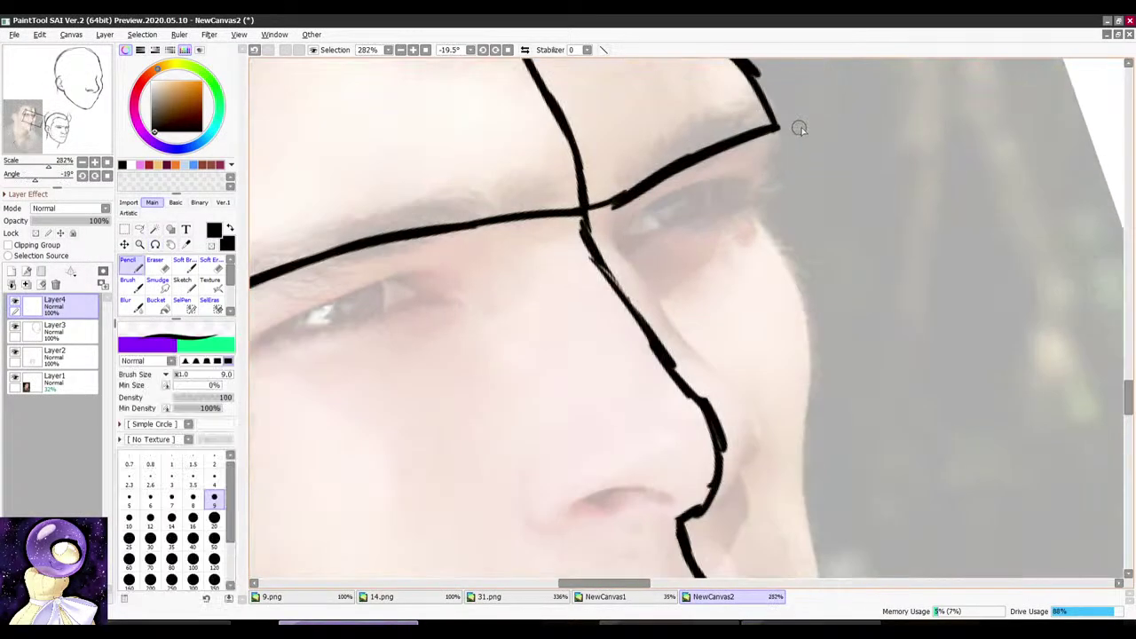
drag(757, 202, 754, 219)
Step: Trace the nose's far outline from the nose base around the tip and up to the bridge
key(alt+space)
mouse_move(788, 150)
mouse_down()
mouse_move(755, 140)
mouse_move(568, 355)
mouse_up()
scroll(567, 373, down, 2)
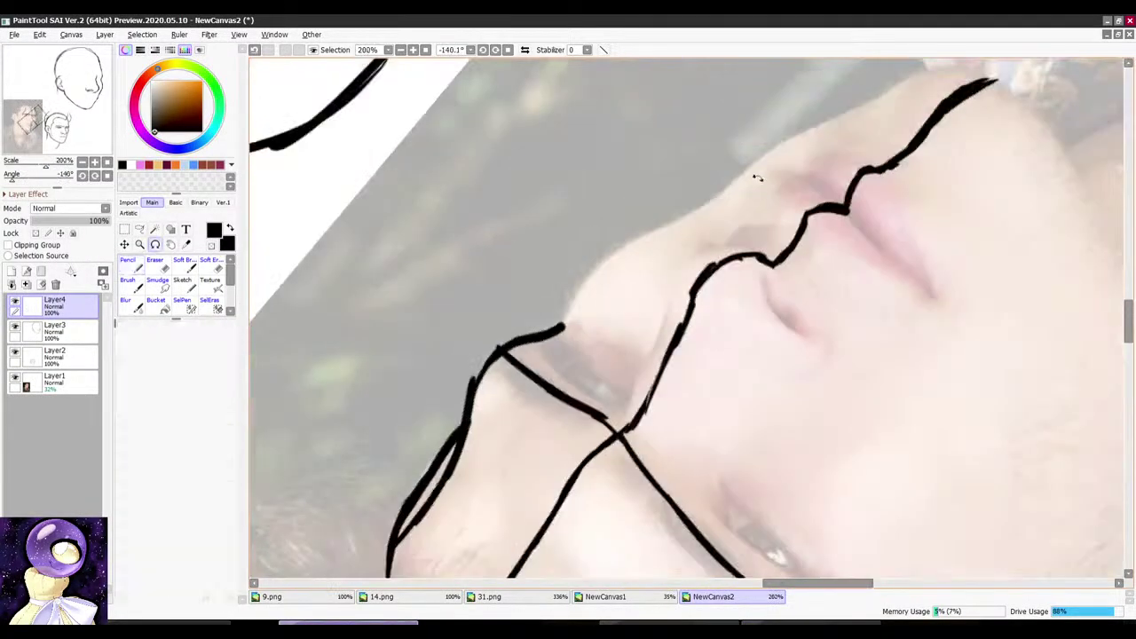
drag(755, 177, 670, 178)
scroll(694, 281, up, 3)
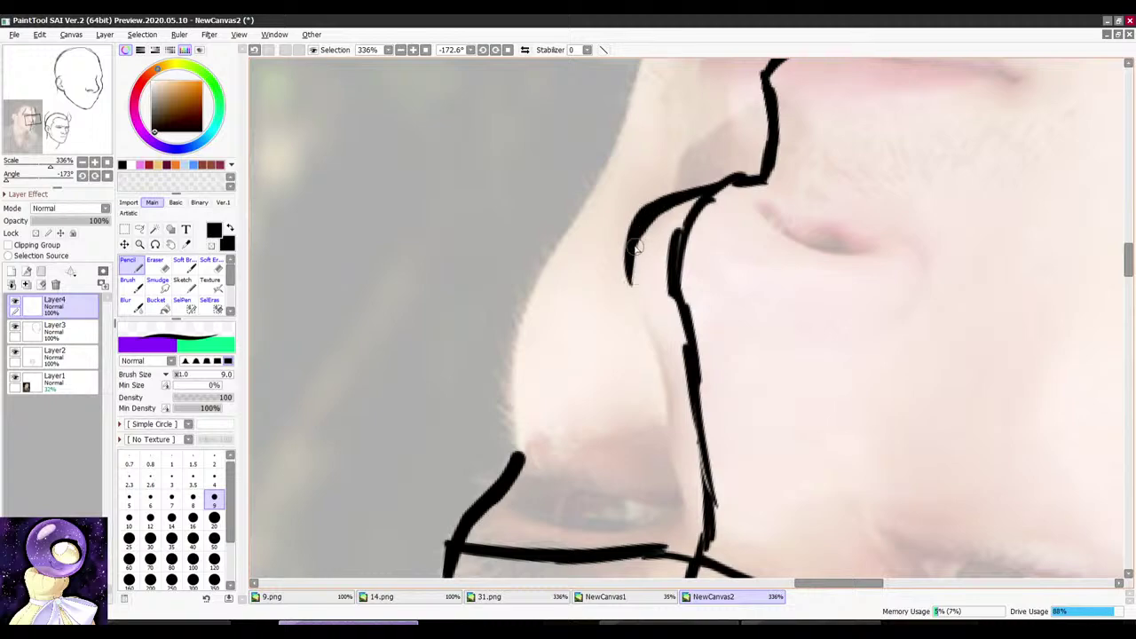
drag(647, 309, 693, 530)
Step: Trace the underside of the nose from the centre line and curve it around the near nostril wing
scroll(679, 364, down, 3)
key(alt+space)
mouse_move(785, 194)
mouse_down()
mouse_move(806, 210)
mouse_move(685, 483)
mouse_move(776, 198)
mouse_move(825, 330)
mouse_up()
scroll(679, 483, down, 2)
scroll(677, 500, up, 4)
key(alt+space)
drag(728, 175, 803, 252)
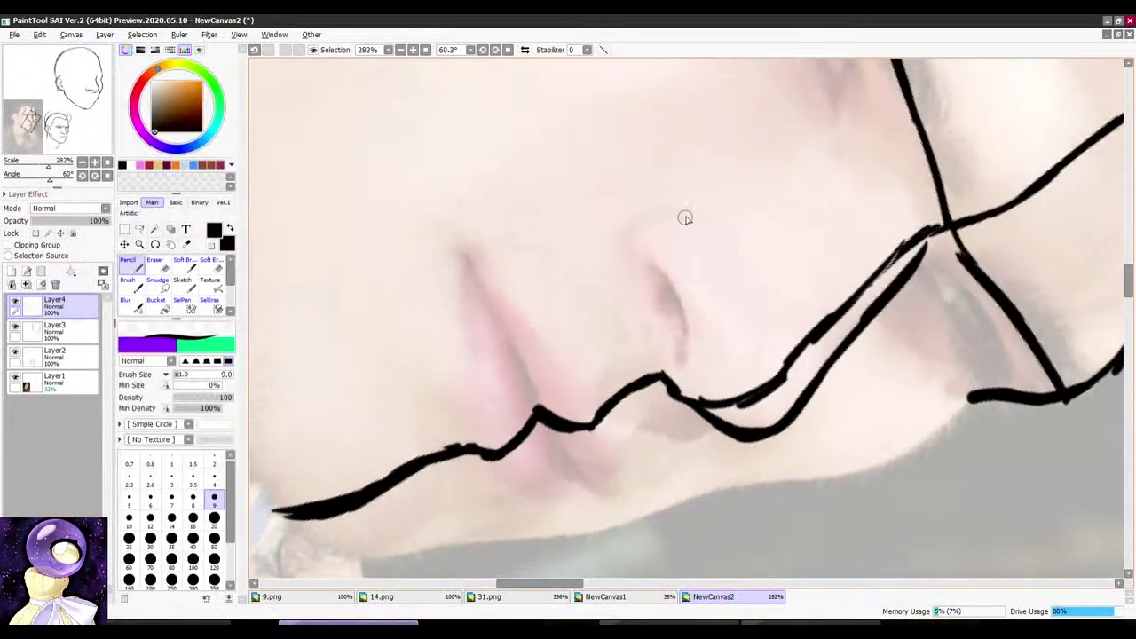
drag(647, 295, 663, 376)
scroll(671, 377, down, 3)
key(alt+space)
drag(717, 286, 654, 279)
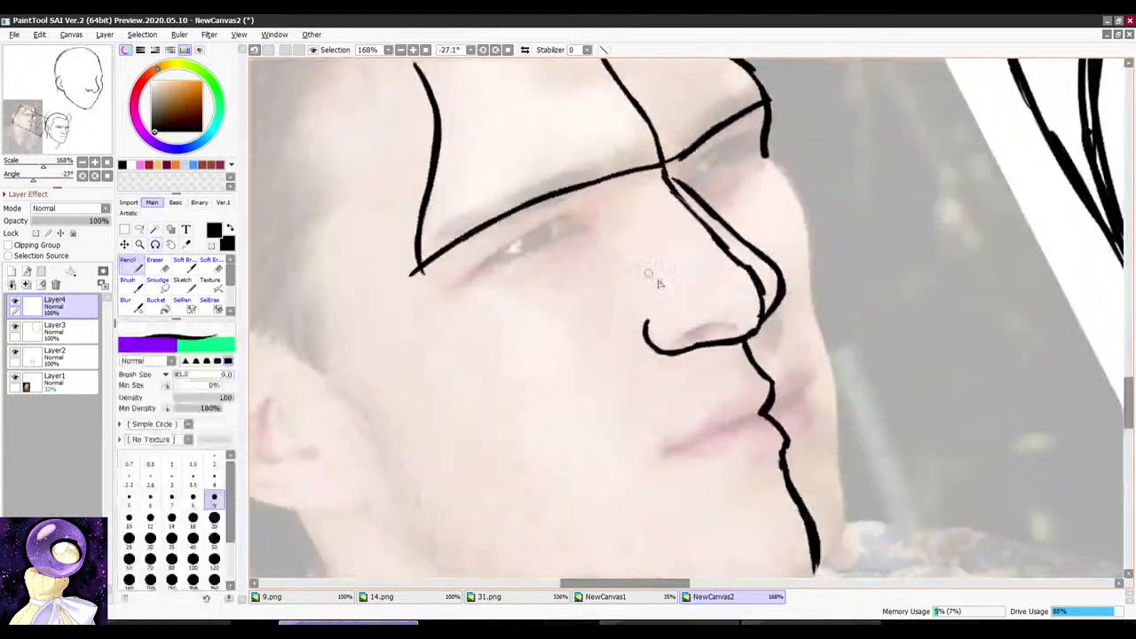
Step: Trace the far cheek contour on the photo between the eye socket and mouth level
scroll(723, 277, down, 3)
key(alt+space)
drag(813, 197, 851, 260)
scroll(753, 454, up, 3)
mouse_move(732, 480)
mouse_down()
mouse_move(753, 216)
mouse_move(838, 304)
mouse_move(805, 190)
mouse_move(662, 180)
mouse_move(561, 342)
mouse_up()
scroll(561, 342, up, 2)
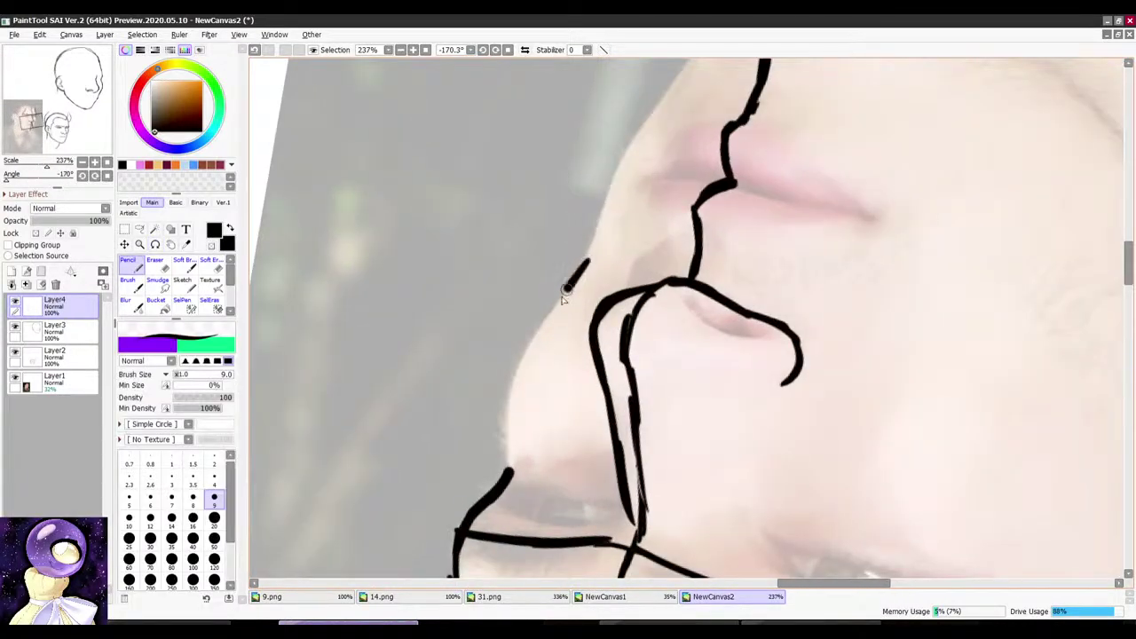
Step: Trace the far contour of the lower face between the cheek and the tip of the chin
scroll(535, 415, down, 3)
key(alt+space)
drag(728, 208, 679, 185)
scroll(628, 162, up, 2)
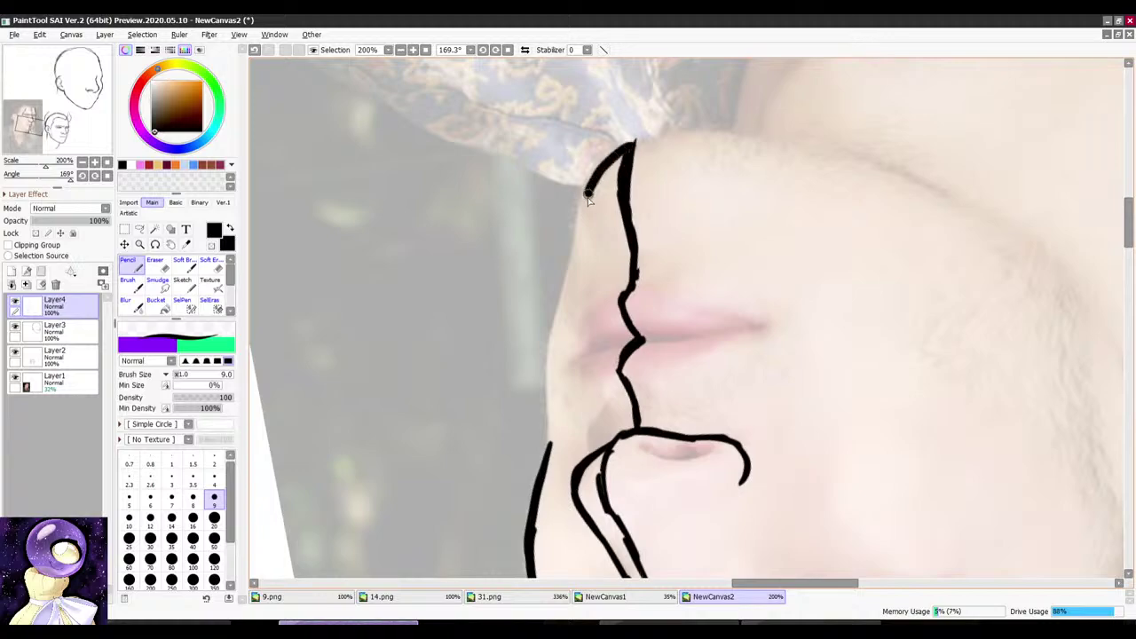
drag(552, 329, 547, 421)
scroll(597, 244, down, 3)
key(alt+space)
mouse_move(593, 249)
mouse_down()
mouse_move(807, 375)
mouse_move(772, 420)
mouse_up()
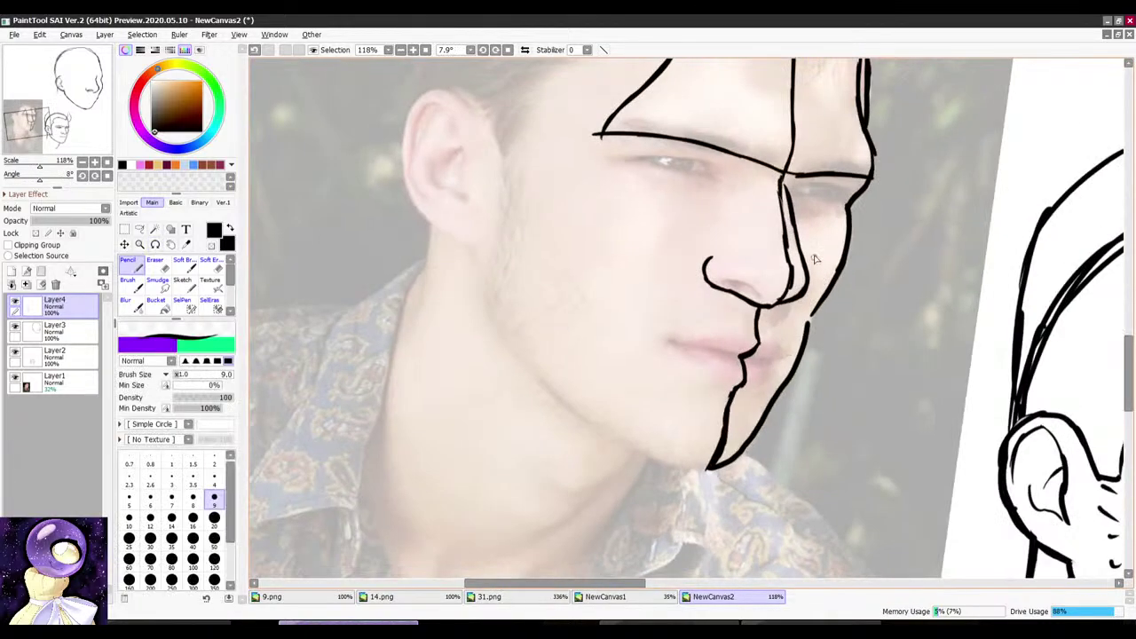
Step: Close the gap in the far cheek contour and trace the near cheek plane from the brow's outer end down toward the chin
key(alt+space)
mouse_move(812, 311)
mouse_down()
mouse_move(806, 277)
mouse_move(802, 291)
mouse_up()
scroll(806, 277, up, 2)
scroll(802, 296, down, 2)
key(alt+space)
mouse_move(819, 186)
mouse_down()
mouse_move(832, 207)
mouse_move(820, 208)
mouse_up()
drag(741, 221, 599, 135)
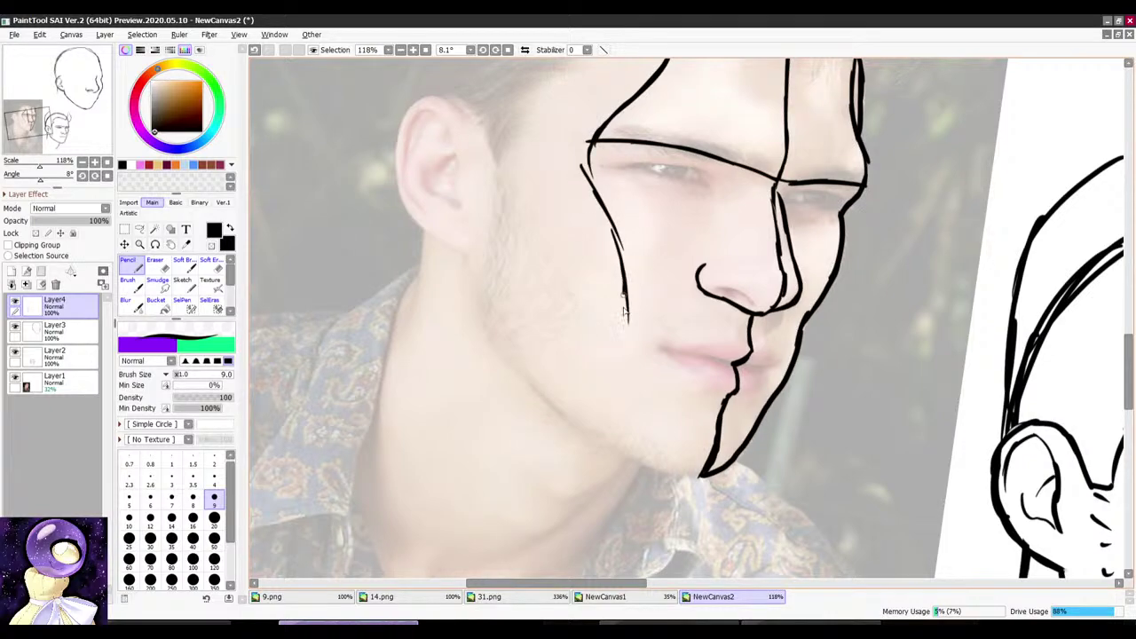
drag(635, 377, 650, 451)
Step: Trace the near jawline from below the ear around the jaw angle toward the chin
scroll(652, 372, down, 3)
key(alt+space)
drag(803, 223, 759, 187)
key(alt+space)
drag(588, 236, 706, 194)
scroll(595, 283, up, 3)
drag(596, 283, 566, 166)
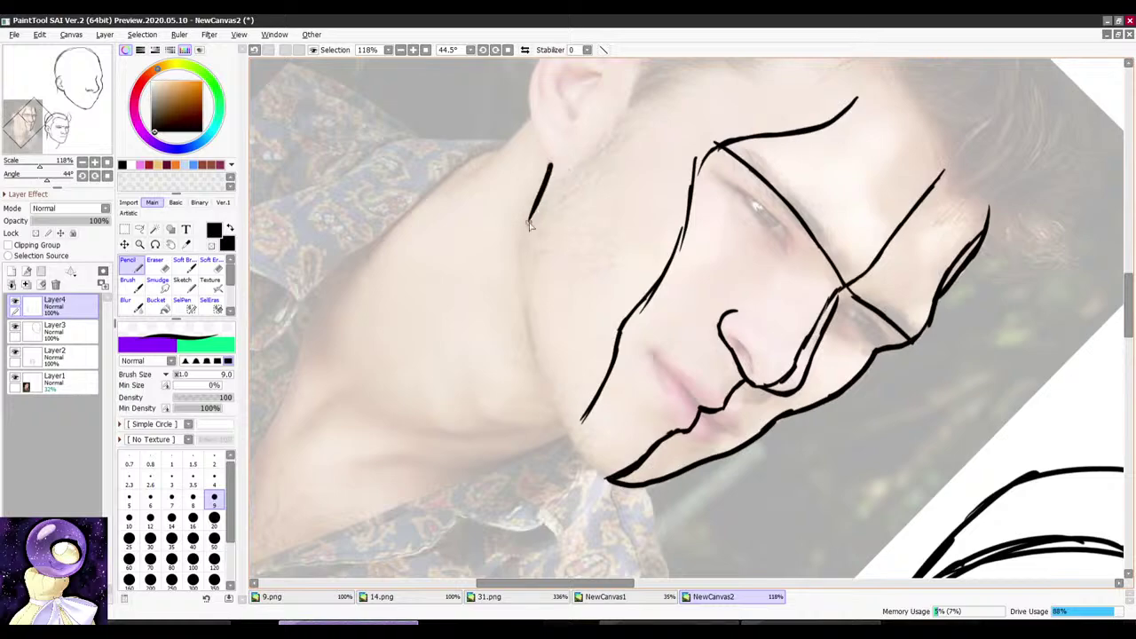
drag(524, 274, 528, 323)
key(alt+space)
drag(529, 305, 557, 225)
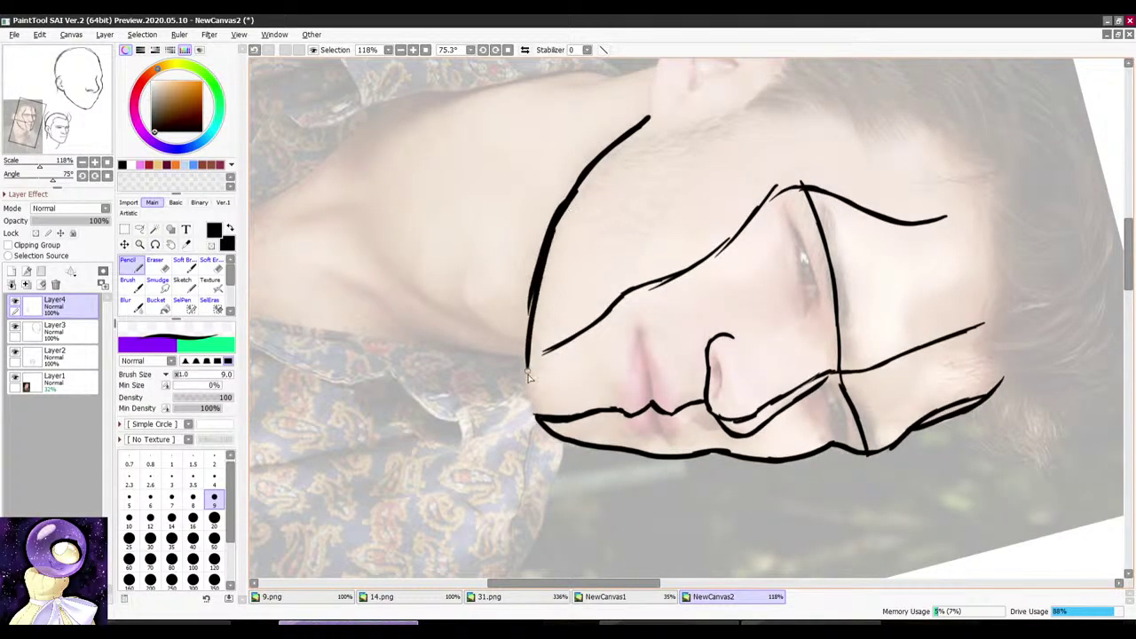
Step: Join the jawline to the chin and extend the near cheek plane line down to it
key(alt+space)
drag(679, 226, 618, 303)
scroll(586, 334, down, 4)
key(alt+space)
scroll(603, 320, up, 3)
scroll(643, 312, up, 3)
drag(622, 344, 636, 421)
scroll(635, 358, down, 4)
key(alt+space)
drag(619, 249, 613, 260)
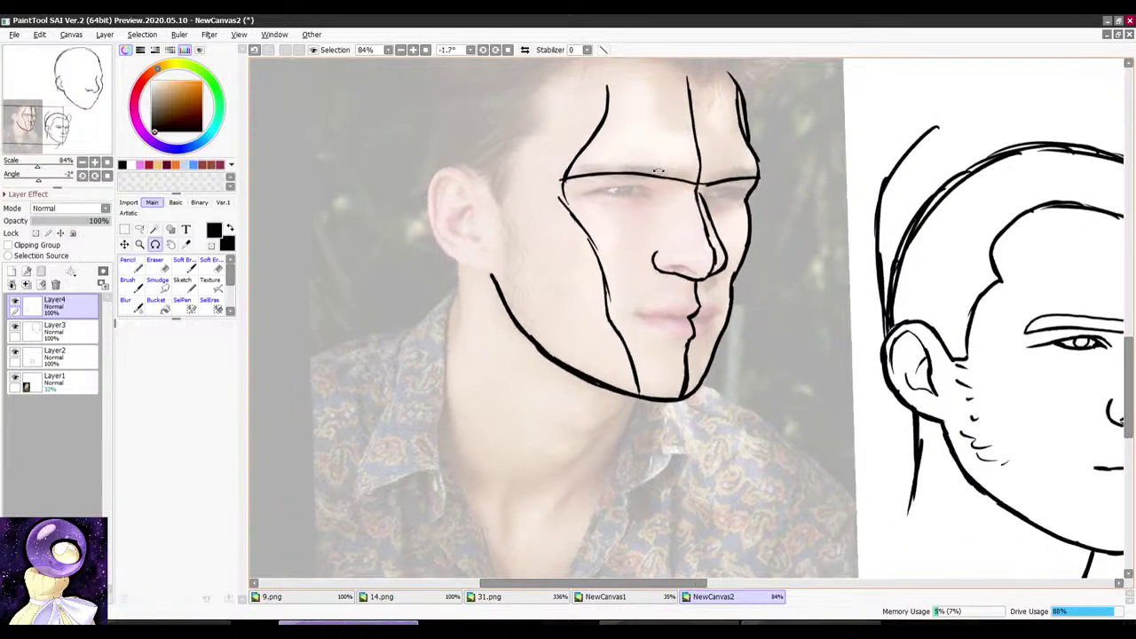
Step: Examine the traced face planes against the photo and the small sketched head
scroll(612, 260, up, 3)
drag(621, 325, 656, 204)
key(alt+space)
scroll(641, 244, down, 4)
drag(745, 190, 710, 159)
scroll(602, 199, up, 4)
scroll(607, 233, down, 3)
key(alt+space)
drag(804, 152, 729, 175)
scroll(744, 221, down, 2)
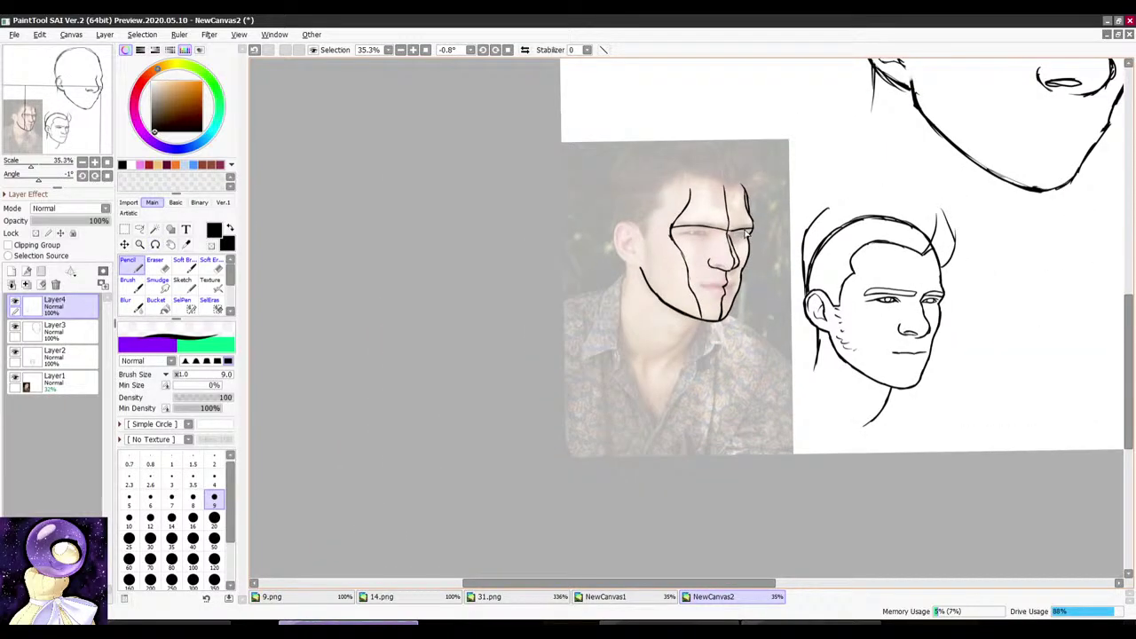
Step: Trace the skull outline from the far forehead over the crown and down the back toward the ear, tidying it with the Eraser
scroll(730, 165, up, 2)
drag(730, 165, 596, 175)
drag(570, 238, 543, 258)
drag(517, 433, 528, 202)
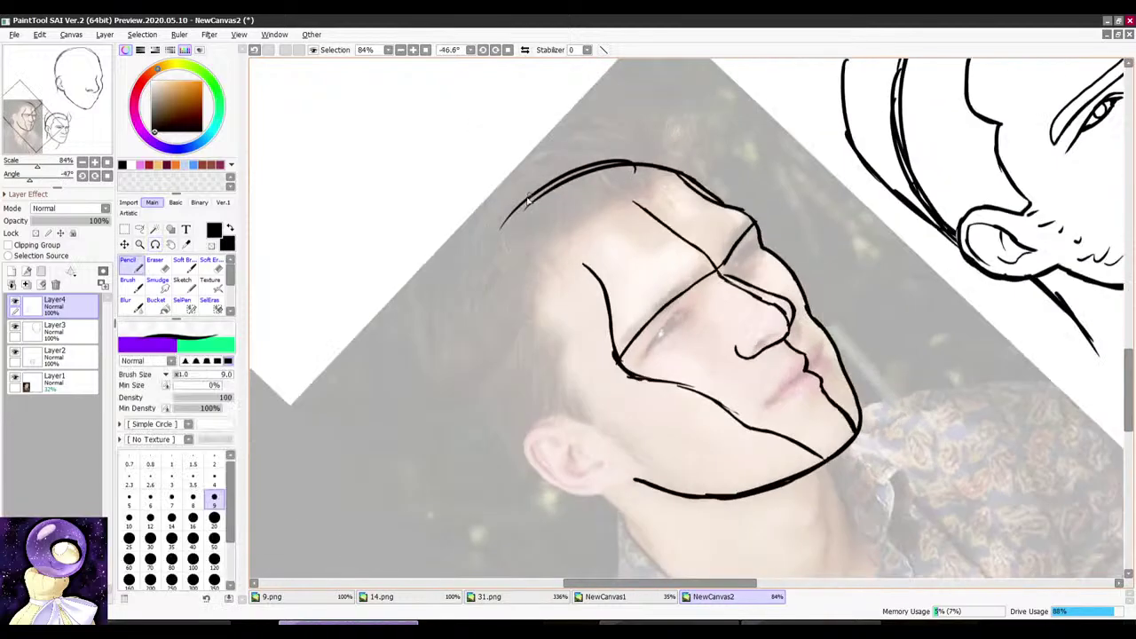
mouse_move(517, 404)
mouse_down()
mouse_move(537, 177)
mouse_move(501, 191)
mouse_move(526, 179)
mouse_up()
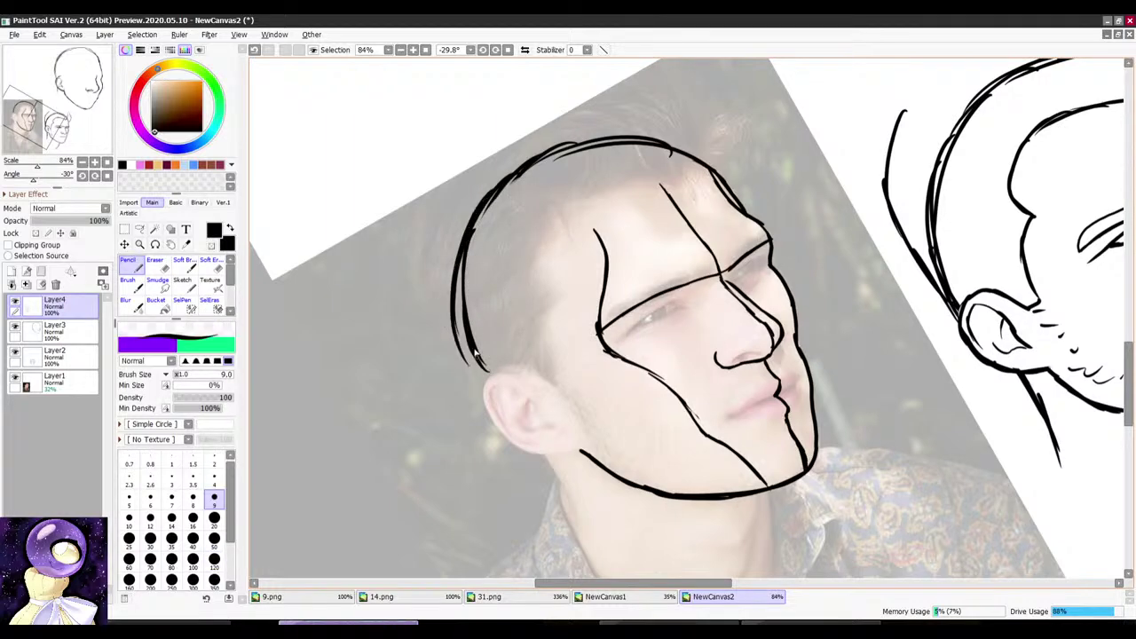
key(e)
drag(480, 244, 488, 306)
key(n)
Step: Compare the traced head on the photo with the two sketched heads across the whole canvas
scroll(569, 209, down, 7)
scroll(706, 186, down, 4)
mouse_move(642, 172)
mouse_down()
mouse_move(771, 164)
mouse_move(619, 142)
mouse_up()
scroll(730, 185, up, 5)
key(r)
scroll(664, 208, down, 4)
scroll(706, 184, up, 6)
key(r)
scroll(786, 170, down, 5)
drag(697, 170, 786, 174)
scroll(788, 166, up, 5)
scroll(753, 174, down, 3)
key(r)
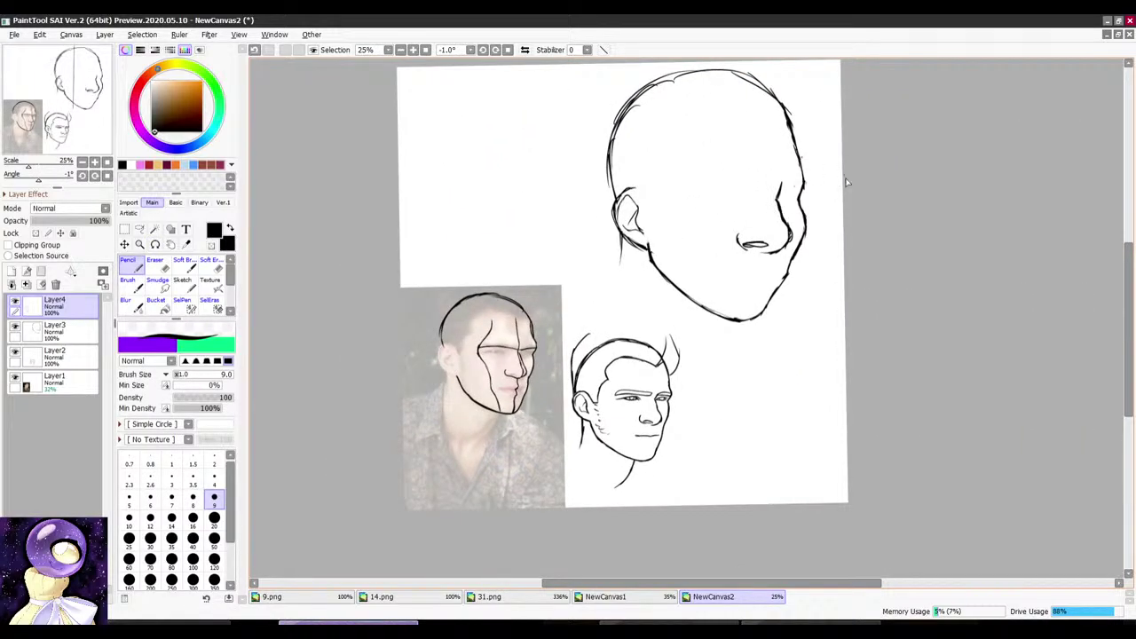
scroll(846, 182, up, 3)
scroll(697, 236, down, 4)
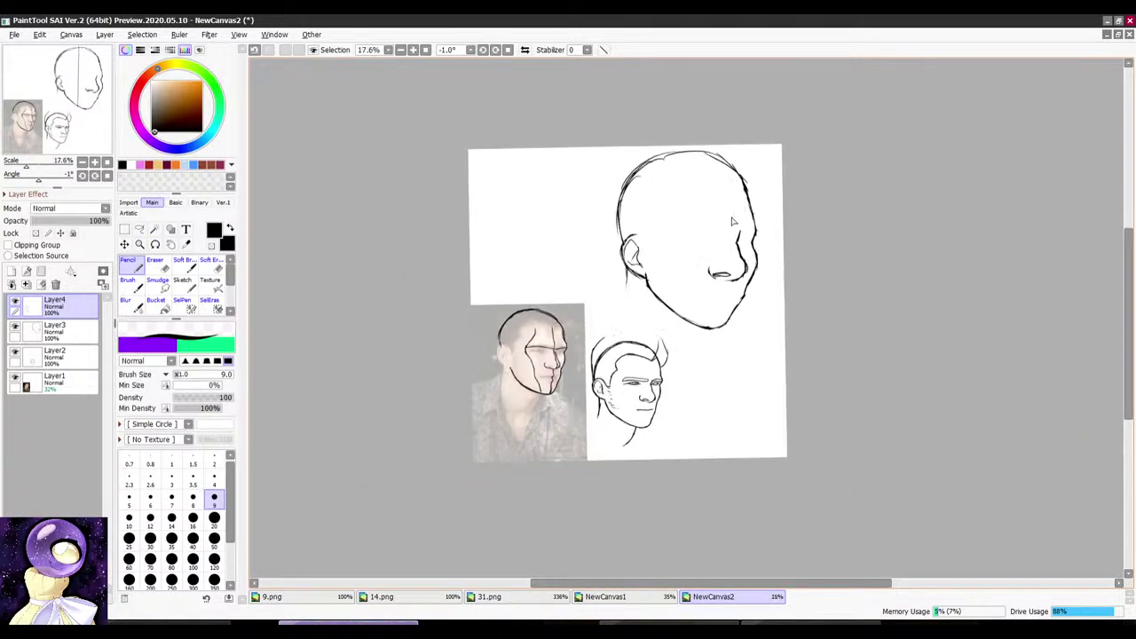
Step: Trace the ear's outer contour on the photo from the skull line around the lobe to the start of the jawline
scroll(517, 396, up, 7)
key(r)
drag(614, 188, 655, 173)
scroll(568, 249, up, 3)
key(e)
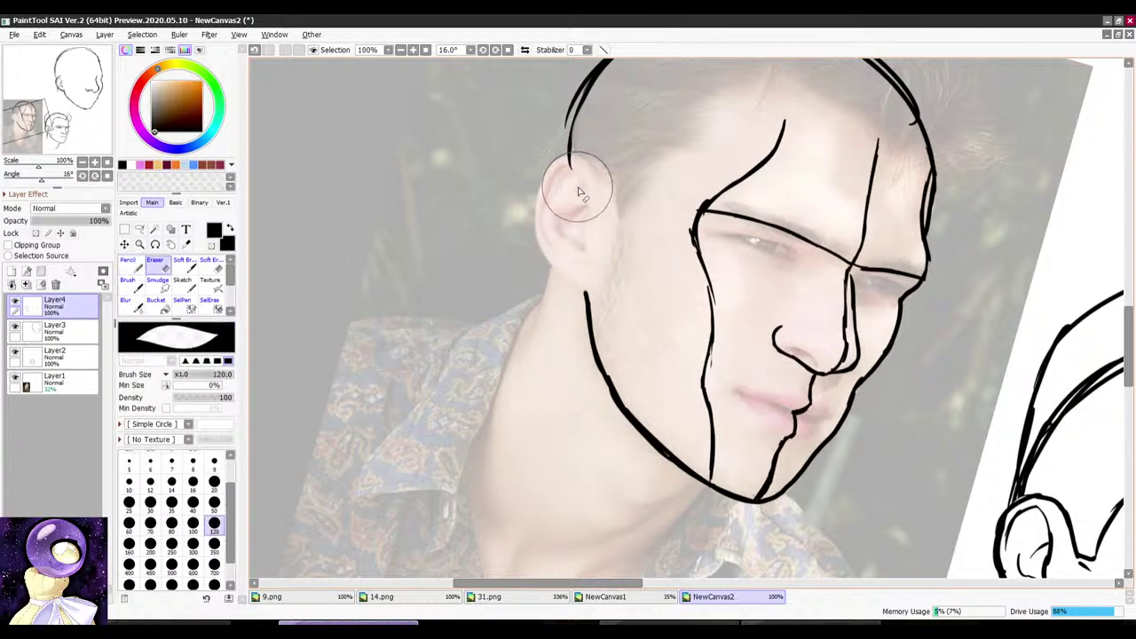
key(n)
scroll(578, 186, up, 1)
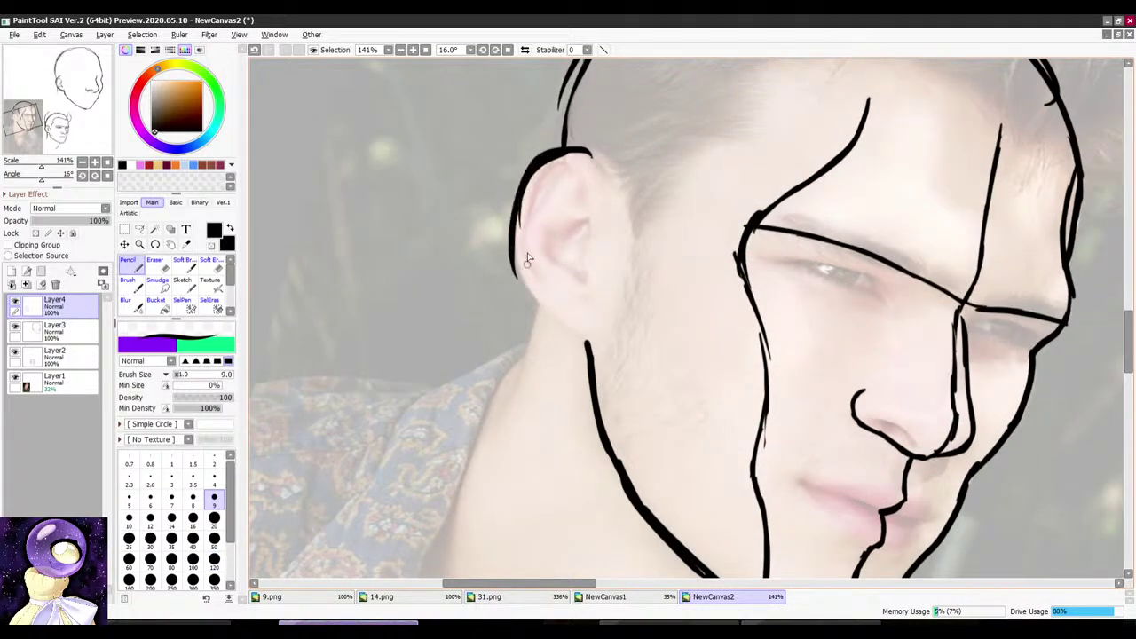
drag(561, 324, 587, 344)
scroll(563, 213, down, 4)
key(r)
drag(619, 167, 577, 249)
scroll(643, 238, down, 3)
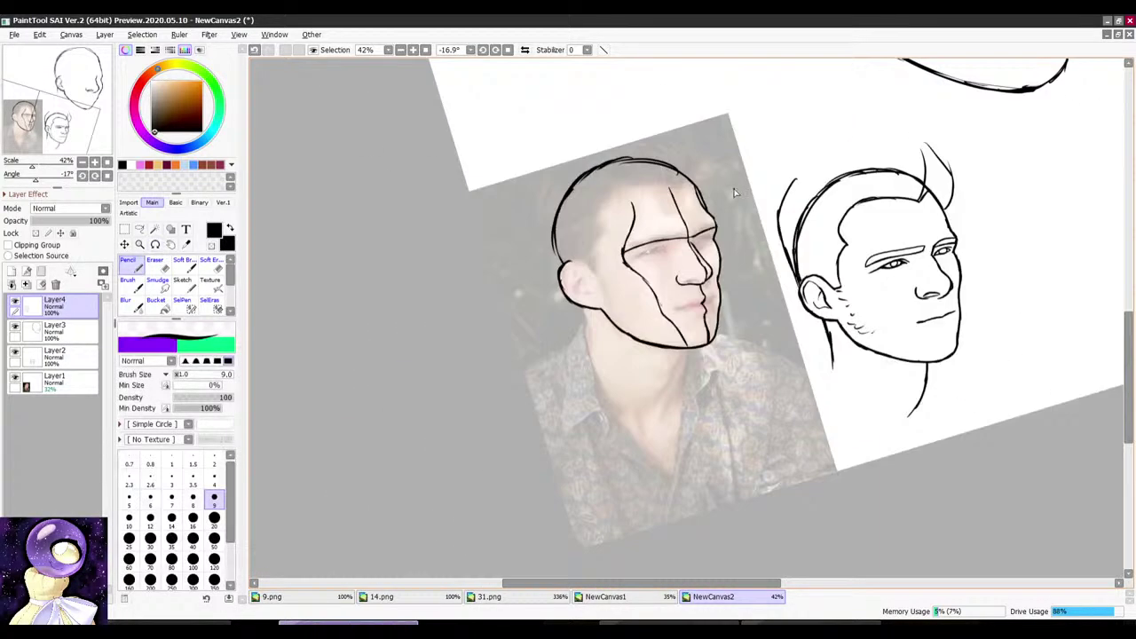
key(ctrl+s)
click(716, 391)
scroll(721, 382, down, 1)
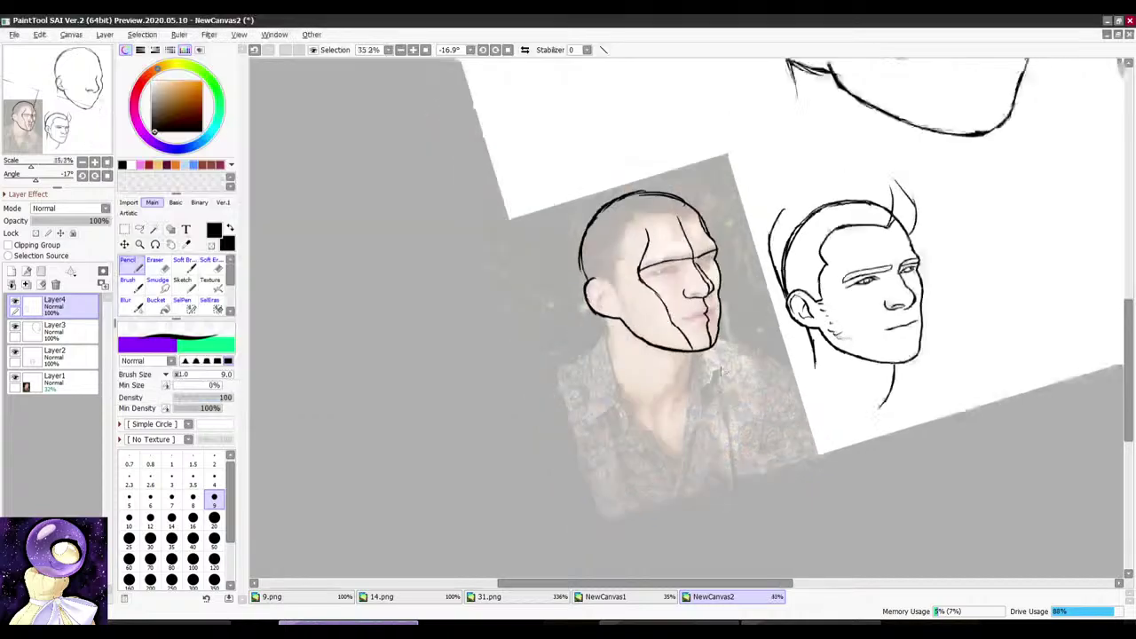
Step: On Layer3, sketch the large head's centre line from the crown down the forehead and nose bridge to the nose tip
drag(747, 354, 669, 510)
drag(846, 162, 889, 224)
scroll(825, 235, down, 5)
scroll(932, 189, up, 4)
drag(848, 298, 837, 264)
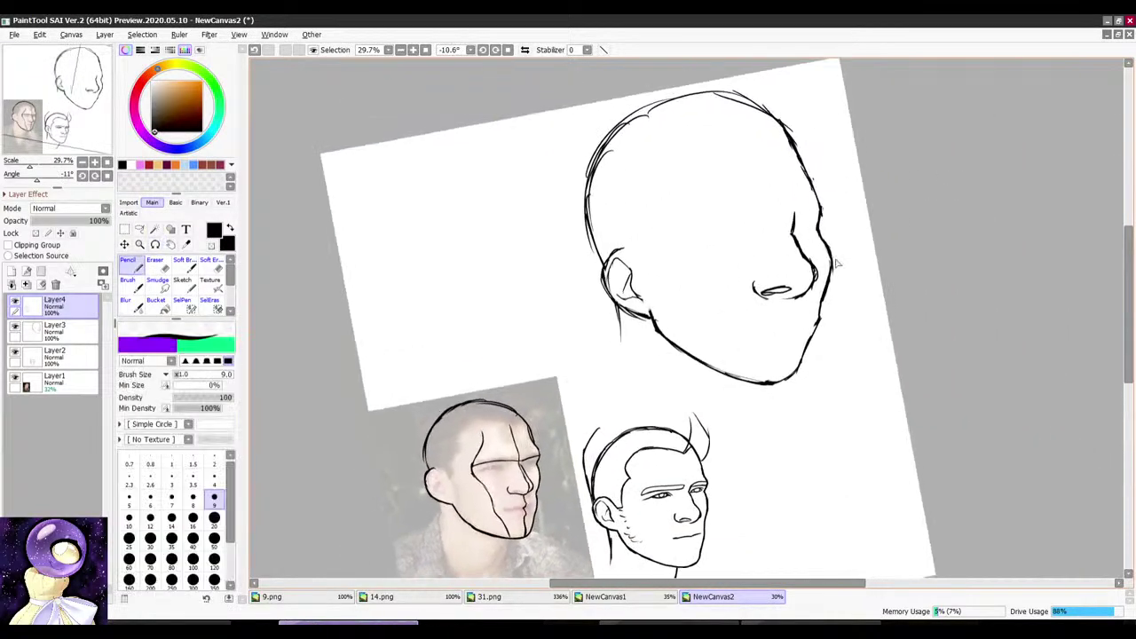
scroll(841, 288, up, 2)
click(76, 331)
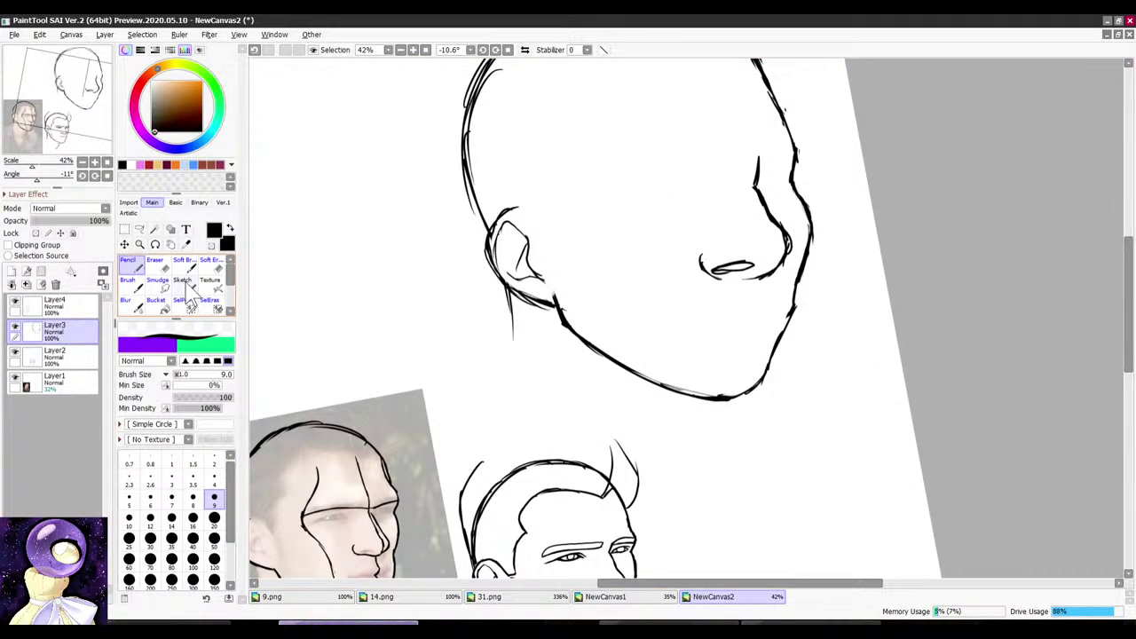
scroll(788, 178, up, 6)
drag(788, 179, 657, 152)
scroll(643, 197, down, 5)
drag(723, 137, 684, 151)
scroll(625, 217, down, 5)
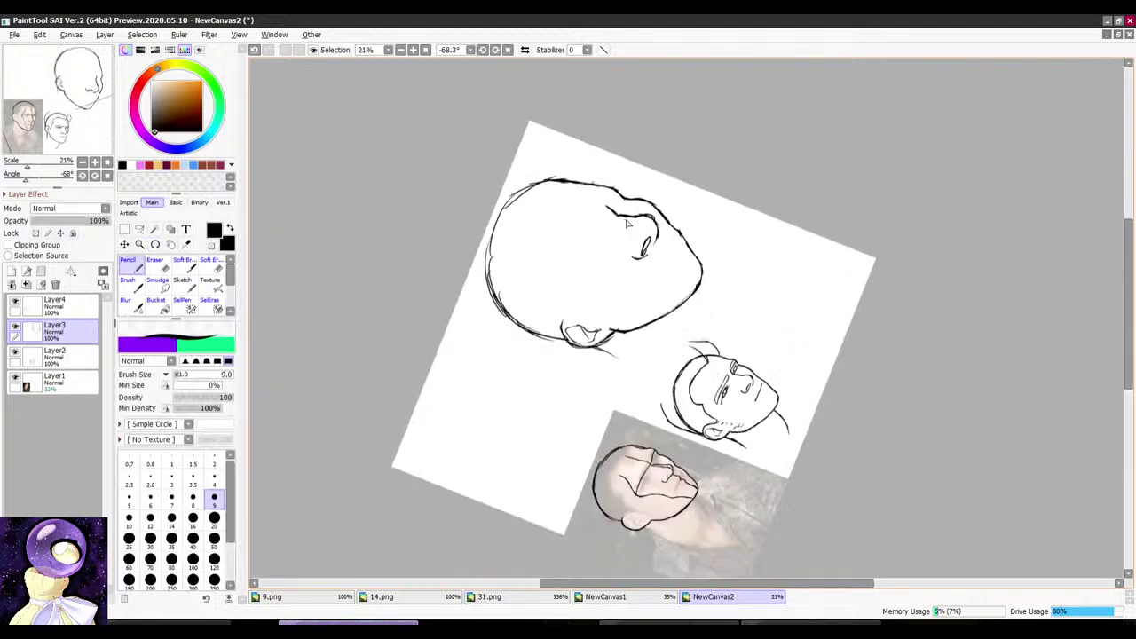
drag(631, 220, 811, 224)
scroll(756, 190, up, 4)
drag(780, 162, 761, 151)
scroll(732, 111, down, 4)
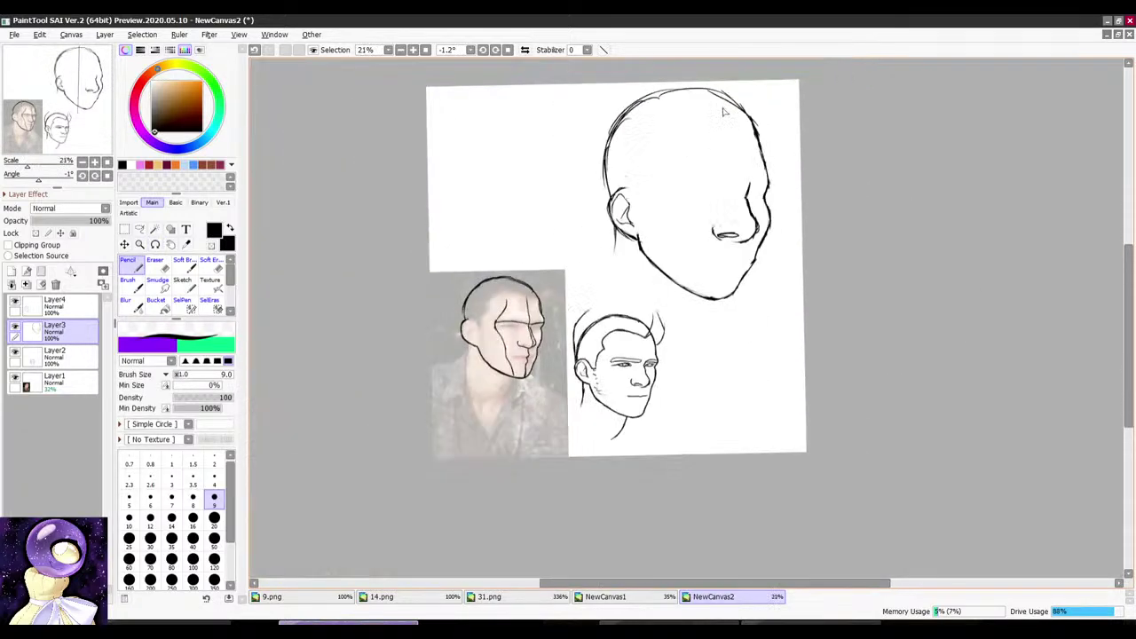
scroll(724, 111, up, 3)
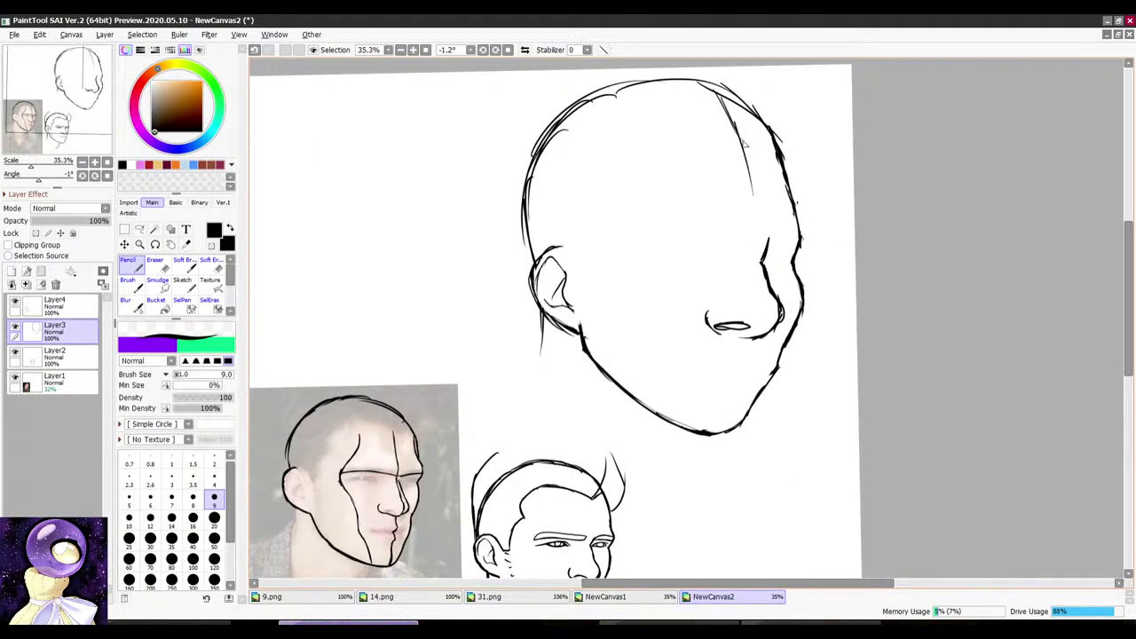
scroll(747, 155, down, 4)
scroll(748, 234, up, 4)
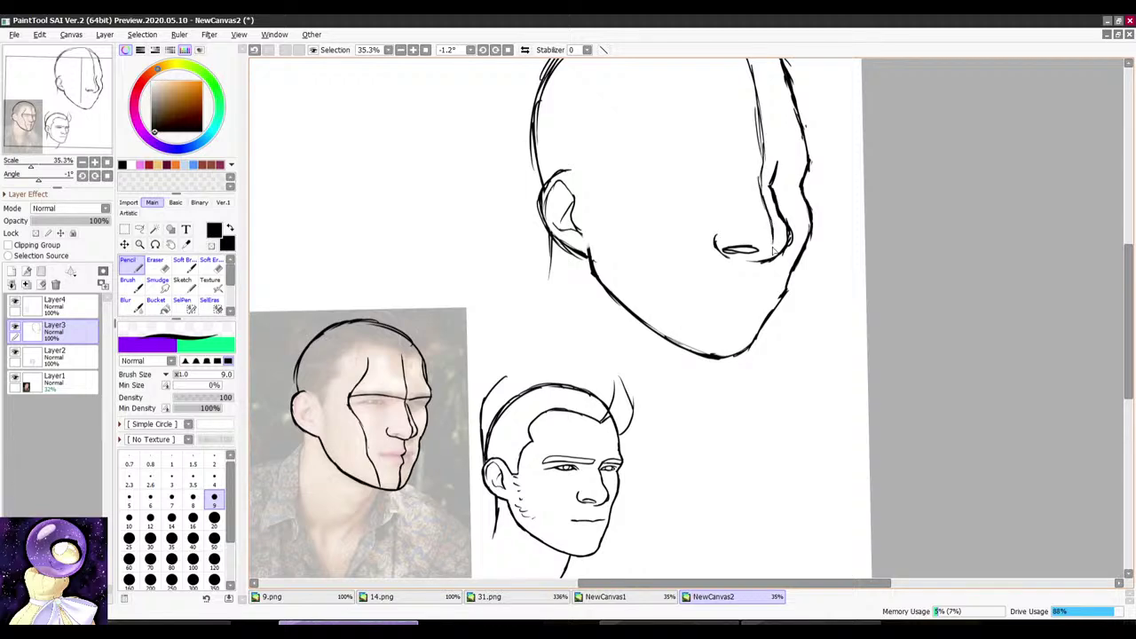
Step: Continue the large head's centre line from the nose base to the chin, tidying its upper end with the Eraser
drag(824, 179, 610, 413)
scroll(610, 413, up, 2)
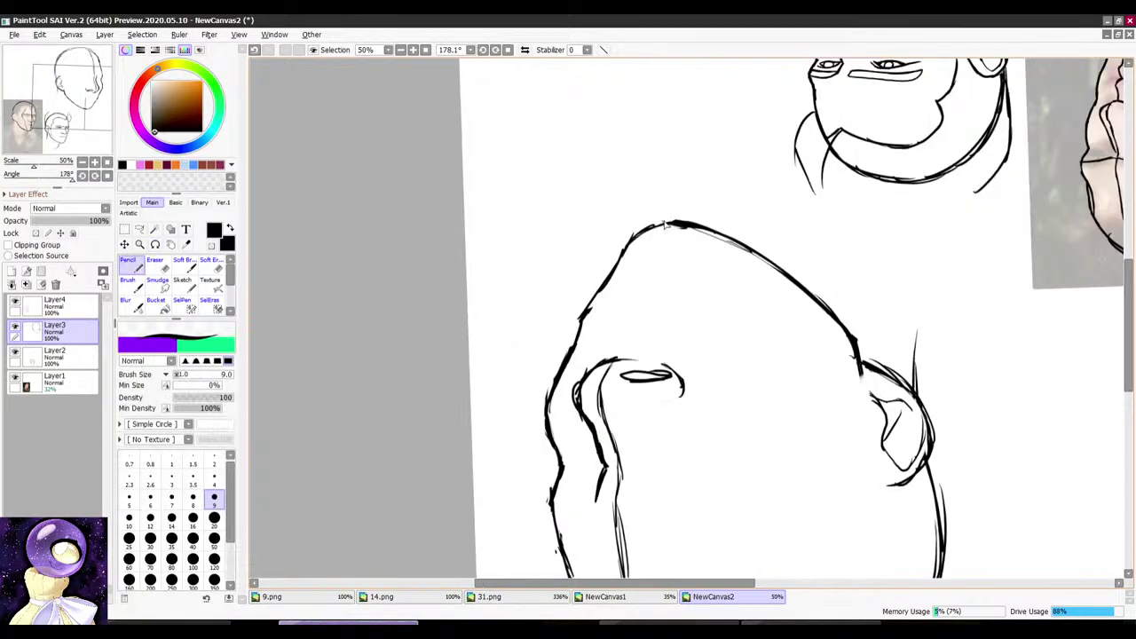
scroll(645, 275, up, 1)
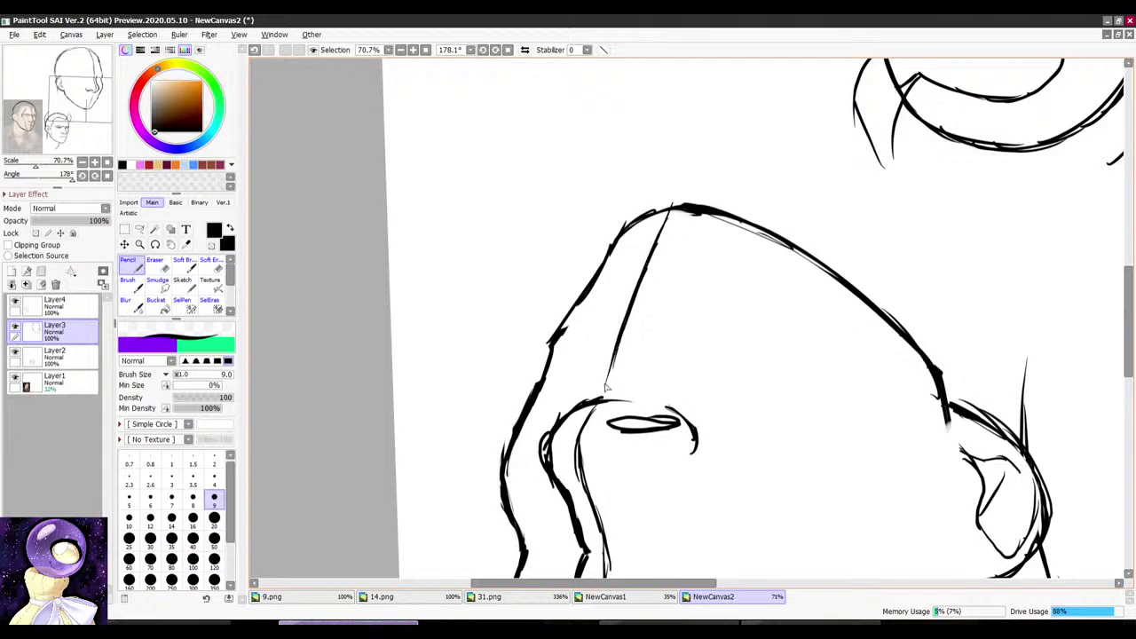
drag(606, 386, 602, 409)
drag(580, 345, 803, 256)
scroll(746, 306, down, 3)
scroll(735, 292, up, 3)
key(e)
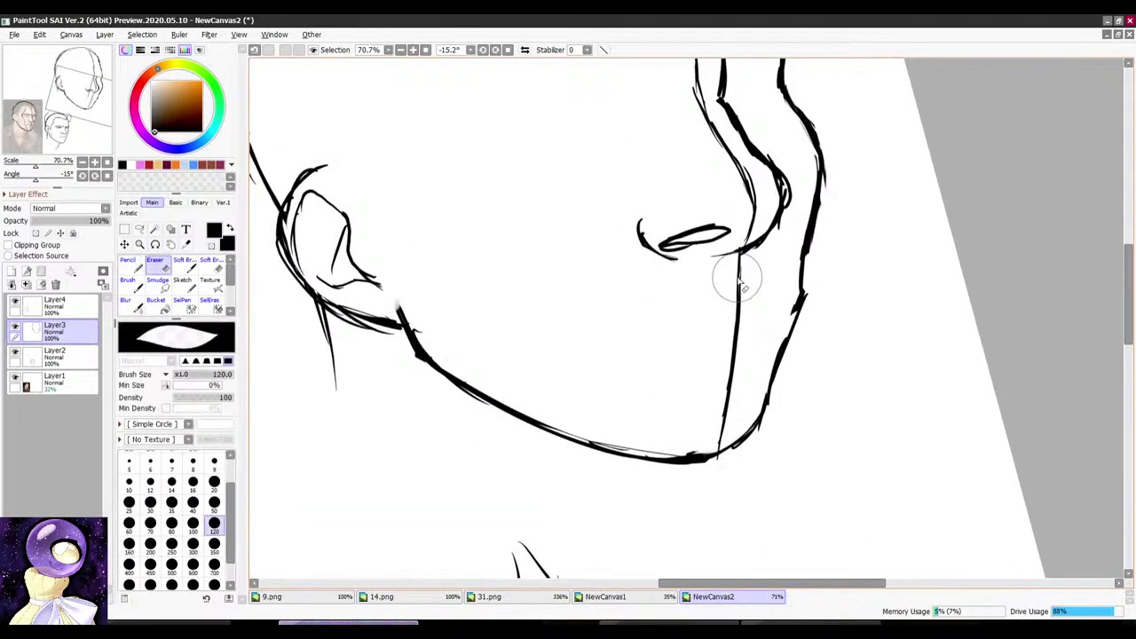
drag(742, 284, 735, 262)
key(n)
drag(734, 309, 731, 348)
scroll(735, 282, down, 2)
mouse_move(779, 224)
mouse_down()
mouse_move(842, 218)
mouse_move(775, 215)
mouse_move(794, 222)
mouse_up()
scroll(772, 269, down, 3)
scroll(770, 271, up, 2)
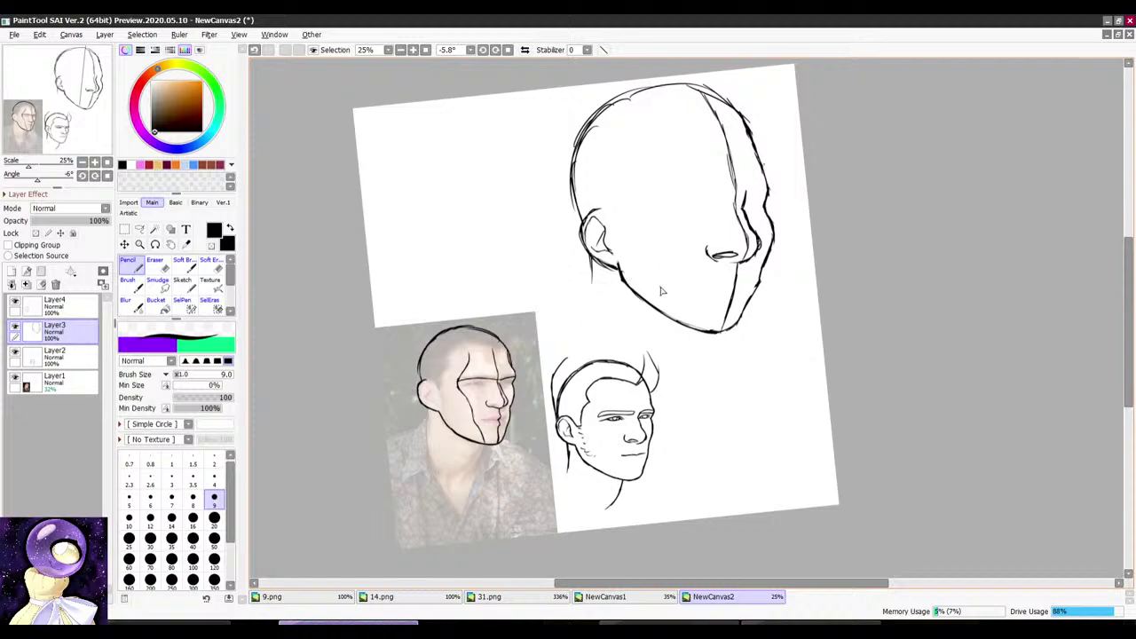
Step: Trace the nose's near side plane and the curve of the near nostril wing over the photo
scroll(543, 385, up, 1)
scroll(439, 320, up, 6)
drag(735, 192, 589, 241)
mouse_move(596, 304)
mouse_down()
mouse_move(634, 174)
mouse_move(678, 204)
mouse_up()
scroll(587, 353, up, 3)
scroll(616, 266, up, 2)
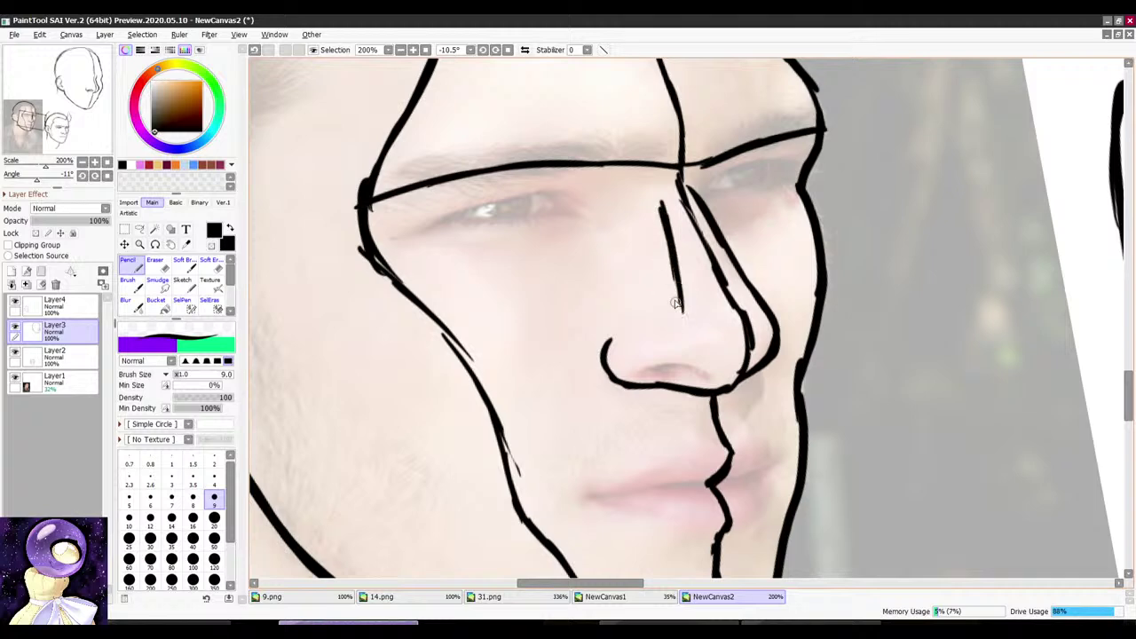
drag(676, 304, 664, 250)
mouse_move(626, 366)
mouse_down()
mouse_move(641, 318)
mouse_move(634, 245)
mouse_move(615, 243)
mouse_move(628, 311)
mouse_up()
scroll(630, 268, down, 2)
key(e)
key(n)
scroll(715, 209, down, 2)
Step: Trace the near eye socket's upper edge from the side of the nose across the eye to the temple
drag(774, 181, 580, 197)
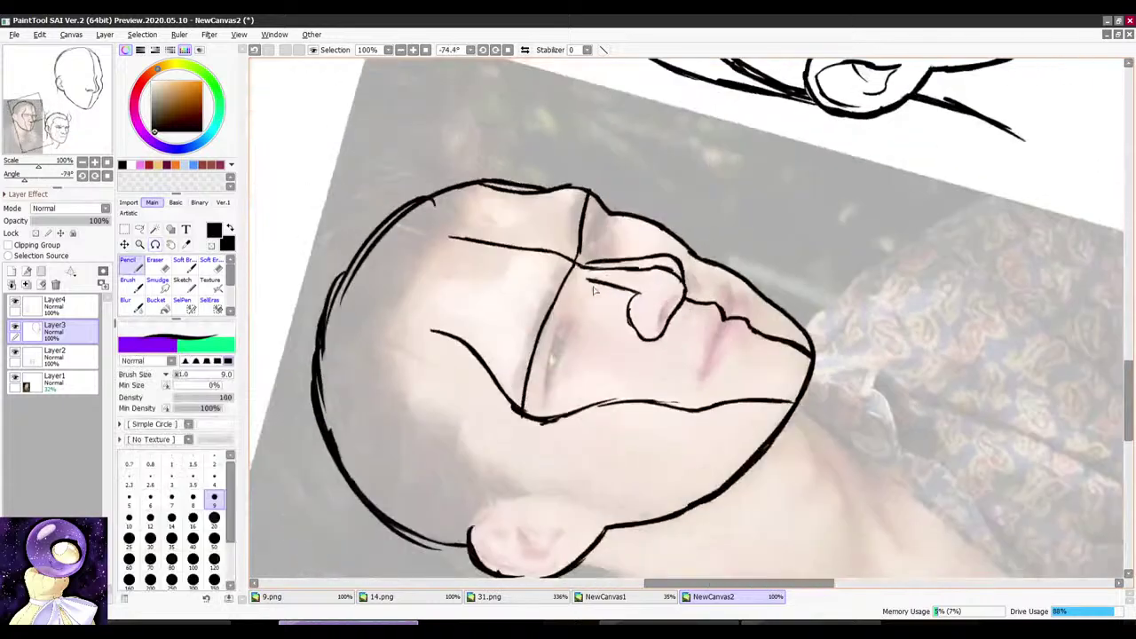
scroll(582, 287, up, 3)
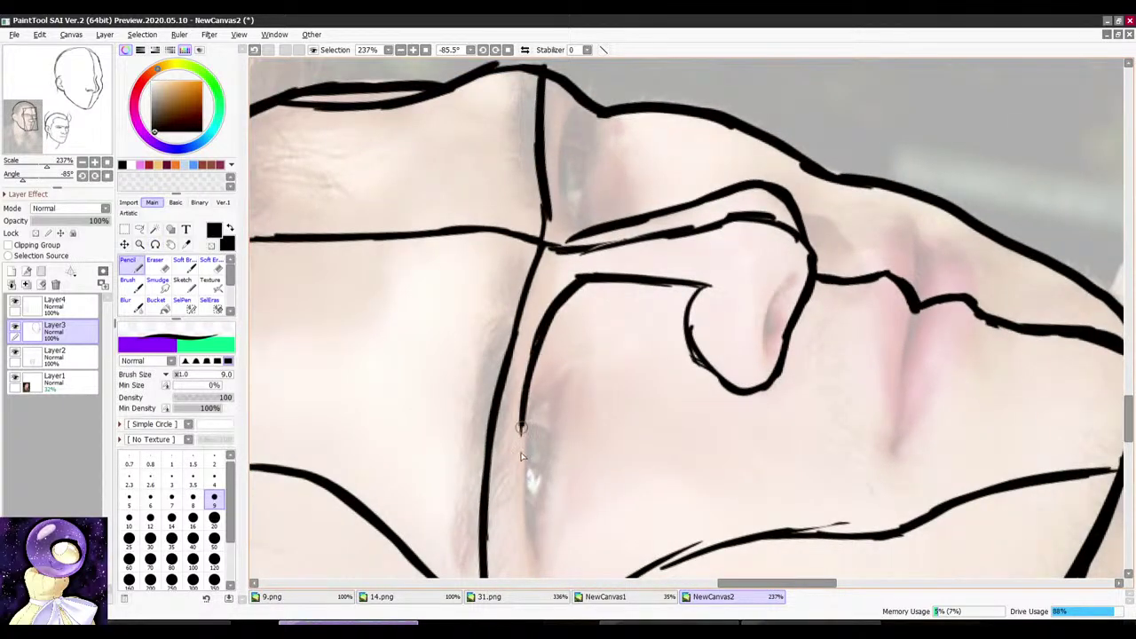
scroll(522, 456, down, 1)
drag(538, 499, 552, 531)
scroll(582, 320, down, 1)
Step: Trace the far eye socket's edge from the far brow down to the nose bridge
drag(600, 238, 622, 216)
scroll(631, 160, up, 2)
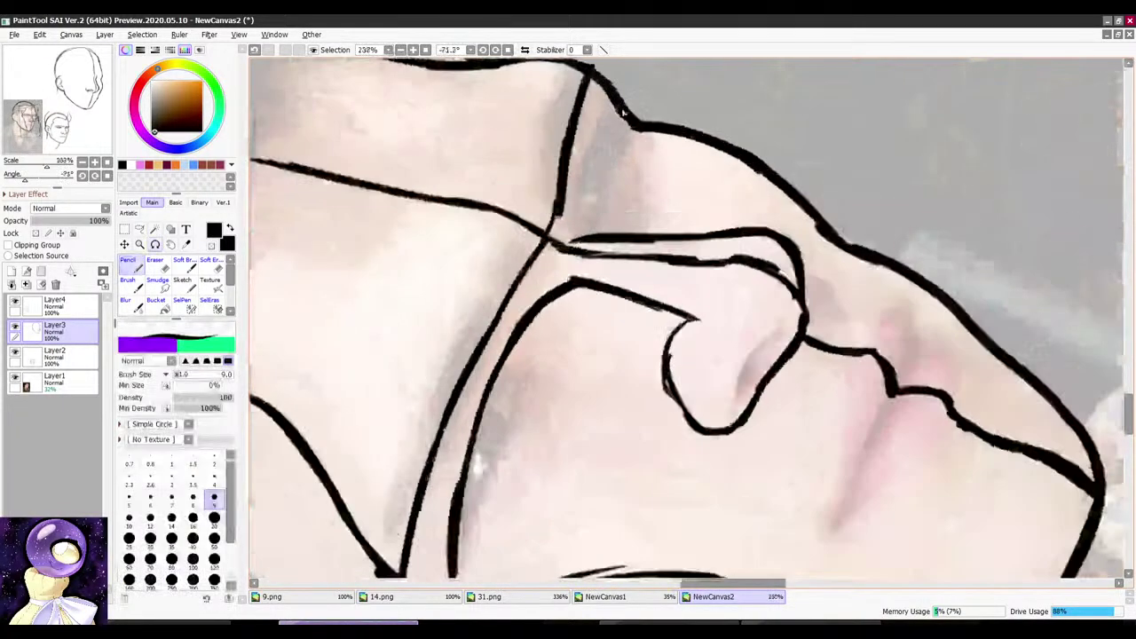
mouse_move(610, 100)
mouse_down()
mouse_move(578, 198)
mouse_move(801, 157)
mouse_move(786, 149)
mouse_move(573, 244)
mouse_up()
scroll(586, 216, down, 3)
scroll(543, 347, up, 4)
drag(523, 384, 483, 496)
scroll(554, 432, down, 3)
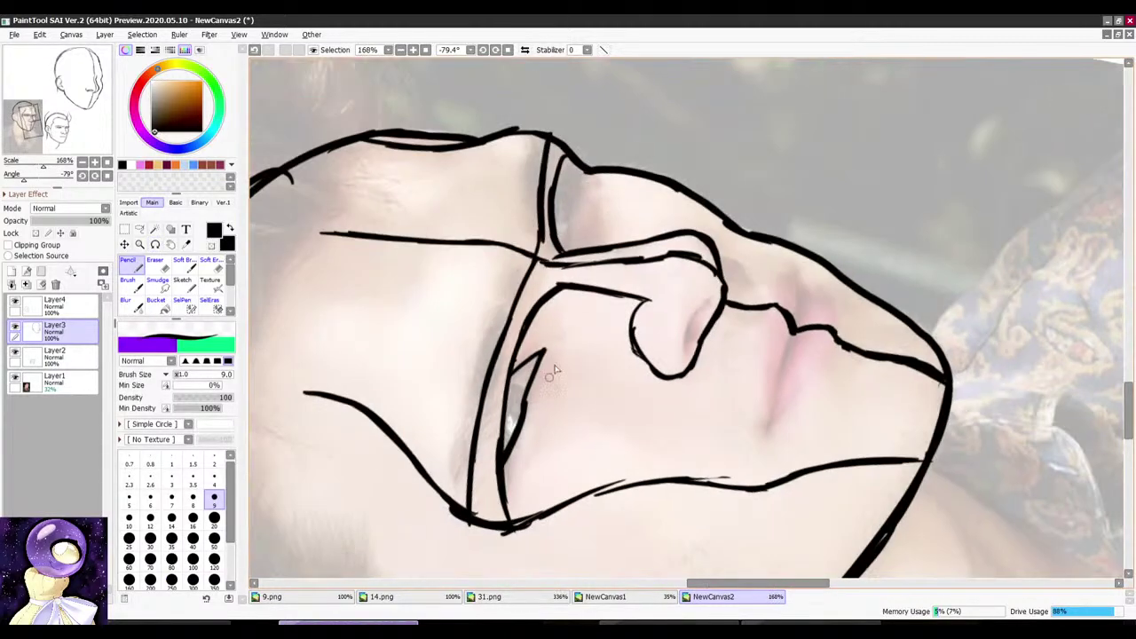
drag(626, 153, 670, 134)
scroll(614, 197, down, 1)
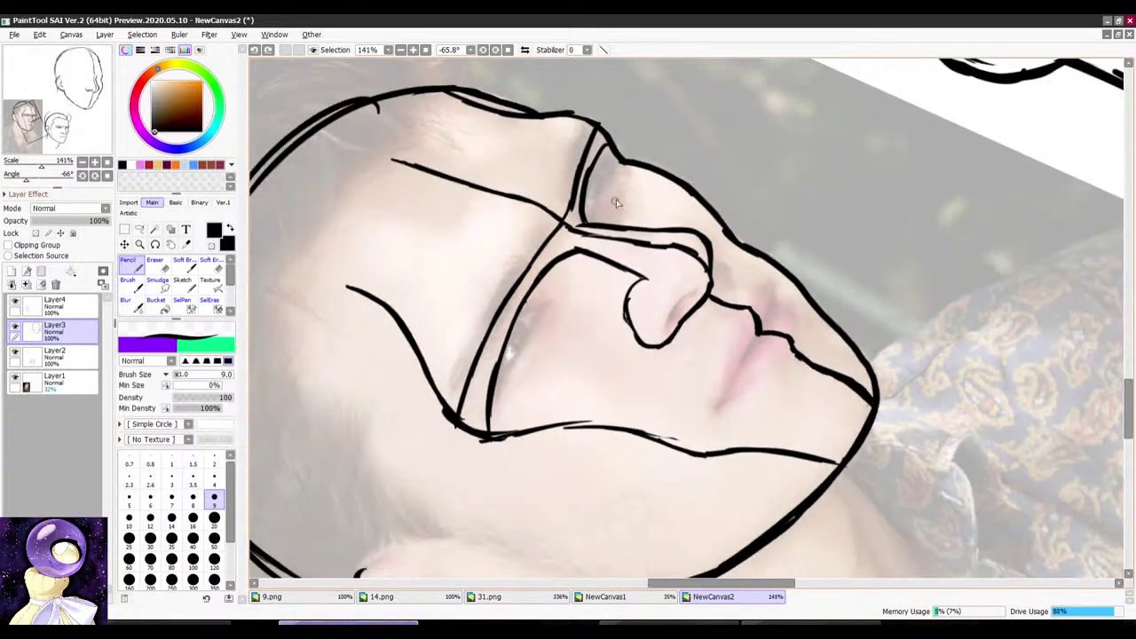
Step: Examine the traced eye sockets, nose and mouth area on the photo from several angles
drag(616, 197, 735, 168)
scroll(534, 378, up, 4)
scroll(658, 199, down, 4)
scroll(738, 252, down, 3)
drag(805, 298, 794, 384)
scroll(796, 381, up, 5)
drag(818, 300, 612, 233)
scroll(683, 271, up, 2)
scroll(730, 267, down, 2)
scroll(730, 266, down, 3)
Step: Trace the philtrum and the curves running from the nose base to the far and near mouth corners
scroll(626, 280, up, 6)
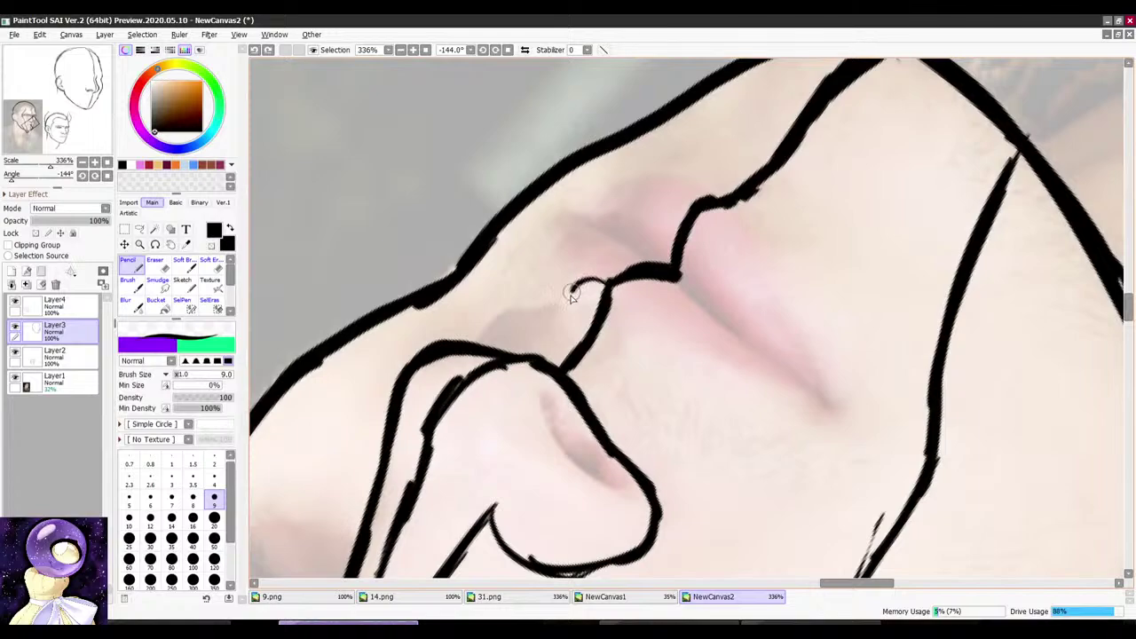
mouse_move(602, 286)
mouse_down()
mouse_move(602, 395)
mouse_move(557, 240)
mouse_up()
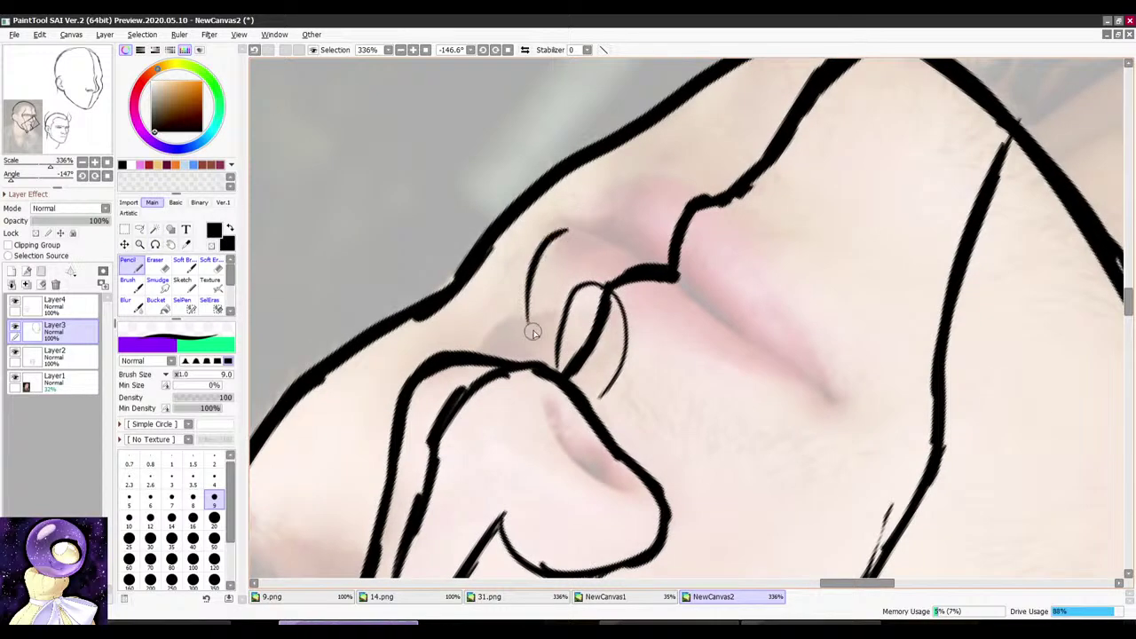
drag(536, 317, 582, 213)
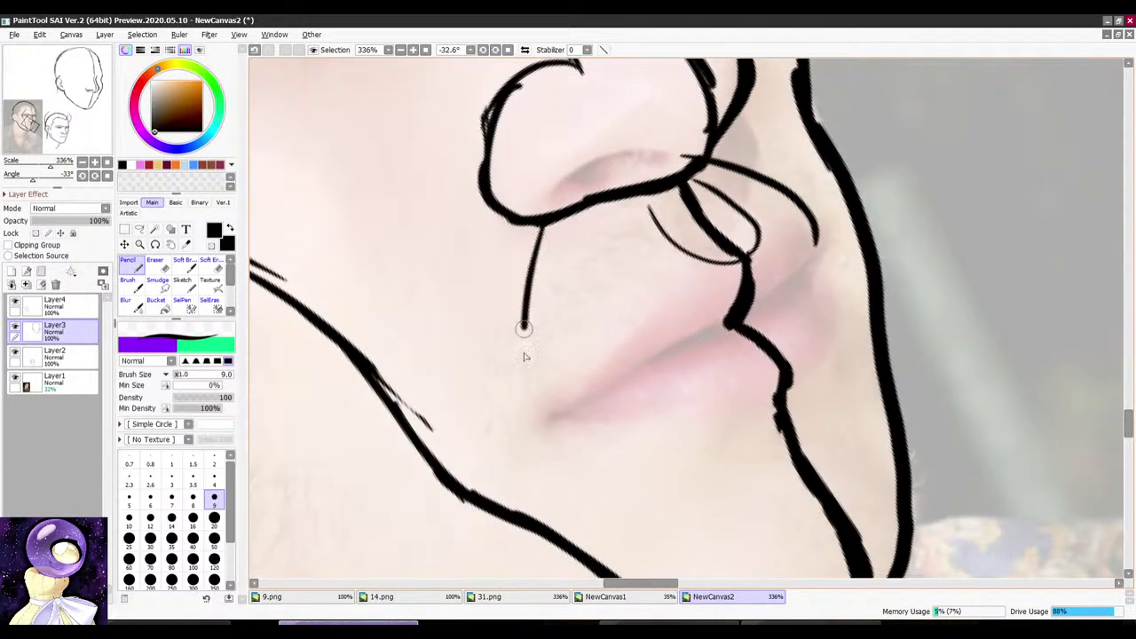
drag(523, 328, 521, 433)
Step: Trace the rounded mouth mound from the near corner beneath the lower lip to the far side
scroll(621, 169, down, 2)
mouse_move(645, 200)
mouse_down()
mouse_move(764, 218)
mouse_move(813, 283)
mouse_up()
scroll(761, 251, up, 2)
mouse_move(684, 158)
mouse_down()
mouse_move(672, 159)
mouse_move(693, 169)
mouse_up()
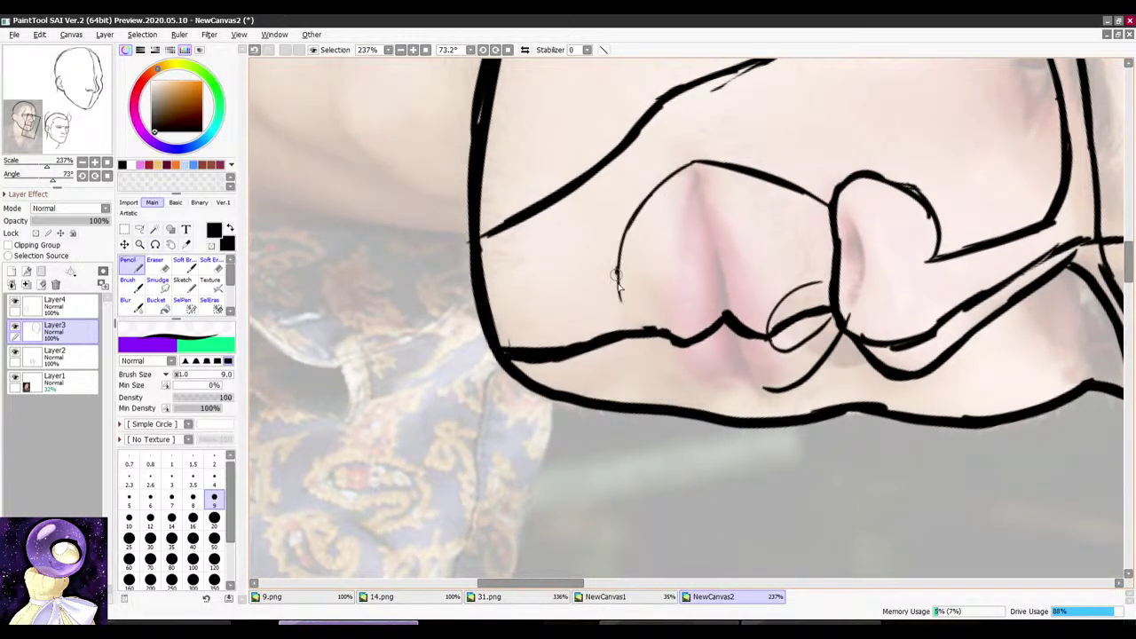
drag(617, 282, 699, 381)
drag(691, 253, 739, 304)
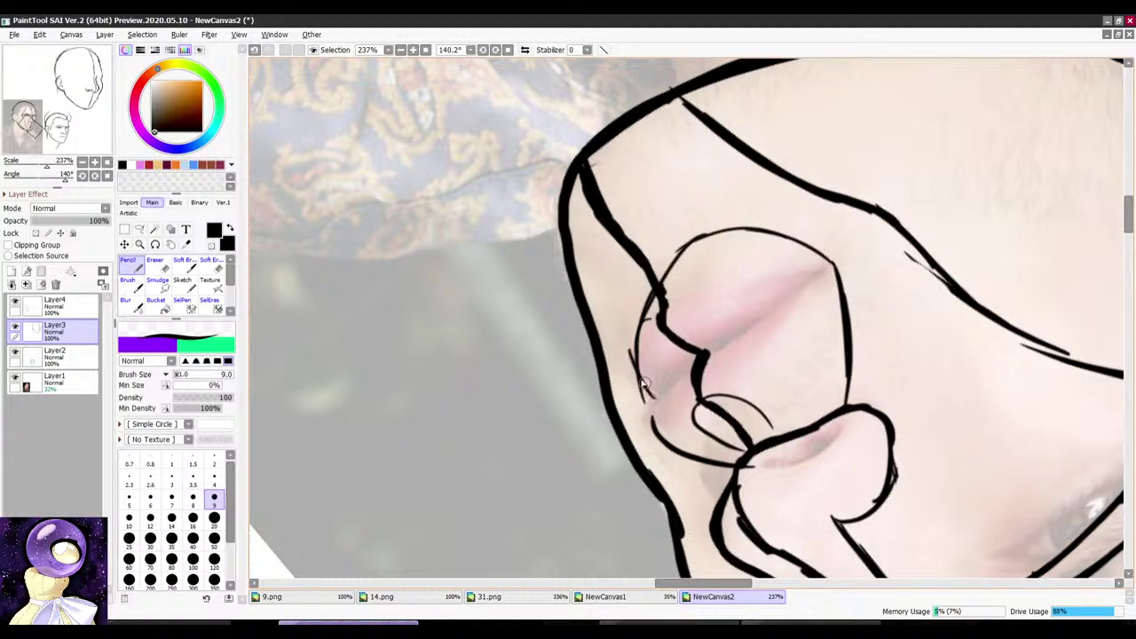
key(e)
key(n)
mouse_move(636, 385)
mouse_down()
mouse_move(648, 395)
mouse_move(647, 233)
mouse_move(704, 173)
mouse_up()
Step: Trace the lower lip, the upper lip and the parting line between them over the photo
drag(675, 242, 670, 362)
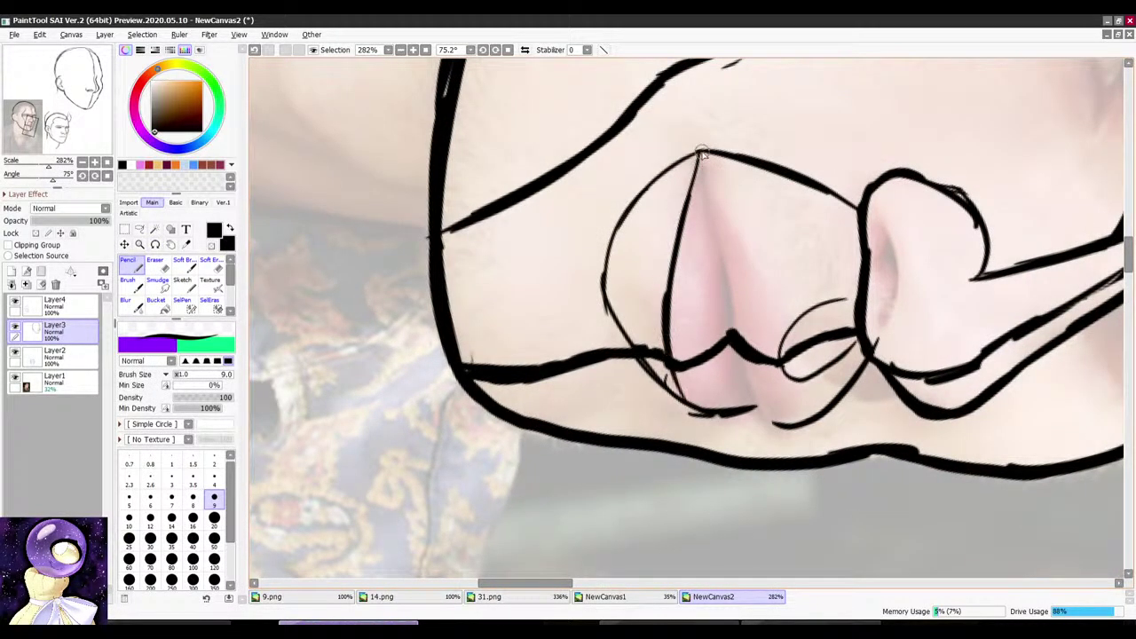
drag(701, 154, 771, 321)
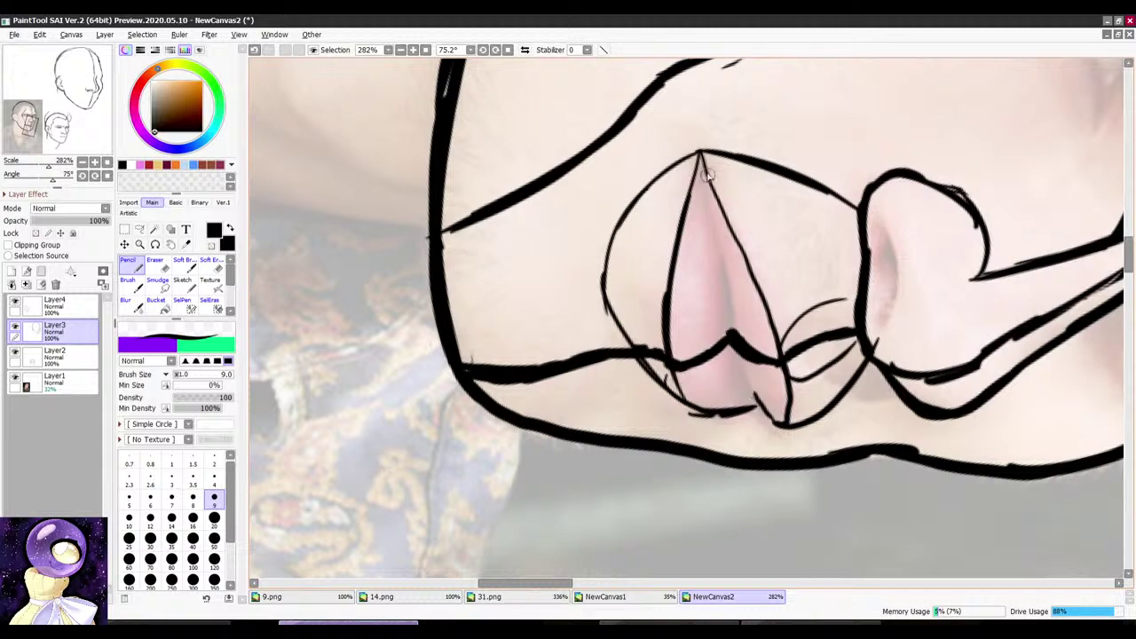
drag(730, 281, 755, 408)
drag(709, 216, 747, 371)
scroll(728, 315, down, 4)
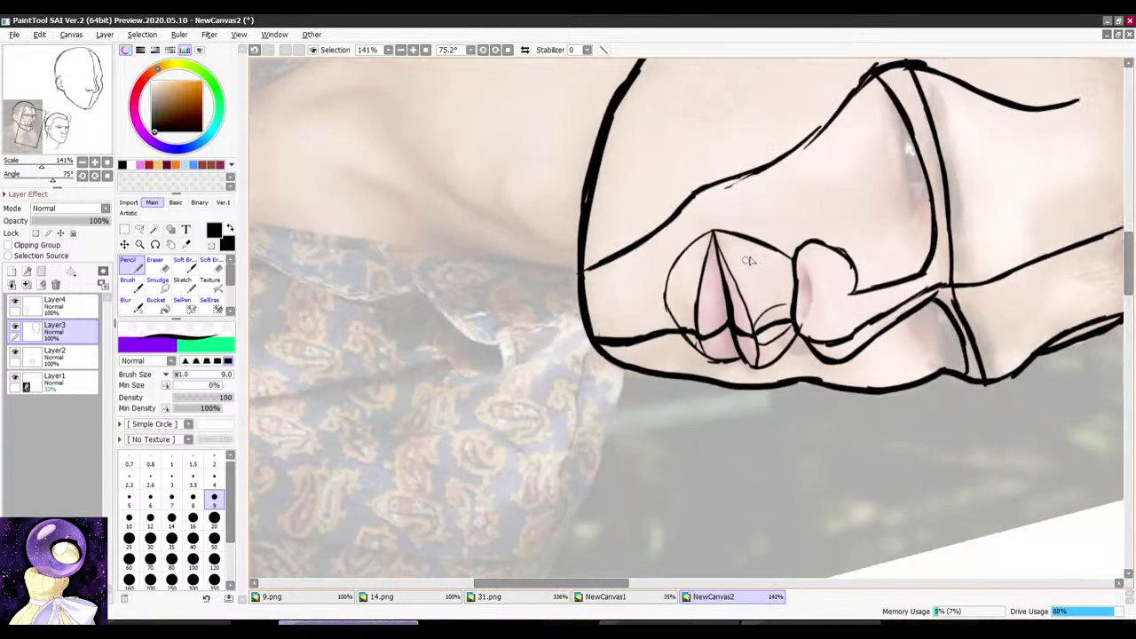
Step: Erase the mouth mound's curve below the lower lip and redraw it farther toward the chin
drag(750, 258, 661, 214)
scroll(668, 214, down, 4)
mouse_move(761, 182)
mouse_down()
mouse_move(730, 163)
mouse_move(676, 181)
mouse_up()
scroll(731, 169, up, 4)
scroll(666, 239, up, 2)
key(e)
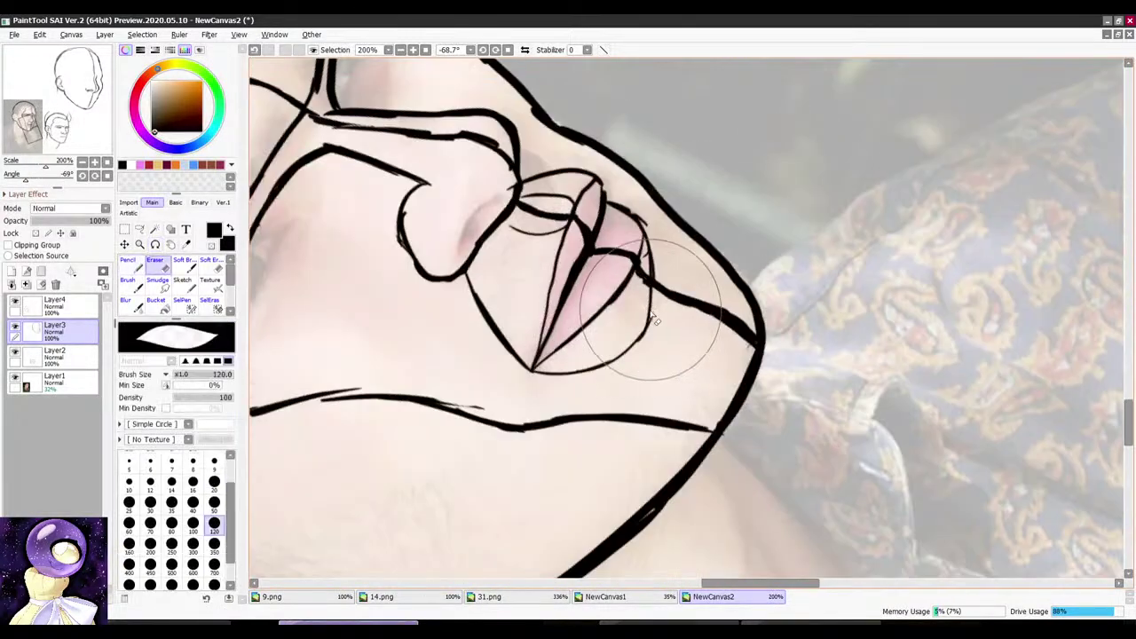
drag(636, 297, 656, 258)
key(n)
drag(666, 305, 632, 344)
key(r)
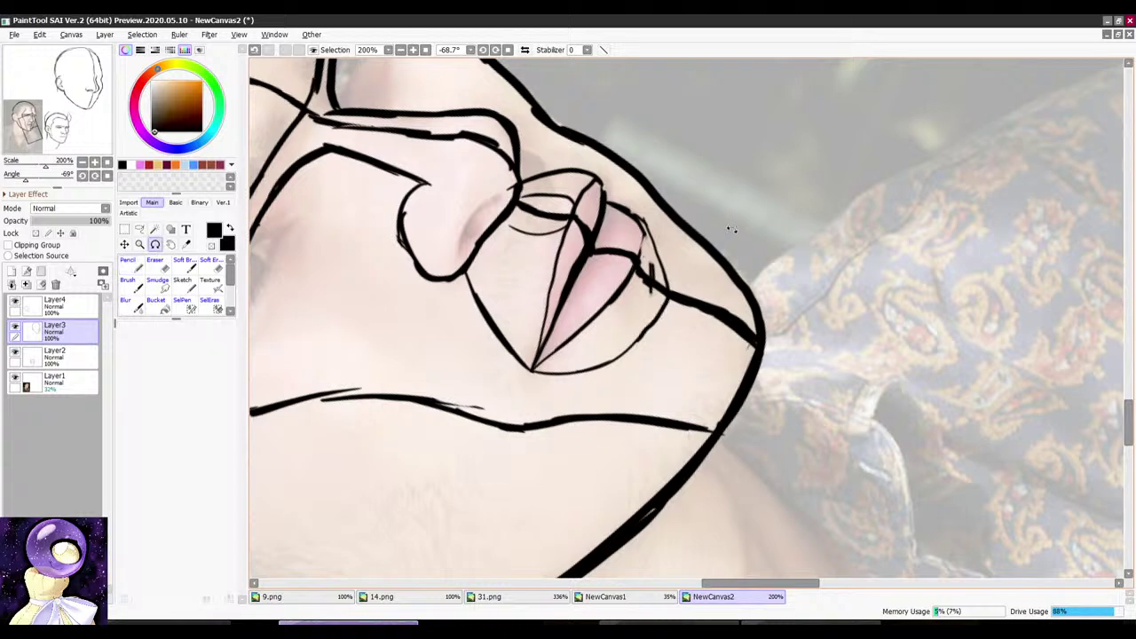
drag(733, 228, 672, 219)
key(e)
key(n)
mouse_move(664, 322)
mouse_down()
mouse_move(638, 293)
mouse_move(660, 378)
mouse_up()
Step: Examine the traced mouth against the rest of the face planes on the photo
scroll(693, 330, down, 3)
key(r)
drag(640, 251, 614, 206)
scroll(750, 306, down, 3)
key(r)
scroll(686, 273, up, 6)
key(r)
scroll(786, 188, down, 8)
key(r)
Step: Trace the near eye's outline with its inner corner and add the crease below the lower lid
scroll(746, 188, up, 5)
key(r)
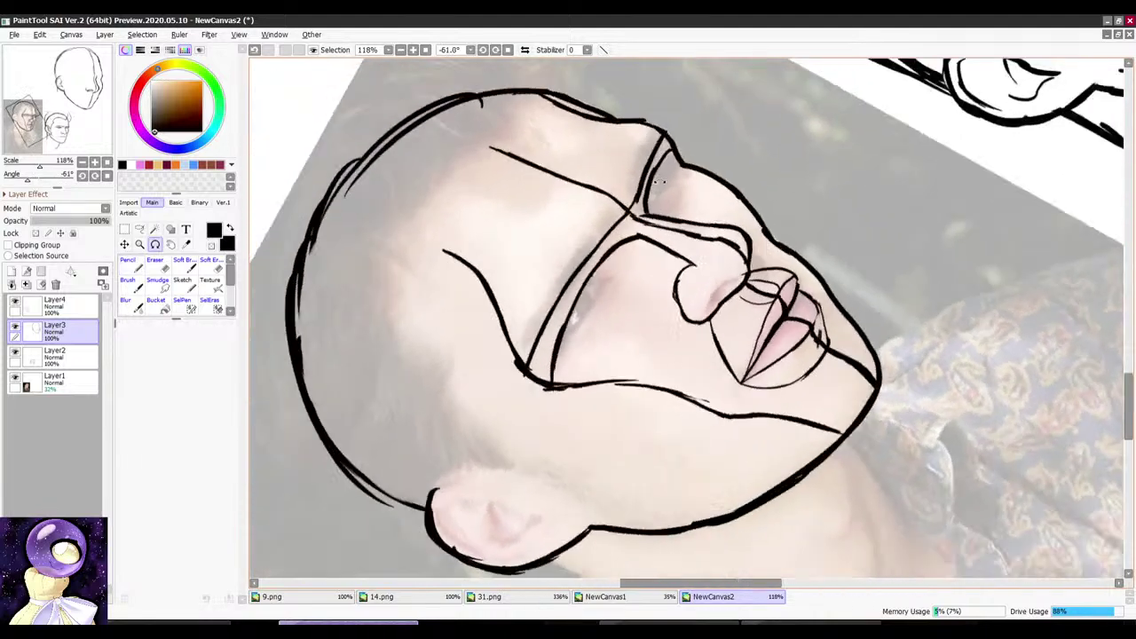
scroll(634, 277, up, 5)
key(r)
mouse_move(635, 278)
mouse_down()
mouse_move(587, 289)
mouse_move(524, 416)
mouse_up()
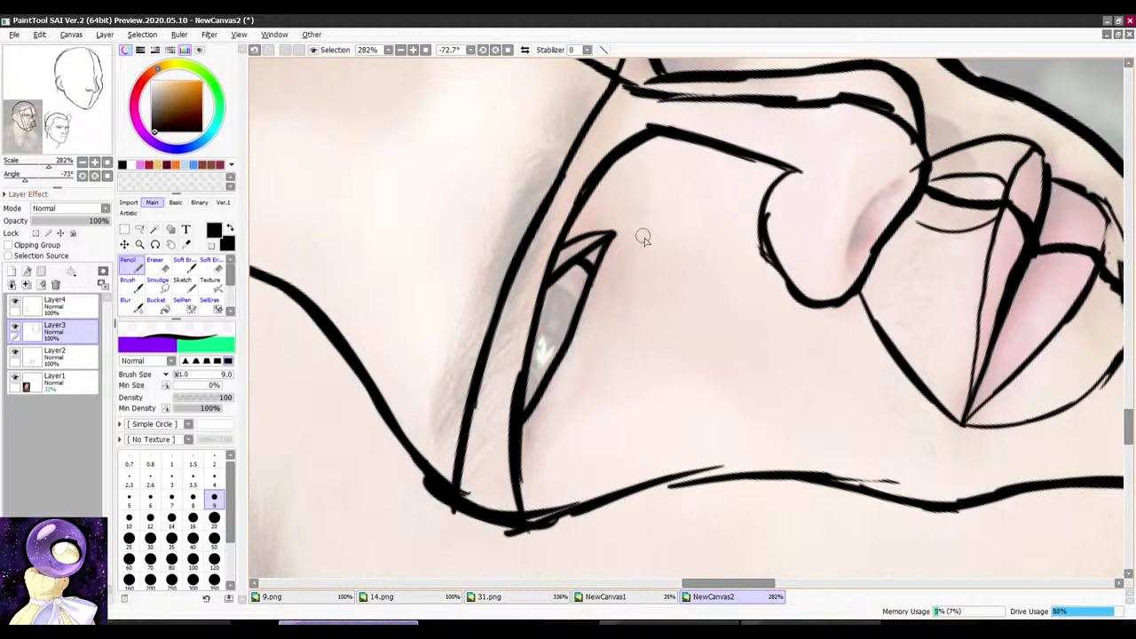
drag(619, 269, 536, 441)
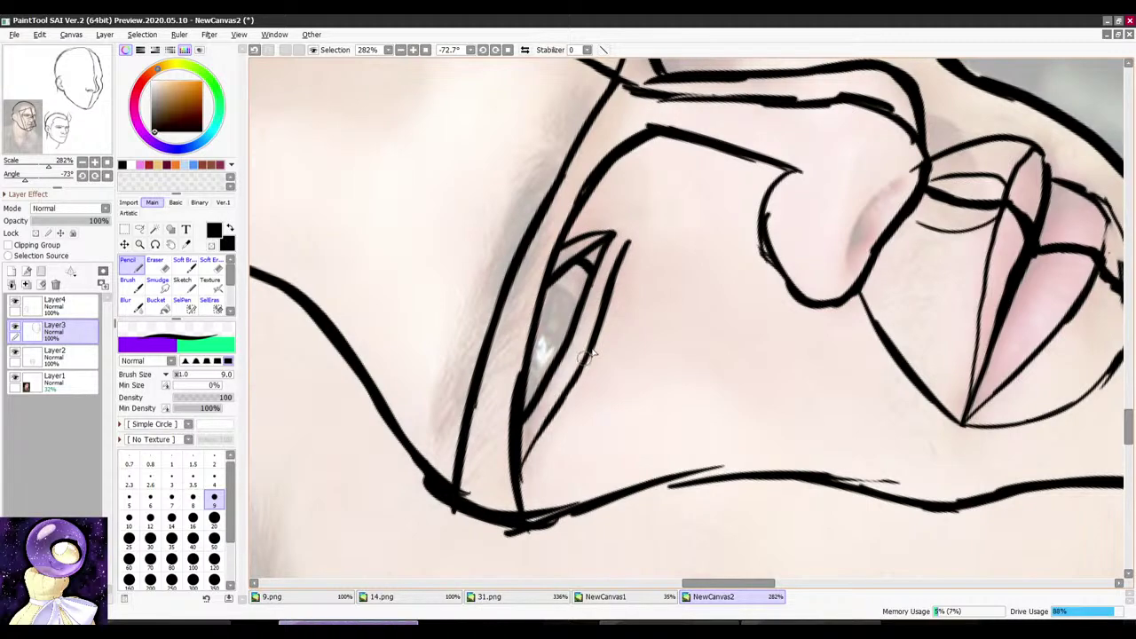
Step: Trace the far eye's outline inside its socket on the photo
scroll(586, 355, down, 4)
key(r)
drag(756, 133, 723, 110)
scroll(790, 149, up, 4)
key(r)
scroll(675, 120, up, 1)
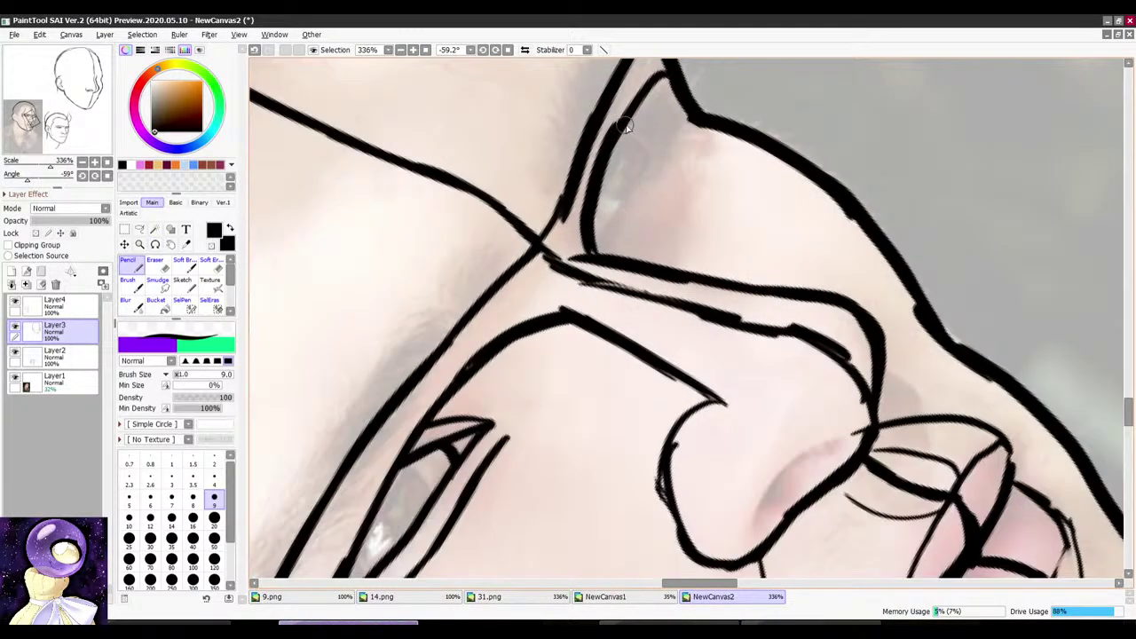
mouse_move(626, 127)
mouse_down()
mouse_move(609, 223)
mouse_move(595, 230)
mouse_up()
scroll(612, 226, down, 6)
scroll(556, 343, up, 5)
key(r)
scroll(581, 355, down, 5)
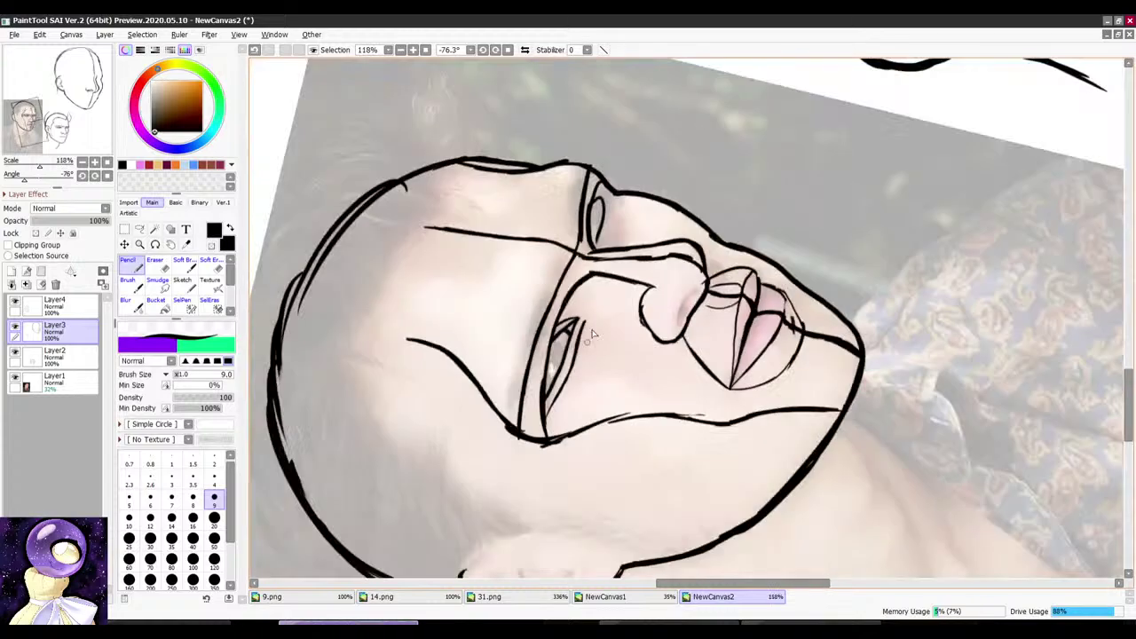
Step: Trace the upper edge of the far eyebrow from the outer brow to the nose bridge
scroll(598, 224, up, 4)
key(r)
scroll(683, 140, up, 4)
mouse_move(655, 145)
mouse_down()
mouse_move(684, 139)
mouse_move(754, 182)
mouse_move(699, 162)
mouse_move(641, 174)
mouse_move(672, 184)
mouse_move(662, 166)
mouse_up()
scroll(616, 240, down, 4)
key(r)
scroll(709, 200, down, 5)
key(r)
scroll(678, 197, up, 4)
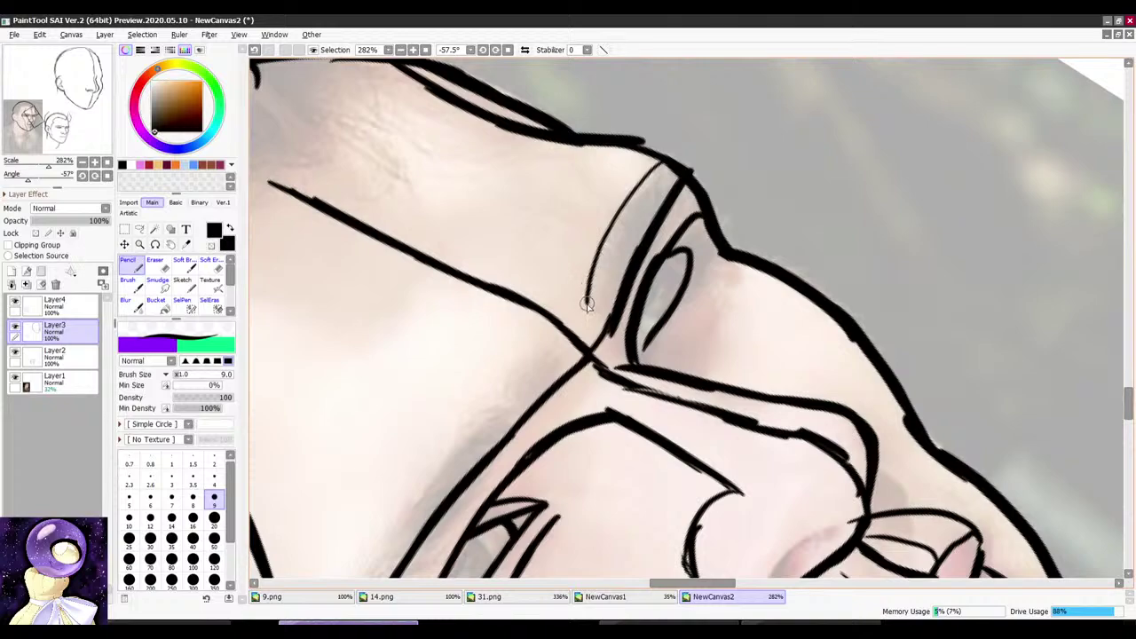
drag(586, 304, 603, 325)
Step: Trace the upper edge of the near eyebrow from the nose bridge to the temple
scroll(619, 291, down, 4)
scroll(570, 399, up, 3)
mouse_move(605, 282)
mouse_down()
mouse_move(500, 342)
mouse_move(418, 483)
mouse_move(415, 532)
mouse_up()
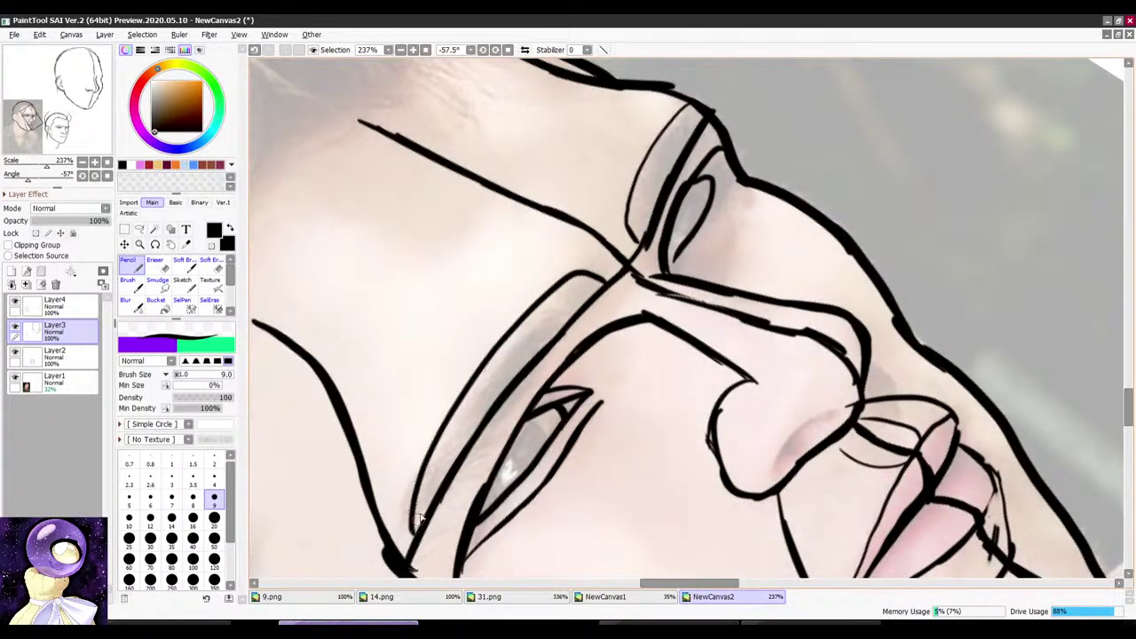
Step: Draw a line across the middle of the forehead, undo it and redraw it longer across the centre line
scroll(590, 272, down, 5)
key(r)
scroll(644, 183, down, 4)
mouse_move(582, 240)
mouse_down()
mouse_move(696, 154)
mouse_move(578, 325)
mouse_up()
scroll(644, 183, up, 4)
key(r)
scroll(698, 153, up, 1)
drag(646, 196, 599, 319)
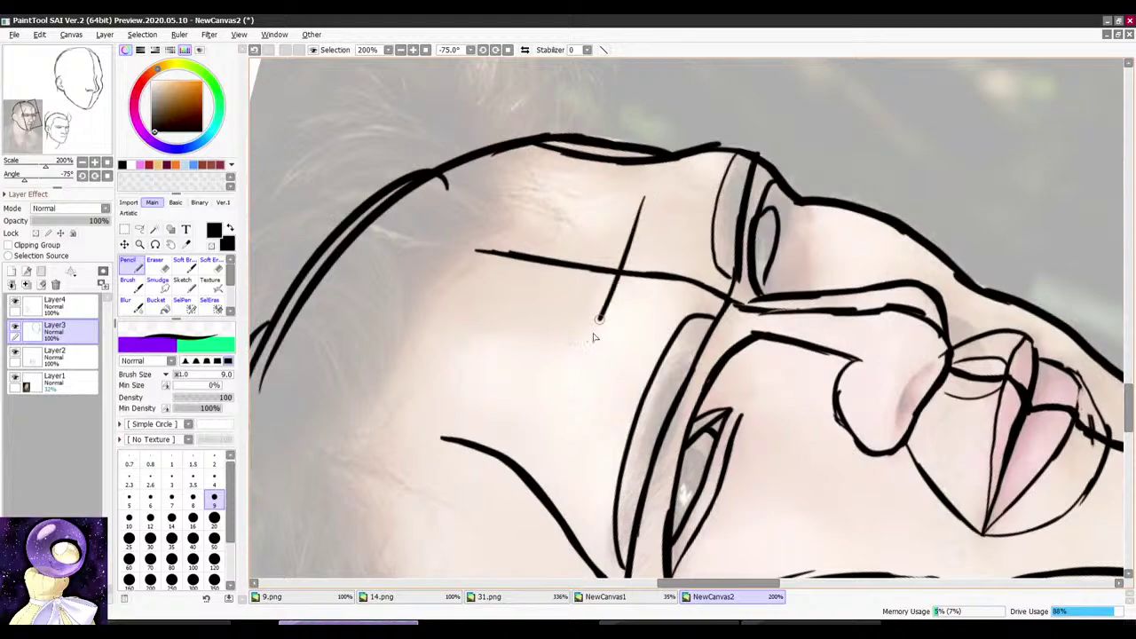
key(ctrl+z)
mouse_move(637, 183)
mouse_down()
mouse_move(605, 316)
mouse_move(570, 374)
mouse_up()
scroll(637, 191, down, 7)
key(r)
drag(683, 153, 794, 280)
scroll(790, 279, down, 4)
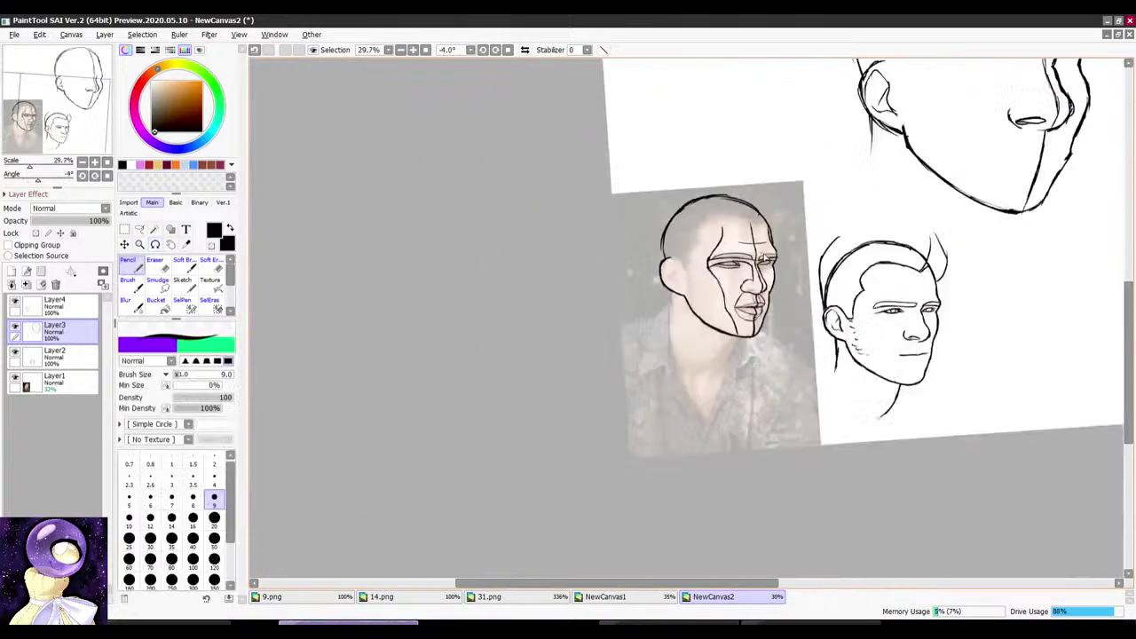
Step: Trace the far-side fold from the nose down to the mouth corner and clean it up with a size 50 eraser
scroll(803, 284, up, 4)
key(r)
mouse_move(796, 189)
mouse_down()
mouse_move(779, 259)
mouse_move(819, 192)
mouse_move(750, 178)
mouse_move(771, 189)
mouse_move(738, 219)
mouse_up()
scroll(750, 178, up, 6)
key(e)
key(n)
scroll(742, 194, up, 2)
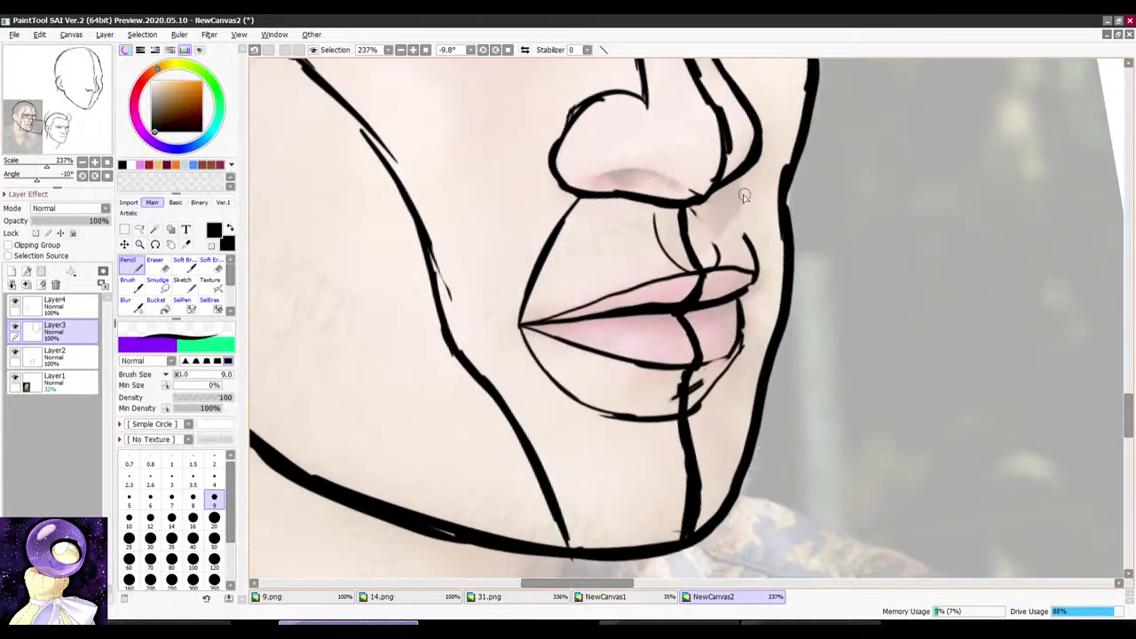
key(e)
click(214, 513)
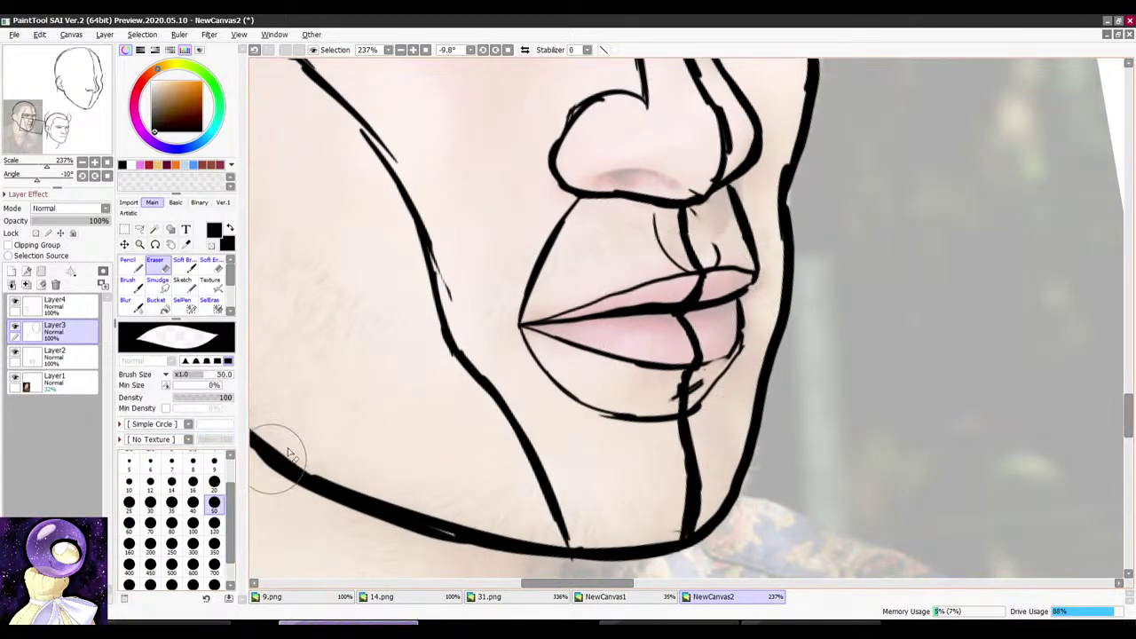
mouse_move(728, 209)
mouse_down()
mouse_move(741, 210)
mouse_move(731, 200)
mouse_move(752, 244)
mouse_up()
key(n)
key(r)
mouse_move(753, 244)
mouse_down()
mouse_move(624, 220)
mouse_move(598, 232)
mouse_up()
key(n)
Step: Outline the near nostril opening along the underside of the traced nose
scroll(568, 306, up, 2)
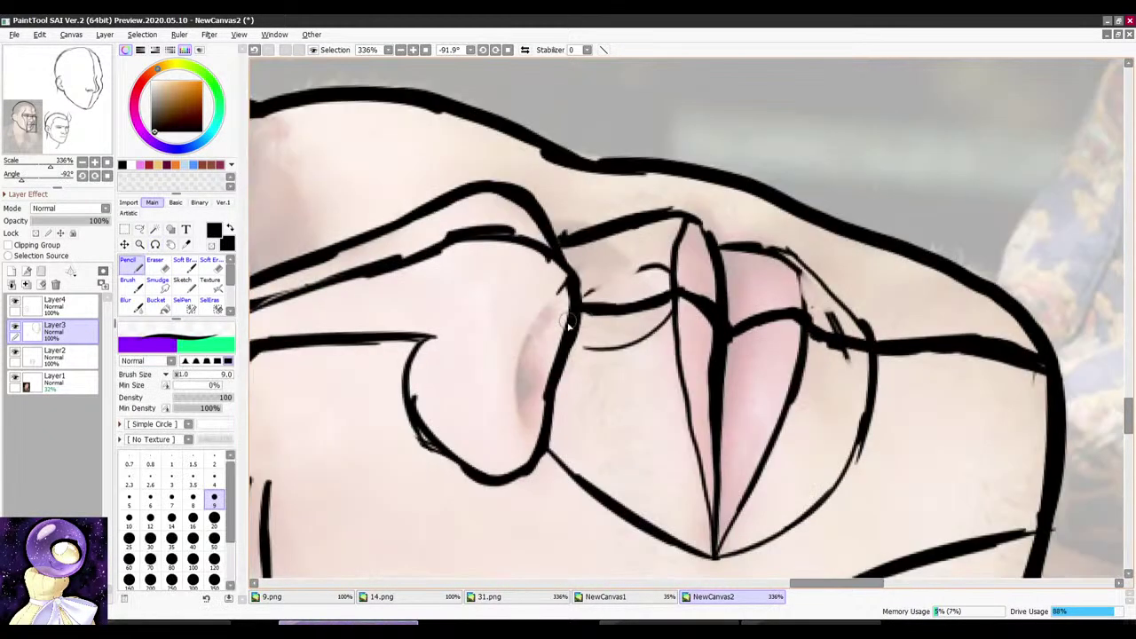
mouse_move(534, 420)
mouse_down()
mouse_move(560, 314)
mouse_move(518, 415)
mouse_move(536, 427)
mouse_up()
scroll(564, 316, down, 5)
key(r)
key(n)
mouse_move(612, 257)
mouse_down()
mouse_move(732, 241)
mouse_move(702, 200)
mouse_move(712, 471)
mouse_move(763, 453)
mouse_up()
Step: Redraw the nose's front ridge line around the tip to the base and erase the excess inside it
scroll(710, 341, down, 4)
scroll(697, 293, up, 5)
key(r)
scroll(696, 199, up, 4)
key(n)
key(r)
key(n)
mouse_move(690, 218)
mouse_down()
mouse_move(625, 298)
mouse_move(655, 360)
mouse_up()
key(e)
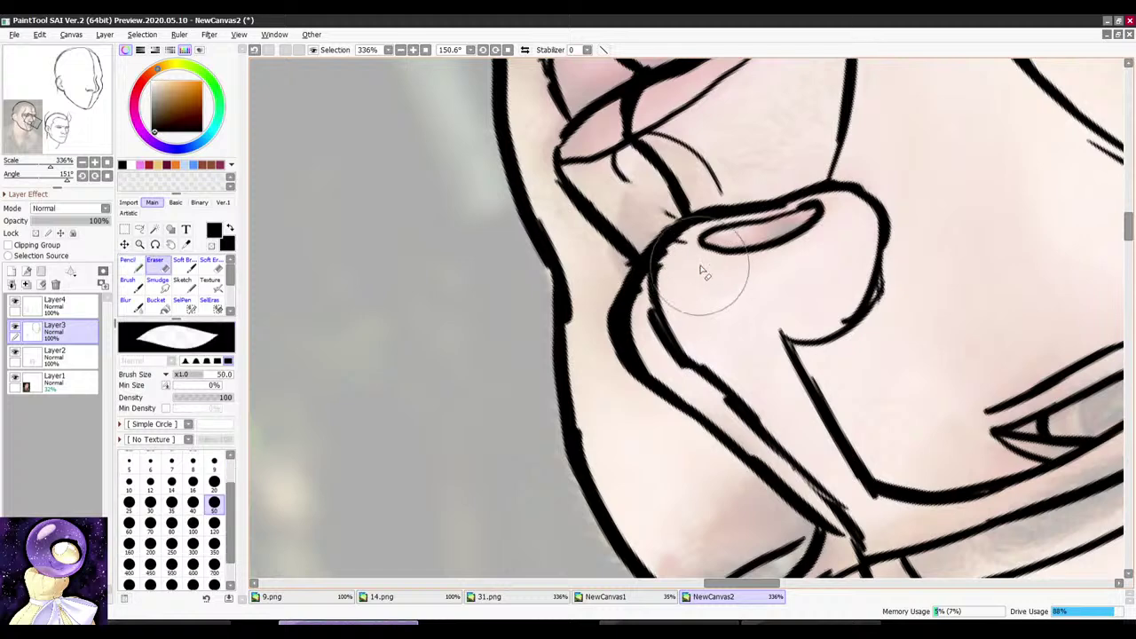
drag(702, 272, 688, 256)
key(n)
key(Home)
scroll(600, 389, up, 3)
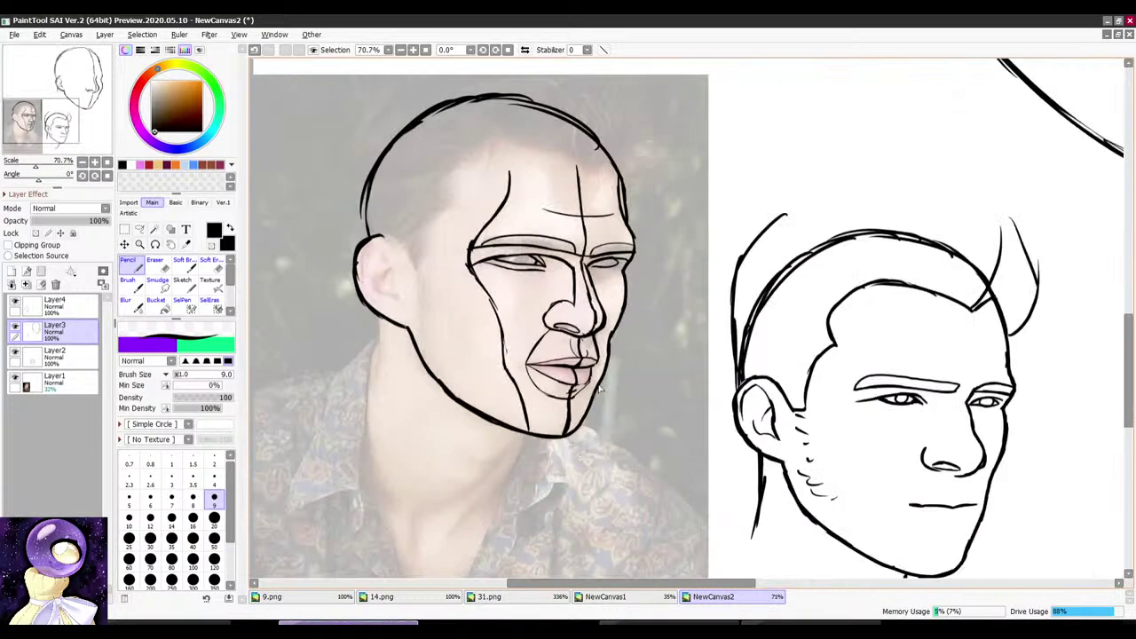
Step: Switch between the Firefox Discord window and PaintTool SAI to examine the jaw and neck in the shared head drawing
click(680, 623)
click(799, 623)
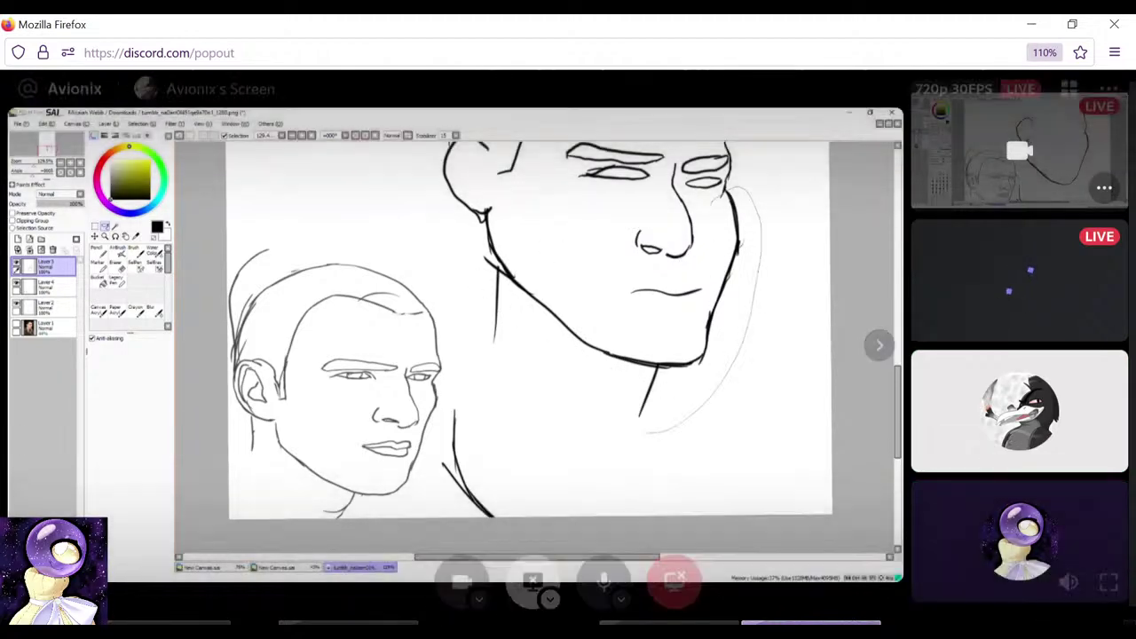
mouse_move(435, 573)
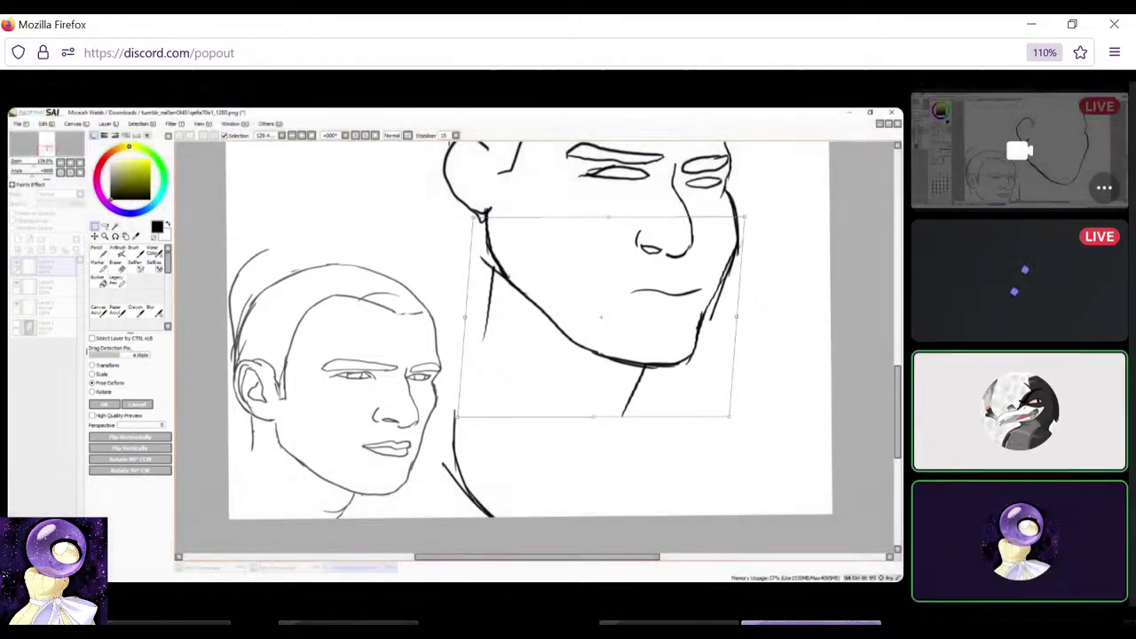
click(348, 623)
scroll(554, 289, down, 3)
scroll(506, 321, down, 3)
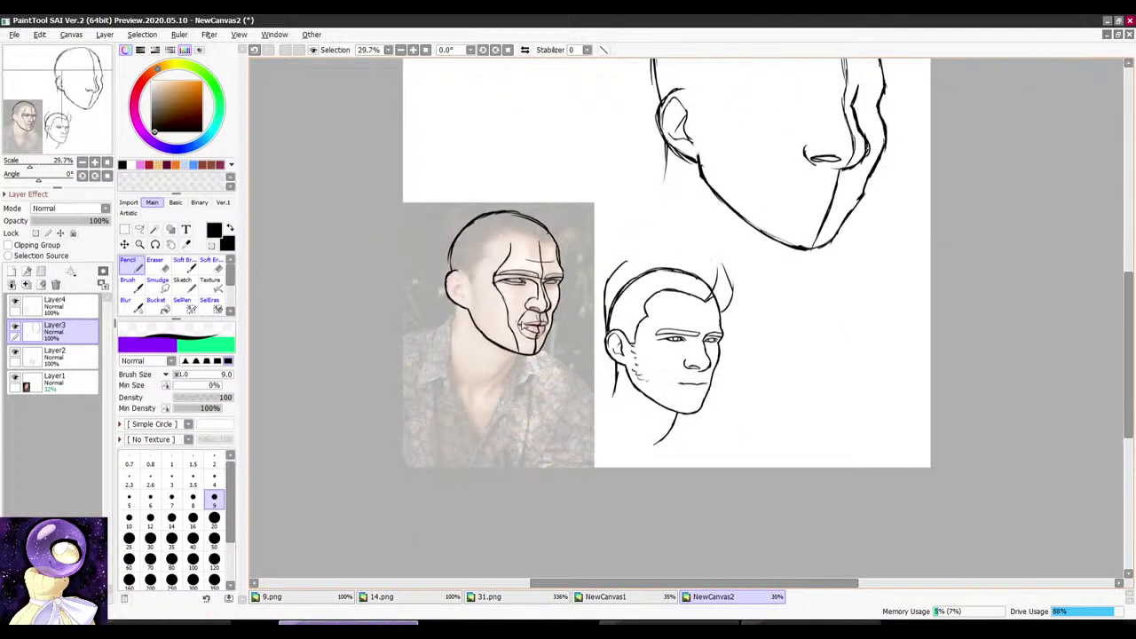
click(426, 50)
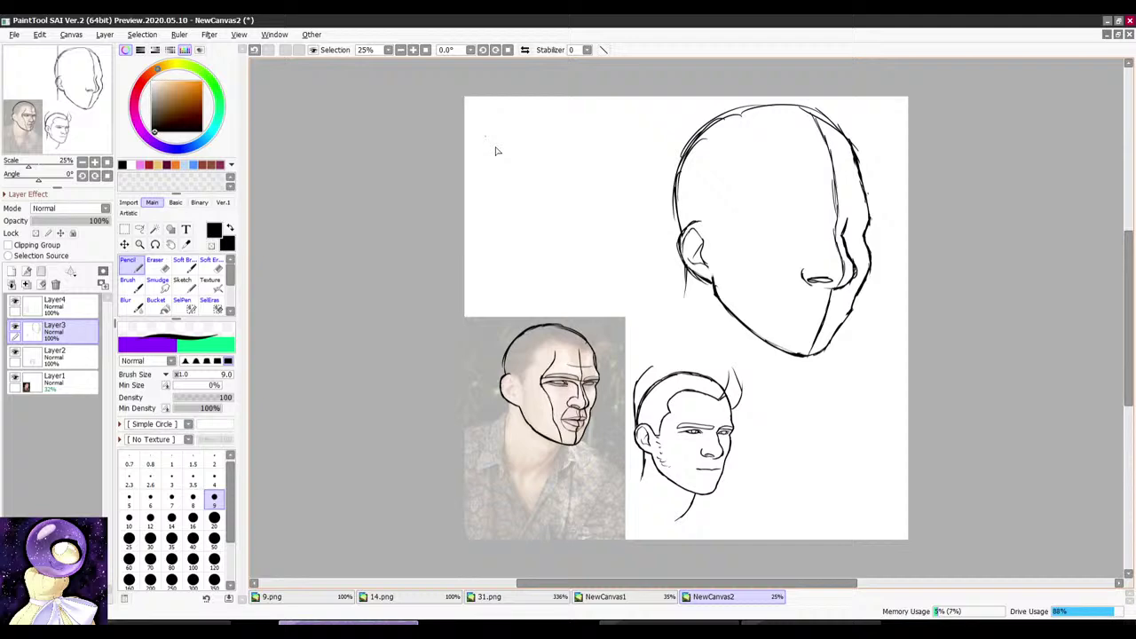
click(645, 623)
click(810, 623)
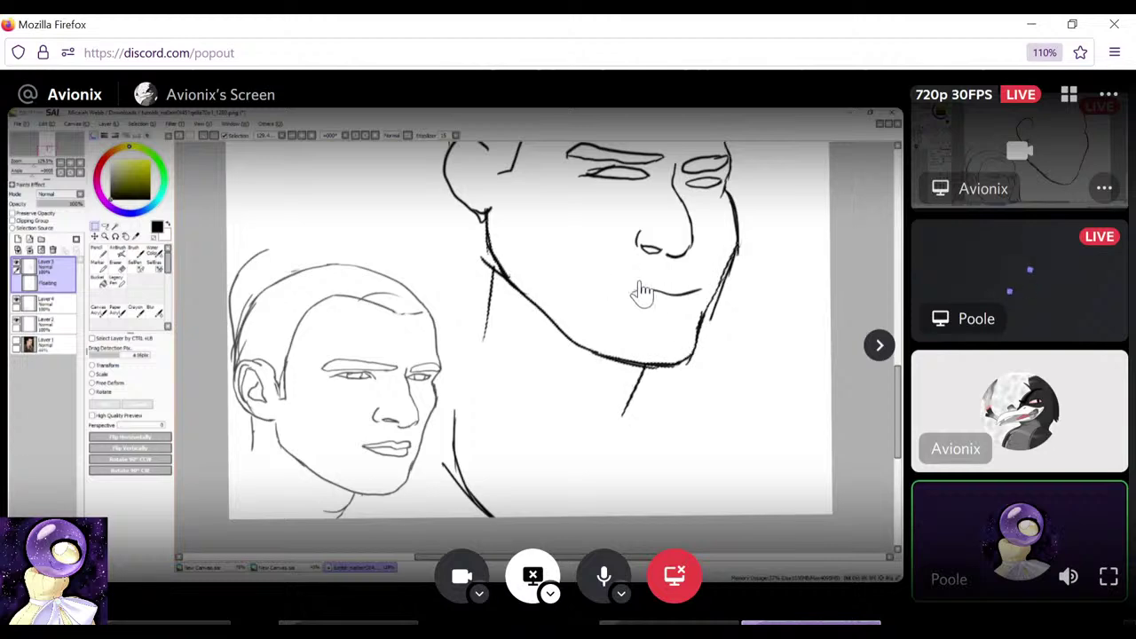
mouse_move(348, 625)
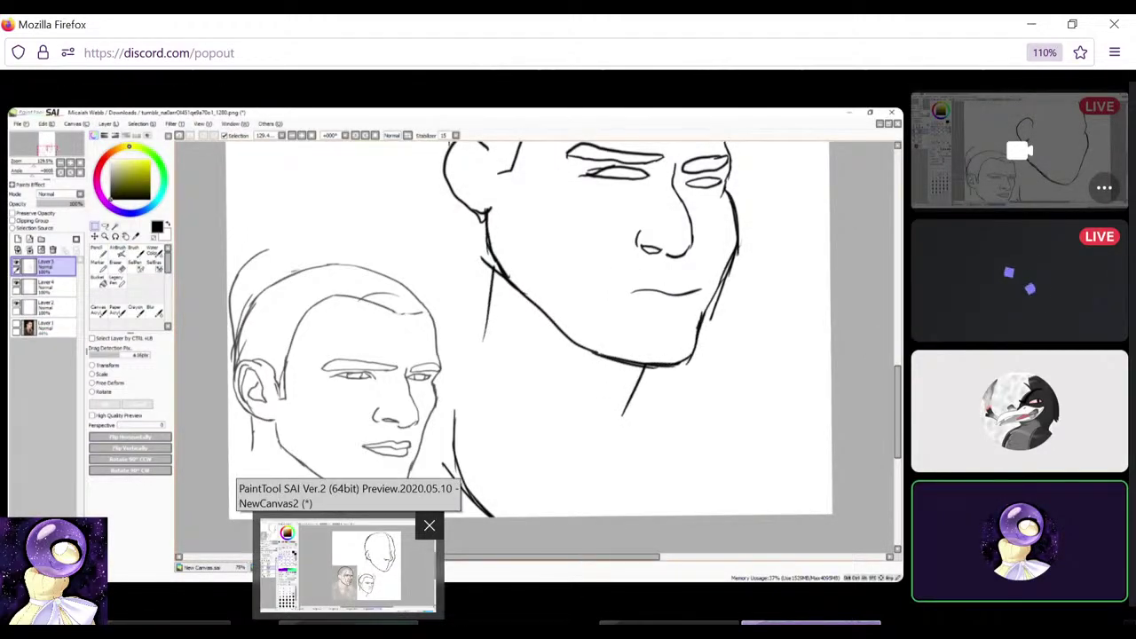
click(348, 626)
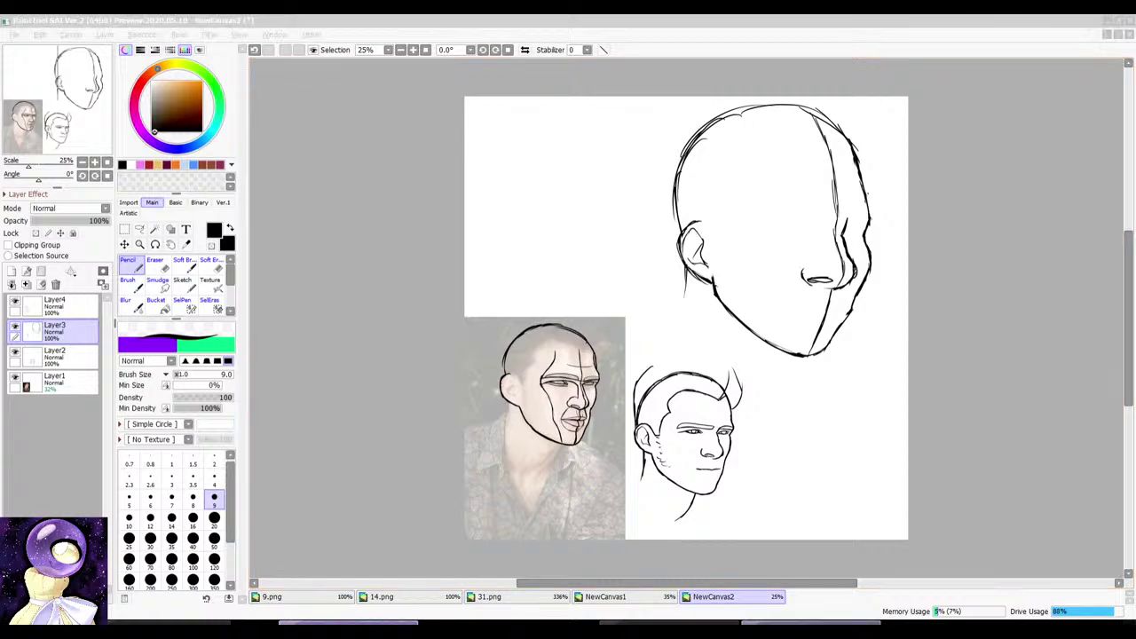
key(alt+Tab)
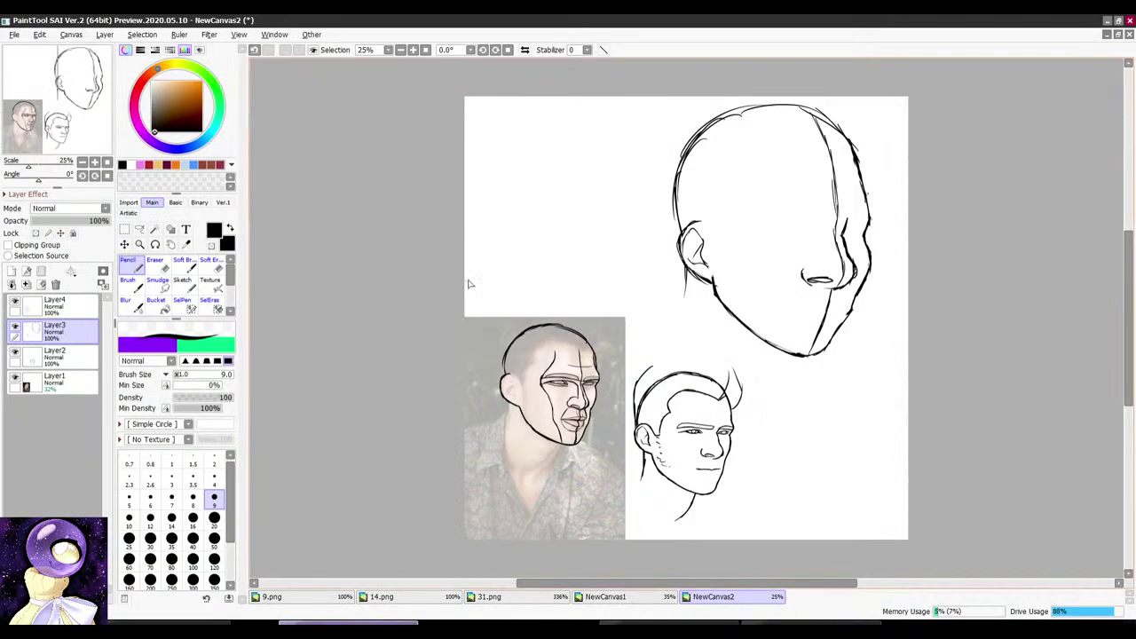
Step: Select the large head's jaw and chin below the nose with a freeform lasso and deform the selection to lengthen the jaw
scroll(545, 251, down, 2)
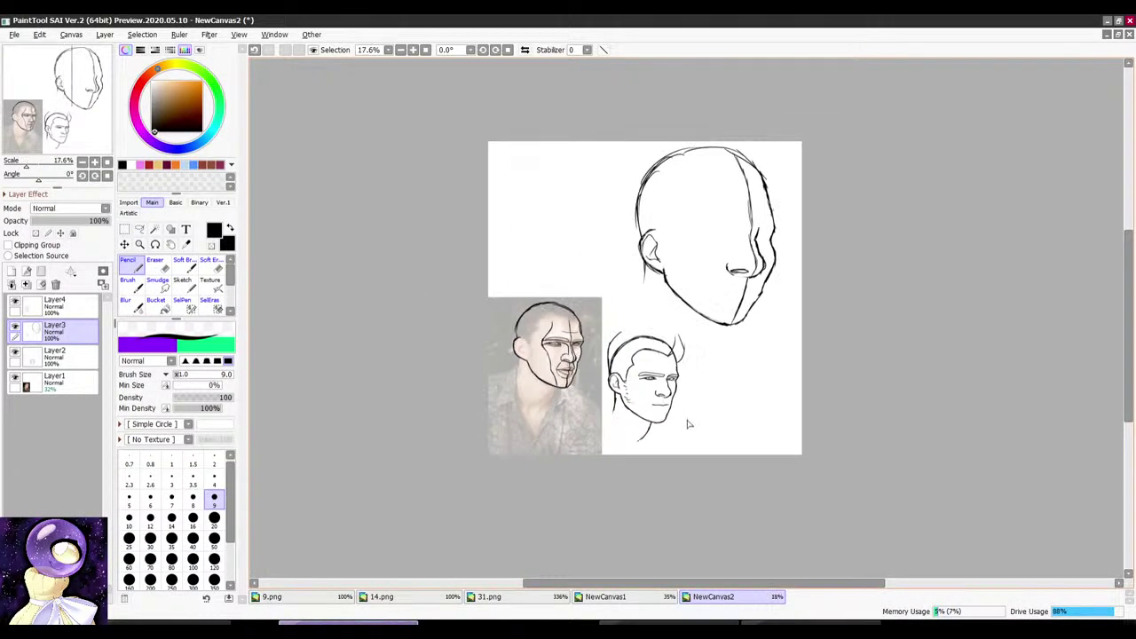
scroll(785, 255, up, 6)
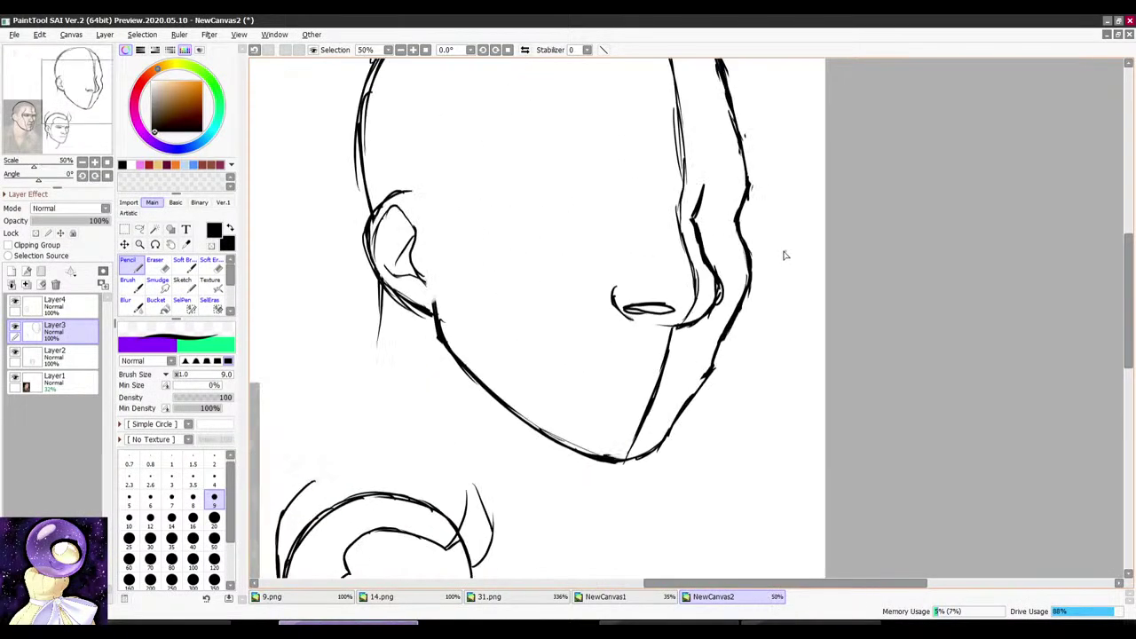
click(139, 231)
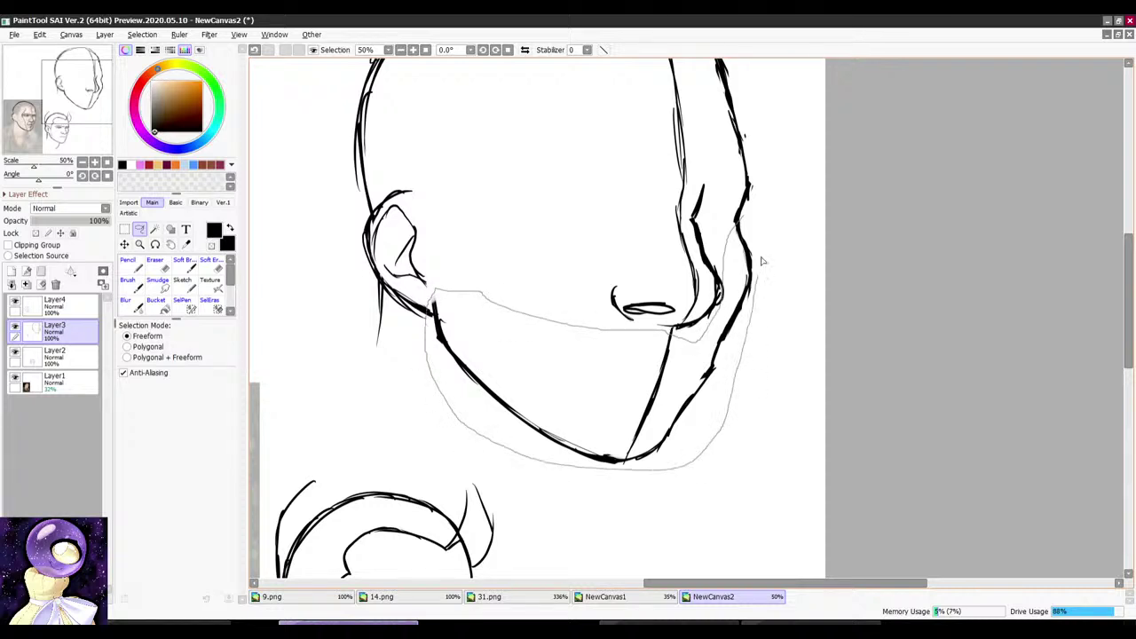
drag(761, 261, 779, 198)
click(124, 229)
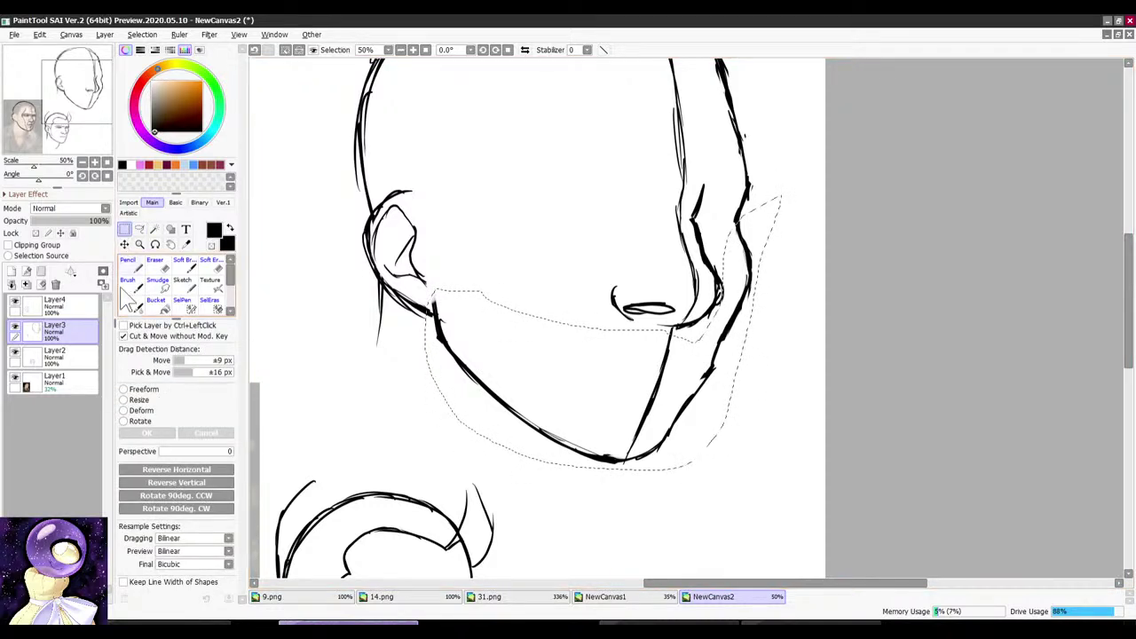
click(140, 411)
mouse_move(753, 495)
mouse_down()
mouse_move(759, 484)
mouse_move(755, 501)
mouse_up()
click(147, 432)
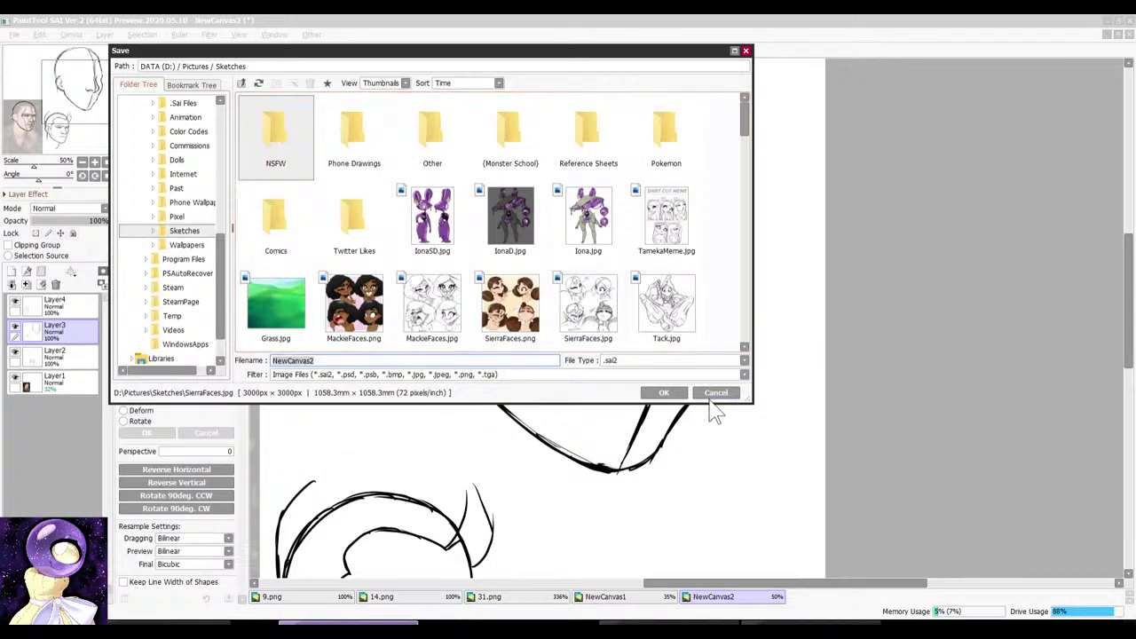
click(712, 394)
Step: Hide the reference photo on Layer1 to view the traced face lines alone, and show it again
scroll(645, 226, down, 5)
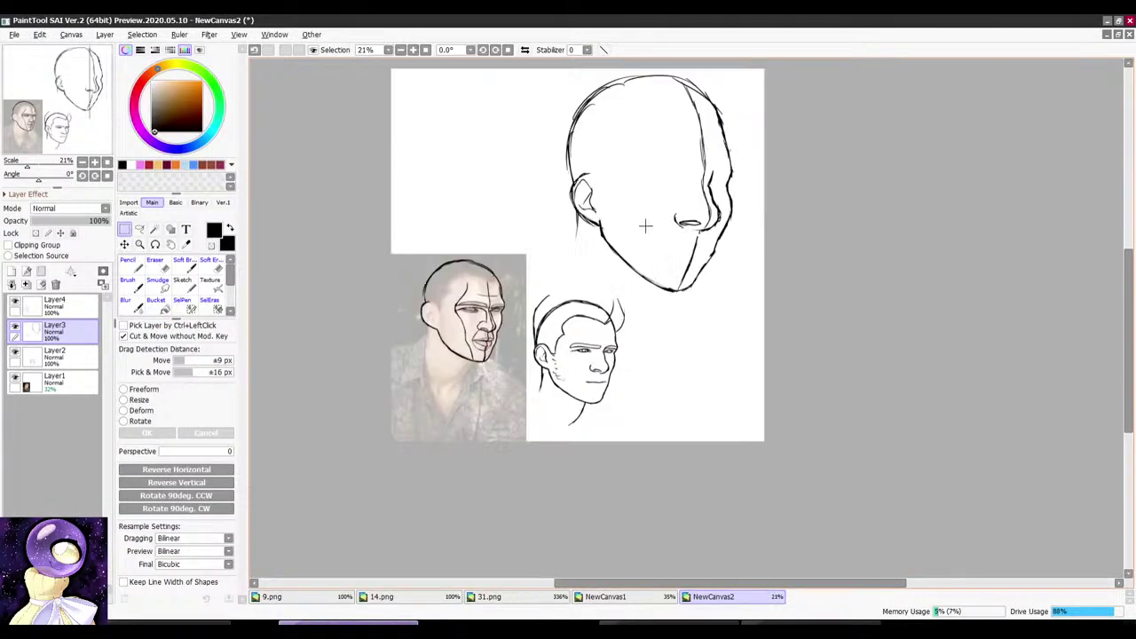
key(n)
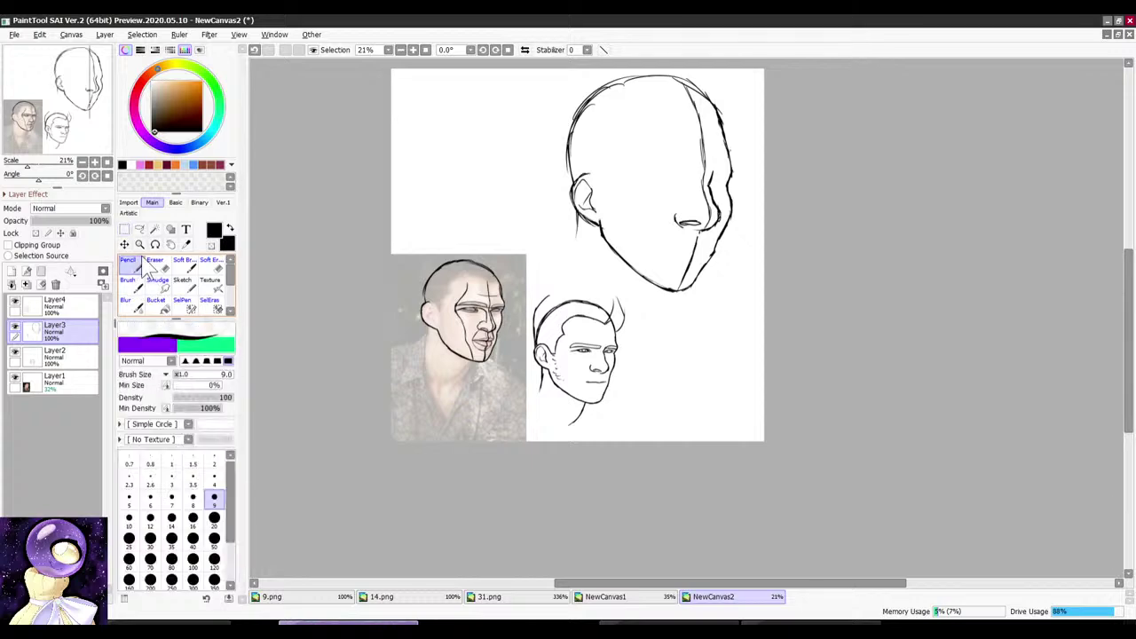
scroll(458, 306, up, 5)
click(15, 380)
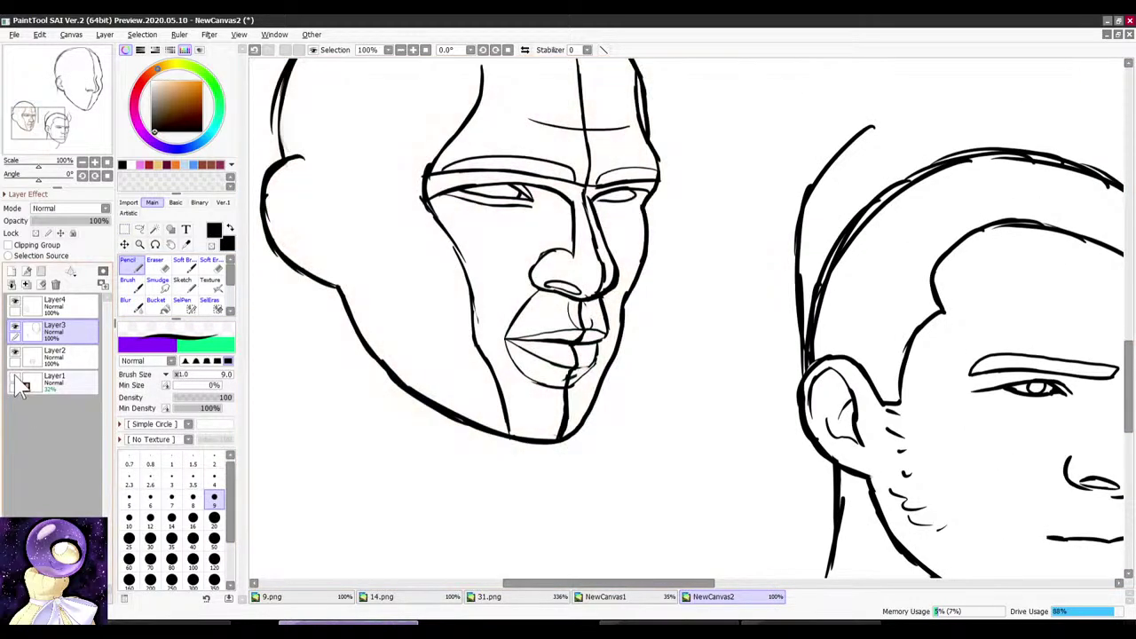
click(15, 380)
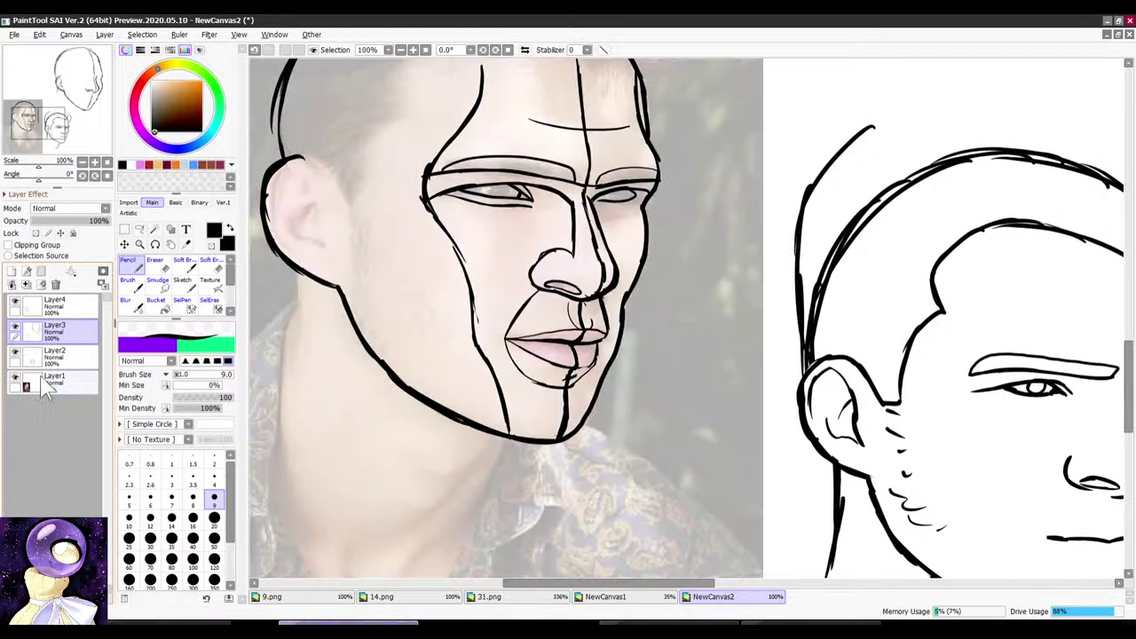
scroll(536, 394, down, 3)
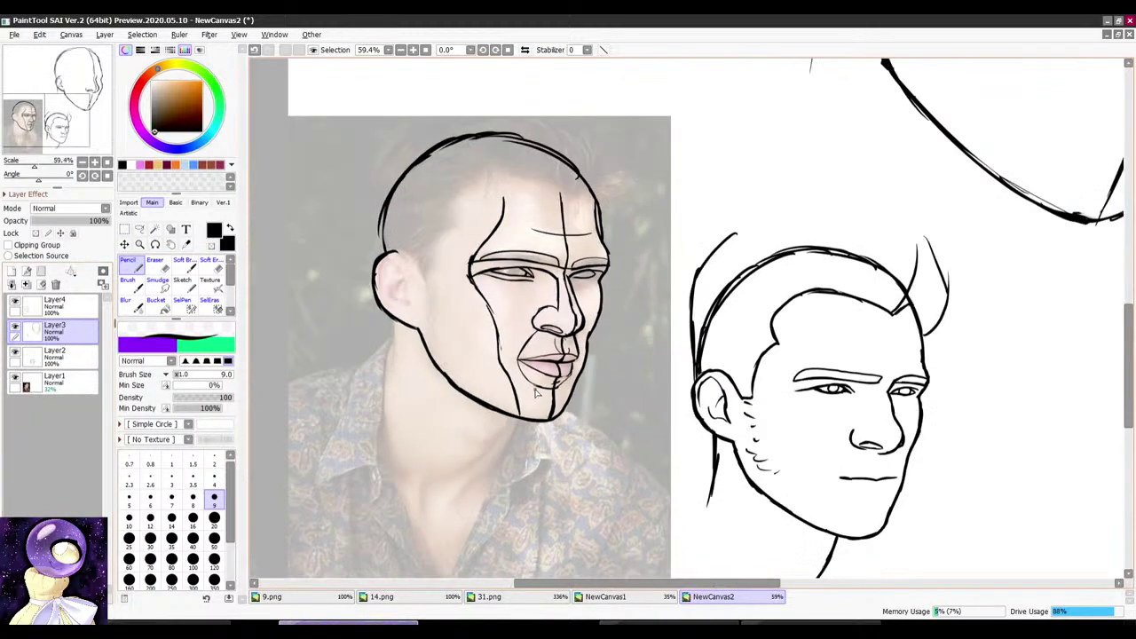
Step: Check the face proportions in the shared drawing in the Firefox Discord window and return to PaintTool SAI
click(767, 621)
mouse_move(767, 623)
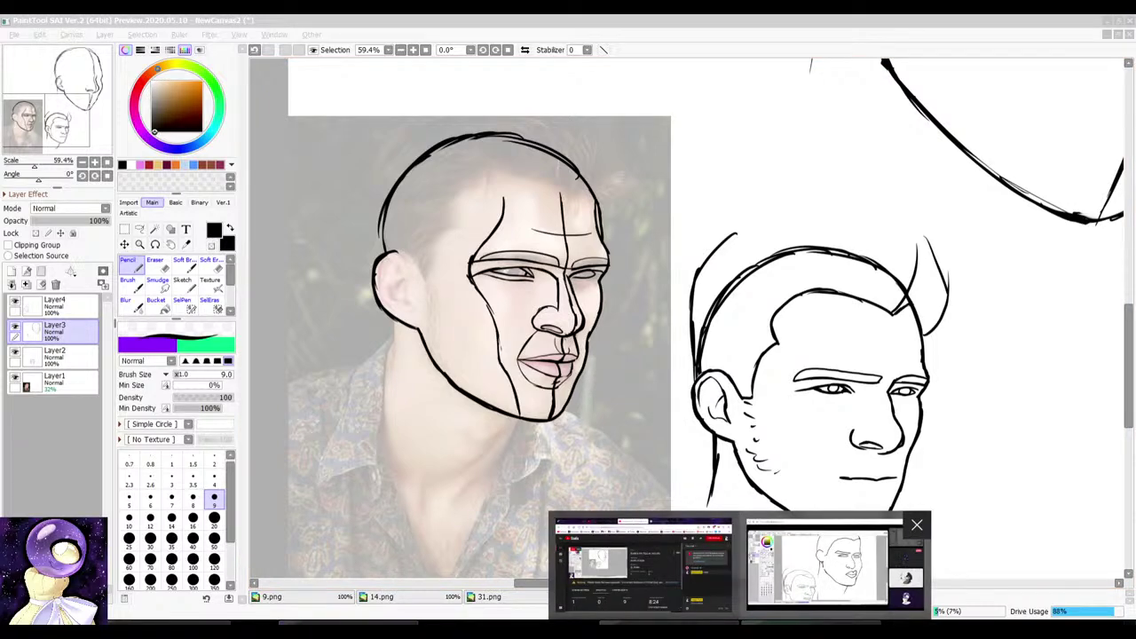
click(634, 564)
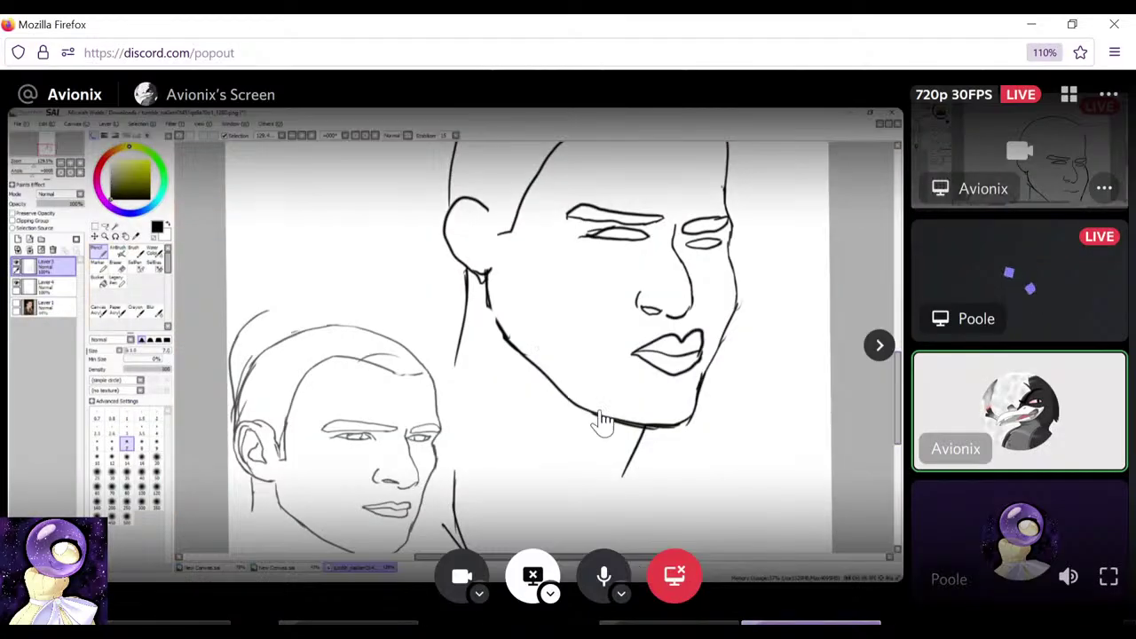
key(alt+Tab)
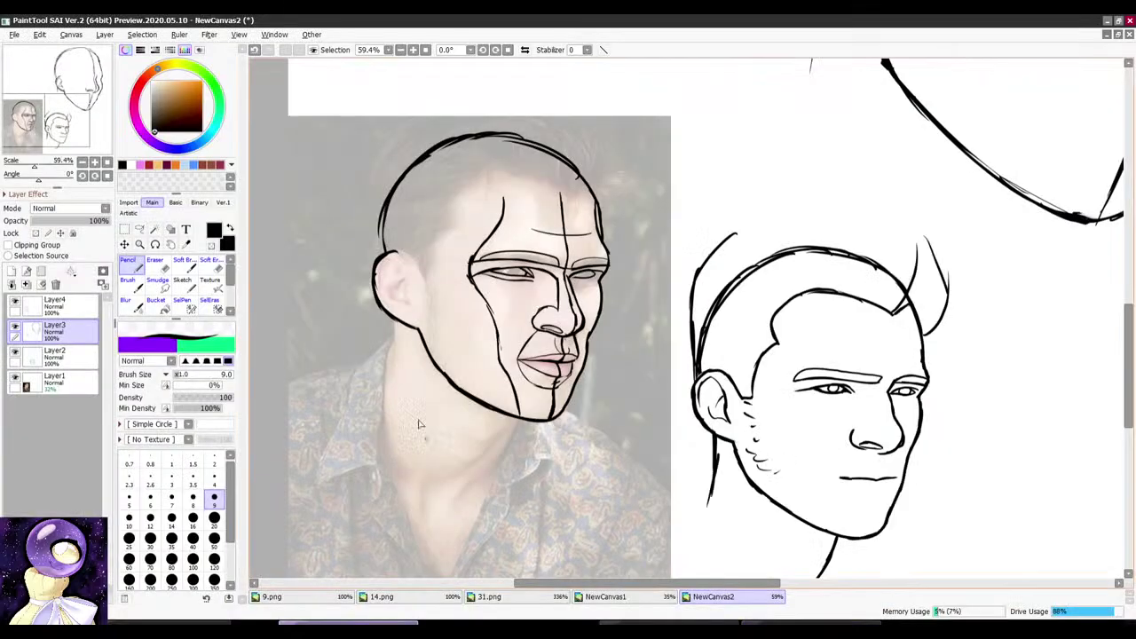
Step: Delete Layer4 from the canvas
scroll(464, 312, up, 3)
scroll(532, 284, down, 1)
scroll(618, 257, up, 2)
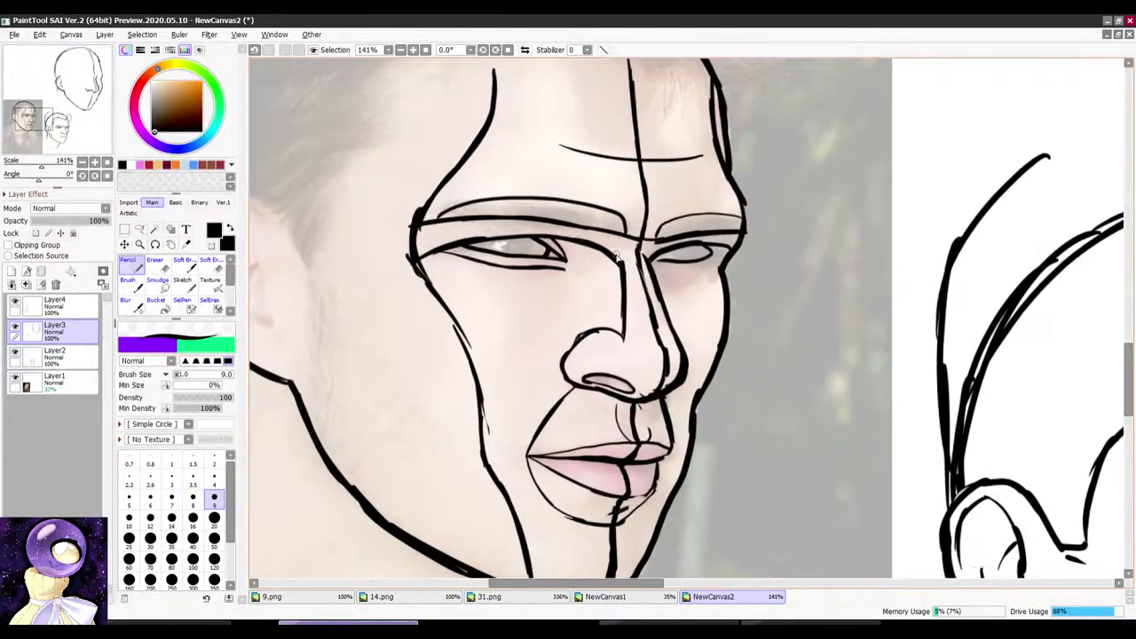
drag(512, 183, 469, 216)
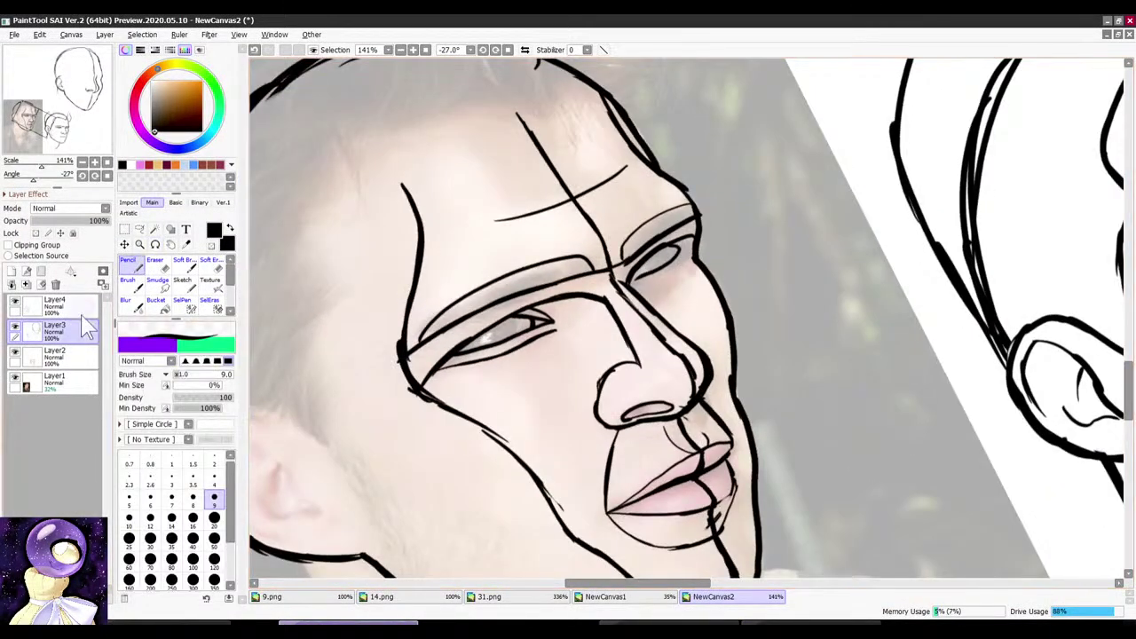
click(53, 305)
click(55, 286)
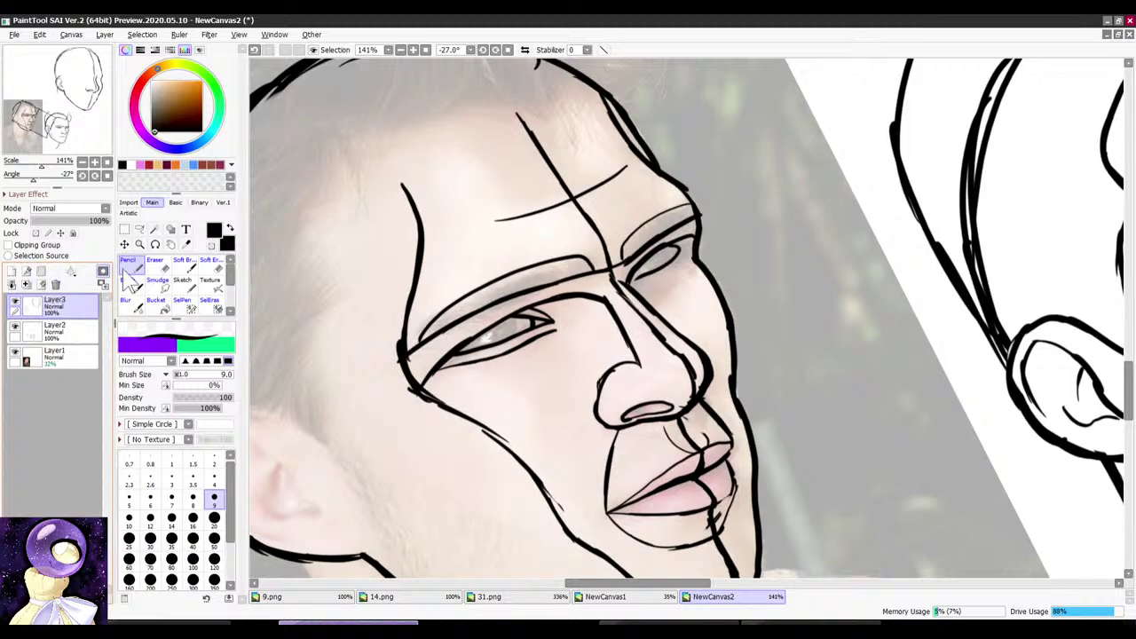
Step: Examine the traced brow, nose and side planes of the face over the photo at different angles
mouse_move(682, 245)
mouse_down()
mouse_move(661, 252)
mouse_move(692, 248)
mouse_up()
scroll(661, 252, down, 2)
scroll(685, 249, down, 2)
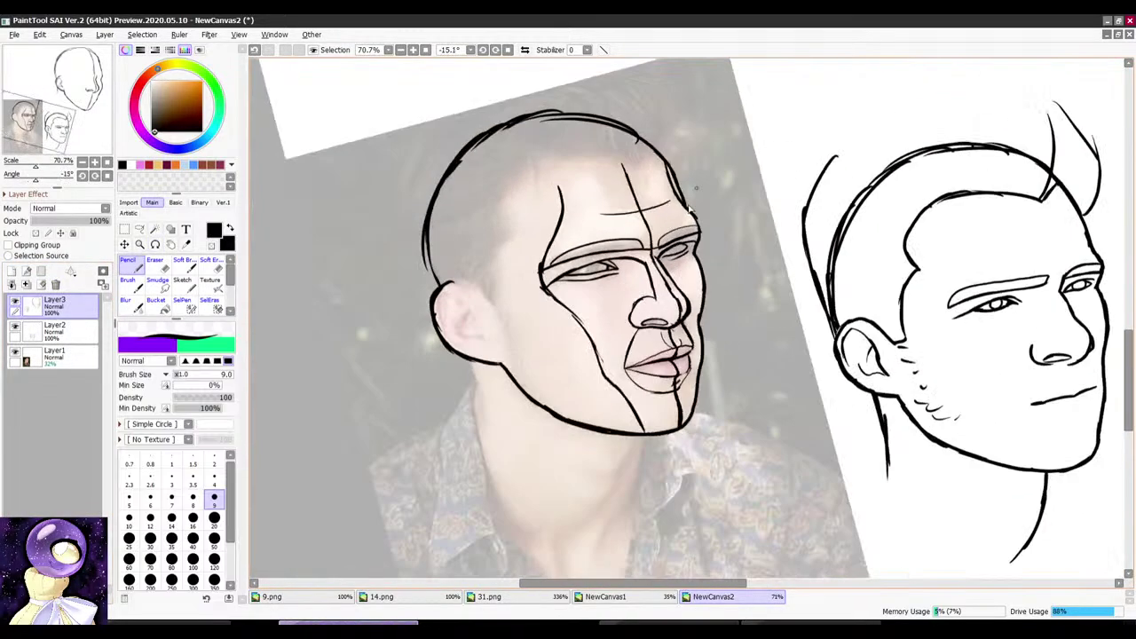
scroll(650, 197, up, 3)
scroll(653, 198, down, 5)
scroll(674, 351, up, 4)
drag(664, 100, 723, 101)
scroll(706, 156, down, 2)
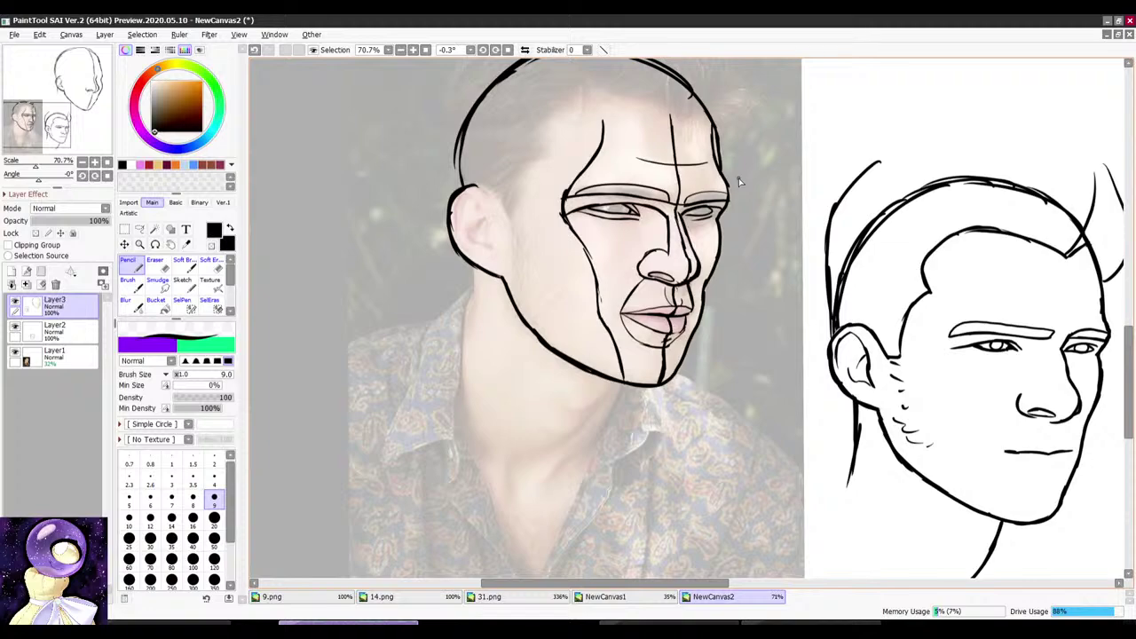
scroll(616, 301, up, 3)
drag(613, 246, 621, 238)
scroll(606, 257, down, 5)
scroll(612, 230, up, 6)
scroll(621, 279, down, 1)
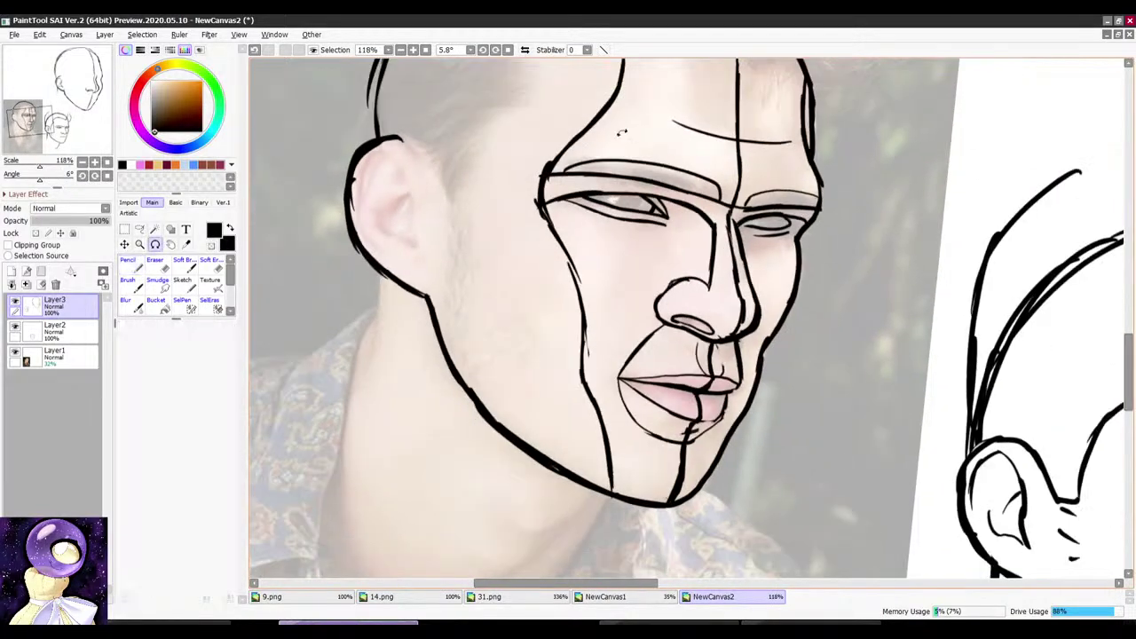
drag(622, 132, 598, 140)
scroll(602, 149, down, 1)
drag(642, 234, 633, 250)
scroll(636, 254, down, 2)
drag(728, 222, 703, 217)
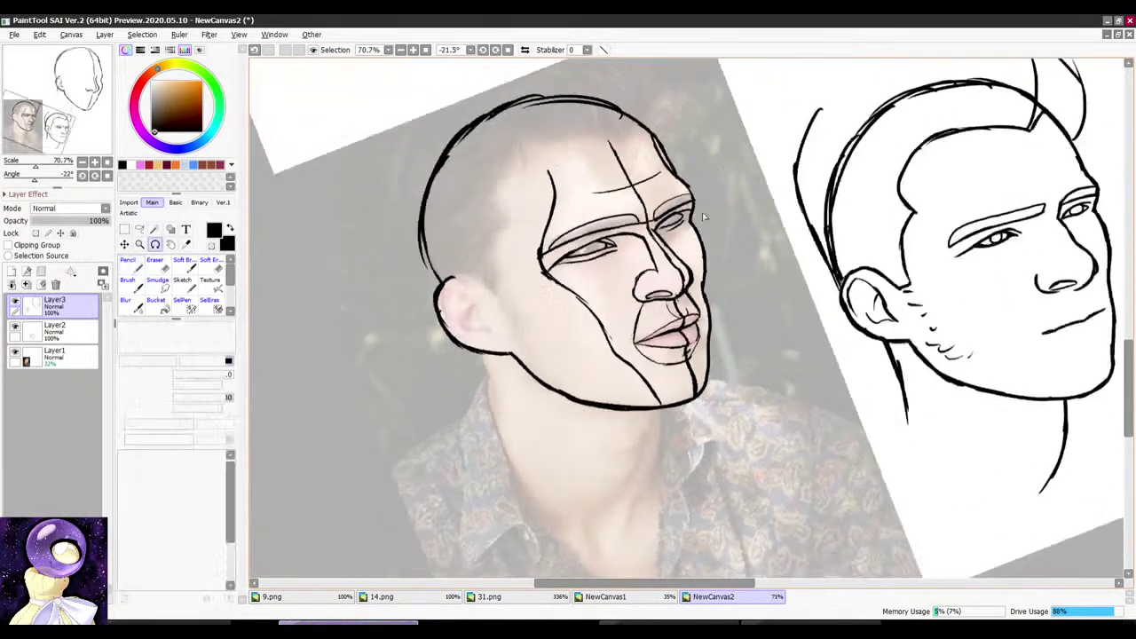
Step: Sketch a simplified top-down outline of the face's front and side planes with a nose wedge, in the blank area above the photo
scroll(703, 217, up, 1)
drag(703, 169, 699, 435)
mouse_move(646, 142)
mouse_down()
mouse_move(626, 142)
mouse_move(524, 213)
mouse_move(457, 309)
mouse_up()
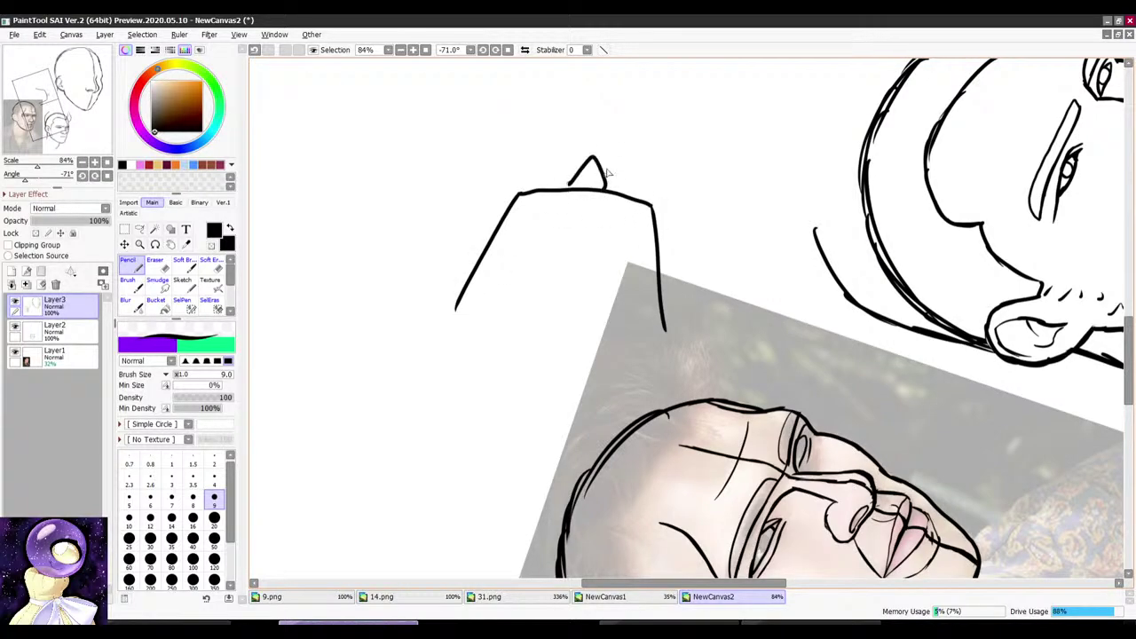
drag(657, 176, 756, 253)
scroll(753, 259, down, 3)
scroll(616, 296, up, 1)
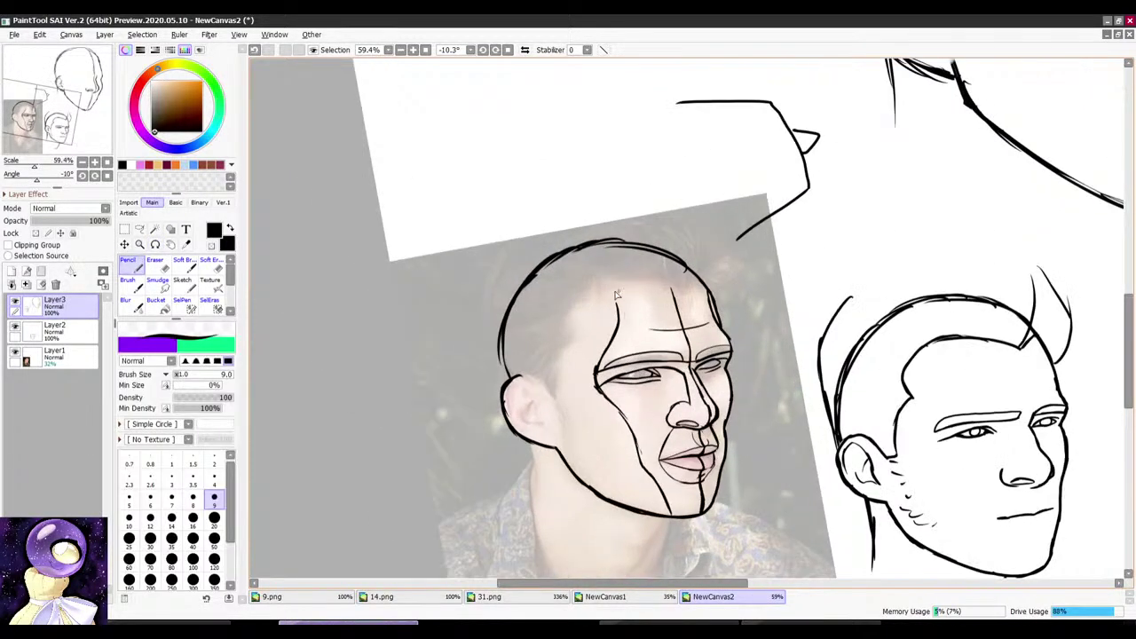
Step: Mark the temple edge on the photo and circle the front-to-side corner of the top-down outline, and undo the marks
drag(590, 348, 801, 182)
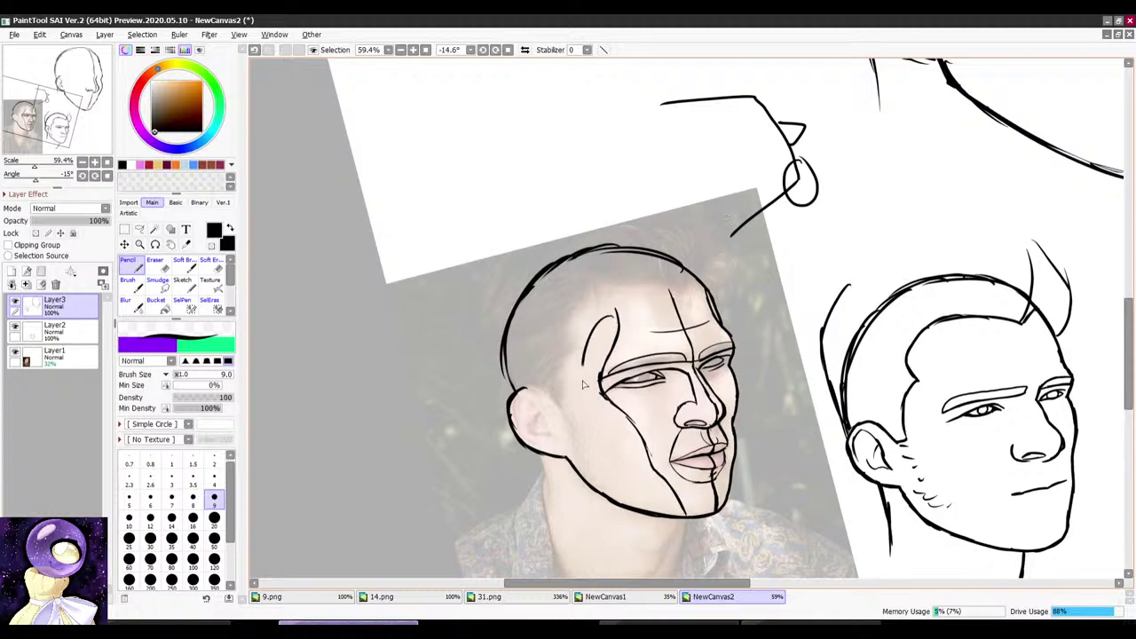
mouse_move(843, 134)
mouse_down()
mouse_move(773, 213)
mouse_move(807, 127)
mouse_move(796, 198)
mouse_move(838, 197)
mouse_up()
key(ctrl+z)
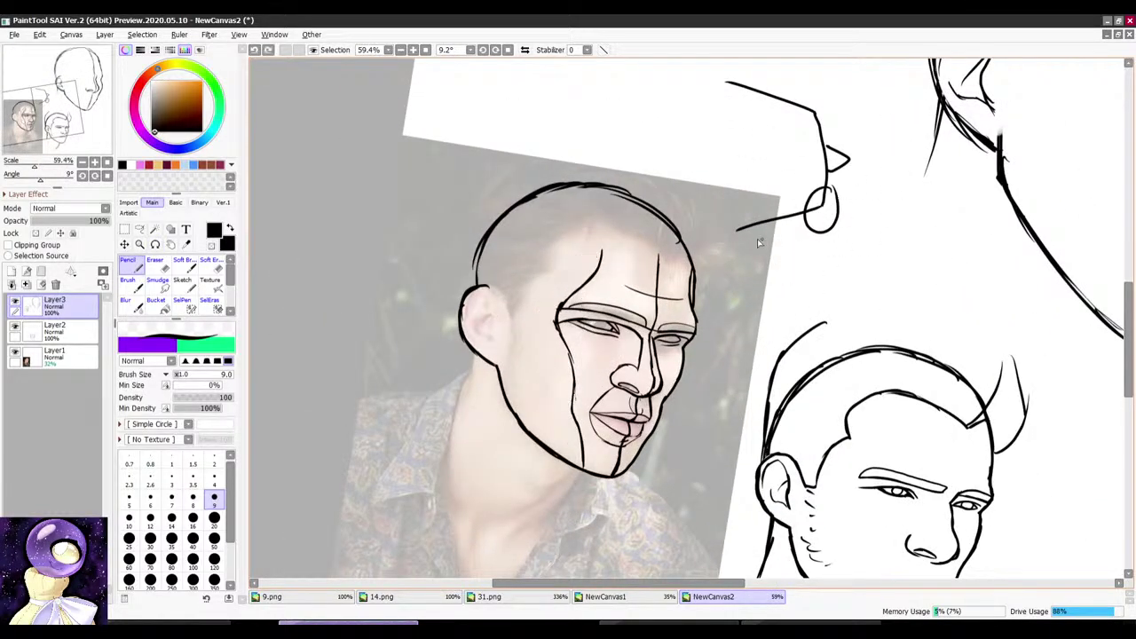
Step: Examine the traced eyes, brow and far cheek contour over the photo at different zooms and angles
scroll(649, 292, up, 2)
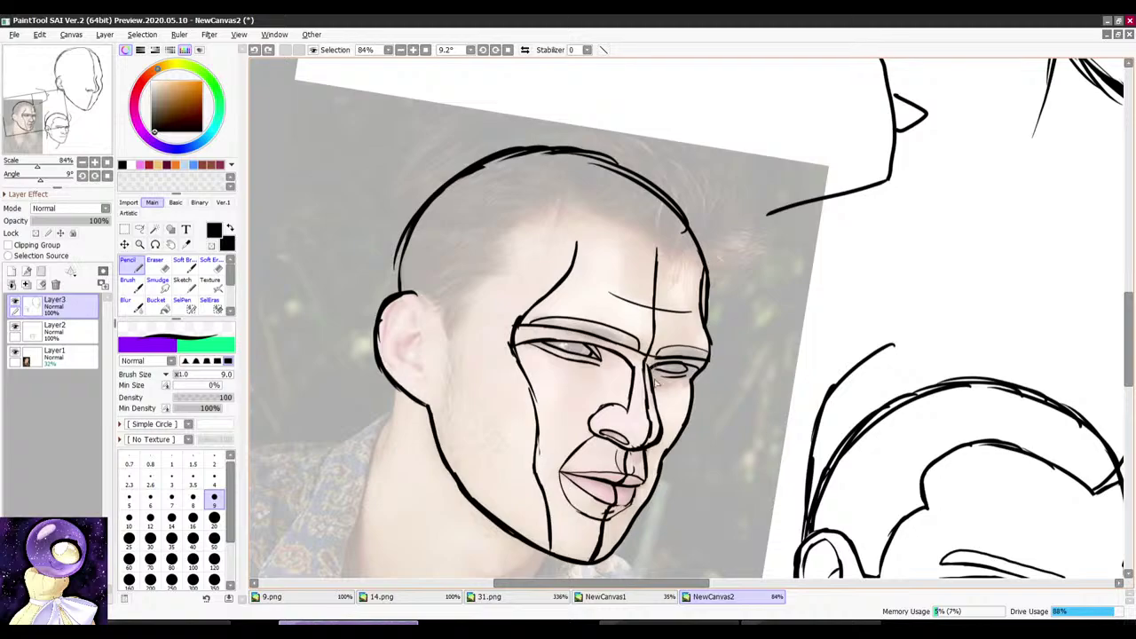
scroll(639, 390, down, 4)
scroll(630, 444, up, 5)
drag(700, 162, 679, 159)
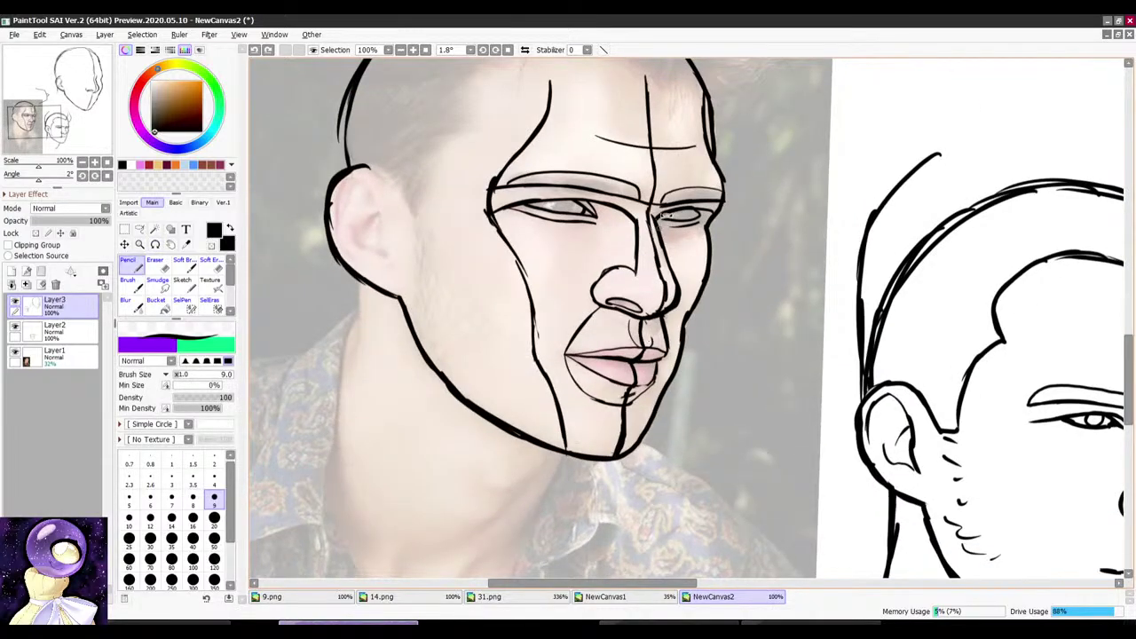
drag(665, 216, 645, 220)
scroll(550, 306, down, 3)
drag(707, 175, 600, 204)
scroll(625, 346, down, 1)
drag(601, 252, 663, 211)
scroll(621, 351, up, 4)
scroll(532, 231, up, 1)
drag(665, 251, 679, 249)
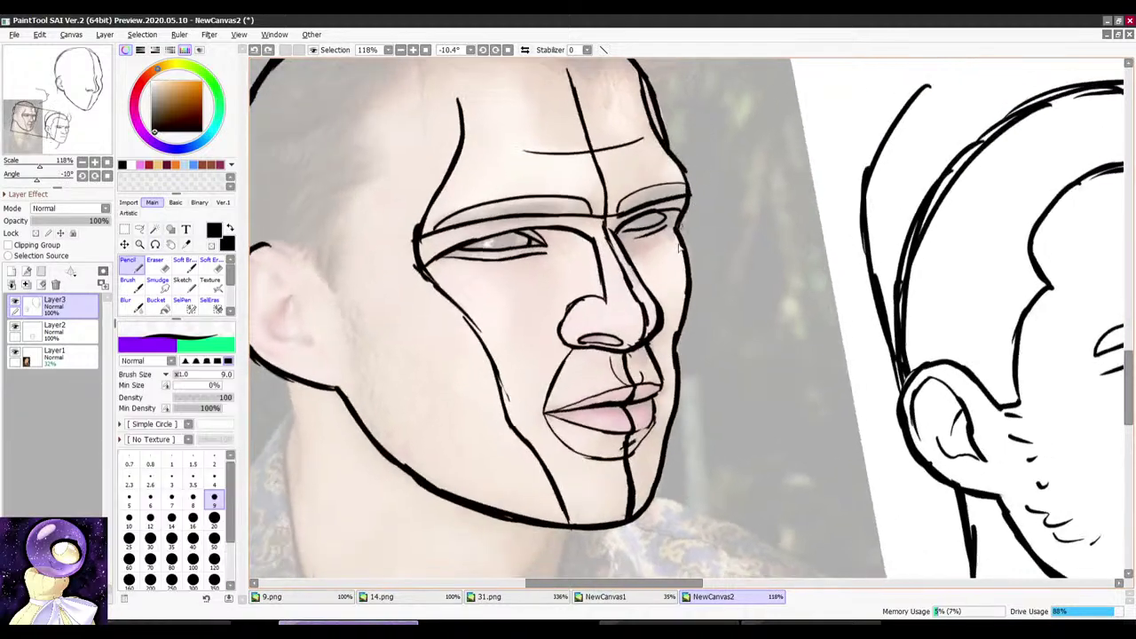
Step: Loop around the far cheek contour and the near cheek plane edge on the photo tracing, undoing each mark
scroll(678, 280, down, 5)
mouse_move(733, 191)
mouse_down()
mouse_move(755, 199)
mouse_move(699, 229)
mouse_up()
scroll(683, 297, up, 4)
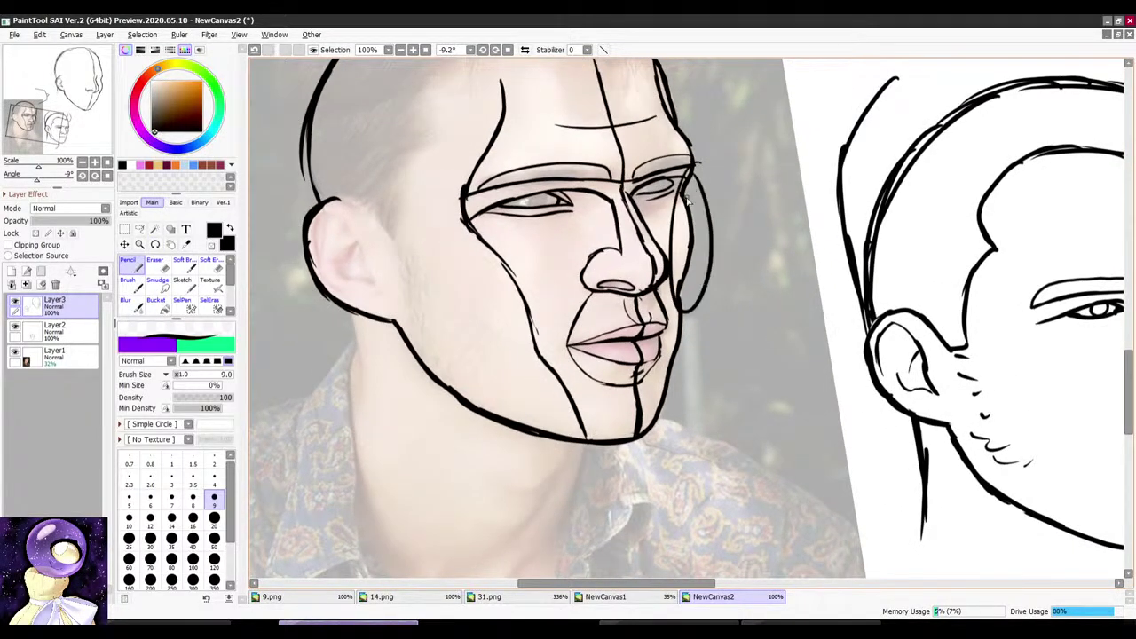
key(ctrl+z)
drag(465, 219, 502, 269)
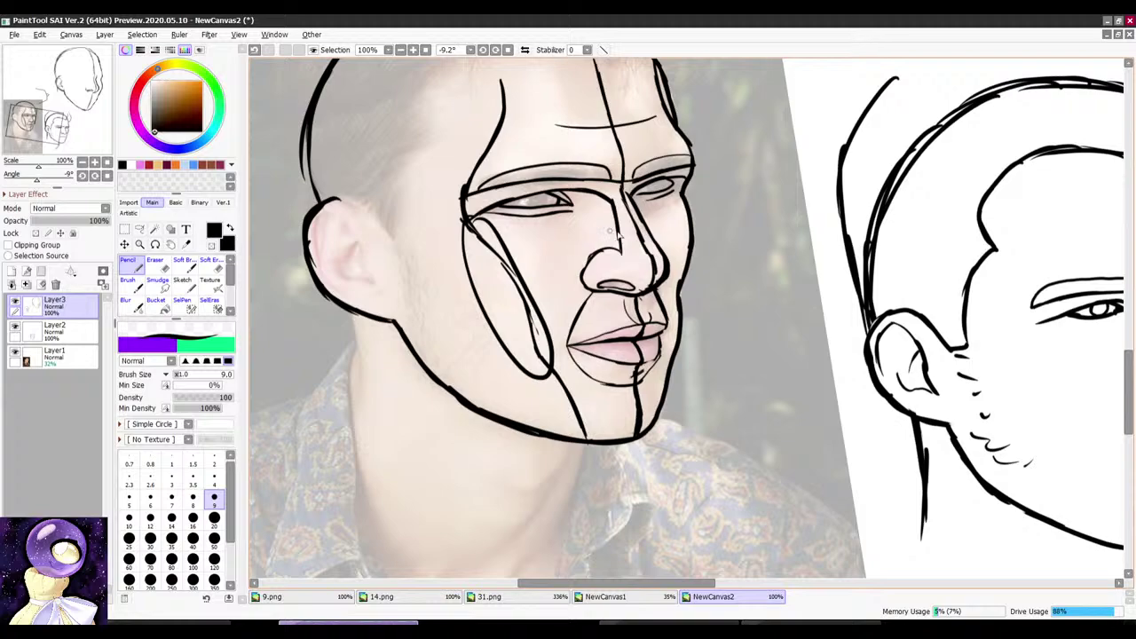
key(ctrl+z)
Step: Draw a line down the near cheek beside its plane edge on the photo tracing, and undo it
drag(714, 144, 744, 152)
mouse_move(654, 189)
mouse_down()
mouse_move(672, 186)
mouse_move(632, 197)
mouse_up()
drag(667, 267, 672, 265)
drag(545, 242, 549, 304)
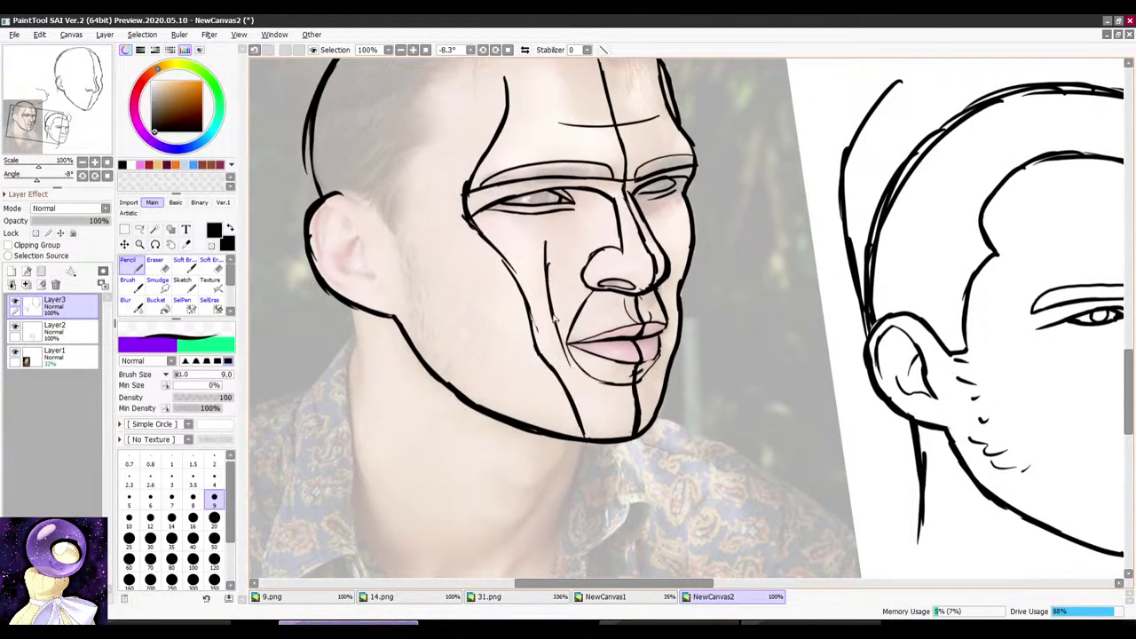
key(ctrl+z)
key(ctrl+z)
Step: Examine the traced nose, eye sockets and forehead planes of the face over the photo up close
drag(592, 262, 586, 272)
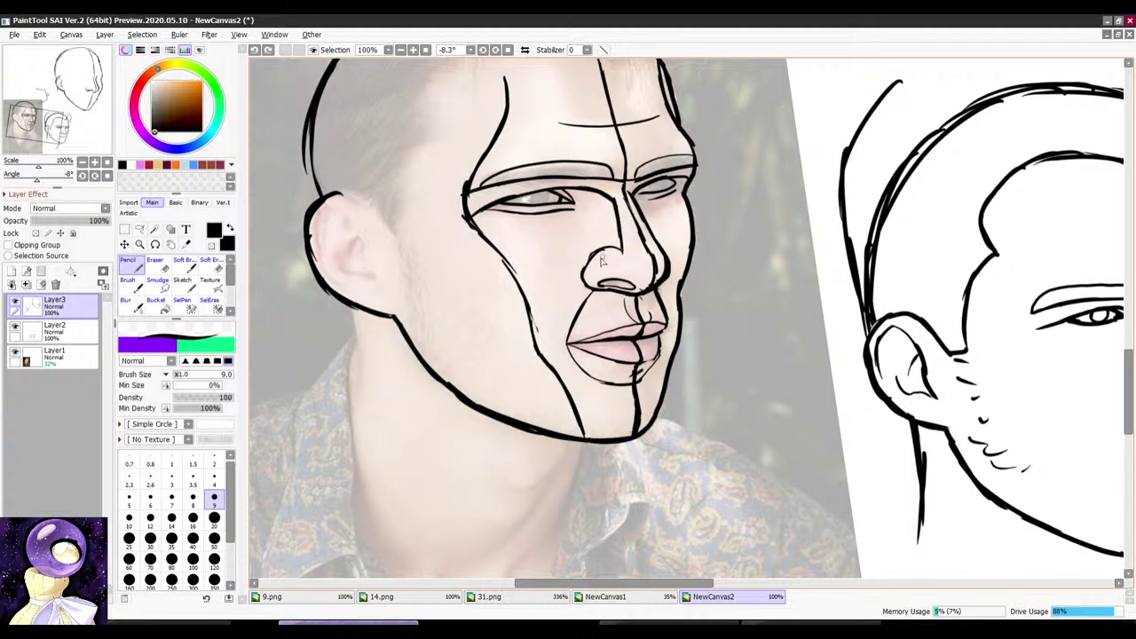
drag(566, 191, 603, 200)
scroll(577, 169, down, 1)
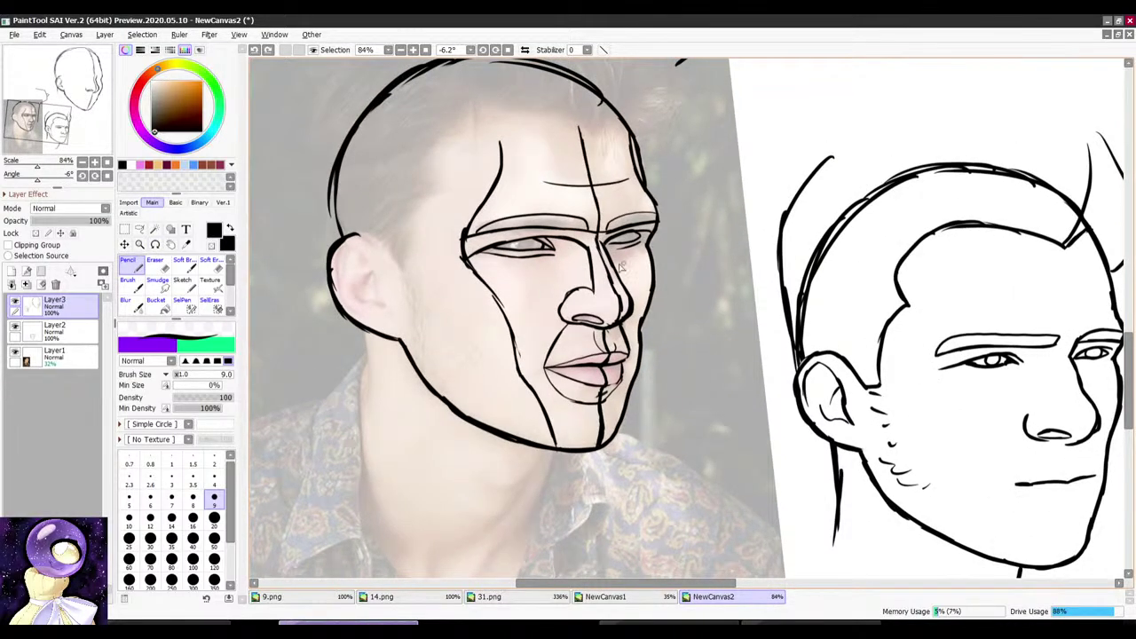
mouse_move(621, 267)
mouse_down()
mouse_move(530, 317)
mouse_move(535, 254)
mouse_up()
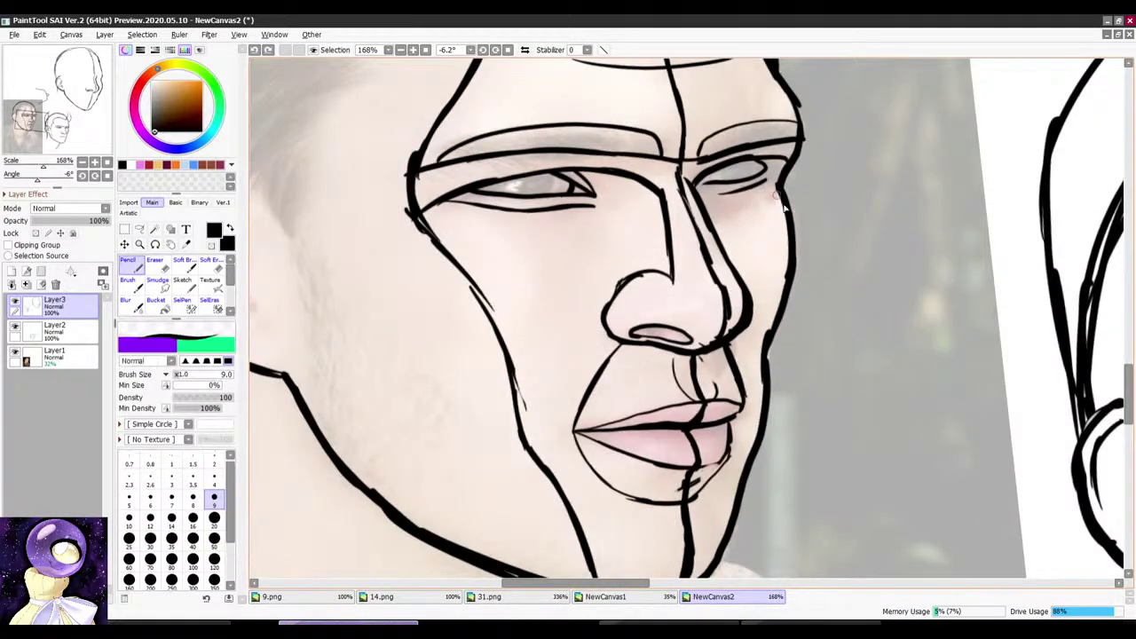
scroll(793, 272, down, 5)
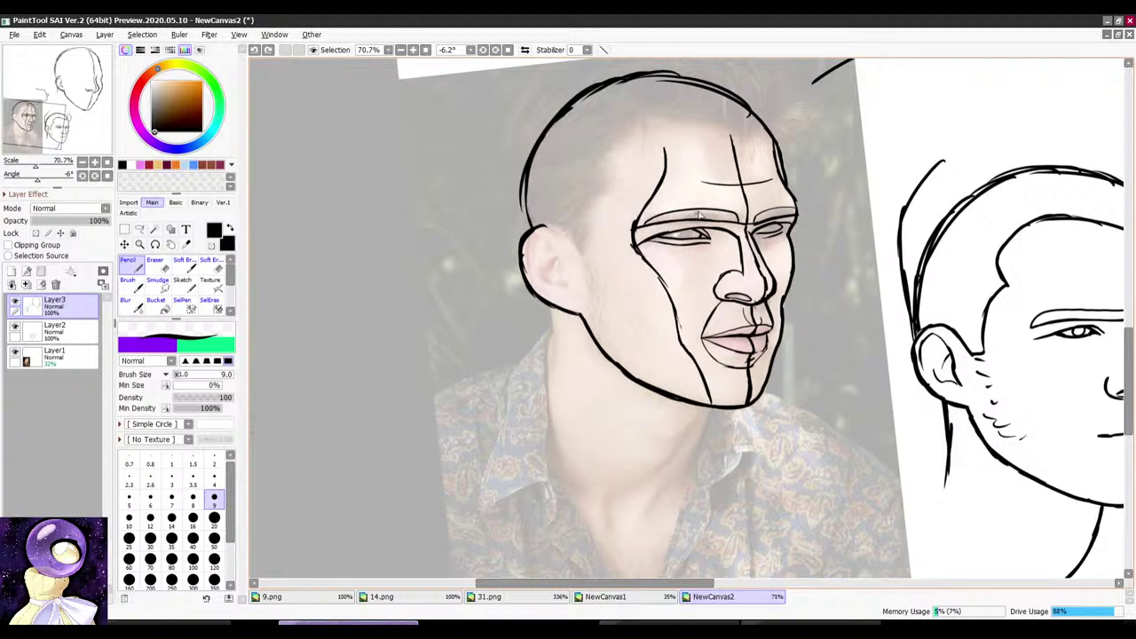
scroll(699, 215, up, 2)
mouse_move(699, 215)
mouse_down()
mouse_move(621, 209)
mouse_move(631, 204)
mouse_up()
scroll(710, 151, down, 1)
scroll(723, 150, up, 1)
drag(724, 149, 735, 210)
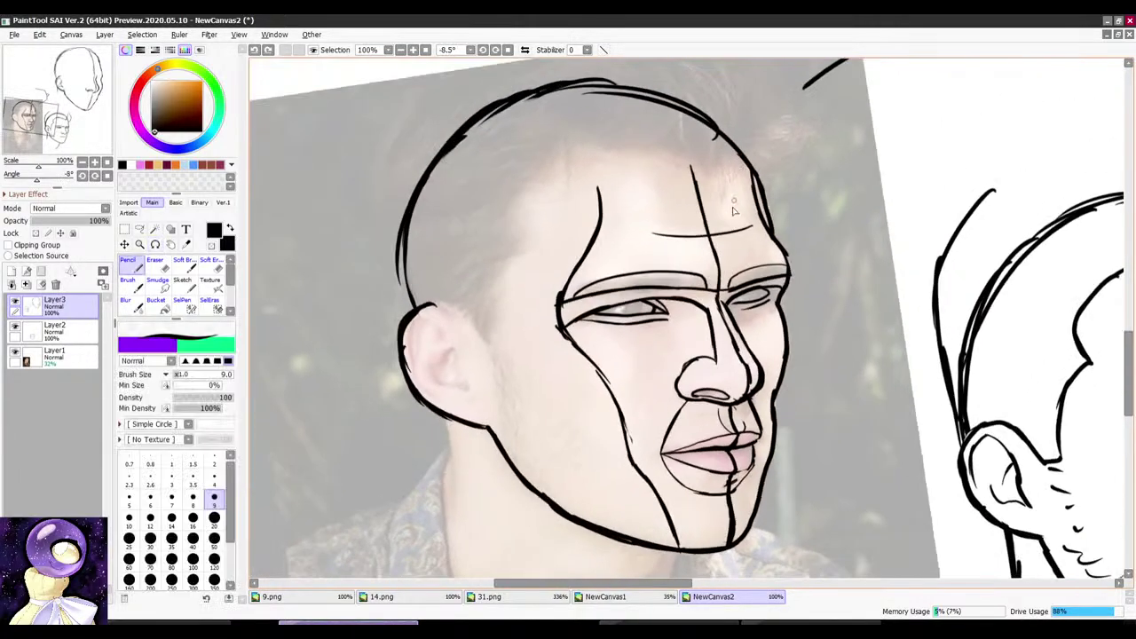
scroll(721, 248, down, 5)
scroll(733, 250, up, 4)
Step: Compare the traced photo head with the neighbouring face sketch and the large head, viewing the canvas rotated and upright
key(alt+space)
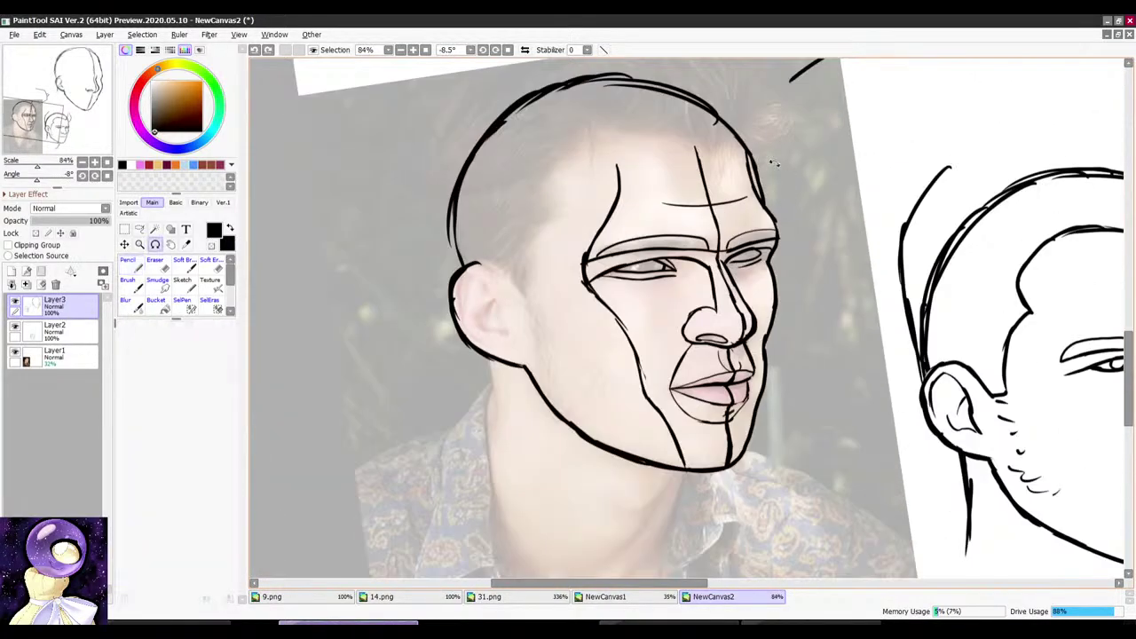
drag(774, 164, 819, 200)
drag(743, 414, 742, 285)
scroll(723, 212, up, 1)
scroll(696, 253, down, 6)
drag(900, 279, 907, 308)
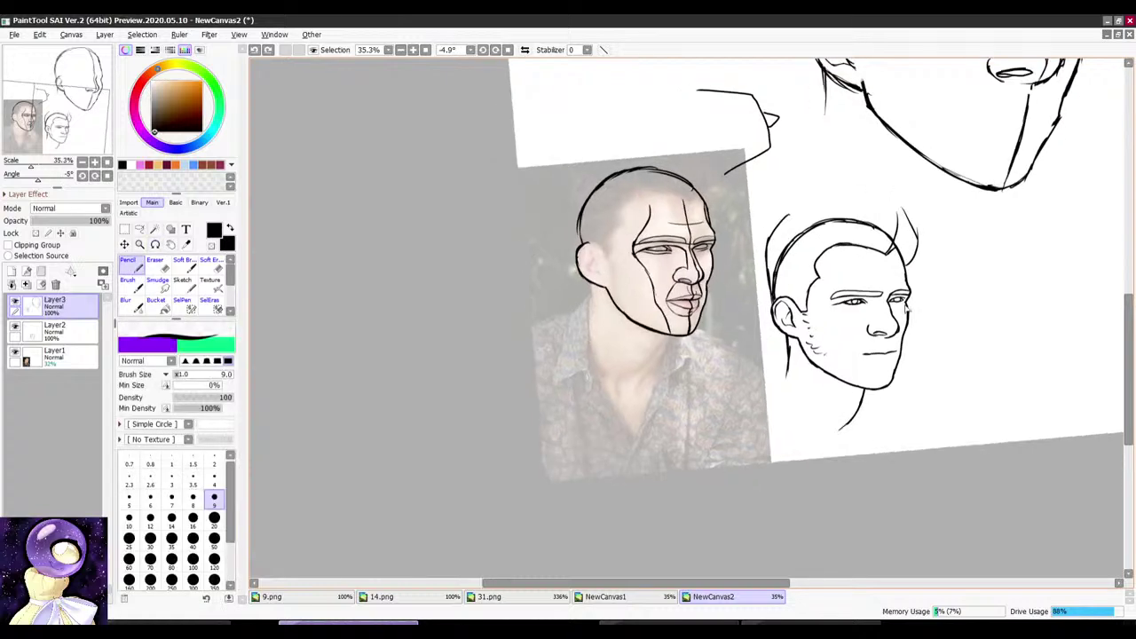
scroll(697, 349, up, 4)
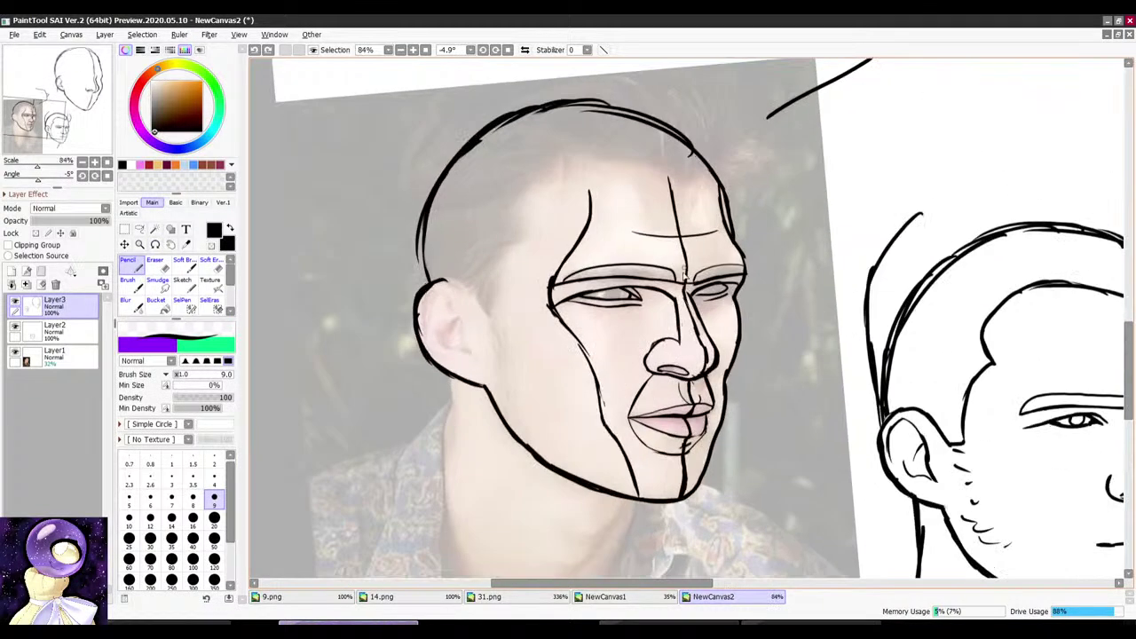
click(425, 51)
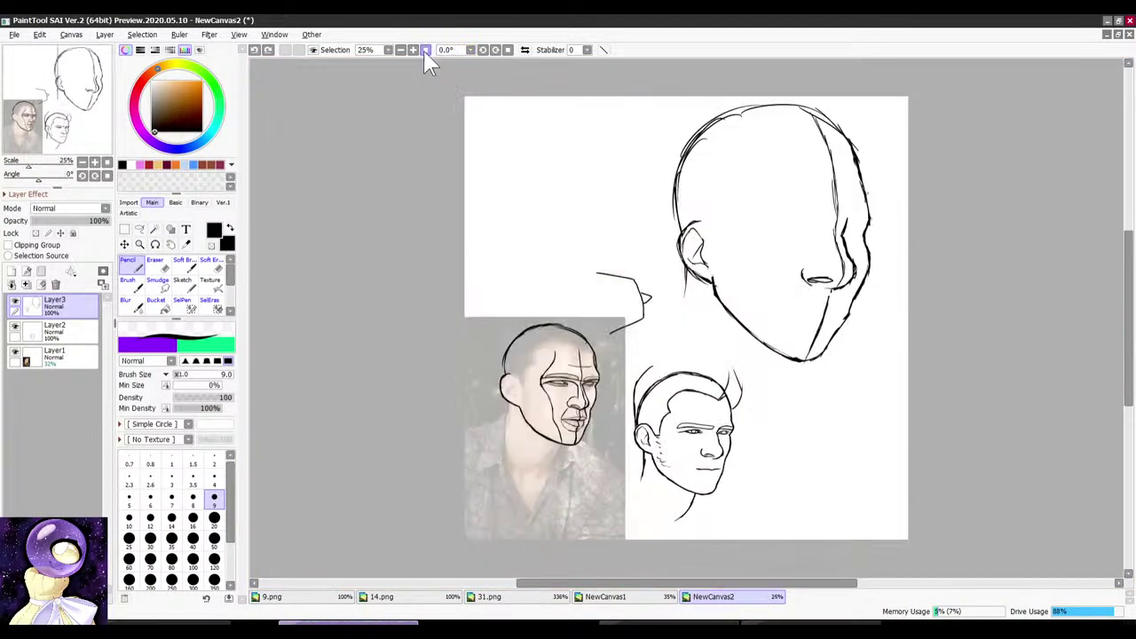
scroll(502, 417, up, 3)
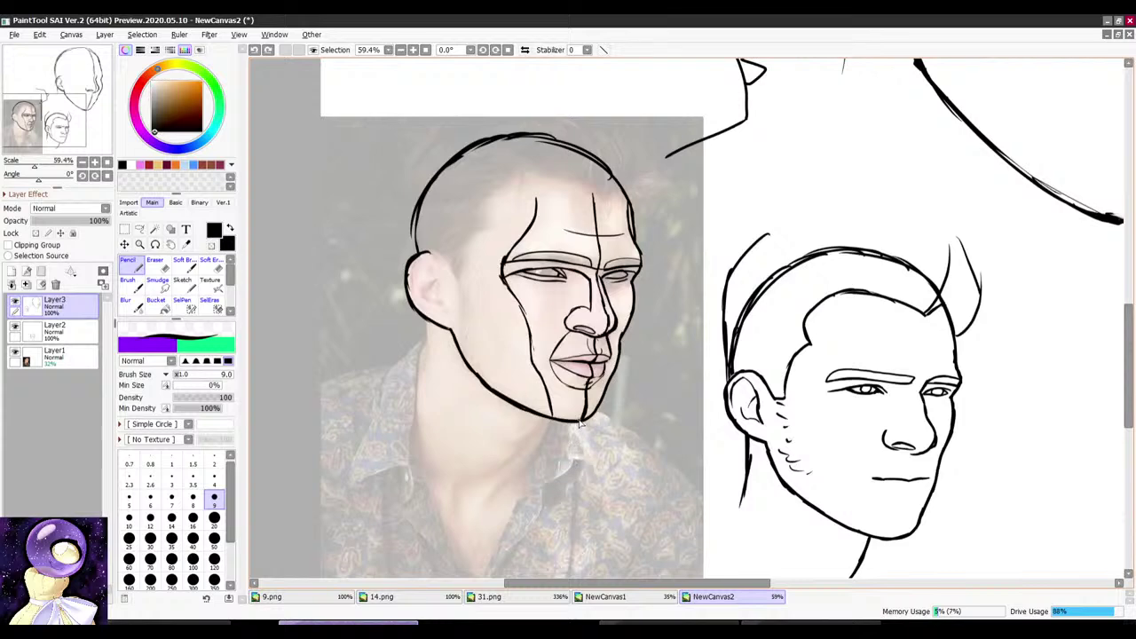
scroll(579, 424, down, 4)
scroll(634, 184, up, 4)
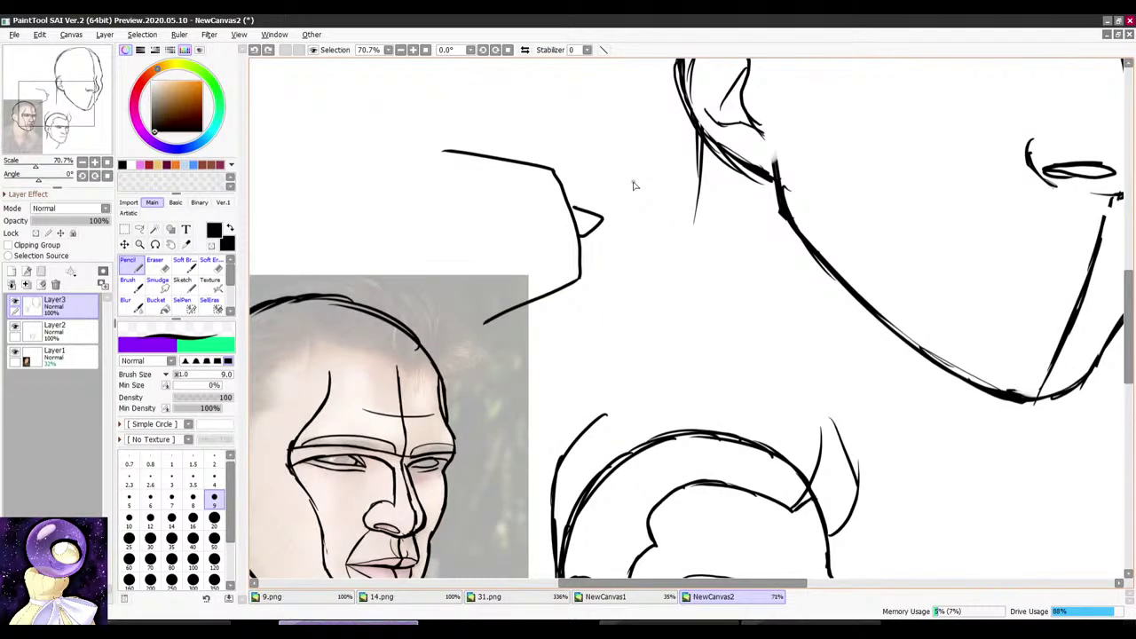
Step: Erase the top-down face-plane outline from the blank area above the photo
key(e)
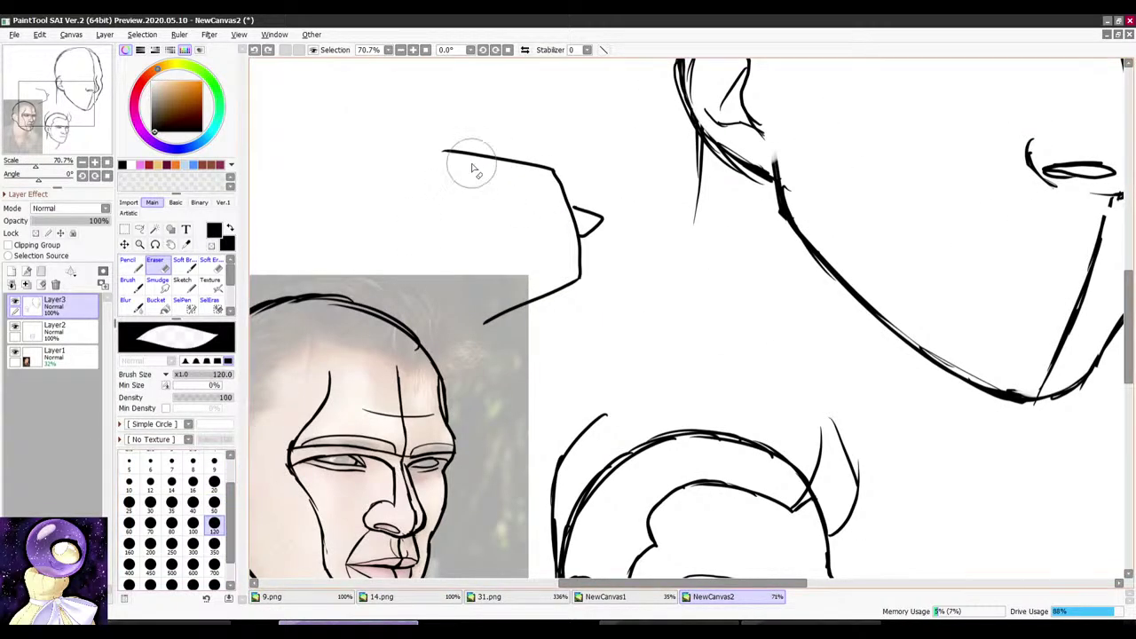
mouse_move(455, 155)
mouse_down()
mouse_move(585, 203)
mouse_move(497, 316)
mouse_up()
key(n)
scroll(596, 188, down, 3)
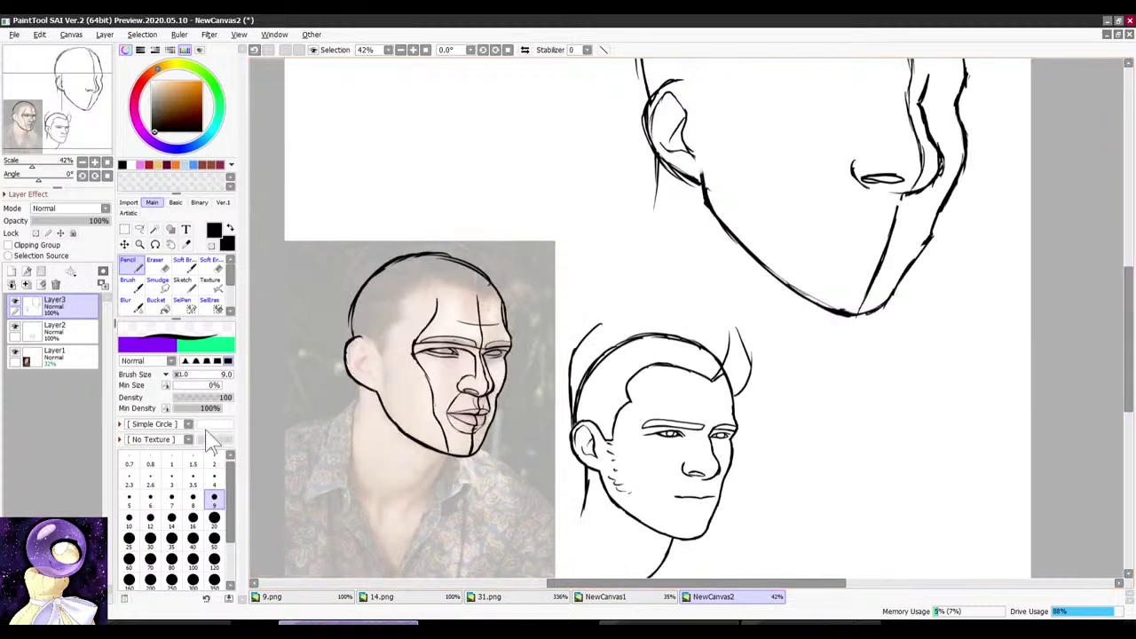
scroll(635, 301, down, 5)
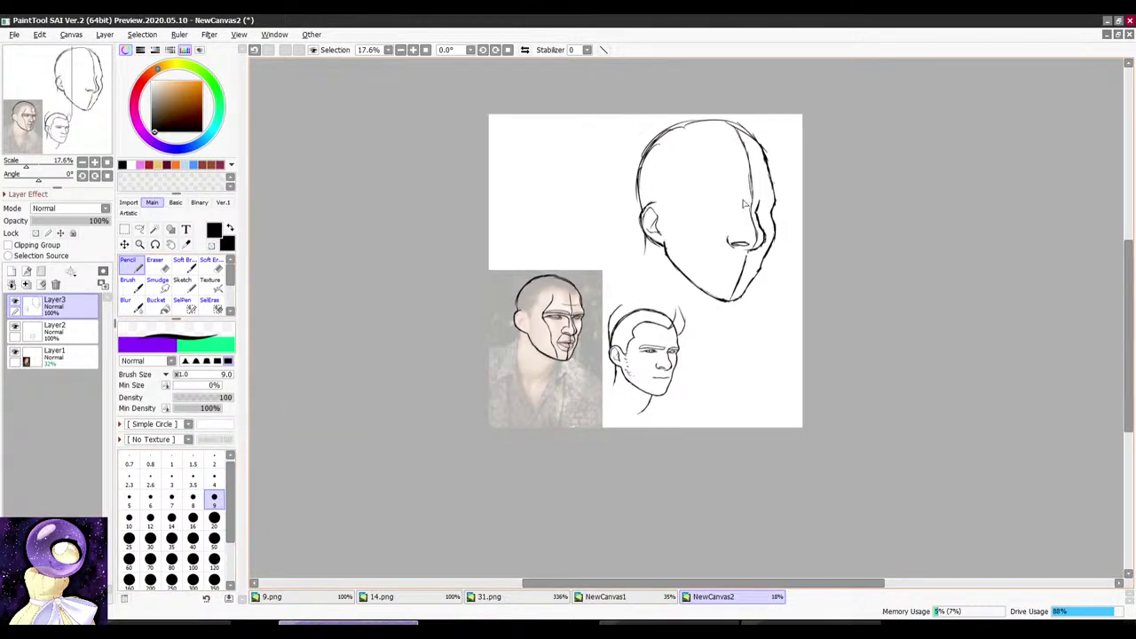
Step: Lasso the large head sketch on Layer3, then cut and paste it onto its own new layer
scroll(770, 194, up, 3)
key(r)
drag(775, 130, 744, 130)
scroll(727, 207, up, 3)
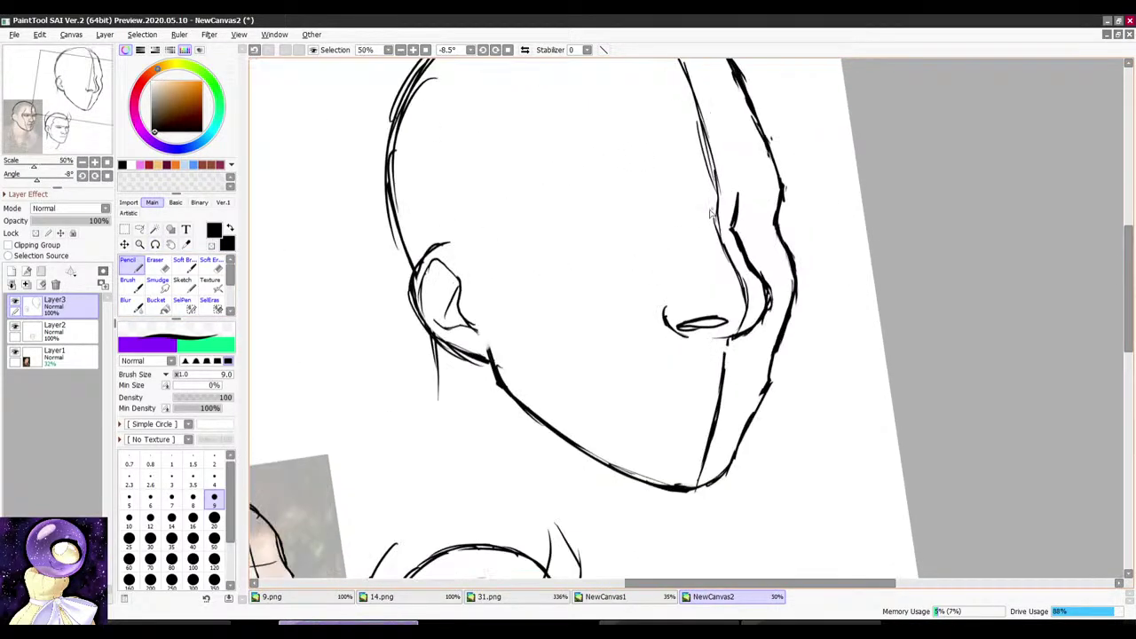
scroll(643, 222, down, 4)
click(139, 229)
drag(591, 79, 483, 194)
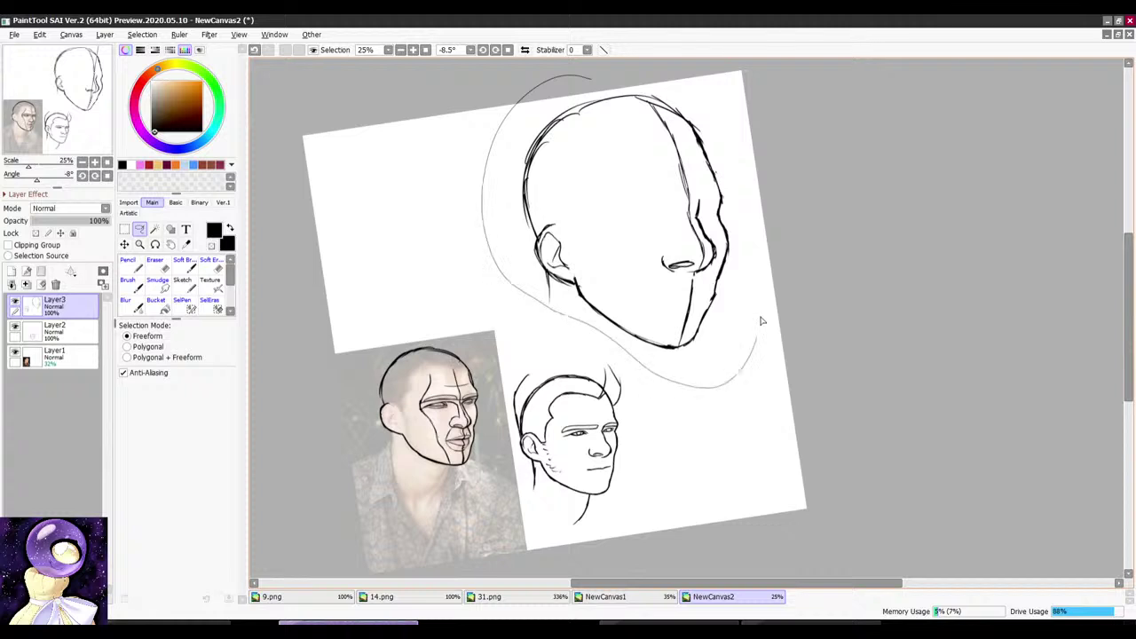
drag(761, 321, 661, 84)
click(39, 34)
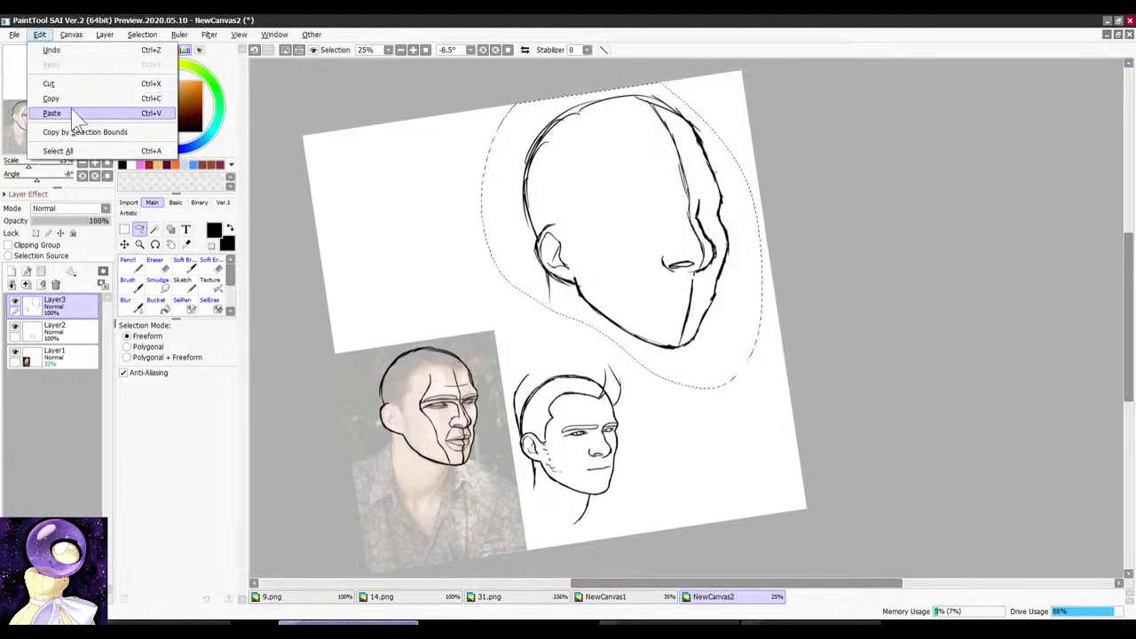
mouse_move(59, 37)
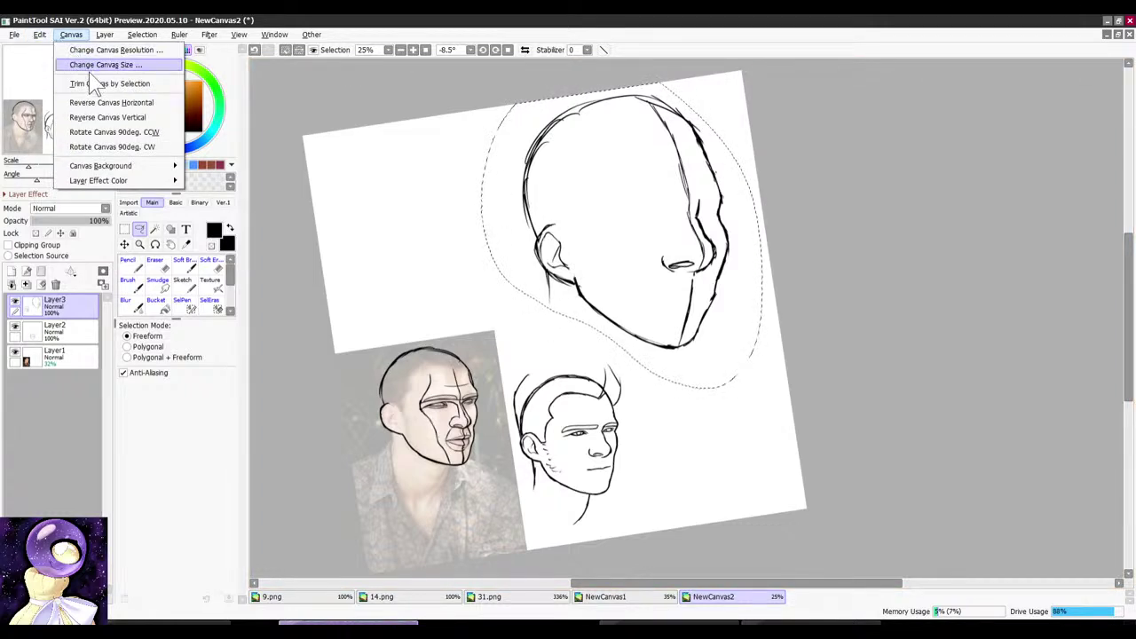
click(49, 83)
click(39, 33)
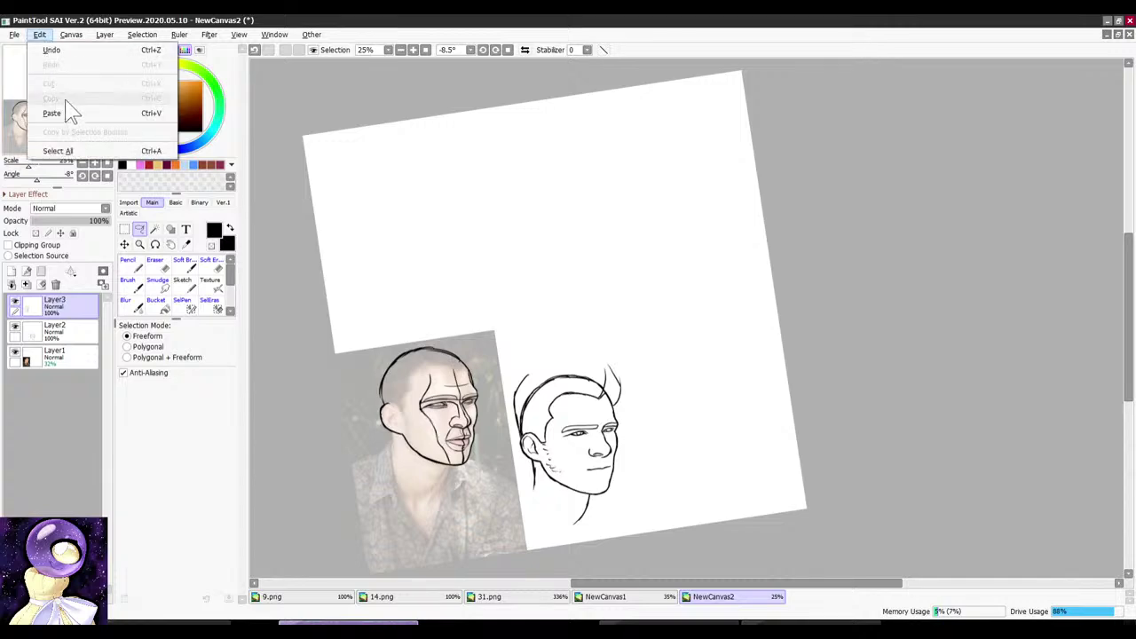
click(54, 113)
click(130, 267)
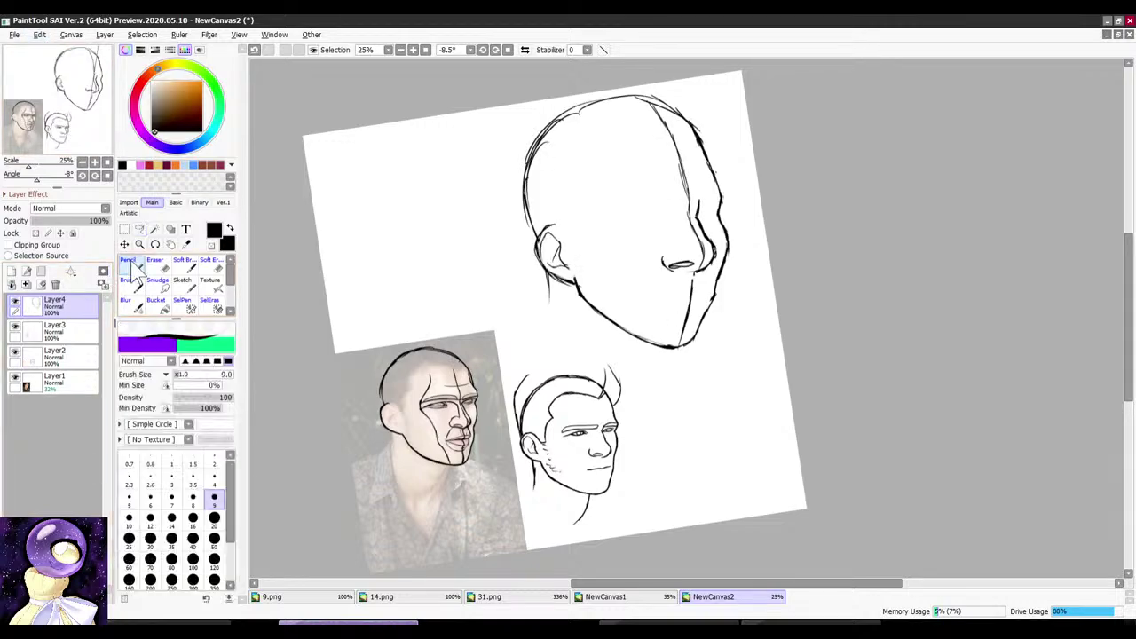
Step: Erase the nose and the middle part of the centre line inside the large head sketch
scroll(467, 219, up, 2)
key(ctrl+s)
click(713, 393)
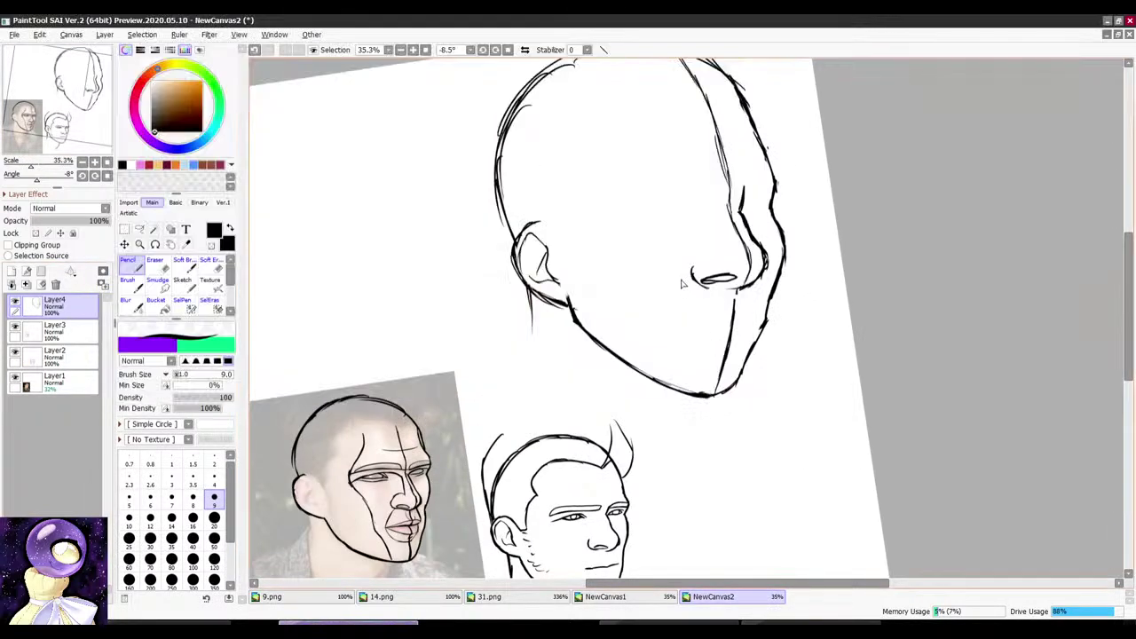
key(e)
scroll(723, 237, down, 1)
drag(723, 232, 744, 280)
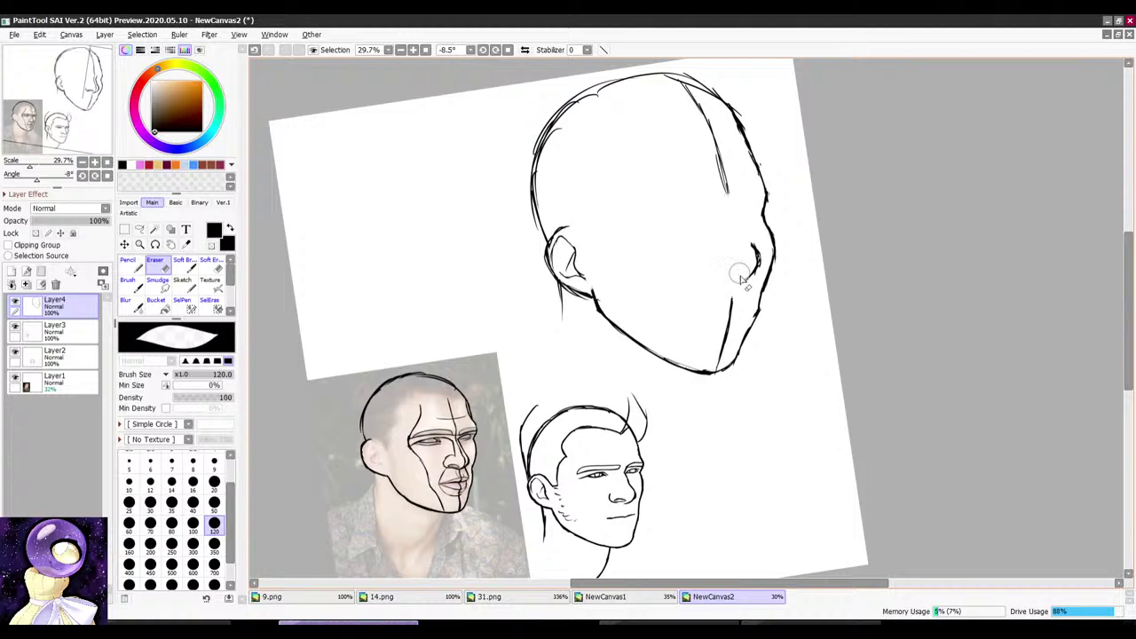
Step: Erase the remaining forehead and chin centre-line strokes inside the large head, keeping only the outer contour and ear
key(n)
scroll(730, 167, down, 2)
drag(730, 167, 544, 387)
scroll(532, 400, up, 5)
key(e)
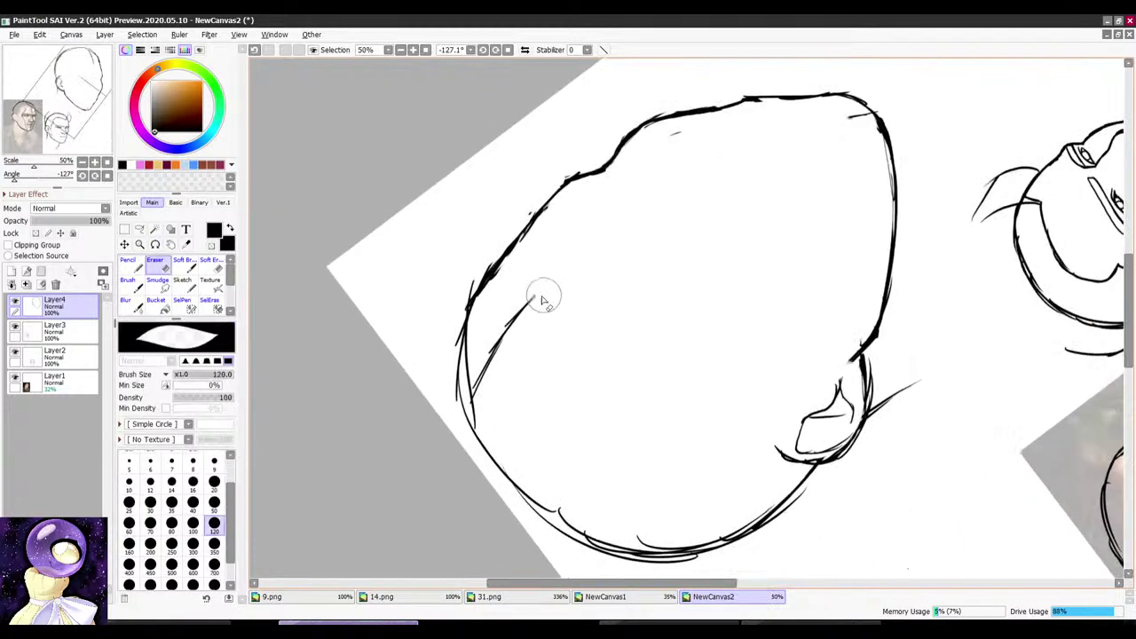
drag(542, 296, 490, 424)
key(n)
mouse_move(697, 180)
mouse_down()
mouse_move(642, 198)
mouse_move(550, 133)
mouse_up()
key(e)
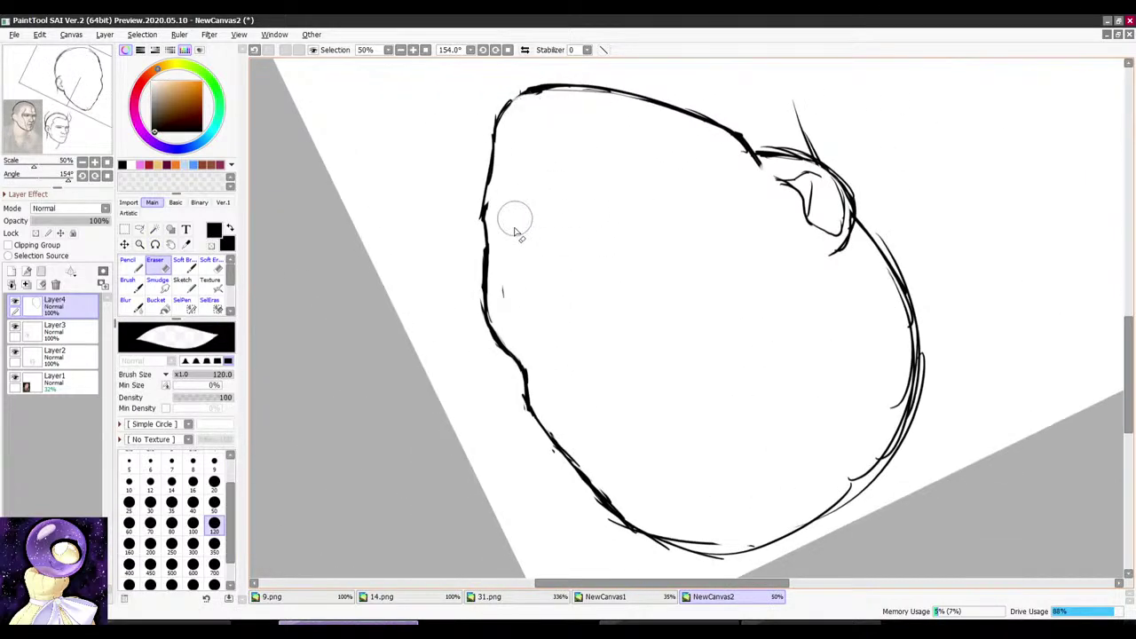
key(n)
scroll(518, 145, up, 1)
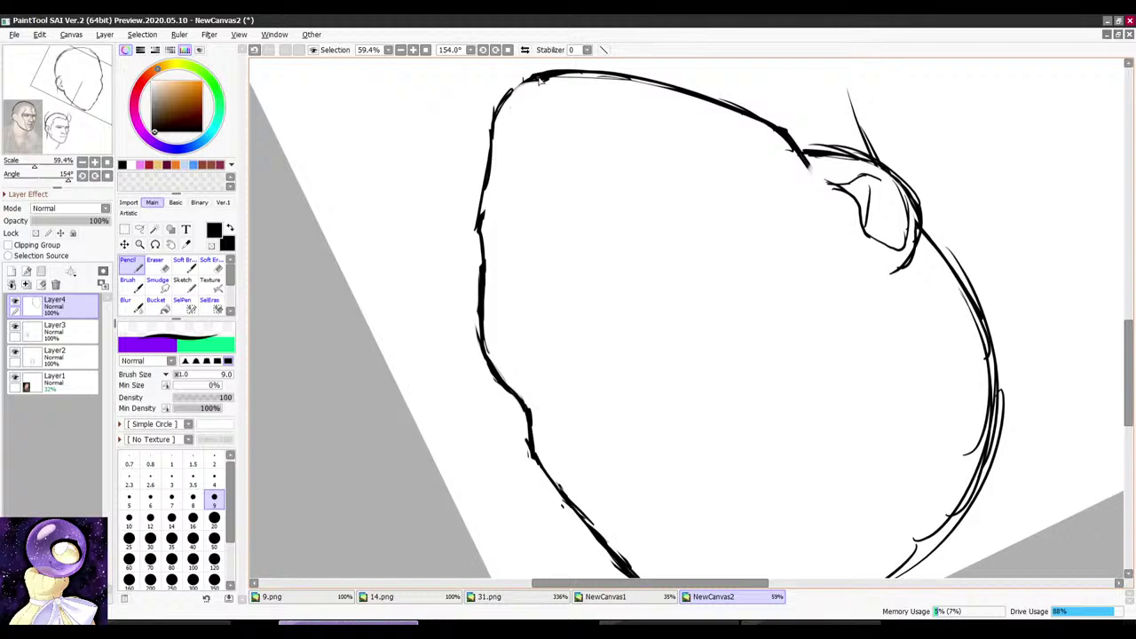
Step: Select Layer3 and examine the centre line and facial planes traced over the photo
scroll(522, 282, down, 5)
drag(803, 279, 641, 352)
scroll(641, 353, down, 3)
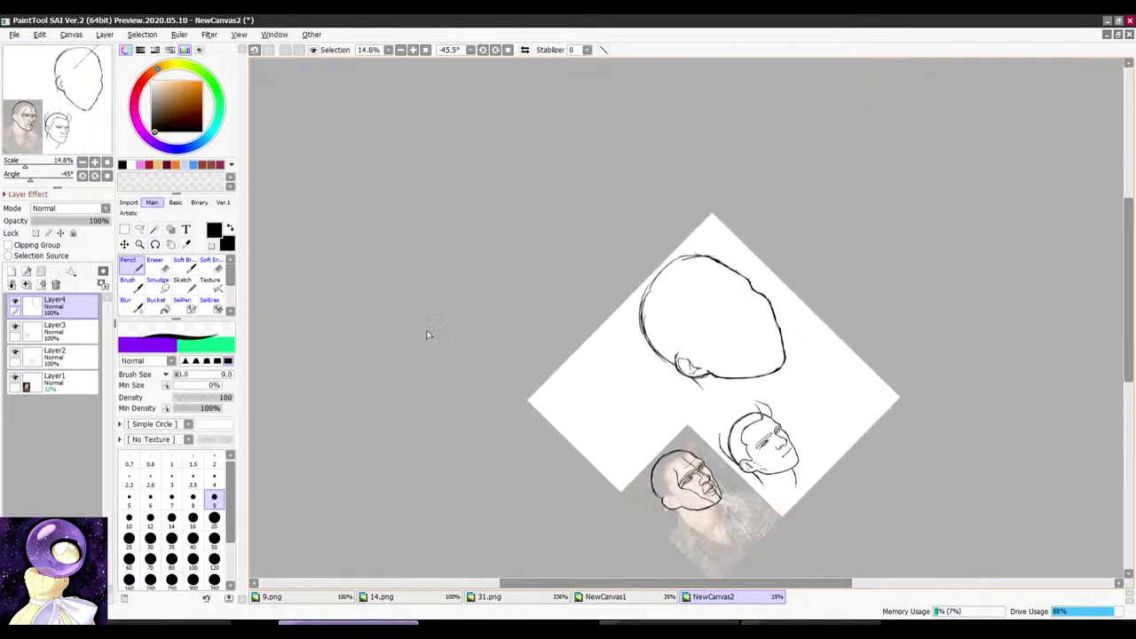
click(67, 331)
drag(636, 160, 544, 395)
scroll(754, 350, up, 5)
drag(957, 108, 971, 126)
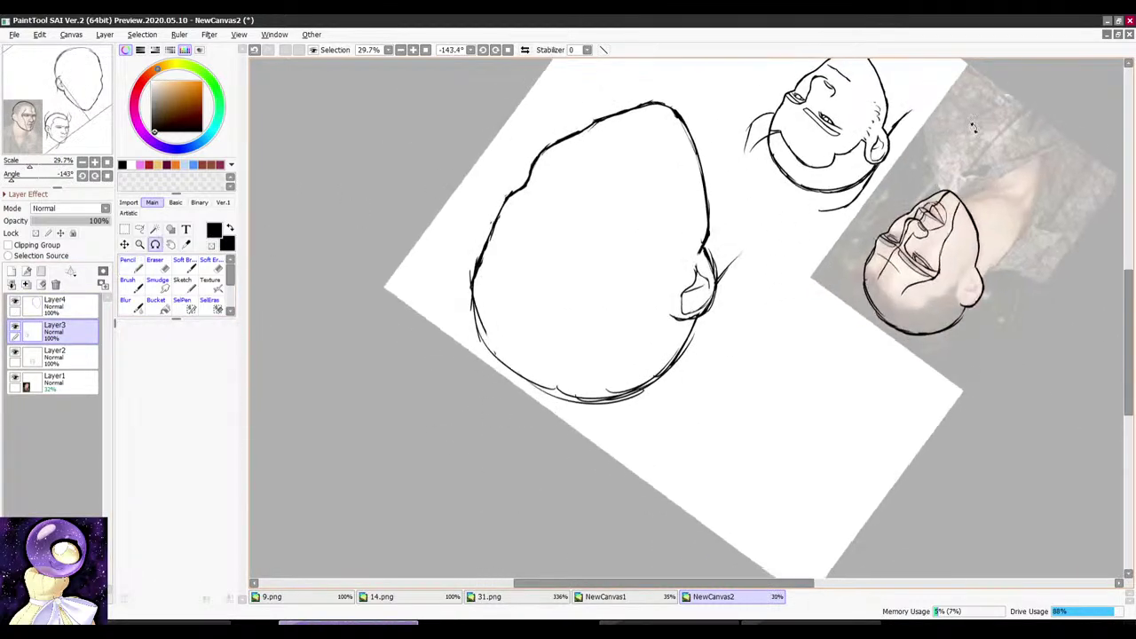
scroll(968, 168, up, 6)
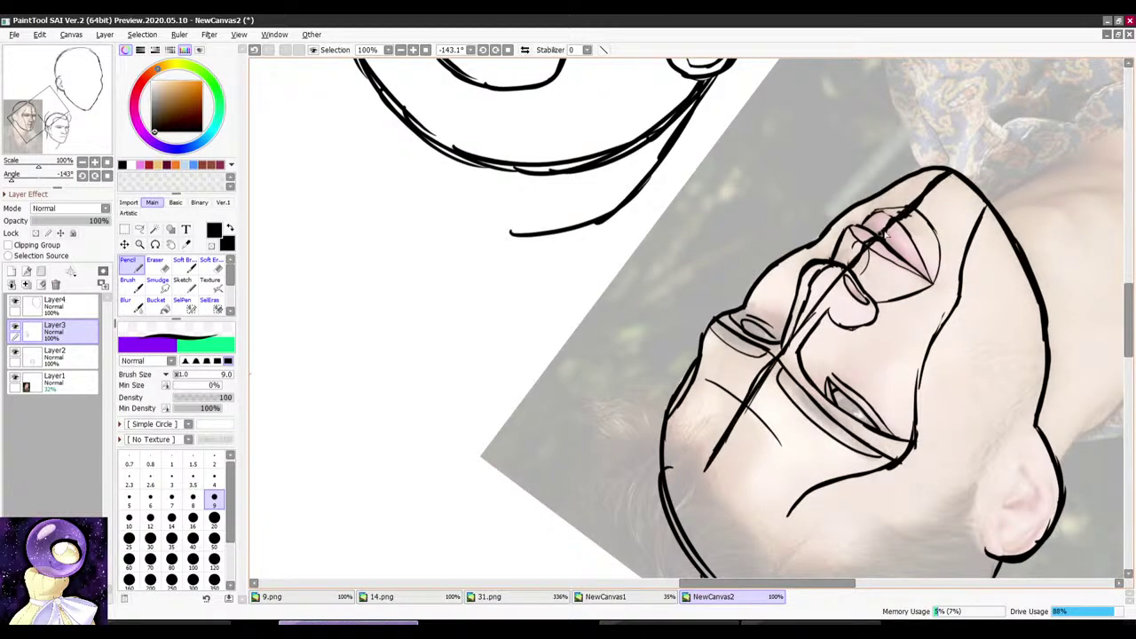
drag(885, 235, 781, 360)
scroll(825, 277, down, 2)
mouse_move(768, 158)
mouse_down()
mouse_move(804, 491)
mouse_move(774, 375)
mouse_up()
scroll(774, 374, down, 1)
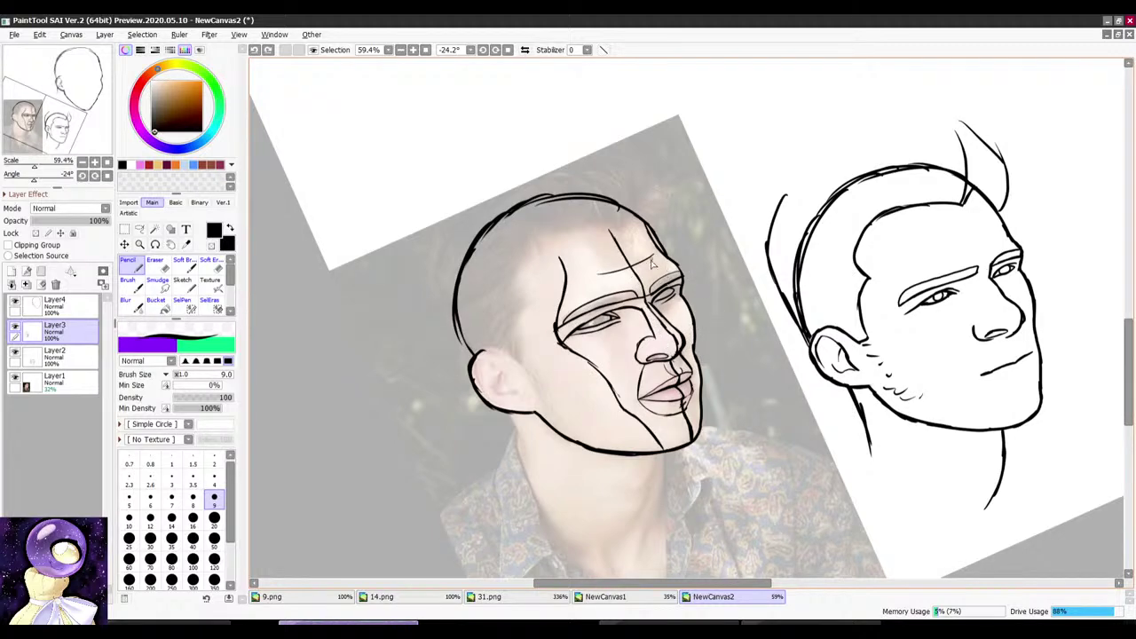
Step: Add a new layer between Layer2 and Layer3 and set the drawing colour to light blue
click(84, 352)
click(25, 271)
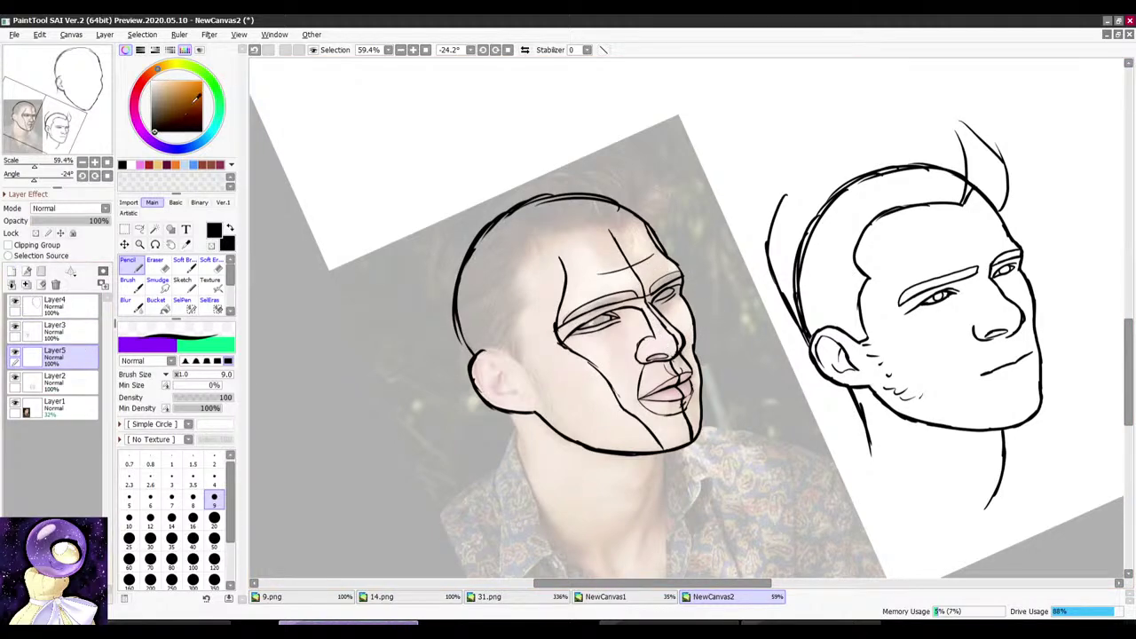
click(183, 149)
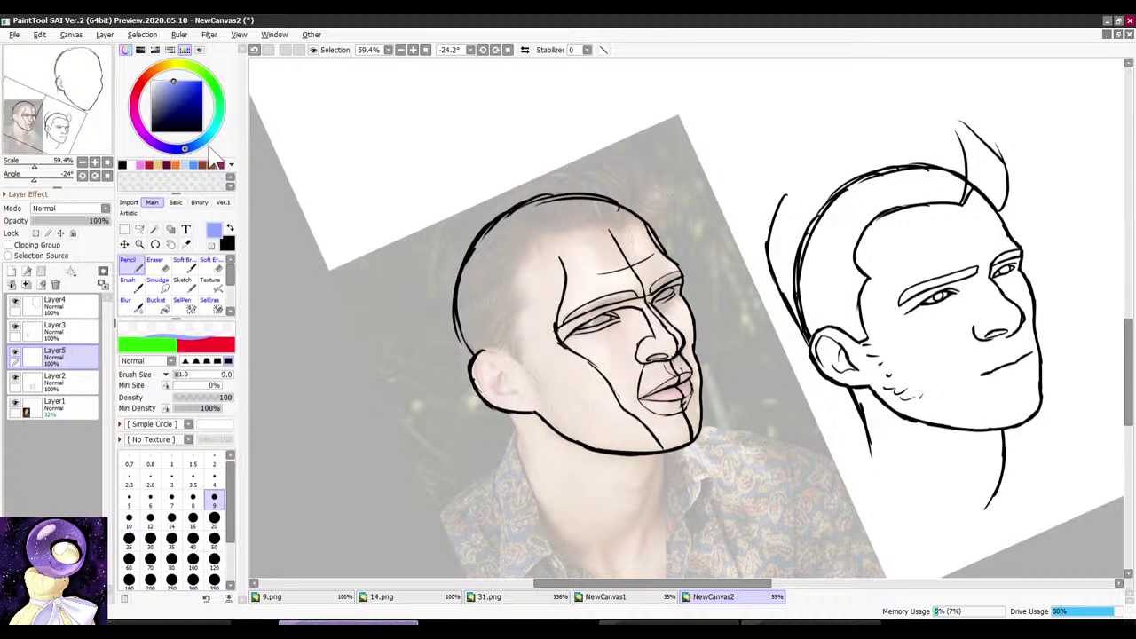
Step: Draw a smooth light-blue centre line over the photo's face, running from the chin across the nose and forehead to the crown
drag(685, 112, 494, 341)
scroll(781, 293, up, 3)
drag(824, 246, 779, 191)
scroll(779, 191, down, 1)
mouse_move(770, 80)
mouse_down()
mouse_move(759, 109)
mouse_move(698, 154)
mouse_up()
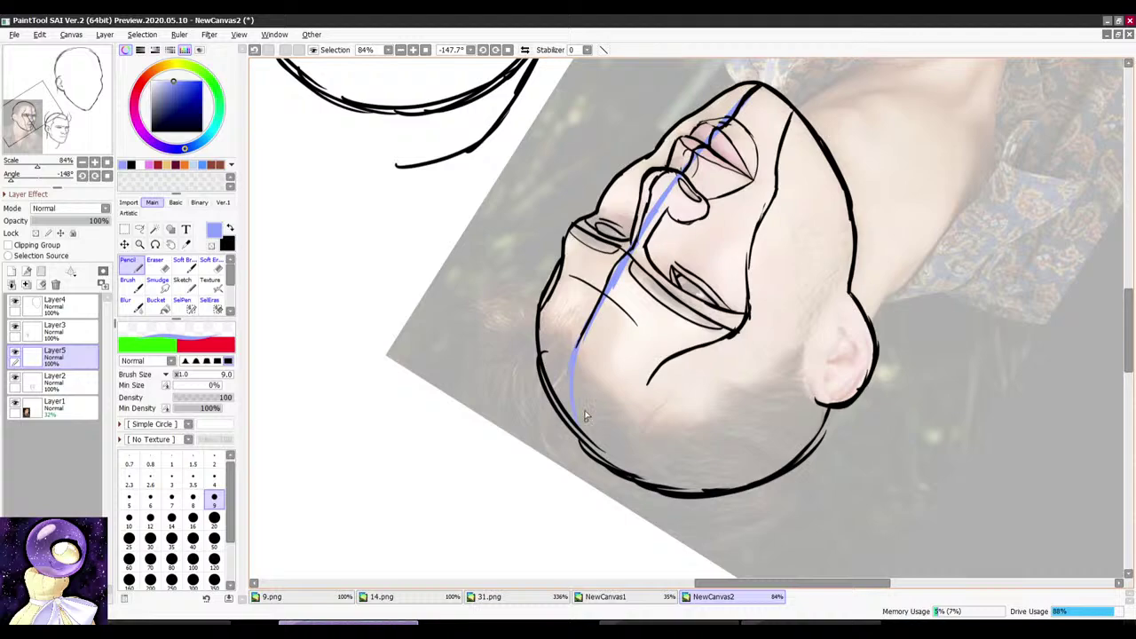
drag(630, 465, 768, 218)
scroll(777, 321, down, 2)
drag(773, 293, 720, 231)
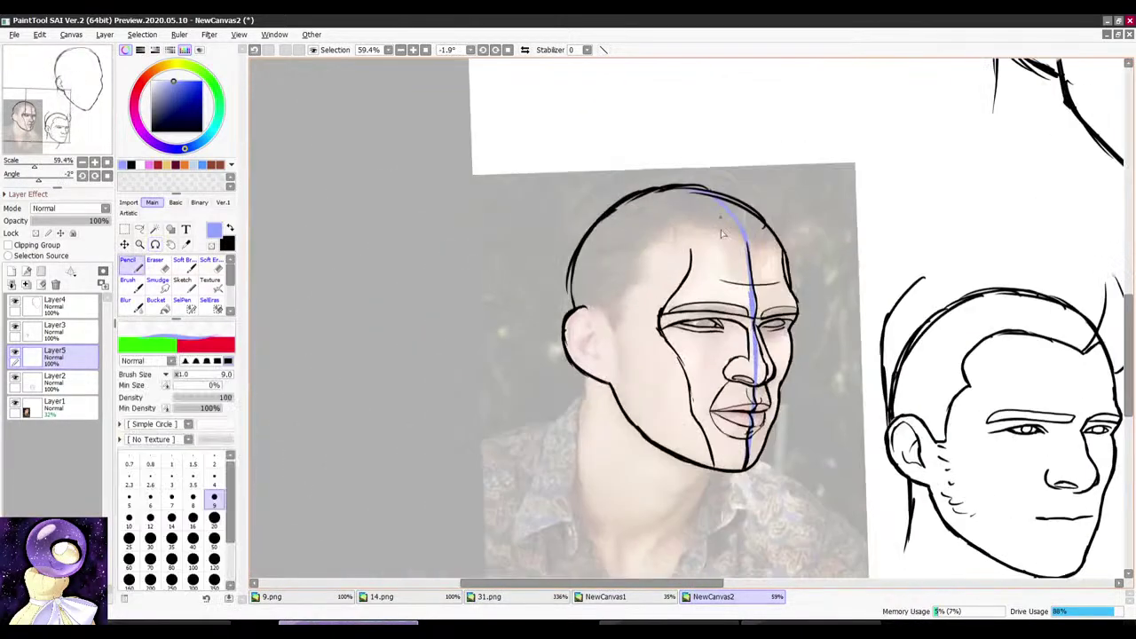
scroll(745, 330, down, 1)
scroll(776, 380, up, 2)
Step: Lasso the facial features and plane lines on Layer3 inside the photo's head contour, then cut and paste them onto their own layer
click(88, 322)
click(139, 229)
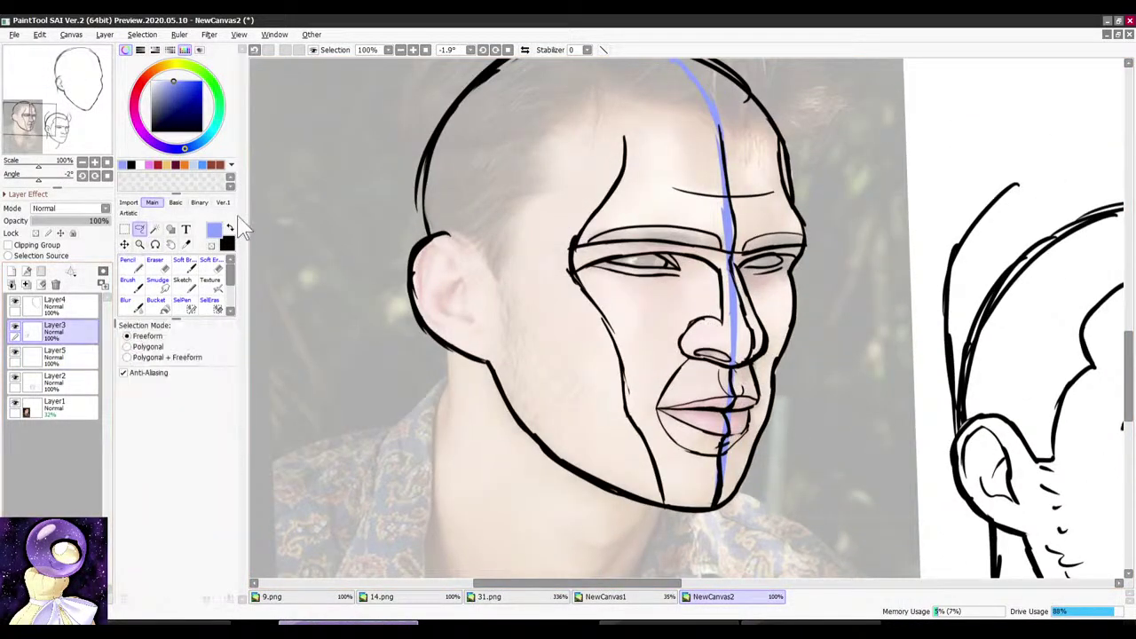
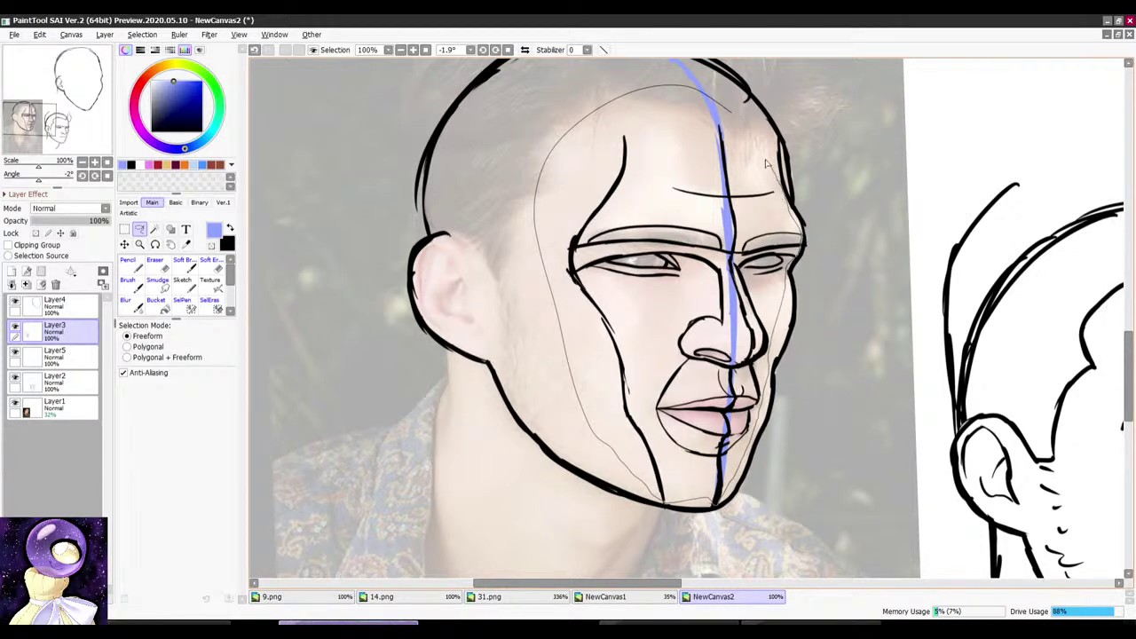
drag(765, 163, 741, 107)
click(40, 34)
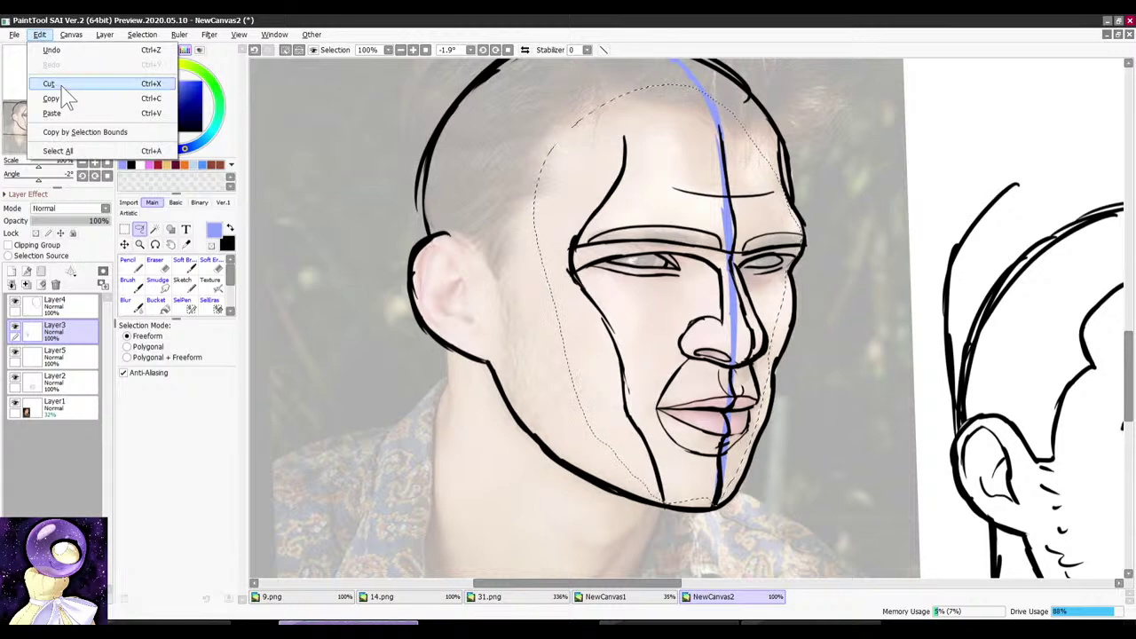
click(61, 86)
click(40, 34)
click(51, 113)
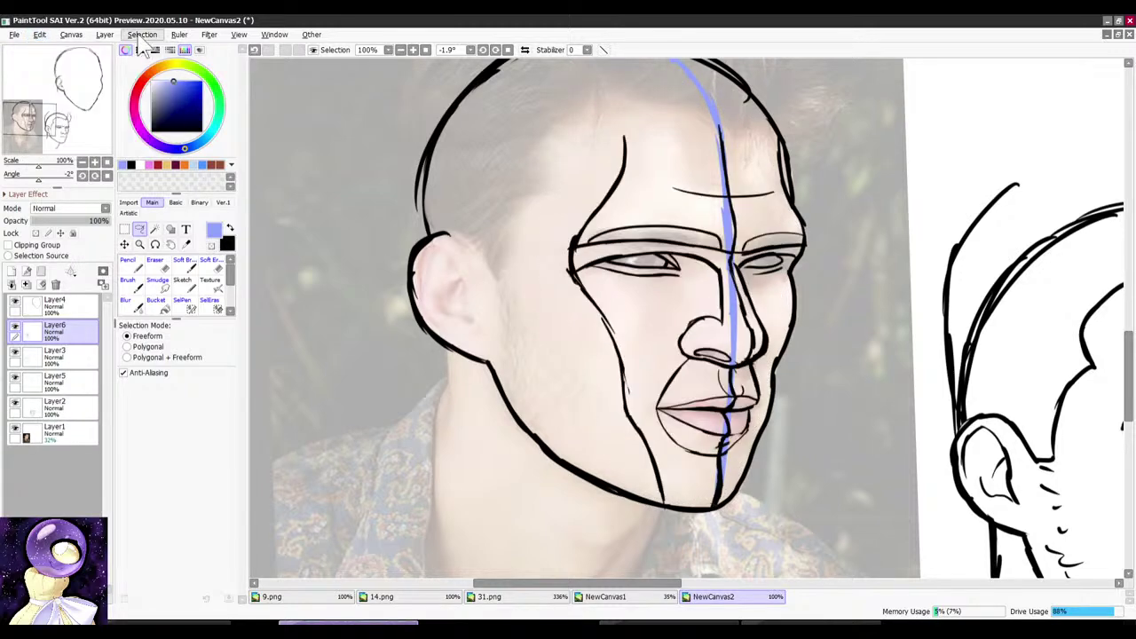
Step: Recolour the pasted facial lines dark red using Hue/Saturation with Colorize on and Luminance +45, and dismiss the save dialog
click(104, 34)
mouse_move(282, 51)
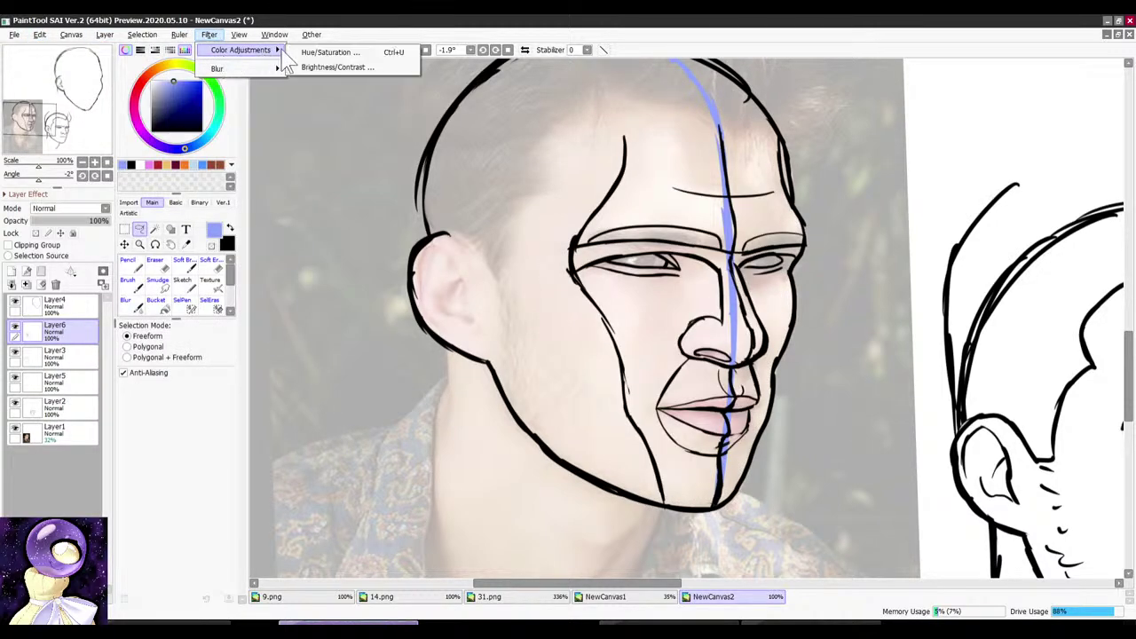
click(328, 51)
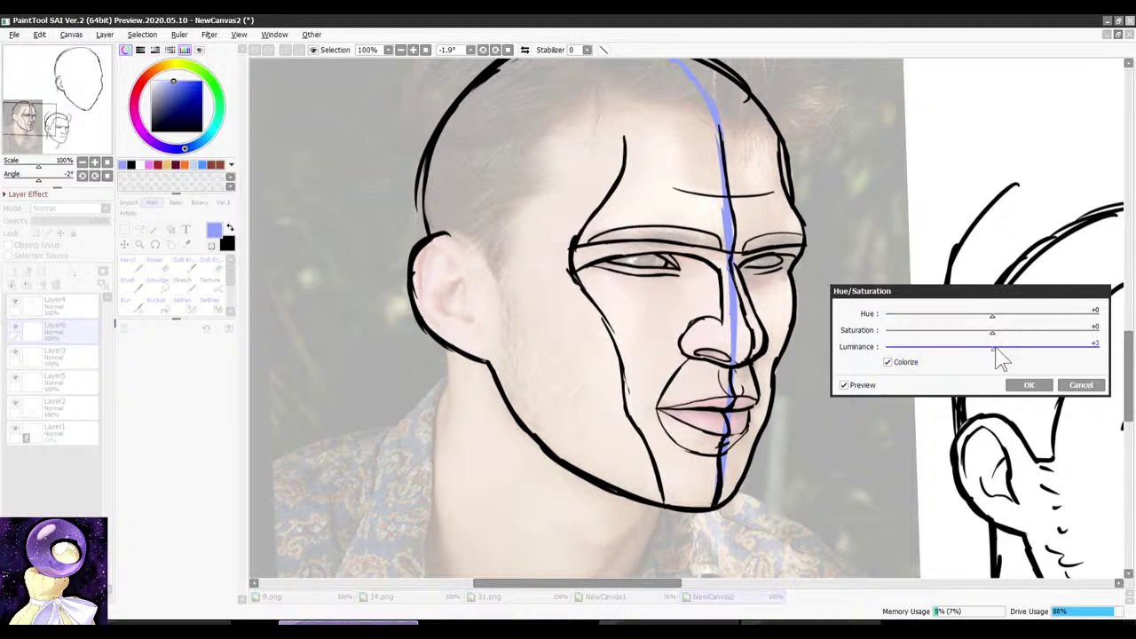
drag(1000, 355, 1040, 349)
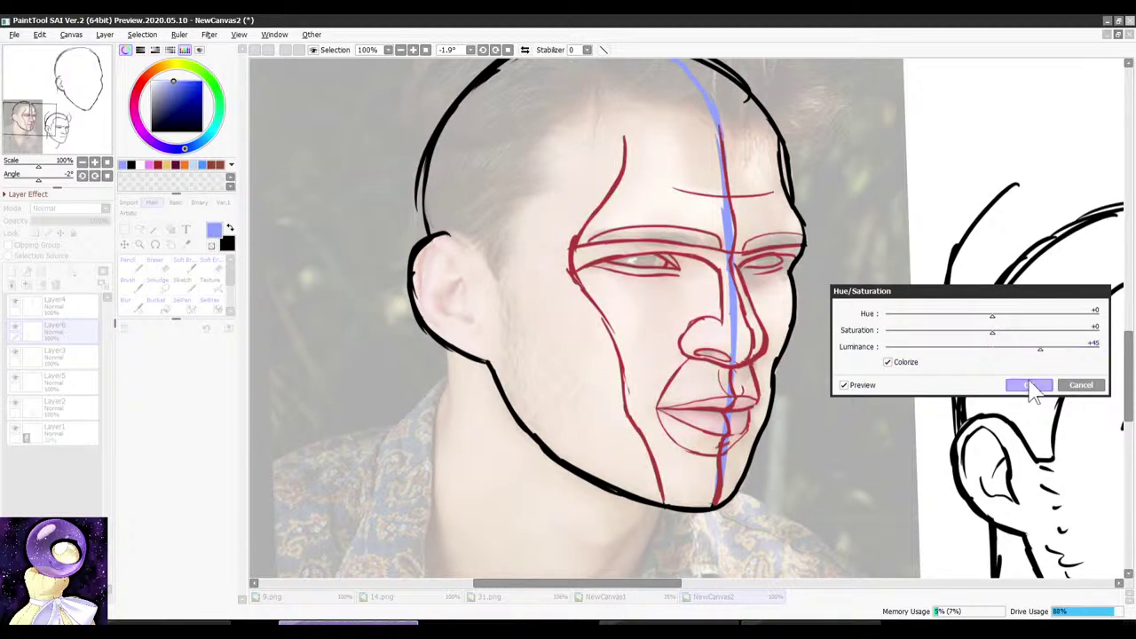
click(1032, 386)
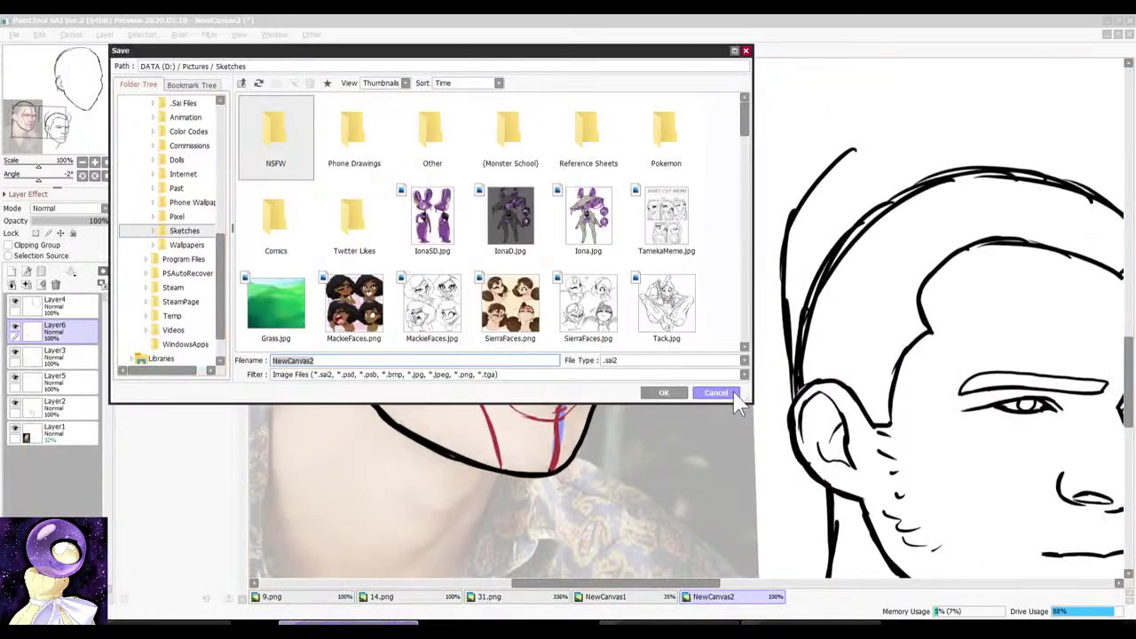
click(717, 401)
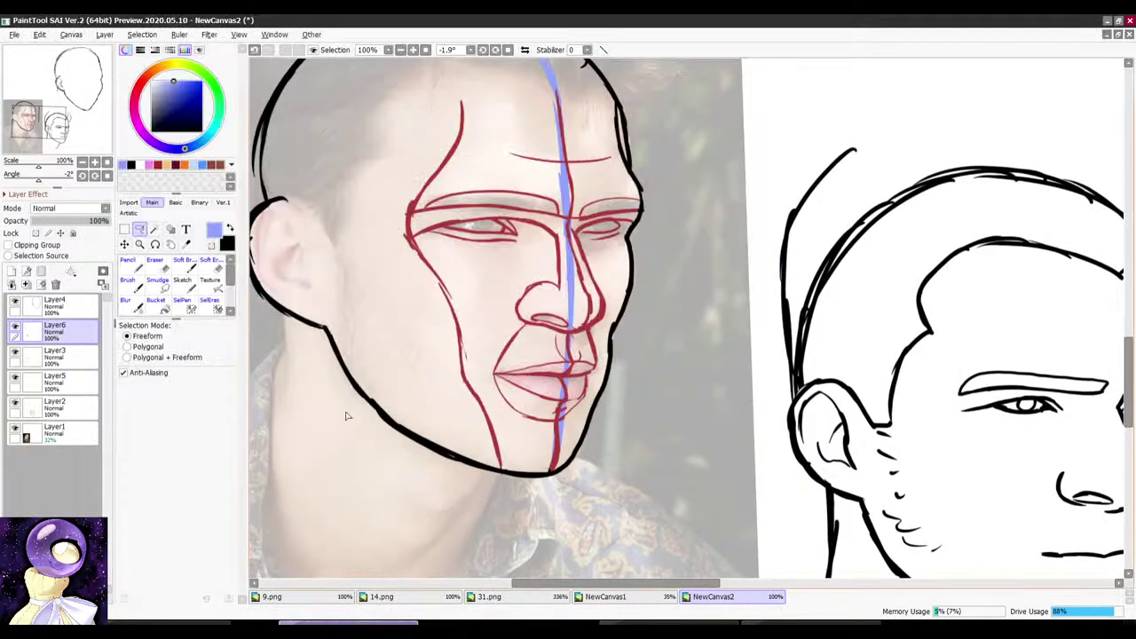
Step: Hide the red facial-feature layer to isolate the head contour and blue centre line, and switch to the Pencil in black
click(14, 326)
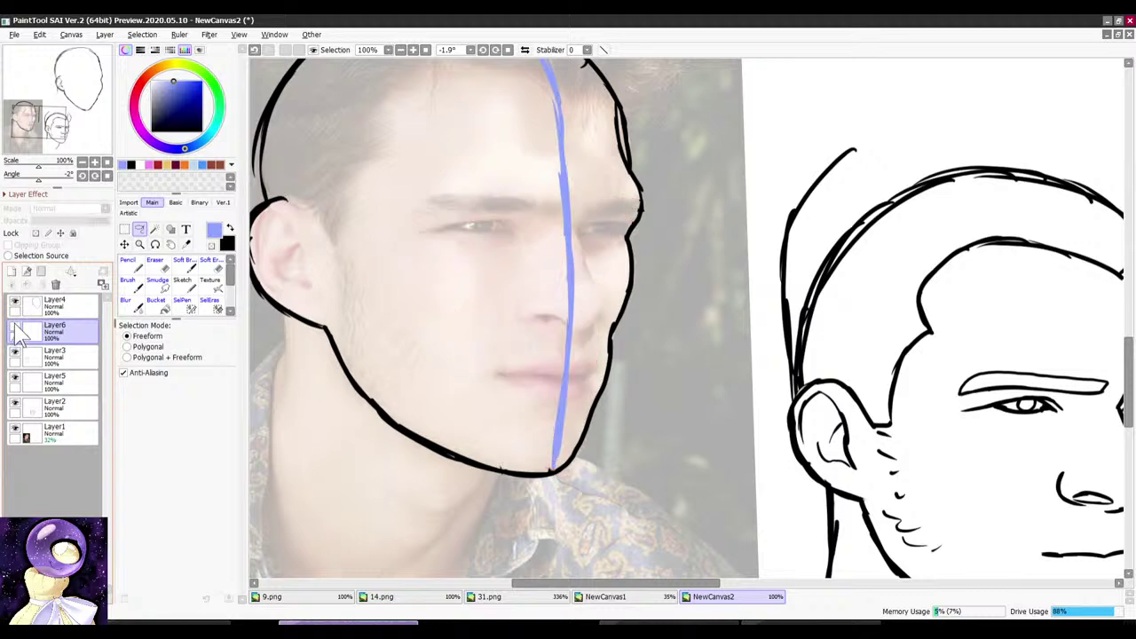
scroll(619, 335, down, 4)
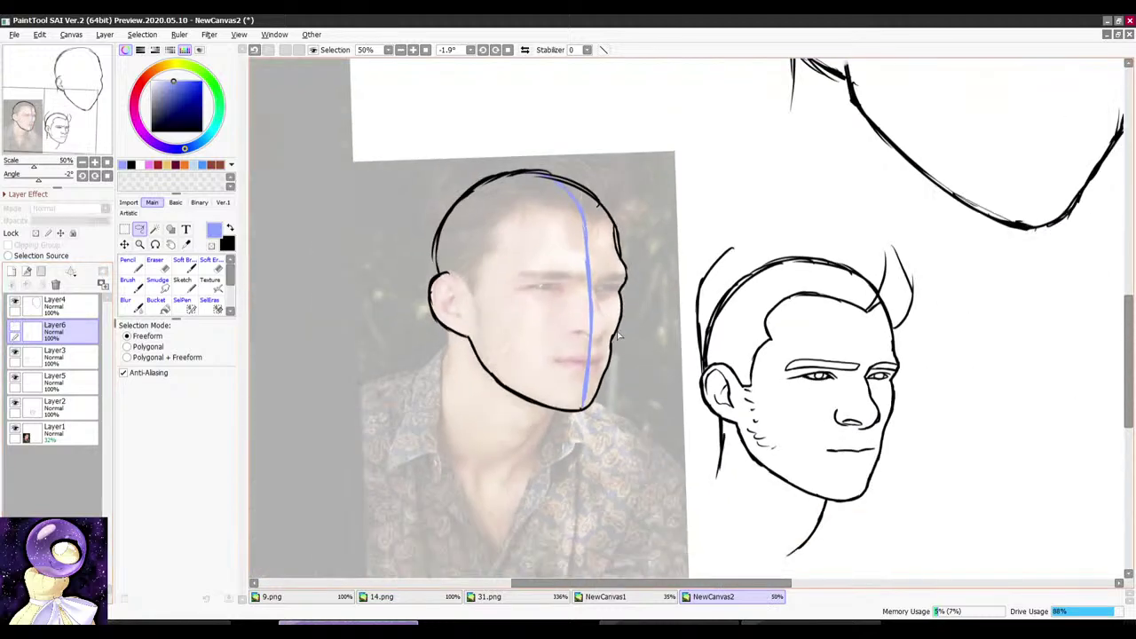
click(426, 50)
key(n)
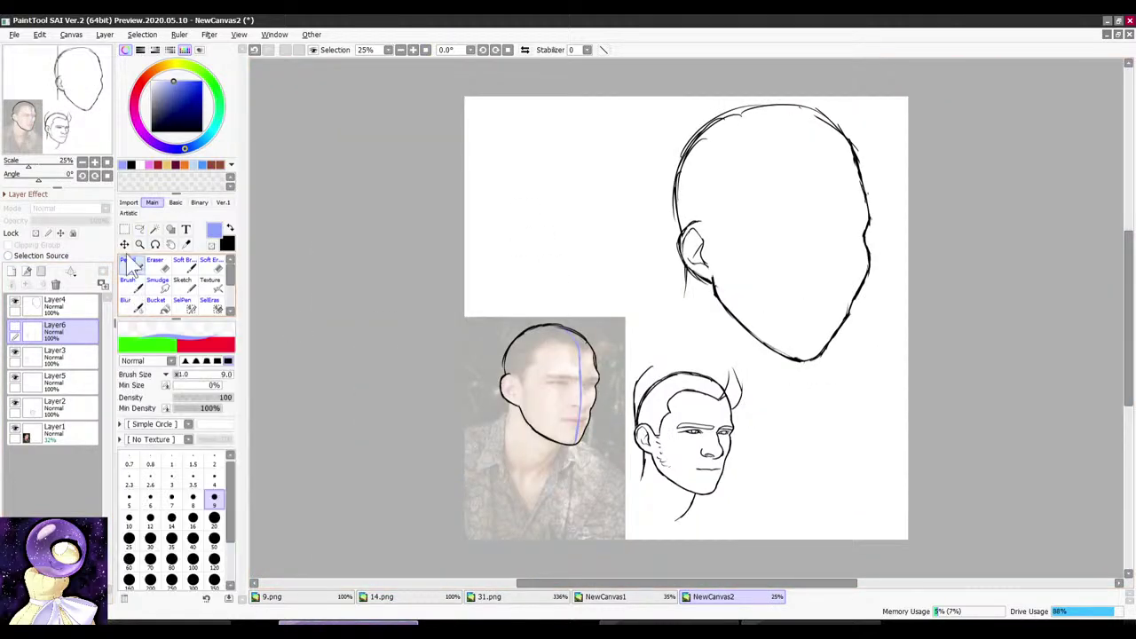
scroll(622, 383, up, 3)
scroll(622, 383, up, 3)
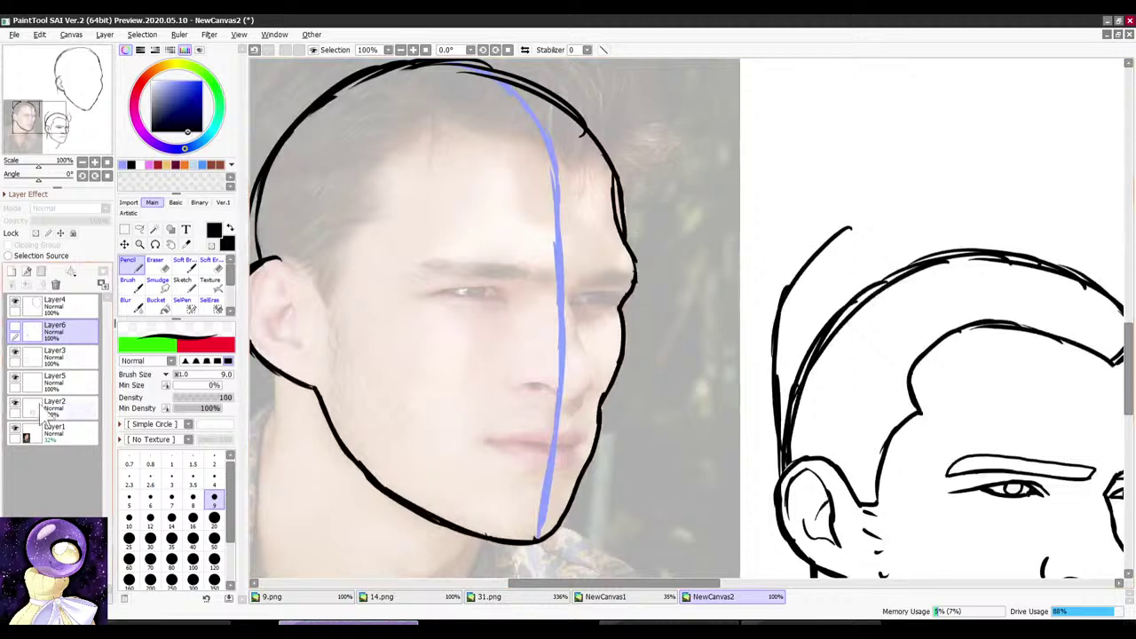
click(14, 327)
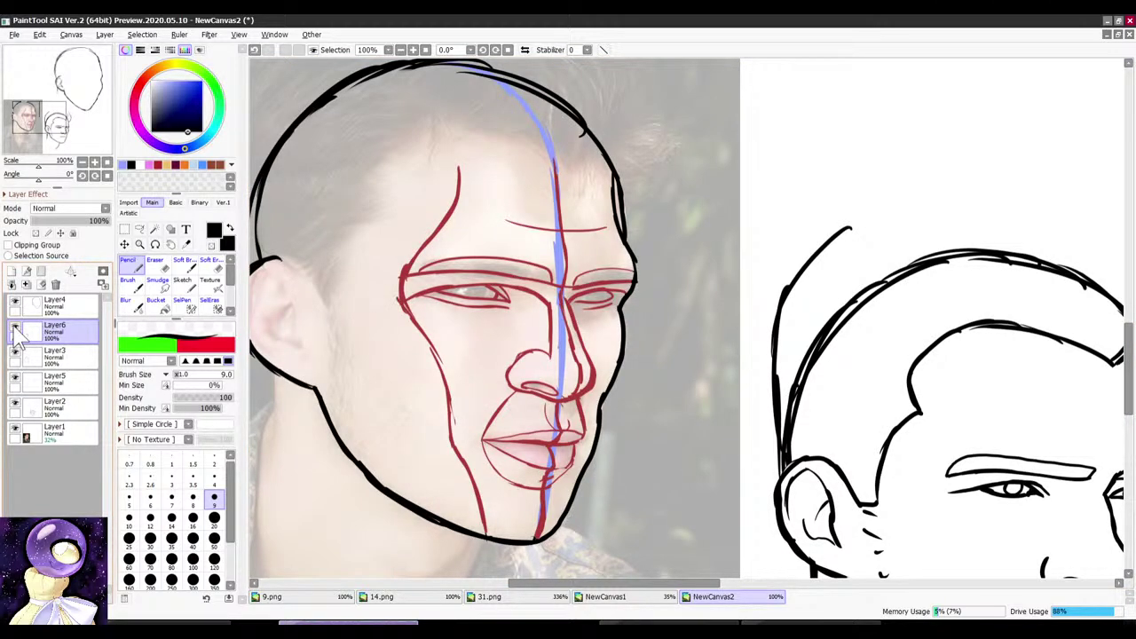
click(14, 328)
scroll(628, 182, down, 4)
scroll(594, 200, up, 4)
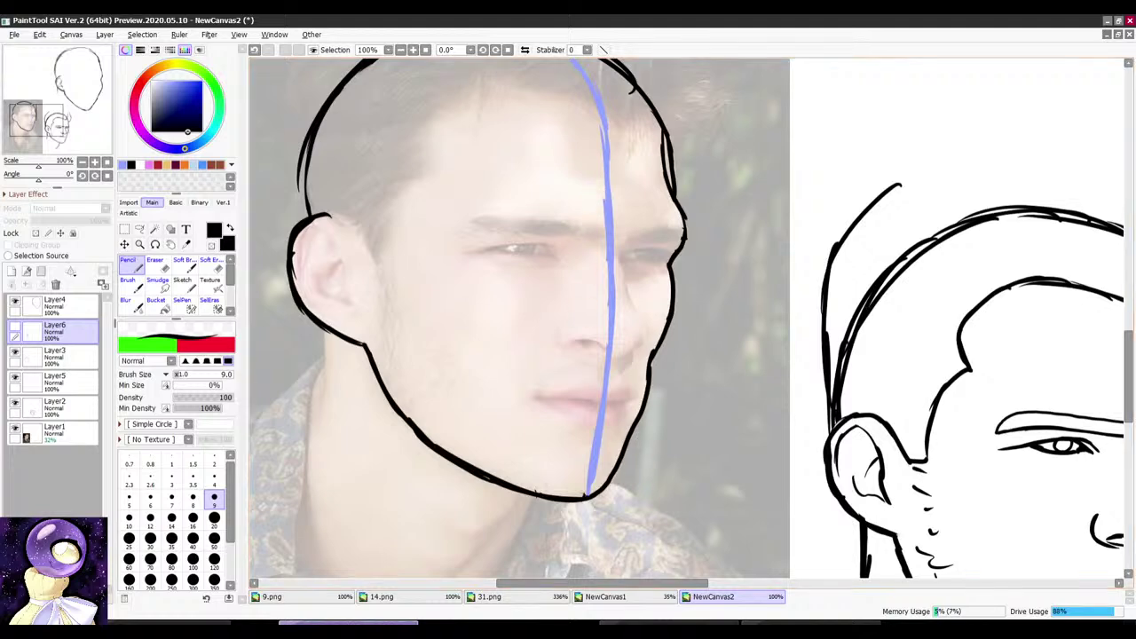
Step: Switch to the Discord popout in Firefox to check the shared drawing, and return to PaintTool SAI
click(685, 623)
click(810, 623)
mouse_move(349, 623)
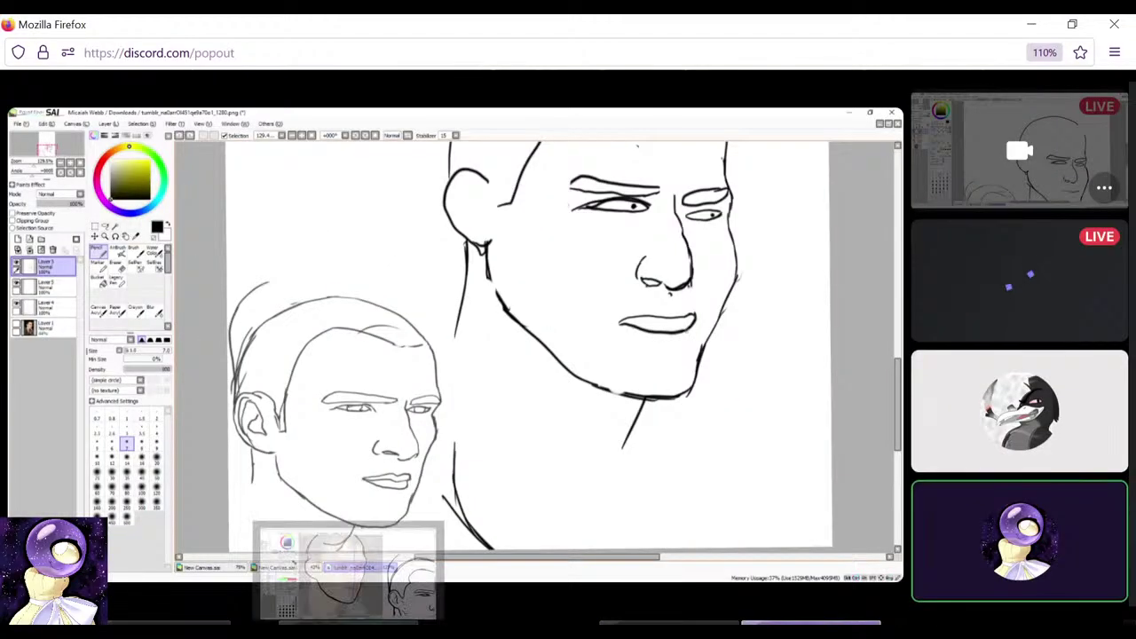
click(348, 572)
Step: Toggle the red feature layer and the black contour layer to compare them with the blue centre line, leaving both shown
click(15, 328)
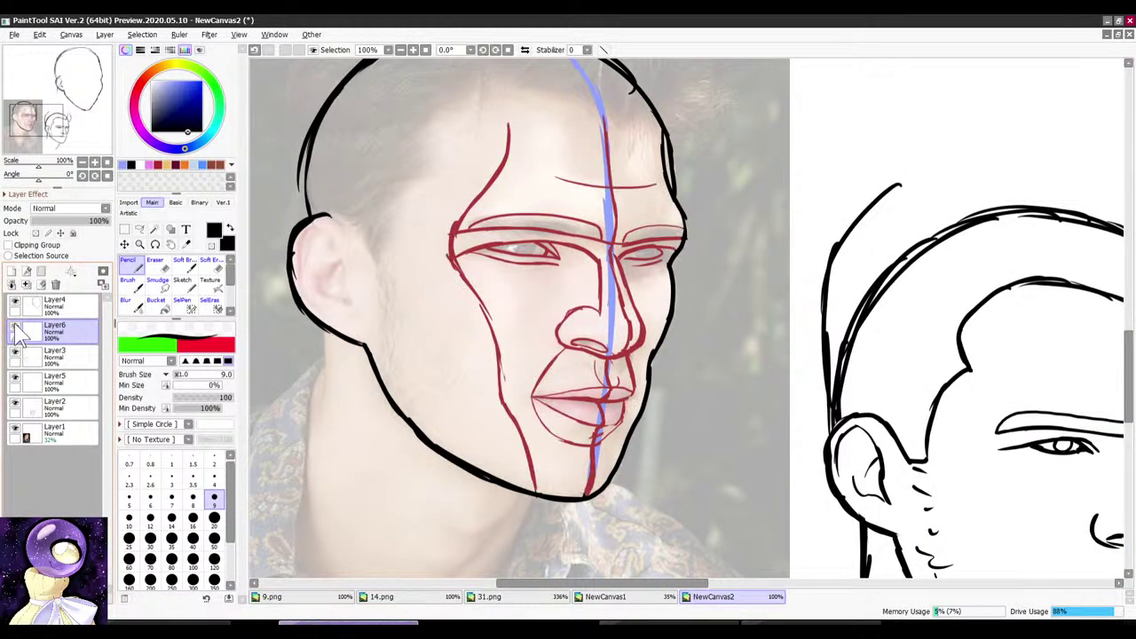
scroll(603, 257, down, 1)
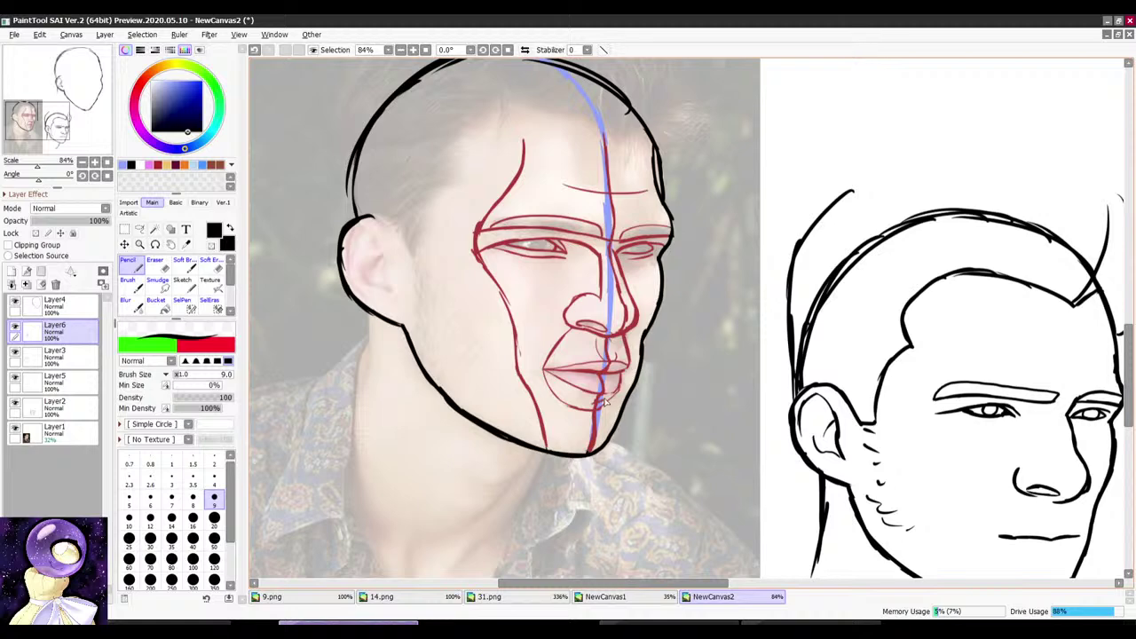
click(14, 354)
click(14, 354)
click(14, 327)
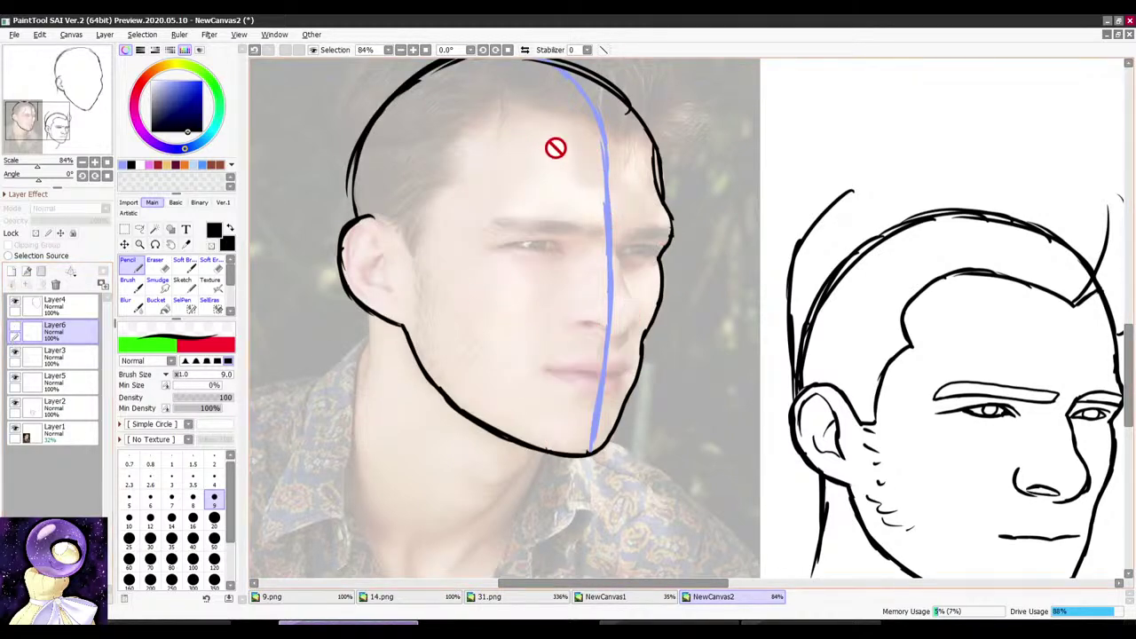
scroll(568, 167, down, 2)
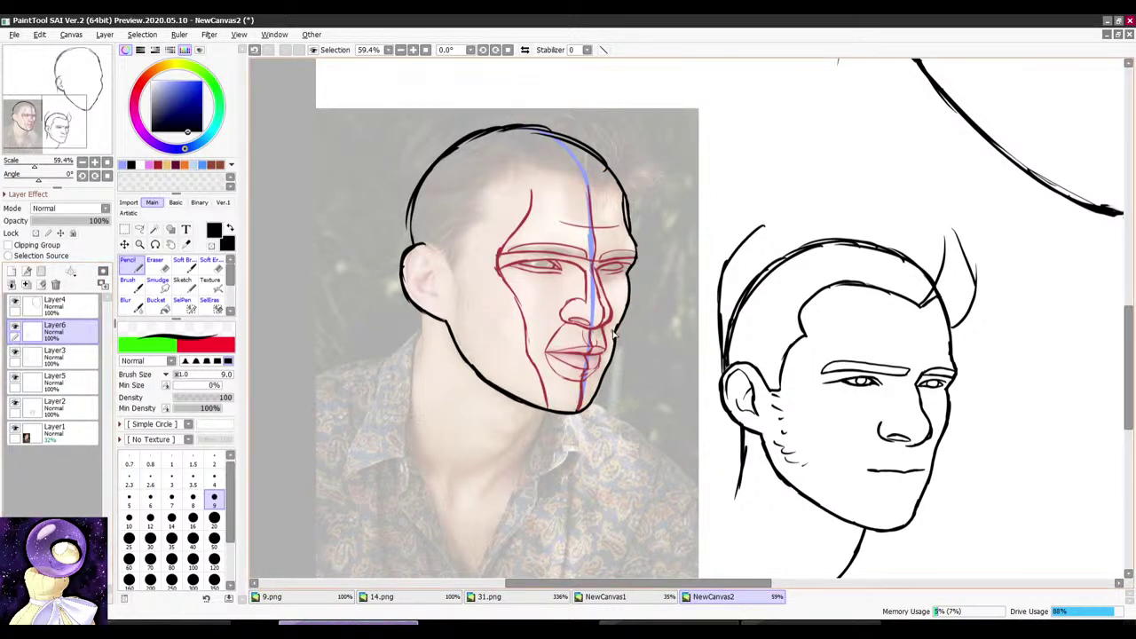
scroll(590, 293, up, 3)
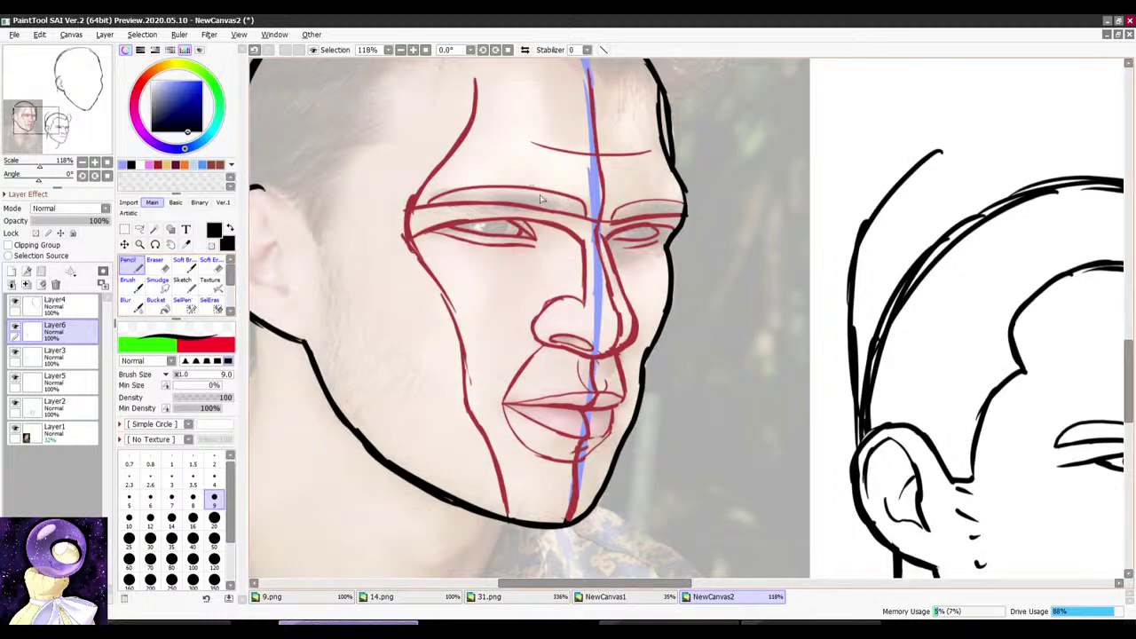
Step: Try short black strokes beside the nose and upper lip on the far side of the photo's face, and undo them
drag(660, 300, 641, 251)
scroll(614, 223, up, 1)
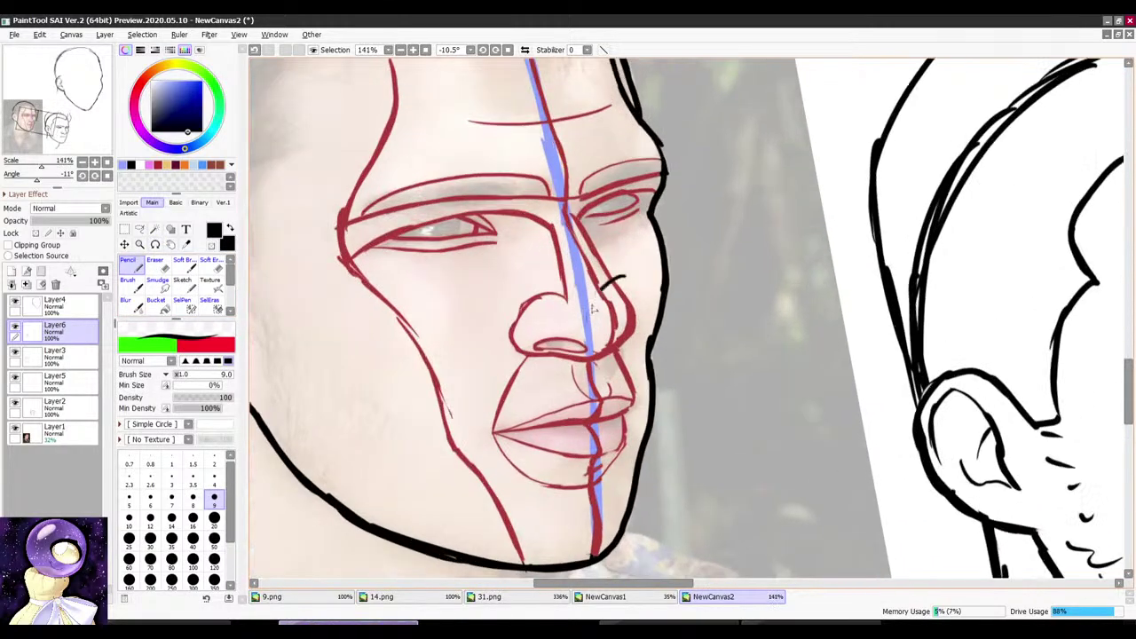
scroll(627, 335, up, 1)
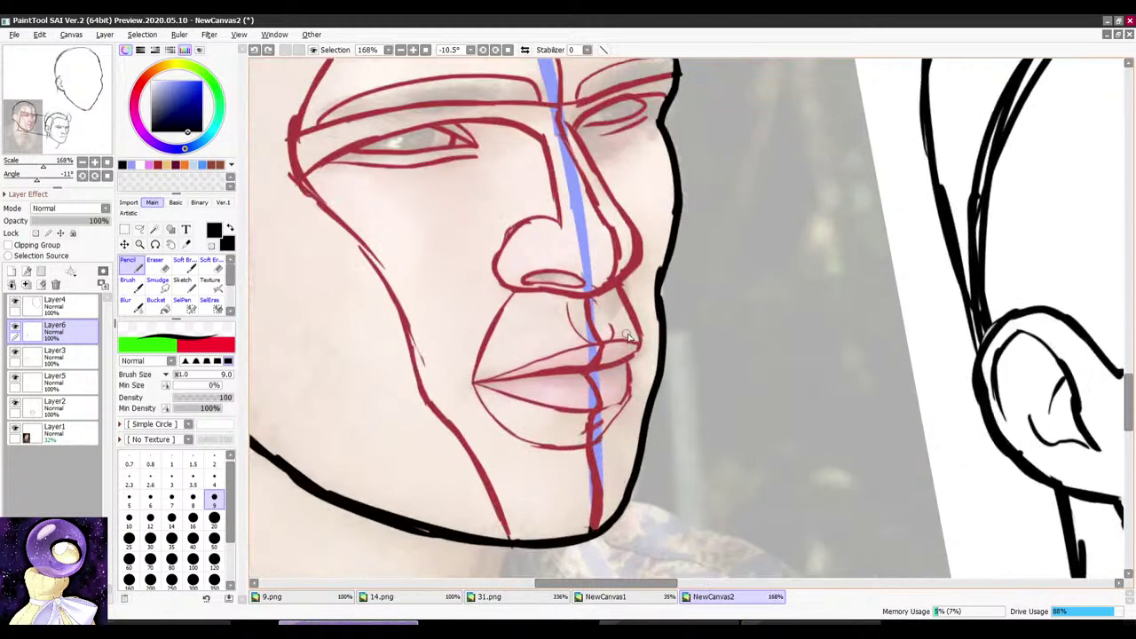
drag(627, 310, 633, 305)
key(ctrl+z)
scroll(614, 394, down, 4)
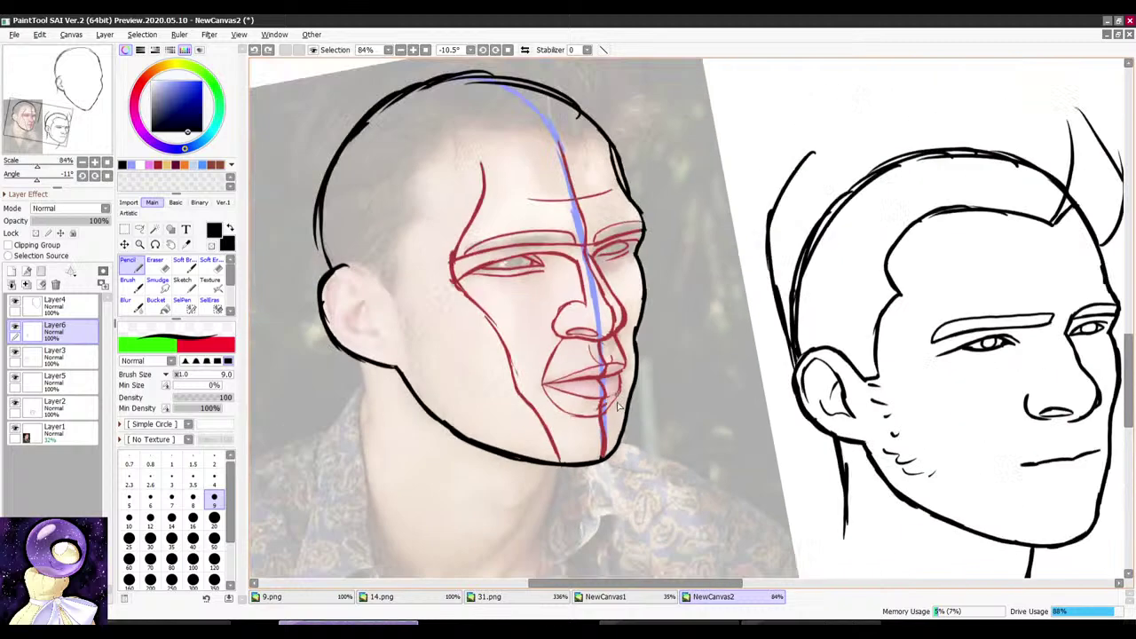
scroll(606, 477, up, 4)
drag(685, 257, 695, 207)
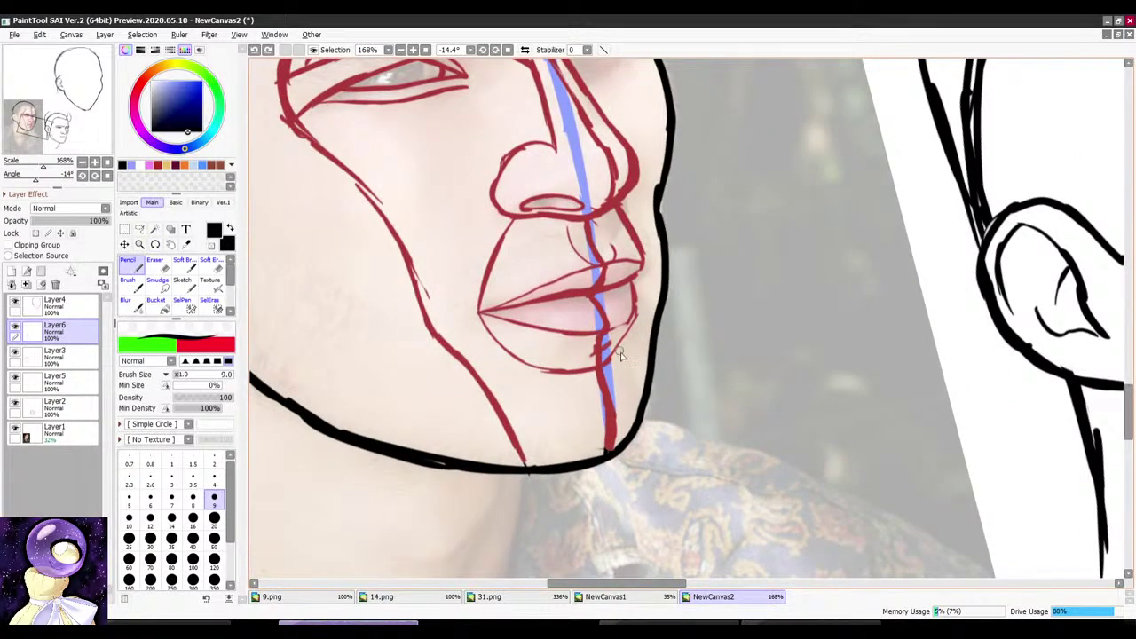
drag(616, 439, 595, 357)
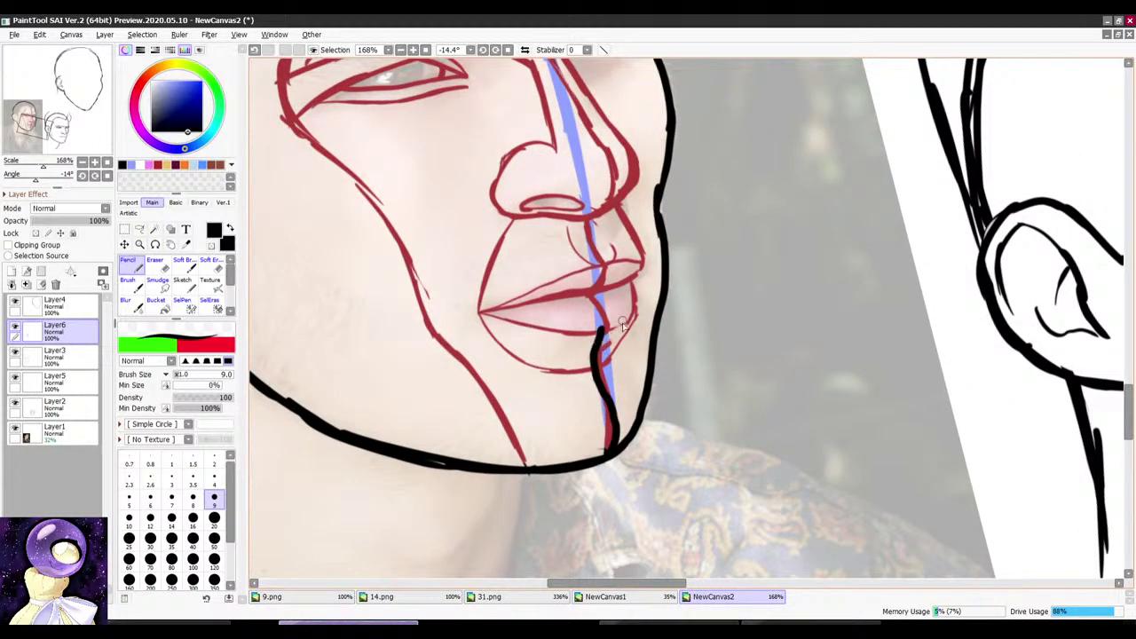
key(ctrl+z)
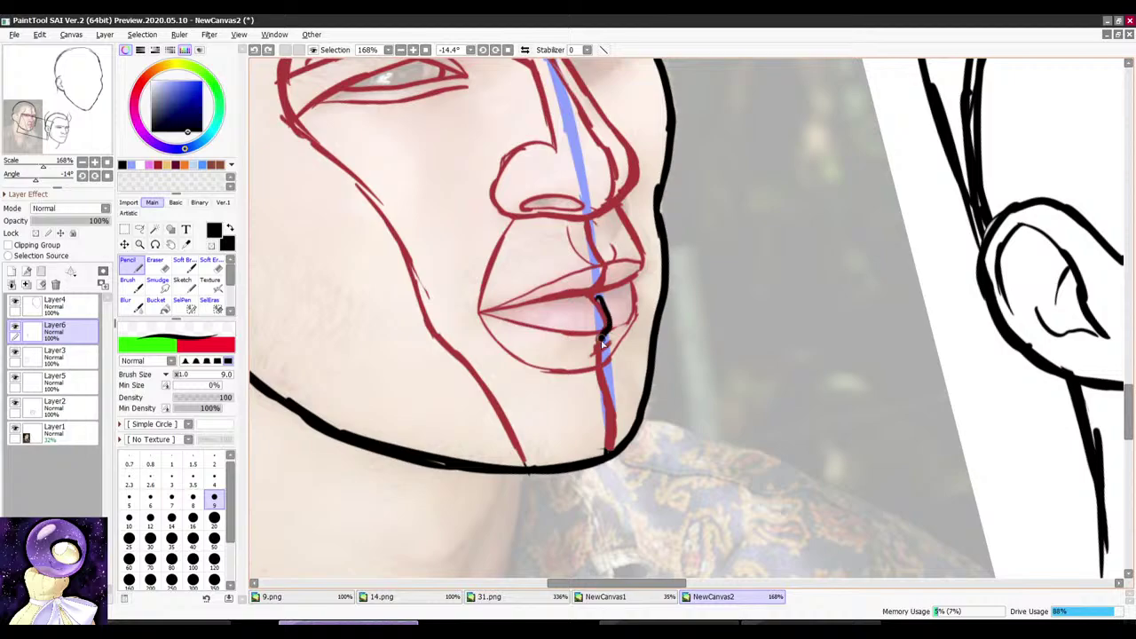
drag(603, 342, 610, 451)
scroll(598, 415, down, 3)
key(ctrl+z)
Step: Examine the red facial construction lines over the portrait photo close up and from several rotation angles
scroll(588, 344, down, 4)
scroll(613, 205, up, 5)
mouse_move(577, 253)
mouse_down()
mouse_move(613, 205)
mouse_move(551, 317)
mouse_up()
key(r)
scroll(647, 312, down, 2)
key(r)
drag(647, 312, 728, 213)
scroll(728, 213, down, 1)
scroll(804, 158, up, 2)
key(r)
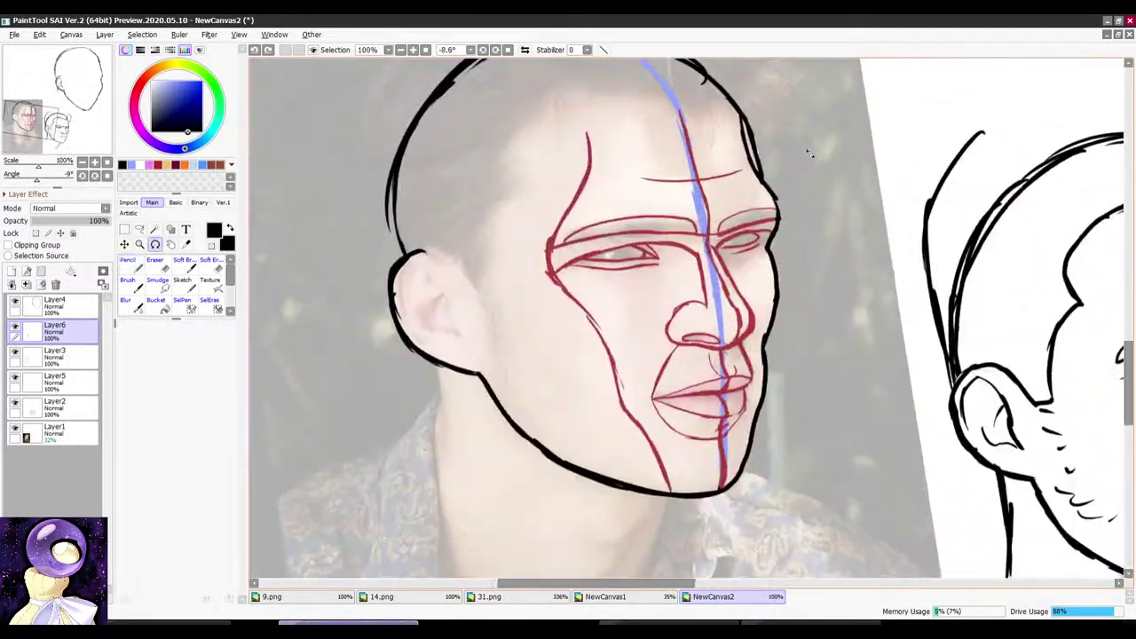
scroll(808, 153, up, 3)
mouse_move(675, 140)
mouse_down()
mouse_move(706, 253)
mouse_move(737, 213)
mouse_move(744, 233)
mouse_up()
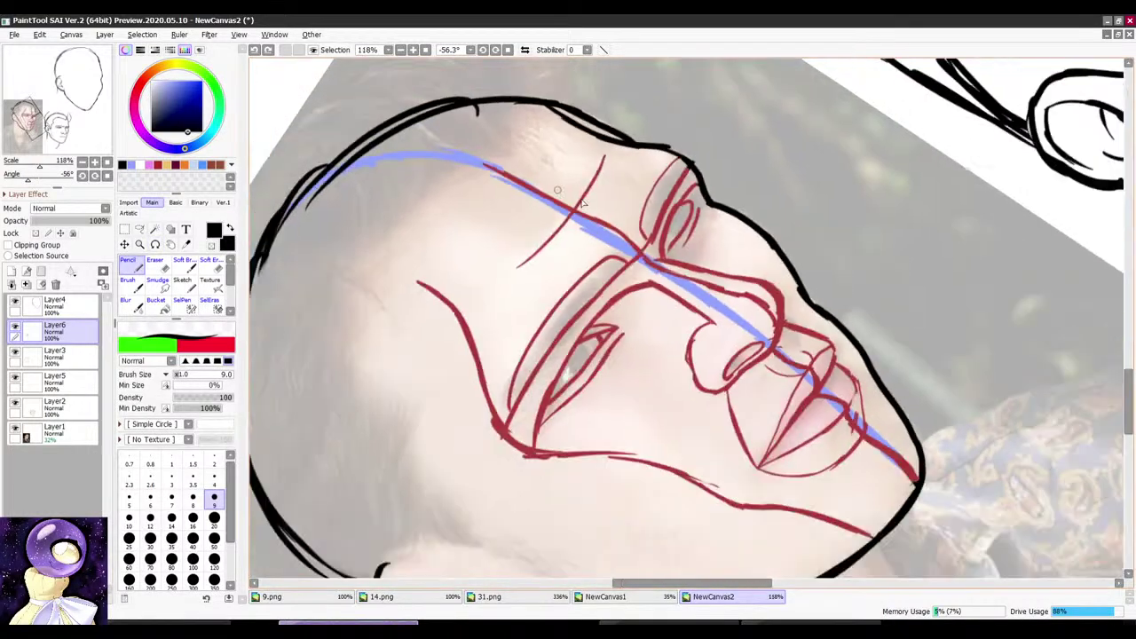
scroll(799, 271, down, 3)
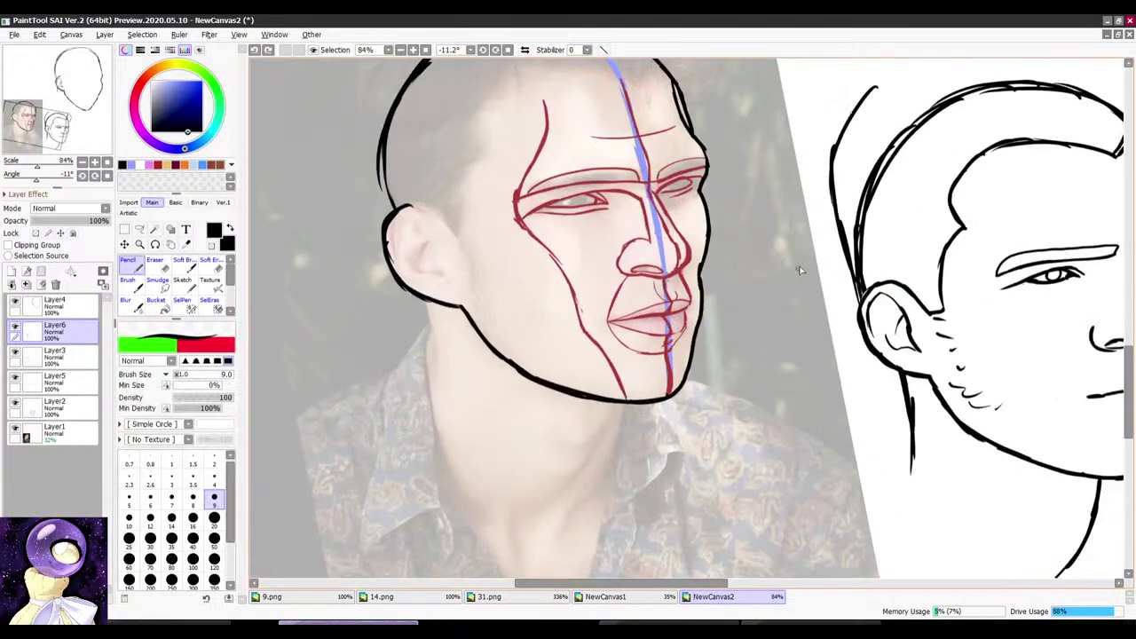
drag(744, 156, 798, 168)
scroll(794, 142, down, 1)
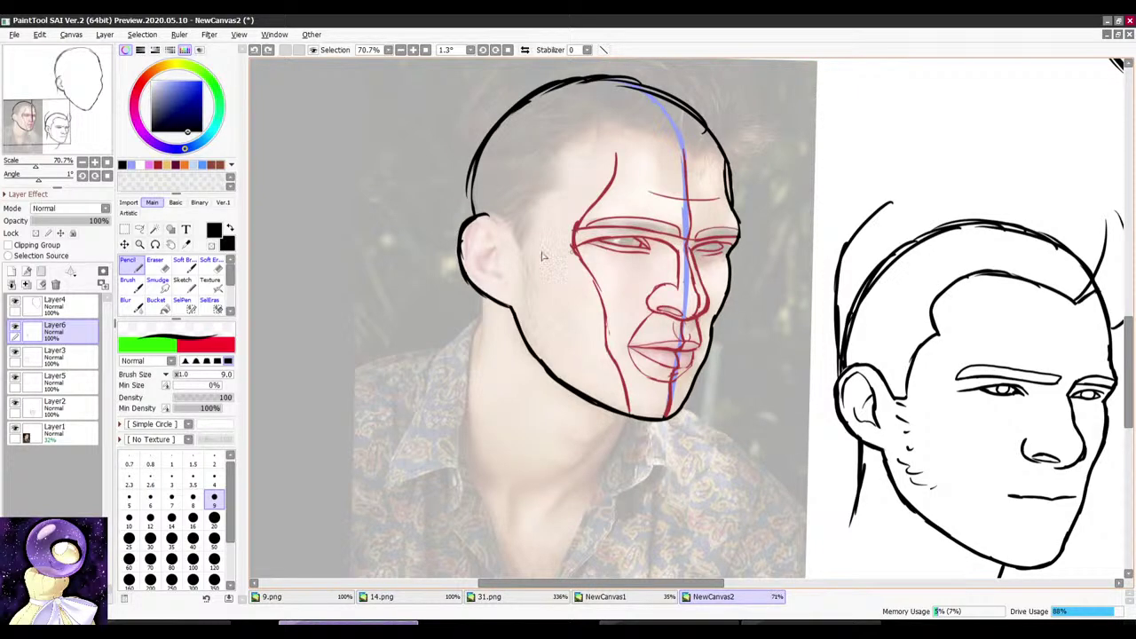
scroll(533, 266, down, 8)
scroll(565, 315, up, 7)
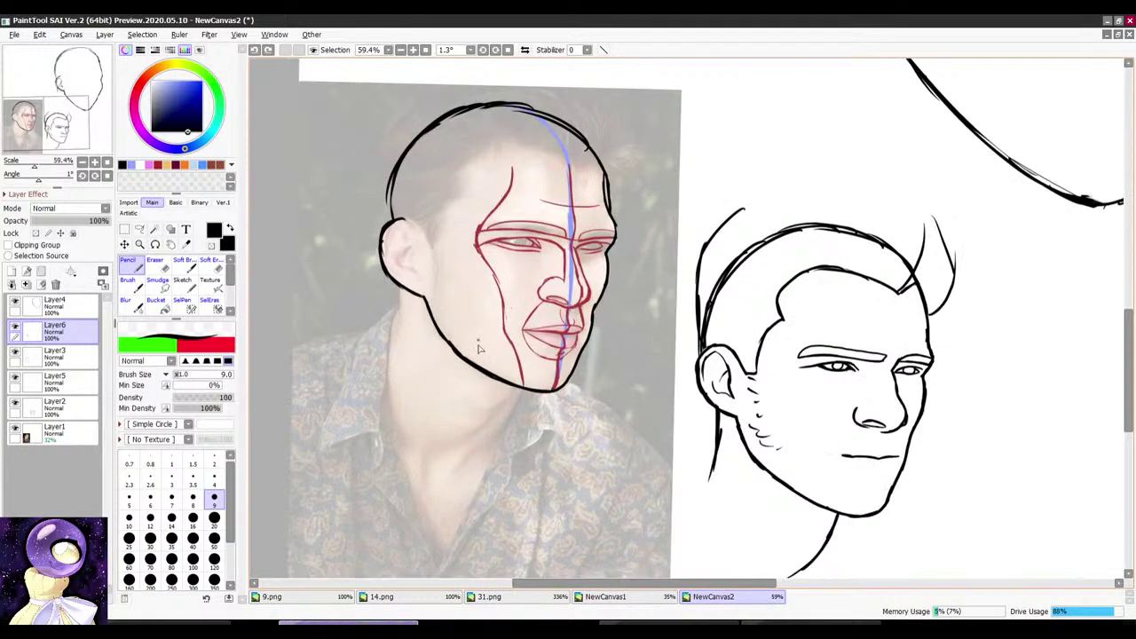
scroll(479, 348, down, 1)
click(431, 51)
scroll(602, 299, down, 4)
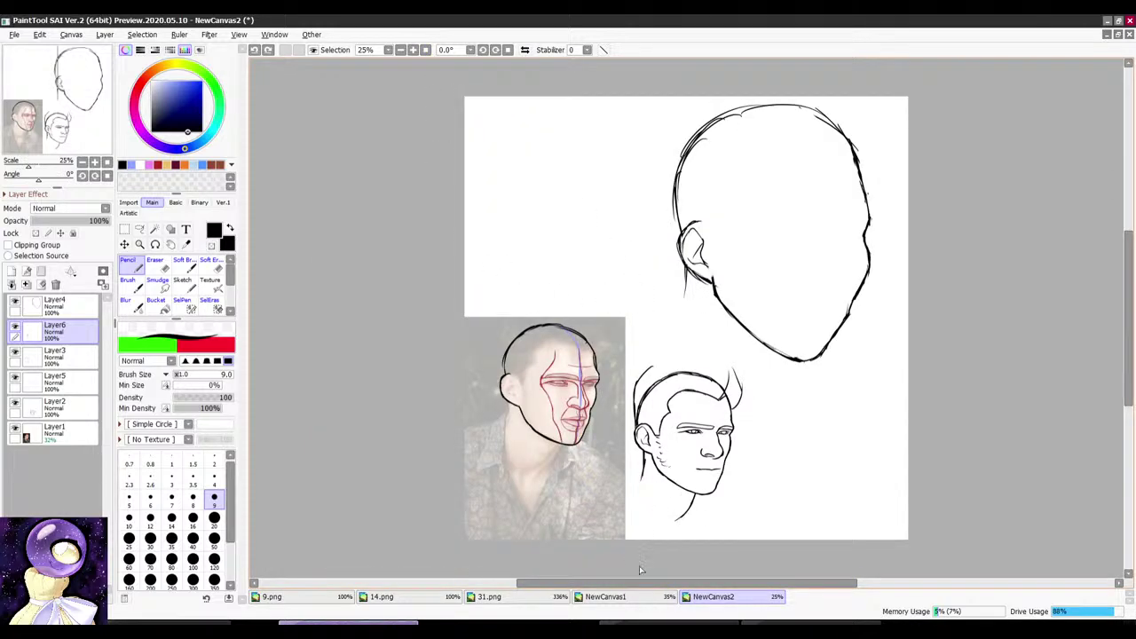
Step: Inspect the large empty head outline on NewCanvas2 from several rotation angles
click(628, 598)
click(724, 600)
scroll(586, 399, up, 5)
drag(692, 222, 581, 333)
scroll(608, 170, down, 5)
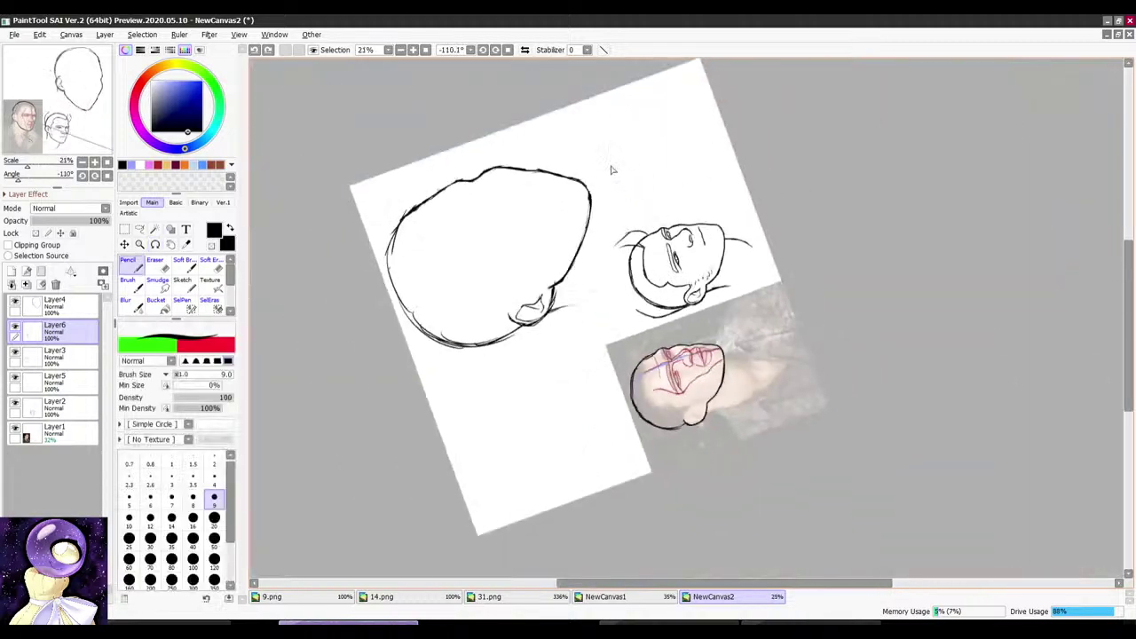
scroll(609, 170, up, 4)
drag(609, 169, 675, 160)
scroll(794, 151, down, 2)
mouse_move(794, 150)
mouse_down()
mouse_move(778, 169)
mouse_move(741, 317)
mouse_up()
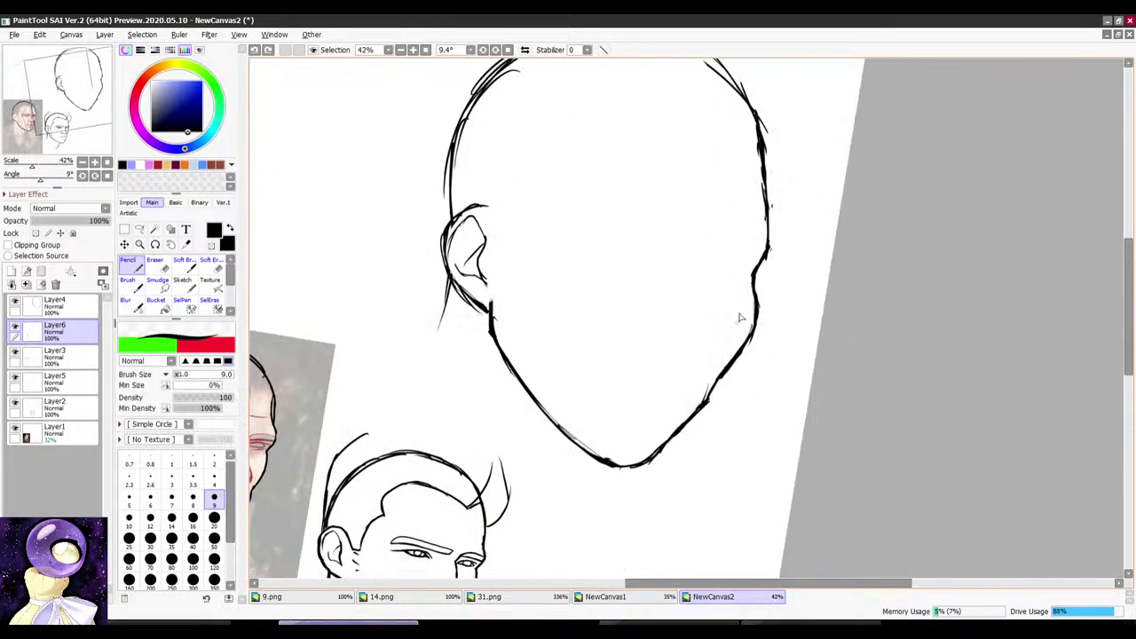
Step: Delete Layer4, which holds the large head outline, and add a new empty layer on top of the stack
click(64, 306)
scroll(578, 183, down, 3)
drag(698, 135, 644, 139)
scroll(512, 203, up, 4)
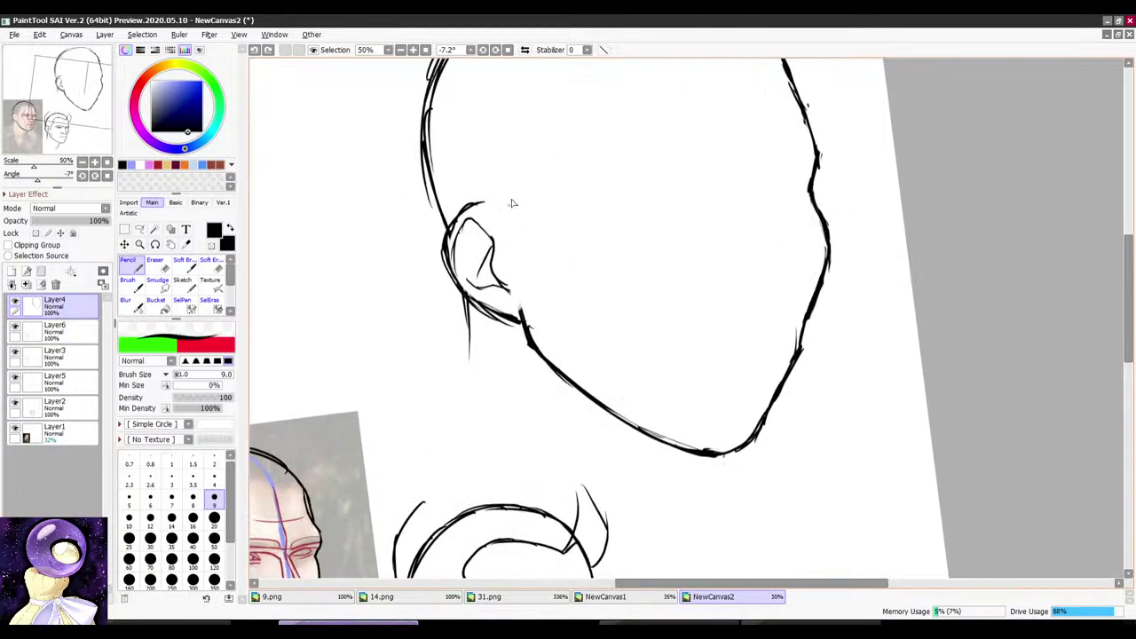
scroll(512, 204, down, 4)
drag(568, 222, 660, 206)
scroll(686, 210, up, 4)
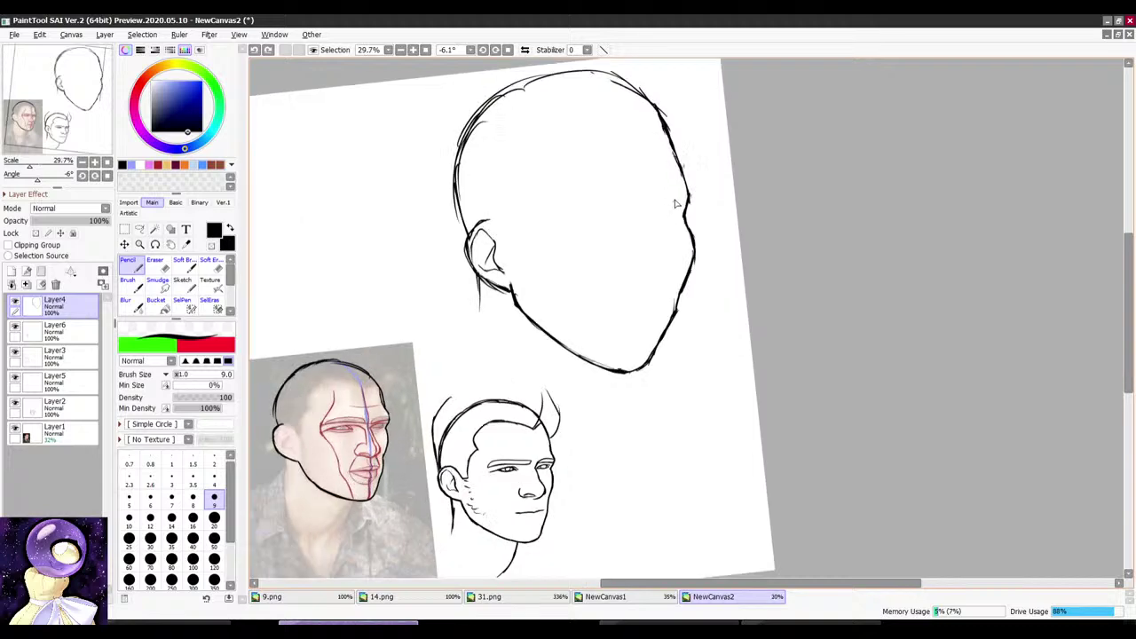
scroll(674, 203, down, 1)
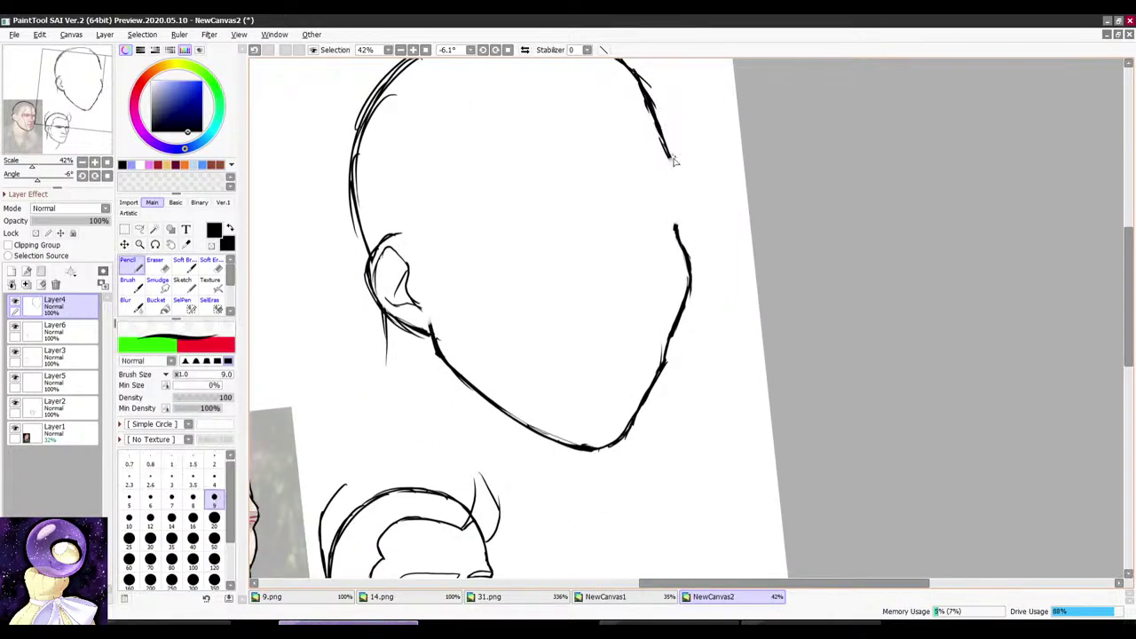
scroll(661, 118, down, 2)
click(55, 284)
click(14, 272)
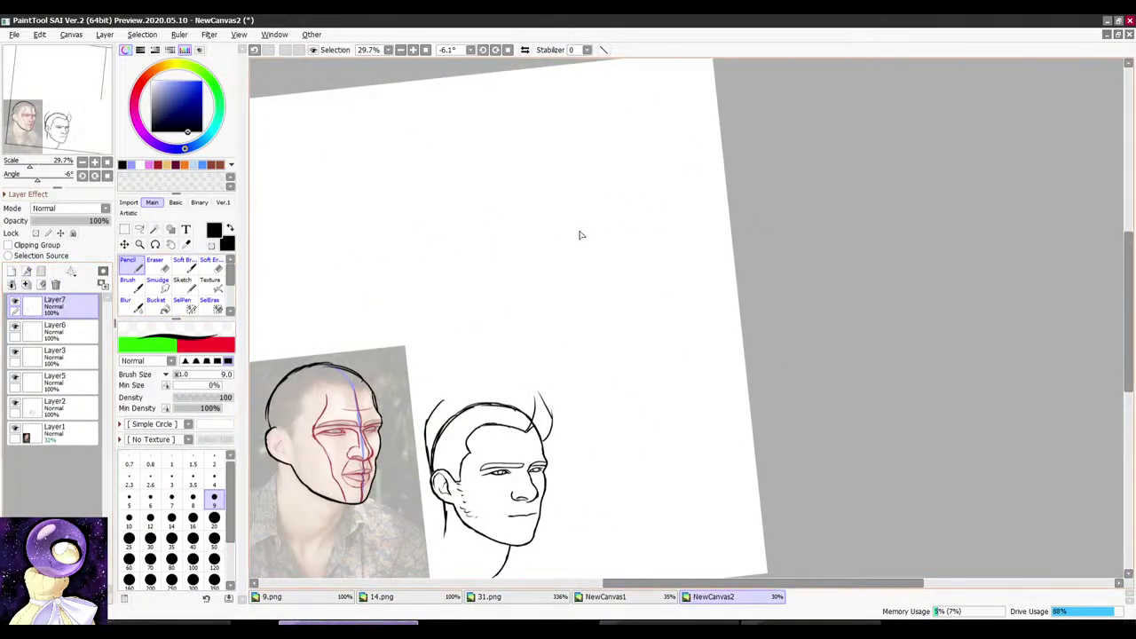
Step: Check the live stream dashboard and its chat in the browser, and return to NewCanvas2 in PaintTool SAI
scroll(584, 206, down, 2)
drag(573, 134, 592, 125)
scroll(559, 185, up, 2)
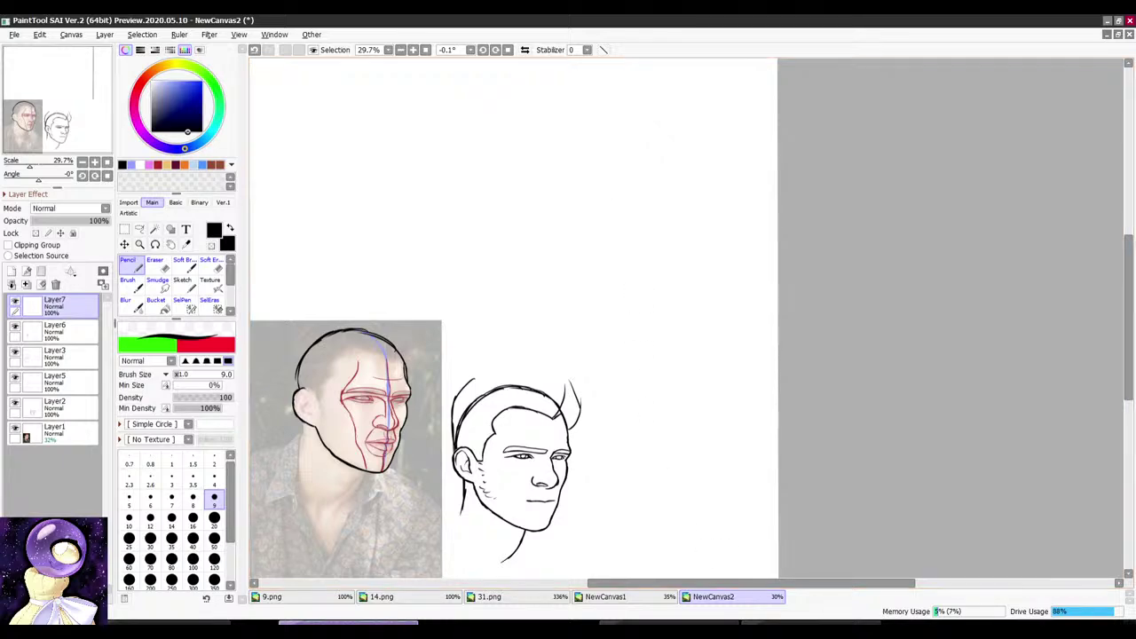
key(alt+Tab)
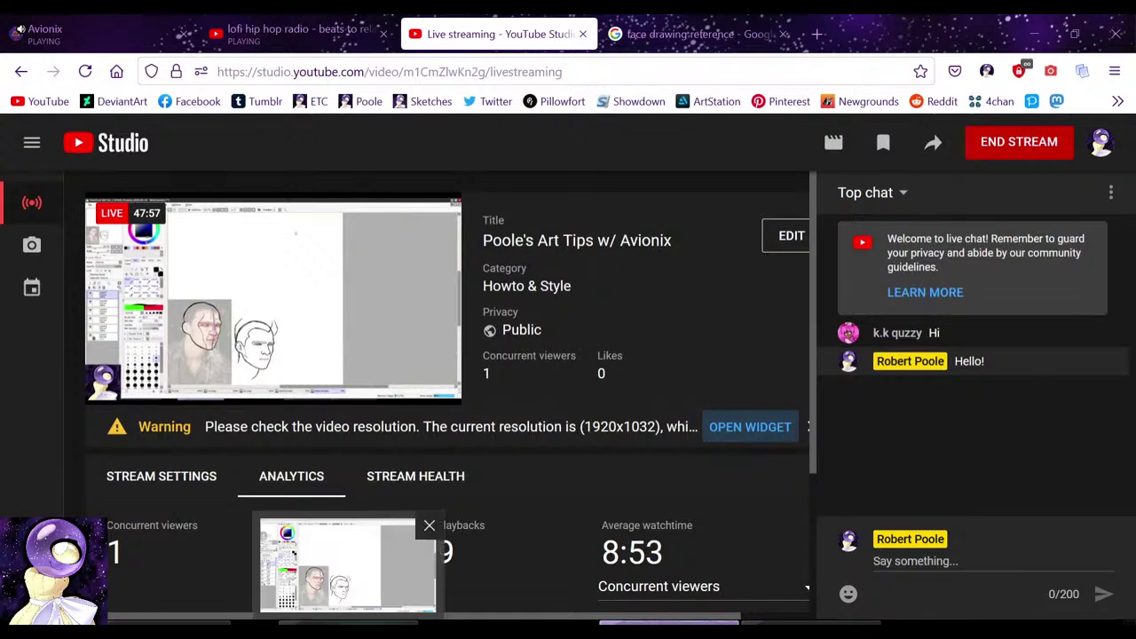
key(alt+Tab)
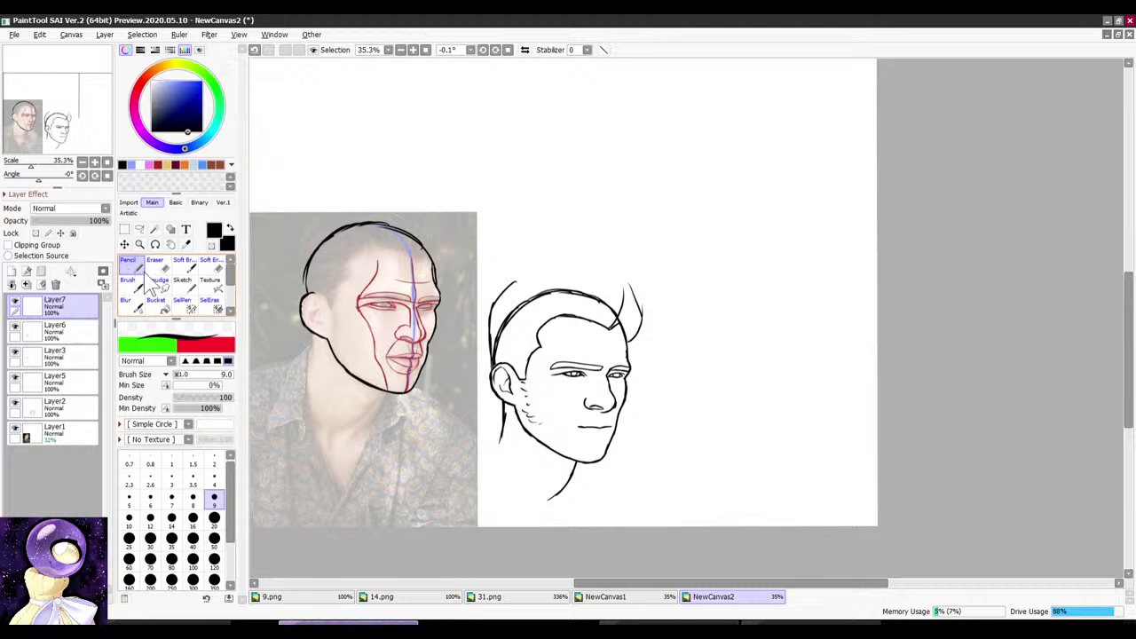
scroll(749, 227, down, 3)
scroll(577, 253, up, 2)
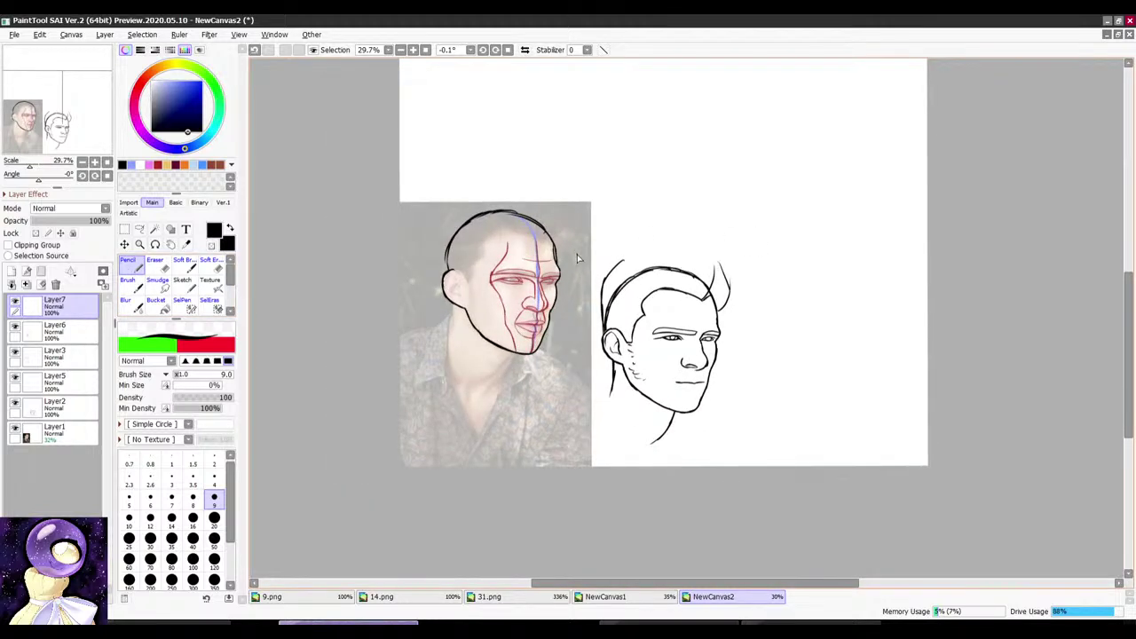
scroll(577, 257, down, 2)
scroll(577, 257, up, 3)
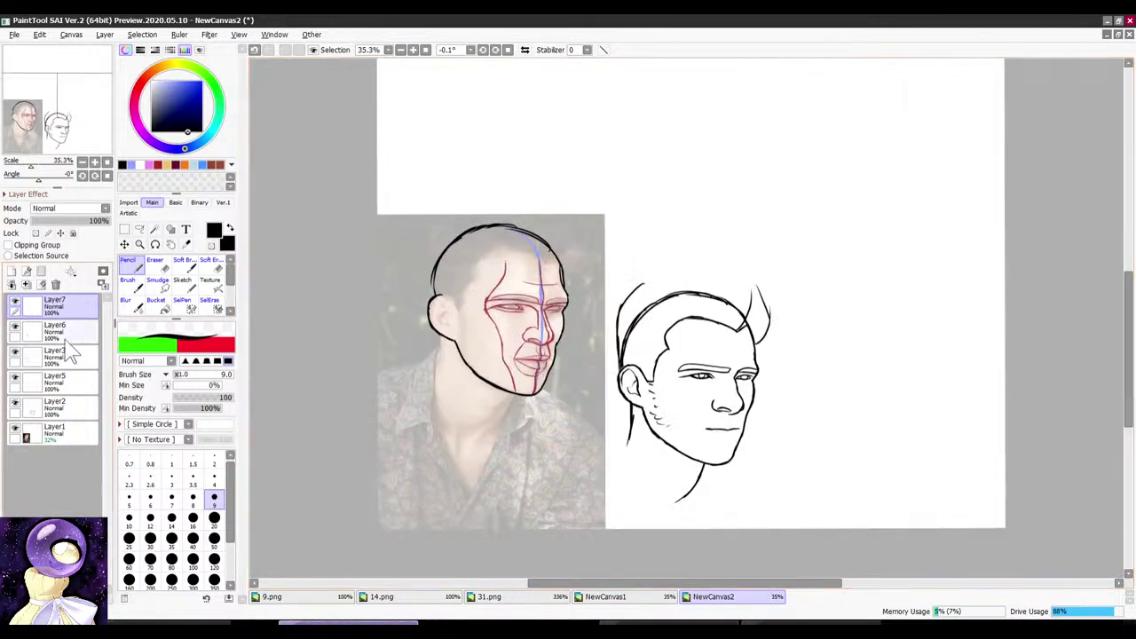
Step: Check the contents of the layers below Layer7 by toggling their visibility, and make Layer7 active again
click(36, 332)
click(15, 328)
click(15, 328)
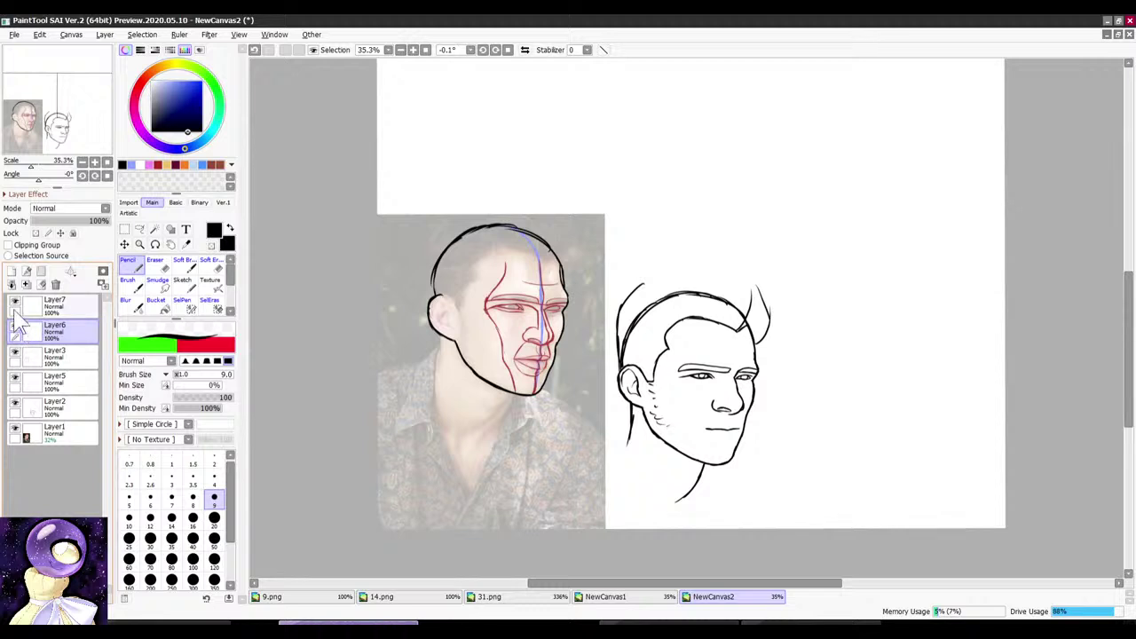
click(21, 358)
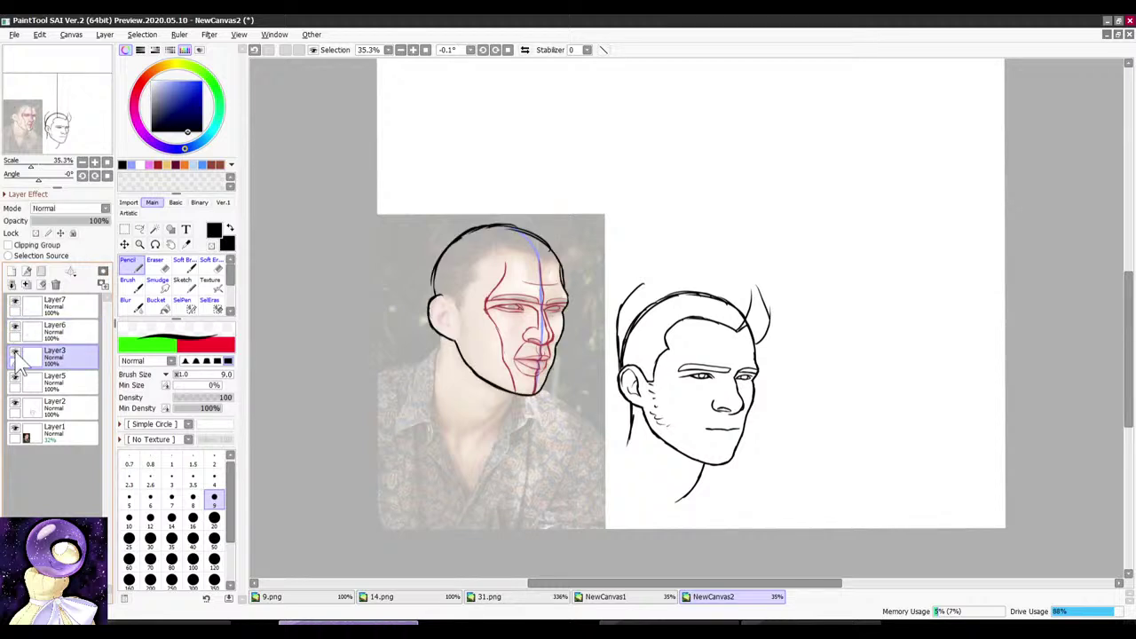
click(15, 379)
click(16, 379)
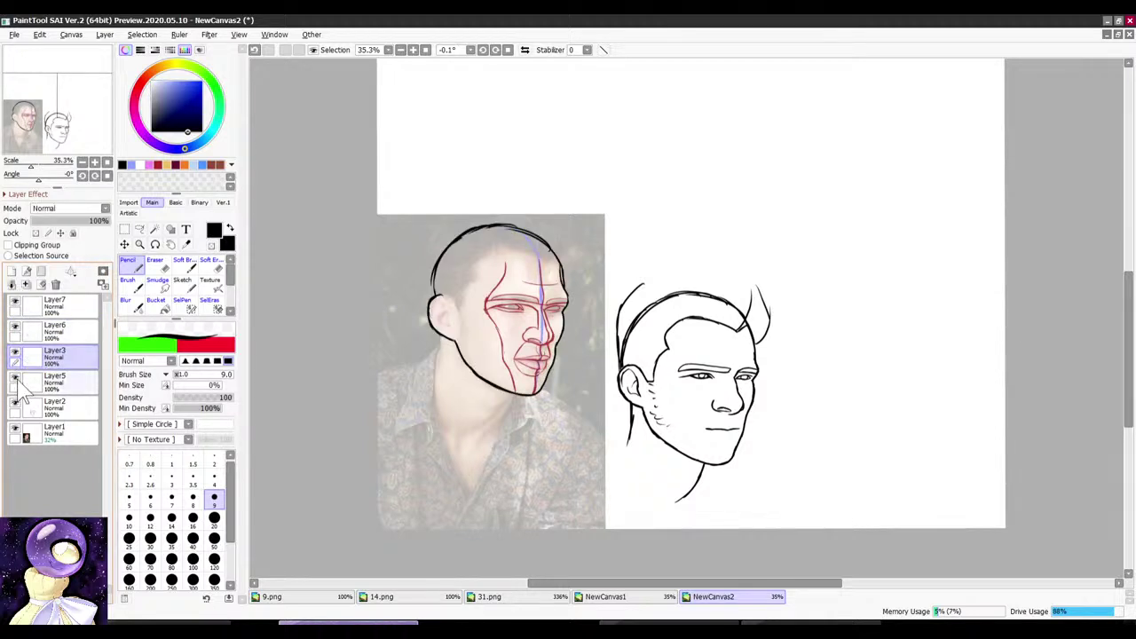
click(75, 306)
Step: Sketch a large rounded cranium arc on Layer7 in the empty canvas area above the small head drawing
scroll(536, 321, down, 5)
scroll(615, 255, up, 4)
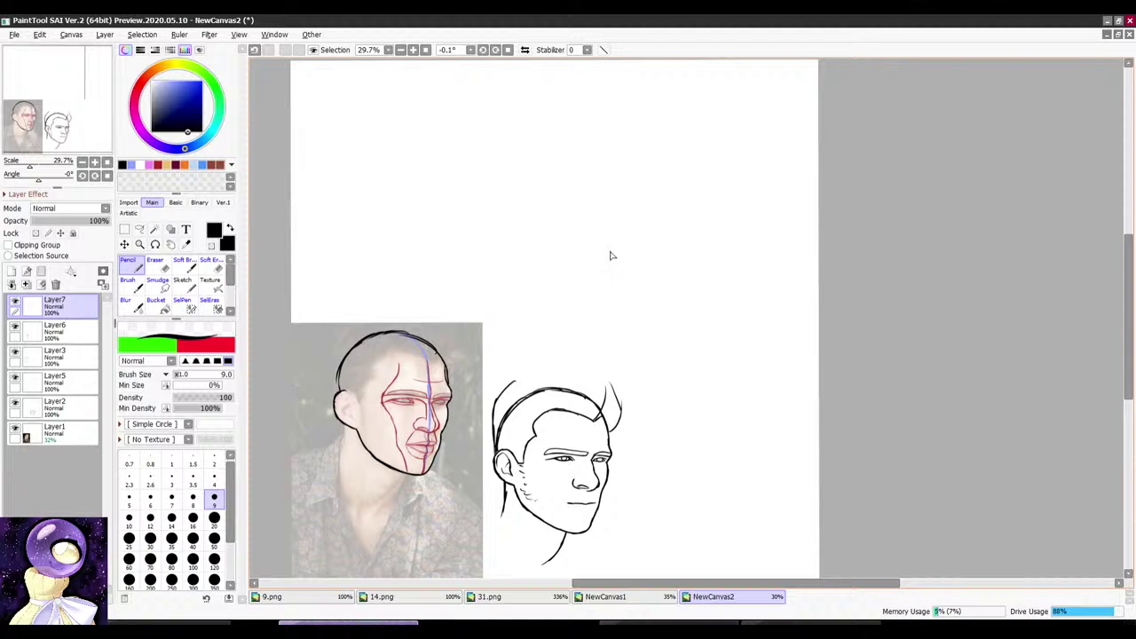
key(r)
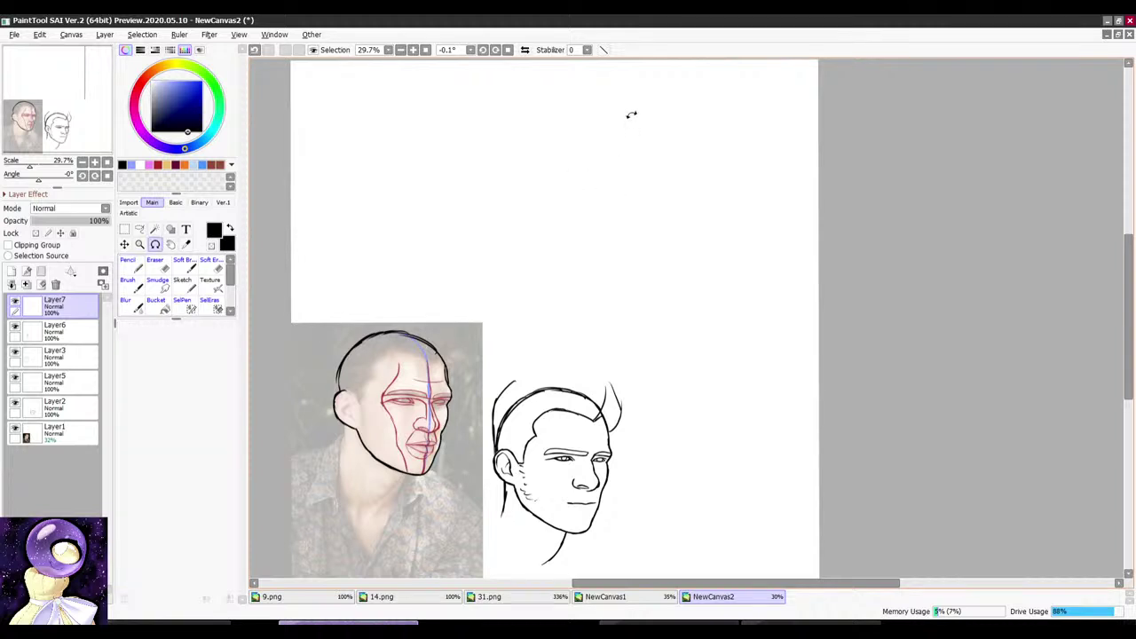
mouse_move(630, 114)
mouse_down()
mouse_move(563, 121)
mouse_move(540, 211)
mouse_move(571, 246)
mouse_move(630, 109)
mouse_up()
key(r)
key(r)
mouse_move(579, 237)
mouse_down()
mouse_move(631, 109)
mouse_move(654, 87)
mouse_up()
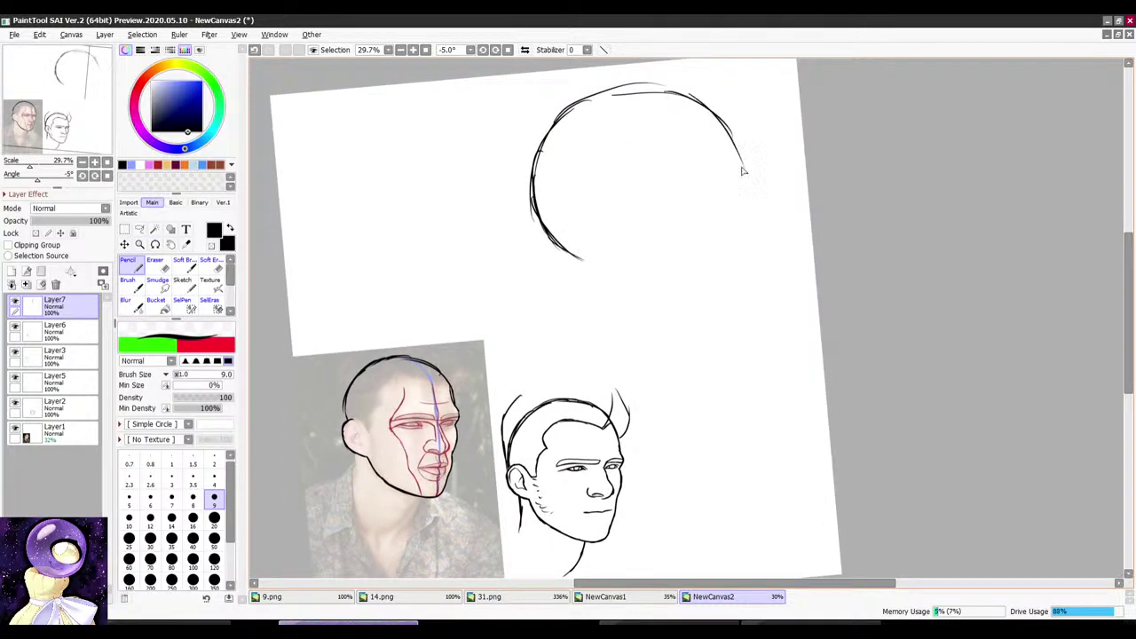
Step: Reinforce the cranium arc with overlapping pencil strokes along its top and back
key(r)
drag(721, 108, 494, 355)
scroll(488, 357, up, 1)
mouse_move(507, 271)
mouse_down()
mouse_move(470, 311)
mouse_move(456, 422)
mouse_up()
drag(451, 336, 482, 467)
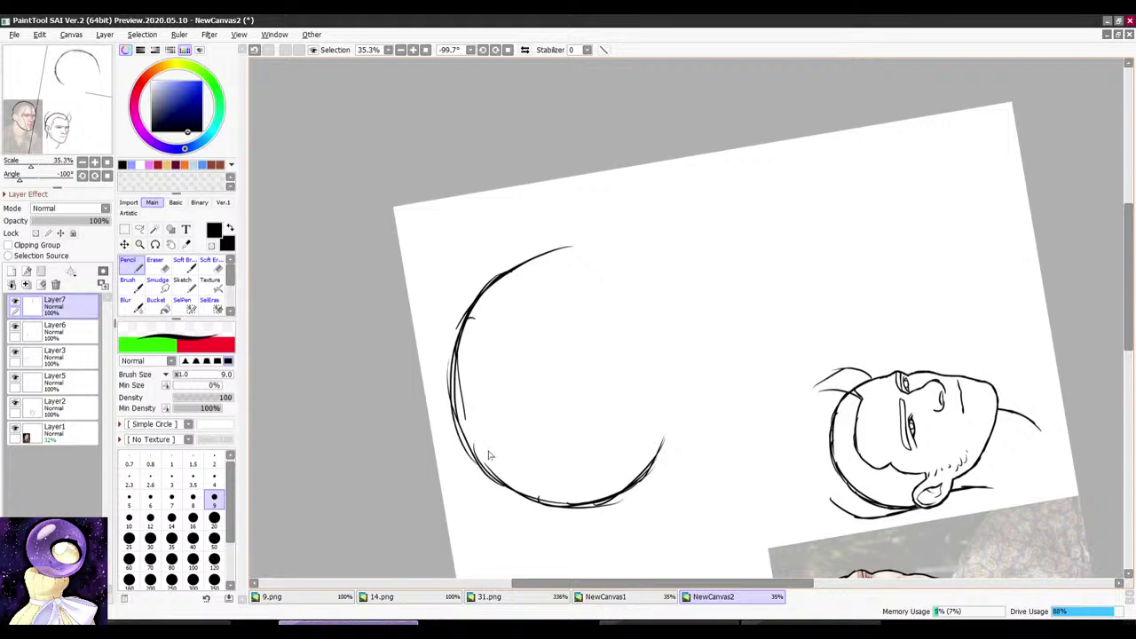
key(r)
mouse_move(451, 364)
mouse_down()
mouse_move(485, 463)
mouse_move(493, 202)
mouse_move(435, 321)
mouse_up()
key(r)
drag(475, 230, 619, 136)
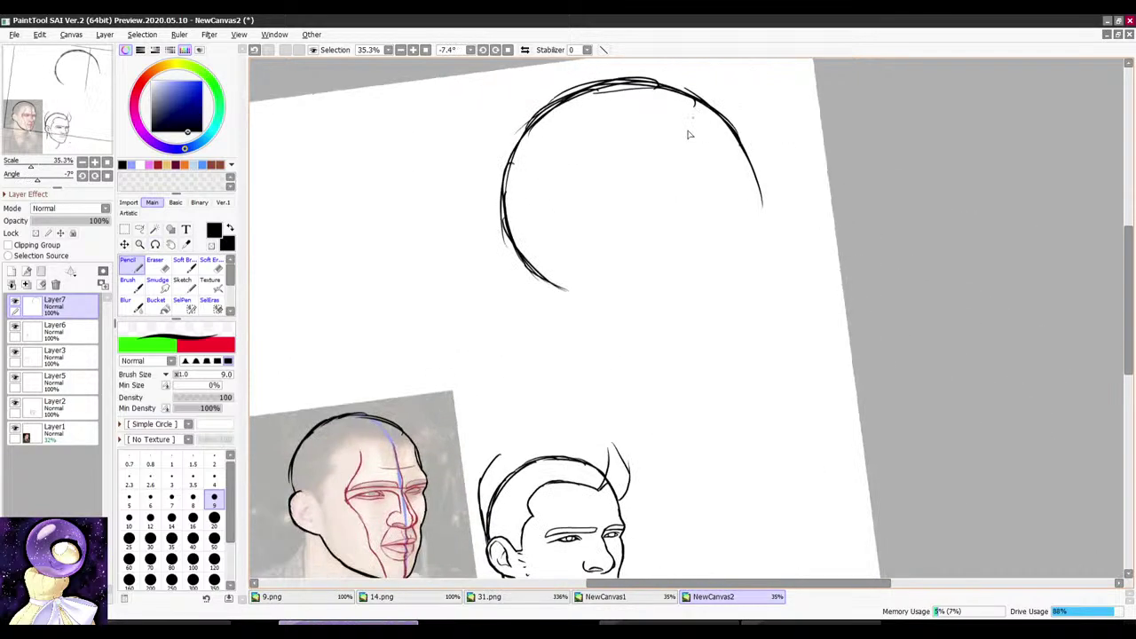
Step: Extend the cranium outline down the forehead side to start the front contour of the face
scroll(689, 135, down, 1)
key(r)
drag(714, 108, 729, 108)
key(r)
drag(790, 136, 793, 141)
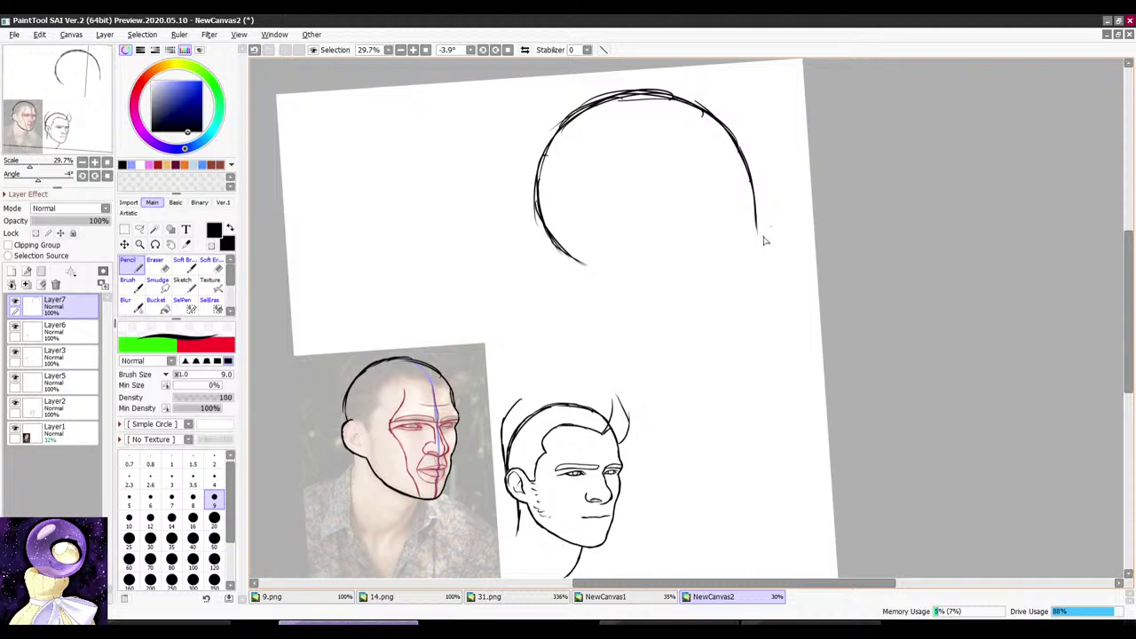
drag(760, 209, 606, 204)
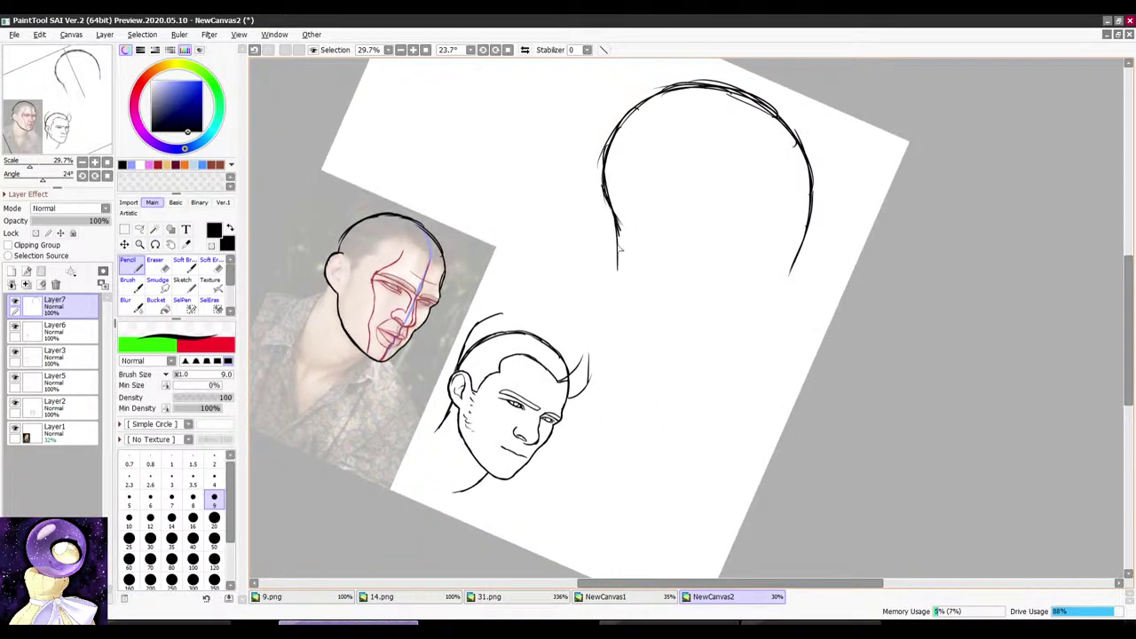
Step: Sketch the back of the jaw below the cranium and lengthen the front face contour towards the chin
key(r)
mouse_move(707, 177)
mouse_down()
mouse_move(591, 180)
mouse_move(743, 285)
mouse_move(747, 307)
mouse_up()
key(r)
drag(784, 197, 760, 184)
drag(727, 218, 747, 326)
drag(727, 256, 748, 339)
key(r)
mouse_move(659, 182)
mouse_down()
mouse_move(751, 149)
mouse_move(807, 232)
mouse_up()
scroll(711, 241, up, 2)
drag(711, 242, 730, 248)
scroll(634, 240, down, 2)
scroll(636, 253, down, 1)
Step: Darken the back of the jaw, continue the jawline down to the chin, and erase the stray stroke end at the bend
key(r)
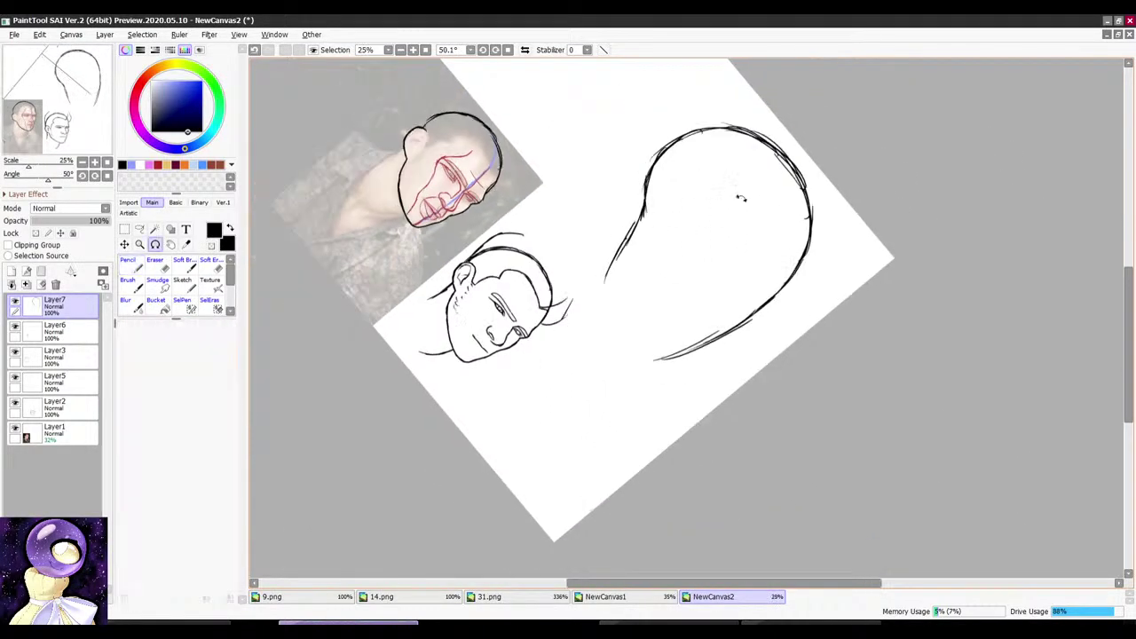
drag(740, 198, 639, 200)
scroll(547, 456, down, 3)
scroll(546, 456, up, 3)
key(r)
scroll(707, 307, down, 3)
drag(730, 190, 773, 231)
scroll(707, 307, up, 3)
key(r)
scroll(687, 299, down, 3)
scroll(698, 147, up, 4)
key(r)
scroll(733, 219, down, 1)
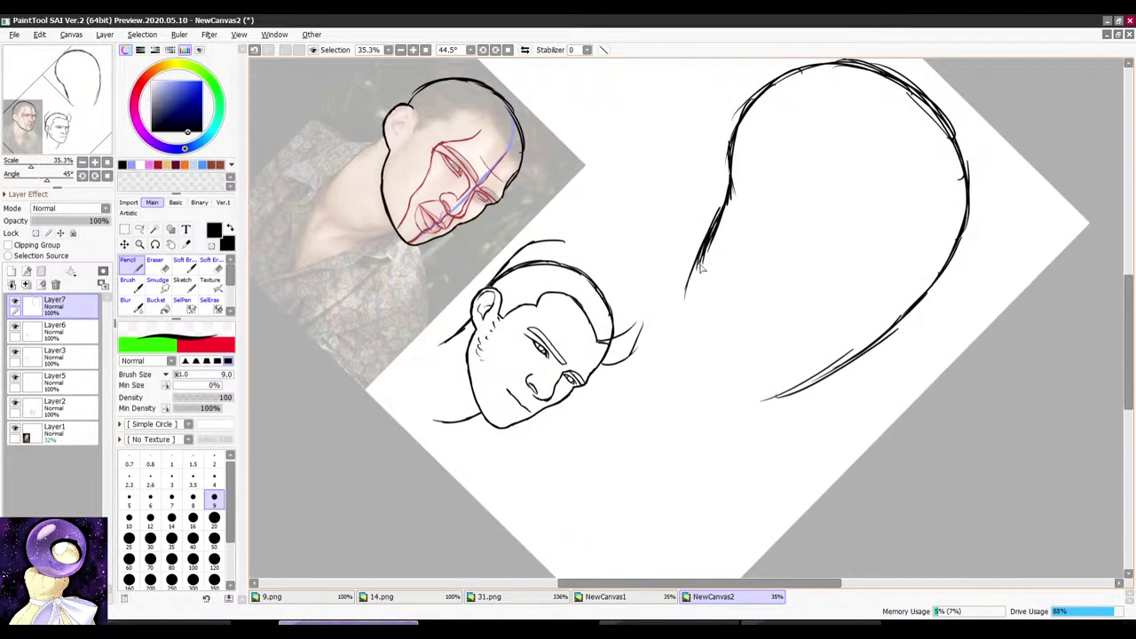
key(e)
drag(685, 252, 688, 301)
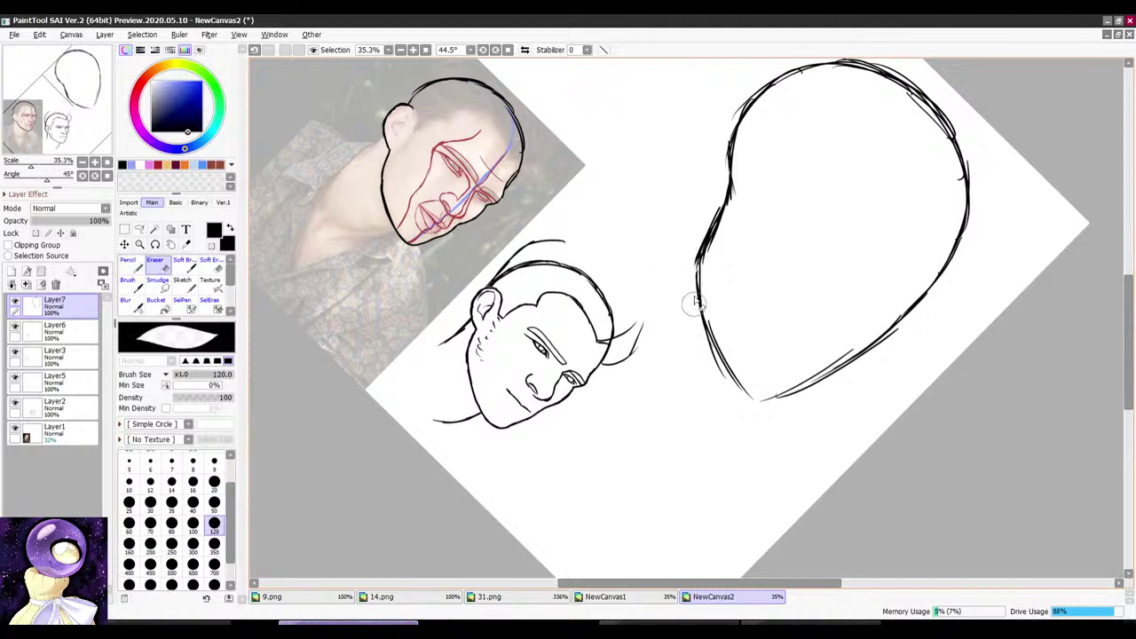
Step: Erase the lower front contour of the face and redraw it down to meet the jawline at a pointed chin
key(r)
mouse_move(809, 187)
mouse_down()
mouse_move(783, 165)
mouse_move(577, 178)
mouse_up()
scroll(686, 169, down, 2)
scroll(788, 189, up, 2)
mouse_move(756, 165)
mouse_down()
mouse_move(803, 206)
mouse_move(779, 311)
mouse_up()
key(n)
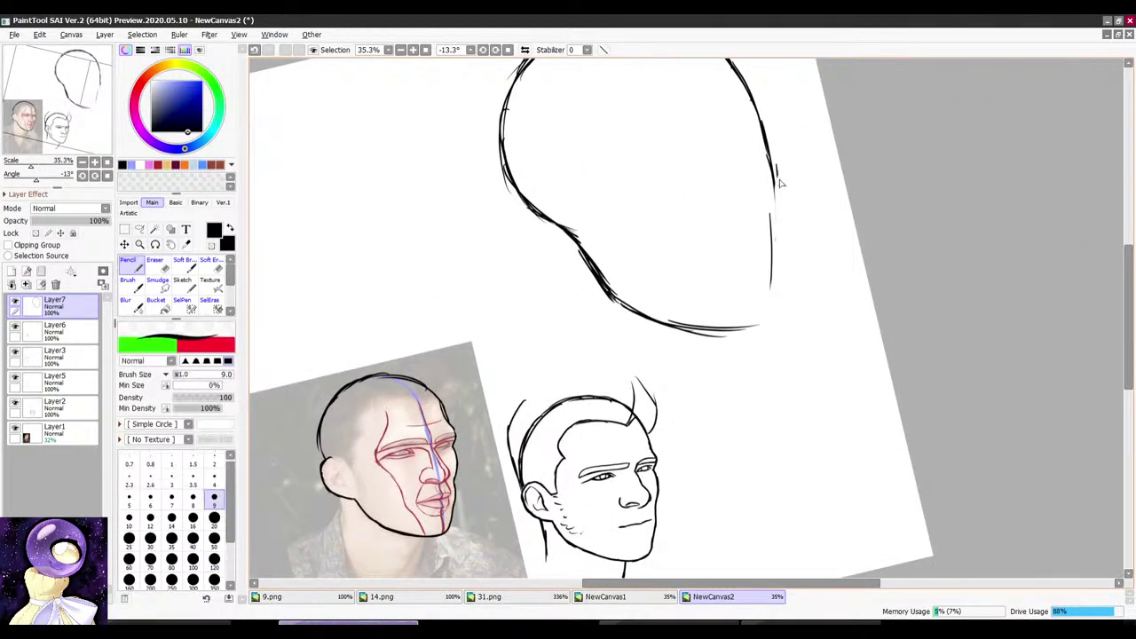
drag(770, 271, 759, 331)
scroll(754, 270, down, 2)
key(r)
drag(788, 165, 822, 200)
scroll(763, 226, down, 2)
scroll(738, 235, up, 3)
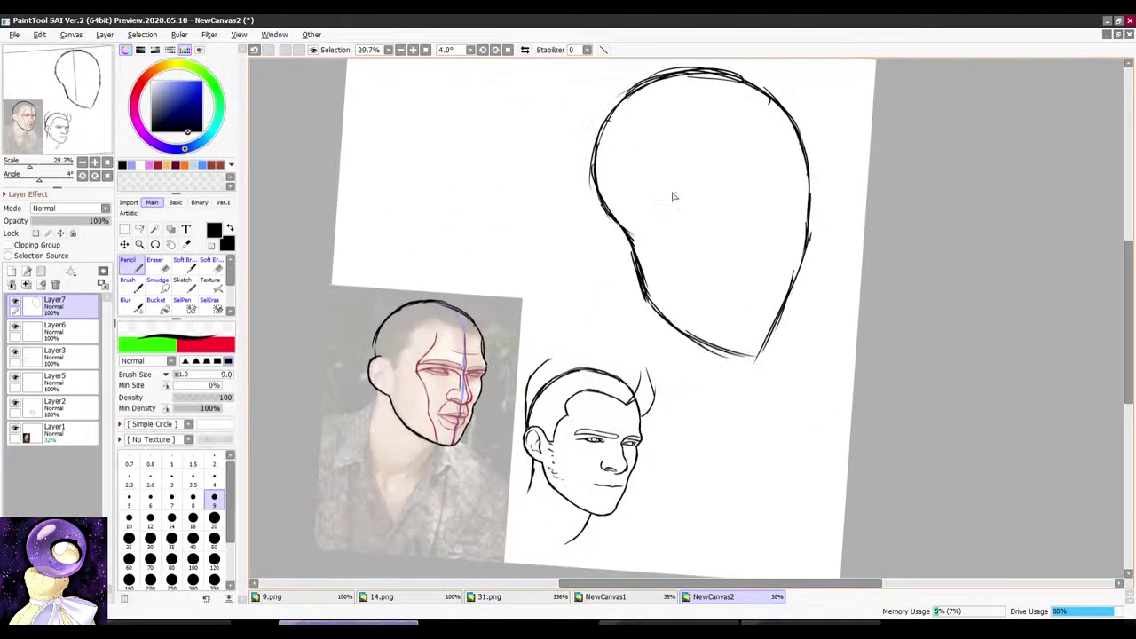
scroll(629, 202, up, 2)
scroll(611, 242, down, 2)
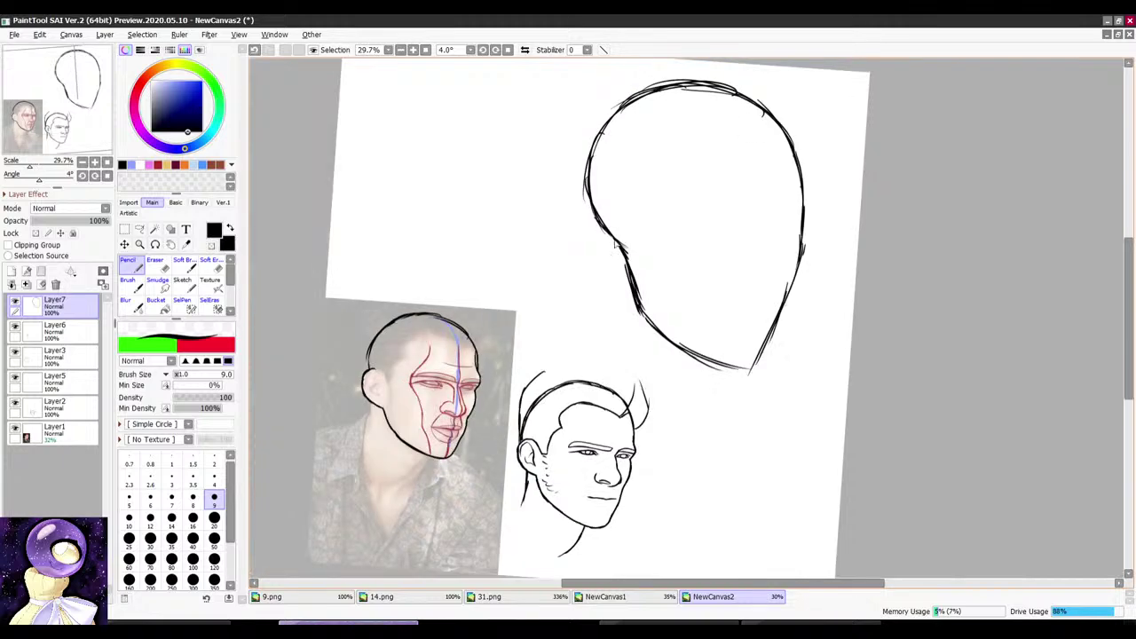
Step: Undo the last stroke and sketch the back of the neck down from the base of the cranium
key(ctrl+z)
drag(609, 234, 592, 329)
scroll(659, 211, down, 1)
key(r)
drag(764, 185, 688, 169)
scroll(710, 351, up, 2)
scroll(709, 342, down, 3)
scroll(707, 342, up, 3)
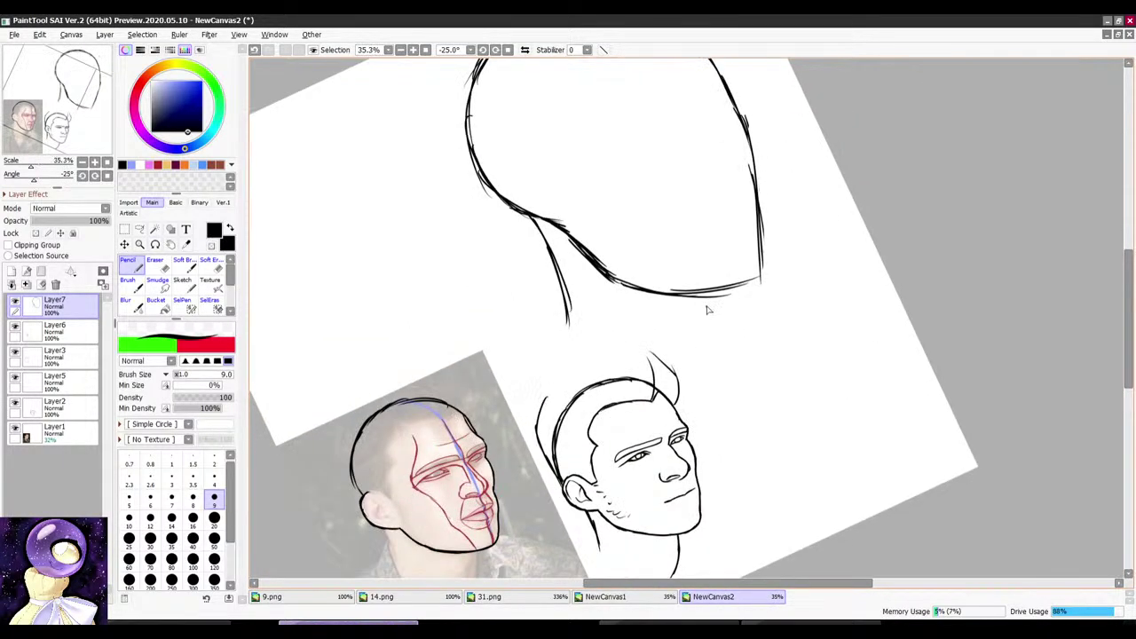
Step: Round off the pointed chin and add a short front neck line beneath the jaw
scroll(709, 319, down, 5)
key(r)
drag(767, 170, 597, 400)
scroll(615, 420, up, 5)
key(r)
drag(697, 213, 612, 263)
scroll(609, 264, up, 3)
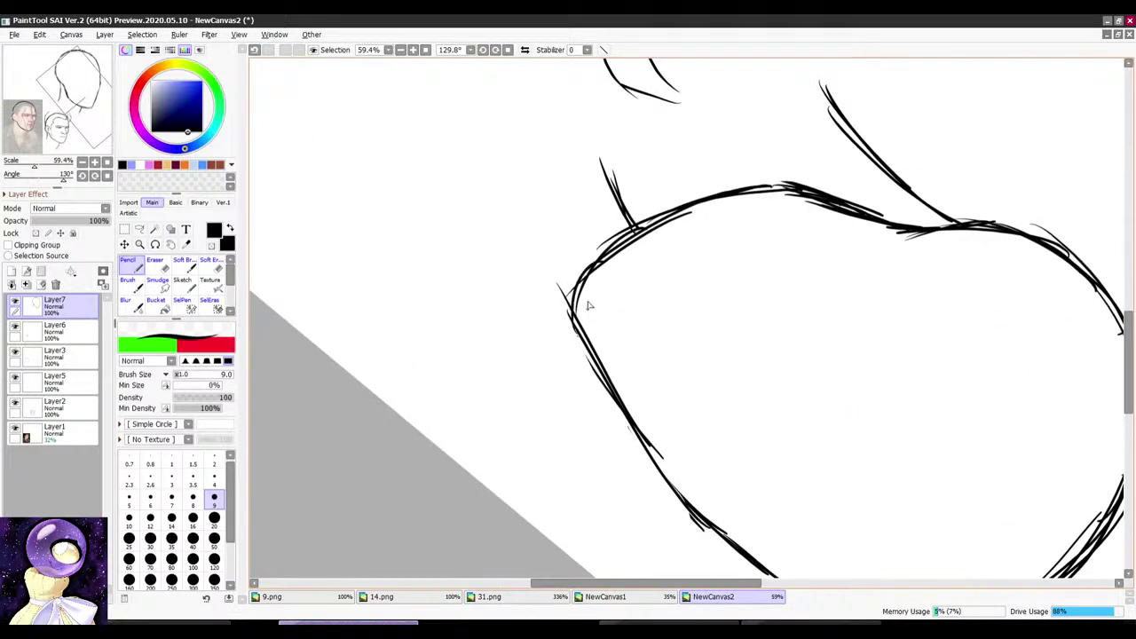
key(e)
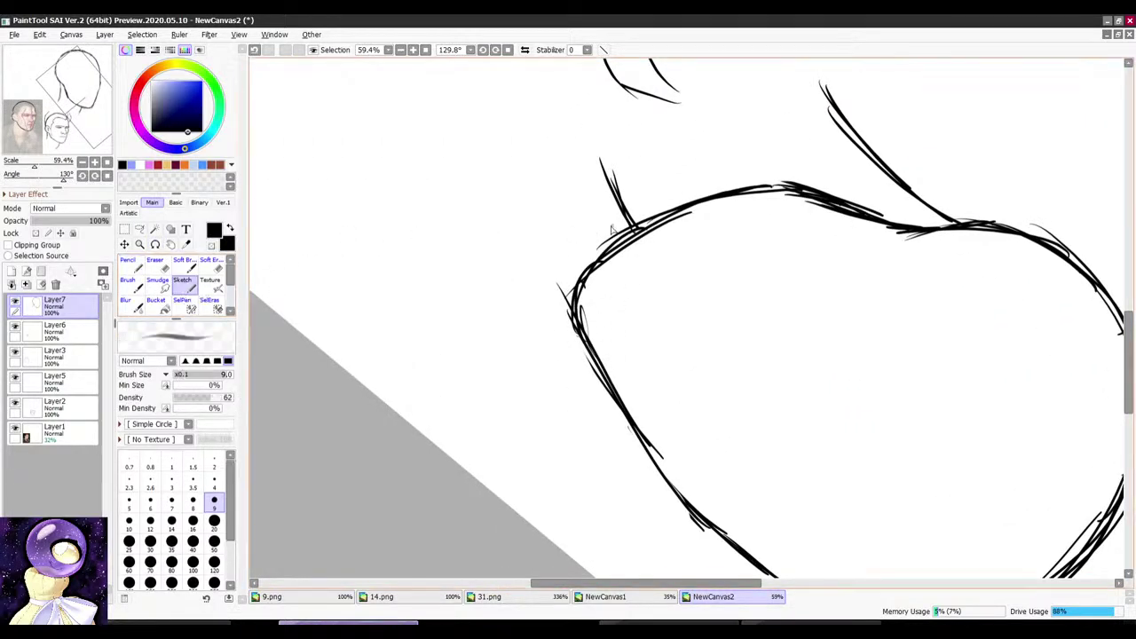
drag(579, 268, 562, 306)
key(b)
drag(620, 233, 578, 325)
Step: Erase the rough edges near the chin and redraw the underside of the jaw as one smooth curve
key(alt+space)
drag(607, 264, 617, 250)
scroll(573, 282, down, 3)
key(alt+space)
mouse_move(678, 206)
mouse_down()
mouse_move(642, 213)
mouse_move(575, 296)
mouse_up()
scroll(587, 381, up, 2)
key(e)
drag(632, 329, 627, 373)
key(b)
mouse_move(615, 264)
mouse_down()
mouse_move(608, 363)
mouse_move(635, 424)
mouse_up()
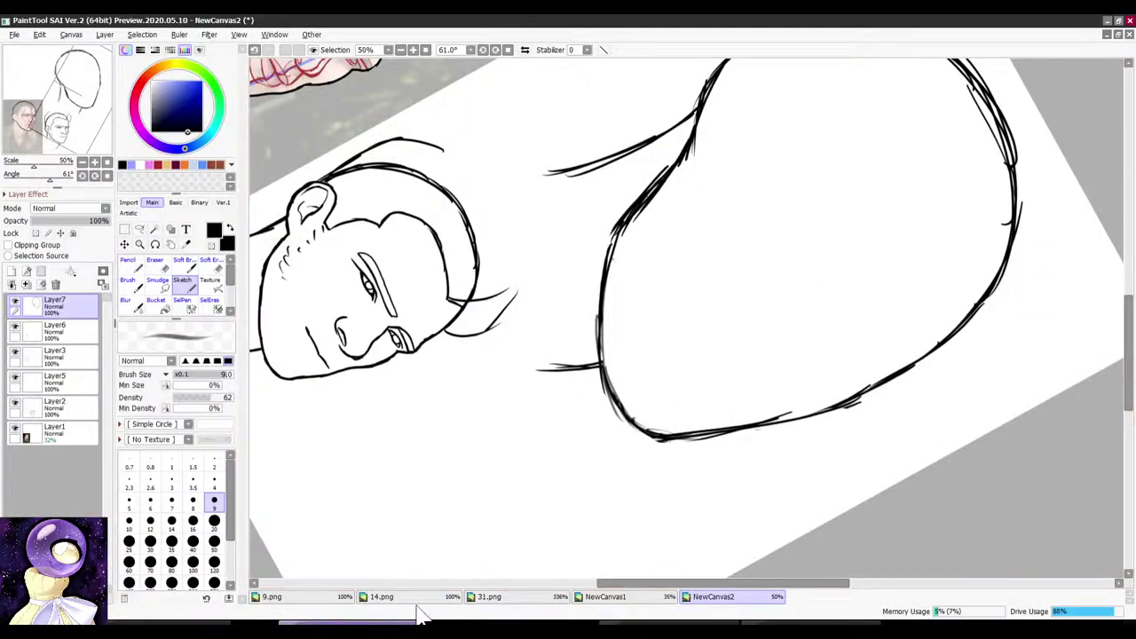
Step: Sketch the curved ear outline where the back of the cranium meets the jaw and neck
scroll(781, 220, down, 3)
key(alt+space)
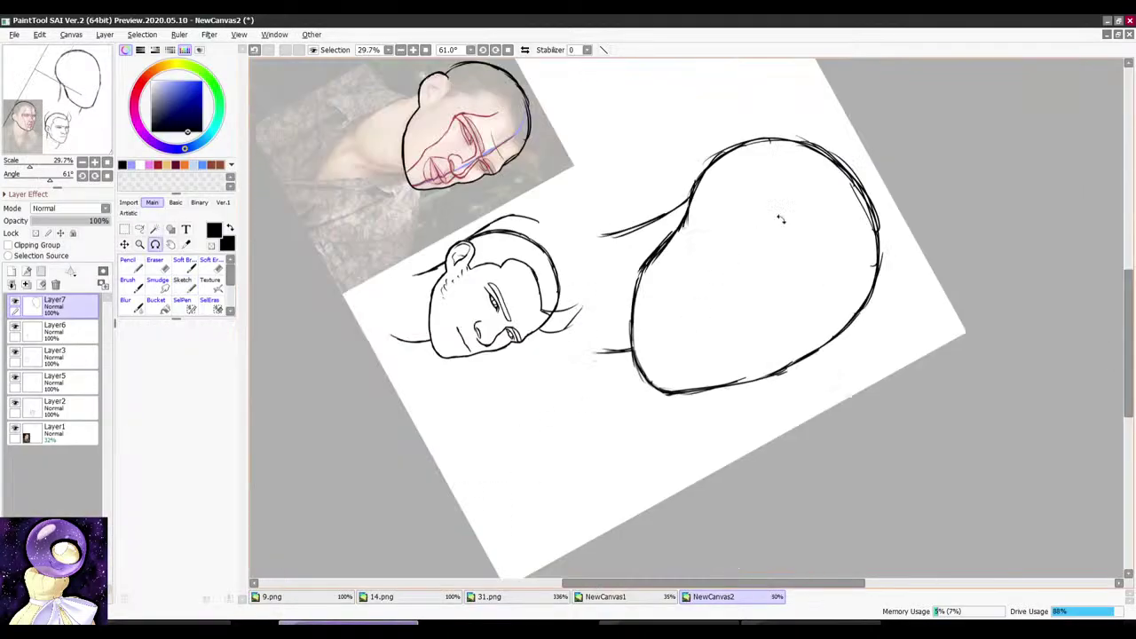
drag(781, 220, 661, 195)
key(alt+space)
drag(746, 217, 617, 372)
drag(671, 232, 715, 390)
scroll(714, 391, down, 2)
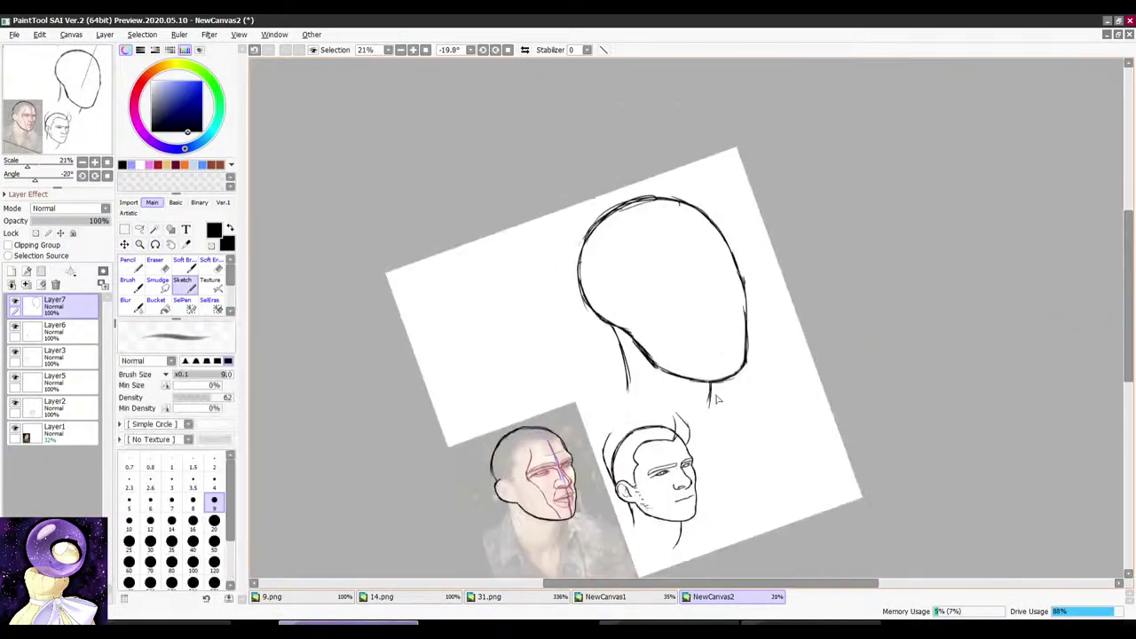
scroll(714, 394, up, 4)
scroll(541, 354, down, 2)
key(alt+space)
drag(568, 128, 621, 119)
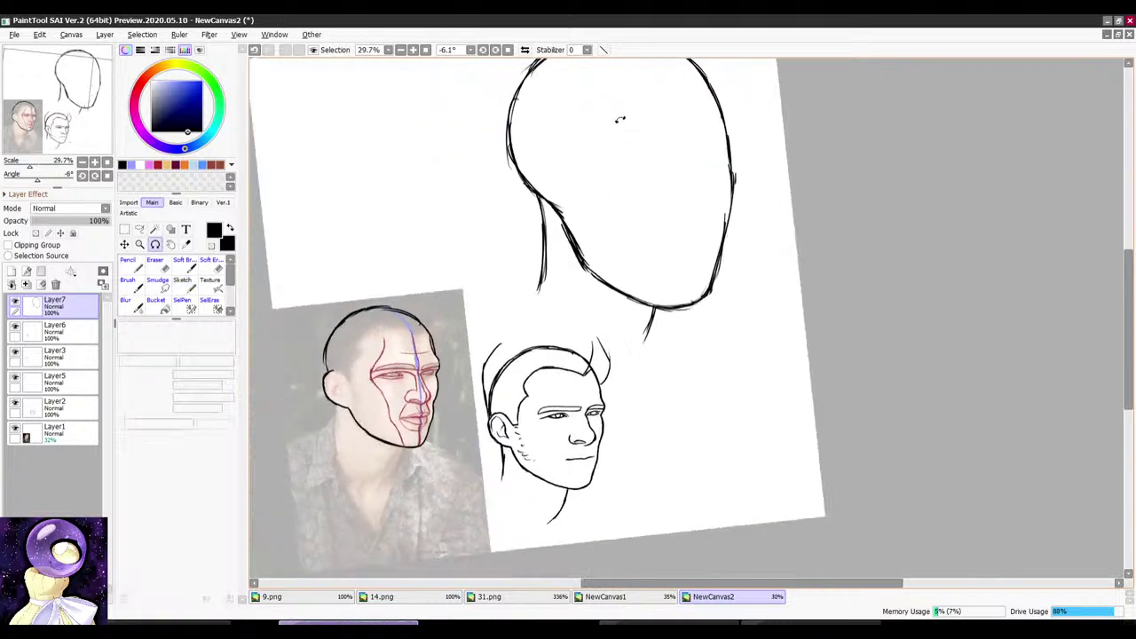
scroll(544, 180, up, 3)
key(alt+space)
drag(535, 169, 554, 166)
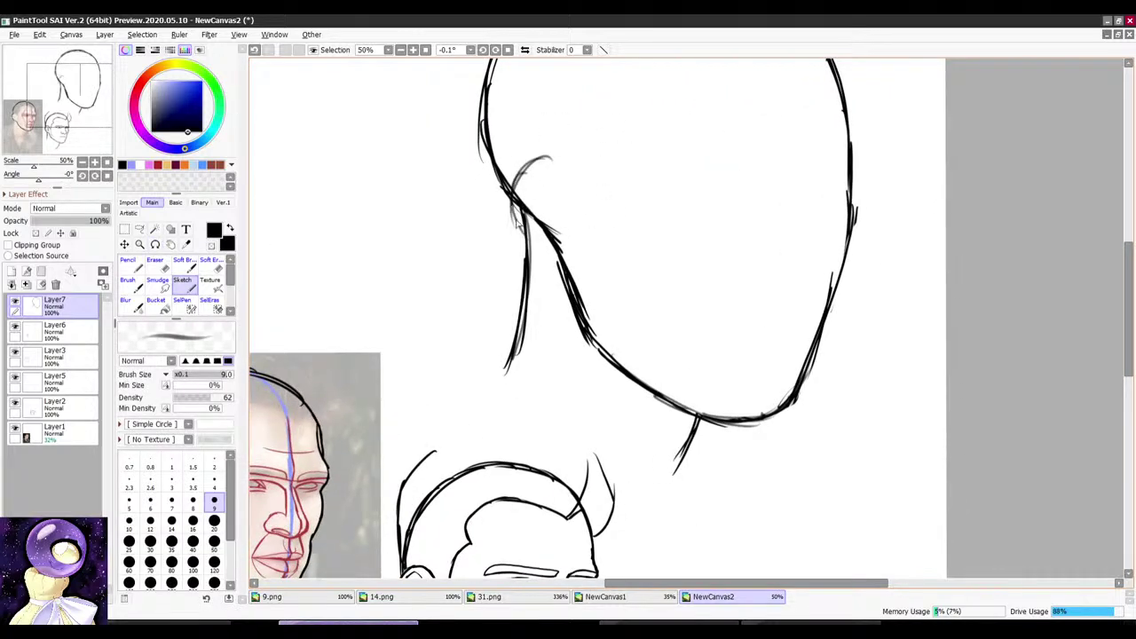
mouse_move(543, 258)
mouse_down()
mouse_move(558, 165)
mouse_move(549, 195)
mouse_move(594, 150)
mouse_move(551, 186)
mouse_up()
scroll(588, 167, up, 1)
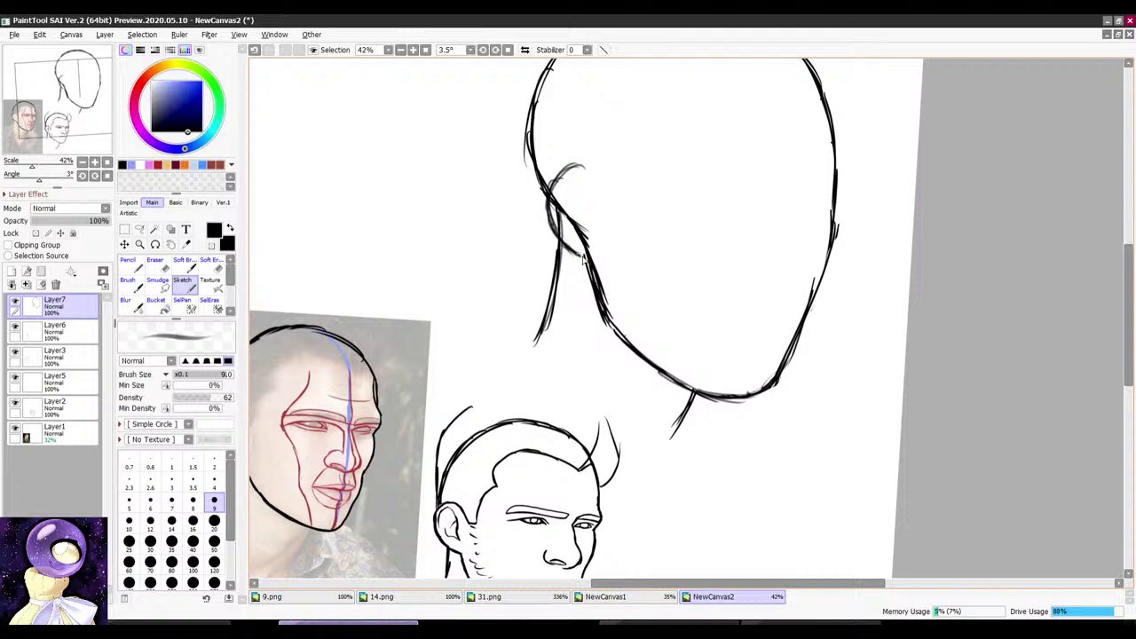
Step: Erase the head outline running through the ear and clean up the ear's curve and the upper jaw corner
scroll(573, 223, up, 2)
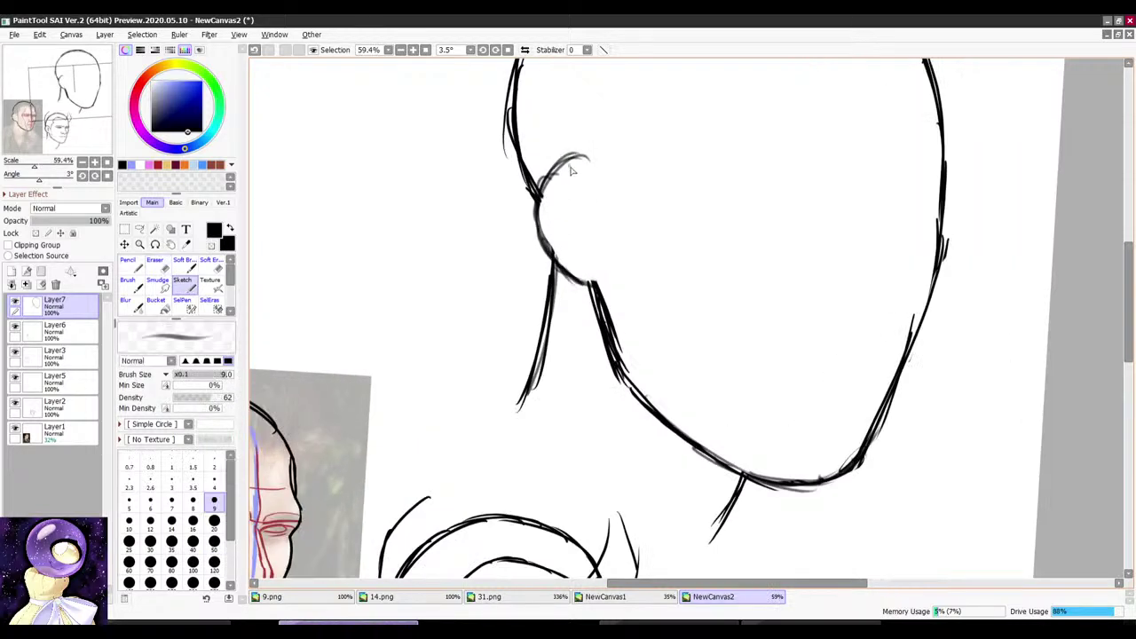
key(e)
mouse_move(587, 168)
mouse_down()
mouse_move(549, 202)
mouse_move(612, 182)
mouse_up()
key(e)
scroll(595, 209, down, 3)
key(r)
scroll(614, 258, up, 2)
key(e)
mouse_move(574, 233)
mouse_down()
mouse_move(597, 311)
mouse_move(589, 260)
mouse_up()
key(e)
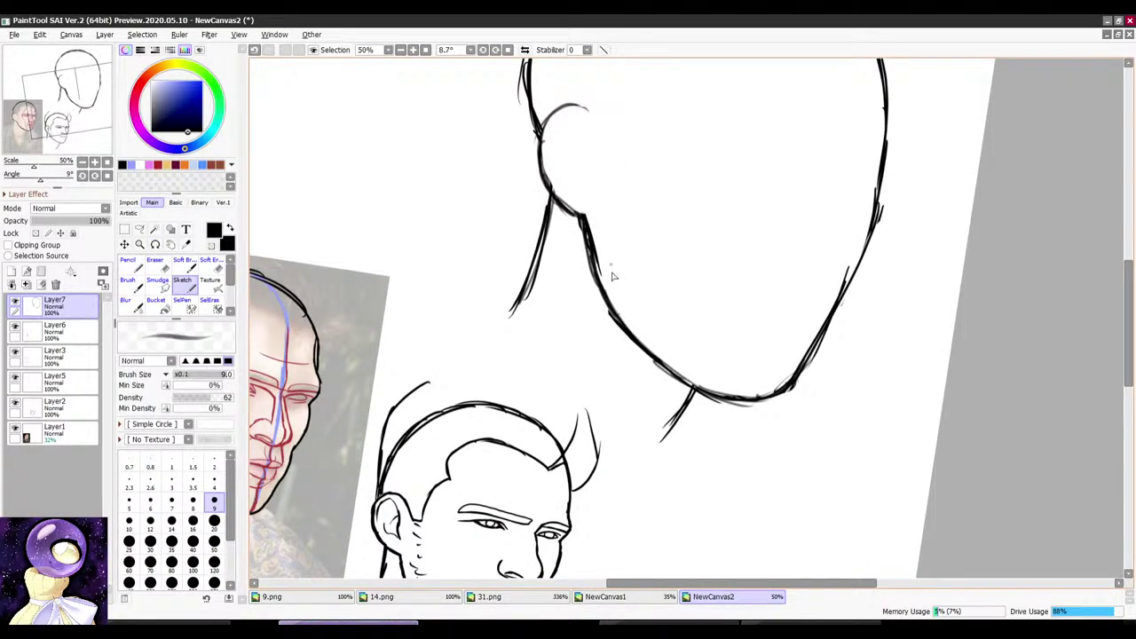
scroll(621, 280, down, 4)
key(r)
drag(740, 155, 661, 149)
key(r)
drag(773, 190, 672, 323)
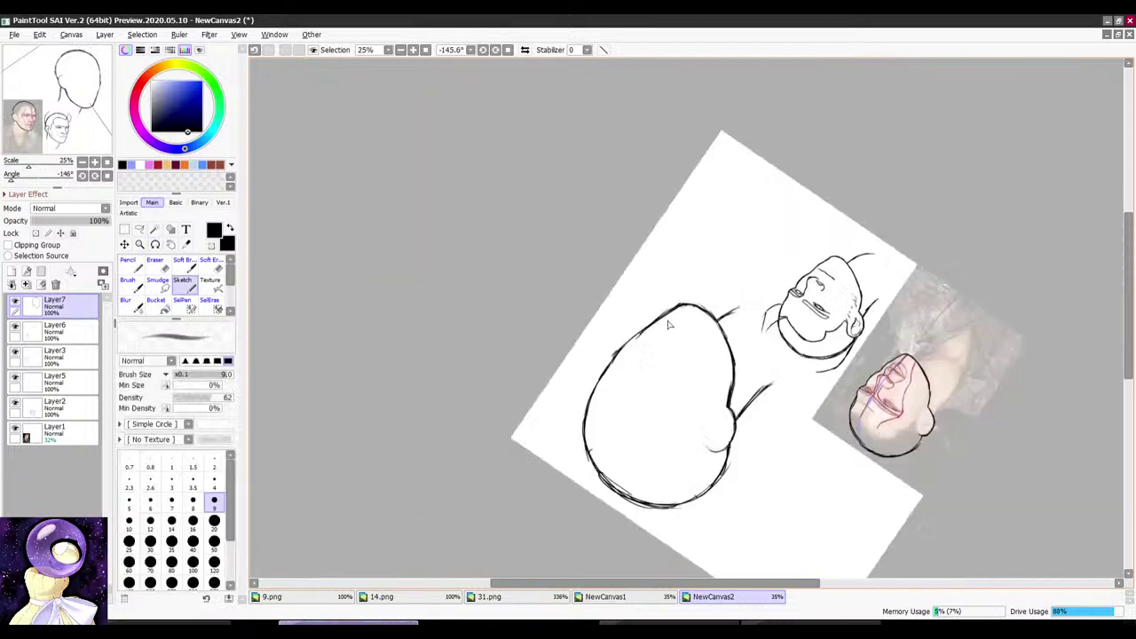
scroll(639, 298, up, 3)
key(e)
key(n)
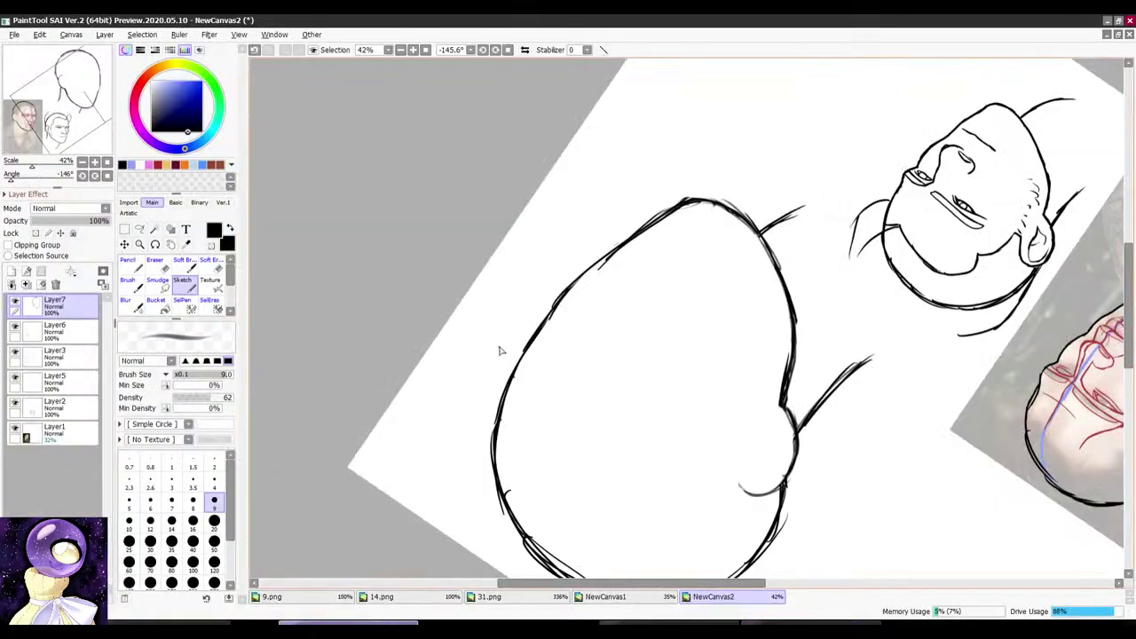
Step: Try the Sketch brush with overlapping diagonal test strokes inside the head and undo them
click(425, 51)
scroll(811, 197, up, 12)
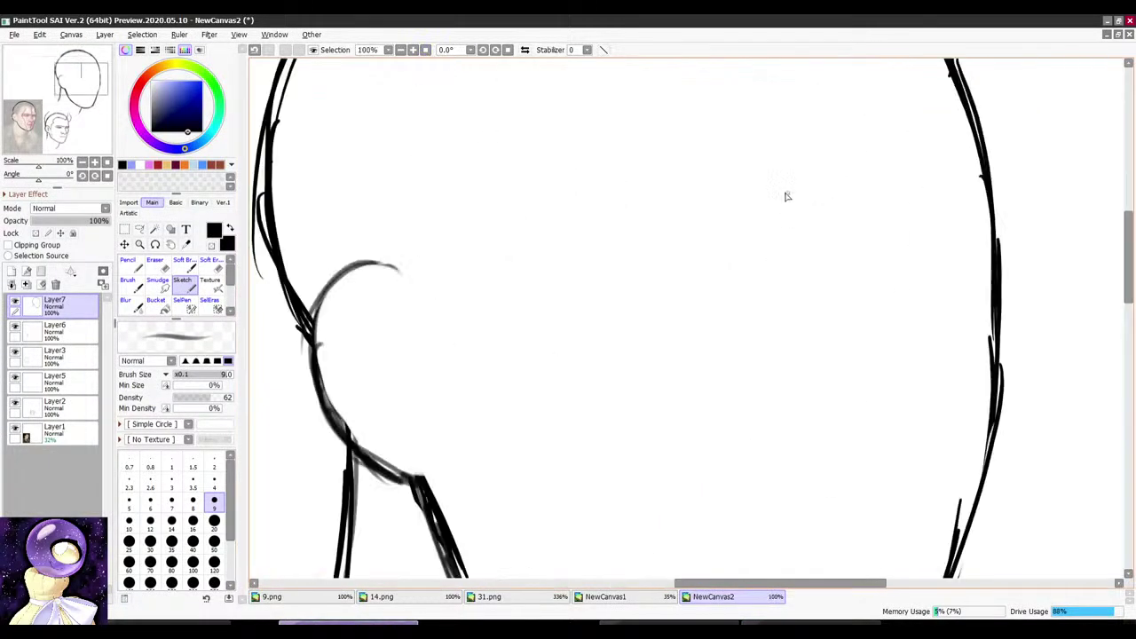
drag(778, 193, 689, 311)
drag(797, 182, 671, 328)
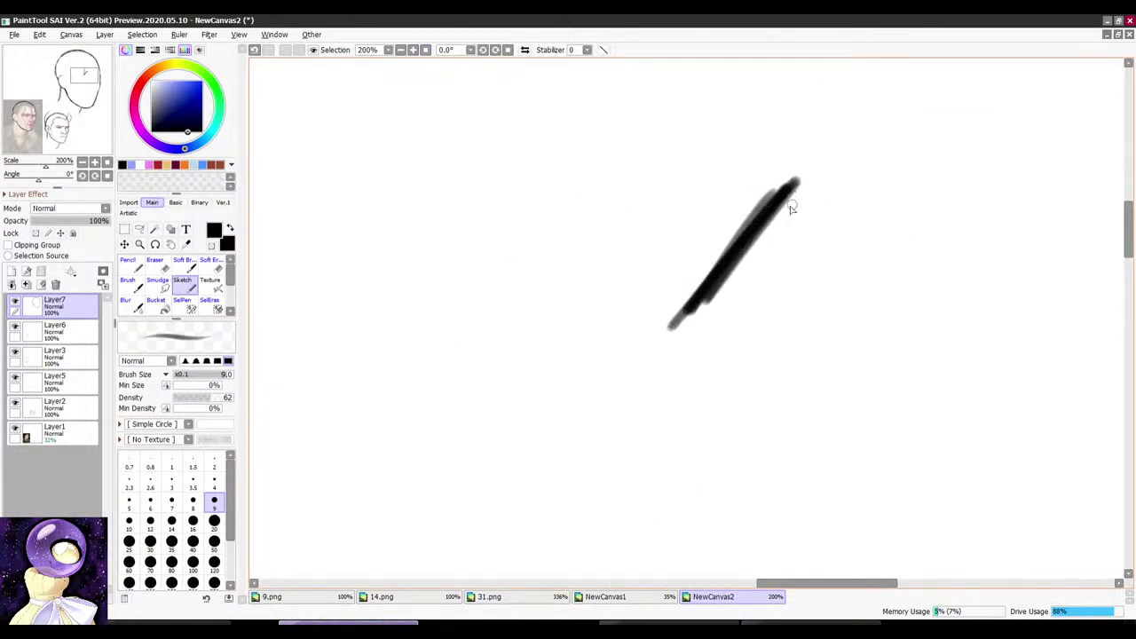
key(ctrl+z)
mouse_move(799, 140)
mouse_down()
mouse_move(674, 248)
mouse_move(624, 346)
mouse_up()
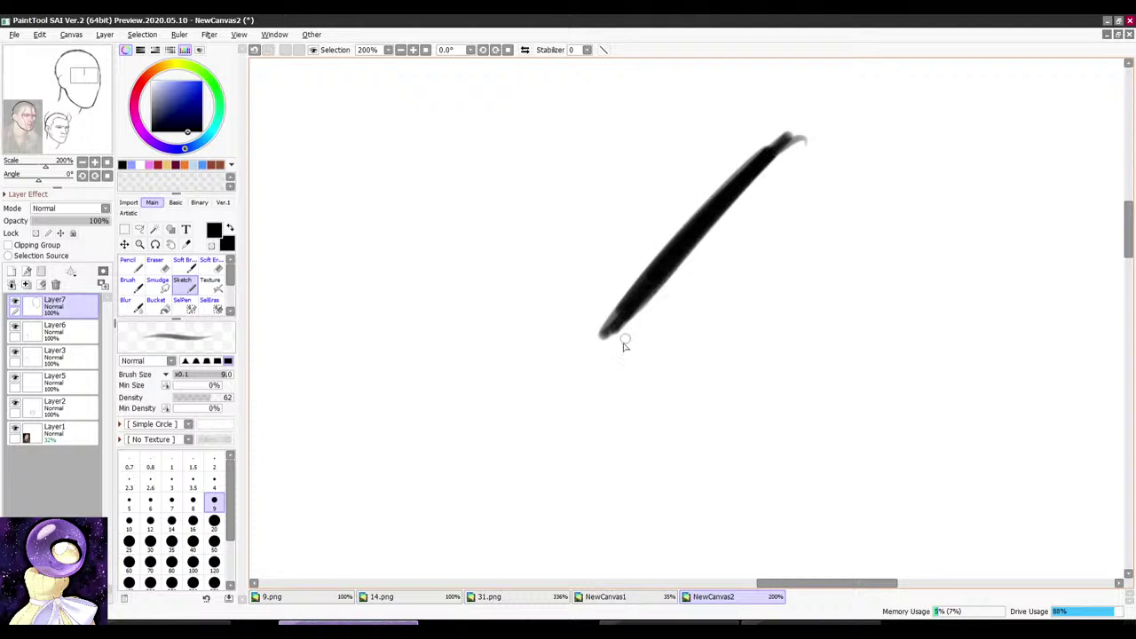
key(ctrl+z)
mouse_move(741, 164)
mouse_down()
mouse_move(753, 167)
mouse_move(687, 282)
mouse_up()
mouse_move(657, 102)
mouse_down()
mouse_move(611, 132)
mouse_move(657, 106)
mouse_move(586, 231)
mouse_move(639, 160)
mouse_move(623, 175)
mouse_up()
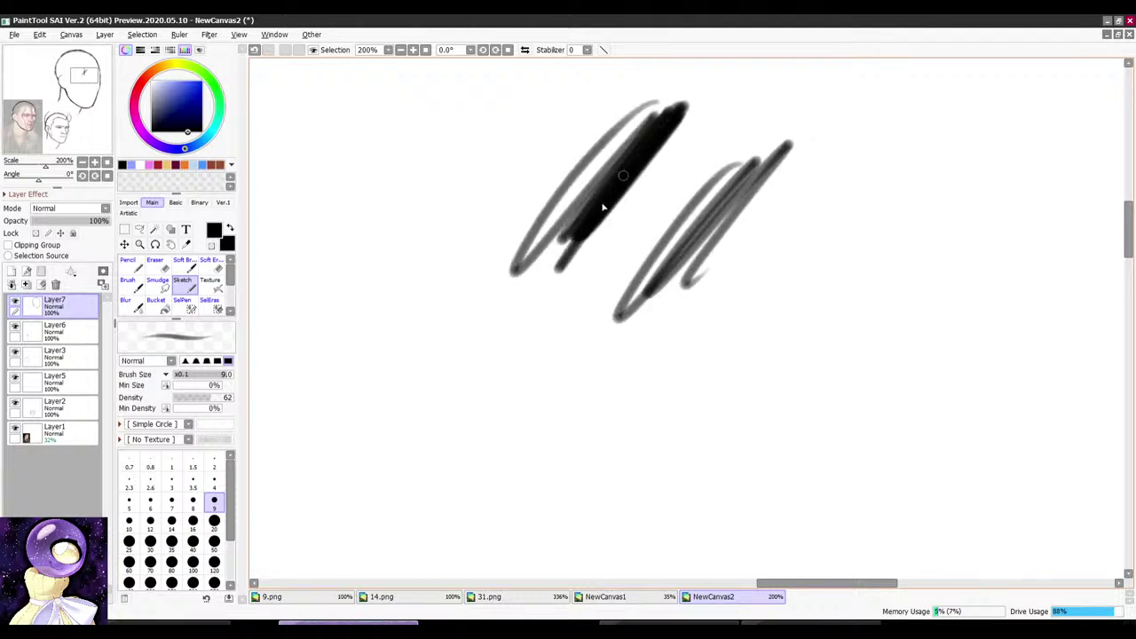
scroll(630, 195, down, 5)
key(ctrl+z)
key(ctrl+z)
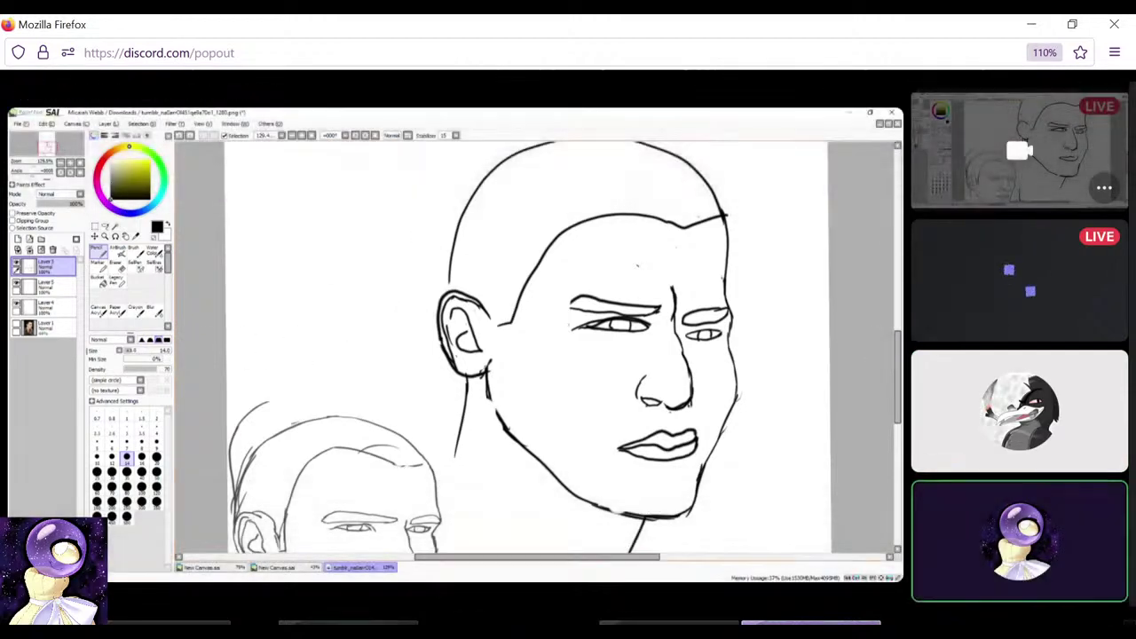
Step: Check the shared drawing in the Discord pop-out in Firefox and return to the head sketch in PaintTool SAI
click(348, 626)
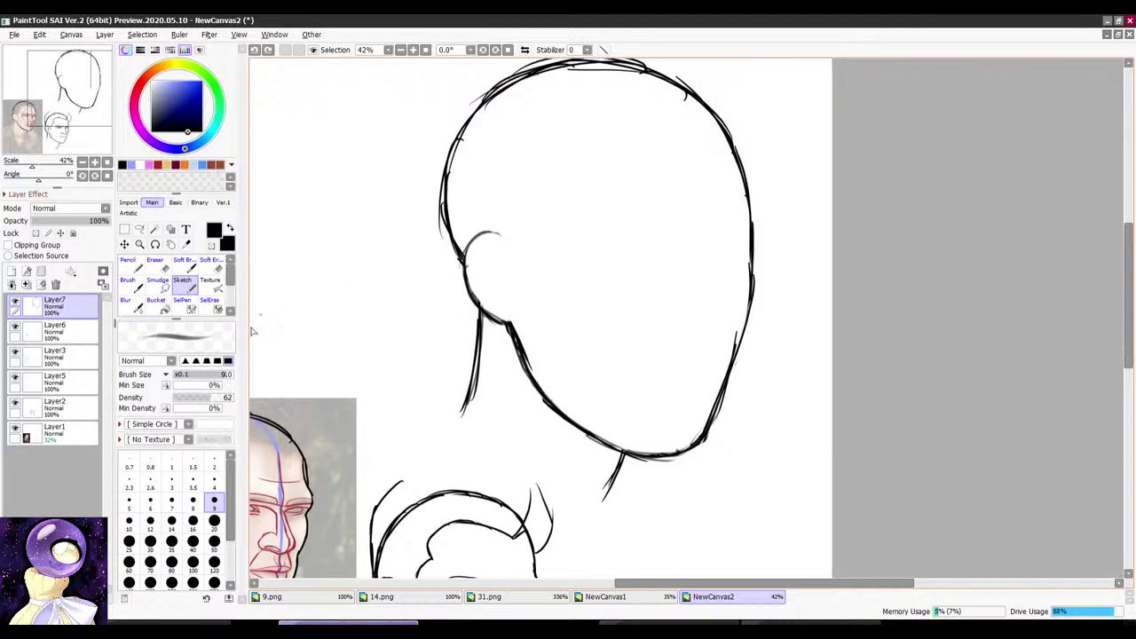
click(810, 624)
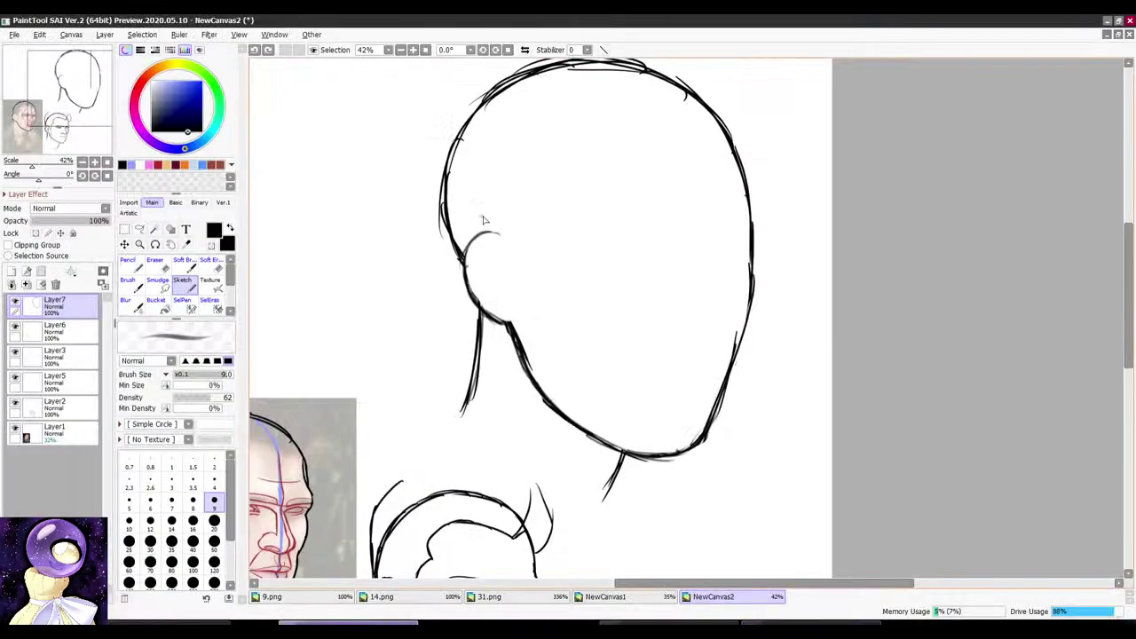
scroll(572, 290, down, 3)
scroll(578, 258, up, 3)
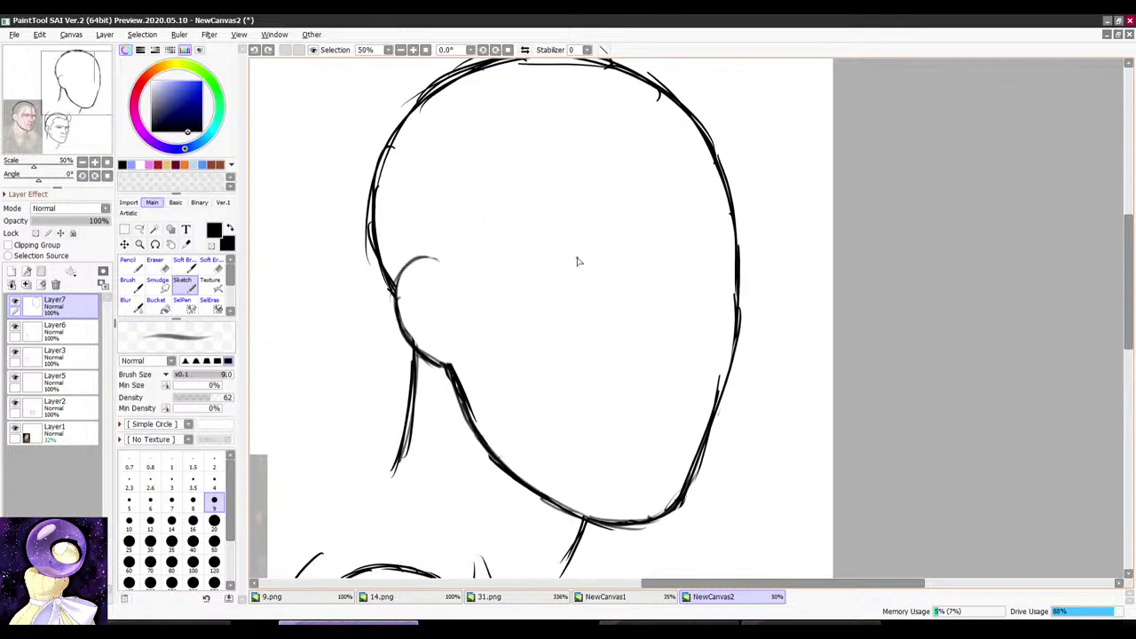
Step: Erase the stray strokes around the top of the cranium and retrace its curve with the Sketch brush
mouse_move(577, 258)
mouse_down()
mouse_move(652, 151)
mouse_move(517, 297)
mouse_up()
scroll(446, 414, up, 2)
key(e)
drag(514, 186, 486, 318)
drag(444, 247, 445, 390)
key(b)
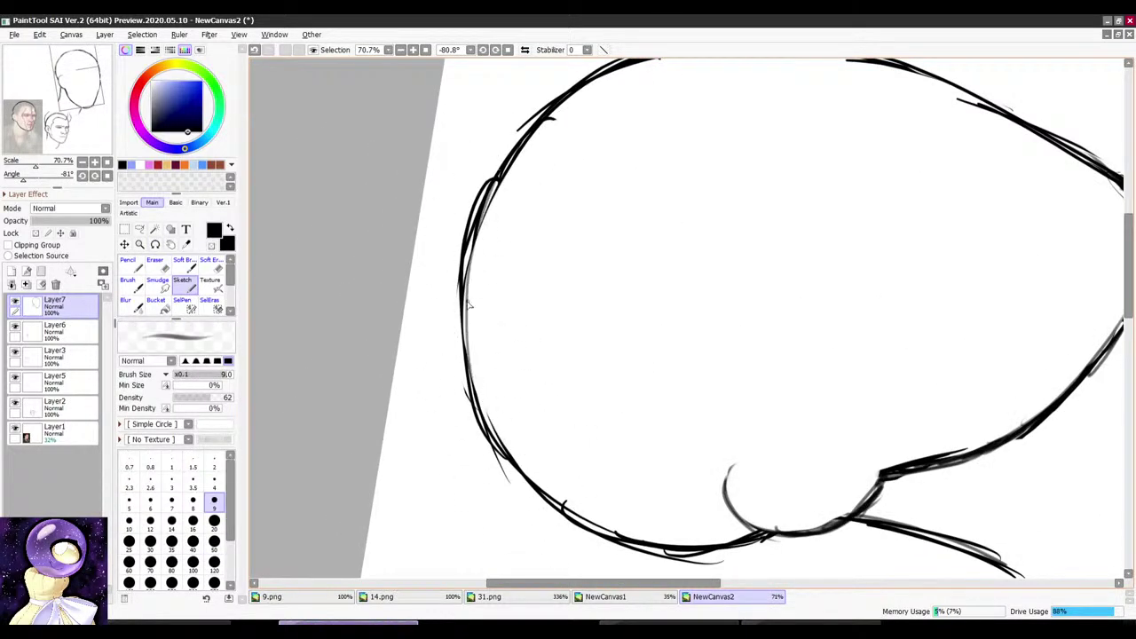
drag(536, 473, 556, 179)
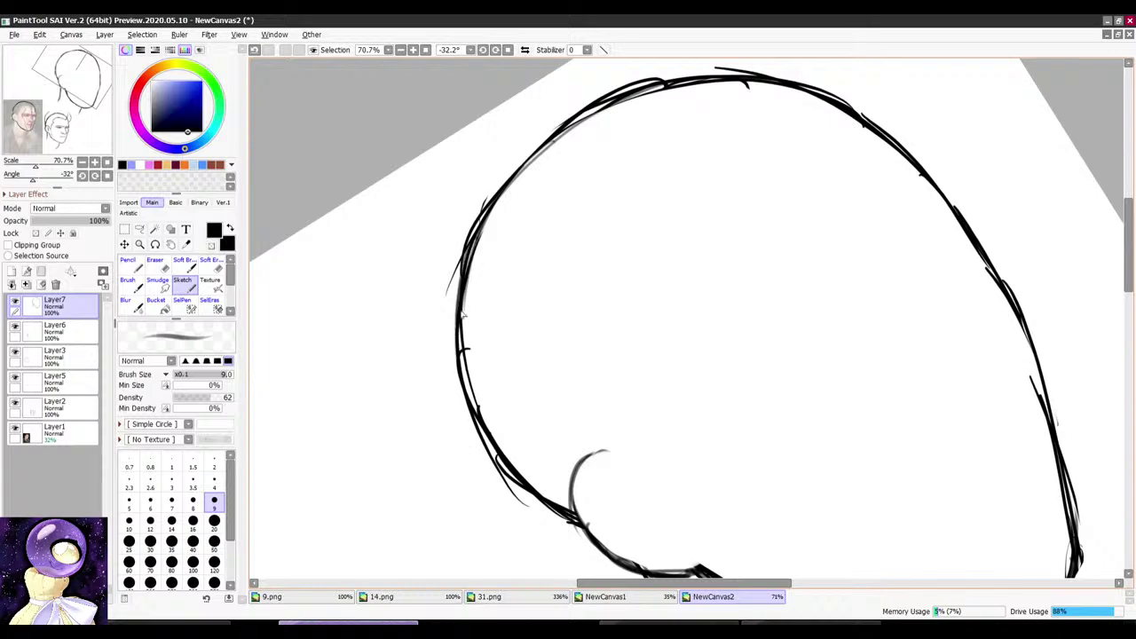
drag(462, 315, 529, 158)
Step: Compare the shared drawing in Firefox's Discord pop-out with the brush's pen-pressure density option in PaintTool SAI
click(778, 619)
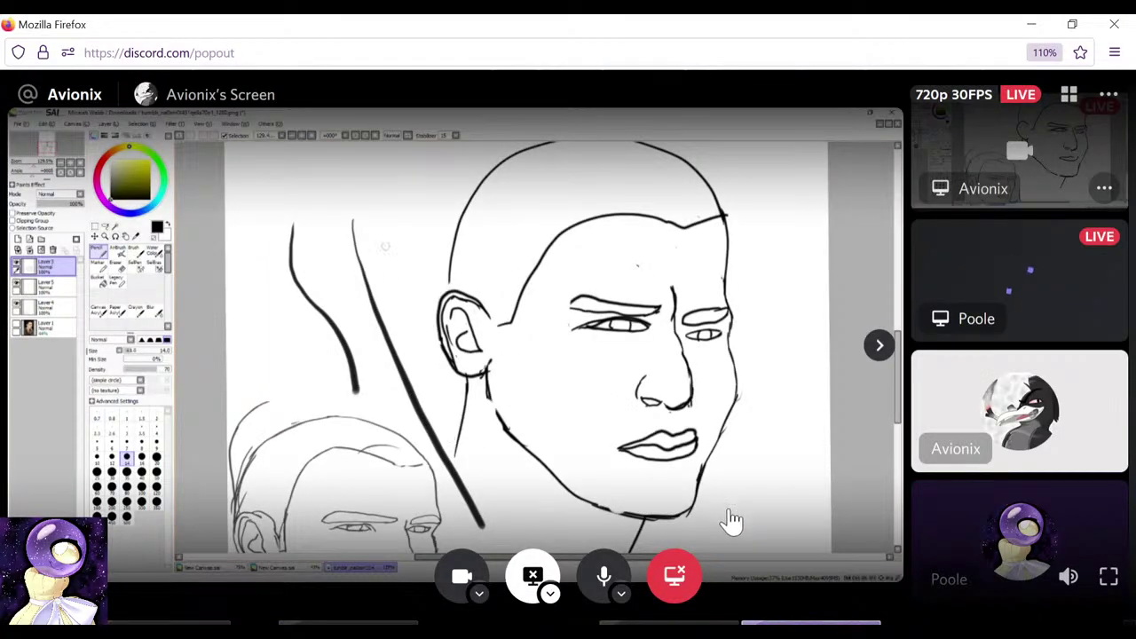
click(348, 622)
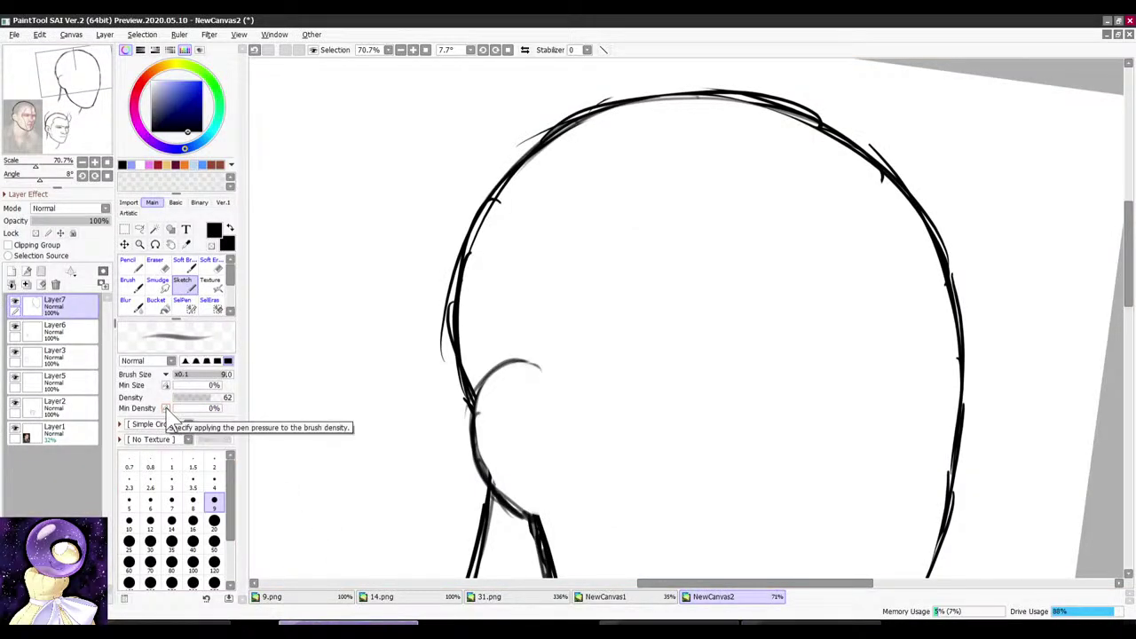
click(768, 621)
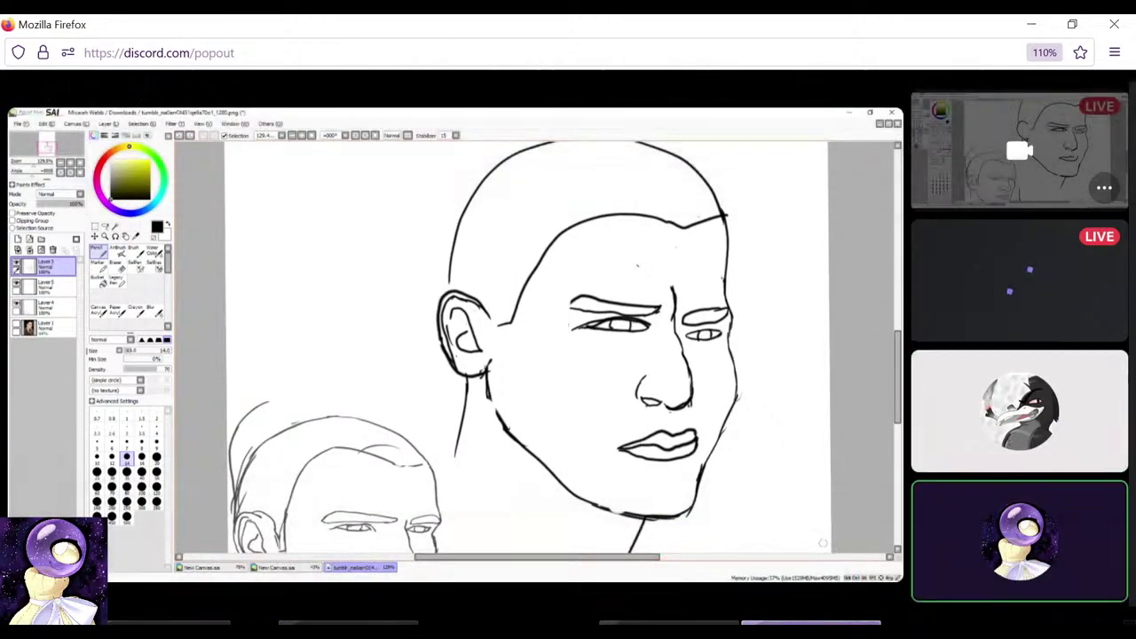
click(348, 621)
Step: Erase the stray line ends along the back of the cranium above the ear
scroll(533, 320, down, 4)
scroll(580, 320, up, 5)
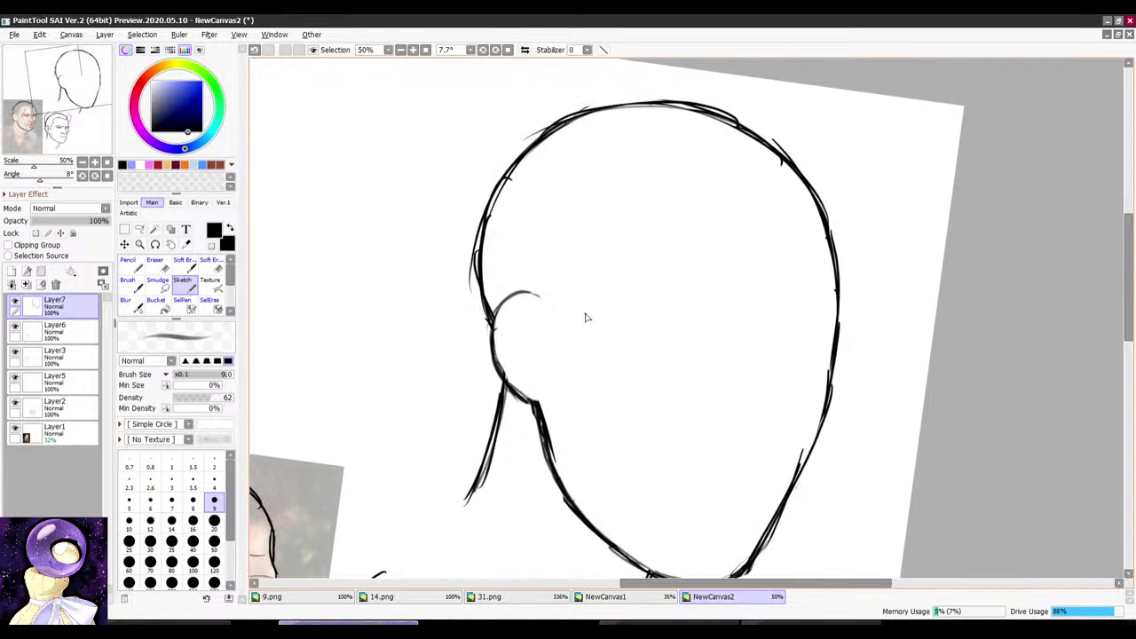
key(e)
drag(536, 135, 501, 276)
mouse_move(444, 197)
mouse_down()
mouse_move(428, 309)
mouse_move(461, 229)
mouse_move(463, 299)
mouse_up()
key(b)
scroll(494, 237, down, 4)
scroll(513, 247, up, 4)
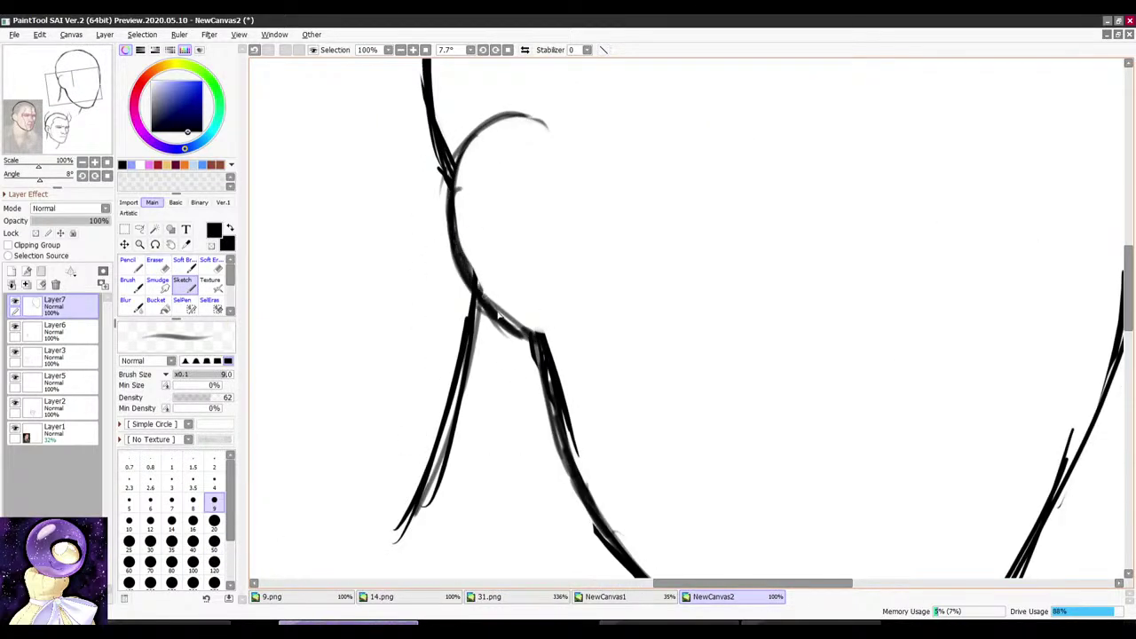
Step: Trim the doubled strokes of the back neck line and clean it into a single line below the ear
scroll(507, 303, down, 2)
drag(505, 418, 500, 307)
drag(479, 247, 464, 307)
drag(455, 348, 451, 403)
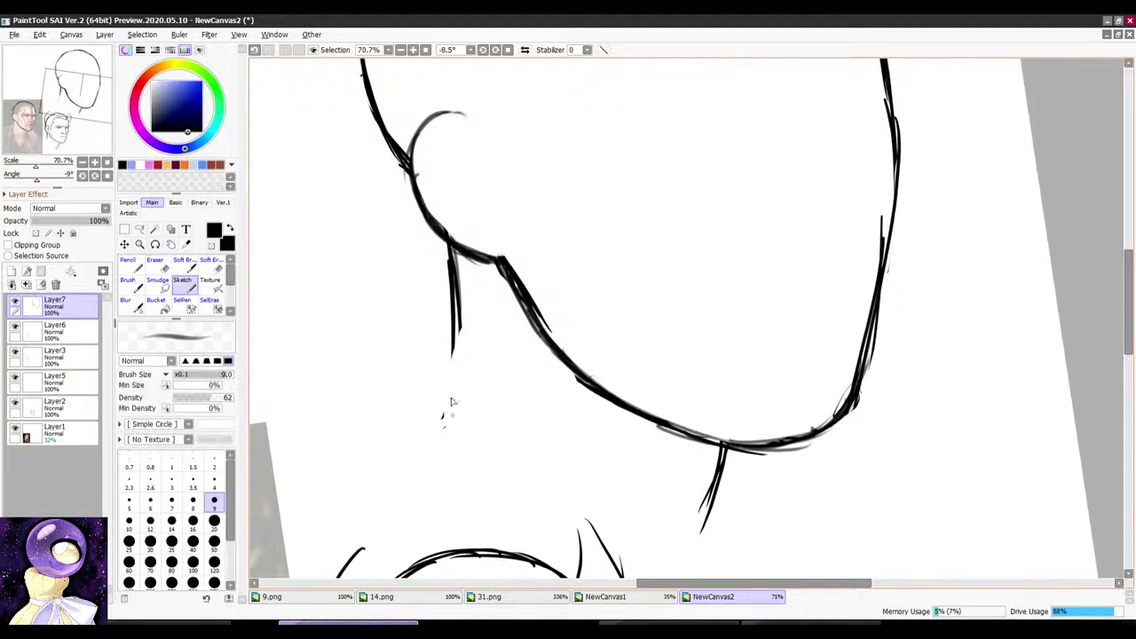
drag(455, 357, 444, 427)
scroll(508, 307, down, 4)
drag(593, 233, 578, 251)
scroll(580, 206, up, 4)
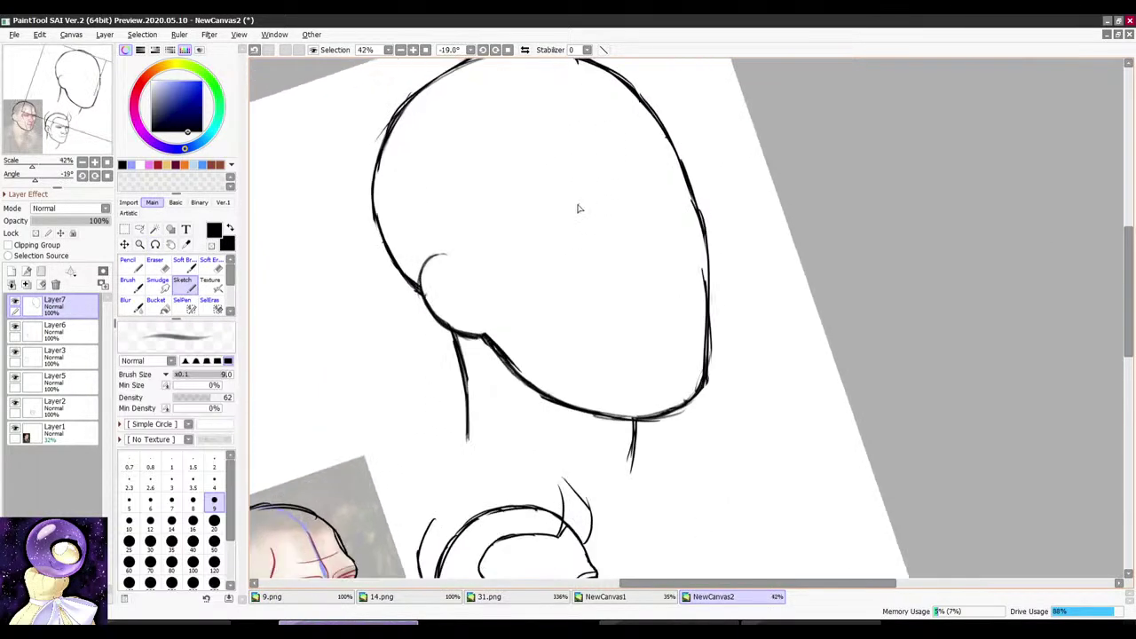
Step: Try a wavy freehand line in the middle of the face and undo it
drag(600, 120, 582, 168)
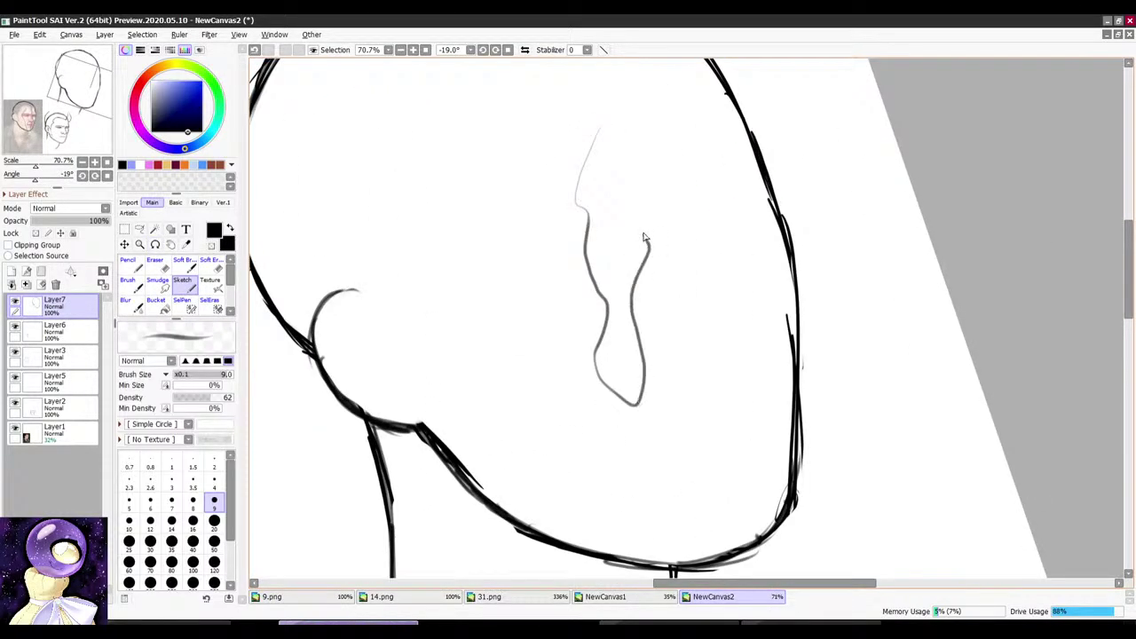
mouse_move(701, 339)
mouse_down()
mouse_move(685, 134)
mouse_move(507, 208)
mouse_move(659, 531)
mouse_move(674, 360)
mouse_up()
key(ctrl+z)
scroll(679, 297, down, 4)
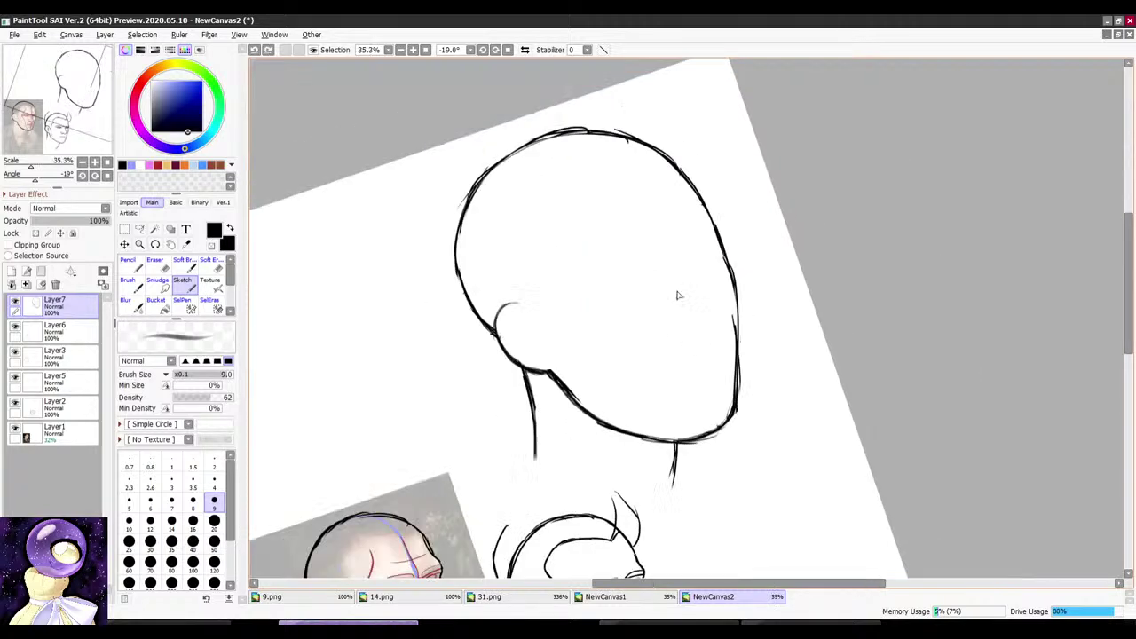
Step: Erase the stray strokes along the lower front contour of the face above the chin
mouse_move(735, 167)
mouse_down()
mouse_move(613, 225)
mouse_move(629, 404)
mouse_up()
scroll(718, 219, up, 2)
key(e)
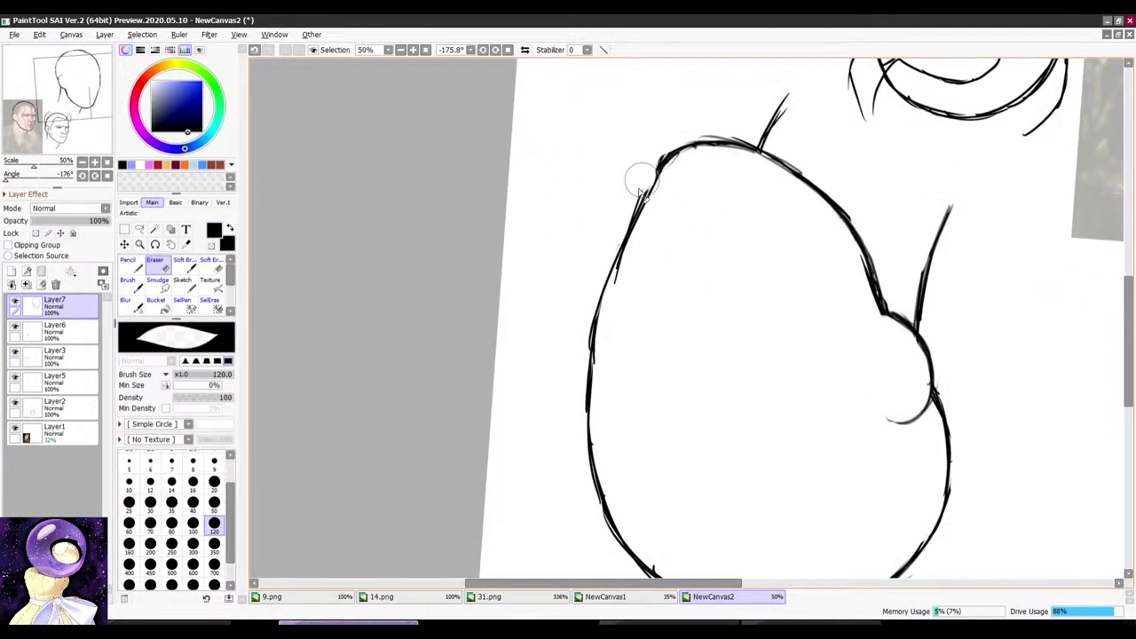
scroll(657, 174, up, 2)
key(e)
key(e)
drag(634, 288, 611, 369)
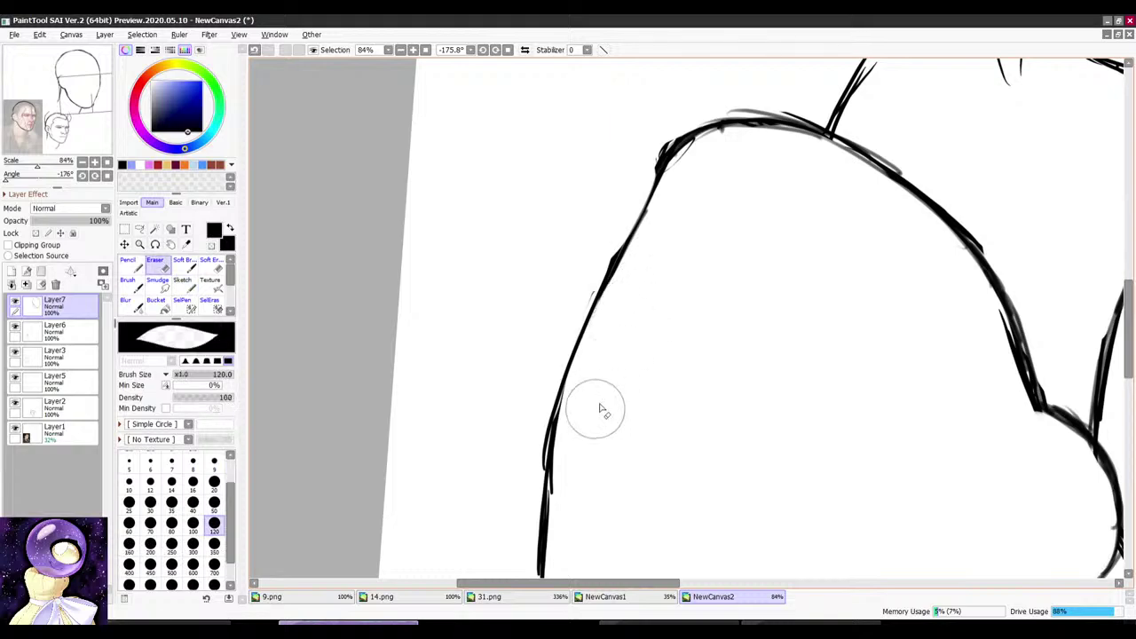
Step: Redraw and tidy the corner of the chin where the far side of the face meets the jaw line
scroll(682, 241, down, 3)
drag(755, 253, 589, 258)
key(e)
scroll(585, 257, down, 5)
scroll(566, 308, up, 6)
key(e)
key(e)
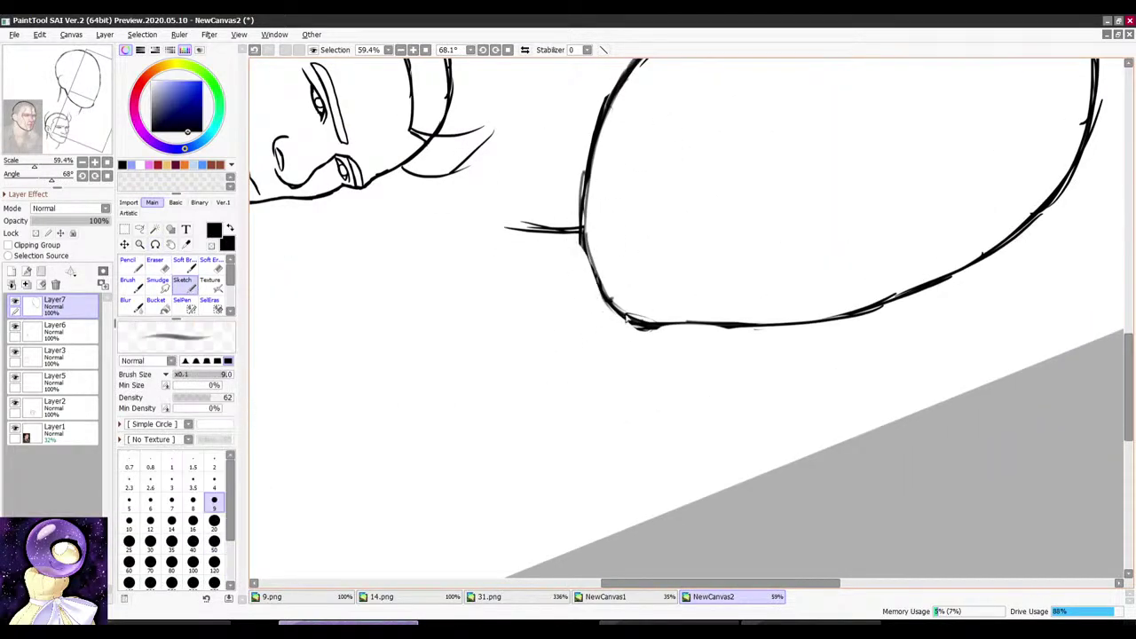
Step: Examine the shape of the large head outline from several rotations against the reference photo and small sketch
scroll(623, 278, down, 3)
mouse_move(754, 164)
mouse_down()
mouse_move(723, 151)
mouse_move(619, 242)
mouse_up()
scroll(618, 242, down, 3)
scroll(635, 227, down, 3)
scroll(632, 239, up, 1)
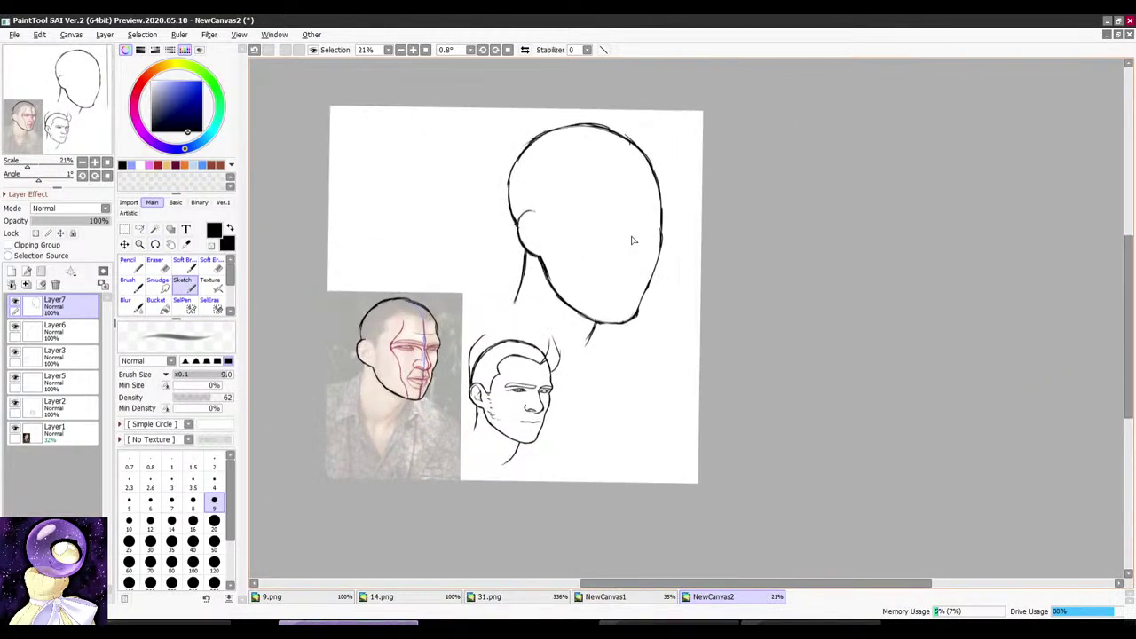
scroll(601, 244, up, 2)
drag(738, 168, 697, 132)
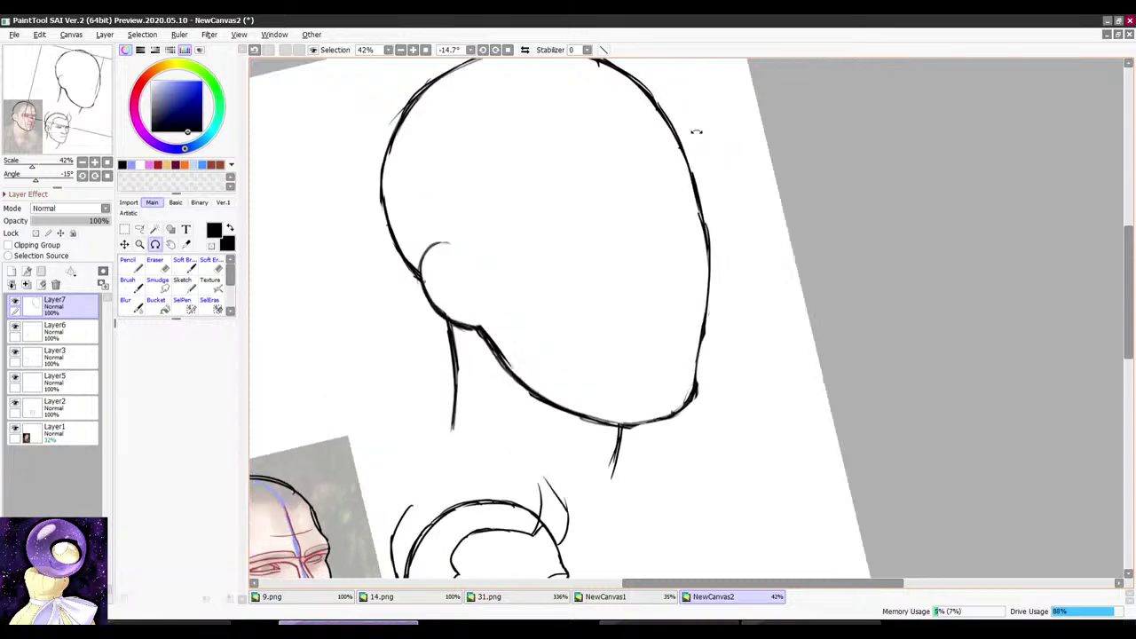
scroll(675, 222, down, 2)
scroll(655, 321, up, 1)
mouse_move(698, 179)
mouse_down()
mouse_move(704, 140)
mouse_move(588, 449)
mouse_up()
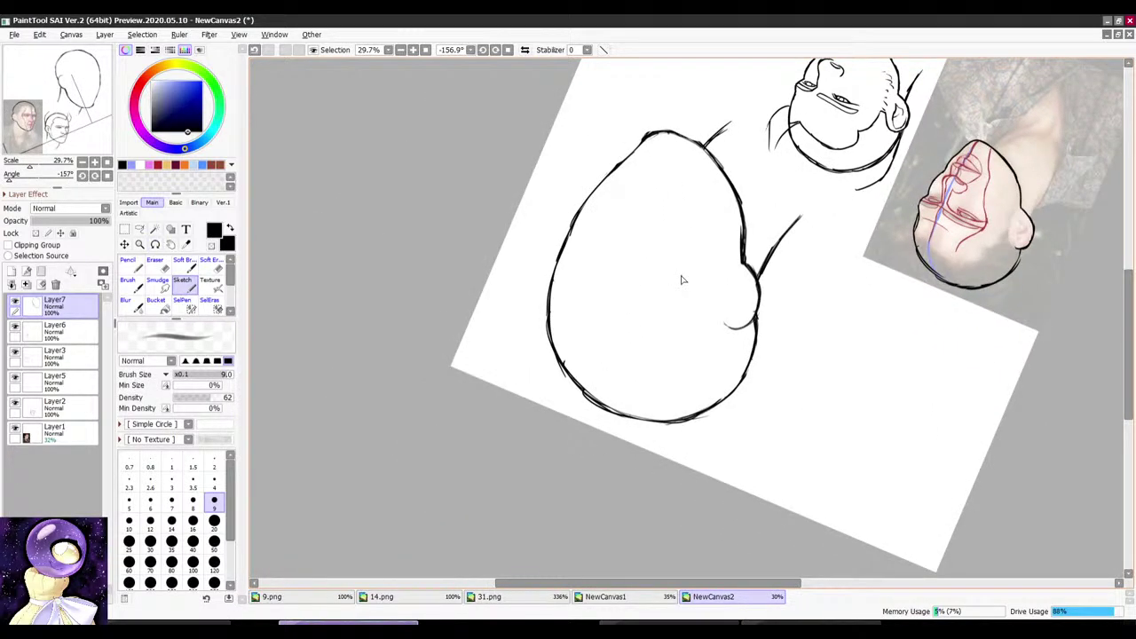
drag(705, 178, 697, 177)
scroll(651, 172, up, 1)
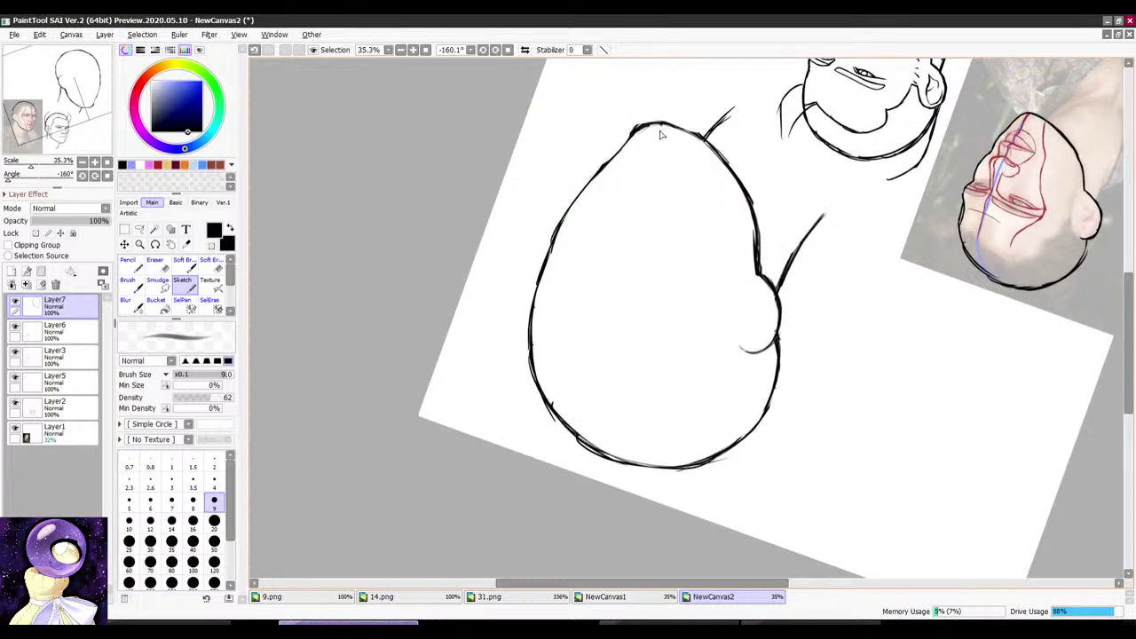
Step: Sketch a light curved centre line down the face from the crown to the chin
scroll(767, 283, down, 4)
drag(790, 185, 717, 512)
scroll(717, 497, up, 2)
drag(706, 151, 764, 164)
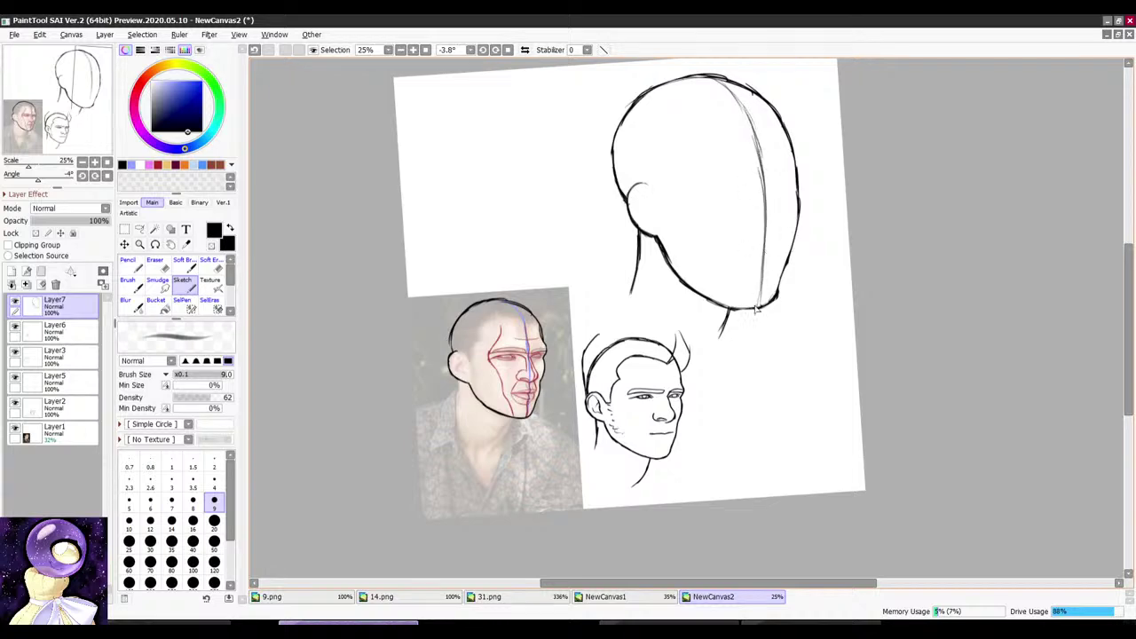
drag(806, 177, 818, 152)
Step: Carve an eye socket indentation into the far contour of the face and erase the old edge there
scroll(733, 188, up, 2)
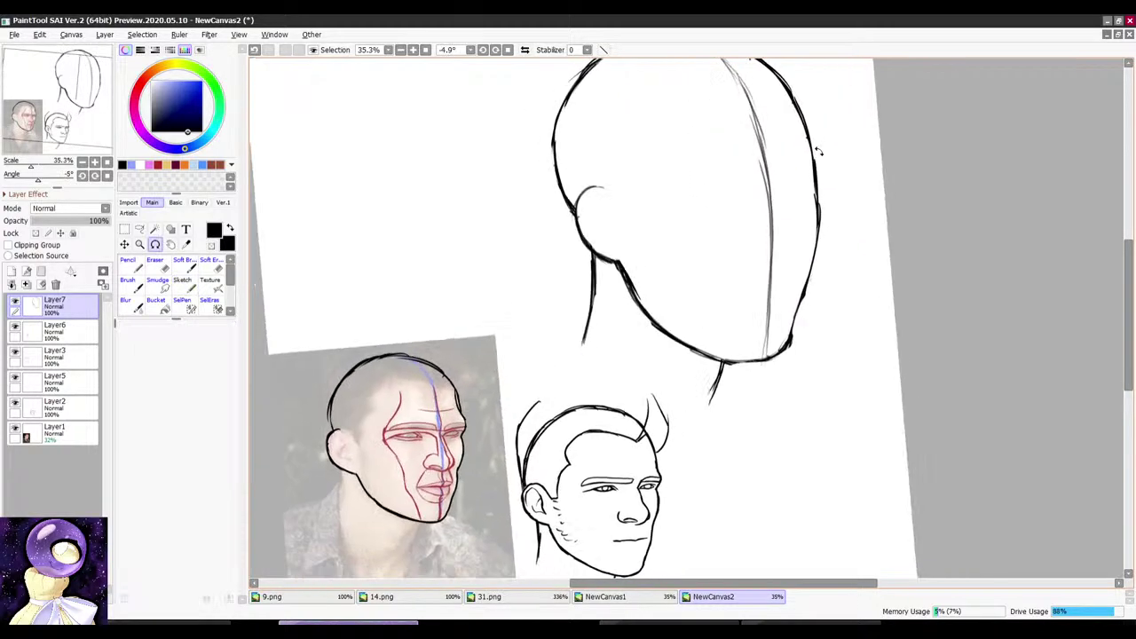
scroll(803, 182, up, 1)
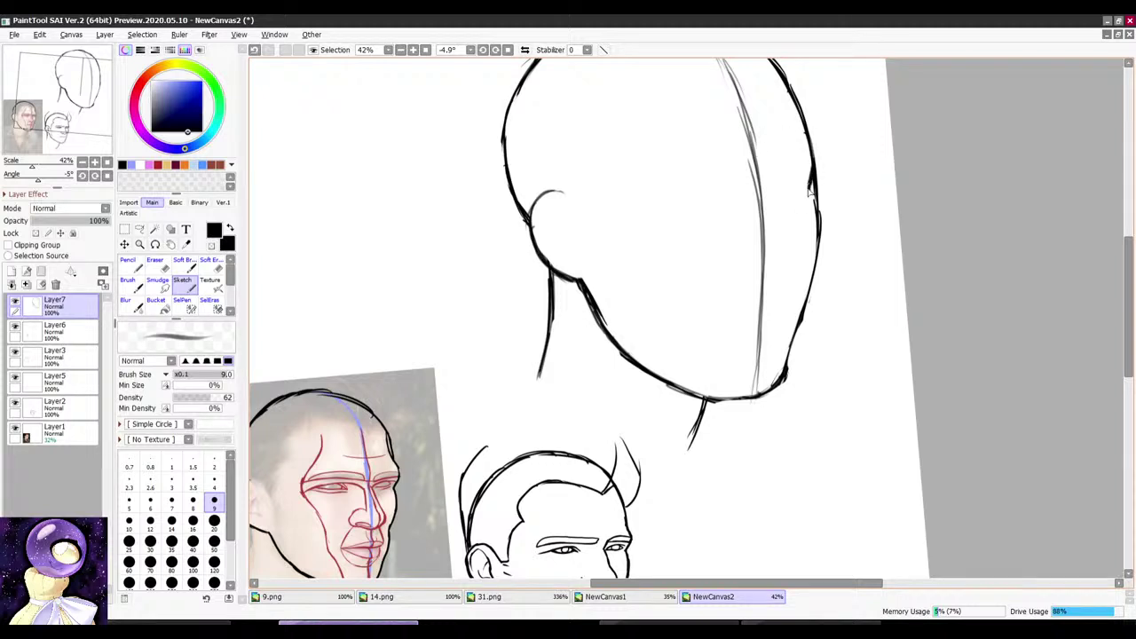
key(e)
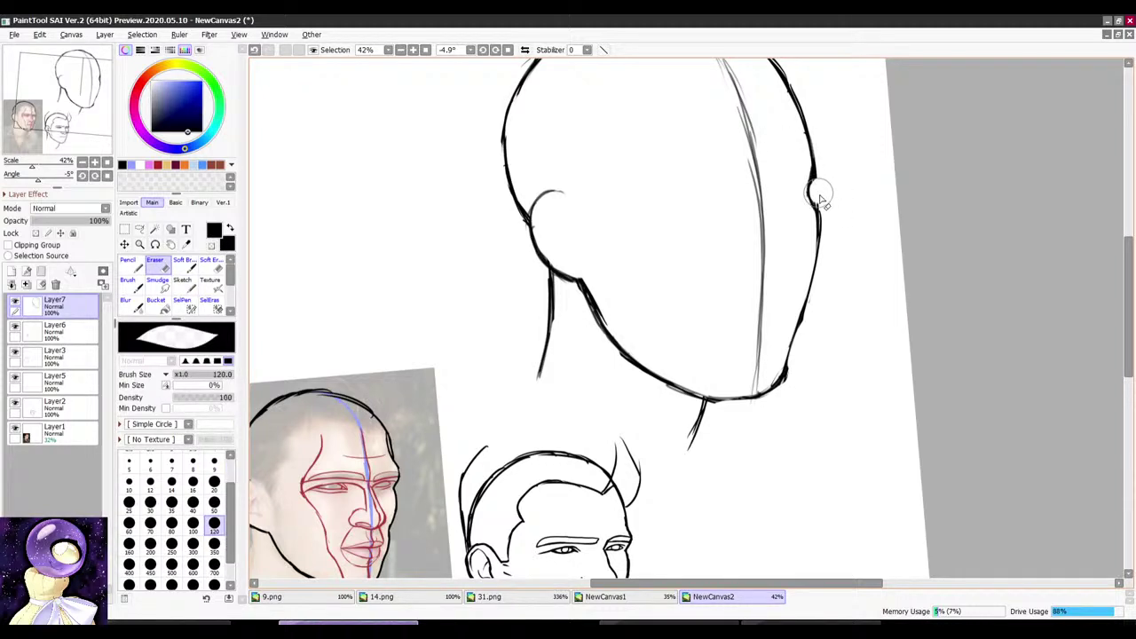
key(b)
scroll(821, 228, down, 2)
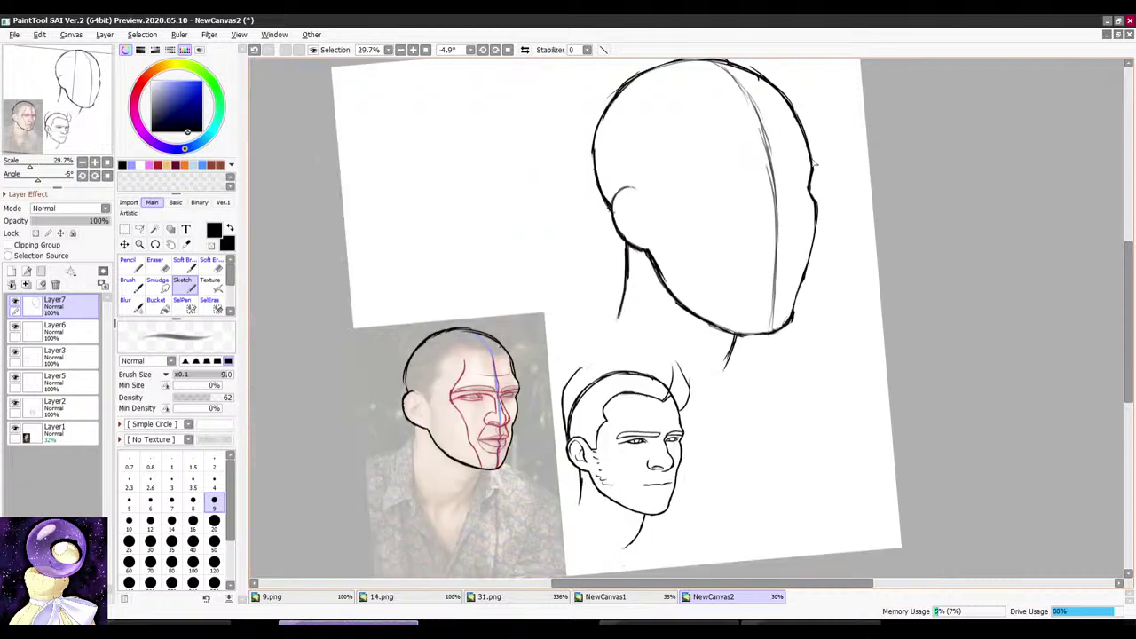
mouse_move(830, 137)
mouse_down()
mouse_move(807, 142)
mouse_move(846, 114)
mouse_move(824, 203)
mouse_up()
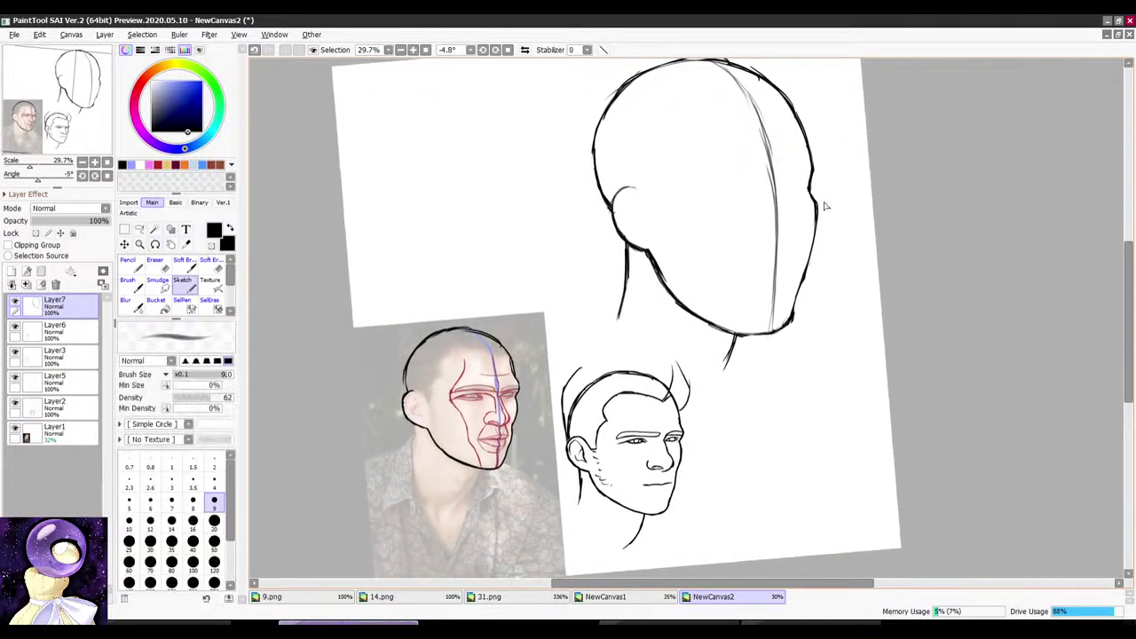
Step: Reshape the far contour into a cheekbone bump below the eye socket, tapering down to the chin
scroll(825, 203, up, 2)
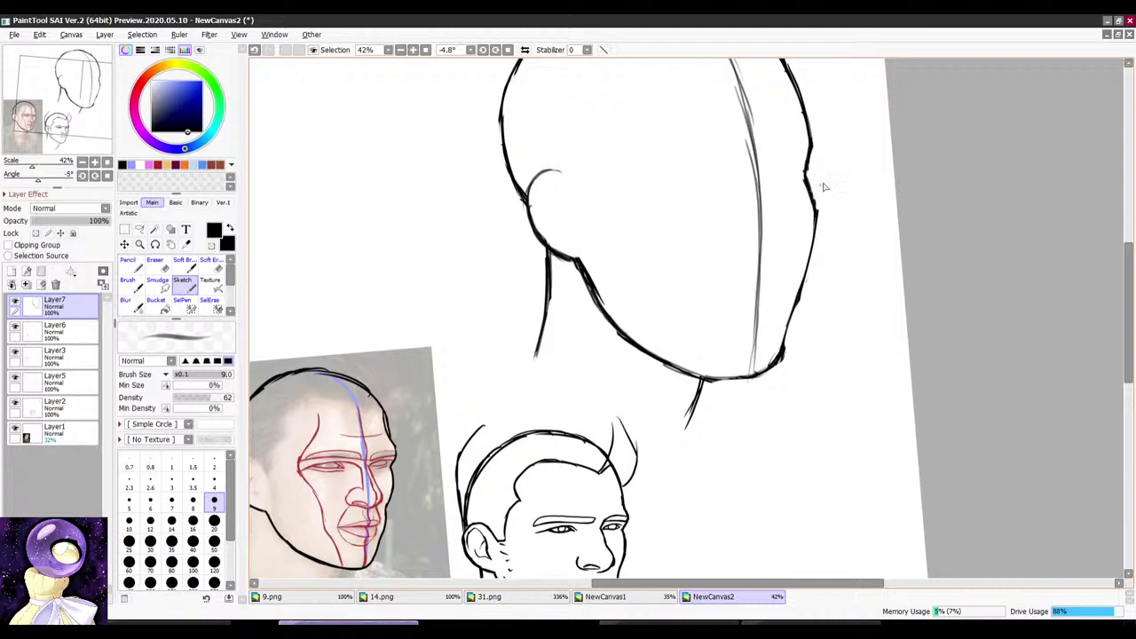
mouse_move(825, 187)
mouse_down()
mouse_move(817, 119)
mouse_move(805, 244)
mouse_up()
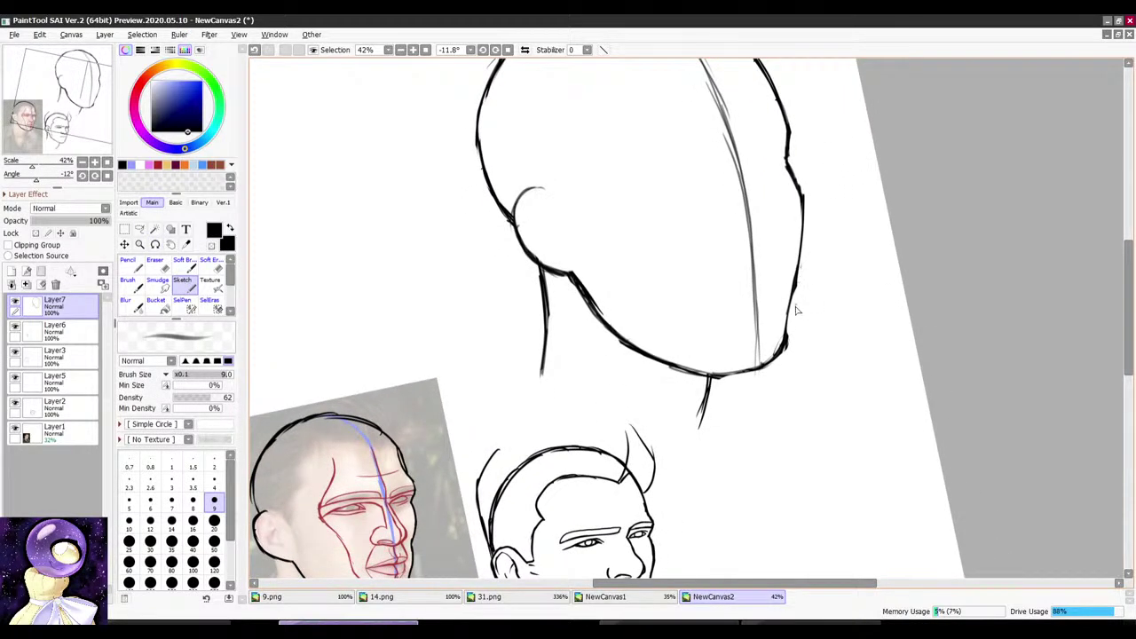
drag(796, 309, 801, 245)
key(e)
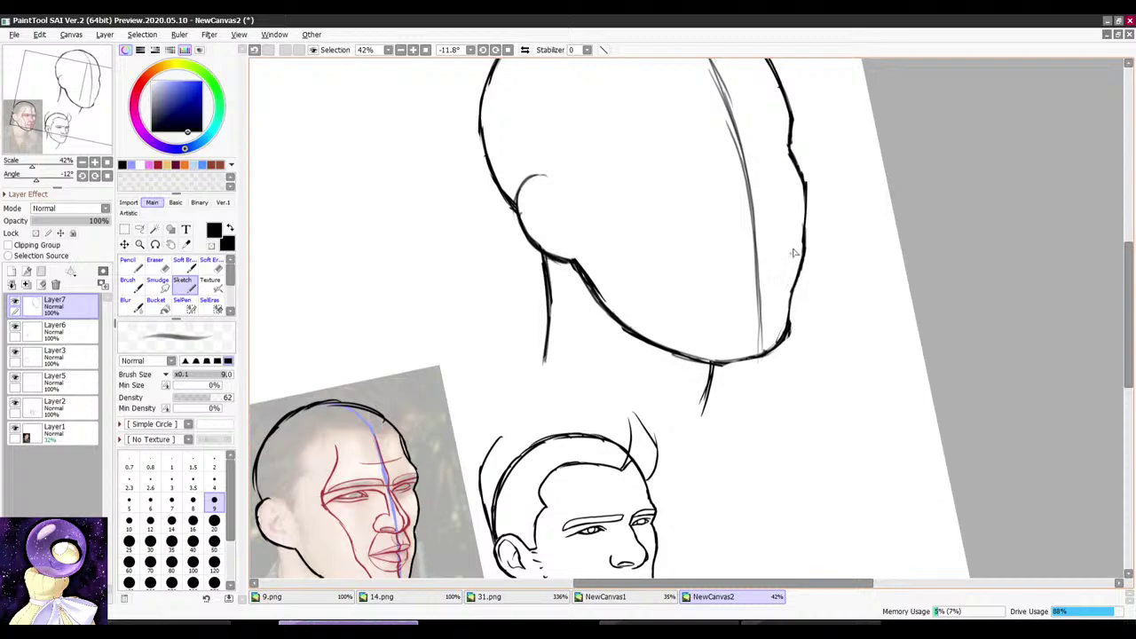
Step: Draw a short horizontal guide line across the centre line in the lower part of the face
scroll(794, 253, down, 4)
drag(858, 188, 686, 165)
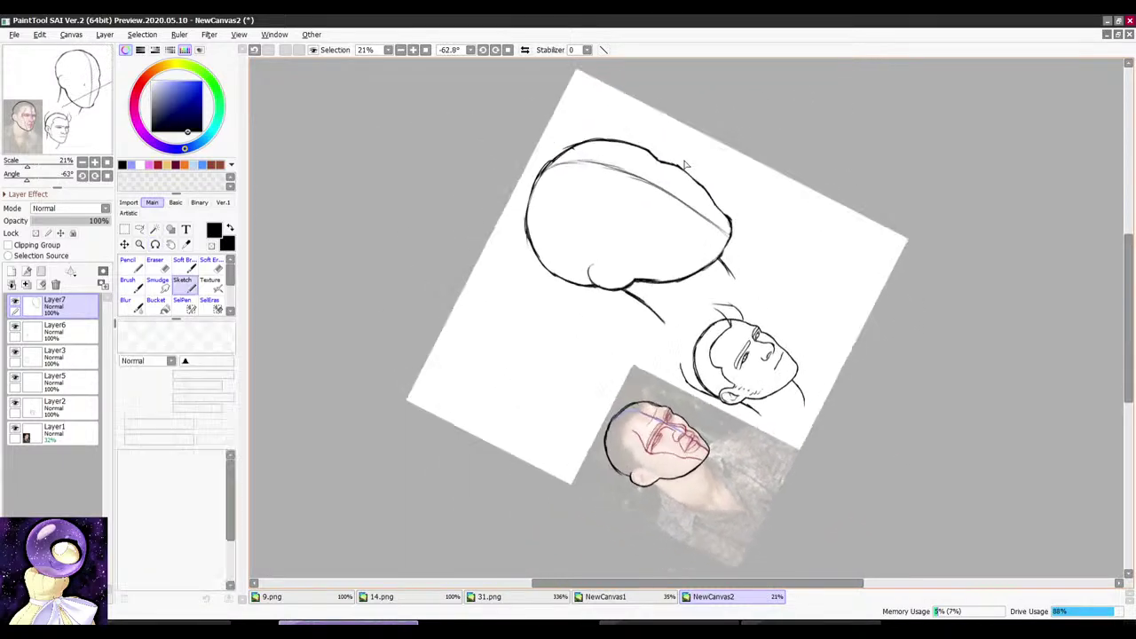
scroll(720, 212, up, 4)
drag(743, 195, 701, 193)
scroll(672, 212, up, 3)
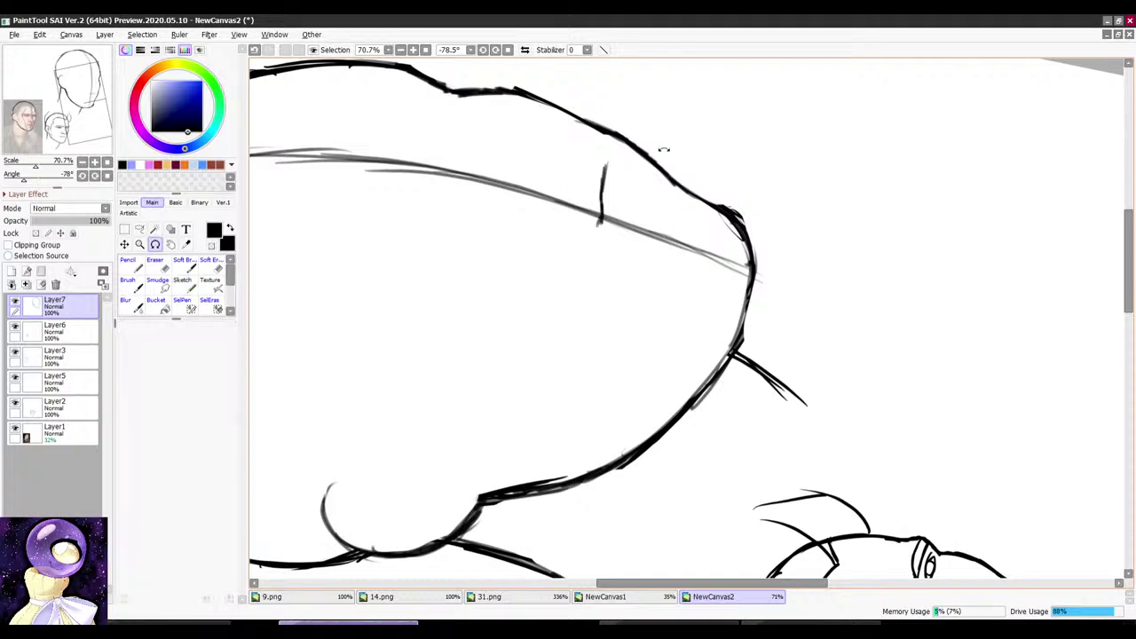
drag(601, 213, 587, 239)
drag(577, 286, 571, 339)
scroll(597, 222, down, 3)
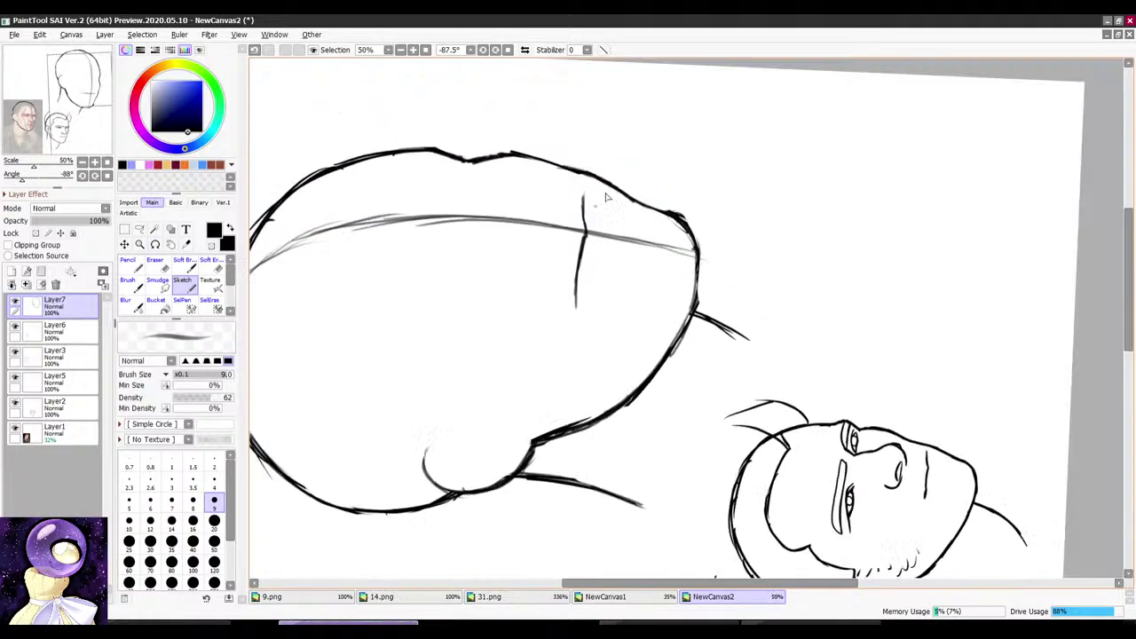
mouse_move(672, 158)
mouse_down()
mouse_move(683, 154)
mouse_move(775, 279)
mouse_move(768, 147)
mouse_move(775, 197)
mouse_move(725, 175)
mouse_move(662, 253)
mouse_up()
scroll(774, 279, down, 2)
scroll(776, 200, up, 7)
scroll(668, 261, down, 4)
scroll(647, 300, up, 5)
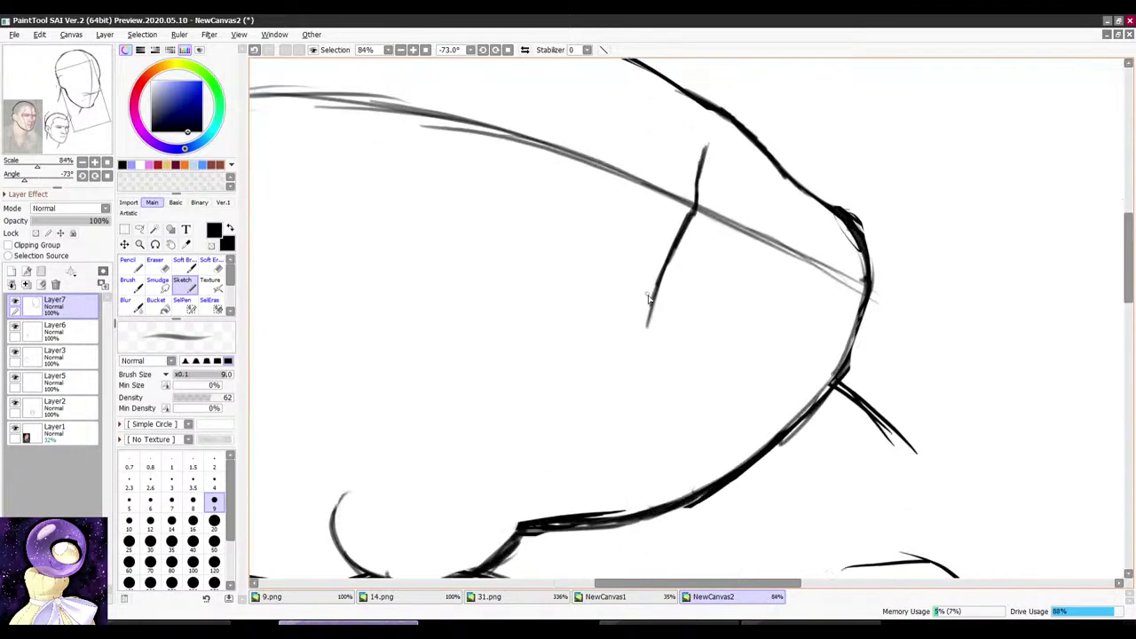
scroll(645, 287, down, 4)
drag(706, 206, 825, 331)
scroll(738, 264, down, 2)
Step: Sketch the slanted nose bridge from the centre line toward the far side of the face
mouse_move(841, 197)
mouse_down()
mouse_move(813, 169)
mouse_move(781, 177)
mouse_up()
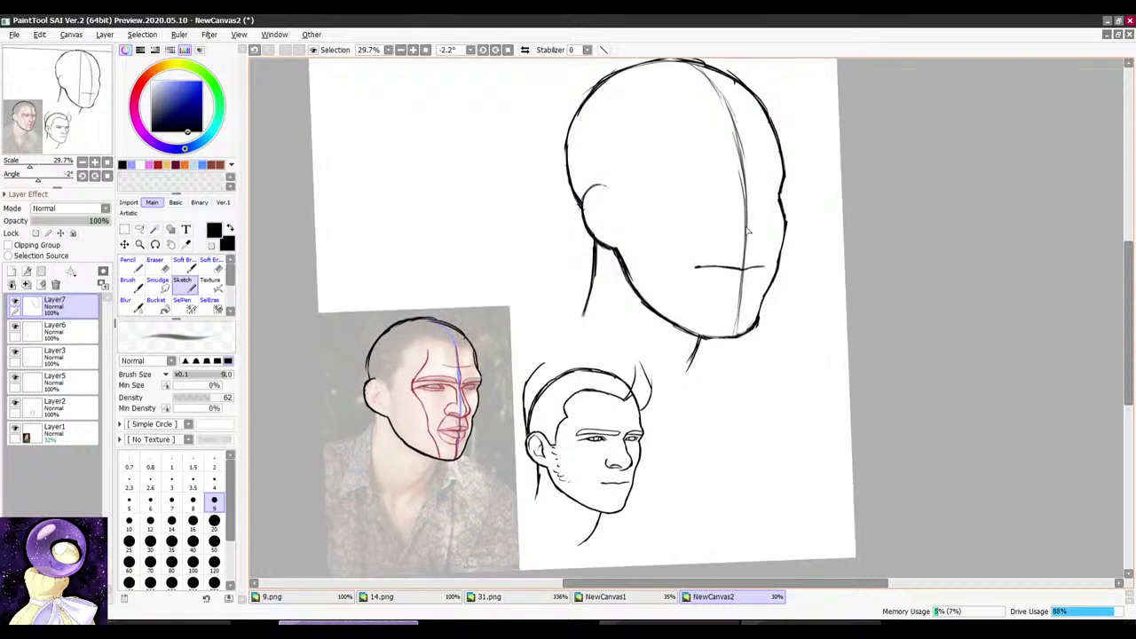
scroll(754, 187, up, 3)
drag(752, 133, 737, 202)
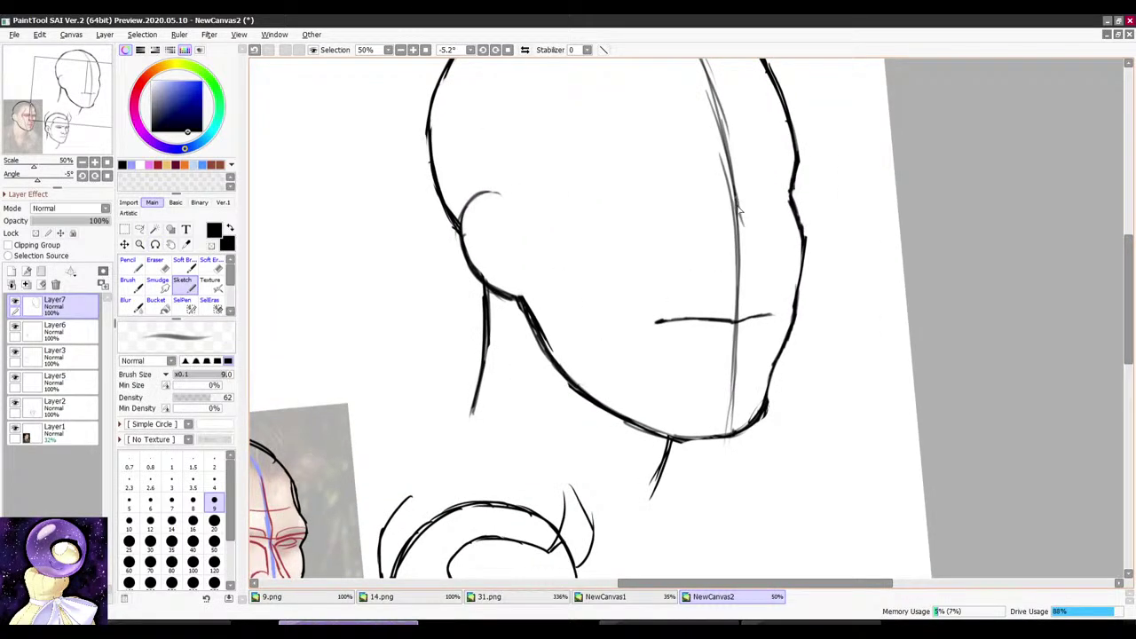
scroll(768, 196, down, 3)
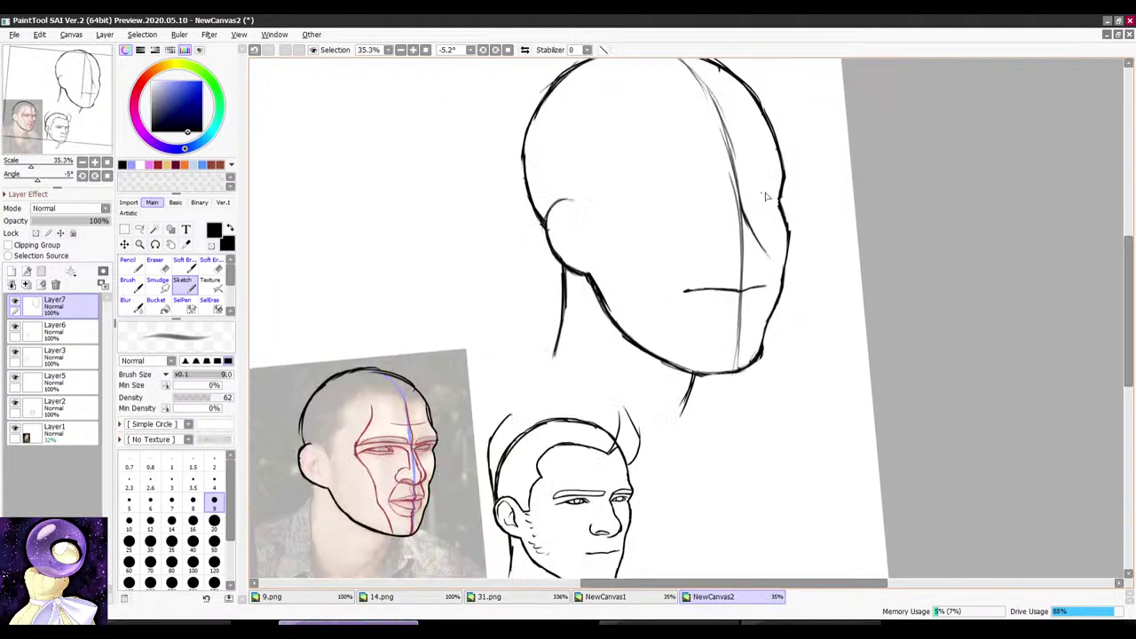
mouse_move(768, 196)
mouse_down()
mouse_move(794, 180)
mouse_move(752, 235)
mouse_up()
Step: Darken the nose bridge line and erase the centre line just below its upper end
scroll(753, 204, up, 3)
key(e)
key(b)
mouse_move(732, 184)
mouse_down()
mouse_move(764, 260)
mouse_move(730, 196)
mouse_up()
key(e)
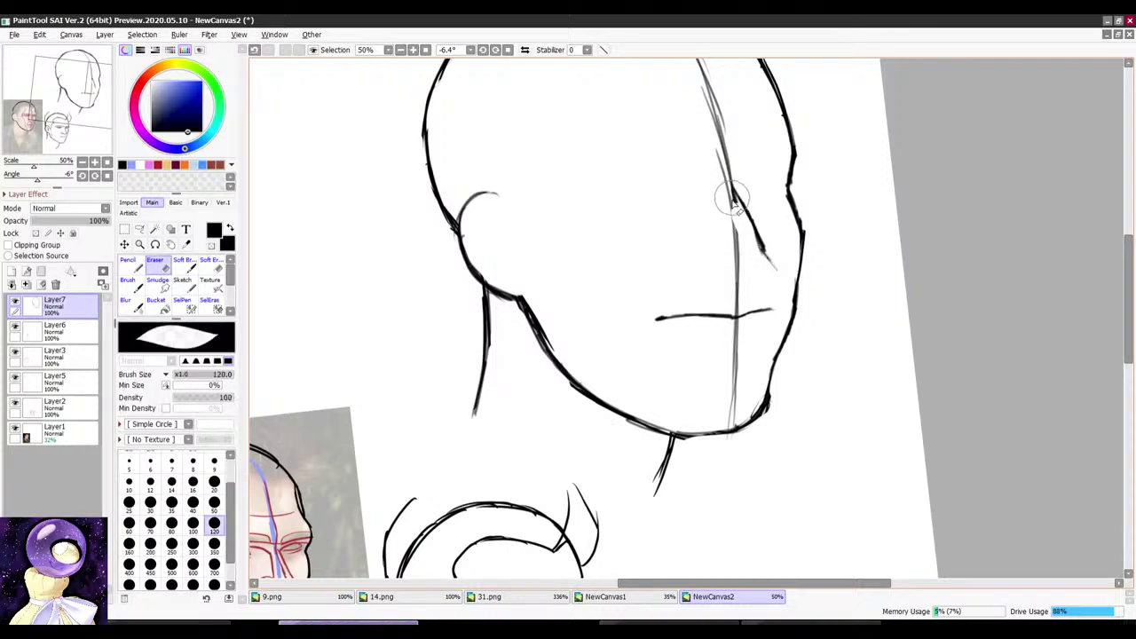
key(b)
Step: Try sketching the rounded nose tip and its underside back to the centre line
mouse_move(784, 258)
mouse_down()
mouse_move(772, 226)
mouse_move(785, 233)
mouse_move(806, 162)
mouse_move(624, 188)
mouse_up()
scroll(783, 203, down, 2)
drag(688, 229, 642, 444)
scroll(681, 457, up, 4)
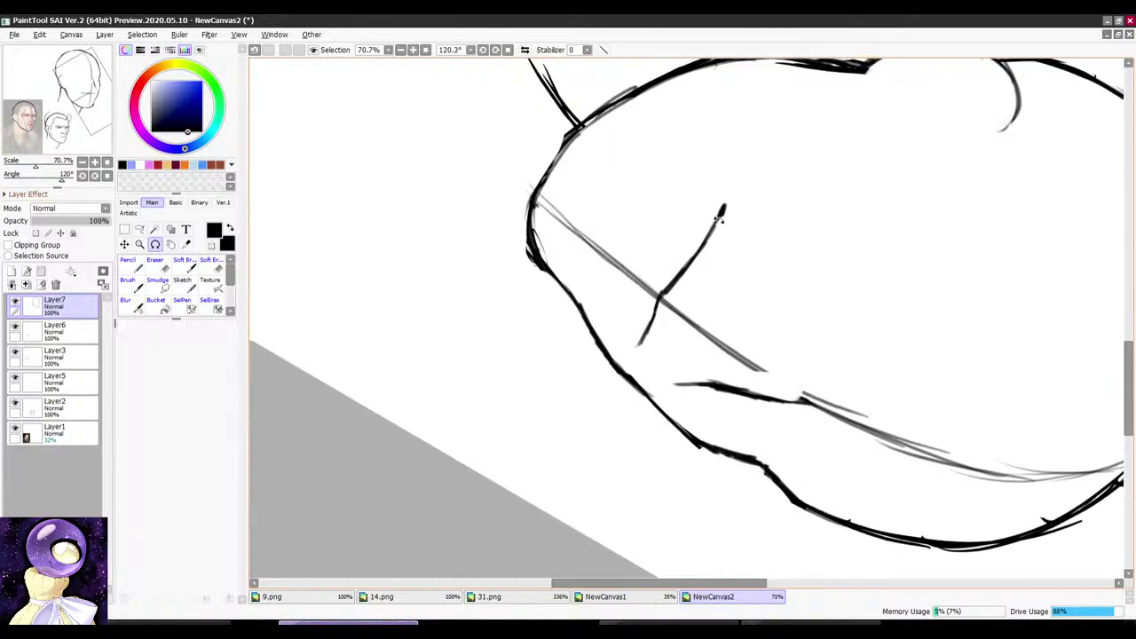
drag(723, 216, 781, 253)
scroll(688, 331, up, 1)
drag(642, 367, 642, 382)
scroll(752, 228, down, 3)
mouse_move(609, 305)
mouse_down()
mouse_move(751, 227)
mouse_move(609, 264)
mouse_move(603, 275)
mouse_up()
scroll(583, 357, up, 3)
key(e)
key(b)
drag(682, 210, 645, 253)
scroll(672, 250, down, 6)
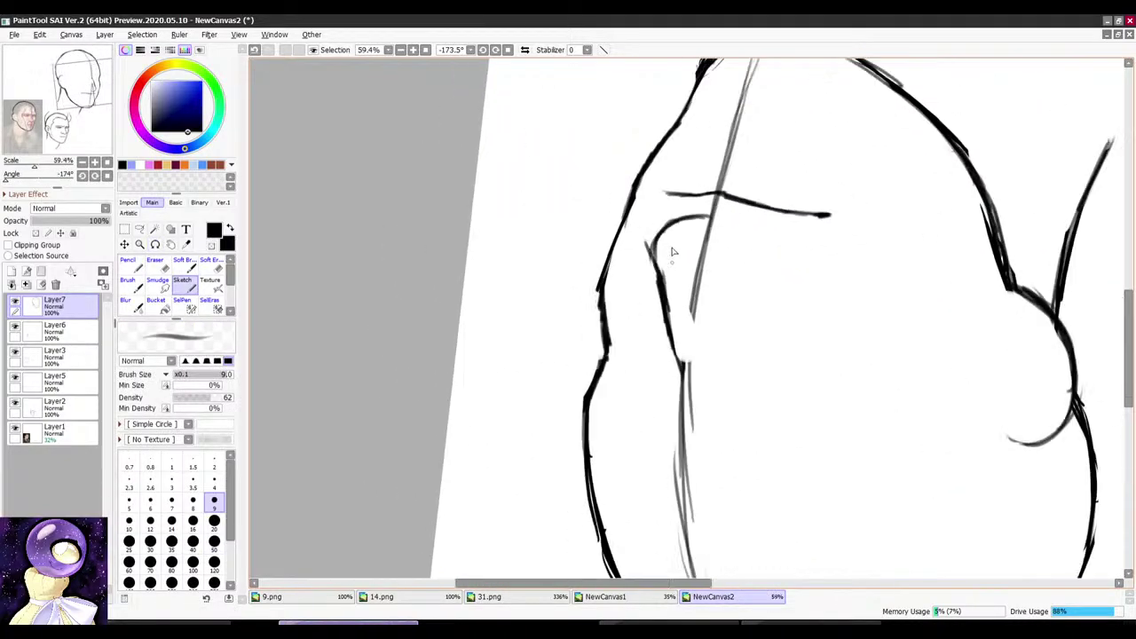
mouse_move(729, 256)
mouse_down()
mouse_move(745, 368)
mouse_move(623, 361)
mouse_up()
drag(766, 184, 710, 168)
scroll(743, 426, down, 1)
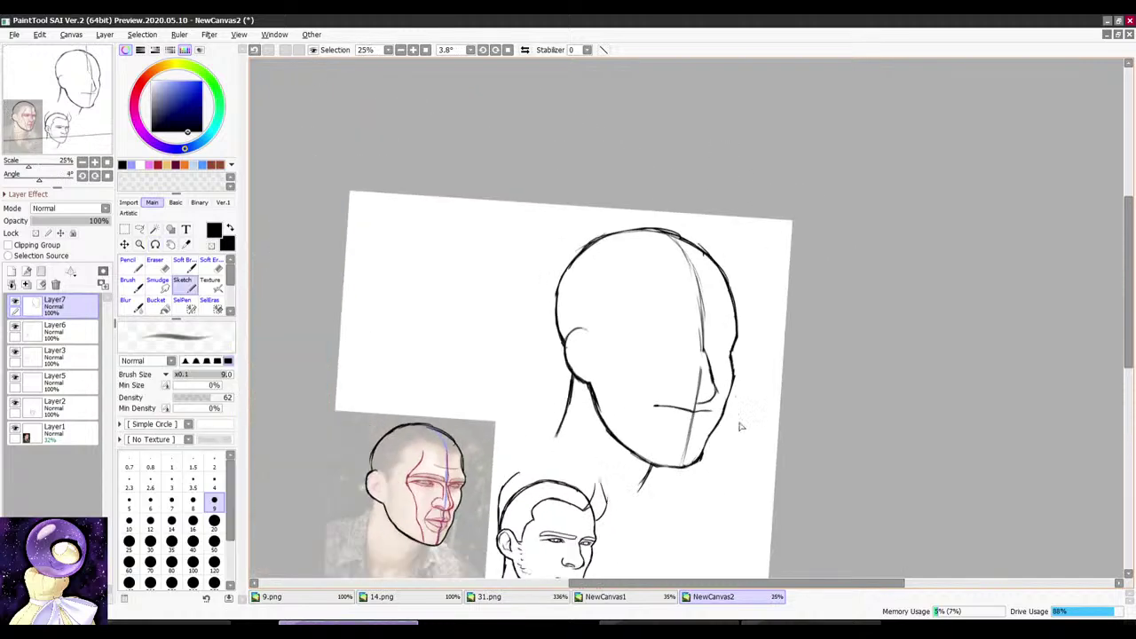
Step: Erase the nose tip curve, shorten the bridge line and mark the nose base with a tick on the centre line
scroll(737, 428, up, 6)
key(e)
drag(655, 330, 666, 334)
key(b)
drag(675, 186, 654, 190)
key(e)
drag(663, 291, 658, 280)
key(b)
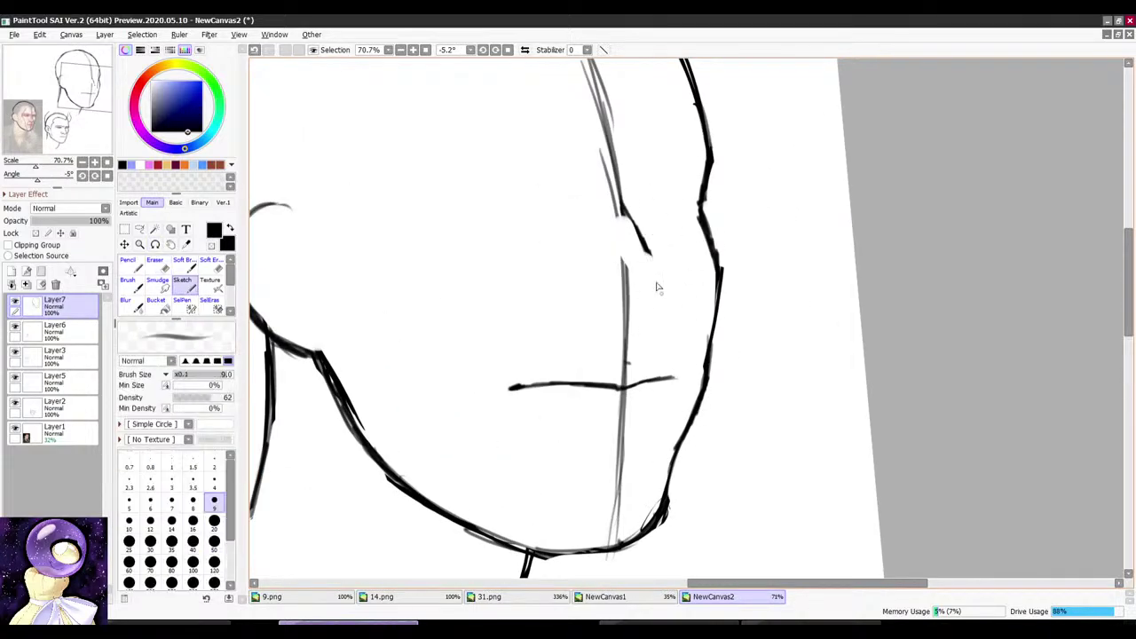
Step: Sketch a short stroke for the nose underside and erase the long horizontal guide line, leaving ticks on the centre line
mouse_move(617, 231)
mouse_down()
mouse_move(890, 279)
mouse_move(878, 342)
mouse_up()
scroll(750, 277, up, 1)
scroll(710, 236, down, 3)
mouse_move(730, 235)
mouse_down()
mouse_move(583, 368)
mouse_move(624, 416)
mouse_up()
scroll(679, 419, down, 1)
scroll(683, 417, up, 3)
key(e)
drag(689, 315, 555, 434)
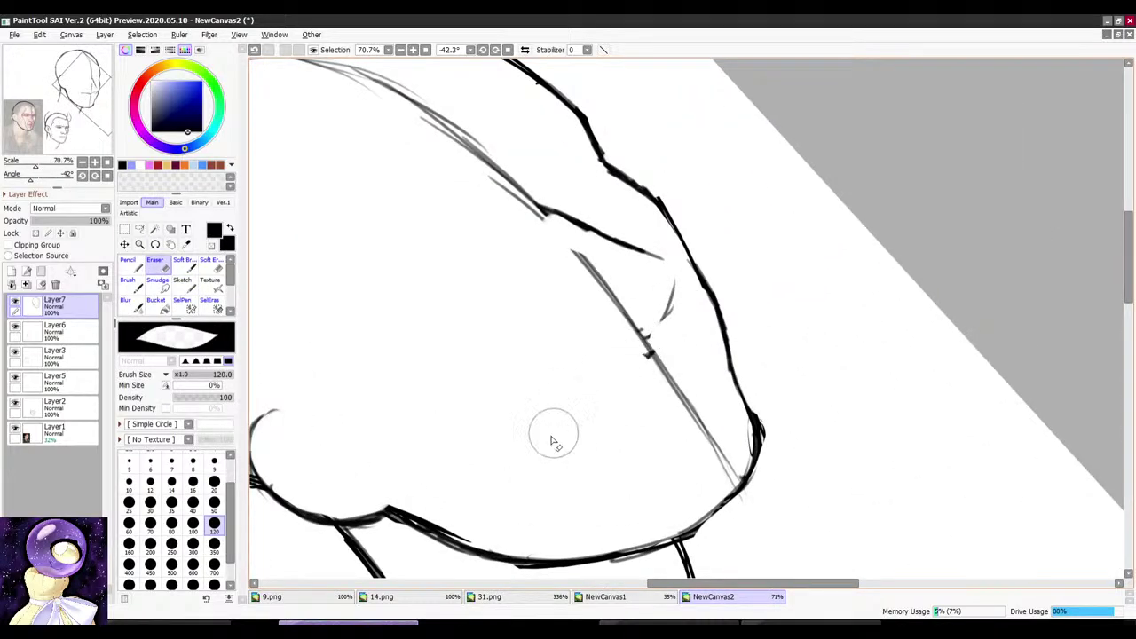
Step: Draw the brow curve into the top of the nose bridge, extend the bridge and erase the overlapping centre line strokes
key(b)
scroll(690, 274, down, 5)
mouse_move(713, 218)
mouse_down()
mouse_move(778, 198)
mouse_move(790, 209)
mouse_move(640, 210)
mouse_up()
scroll(713, 204, up, 3)
scroll(714, 202, up, 3)
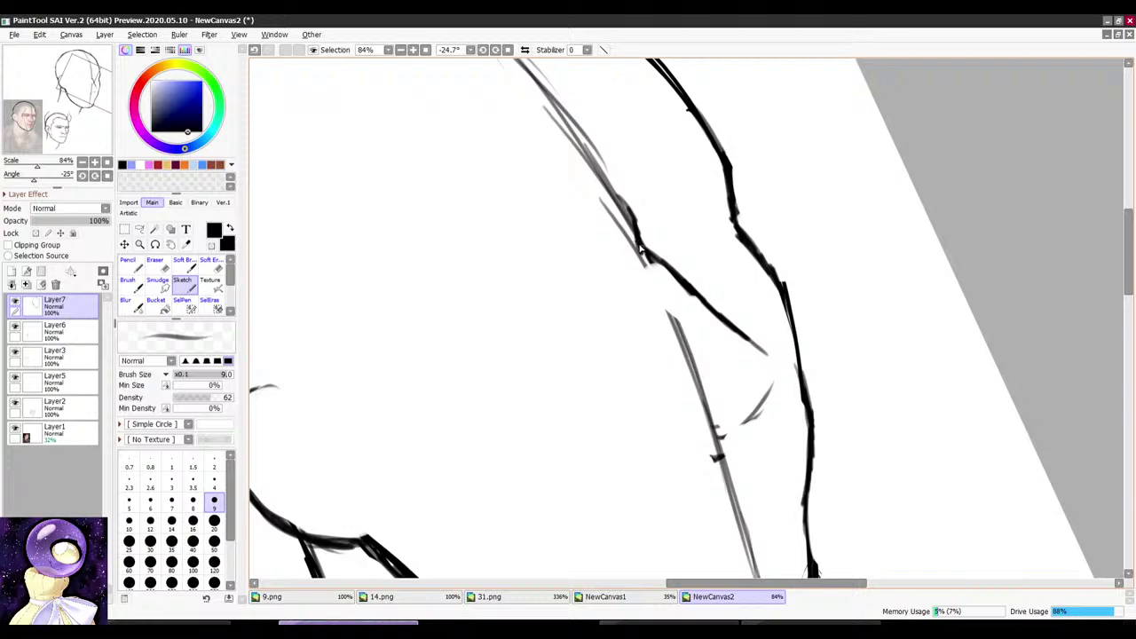
drag(641, 249, 659, 264)
drag(713, 204, 749, 207)
key(e)
drag(648, 195, 650, 210)
key(b)
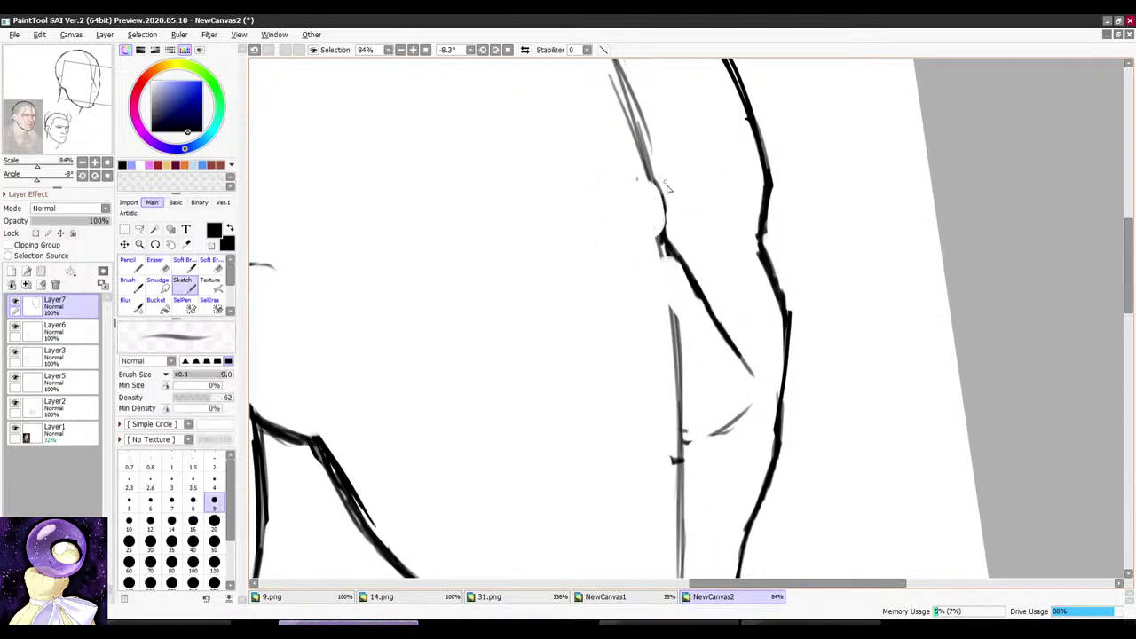
Step: Draw the rounded nose tip and underside, joining the end of the bridge to the nose base tick
scroll(680, 207, down, 3)
drag(756, 213, 786, 218)
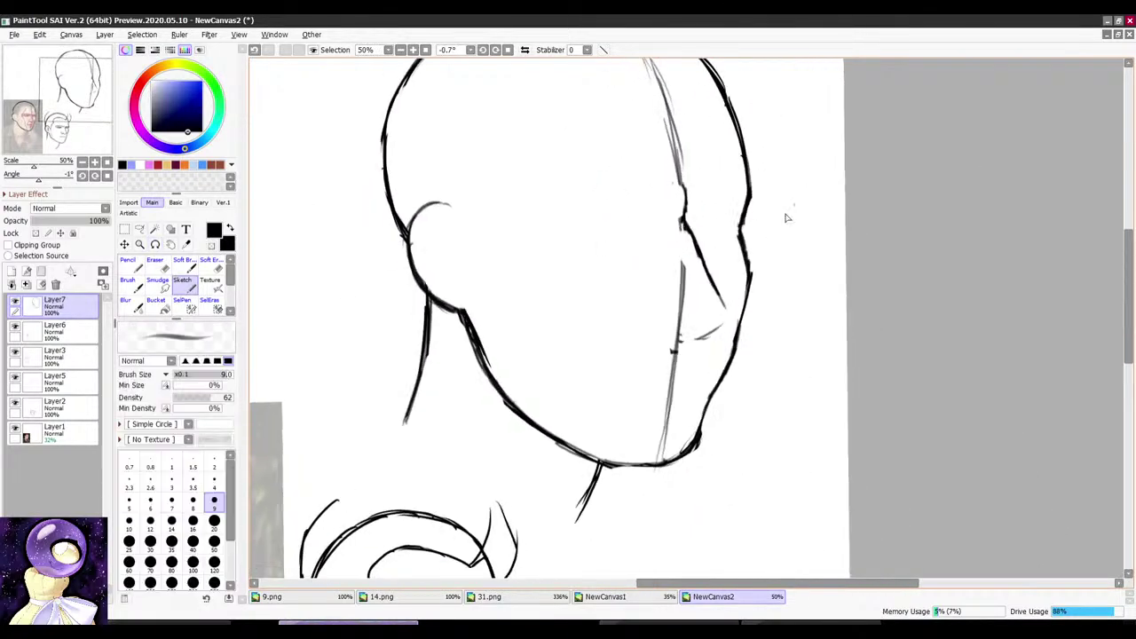
scroll(784, 216, up, 2)
mouse_move(652, 151)
mouse_down()
mouse_move(778, 147)
mouse_move(745, 230)
mouse_move(661, 229)
mouse_up()
scroll(744, 230, up, 2)
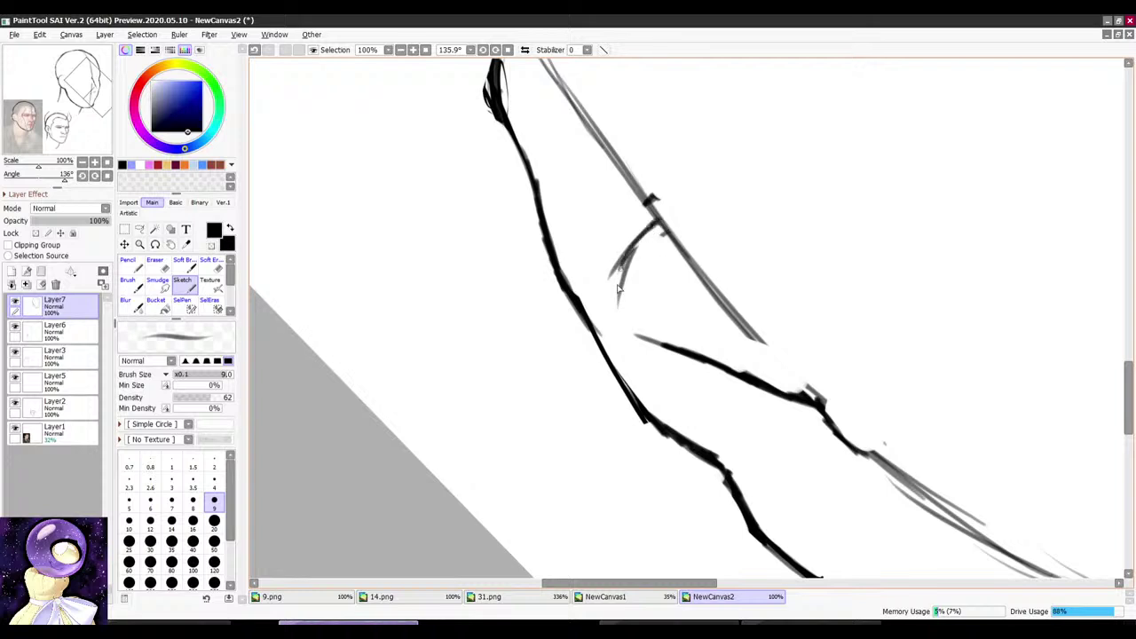
drag(619, 286, 616, 312)
drag(609, 168, 683, 157)
drag(653, 236, 624, 301)
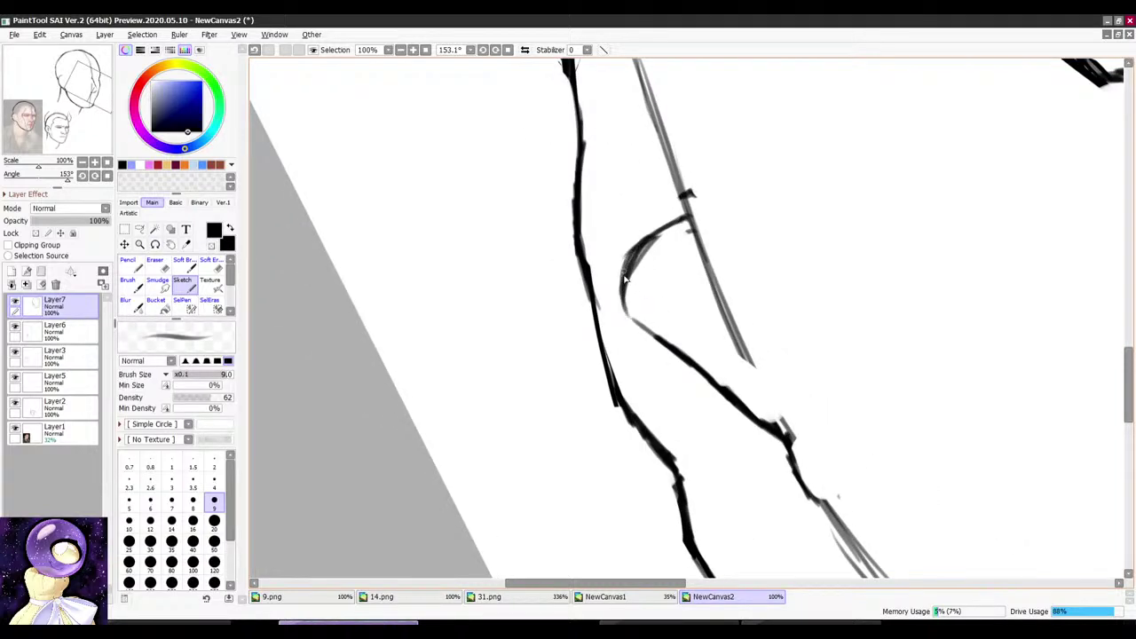
mouse_move(648, 337)
mouse_down()
mouse_move(661, 259)
mouse_move(653, 326)
mouse_up()
Step: Erase the heavy inner edge of the nose tip and redraw it as a thinner, rounder curve
key(e)
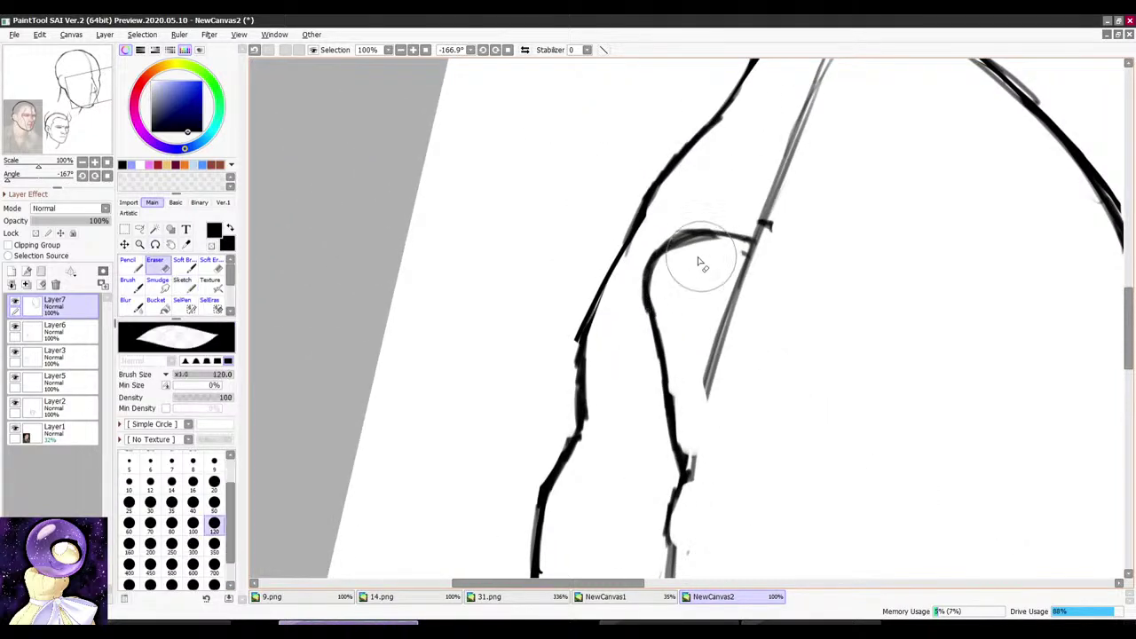
drag(699, 258, 657, 308)
key(b)
drag(707, 234, 684, 229)
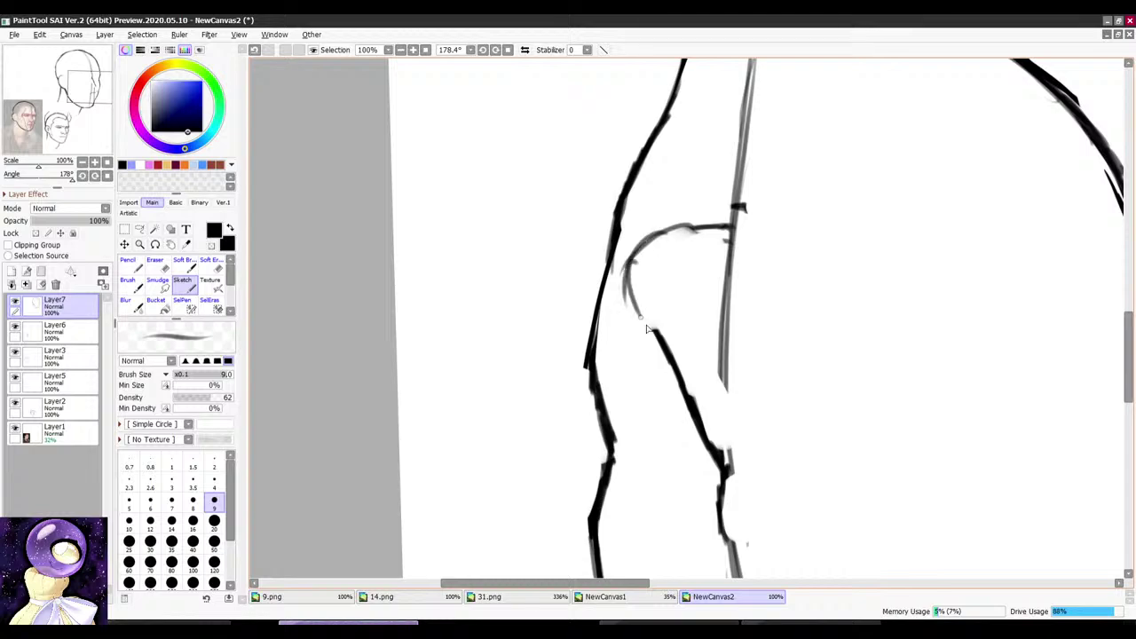
mouse_move(672, 352)
mouse_down()
mouse_move(622, 258)
mouse_move(586, 361)
mouse_move(604, 373)
mouse_up()
Step: Refine the join between the nose bridge and tip into one continuous nose outline
scroll(622, 272, down, 2)
scroll(651, 311, down, 4)
scroll(630, 246, up, 5)
mouse_move(655, 248)
mouse_down()
mouse_move(676, 240)
mouse_move(694, 284)
mouse_up()
key(e)
key(b)
scroll(715, 270, down, 4)
mouse_move(755, 213)
mouse_down()
mouse_move(741, 151)
mouse_move(805, 167)
mouse_up()
scroll(737, 169, down, 3)
scroll(725, 220, up, 2)
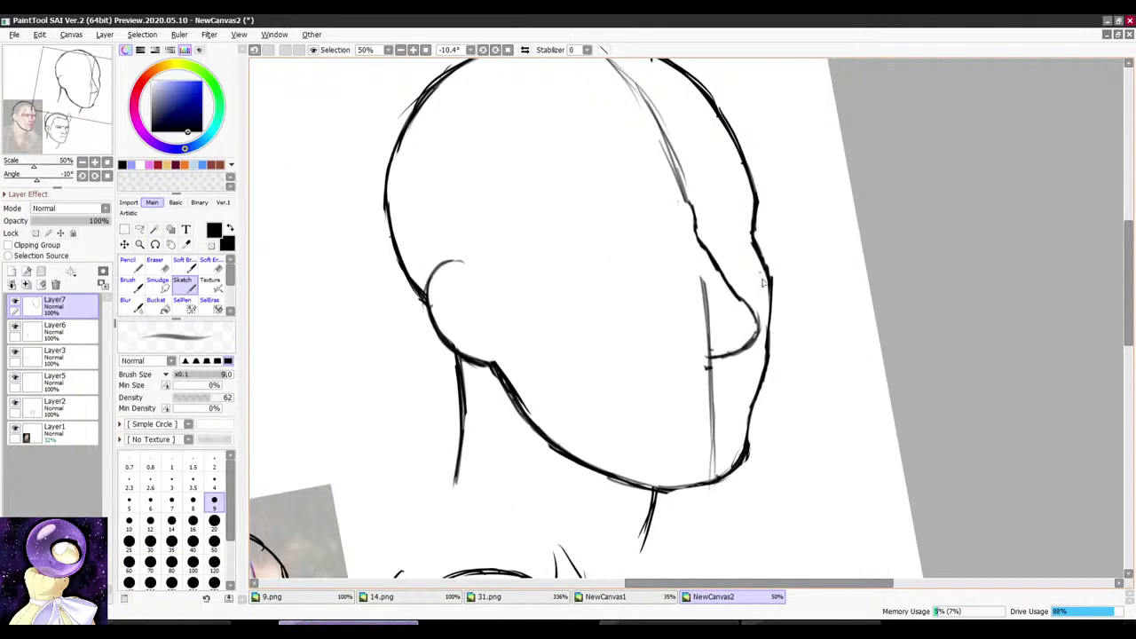
Step: Erase the old contour at the far eye socket and redraw it as one line from the brow to the cheekbone
scroll(761, 282, up, 2)
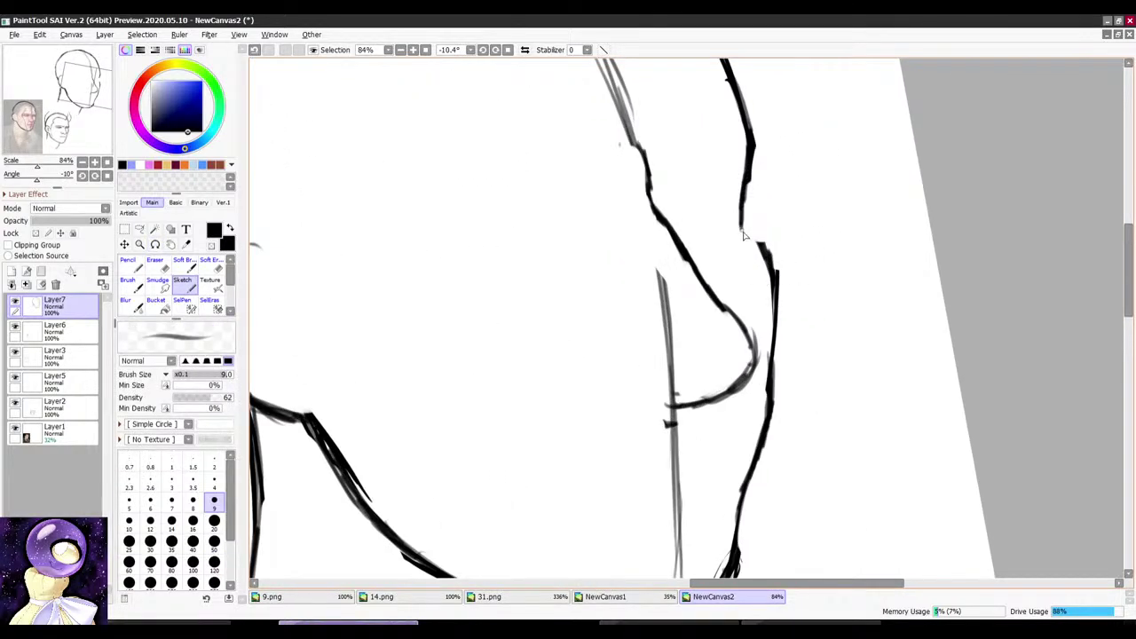
scroll(754, 221, down, 6)
mouse_move(778, 144)
mouse_down()
mouse_move(798, 156)
mouse_move(793, 137)
mouse_move(764, 129)
mouse_move(570, 213)
mouse_up()
scroll(637, 171, up, 4)
key(e)
mouse_move(537, 337)
mouse_down()
mouse_move(530, 330)
mouse_move(520, 460)
mouse_up()
scroll(539, 323, down, 3)
scroll(520, 465, up, 5)
Step: Connect the top of the nose bridge to the forehead centre line and clean up the join
drag(581, 378, 612, 287)
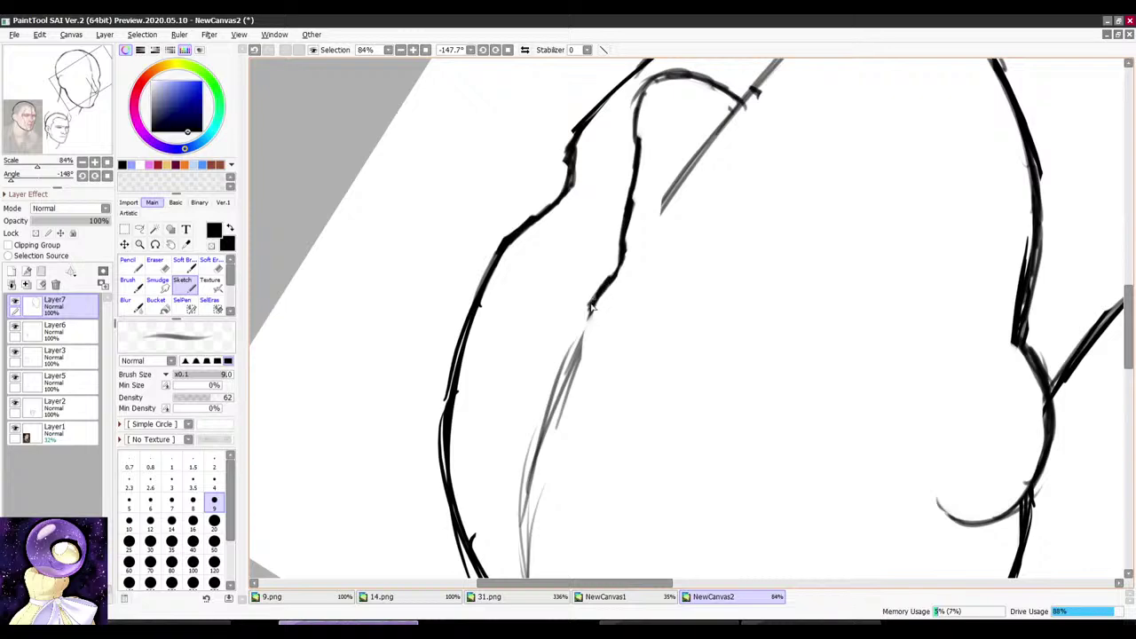
key(l)
mouse_move(713, 179)
mouse_down()
mouse_move(769, 195)
mouse_move(724, 227)
mouse_move(685, 168)
mouse_move(723, 168)
mouse_move(723, 140)
mouse_move(611, 198)
mouse_up()
scroll(765, 199, up, 3)
key(e)
scroll(745, 167, down, 5)
scroll(598, 246, up, 4)
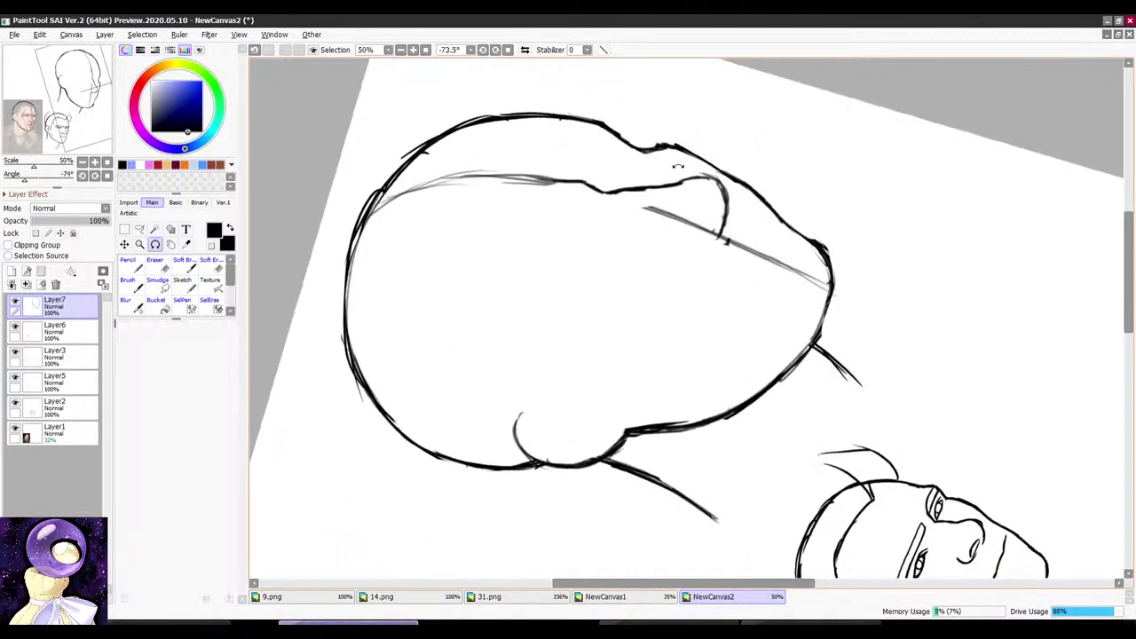
Step: Sketch a light guide curve from the nose centre line up and around the near eye socket
drag(677, 167, 577, 276)
scroll(581, 299, up, 2)
drag(555, 381, 541, 274)
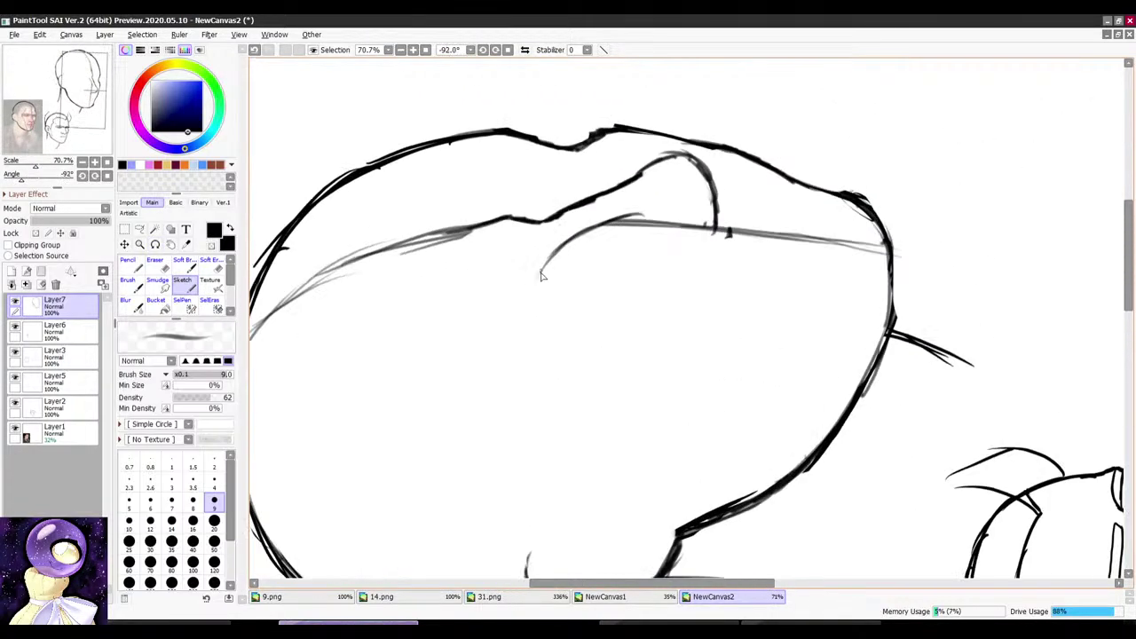
scroll(595, 199, down, 4)
drag(583, 184, 593, 224)
scroll(593, 224, up, 3)
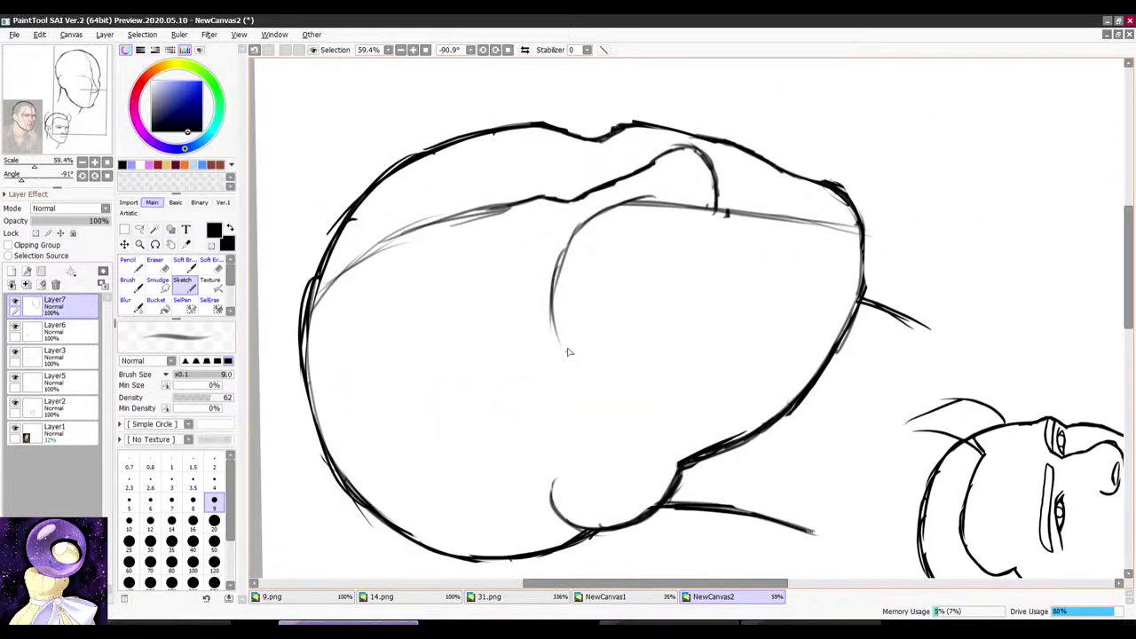
Step: Sketch a light arc for the far eye between the nose bridge and the face outline
scroll(726, 182, down, 4)
mouse_move(601, 178)
mouse_down()
mouse_move(726, 182)
mouse_move(769, 224)
mouse_move(770, 162)
mouse_move(824, 203)
mouse_move(824, 166)
mouse_move(624, 192)
mouse_move(613, 198)
mouse_move(675, 258)
mouse_move(613, 286)
mouse_move(582, 253)
mouse_up()
scroll(776, 240, up, 3)
scroll(728, 185, down, 2)
scroll(822, 203, down, 4)
scroll(603, 206, up, 7)
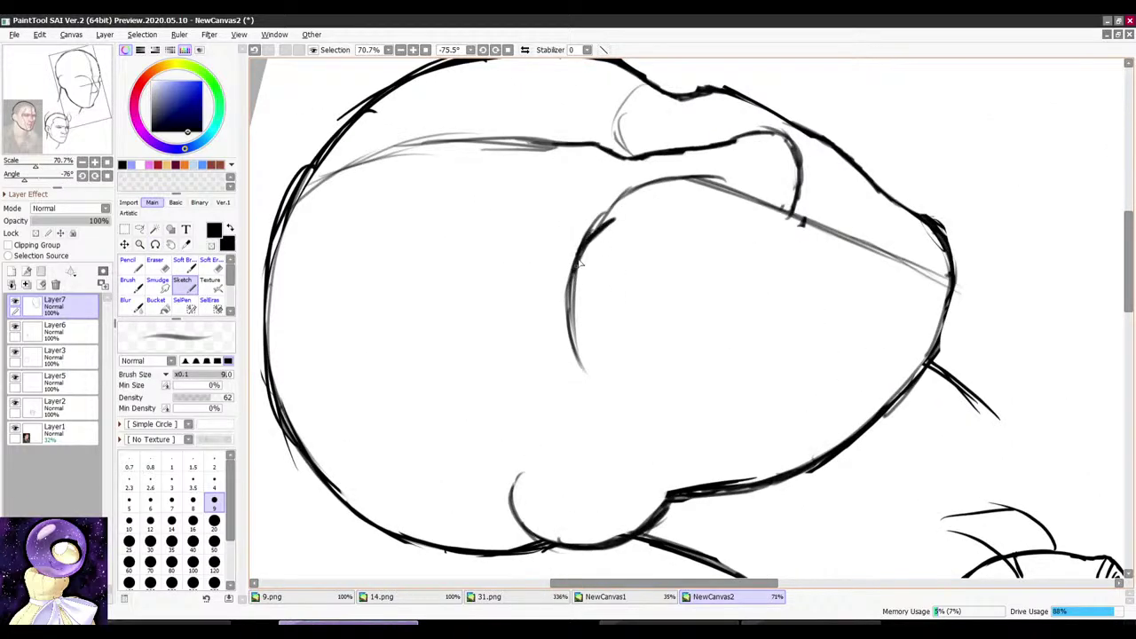
Step: Darken the near eye's upper lid along the guide curve and add its slanted lower lid
drag(586, 366, 588, 377)
drag(619, 222, 632, 212)
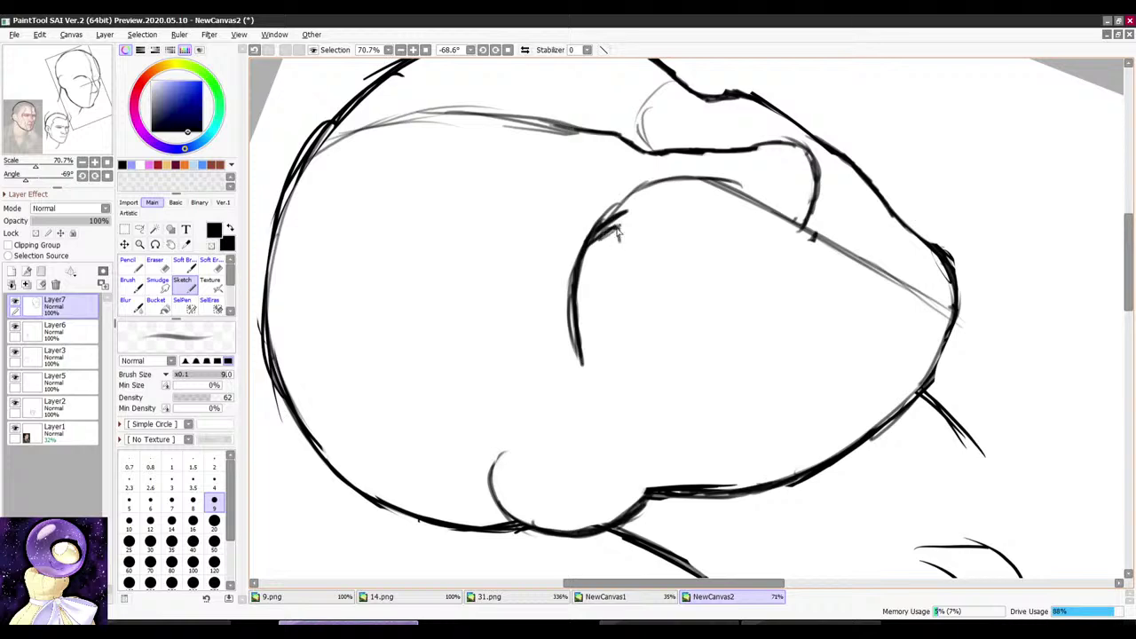
drag(595, 288, 582, 338)
scroll(600, 249, down, 3)
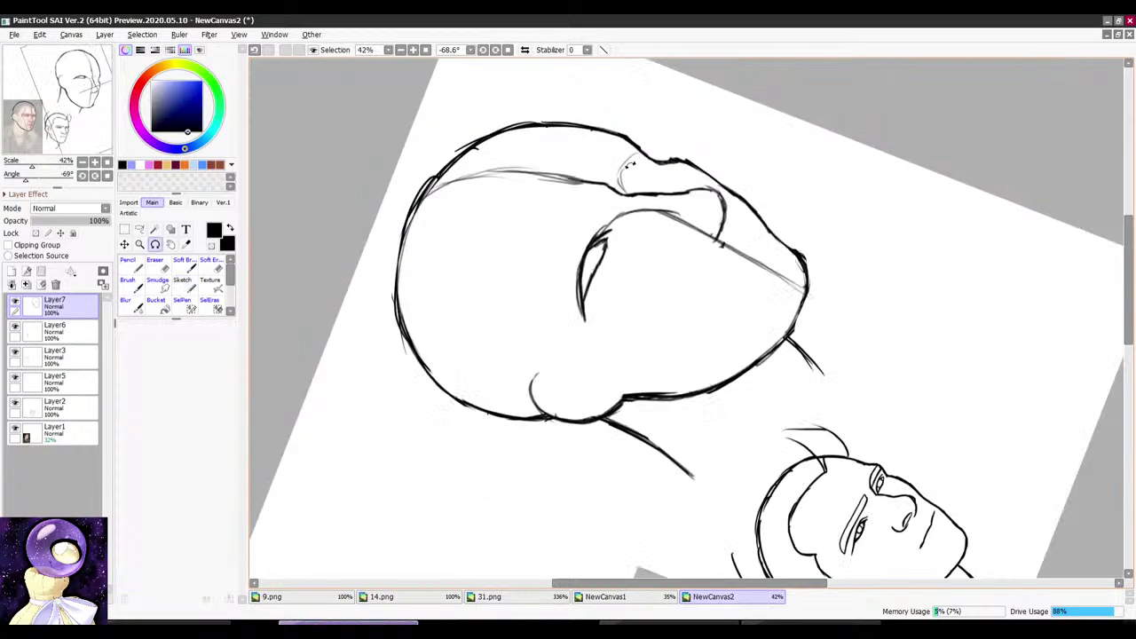
Step: Draw the far eye's upper and lower lids over its light arc, starting at the nose bridge
drag(629, 162, 799, 200)
scroll(727, 231, down, 3)
mouse_move(811, 158)
mouse_down()
mouse_move(799, 148)
mouse_move(639, 155)
mouse_up()
scroll(657, 185, up, 3)
scroll(650, 206, up, 2)
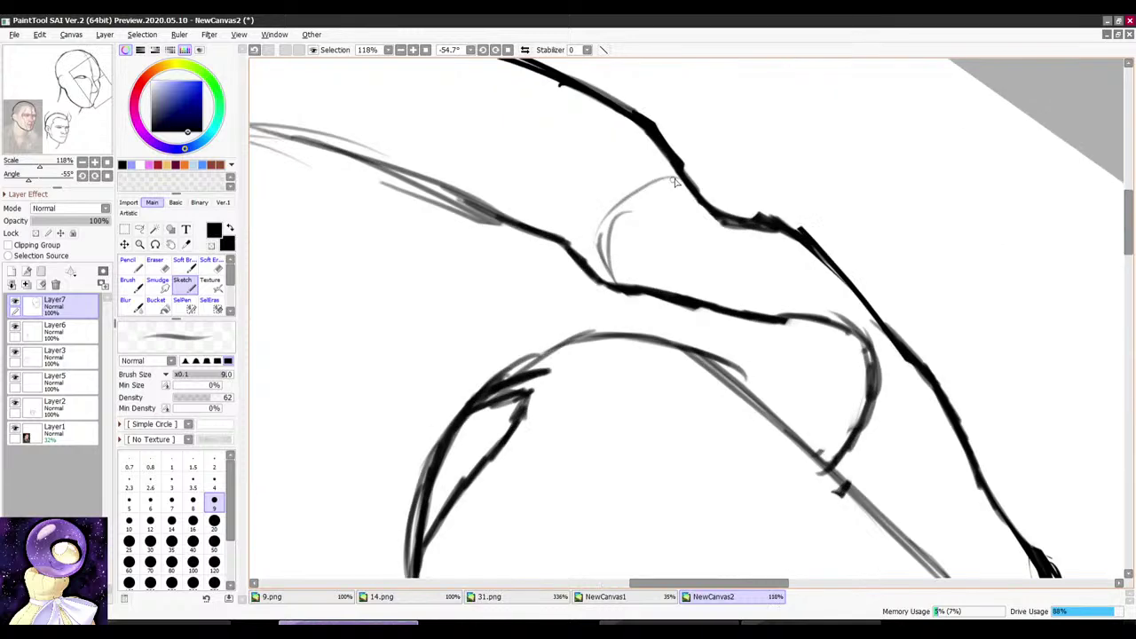
mouse_move(615, 253)
mouse_down()
mouse_move(680, 145)
mouse_move(626, 220)
mouse_up()
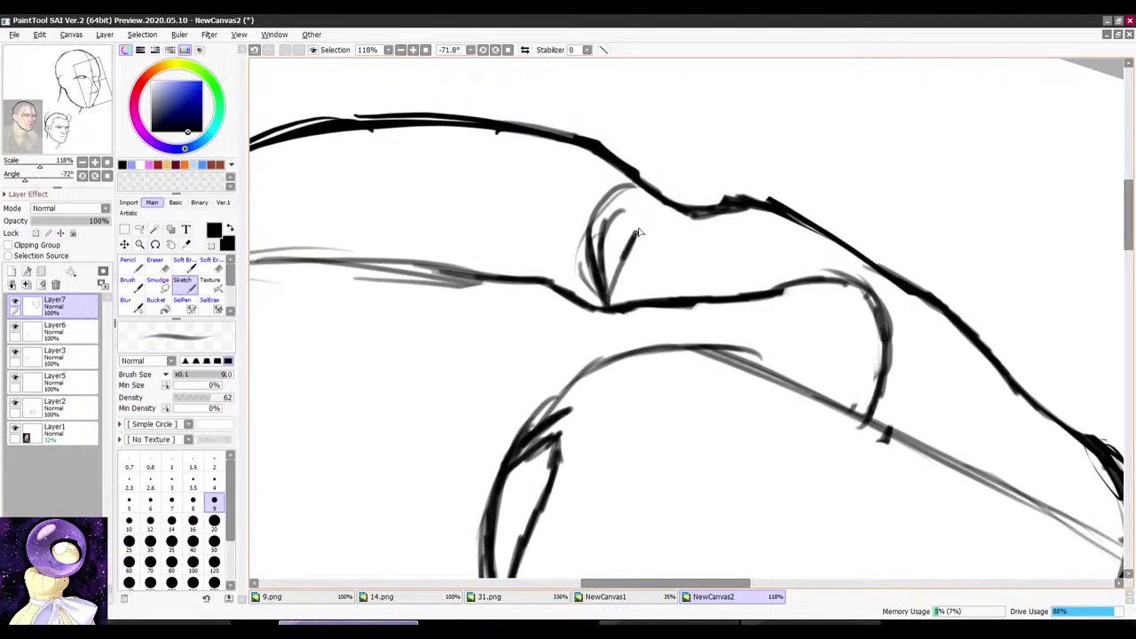
scroll(628, 196, down, 4)
scroll(736, 172, down, 5)
mouse_move(647, 157)
mouse_down()
mouse_move(744, 171)
mouse_move(784, 236)
mouse_move(692, 163)
mouse_up()
scroll(710, 196, up, 5)
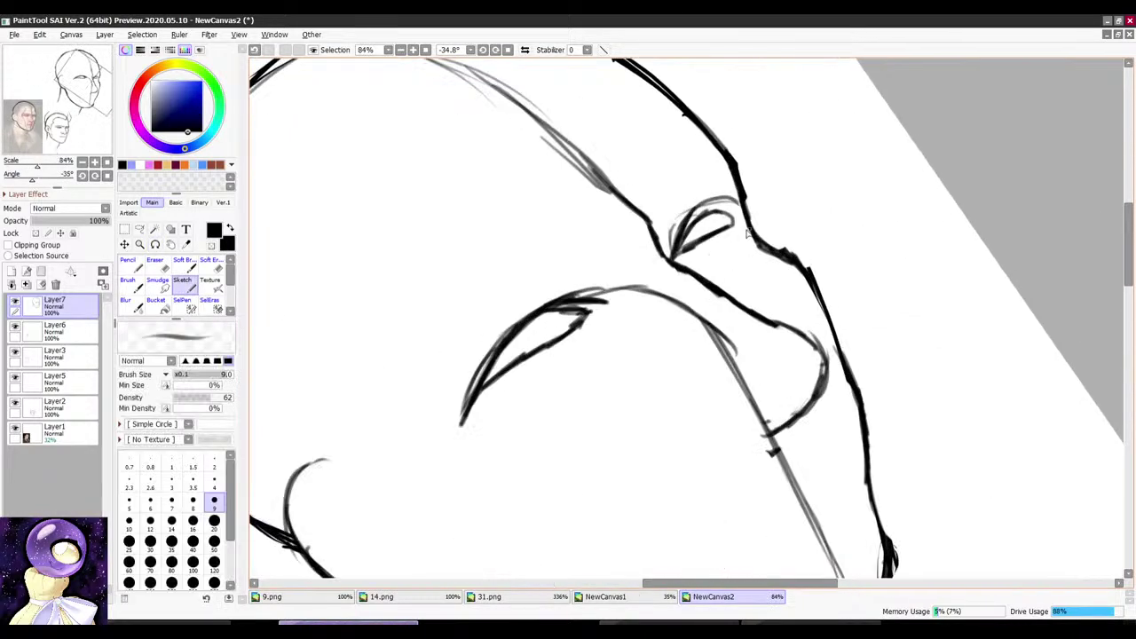
Step: Undo the far eye's lower lid and redraw it as a straighter line closing the narrow eye shape
click(268, 51)
scroll(466, 129, down, 7)
scroll(564, 424, up, 5)
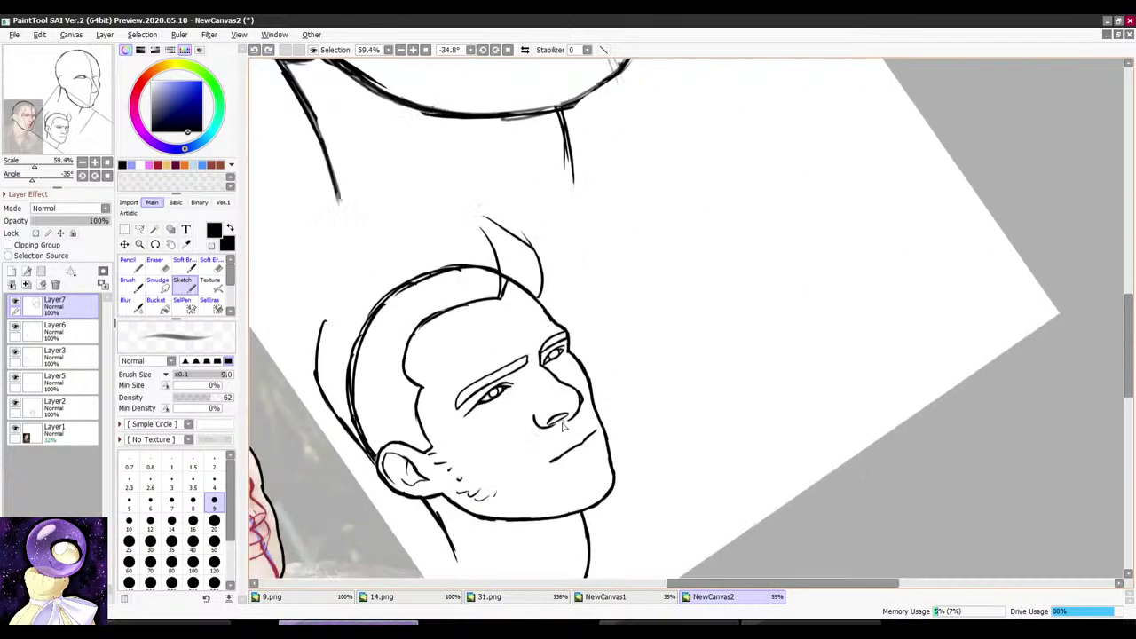
scroll(646, 362, down, 5)
scroll(586, 191, up, 6)
drag(628, 98, 517, 167)
scroll(510, 167, down, 4)
scroll(497, 169, up, 8)
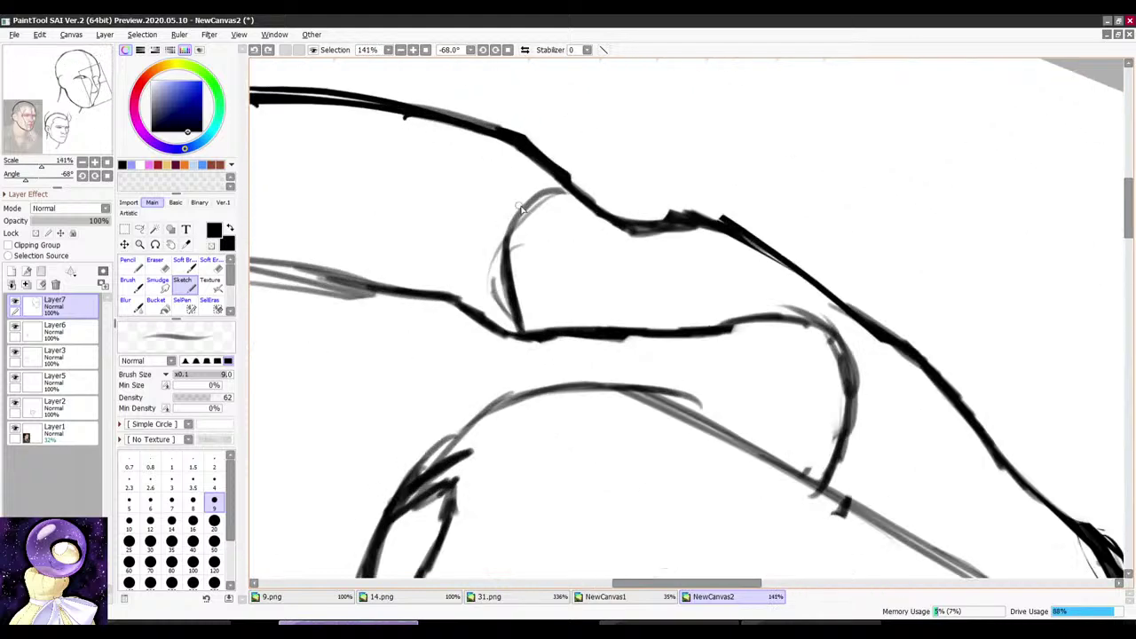
drag(541, 247, 522, 319)
scroll(539, 222, down, 6)
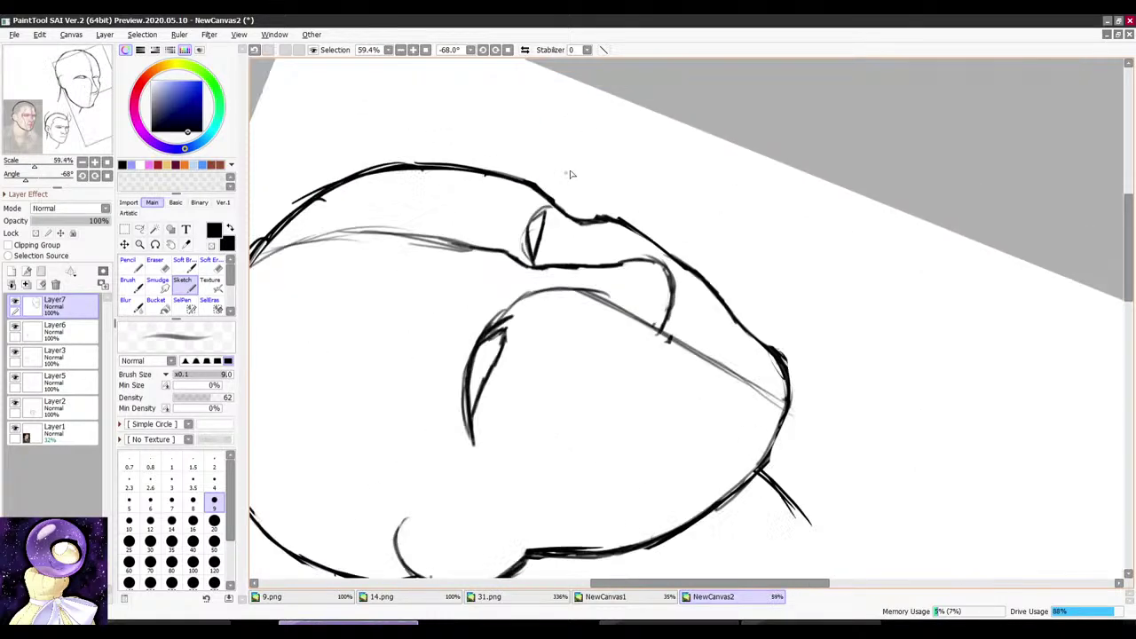
scroll(521, 270, up, 6)
mouse_move(570, 175)
mouse_down()
mouse_move(547, 198)
mouse_move(590, 168)
mouse_up()
scroll(535, 197, down, 7)
Step: Erase the guide curve between the near eye and the nose, leaving a short curved line beside the nose bridge
scroll(589, 197, down, 5)
drag(545, 233, 515, 355)
scroll(520, 373, up, 9)
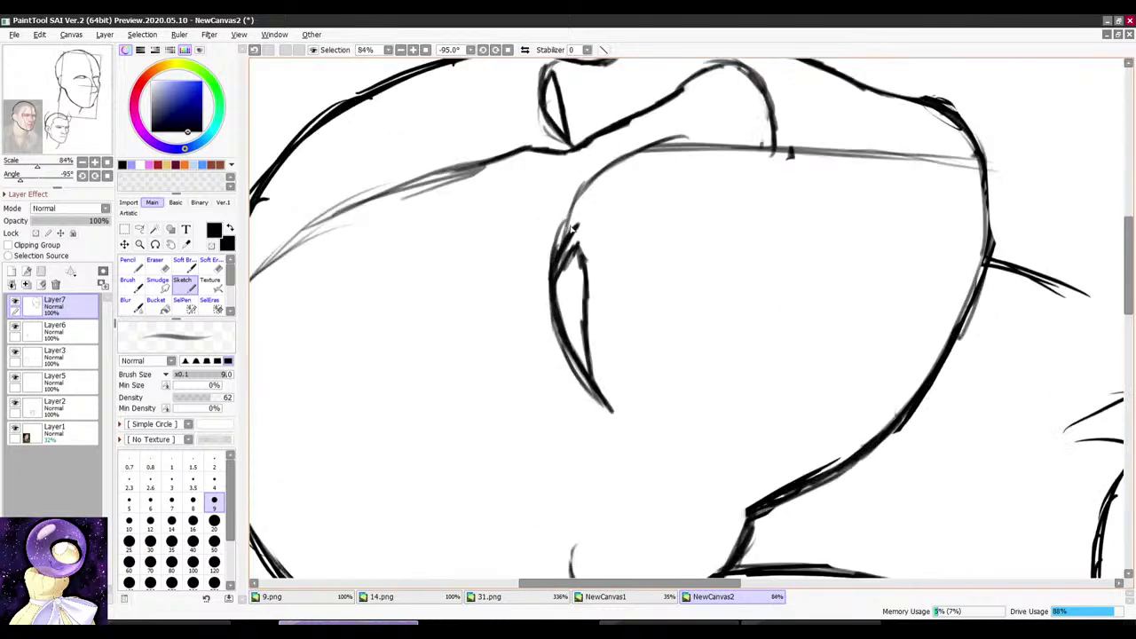
key(e)
drag(566, 208, 540, 273)
key(n)
drag(619, 168, 554, 248)
key(e)
mouse_move(576, 195)
mouse_down()
mouse_move(607, 164)
mouse_move(582, 242)
mouse_up()
key(n)
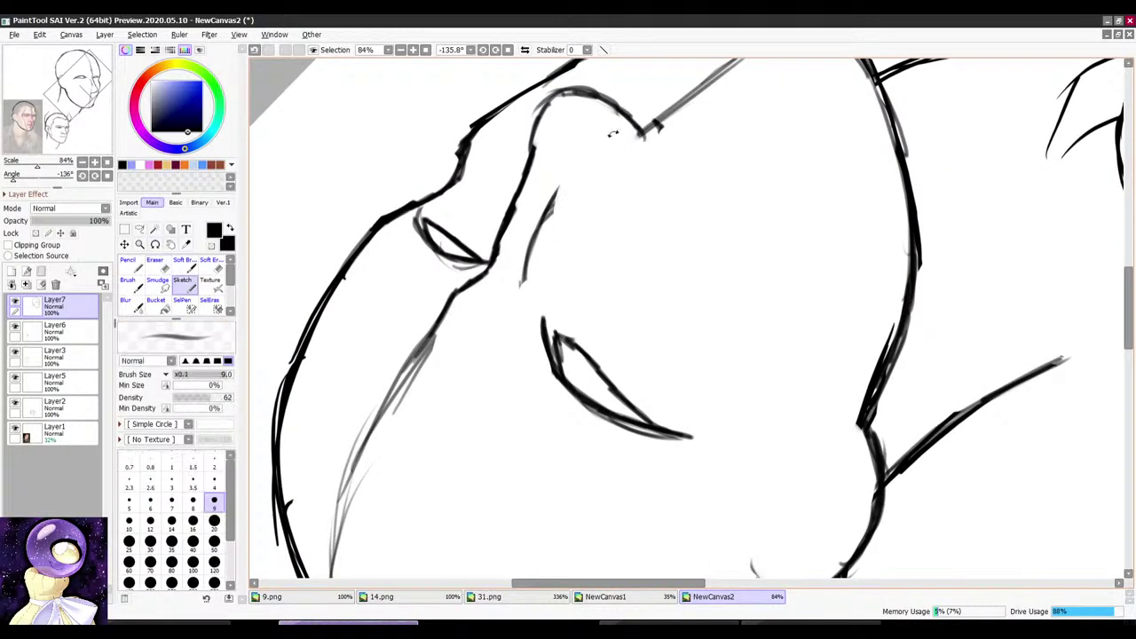
Step: Draw the near nostril as a narrow slanted oval beside the nose base and add the nose wing curve
scroll(613, 132, down, 6)
drag(613, 133, 839, 182)
scroll(816, 133, up, 5)
drag(805, 111, 847, 142)
scroll(752, 179, up, 2)
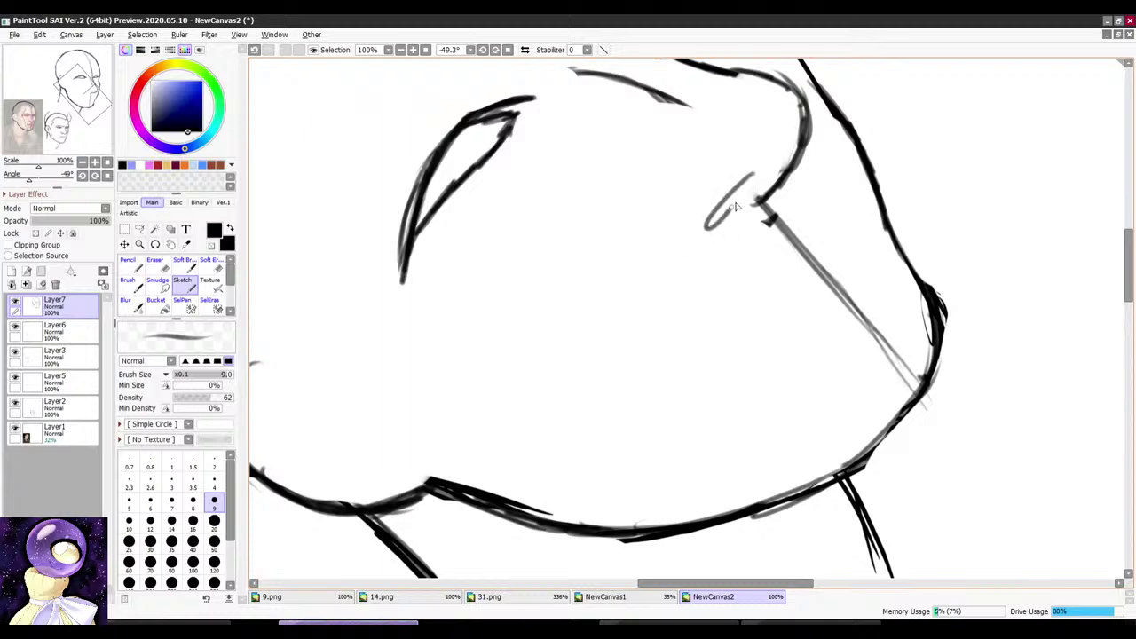
drag(726, 205, 790, 296)
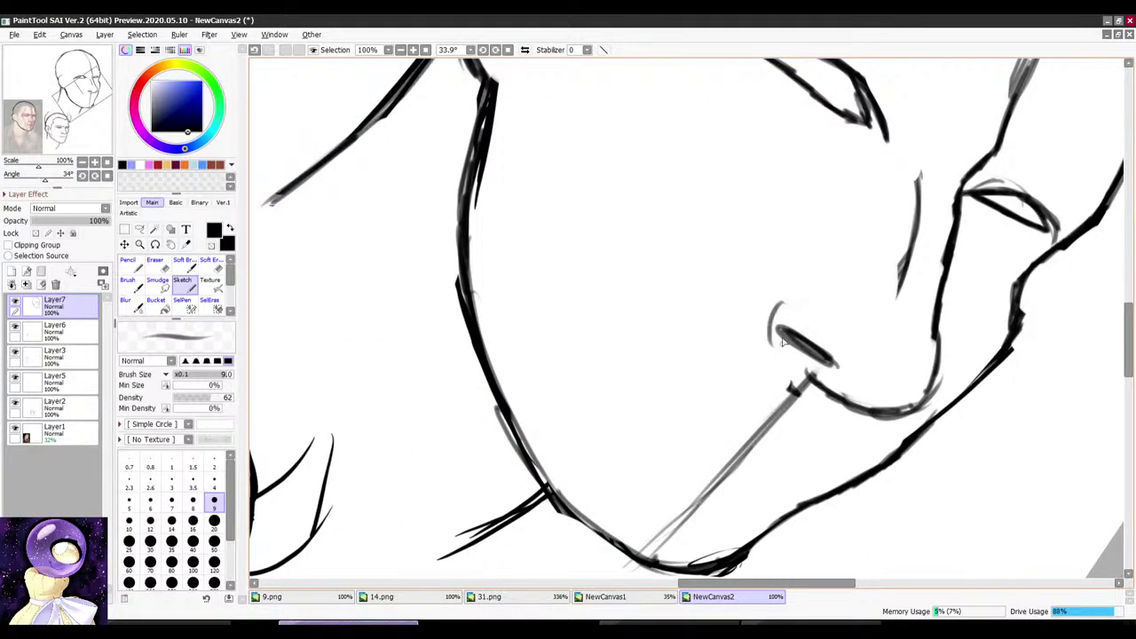
Step: Sketch a round iris between the lids of the near eye
scroll(786, 346, down, 4)
drag(786, 346, 671, 117)
scroll(819, 265, down, 5)
scroll(666, 180, up, 7)
scroll(648, 158, up, 3)
drag(589, 167, 614, 151)
scroll(625, 167, down, 3)
mouse_move(696, 151)
mouse_down()
mouse_move(783, 177)
mouse_move(830, 226)
mouse_up()
scroll(767, 182, up, 1)
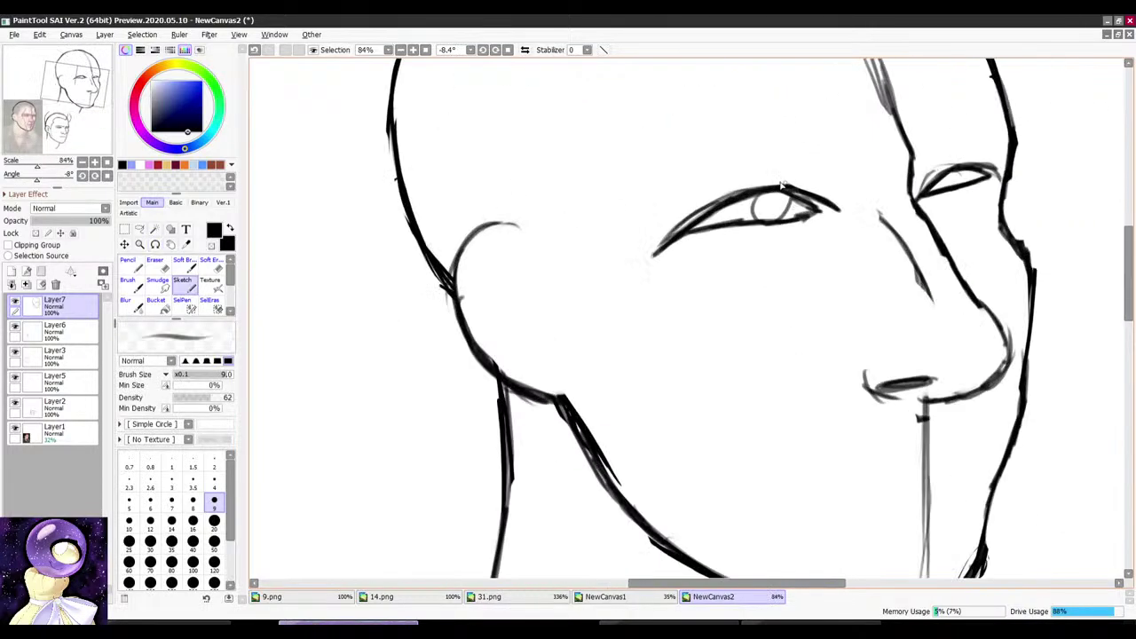
Step: Undo the last stroke on the near eye and redraw the iris as a full, darker circle
key(ctrl+z)
drag(751, 196, 756, 217)
scroll(775, 224, down, 4)
scroll(927, 188, up, 3)
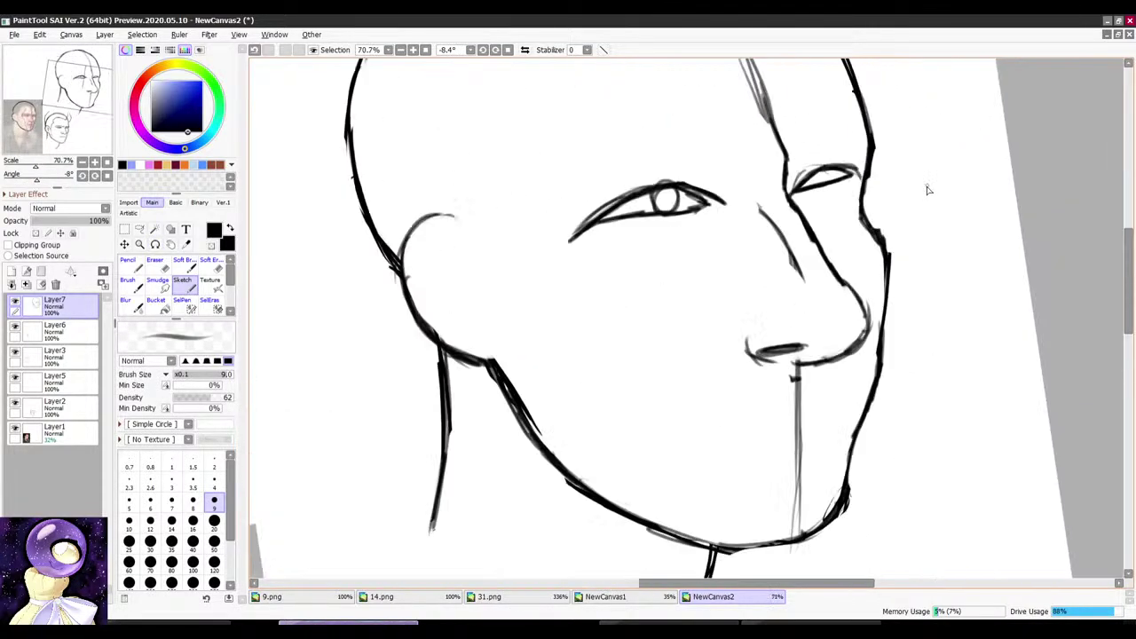
Step: Draw a small dark iris between the lids of the far eye
mouse_move(841, 155)
mouse_down()
mouse_move(822, 139)
mouse_move(812, 168)
mouse_move(867, 132)
mouse_up()
scroll(821, 142, up, 2)
scroll(832, 170, down, 5)
scroll(829, 153, up, 4)
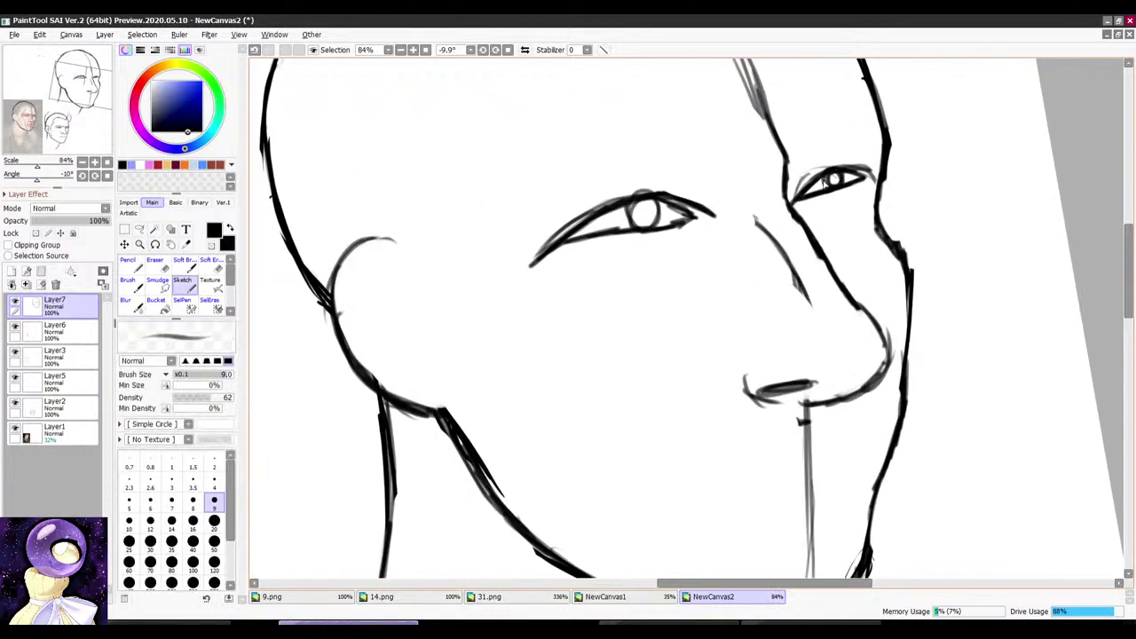
scroll(678, 207, down, 6)
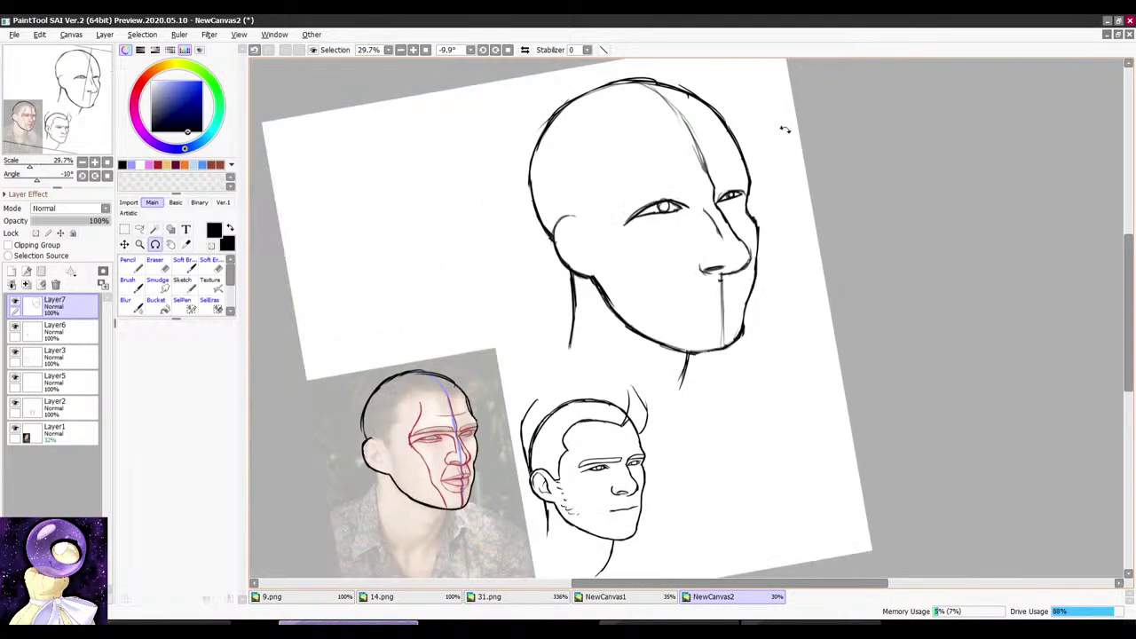
Step: Erase the rounded outer edge of the near eye's upper lid and redraw it straighter and more angular
drag(787, 129, 684, 165)
scroll(612, 226, up, 4)
scroll(620, 229, down, 4)
scroll(653, 135, up, 4)
scroll(650, 169, down, 4)
scroll(651, 152, up, 5)
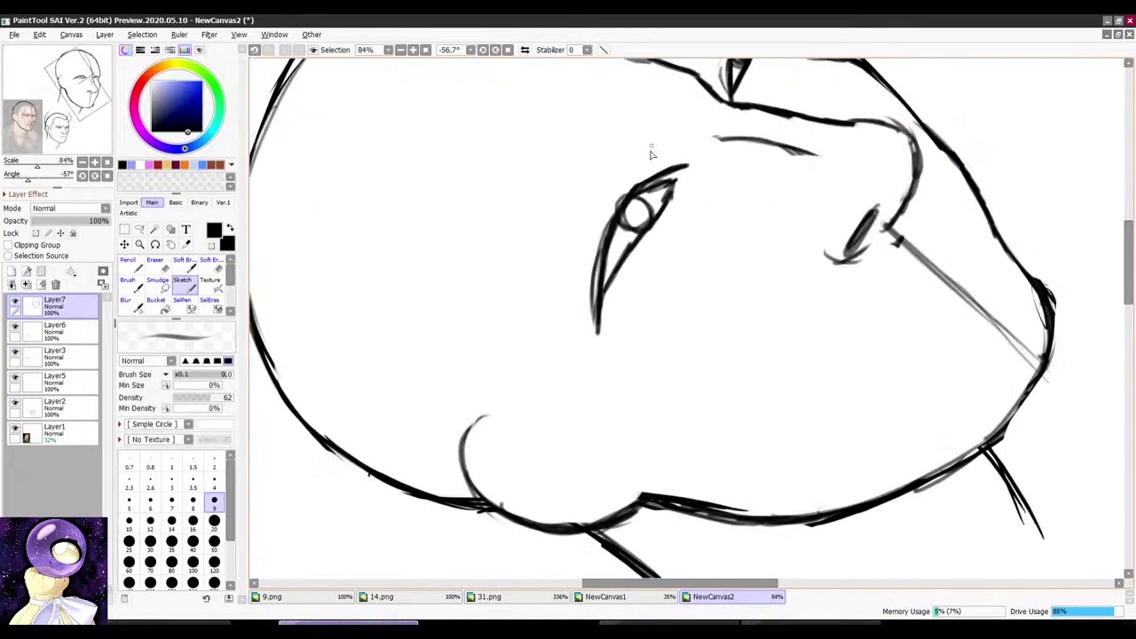
key(e)
drag(593, 213, 581, 293)
key(n)
drag(685, 165, 655, 173)
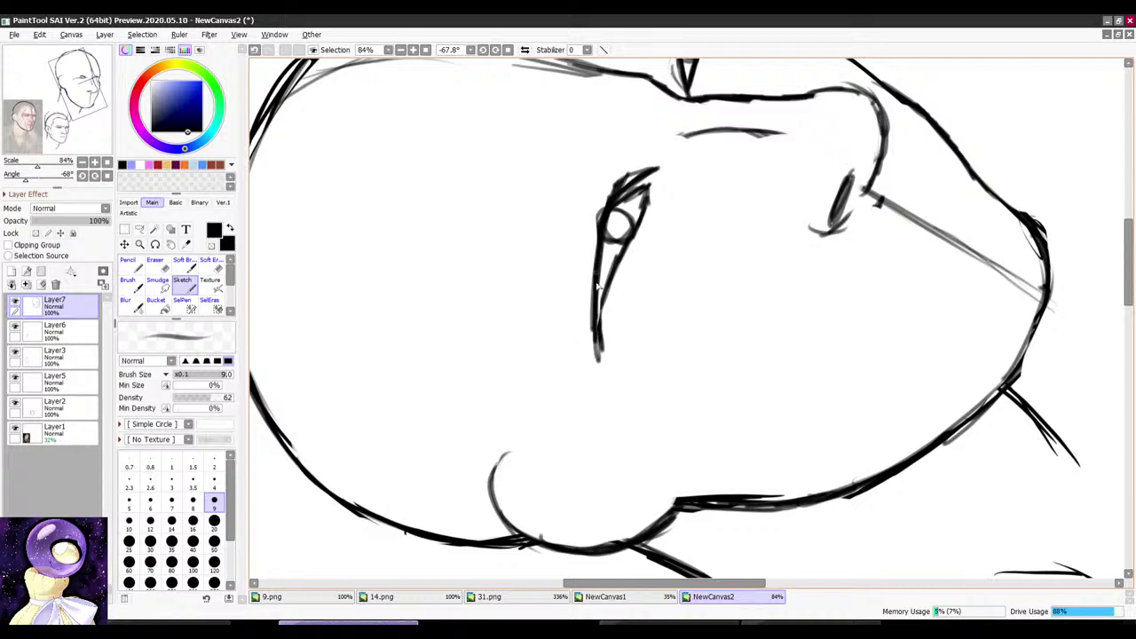
drag(597, 286, 596, 360)
drag(673, 176, 596, 205)
Step: Trim the near eye's upper lid near the inner corner and darken its angular edge
key(e)
drag(583, 232, 567, 221)
key(n)
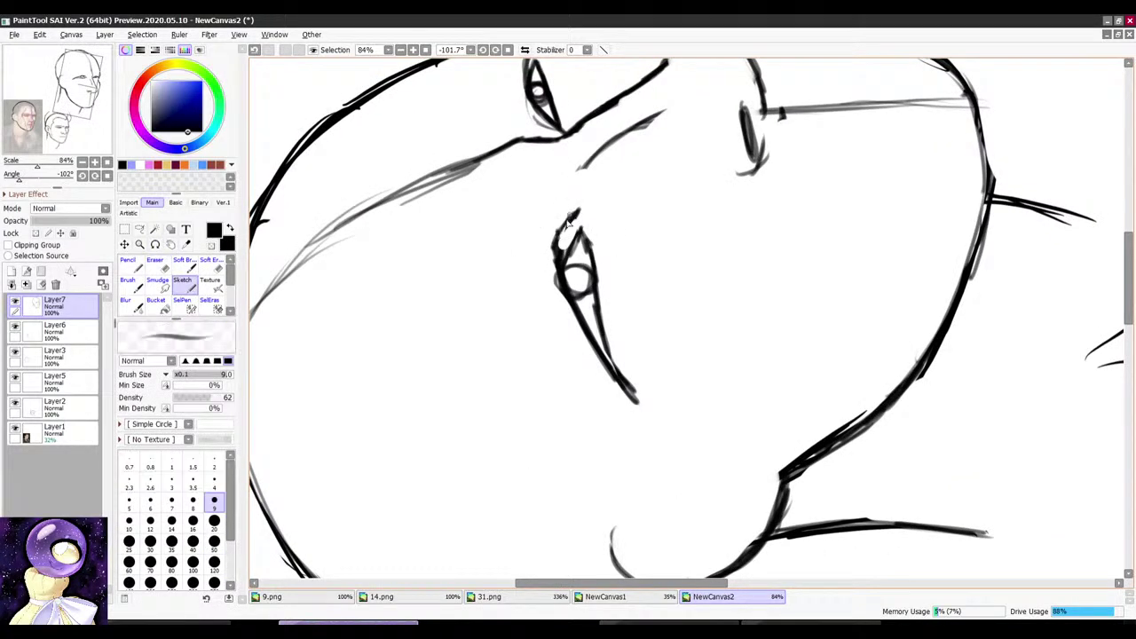
scroll(612, 195, down, 5)
drag(618, 186, 740, 276)
scroll(781, 267, down, 3)
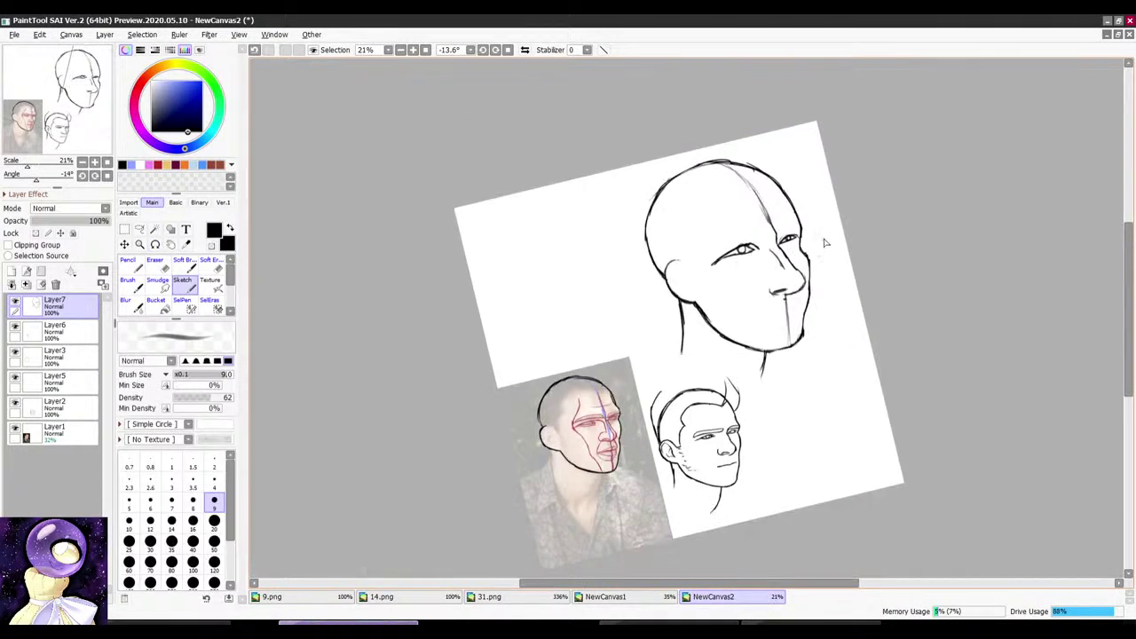
Step: Erase the outer part of the near eye's lower lid and redraw it as a thicker line meeting the outer corner
mouse_move(817, 222)
mouse_down()
mouse_move(792, 157)
mouse_move(839, 221)
mouse_move(821, 216)
mouse_up()
scroll(770, 232, up, 4)
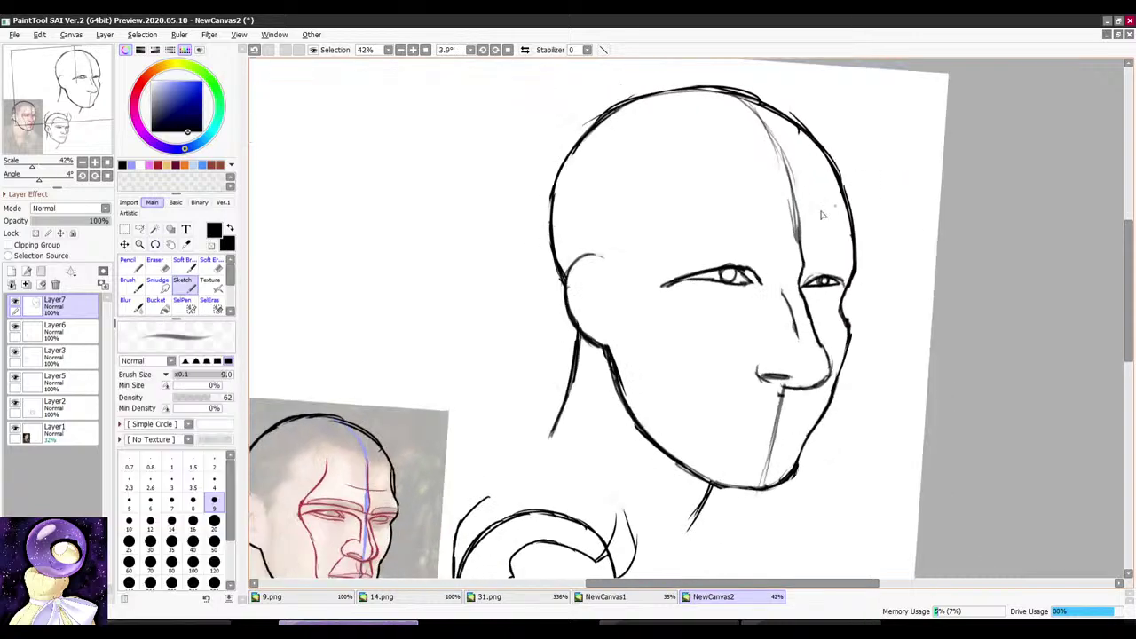
scroll(822, 215, down, 5)
scroll(825, 270, up, 4)
drag(791, 179, 655, 165)
scroll(610, 266, up, 3)
key(e)
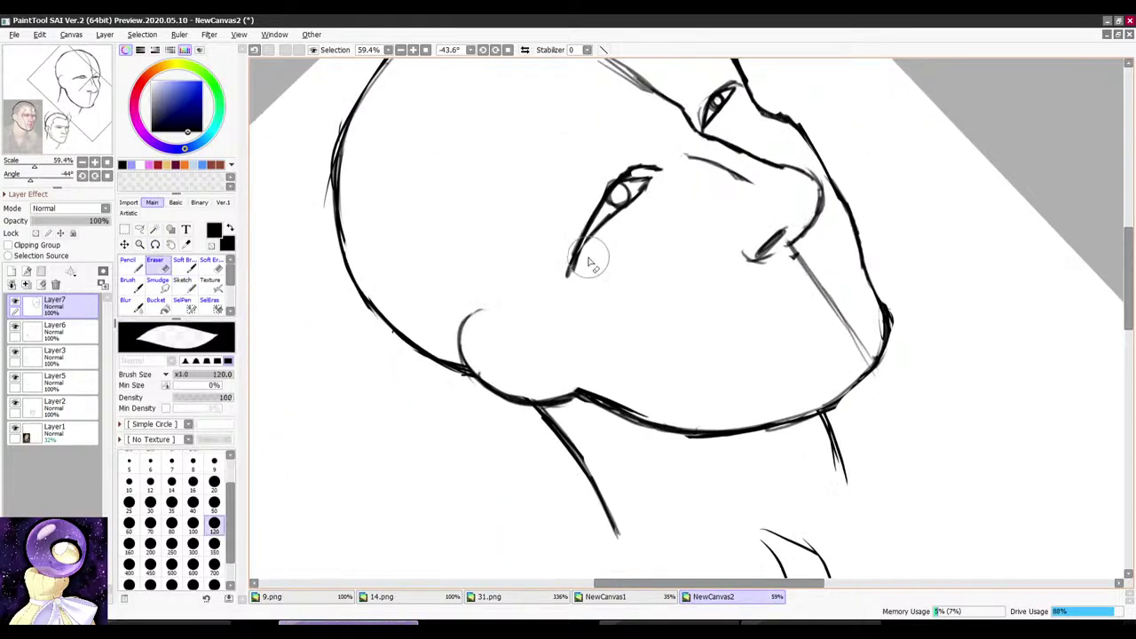
mouse_move(582, 264)
mouse_down()
mouse_move(605, 227)
mouse_move(662, 198)
mouse_up()
scroll(796, 187, down, 5)
key(b)
scroll(613, 204, up, 6)
mouse_move(796, 187)
mouse_down()
mouse_move(610, 178)
mouse_move(609, 220)
mouse_move(593, 233)
mouse_up()
scroll(590, 229, up, 3)
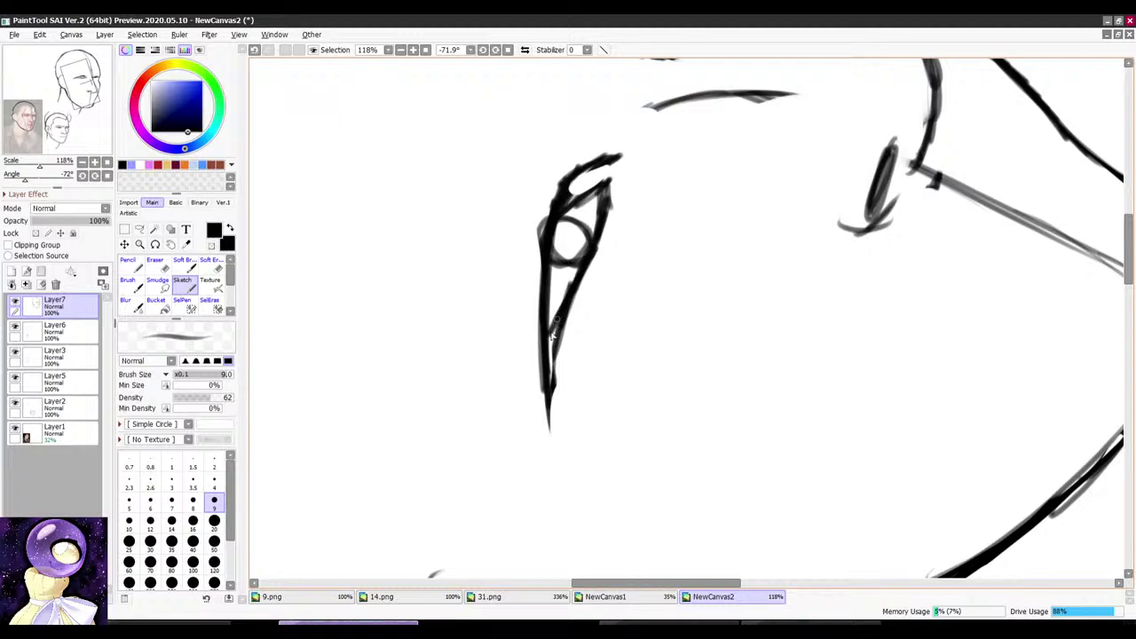
Step: Erase the overlong outer corner and the iris edge above the near eye's upper lid, leaving a short lid extension
key(e)
mouse_move(557, 320)
mouse_down()
mouse_move(551, 413)
mouse_move(528, 322)
mouse_move(546, 415)
mouse_up()
key(b)
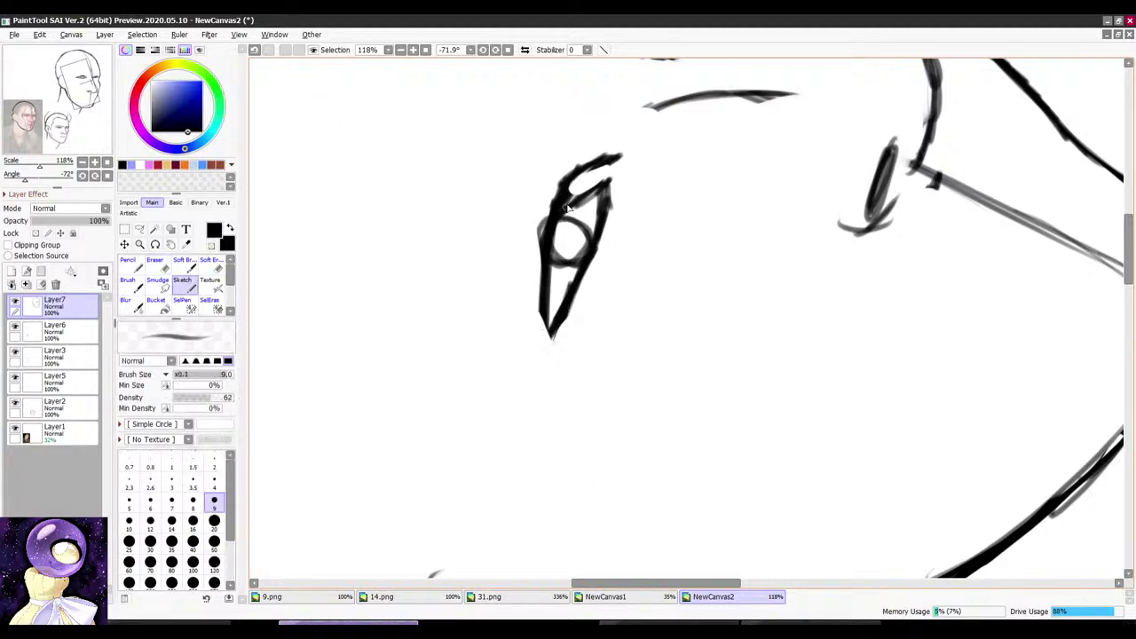
key(e)
drag(568, 206, 544, 216)
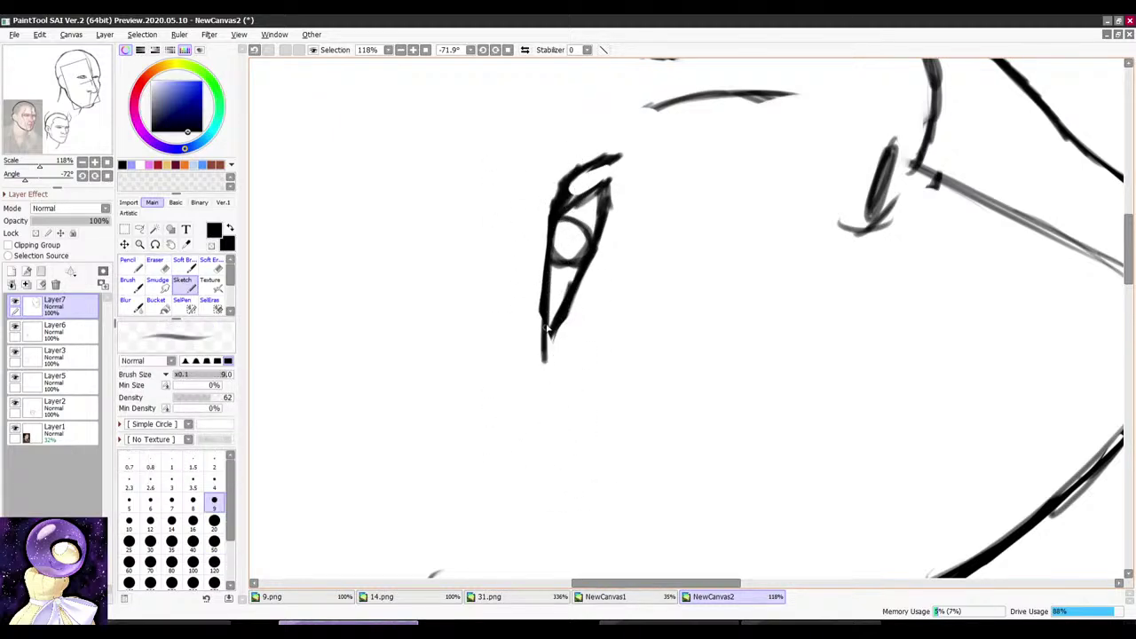
Step: Draw the near eyebrow above the near eye as a long, narrow outlined block
scroll(548, 301, down, 3)
drag(661, 126, 820, 232)
scroll(781, 204, down, 6)
mouse_move(817, 173)
mouse_down()
mouse_move(816, 158)
mouse_move(768, 170)
mouse_move(803, 182)
mouse_move(808, 160)
mouse_move(787, 147)
mouse_move(603, 189)
mouse_up()
scroll(568, 209, up, 5)
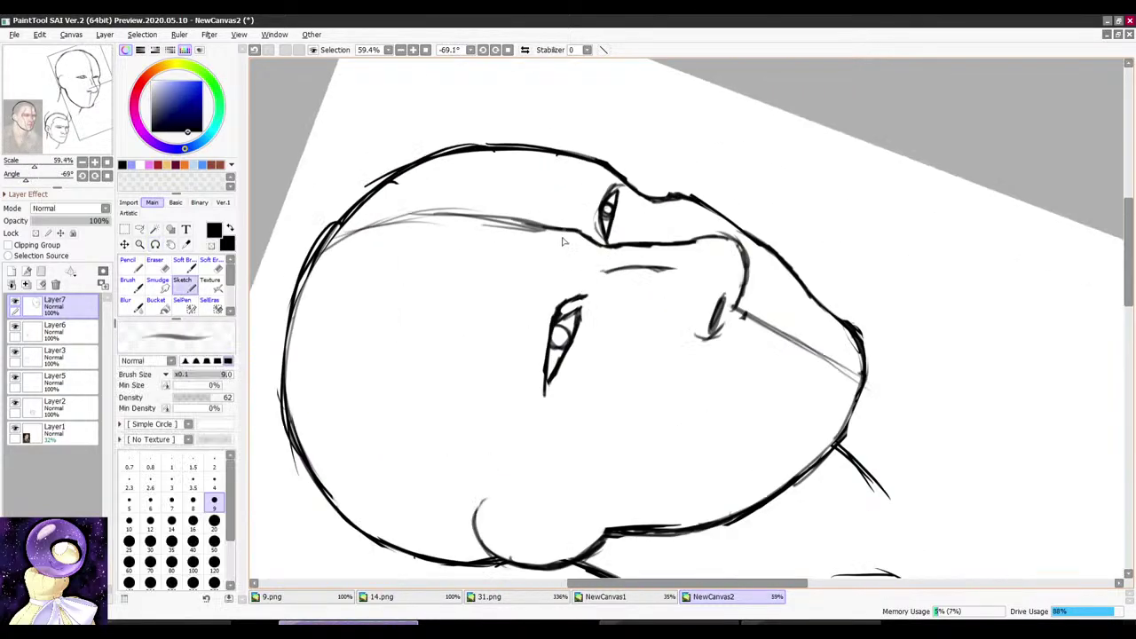
scroll(536, 355, up, 2)
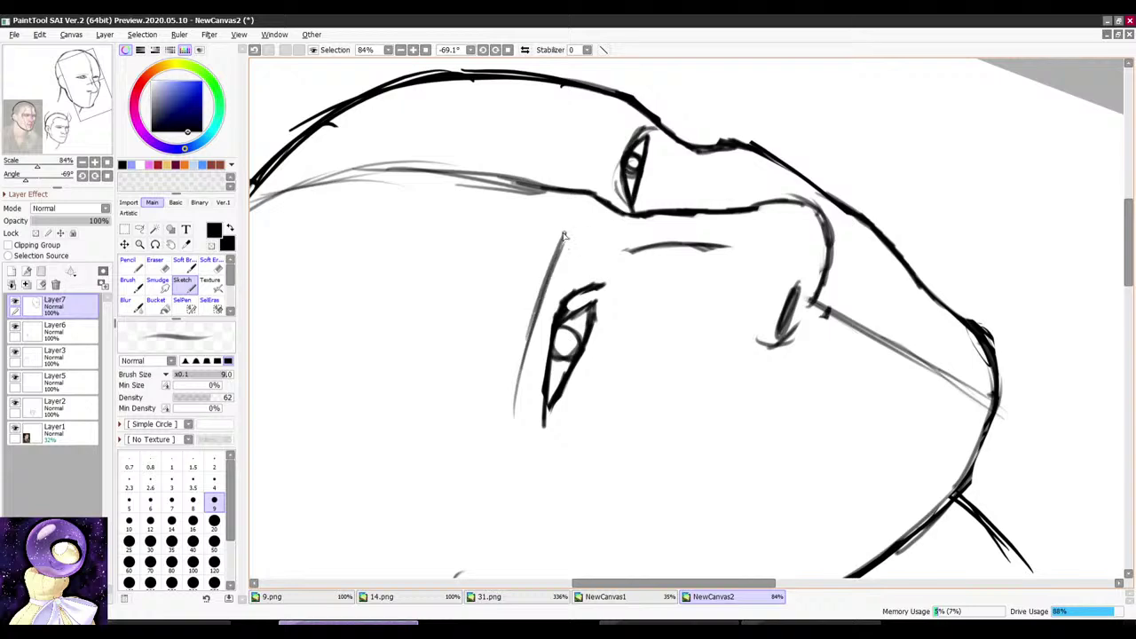
drag(541, 226, 495, 399)
mouse_move(621, 151)
mouse_down()
mouse_move(806, 123)
mouse_move(537, 164)
mouse_move(554, 247)
mouse_up()
scroll(793, 122, down, 1)
Step: Draw the far eyebrow as a short outlined block between the face outline and the centre line, erasing stray strokes
scroll(807, 124, up, 2)
scroll(573, 133, up, 2)
drag(555, 169, 551, 270)
key(e)
drag(502, 181, 491, 259)
key(b)
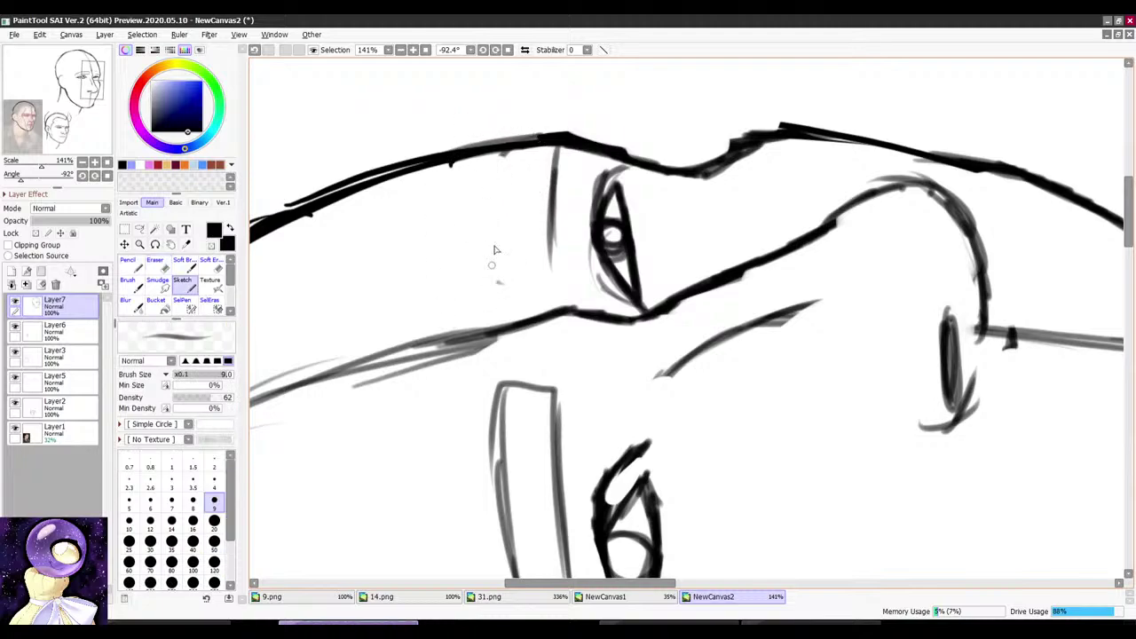
drag(518, 153, 500, 284)
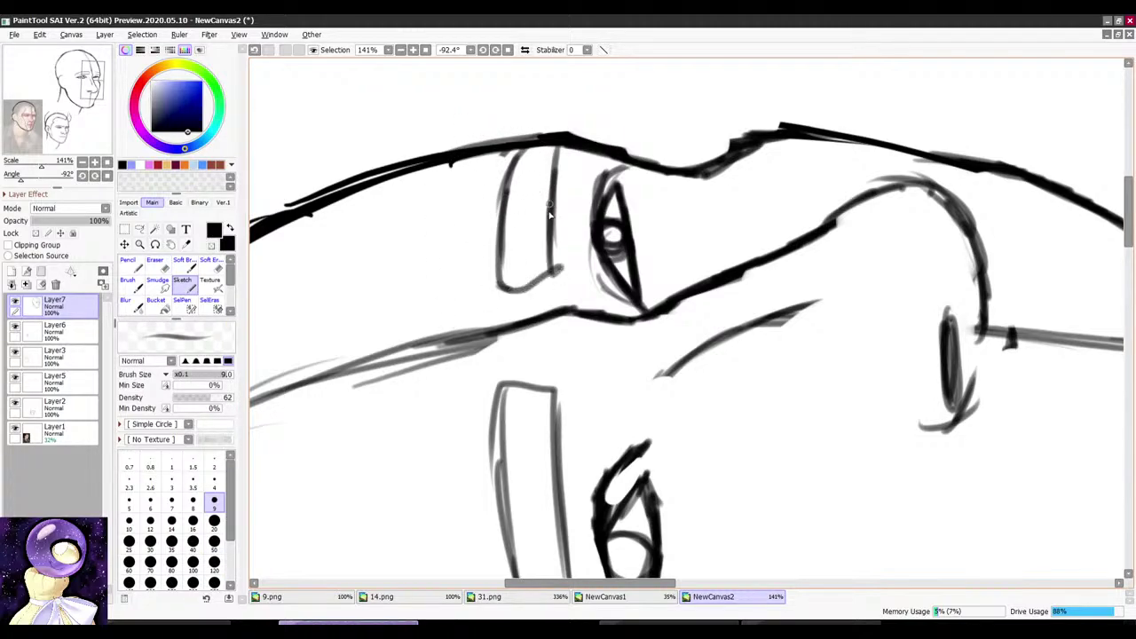
Step: Erase the far eyebrow block and redraw it as a curved outline between the face edge and the far eye
scroll(552, 215, down, 5)
drag(578, 183, 779, 220)
scroll(752, 192, down, 4)
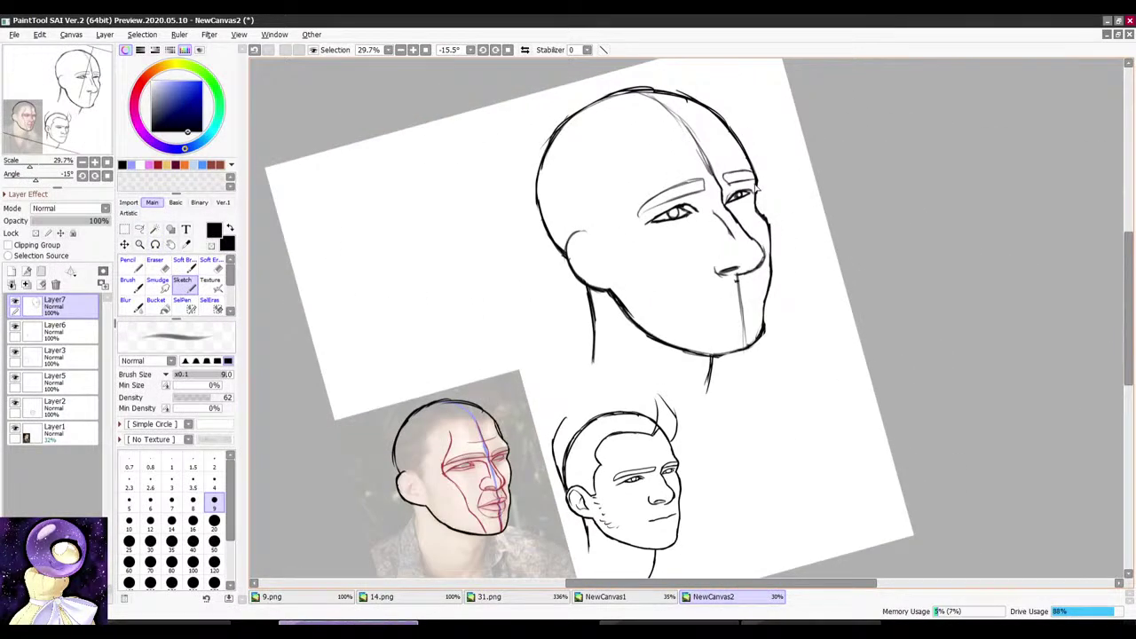
mouse_move(753, 182)
mouse_down()
mouse_move(710, 138)
mouse_move(646, 155)
mouse_up()
scroll(645, 155, up, 6)
key(e)
mouse_move(634, 208)
mouse_down()
mouse_move(651, 229)
mouse_move(664, 197)
mouse_up()
key(b)
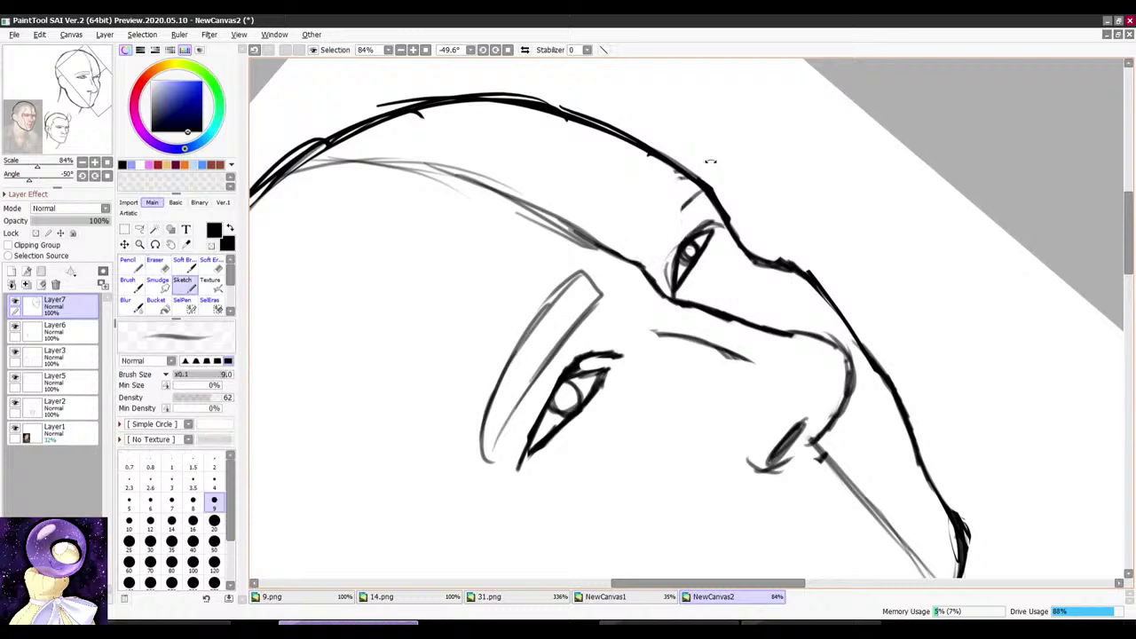
drag(710, 161, 674, 164)
scroll(673, 164, up, 2)
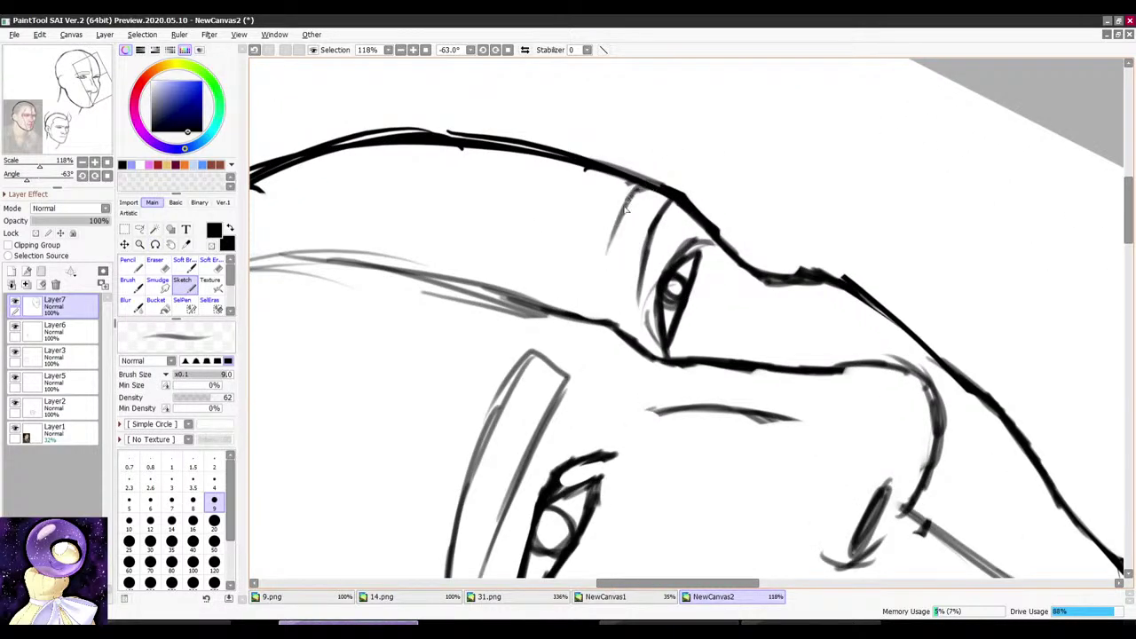
Step: Erase the squared inner end of the near eyebrow and redraw the outline with a rounded inner end
scroll(536, 421, down, 1)
mouse_move(537, 421)
mouse_down()
mouse_move(559, 321)
mouse_move(563, 355)
mouse_up()
key(e)
mouse_move(568, 330)
mouse_down()
mouse_move(551, 323)
mouse_move(554, 519)
mouse_move(580, 358)
mouse_up()
key(b)
mouse_move(556, 475)
mouse_down()
mouse_move(597, 322)
mouse_move(537, 456)
mouse_move(537, 488)
mouse_up()
scroll(551, 362, down, 4)
drag(590, 222, 686, 219)
scroll(687, 219, down, 3)
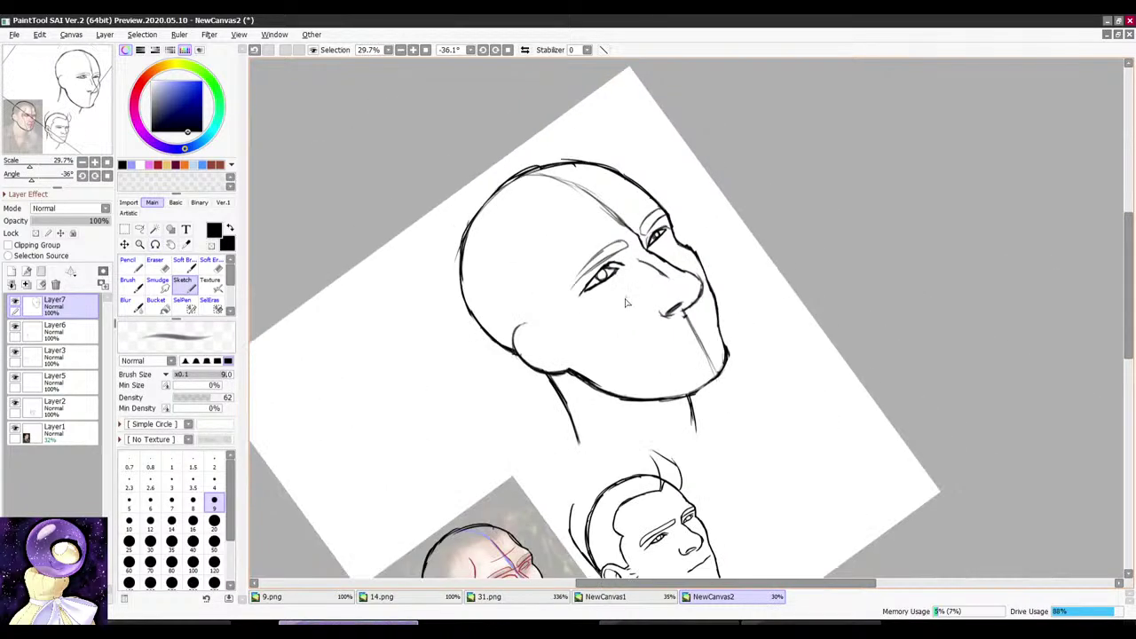
Step: Draw the lips' profile as a zigzag line along the centre line below the nose
drag(577, 471, 614, 328)
scroll(550, 462, up, 6)
scroll(550, 446, down, 5)
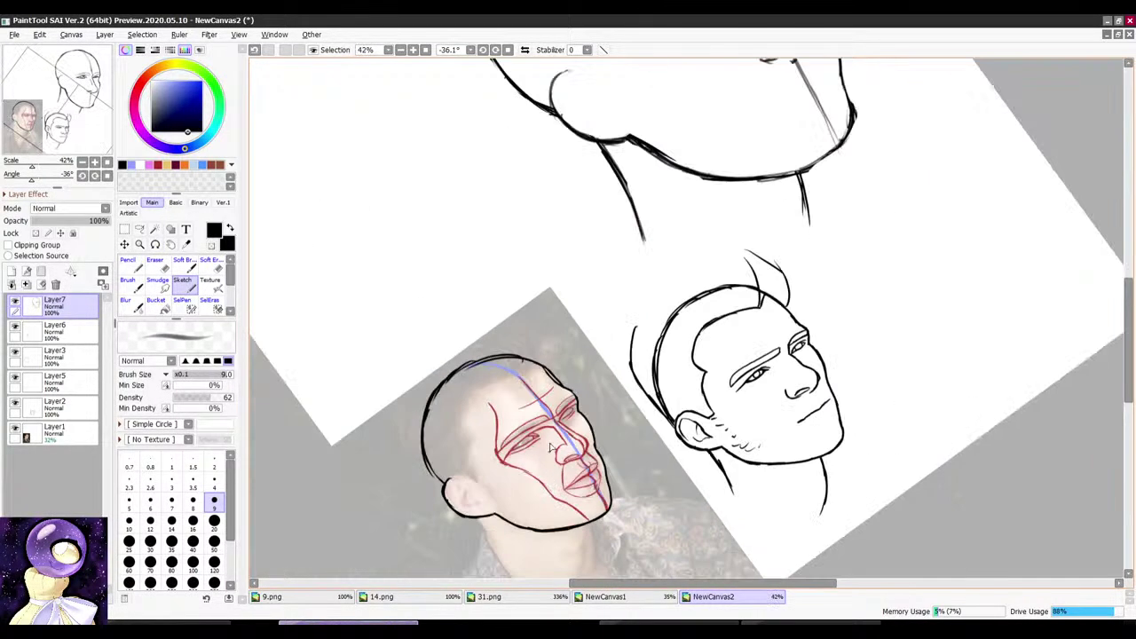
drag(715, 228, 621, 204)
scroll(602, 201, down, 3)
scroll(534, 185, up, 5)
drag(535, 142, 632, 142)
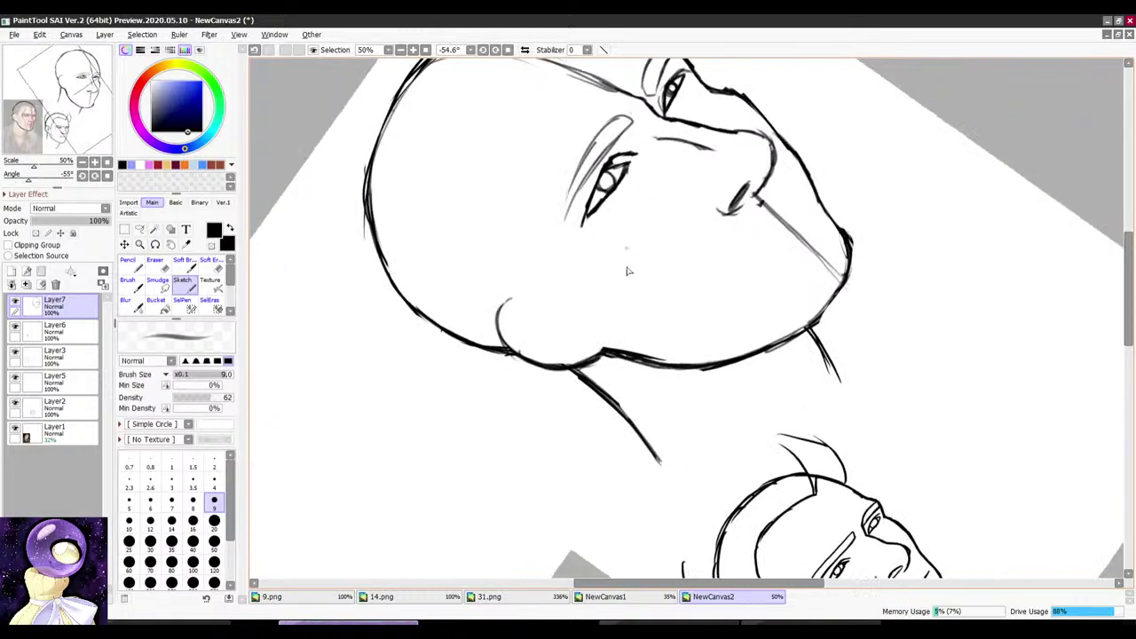
scroll(630, 269, down, 5)
drag(715, 110, 810, 172)
scroll(744, 321, up, 4)
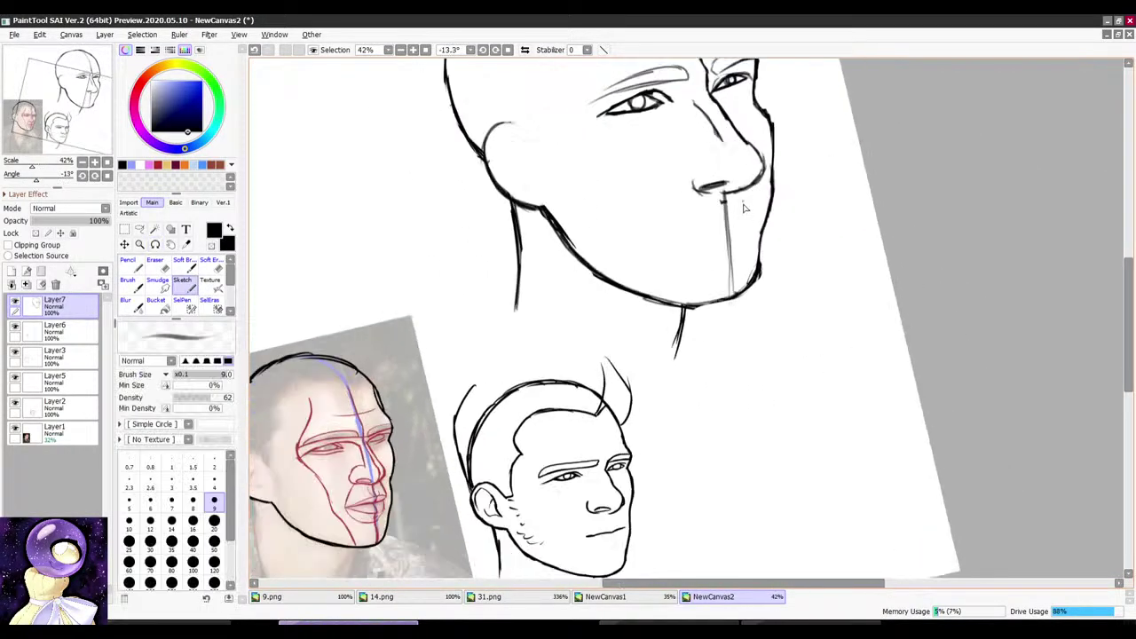
scroll(740, 225, up, 2)
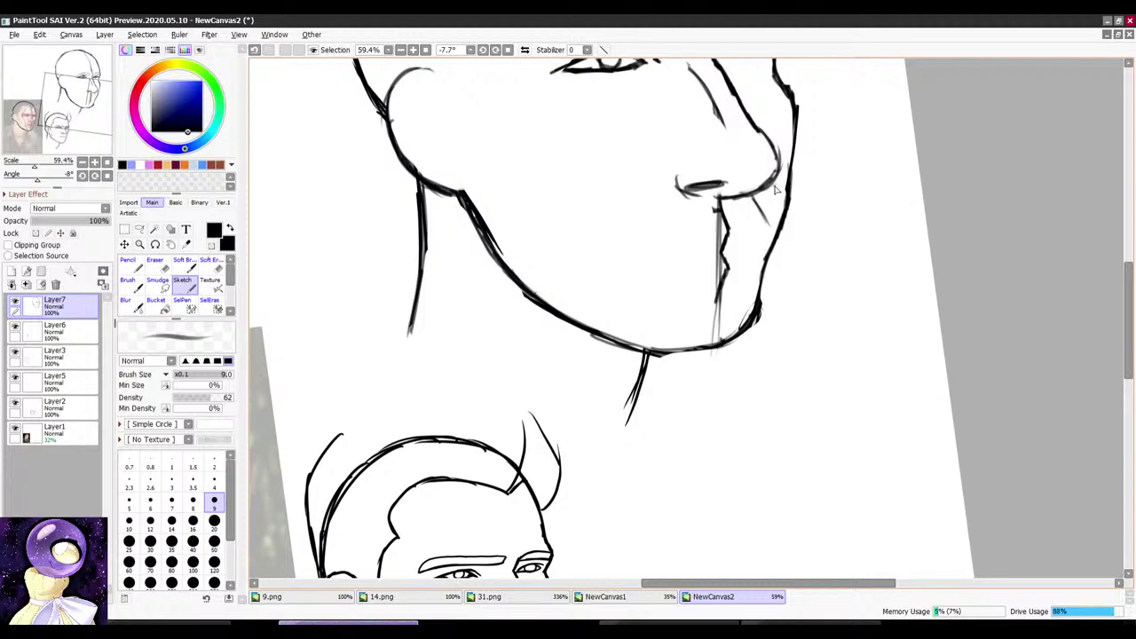
Step: Draw the near smile fold down from the nostril wing and the mouth line across the lip profile
drag(775, 189, 748, 201)
drag(654, 199, 640, 252)
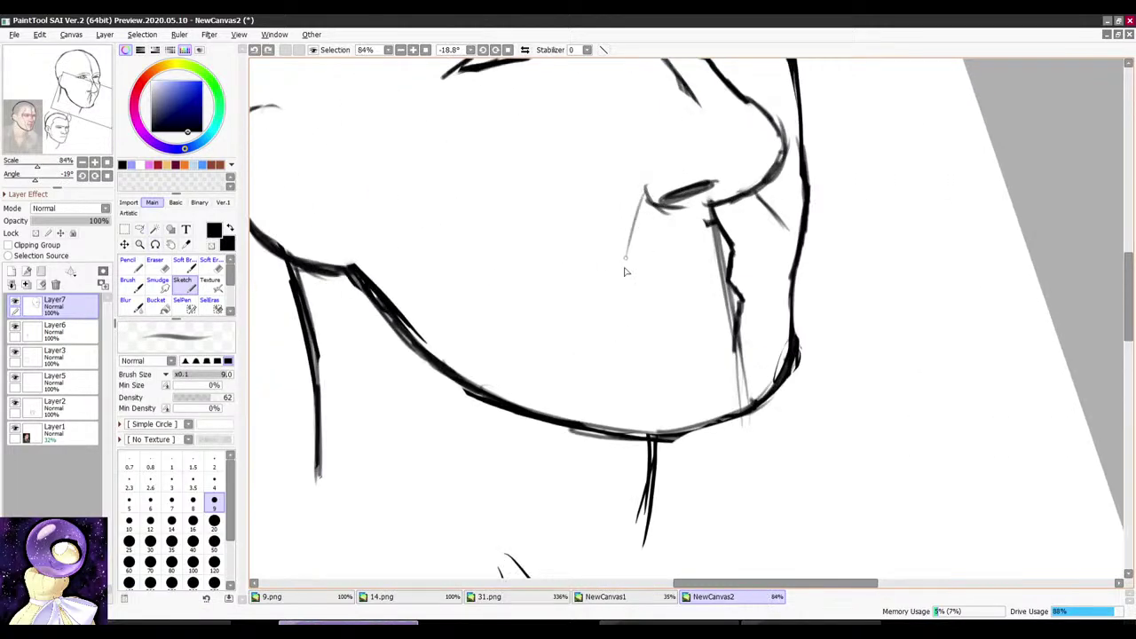
drag(625, 271, 673, 279)
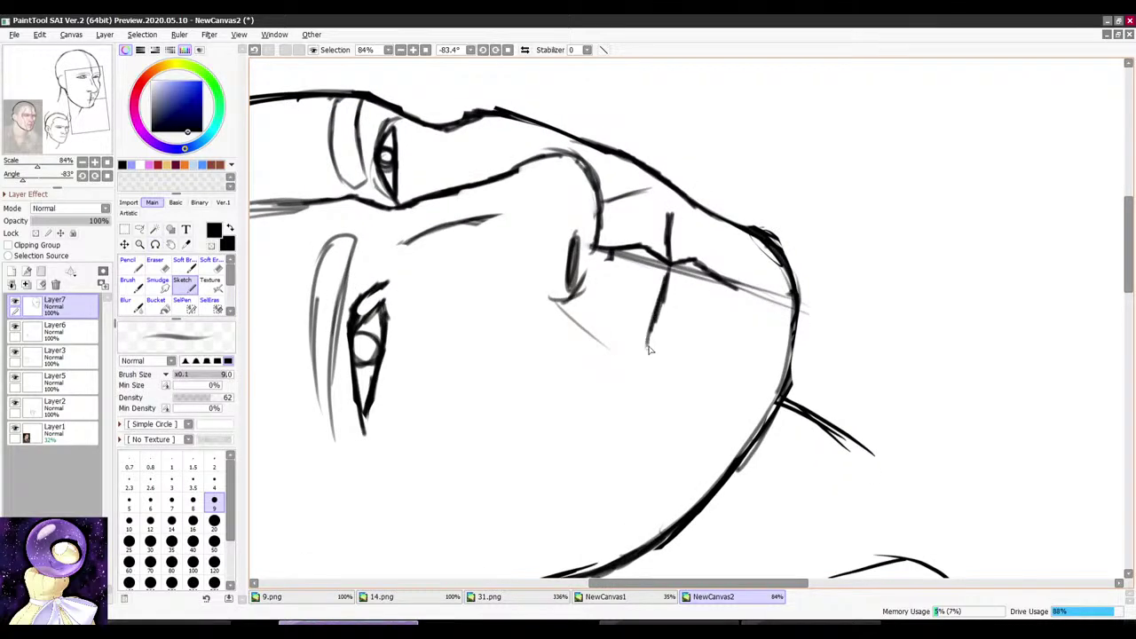
Step: Erase the near end of the mouth line and redraw it towards the mouth corner
scroll(646, 350, down, 4)
drag(652, 160, 843, 244)
scroll(839, 241, down, 1)
mouse_move(788, 181)
mouse_down()
mouse_move(776, 172)
mouse_move(602, 186)
mouse_up()
scroll(671, 270, up, 5)
key(e)
drag(636, 322, 603, 391)
key(b)
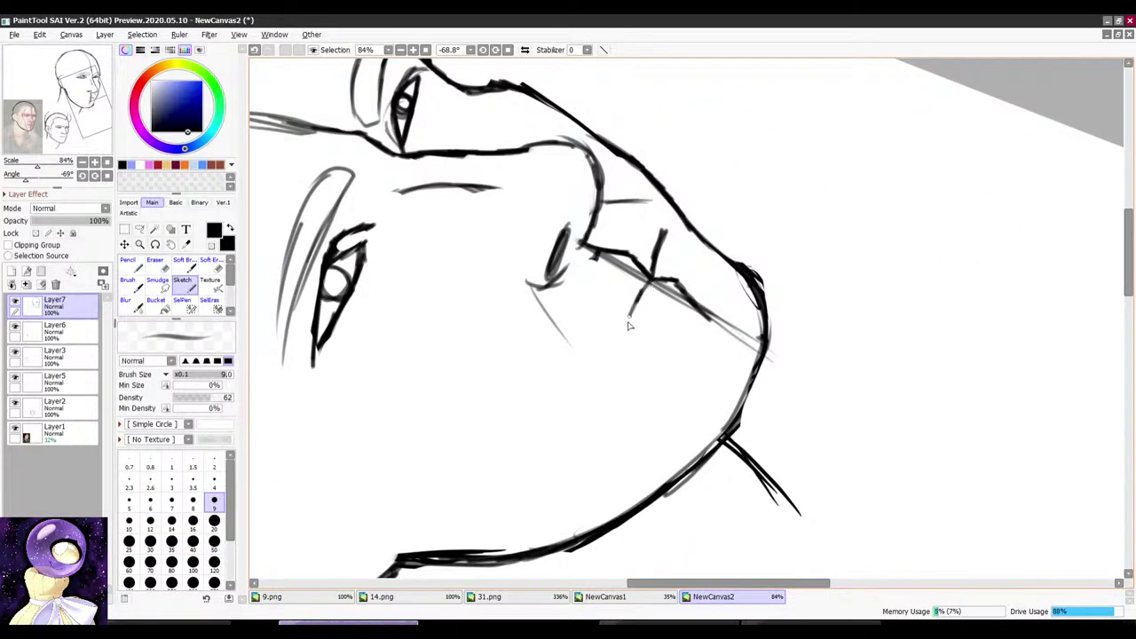
scroll(641, 275, down, 4)
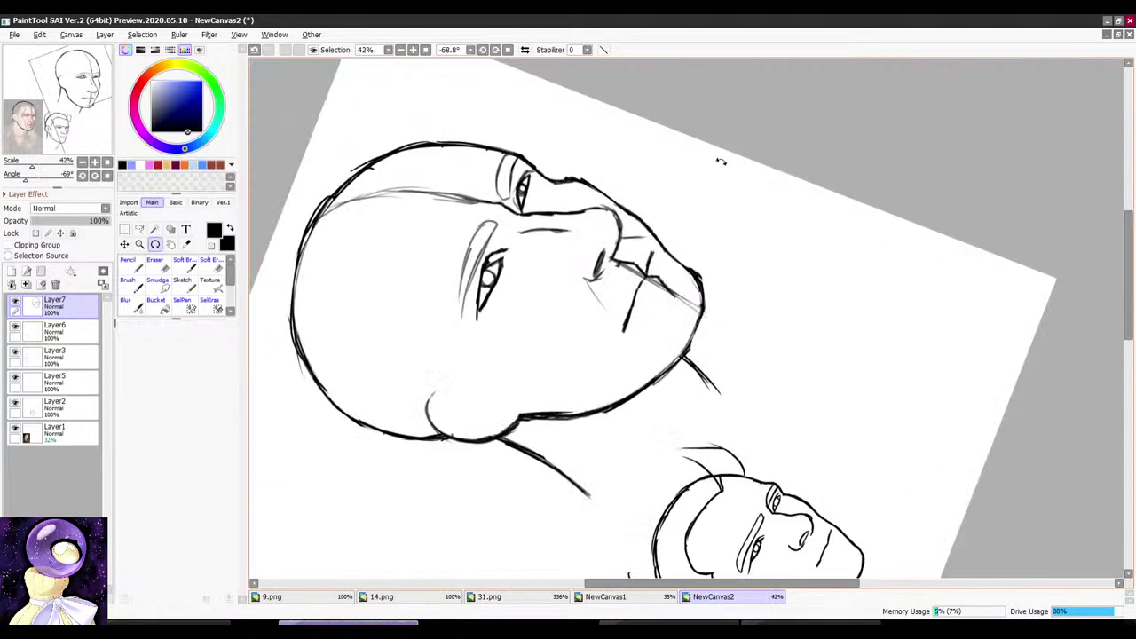
drag(720, 160, 832, 252)
scroll(793, 234, down, 5)
mouse_move(813, 167)
mouse_down()
mouse_move(826, 190)
mouse_move(853, 158)
mouse_up()
scroll(769, 196, up, 2)
scroll(779, 185, down, 2)
drag(830, 106, 809, 134)
scroll(808, 131, up, 1)
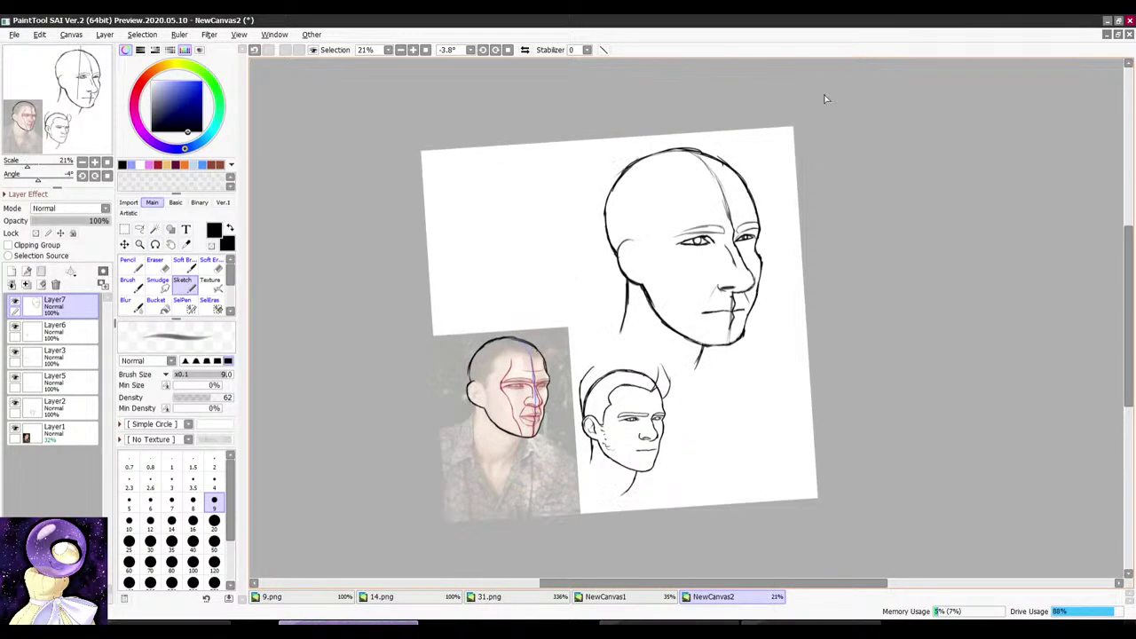
Step: Outline the lower lip below the mouth line with thin Pencil strokes at size 9
click(132, 262)
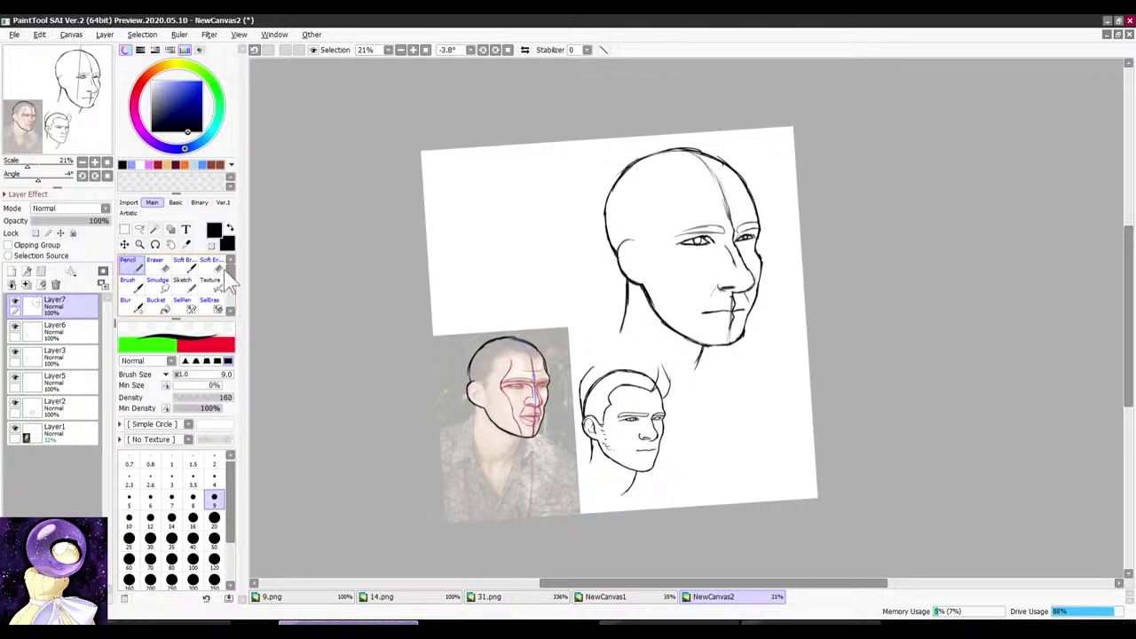
drag(576, 236, 764, 206)
scroll(710, 376, up, 12)
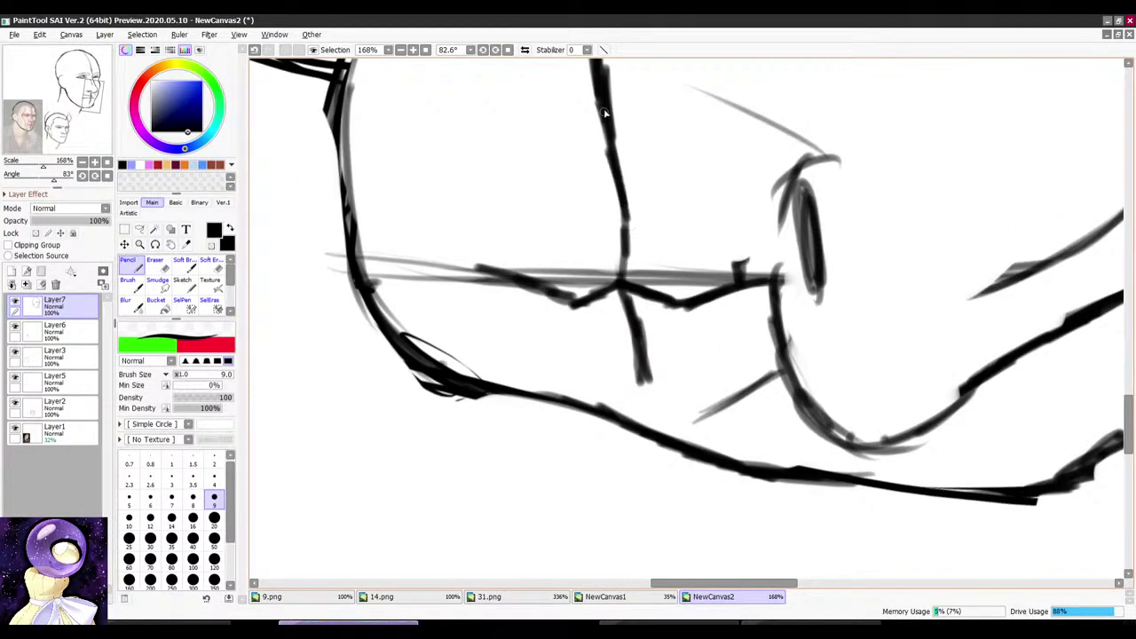
drag(604, 113, 579, 268)
drag(598, 335, 631, 384)
mouse_move(717, 159)
mouse_down()
mouse_move(666, 157)
mouse_move(559, 416)
mouse_up()
scroll(821, 152, down, 2)
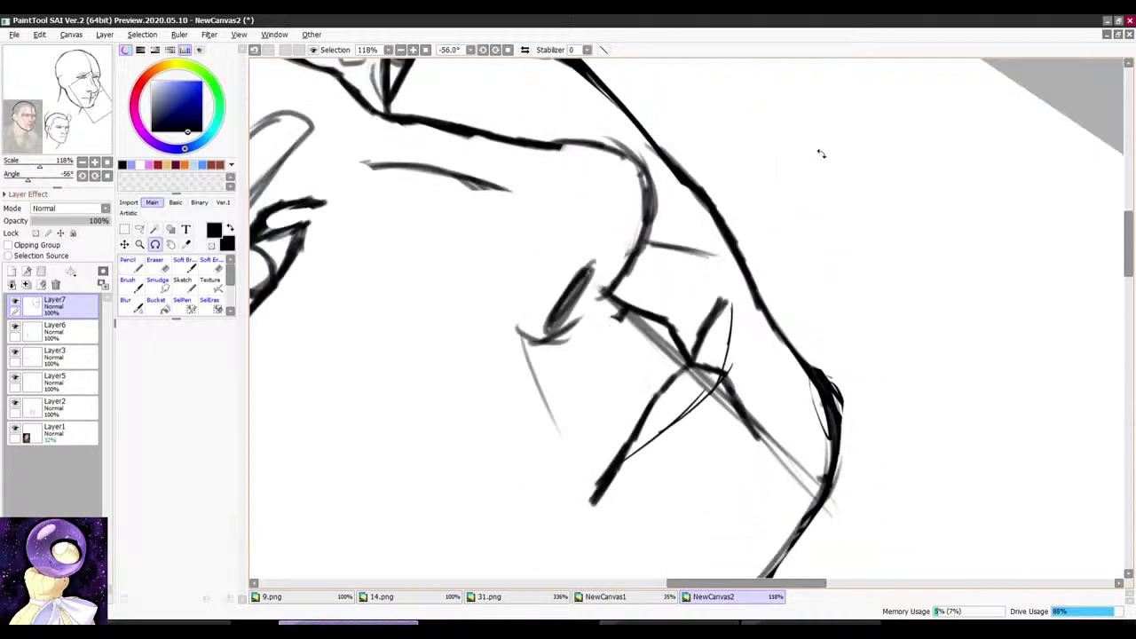
Step: Outline both sides of the upper lip from the profile peak to the mouth corners with thin strokes
drag(822, 152, 694, 124)
scroll(696, 177, up, 1)
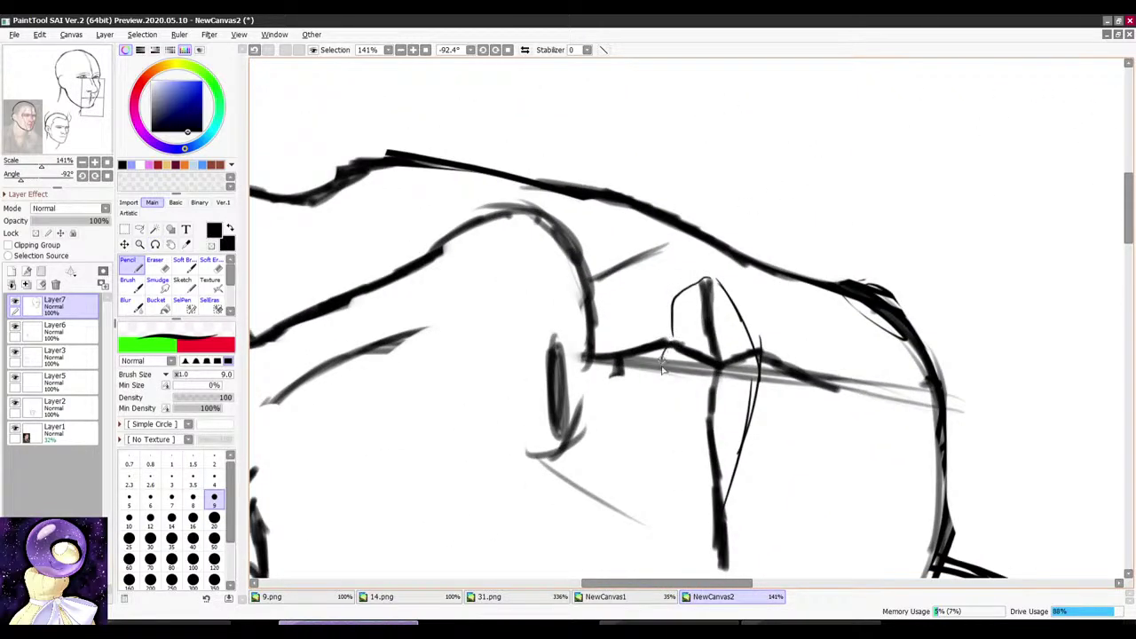
drag(662, 364, 700, 506)
scroll(672, 337, down, 5)
mouse_move(708, 257)
mouse_down()
mouse_move(825, 287)
mouse_move(801, 364)
mouse_up()
scroll(720, 333, down, 4)
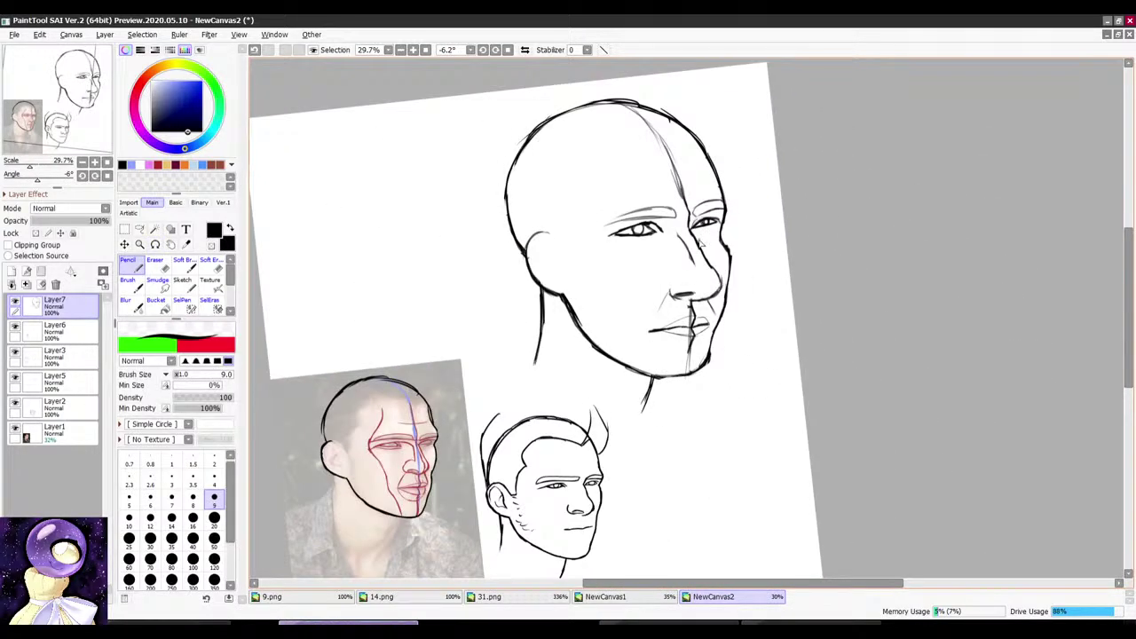
Step: Compare the large head's proportions with the photo reference and the small finished head
mouse_move(761, 184)
mouse_down()
mouse_move(742, 175)
mouse_move(754, 182)
mouse_up()
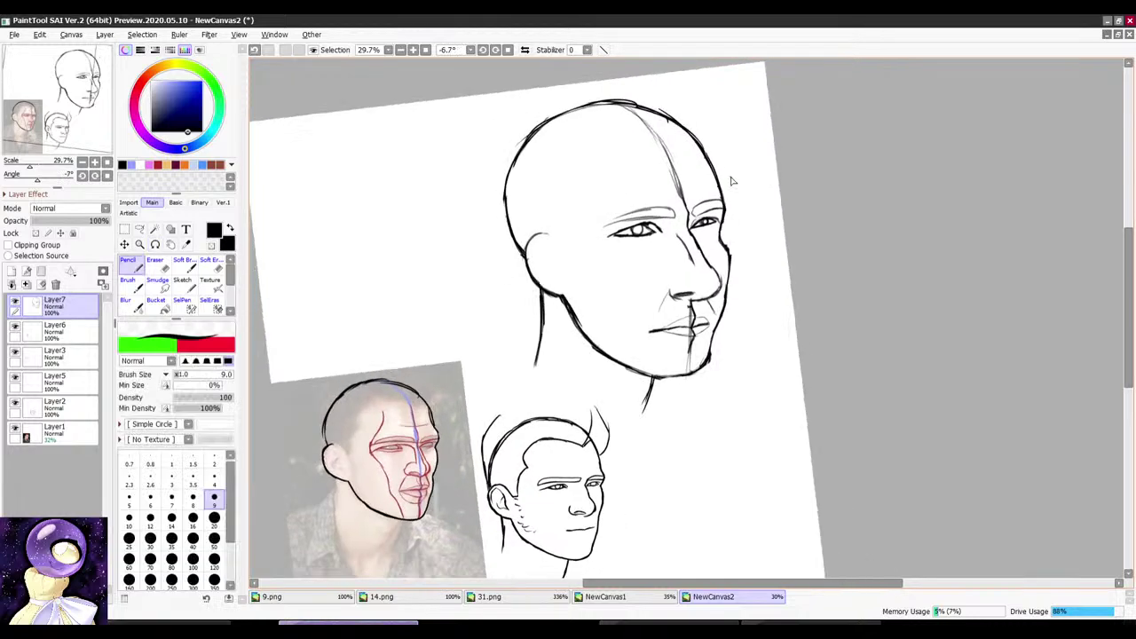
scroll(729, 174, down, 2)
mouse_move(699, 131)
mouse_down()
mouse_move(753, 157)
mouse_move(690, 198)
mouse_up()
scroll(652, 432, up, 2)
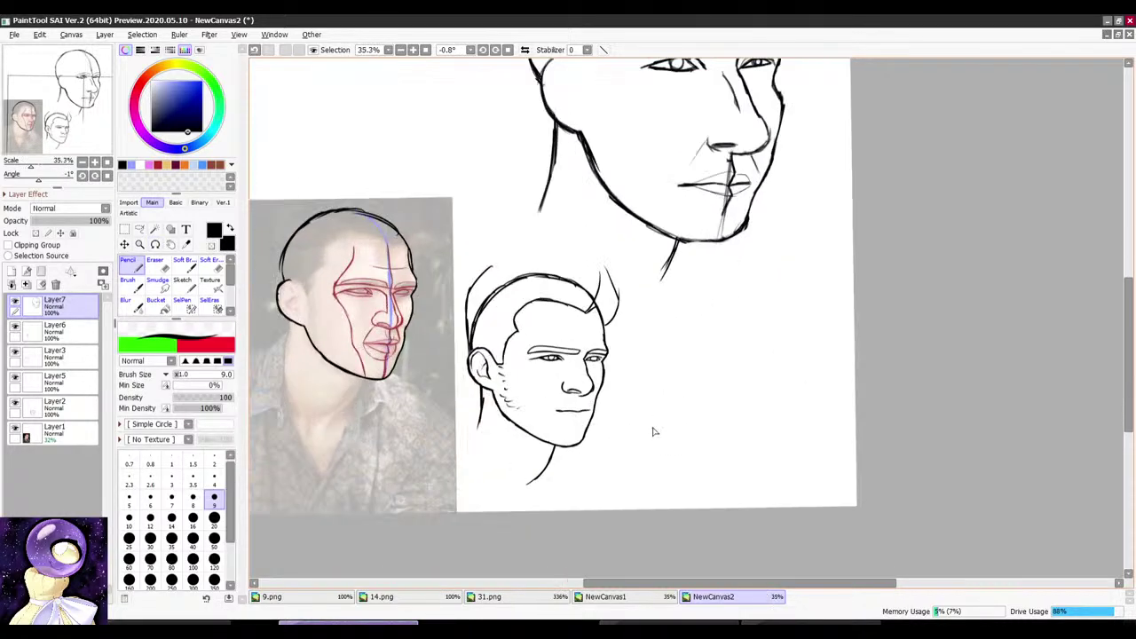
scroll(647, 437, down, 1)
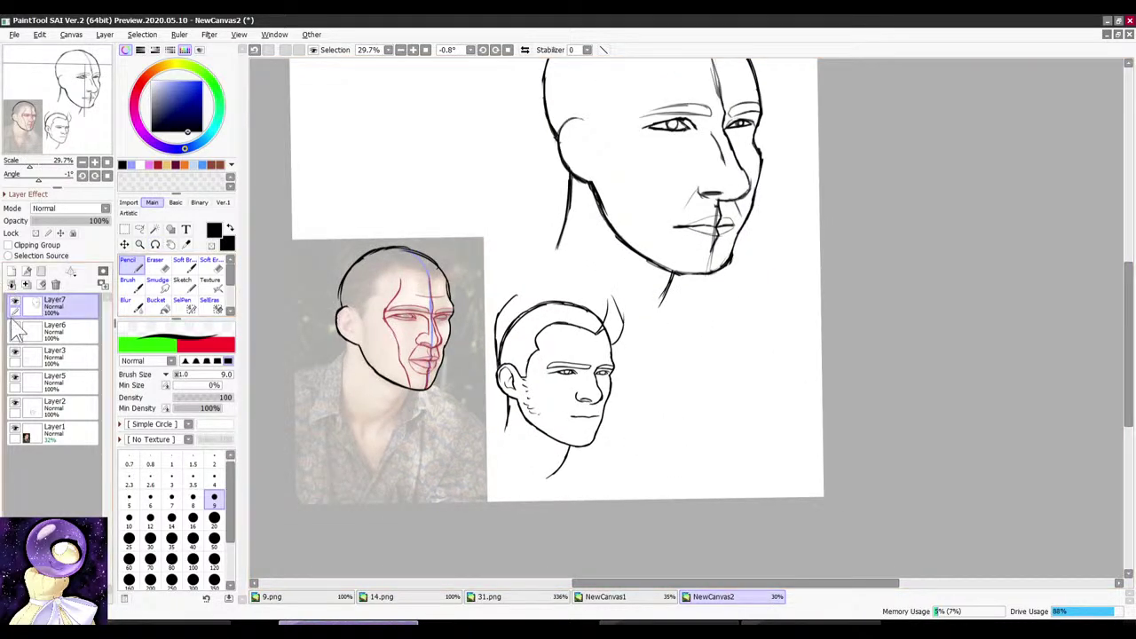
scroll(479, 426, down, 1)
scroll(707, 113, up, 2)
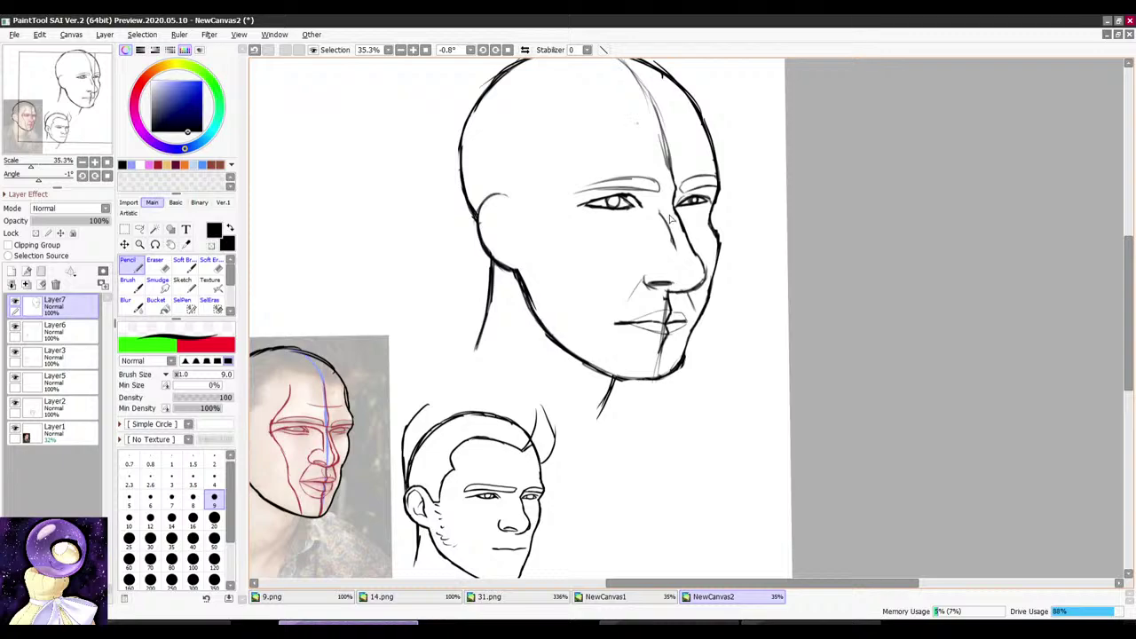
scroll(617, 80, up, 1)
Step: Erase the construction centre line across the forehead down to the brow
drag(733, 96, 554, 497)
scroll(574, 523, up, 3)
key(e)
mouse_move(661, 269)
mouse_down()
mouse_move(607, 467)
mouse_move(640, 512)
mouse_up()
scroll(626, 354, down, 3)
key(n)
key(r)
Step: Set the eraser size to 50 and erase the inner line beside the nose bridge and the near smile fold
mouse_move(781, 226)
mouse_down()
mouse_move(890, 296)
mouse_move(883, 350)
mouse_up()
scroll(881, 353, up, 5)
key(e)
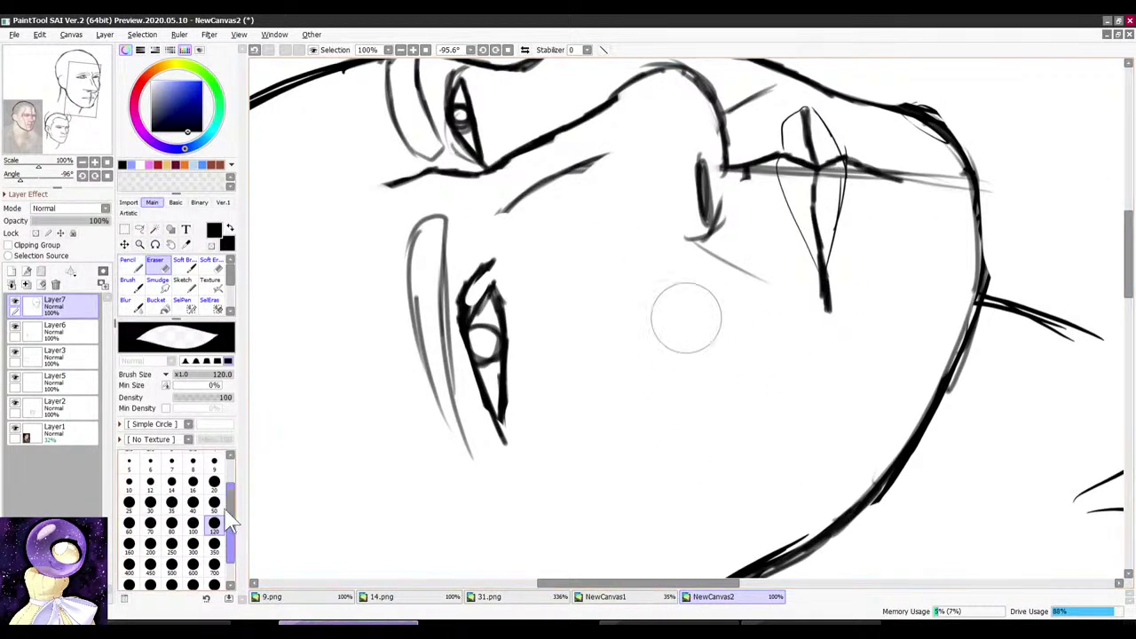
click(214, 502)
drag(612, 152, 509, 213)
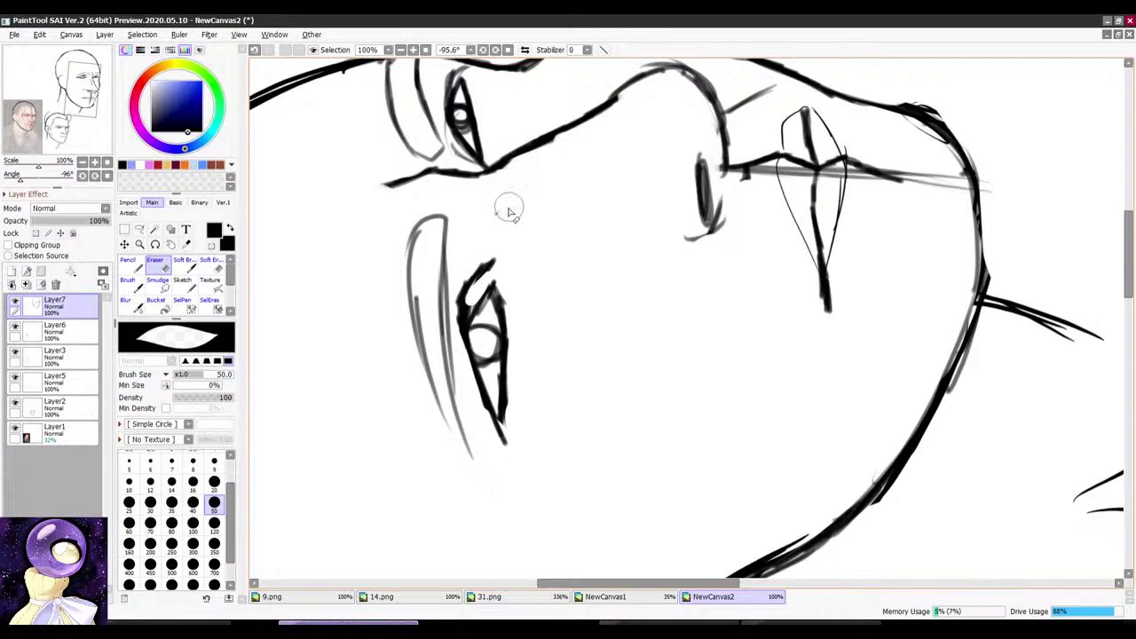
key(n)
Step: Erase the far fold beside the nose and the centre line from the lower lip to the chin
scroll(608, 226, down, 2)
key(r)
drag(720, 79, 834, 142)
scroll(831, 178, up, 2)
key(e)
drag(750, 240, 760, 249)
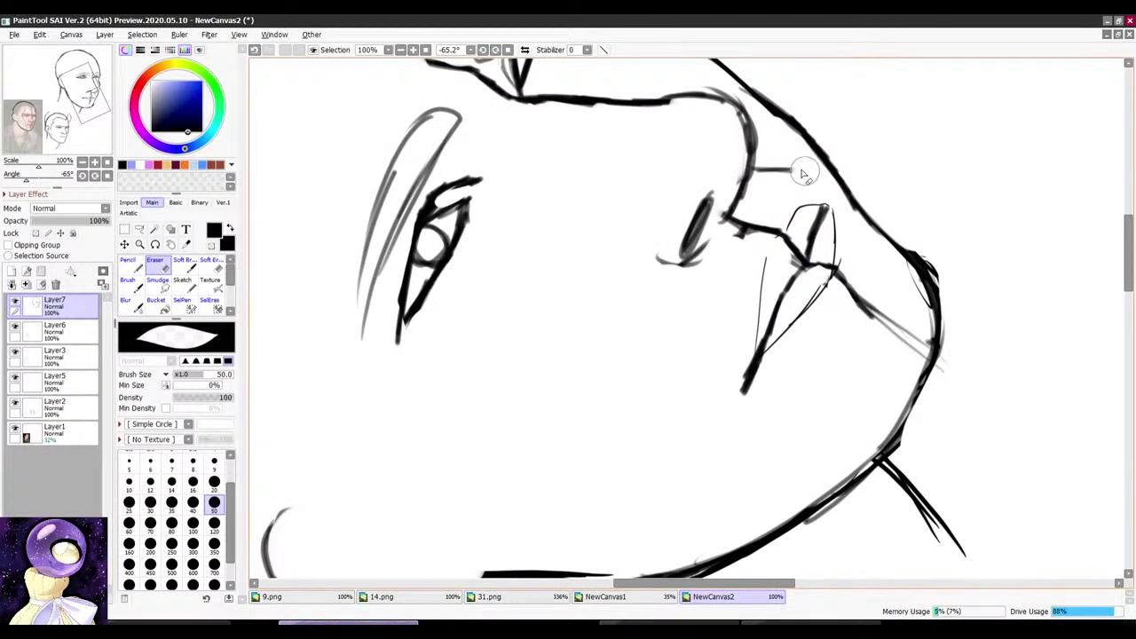
drag(877, 303, 911, 347)
drag(867, 291, 855, 284)
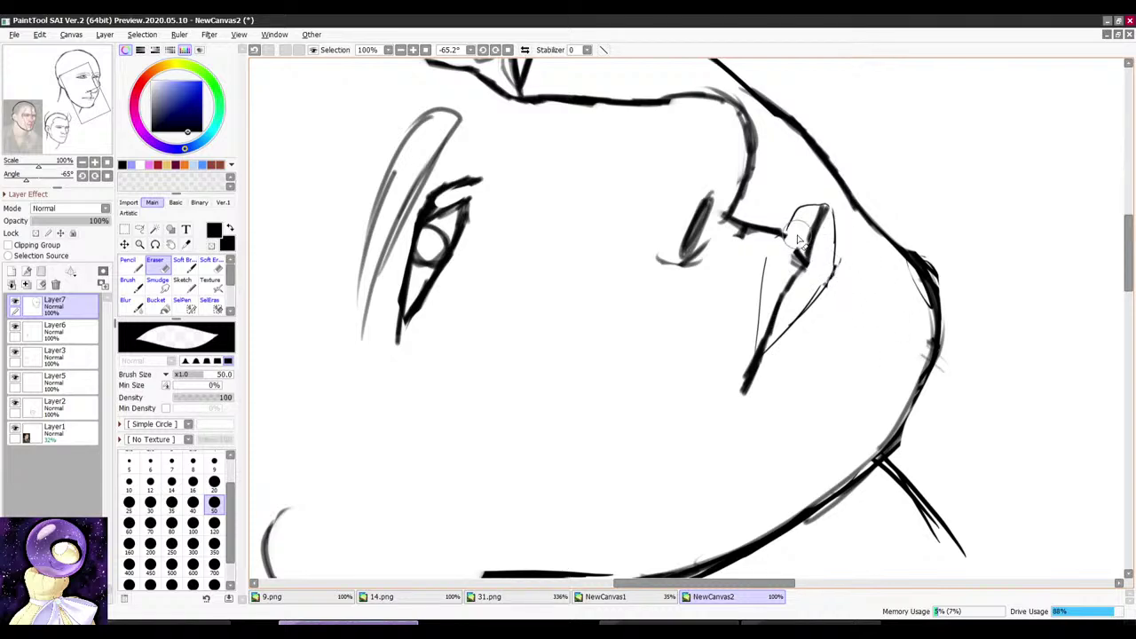
Step: Erase the remaining profile line between the nose and the upper lip
key(n)
scroll(852, 173, down, 5)
scroll(824, 343, up, 2)
key(e)
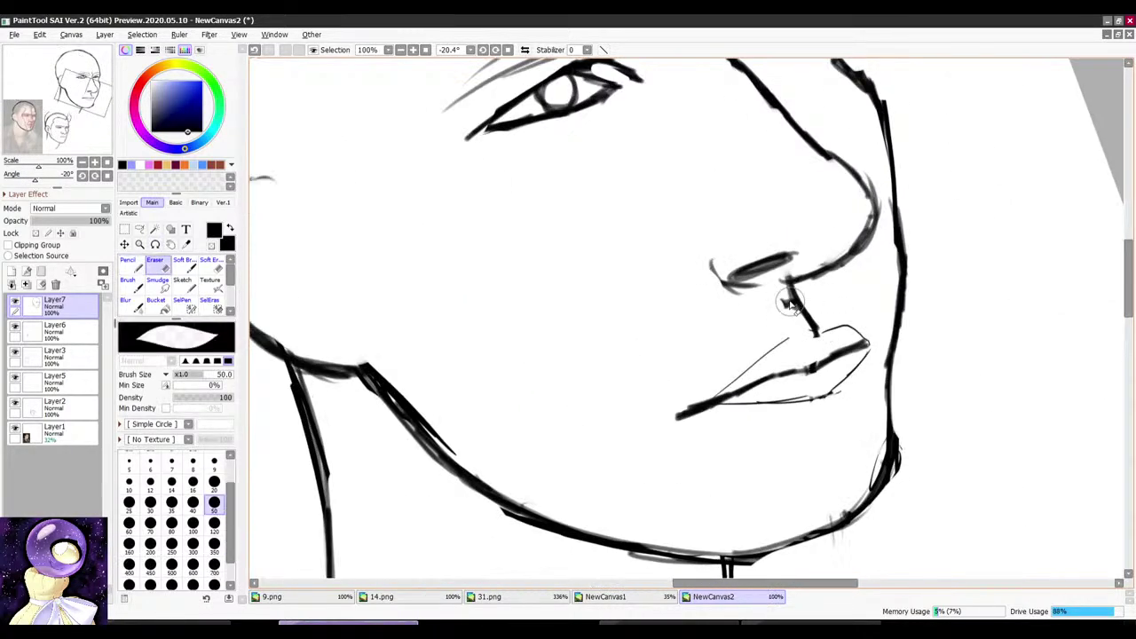
drag(791, 300, 814, 329)
key(n)
scroll(834, 267, down, 2)
Step: Rework the far face outline beside the mouth so it has a slight corner at lip level
key(alt+space)
drag(890, 240, 900, 329)
scroll(849, 244, down, 3)
scroll(850, 288, up, 5)
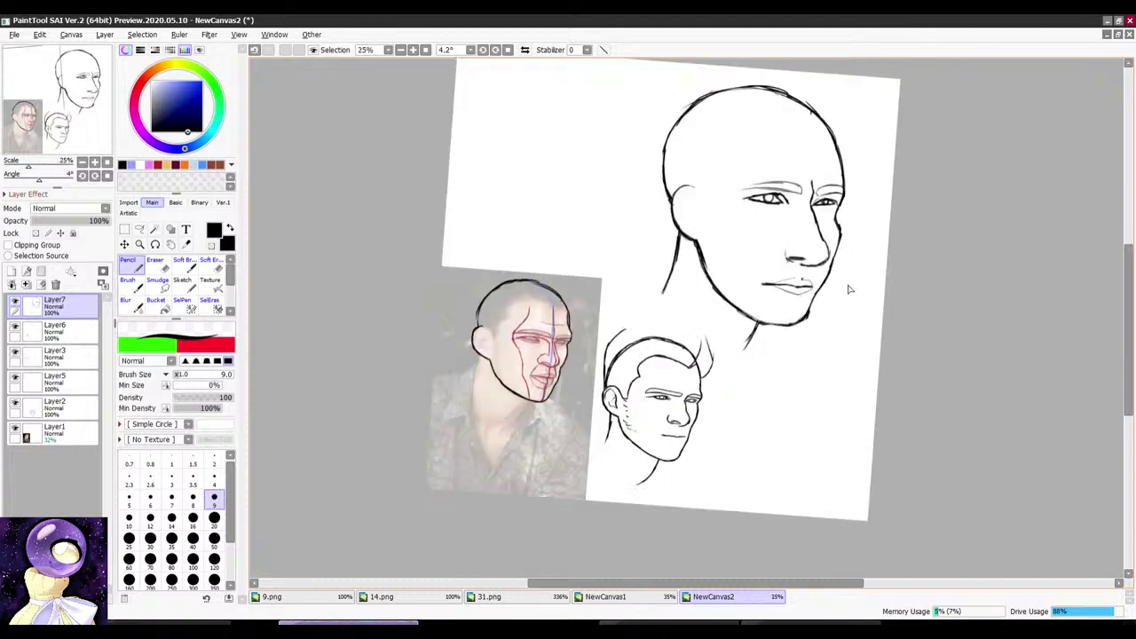
key(alt+space)
mouse_move(881, 249)
mouse_down()
mouse_move(837, 228)
mouse_move(786, 236)
mouse_move(780, 282)
mouse_up()
scroll(837, 226, up, 4)
key(e)
key(n)
scroll(768, 233, down, 3)
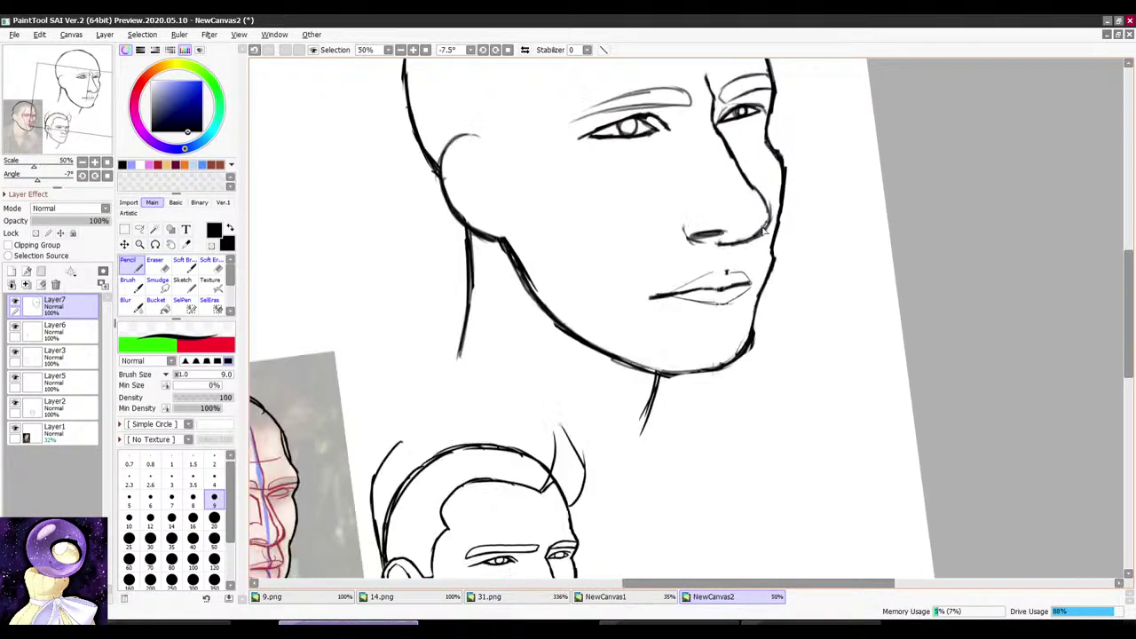
Step: Examine the face, jaw and neck of the large head beside the photo reference
key(alt+space)
drag(653, 257, 648, 260)
scroll(635, 266, down, 1)
key(alt+space)
drag(560, 134, 637, 218)
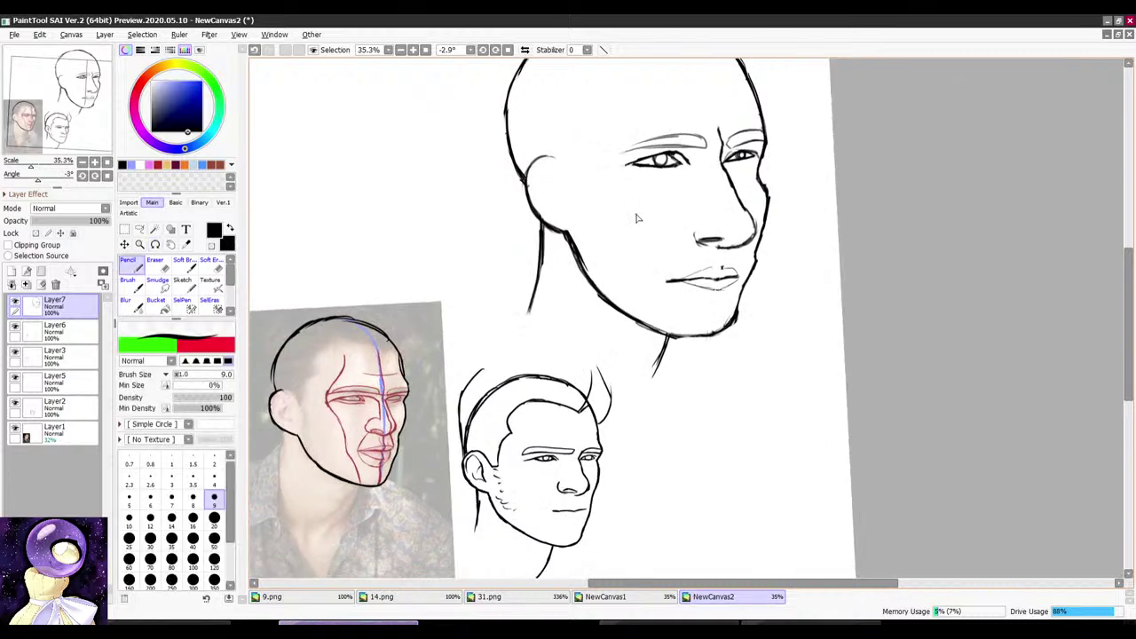
scroll(664, 166, down, 1)
scroll(663, 165, up, 1)
key(alt+space)
drag(664, 166, 613, 208)
scroll(677, 335, down, 1)
Step: Erase the front neck line below the chin and redraw it as a single curved stroke
key(alt+space)
drag(701, 304, 763, 198)
scroll(761, 198, up, 2)
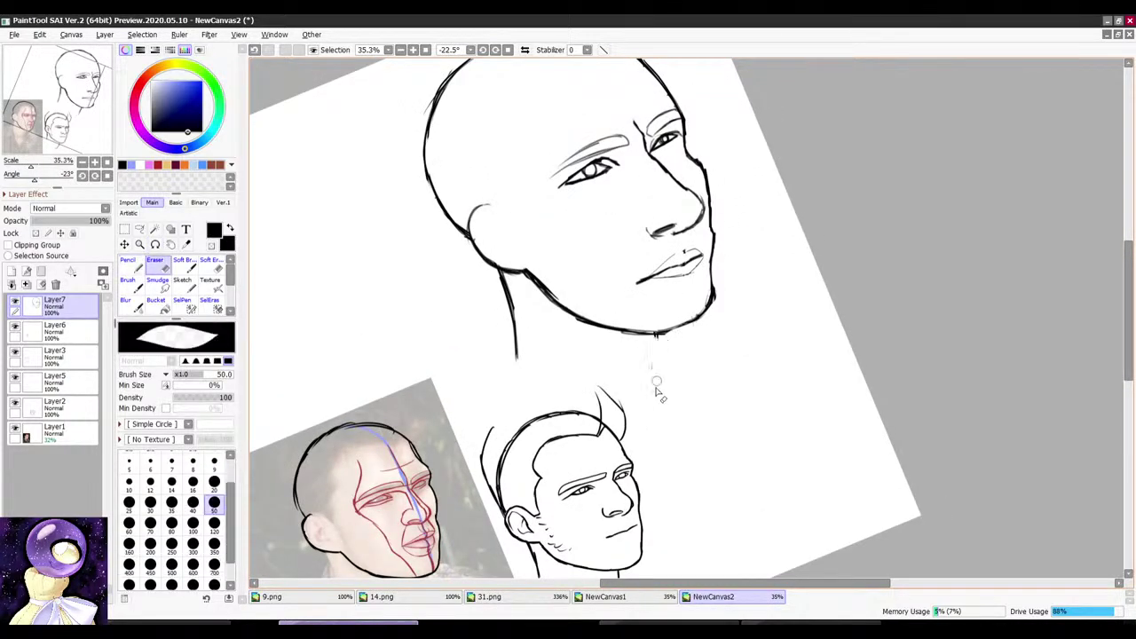
key(e)
key(n)
scroll(636, 304, down, 3)
key(alt+space)
drag(637, 282, 652, 253)
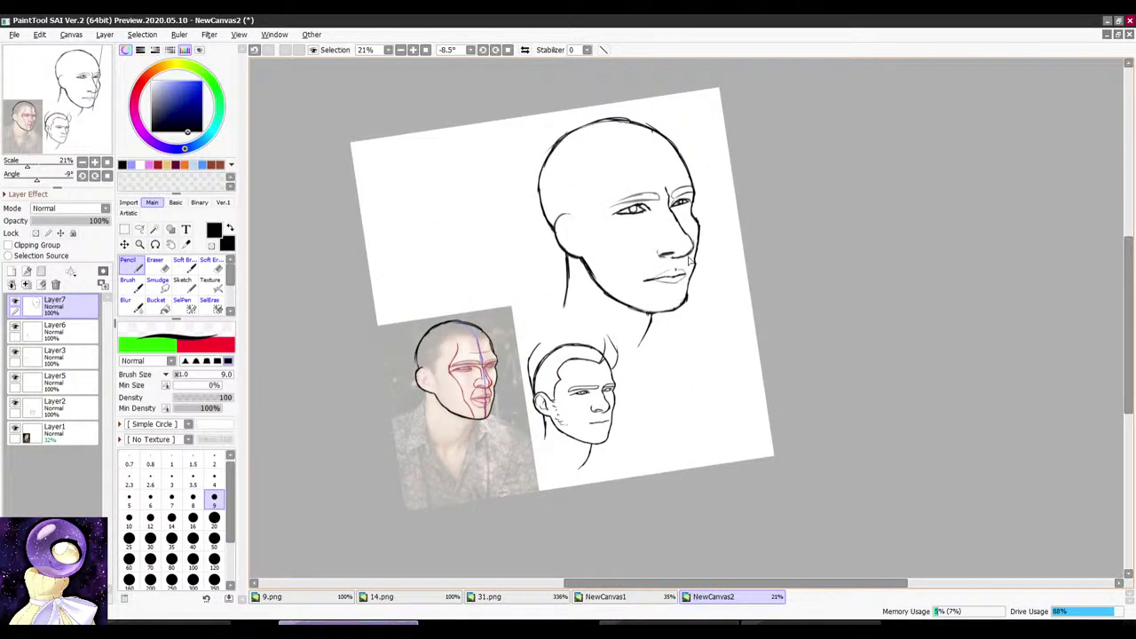
Step: Review the whole cleaned-up head at different zooms and rotations against the photo and the small head
key(ctrl+o)
click(715, 389)
key(alt+space)
drag(682, 114, 697, 112)
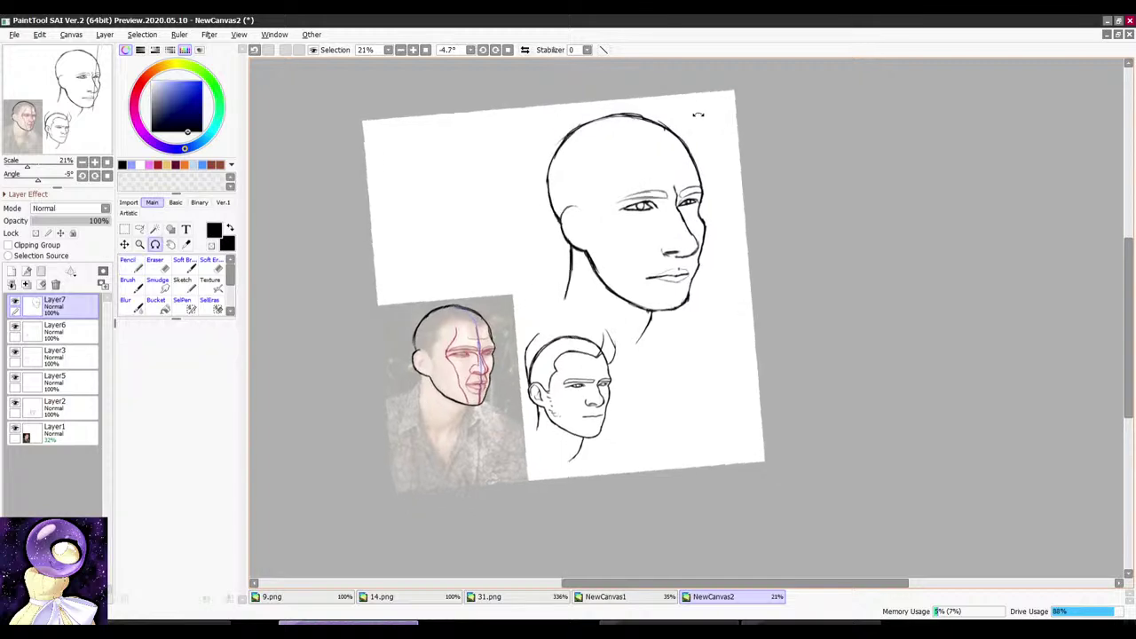
scroll(611, 188, up, 5)
key(alt+space)
mouse_move(613, 185)
mouse_down()
mouse_move(568, 228)
mouse_move(610, 219)
mouse_move(604, 183)
mouse_move(617, 204)
mouse_up()
scroll(598, 197, up, 2)
scroll(655, 181, down, 7)
key(alt+space)
drag(738, 172, 650, 167)
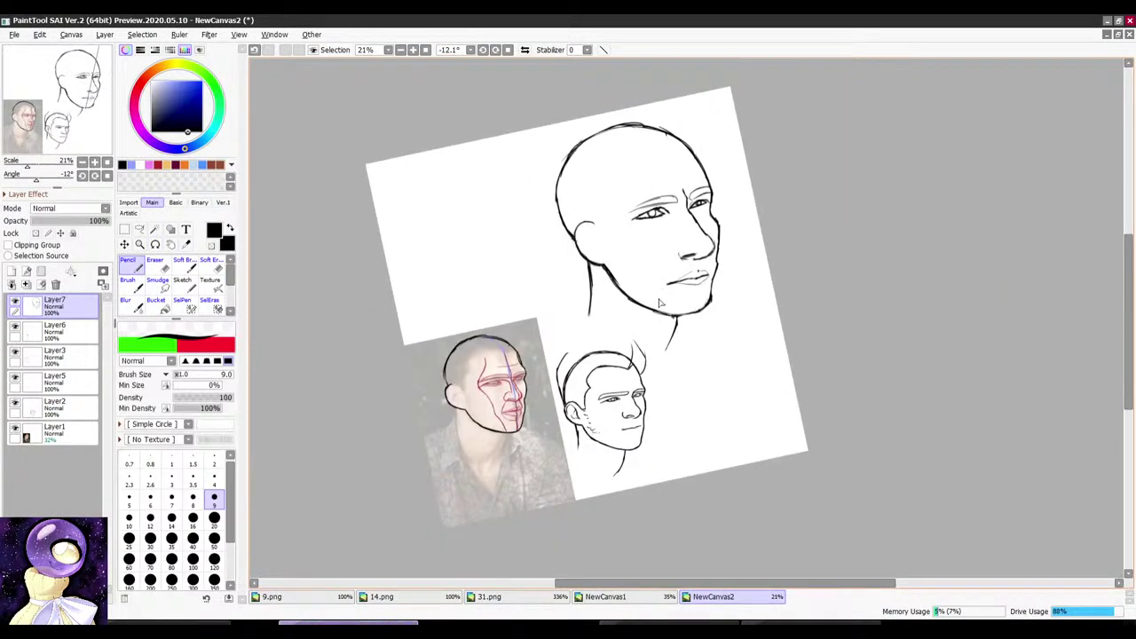
key(alt+space)
drag(740, 171, 750, 142)
scroll(698, 253, down, 3)
scroll(677, 322, up, 4)
key(alt+space)
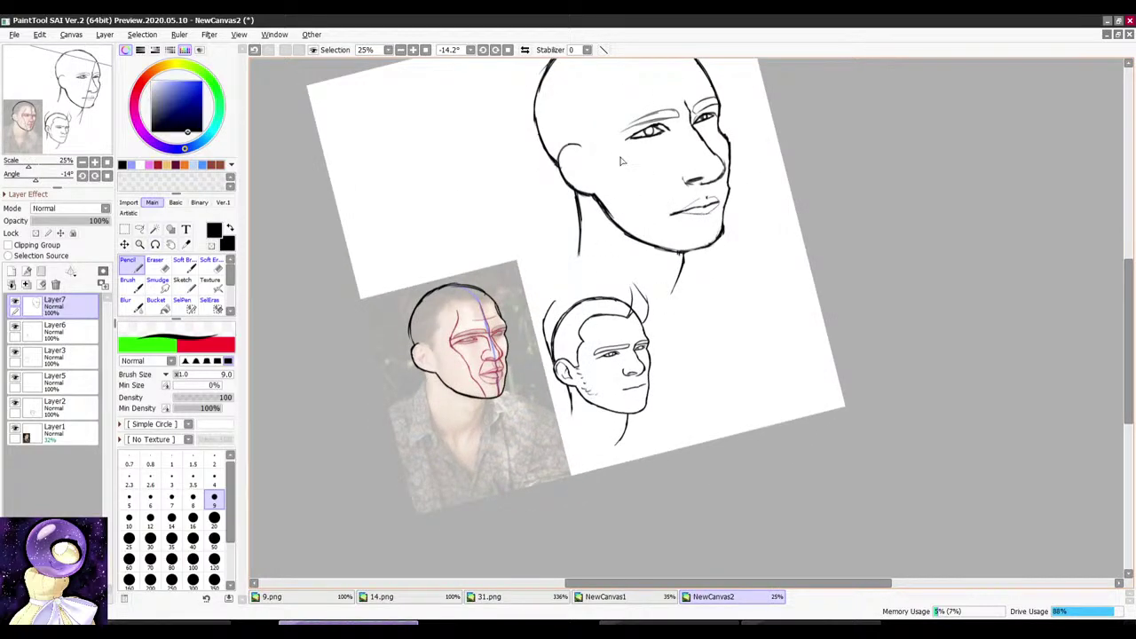
Step: Examine the jawline and the open lower neck of the large head against the photo and the small head
scroll(648, 302, down, 2)
scroll(596, 277, up, 3)
scroll(644, 238, down, 4)
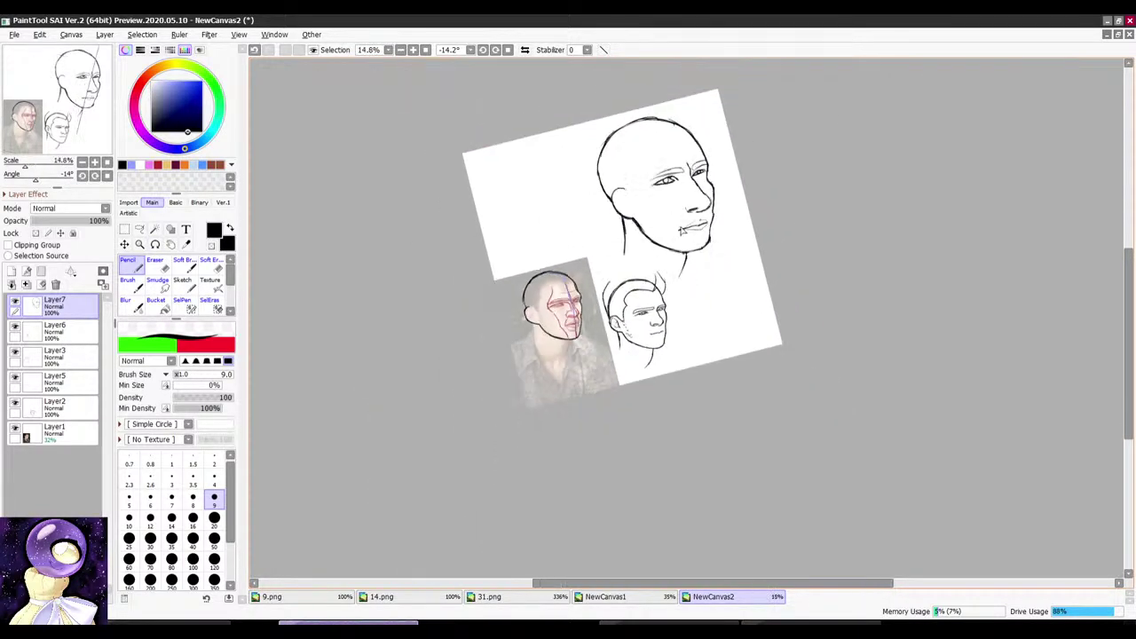
scroll(665, 242, up, 3)
key(alt+space)
drag(774, 302, 770, 289)
scroll(632, 276, up, 1)
scroll(655, 270, down, 4)
key(alt+space)
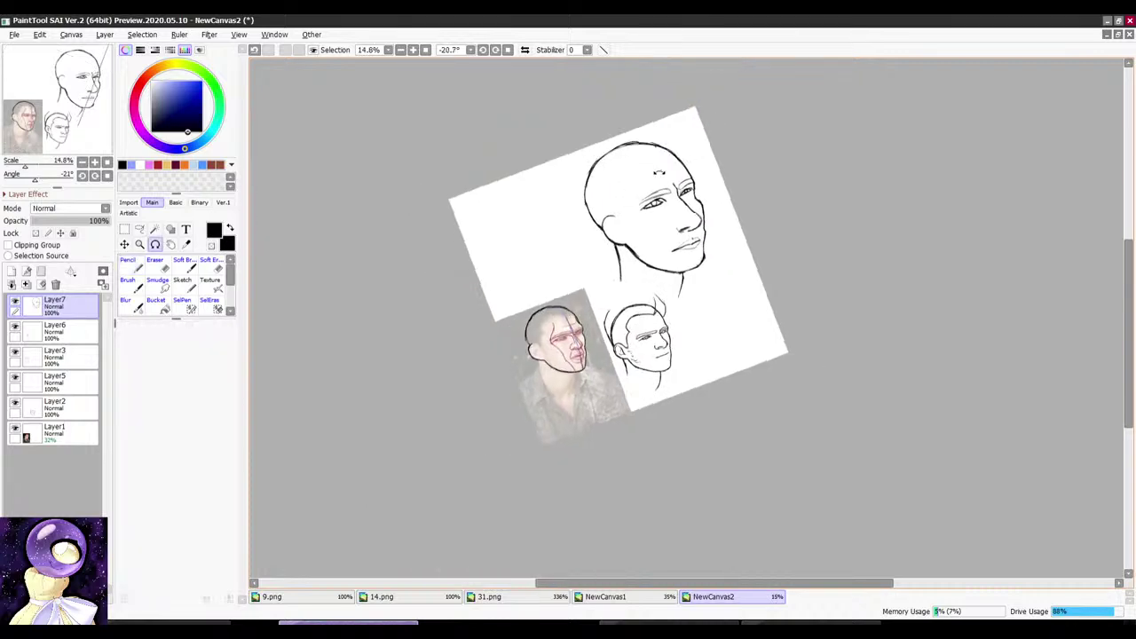
drag(662, 174, 689, 264)
scroll(654, 138, up, 3)
key(alt+space)
drag(736, 152, 680, 214)
scroll(678, 202, down, 2)
scroll(720, 306, up, 4)
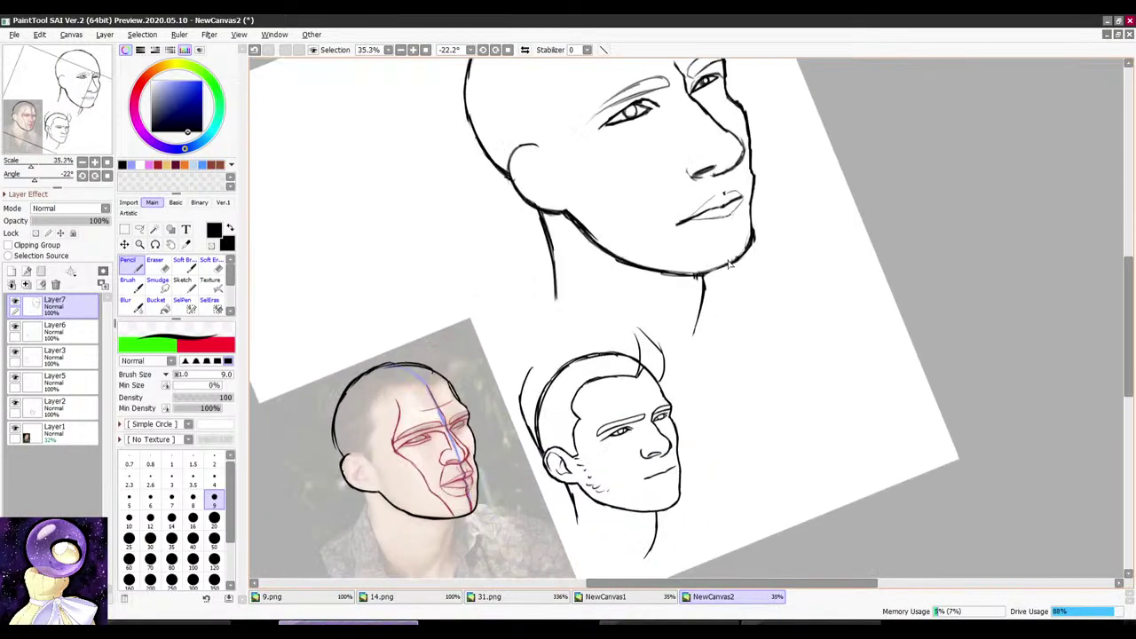
key(alt+space)
drag(701, 271, 674, 279)
scroll(667, 277, down, 4)
drag(767, 150, 754, 182)
scroll(754, 182, up, 2)
scroll(677, 246, up, 1)
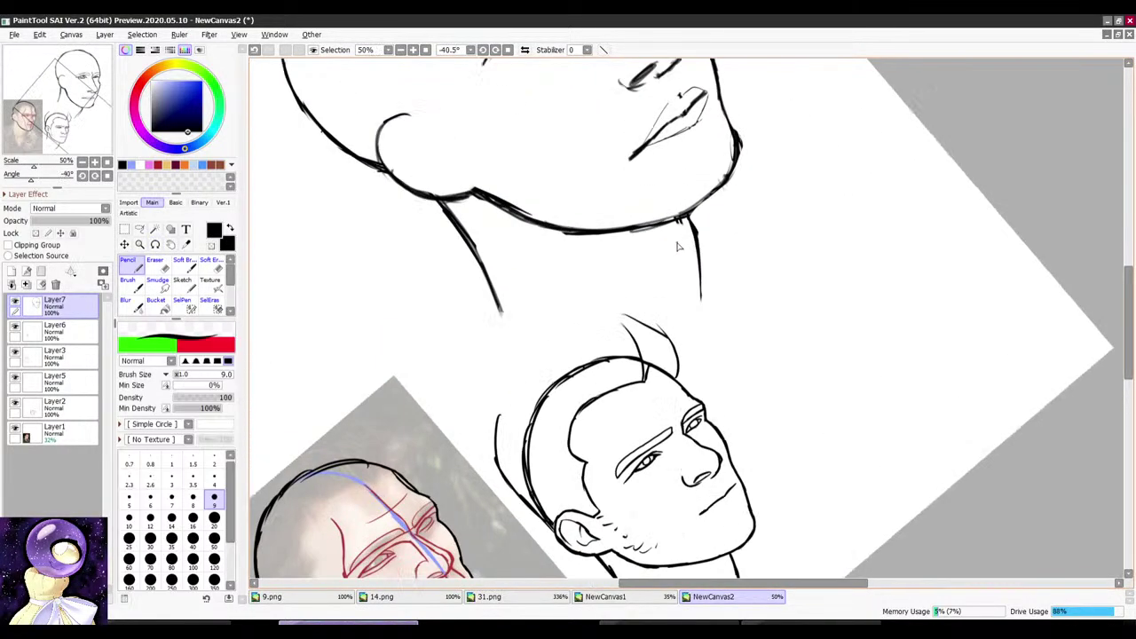
scroll(693, 262, down, 2)
key(alt+space)
drag(708, 265, 731, 293)
scroll(734, 326, down, 6)
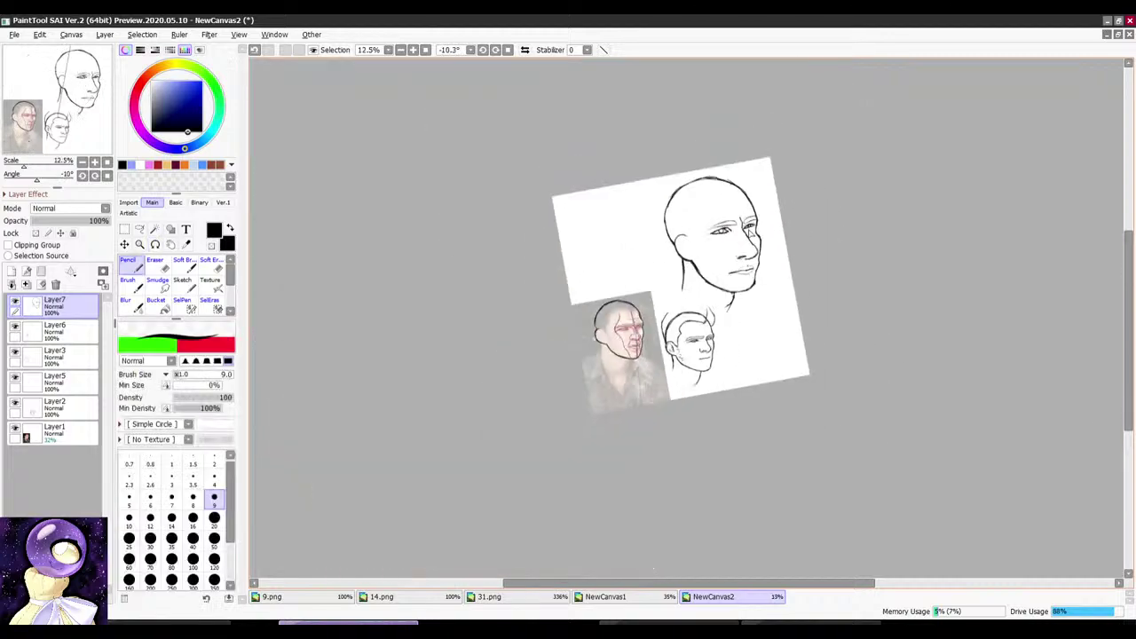
Step: Draw the rounded base of the neck, joining the ends of the back and front neck lines
scroll(770, 200, up, 5)
scroll(713, 231, down, 2)
scroll(652, 355, up, 4)
key(alt+space)
drag(605, 198, 738, 195)
scroll(698, 210, up, 1)
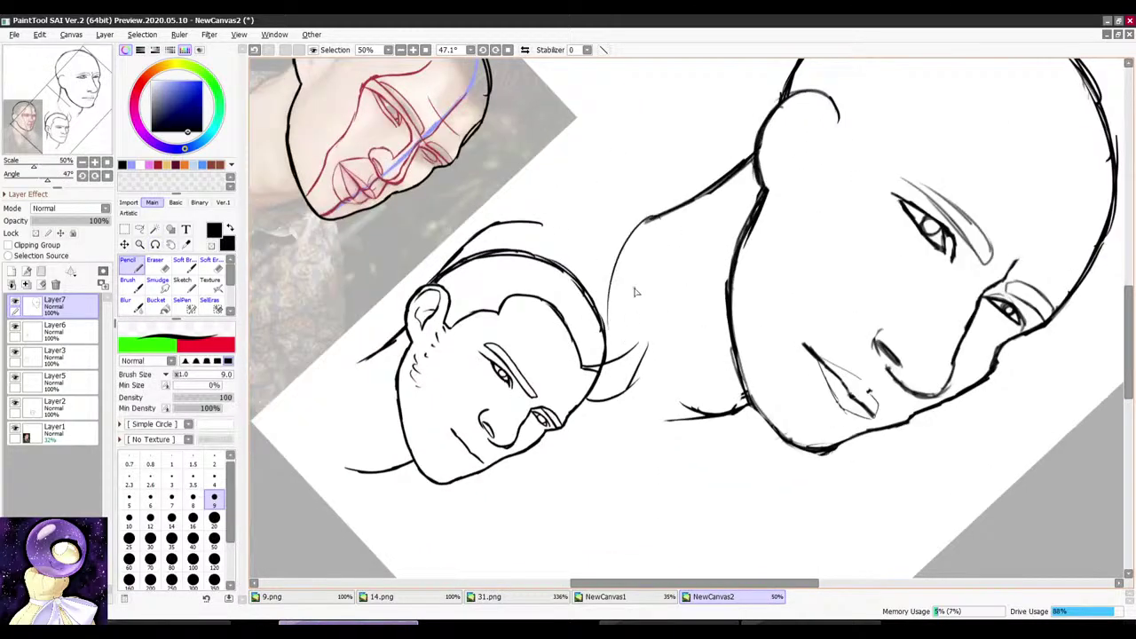
drag(623, 373, 672, 419)
key(alt+space)
drag(698, 256, 622, 252)
scroll(661, 251, down, 4)
key(alt+space)
drag(675, 226, 654, 230)
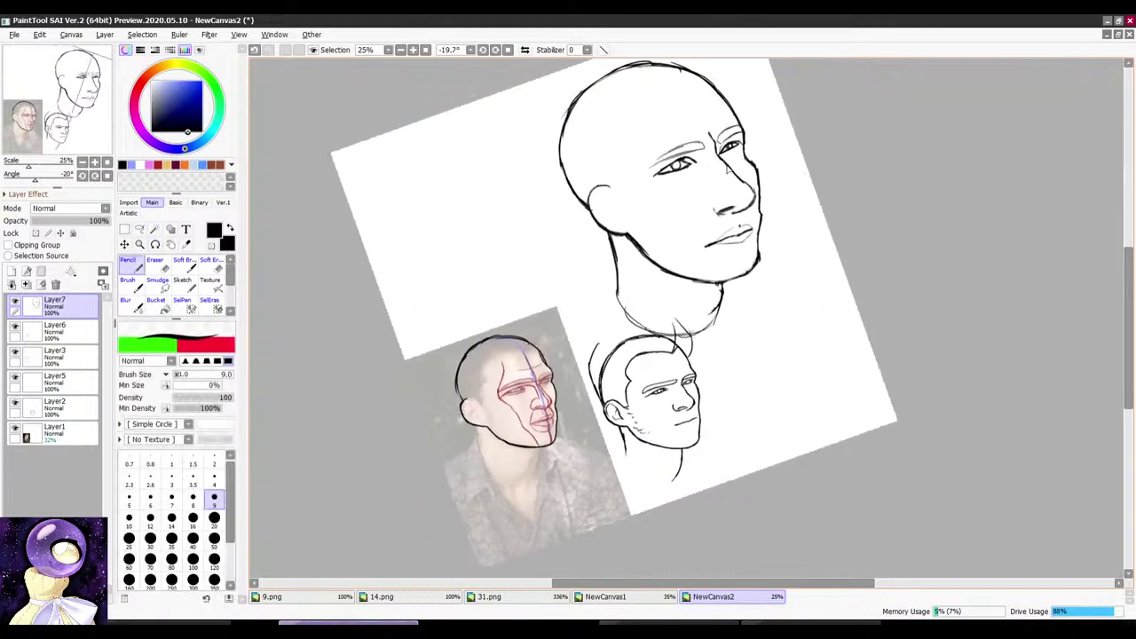
scroll(653, 208, down, 1)
scroll(597, 359, up, 3)
Step: Draw shoulder lines sloping outward from the back and the front of the large head's neck
key(alt+space)
drag(612, 266, 605, 280)
drag(627, 193, 583, 291)
key(alt+space)
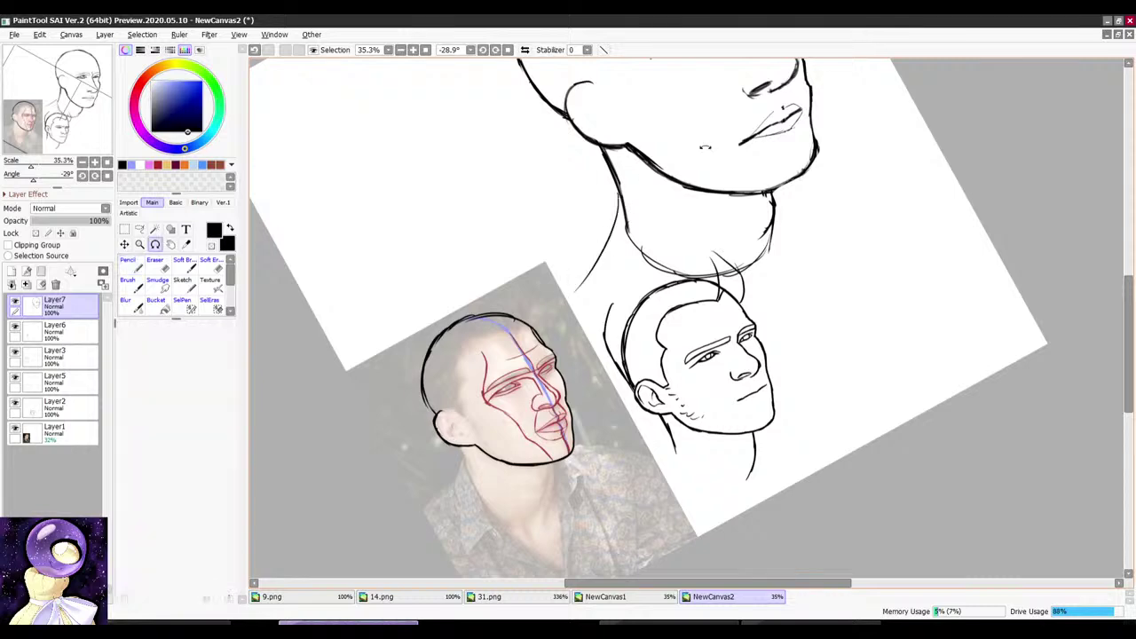
drag(717, 151, 870, 176)
scroll(893, 328, down, 4)
key(alt+space)
mouse_move(923, 213)
mouse_down()
mouse_move(877, 134)
mouse_move(880, 166)
mouse_move(780, 238)
mouse_up()
scroll(880, 123, up, 4)
key(alt+space)
scroll(877, 173, down, 5)
scroll(869, 187, up, 5)
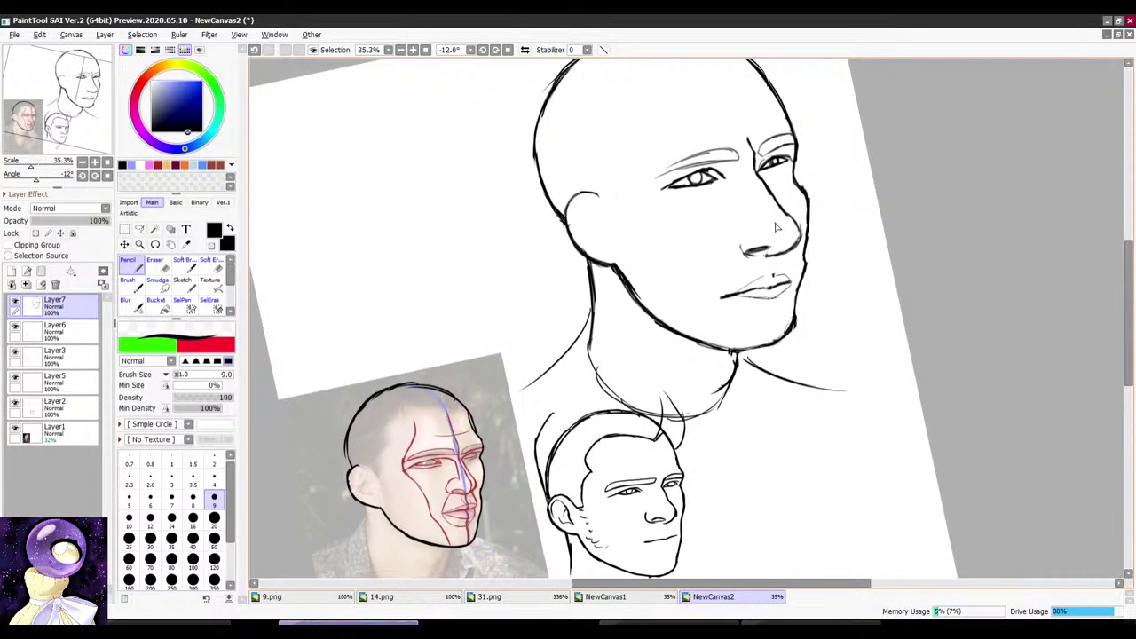
Step: Switch to the YouTube Studio live chat and post the message "He's the other guy on the call"
click(765, 623)
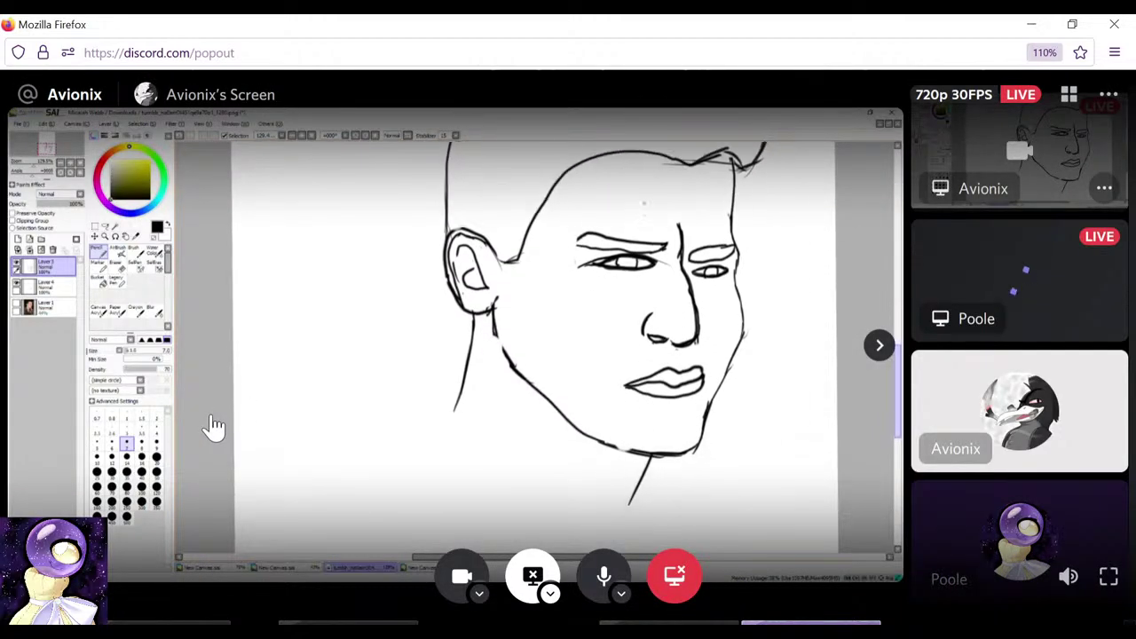
key(alt+Tab)
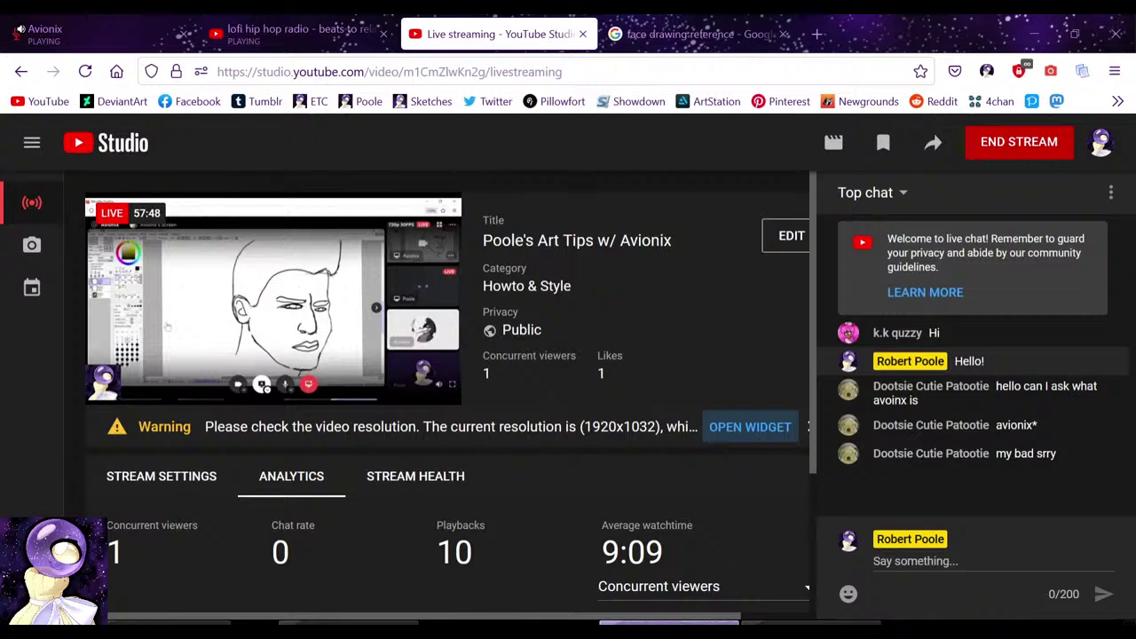
click(940, 561)
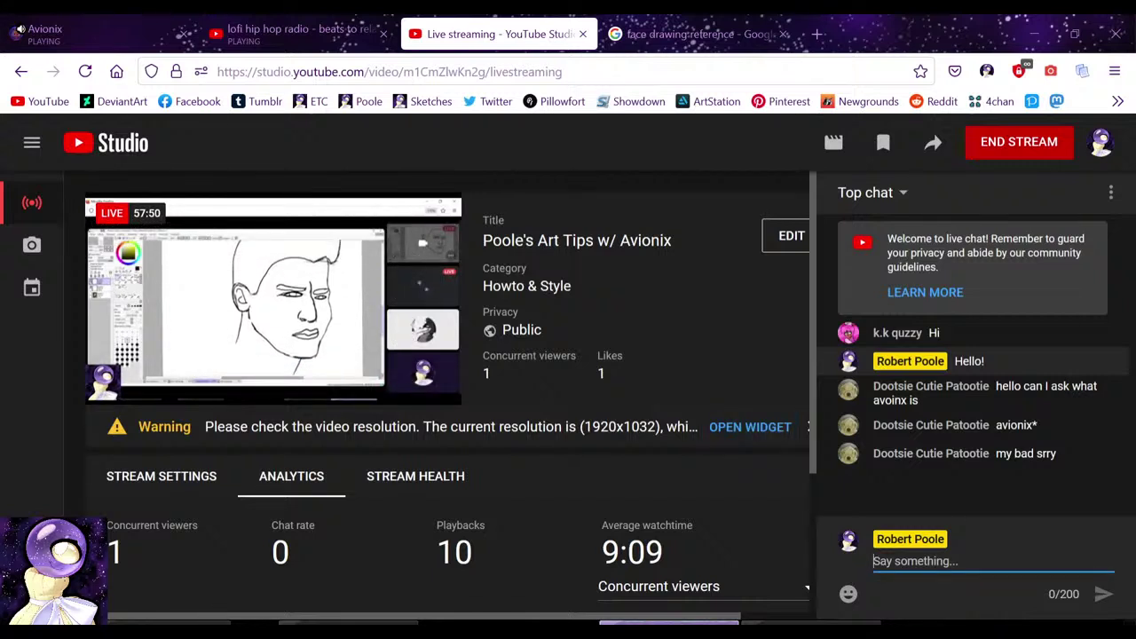
text(He's )
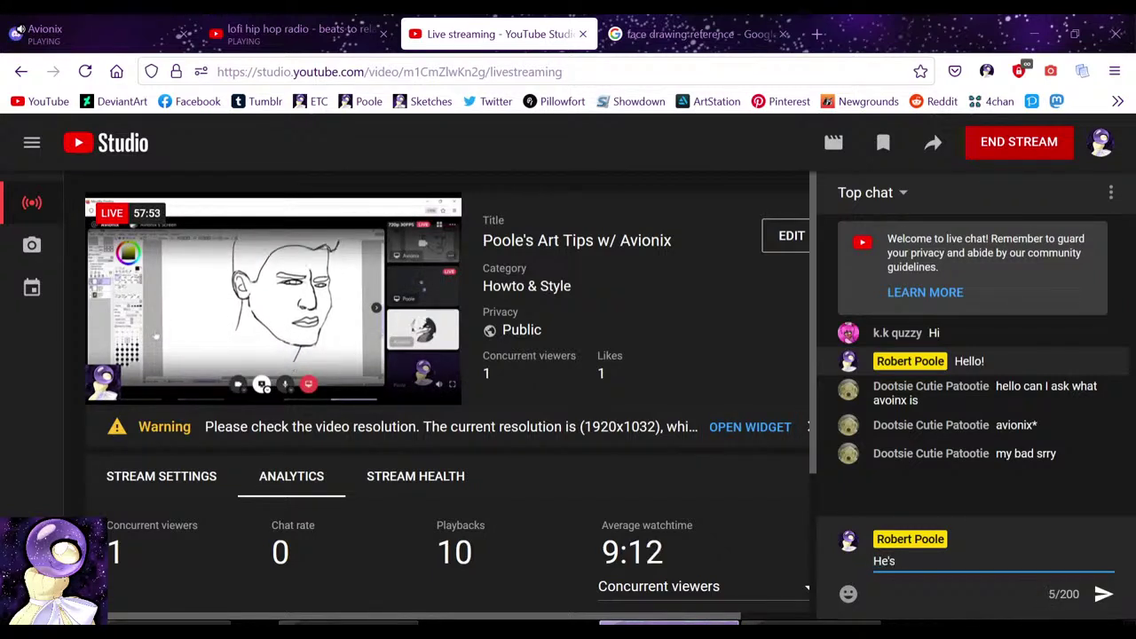
text(the other guy on the)
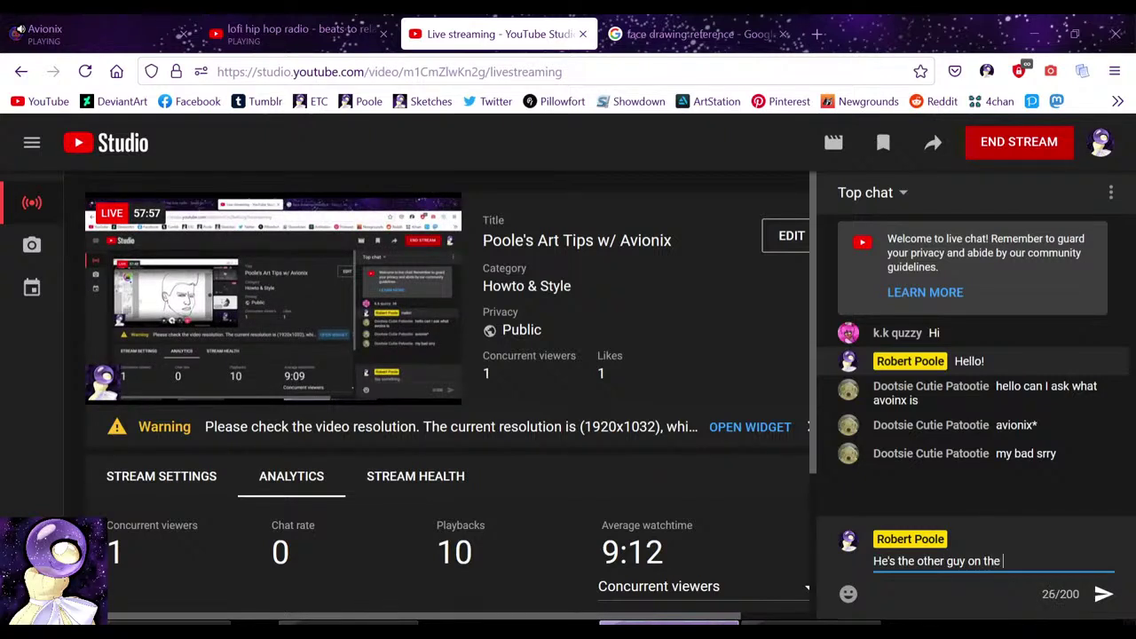
text( call)
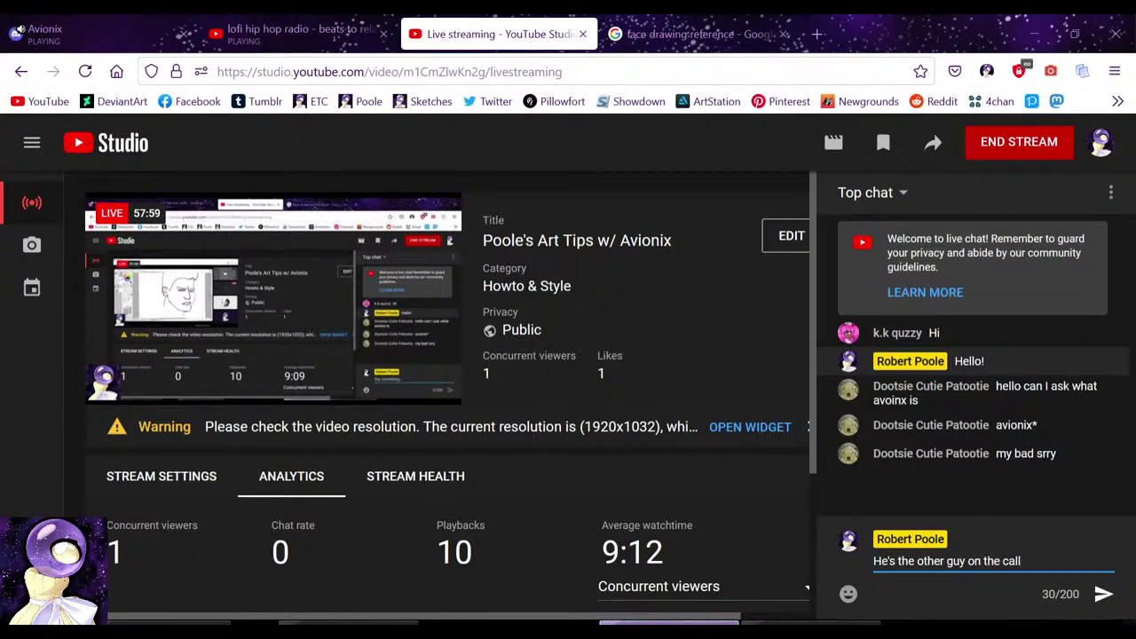
key(Return)
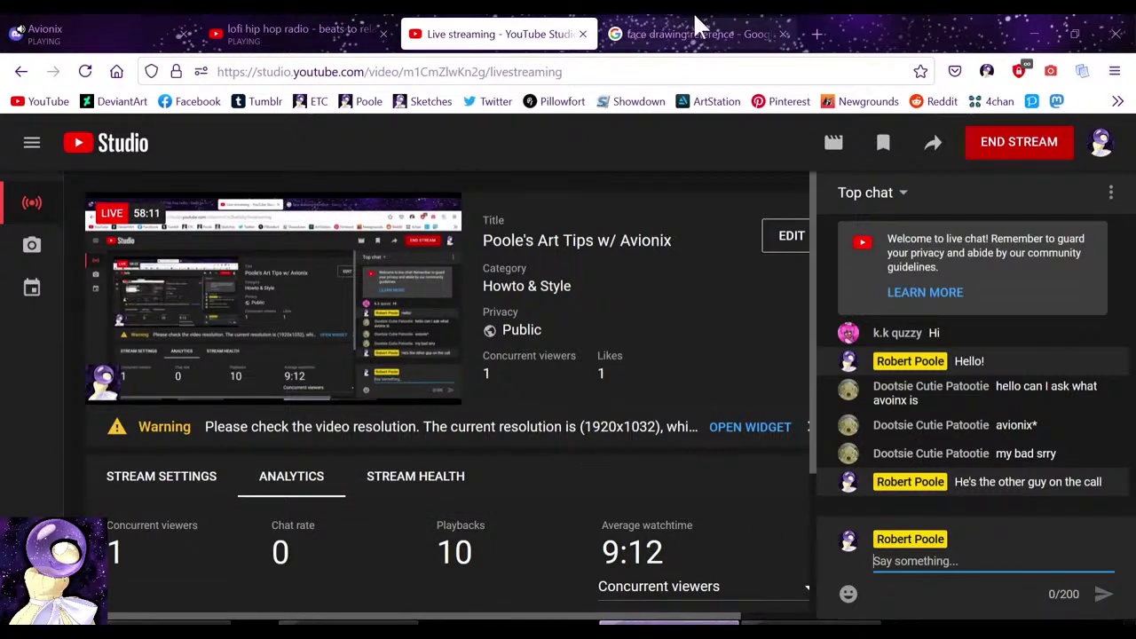
Step: Switch back to PaintTool SAI, reset the canvas zoom and rotation, and mirror the view horizontally to check the head
mouse_move(221, 306)
click(348, 623)
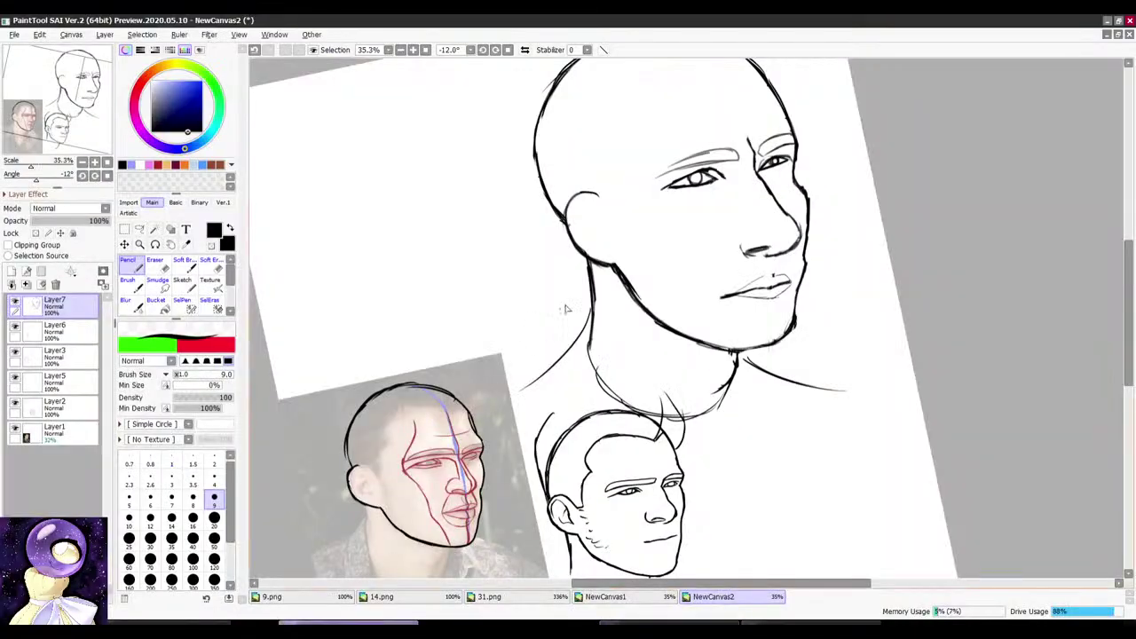
scroll(684, 251, down, 5)
scroll(708, 149, up, 5)
scroll(552, 161, down, 1)
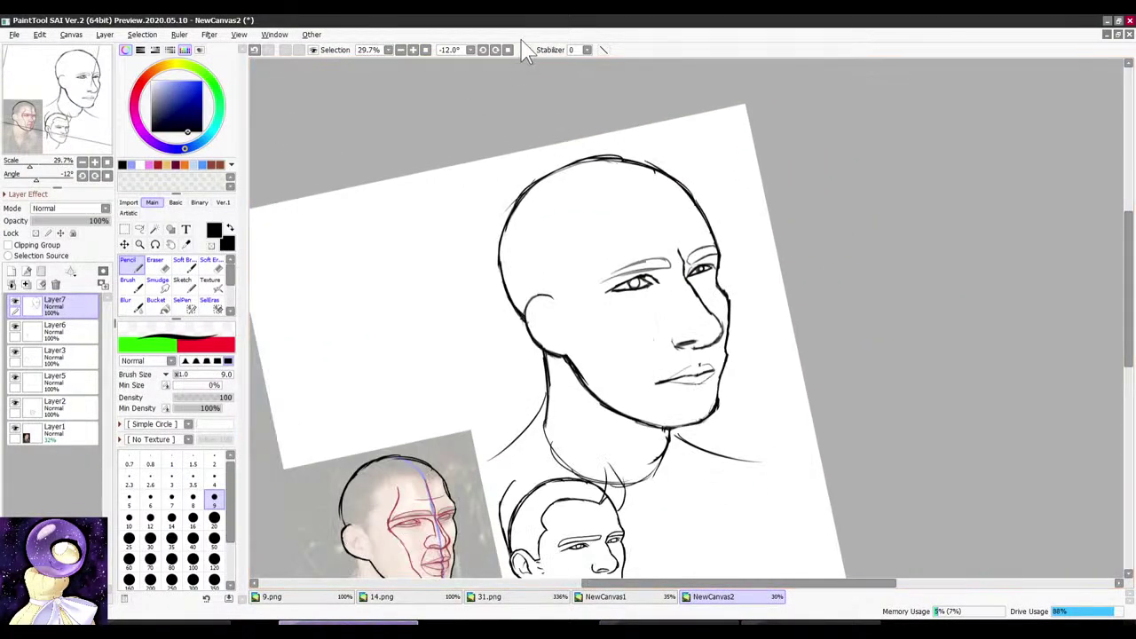
click(425, 50)
click(524, 50)
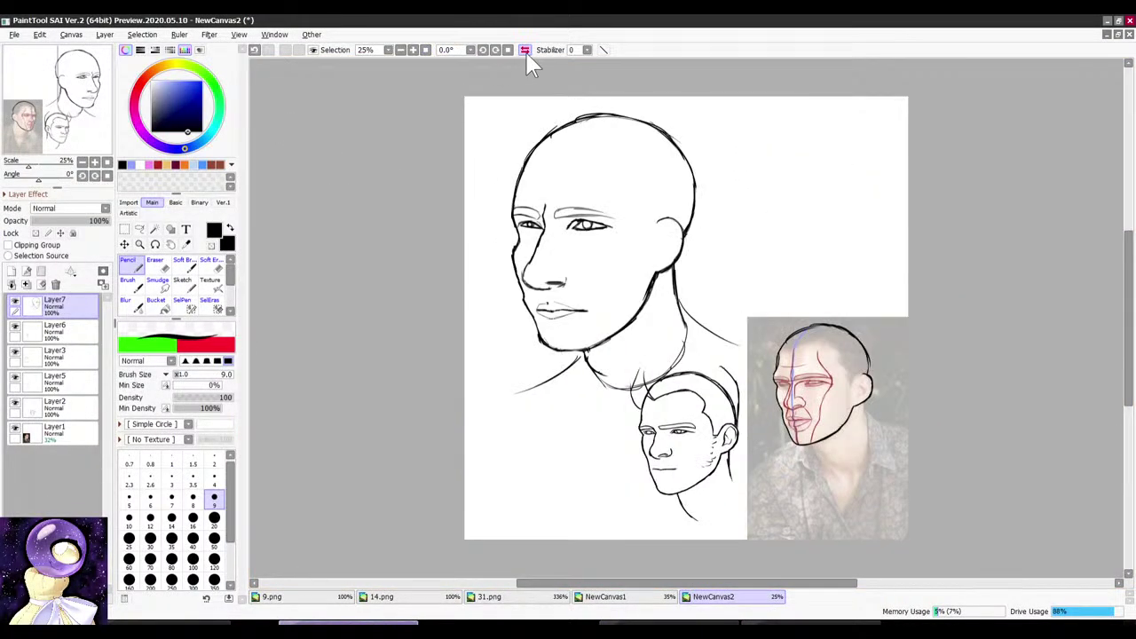
scroll(553, 219, up, 5)
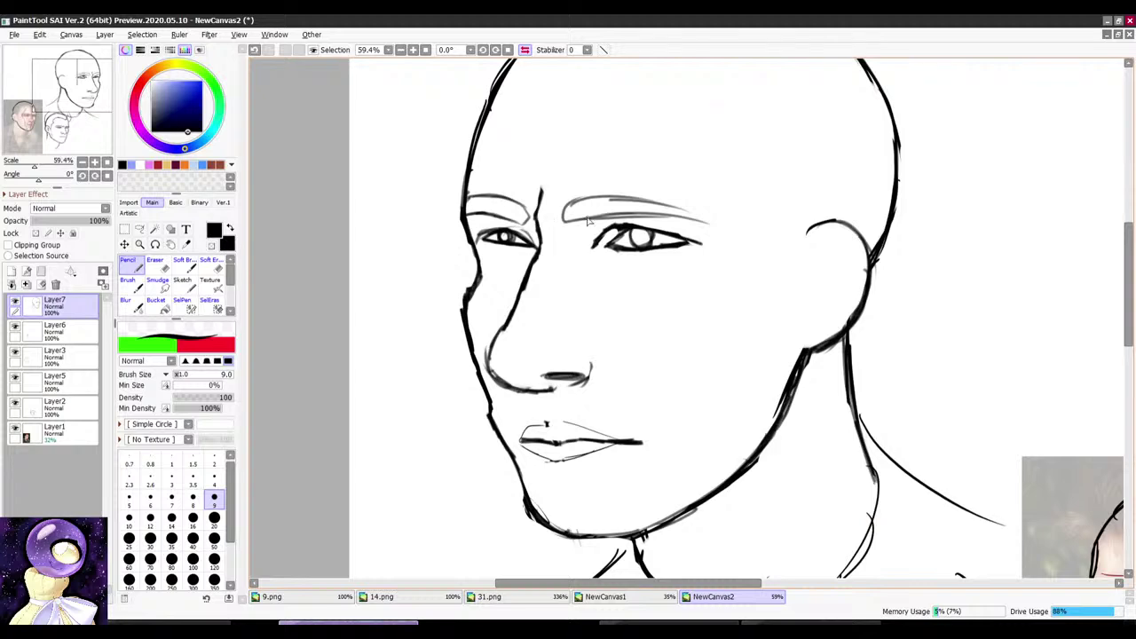
scroll(586, 220, down, 4)
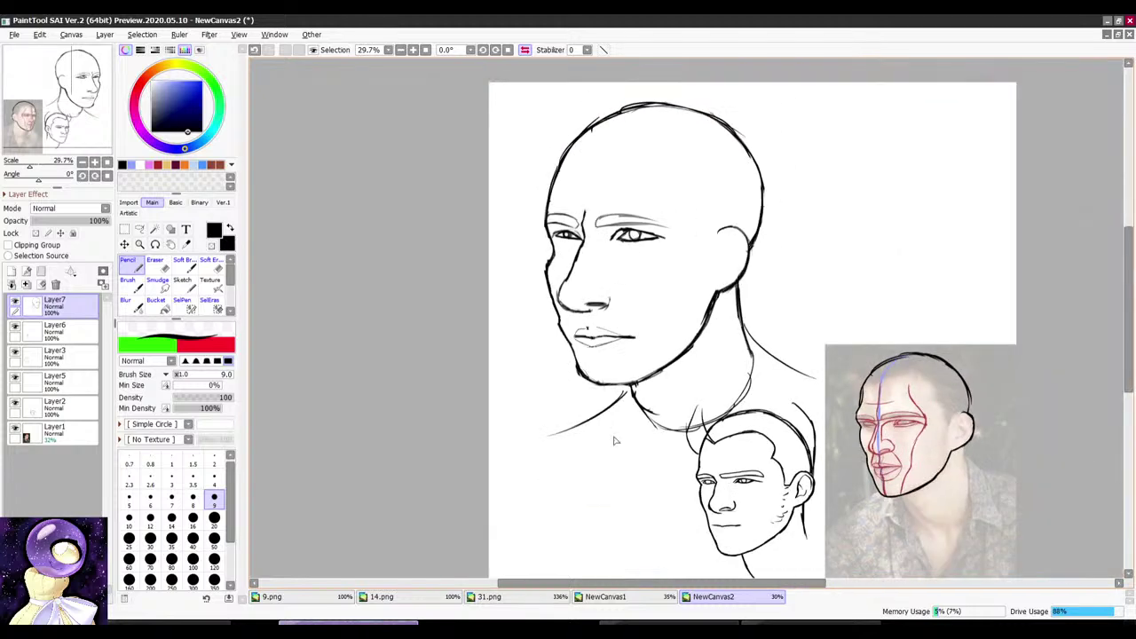
Step: Switch to the Discord call and inspect the other artist's mirrored head drawing
click(755, 623)
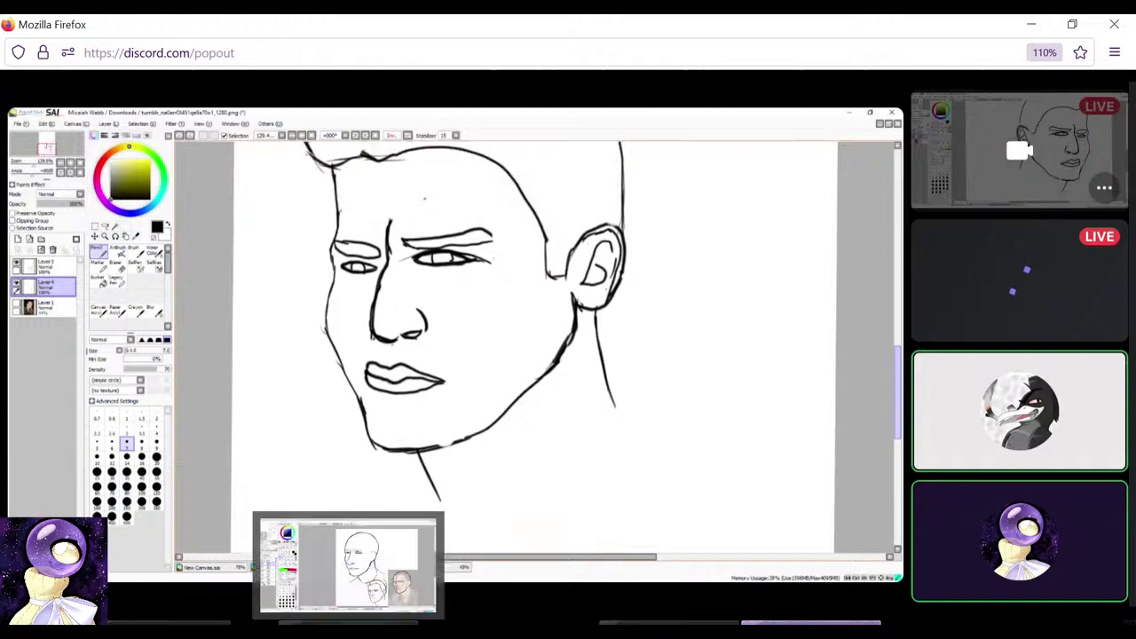
click(348, 631)
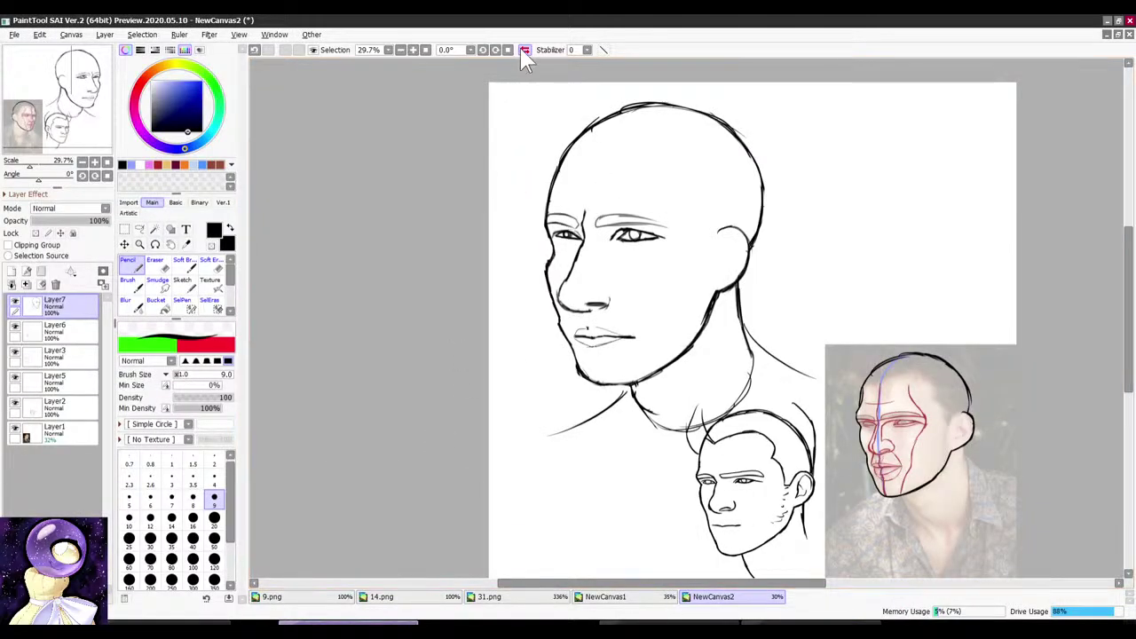
key(alt+Tab)
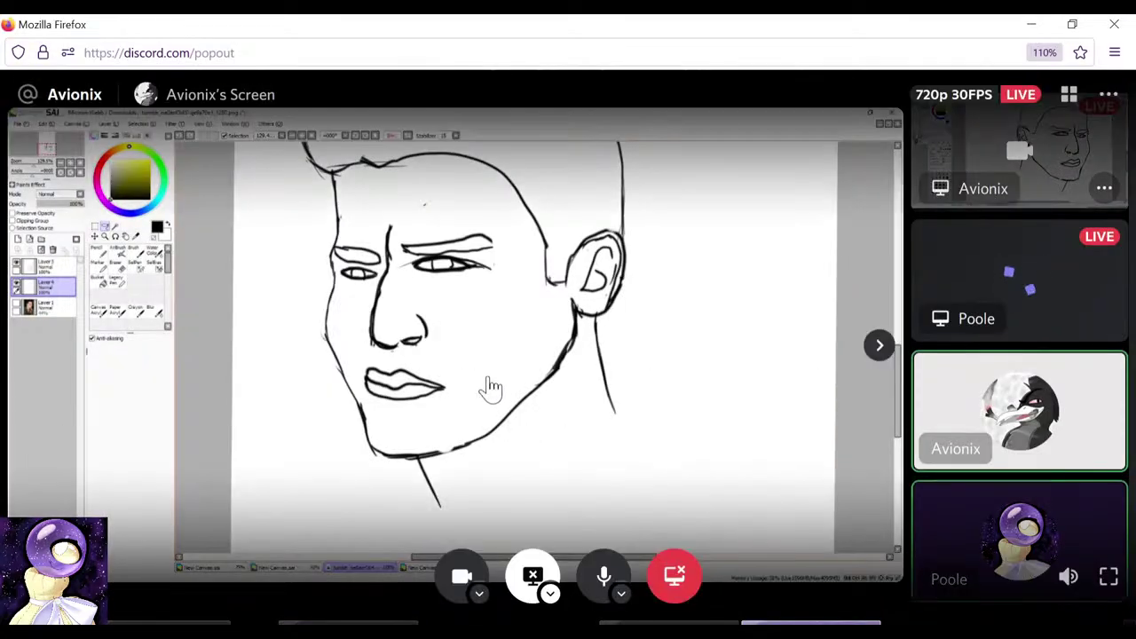
key(alt+Tab)
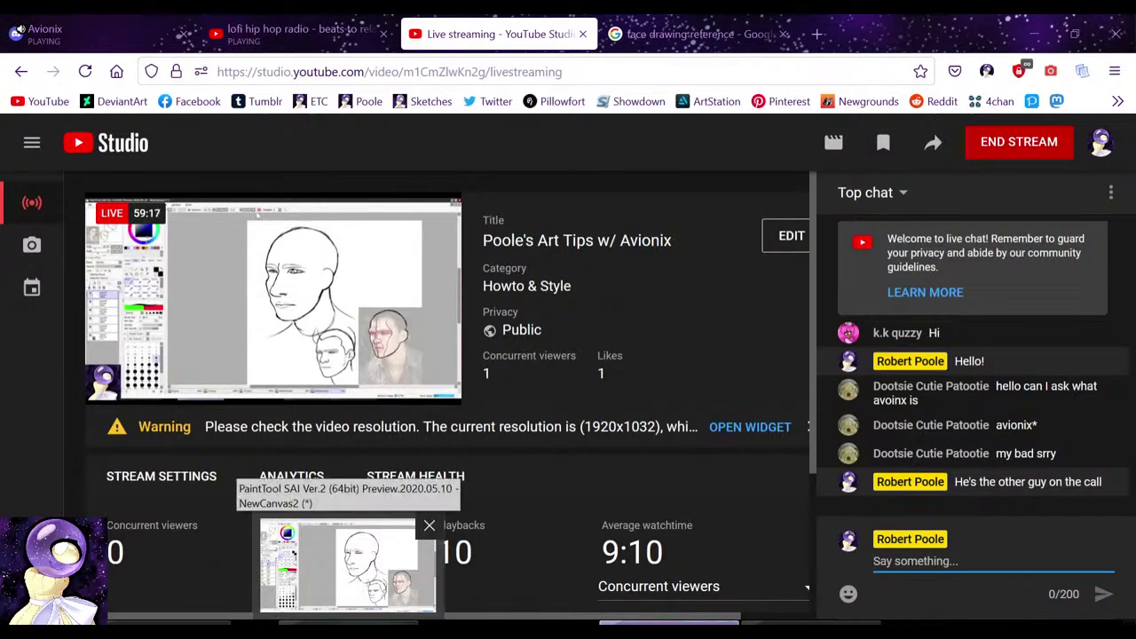
Step: Return to PaintTool SAI and activate the freeform Lasso selection for the mirrored head
click(348, 630)
scroll(646, 256, up, 5)
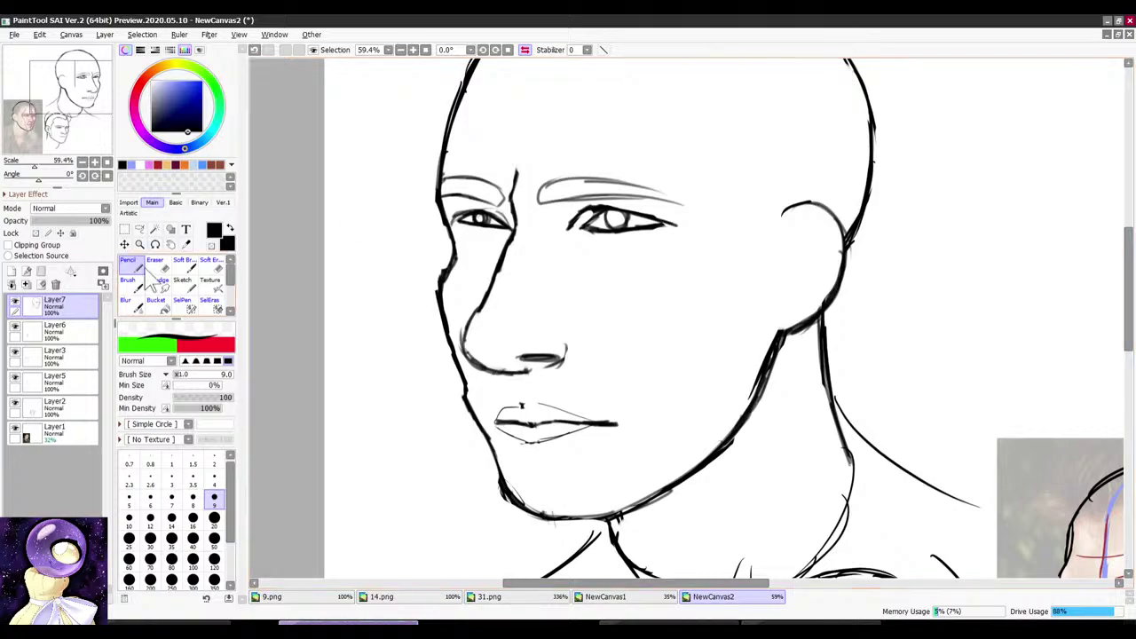
click(139, 231)
scroll(556, 197, down, 3)
scroll(555, 173, up, 3)
scroll(583, 187, down, 3)
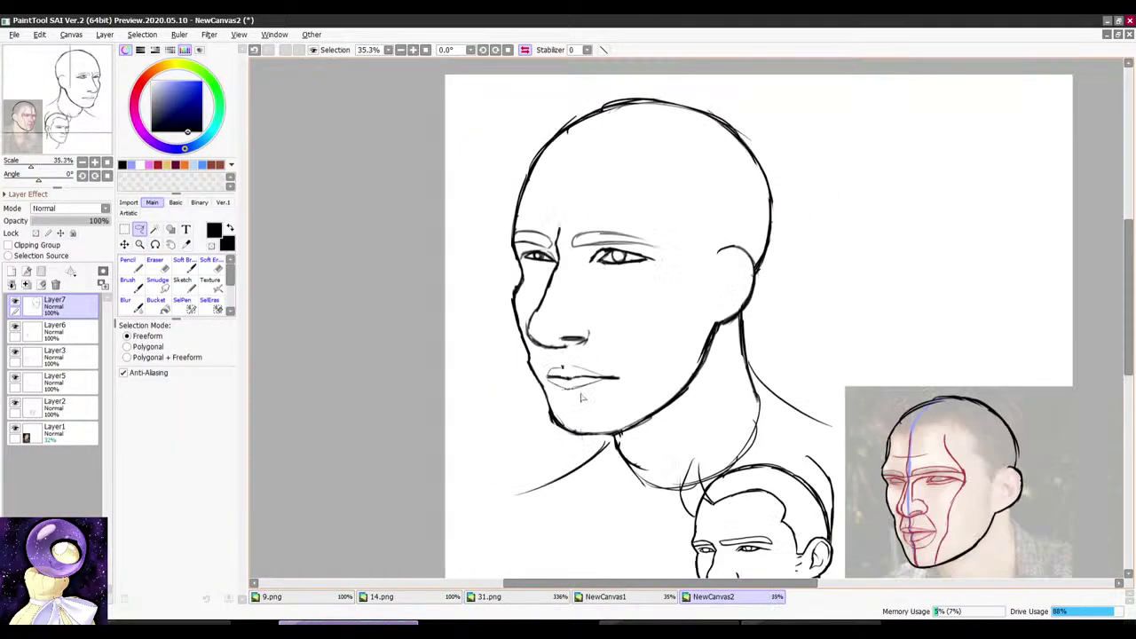
Step: Check the YouTube live chat, the canvas and the other artist's shared drawing on the Discord call
click(640, 621)
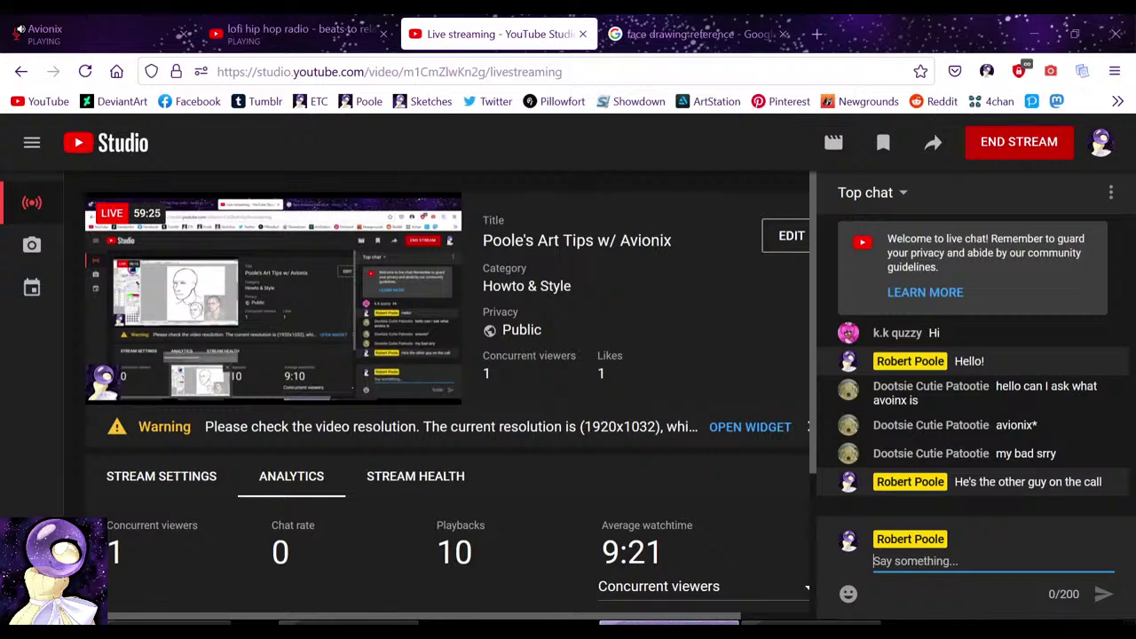
click(400, 618)
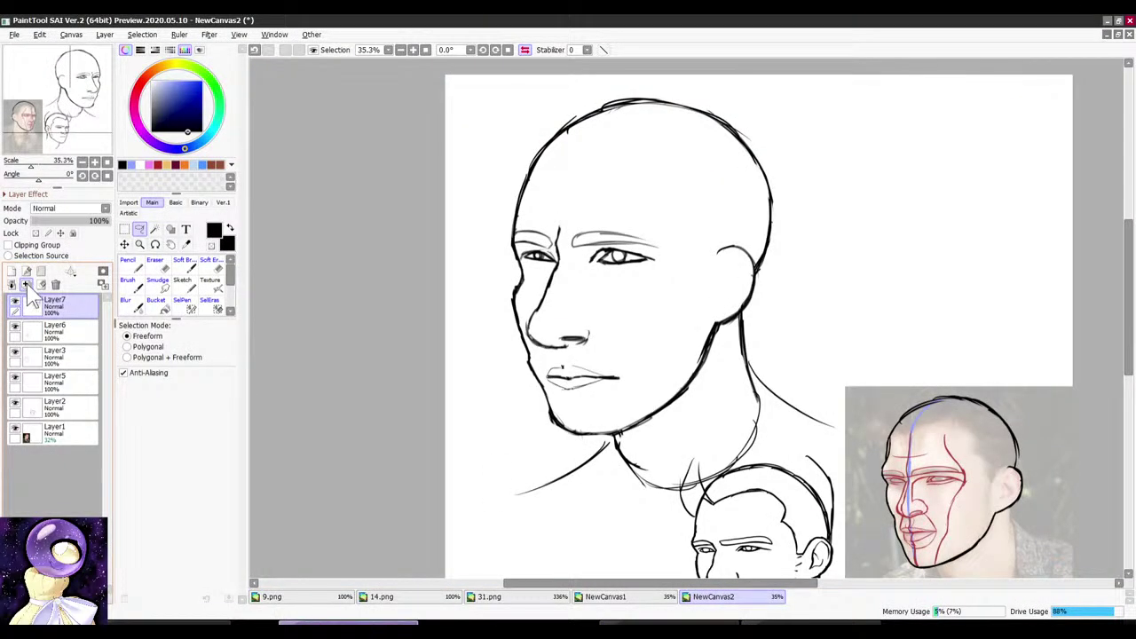
click(761, 619)
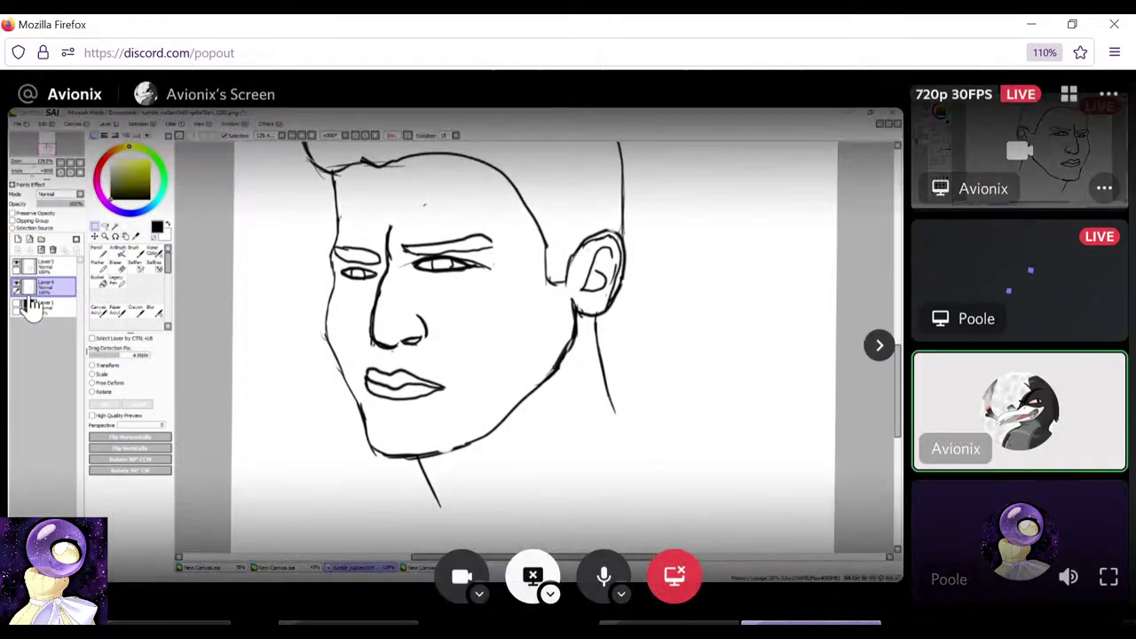
Step: Return to PaintTool SAI to select the Pencil again, and switch to the Discord screen share
key(alt+Tab)
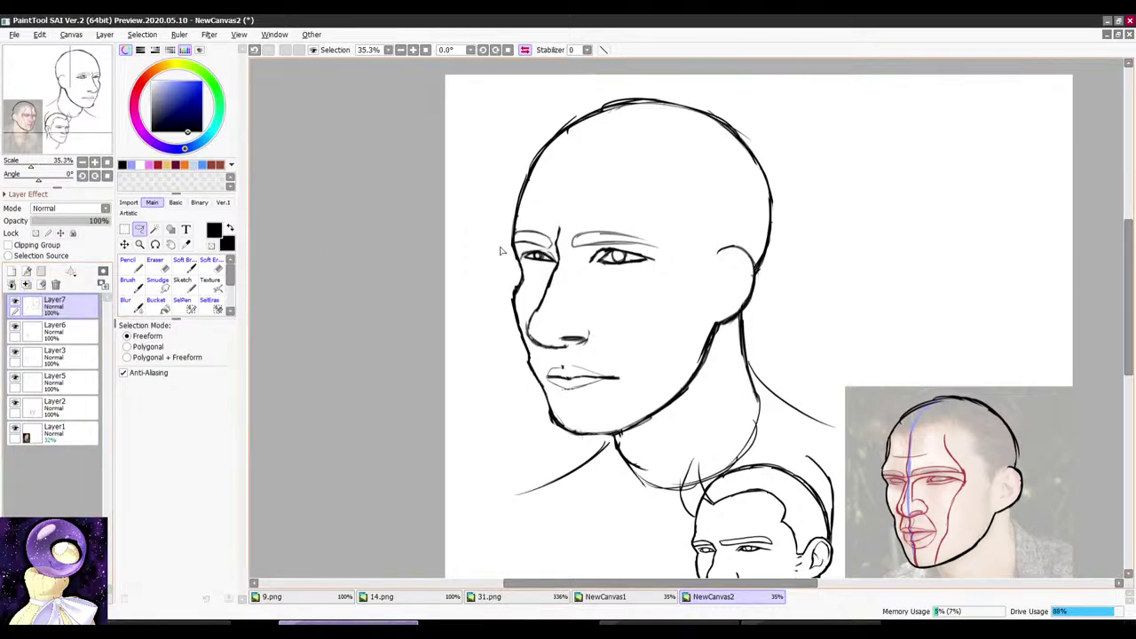
scroll(532, 222, down, 4)
scroll(569, 205, up, 4)
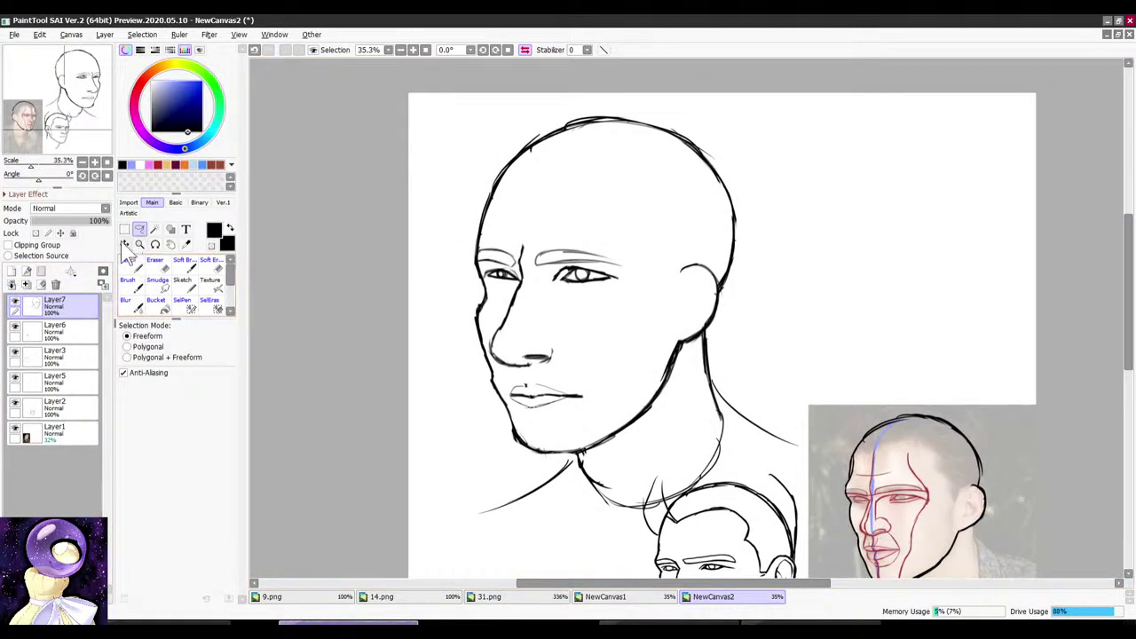
click(135, 270)
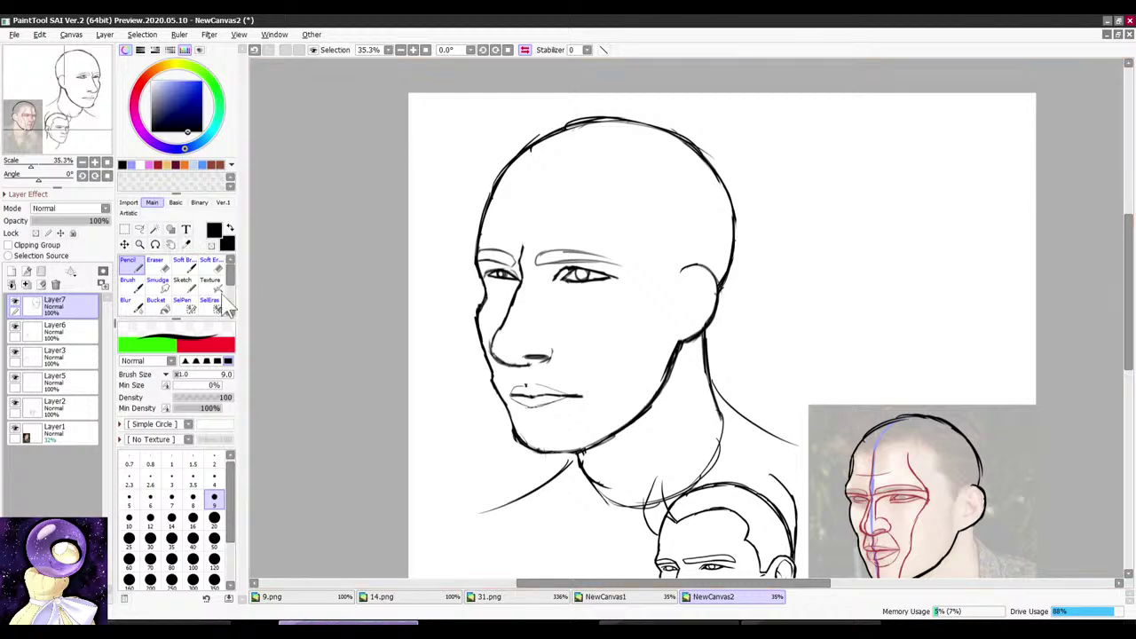
scroll(637, 245, down, 2)
key(alt+Tab)
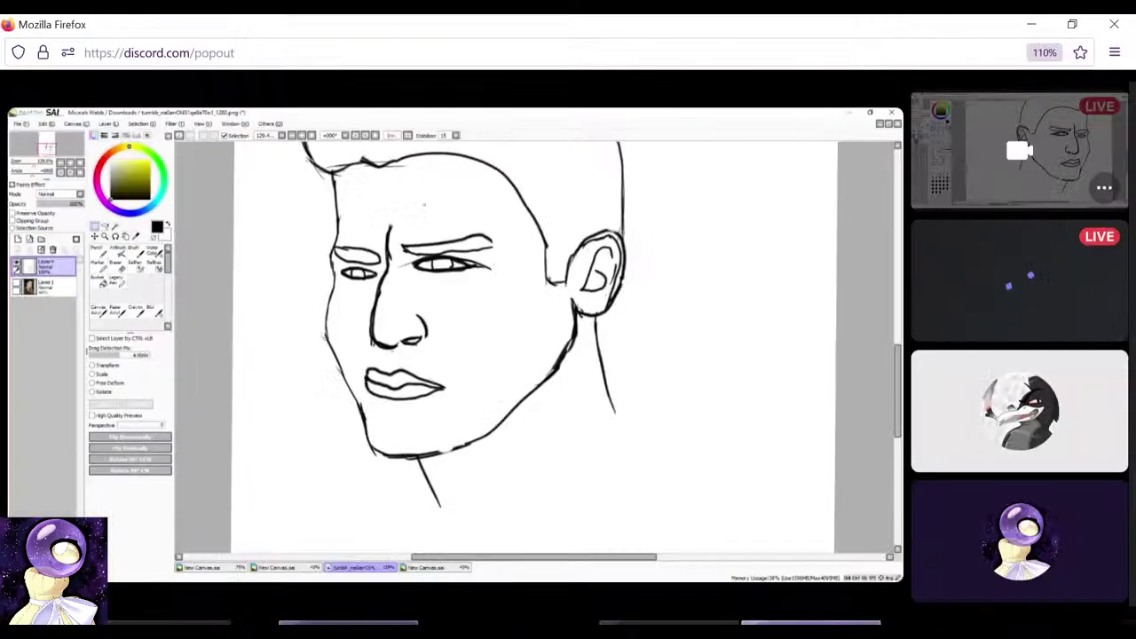
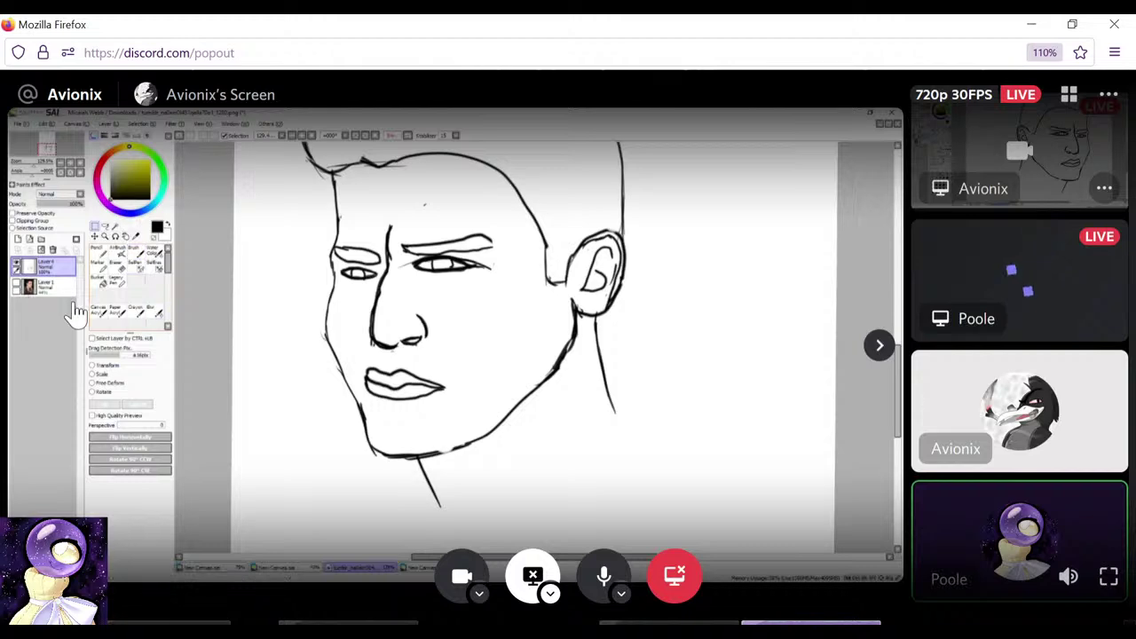
Step: Return to PaintTool SAI, lasso the far eye, adjust its shape with a Deform transform, and deselect it
click(312, 621)
scroll(587, 302, up, 4)
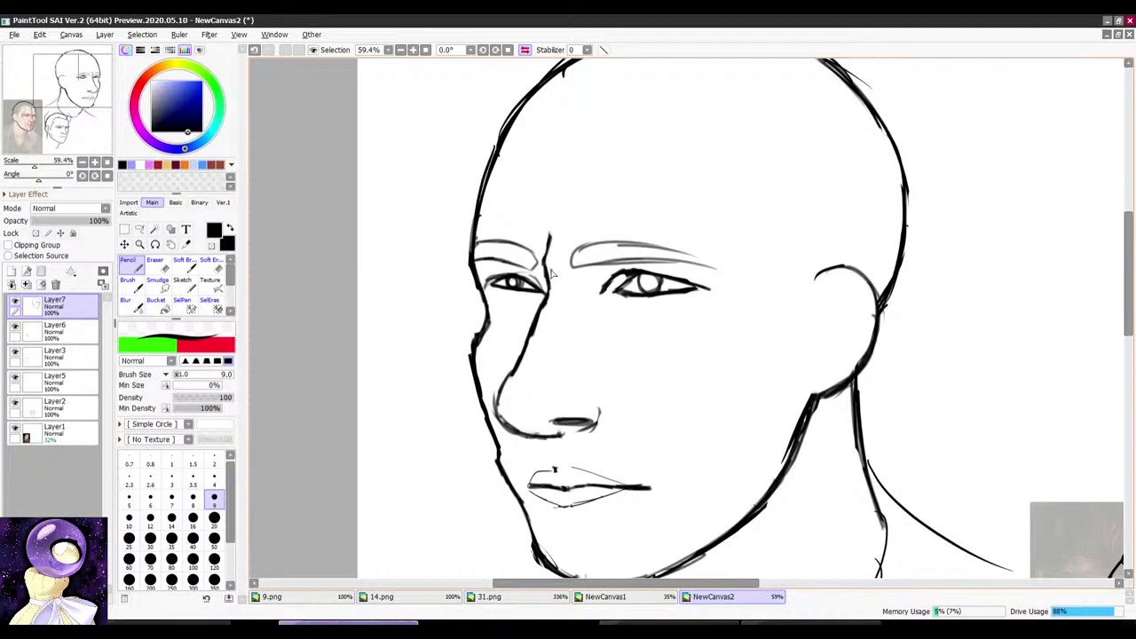
click(140, 229)
scroll(507, 384, up, 2)
drag(548, 269, 552, 278)
scroll(553, 277, up, 1)
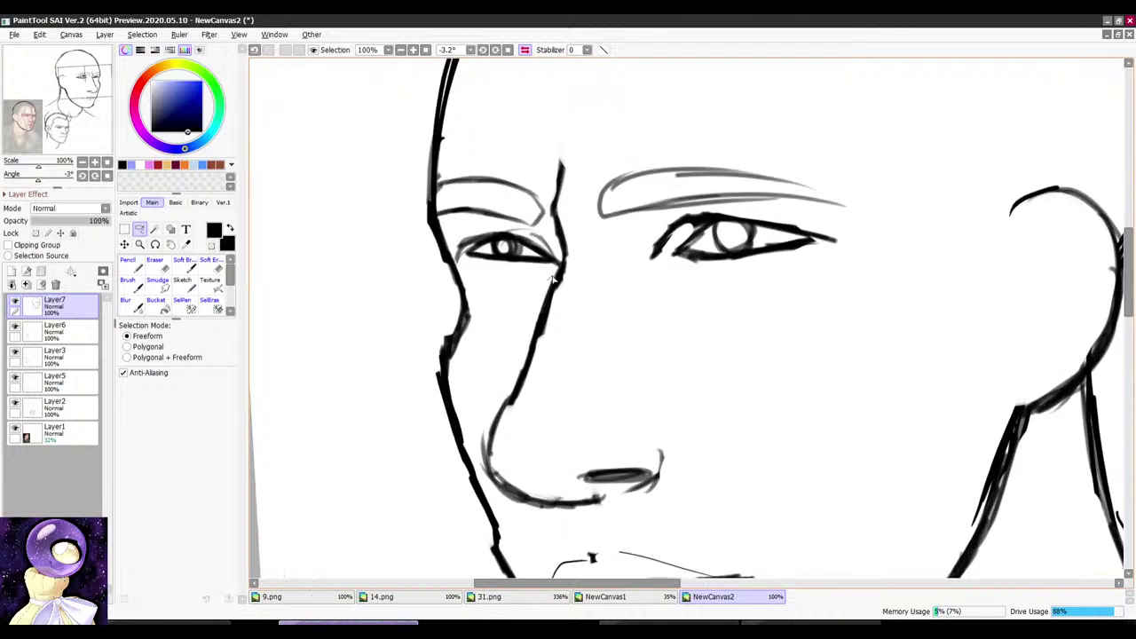
drag(454, 252, 506, 275)
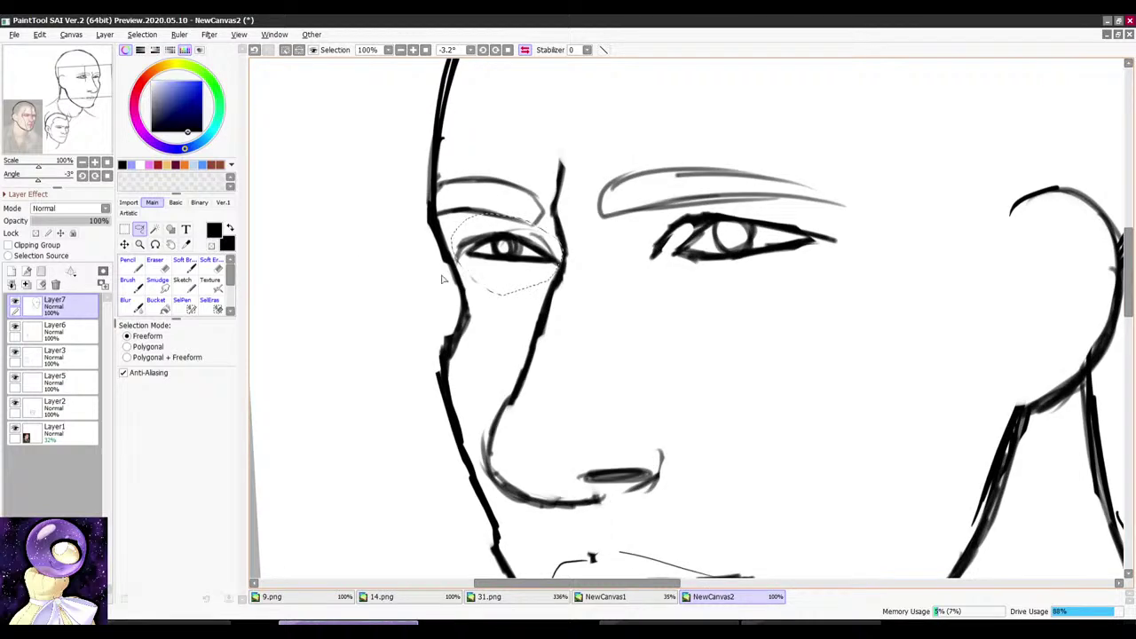
key(ctrl+t)
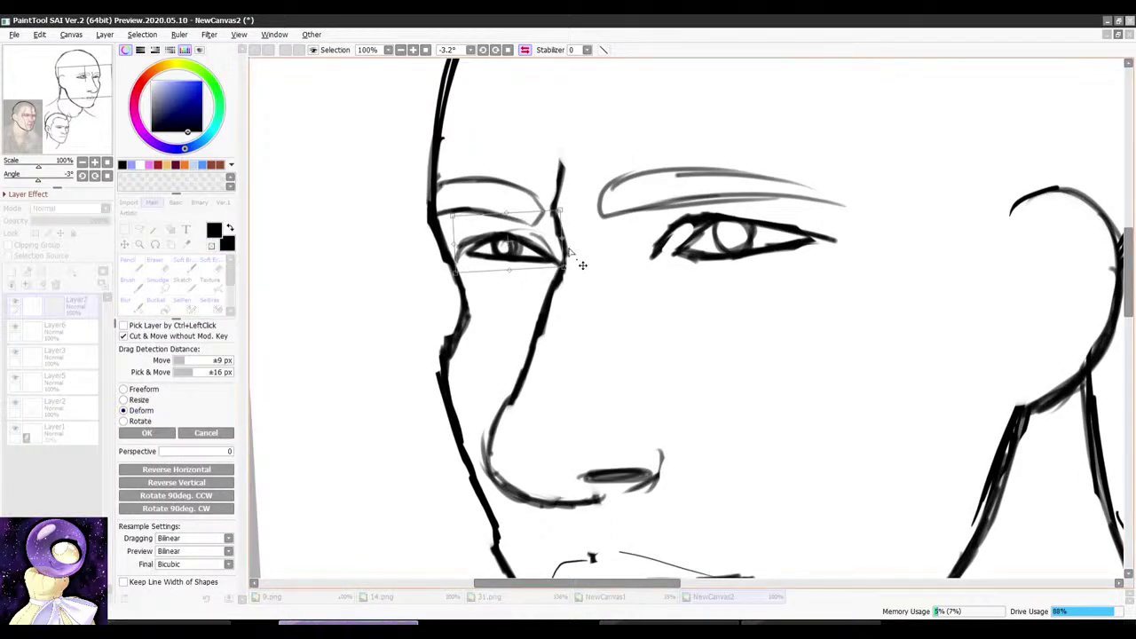
scroll(577, 251, down, 5)
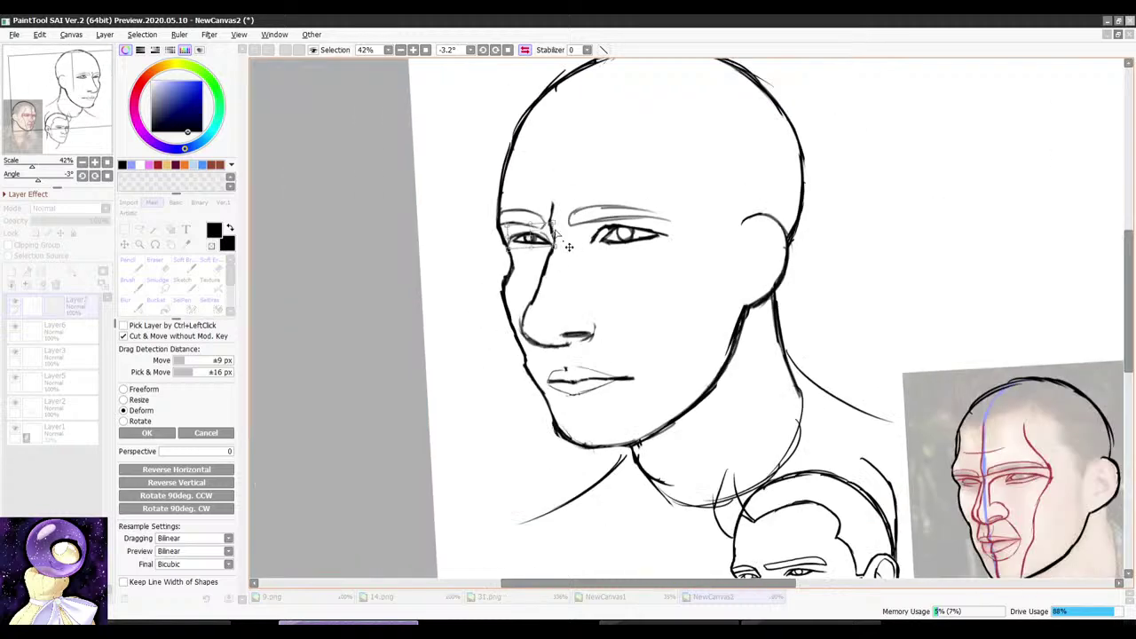
scroll(568, 247, up, 3)
click(146, 433)
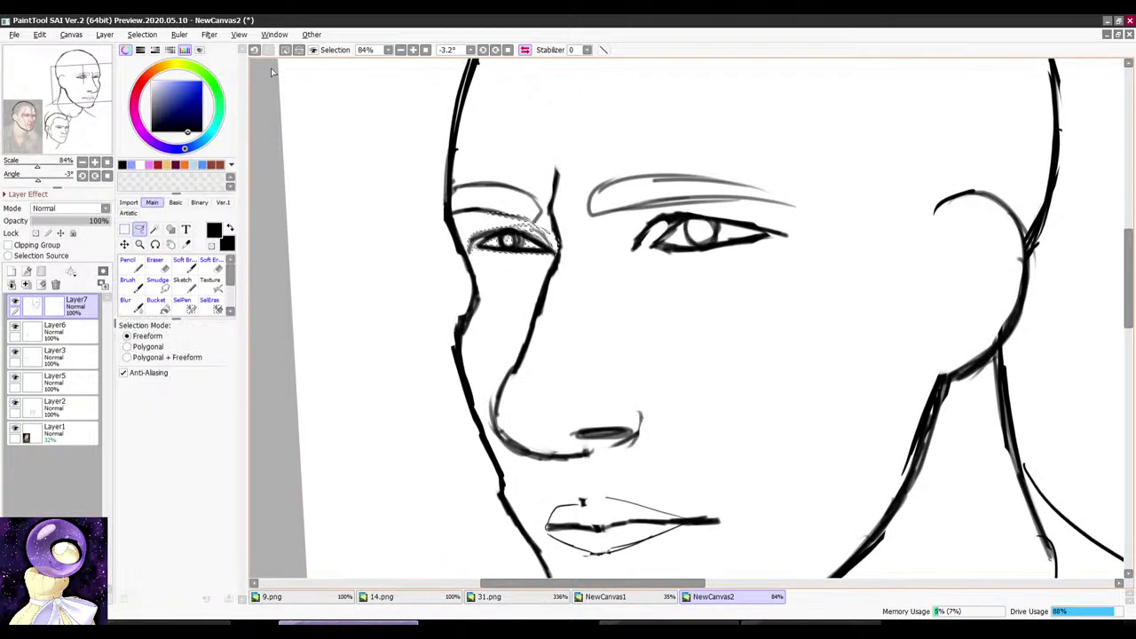
key(ctrl+d)
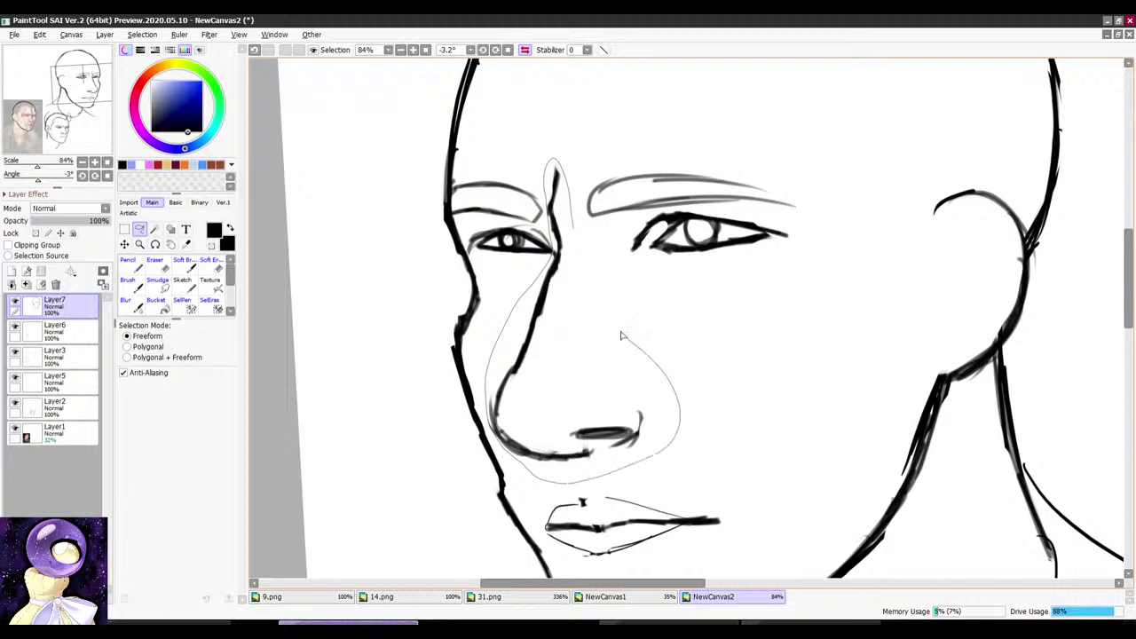
mouse_move(621, 335)
mouse_down()
mouse_move(575, 240)
mouse_move(552, 259)
mouse_up()
scroll(626, 239, down, 6)
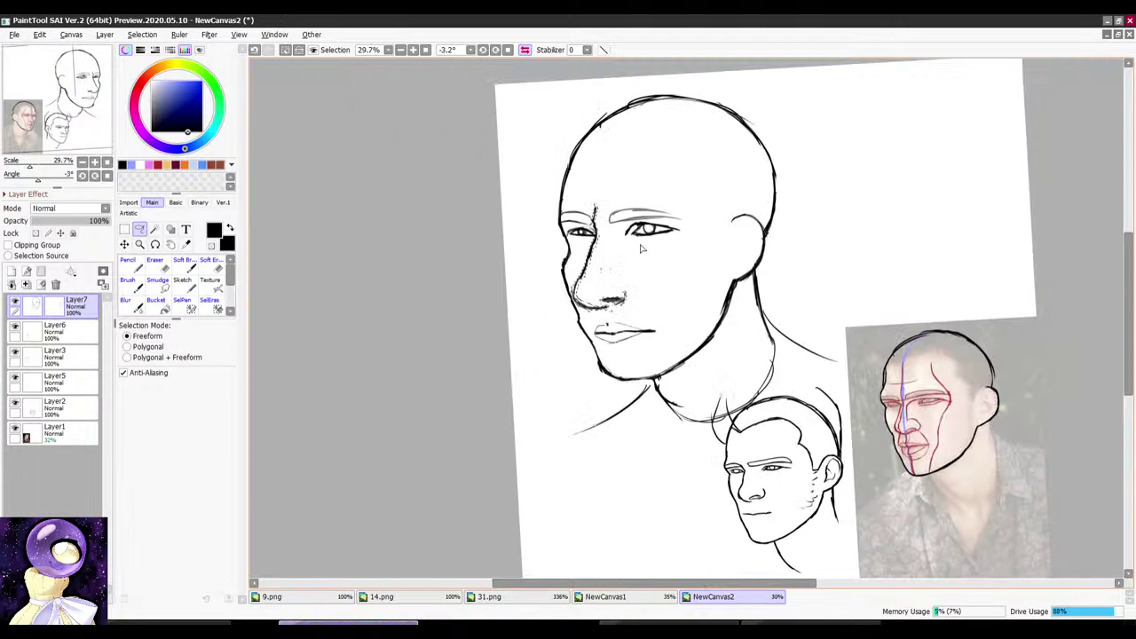
scroll(599, 222, up, 5)
key(r)
drag(646, 139, 577, 342)
scroll(590, 382, down, 4)
scroll(592, 429, up, 3)
key(r)
drag(629, 235, 589, 339)
scroll(590, 338, up, 1)
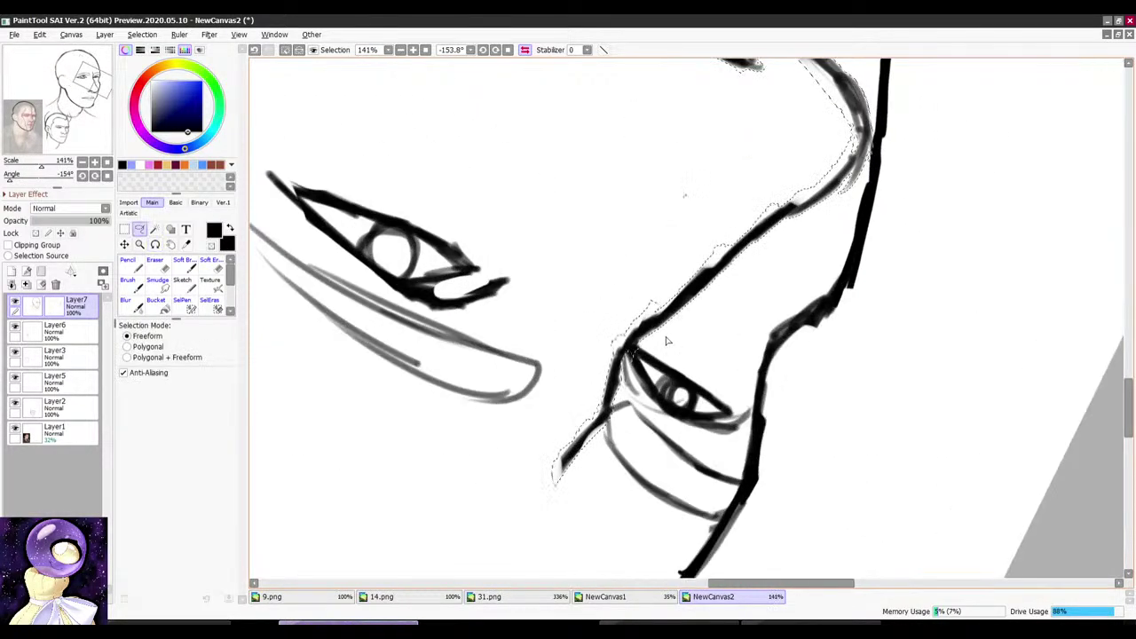
Step: Lasso the far eye and eyebrow together and deform the selection, stretching it upward and narrowing it slightly at the nose side
mouse_move(664, 336)
mouse_down()
mouse_move(638, 342)
mouse_move(619, 386)
mouse_up()
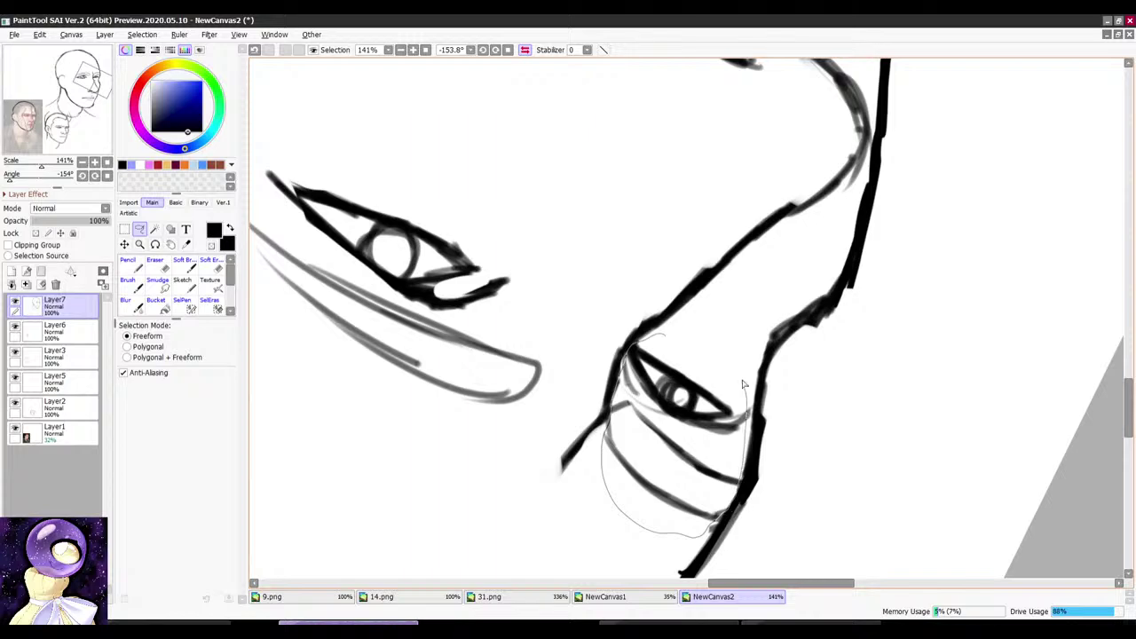
mouse_move(520, 251)
mouse_down()
mouse_move(755, 279)
mouse_move(849, 170)
mouse_move(715, 211)
mouse_up()
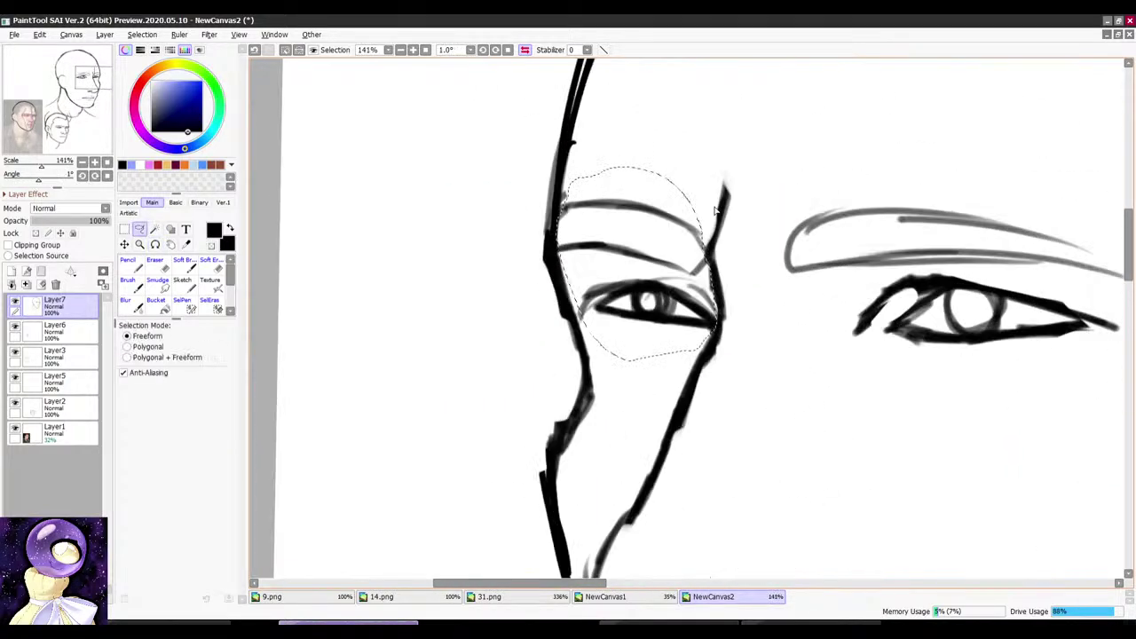
key(ctrl+t)
drag(637, 181, 636, 165)
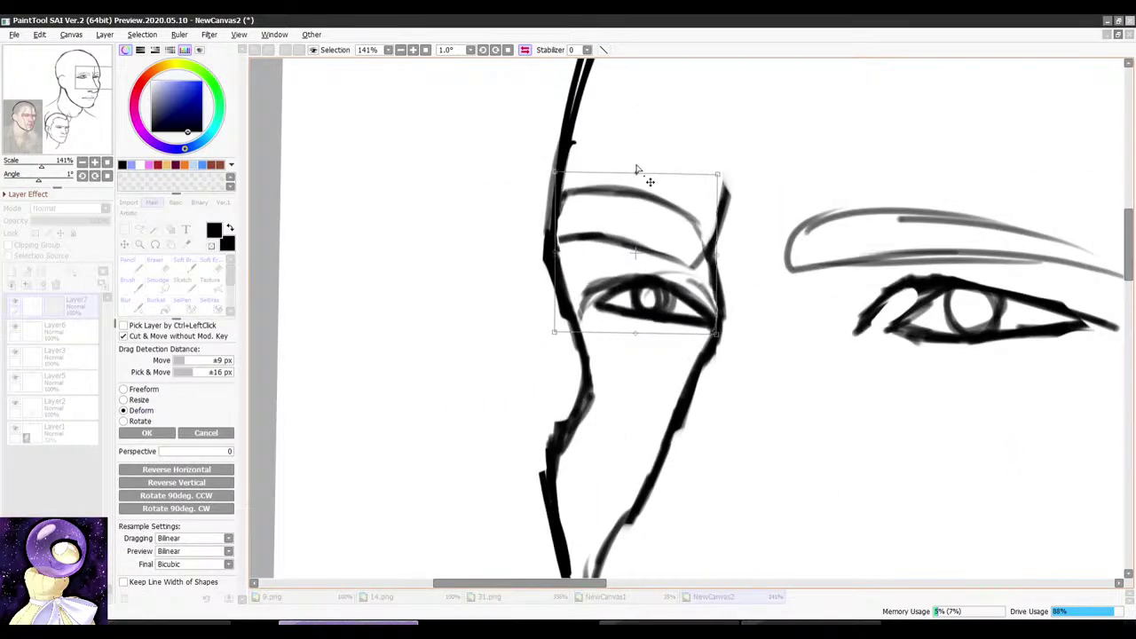
drag(719, 174, 718, 169)
drag(717, 257, 717, 257)
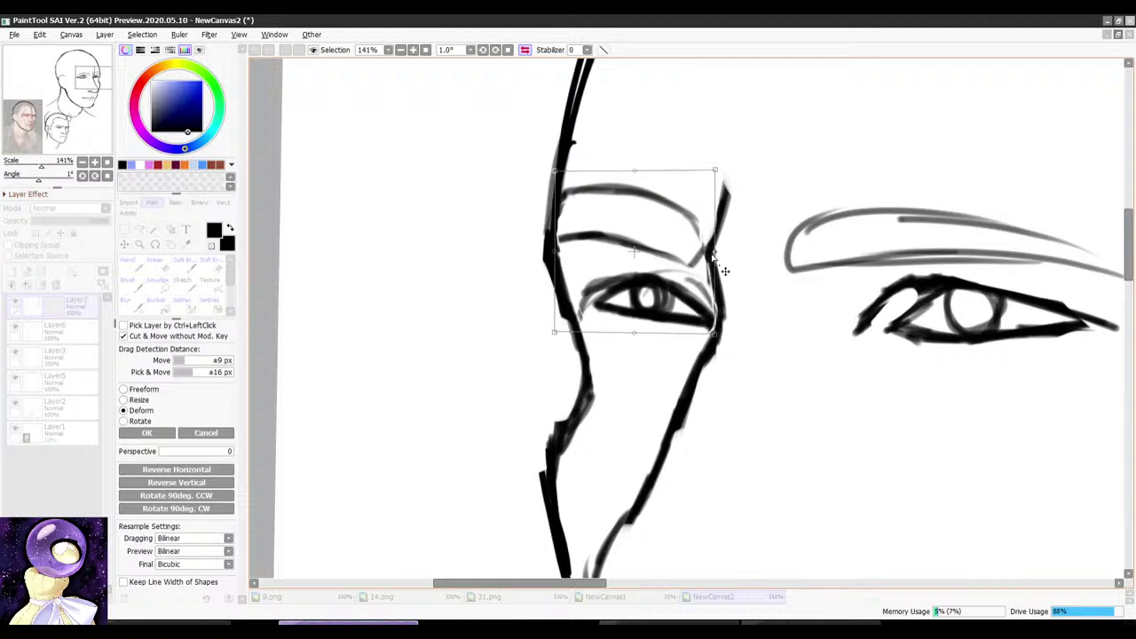
Step: Pull the lower outer corner of the far eye and eyebrow transform slightly downward and apply it
scroll(720, 247, down, 6)
scroll(812, 260, up, 5)
scroll(701, 224, down, 5)
scroll(758, 222, down, 3)
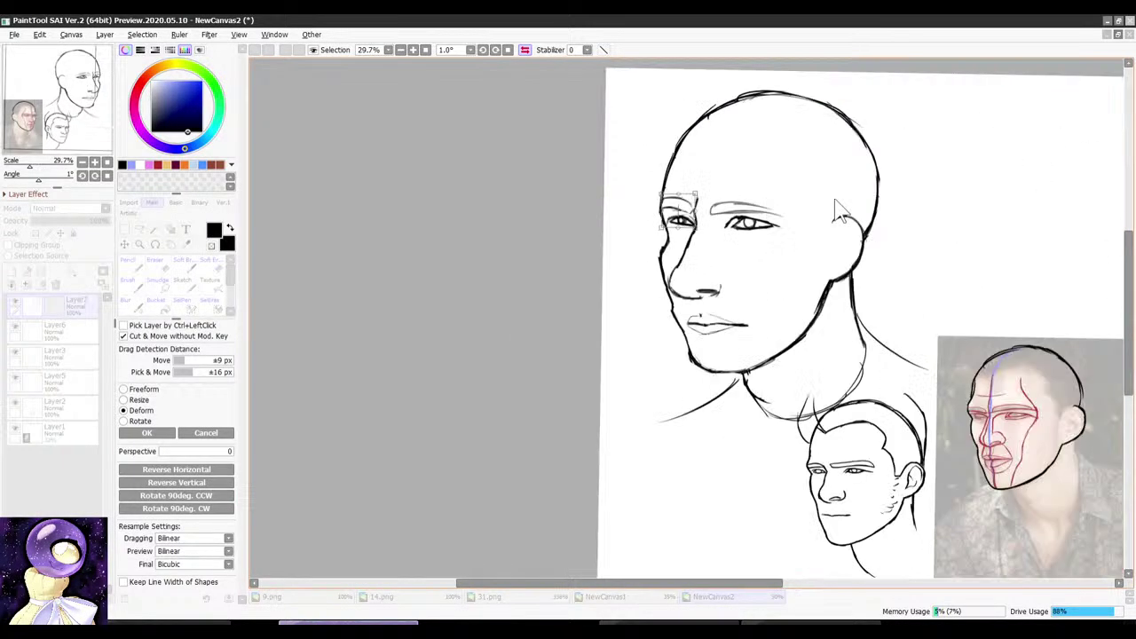
scroll(1029, 470, up, 3)
scroll(979, 442, down, 3)
scroll(550, 131, up, 5)
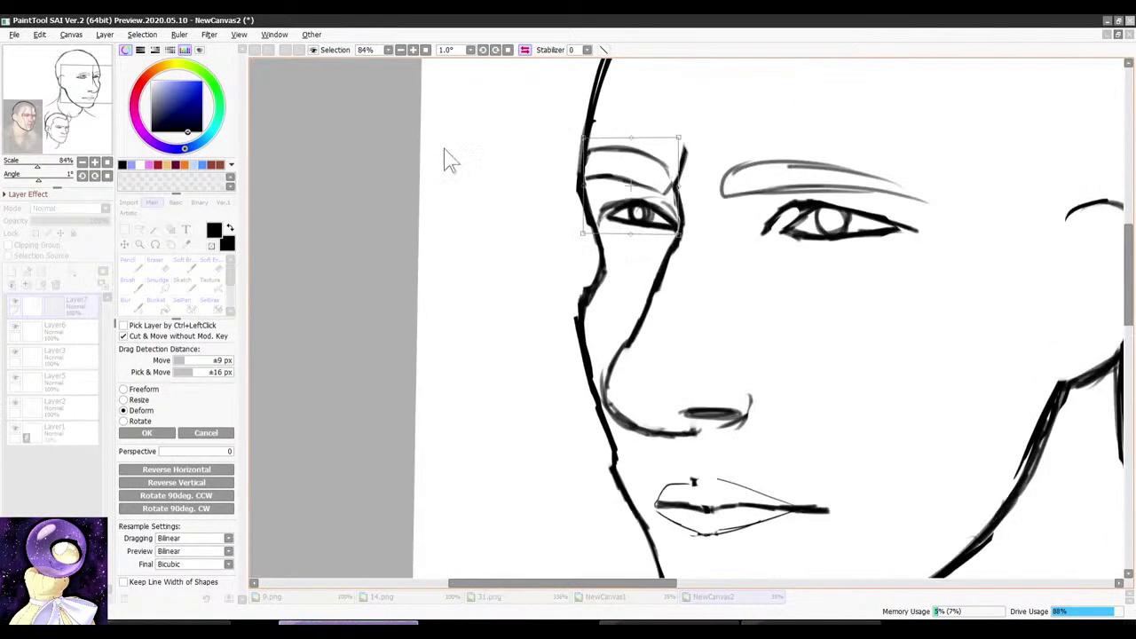
scroll(599, 217, up, 2)
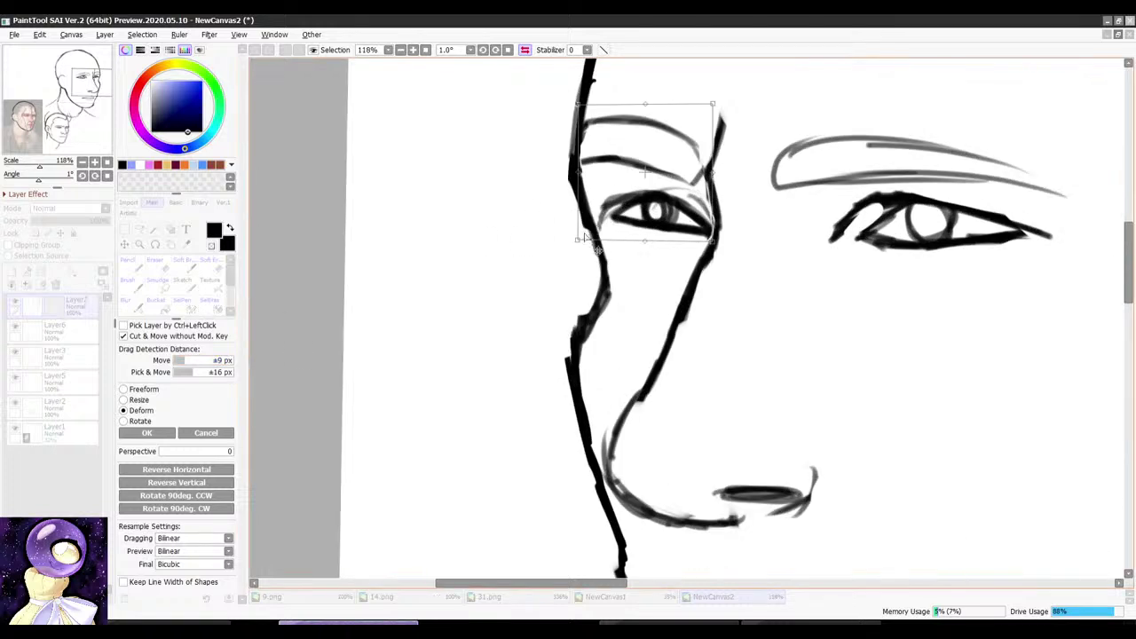
drag(577, 242, 579, 252)
click(166, 434)
Step: Redraw the far face contour from the brow around the eye socket to the cheekbone with the Pencil, erasing the old line
click(136, 272)
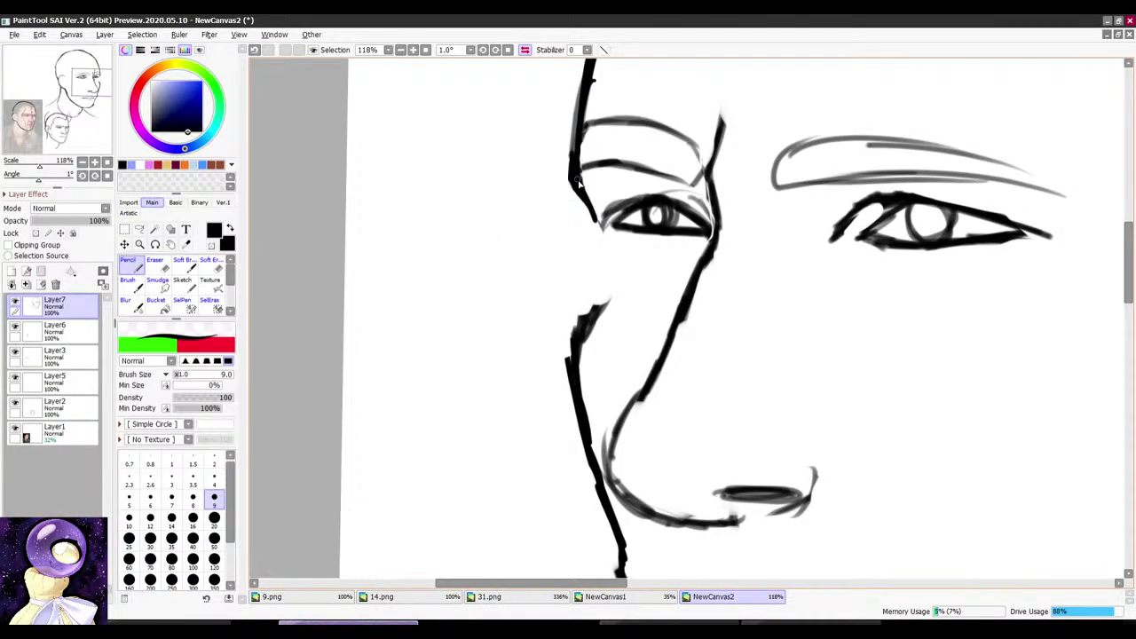
drag(615, 182, 604, 190)
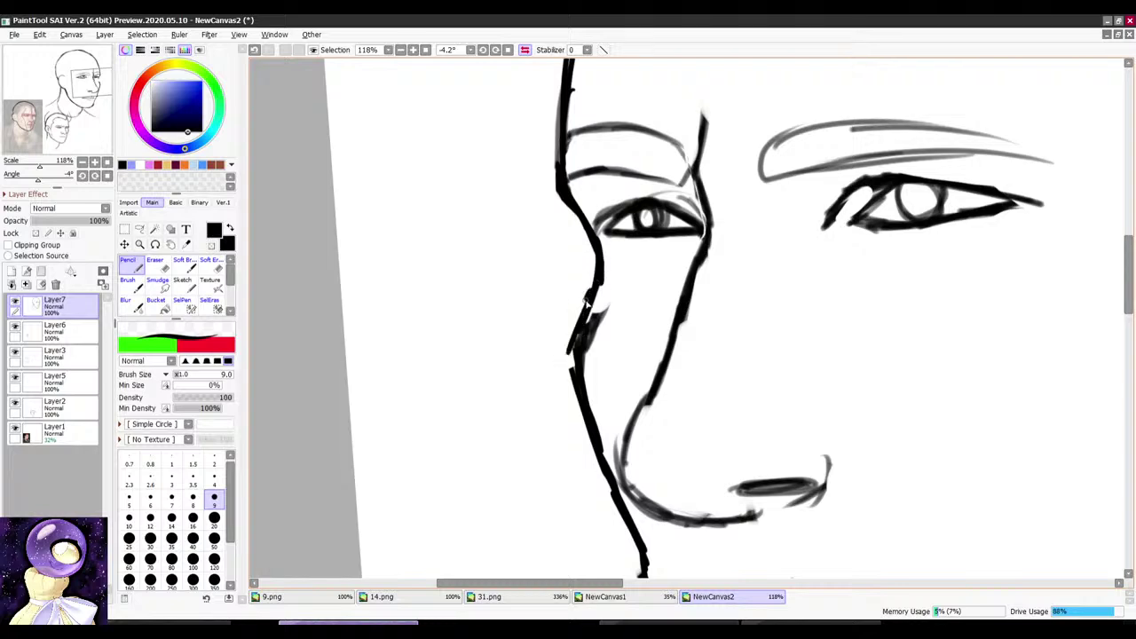
key(e)
drag(610, 300, 595, 368)
key(n)
mouse_move(599, 272)
mouse_down()
mouse_move(577, 331)
mouse_move(580, 376)
mouse_move(637, 264)
mouse_up()
scroll(591, 263, down, 5)
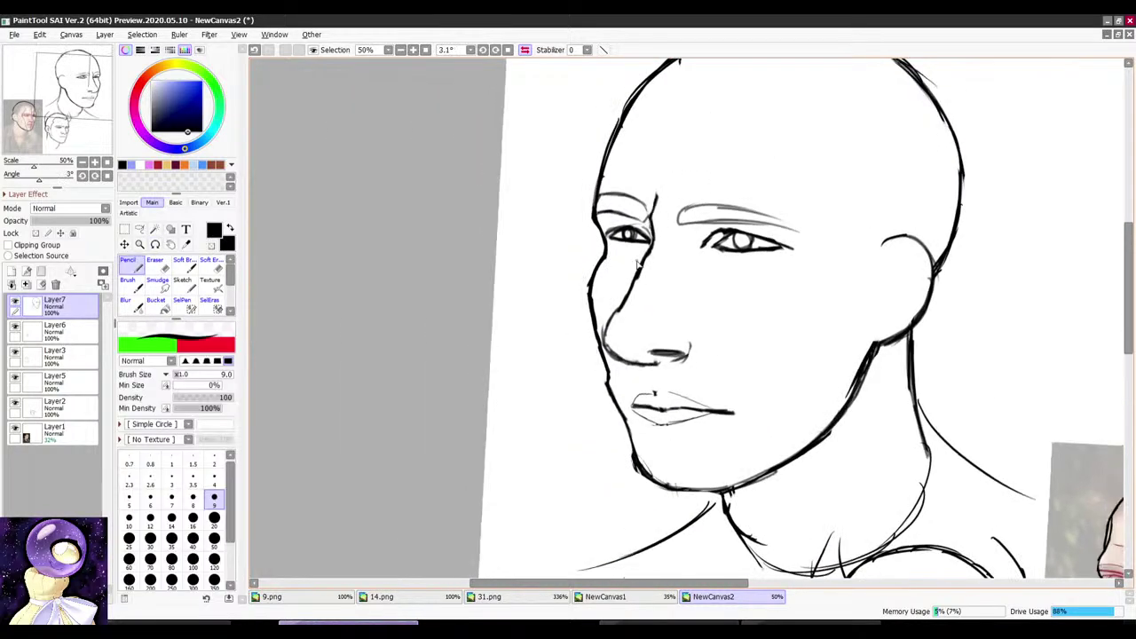
Step: Clean up and smooth the far cheek contour beside the nose with the Eraser and Pencil
scroll(636, 263, up, 3)
key(e)
key(n)
mouse_move(573, 328)
mouse_down()
mouse_move(588, 385)
mouse_move(607, 400)
mouse_up()
scroll(607, 293, down, 3)
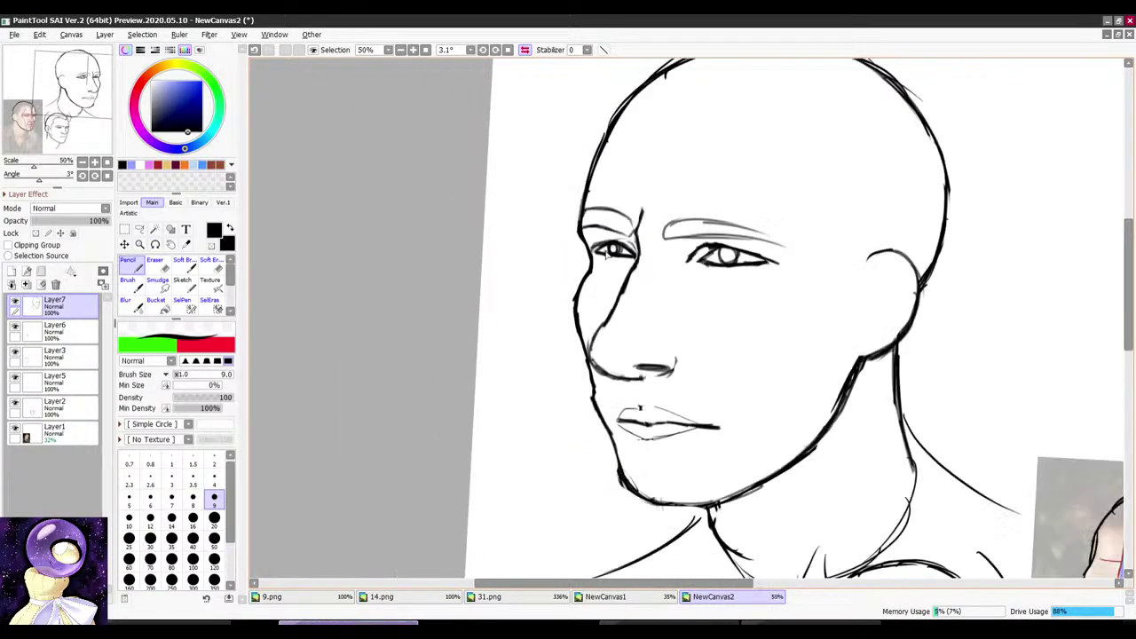
Step: Rework the far face contour from the nose tip past the mouth toward the chin with the Eraser and Pencil
scroll(607, 284, up, 3)
mouse_move(607, 277)
mouse_down()
mouse_move(637, 246)
mouse_move(608, 279)
mouse_move(613, 219)
mouse_move(549, 240)
mouse_up()
scroll(608, 279, up, 2)
scroll(552, 349, up, 1)
key(e)
key(n)
drag(562, 190, 547, 217)
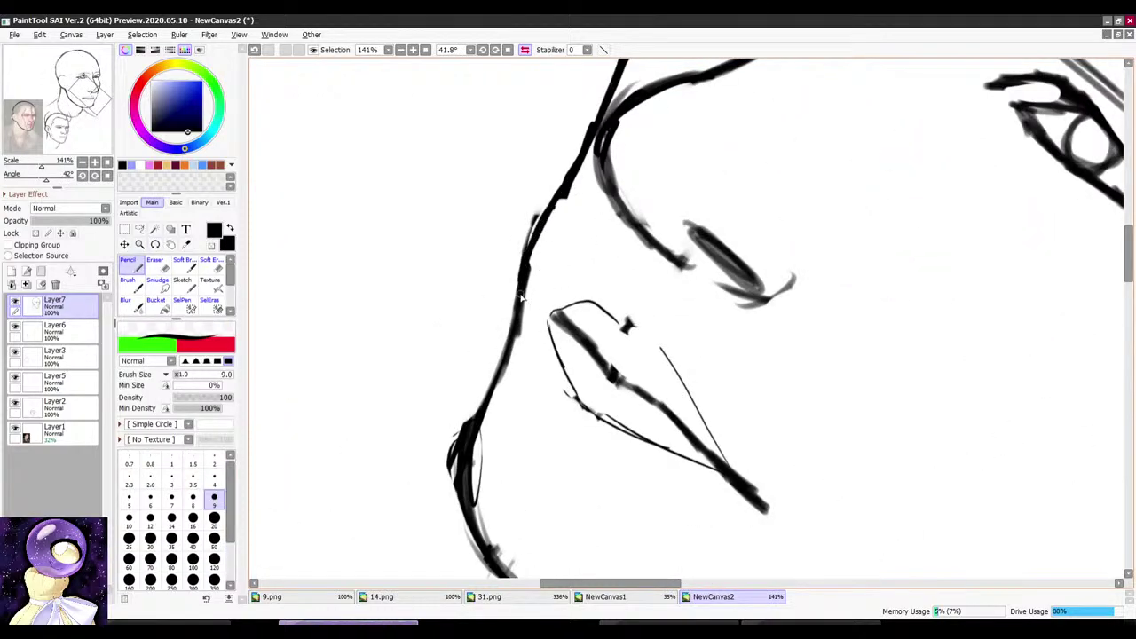
drag(521, 297, 517, 339)
mouse_move(535, 327)
mouse_down()
mouse_move(548, 213)
mouse_move(557, 268)
mouse_up()
mouse_move(571, 248)
mouse_down()
mouse_move(559, 277)
mouse_move(563, 245)
mouse_move(570, 390)
mouse_up()
scroll(565, 239, down, 3)
scroll(603, 262, down, 5)
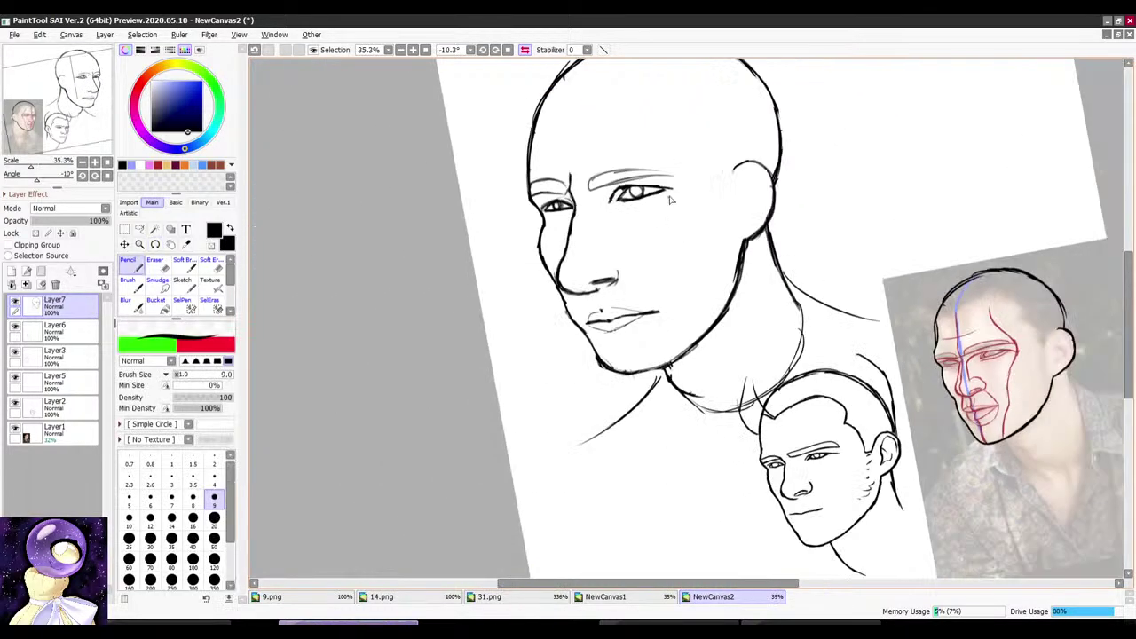
Step: Redraw the forehead and upper skull contour on the far side of the head, erasing the stray inner lines
drag(671, 200, 702, 130)
scroll(699, 137, down, 3)
scroll(692, 169, up, 2)
mouse_move(671, 166)
mouse_down()
mouse_move(701, 143)
mouse_move(604, 190)
mouse_move(696, 142)
mouse_move(640, 149)
mouse_up()
scroll(543, 221, up, 5)
key(e)
key(n)
mouse_move(484, 199)
mouse_down()
mouse_move(454, 362)
mouse_move(474, 399)
mouse_up()
key(e)
drag(541, 135, 489, 195)
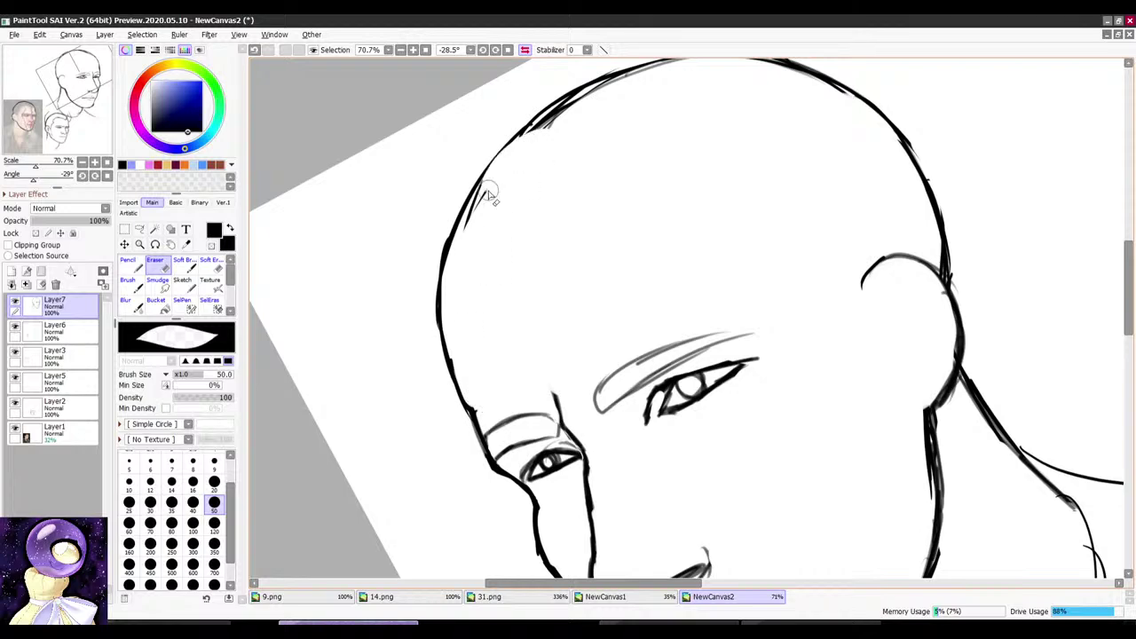
key(n)
scroll(598, 150, down, 5)
Step: Flip the canvas view horizontally and compare the corrected head with the photo reference
mouse_move(598, 150)
mouse_down()
mouse_move(706, 148)
mouse_move(707, 188)
mouse_up()
scroll(707, 188, down, 1)
scroll(716, 212, up, 3)
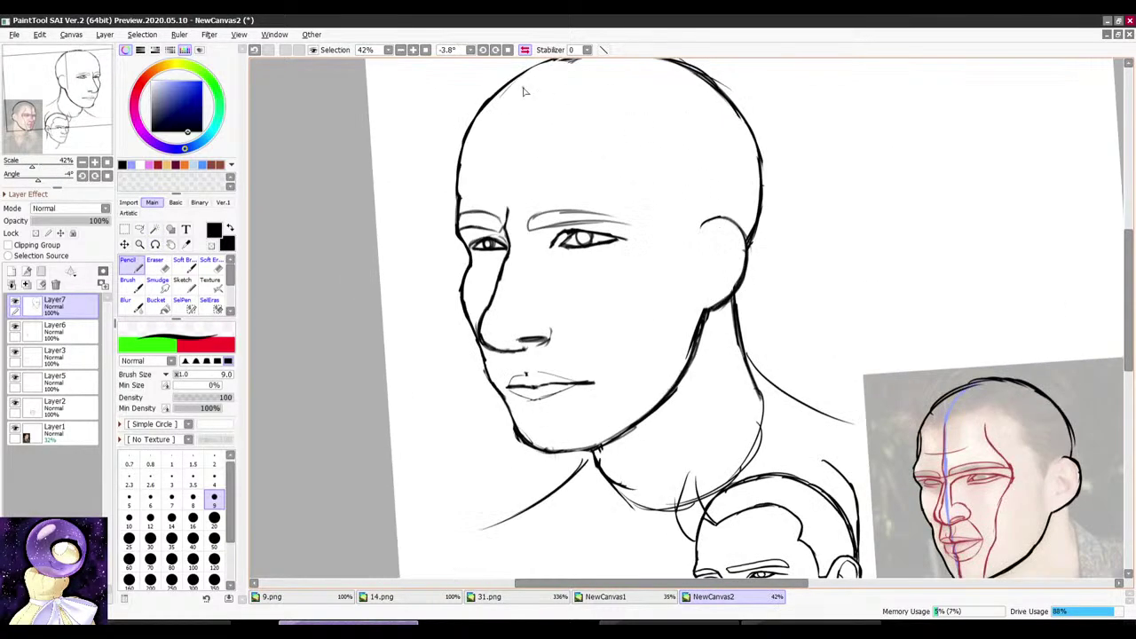
click(426, 50)
scroll(885, 284, up, 3)
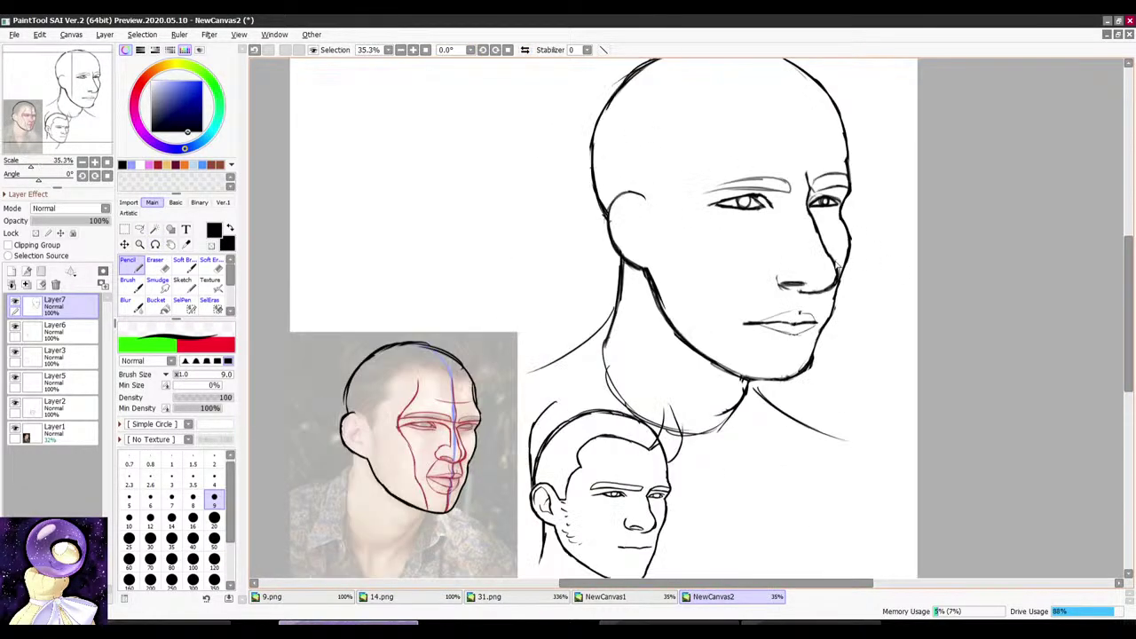
scroll(831, 221, down, 6)
scroll(792, 218, up, 4)
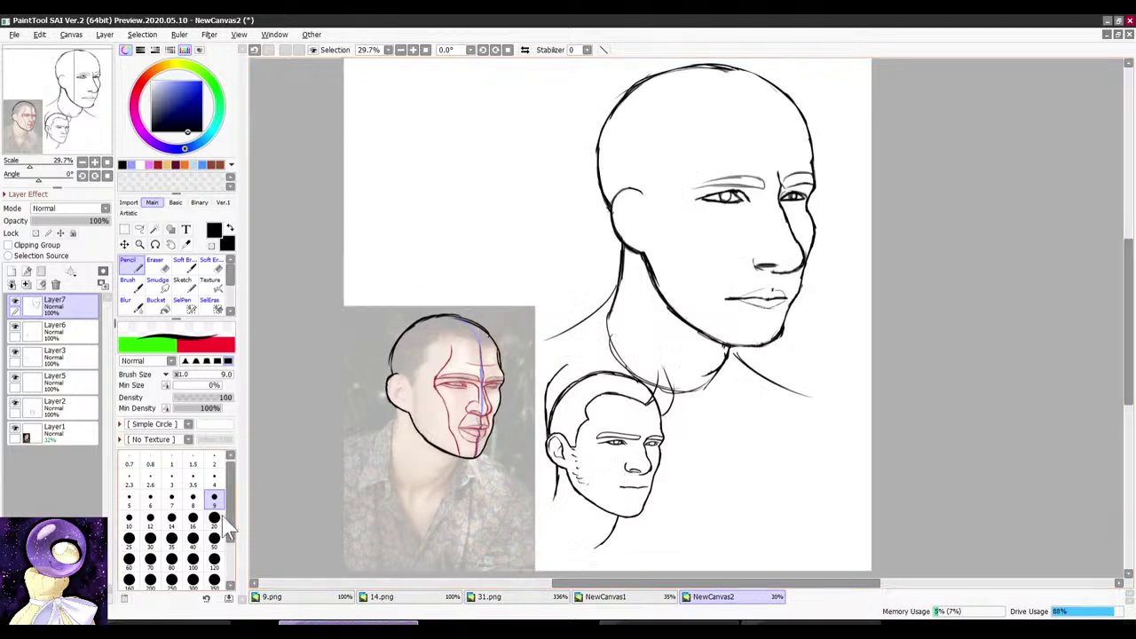
Step: Set the Pencil size to 20 and thicken the eyelid lines of both eyes
click(215, 521)
drag(829, 145, 565, 229)
scroll(566, 248, up, 1)
scroll(565, 250, up, 4)
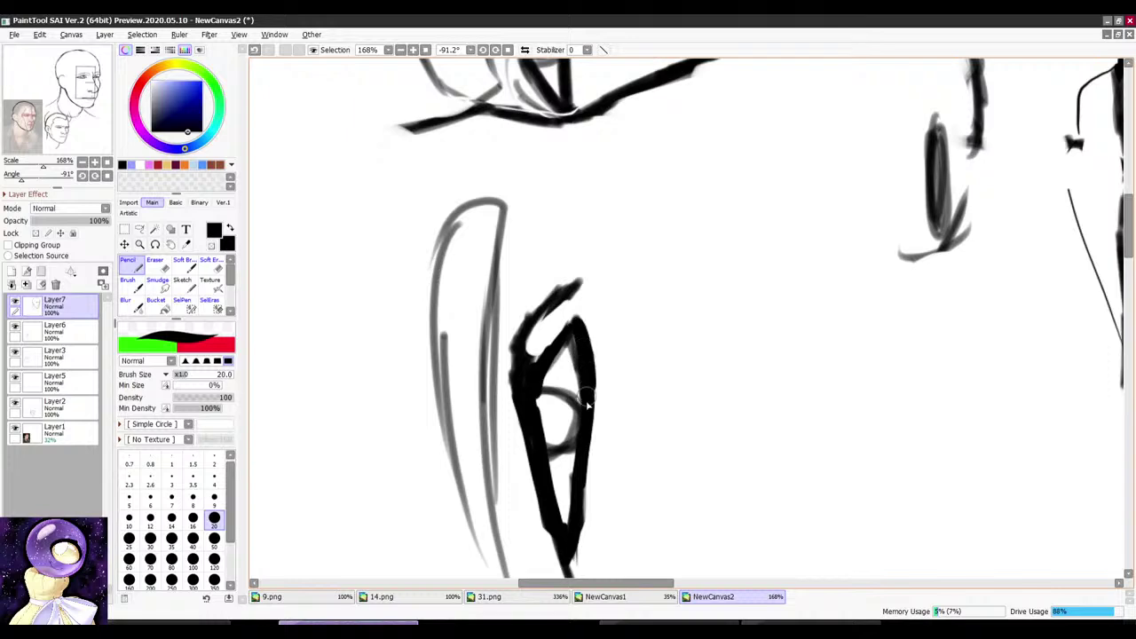
drag(586, 403, 628, 84)
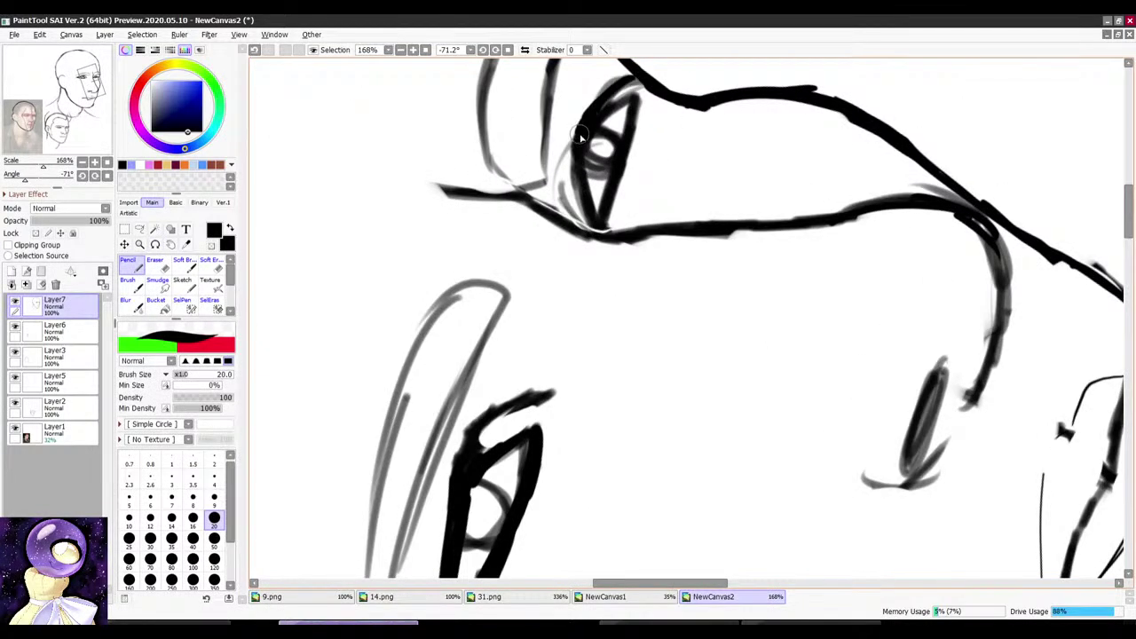
scroll(584, 162, down, 3)
mouse_move(576, 167)
mouse_down()
mouse_move(612, 120)
mouse_move(716, 116)
mouse_move(675, 164)
mouse_move(674, 154)
mouse_move(762, 178)
mouse_up()
scroll(693, 200, down, 4)
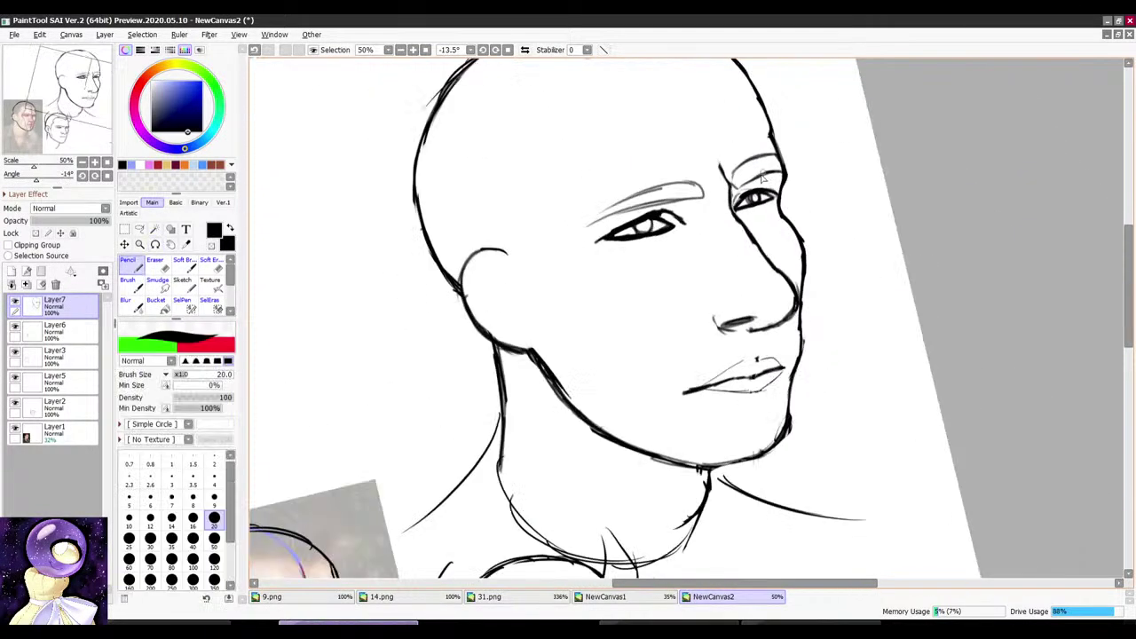
Step: Look through the open 14.png, 9.png and NewCanvas1 documents, and return to NewCanvas2
click(444, 598)
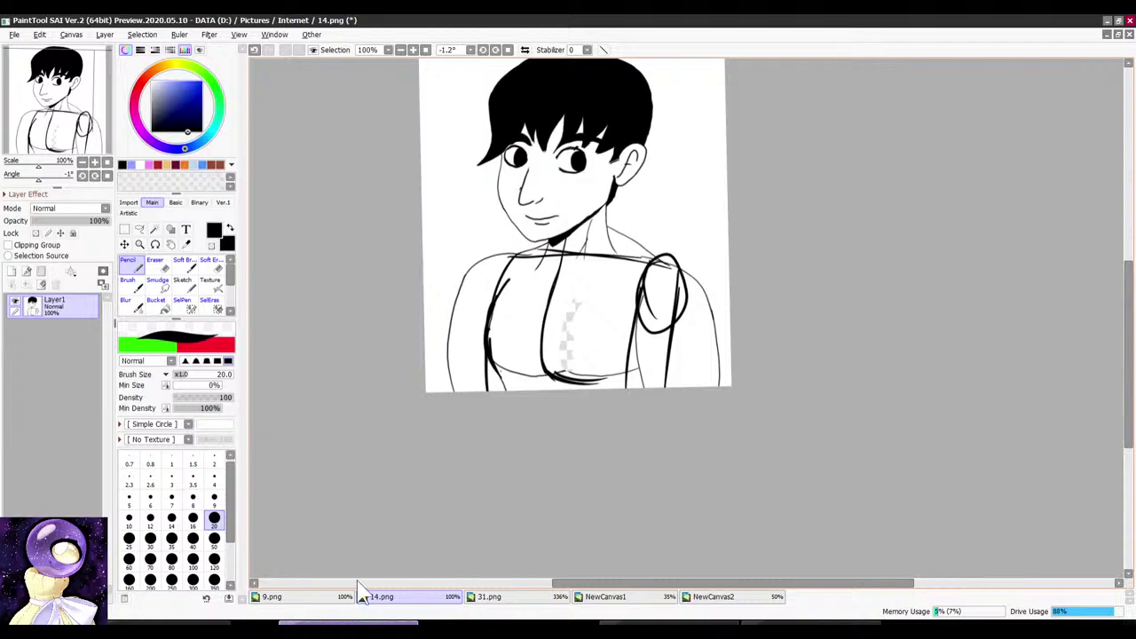
click(270, 596)
scroll(720, 459, up, 2)
click(647, 599)
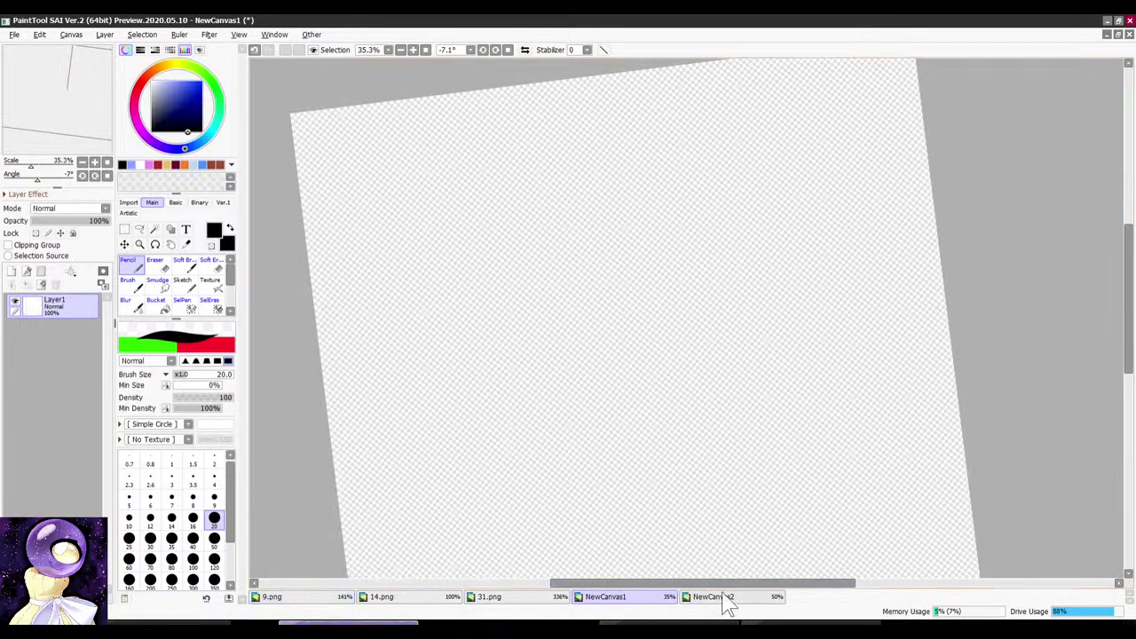
click(726, 600)
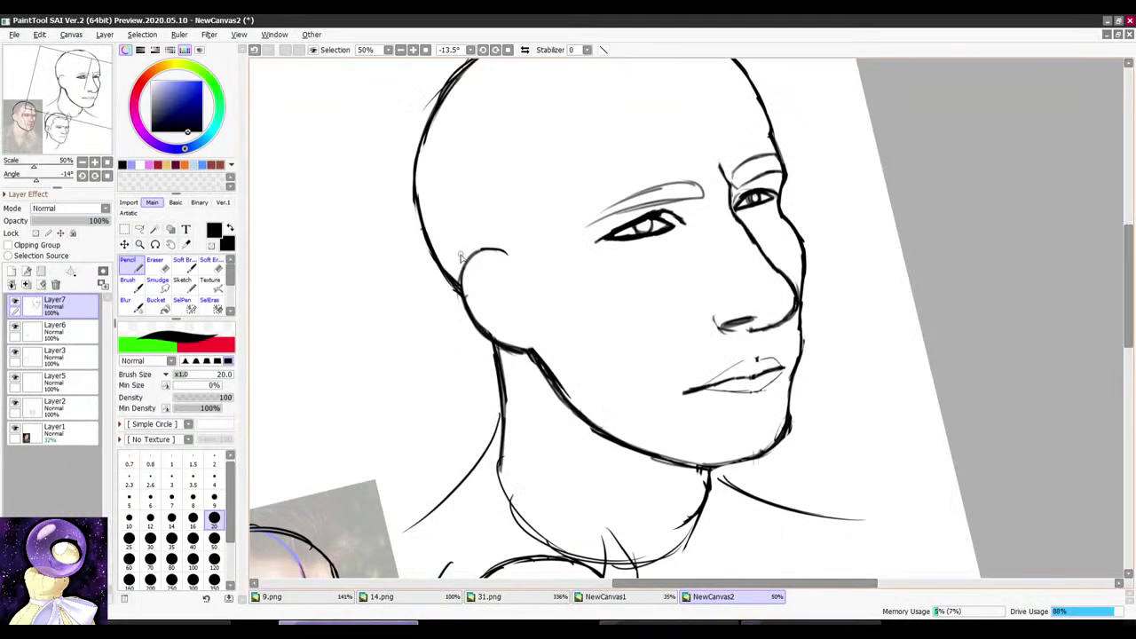
Step: Draw the inner folds of the large head's ear with the Pencil at size 9
scroll(459, 258, up, 3)
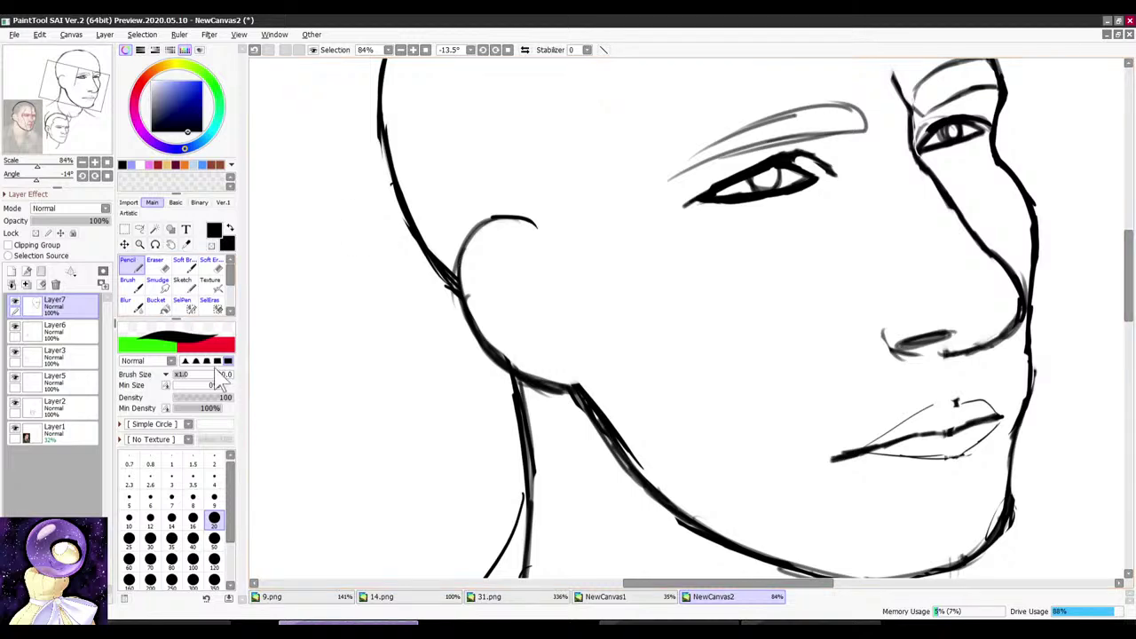
key(Home)
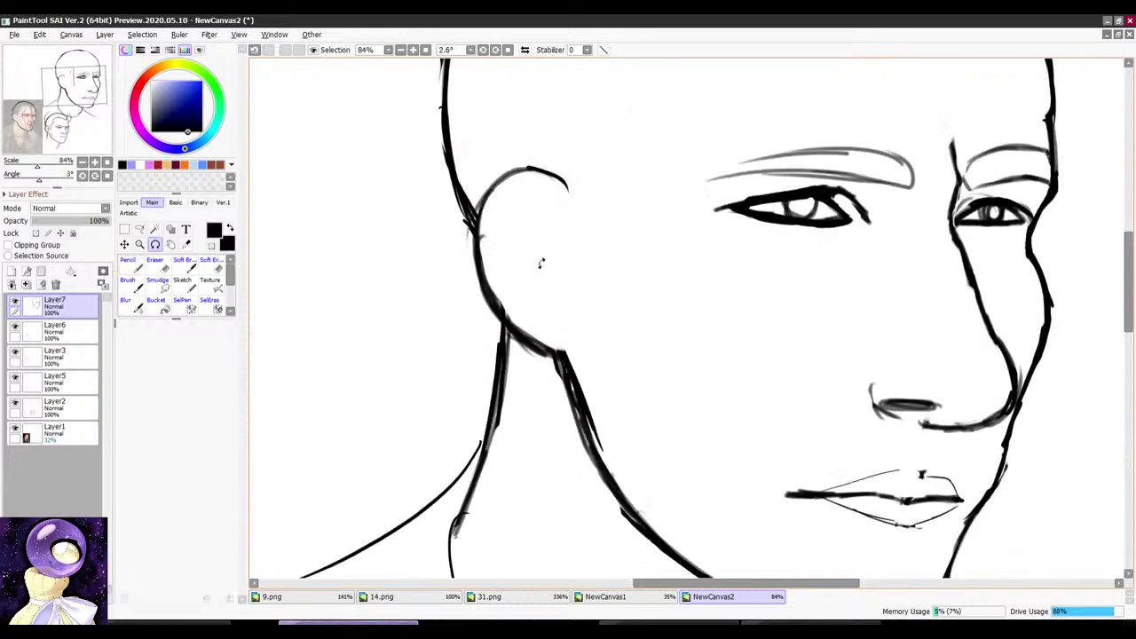
drag(560, 303, 534, 274)
scroll(549, 255, down, 5)
drag(657, 165, 668, 201)
scroll(664, 173, down, 1)
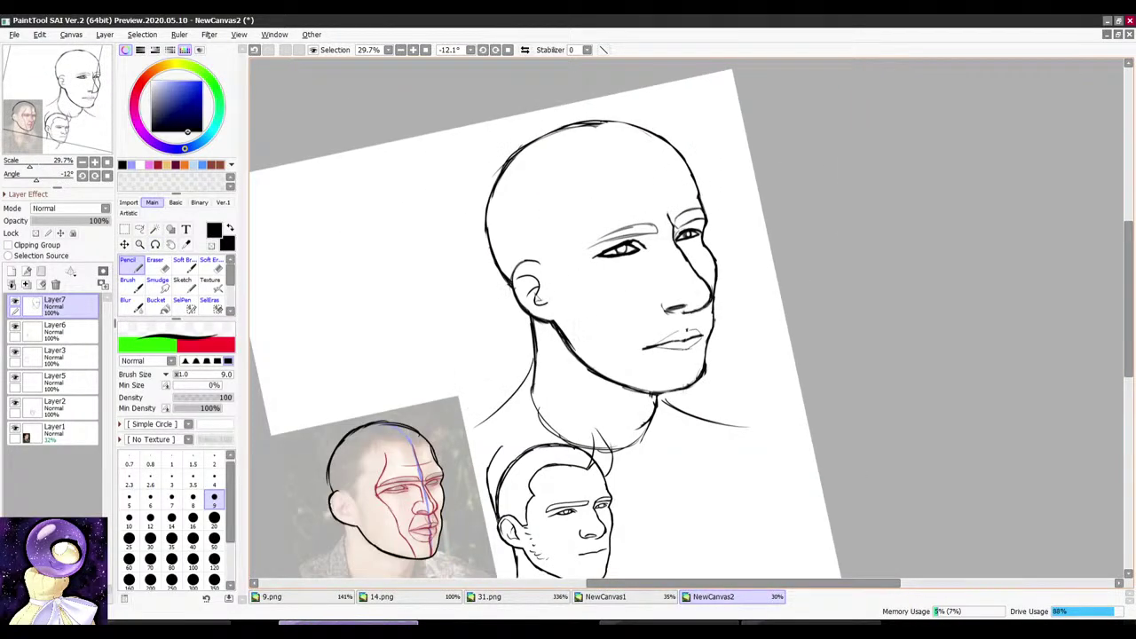
Step: Redraw the large head's inner ear outline with the Pencil at size 9
scroll(535, 287, up, 4)
scroll(531, 242, down, 5)
drag(557, 275, 568, 253)
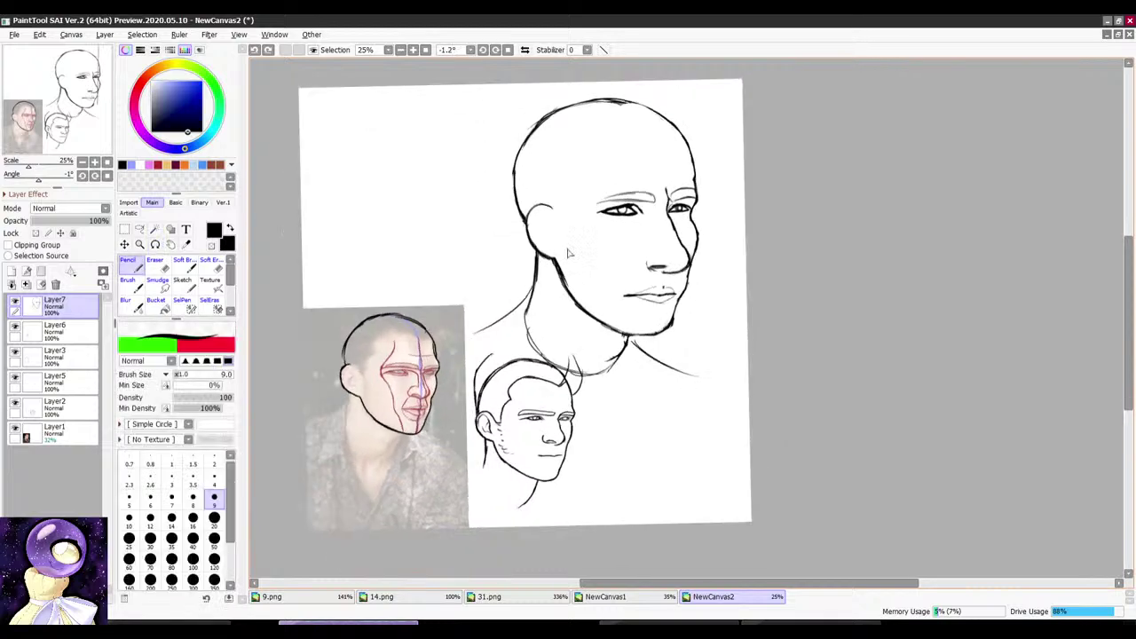
scroll(566, 252, up, 5)
drag(512, 231, 545, 247)
scroll(536, 215, down, 1)
drag(538, 197, 549, 170)
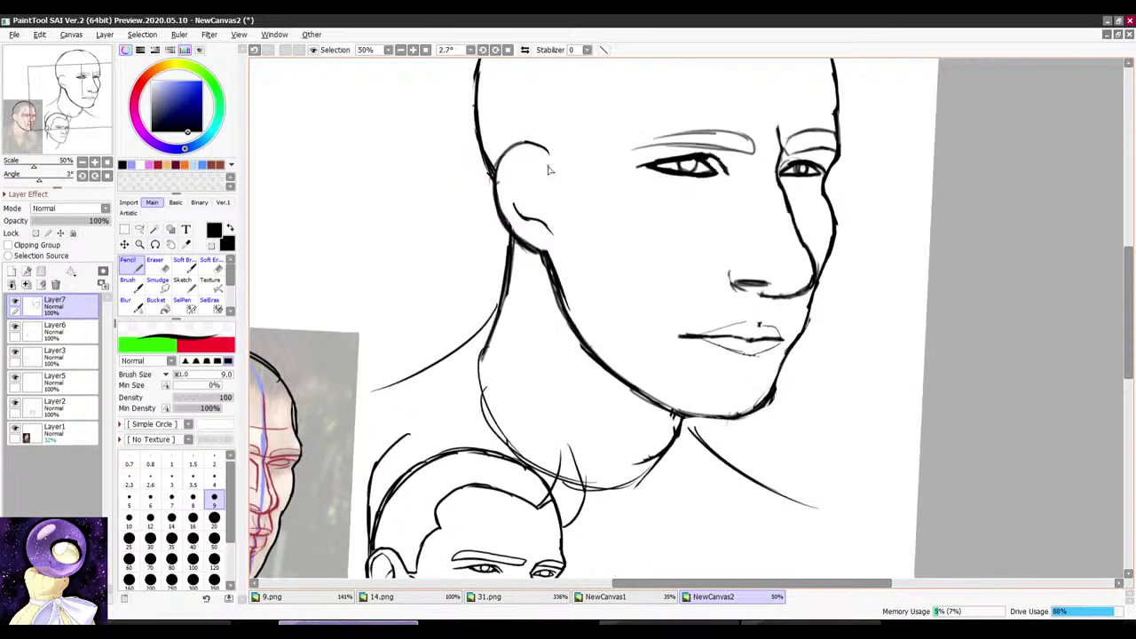
scroll(536, 157, down, 1)
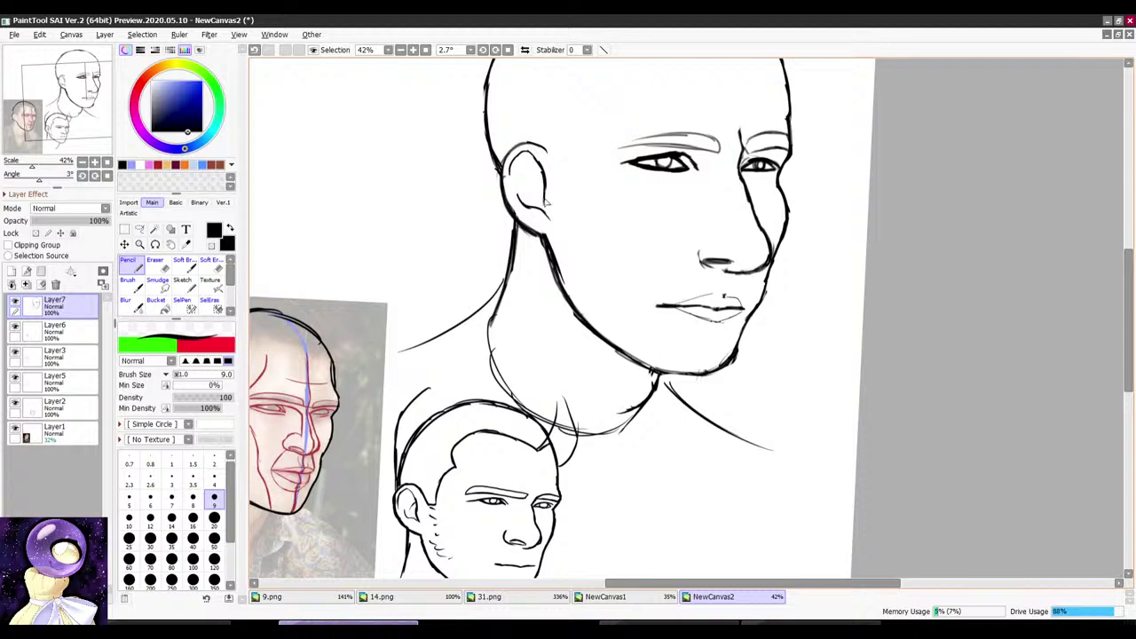
Step: Add a curved fold inside the large head's ear, checking it against the small head and the photo reference
scroll(534, 285, down, 4)
scroll(467, 456, up, 5)
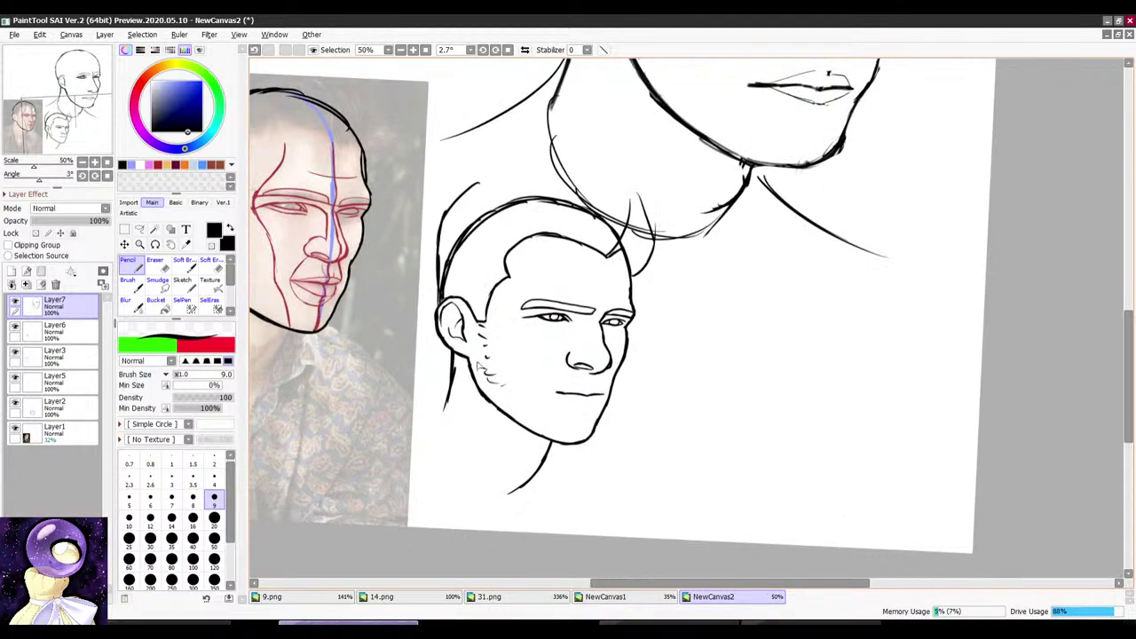
scroll(468, 328, up, 4)
scroll(556, 322, down, 5)
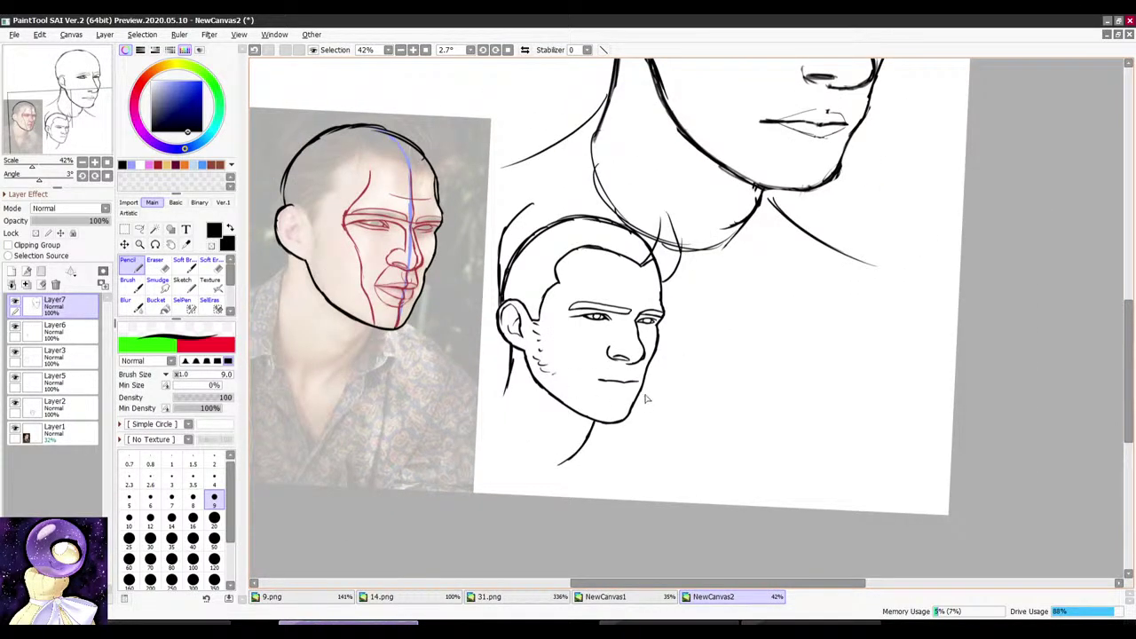
scroll(646, 398, down, 3)
scroll(661, 191, up, 5)
drag(702, 120, 733, 125)
scroll(670, 181, down, 4)
scroll(666, 130, up, 5)
scroll(675, 149, down, 4)
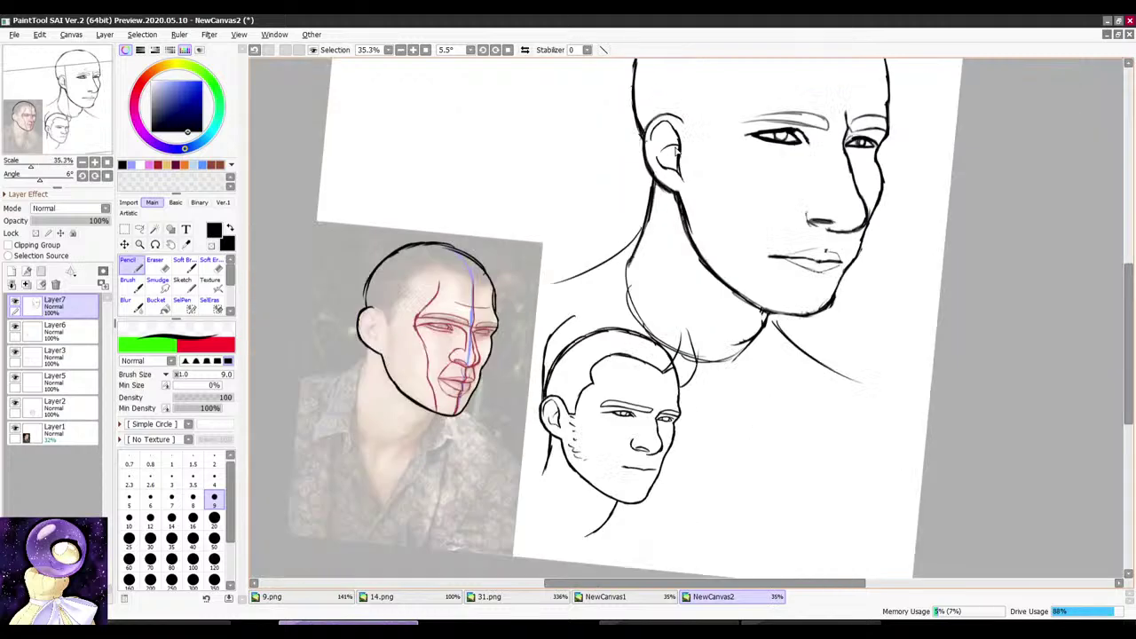
Step: Join the inner ear contour on the large head and add a short fold line inside it
scroll(676, 152, down, 1)
scroll(687, 124, up, 5)
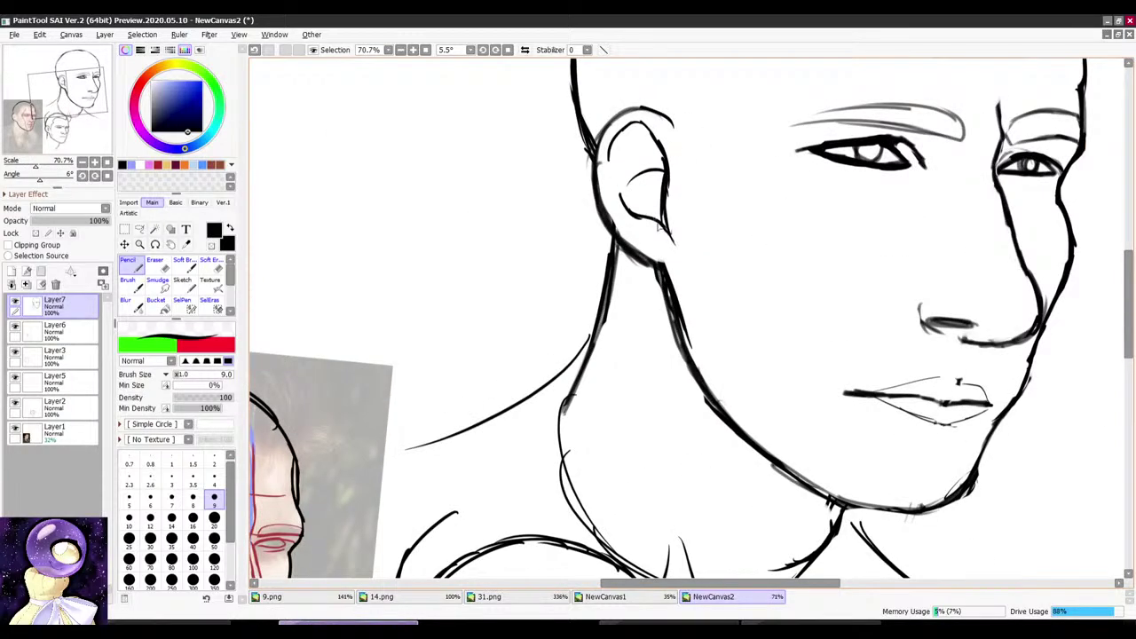
scroll(660, 228, up, 5)
scroll(595, 276, down, 2)
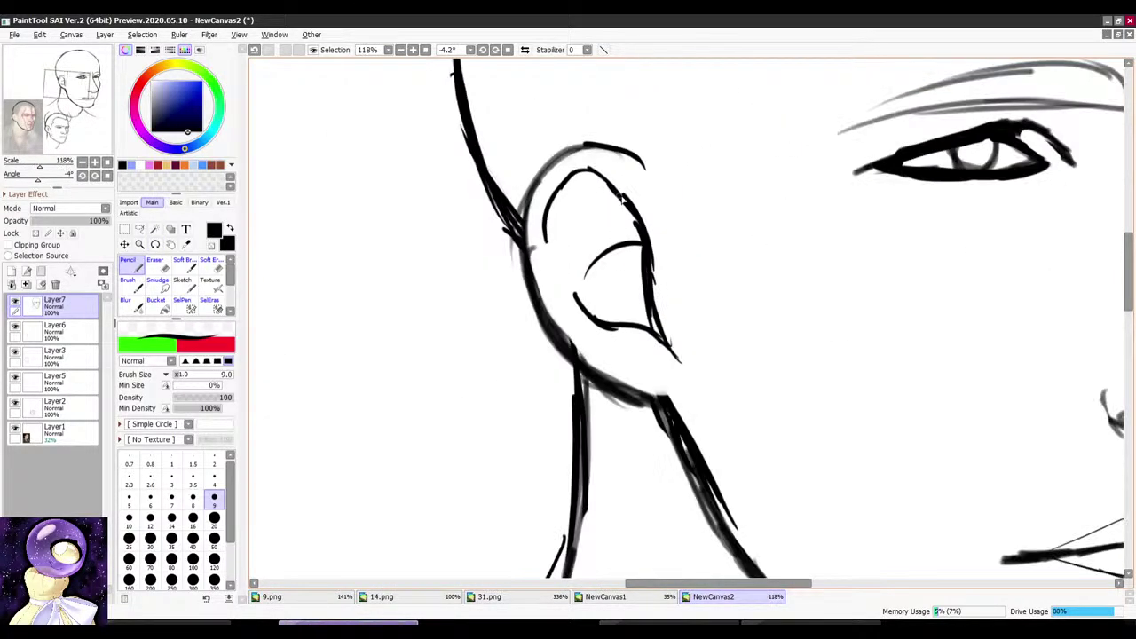
scroll(632, 222, down, 2)
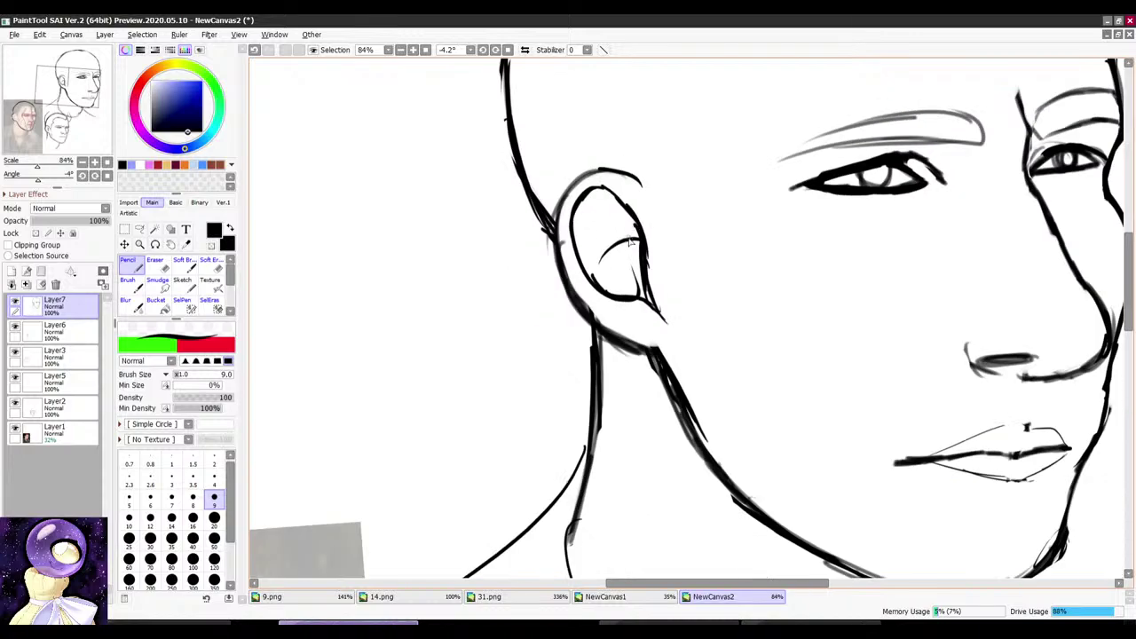
Step: Sketch a small demonstration ear in the blank area beside the small head and remove it
key(ctrl+s)
click(708, 394)
key(ctrl+z)
scroll(621, 220, down, 4)
scroll(624, 213, down, 2)
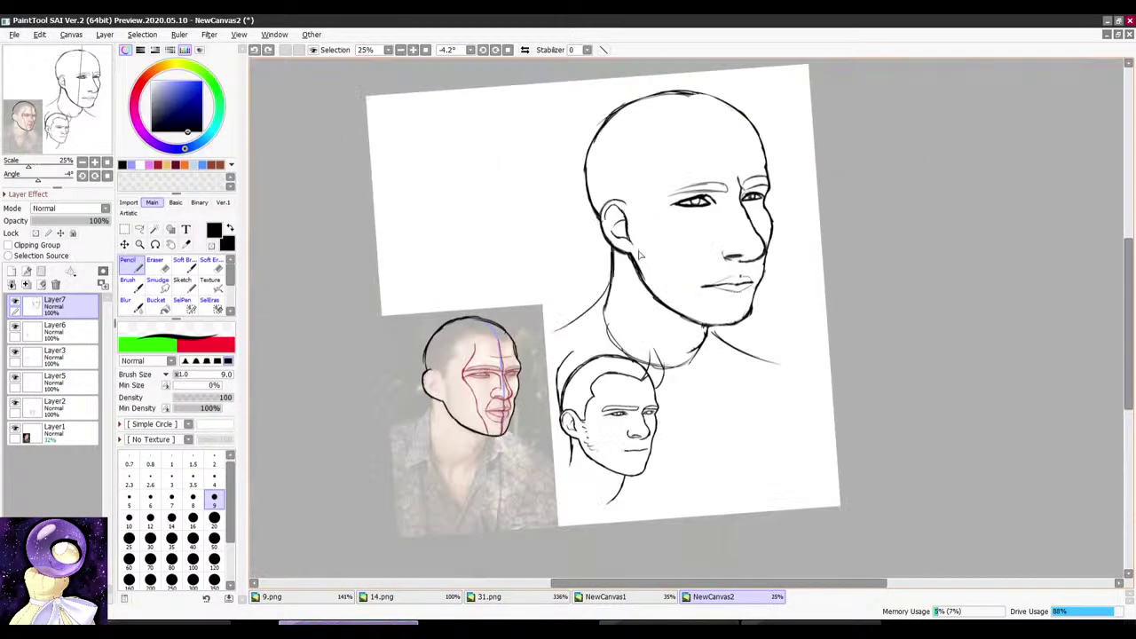
scroll(701, 301, up, 4)
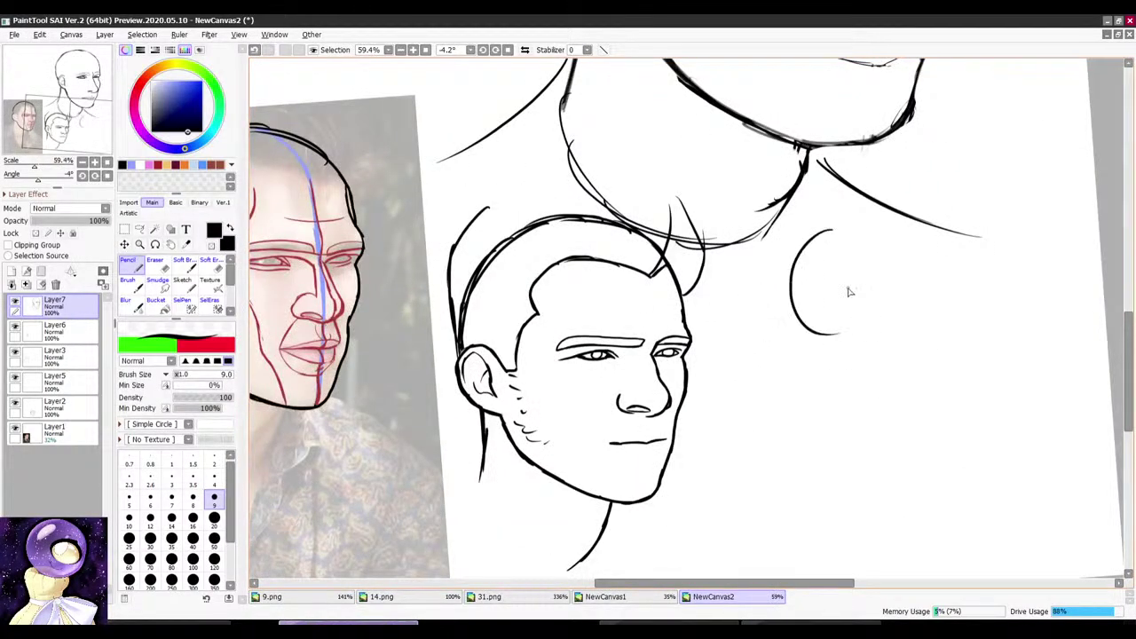
scroll(827, 296, down, 4)
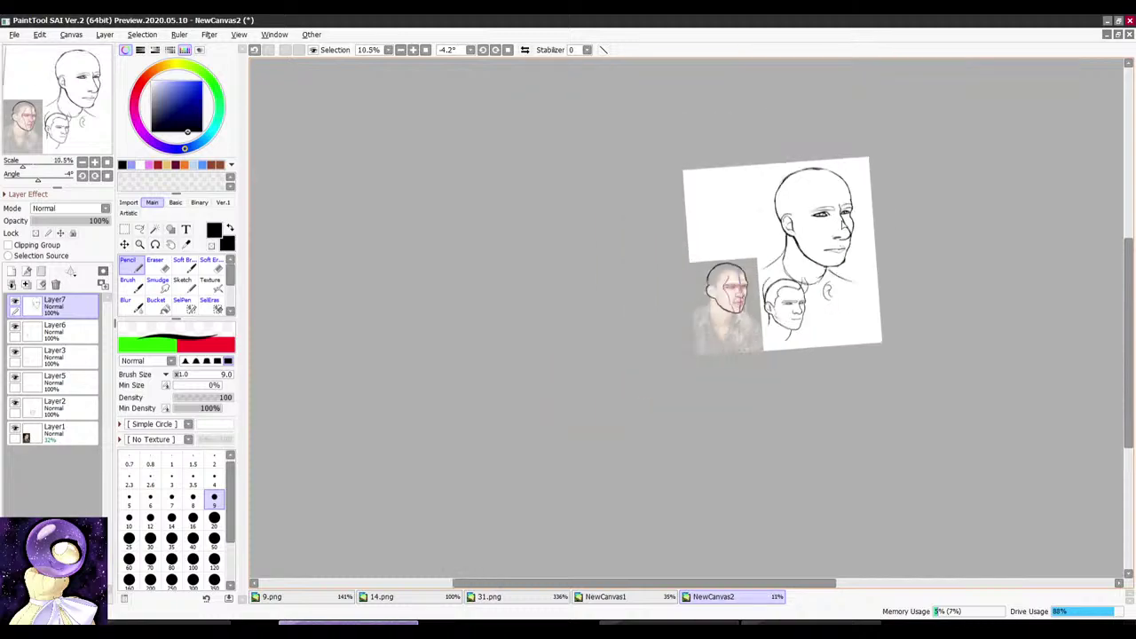
scroll(831, 220, up, 4)
scroll(797, 273, down, 3)
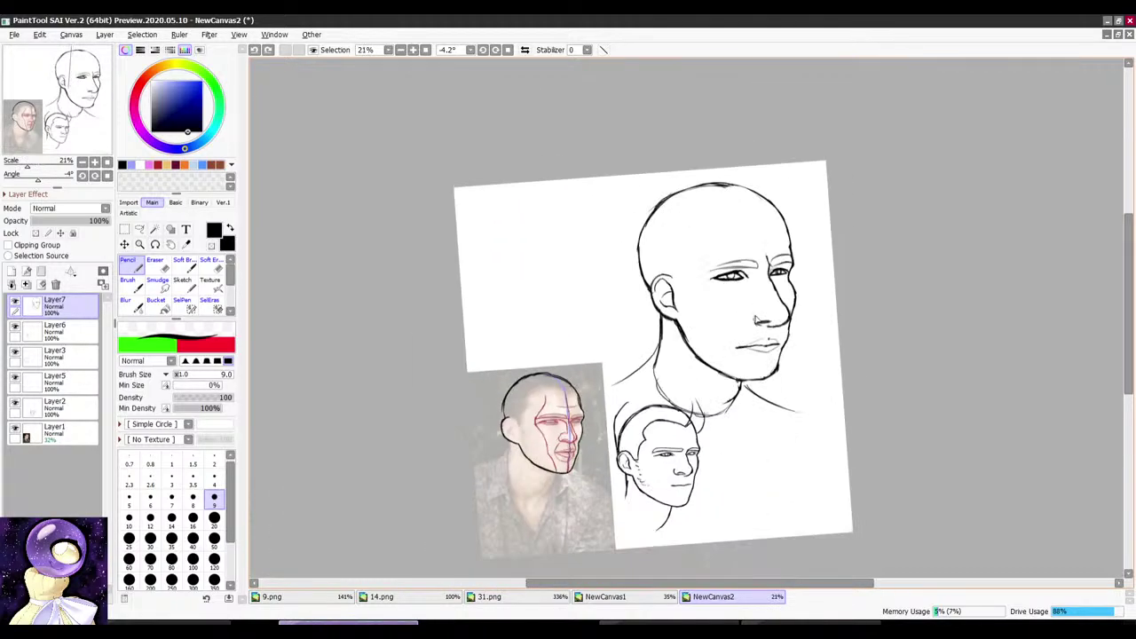
Step: Compare the large head's ear and face placement with the photo reference from several angles
scroll(642, 168, up, 4)
drag(641, 167, 681, 162)
scroll(646, 160, down, 4)
scroll(390, 339, up, 5)
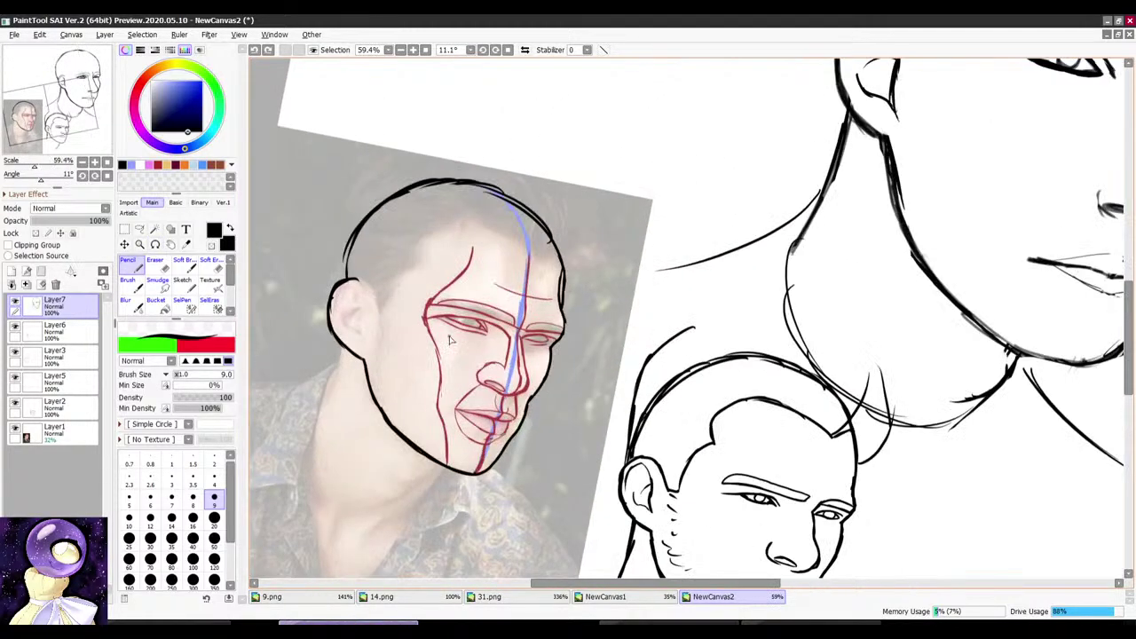
scroll(506, 288, down, 5)
scroll(766, 182, up, 3)
drag(781, 168, 698, 146)
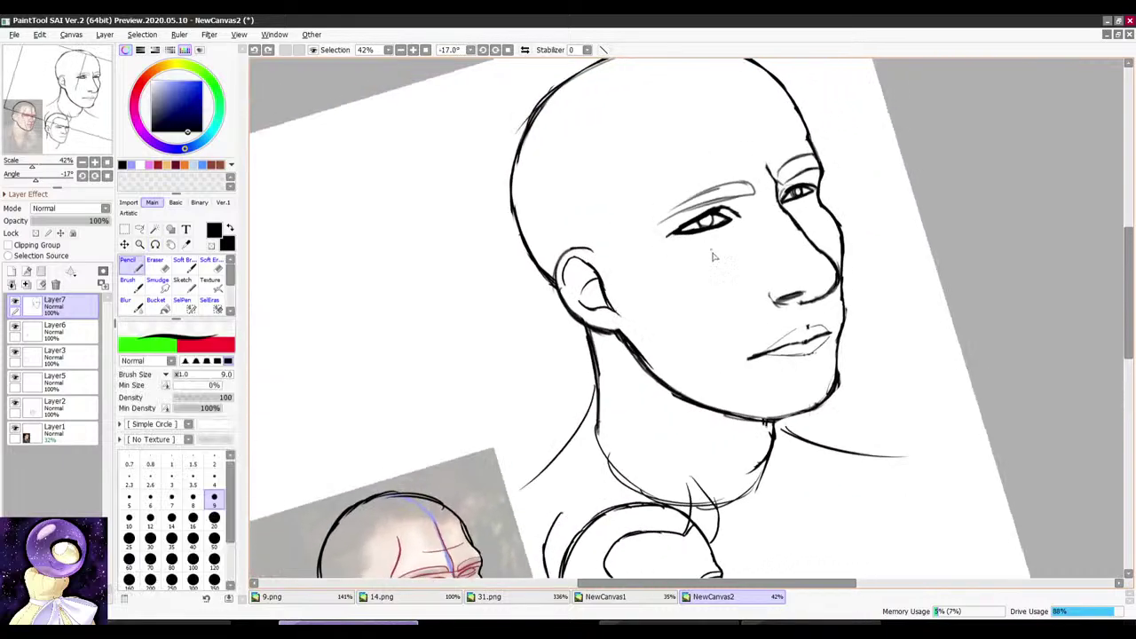
scroll(719, 284, down, 4)
scroll(750, 179, up, 4)
drag(750, 179, 781, 200)
scroll(728, 251, down, 4)
scroll(683, 282, up, 4)
Step: Fill the near eye's pupil with the Pencil at size 20 and erase a small highlight in it
key(r)
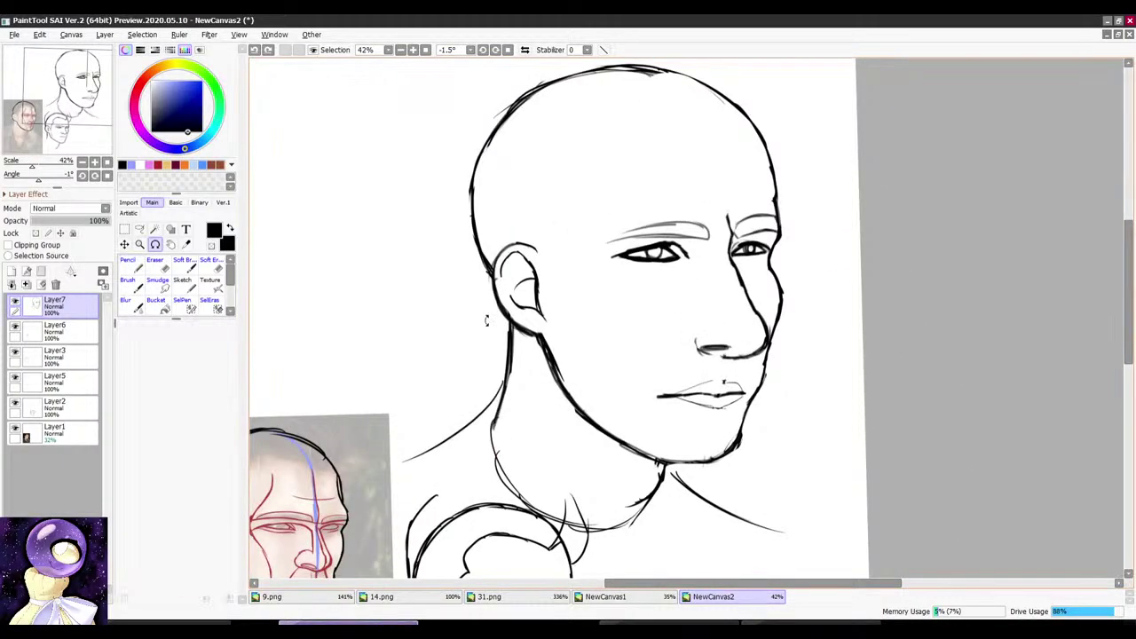
drag(487, 320, 546, 459)
scroll(652, 262, up, 3)
key(bracketright)
key(bracketright)
key(bracketright)
key(bracketright)
key(bracketright)
scroll(636, 280, up, 3)
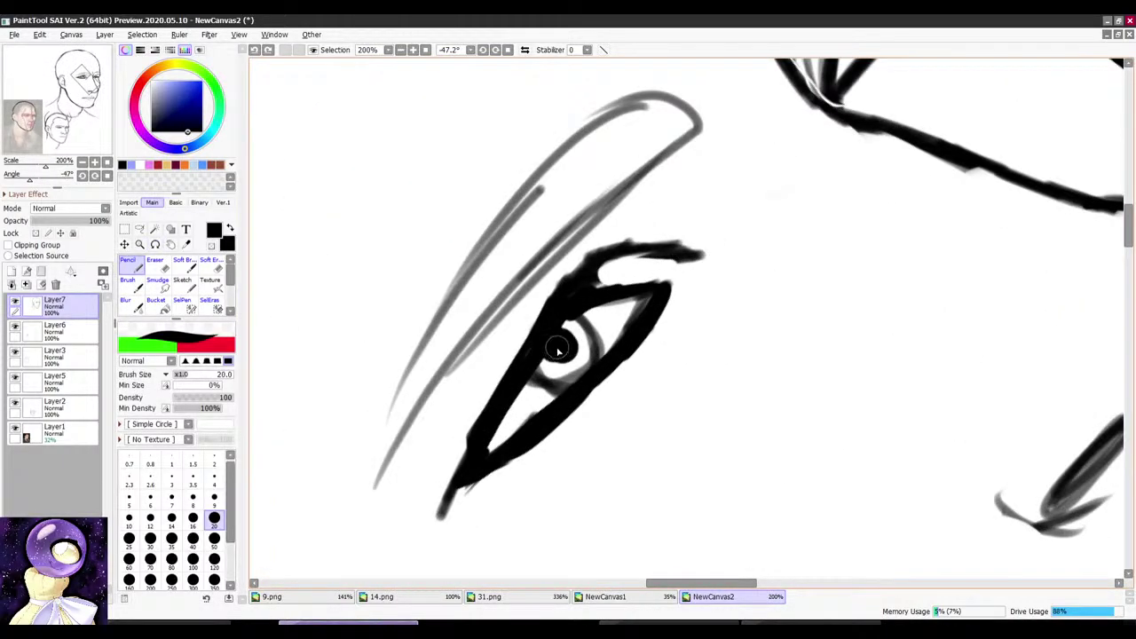
key(e)
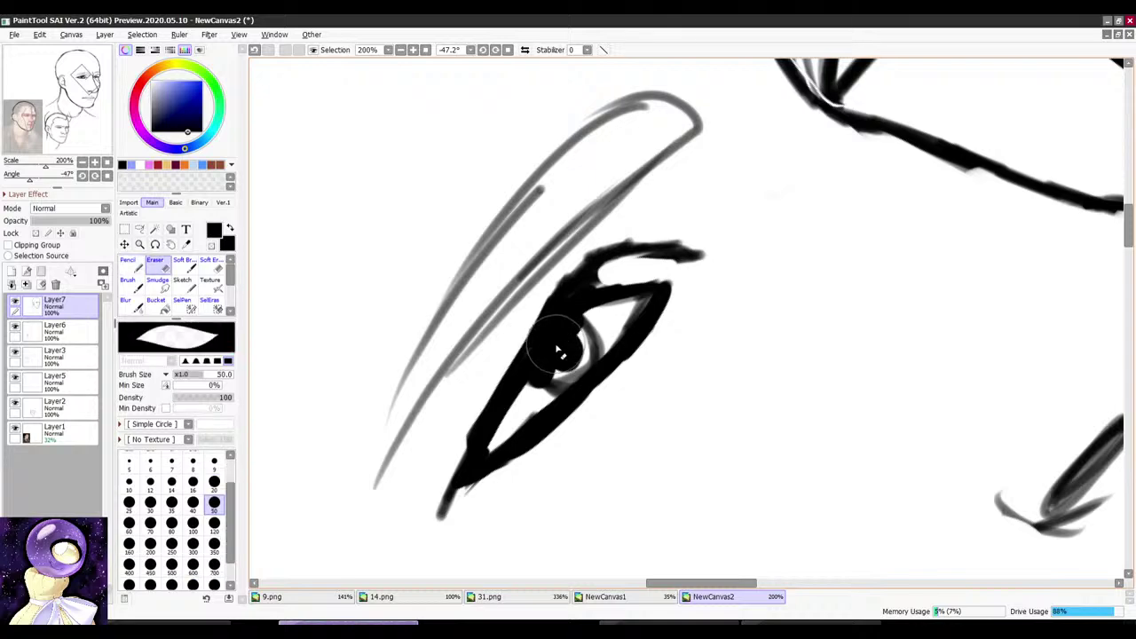
key(n)
scroll(593, 302, down, 5)
Step: Darken the far eye's pupil with the Pencil at size 20 and erase a small highlight in it
key(r)
drag(728, 158, 760, 170)
scroll(761, 171, up, 4)
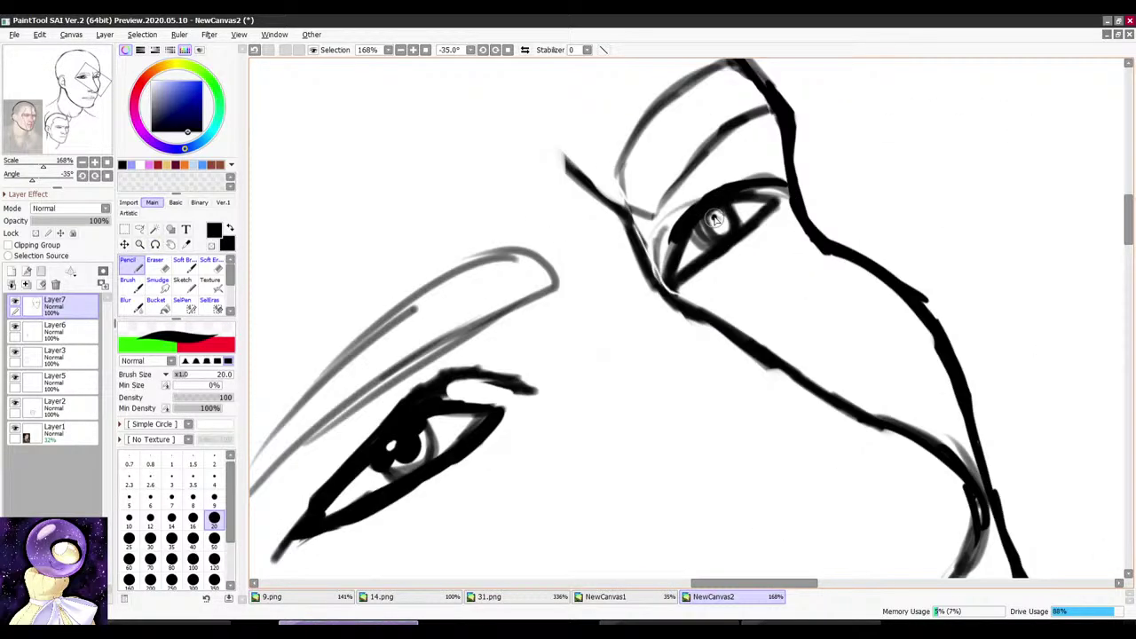
key(e)
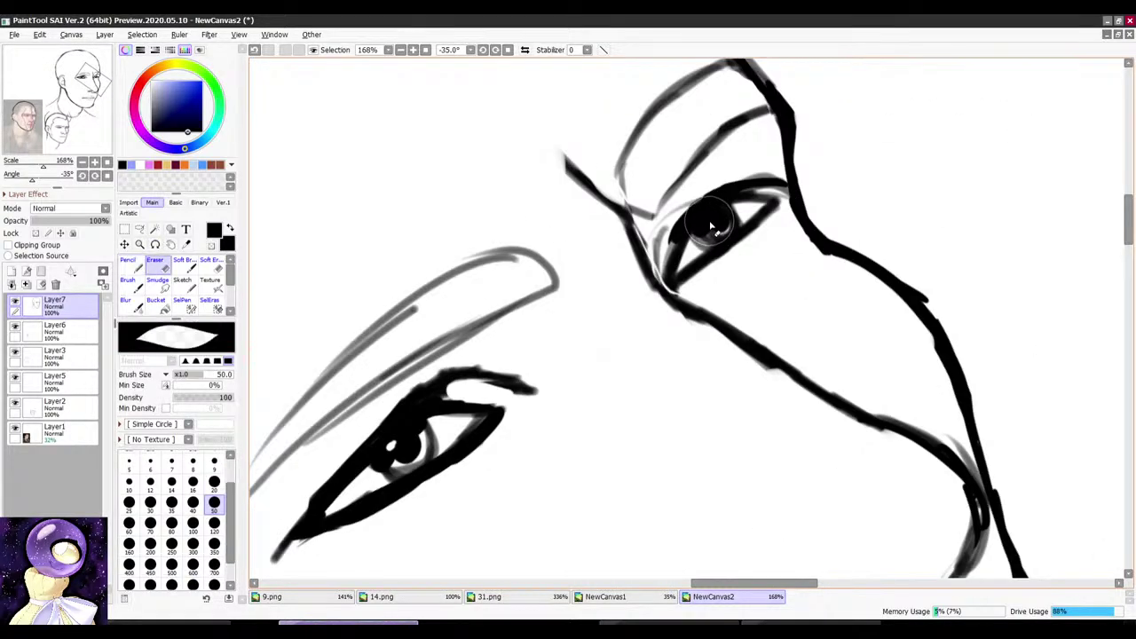
click(709, 224)
key(n)
scroll(725, 189, down, 6)
Step: Set the Pencil size to 9 and thicken the far eye's lower lid line
key(r)
mouse_move(734, 138)
mouse_down()
mouse_move(778, 136)
mouse_move(821, 176)
mouse_move(766, 161)
mouse_up()
key(r)
scroll(802, 186, down, 4)
scroll(806, 242, up, 4)
key(r)
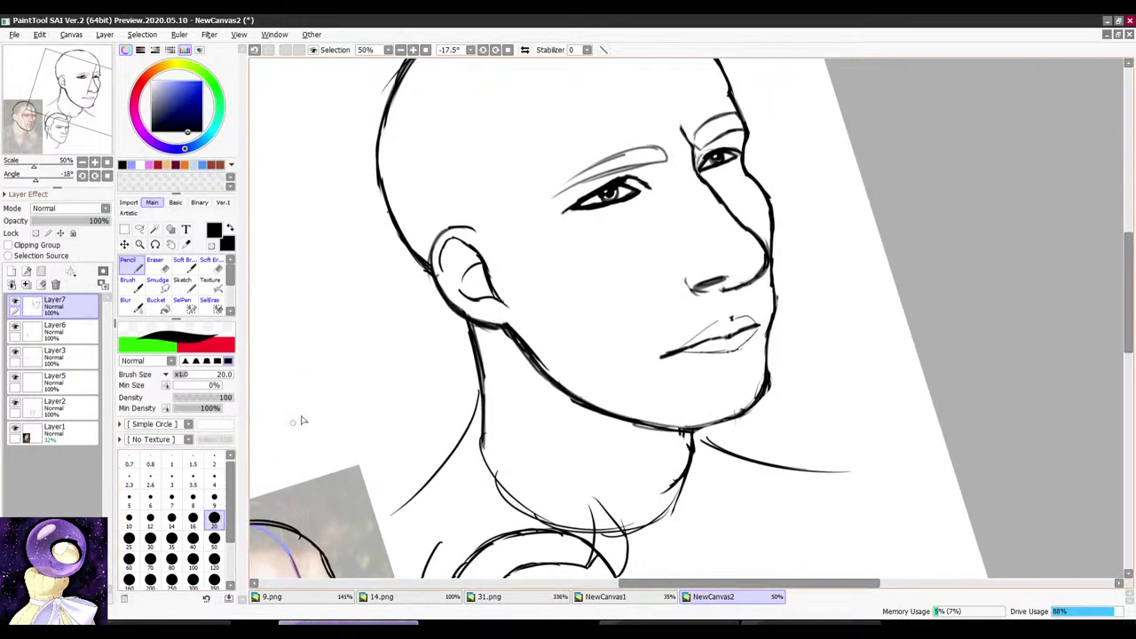
click(216, 501)
key(r)
mouse_move(748, 86)
mouse_down()
mouse_move(715, 83)
mouse_move(558, 189)
mouse_up()
scroll(555, 192, up, 3)
scroll(555, 191, up, 3)
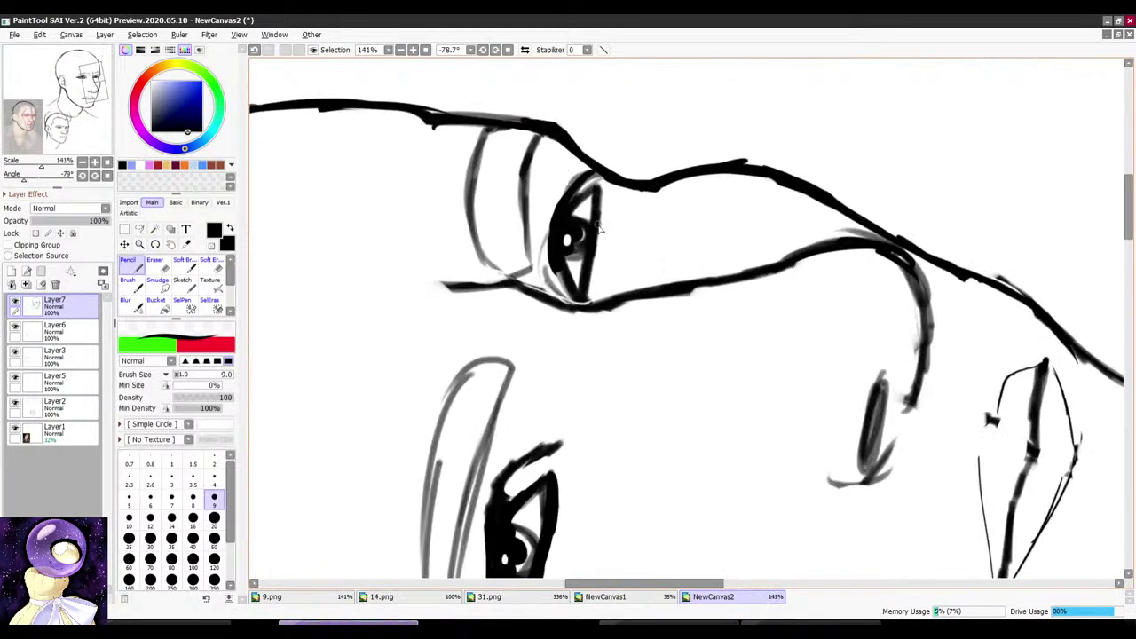
scroll(590, 218, down, 3)
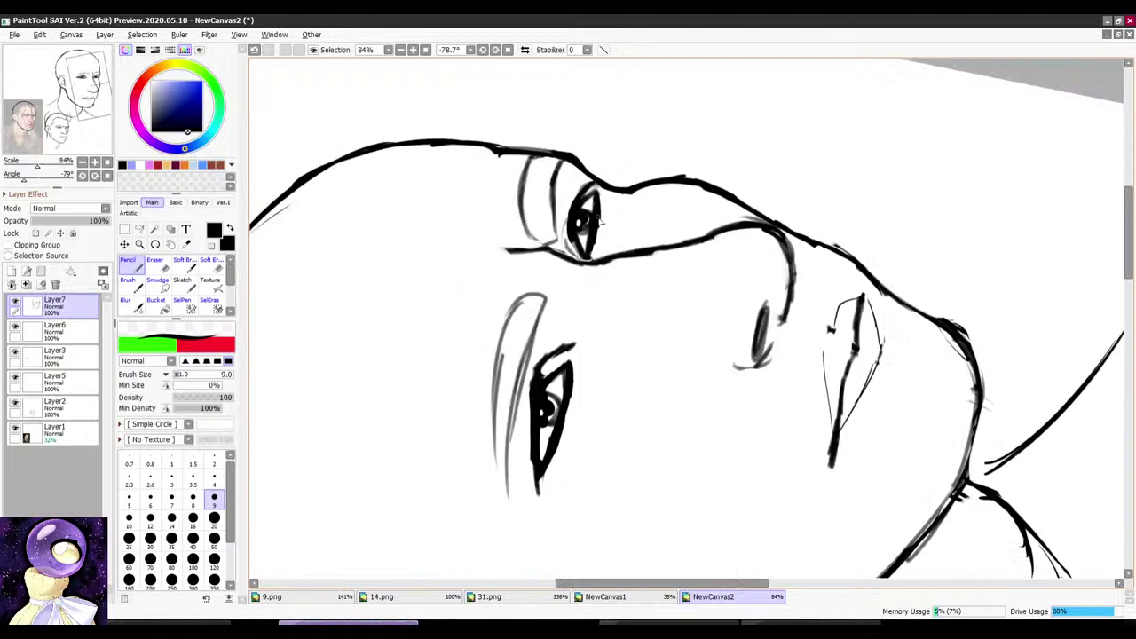
Step: Trim the near eye's lower lid line with the Eraser and refine its inner corner with the Pencil
key(r)
drag(573, 451, 552, 435)
scroll(555, 457, up, 4)
key(e)
drag(597, 247, 544, 390)
key(n)
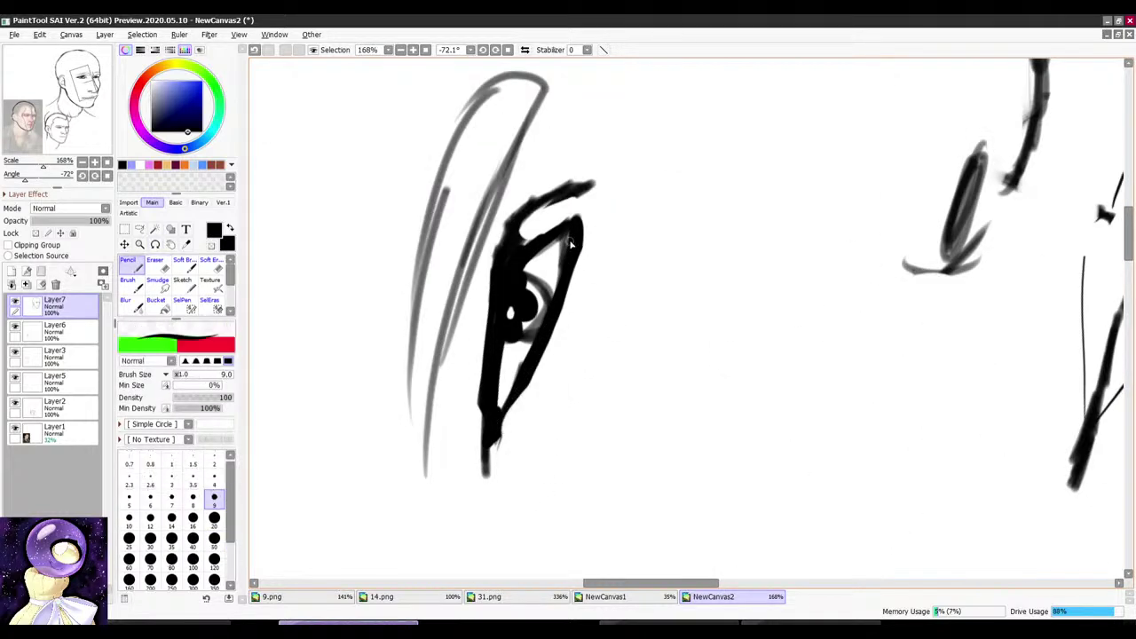
scroll(608, 277, down, 4)
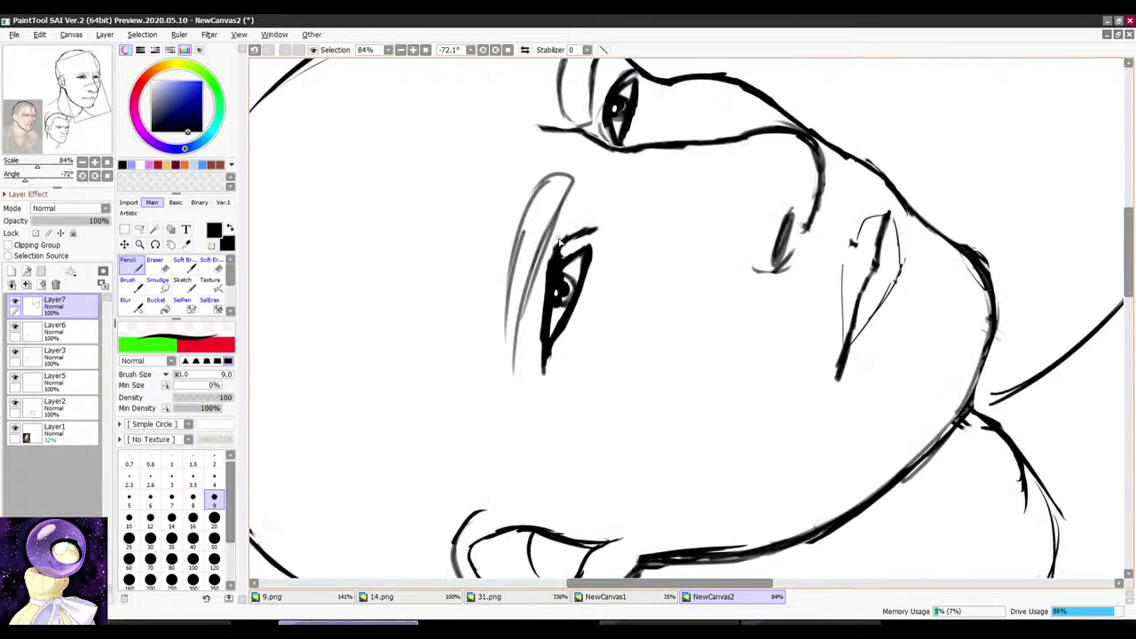
Step: Erase the upper outline of the far eyebrow and redraw it as a darker curve
scroll(561, 265, up, 1)
scroll(562, 267, down, 4)
key(r)
drag(651, 137, 635, 140)
scroll(593, 204, up, 4)
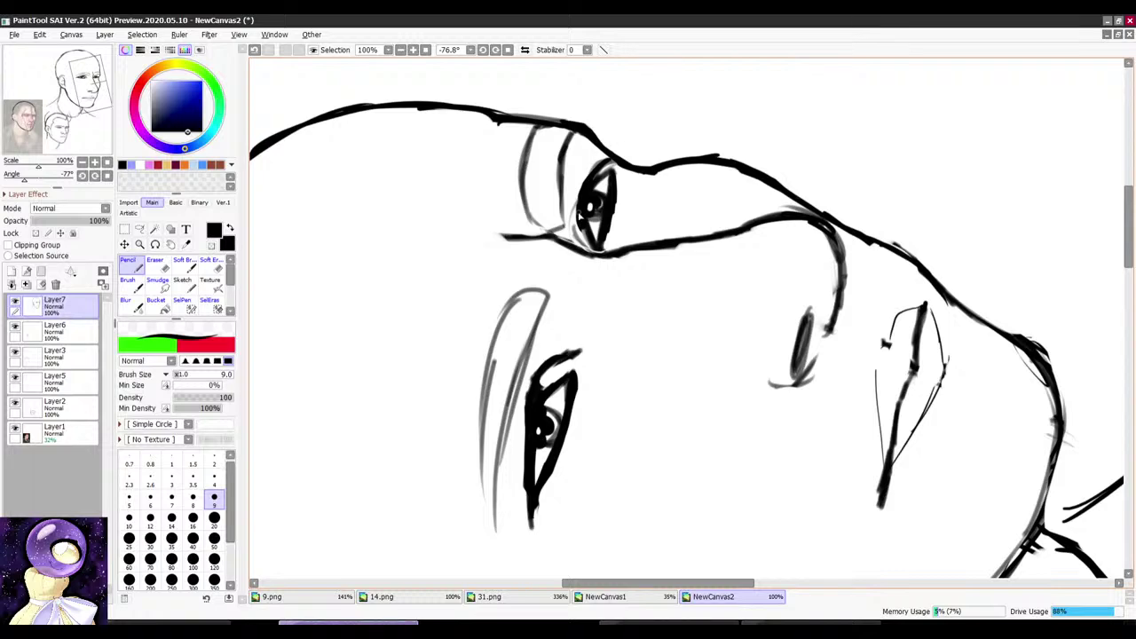
scroll(600, 252, down, 3)
scroll(595, 144, up, 4)
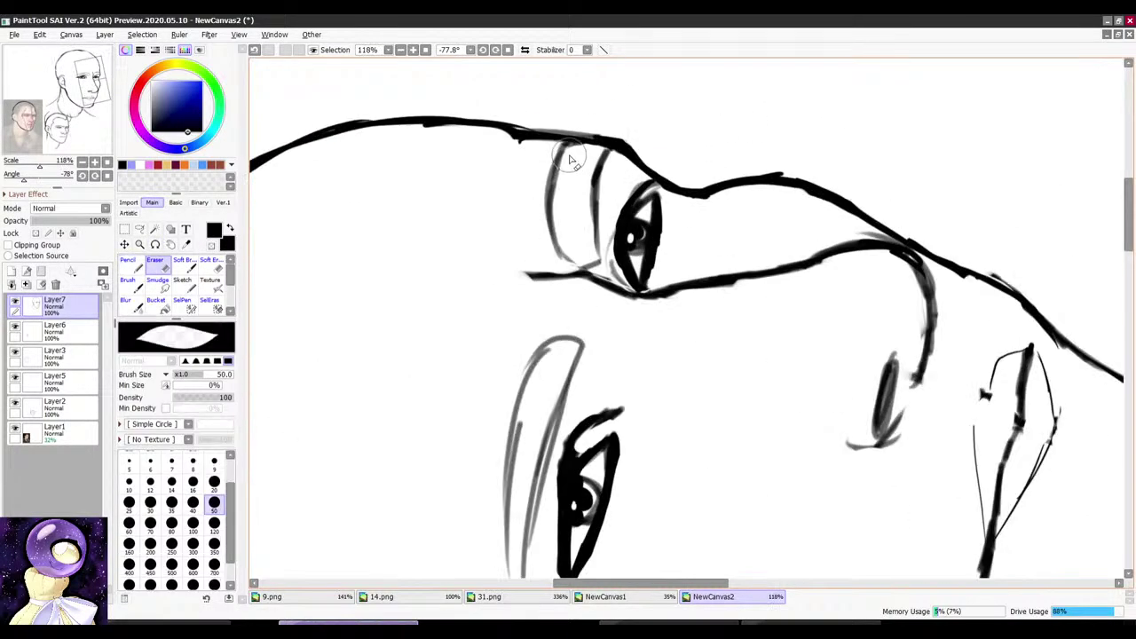
scroll(568, 204, down, 3)
scroll(643, 164, up, 2)
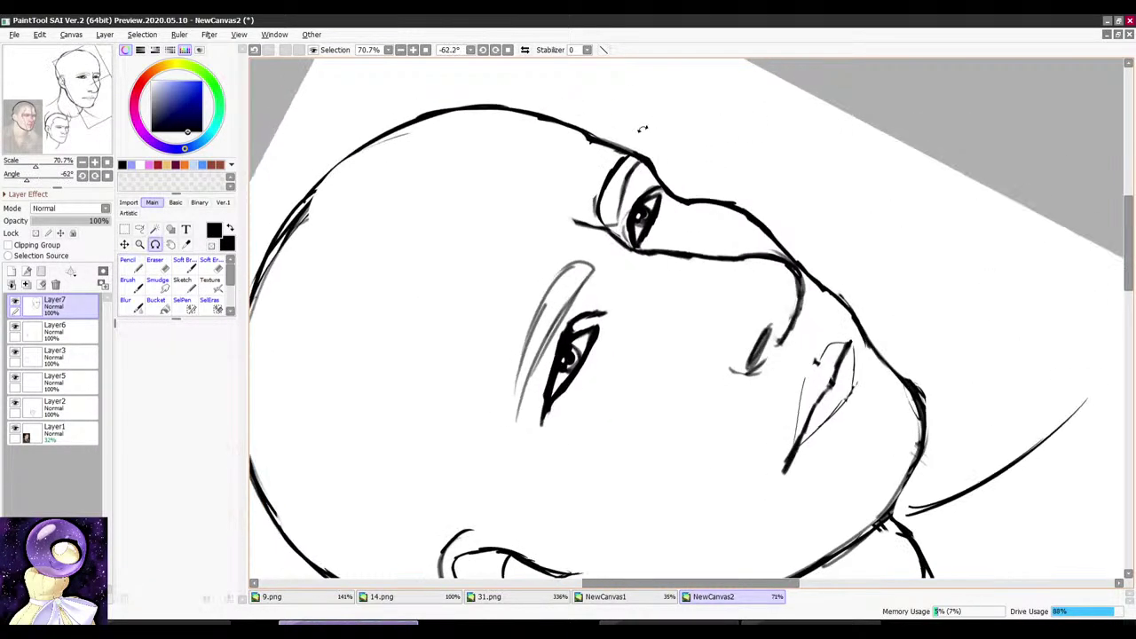
Step: Darken the near eyebrow's outline with the Sketch brush at size 9 and trim the far eyebrow's lower line
click(182, 281)
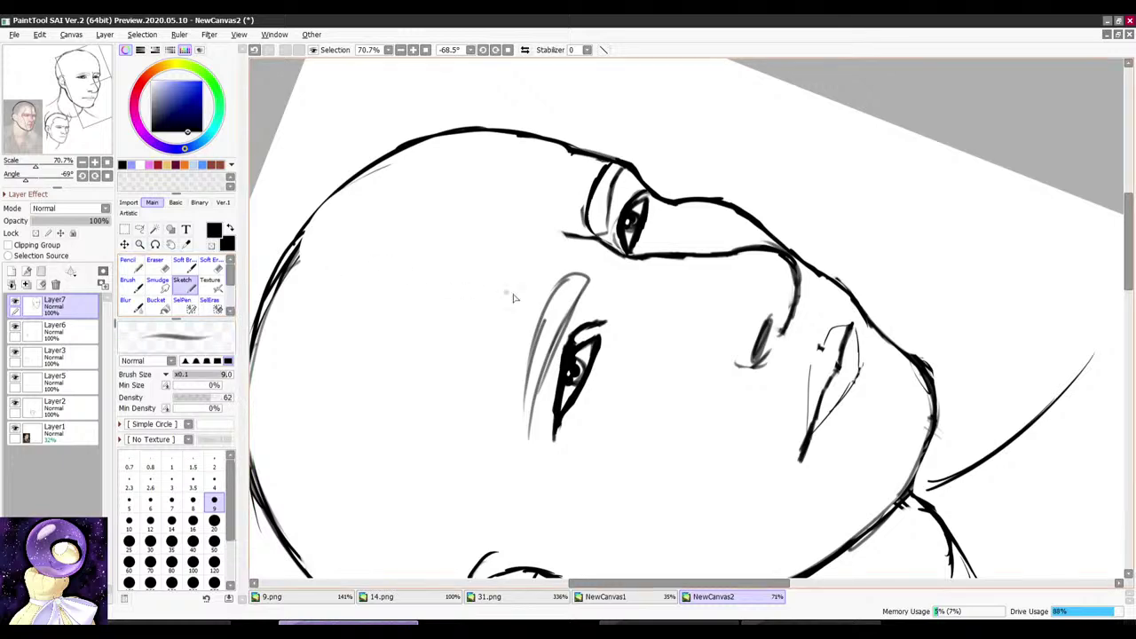
scroll(526, 409, up, 2)
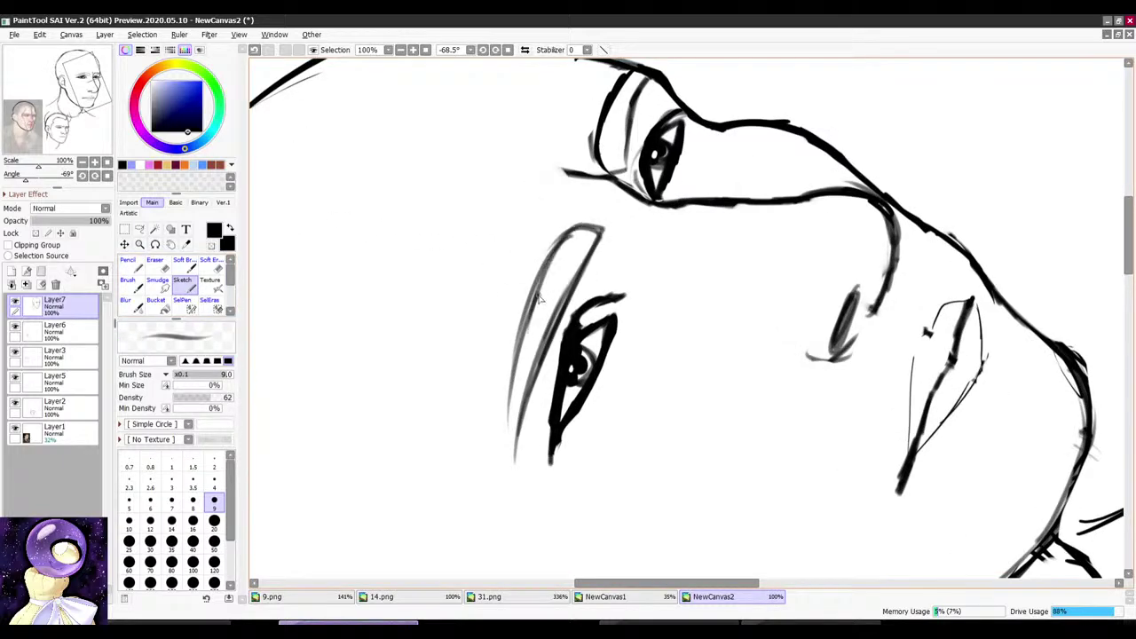
scroll(520, 399, down, 3)
scroll(595, 151, up, 4)
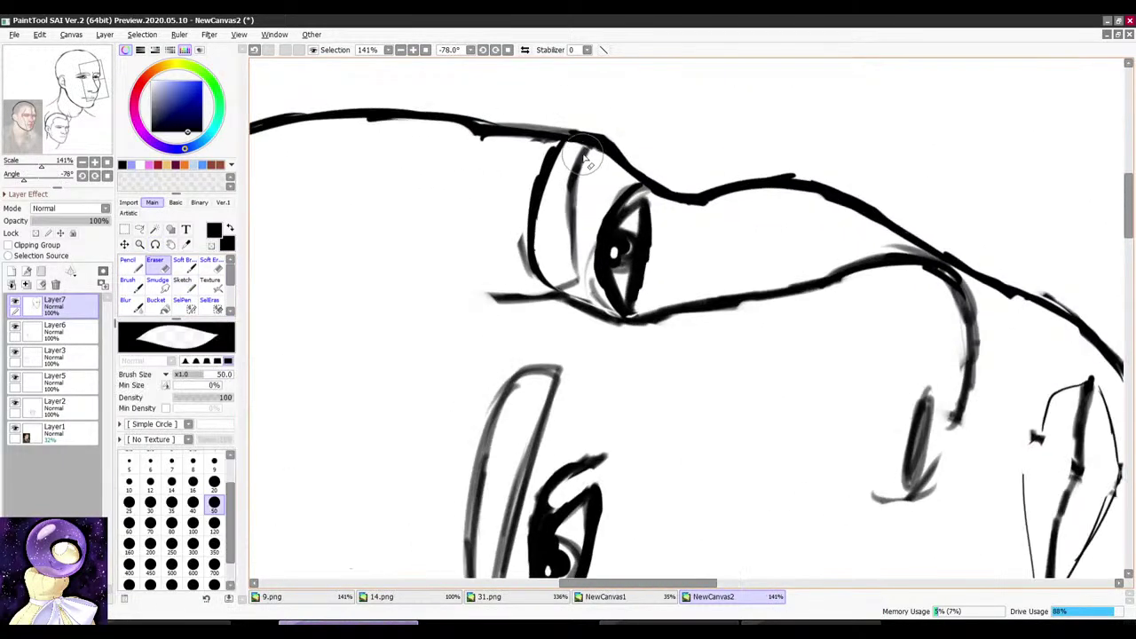
scroll(583, 202, down, 4)
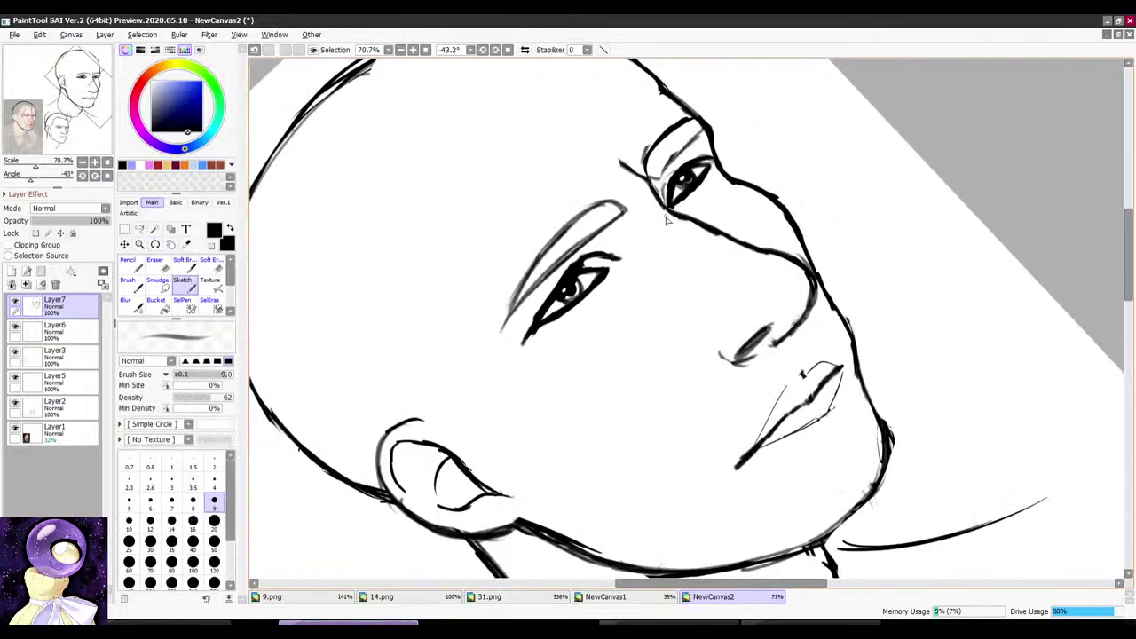
Step: Thin and taper the near eye's upper lid crease with the Eraser at size 50
scroll(622, 288, up, 3)
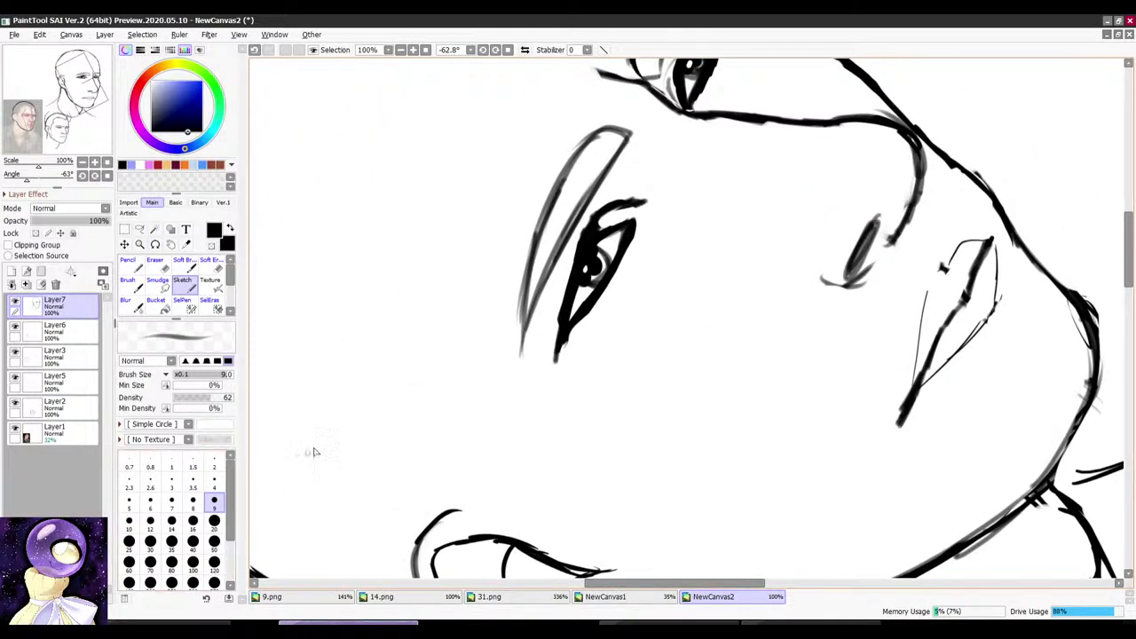
scroll(642, 219, up, 3)
drag(687, 188, 591, 174)
key(e)
drag(579, 236, 563, 256)
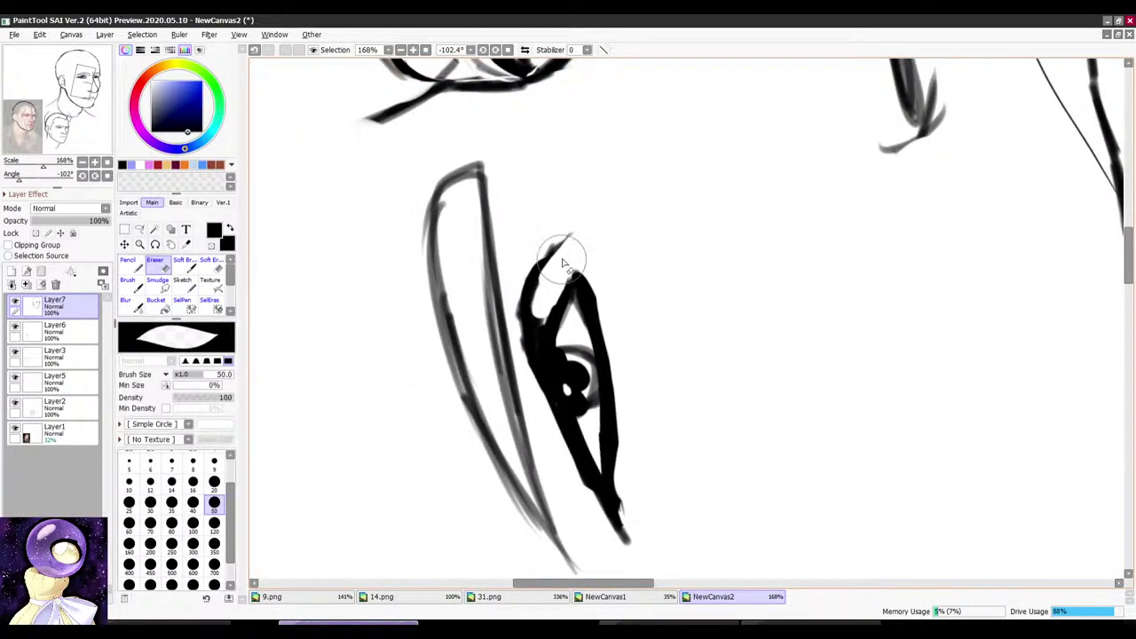
key(b)
scroll(612, 178, down, 4)
scroll(614, 181, down, 5)
drag(612, 178, 857, 177)
scroll(807, 209, up, 6)
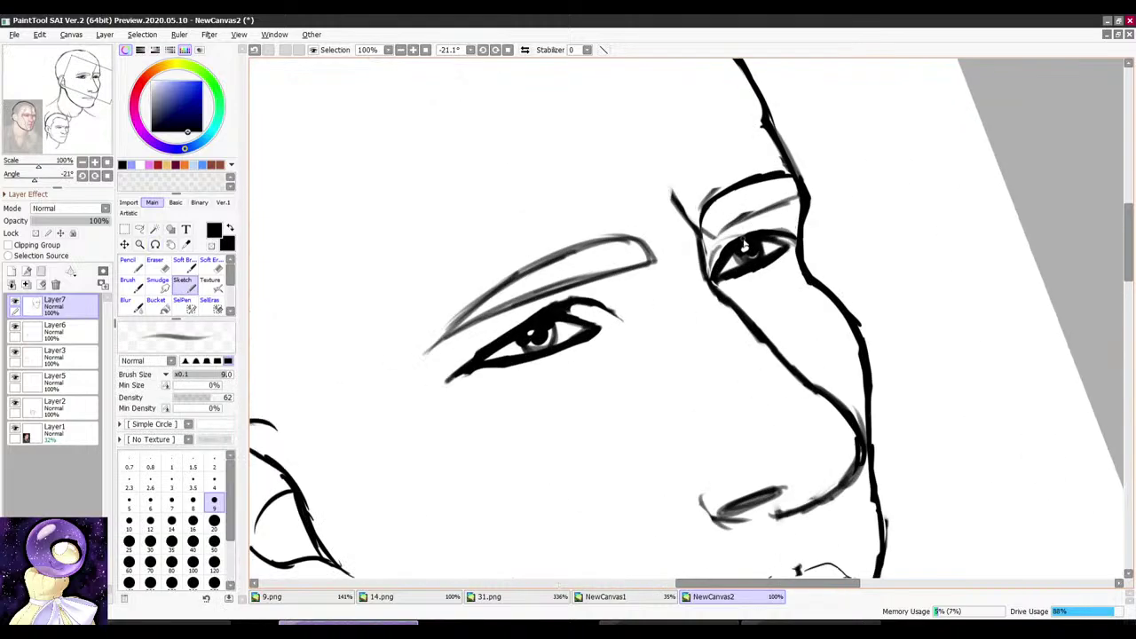
Step: Examine the large head's eyes and eyebrows up close and in relation to the whole face
scroll(745, 241, up, 4)
drag(774, 211, 752, 188)
scroll(753, 189, down, 5)
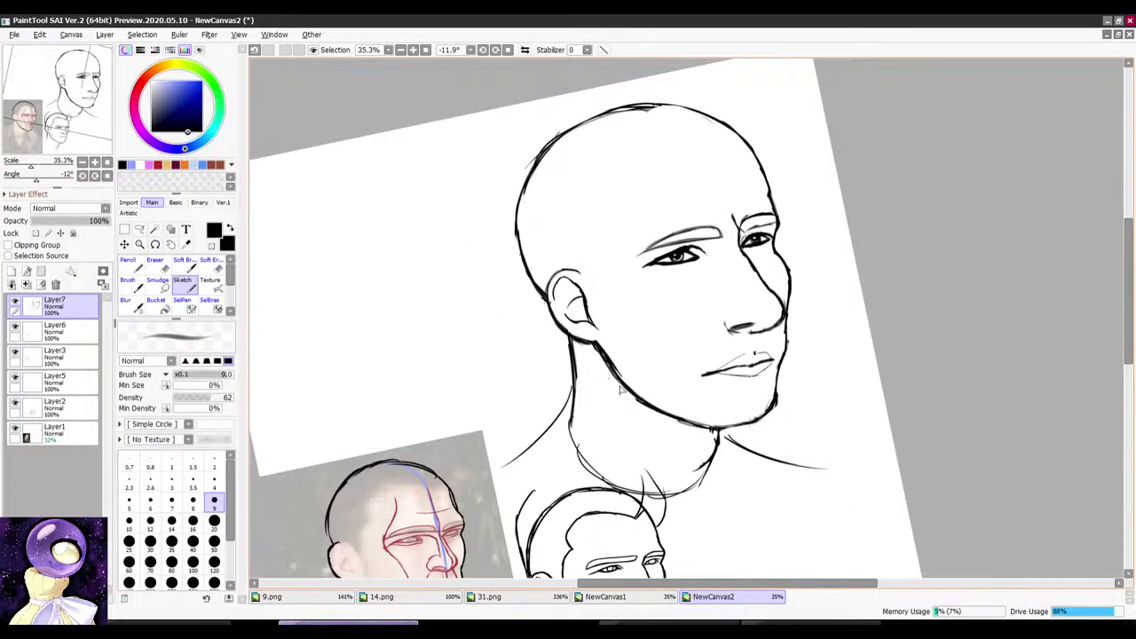
scroll(700, 235, up, 5)
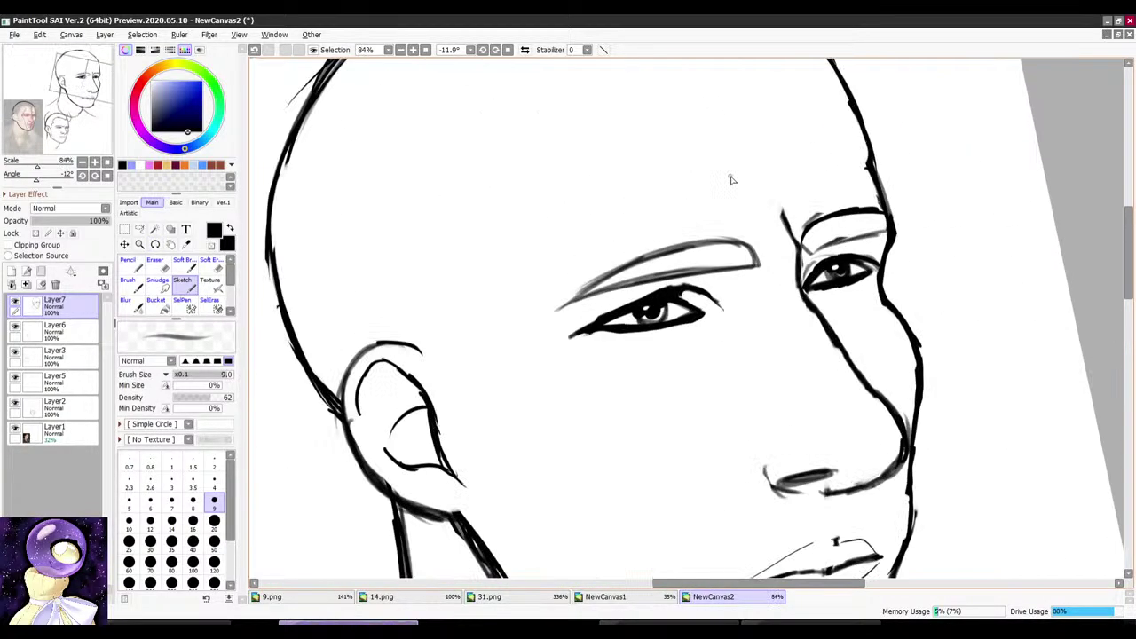
drag(708, 162, 739, 147)
scroll(733, 177, down, 1)
scroll(731, 250, up, 1)
drag(789, 202, 638, 199)
scroll(659, 257, up, 2)
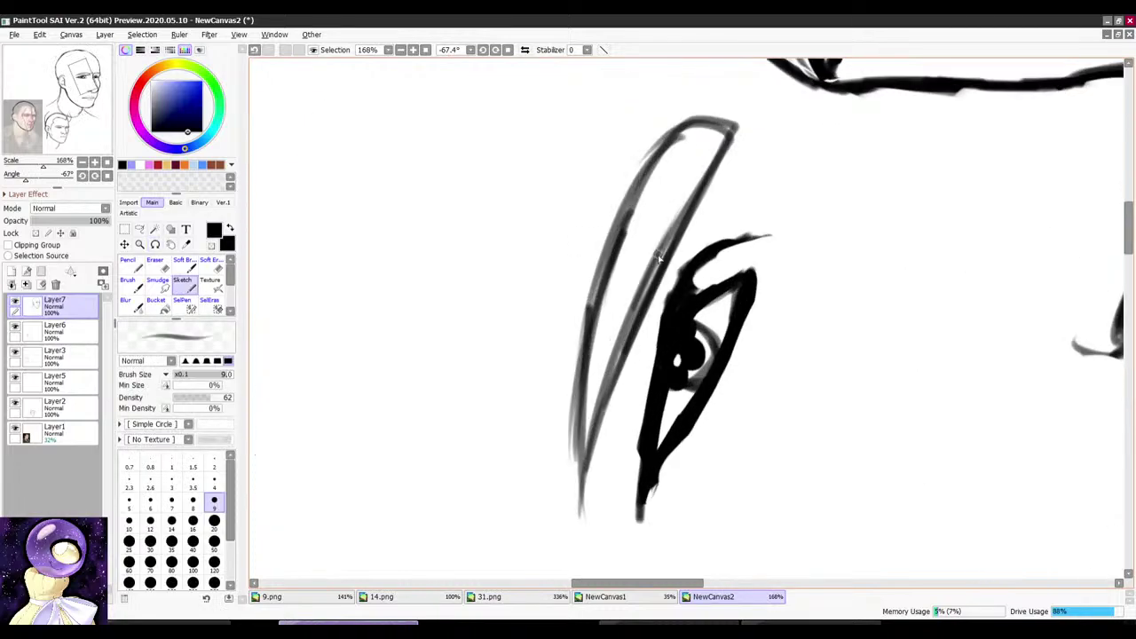
scroll(665, 263, down, 6)
drag(728, 164, 814, 185)
scroll(781, 271, down, 3)
scroll(827, 297, up, 4)
key(ctrl+s)
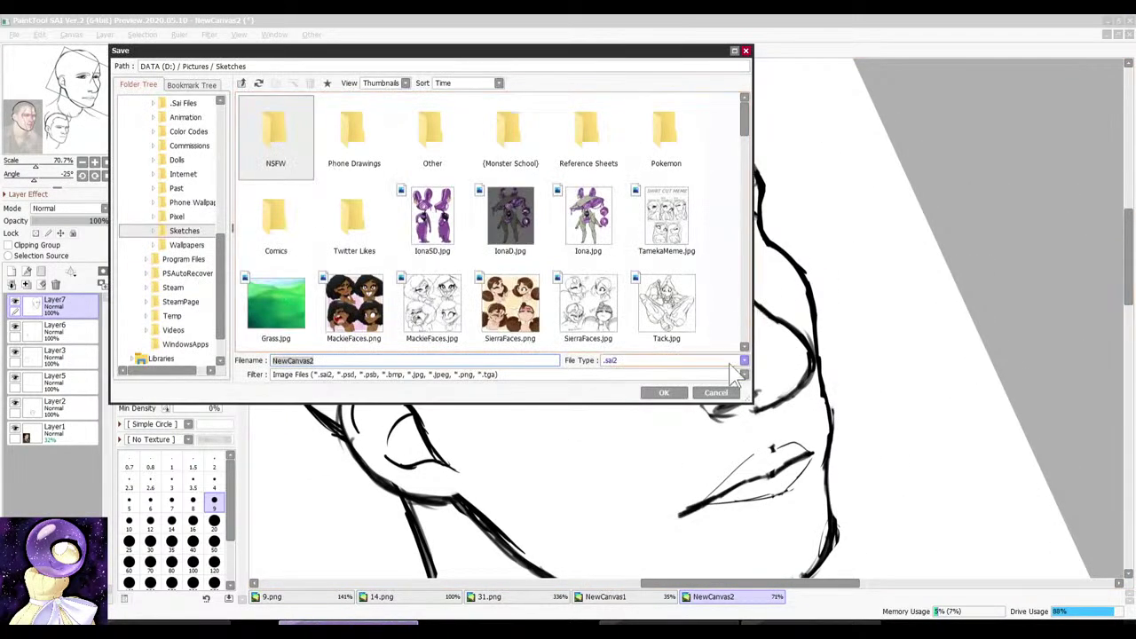
click(717, 391)
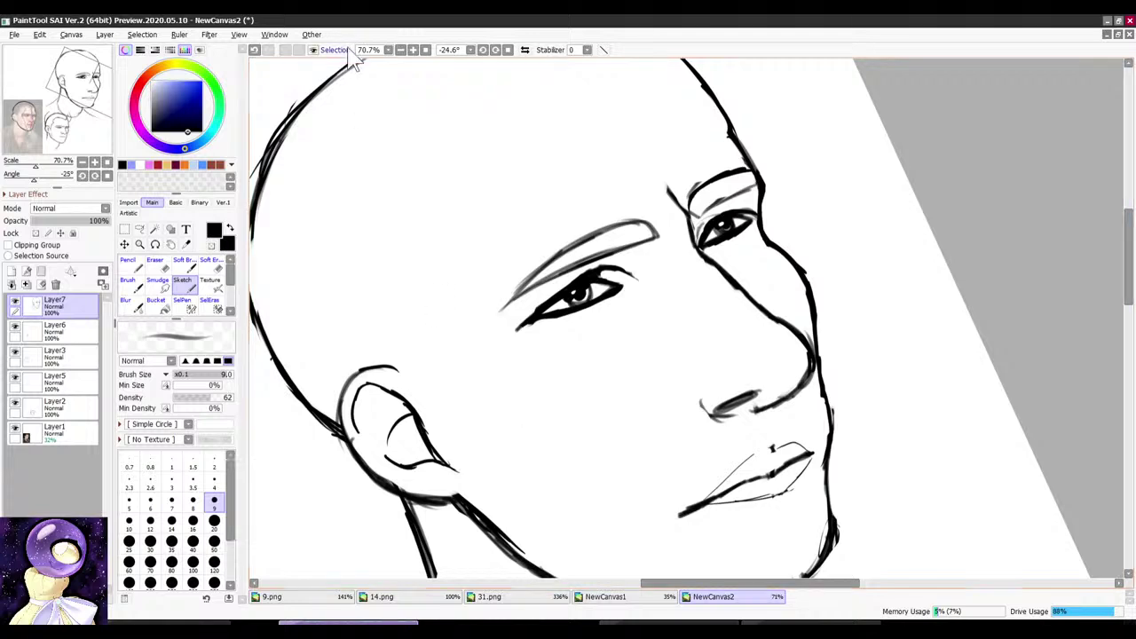
click(426, 51)
scroll(897, 228, up, 7)
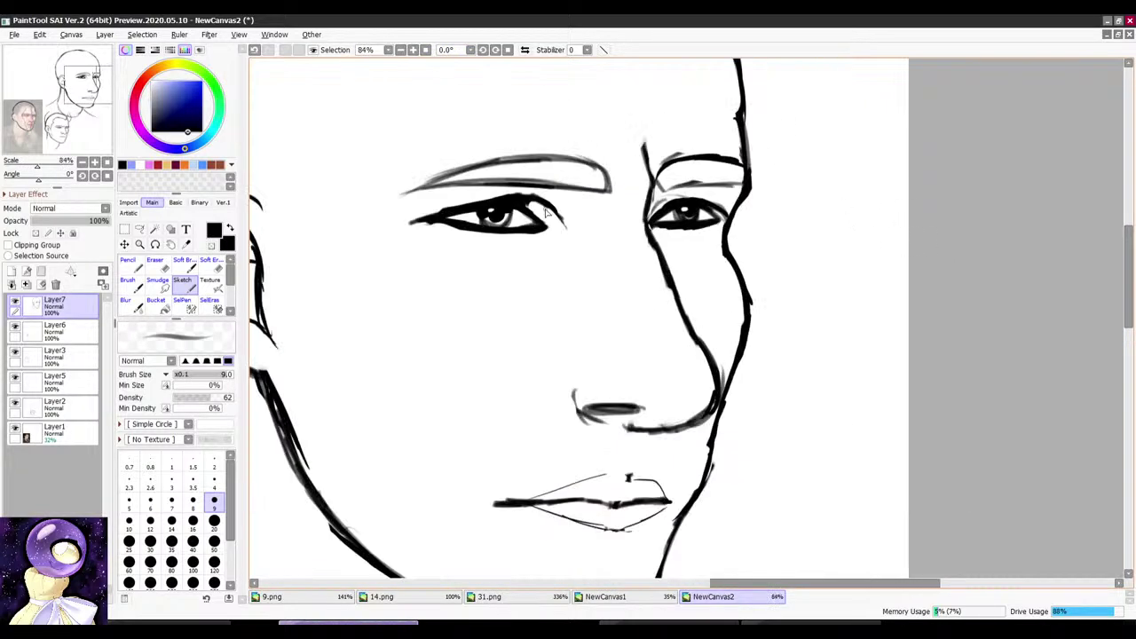
key(l)
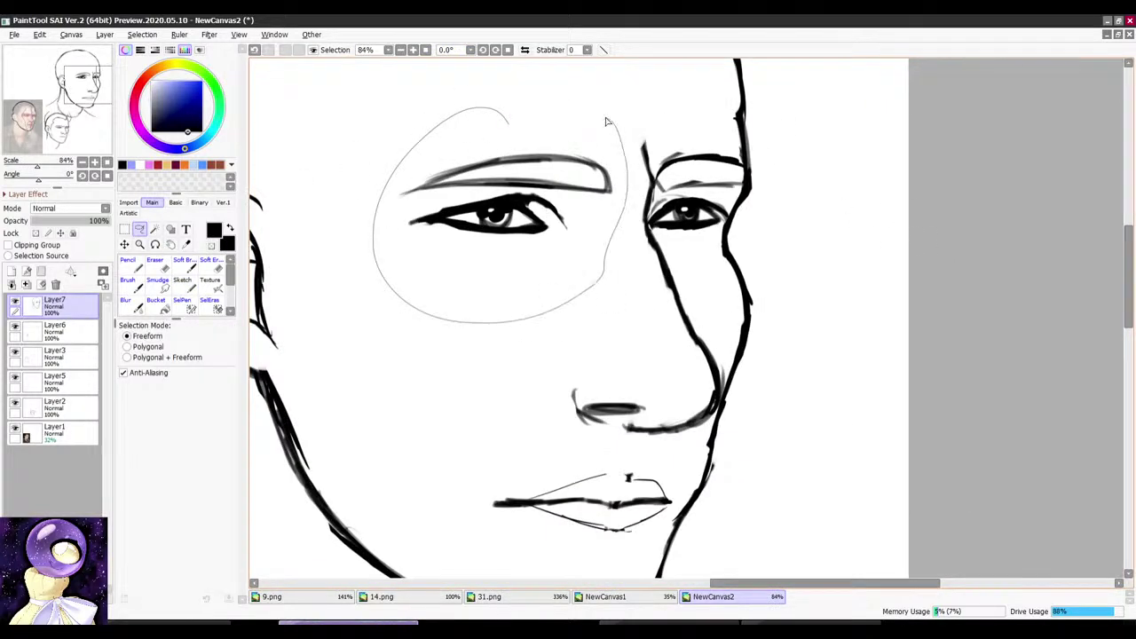
drag(606, 122, 510, 113)
scroll(639, 177, down, 3)
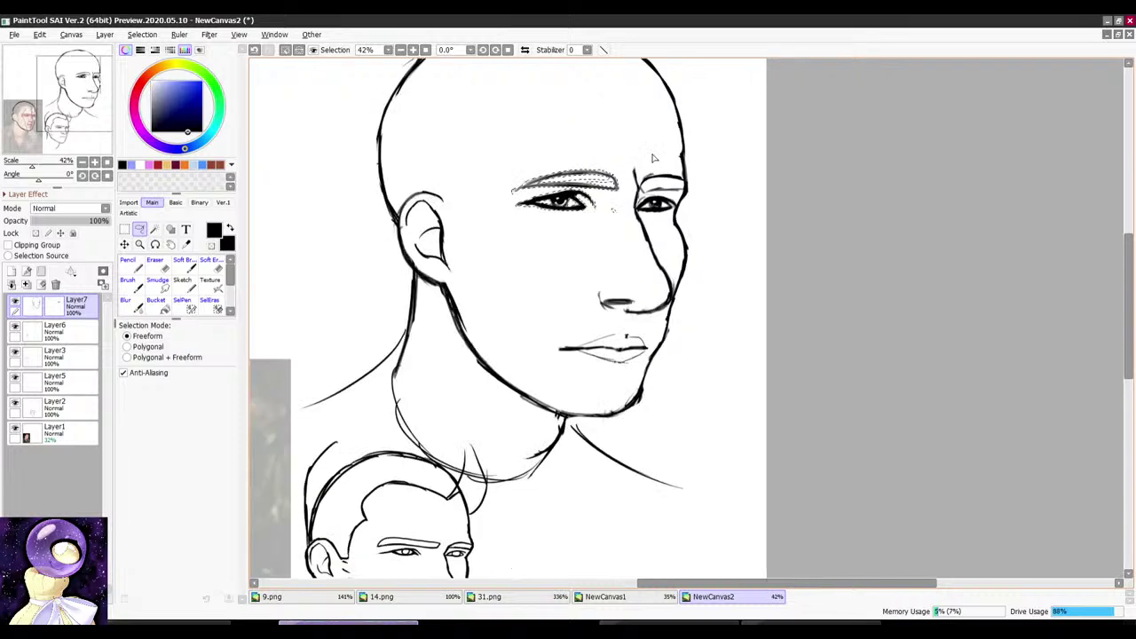
click(283, 50)
click(140, 264)
Step: Sketch a faint line along the near side of the nose bridge and darken the near nose wing with the Sketch brush
drag(633, 140, 603, 151)
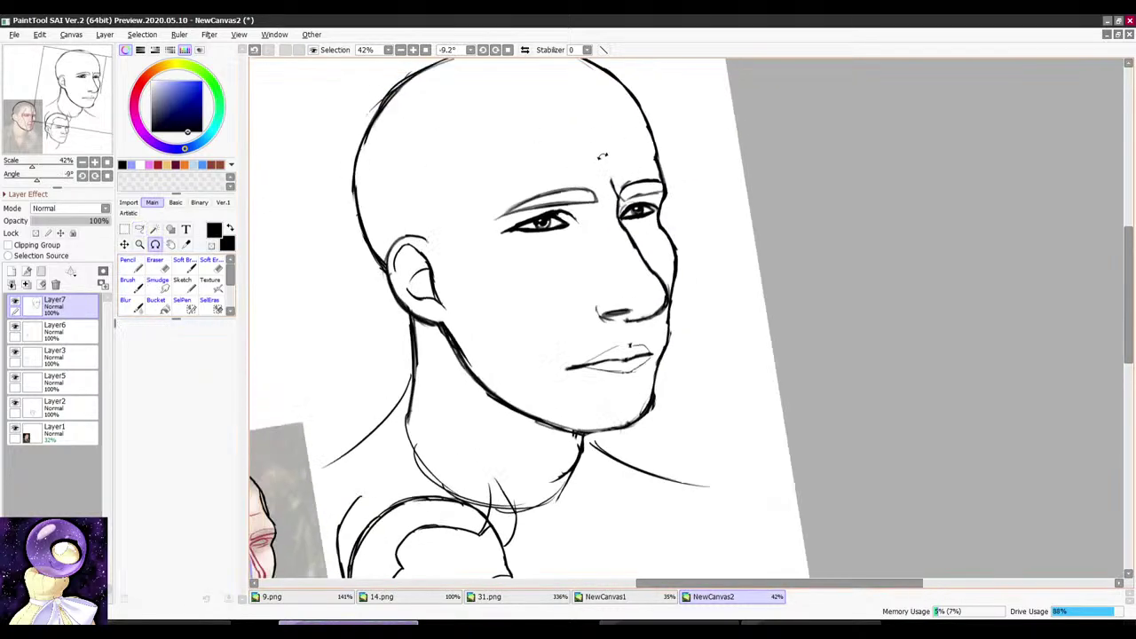
scroll(606, 232, up, 3)
click(187, 283)
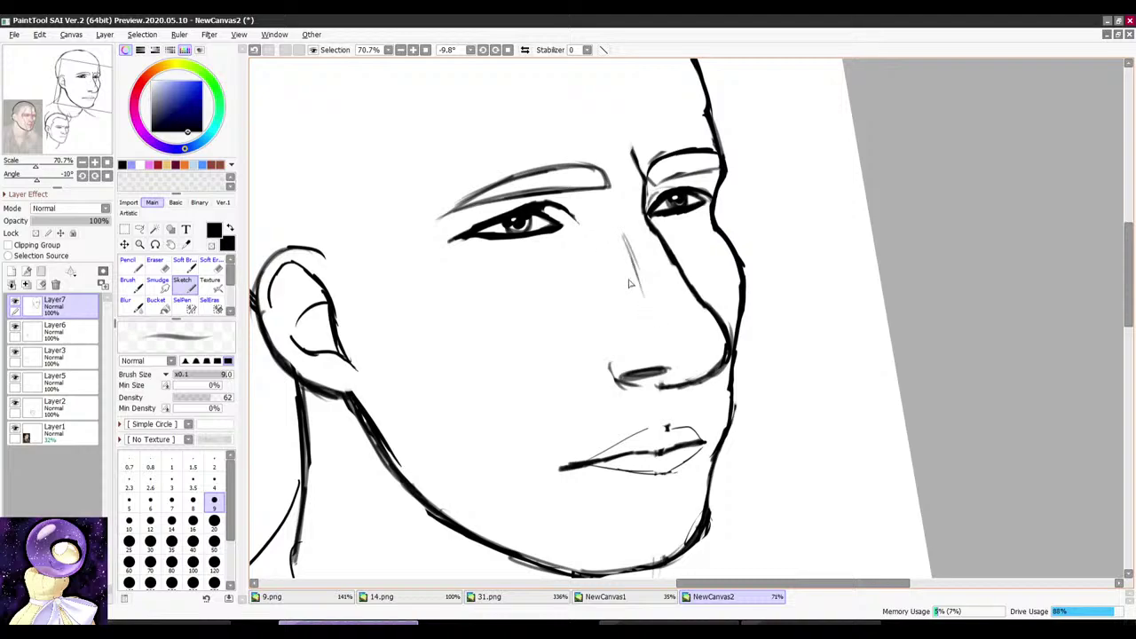
scroll(632, 280, down, 4)
mouse_move(717, 183)
mouse_down()
mouse_move(771, 208)
mouse_move(807, 247)
mouse_up()
scroll(662, 155, up, 6)
drag(607, 256, 614, 233)
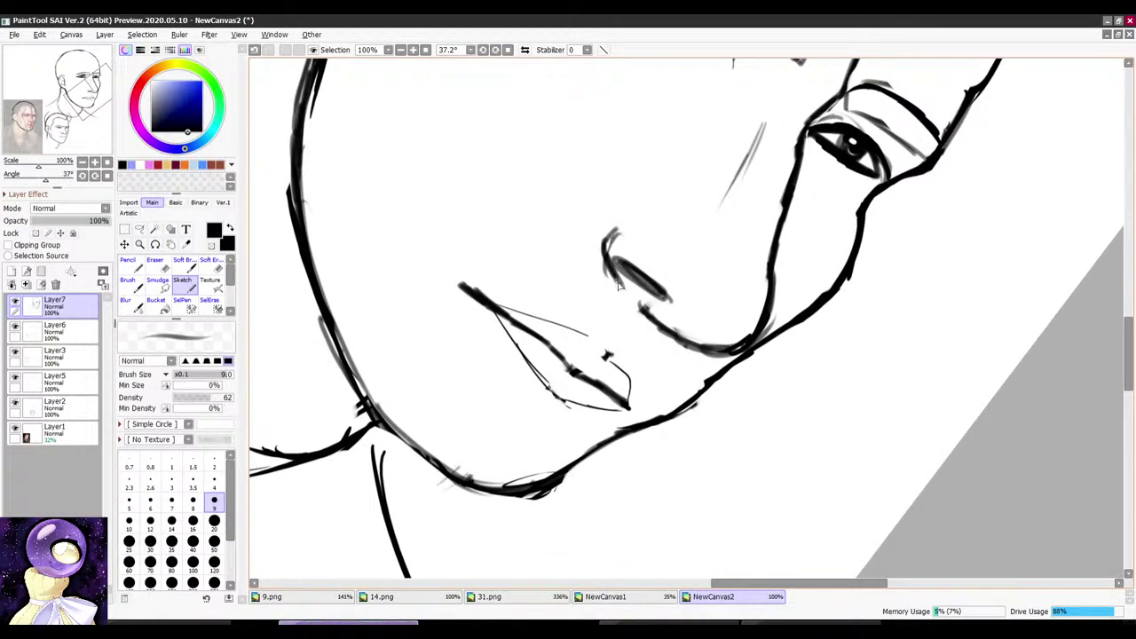
Step: Examine the whole large head alongside the reference photo and the smaller head
scroll(622, 291, down, 3)
mouse_move(784, 257)
mouse_down()
mouse_move(747, 211)
mouse_move(654, 211)
mouse_move(706, 213)
mouse_move(672, 151)
mouse_up()
scroll(654, 210, down, 5)
scroll(686, 290, up, 3)
scroll(681, 278, up, 2)
scroll(677, 326, down, 7)
drag(730, 178, 688, 171)
scroll(655, 306, down, 4)
scroll(654, 306, up, 3)
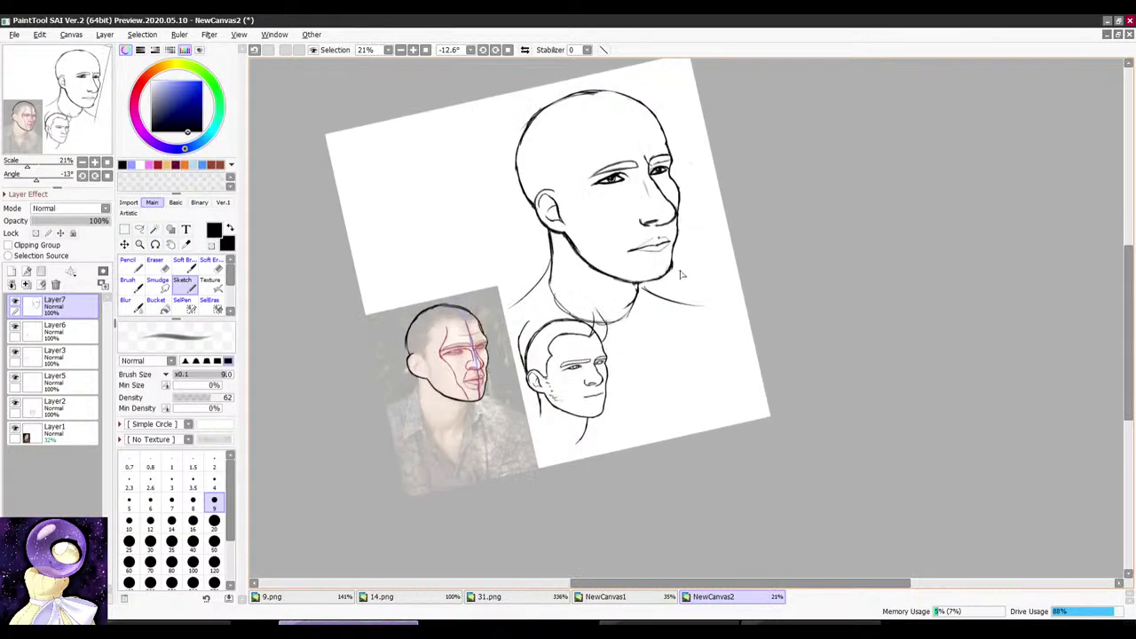
key(ctrl+s)
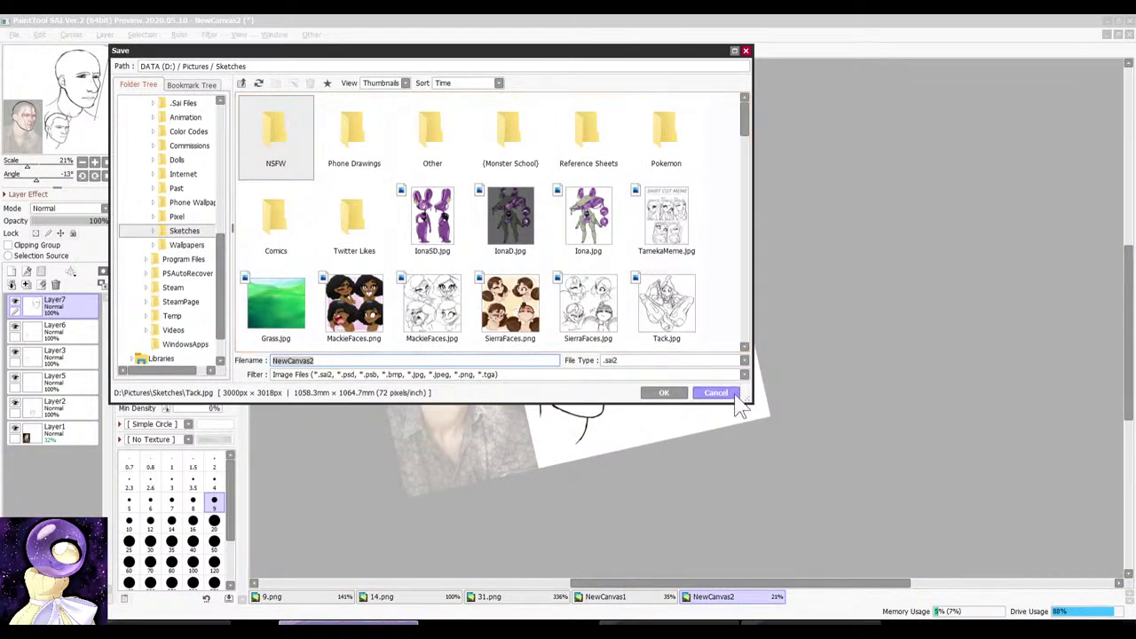
click(716, 393)
scroll(595, 222, down, 1)
scroll(591, 233, up, 3)
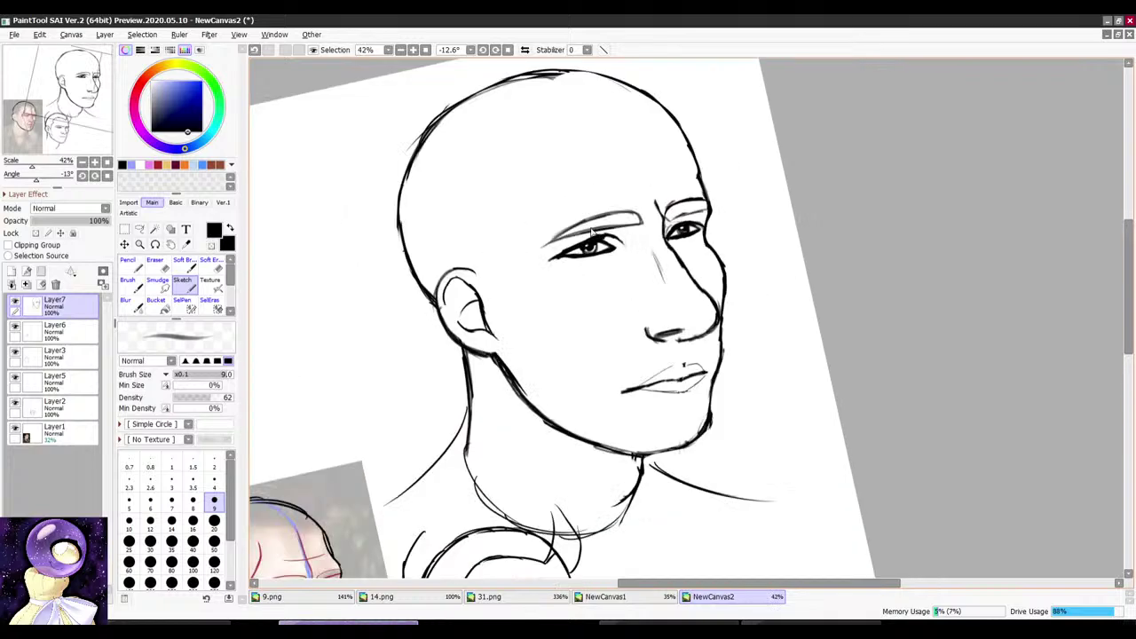
click(214, 541)
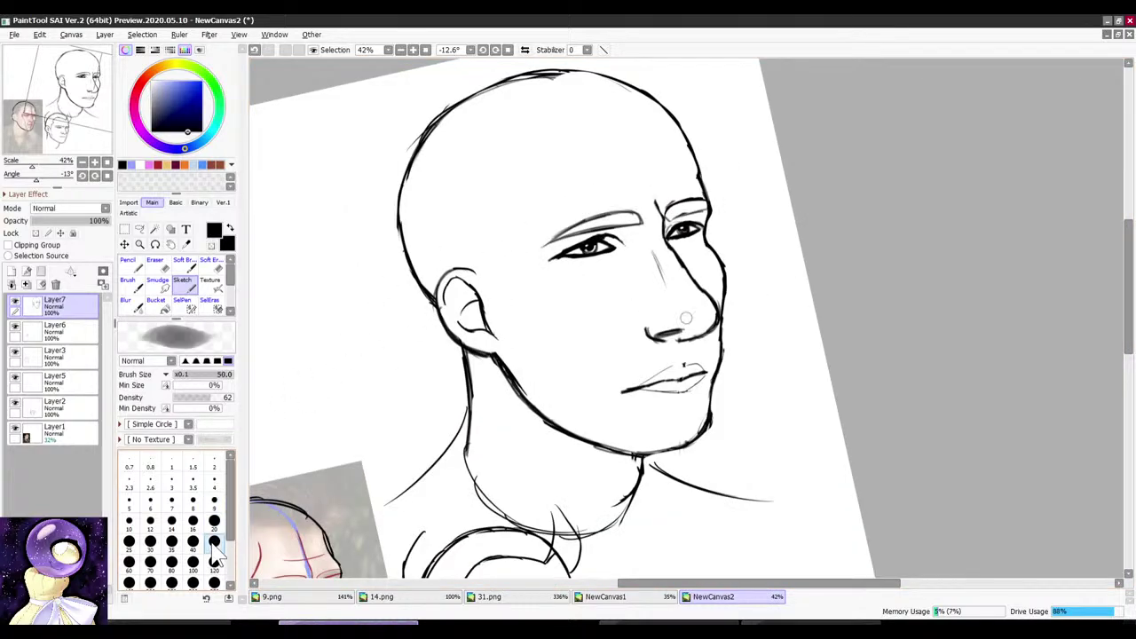
click(214, 500)
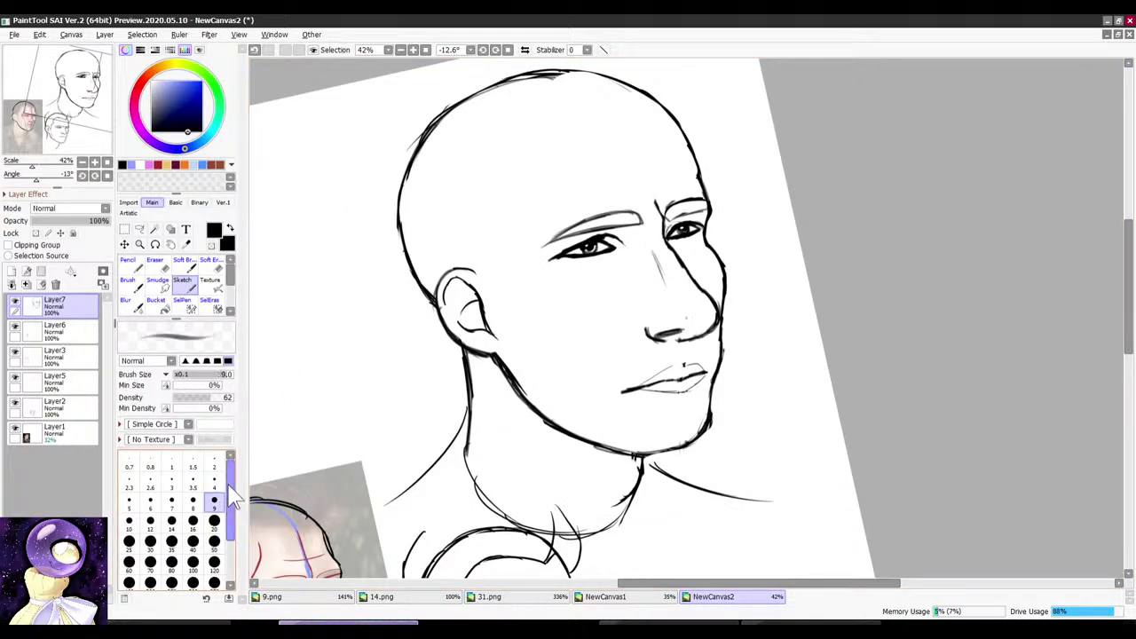
Step: Switch to the Discord pop-out in Firefox to view the streamed head drawing and return to the PaintTool SAI canvas
click(803, 623)
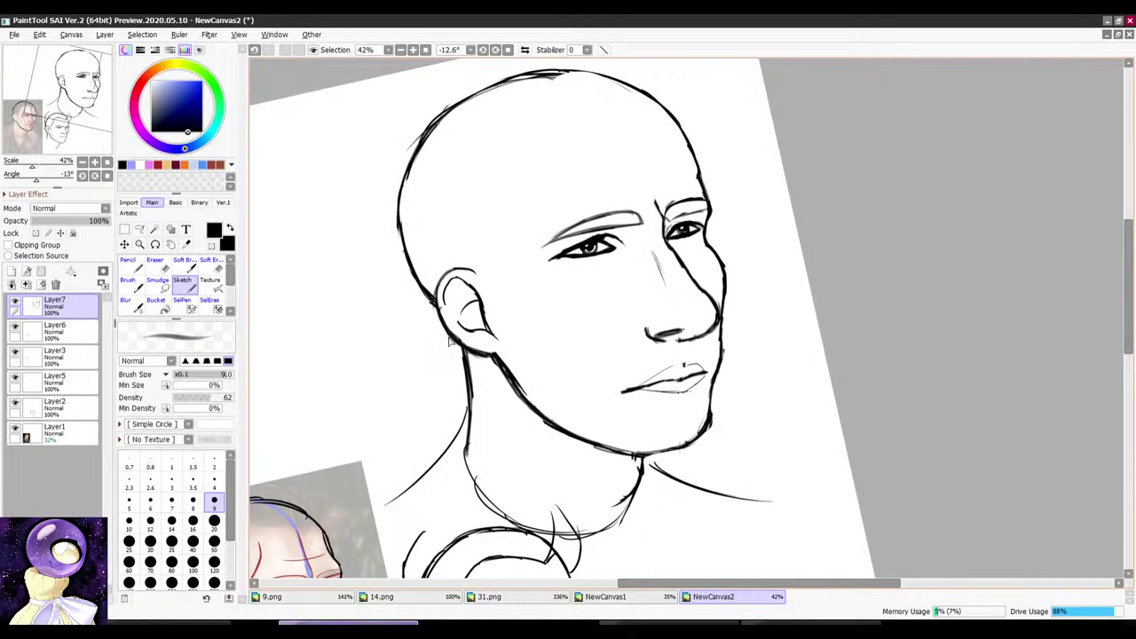
click(426, 50)
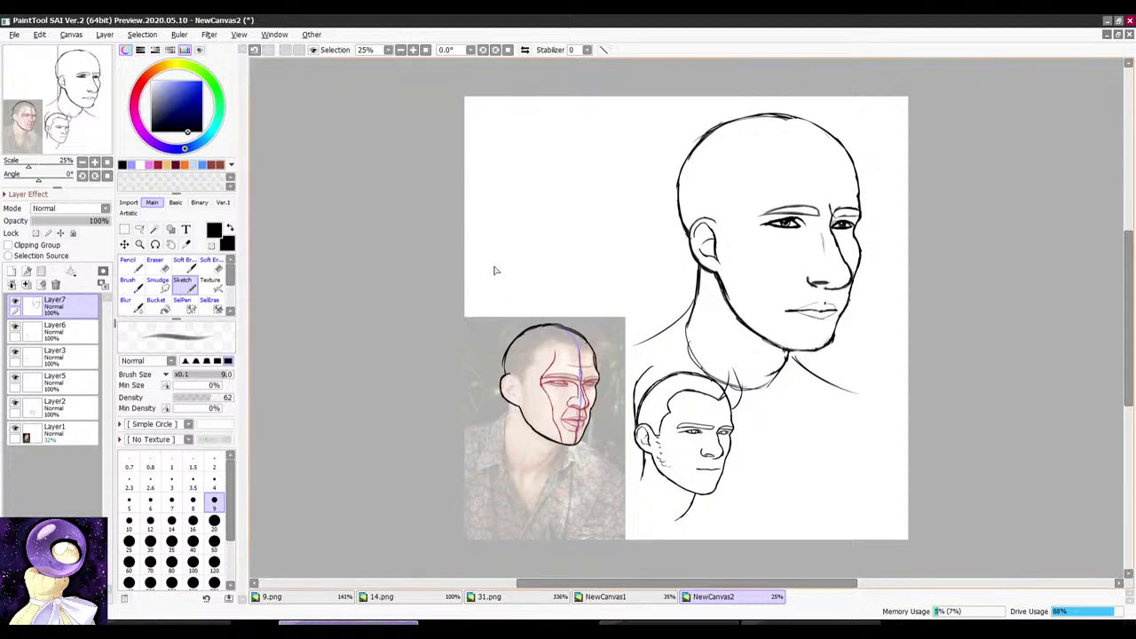
scroll(778, 272, down, 1)
scroll(683, 252, up, 3)
click(425, 49)
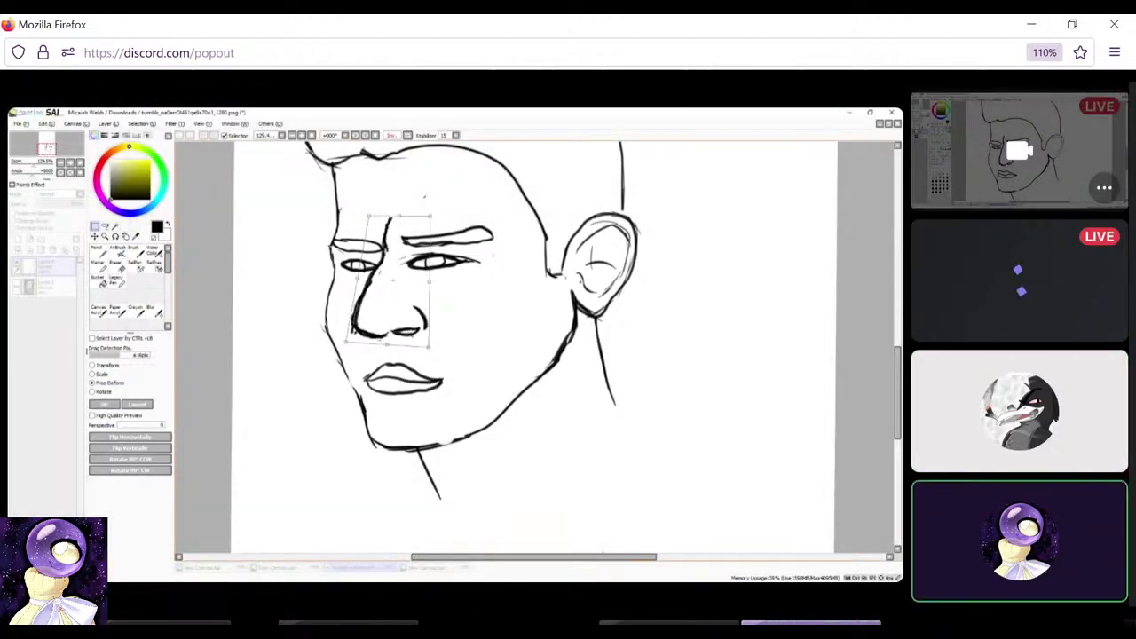
mouse_move(460, 362)
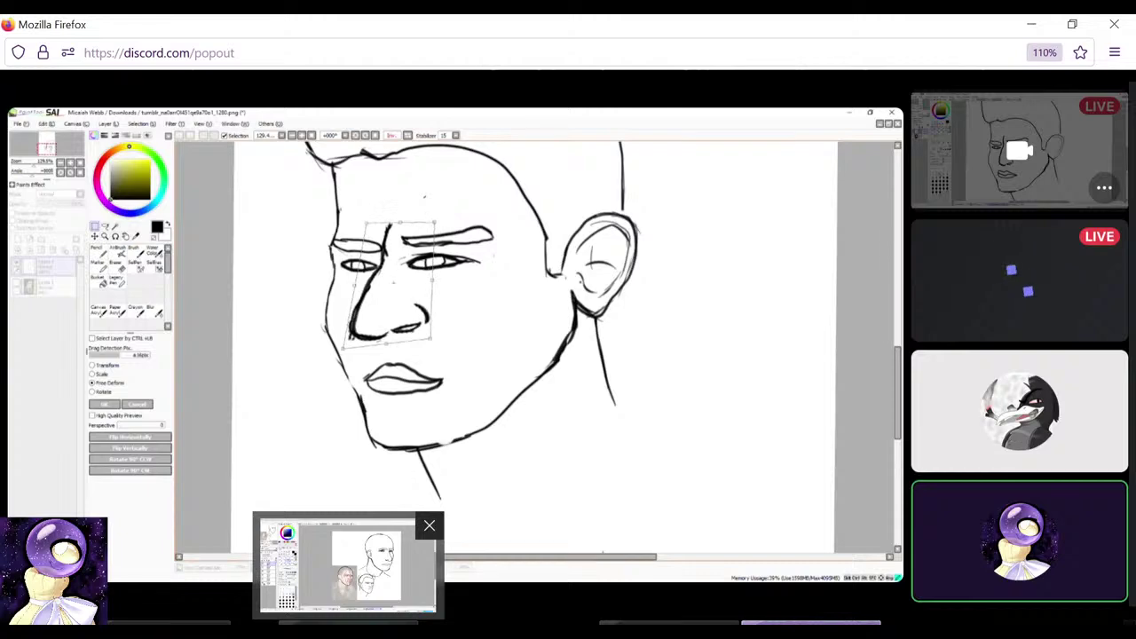
click(347, 623)
Step: Thicken the line between the lips with the Pencil at size 20, giving both mouth corners rounded ends
scroll(423, 51, up, 1)
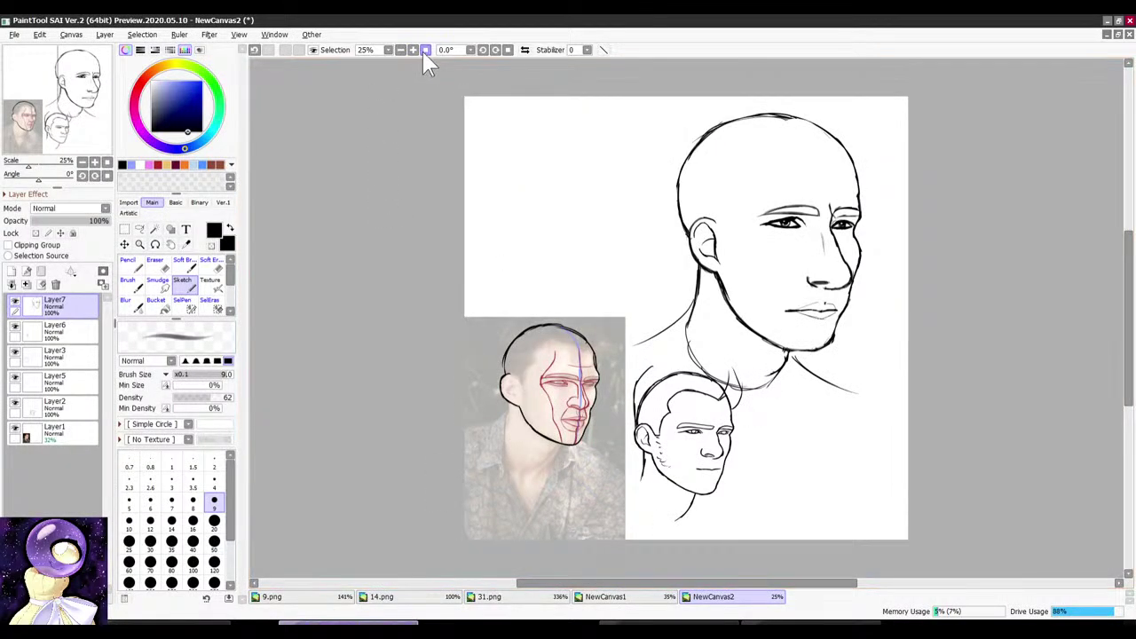
scroll(438, 99, down, 3)
scroll(645, 183, up, 5)
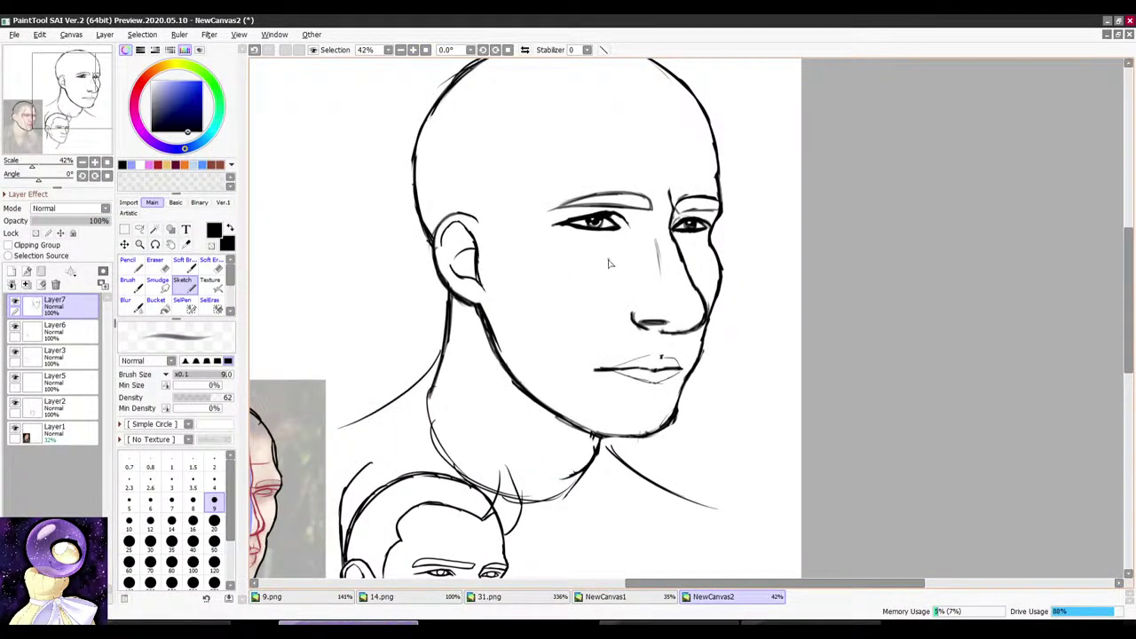
scroll(568, 262, down, 1)
click(129, 266)
scroll(637, 222, down, 2)
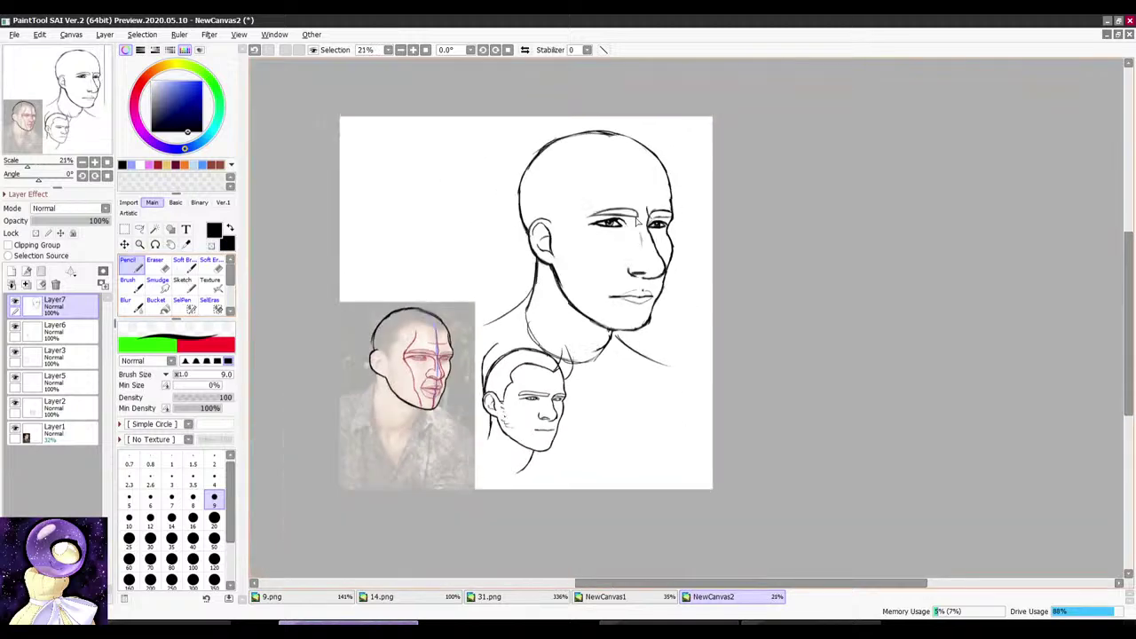
scroll(635, 207, up, 6)
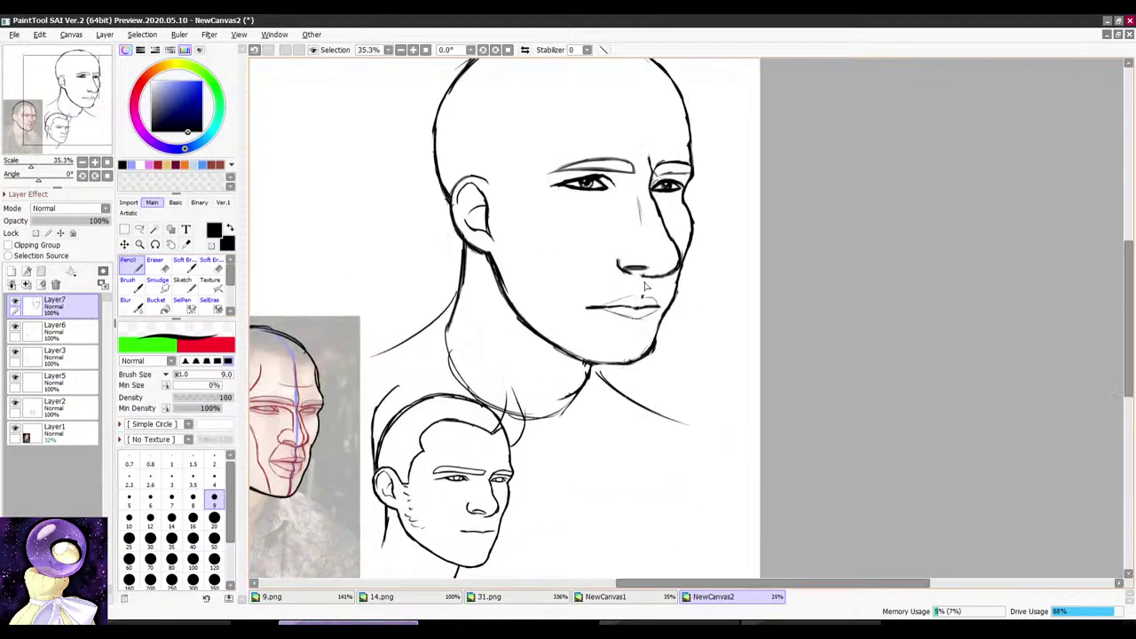
click(217, 520)
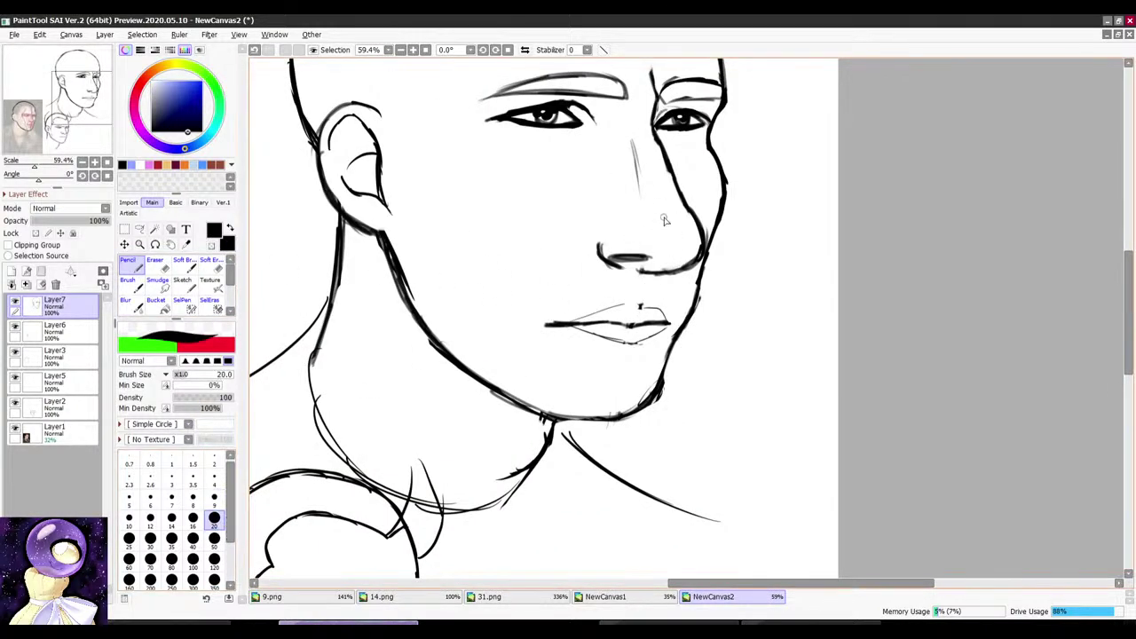
key(r)
drag(647, 167, 572, 288)
scroll(633, 389, up, 6)
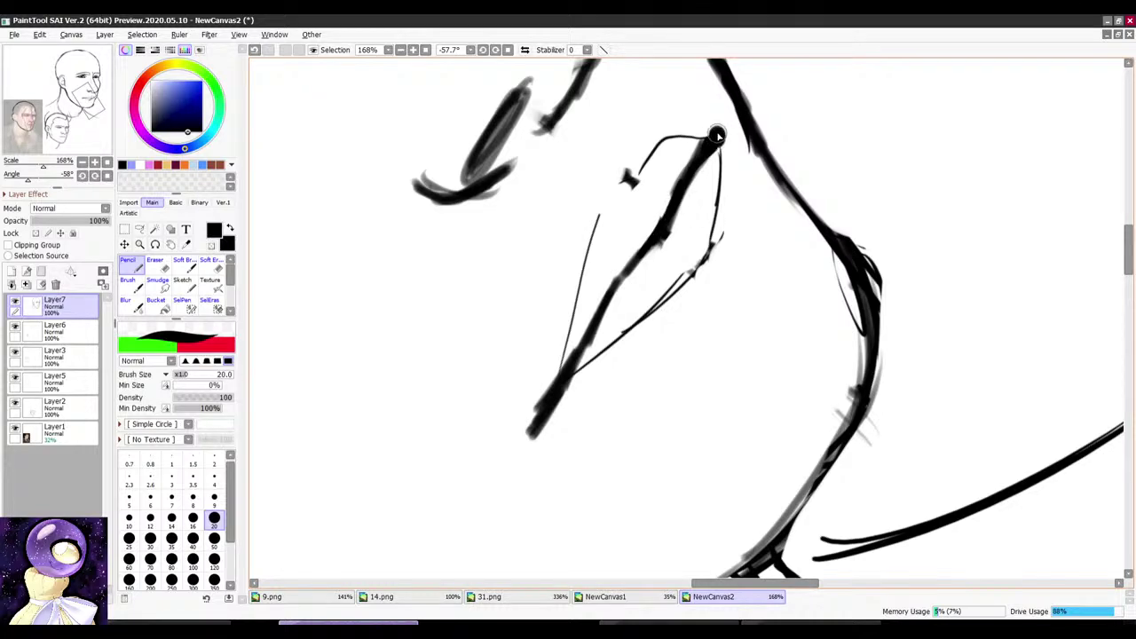
mouse_move(661, 234)
mouse_down()
mouse_move(601, 305)
mouse_move(543, 408)
mouse_up()
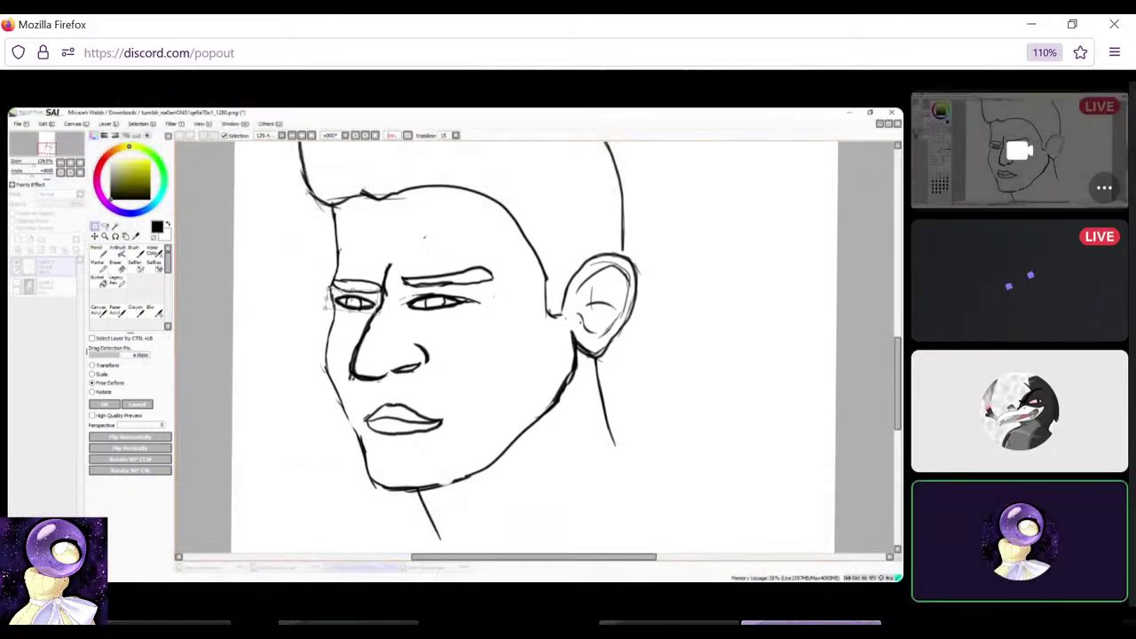
Step: Return to the PaintTool SAI canvas and check the thickened mouth line against the whole head
click(328, 590)
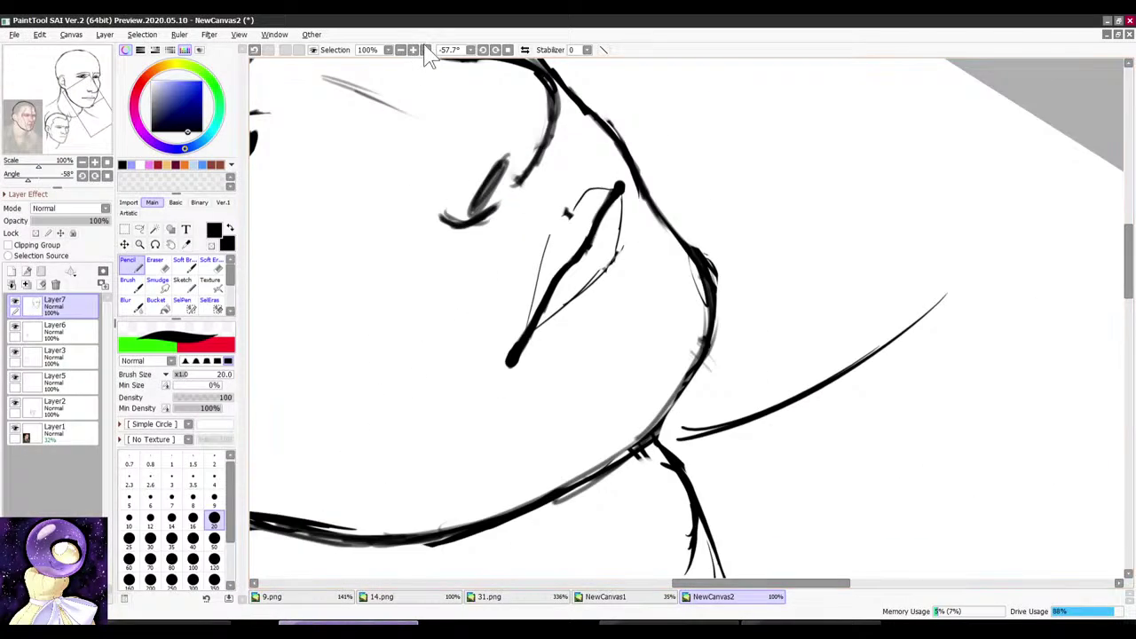
click(425, 49)
scroll(788, 211, up, 5)
scroll(559, 197, down, 5)
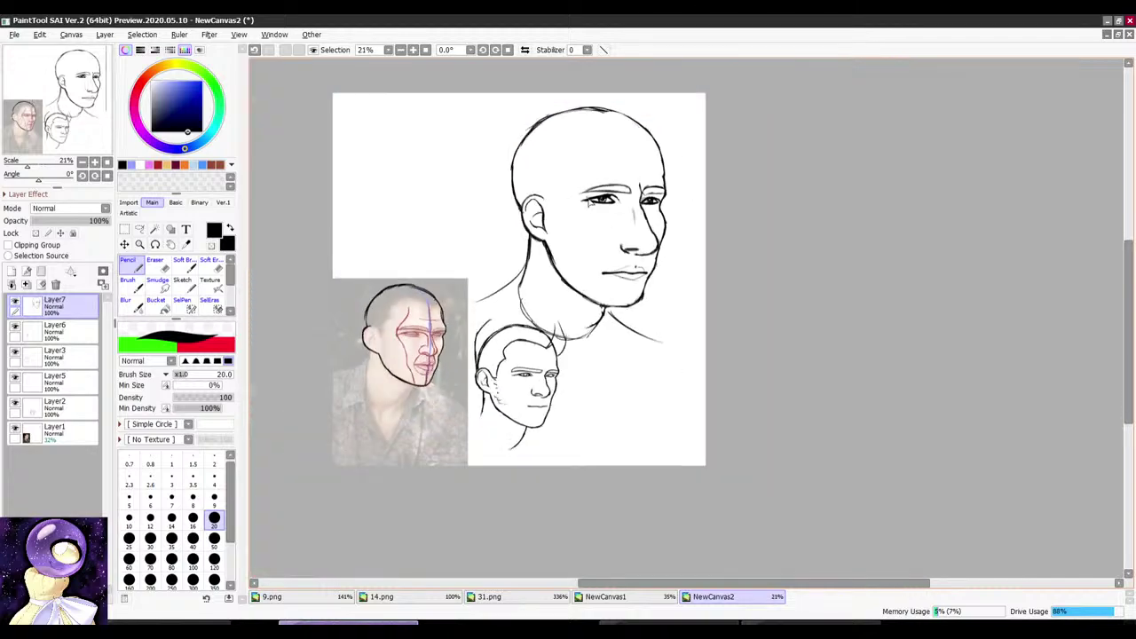
scroll(616, 230, up, 4)
scroll(506, 266, down, 2)
scroll(560, 268, up, 3)
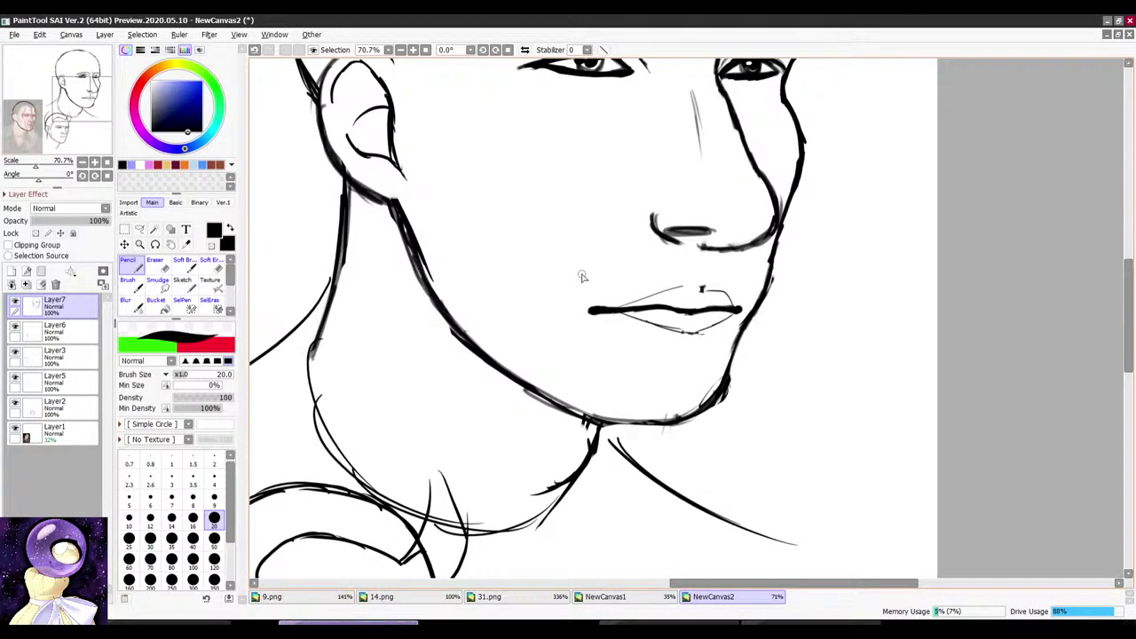
Step: Set the Pencil size to 9 and erase the small dark mark at the middle of the upper lip
click(214, 501)
key(r)
drag(635, 278, 653, 343)
scroll(652, 343, up, 3)
key(e)
drag(679, 259, 679, 276)
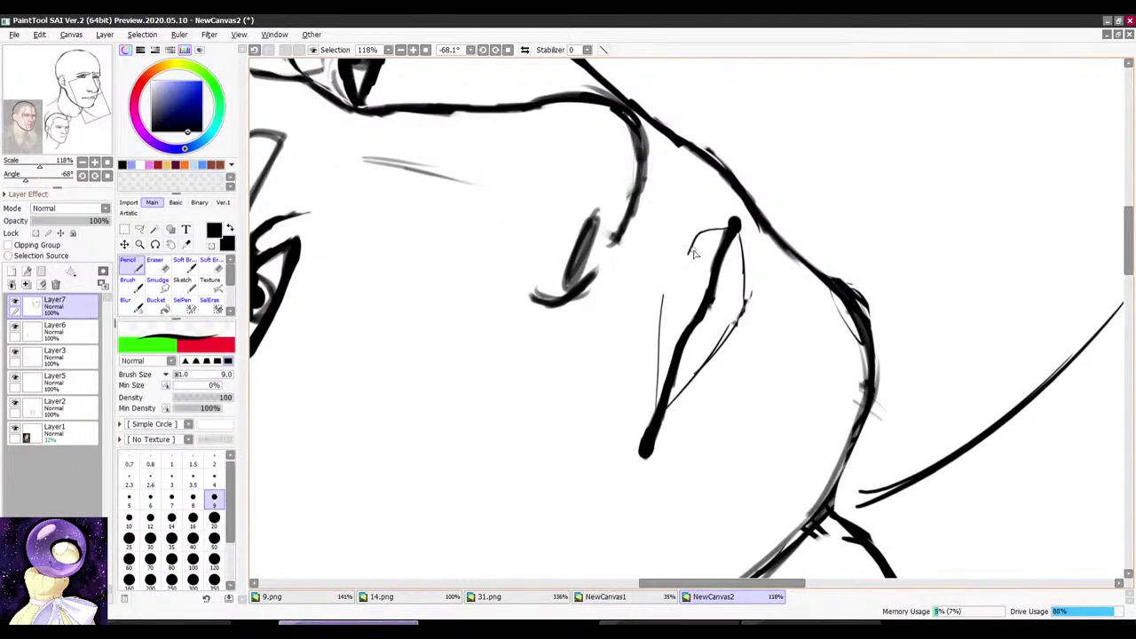
Step: Outline the upper lip with the Pencil, joining its peak to the mouth's near corner
key(r)
drag(707, 214, 772, 305)
scroll(735, 265, down, 2)
key(r)
scroll(777, 278, up, 3)
key(r)
mouse_move(753, 173)
mouse_down()
mouse_move(813, 220)
mouse_move(757, 268)
mouse_up()
Step: Trim the lower part of the near nose wing with the Eraser at size 50 to separate it from the nostril
click(185, 288)
key(e)
mouse_move(783, 195)
mouse_down()
mouse_move(764, 220)
mouse_move(766, 209)
mouse_move(775, 262)
mouse_move(752, 240)
mouse_up()
key(b)
Step: Erase the upper and lower lip outlines and redraw them as lighter curves with the Sketch brush at size 9
key(e)
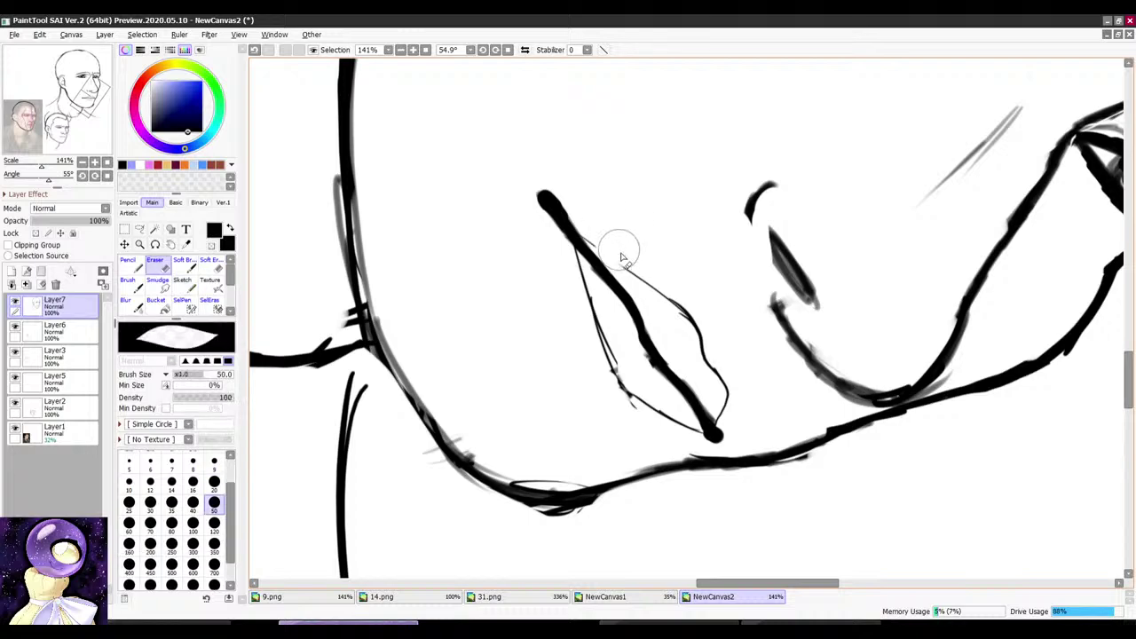
drag(616, 246, 680, 360)
drag(567, 269, 678, 441)
key(b)
drag(578, 239, 617, 214)
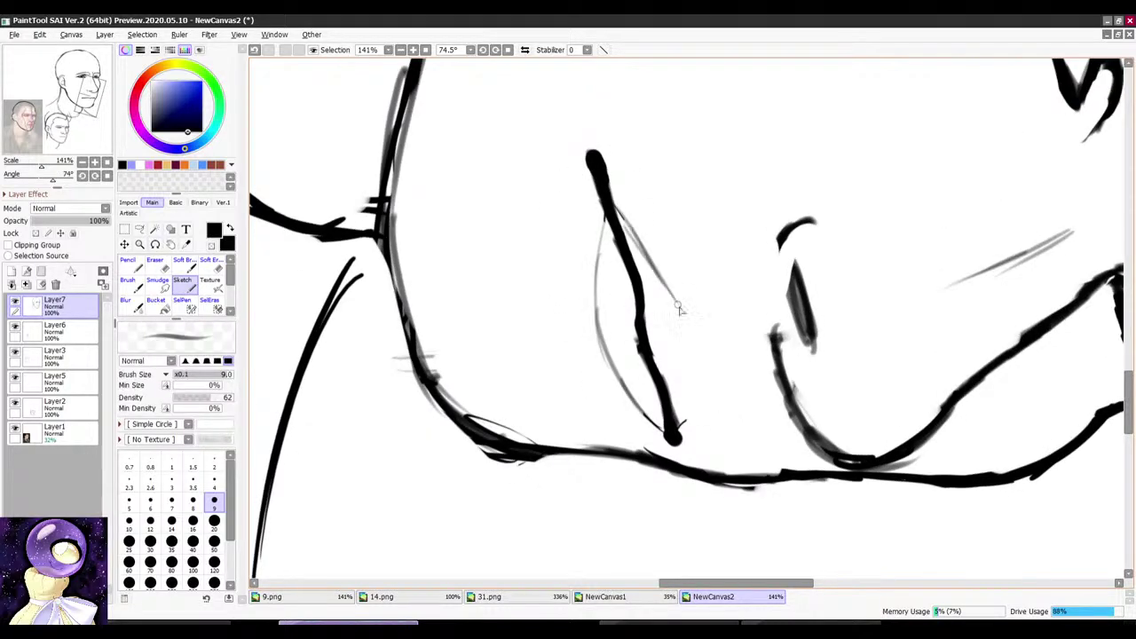
drag(691, 380, 680, 424)
Step: Erase a small section of the upper lip outline and redraw it as a dip with the Sketch brush
key(r)
drag(748, 284, 541, 354)
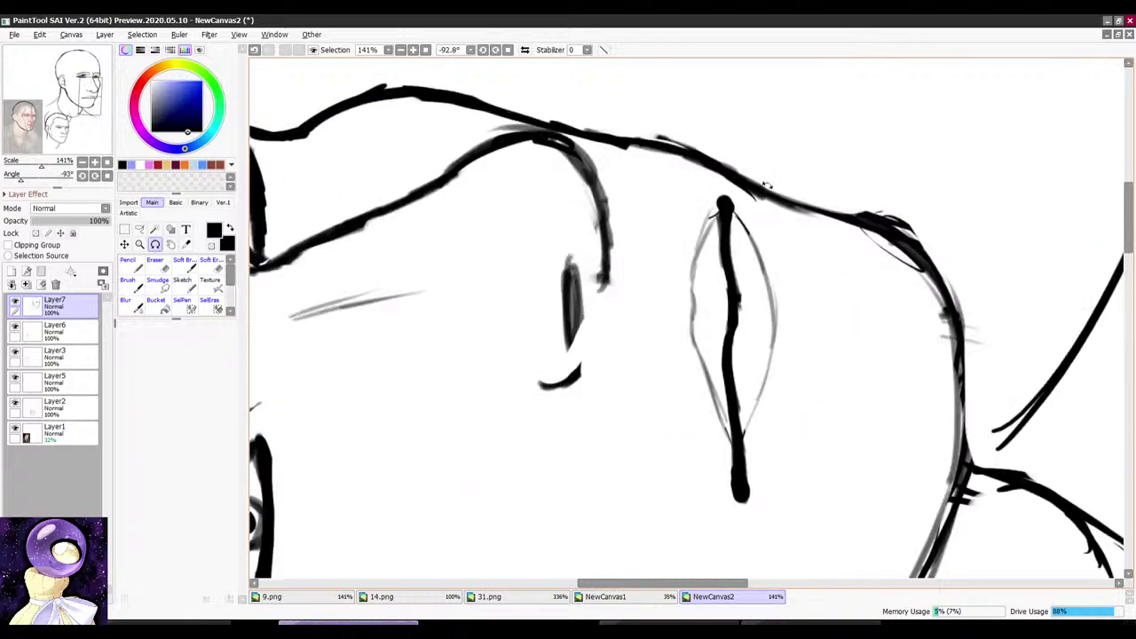
drag(769, 188, 737, 180)
scroll(692, 232, up, 1)
key(e)
drag(667, 269, 675, 289)
key(b)
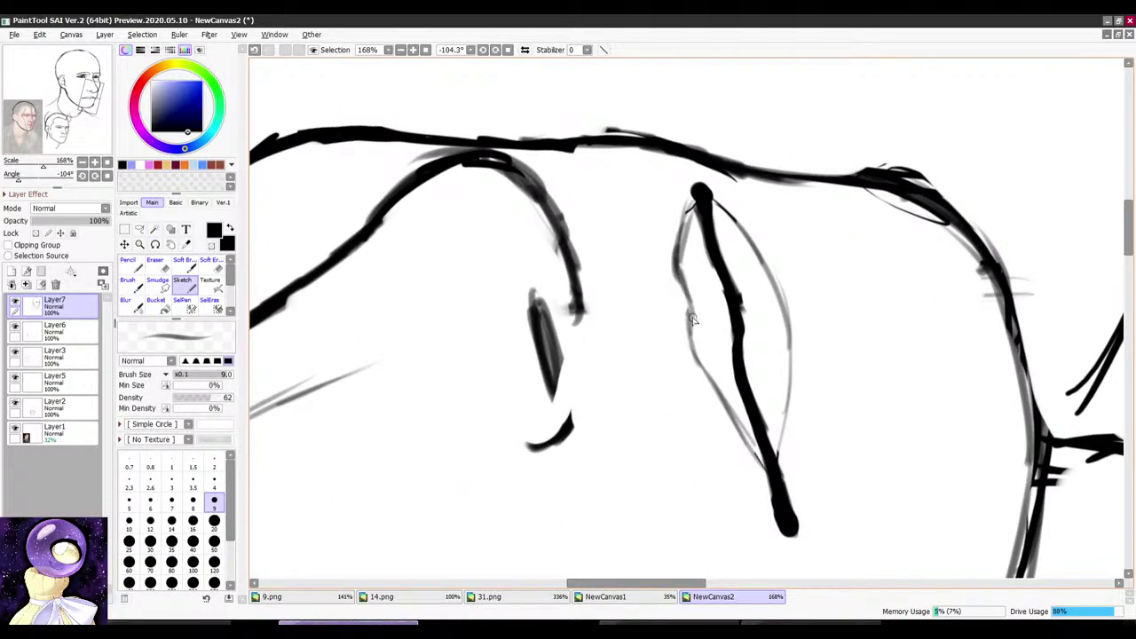
key(r)
drag(770, 252, 760, 355)
scroll(754, 355, down, 4)
drag(735, 292, 763, 330)
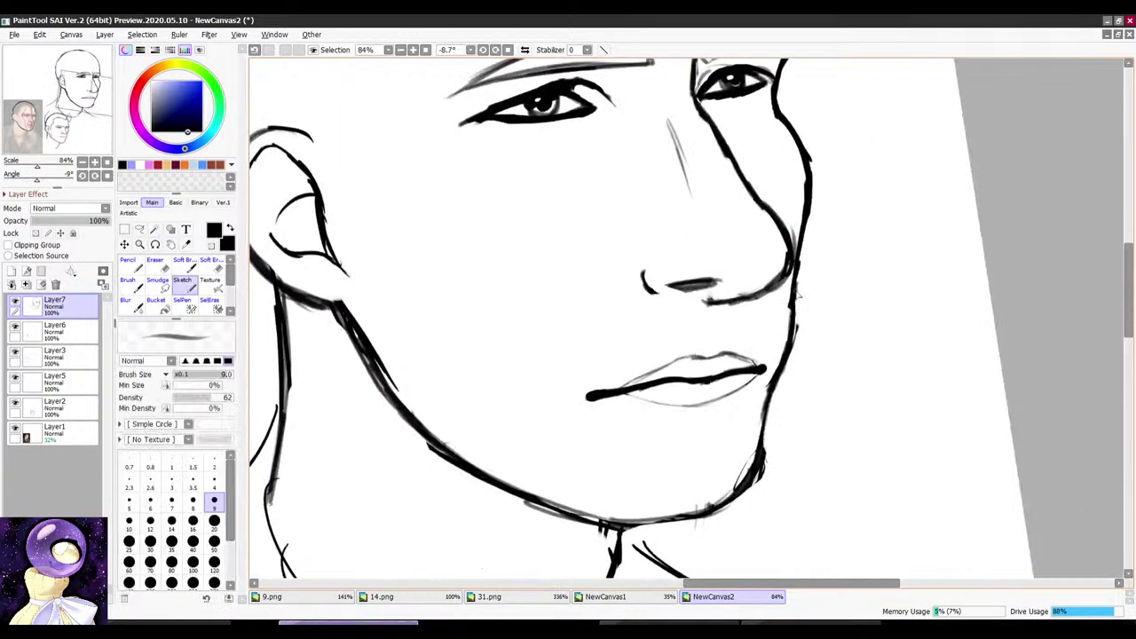
Step: Touch up the face's front contour around the lips and chin with the Sketch brush and Eraser
scroll(797, 279, up, 2)
mouse_move(773, 435)
mouse_down()
mouse_move(797, 280)
mouse_move(776, 253)
mouse_move(775, 329)
mouse_up()
scroll(773, 265, down, 5)
scroll(775, 266, up, 4)
key(e)
scroll(780, 248, down, 4)
key(b)
drag(777, 242, 818, 194)
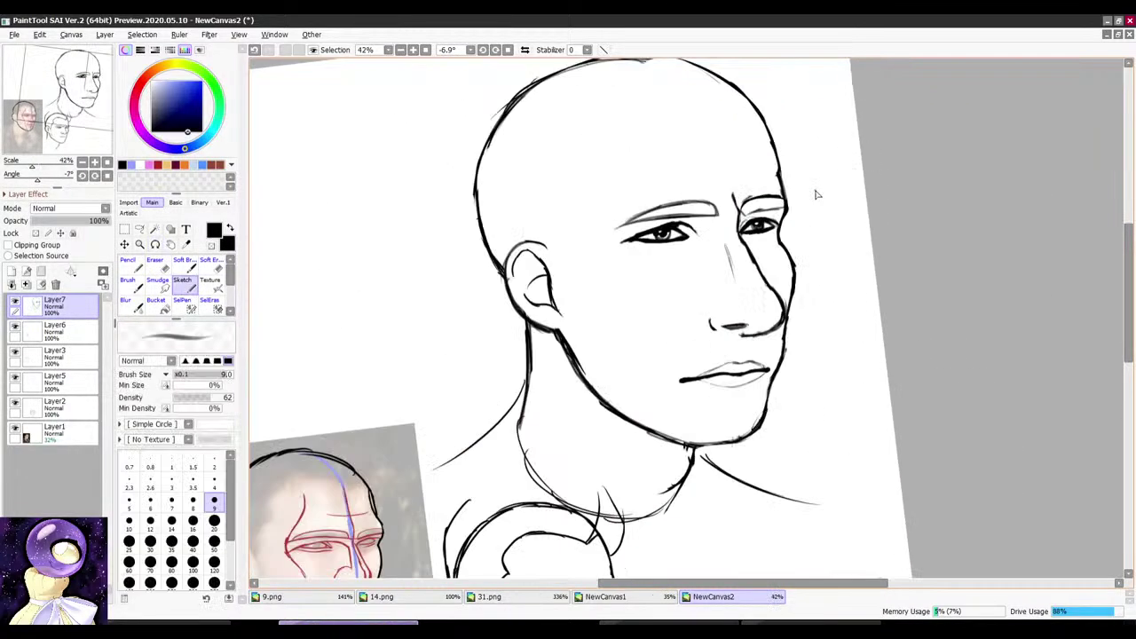
Step: Set the Sketch brush size to 20 and darken the near eye's upper lid towards its outer corner
key(r)
drag(589, 274, 591, 360)
scroll(608, 266, up, 6)
key(bracketright)
key(bracketright)
key(bracketright)
key(bracketright)
key(bracketright)
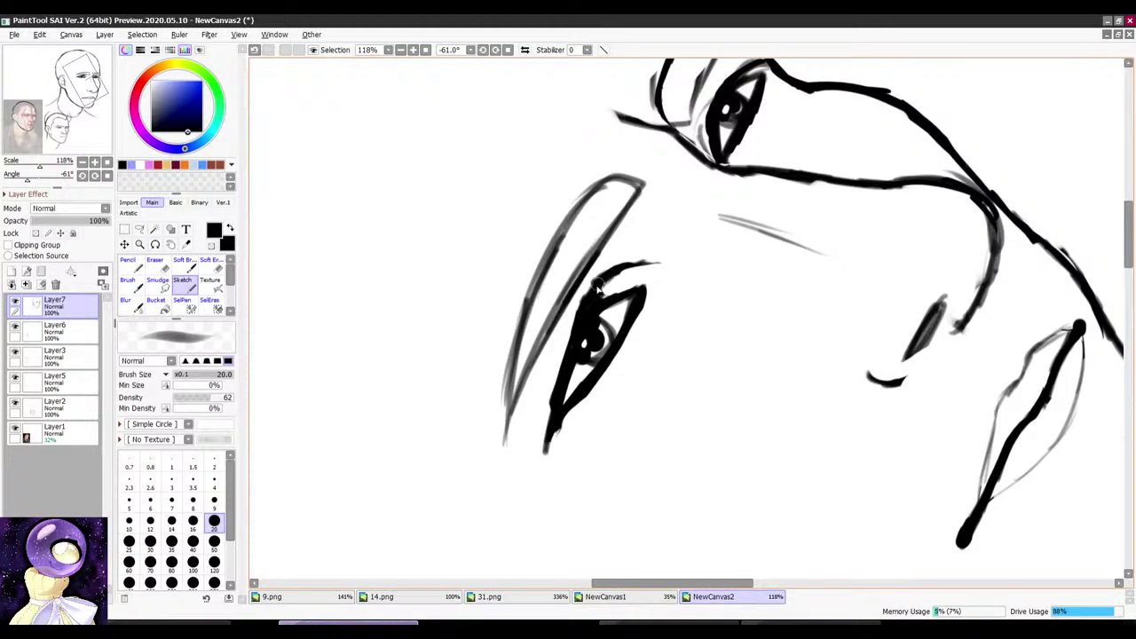
drag(554, 428, 573, 372)
scroll(631, 258, down, 3)
key(r)
drag(649, 236, 643, 238)
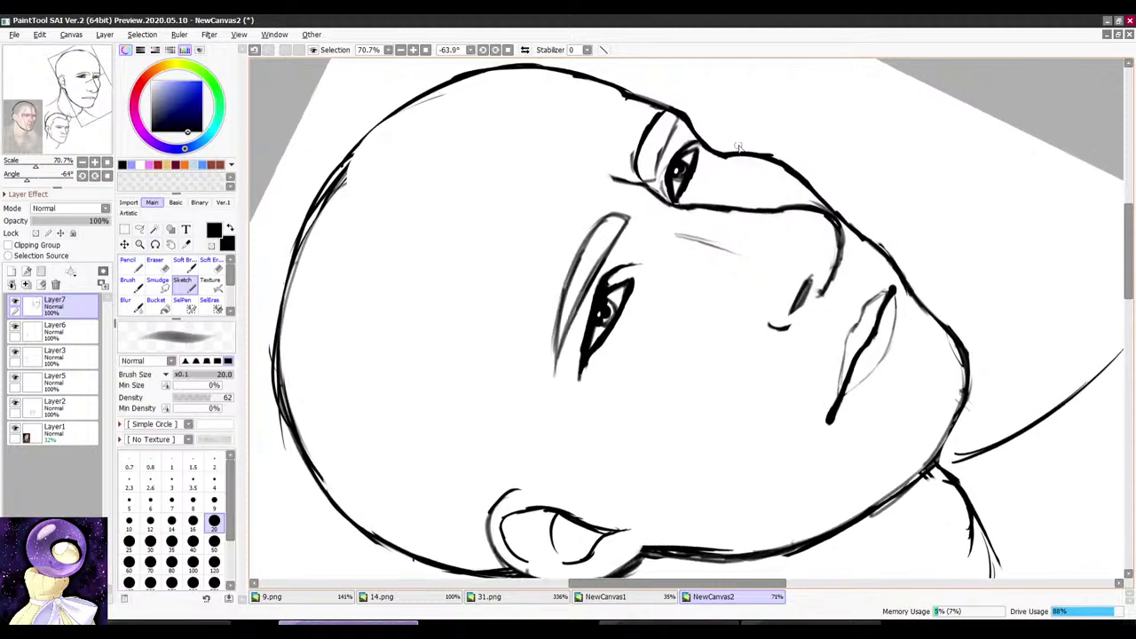
Step: Examine the eyes and brows of the large head from several angles, ending on the upright full canvas
scroll(680, 160, up, 4)
scroll(659, 212, down, 3)
mouse_move(668, 158)
mouse_down()
mouse_move(650, 208)
mouse_move(770, 213)
mouse_up()
key(r)
scroll(745, 253, down, 5)
key(r)
drag(785, 126, 857, 184)
scroll(613, 200, up, 5)
drag(563, 147, 681, 171)
scroll(658, 214, up, 6)
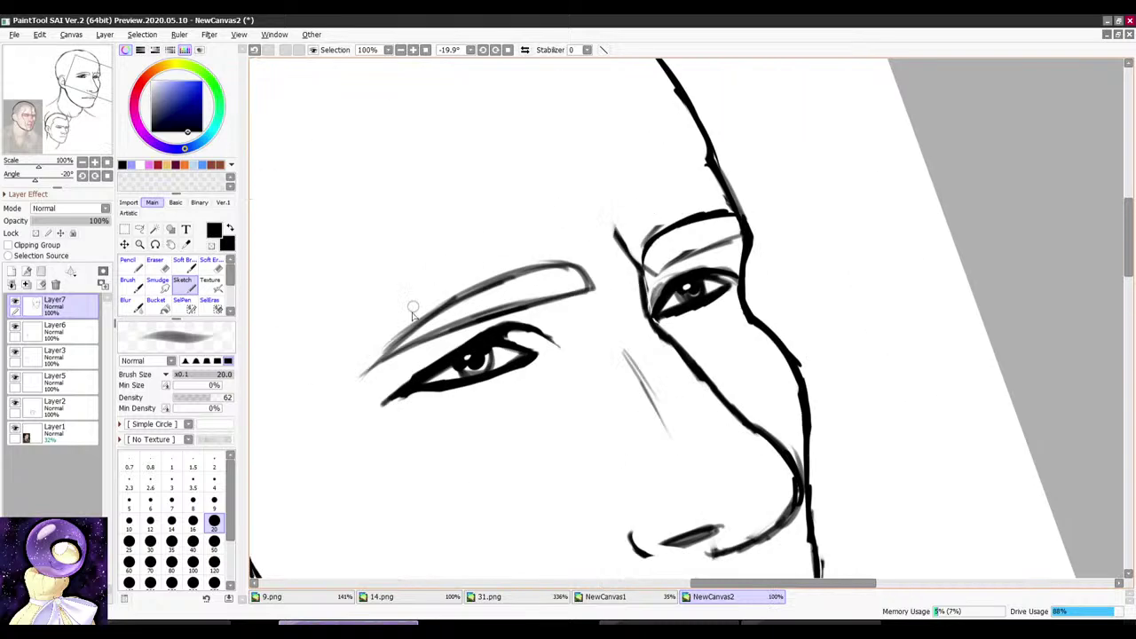
scroll(456, 236, down, 4)
click(426, 50)
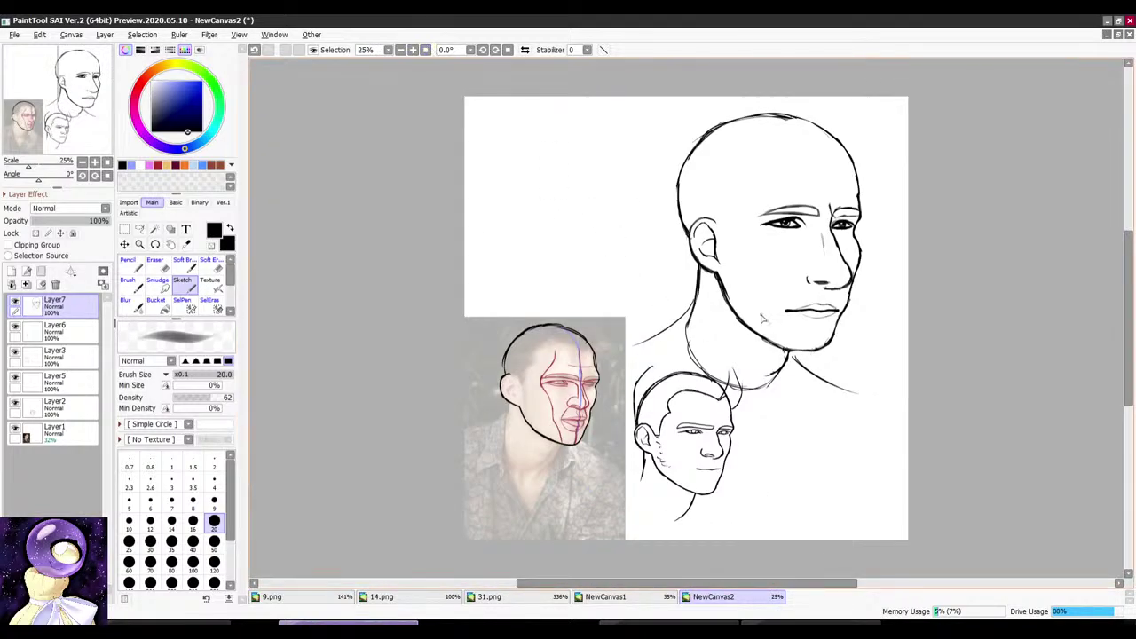
Step: Toggle the visibility of Layer3 and Layer6 to identify which sketches they hold
click(18, 396)
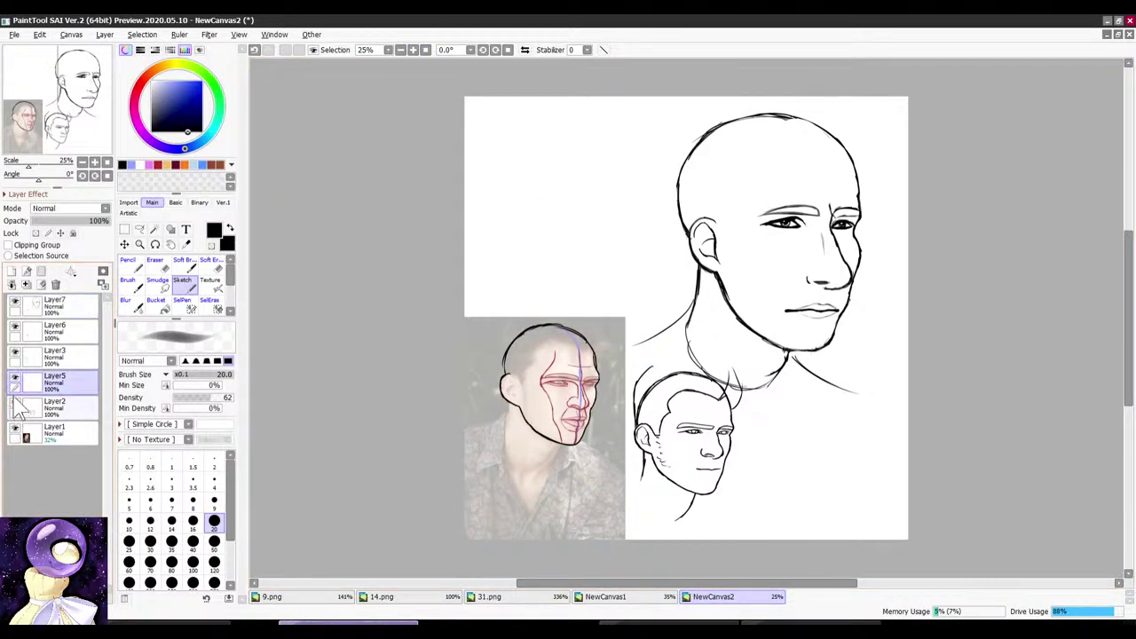
click(39, 354)
click(16, 352)
click(16, 352)
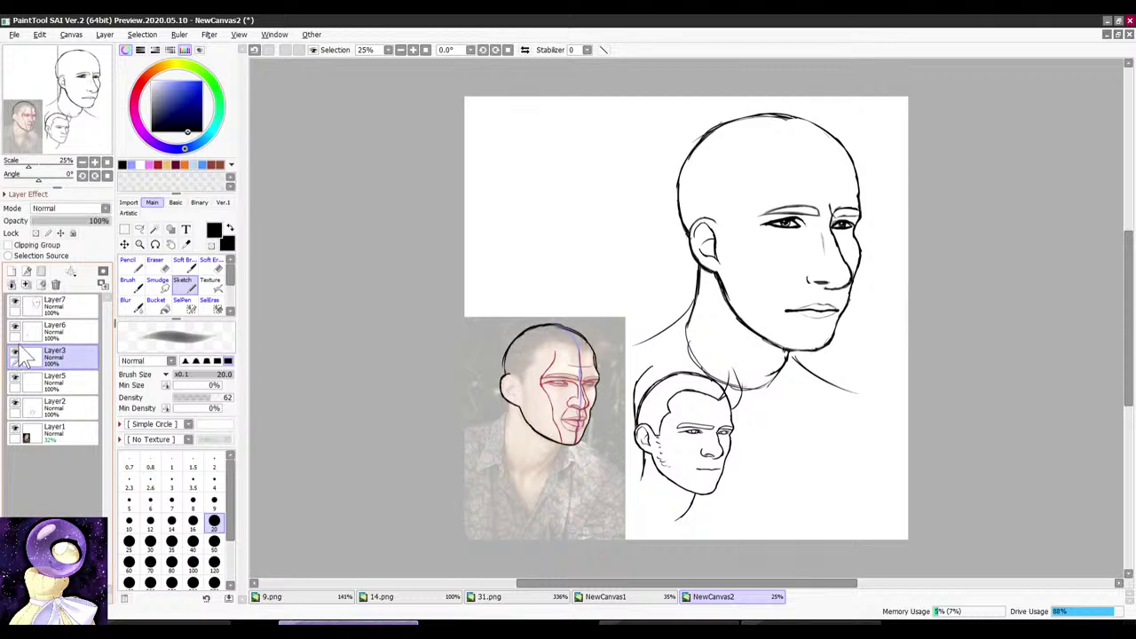
click(15, 326)
click(15, 327)
click(54, 329)
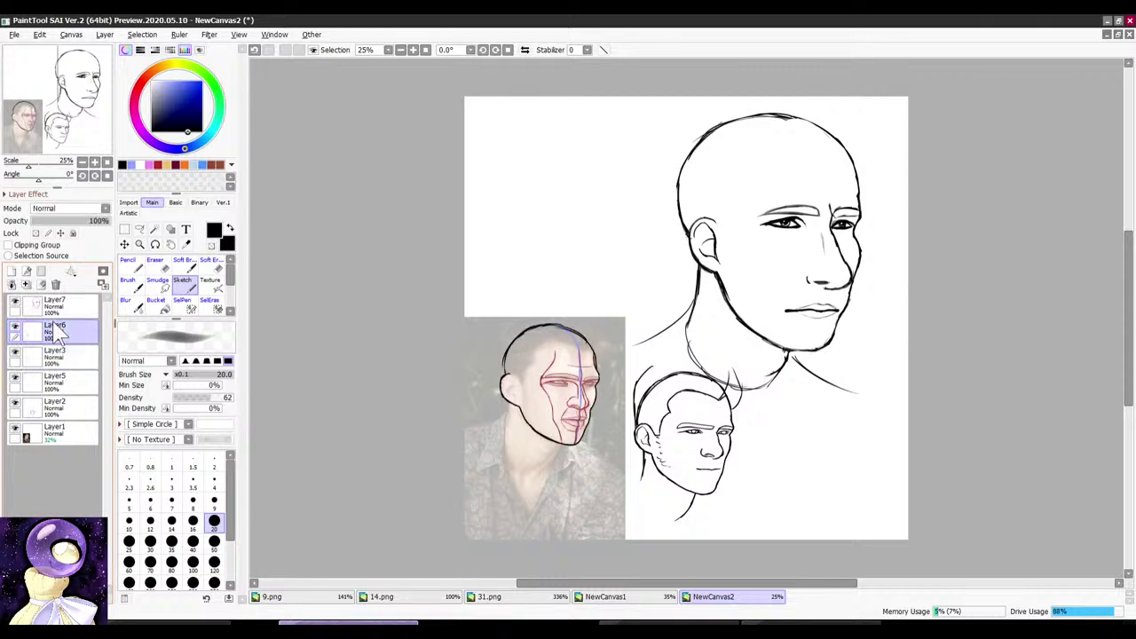
Step: Move Layer6, Layer3, Layer5 and Layer2 into a new folder below Layer7, then collapse and hide the folder
click(42, 272)
click(34, 383)
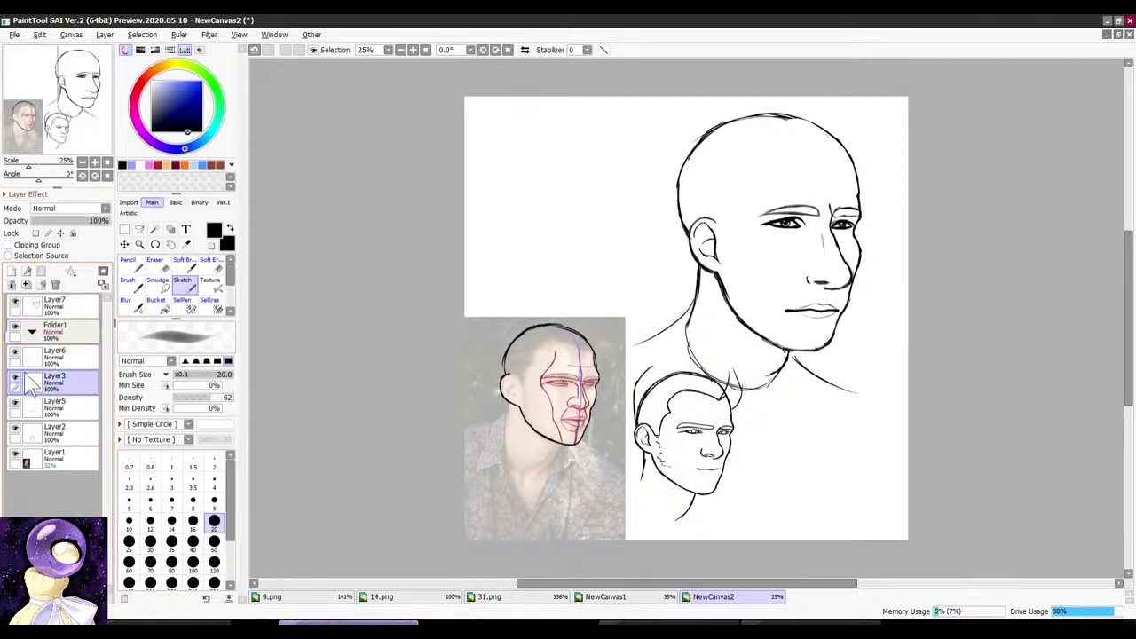
click(53, 355)
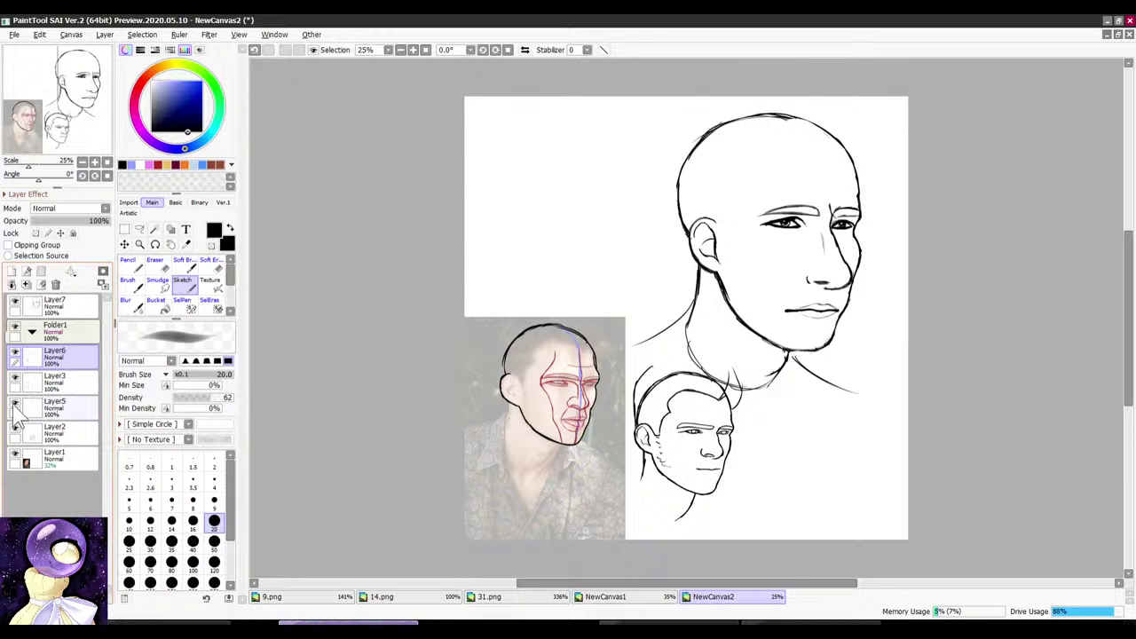
click(59, 408)
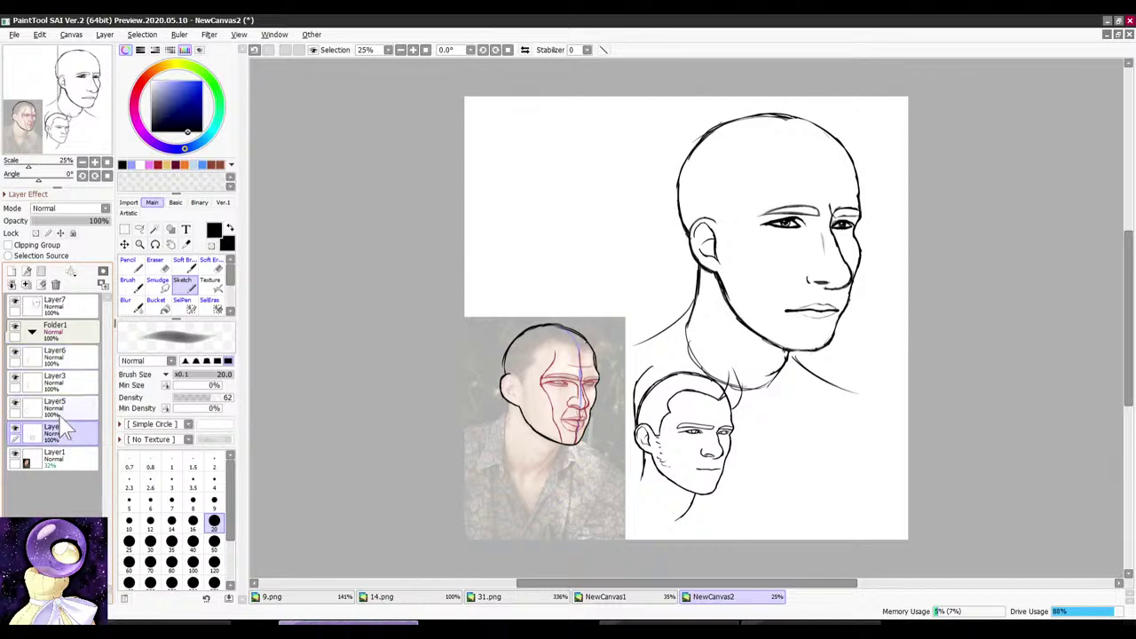
shift+click(66, 362)
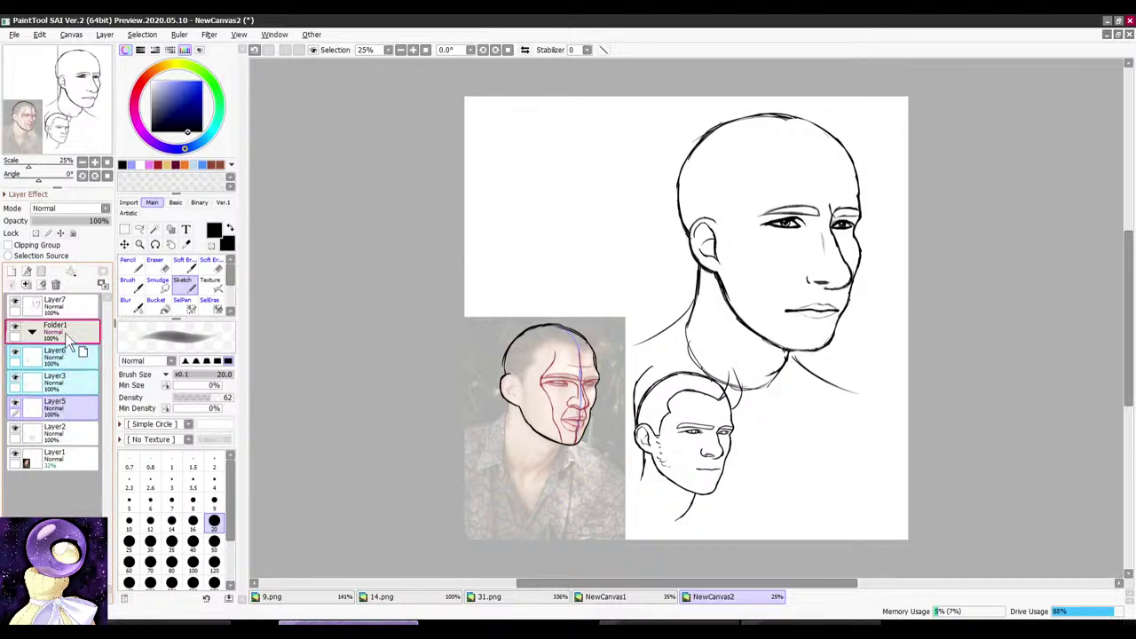
drag(69, 340, 81, 344)
click(32, 331)
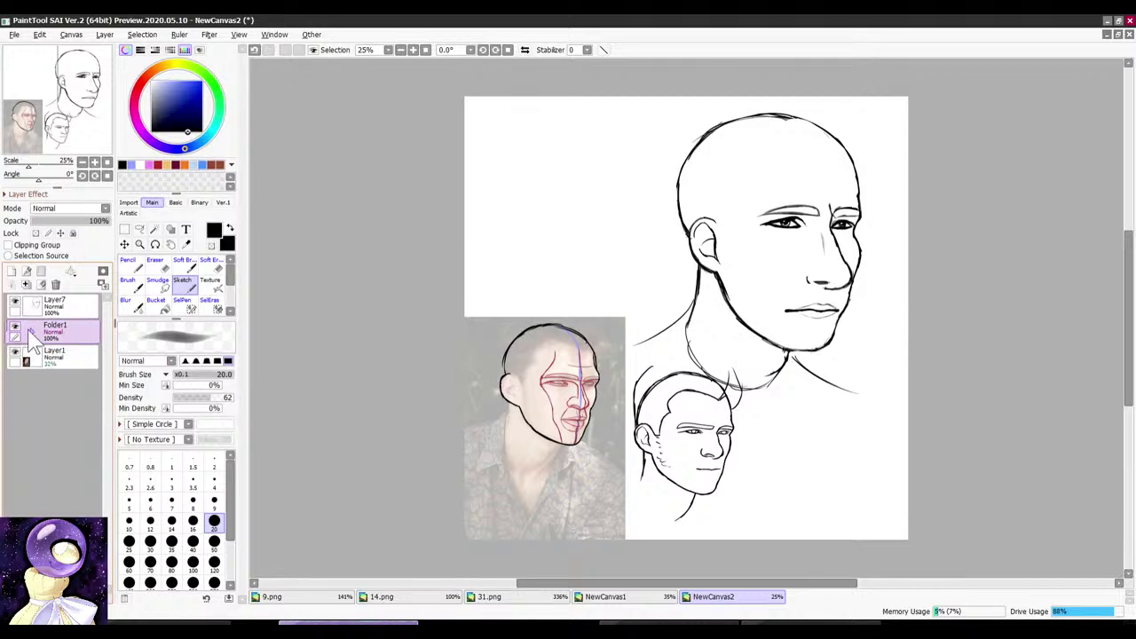
click(15, 328)
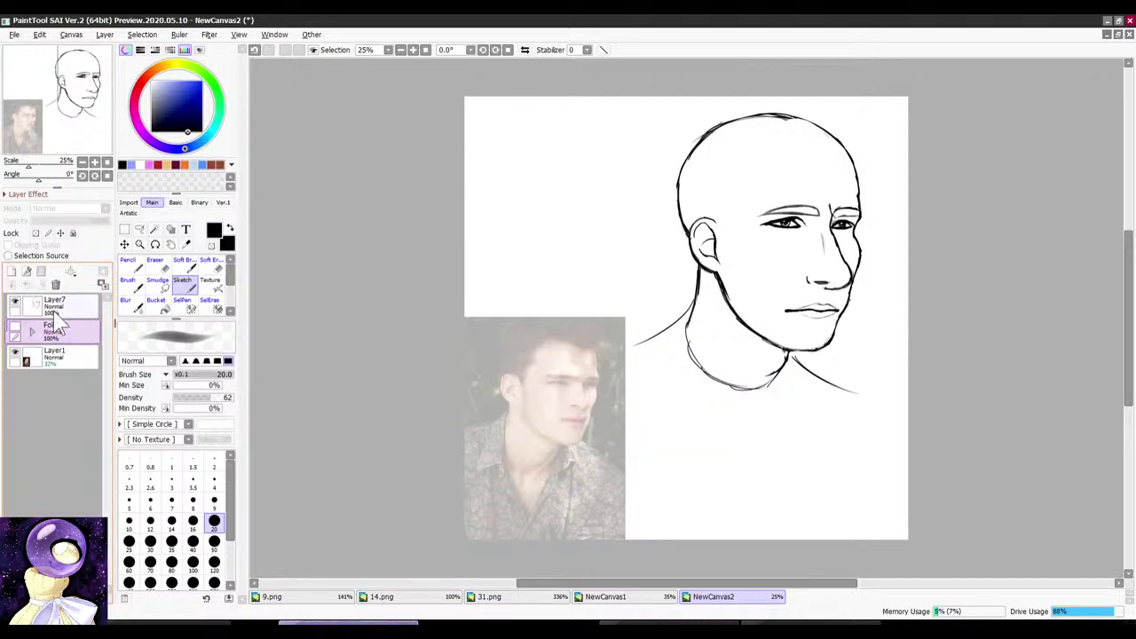
Step: Set the reference photo layer's opacity to 100% and move the photo up beside the large head
click(51, 357)
drag(97, 221, 551, 220)
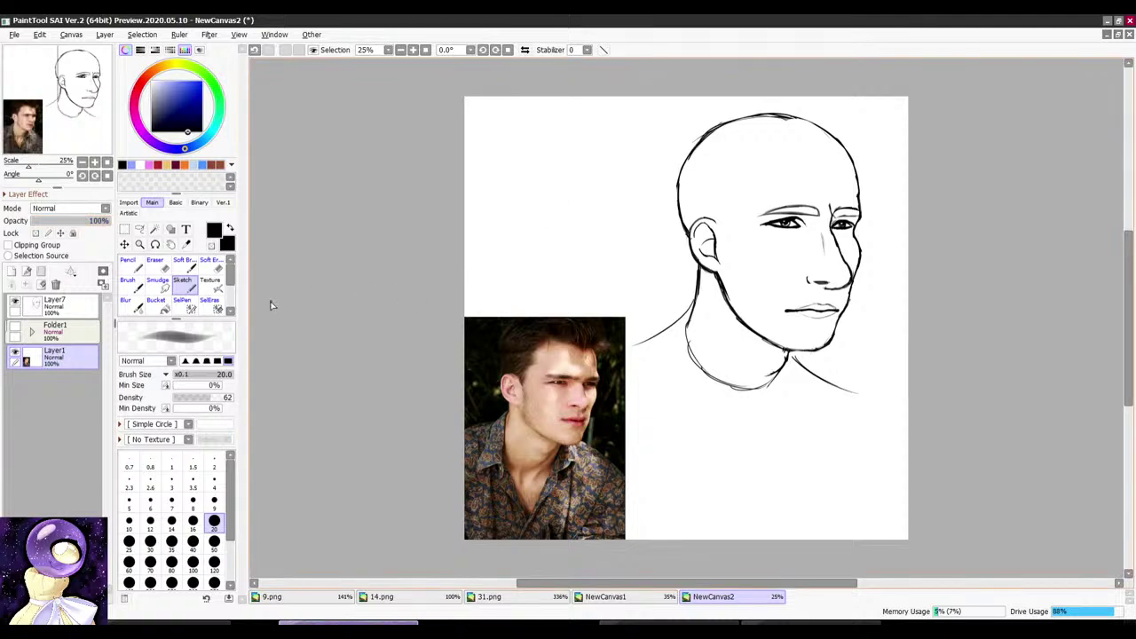
click(124, 244)
drag(548, 381, 561, 239)
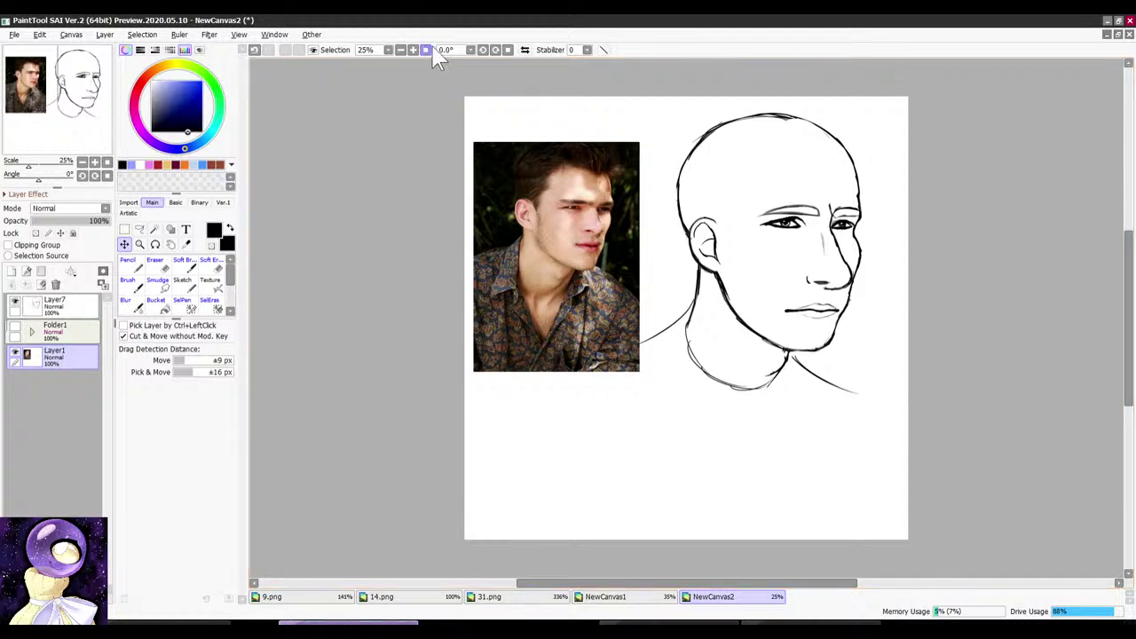
scroll(464, 181, down, 3)
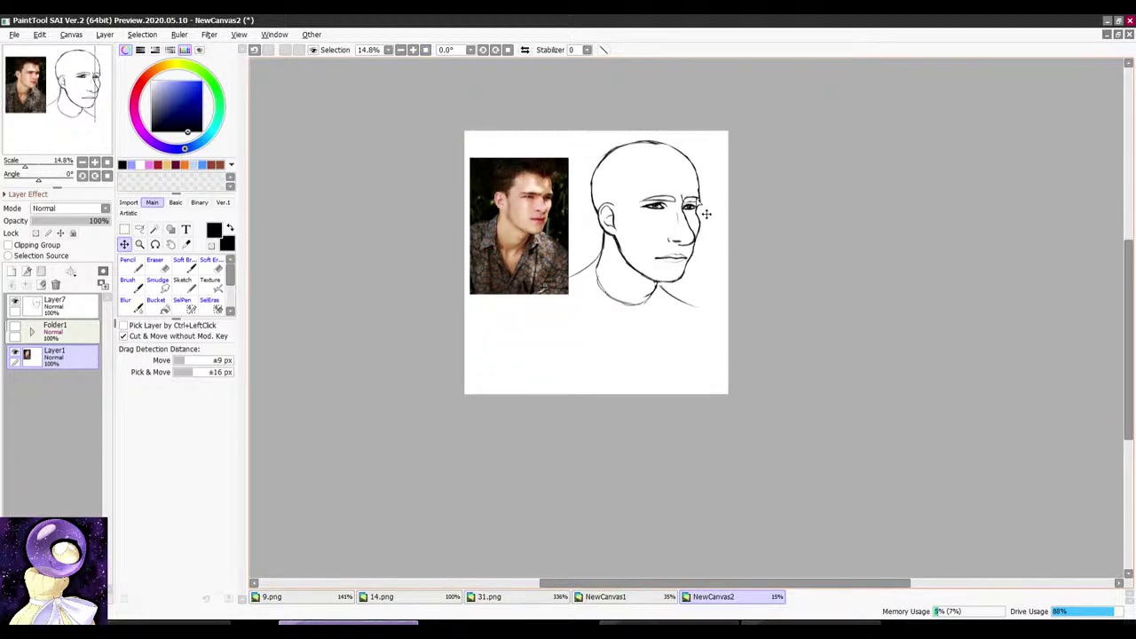
scroll(707, 214, up, 5)
scroll(538, 282, down, 2)
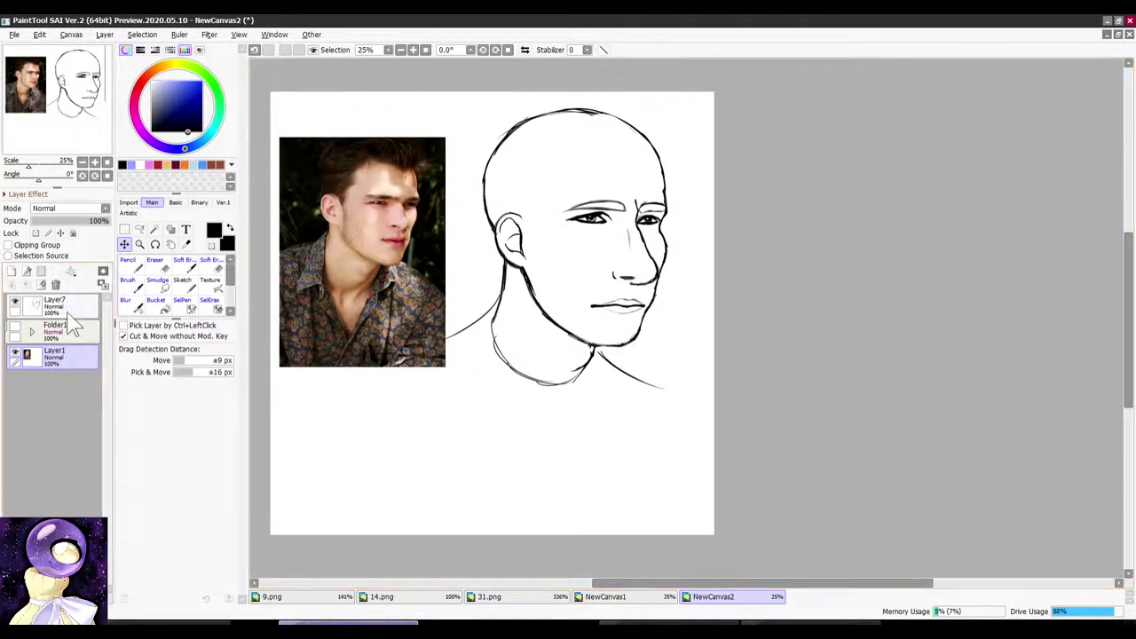
Step: Erase the middle of the large head's near jawline on Layer7, keeping the parts below the ear and at the chin
click(127, 261)
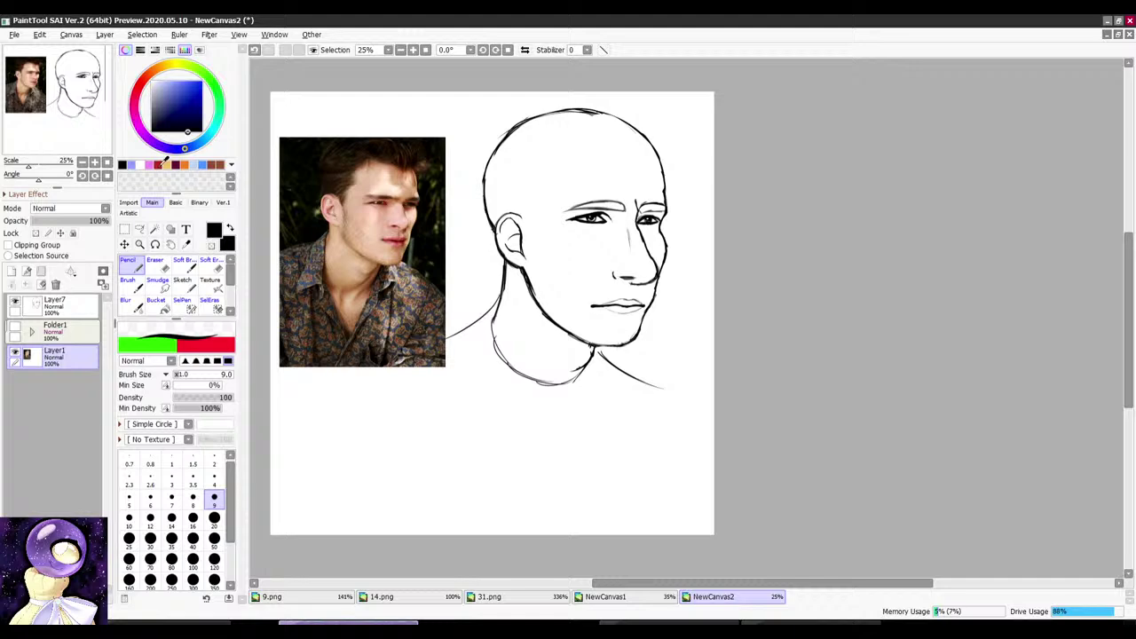
click(57, 306)
key(r)
mouse_move(543, 237)
mouse_down()
mouse_move(563, 212)
mouse_move(670, 173)
mouse_up()
scroll(635, 197, down, 3)
scroll(620, 201, up, 8)
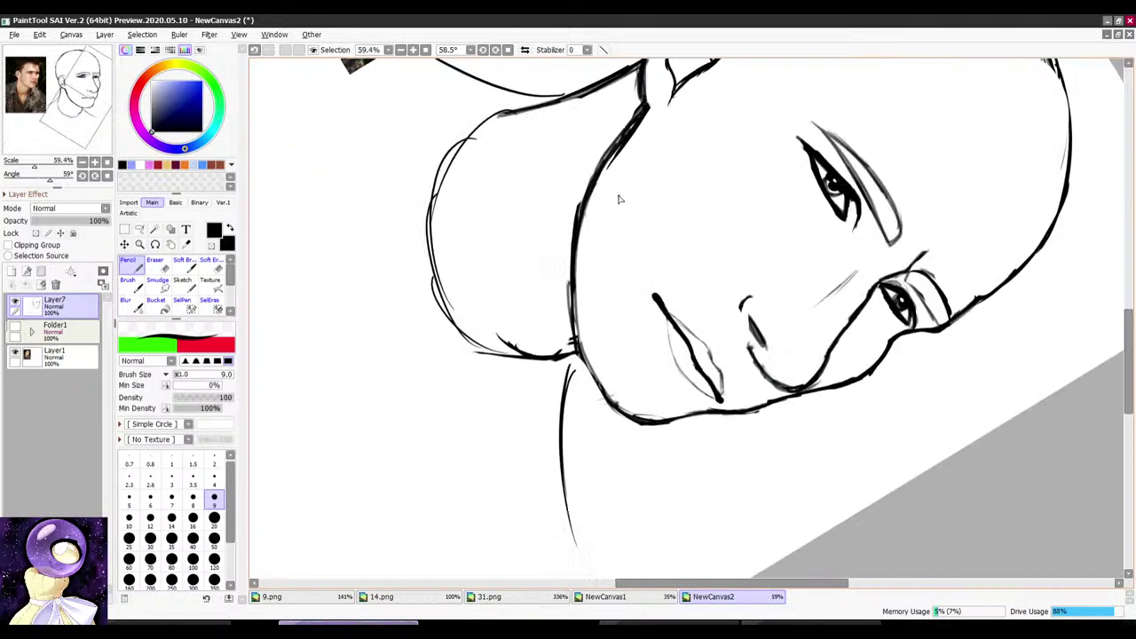
key(e)
drag(581, 181, 564, 320)
key(n)
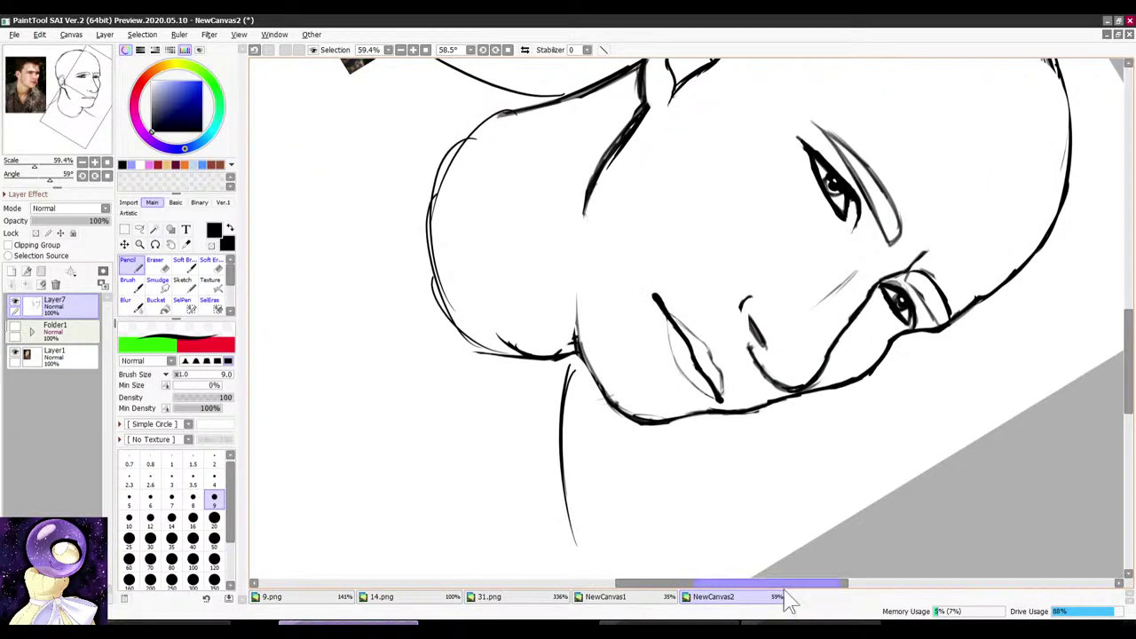
Step: Switch to the Discord popout in Firefox and to OBS to check the shared drawing and stream, and return to PaintTool SAI
click(792, 623)
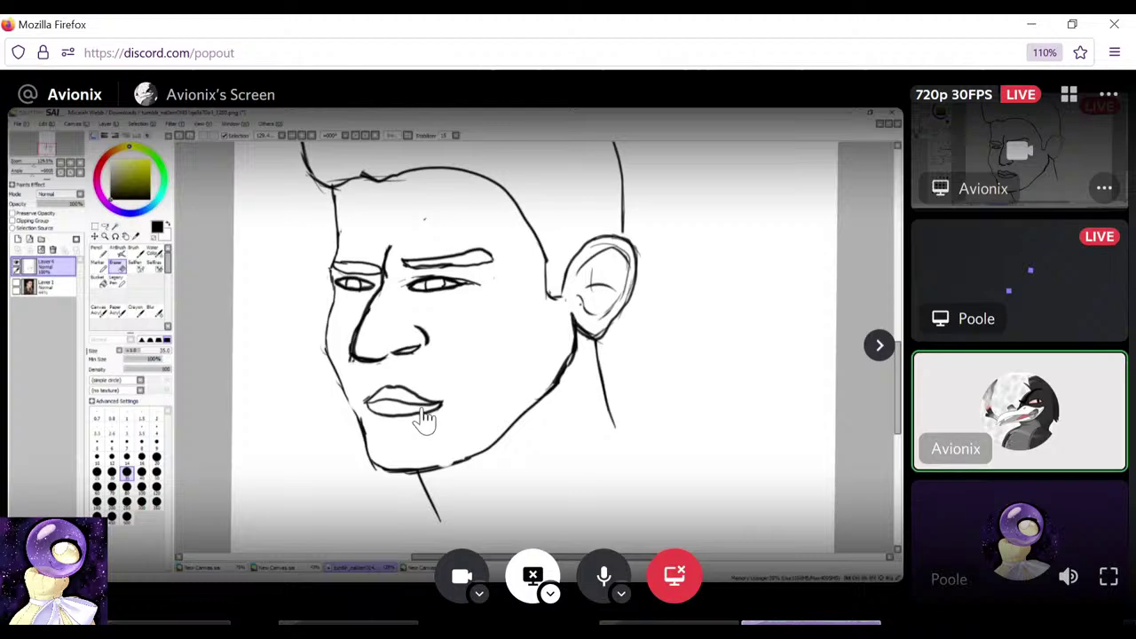
click(171, 623)
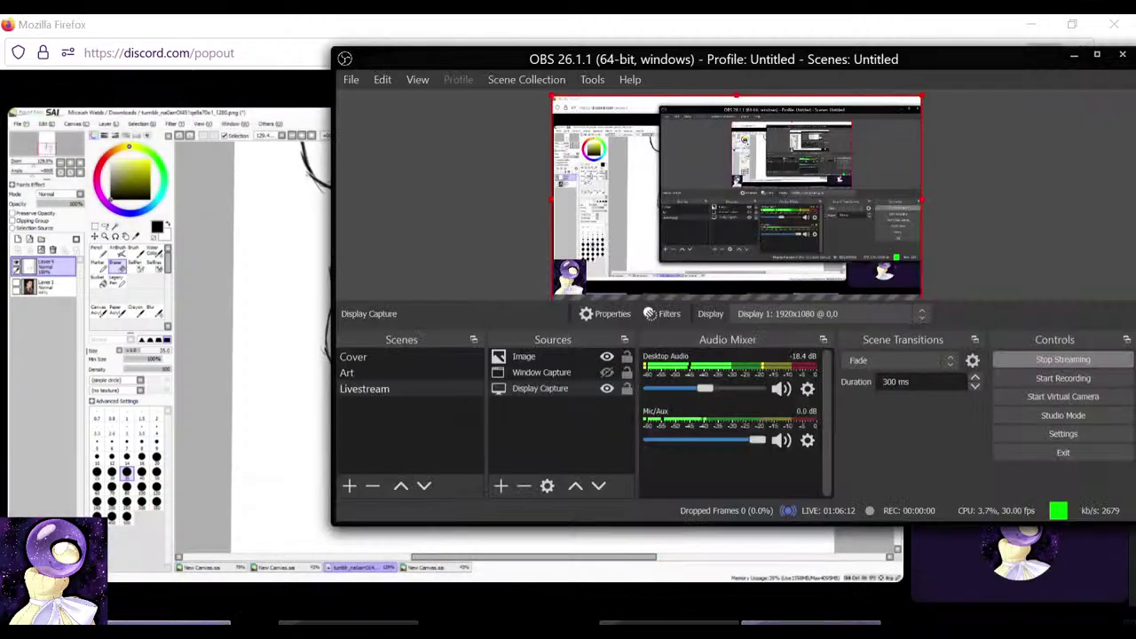
click(309, 25)
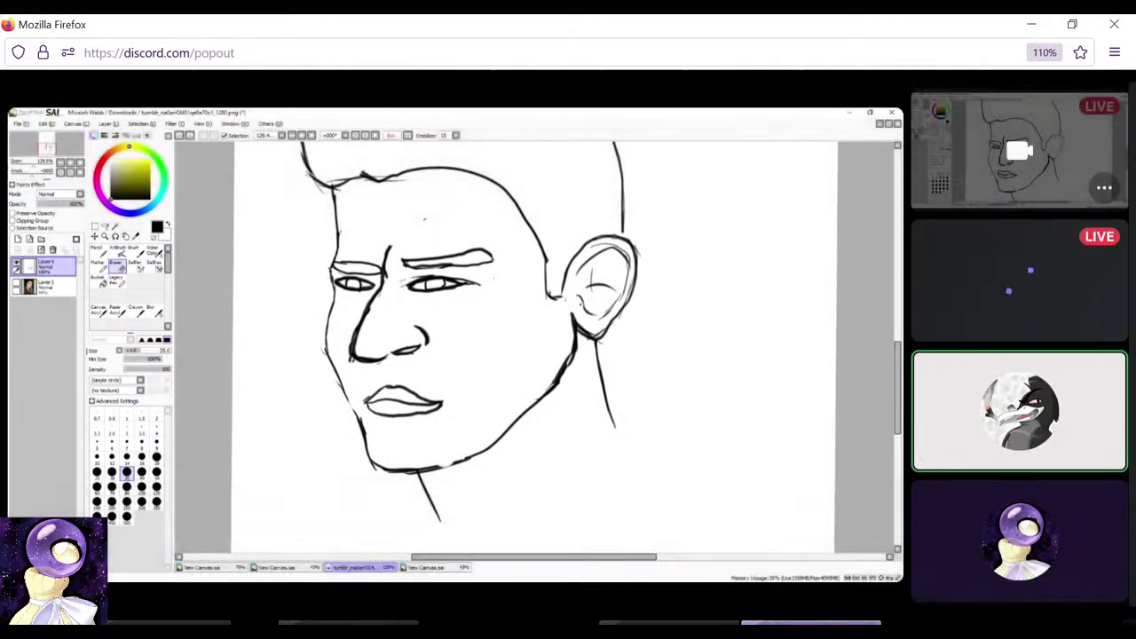
click(348, 622)
scroll(471, 415, down, 1)
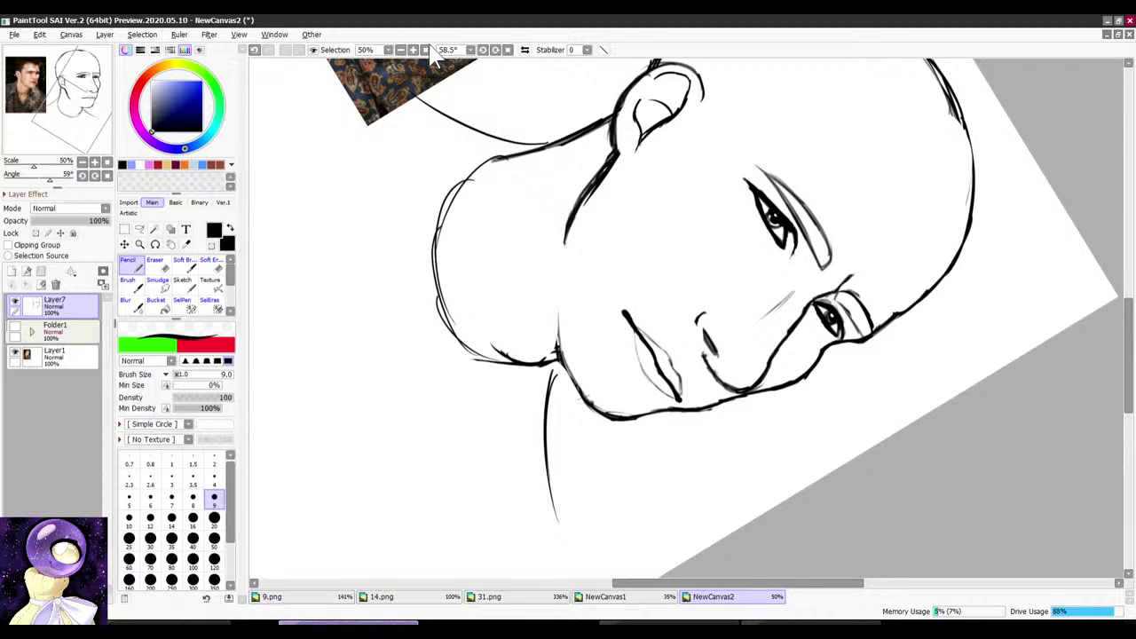
click(426, 50)
click(755, 621)
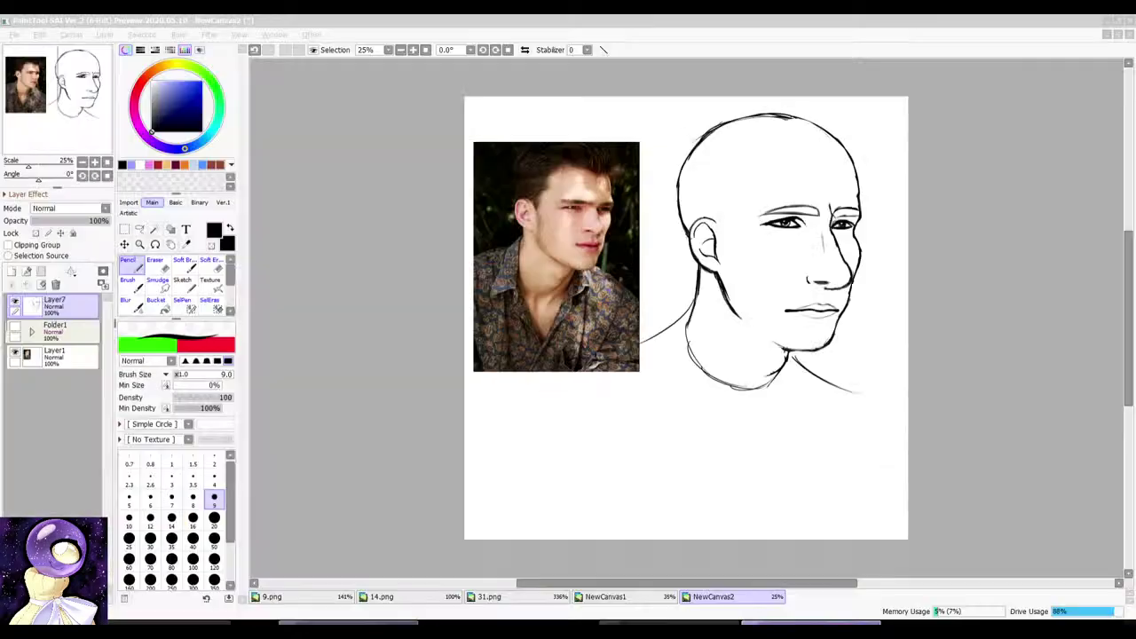
Step: Compare the proportions and facial features of the large head with the reference photo beside it
scroll(621, 319, up, 3)
scroll(797, 220, up, 5)
scroll(706, 235, down, 5)
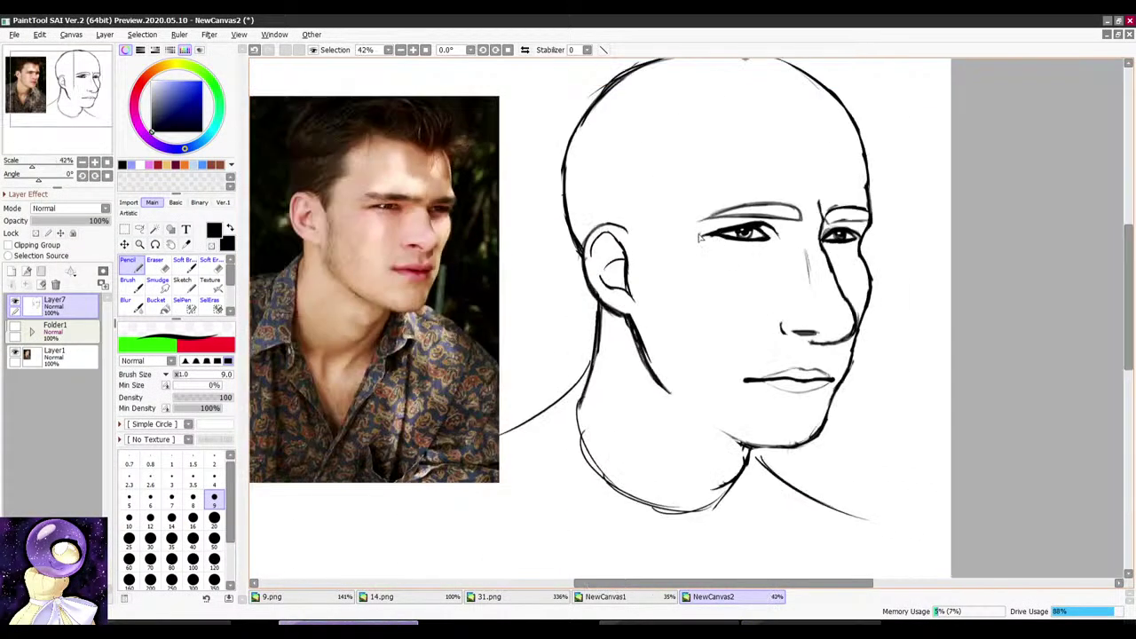
scroll(348, 224, up, 3)
scroll(376, 201, down, 3)
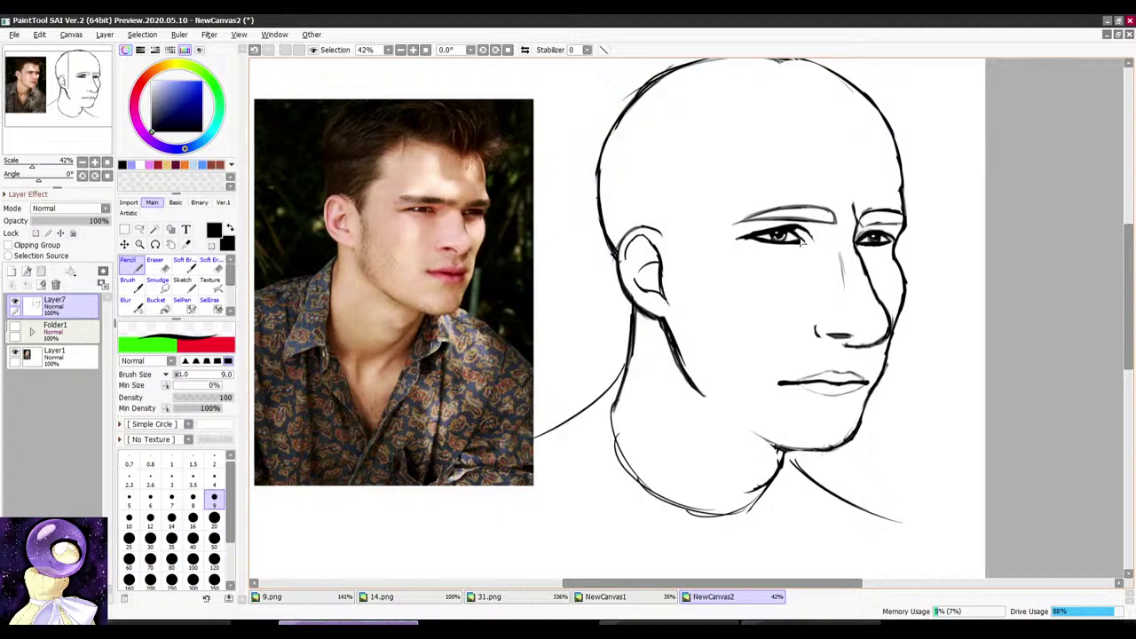
scroll(802, 238, up, 3)
scroll(507, 297, down, 4)
scroll(581, 273, up, 2)
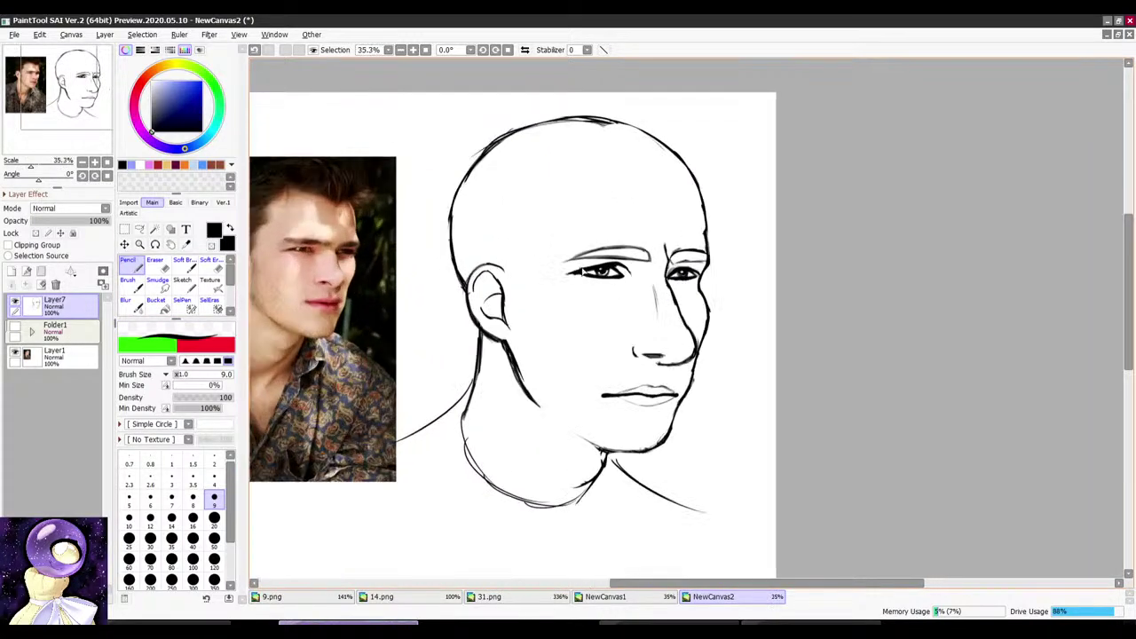
scroll(622, 259, down, 2)
scroll(629, 259, up, 2)
scroll(628, 258, up, 6)
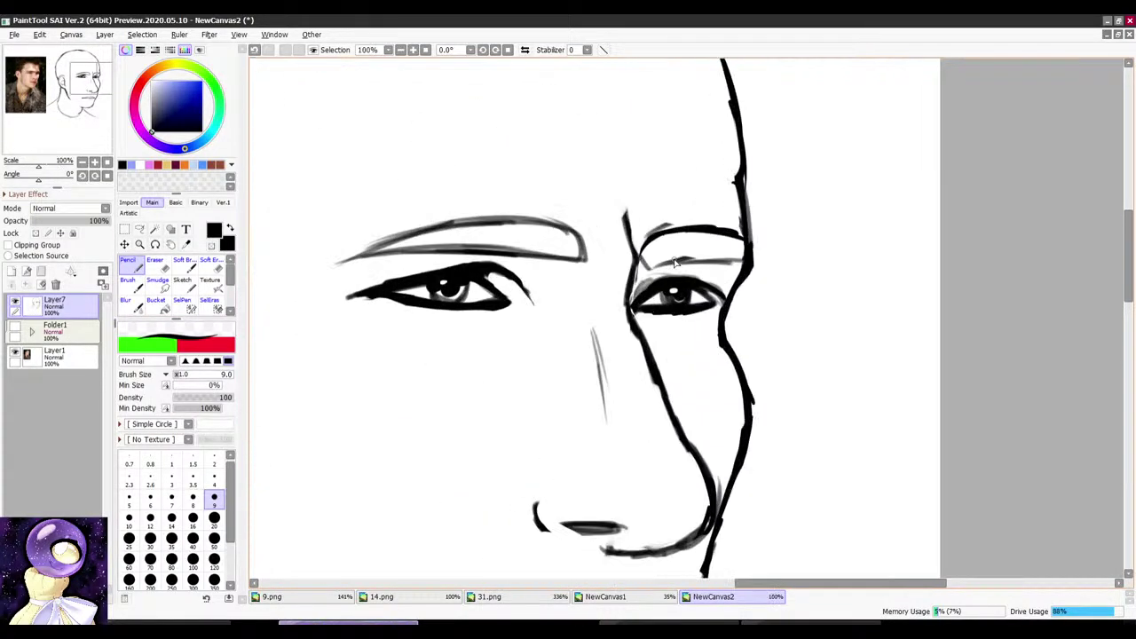
Step: Draw the missing middle of the large head's near jawline between ear and chin with the Sketch brush at size 9
scroll(638, 246, down, 6)
key(alt+space)
scroll(736, 169, down, 1)
drag(745, 132, 807, 215)
key(alt+space)
scroll(581, 282, up, 4)
click(184, 285)
scroll(678, 218, down, 3)
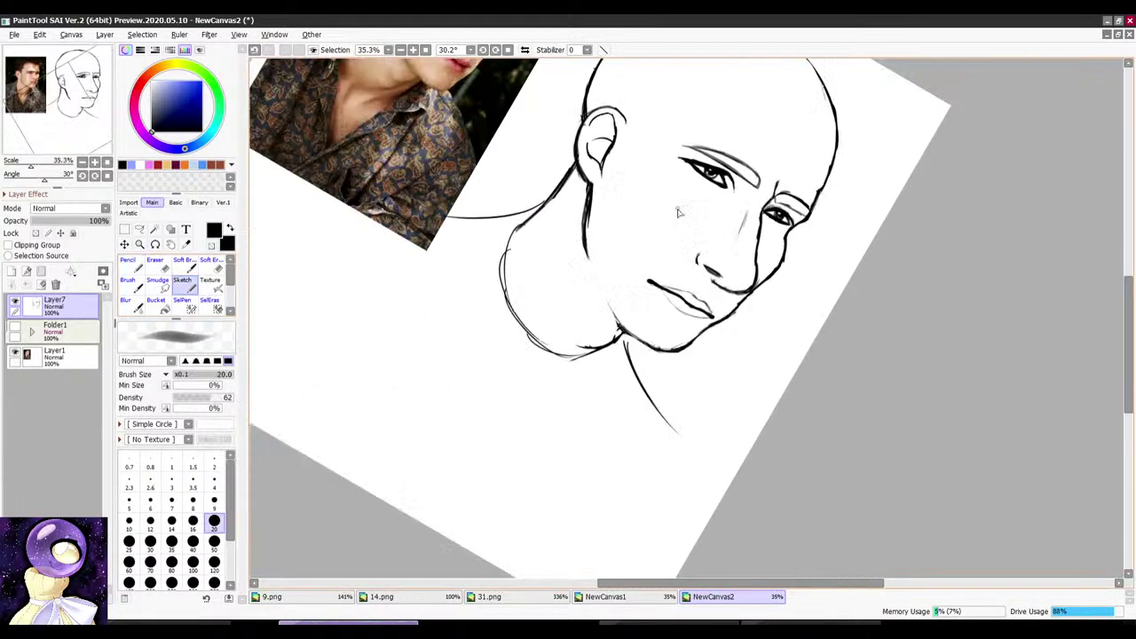
key(alt+space)
drag(714, 135, 675, 136)
drag(679, 158, 717, 163)
scroll(621, 215, up, 3)
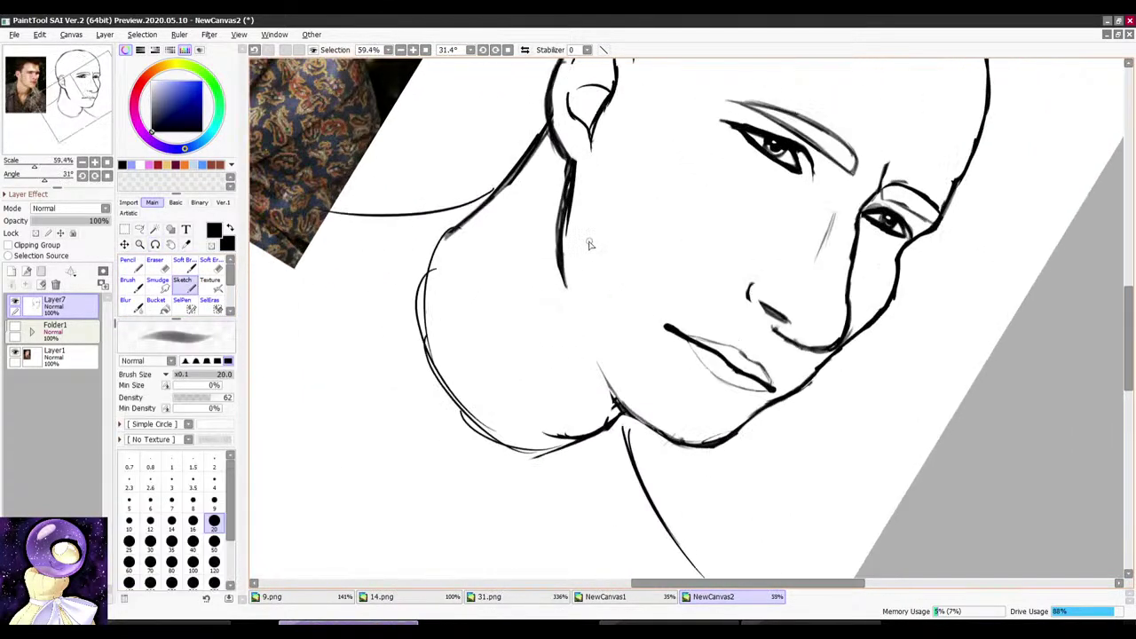
drag(568, 276, 584, 329)
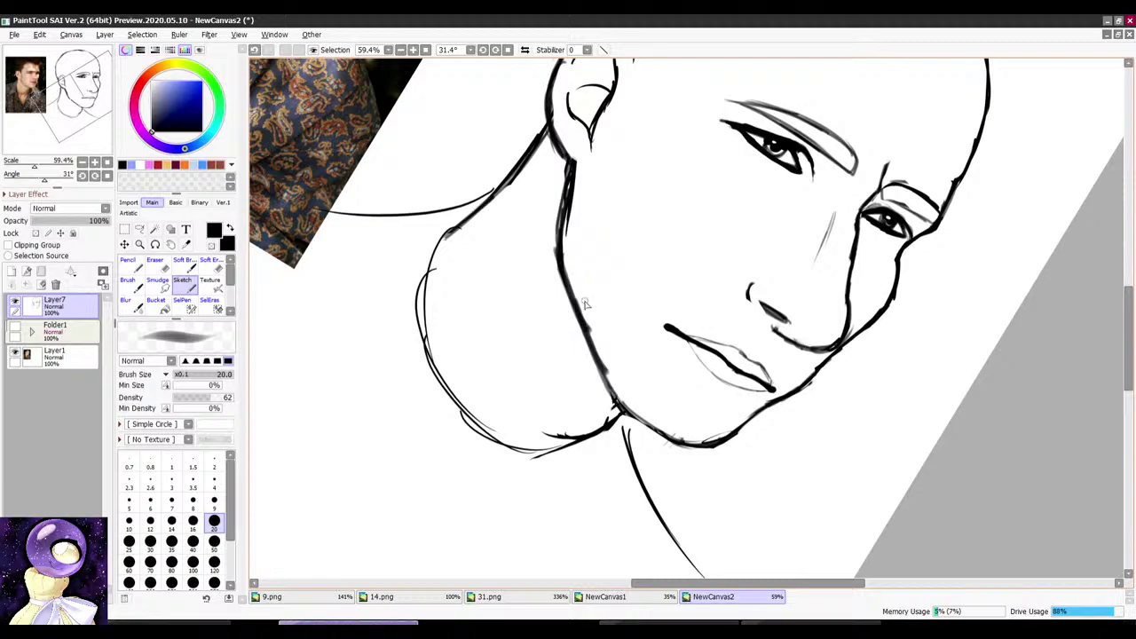
click(214, 499)
key(ctrl+z)
drag(564, 277, 597, 373)
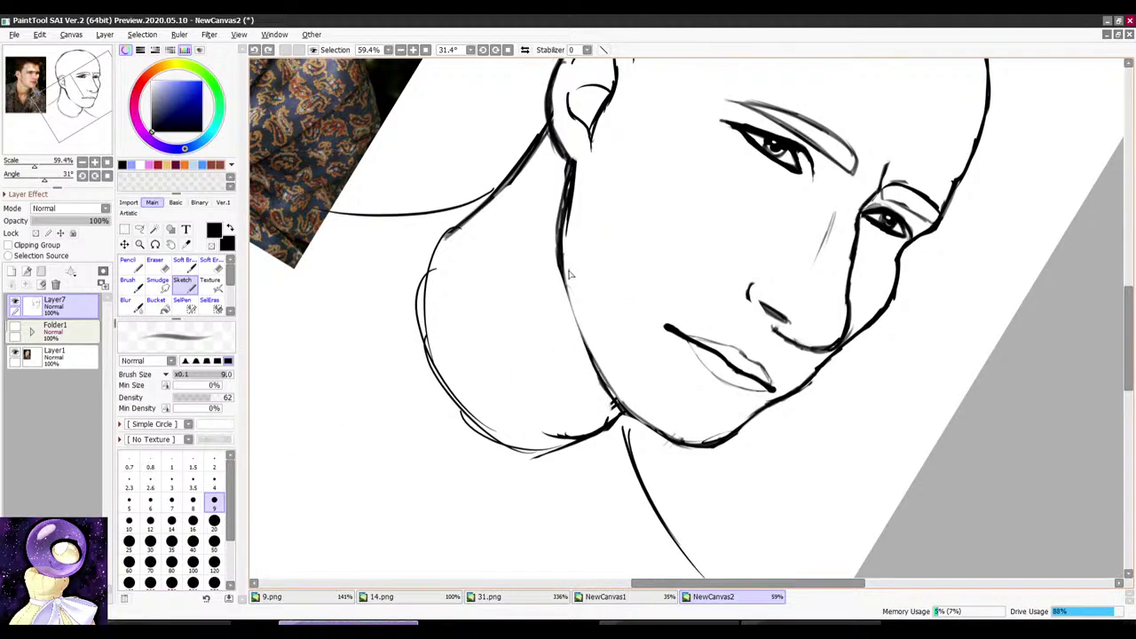
Step: Examine the jaw and chin contour in the reference photo and compare it with the large head
scroll(689, 236, down, 4)
drag(736, 238, 683, 234)
scroll(683, 234, down, 4)
scroll(532, 232, up, 7)
scroll(531, 231, up, 6)
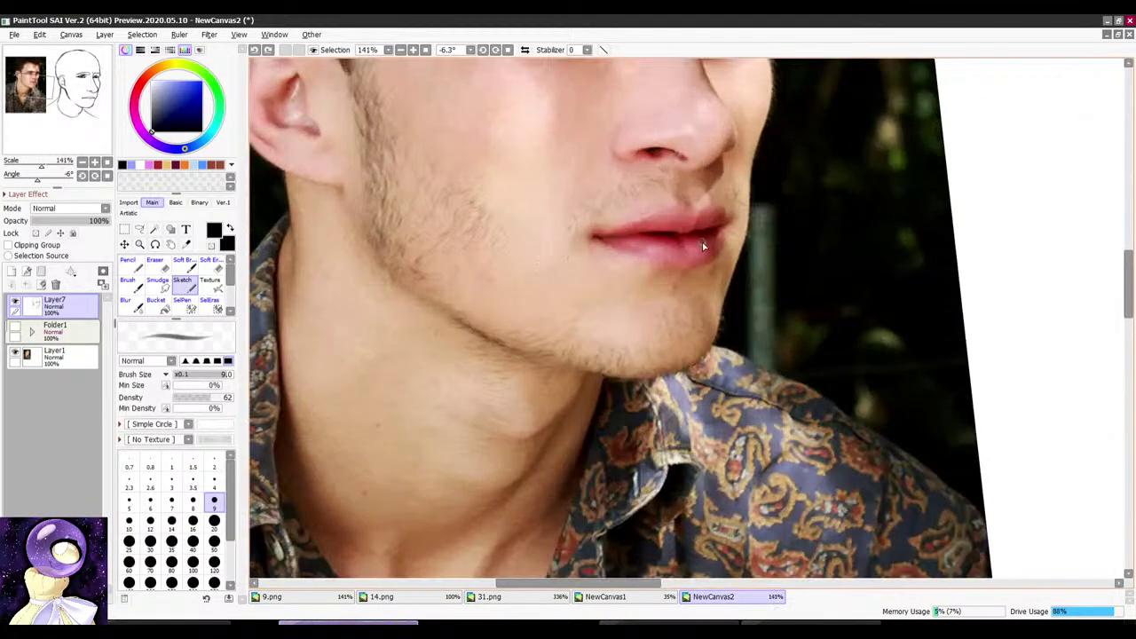
scroll(659, 262, down, 10)
scroll(651, 193, up, 2)
scroll(836, 151, down, 3)
Step: Erase part of the lower near jawline and redraw it toward the chin with the Sketch brush
mouse_move(837, 151)
mouse_down()
mouse_move(804, 251)
mouse_move(743, 309)
mouse_move(647, 365)
mouse_move(667, 374)
mouse_up()
scroll(789, 249, up, 6)
scroll(743, 309, up, 3)
scroll(672, 346, down, 6)
scroll(675, 360, up, 4)
key(e)
drag(644, 311, 610, 398)
key(n)
drag(681, 256, 632, 344)
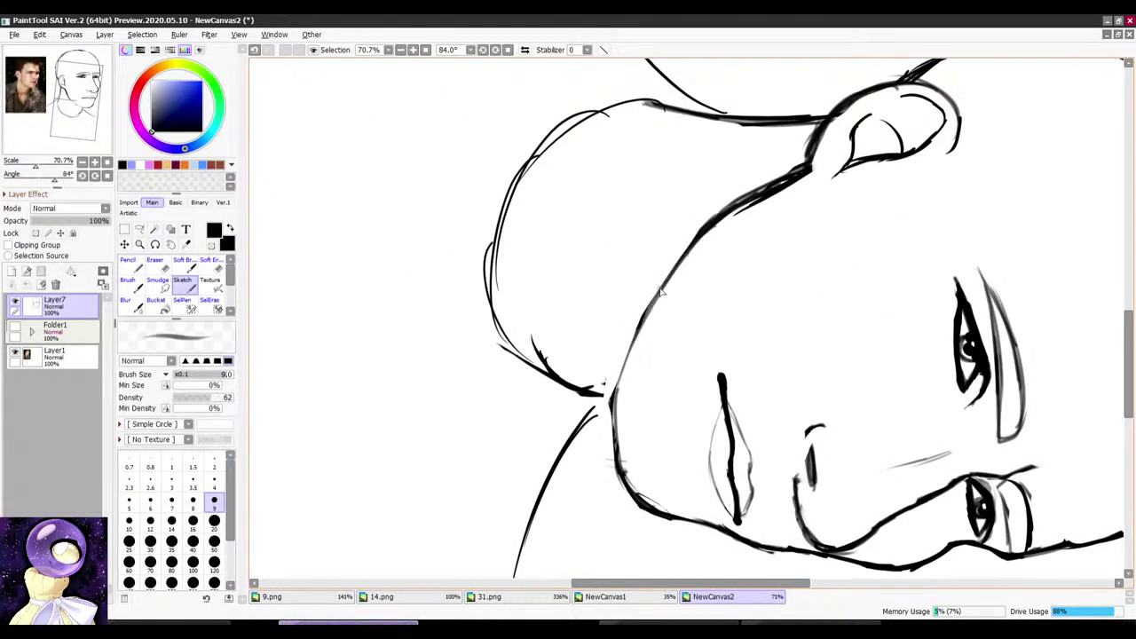
Step: Thicken the near jawline down to the chin and trim its inner edge with the eraser
drag(747, 177, 769, 186)
scroll(768, 186, down, 2)
scroll(704, 315, up, 3)
drag(672, 236, 620, 343)
drag(620, 297, 611, 396)
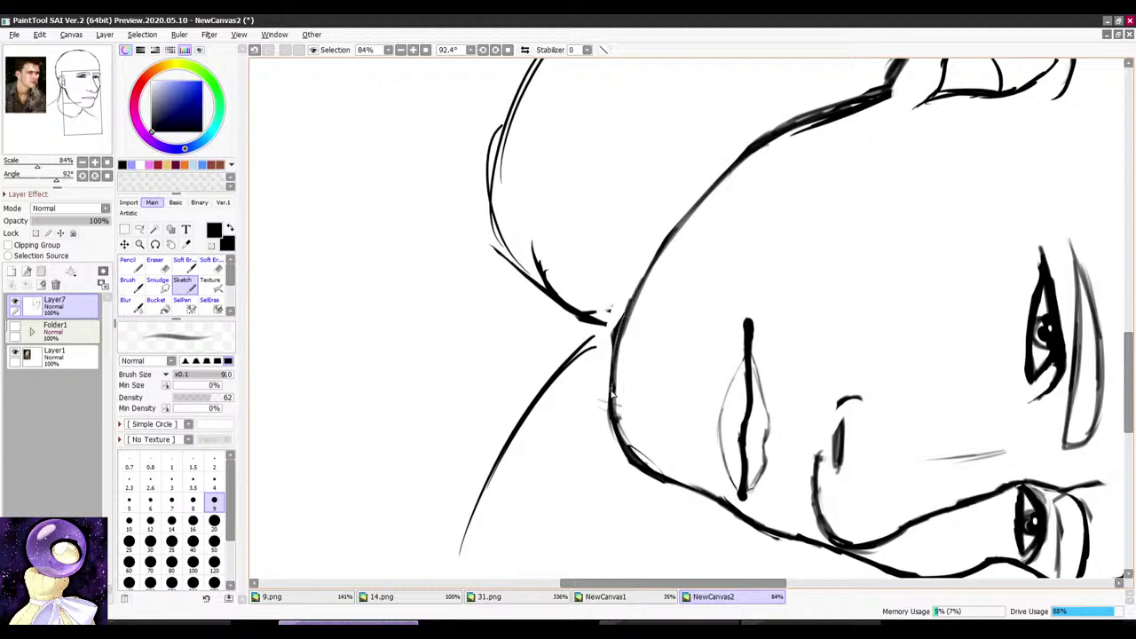
key(e)
drag(639, 332, 615, 431)
key(n)
Step: Smooth the curve of the near jawline between the earlobe and chin with eraser and Sketch brush strokes
scroll(703, 324, down, 1)
mouse_move(785, 231)
mouse_down()
mouse_move(699, 168)
mouse_move(659, 186)
mouse_move(605, 284)
mouse_up()
scroll(673, 240, down, 3)
scroll(682, 168, up, 3)
key(e)
key(n)
key(e)
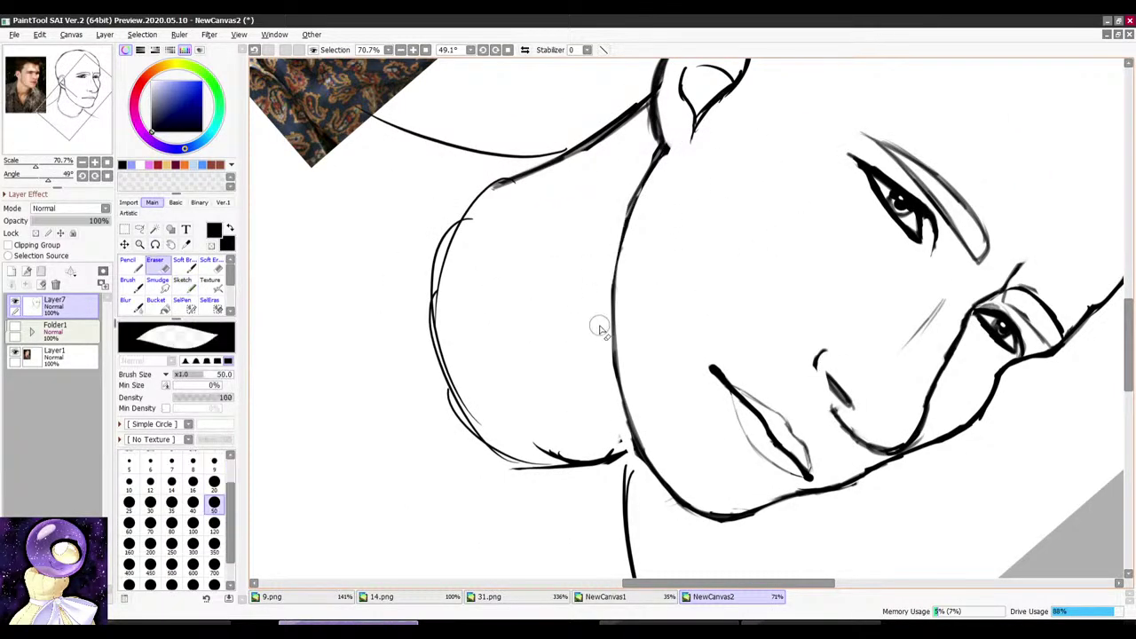
key(n)
key(e)
key(n)
mouse_move(631, 216)
mouse_down()
mouse_move(614, 369)
mouse_move(627, 422)
mouse_up()
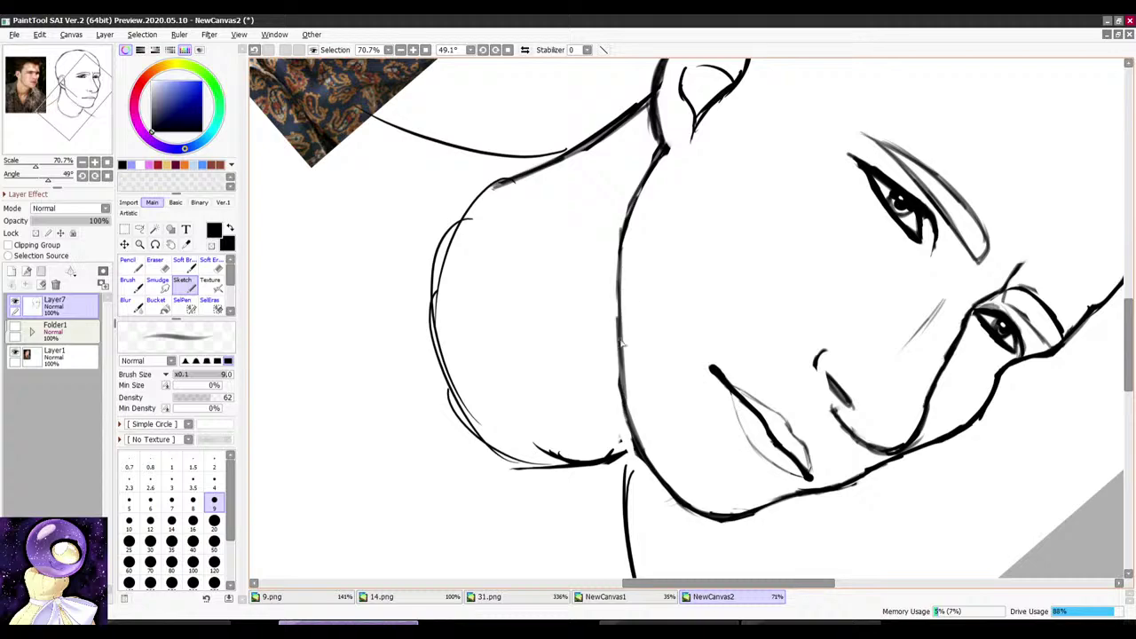
Step: Compare the reworked jawline with the reference photo at several zoom levels and canvas angles
scroll(617, 354, down, 3)
drag(632, 277, 701, 222)
scroll(706, 219, up, 3)
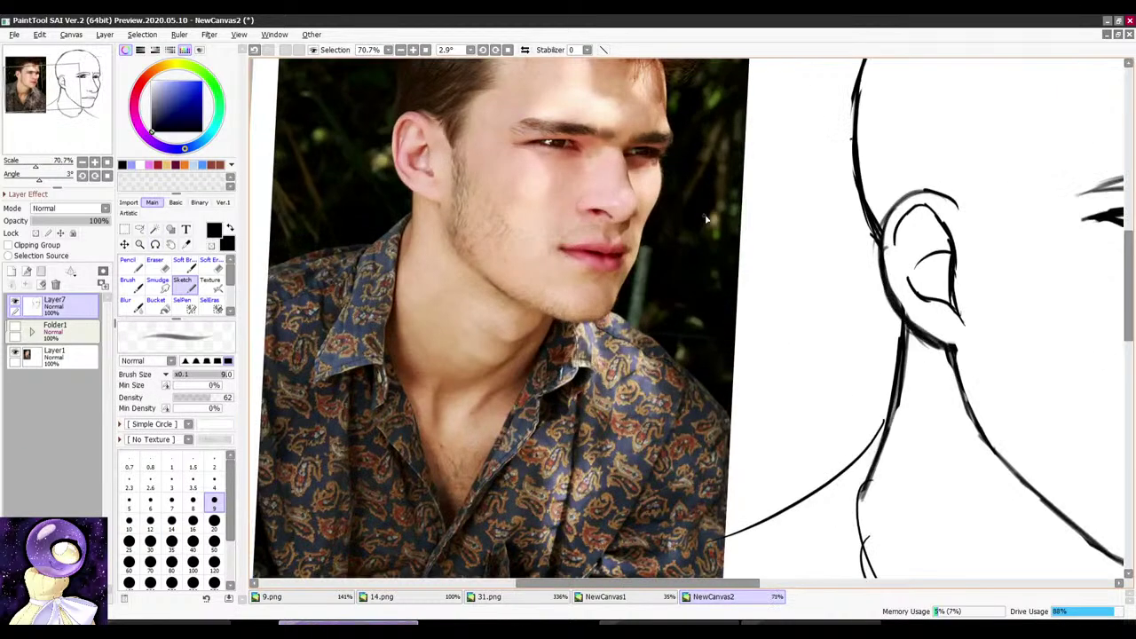
scroll(735, 208, down, 8)
key(r)
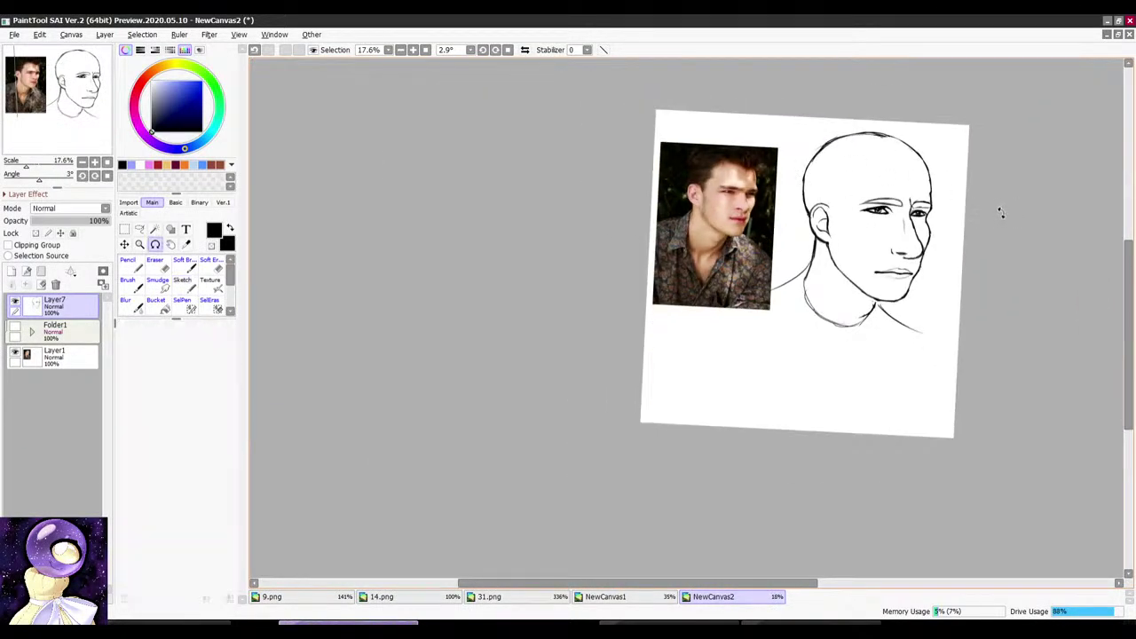
drag(1001, 213, 907, 164)
scroll(907, 173, up, 4)
key(r)
drag(883, 206, 629, 201)
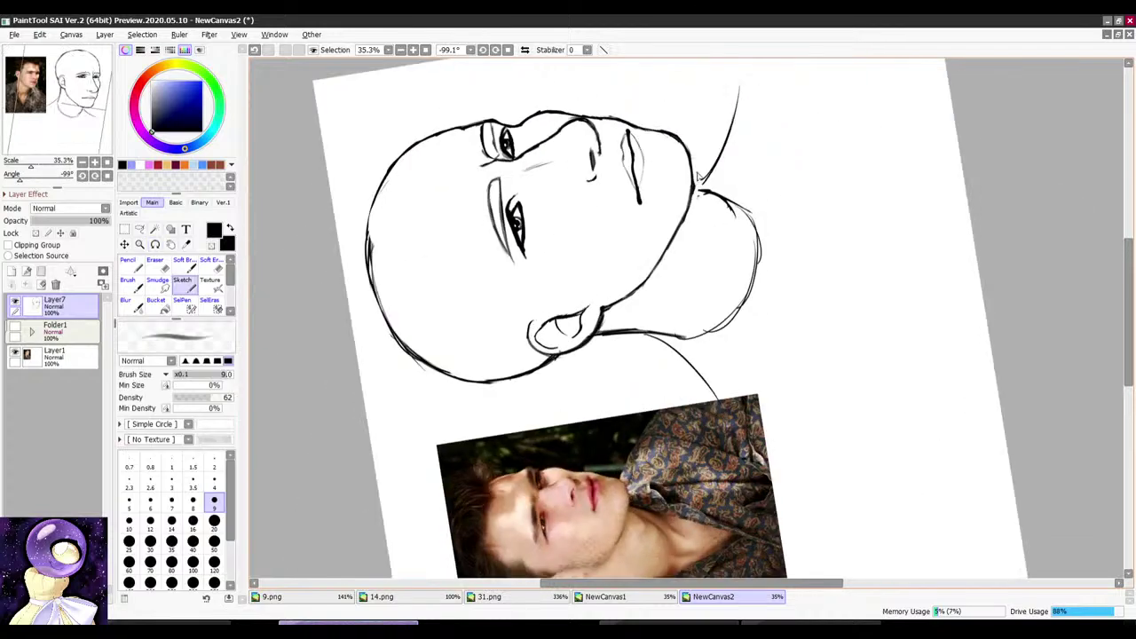
key(r)
drag(701, 142, 866, 219)
Step: Extend the nostril wing curve downward with the Sketch brush and erase the near end of the nose's underside line
scroll(848, 190, up, 4)
key(r)
mouse_move(824, 186)
mouse_down()
mouse_move(849, 196)
mouse_move(854, 242)
mouse_move(838, 254)
mouse_move(848, 350)
mouse_up()
scroll(835, 202, up, 2)
scroll(838, 244, down, 3)
key(r)
scroll(865, 213, up, 1)
key(r)
scroll(841, 345, up, 5)
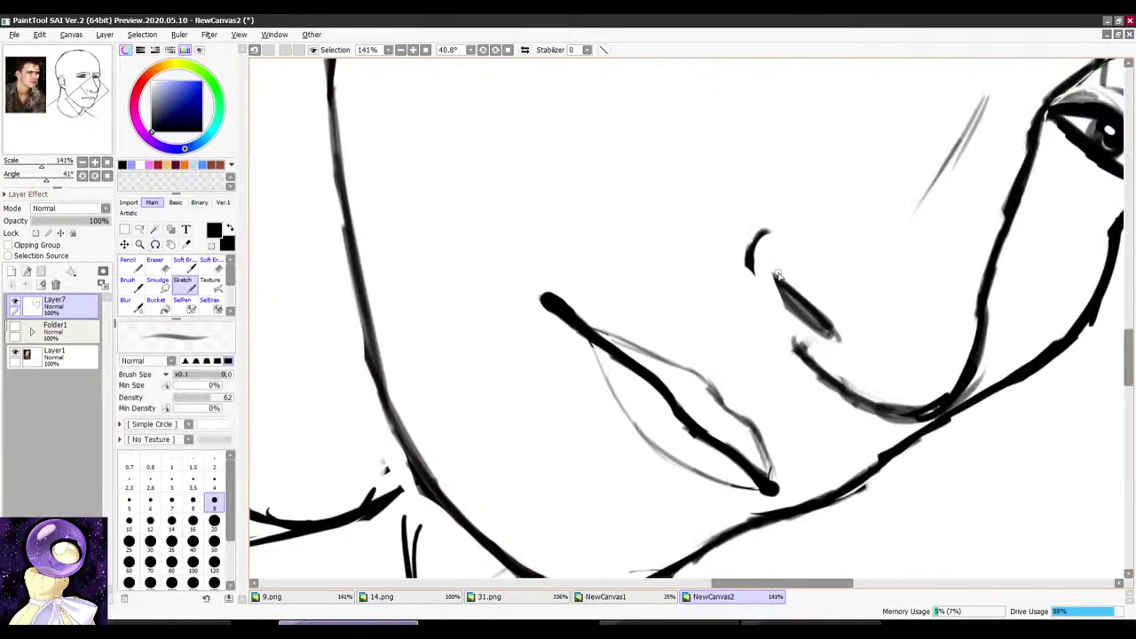
drag(753, 245, 764, 297)
key(e)
mouse_move(787, 341)
mouse_down()
mouse_move(816, 393)
mouse_move(830, 385)
mouse_move(809, 355)
mouse_up()
Step: Examine the whole large head and its revised nose from several canvas angles against the photo
scroll(837, 368, down, 3)
key(r)
drag(885, 310, 595, 266)
scroll(641, 213, up, 3)
key(r)
mouse_move(532, 233)
mouse_down()
mouse_move(545, 198)
mouse_move(632, 159)
mouse_up()
drag(575, 154, 565, 184)
scroll(603, 189, down, 5)
key(r)
mouse_move(635, 171)
mouse_down()
mouse_move(764, 180)
mouse_move(783, 213)
mouse_up()
scroll(765, 180, down, 8)
scroll(720, 155, up, 6)
key(r)
scroll(710, 254, down, 5)
scroll(708, 248, up, 6)
Step: Reinforce the lower outline of the ear near the earlobe with the Sketch brush
key(r)
drag(690, 167, 742, 178)
scroll(655, 191, up, 5)
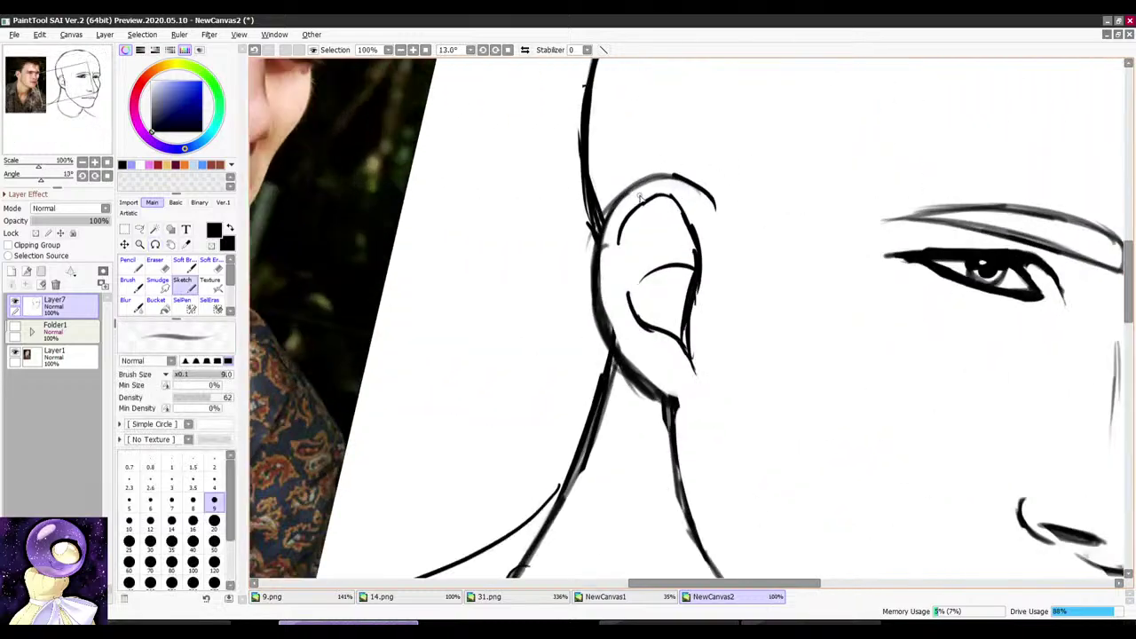
drag(626, 363, 649, 387)
scroll(632, 311, down, 9)
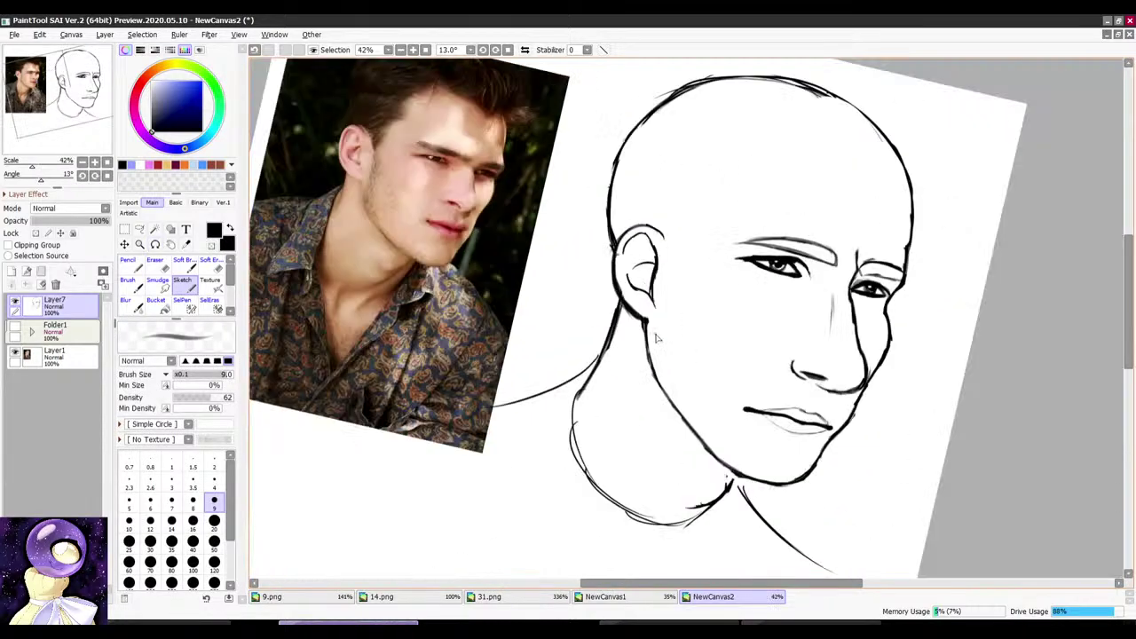
key(r)
drag(810, 198, 779, 174)
scroll(771, 254, down, 1)
scroll(765, 268, up, 1)
key(ctrl+s)
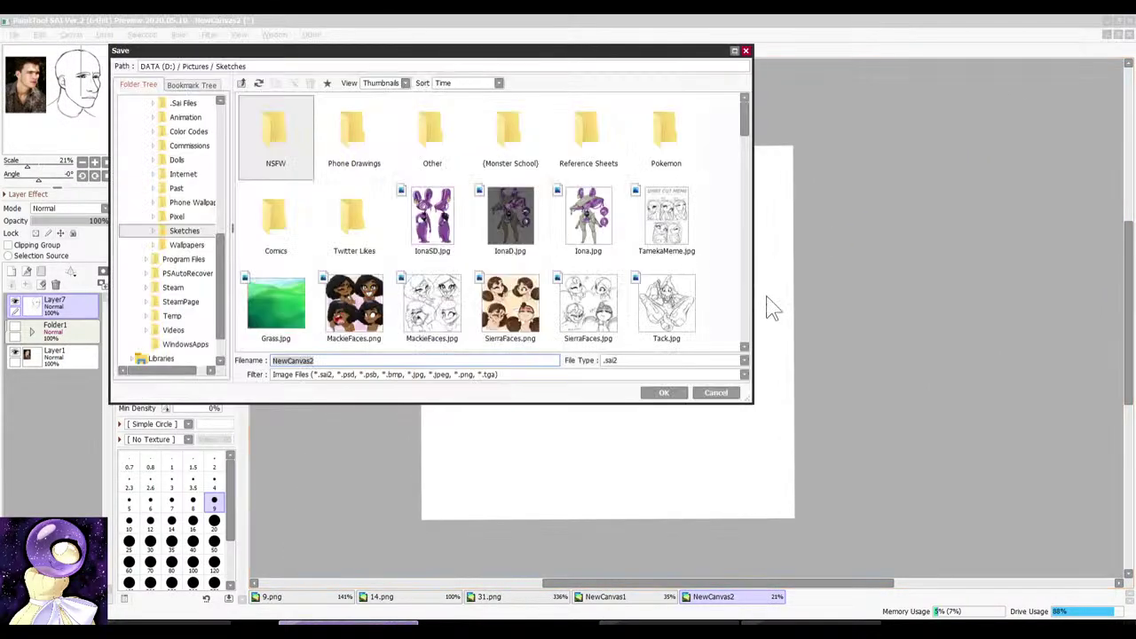
click(714, 394)
Step: Erase the stretch of forehead contour above the far eyebrow and redraw it with the Sketch brush
scroll(713, 324, up, 3)
key(r)
scroll(837, 186, up, 5)
drag(837, 186, 751, 178)
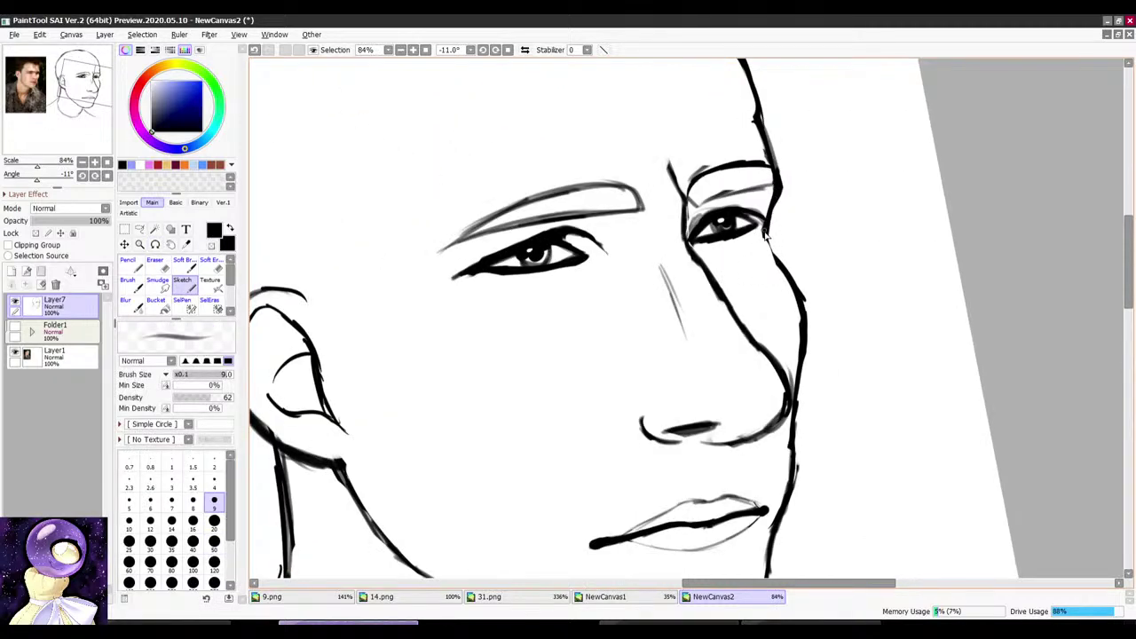
scroll(792, 287, down, 5)
drag(811, 145, 776, 193)
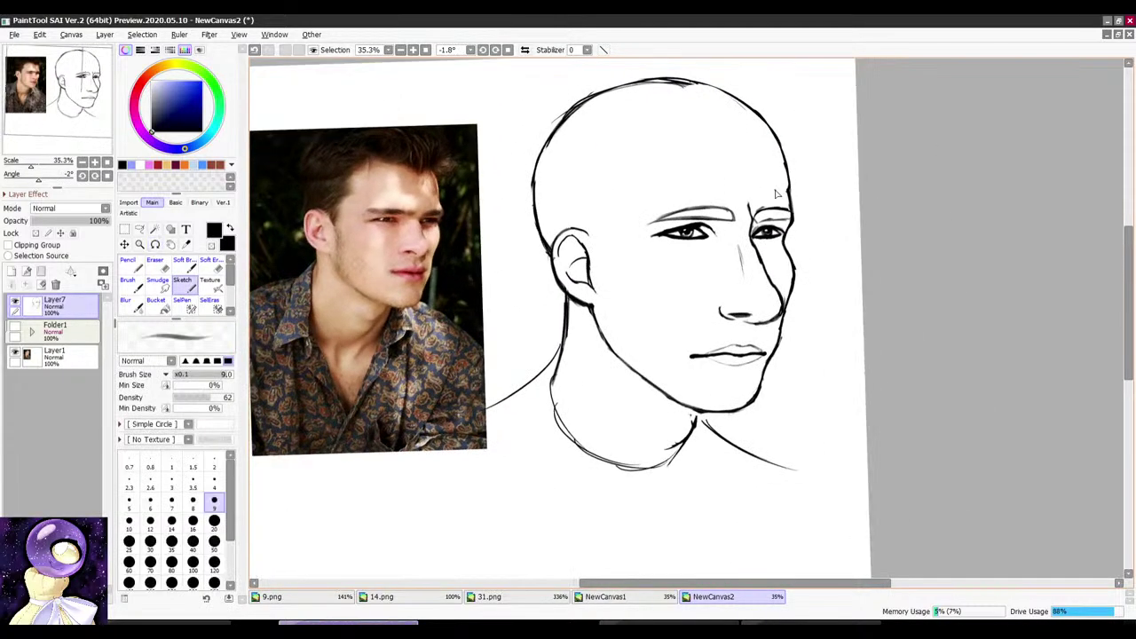
scroll(797, 170, up, 3)
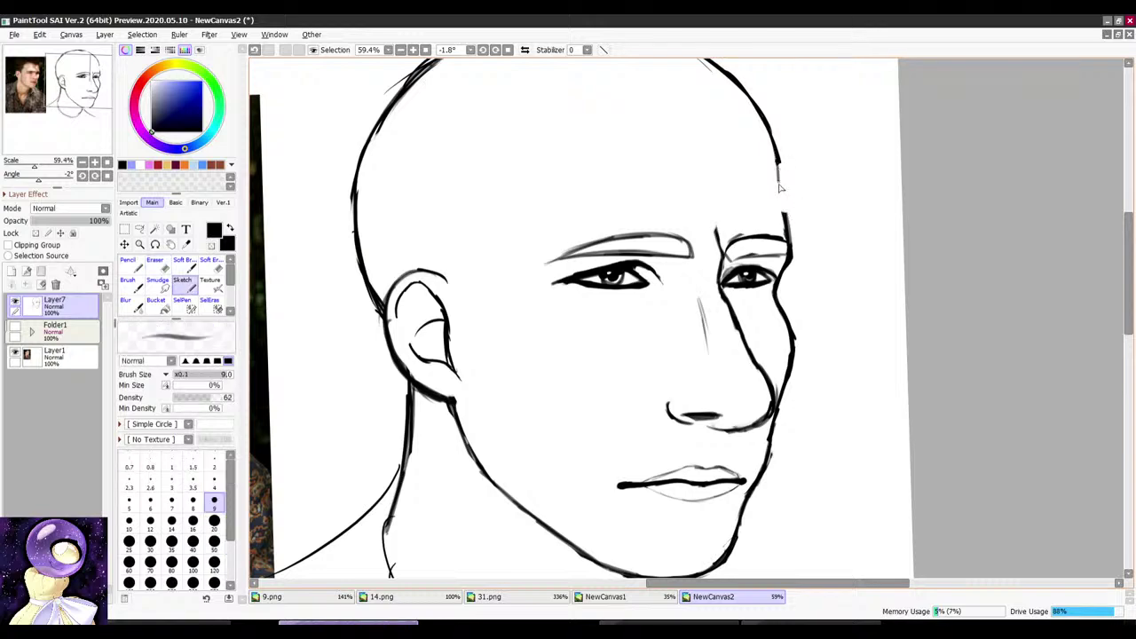
scroll(787, 182, down, 4)
mouse_move(804, 154)
mouse_down()
mouse_move(792, 151)
mouse_move(782, 216)
mouse_up()
Step: Sketch a light hairline on Layer7 across the forehead and down the near temple toward the front of the ear
scroll(774, 187, up, 2)
key(e)
key(b)
scroll(772, 177, down, 2)
mouse_move(772, 129)
mouse_down()
mouse_move(739, 122)
mouse_move(654, 139)
mouse_up()
scroll(751, 150, up, 2)
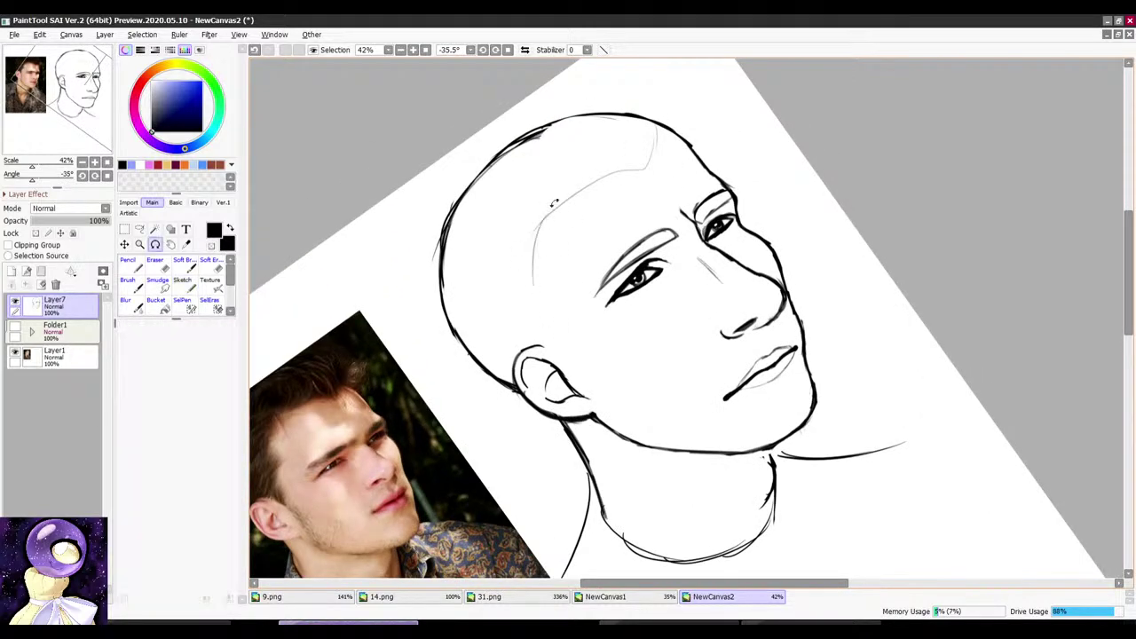
mouse_move(551, 219)
mouse_down()
mouse_move(585, 195)
mouse_move(594, 240)
mouse_up()
key(e)
key(b)
drag(598, 179, 591, 203)
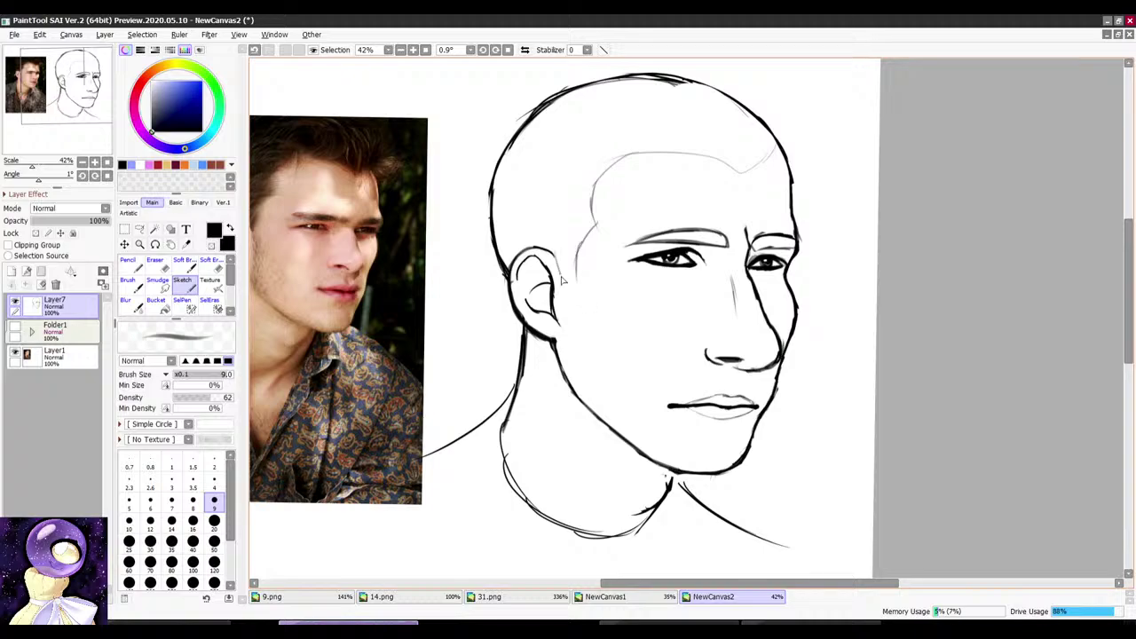
Step: Switch to YouTube Studio and the Discord popout in Firefox to check the stream and shared drawing, and return to PaintTool SAI
scroll(588, 224, down, 5)
drag(707, 153, 690, 152)
click(697, 621)
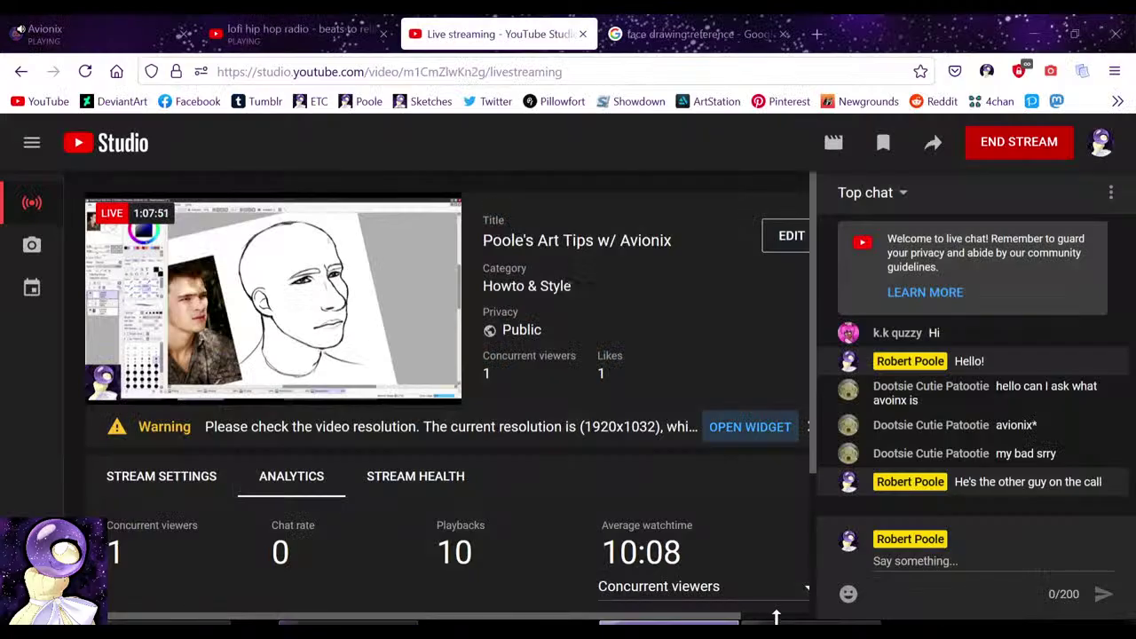
click(787, 622)
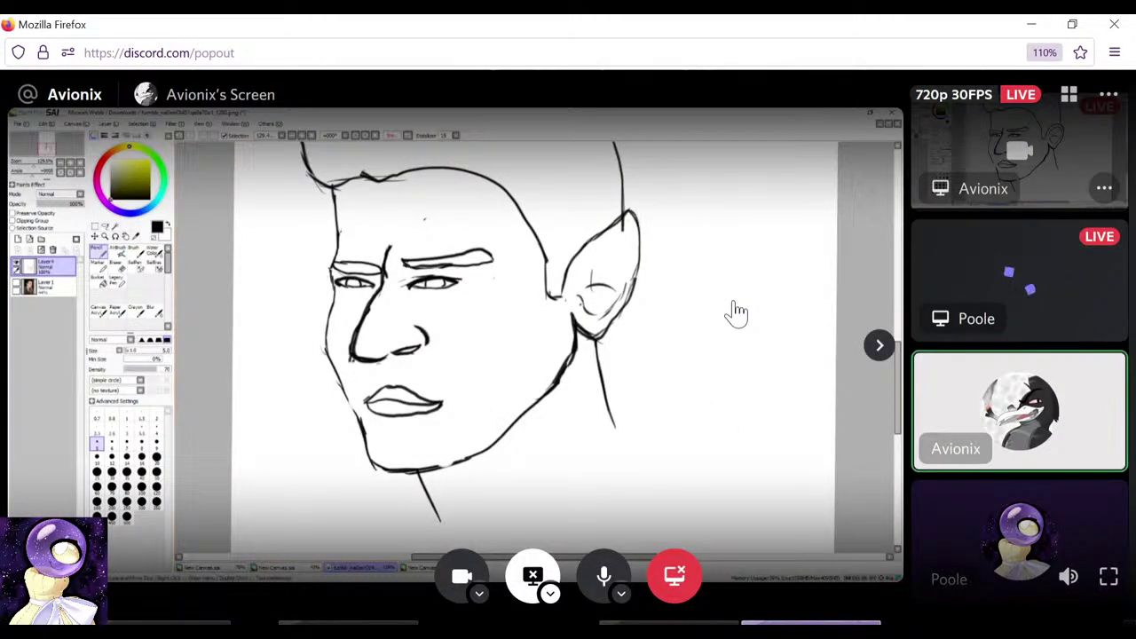
mouse_move(348, 628)
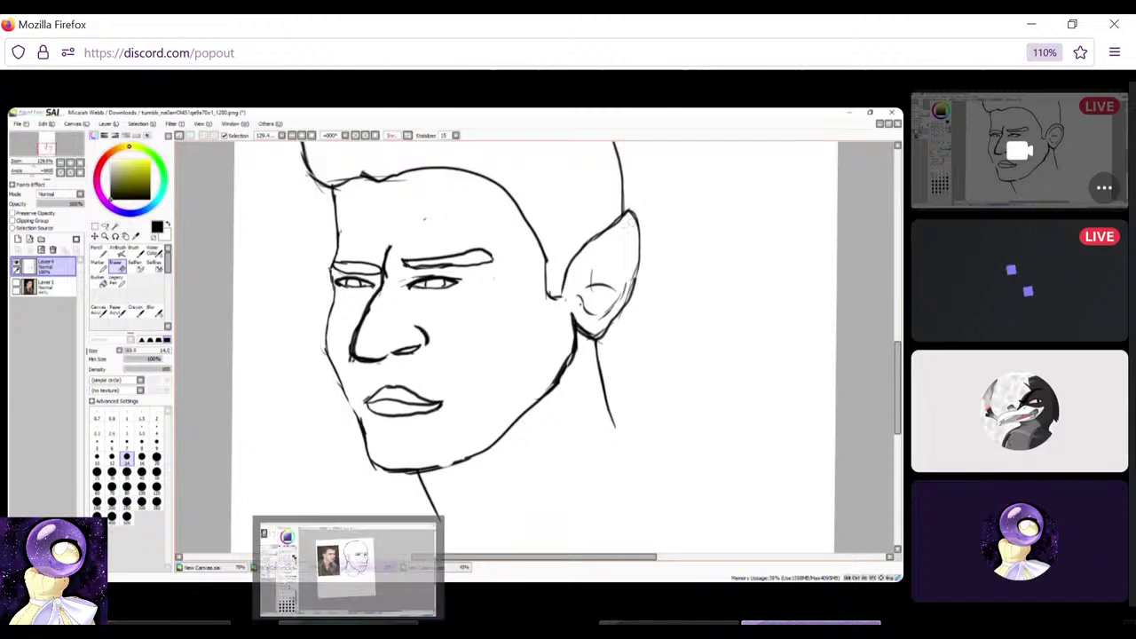
click(359, 577)
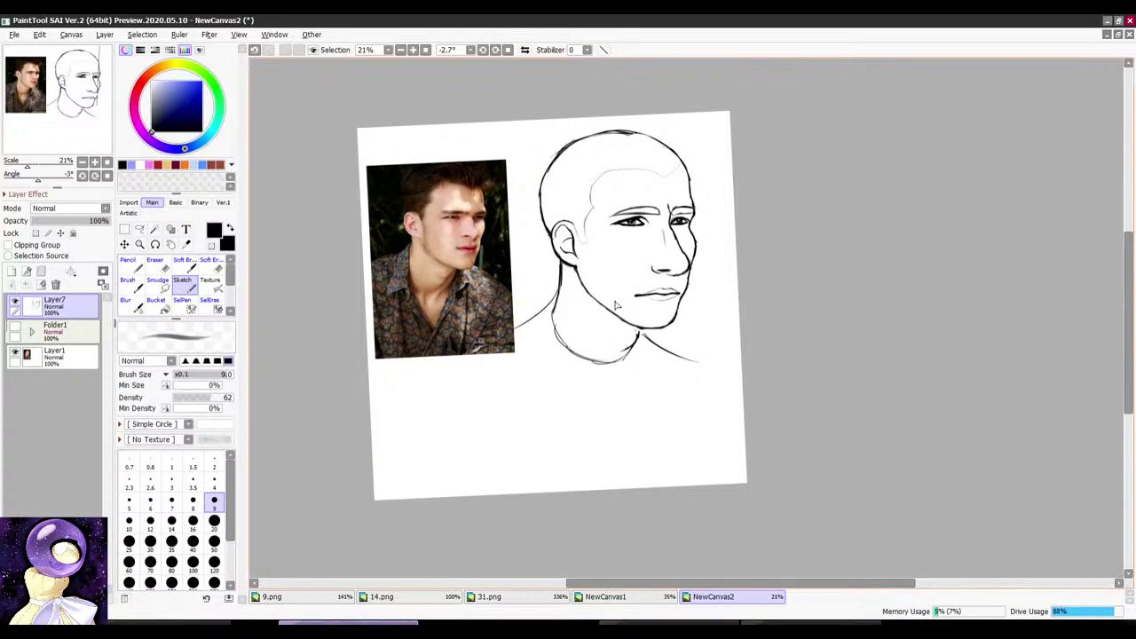
Step: Trim the near corner of the mouth line with the eraser and reshape it with the Sketch brush
scroll(662, 281, up, 1)
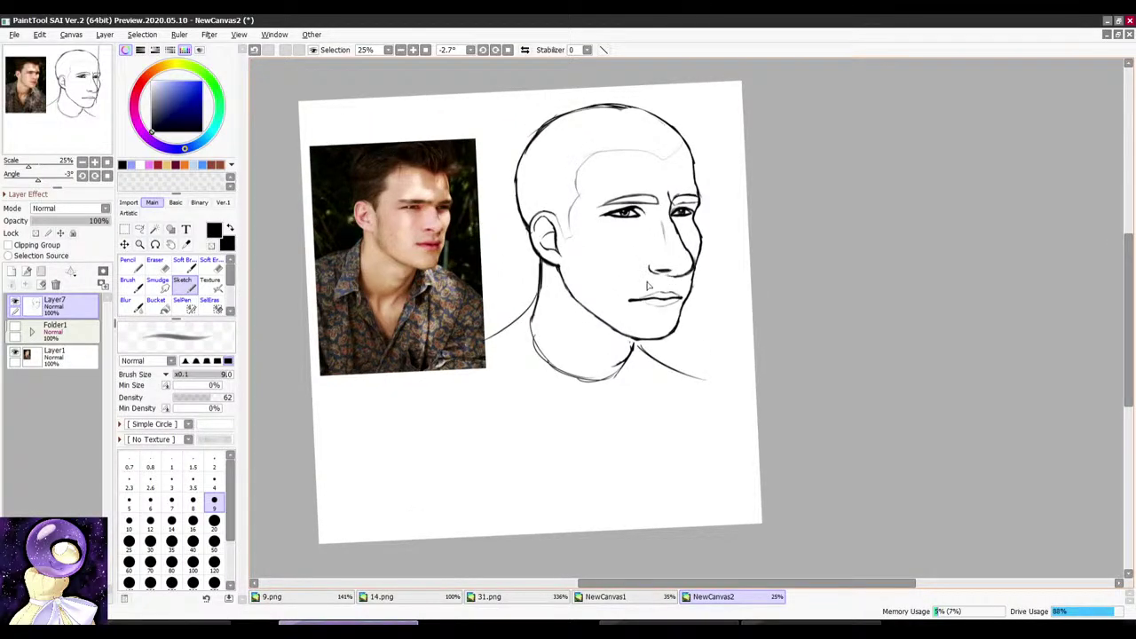
scroll(647, 285, up, 2)
scroll(647, 297, up, 4)
key(r)
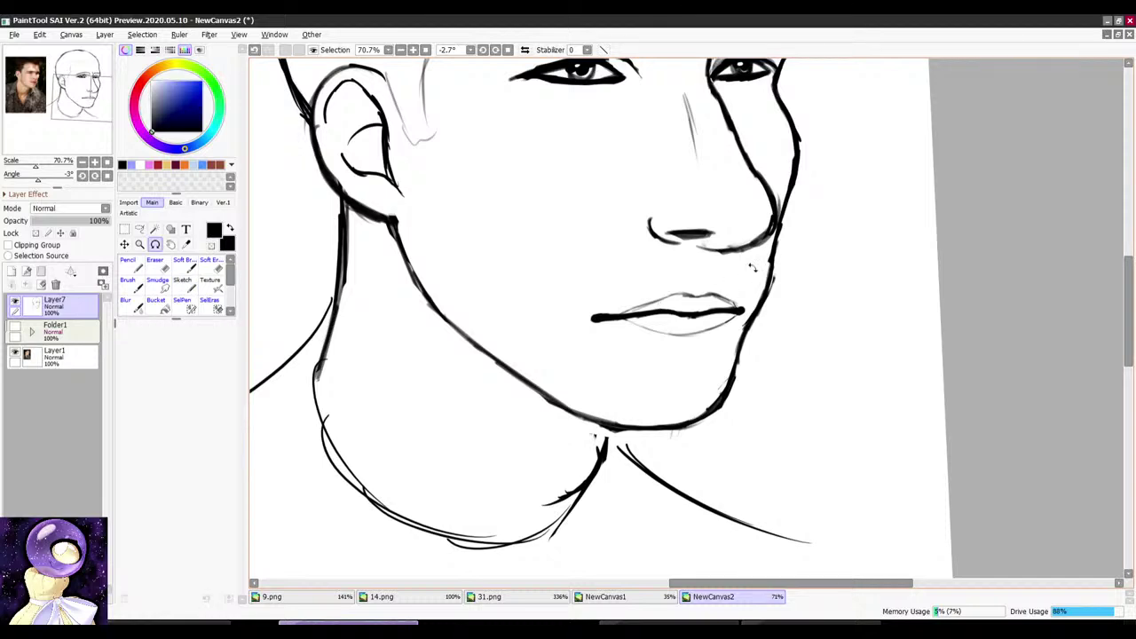
drag(753, 266, 668, 234)
scroll(653, 355, up, 5)
key(e)
mouse_move(663, 432)
mouse_down()
mouse_move(651, 471)
mouse_move(654, 423)
mouse_up()
key(b)
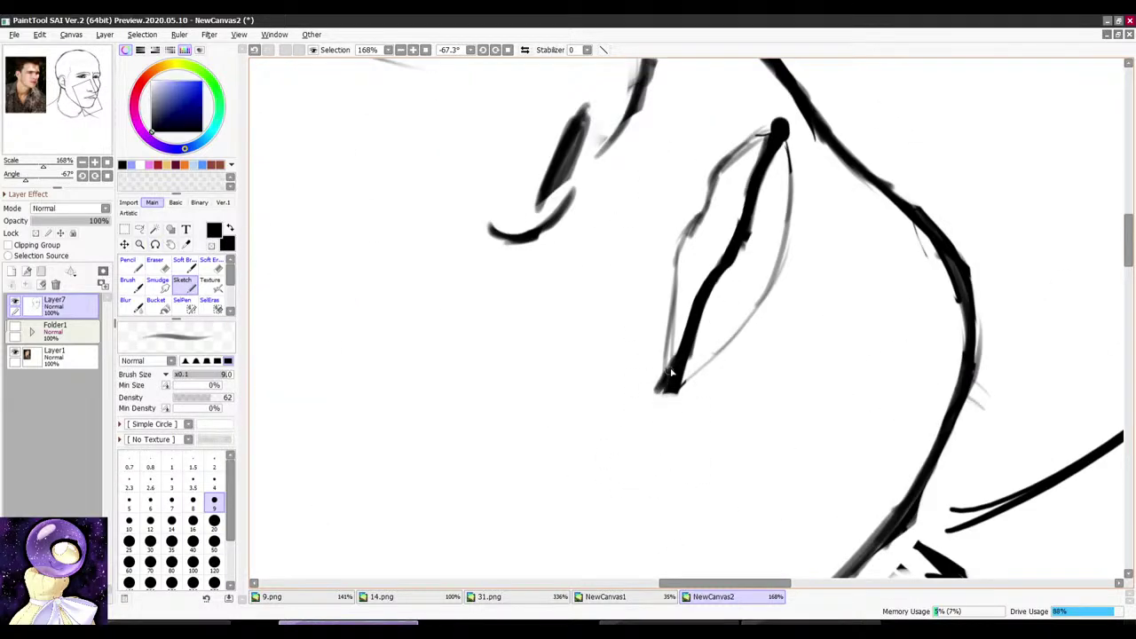
drag(659, 381, 658, 396)
scroll(663, 312, down, 3)
key(r)
drag(695, 185, 803, 258)
scroll(721, 309, down, 5)
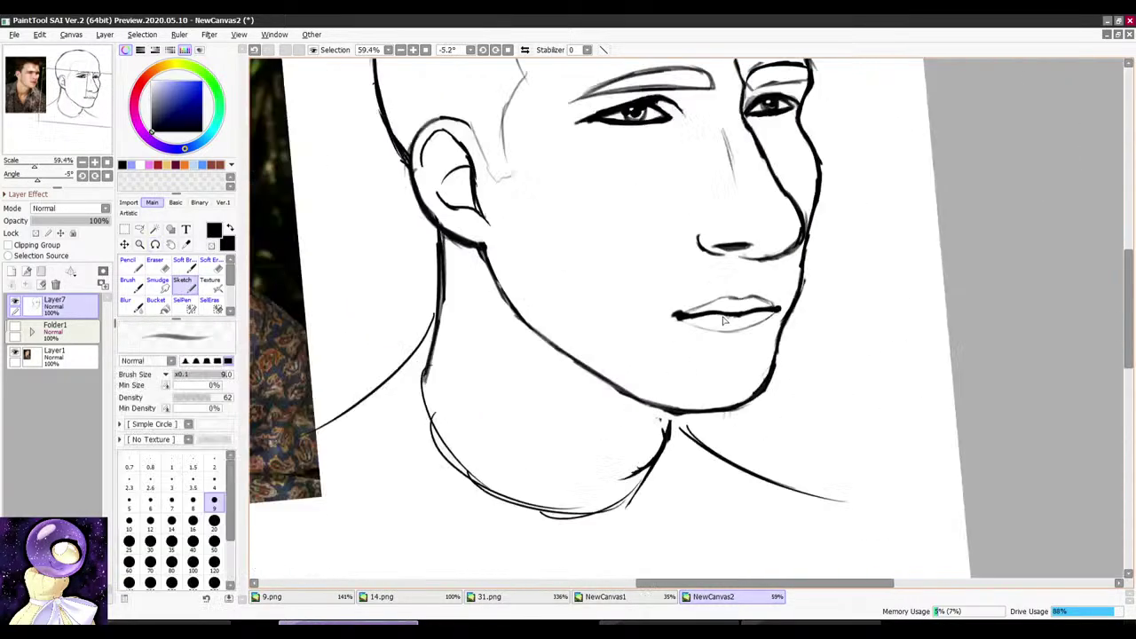
Step: Try to thicken the line between the large head's lips with the Sketch brush at size 20
key(r)
mouse_move(813, 175)
mouse_down()
mouse_move(821, 183)
mouse_move(558, 261)
mouse_up()
scroll(641, 340, up, 7)
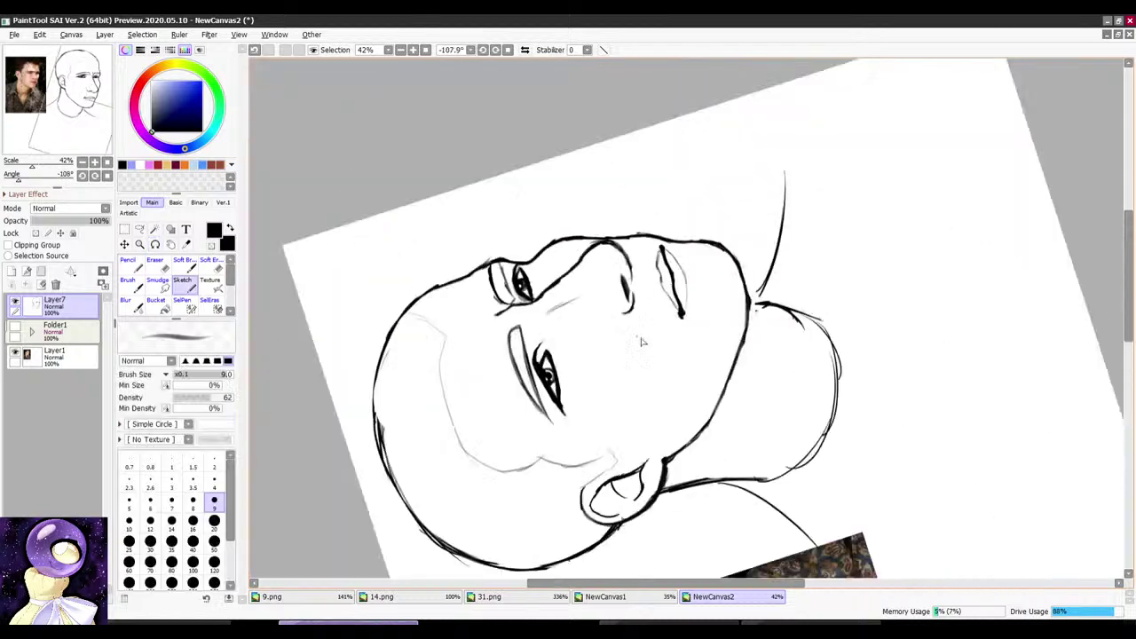
key(r)
drag(694, 154, 744, 165)
click(215, 523)
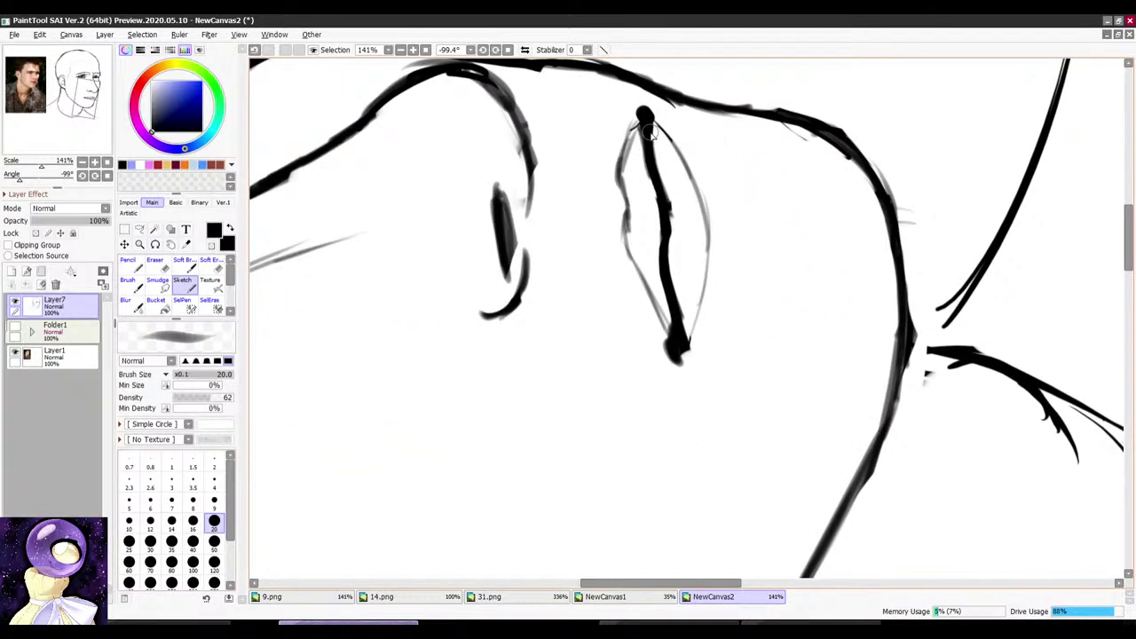
mouse_move(651, 131)
mouse_down()
mouse_move(669, 187)
mouse_move(677, 305)
mouse_move(669, 277)
mouse_up()
mouse_move(667, 231)
mouse_down()
mouse_move(666, 219)
mouse_move(666, 246)
mouse_move(768, 257)
mouse_move(736, 315)
mouse_up()
scroll(677, 245, down, 5)
key(alt+space)
scroll(737, 311, down, 5)
drag(839, 208, 792, 158)
scroll(782, 266, up, 4)
Step: Undo the last three strokes on the large head's mouth
key(ctrl+z)
key(ctrl+z)
key(ctrl+z)
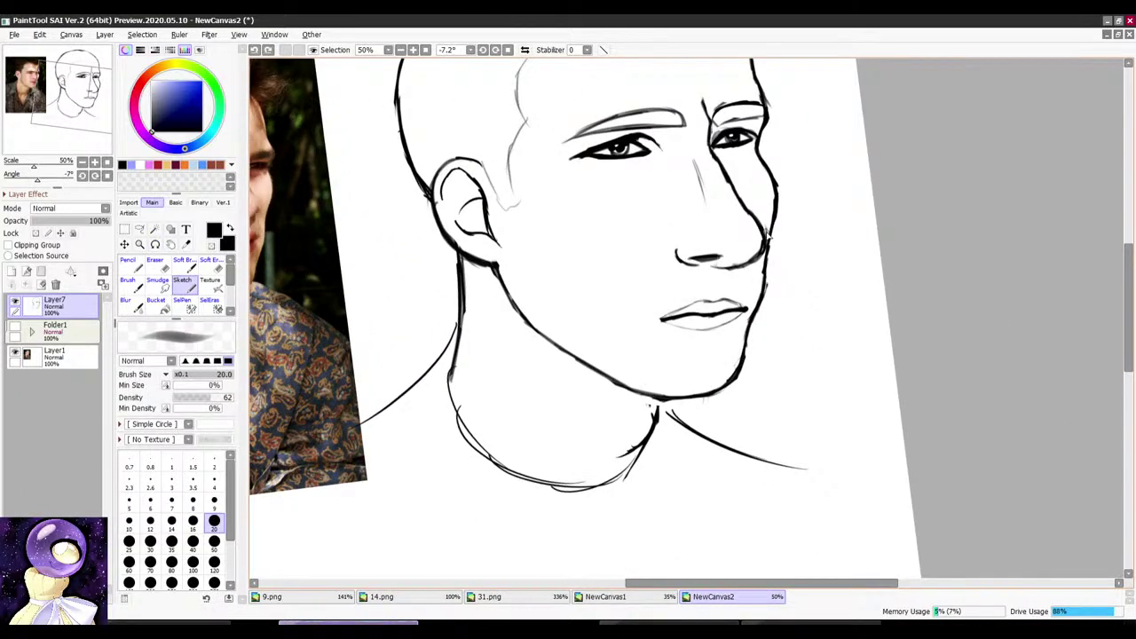
Step: Set the Sketch brush size to 9 and bring the whole head and the reference photo into view
scroll(713, 246, down, 3)
click(214, 504)
key(alt+space)
scroll(670, 311, up, 5)
mouse_move(834, 205)
mouse_down()
mouse_move(676, 197)
mouse_move(789, 235)
mouse_up()
scroll(674, 322, up, 2)
scroll(653, 277, down, 6)
key(alt+space)
scroll(784, 228, down, 6)
key(alt+space)
scroll(742, 230, up, 3)
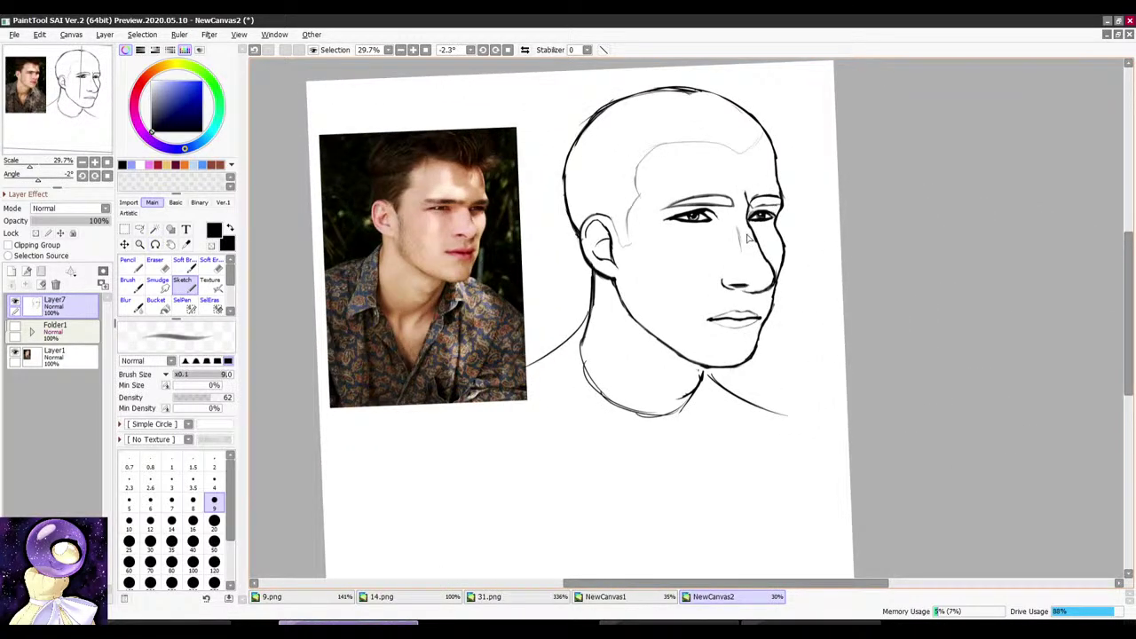
click(15, 34)
click(38, 134)
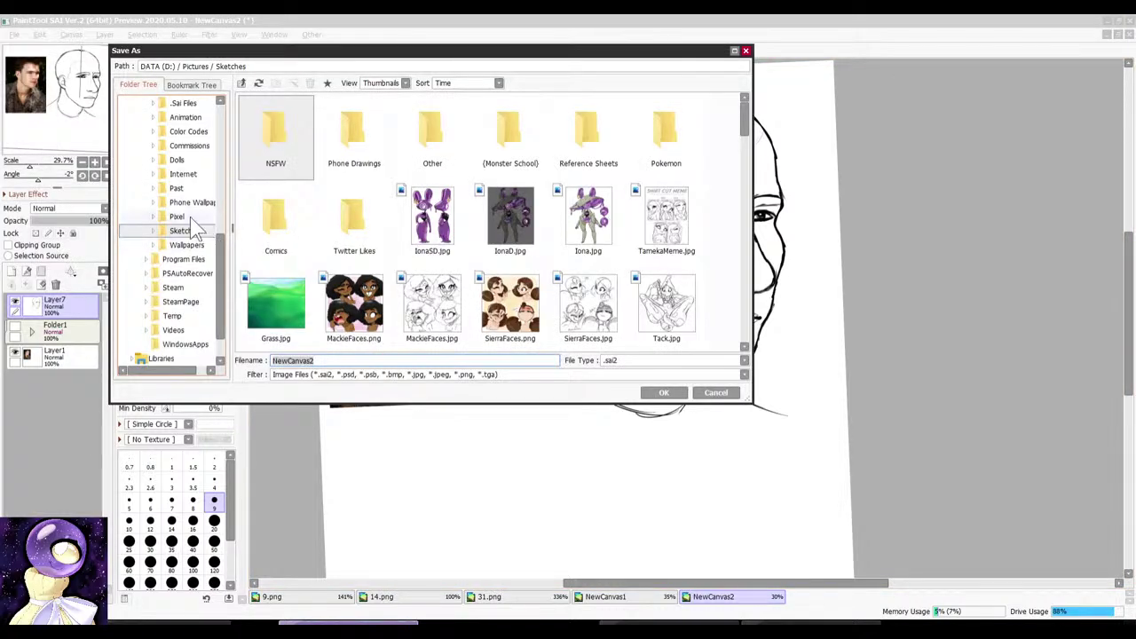
scroll(190, 216, up, 1)
click(183, 146)
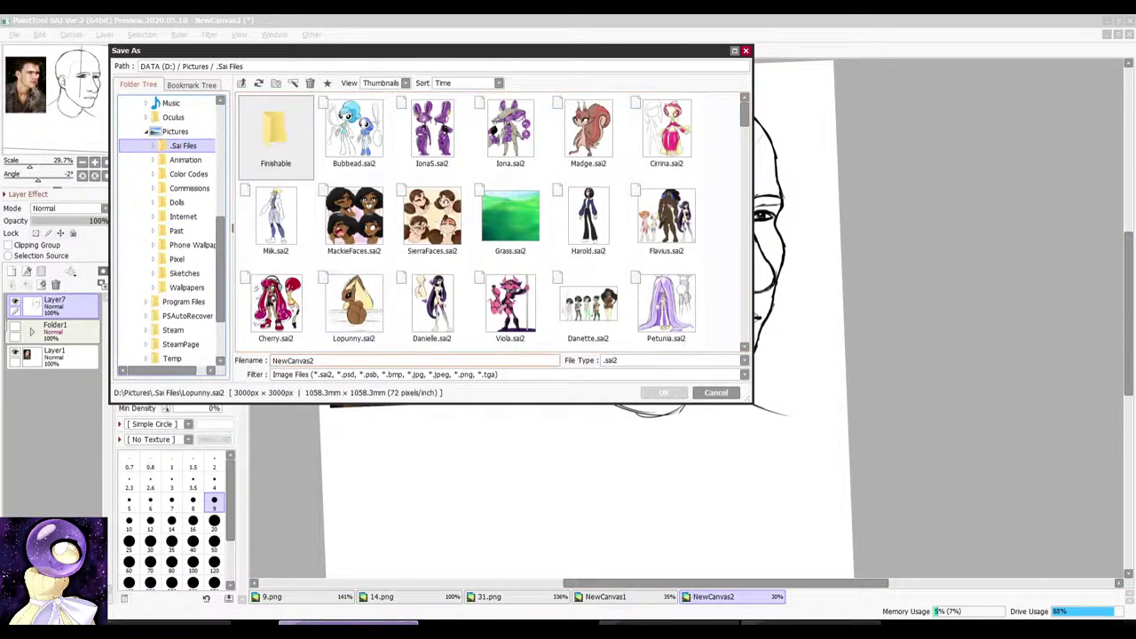
click(715, 392)
Step: Check the Discord stream window and the YouTube Studio live dashboard, and switch back to PaintTool SAI
key(alt+Tab)
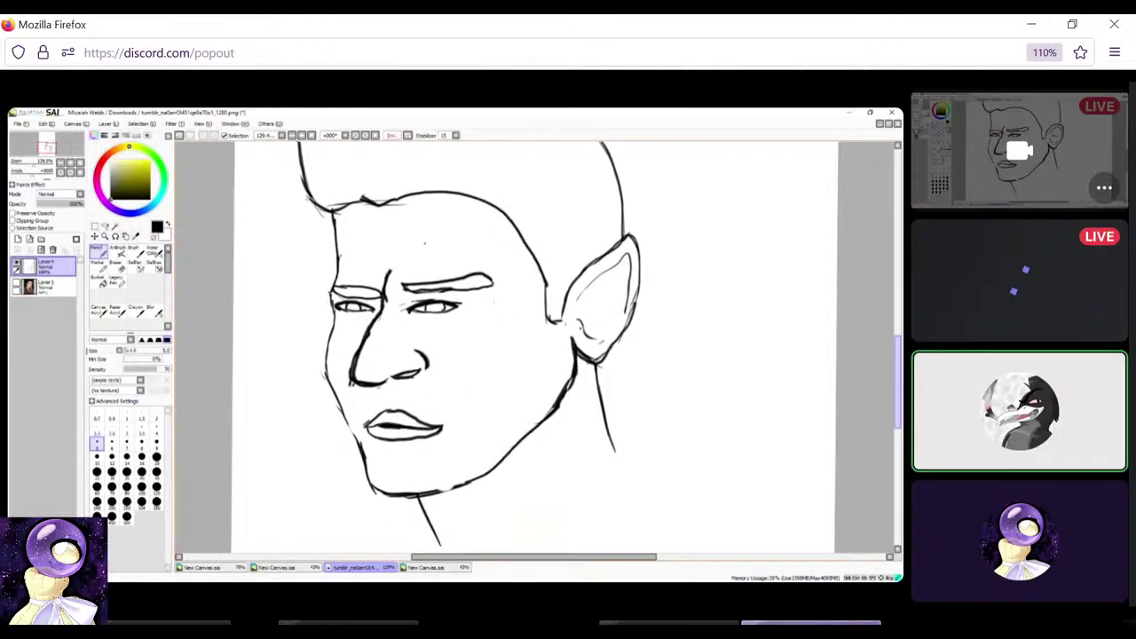
key(alt+Tab)
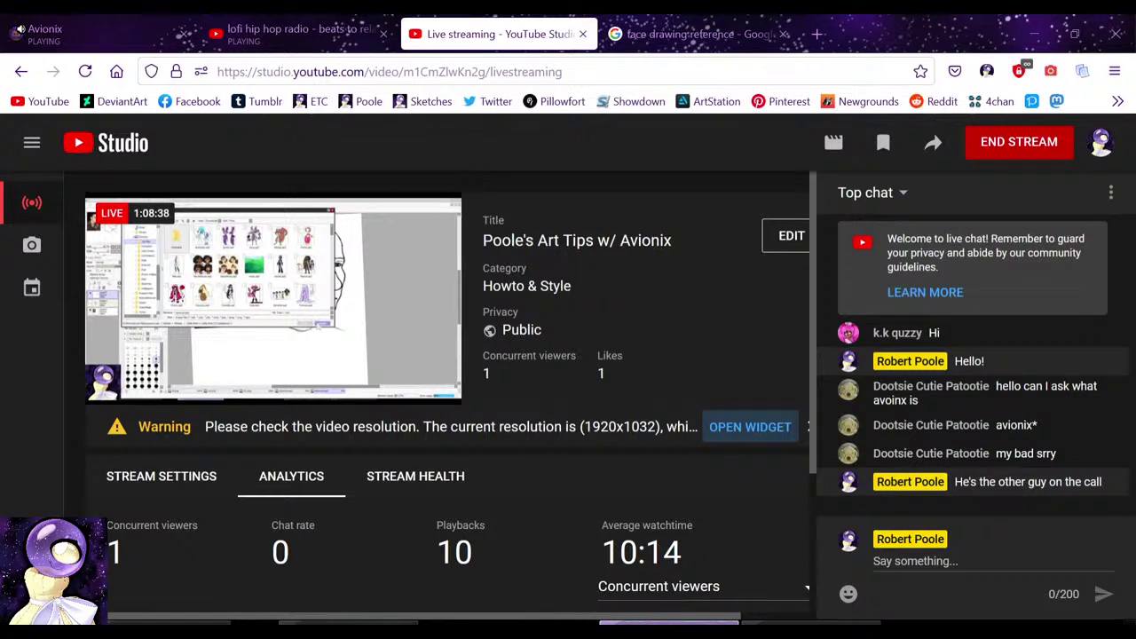
mouse_move(348, 631)
click(377, 572)
Step: Switch to OBS and make the Window Capture source visible in the Livestream scene
scroll(570, 298, down, 3)
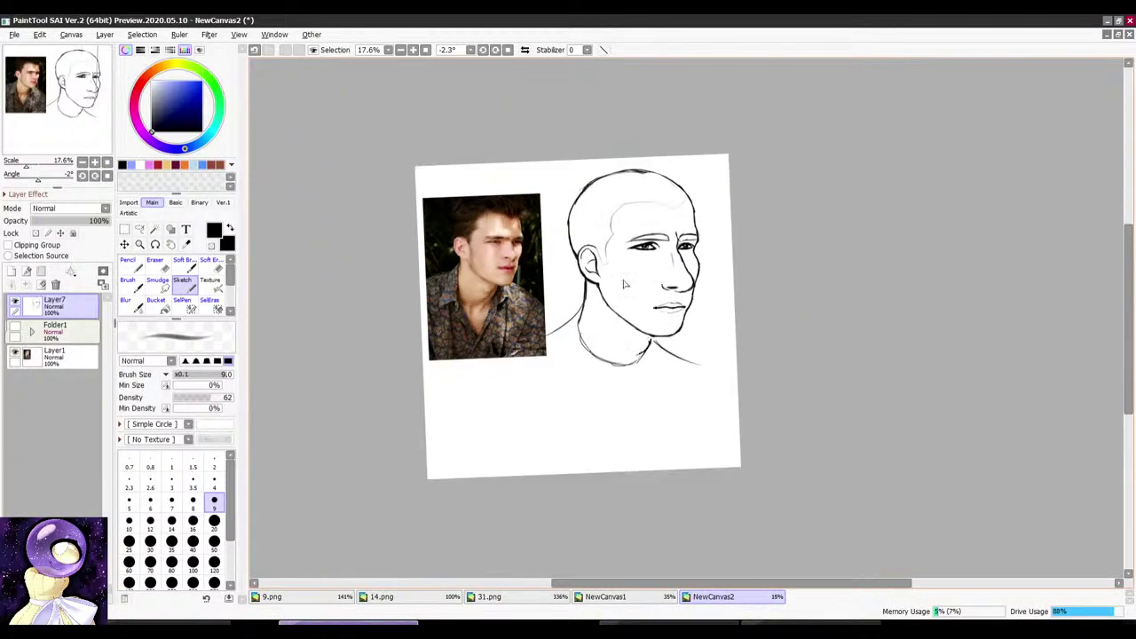
scroll(636, 282, up, 3)
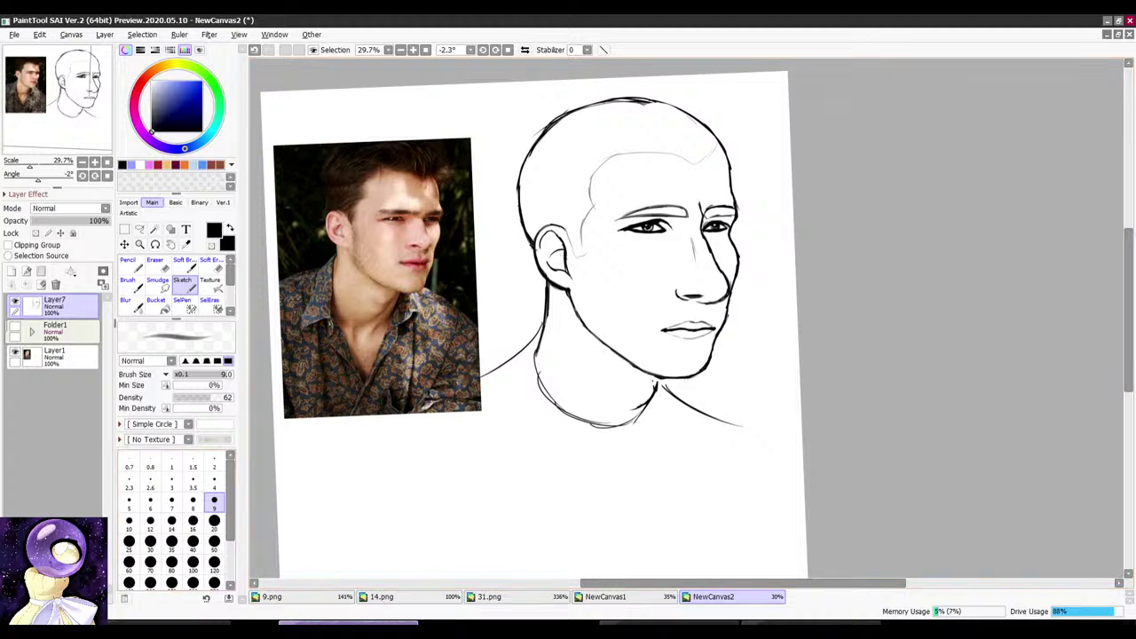
click(182, 628)
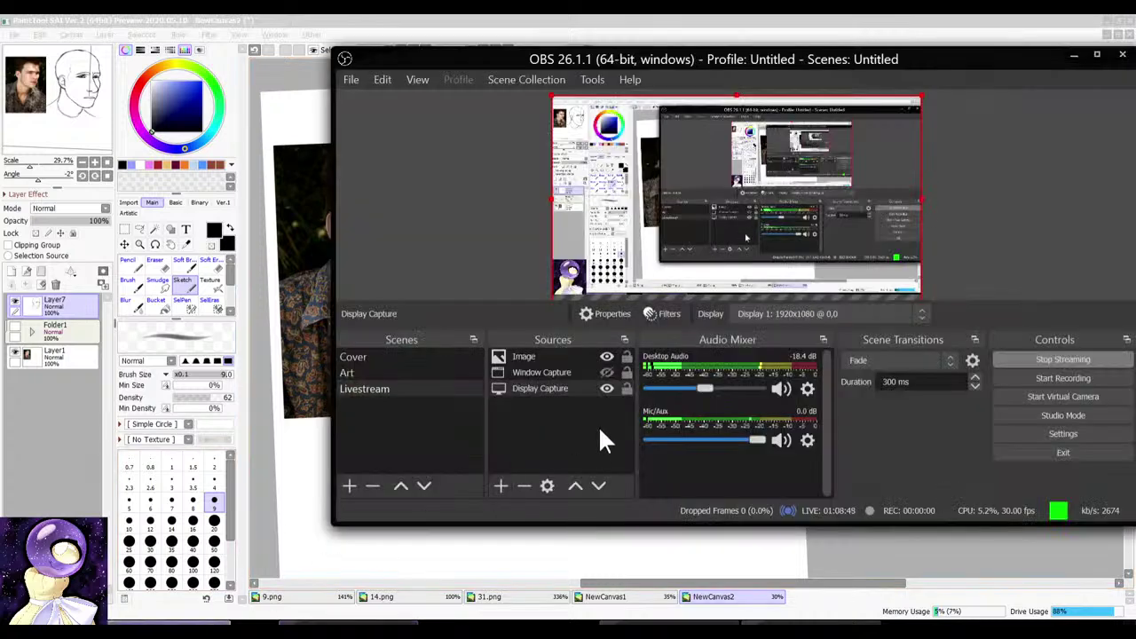
click(604, 372)
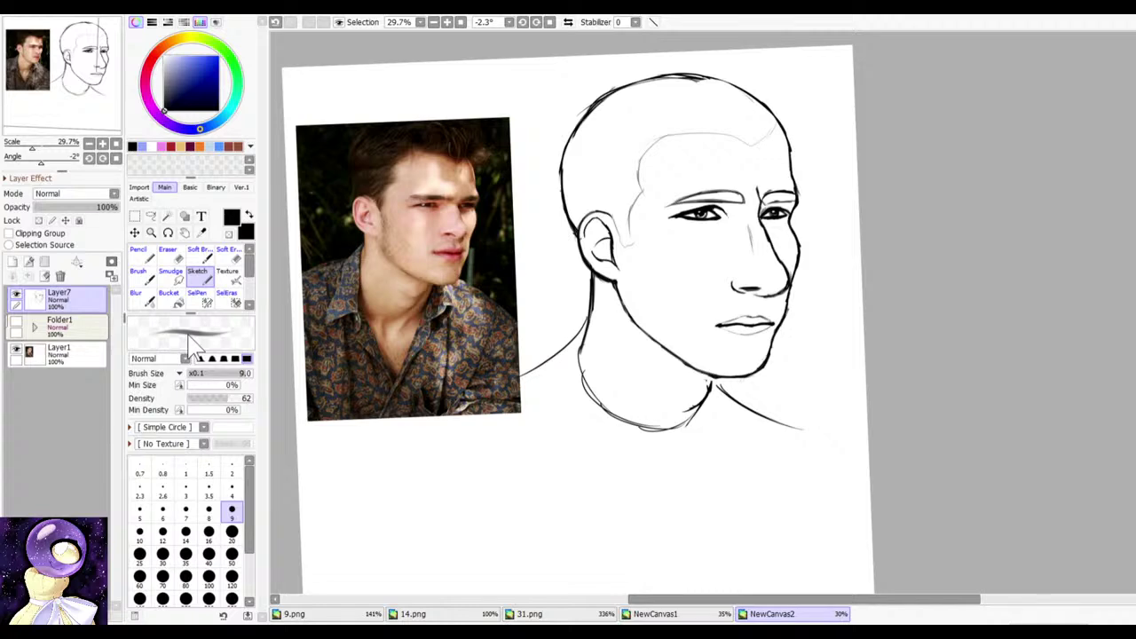
Step: Examine the head drawing against the reference photo, toggling Layer7's visibility, and glance at the NewCanvas1 document
click(460, 22)
scroll(502, 146, down, 3)
scroll(837, 183, up, 4)
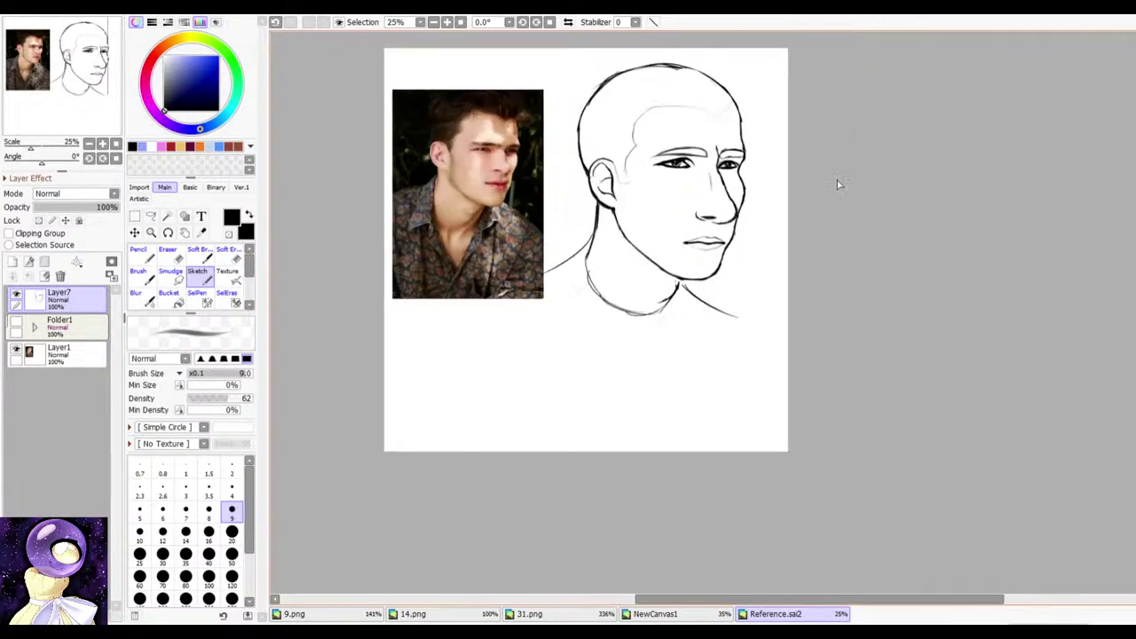
click(16, 294)
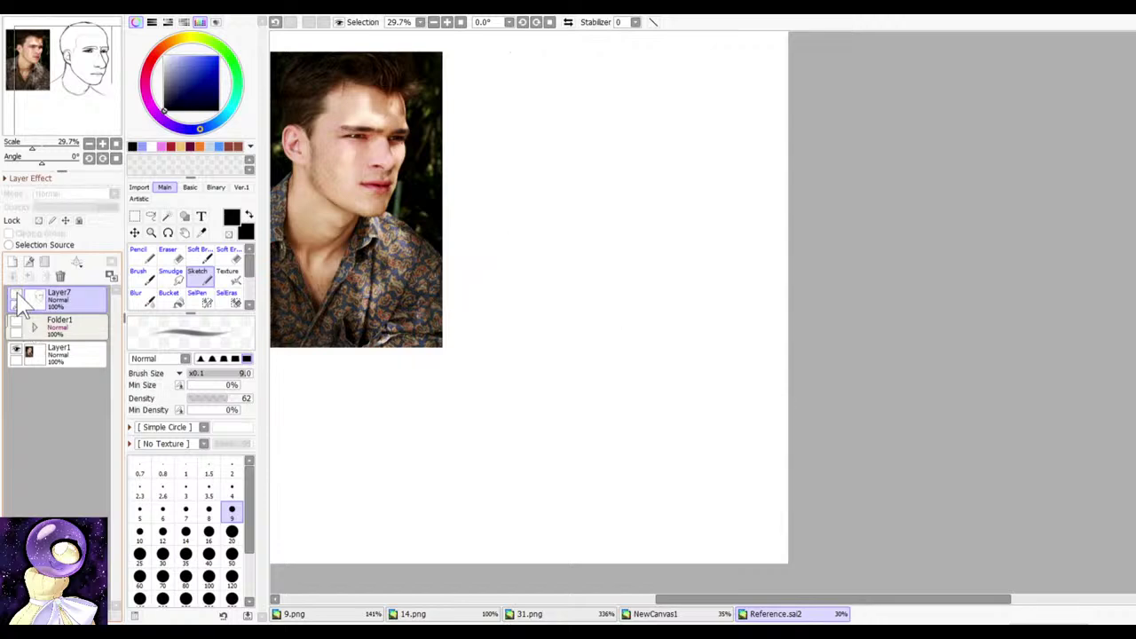
click(16, 294)
scroll(538, 324, down, 2)
scroll(491, 251, up, 3)
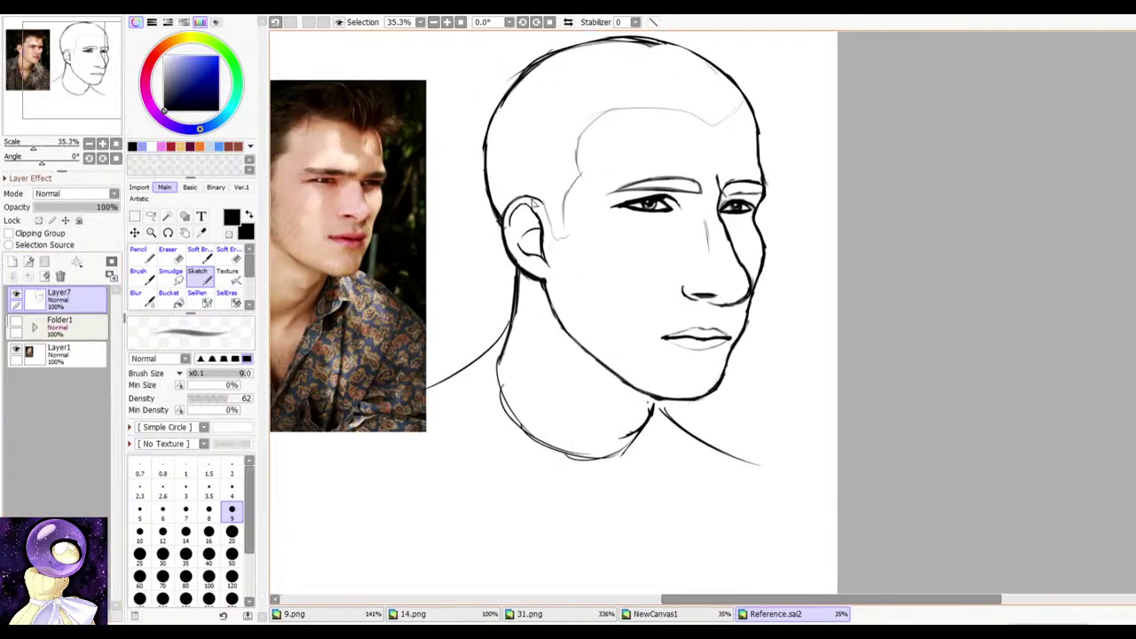
scroll(594, 228, down, 1)
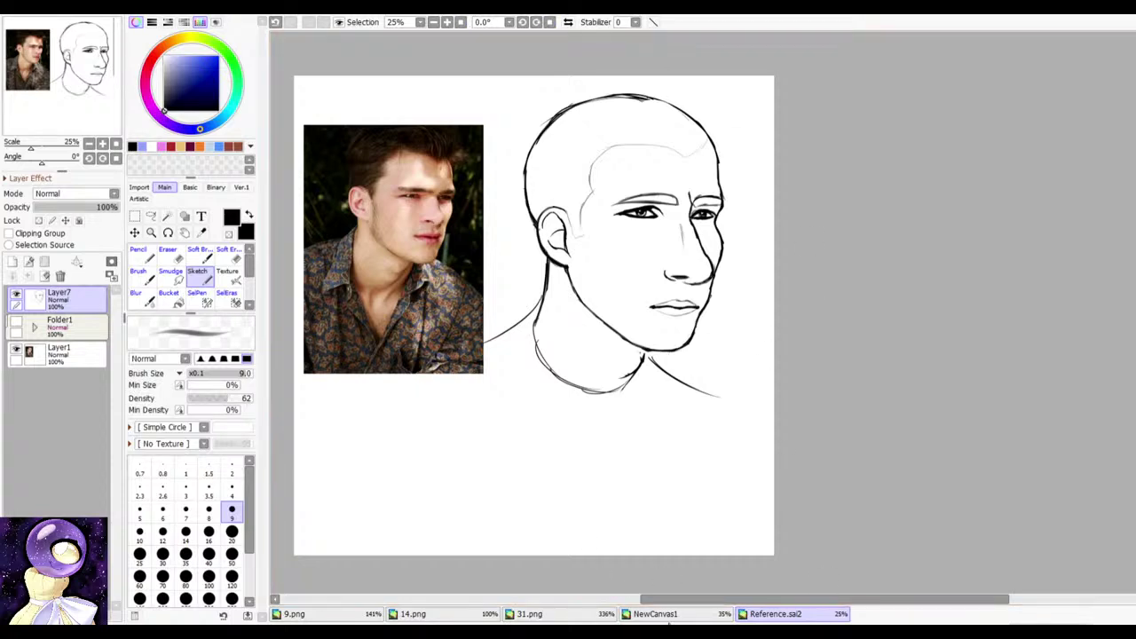
click(661, 614)
click(762, 618)
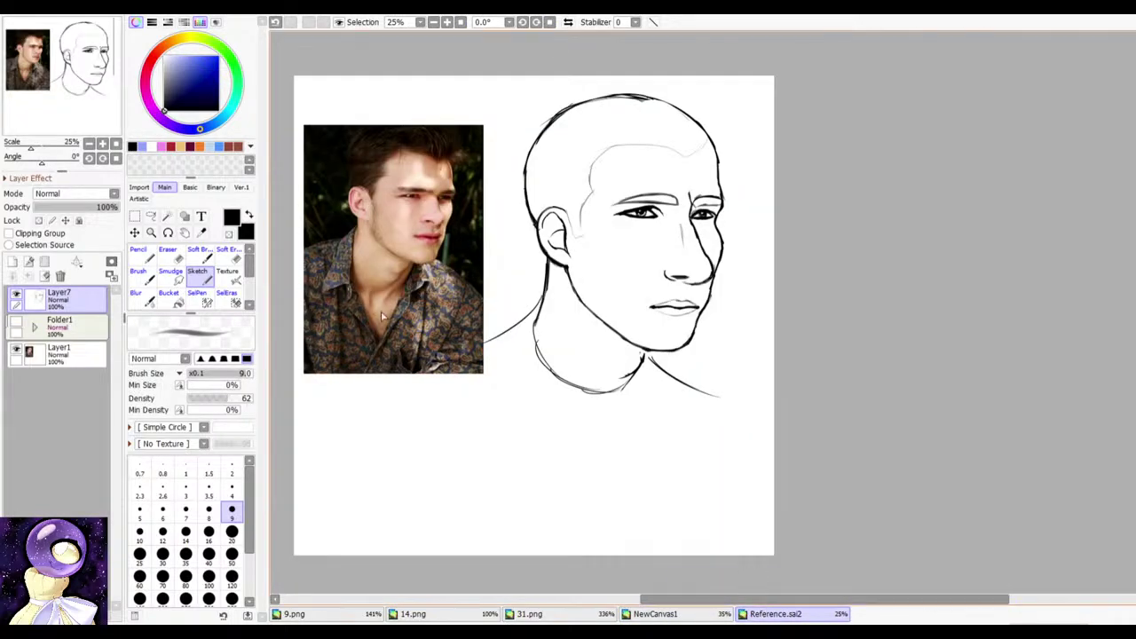
Step: Select the Pencil brush and briefly check the contents of the hidden Folder1
click(139, 255)
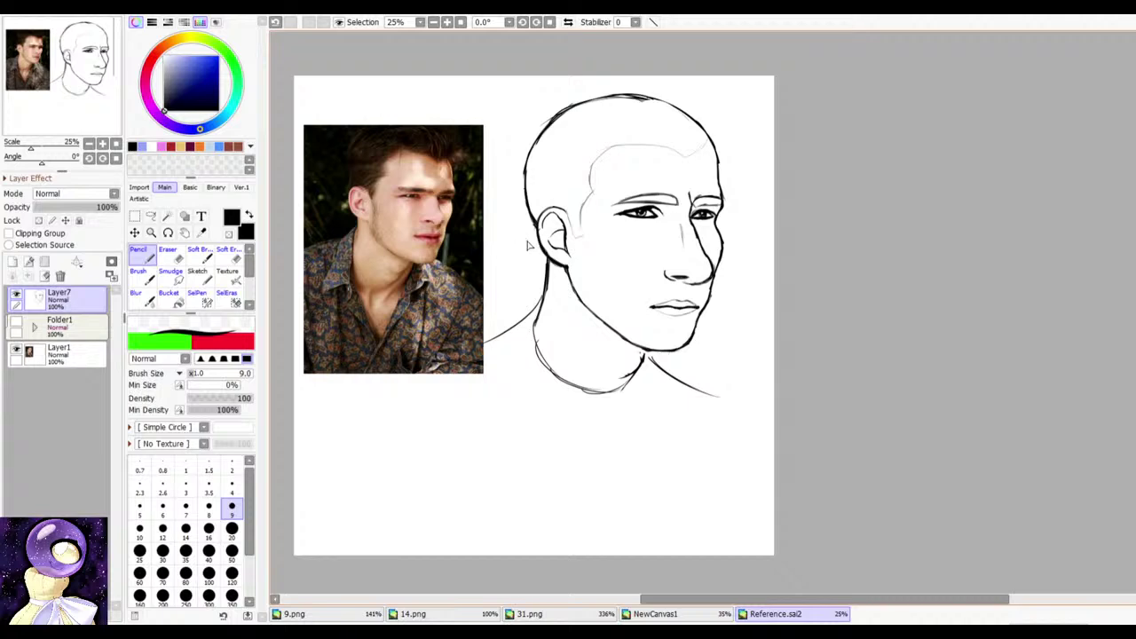
scroll(598, 252, down, 1)
scroll(606, 183, up, 4)
scroll(604, 194, down, 2)
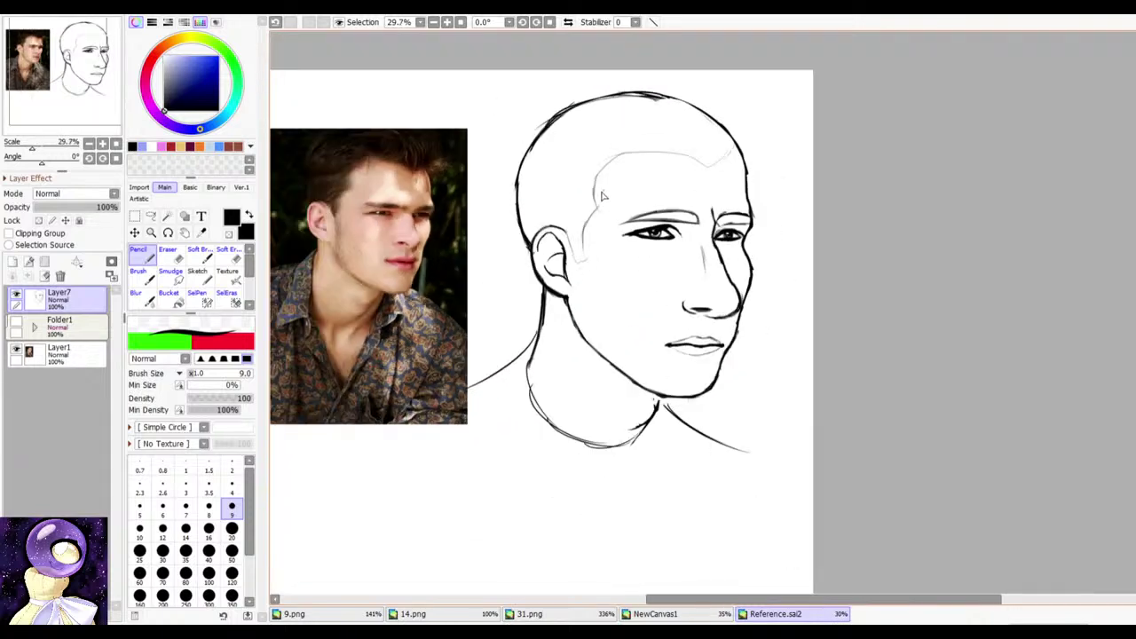
click(15, 323)
click(15, 322)
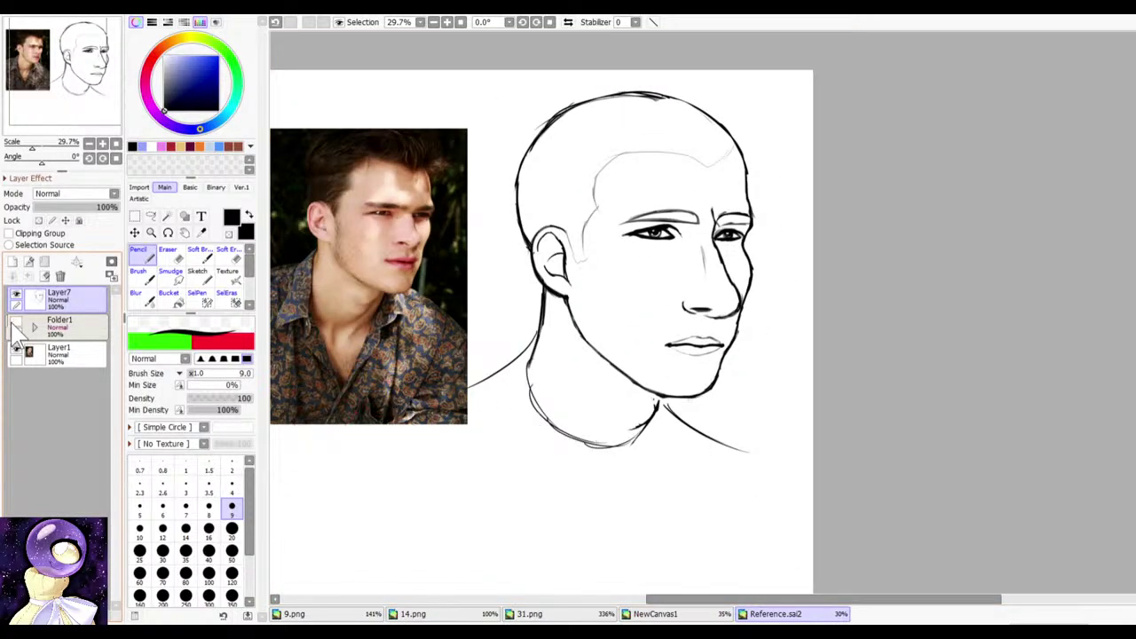
Step: Show Folder1 and move its small head sketches down toward the canvas's lower edge
click(15, 322)
click(84, 325)
click(135, 234)
scroll(625, 246, down, 1)
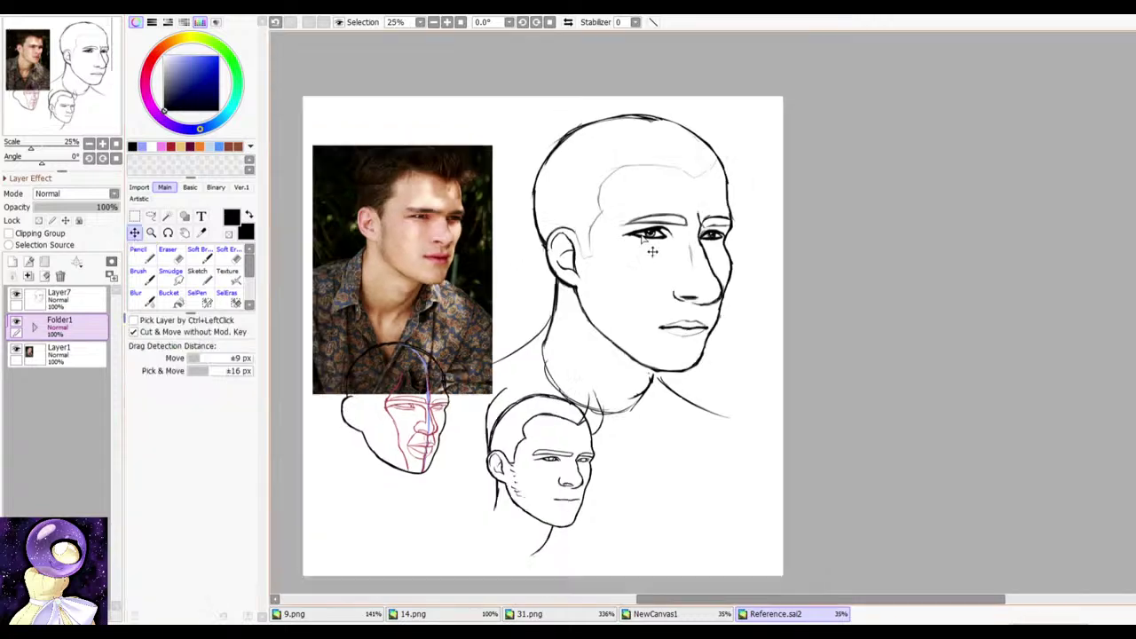
scroll(533, 408, up, 2)
drag(540, 442, 542, 501)
scroll(545, 504, down, 3)
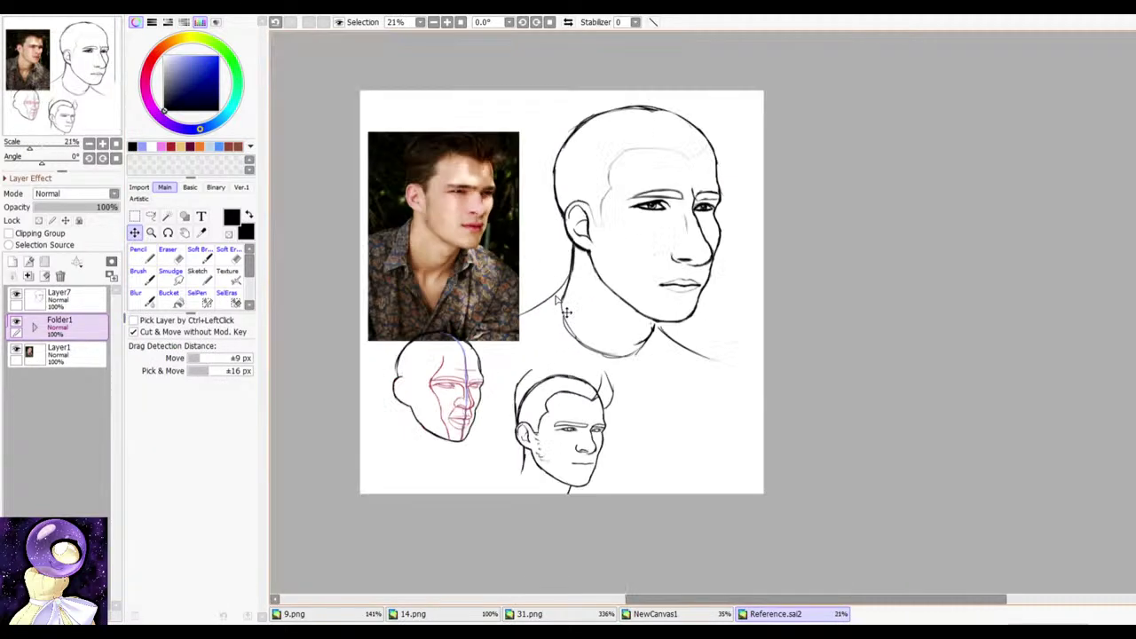
Step: Expand Folder1 and try to reposition the blue guideline on Layer5
click(35, 326)
click(62, 435)
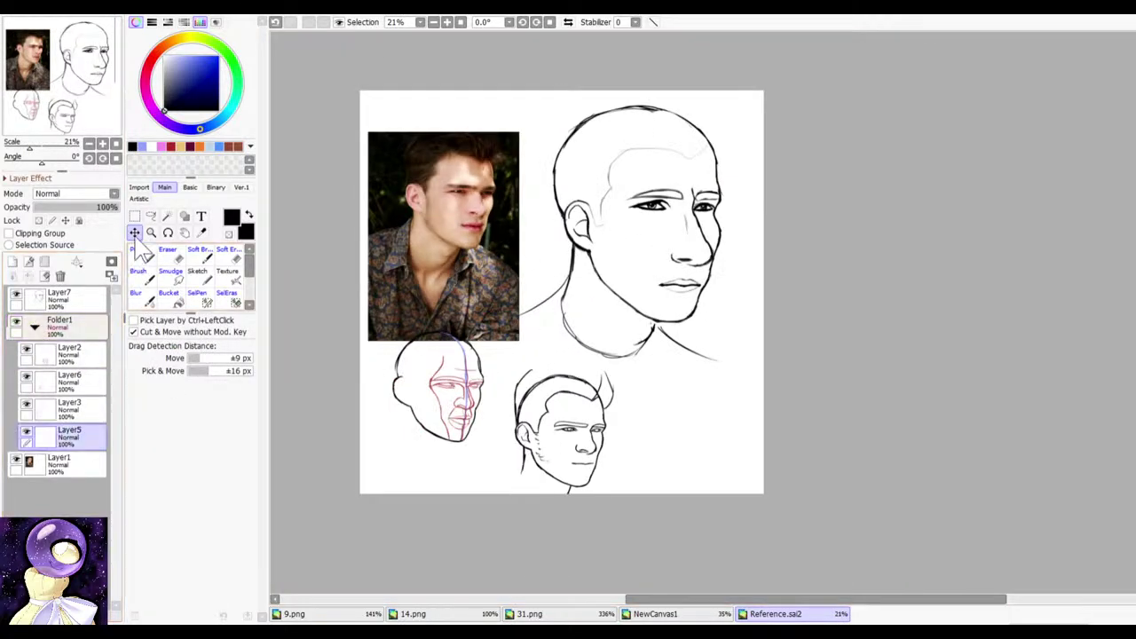
mouse_move(486, 414)
mouse_down()
mouse_move(501, 401)
mouse_move(483, 401)
mouse_up()
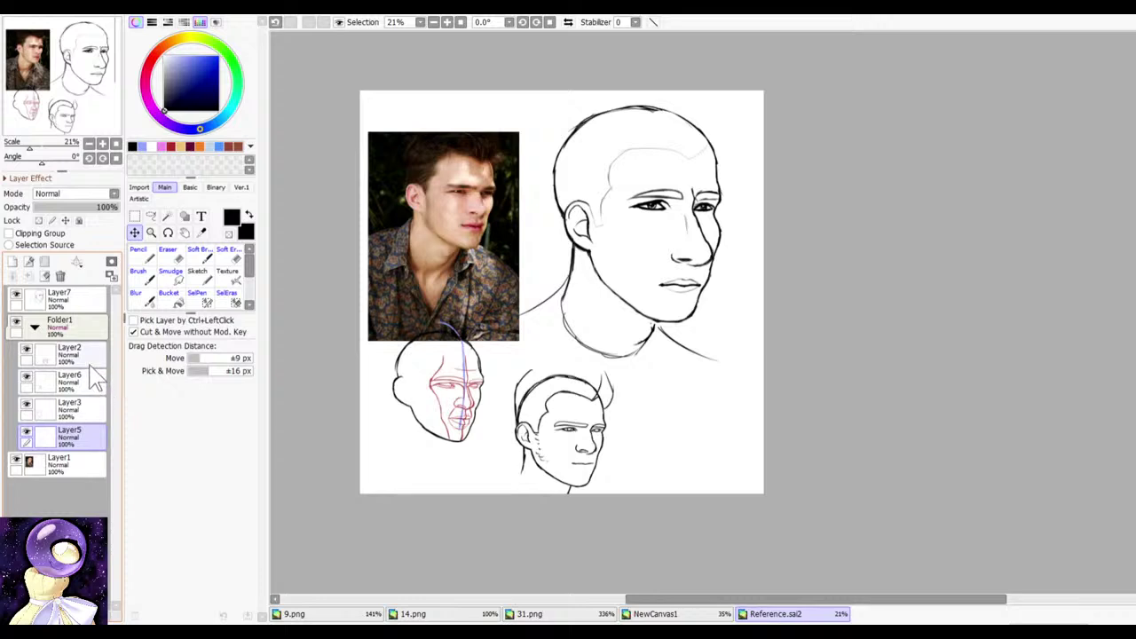
key(ctrl+z)
Step: Nudge the Layer3 and Layer2 sketches upward, and shift all of Folder1 down to sit beneath the reference photo
click(87, 412)
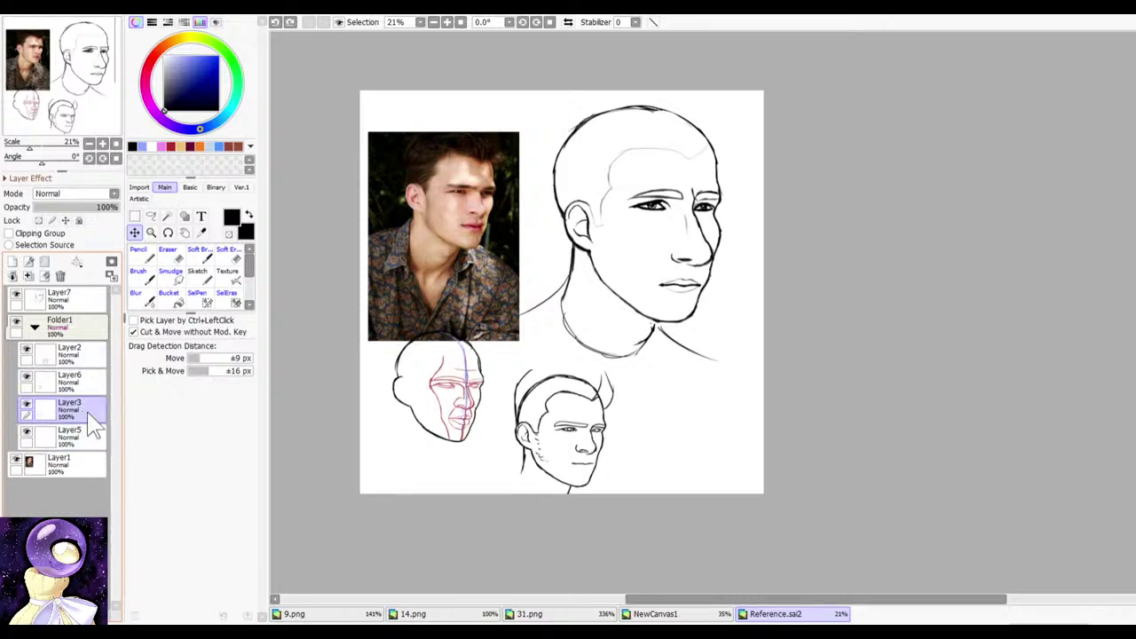
drag(487, 468, 484, 451)
click(76, 355)
drag(540, 500, 529, 469)
click(71, 326)
mouse_move(514, 383)
mouse_down()
mouse_move(500, 414)
mouse_move(503, 401)
mouse_up()
Step: Move the reference photo on Layer1 slightly up and to the right, away from the canvas edge
click(62, 462)
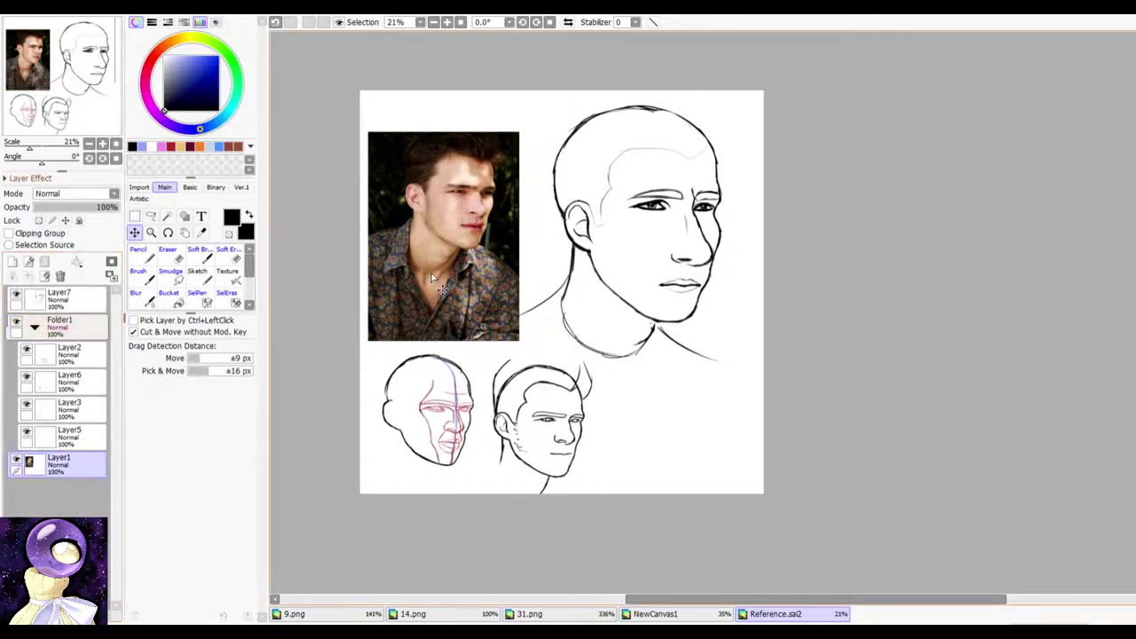
drag(444, 291, 455, 271)
scroll(754, 298, up, 1)
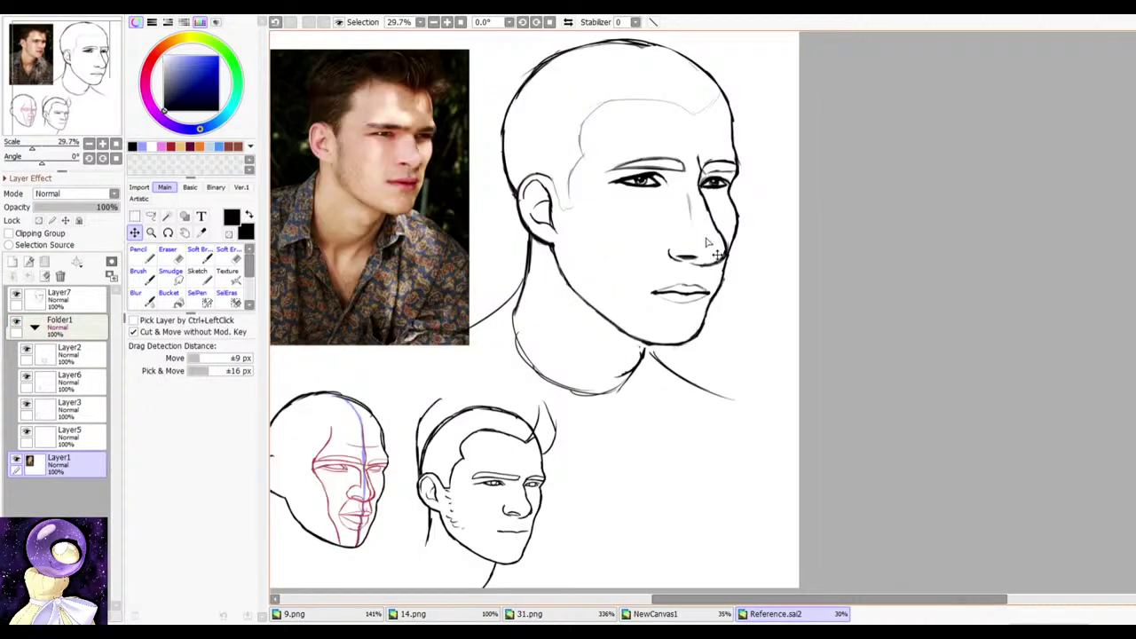
scroll(708, 241, down, 5)
scroll(721, 247, up, 5)
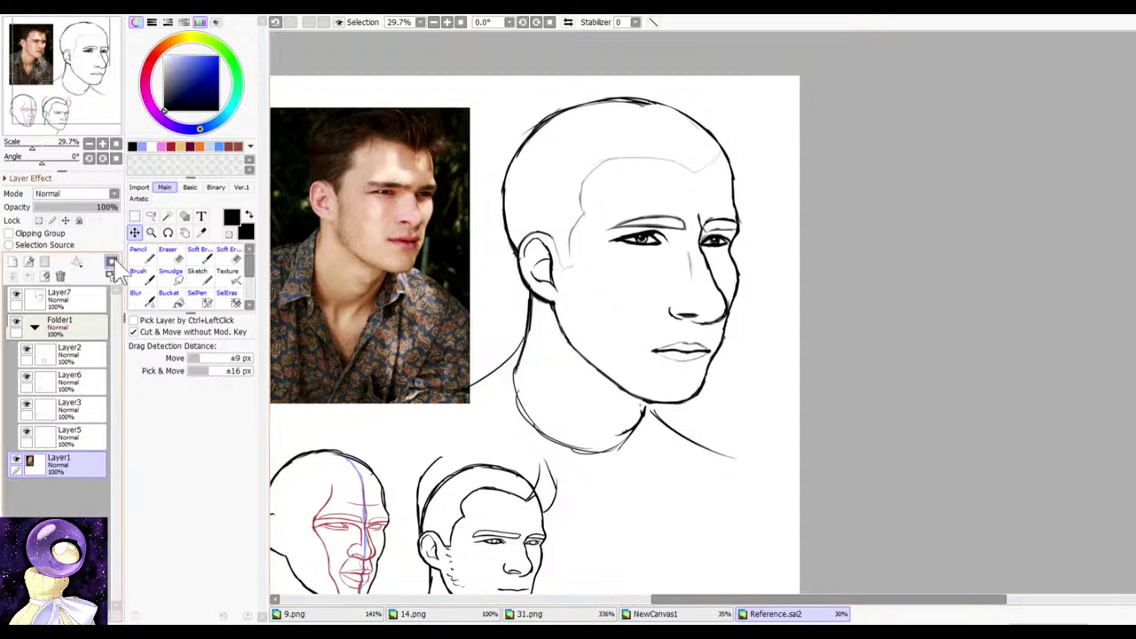
Step: Select the Pencil brush, fit the canvas in view, and return from OBS to the PaintTool SAI drawing
click(142, 256)
click(462, 22)
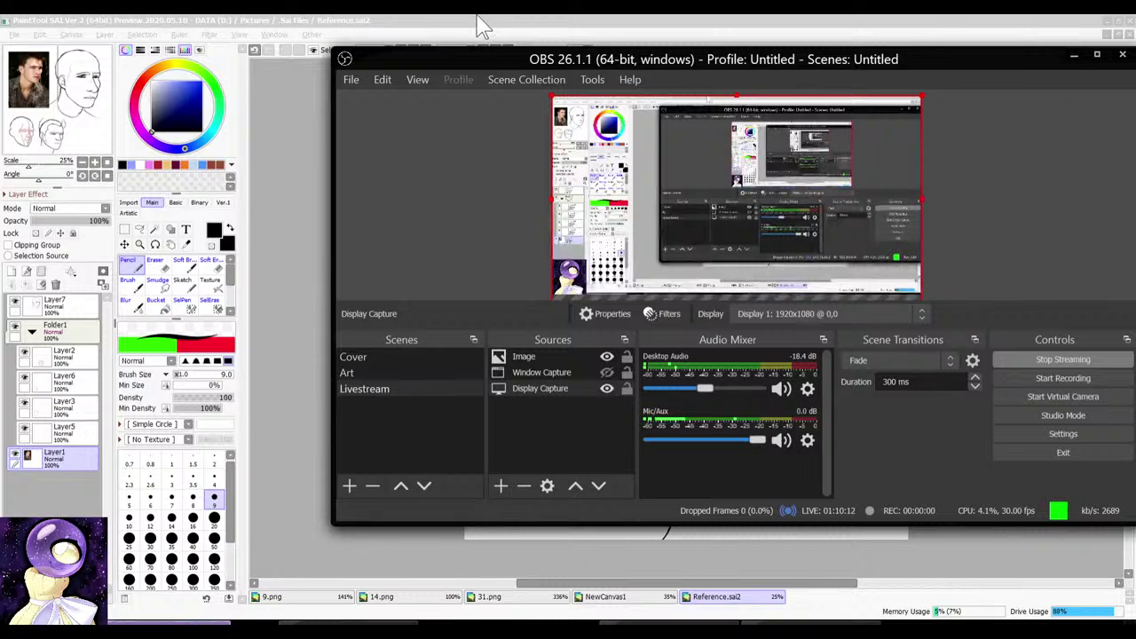
click(480, 24)
scroll(470, 151, down, 3)
scroll(587, 163, up, 5)
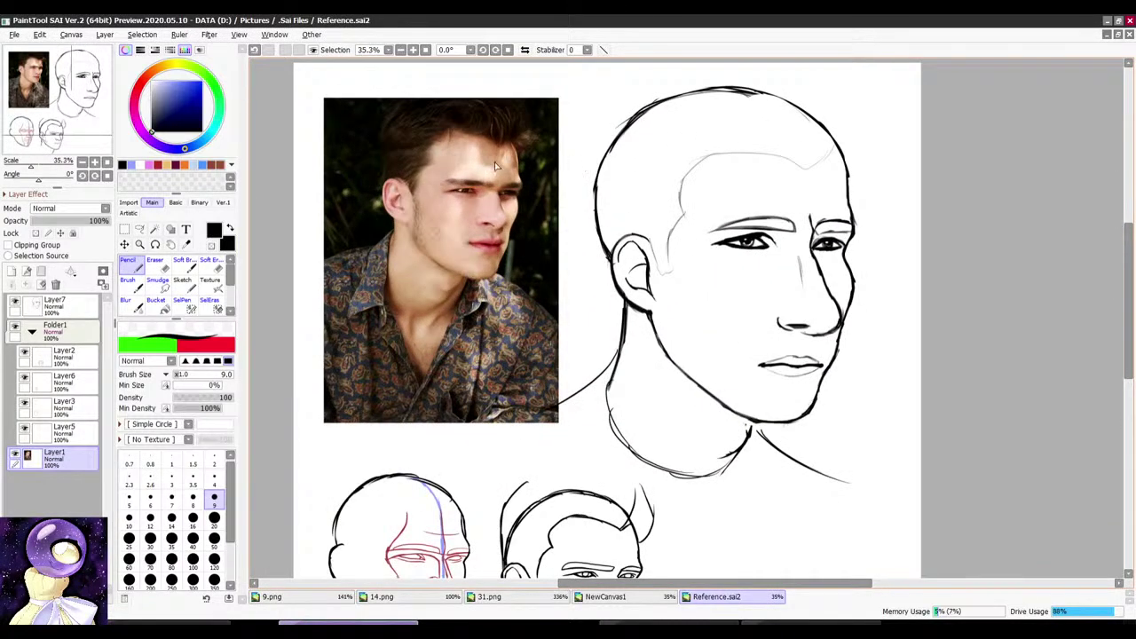
Step: Make Layer7 the active layer and bring the large head drawing into close view
click(66, 357)
click(78, 311)
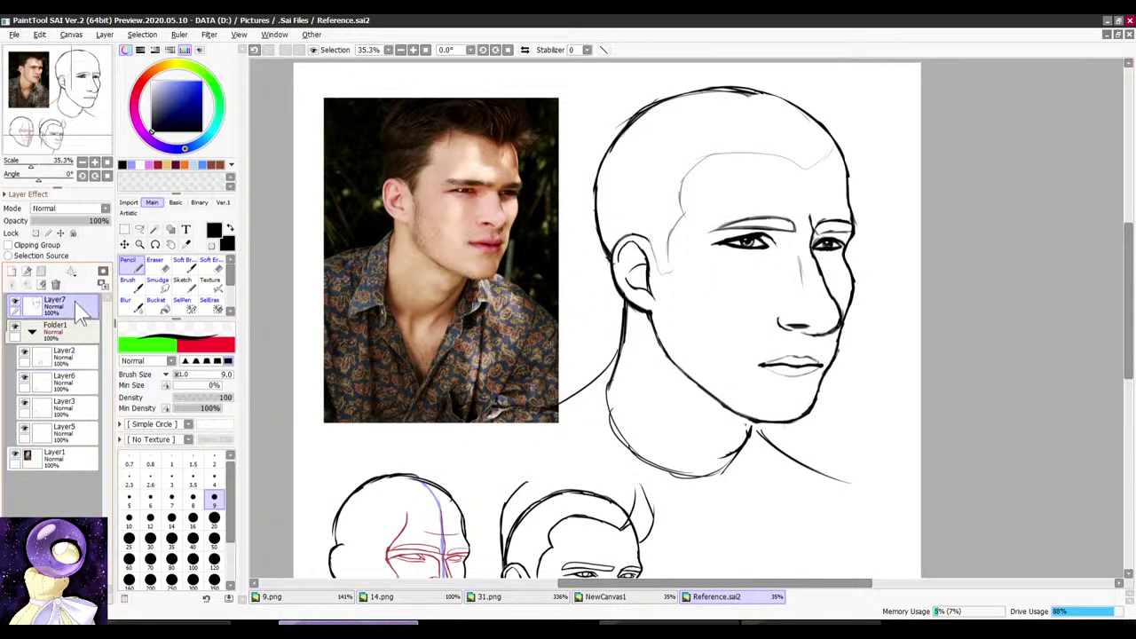
scroll(489, 237, down, 2)
scroll(600, 276, up, 2)
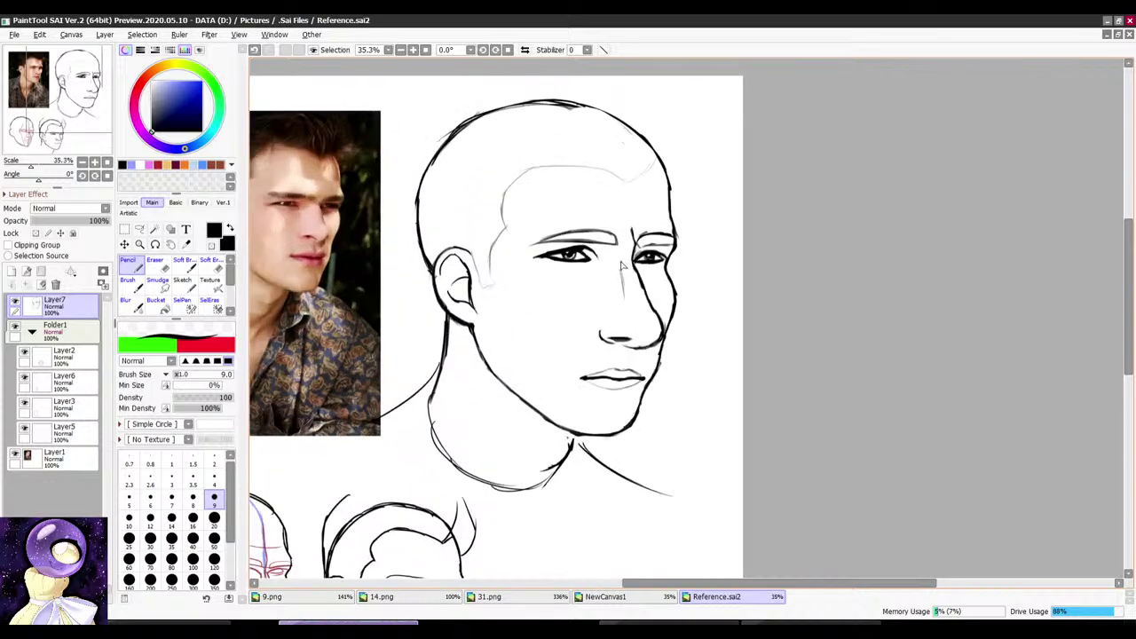
scroll(600, 256, down, 1)
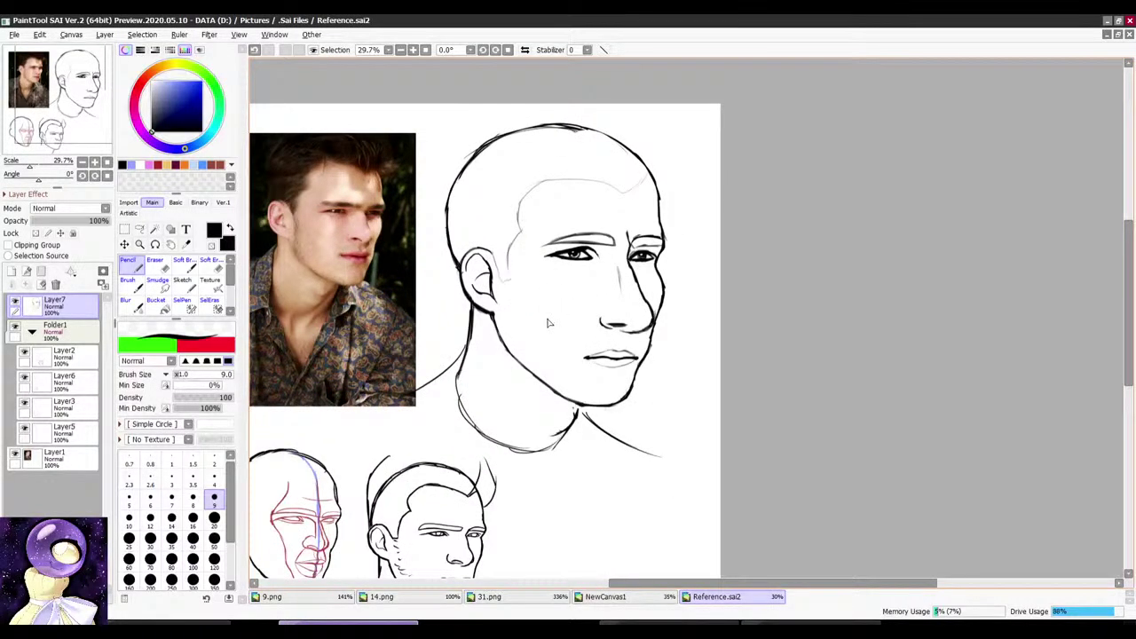
click(425, 50)
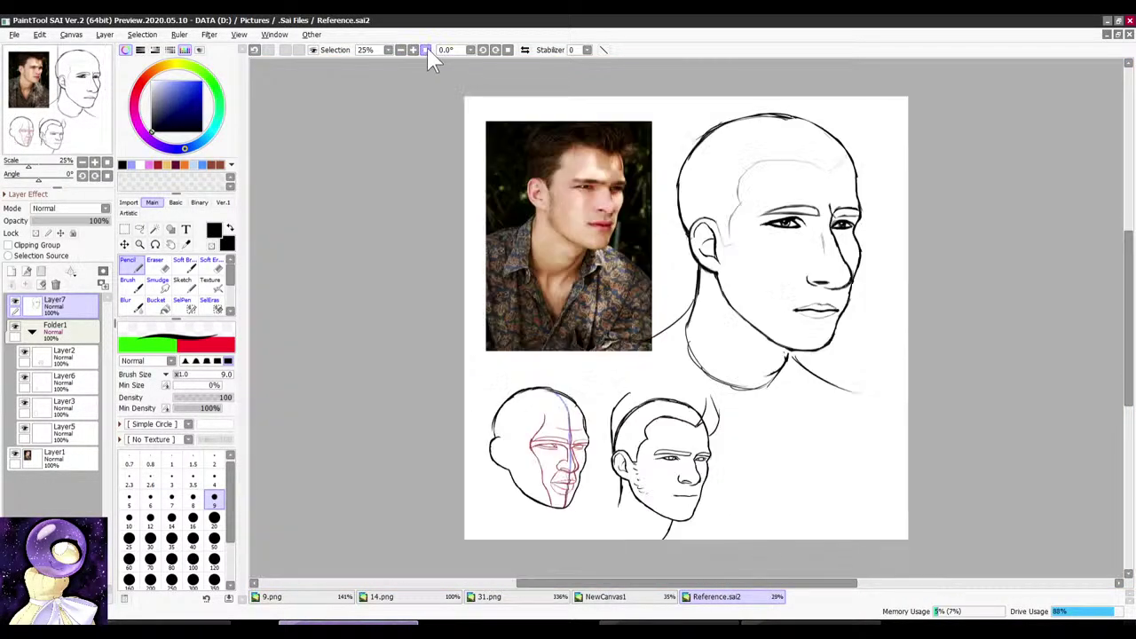
scroll(760, 190, up, 3)
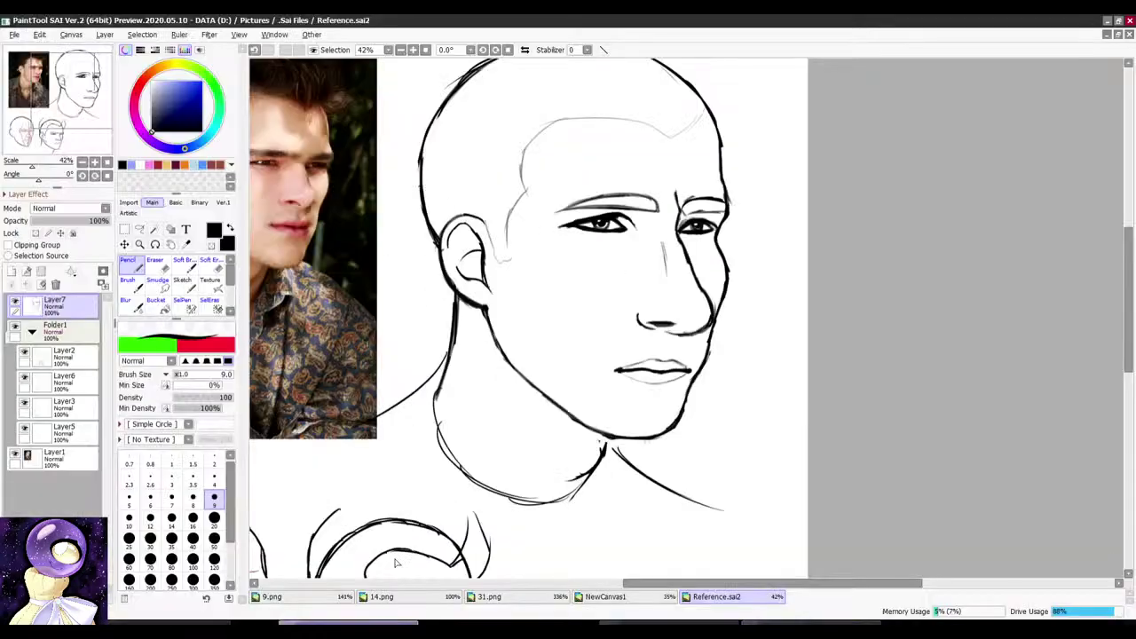
scroll(562, 297, down, 3)
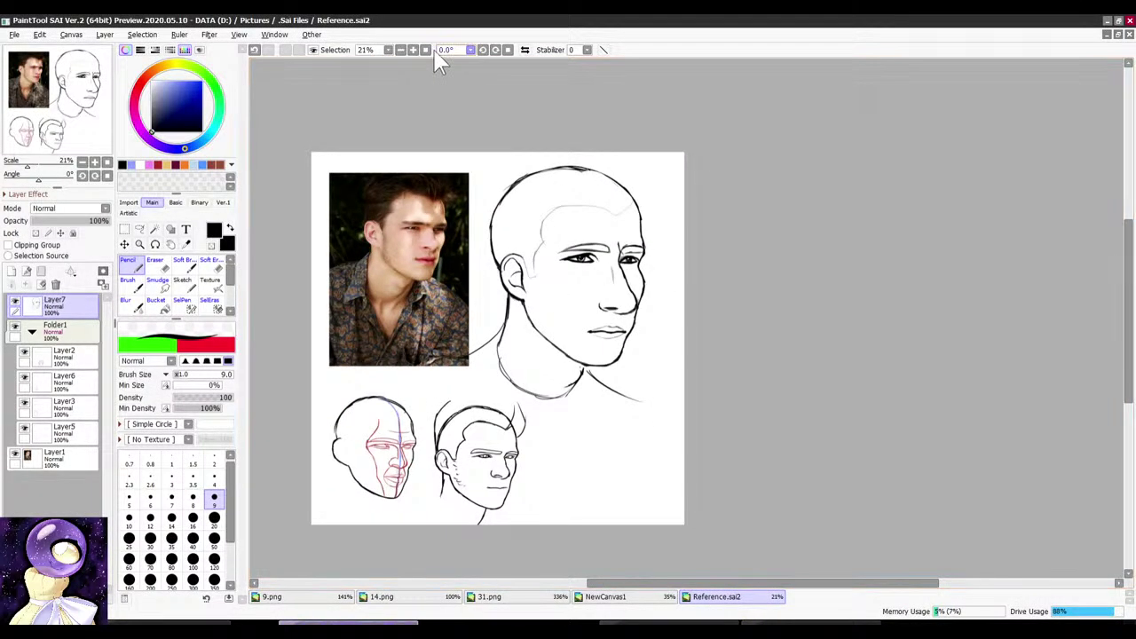
scroll(328, 262, up, 4)
click(182, 282)
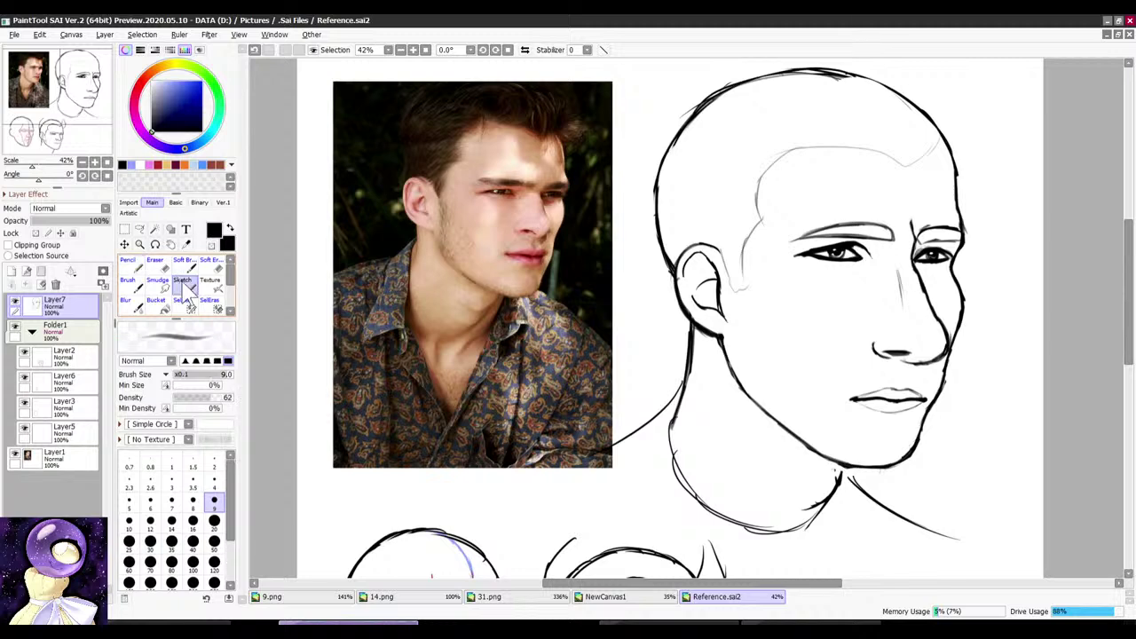
Step: Shift the small head studies in Folder1 downward, and move the large head on Layer7 down and slightly left
scroll(466, 240, down, 2)
scroll(606, 198, down, 2)
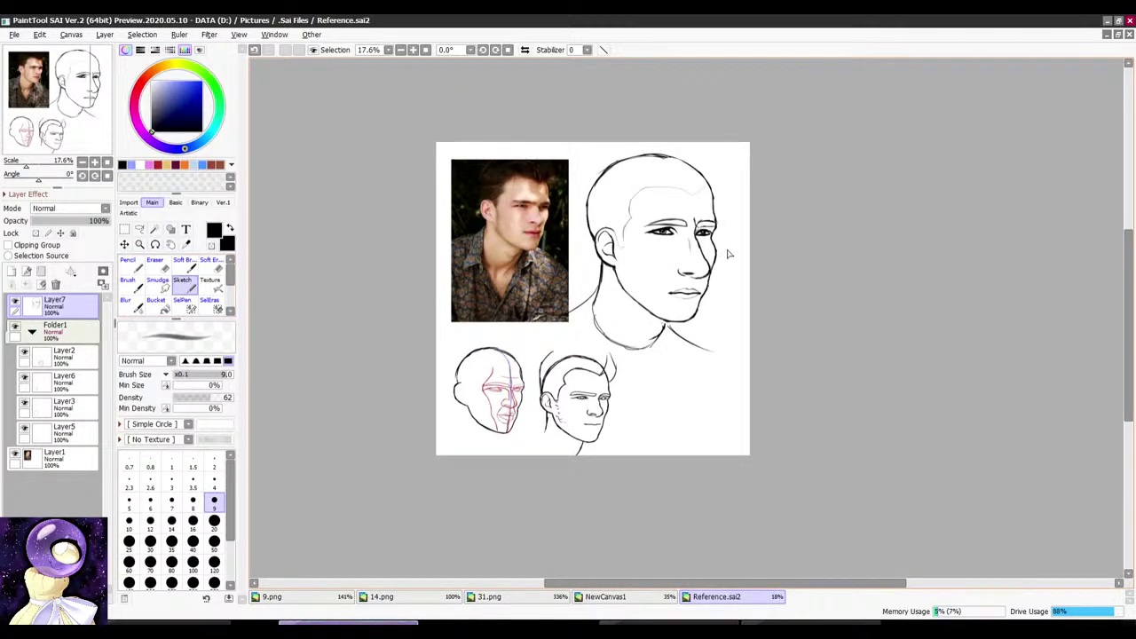
click(124, 245)
drag(603, 387, 610, 421)
click(73, 306)
drag(641, 248, 635, 280)
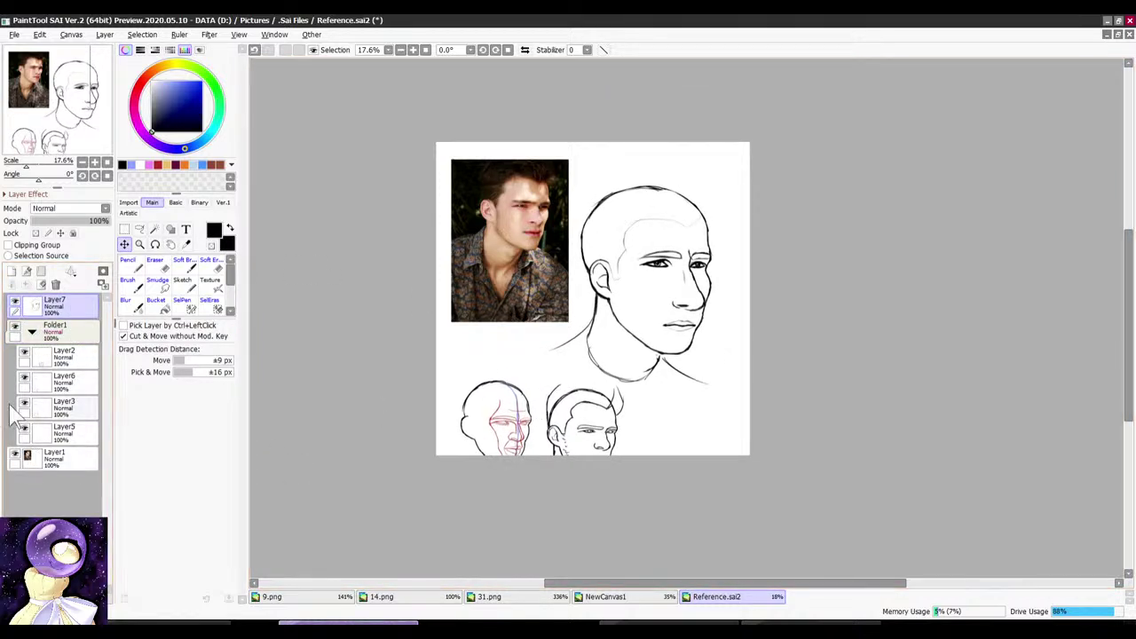
Step: Nudge the reference photo on Layer1 up and left, and move the Folder1 head studies up and left beneath it
click(45, 460)
mouse_move(578, 409)
mouse_down()
mouse_move(584, 422)
mouse_move(577, 407)
mouse_up()
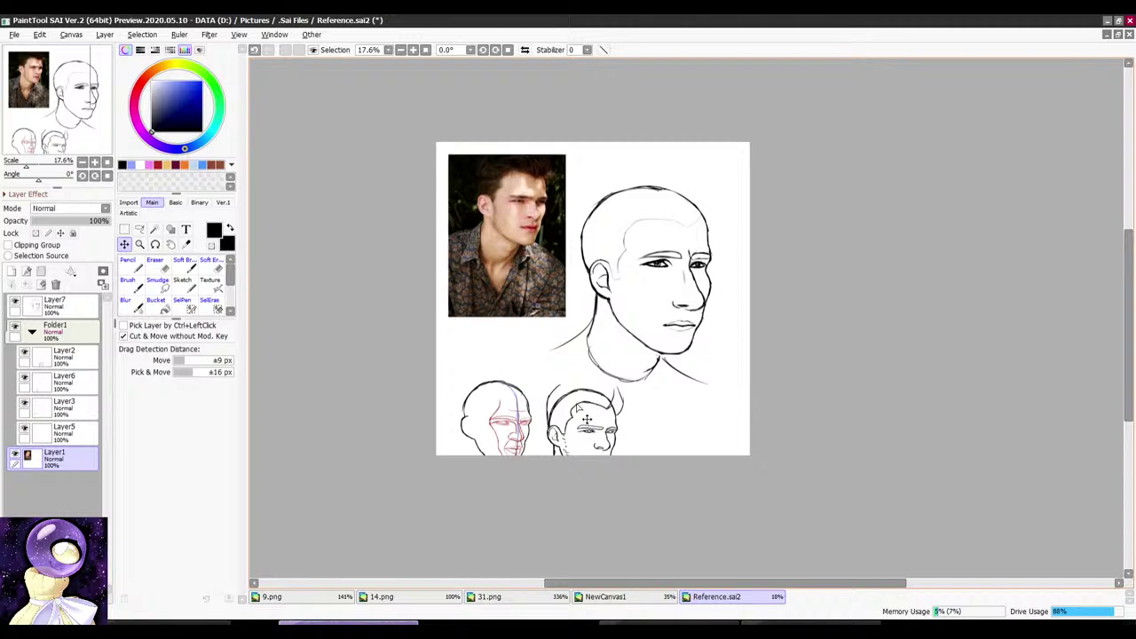
click(87, 337)
drag(540, 447, 514, 403)
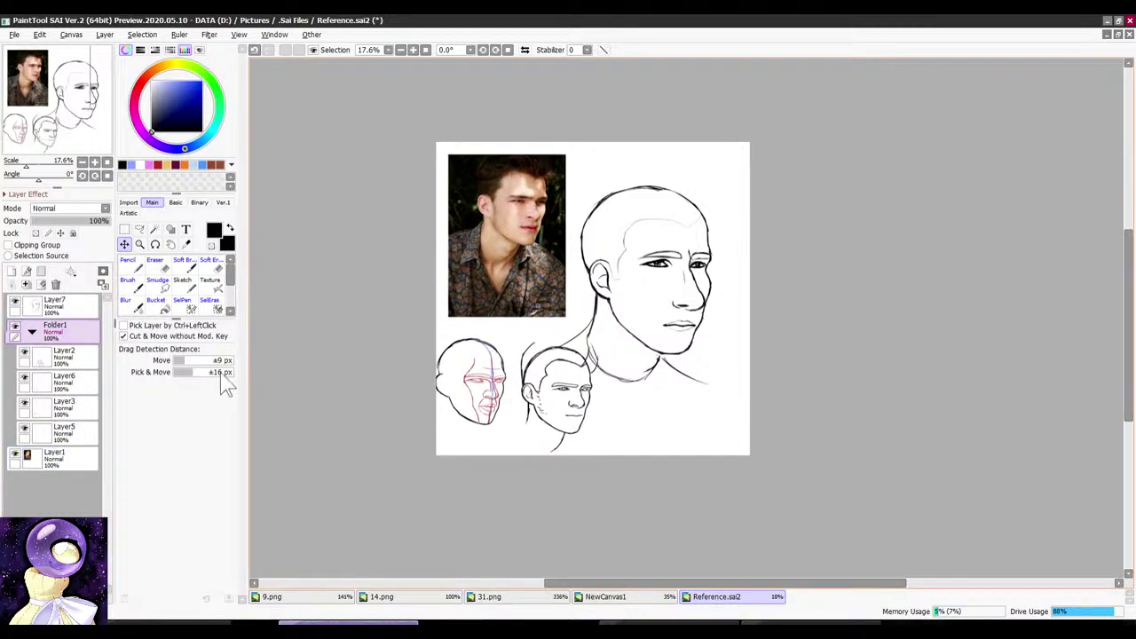
Step: Hide Folder1 and Layer1, and move the large head on Layer7 left toward the middle of the canvas
click(14, 327)
click(15, 455)
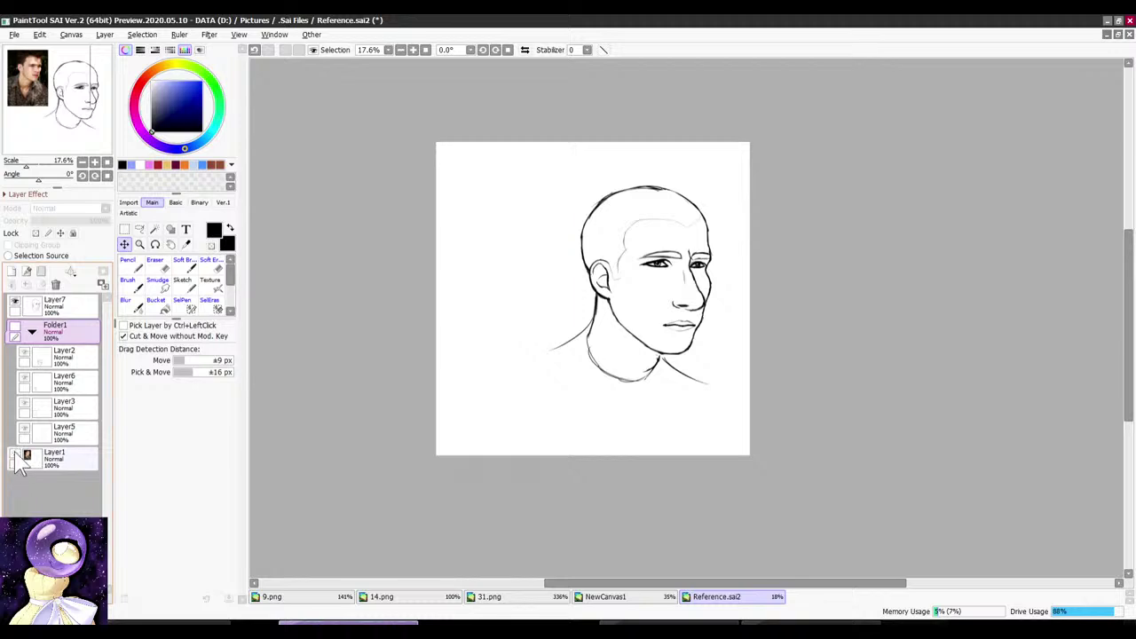
click(63, 306)
drag(571, 324, 519, 327)
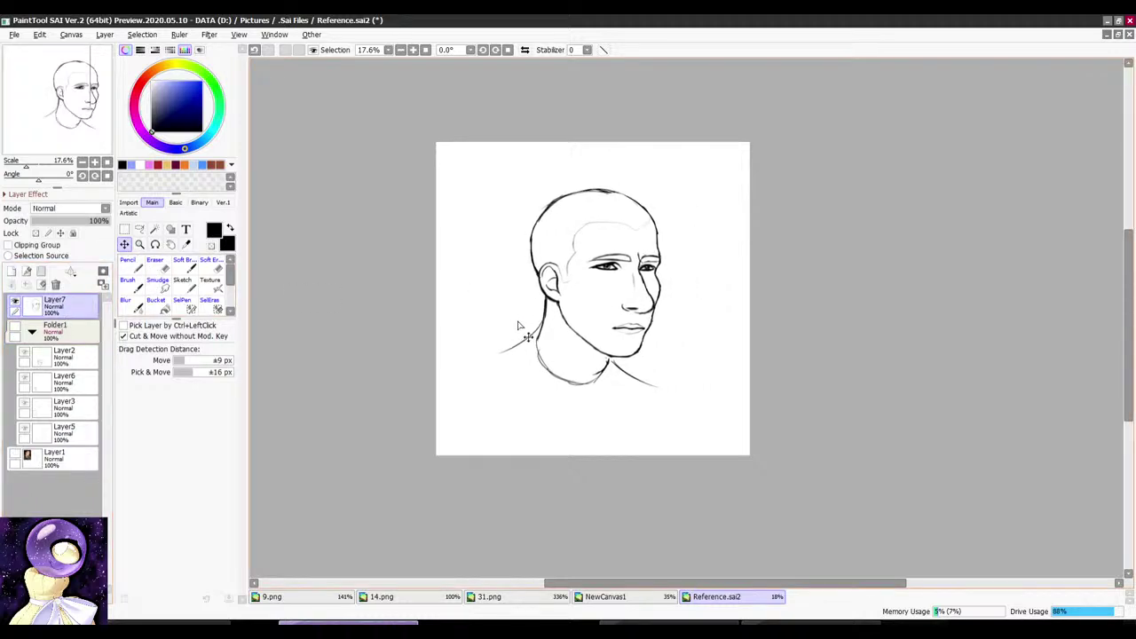
Step: Add a new layer above Layer7 and select the Pencil brush for drawing over the face
click(11, 272)
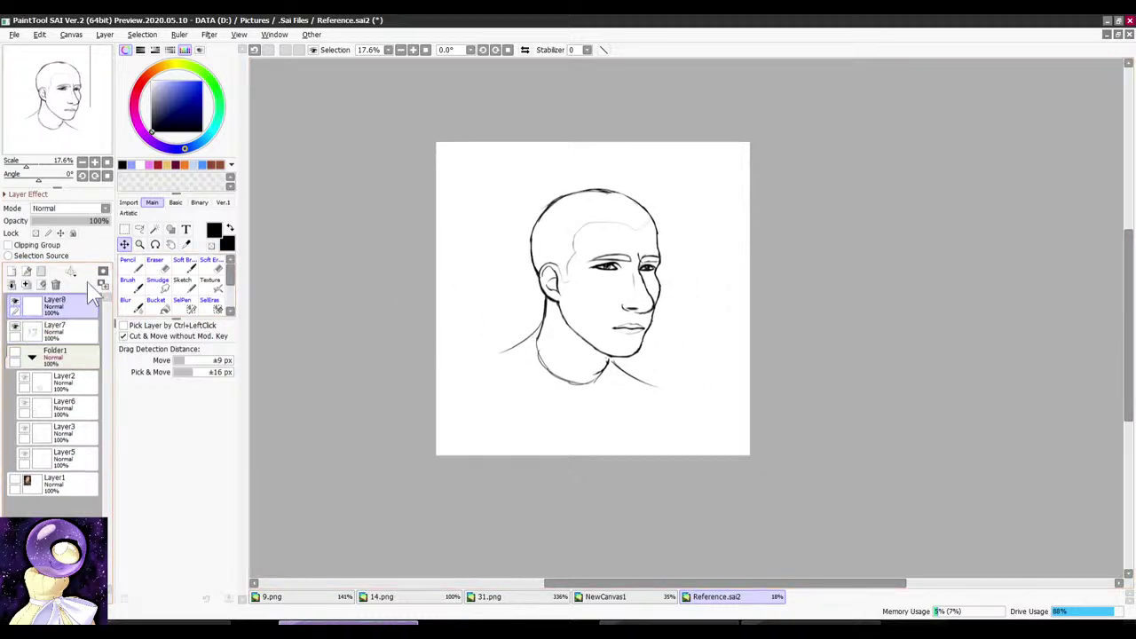
click(128, 264)
scroll(567, 302, down, 1)
scroll(576, 293, up, 2)
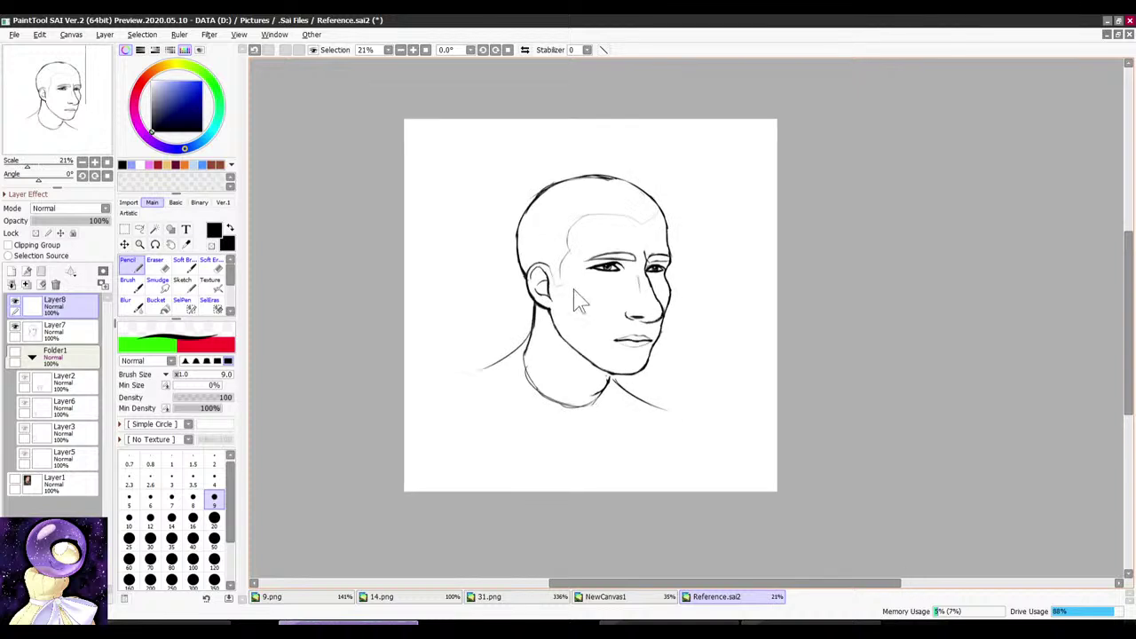
scroll(513, 209, down, 2)
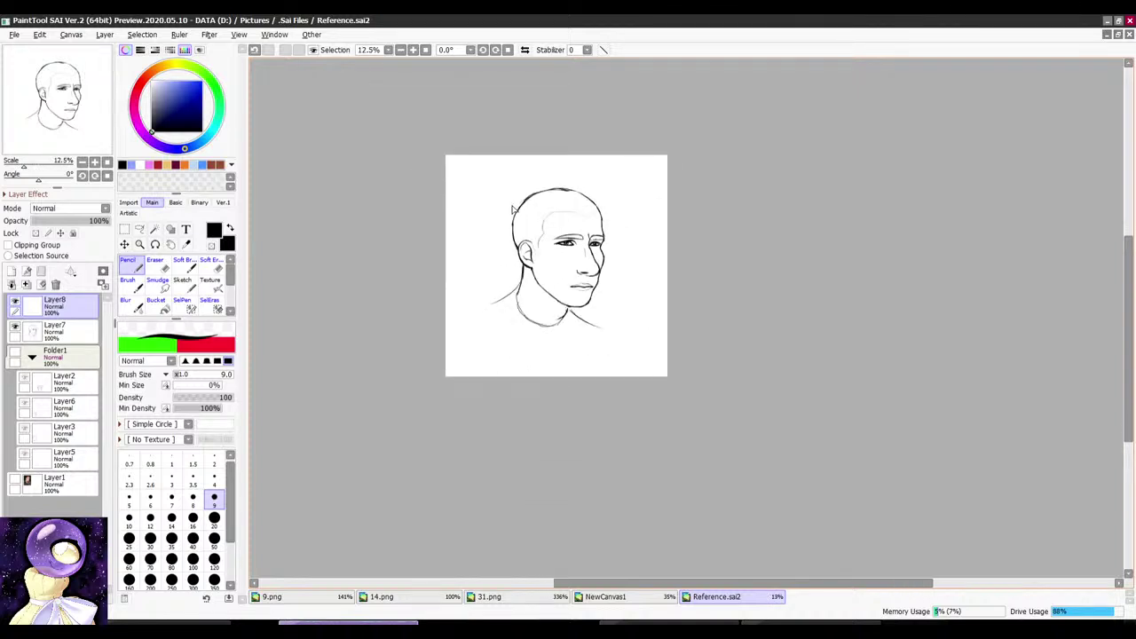
scroll(511, 210, up, 2)
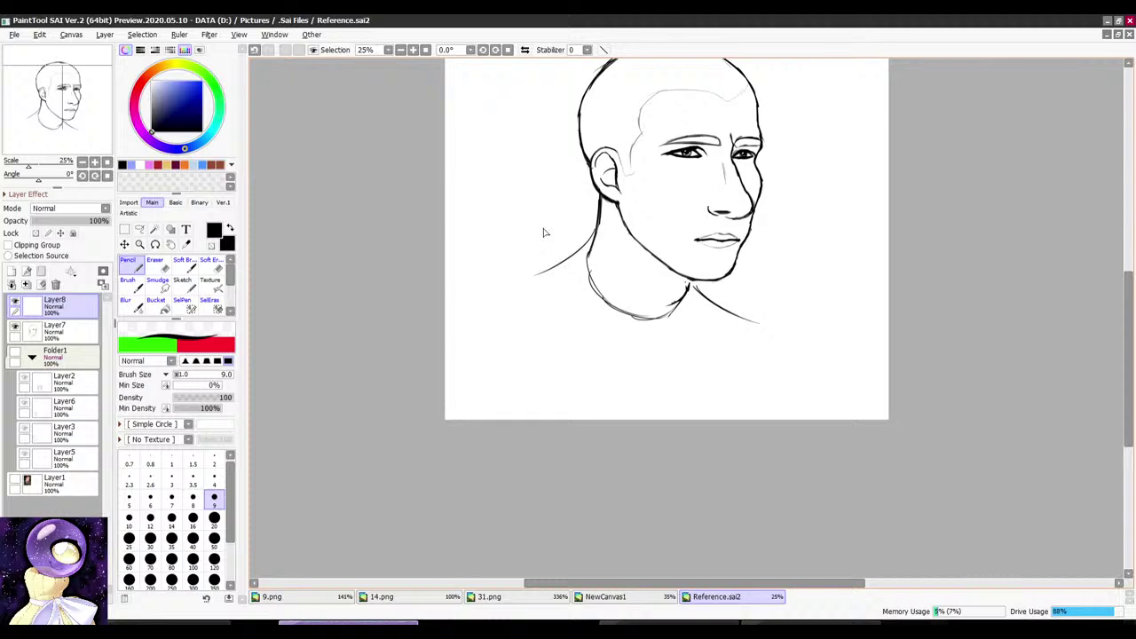
drag(546, 232, 523, 350)
scroll(610, 240, up, 1)
Step: Draw the moustache's short centre line from the base of the nose down to the upper lip
drag(718, 150, 757, 162)
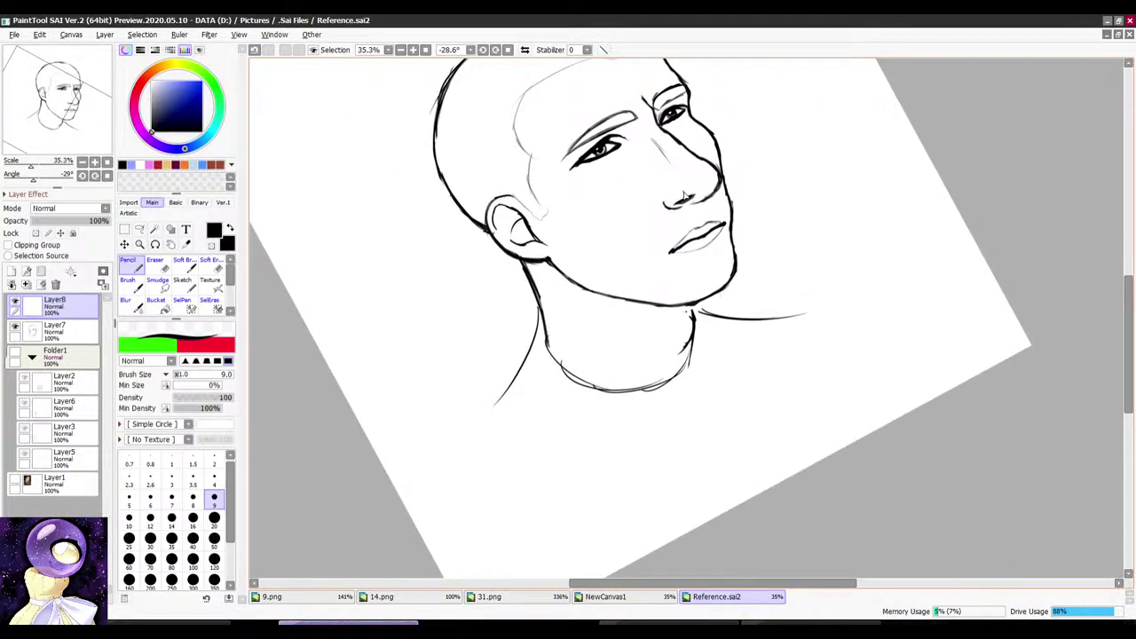
scroll(684, 196, down, 1)
scroll(684, 196, up, 2)
drag(477, 272, 474, 289)
scroll(672, 203, down, 1)
scroll(672, 203, up, 4)
drag(733, 133, 651, 133)
drag(665, 185, 763, 210)
scroll(708, 188, down, 2)
mouse_move(740, 154)
mouse_down()
mouse_move(692, 108)
mouse_move(659, 191)
mouse_up()
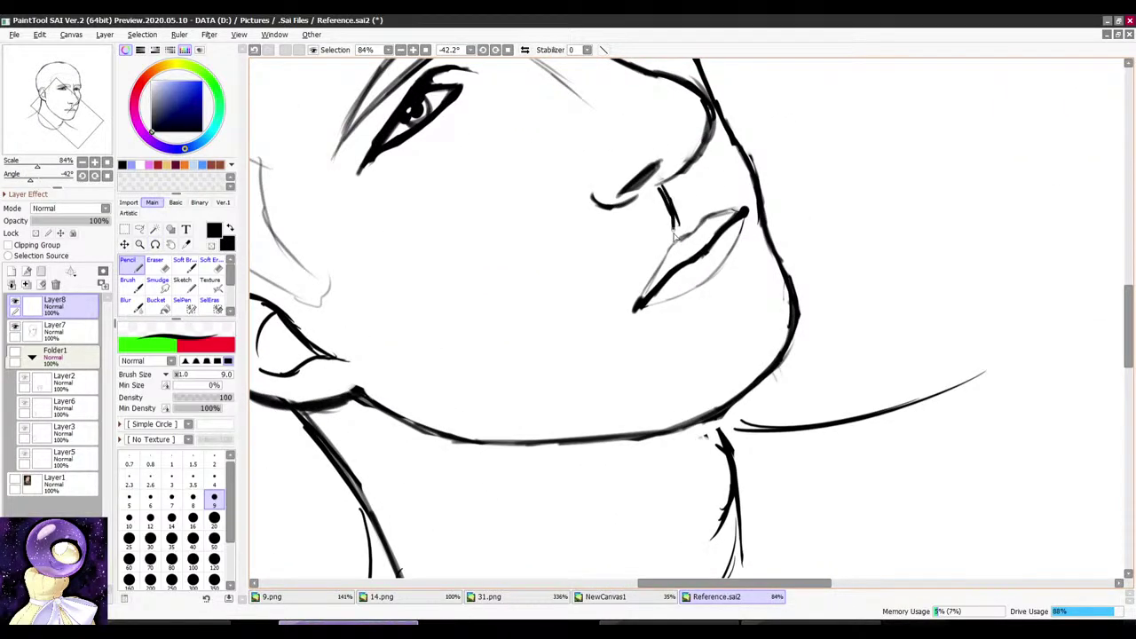
Step: Draw the upper edge of the moustache's near half, sweeping from below the nose out over the cheek
drag(674, 236, 641, 192)
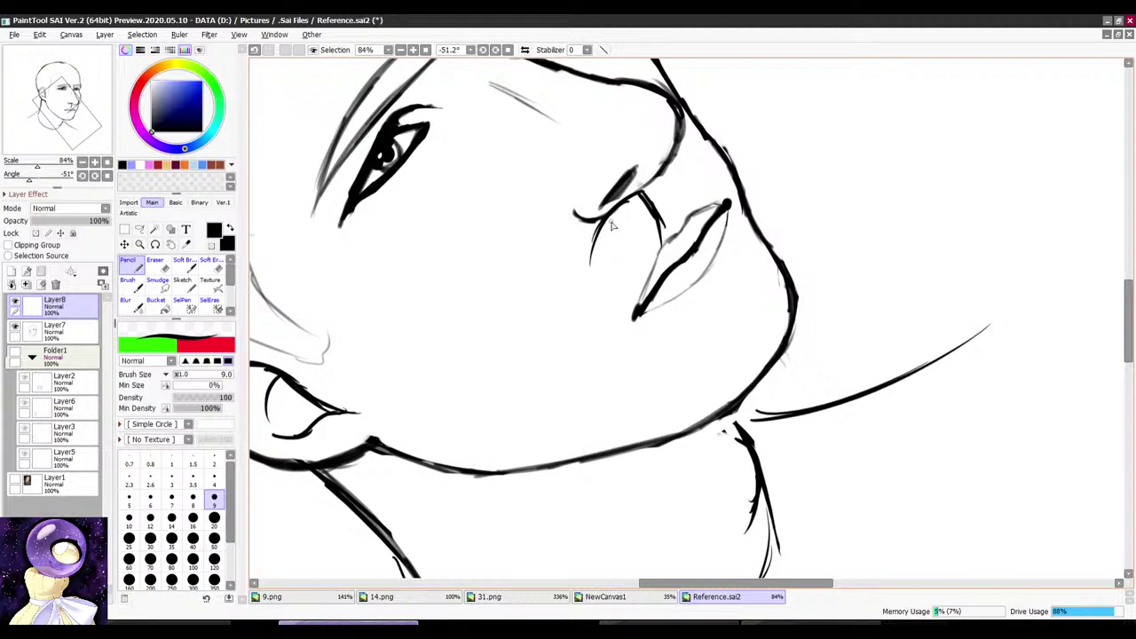
mouse_move(571, 218)
mouse_down()
mouse_move(633, 173)
mouse_move(568, 229)
mouse_up()
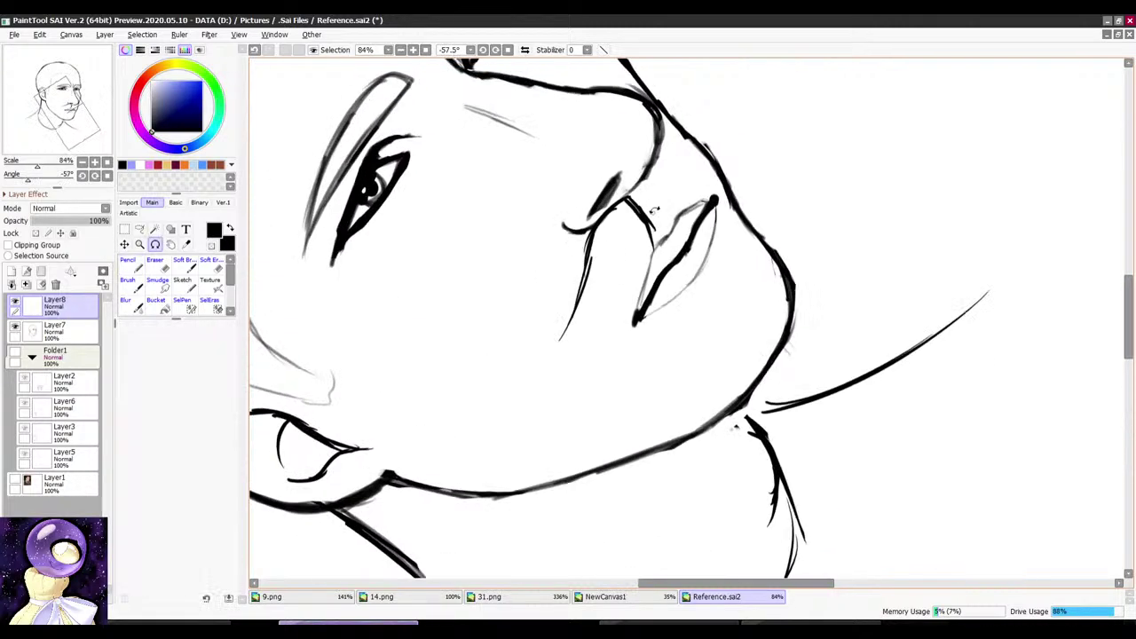
mouse_move(654, 208)
mouse_down()
mouse_move(674, 204)
mouse_move(669, 246)
mouse_up()
drag(707, 166, 698, 193)
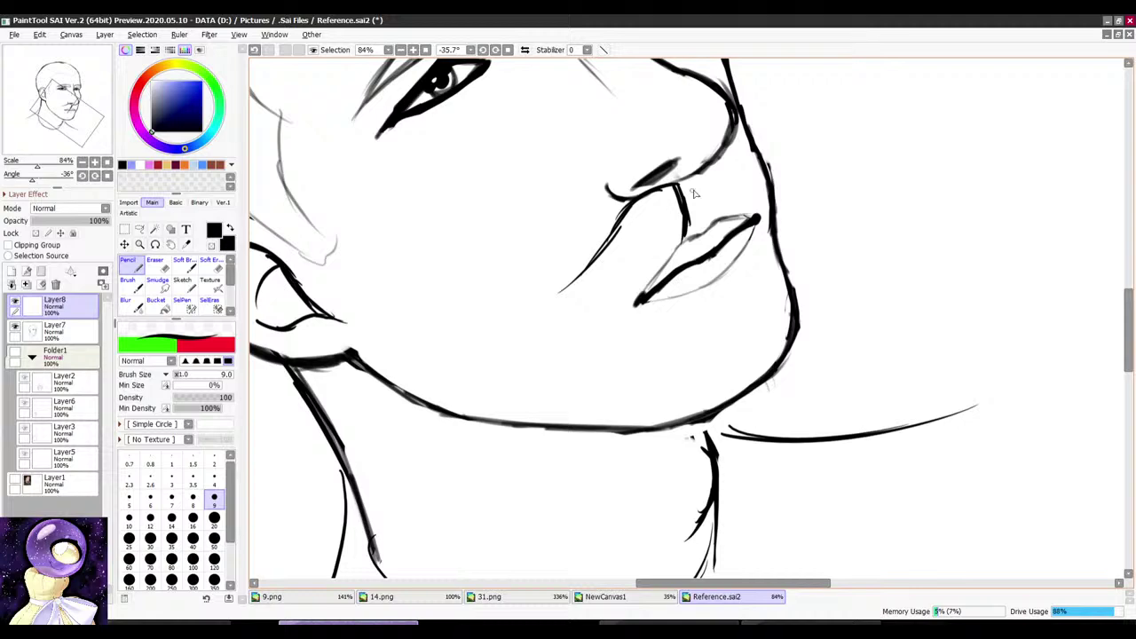
Step: Clean up the near half's upper edge and close its outline with a lower edge and a curled tip
drag(695, 193, 659, 197)
key(e)
mouse_move(599, 269)
mouse_down()
mouse_move(600, 257)
mouse_move(546, 344)
mouse_up()
key(n)
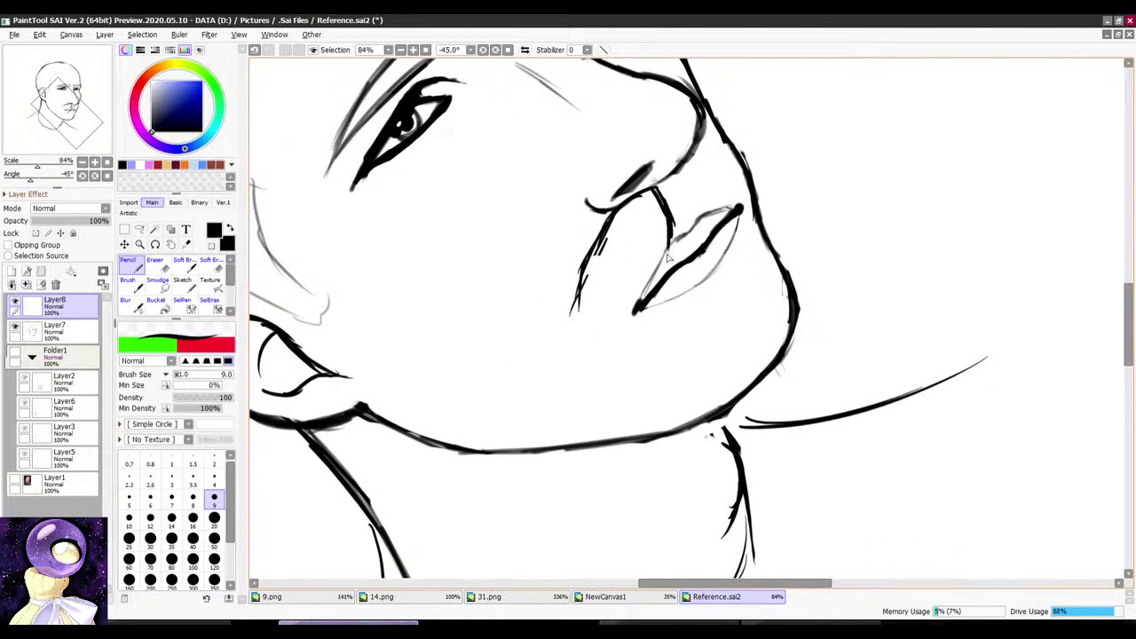
drag(668, 257, 742, 226)
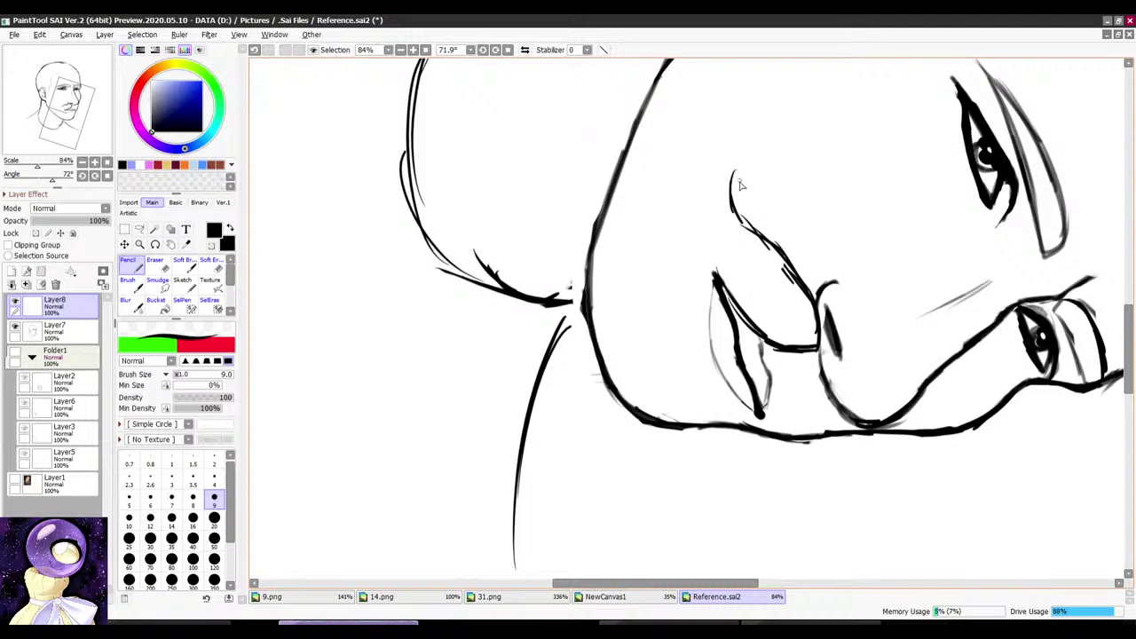
drag(715, 274, 707, 210)
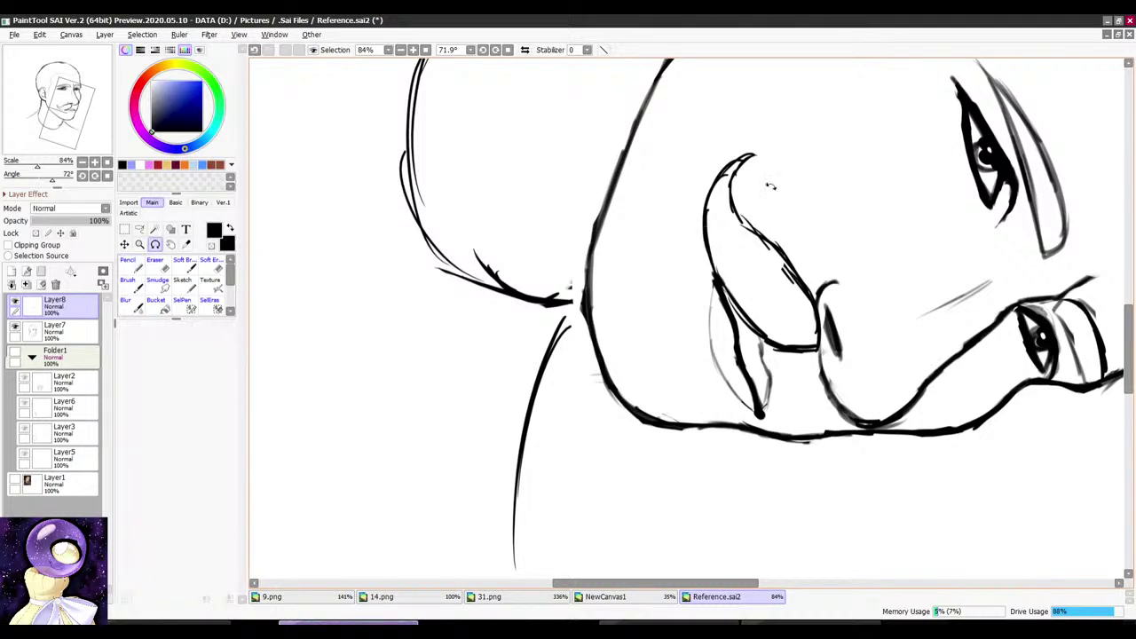
Step: Outline the far half of the moustache, ending in a point just beyond the face contour
mouse_move(772, 186)
mouse_down()
mouse_move(657, 190)
mouse_move(626, 212)
mouse_up()
scroll(625, 193, up, 2)
drag(610, 308, 599, 218)
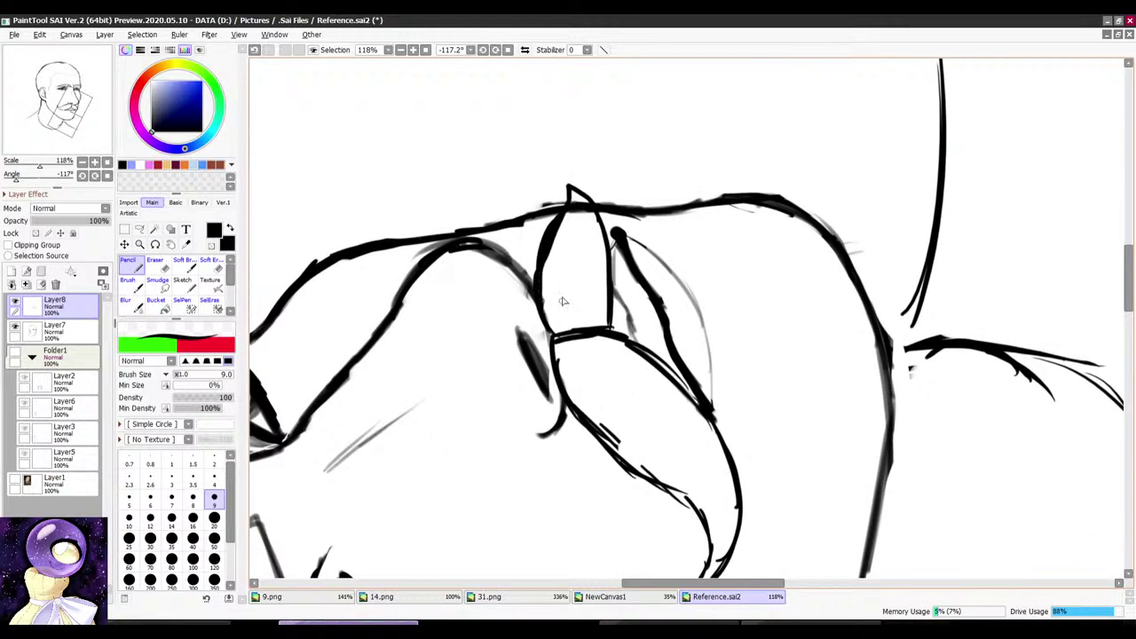
scroll(565, 300, down, 4)
drag(568, 293, 599, 208)
scroll(737, 227, down, 5)
scroll(627, 244, up, 7)
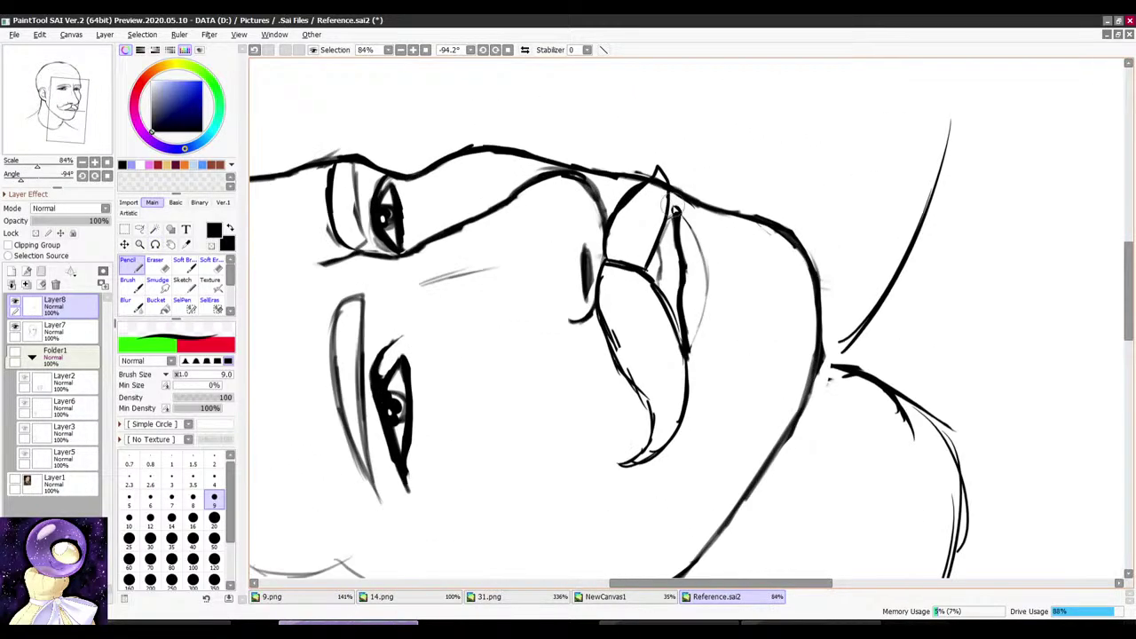
Step: Lower Layer7's opacity to 47% and make the moustache layer active again
scroll(675, 211, down, 1)
click(71, 330)
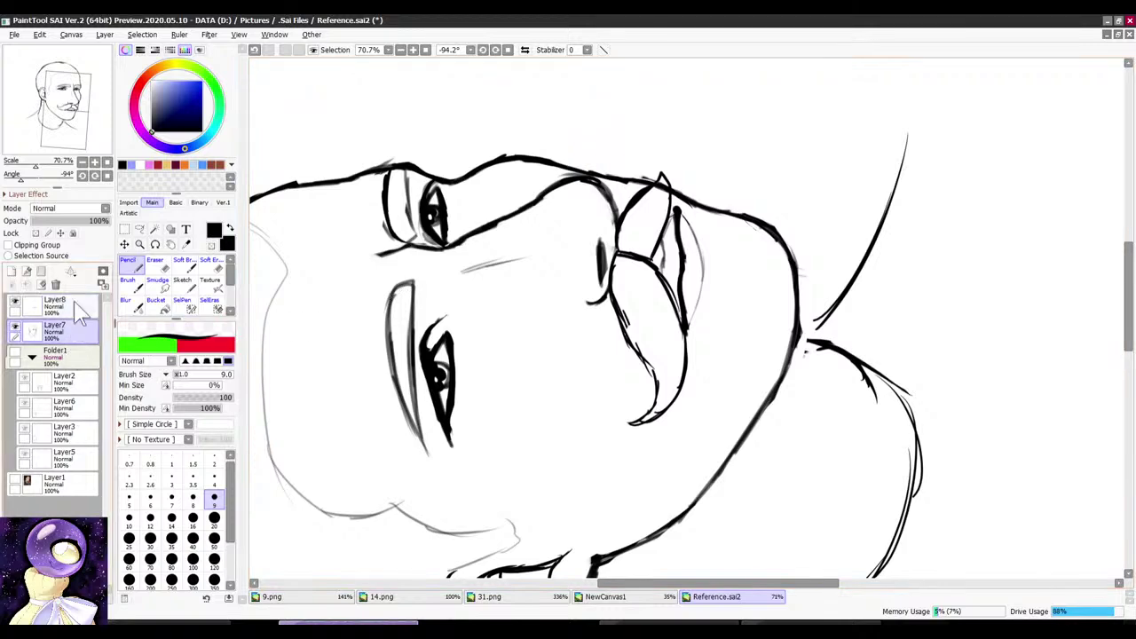
click(68, 220)
click(69, 303)
scroll(707, 197, up, 3)
Step: Rework the far half of the moustache with a thicker upper edge and a pointed tip past the face contour
mouse_move(687, 196)
mouse_down()
mouse_move(706, 197)
mouse_move(643, 267)
mouse_up()
key(e)
key(n)
mouse_move(647, 181)
mouse_down()
mouse_move(676, 151)
mouse_move(661, 135)
mouse_move(523, 428)
mouse_up()
scroll(796, 200, up, 1)
mouse_move(765, 361)
mouse_down()
mouse_move(796, 200)
mouse_move(614, 181)
mouse_up()
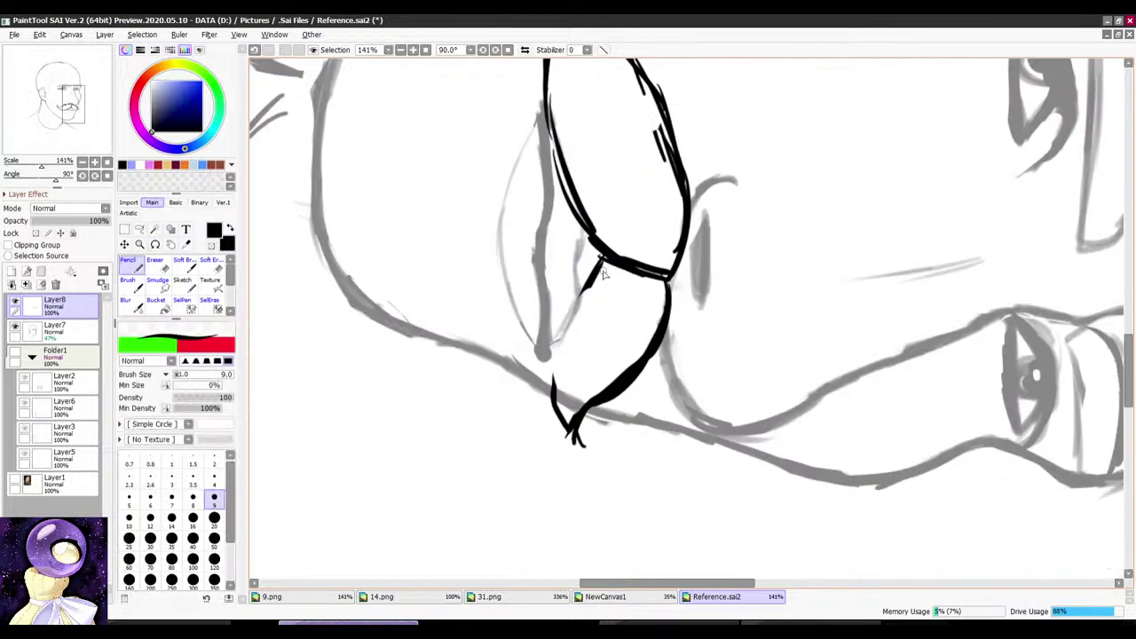
Step: Redraw the lower edge of the moustache's far half from the centre line to the tip, erasing stray marks
key(e)
drag(603, 268, 584, 304)
key(n)
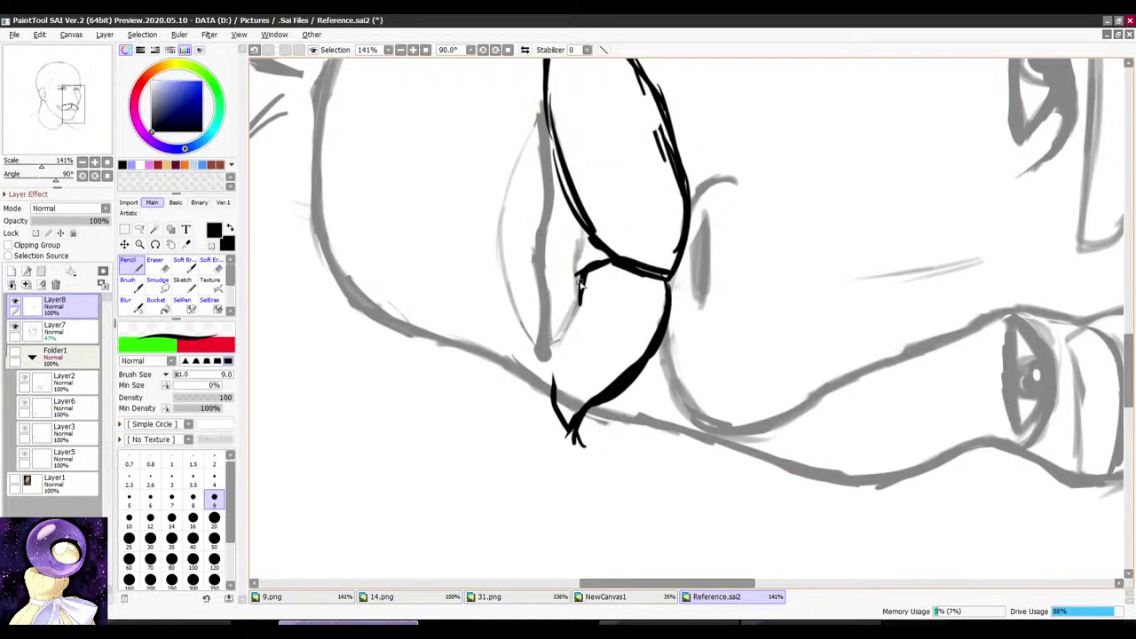
drag(589, 347, 615, 390)
drag(615, 456, 623, 387)
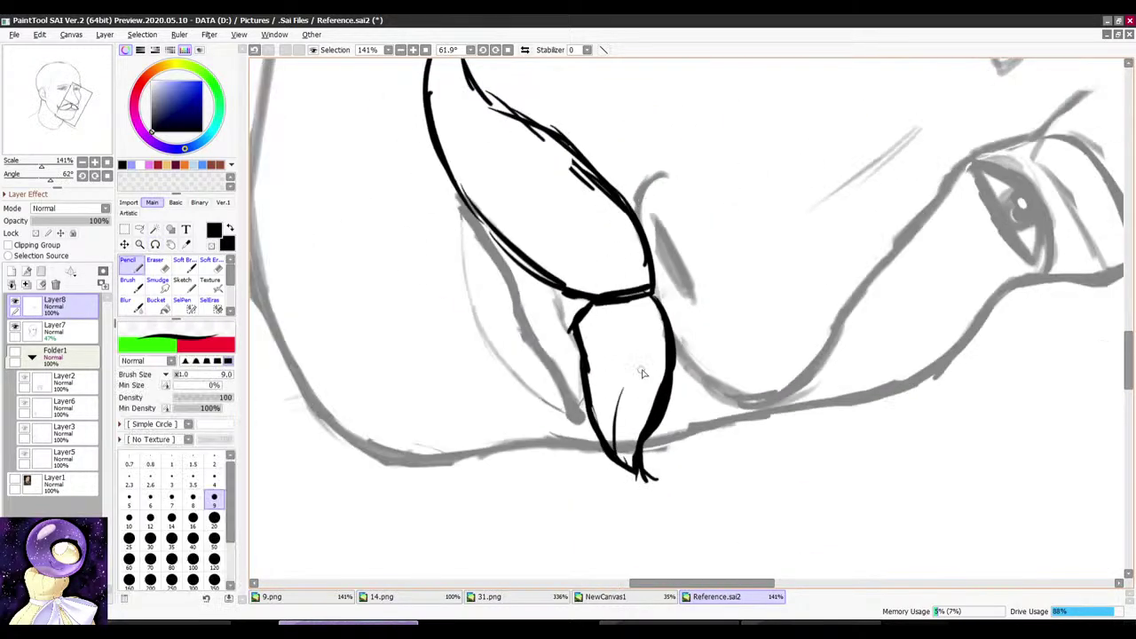
Step: Add curved hair strands inside the moustache and firm up its outline
scroll(652, 326, down, 4)
drag(755, 233, 575, 332)
scroll(678, 452, up, 3)
drag(750, 379, 738, 388)
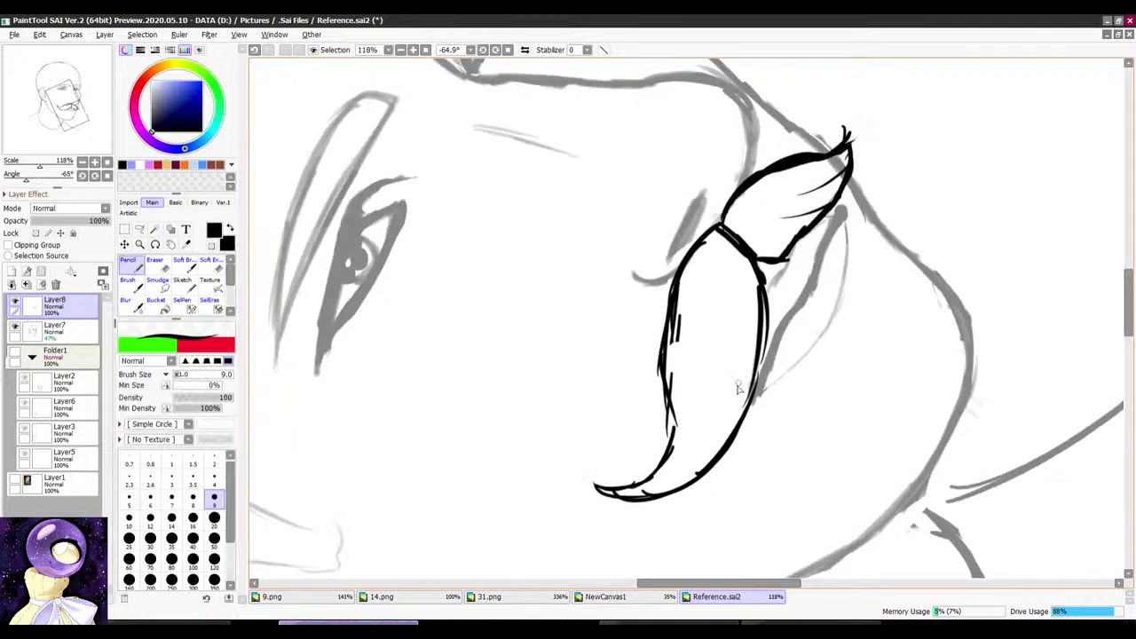
scroll(739, 320, down, 2)
mouse_move(804, 240)
mouse_down()
mouse_move(827, 259)
mouse_move(788, 147)
mouse_move(796, 377)
mouse_move(802, 219)
mouse_up()
Step: Curl the far tip of the moustache upward and erase the excess lines around it
scroll(834, 255, down, 1)
scroll(796, 377, down, 5)
scroll(796, 374, up, 3)
scroll(765, 297, up, 5)
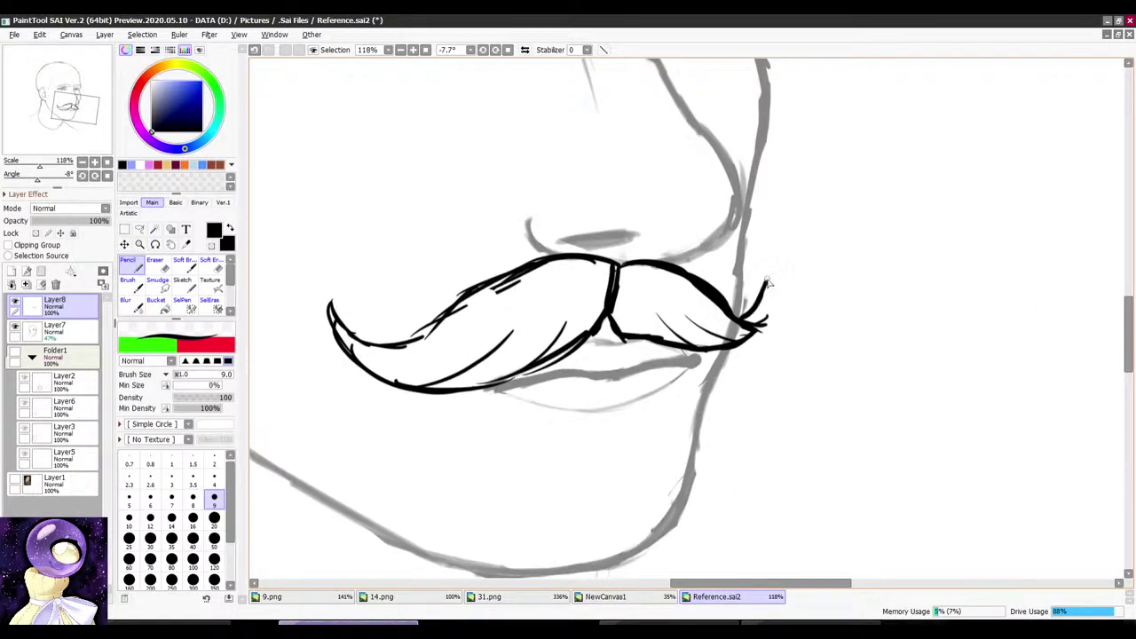
key(e)
drag(763, 334, 745, 346)
key(n)
Step: Lasso the far half of the moustache and deform it by pulling its outer upper corner slightly upward
scroll(765, 319, down, 4)
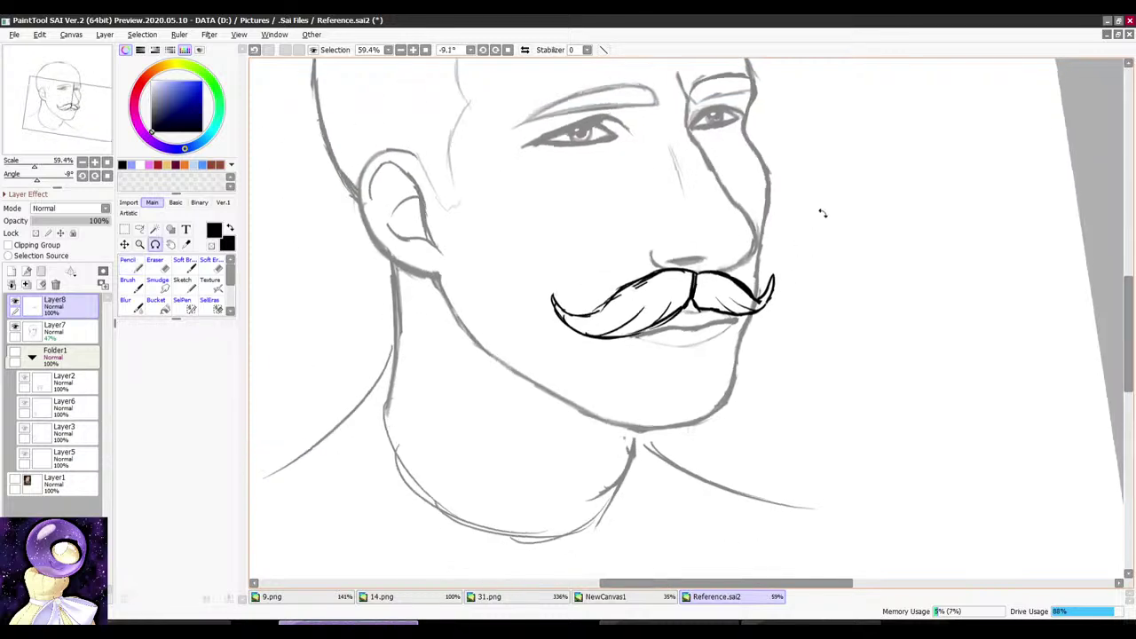
drag(821, 213, 806, 225)
click(140, 231)
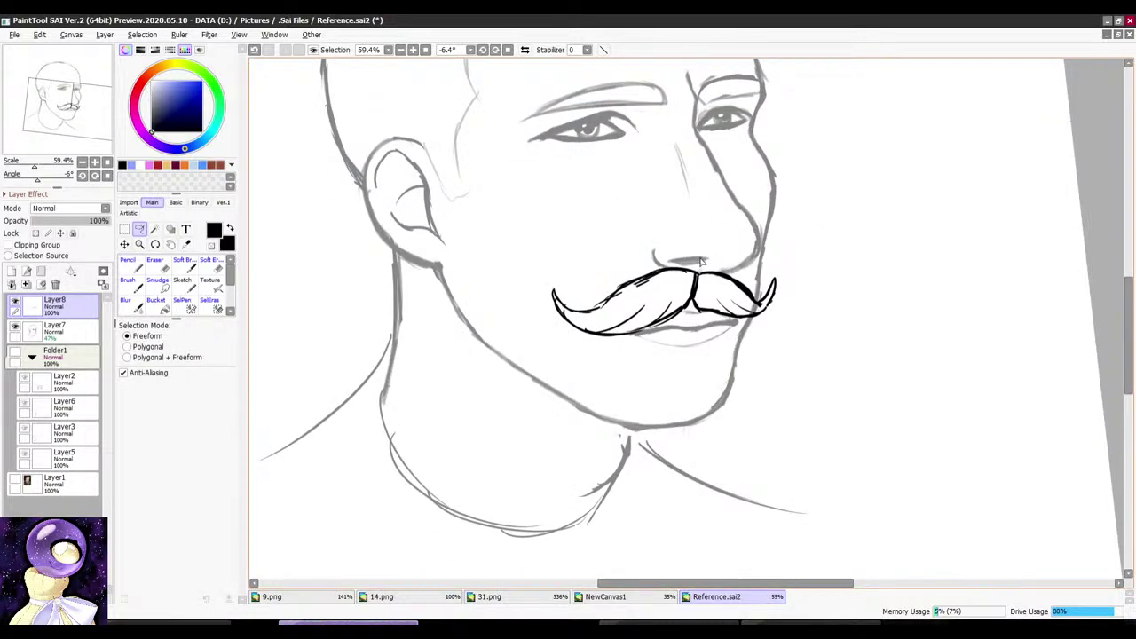
key(ctrl+t)
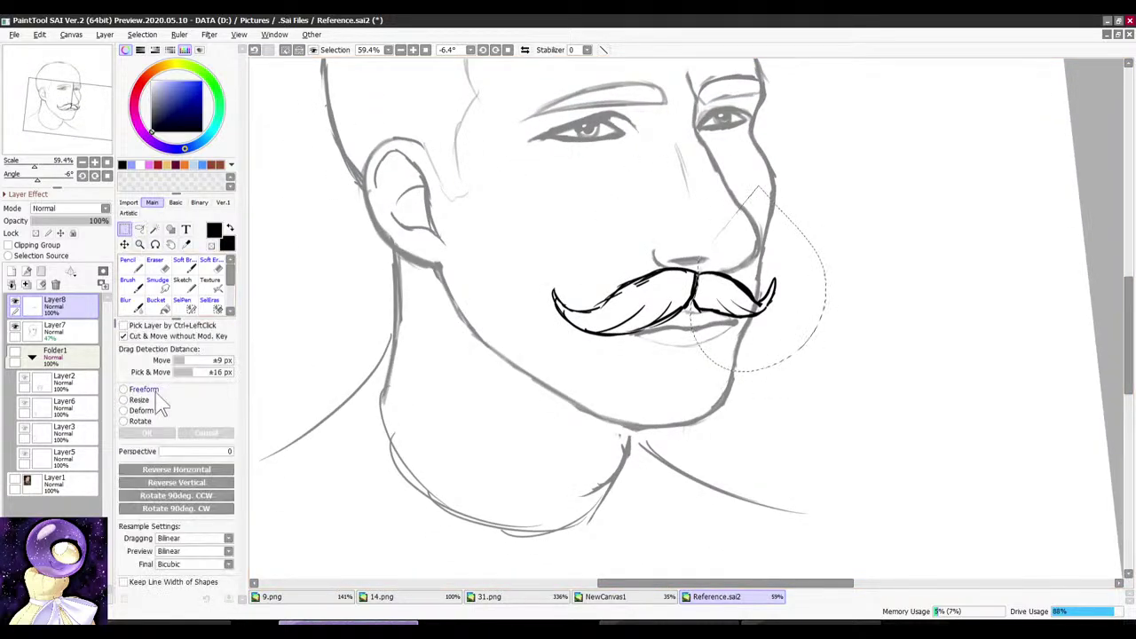
drag(776, 264, 776, 256)
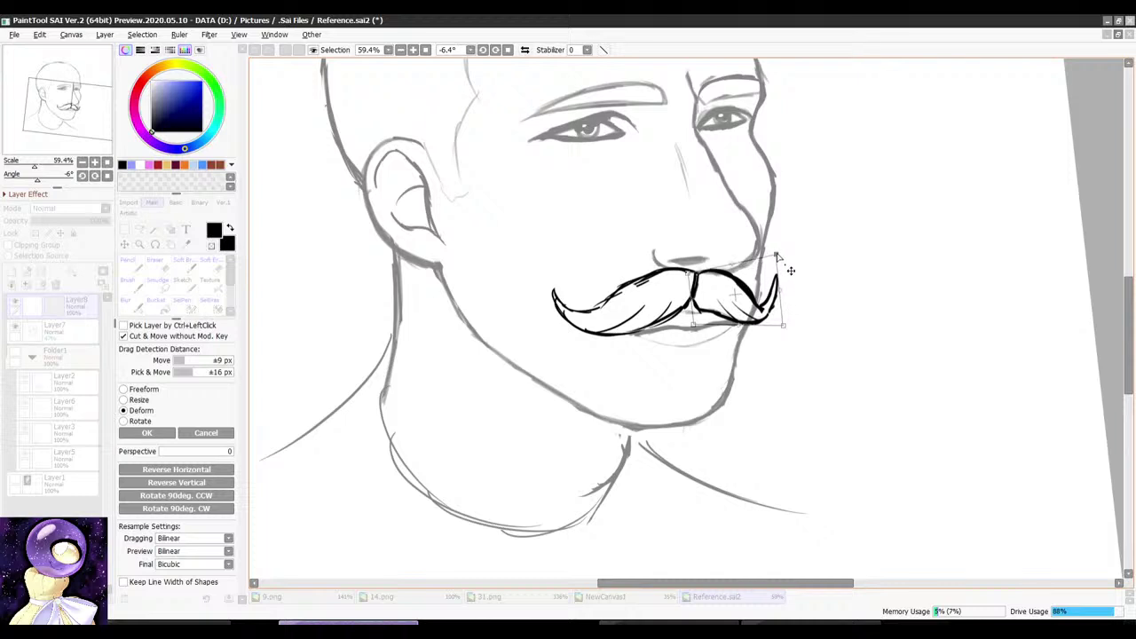
click(153, 433)
Step: Lasso the near half of the moustache and deform it by pulling its lower edge slightly up and inner lower corner outward
click(142, 229)
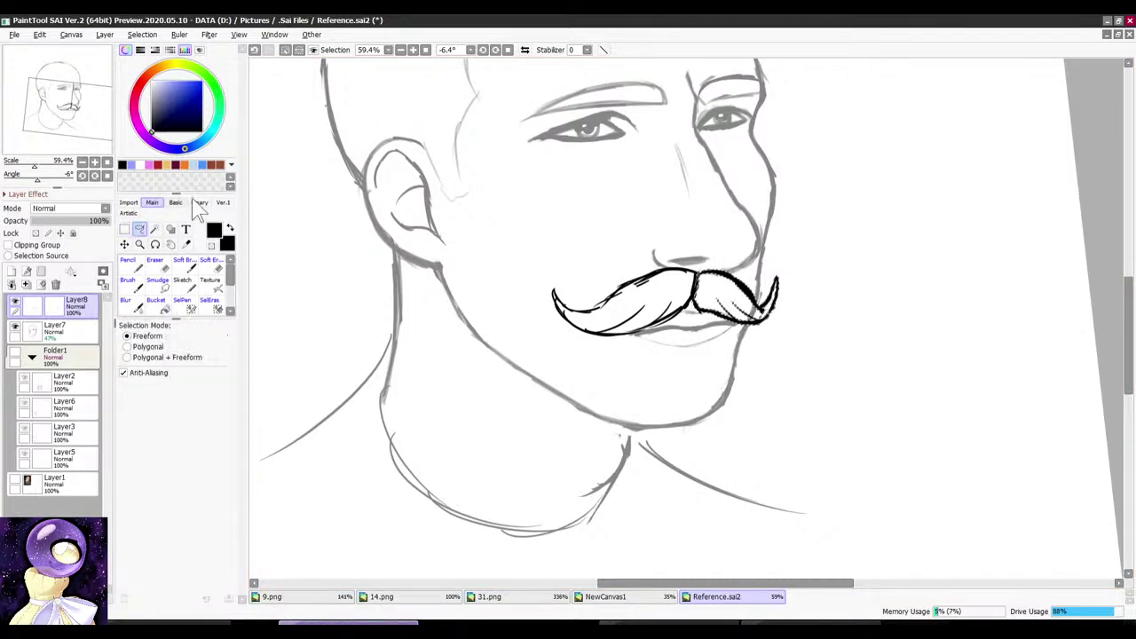
drag(583, 236, 531, 263)
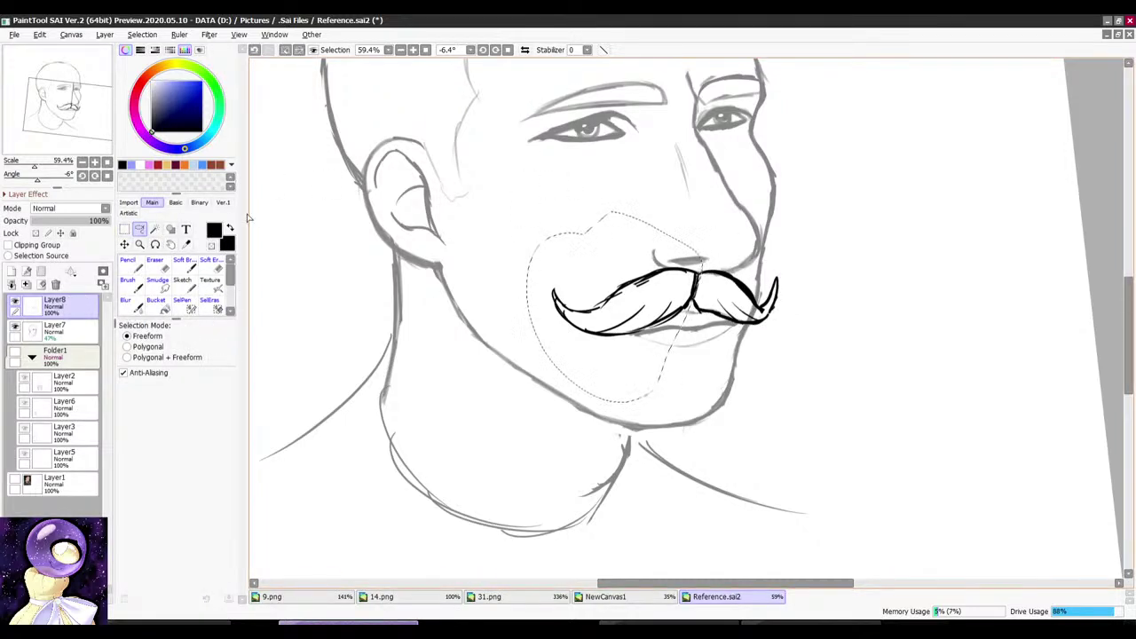
key(ctrl+t)
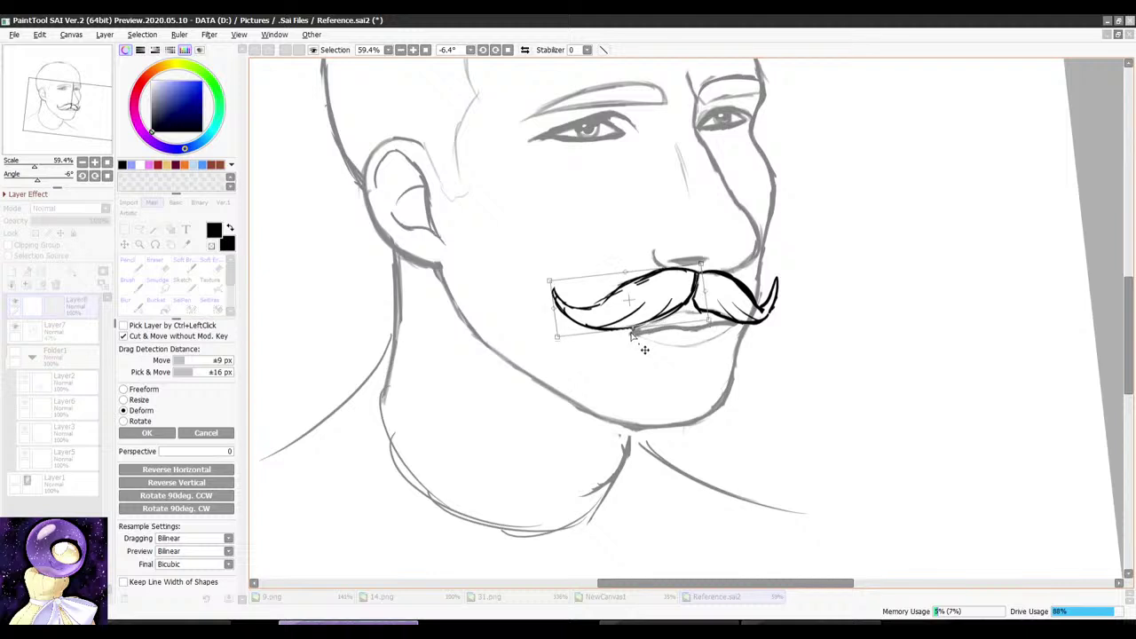
drag(632, 332, 633, 330)
drag(709, 319, 715, 319)
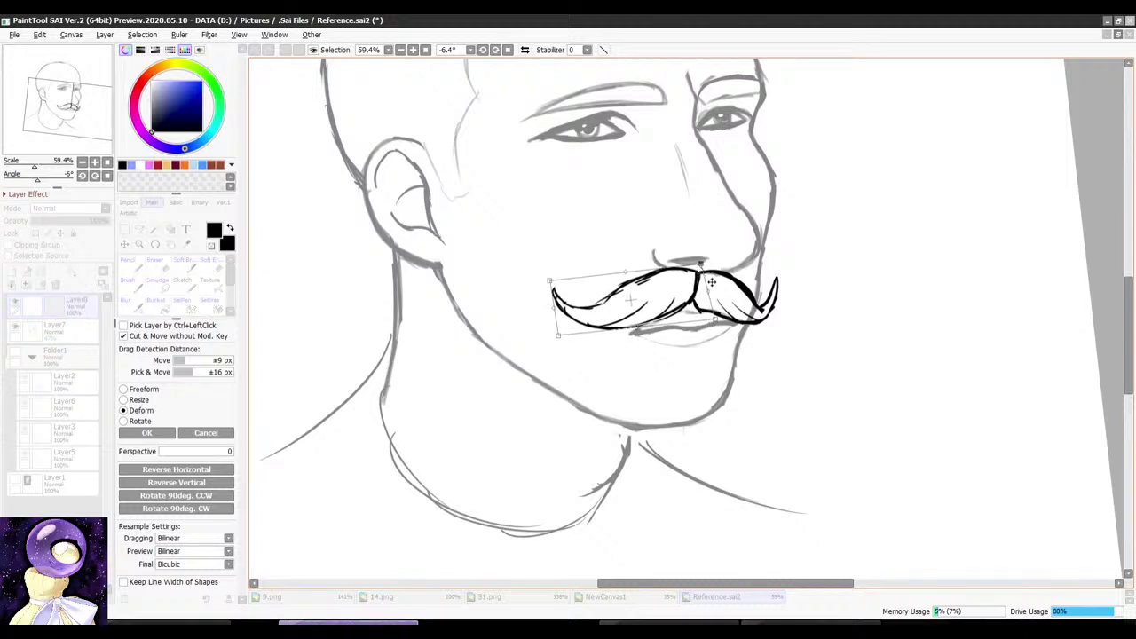
scroll(639, 306, down, 3)
scroll(644, 297, up, 2)
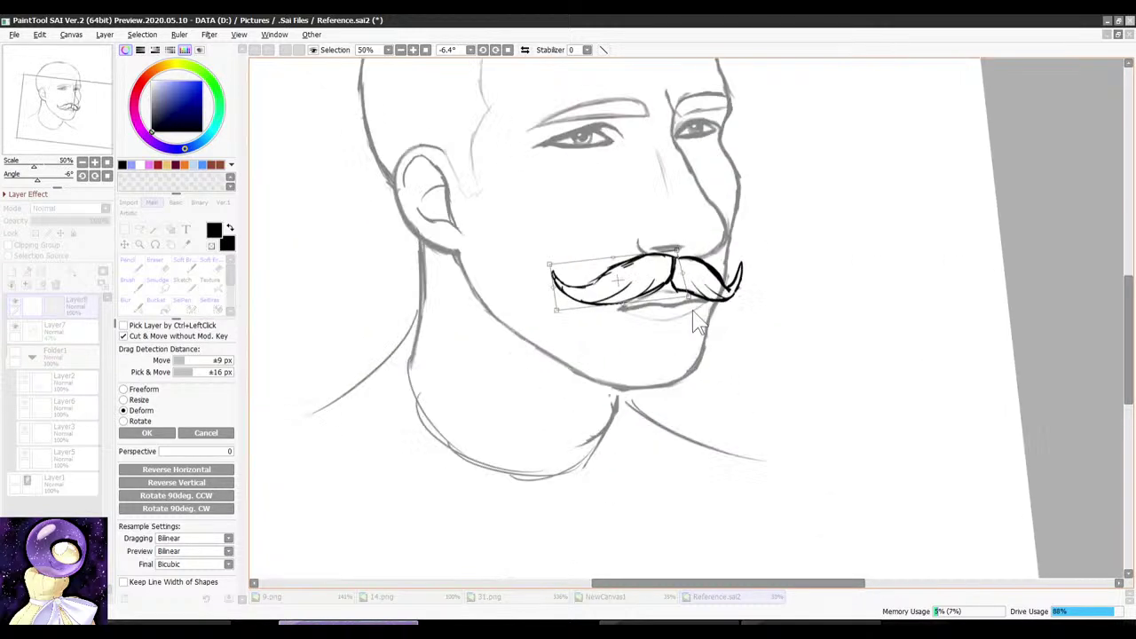
key(Return)
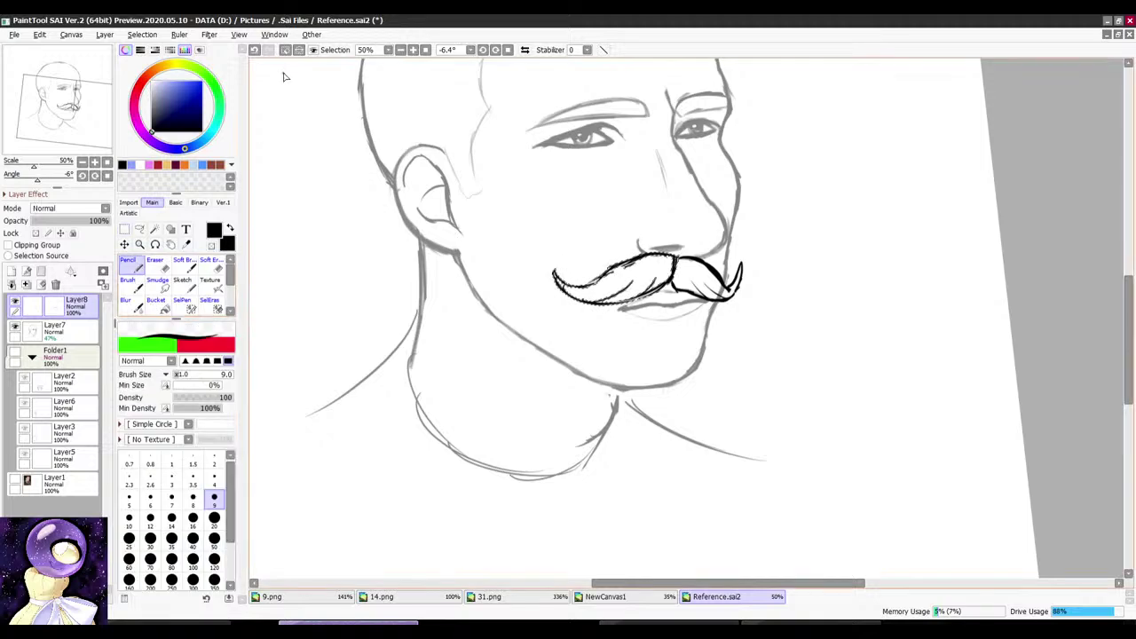
Step: Erase the dividing line between the two moustache halves and redraw it with clean joins
key(r)
mouse_move(772, 186)
mouse_down()
mouse_move(533, 381)
mouse_move(577, 446)
mouse_up()
scroll(710, 471, up, 7)
key(e)
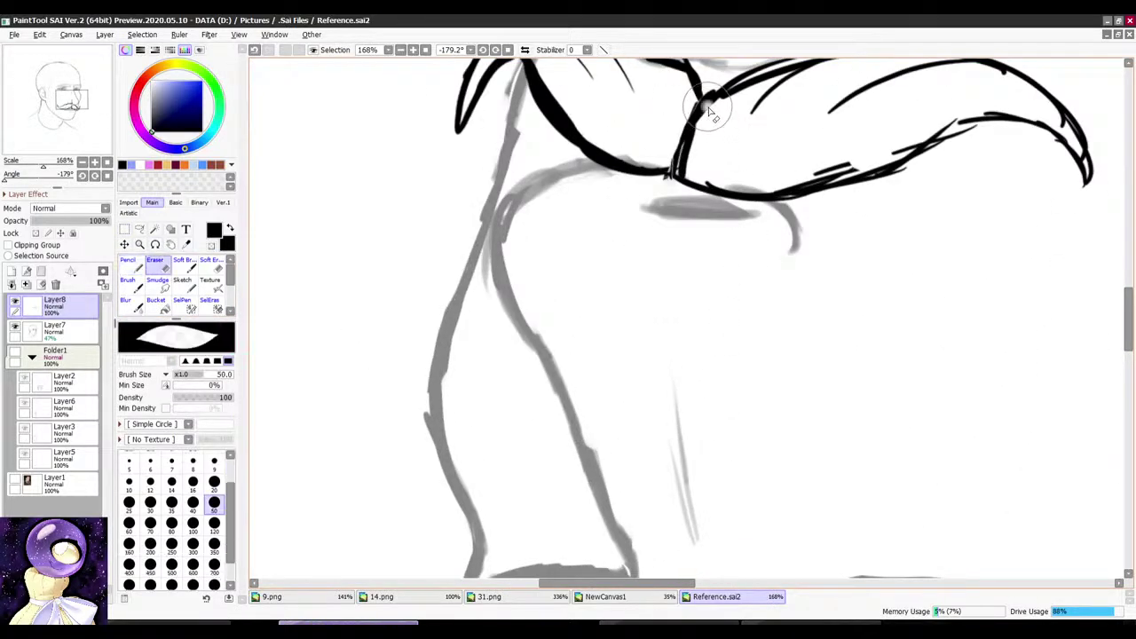
drag(712, 109, 678, 163)
scroll(696, 160, down, 2)
drag(773, 86, 608, 98)
scroll(608, 99, up, 2)
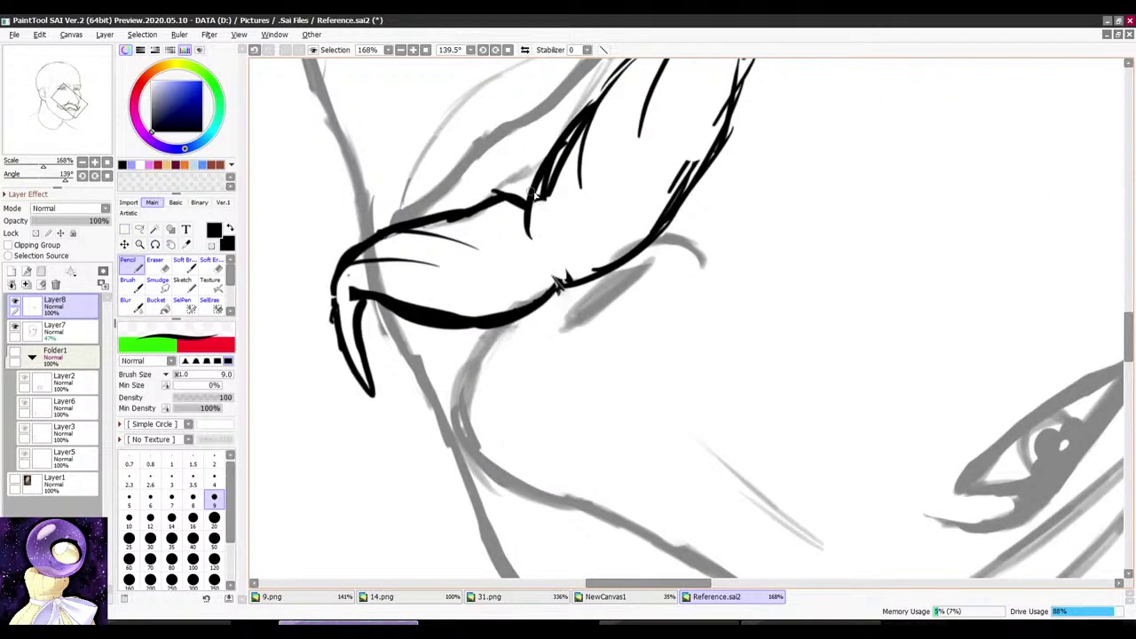
drag(531, 227, 552, 283)
key(r)
scroll(737, 267, down, 5)
mouse_move(575, 426)
mouse_down()
mouse_move(752, 197)
mouse_move(790, 234)
mouse_up()
scroll(777, 222, down, 2)
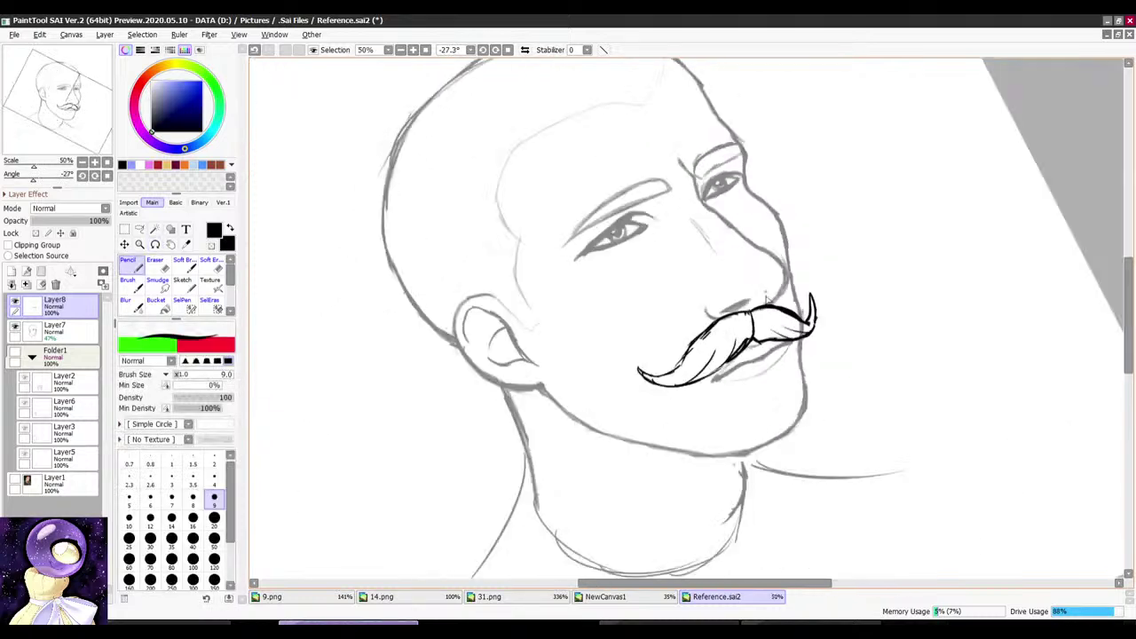
Step: Tidy the joint at the lower end of the dividing line and thin the upper edge of the moustache's far half
scroll(768, 350, up, 5)
key(e)
key(n)
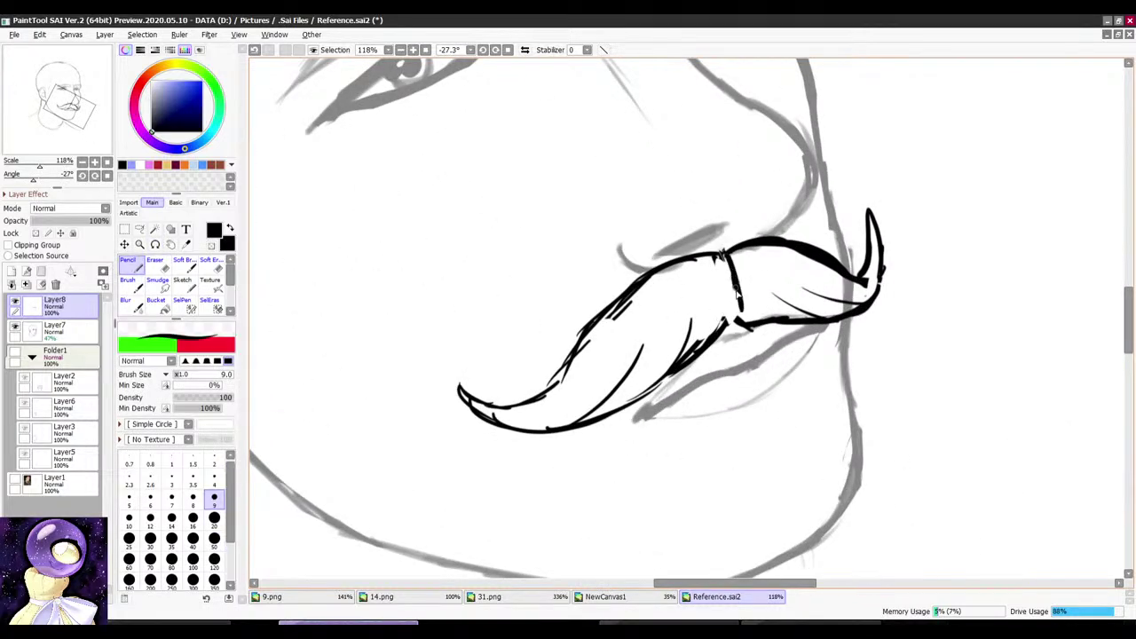
scroll(746, 297, down, 3)
key(r)
drag(814, 175, 800, 254)
scroll(794, 255, down, 6)
key(r)
mouse_move(814, 212)
mouse_down()
mouse_move(826, 183)
mouse_move(823, 273)
mouse_move(836, 257)
mouse_up()
scroll(781, 342, up, 1)
scroll(782, 341, up, 5)
key(r)
scroll(775, 279, up, 2)
key(e)
key(n)
mouse_move(709, 314)
mouse_down()
mouse_move(710, 357)
mouse_move(721, 325)
mouse_up()
Step: Try thick black strokes over the outer end of the far eyebrow
key(n)
scroll(731, 371, down, 3)
key(r)
drag(830, 267, 583, 127)
key(r)
scroll(586, 128, up, 3)
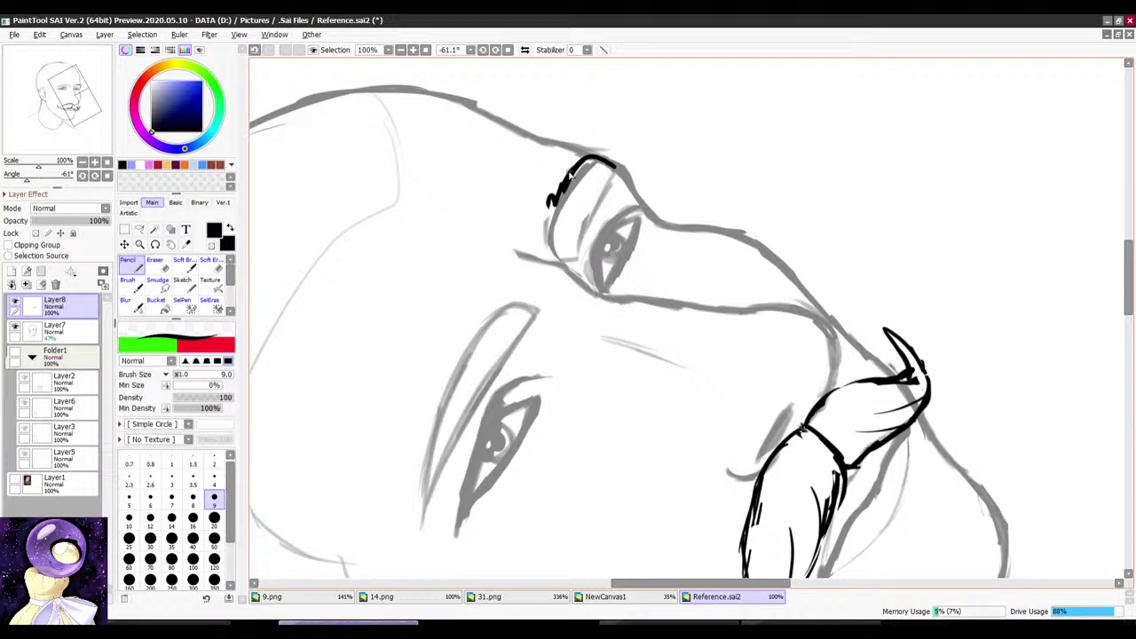
Step: Switch to the Firefox browser and search Google Images for "luigi"
click(169, 628)
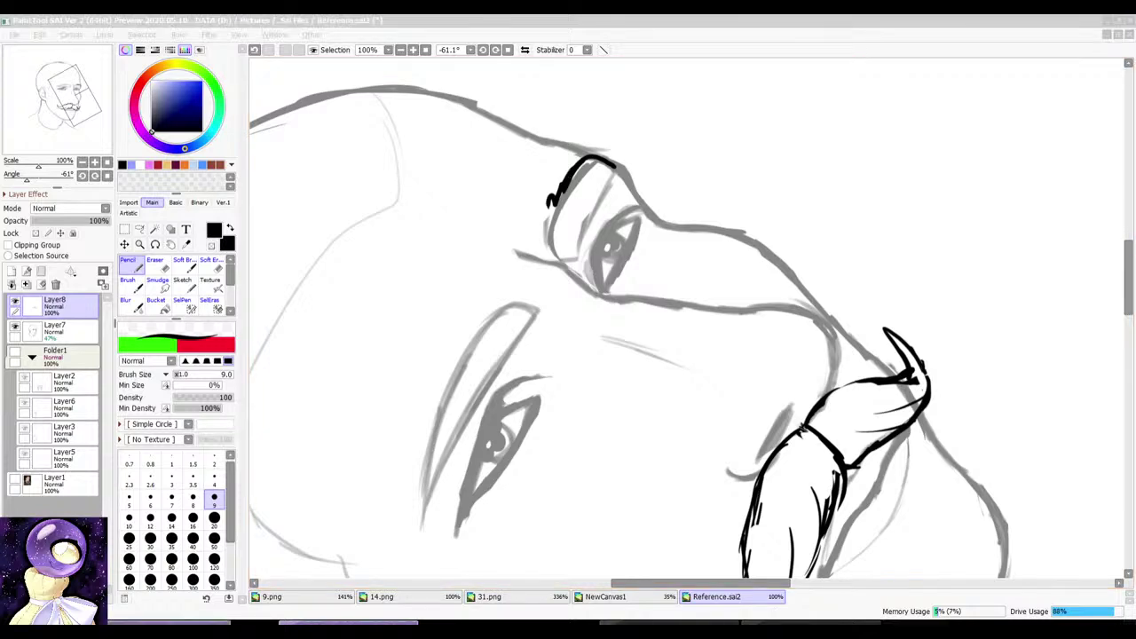
click(811, 625)
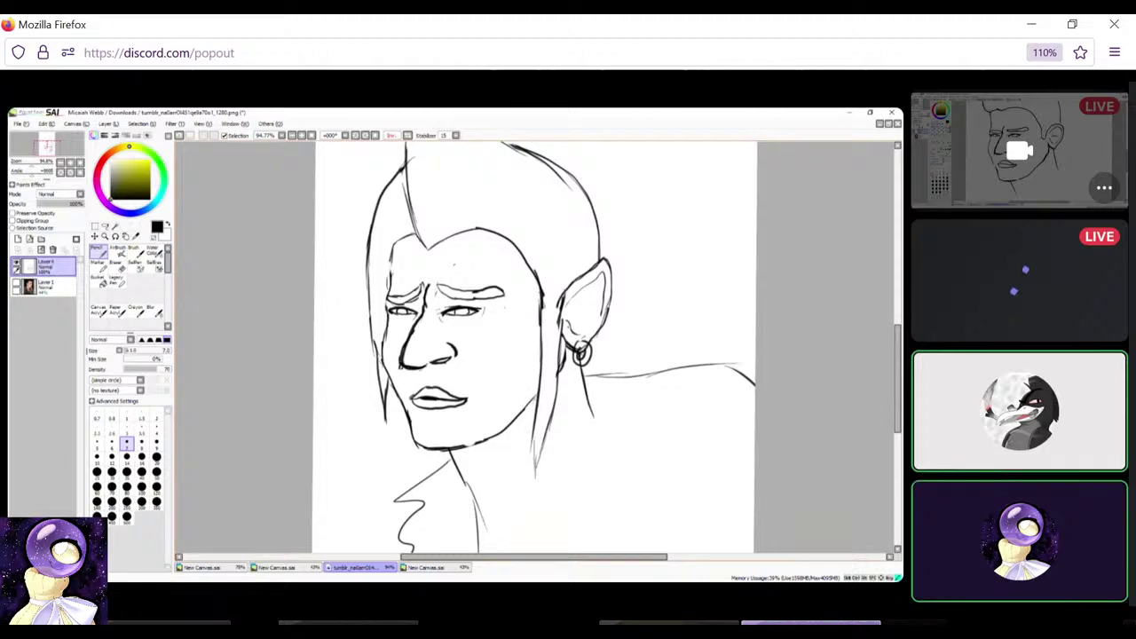
key(alt+Tab)
click(635, 27)
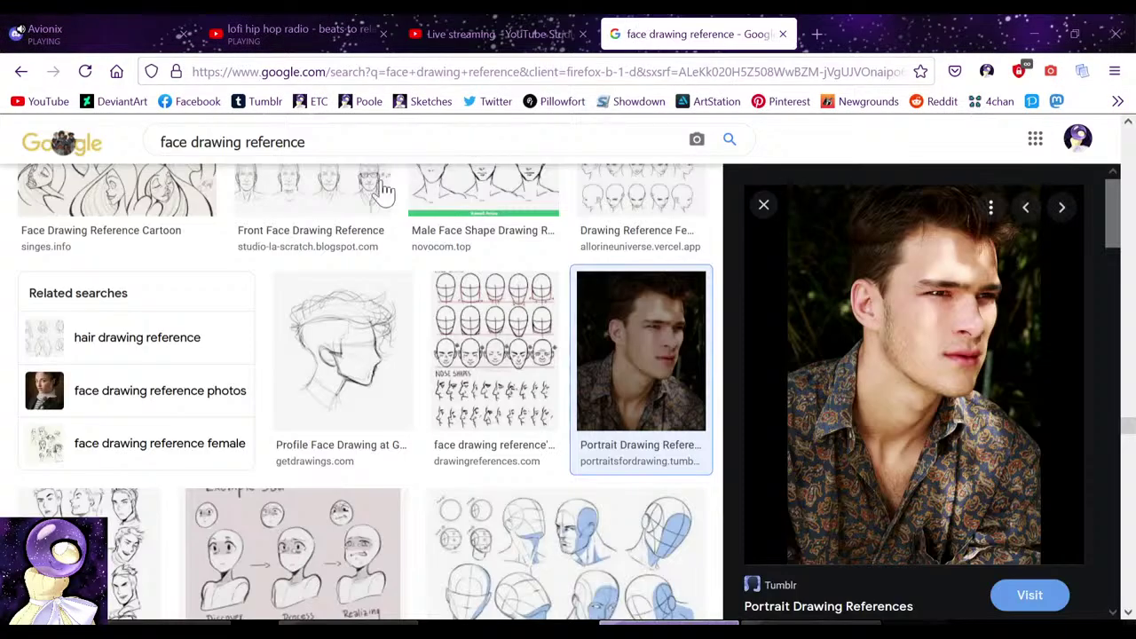
scroll(355, 186, up, 5)
drag(306, 142, 15, 155)
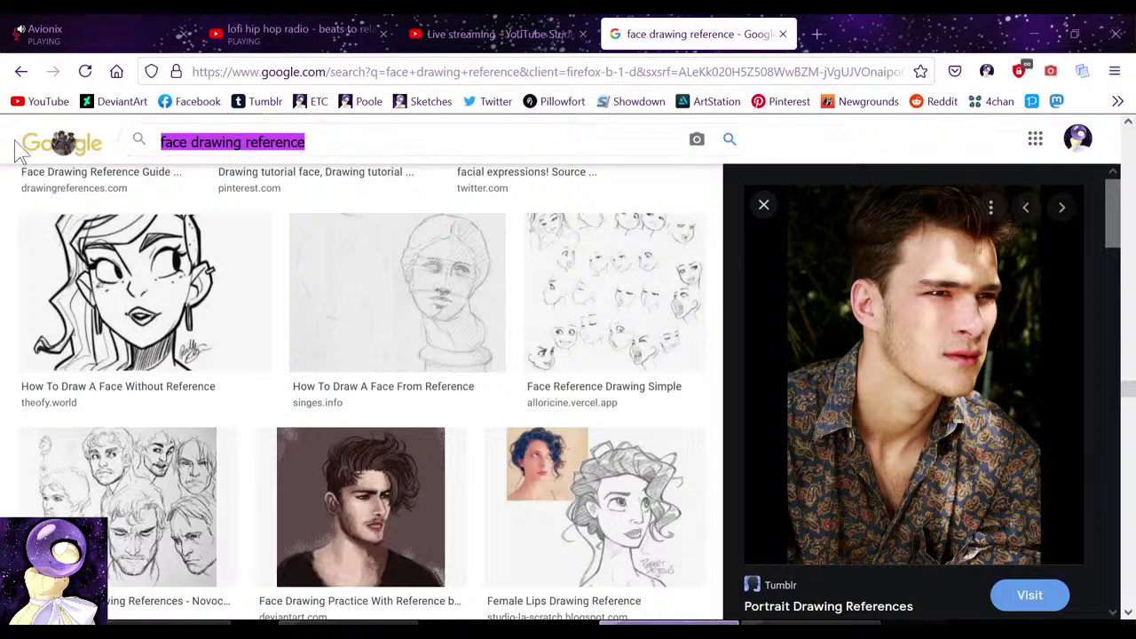
text(luif)
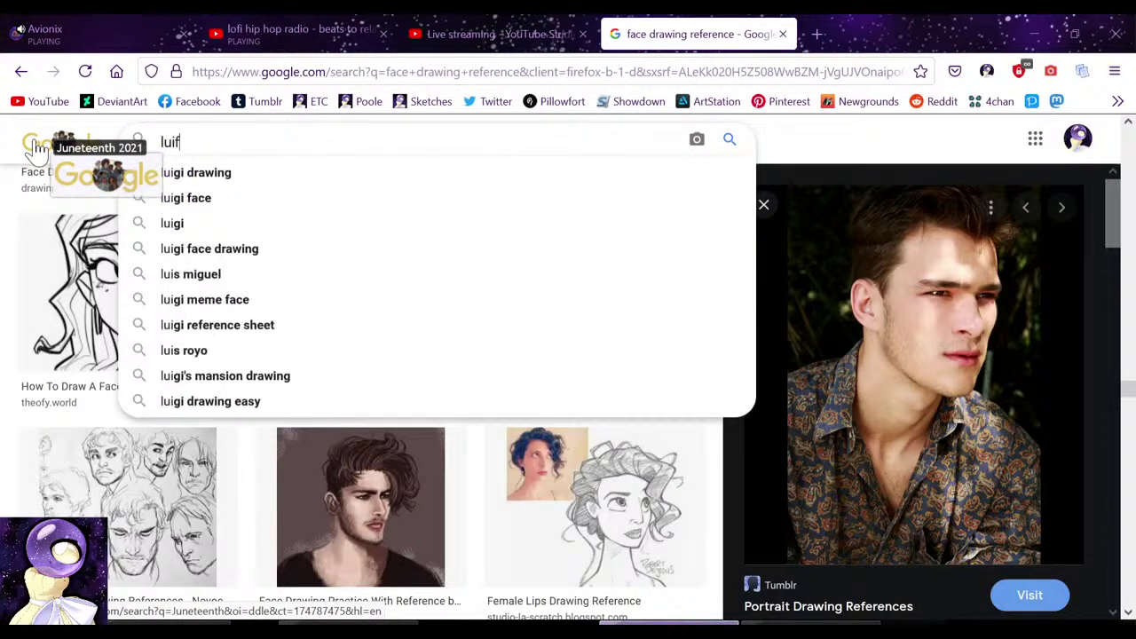
key(BackSpace)
text(gi)
key(Return)
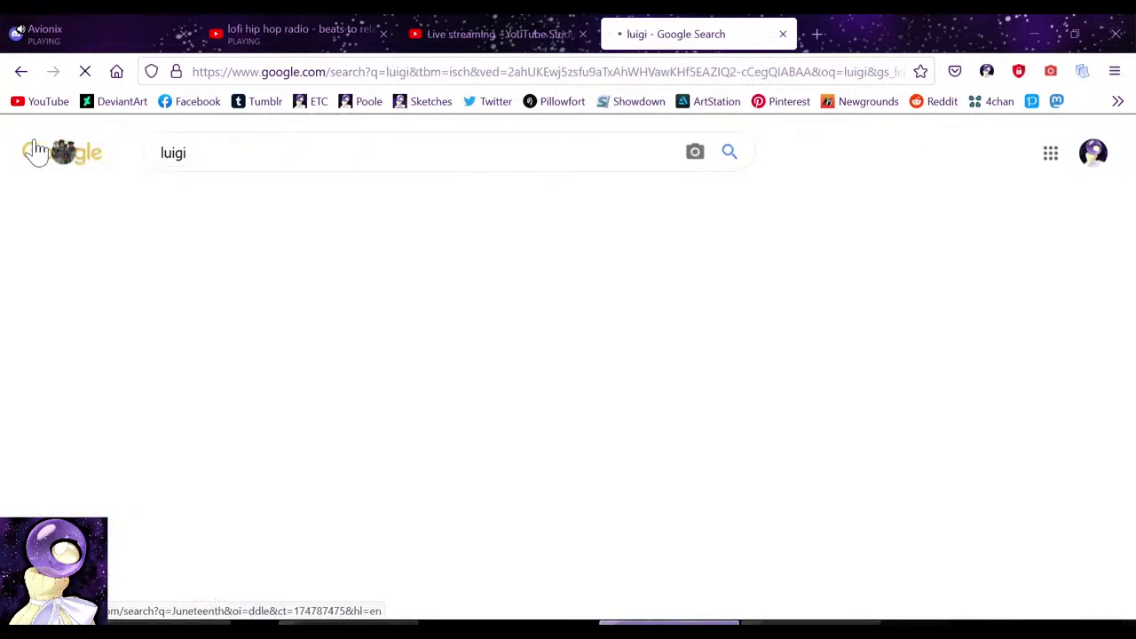
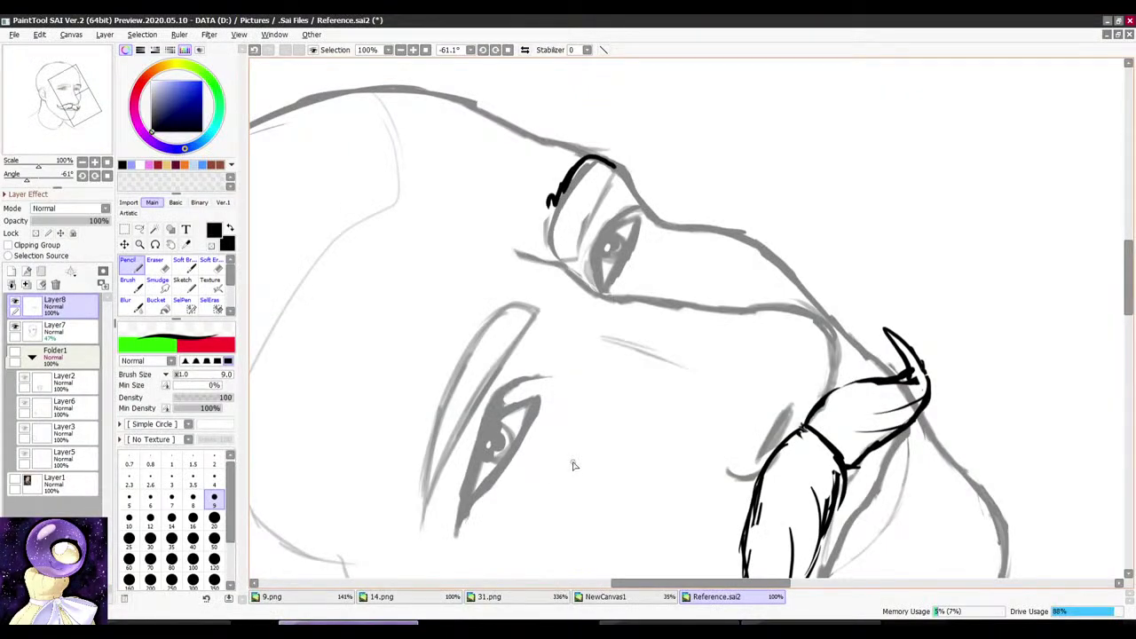
Step: Remove the black strokes from the far eyebrow
key(e)
mouse_move(598, 159)
mouse_down()
mouse_move(563, 180)
mouse_move(608, 164)
mouse_up()
key(n)
scroll(612, 142, down, 3)
drag(612, 124, 738, 115)
scroll(697, 165, up, 2)
key(e)
key(n)
scroll(653, 182, down, 2)
scroll(621, 168, up, 1)
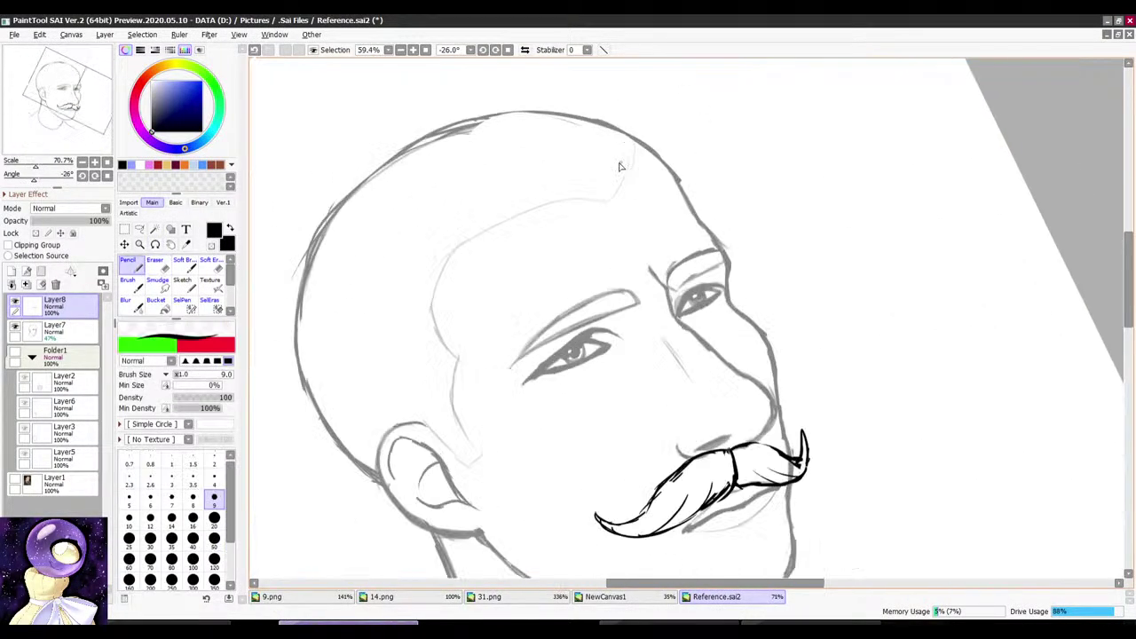
Step: Examine the Luigi image results in the browser as a reference, and return to the drawing in PaintTool SAI
scroll(689, 175, up, 1)
mouse_move(621, 168)
mouse_down()
mouse_move(689, 175)
mouse_move(651, 213)
mouse_move(664, 176)
mouse_move(677, 178)
mouse_up()
scroll(683, 173, down, 5)
scroll(662, 168, up, 2)
drag(725, 126, 769, 102)
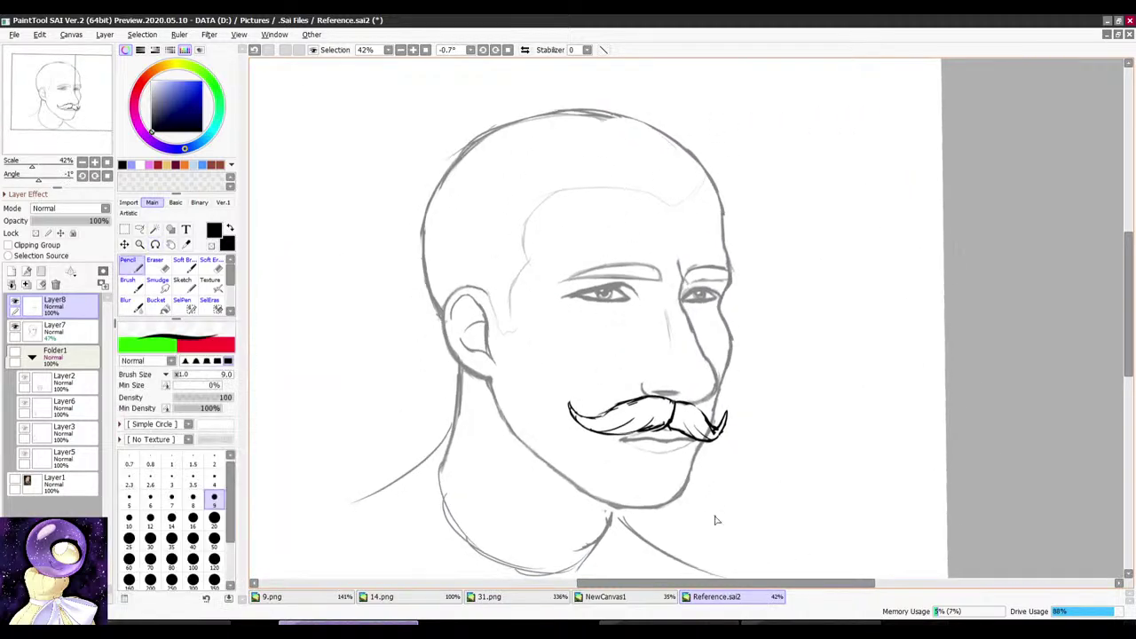
click(786, 622)
key(alt+Tab)
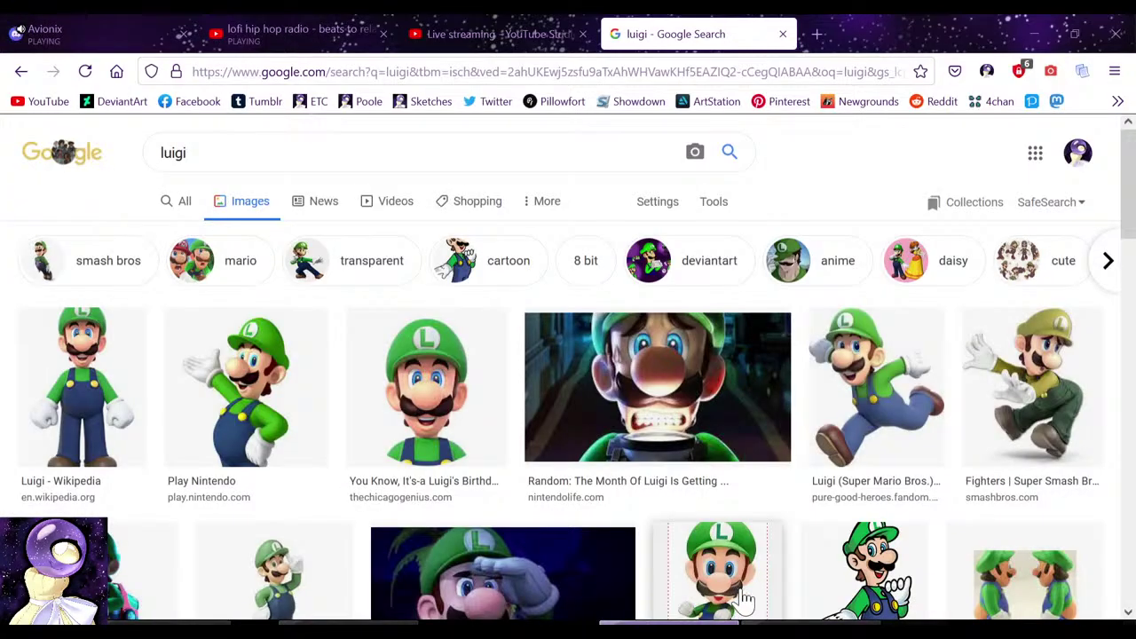
click(348, 623)
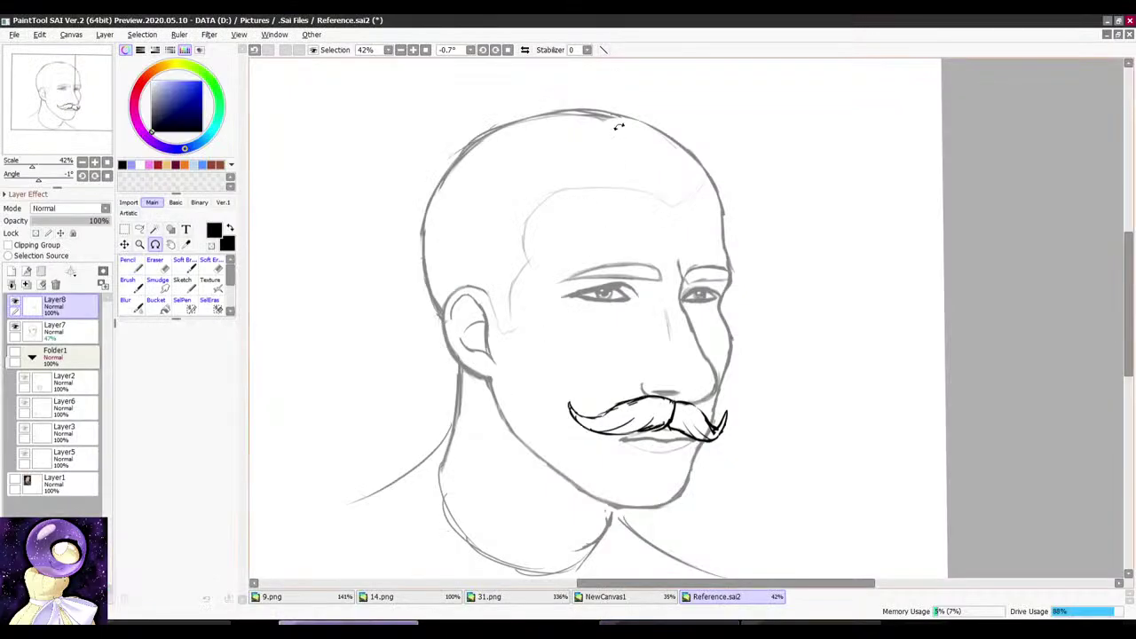
Step: Outline a sideburn in front of the near ear, checking the Luigi images for its shape
drag(619, 126, 580, 145)
drag(435, 480, 475, 375)
scroll(478, 363, up, 1)
scroll(501, 247, down, 4)
scroll(543, 228, up, 3)
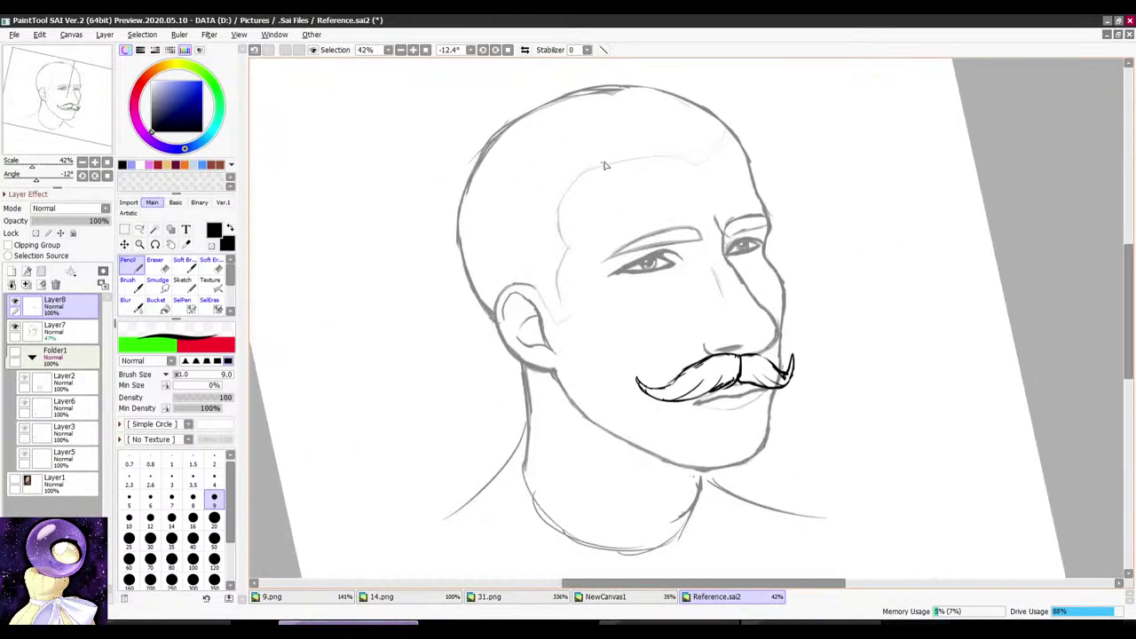
drag(577, 200, 589, 191)
drag(699, 134, 689, 138)
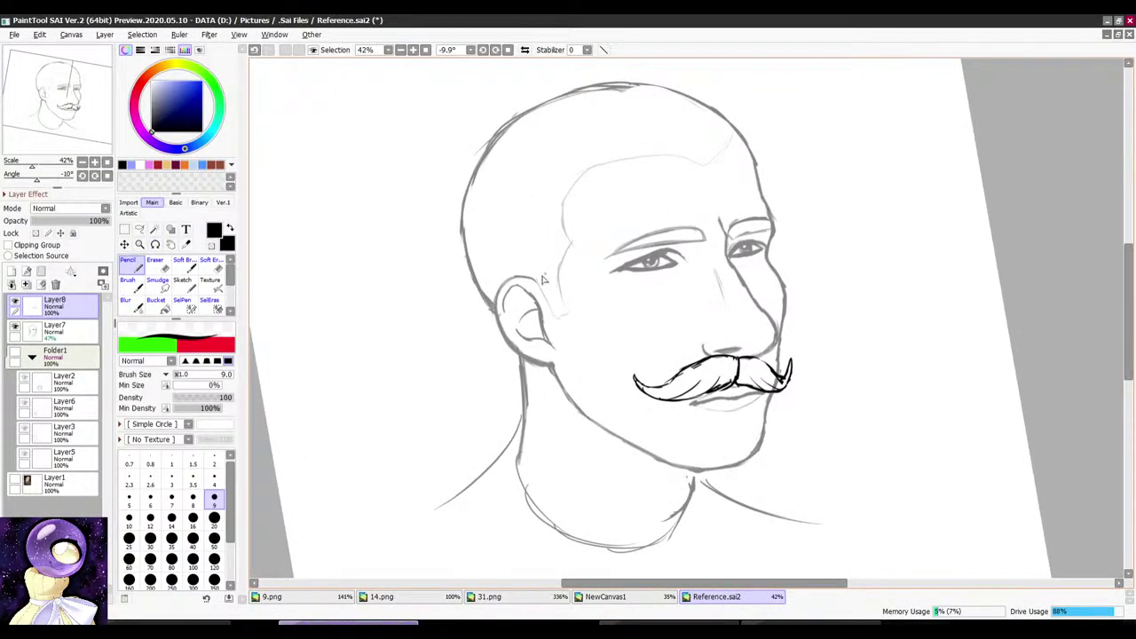
scroll(545, 298, up, 3)
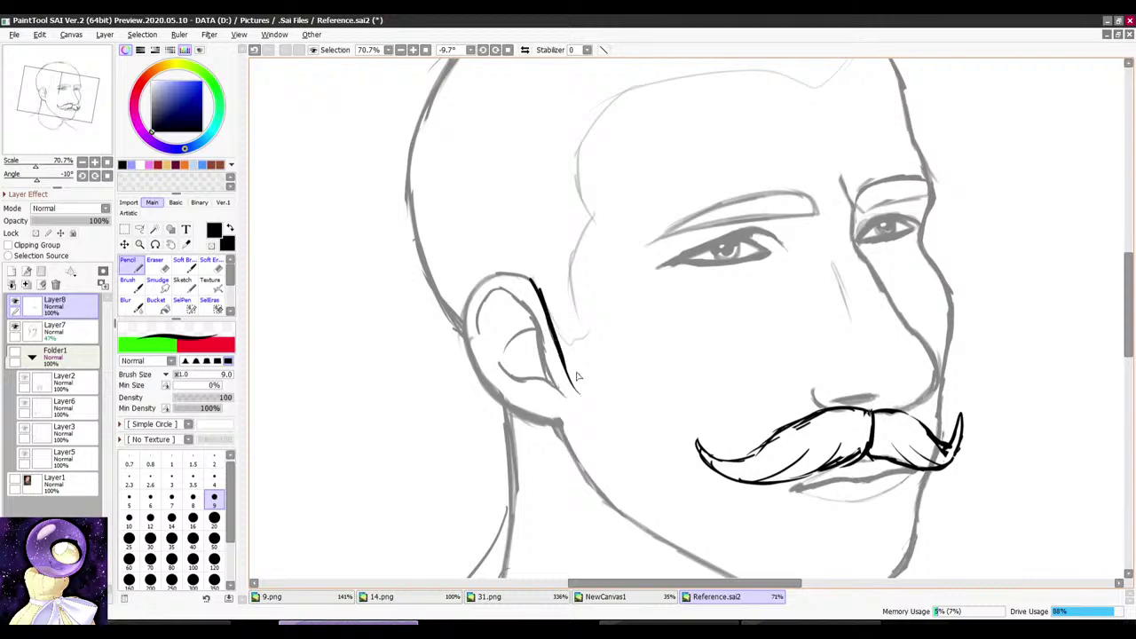
key(alt+Tab)
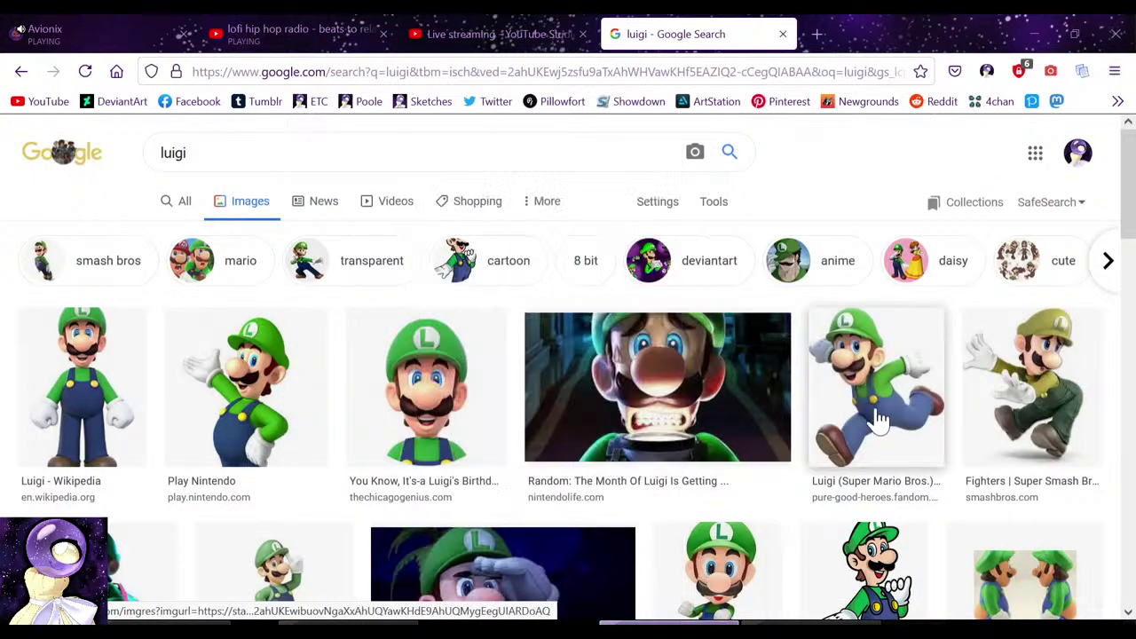
key(alt+Tab)
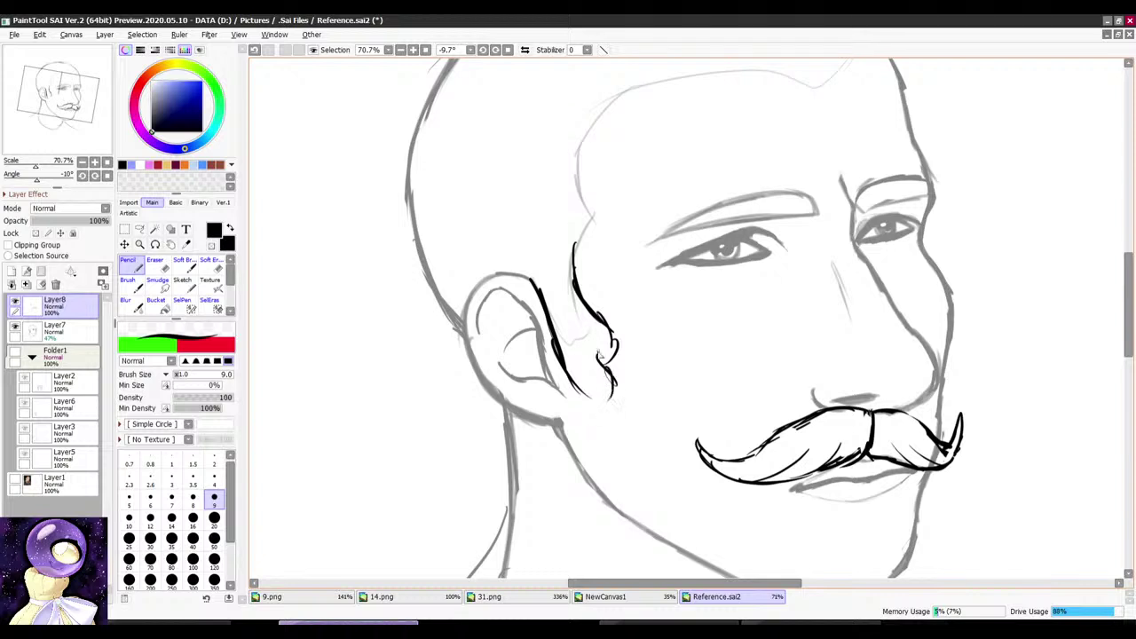
Step: Erase the lower end of the sideburn and redraw it with curled strands and a firmer outline
key(e)
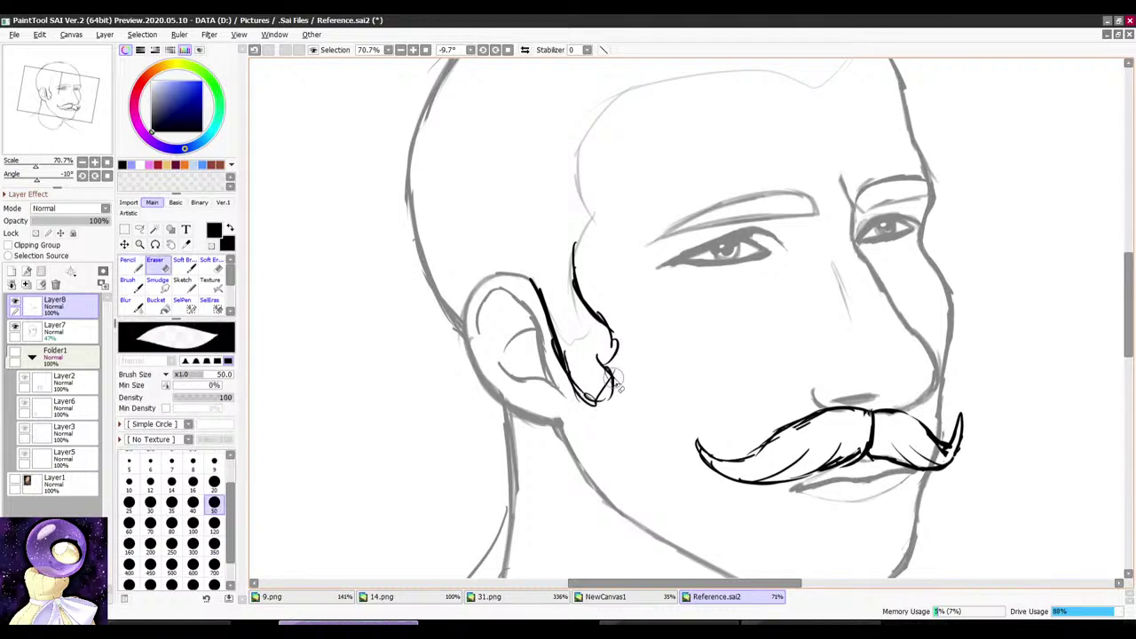
key(n)
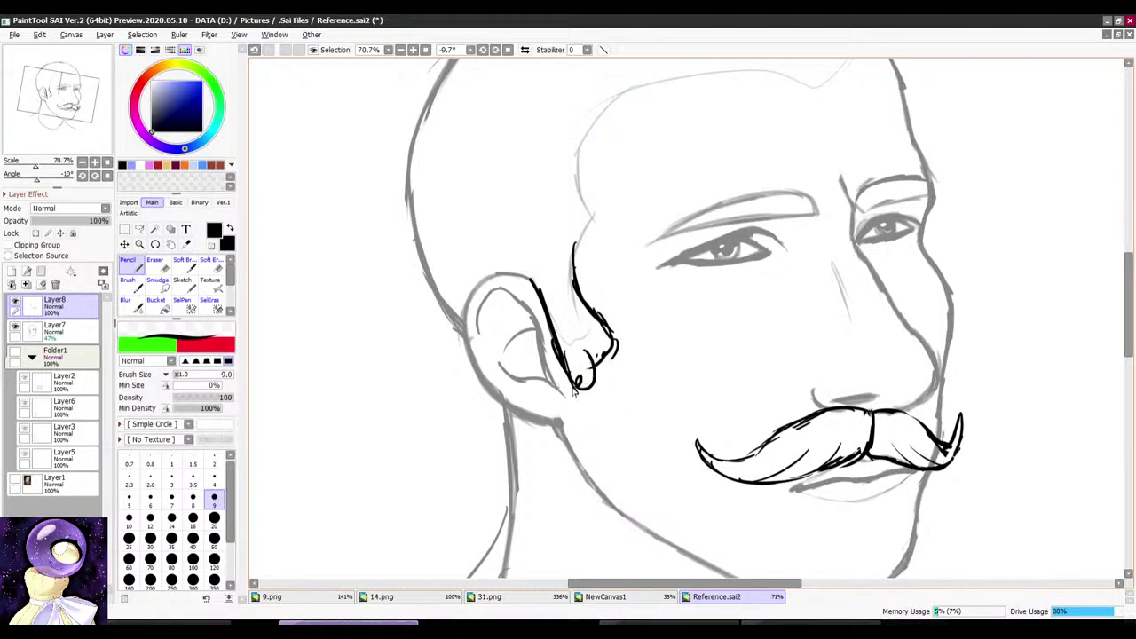
drag(559, 344, 576, 389)
scroll(603, 396, up, 2)
drag(620, 356, 579, 396)
drag(621, 357, 608, 419)
scroll(592, 373, down, 4)
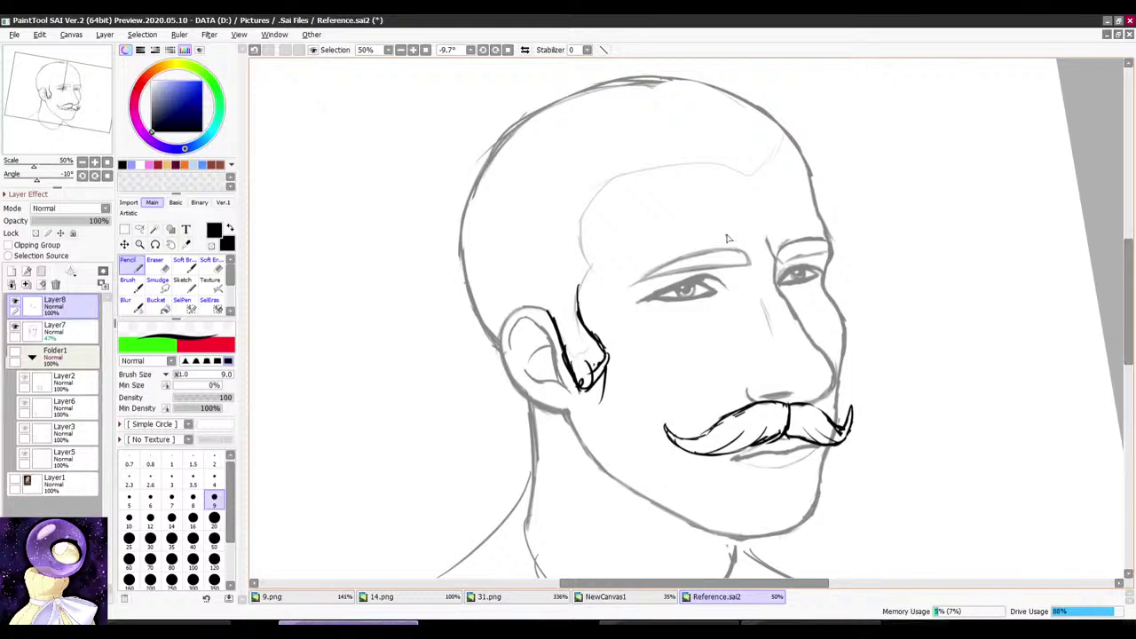
Step: Check the whole head and save the drawing
drag(728, 238, 701, 209)
scroll(701, 208, down, 2)
scroll(723, 182, up, 2)
drag(729, 173, 728, 222)
scroll(765, 221, down, 2)
key(ctrl+s)
Step: Thin the line between the two moustache halves and clean up the notch at its lower end
scroll(765, 329, up, 9)
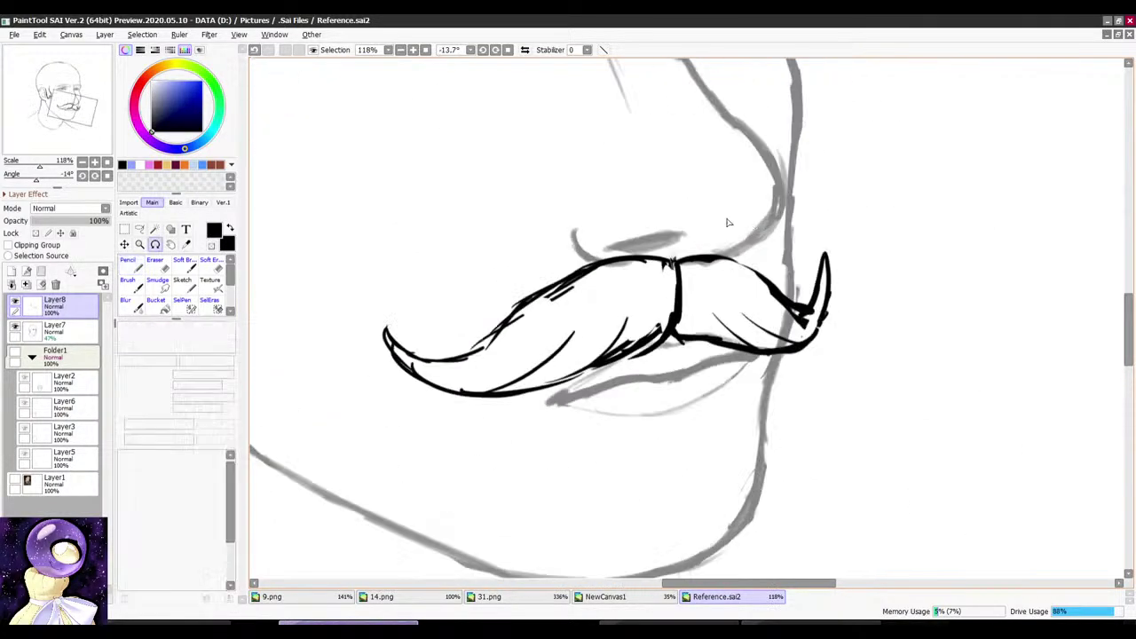
key(e)
drag(679, 274, 677, 323)
key(n)
key(e)
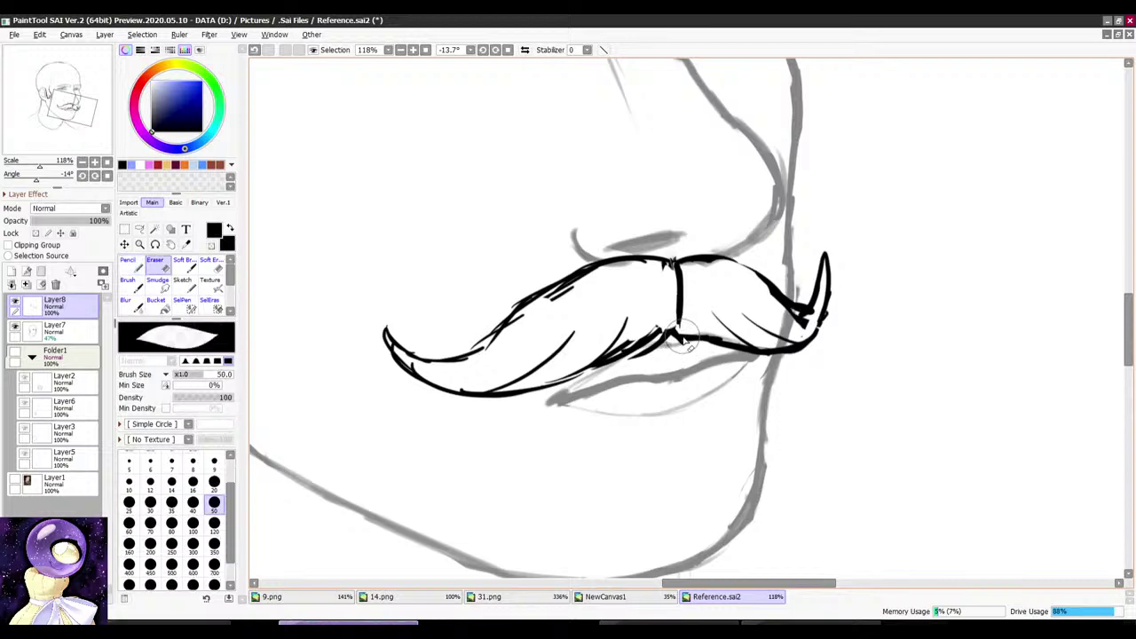
key(n)
scroll(709, 330, down, 4)
drag(766, 226, 785, 254)
scroll(784, 254, down, 7)
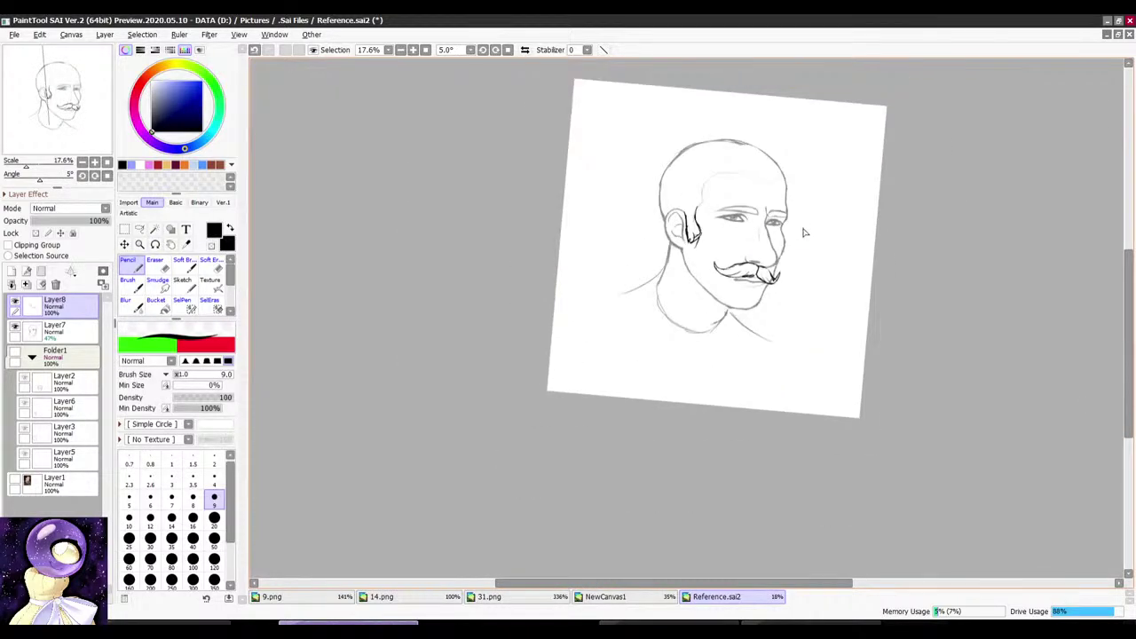
Step: Select the whole moustache freehand and deform it so its near tip sits lower and its far tip slightly higher
click(139, 229)
scroll(755, 286, up, 4)
mouse_move(804, 204)
mouse_down()
mouse_move(744, 183)
mouse_move(849, 192)
mouse_move(789, 158)
mouse_up()
scroll(789, 158, up, 4)
click(126, 244)
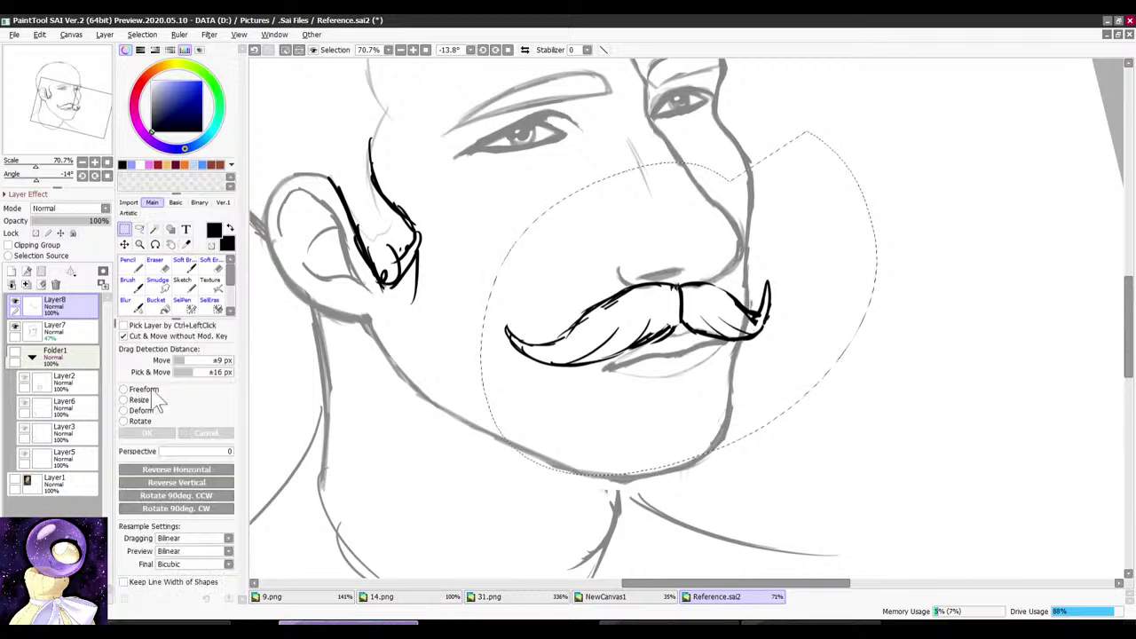
click(146, 410)
drag(511, 357, 516, 378)
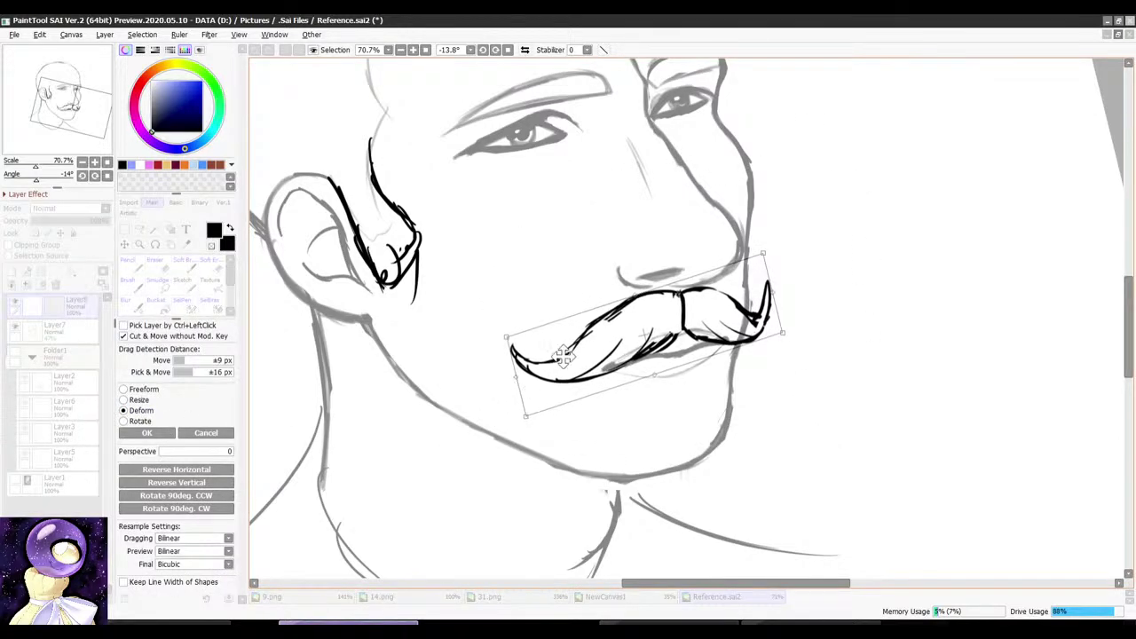
drag(776, 288, 777, 282)
scroll(781, 292, down, 2)
scroll(760, 324, up, 2)
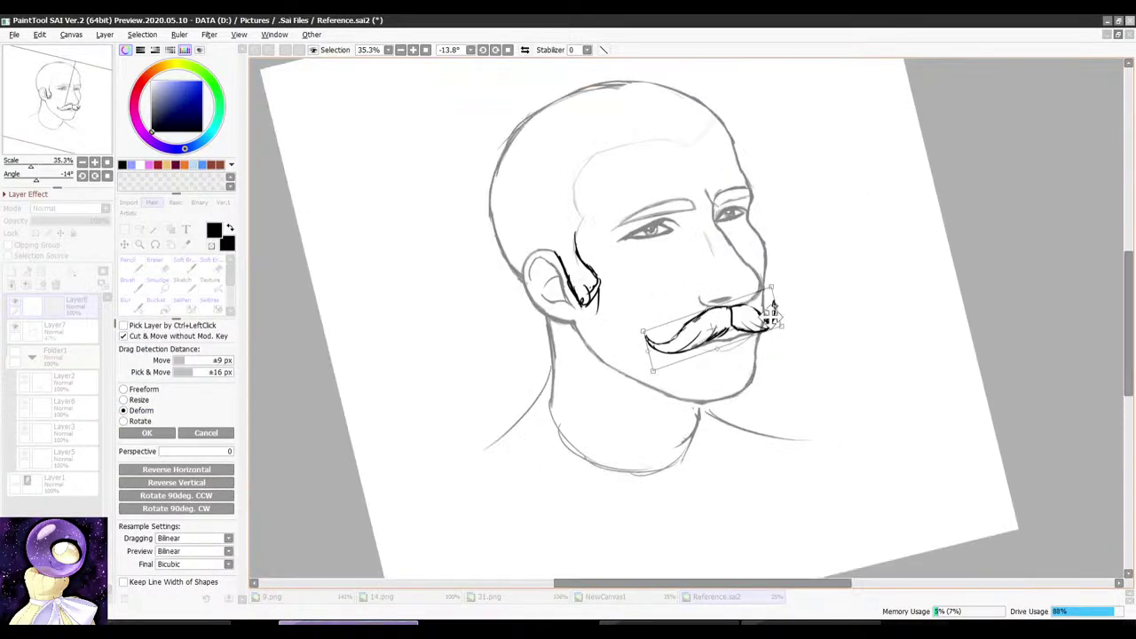
scroll(726, 357, down, 2)
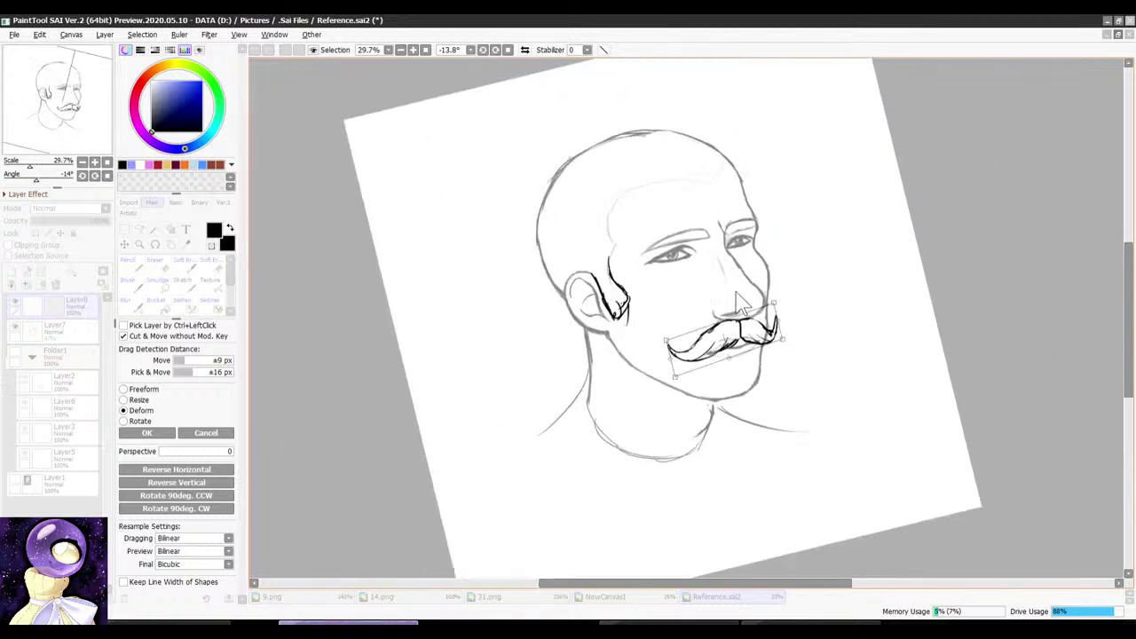
key(Return)
click(286, 50)
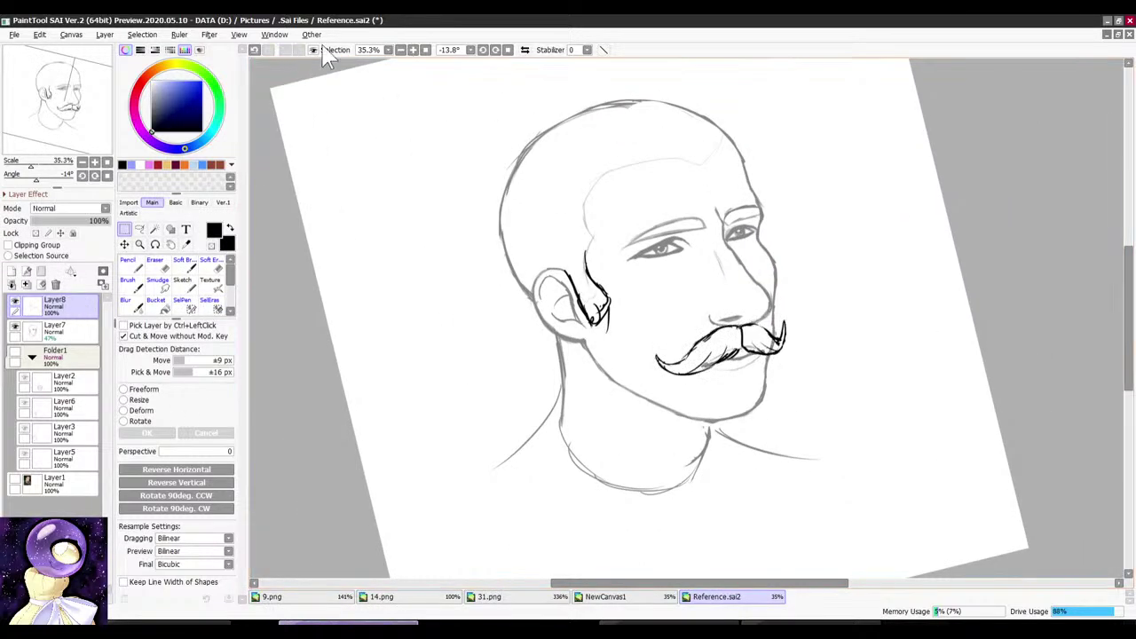
Step: Review the whole head upright with the reshaped moustache and save the drawing
click(426, 51)
key(n)
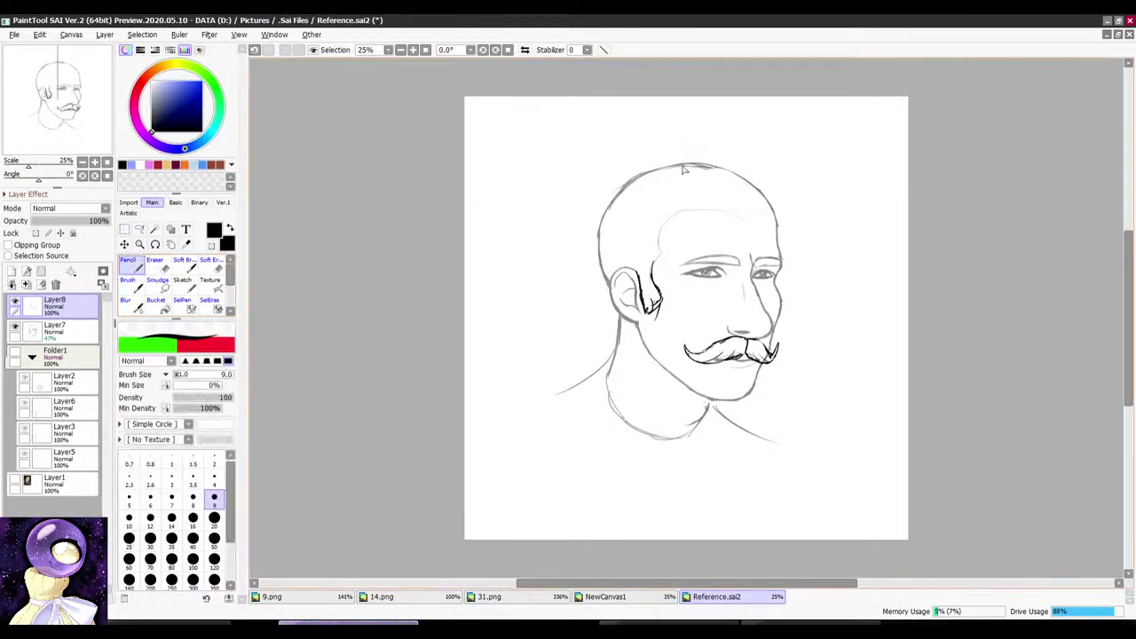
scroll(775, 322, down, 3)
scroll(774, 246, up, 6)
scroll(770, 360, up, 5)
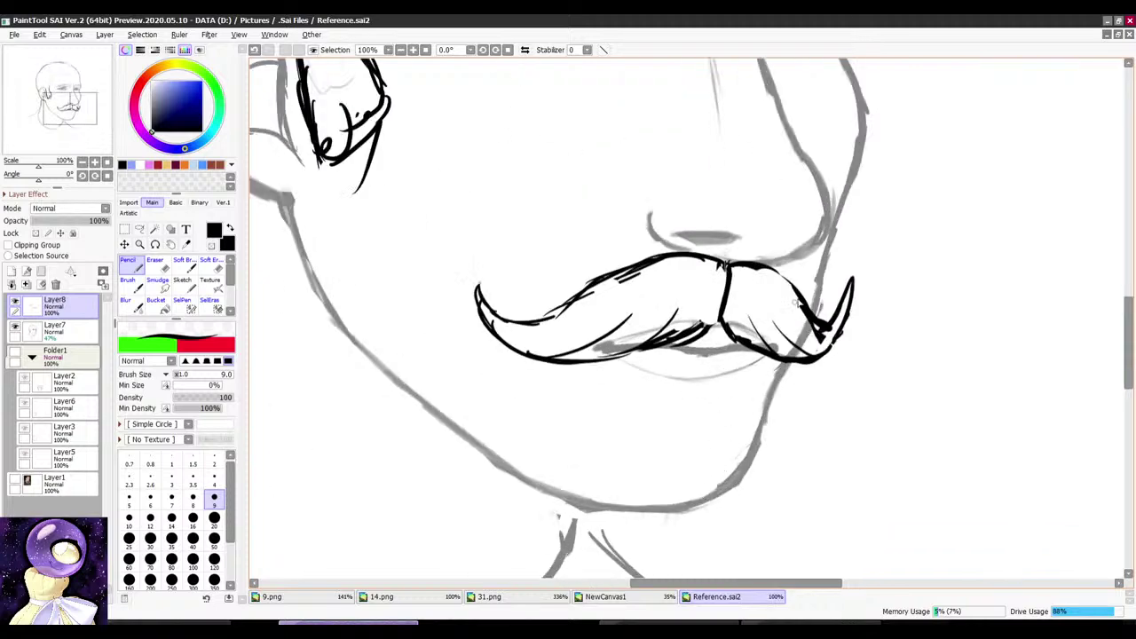
Step: Try outlining a small rounded soul patch below the moustache, under the lower lip
mouse_move(771, 361)
mouse_down()
mouse_move(752, 305)
mouse_move(771, 357)
mouse_up()
scroll(774, 365, down, 8)
scroll(772, 248, up, 3)
scroll(771, 249, down, 3)
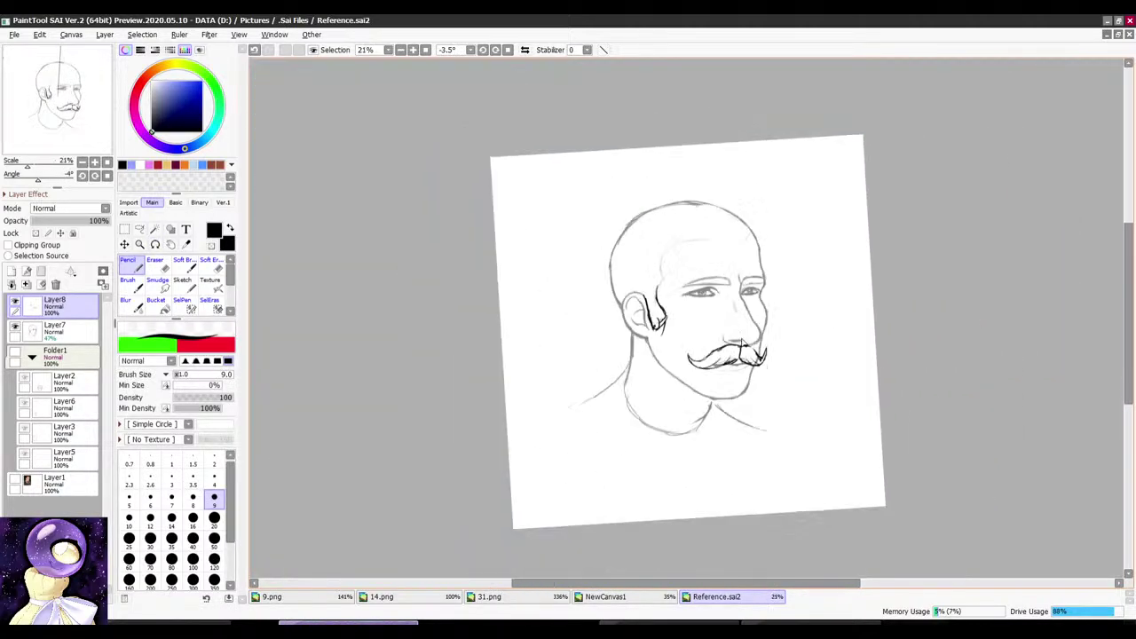
scroll(692, 271, up, 6)
key(ctrl+z)
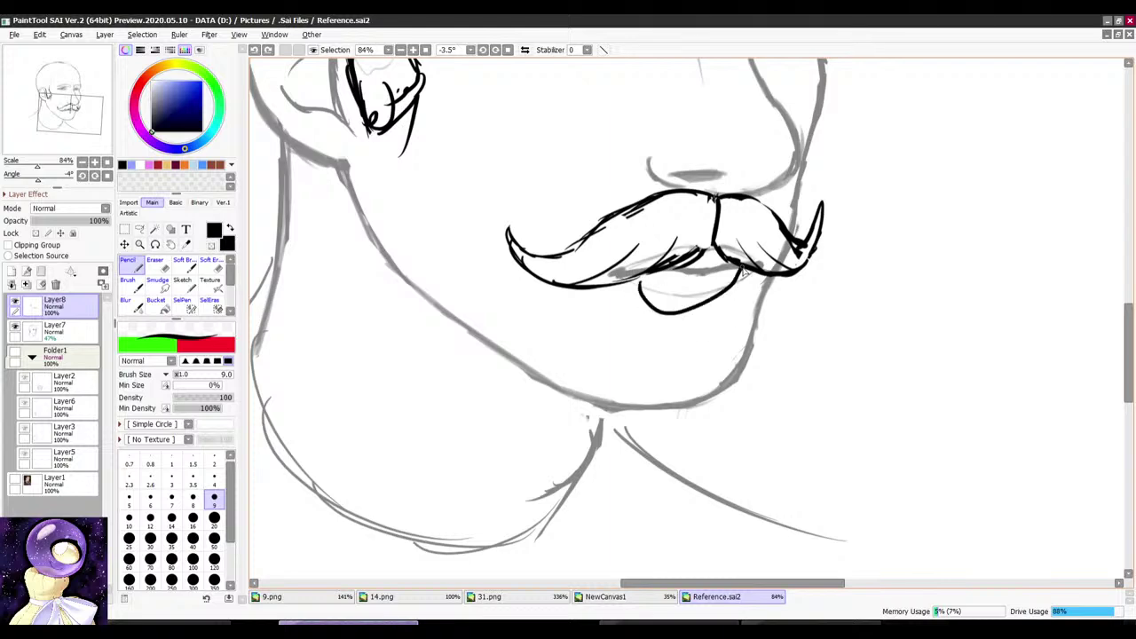
drag(646, 304, 654, 311)
scroll(748, 268, down, 5)
drag(755, 400, 778, 368)
scroll(777, 369, down, 3)
scroll(748, 275, up, 5)
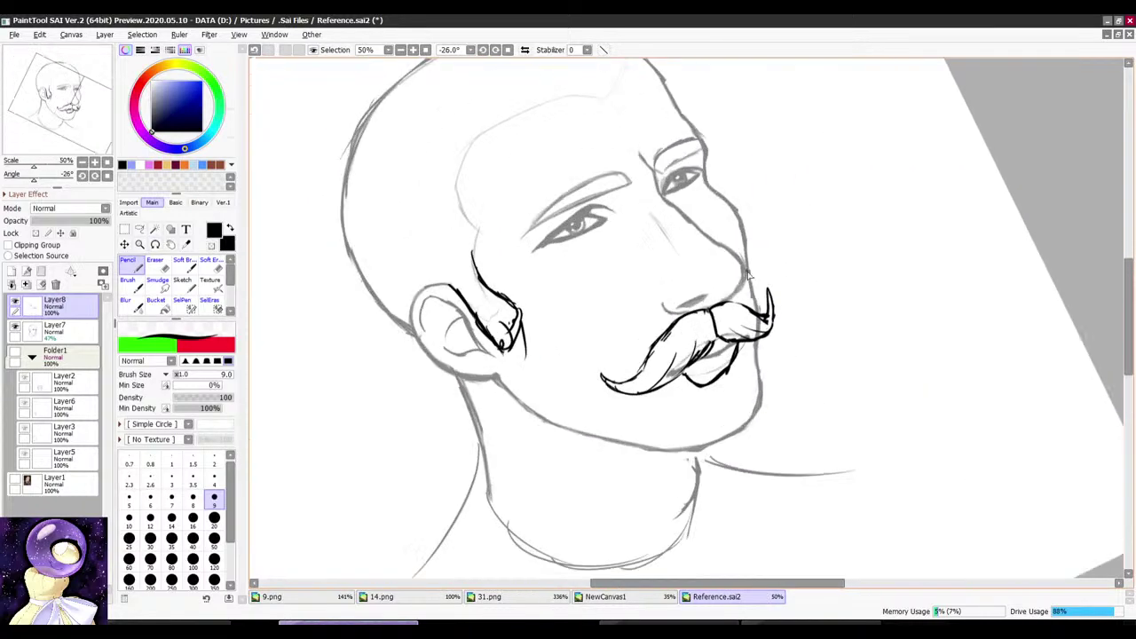
scroll(728, 294, down, 2)
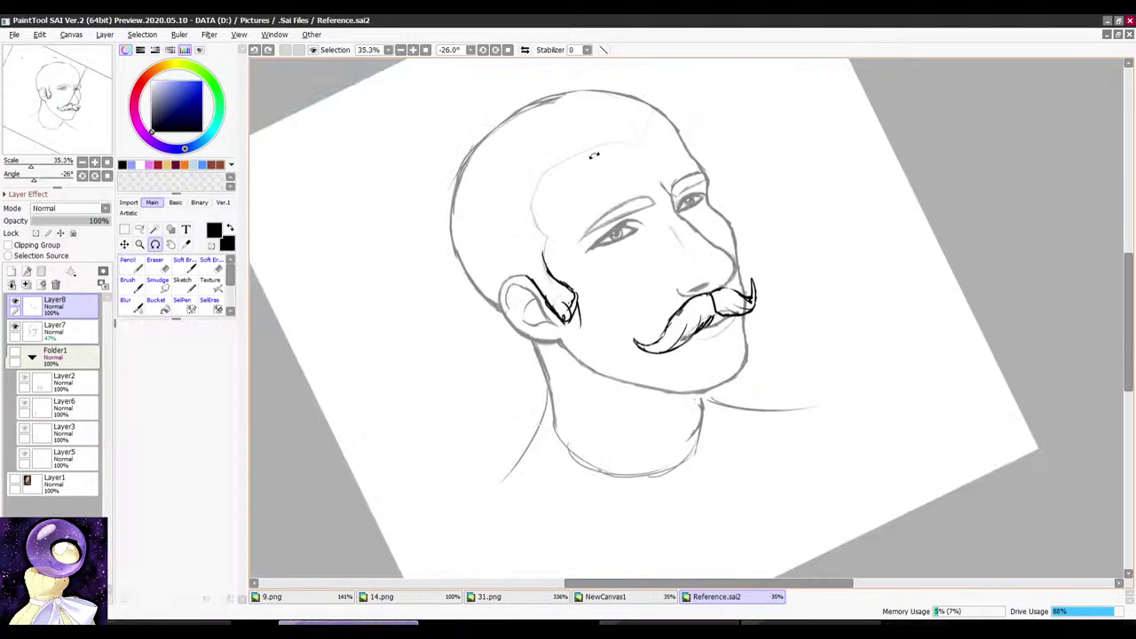
Step: Extend the front edge of the sideburn up to the temple hairline and study the Luigi images for the hair around the ear
scroll(661, 244, down, 4)
drag(596, 154, 663, 141)
scroll(673, 201, up, 6)
scroll(521, 264, up, 2)
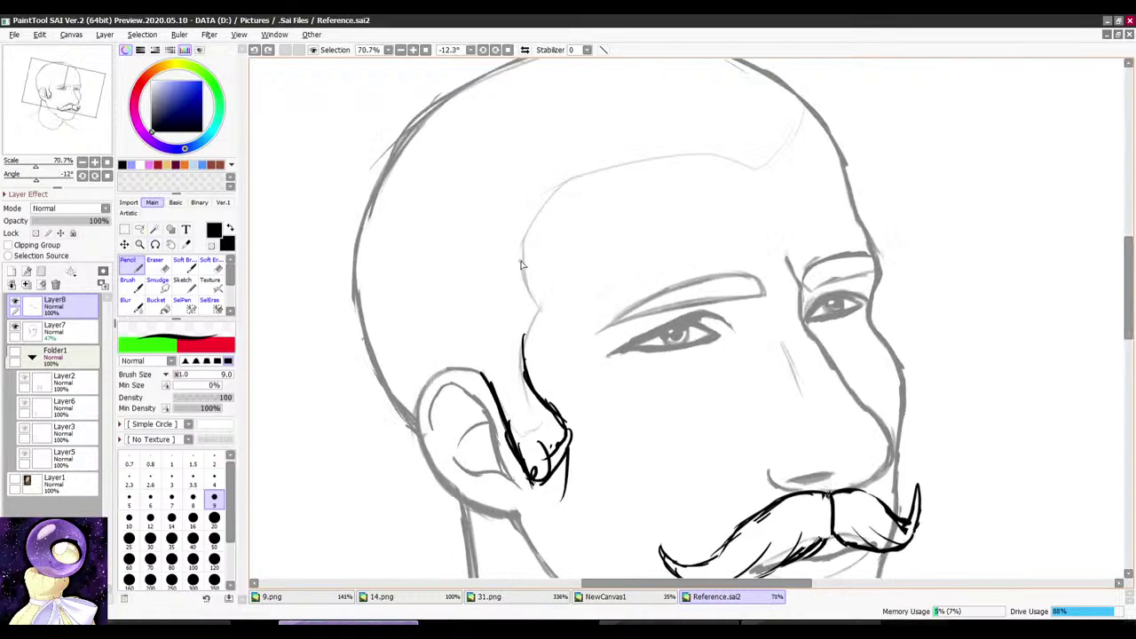
drag(534, 319, 523, 358)
scroll(596, 222, down, 4)
drag(705, 147, 748, 158)
scroll(528, 226, up, 2)
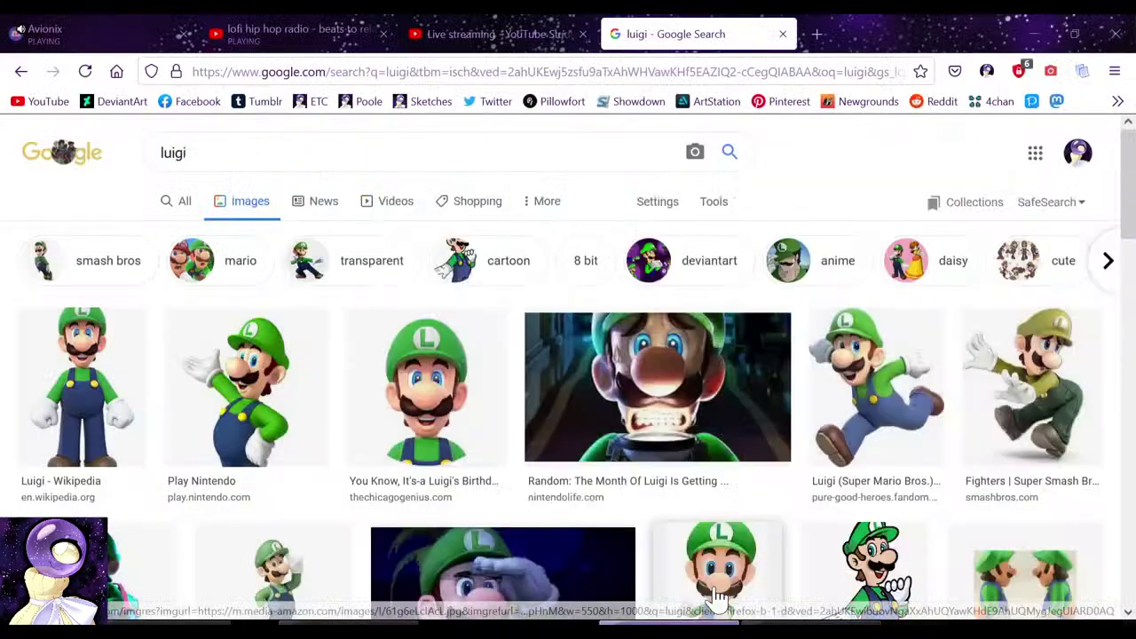
mouse_move(376, 444)
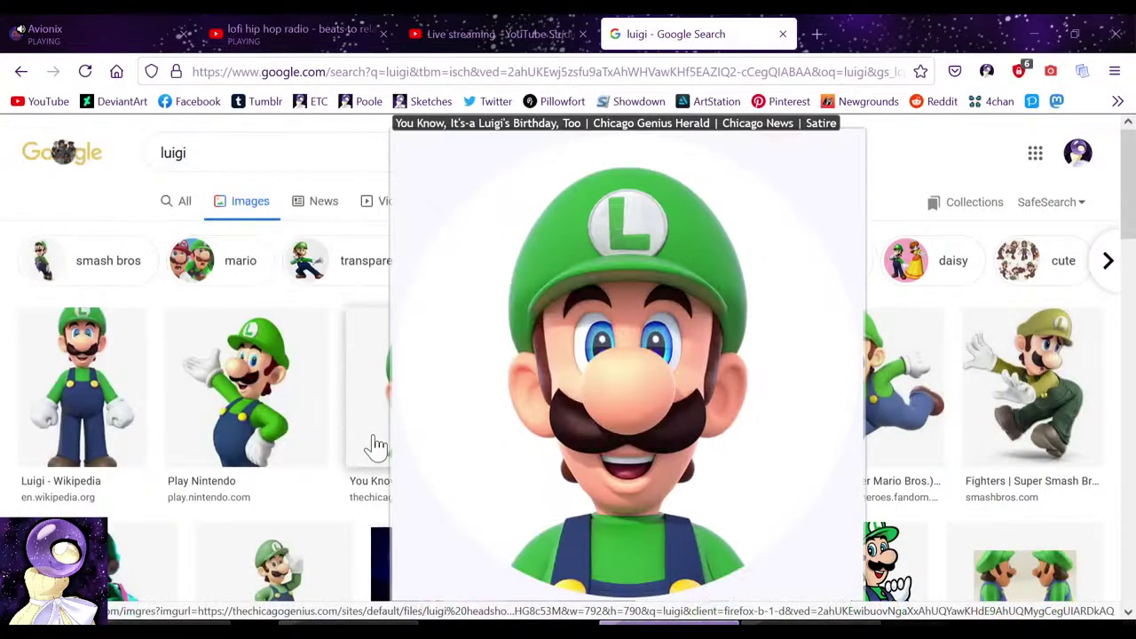
mouse_move(269, 424)
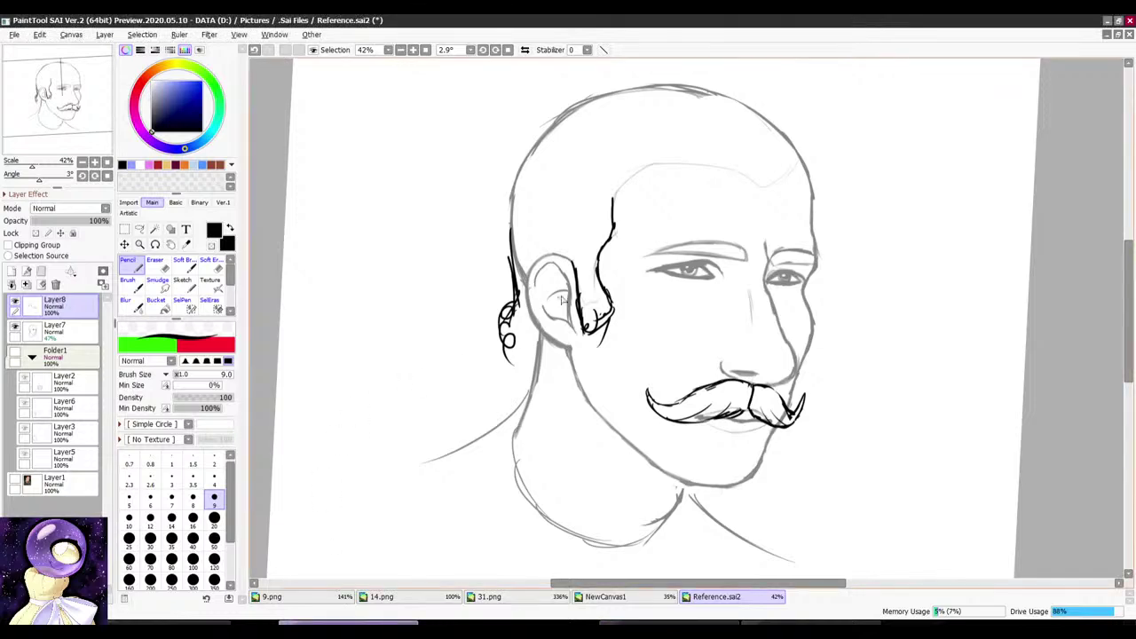
Step: Erase the small curls behind the near ear and redraw the hair outline lower and wider at the back of the head
scroll(524, 307, up, 3)
key(e)
drag(502, 341, 521, 291)
key(n)
drag(472, 325, 488, 365)
drag(493, 278, 517, 216)
mouse_move(486, 288)
mouse_down()
mouse_move(475, 318)
mouse_move(517, 380)
mouse_up()
key(e)
key(n)
Step: Clean up the hair at the nape and fill its lower edge with looping curls down to the neck
key(r)
drag(628, 216, 591, 254)
key(n)
scroll(617, 269, down, 2)
scroll(557, 356, up, 2)
key(e)
drag(537, 327, 555, 376)
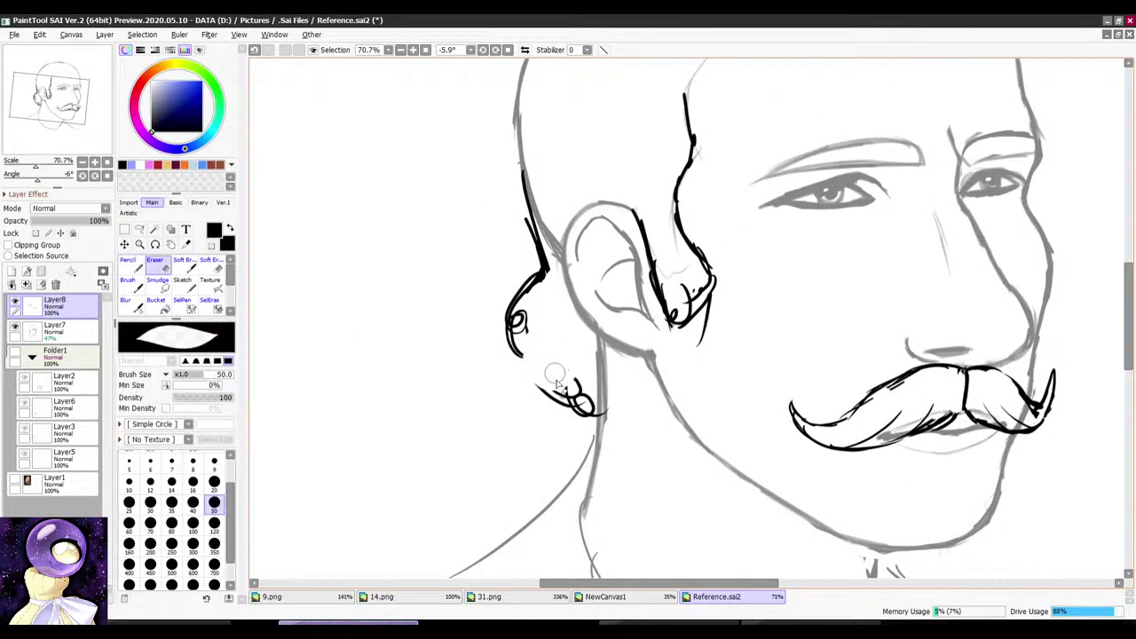
key(n)
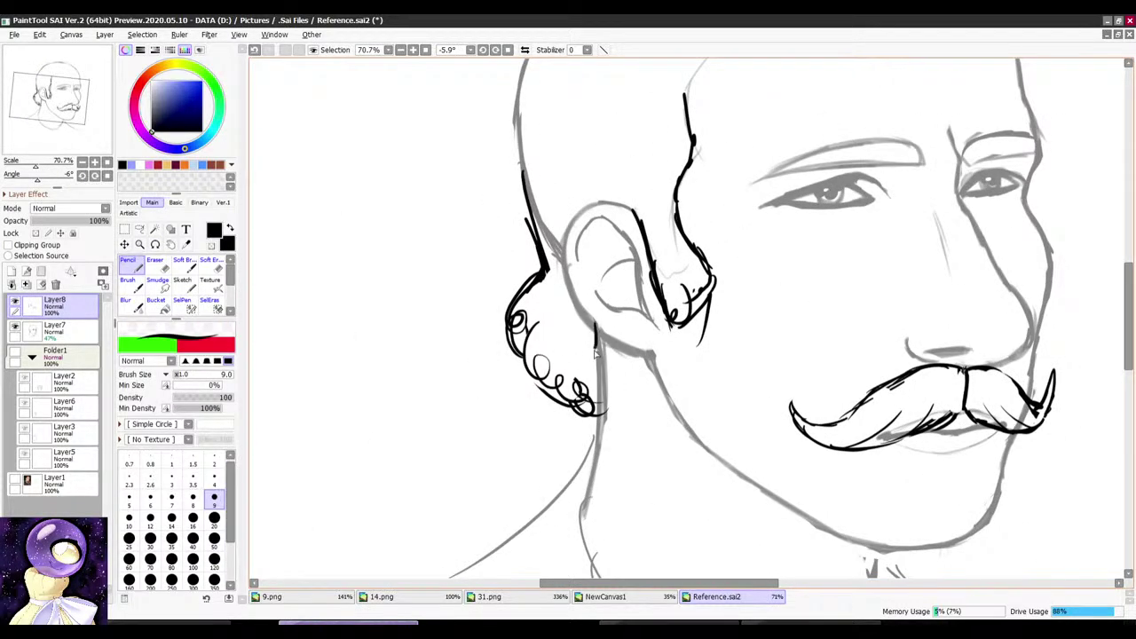
Step: Add a curl beside the neck under the ear, clean up where the curls meet the back of the head, and save the drawing
scroll(595, 353, down, 4)
key(r)
drag(769, 145, 788, 160)
key(n)
scroll(784, 211, down, 5)
scroll(754, 215, up, 5)
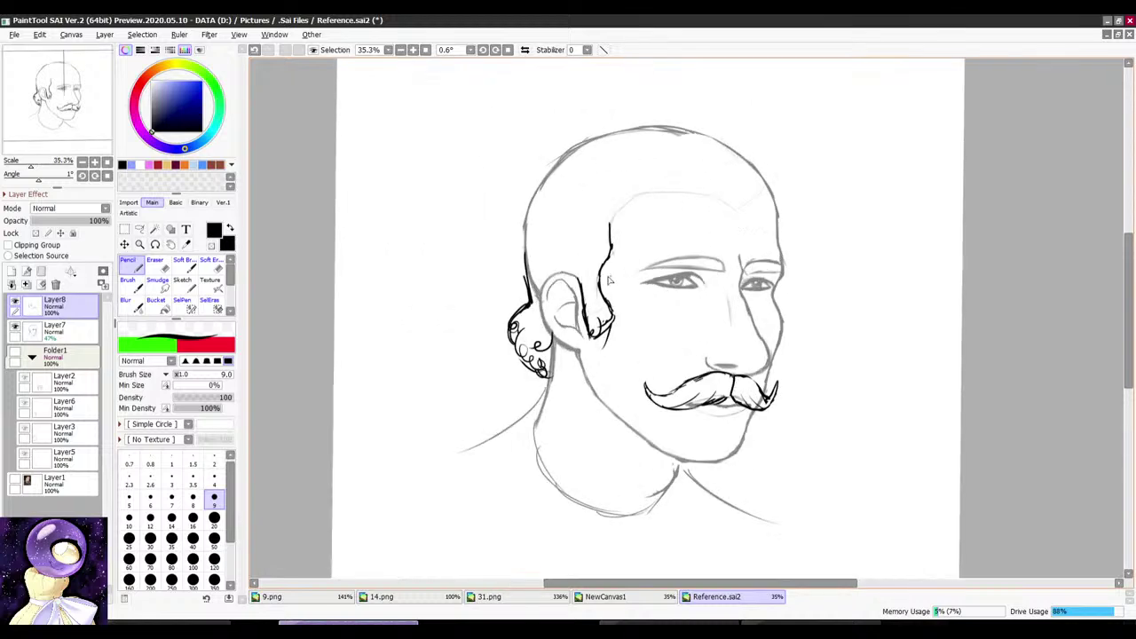
scroll(543, 297, up, 5)
key(e)
key(n)
scroll(550, 289, down, 3)
scroll(556, 291, up, 3)
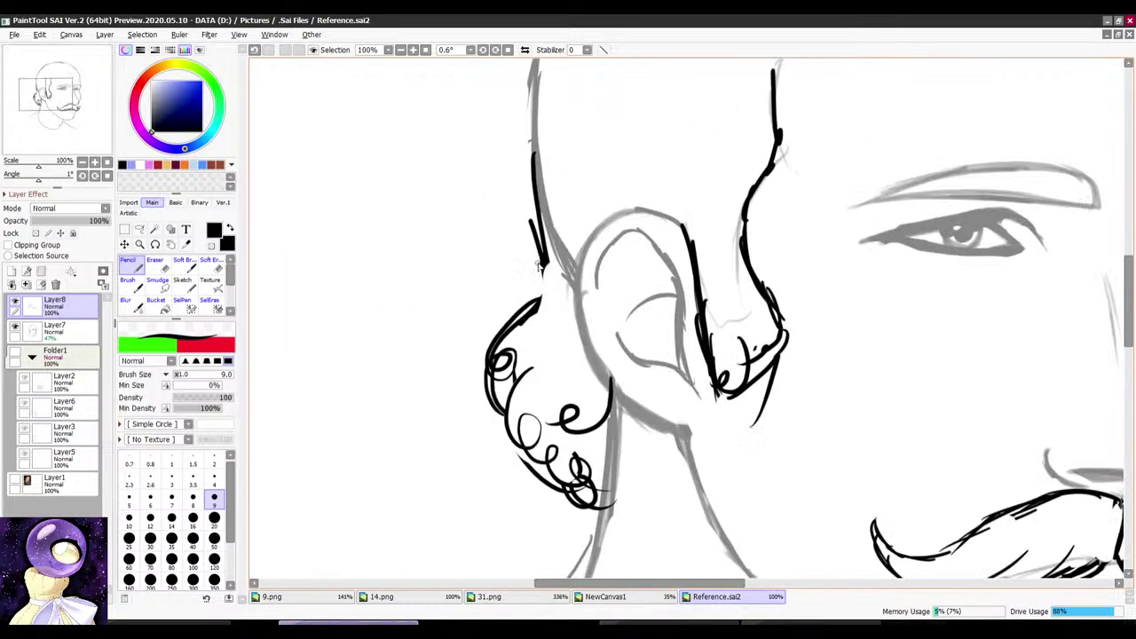
scroll(562, 295, down, 5)
Step: Switch to the Discord call window and look at the other artist's shared drawing
click(789, 622)
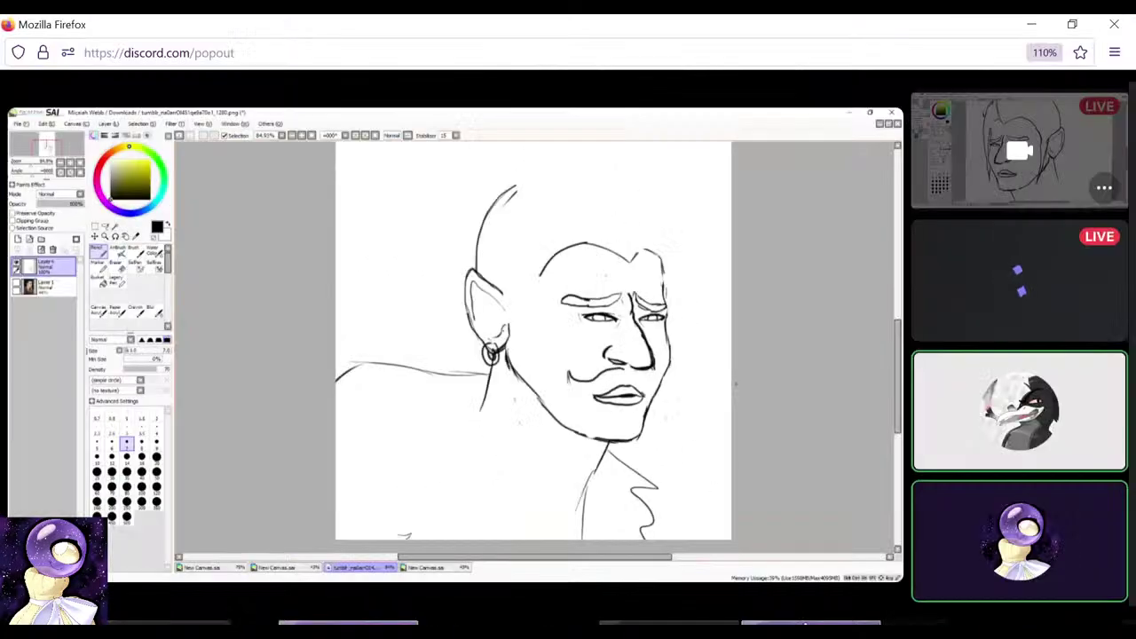
right_click(789, 622)
click(616, 38)
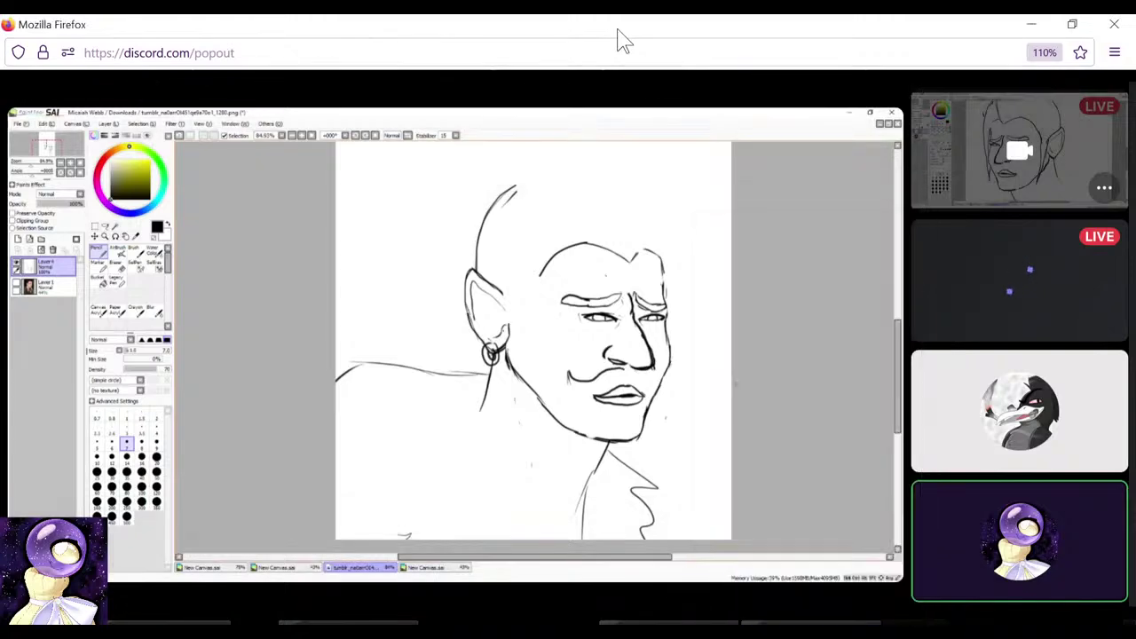
mouse_move(578, 86)
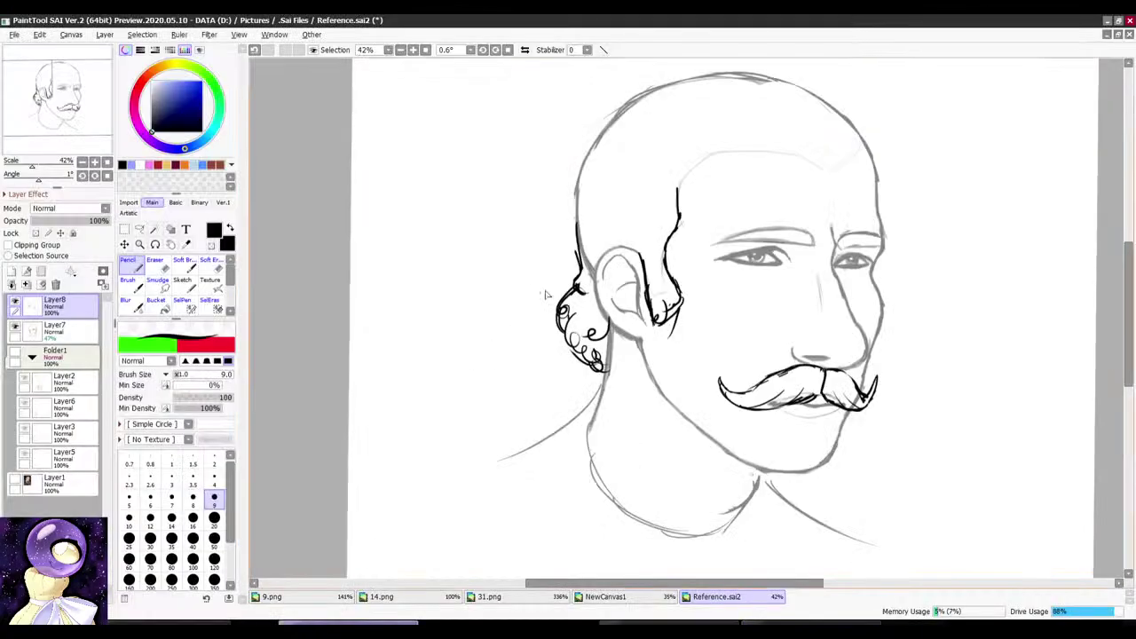
Step: Draw a short dark stroke along the far edge of the face beside the far eye
scroll(677, 258, down, 3)
scroll(678, 257, up, 4)
scroll(677, 258, down, 1)
scroll(677, 258, up, 3)
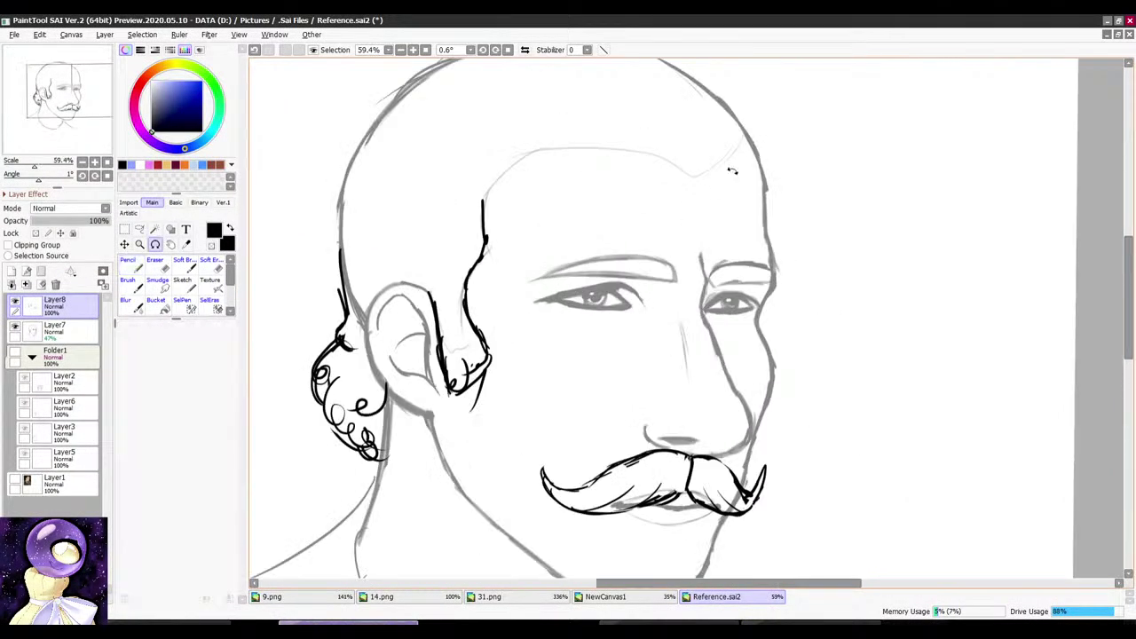
drag(733, 169, 707, 163)
drag(779, 343, 781, 346)
scroll(779, 298, down, 3)
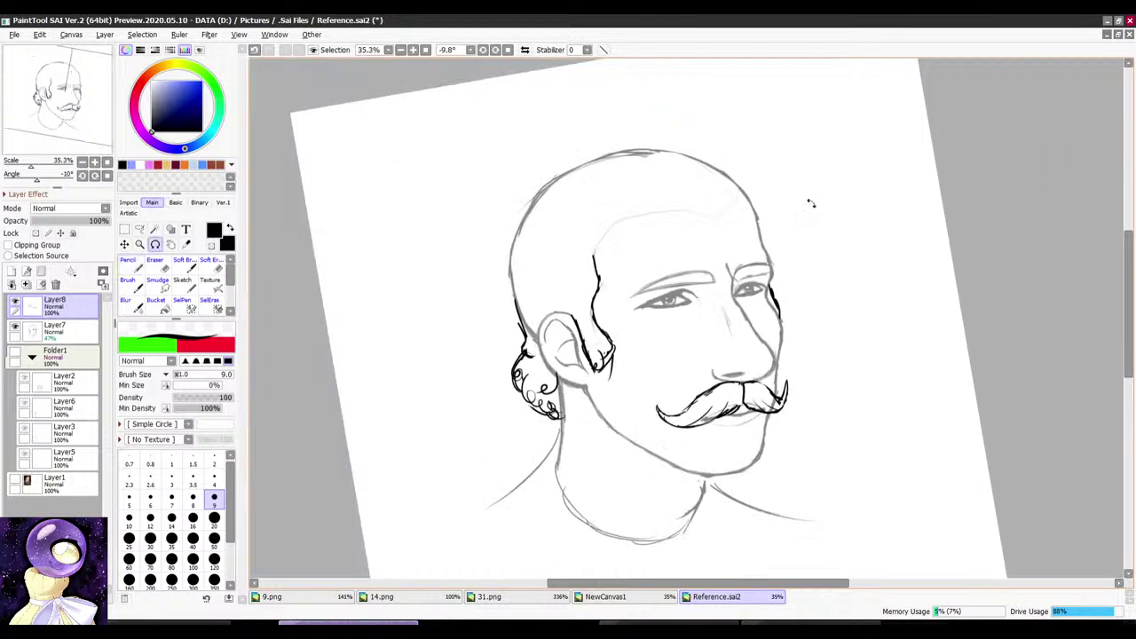
mouse_move(811, 203)
mouse_down()
mouse_move(835, 235)
mouse_move(769, 208)
mouse_up()
scroll(825, 235, down, 4)
scroll(804, 257, up, 4)
scroll(771, 208, up, 4)
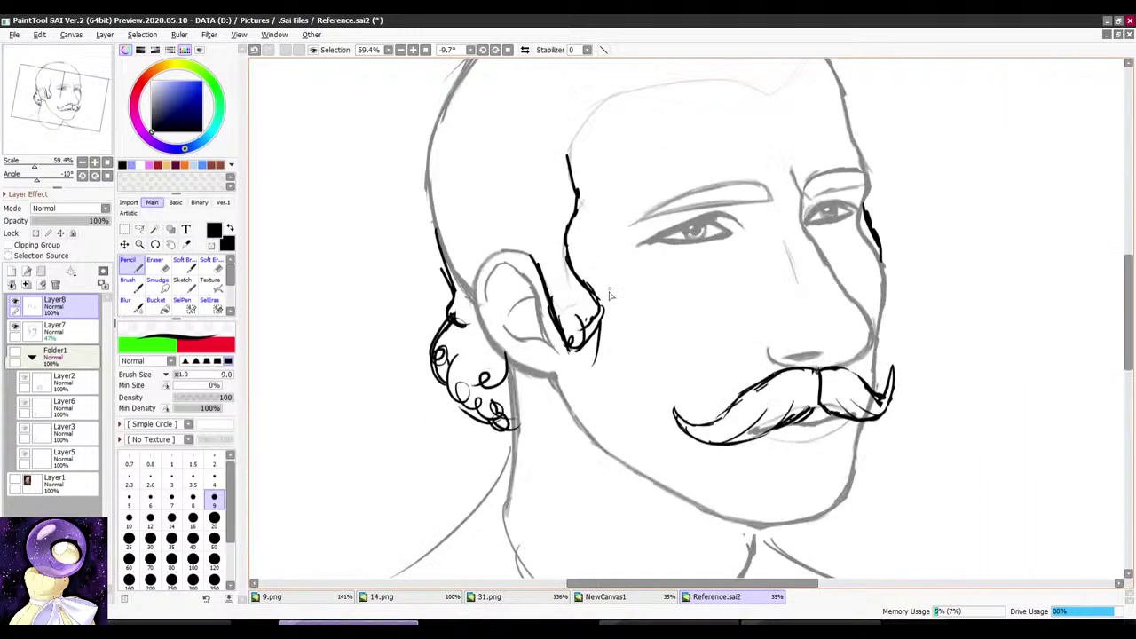
Step: Add more strands to the lower end of the near sideburn and compare with the front-facing Luigi image
scroll(613, 318, down, 5)
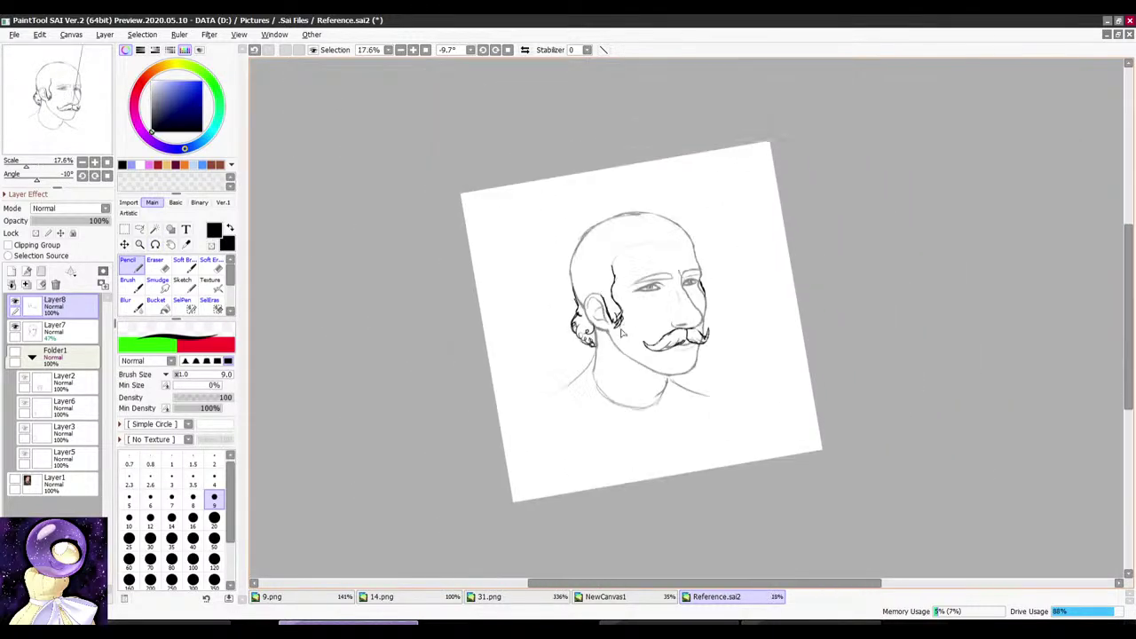
scroll(621, 293, up, 4)
scroll(681, 213, down, 4)
scroll(645, 289, up, 4)
drag(681, 213, 622, 215)
click(781, 623)
click(669, 621)
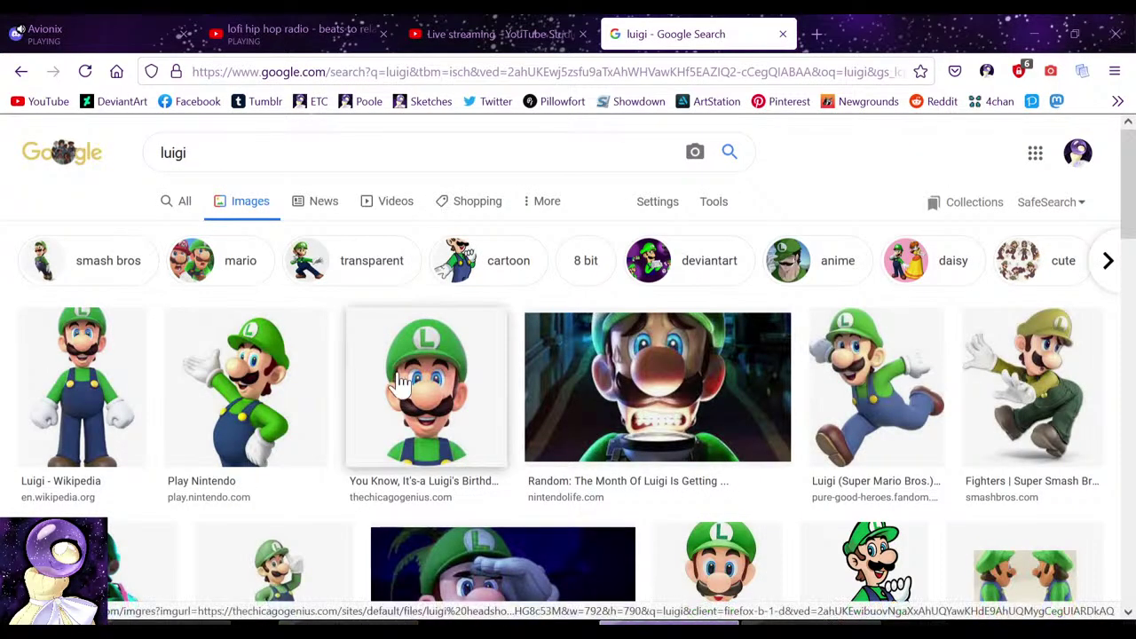
mouse_move(401, 382)
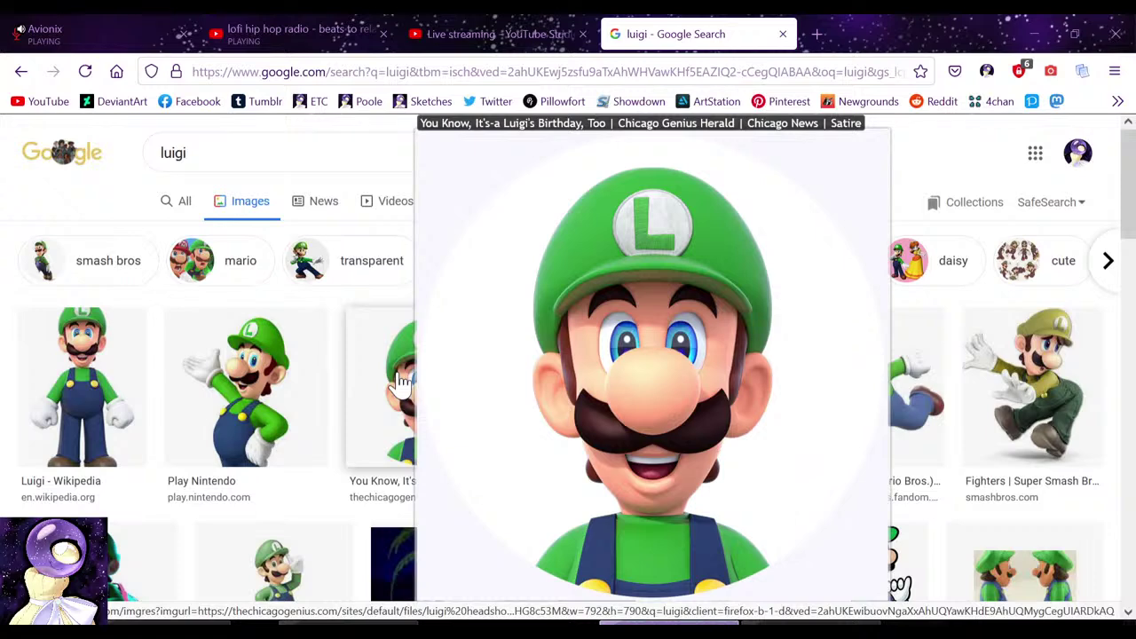
key(alt+Tab)
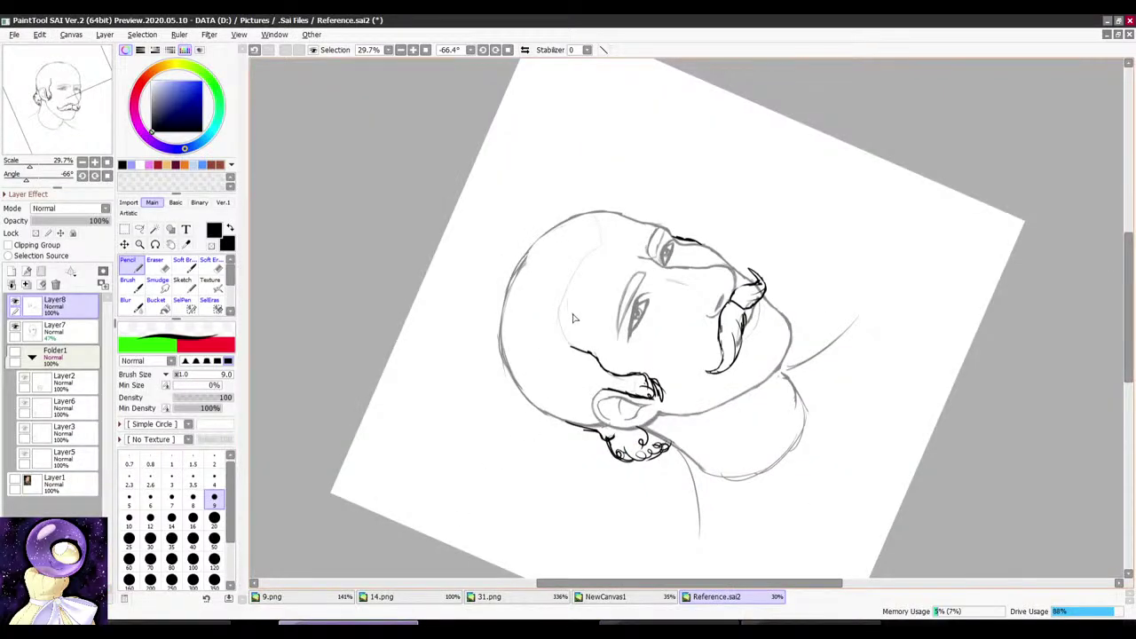
Step: Switch to the browser and enlarge the running Luigi image to study the shape of his cap
scroll(573, 317, up, 2)
drag(669, 166, 654, 165)
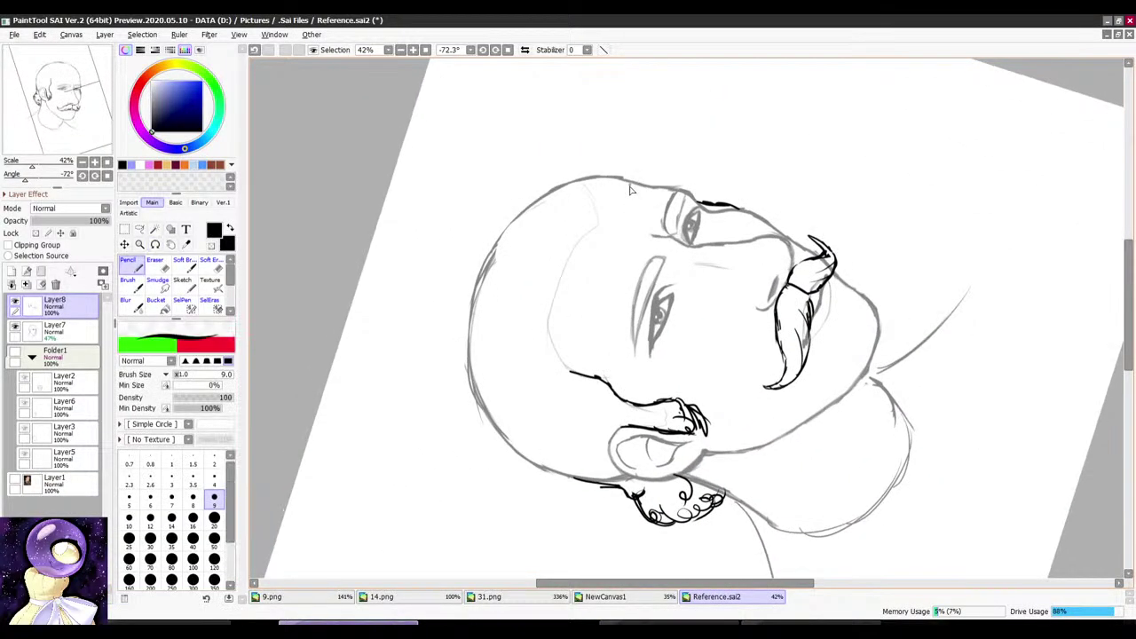
scroll(621, 242, down, 2)
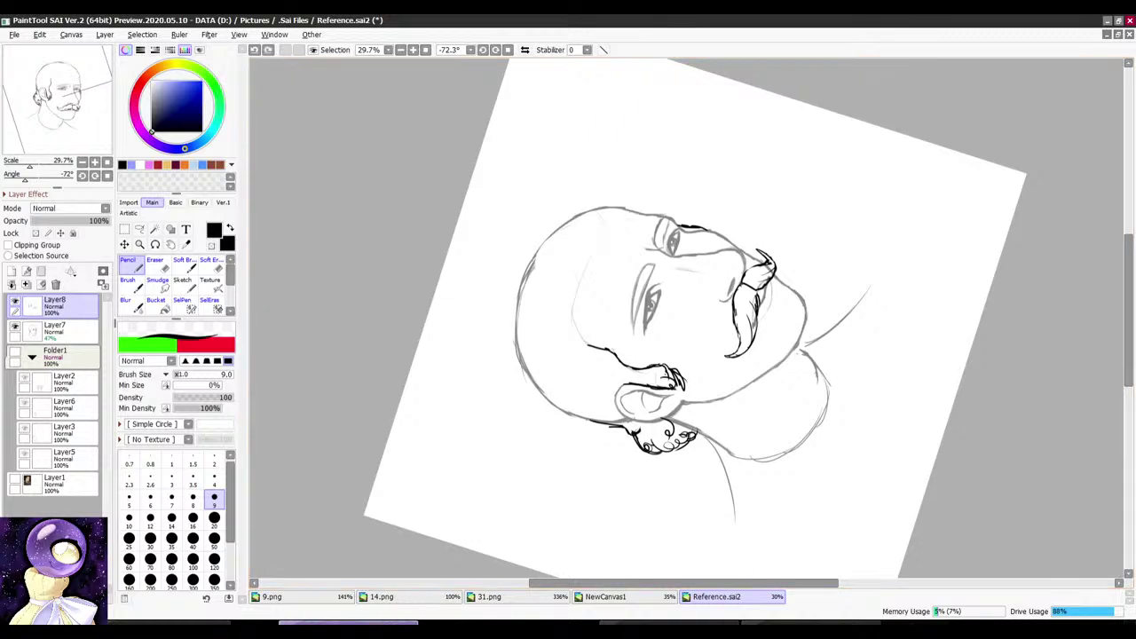
click(775, 622)
click(710, 622)
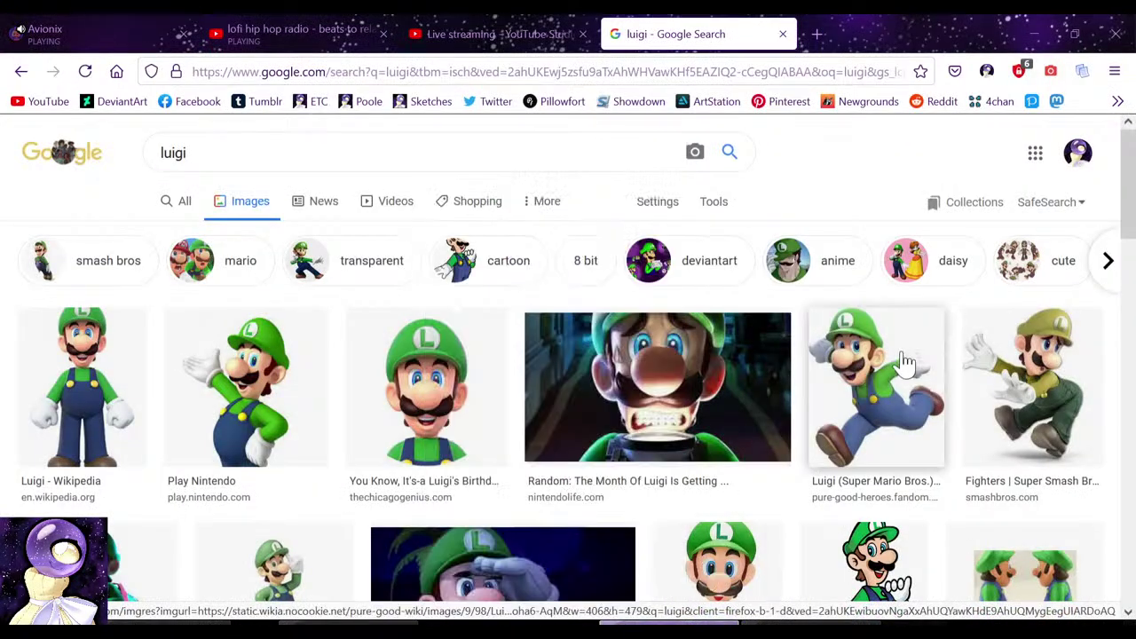
mouse_move(902, 362)
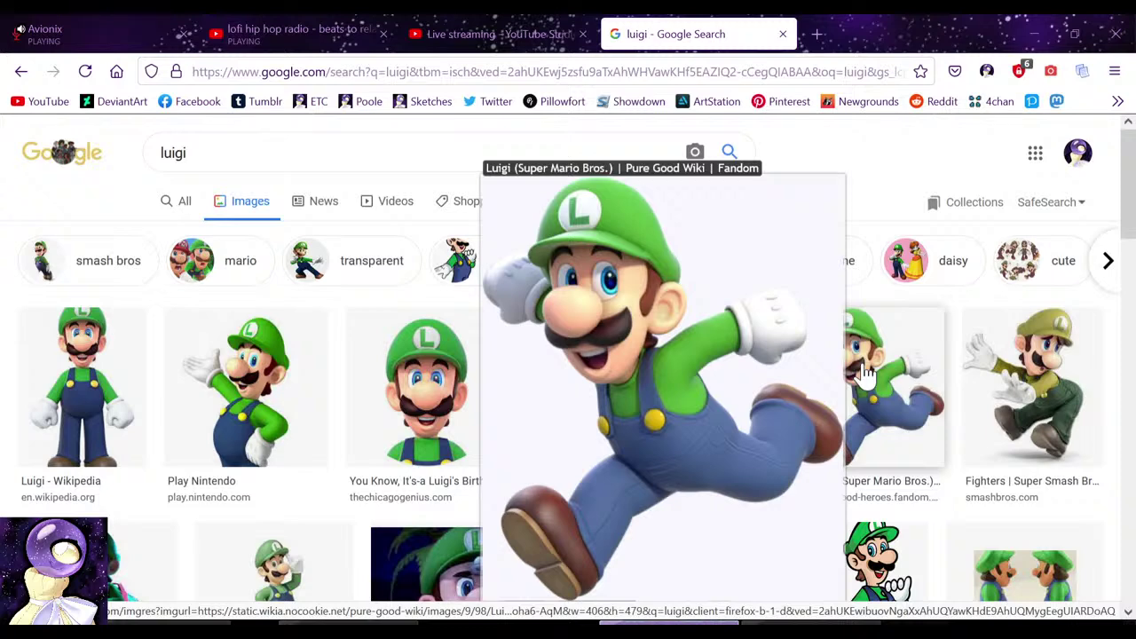
key(alt+Tab)
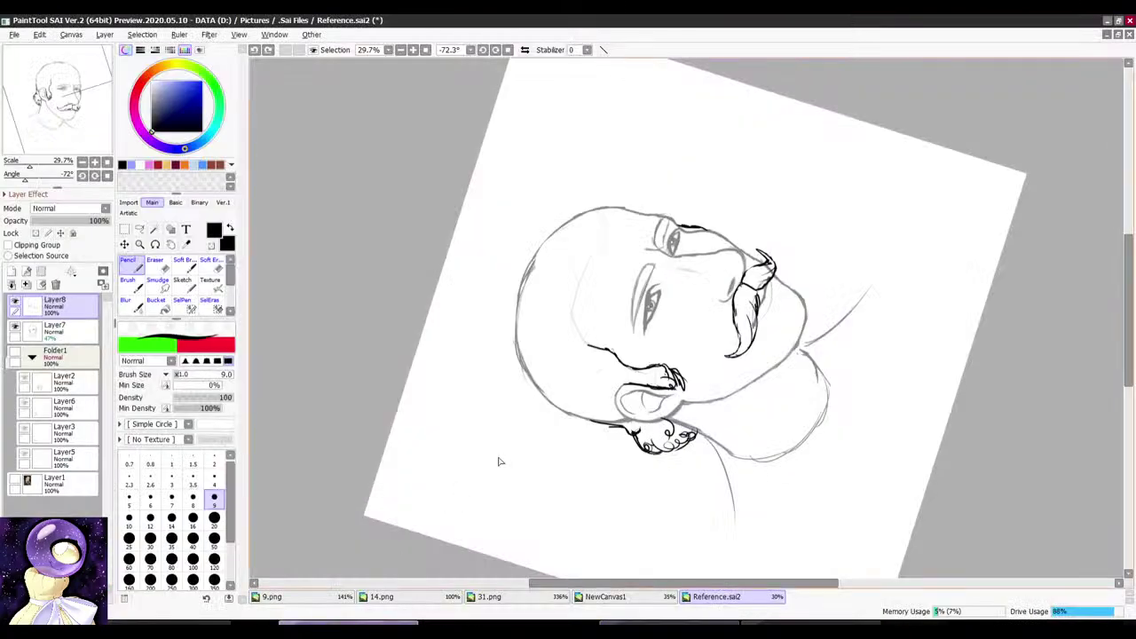
Step: Draw the cap's visor as a pointed leaf shape running from the sideburn's upper end across and beyond the forehead
scroll(606, 289, up, 2)
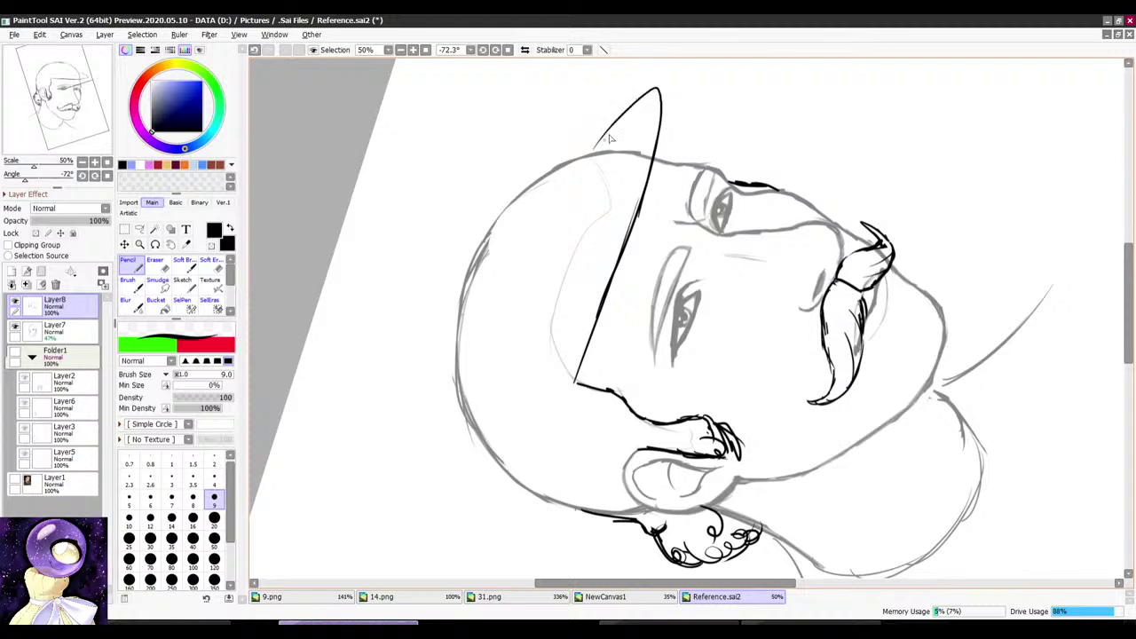
drag(566, 329, 571, 381)
drag(649, 125, 620, 133)
Step: Outline the cap's crown as a tall dome from the visor over the skull and around the back of the head
drag(587, 142, 530, 140)
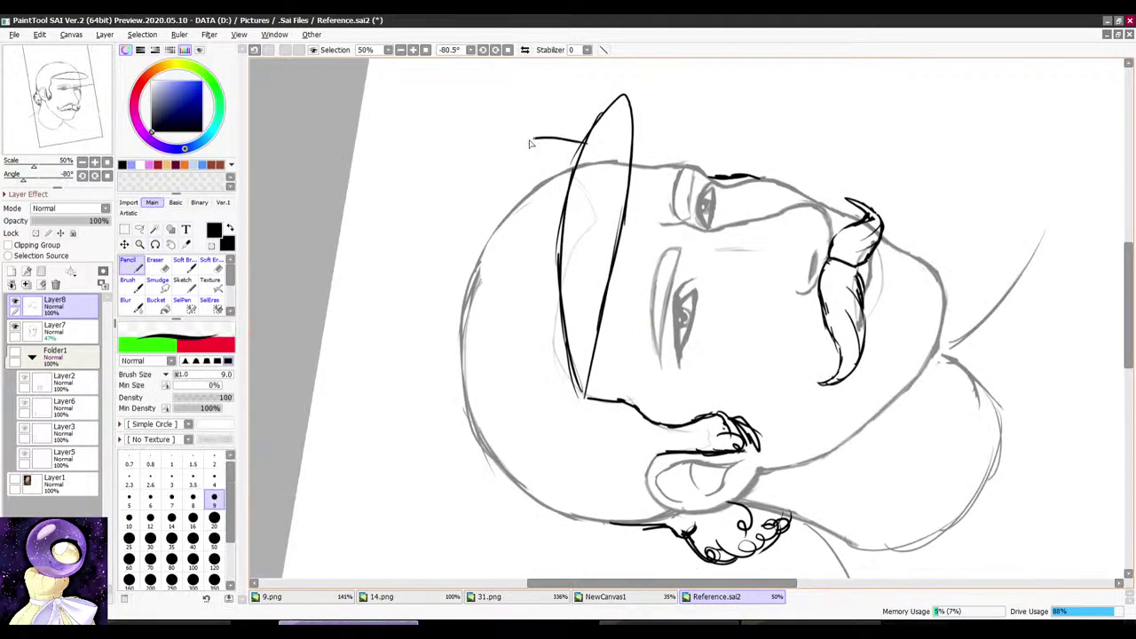
drag(436, 347, 495, 160)
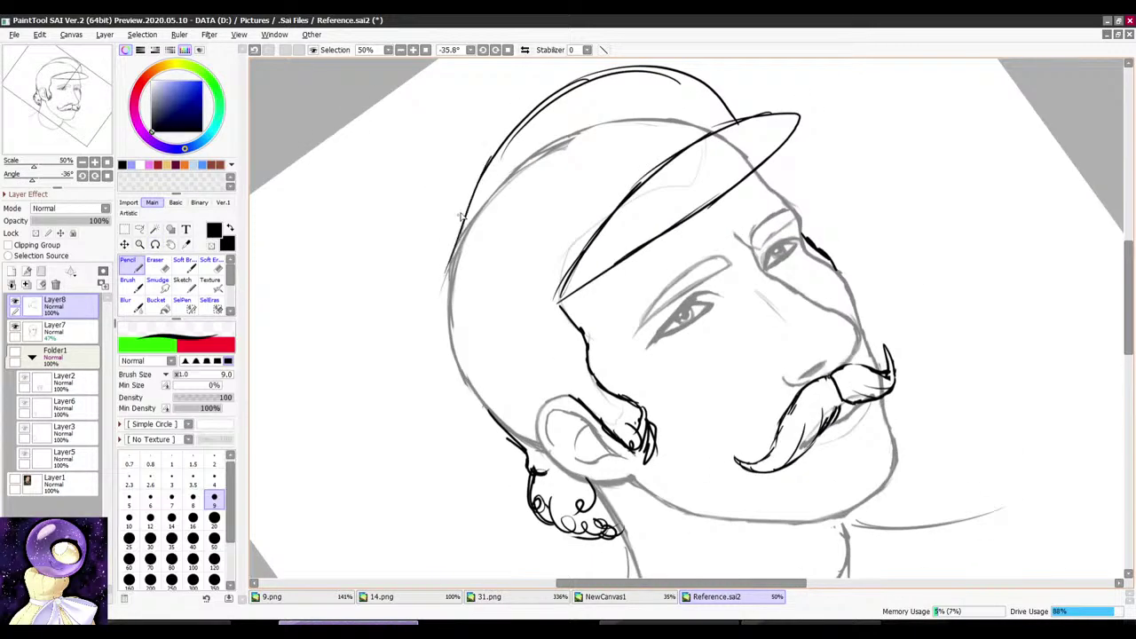
drag(476, 399, 561, 330)
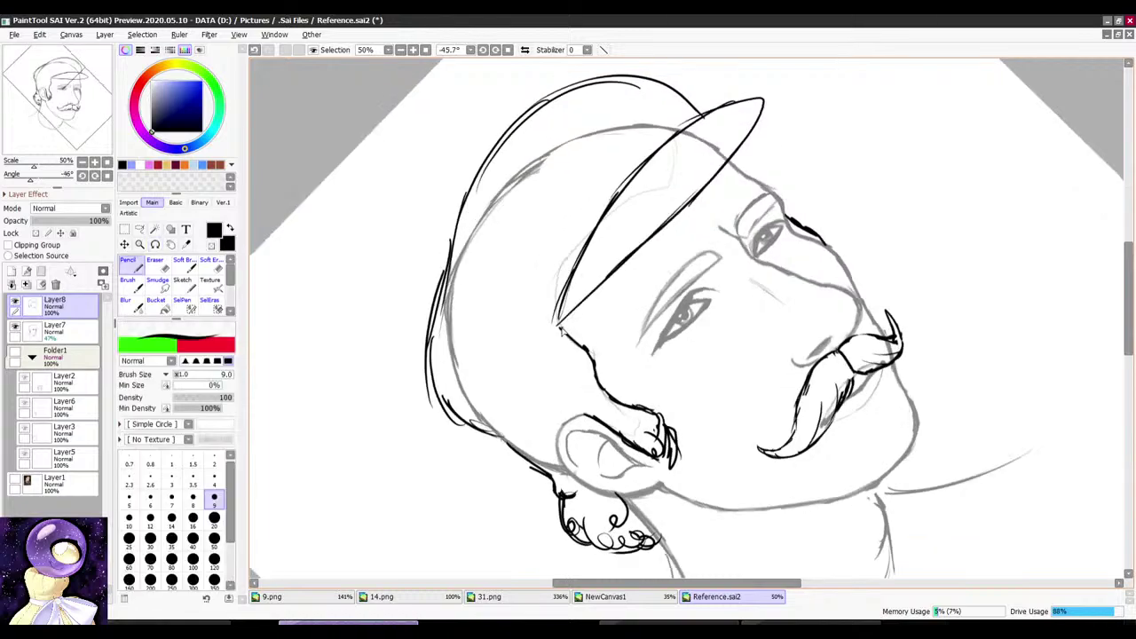
Step: Draw the cap's lower edge from the visor's corner to the back of the head and reinforce the crown's rear outline
mouse_move(505, 442)
mouse_down()
mouse_move(472, 281)
mouse_move(480, 343)
mouse_up()
scroll(479, 289, up, 3)
drag(464, 285, 466, 317)
scroll(499, 364, down, 3)
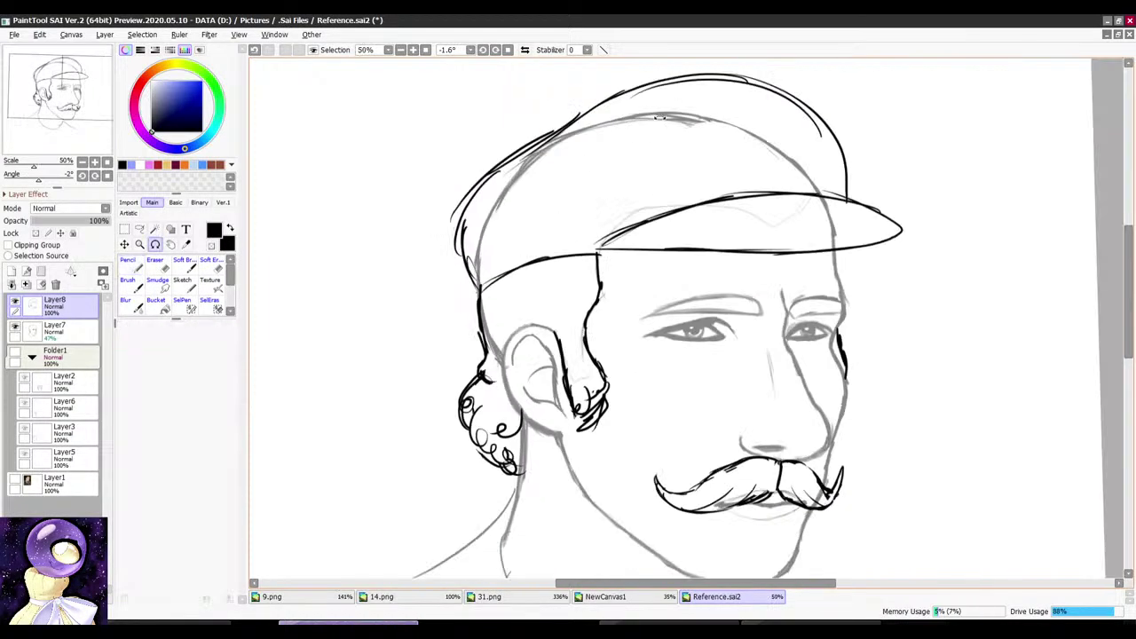
Step: Switch to the Discord call window, look at the other artist's shared drawing and return to the canvas
drag(499, 371, 551, 457)
scroll(603, 266, down, 1)
click(809, 629)
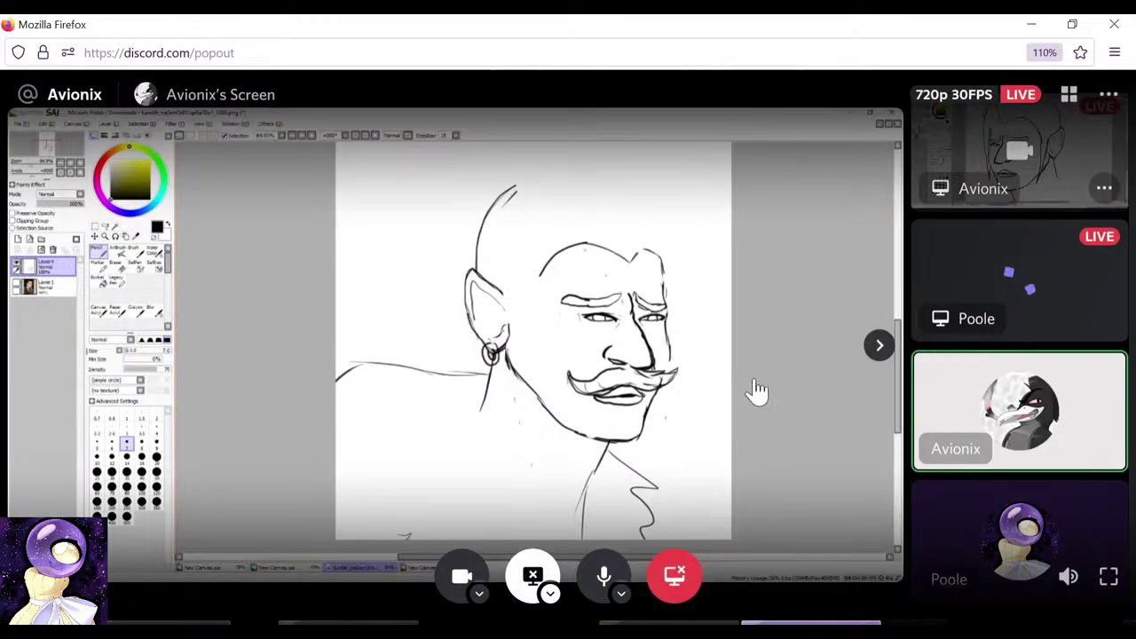
key(alt+Tab)
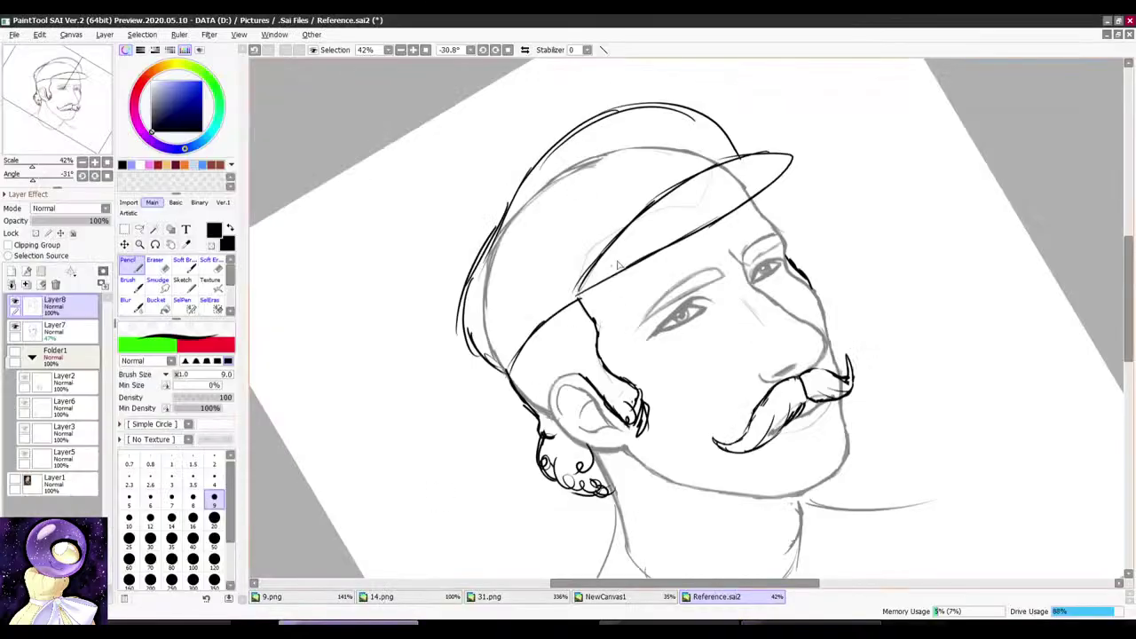
Step: Select the cap lines with a freeform lasso and shift them slightly up, away from the top of the sideburn
drag(619, 160, 547, 373)
scroll(620, 182, up, 2)
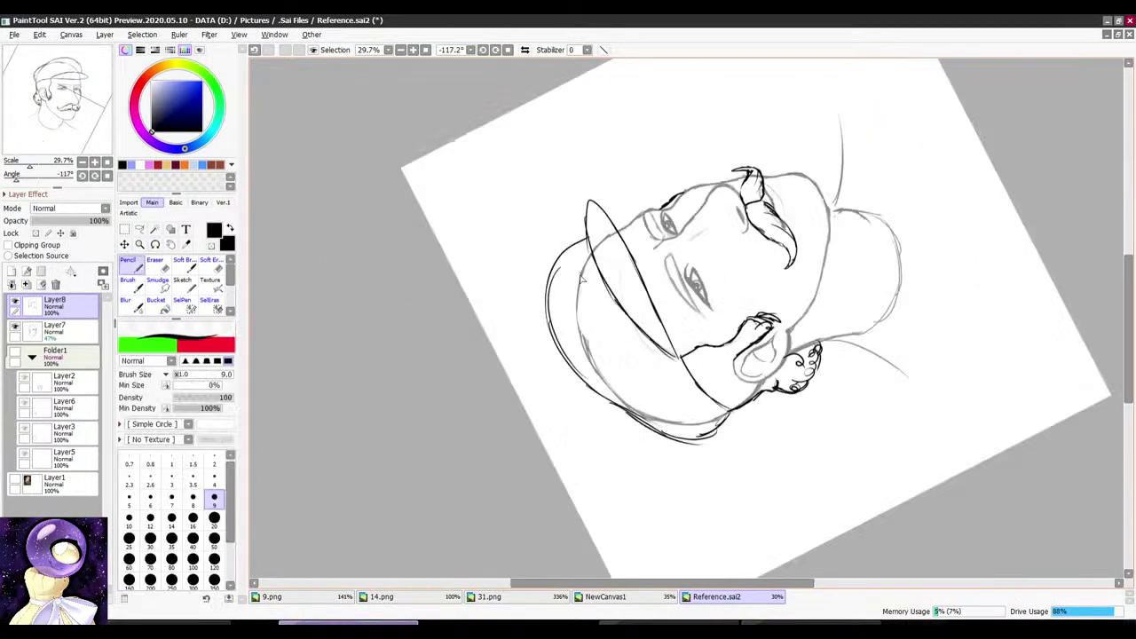
mouse_move(588, 183)
mouse_down()
mouse_move(673, 152)
mouse_move(825, 229)
mouse_up()
drag(783, 178, 813, 206)
click(141, 230)
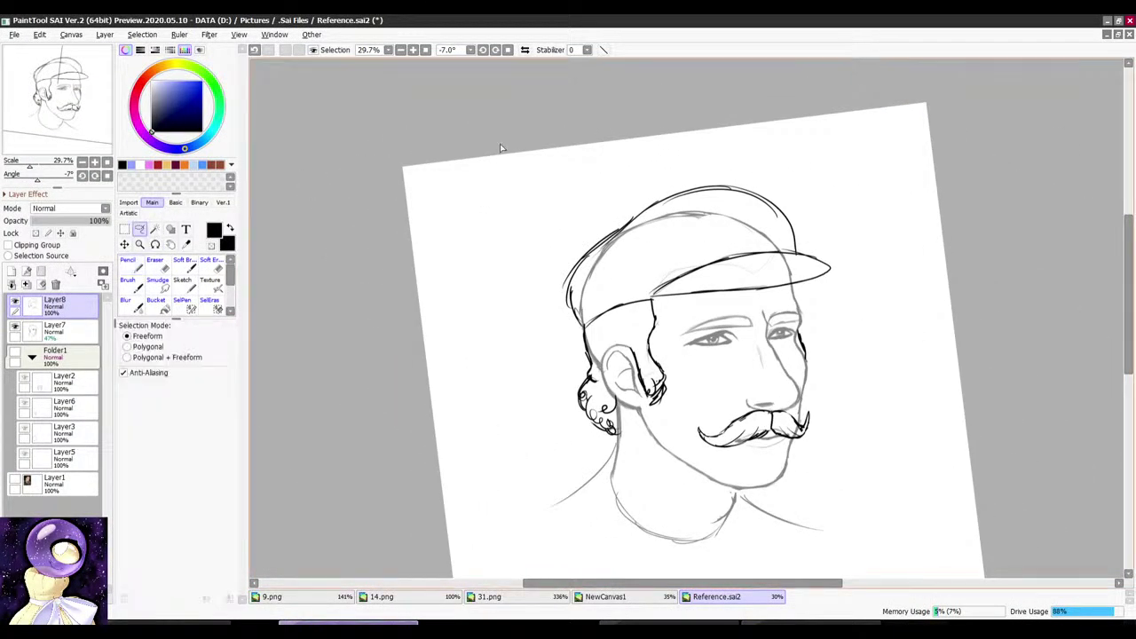
drag(739, 195, 637, 212)
scroll(636, 211, up, 1)
drag(676, 135, 523, 343)
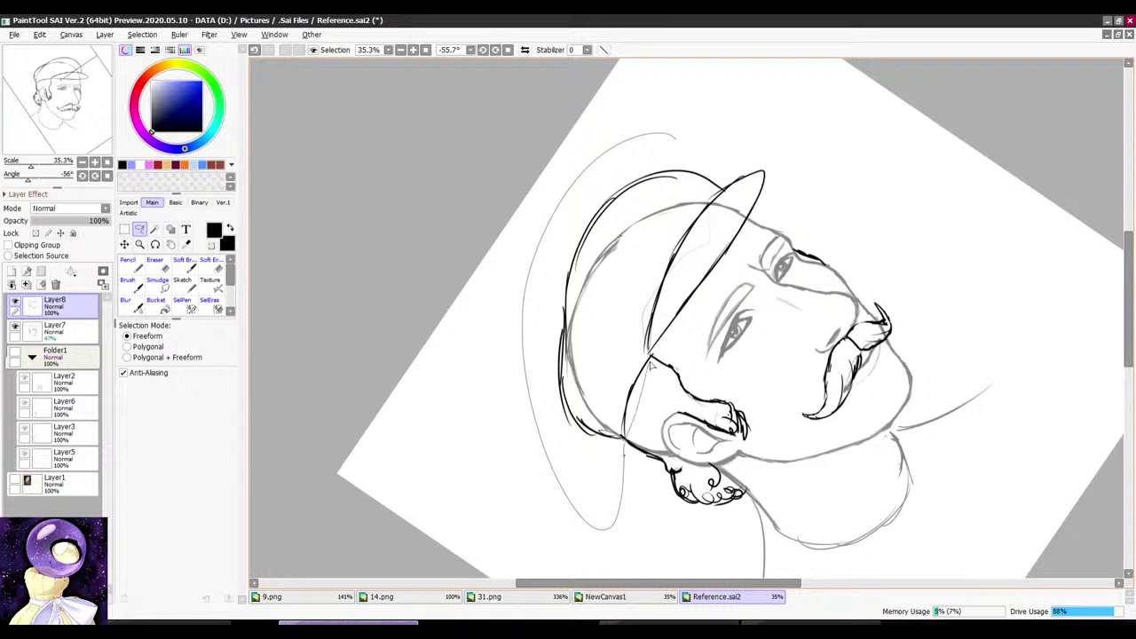
drag(786, 162, 784, 163)
key(End)
key(End)
key(End)
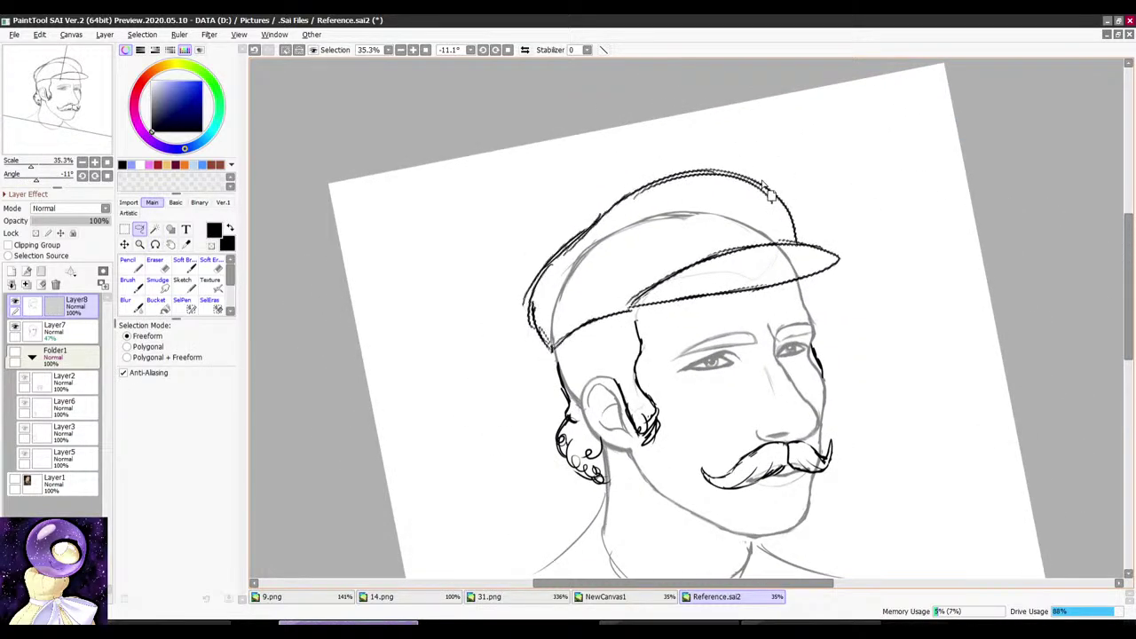
Step: Deselect the cap, return to the Pencil and save the drawing
click(324, 96)
click(137, 268)
key(ctrl+s)
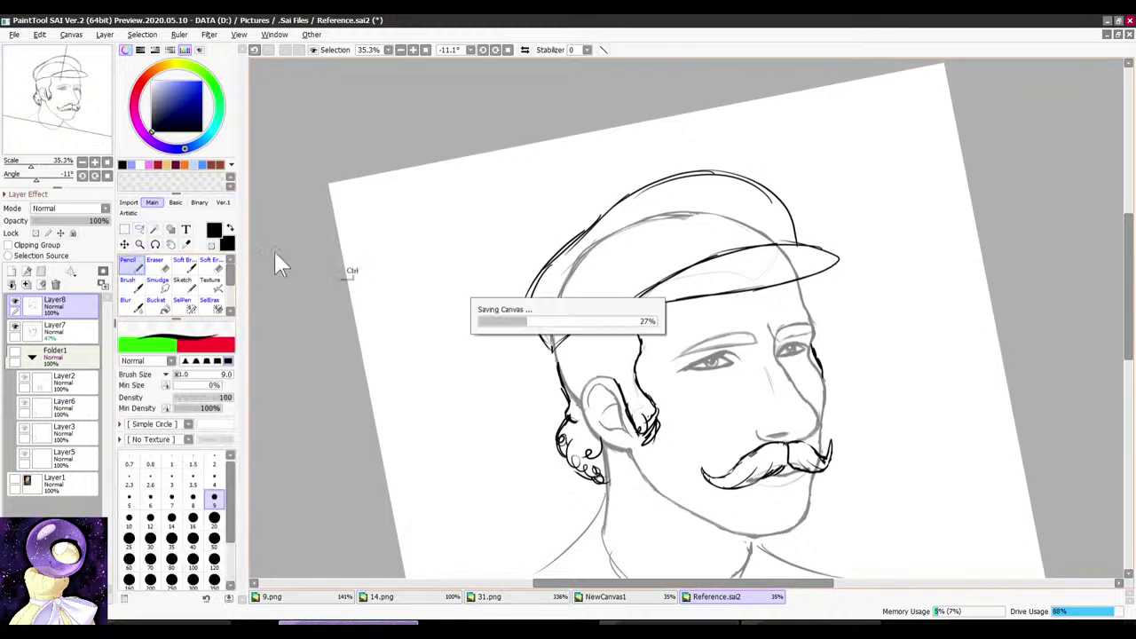
Step: Switch to the Discord call window and examine the cap in the other artist's shared drawing
drag(758, 534, 731, 539)
click(701, 622)
click(773, 622)
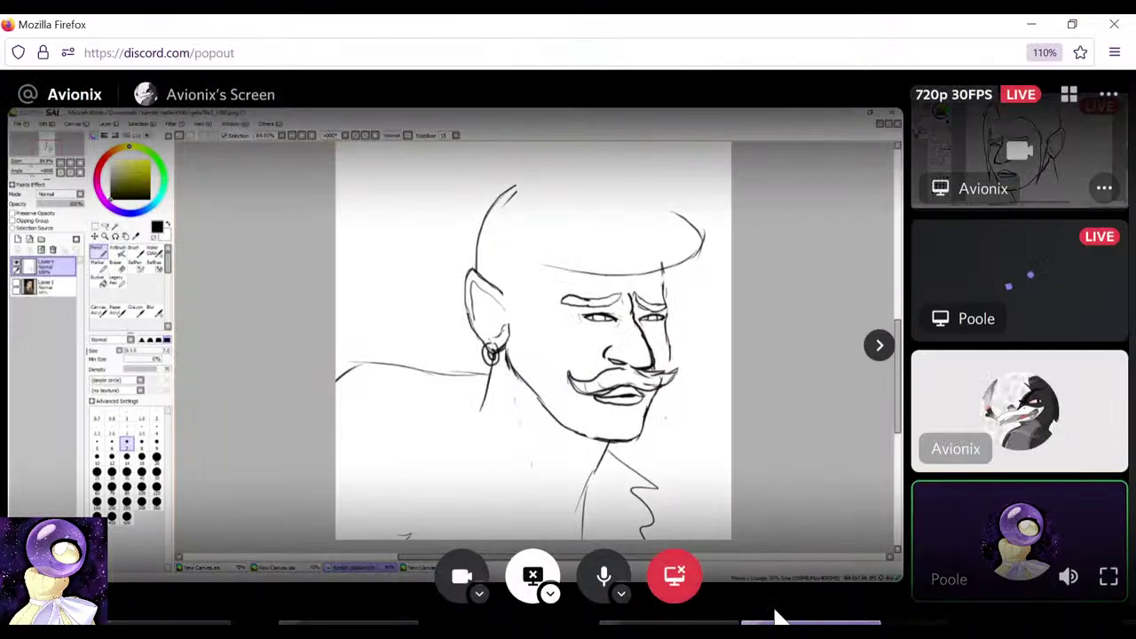
Step: Search Google Images for "plumber hat" and browse the pictures for cap shapes
click(688, 622)
drag(197, 153, 1, 110)
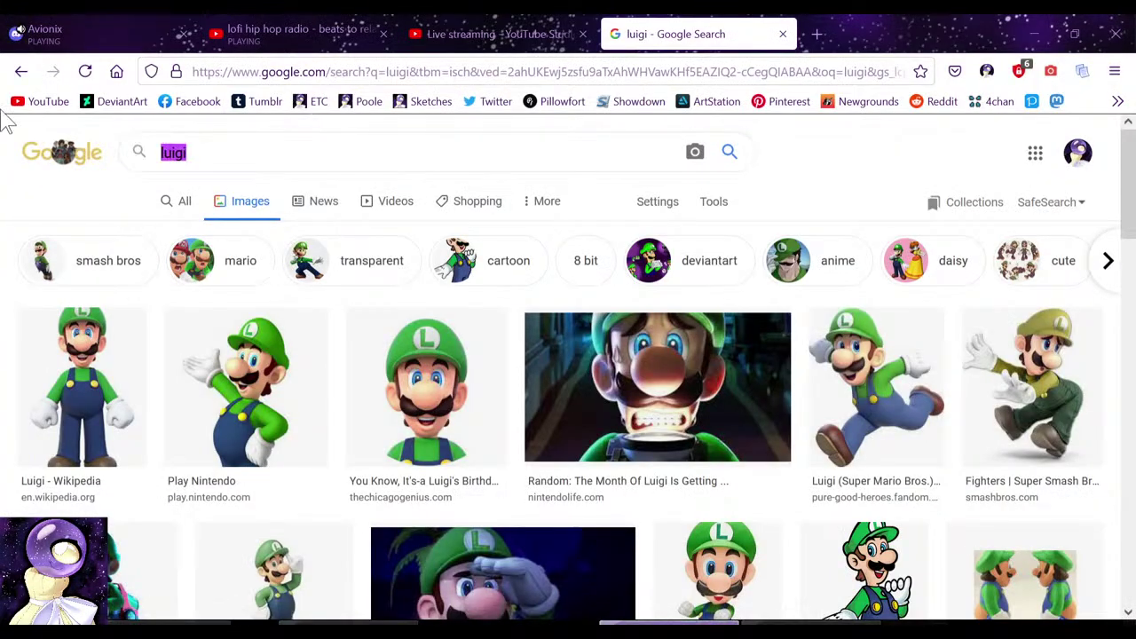
text(plum)
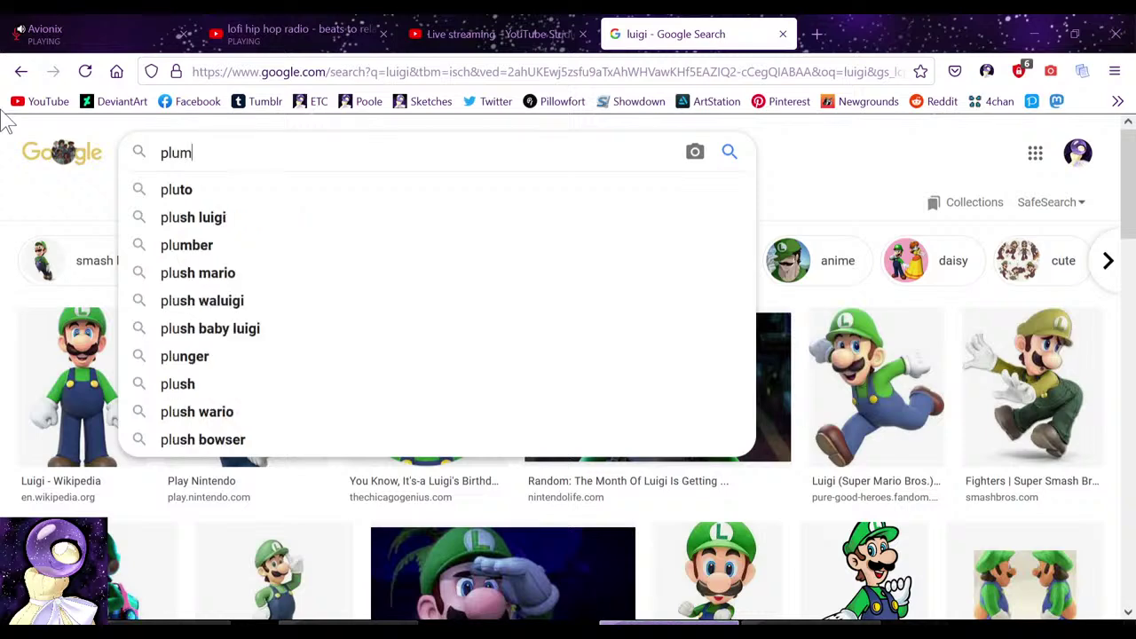
text(ber hat)
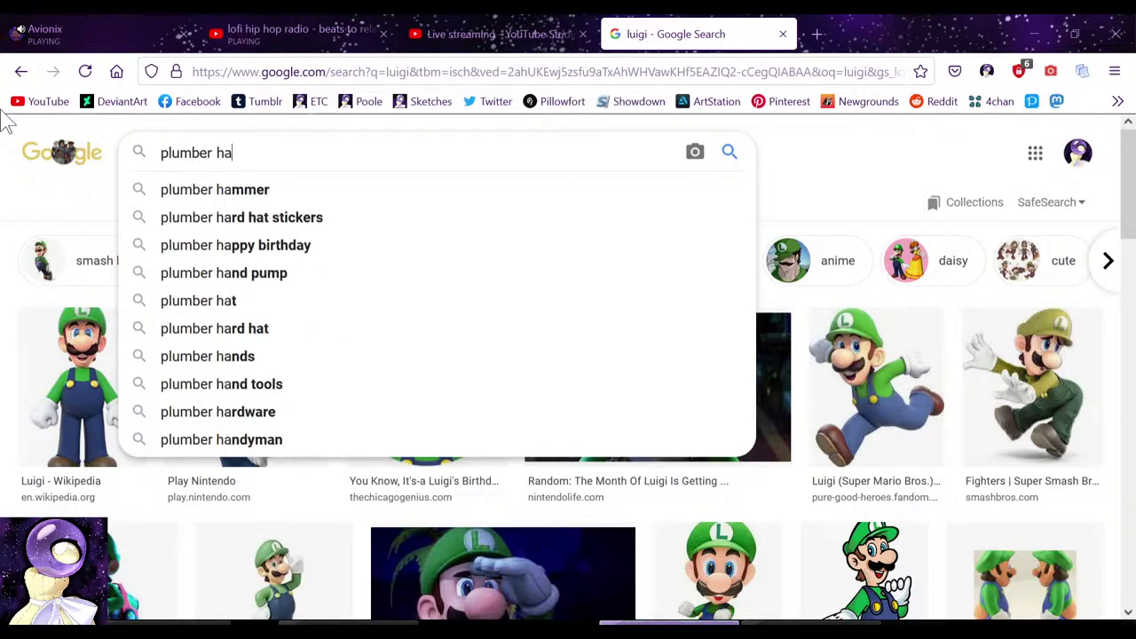
key(Return)
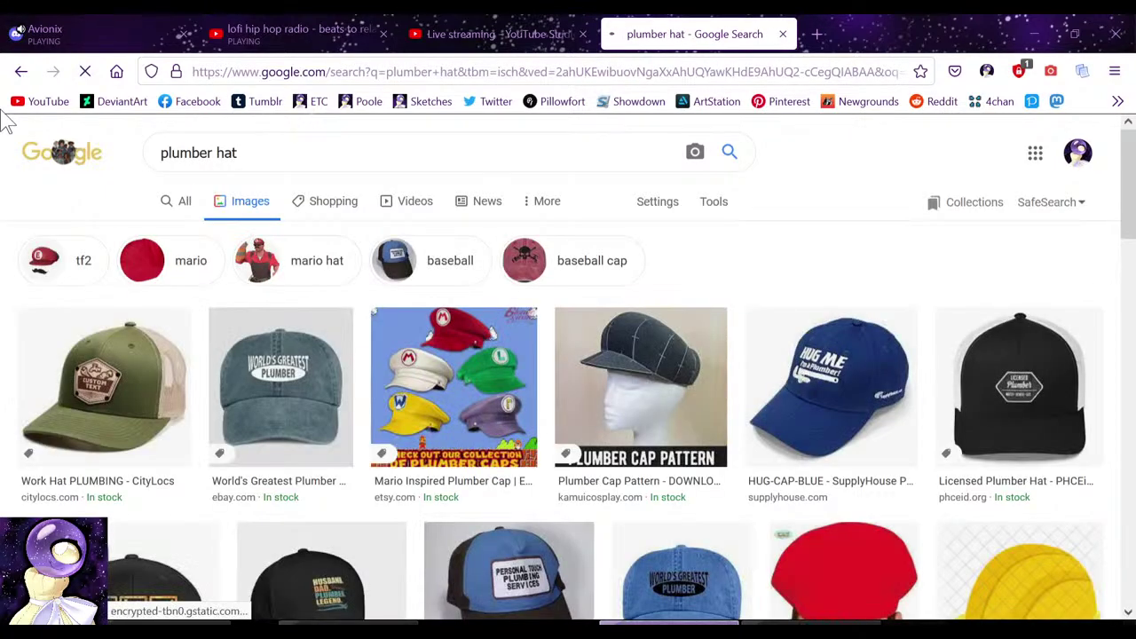
scroll(209, 251, down, 3)
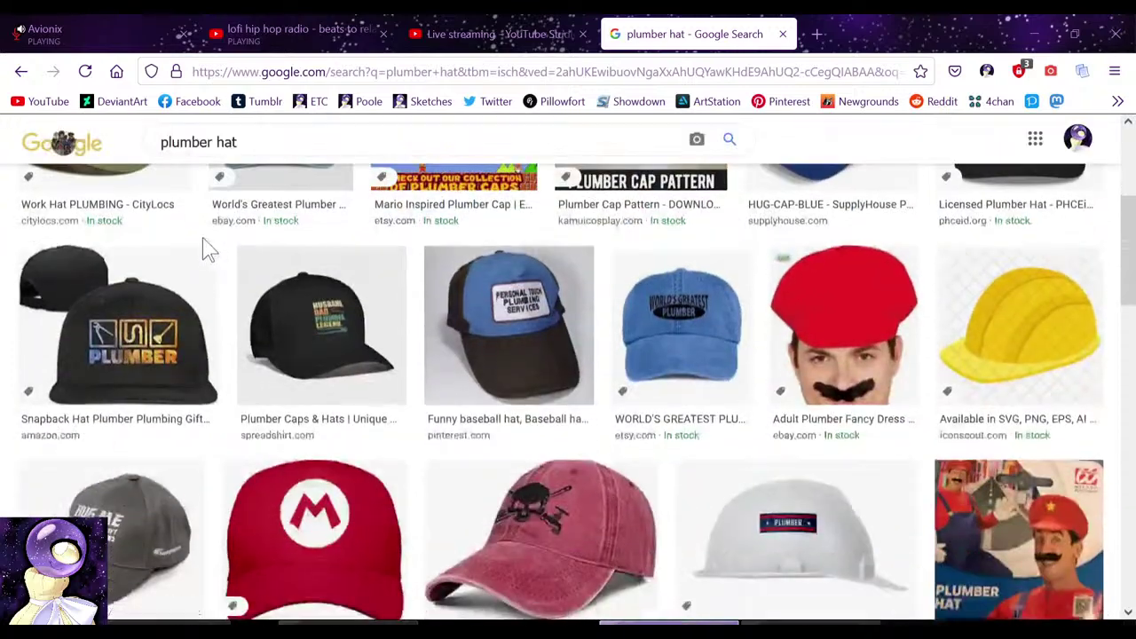
scroll(194, 264, up, 1)
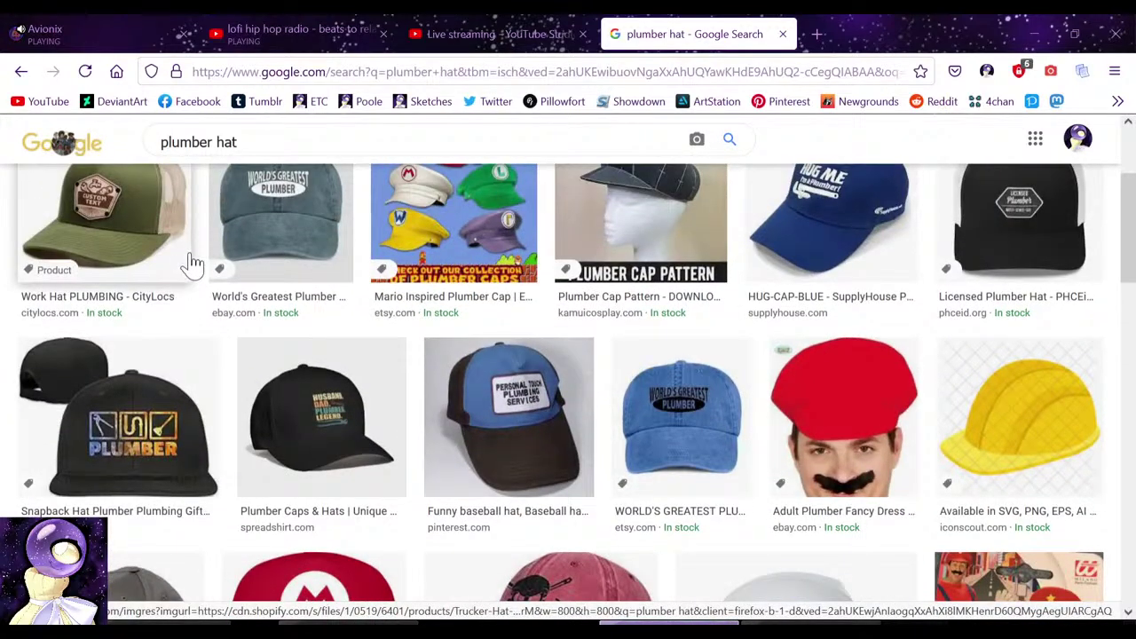
scroll(193, 265, down, 1)
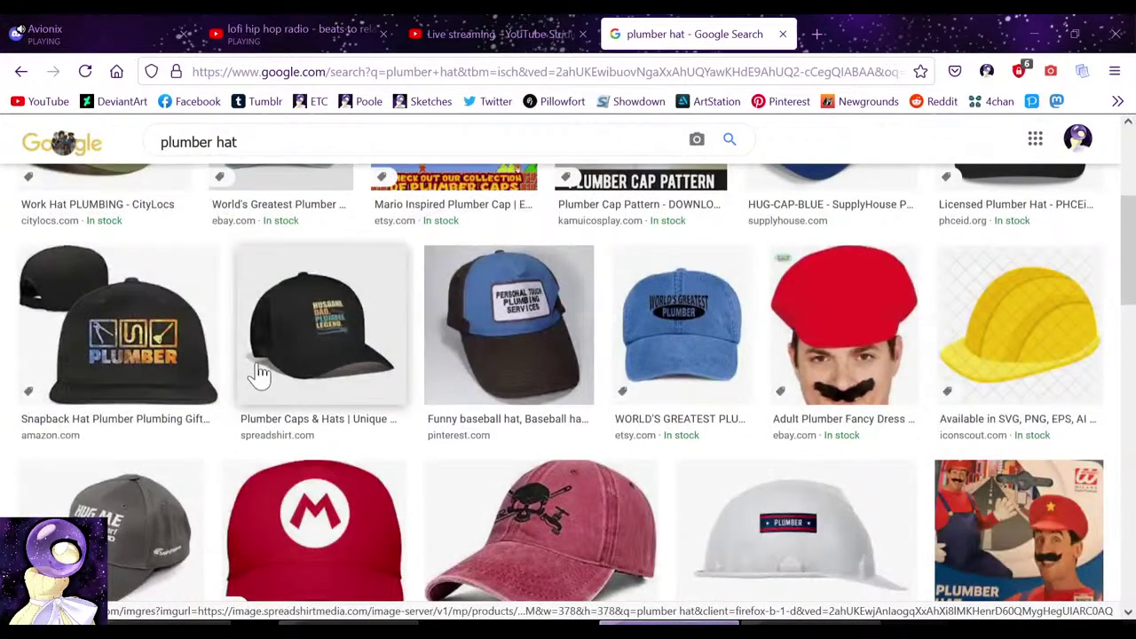
scroll(258, 372, down, 1)
scroll(253, 362, down, 4)
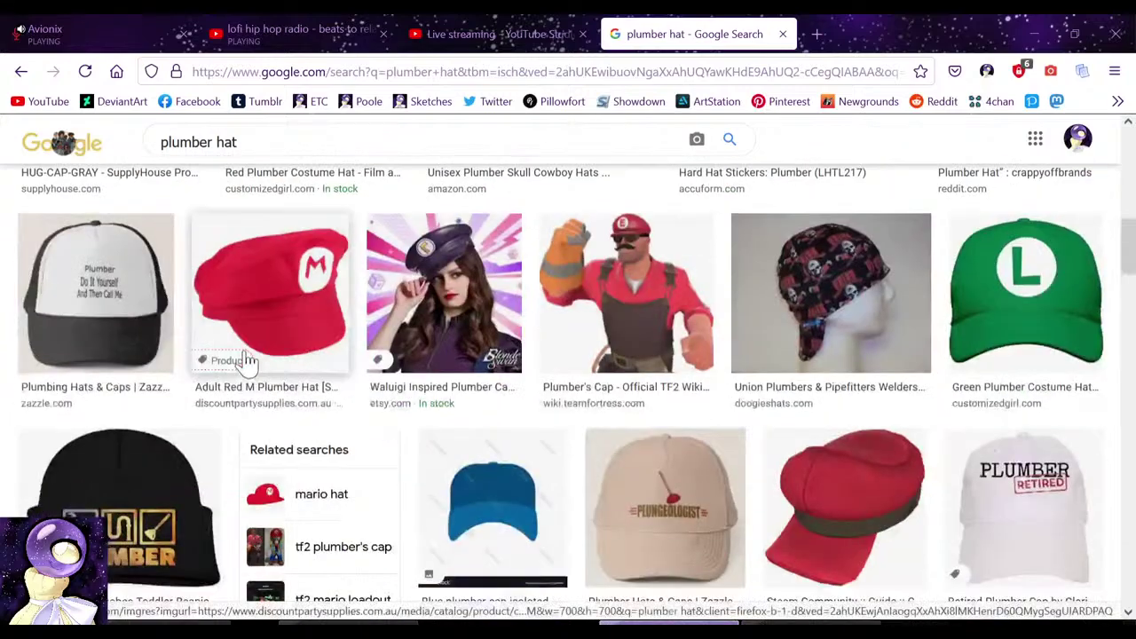
scroll(266, 372, down, 4)
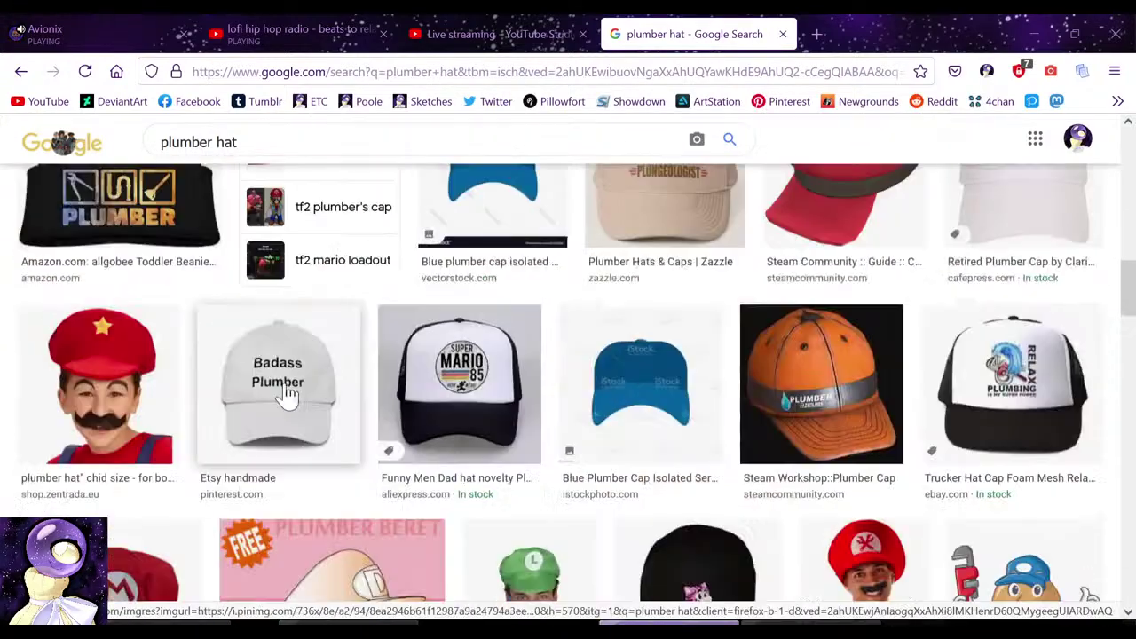
Step: Switch back to PaintTool SAI and erase the doubled outline across the top of the cap's crown
click(348, 624)
scroll(621, 204, down, 4)
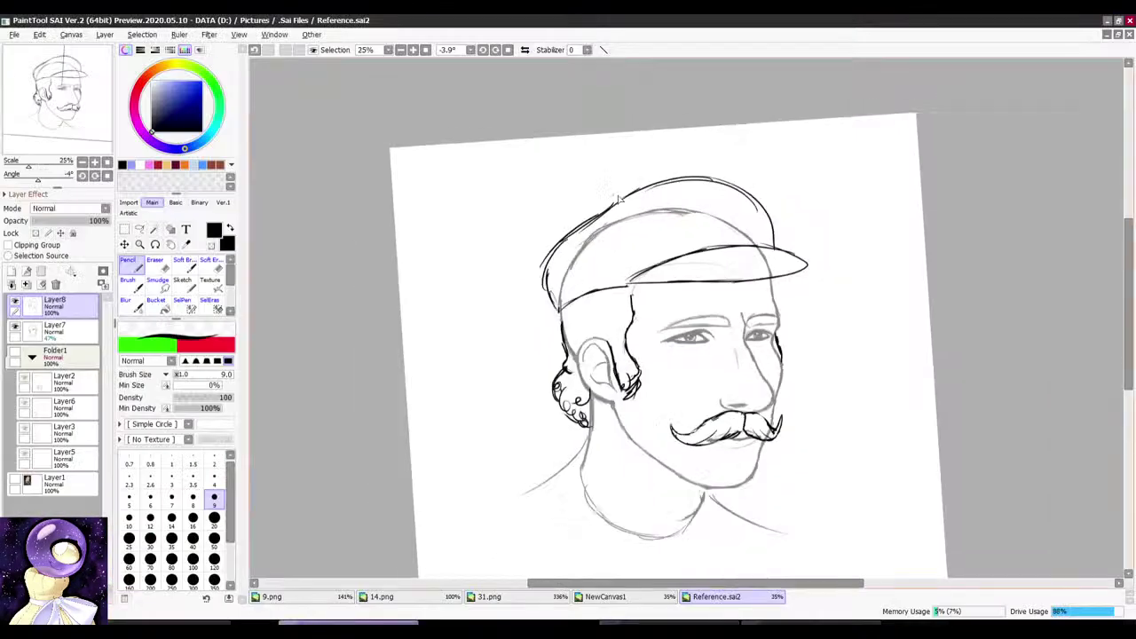
scroll(681, 226, up, 6)
key(r)
drag(681, 227, 580, 187)
key(e)
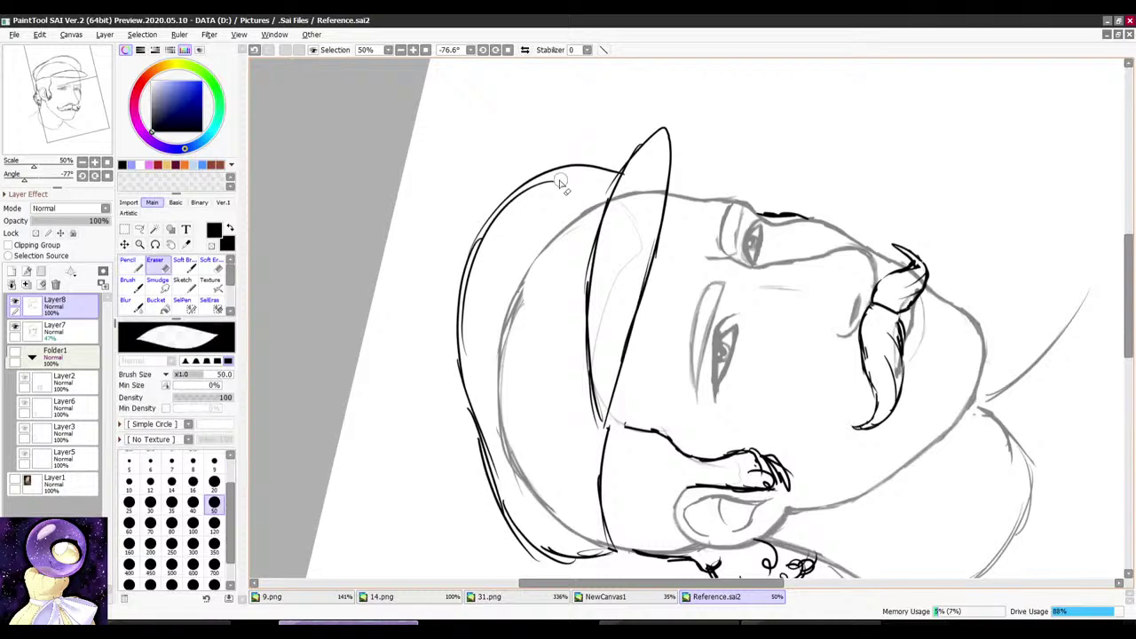
key(e)
drag(525, 212, 461, 351)
Step: Redraw the top of the cap's crown as one rounder curve joining the visor to the rear outline
key(r)
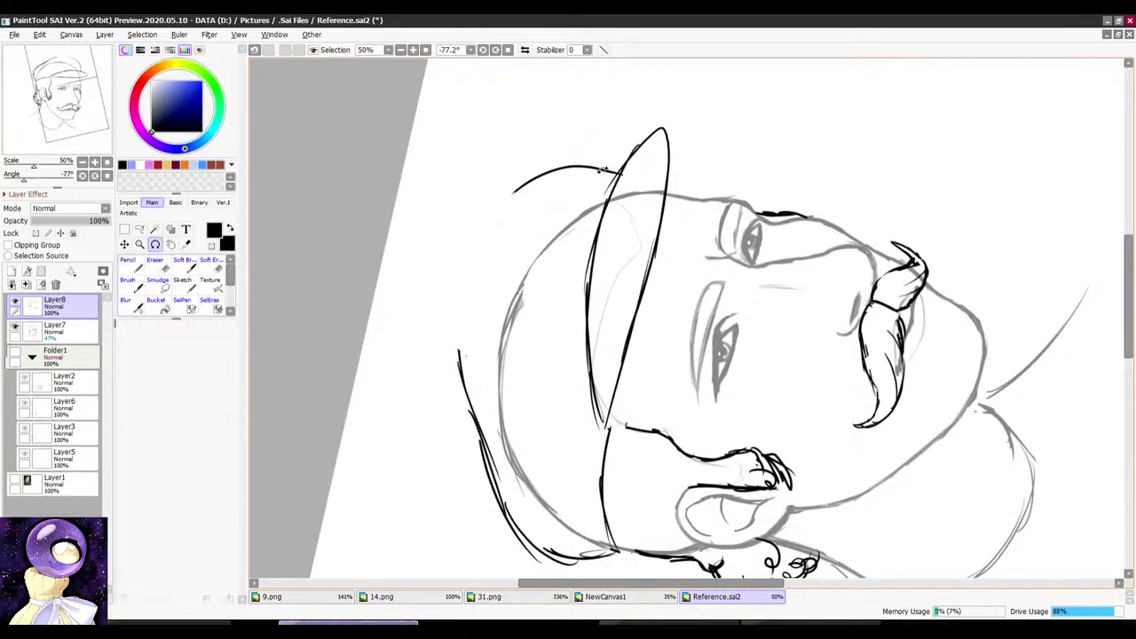
drag(561, 163, 521, 207)
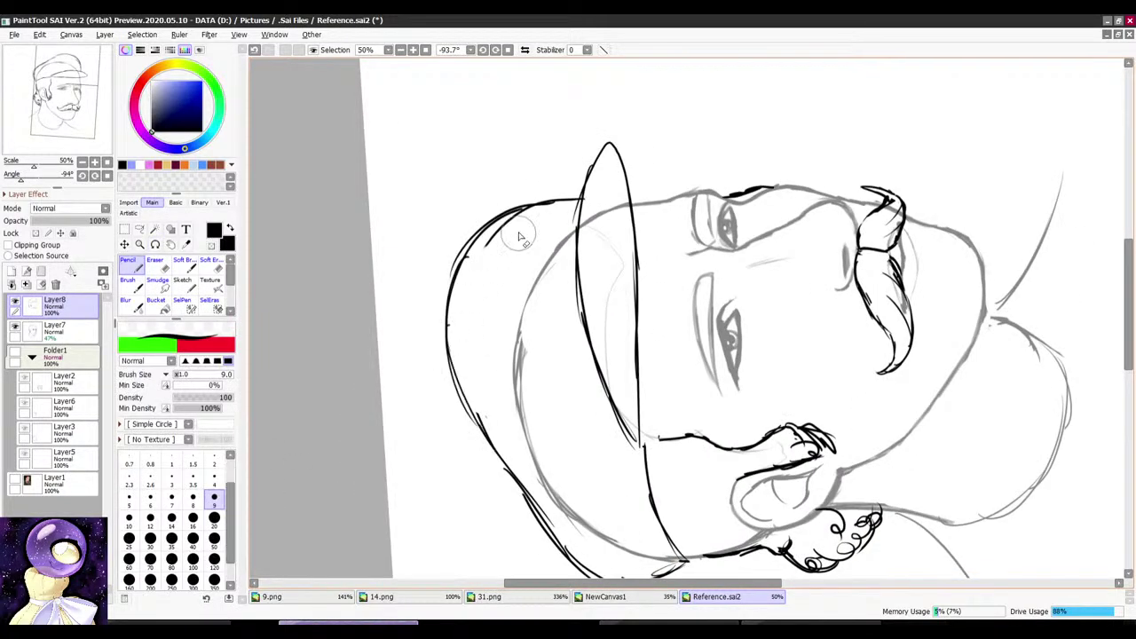
drag(482, 284, 529, 146)
key(r)
drag(510, 193, 484, 246)
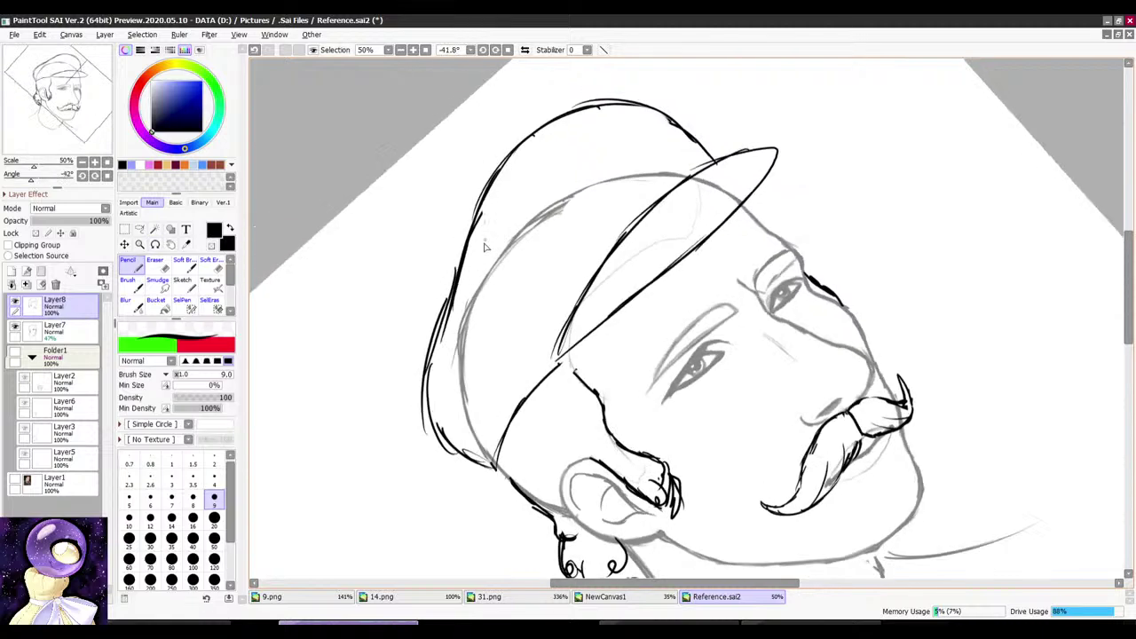
Step: Clean up stray lines inside the rear of the cap's crown and refine its back outline
key(e)
mouse_move(471, 307)
mouse_down()
mouse_move(449, 377)
mouse_move(454, 300)
mouse_up()
key(r)
drag(455, 340, 477, 218)
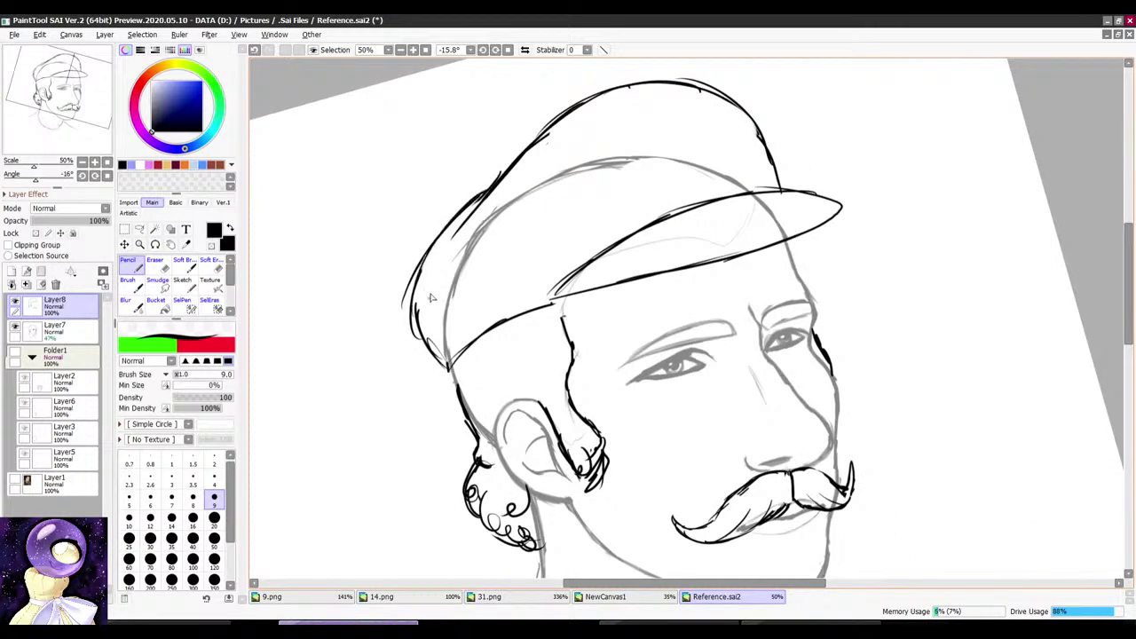
Step: Look at the other artist's shared drawing in Discord and open the YouTube Studio live streaming page with its chat
click(795, 624)
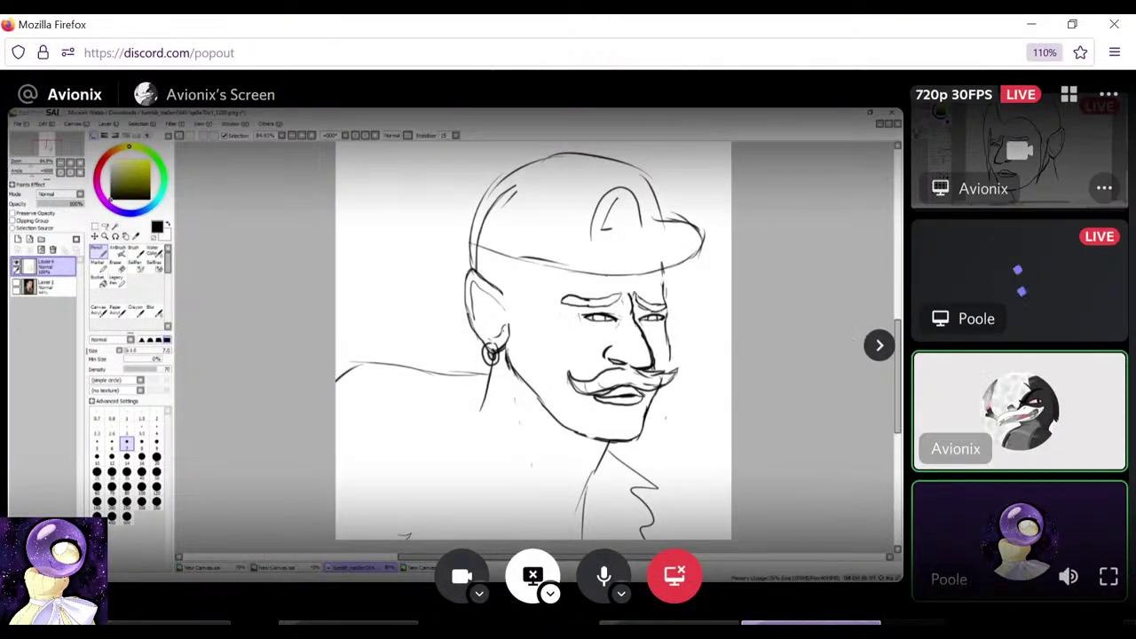
click(670, 624)
click(479, 28)
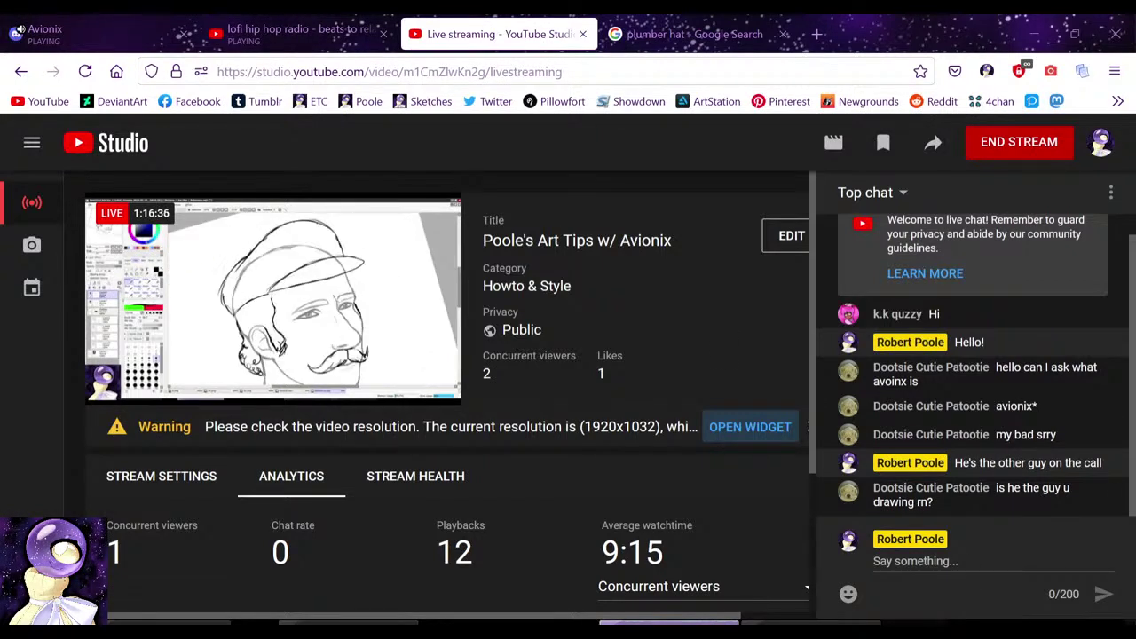
click(967, 561)
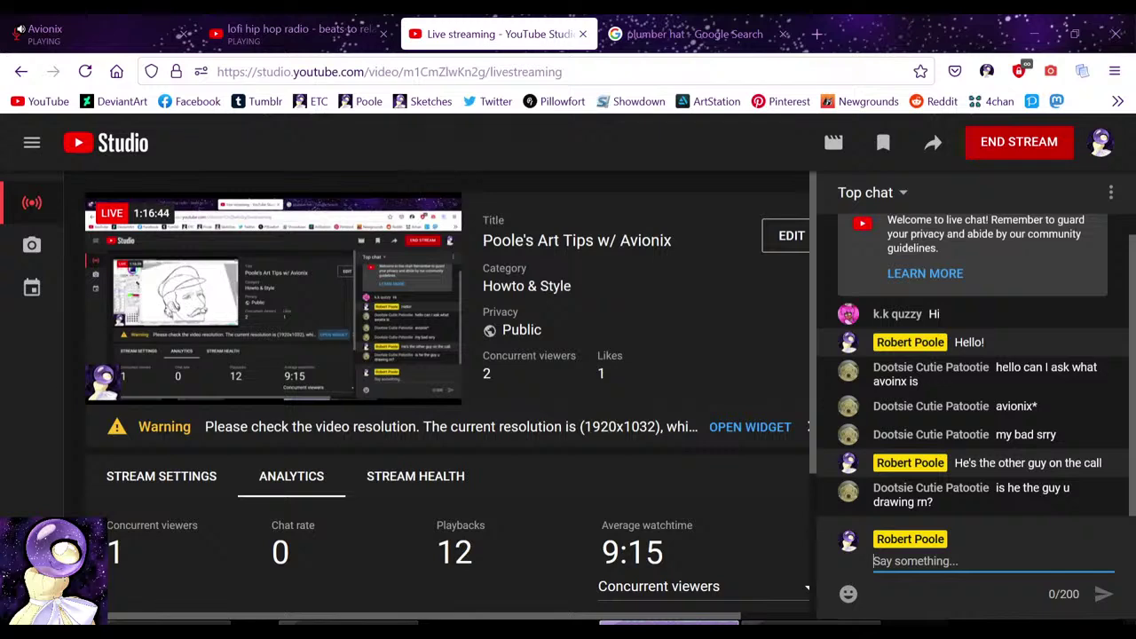
click(348, 623)
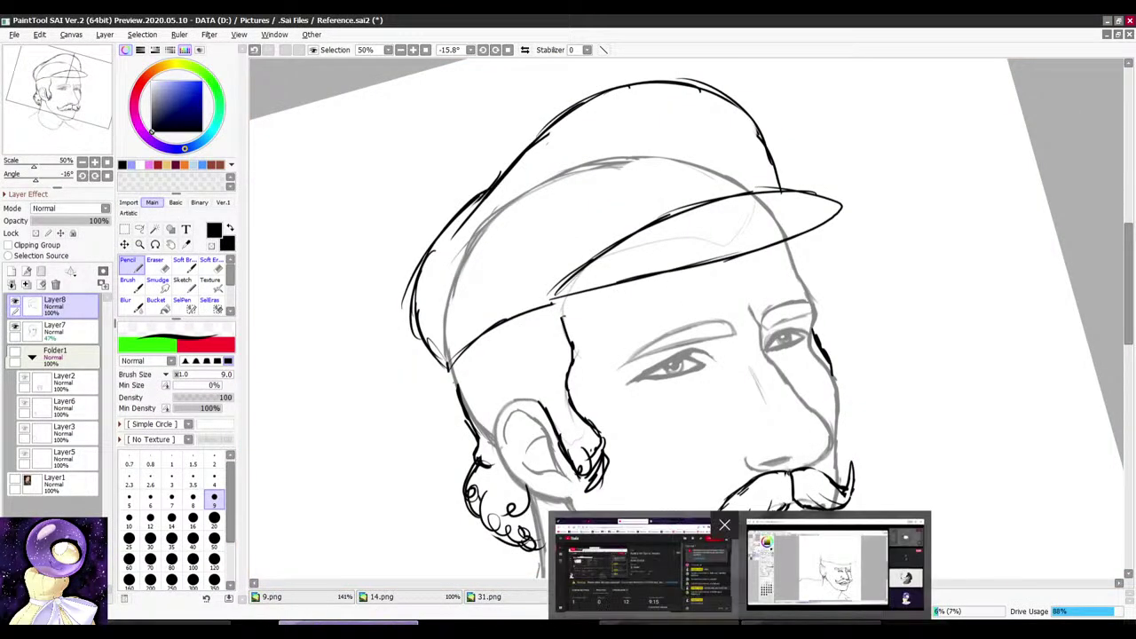
click(676, 572)
text(No, he)
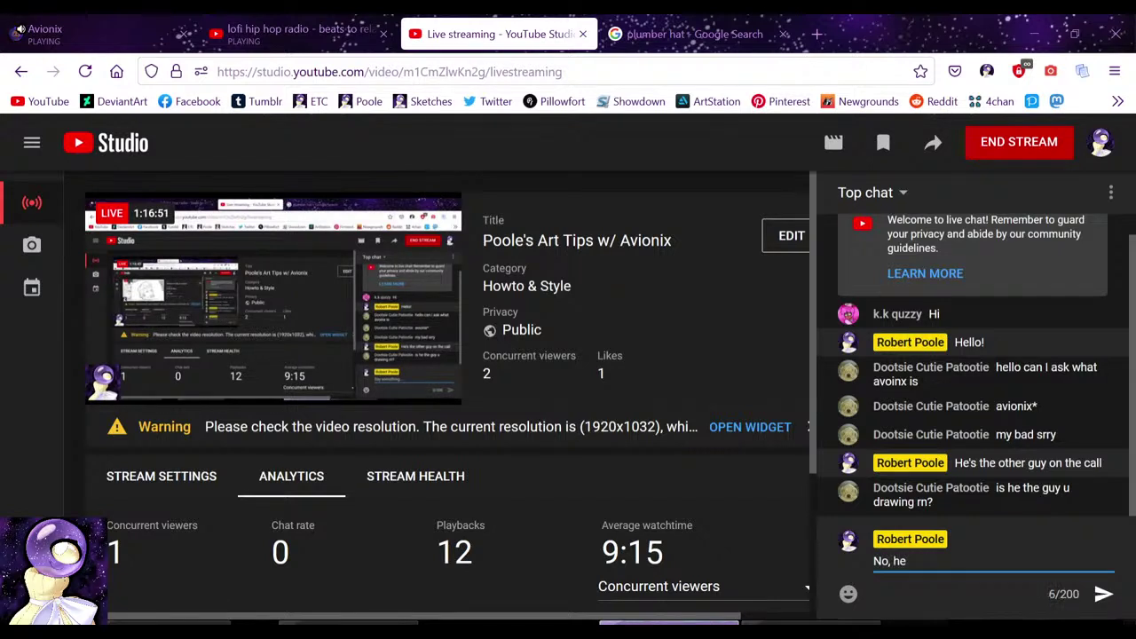
text('s th)
key(BackSpace)
key(BackSpace)
text(on)
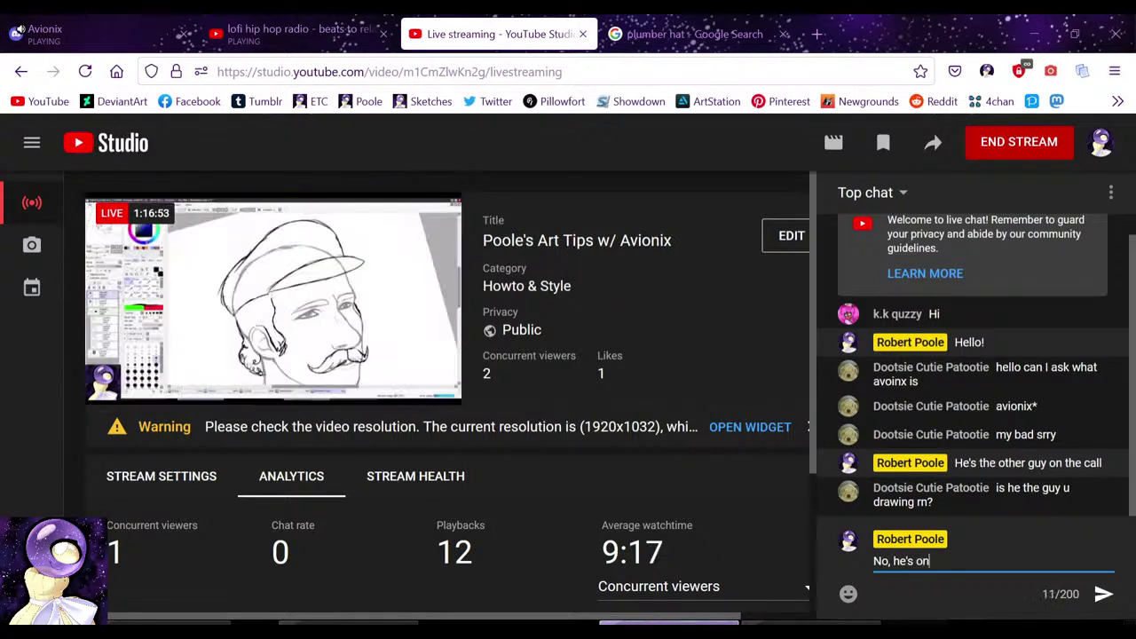
key(BackSpace)
key(BackSpace)
key(BackSpace)
key(BackSpace)
key(BackSpace)
key(BackSpace)
key(BackSpace)
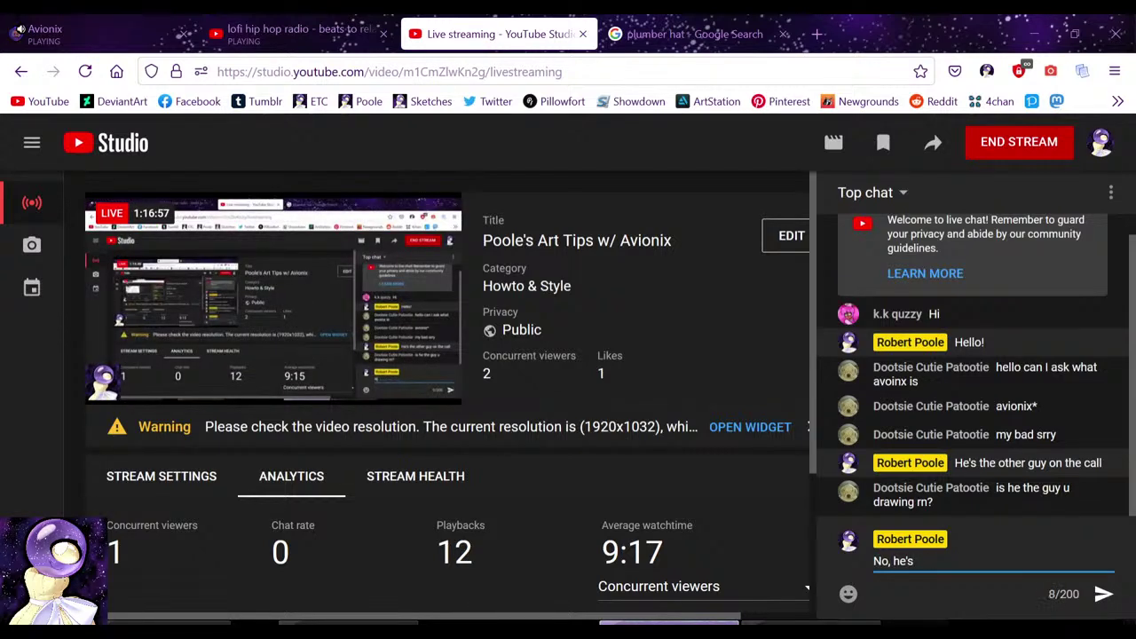
key(BackSpace)
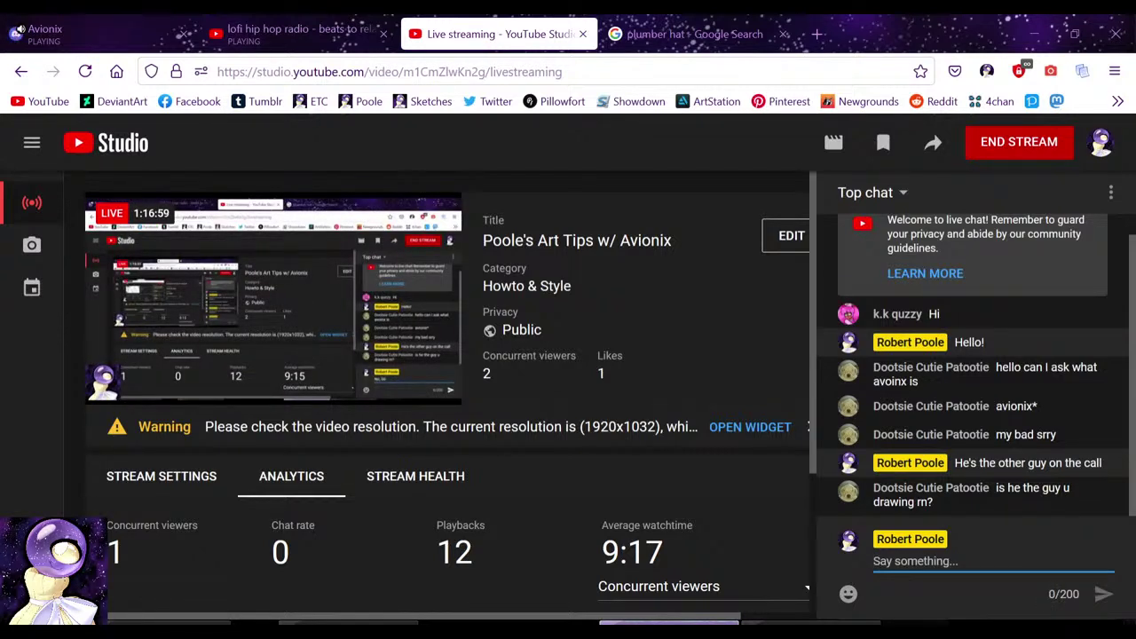
click(891, 600)
click(348, 624)
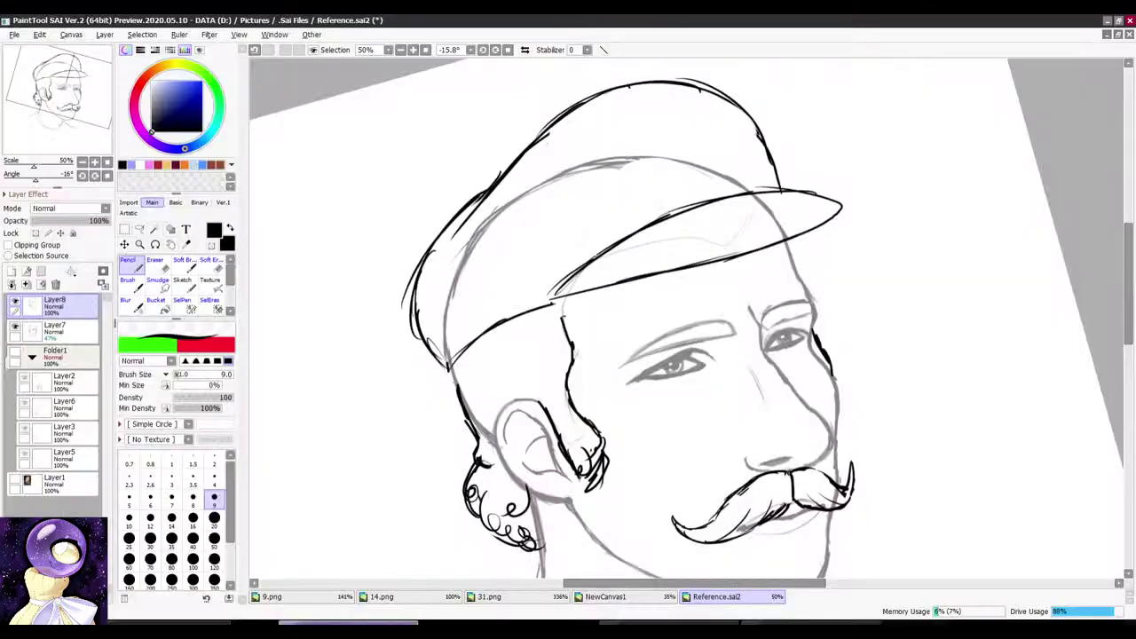
click(669, 631)
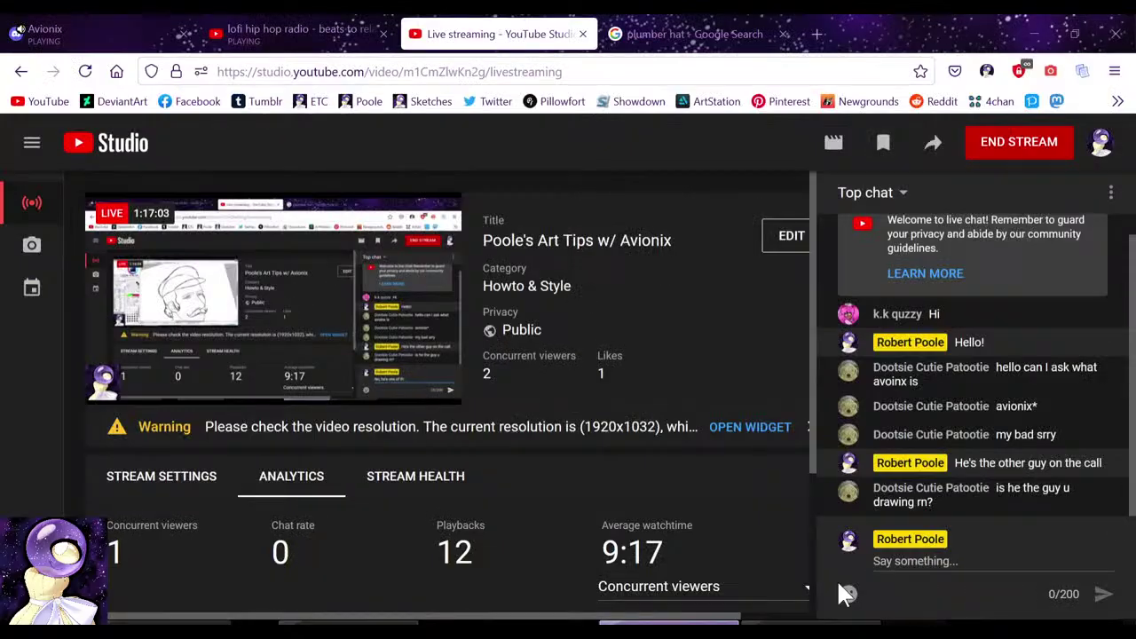
Step: Send the reply "He's one of the ones talking" in the YouTube live chat
click(945, 572)
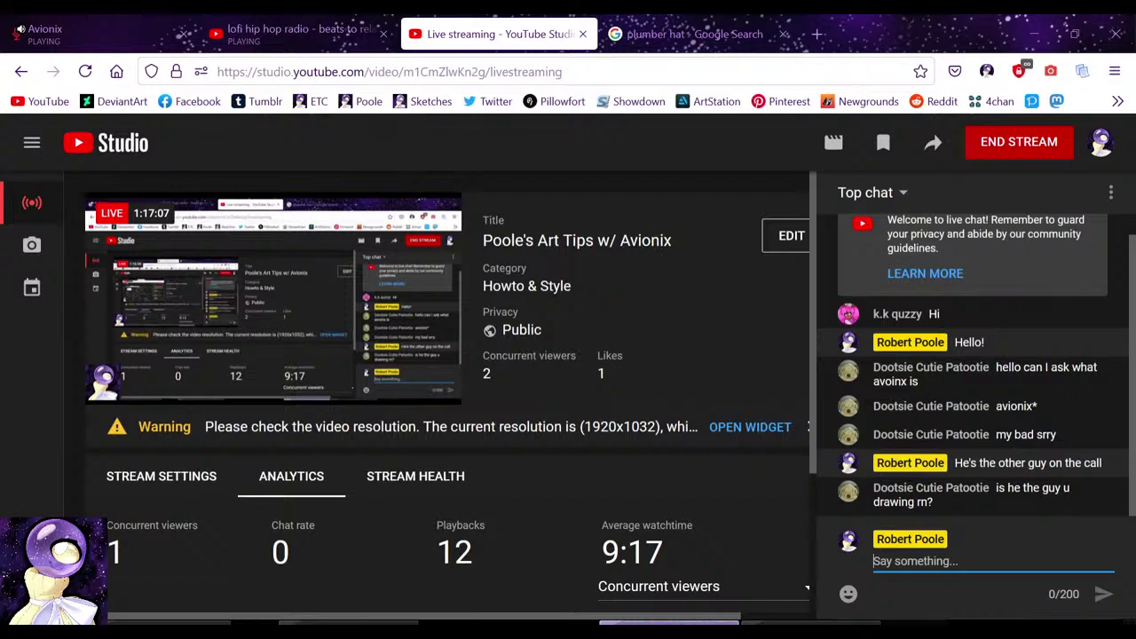
text(He)
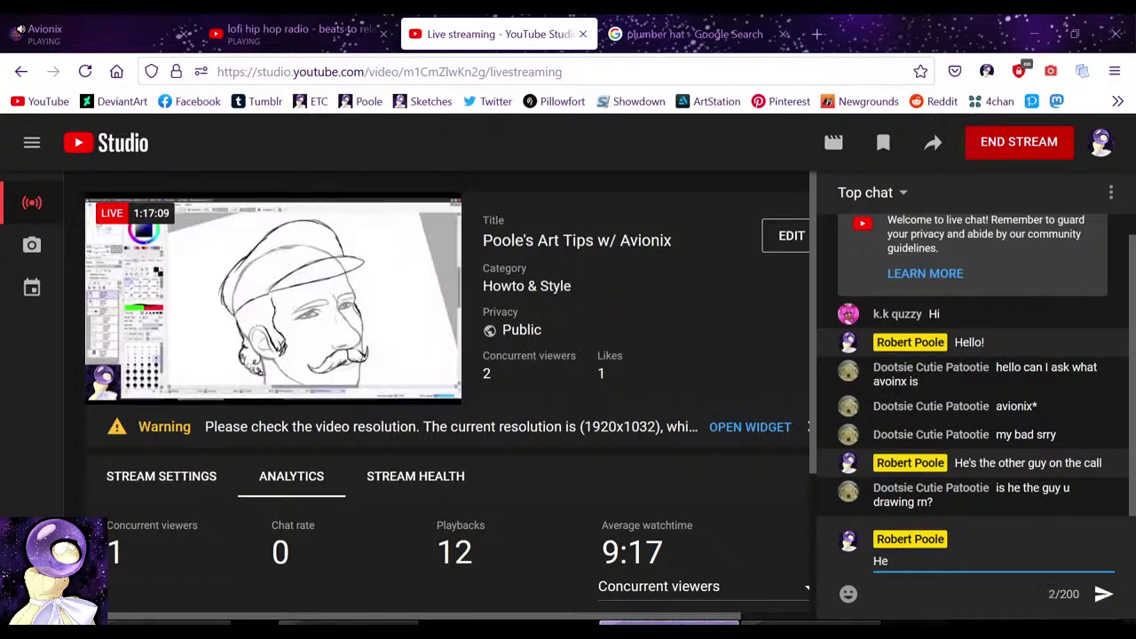
text('s one of the one)
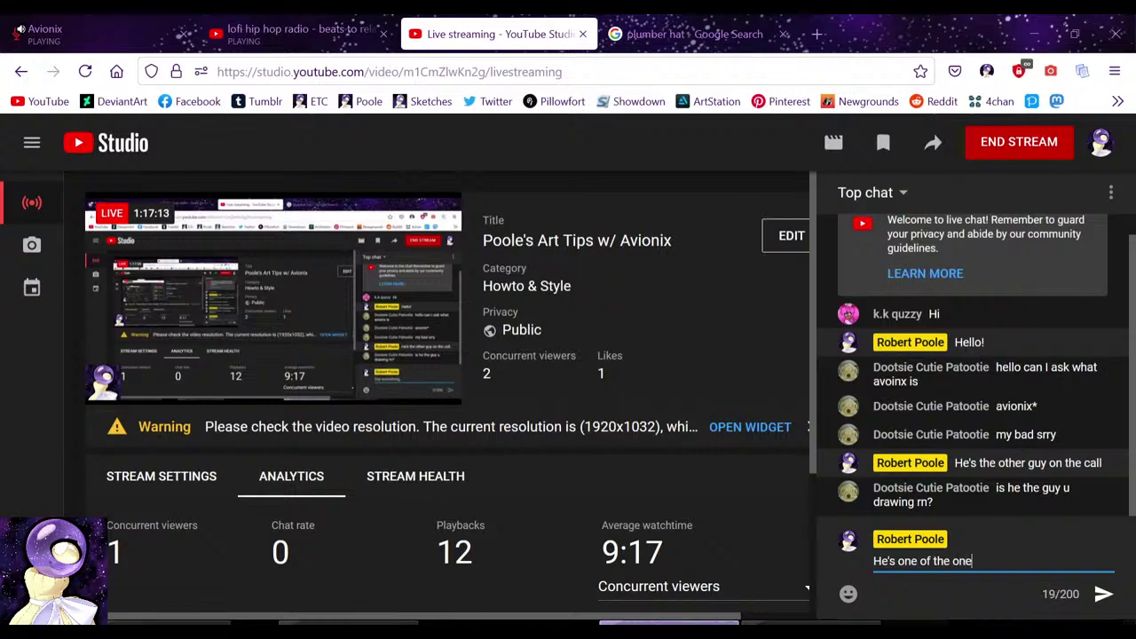
text(s talking)
key(Return)
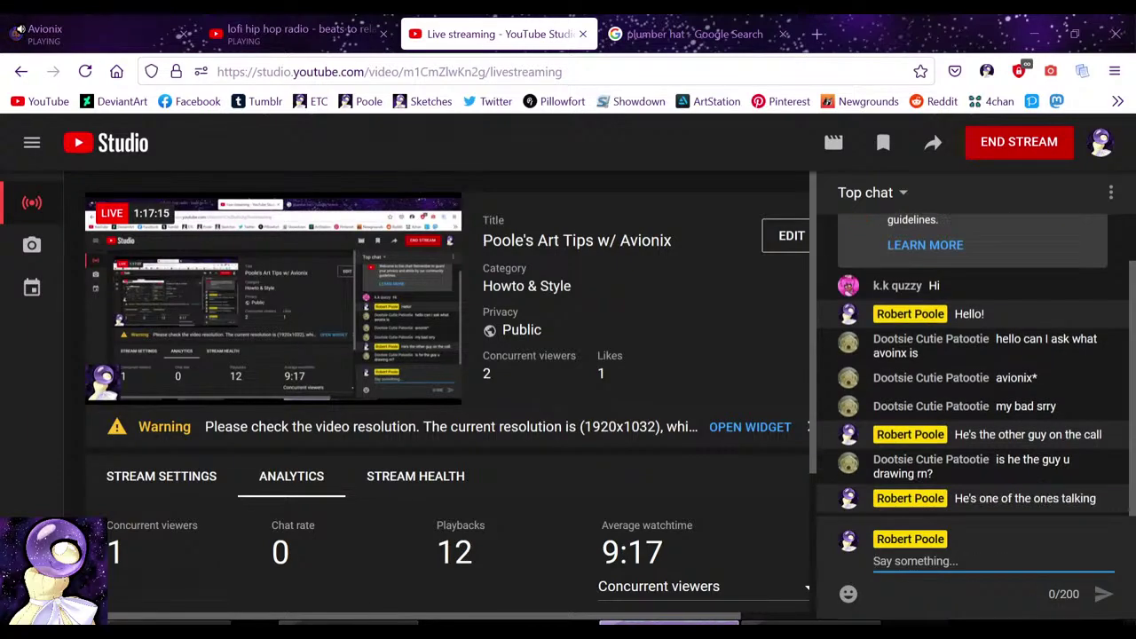
Step: Look over the cap in PaintTool SAI and compare it with the other artist's shared drawing in Discord
key(alt+Tab)
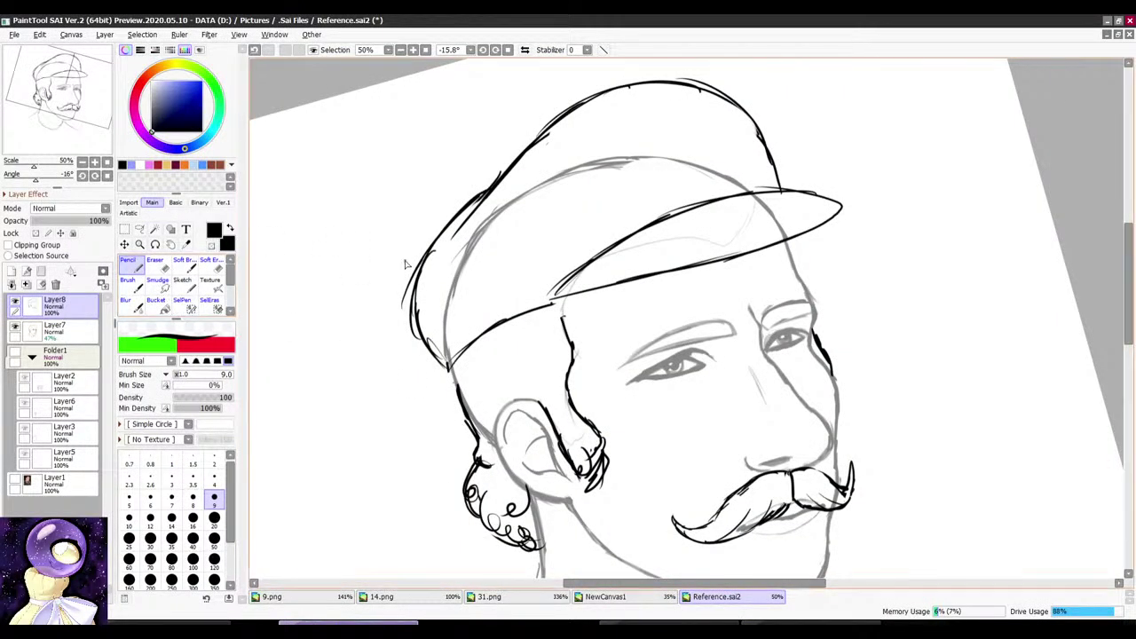
scroll(686, 134, up, 1)
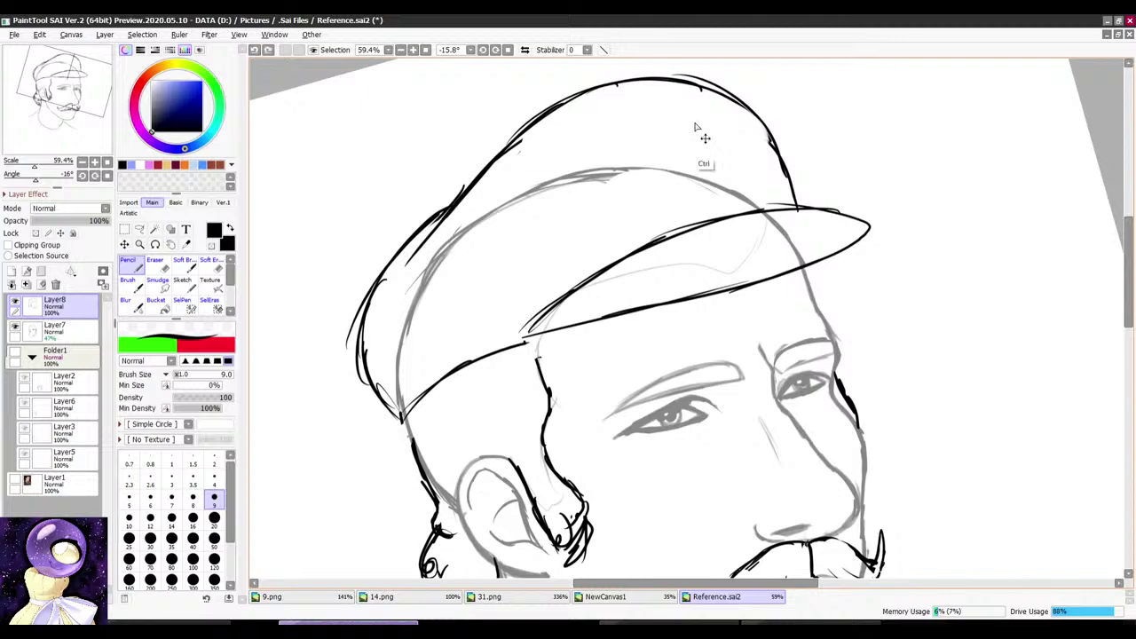
scroll(686, 118, down, 2)
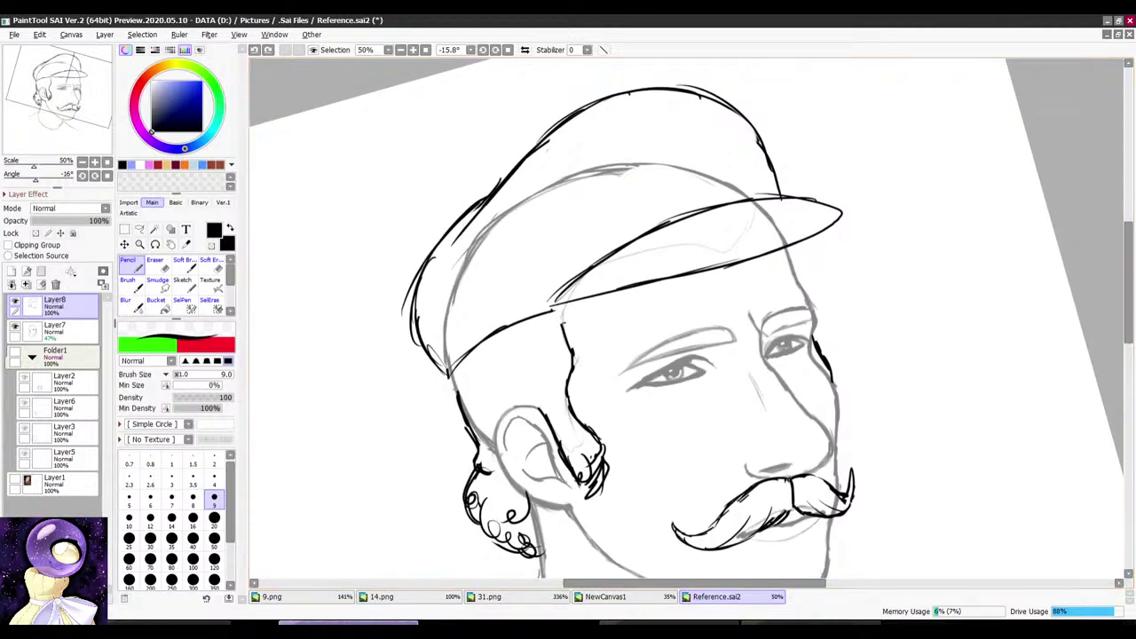
click(785, 618)
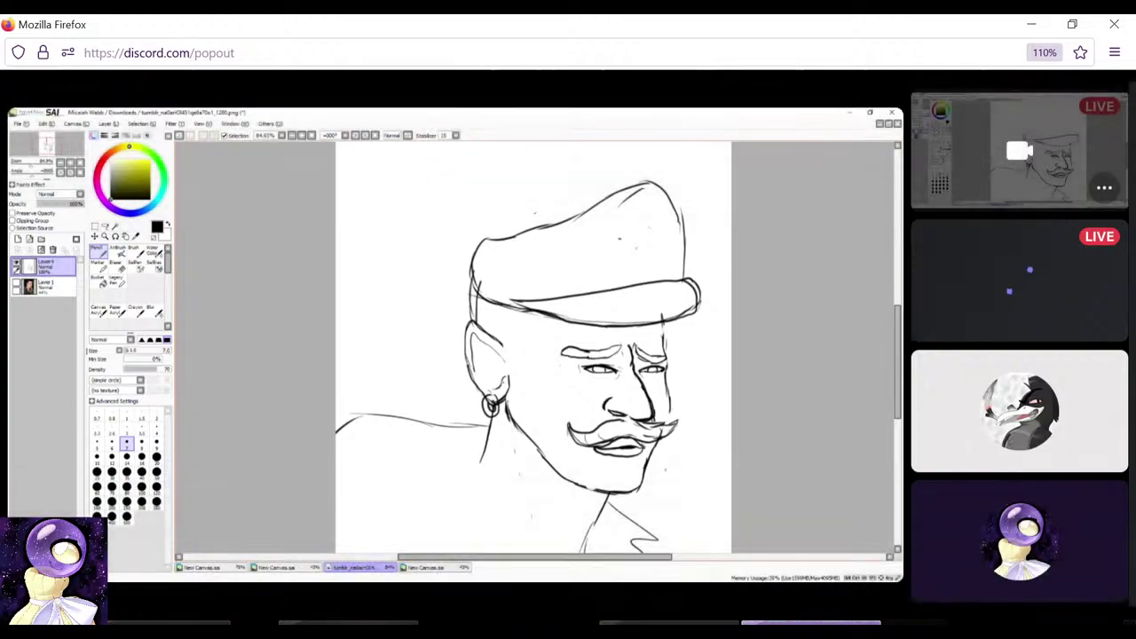
Step: Switch back to PaintTool SAI and draw an oval badge on the front of the cap's crown above the visor
click(348, 621)
scroll(684, 134, up, 2)
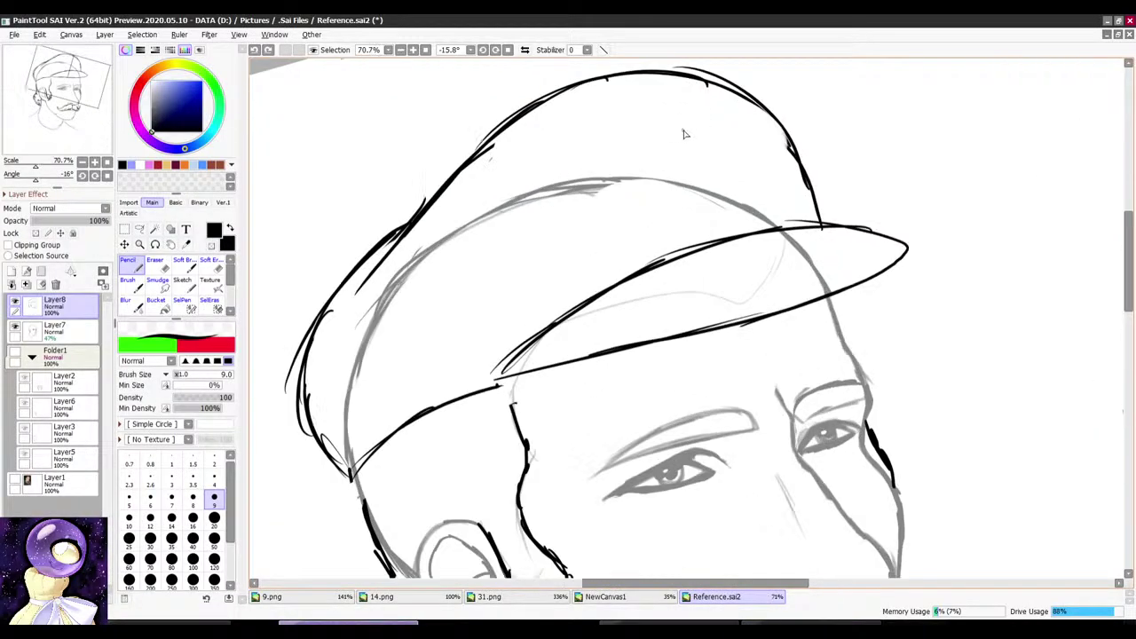
mouse_move(672, 106)
mouse_down()
mouse_move(738, 185)
mouse_move(730, 225)
mouse_up()
key(alt+space)
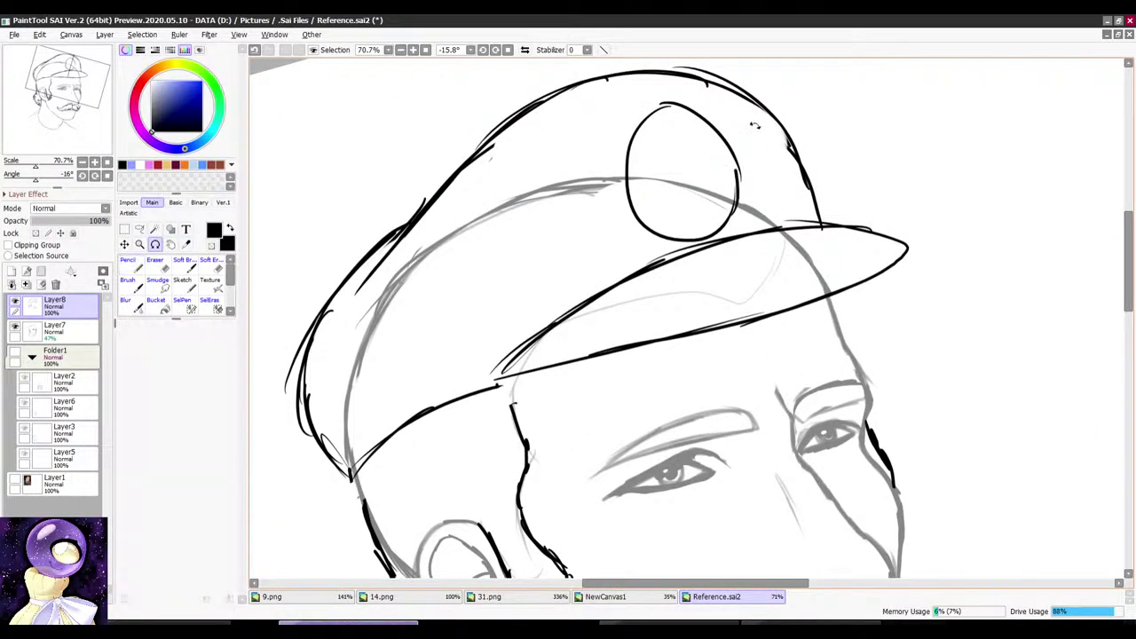
drag(755, 124, 786, 151)
scroll(682, 145, up, 3)
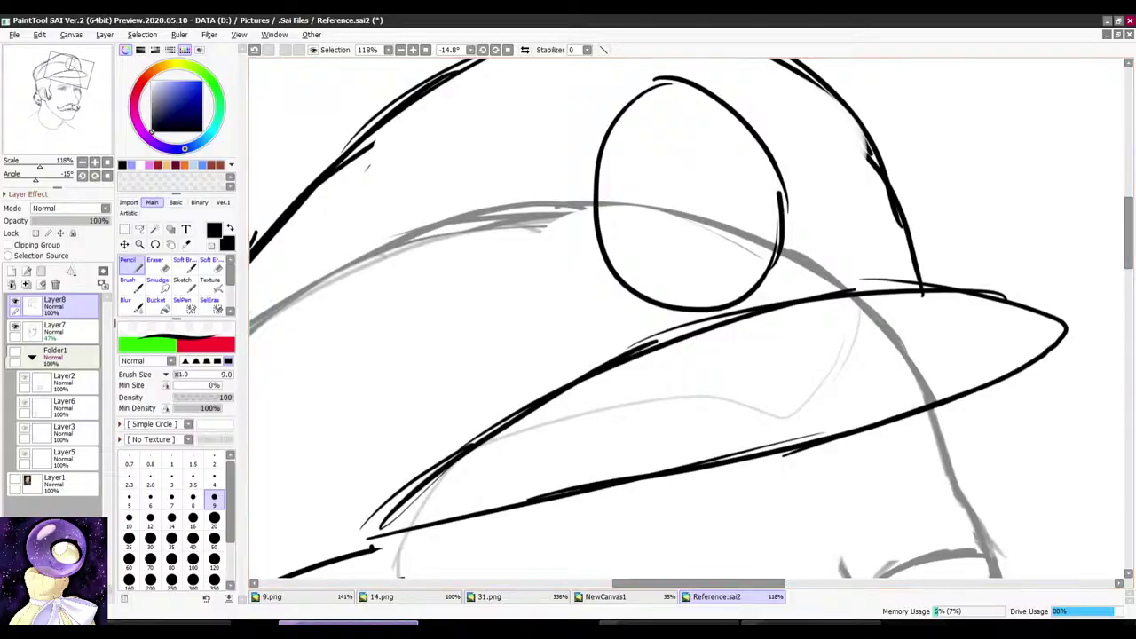
Step: Check the Luigi image results in the browser and the other artist's shared drawing in Discord
key(alt+Tab)
click(692, 37)
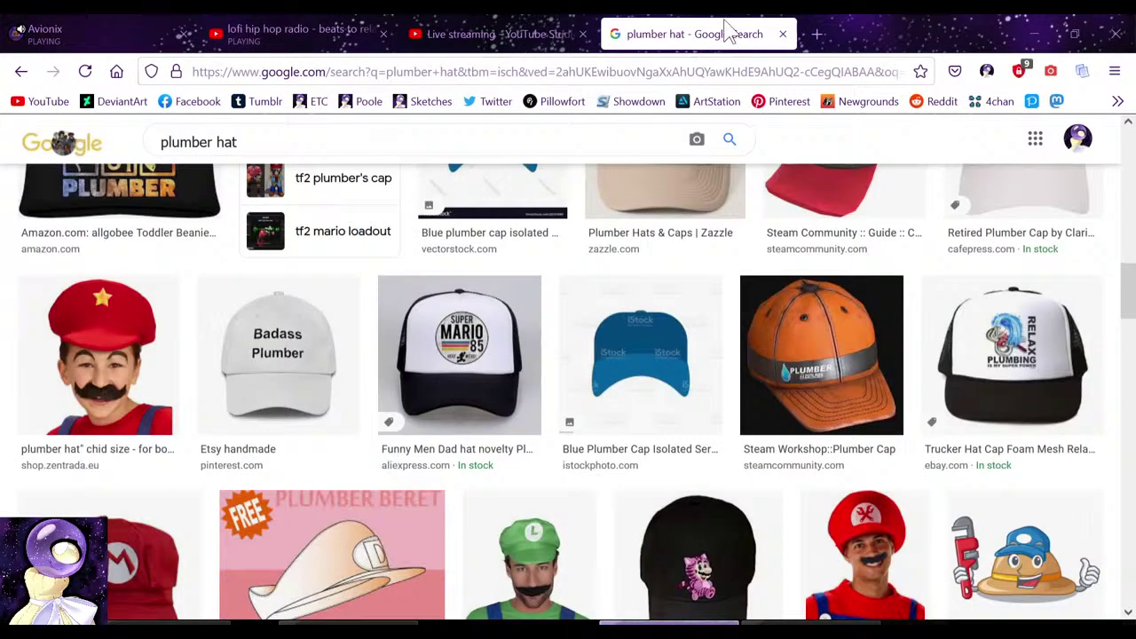
click(13, 79)
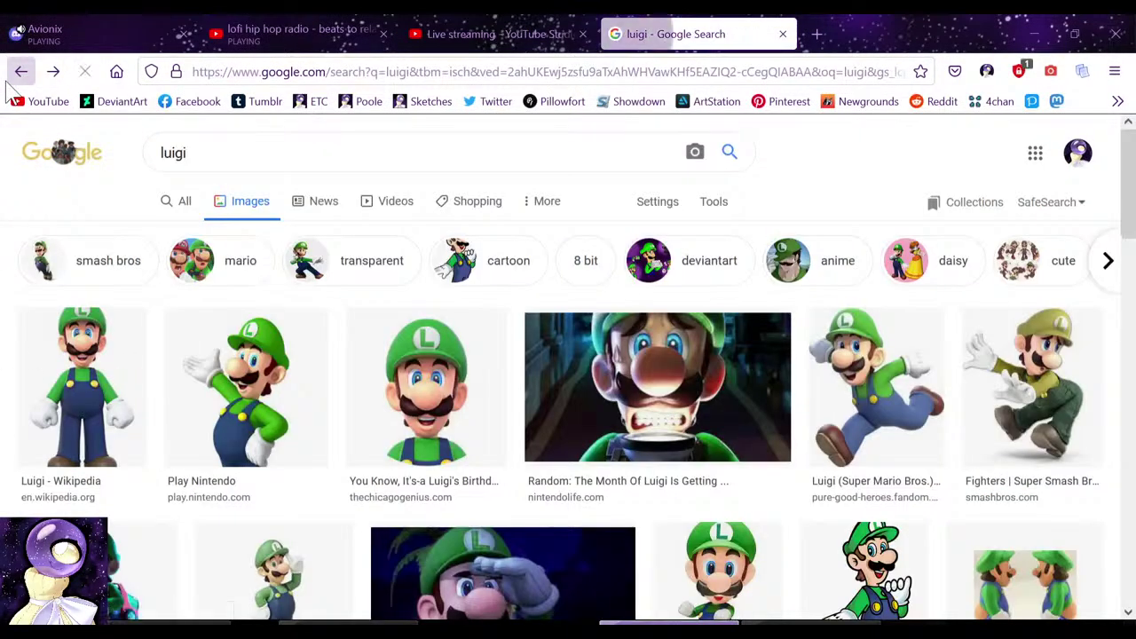
click(543, 30)
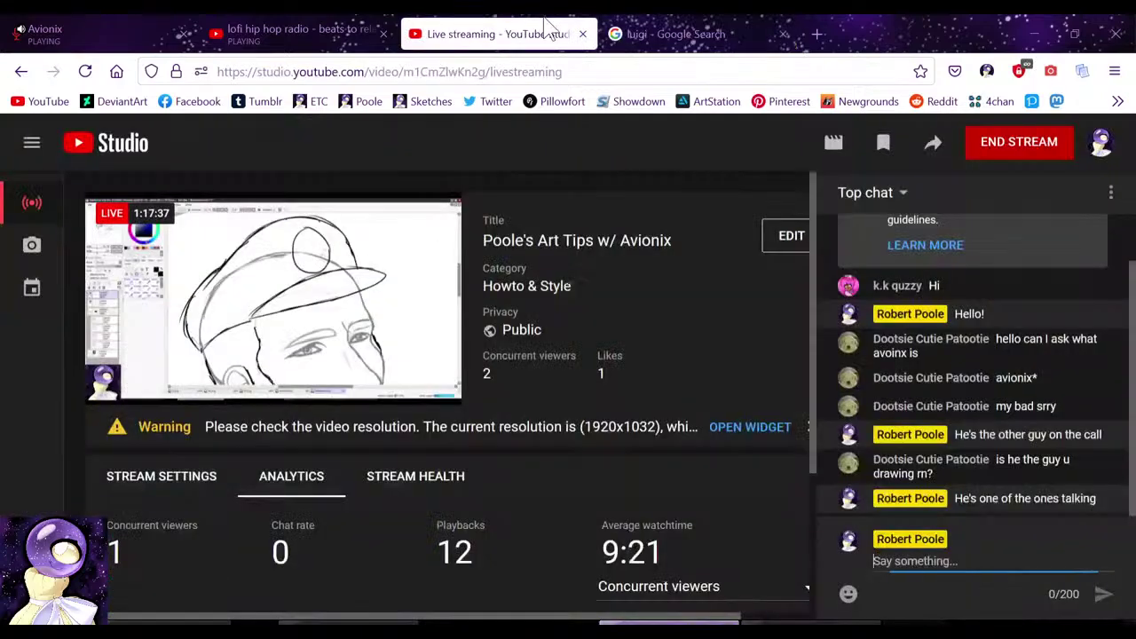
click(799, 628)
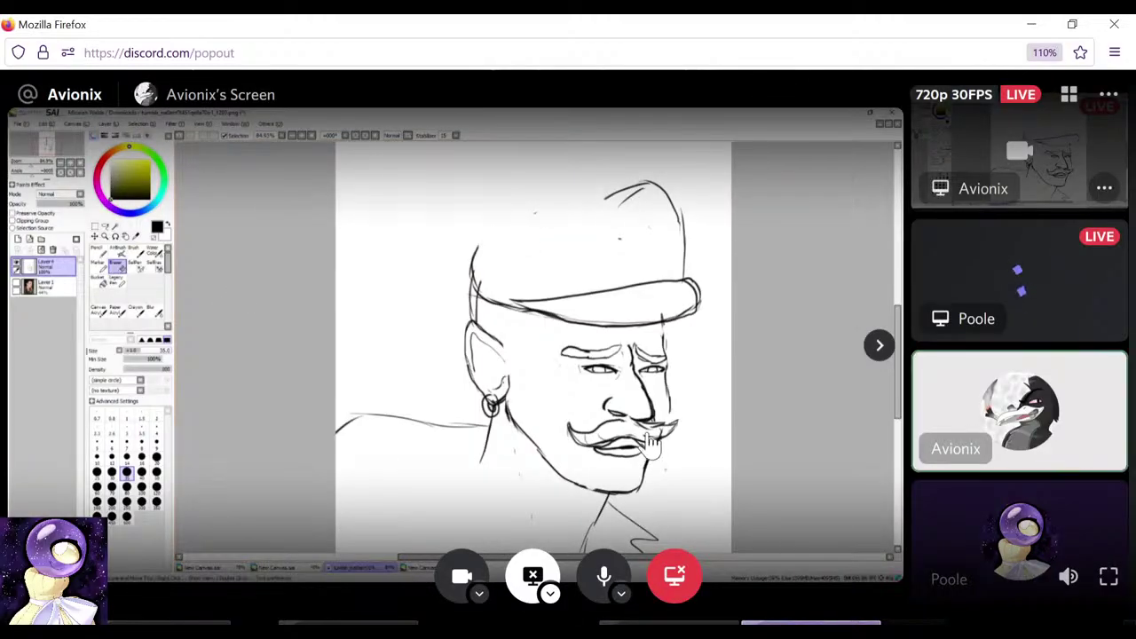
Step: Switch back to PaintTool SAI and draw an outlined block letter L inside the cap's oval badge
click(329, 619)
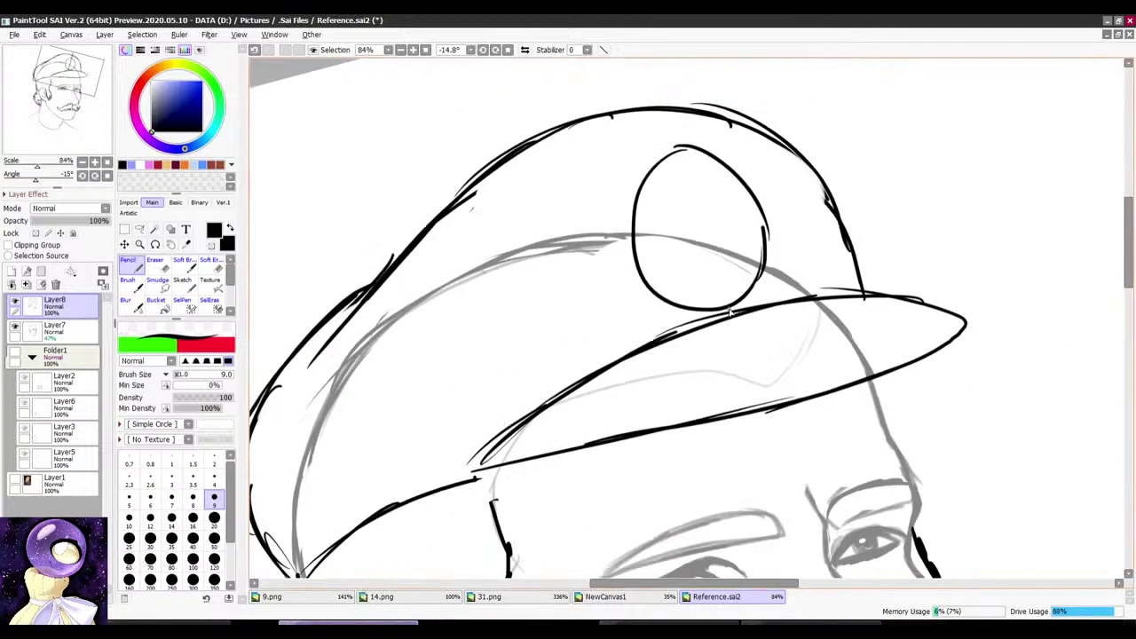
scroll(671, 191, up, 2)
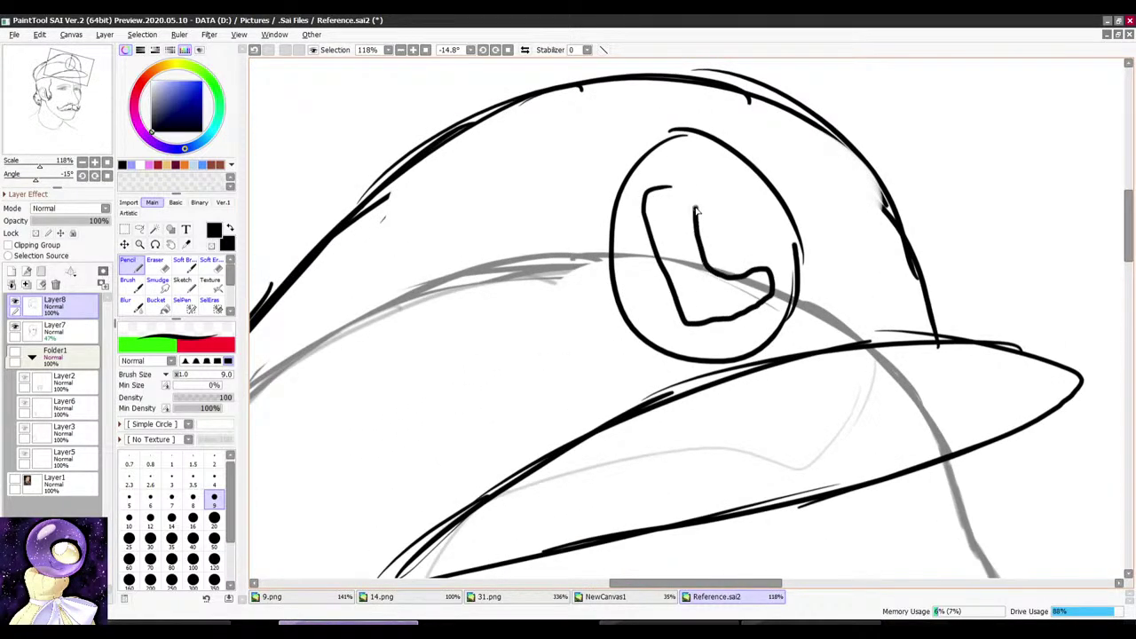
key(ctrl+z)
key(ctrl+z)
mouse_move(678, 185)
mouse_down()
mouse_move(637, 206)
mouse_move(689, 328)
mouse_up()
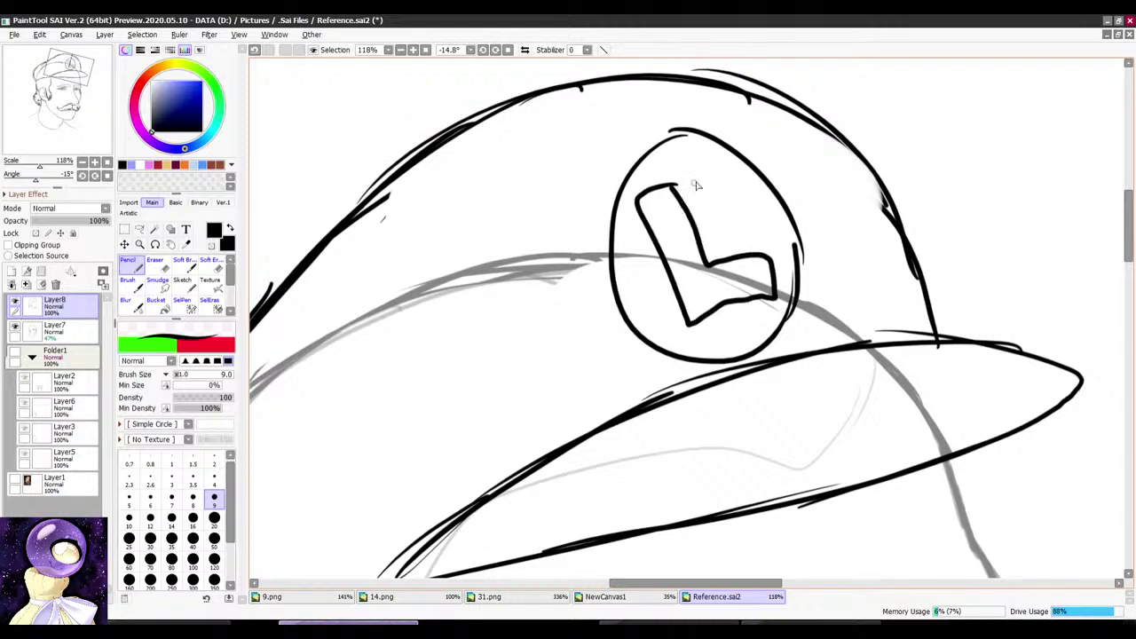
Step: Erase the hair outline at the back of the head and redraw it from the cap's rear corner down to the curls
scroll(695, 186, down, 15)
drag(743, 124, 781, 191)
scroll(619, 238, up, 6)
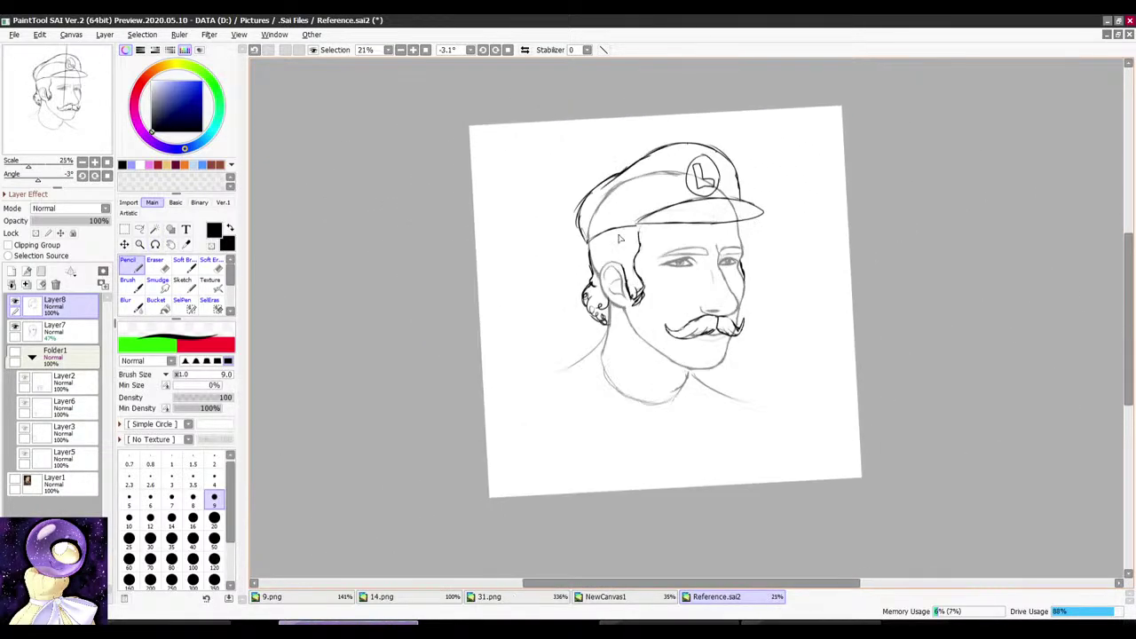
scroll(603, 241, up, 6)
key(e)
drag(543, 275, 557, 399)
key(n)
mouse_move(536, 241)
mouse_down()
mouse_move(524, 331)
mouse_move(546, 381)
mouse_up()
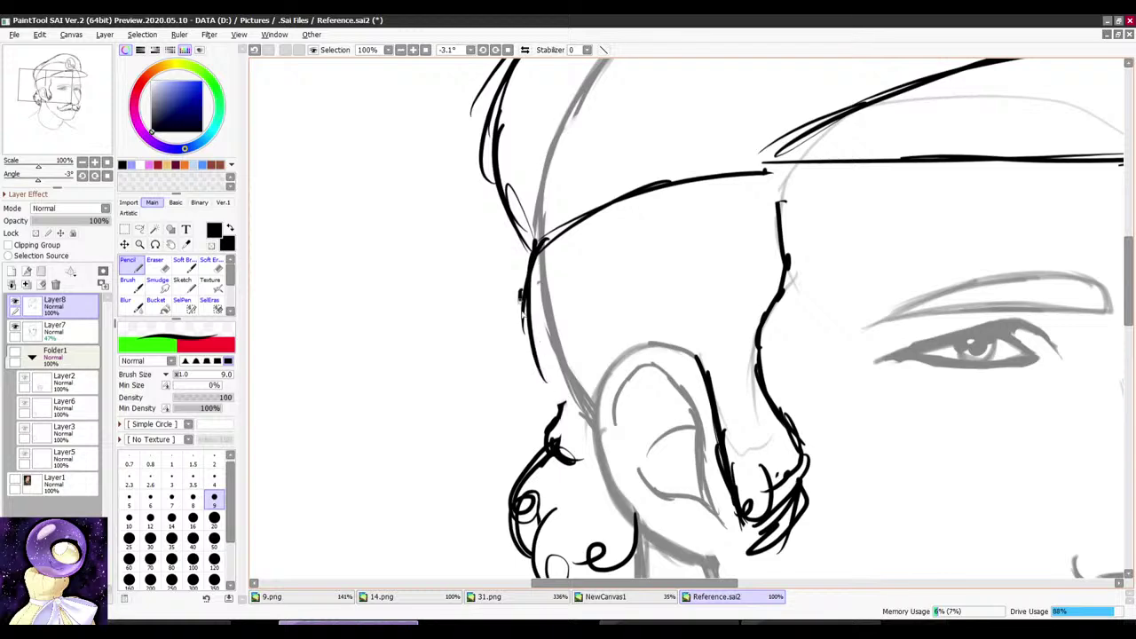
drag(529, 298, 572, 407)
Step: Add short hair strokes above the ear and outline the ear's back edge down along the neck
drag(781, 178, 743, 172)
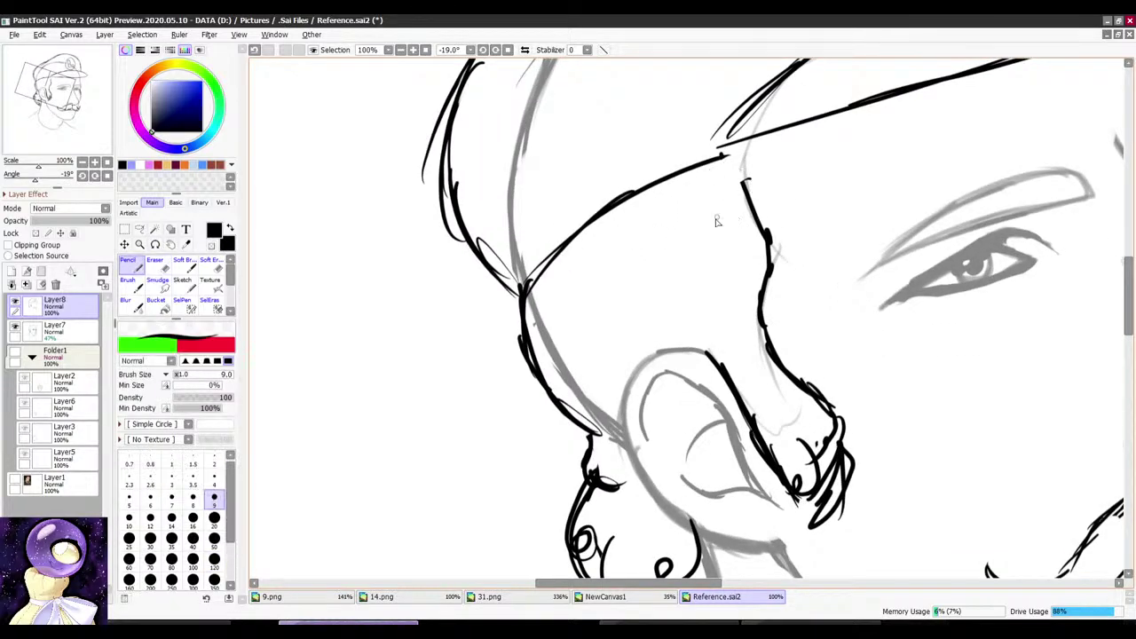
drag(621, 286, 658, 278)
scroll(615, 312, down, 4)
scroll(632, 248, up, 4)
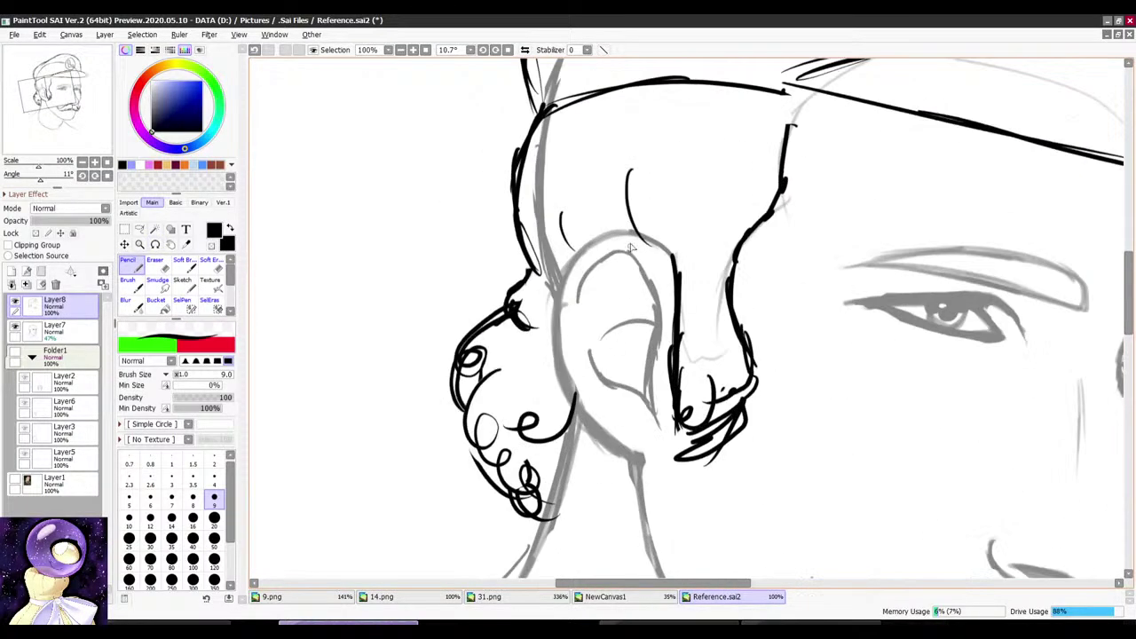
mouse_move(574, 257)
mouse_down()
mouse_move(555, 334)
mouse_move(573, 401)
mouse_up()
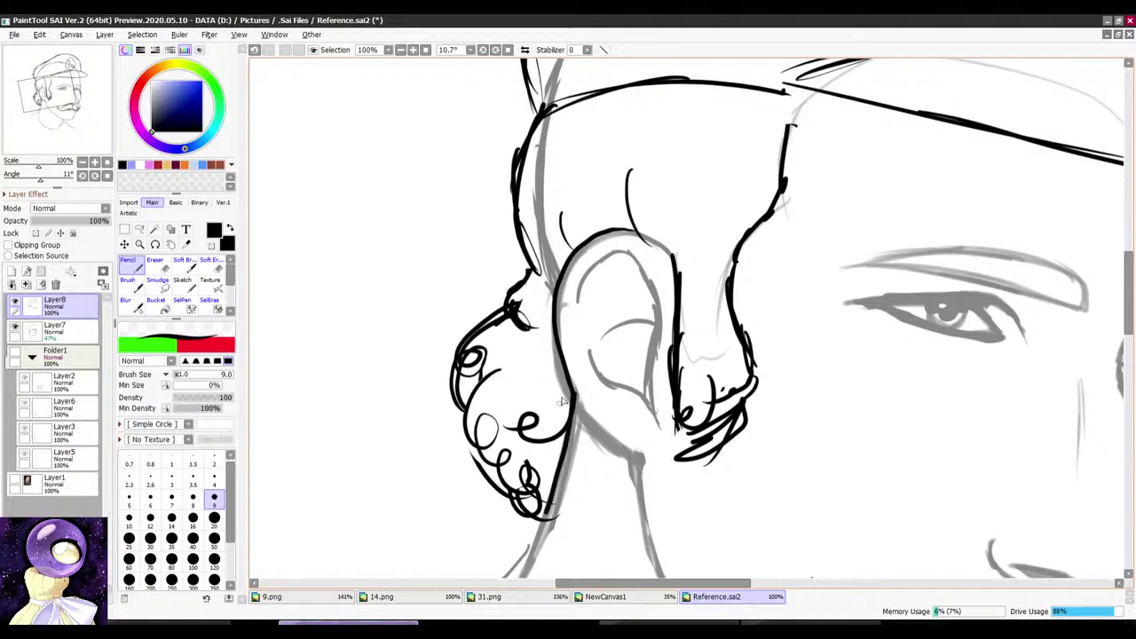
Step: Extend the front edge of the sideburn's hairline up to the cap's visor
scroll(562, 402, down, 4)
drag(832, 336, 802, 237)
scroll(825, 264, up, 1)
scroll(516, 291, up, 2)
scroll(518, 337, down, 3)
scroll(804, 239, up, 2)
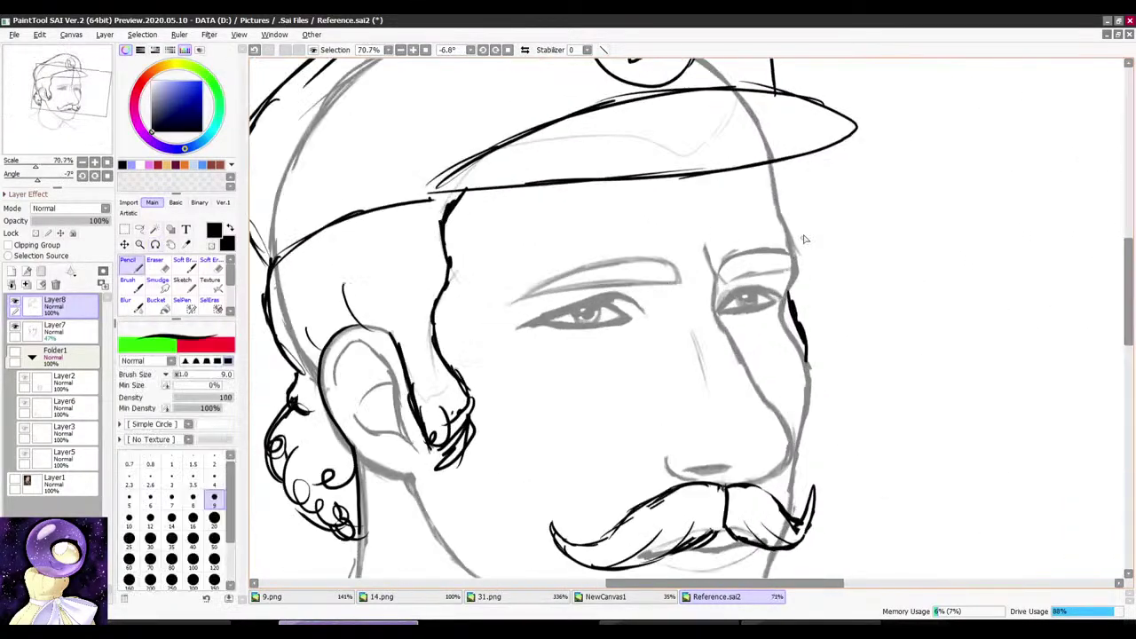
Step: Add short dark strokes to the far sideburn beside the far eye
scroll(802, 207, down, 6)
scroll(781, 269, up, 4)
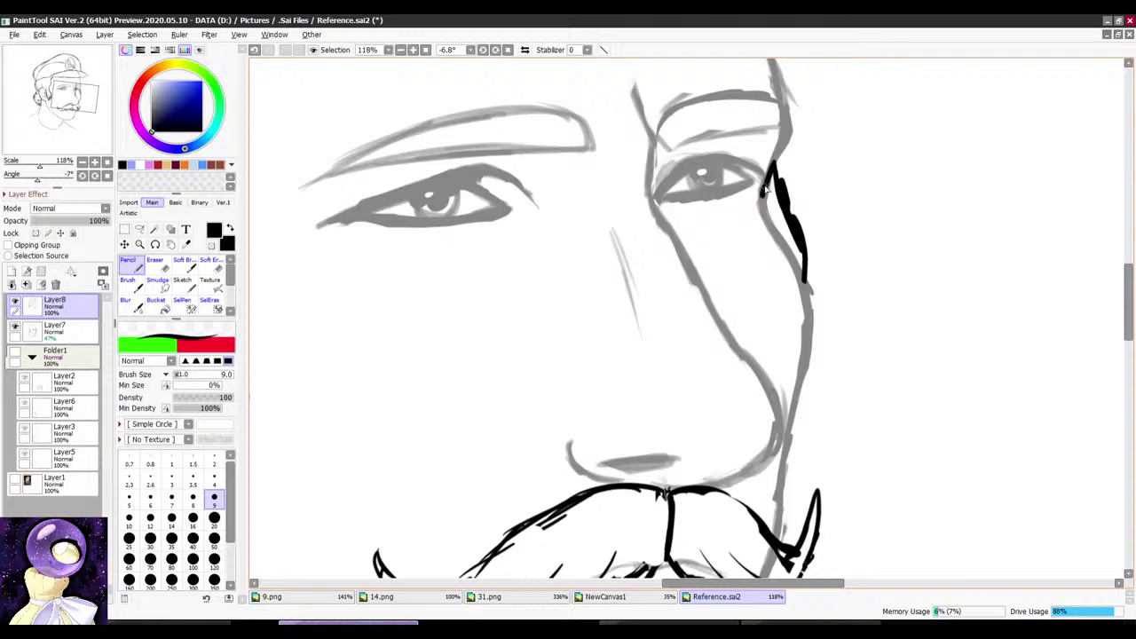
scroll(797, 271, down, 7)
mouse_move(795, 262)
mouse_down()
mouse_move(809, 288)
mouse_move(761, 386)
mouse_up()
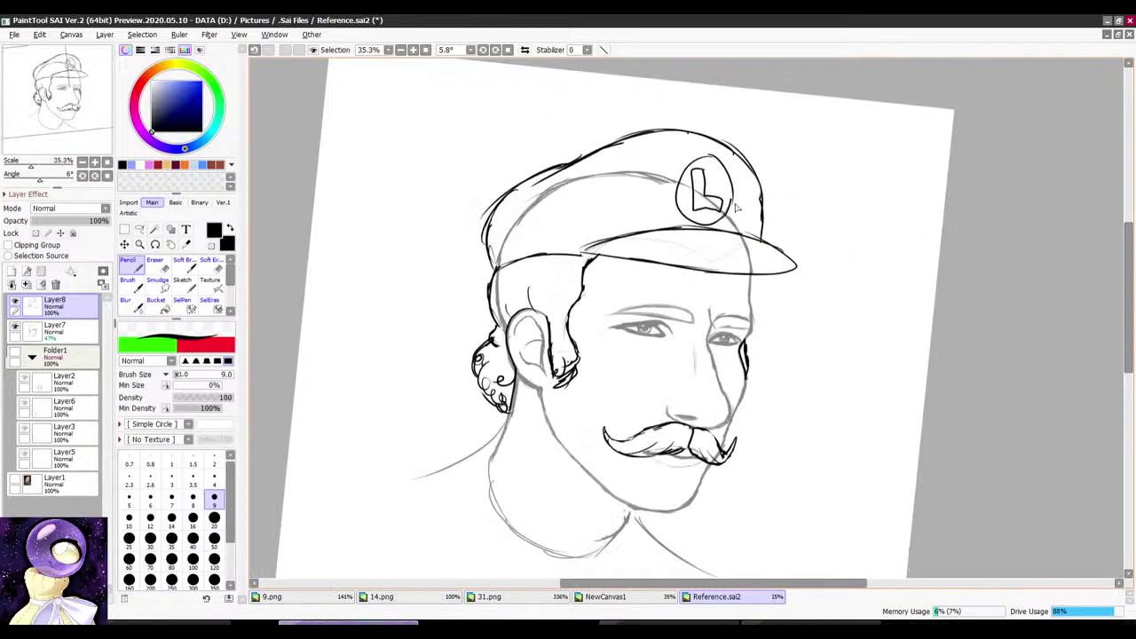
drag(808, 145, 779, 127)
scroll(706, 302, down, 1)
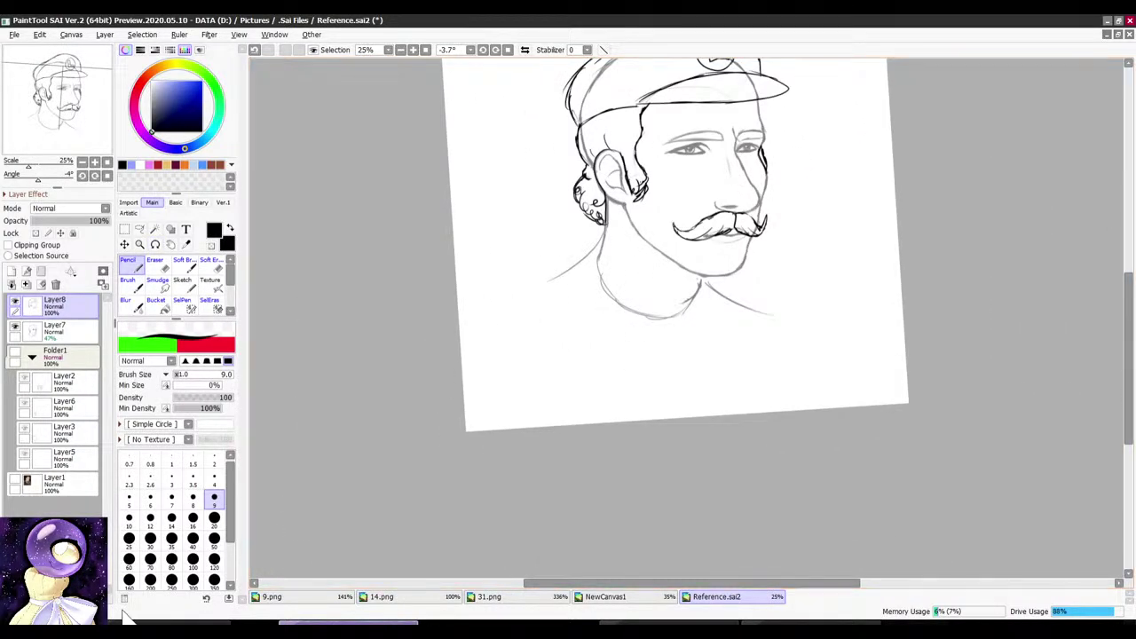
Step: Switch to the browser and view the Luigi image results as a reference for the cap badge
click(426, 49)
scroll(552, 240, down, 1)
scroll(737, 233, up, 2)
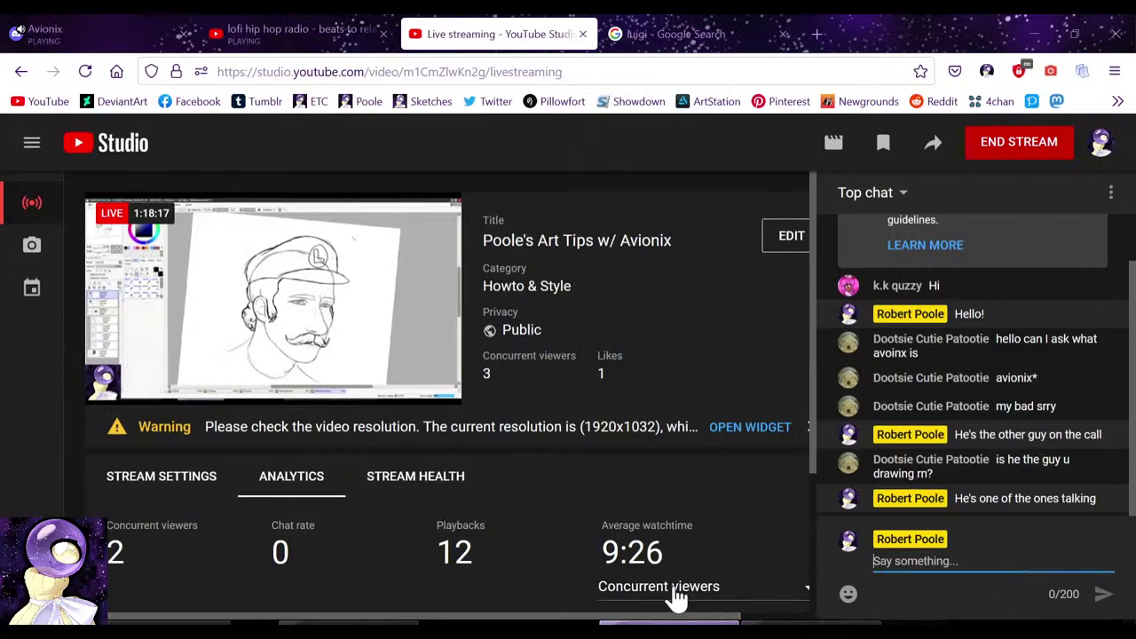
click(619, 28)
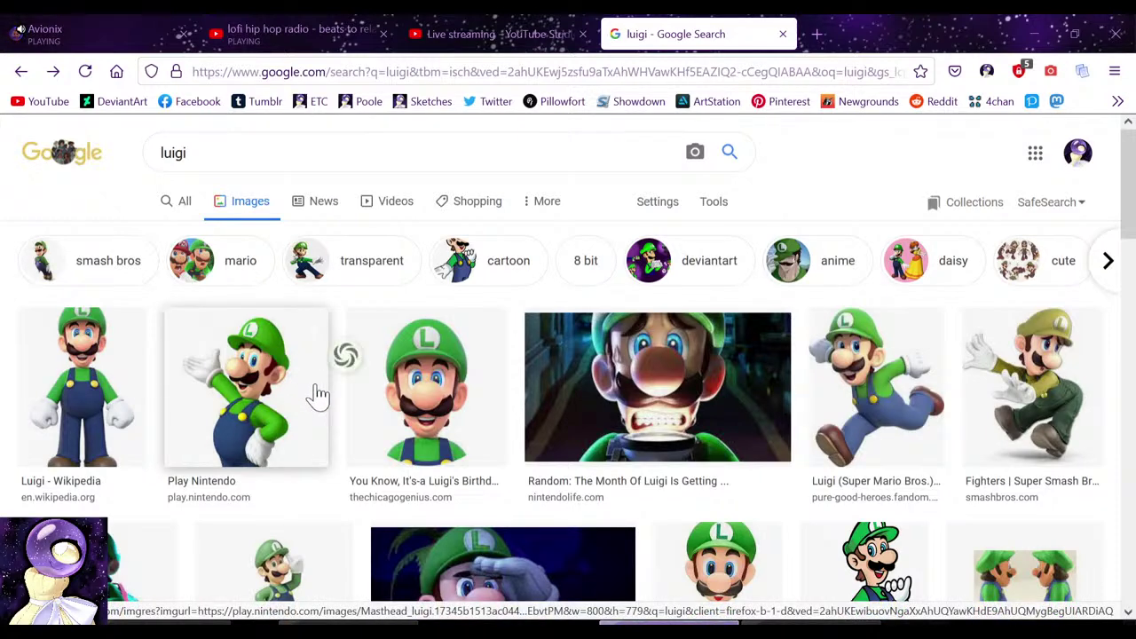
mouse_move(302, 390)
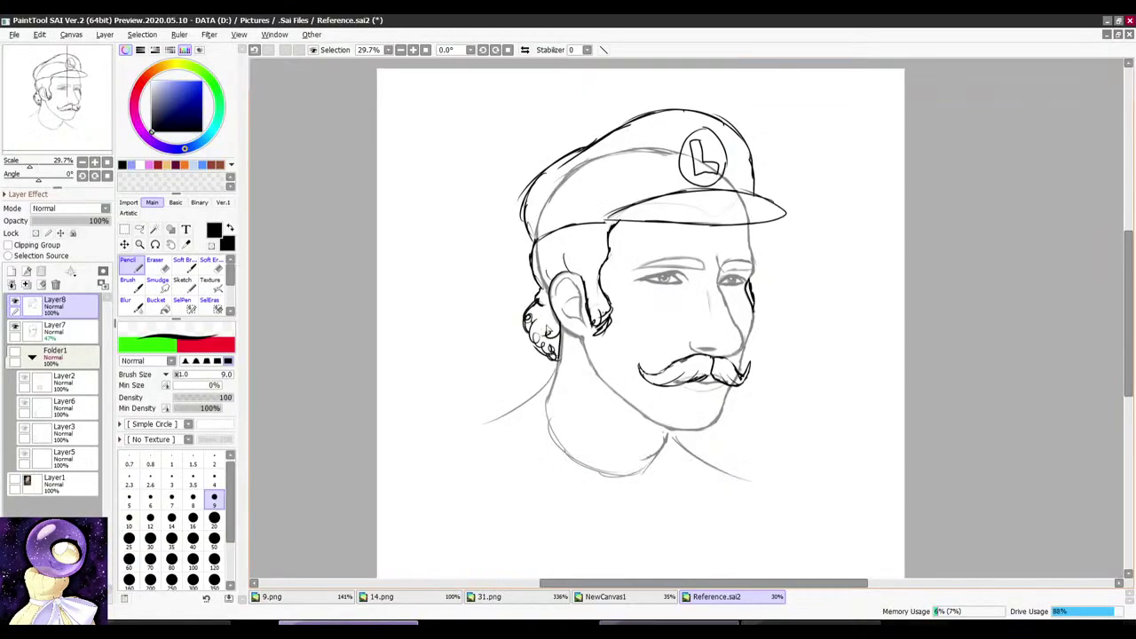
Step: Lasso the circled L badge on the cap and deform it into a wider, slightly slanted shape closer to the visor
scroll(722, 89, up, 5)
click(139, 230)
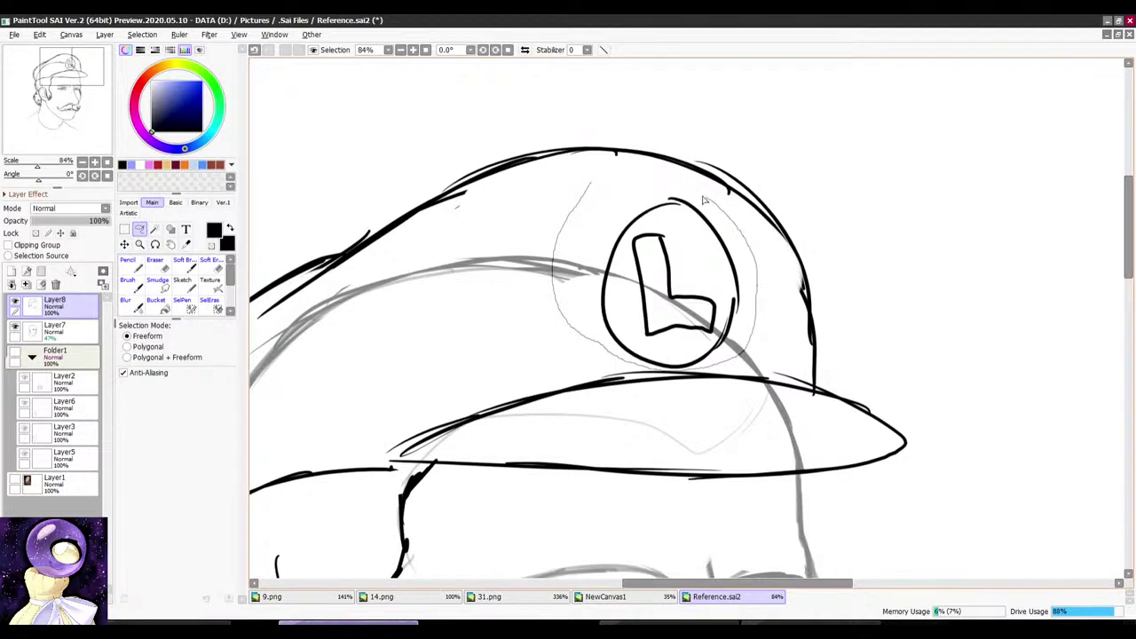
drag(703, 200, 612, 179)
key(ctrl+t)
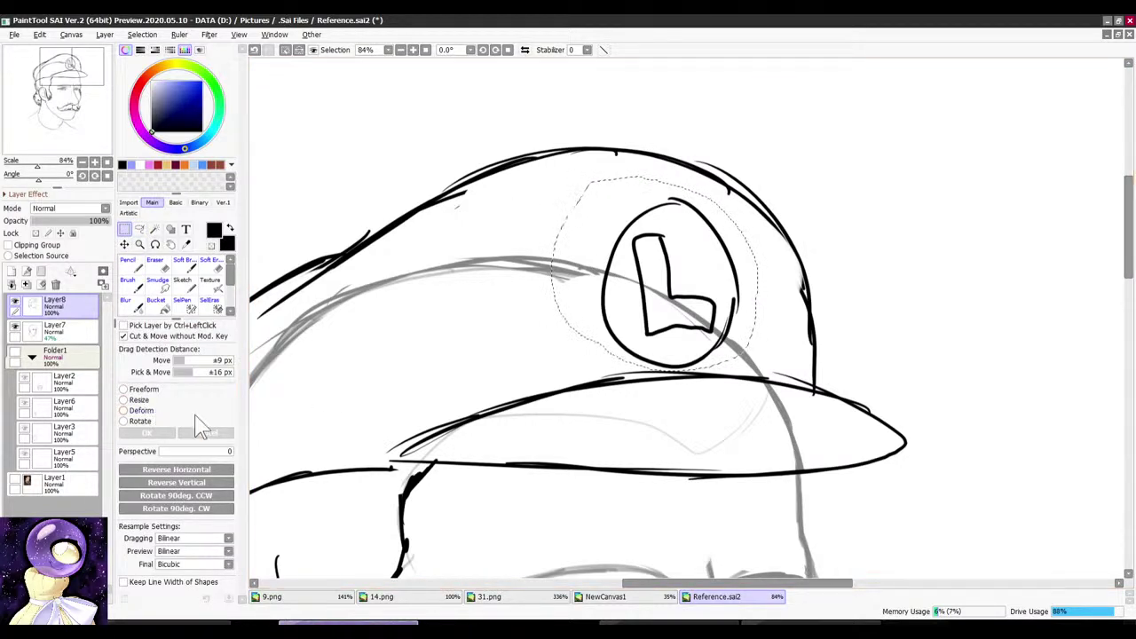
click(126, 411)
drag(737, 284, 763, 288)
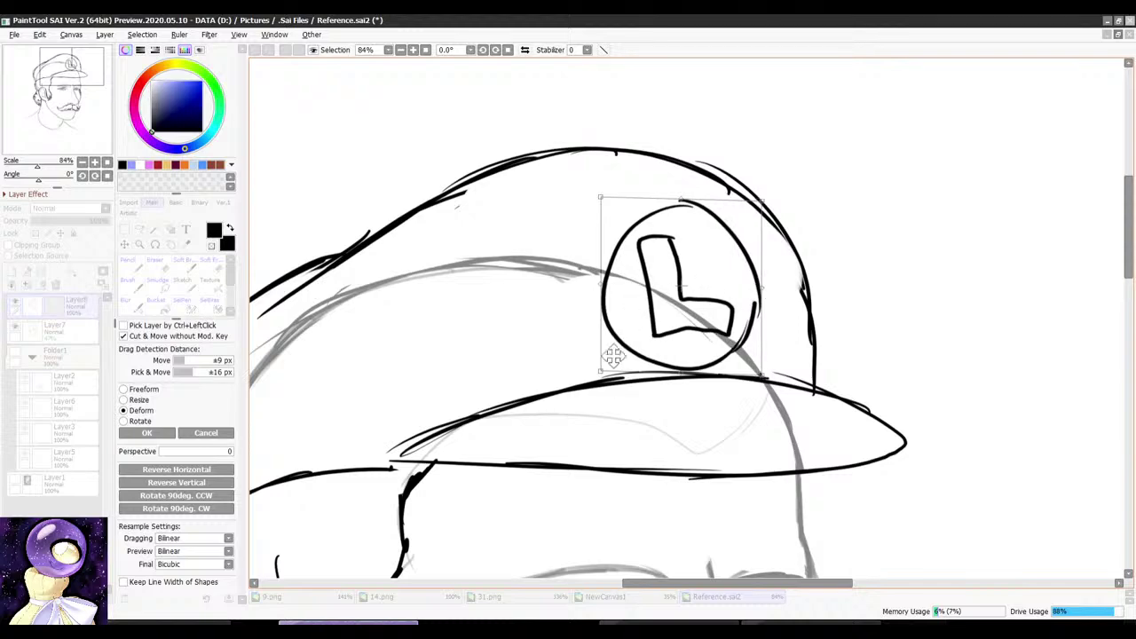
drag(611, 383, 601, 396)
drag(610, 305, 594, 307)
drag(630, 281, 627, 289)
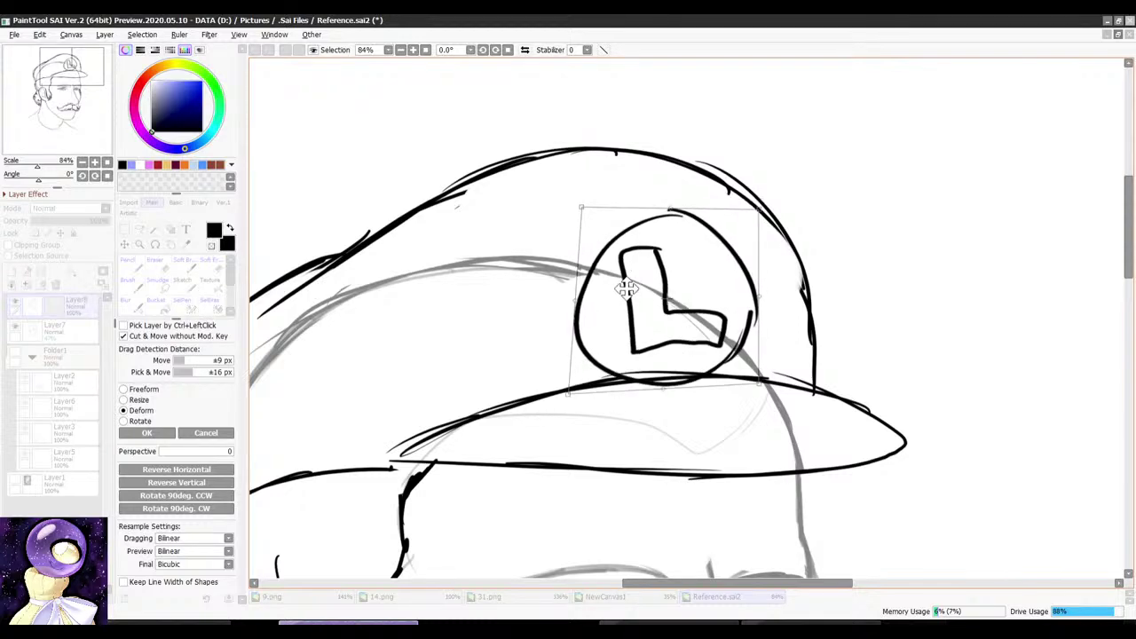
Step: Fine-tune three corners of the deformed L badge to fit the cap's curve and apply the transformation
scroll(626, 288, down, 8)
scroll(660, 241, up, 6)
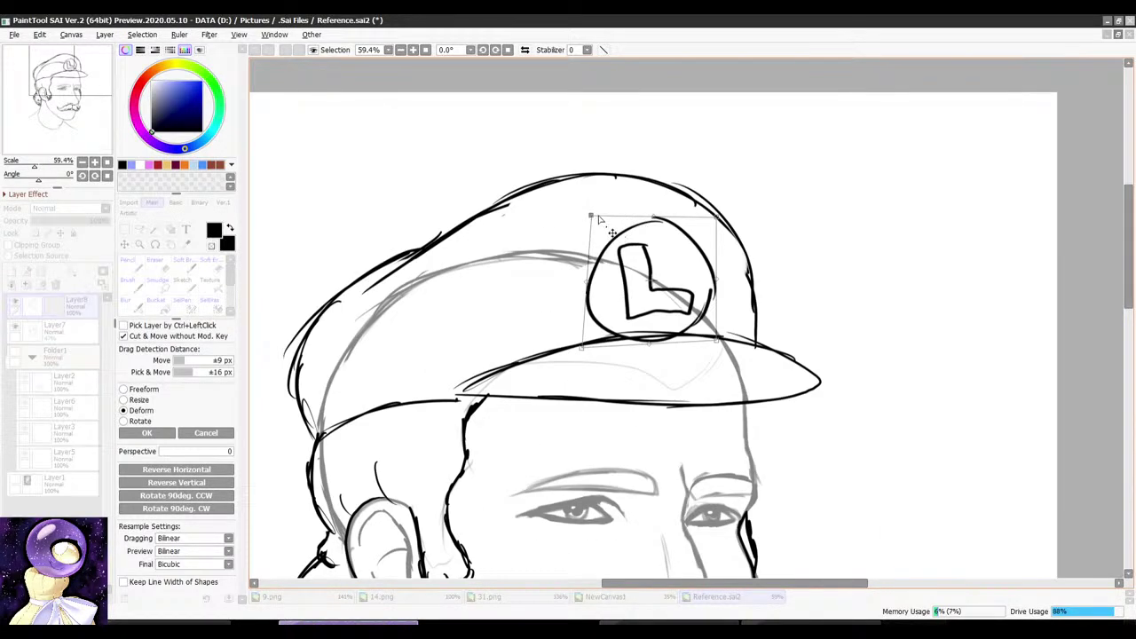
drag(598, 219, 585, 213)
drag(713, 215, 720, 224)
drag(720, 352, 726, 352)
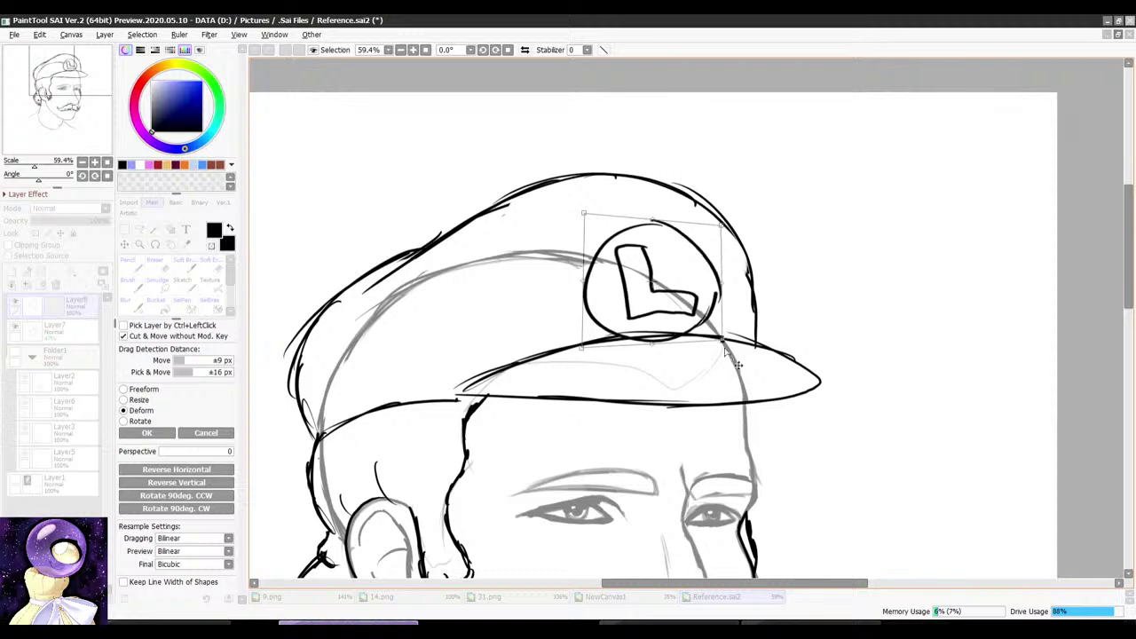
scroll(736, 364, down, 10)
scroll(684, 288, up, 5)
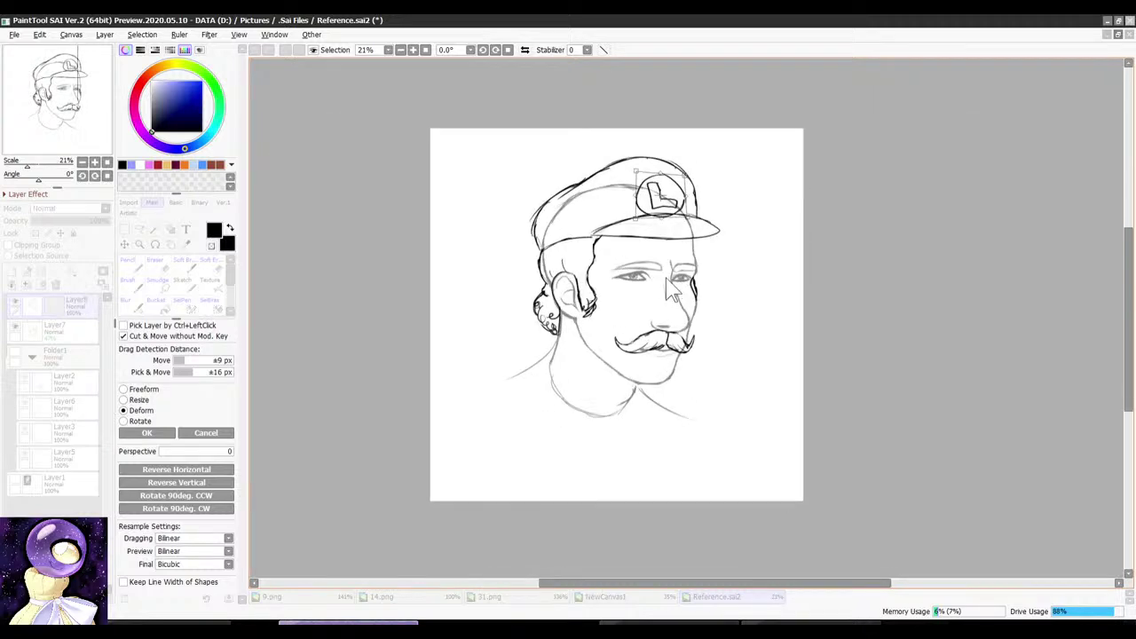
click(168, 432)
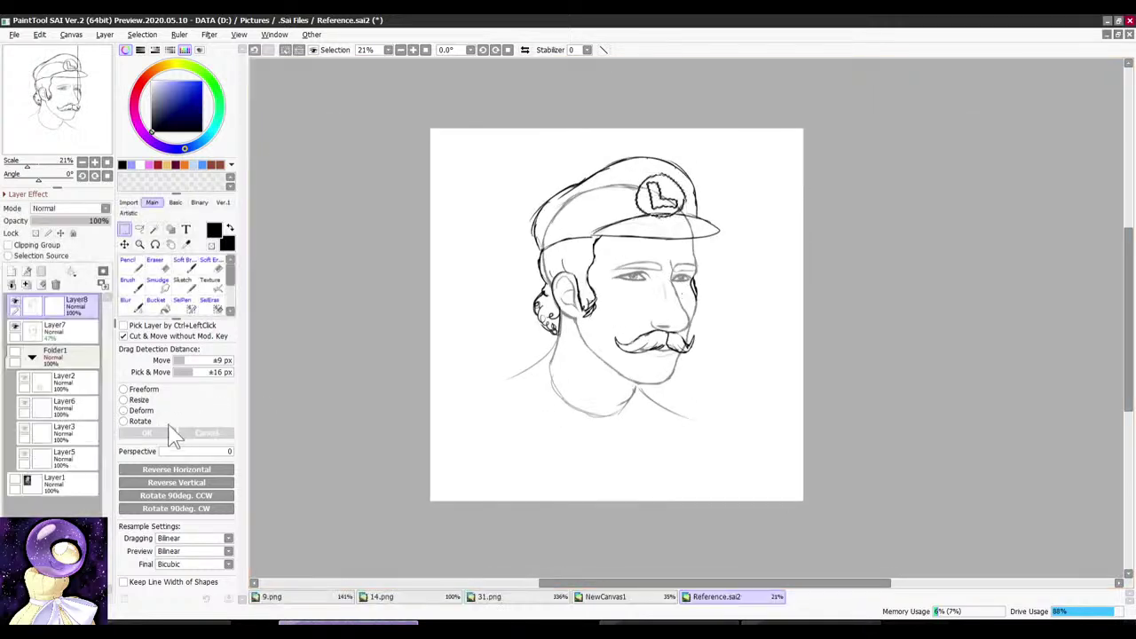
Step: Examine an enlarged front view of Luigi's face in the browser's image results, then return to the drawing
click(413, 50)
click(129, 265)
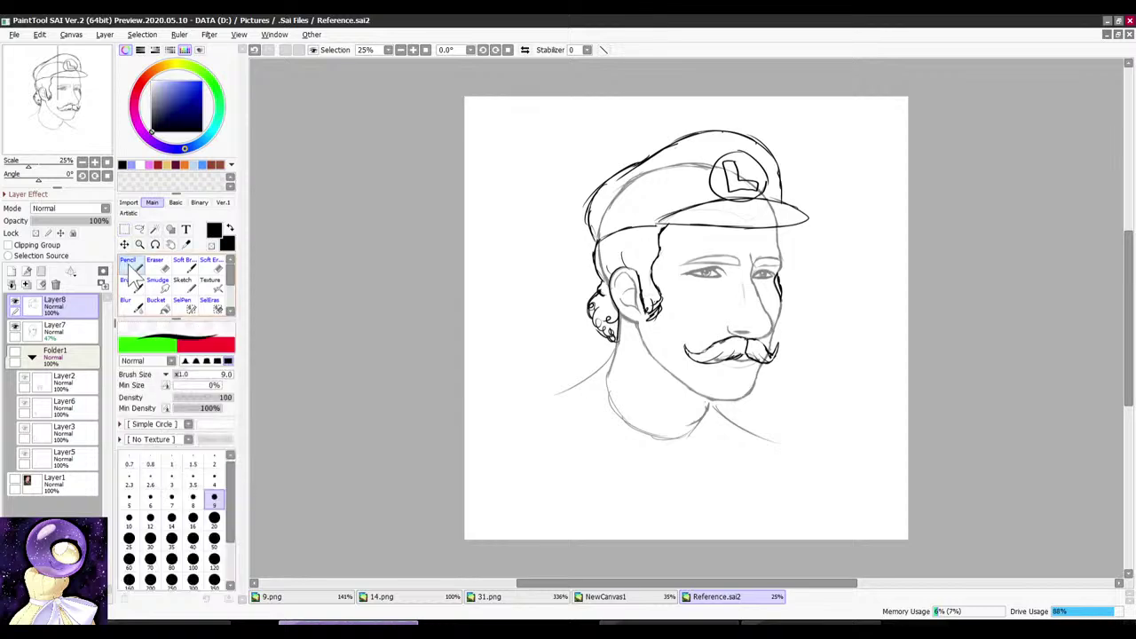
scroll(550, 119, down, 3)
click(779, 623)
click(668, 623)
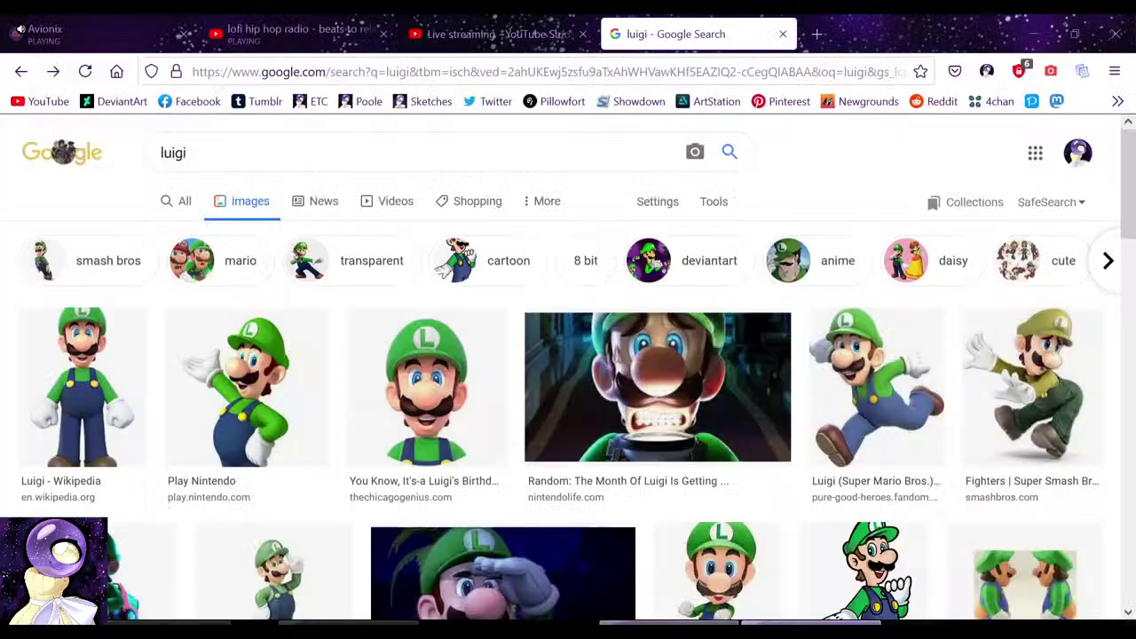
mouse_move(658, 425)
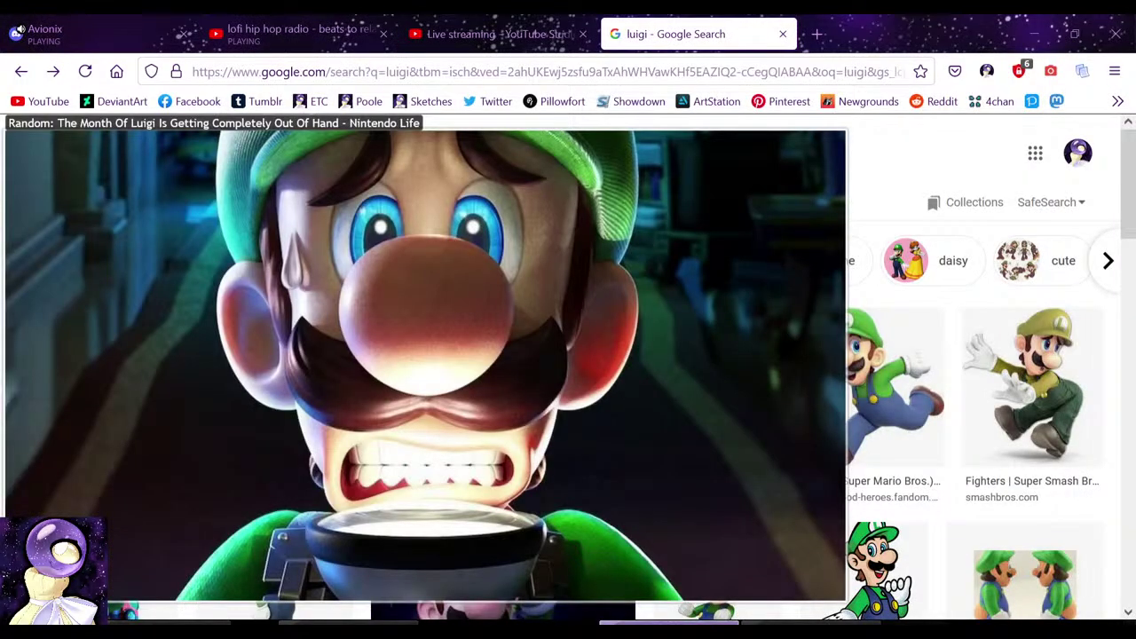
key(alt+Tab)
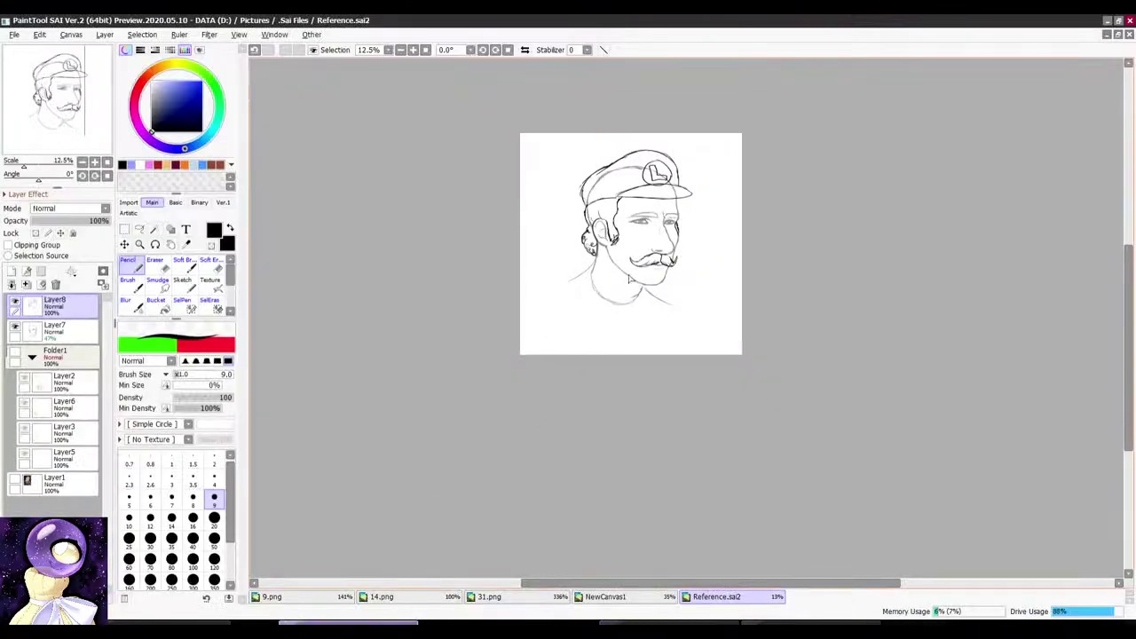
drag(586, 239, 587, 267)
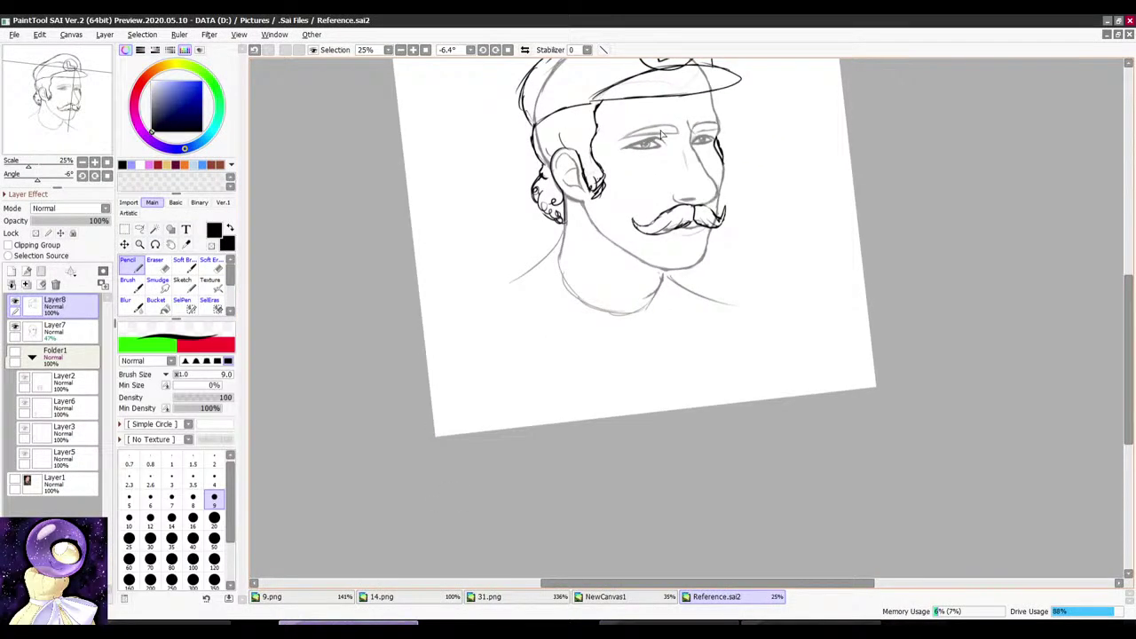
click(626, 600)
click(714, 600)
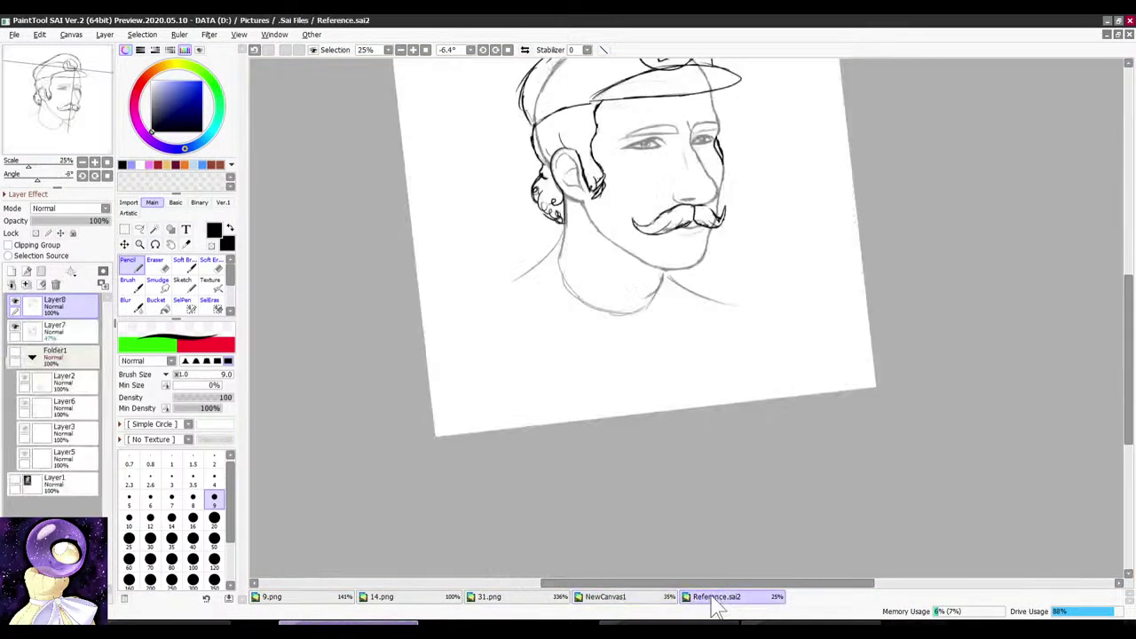
scroll(588, 391, down, 2)
scroll(587, 389, down, 1)
scroll(594, 246, up, 3)
Step: Set the opacity of Layer7 with the face line art to 100% and add a new layer beneath it
click(77, 335)
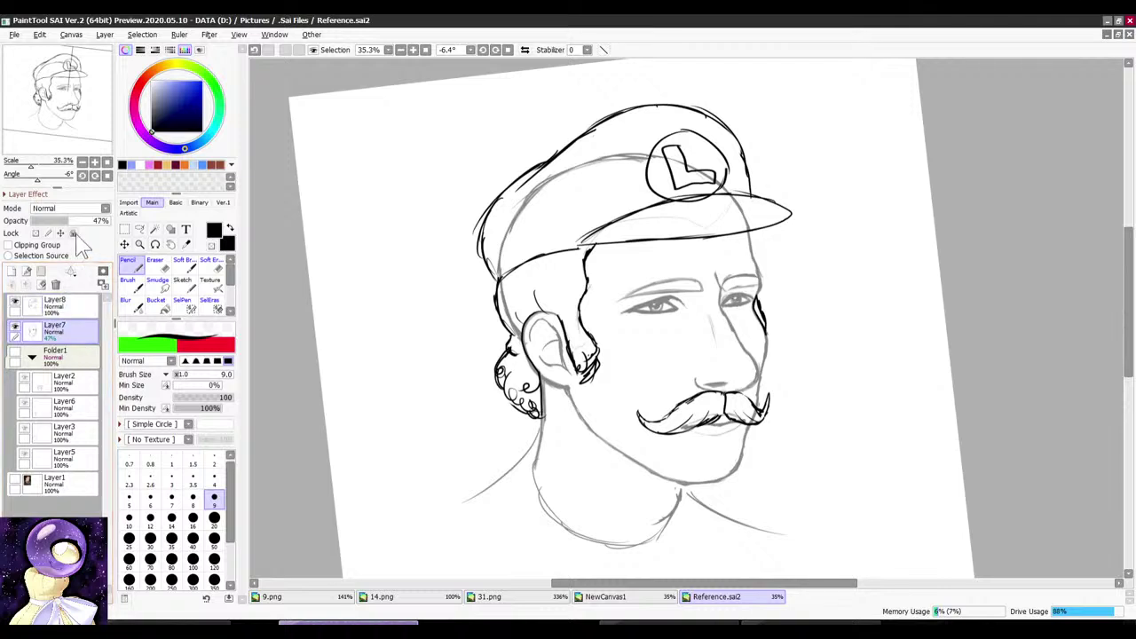
drag(74, 222, 127, 216)
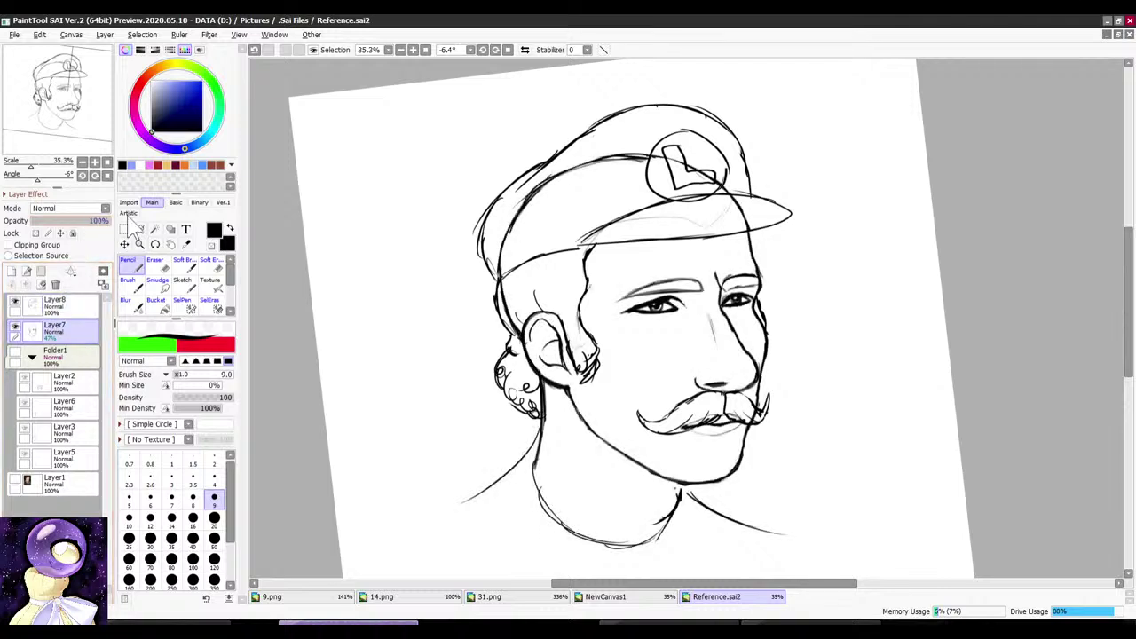
click(16, 302)
click(15, 302)
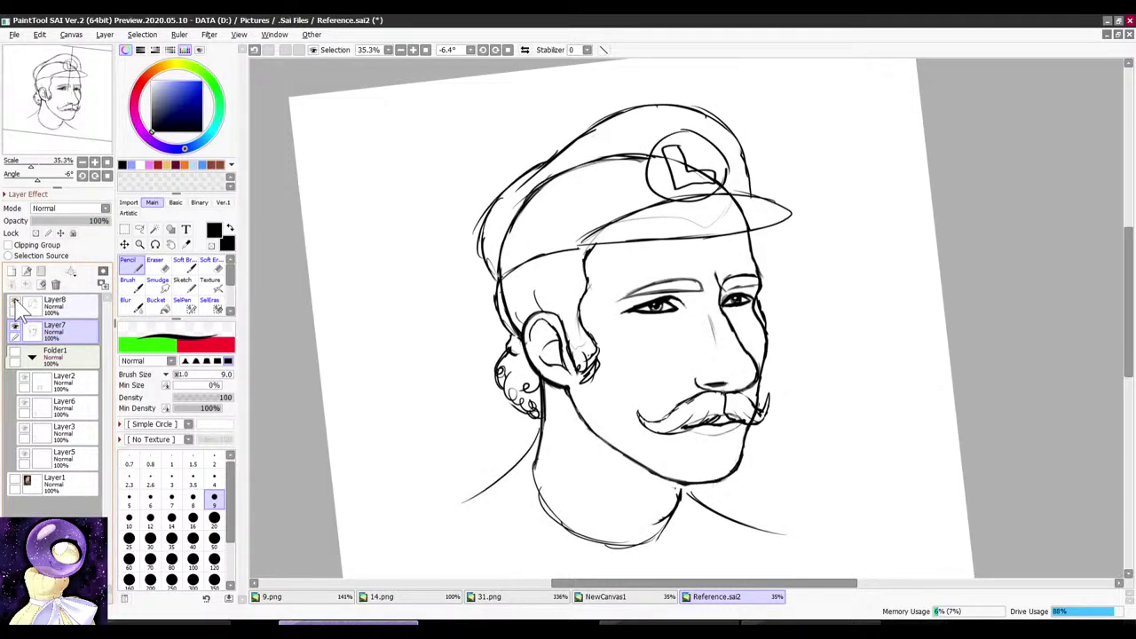
click(12, 271)
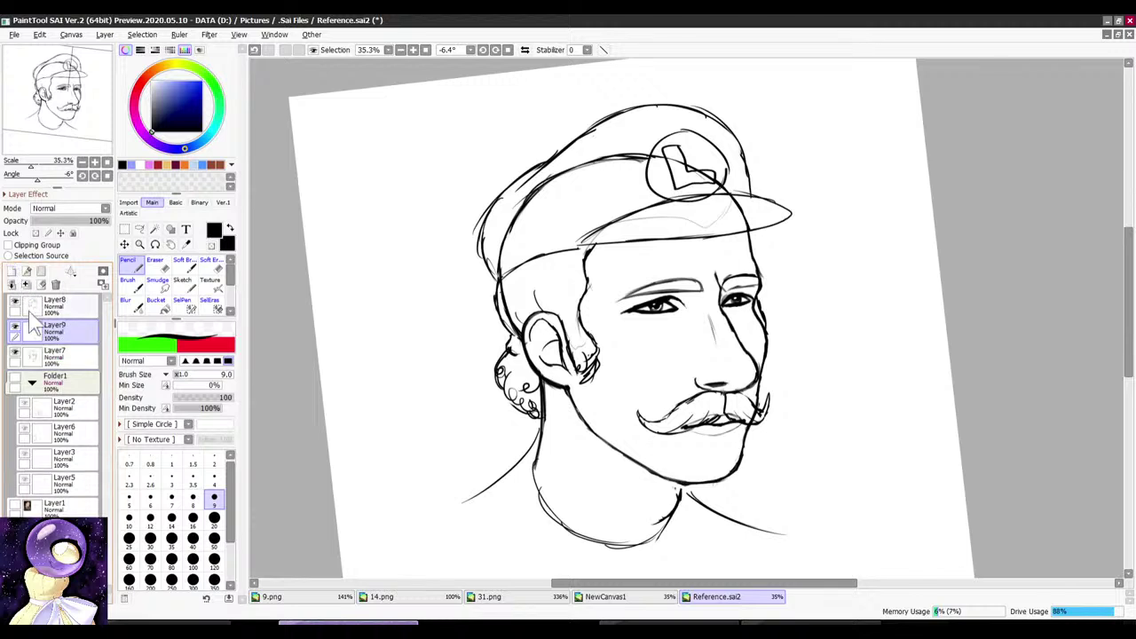
Step: Choose a pale peach skin colour for the size 50 Brush and hide Layer8 with the cap, hair and moustache
click(185, 245)
drag(156, 82, 154, 70)
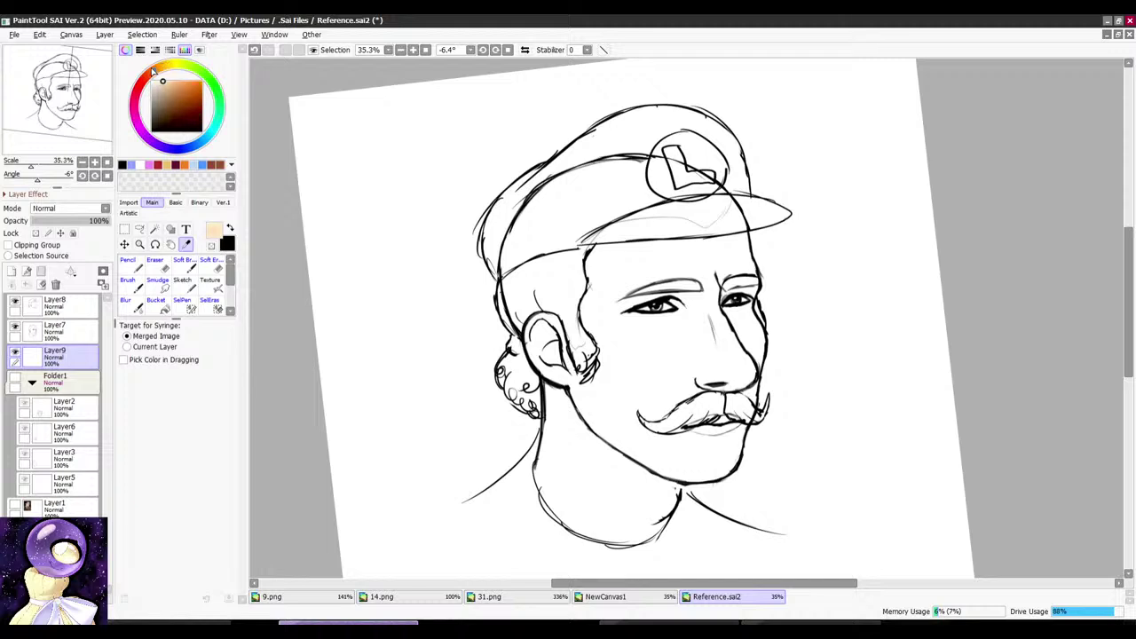
click(128, 282)
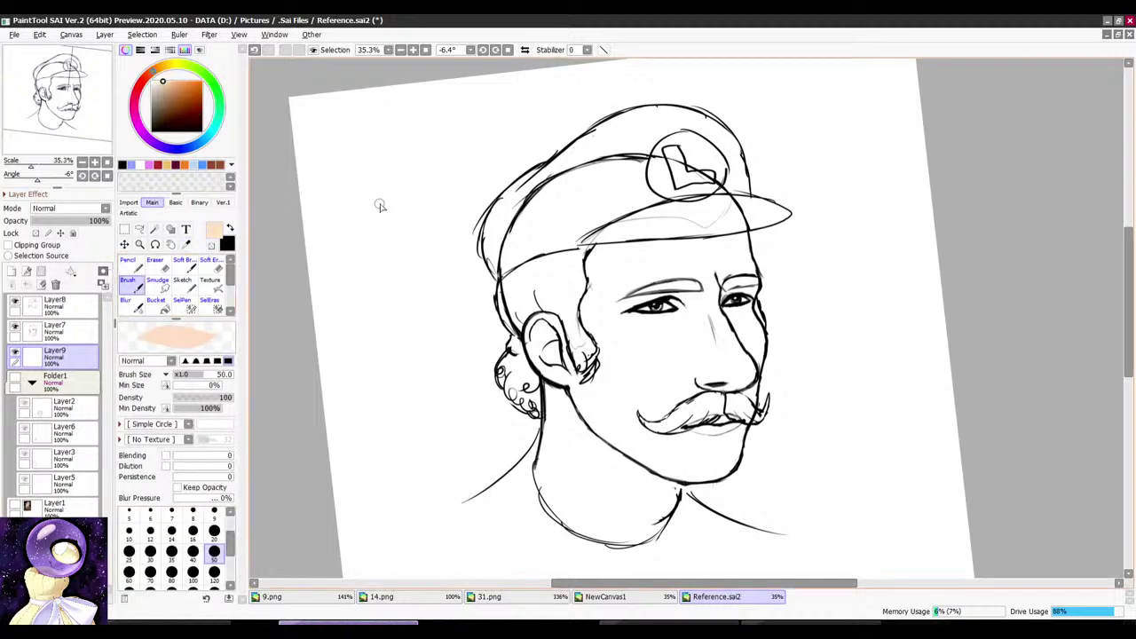
click(15, 302)
scroll(522, 241, up, 1)
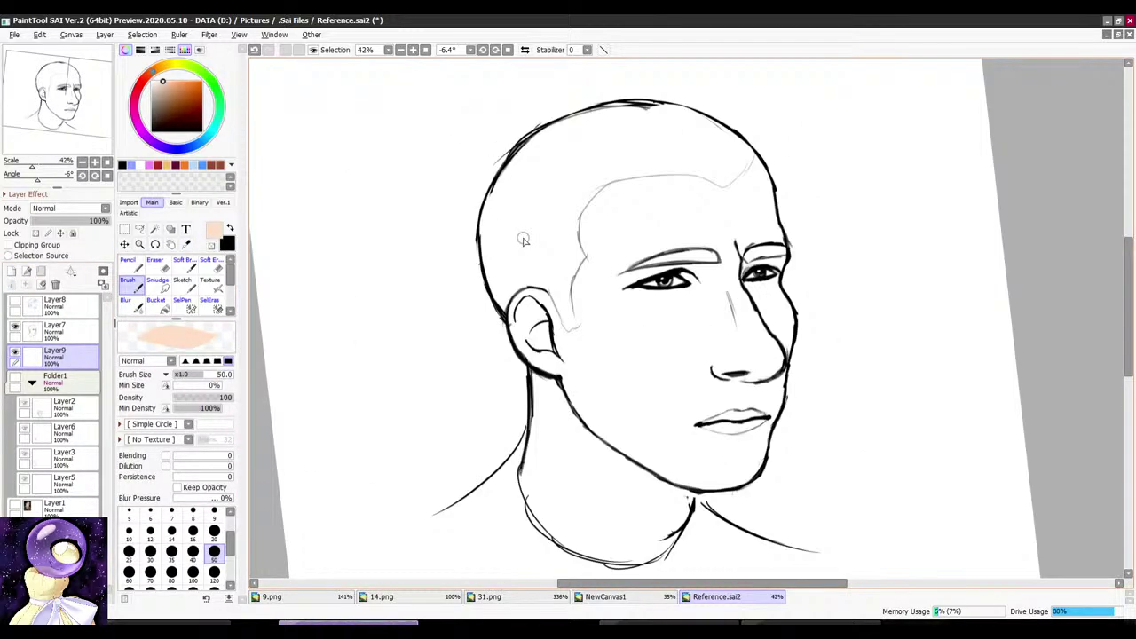
Step: Paint a peach border inside the outline along the back of the head, the ear and the neck
mouse_move(522, 154)
mouse_down()
mouse_move(489, 261)
mouse_move(511, 314)
mouse_move(545, 229)
mouse_up()
key(r)
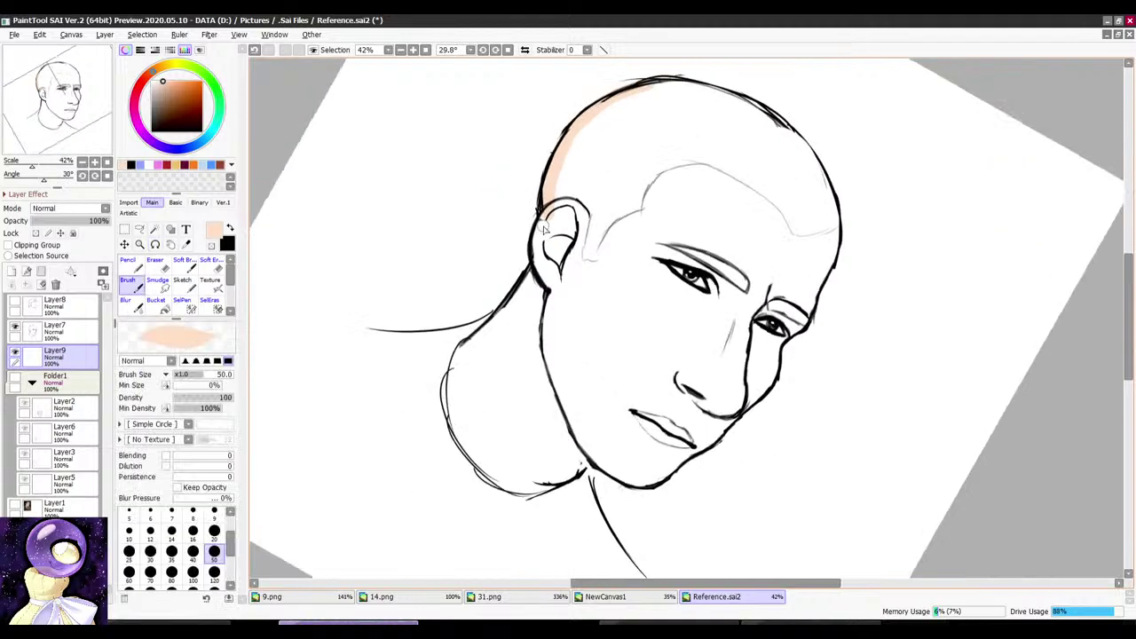
mouse_move(478, 330)
mouse_down()
mouse_move(470, 450)
mouse_move(608, 80)
mouse_move(535, 128)
mouse_move(543, 195)
mouse_up()
key(r)
scroll(604, 83, up, 1)
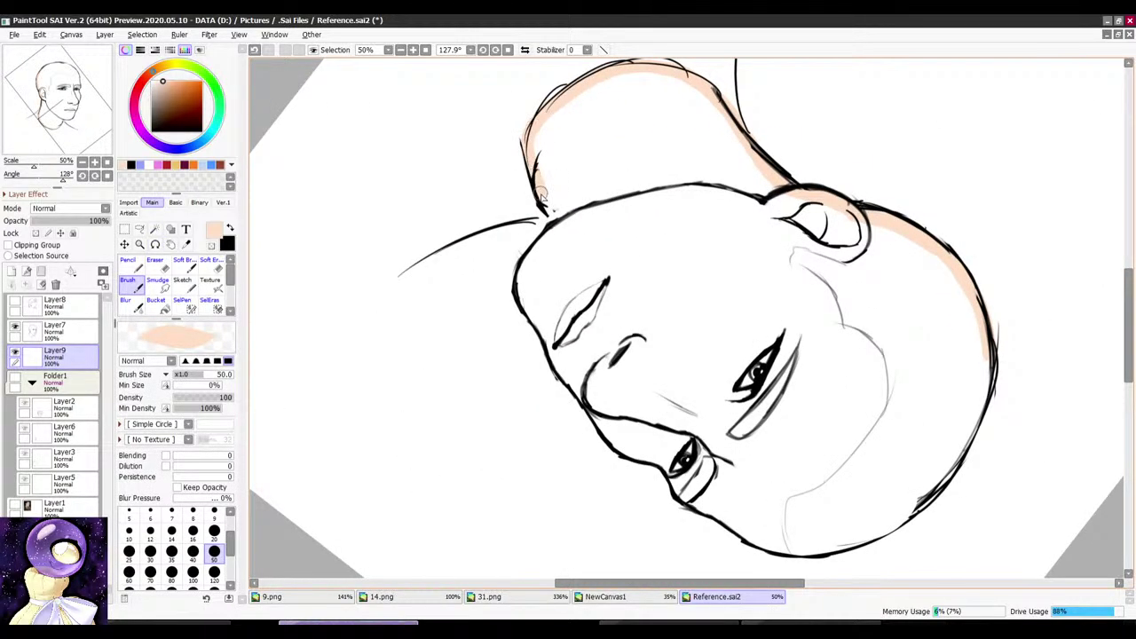
Step: Continue the peach border along the front of the neck, the chin, the lips' side and the far cheek
drag(537, 247, 539, 318)
key(r)
mouse_move(539, 224)
mouse_down()
mouse_move(615, 102)
mouse_move(682, 90)
mouse_up()
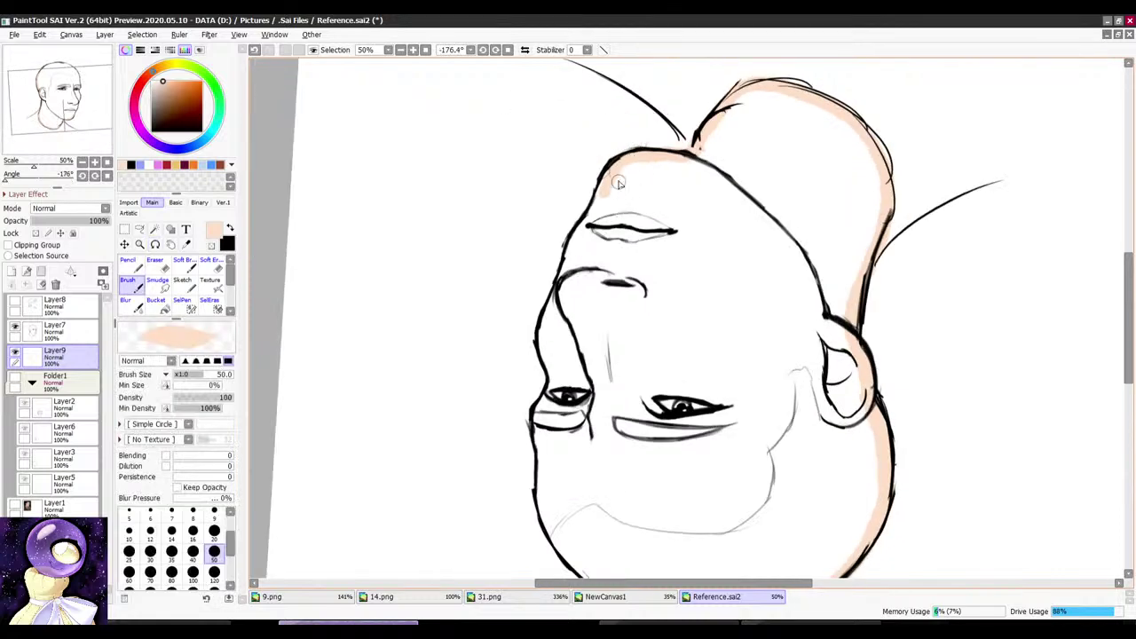
drag(601, 196, 566, 265)
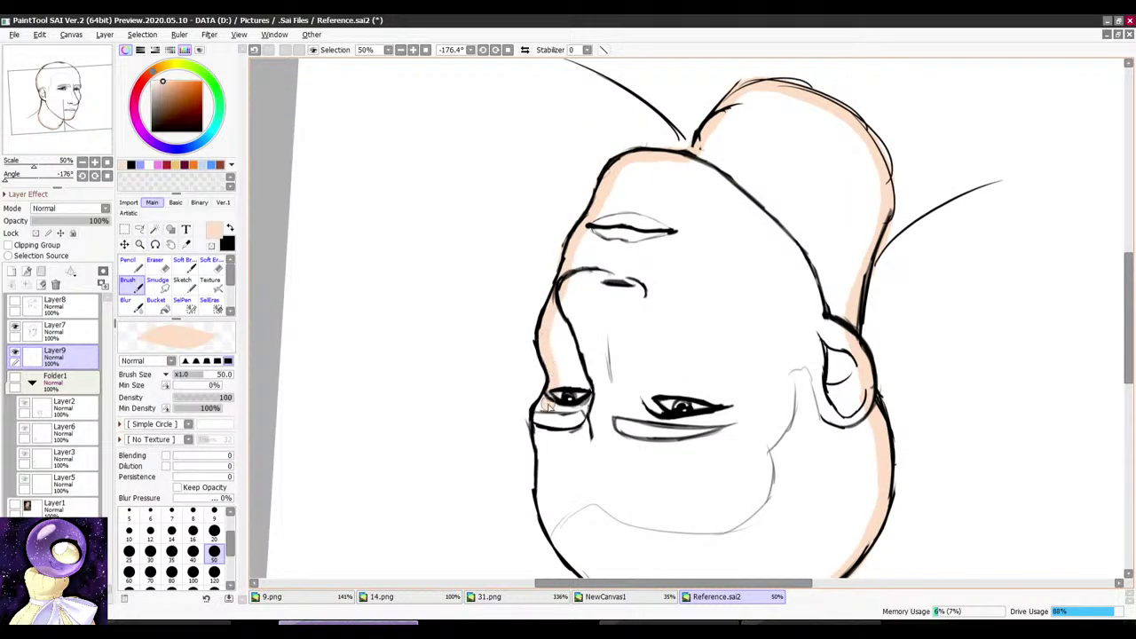
scroll(549, 406, up, 3)
scroll(497, 210, down, 3)
Step: Close the peach border along the forehead and over the top of the skull
key(r)
mouse_move(499, 233)
mouse_down()
mouse_move(627, 126)
mouse_move(549, 257)
mouse_move(632, 424)
mouse_move(726, 451)
mouse_up()
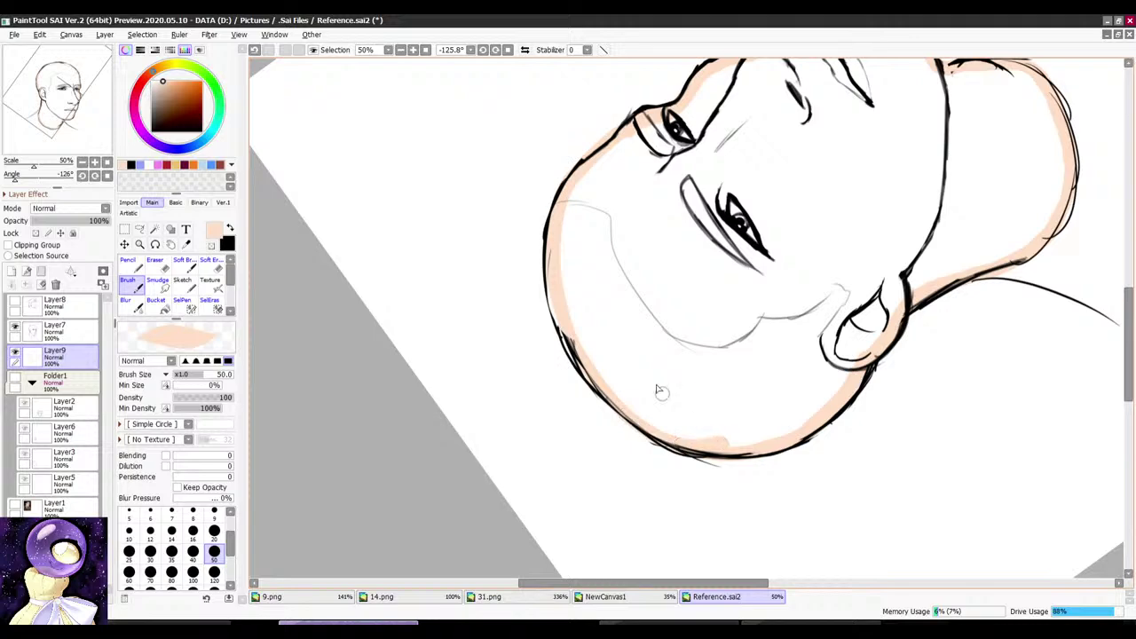
drag(661, 393, 772, 257)
scroll(676, 216, up, 2)
drag(738, 175, 677, 180)
scroll(654, 180, down, 6)
scroll(668, 253, up, 4)
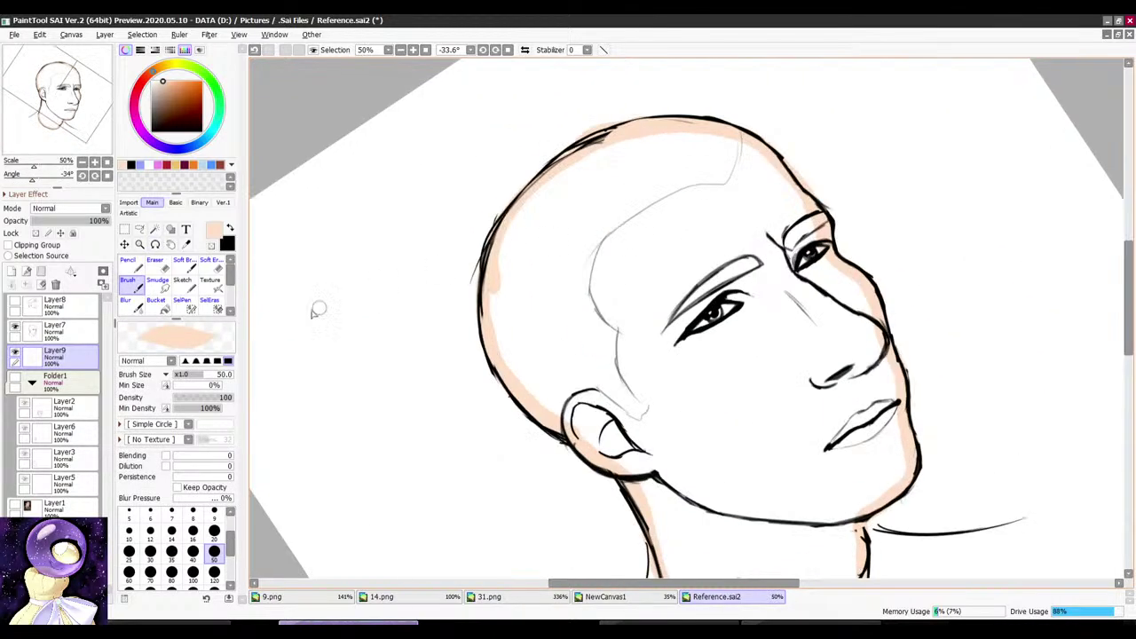
Step: Fill the enclosed head and neck with the peach skin colour using the Bucket
click(156, 304)
click(582, 246)
scroll(581, 246, down, 3)
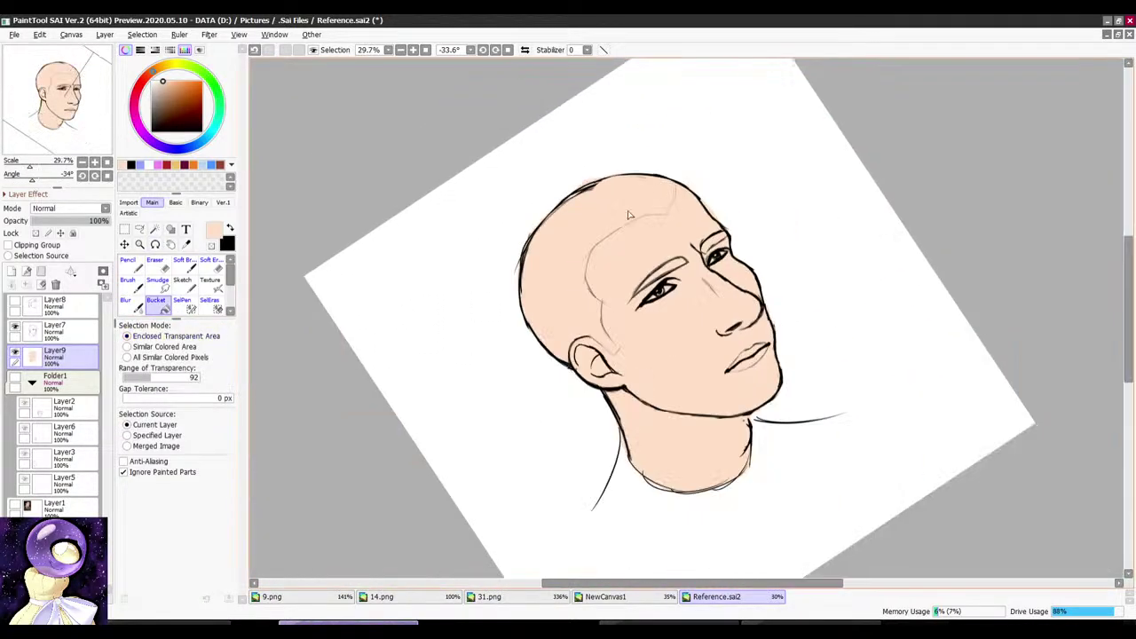
drag(645, 203, 717, 199)
scroll(717, 200, down, 3)
scroll(723, 280, up, 3)
Step: Choose white and brush over the skin colour that spills outside the head's outline
click(153, 82)
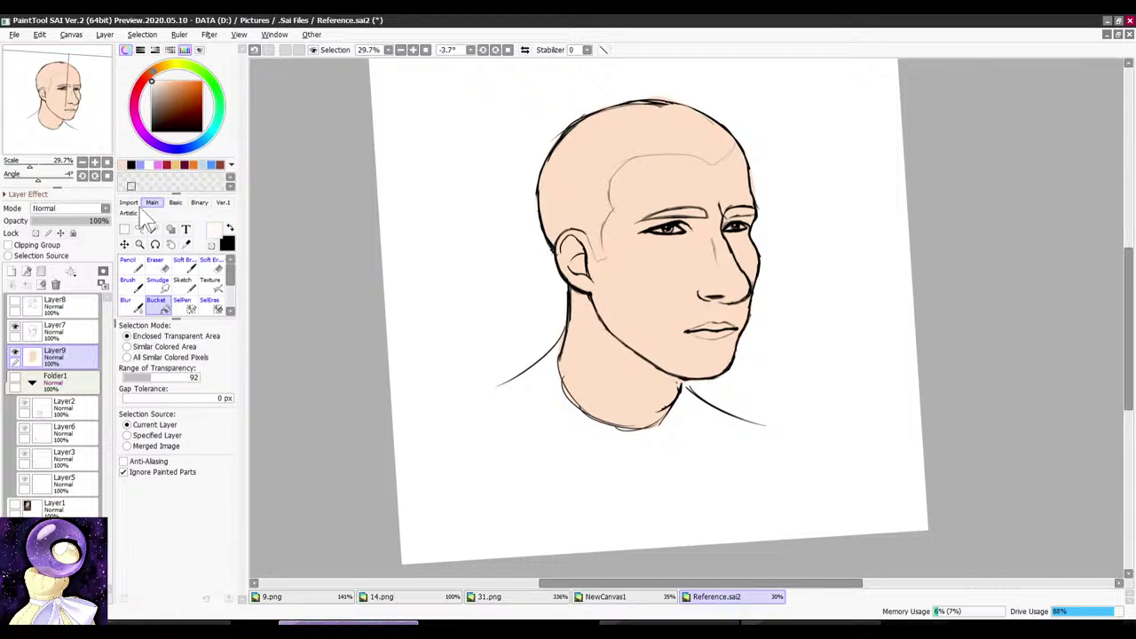
click(130, 282)
drag(672, 152, 608, 320)
scroll(608, 325, up, 6)
mouse_move(581, 269)
mouse_down()
mouse_move(567, 318)
mouse_move(567, 291)
mouse_up()
drag(601, 124, 608, 140)
scroll(635, 179, down, 6)
drag(648, 180, 807, 186)
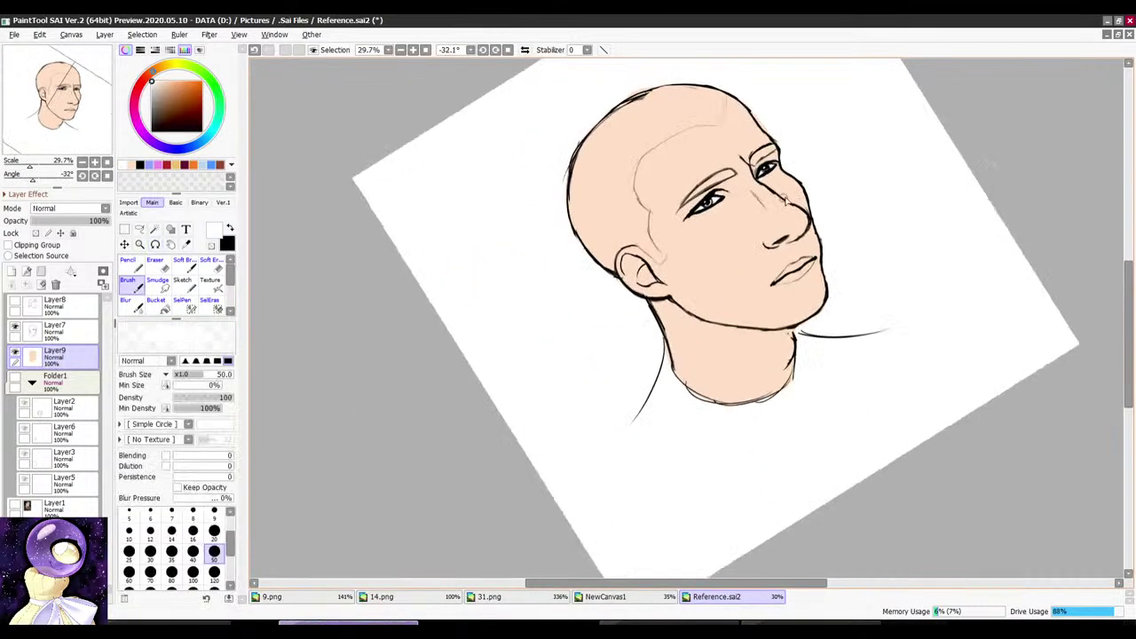
scroll(847, 196, up, 3)
key(End)
key(End)
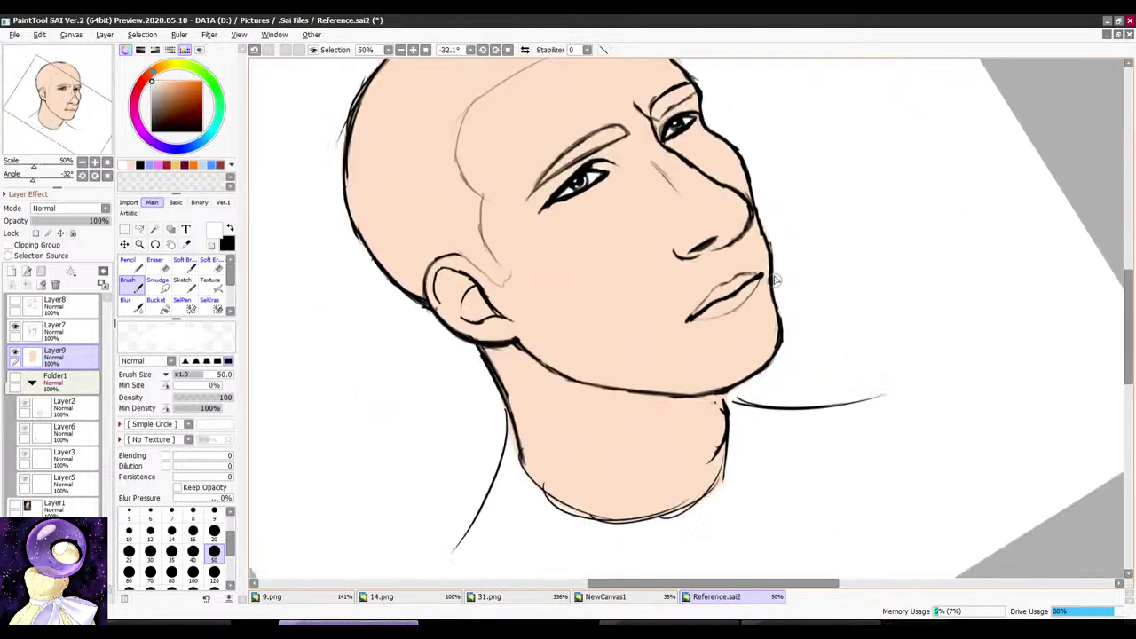
Step: Pick a dark brown and brush it over the near eyebrow and the near eye's iris
key(End)
scroll(763, 163, up, 1)
click(186, 244)
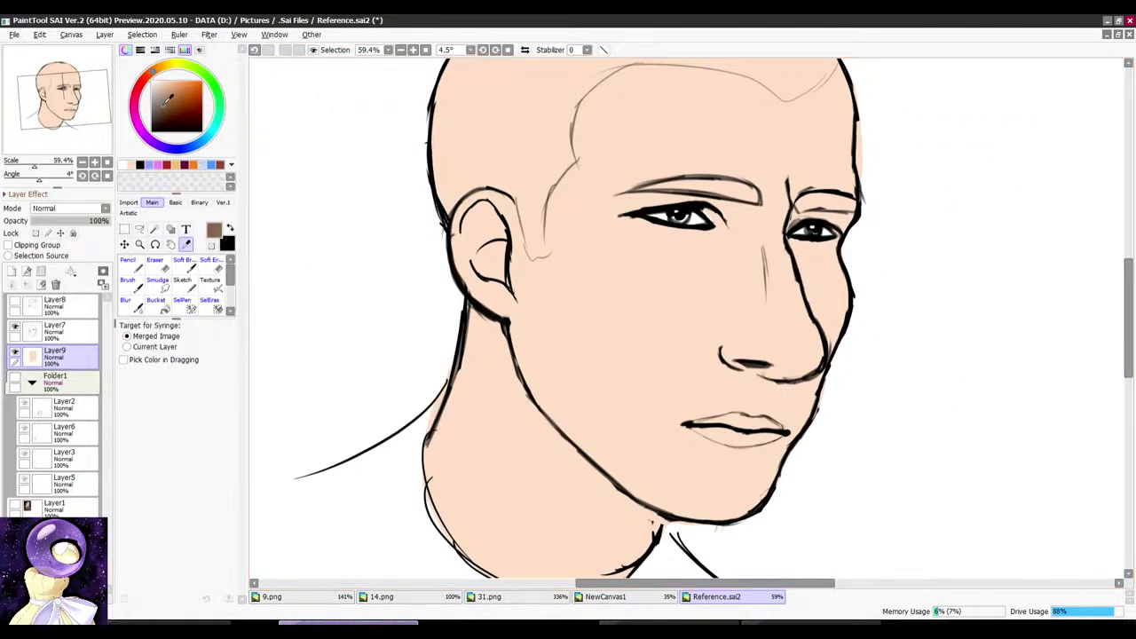
click(137, 291)
mouse_move(612, 151)
mouse_down()
mouse_move(541, 203)
mouse_move(518, 301)
mouse_up()
scroll(581, 240, up, 4)
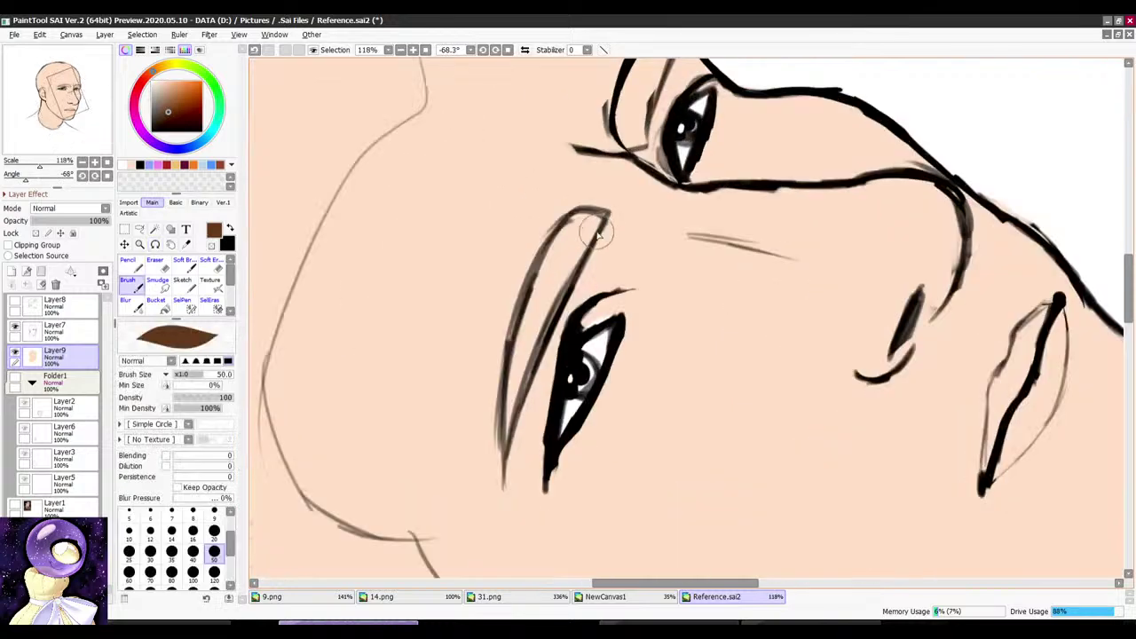
mouse_move(598, 227)
mouse_down()
mouse_move(574, 241)
mouse_move(533, 310)
mouse_move(517, 400)
mouse_move(539, 315)
mouse_move(599, 222)
mouse_up()
drag(592, 368, 581, 388)
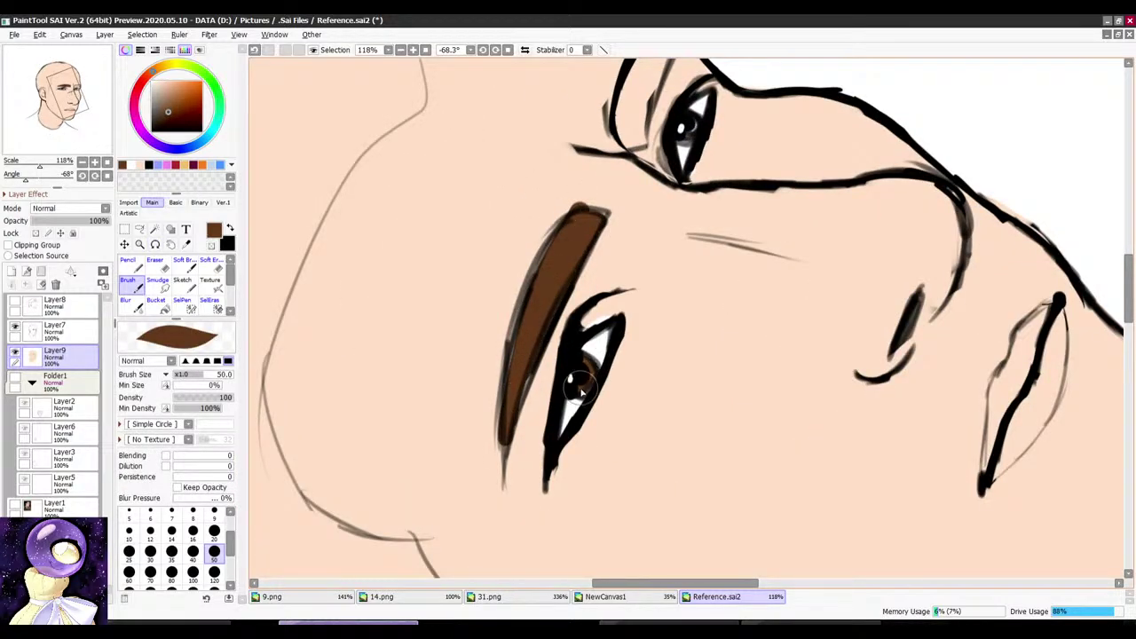
Step: Paint the far eye's iris and the far eyebrow in the same dark brown
drag(695, 136, 708, 183)
mouse_move(687, 83)
mouse_down()
mouse_move(662, 105)
mouse_move(642, 167)
mouse_move(652, 189)
mouse_move(679, 104)
mouse_move(743, 101)
mouse_up()
scroll(659, 159, down, 5)
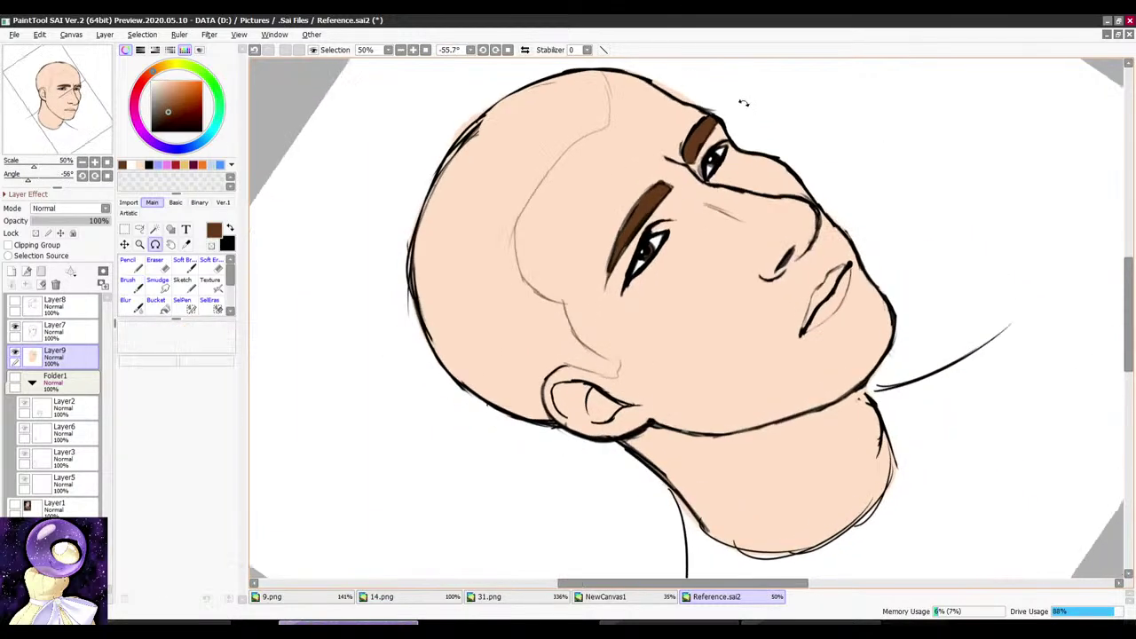
Step: Try brushing a brown border along the forehead hairline and undo those strokes
scroll(596, 75, up, 2)
mouse_move(597, 74)
mouse_down()
mouse_move(608, 132)
mouse_move(597, 150)
mouse_up()
mouse_move(596, 156)
mouse_down()
mouse_move(515, 234)
mouse_move(522, 215)
mouse_move(490, 273)
mouse_move(476, 366)
mouse_move(497, 433)
mouse_up()
drag(489, 286, 500, 431)
scroll(525, 280, down, 3)
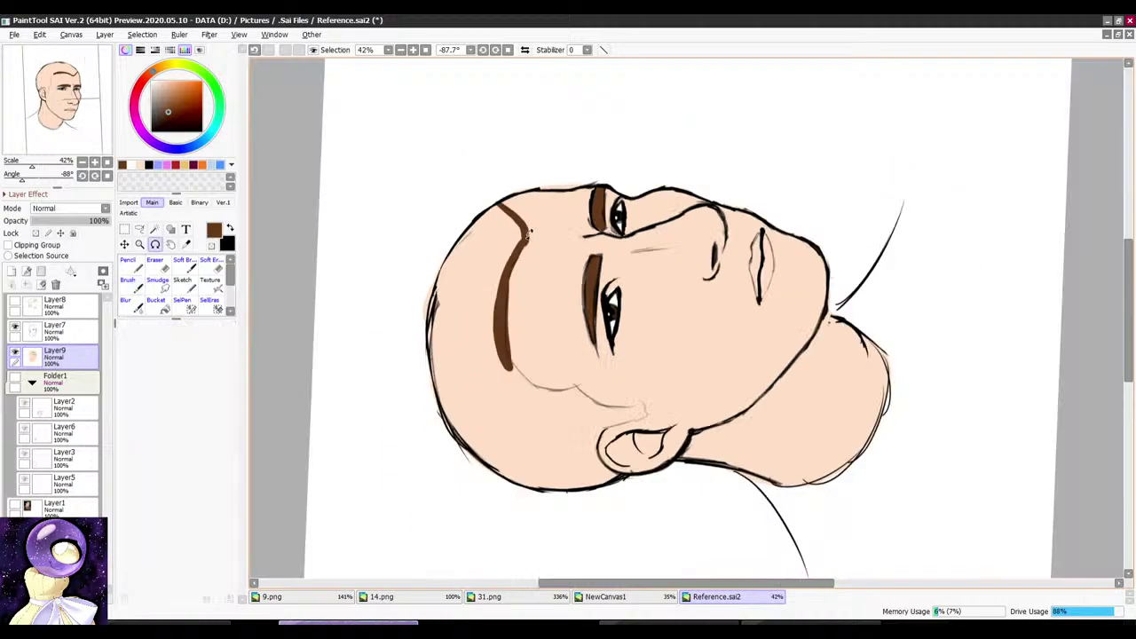
drag(527, 278, 683, 164)
key(ctrl+z)
key(ctrl+z)
key(ctrl+z)
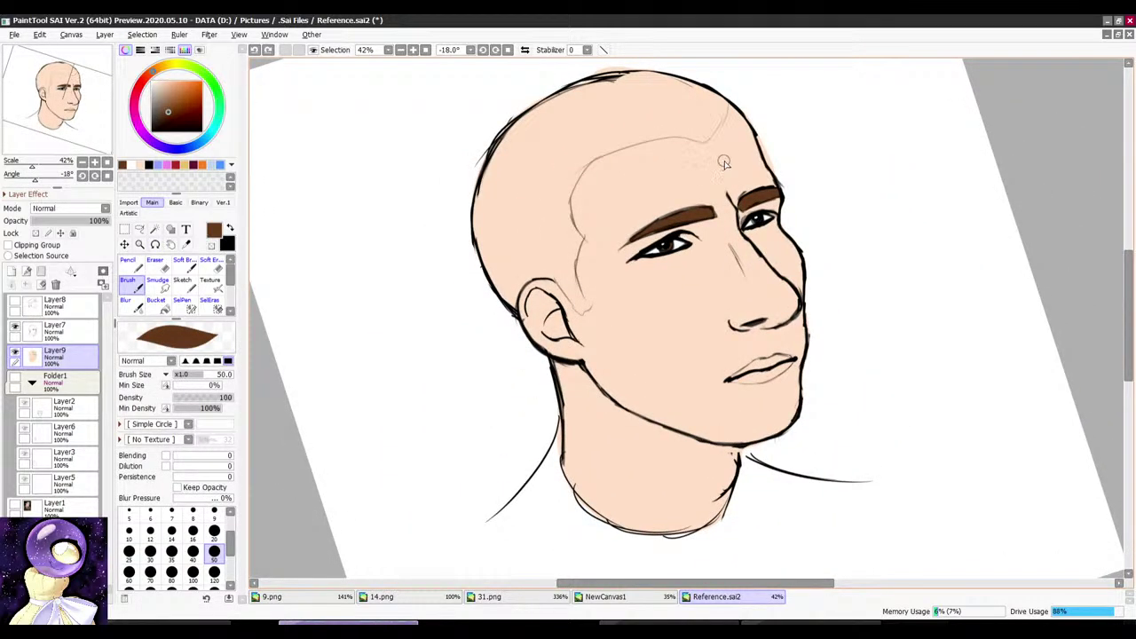
Step: Show the reference photo on Layer1 beside the drawing
scroll(807, 275, up, 1)
drag(775, 208, 757, 172)
drag(779, 338, 746, 271)
scroll(746, 271, up, 2)
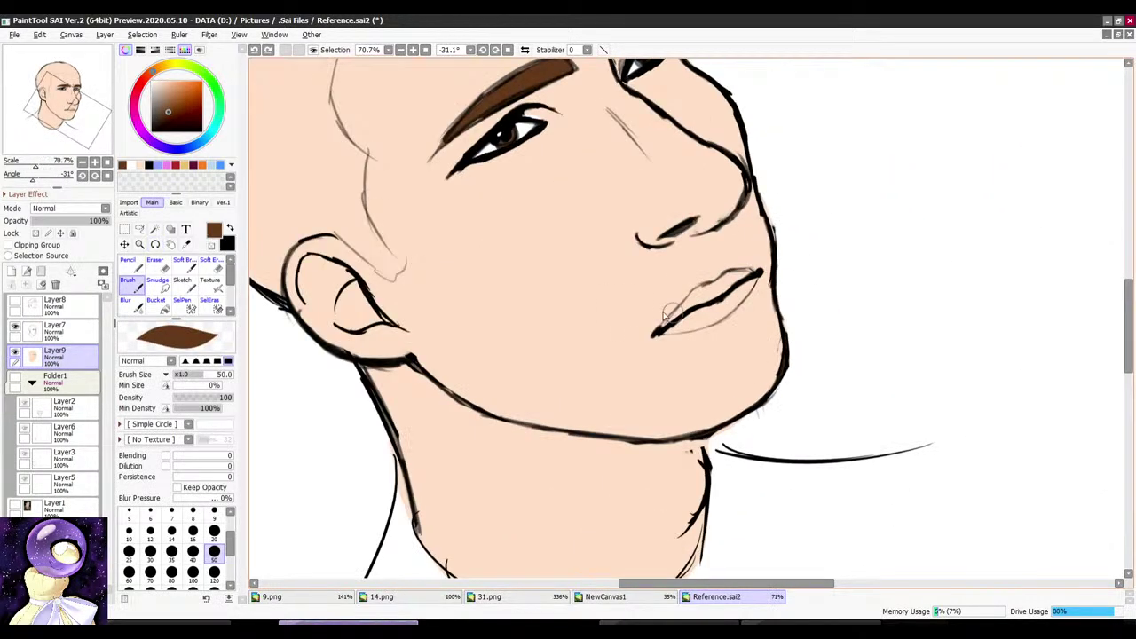
click(187, 244)
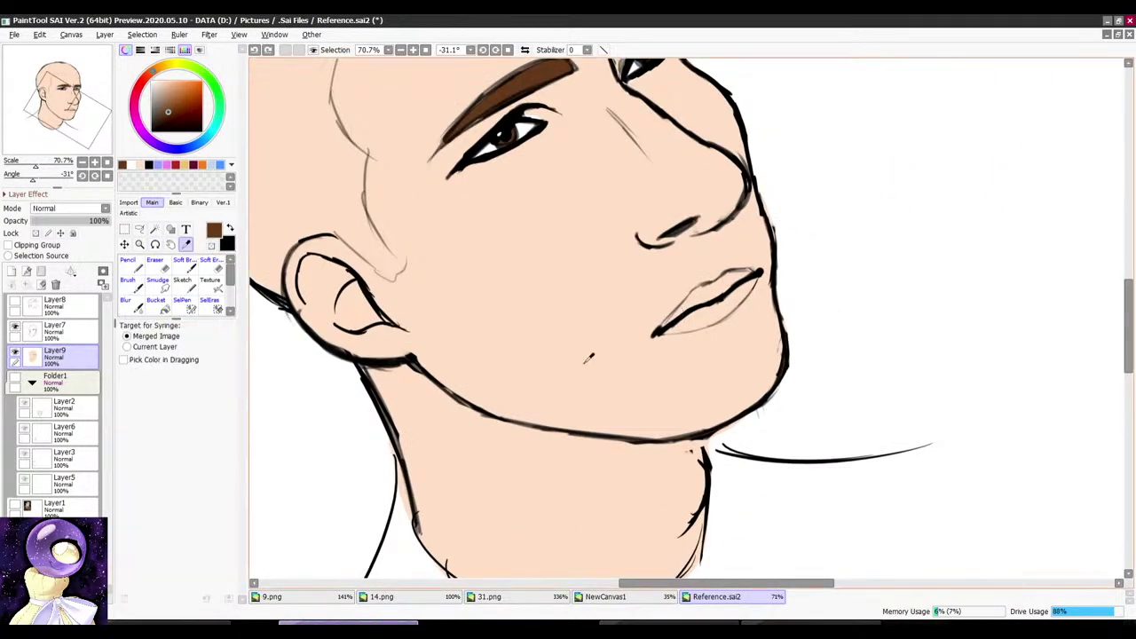
click(663, 600)
click(717, 597)
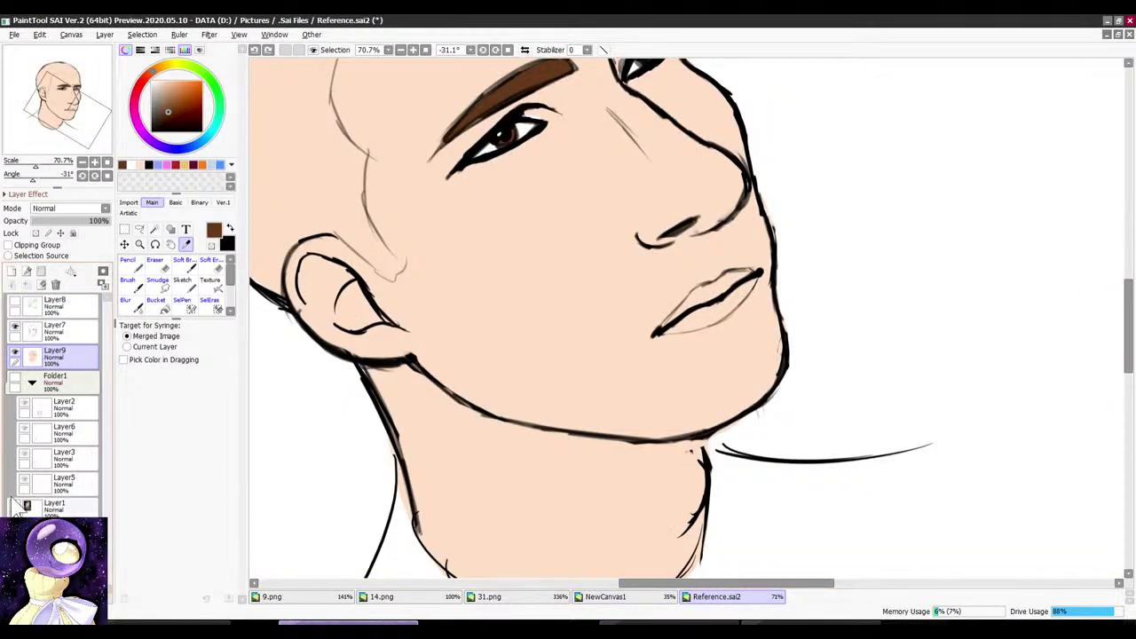
click(54, 484)
click(14, 504)
scroll(628, 334, down, 2)
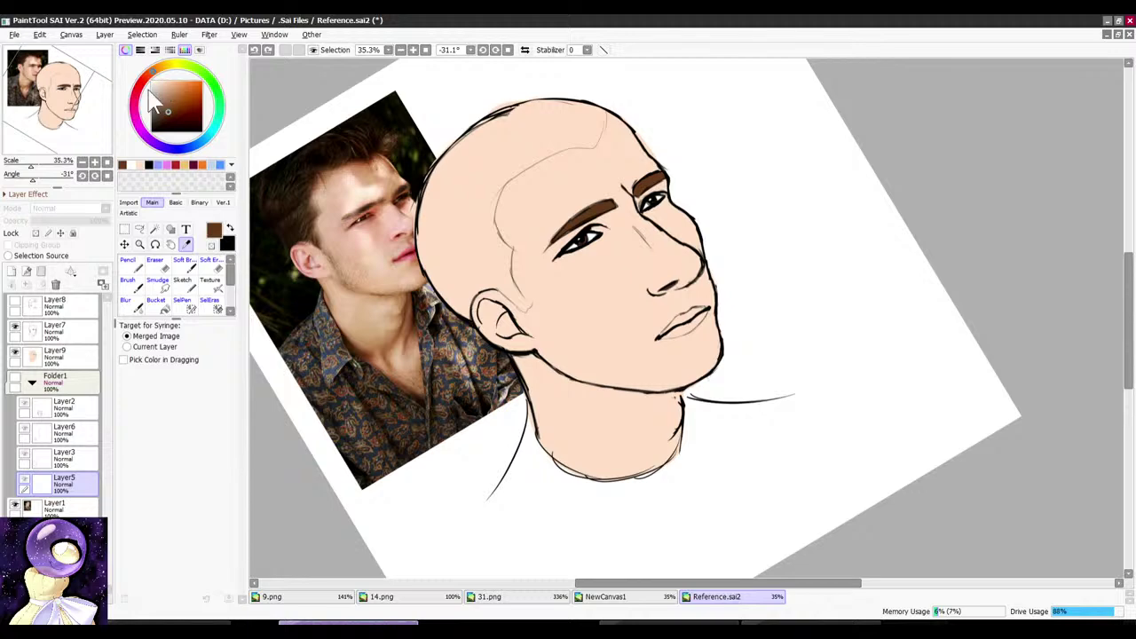
Step: Choose a light pink and brush it over the upper and lower lips on Layer9
click(142, 82)
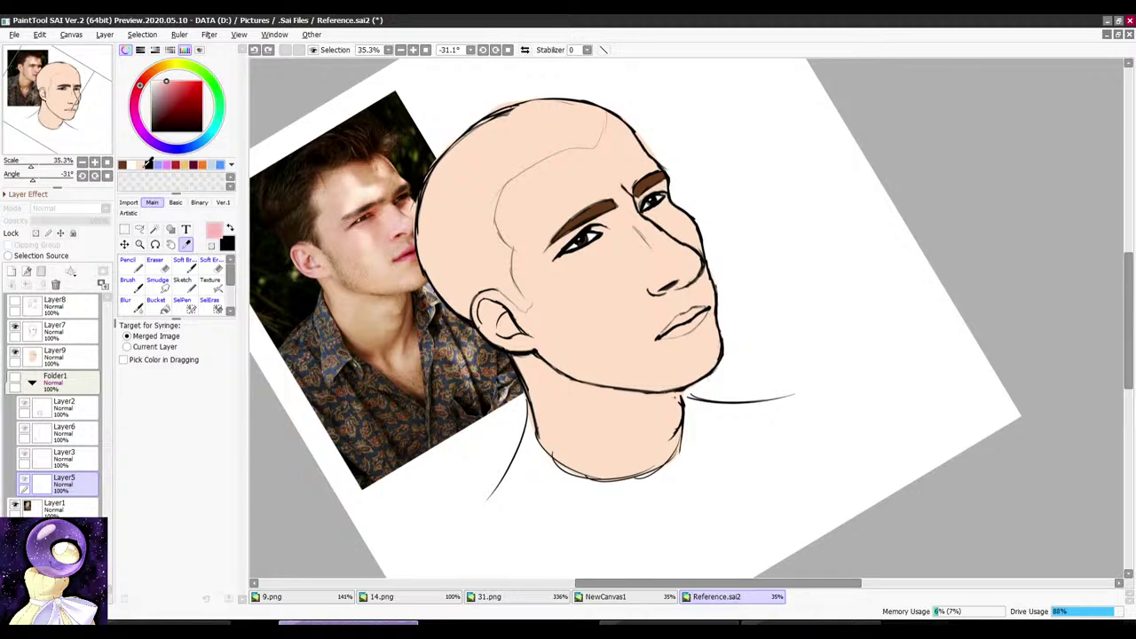
click(136, 289)
click(71, 357)
scroll(668, 380, up, 6)
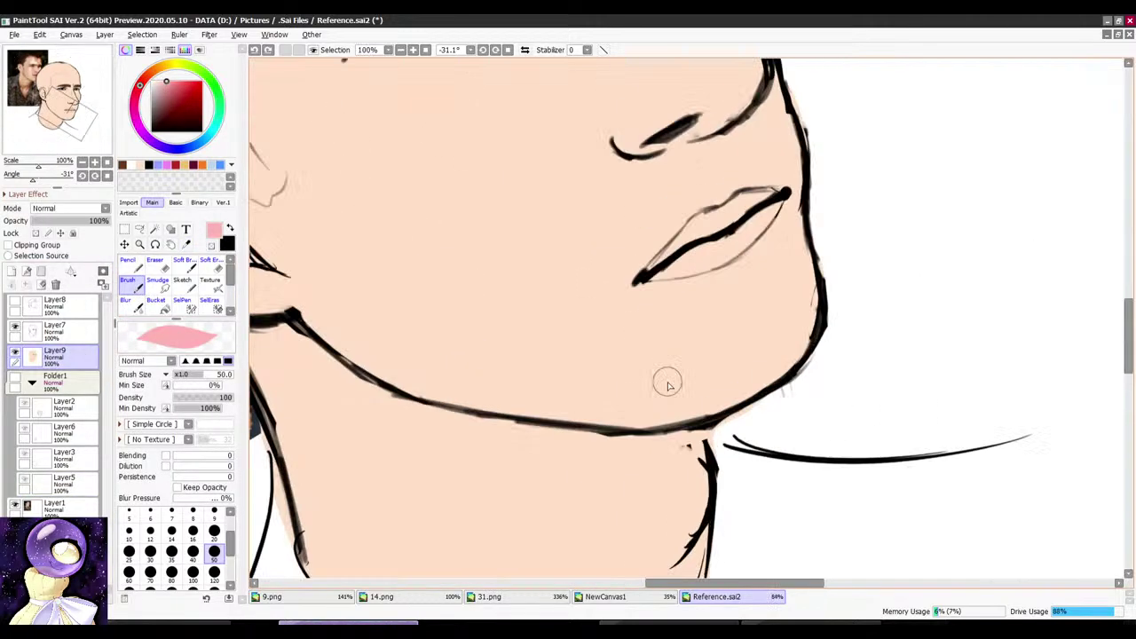
key(alt+space)
mouse_move(748, 270)
mouse_down()
mouse_move(704, 170)
mouse_move(661, 155)
mouse_move(612, 231)
mouse_move(596, 320)
mouse_move(631, 328)
mouse_move(664, 246)
mouse_move(645, 213)
mouse_up()
scroll(696, 199, up, 3)
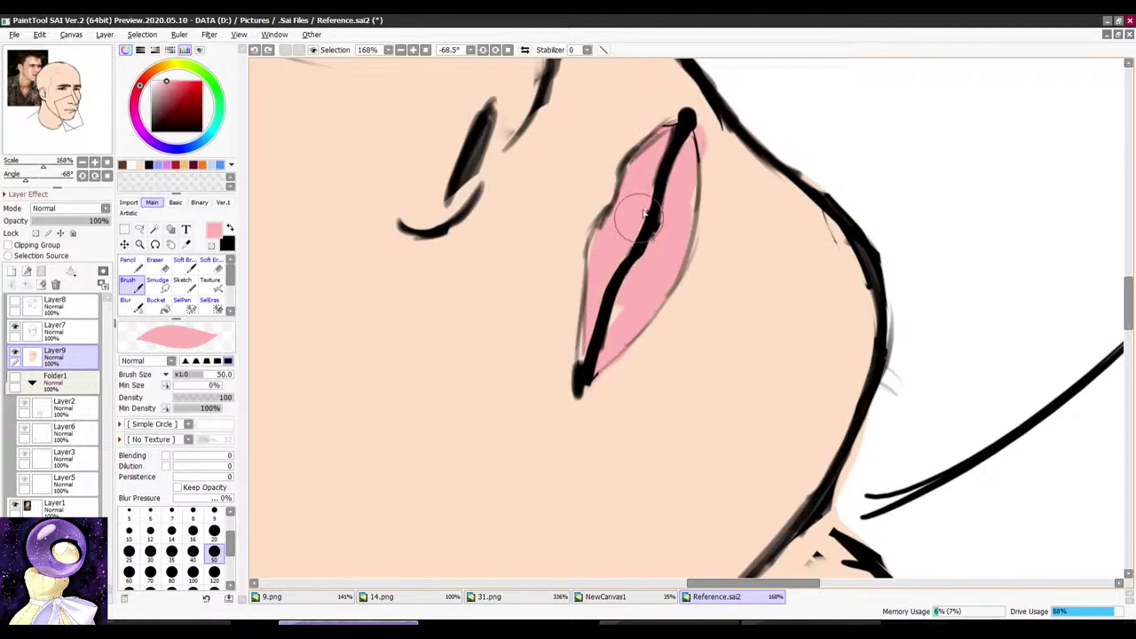
scroll(681, 182, down, 6)
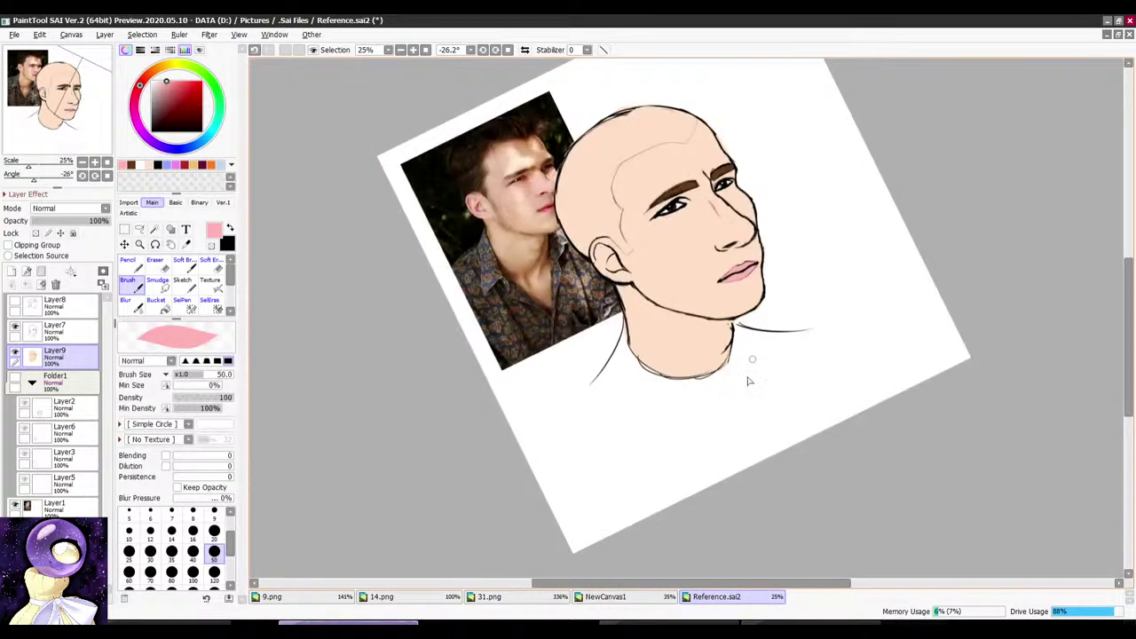
Step: Switch to the browser, post "Hey" in the YouTube Studio live chat and return to PaintTool SAI
key(alt+Tab)
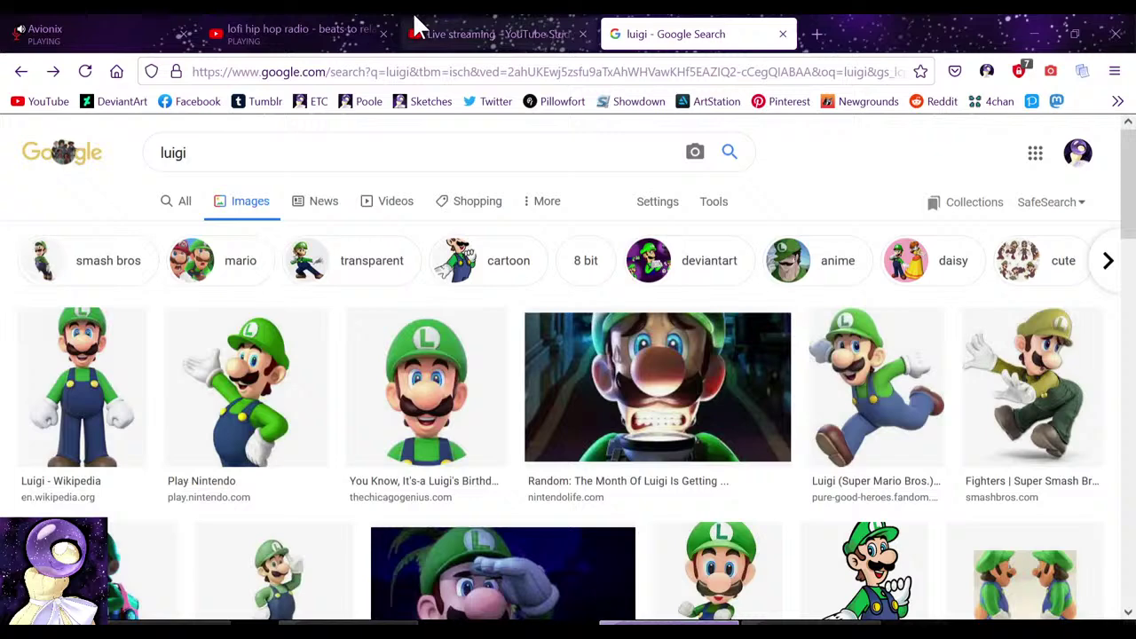
click(421, 25)
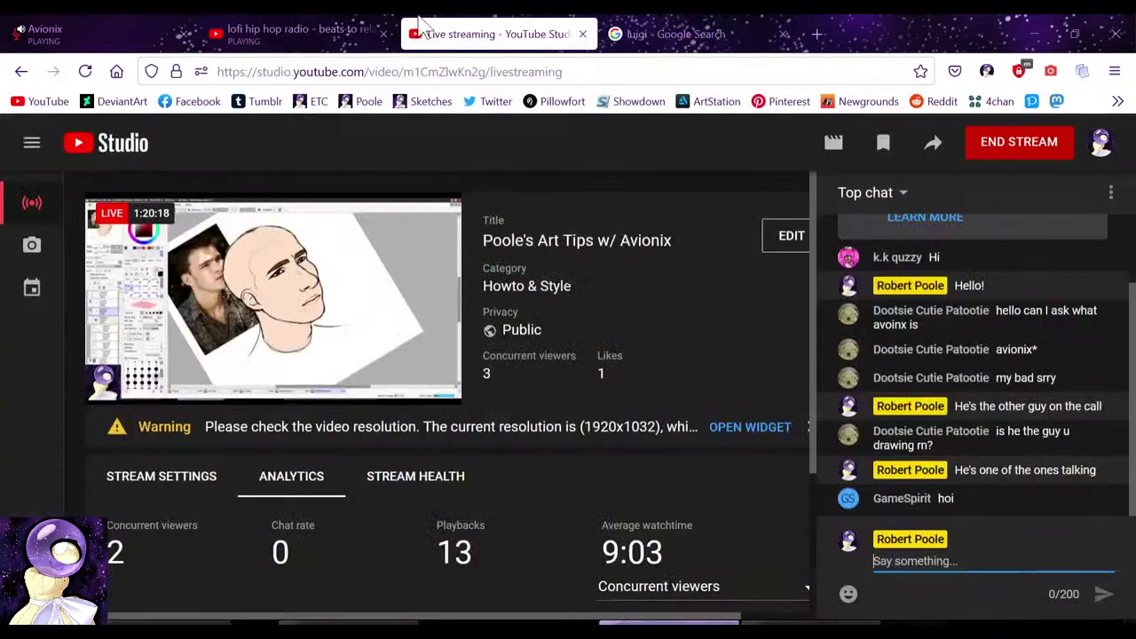
click(613, 25)
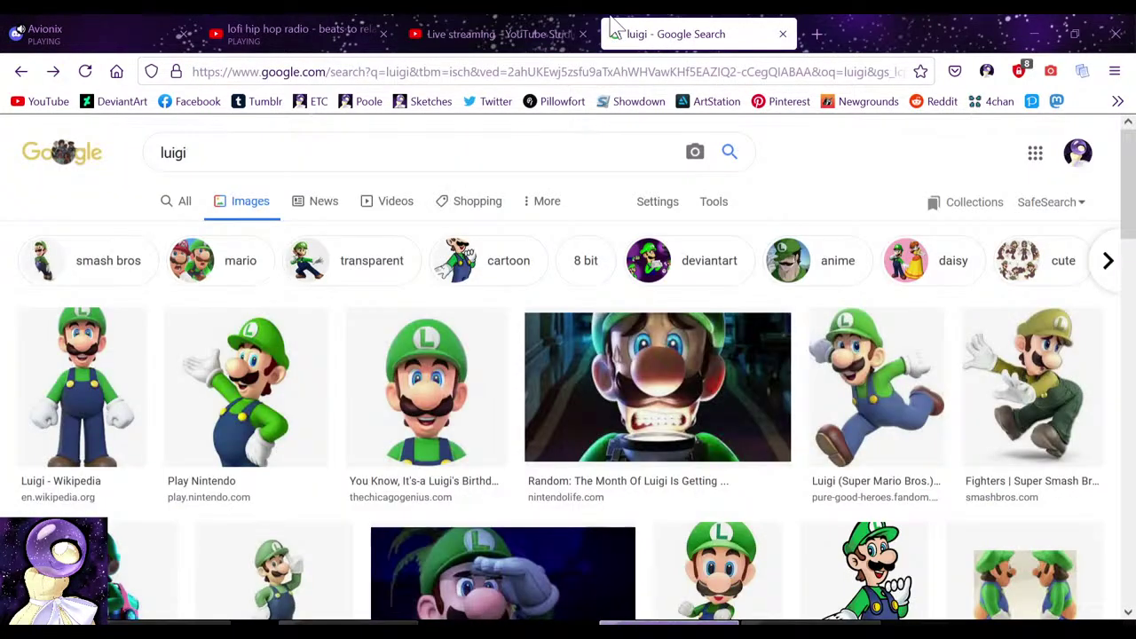
click(535, 15)
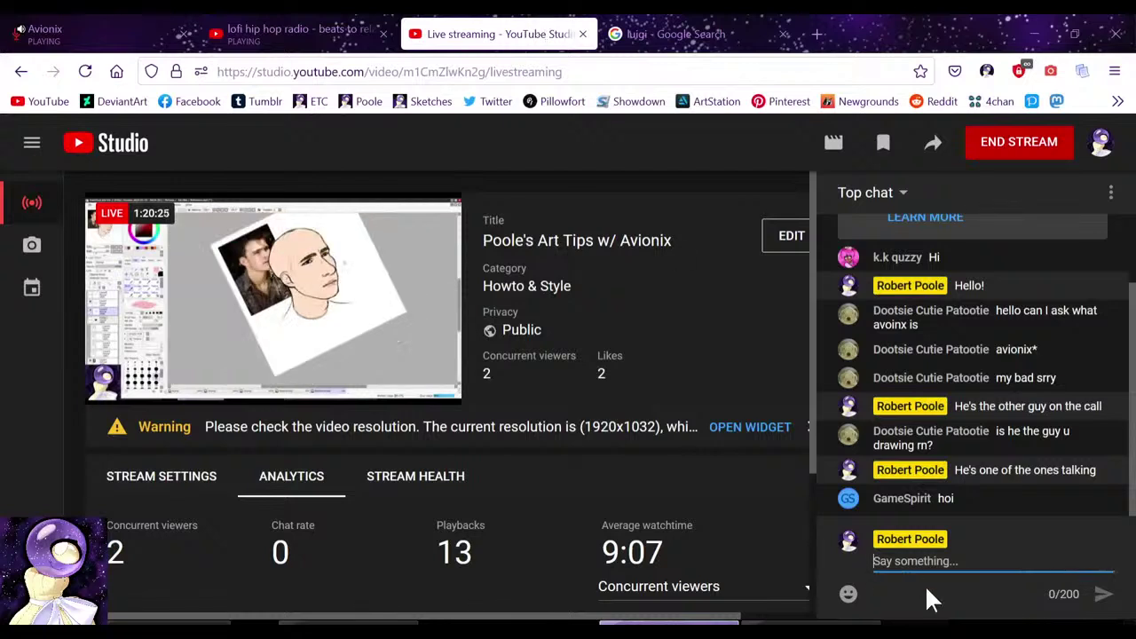
text(Hey)
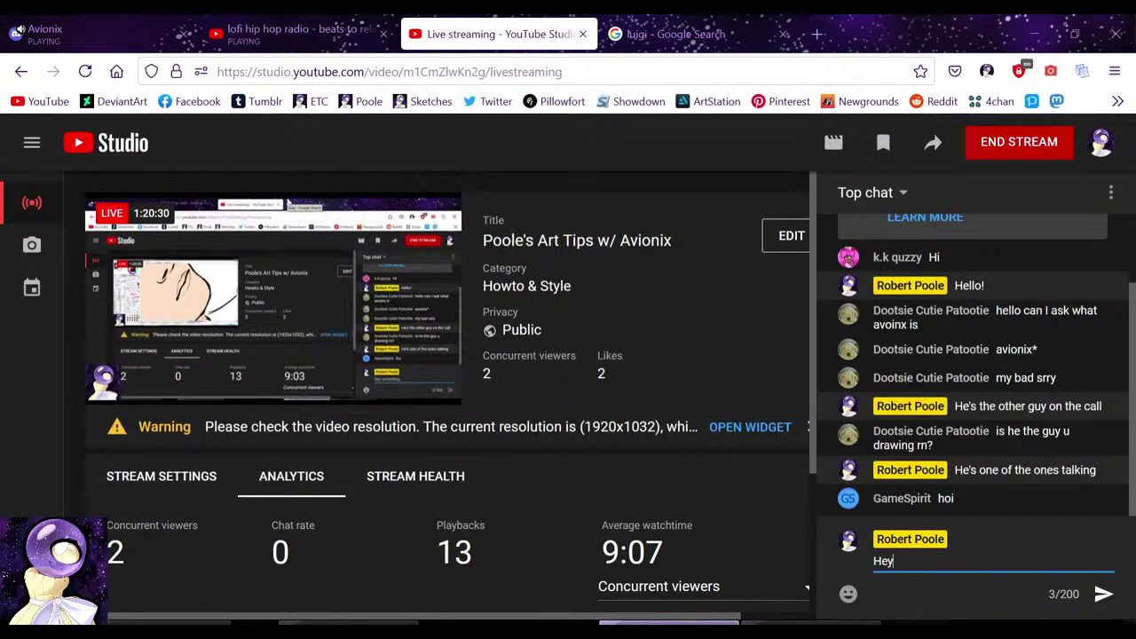
key(Return)
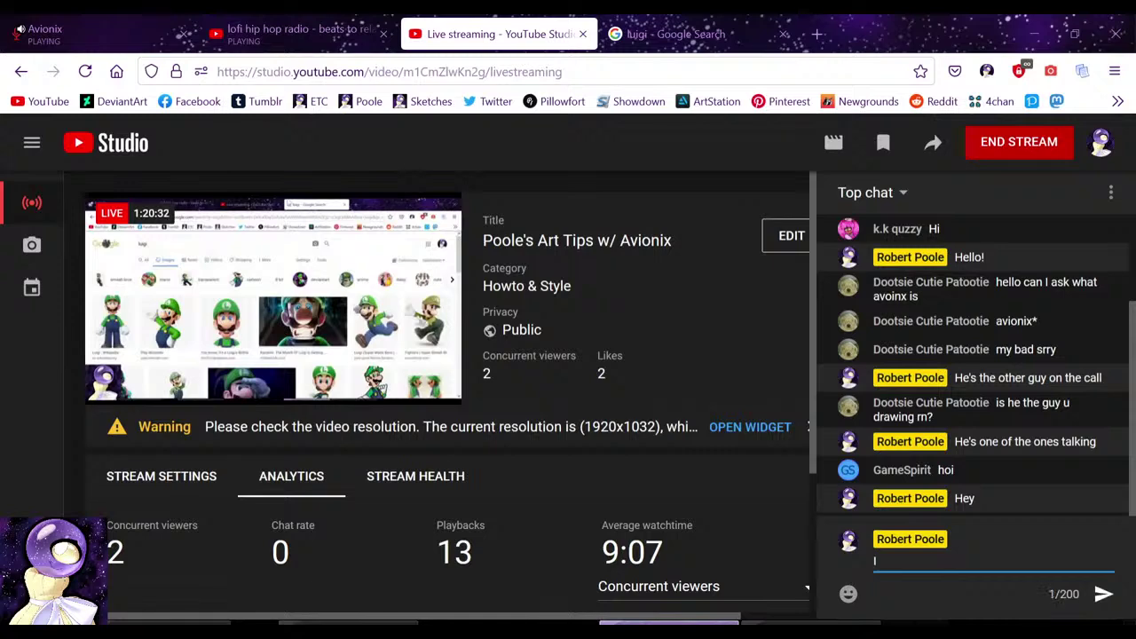
key(BackSpace)
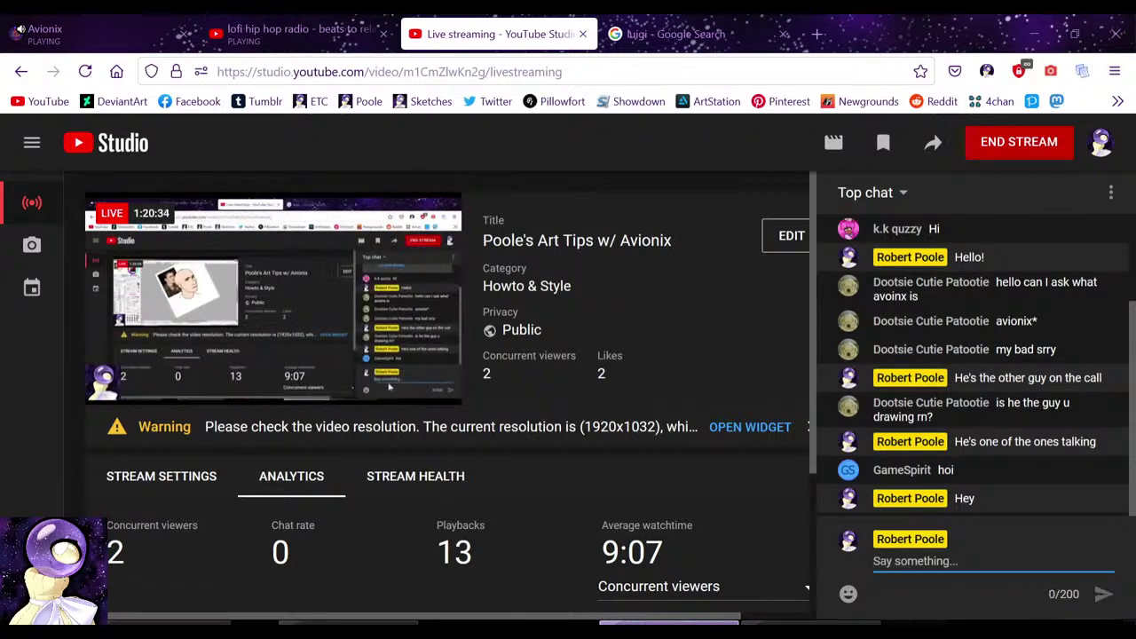
click(348, 623)
Step: Reset the canvas rotation and compare the coloured head with the reference photo
scroll(588, 248, down, 2)
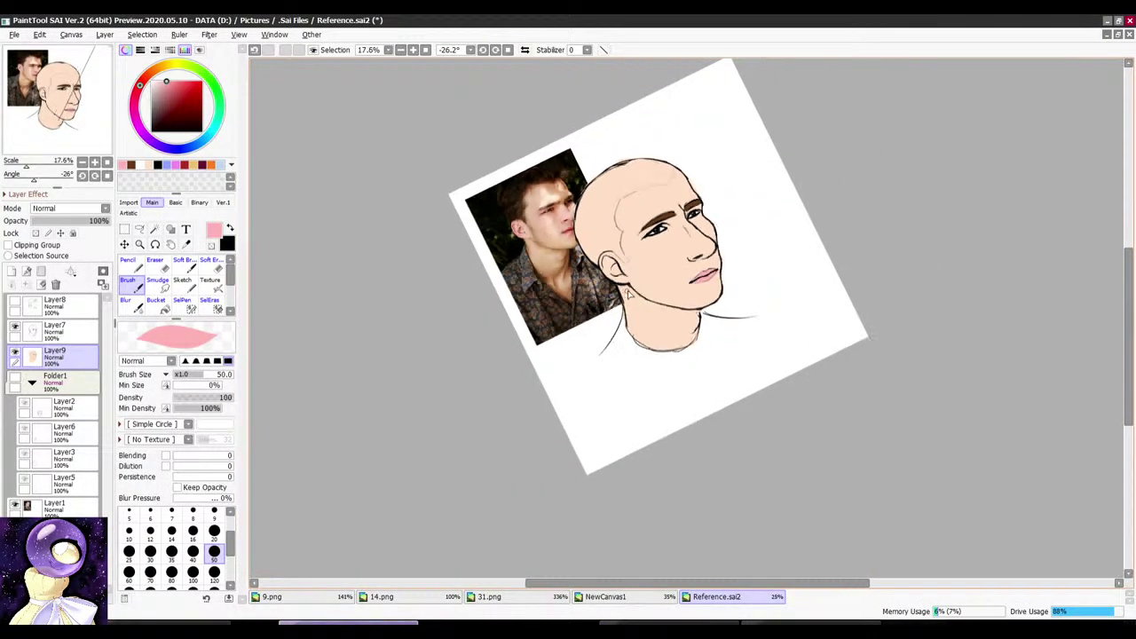
scroll(688, 304, up, 6)
scroll(600, 302, down, 1)
click(426, 51)
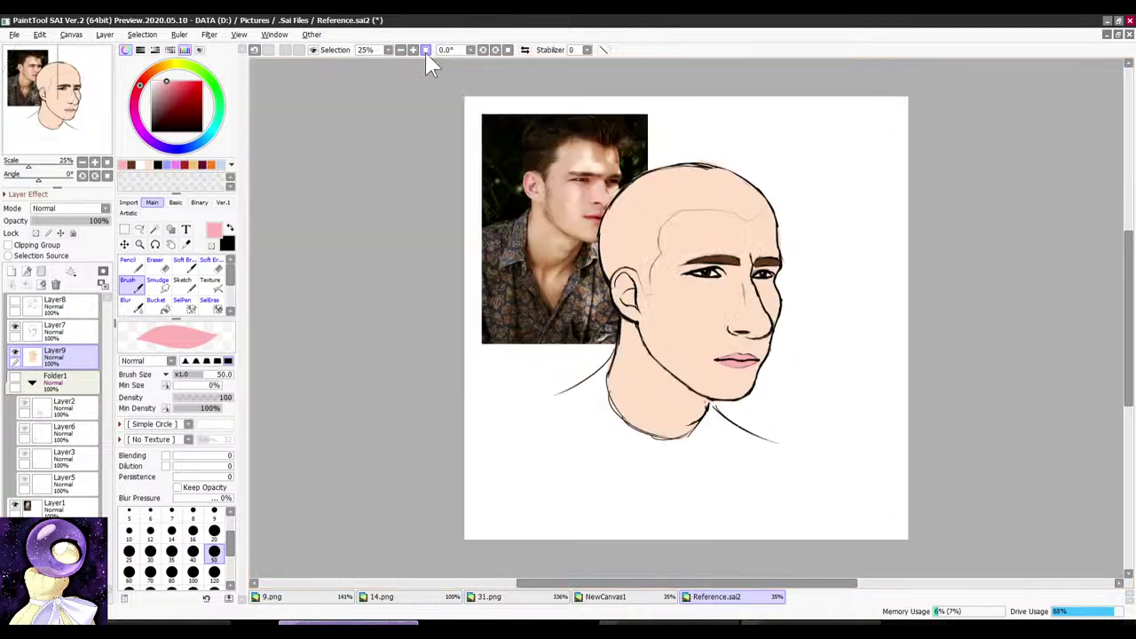
scroll(582, 174, down, 1)
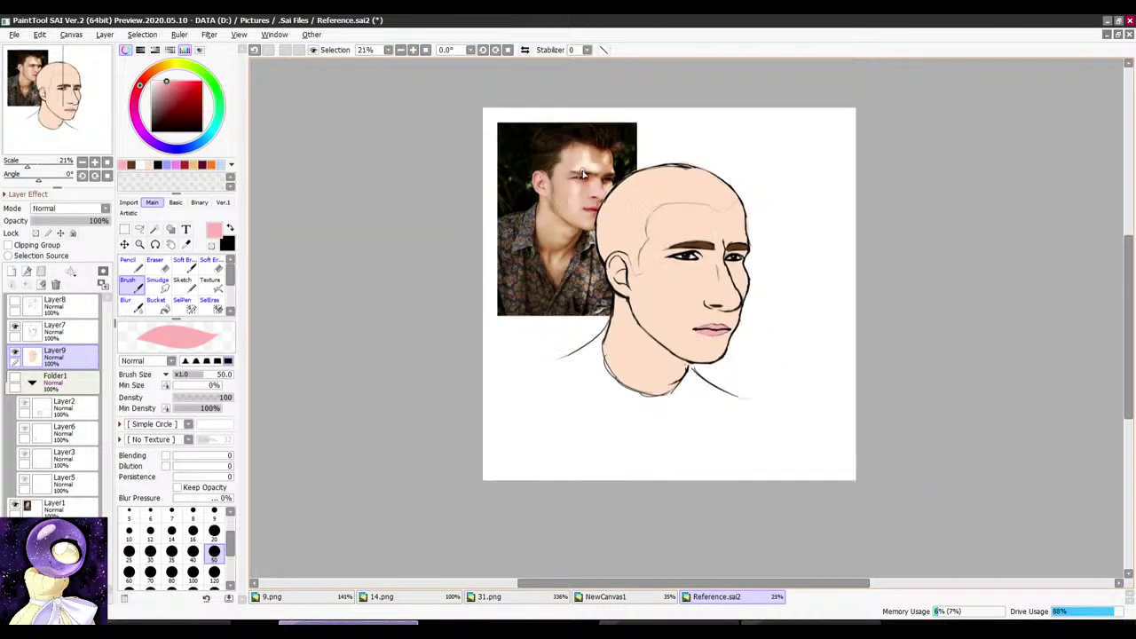
scroll(736, 228, up, 4)
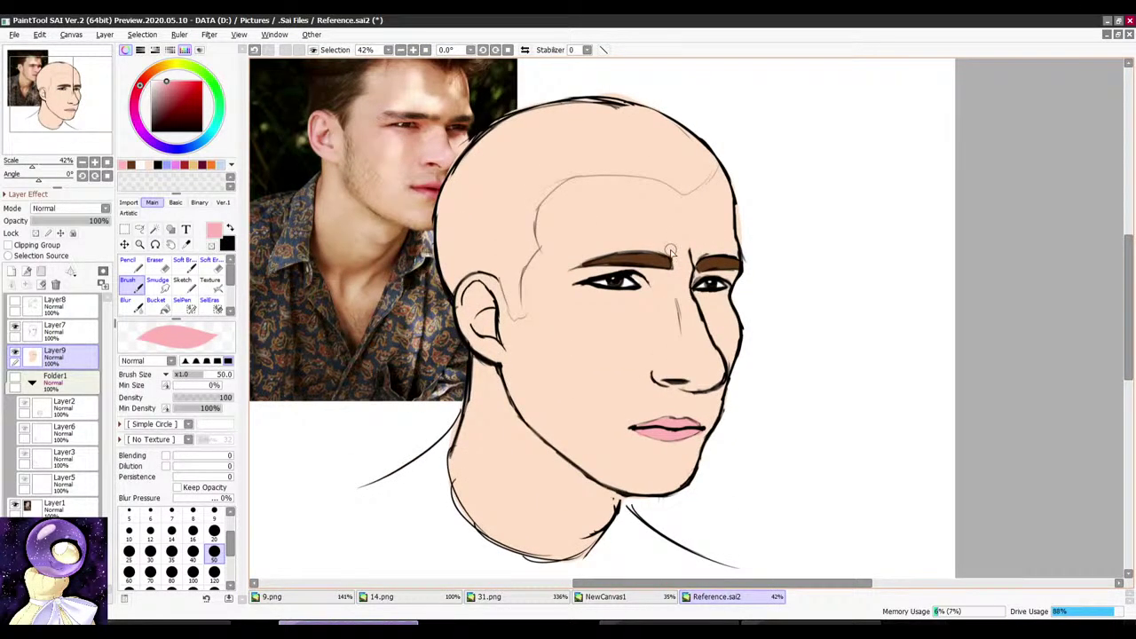
scroll(610, 231, down, 2)
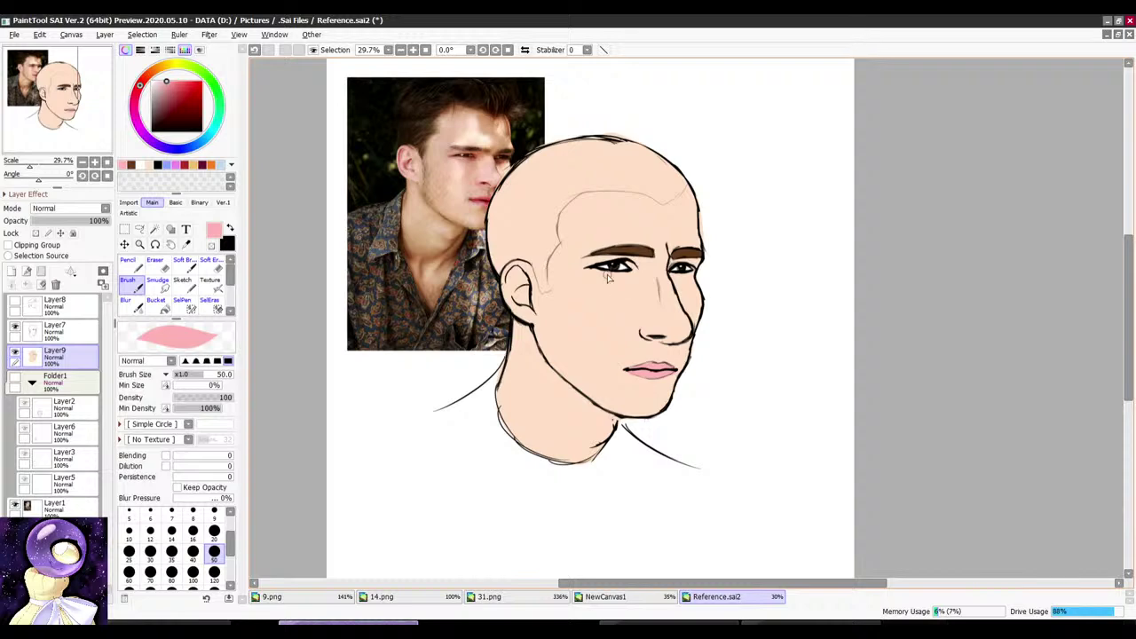
scroll(612, 271, up, 4)
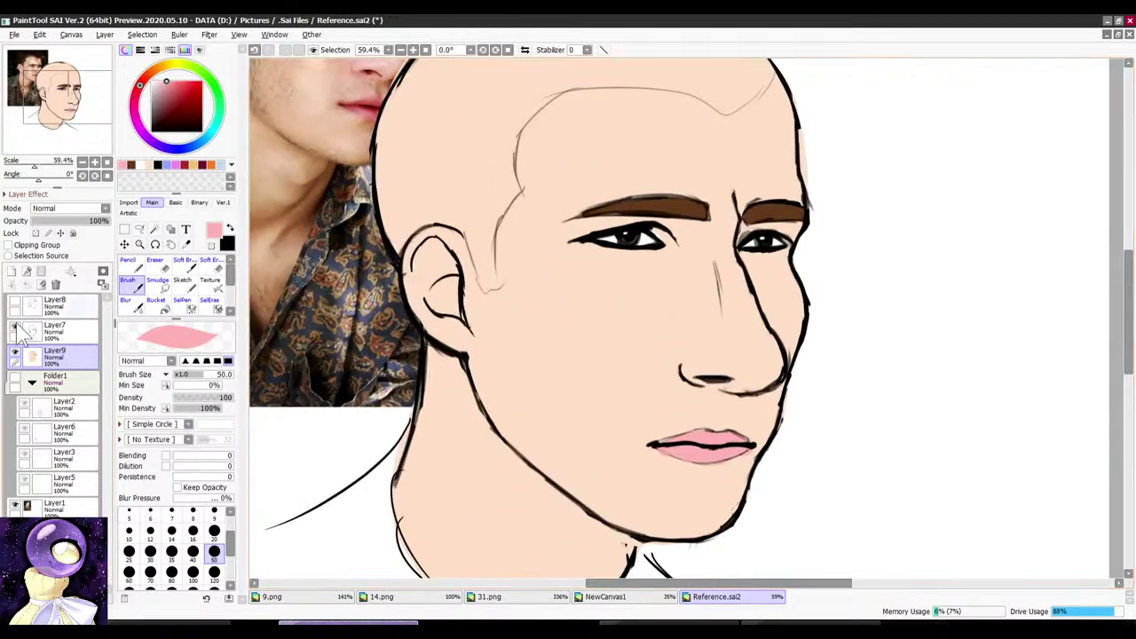
Step: Show the cap and moustache linework on Layer8 and add a new layer directly above Layer7
click(14, 301)
click(48, 328)
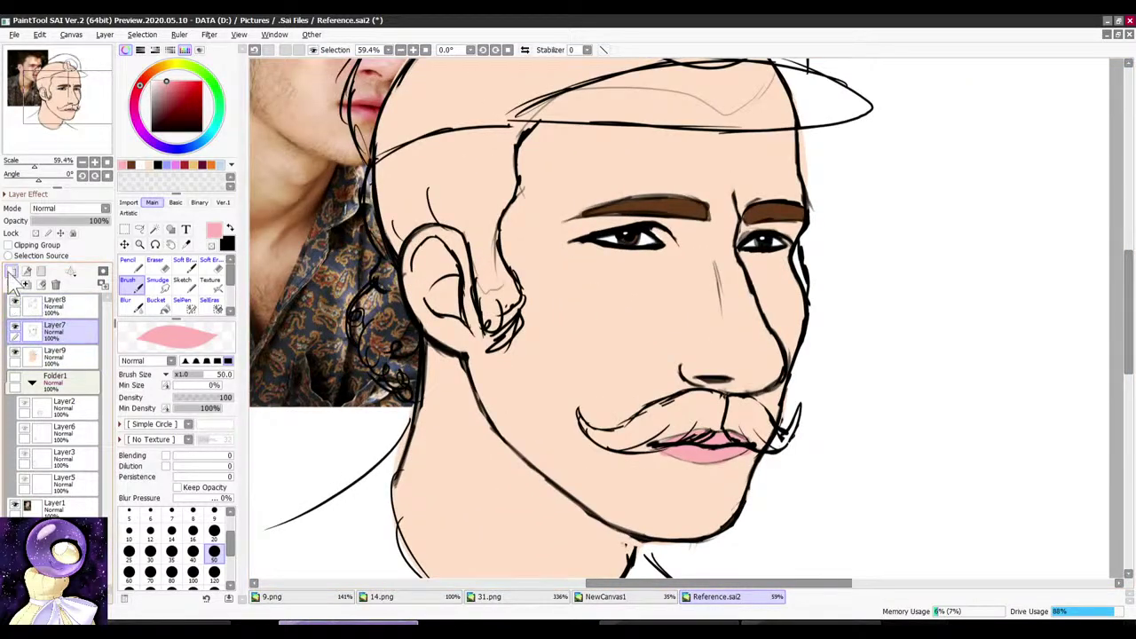
click(11, 271)
Step: Choose a bright green and brush a border along the inside of the cap's crown and back edge
click(184, 245)
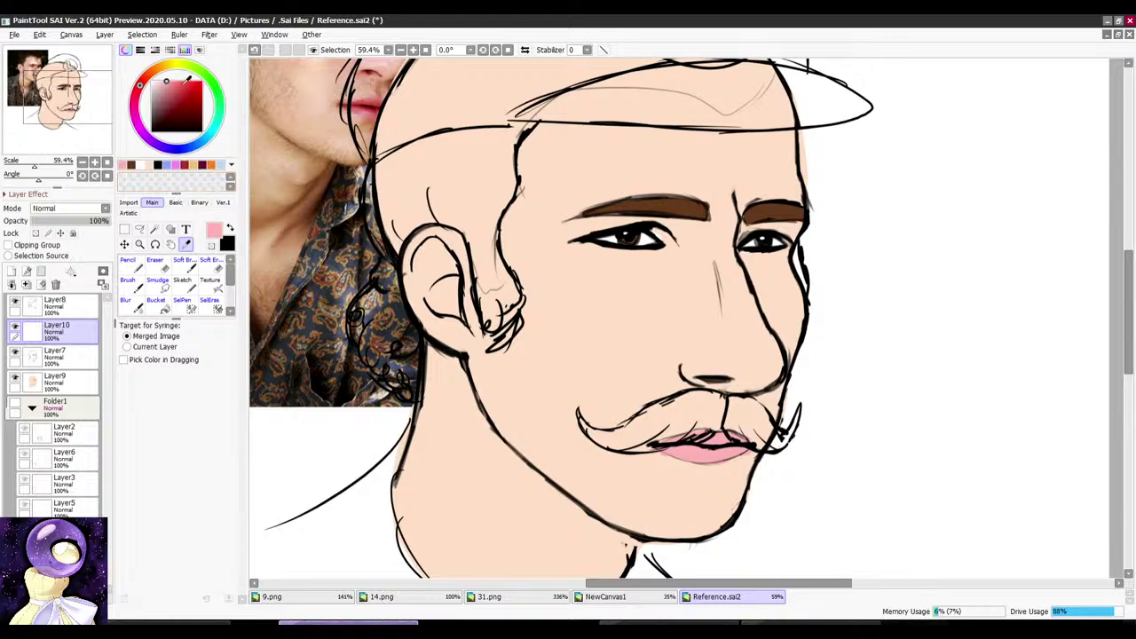
click(211, 81)
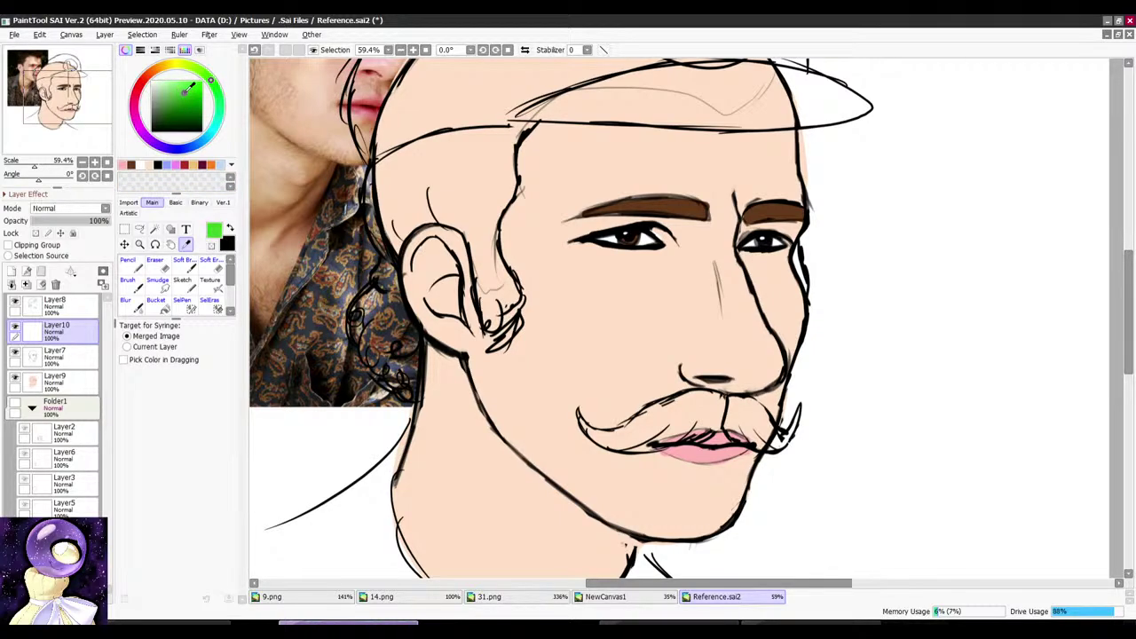
click(129, 282)
scroll(466, 310, down, 4)
scroll(428, 173, up, 5)
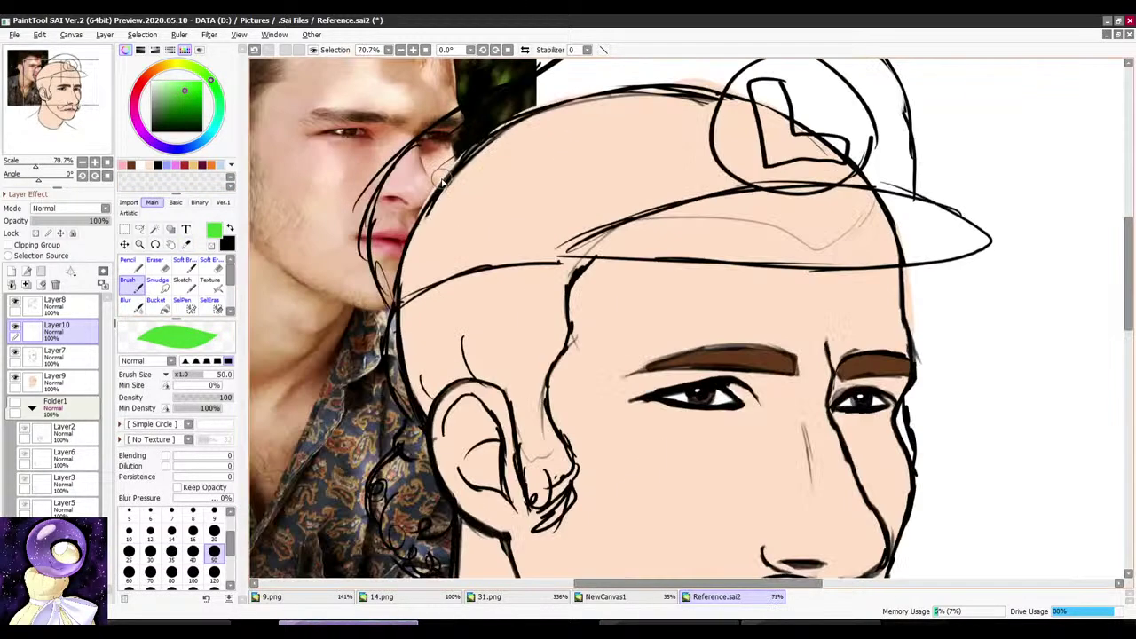
drag(608, 155, 556, 191)
click(15, 554)
scroll(438, 269, down, 1)
drag(610, 134, 489, 221)
key(ctrl+z)
key(alt+space)
mouse_move(572, 104)
mouse_down()
mouse_move(487, 130)
mouse_move(416, 330)
mouse_up()
mouse_move(430, 179)
mouse_down()
mouse_move(525, 76)
mouse_move(409, 245)
mouse_move(402, 399)
mouse_up()
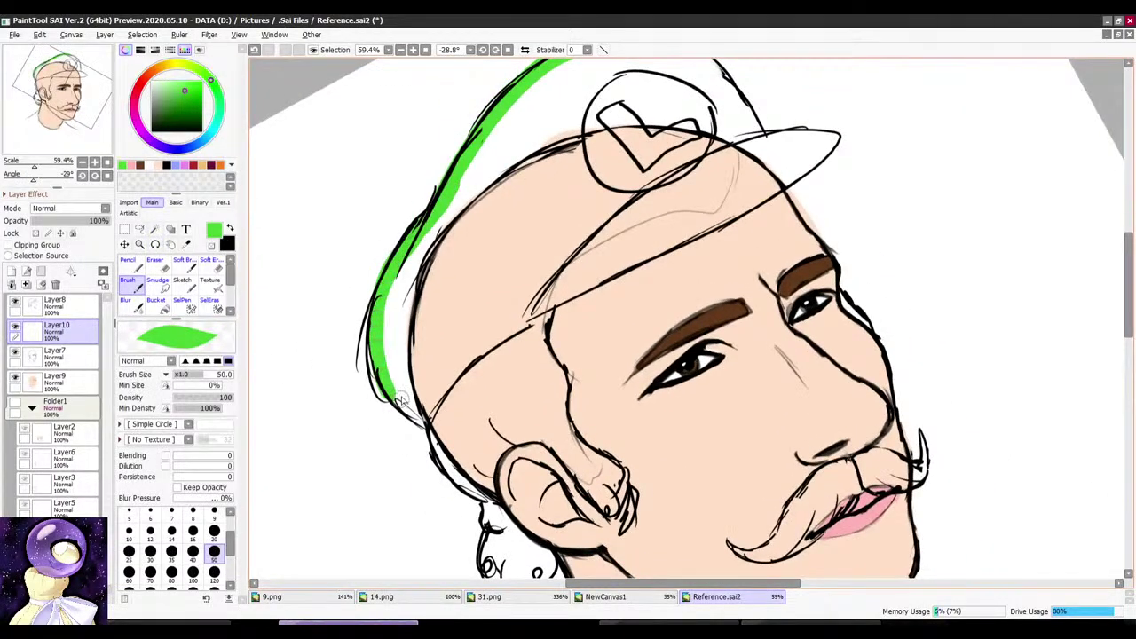
Step: Continue the green border along the cap's lower edge above the ear and the visor's underside
drag(425, 293, 855, 248)
scroll(856, 244, down, 1)
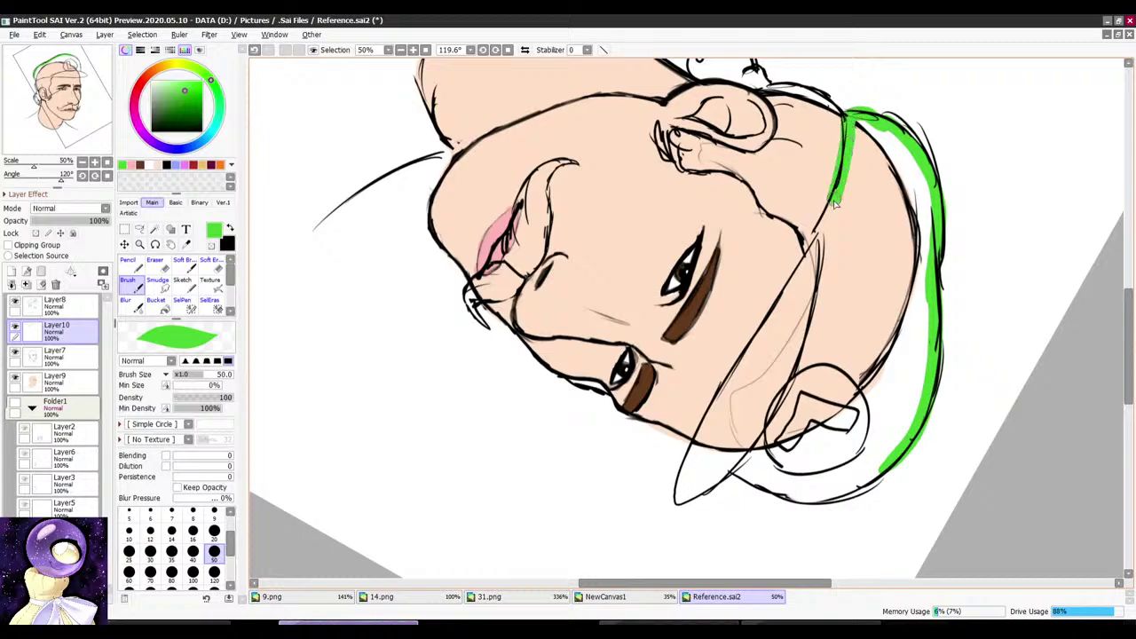
drag(834, 201, 810, 250)
scroll(817, 238, down, 1)
drag(821, 233, 834, 170)
scroll(836, 165, up, 1)
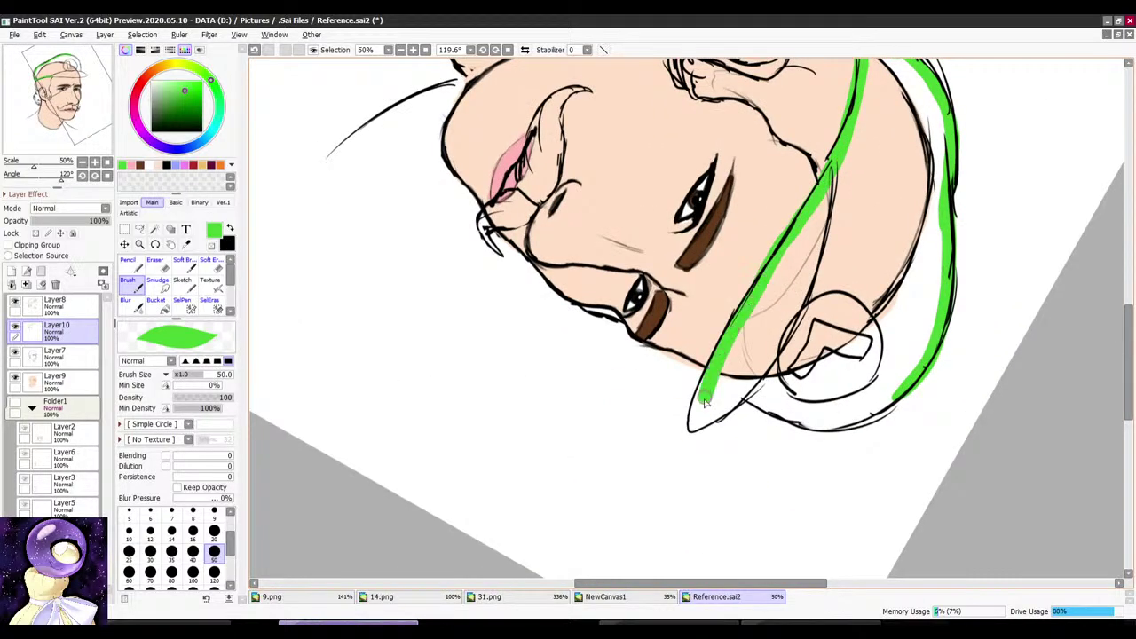
drag(705, 402, 695, 425)
Step: Close the green border around the visor tip and the cap's front, and fill the cap with the Bucket
drag(620, 357, 724, 267)
scroll(670, 254, up, 2)
mouse_move(589, 299)
mouse_down()
mouse_move(616, 251)
mouse_move(592, 293)
mouse_up()
drag(593, 176, 574, 258)
mouse_move(443, 439)
mouse_down()
mouse_move(582, 208)
mouse_move(510, 259)
mouse_move(495, 439)
mouse_up()
click(163, 311)
click(607, 259)
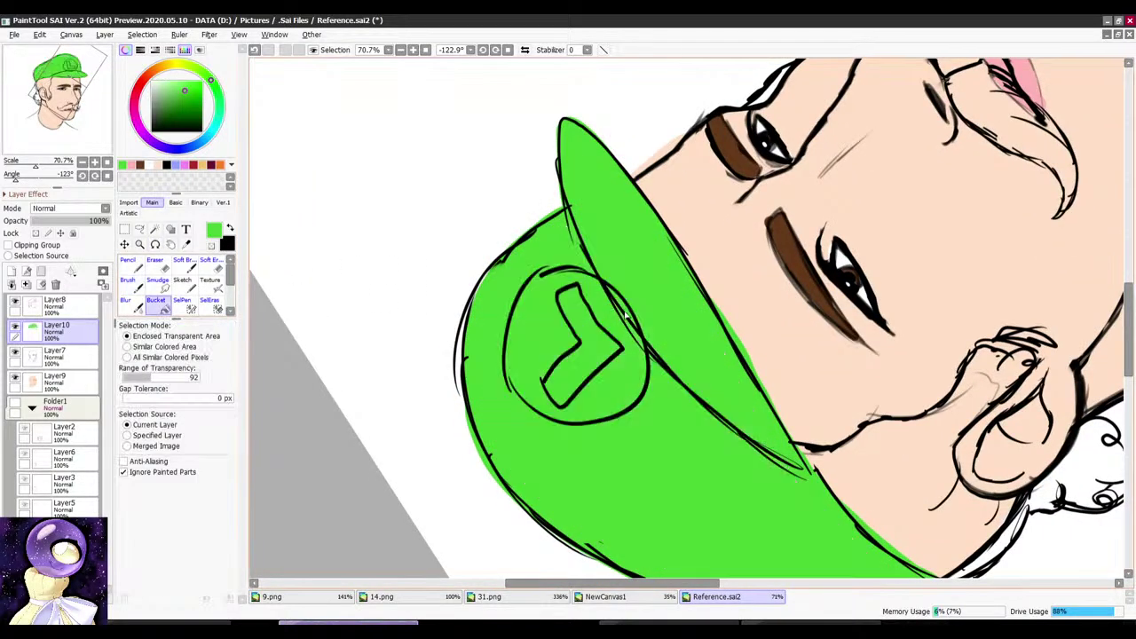
Step: Choose white and paint the cap's round badge with the Brush at size 120
scroll(607, 258, down, 3)
drag(561, 206, 831, 225)
click(164, 93)
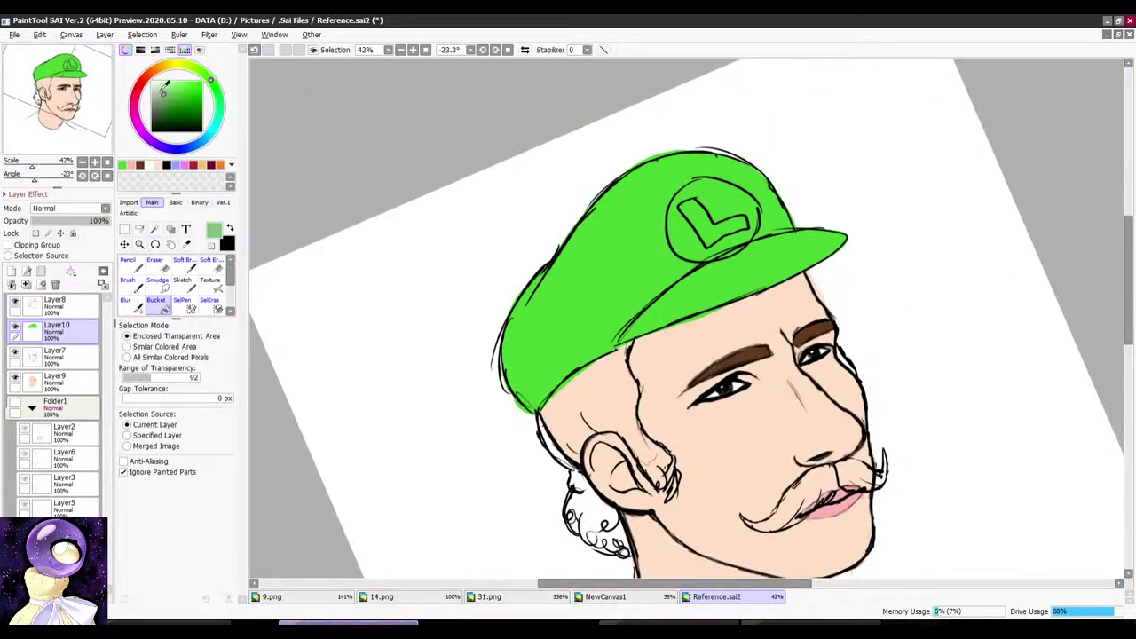
click(134, 285)
click(216, 576)
scroll(723, 205, up, 5)
mouse_move(690, 173)
mouse_down()
mouse_move(670, 271)
mouse_move(730, 247)
mouse_move(726, 239)
mouse_move(753, 259)
mouse_move(764, 216)
mouse_move(718, 184)
mouse_move(646, 189)
mouse_move(617, 238)
mouse_move(643, 306)
mouse_move(746, 235)
mouse_up()
scroll(748, 227, down, 1)
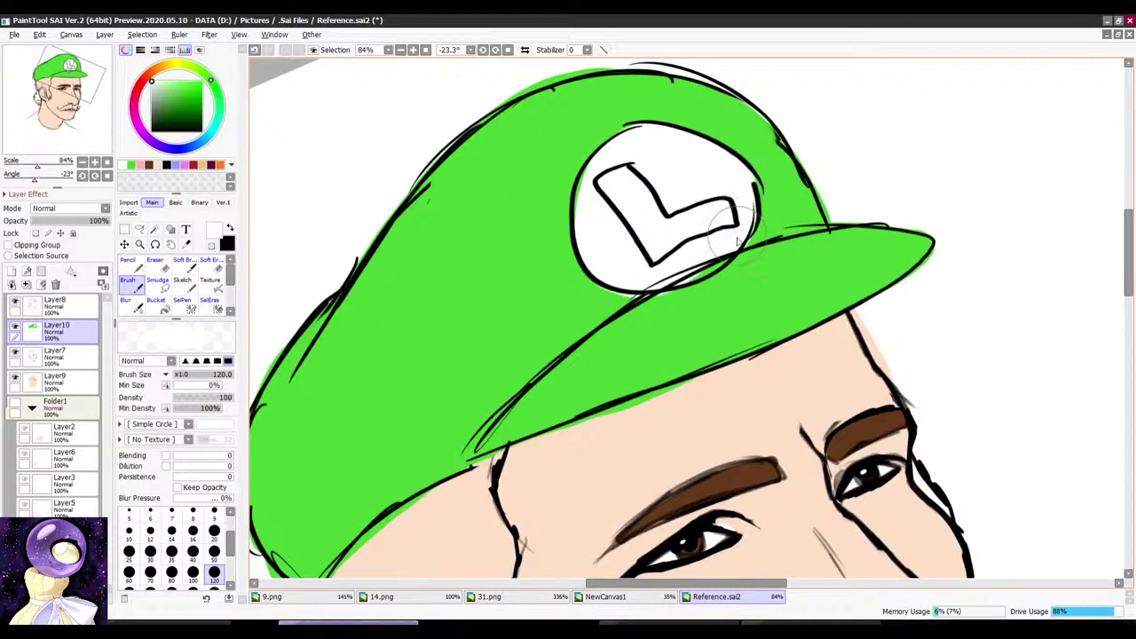
Step: Switch to the browser and examine the Luigi image results for the colours of the cap badge
click(605, 596)
click(717, 597)
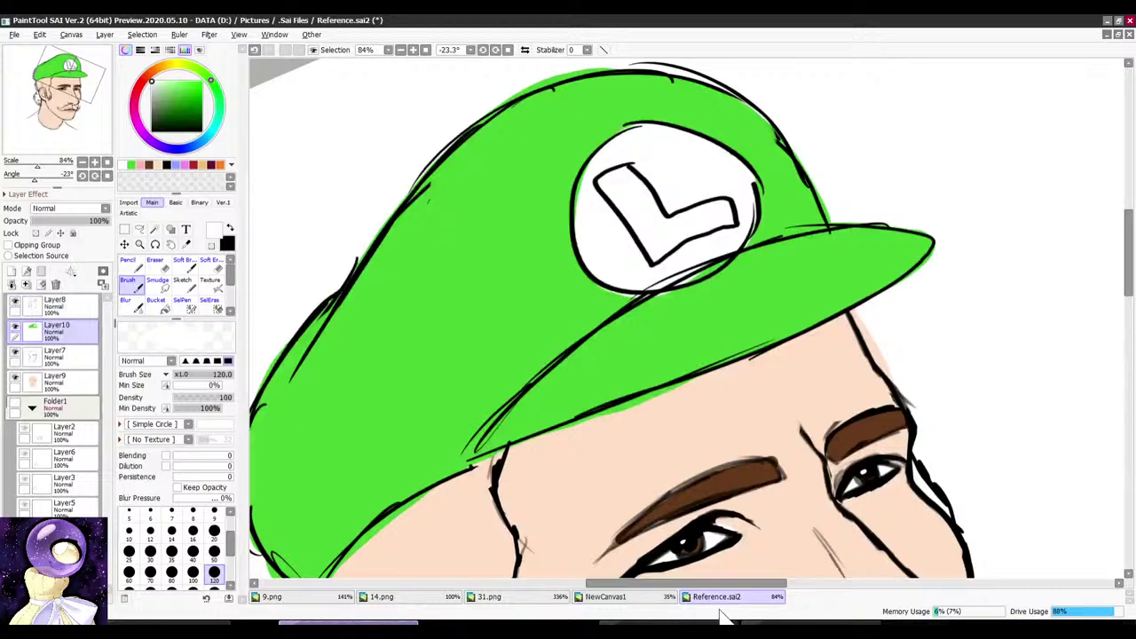
click(760, 627)
click(701, 627)
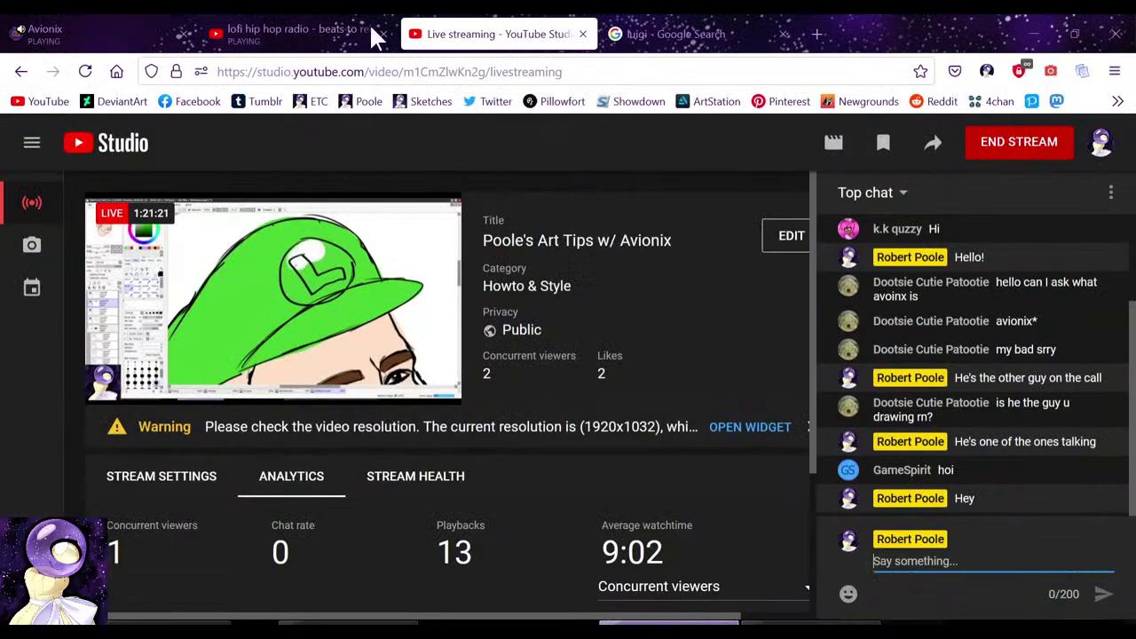
click(324, 22)
click(479, 27)
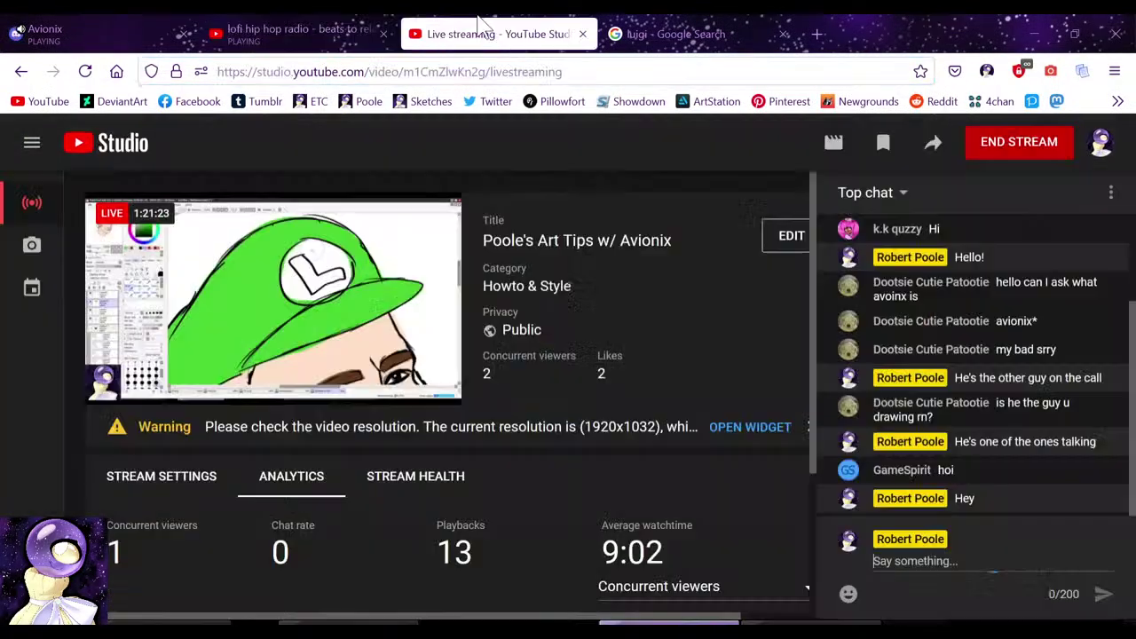
click(634, 34)
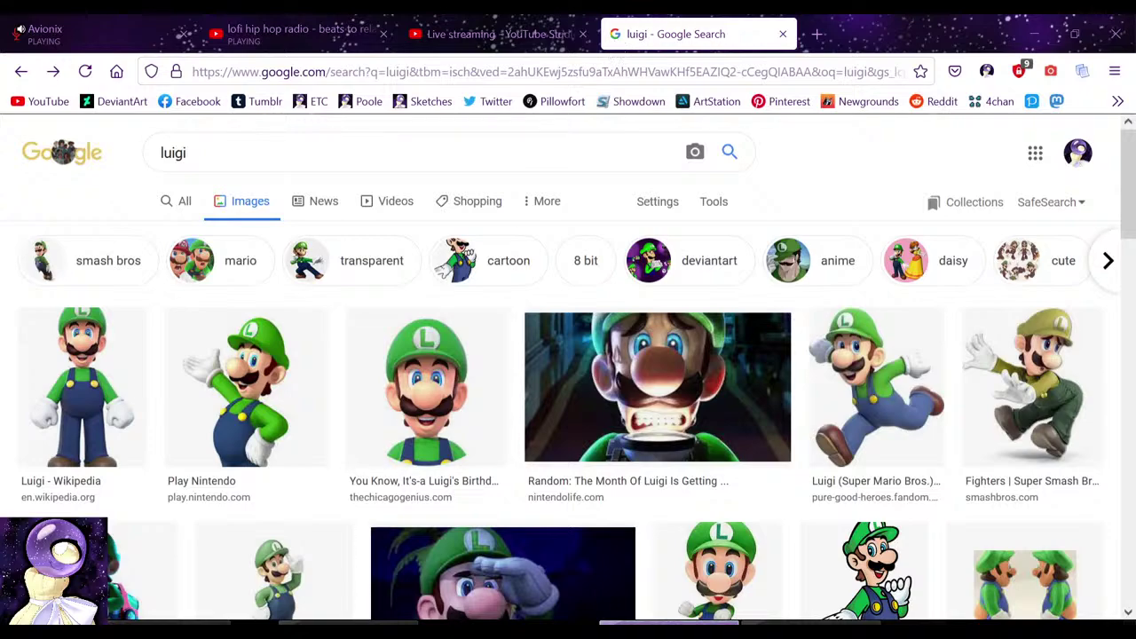
click(348, 627)
Step: Return to the drawing in PaintTool SAI, sample the cap's green, and brush in the L on the white badge
click(186, 243)
click(467, 281)
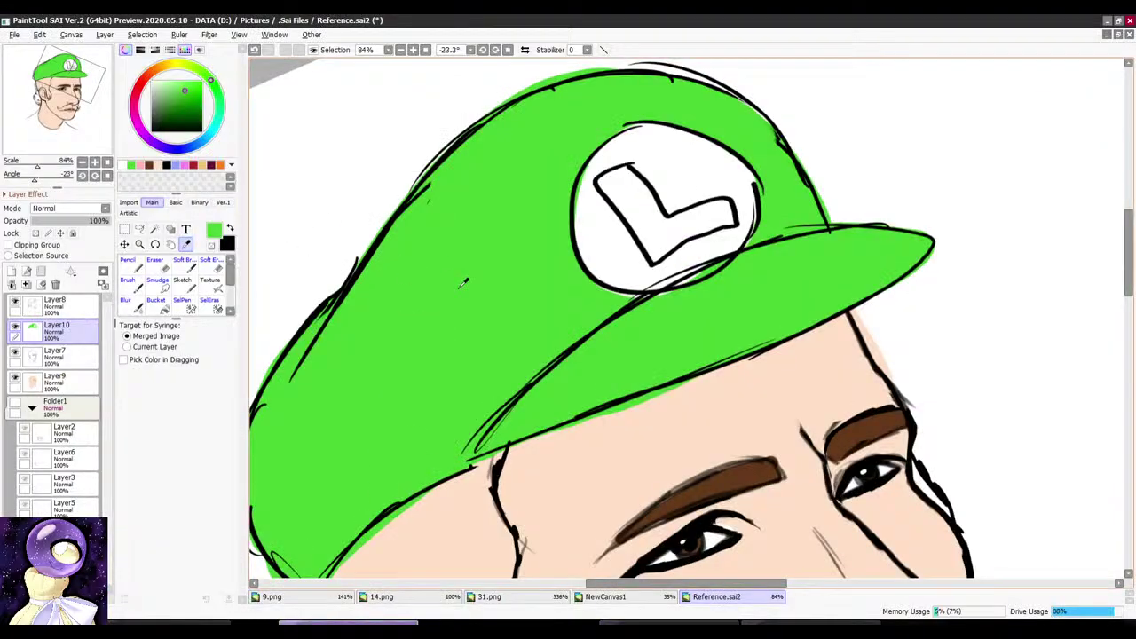
click(140, 289)
mouse_move(623, 177)
mouse_down()
mouse_move(655, 250)
mouse_move(641, 215)
mouse_move(660, 234)
mouse_up()
key(r)
mouse_move(682, 206)
mouse_down()
mouse_move(616, 218)
mouse_move(585, 247)
mouse_up()
scroll(621, 226, up, 2)
mouse_move(634, 210)
mouse_down()
mouse_move(608, 260)
mouse_move(616, 309)
mouse_move(637, 218)
mouse_up()
scroll(648, 191, down, 3)
Step: Sample the eyebrow's brown and brush a hair border along the cap's lower edge and down the back of the head
key(r)
drag(657, 140, 777, 236)
scroll(772, 266, down, 3)
scroll(786, 310, up, 3)
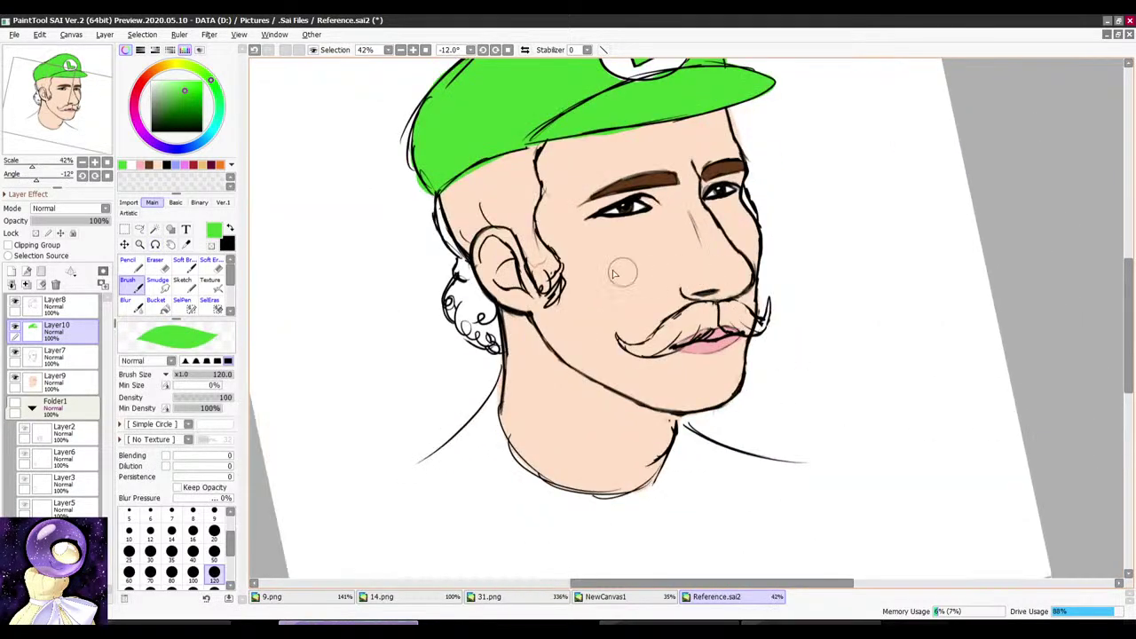
click(186, 245)
scroll(620, 187, up, 3)
click(648, 175)
click(129, 280)
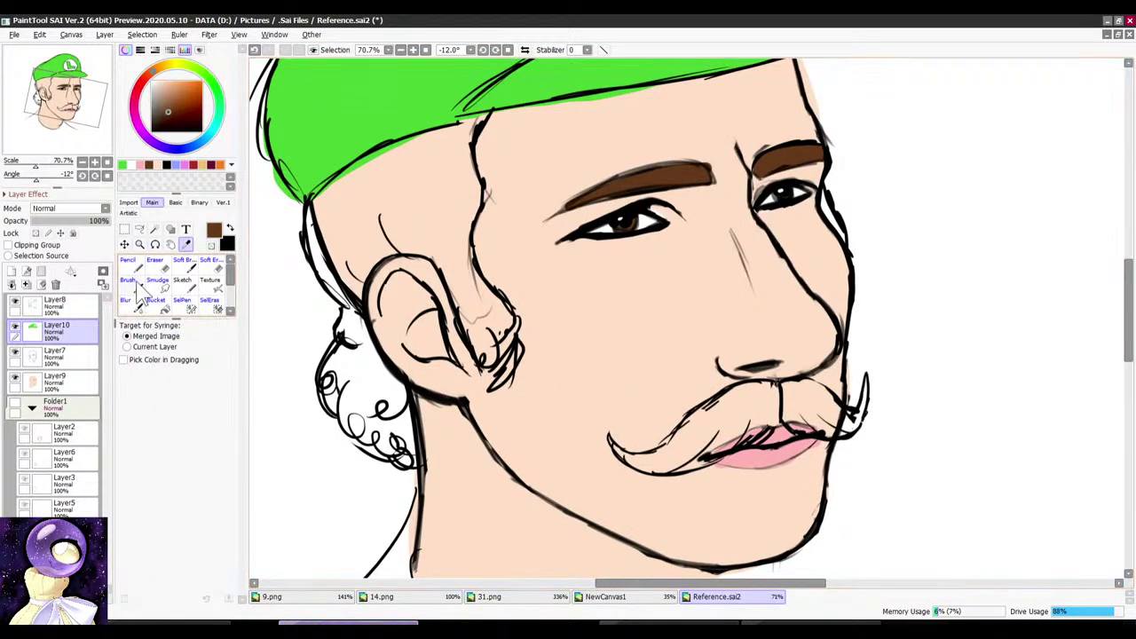
mouse_move(379, 165)
mouse_down()
mouse_move(322, 246)
mouse_move(353, 366)
mouse_up()
key(r)
scroll(368, 344, up, 3)
mouse_move(441, 191)
mouse_down()
mouse_move(329, 364)
mouse_move(296, 466)
mouse_up()
scroll(355, 322, down, 5)
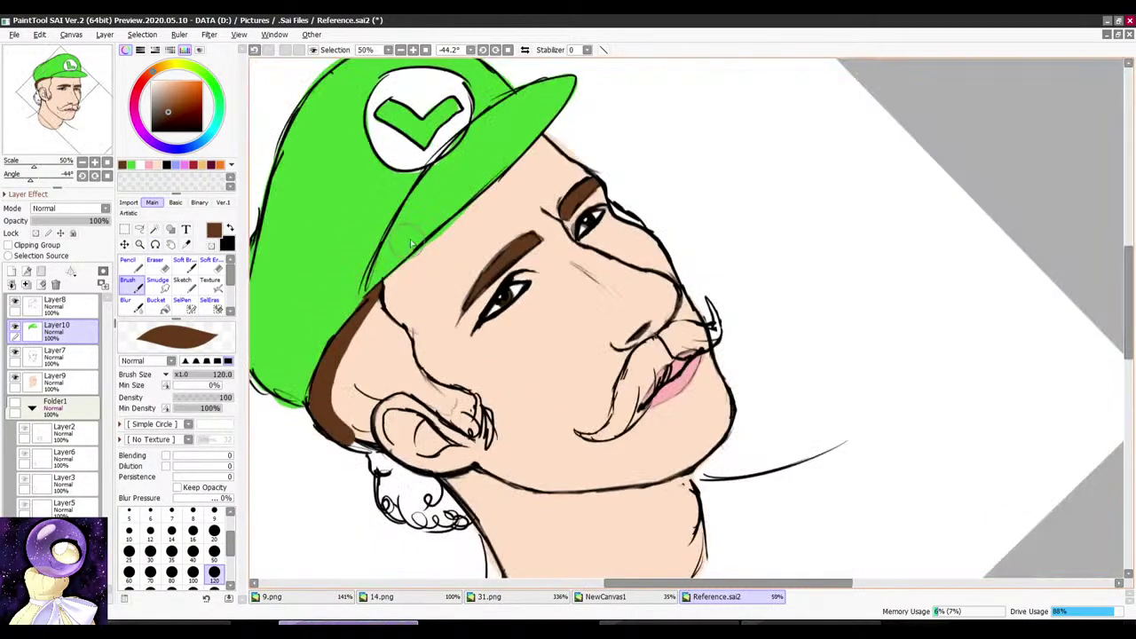
Step: Paint the sideburn, the hair edge around the ear and the curly back hair brown
key(r)
scroll(426, 194, up, 1)
mouse_move(391, 318)
mouse_down()
mouse_move(425, 193)
mouse_move(417, 286)
mouse_move(432, 328)
mouse_up()
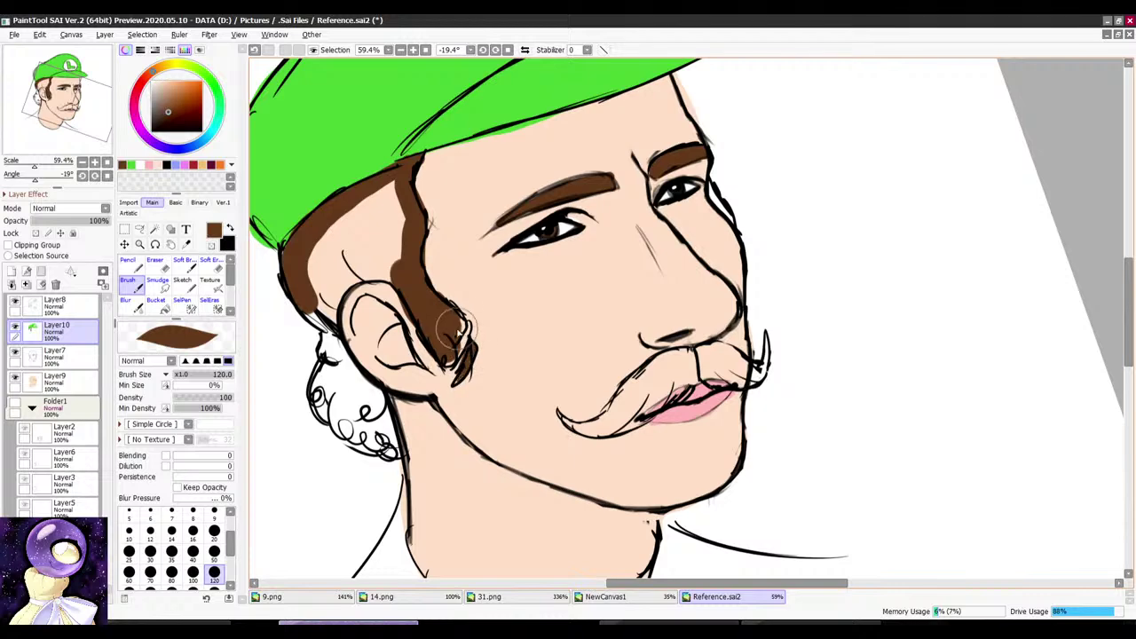
scroll(458, 324, up, 1)
mouse_move(460, 255)
mouse_down()
mouse_move(435, 242)
mouse_move(393, 262)
mouse_move(364, 301)
mouse_up()
mouse_move(386, 346)
mouse_down()
mouse_move(375, 394)
mouse_move(388, 421)
mouse_move(442, 456)
mouse_move(381, 352)
mouse_move(400, 357)
mouse_move(434, 399)
mouse_move(445, 428)
mouse_up()
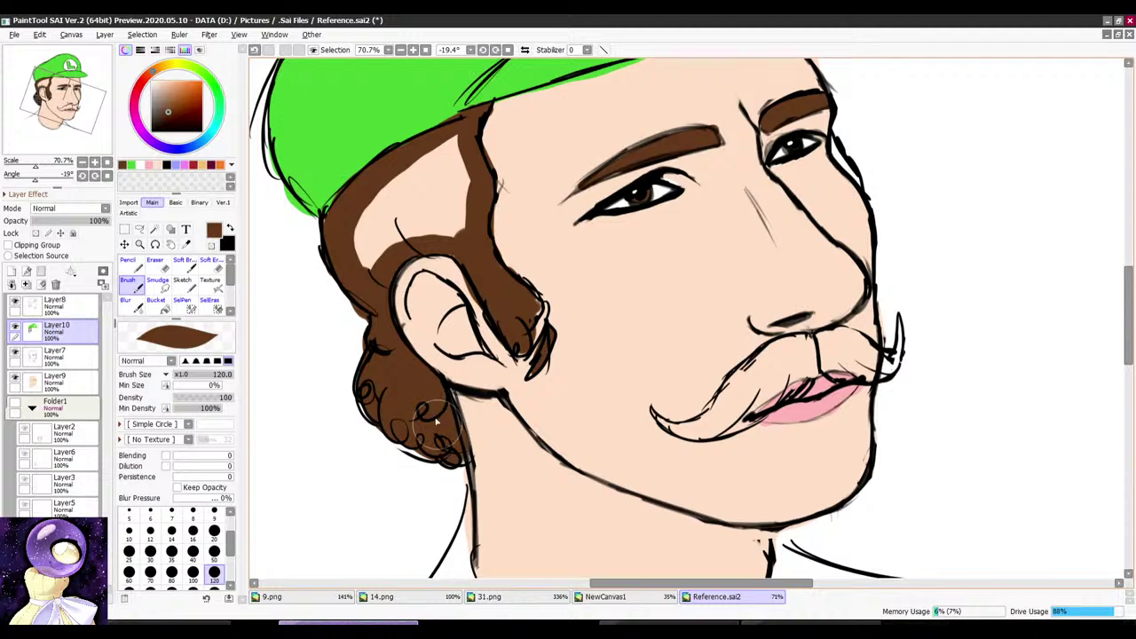
Step: Close the brown hair border above the ear and fill the enclosed area with the Bucket
drag(422, 205, 411, 236)
click(157, 305)
click(419, 227)
scroll(504, 224, down, 3)
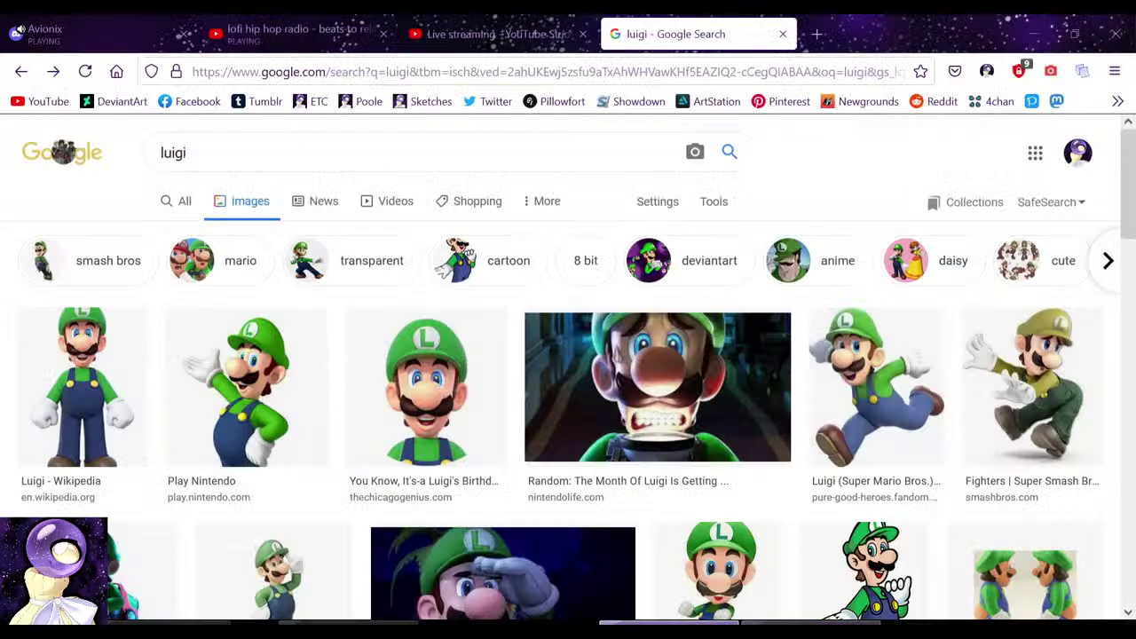
Step: Check the live stream page and the Luigi reference images in the browser, and return to the drawing
click(525, 34)
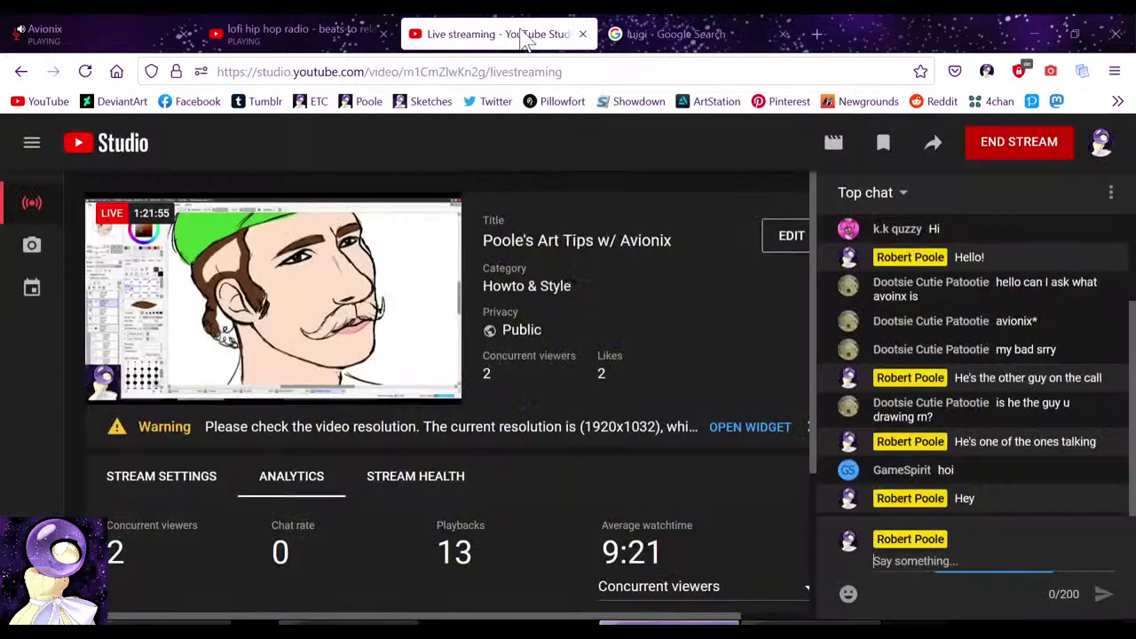
click(631, 34)
click(406, 626)
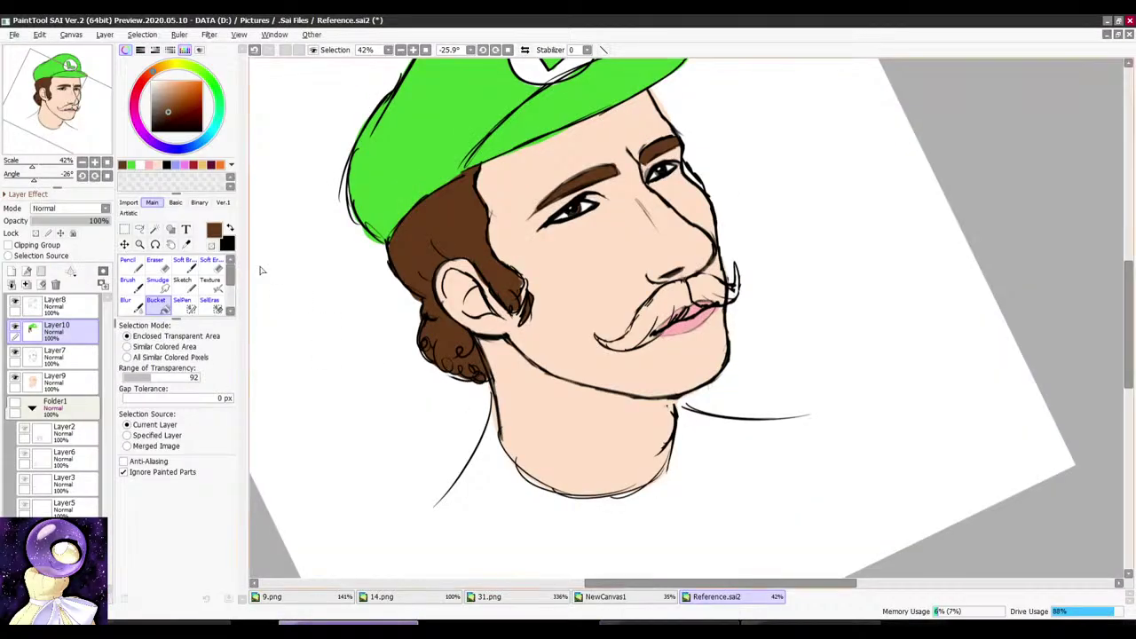
Step: Choose a darker, greyer brown and recolour both eyebrows on Layer9 with the Bucket
click(186, 244)
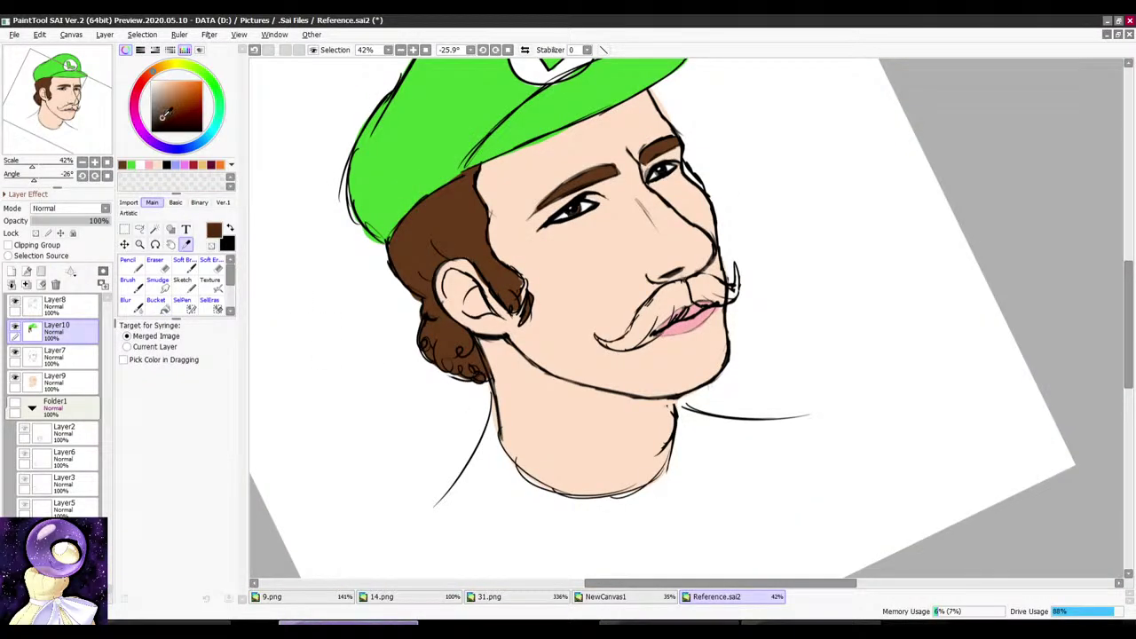
click(129, 264)
double_click(129, 264)
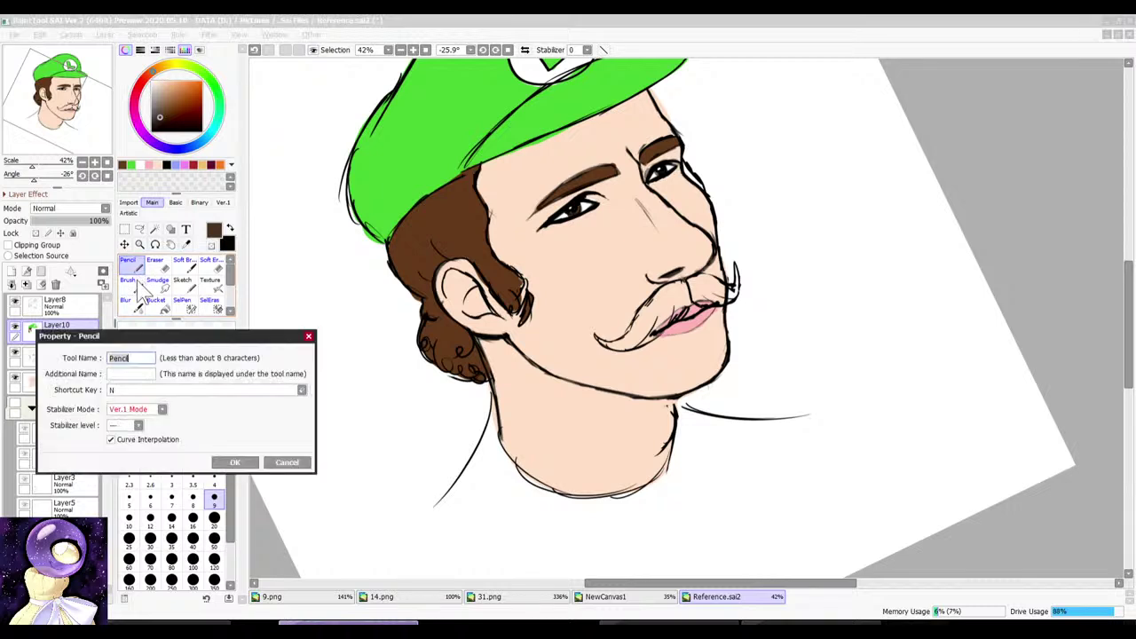
click(287, 462)
click(55, 380)
click(156, 301)
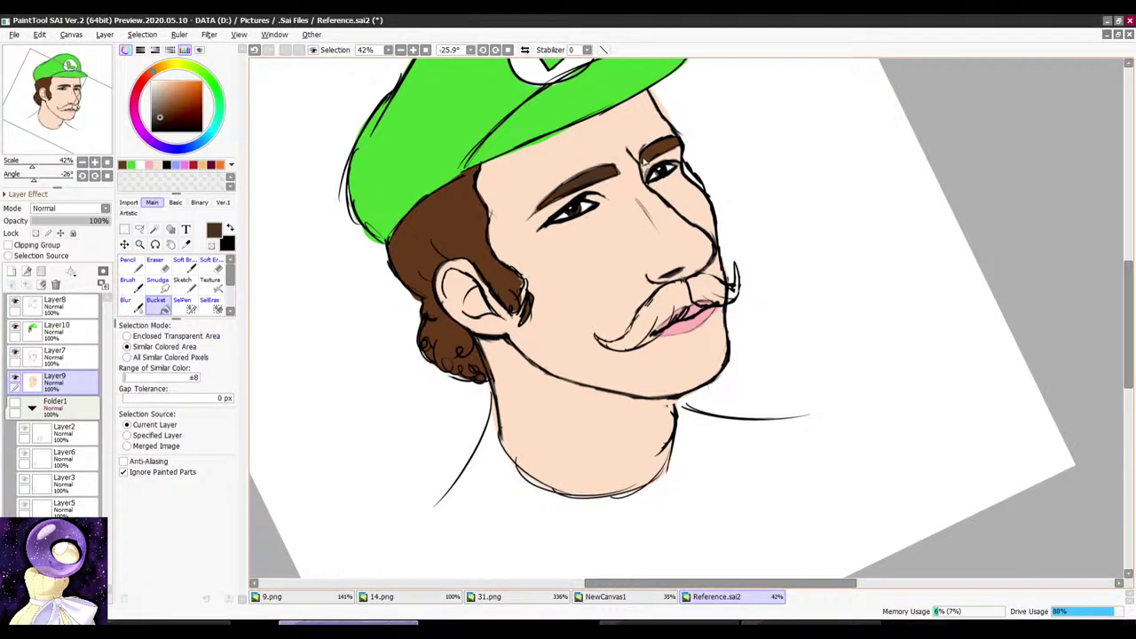
Step: Brush the near half of the moustache dark brown on Layer10 and erase the spill over the lips
click(127, 283)
click(55, 329)
scroll(685, 338, up, 2)
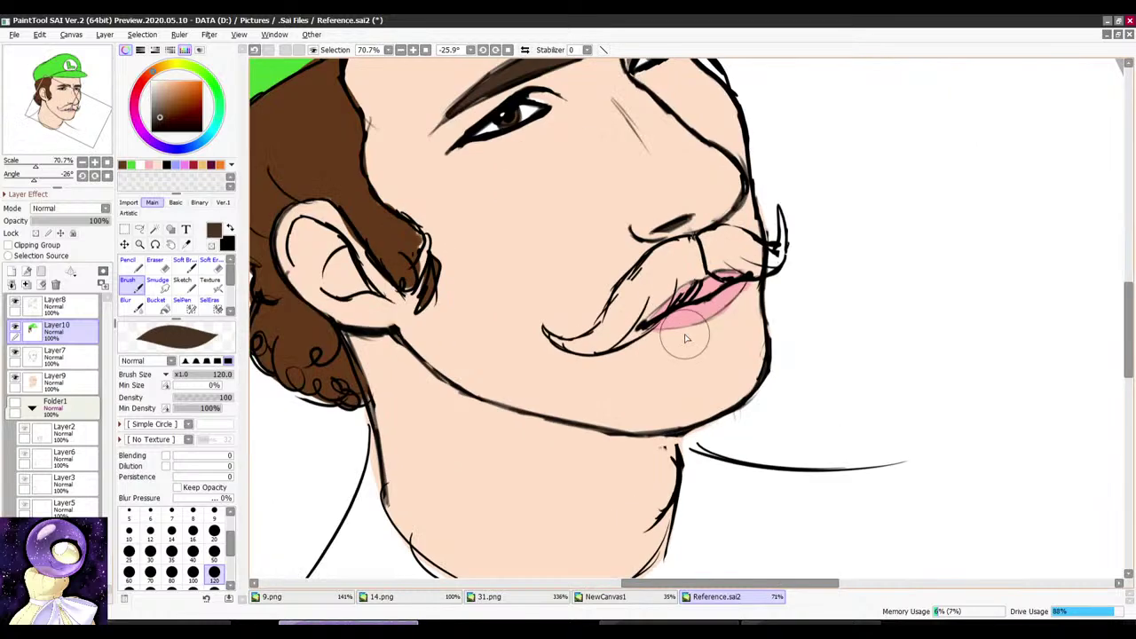
drag(685, 338, 709, 345)
scroll(685, 244, up, 2)
mouse_move(671, 213)
mouse_down()
mouse_move(648, 238)
mouse_move(621, 287)
mouse_move(608, 377)
mouse_move(620, 428)
mouse_move(602, 477)
mouse_move(573, 489)
mouse_move(637, 420)
mouse_move(626, 439)
mouse_move(634, 350)
mouse_move(673, 250)
mouse_move(707, 286)
mouse_up()
key(e)
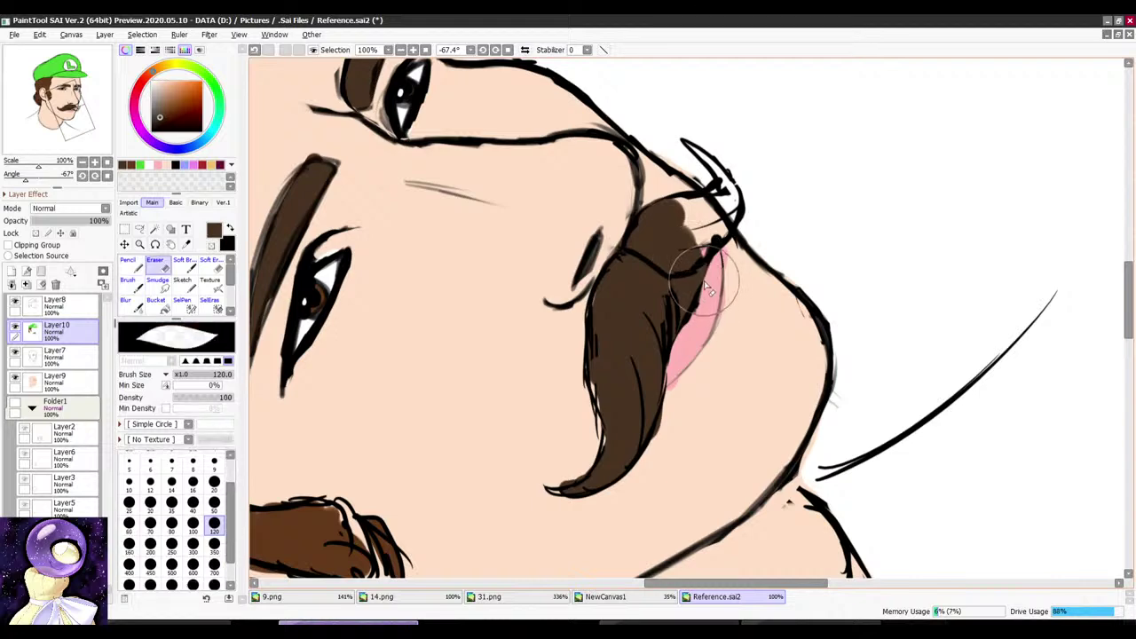
key(b)
mouse_move(690, 222)
mouse_down()
mouse_move(722, 210)
mouse_move(691, 211)
mouse_up()
Step: Paint the far half of the moustache and its curled tip dark brown, erasing colour outside the linework
key(r)
mouse_move(730, 154)
mouse_down()
mouse_move(621, 198)
mouse_move(626, 502)
mouse_up()
scroll(640, 509, up, 3)
mouse_move(634, 346)
mouse_down()
mouse_move(615, 426)
mouse_move(598, 355)
mouse_move(602, 392)
mouse_move(684, 363)
mouse_move(675, 374)
mouse_move(602, 371)
mouse_move(624, 439)
mouse_up()
key(e)
drag(573, 389, 632, 494)
key(b)
scroll(627, 403, down, 3)
key(r)
scroll(716, 118, up, 1)
mouse_move(762, 222)
mouse_down()
mouse_move(716, 118)
mouse_move(756, 229)
mouse_up()
Step: Clean up the moustache's edges with the Eraser and touch up its near curled tip with the Brush
scroll(756, 229, down, 3)
key(r)
drag(777, 147, 793, 109)
scroll(763, 169, up, 2)
key(e)
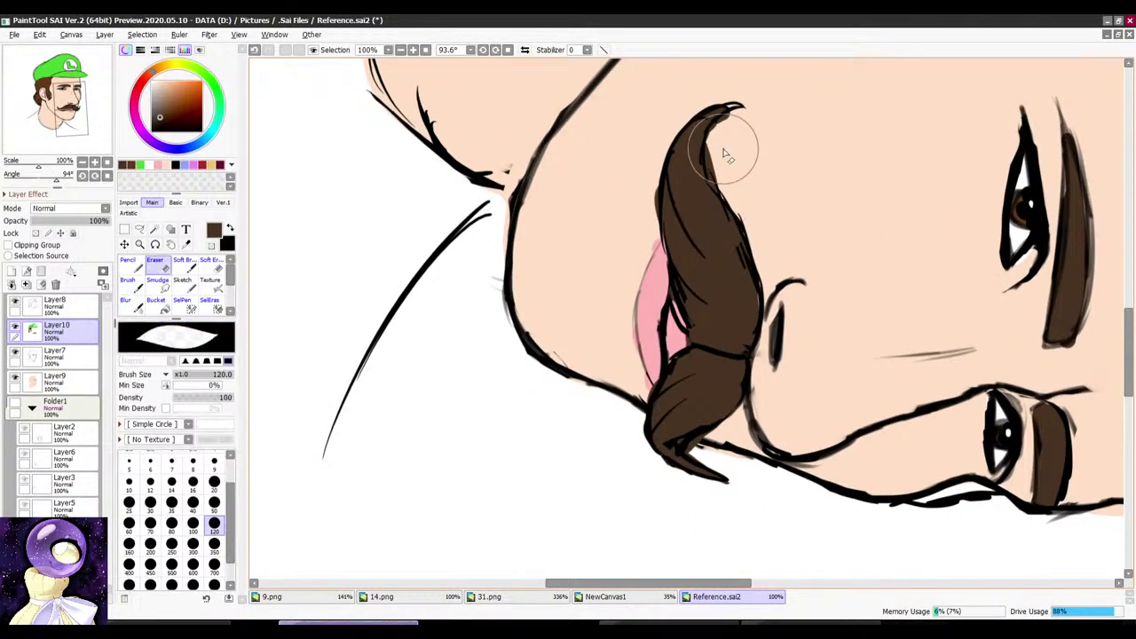
key(b)
scroll(759, 212, down, 1)
mouse_move(728, 157)
mouse_down()
mouse_move(759, 210)
mouse_move(848, 151)
mouse_move(774, 160)
mouse_move(625, 348)
mouse_up()
scroll(760, 212, down, 1)
key(r)
Step: Check the coloured head up close and as a whole, save the drawing, and reset the canvas to upright
scroll(671, 273, down, 8)
key(r)
drag(705, 215, 772, 267)
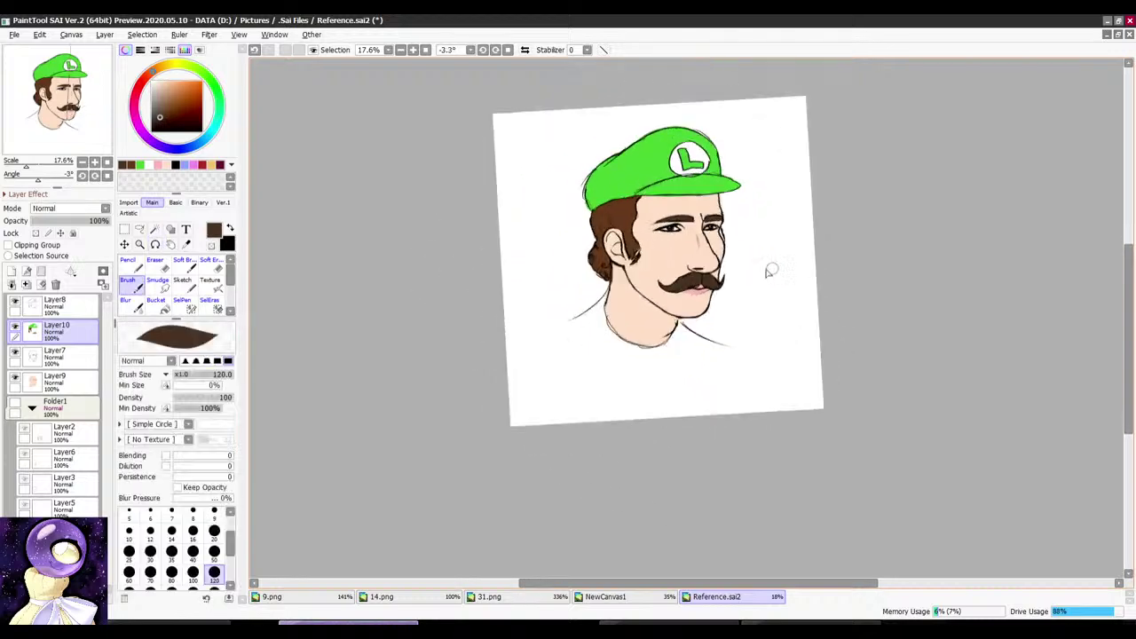
scroll(725, 184, up, 2)
drag(726, 184, 737, 260)
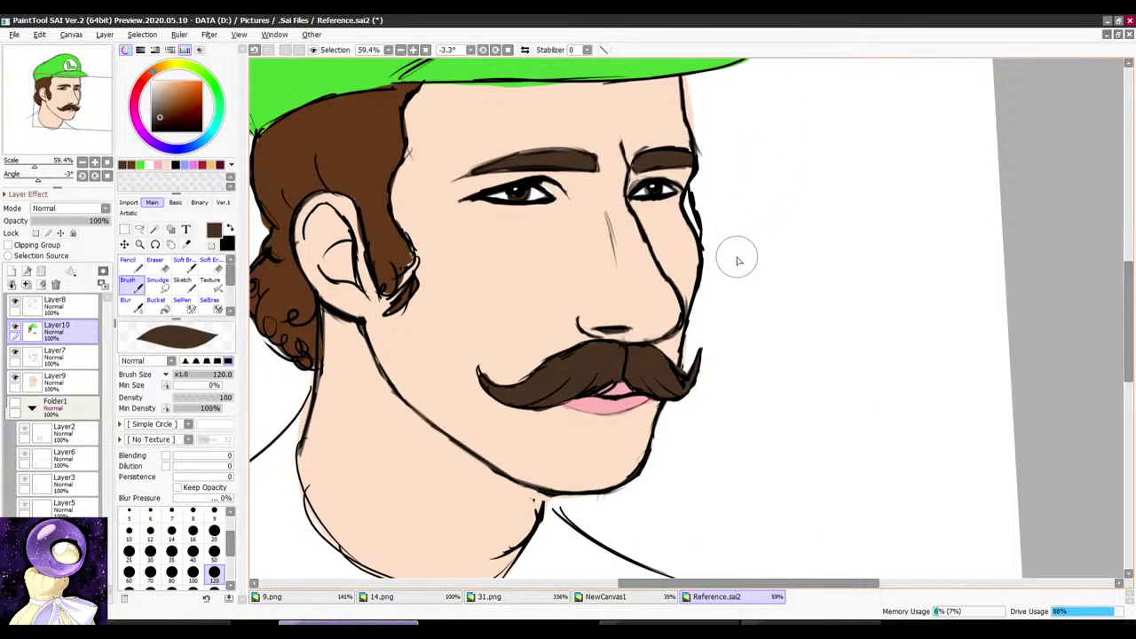
alt+click(333, 142)
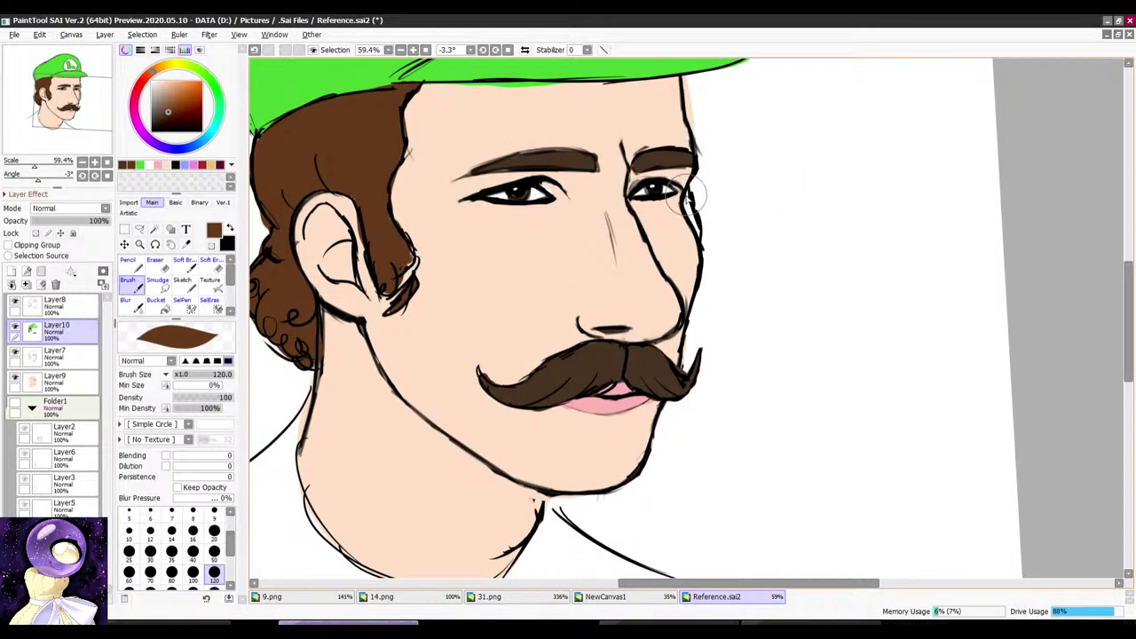
drag(697, 231, 691, 158)
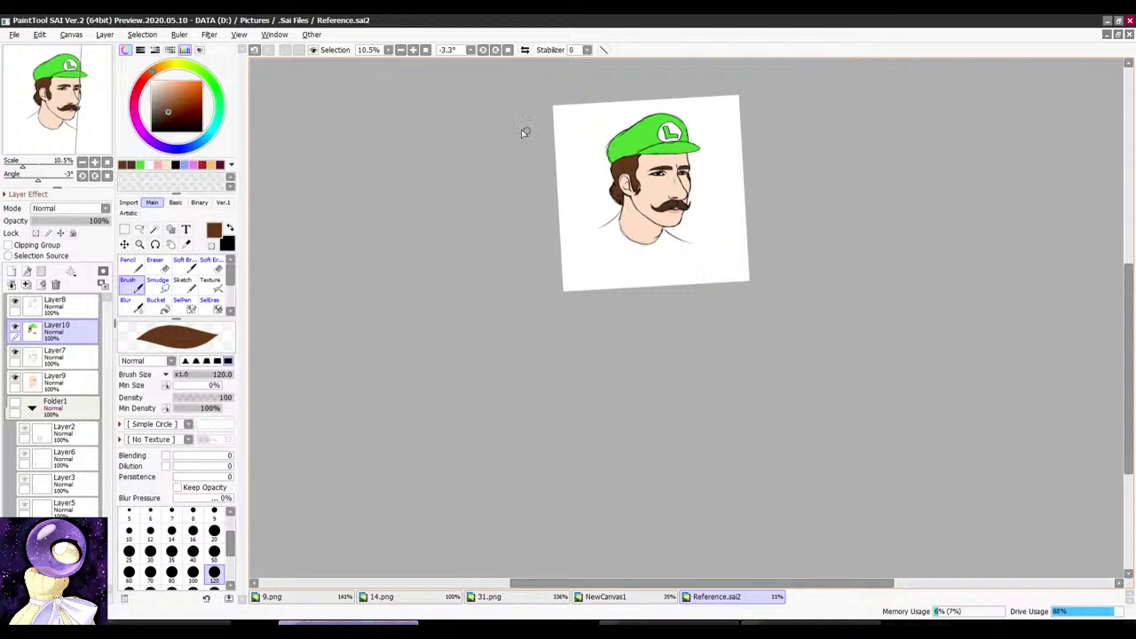
click(426, 51)
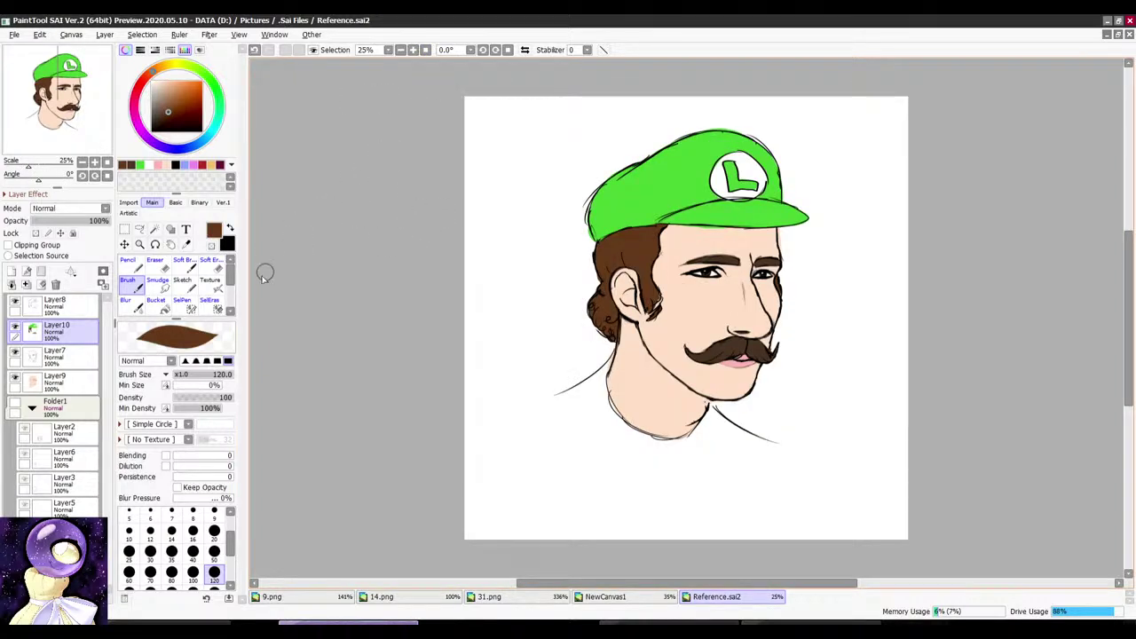
Step: Create two layer folders and move Layer7 and Layer9 into the lower one
click(43, 284)
click(42, 283)
click(59, 429)
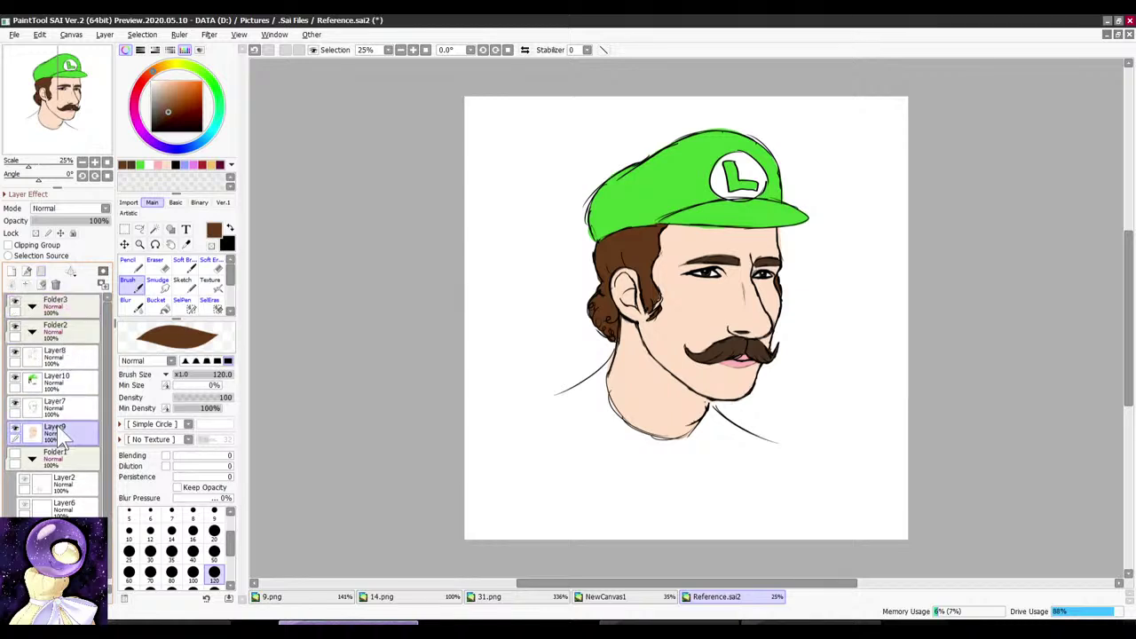
ctrl+click(64, 405)
drag(65, 408, 73, 335)
Step: Move Layer8 and Layer10 into the upper new folder and toggle its visibility to check the grouping
click(69, 428)
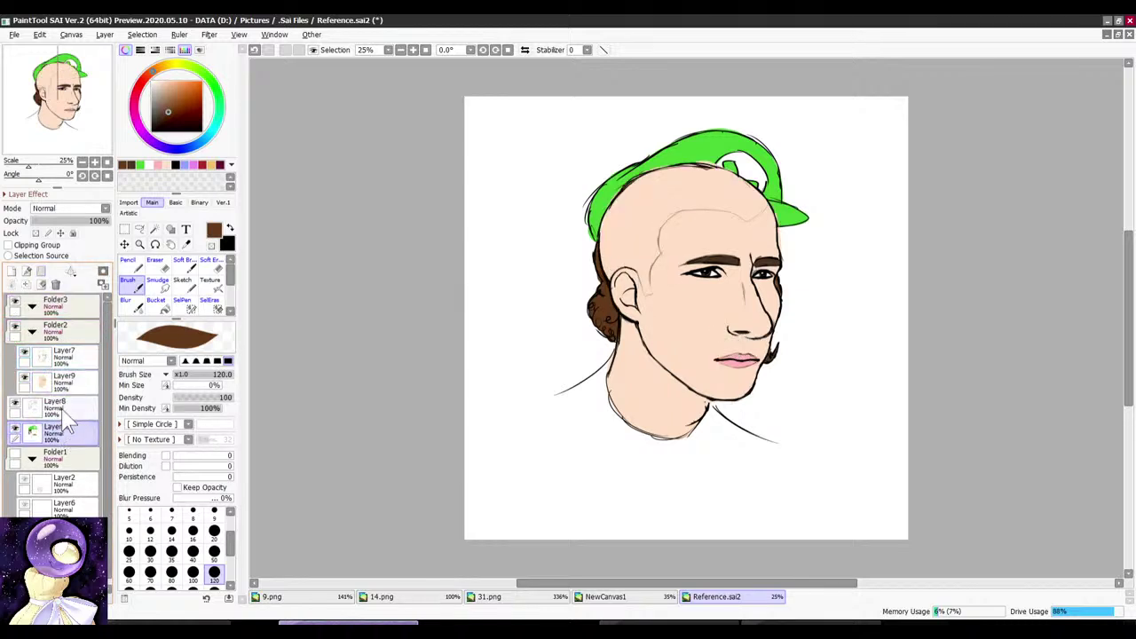
double_click(74, 414)
click(98, 414)
drag(71, 408, 78, 325)
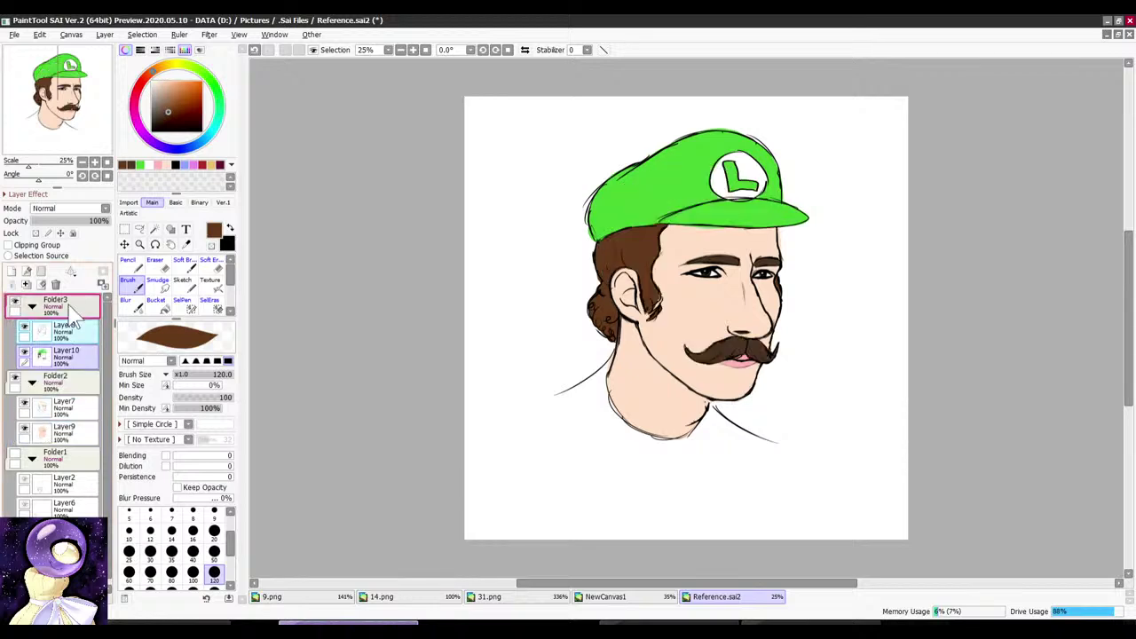
click(15, 303)
click(15, 302)
click(16, 302)
click(15, 302)
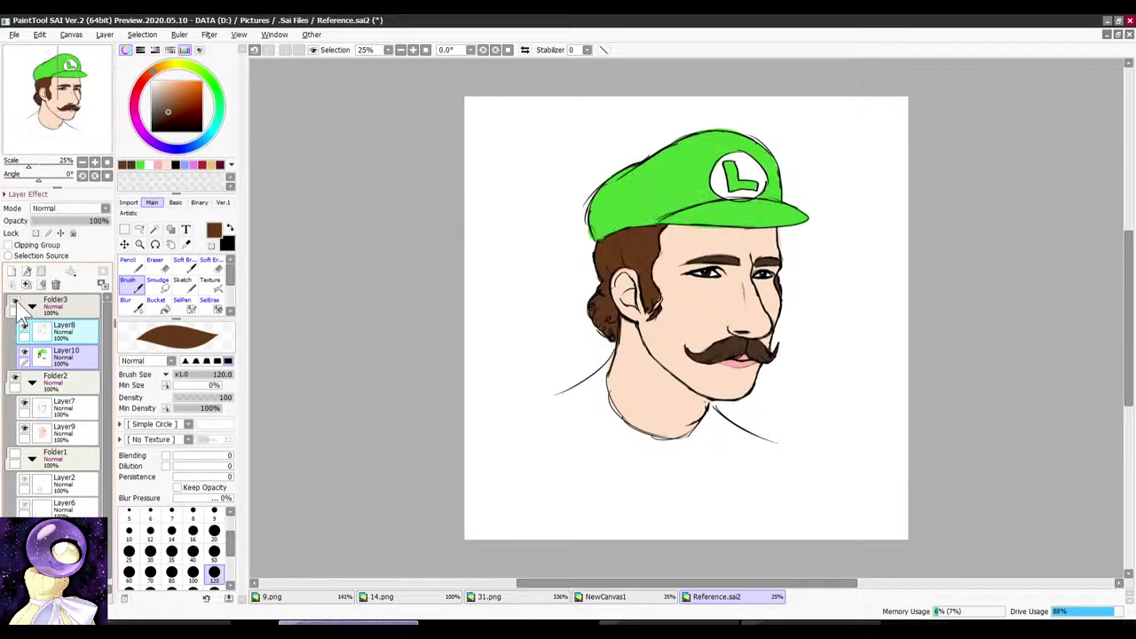
Step: Sample the cap's green and brush a shirt collar border around the base of the neck on Layer9
click(187, 245)
click(84, 360)
click(78, 435)
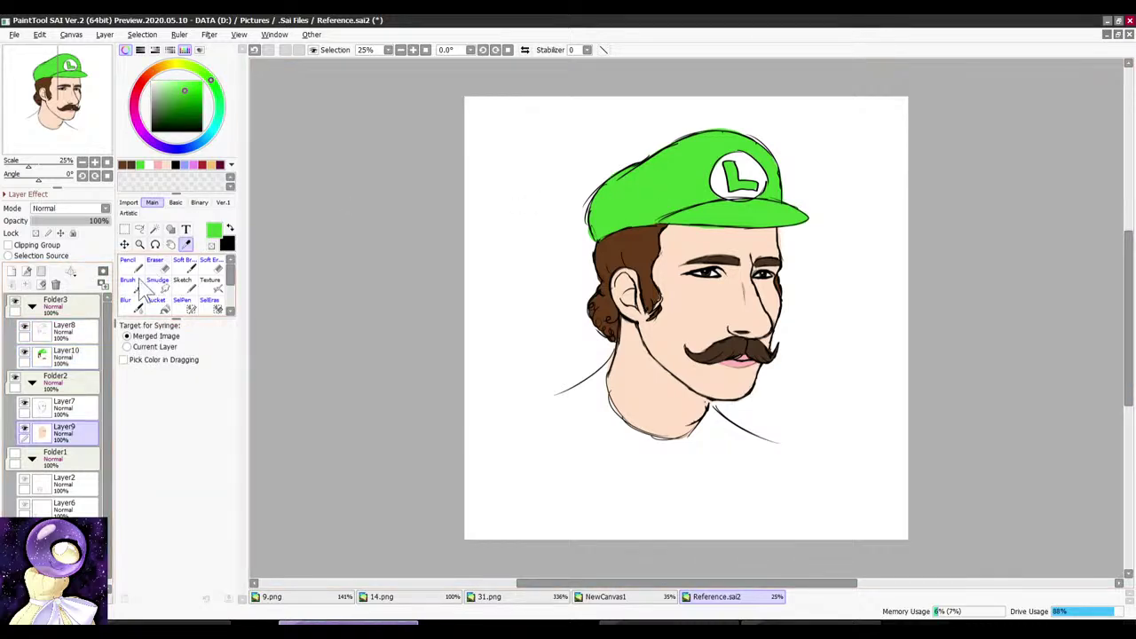
click(147, 284)
click(134, 285)
key(alt+space)
mouse_move(287, 220)
mouse_down()
mouse_move(665, 197)
mouse_move(565, 197)
mouse_move(470, 297)
mouse_move(480, 344)
mouse_up()
scroll(623, 371, up, 5)
key(alt+space)
key(alt+space)
mouse_move(484, 306)
mouse_down()
mouse_move(570, 160)
mouse_move(530, 189)
mouse_move(568, 154)
mouse_move(502, 216)
mouse_move(588, 382)
mouse_up()
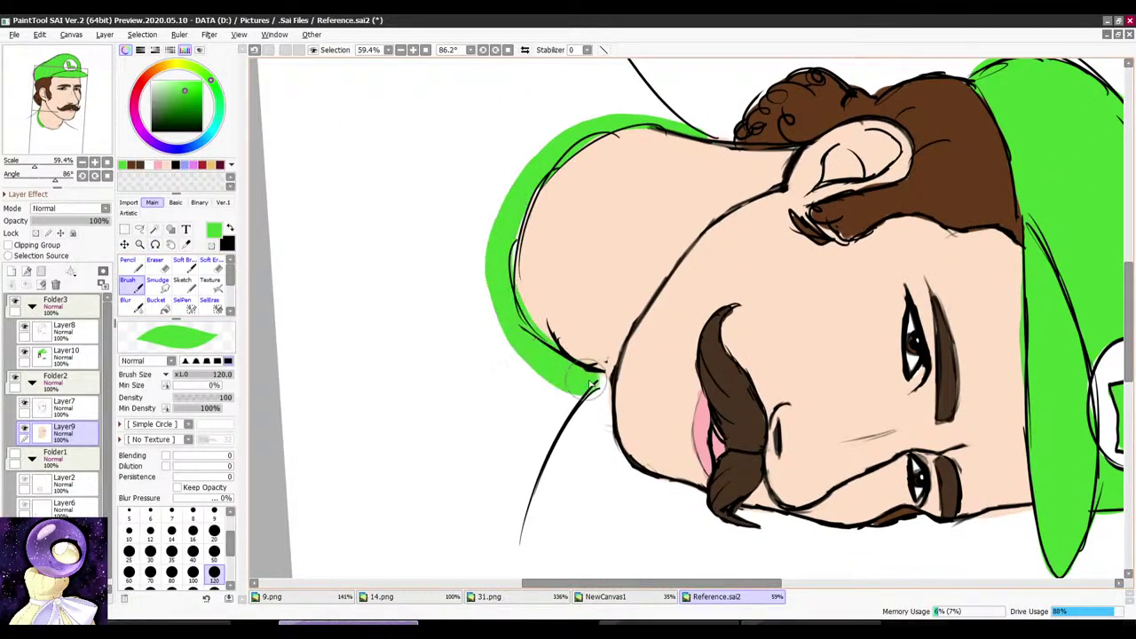
Step: Extend the green shirt outline along the underside of both shoulder lines
scroll(611, 248, down, 2)
key(alt+space)
drag(725, 94, 519, 381)
scroll(581, 475, down, 2)
scroll(582, 478, up, 3)
drag(572, 115, 495, 296)
key(alt+space)
mouse_move(522, 331)
mouse_down()
mouse_move(530, 275)
mouse_move(581, 197)
mouse_up()
drag(930, 302, 1007, 415)
Step: Close the green shirt outline by brushing a curved lower edge between the ends of both shoulders
key(alt+space)
drag(765, 209, 816, 288)
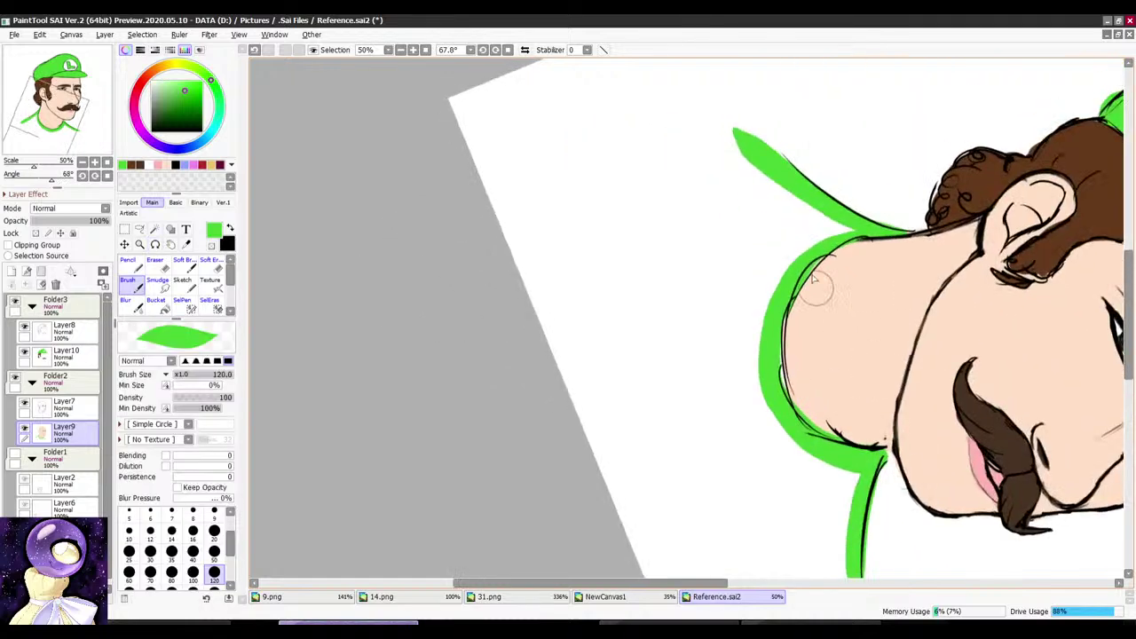
scroll(812, 280, down, 1)
mouse_move(759, 168)
mouse_down()
mouse_move(715, 249)
mouse_move(733, 376)
mouse_move(796, 512)
mouse_up()
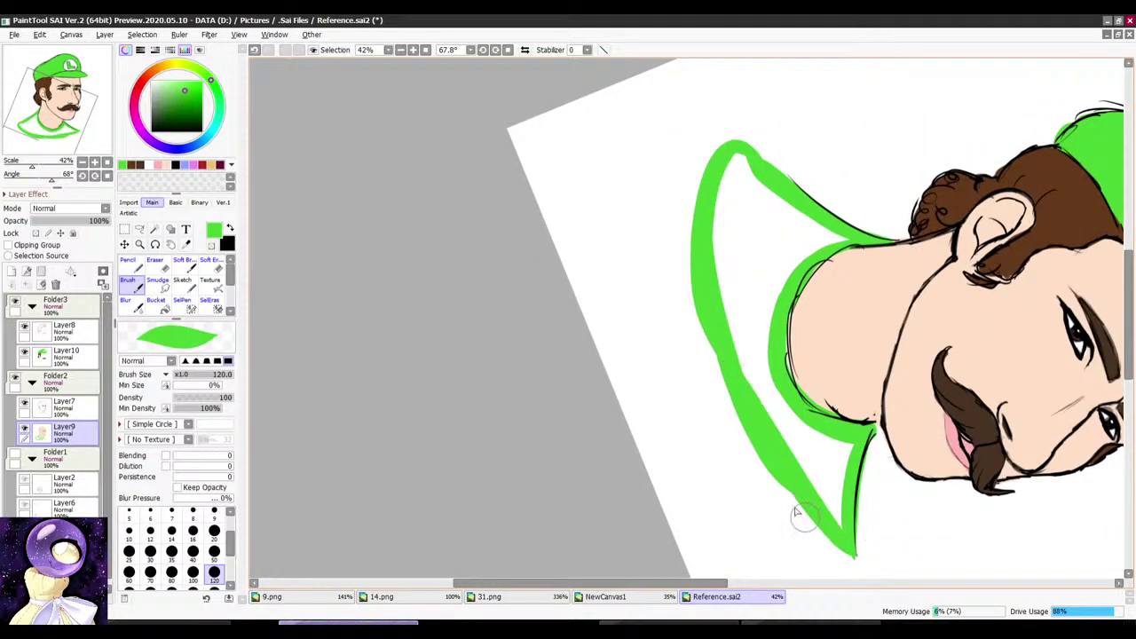
Step: Fill the inside of the shirt outline with green using the Bucket in Enclosed Transparent Area mode
click(160, 305)
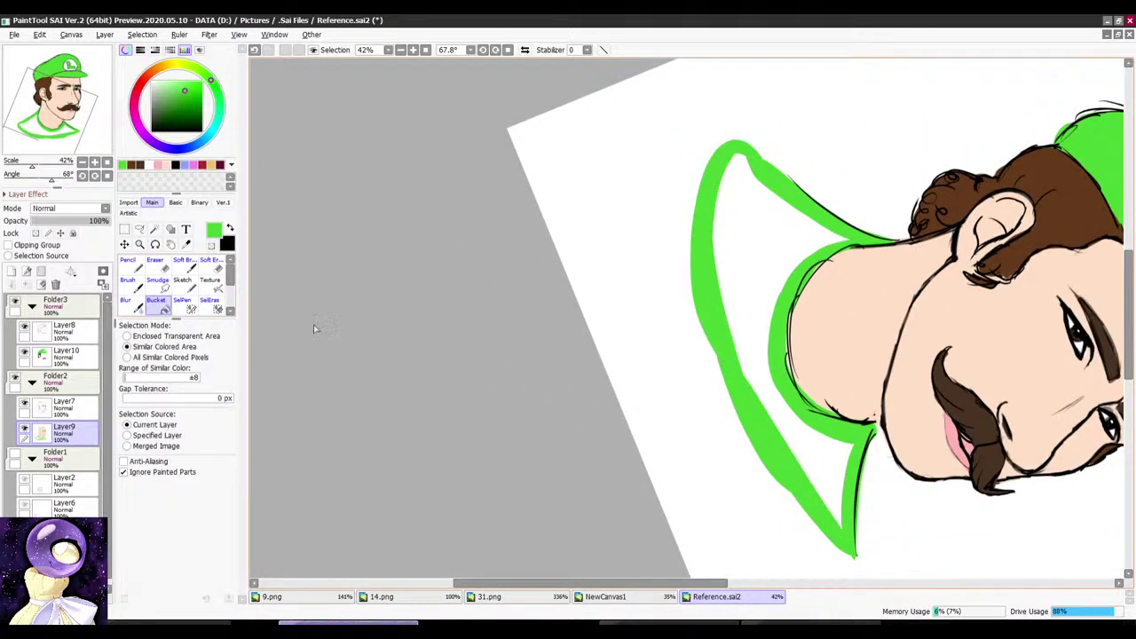
click(128, 336)
click(730, 197)
scroll(723, 188, down, 4)
scroll(782, 237, up, 4)
Step: Soften the shirt's lower edge with the Blur brush at size 120 so it fades into the white background
click(133, 305)
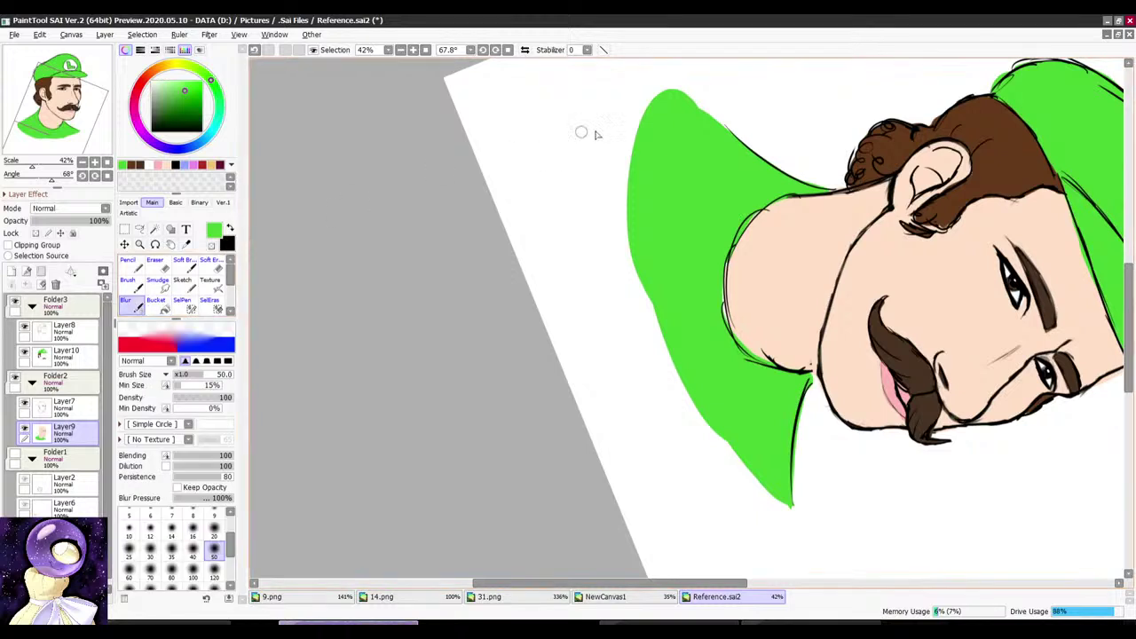
key(bracketright)
key(bracketright)
key(bracketright)
key(bracketright)
key(bracketright)
mouse_move(668, 108)
mouse_down()
mouse_move(634, 115)
mouse_move(642, 228)
mouse_move(669, 327)
mouse_move(756, 473)
mouse_up()
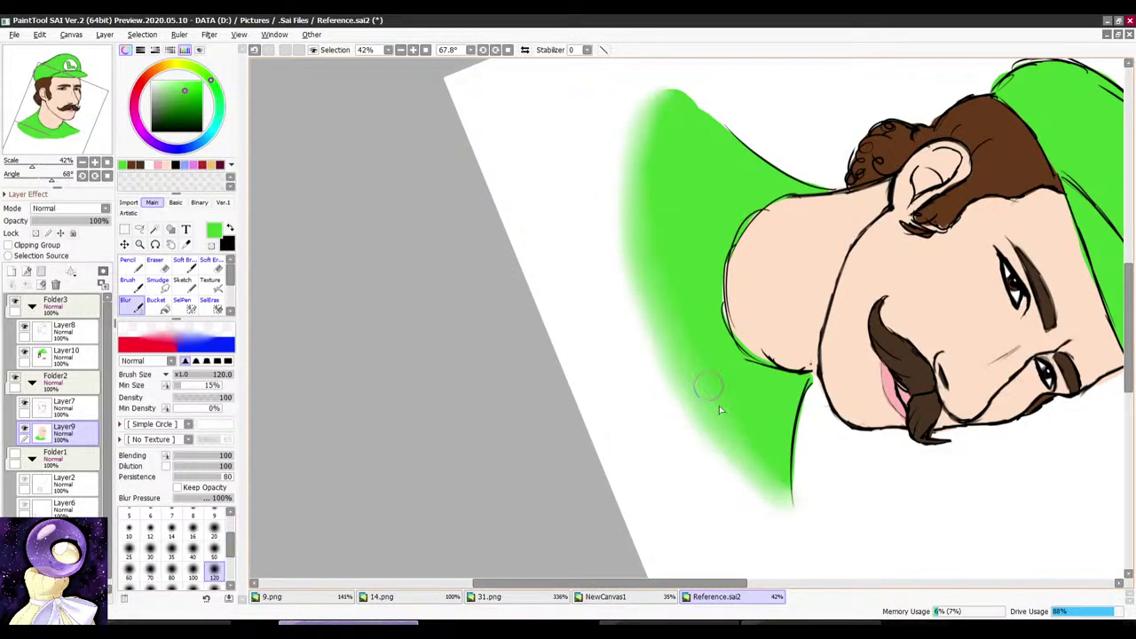
click(426, 50)
scroll(476, 234, down, 5)
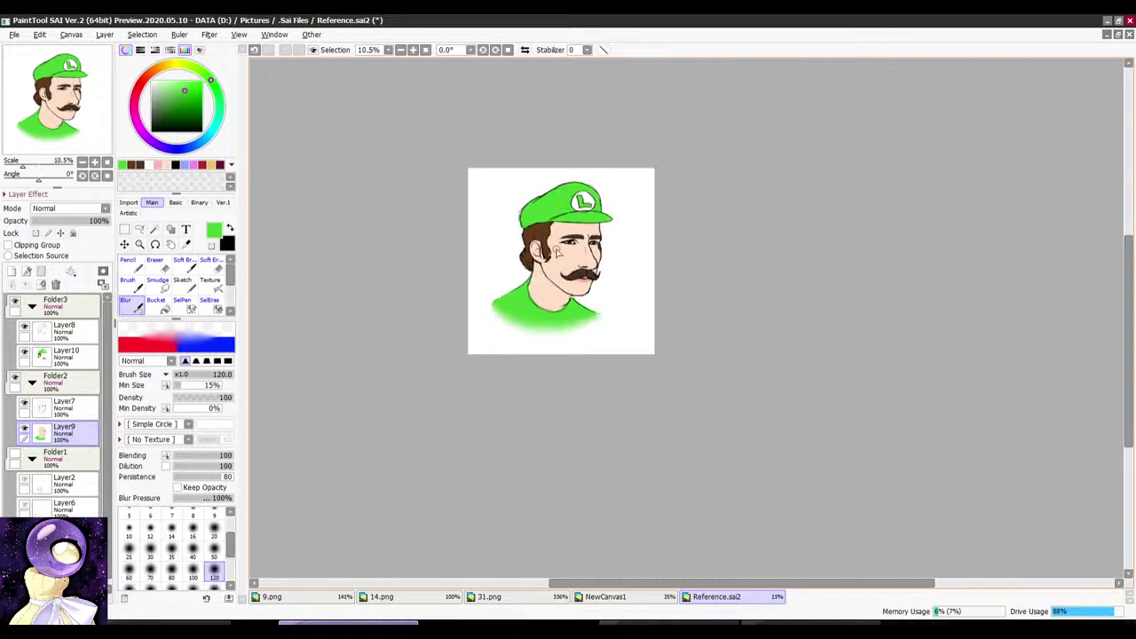
scroll(577, 251, up, 7)
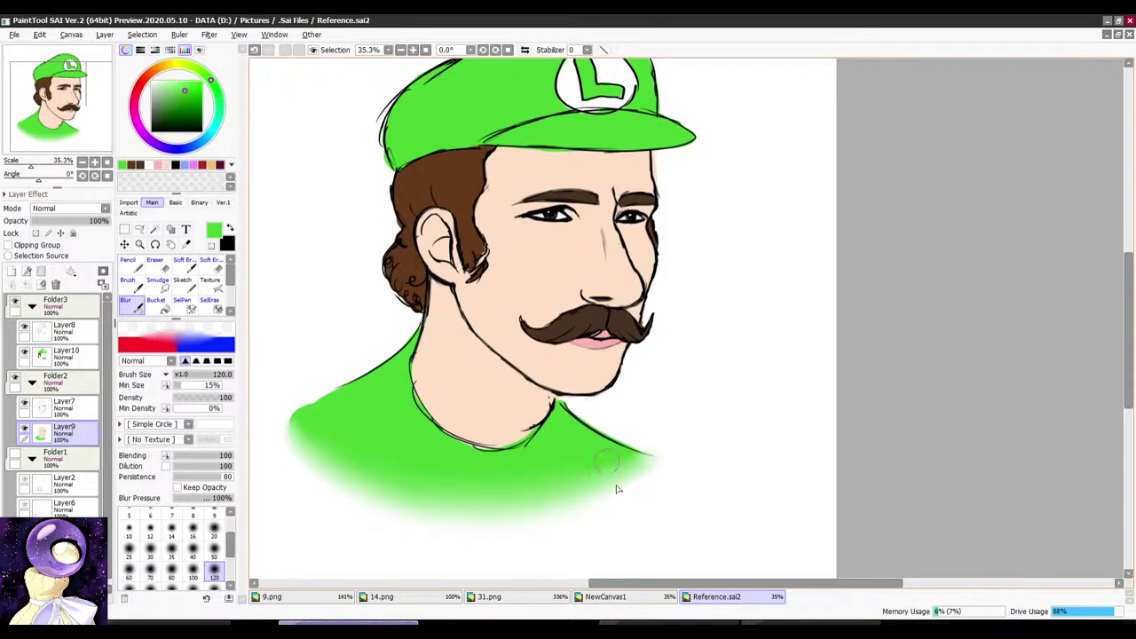
Step: Switch to the browser to consult the Luigi image search results, and return to the drawing
click(809, 623)
click(669, 623)
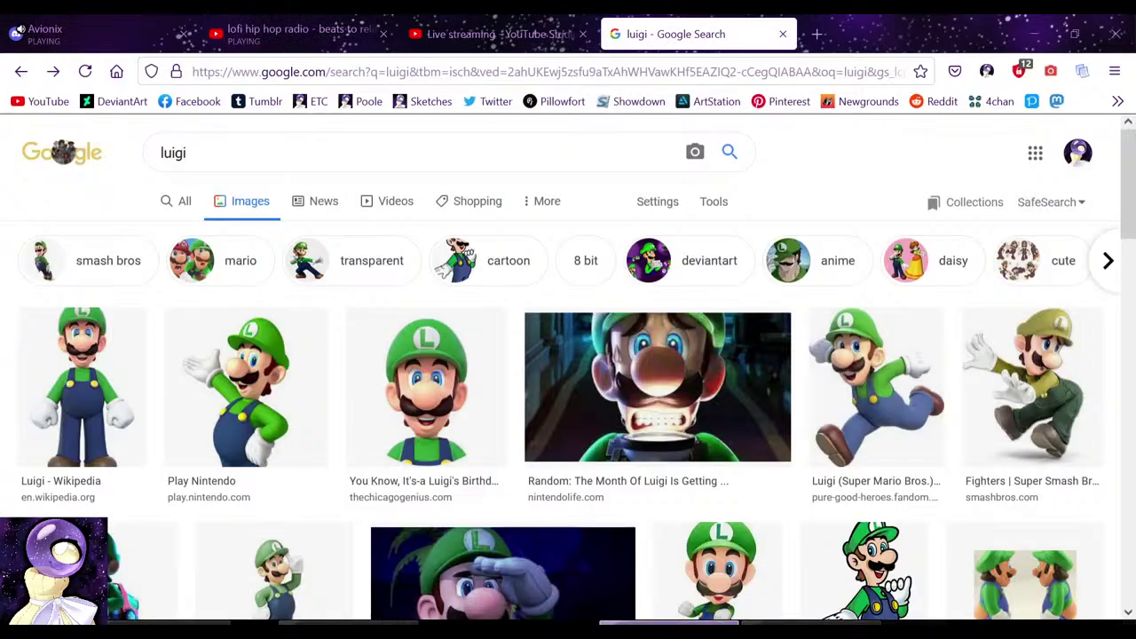
click(348, 623)
Step: Choose a light blue and colour the irises of both eyes with the Brush on Layer9
click(185, 165)
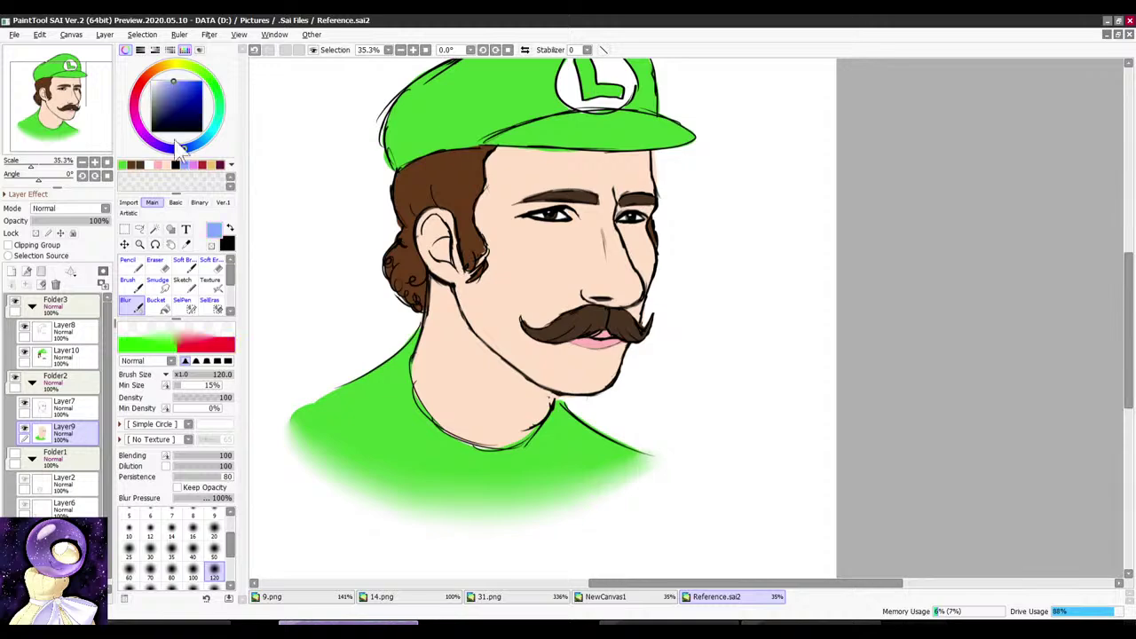
click(200, 145)
click(135, 287)
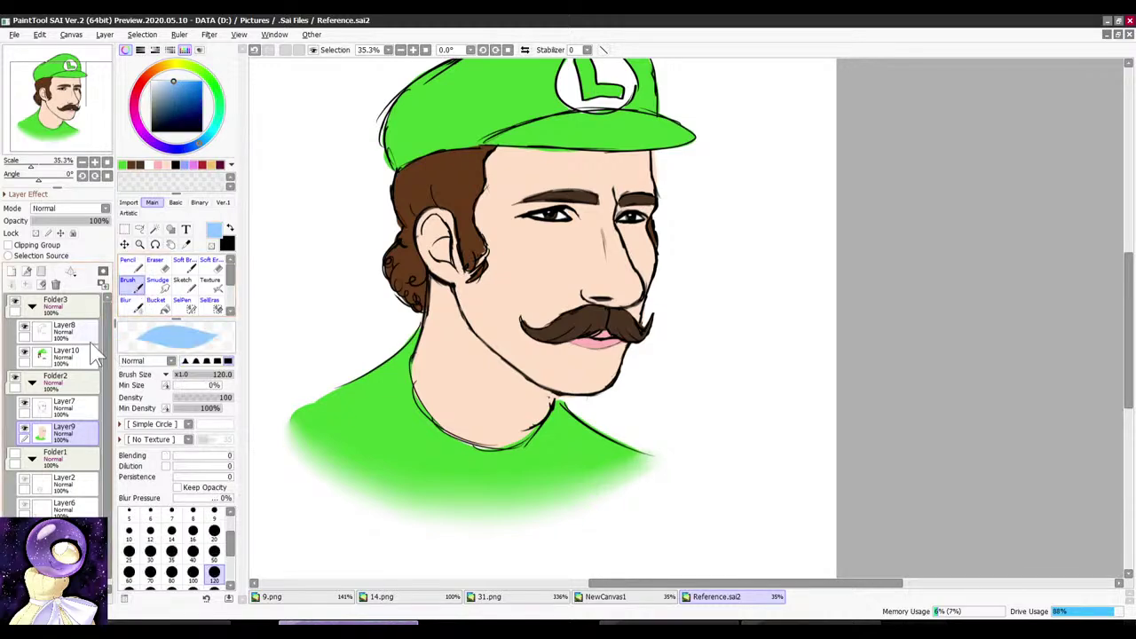
mouse_move(557, 238)
mouse_down()
mouse_move(533, 305)
mouse_move(535, 276)
mouse_move(567, 249)
mouse_up()
scroll(533, 304, up, 11)
scroll(567, 251, down, 5)
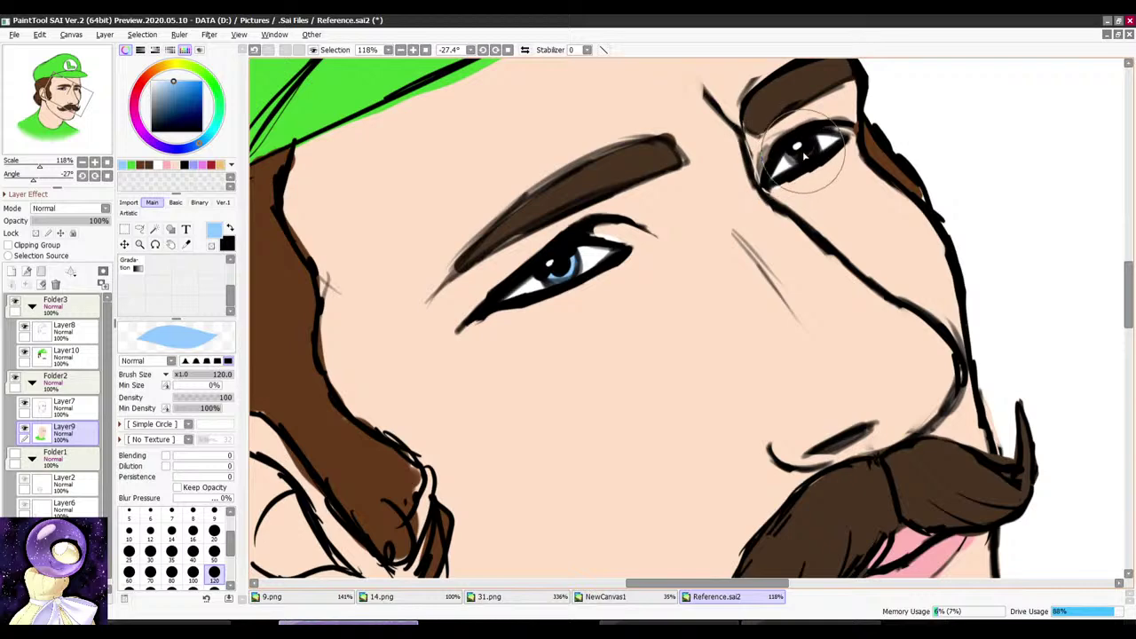
key(Home)
scroll(518, 292, down, 3)
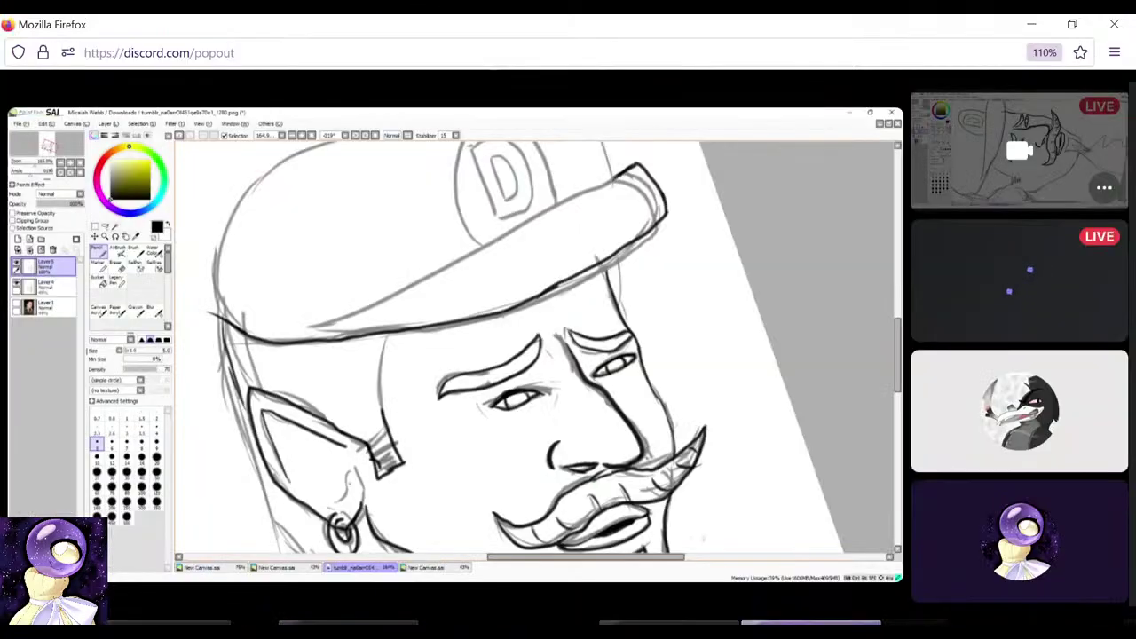
Step: Set the stroke Stabilizer to S-7
mouse_move(509, 203)
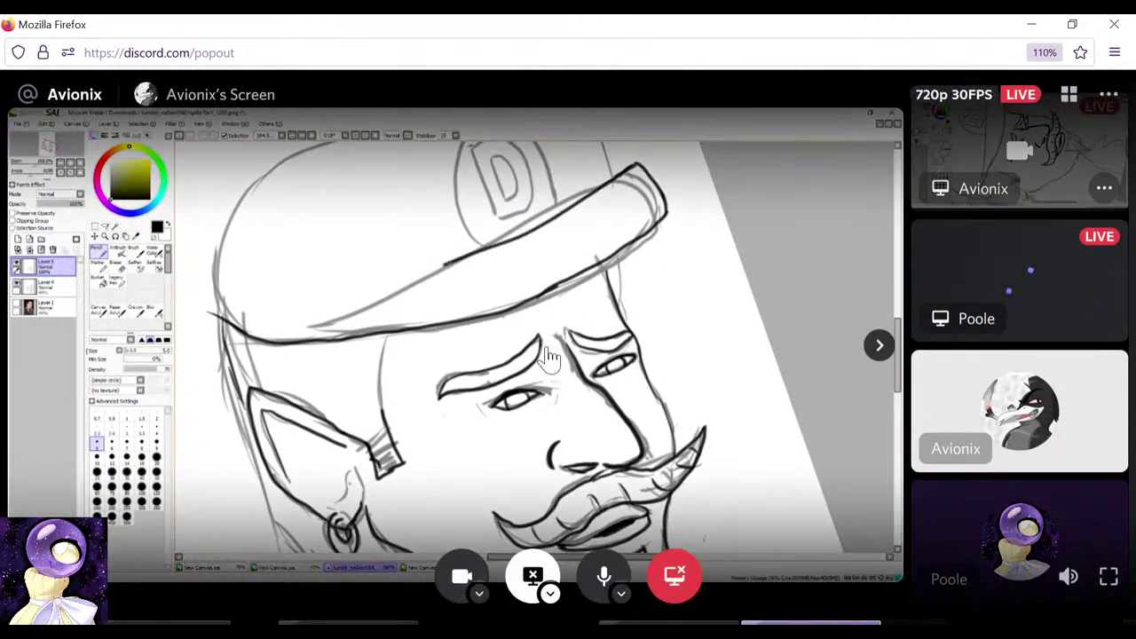
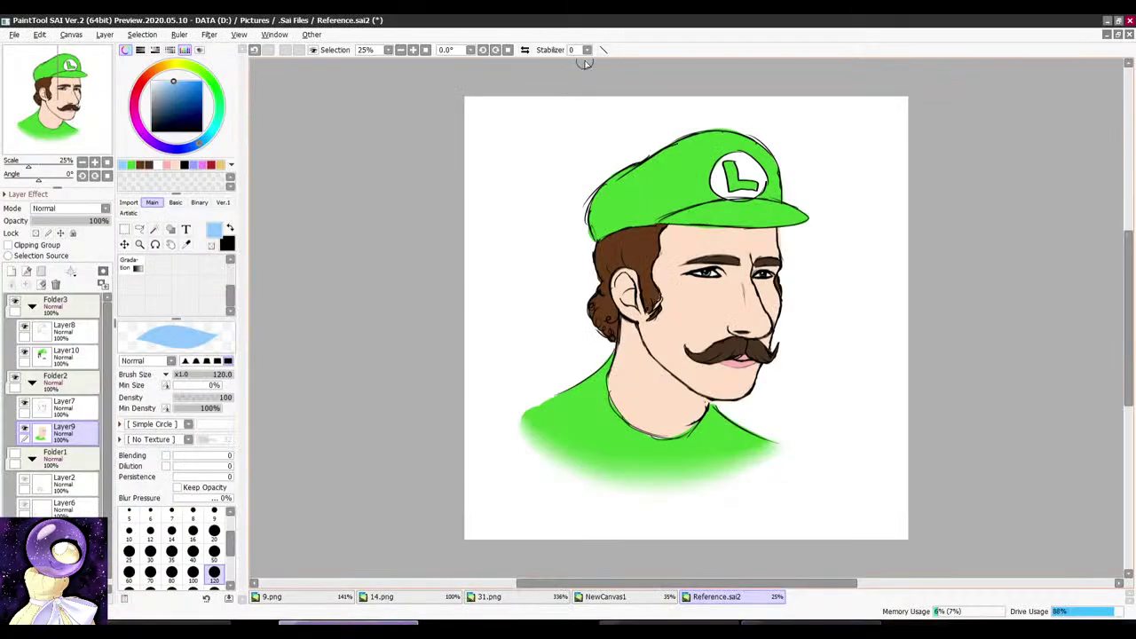
click(586, 51)
click(574, 314)
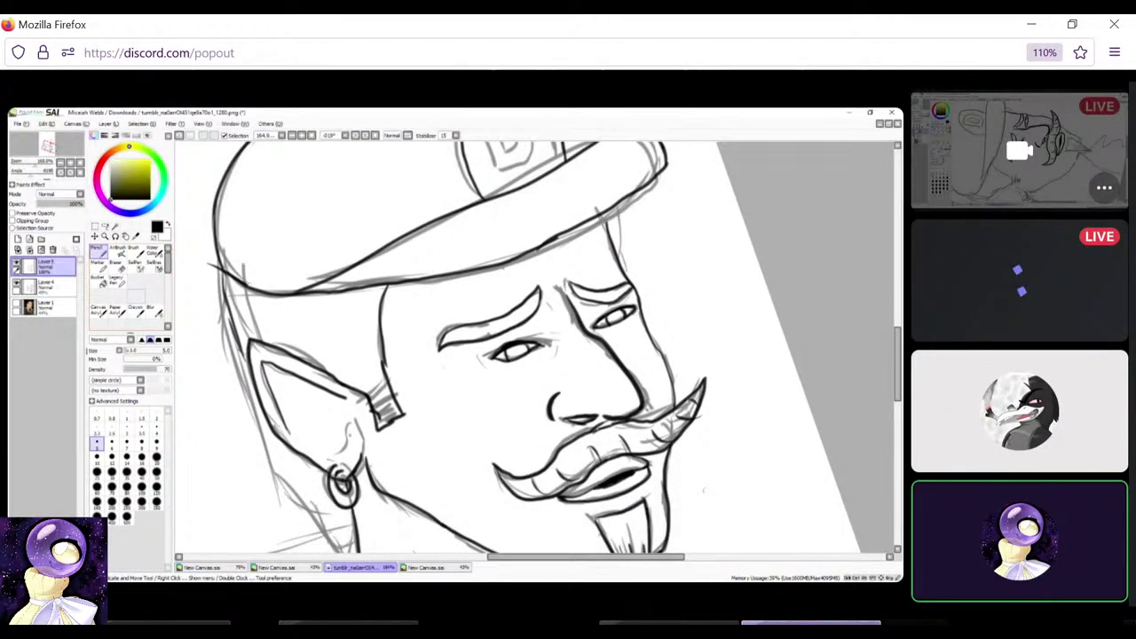
mouse_move(538, 355)
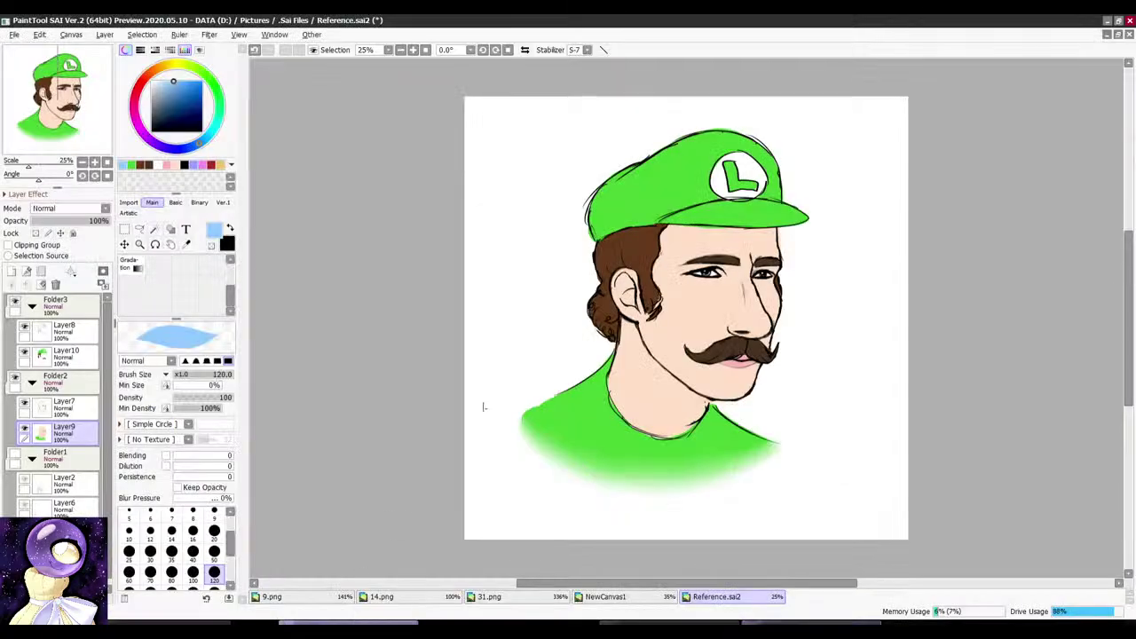
scroll(599, 258, down, 3)
scroll(705, 264, up, 6)
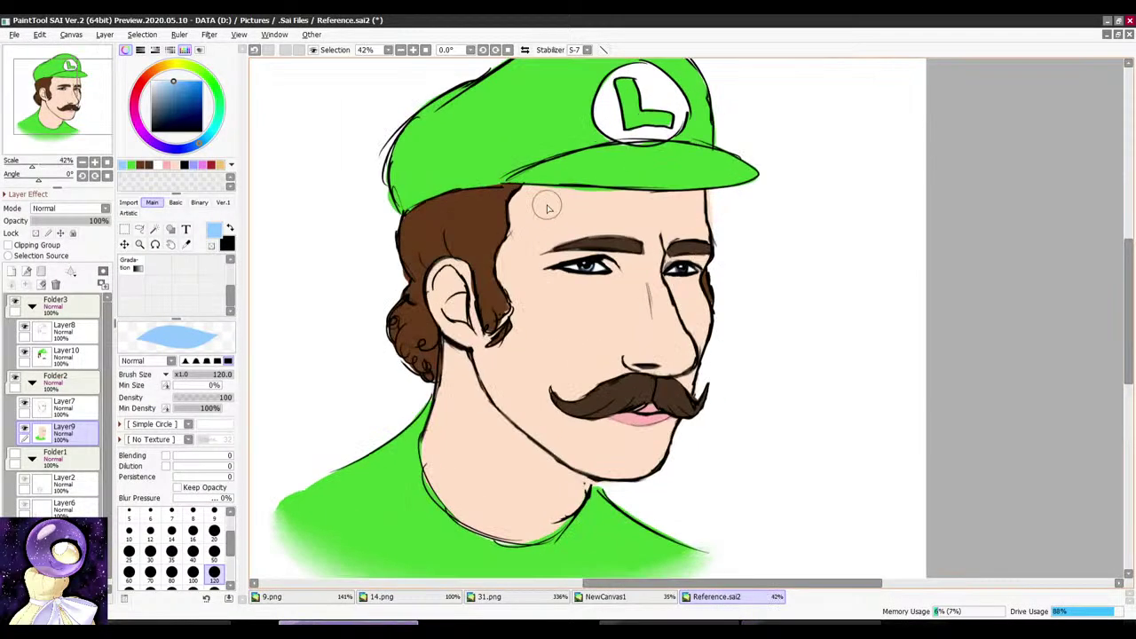
scroll(708, 240, down, 4)
scroll(710, 238, down, 1)
click(426, 50)
Step: Hide Folder3 and lower the opacity of Layer9 to 40% and Layer7 to 23% as a faint tracing guide
scroll(720, 283, up, 4)
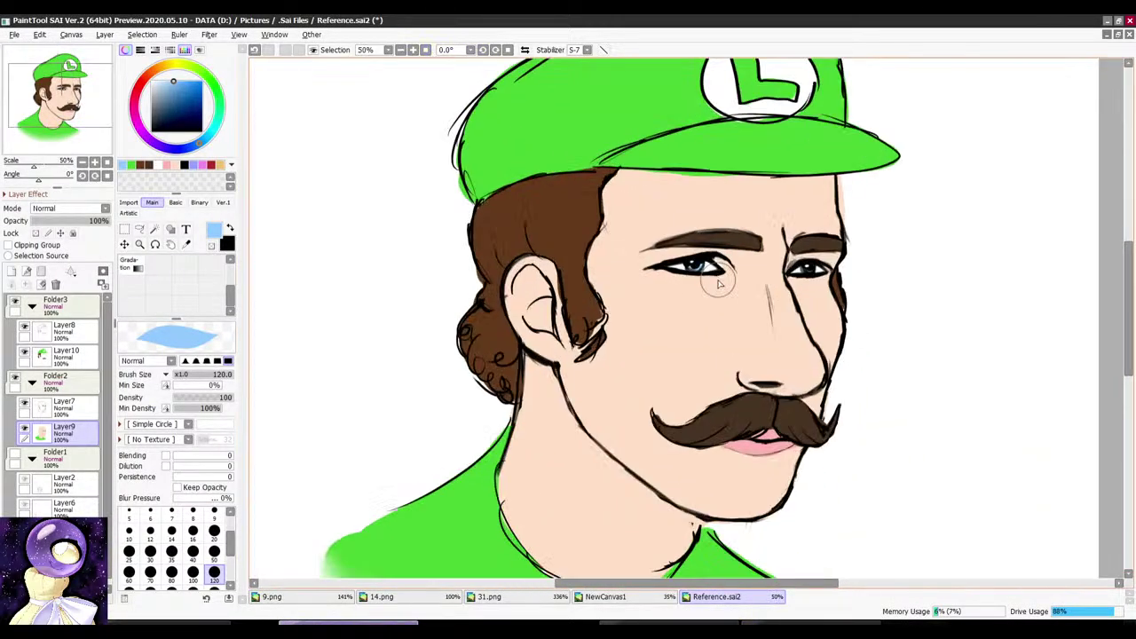
click(15, 303)
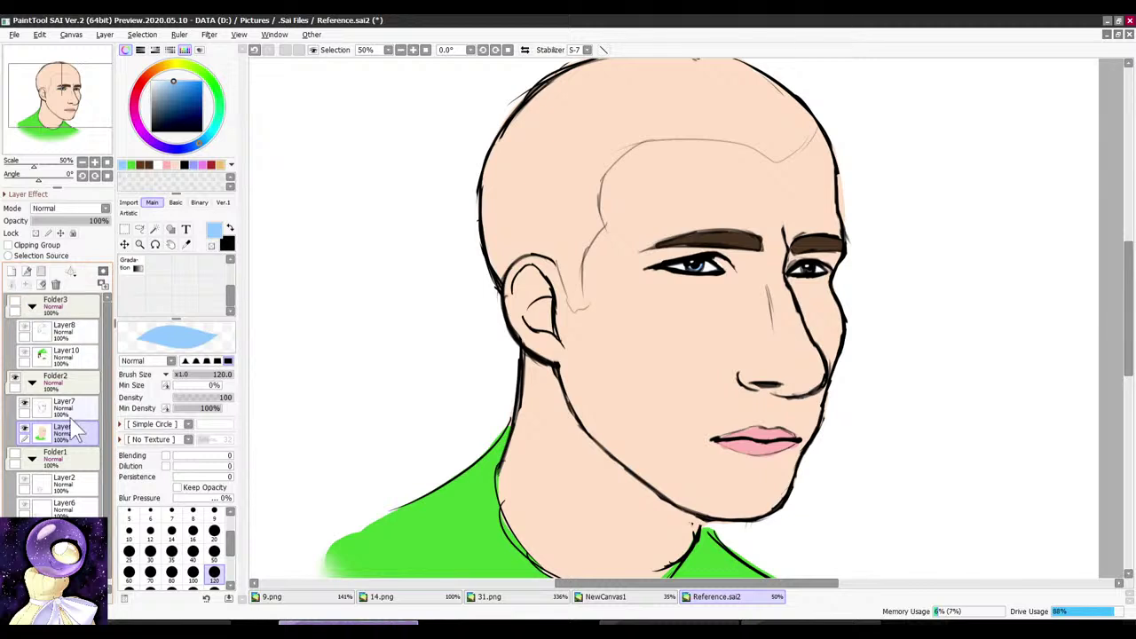
click(63, 221)
click(58, 407)
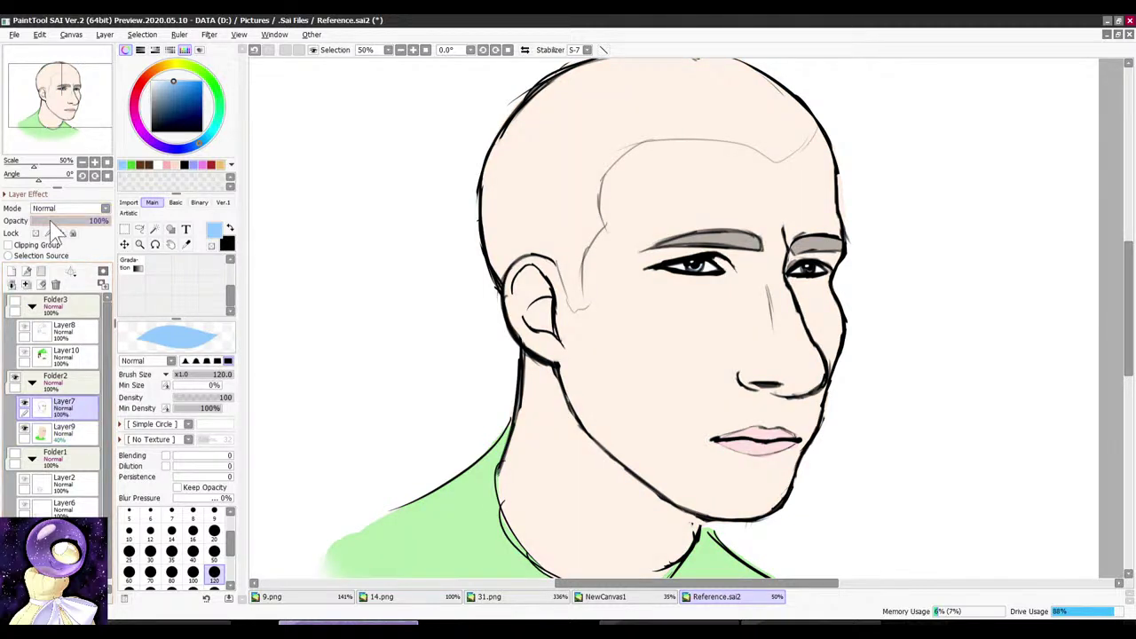
click(49, 221)
scroll(158, 309, up, 3)
Step: Add a new layer above Layer7 and try black Pencil strokes at size 9 along the back of the head
click(136, 264)
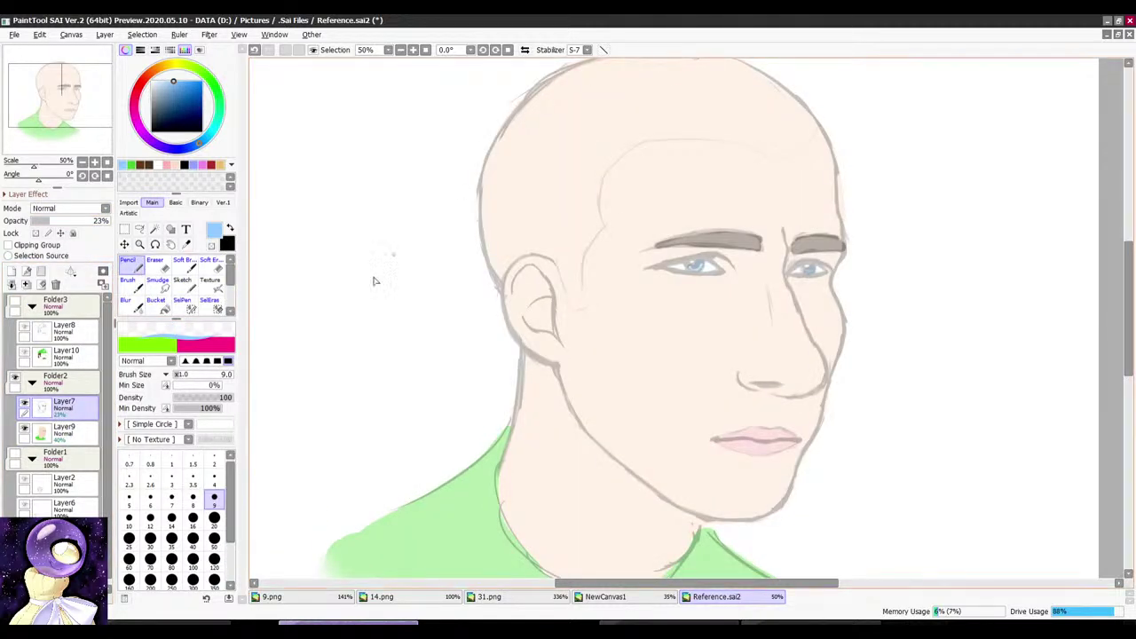
scroll(505, 172, up, 3)
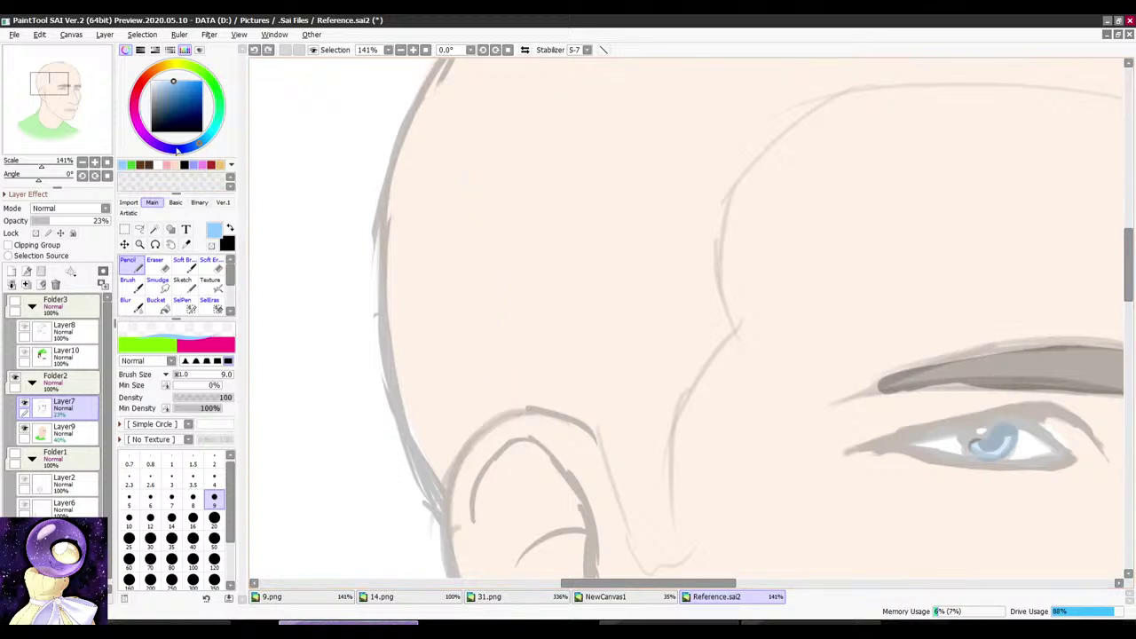
mouse_move(396, 125)
mouse_down()
mouse_move(375, 373)
mouse_move(399, 433)
mouse_up()
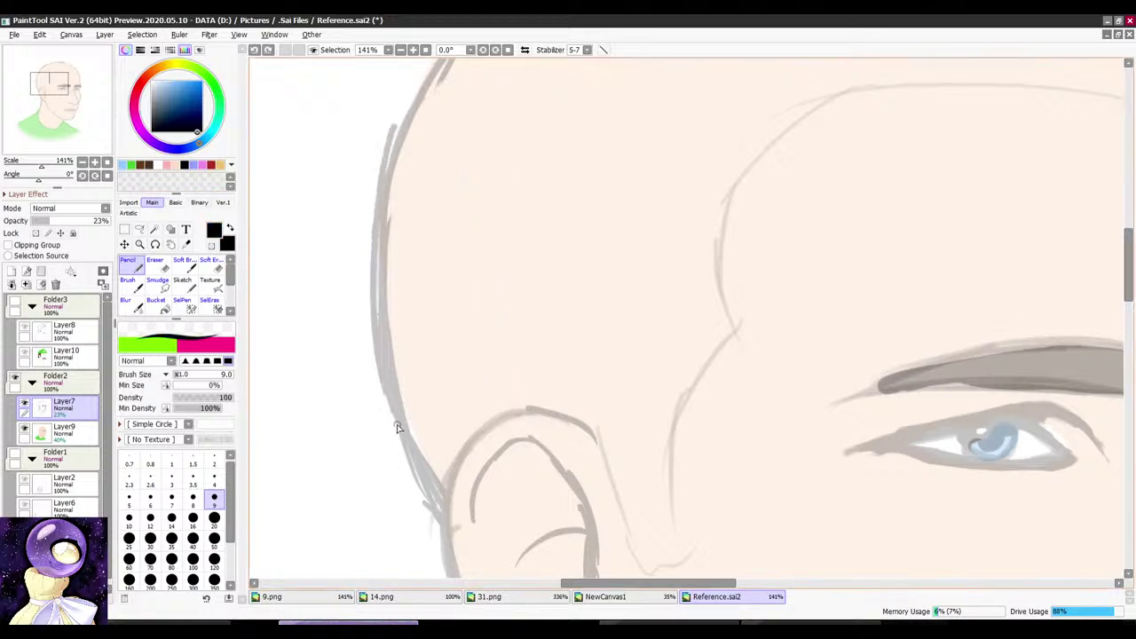
click(11, 271)
mouse_move(397, 188)
mouse_down()
mouse_move(366, 346)
mouse_move(384, 401)
mouse_up()
scroll(514, 173, down, 3)
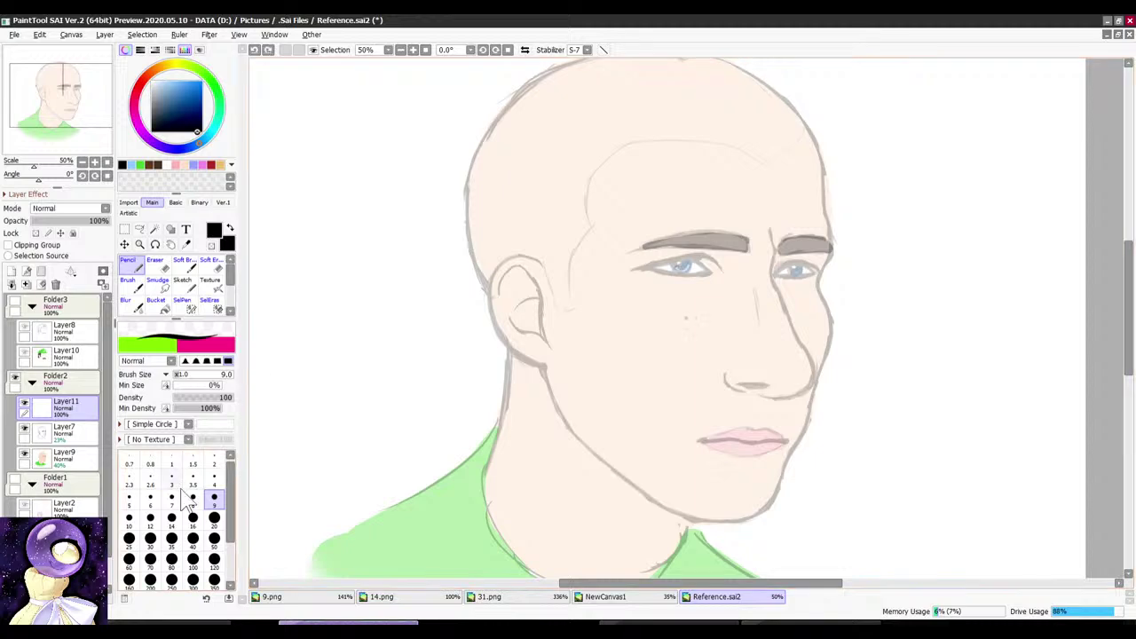
Step: Ink the back-of-head contour in black down to the top of the ear on the new layer
scroll(477, 198, up, 2)
key(alt+space)
drag(565, 110, 607, 91)
scroll(543, 119, up, 3)
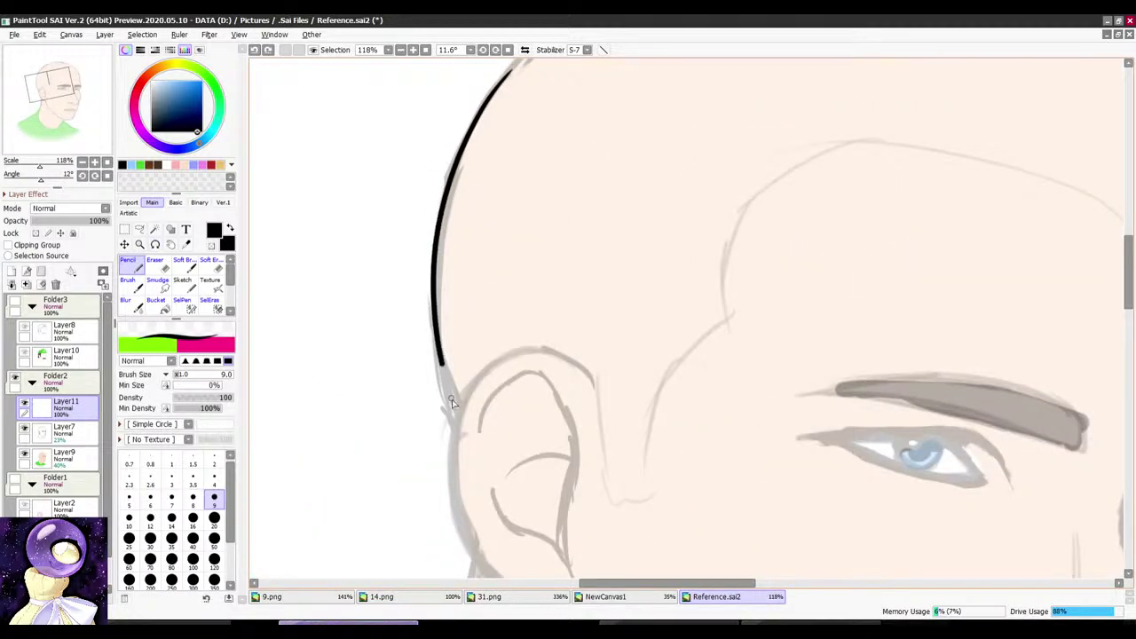
Step: Ink the outer rim of the ear from its front edge over the top and down toward the lobe
scroll(454, 390, down, 4)
key(alt+space)
drag(479, 381, 484, 377)
scroll(499, 381, up, 5)
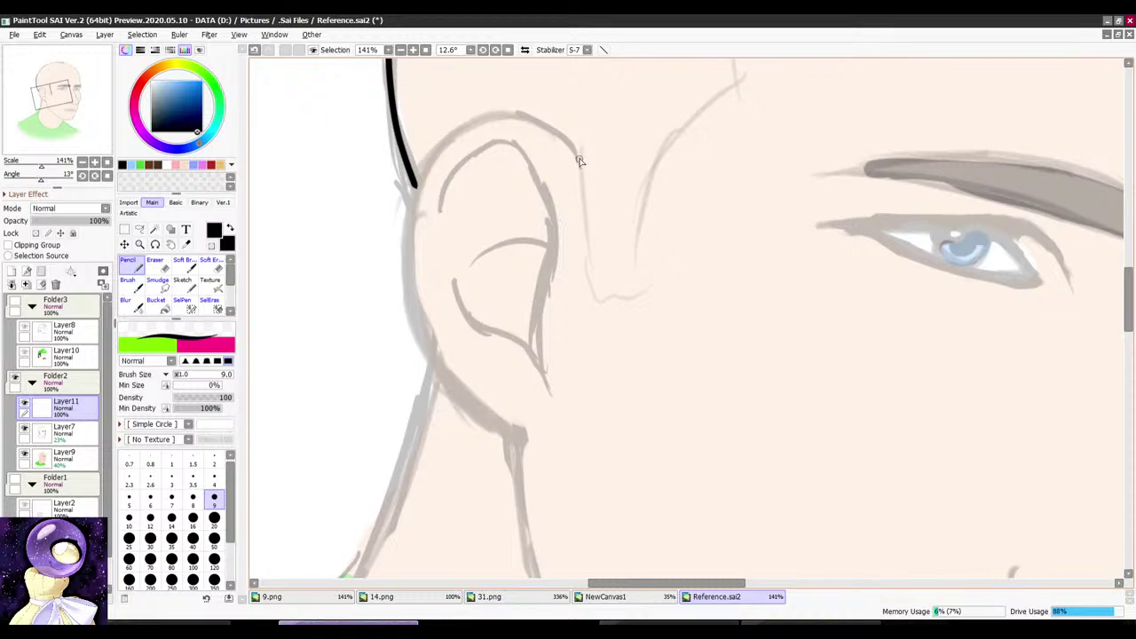
mouse_move(515, 111)
mouse_down()
mouse_move(453, 122)
mouse_move(416, 182)
mouse_up()
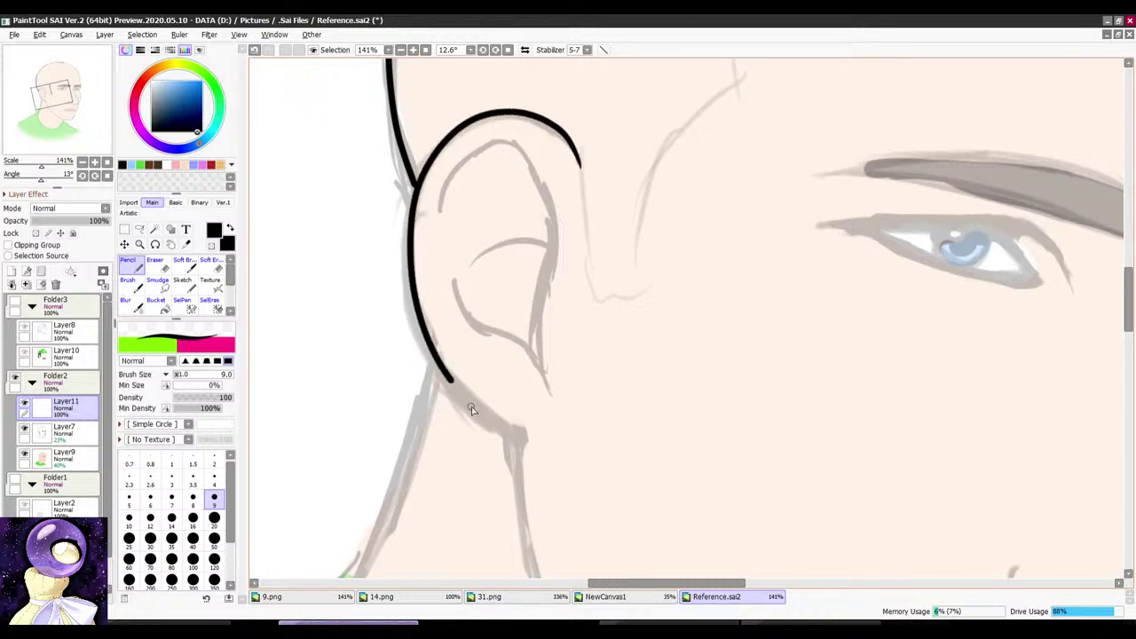
Step: Ink the jawline from the earlobe down toward the chin, following the faint sketch
scroll(517, 258, down, 5)
key(alt+space)
drag(535, 228, 612, 159)
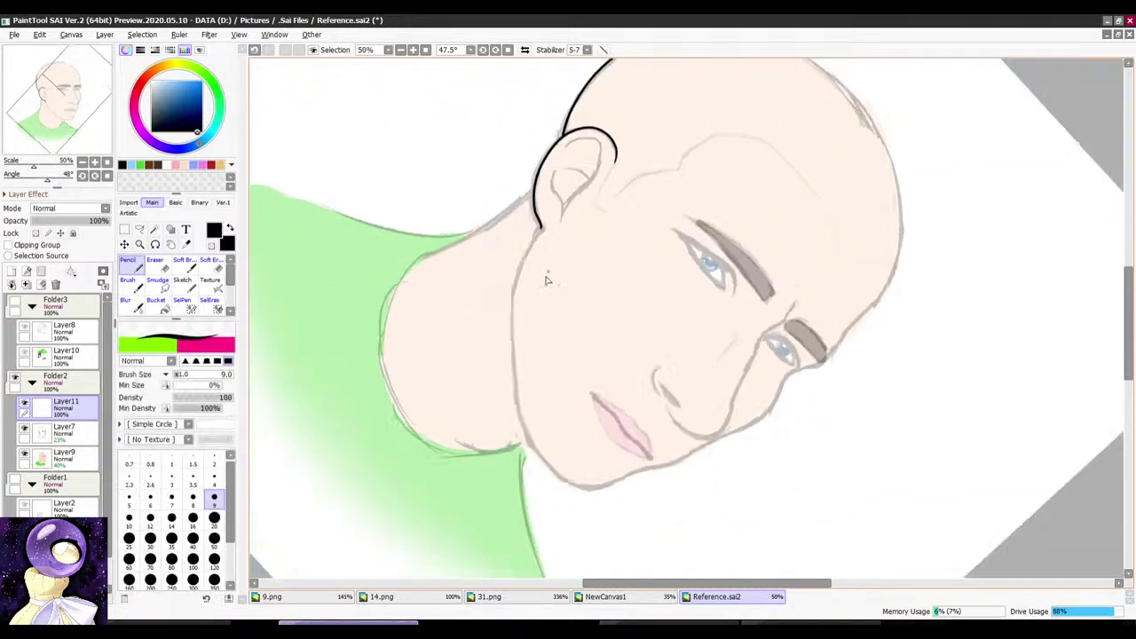
scroll(543, 293, up, 6)
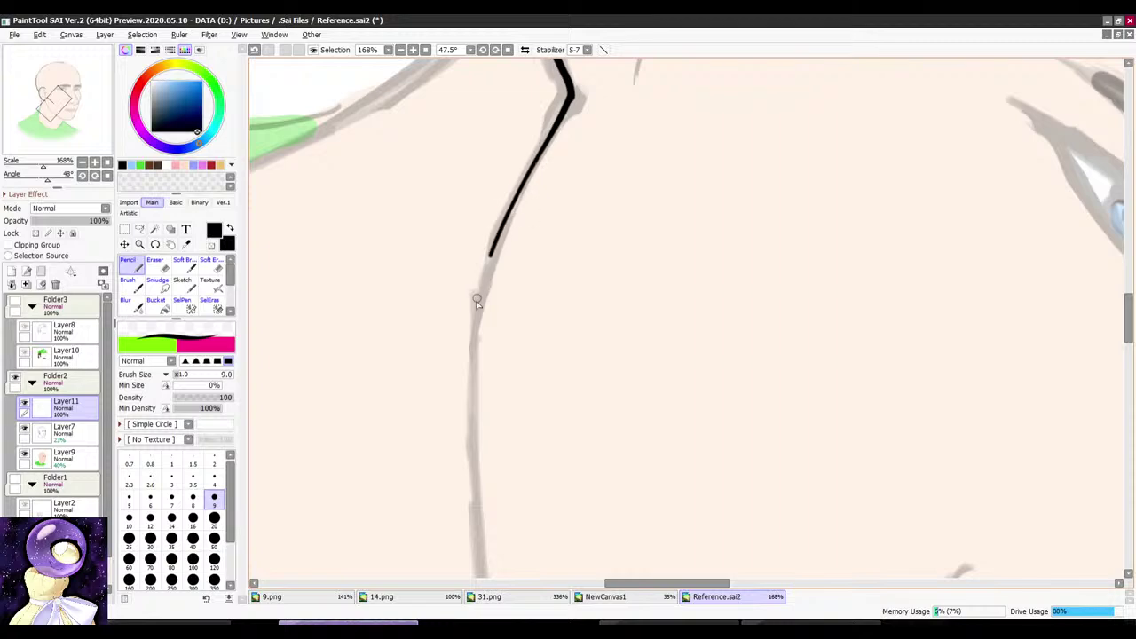
drag(476, 299, 474, 467)
key(alt+space)
scroll(527, 163, down, 4)
drag(528, 163, 640, 105)
scroll(518, 234, up, 3)
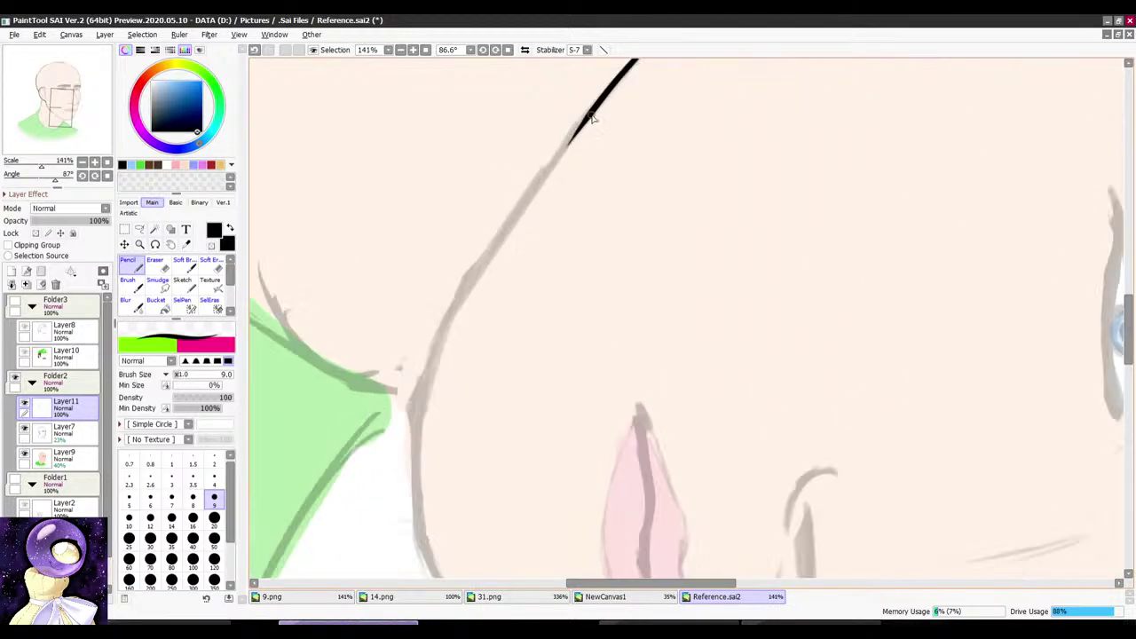
mouse_move(572, 138)
mouse_down()
mouse_move(435, 348)
mouse_move(415, 410)
mouse_move(415, 488)
mouse_up()
Step: Continue the inked jawline around the curve of the chin
scroll(438, 324, down, 4)
key(alt+space)
mouse_move(473, 249)
mouse_down()
mouse_move(505, 175)
mouse_move(563, 126)
mouse_up()
scroll(412, 250, up, 4)
scroll(463, 172, up, 2)
mouse_move(429, 209)
mouse_down()
mouse_move(360, 330)
mouse_move(369, 465)
mouse_move(396, 506)
mouse_up()
Step: Ink the far side of the face from the chin up past the mouth to nose level
key(alt+space)
mouse_move(401, 317)
mouse_down()
mouse_move(431, 221)
mouse_move(559, 84)
mouse_up()
scroll(555, 83, down, 4)
scroll(465, 118, up, 3)
scroll(512, 71, up, 1)
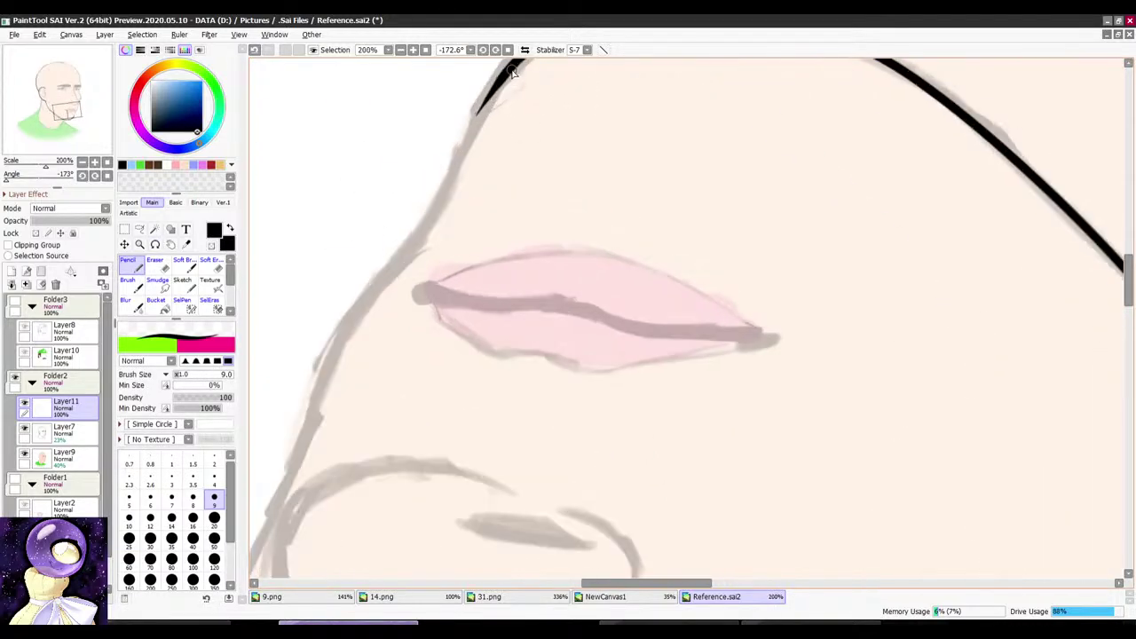
mouse_move(474, 121)
mouse_down()
mouse_move(414, 244)
mouse_move(336, 346)
mouse_move(311, 429)
mouse_up()
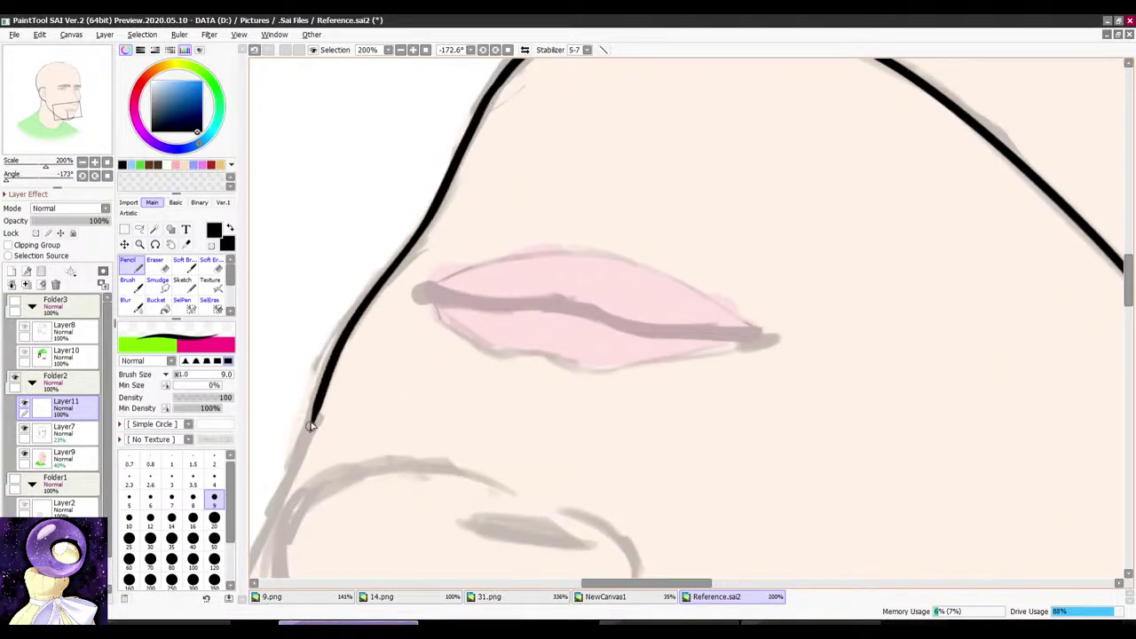
Step: Ink the far cheek contour from nose level up to the outer corner of the far eye, redoing the first stroke
scroll(332, 402, down, 3)
scroll(332, 402, up, 2)
drag(448, 134, 367, 293)
key(ctrl+z)
mouse_move(449, 131)
mouse_down()
mouse_move(354, 328)
mouse_move(334, 406)
mouse_move(366, 543)
mouse_up()
Step: Erase the upper end of the far cheek line and redraw it as a smooth curve up to the far eyebrow
scroll(397, 310, down, 2)
key(alt+space)
mouse_move(550, 178)
mouse_down()
mouse_move(588, 148)
mouse_move(790, 377)
mouse_up()
scroll(790, 377, down, 4)
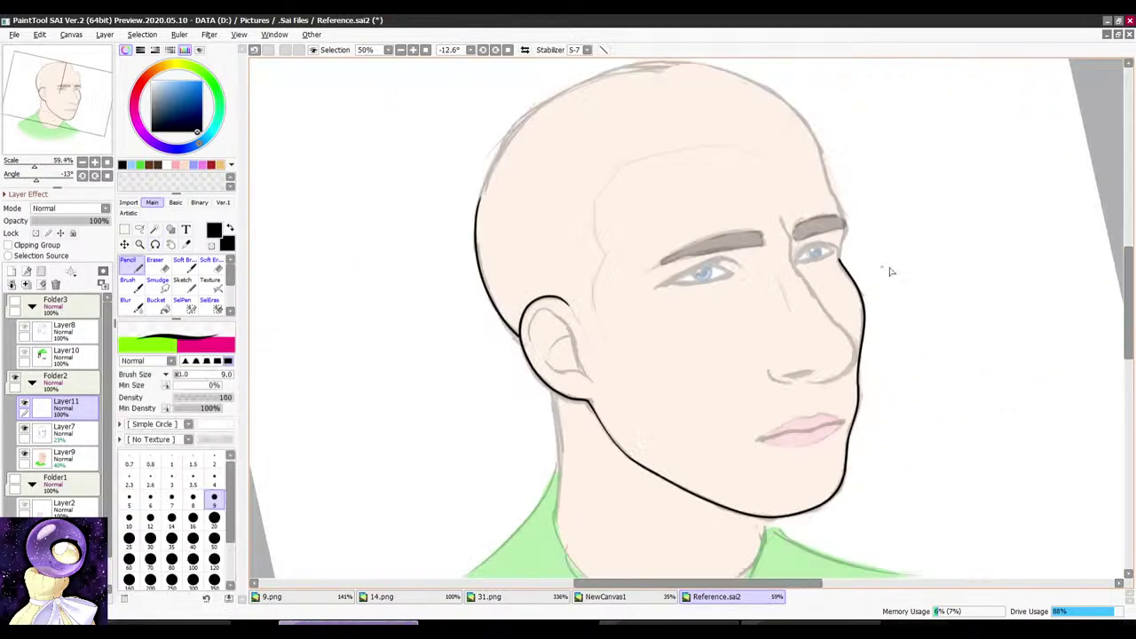
scroll(890, 272, up, 9)
key(e)
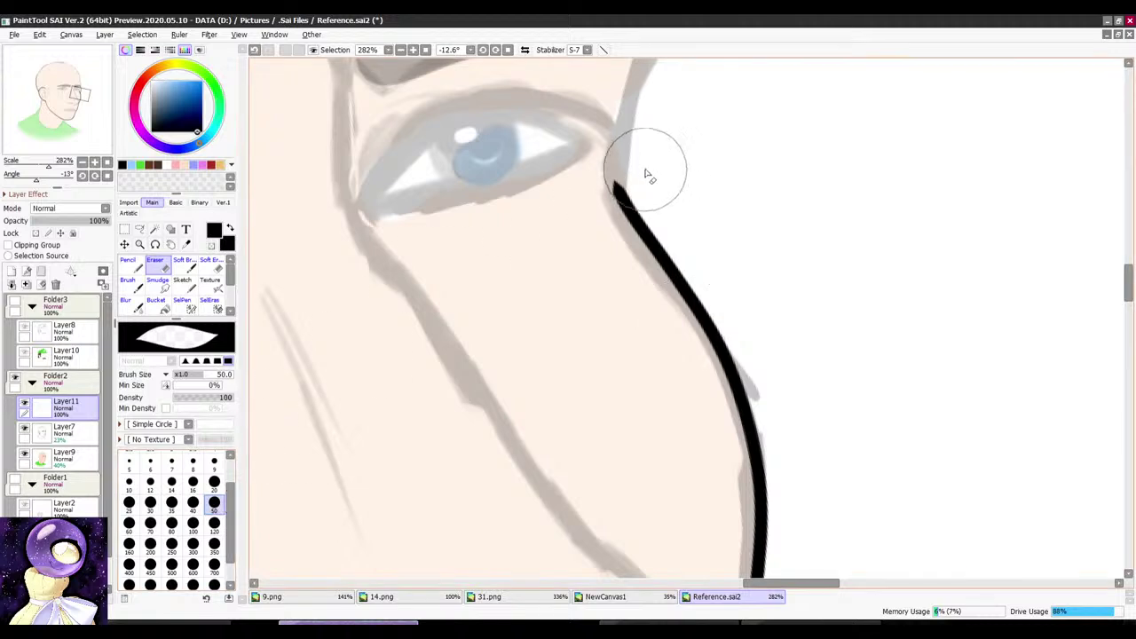
mouse_move(646, 172)
mouse_down()
mouse_move(705, 261)
mouse_move(710, 297)
mouse_up()
key(n)
mouse_move(627, 110)
mouse_down()
mouse_move(617, 213)
mouse_move(698, 304)
mouse_move(717, 351)
mouse_up()
scroll(683, 255, down, 2)
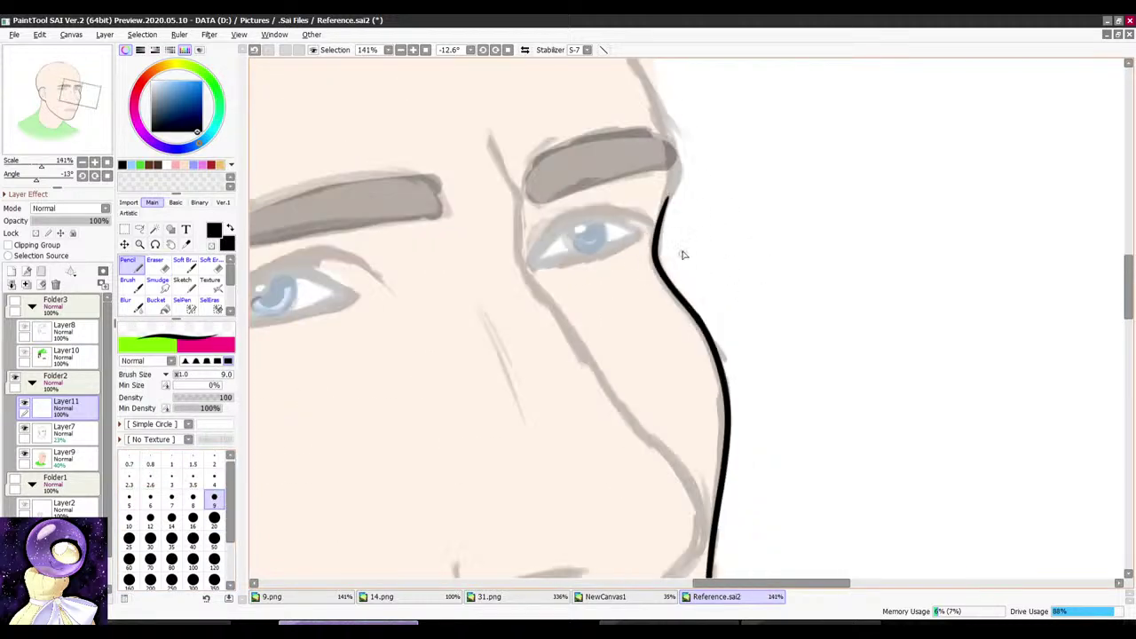
Step: Hide the flat colour layer (Layer9) and ink the outline of the far eyebrow on Layer11
click(24, 454)
scroll(635, 231, down, 2)
key(alt+space)
mouse_move(684, 204)
mouse_down()
mouse_move(566, 286)
mouse_move(620, 374)
mouse_move(677, 371)
mouse_up()
scroll(652, 355, up, 4)
key(alt+space)
scroll(604, 233, up, 2)
drag(541, 314, 538, 347)
key(alt+space)
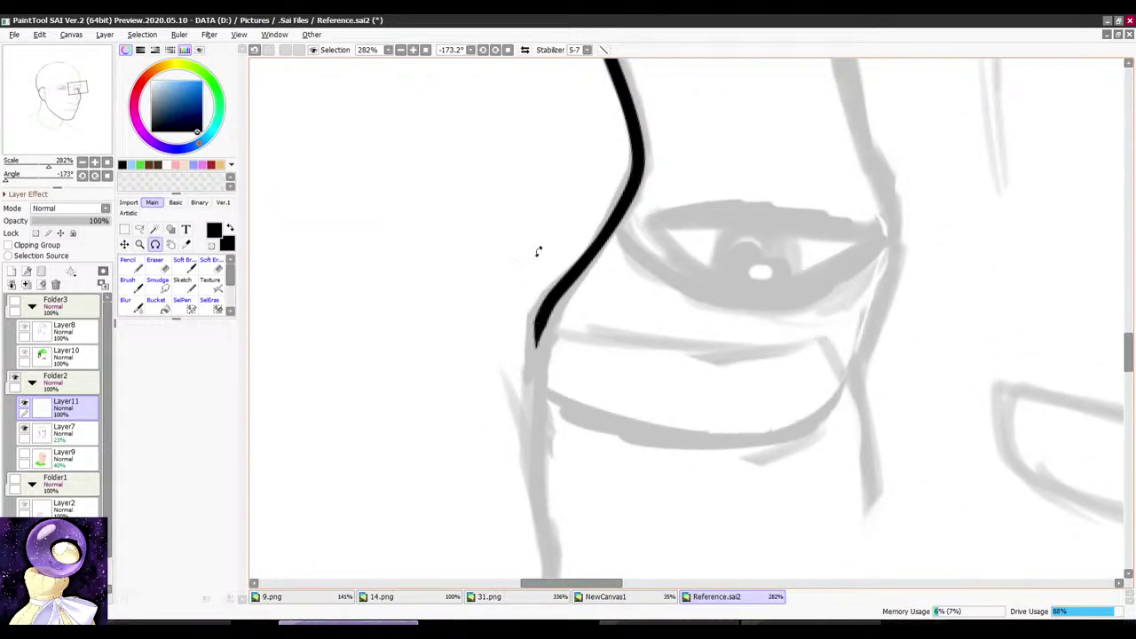
scroll(758, 197, down, 1)
mouse_move(537, 251)
mouse_down()
mouse_move(804, 143)
mouse_move(693, 229)
mouse_move(644, 391)
mouse_up()
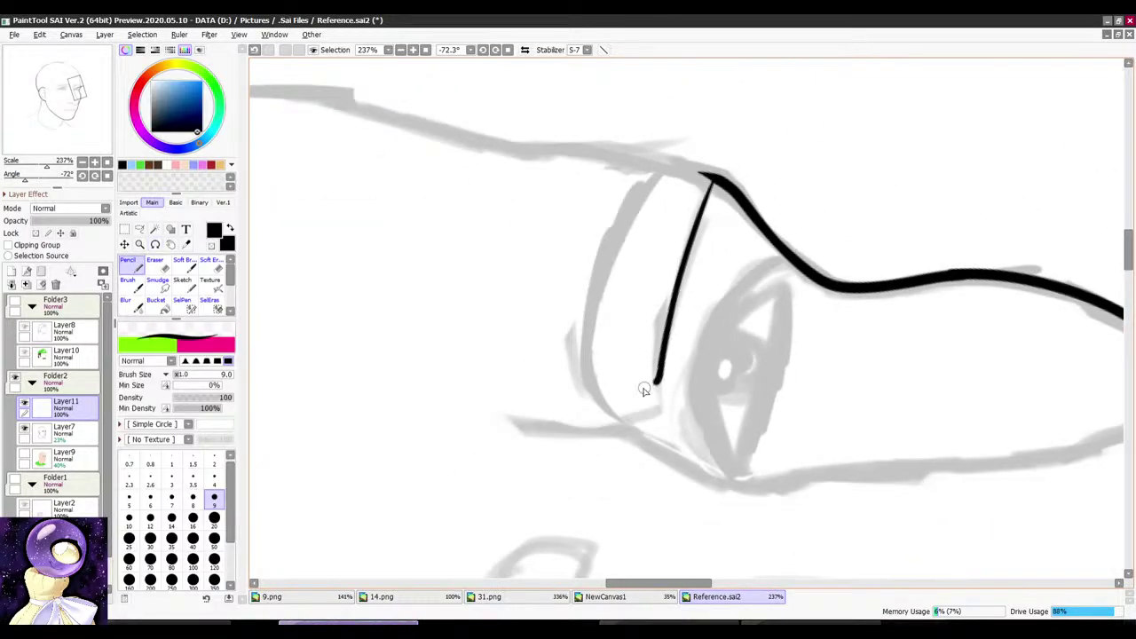
mouse_move(583, 358)
mouse_down()
mouse_move(620, 214)
mouse_move(674, 169)
mouse_move(774, 309)
mouse_up()
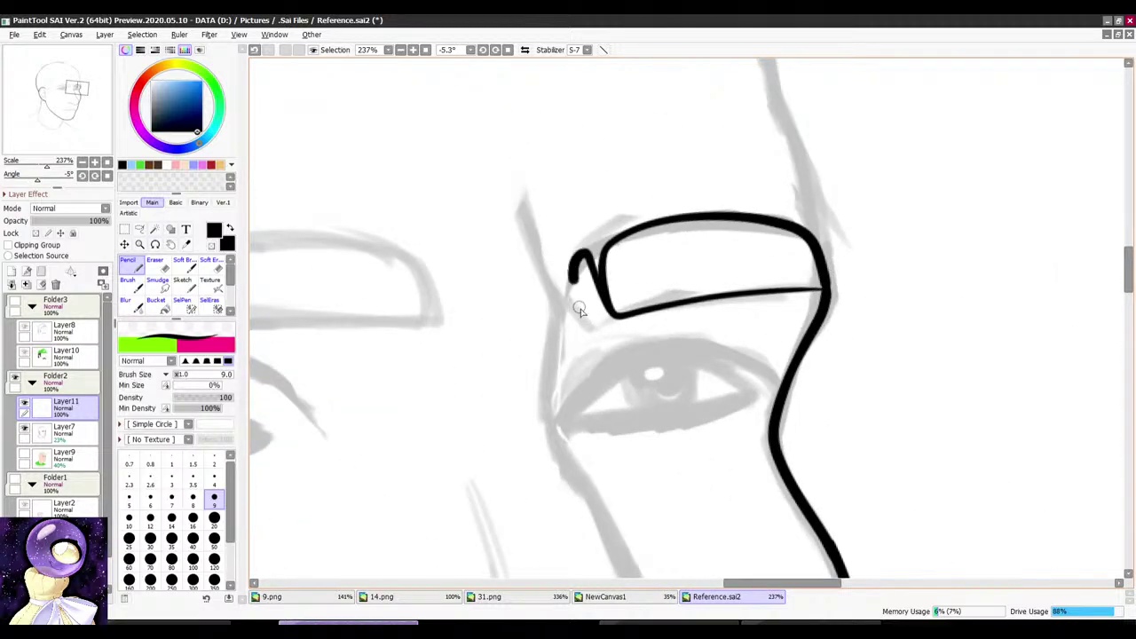
Step: Ink the forehead contour from the far eyebrow up toward the top of the head
scroll(618, 295, down, 3)
mouse_move(707, 229)
mouse_down()
mouse_move(578, 268)
mouse_move(548, 424)
mouse_up()
drag(558, 483, 569, 374)
scroll(570, 375, up, 1)
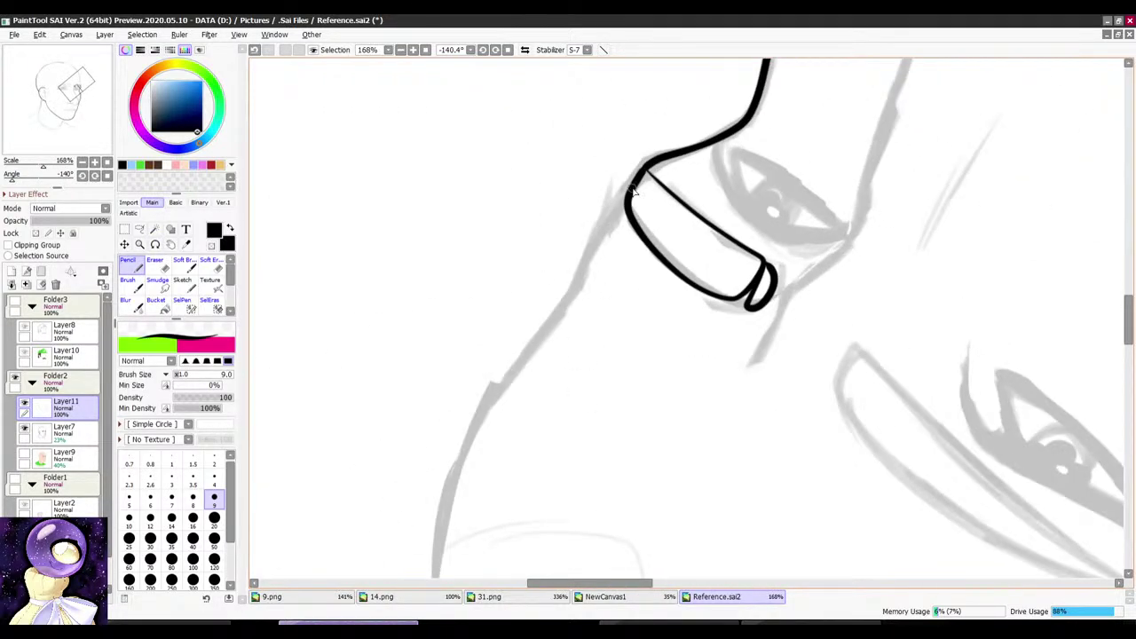
drag(591, 256, 618, 191)
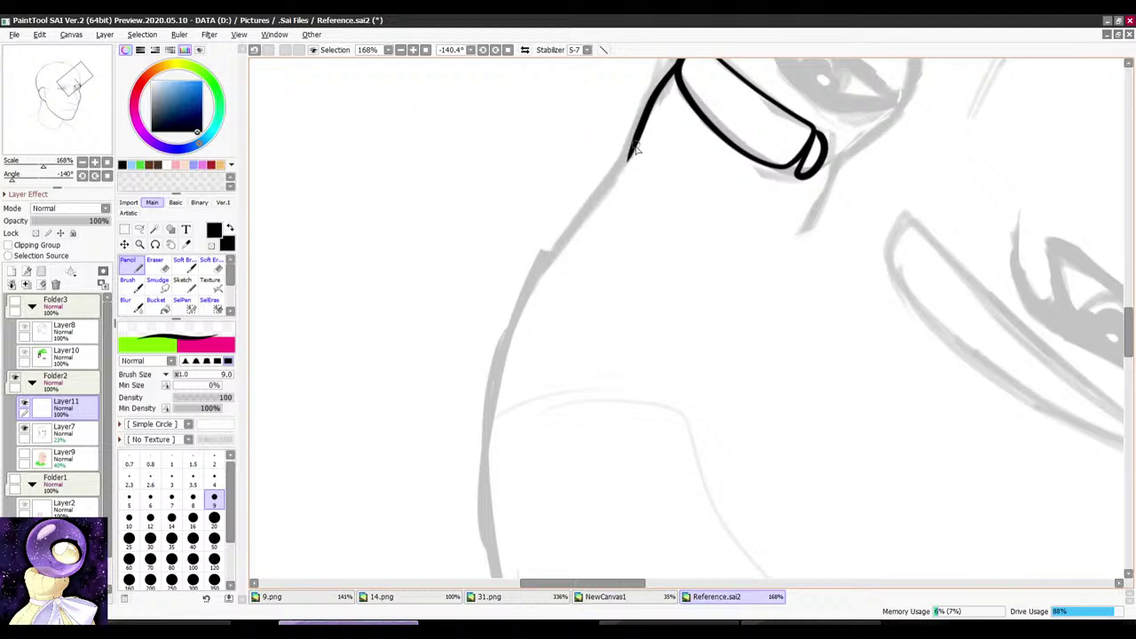
mouse_move(635, 149)
mouse_down()
mouse_move(509, 335)
mouse_move(487, 437)
mouse_up()
Step: Continue the inked head outline from the upper forehead over the crown
mouse_move(486, 437)
mouse_down()
mouse_move(573, 170)
mouse_move(535, 268)
mouse_up()
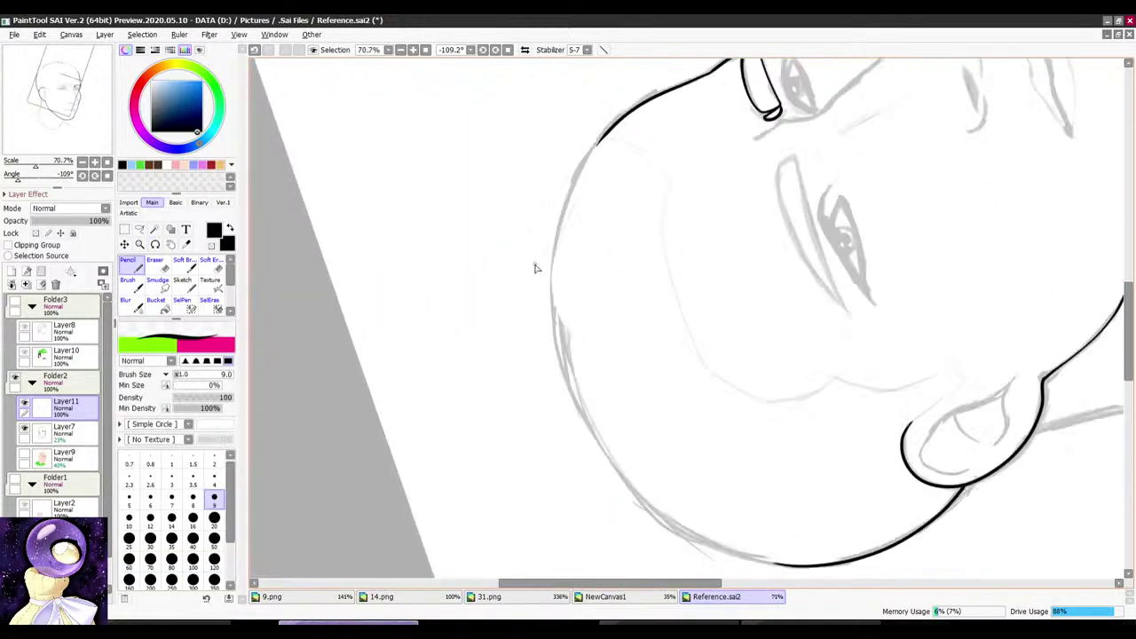
scroll(535, 268, up, 3)
mouse_move(633, 80)
mouse_down()
mouse_move(591, 140)
mouse_move(546, 271)
mouse_move(548, 406)
mouse_move(576, 499)
mouse_up()
mouse_move(560, 115)
mouse_down()
mouse_move(710, 79)
mouse_move(740, 84)
mouse_up()
drag(492, 430, 588, 253)
scroll(588, 253, down, 1)
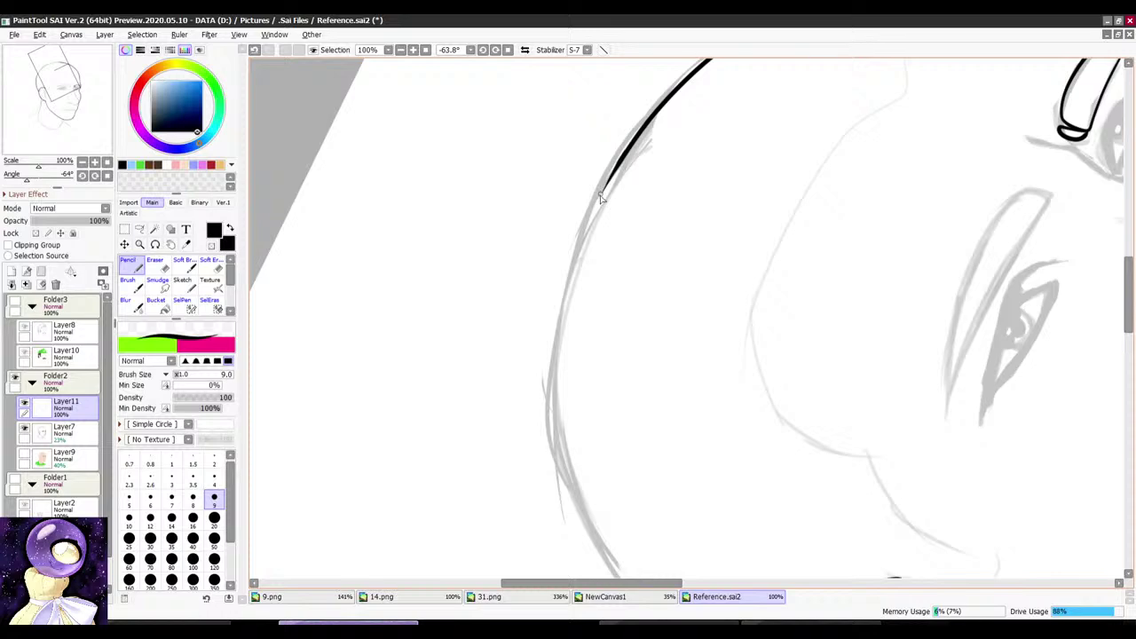
Step: Ink the skull line from the crown down to the existing line at the back of the head, redoing the first stroke
mouse_move(600, 197)
mouse_down()
mouse_move(565, 295)
mouse_move(560, 419)
mouse_up()
key(ctrl+z)
mouse_move(574, 255)
mouse_down()
mouse_move(554, 381)
mouse_move(581, 507)
mouse_up()
drag(537, 227, 682, 138)
drag(453, 426, 540, 278)
scroll(581, 173, up, 3)
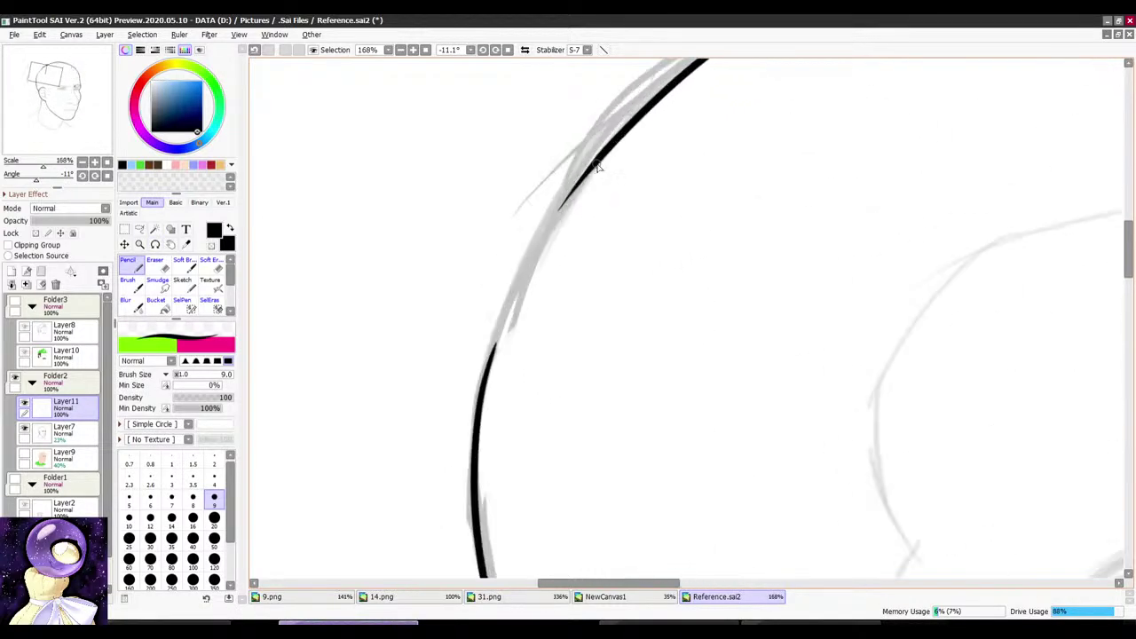
mouse_move(600, 155)
mouse_down()
mouse_move(551, 215)
mouse_move(502, 320)
mouse_move(480, 420)
mouse_up()
Step: Ink the outline of the near eyebrow, with its rounded inner end and tapered outer tip
scroll(523, 390, down, 4)
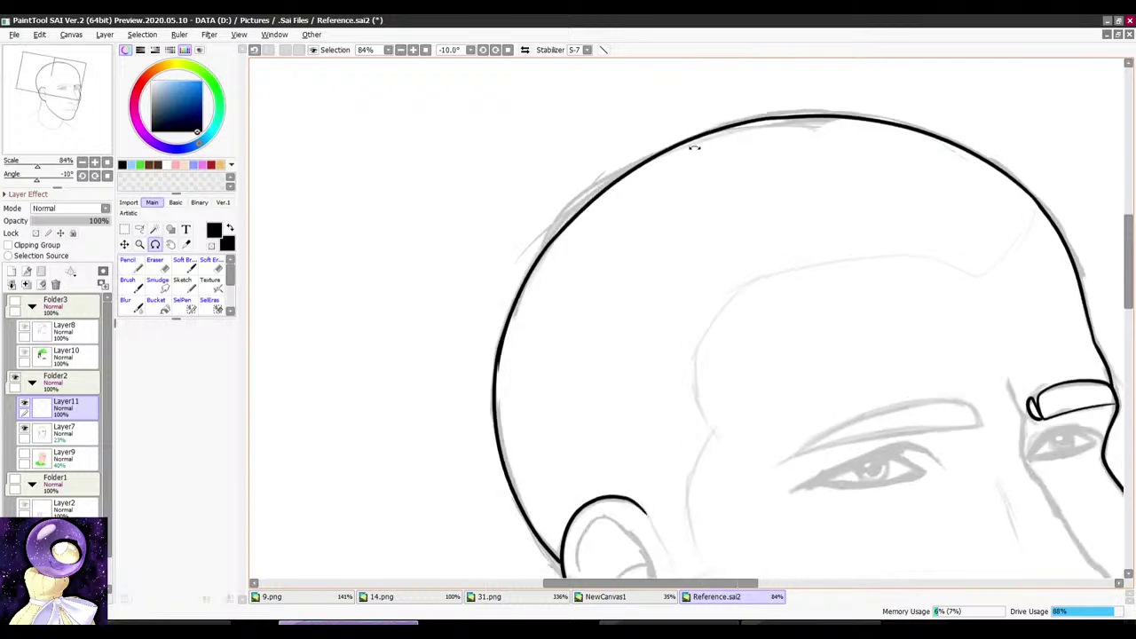
scroll(781, 173, down, 5)
mouse_move(693, 145)
mouse_down()
mouse_move(782, 173)
mouse_move(668, 173)
mouse_up()
scroll(798, 248, down, 3)
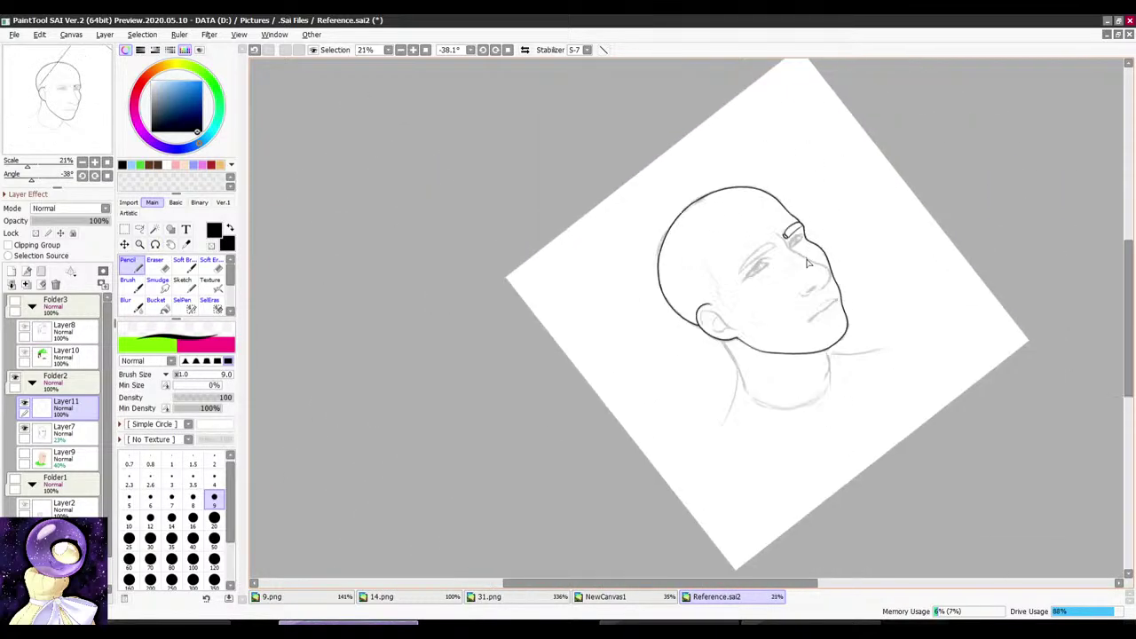
scroll(803, 253, up, 6)
drag(809, 164, 741, 122)
scroll(681, 232, up, 3)
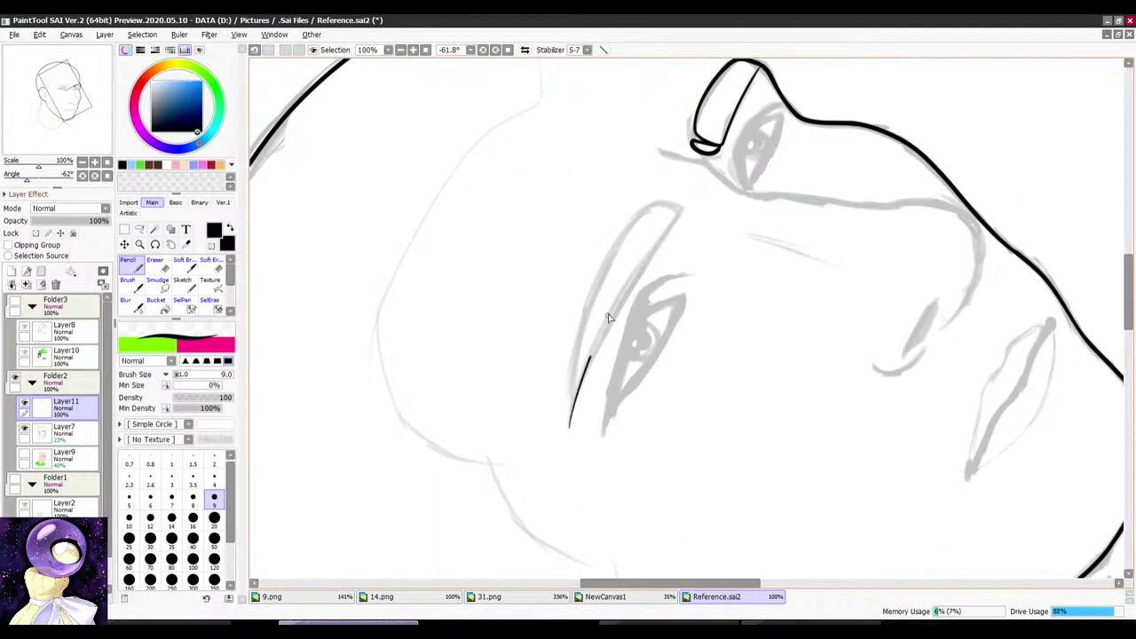
scroll(672, 217, up, 4)
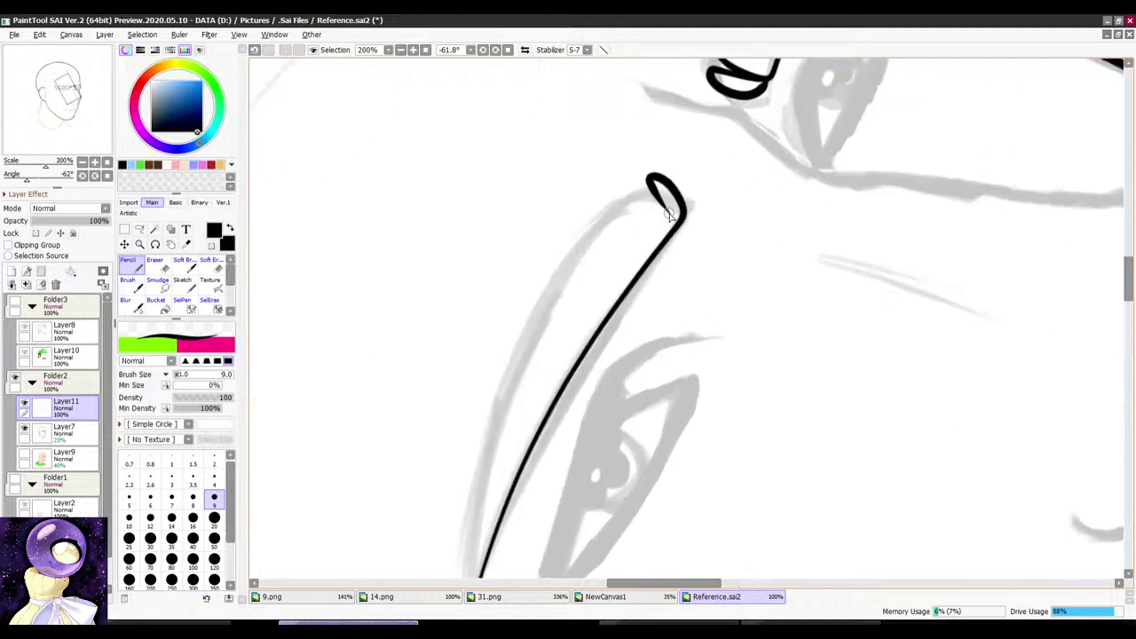
mouse_move(571, 253)
mouse_down()
mouse_move(495, 414)
mouse_move(470, 543)
mouse_up()
scroll(533, 275, down, 4)
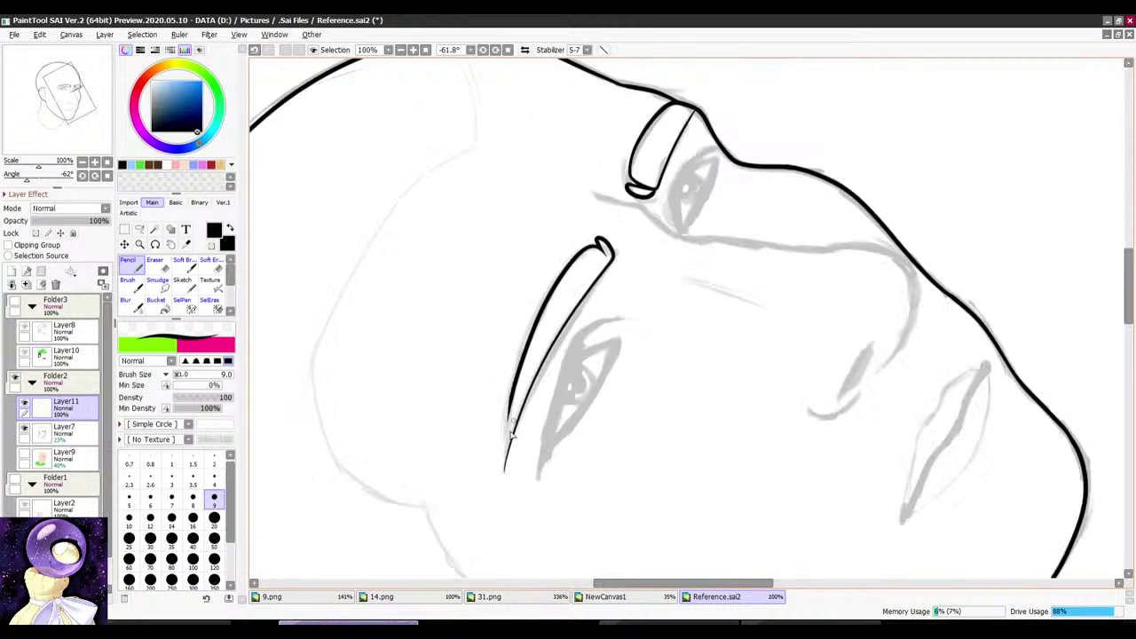
scroll(511, 433, up, 5)
drag(515, 380, 509, 499)
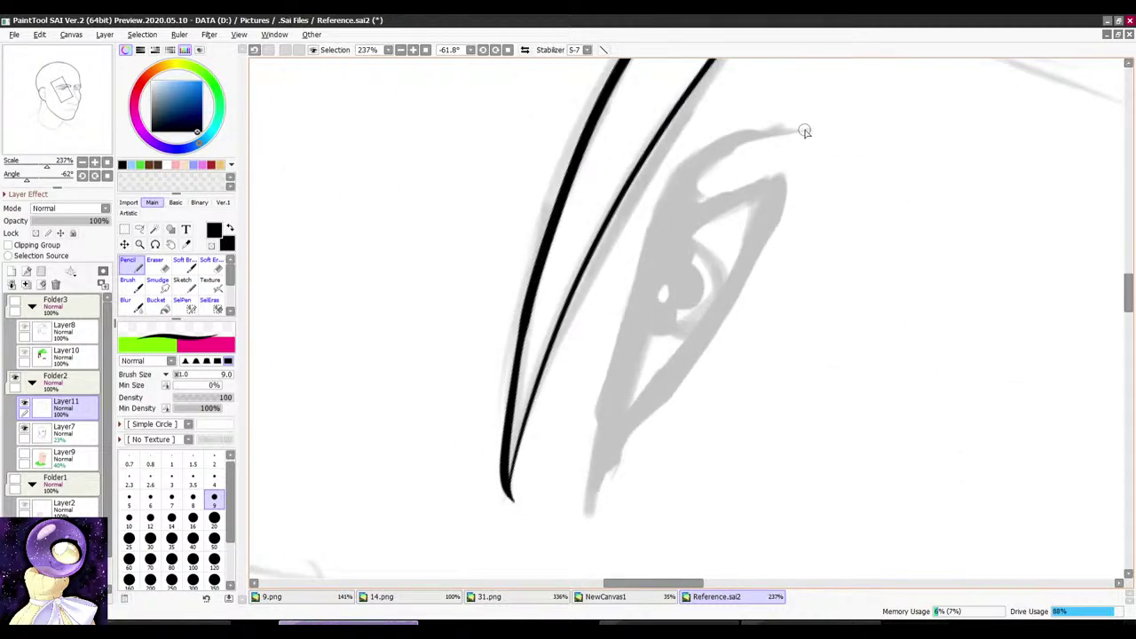
Step: Ink the near eye's upper lid with its crease, the inner corner and the lower lid
drag(805, 131, 737, 144)
drag(668, 228, 586, 522)
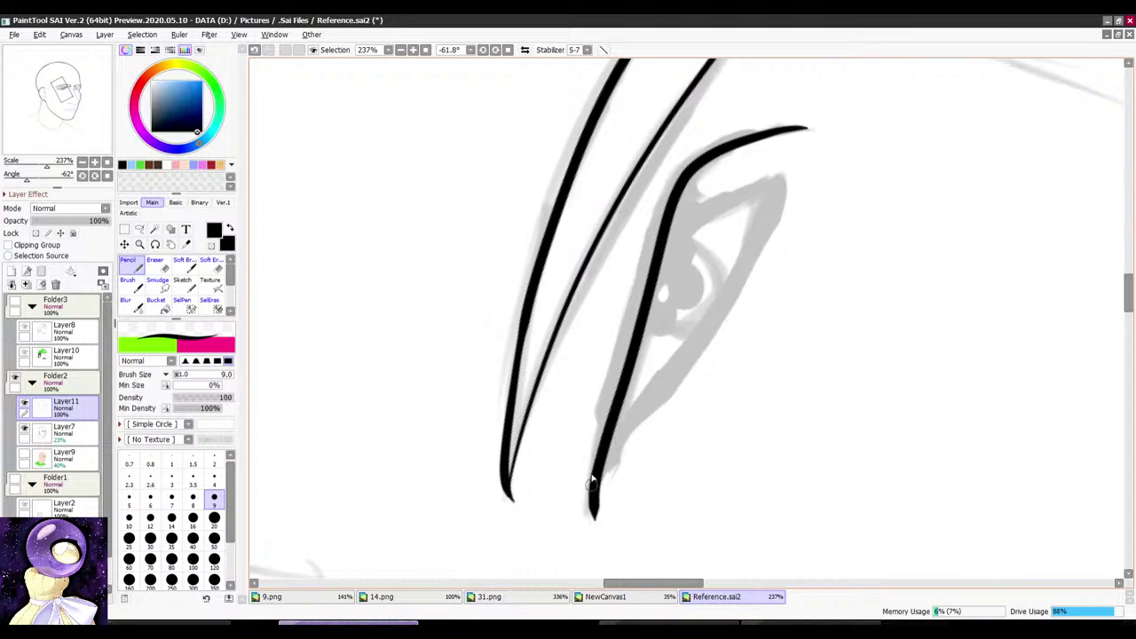
drag(604, 291, 678, 175)
mouse_move(708, 311)
mouse_down()
mouse_move(708, 393)
mouse_move(668, 525)
mouse_up()
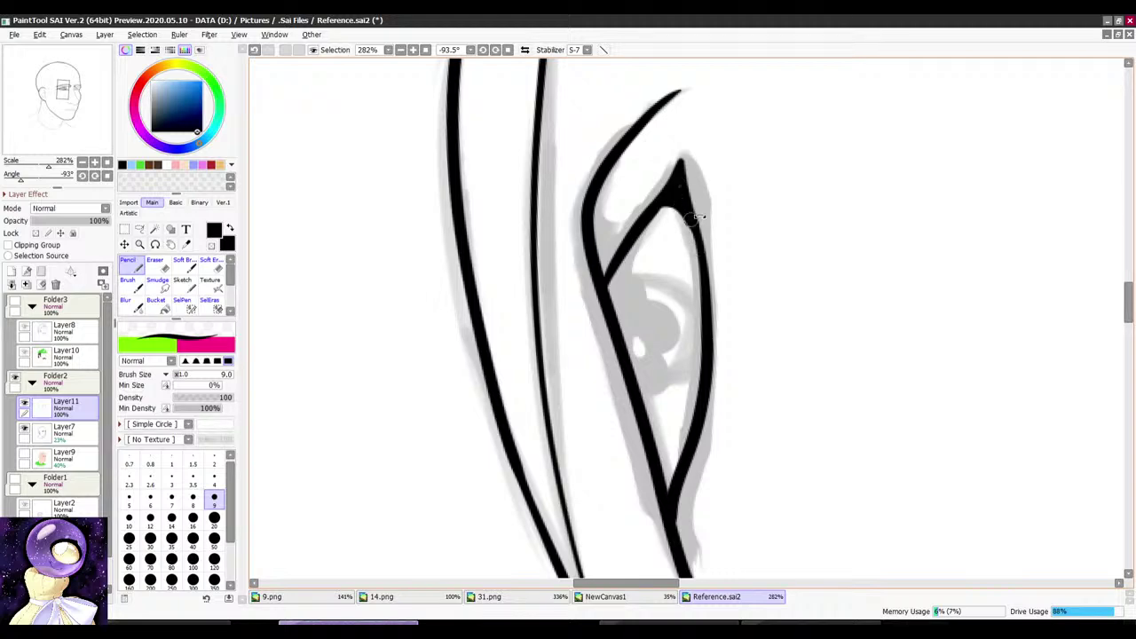
Step: Ink the curved iris outline inside the near eye, undoing the first strokes and redrawing it
mouse_move(661, 310)
mouse_down()
mouse_move(707, 329)
mouse_move(661, 275)
mouse_move(612, 311)
mouse_up()
scroll(598, 354, up, 1)
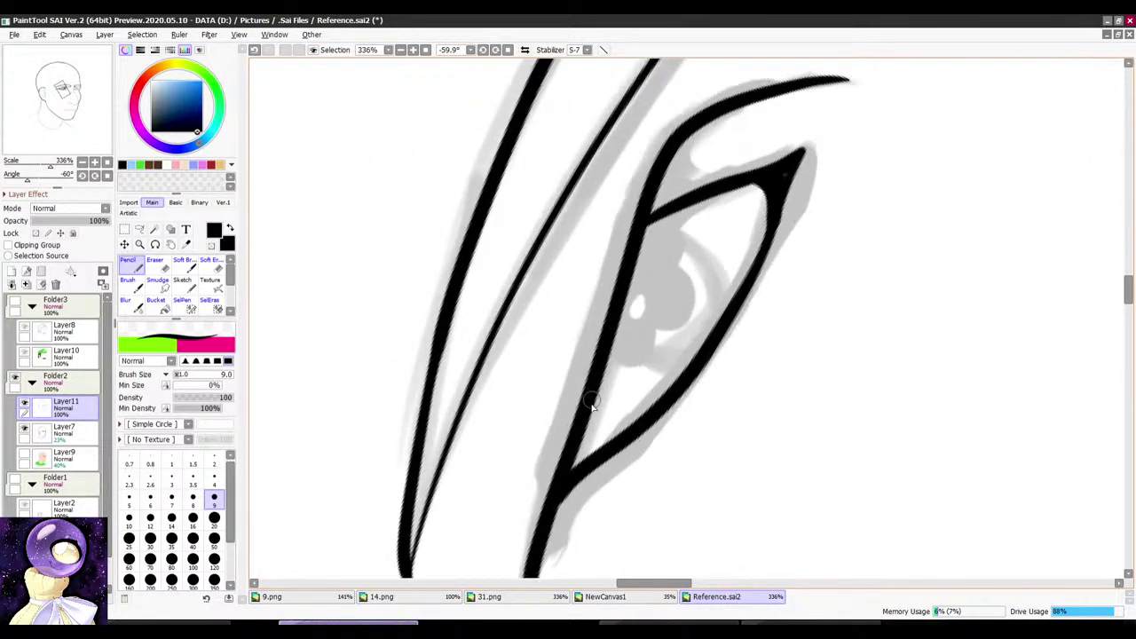
drag(735, 208, 708, 199)
drag(686, 253, 790, 241)
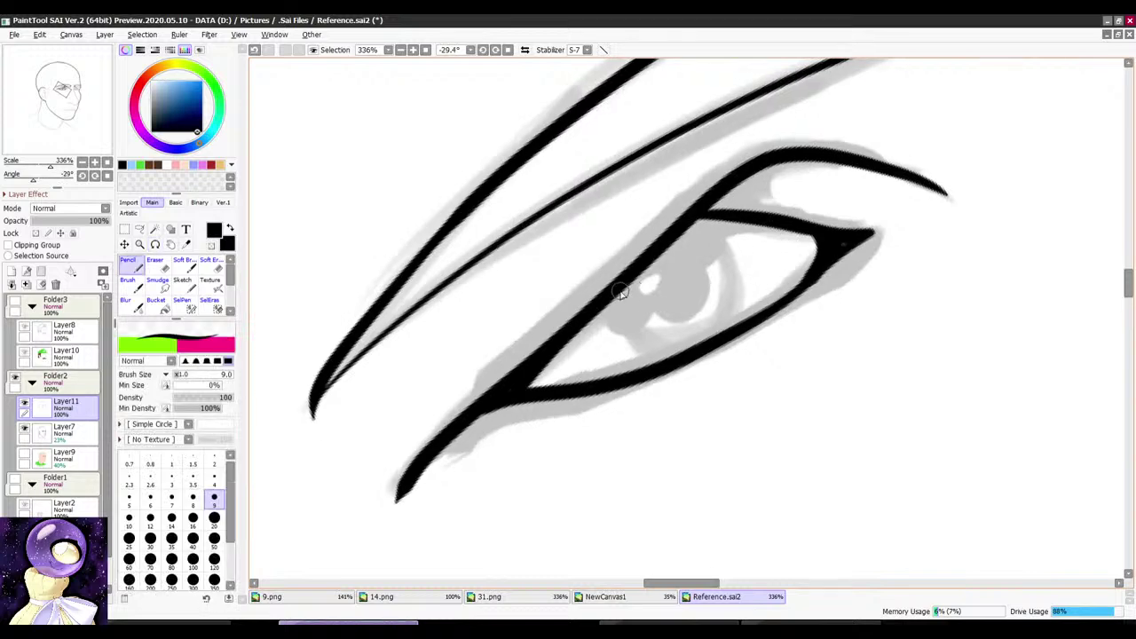
mouse_move(615, 294)
mouse_down()
mouse_move(682, 353)
mouse_move(722, 327)
mouse_move(732, 270)
mouse_move(690, 216)
mouse_up()
key(ctrl+z)
key(ctrl+z)
mouse_move(661, 356)
mouse_down()
mouse_move(707, 351)
mouse_move(733, 313)
mouse_move(734, 258)
mouse_move(696, 206)
mouse_up()
scroll(701, 214, down, 10)
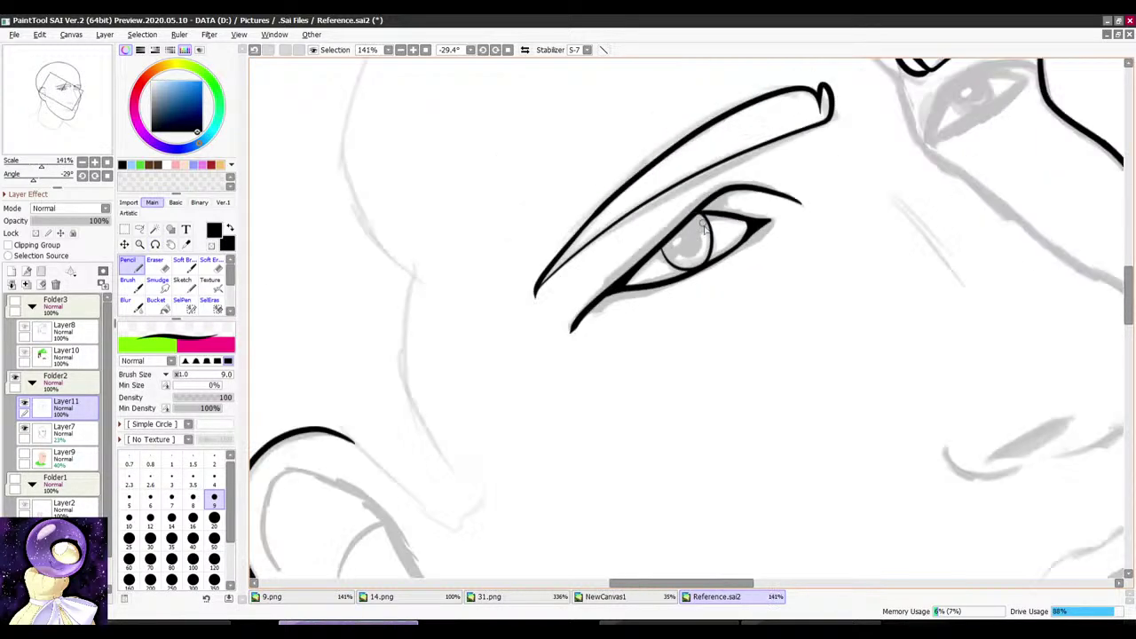
Step: Ink the far eye's upper and lower lids and its round iris outline
scroll(888, 251, up, 5)
drag(860, 168, 751, 156)
scroll(752, 161, up, 3)
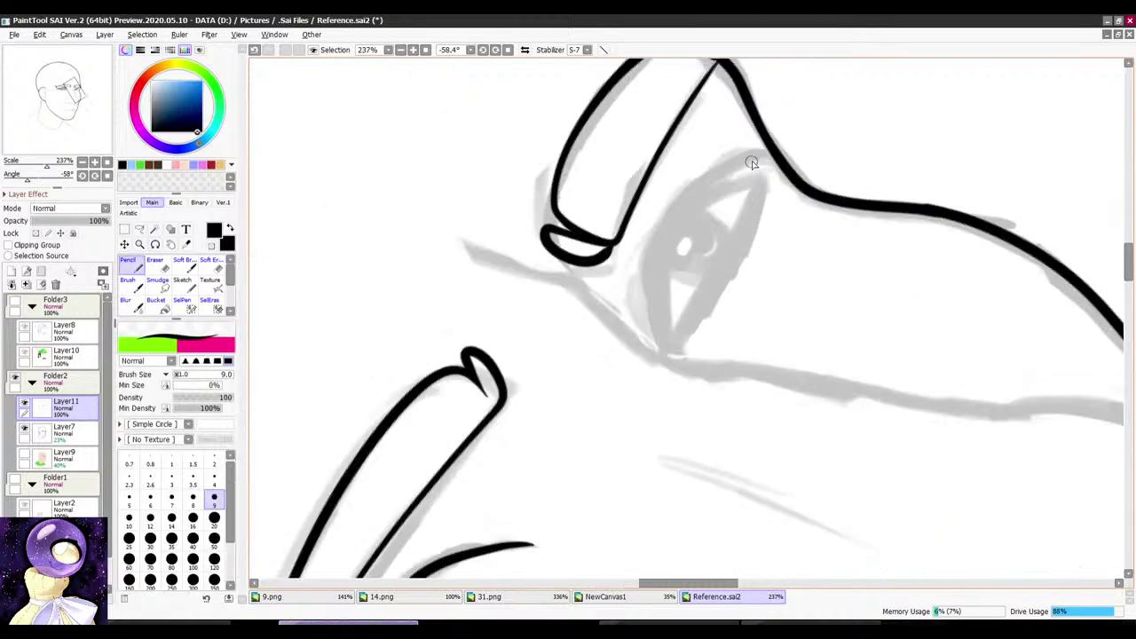
drag(689, 197, 669, 356)
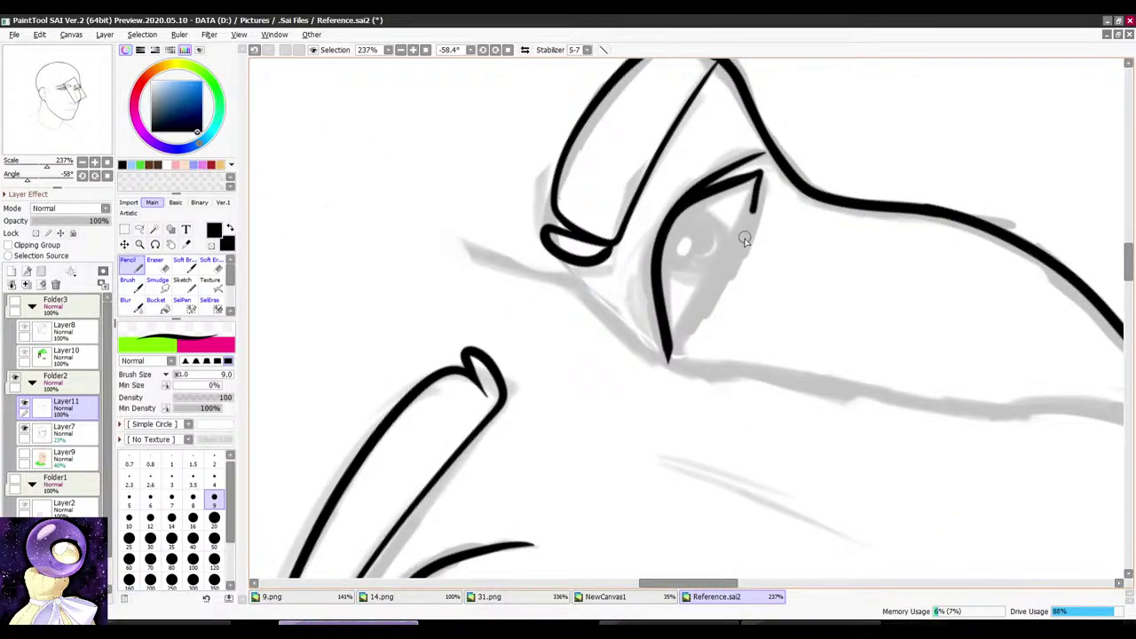
drag(744, 240, 677, 328)
drag(735, 253, 773, 292)
scroll(775, 268, up, 2)
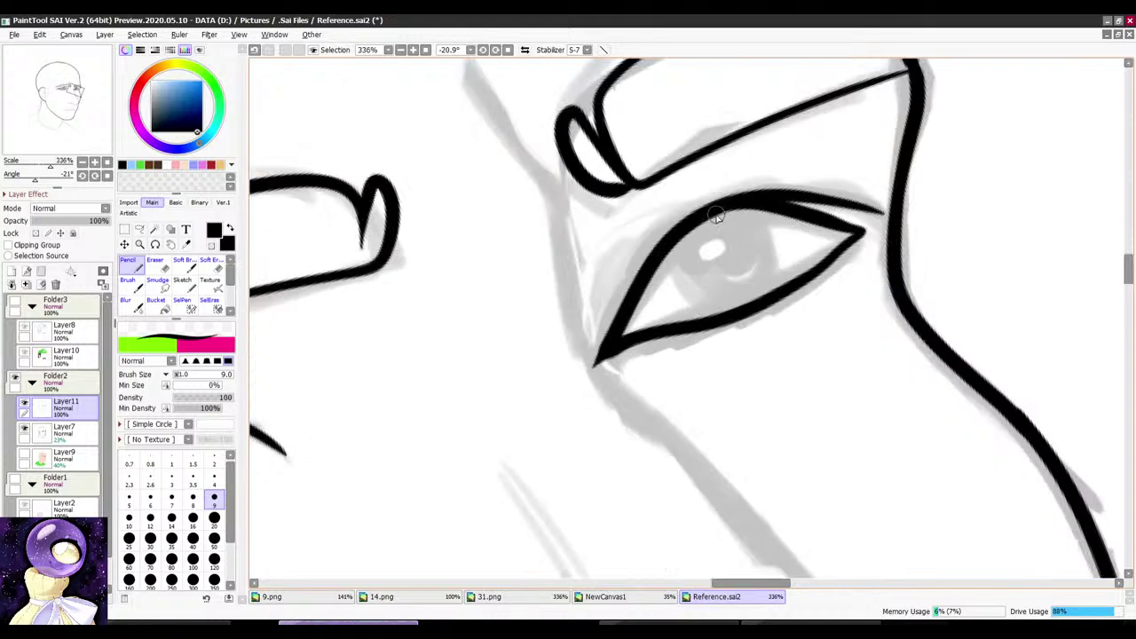
scroll(772, 248, down, 5)
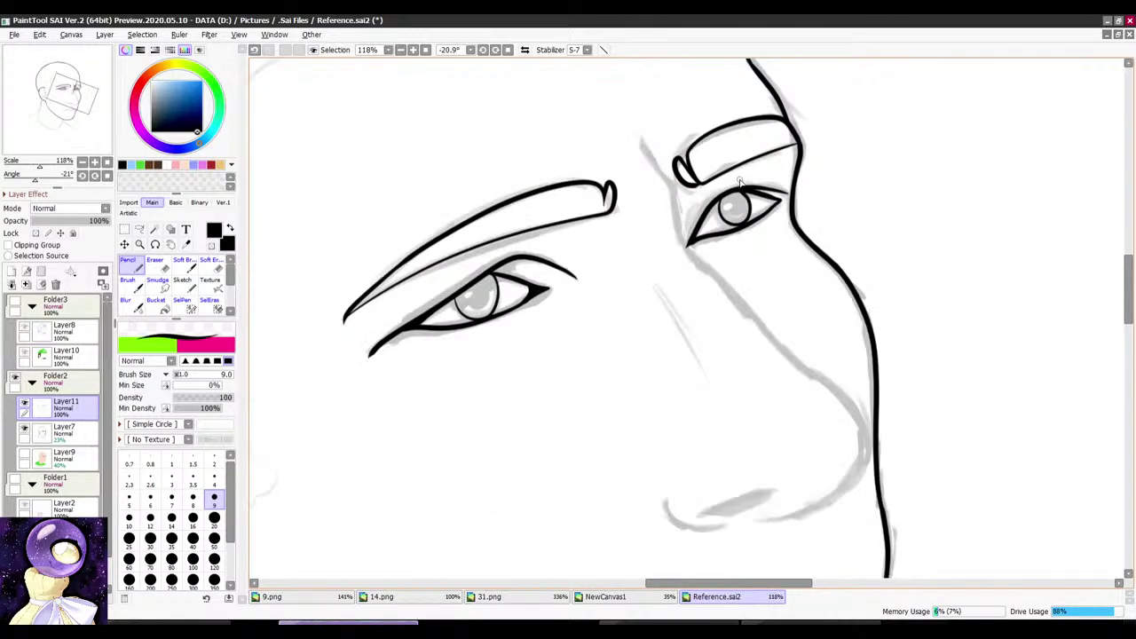
Step: Ink the nose bridge line from between the eyebrows, past the far eye's inner corner, down to the nose tip
scroll(758, 189, down, 5)
scroll(744, 167, up, 5)
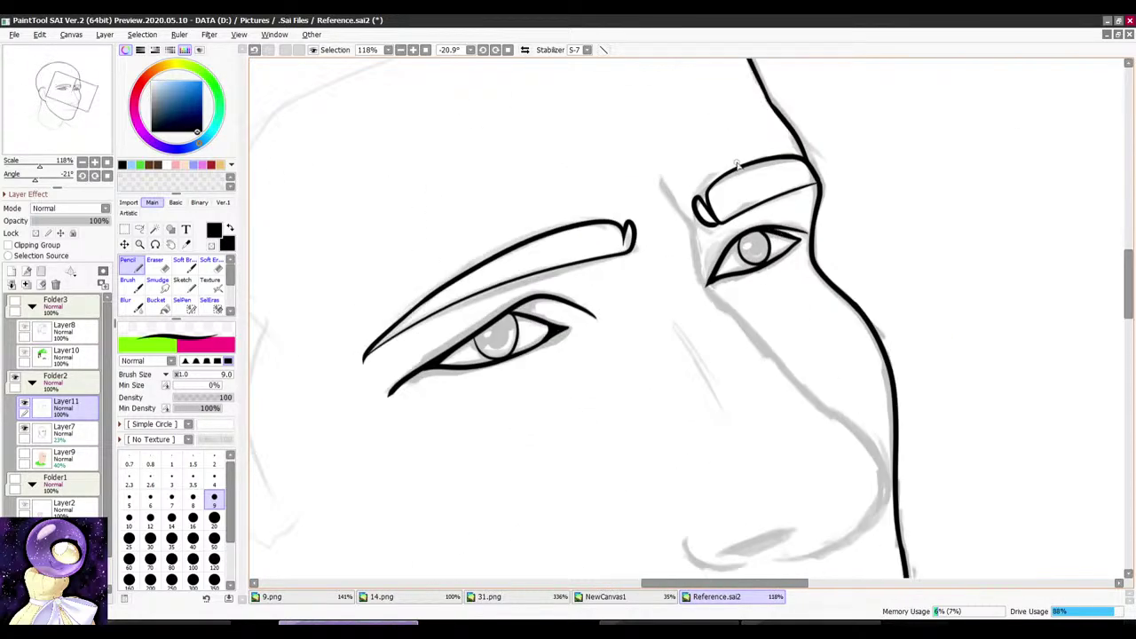
drag(688, 173, 725, 175)
scroll(723, 178, up, 1)
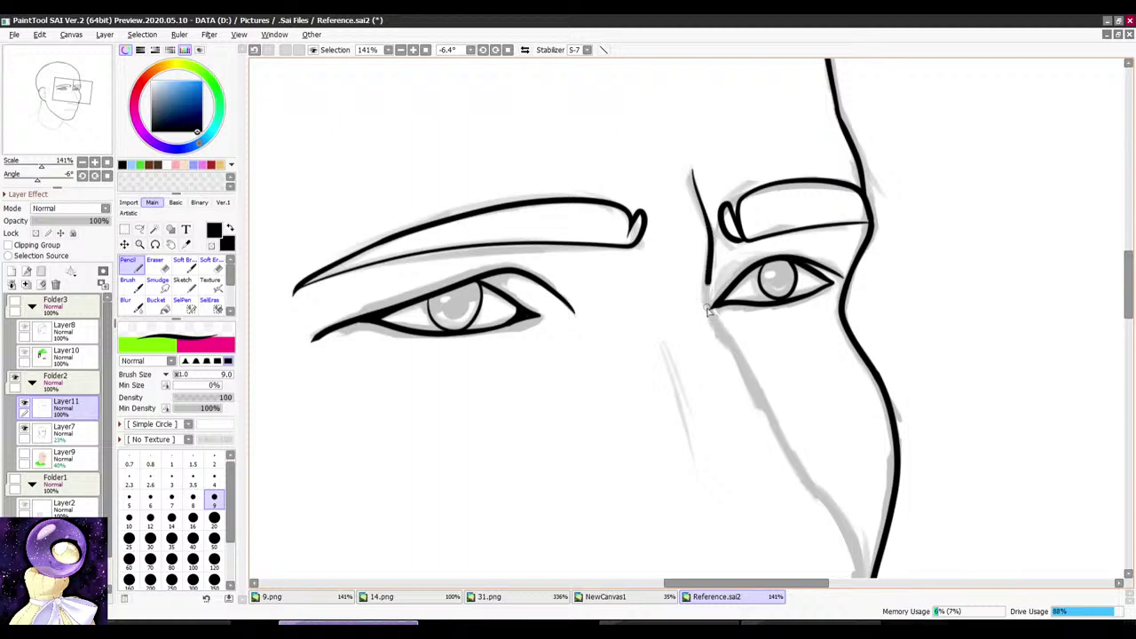
mouse_move(773, 216)
mouse_down()
mouse_move(769, 133)
mouse_move(720, 116)
mouse_up()
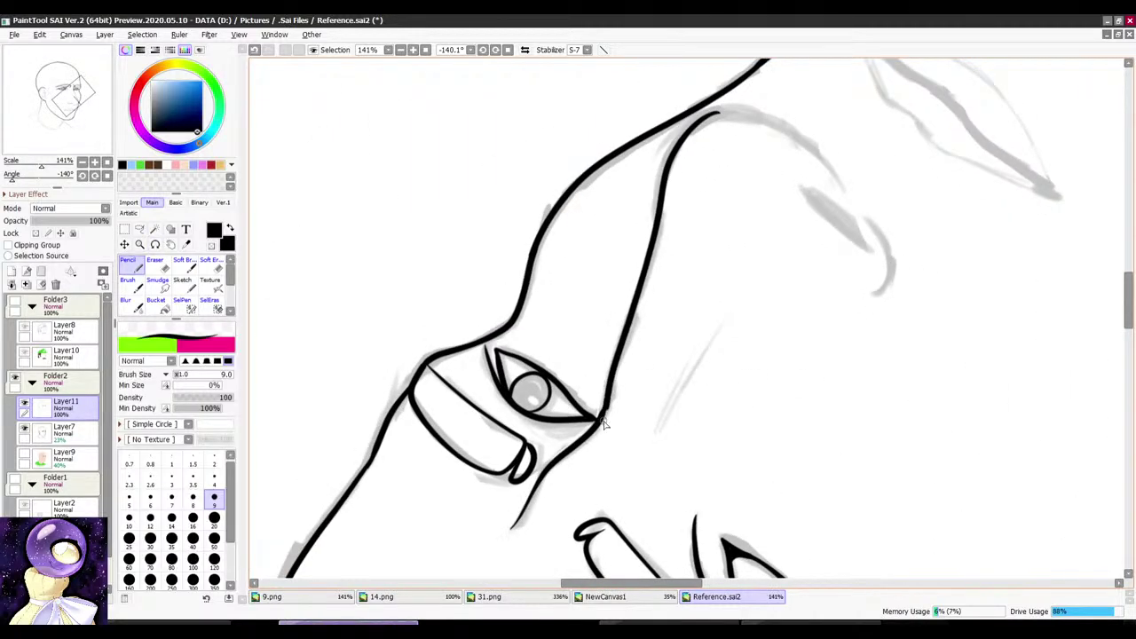
mouse_move(729, 155)
mouse_down()
mouse_move(751, 159)
mouse_move(698, 400)
mouse_up()
Step: Ink the short thin contour line along the near side of the nose bridge
scroll(649, 284, down, 1)
scroll(661, 257, up, 3)
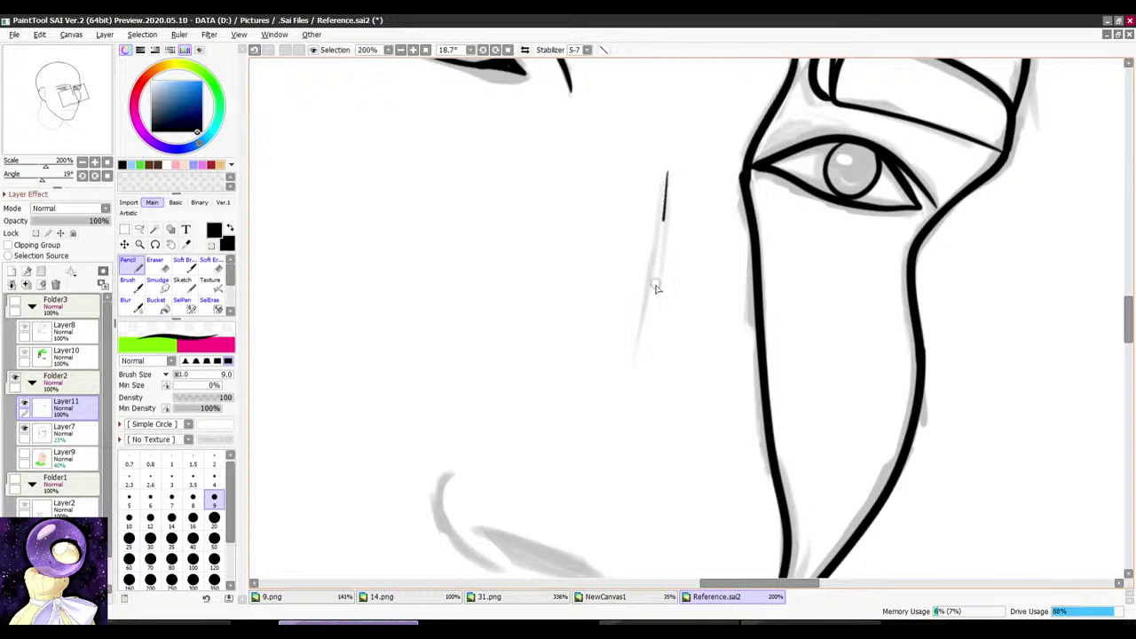
drag(655, 284, 635, 360)
Step: Ink the near nostril wing and the underside of the nose up to the bridge line at the tip
scroll(648, 285, down, 5)
drag(685, 198, 700, 180)
scroll(564, 270, up, 5)
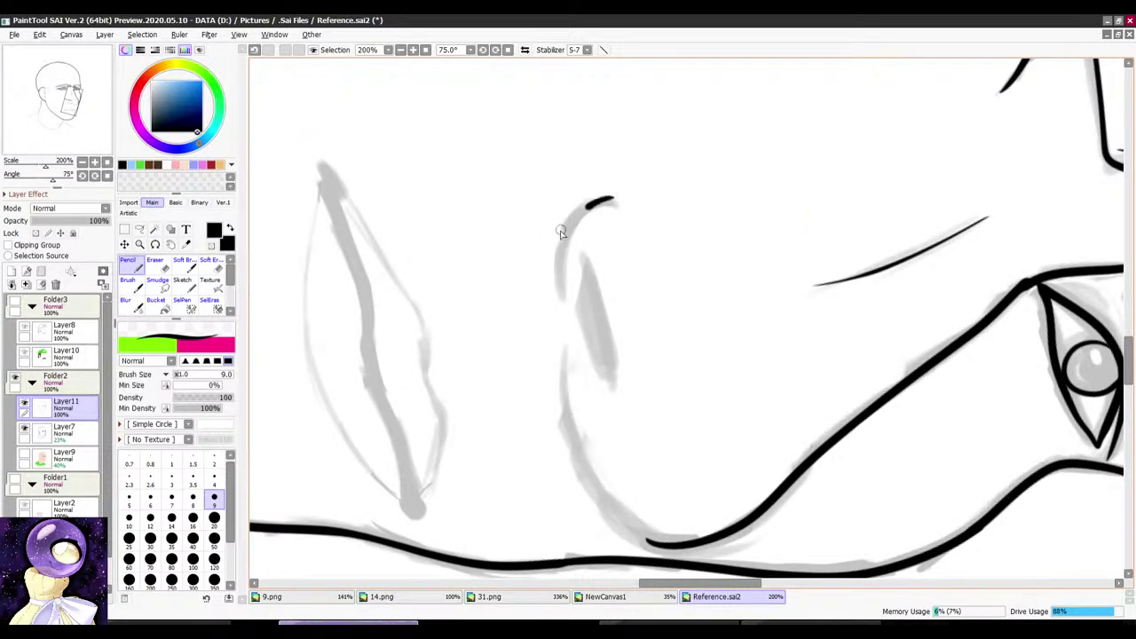
drag(563, 325, 609, 197)
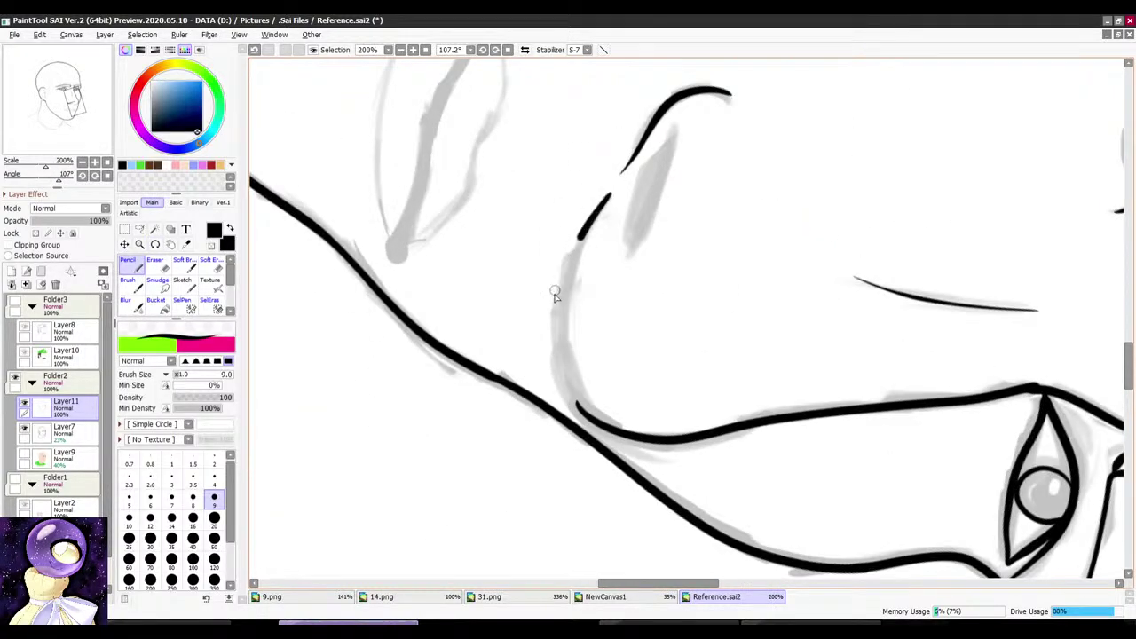
mouse_move(555, 290)
mouse_down()
mouse_move(577, 405)
mouse_move(607, 428)
mouse_up()
Step: Outline the near nostril opening as a slim pointed shape and fill it in solid black
drag(725, 135, 663, 135)
scroll(614, 166, up, 2)
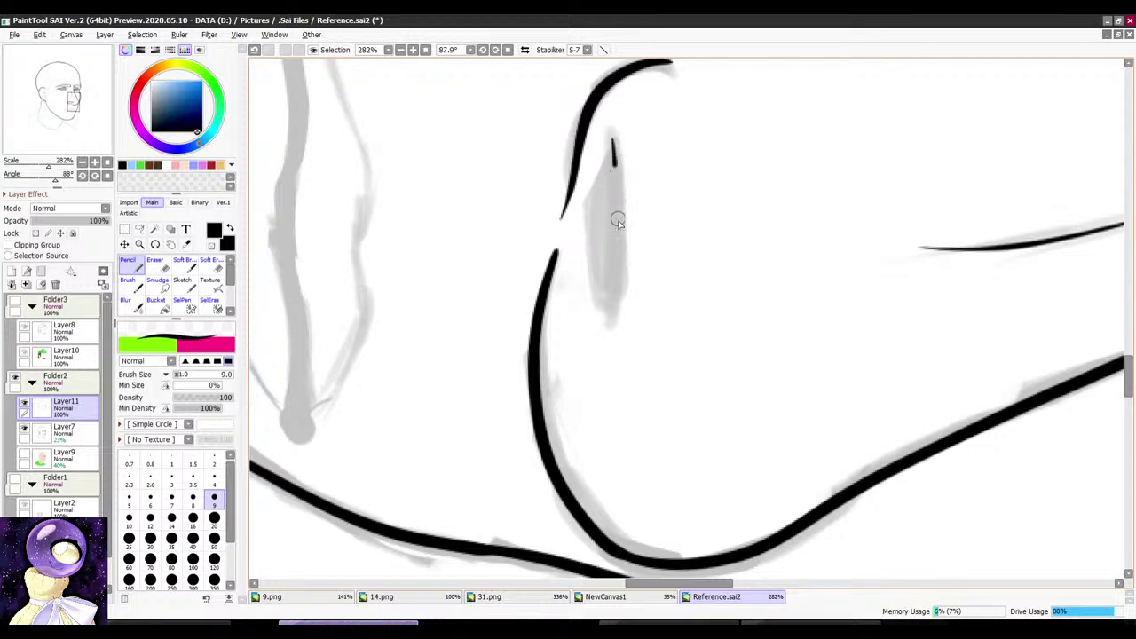
drag(618, 222, 602, 321)
drag(595, 209, 606, 313)
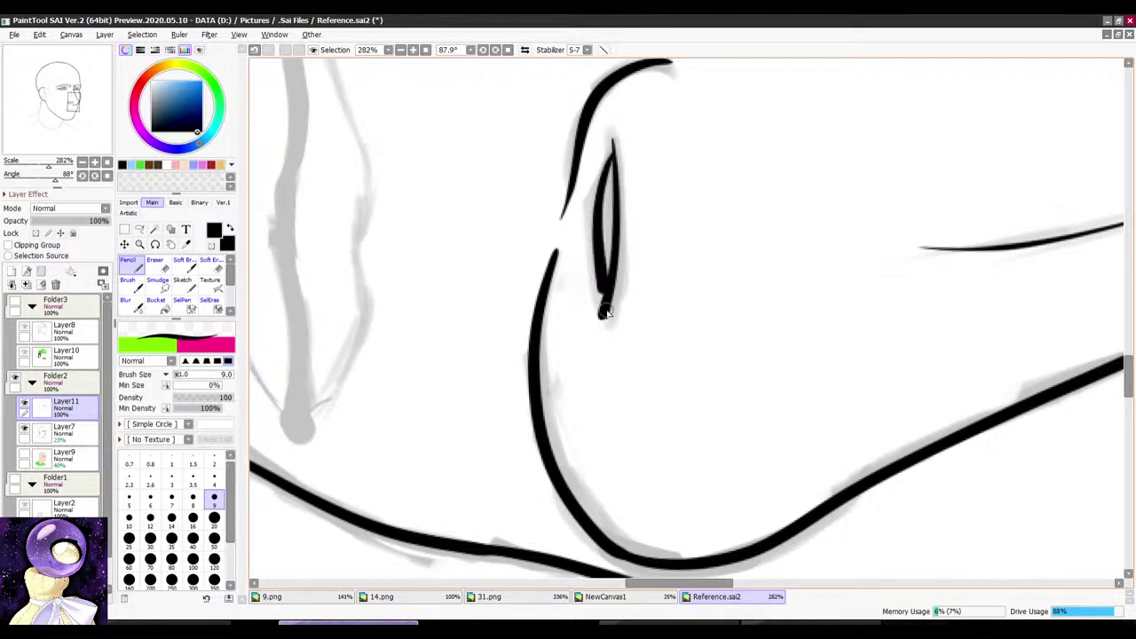
drag(605, 240, 614, 286)
Step: Ink the wavy line between the lips from the far to the near mouth corner, undoing and redrawing the first attempts
scroll(616, 282, down, 4)
drag(683, 233, 609, 289)
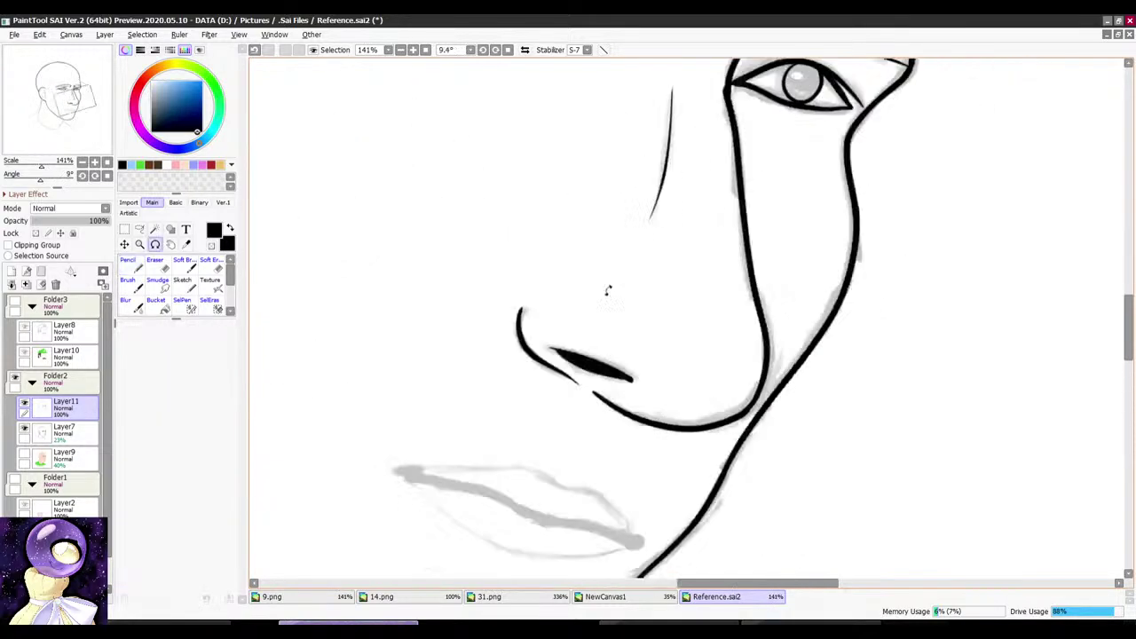
scroll(710, 279, down, 7)
mouse_move(812, 272)
mouse_down()
mouse_move(776, 170)
mouse_move(610, 256)
mouse_up()
scroll(699, 355, up, 7)
drag(736, 217, 824, 215)
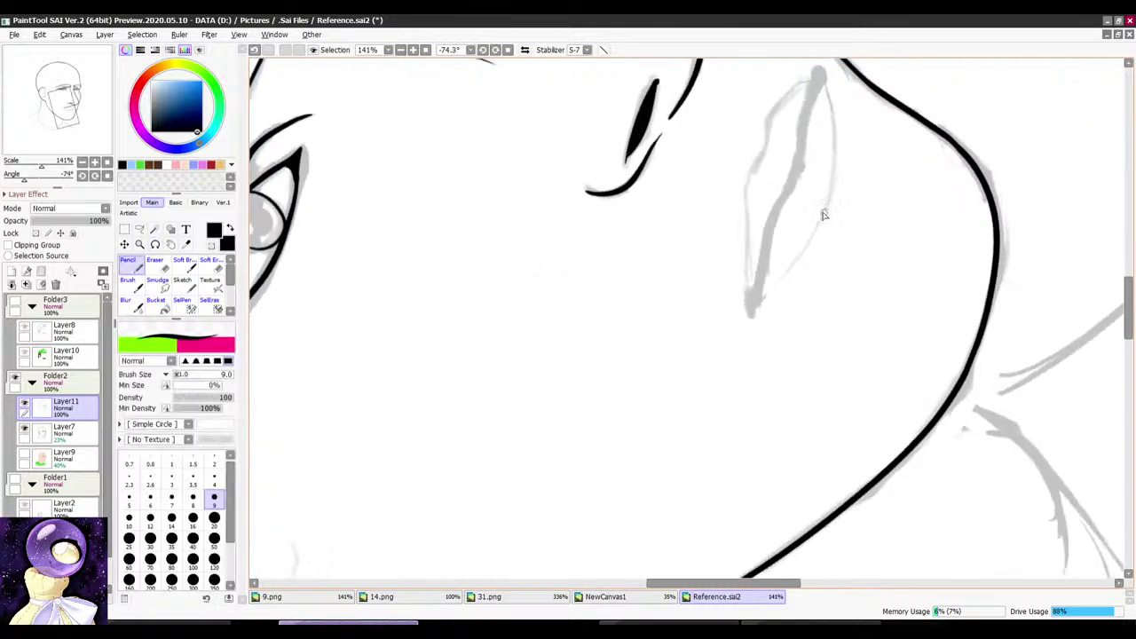
scroll(824, 215, down, 1)
scroll(823, 114, up, 2)
drag(825, 110, 848, 108)
scroll(829, 104, up, 2)
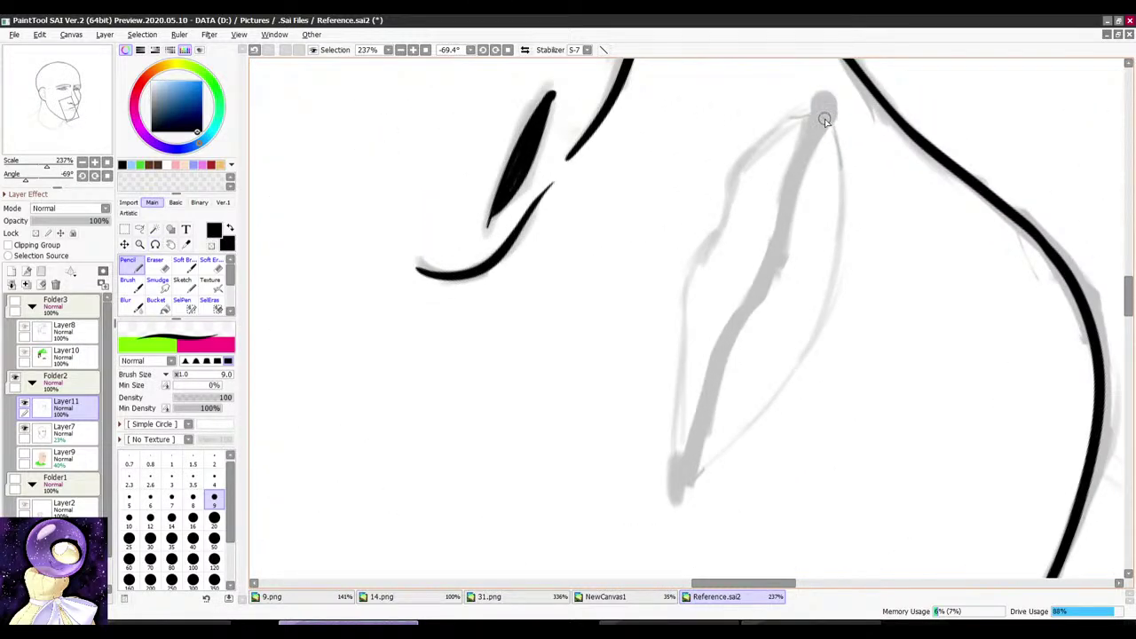
drag(774, 267, 726, 344)
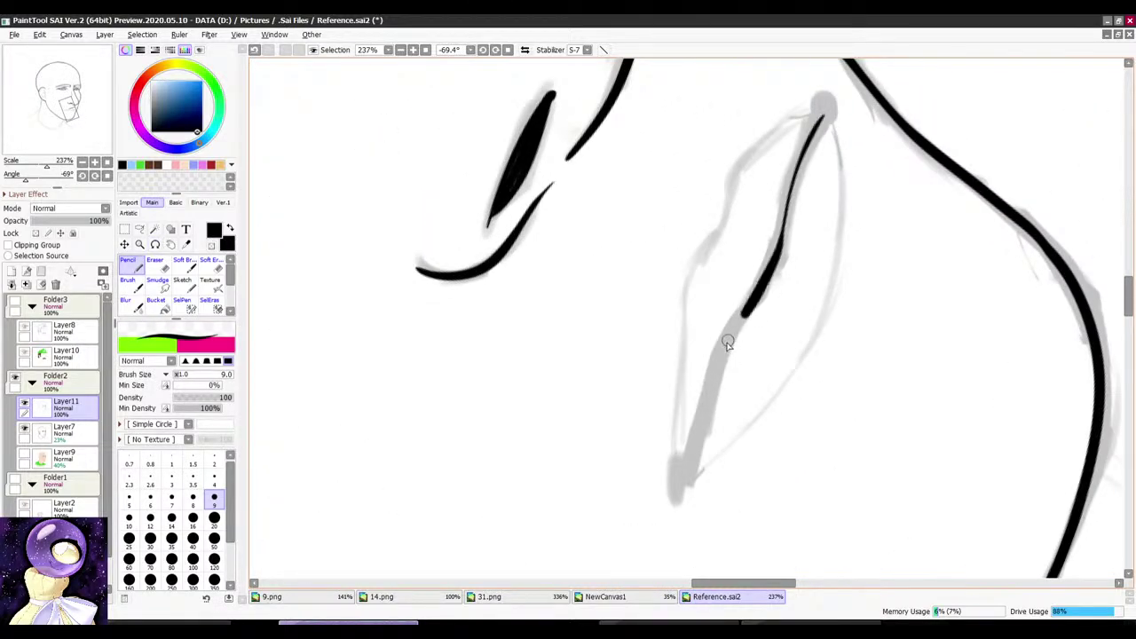
drag(700, 436, 695, 448)
key(ctrl+z)
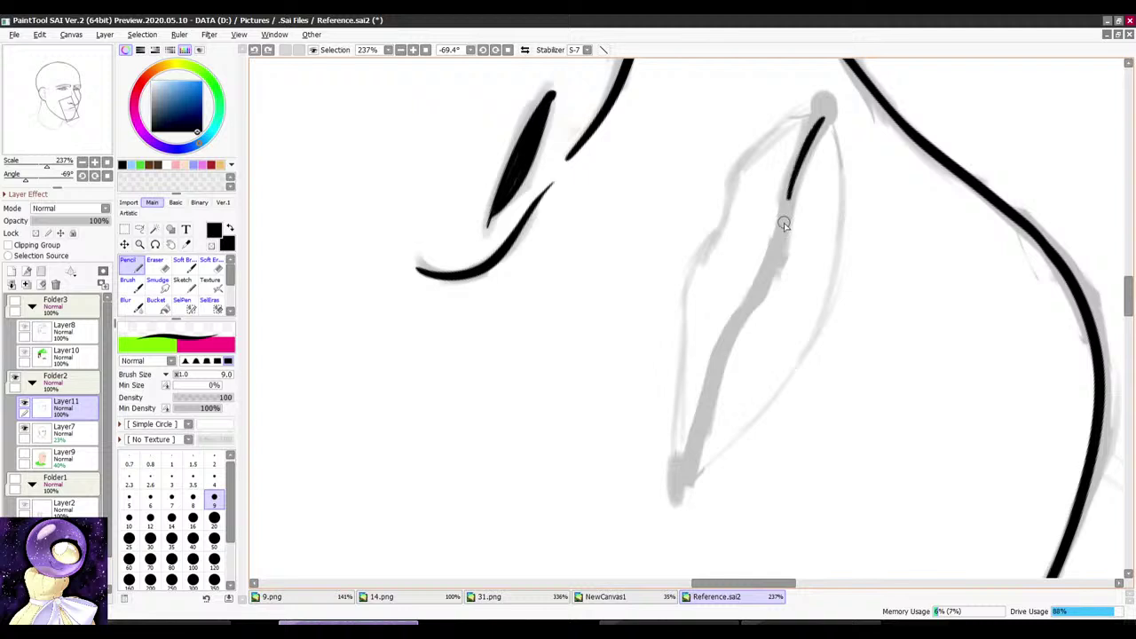
drag(755, 288, 720, 355)
key(ctrl+z)
key(ctrl+z)
drag(764, 282, 728, 342)
drag(693, 453, 686, 467)
Step: Add a thick black accent at the near corner of the mouth
scroll(744, 226, down, 3)
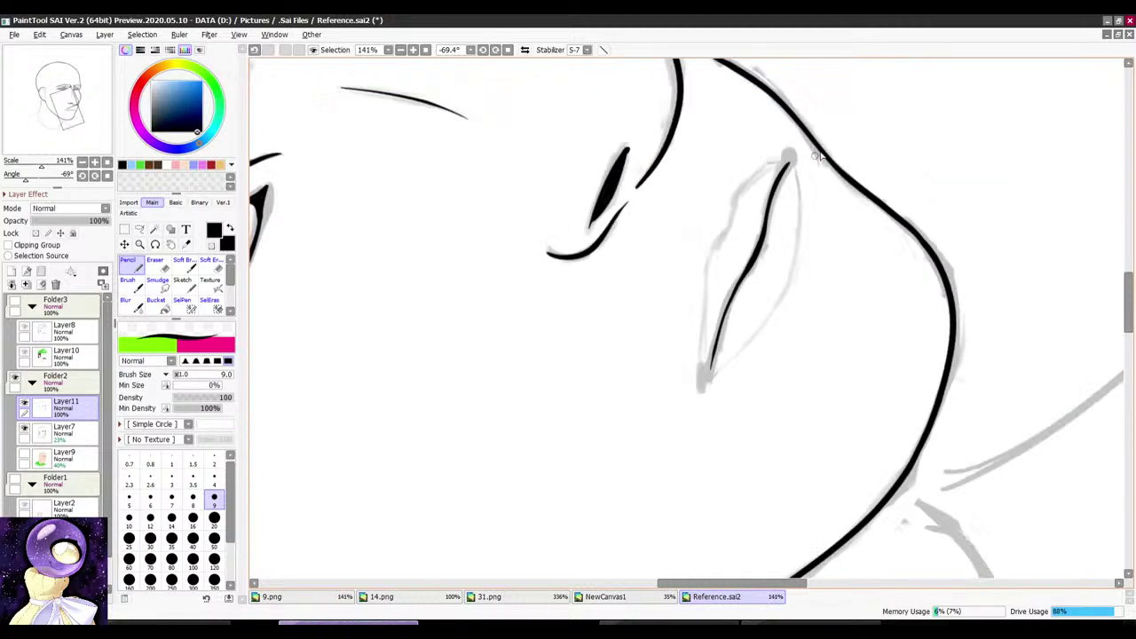
drag(820, 158, 840, 176)
scroll(717, 357, up, 6)
mouse_move(698, 286)
mouse_down()
mouse_move(653, 374)
mouse_move(663, 315)
mouse_move(648, 323)
mouse_move(651, 396)
mouse_up()
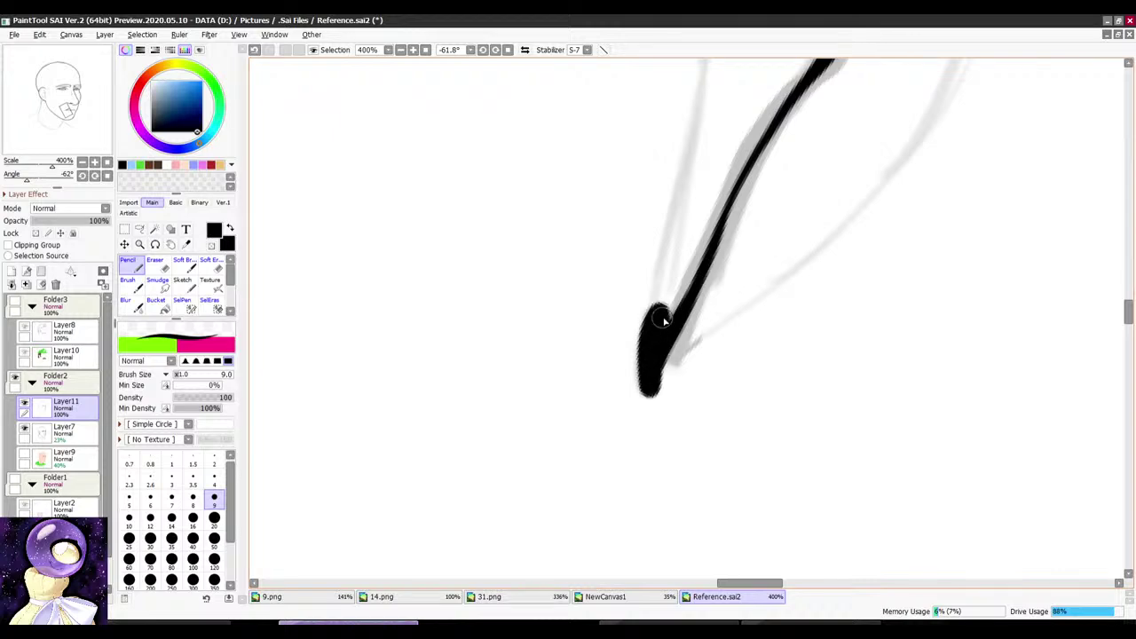
scroll(667, 361, down, 4)
drag(836, 203, 819, 156)
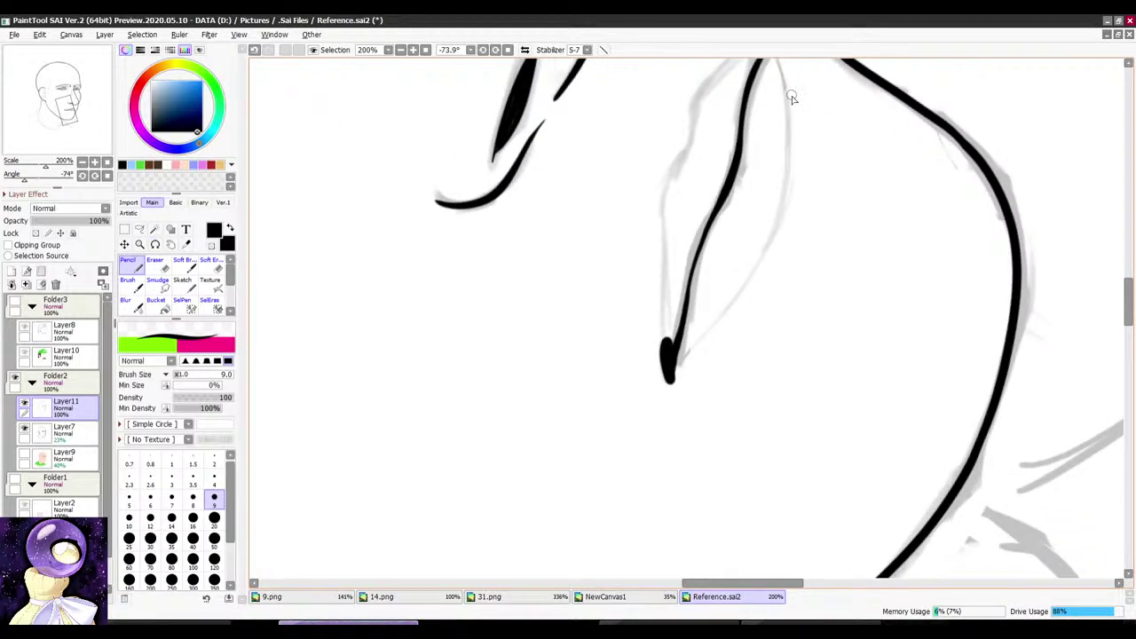
drag(790, 210, 760, 279)
scroll(761, 278, down, 4)
scroll(750, 268, up, 3)
key(ctrl+z)
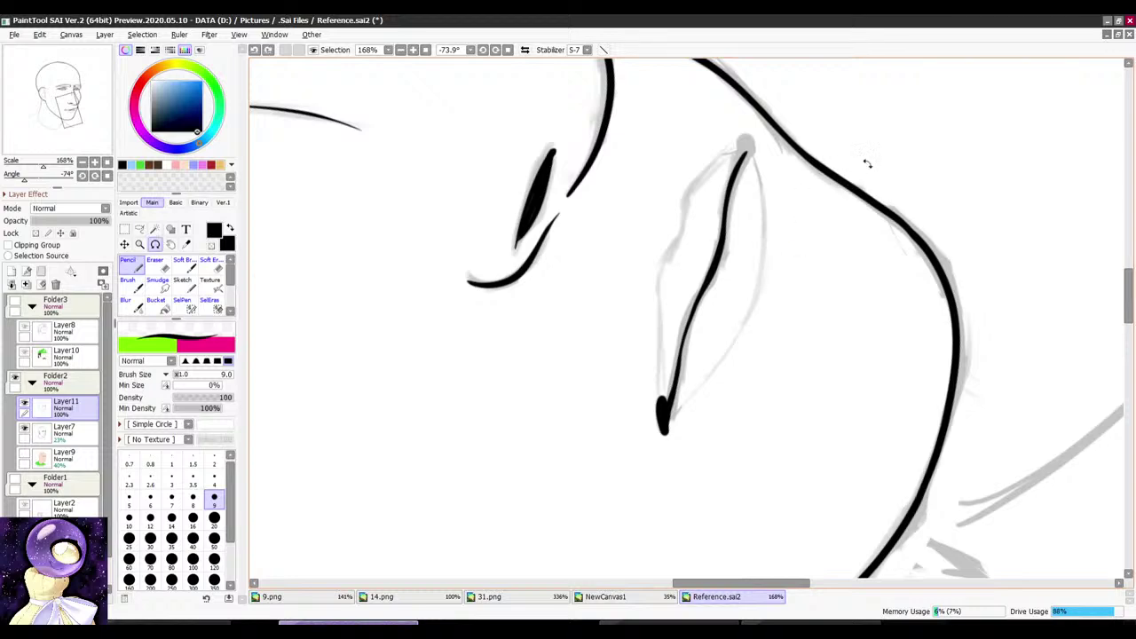
Step: Ink a small thick hook at the far corner of the mouth line to finish the mouth
drag(867, 165, 824, 166)
scroll(763, 142, up, 3)
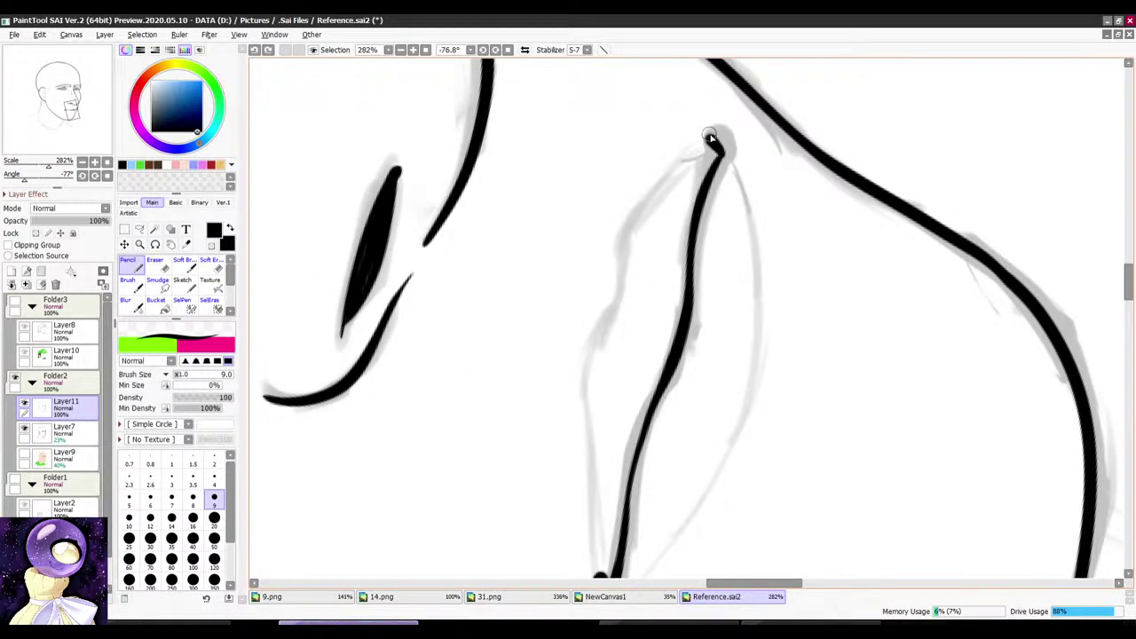
drag(714, 170, 705, 201)
scroll(734, 129, down, 3)
drag(789, 111, 622, 408)
scroll(722, 372, down, 5)
scroll(715, 403, up, 6)
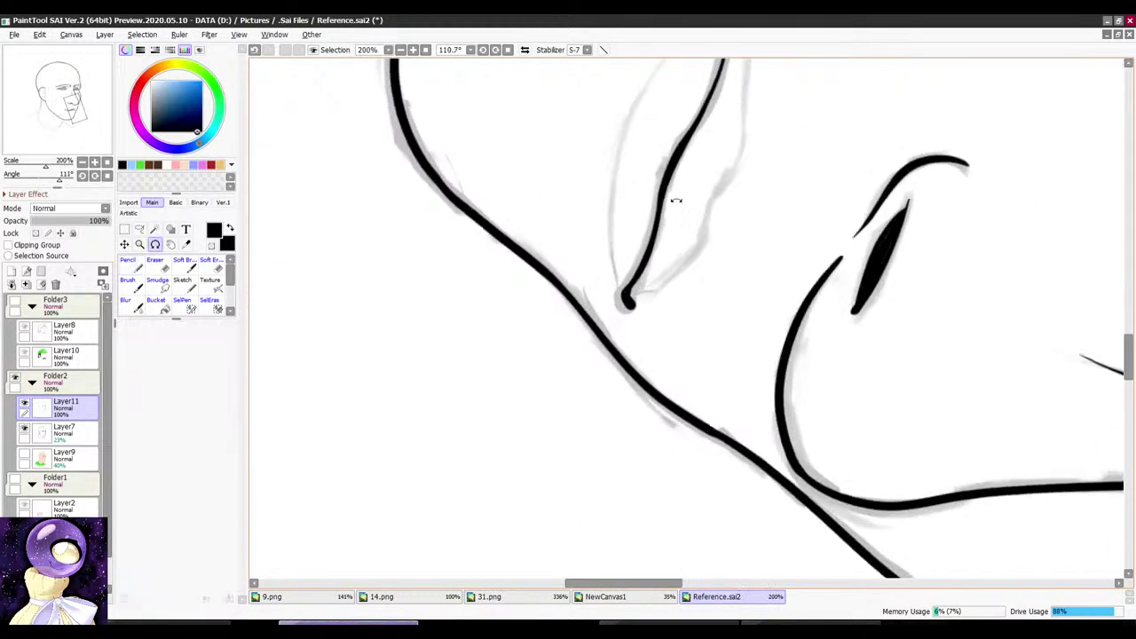
drag(674, 200, 764, 229)
scroll(721, 218, up, 3)
scroll(621, 293, down, 4)
drag(641, 240, 836, 355)
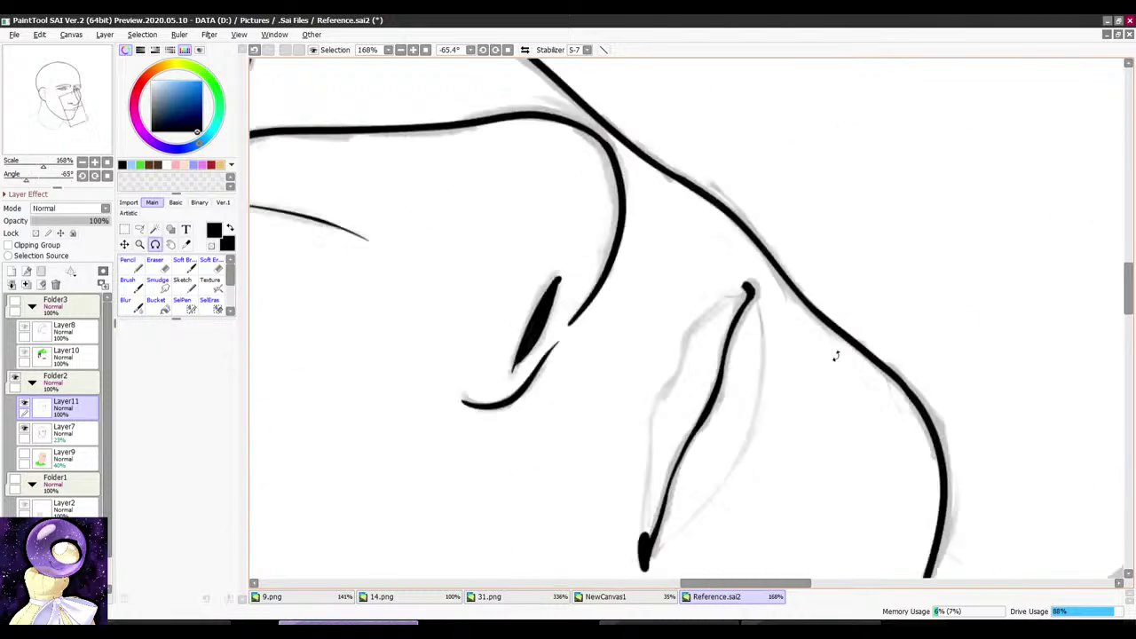
scroll(688, 286, down, 7)
drag(685, 176, 796, 277)
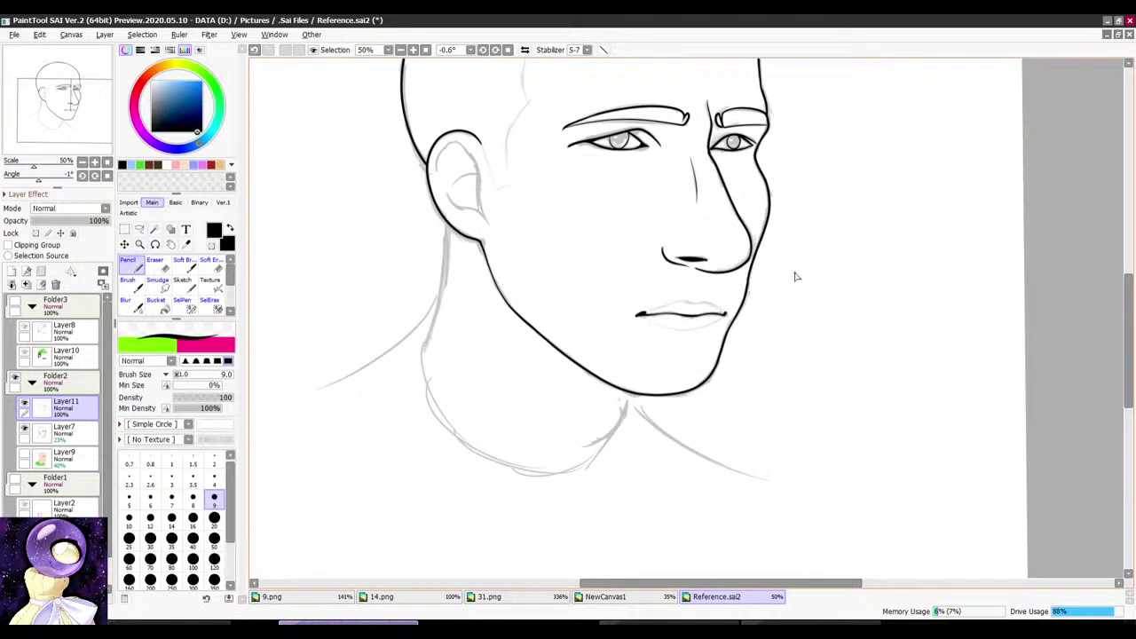
Step: Ink the back of the neck, the near shoulder and the first throat line under the chin, removing the misplaced second throat stroke
drag(796, 277, 565, 268)
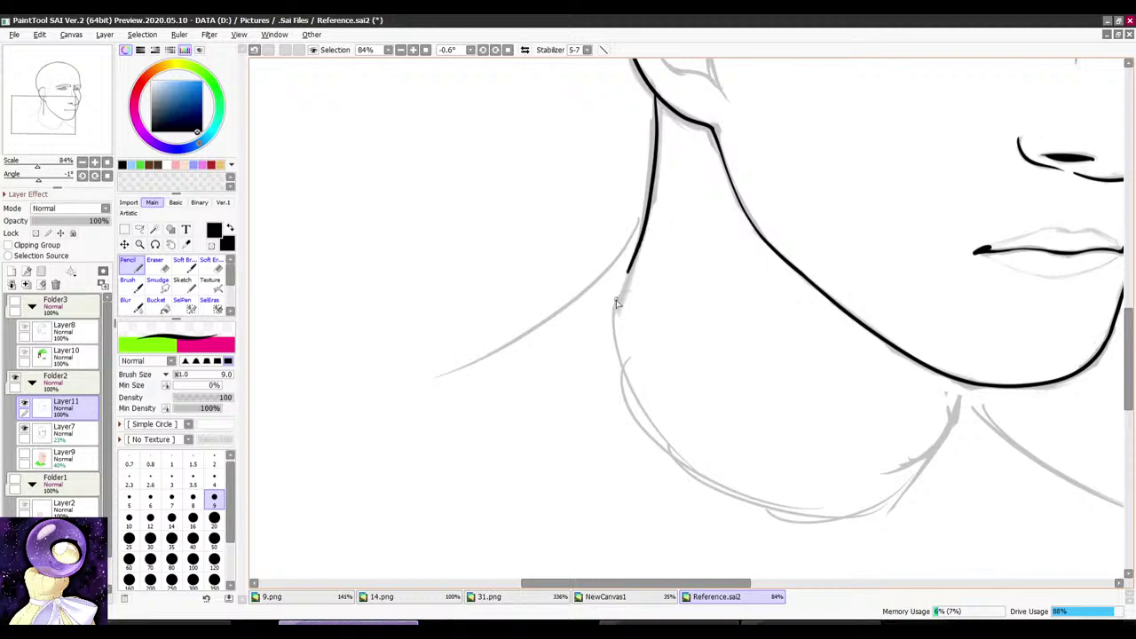
mouse_move(616, 338)
mouse_down()
mouse_move(727, 127)
mouse_move(593, 323)
mouse_move(621, 240)
mouse_move(490, 461)
mouse_move(435, 479)
mouse_move(754, 151)
mouse_move(847, 257)
mouse_move(761, 229)
mouse_up()
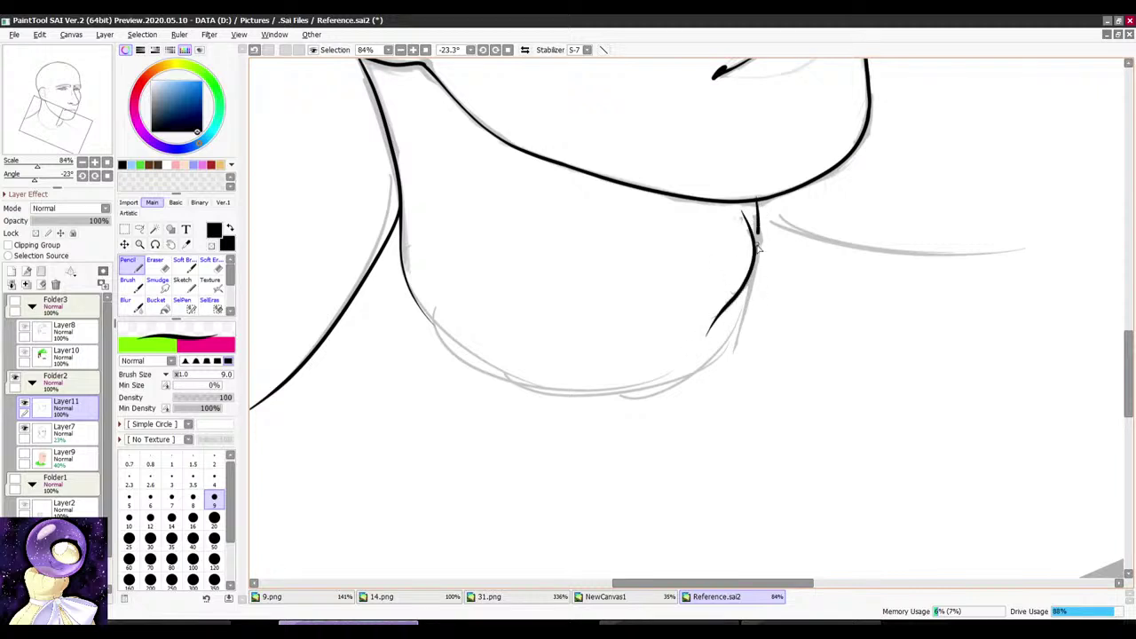
drag(743, 320, 740, 340)
scroll(755, 253, down, 2)
mouse_move(760, 237)
mouse_down()
mouse_move(857, 285)
mouse_move(790, 246)
mouse_up()
key(ctrl+z)
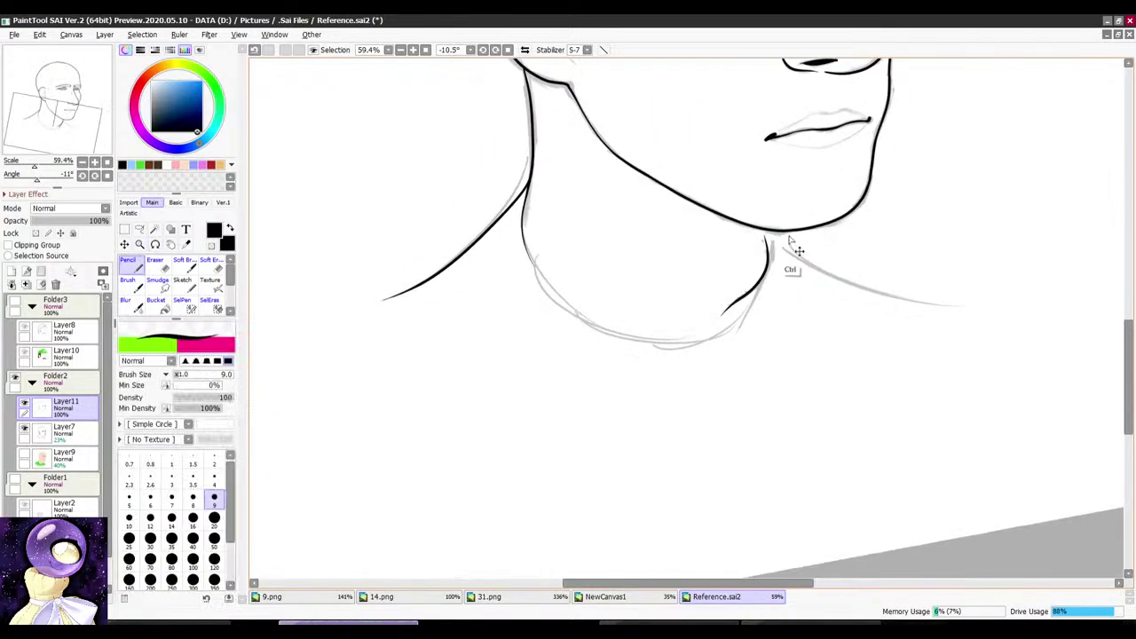
Step: Ink the second throat line curving down from the underside of the chin
scroll(779, 228, up, 3)
drag(763, 327, 735, 376)
scroll(752, 306, down, 2)
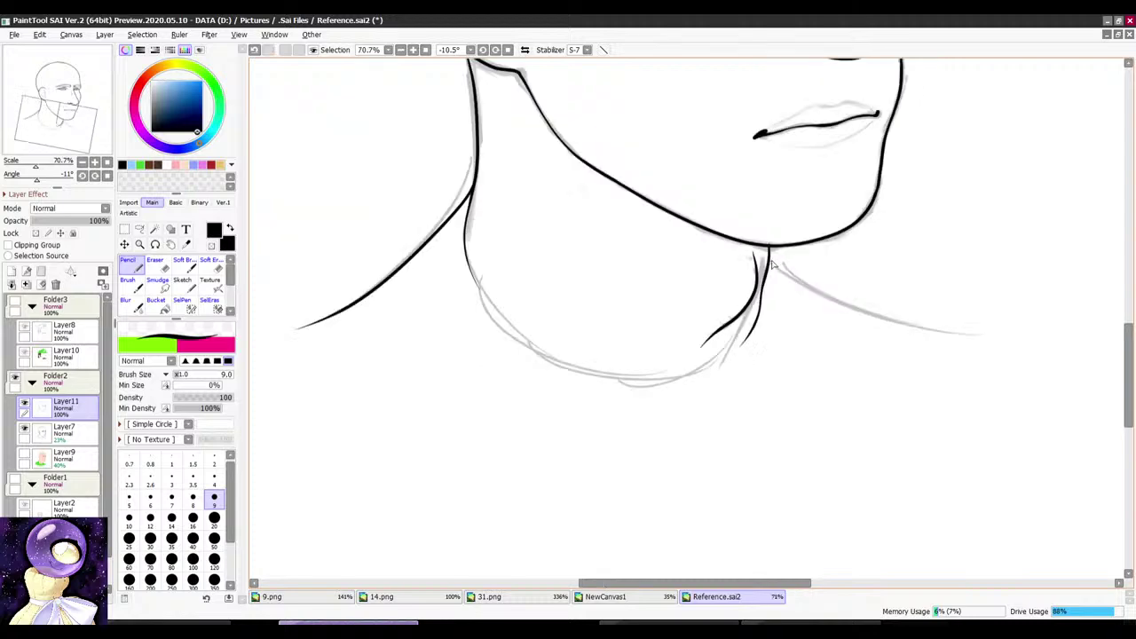
Step: Ink the far shoulder line running outward and down from beneath the chin over the gray sketch
mouse_move(772, 257)
mouse_down()
mouse_move(883, 363)
mouse_move(794, 328)
mouse_up()
scroll(783, 287, up, 2)
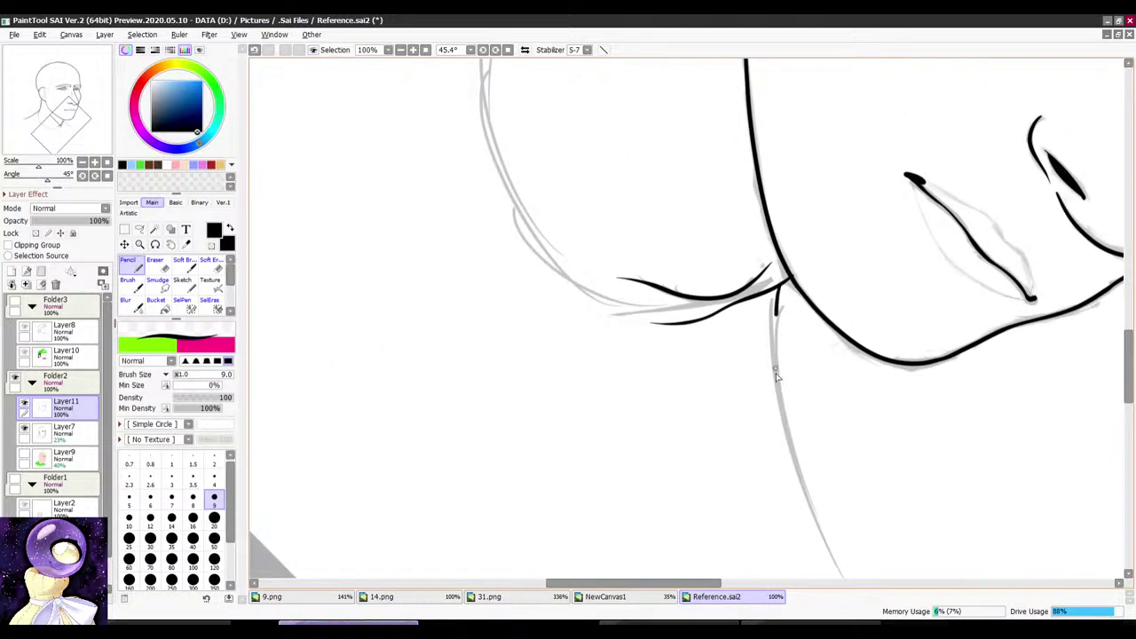
drag(776, 373, 834, 550)
scroll(789, 451, down, 2)
drag(808, 413, 841, 312)
scroll(835, 294, down, 5)
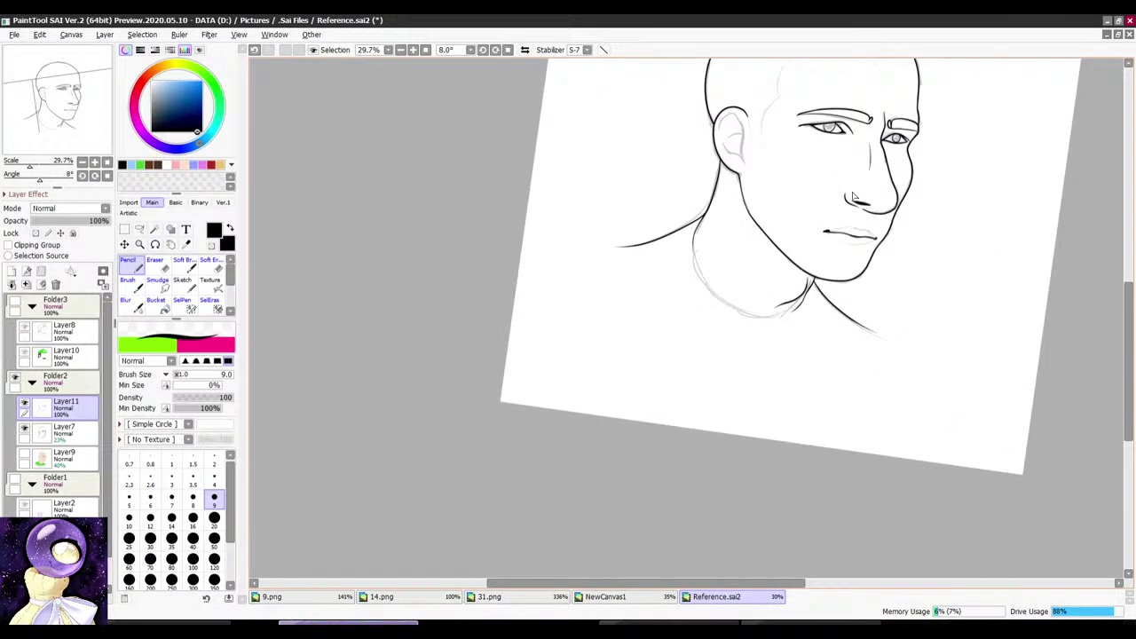
Step: Ink the inner contours of the ear over the sketch with the Pencil
scroll(852, 197, down, 3)
scroll(847, 133, up, 3)
drag(822, 218, 857, 221)
scroll(722, 362, up, 5)
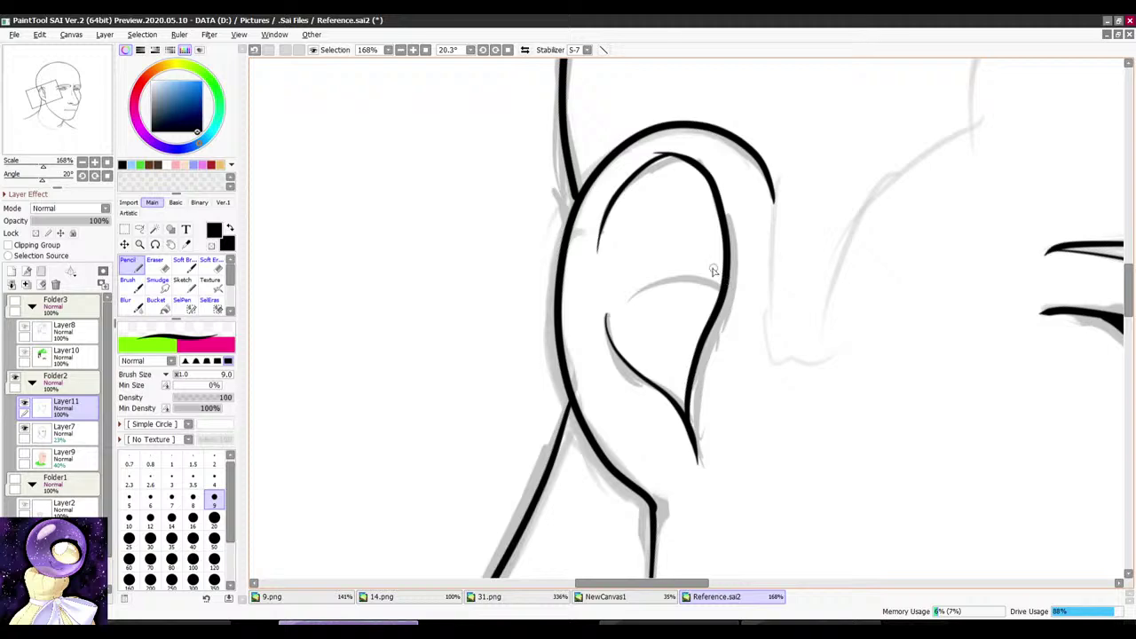
scroll(666, 253, down, 5)
drag(831, 162, 770, 133)
scroll(806, 210, down, 5)
scroll(812, 183, up, 3)
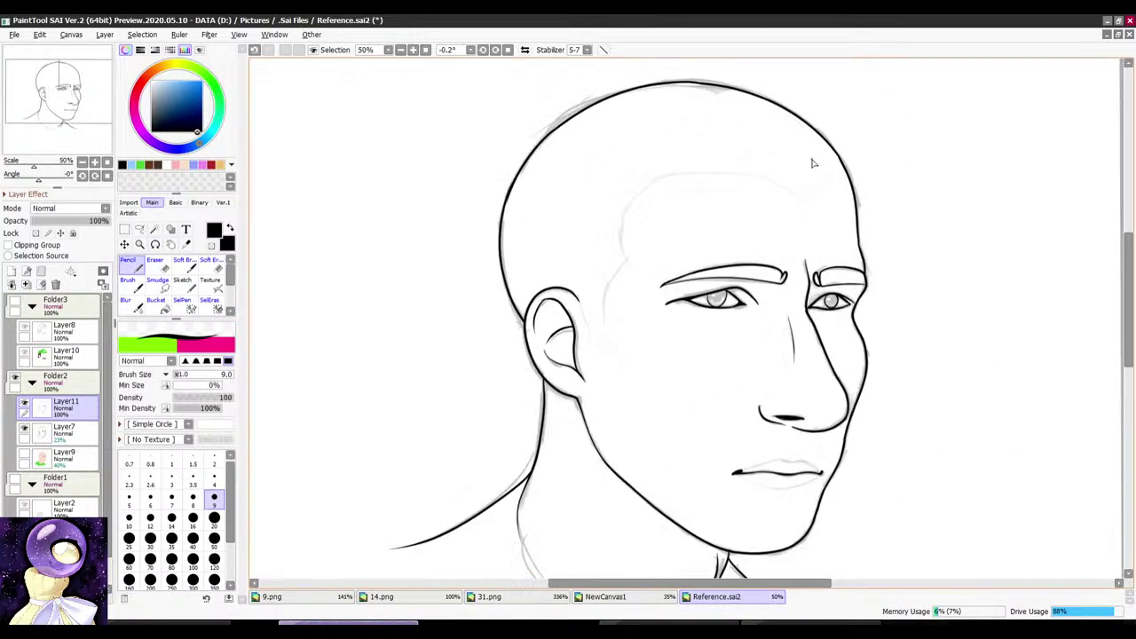
Step: Save the drawing and hide the sketch on Layer7 to check the clean line art
scroll(538, 204, down, 5)
scroll(504, 293, up, 2)
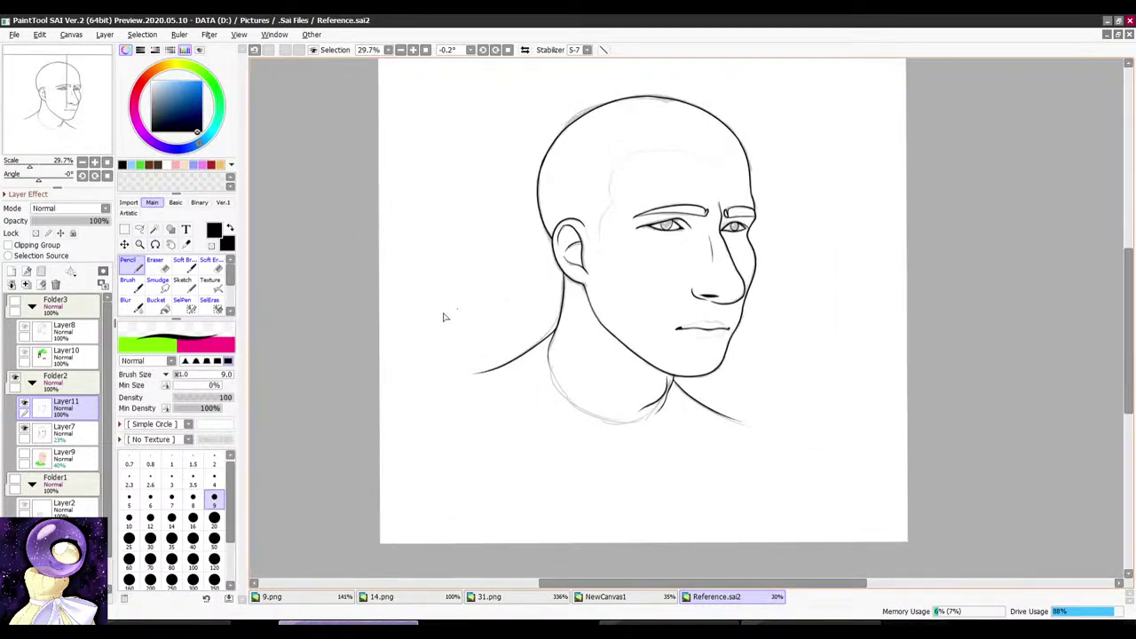
click(25, 431)
scroll(446, 305, down, 1)
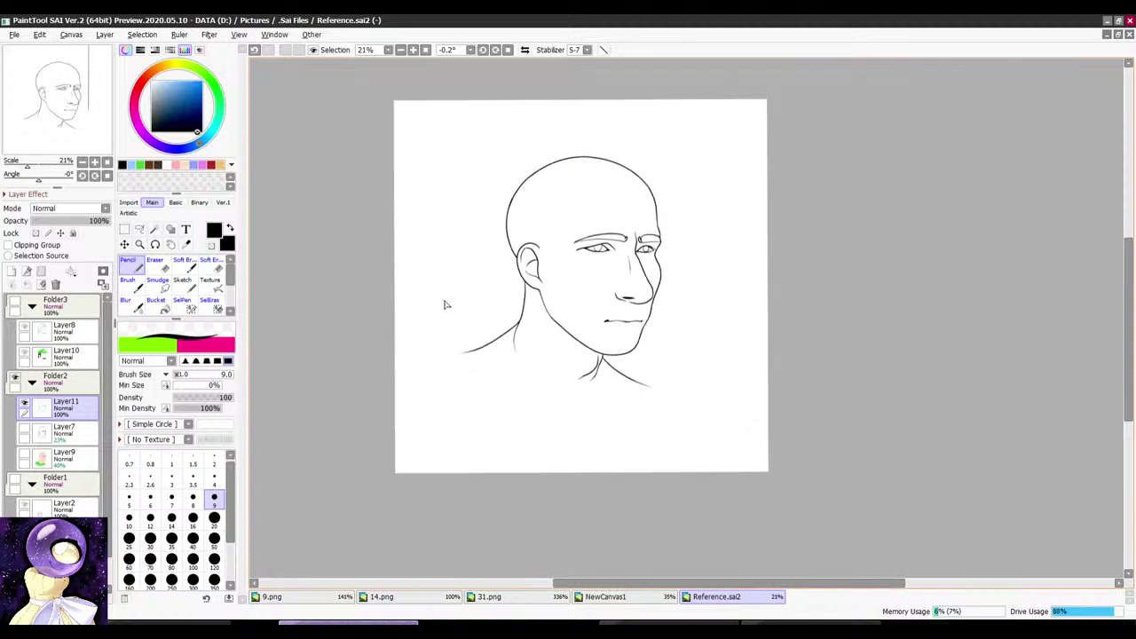
scroll(468, 308, up, 1)
scroll(476, 307, down, 1)
scroll(550, 262, up, 2)
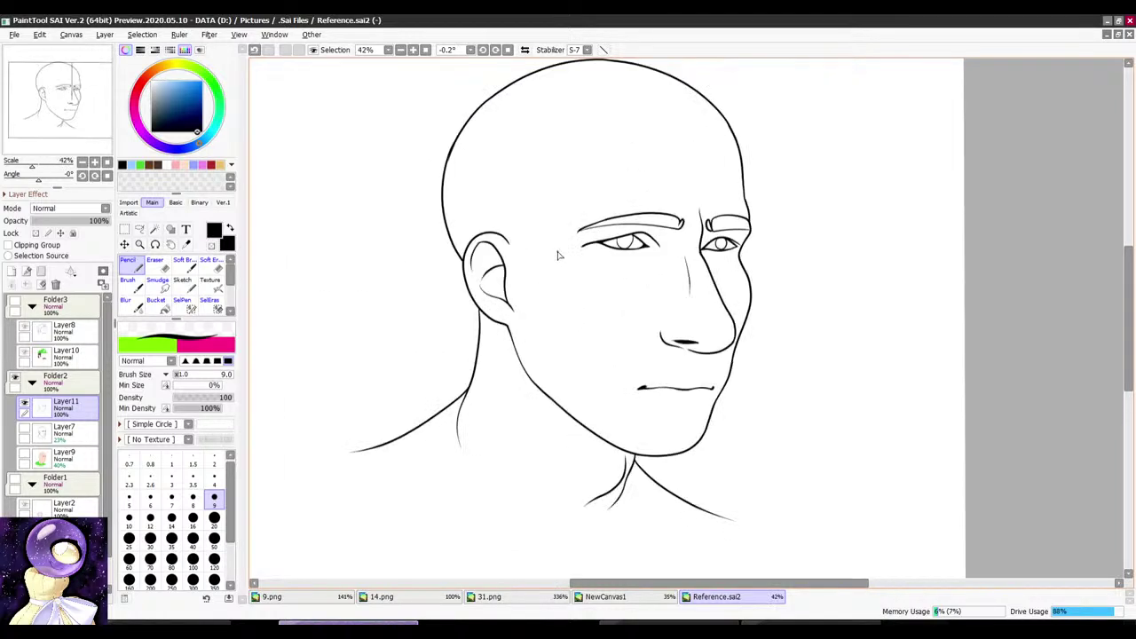
Step: Show the color layer Layer9 and raise its opacity to 100%
click(37, 459)
click(25, 457)
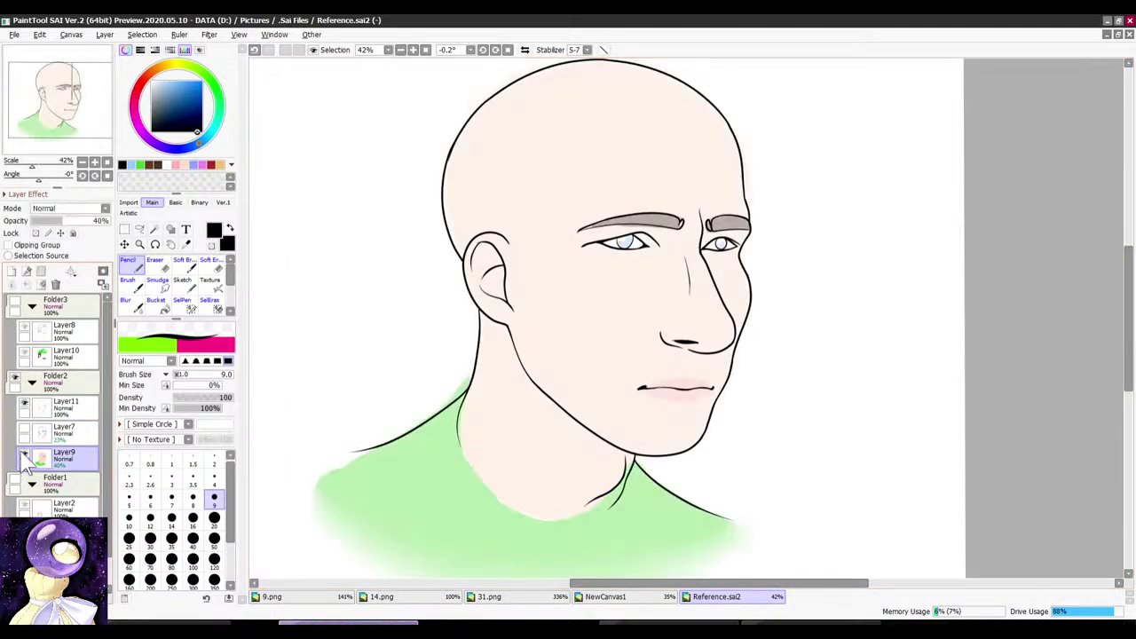
drag(89, 220, 112, 220)
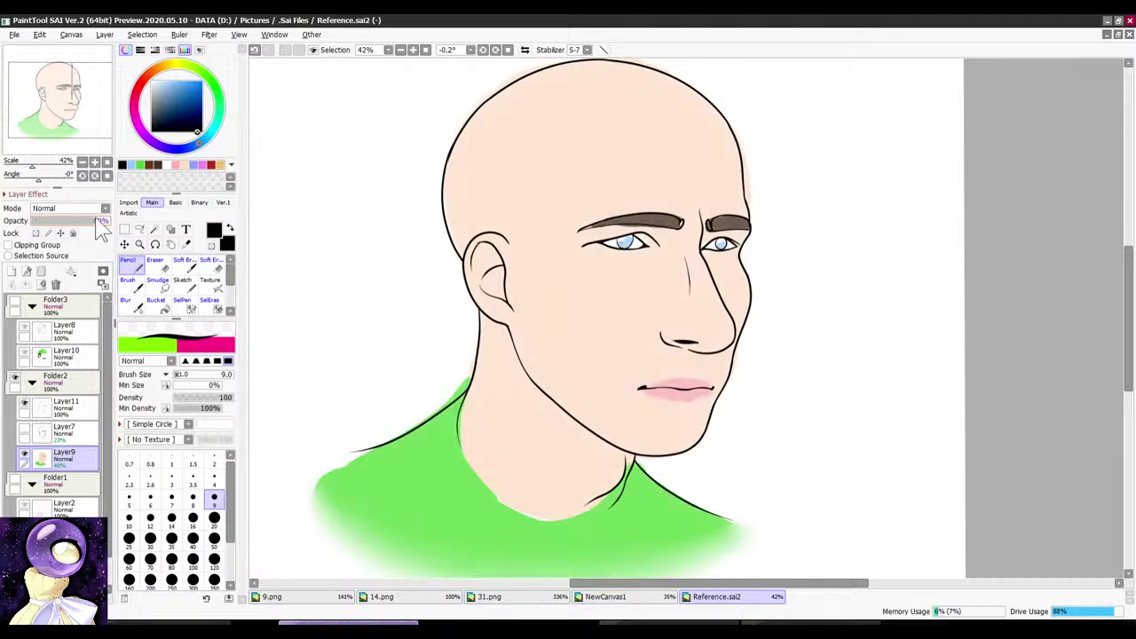
Step: Sample the skin tone from the colored reference as the drawing color
scroll(500, 200, down, 2)
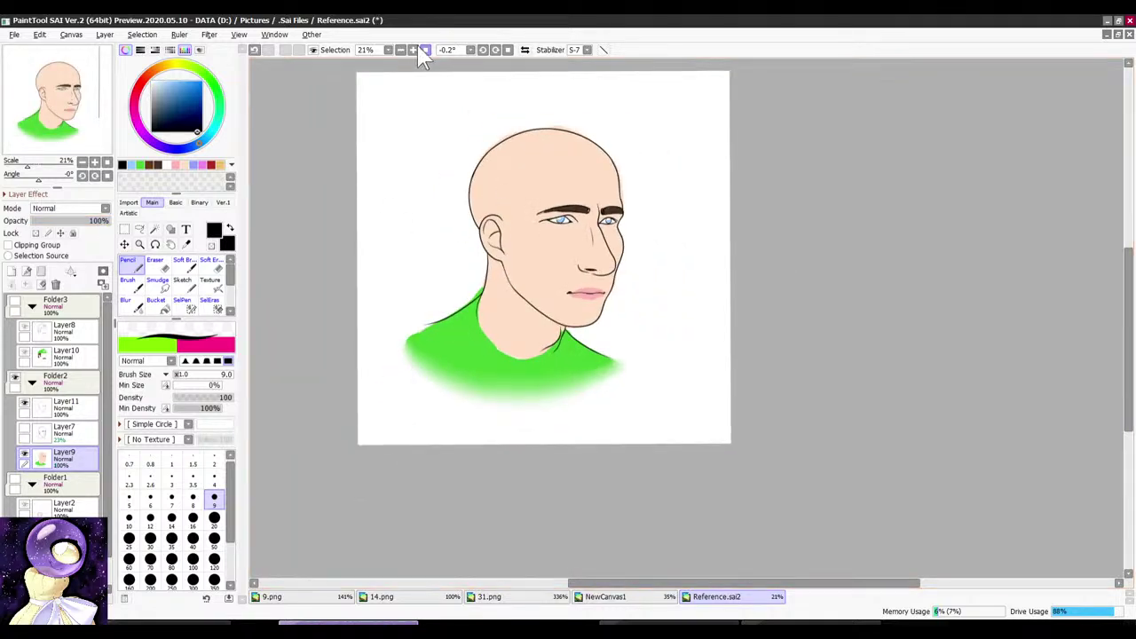
scroll(433, 95, up, 1)
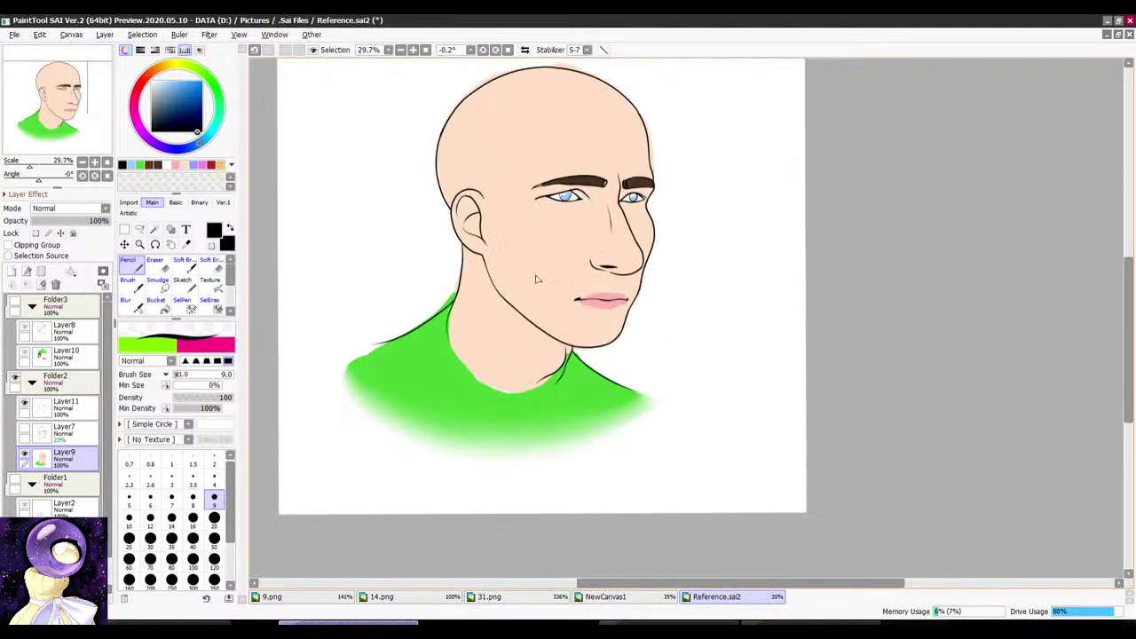
click(186, 244)
click(469, 302)
Step: Hide Layer9 and create a new layer directly above Layer7
click(25, 458)
click(40, 431)
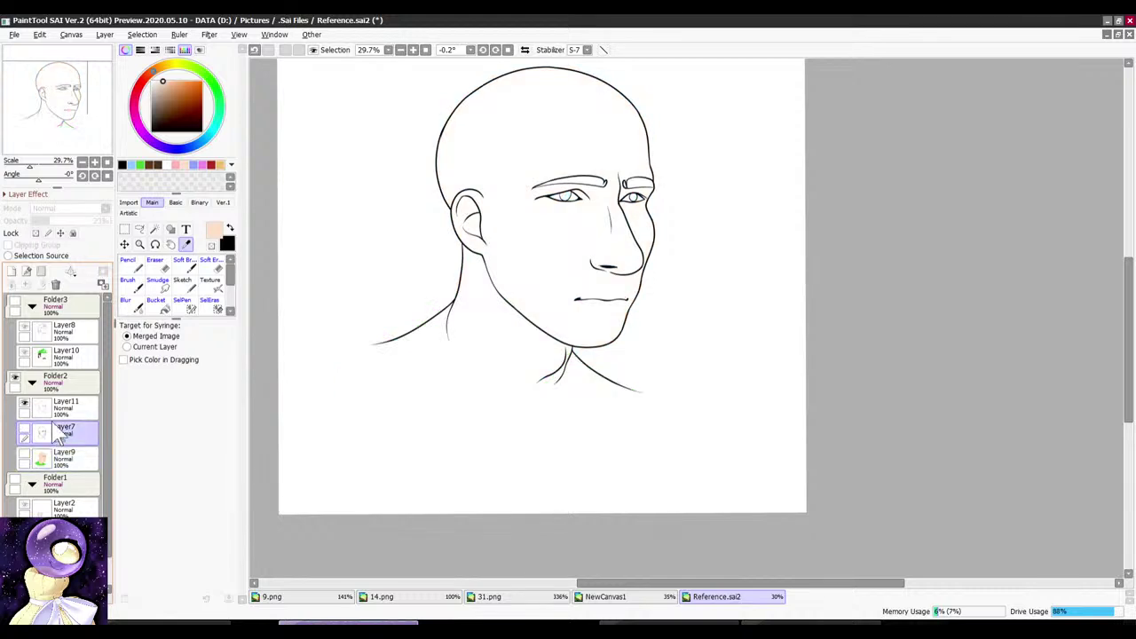
click(10, 284)
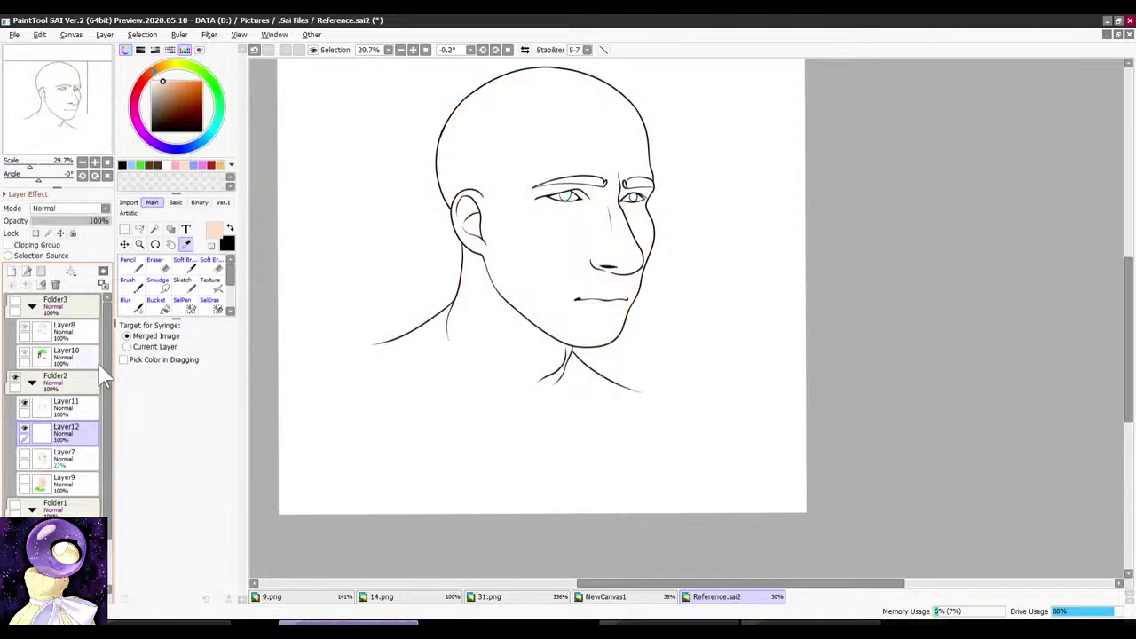
Step: Select the face area from the line art on Layer11 with the Magic Wand in Enclosed Transparent Area mode
click(71, 406)
click(155, 229)
click(502, 170)
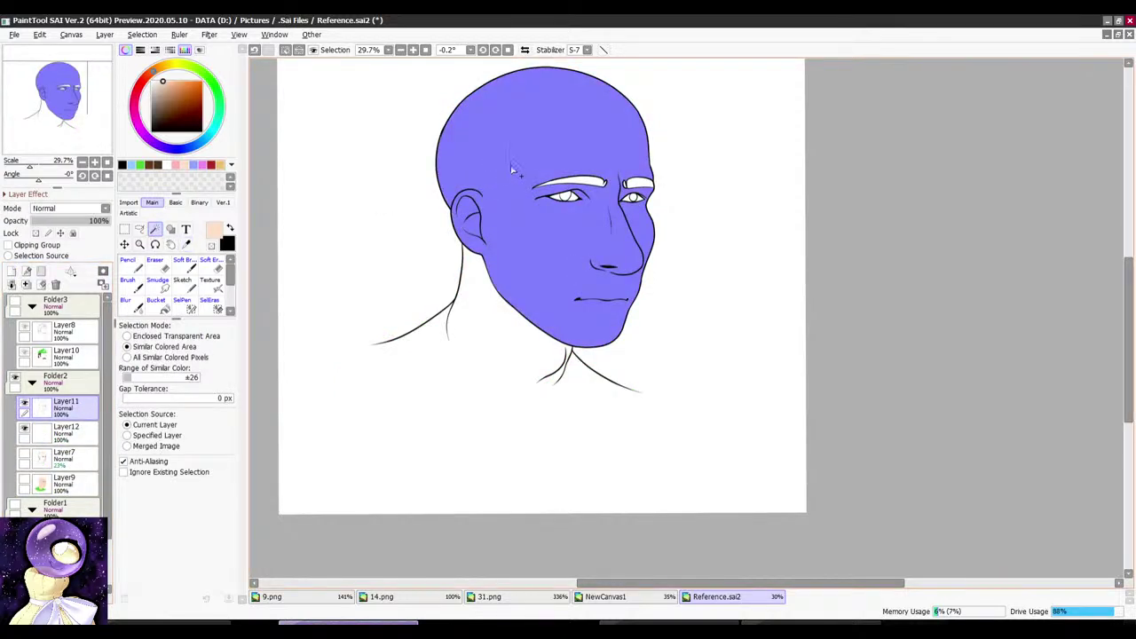
scroll(512, 169, up, 2)
key(ctrl+d)
click(135, 338)
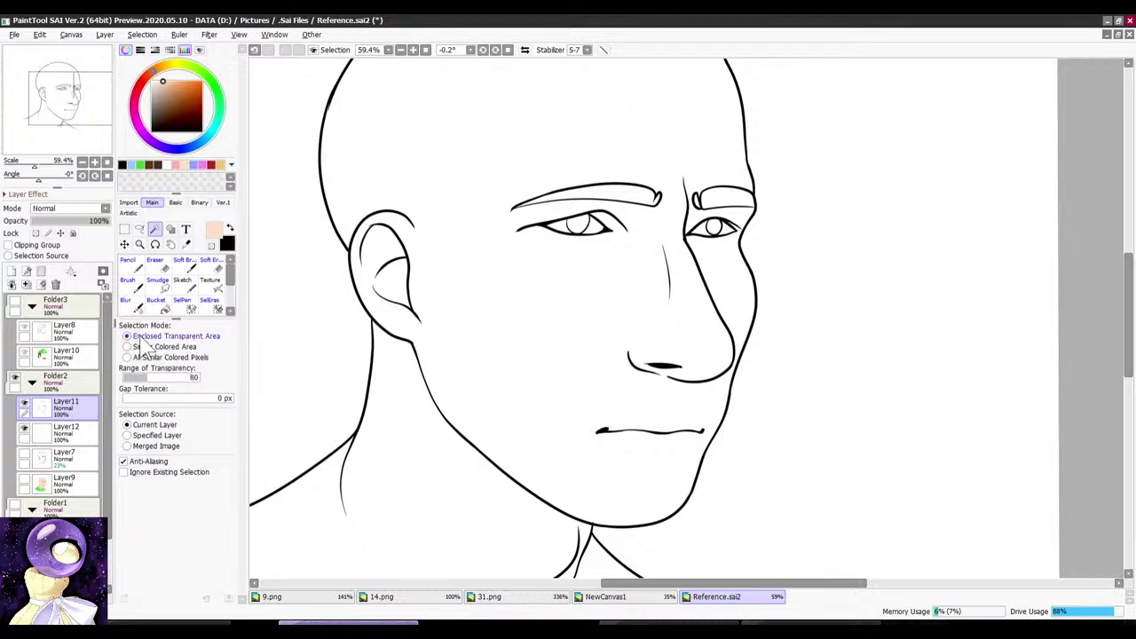
click(500, 296)
scroll(546, 257, down, 3)
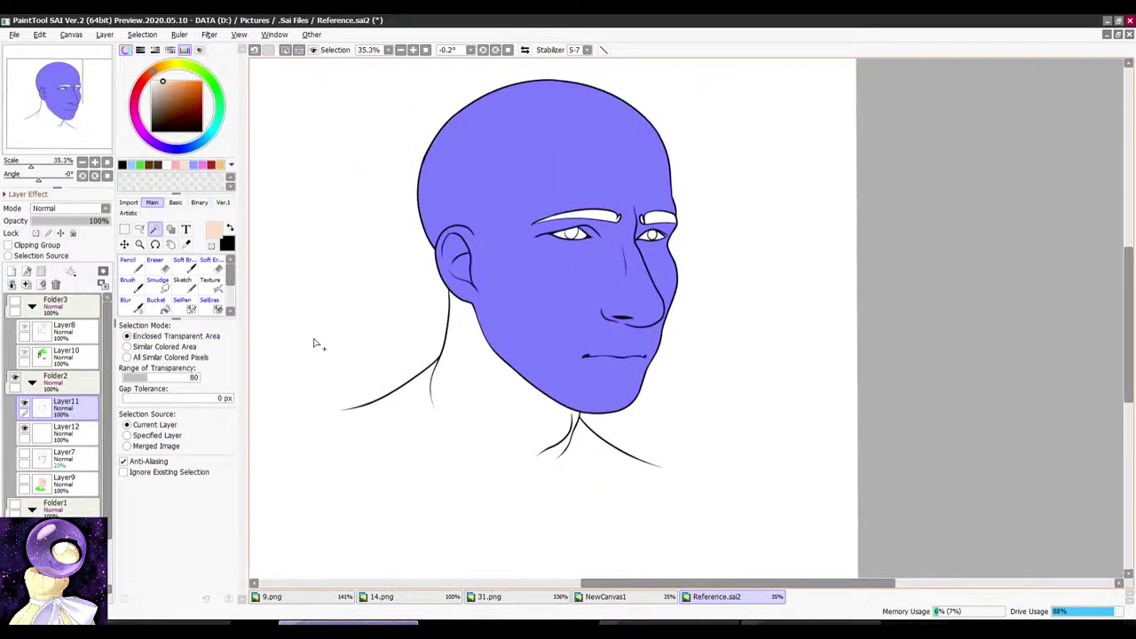
Step: Fill the selected head with the skin tone on Layer12 using the Bucket and clear the selection
click(66, 427)
click(155, 300)
click(413, 280)
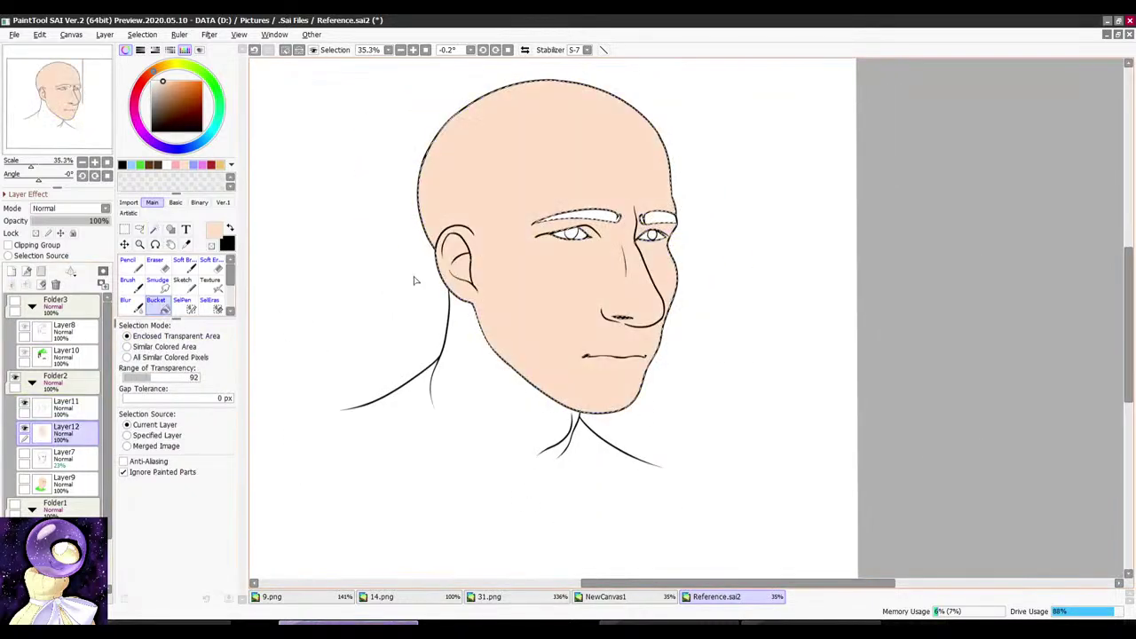
click(285, 49)
scroll(527, 169, down, 3)
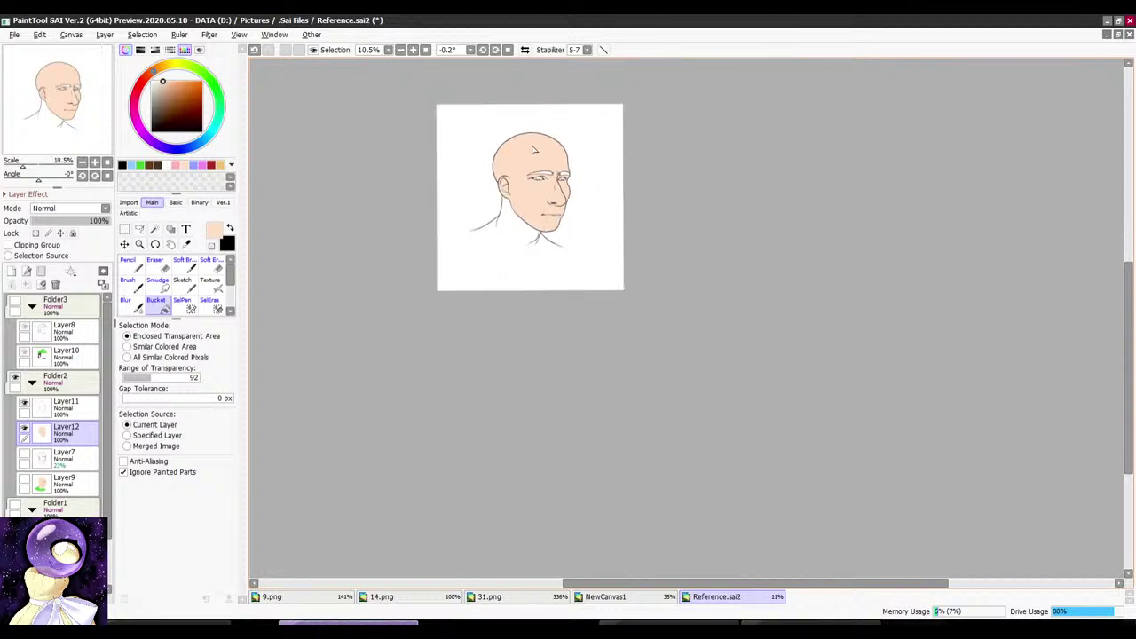
Step: Choose light blue and select the near eye's iris from the Layer11 line art with the Magic Wand
scroll(512, 142, up, 2)
scroll(502, 209, up, 2)
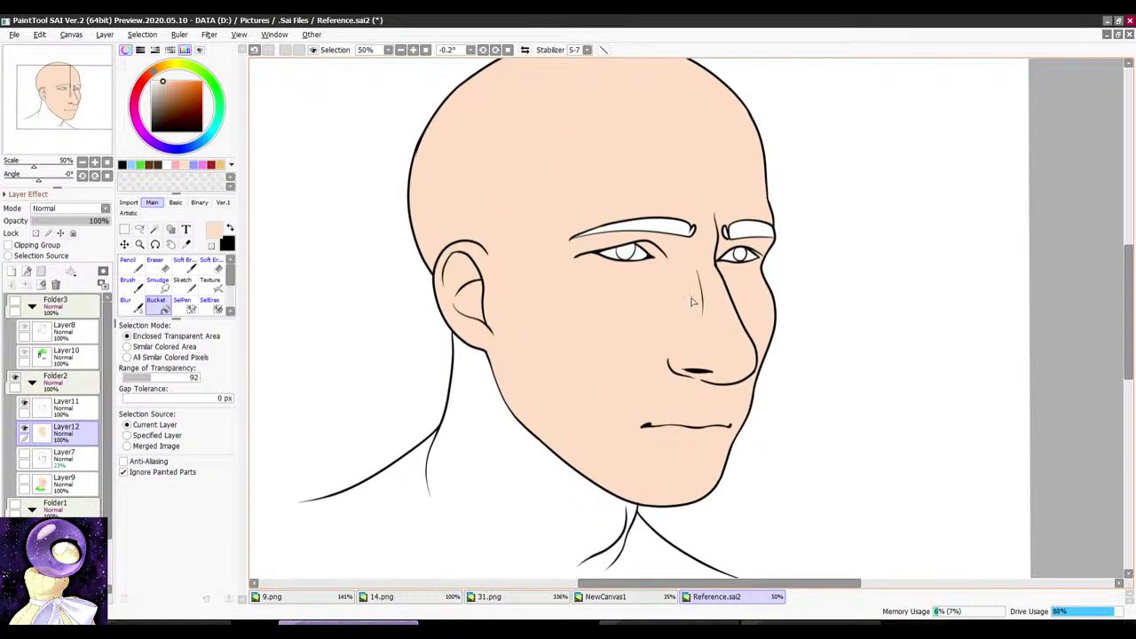
scroll(692, 302, up, 5)
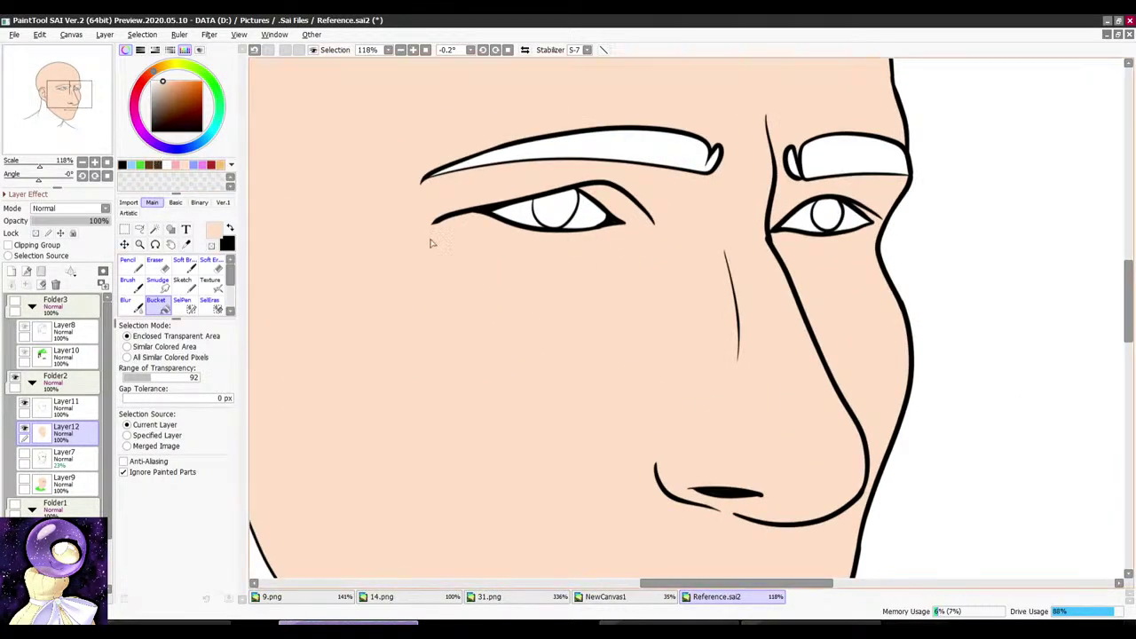
scroll(435, 232, down, 2)
click(133, 164)
click(66, 404)
click(155, 229)
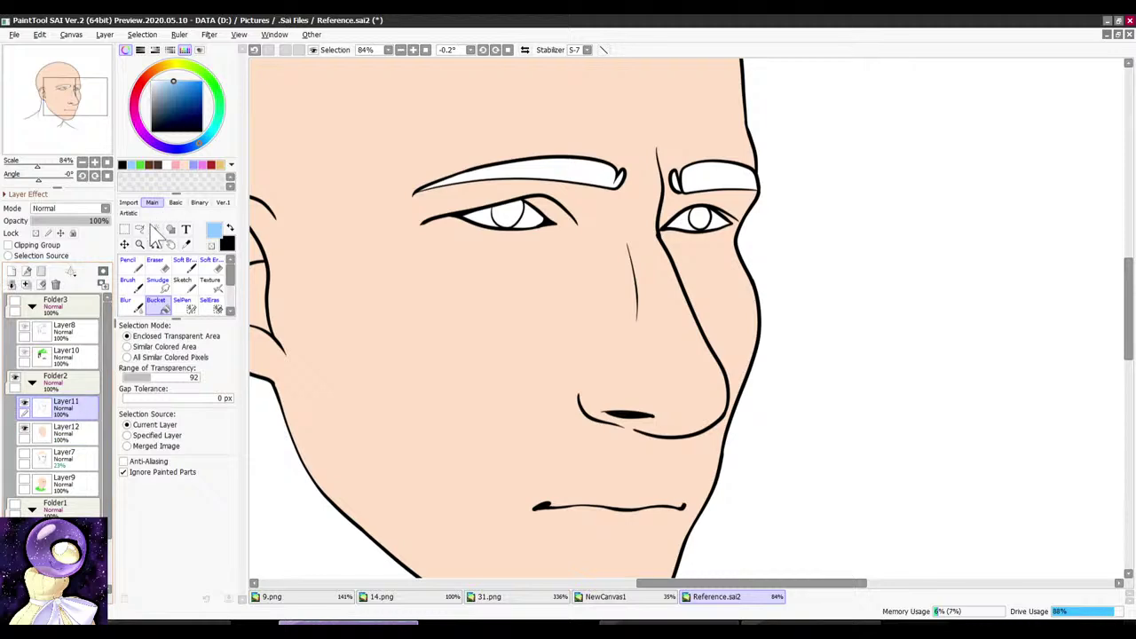
click(508, 214)
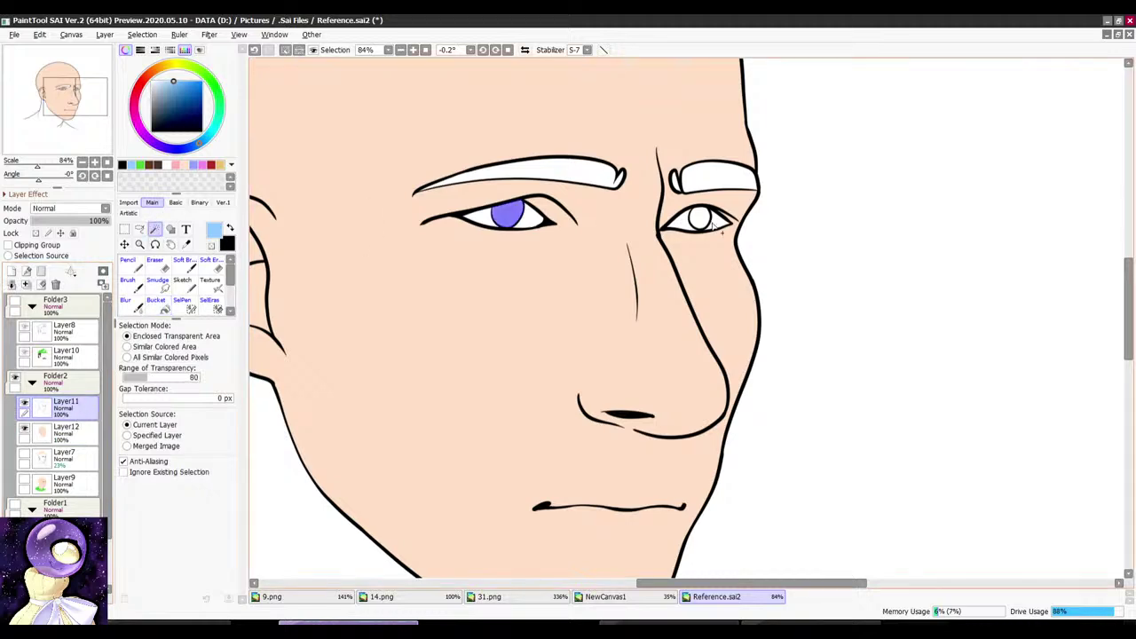
Step: Fill both irises with light blue on Layer12 using the Bucket and clear the selection
click(64, 437)
click(162, 307)
click(508, 215)
click(699, 219)
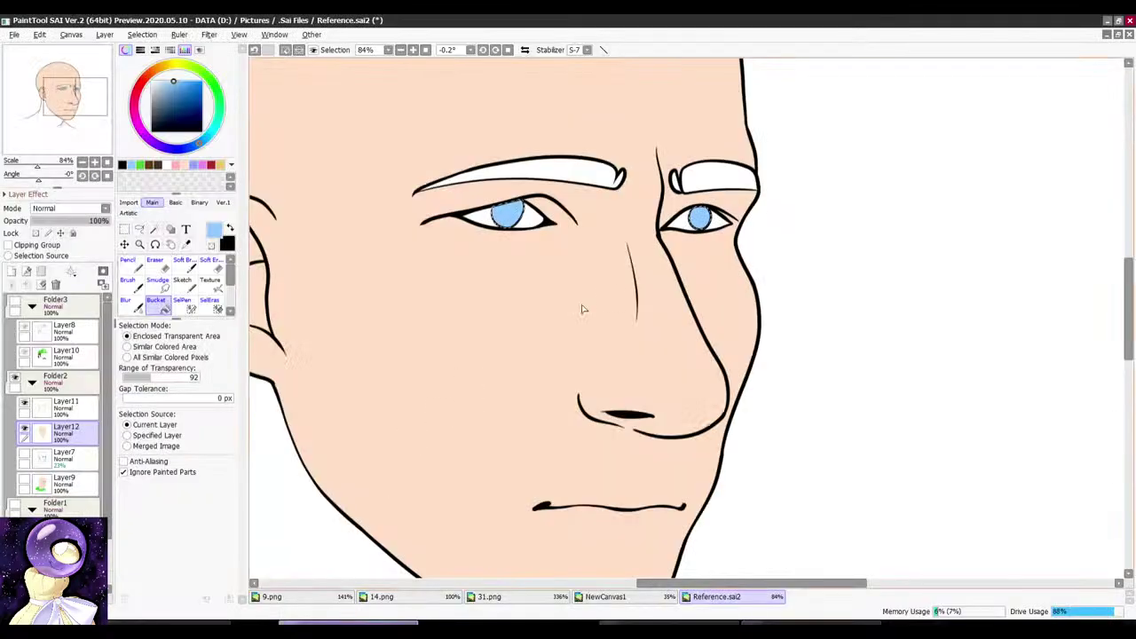
scroll(583, 309, down, 5)
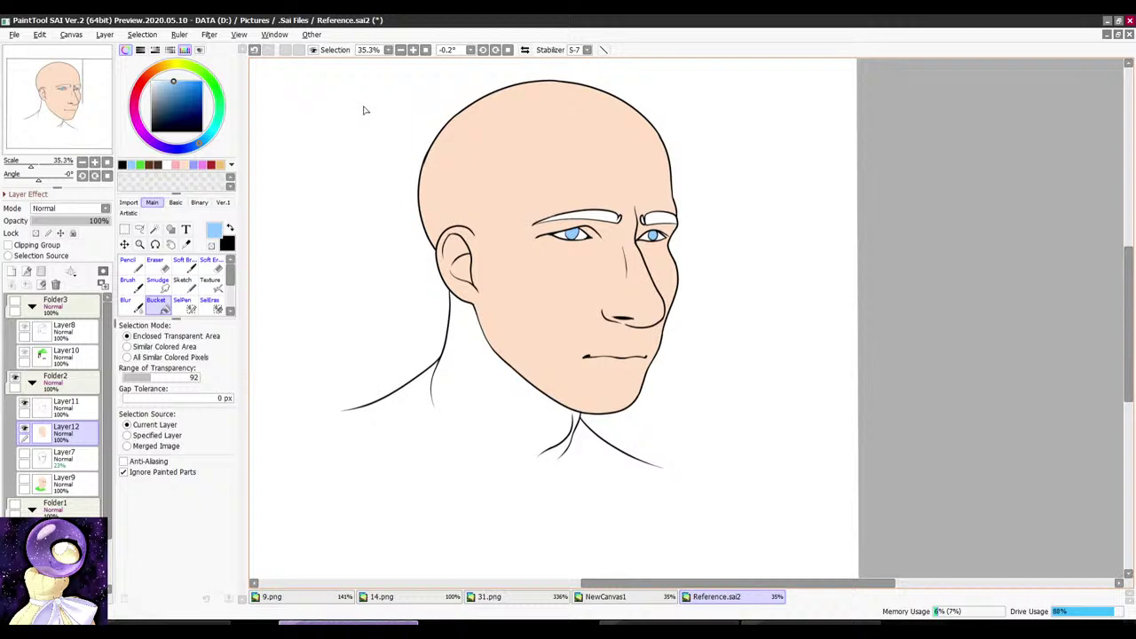
Step: Choose dark brown and select both eyebrows from the Layer11 line art with the Magic Wand
click(185, 245)
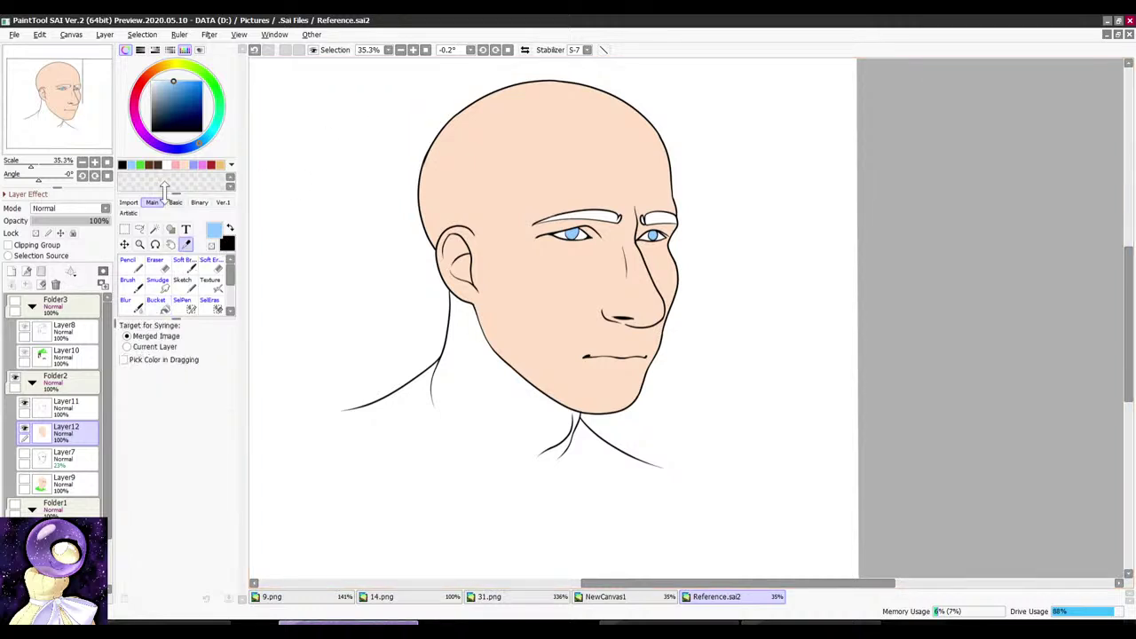
click(152, 164)
click(71, 401)
click(154, 229)
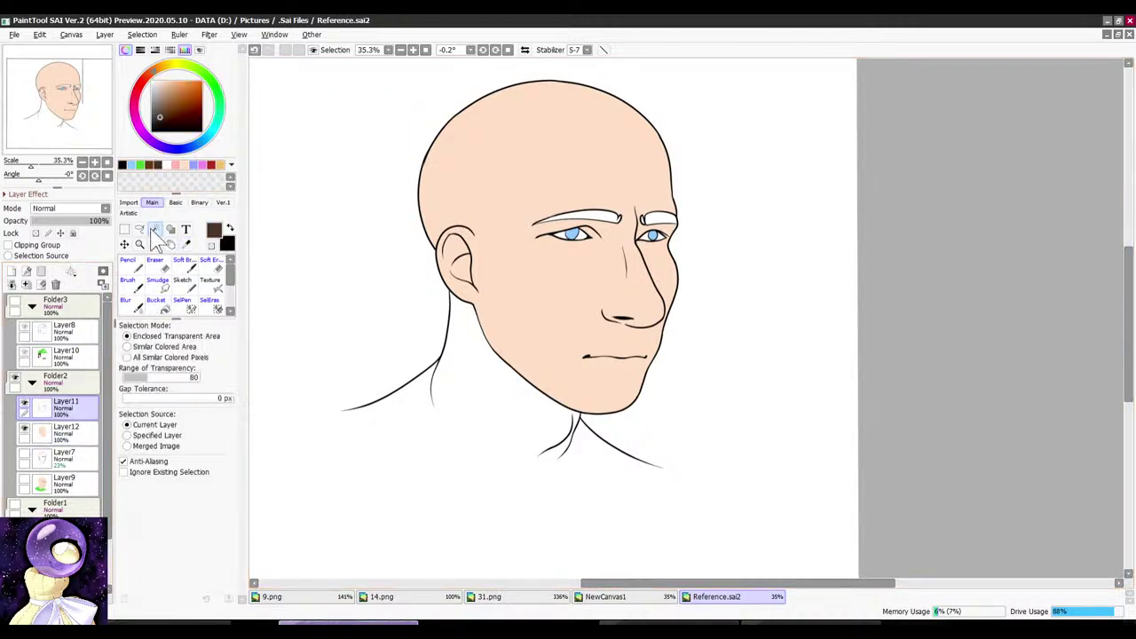
scroll(606, 215, up, 3)
click(609, 229)
click(808, 228)
scroll(735, 242, up, 2)
click(739, 243)
scroll(717, 229, down, 3)
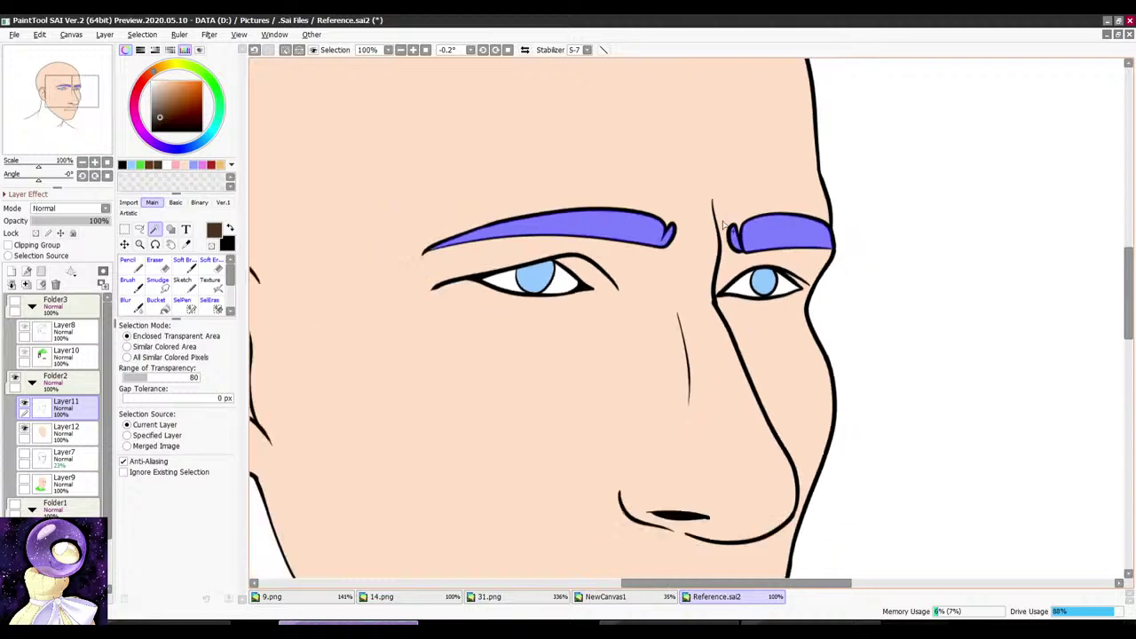
Step: Fill both eyebrows with dark brown on Layer12 using the Bucket and clear the selection
click(62, 439)
click(159, 307)
click(456, 274)
scroll(445, 214, down, 6)
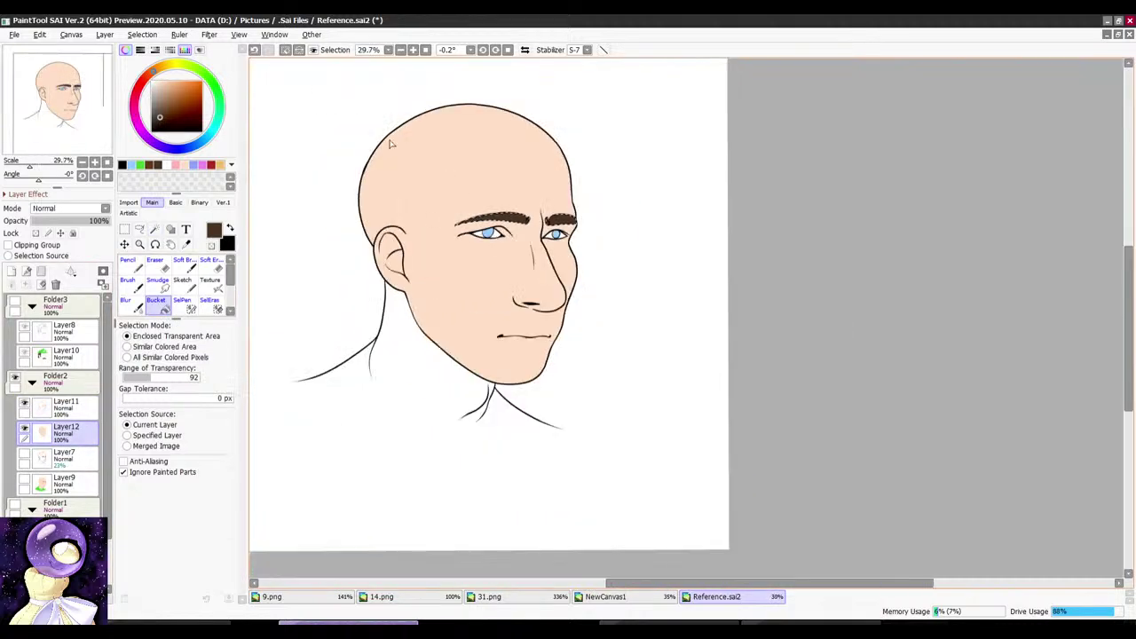
Step: Show Folder3 to check the hat, hair and mustache over the colored face, and hide it again
scroll(422, 258, up, 3)
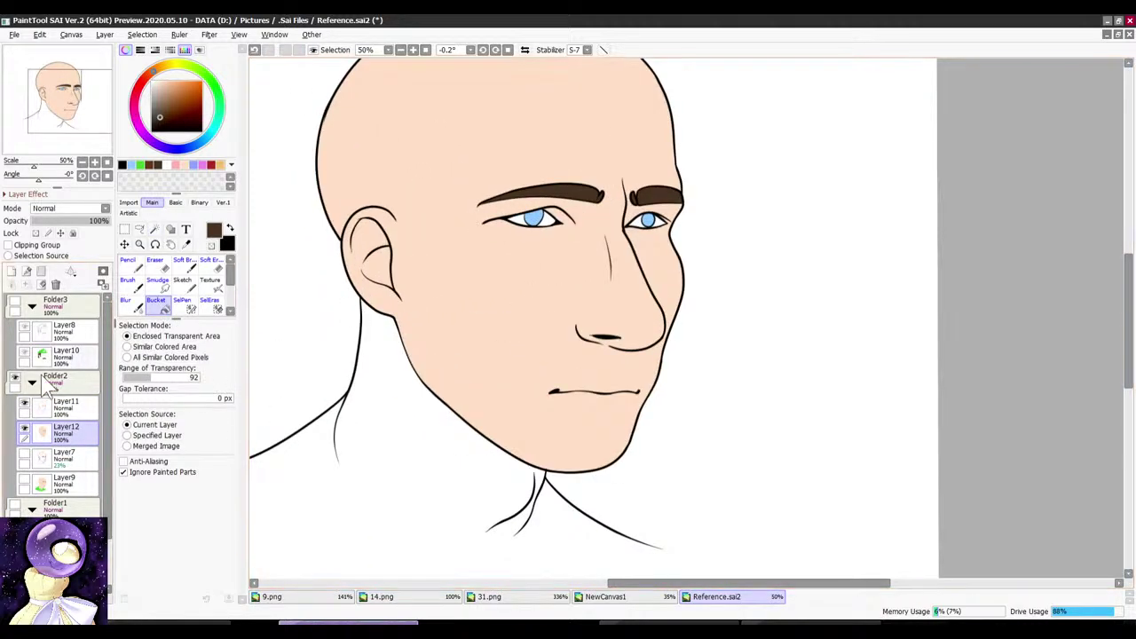
click(14, 304)
scroll(681, 232, down, 5)
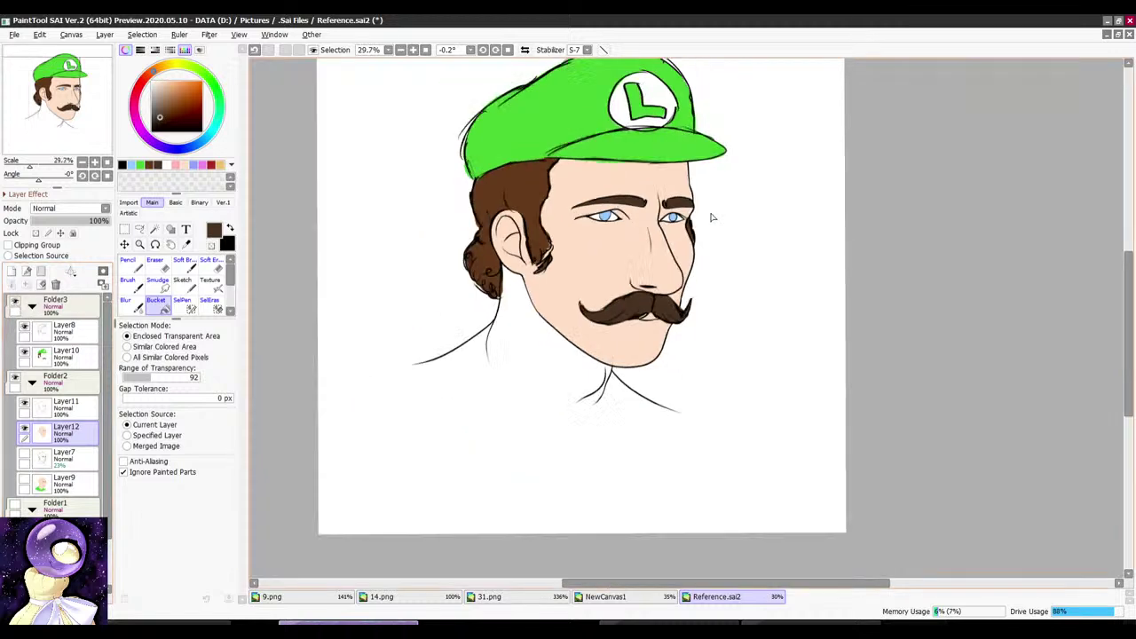
scroll(682, 232, up, 4)
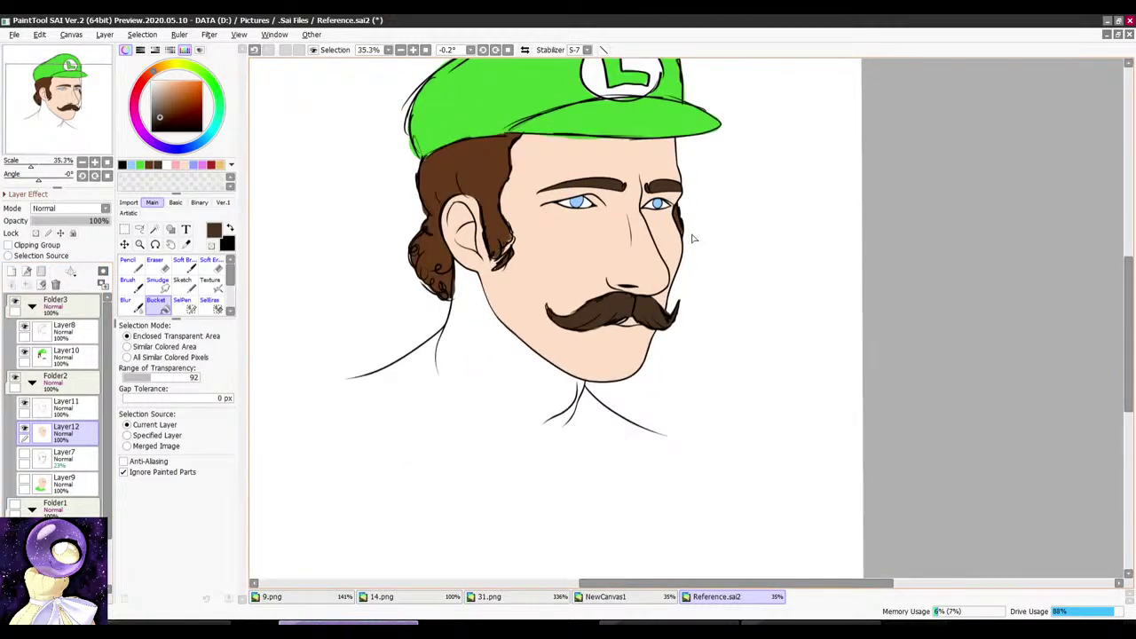
click(16, 307)
Step: Sample the skin tone from the head and set the Brush to size 50
click(186, 245)
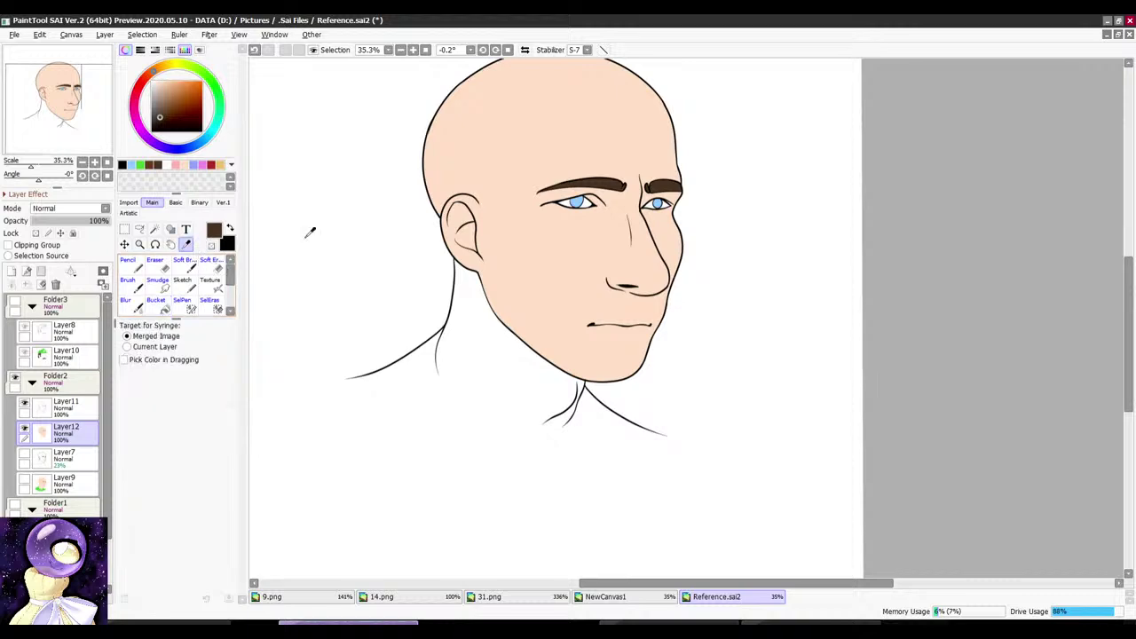
click(457, 177)
click(128, 282)
scroll(538, 249, down, 1)
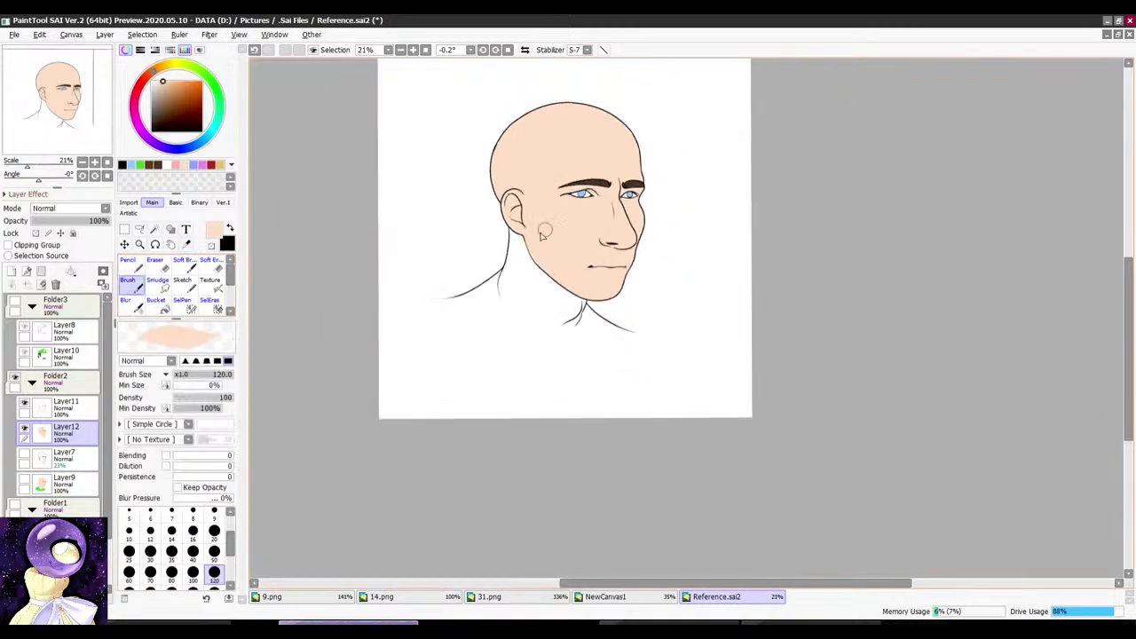
scroll(539, 249, up, 3)
drag(355, 519, 296, 408)
key(bracketleft)
key(bracketleft)
key(bracketleft)
key(bracketleft)
key(bracketleft)
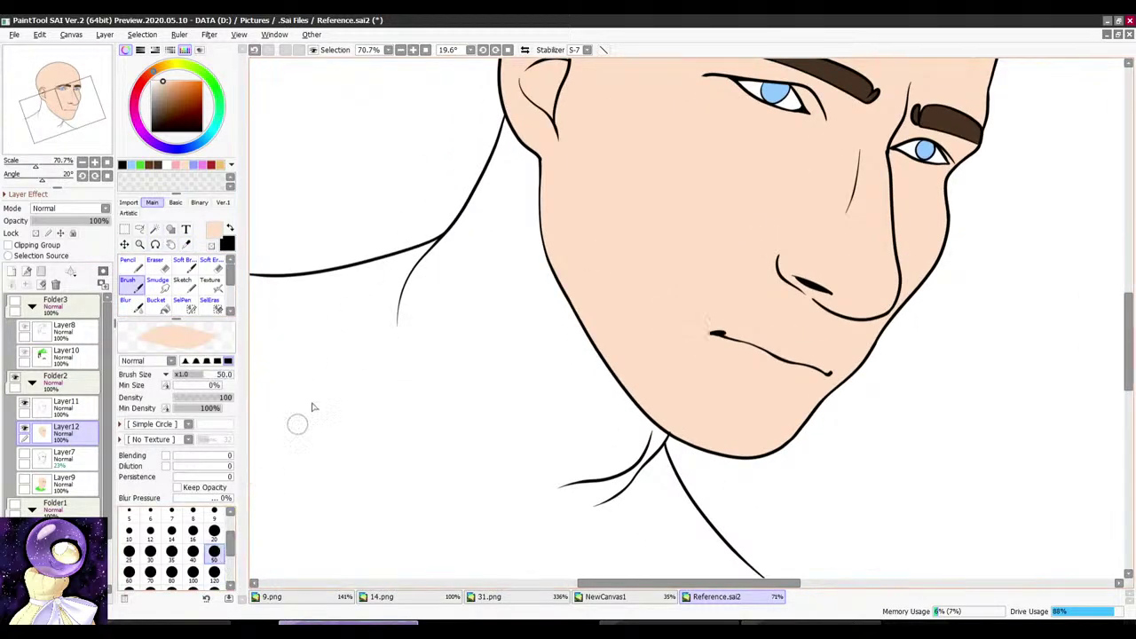
Step: Try to brush the skin tone onto the neck below the ear on Layer12
scroll(513, 125, up, 1)
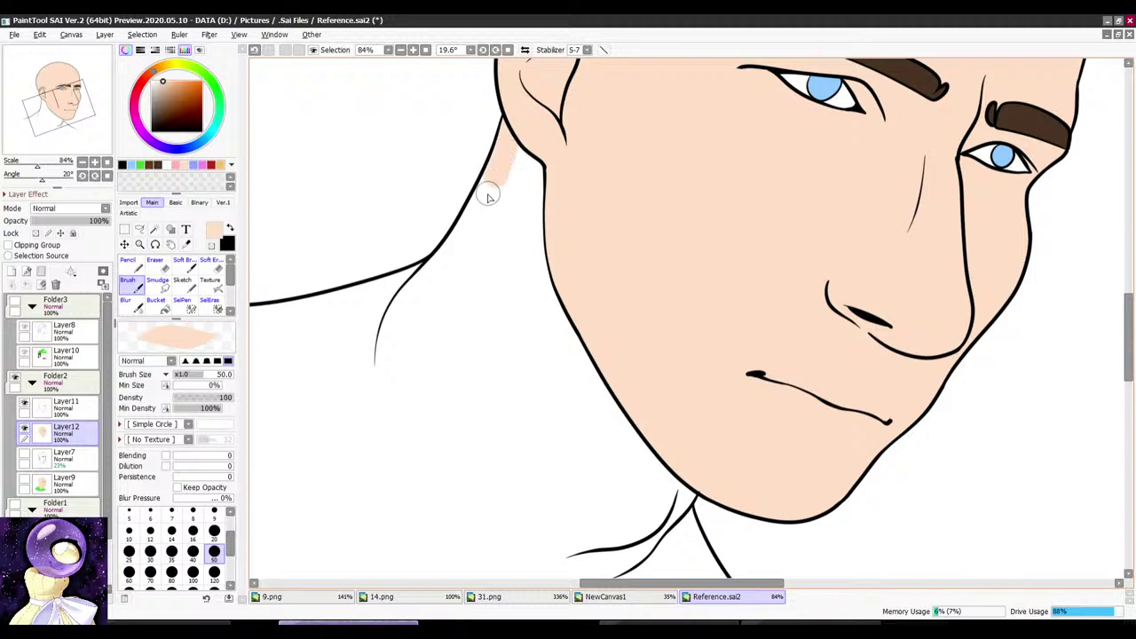
mouse_move(488, 195)
mouse_down()
mouse_move(459, 238)
mouse_move(589, 110)
mouse_up()
key(ctrl+z)
Step: Close off the open base of the neck on Layer11 with a curved size 9 SelPen stroke joining the neck lines
key(alt+space)
click(69, 407)
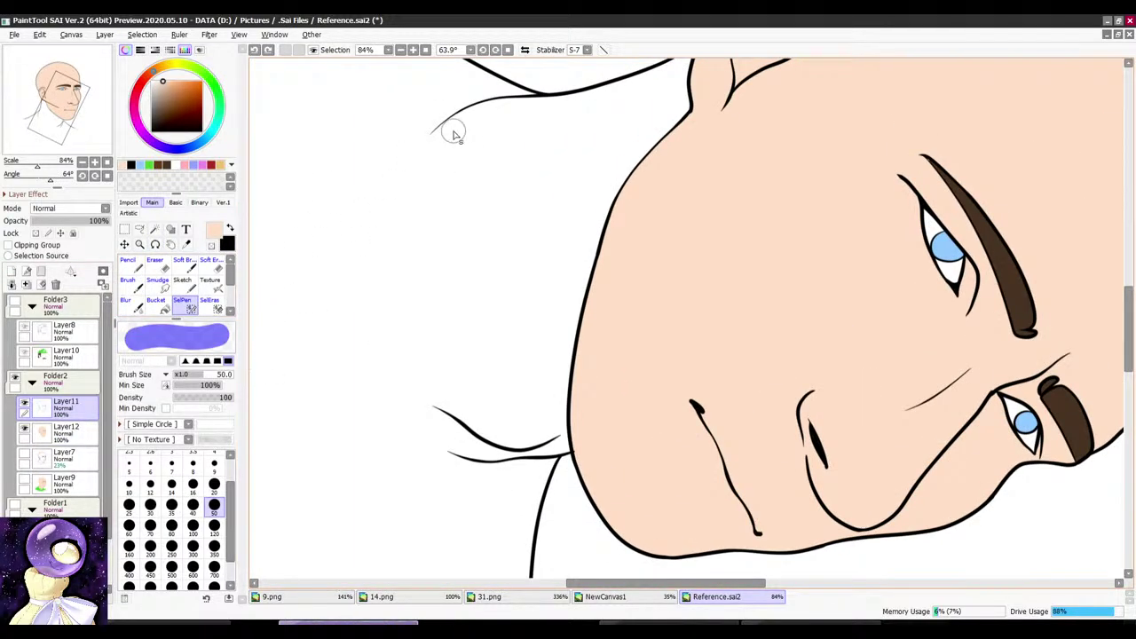
mouse_move(438, 144)
mouse_down()
mouse_move(406, 234)
mouse_move(419, 365)
mouse_move(445, 408)
mouse_up()
key(ctrl+z)
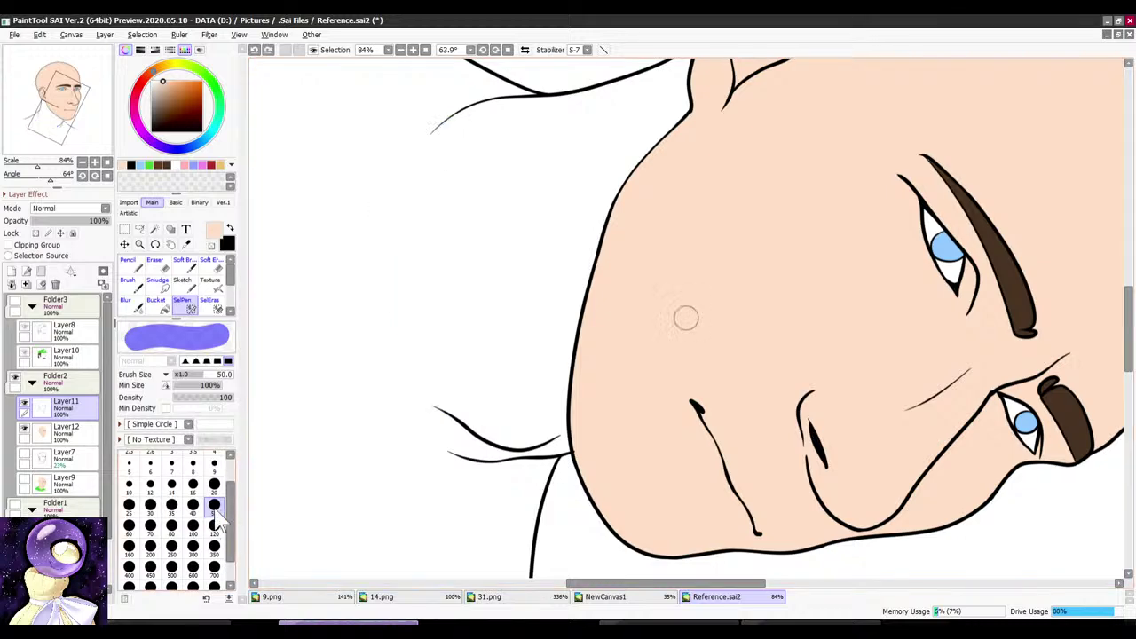
click(215, 466)
key(alt+space)
scroll(451, 134, up, 3)
mouse_move(418, 189)
mouse_down()
mouse_move(443, 142)
mouse_move(417, 422)
mouse_up()
scroll(477, 110, down, 3)
scroll(490, 89, up, 1)
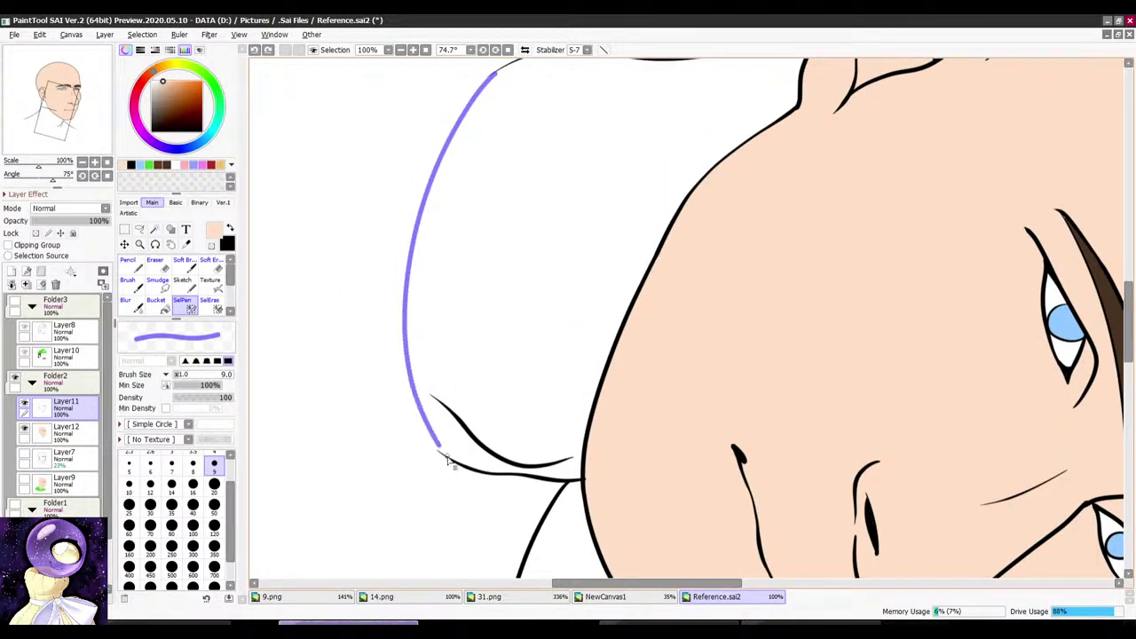
drag(572, 153, 513, 209)
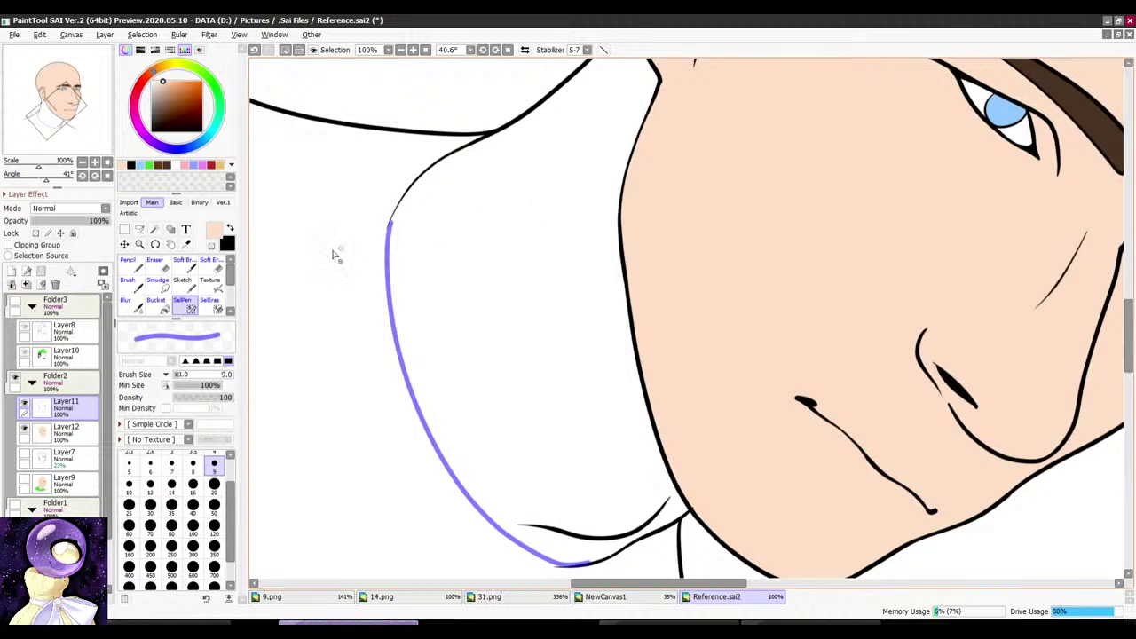
Step: Select the enclosed neck with the Magic Wand, fill it with the skin tone on Layer12 using the Bucket, and clear the selection
click(154, 229)
click(417, 293)
drag(418, 279, 315, 295)
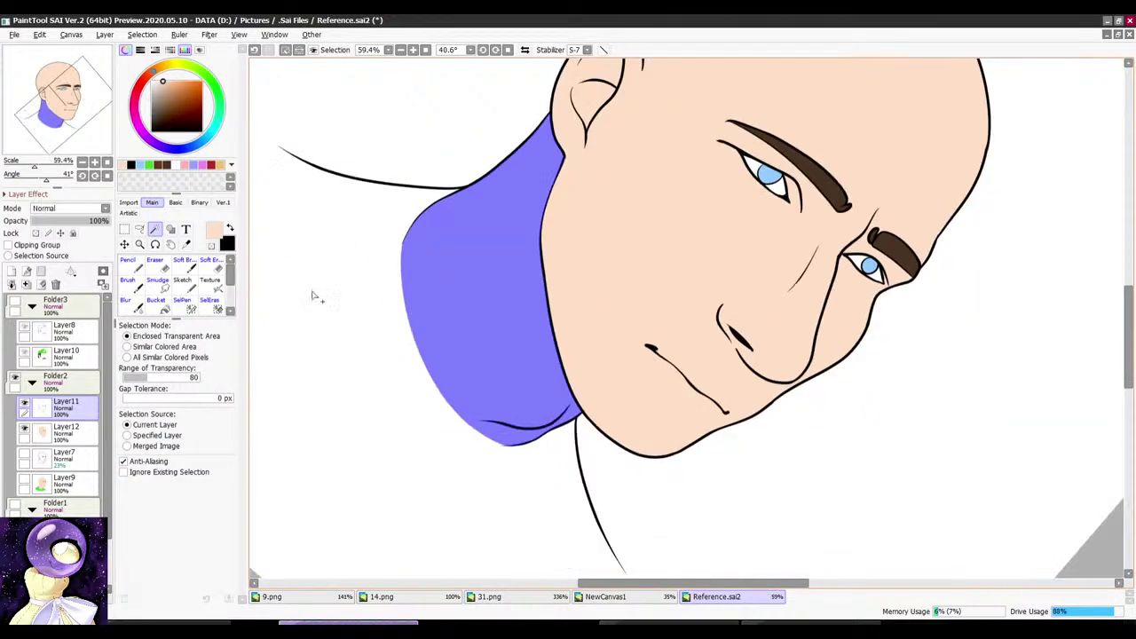
click(156, 305)
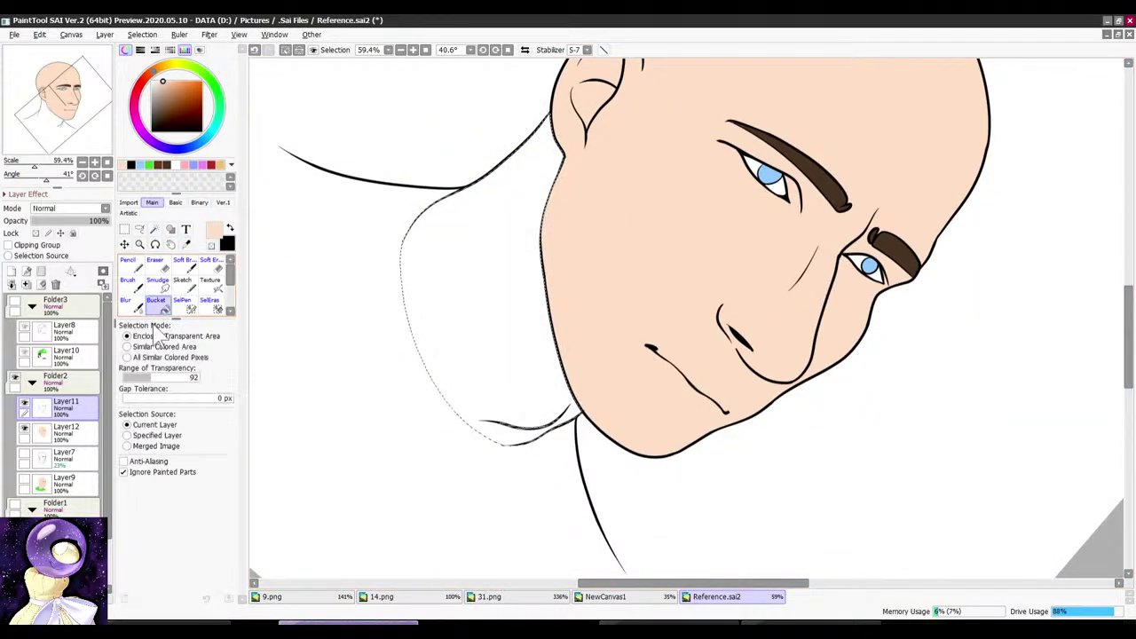
click(66, 429)
click(464, 373)
click(284, 50)
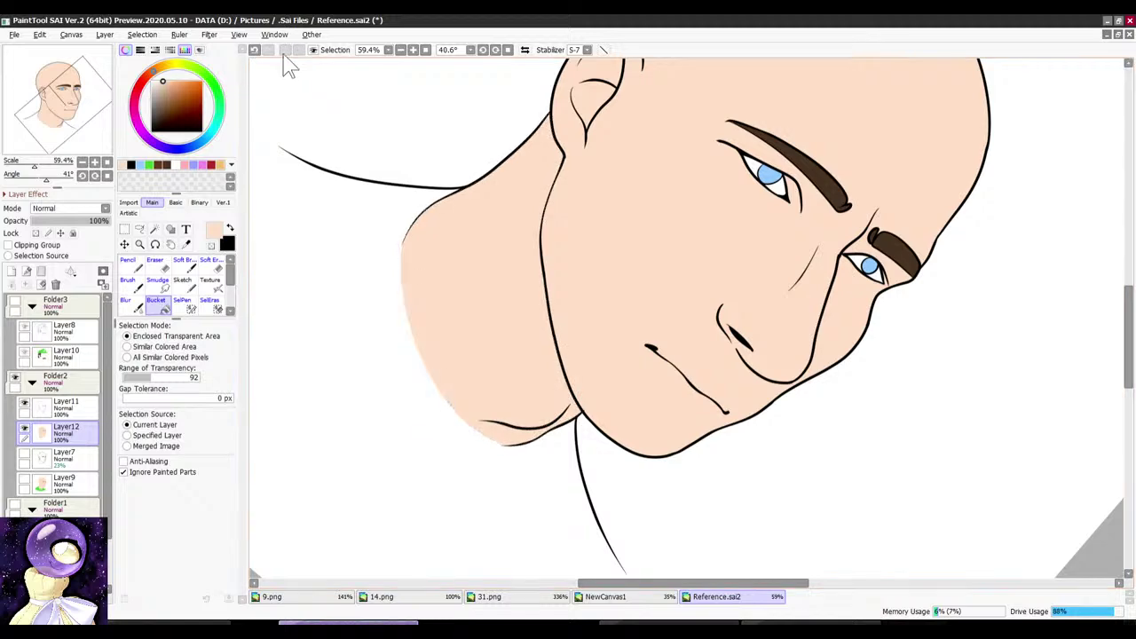
scroll(479, 228, down, 4)
scroll(445, 257, up, 4)
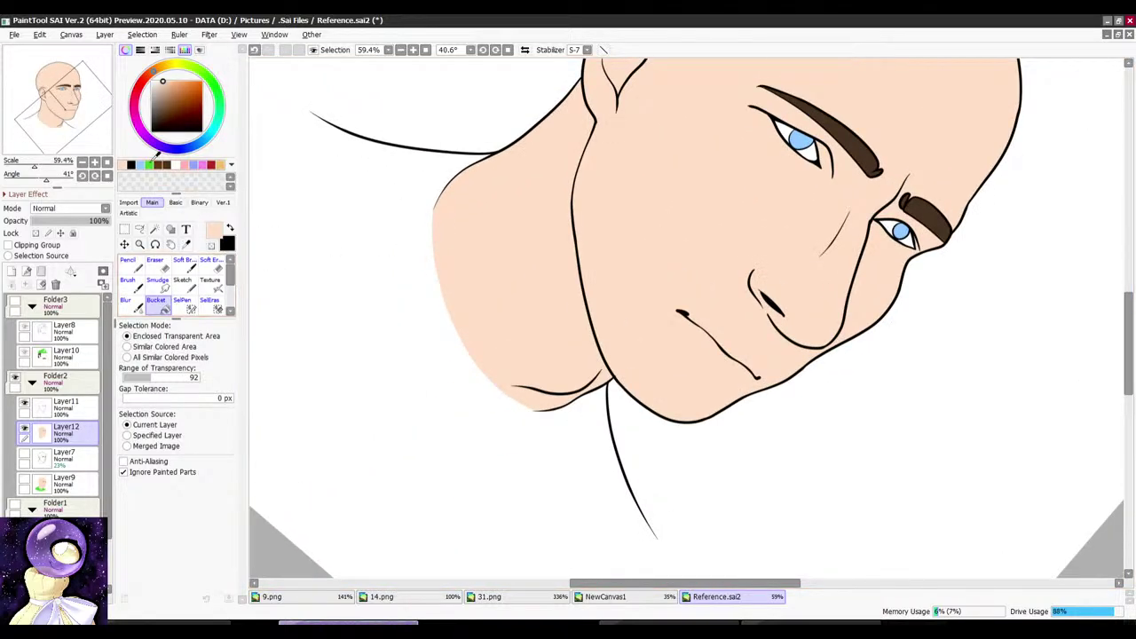
Step: Choose bright green and brush a curved lower shirt edge on Layer12 between the outer ends of the two shoulder lines
click(149, 165)
click(132, 286)
scroll(671, 298, down, 4)
key(r)
drag(568, 239, 710, 124)
scroll(695, 116, up, 3)
scroll(689, 163, down, 1)
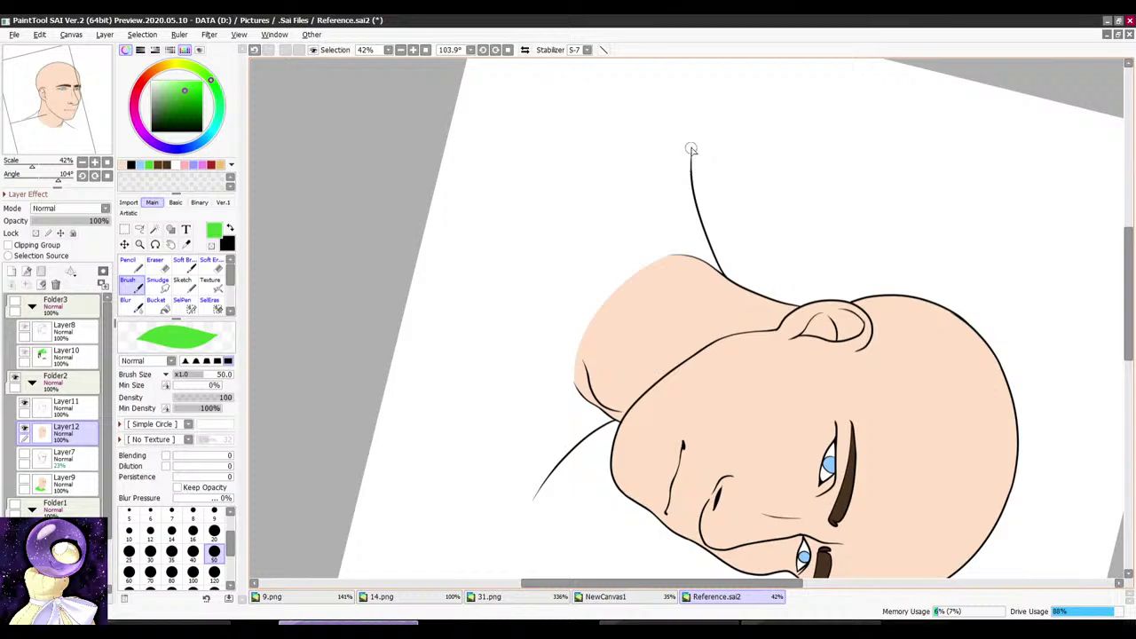
mouse_move(573, 207)
mouse_down()
mouse_move(505, 345)
mouse_move(505, 469)
mouse_move(535, 494)
mouse_up()
key(r)
mouse_move(619, 199)
mouse_down()
mouse_move(585, 271)
mouse_move(590, 259)
mouse_up()
drag(665, 488, 680, 261)
Step: Brush green along the shoulder line under the chin and erase the paint spilling outside it
scroll(680, 258, up, 8)
scroll(687, 151, down, 1)
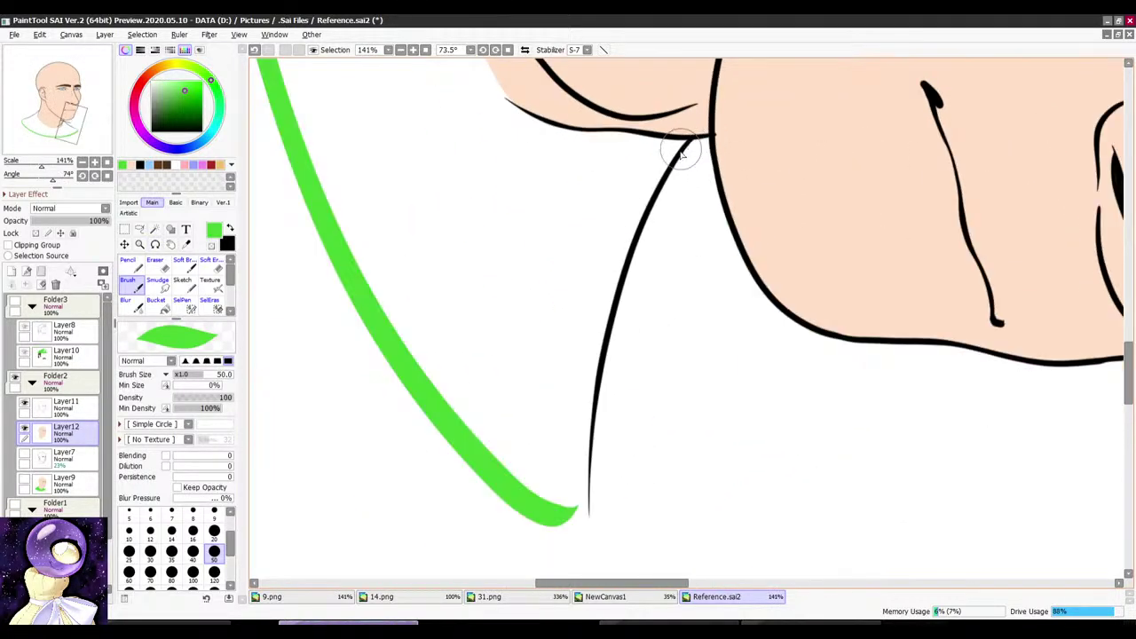
mouse_move(681, 156)
mouse_down()
mouse_move(606, 287)
mouse_move(582, 487)
mouse_move(568, 515)
mouse_up()
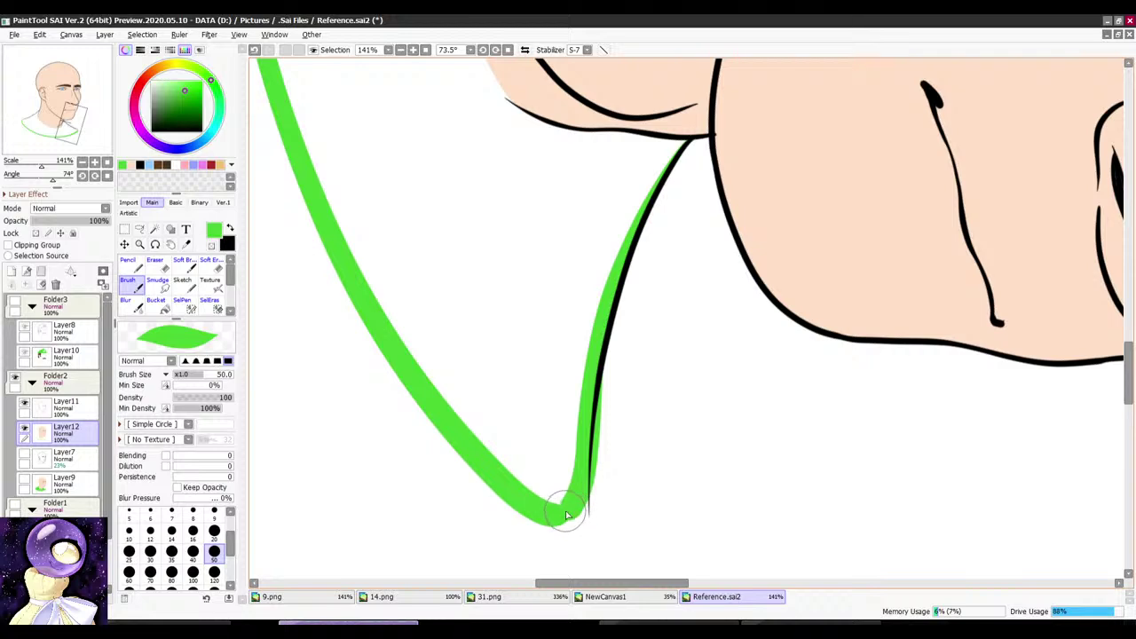
key(r)
mouse_move(754, 266)
mouse_down()
mouse_move(545, 327)
mouse_move(605, 379)
mouse_up()
key(e)
drag(786, 145, 752, 320)
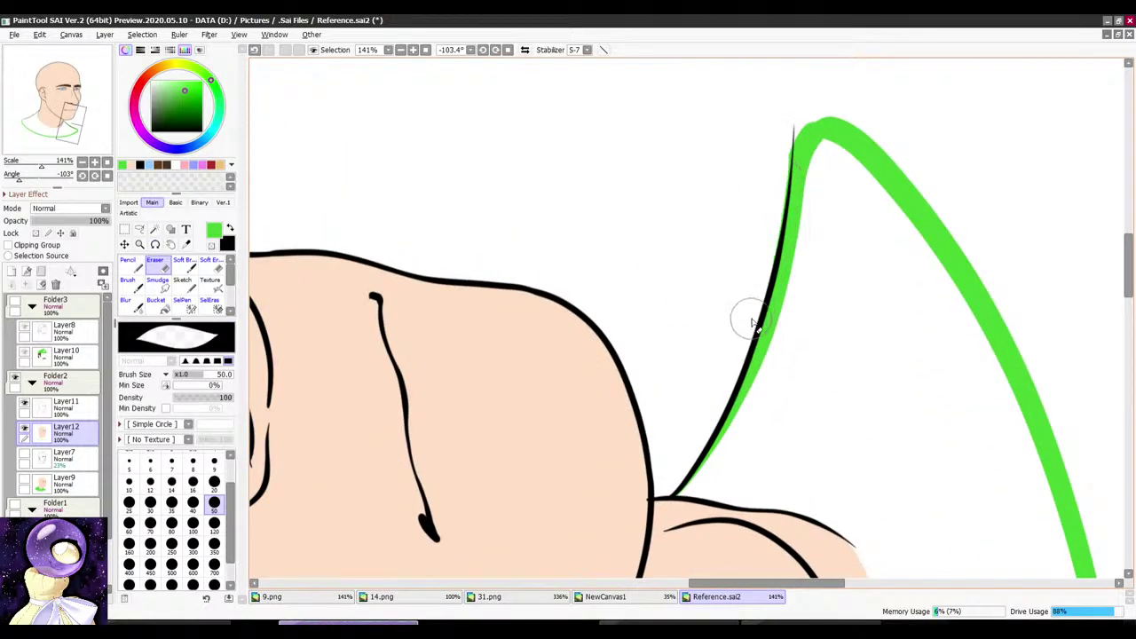
Step: Refine the green corner at that shoulder's tip with the Brush and erase the remaining overflow along the line
key(b)
key(r)
drag(854, 133, 841, 122)
scroll(823, 121, up, 2)
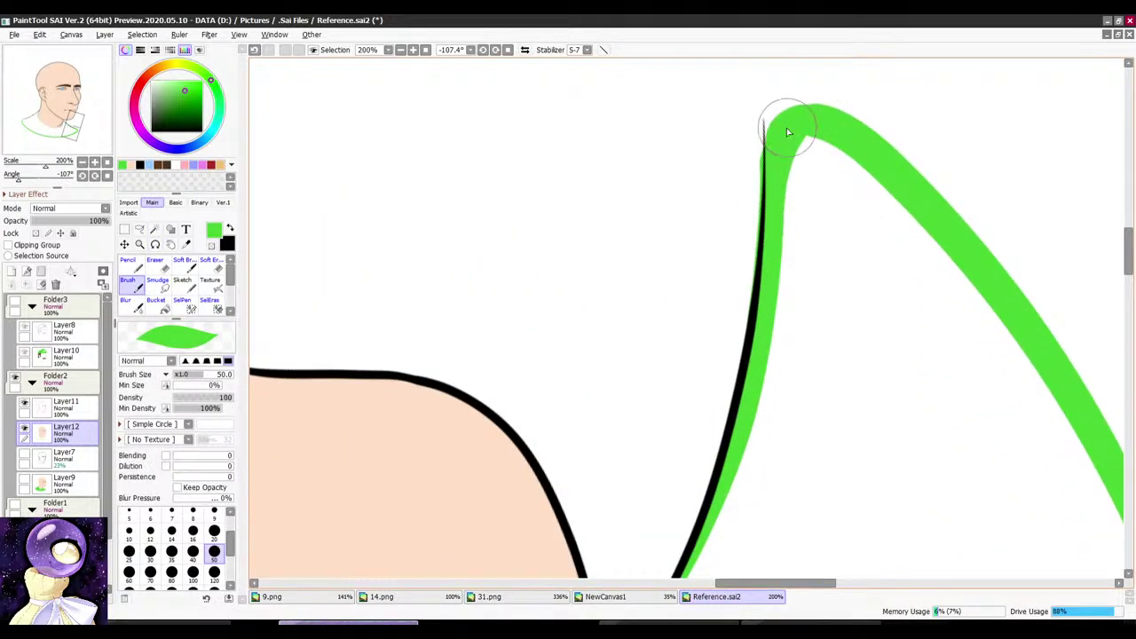
key(e)
drag(752, 138, 749, 253)
key(b)
key(e)
scroll(754, 215, down, 3)
key(r)
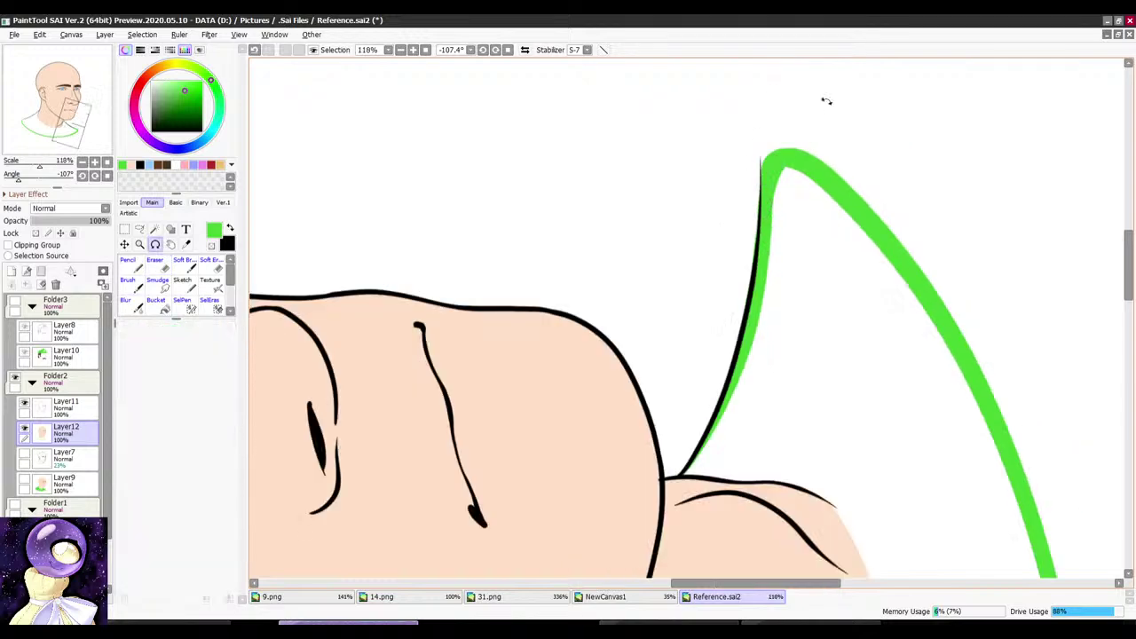
Step: Brush green along the inside of the shoulder line behind the neck, joining it to the lower shirt edge
mouse_move(839, 133)
mouse_down()
mouse_move(870, 261)
mouse_move(862, 330)
mouse_up()
key(b)
scroll(779, 251, down, 6)
key(r)
mouse_move(516, 373)
mouse_down()
mouse_move(542, 172)
mouse_move(523, 231)
mouse_up()
scroll(477, 353, down, 1)
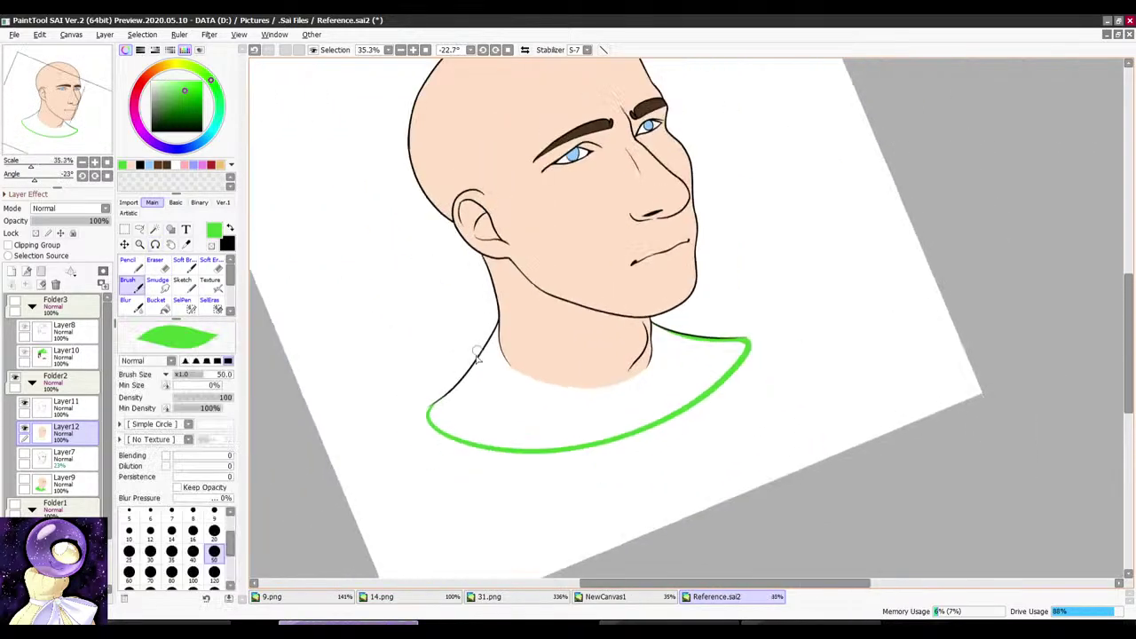
scroll(555, 251, up, 3)
scroll(612, 89, up, 1)
mouse_move(614, 96)
mouse_down()
mouse_move(507, 278)
mouse_move(394, 392)
mouse_move(490, 252)
mouse_up()
scroll(471, 320, up, 3)
drag(399, 568, 446, 378)
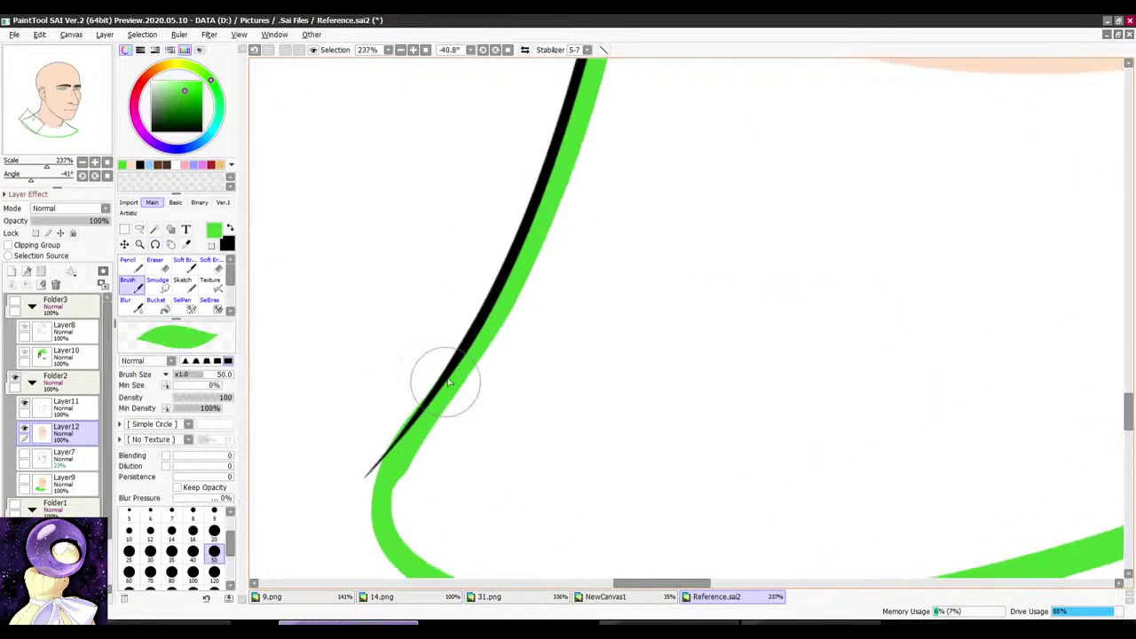
key(e)
key(b)
scroll(480, 352, down, 6)
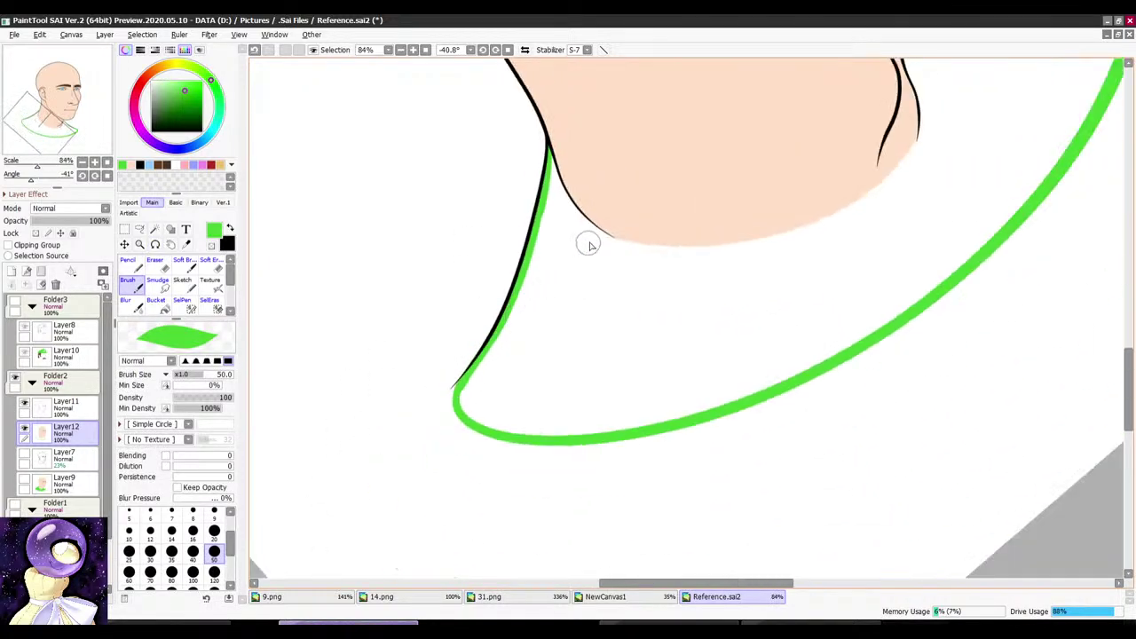
Step: Try to select the shirt area inside the green outline with the Magic Wand, on Layer11 and on Layer12
click(67, 405)
click(155, 230)
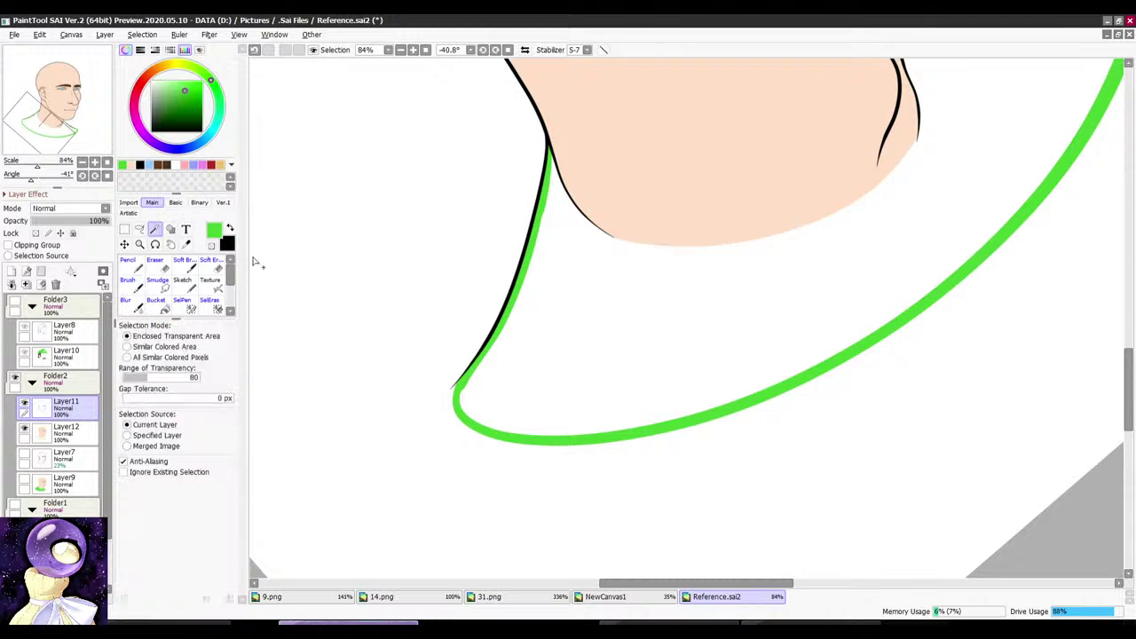
click(540, 311)
scroll(533, 306, down, 5)
scroll(528, 300, up, 2)
key(ctrl+z)
click(82, 432)
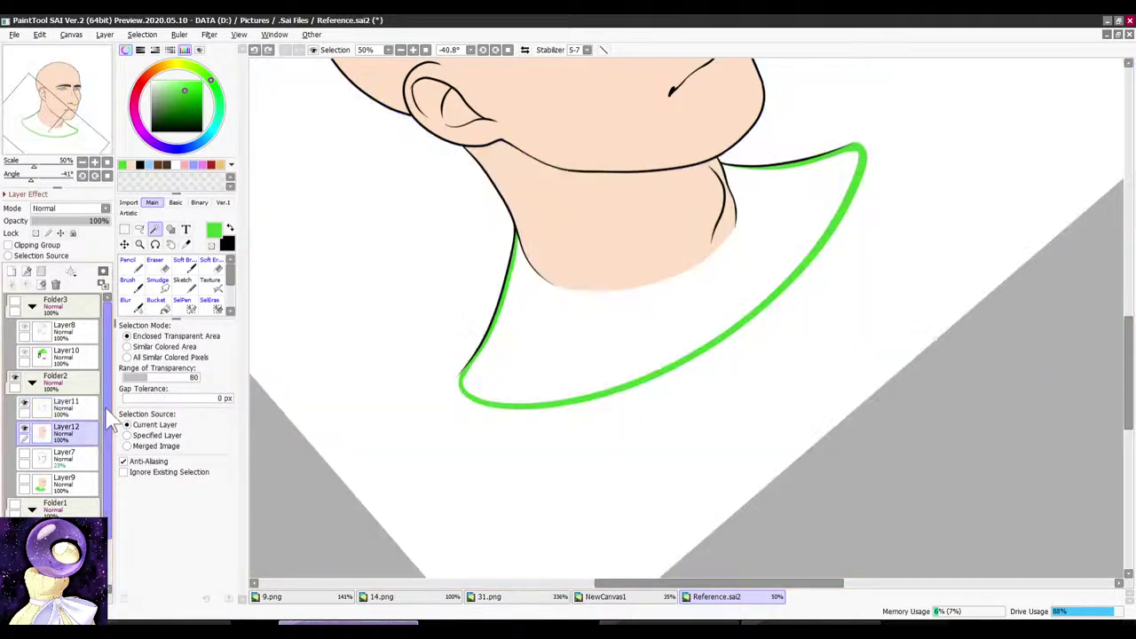
click(164, 336)
click(570, 340)
scroll(550, 317, up, 1)
key(ctrl+d)
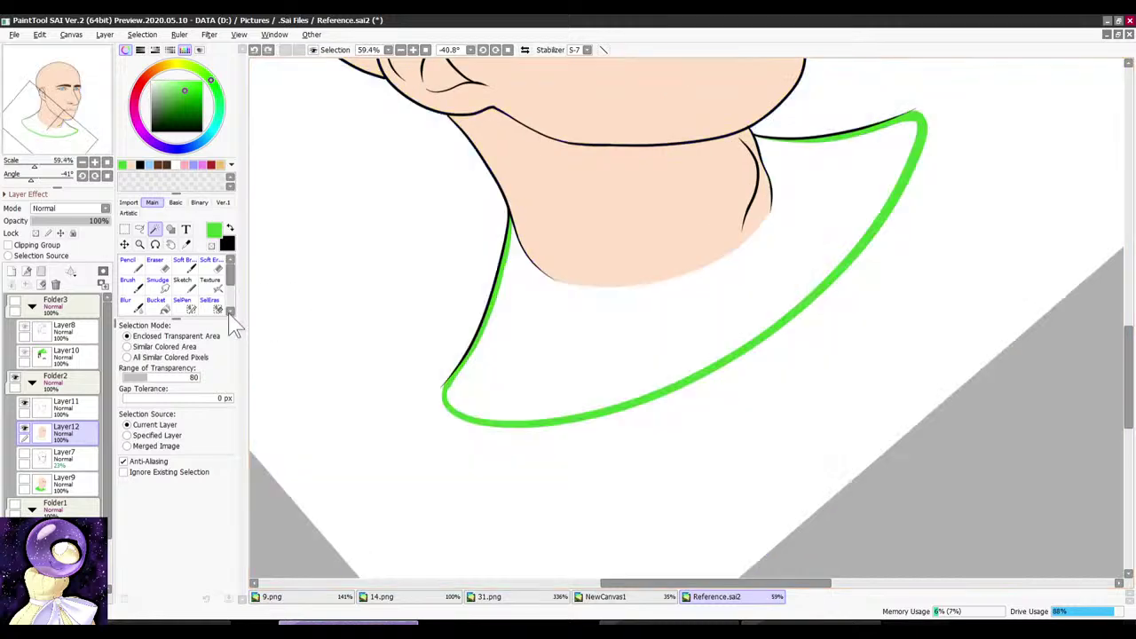
Step: Brush green into the gaps where both shoulder lines meet the neck to close the shirt outline on Layer12
click(129, 282)
scroll(519, 210, up, 3)
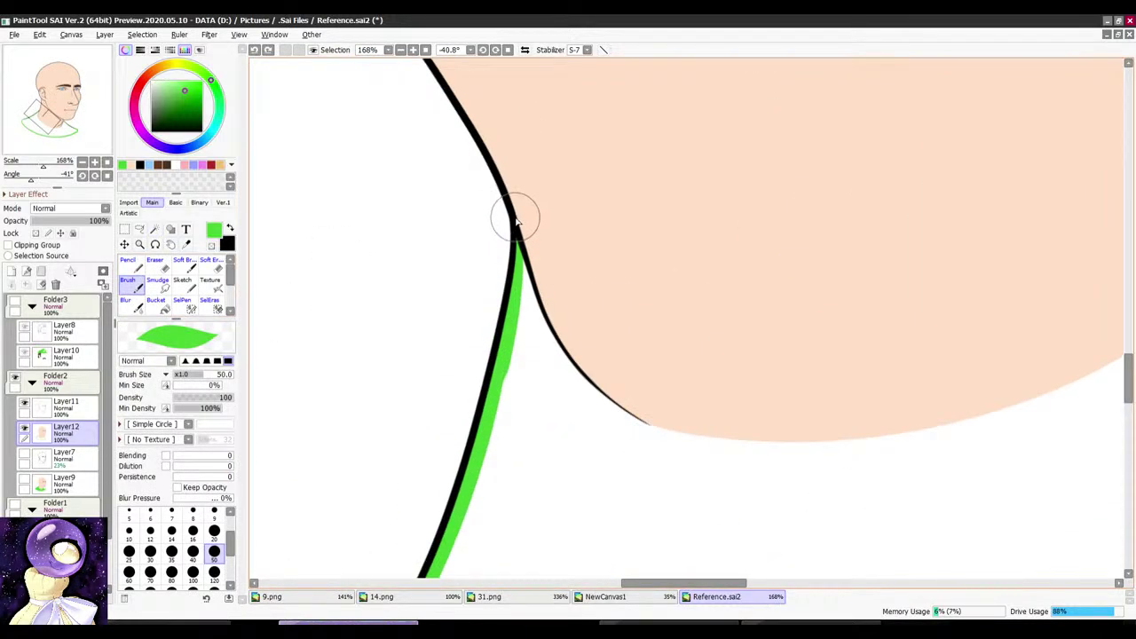
drag(521, 258, 516, 288)
scroll(527, 265, down, 6)
scroll(807, 157, up, 4)
key(alt+space)
drag(806, 157, 843, 277)
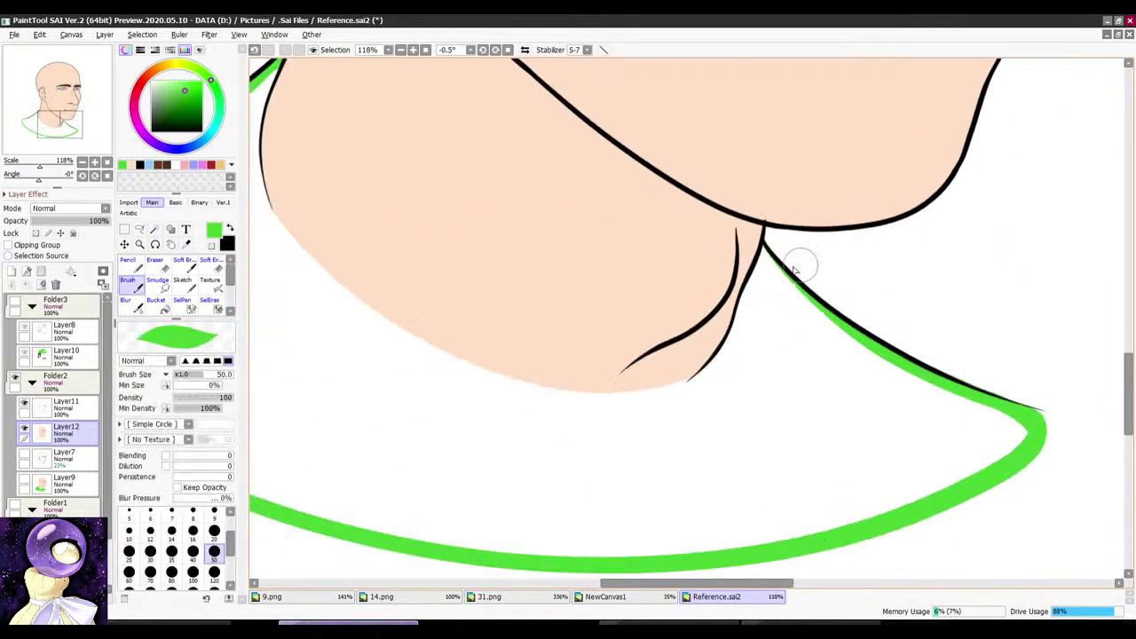
scroll(792, 266, up, 4)
scroll(744, 212, down, 5)
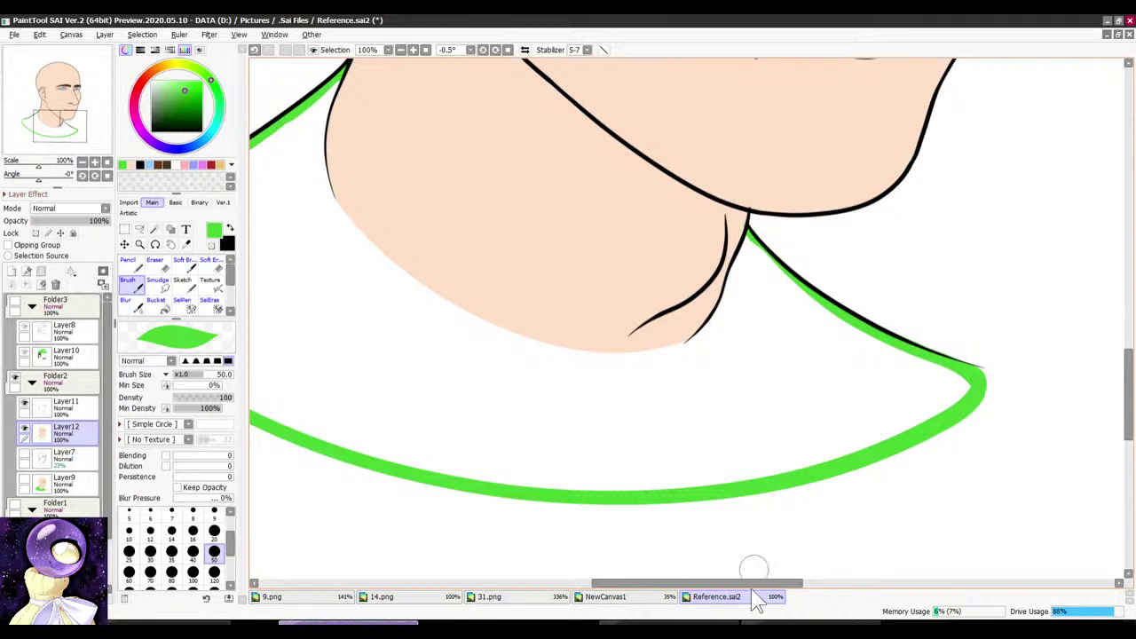
Step: Switch to the web browser and view the YouTube Studio live stream page
click(759, 631)
click(710, 631)
click(460, 20)
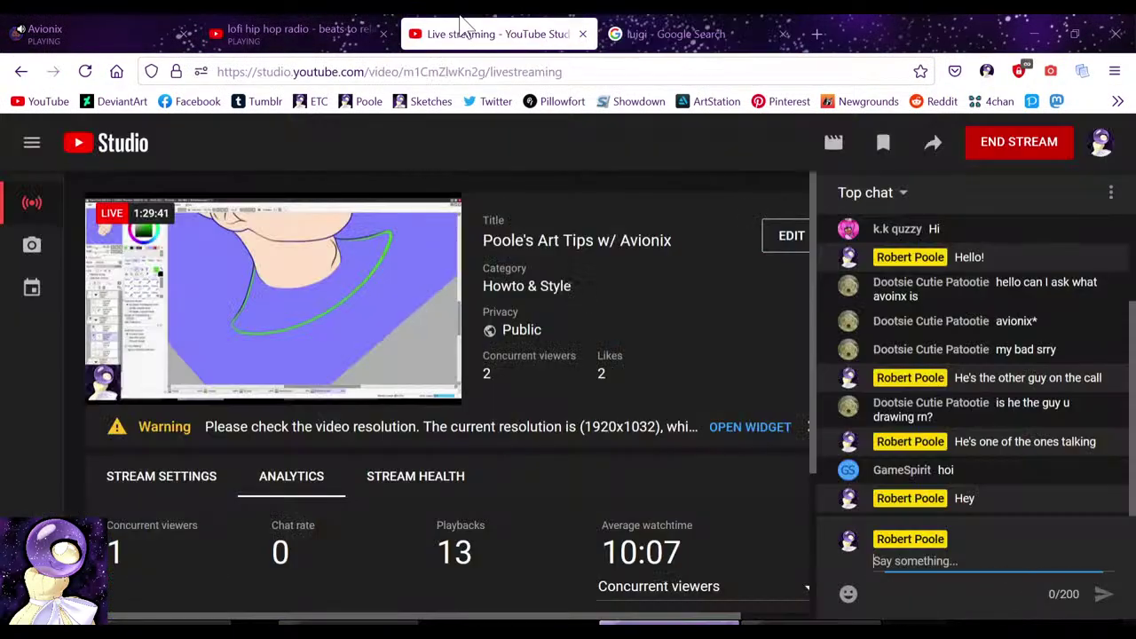
Step: Switch back to PaintTool SAI and bucket-fill the outlined shirt with green on Layer12, using the Enclosed Transparent Area mode
key(alt+Tab)
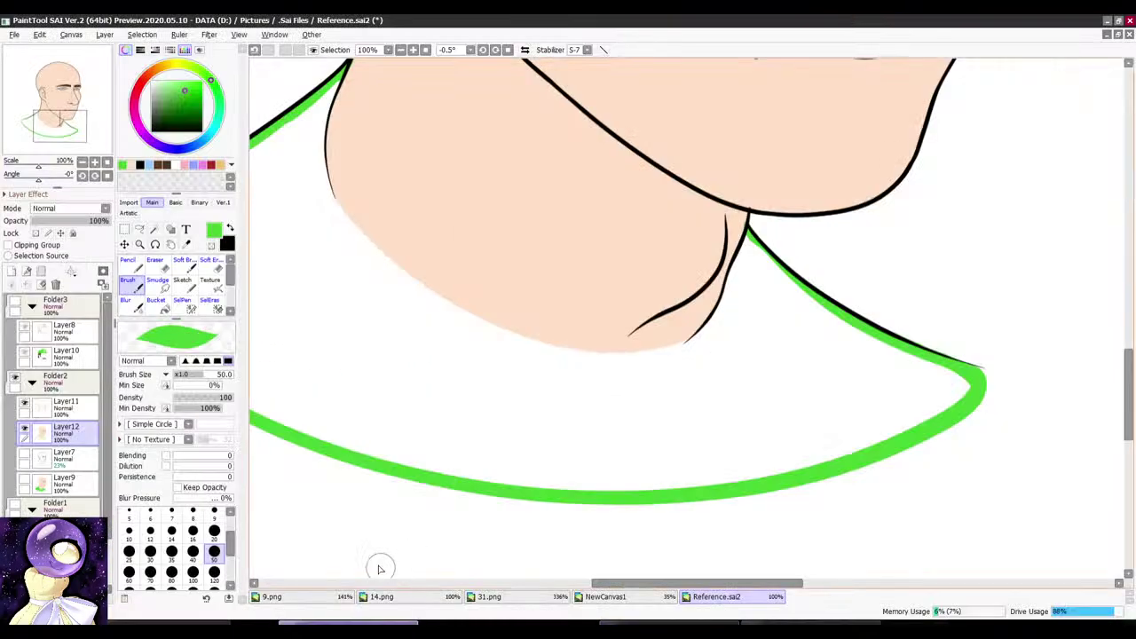
scroll(379, 568, down, 2)
click(64, 482)
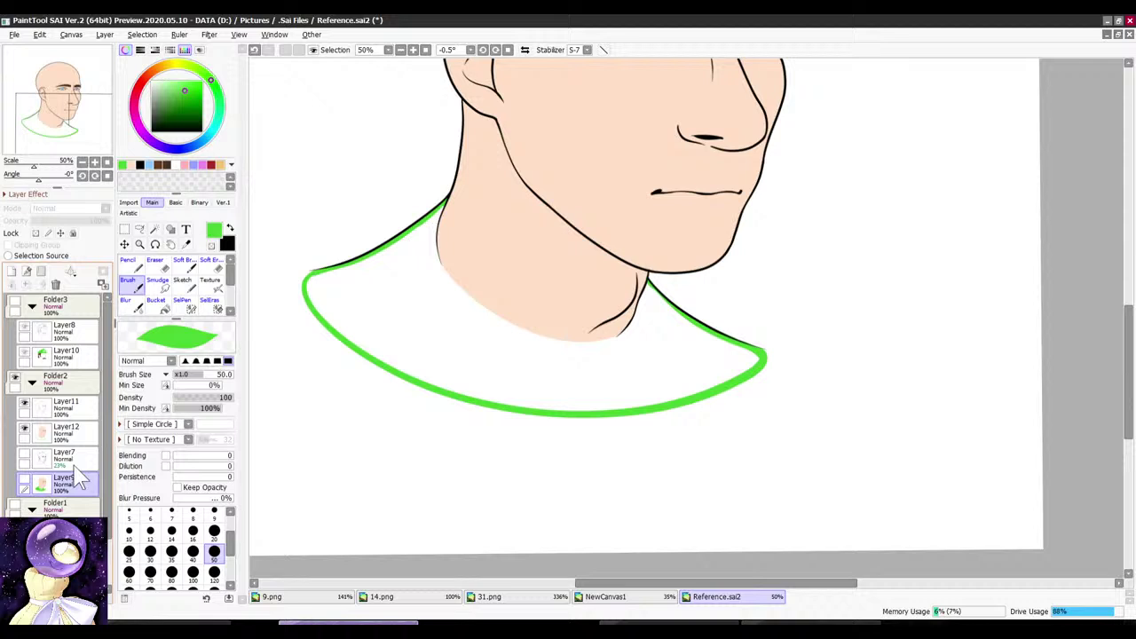
click(155, 302)
click(604, 317)
click(150, 347)
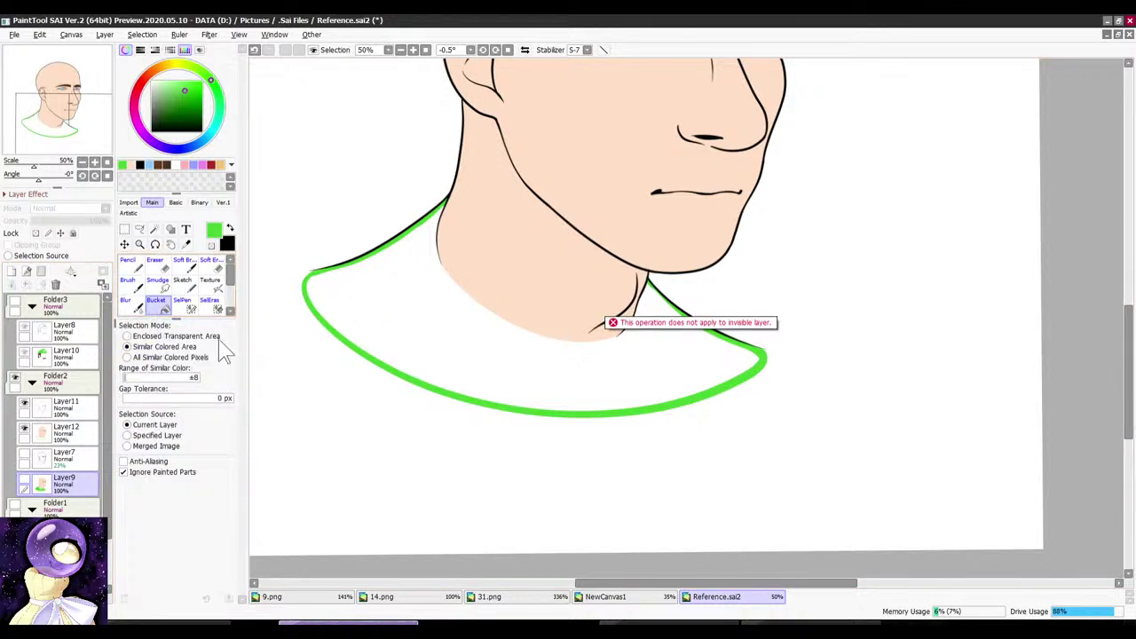
click(64, 431)
click(155, 335)
click(363, 337)
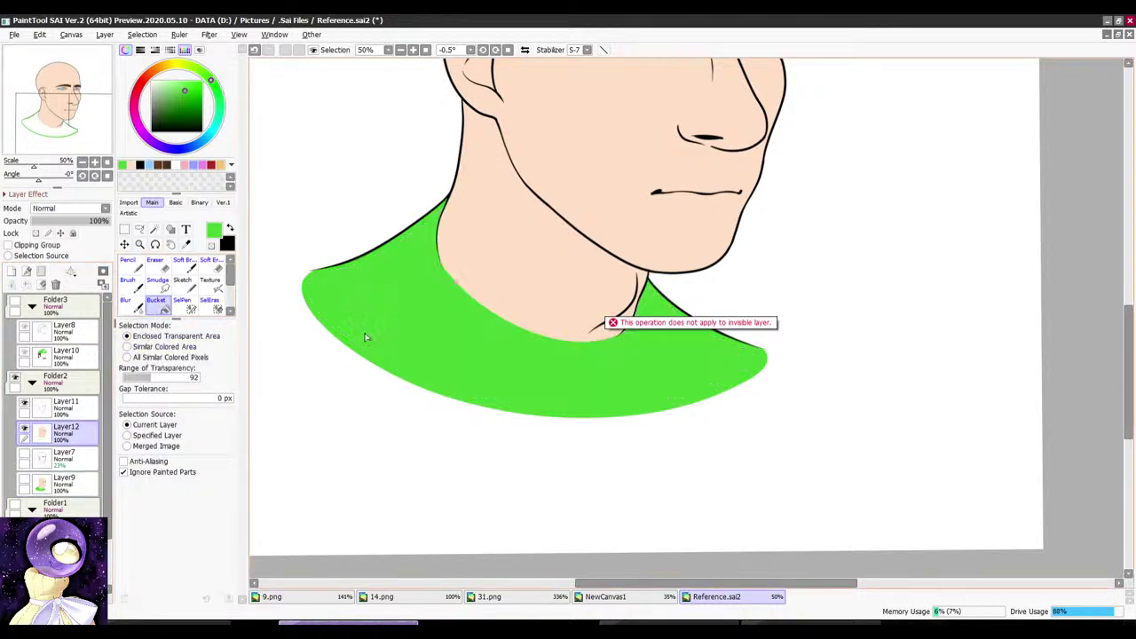
scroll(460, 298, down, 2)
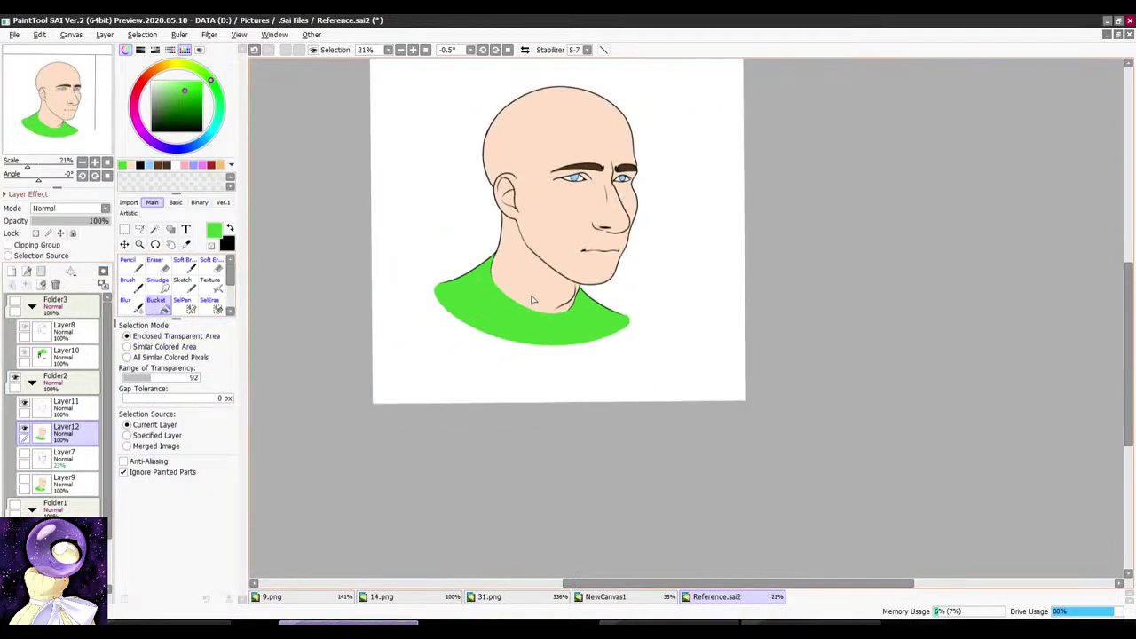
Step: Show Folder3 with the cap, hair and mustache sketch, and set Folder2's opacity to 20%
click(14, 303)
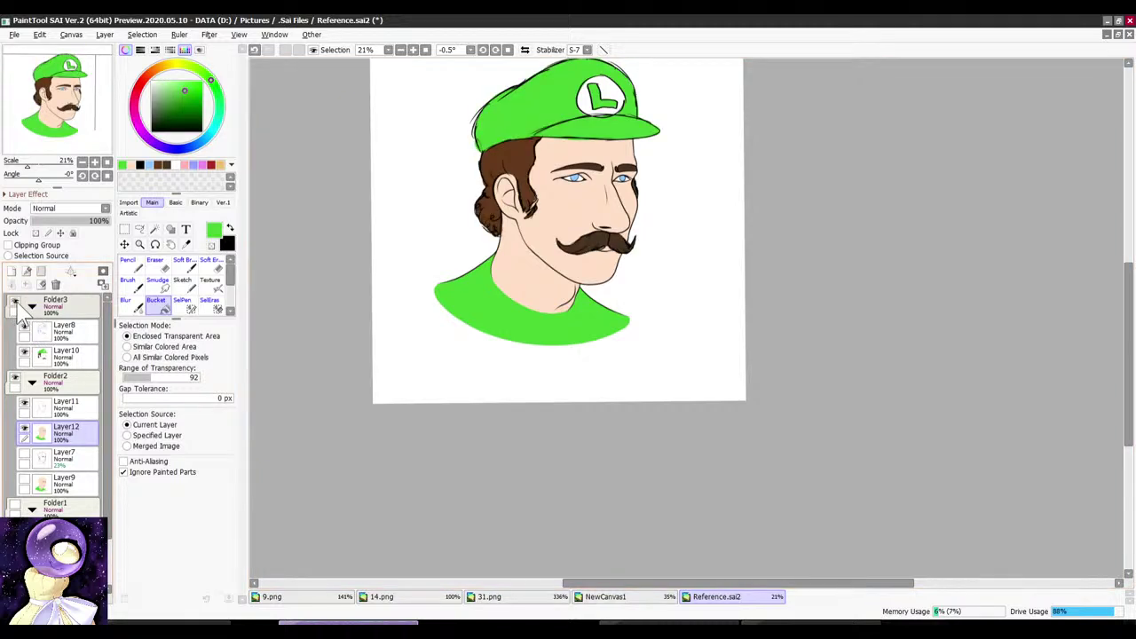
click(14, 379)
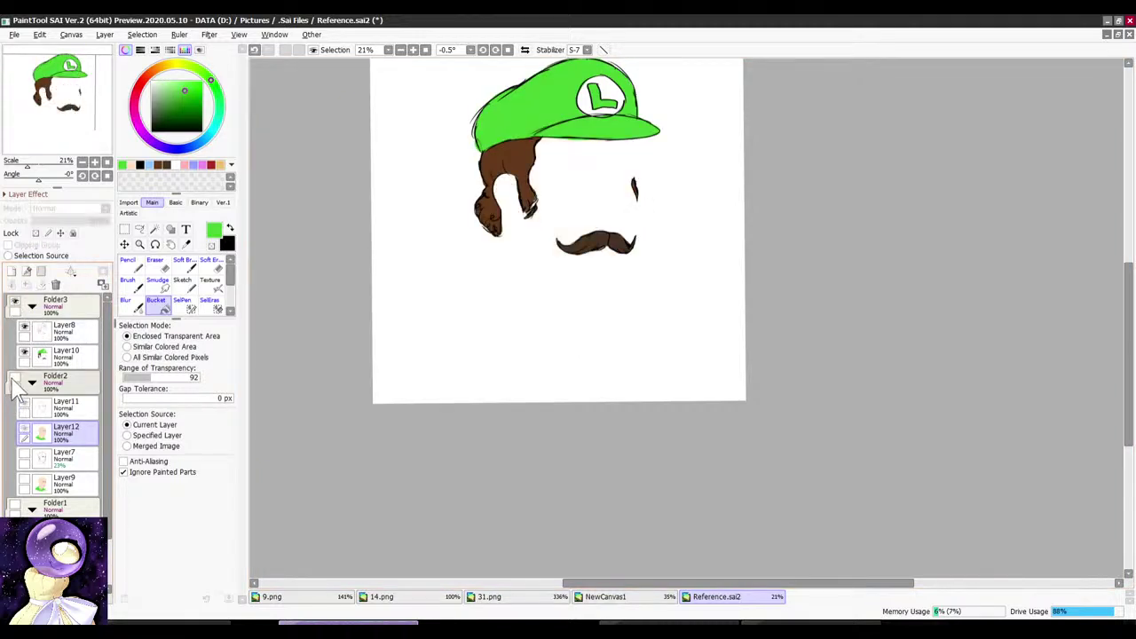
click(14, 380)
click(50, 221)
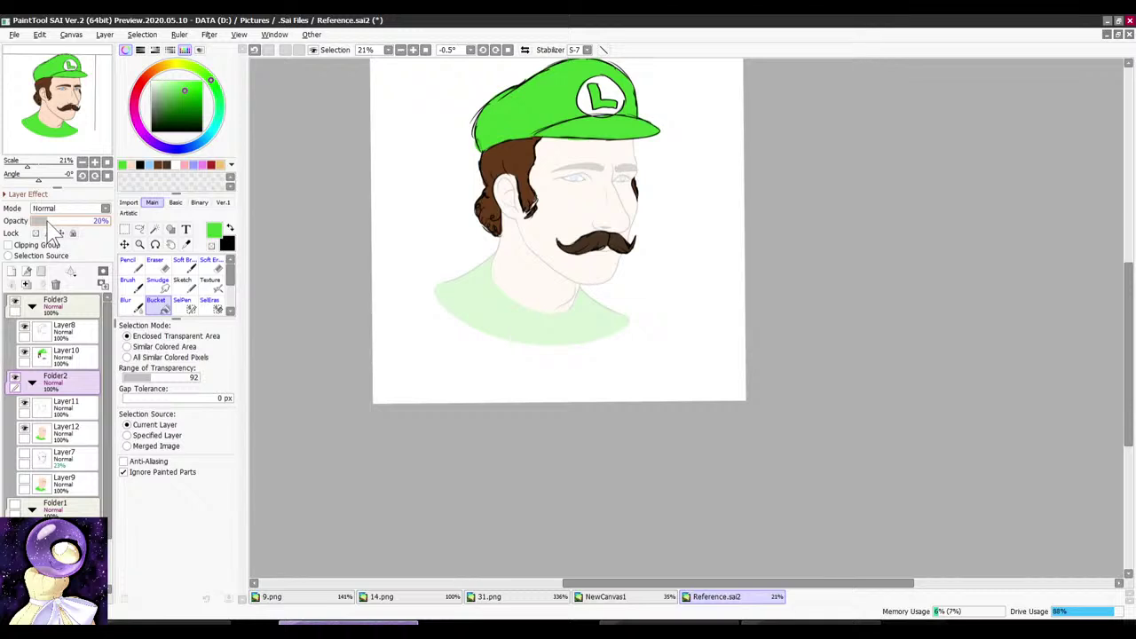
Step: Hide the color Layer10 in Folder3 and set the sketch Layer8's opacity to 32%
click(54, 307)
click(64, 330)
click(56, 221)
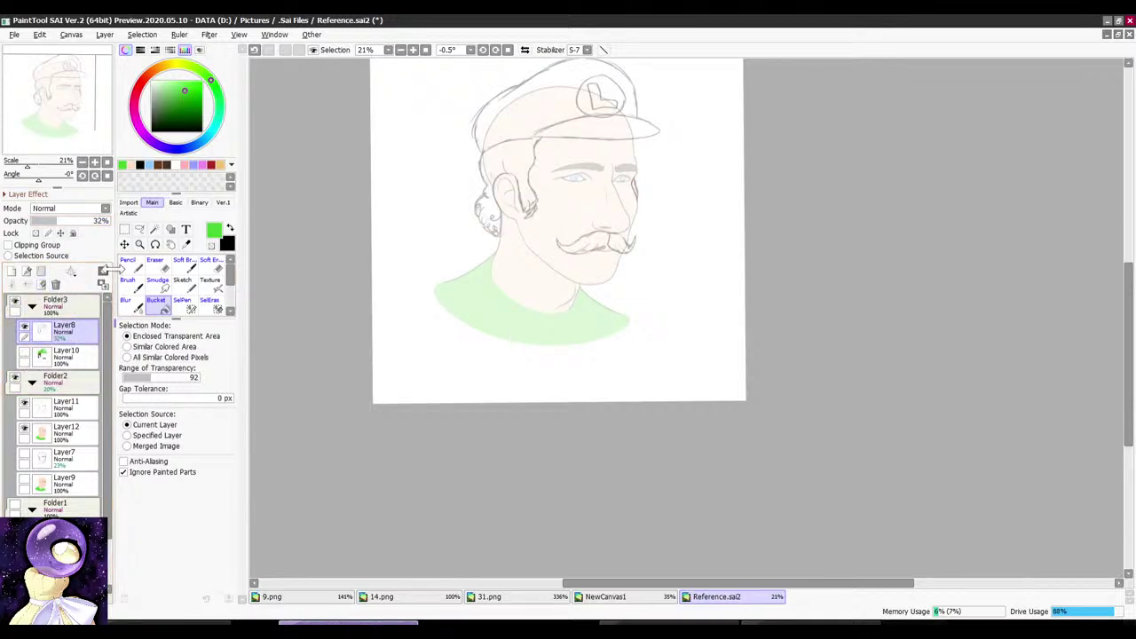
Step: Choose the Pencil tool and add a new layer above Layer8 in Folder3 for the cap and hair line art
click(128, 260)
scroll(678, 292, down, 3)
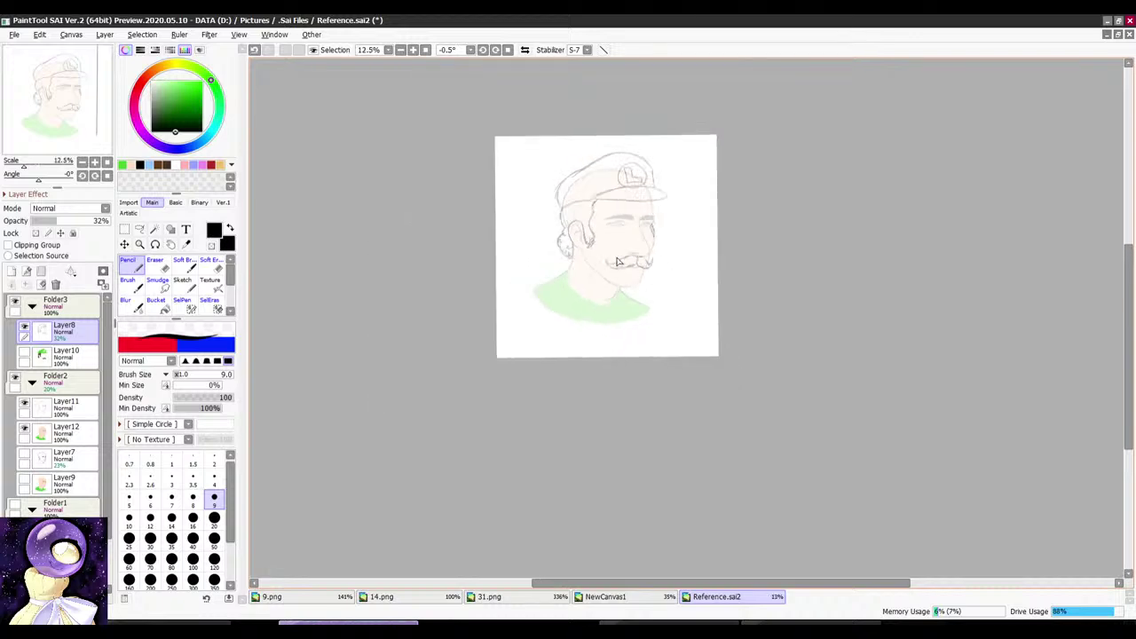
scroll(585, 211, up, 3)
click(11, 272)
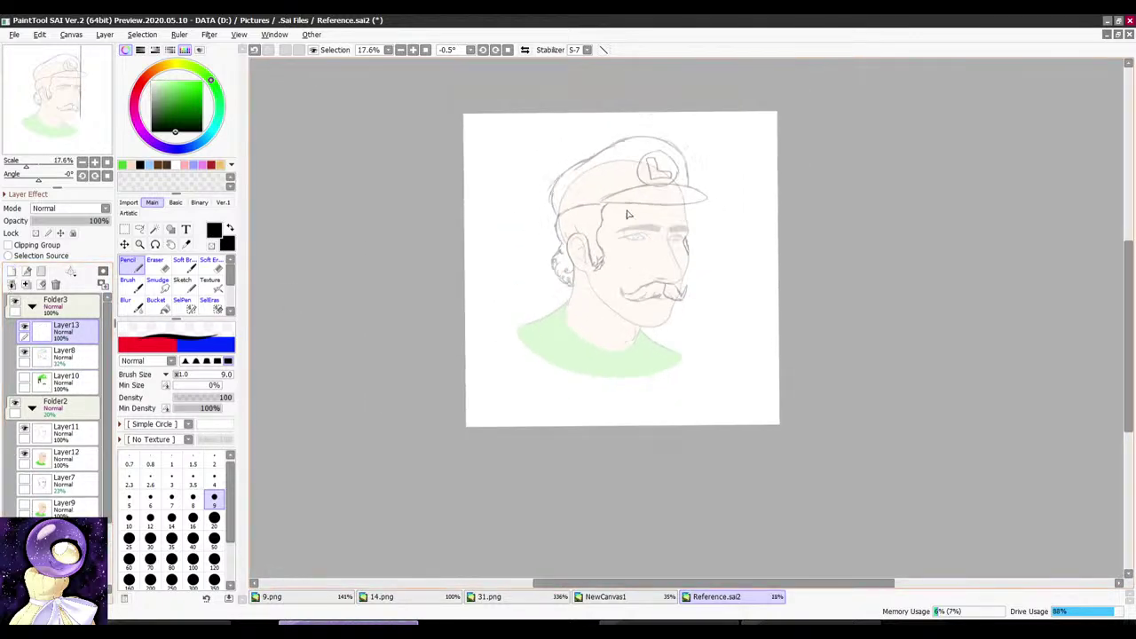
Step: Switch to the Discord call window to view the shared drawing screen, and return to PaintTool SAI
scroll(620, 209, up, 3)
scroll(728, 97, up, 2)
drag(725, 132, 657, 176)
click(779, 623)
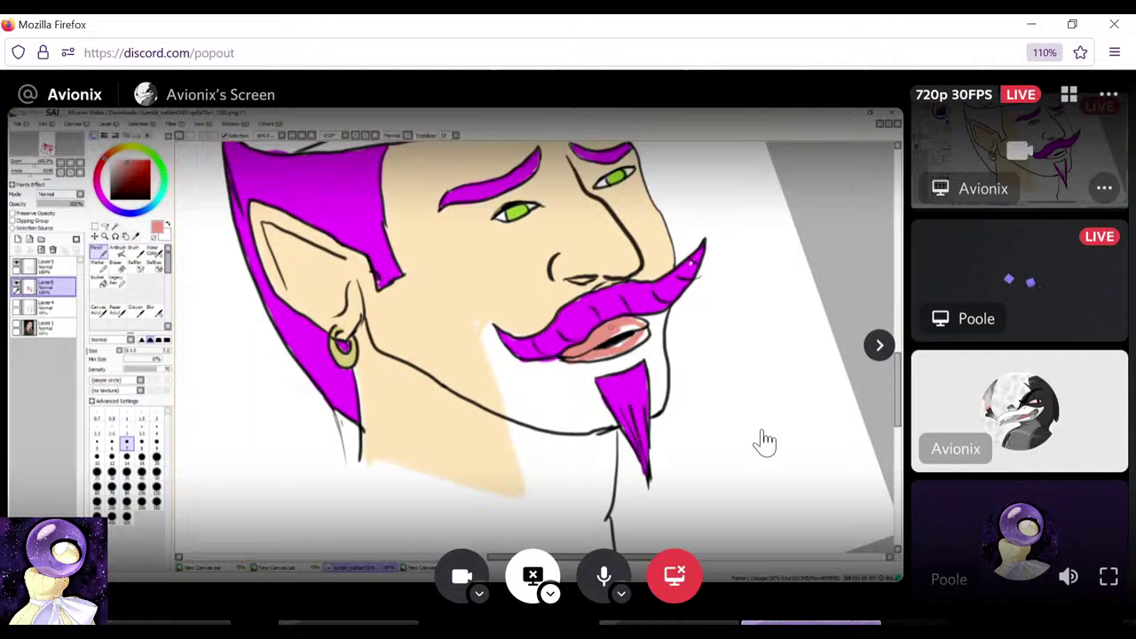
click(373, 624)
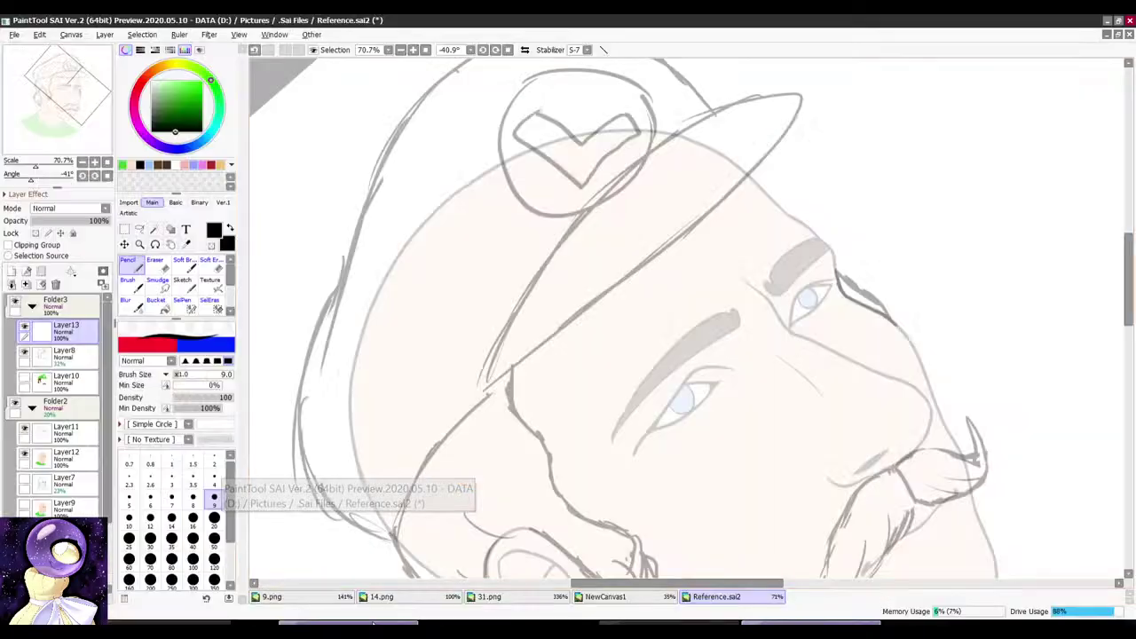
Step: Ink the upper and lower edges of the cap's brim in black over the sketch on Layer13
scroll(670, 273, down, 3)
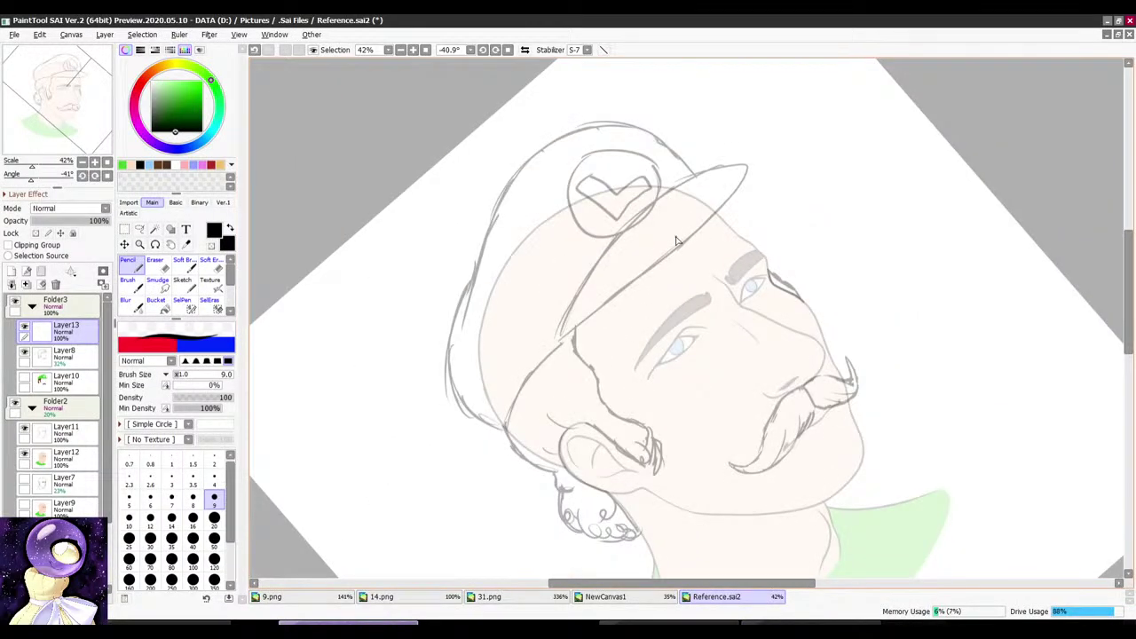
scroll(676, 242, up, 3)
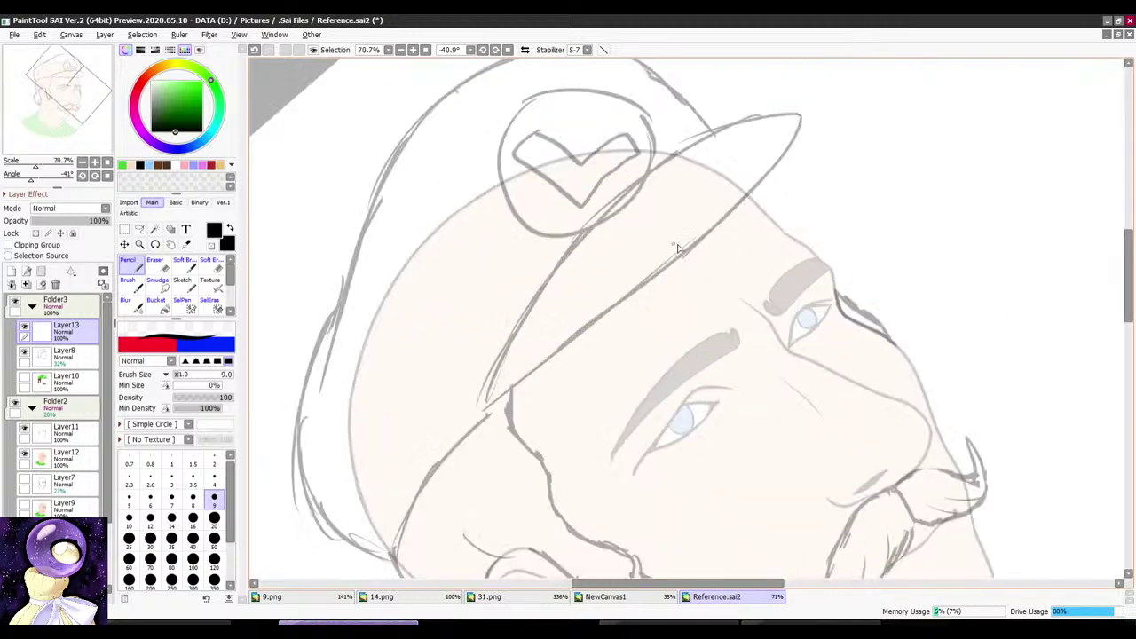
alt+drag(763, 133, 705, 118)
scroll(727, 98, down, 1)
scroll(729, 96, up, 1)
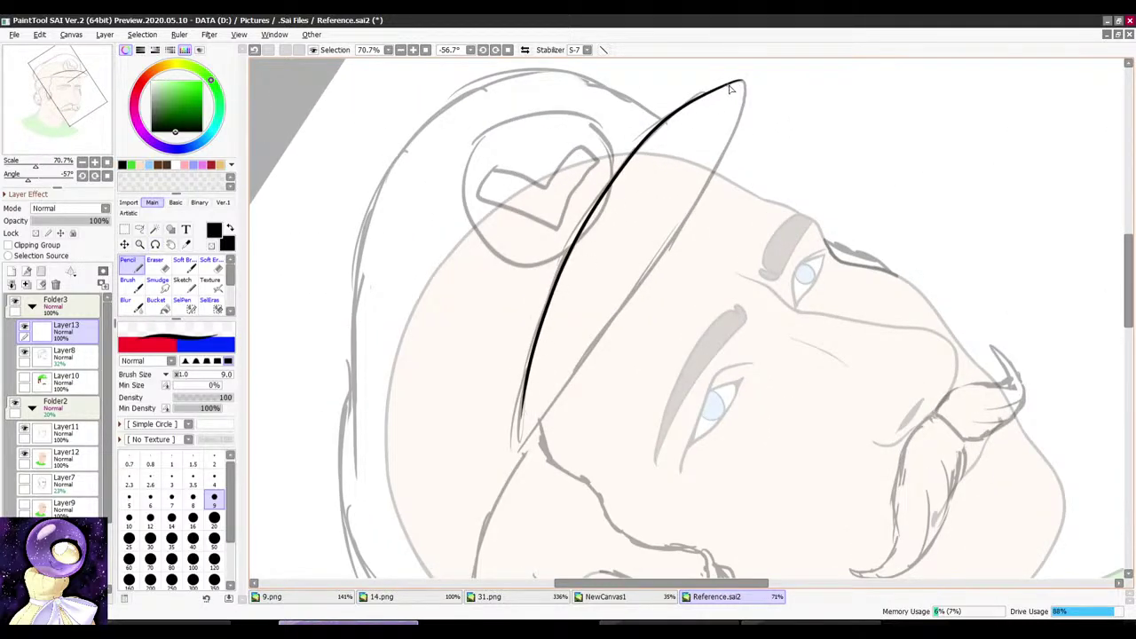
key(ctrl+z)
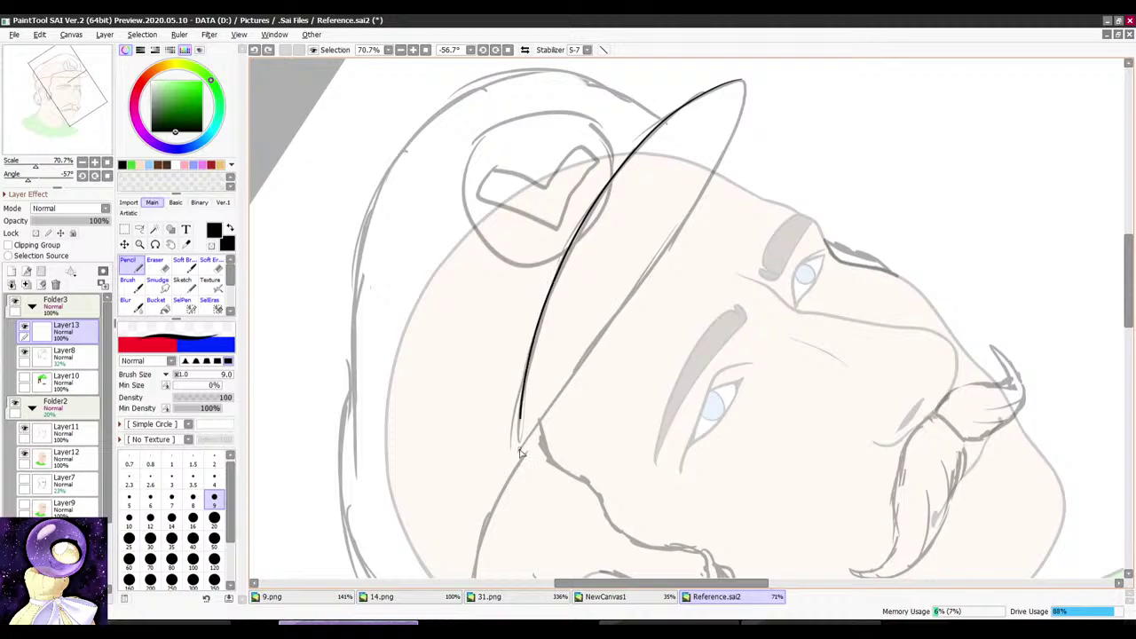
mouse_move(510, 253)
alt+mouse_down()
mouse_move(895, 266)
mouse_move(856, 444)
alt+mouse_up()
drag(770, 533, 748, 426)
scroll(749, 426, up, 1)
alt+drag(853, 219, 862, 178)
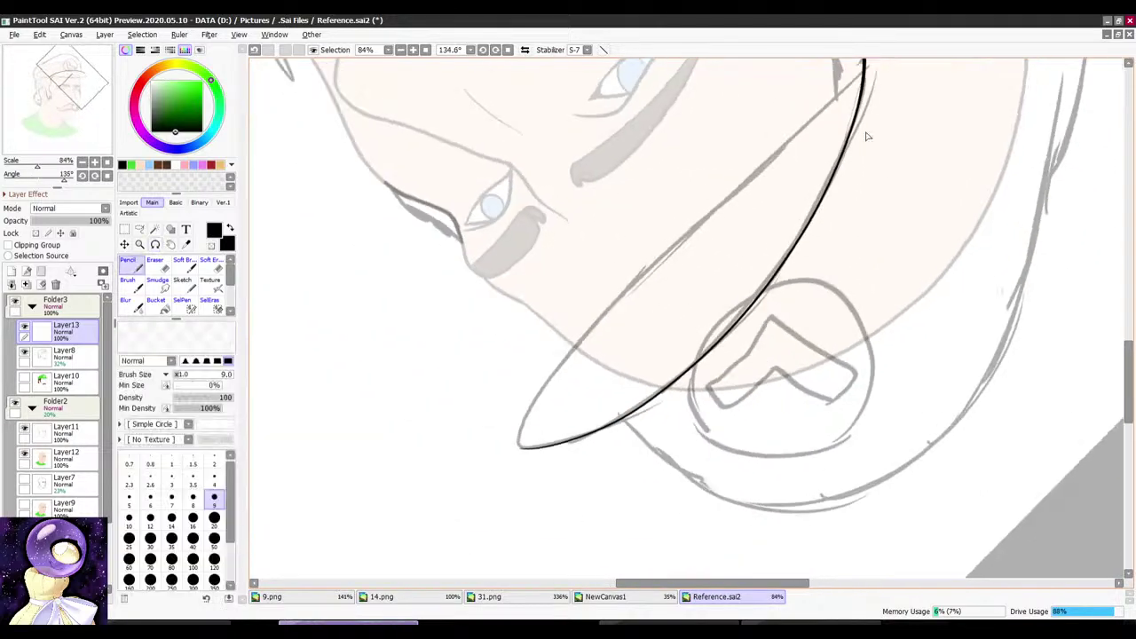
mouse_move(815, 96)
mouse_down()
mouse_move(699, 188)
mouse_move(585, 309)
mouse_move(515, 416)
mouse_move(512, 453)
mouse_up()
Step: Thicken the brim's upper edge near its tip and erase the stray stroke end where it meets the crown
mouse_move(507, 443)
alt+mouse_down()
mouse_move(479, 316)
mouse_move(646, 111)
mouse_move(621, 294)
mouse_move(632, 531)
alt+mouse_up()
scroll(645, 109, up, 5)
drag(654, 185, 635, 238)
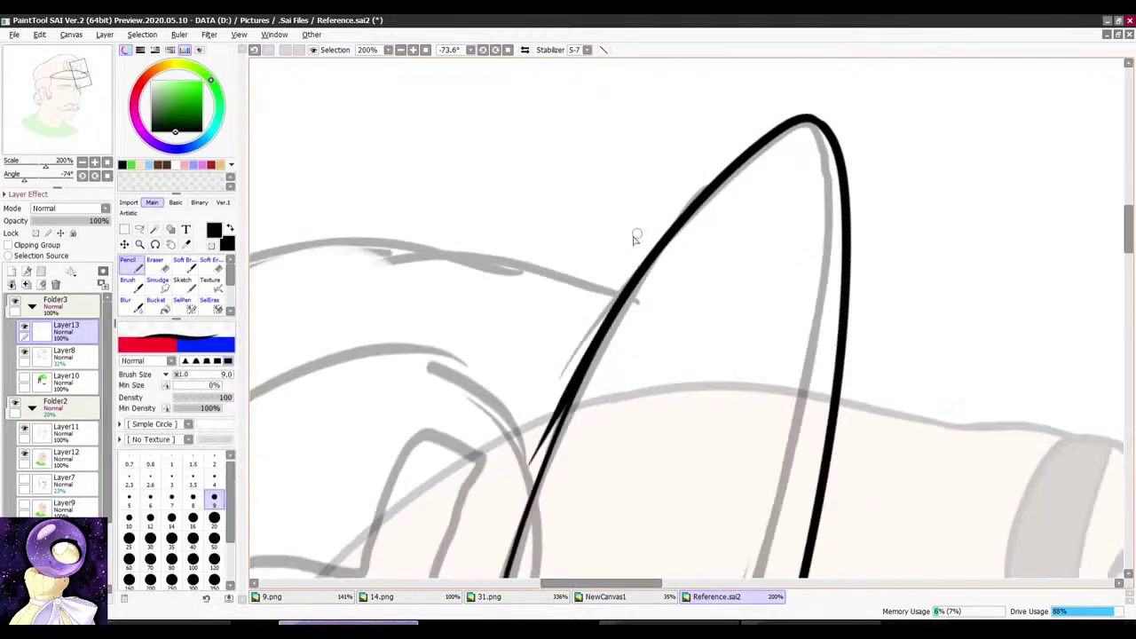
key(e)
key(e)
key(e)
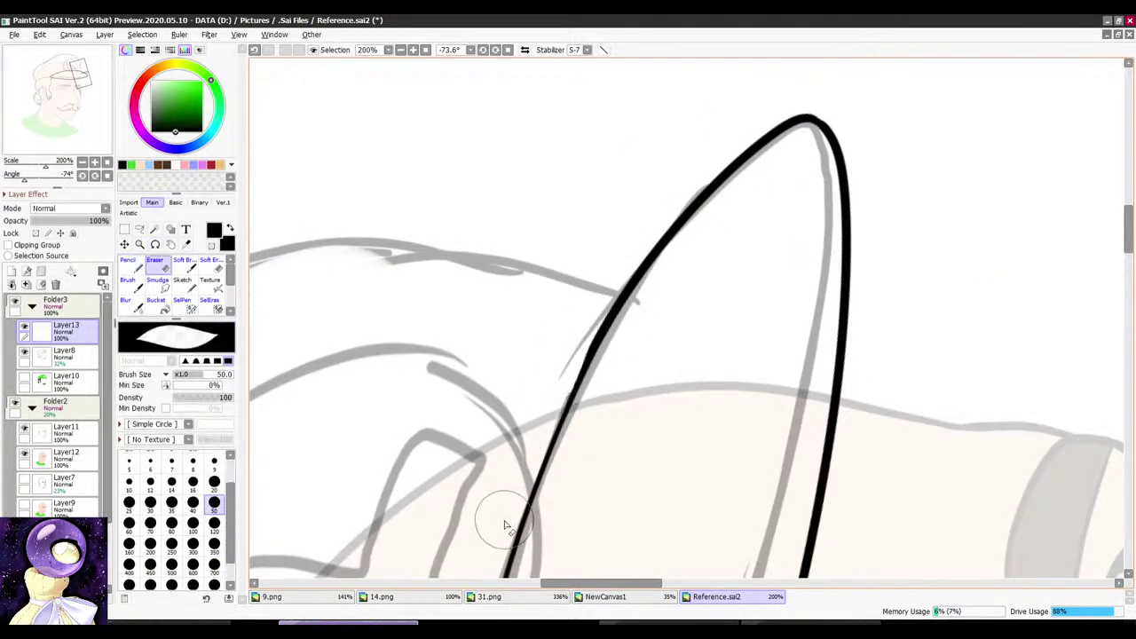
key(e)
Step: Ink the front and top curve of the cap's crown, starting from the brim and redrawing it closer to the sketch
scroll(636, 253, down, 11)
alt+drag(635, 253, 600, 327)
scroll(579, 391, up, 6)
scroll(665, 158, down, 5)
scroll(663, 107, up, 6)
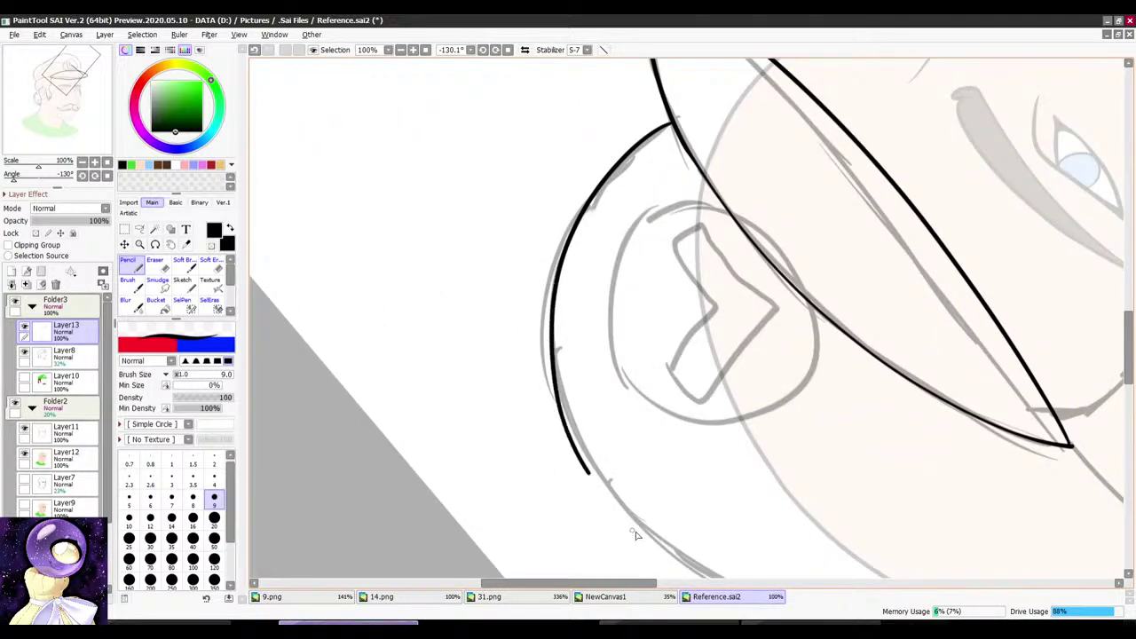
alt+drag(621, 309, 716, 109)
scroll(715, 109, down, 6)
scroll(660, 211, up, 5)
alt+drag(659, 210, 568, 297)
scroll(565, 241, down, 4)
scroll(568, 155, up, 4)
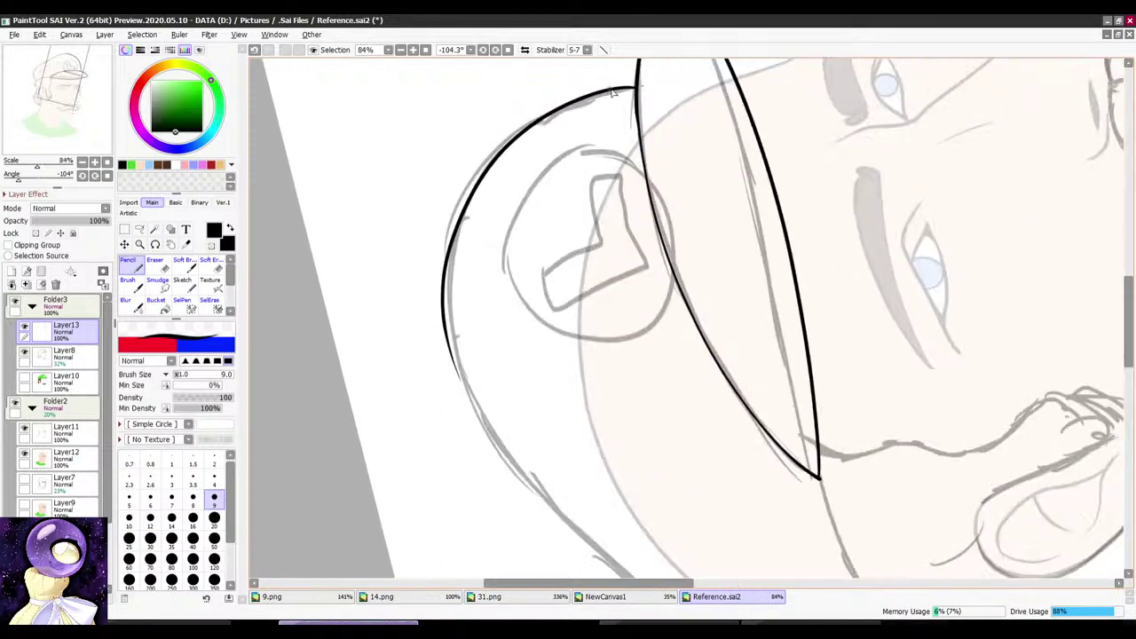
key(ctrl+z)
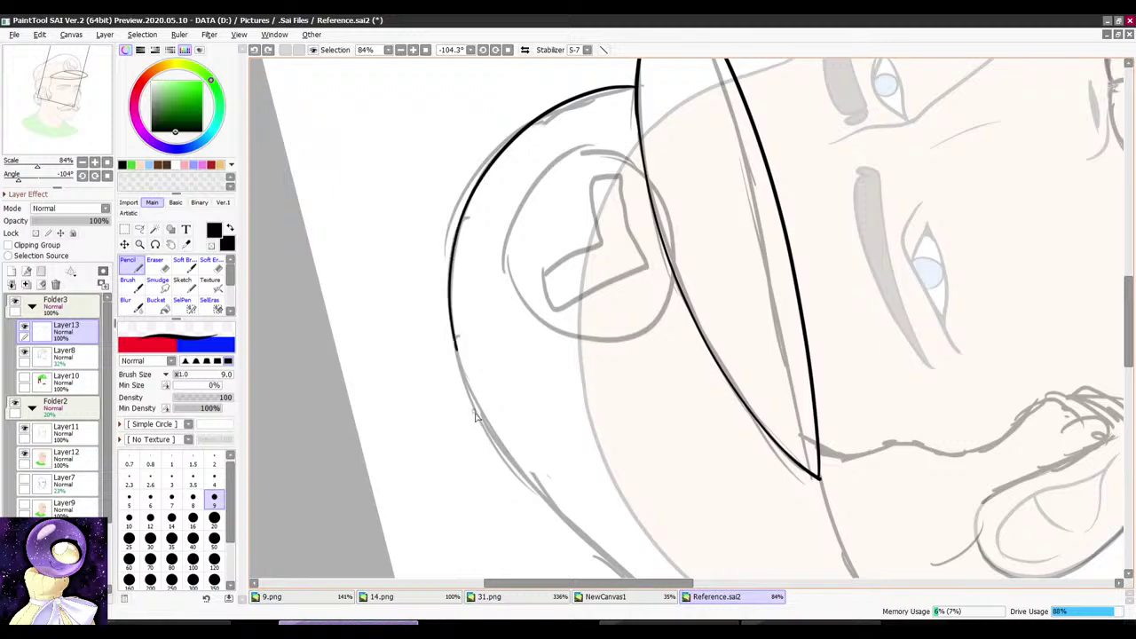
drag(475, 416, 497, 442)
Step: Ink the back of the cap's crown down to its rear lower corner, including the inner fold line
alt+drag(497, 248, 712, 120)
scroll(656, 120, down, 2)
scroll(542, 213, up, 3)
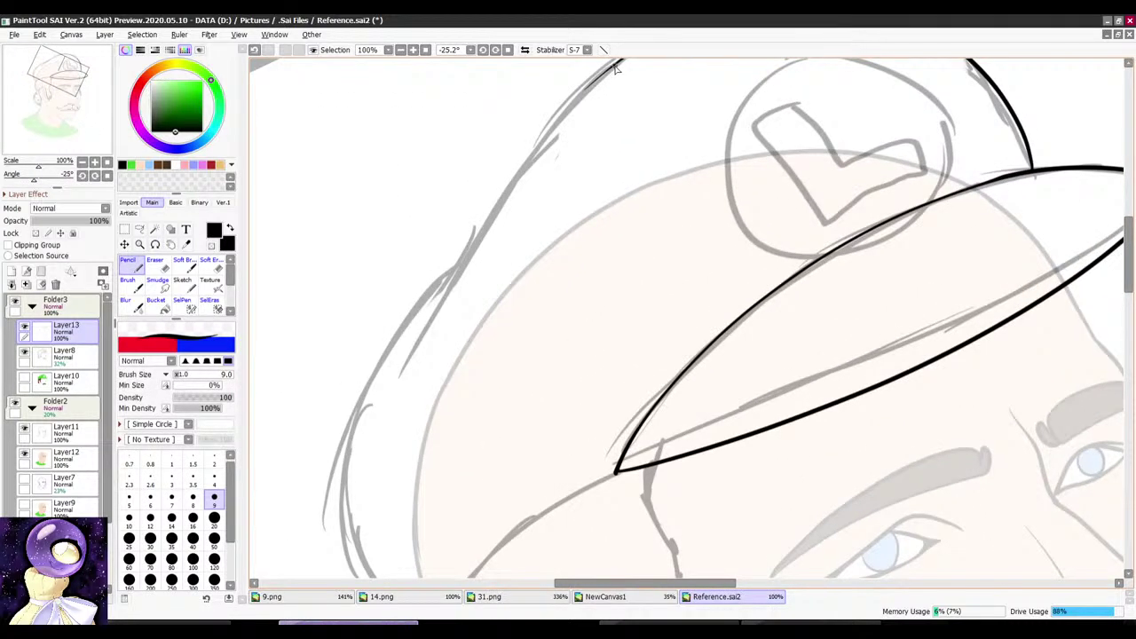
mouse_move(564, 117)
mouse_down()
mouse_move(469, 240)
mouse_move(398, 389)
mouse_up()
scroll(498, 240, down, 5)
scroll(430, 340, up, 5)
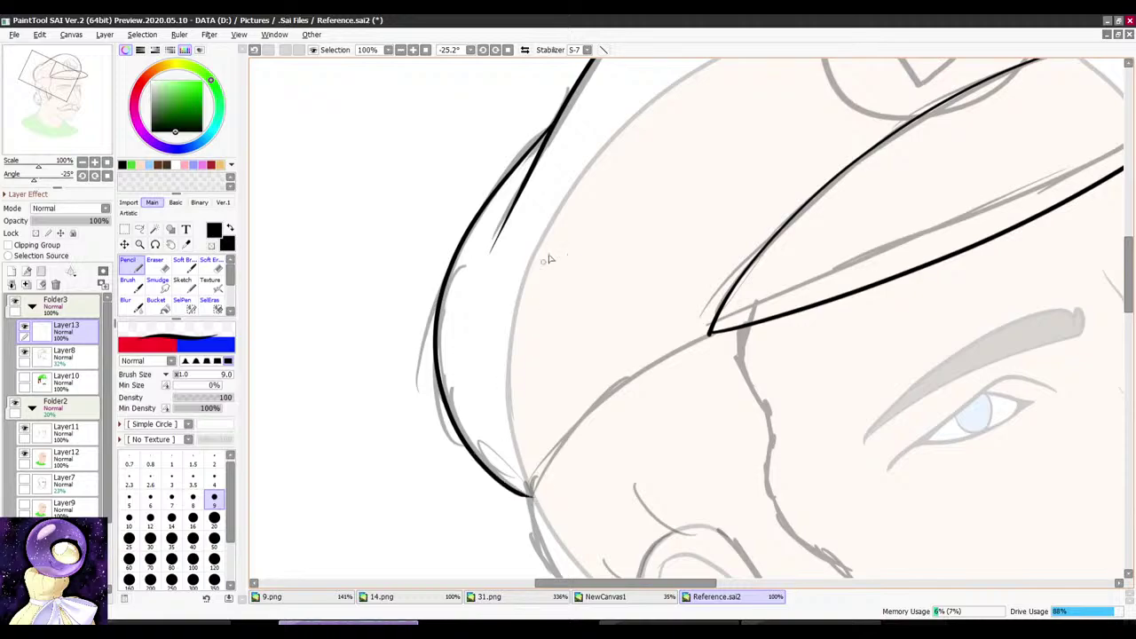
Step: Ink the cap's lower edge from the brim's rear corner to the back corner of the crown
scroll(549, 259, down, 2)
alt+drag(744, 174, 636, 167)
scroll(636, 167, down, 5)
scroll(647, 279, up, 8)
alt+drag(647, 279, 661, 261)
scroll(688, 121, up, 2)
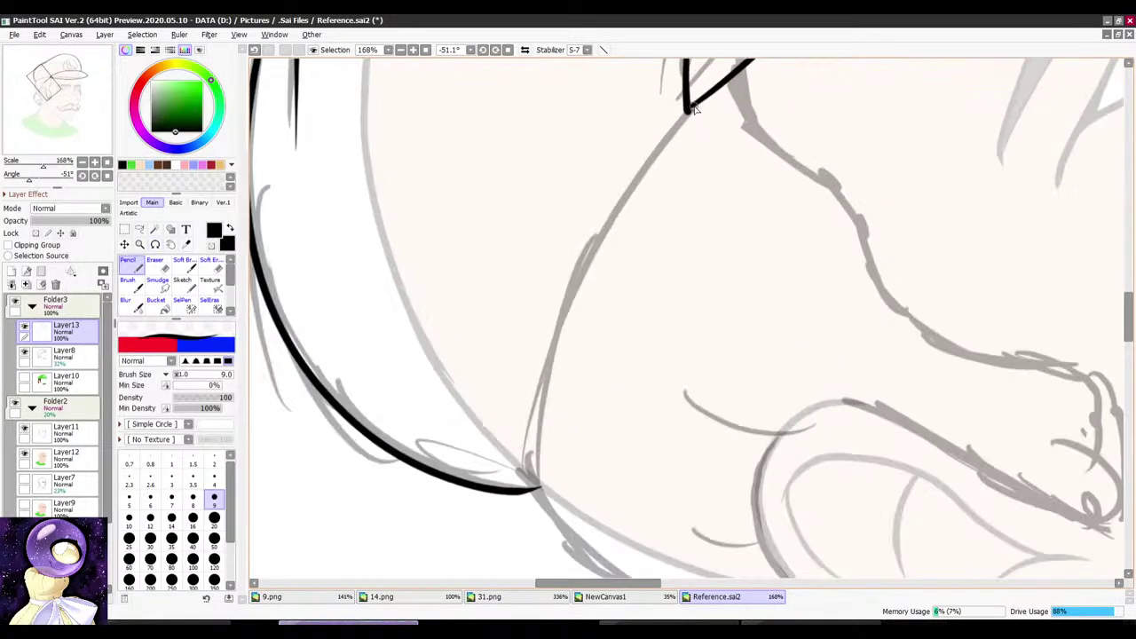
mouse_move(670, 140)
mouse_down()
mouse_move(604, 229)
mouse_move(538, 390)
mouse_move(531, 493)
mouse_up()
scroll(572, 186, down, 5)
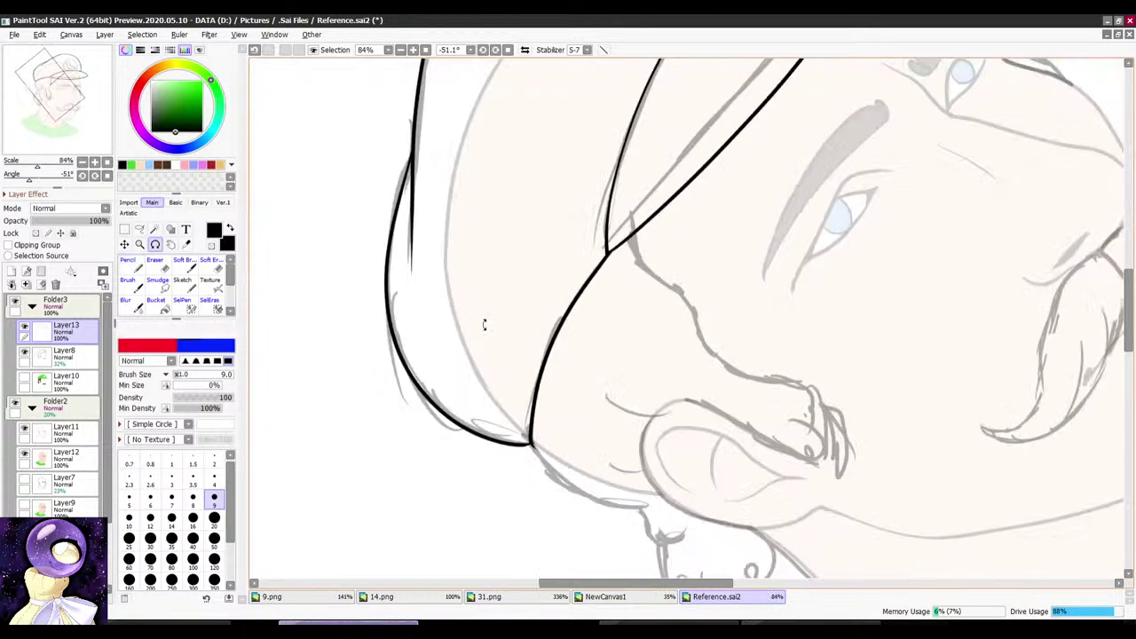
Step: Ink the hair's outer line from the cap's back corner to behind the ear and clean up the joint with the Eraser
scroll(572, 187, up, 4)
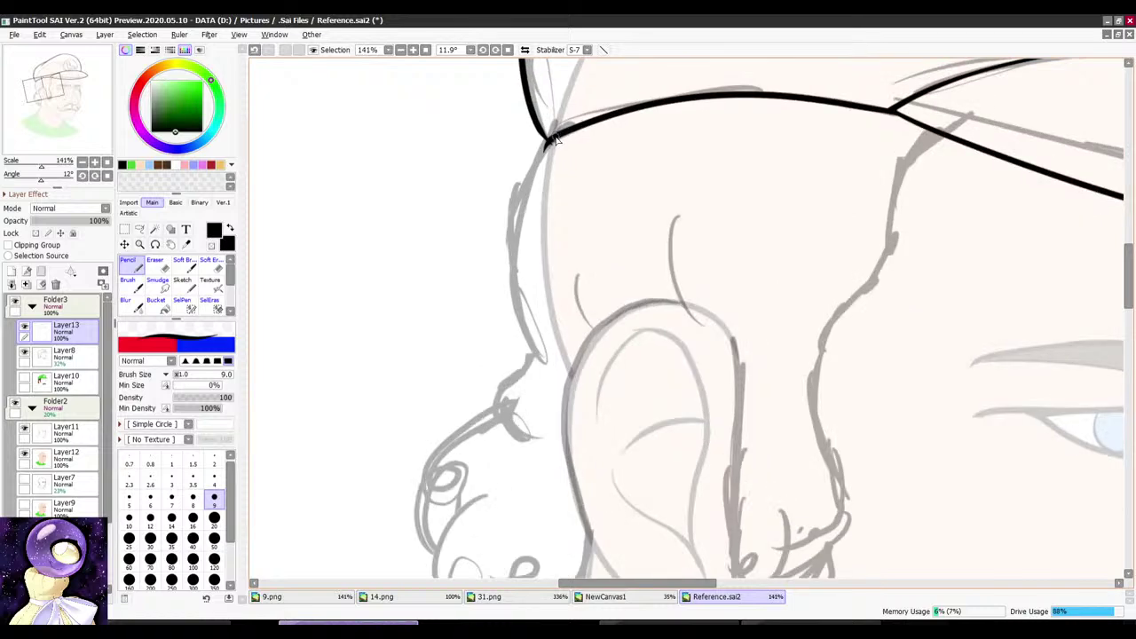
drag(523, 170, 552, 384)
scroll(634, 157, up, 4)
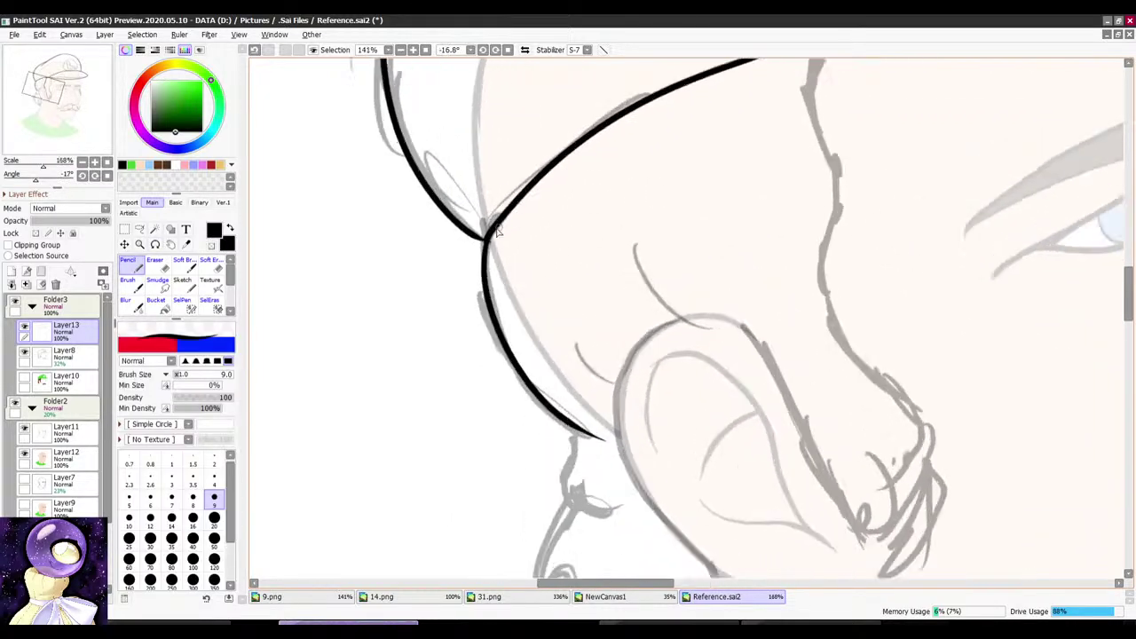
key(e)
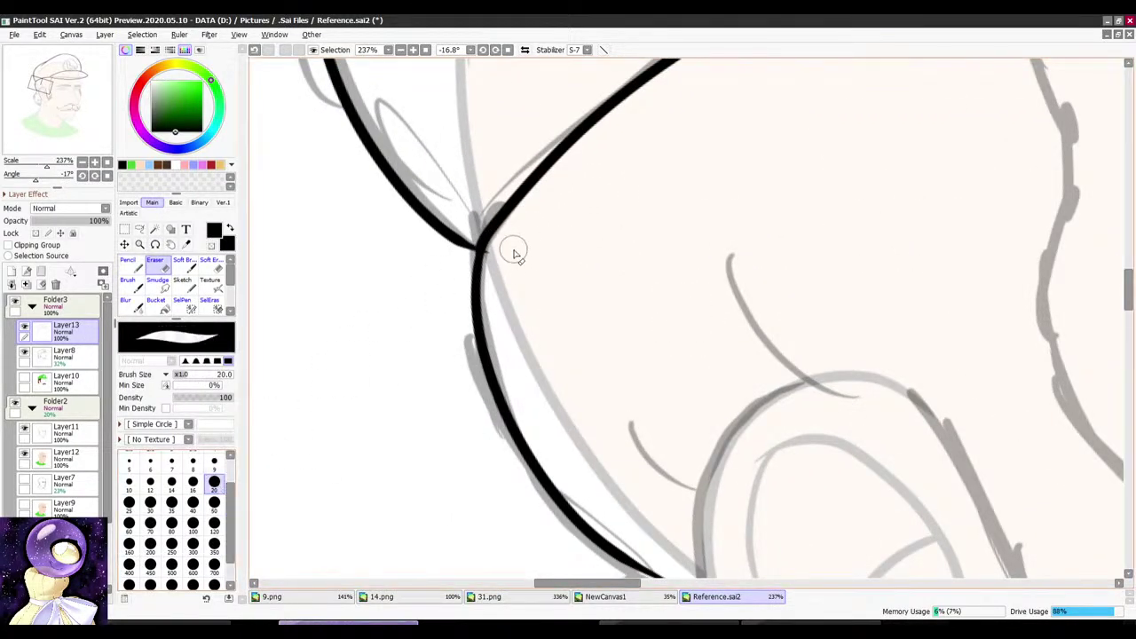
key(n)
Step: Ink the hairline in front of the ear from under the cap's brim down toward the sideburn
scroll(566, 285, down, 6)
drag(859, 97, 912, 151)
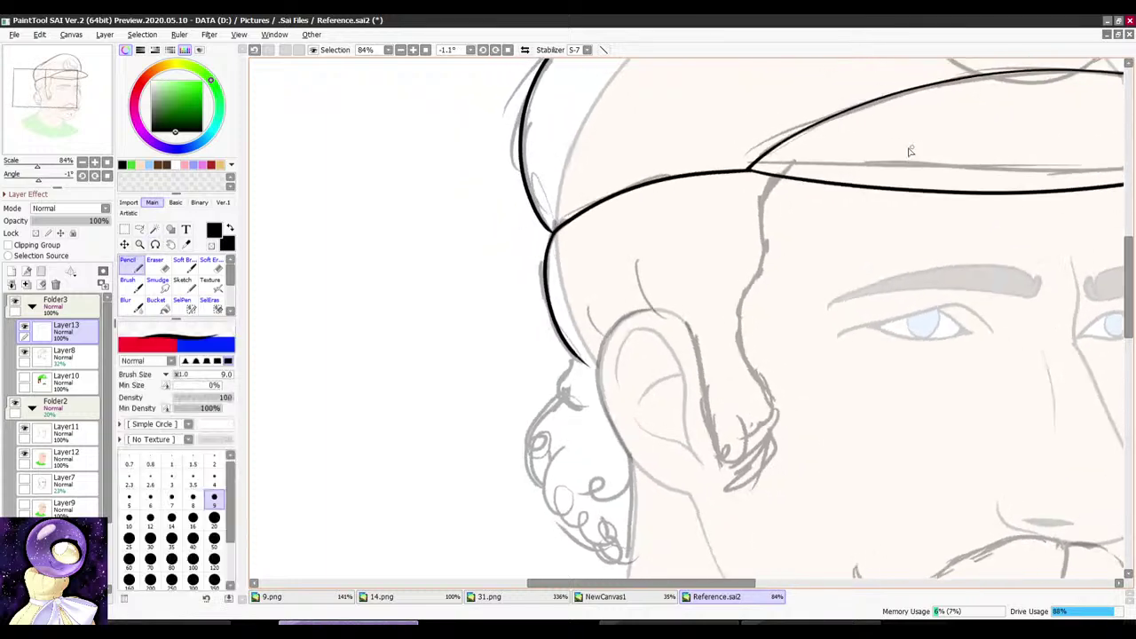
scroll(763, 223, up, 4)
key(r)
drag(779, 148, 588, 406)
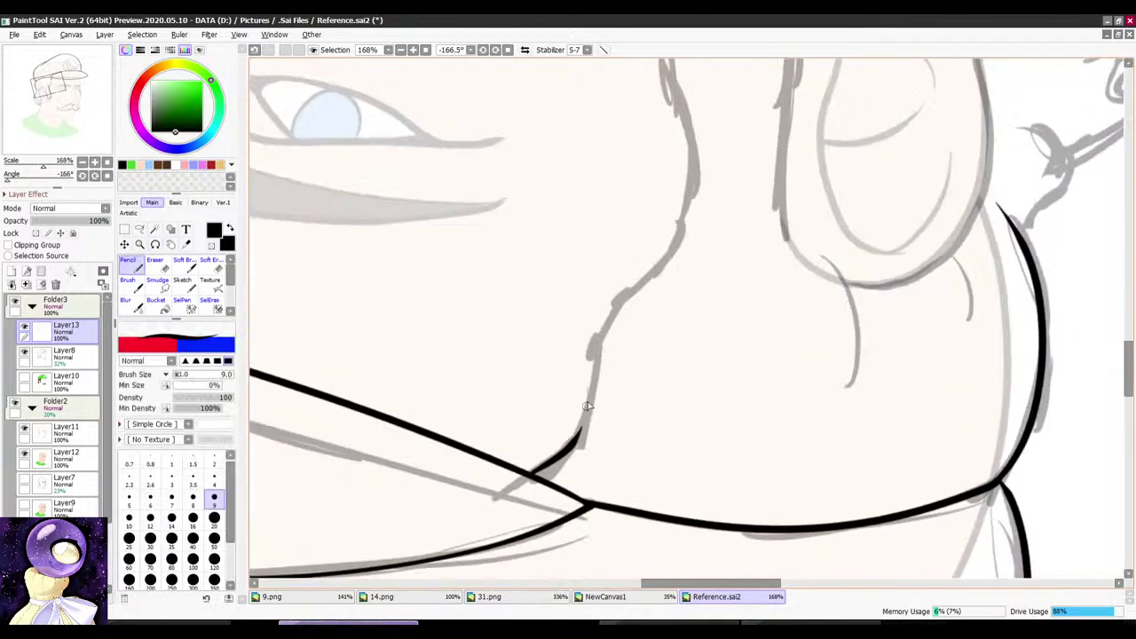
key(r)
drag(697, 196, 657, 182)
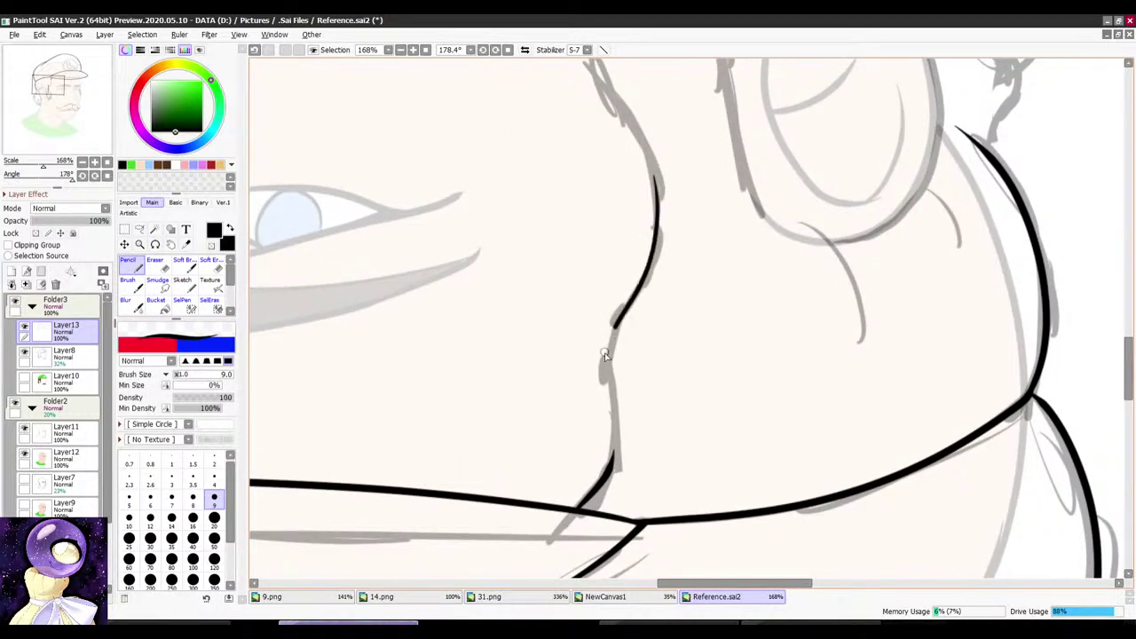
Step: Ink the sideburn's edge along the front of the ear, its curly lower end and its front side up to the hairline
scroll(600, 428, down, 4)
key(r)
drag(746, 213, 632, 390)
scroll(656, 355, up, 3)
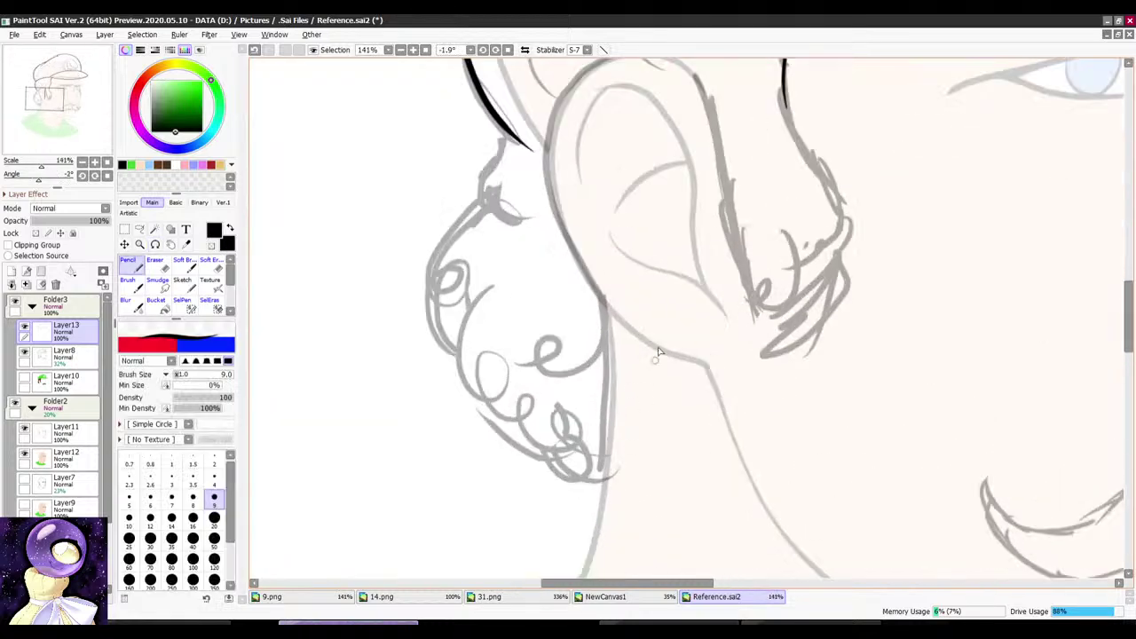
key(r)
drag(753, 166, 821, 183)
scroll(805, 144, up, 2)
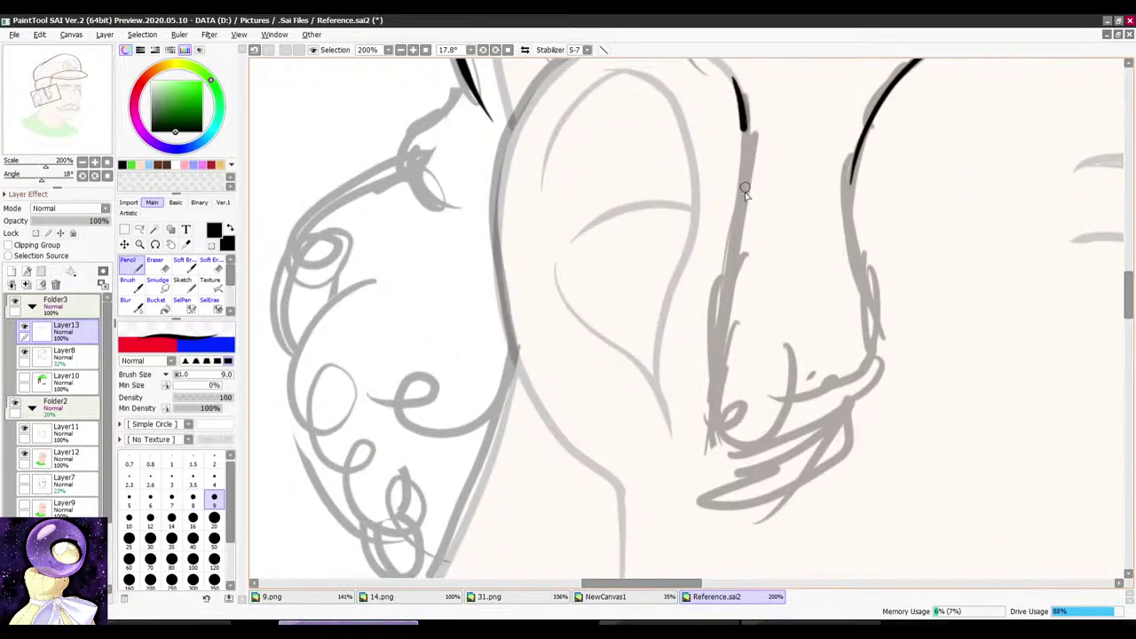
drag(745, 190, 710, 366)
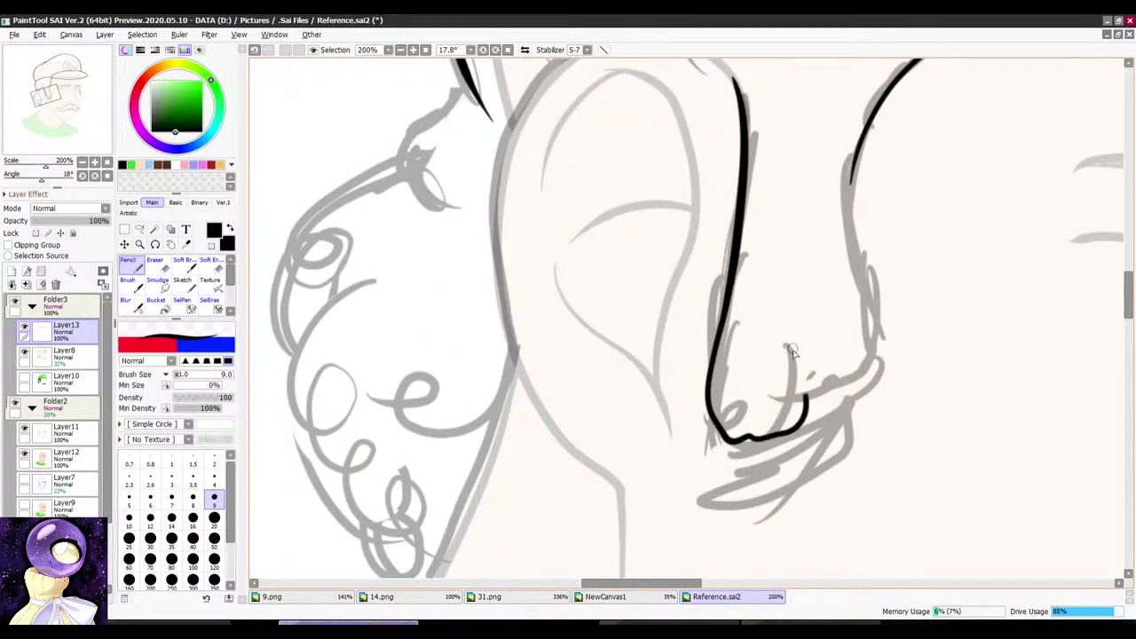
drag(877, 363, 838, 250)
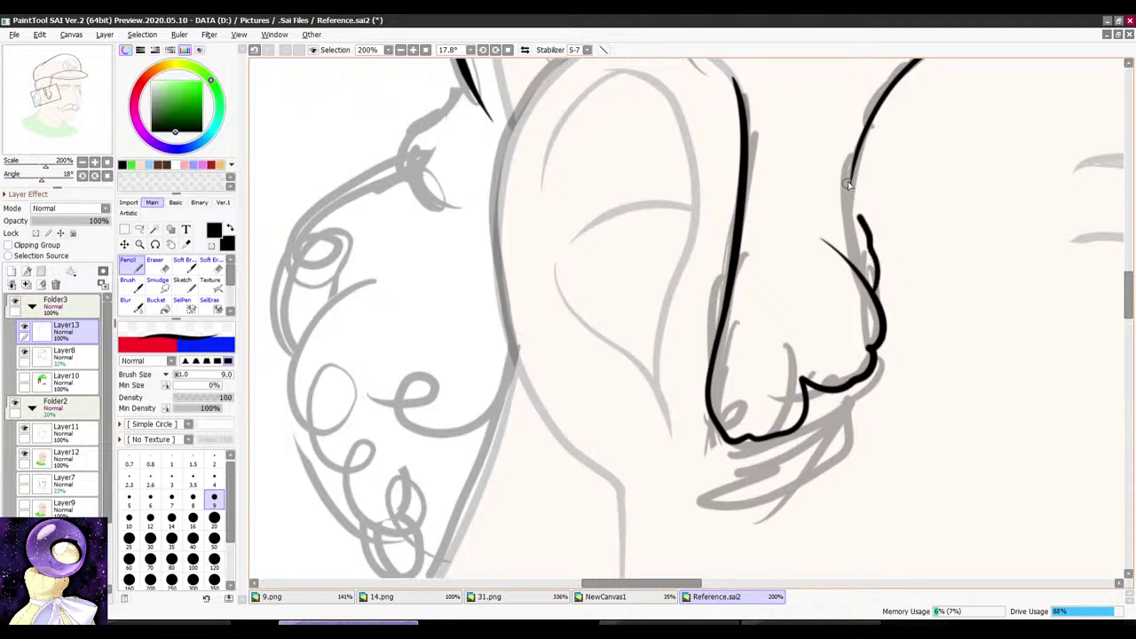
drag(849, 184, 861, 220)
Step: Ink the outline of the small slanted tuft just below the sideburn's curly end
scroll(834, 217, down, 2)
scroll(846, 277, up, 3)
key(r)
drag(865, 266, 846, 167)
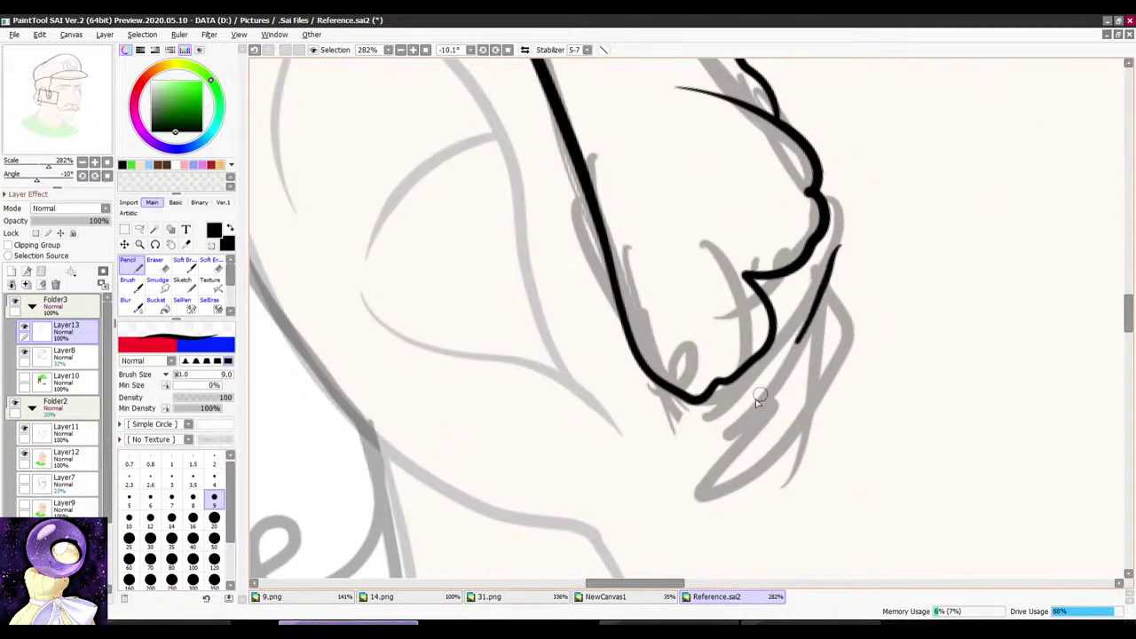
mouse_move(758, 402)
mouse_down()
mouse_move(786, 443)
mouse_move(866, 326)
mouse_move(867, 292)
mouse_move(845, 242)
mouse_up()
scroll(848, 238, down, 2)
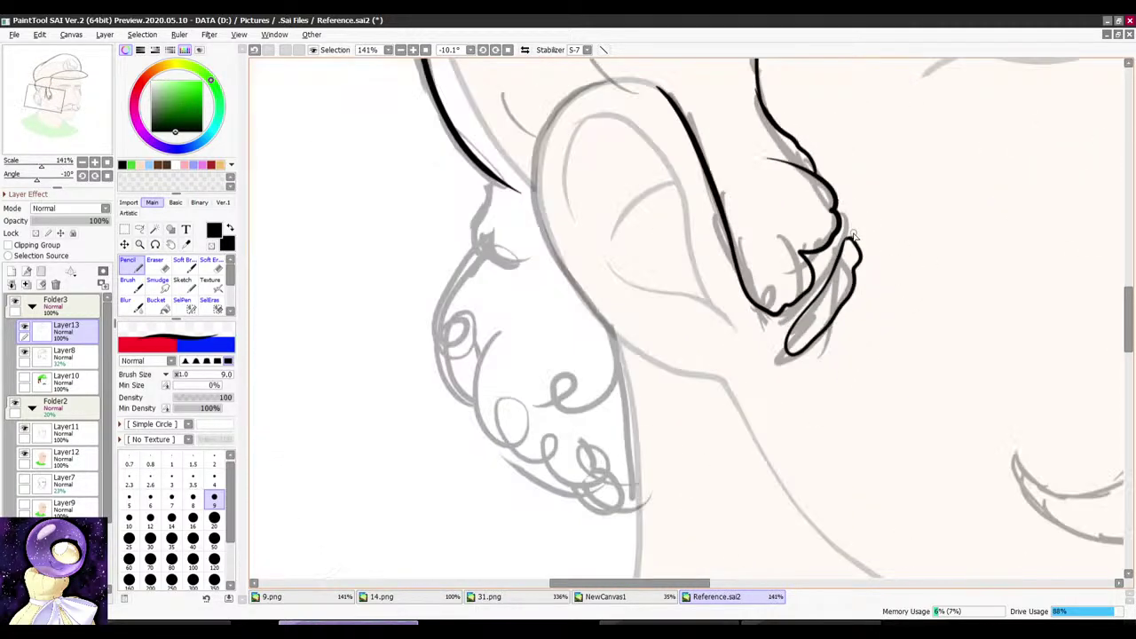
Step: Ink the hair edge over the top of the ear, continuing from the sideburn's line
scroll(853, 236, down, 6)
key(r)
drag(819, 146, 877, 232)
scroll(856, 274, up, 5)
scroll(754, 124, up, 2)
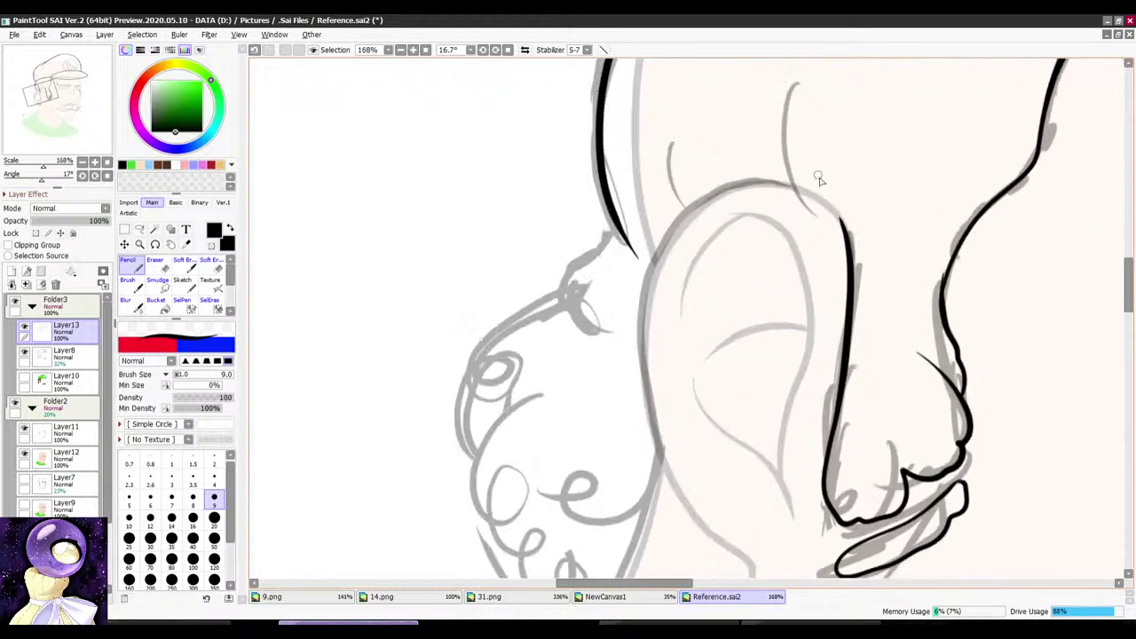
key(r)
drag(826, 170, 573, 253)
scroll(585, 196, up, 3)
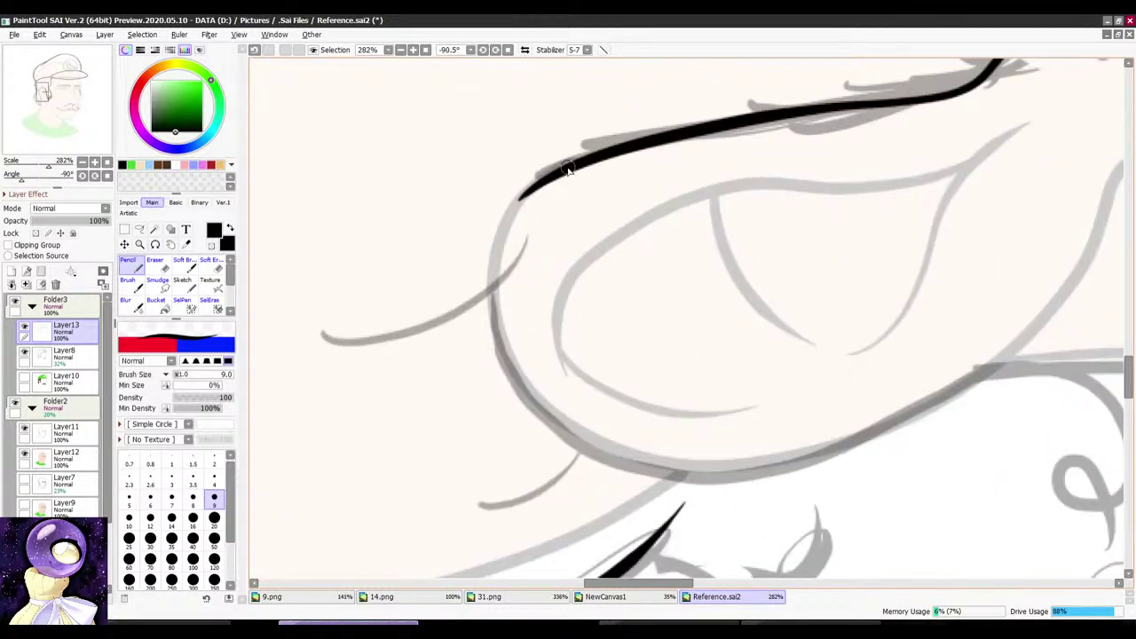
mouse_move(568, 169)
mouse_down()
mouse_move(525, 191)
mouse_move(489, 264)
mouse_move(496, 334)
mouse_move(536, 402)
mouse_up()
key(r)
drag(525, 330, 689, 64)
Step: Clean up the line at the top of the ear and ink the hair edge down behind it toward the earlobe
key(space)
mouse_move(661, 166)
mouse_down()
mouse_move(681, 124)
mouse_move(595, 174)
mouse_up()
key(e)
key(n)
mouse_move(613, 123)
mouse_down()
mouse_move(561, 205)
mouse_move(554, 315)
mouse_move(550, 379)
mouse_up()
scroll(612, 236, down, 3)
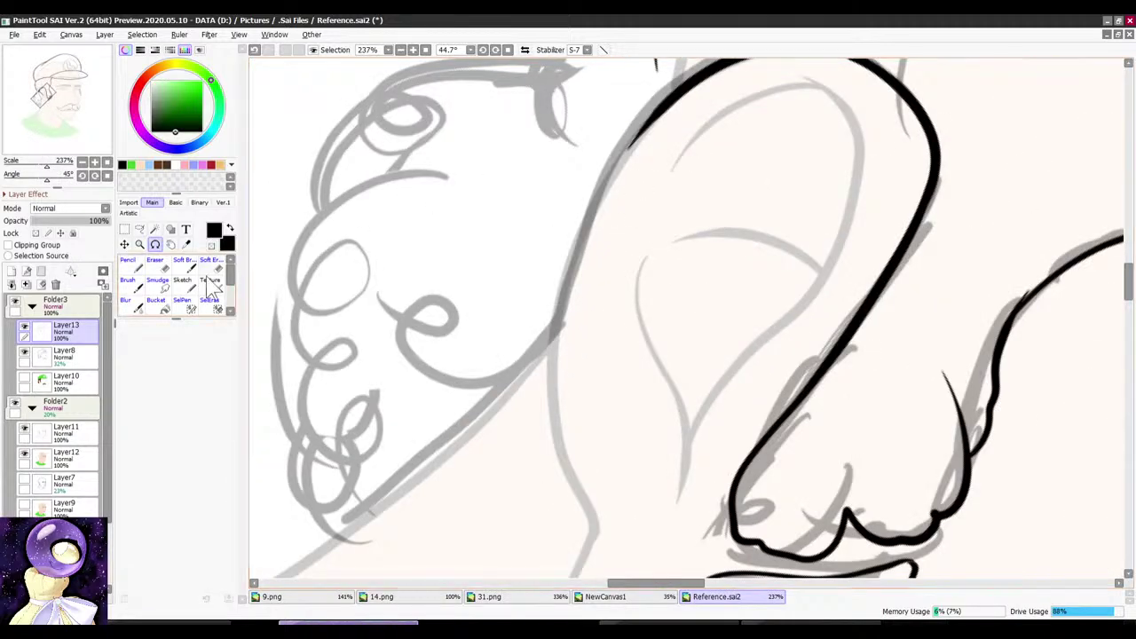
key(n)
mouse_move(593, 191)
mouse_down()
mouse_move(553, 343)
mouse_move(550, 391)
mouse_up()
Step: Ink the rounded curl behind the earlobe with its inner hook strokes
scroll(559, 258, down, 7)
drag(568, 275, 702, 246)
scroll(705, 246, up, 5)
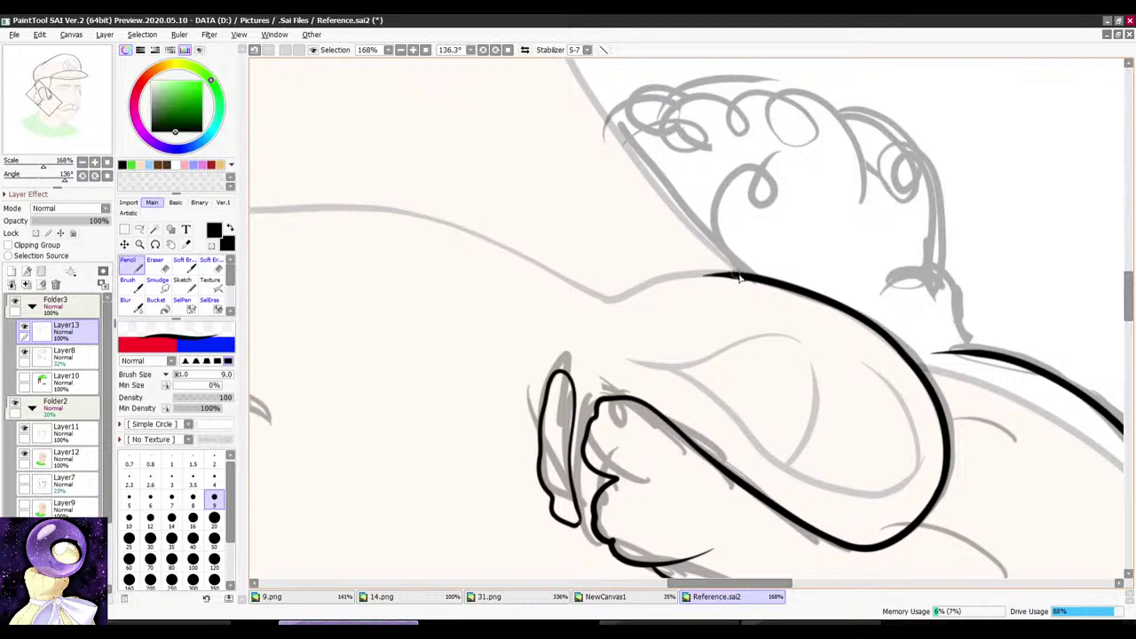
mouse_move(770, 177)
mouse_down()
mouse_move(642, 161)
mouse_move(612, 137)
mouse_up()
scroll(631, 178, up, 2)
mouse_move(657, 146)
mouse_down()
mouse_move(573, 235)
mouse_move(561, 306)
mouse_up()
scroll(568, 306, down, 3)
drag(649, 167, 544, 149)
key(n)
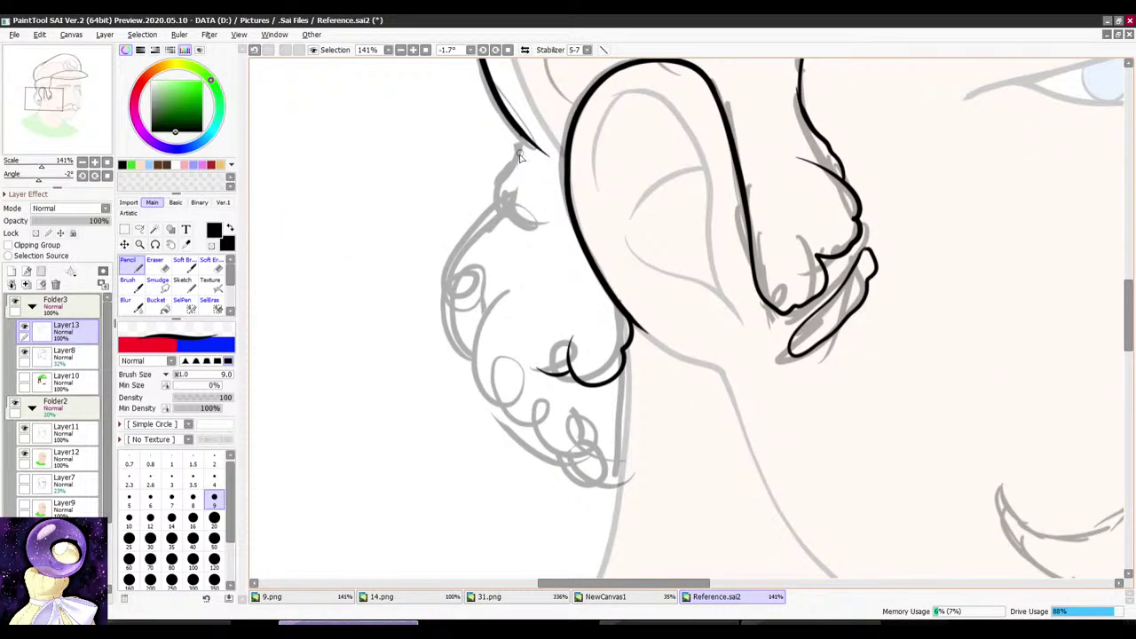
Step: Ink the upper curls along the back of the hair, from the nape line down to the middle of the curly mass
scroll(522, 211, up, 1)
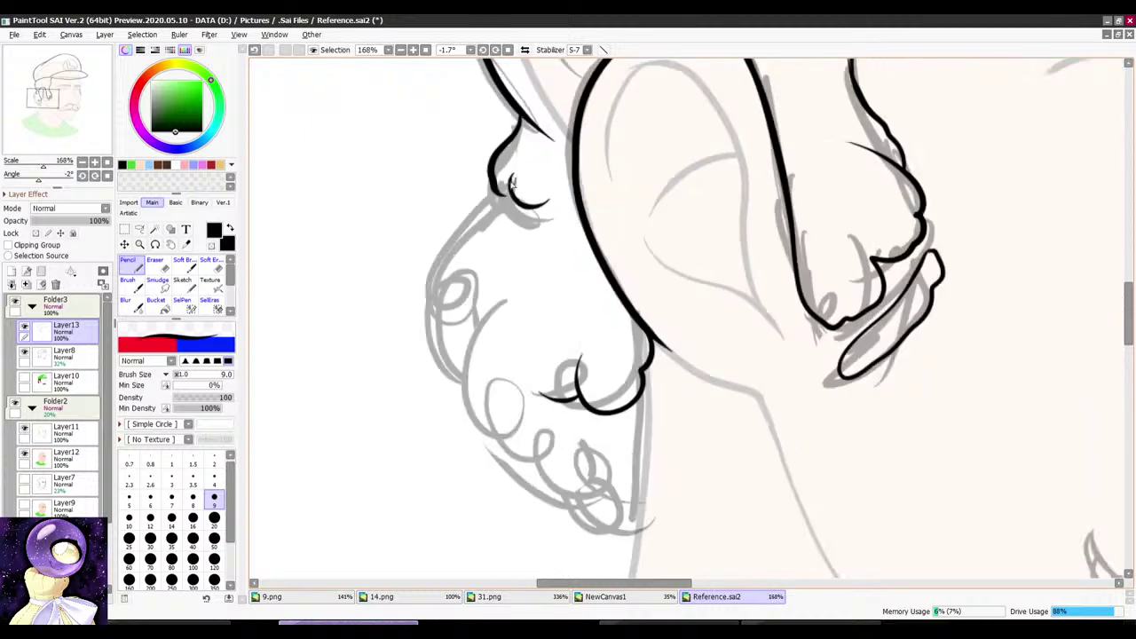
drag(475, 228, 423, 295)
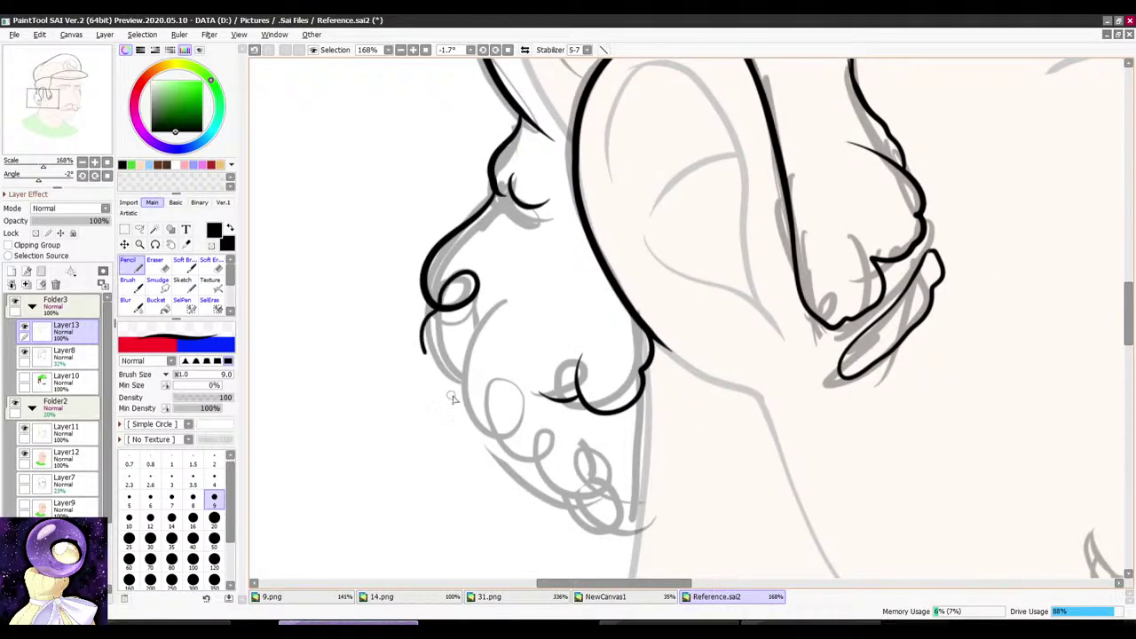
drag(508, 268, 470, 280)
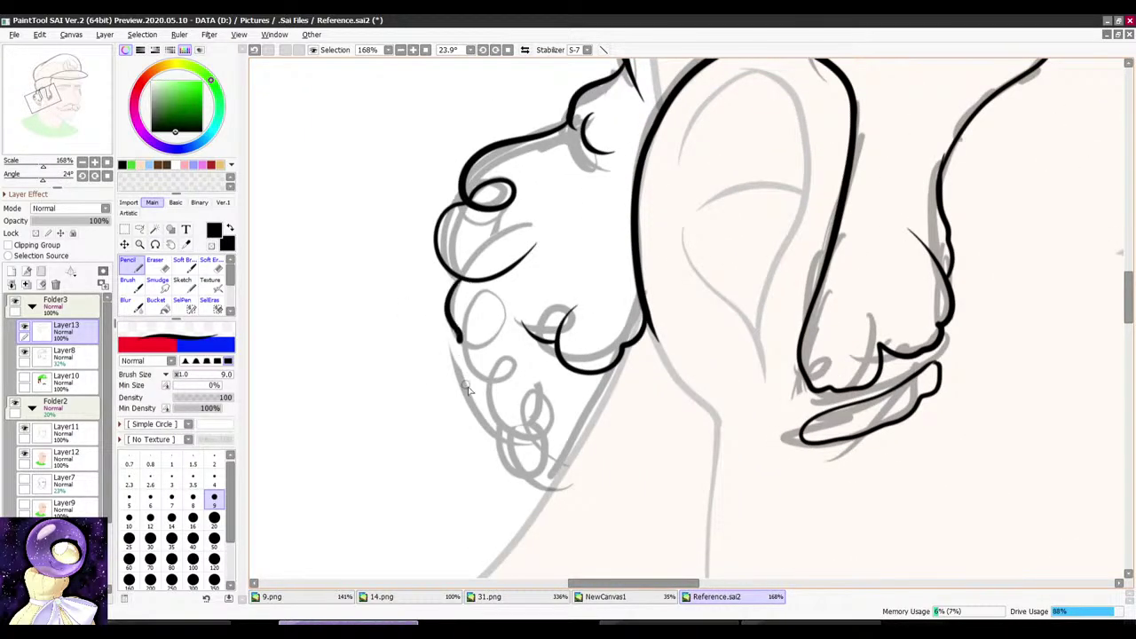
Step: Ink the lowest back curls and close the hair with a line along the neck up to the curl behind the ear
scroll(564, 382, up, 1)
drag(577, 541, 588, 382)
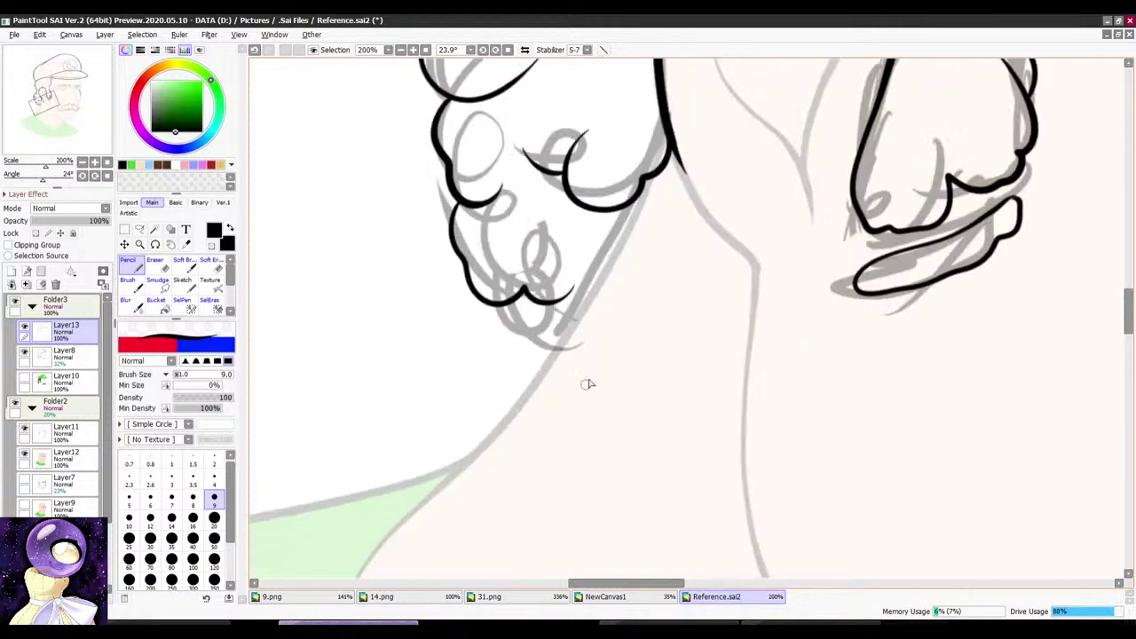
drag(557, 288, 552, 325)
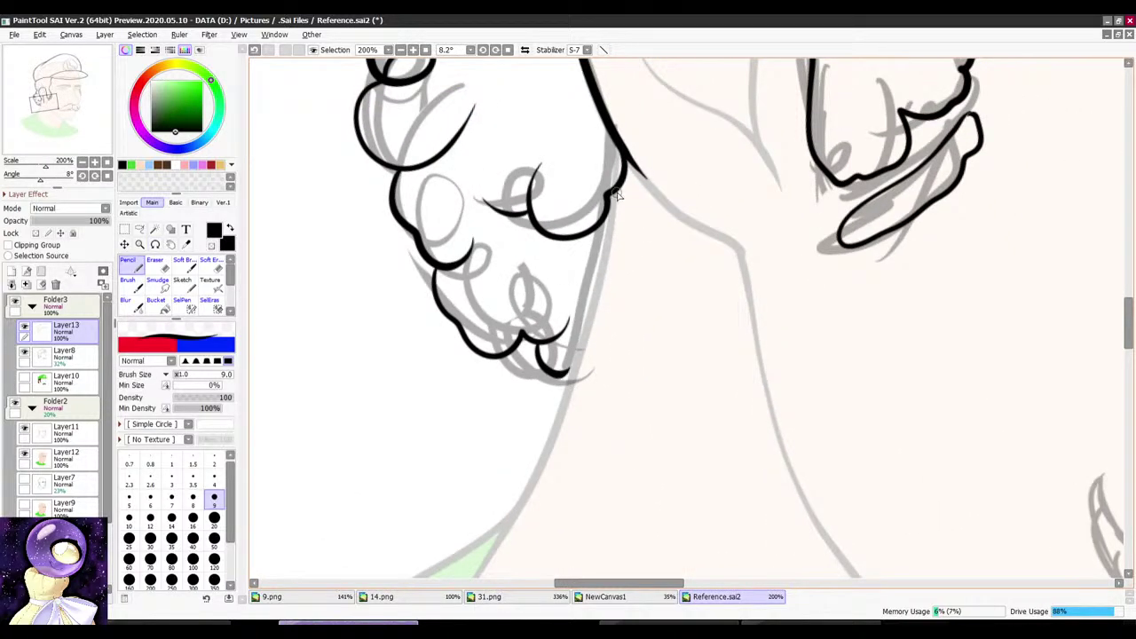
drag(610, 248, 570, 388)
Step: Ink the curved strand lines in the hair above the ear and a short strand under the cap's edge
scroll(653, 309, down, 12)
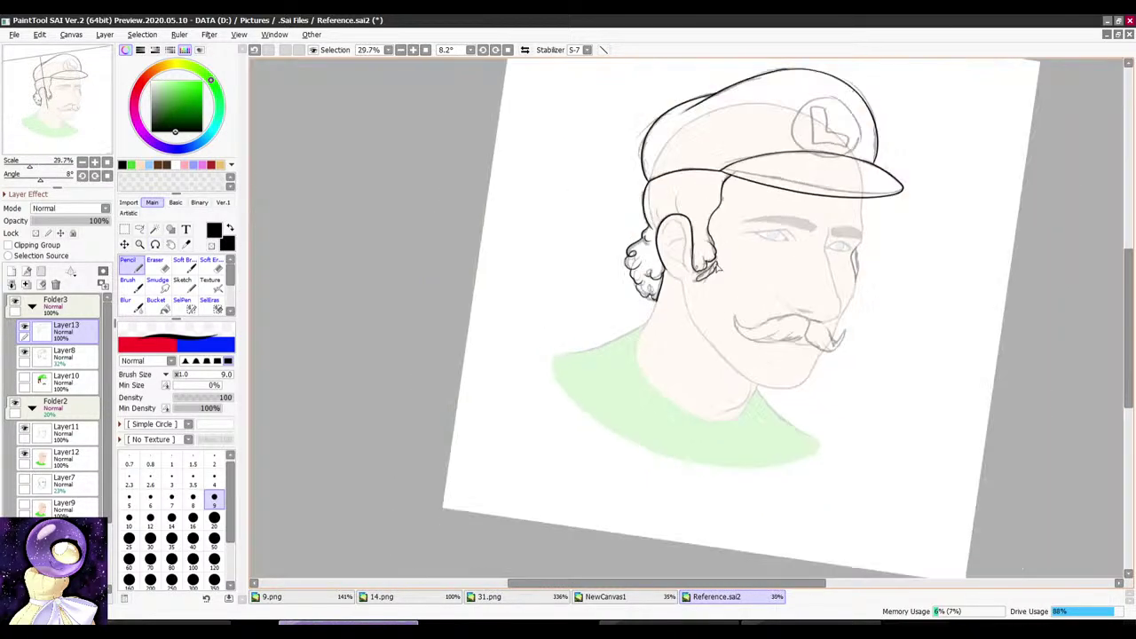
drag(846, 180, 799, 140)
scroll(798, 139, up, 5)
scroll(470, 365, up, 6)
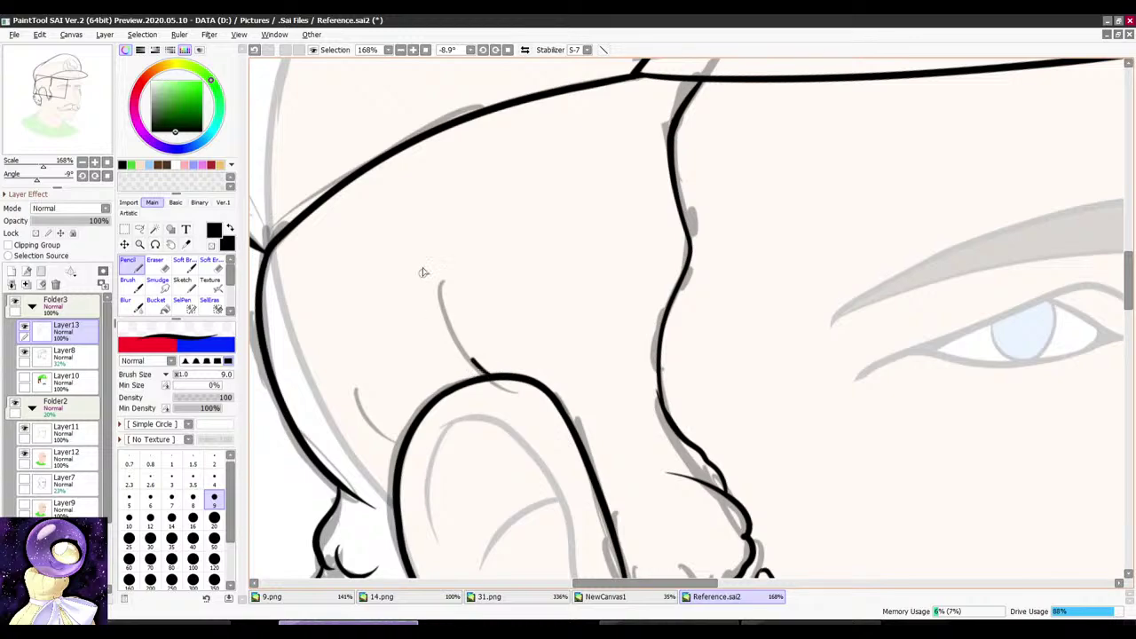
drag(458, 194, 486, 372)
scroll(530, 280, down, 4)
drag(654, 195, 586, 240)
scroll(501, 312, up, 3)
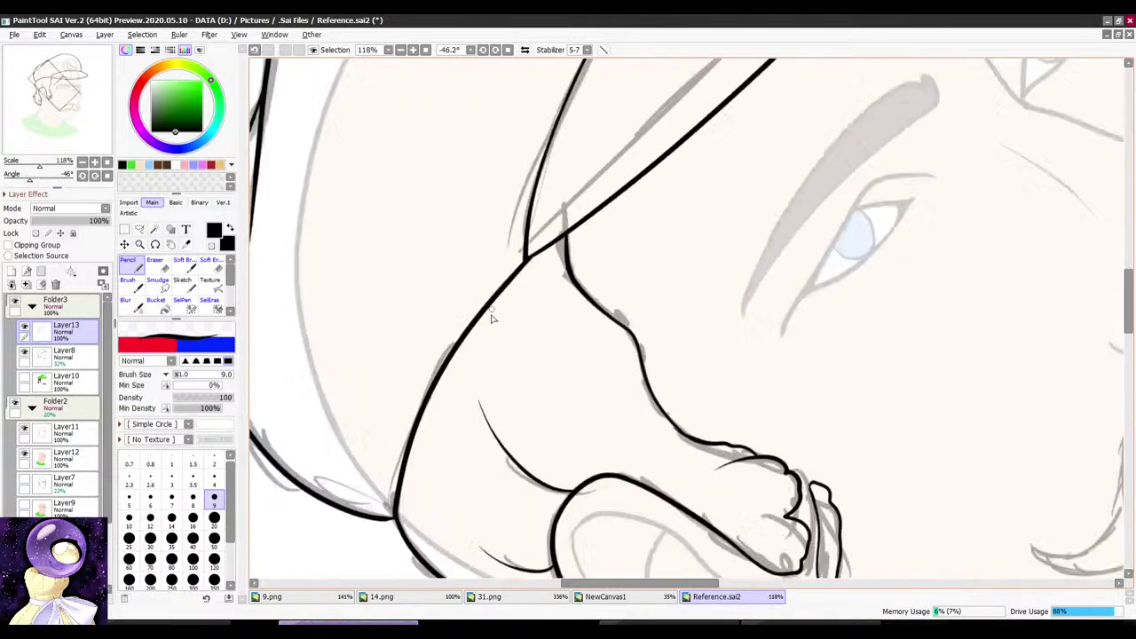
drag(513, 271, 522, 328)
Step: Ink the front and upper arc of the round emblem on the cap, starting from the brim line and redoing one stroke
scroll(530, 305, down, 6)
drag(611, 215, 691, 191)
scroll(674, 208, down, 4)
scroll(708, 126, up, 6)
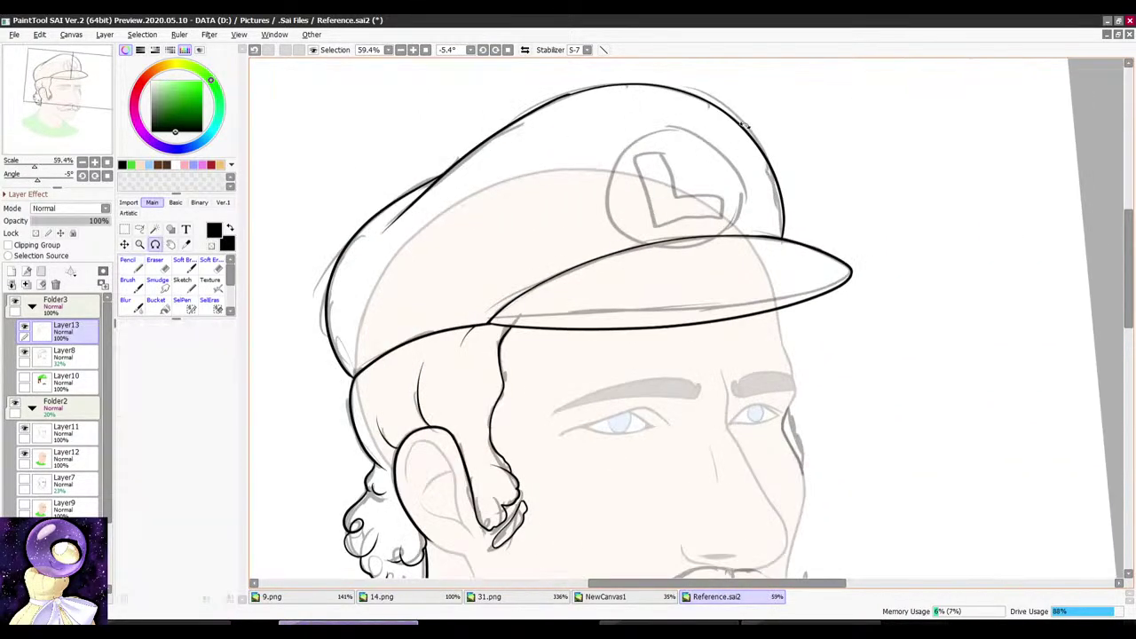
drag(708, 129, 502, 379)
scroll(533, 464, up, 3)
mouse_move(715, 149)
mouse_down()
mouse_move(652, 149)
mouse_move(621, 187)
mouse_up()
scroll(621, 186, up, 3)
key(n)
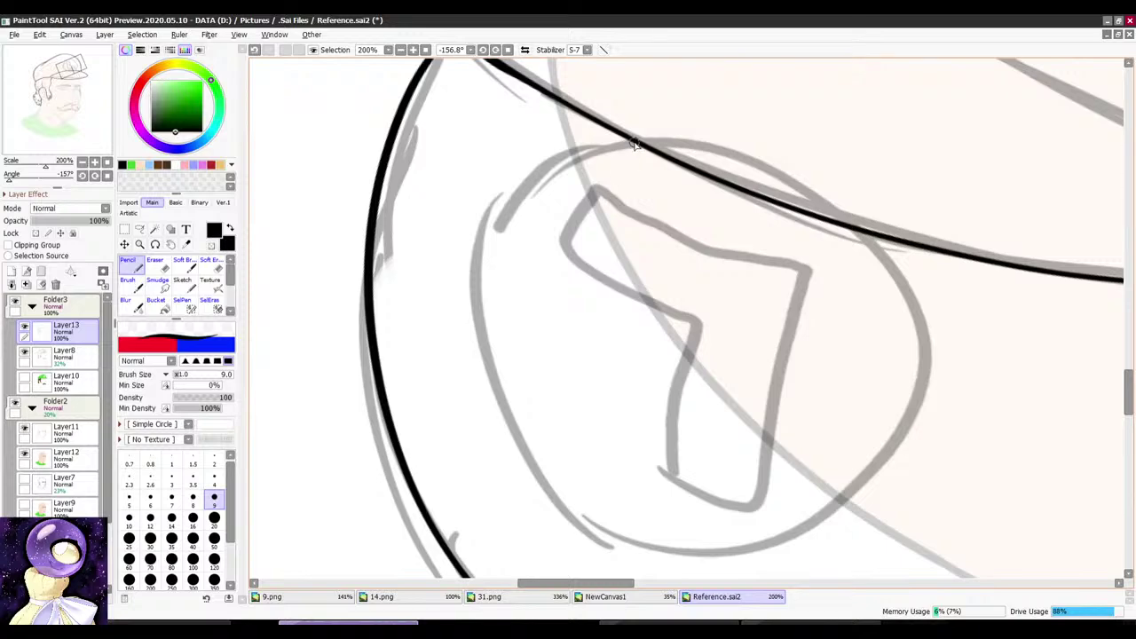
mouse_move(524, 170)
mouse_down()
mouse_move(473, 392)
mouse_move(502, 417)
mouse_up()
key(r)
mouse_move(486, 298)
mouse_down()
mouse_move(556, 118)
mouse_move(586, 110)
mouse_up()
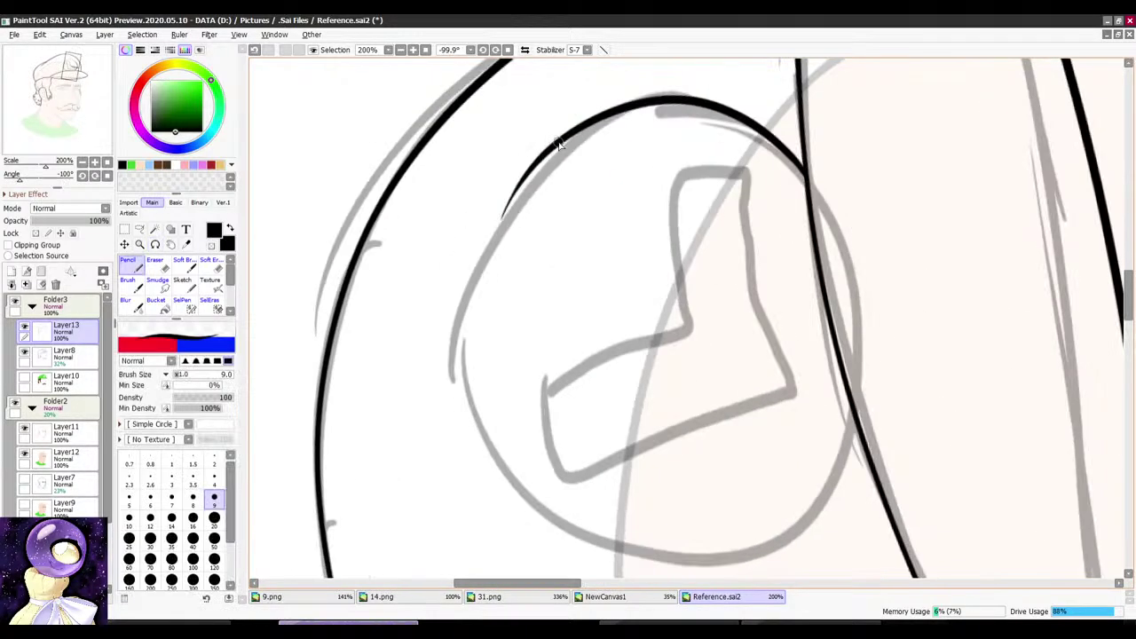
drag(503, 201, 465, 401)
key(ctrl+z)
mouse_move(522, 173)
mouse_down()
mouse_move(464, 420)
mouse_move(492, 449)
mouse_up()
Step: Complete the emblem's circle by inking its rear arc down to the brim line
key(r)
mouse_move(474, 316)
mouse_down()
mouse_move(556, 150)
mouse_move(655, 115)
mouse_up()
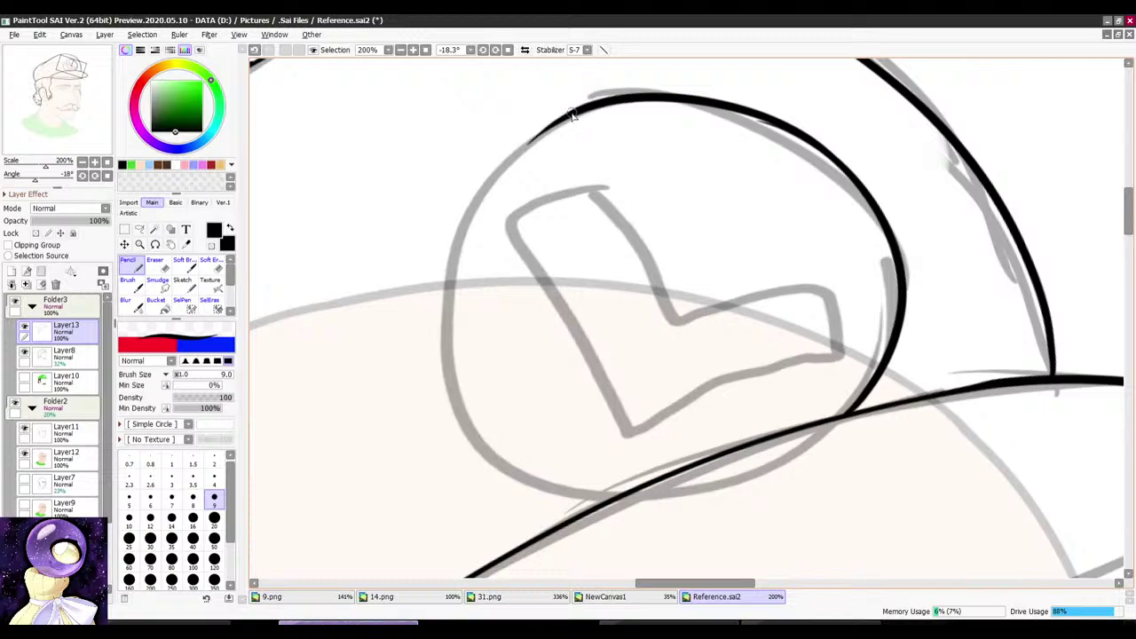
mouse_move(573, 115)
mouse_down()
mouse_move(449, 281)
mouse_move(482, 453)
mouse_move(563, 142)
mouse_move(528, 135)
mouse_up()
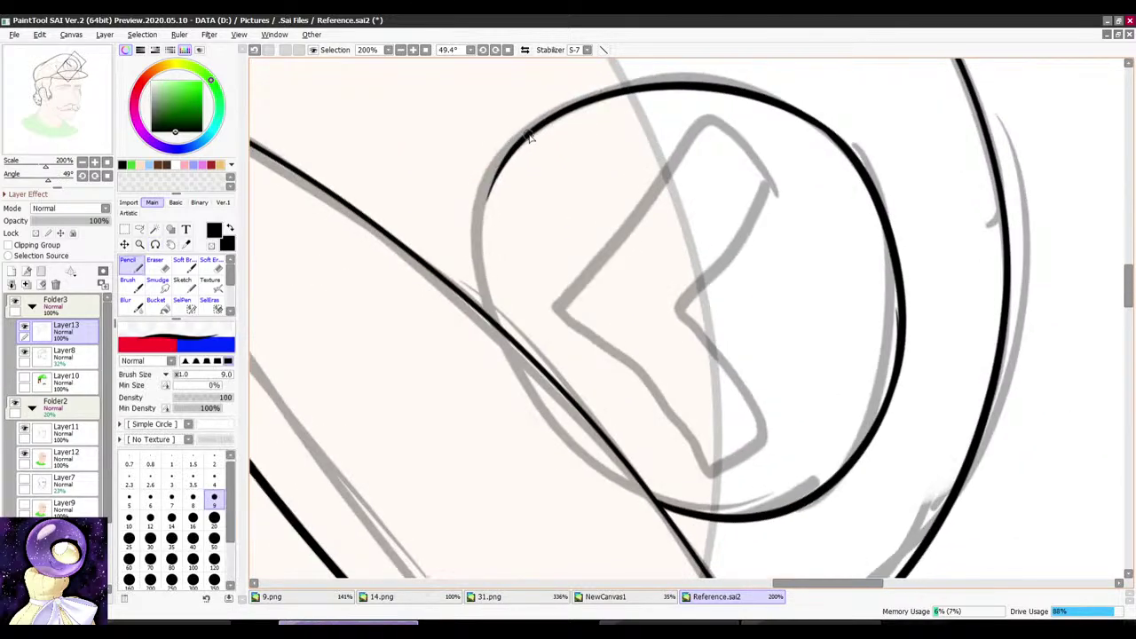
mouse_move(497, 171)
mouse_down()
mouse_move(486, 320)
mouse_move(495, 330)
mouse_up()
key(r)
drag(631, 142, 546, 255)
scroll(545, 255, down, 2)
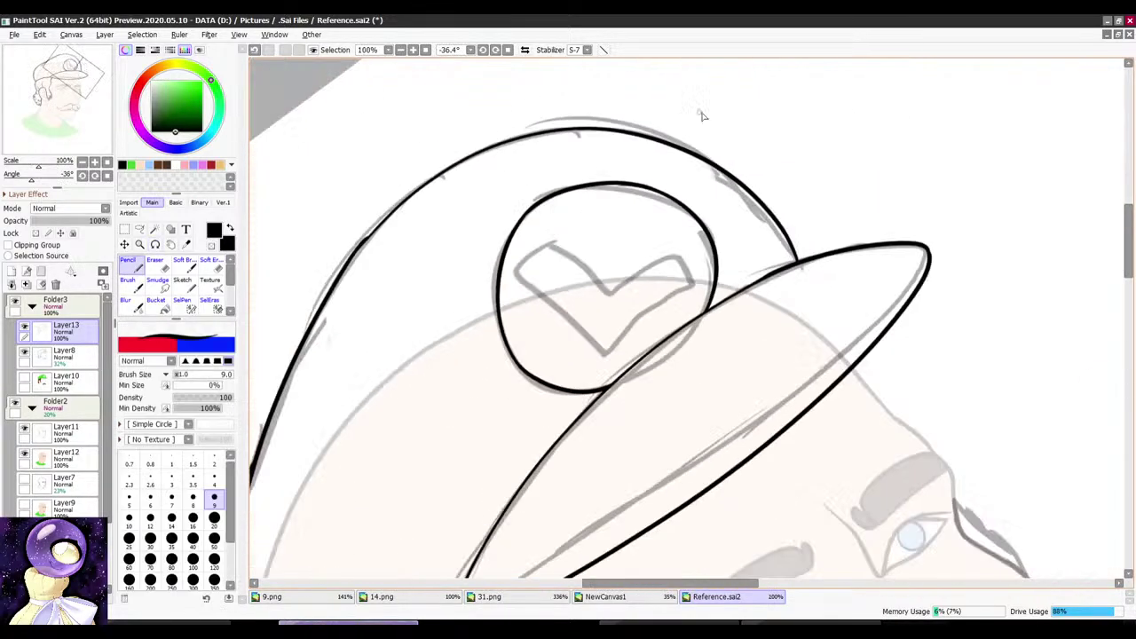
Step: Ink the foot of the emblem's letter L, from its outer corner around the rounded end to the inner corner
key(r)
mouse_move(702, 114)
mouse_down()
mouse_move(716, 151)
mouse_move(613, 171)
mouse_up()
scroll(640, 367, up, 5)
key(r)
drag(650, 232, 664, 238)
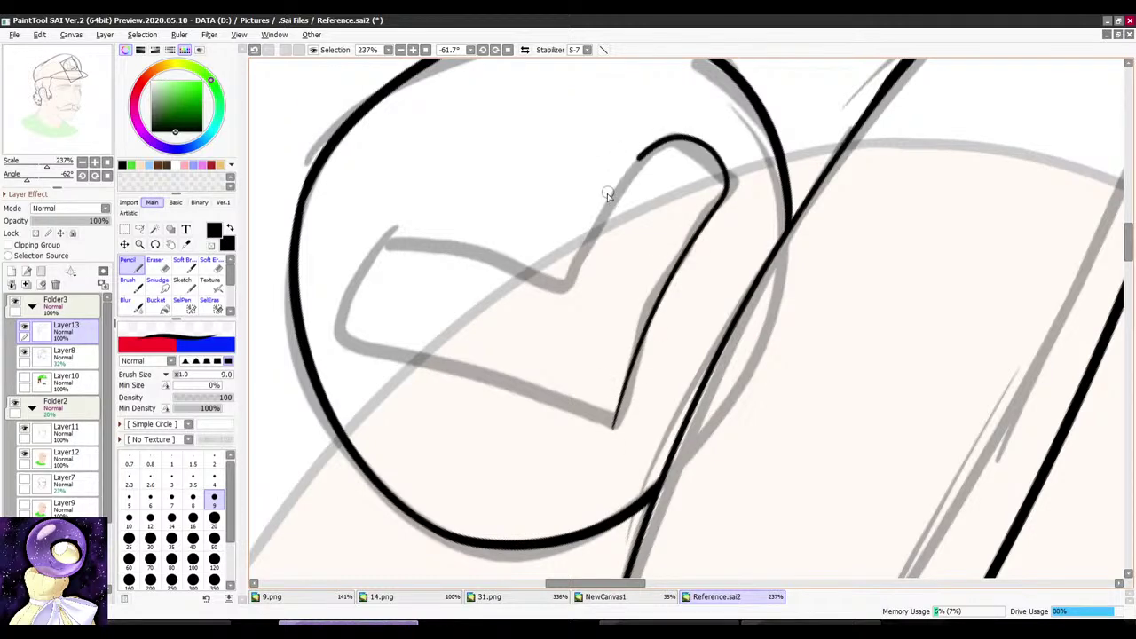
drag(569, 291, 568, 294)
key(r)
mouse_move(655, 199)
mouse_down()
mouse_move(610, 219)
mouse_move(573, 324)
mouse_up()
Step: Ink the stem of the letter L up to its rounded top and back to the outer corner, and clean up the corner with the Eraser
scroll(618, 425, up, 3)
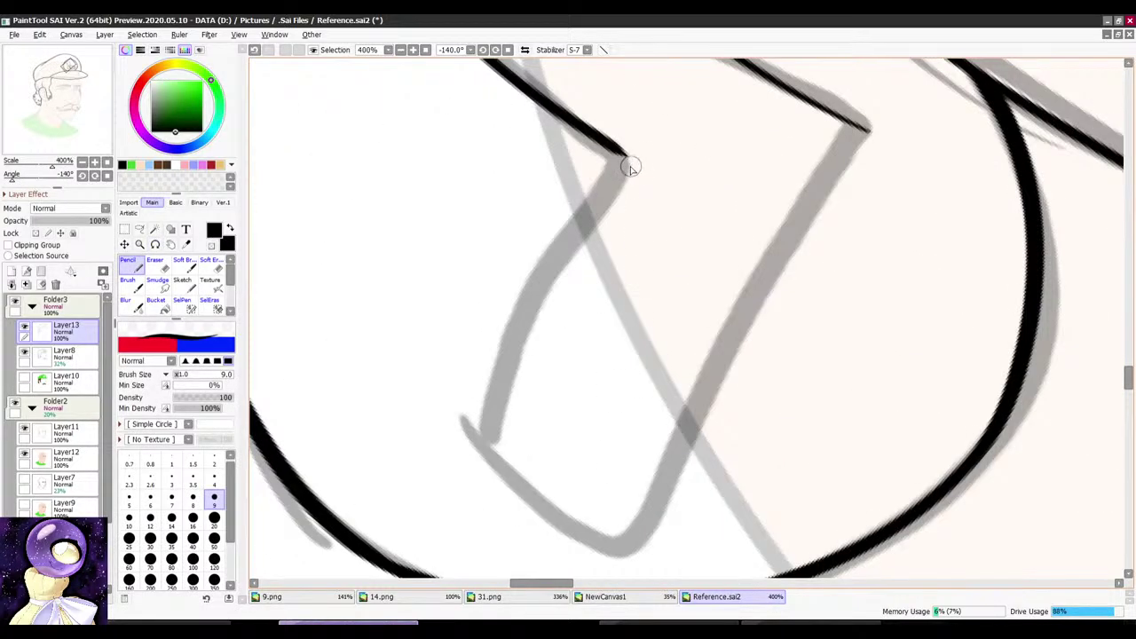
mouse_move(622, 152)
mouse_down()
mouse_move(573, 254)
mouse_move(461, 418)
mouse_move(520, 406)
mouse_move(729, 156)
mouse_move(720, 153)
mouse_up()
drag(588, 99, 534, 189)
key(r)
mouse_move(565, 151)
mouse_down()
mouse_move(736, 120)
mouse_move(743, 133)
mouse_up()
scroll(743, 133, down, 1)
drag(687, 188, 596, 464)
key(r)
drag(542, 324, 598, 205)
key(e)
drag(508, 279, 494, 318)
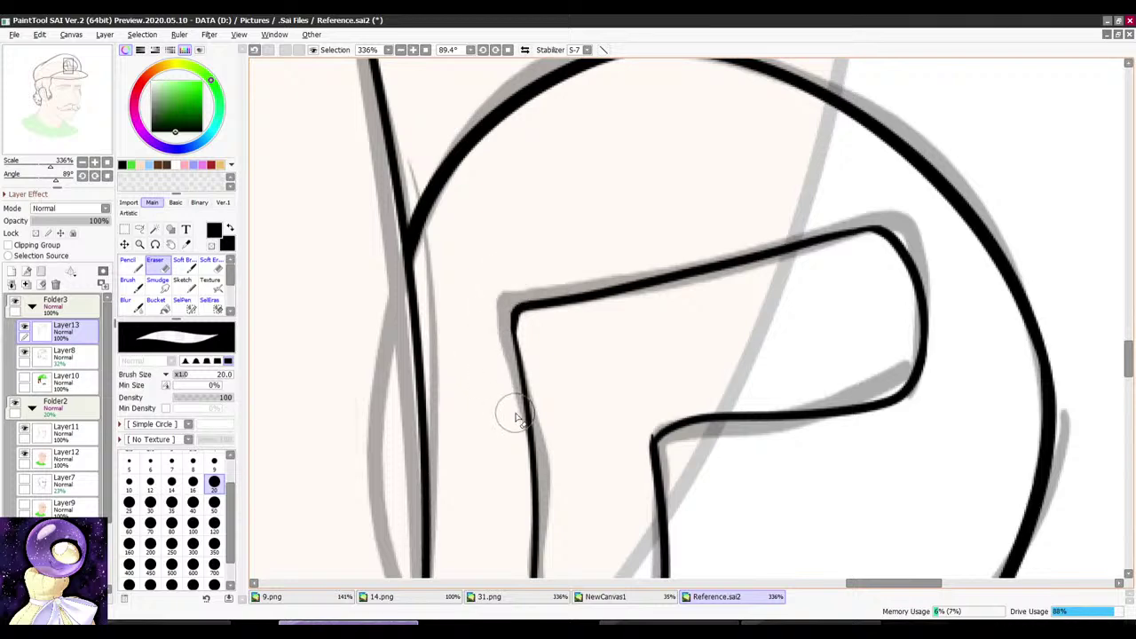
key(n)
Step: Set the sketch on Layer8 to 100% opacity and swap its visibility with the flat-color Layer10
click(426, 52)
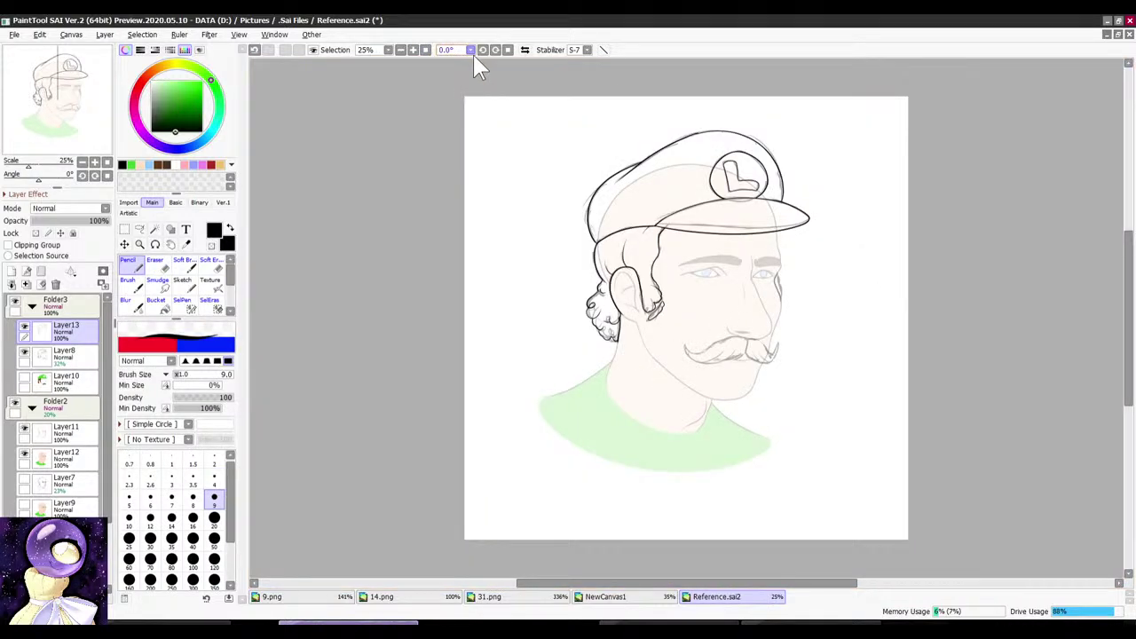
scroll(540, 181, down, 3)
scroll(663, 224, up, 4)
scroll(600, 258, up, 5)
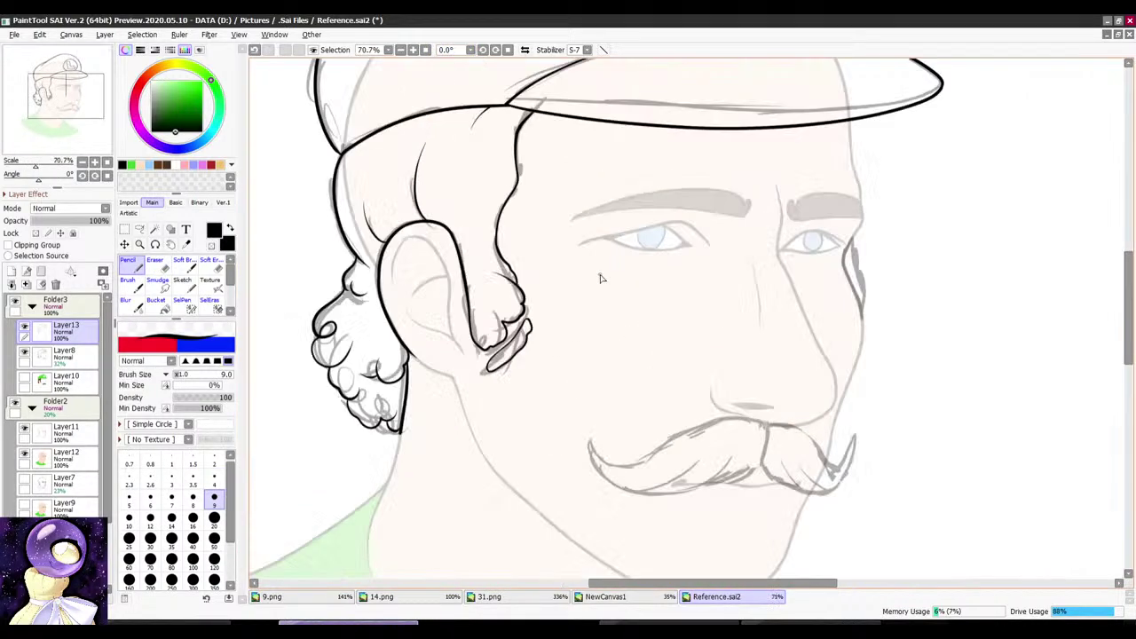
click(55, 358)
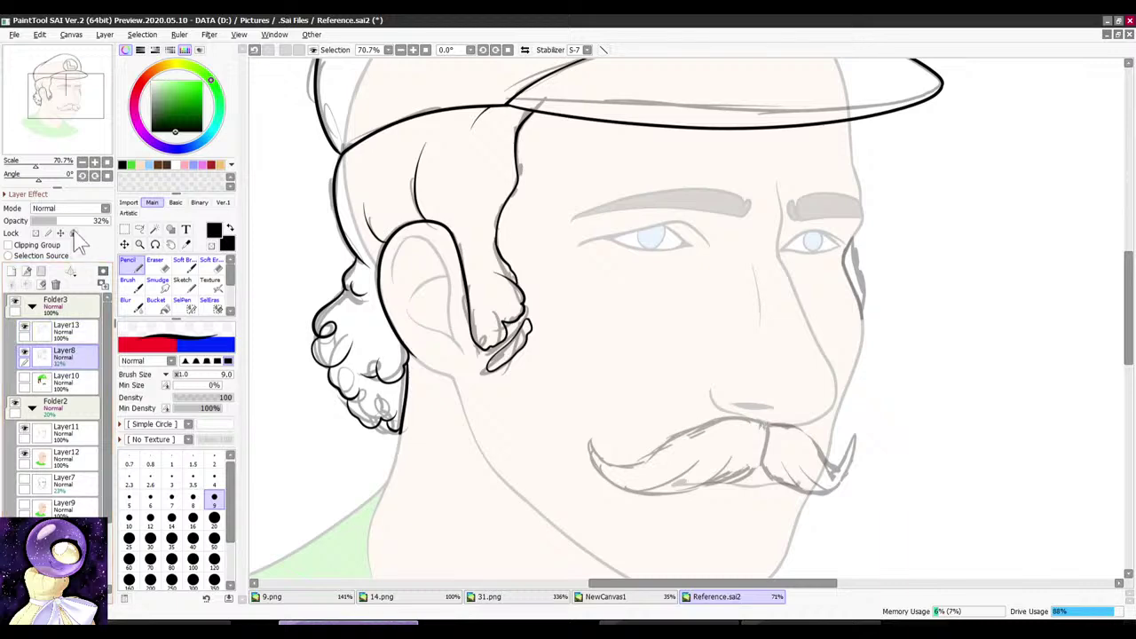
drag(74, 221, 112, 222)
click(24, 352)
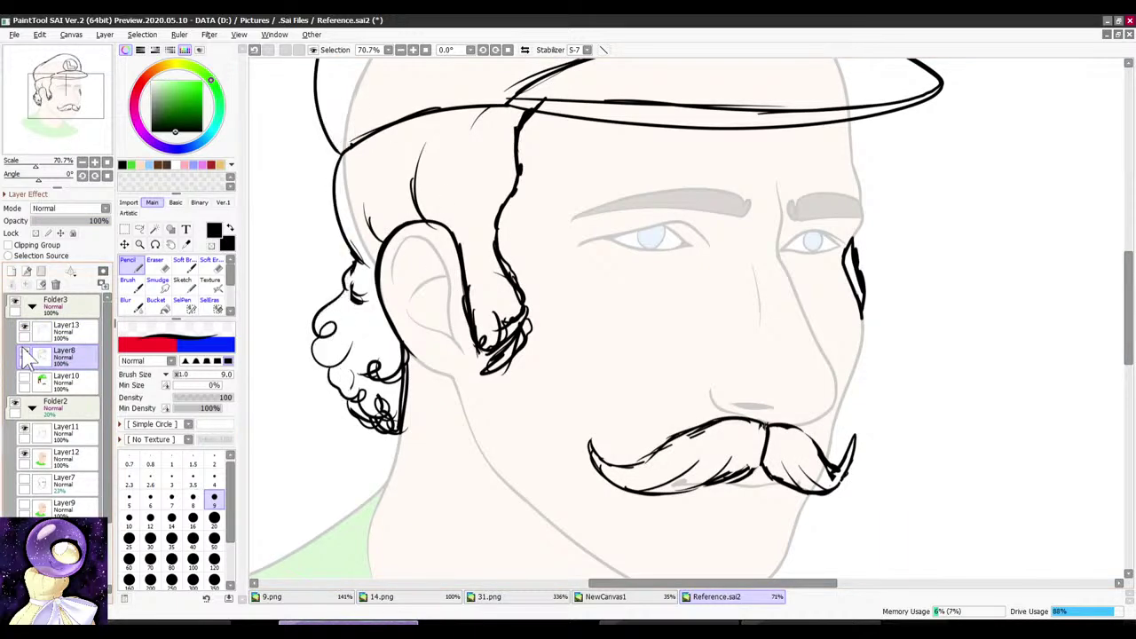
click(24, 378)
click(425, 51)
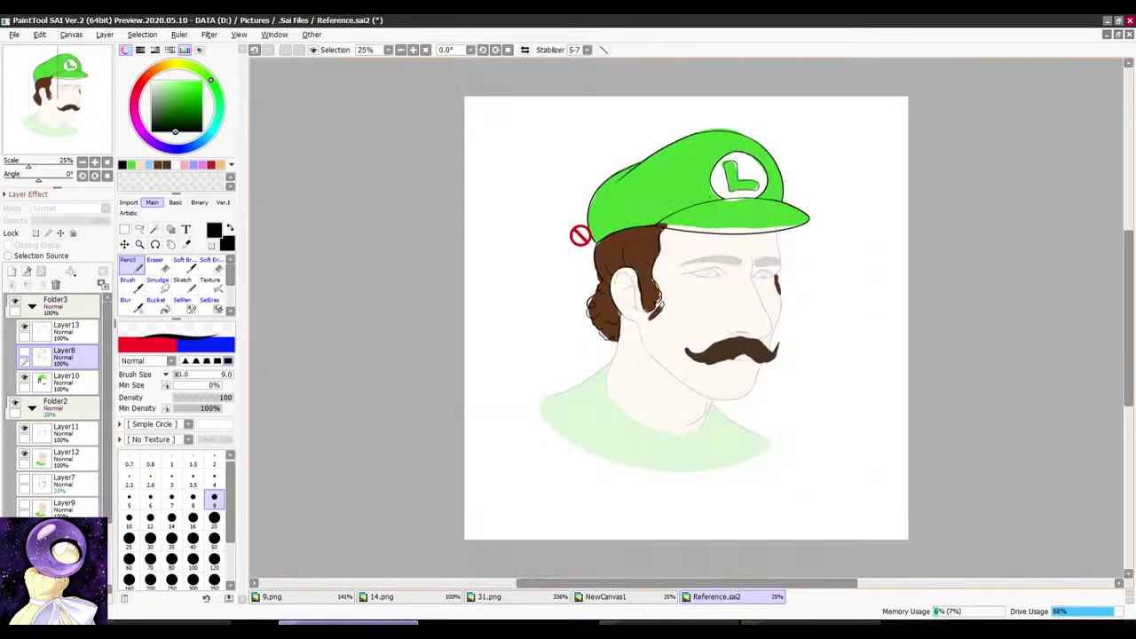
Step: Sample the cap's green and select the crown, brim and letter L on the Layer13 line art with the Magic Wand
scroll(696, 249, up, 1)
click(185, 245)
scroll(695, 169, up, 3)
click(691, 171)
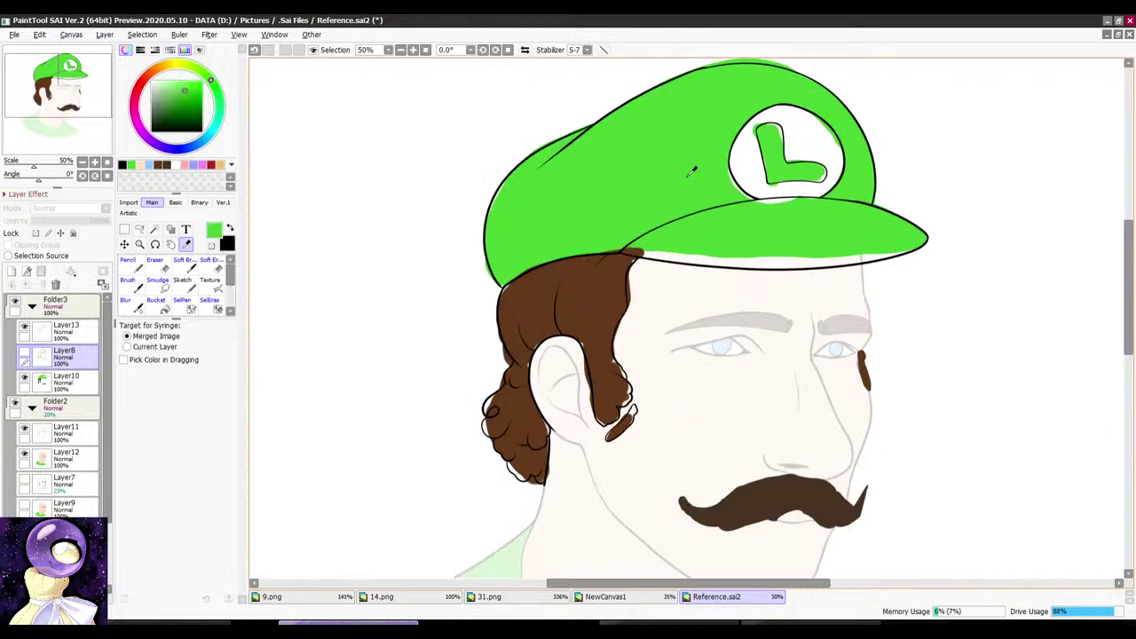
click(66, 328)
click(154, 229)
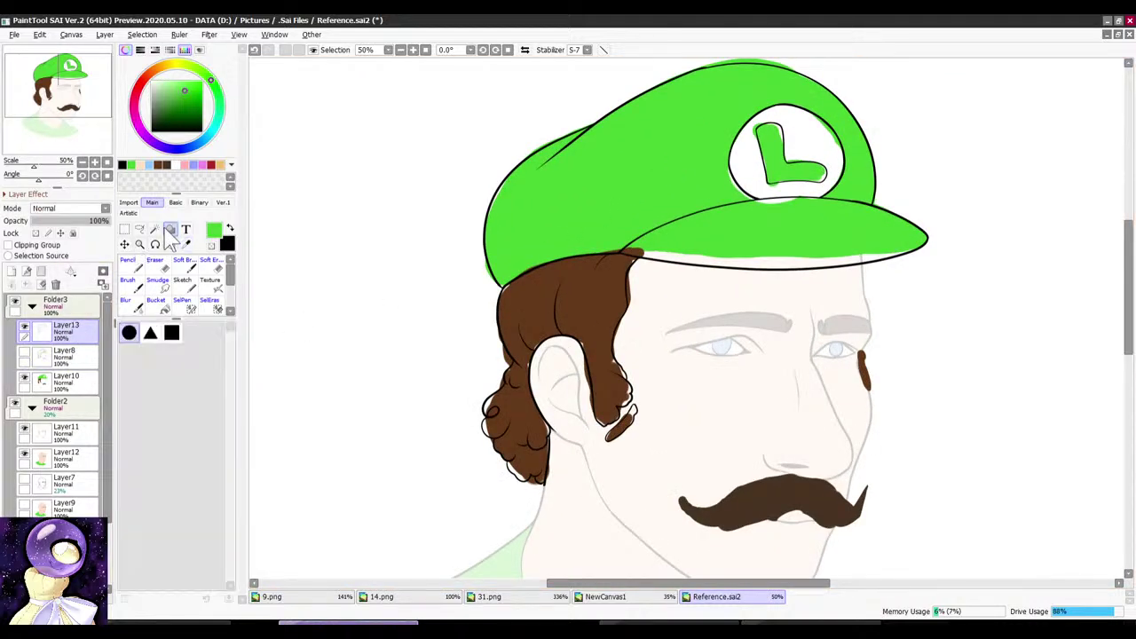
click(649, 169)
click(728, 232)
click(796, 177)
Step: Add a new layer directly below Layer13, fill the selected cap areas with the sampled green and deselect
click(64, 355)
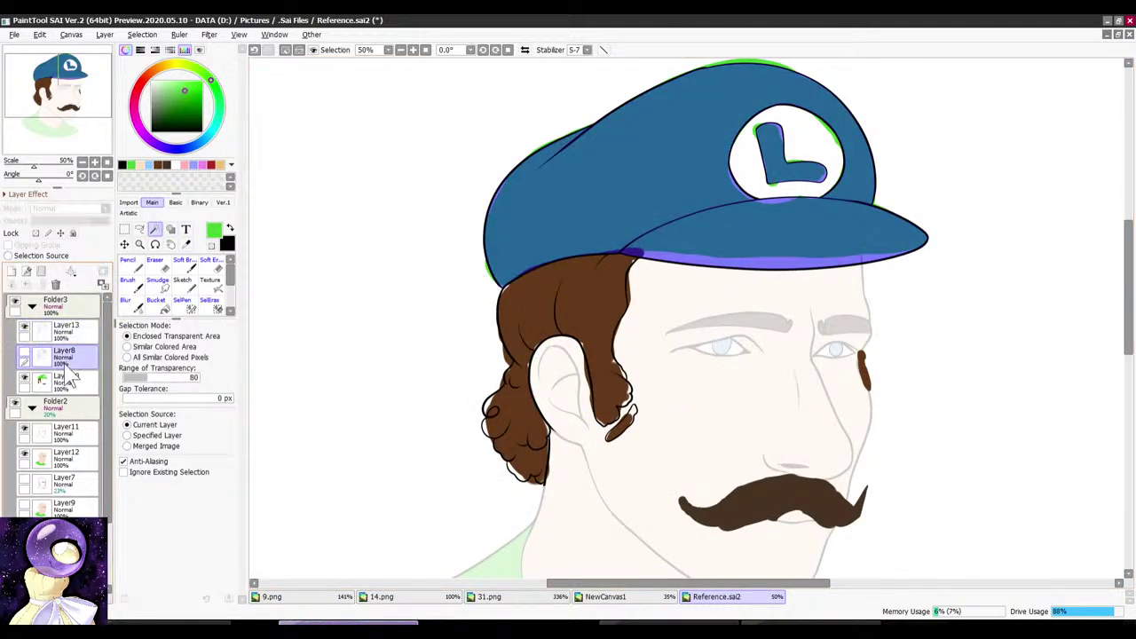
click(11, 271)
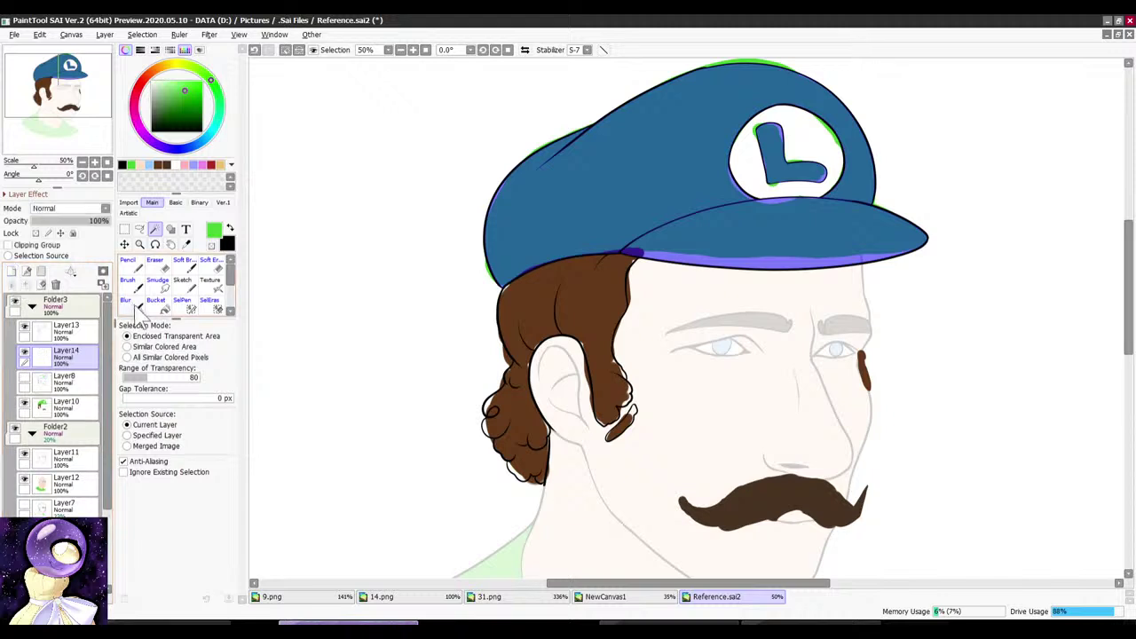
click(155, 300)
click(557, 236)
click(285, 50)
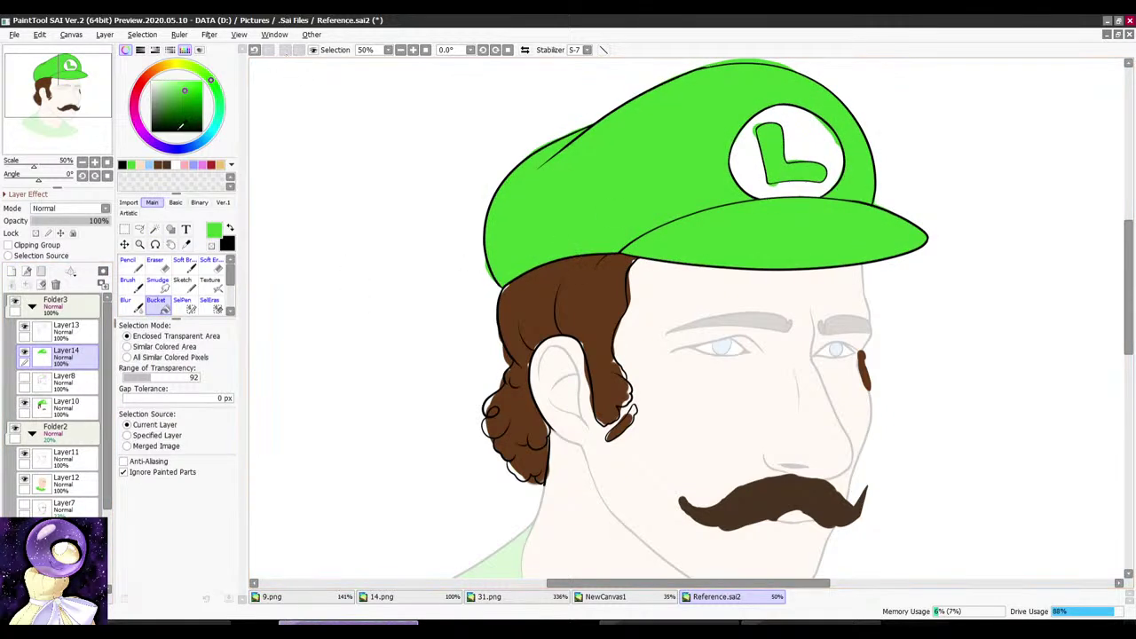
Step: Select the emblem's circle around the L on Layer13, fill it with white on Layer14 and deselect
click(65, 331)
click(154, 228)
click(730, 176)
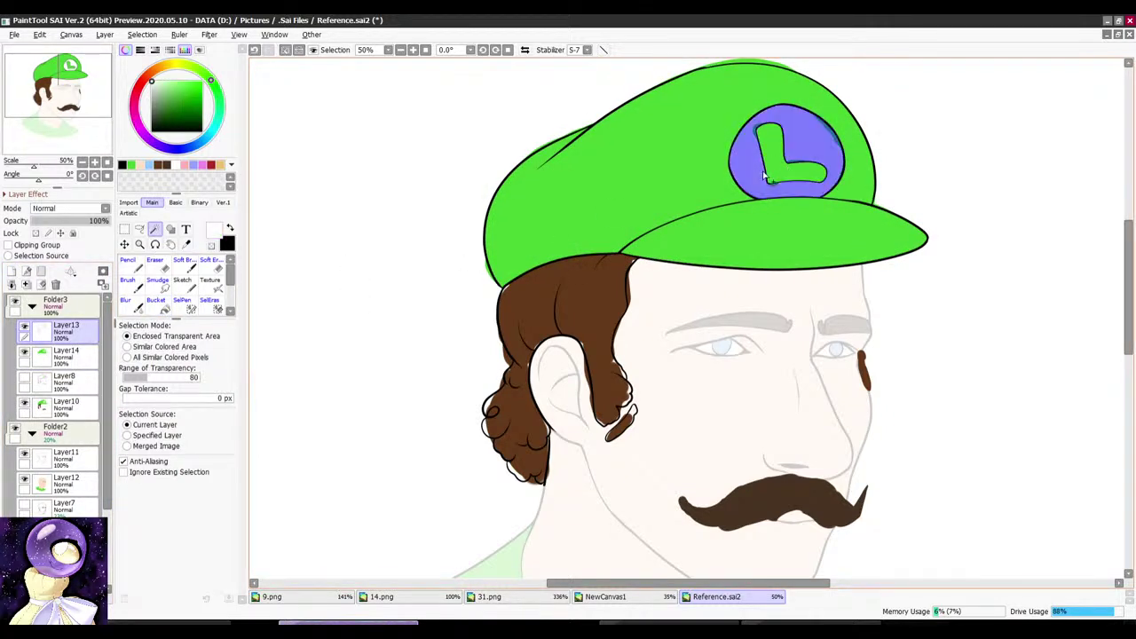
click(65, 355)
click(155, 300)
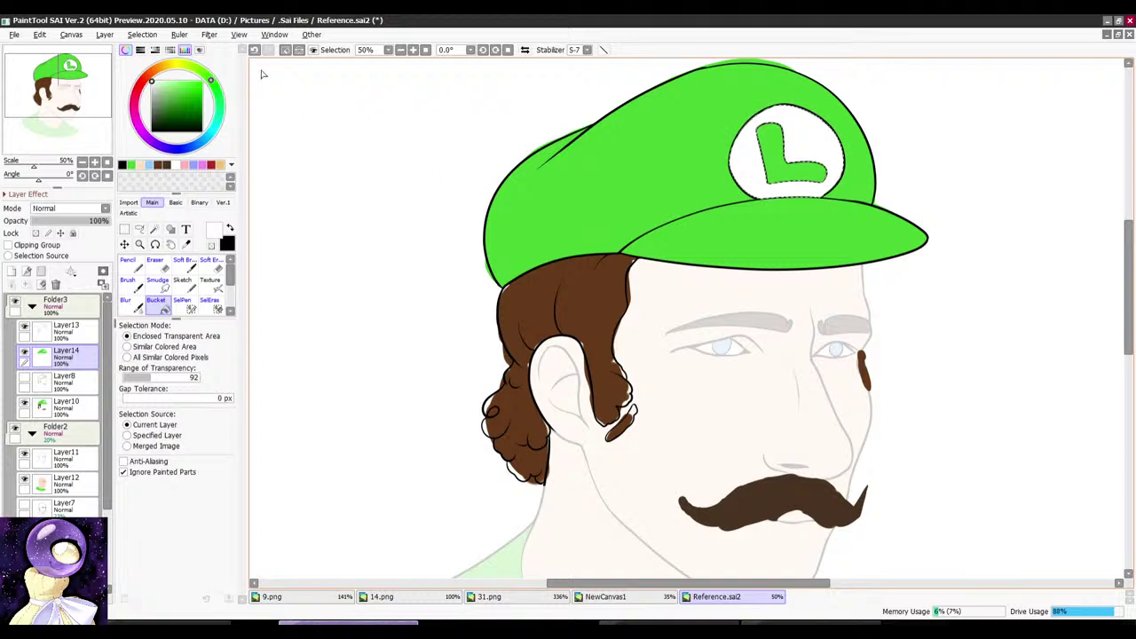
click(285, 49)
Step: Sample the hair's brown and select the hair, its small curl and the sideburn piece on Layer13 with the Magic Wand
click(186, 244)
click(536, 293)
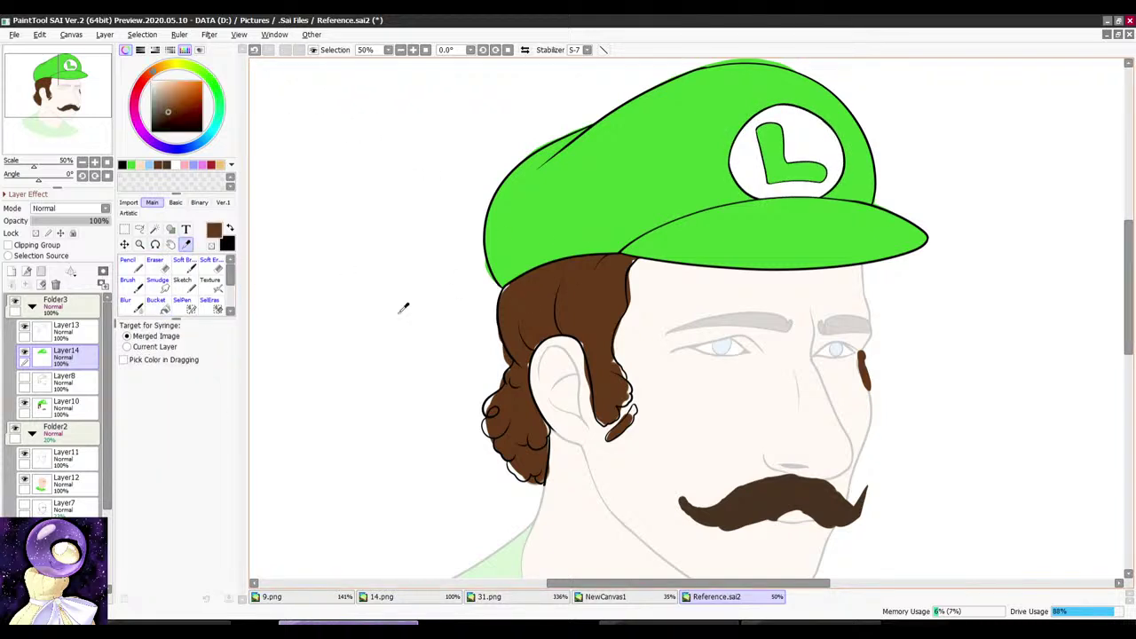
click(83, 326)
click(155, 229)
click(527, 308)
scroll(491, 434, up, 5)
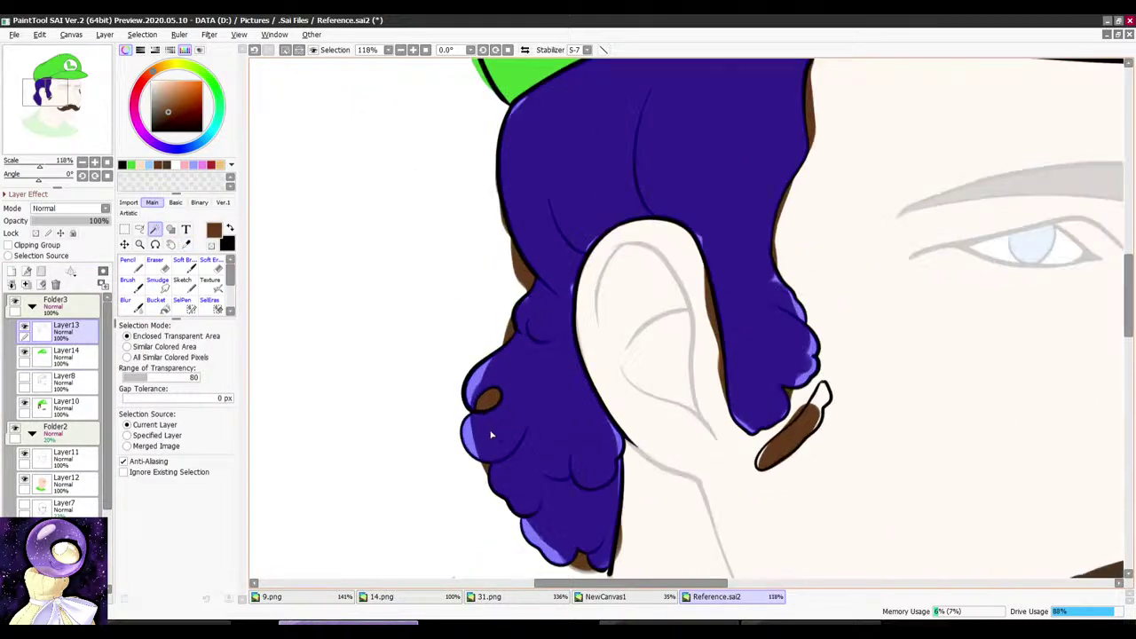
click(806, 431)
scroll(675, 284, down, 4)
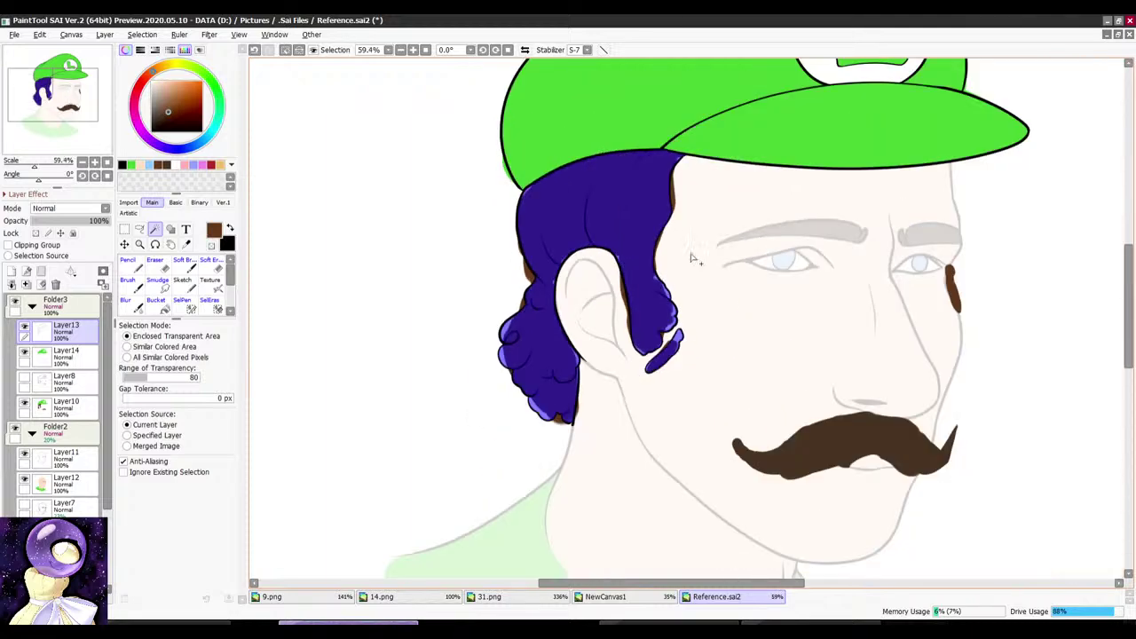
Step: Fill the selected hair and sideburn areas with the sampled brown on Layer14 and deselect
scroll(695, 256, up, 2)
click(80, 351)
click(167, 310)
click(463, 249)
scroll(379, 172, down, 3)
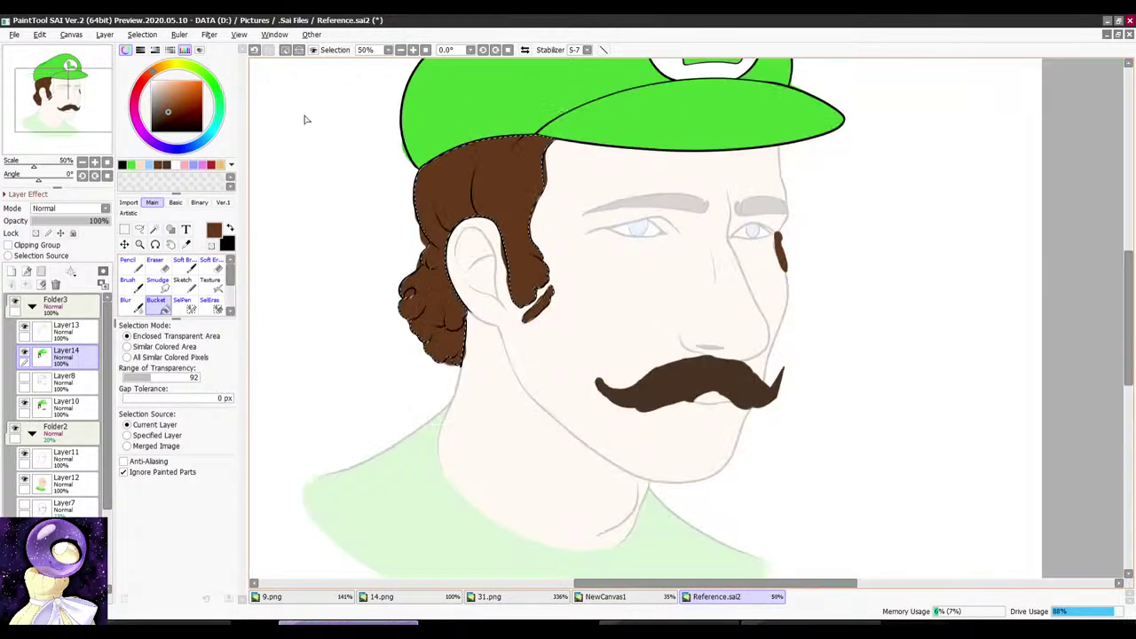
click(284, 50)
Step: Show the Layer8 sketch at 38% opacity, hide the colors on Layer14 and Layer10, and activate Layer13 for the Pencil
click(184, 245)
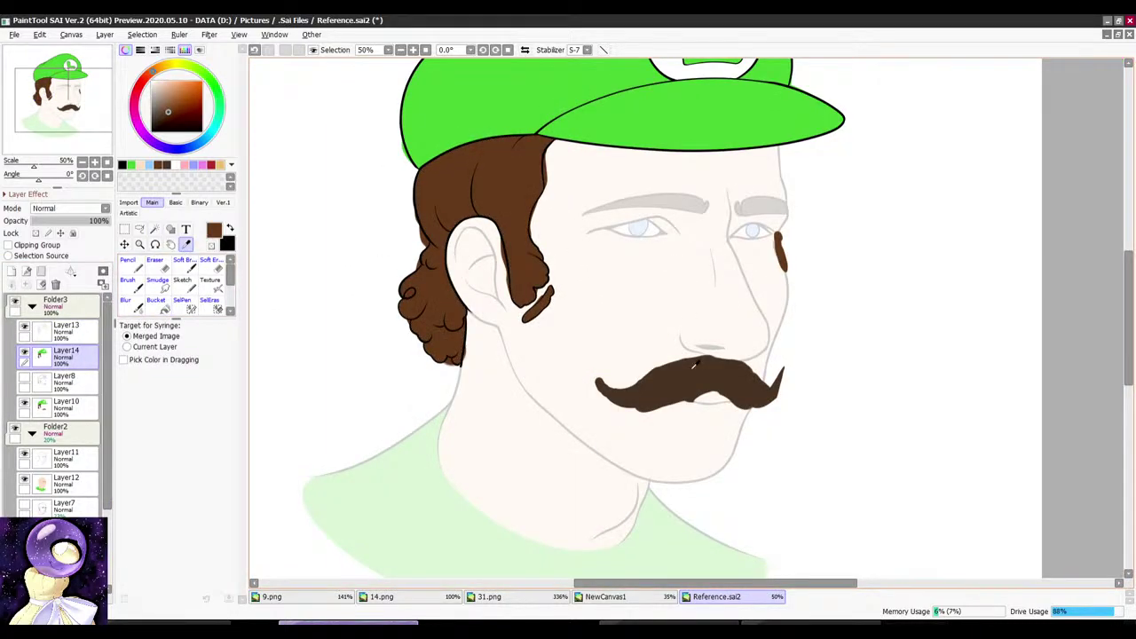
click(664, 378)
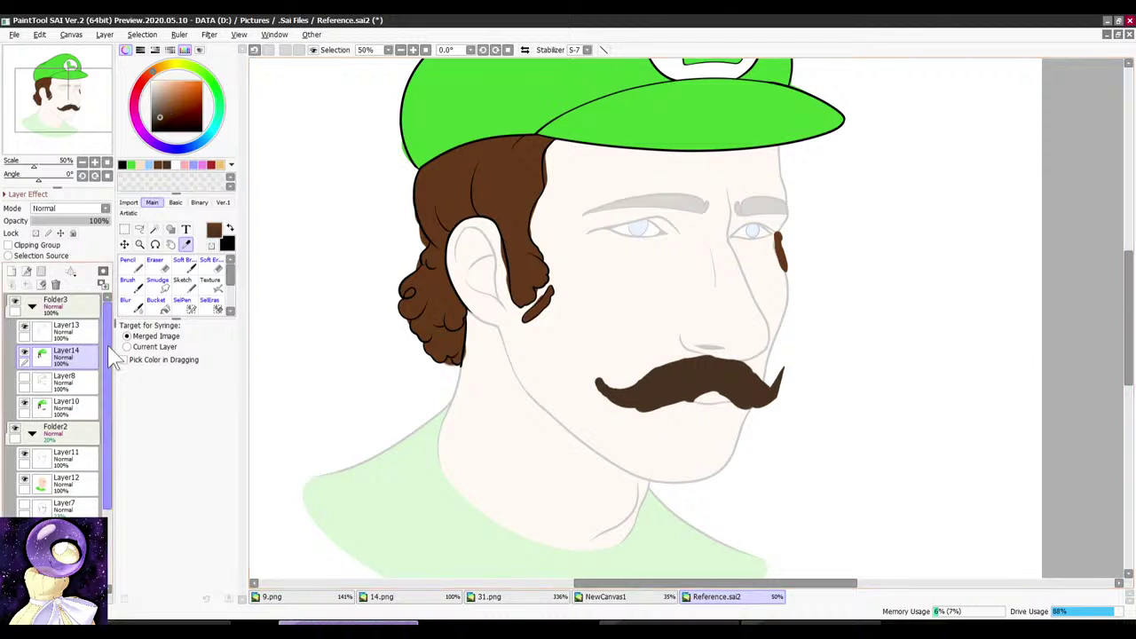
click(24, 380)
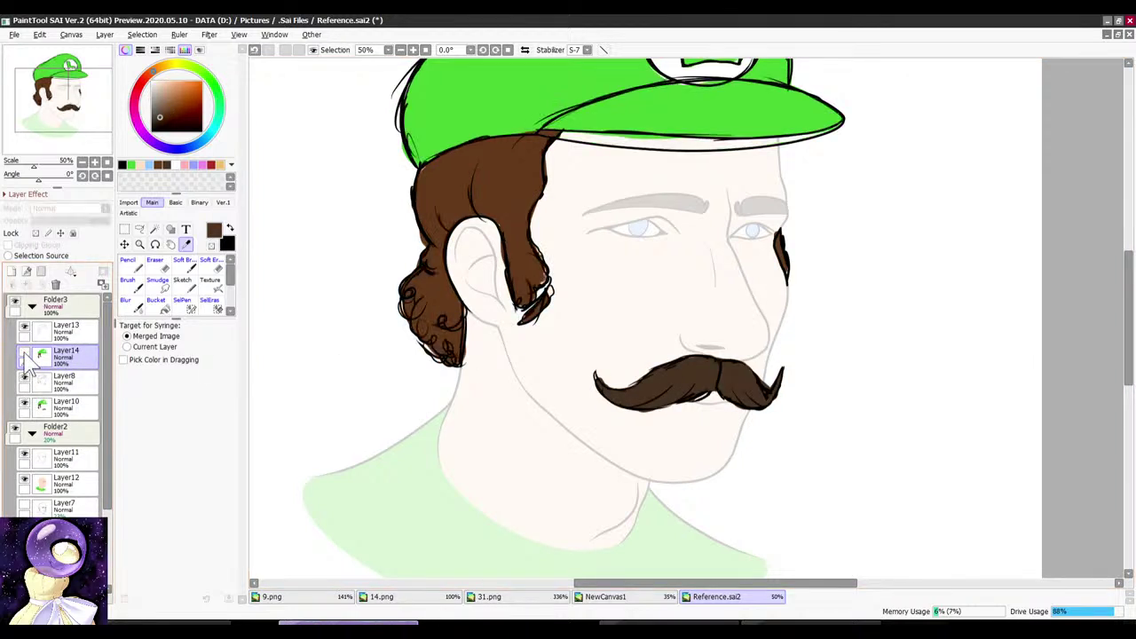
click(86, 388)
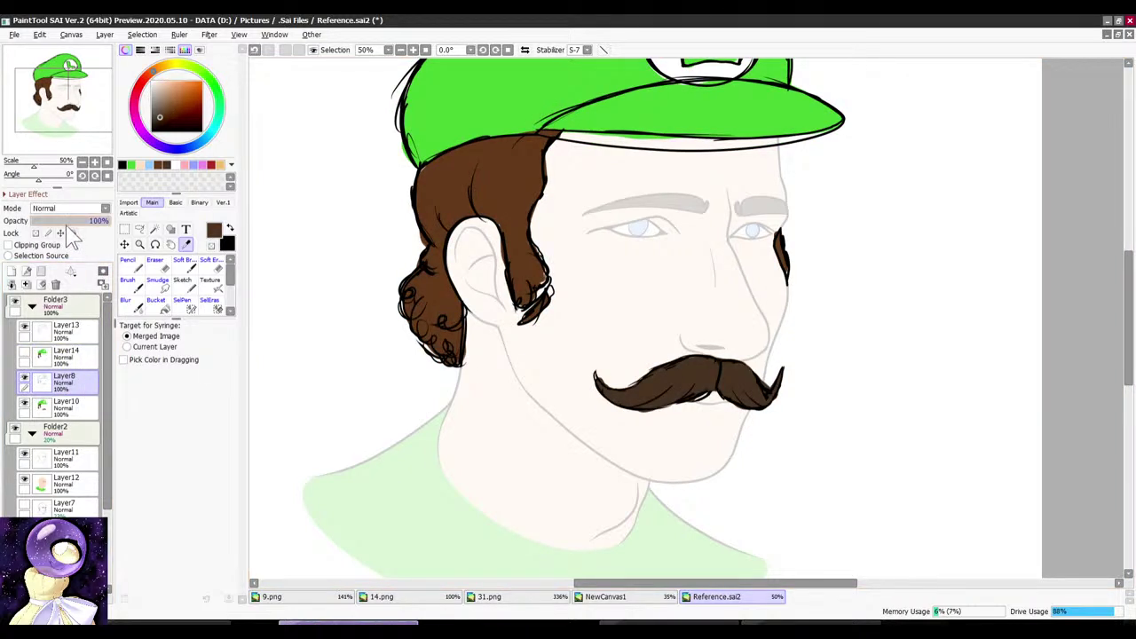
click(62, 222)
click(68, 336)
click(135, 264)
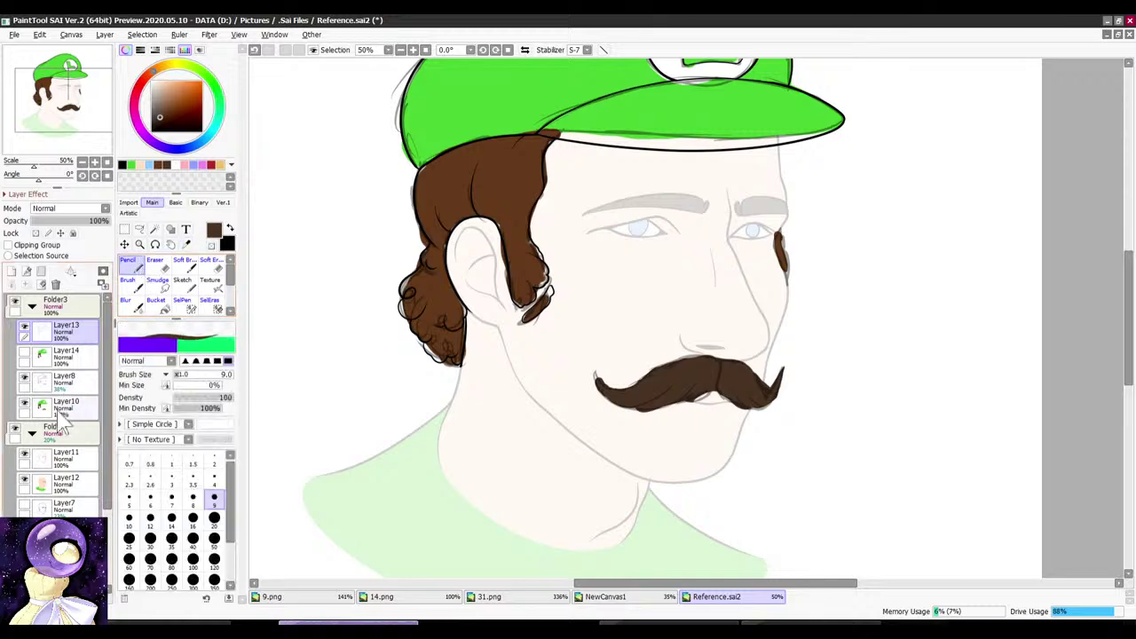
click(59, 412)
click(24, 404)
scroll(682, 417, up, 2)
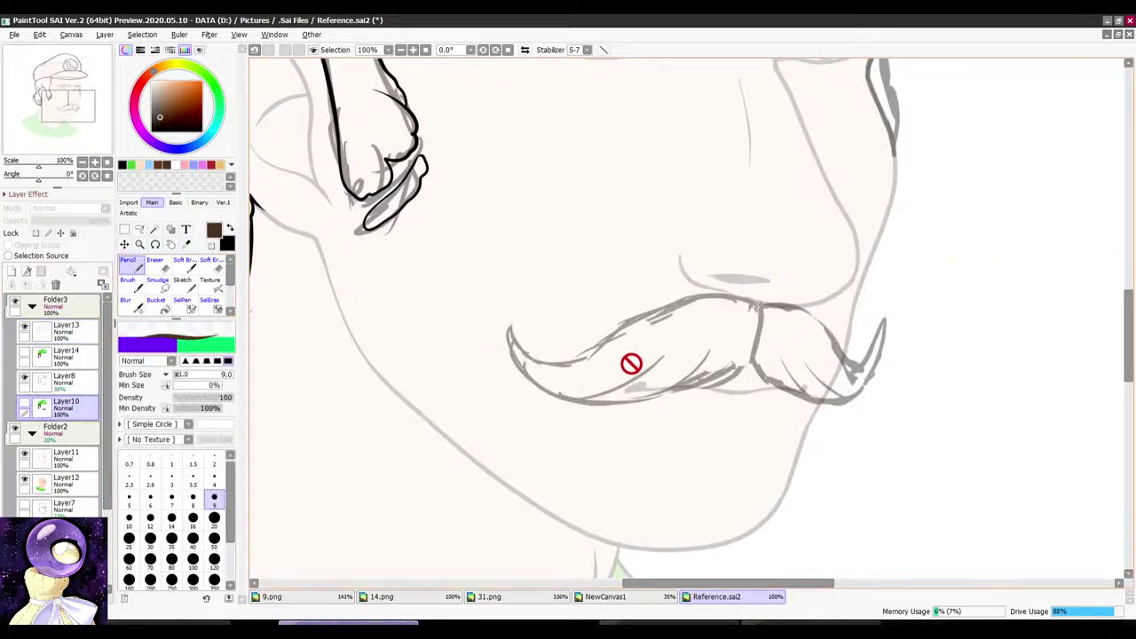
click(68, 332)
scroll(752, 263, down, 3)
scroll(737, 311, up, 5)
drag(856, 178, 736, 102)
scroll(662, 256, up, 1)
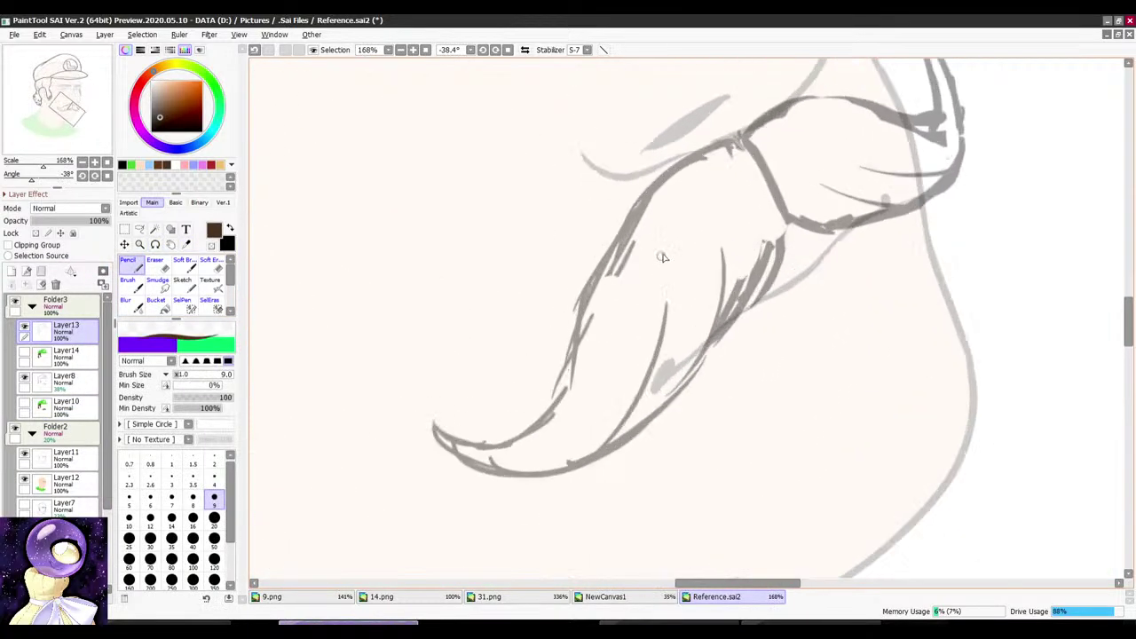
drag(628, 206, 621, 254)
key(ctrl+z)
key(ctrl+z)
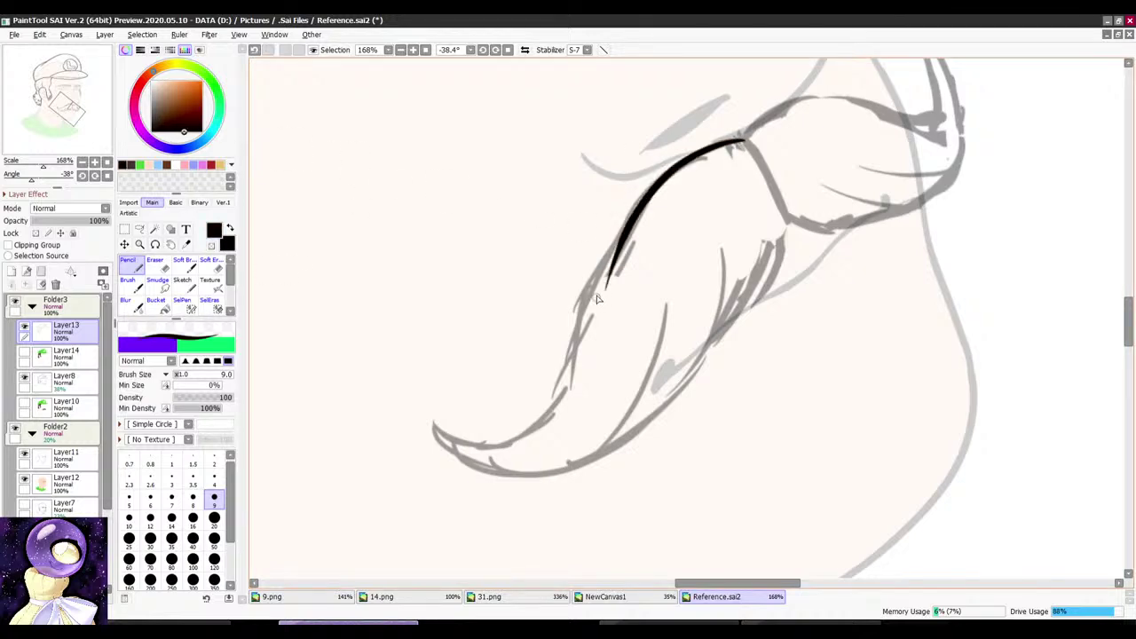
Step: Ink the upper edge of the moustache's near half in black out to its tip, and the tip's underside ending in a hair strand
drag(576, 354, 548, 419)
scroll(760, 282, down, 4)
mouse_move(538, 320)
mouse_down()
mouse_move(786, 206)
mouse_move(768, 152)
mouse_move(708, 116)
mouse_move(641, 297)
mouse_move(768, 436)
mouse_up()
scroll(760, 282, up, 5)
drag(674, 124, 787, 153)
scroll(787, 152, down, 4)
scroll(781, 191, up, 3)
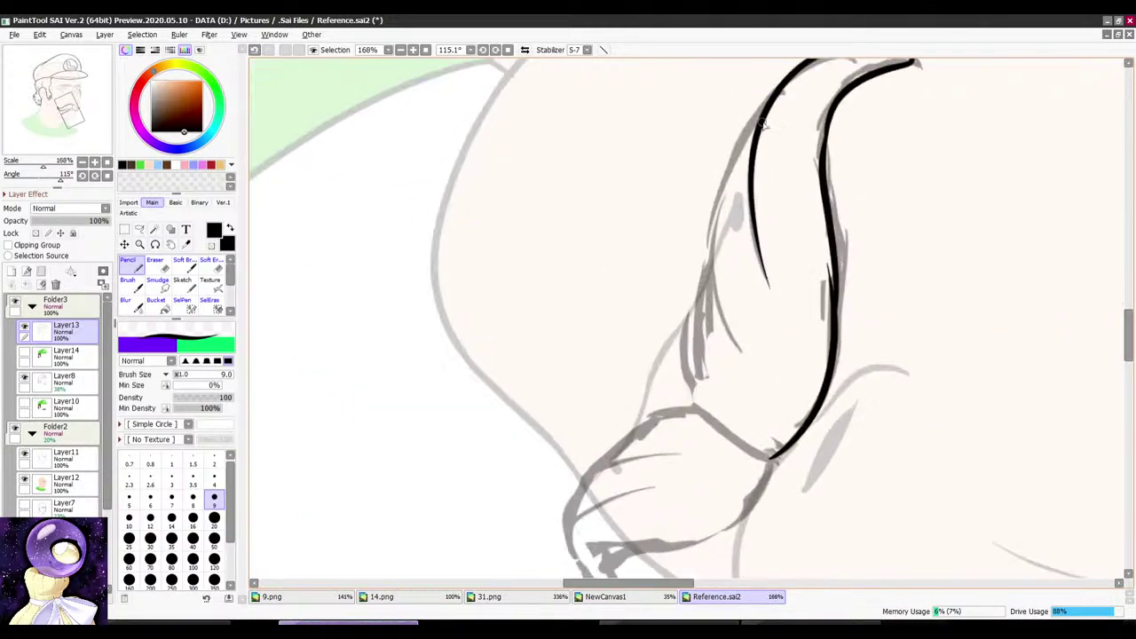
Step: Ink the underside of the moustache's near half back to the center in overlapping strokes that taper into hair strands
mouse_move(770, 103)
mouse_down()
mouse_move(704, 302)
mouse_move(750, 383)
mouse_up()
scroll(707, 279, up, 1)
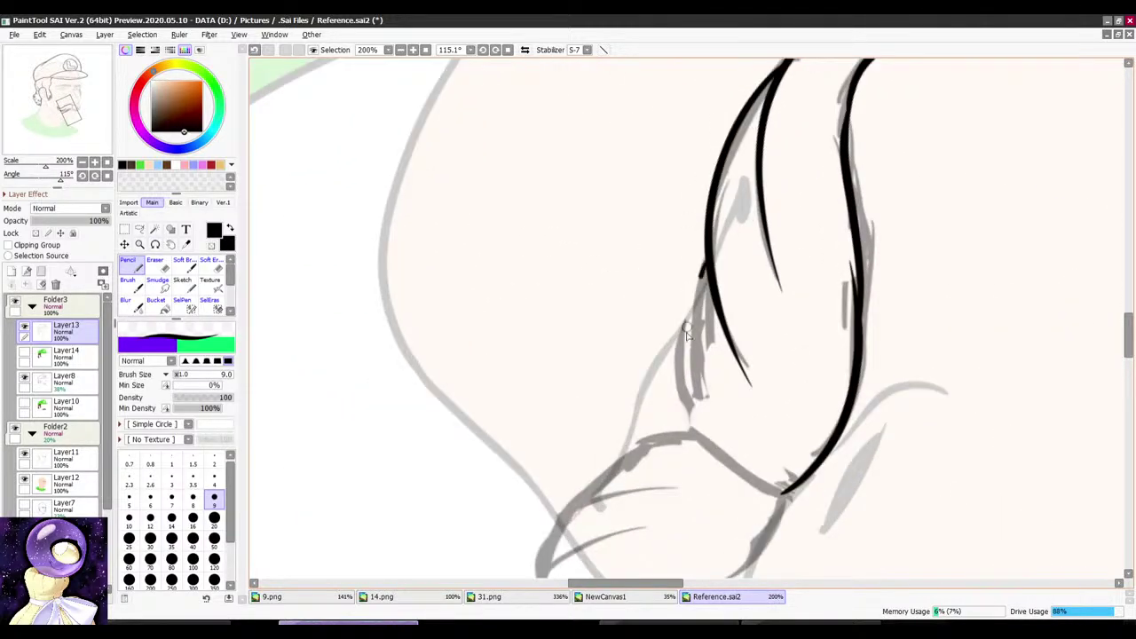
drag(699, 275, 709, 451)
key(r)
drag(724, 300, 606, 352)
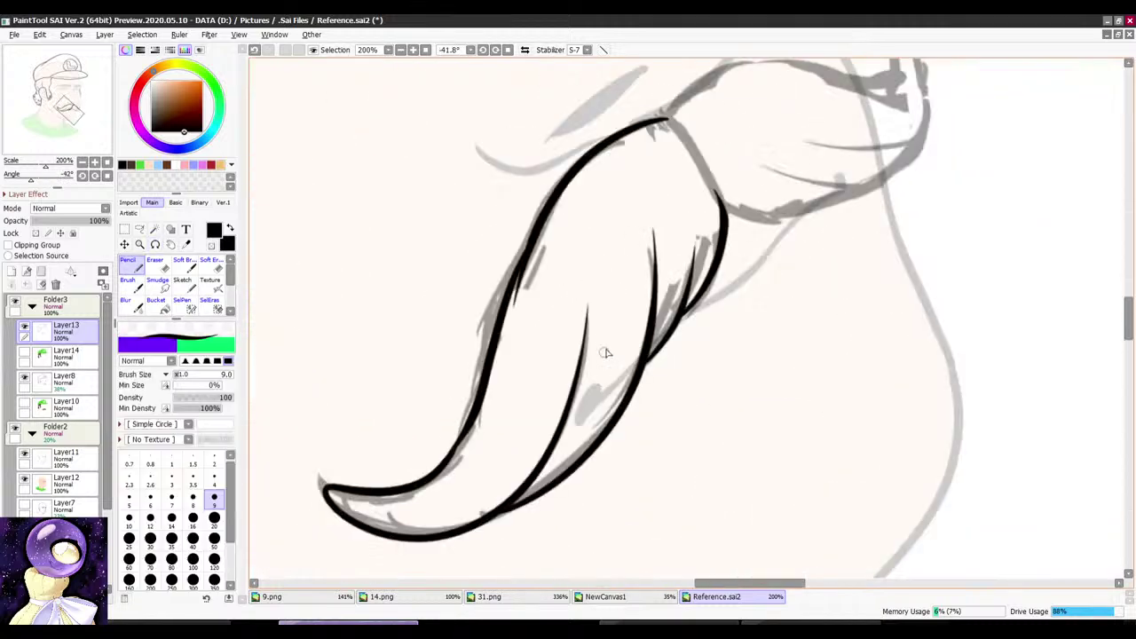
Step: Ink the upper edge of the moustache's far half and the line dividing the two halves
scroll(665, 277, down, 3)
key(r)
drag(832, 119, 634, 208)
scroll(610, 139, up, 3)
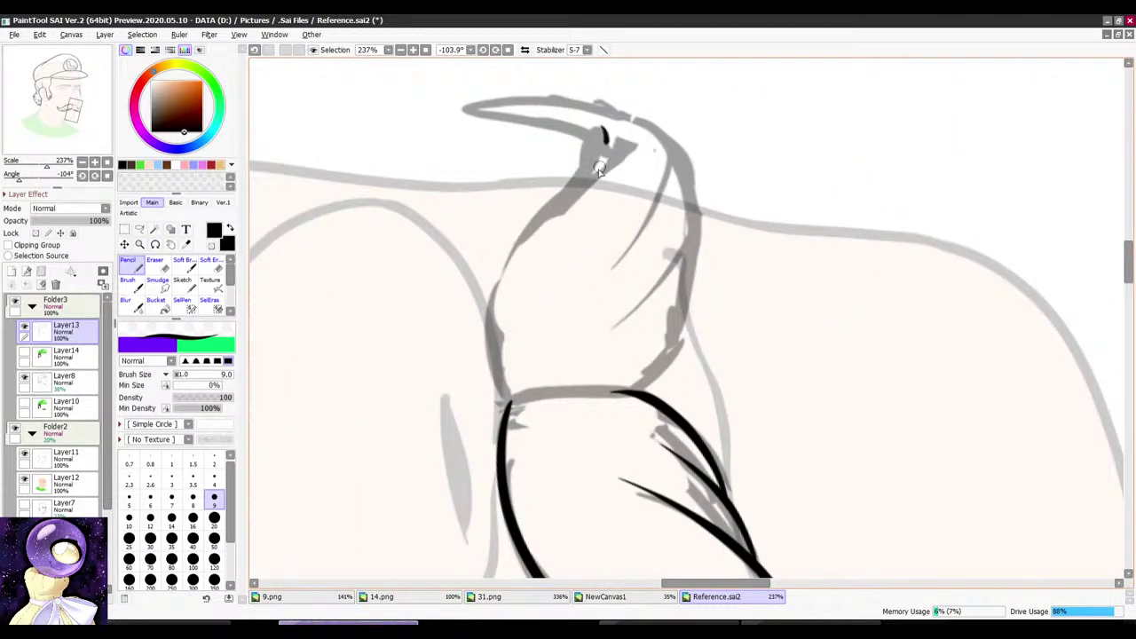
mouse_move(600, 169)
mouse_down()
mouse_move(492, 298)
mouse_move(512, 407)
mouse_up()
key(r)
mouse_move(515, 298)
mouse_down()
mouse_move(522, 269)
mouse_move(756, 158)
mouse_up()
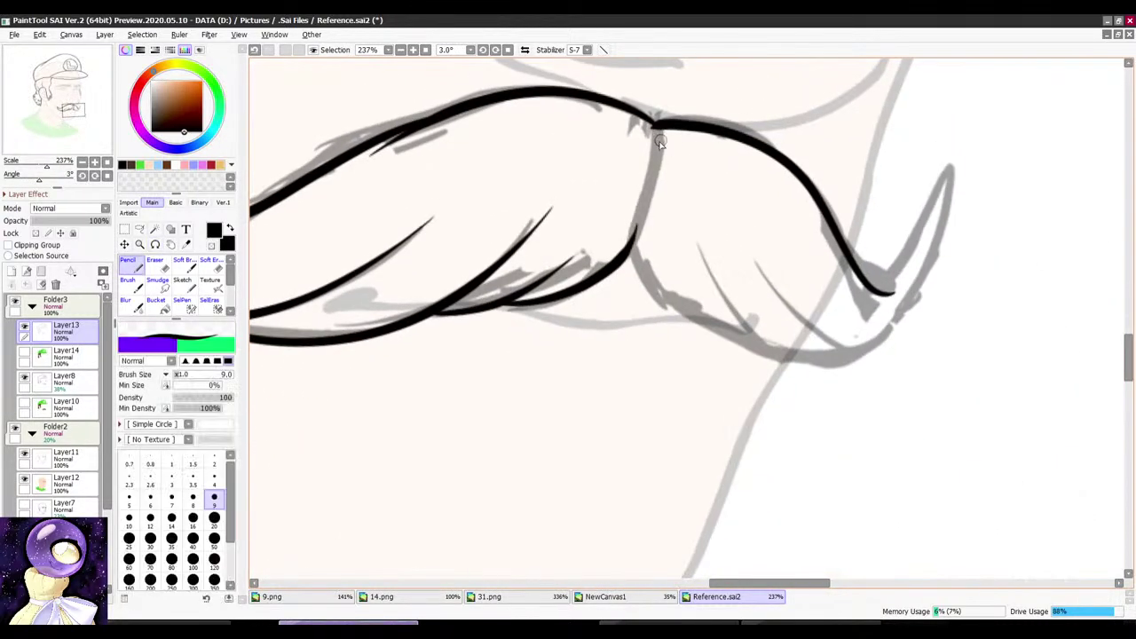
drag(652, 184, 635, 220)
Step: Ink the underside of the moustache's far half from the center outward, with two curved hair strands
key(r)
drag(708, 235, 769, 312)
scroll(725, 352, up, 2)
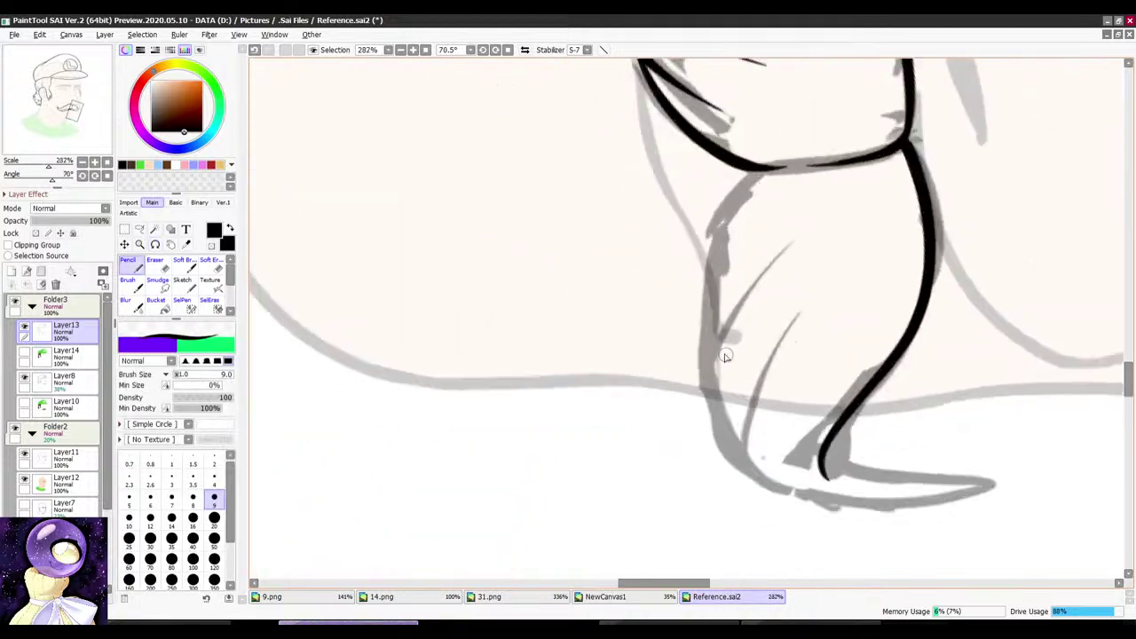
scroll(724, 335, up, 3)
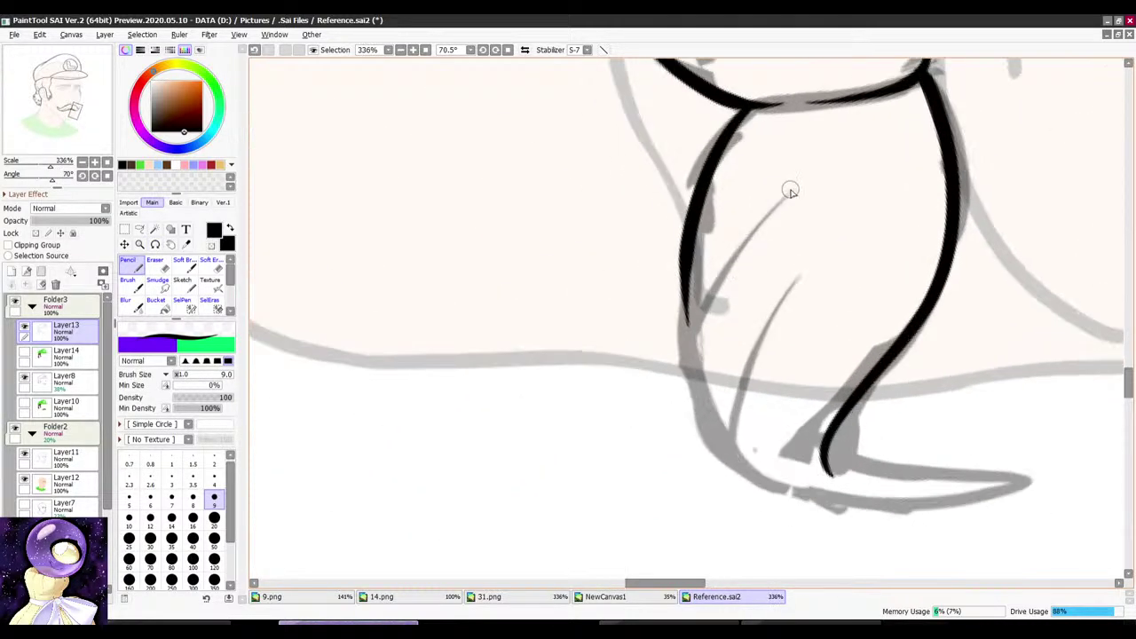
mouse_move(791, 190)
mouse_down()
mouse_move(721, 241)
mouse_move(680, 357)
mouse_move(719, 448)
mouse_up()
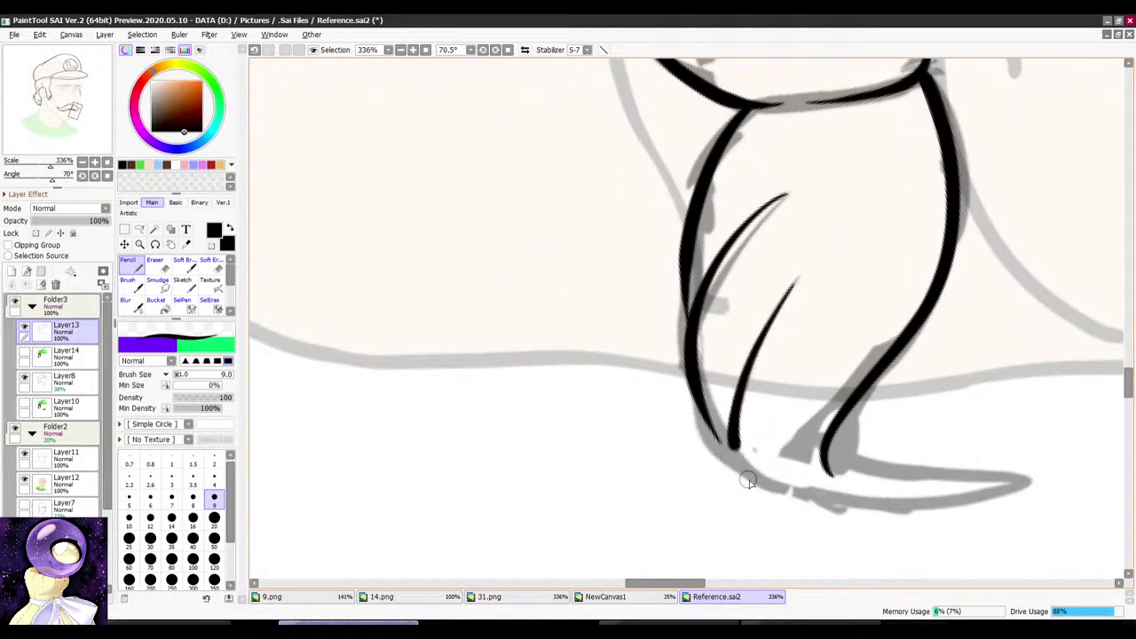
Step: Extend and thicken the inked underside of the moustache's far half toward its curled tip
mouse_move(763, 293)
mouse_down()
mouse_move(654, 301)
mouse_move(658, 356)
mouse_up()
drag(741, 220, 588, 274)
scroll(588, 274, down, 1)
scroll(589, 274, up, 2)
mouse_move(677, 431)
mouse_down()
mouse_move(657, 214)
mouse_move(672, 207)
mouse_up()
mouse_move(663, 117)
mouse_down()
mouse_move(614, 159)
mouse_move(593, 231)
mouse_up()
scroll(597, 231, down, 2)
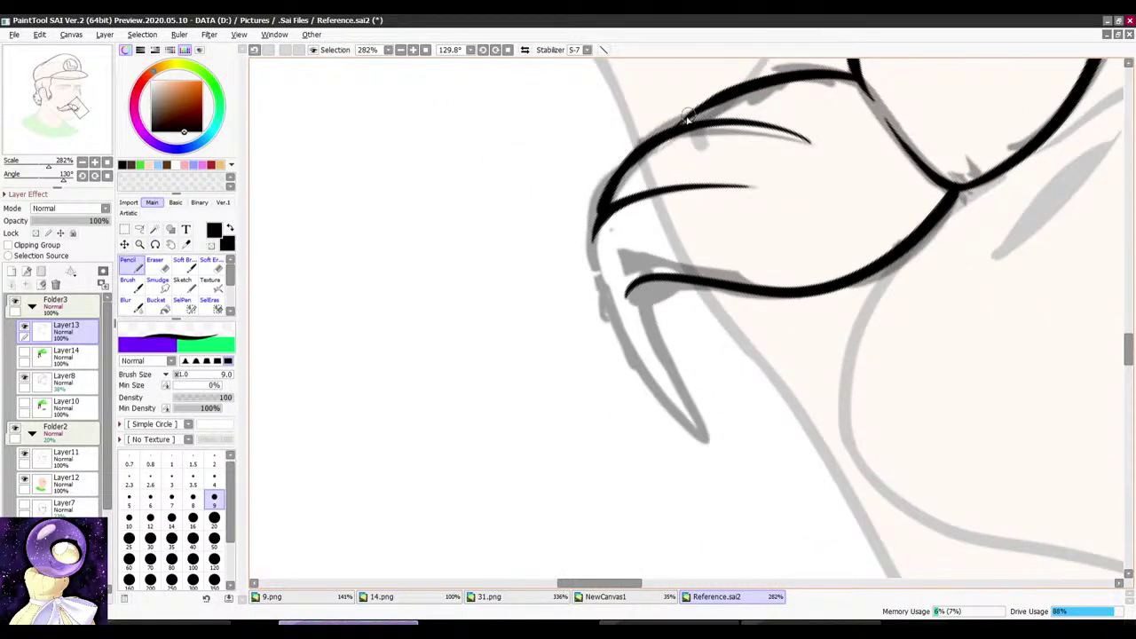
Step: Ink both edges of the curled tip on the moustache's far half to close its outline
scroll(678, 122, down, 2)
drag(678, 122, 792, 159)
scroll(711, 178, up, 3)
mouse_move(724, 180)
mouse_down()
mouse_move(641, 282)
mouse_move(636, 399)
mouse_move(654, 436)
mouse_move(678, 304)
mouse_move(706, 268)
mouse_move(740, 280)
mouse_up()
scroll(732, 208, down, 3)
mouse_move(754, 152)
mouse_down()
mouse_move(829, 139)
mouse_move(825, 453)
mouse_up()
scroll(728, 306, down, 6)
drag(775, 187, 839, 321)
scroll(778, 259, down, 2)
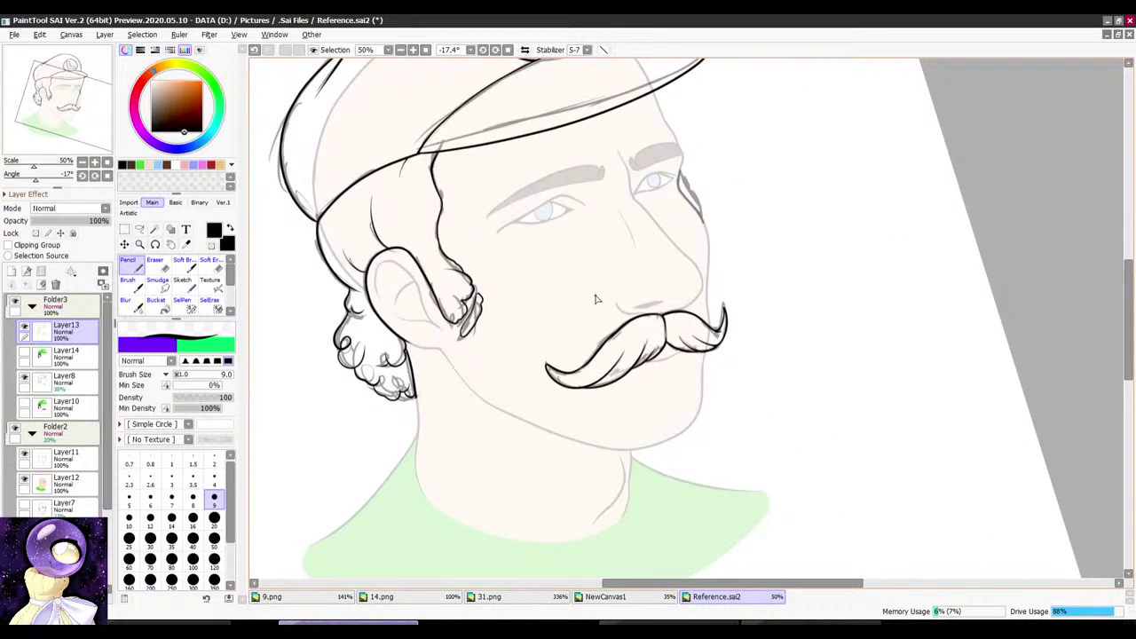
Step: Ink the far sideburn beside the eye with a wavy outer edge and a smooth inner edge along the face
scroll(673, 185, up, 7)
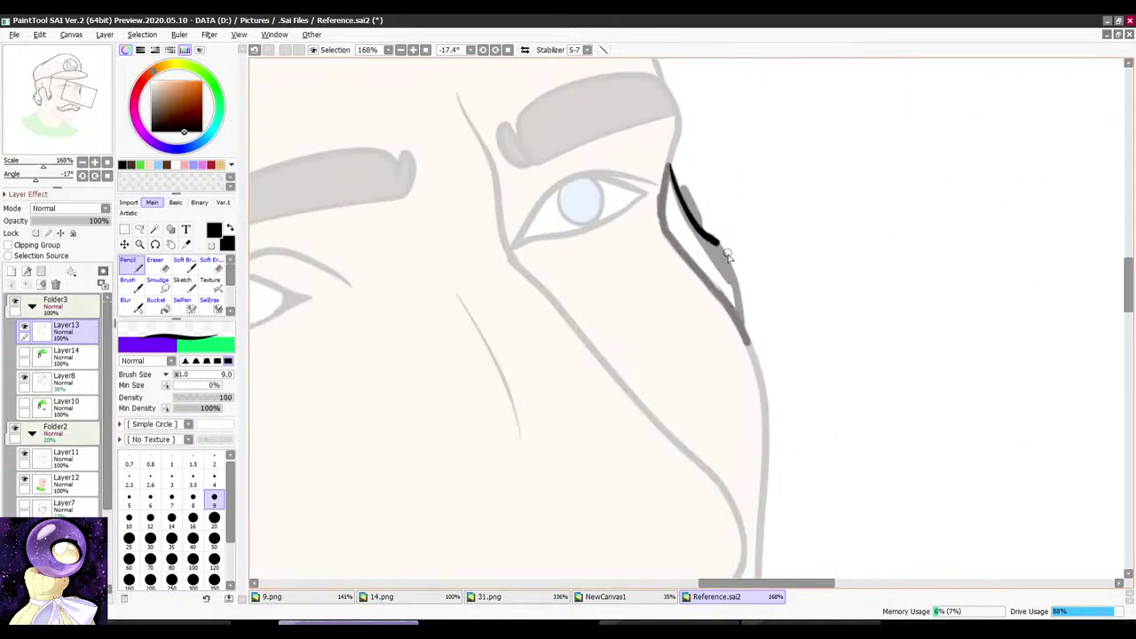
drag(712, 222, 772, 244)
scroll(771, 193, up, 3)
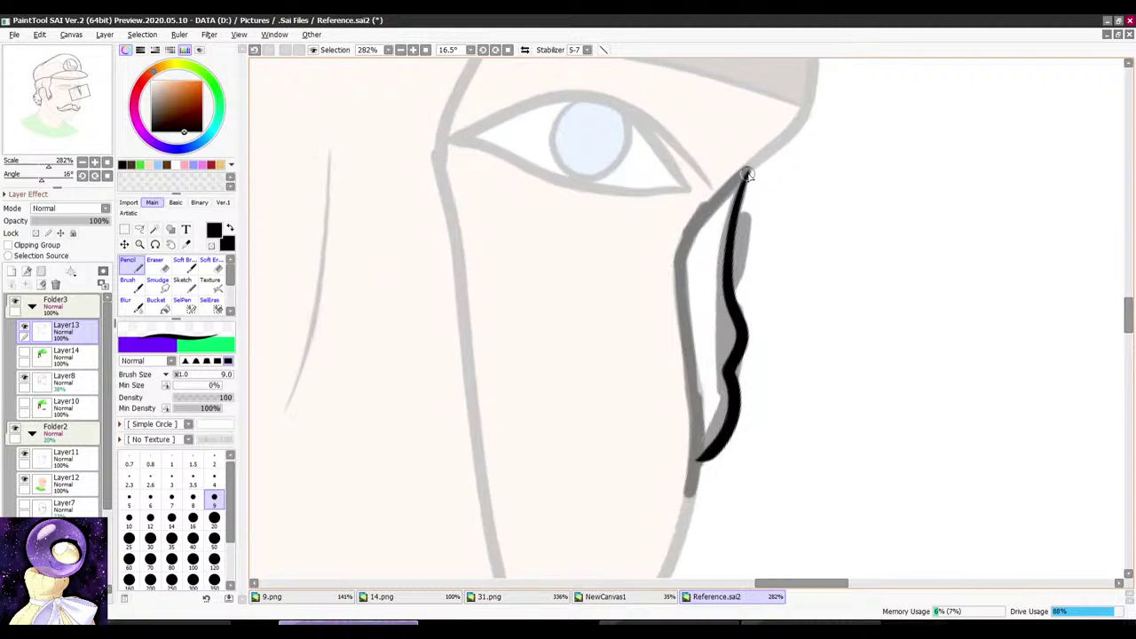
mouse_move(701, 216)
mouse_down()
mouse_move(680, 249)
mouse_move(678, 289)
mouse_move(692, 461)
mouse_up()
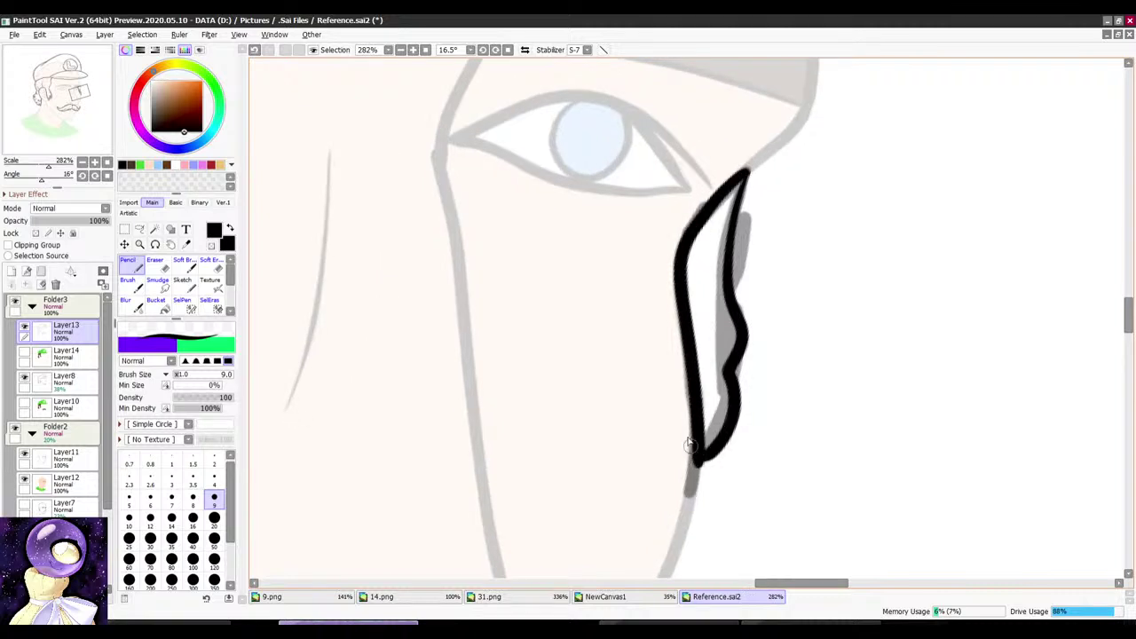
scroll(675, 395, down, 4)
Step: Show the Layer14 colors in place of the Layer8 sketch and activate the color picker
click(425, 49)
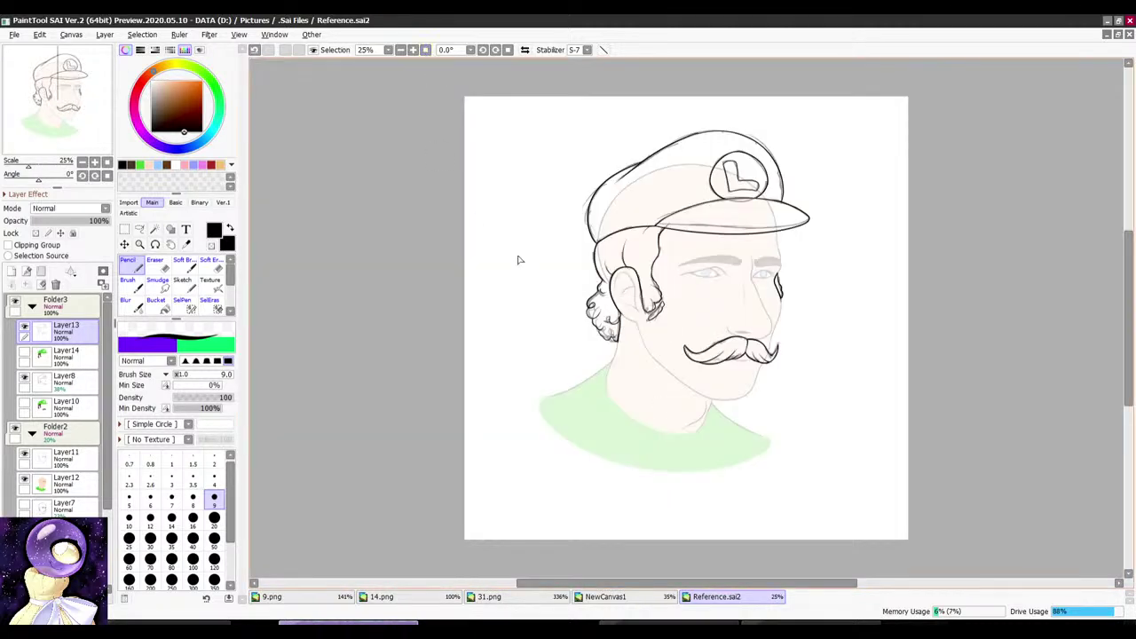
click(25, 352)
click(32, 377)
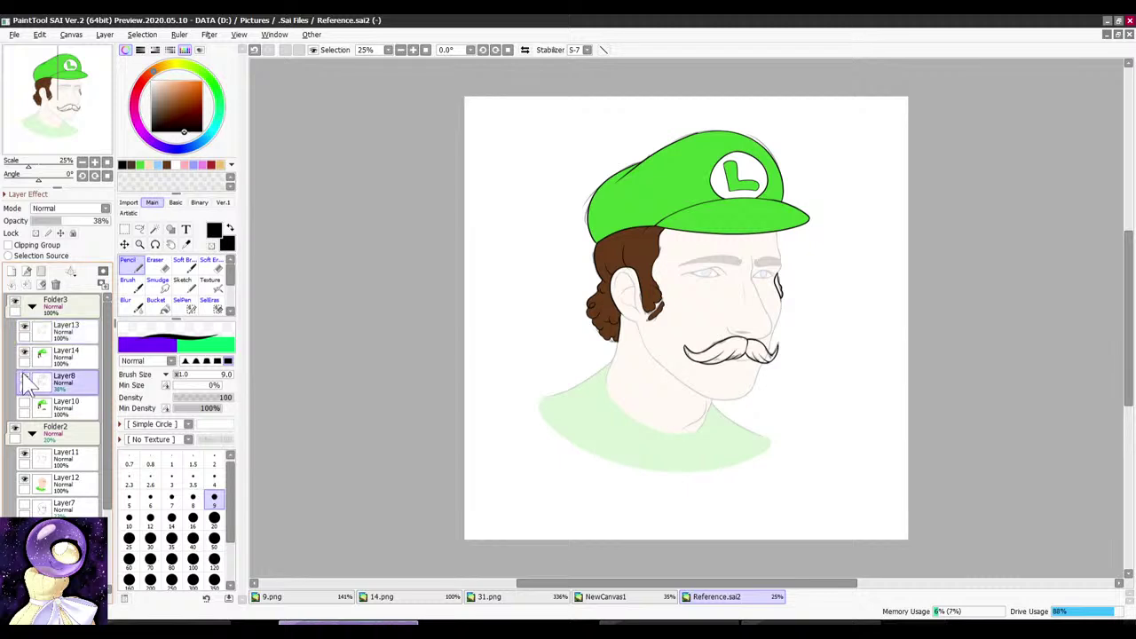
click(25, 376)
click(186, 245)
scroll(655, 170, up, 3)
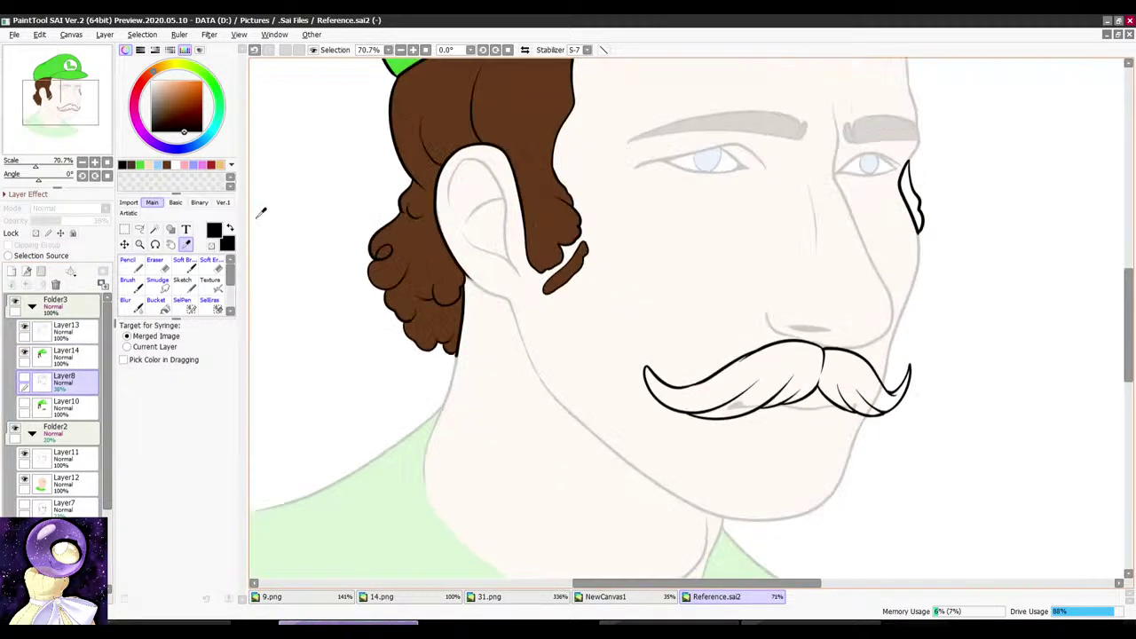
Step: Select the whole moustache from the Layer13 line art and fill it on Layer14 with the faded eyebrow color
click(773, 122)
click(66, 327)
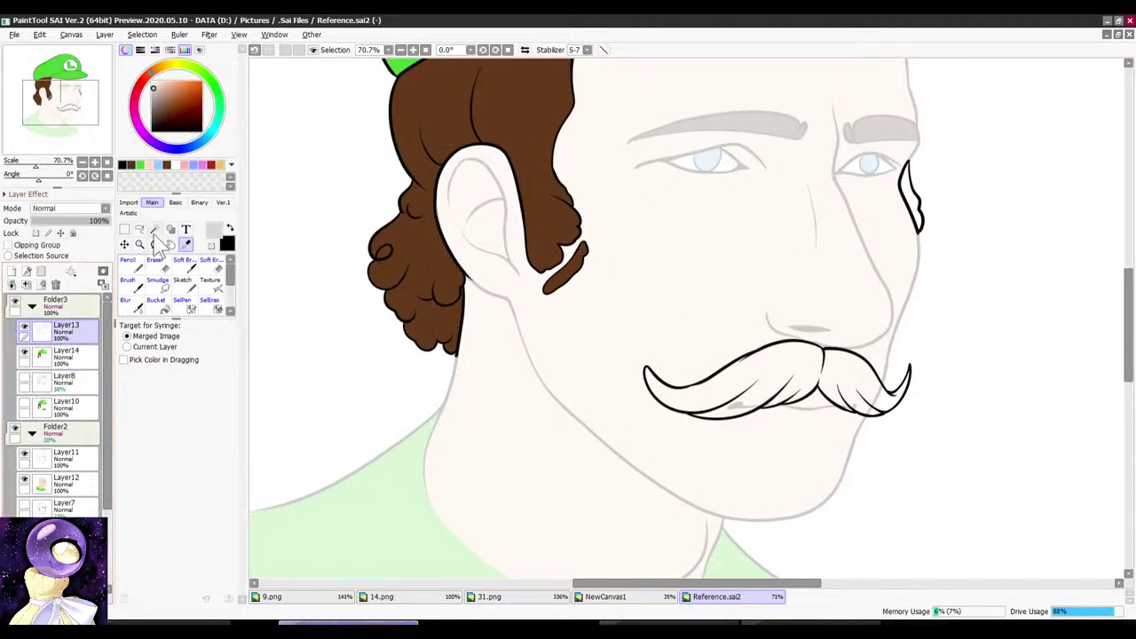
click(154, 229)
click(825, 377)
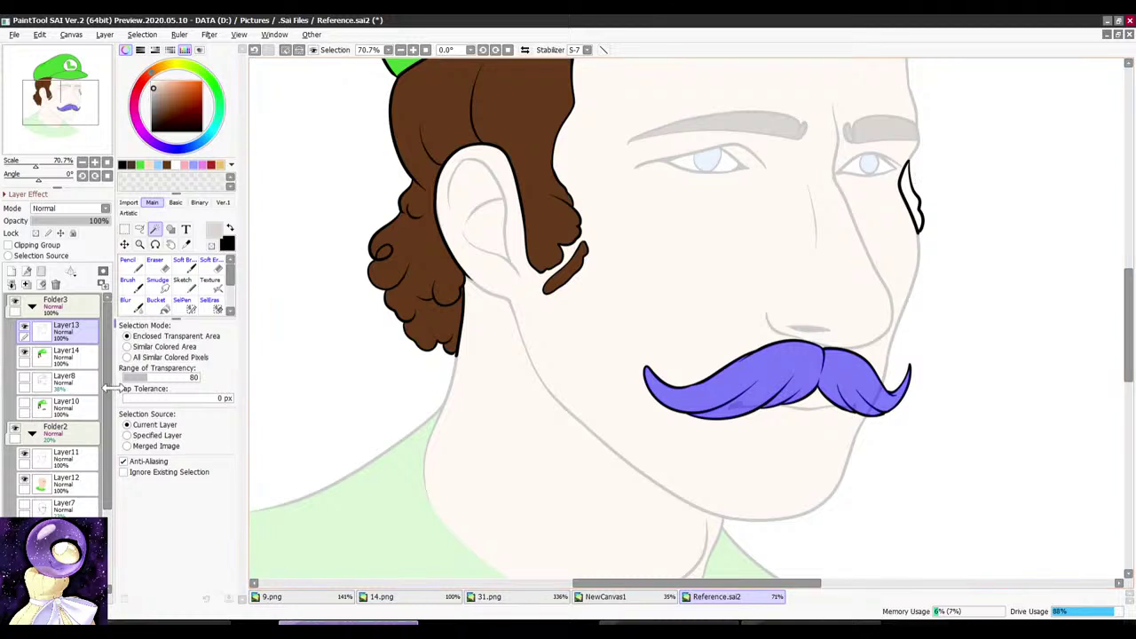
click(66, 352)
click(156, 301)
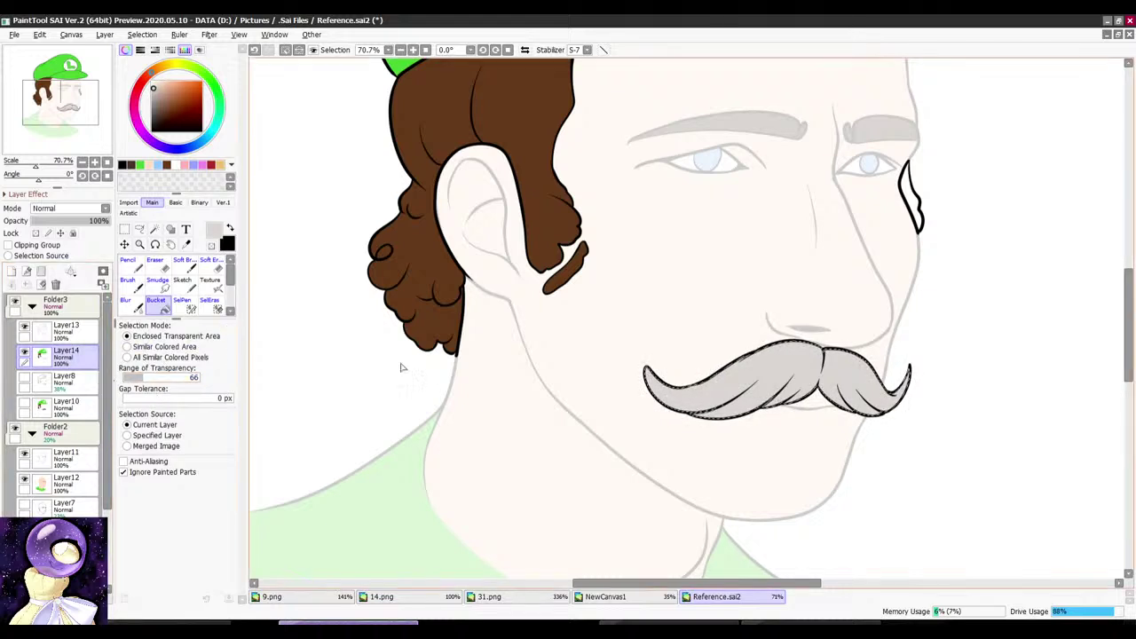
Step: Change the canvas background to a transparent checkerboard so colors can be sampled without the white behind them
click(186, 245)
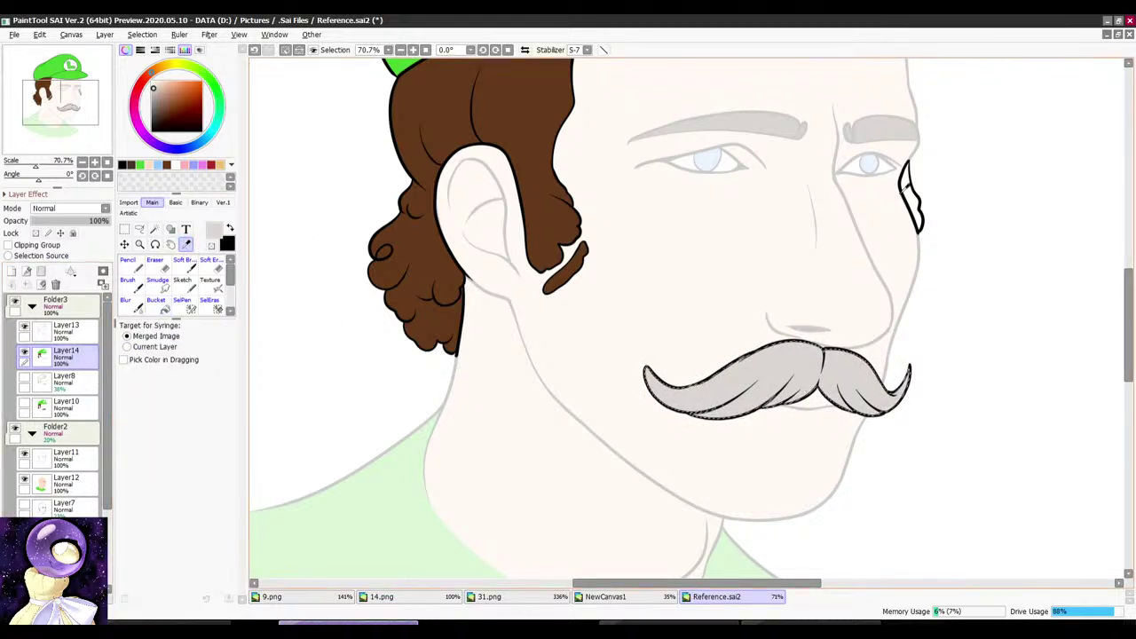
click(71, 34)
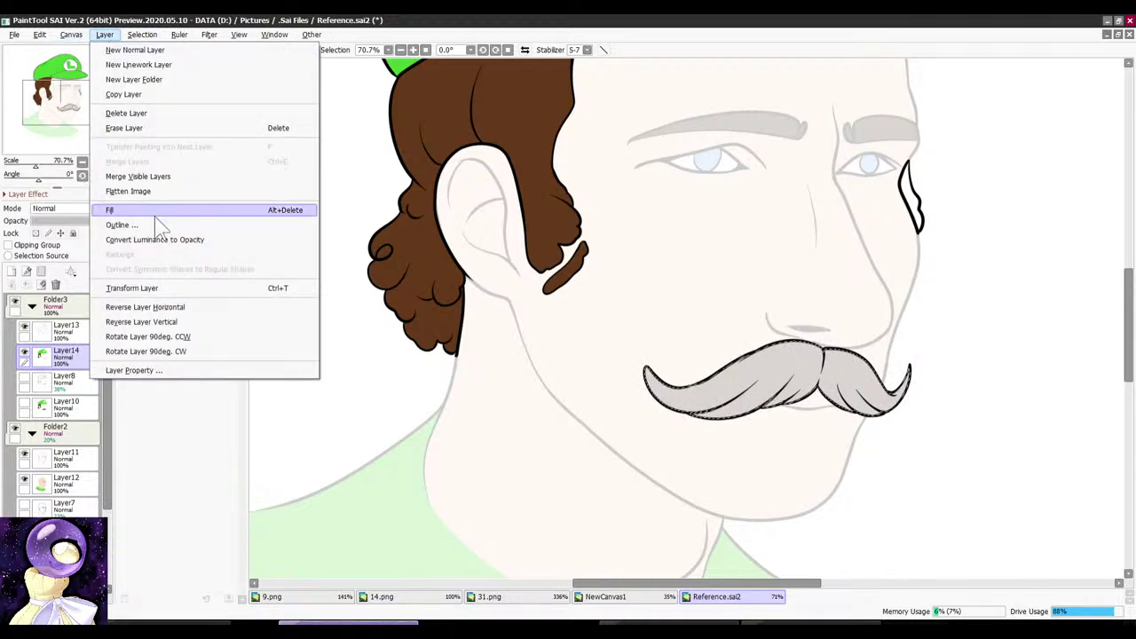
mouse_move(71, 35)
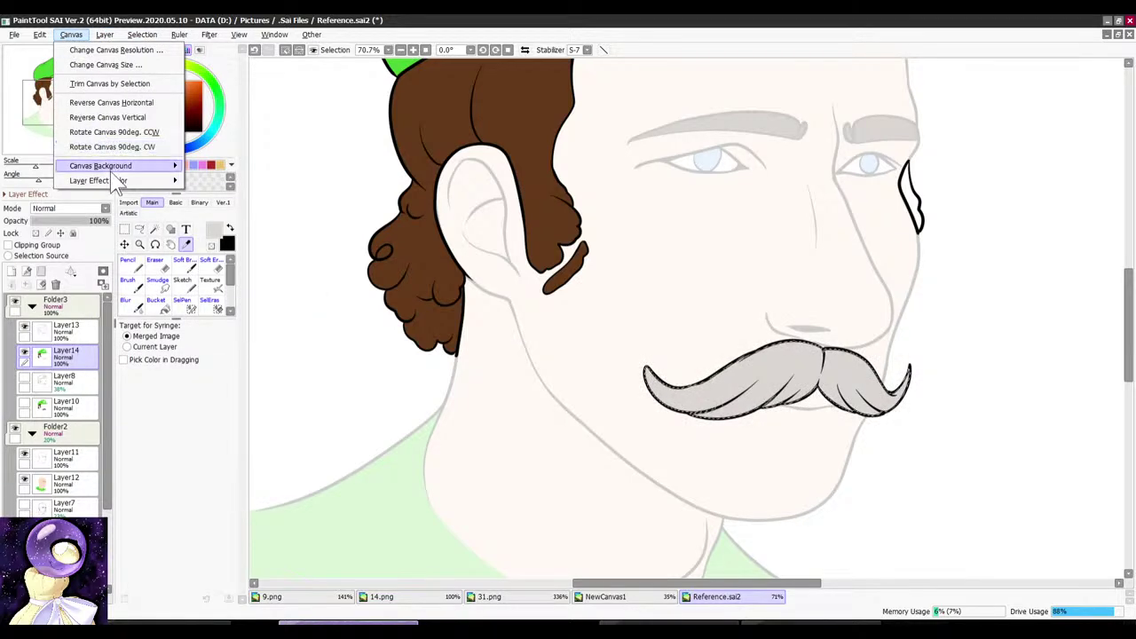
mouse_move(100, 165)
click(235, 210)
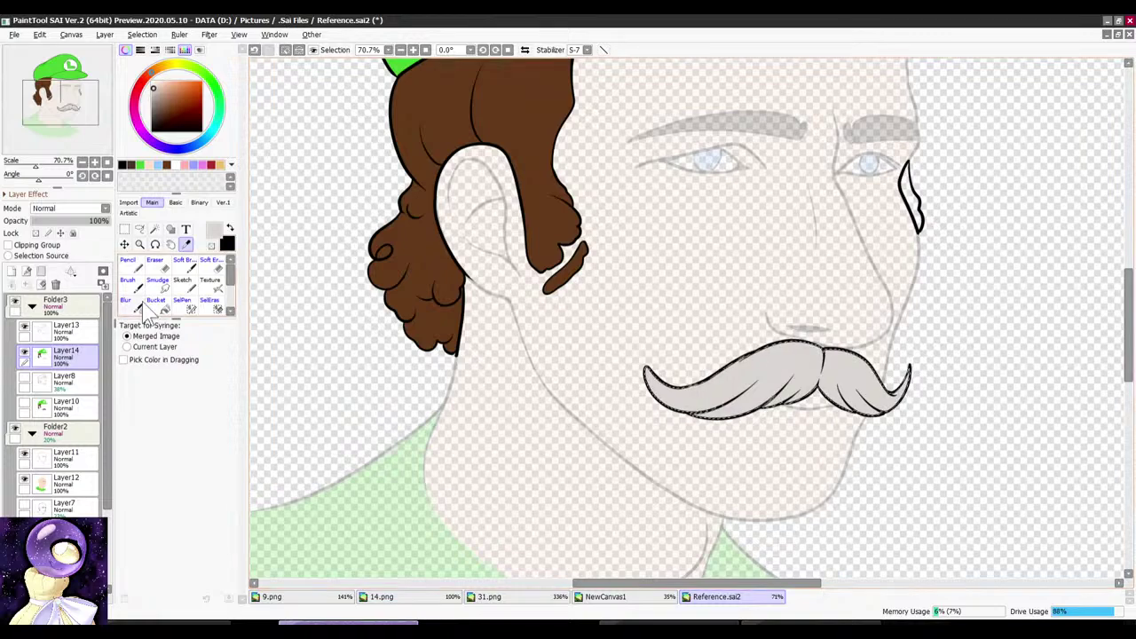
Step: Resample the eyebrow color and fill the selected moustache dark brown on Layer14
click(153, 306)
click(185, 244)
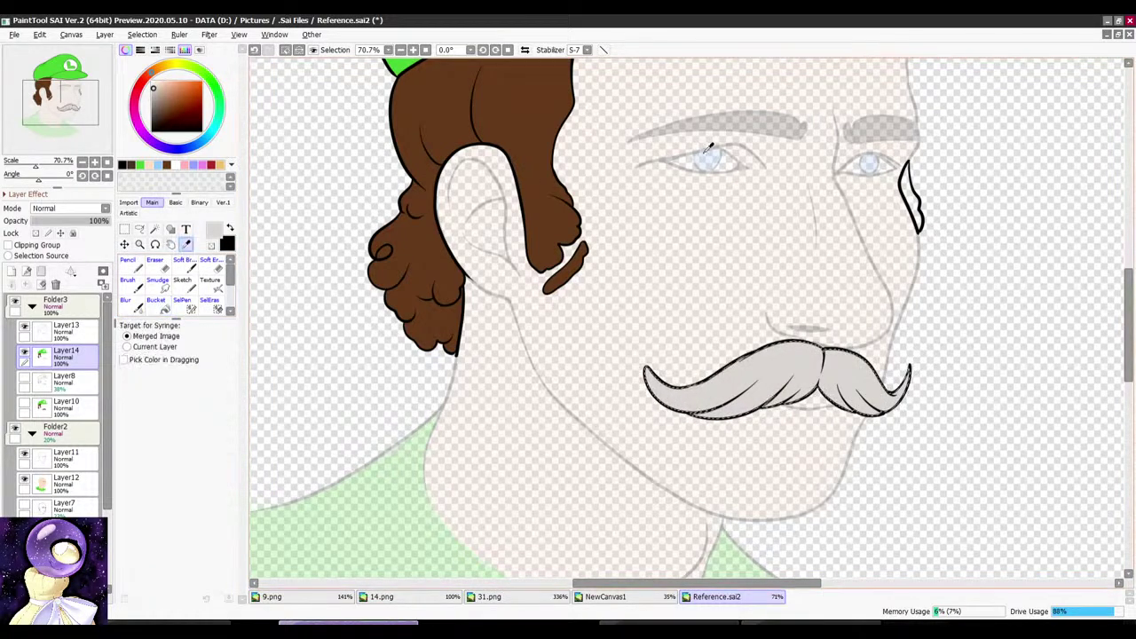
click(157, 306)
click(772, 380)
scroll(586, 317, down, 4)
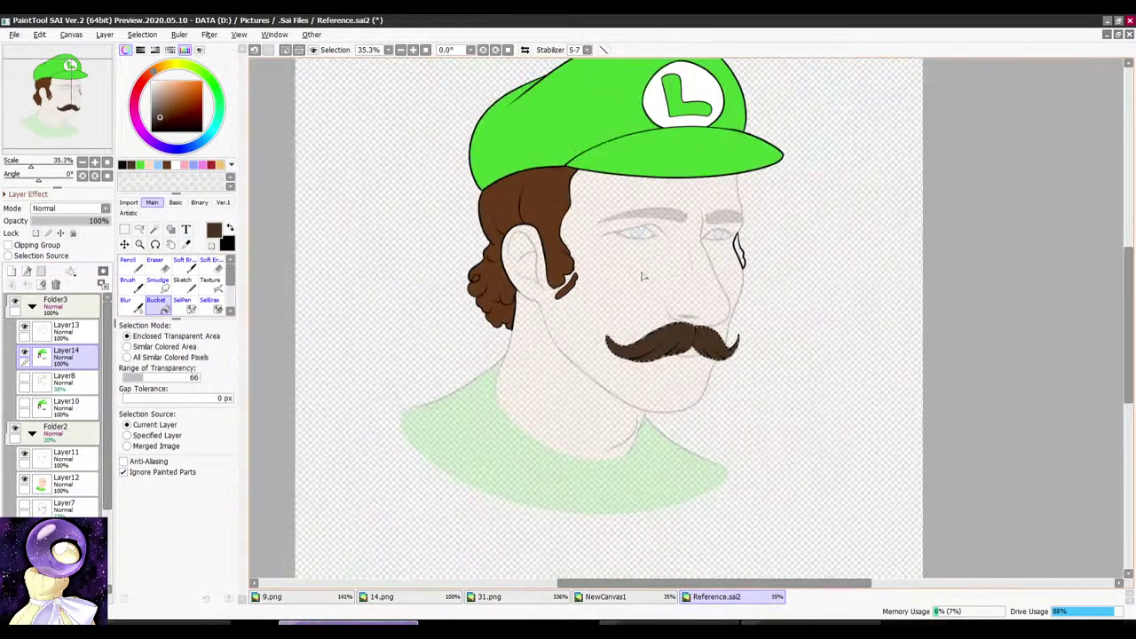
scroll(740, 261, up, 2)
Step: Select the far sideburn's interior on Layer13, fill it with the sampled hair brown on Layer14, and clear the selection
click(186, 244)
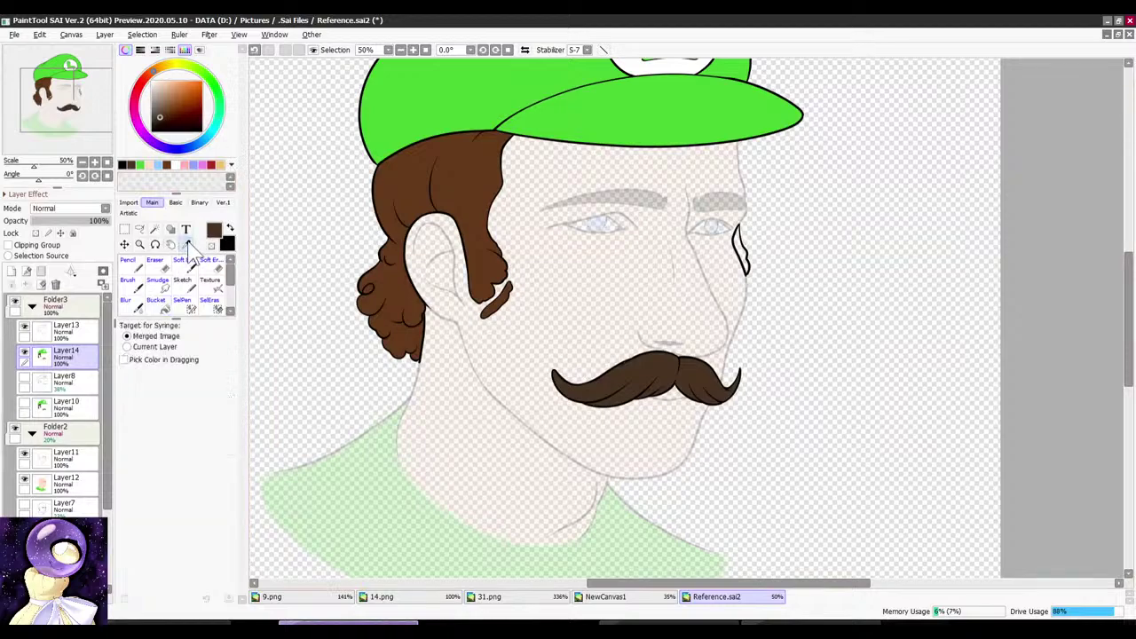
click(154, 230)
scroll(736, 237, up, 3)
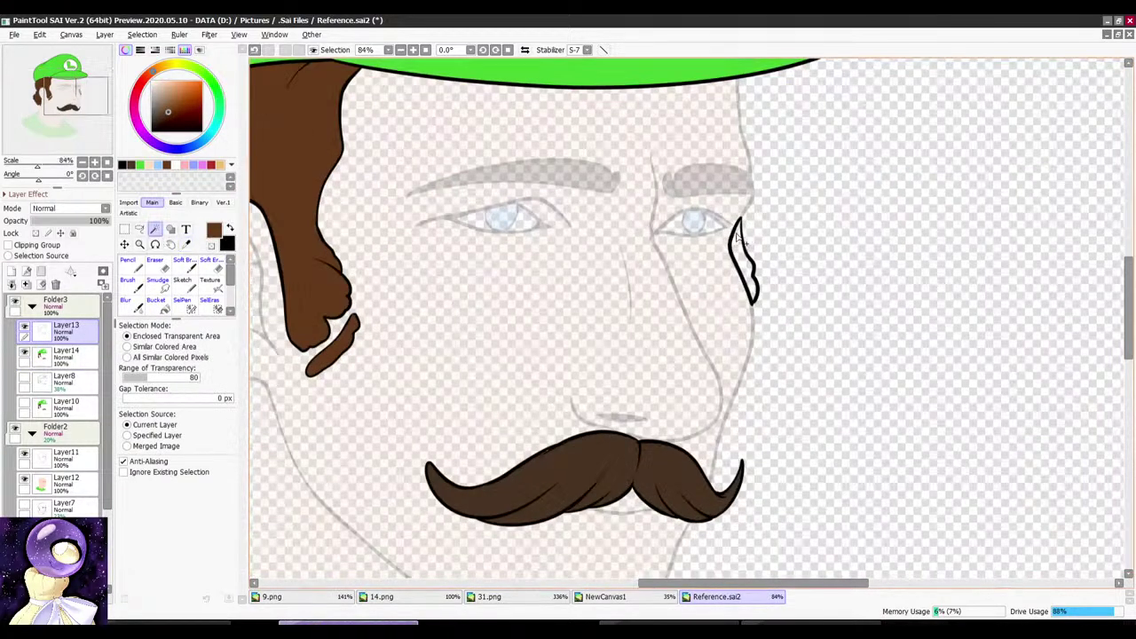
click(742, 256)
click(60, 353)
click(155, 303)
click(563, 294)
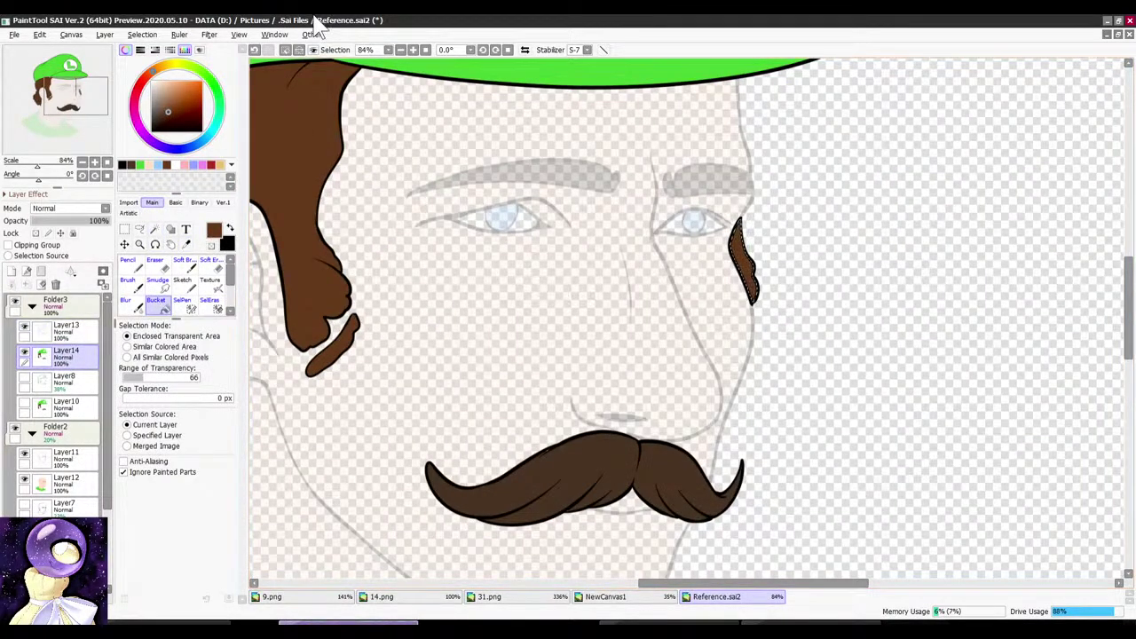
click(285, 50)
Step: Restore Folder2 to 100% opacity
click(65, 377)
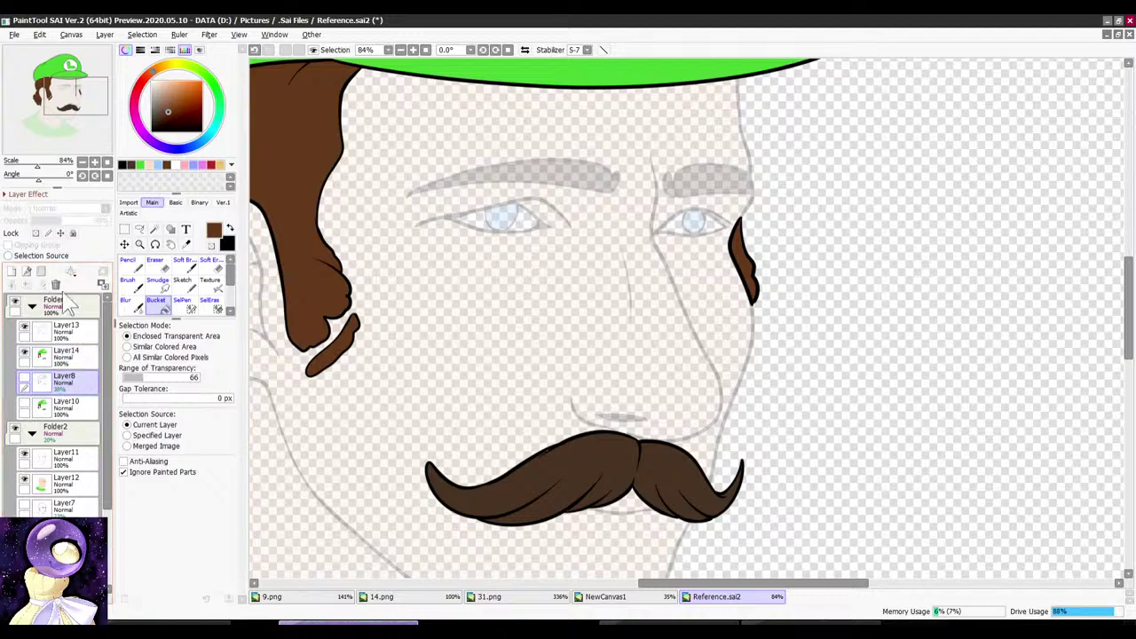
click(63, 431)
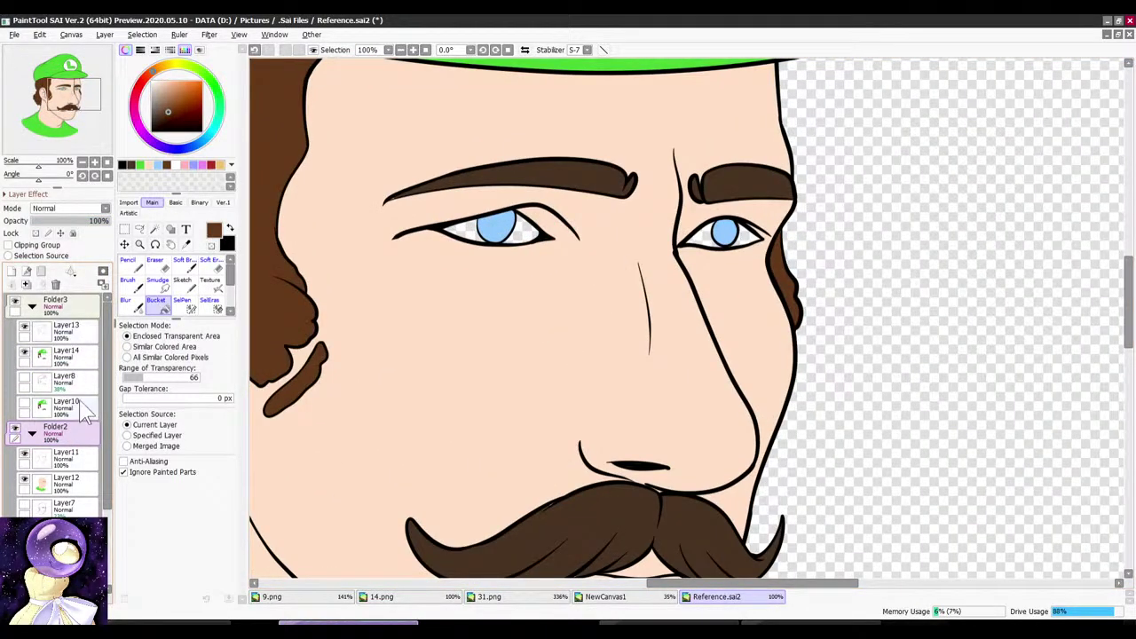
Step: Select the whites of both eyes from the Layer11 line art and fill them white on Layer12
click(66, 457)
click(124, 229)
click(154, 229)
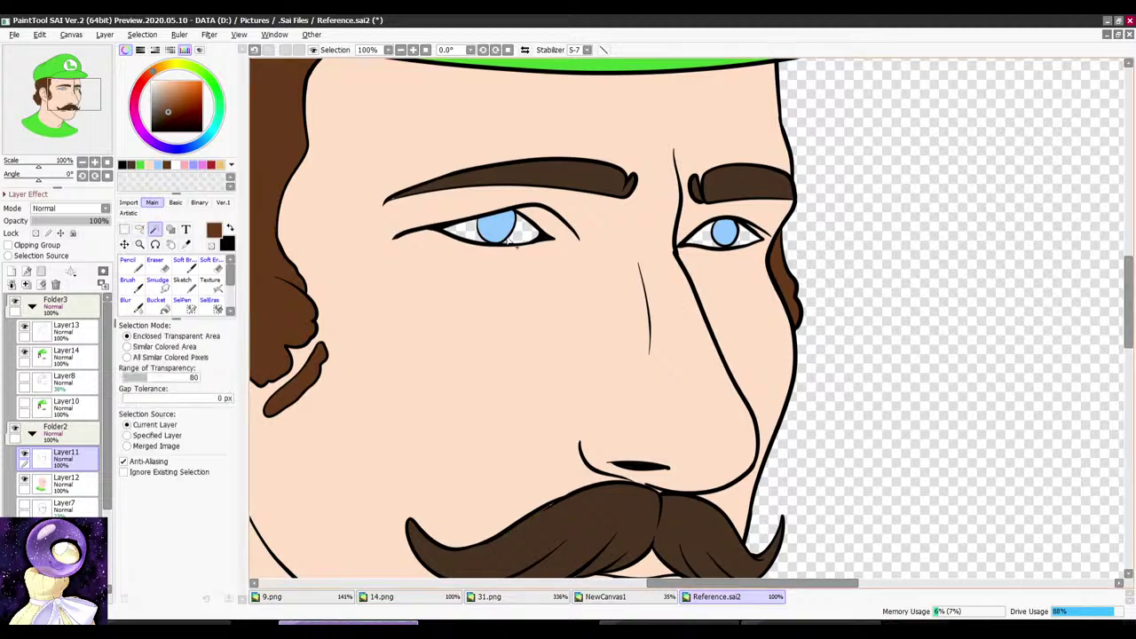
scroll(728, 241, up, 4)
click(674, 227)
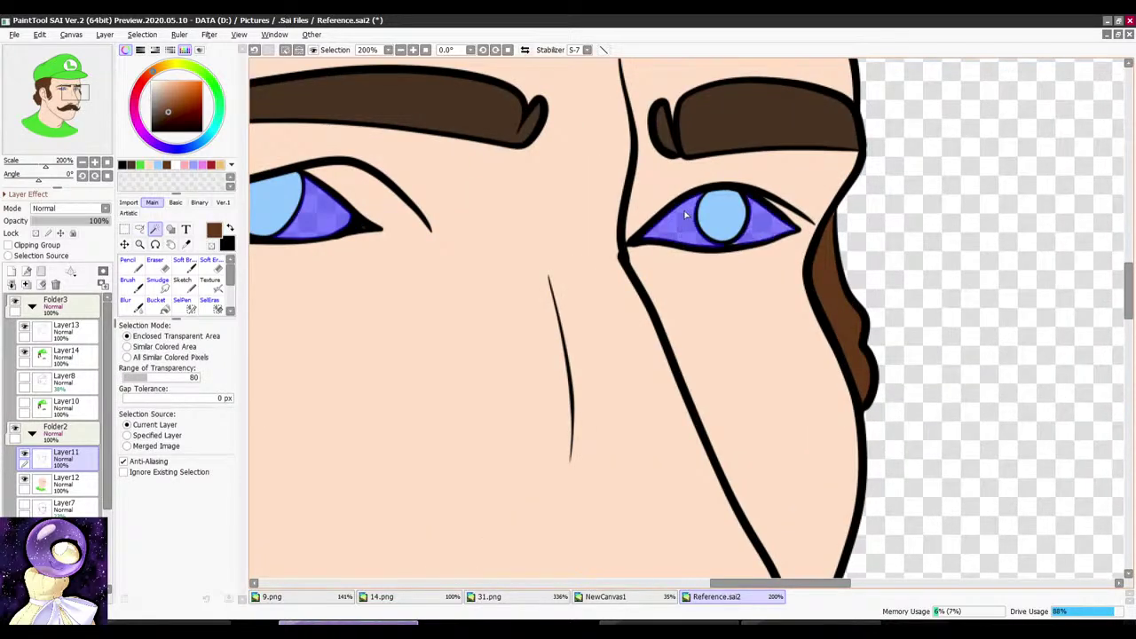
click(768, 224)
click(77, 487)
click(157, 308)
click(412, 323)
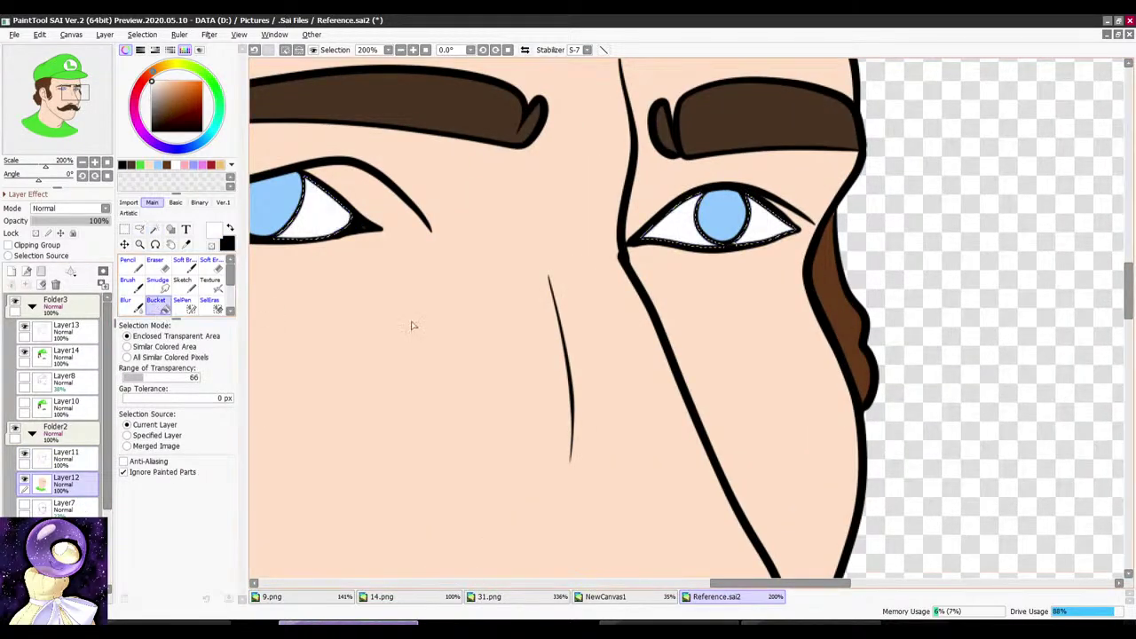
scroll(411, 323, down, 4)
Step: Select both irises on Layer11 and set up the Brush in black at size 20
click(66, 456)
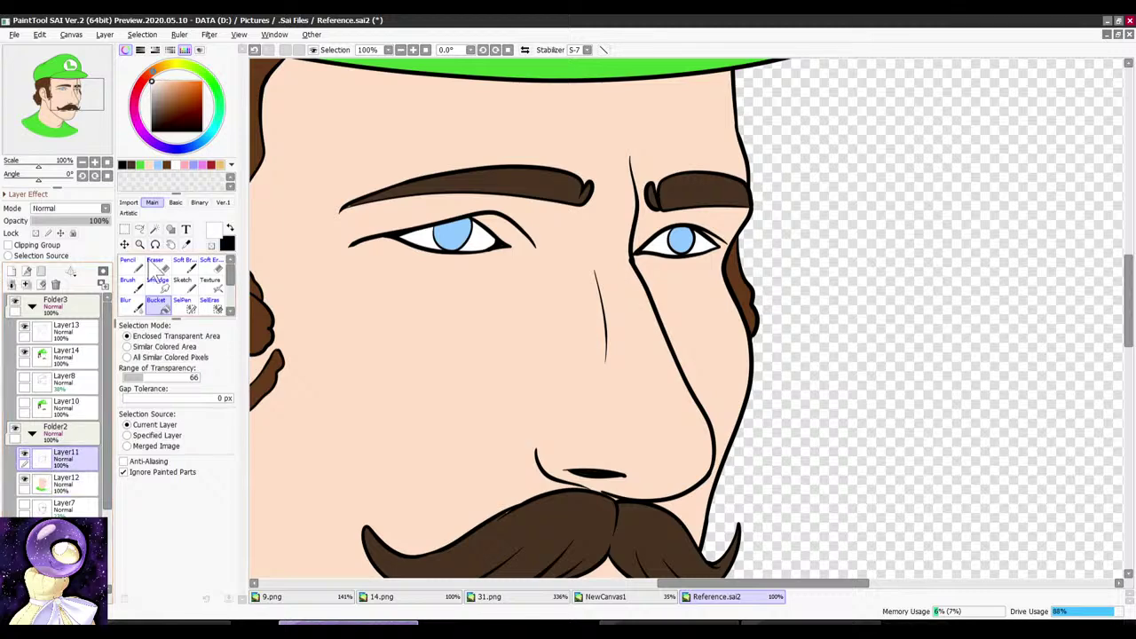
click(154, 229)
click(451, 235)
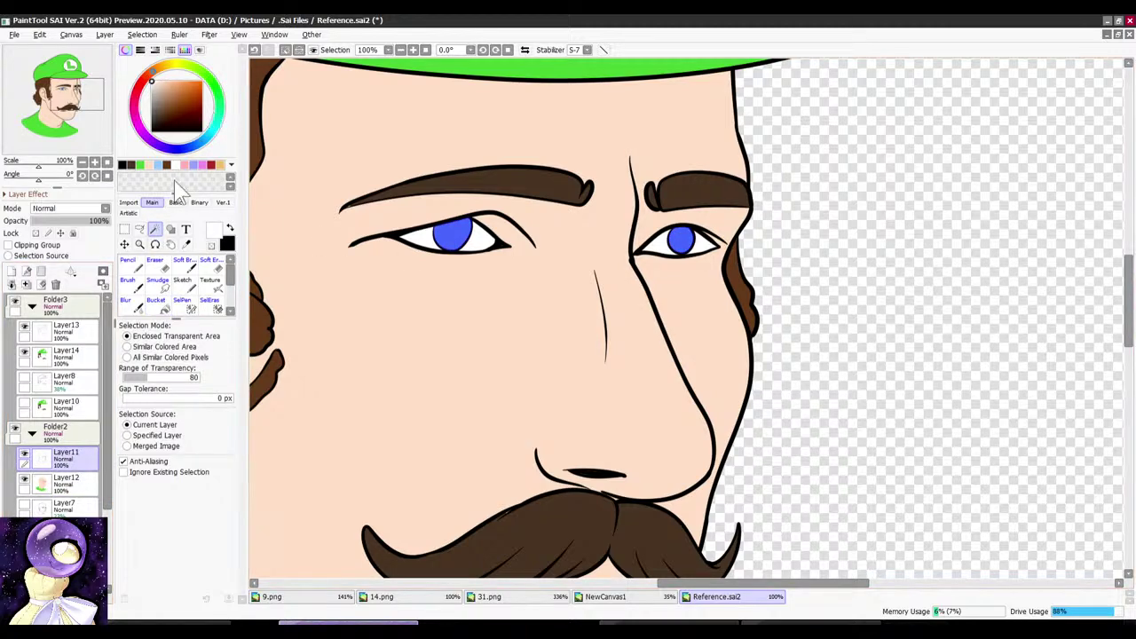
click(155, 130)
click(128, 279)
scroll(353, 276, up, 3)
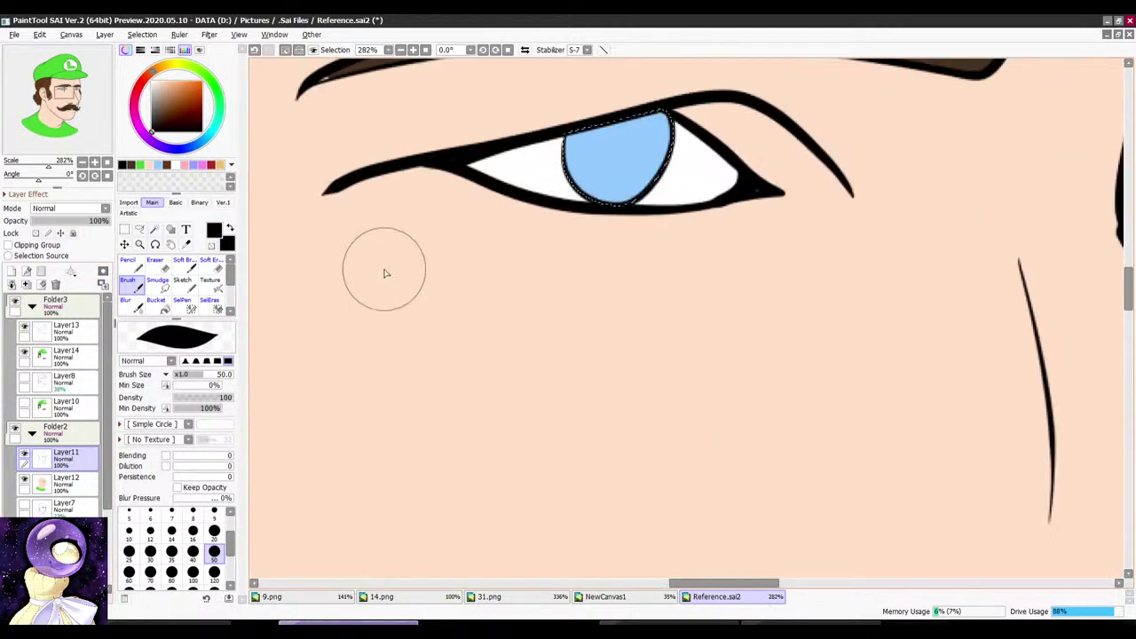
key(bracketleft)
key(bracketleft)
key(bracketleft)
key(bracketleft)
key(bracketleft)
scroll(624, 132, up, 1)
Step: Paint black pupils with a dark upper area inside both selected irises, leaving a blue crescent below
mouse_move(604, 130)
mouse_down()
mouse_move(592, 181)
mouse_move(621, 127)
mouse_move(588, 132)
mouse_move(646, 152)
mouse_move(597, 154)
mouse_move(503, 349)
mouse_up()
key(ctrl+z)
key(r)
mouse_move(532, 261)
mouse_down()
mouse_move(470, 439)
mouse_move(465, 308)
mouse_move(536, 211)
mouse_up()
scroll(576, 347, down, 4)
scroll(647, 160, up, 4)
key(r)
mouse_move(586, 155)
mouse_down()
mouse_move(692, 148)
mouse_move(712, 166)
mouse_move(705, 147)
mouse_move(674, 182)
mouse_move(737, 115)
mouse_move(648, 177)
mouse_move(736, 115)
mouse_move(688, 124)
mouse_move(716, 119)
mouse_move(683, 106)
mouse_up()
Step: Paint a small round white highlight on the pupil of each eye
click(152, 81)
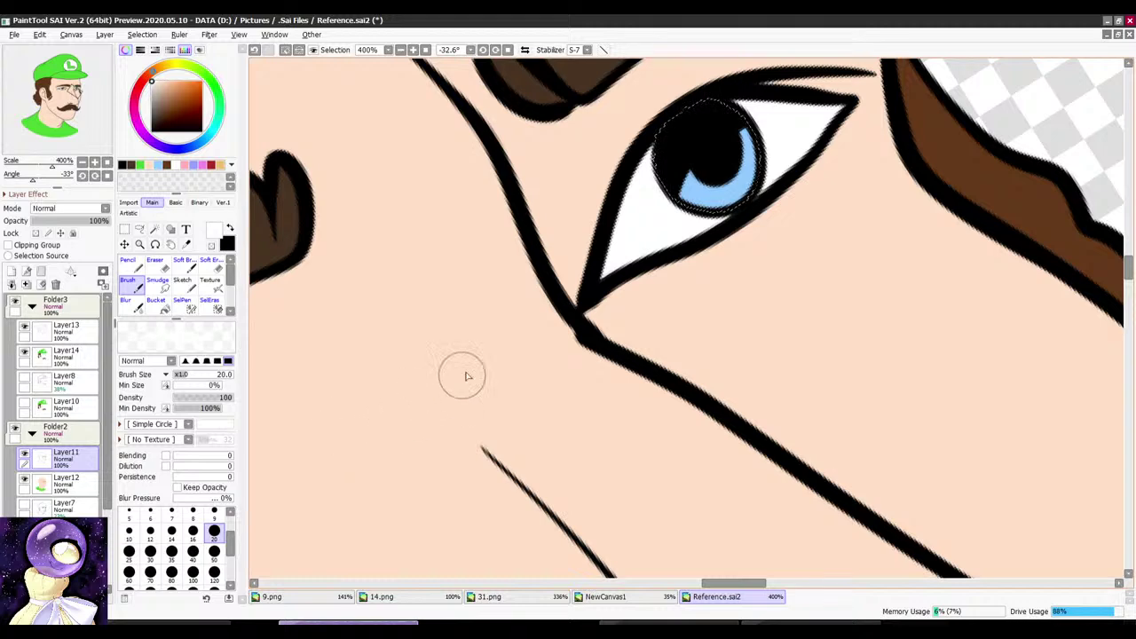
drag(686, 134, 679, 151)
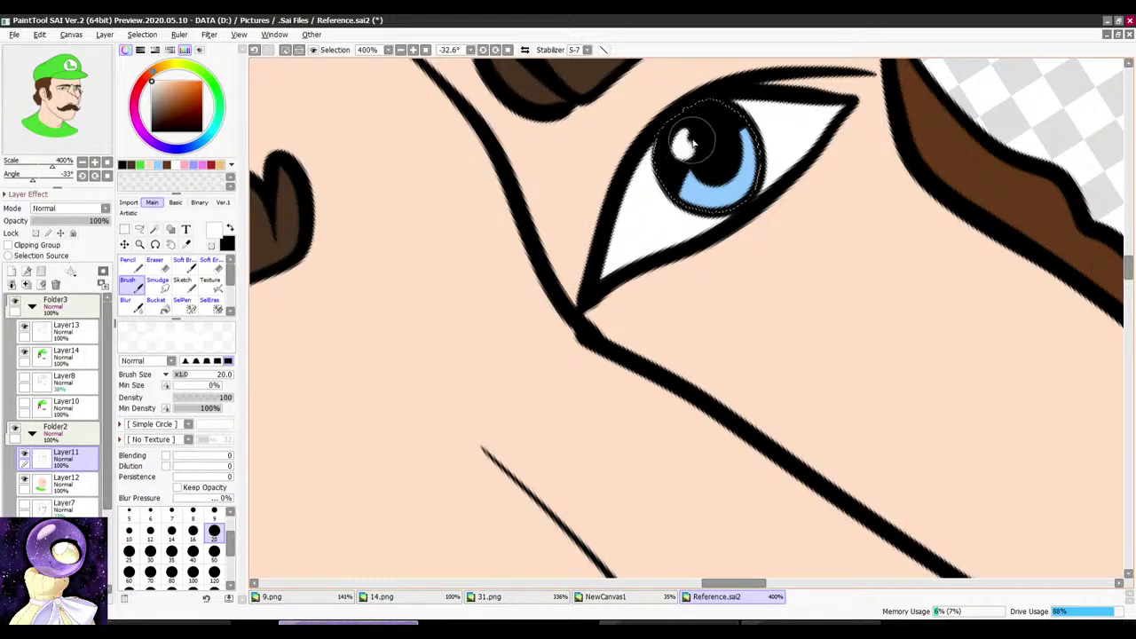
scroll(710, 92, down, 4)
drag(350, 344, 453, 267)
scroll(452, 266, up, 1)
scroll(392, 277, down, 4)
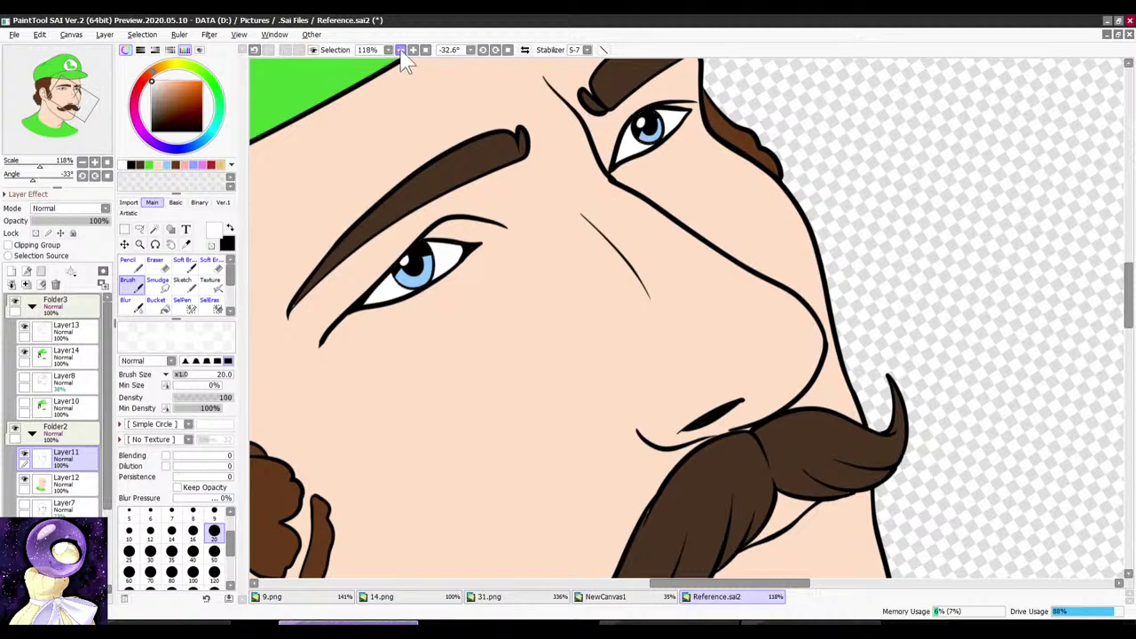
Step: Compare the whole portrait with and without the cap, hair and moustache by hiding and reshowing Folder3
click(425, 49)
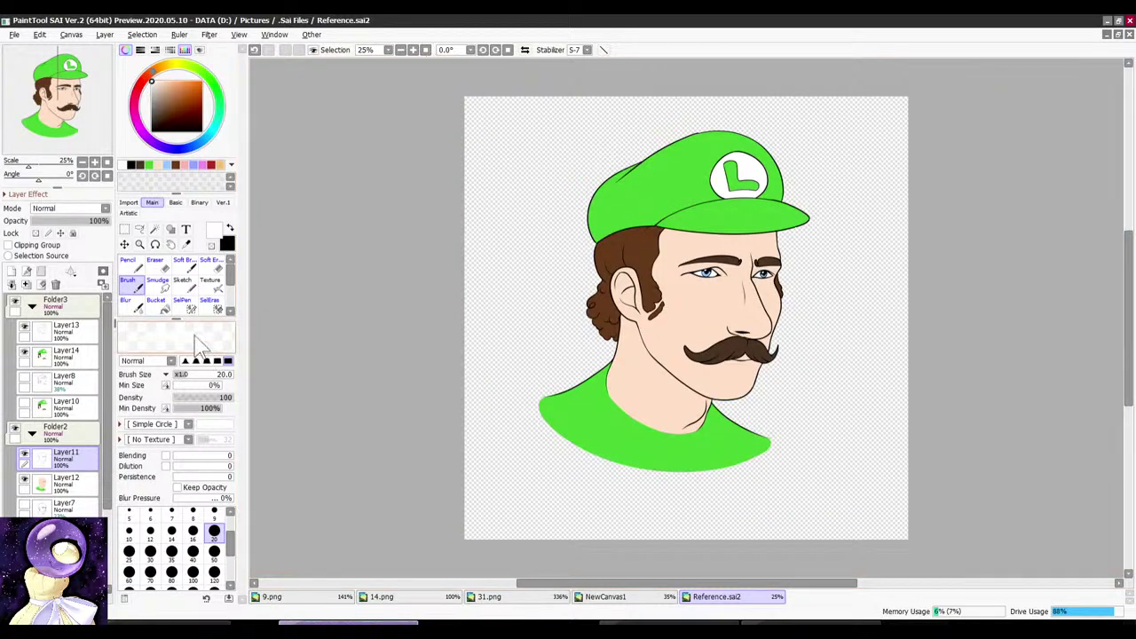
click(15, 302)
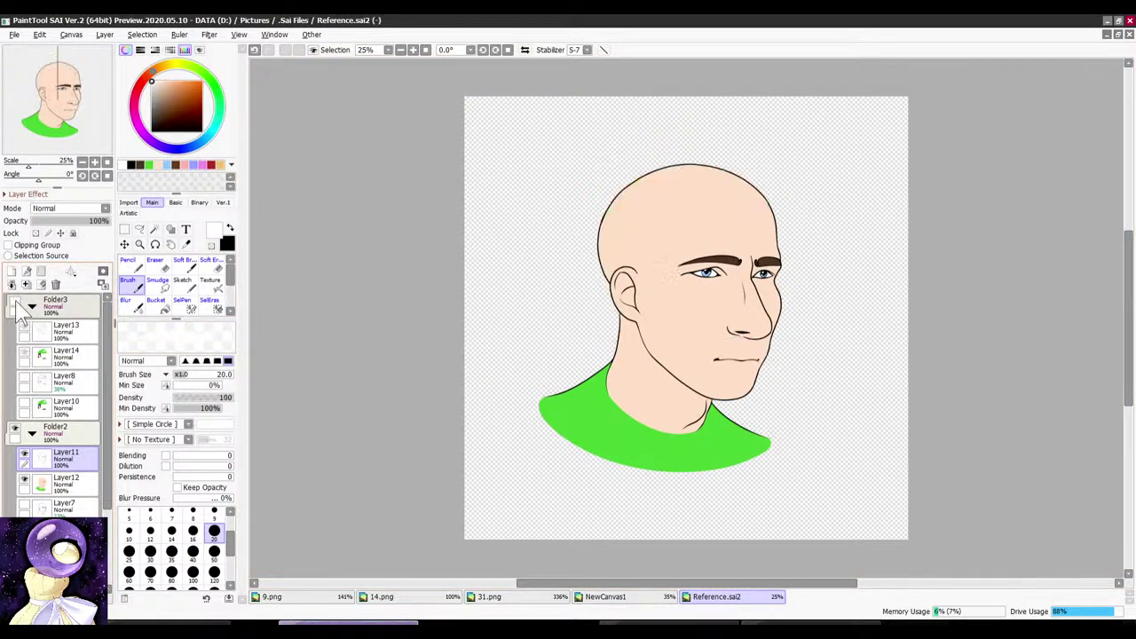
click(14, 302)
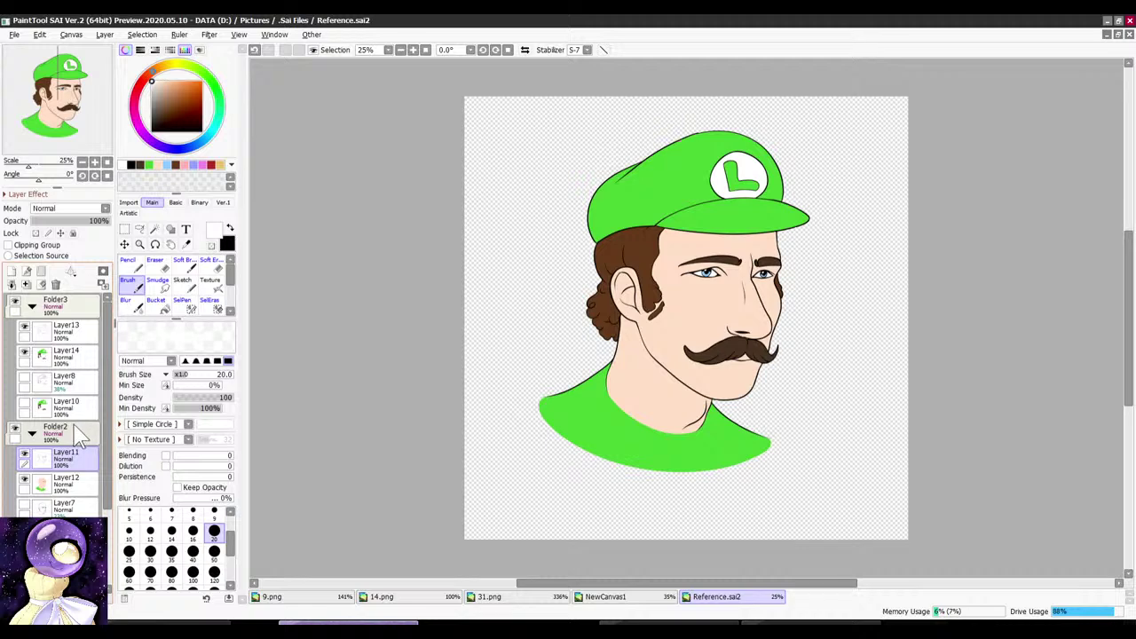
Step: Collapse Folder2 and Folder3, create a new folder above them, and move both into it
click(32, 433)
click(32, 306)
click(55, 304)
click(41, 271)
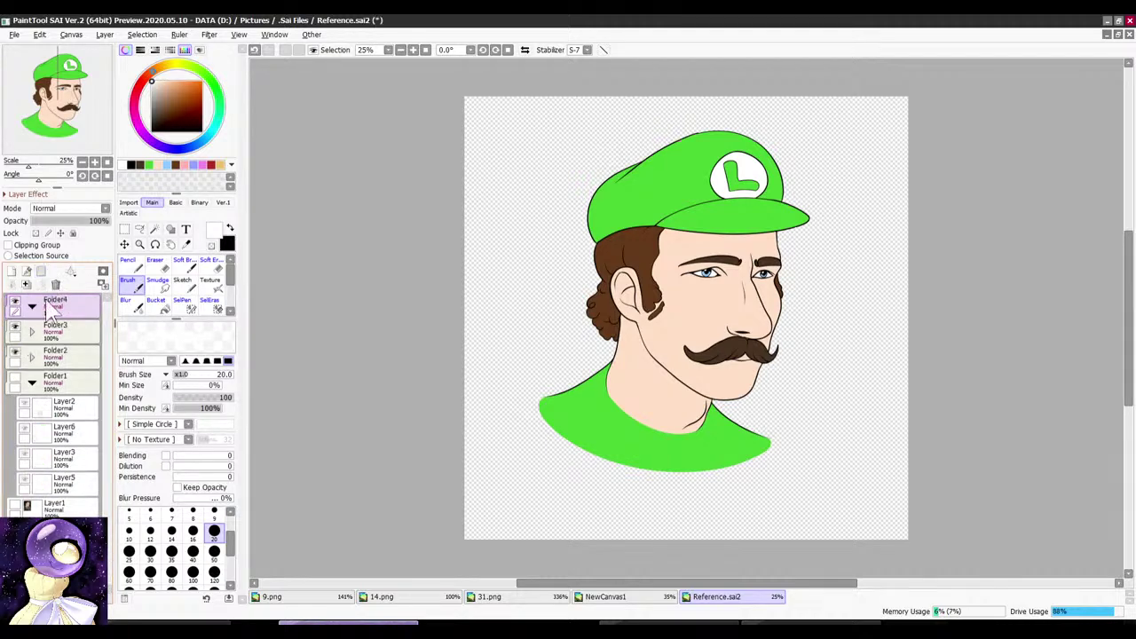
click(58, 352)
ctrl+click(66, 332)
mouse_move(65, 332)
mouse_down()
mouse_move(68, 307)
mouse_move(75, 319)
mouse_up()
Step: Rename the new parent folder as Guy and Folder1 as Study
double_click(75, 311)
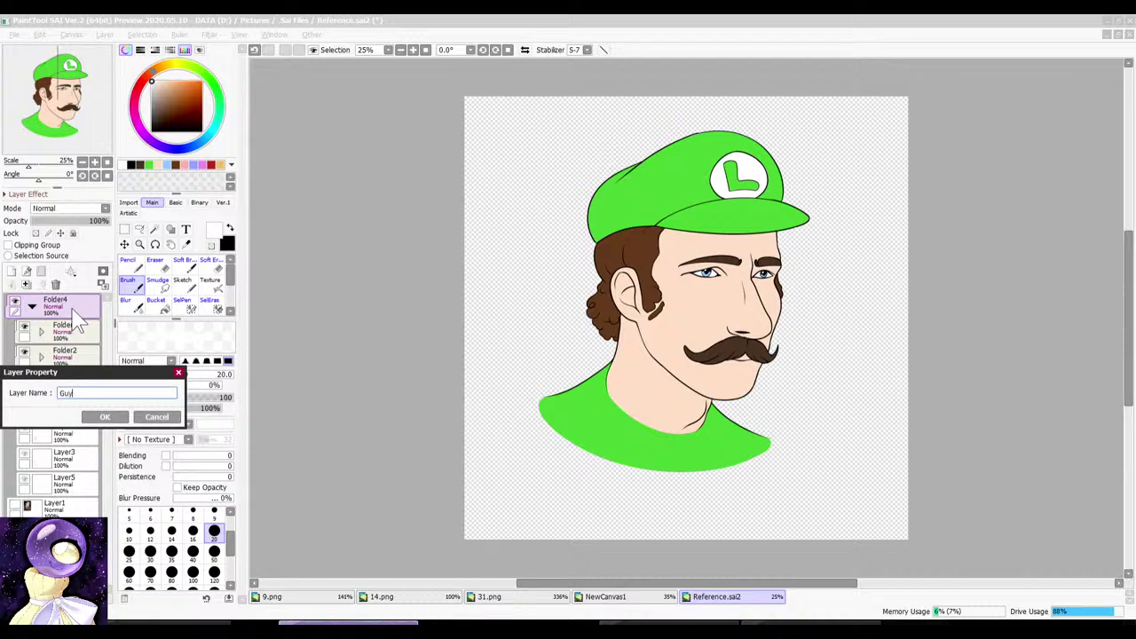
text(Guy)
key(Return)
double_click(58, 382)
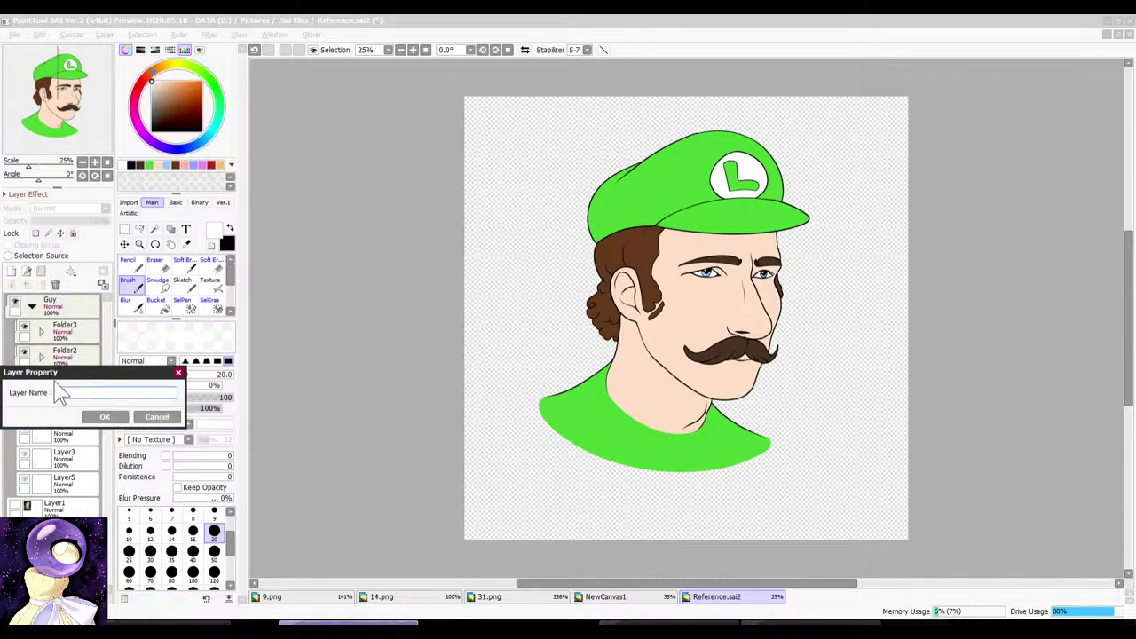
text(Study)
key(Return)
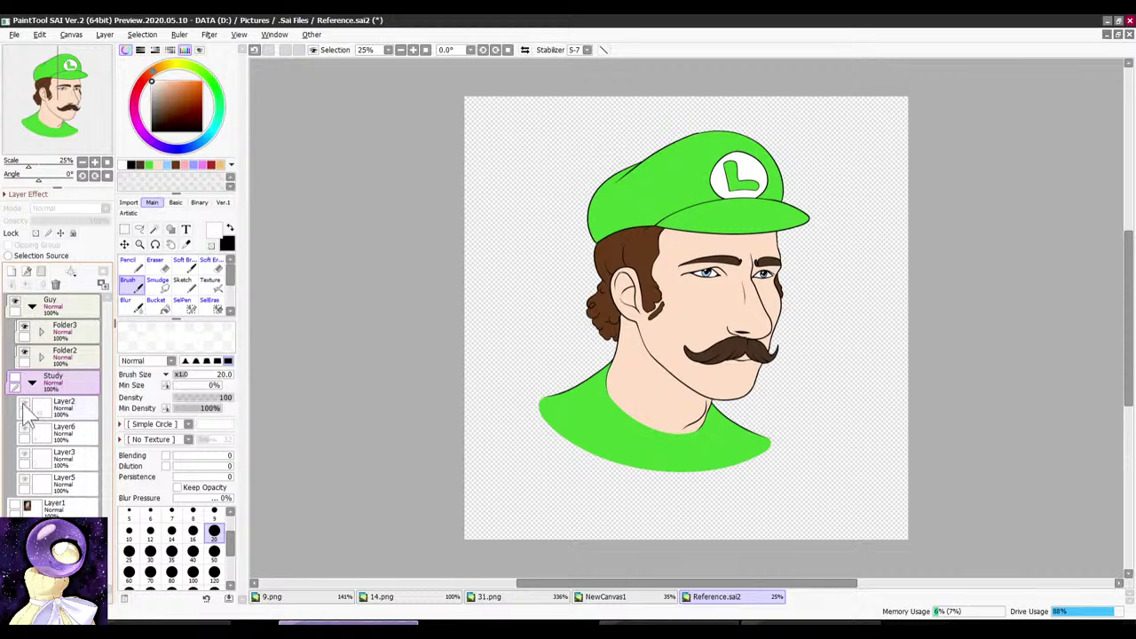
Step: Collapse the Study folder and show both its sketches and the reference photo on Layer1
click(29, 381)
click(16, 377)
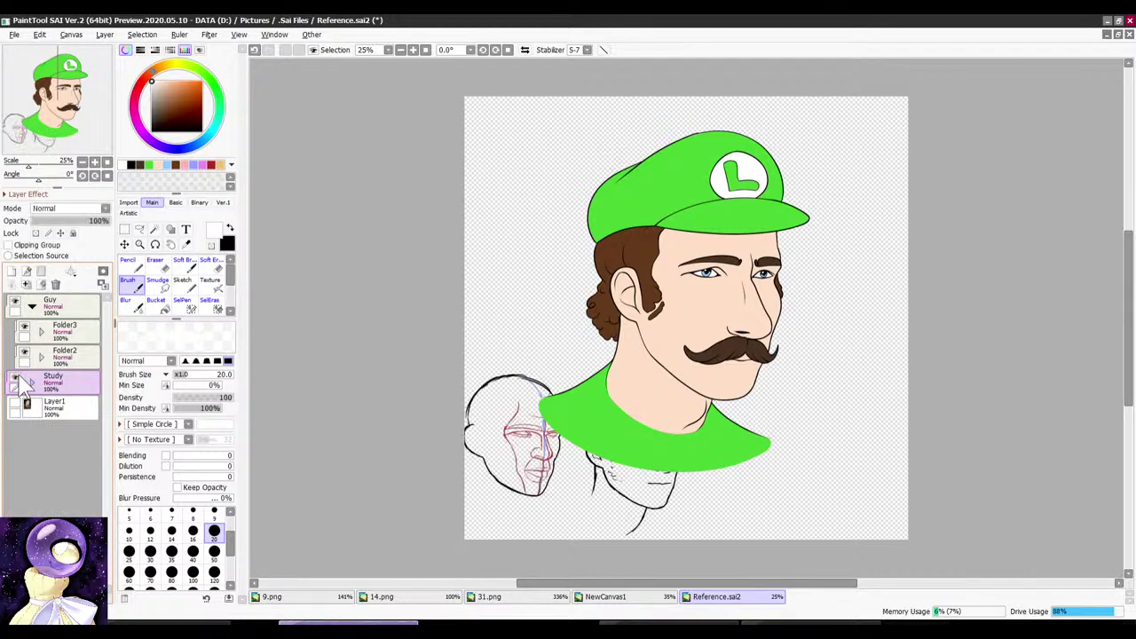
click(18, 404)
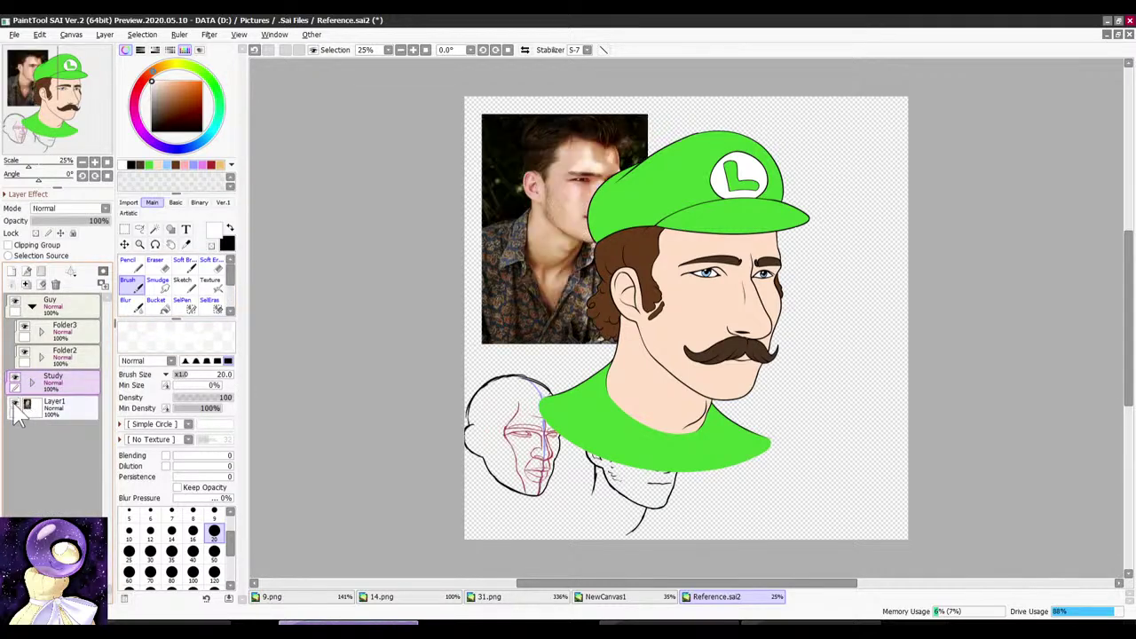
Step: Try to move the whole Guy folder on the canvas with the Move tool
click(54, 302)
click(125, 244)
click(542, 306)
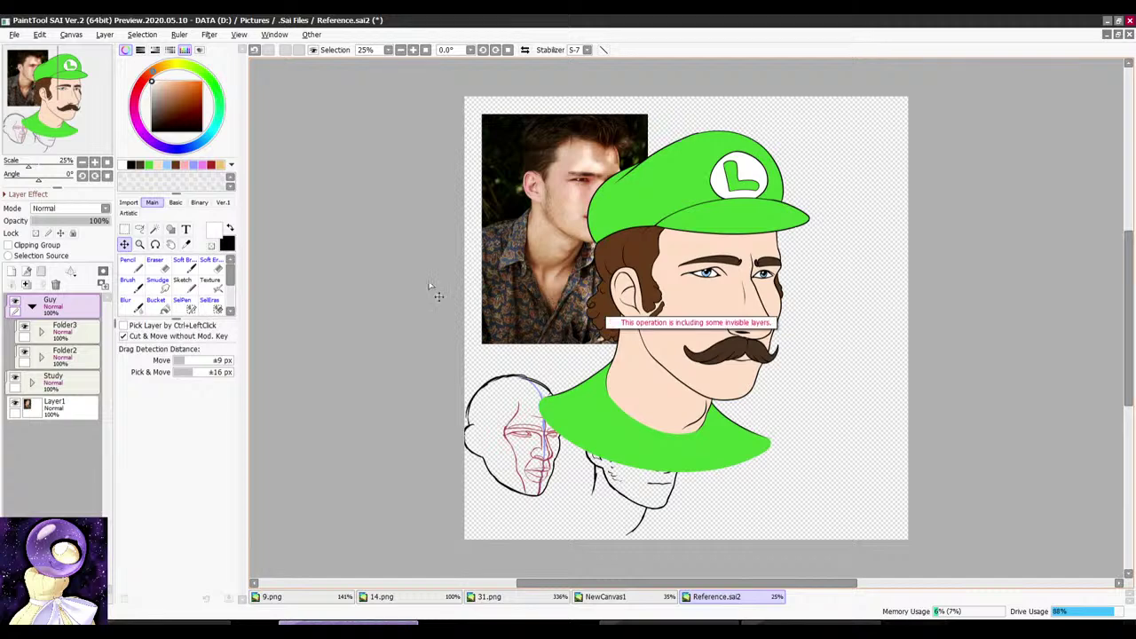
Step: Expand Folder3 and delete its hidden Layer8 and Layer10
click(40, 331)
click(71, 406)
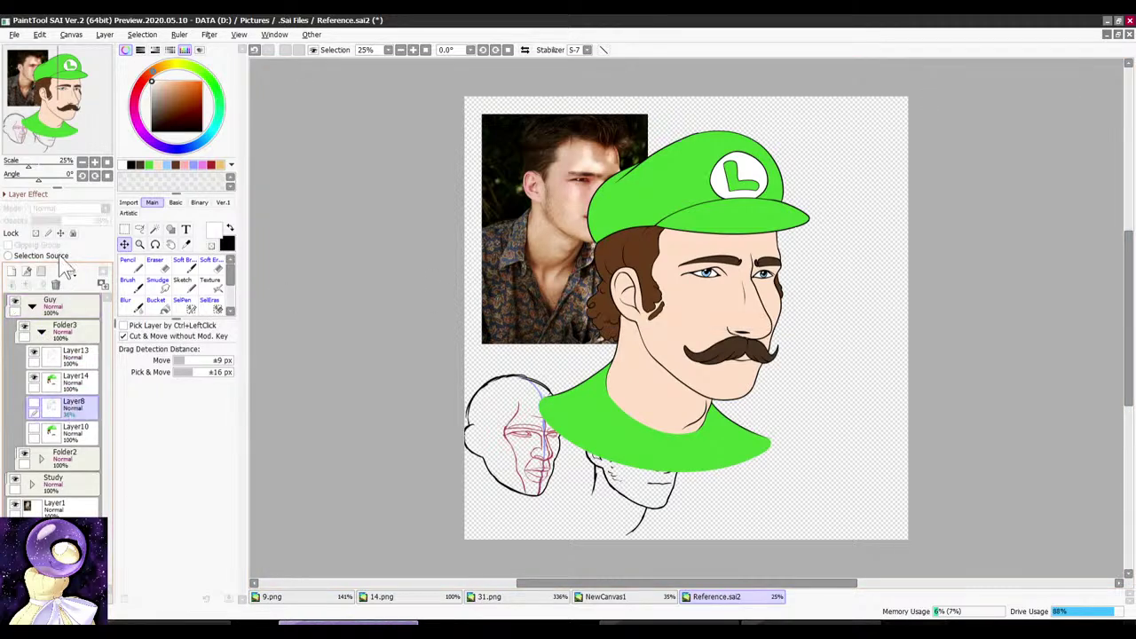
click(56, 285)
click(56, 285)
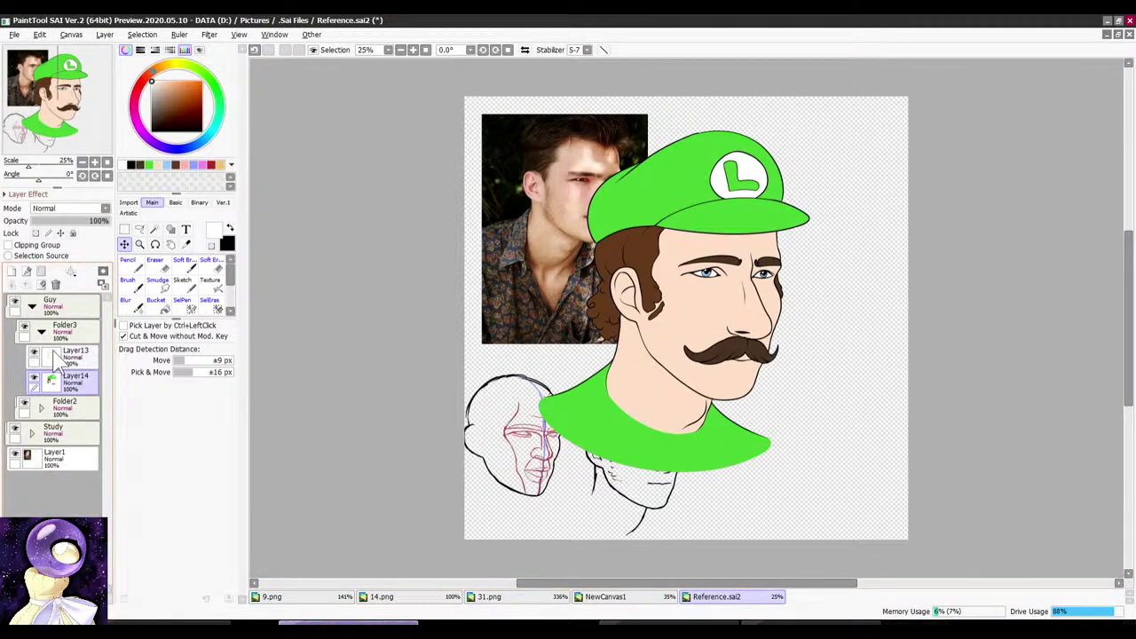
Step: Undo the deletion of Layer8 and Layer10 and keep Layer8 visible in Folder3
key(ctrl+z)
key(ctrl+z)
click(34, 404)
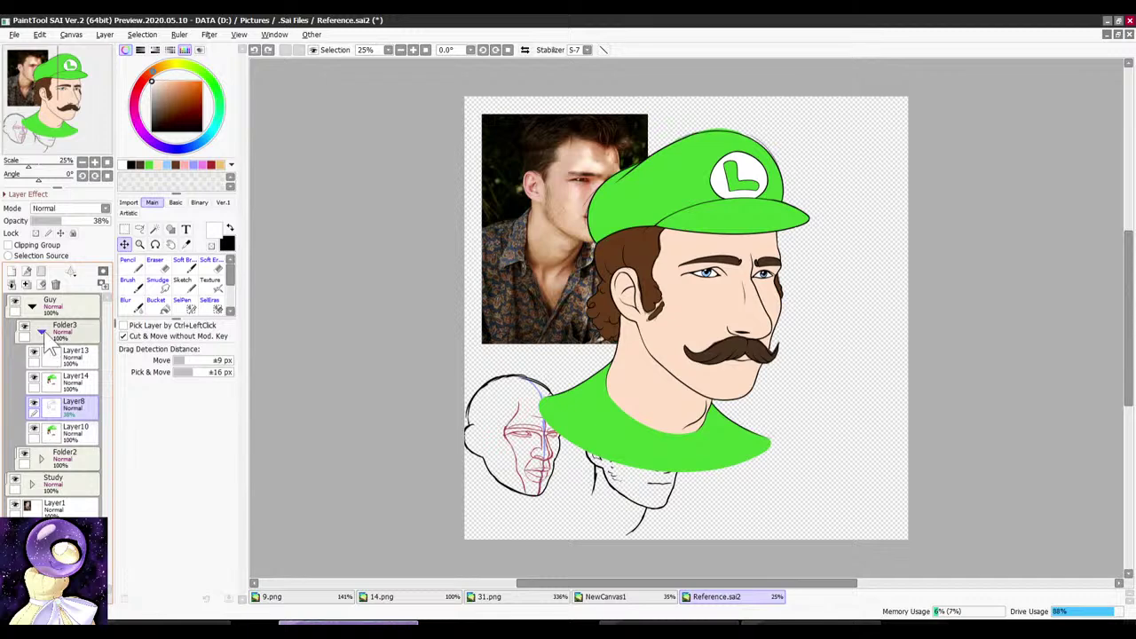
Step: Collapse Folder3, expand Folder2 and set the opacity of its Layer9 and Layer7 to 0%
click(42, 333)
click(41, 357)
click(34, 429)
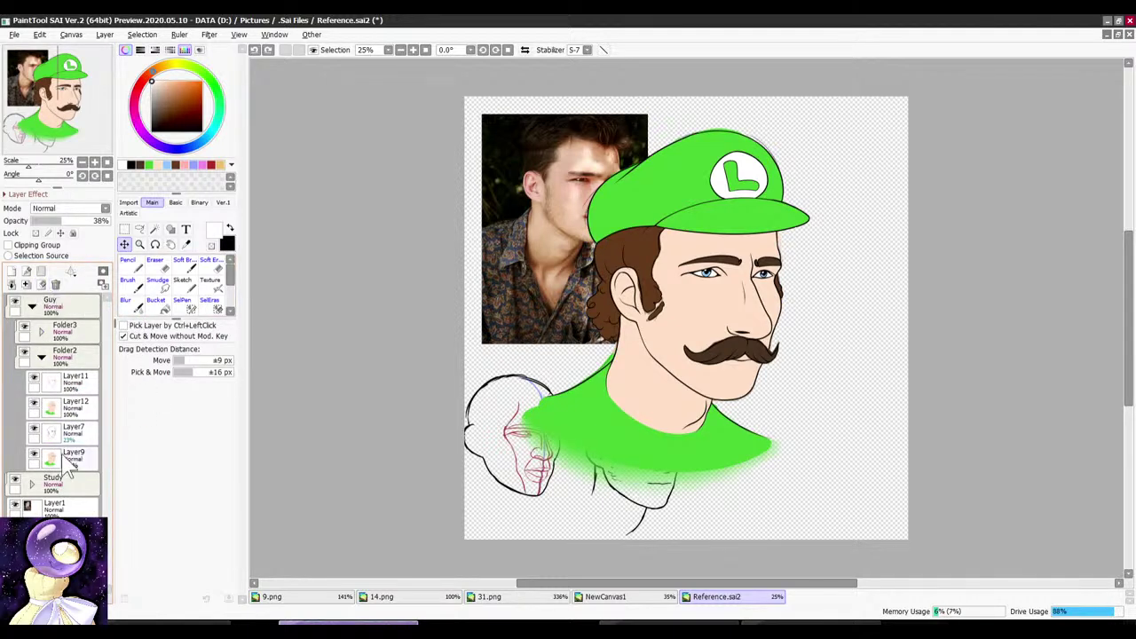
click(65, 461)
drag(50, 221, 5, 238)
click(78, 407)
click(41, 357)
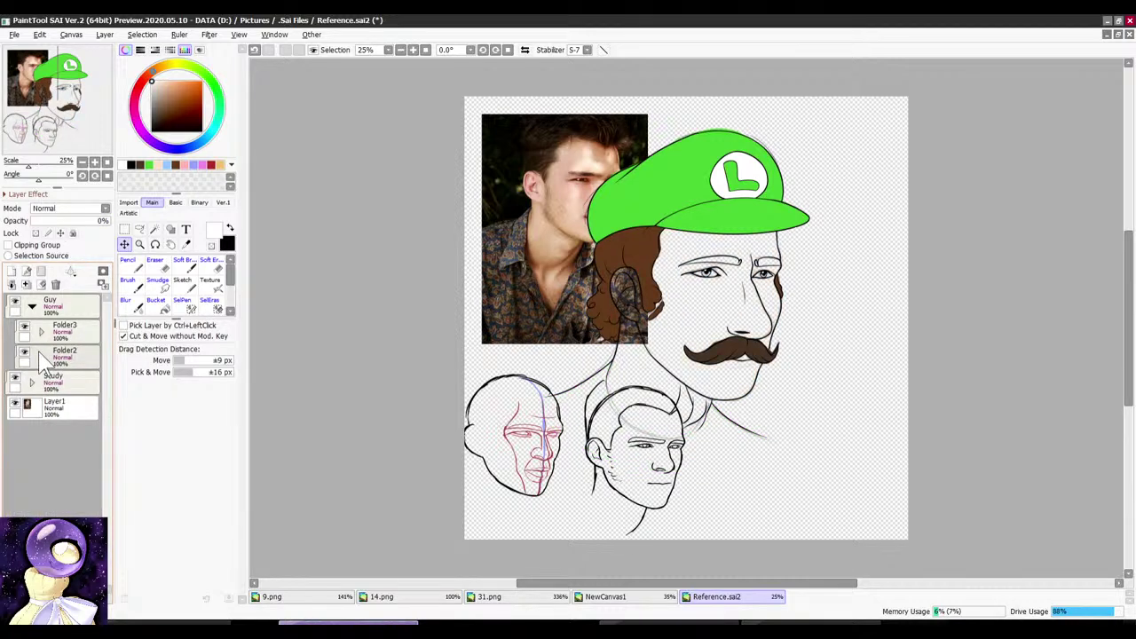
click(41, 356)
drag(32, 221, 11, 256)
click(91, 430)
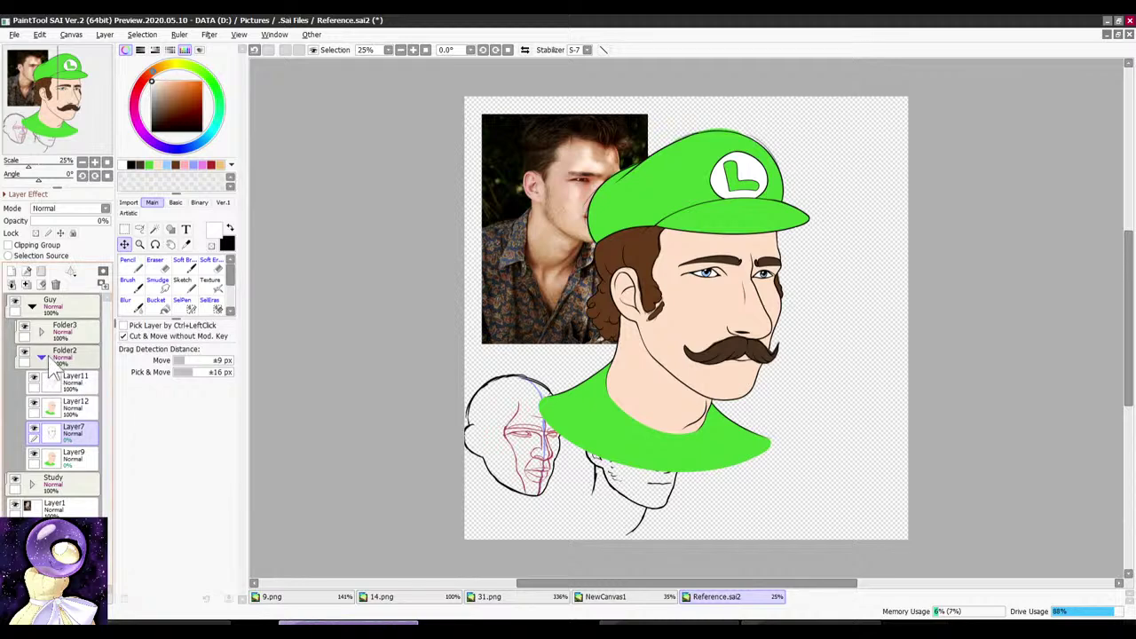
Step: Collapse Folder2, expand Folder3 and set the opacity of its Layer8 and Layer10 to 0%
click(40, 357)
click(42, 335)
click(85, 406)
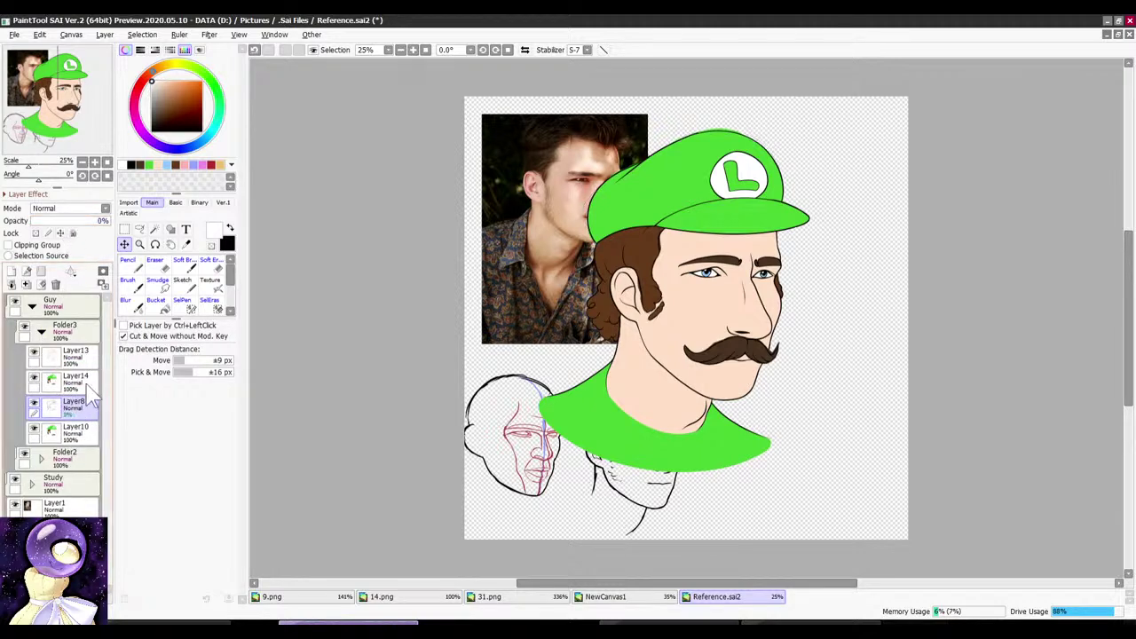
double_click(89, 432)
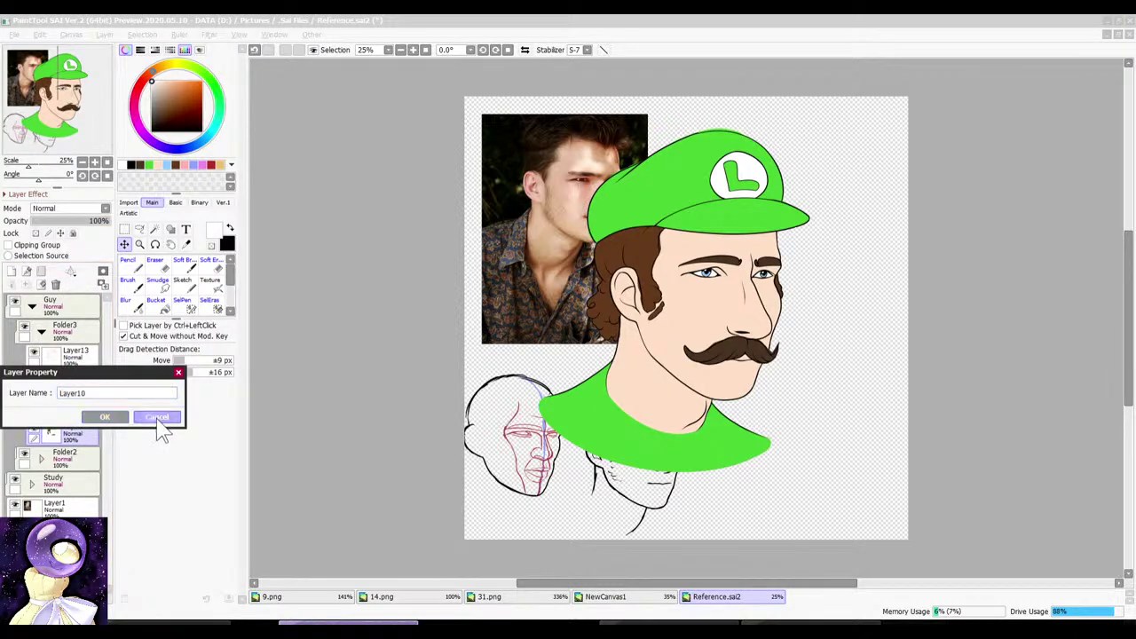
click(157, 418)
drag(62, 222, 11, 223)
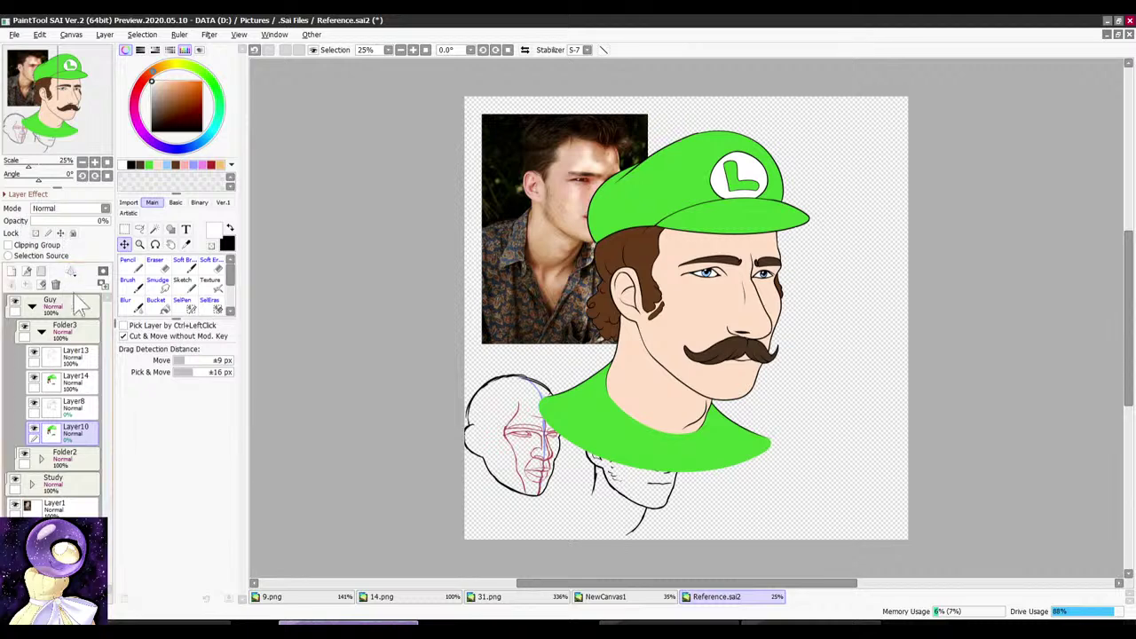
Step: Move the whole Guy folder's artwork up and to the right, clear of the reference photo
click(73, 336)
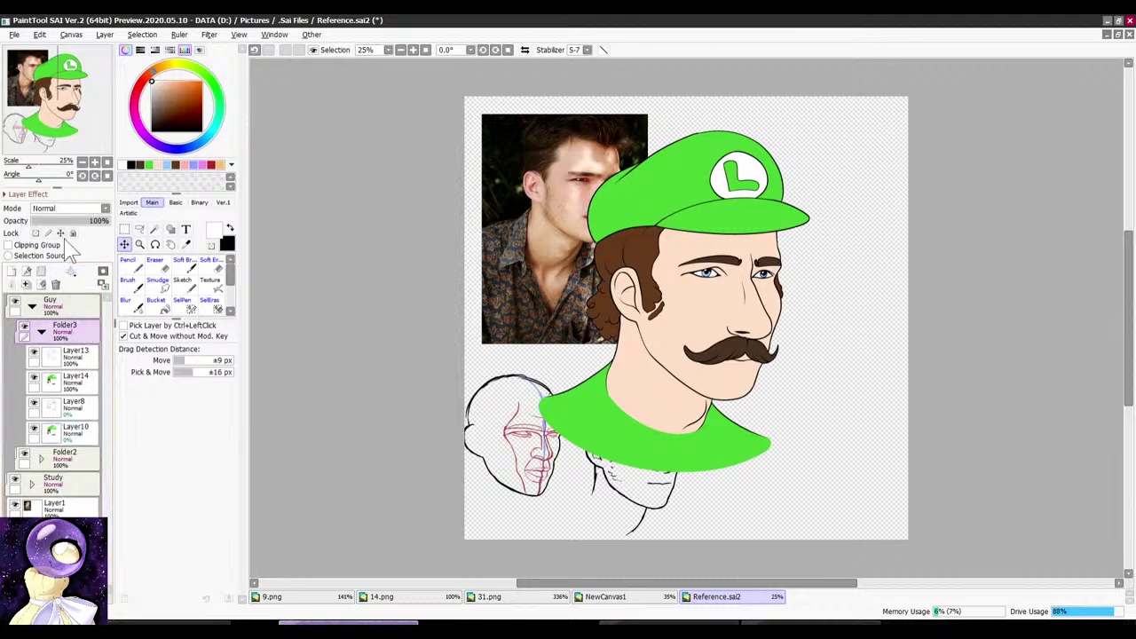
click(75, 308)
drag(495, 300, 583, 277)
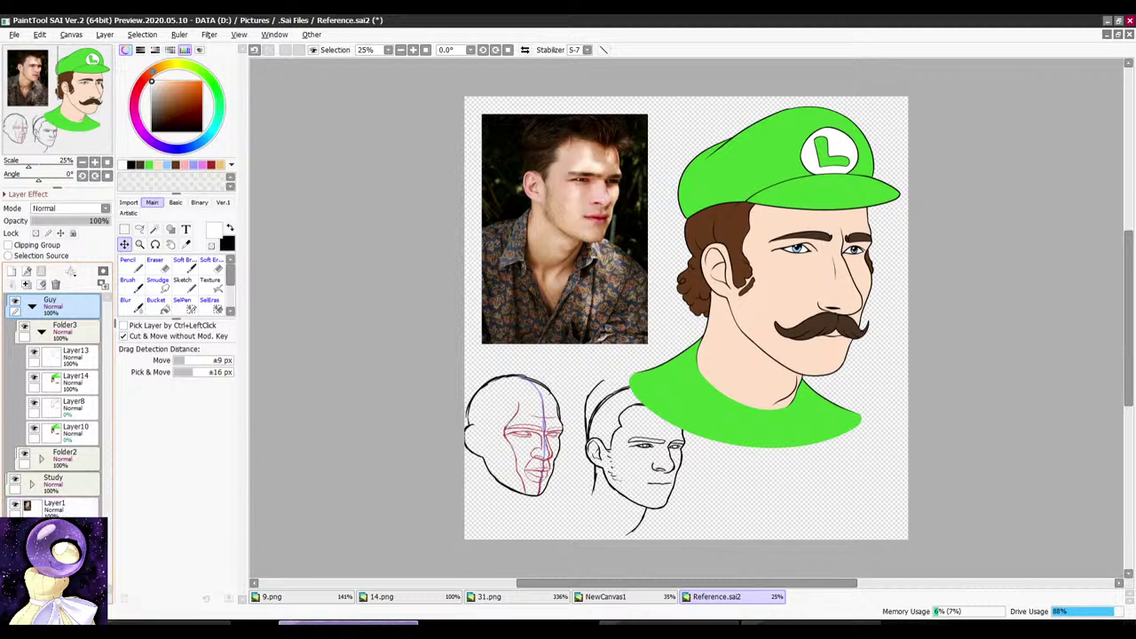
Step: Reorder the Guy folder below Layer1 so the study sketches and photo sit above the portrait
drag(67, 307, 68, 519)
scroll(461, 261, down, 3)
scroll(612, 268, up, 2)
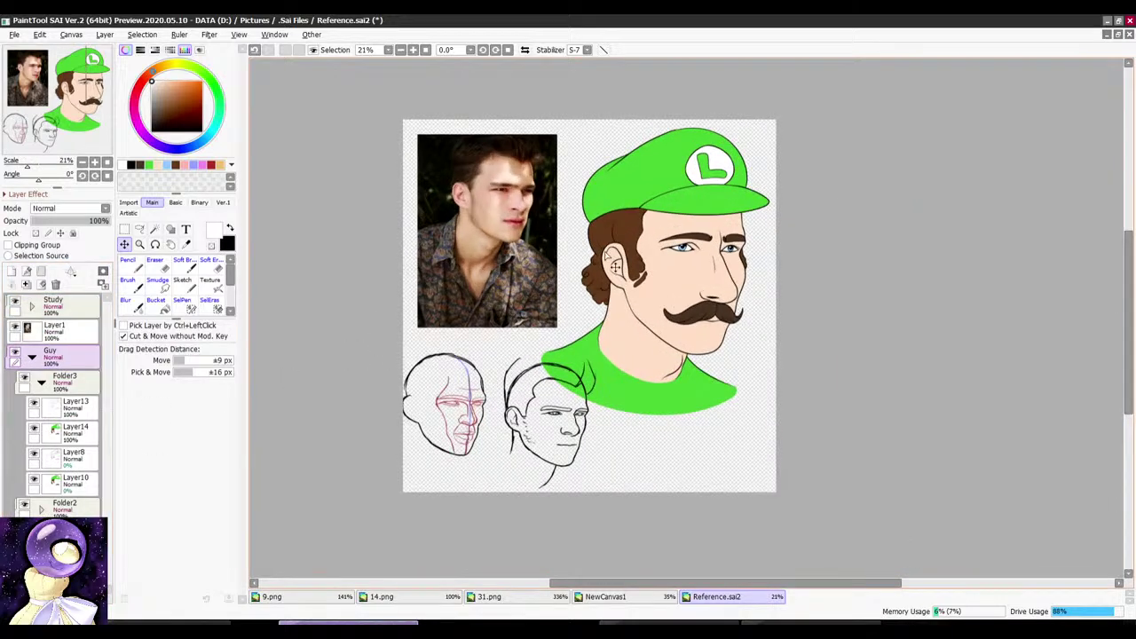
click(413, 50)
Step: Move the Study folder's sketches slightly to the right on the canvas and fit the whole canvas in view
click(66, 382)
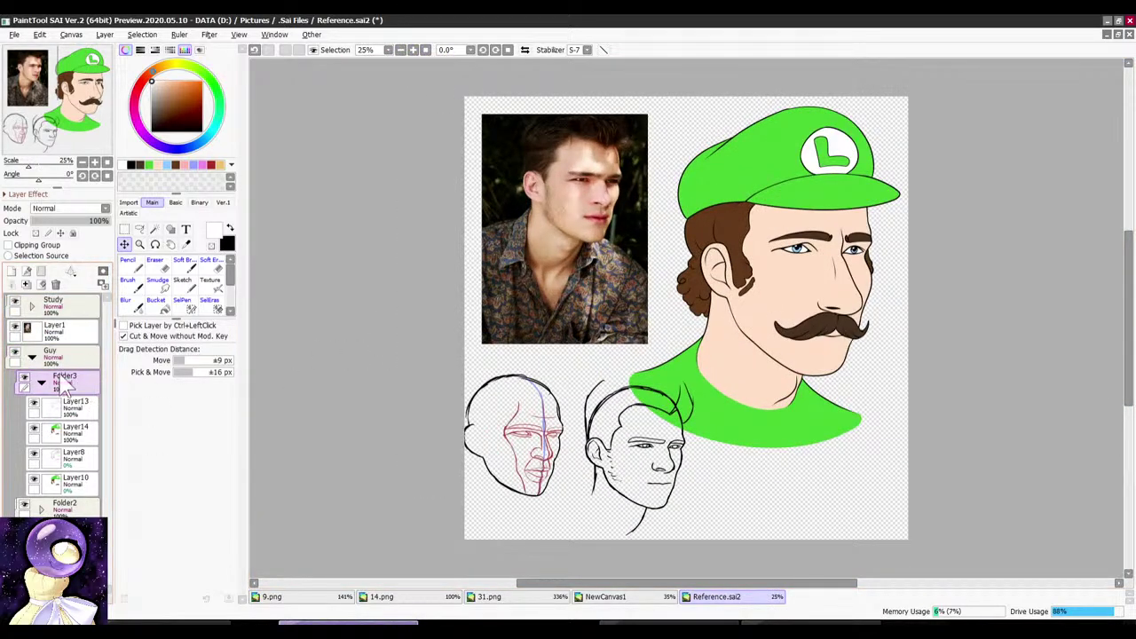
click(54, 306)
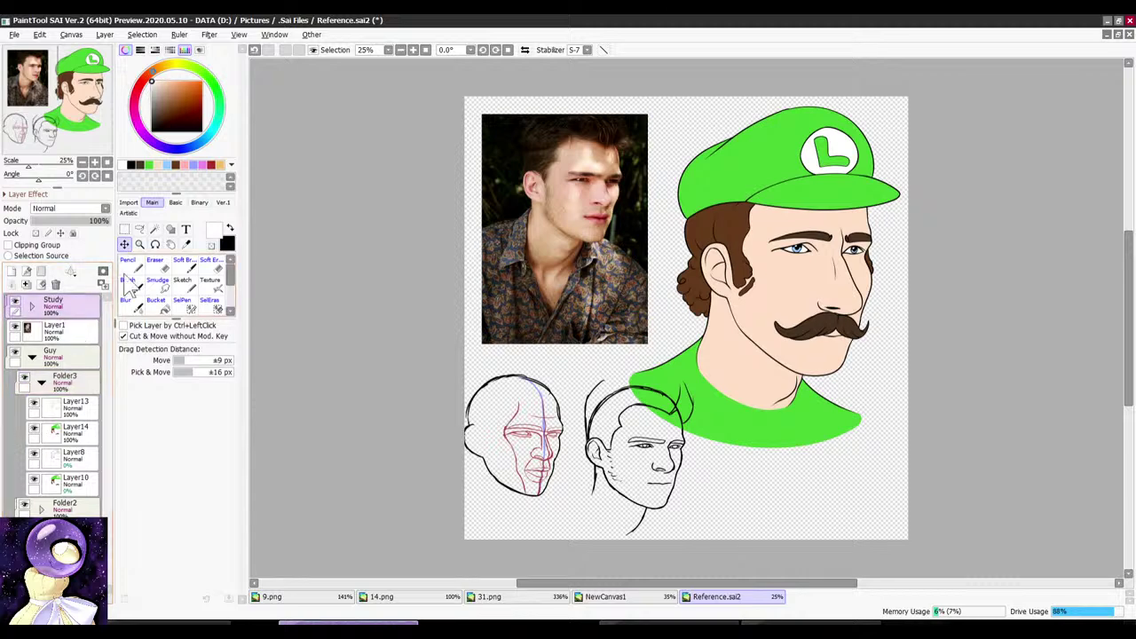
drag(569, 435, 613, 435)
scroll(531, 315, down, 3)
scroll(494, 190, up, 4)
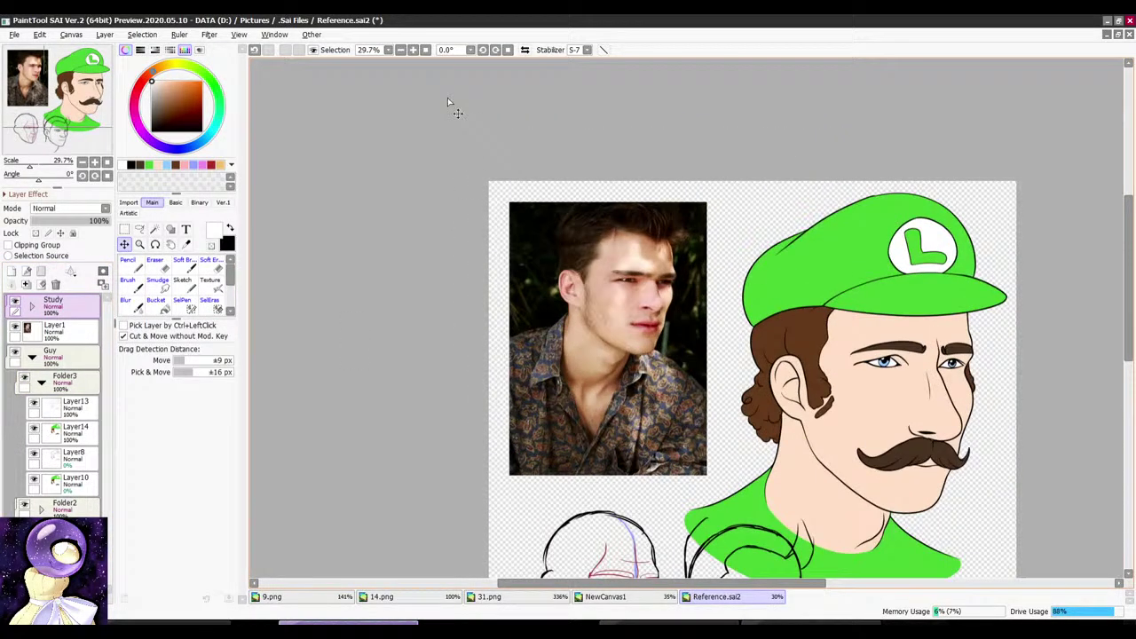
click(427, 49)
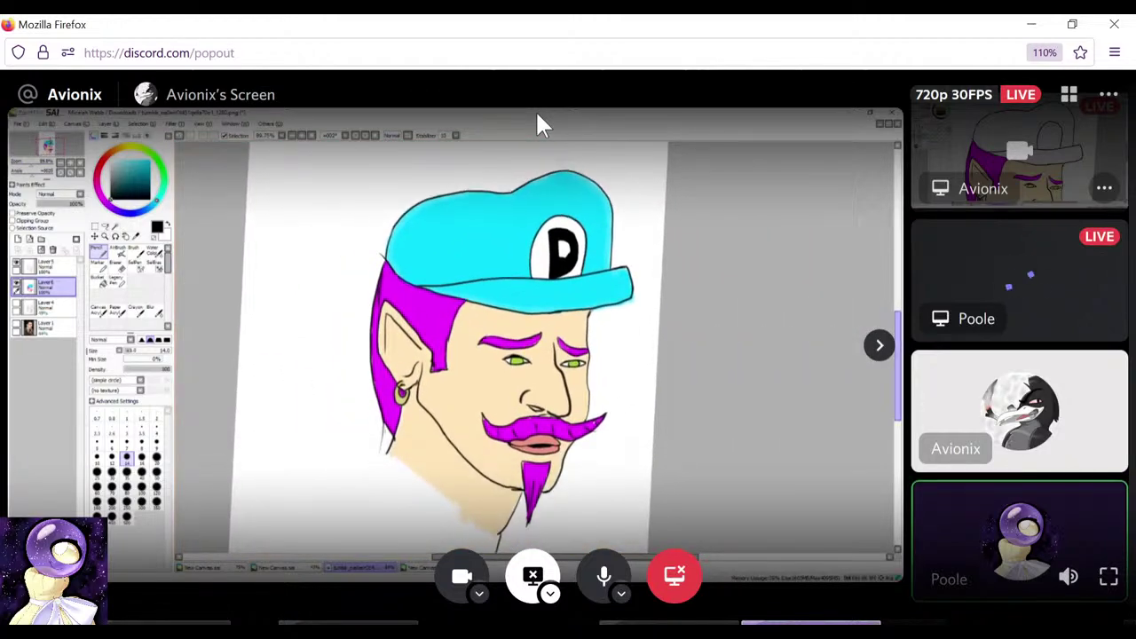
Step: Switch between the drawing, the YouTube Studio livestream page and the Discord call window to check the stream and the shared drawing
click(383, 627)
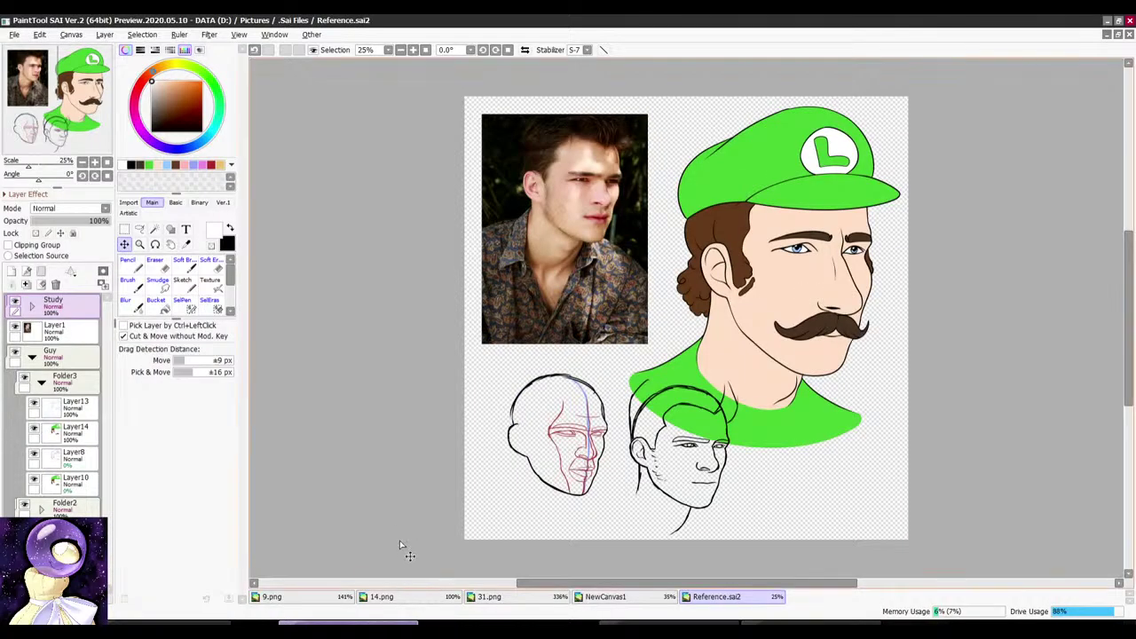
click(661, 628)
click(690, 614)
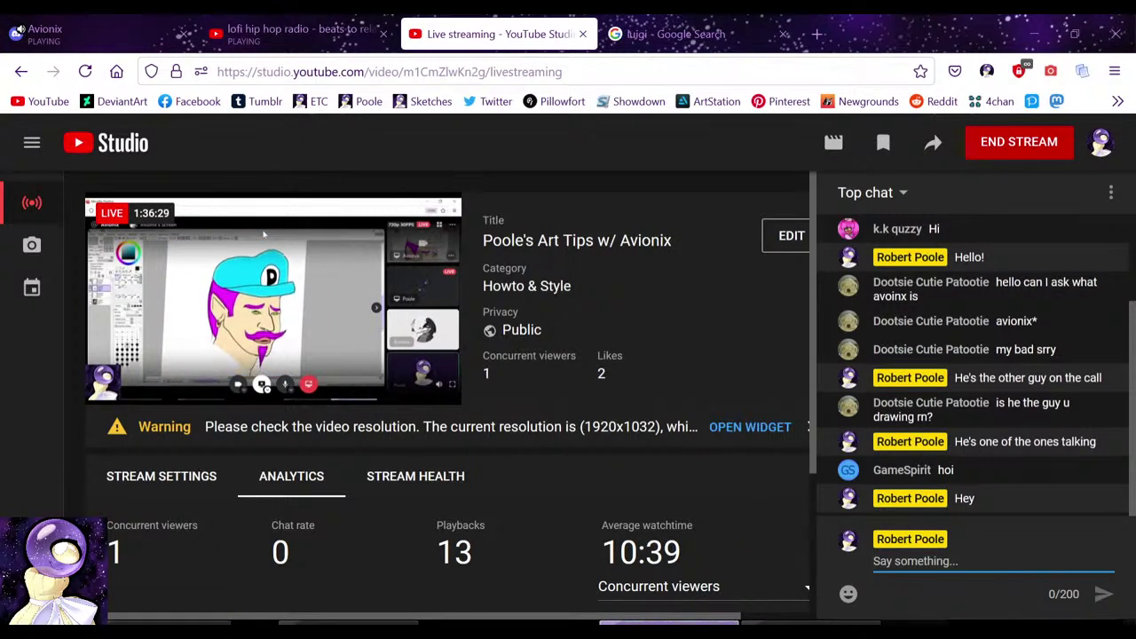
click(788, 626)
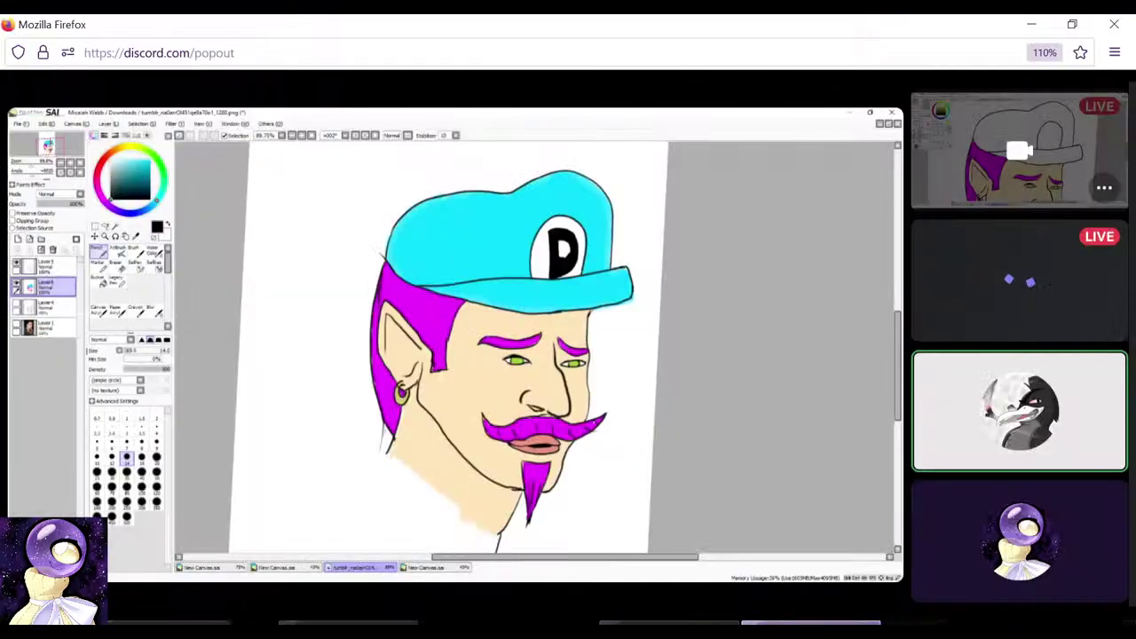
click(348, 626)
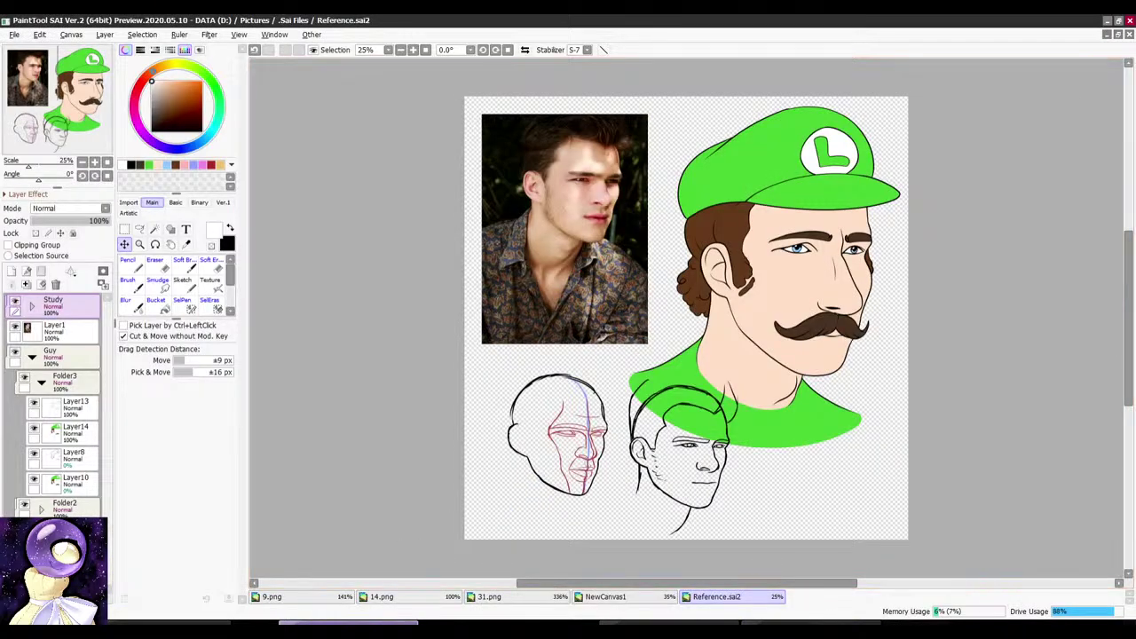
key(alt+Tab)
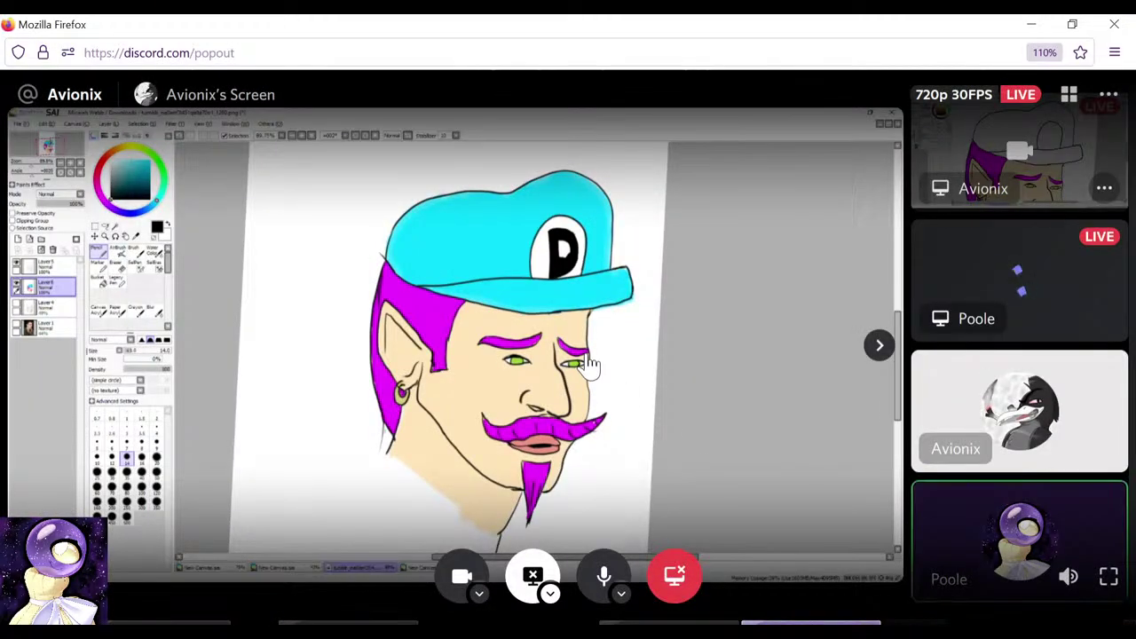
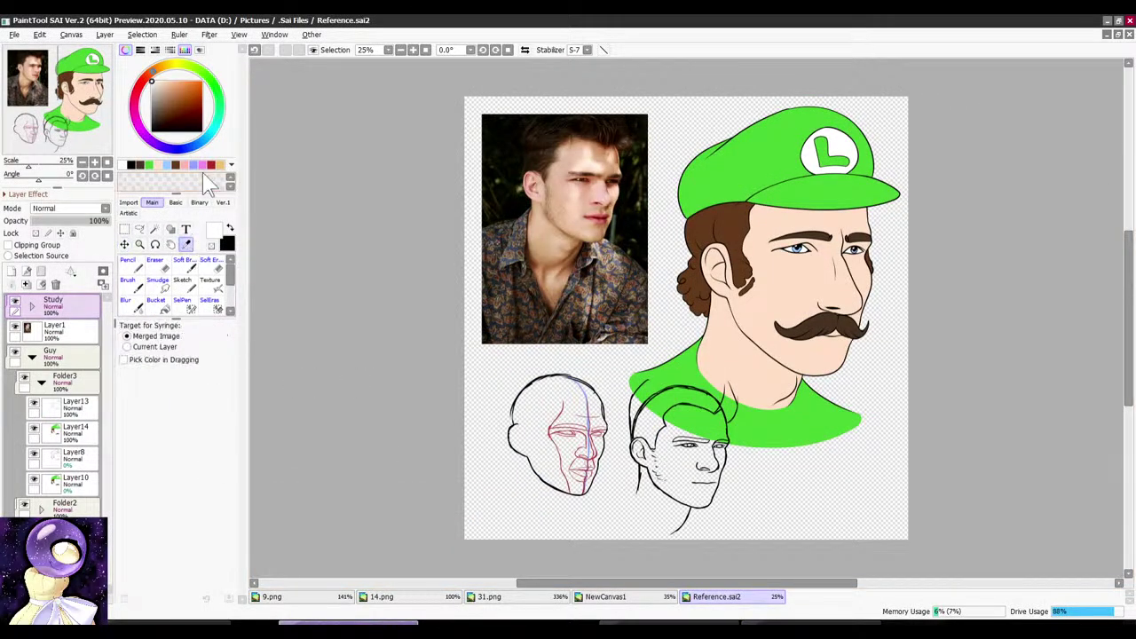
Step: Pick a pale tint on the color wheel and sweep its hue from purple and blue through cyan to yellow
click(142, 131)
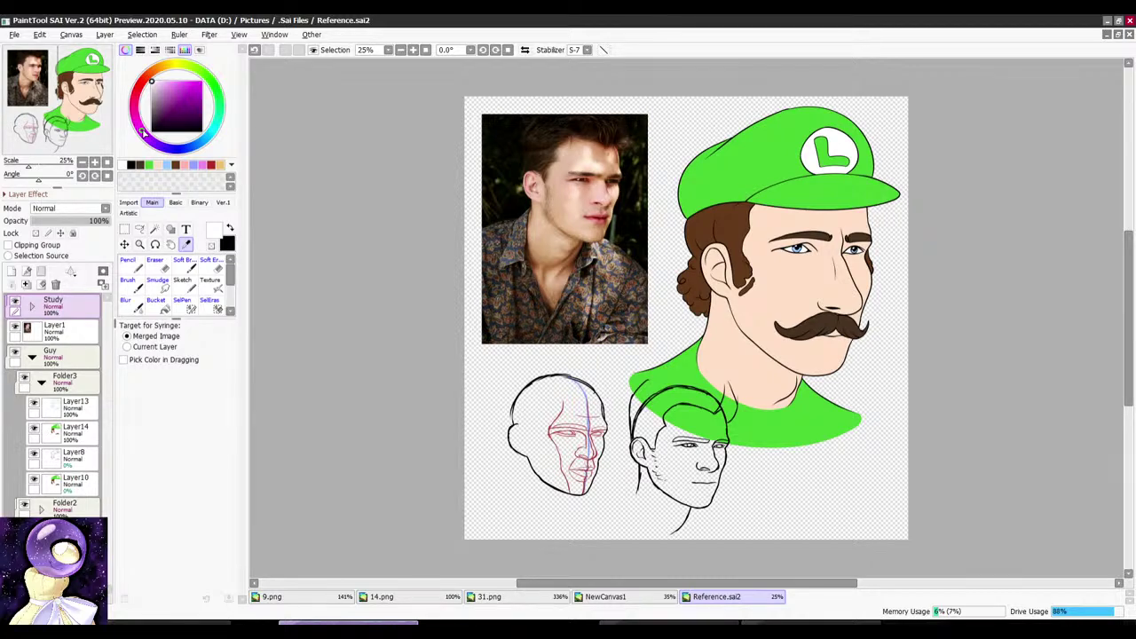
click(170, 149)
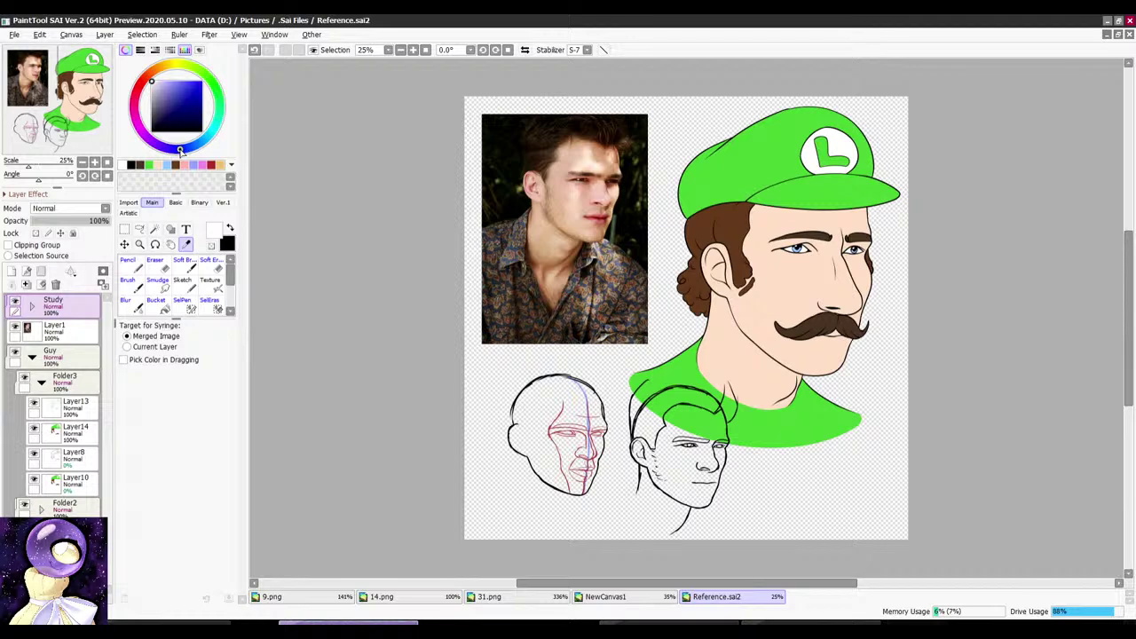
drag(180, 151, 176, 150)
drag(173, 98, 165, 84)
drag(174, 151, 207, 142)
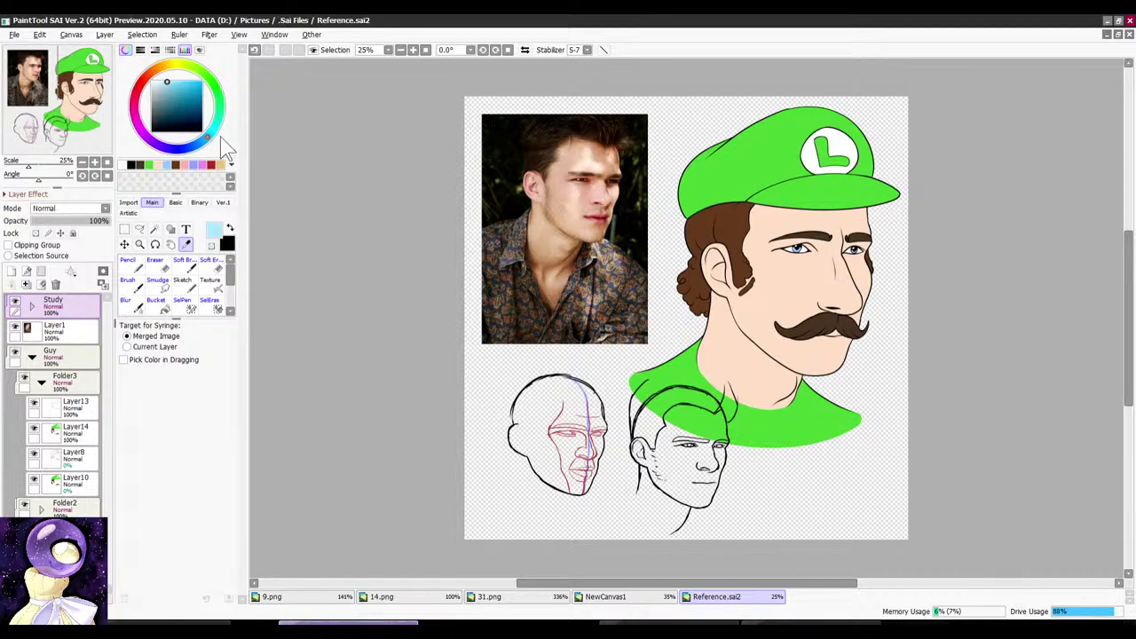
mouse_move(208, 142)
mouse_down()
mouse_move(223, 102)
mouse_move(184, 49)
mouse_up()
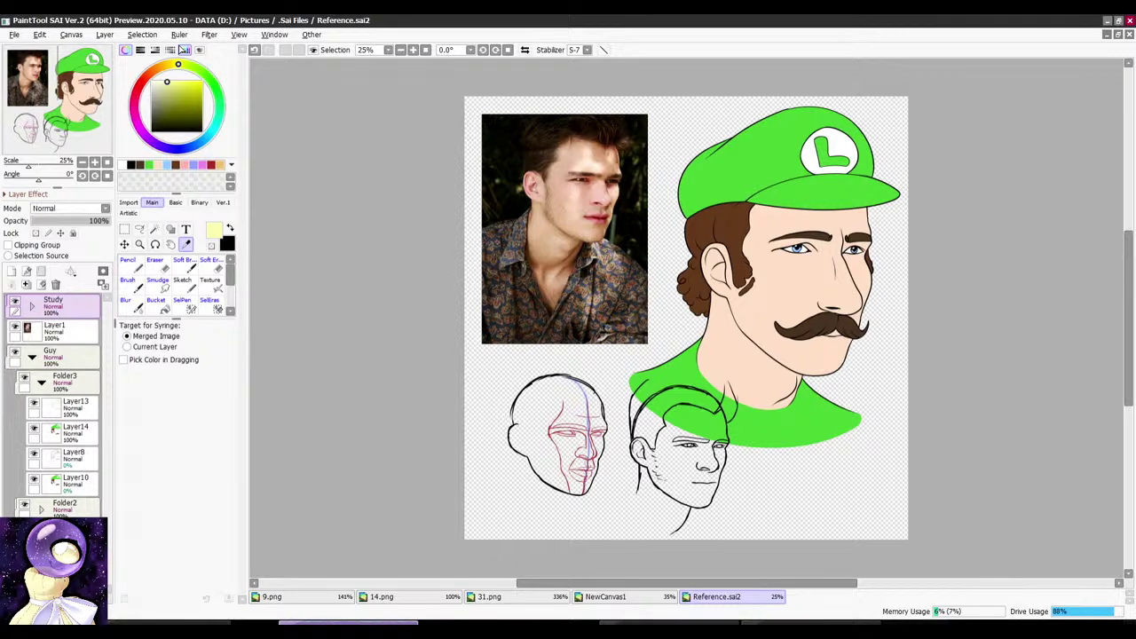
Step: Show the HSV sliders and sweep the hue around the wheel, ending on pale blue with hue 198
click(154, 50)
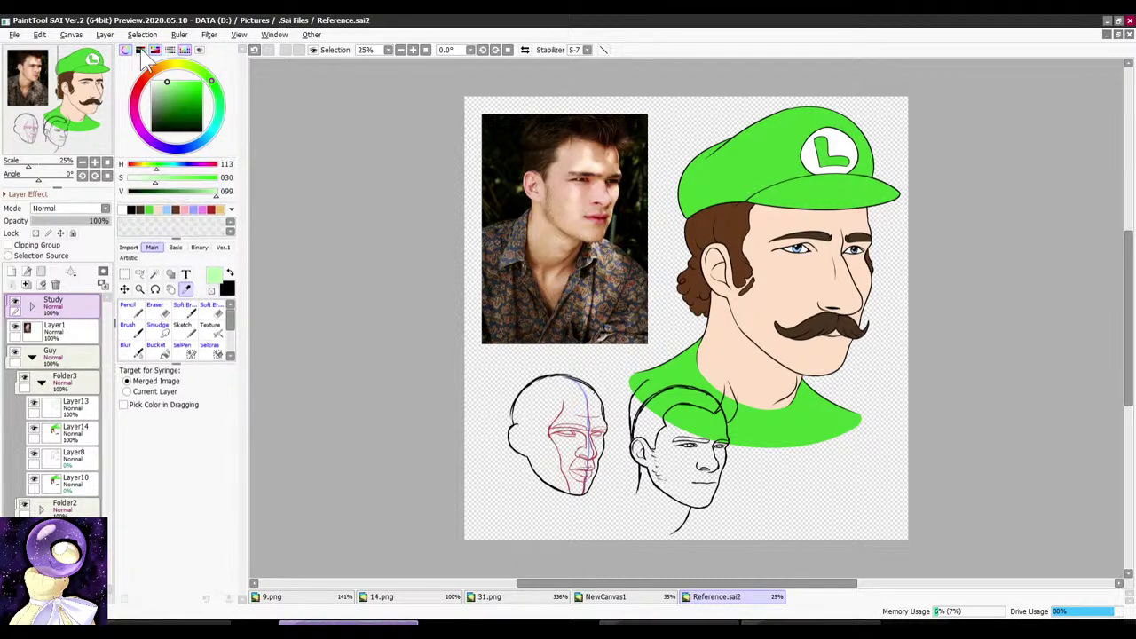
mouse_move(144, 81)
mouse_down()
mouse_move(131, 124)
mouse_move(154, 67)
mouse_move(189, 68)
mouse_move(161, 64)
mouse_move(213, 89)
mouse_move(215, 155)
mouse_move(218, 144)
mouse_move(159, 165)
mouse_up()
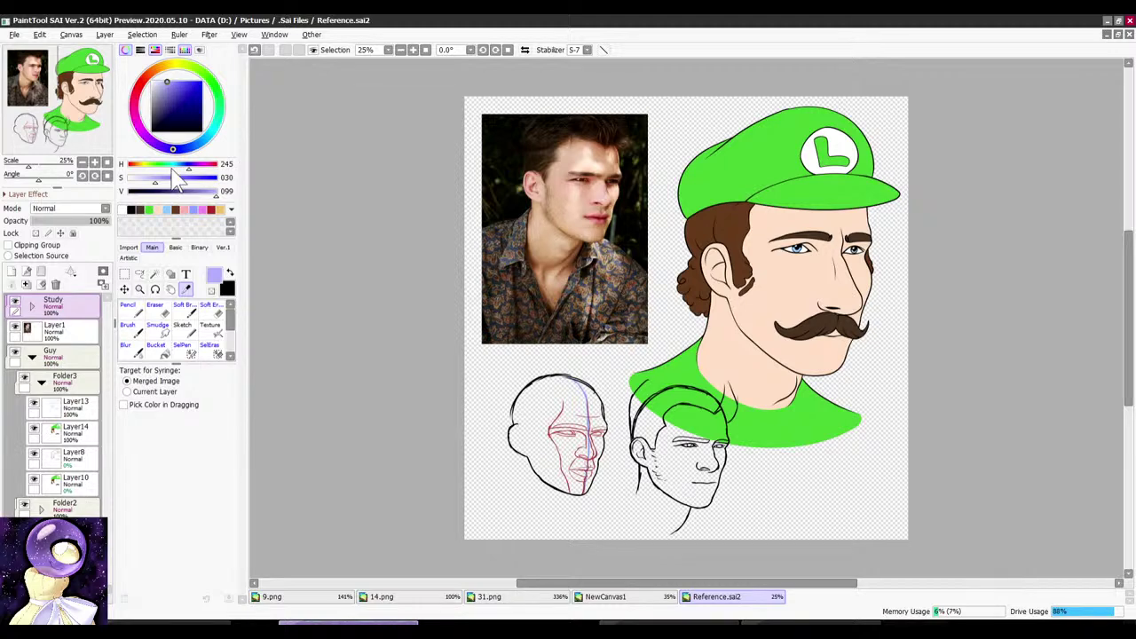
drag(174, 149, 243, 118)
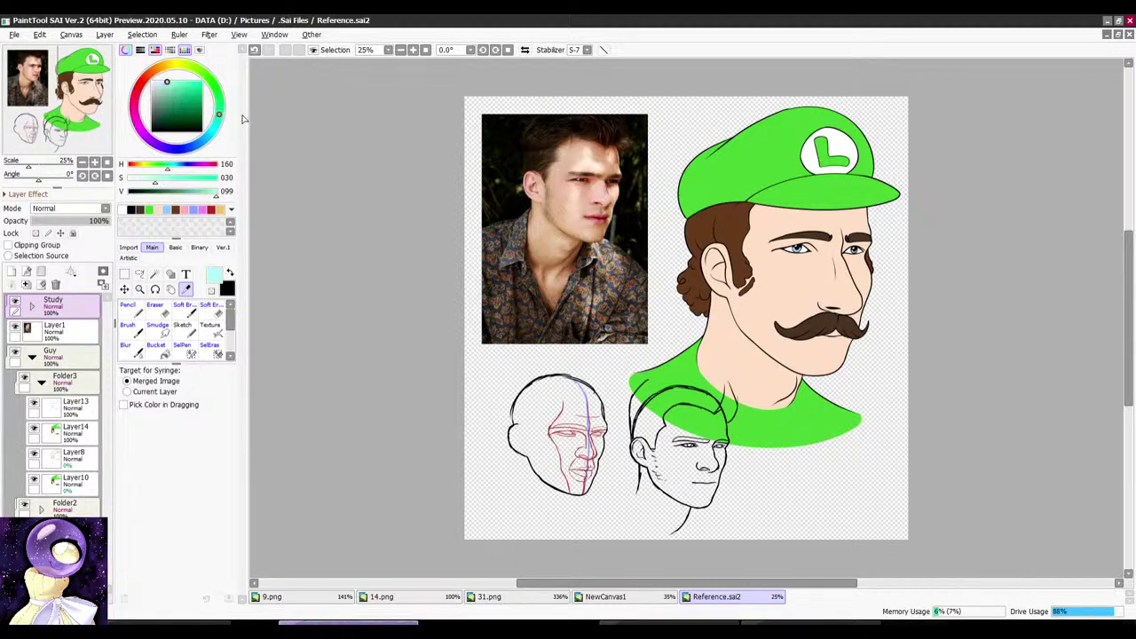
mouse_move(226, 69)
mouse_down()
mouse_move(129, 82)
mouse_move(222, 96)
mouse_move(209, 140)
mouse_up()
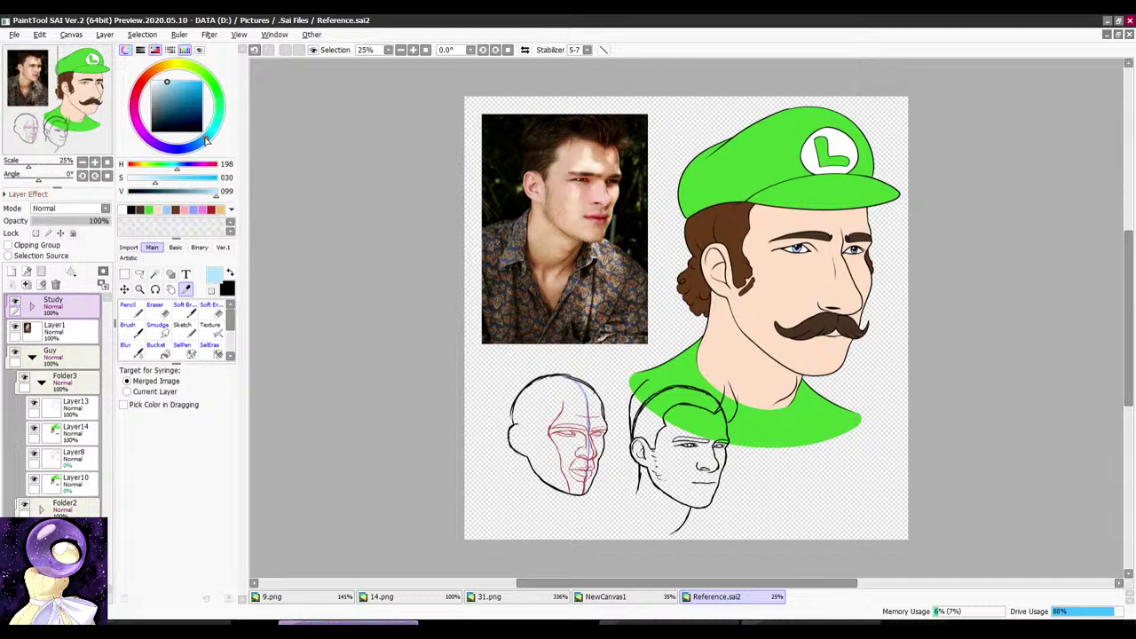
click(736, 620)
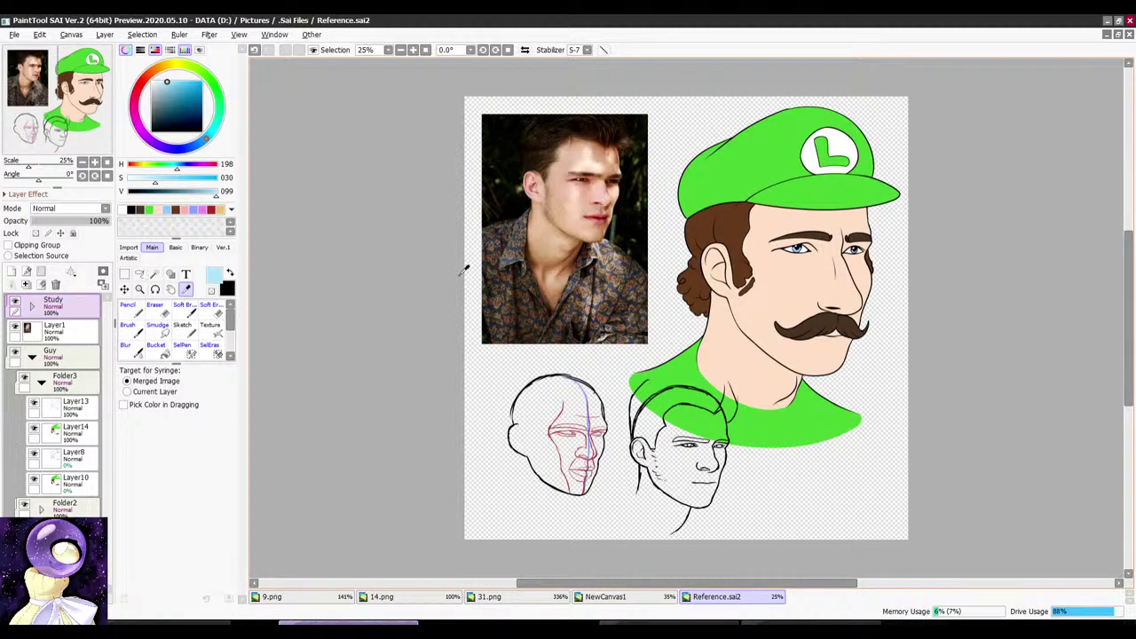
Step: Create a new folder inside Folder3 and move Layer8 and Layer10 into it
click(64, 461)
click(41, 271)
click(68, 504)
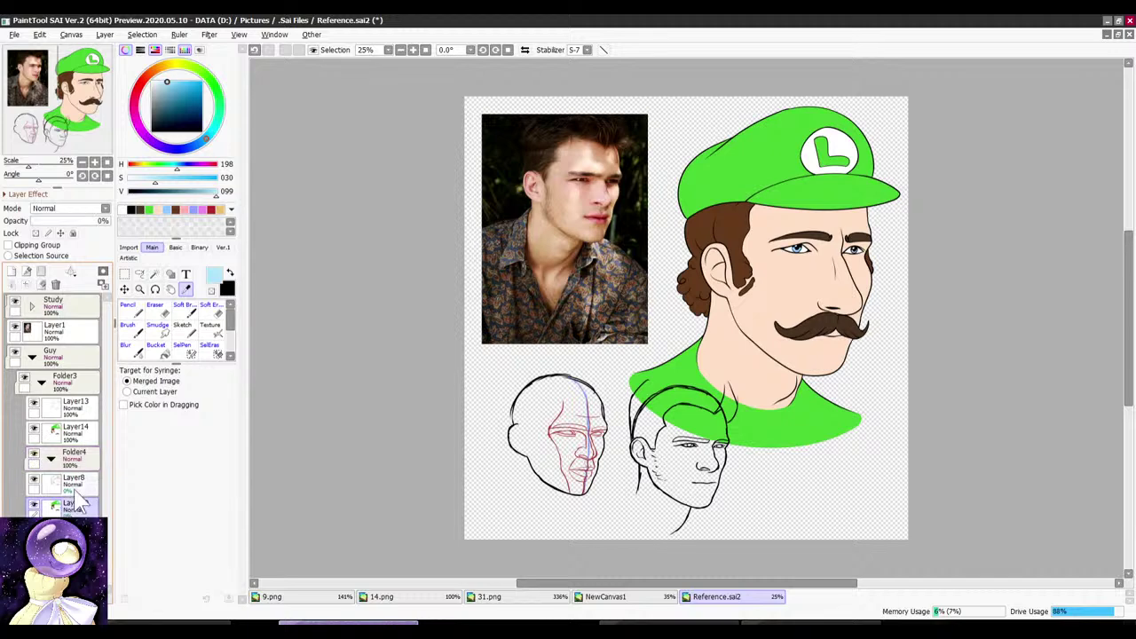
ctrl+click(74, 487)
drag(76, 484, 89, 461)
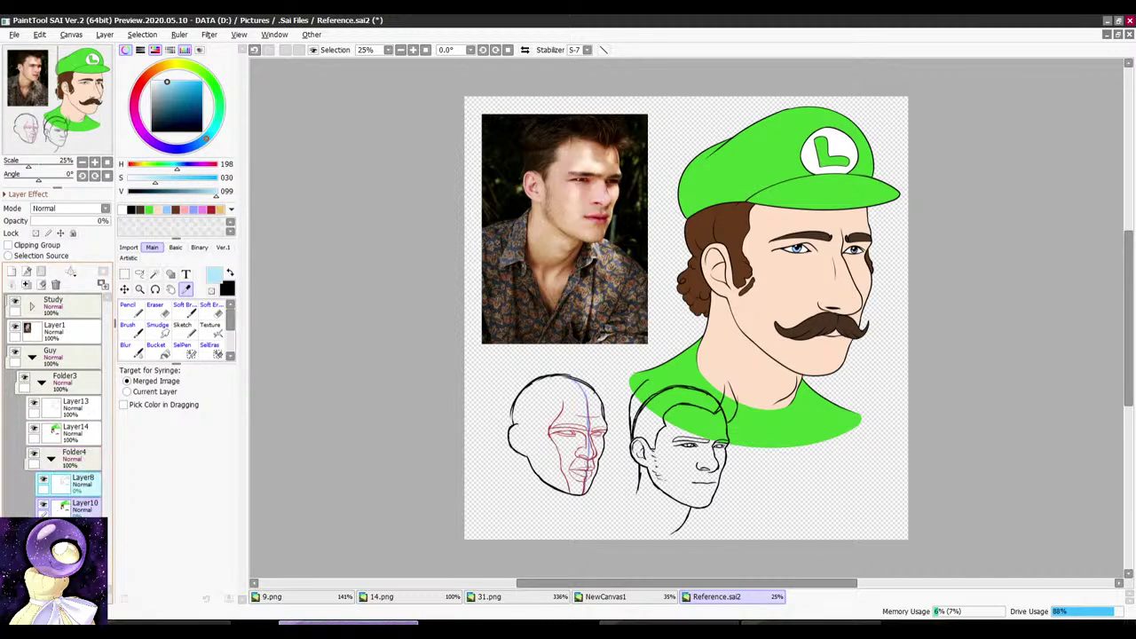
Step: Set the opacity of Layer8 and Layer10 inside Folder4 to 100%
scroll(75, 523, down, 3)
click(75, 530)
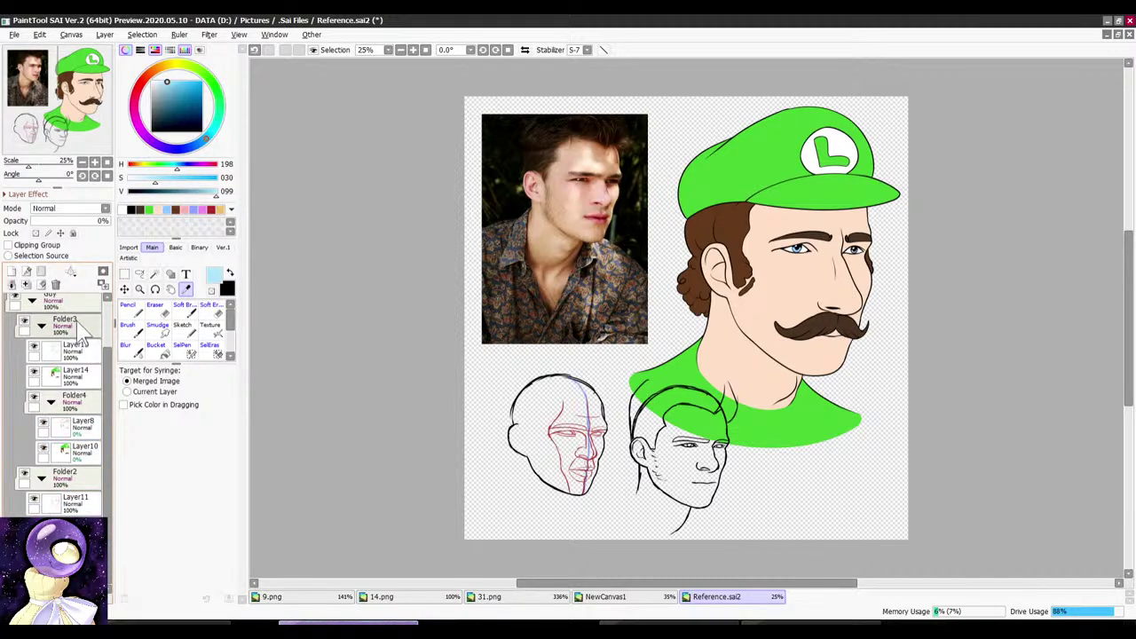
scroll(45, 293, down, 1)
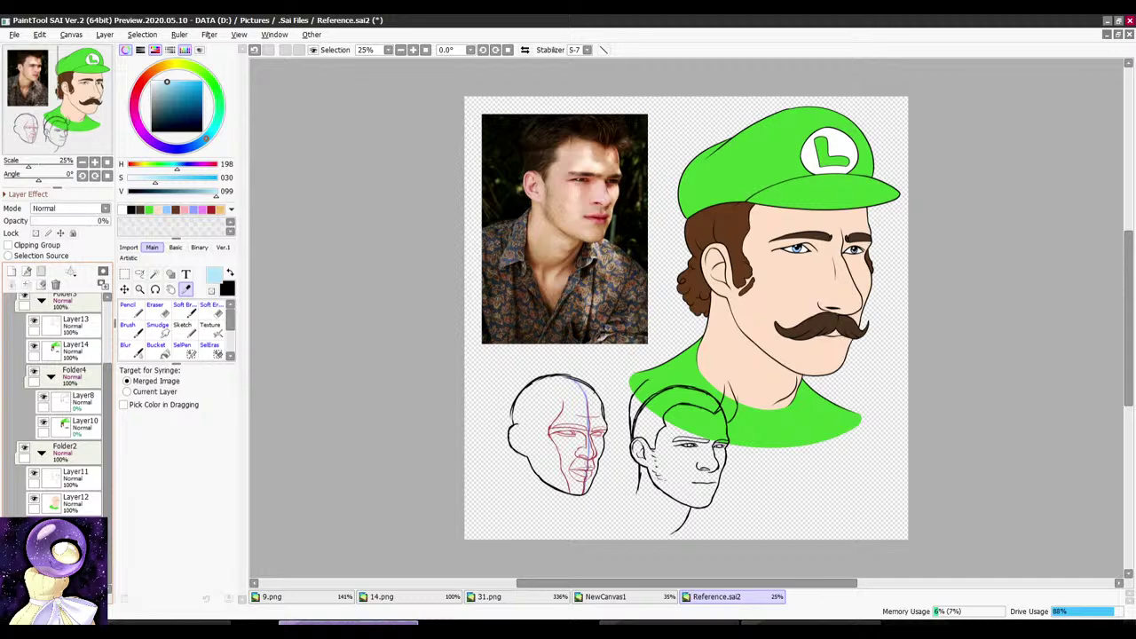
double_click(82, 397)
click(152, 413)
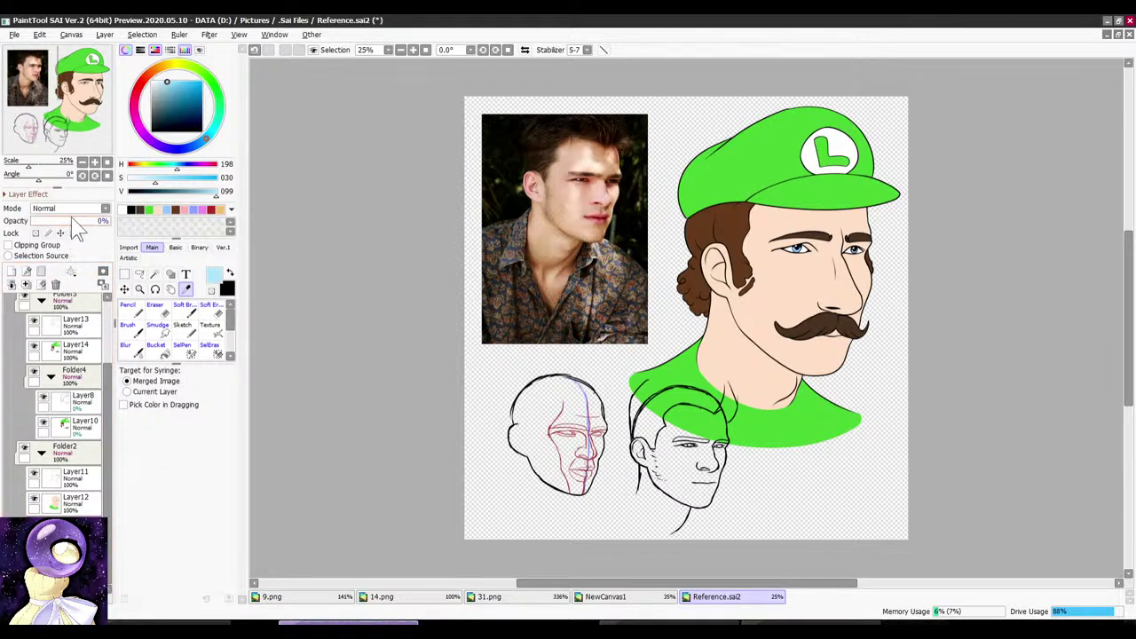
drag(99, 221, 304, 238)
click(84, 426)
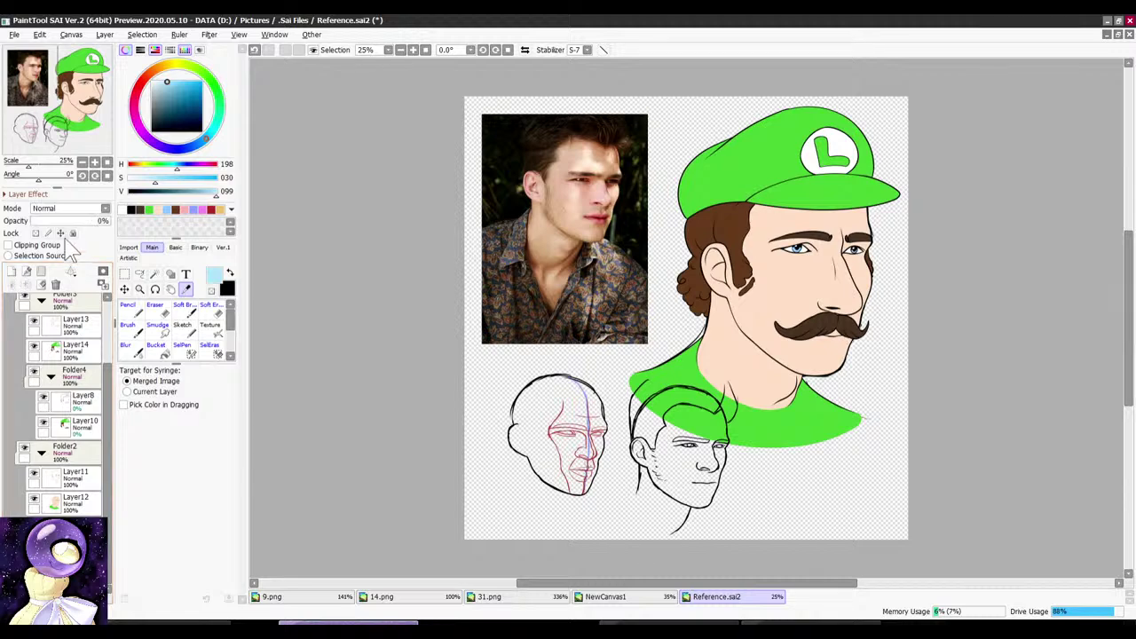
drag(74, 220, 114, 222)
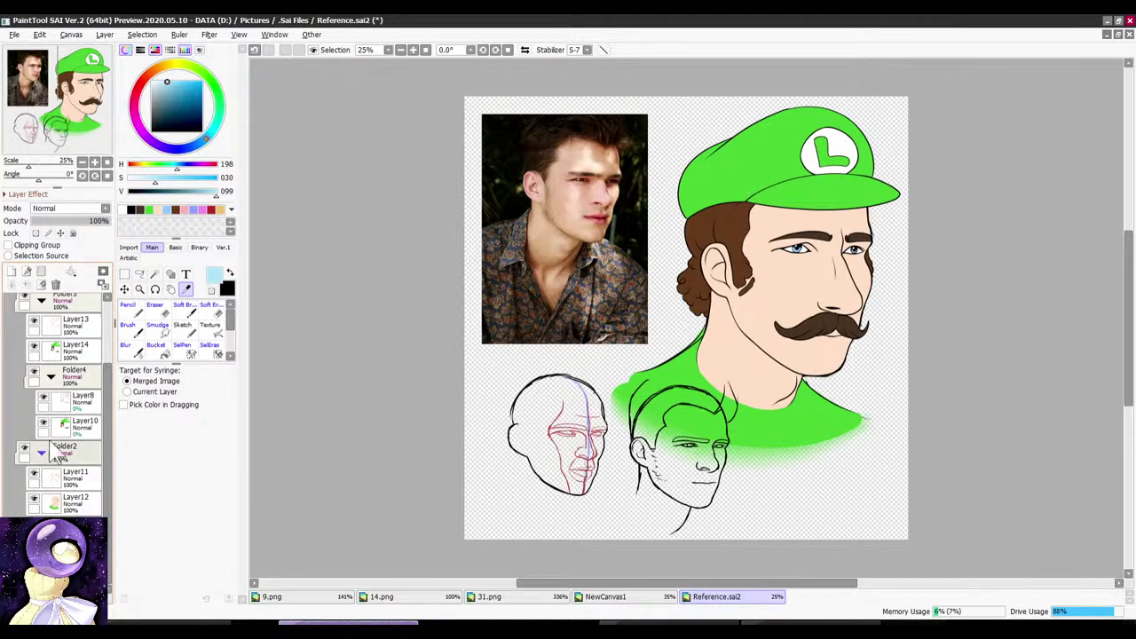
click(80, 399)
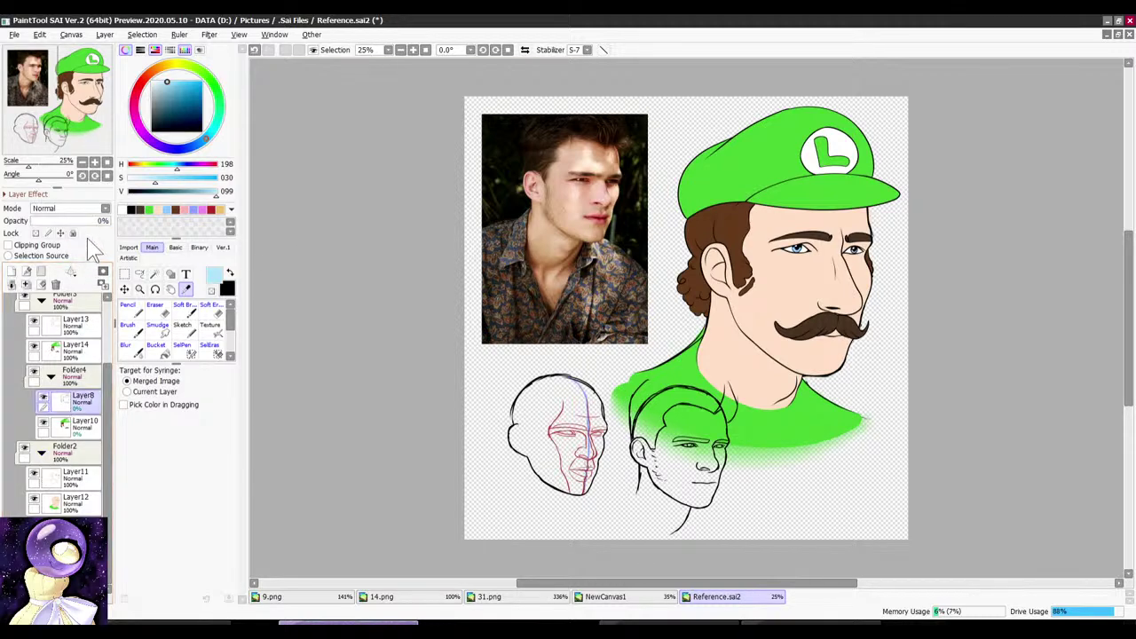
click(81, 423)
drag(69, 221, 242, 277)
Step: Hide Folder4, which holds the older hat layers inside Folder3, and collapse it in the layer list
click(72, 377)
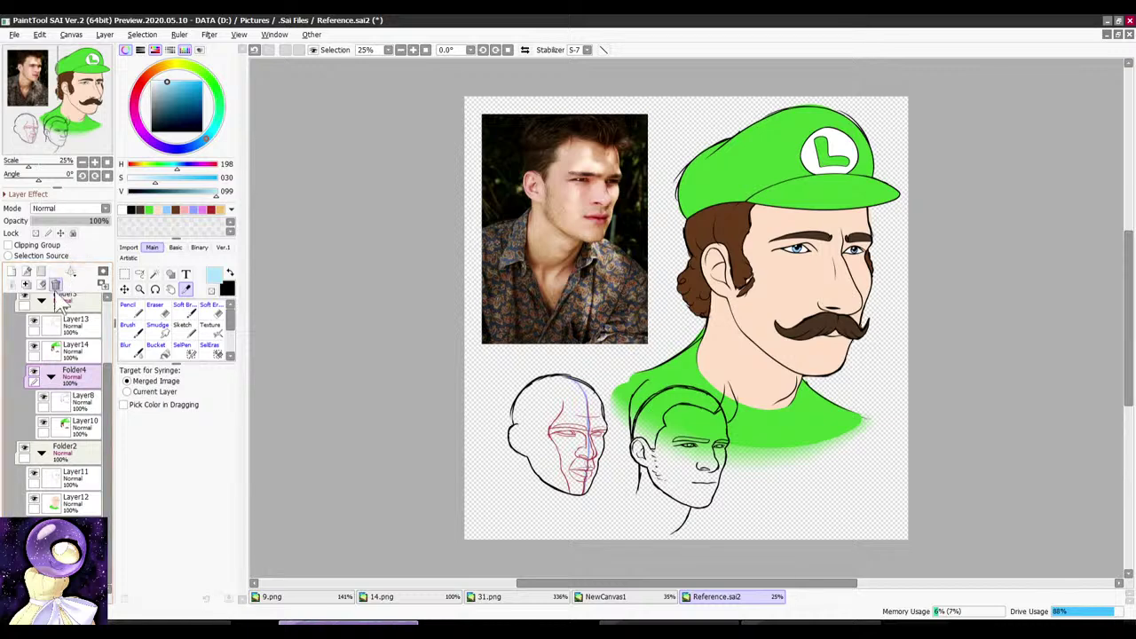
click(30, 317)
click(30, 316)
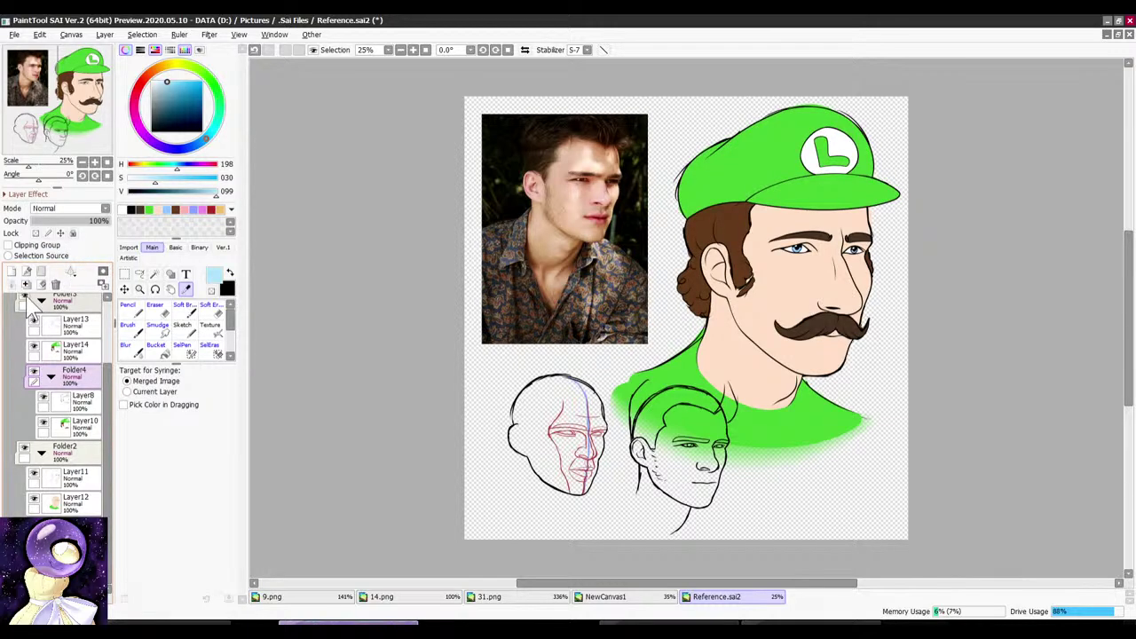
click(39, 300)
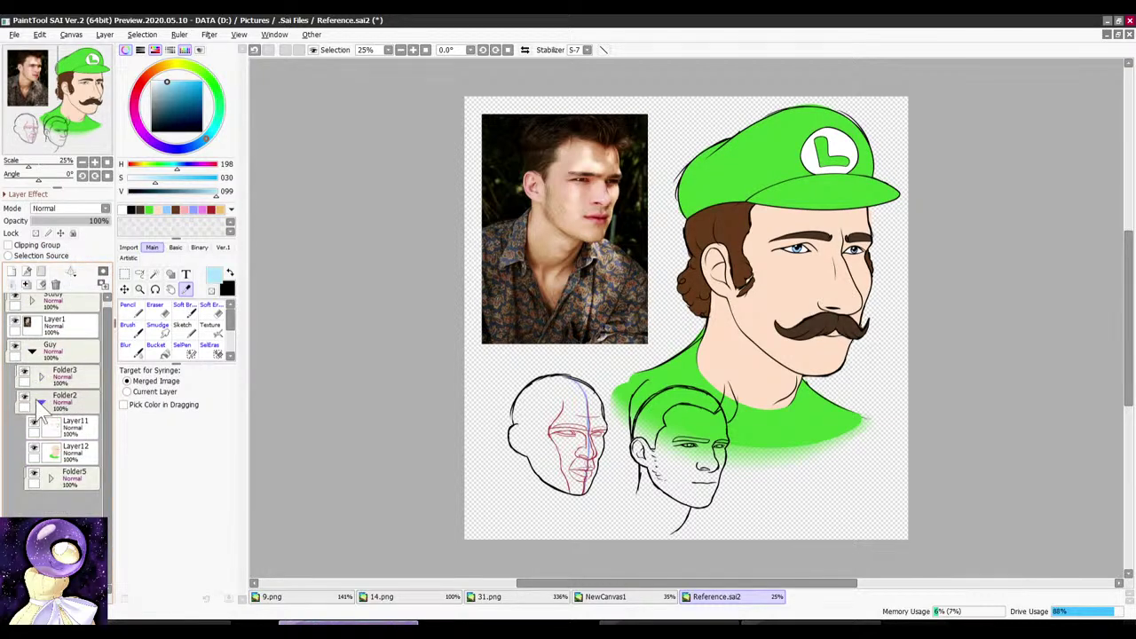
click(41, 377)
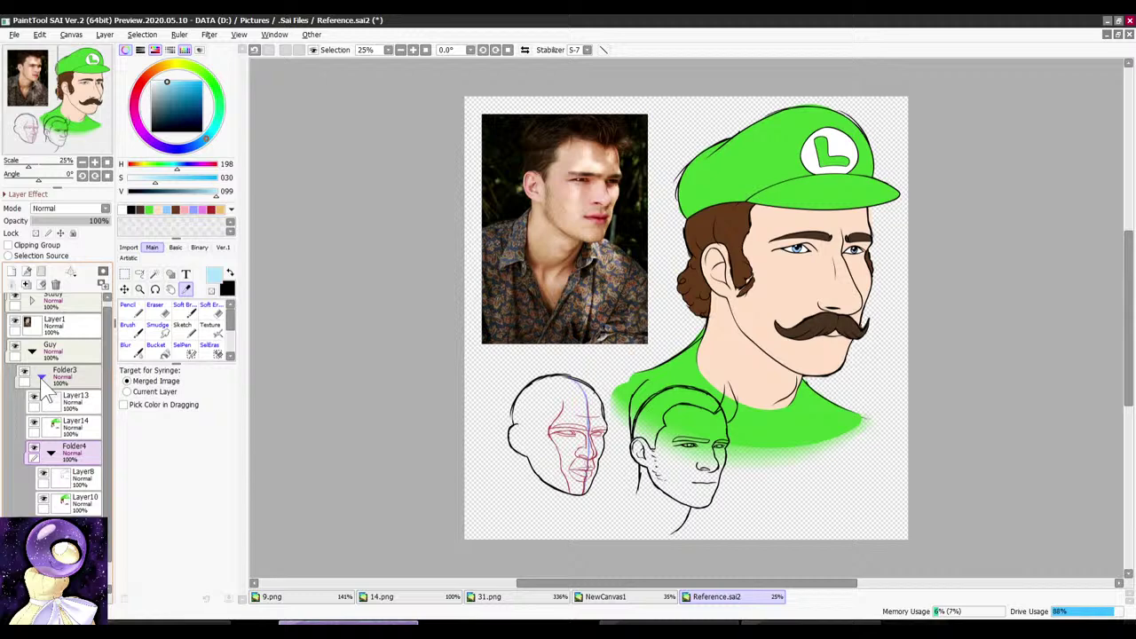
click(34, 447)
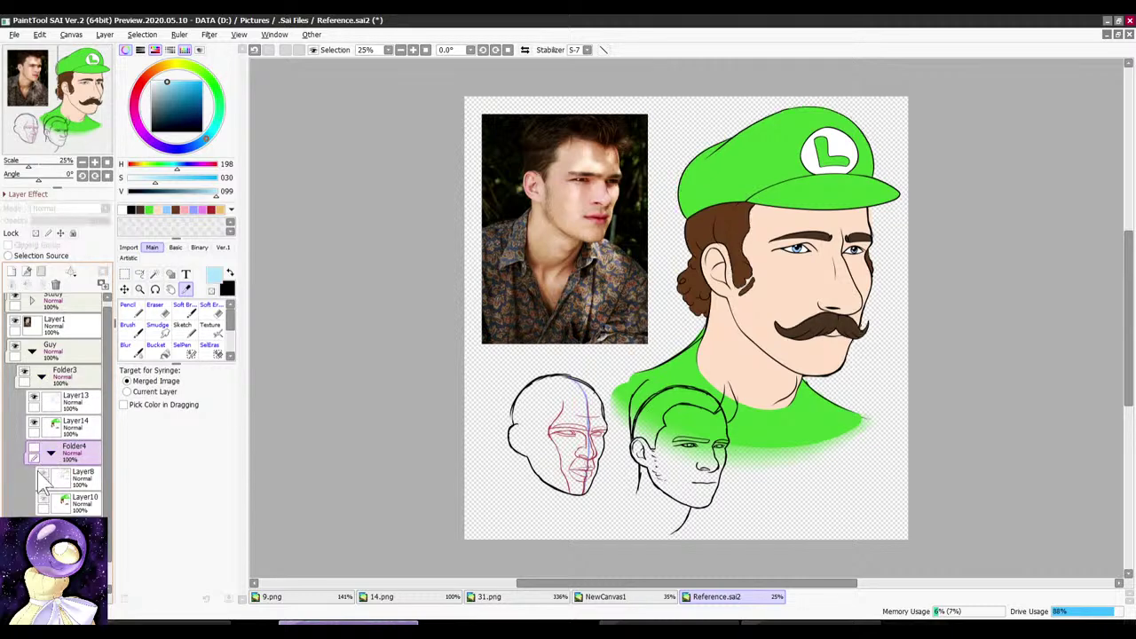
scroll(42, 479, down, 1)
click(42, 451)
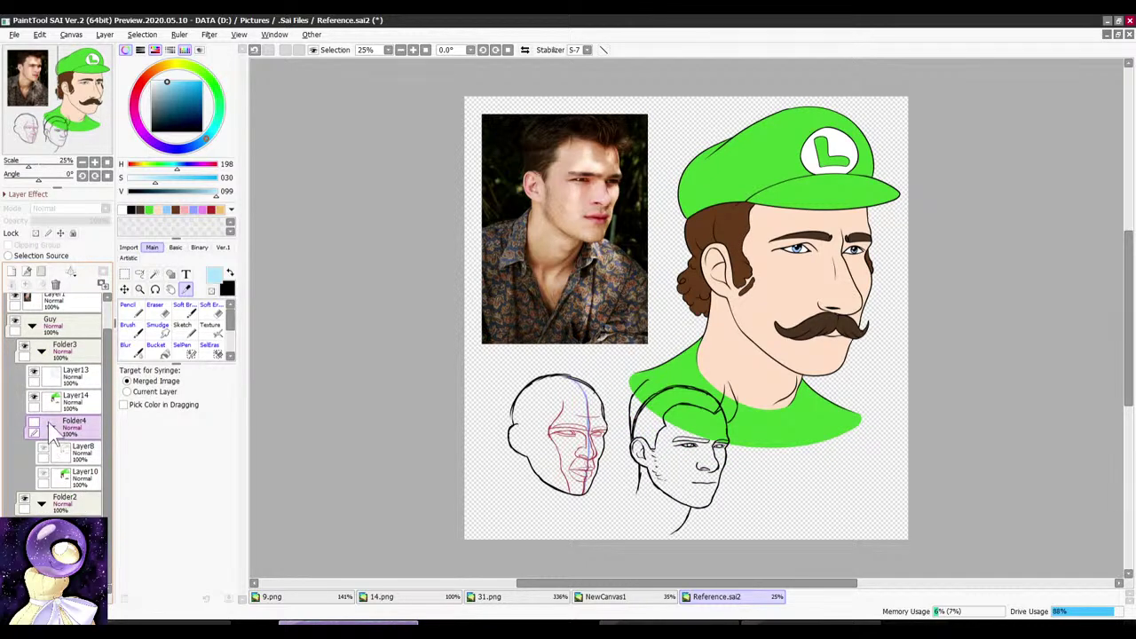
click(51, 426)
Step: Check the Discord call window and the YouTube Studio livestream page, and return to the drawing
click(773, 630)
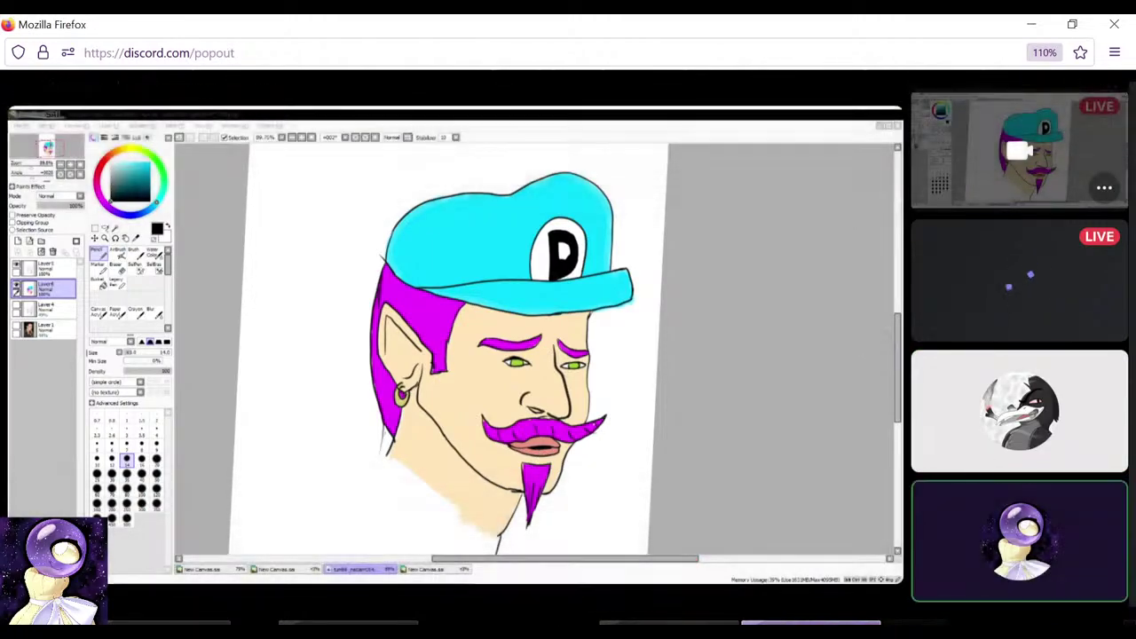
click(668, 621)
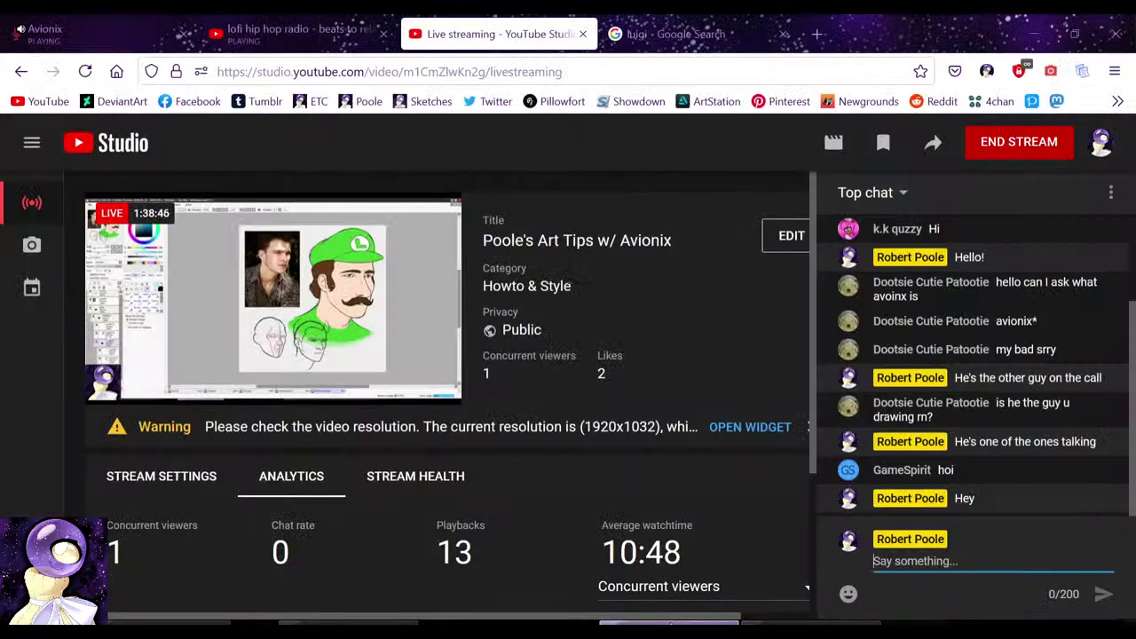
click(349, 620)
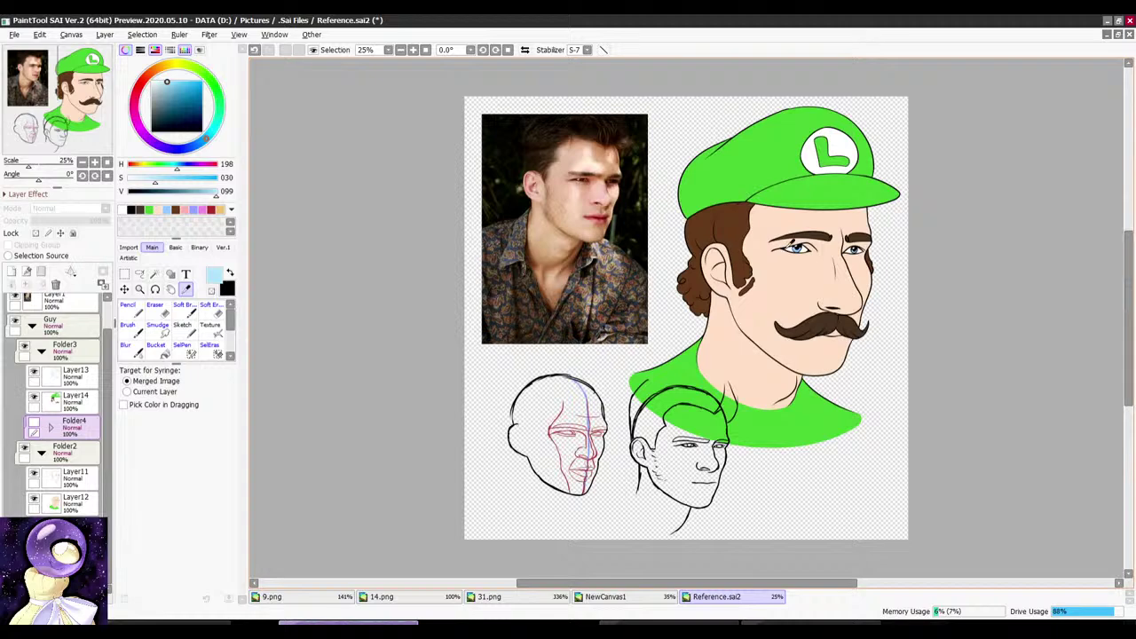
Step: Hide and show Folder3 once to compare the portrait with and without the hat, hair and mustache
scroll(765, 223, up, 1)
scroll(26, 377, up, 2)
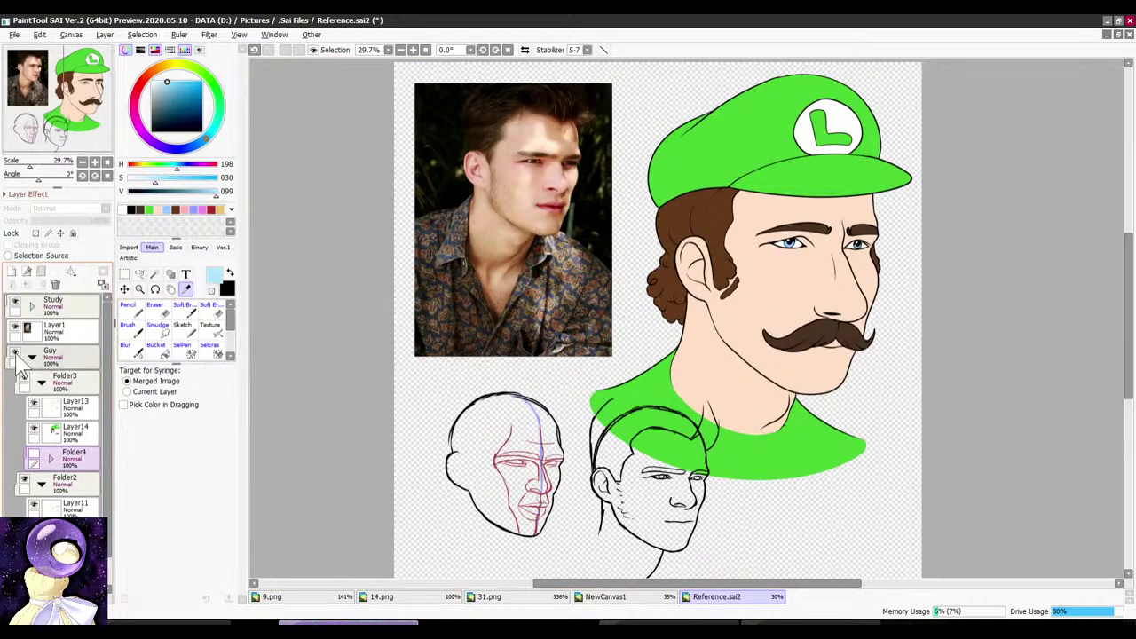
click(24, 380)
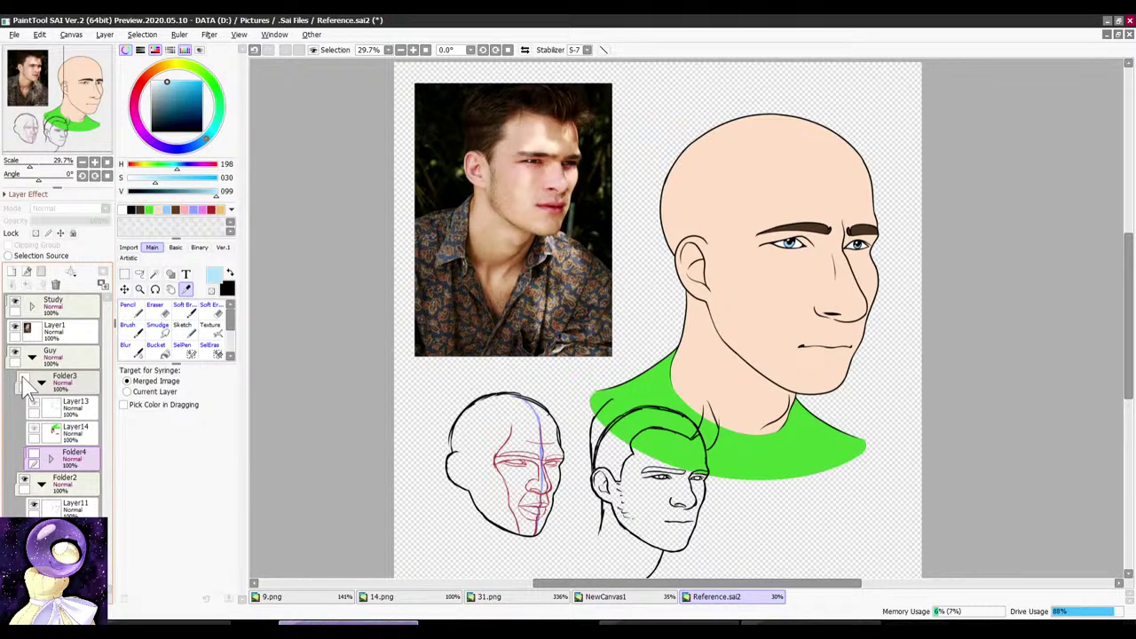
click(24, 380)
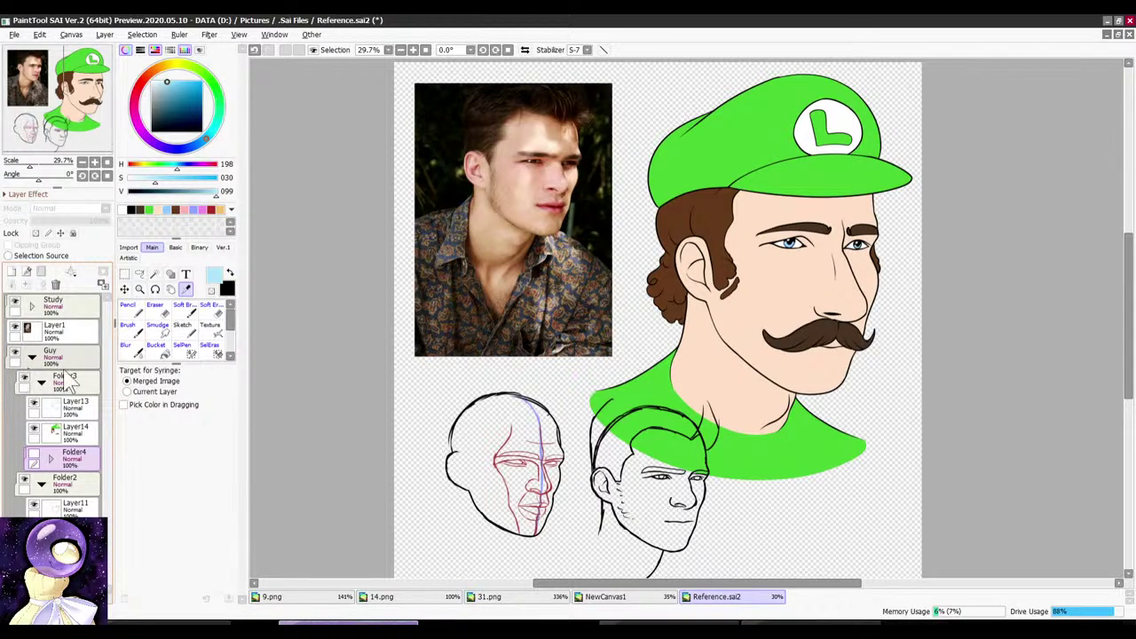
Step: View the shared drawing in the Discord call and the livestream page again, ending back on the portrait canvas
click(798, 627)
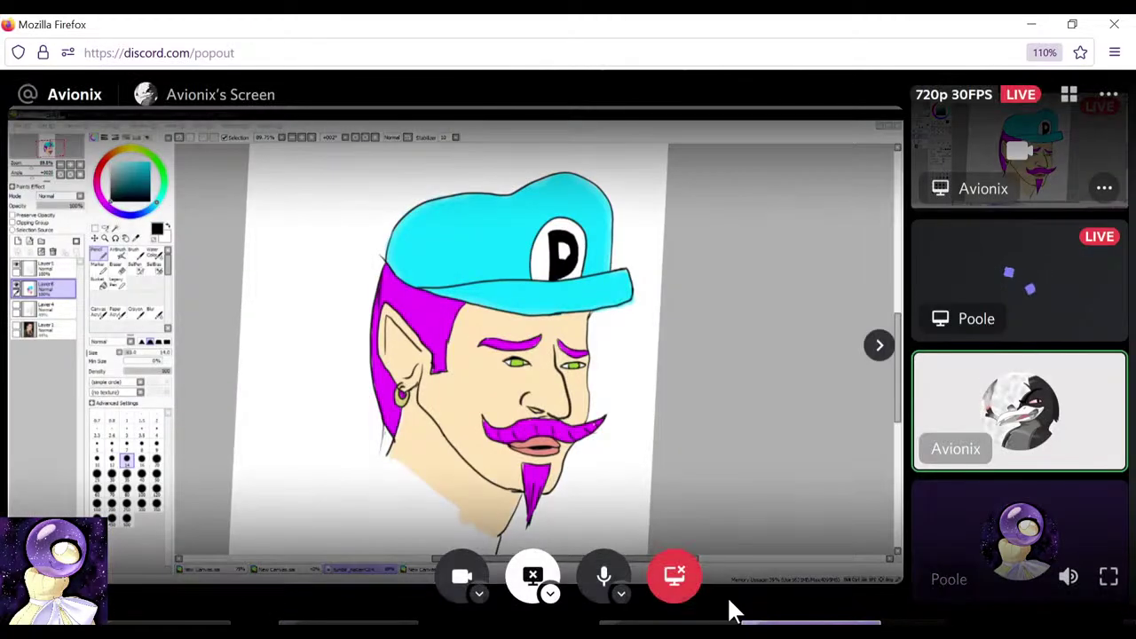
click(678, 626)
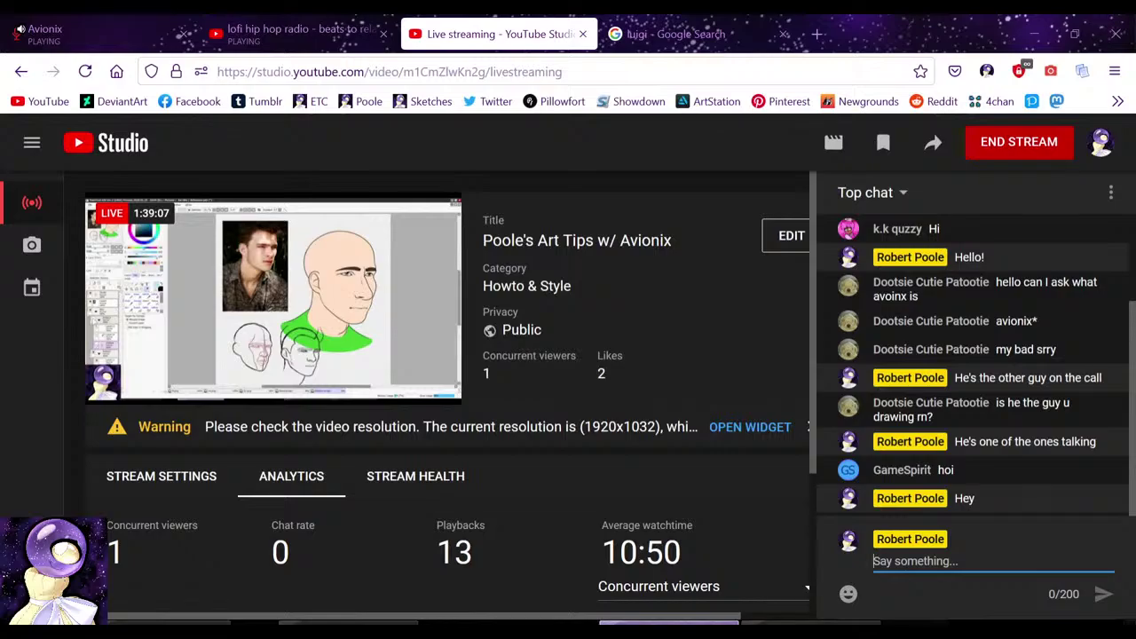
key(alt+Tab)
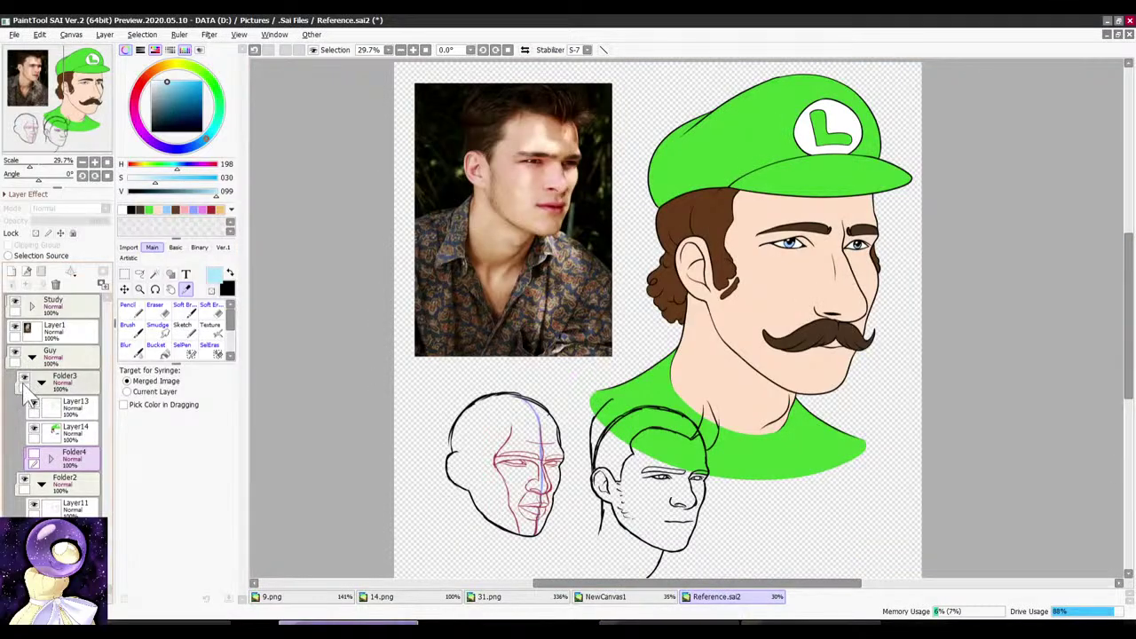
Step: Toggle Folder3's visibility repeatedly to compare the bald and costumed heads, and briefly toggle the Study folder, leaving both visible
click(24, 378)
click(24, 378)
click(24, 378)
click(24, 378)
click(24, 379)
click(24, 380)
click(24, 380)
click(24, 380)
click(24, 380)
click(24, 380)
click(24, 379)
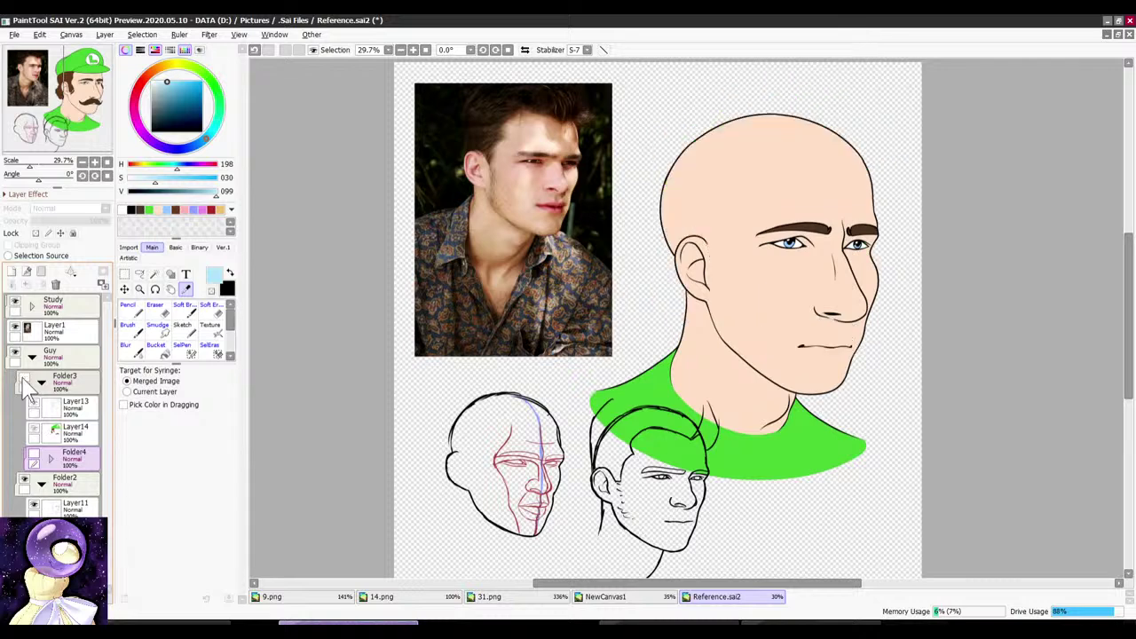
click(24, 380)
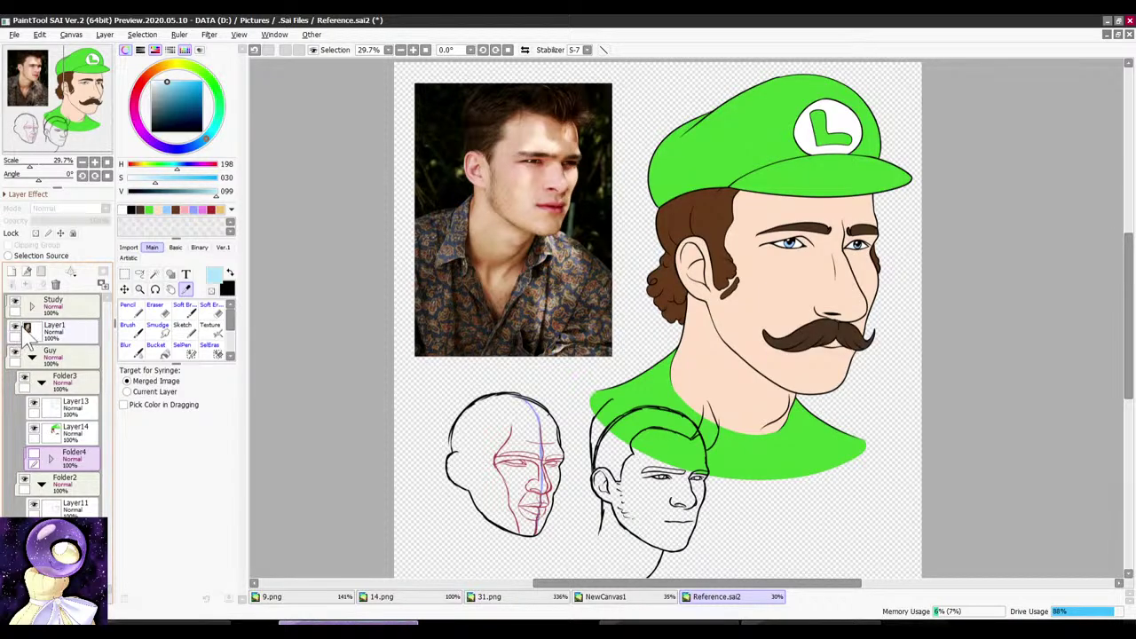
click(15, 303)
click(15, 303)
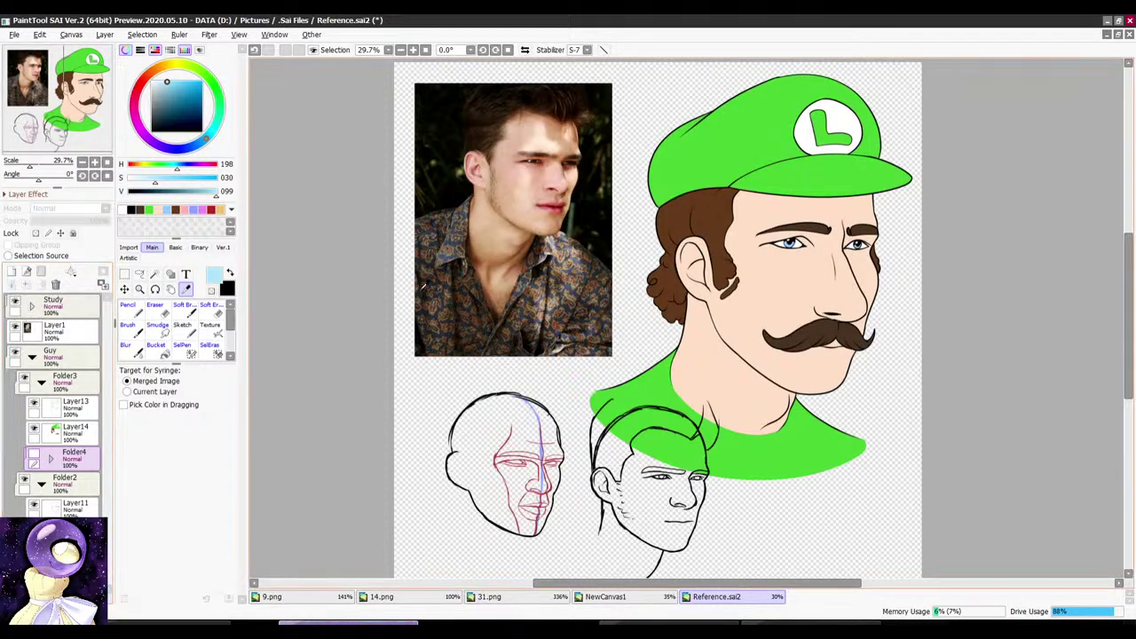
scroll(428, 284, down, 2)
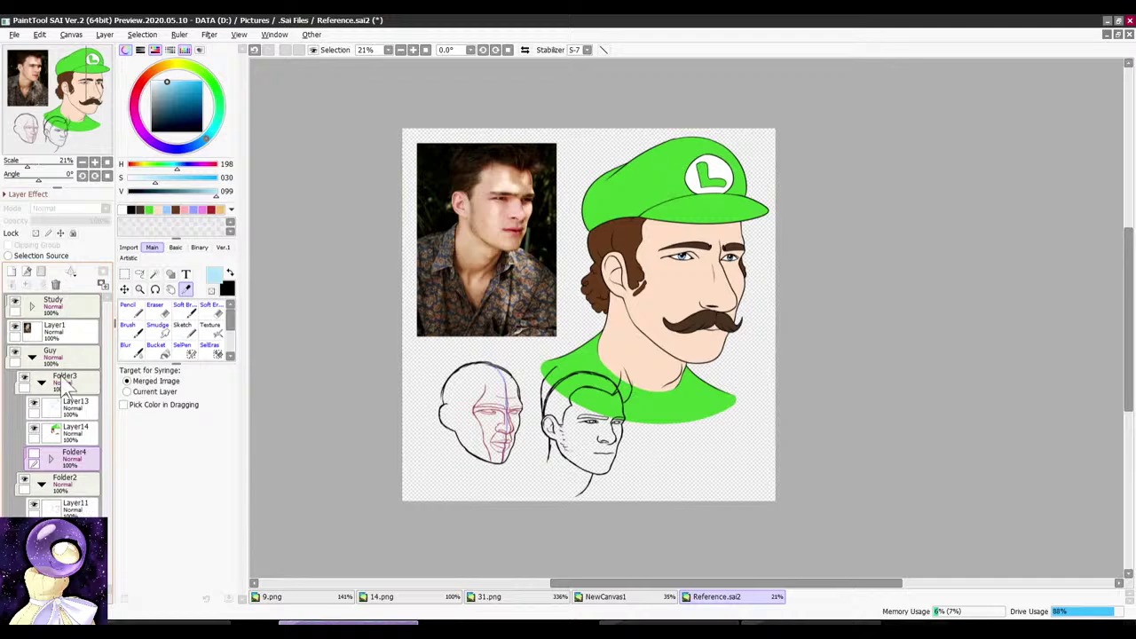
click(71, 332)
click(125, 275)
key(ctrl+t)
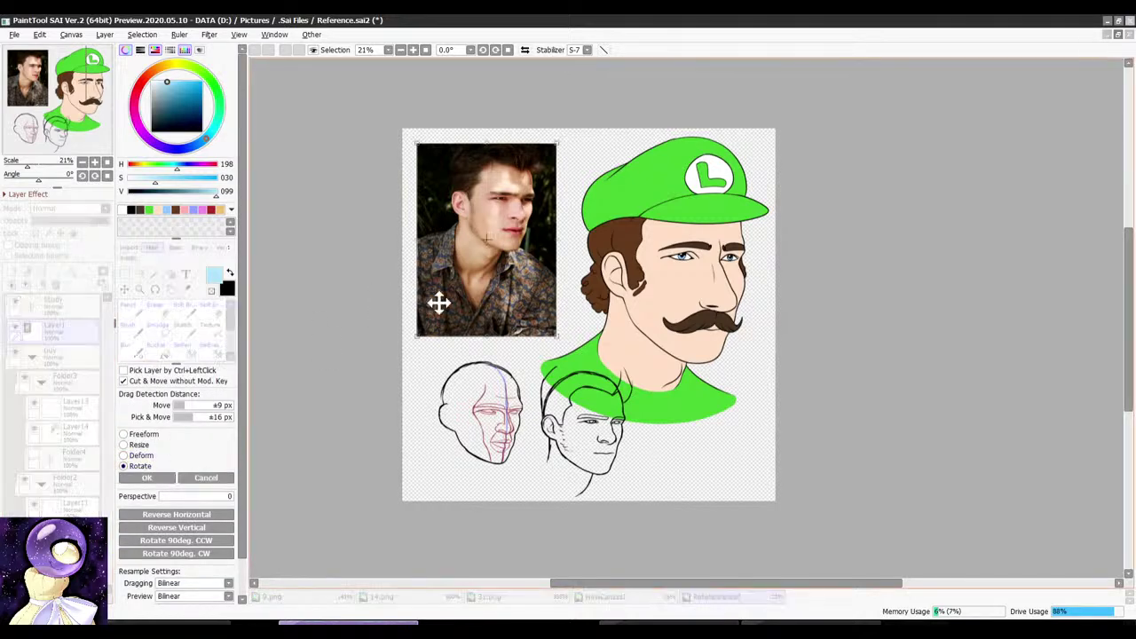
click(137, 444)
click(205, 479)
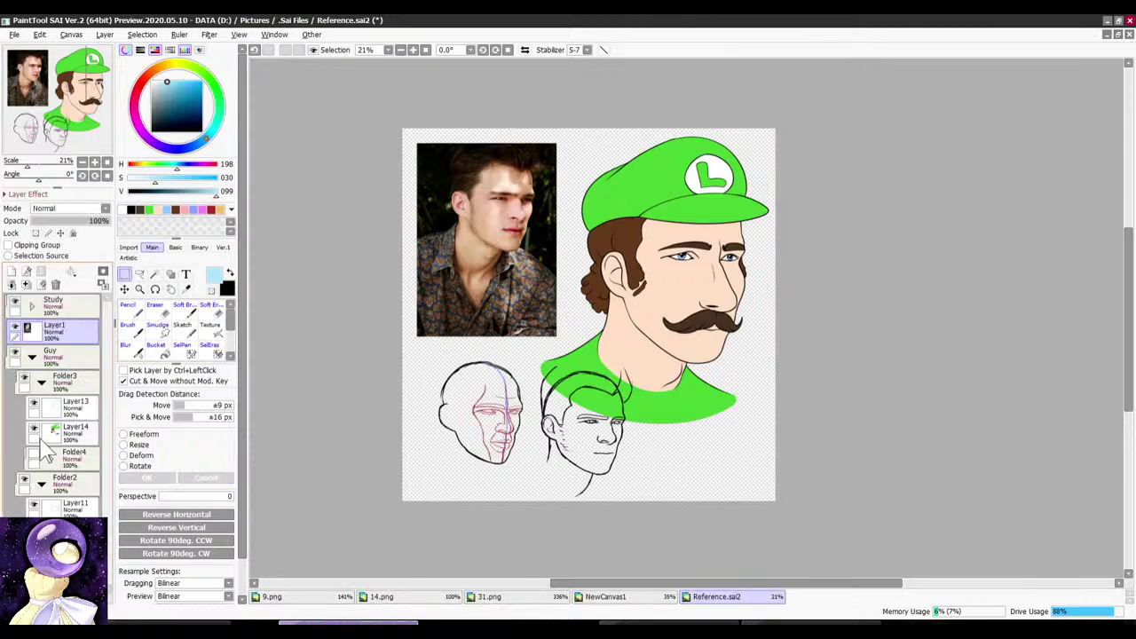
Step: Hide Folder3, and set both the Guy folder and the reference photo on Layer1 to 50% opacity
click(24, 377)
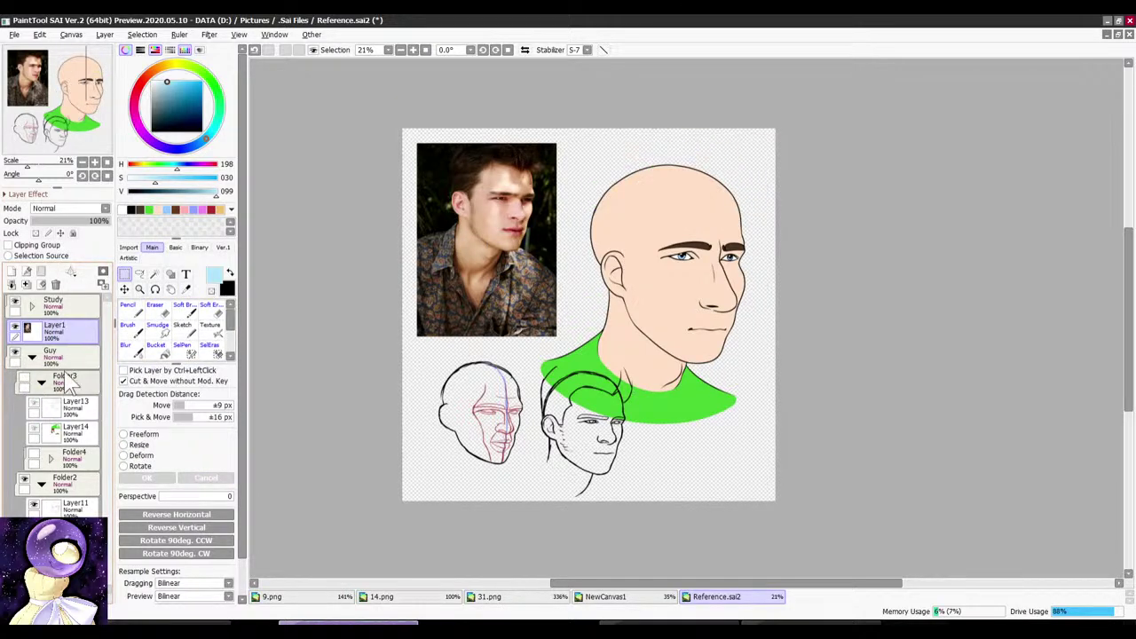
click(62, 355)
click(71, 220)
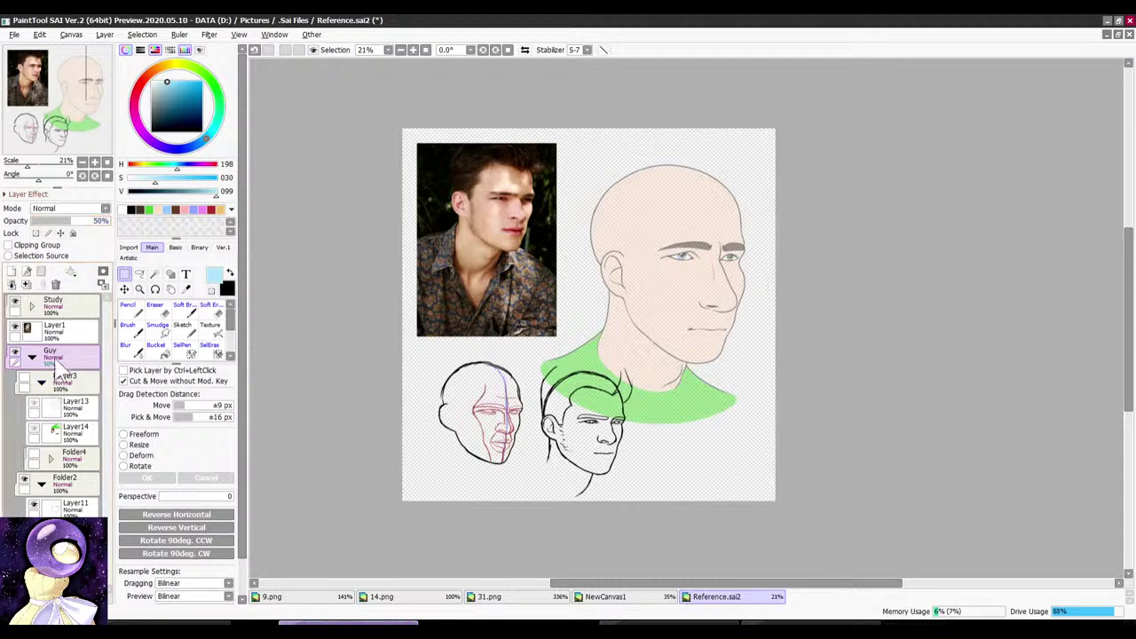
click(61, 330)
click(64, 221)
click(70, 221)
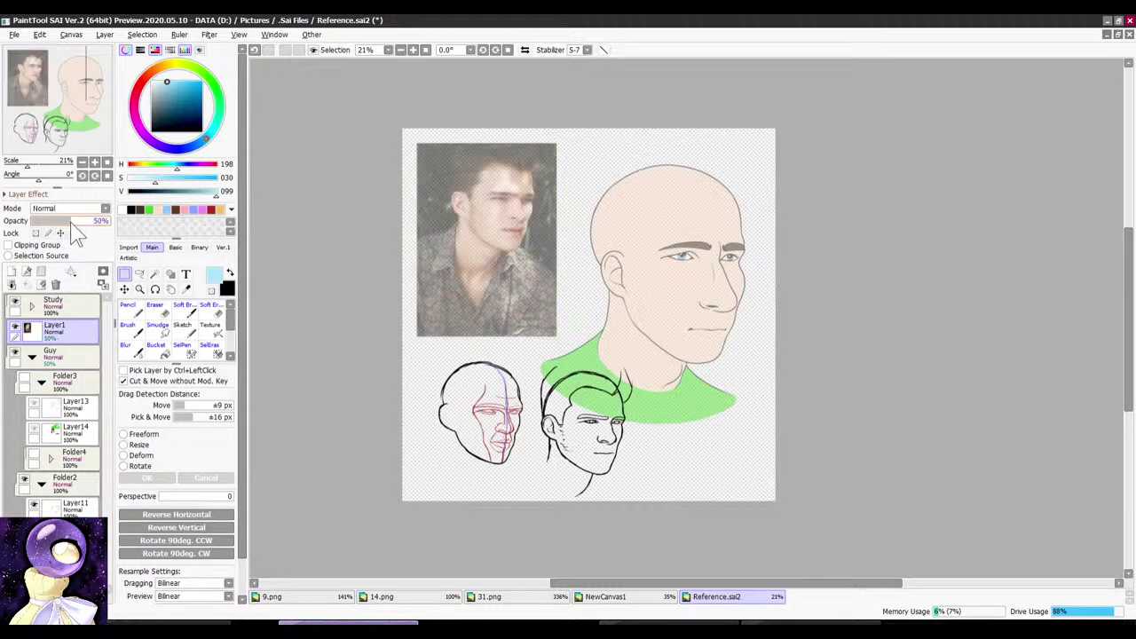
Step: Move the reference photo on Layer1 off its corner, enlarge it with a Resize transform, and place it over the drawn head
click(124, 289)
mouse_move(405, 286)
mouse_down()
mouse_move(452, 292)
mouse_move(488, 379)
mouse_move(473, 431)
mouse_up()
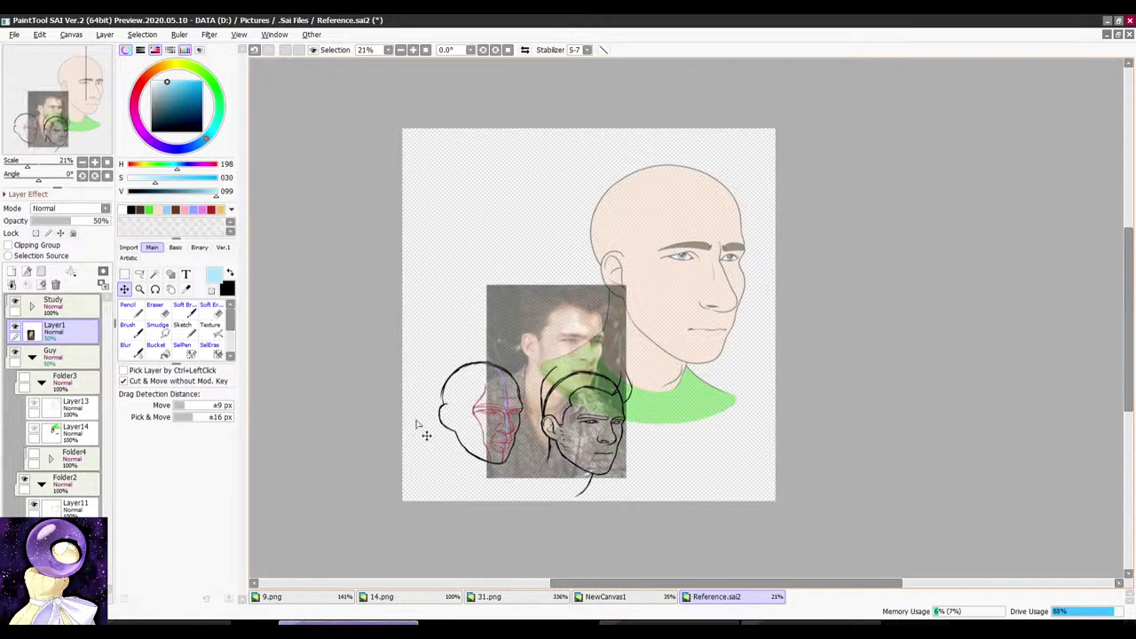
key(ctrl+t)
click(138, 446)
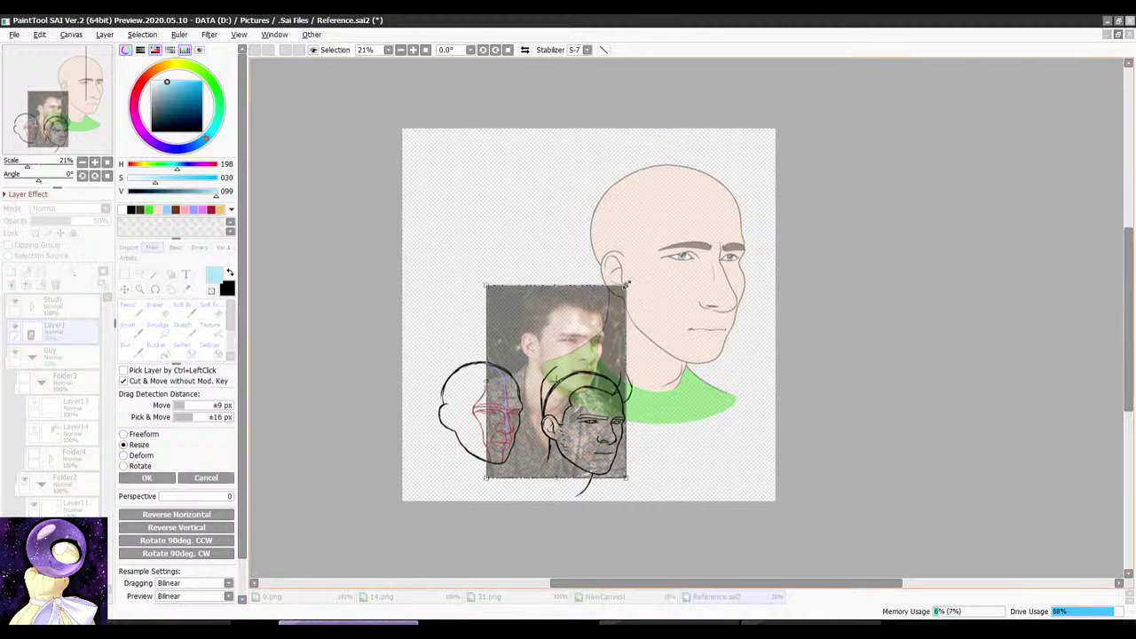
drag(626, 286, 740, 129)
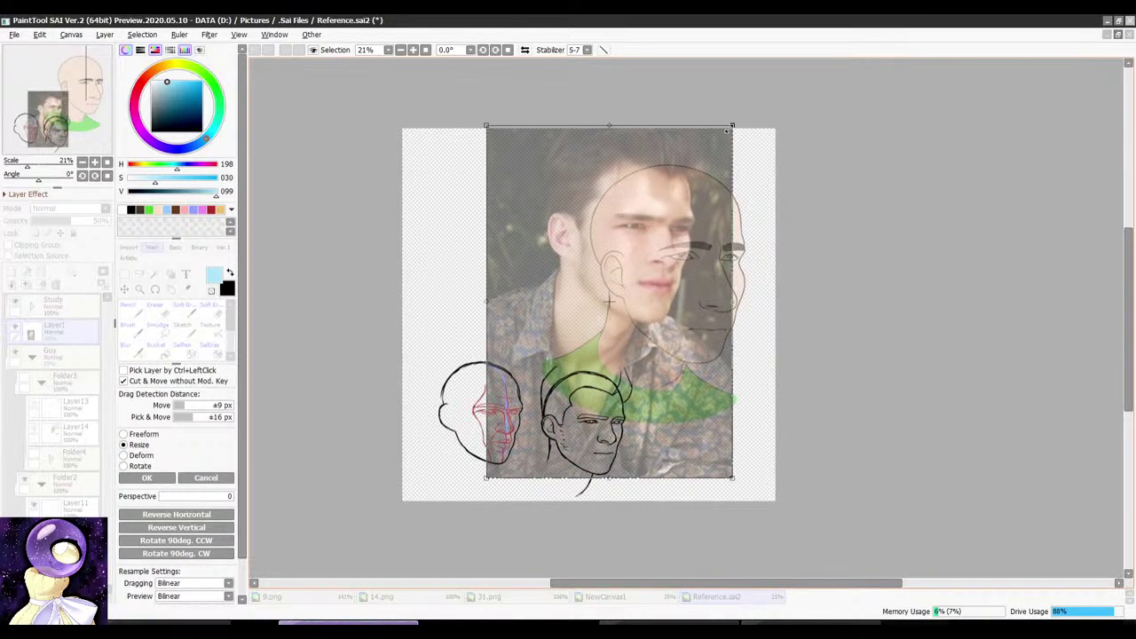
drag(654, 233, 701, 257)
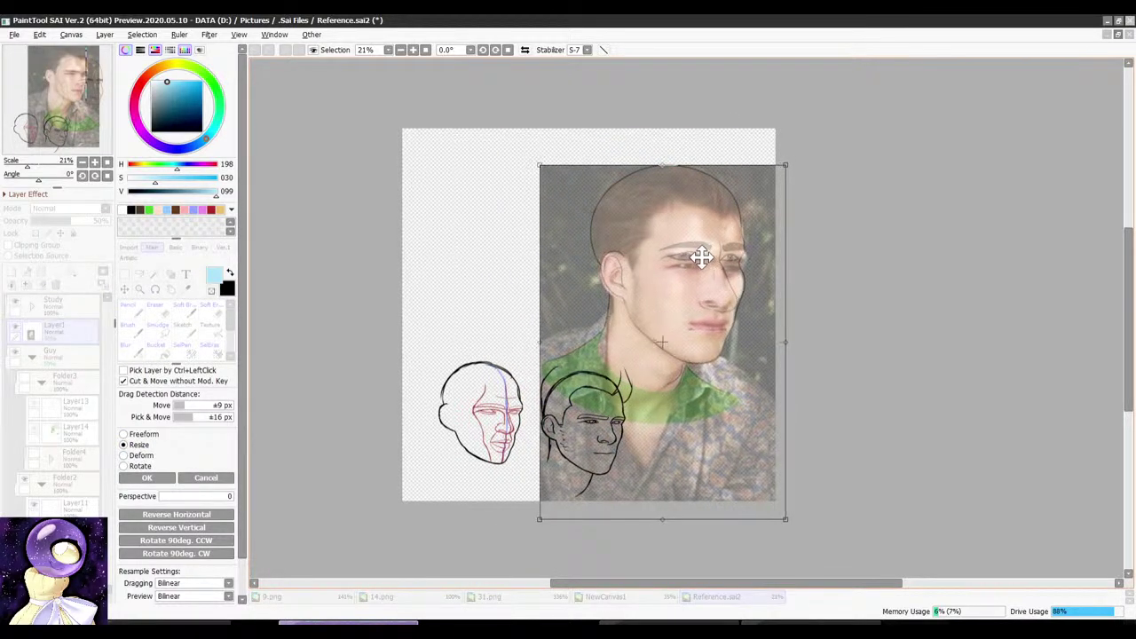
Step: Adjust the enlarged photo's size and position so its head outline, ear and jaw line up with the drawn head
scroll(785, 198, up, 2)
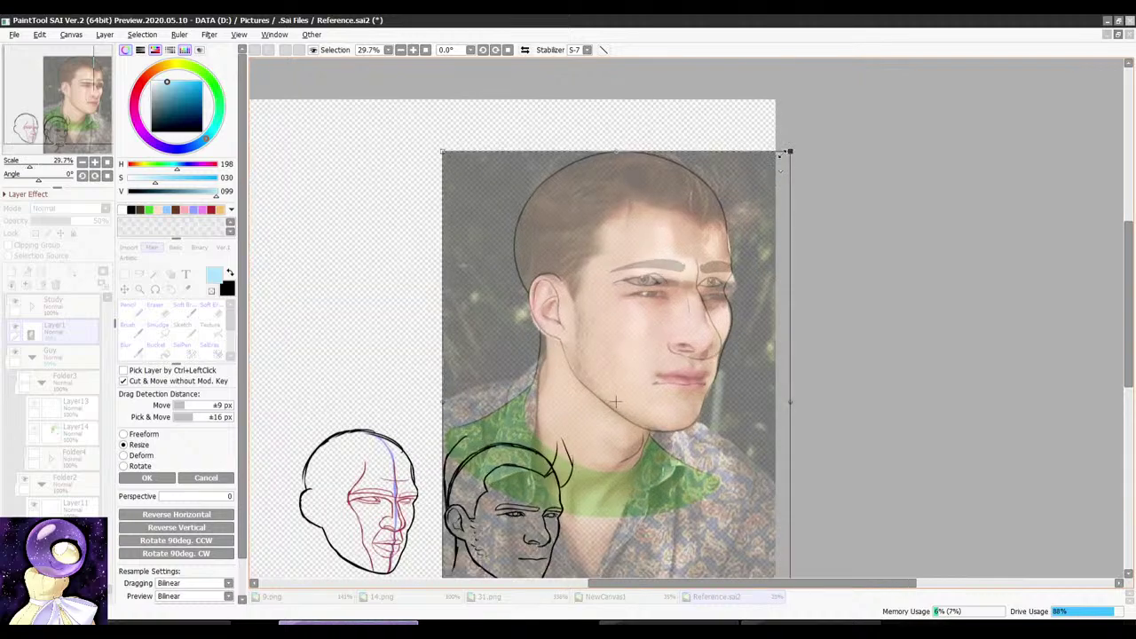
drag(787, 152, 775, 159)
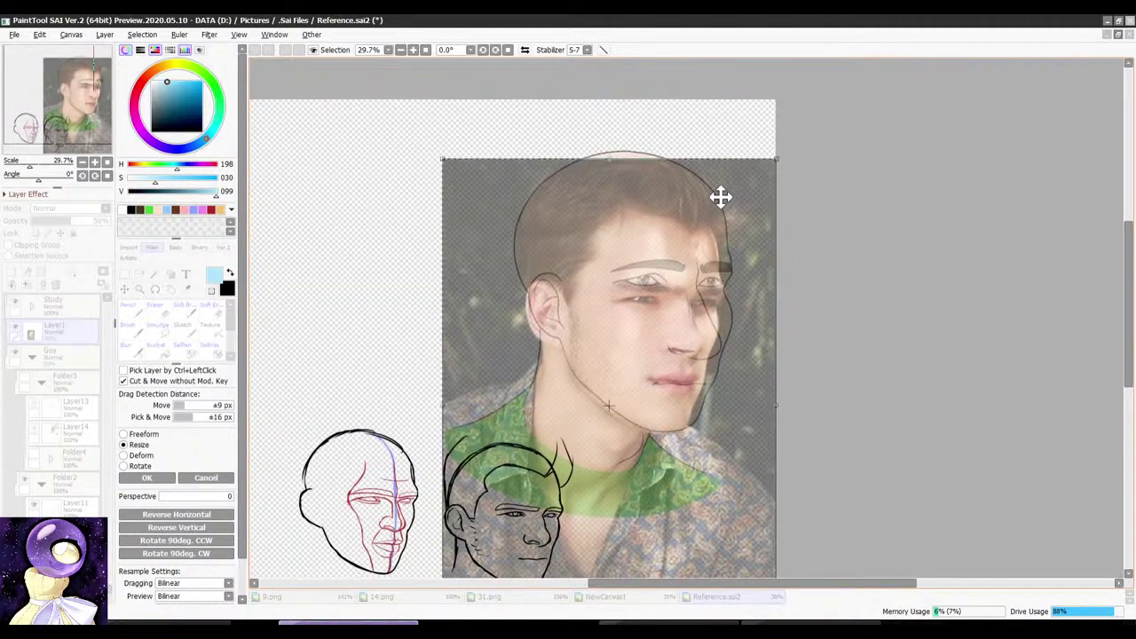
drag(720, 195, 729, 180)
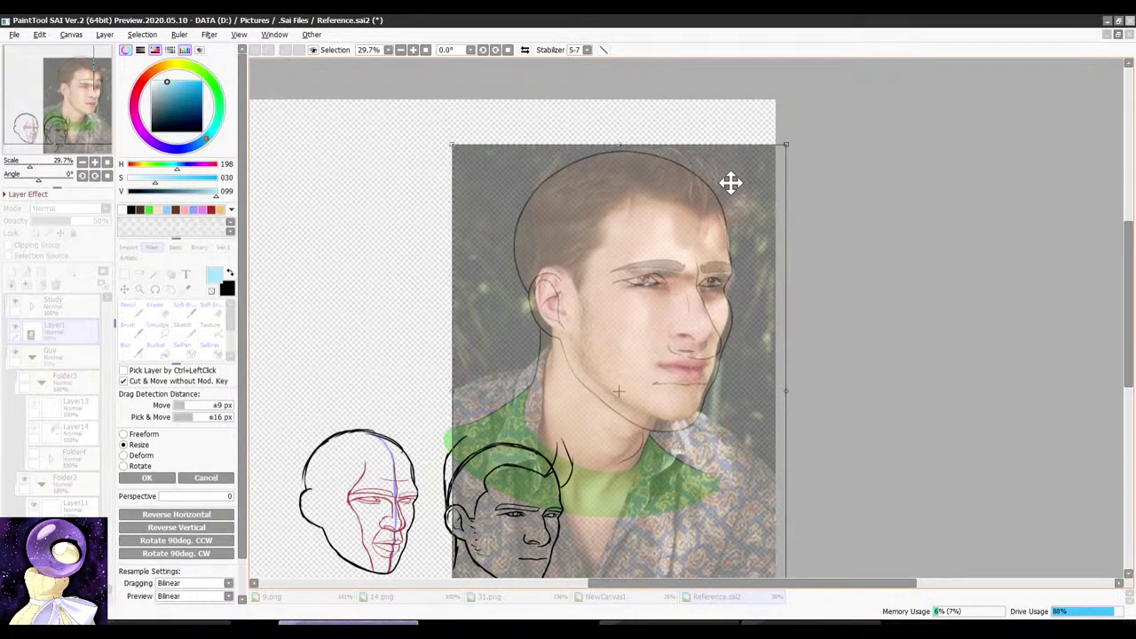
scroll(665, 183, down, 2)
scroll(520, 484, up, 2)
drag(513, 499, 503, 513)
scroll(504, 464, down, 3)
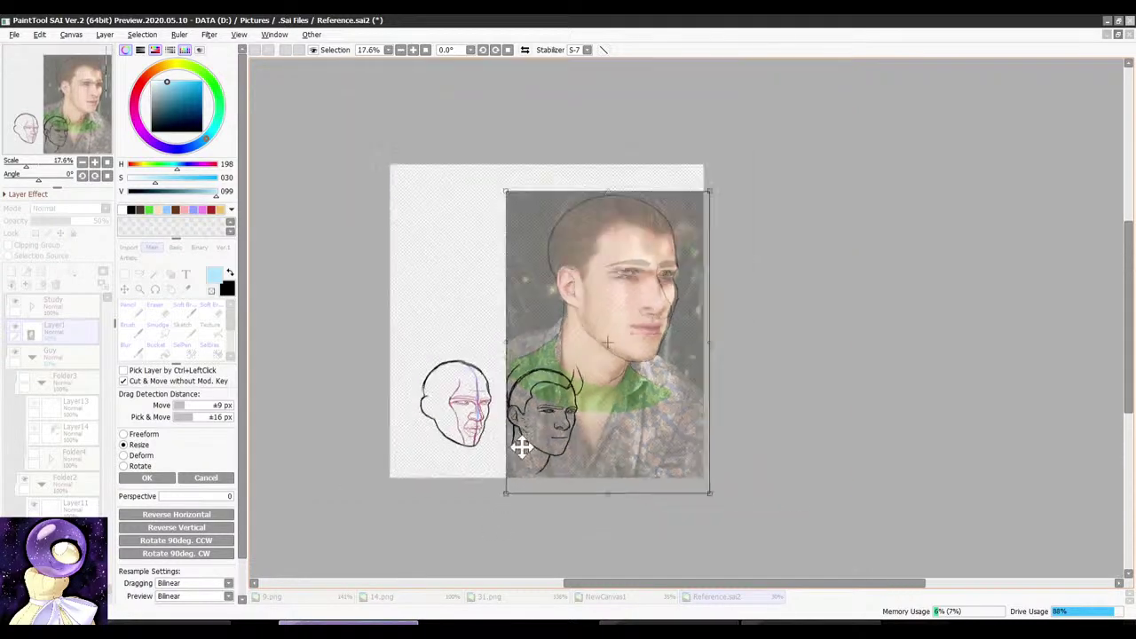
scroll(662, 310, up, 3)
drag(745, 366, 753, 368)
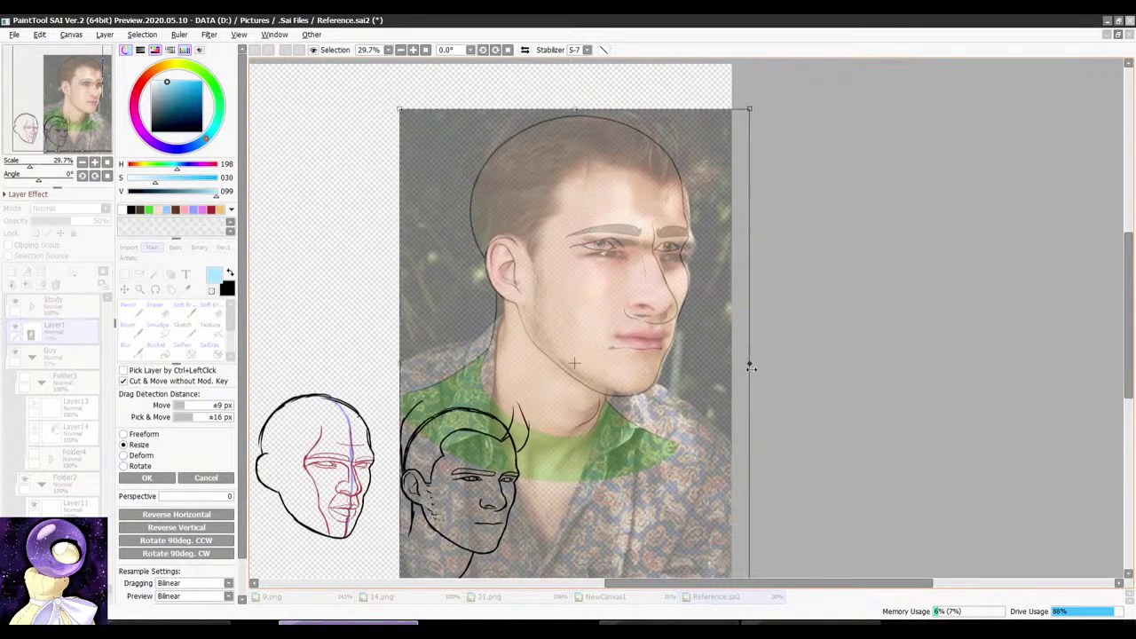
Step: Nudge and slightly widen the overlaid photo to compare its eyes, nose and mouth with the drawing, and cancel the resize
scroll(609, 312, up, 2)
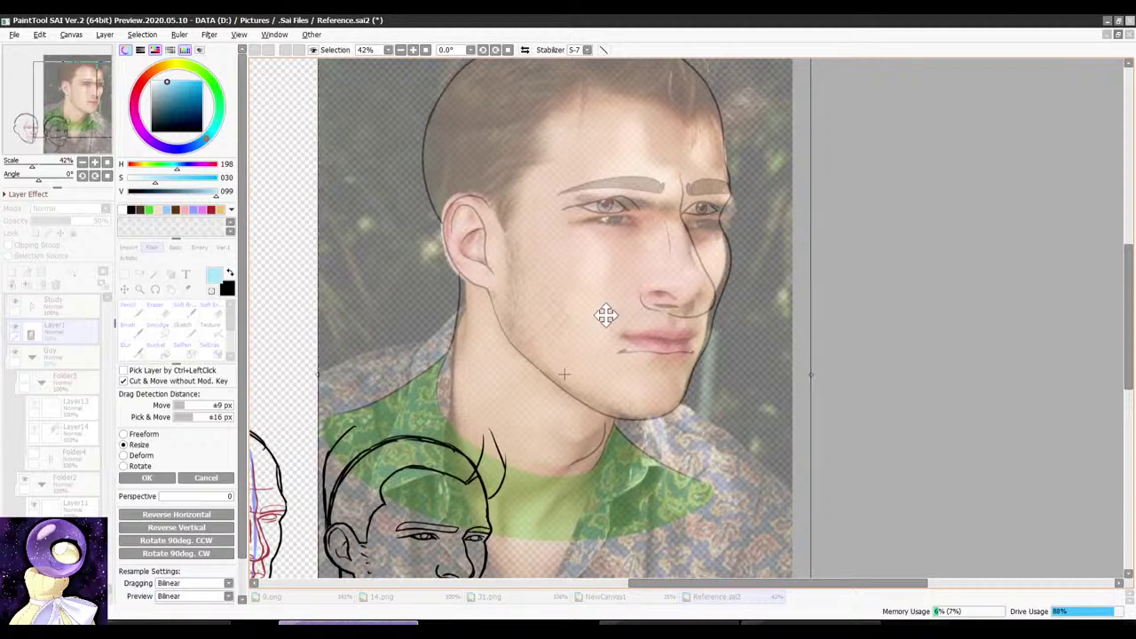
drag(606, 315, 607, 316)
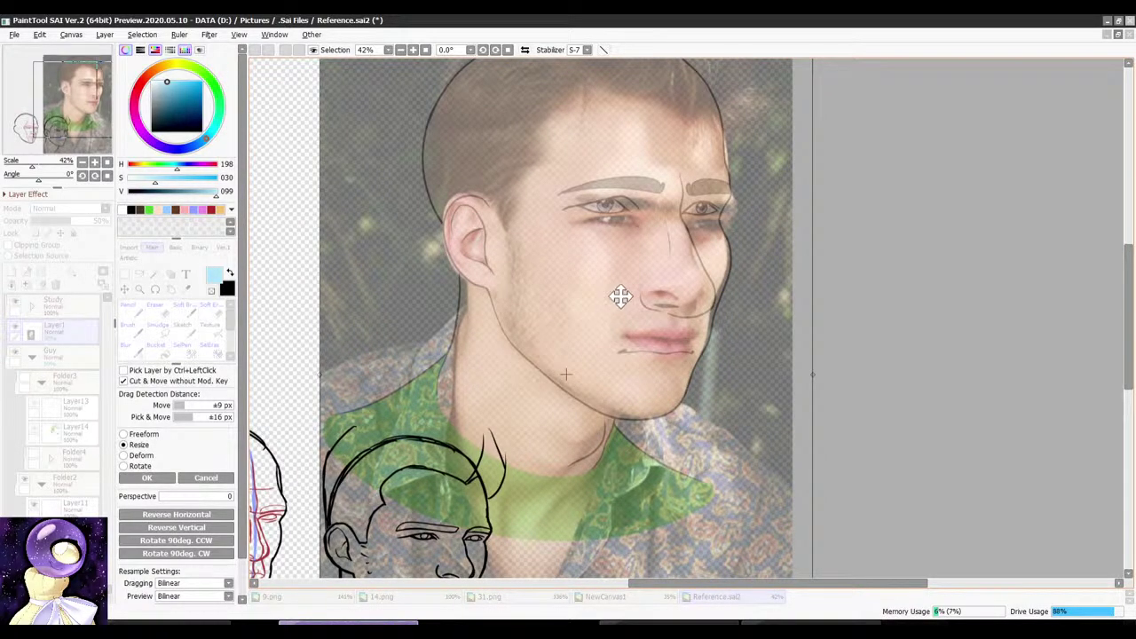
drag(636, 290, 634, 290)
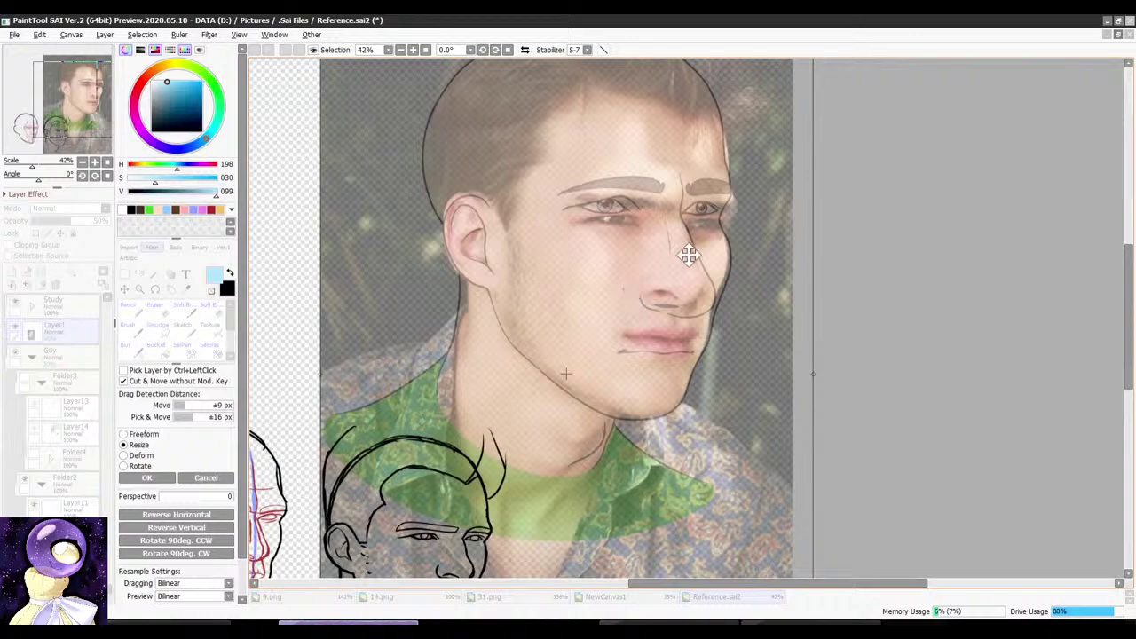
scroll(690, 254, down, 2)
scroll(655, 203, up, 1)
scroll(655, 203, up, 2)
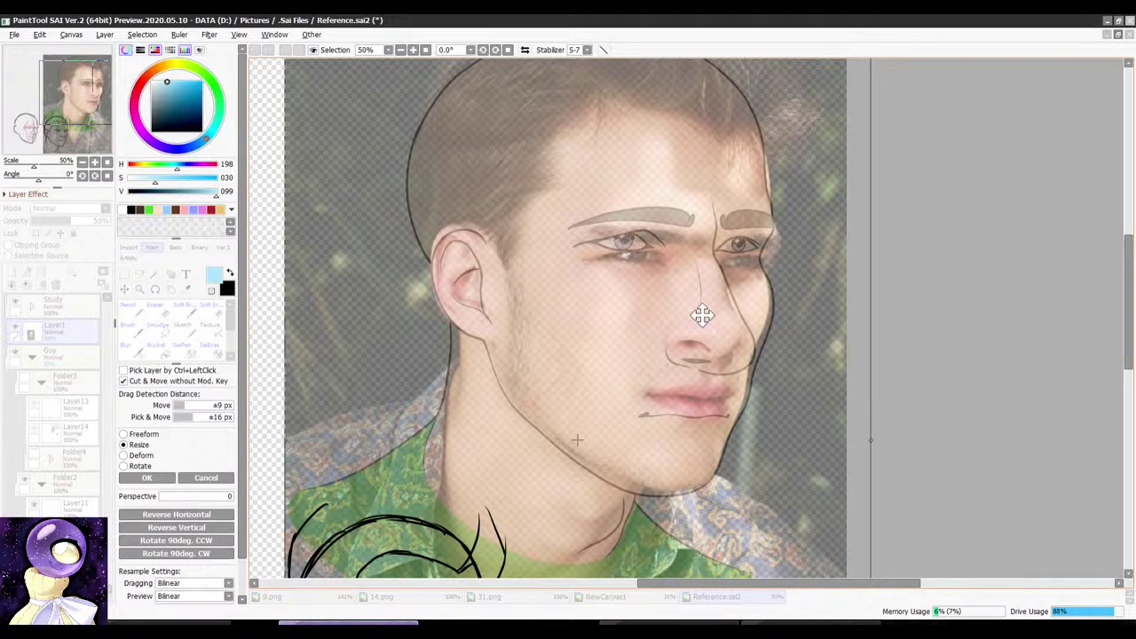
drag(657, 389, 654, 394)
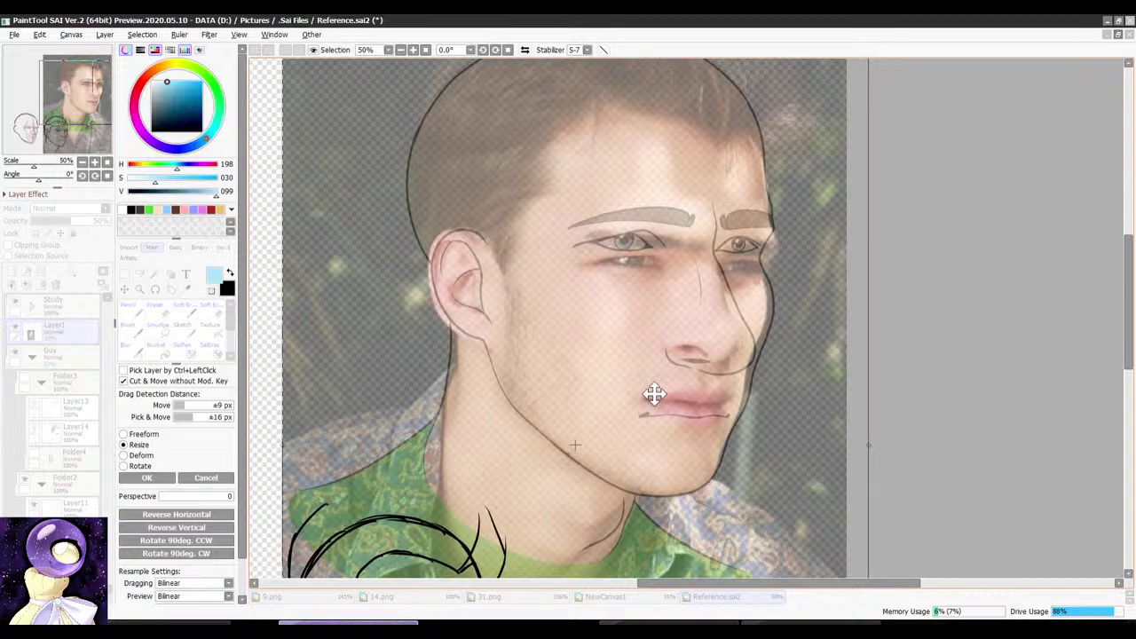
scroll(654, 394, down, 1)
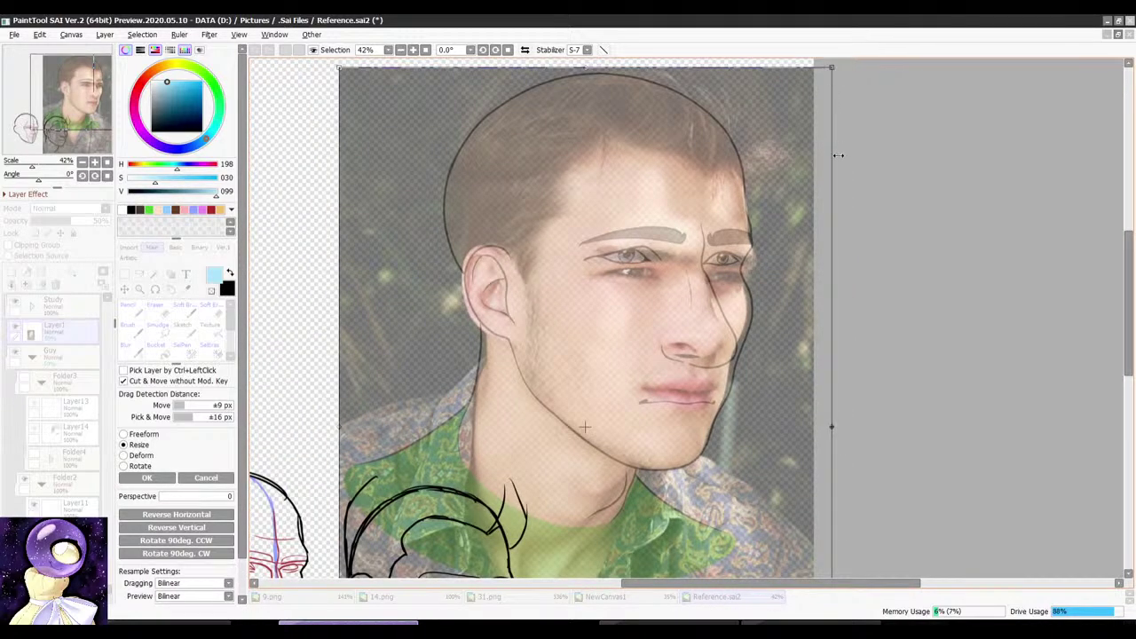
drag(838, 155, 846, 157)
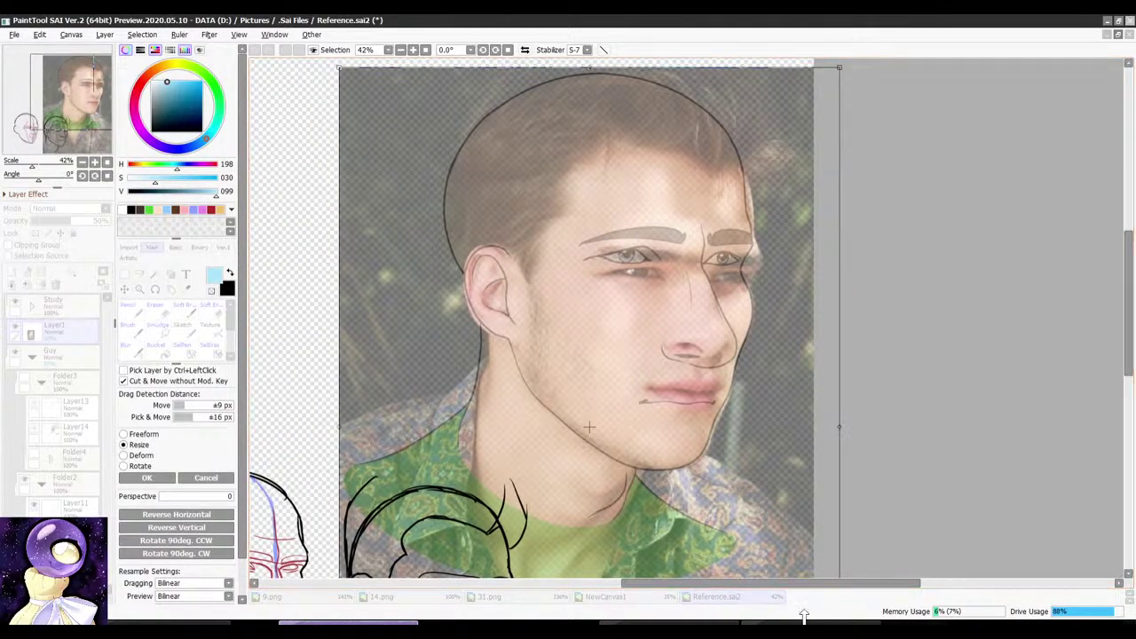
scroll(636, 236, down, 4)
scroll(658, 260, up, 3)
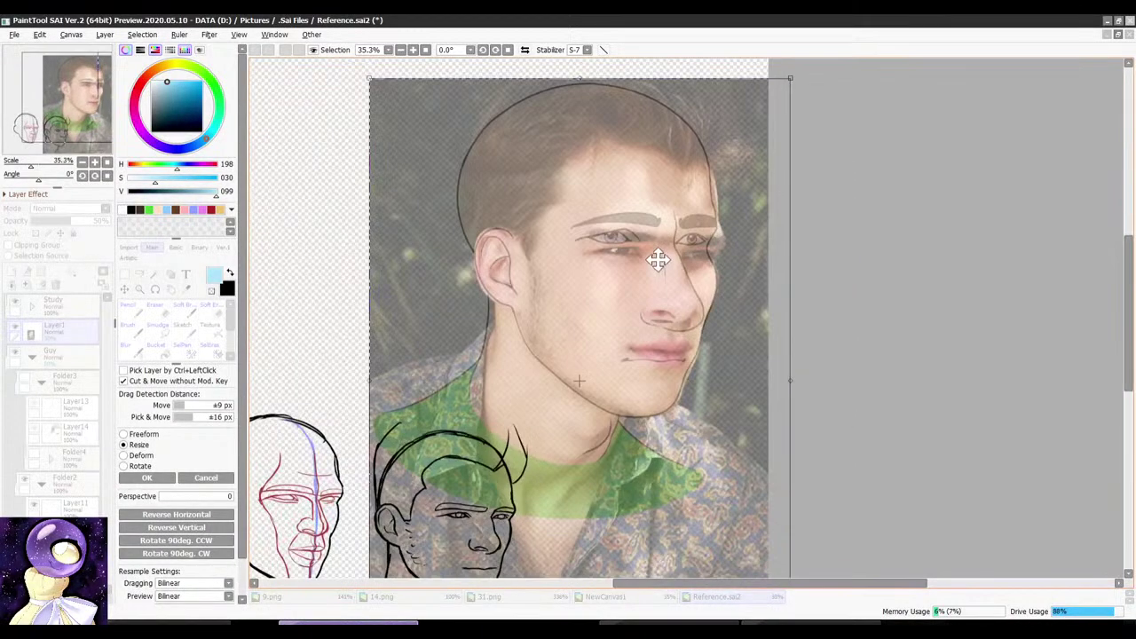
click(204, 478)
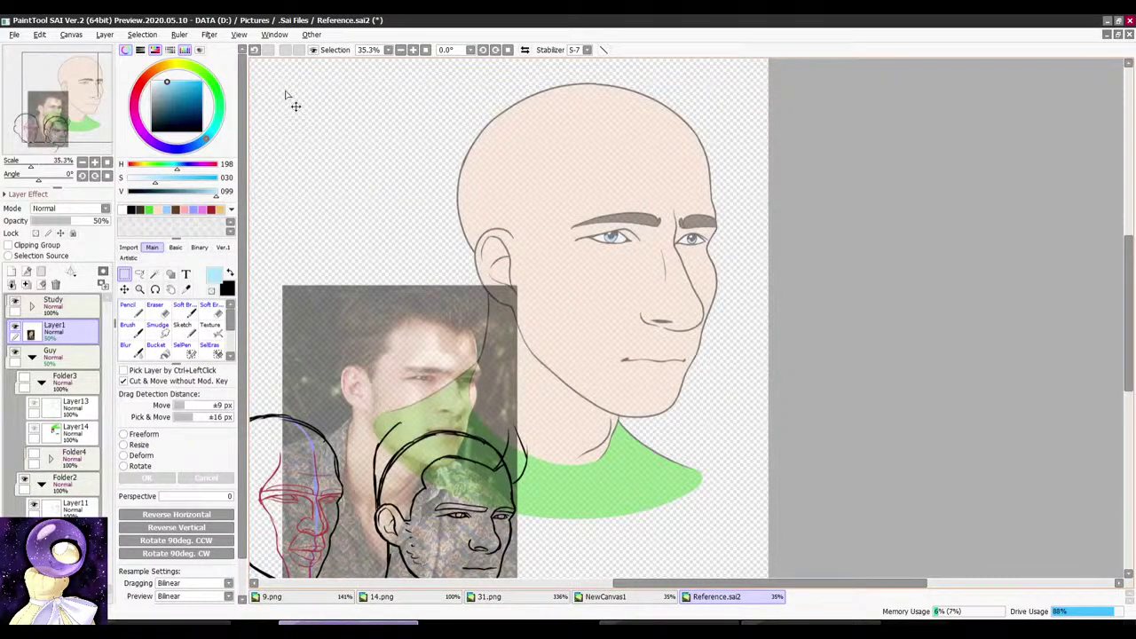
Step: Restore Layer1 and the Guy folder to 100% opacity, and show Folder3 with the hat, hair and mustache
drag(66, 221, 107, 221)
click(71, 354)
click(425, 49)
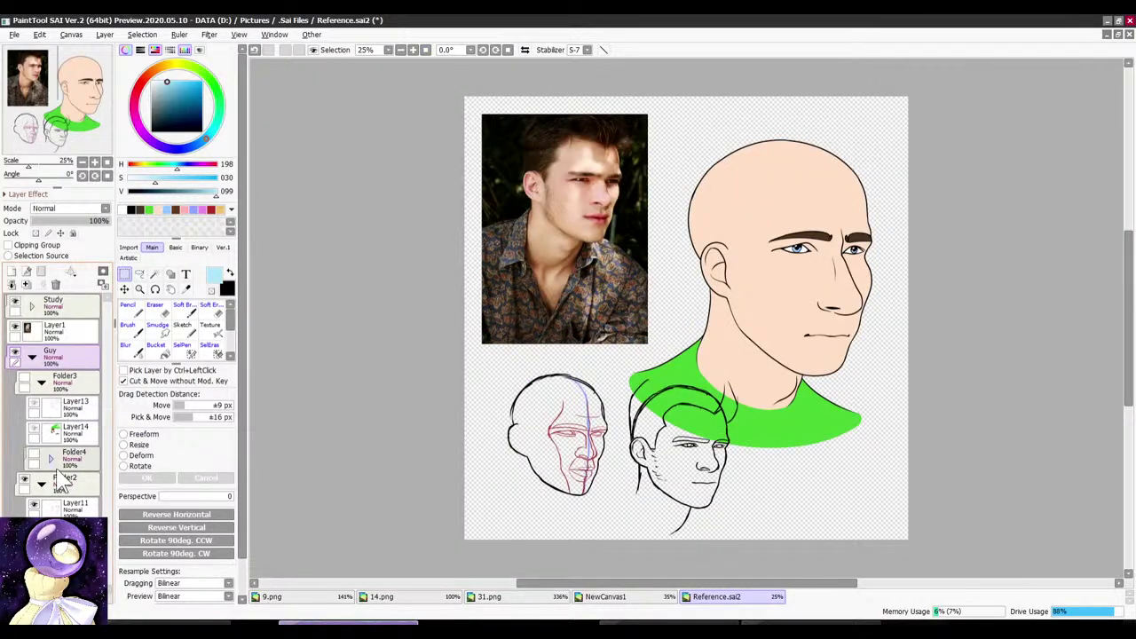
click(24, 378)
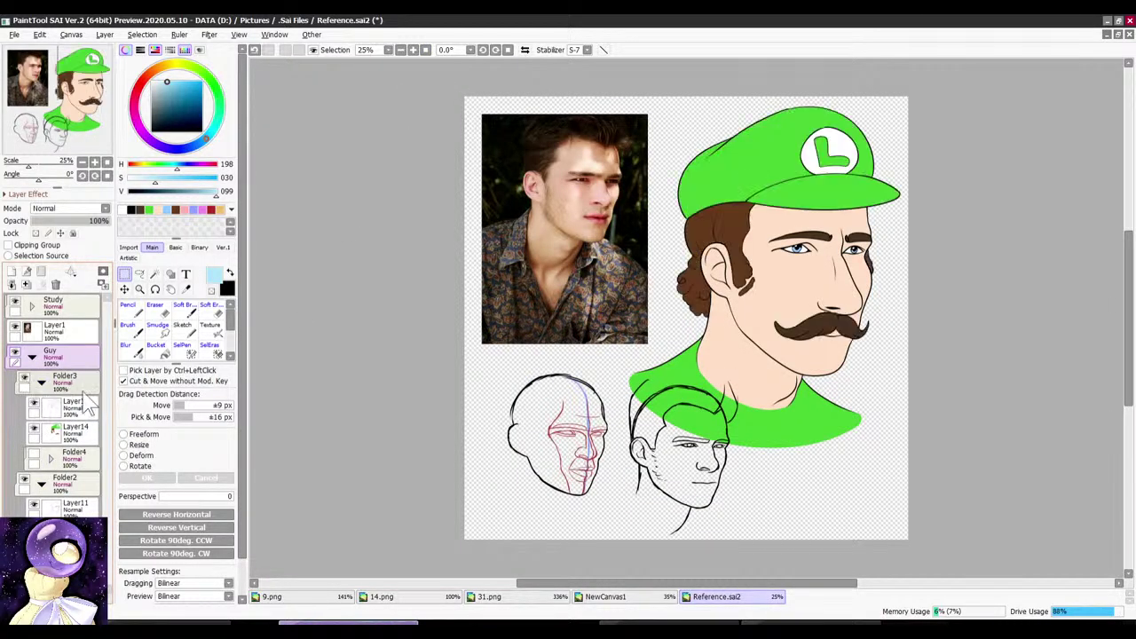
Step: View the livestream page, the Luigi image search and the shared canvas in the Discord call, and return to the portrait
key(alt+Tab)
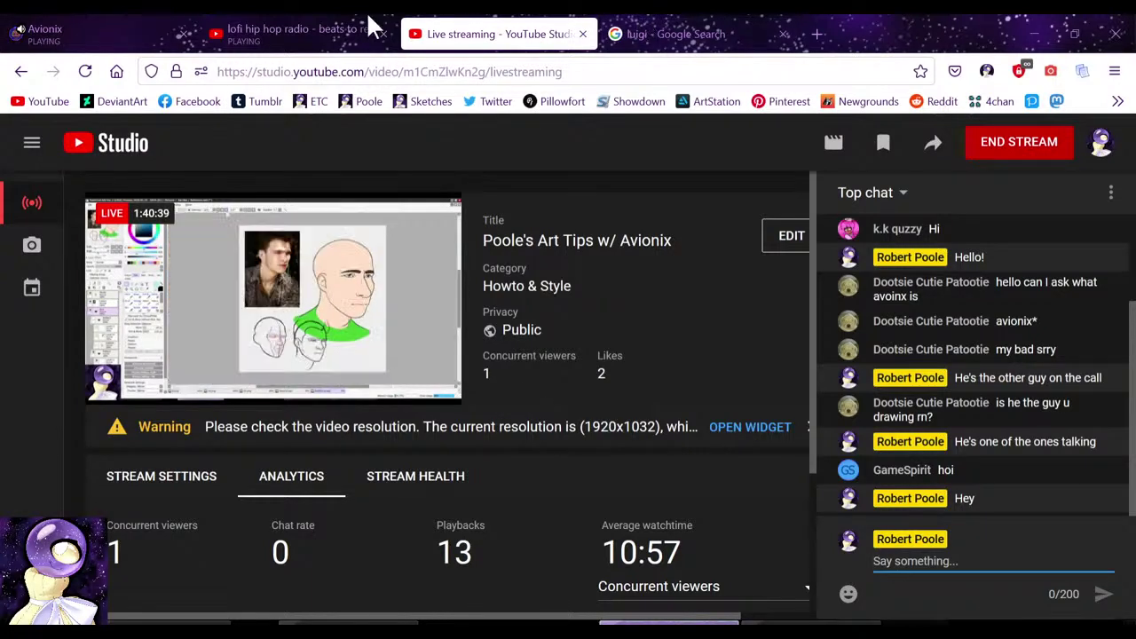
click(666, 23)
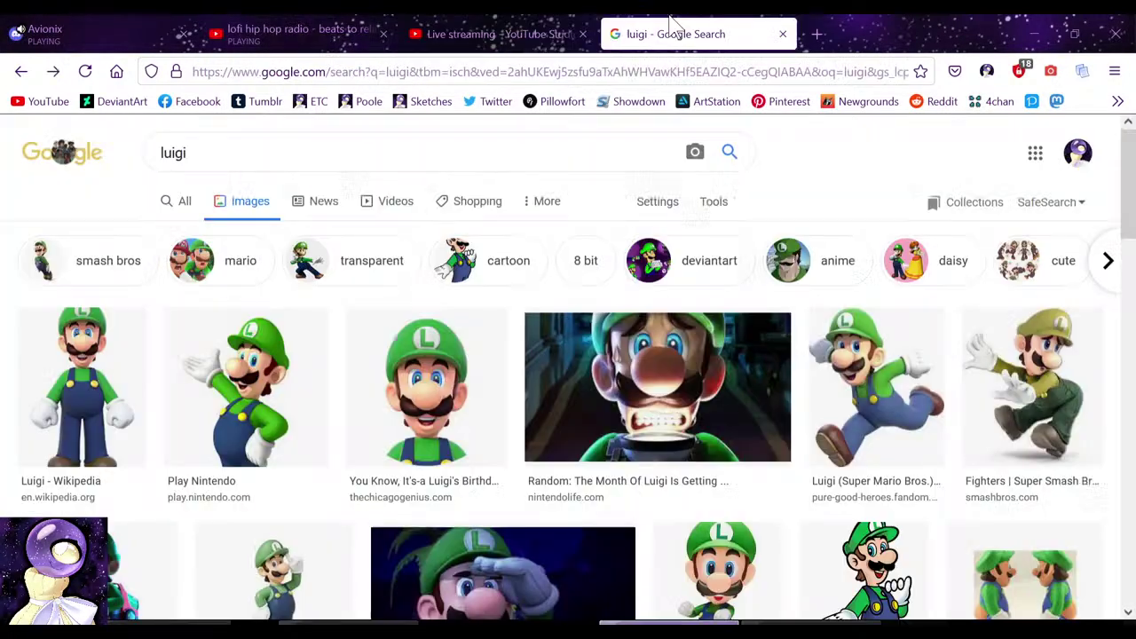
click(466, 16)
click(811, 630)
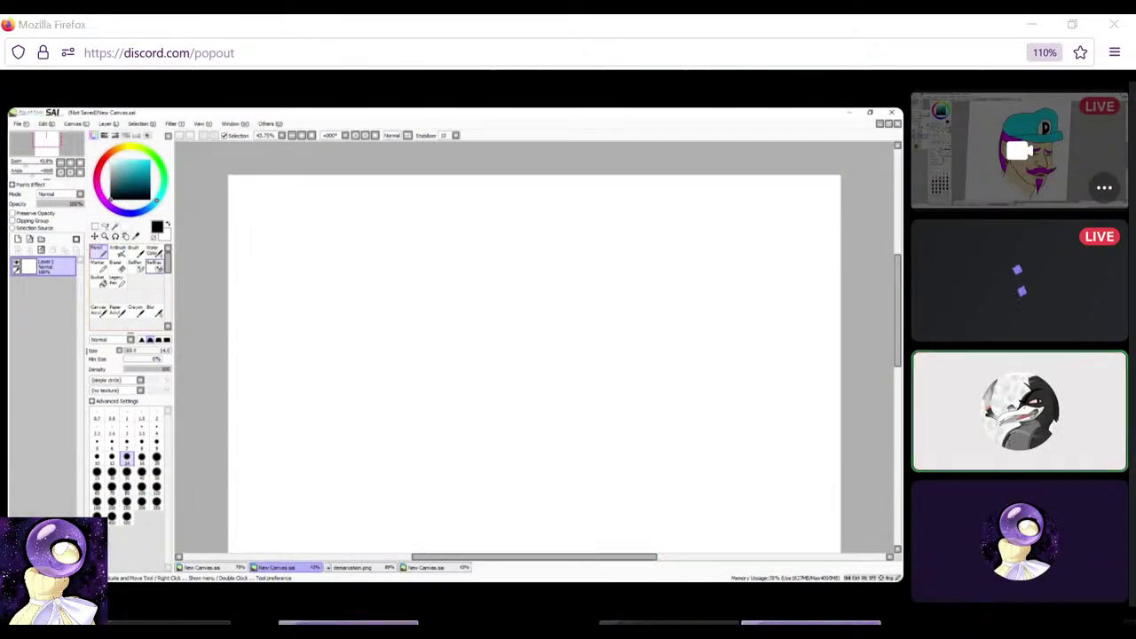
key(alt+Tab)
Step: Collapse the Guy folder and hide the Study folder, Layer1 and the Guy folder to clear the canvas
click(49, 309)
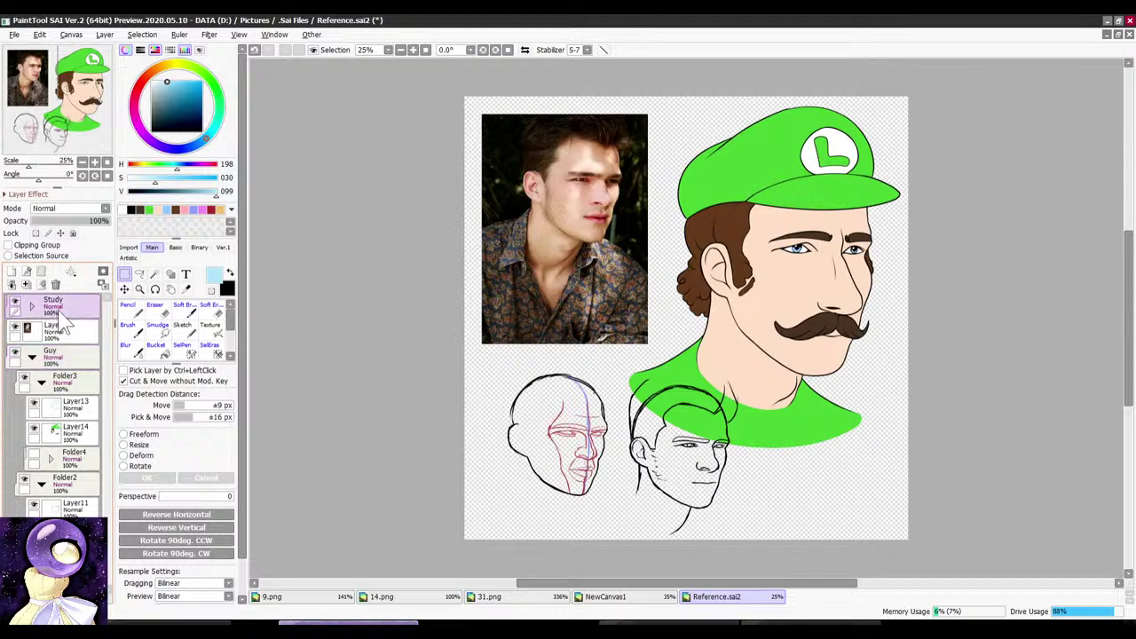
click(32, 355)
click(16, 304)
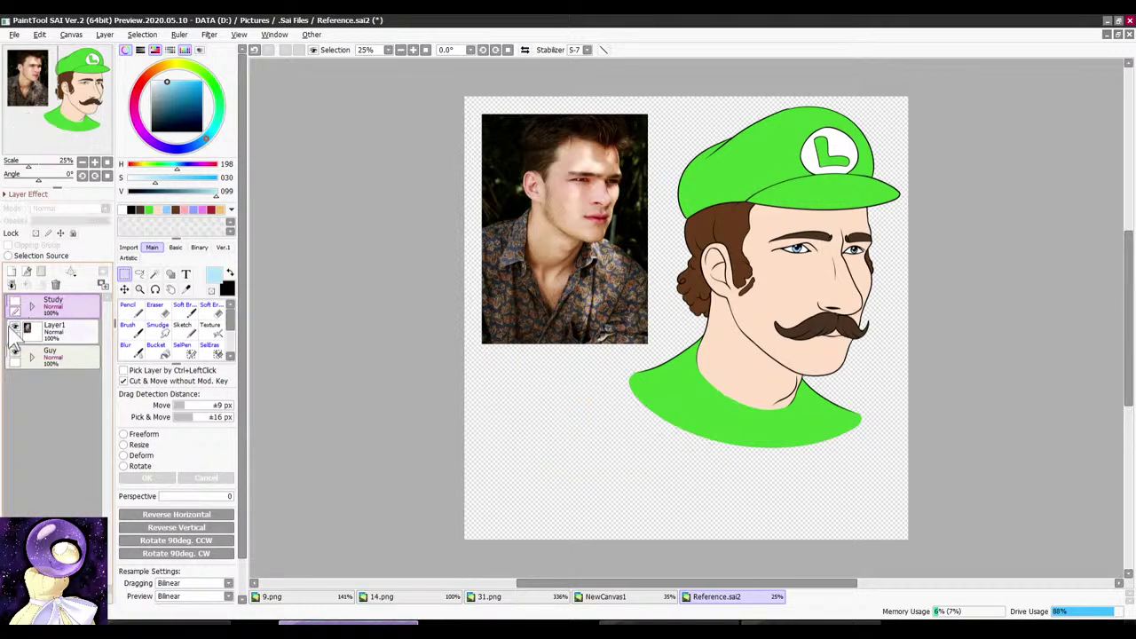
click(15, 328)
click(23, 360)
click(16, 353)
Step: Set up the Pencil with black color, stabilizer 15 and brush size 20
click(132, 307)
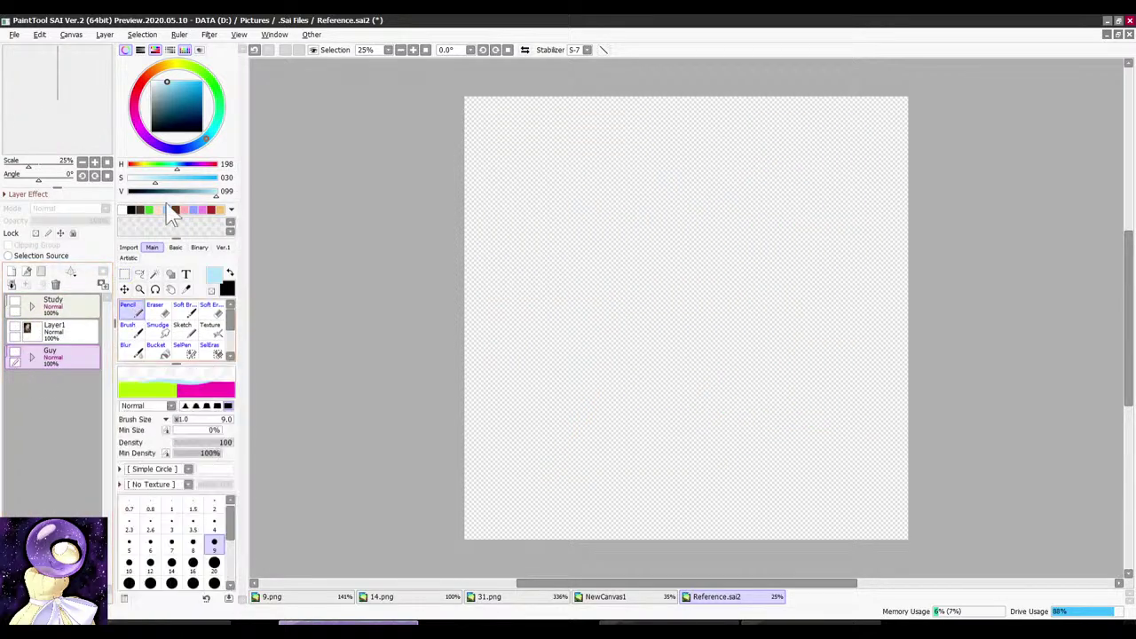
drag(184, 92, 149, 136)
click(577, 55)
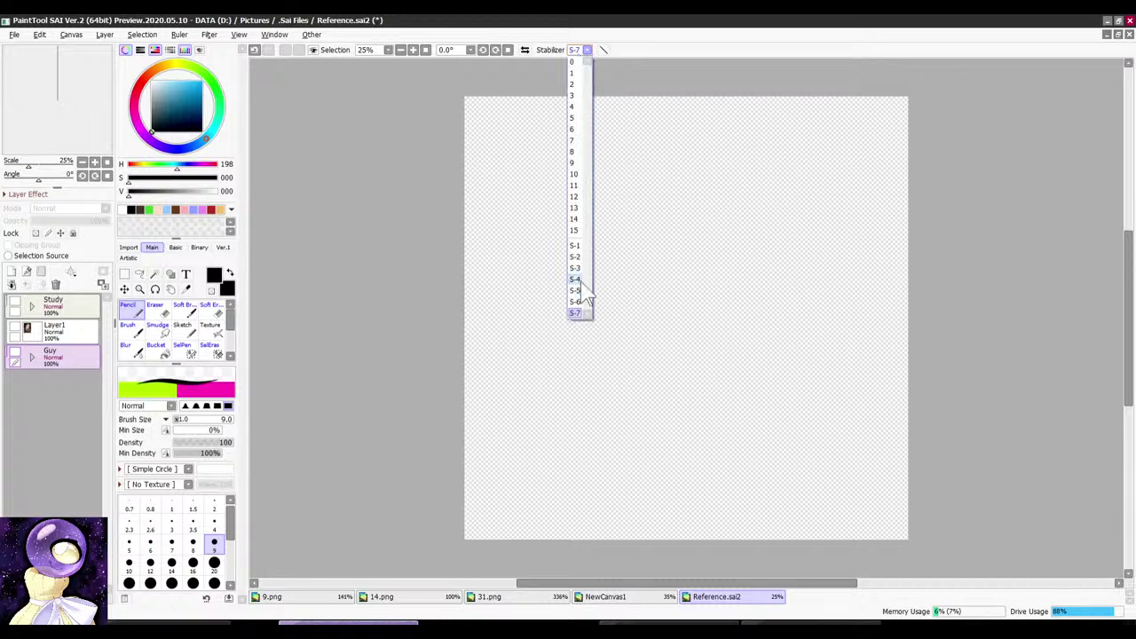
click(582, 232)
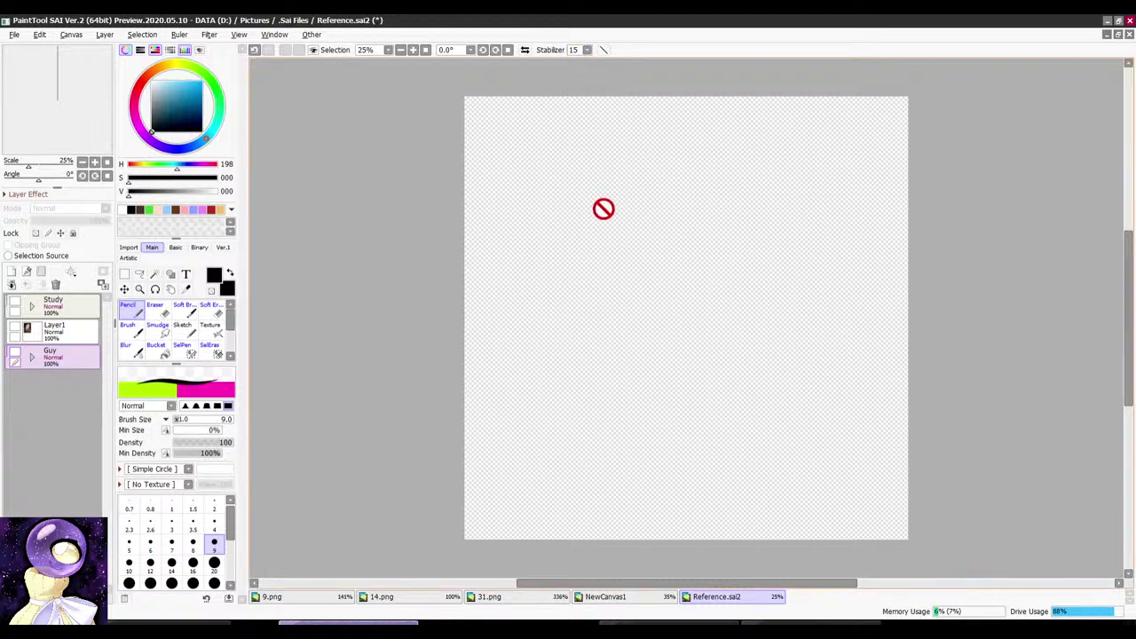
click(213, 563)
drag(722, 133, 705, 160)
Step: Save Reference.sai2 and add a new layer above the Study folder
key(ctrl+s)
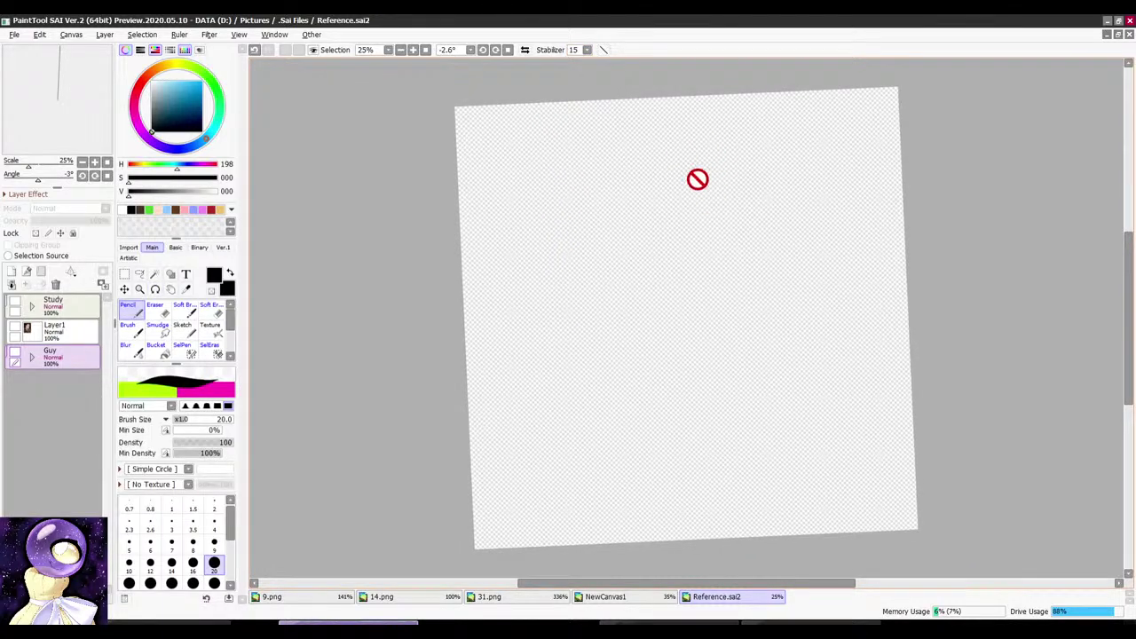
click(53, 307)
click(12, 273)
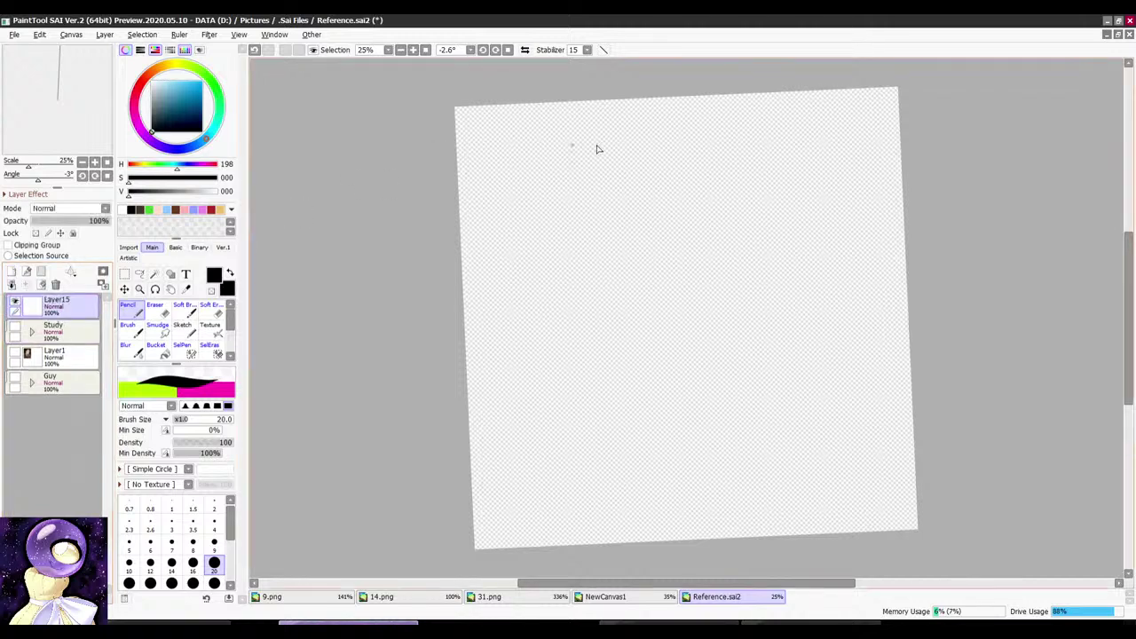
drag(596, 148, 652, 210)
mouse_move(692, 133)
mouse_down()
mouse_move(680, 190)
mouse_move(698, 262)
mouse_up()
key(ctrl+z)
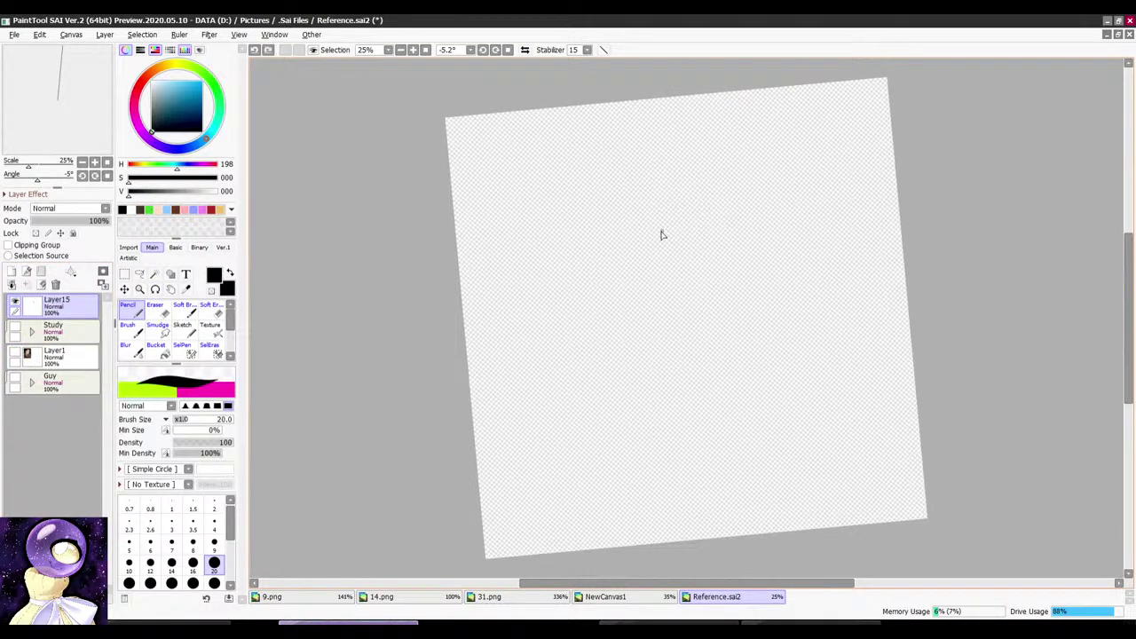
Step: Draw a cartoon Luigi's rounded nose, two-sided mustache and oval eyes on the new layer
mouse_move(658, 229)
mouse_down()
mouse_move(722, 198)
mouse_move(684, 268)
mouse_move(614, 263)
mouse_move(675, 318)
mouse_move(688, 274)
mouse_up()
drag(747, 253, 694, 279)
key(r)
drag(732, 185, 743, 190)
drag(644, 191, 651, 220)
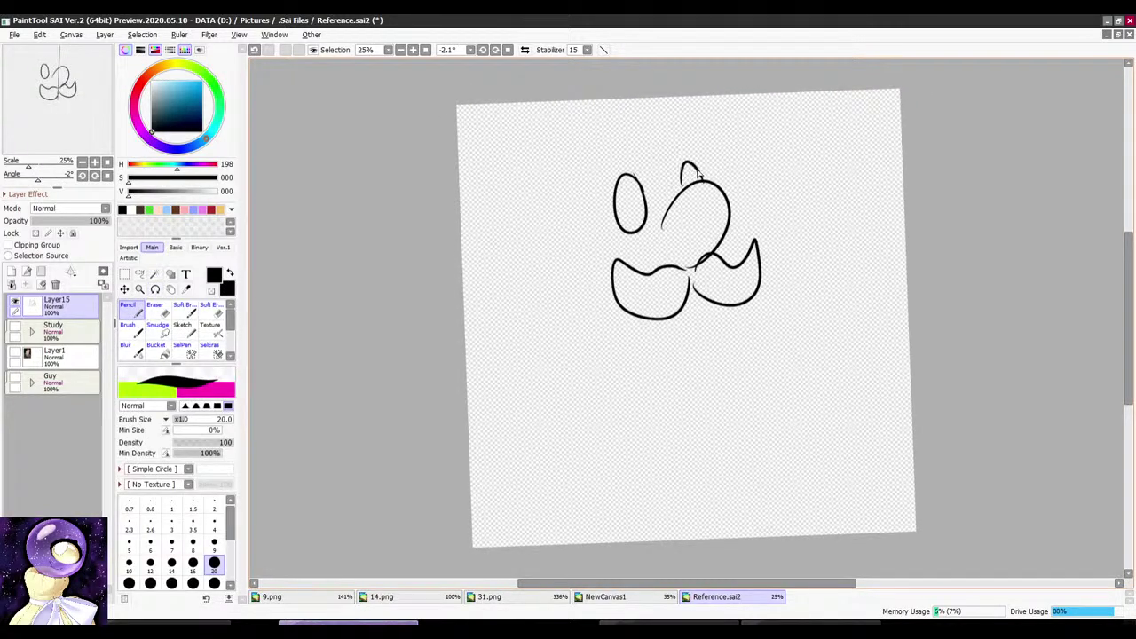
Step: Draw the cap with its round L emblem, plus the sideburn, ear, nape hair and long jaw lines around the face
mouse_move(698, 174)
mouse_down()
mouse_move(669, 144)
mouse_move(609, 169)
mouse_move(647, 116)
mouse_move(607, 175)
mouse_up()
key(ctrl+z)
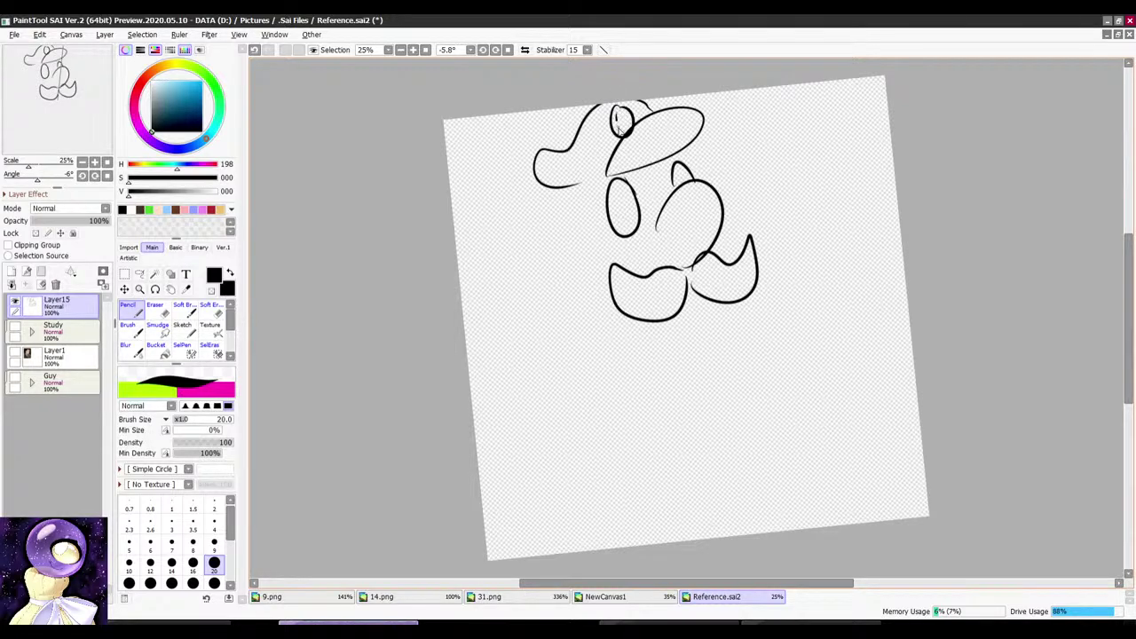
drag(642, 141, 575, 190)
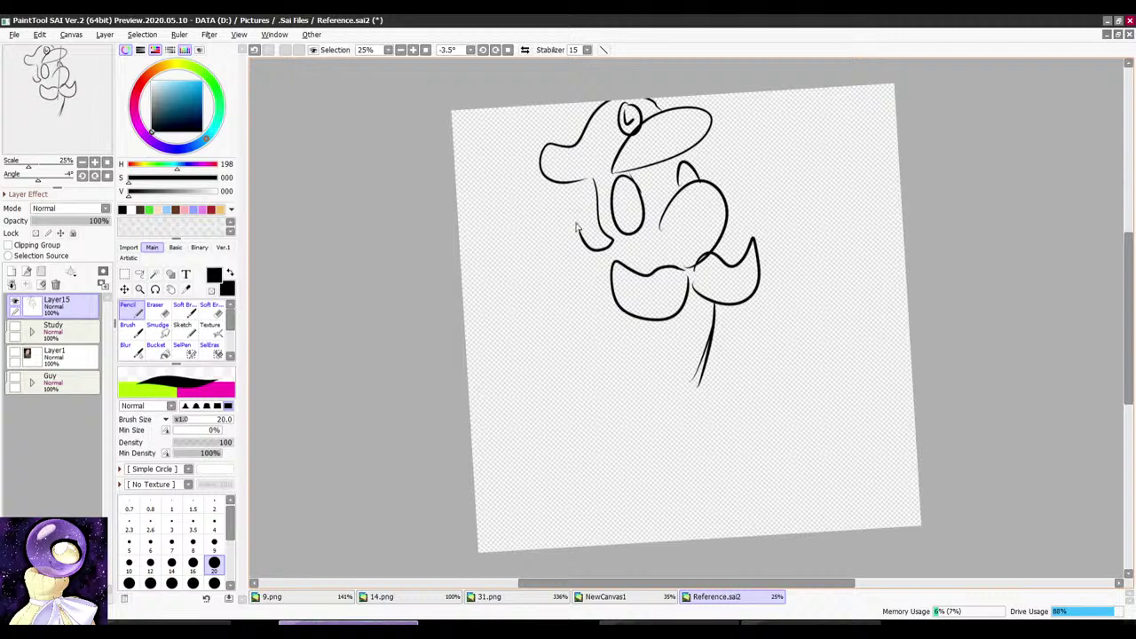
drag(577, 228, 611, 422)
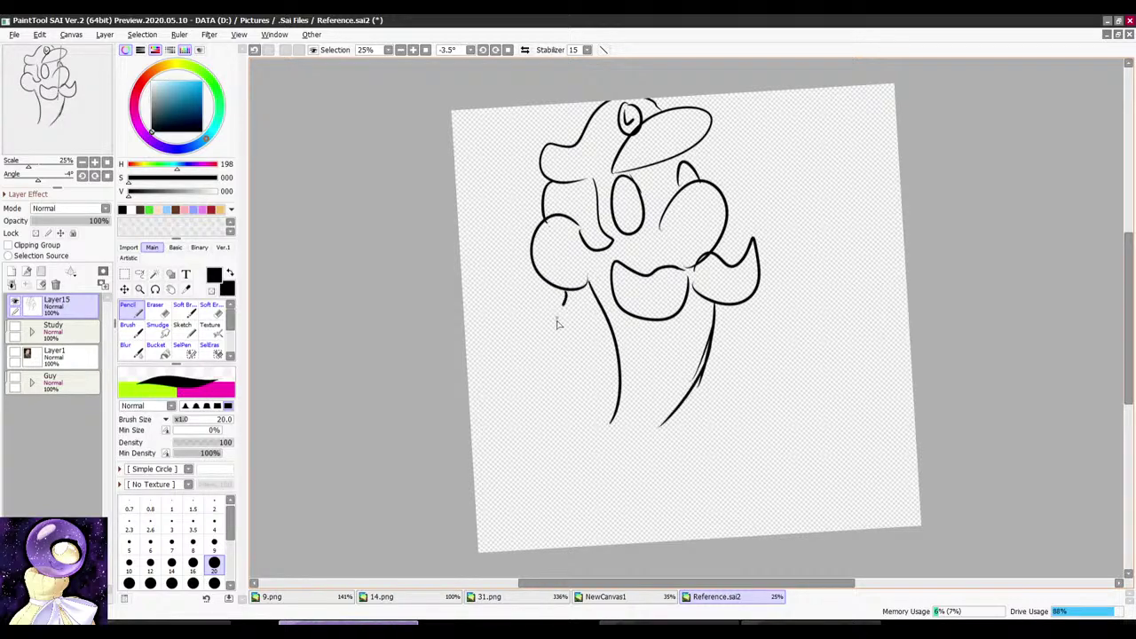
drag(558, 324, 599, 314)
Step: Draw narrow oval pupils inside both eyes and arched eyebrows above them
scroll(611, 173, up, 3)
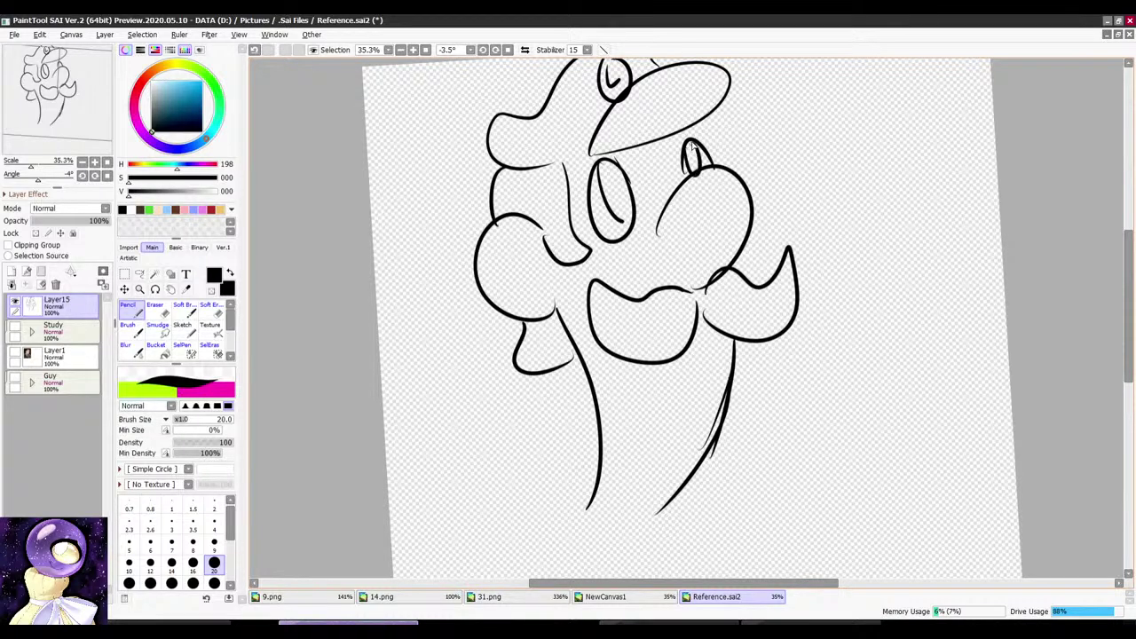
scroll(692, 145, down, 4)
scroll(635, 132, up, 3)
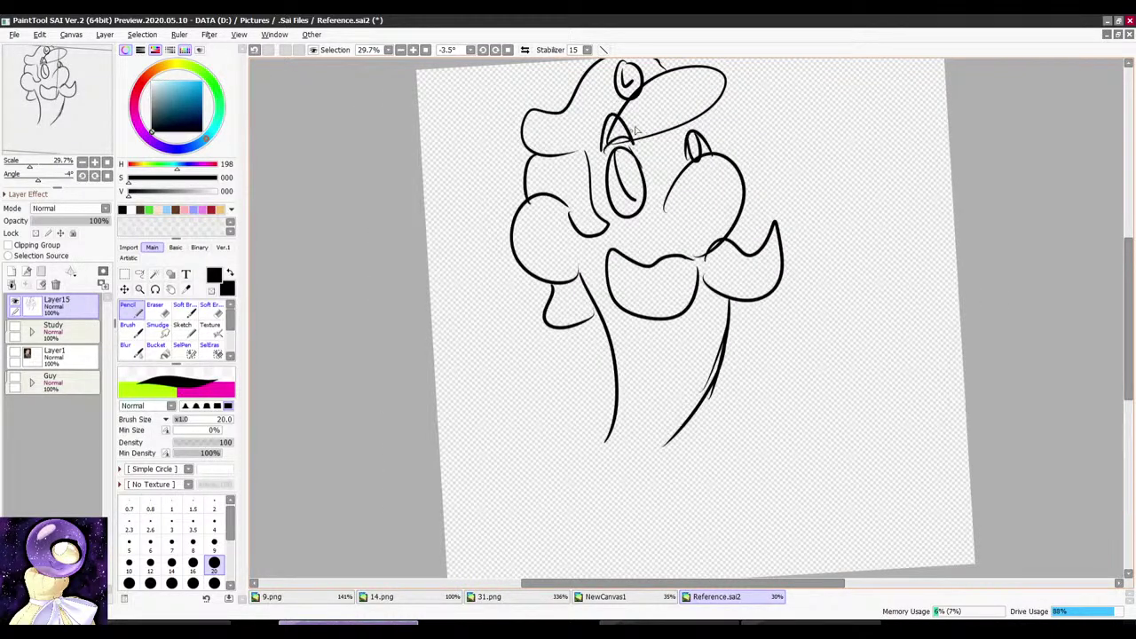
scroll(688, 102, down, 4)
scroll(735, 144, up, 3)
drag(731, 111, 716, 142)
Step: Scale the head sketch down, reposition it to leave room for a body, and apply the transform
key(ctrl+t)
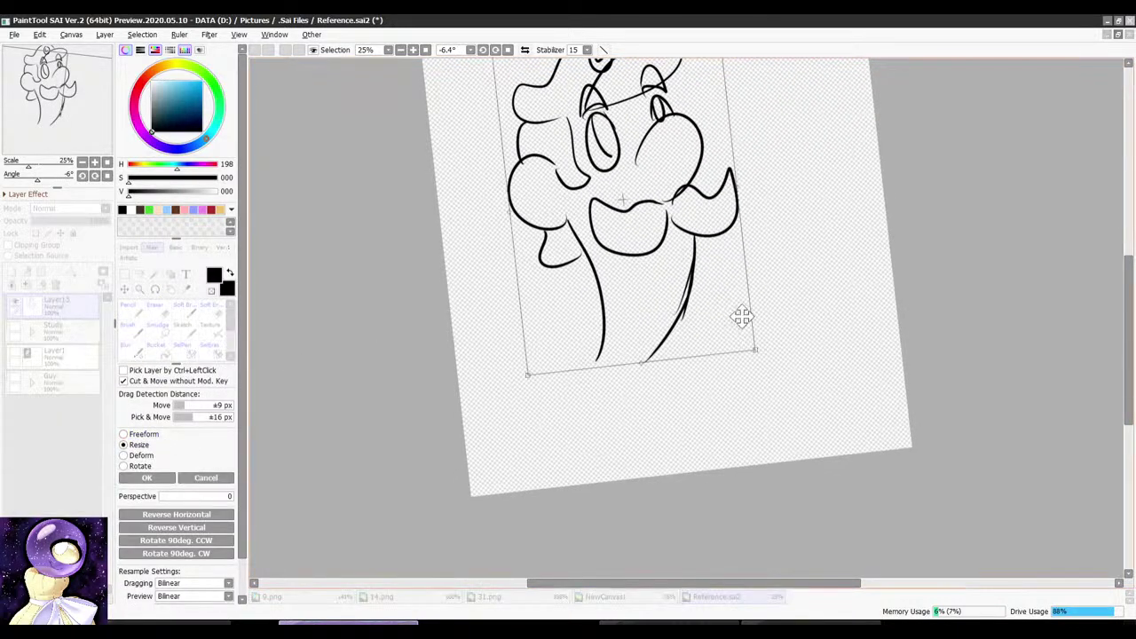
mouse_move(742, 371)
mouse_down()
mouse_move(722, 307)
mouse_move(677, 266)
mouse_up()
scroll(677, 269, down, 3)
scroll(668, 213, up, 3)
drag(633, 218, 687, 232)
click(166, 479)
Step: Draw a pear-shaped torso below the jaw lines, with narrow shoulders and a rounded belly
scroll(358, 236, down, 1)
mouse_move(559, 261)
mouse_down()
mouse_move(523, 246)
mouse_move(521, 413)
mouse_move(619, 329)
mouse_up()
scroll(574, 395, up, 2)
drag(591, 252, 619, 371)
key(r)
key(r)
mouse_move(638, 181)
mouse_down()
mouse_move(615, 224)
mouse_move(632, 210)
mouse_up()
scroll(621, 232, down, 3)
scroll(612, 253, up, 4)
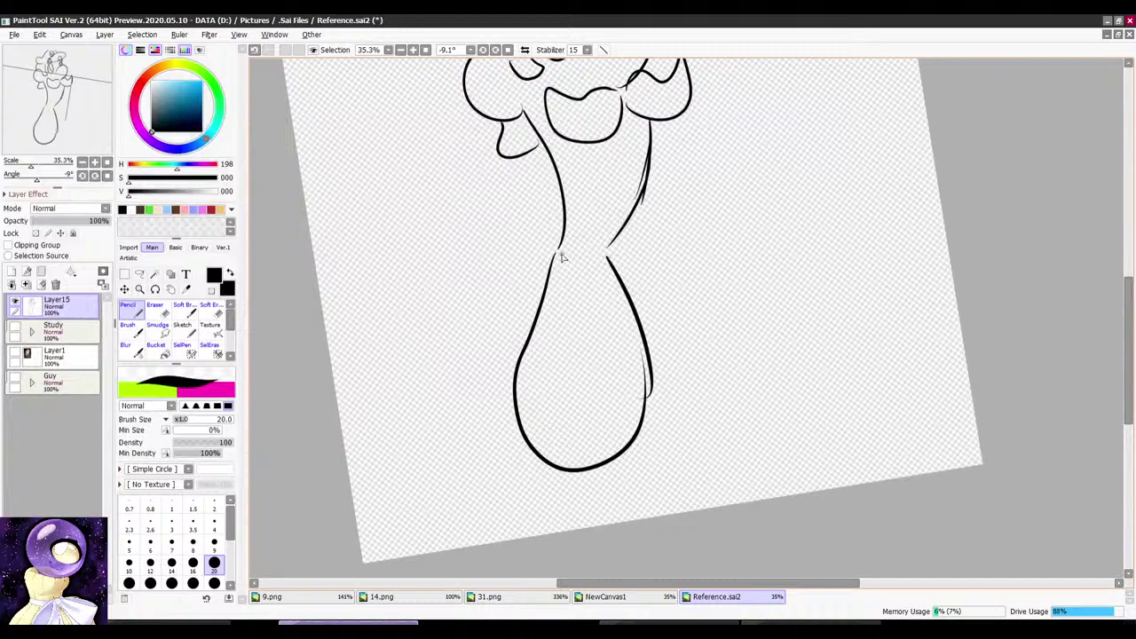
Step: Draw the two overall straps with round buttons running down the torso
drag(561, 256, 606, 341)
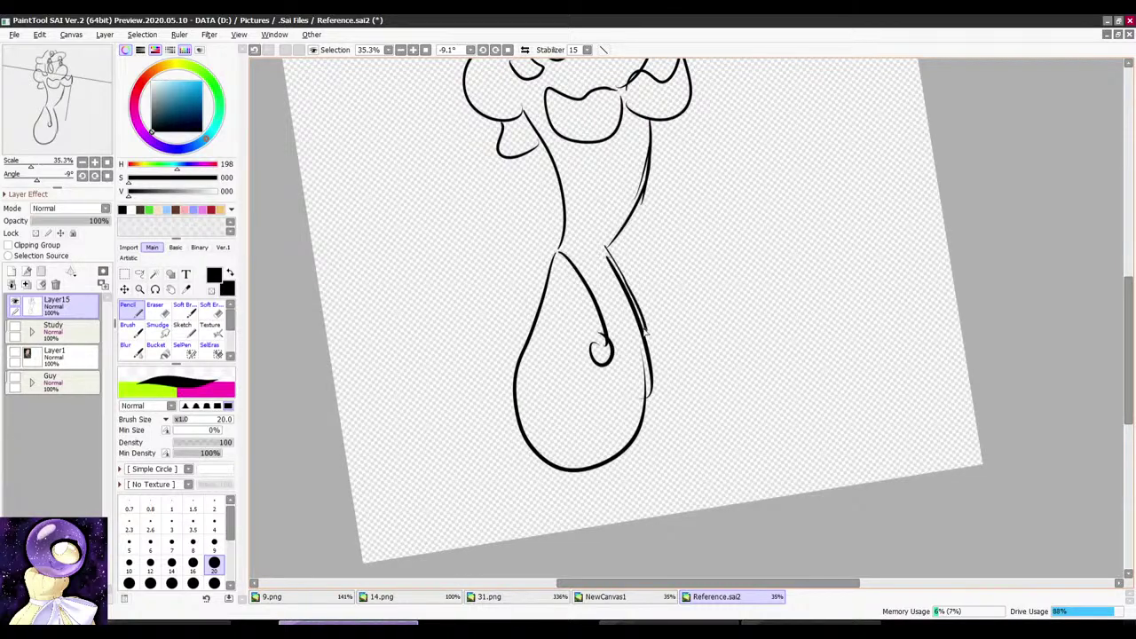
drag(604, 271, 637, 344)
drag(558, 254, 594, 358)
Step: Draw a long sleeve hanging from the shoulder down the front of the torso, undoing the bent-arm attempt
key(r)
mouse_move(582, 221)
mouse_down()
mouse_move(542, 289)
mouse_move(518, 297)
mouse_move(522, 433)
mouse_up()
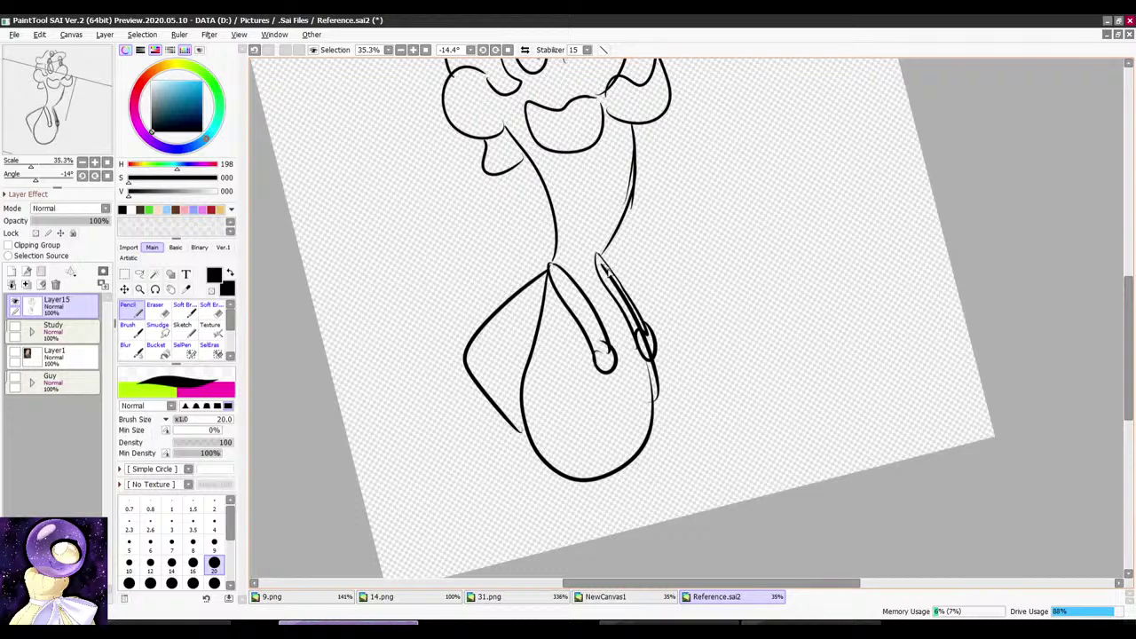
key(ctrl+z)
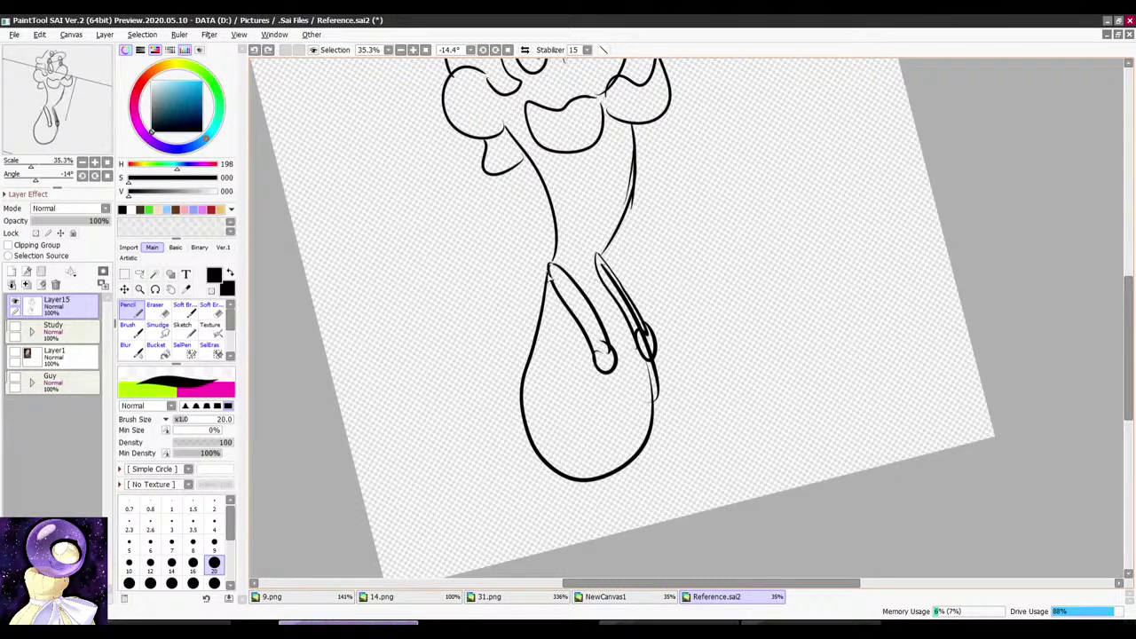
drag(548, 268, 569, 463)
drag(593, 345, 611, 425)
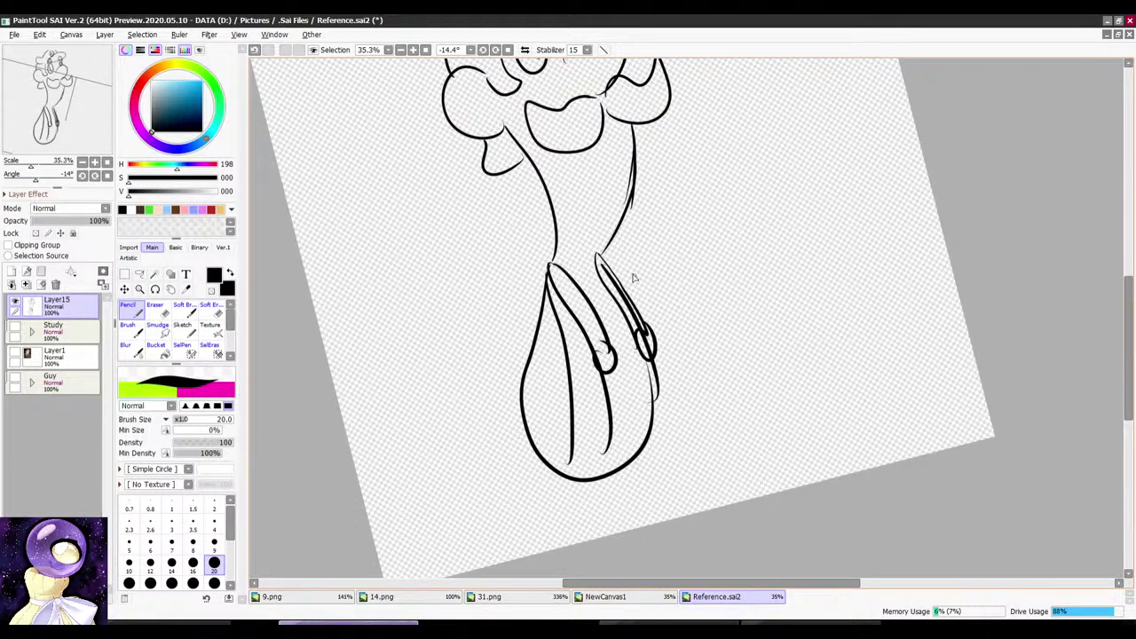
Step: Draw the other arm extending outward from the far strap and bending upward at the elbow
mouse_move(613, 264)
mouse_down()
mouse_move(691, 227)
mouse_move(702, 324)
mouse_up()
key(ctrl+z)
mouse_move(612, 265)
mouse_down()
mouse_move(673, 280)
mouse_move(679, 230)
mouse_move(709, 269)
mouse_move(657, 346)
mouse_up()
Step: Draw an open cartoon hand with a thumb and curled fingers on the raised arm
scroll(692, 227, up, 1)
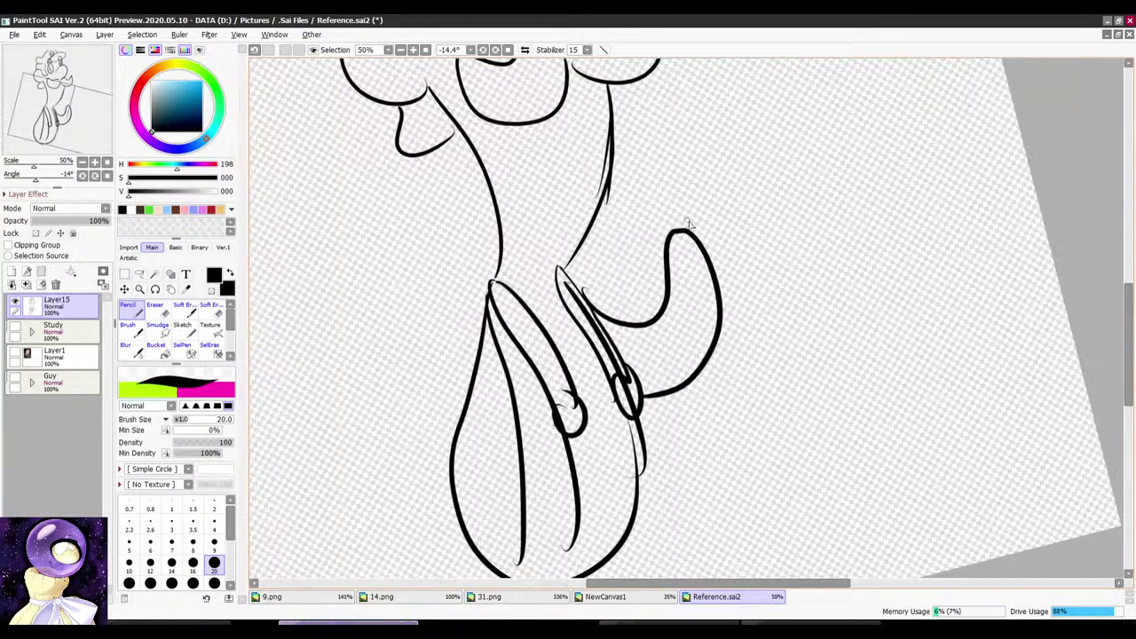
mouse_move(658, 228)
mouse_down()
mouse_move(676, 158)
mouse_move(677, 197)
mouse_move(714, 137)
mouse_move(724, 177)
mouse_move(714, 184)
mouse_move(752, 189)
mouse_move(754, 215)
mouse_move(708, 235)
mouse_move(728, 206)
mouse_move(754, 213)
mouse_move(704, 221)
mouse_up()
scroll(737, 204, down, 3)
mouse_move(751, 168)
mouse_down()
mouse_move(798, 198)
mouse_move(774, 179)
mouse_up()
scroll(720, 180, up, 4)
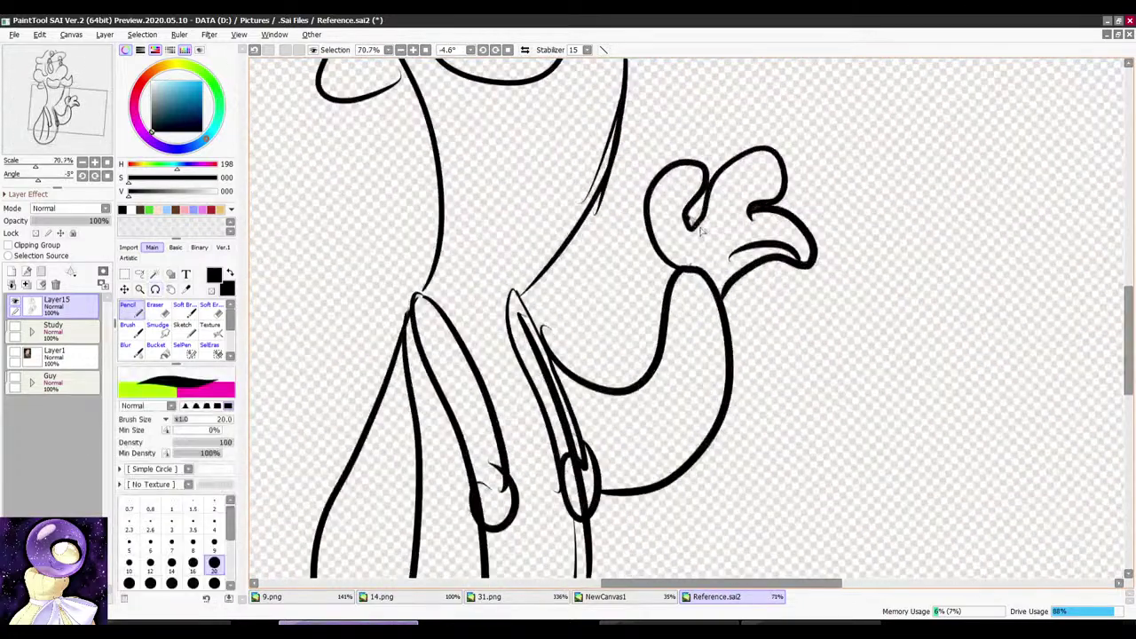
drag(698, 222, 693, 268)
Step: Close the hanging sleeve with a cuff line and draw a small hand with fingers below it
scroll(737, 208, down, 5)
scroll(710, 188, down, 4)
mouse_move(745, 203)
mouse_down()
mouse_move(710, 191)
mouse_move(738, 187)
mouse_move(679, 197)
mouse_up()
scroll(706, 181, up, 4)
scroll(731, 222, up, 1)
scroll(724, 215, down, 4)
scroll(679, 291, up, 4)
scroll(627, 209, down, 1)
scroll(605, 429, up, 3)
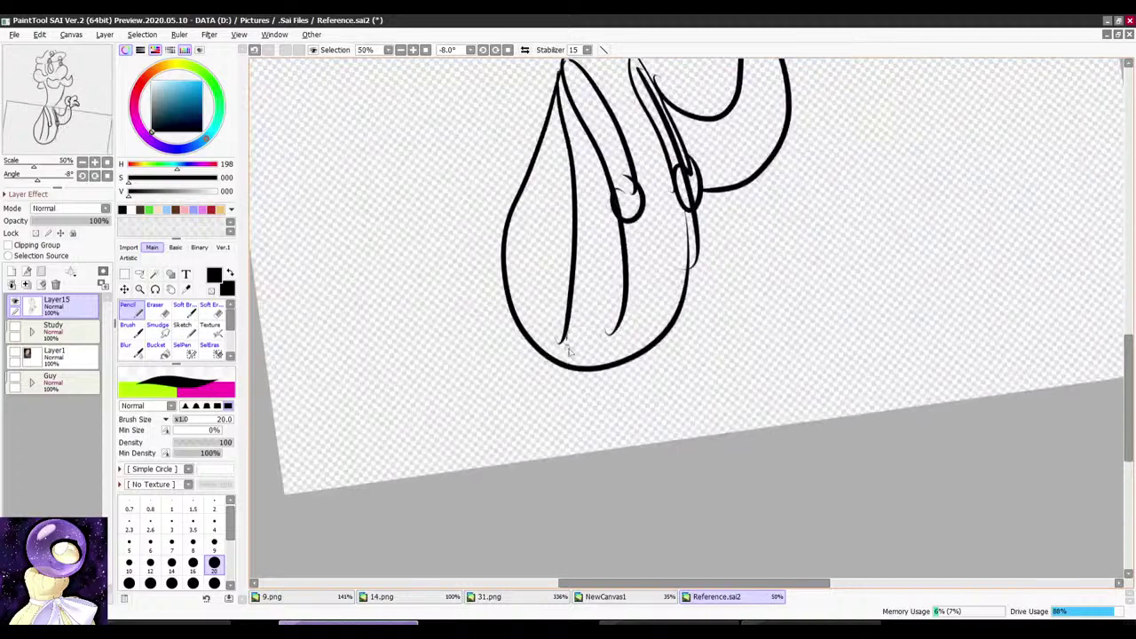
drag(568, 350, 621, 322)
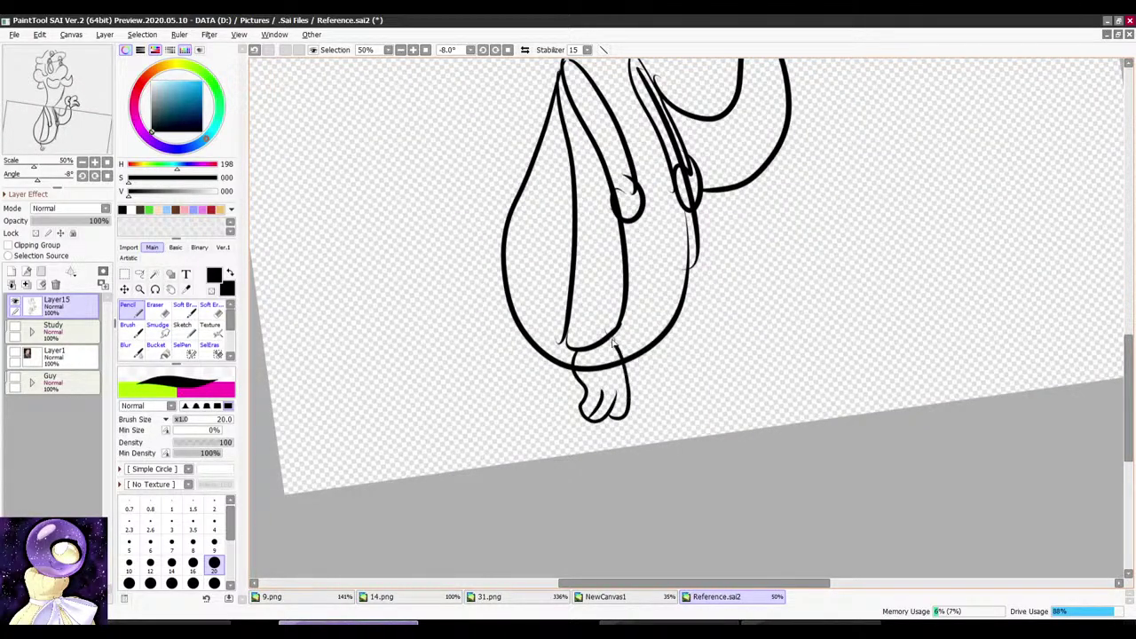
Step: Erase the belly outline crossing the hanging hand with the Eraser at size 50
scroll(612, 344, down, 1)
scroll(612, 344, up, 2)
key(e)
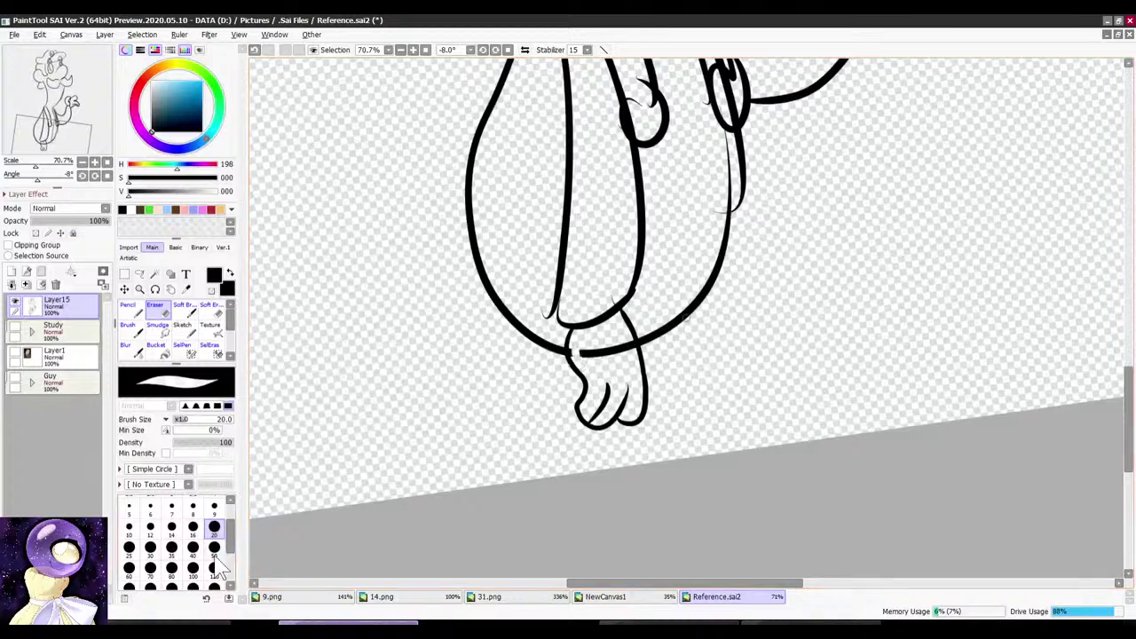
click(214, 550)
drag(579, 355, 607, 360)
scroll(631, 365, down, 3)
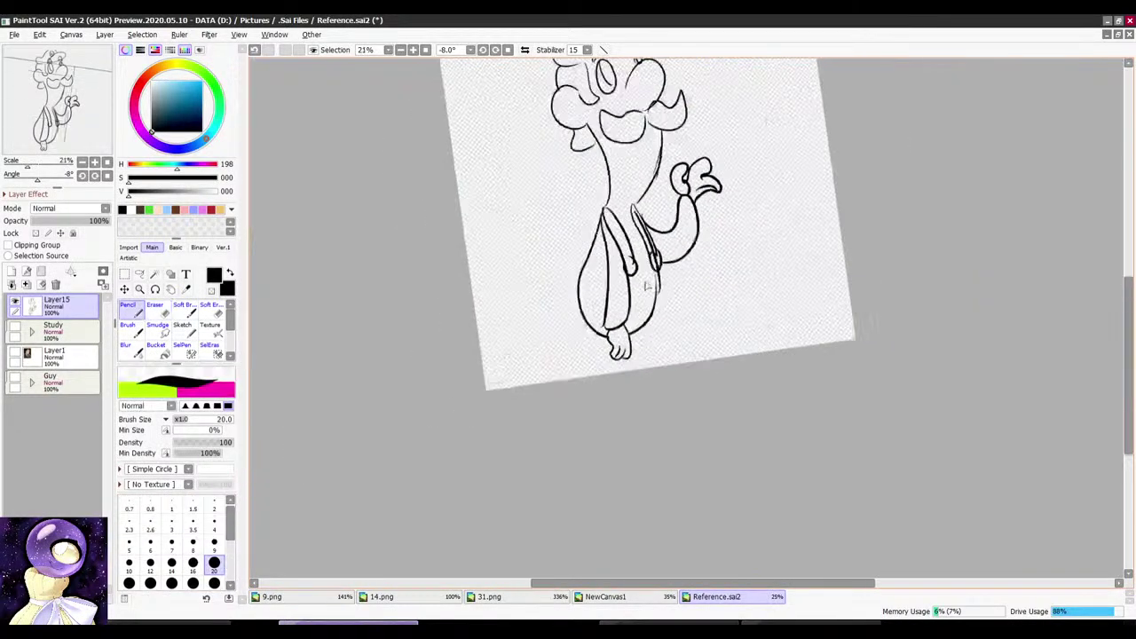
Step: Scale the figure down to make room for the legs, apply the transform, and save Reference.sai2
key(ctrl+t)
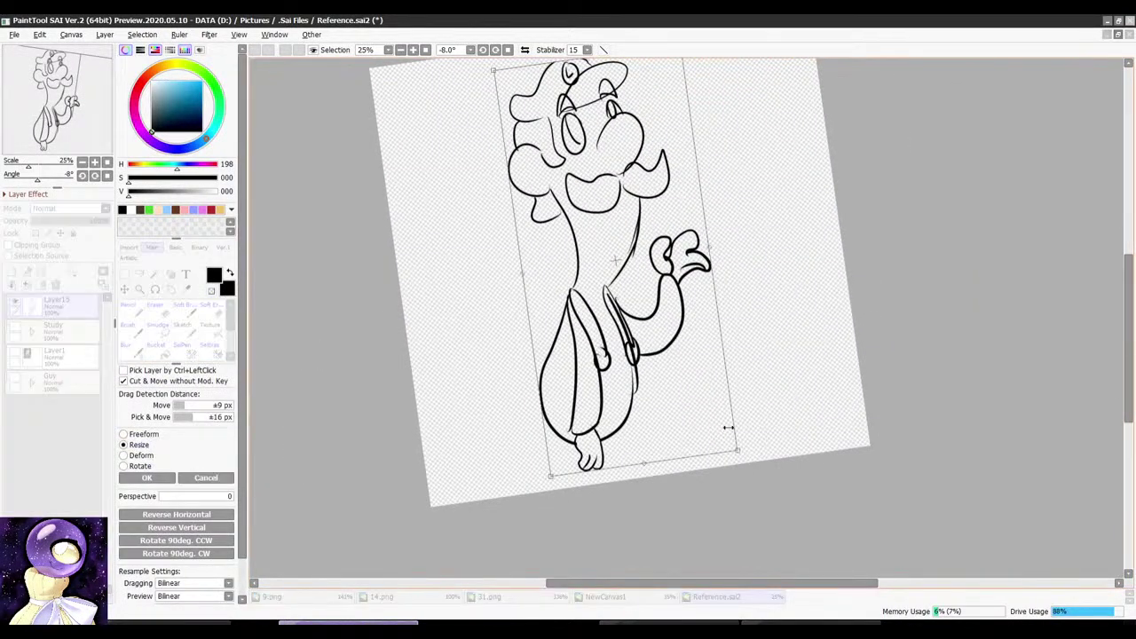
drag(736, 451, 683, 369)
click(160, 477)
key(ctrl+s)
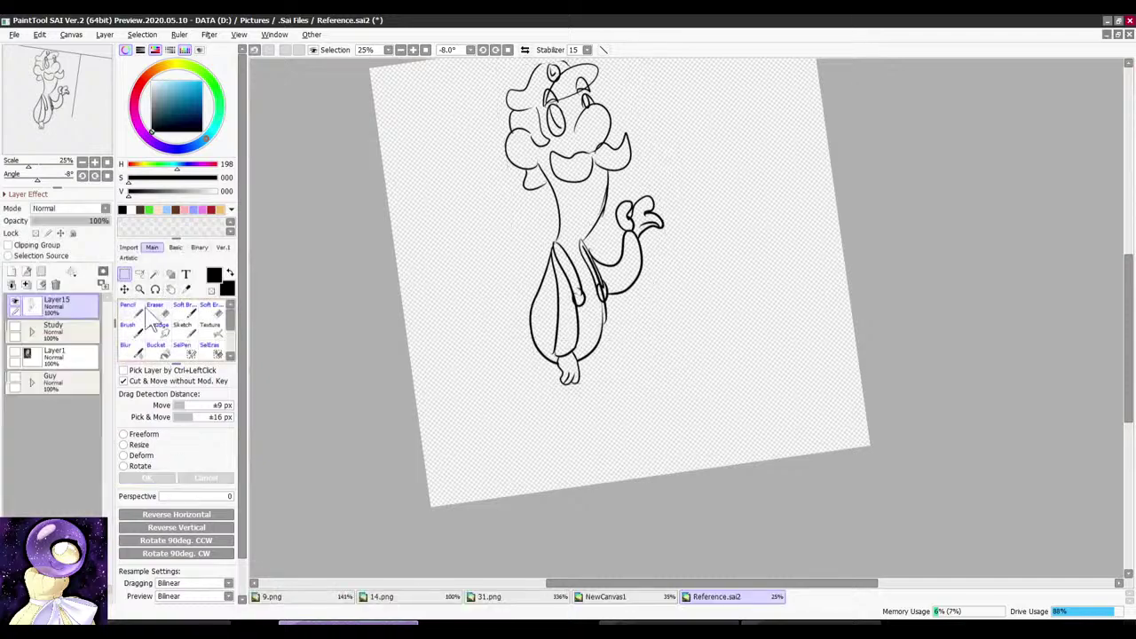
Step: Draw two short trouser legs below the torso with the Pencil and close them with curved hems
key(n)
scroll(606, 363, up, 2)
scroll(600, 331, down, 1)
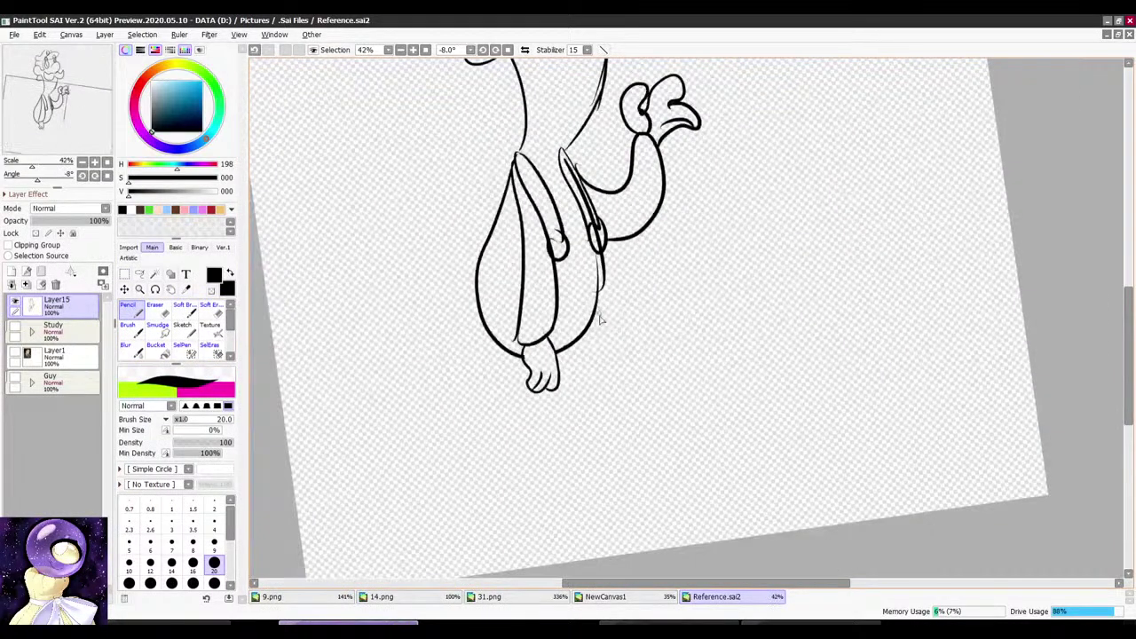
drag(594, 324, 626, 399)
key(ctrl+z)
drag(593, 324, 615, 397)
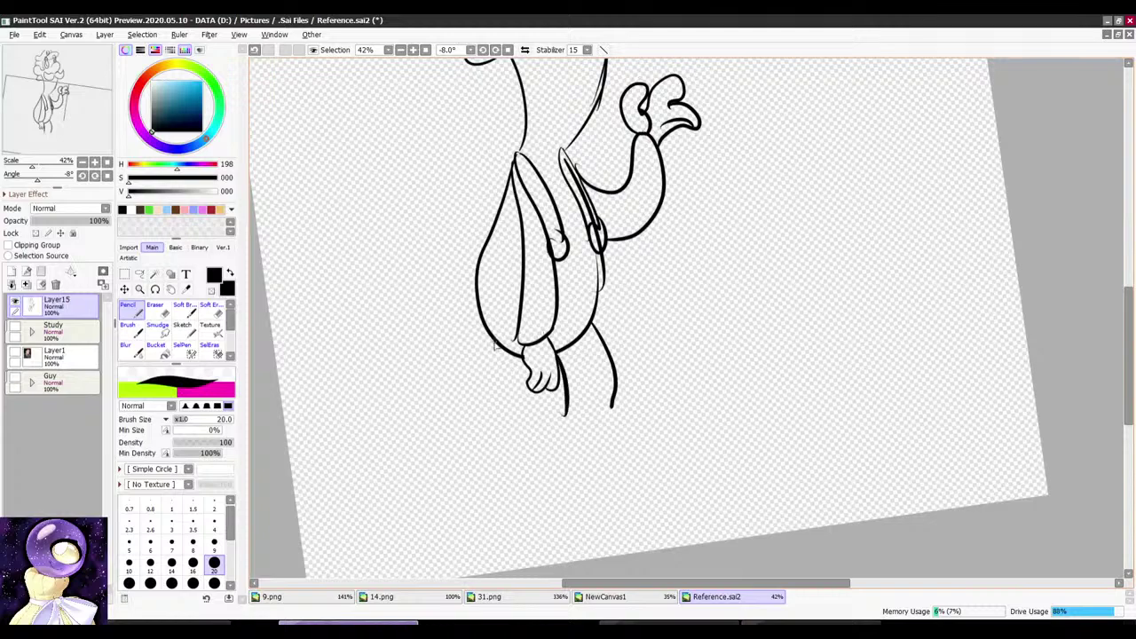
drag(488, 335, 502, 423)
drag(577, 341, 584, 267)
scroll(584, 266, up, 1)
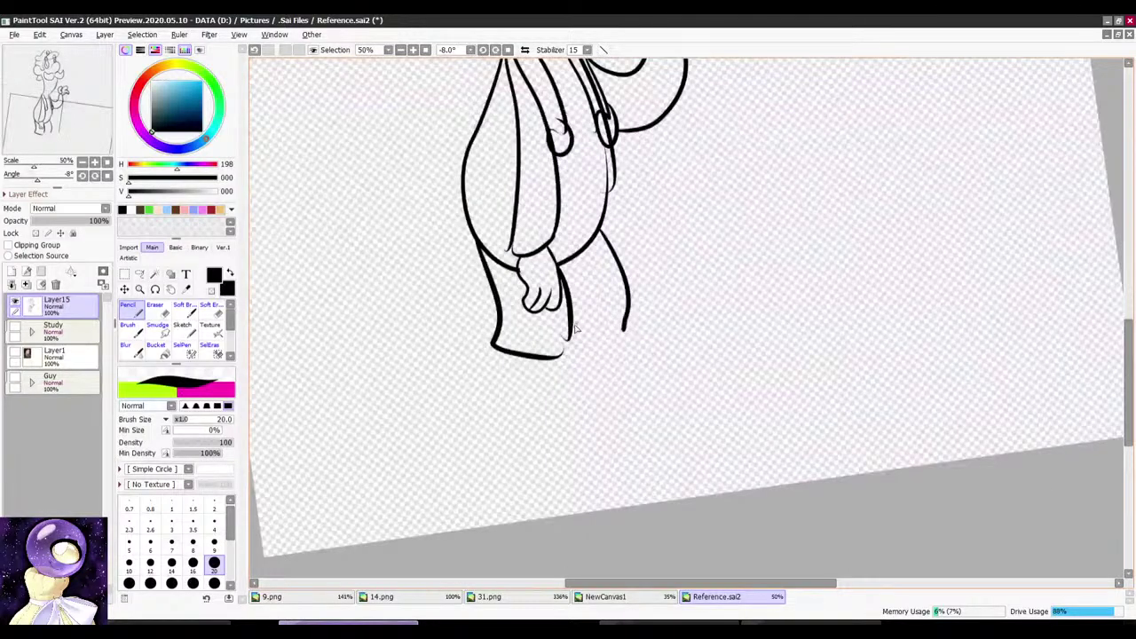
drag(575, 330, 631, 326)
Step: Draw rounded, flat-soled shoes under both trouser legs, undoing the failed outlines of the near shoe
drag(621, 246, 591, 267)
mouse_move(560, 366)
mouse_down()
mouse_move(632, 393)
mouse_move(621, 412)
mouse_move(524, 409)
mouse_up()
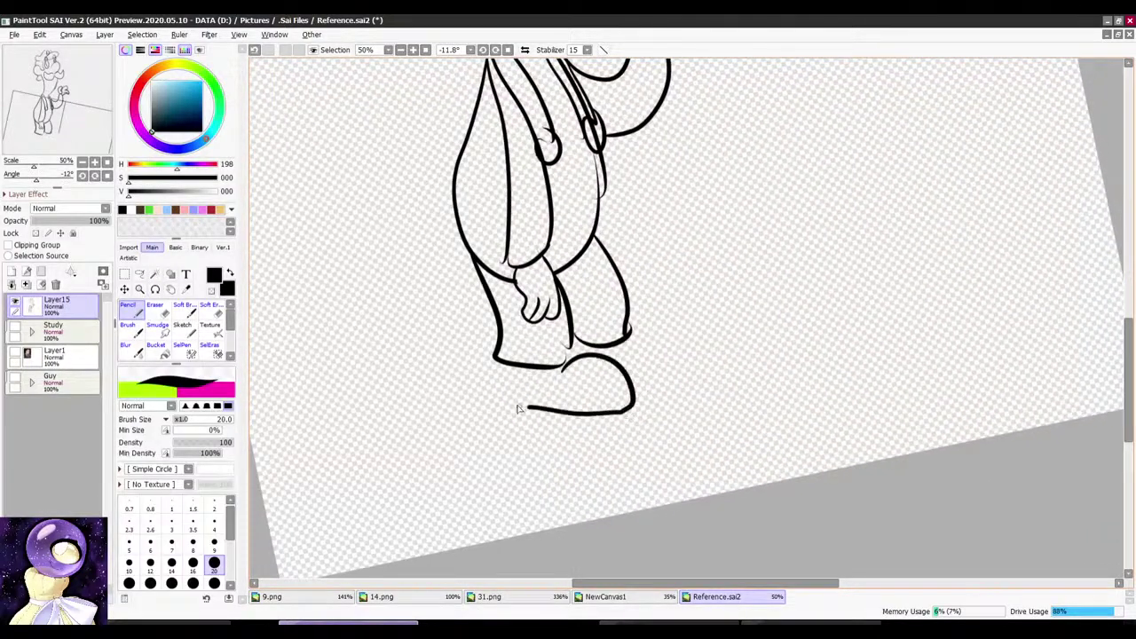
key(ctrl+z)
mouse_move(518, 369)
mouse_down()
mouse_move(522, 413)
mouse_move(610, 412)
mouse_move(596, 360)
mouse_move(569, 420)
mouse_move(621, 401)
mouse_move(545, 390)
mouse_up()
key(ctrl+z)
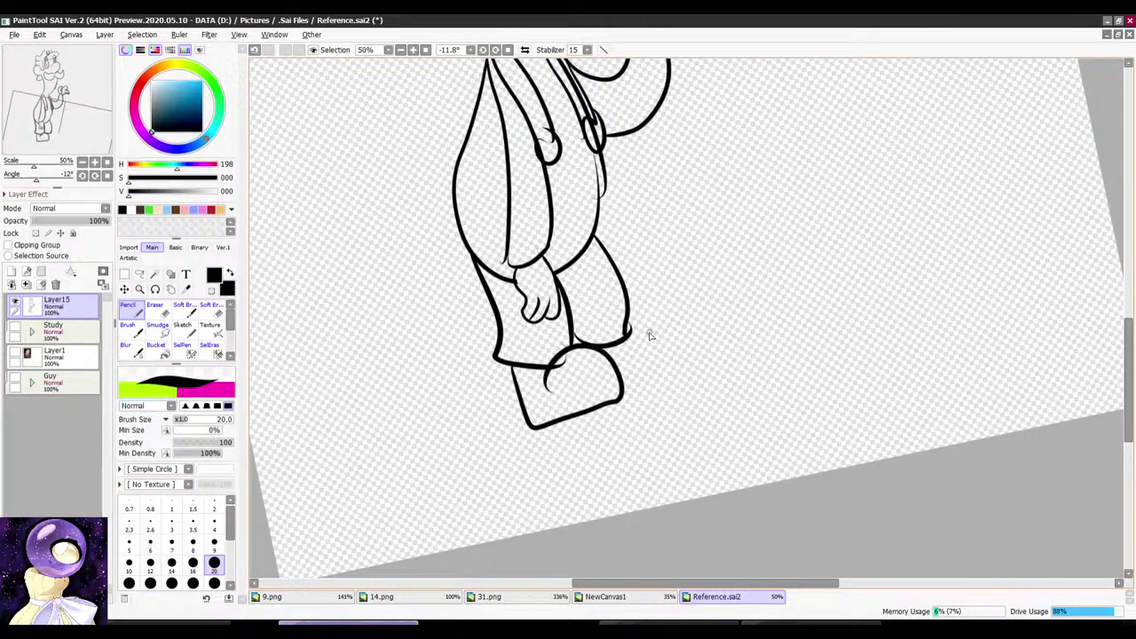
mouse_move(629, 334)
mouse_down()
mouse_move(690, 365)
mouse_move(620, 388)
mouse_up()
Step: Erase the torso outline between the hip and the hanging hand
scroll(657, 353, down, 5)
key(r)
drag(698, 205, 730, 216)
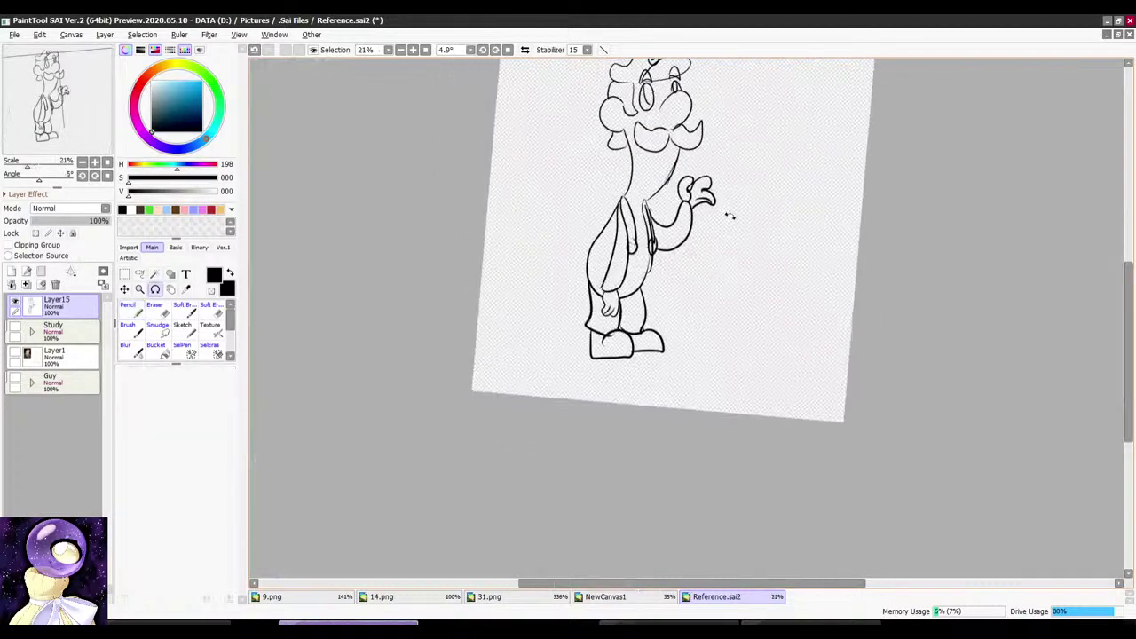
scroll(623, 303, up, 6)
key(e)
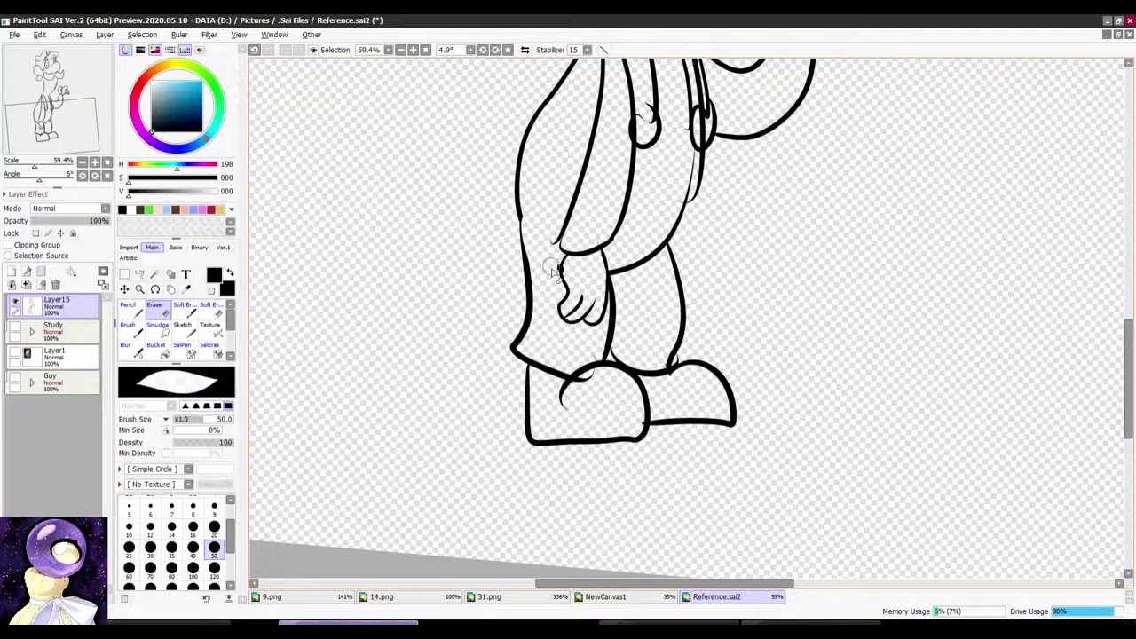
key(n)
Step: Draw a curved collar line joining the tops of the two overall straps
scroll(657, 317, down, 6)
scroll(736, 188, up, 2)
key(r)
drag(734, 197, 703, 202)
scroll(636, 241, up, 3)
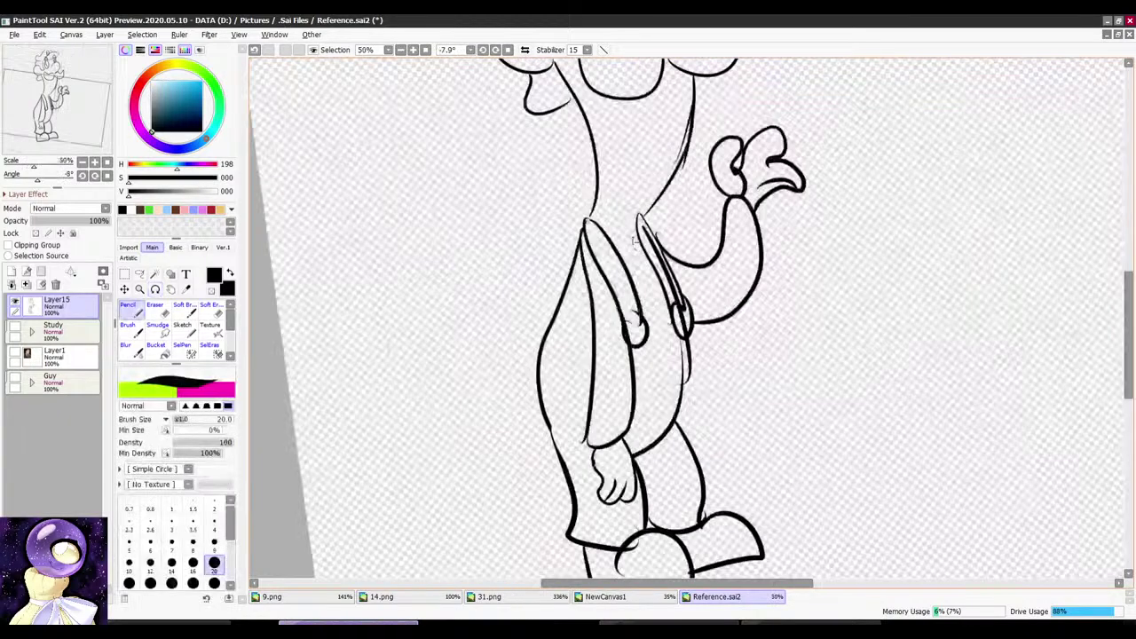
drag(627, 238, 652, 224)
Step: Deform the whole figure by pulling its lower corners down and outward, and apply the transform
scroll(671, 254, down, 6)
scroll(677, 183, up, 3)
scroll(681, 213, down, 4)
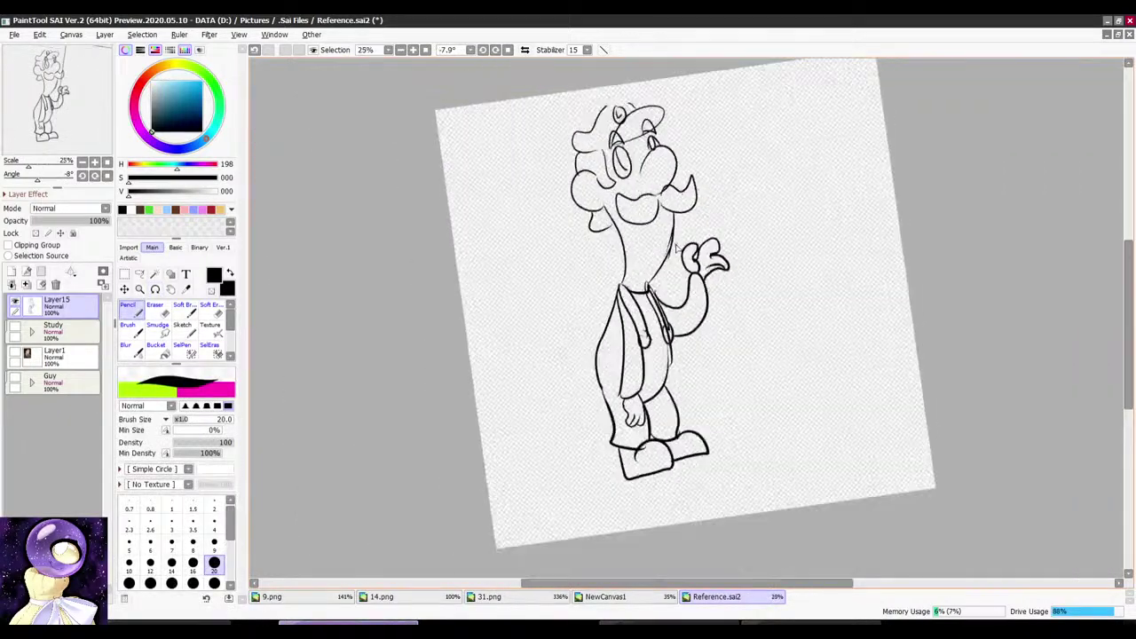
key(r)
drag(722, 188, 725, 189)
scroll(708, 196, up, 3)
scroll(447, 50, up, 1)
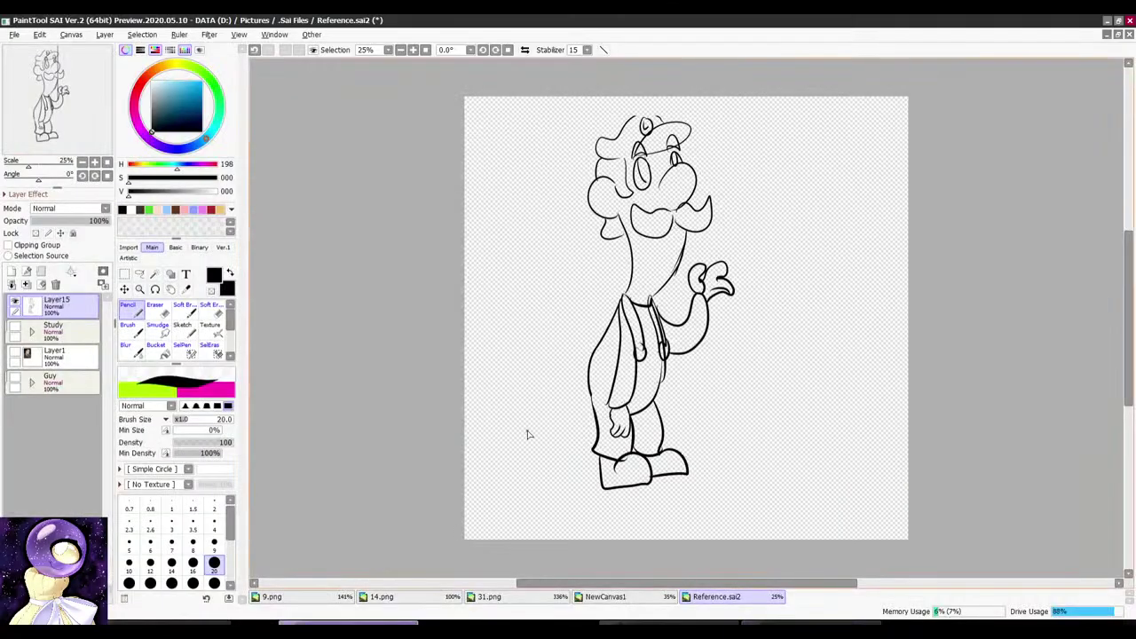
key(ctrl+t)
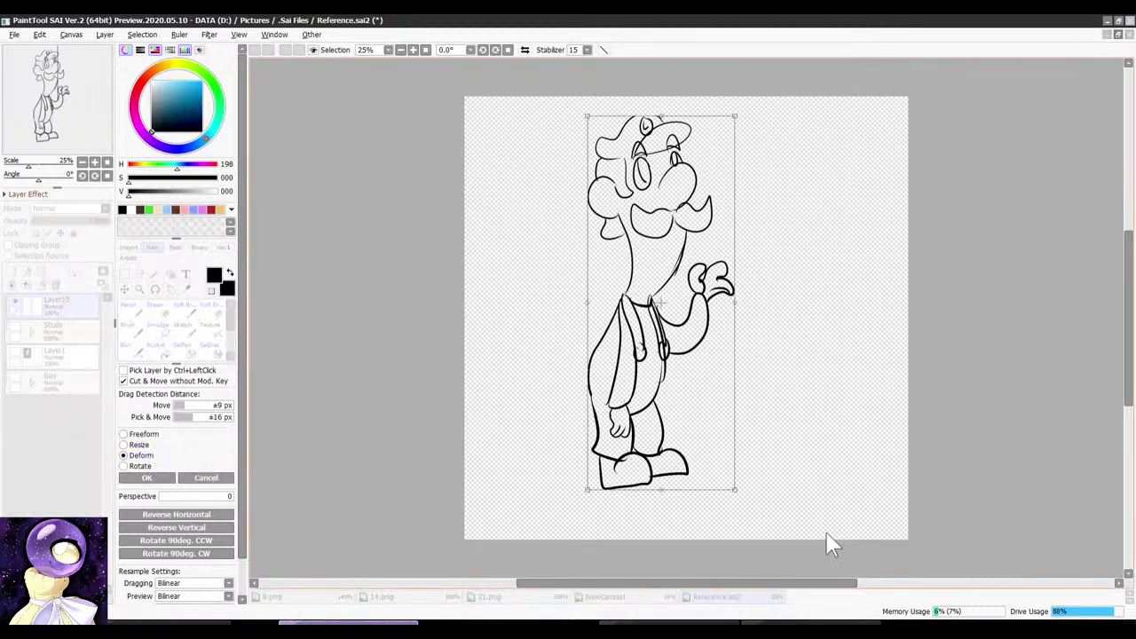
drag(732, 490, 735, 513)
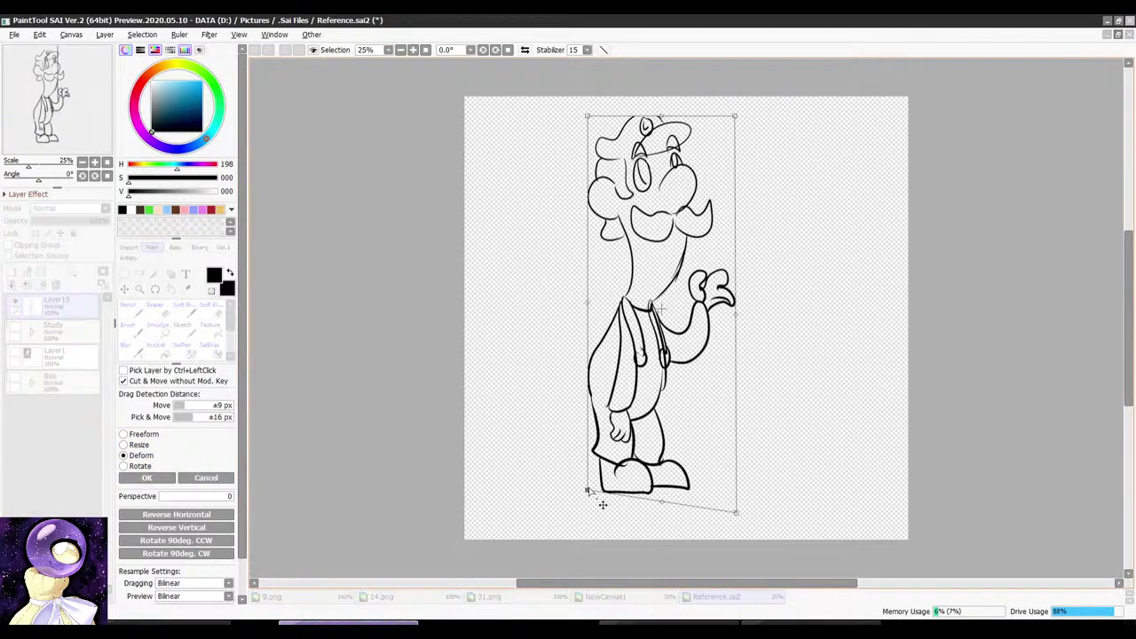
drag(587, 489, 576, 487)
click(147, 477)
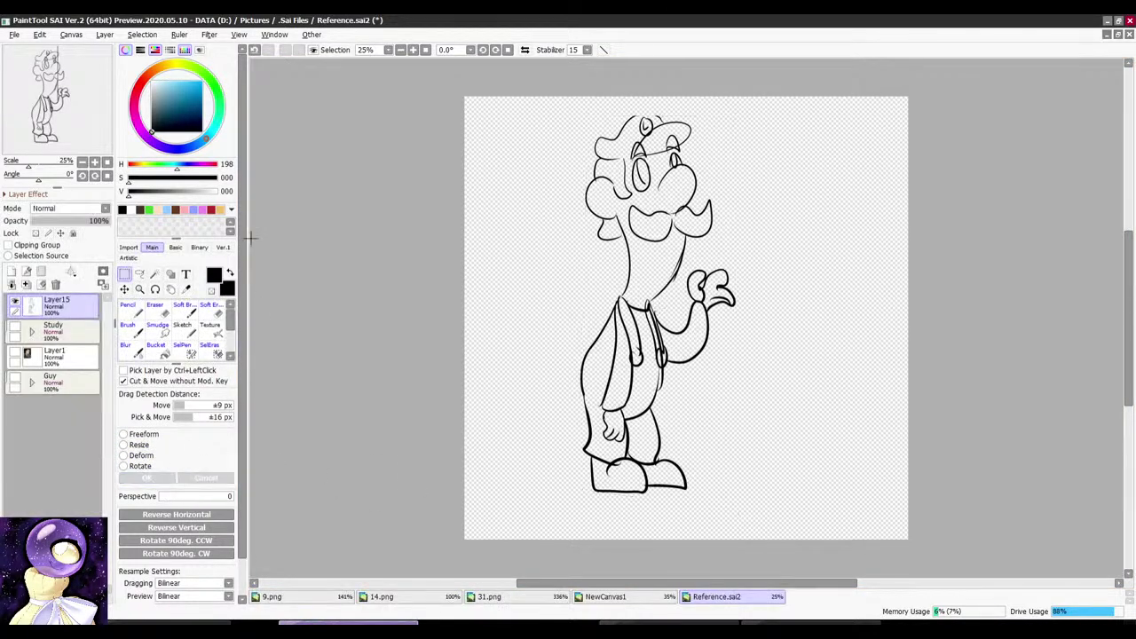
Step: Switch to the Luigi image search in Firefox and narrow the images with the mario filter
scroll(448, 199, down, 1)
click(760, 623)
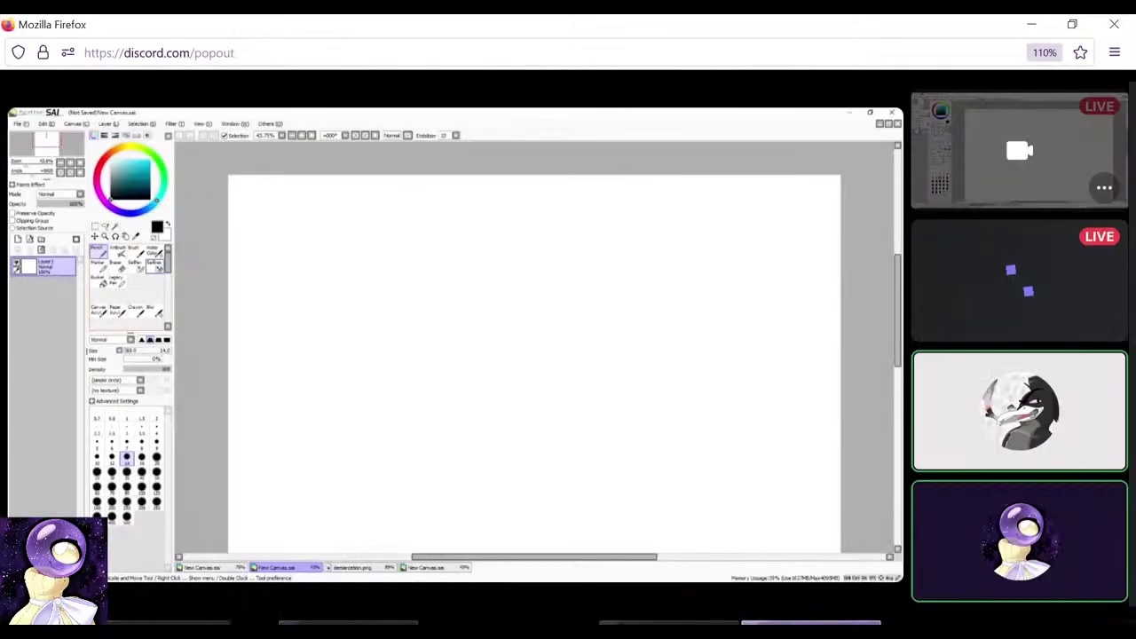
click(612, 623)
click(659, 32)
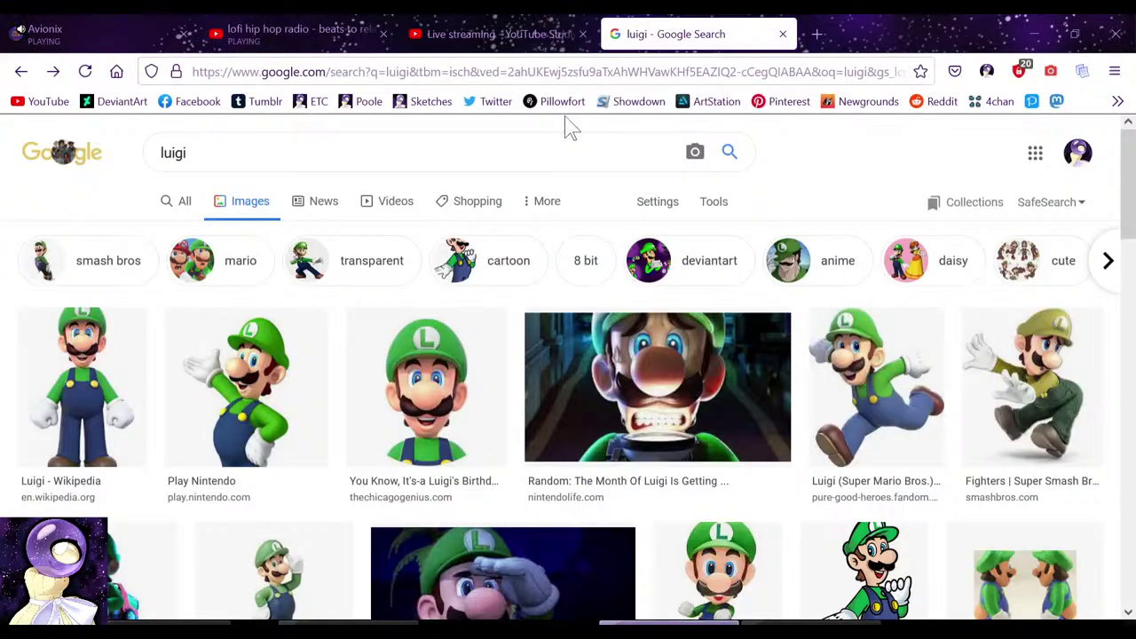
click(229, 260)
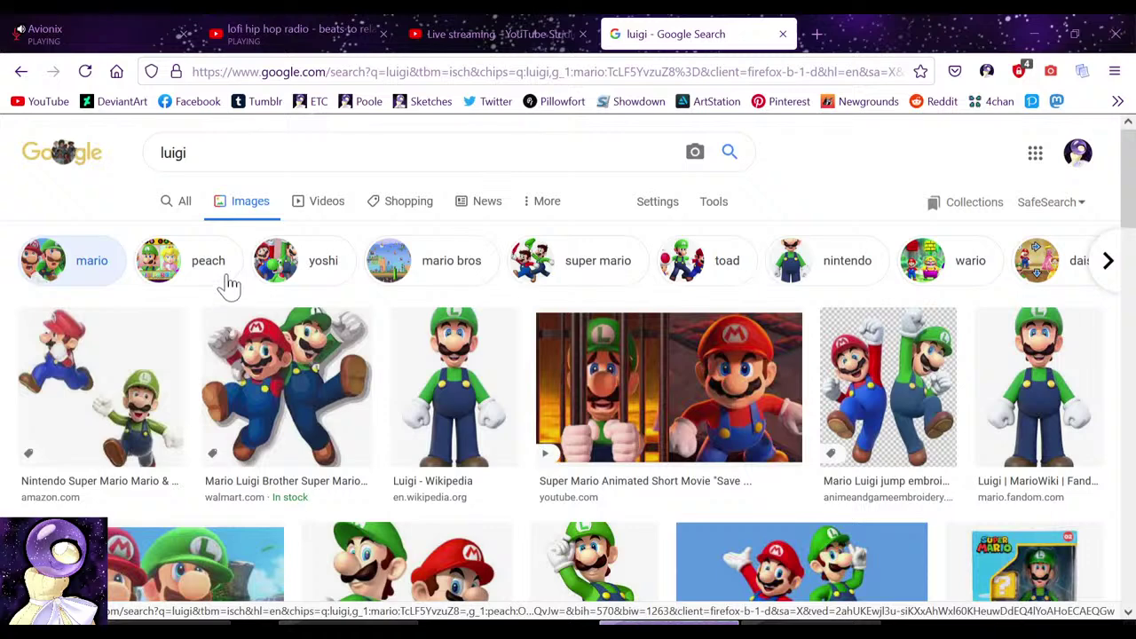
Step: Switch to OBS and show the Window Capture source
click(169, 623)
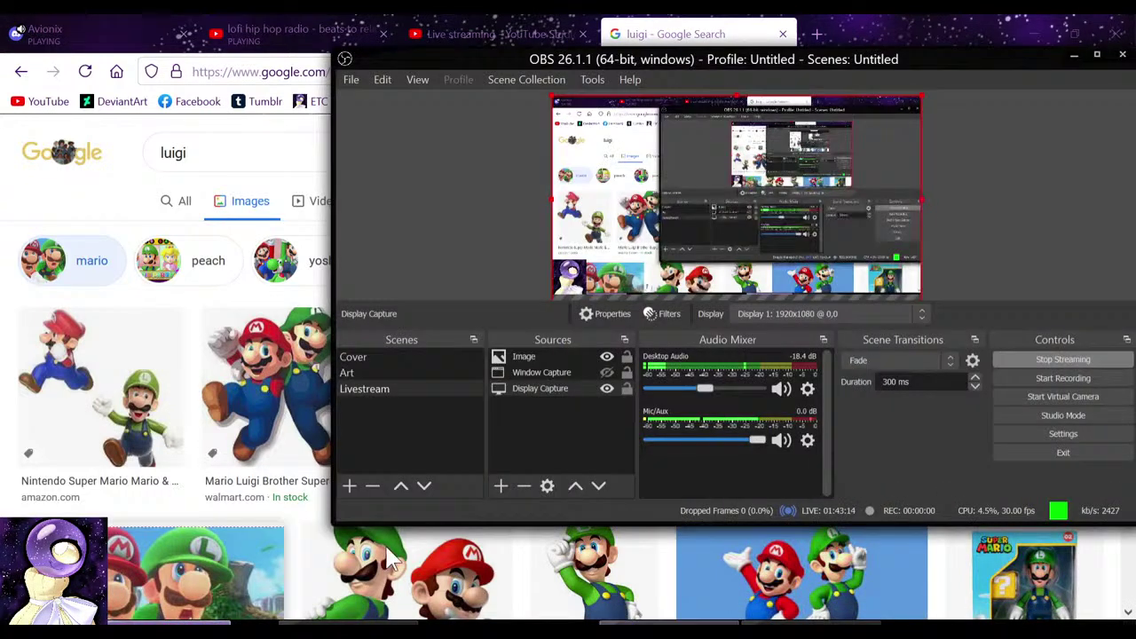
click(607, 373)
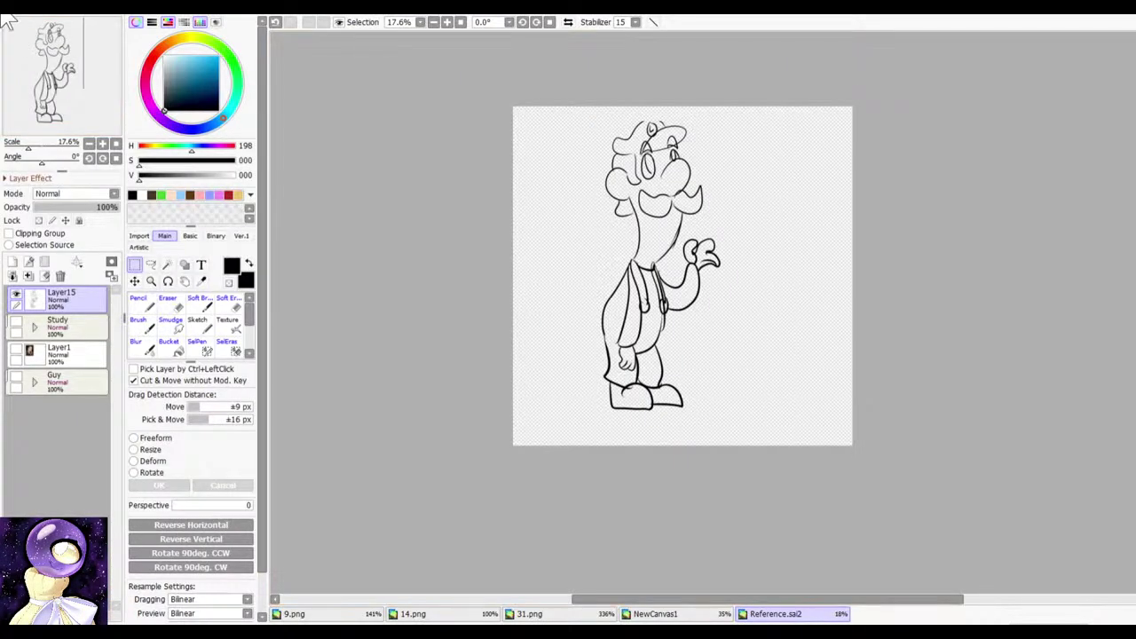
Step: Open the earlier drawings Mario1.jpg and Mario.png in PaintTool SAI and inspect how the characters are drawn
click(13, 17)
click(32, 57)
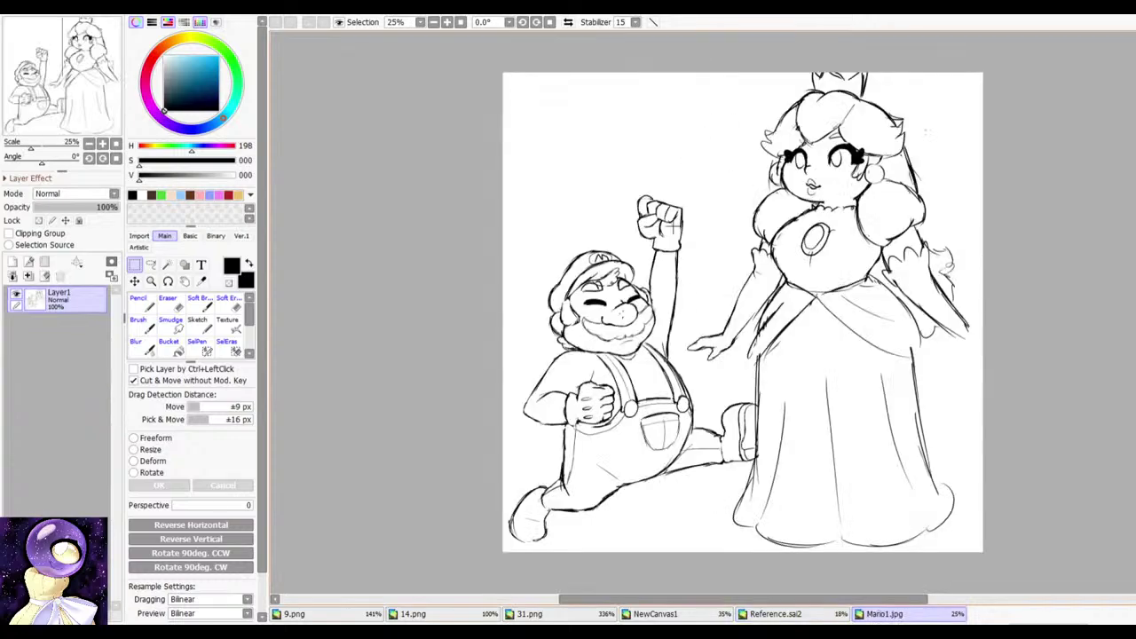
scroll(672, 186, up, 2)
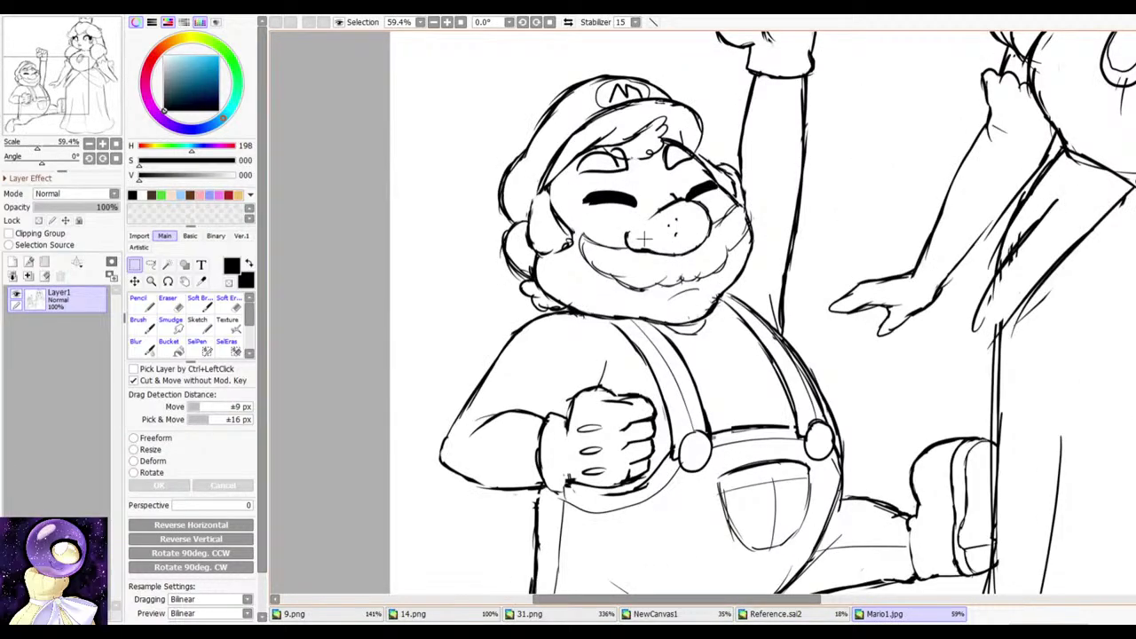
scroll(540, 364, down, 4)
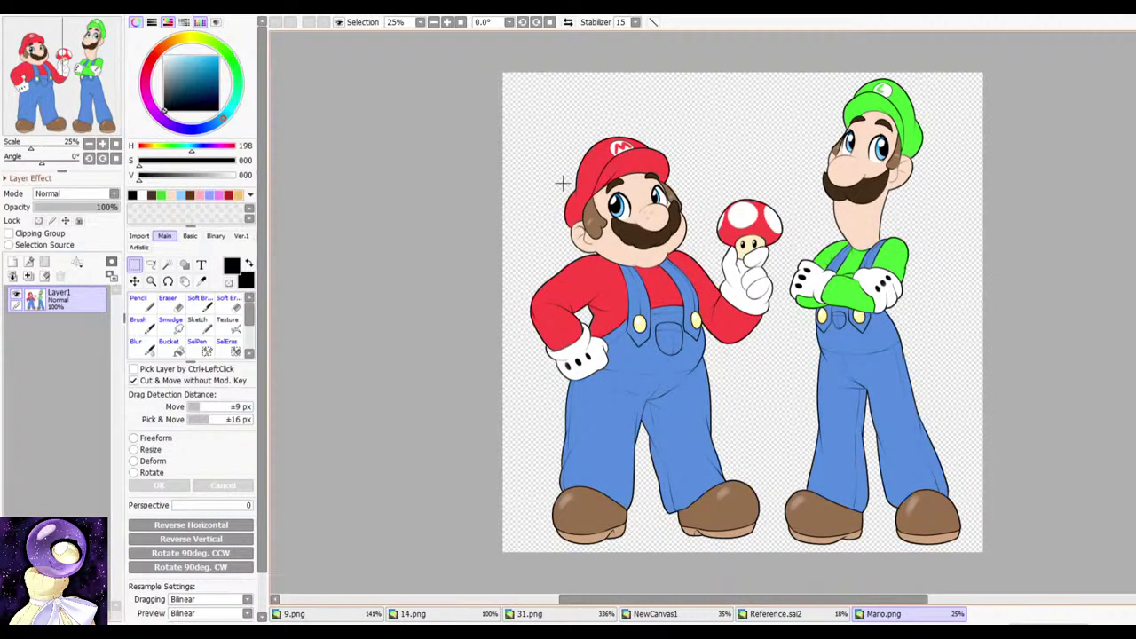
scroll(508, 249, down, 2)
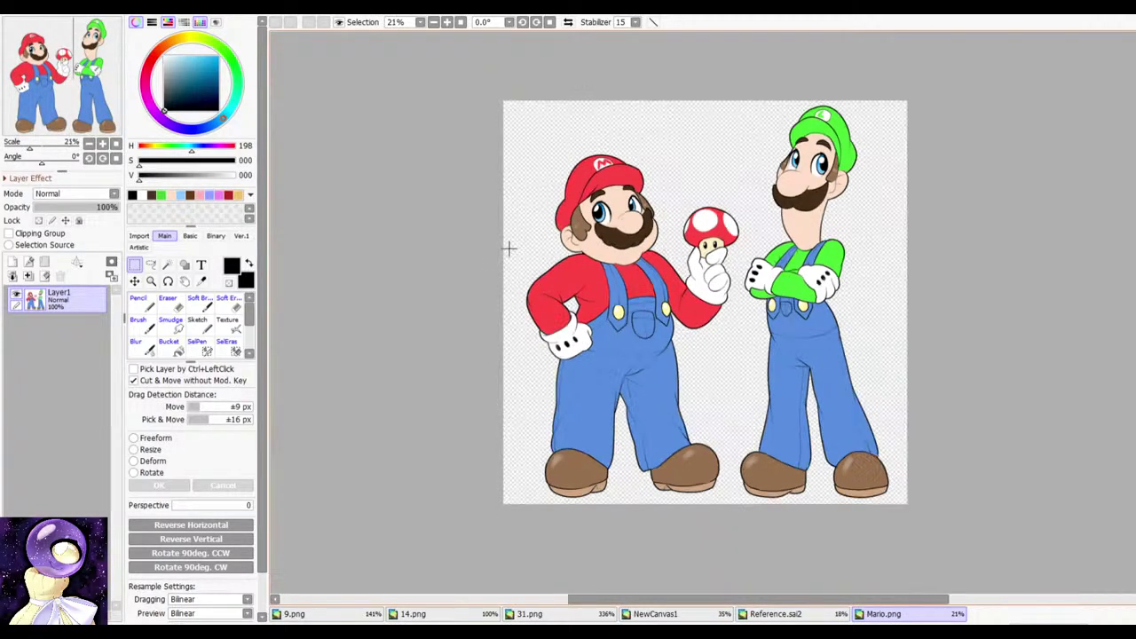
scroll(781, 240, up, 2)
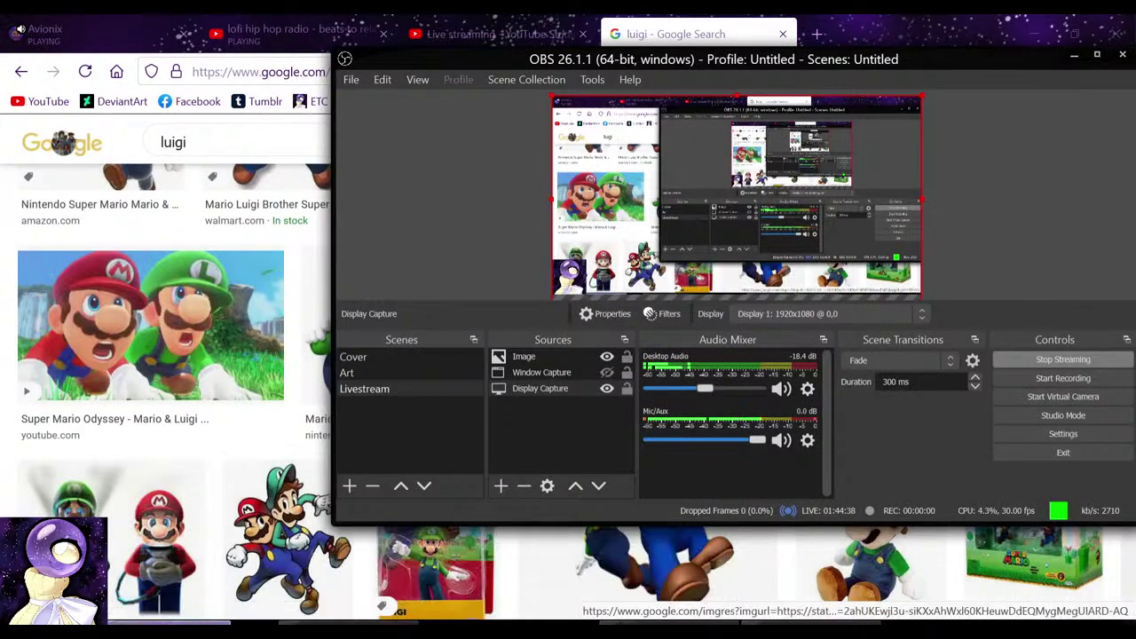
Step: Switch to the Luigi image search in Firefox and preview the pictures showing Mario and Luigi together at enlarged size
click(669, 626)
mouse_move(276, 530)
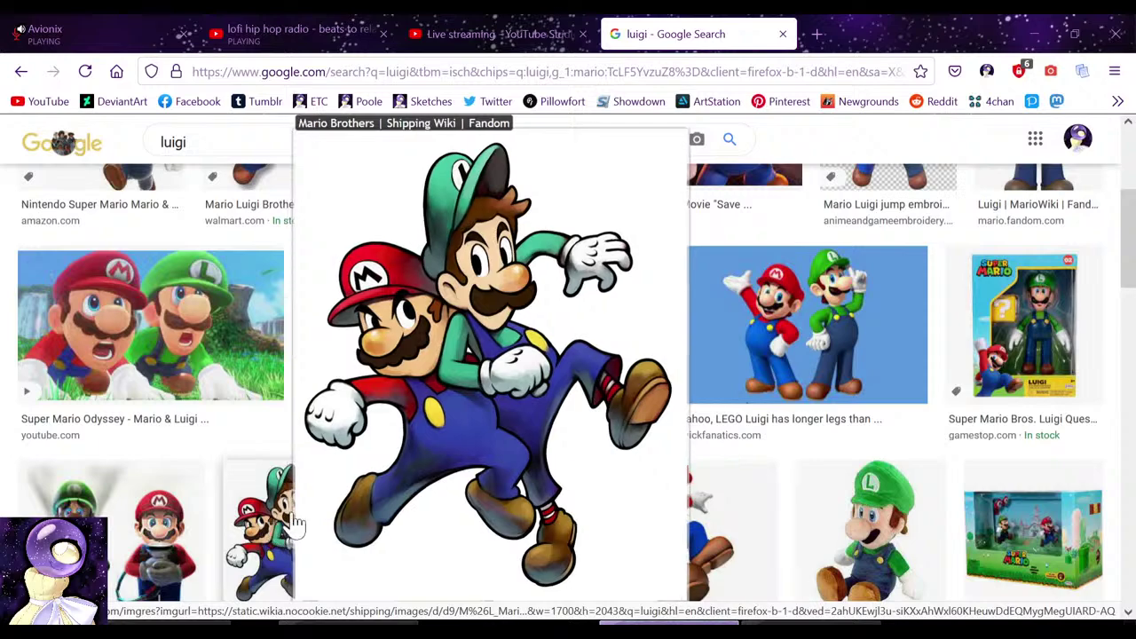
mouse_move(755, 377)
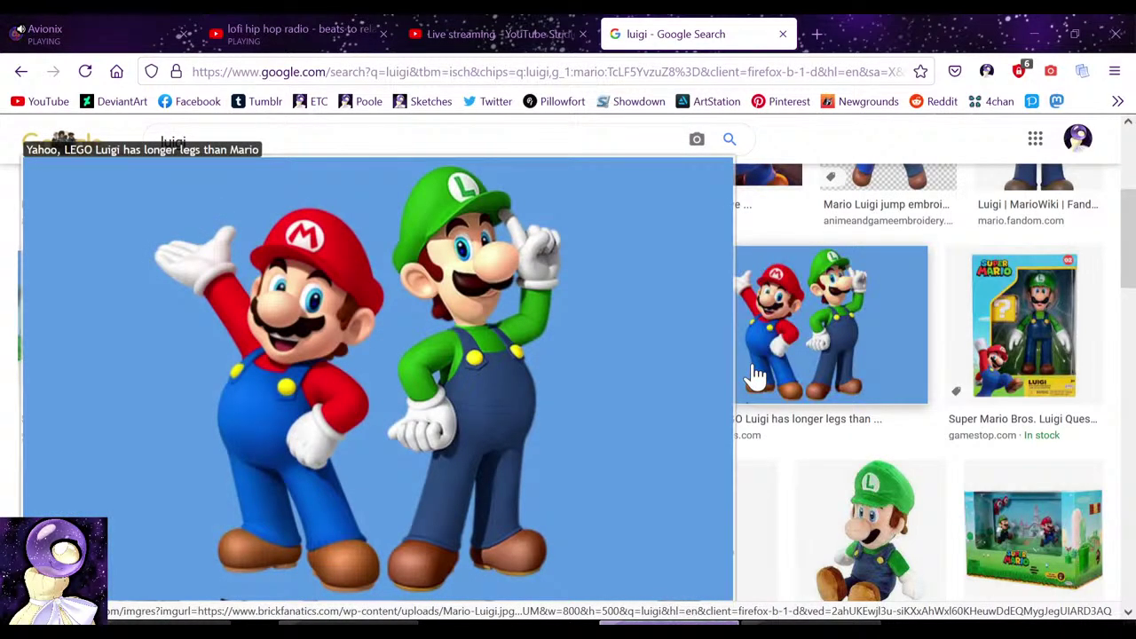
mouse_move(340, 546)
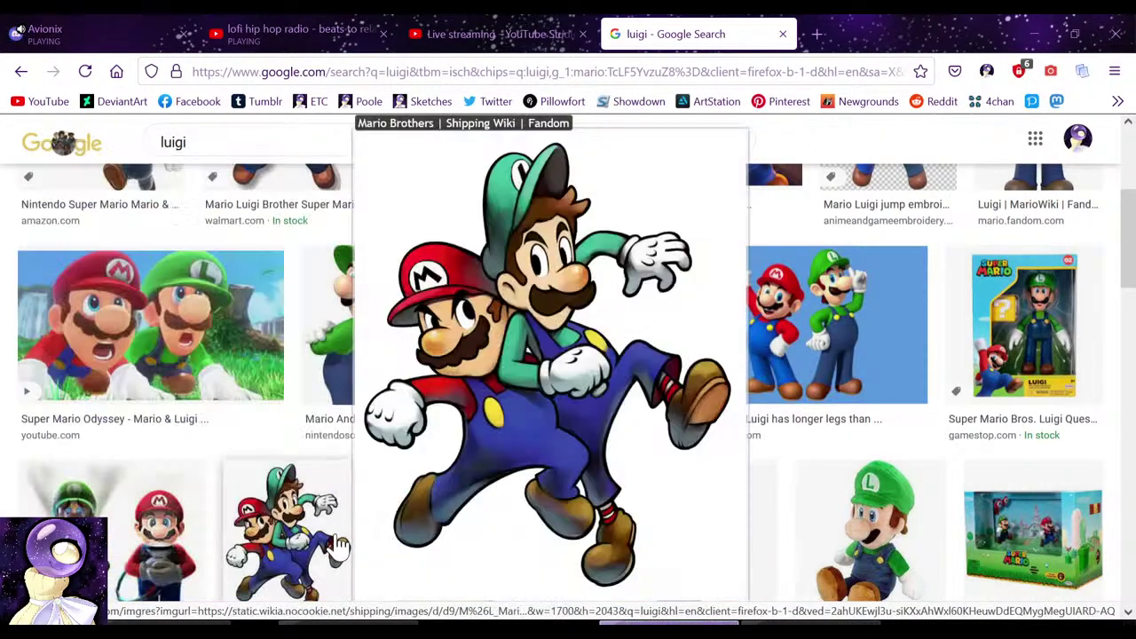
scroll(328, 524, up, 3)
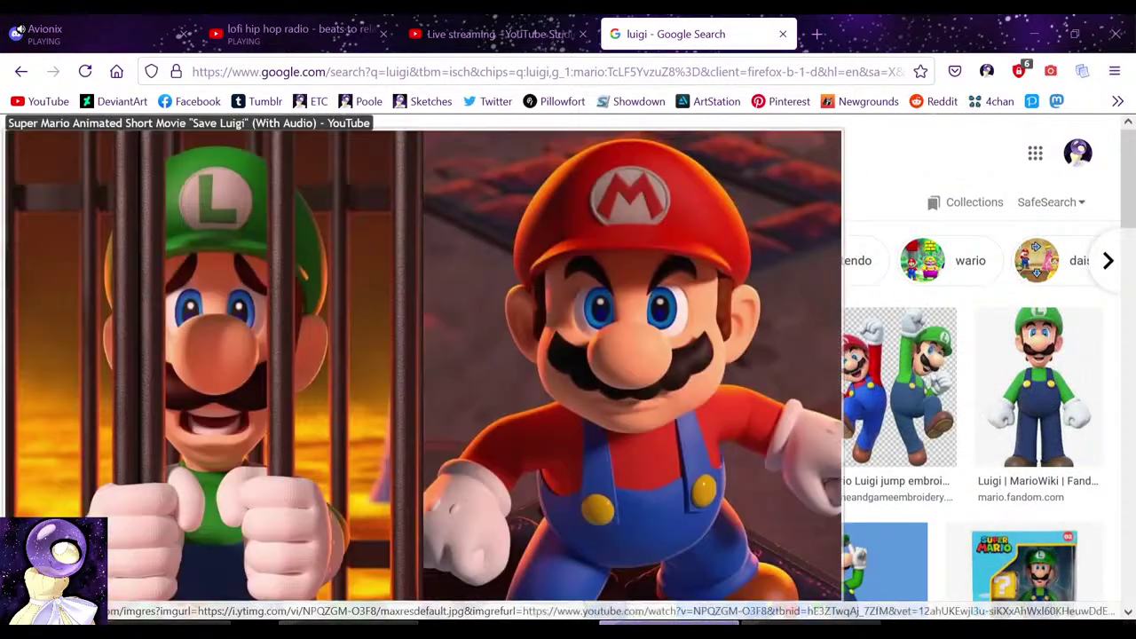
mouse_move(959, 380)
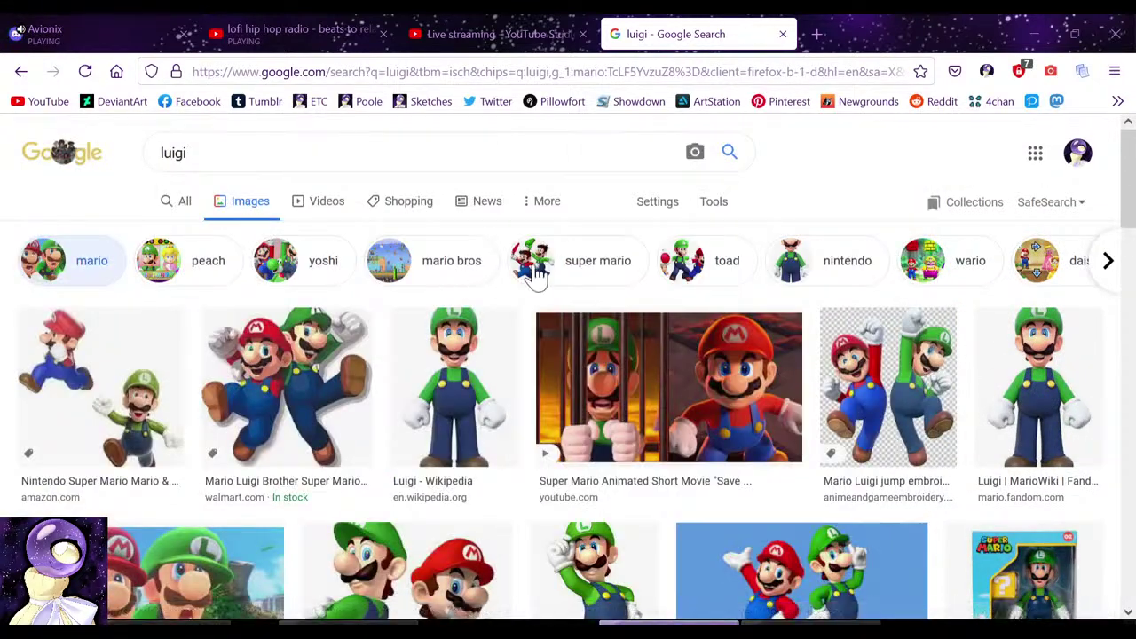
Step: Browse further through the image results, preview the Mario & Luigi title portraits, and check the livestream page
scroll(510, 313, down, 5)
scroll(293, 355, down, 5)
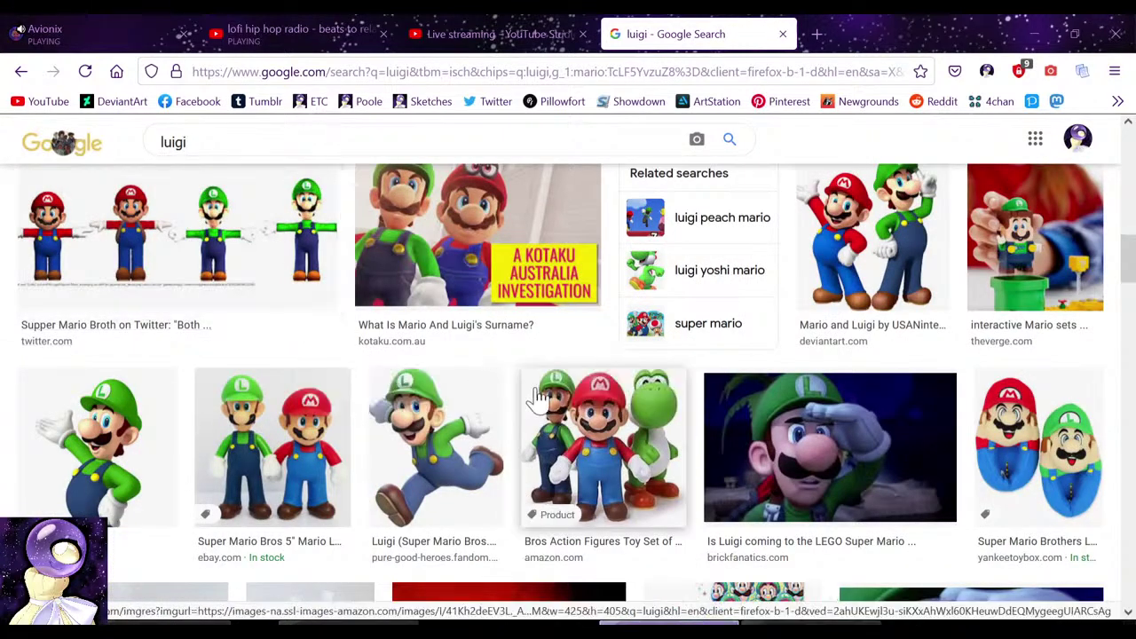
mouse_move(532, 393)
scroll(727, 417, down, 5)
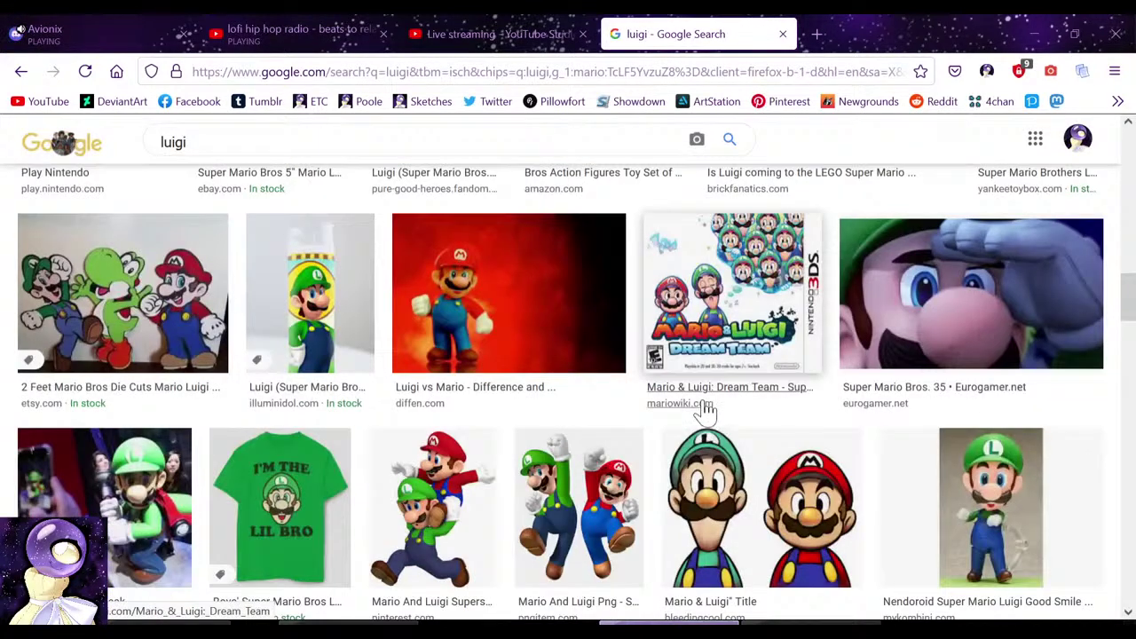
mouse_move(710, 506)
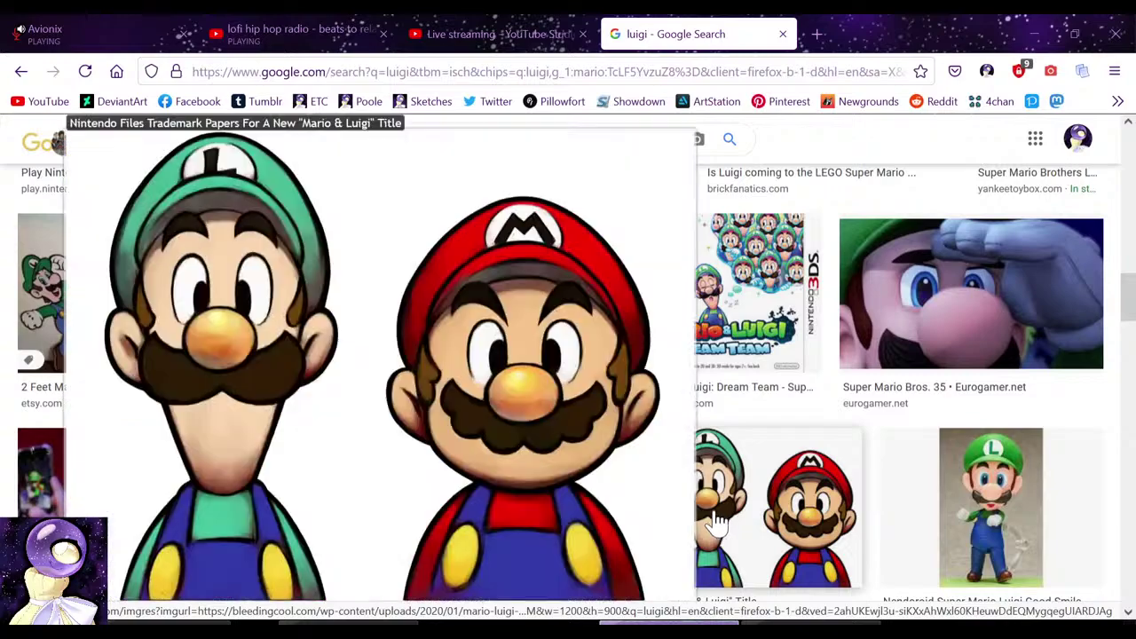
scroll(710, 505, down, 3)
scroll(652, 452, down, 4)
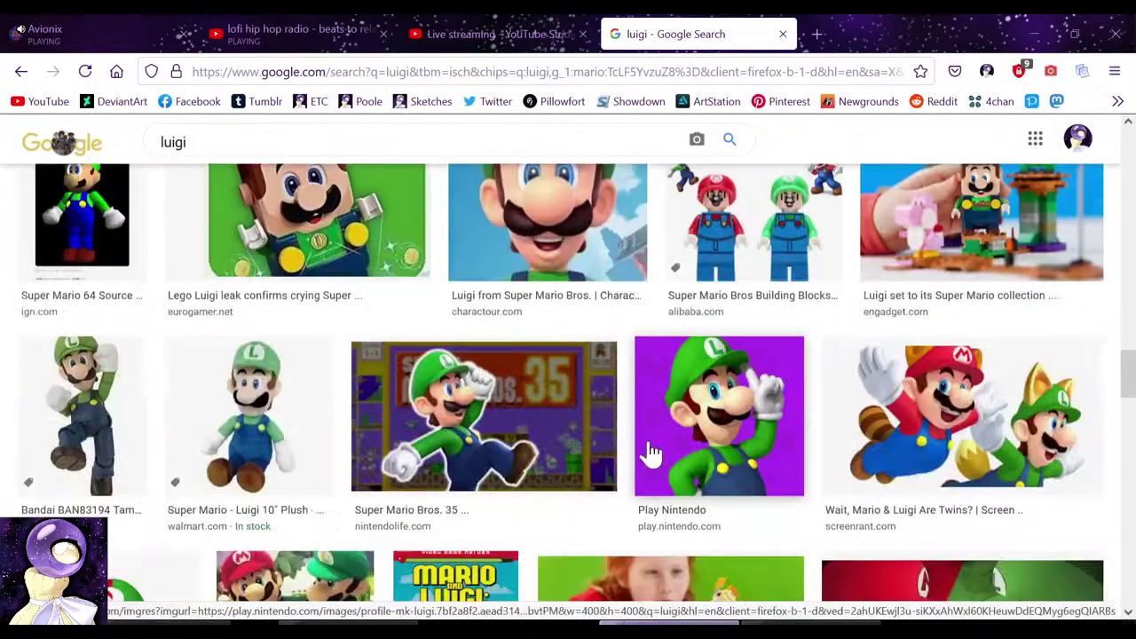
scroll(583, 445, down, 6)
scroll(584, 447, up, 20)
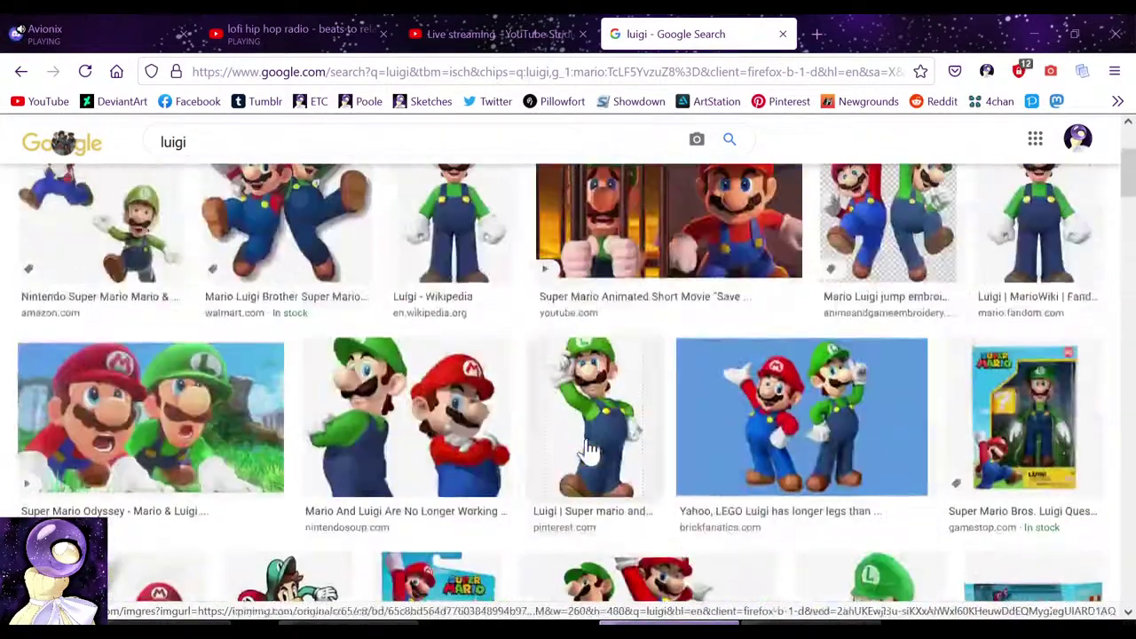
scroll(586, 449, up, 15)
click(471, 34)
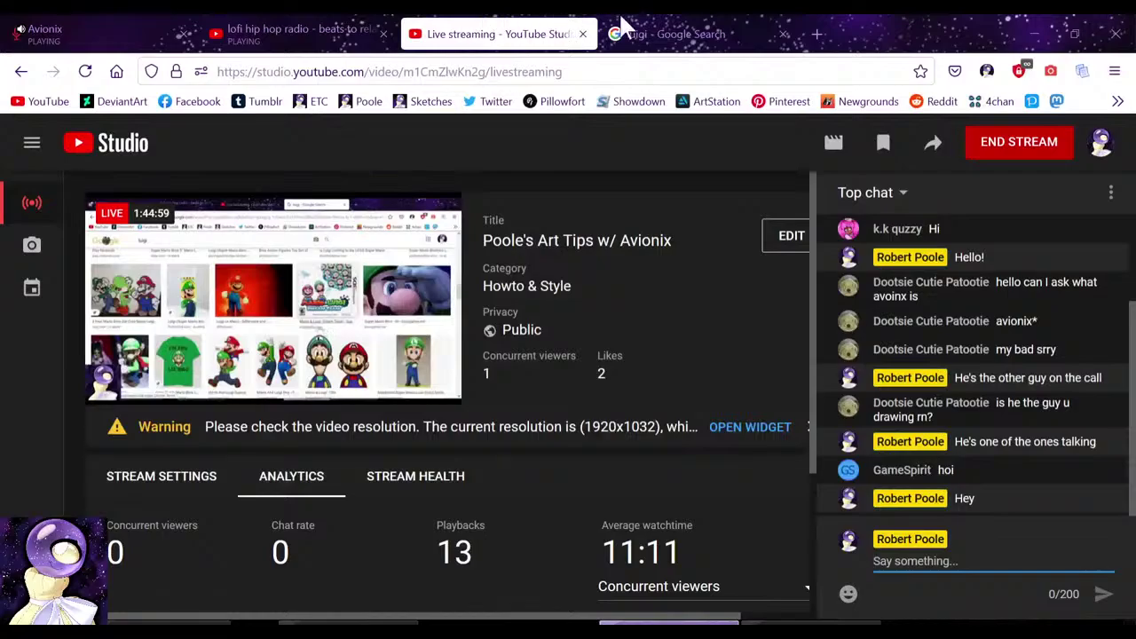
Step: Switch to Reference.sai2 in PaintTool SAI and show the Study and Guy groups together with Layer15, leaving Layer1 hidden
key(alt+Tab)
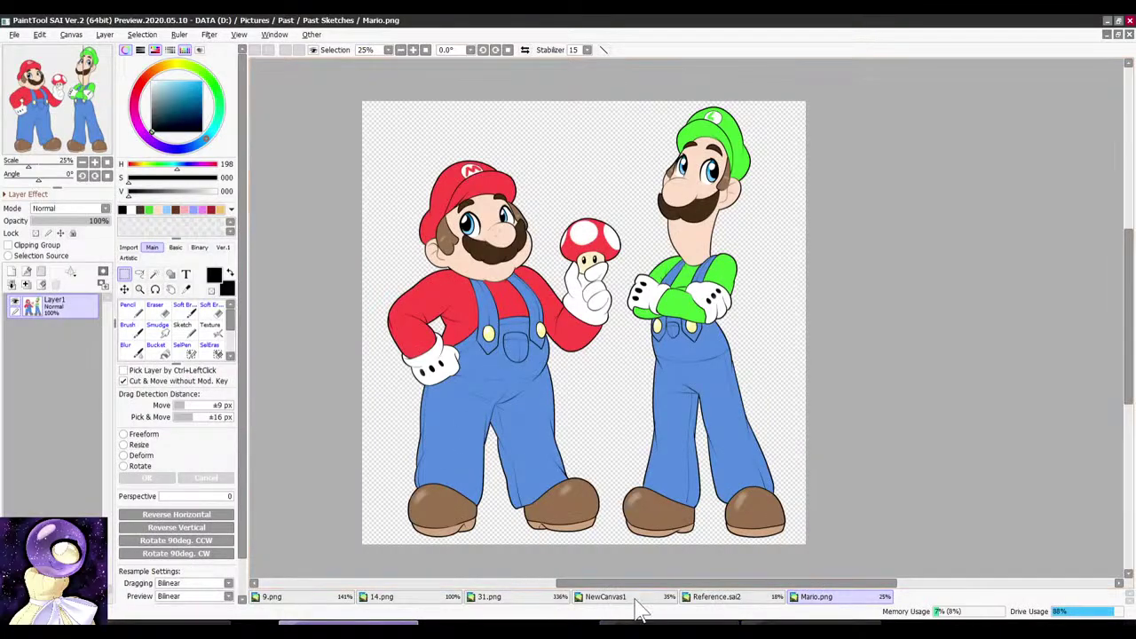
click(637, 602)
click(710, 598)
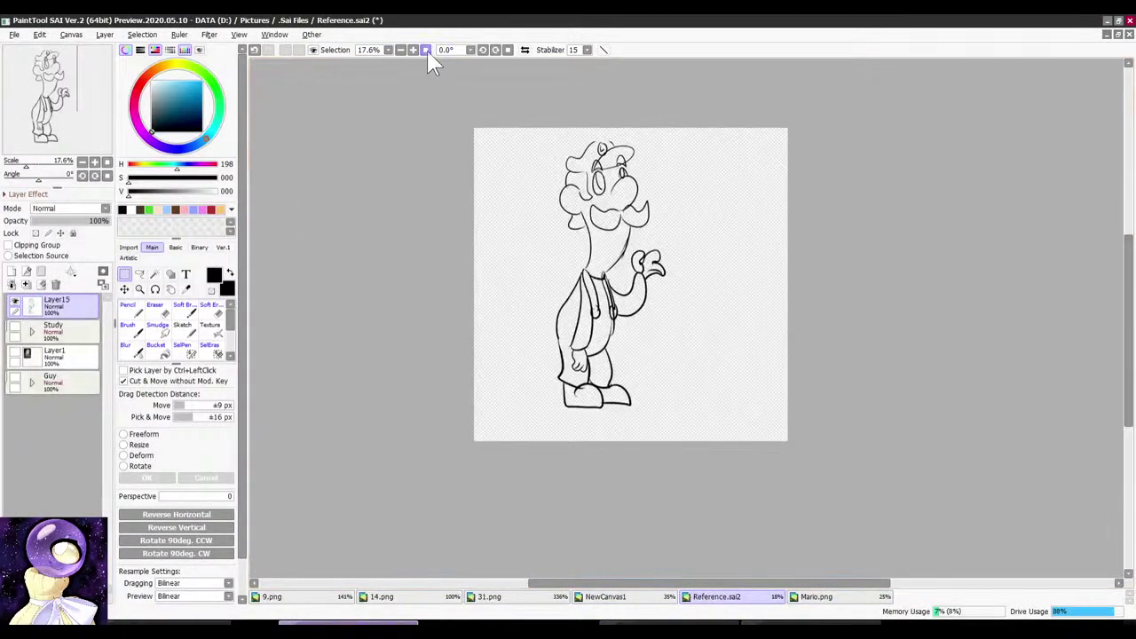
click(15, 302)
click(15, 327)
click(15, 353)
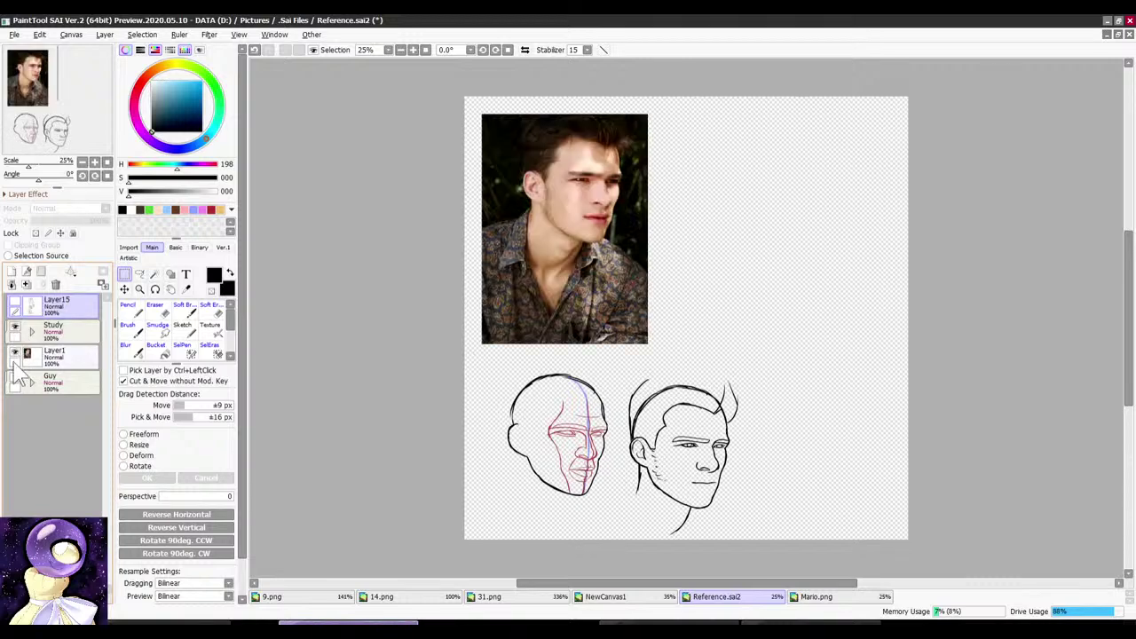
click(14, 378)
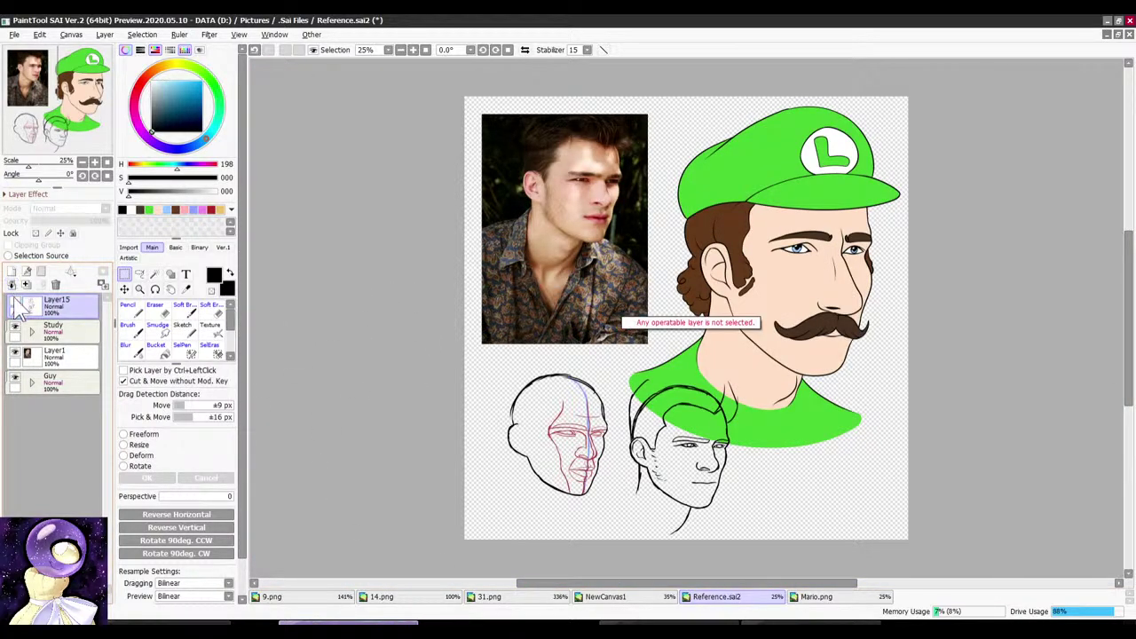
click(14, 302)
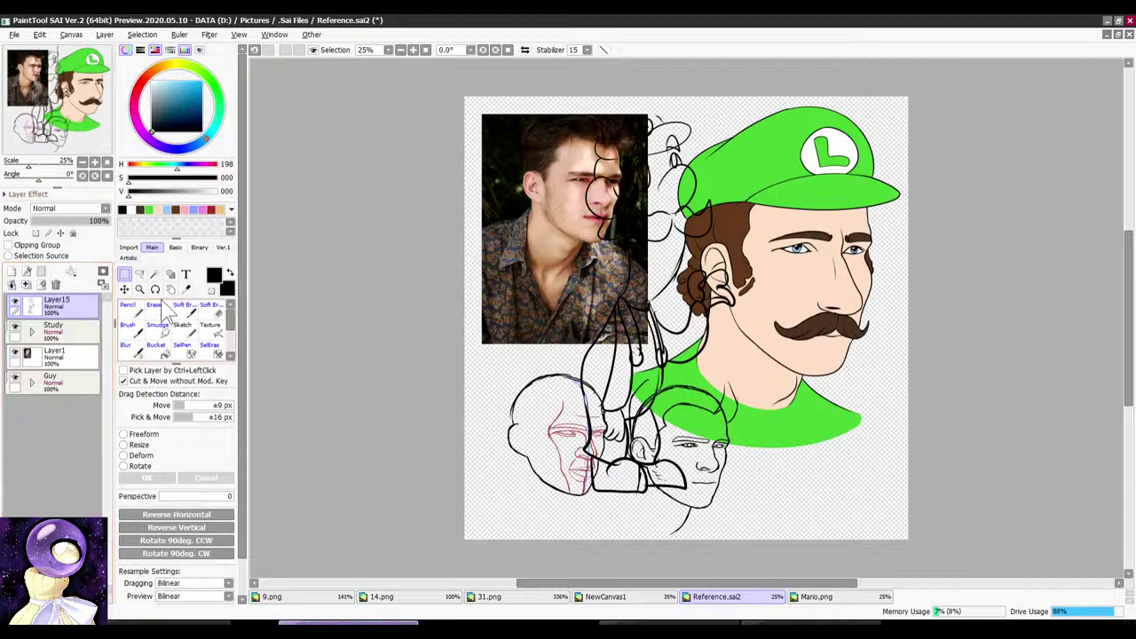
click(88, 302)
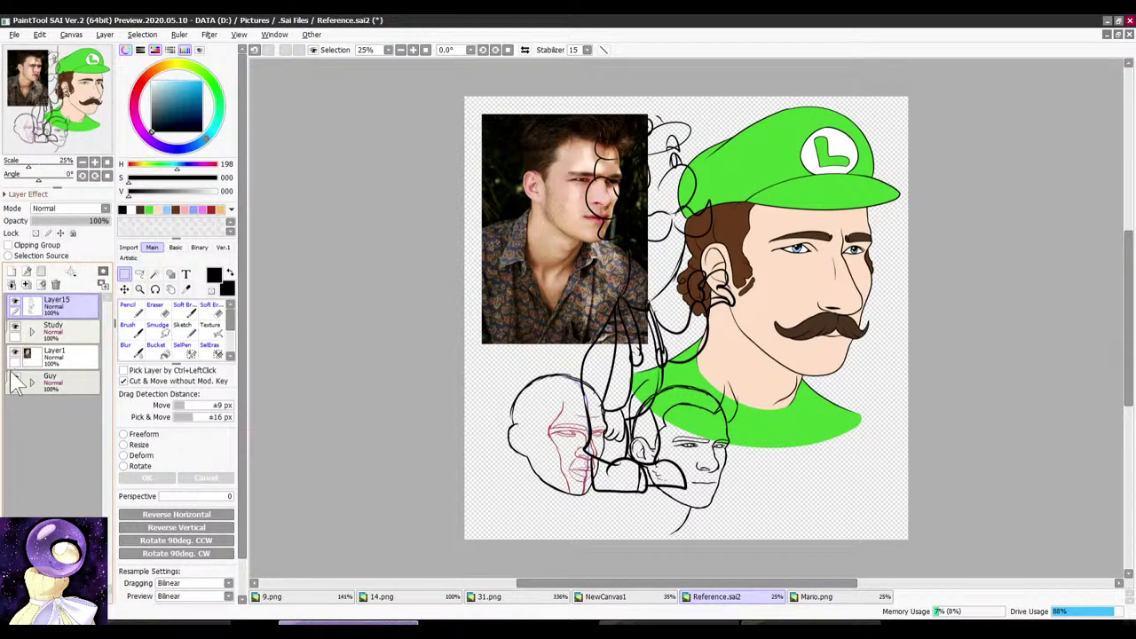
click(15, 380)
click(15, 380)
click(14, 352)
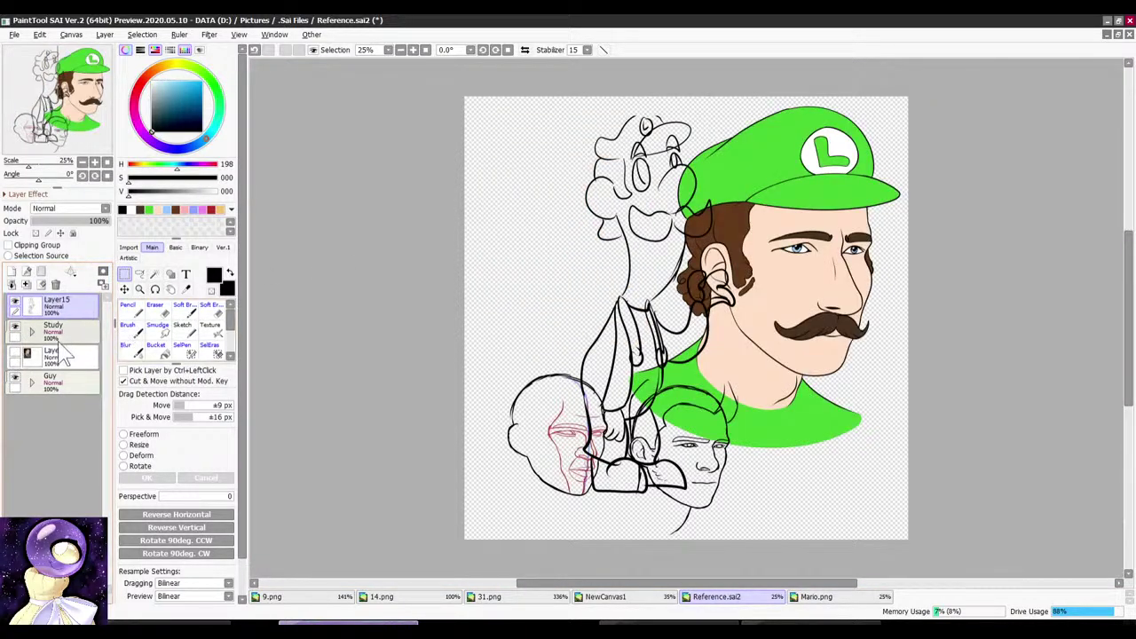
Step: Move the cartoon Luigi sketch on Layer15 left, clear of the coloured Luigi head, and save the file
click(124, 289)
mouse_move(489, 269)
mouse_down()
mouse_move(409, 288)
mouse_move(421, 271)
mouse_up()
scroll(529, 232, down, 3)
scroll(536, 244, up, 2)
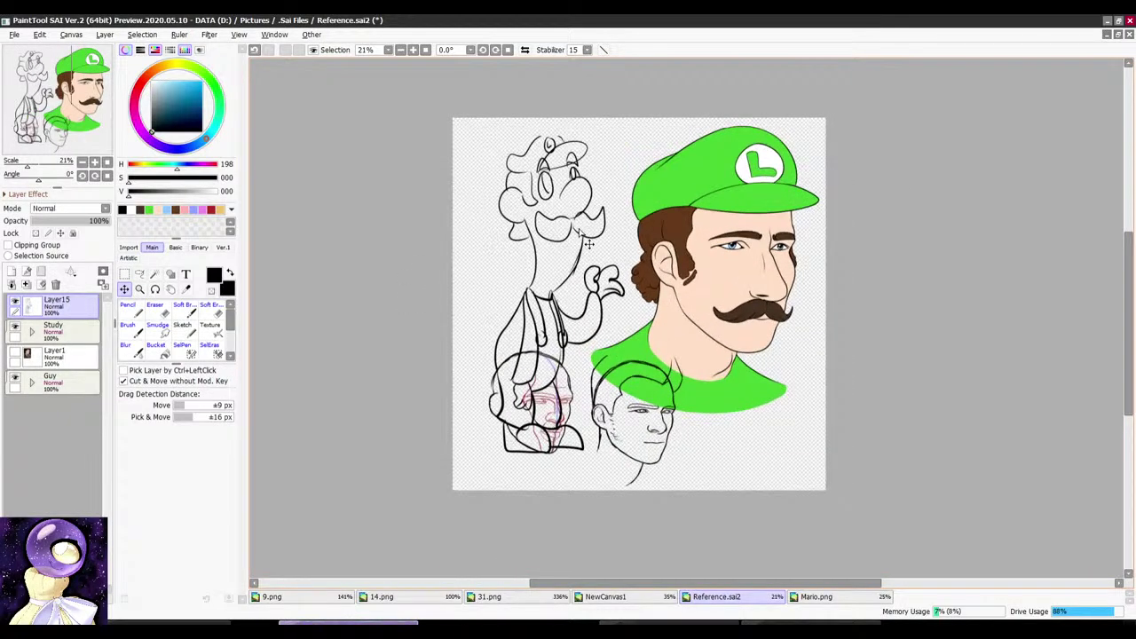
click(426, 51)
click(14, 34)
click(36, 95)
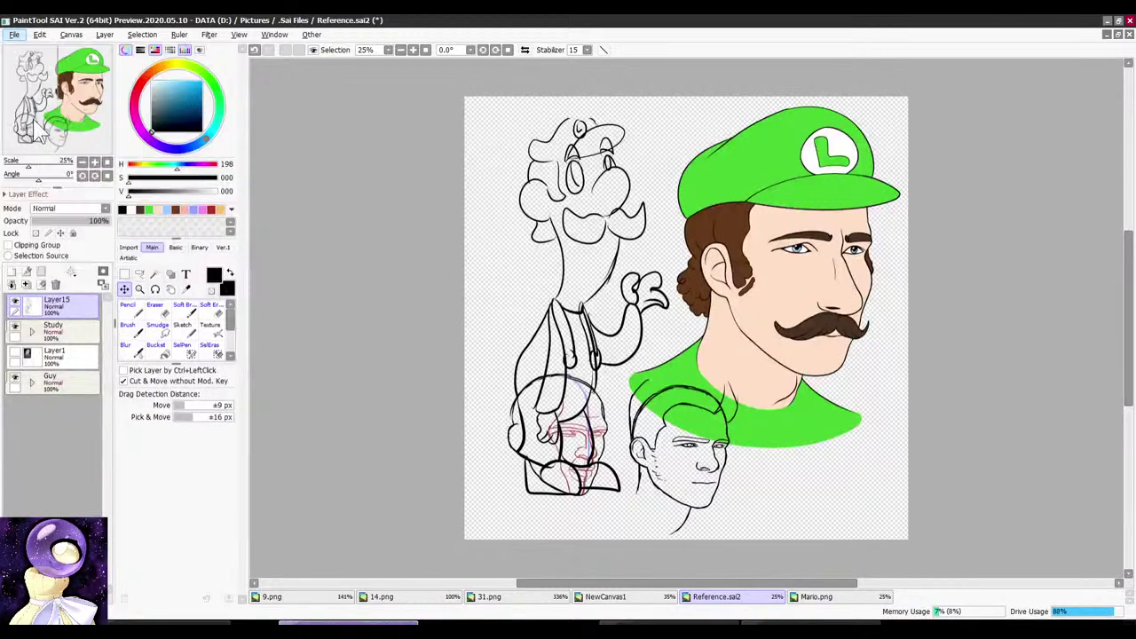
Step: Bring up the 31.png canvas and check the livestream page in Firefox
mouse_move(740, 630)
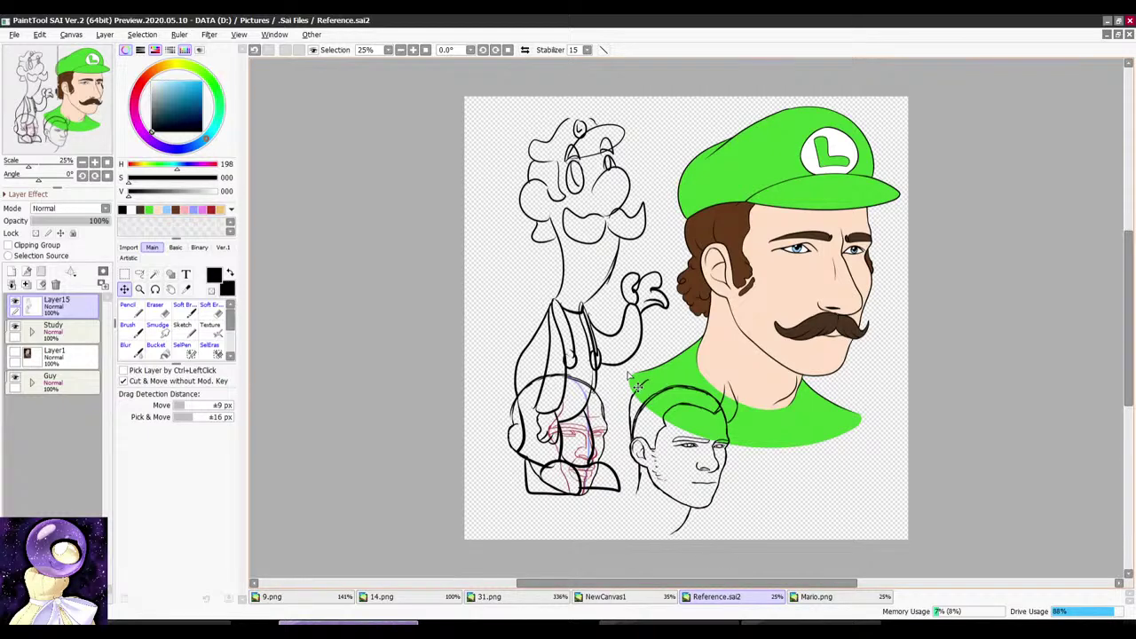
click(641, 599)
click(511, 600)
click(657, 625)
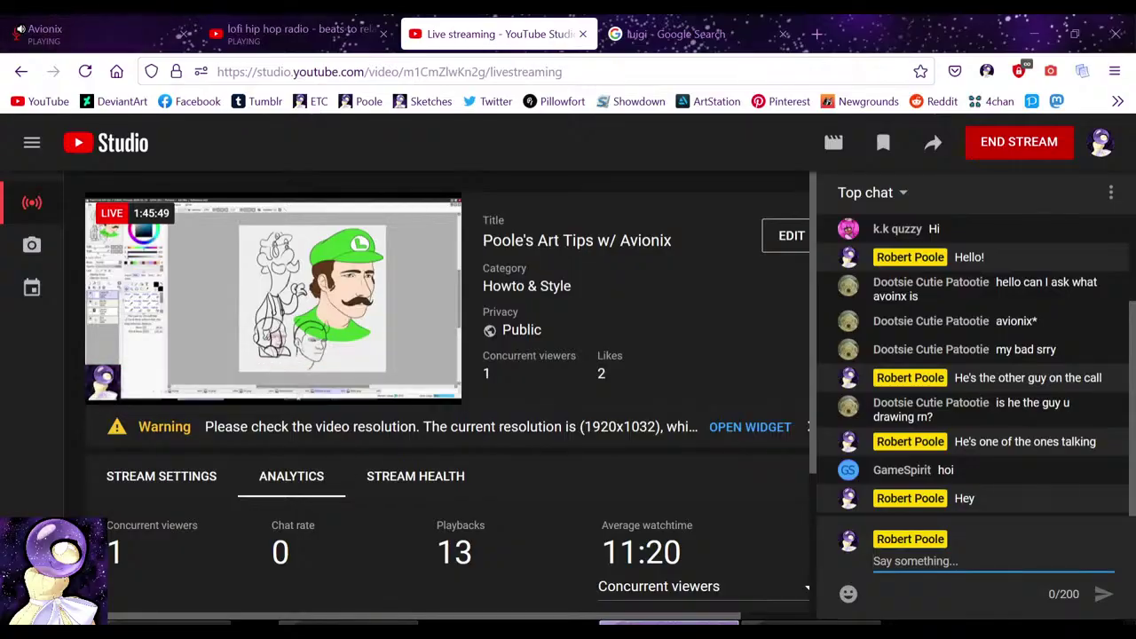
Step: Return to PaintTool SAI, view the whole 31.png witch drawing, and switch back to Reference.sai2
key(alt+Tab)
key(alt+Tab)
key(alt+Tab)
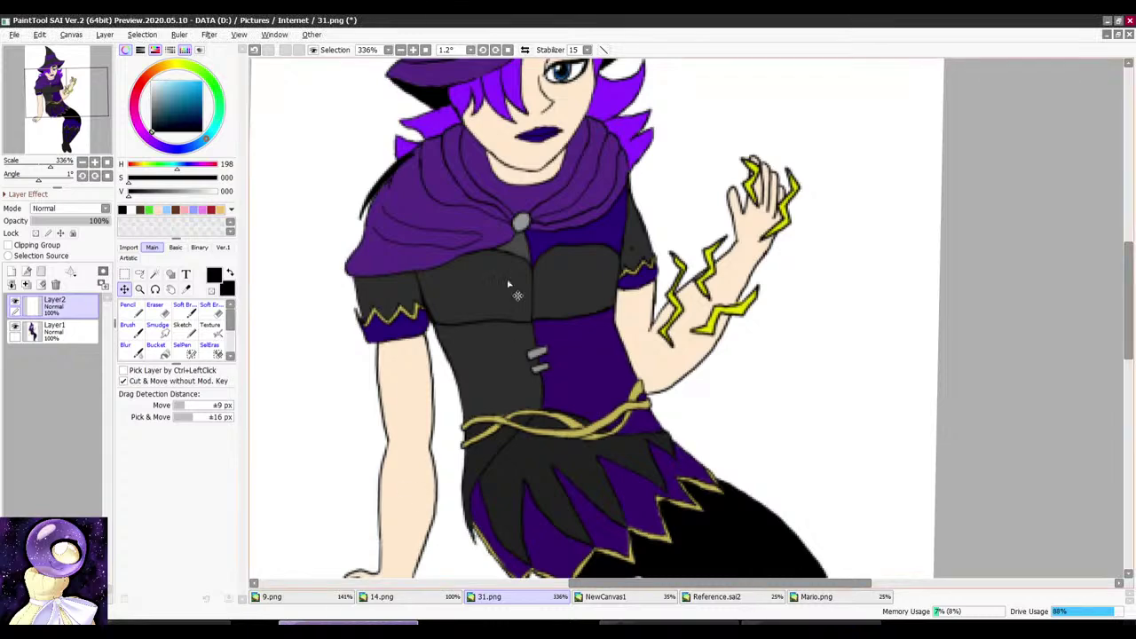
scroll(493, 346, down, 1)
click(425, 50)
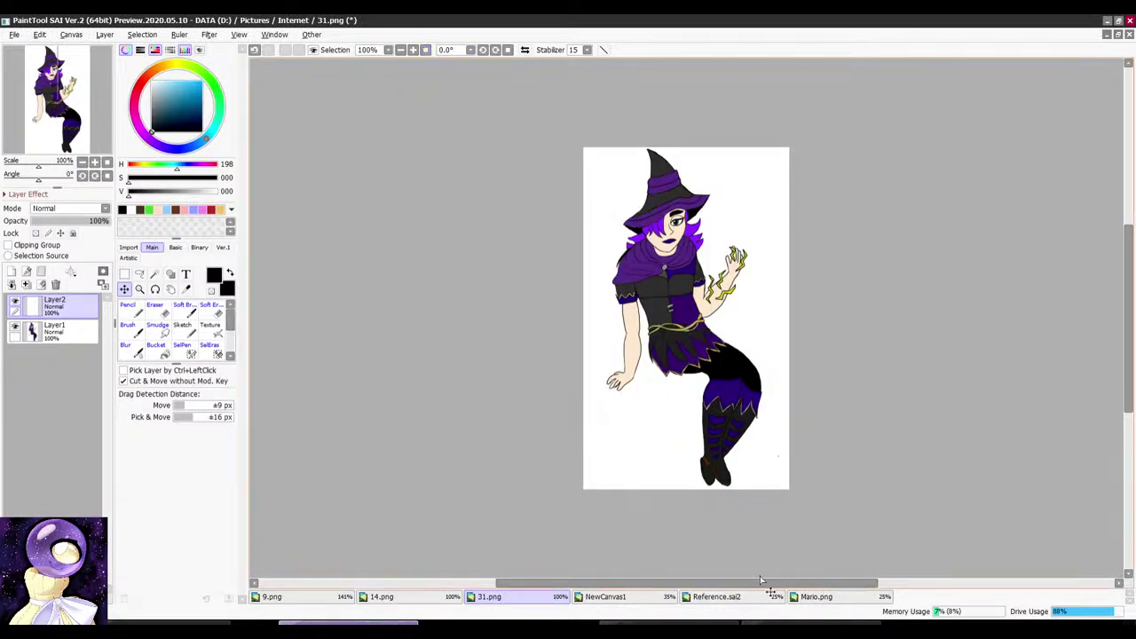
click(635, 600)
click(714, 600)
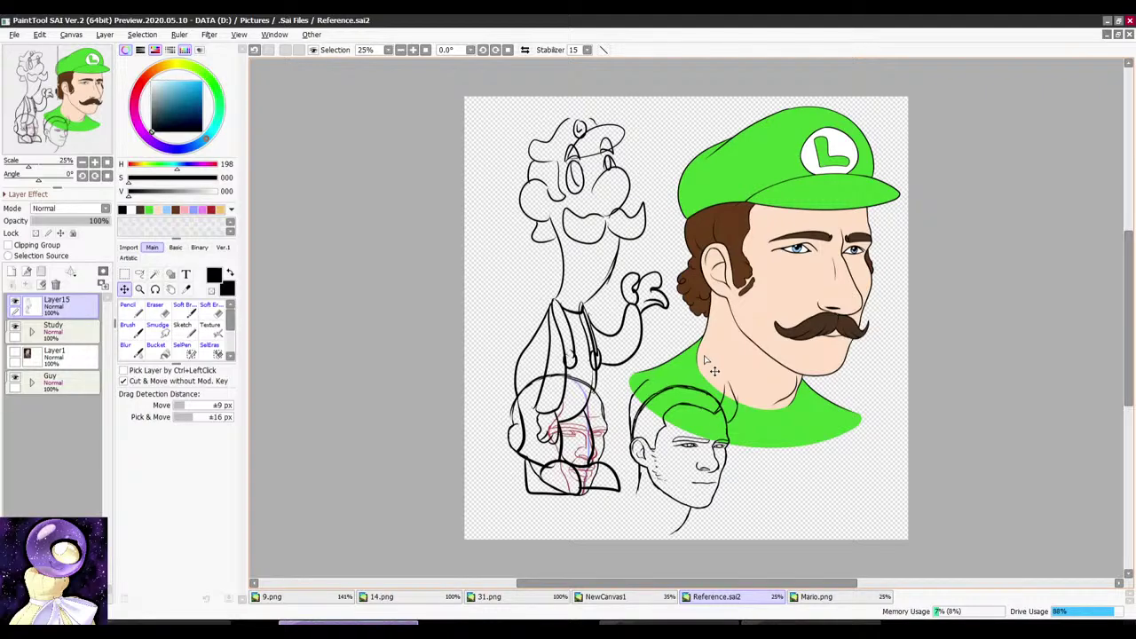
Step: Examine the cartoon Luigi and face study sketches up close, and check the livestream page in Firefox
scroll(721, 547, up, 1)
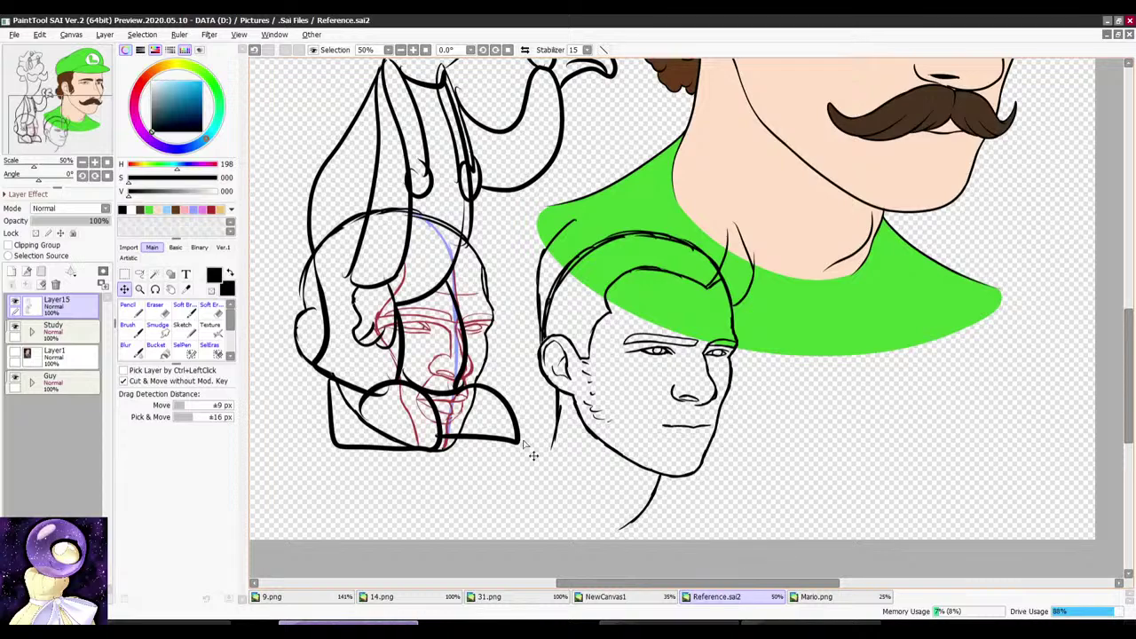
scroll(535, 458, down, 1)
scroll(537, 138, up, 5)
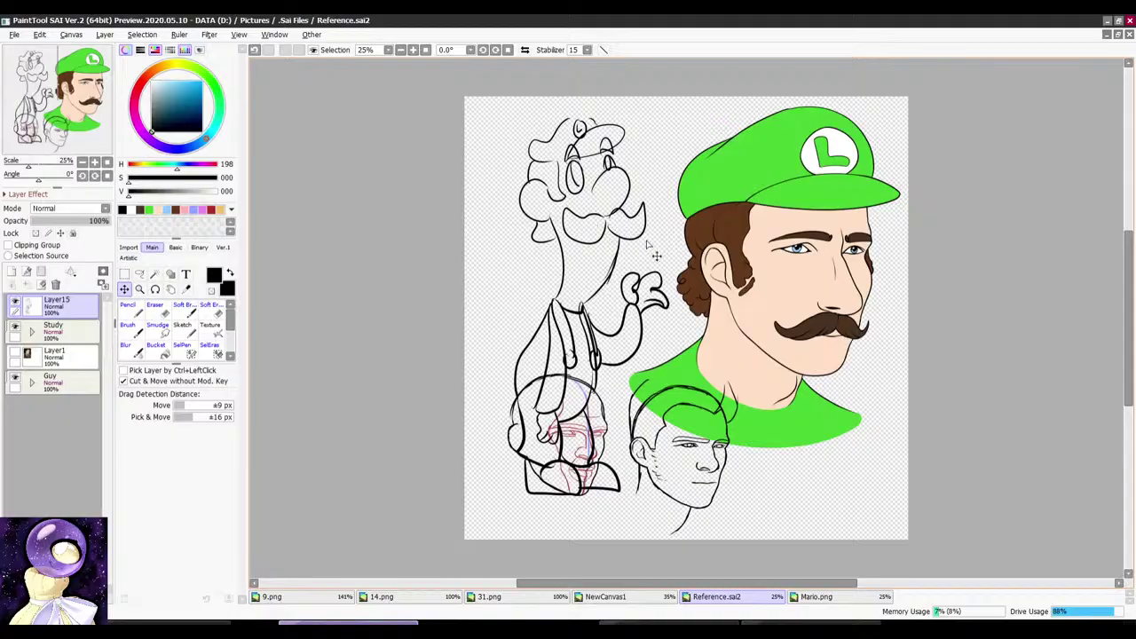
click(654, 619)
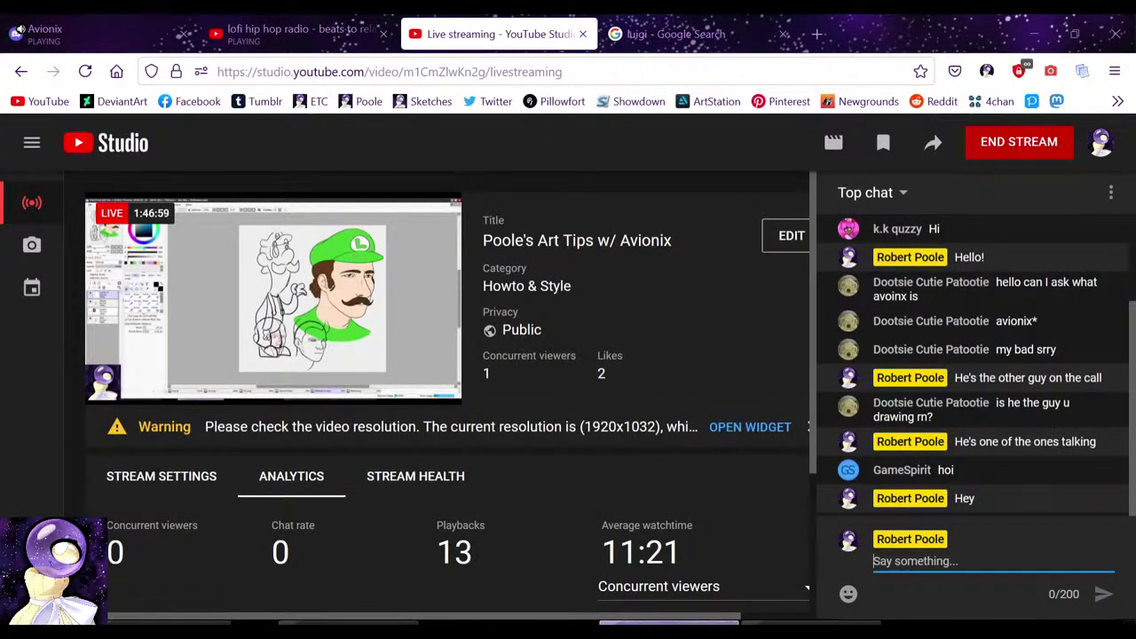
Step: Switch to PaintTool SAI and, in Reference.sai2, hide the cartoon Luigi sketch on Layer15 and show the photo on Layer1
click(809, 621)
click(348, 621)
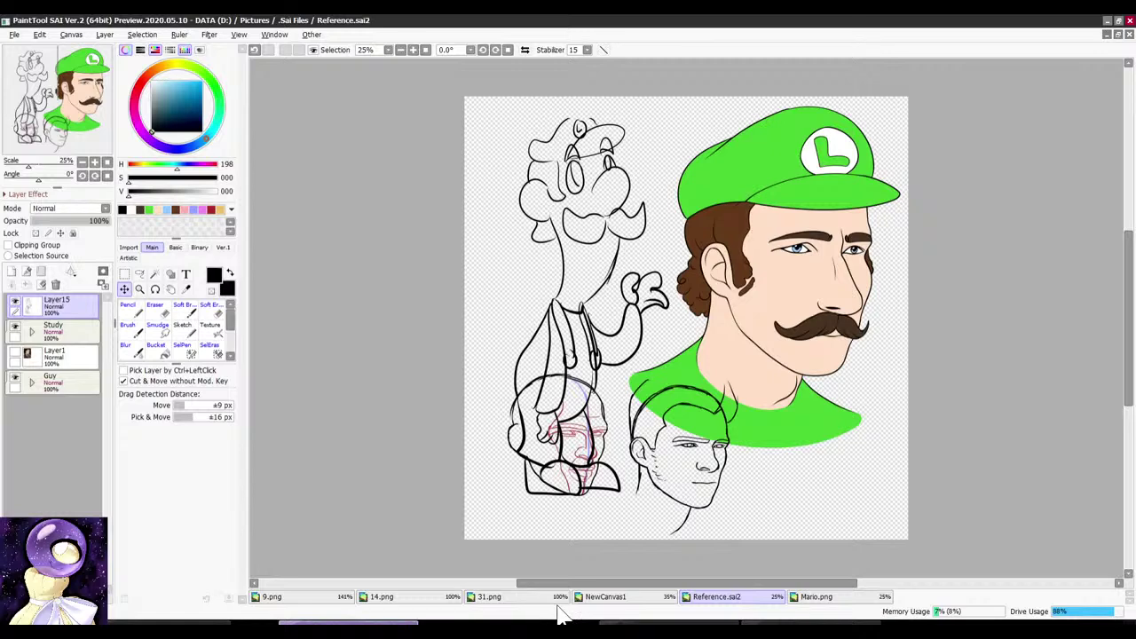
click(15, 326)
click(14, 353)
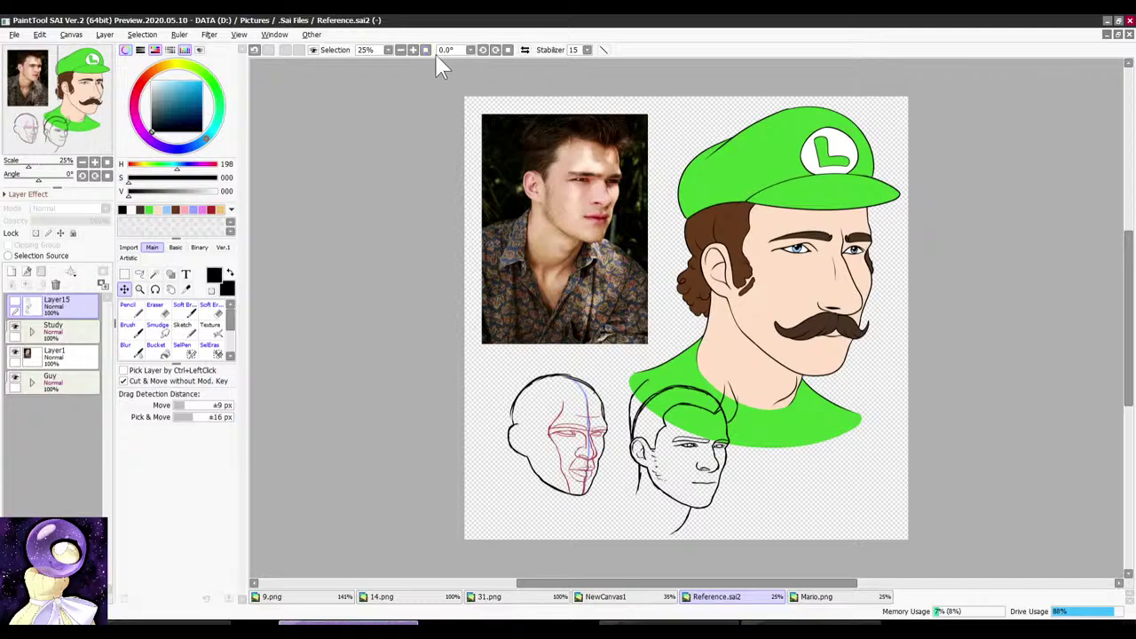
Step: Check the livestream preview and chat in Firefox, and return to the Reference.sai2 drawing in PaintTool SAI
click(647, 623)
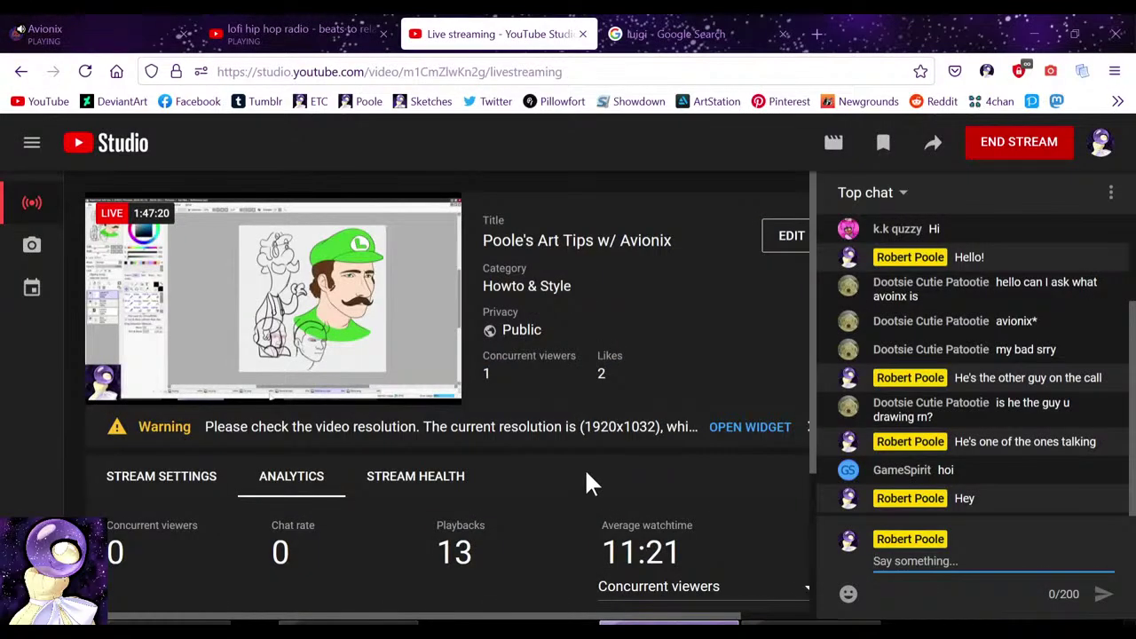
mouse_move(161, 624)
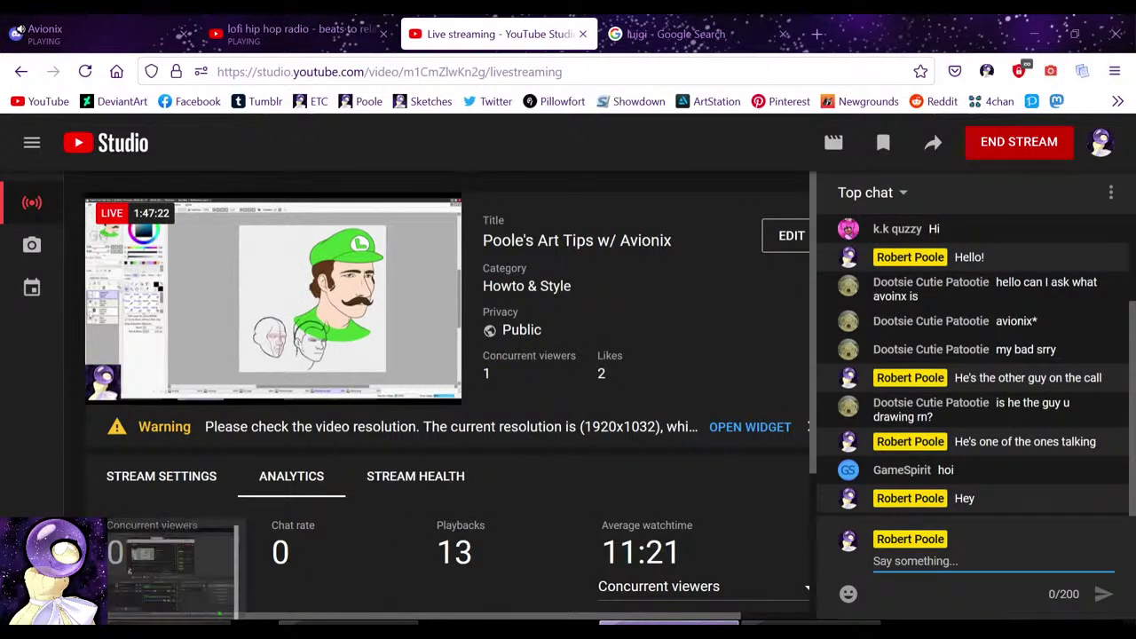
key(alt+Tab)
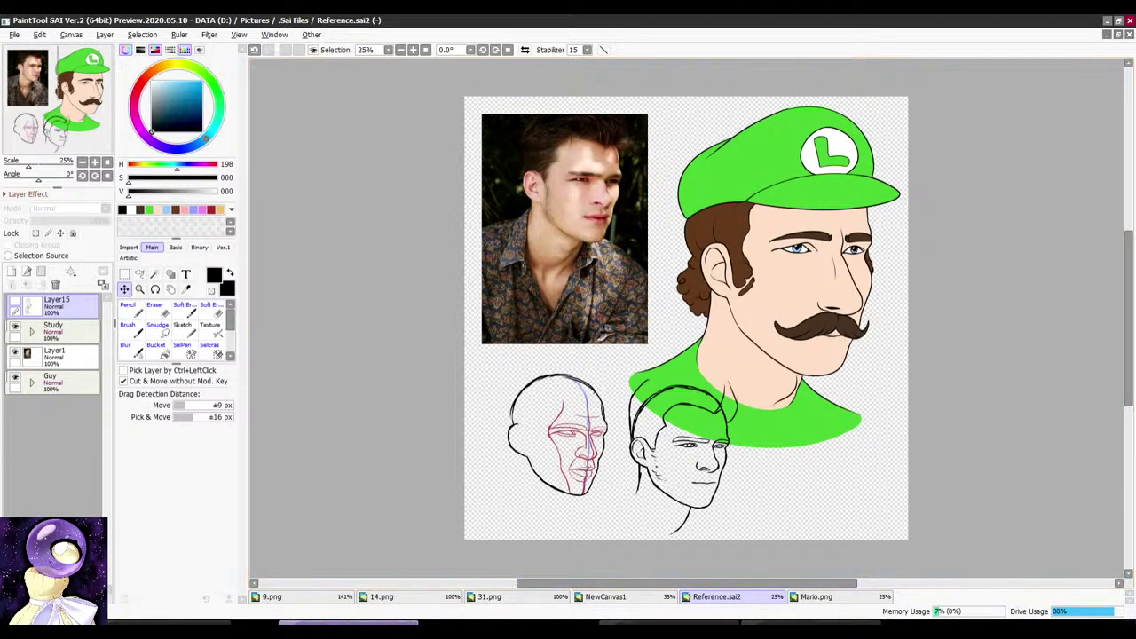
Step: View the 14.png black-haired character drawing with its view reset, and bring up the 31.png witch drawing
click(343, 600)
click(372, 600)
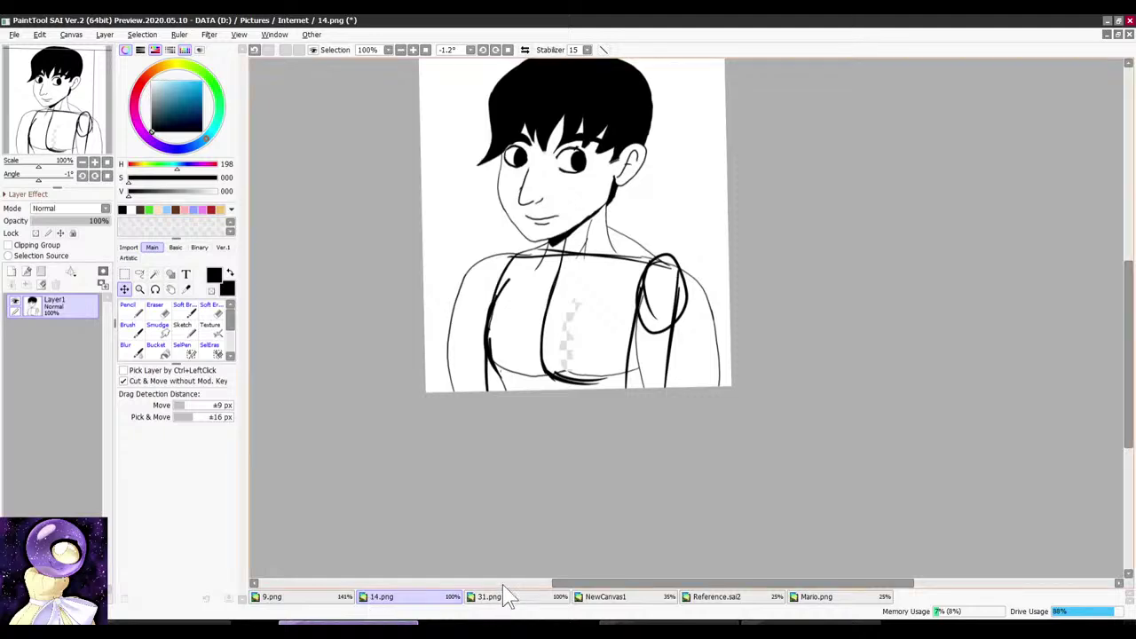
click(426, 50)
click(520, 601)
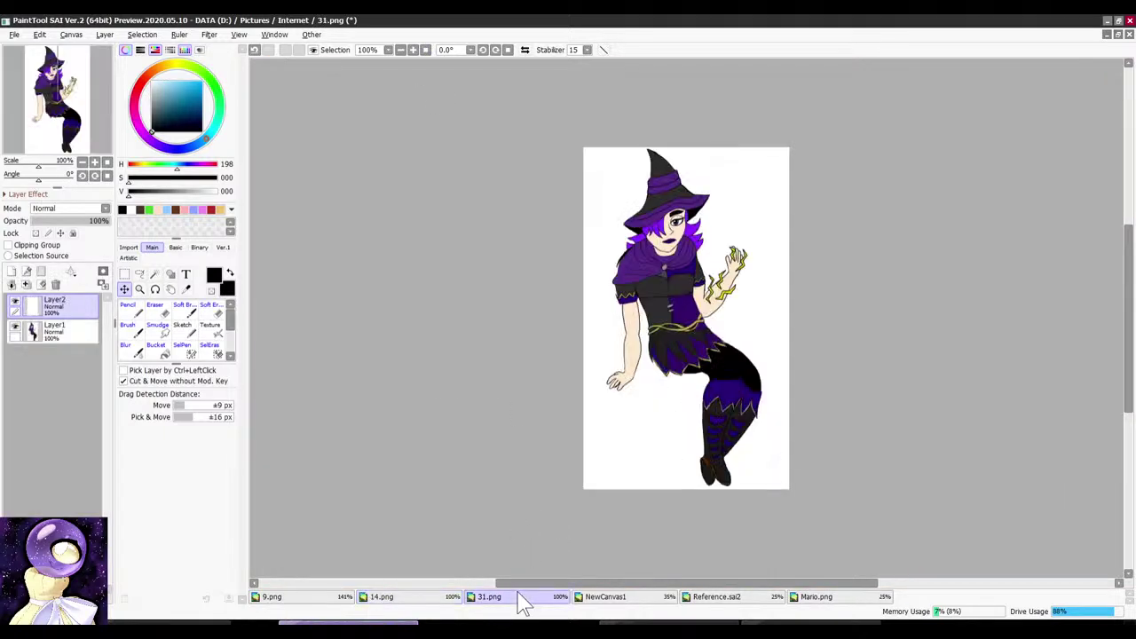